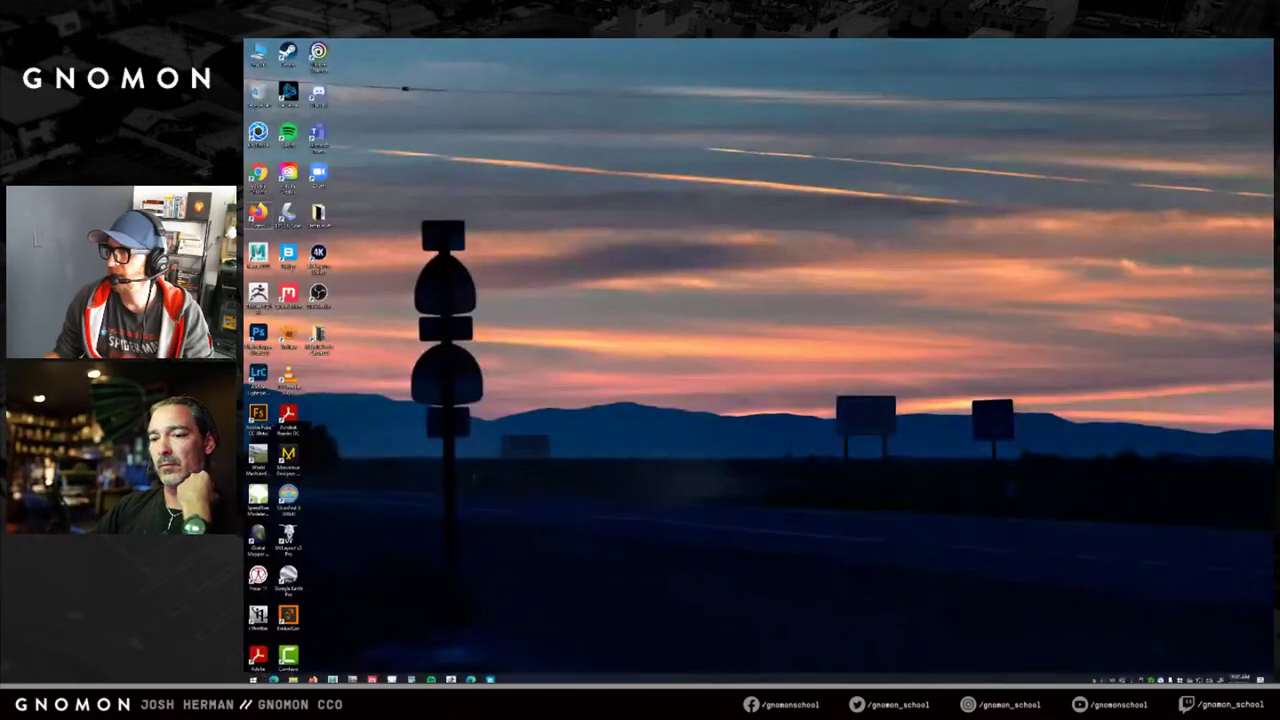
Switch to Maya and load the Redshift_sunSky_empty starter scene from the layout tools.
mouse_move(334, 676)
left_click(388, 638)
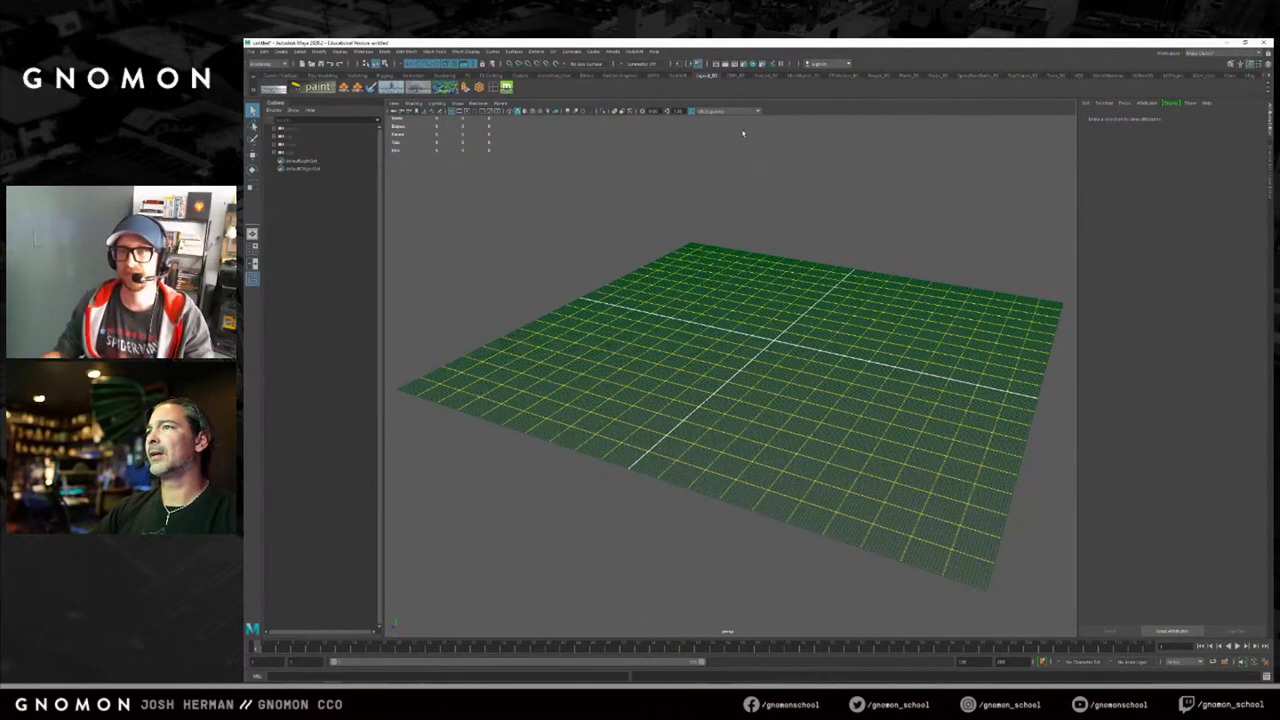
left_click(736, 76)
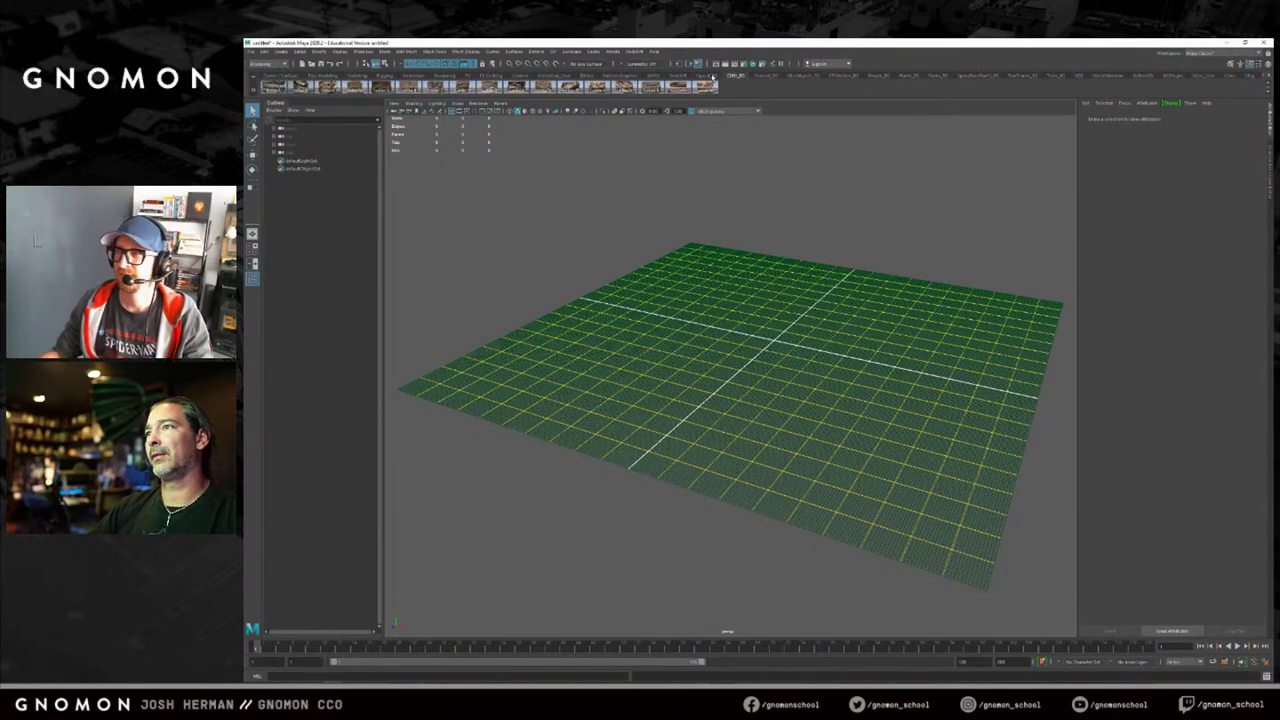
left_click(710, 76)
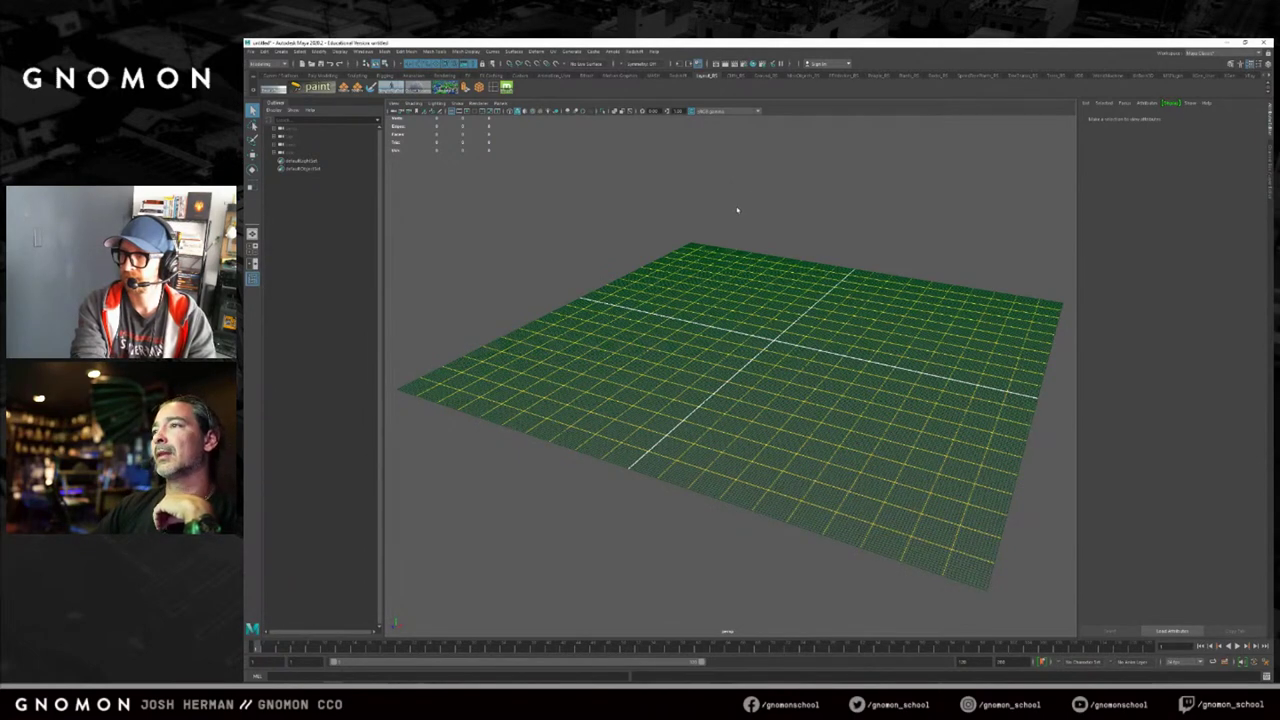
left_click_drag(753, 319, 746, 286, "alt")
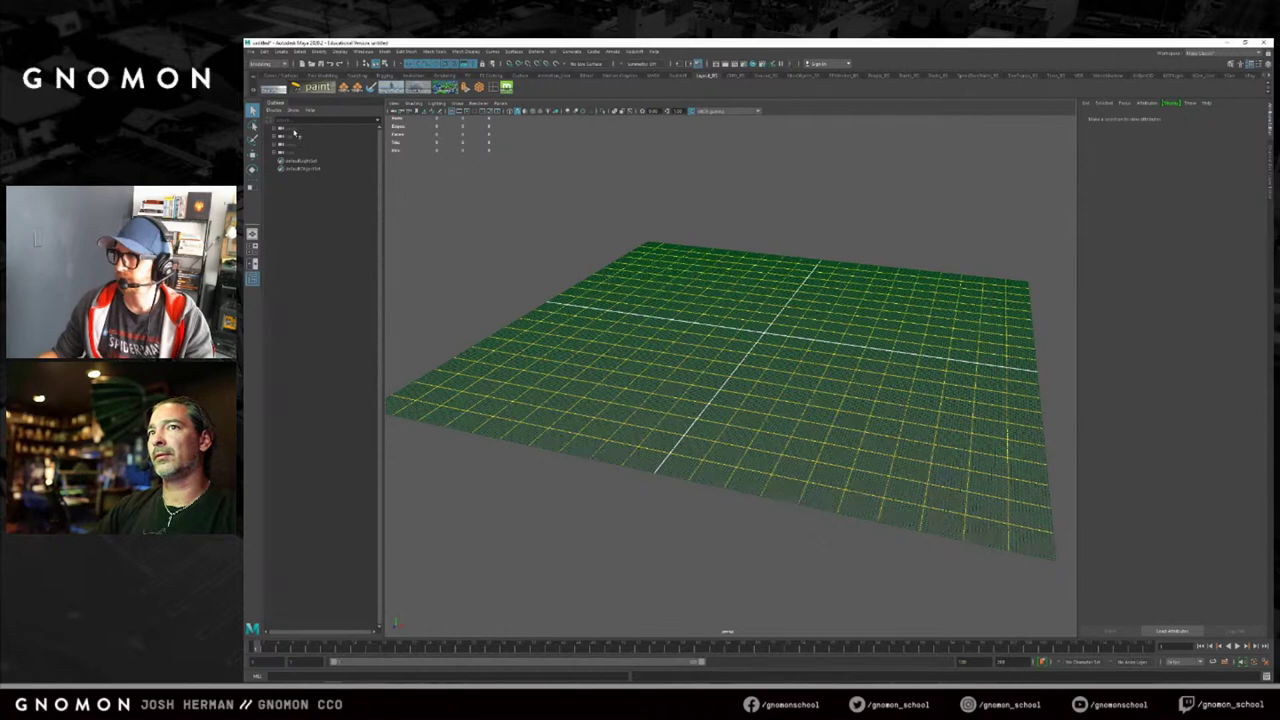
left_click(277, 89)
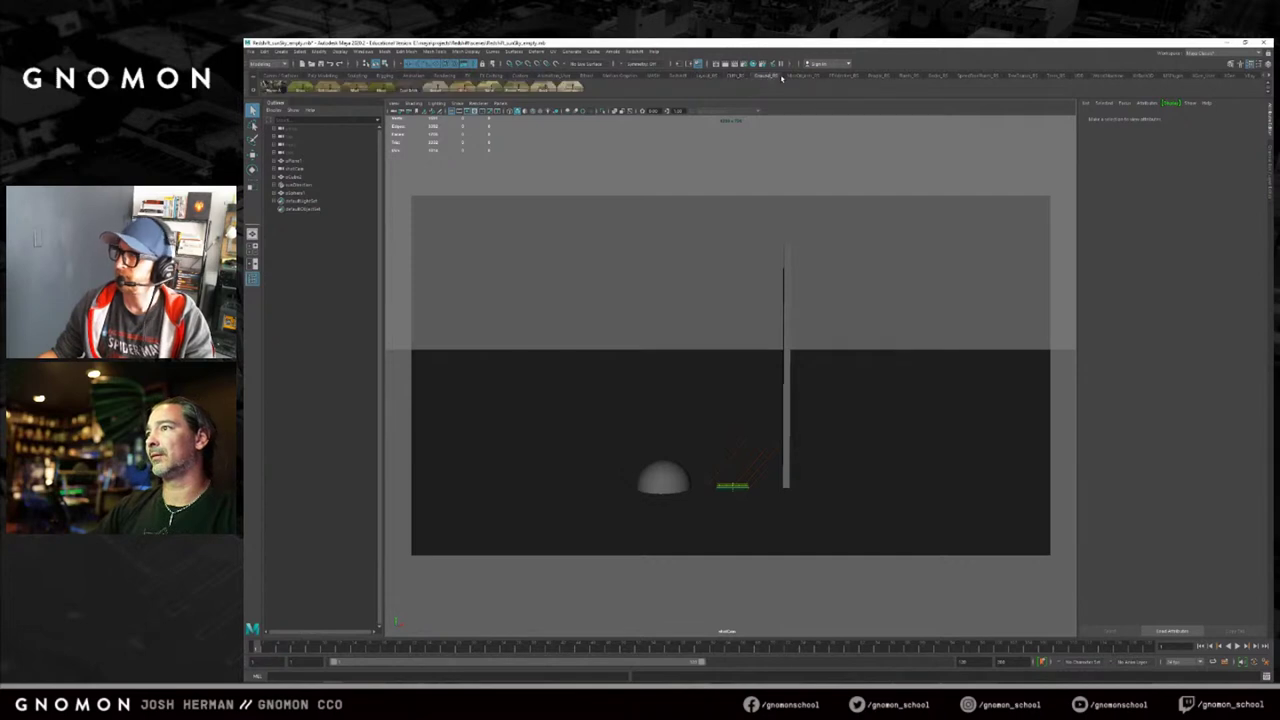
Look through the custom collections of prebuilt environment assets.
left_click(845, 76)
left_click(878, 76)
left_click(908, 77)
left_click(878, 77)
left_click(736, 78)
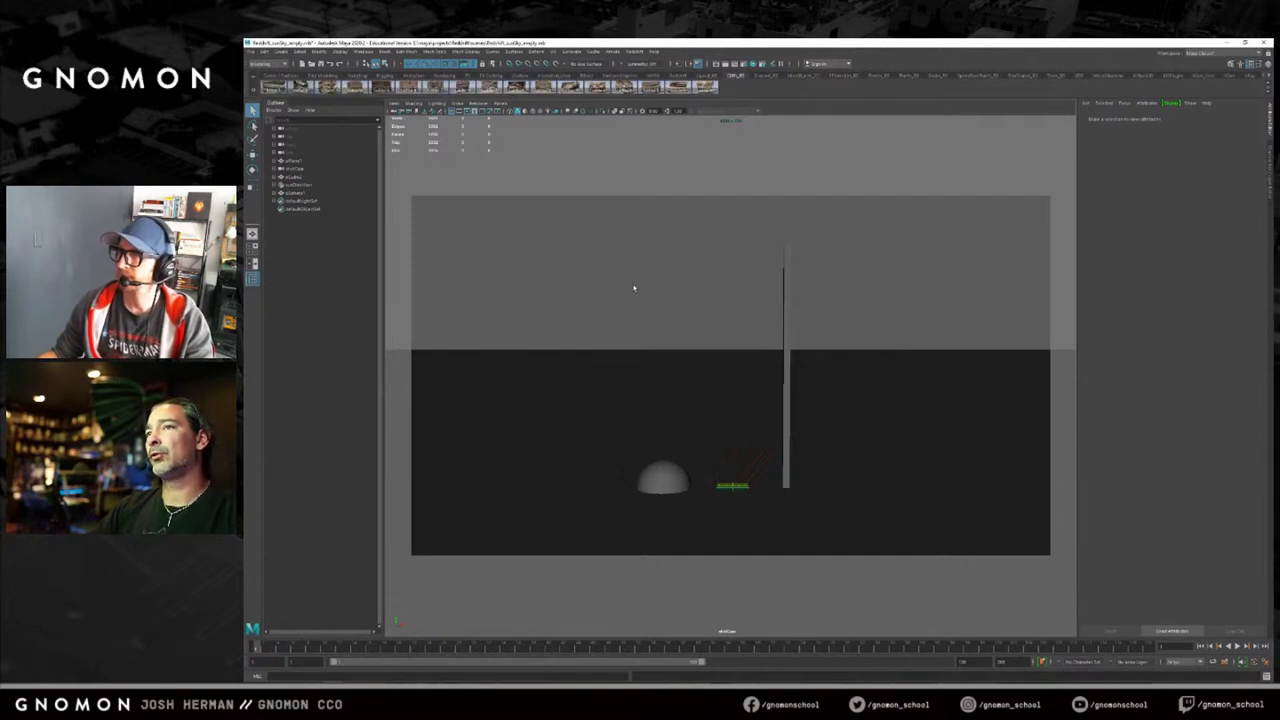
Switch to Quixel Bridge and browse the home page's collections, asset types and trending assets.
mouse_move(555, 683)
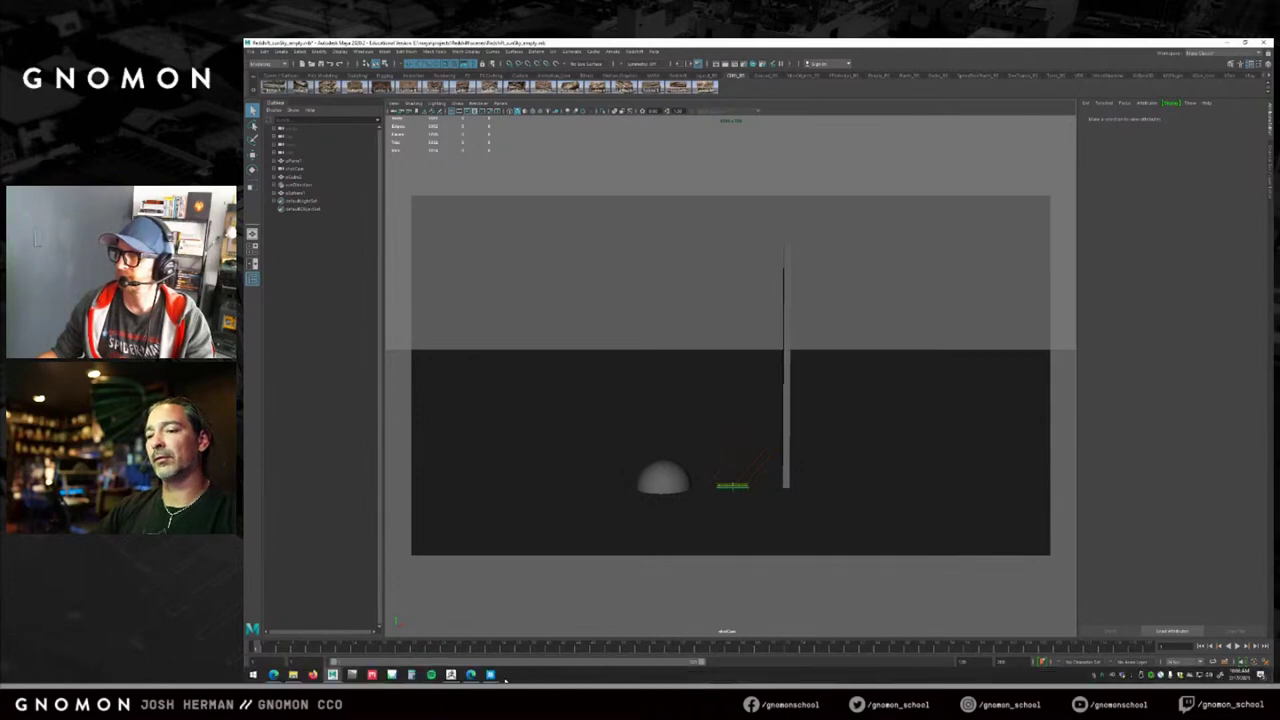
left_click(490, 675)
left_click_drag(651, 88, 689, 100)
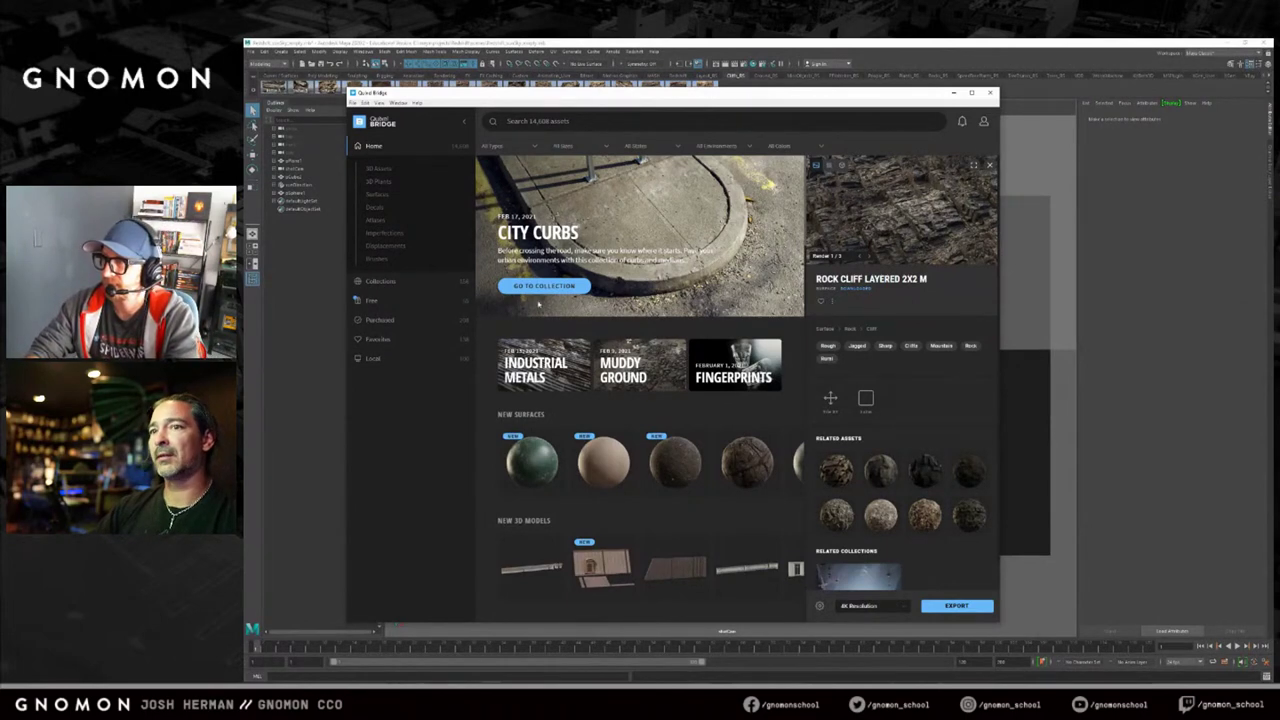
scroll(667, 411, "down", 10)
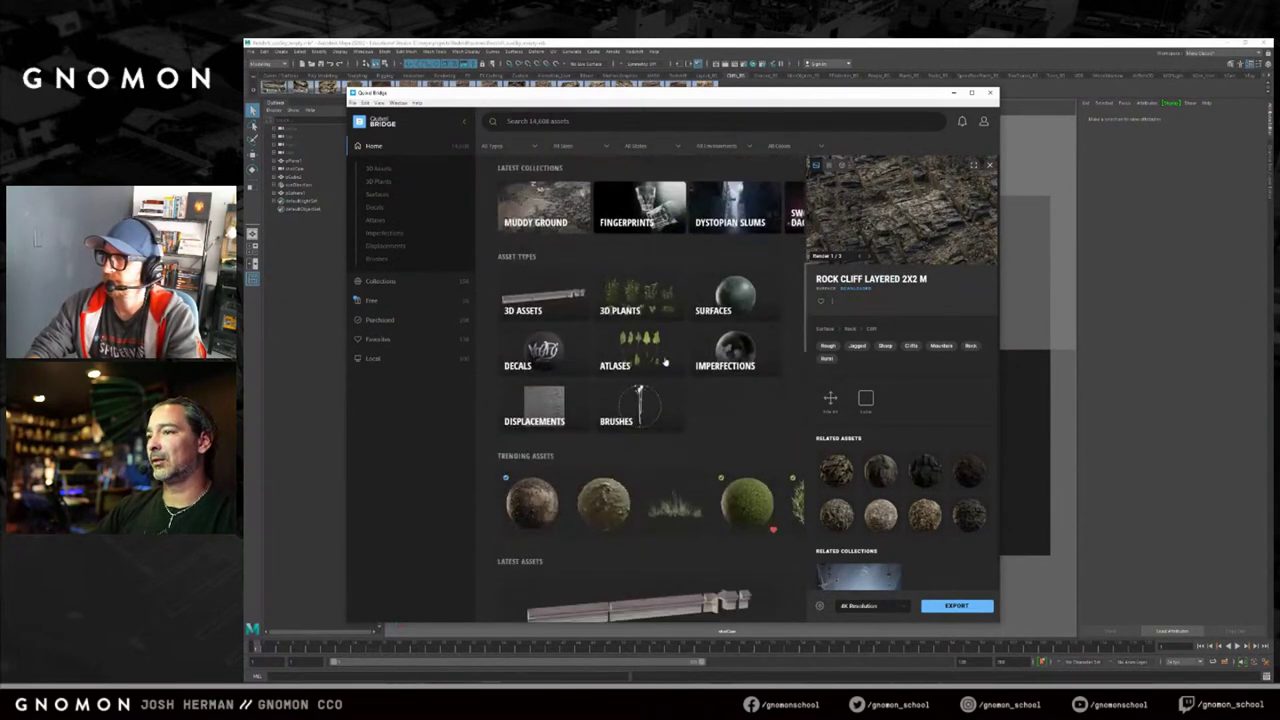
scroll(667, 411, "down", 5)
scroll(668, 407, "up", 10)
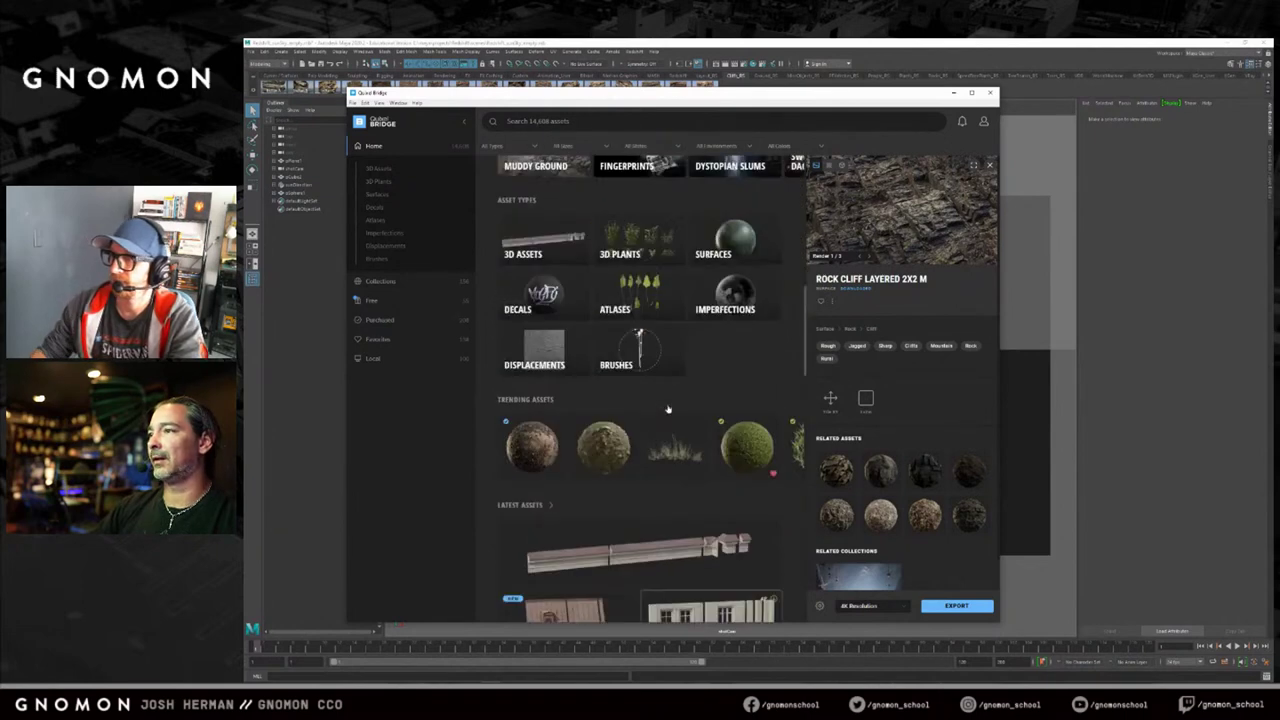
scroll(668, 407, "up", 3)
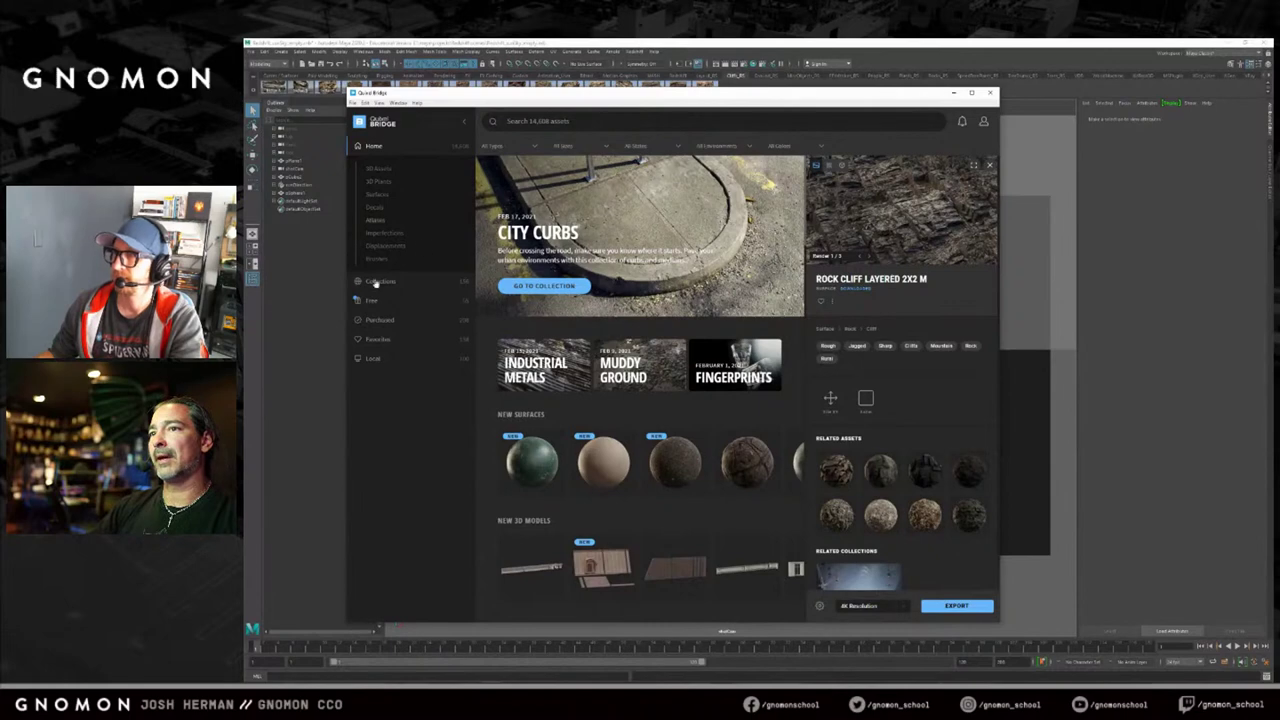
left_click_drag(747, 90, 721, 93)
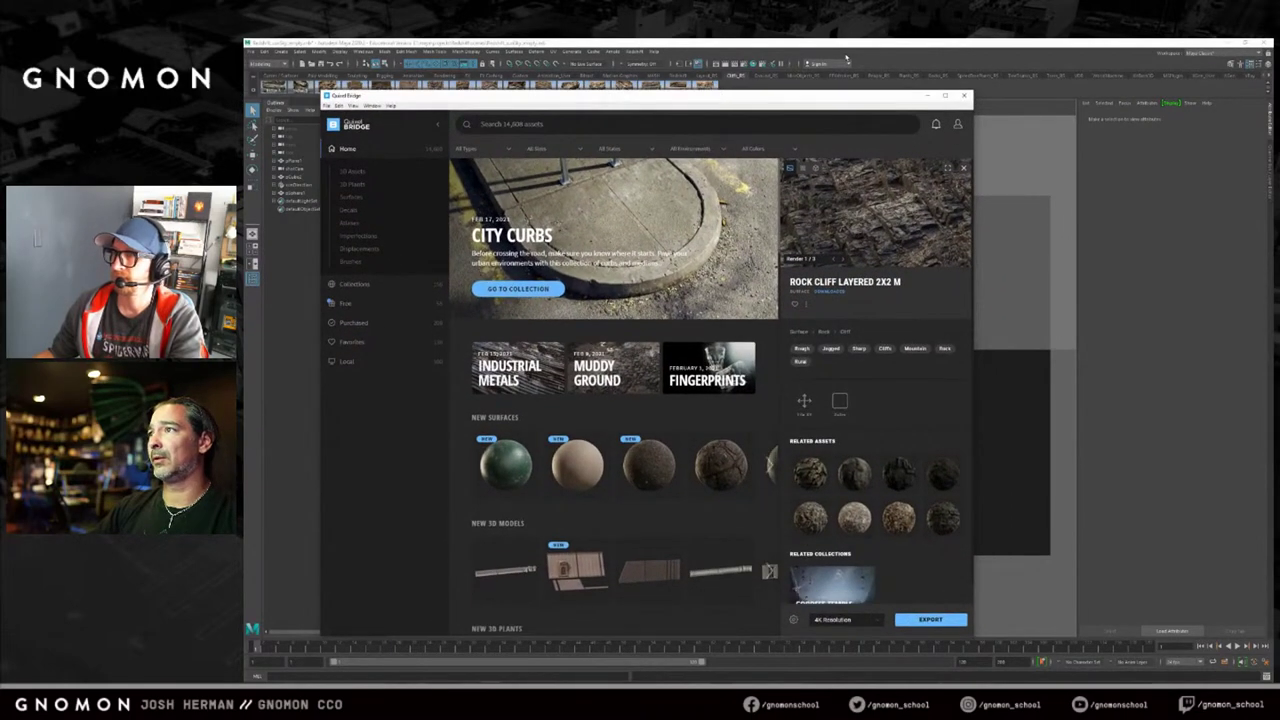
Return to Maya, bring back the layout tools and inspect the tall pole in the starter scene.
left_click(855, 52)
left_click(707, 76)
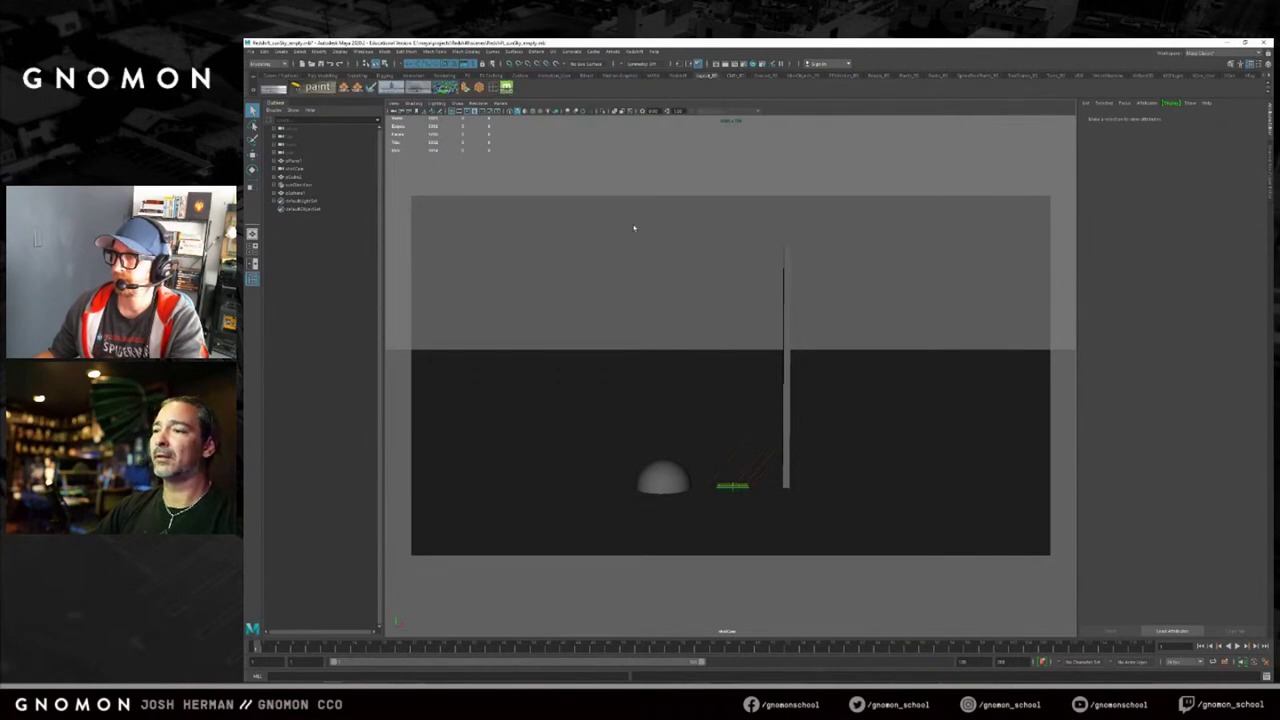
left_click(643, 357)
left_click(785, 290)
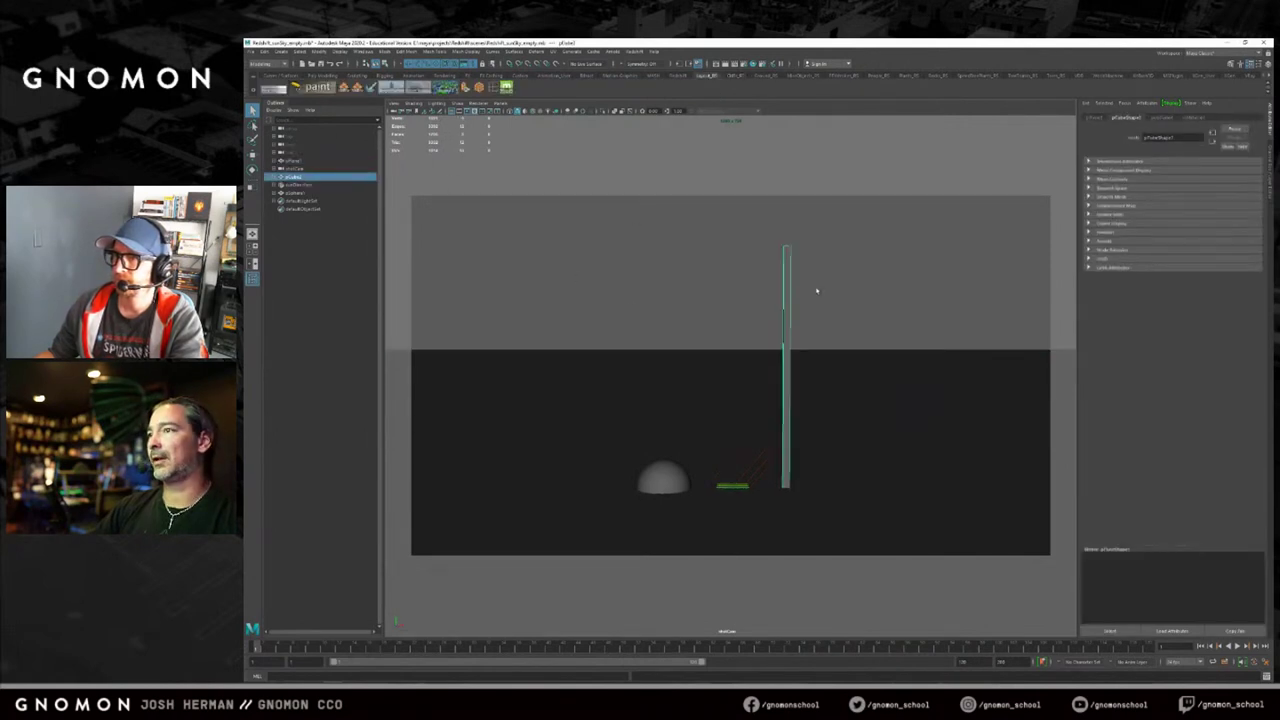
left_click(734, 197)
Open the Redshift Render View for a live render of the scene and place it beside the exposed viewport.
left_click(634, 51)
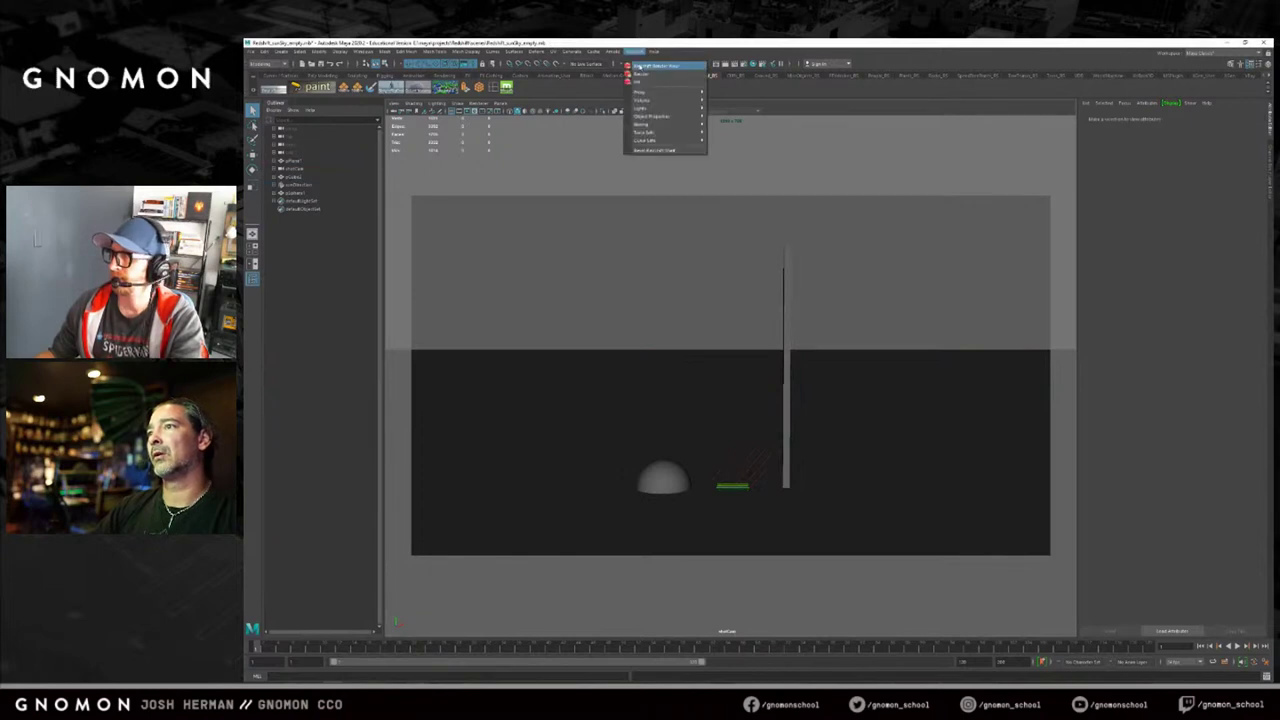
left_click(640, 112)
left_click_drag(497, 313, 597, 203)
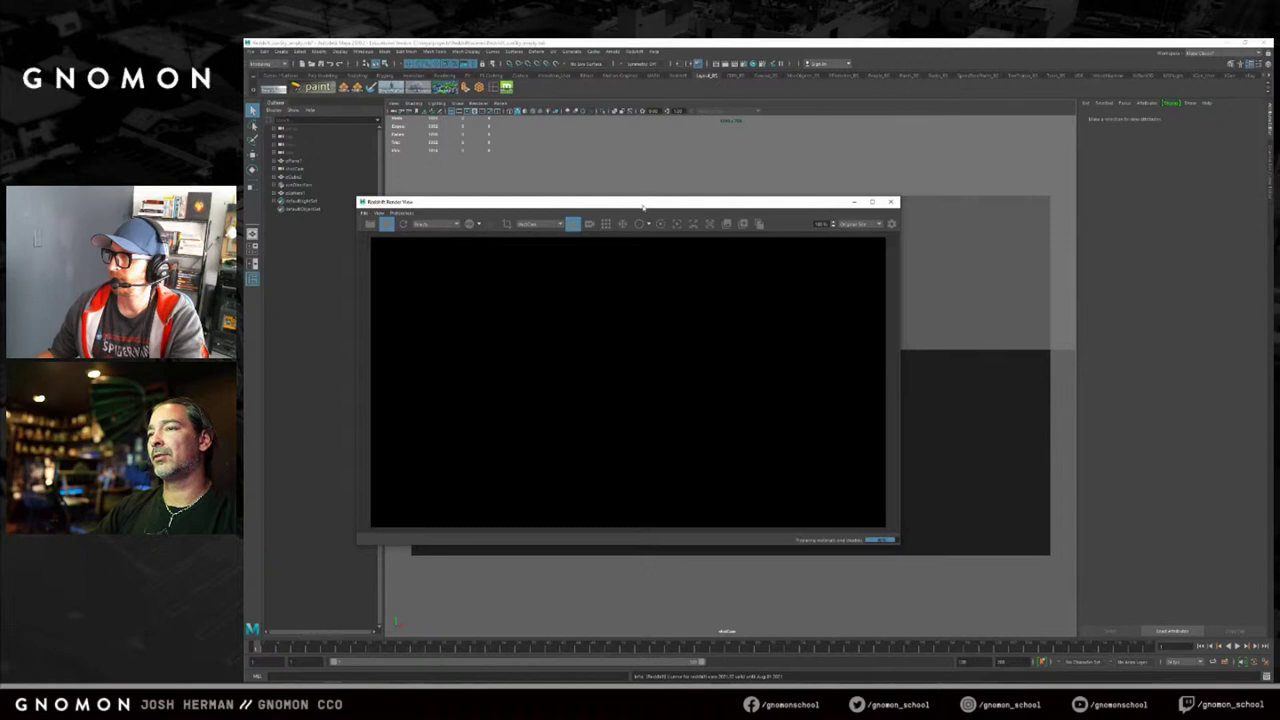
left_click_drag(645, 205, 722, 170)
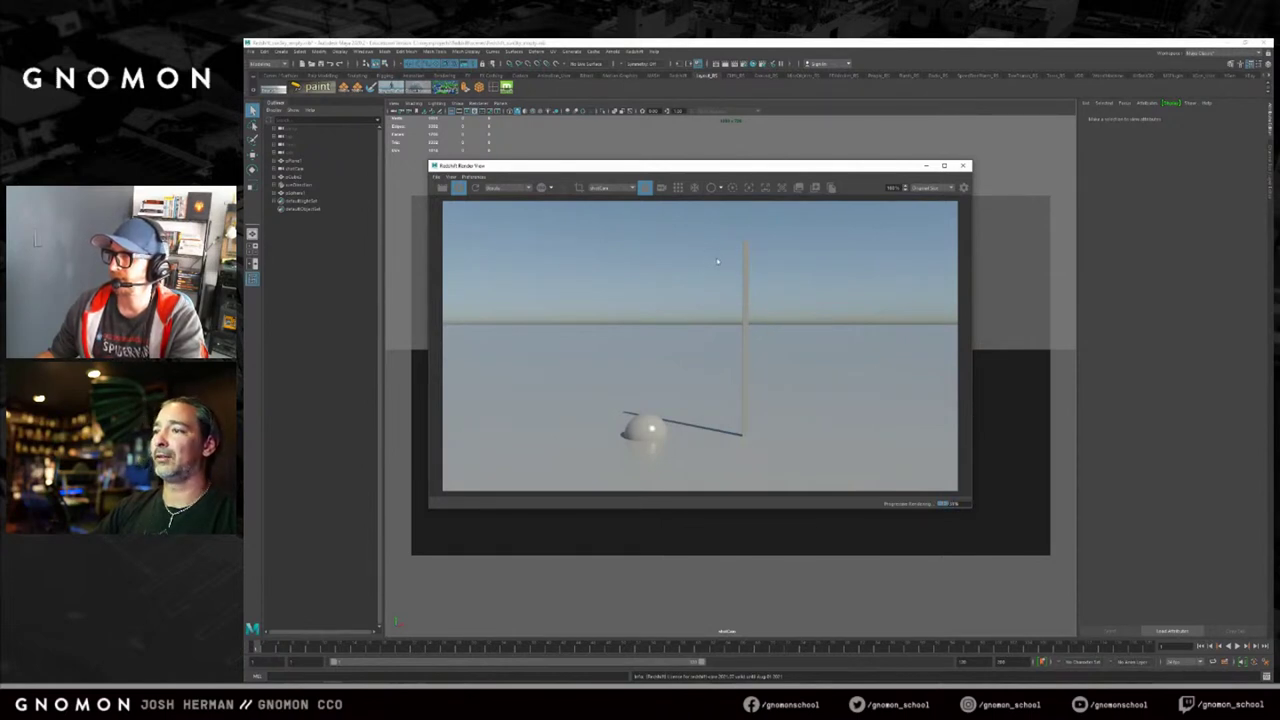
left_click_drag(686, 165, 766, 184)
left_click_drag(618, 186, 519, 184)
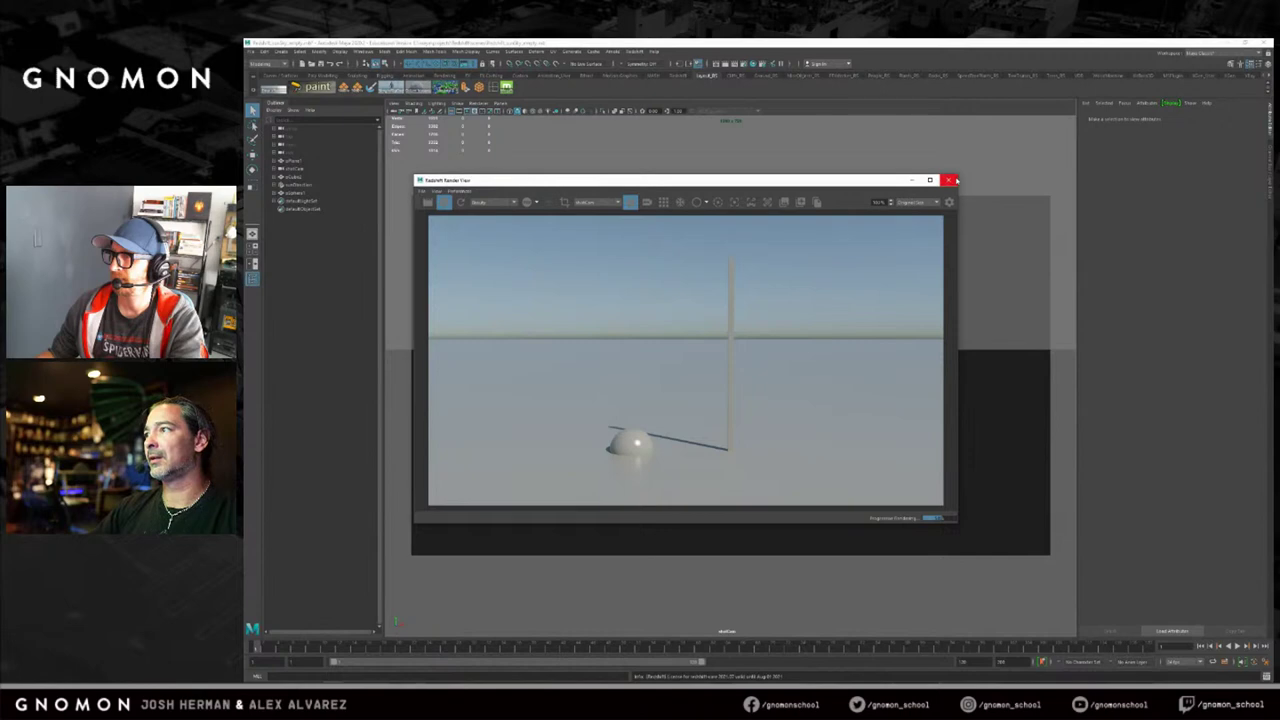
left_click_drag(957, 175, 967, 162)
left_click_drag(877, 171, 750, 155)
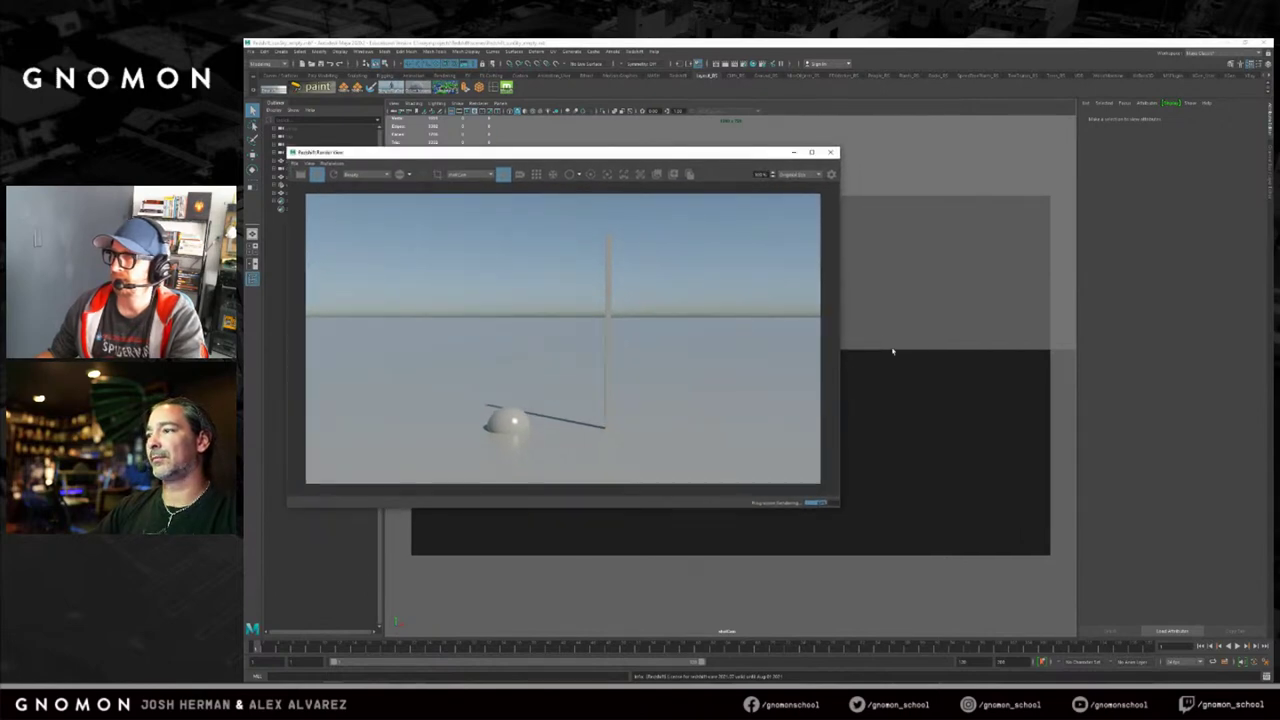
Orbit and pan the shot camera to check how the live render follows the view.
mouse_move(892, 350)
left_mouse_down("alt")
mouse_move(915, 356)
mouse_move(880, 350)
left_mouse_up("alt")
middle_click_drag(946, 264, 1017, 294, "alt")
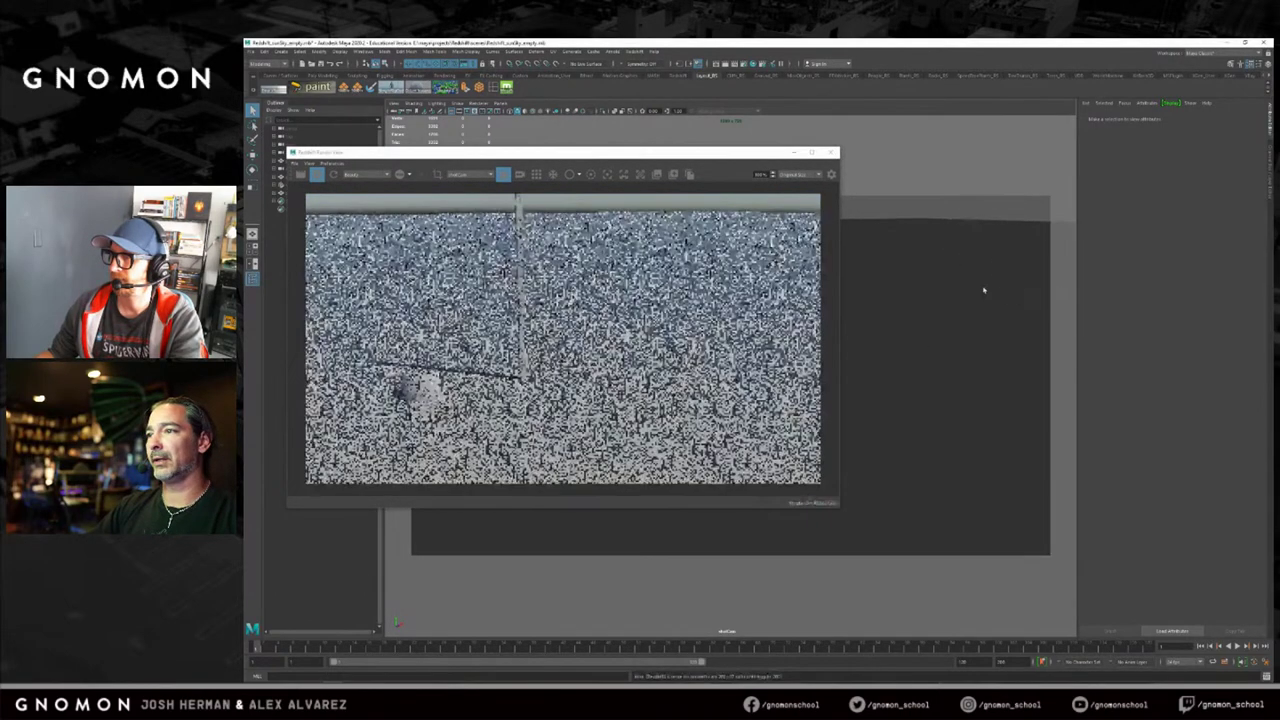
left_click(519, 174)
left_click_drag(925, 395, 945, 365, "alt")
middle_click_drag(945, 375, 880, 324, "alt")
left_click_drag(623, 326, 549, 282, "alt")
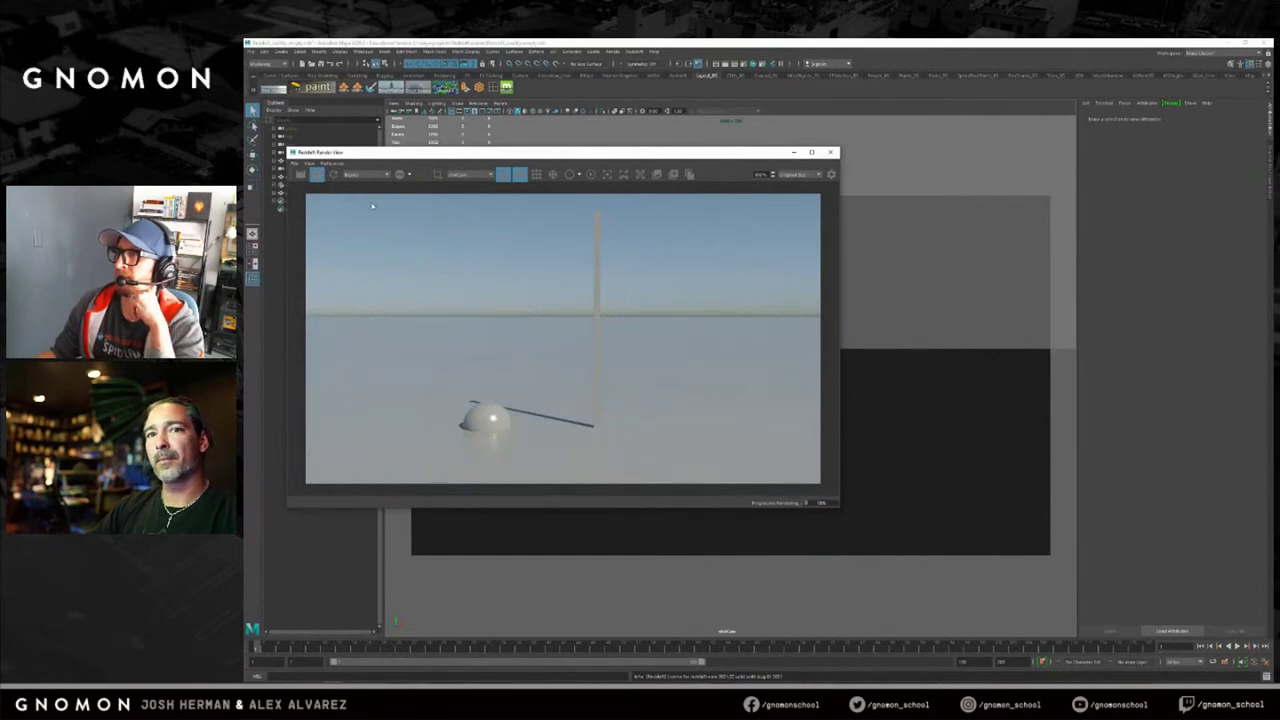
Inspect the pole and the dome, framing the dome up close from a low angle.
left_click_drag(505, 156, 517, 127)
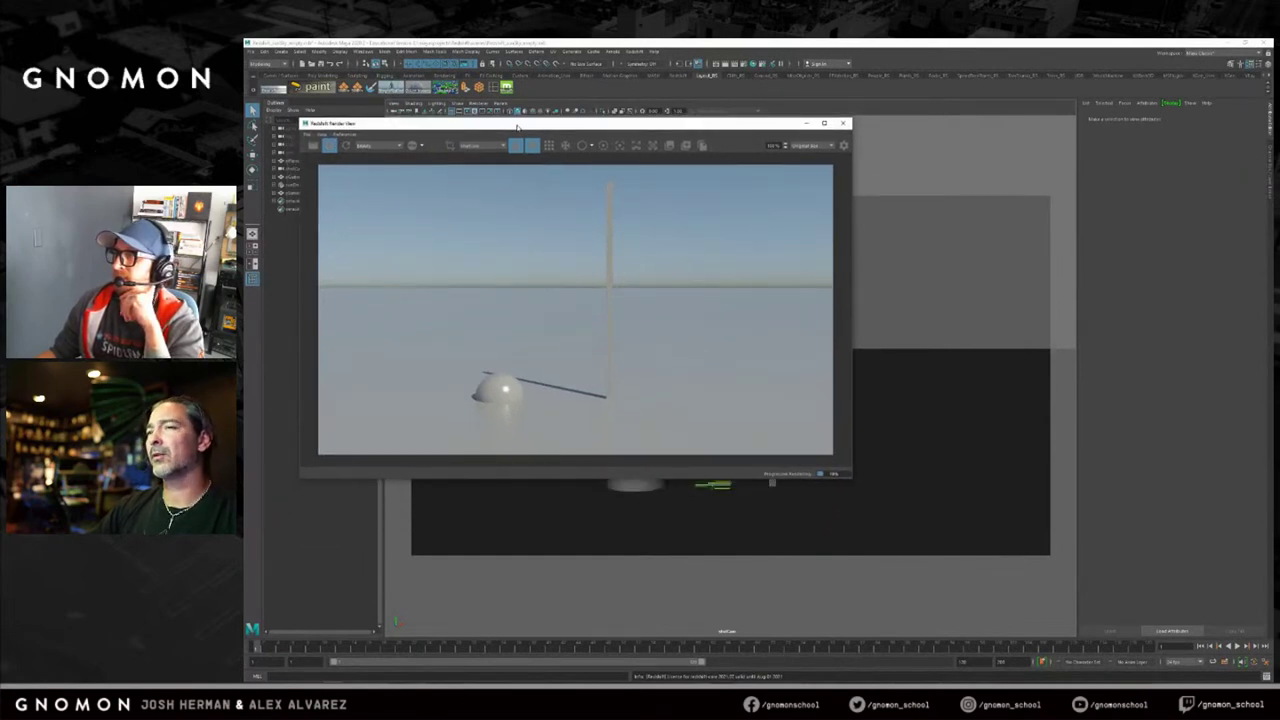
left_click_drag(600, 126, 660, 175)
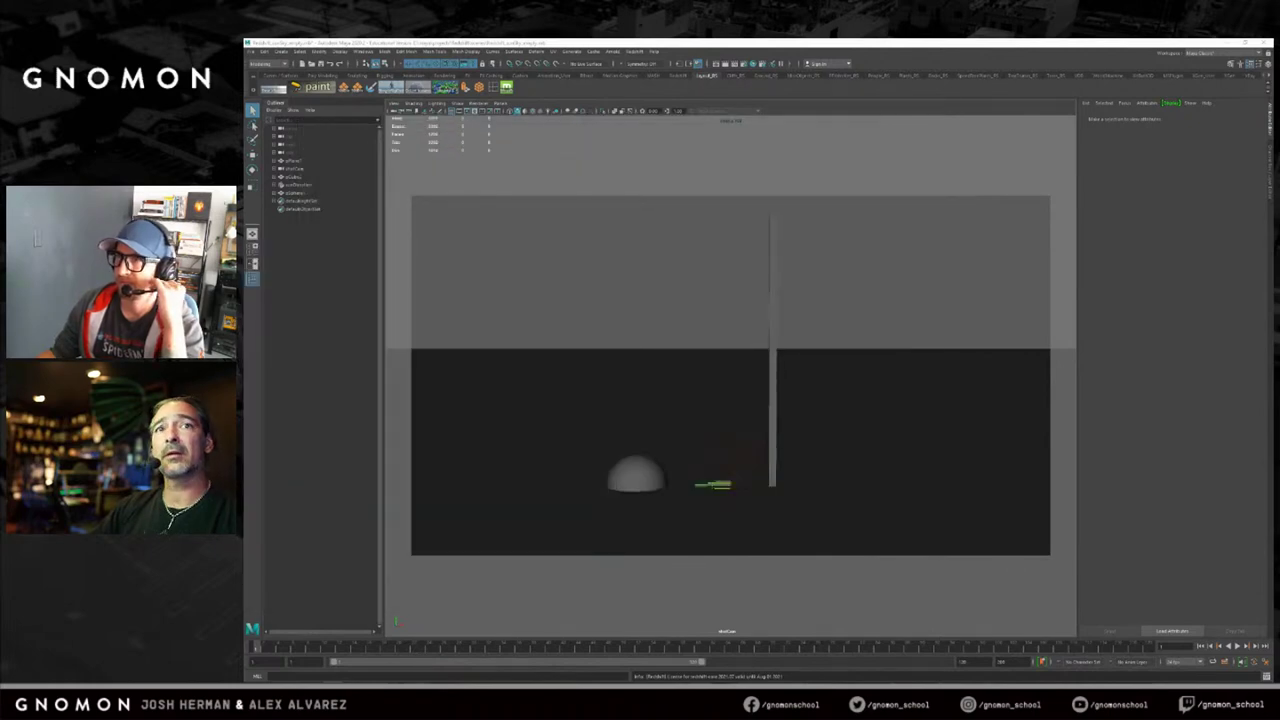
left_click(768, 330)
left_click(635, 471)
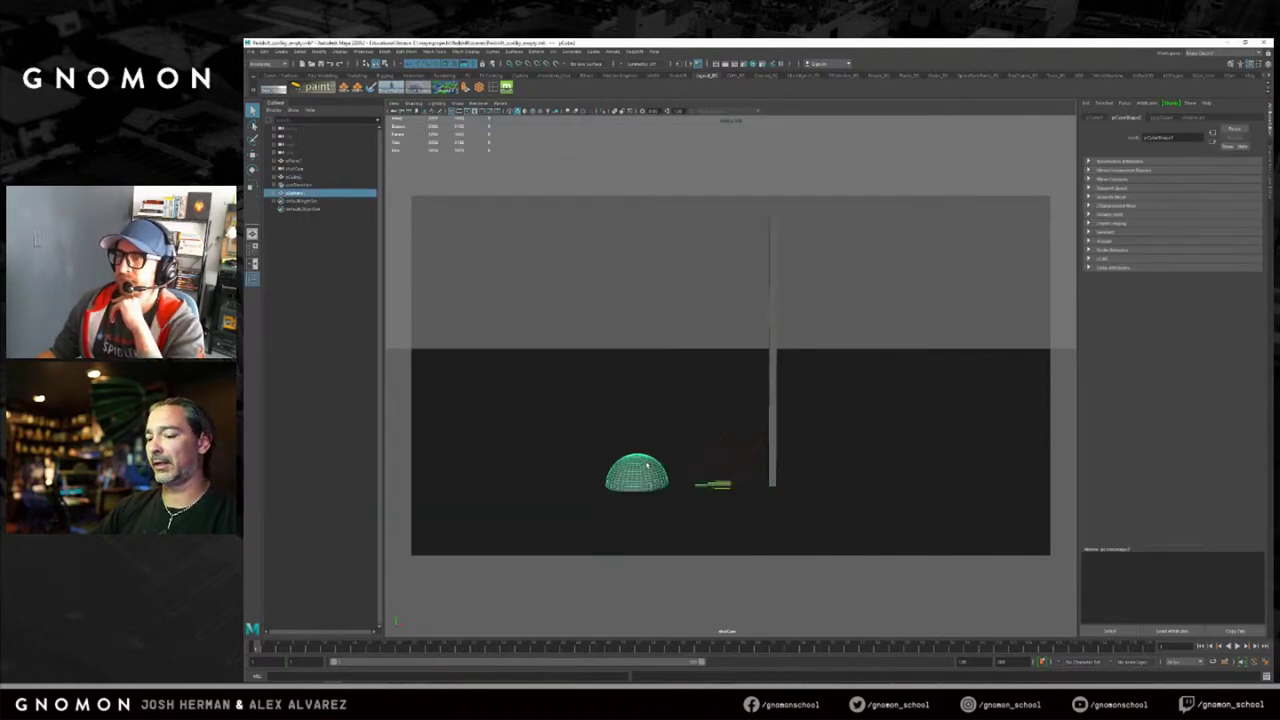
key("f")
right_click_drag(781, 372, 735, 370, "alt")
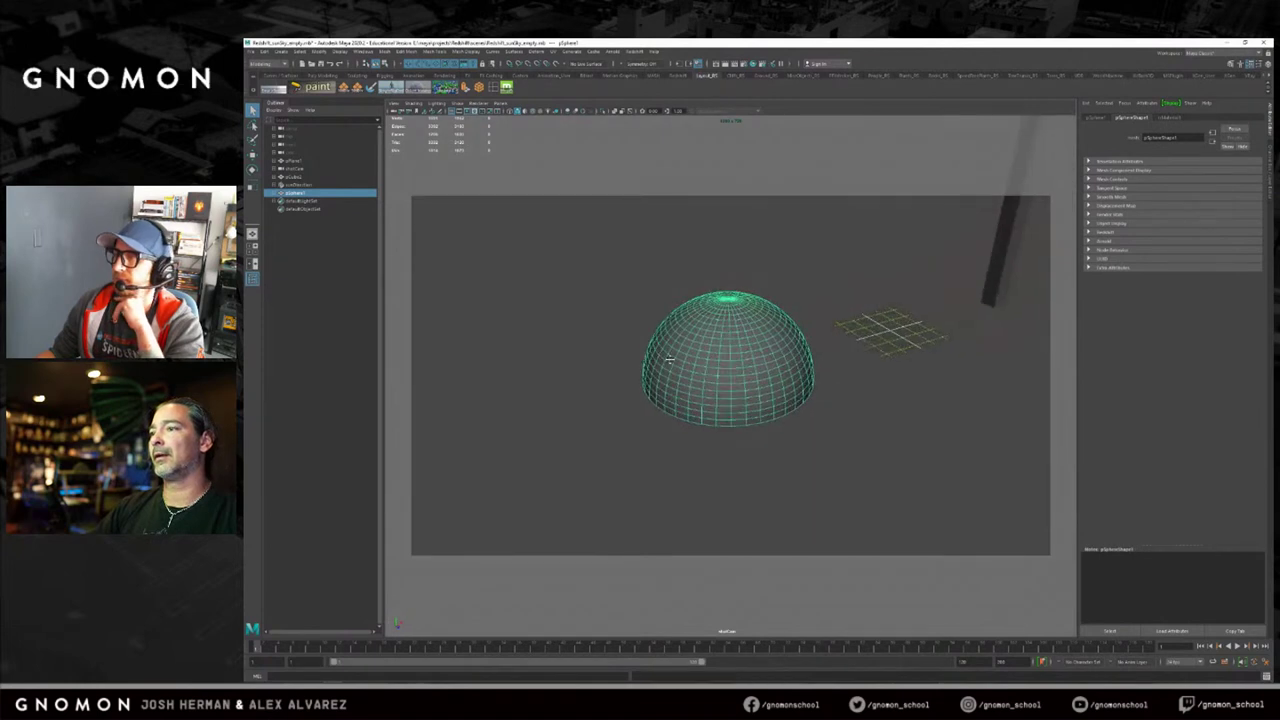
left_click_drag(735, 380, 717, 357, "alt")
right_click_drag(717, 357, 708, 355, "alt")
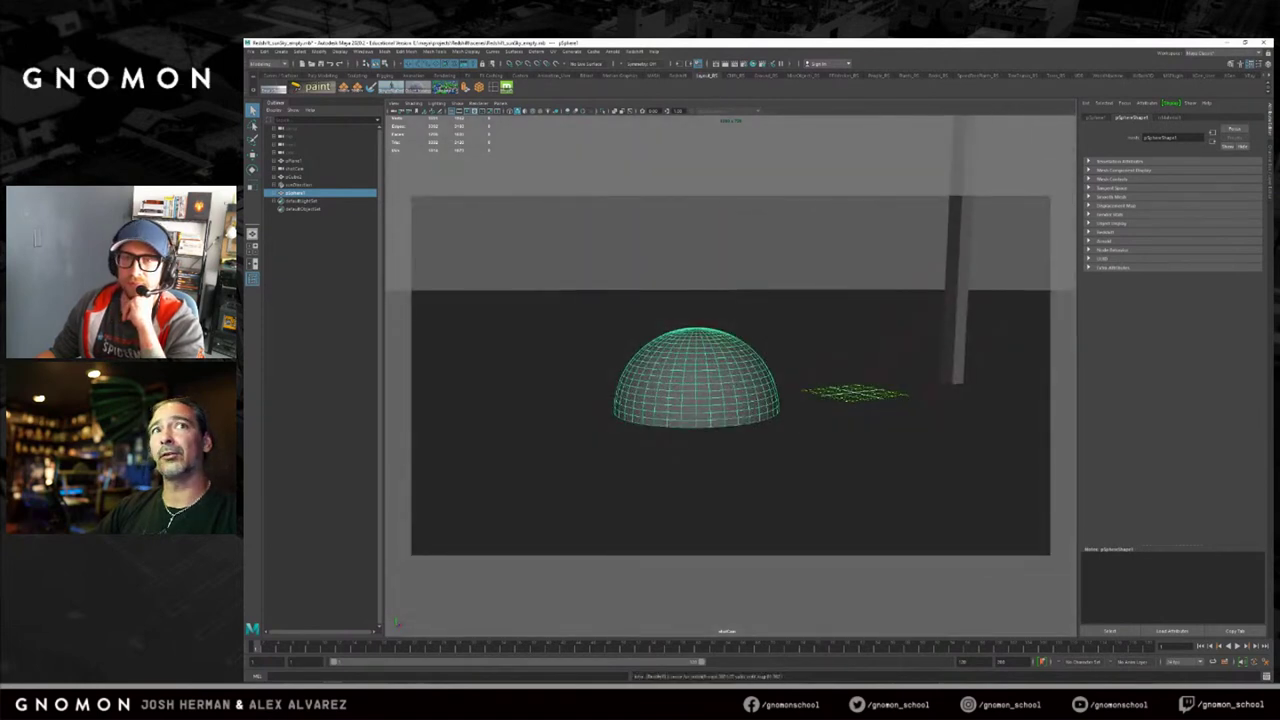
Bring back the live render and pull the shot camera out until both dome and pole are in frame.
left_click_drag(775, 680, 558, 130)
scroll(851, 309, "down", 4)
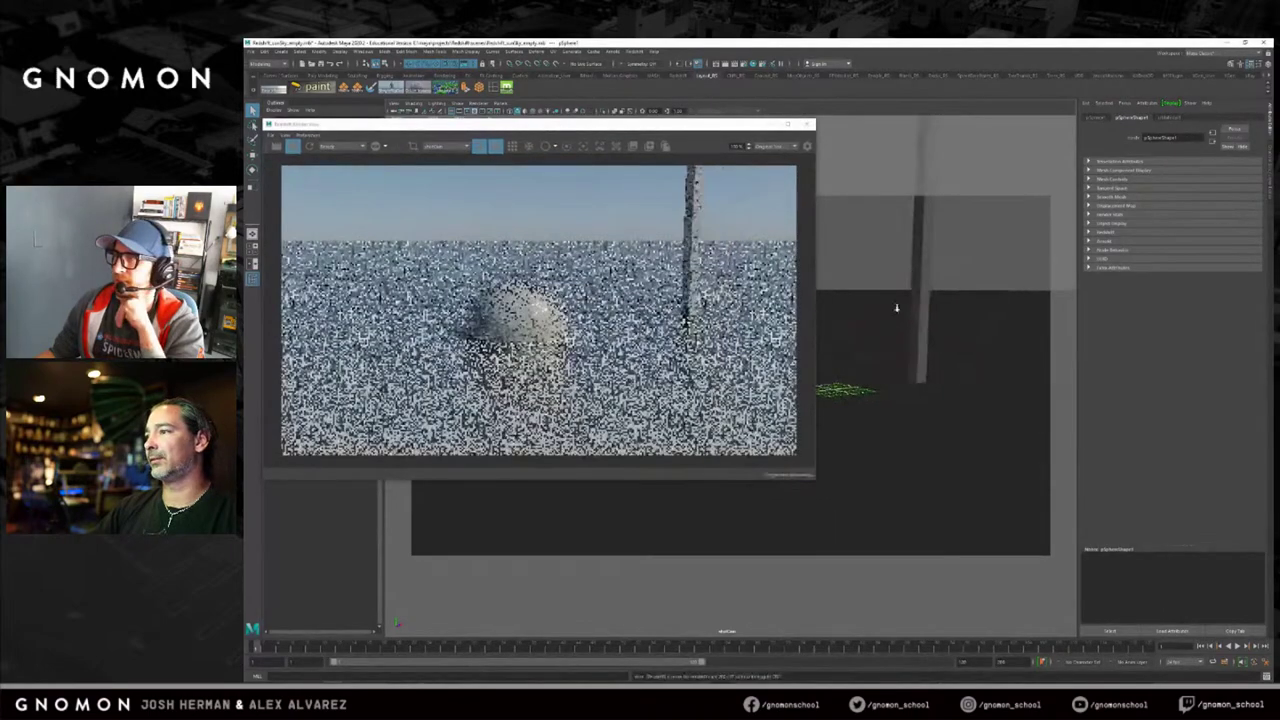
middle_click_drag(874, 298, 888, 369, "alt")
right_click_drag(888, 369, 846, 352, "alt")
middle_click_drag(862, 350, 874, 374, "alt")
right_click_drag(874, 374, 840, 374, "alt")
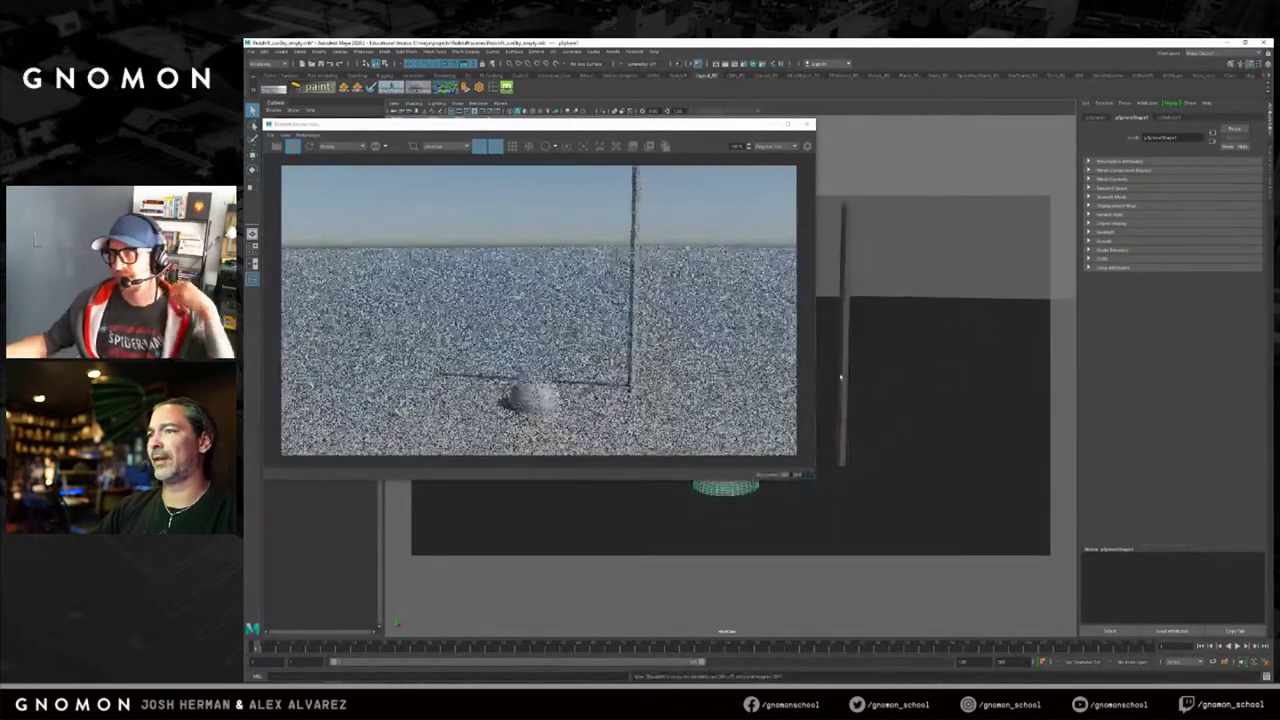
middle_click_drag(840, 374, 848, 384, "alt")
Close the Redshift Render View and reload the Redshift_sunSky_empty starter scene.
left_click_drag(646, 127, 729, 168)
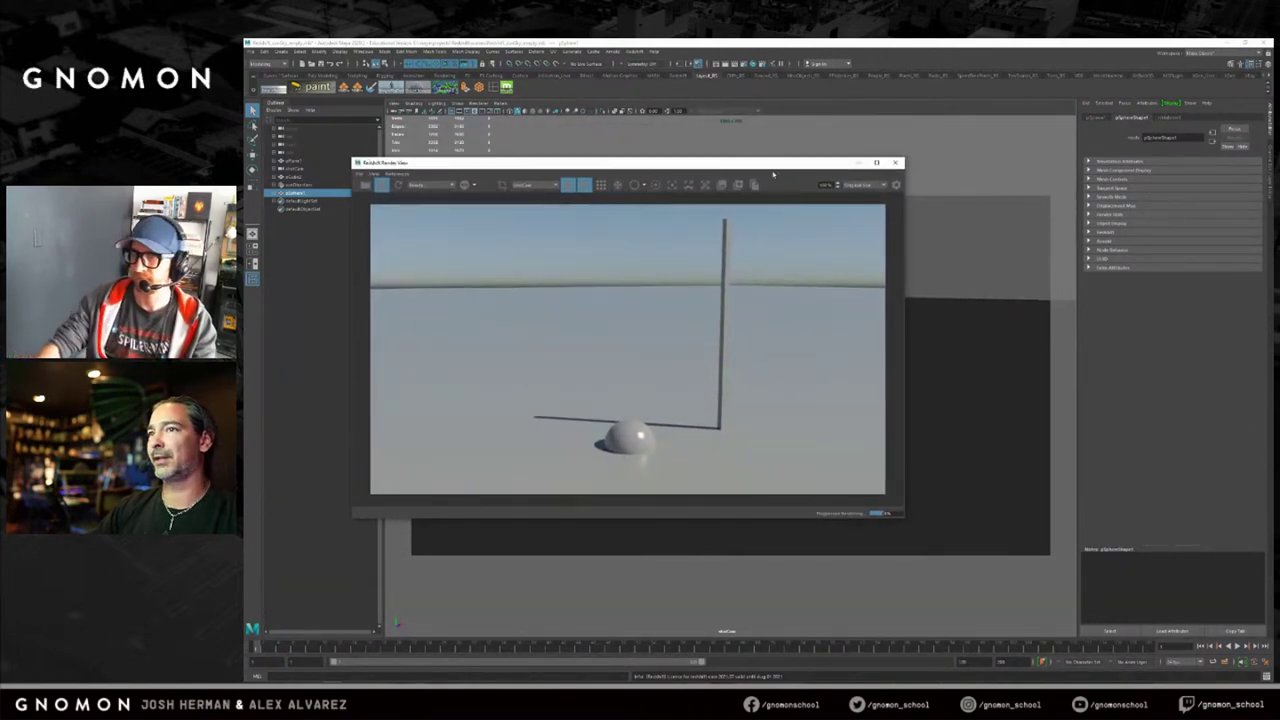
left_click_drag(774, 173, 731, 156)
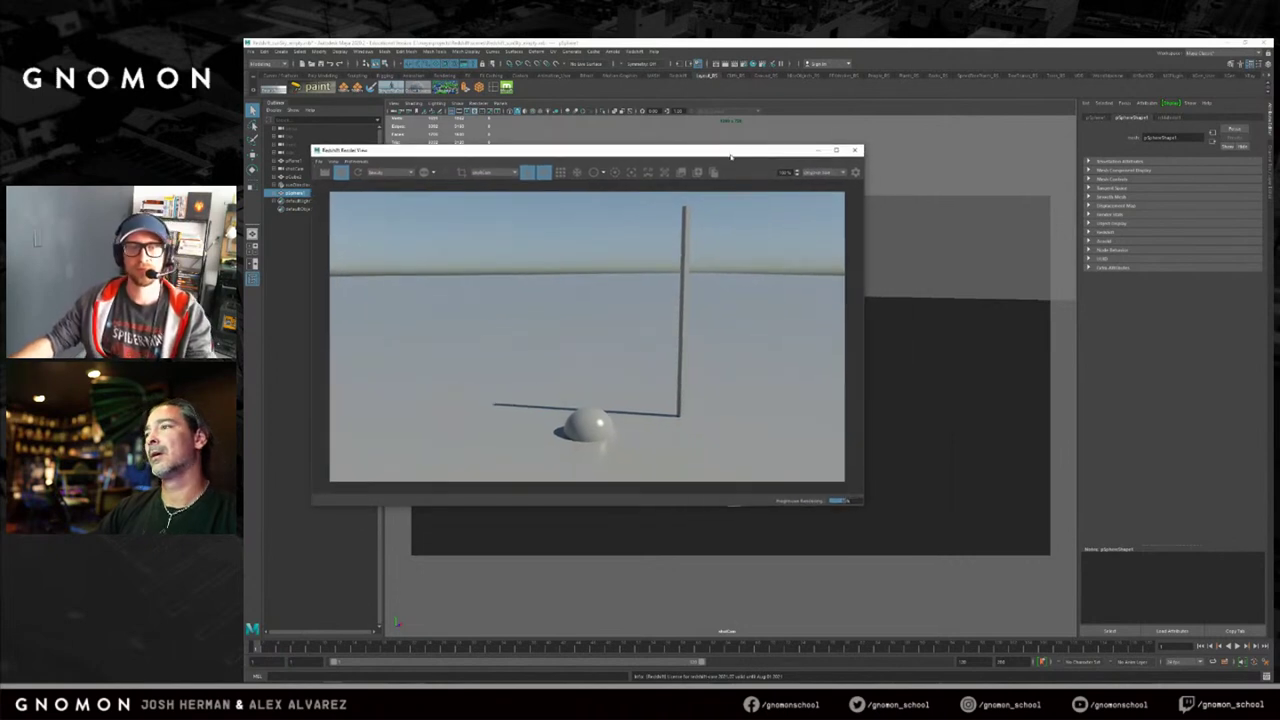
left_click(855, 150)
left_click(273, 88)
left_click_drag(752, 266, 817, 297)
left_click(817, 297)
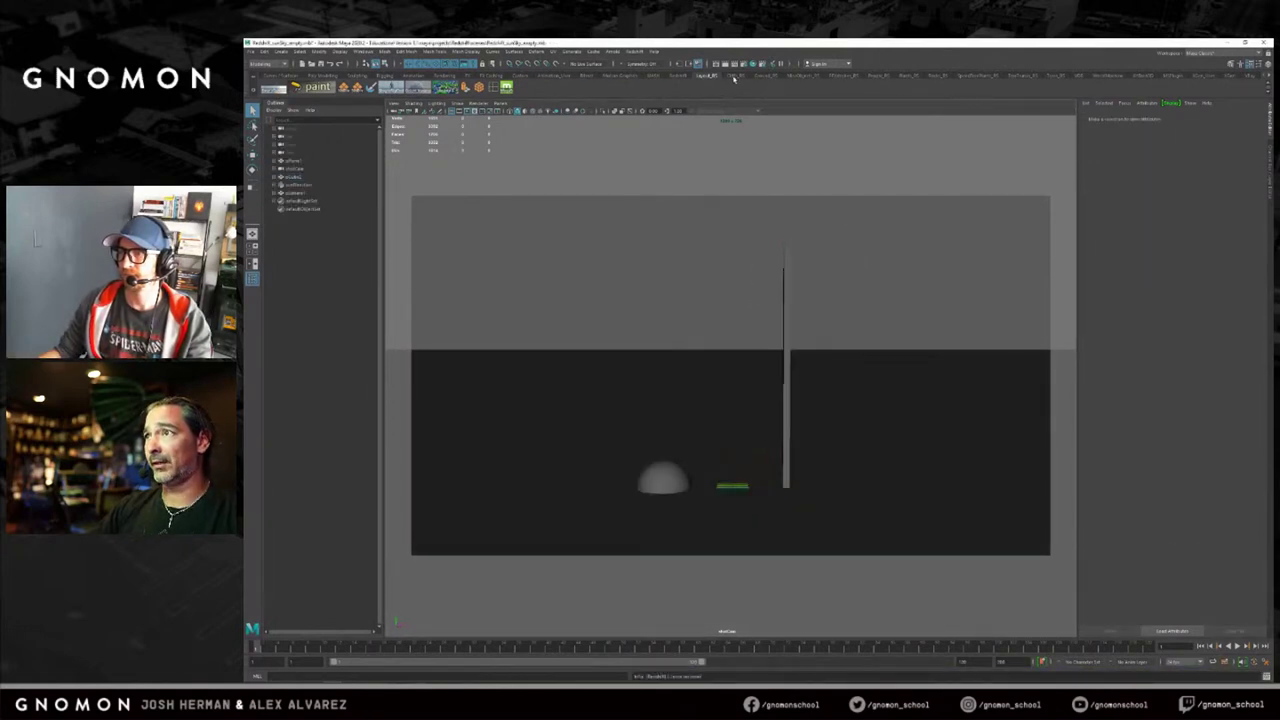
Bring up the ground asset collection and reopen the Redshift Render View.
left_click(735, 76)
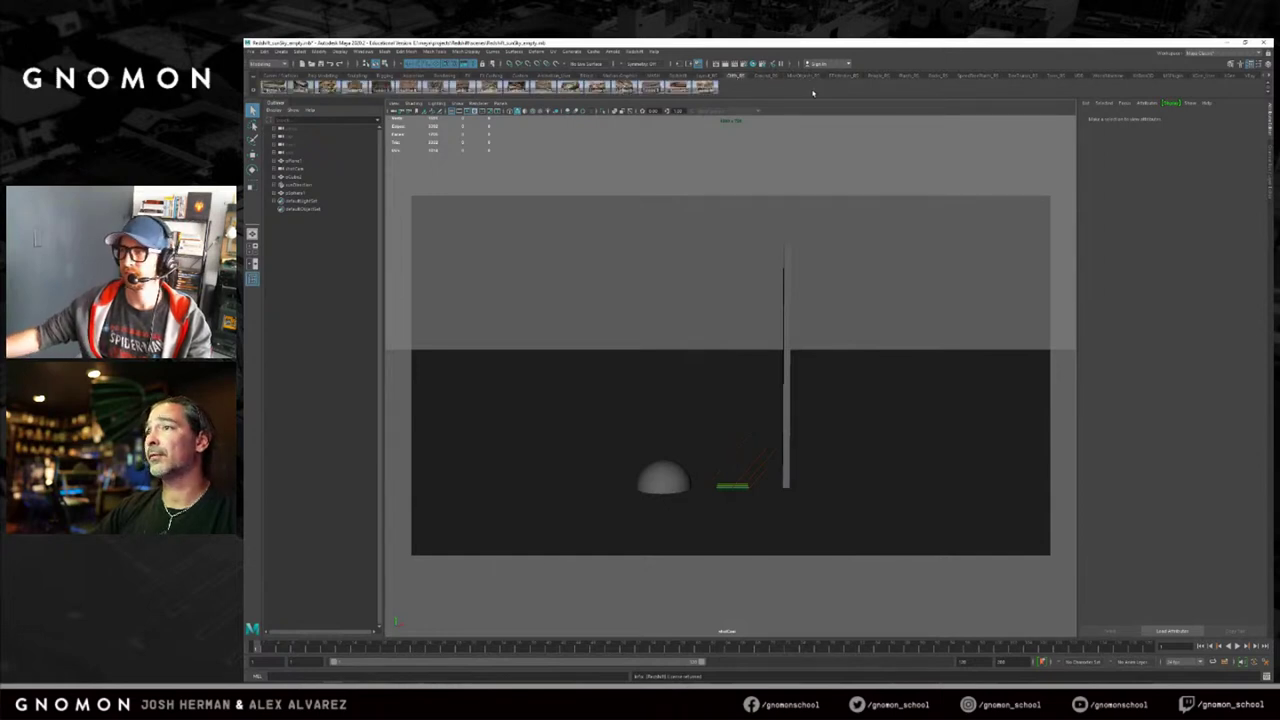
left_click(766, 77)
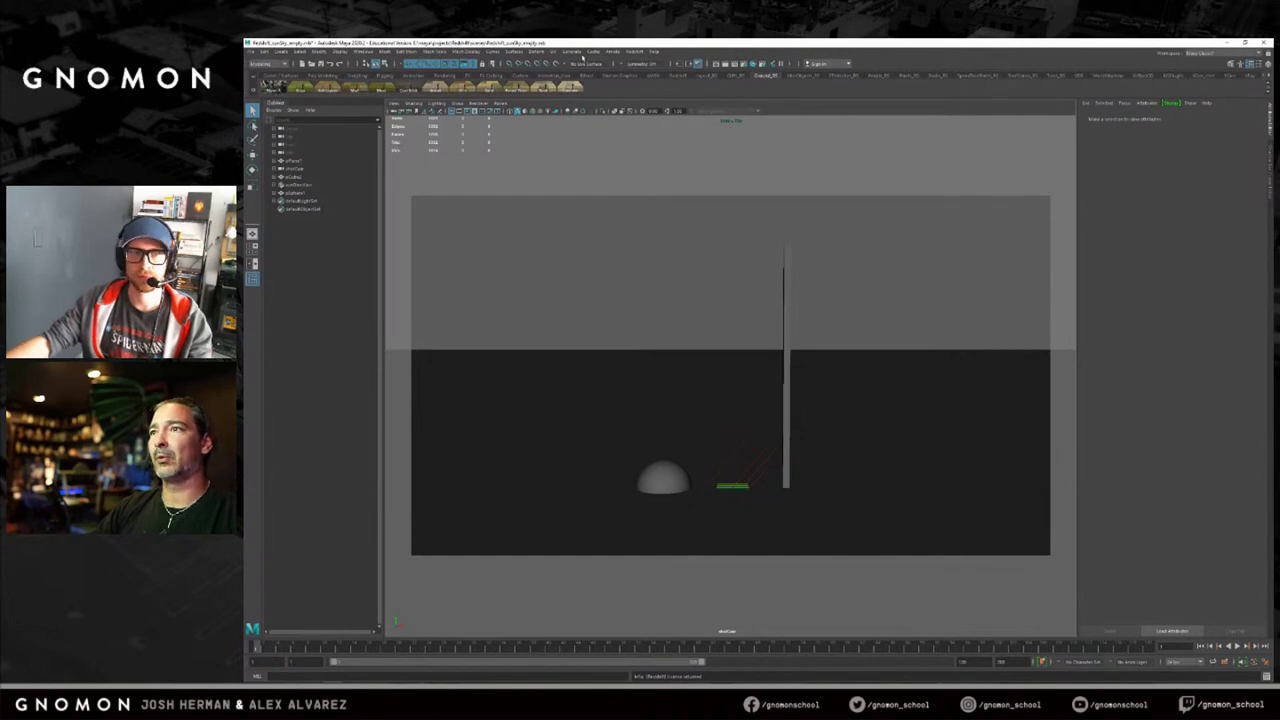
left_click(634, 52)
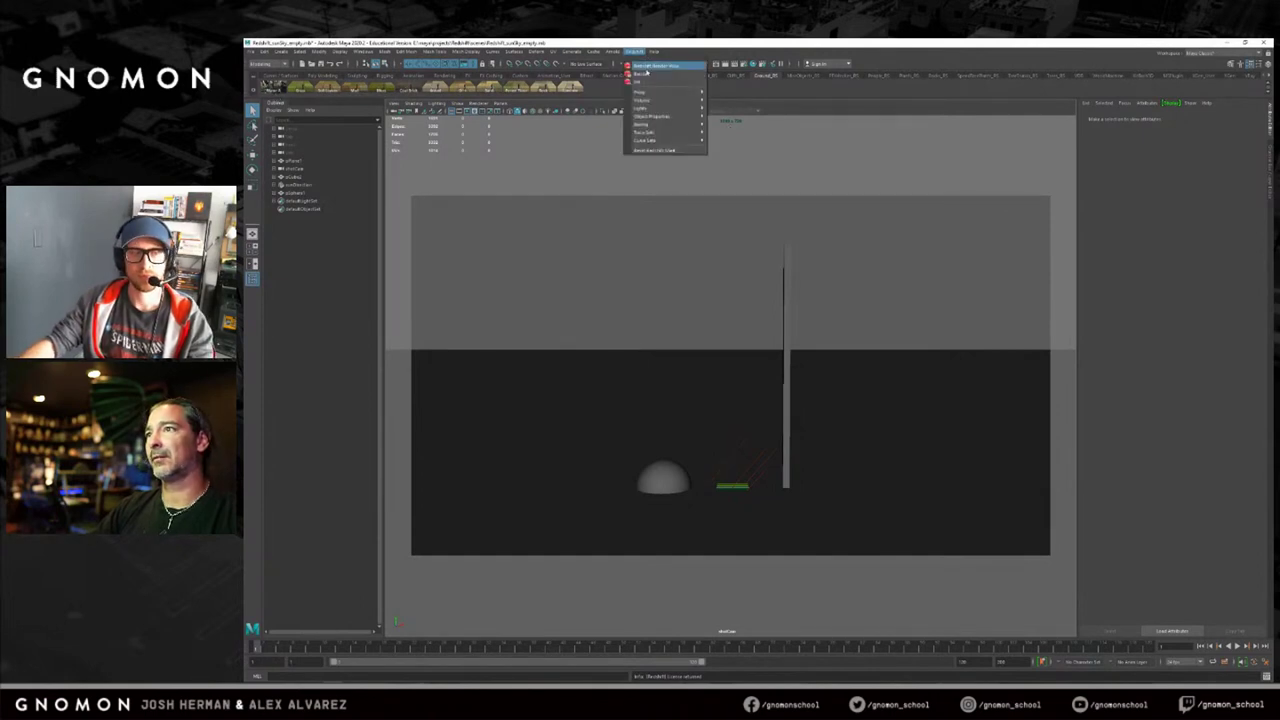
left_click(655, 67)
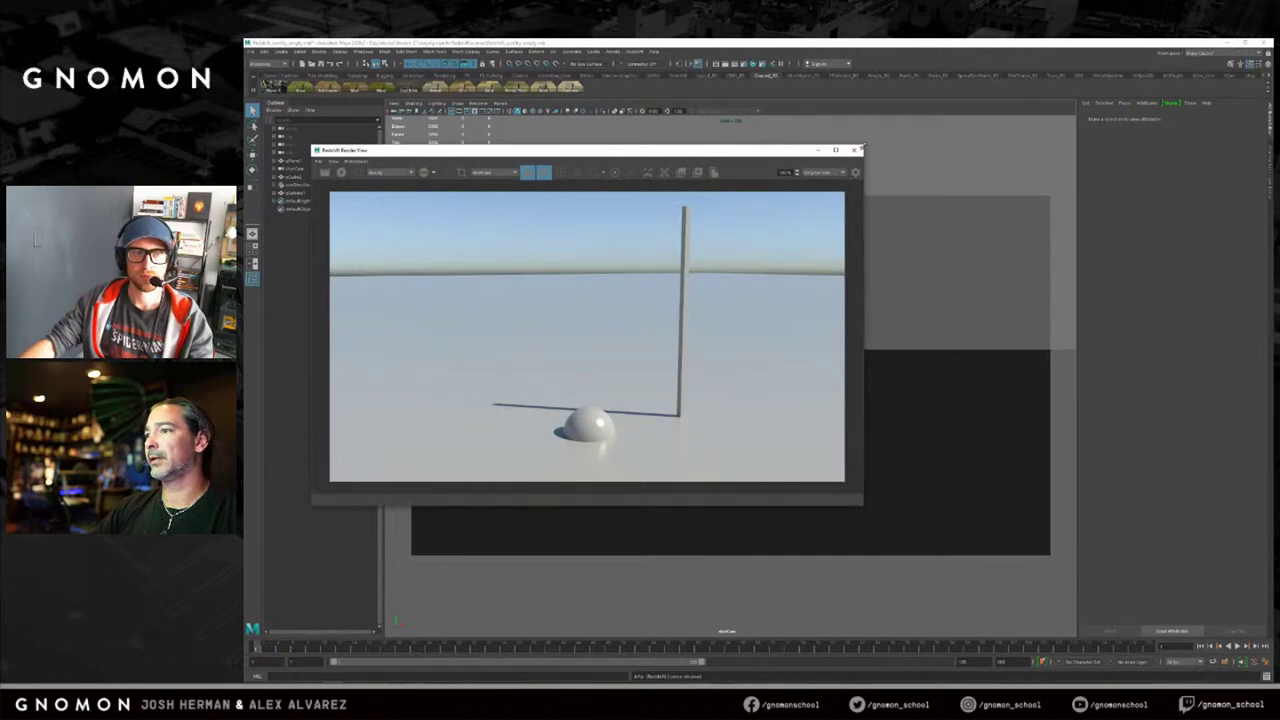
Shrink the render window, move it beside the viewport objects and fit the rendered image inside it.
left_click_drag(862, 145, 627, 281)
left_click_drag(507, 284, 486, 378)
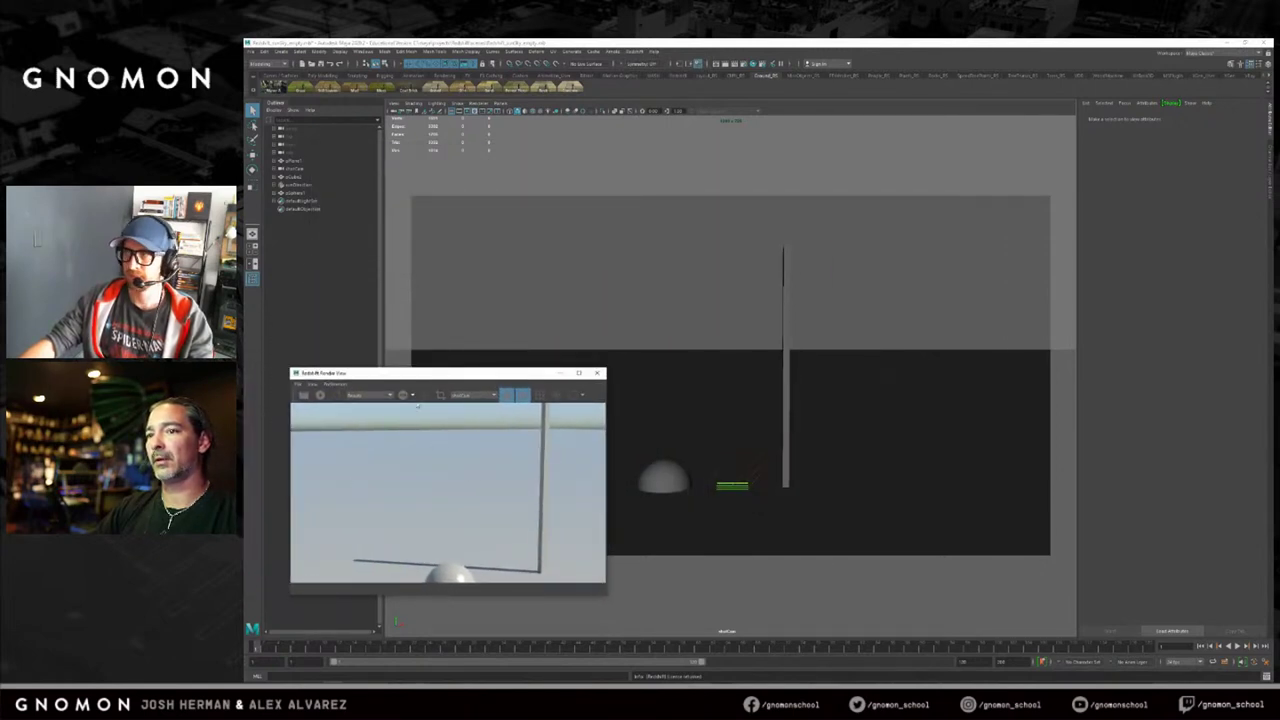
left_click(522, 395)
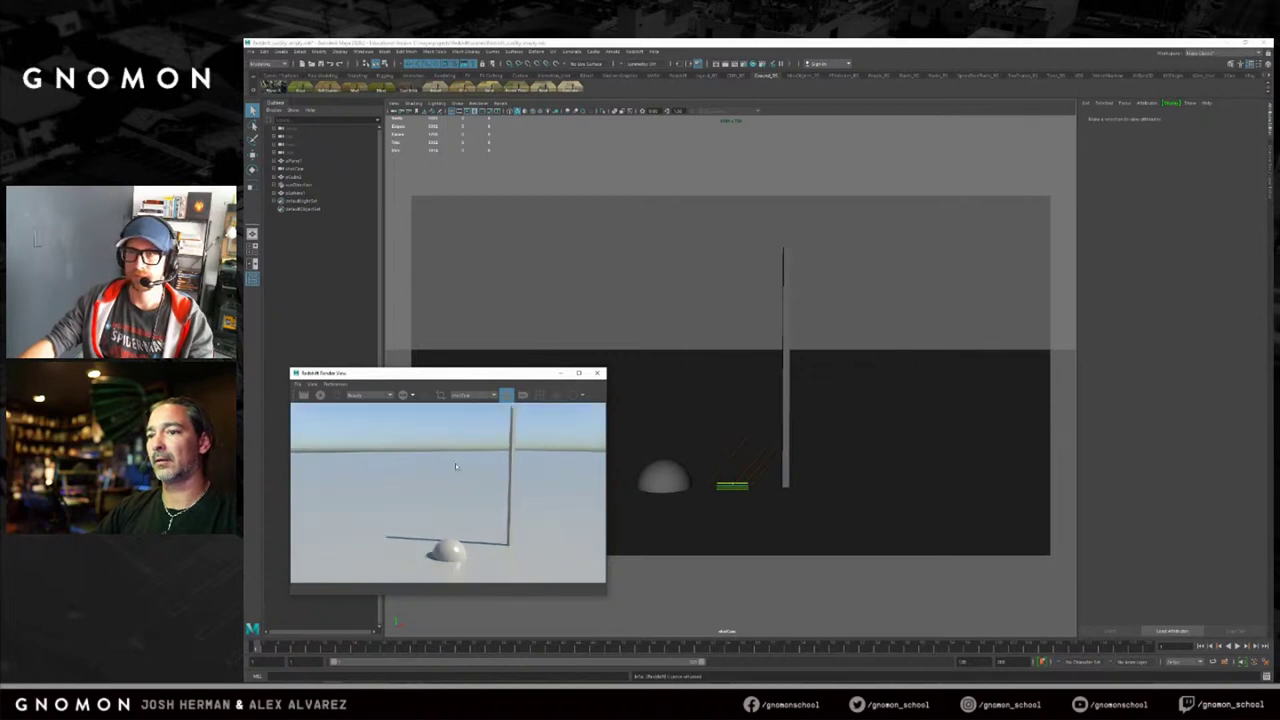
left_click_drag(799, 405, 800, 394, "alt")
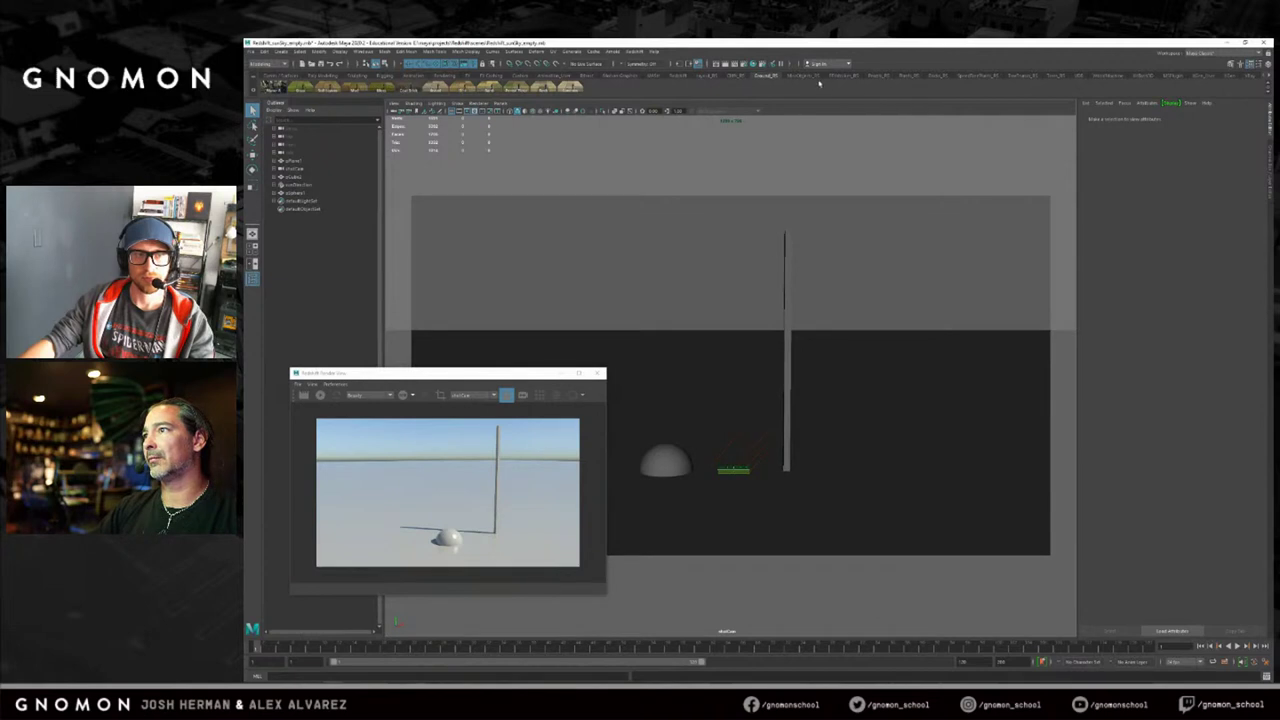
Add the Indian Canyon A rock from the rock asset collection and frame it in the shot camera.
left_click(937, 76)
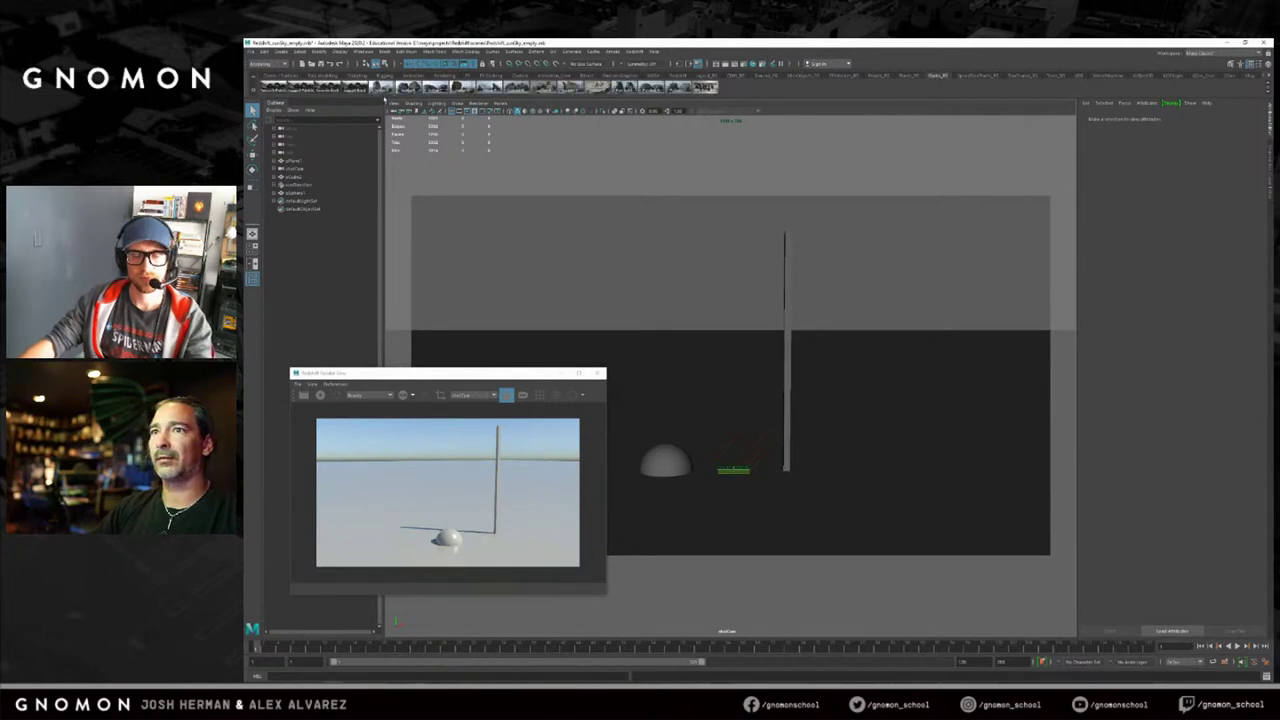
left_click(383, 88)
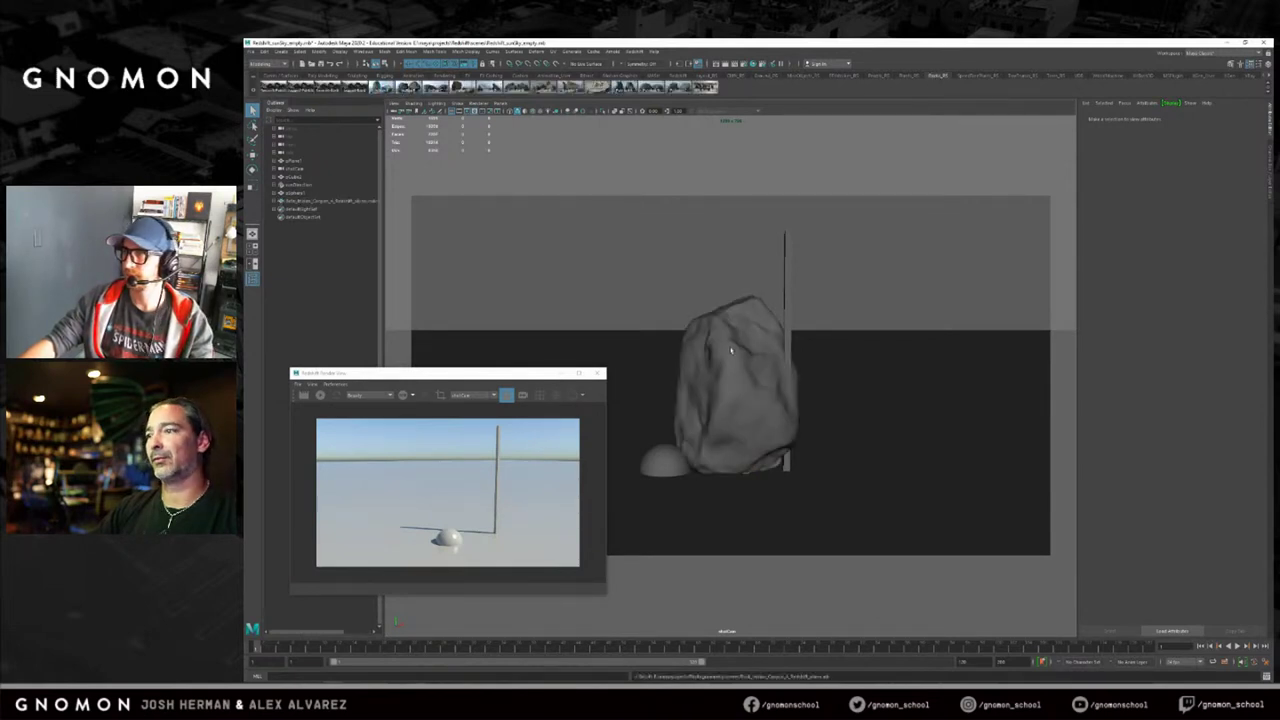
left_click(731, 350)
key("f")
left_click_drag(738, 357, 745, 357, "alt")
right_click_drag(745, 357, 702, 341, "alt")
middle_click_drag(702, 341, 764, 333, "alt")
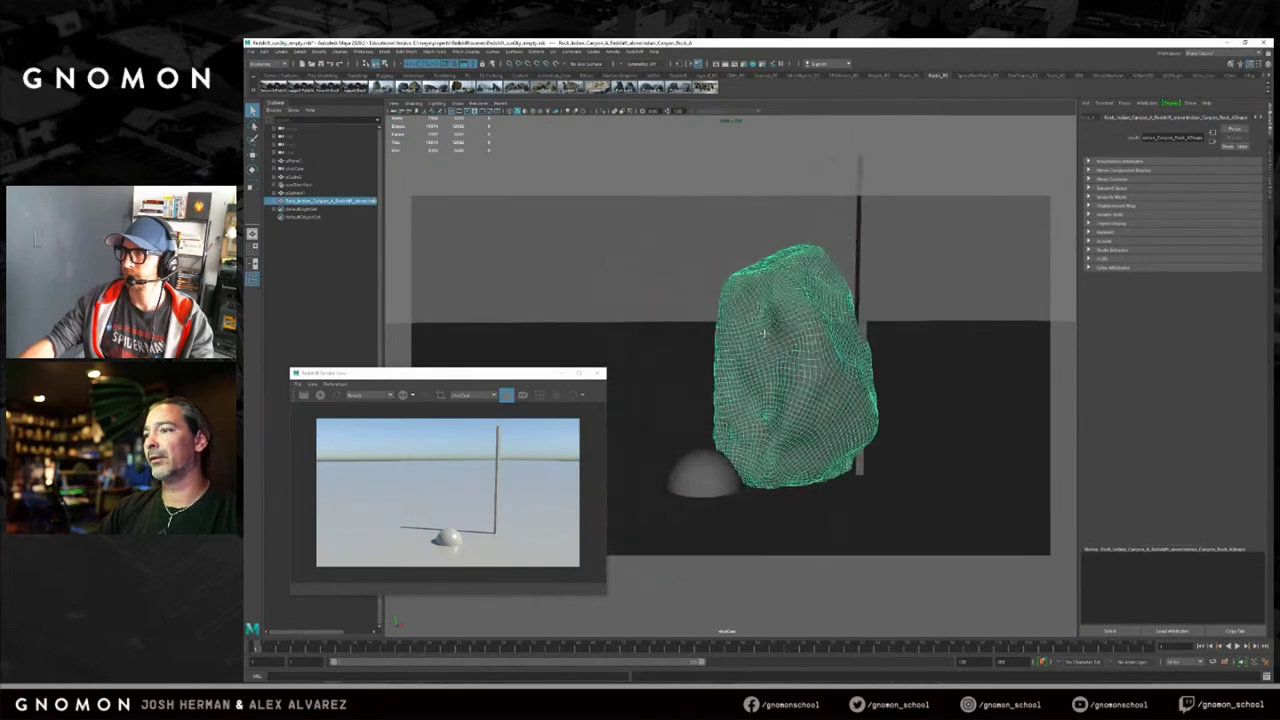
left_click_drag(764, 333, 764, 340, "alt")
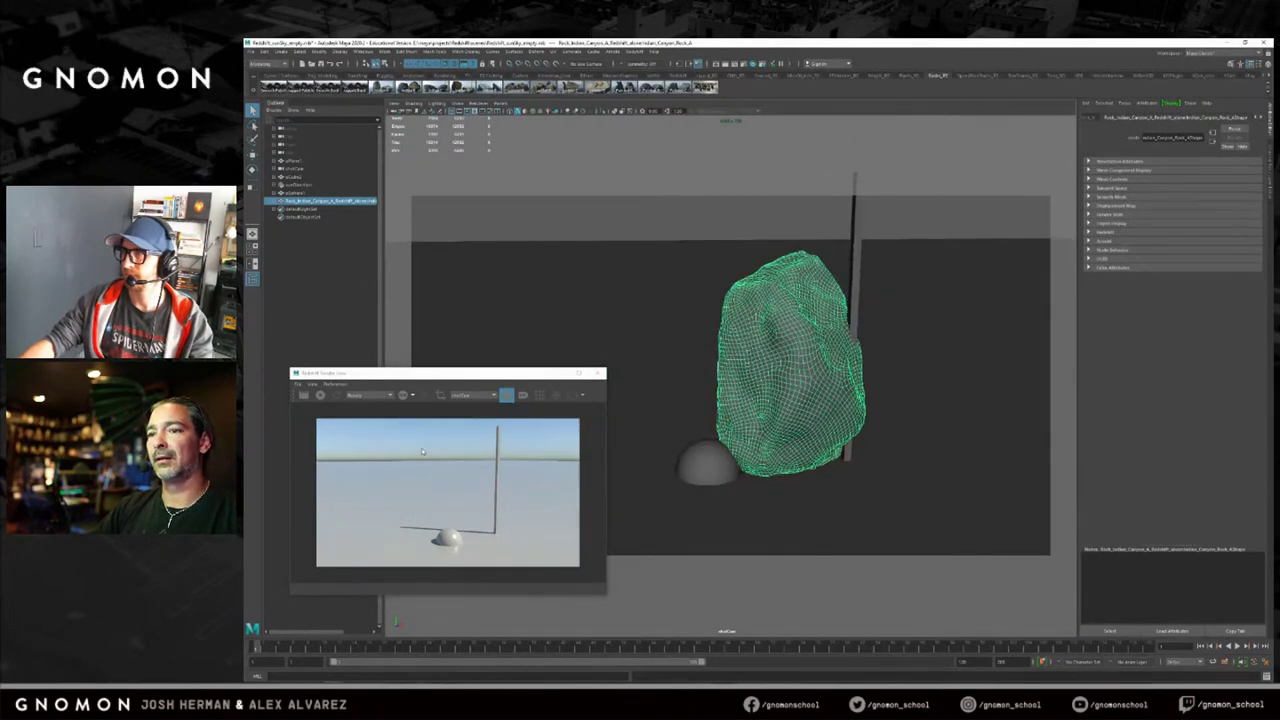
Start the live Redshift render and adjust the shot camera to a lower angle on the rock.
left_click(320, 395)
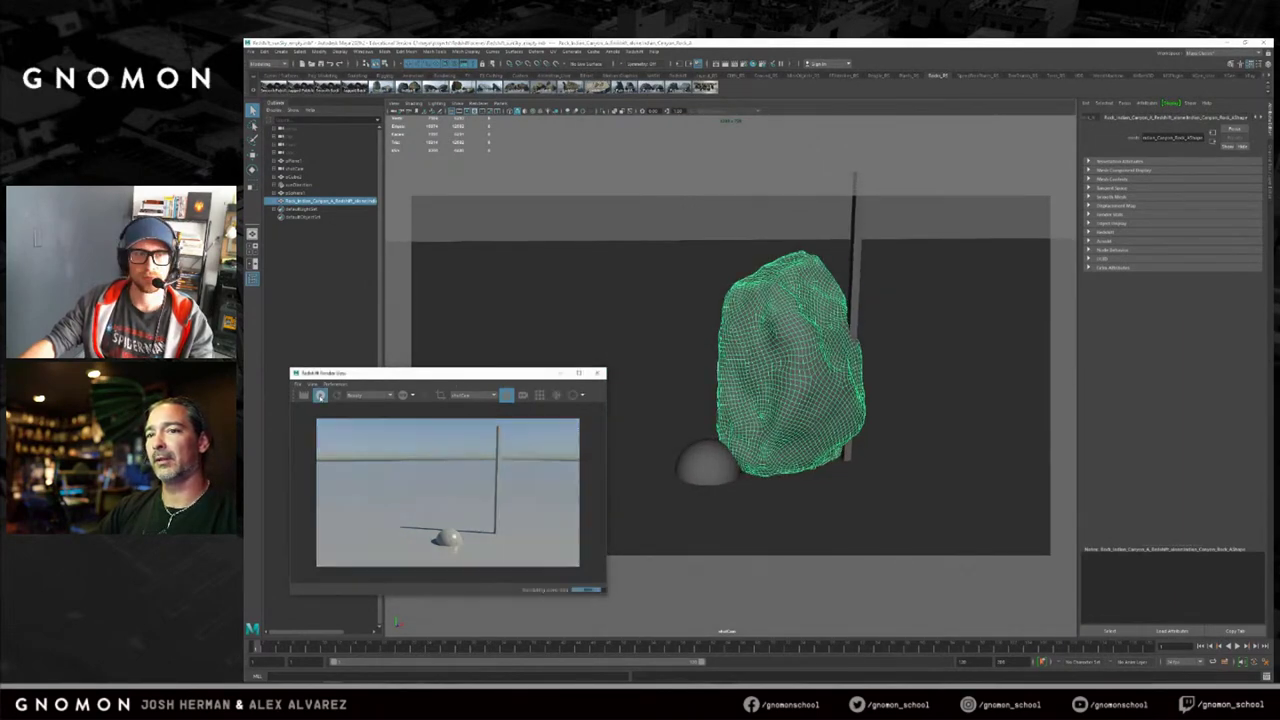
mouse_move(795, 385)
left_mouse_down("alt")
mouse_move(811, 400)
mouse_move(787, 397)
left_mouse_up("alt")
right_click_drag(788, 397, 812, 396, "alt")
left_click_drag(768, 256, 772, 252, "alt")
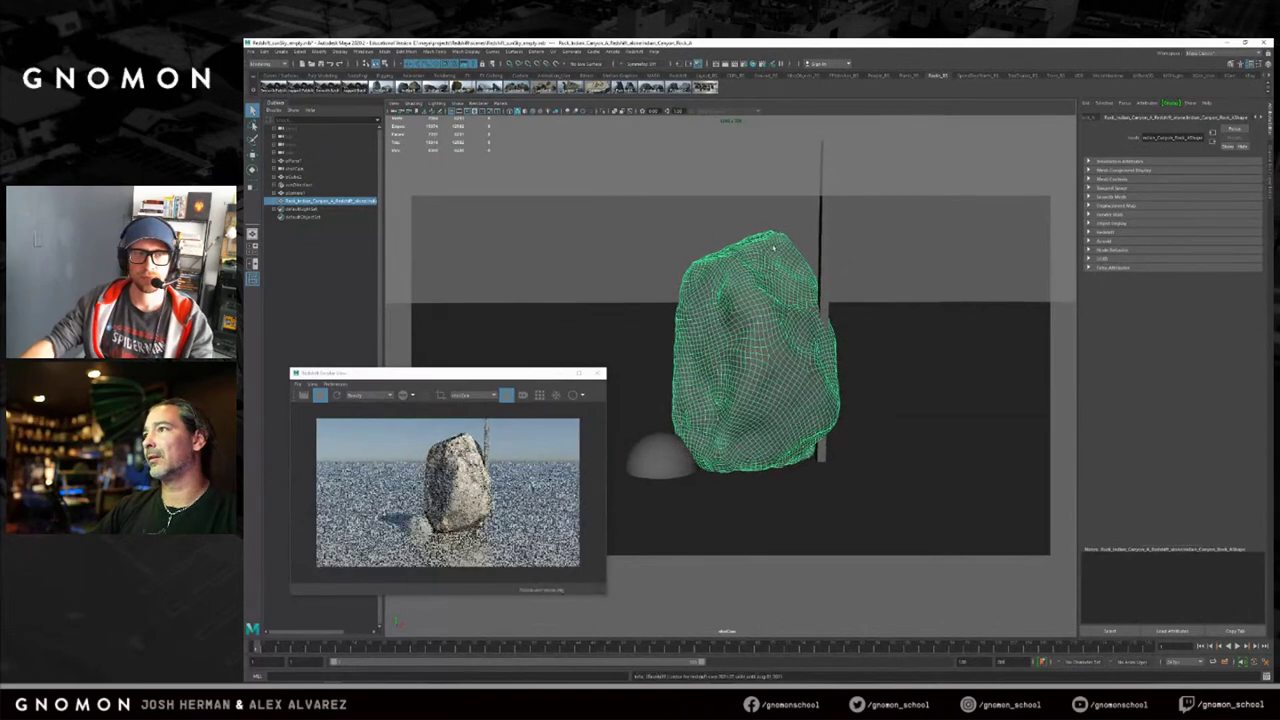
Add the water surface from the ground asset collection and clear the selection.
left_click(765, 76)
left_click(275, 88)
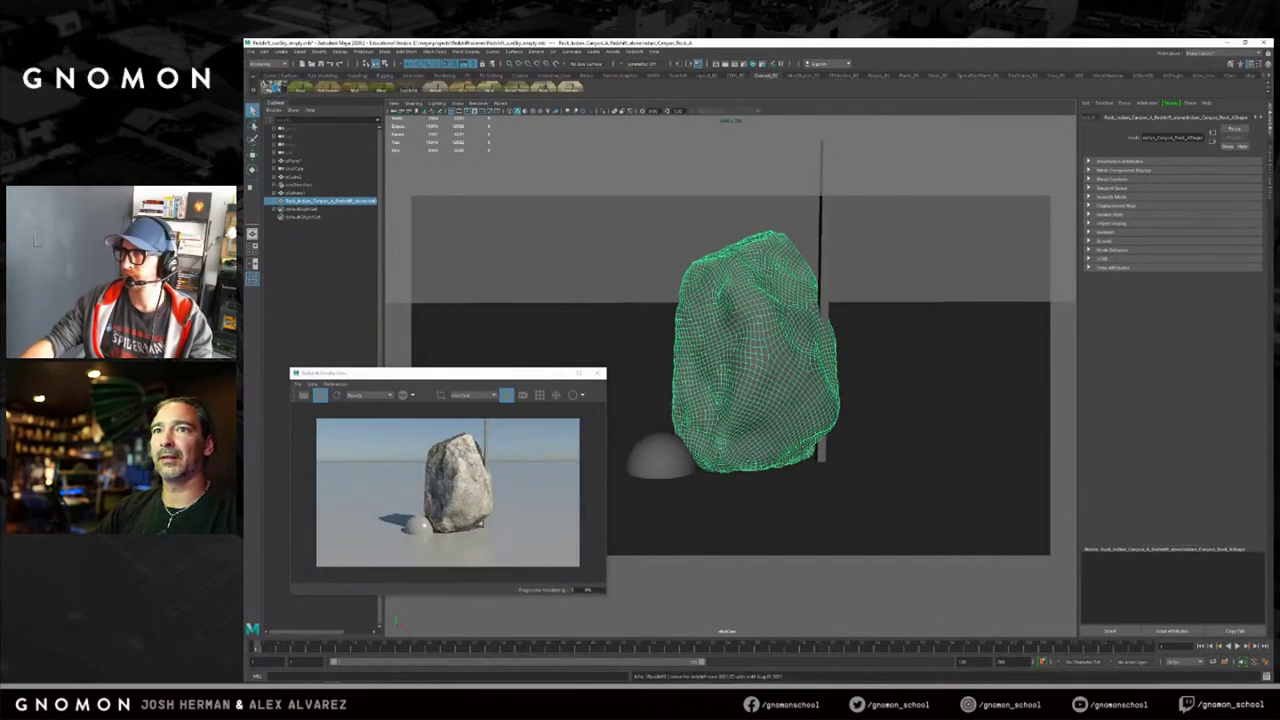
left_click(877, 466)
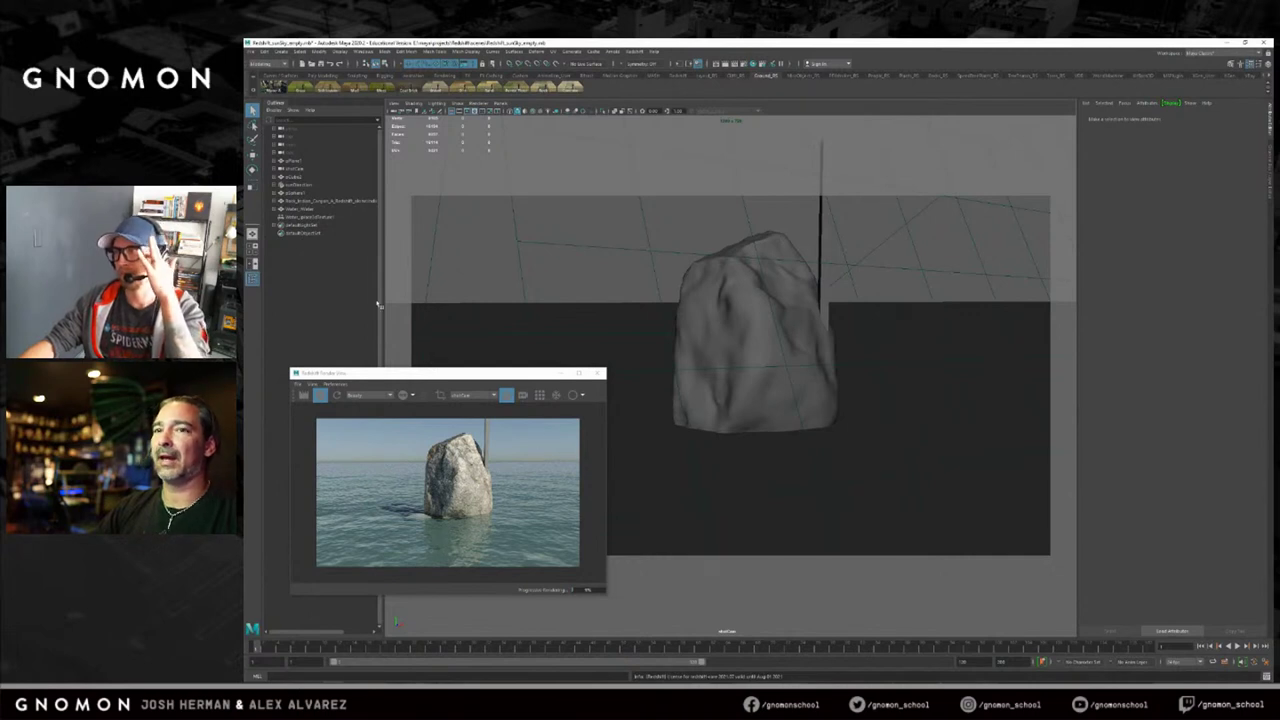
Select the water surface and scale it uniformly, with the render window moved out of the way.
left_click(300, 208)
key("w")
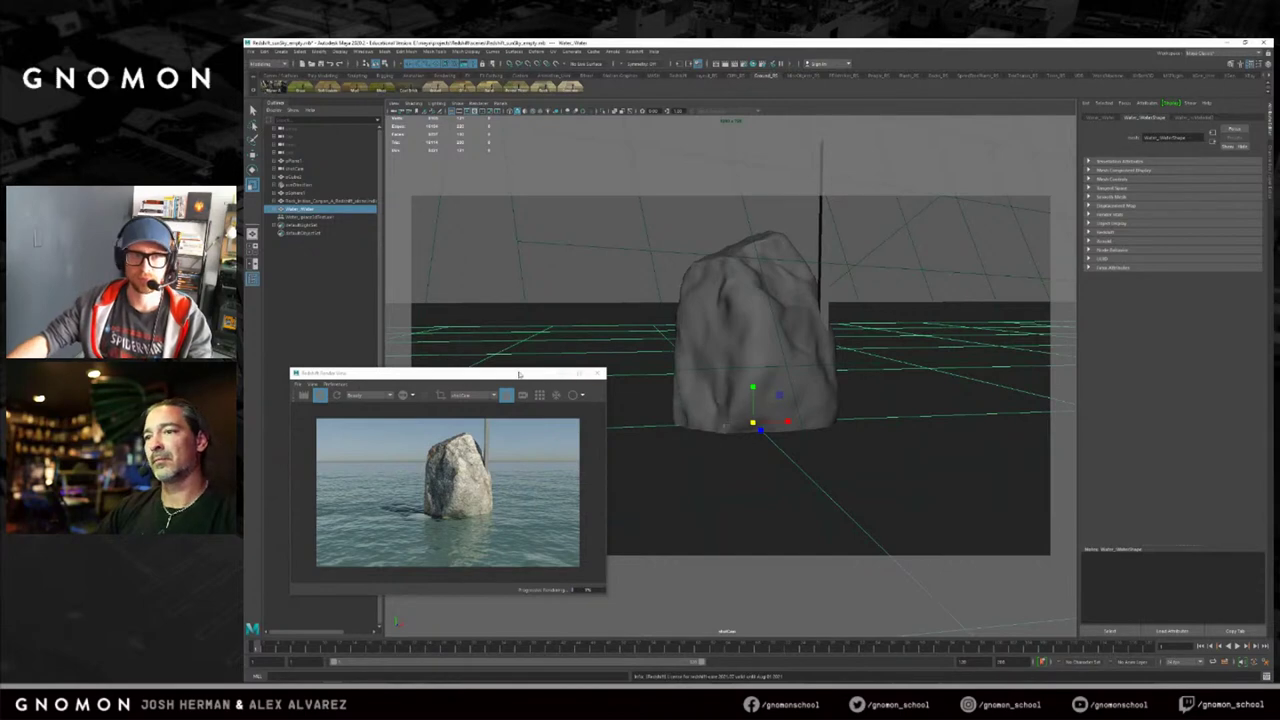
left_click_drag(522, 375, 506, 345)
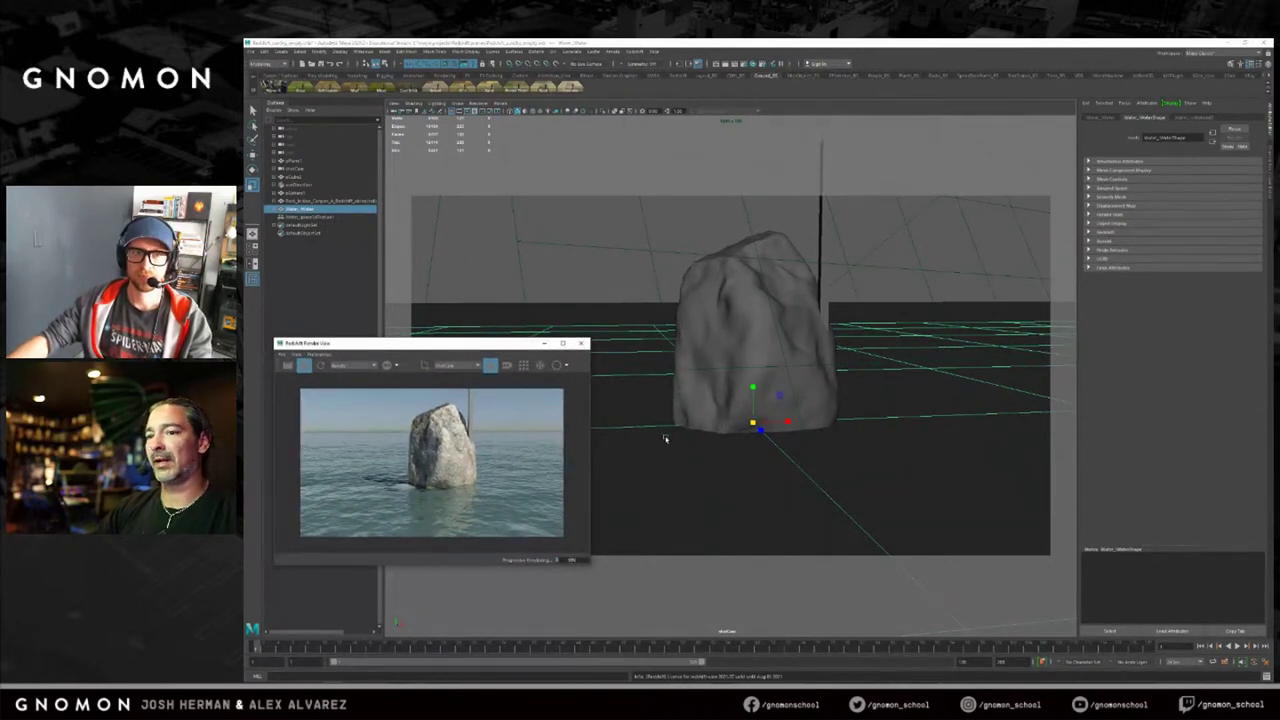
left_click_drag(754, 423, 799, 450)
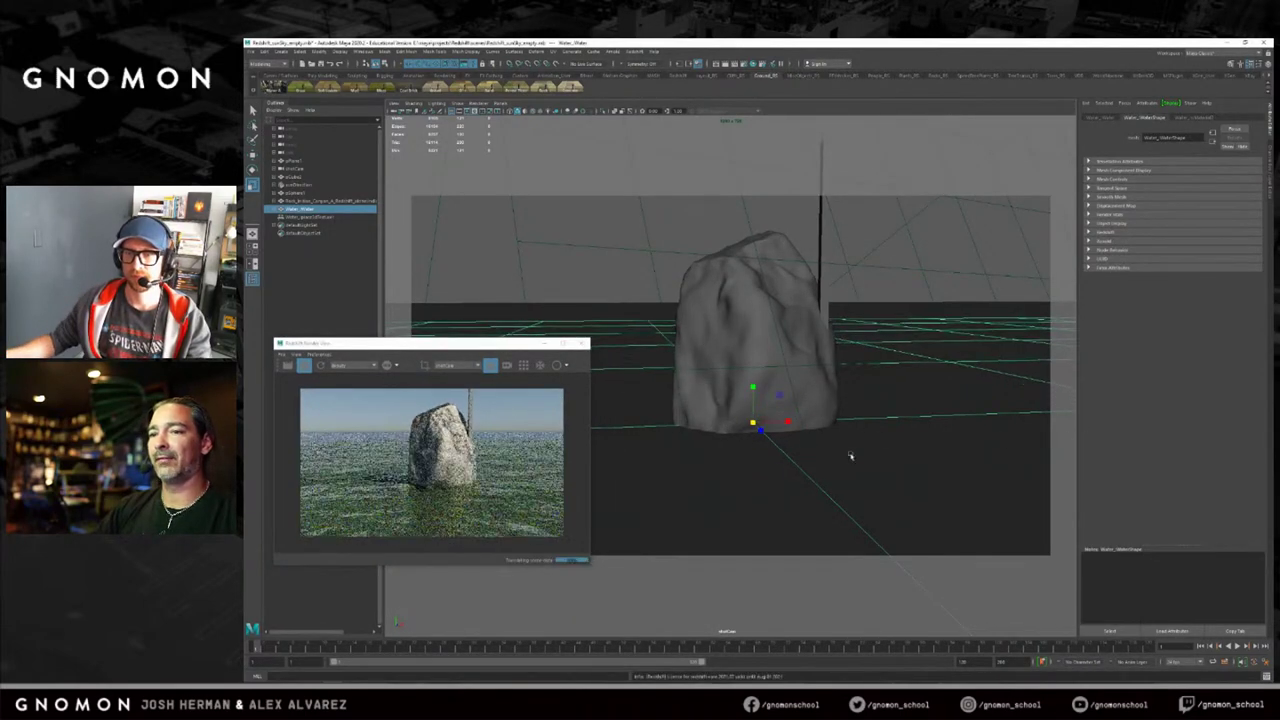
Examine the rock's waterline up close in an enlarged live render, and pull back to view the whole rock.
left_click_drag(756, 472, 808, 452, "alt")
right_click_drag(835, 458, 955, 477, "alt")
middle_click_drag(911, 480, 908, 452, "alt")
scroll(907, 453, "up", 3)
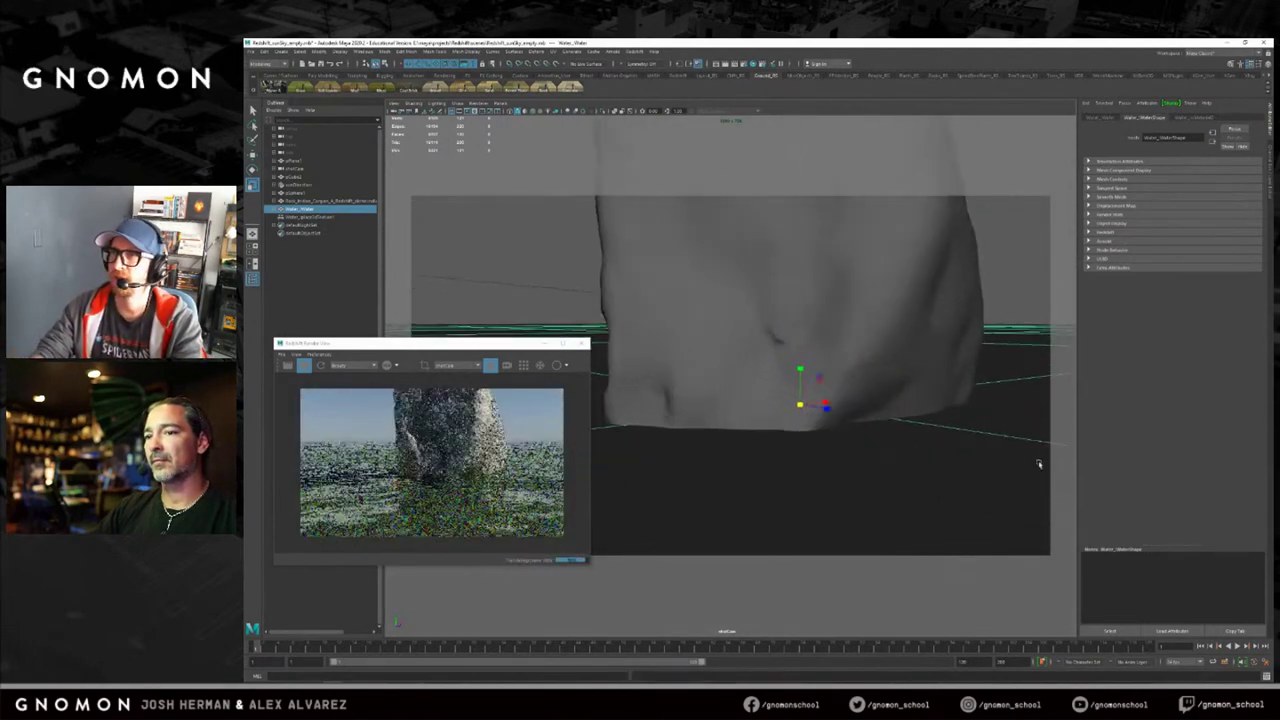
left_click_drag(590, 339, 760, 161)
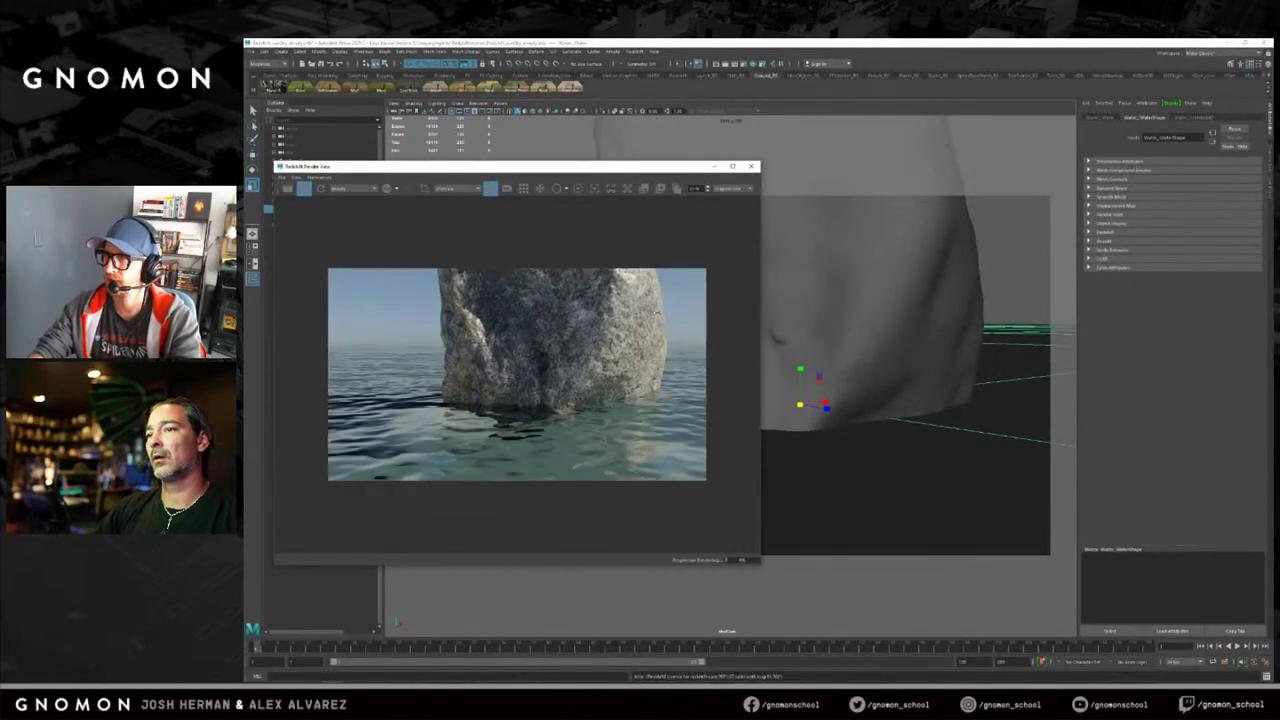
left_click_drag(900, 346, 915, 393, "alt")
left_click_drag(891, 391, 871, 394, "alt")
middle_click_drag(856, 388, 806, 363, "alt")
left_click_drag(857, 368, 960, 378, "alt")
middle_click_drag(960, 378, 903, 373, "alt")
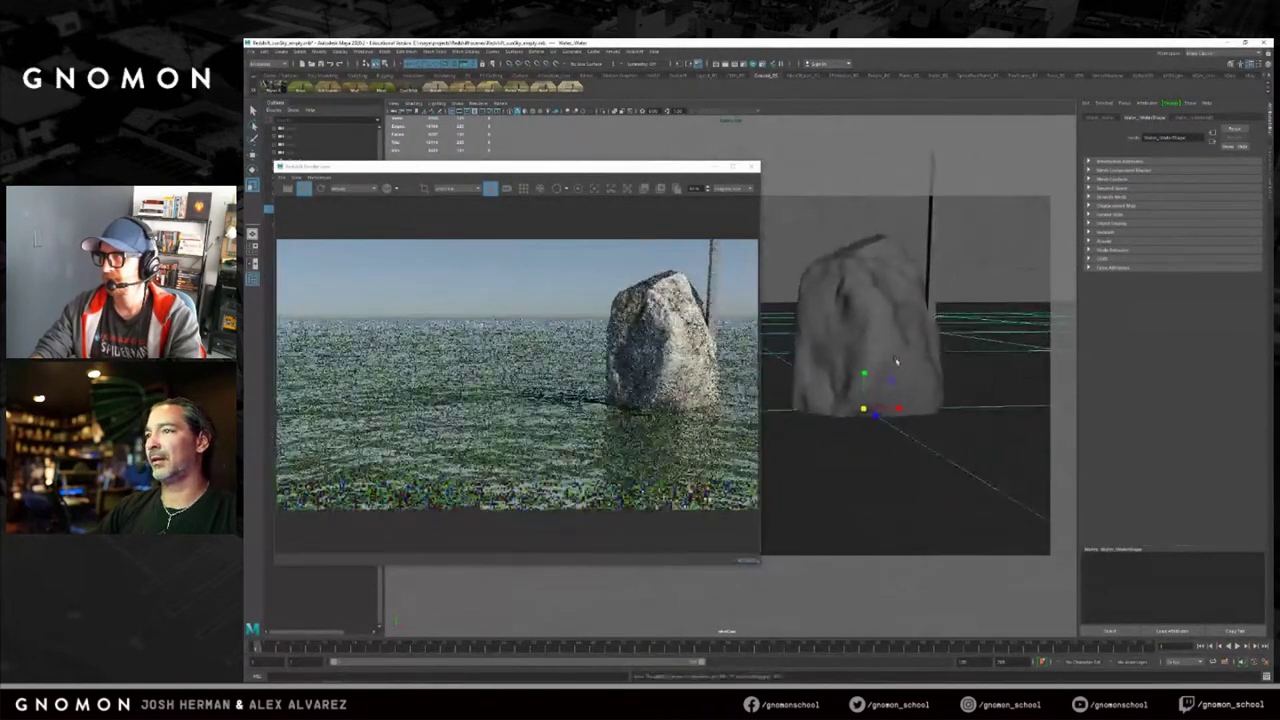
Close the Redshift Render View and deselect the water surface.
left_click(756, 168)
left_click(755, 166)
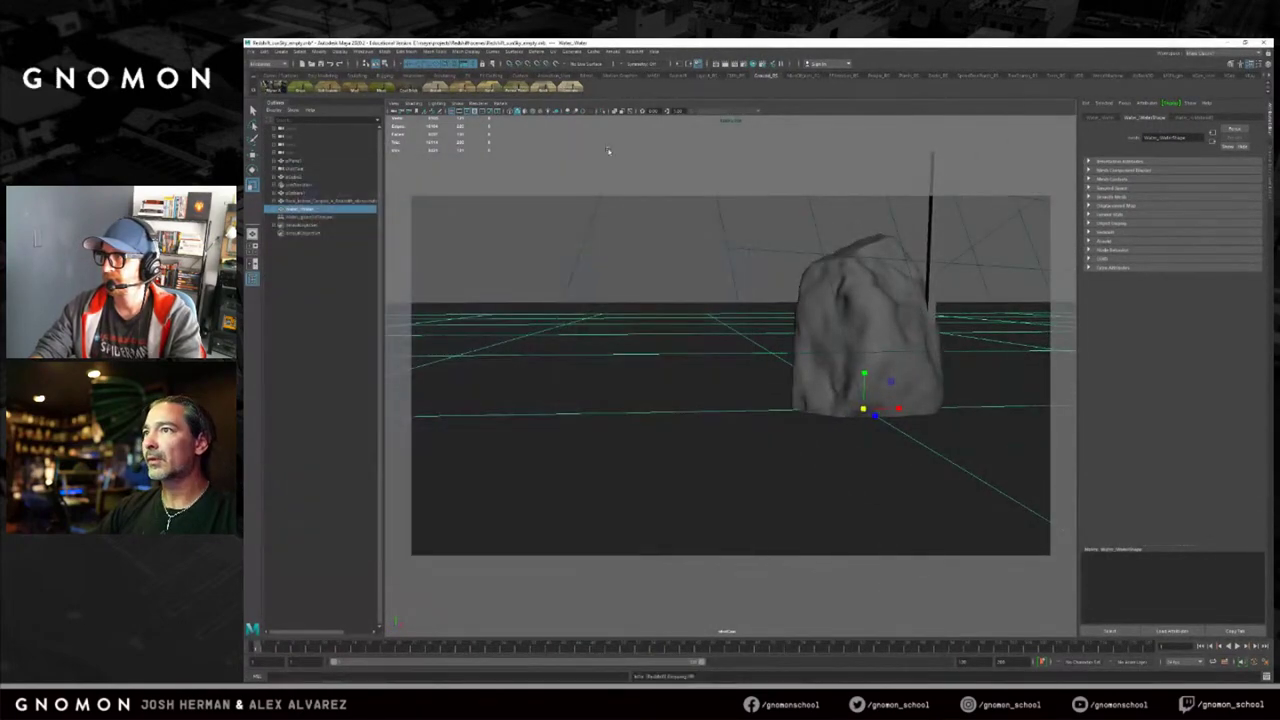
left_click(633, 137)
Add a standing woman figure from the people asset collection and move her sideways to stand next to the rock.
left_click(806, 76)
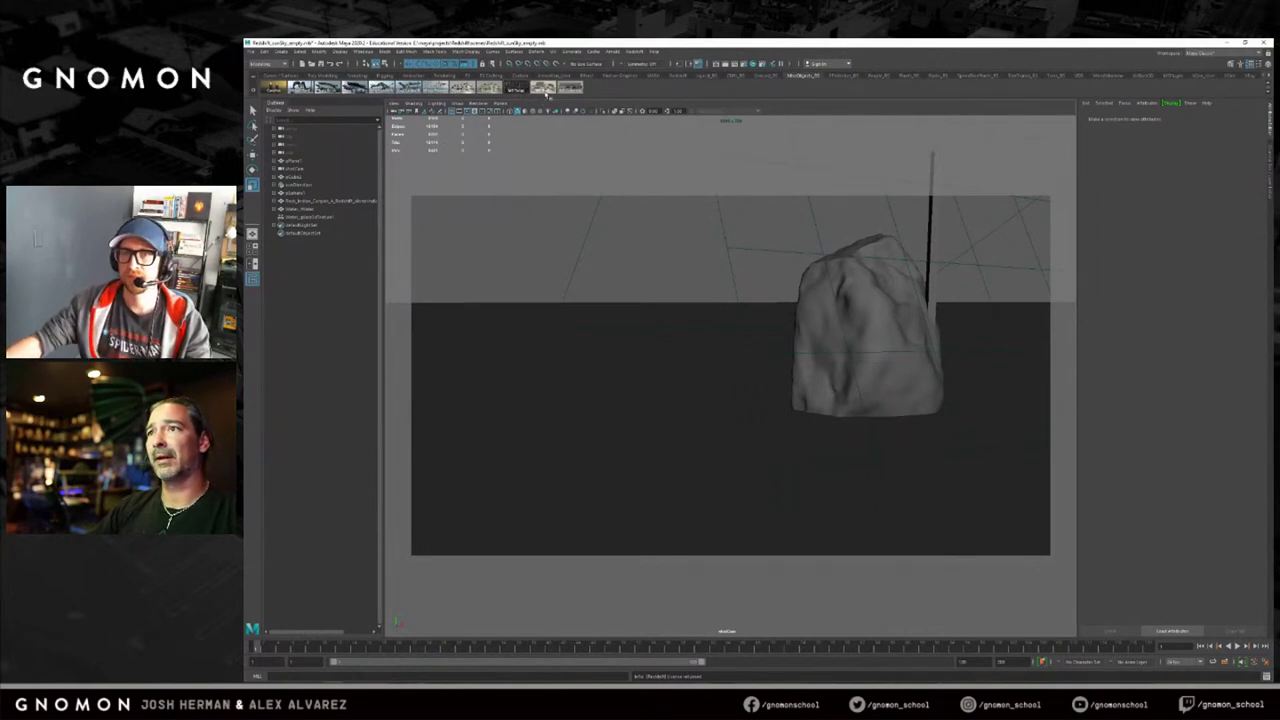
left_click(842, 77)
left_click(879, 76)
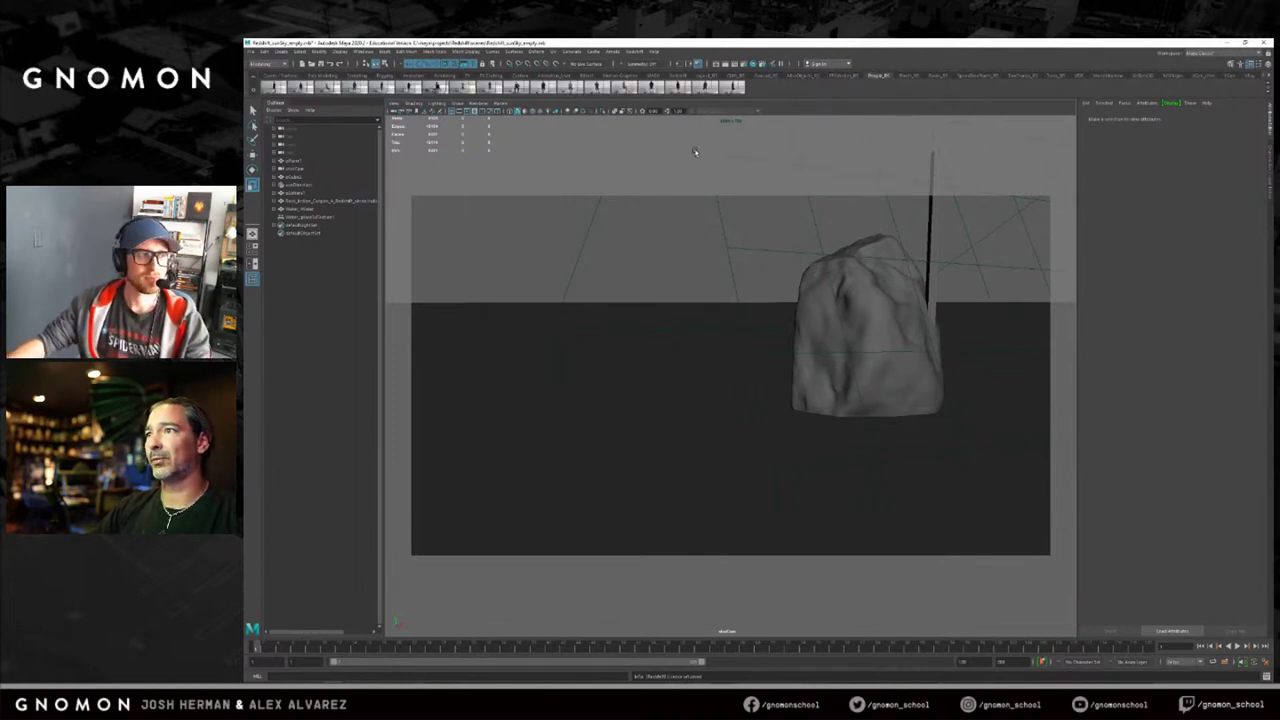
left_click(680, 88)
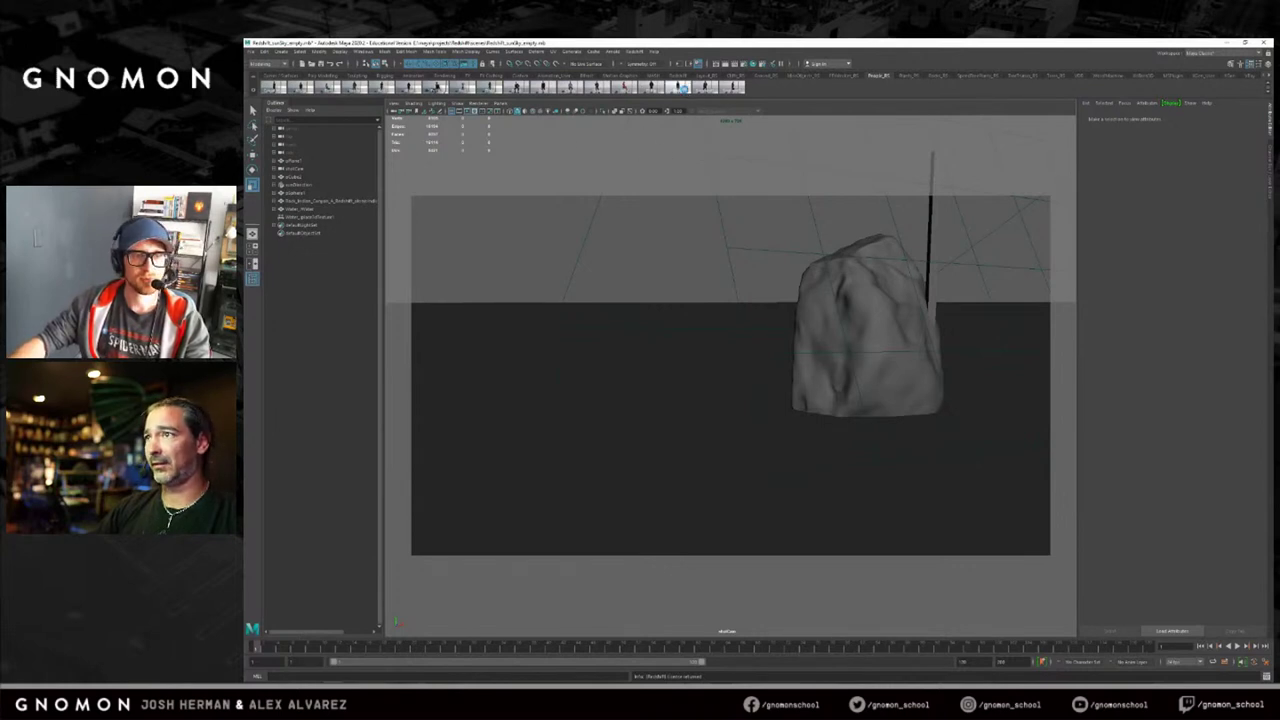
left_click(854, 246)
right_click_drag(854, 246, 816, 253, "alt")
middle_click_drag(816, 253, 722, 243, "alt")
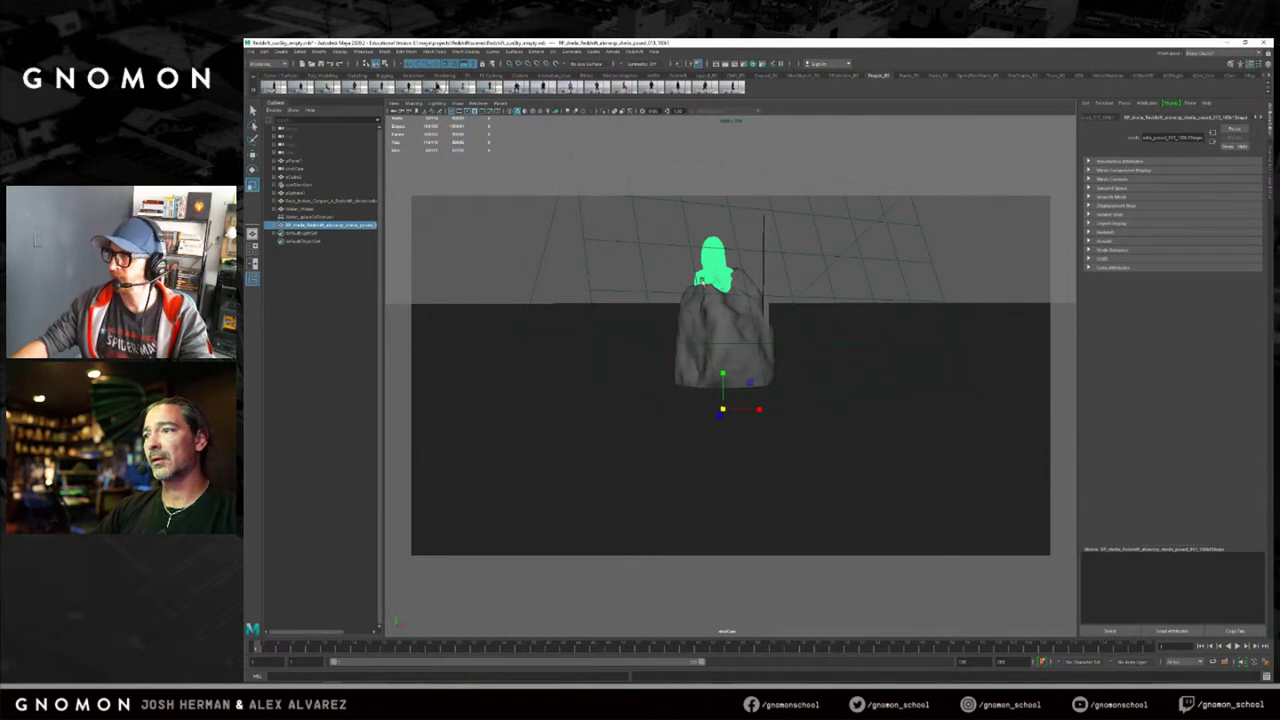
key("w")
left_click_drag(757, 408, 645, 406)
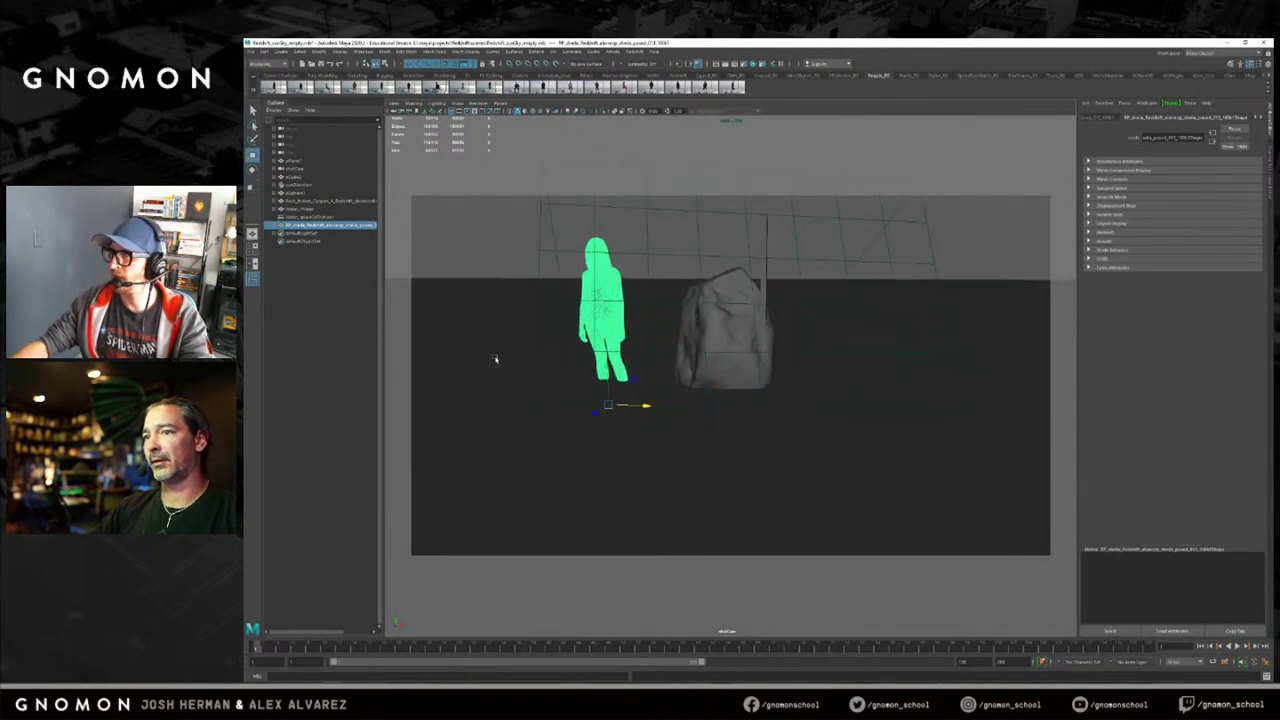
Select the water surface and lower it to the base of the rock, then frame the woman and rock closer.
left_click(713, 340)
left_click_drag(721, 344, 687, 326)
scroll(687, 326, "up", 4)
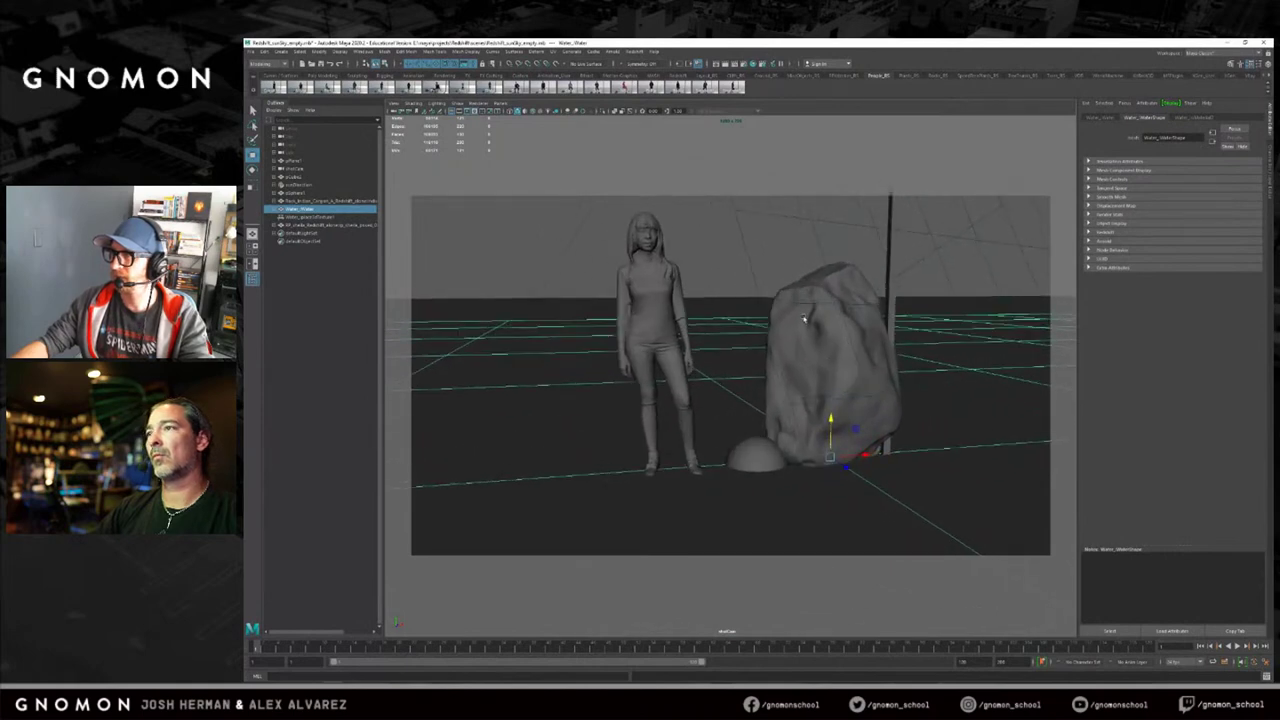
Reopen the Redshift Render View, start the live render and position its window so the rock stays visible in the viewport.
left_click(637, 51)
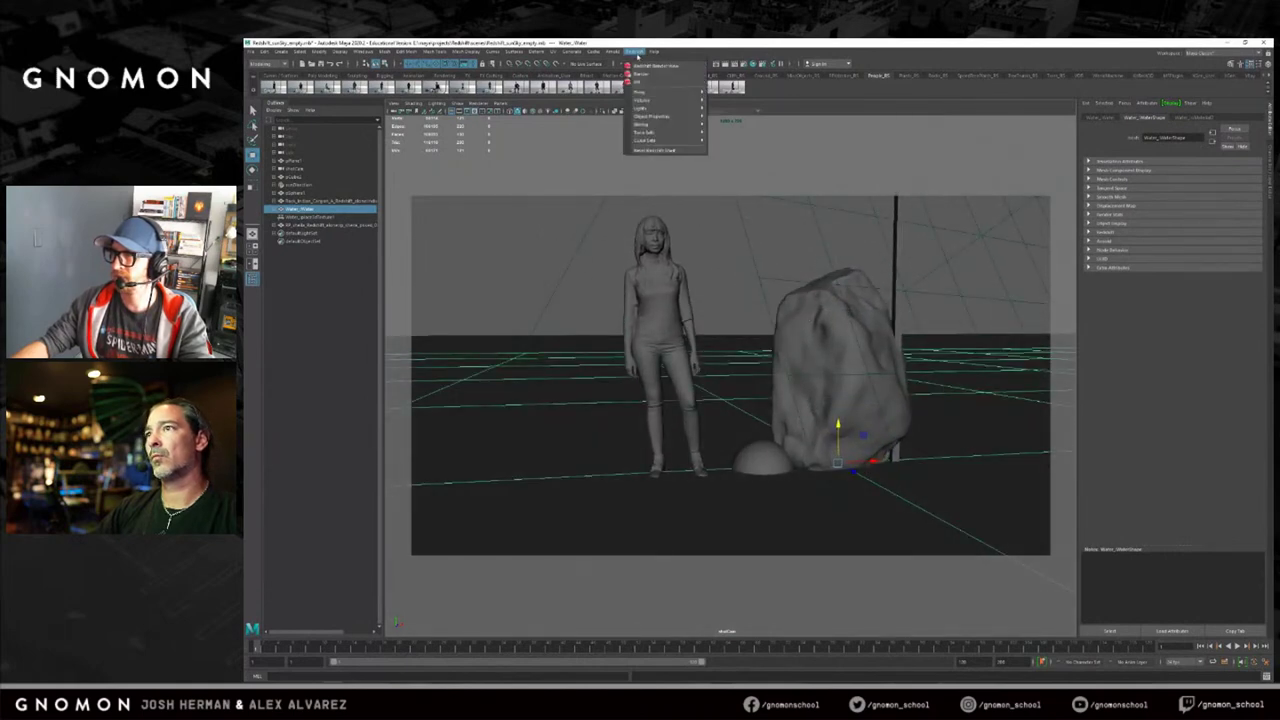
left_click(652, 65)
left_click(303, 188)
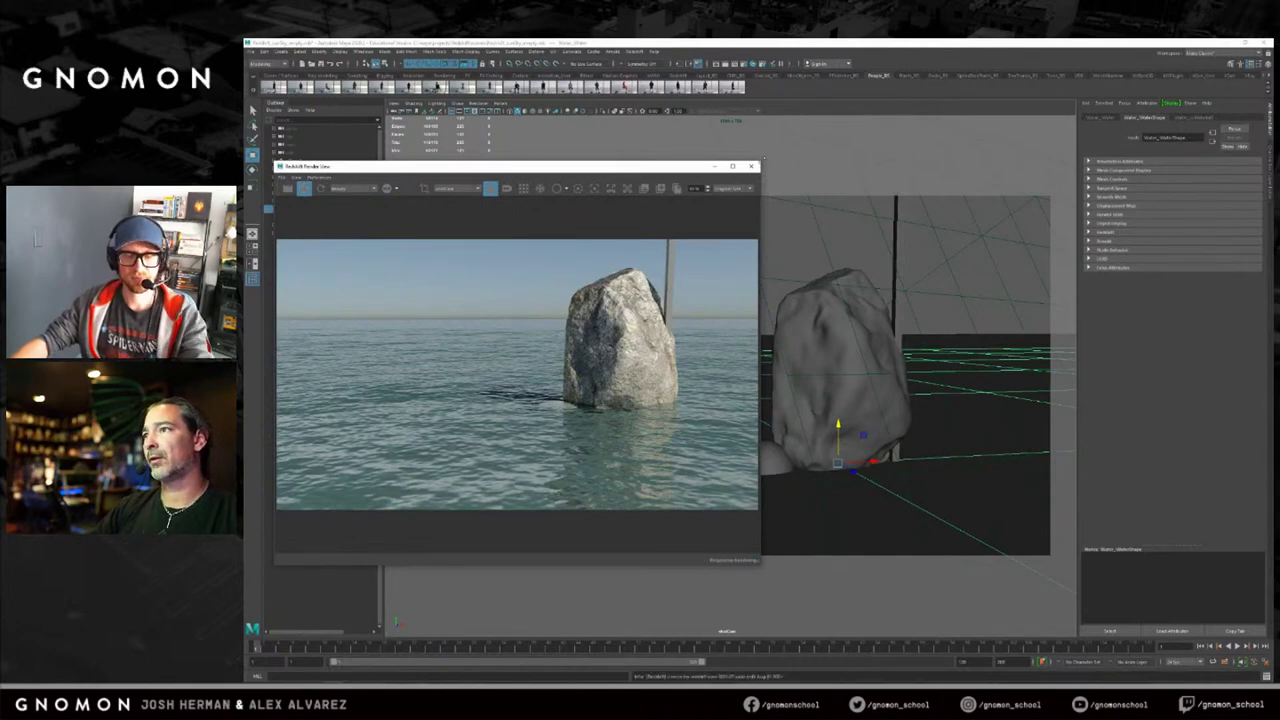
left_click_drag(762, 161, 784, 219)
left_click_drag(692, 230, 687, 207)
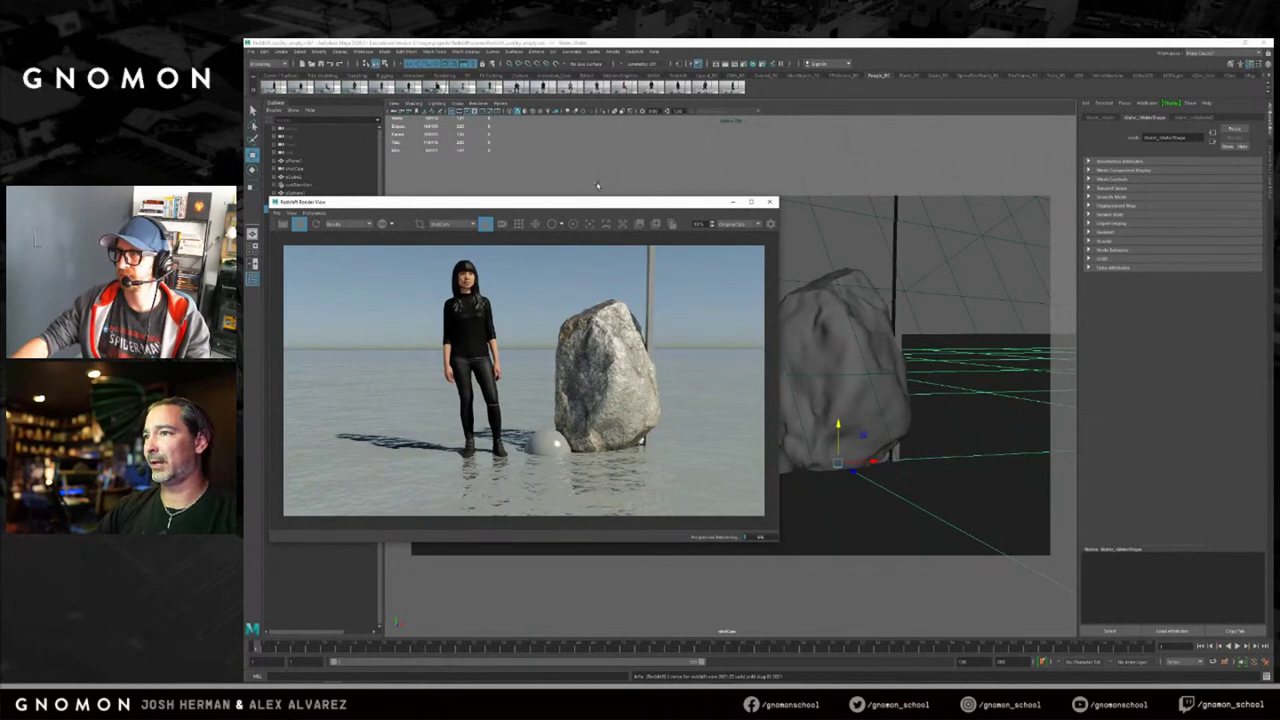
left_click_drag(600, 206, 594, 259)
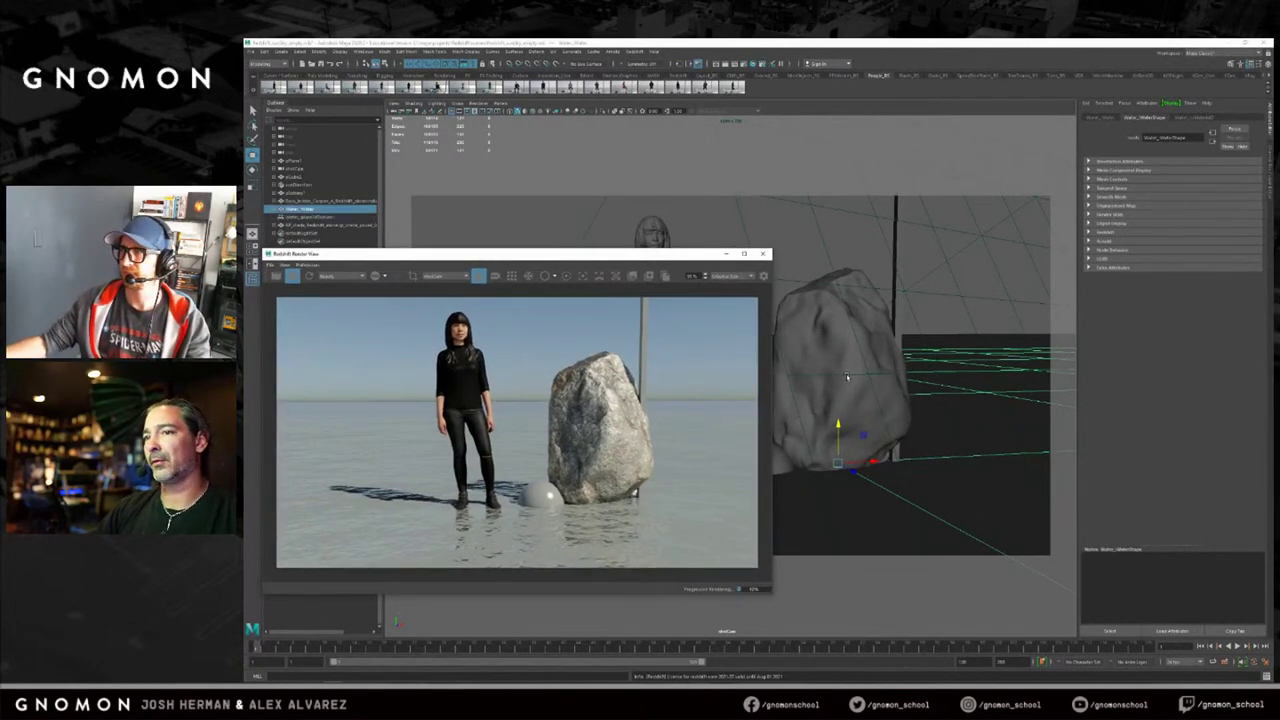
Examine the woman, dome and rock in the live render from slightly different camera angles.
left_click_drag(845, 386, 894, 382, "alt")
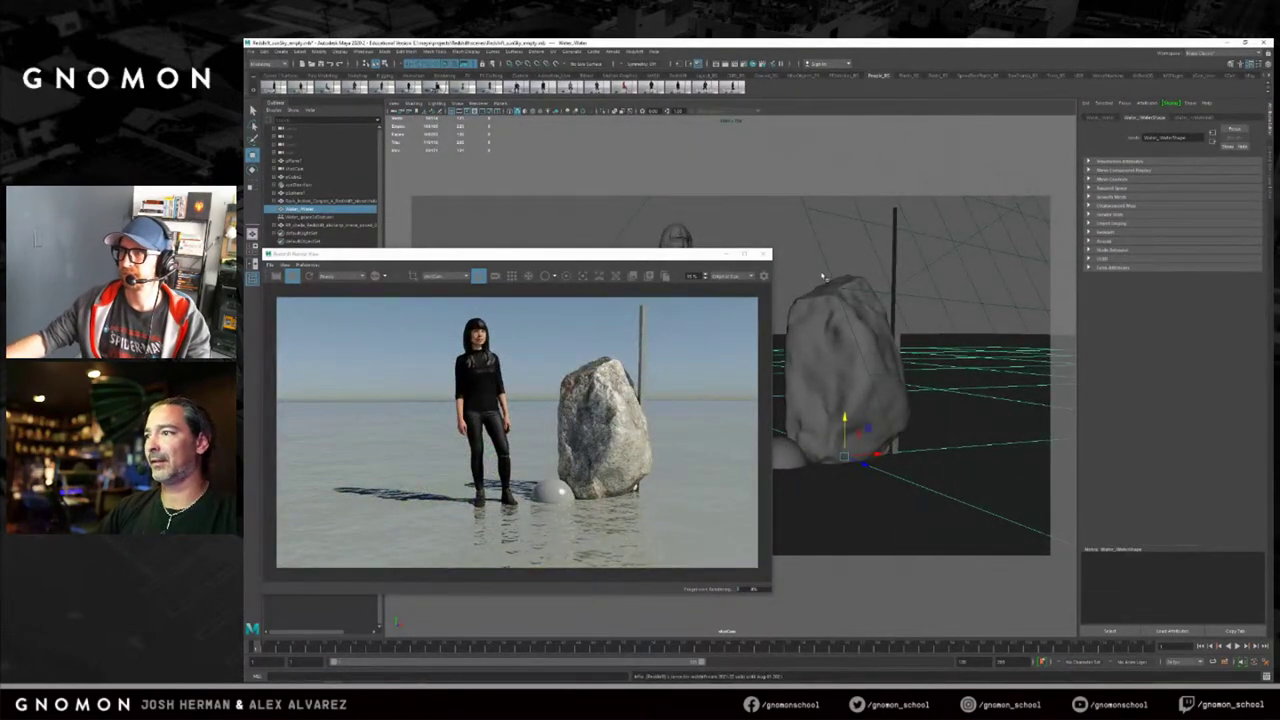
mouse_move(846, 269)
left_mouse_down("alt")
mouse_move(858, 283)
mouse_move(837, 282)
left_mouse_up("alt")
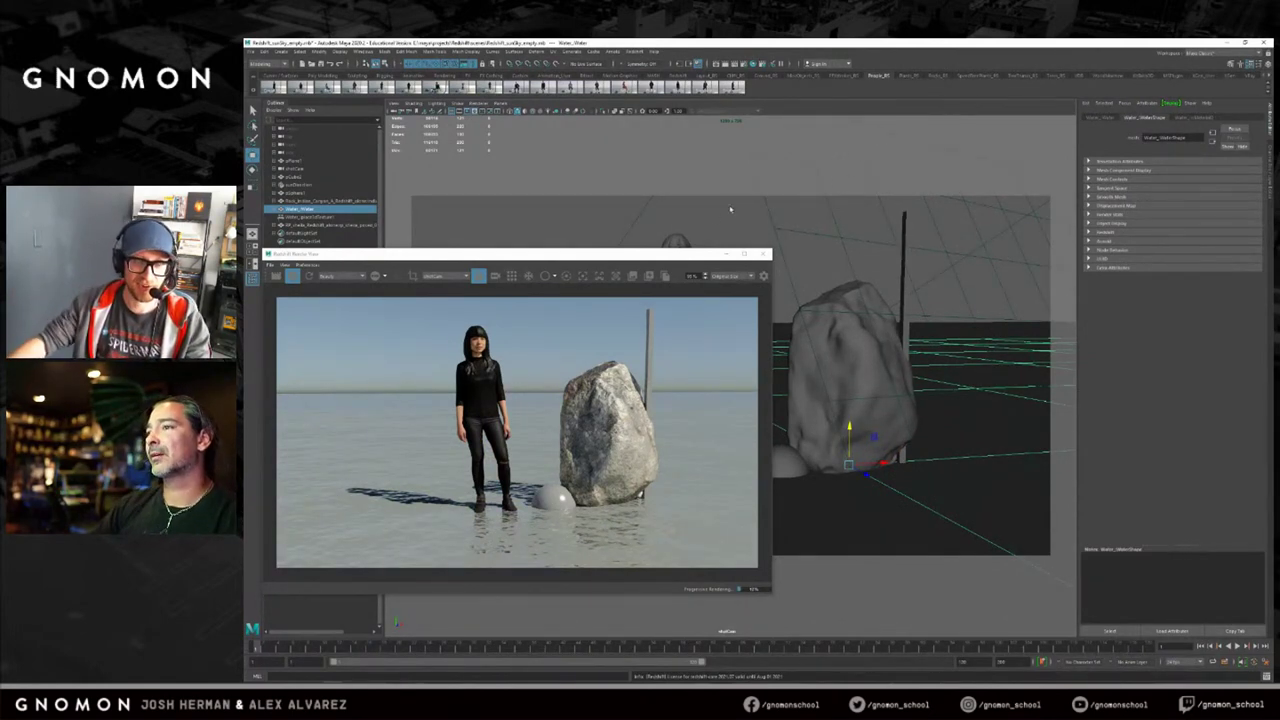
left_click_drag(822, 300, 845, 263, "alt")
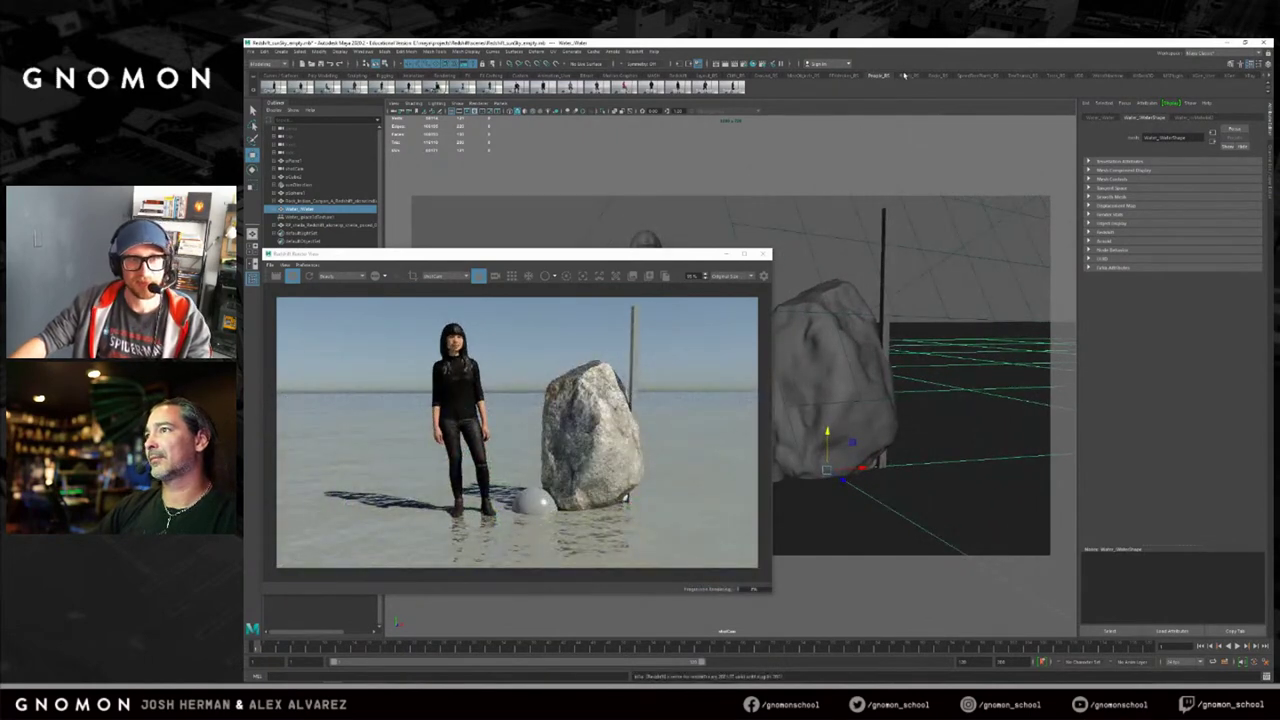
Browse the remaining prebuilt asset collections, including the rocks and the trees.
left_click(905, 75)
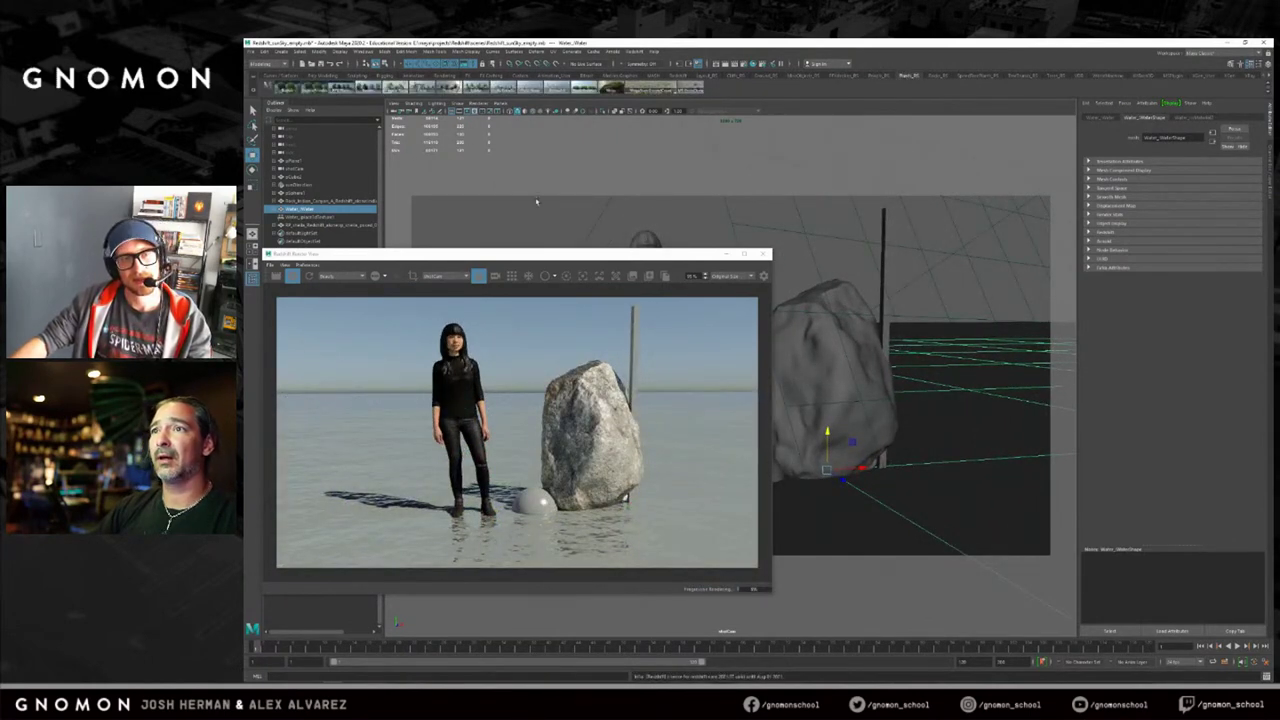
left_click(937, 76)
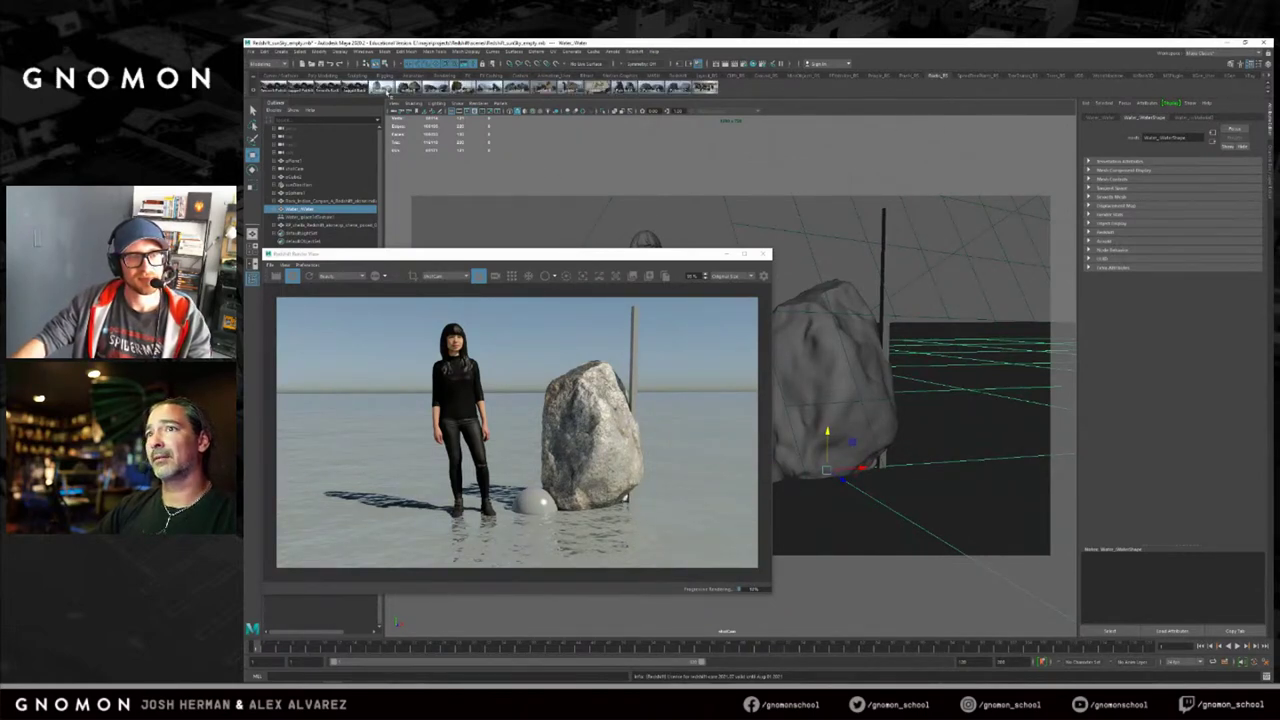
left_click(971, 76)
left_click(1021, 76)
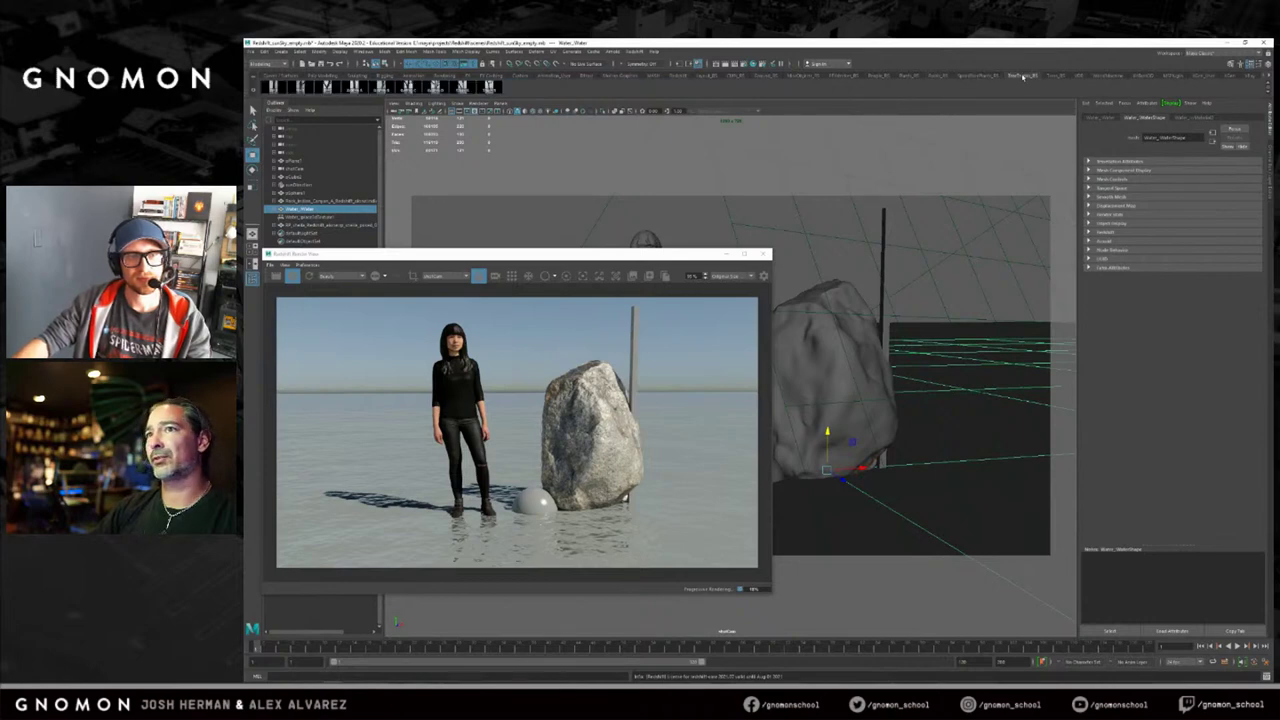
left_click(1053, 76)
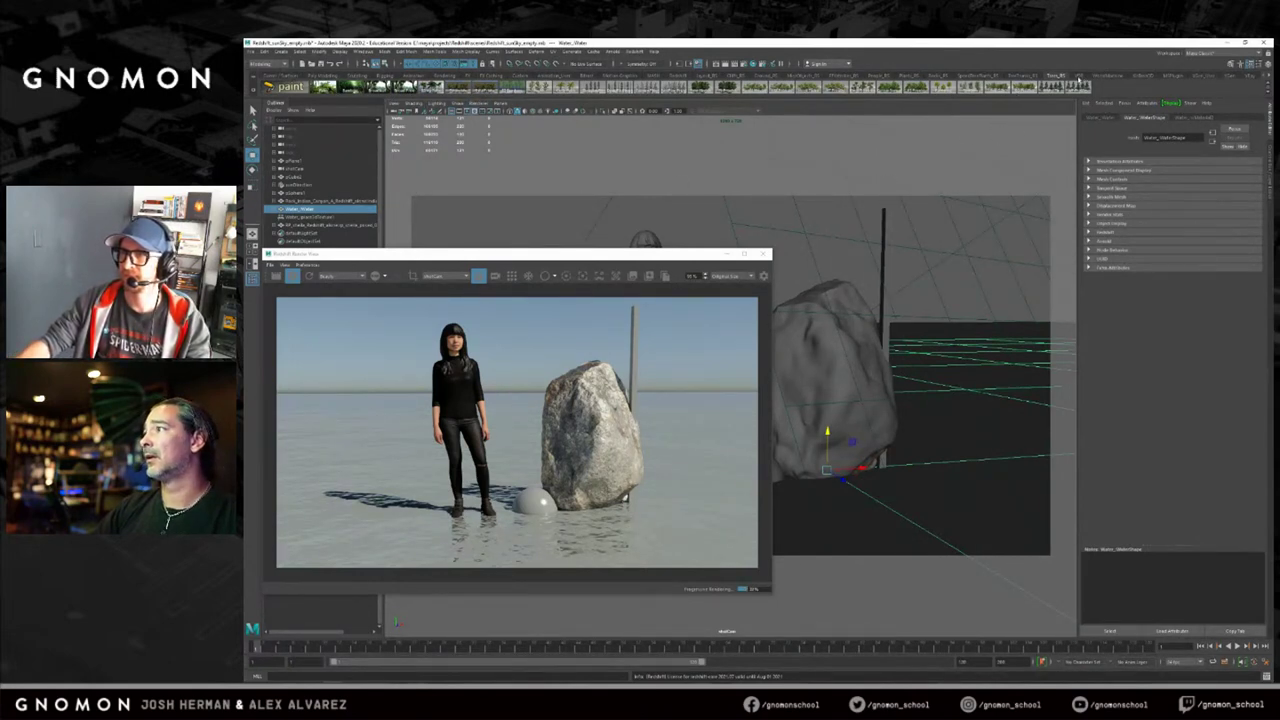
Browse the prebuilt asset shelves again, including the cliffs and the miscellaneous objects, keeping the live render in view.
left_click(1078, 76)
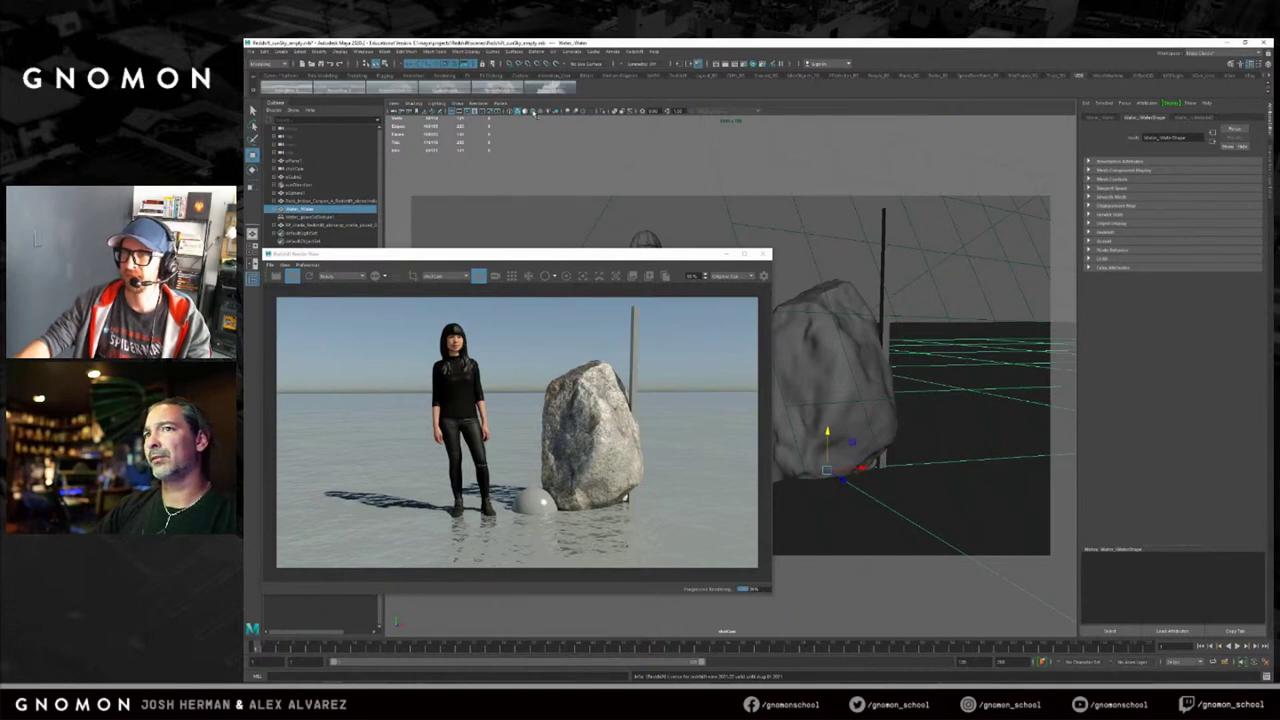
left_click(1115, 76)
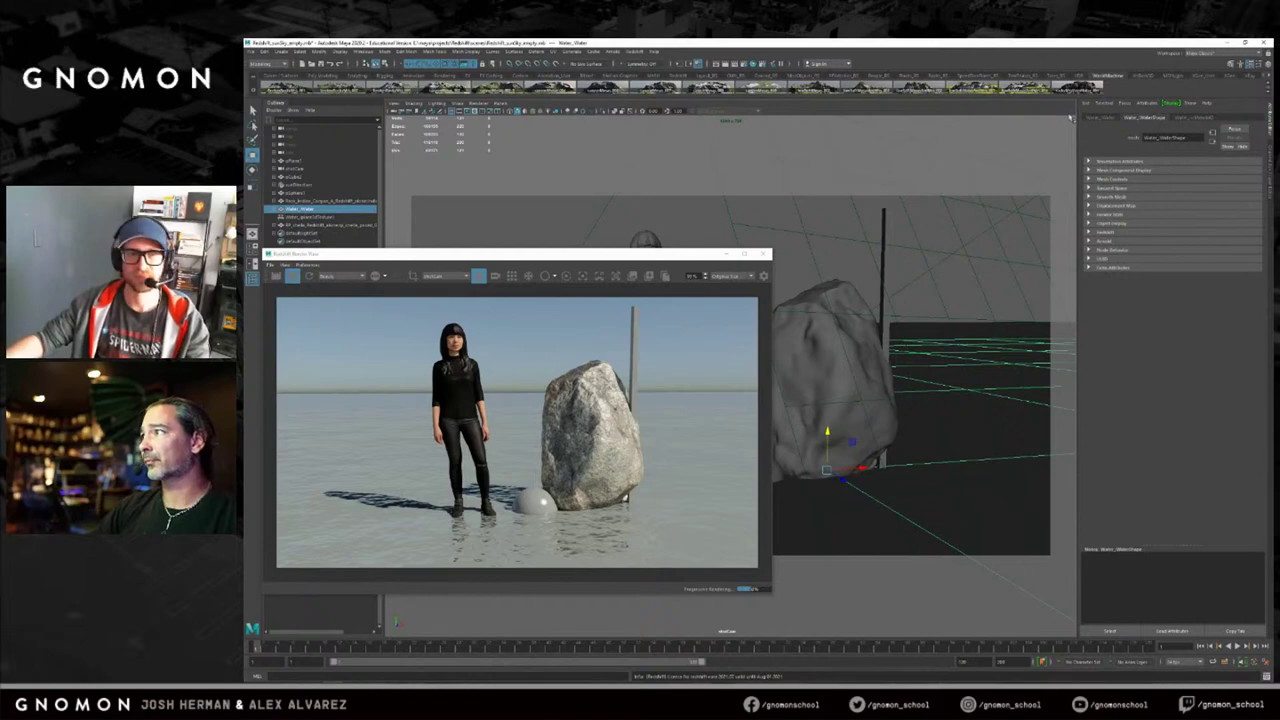
left_click_drag(634, 245, 660, 178)
left_click(734, 76)
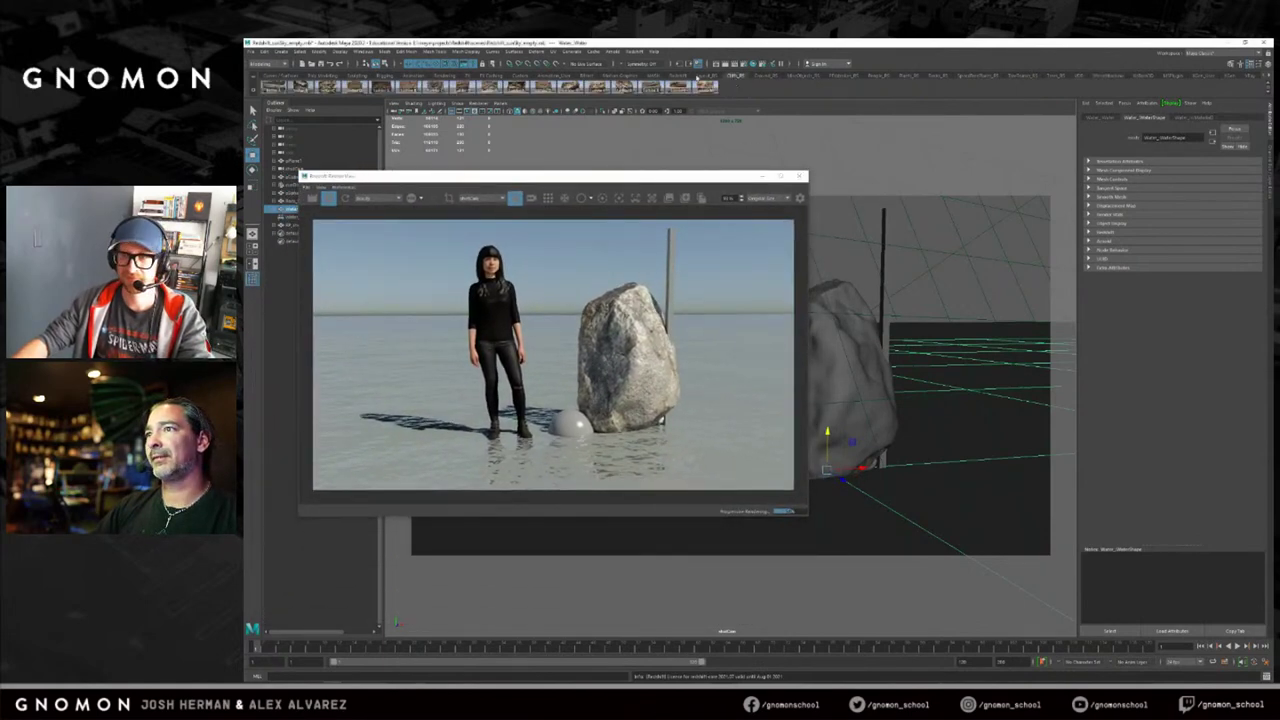
left_click(632, 77)
left_click(678, 76)
left_click(708, 76)
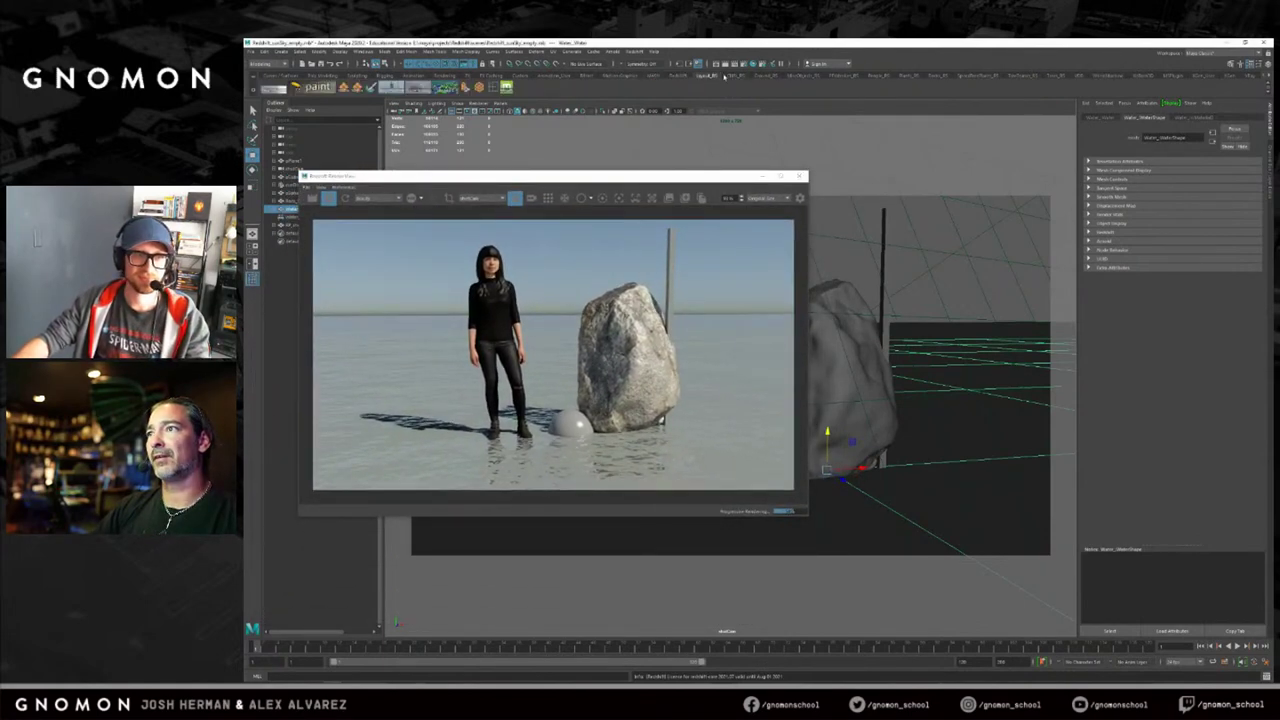
left_click(736, 76)
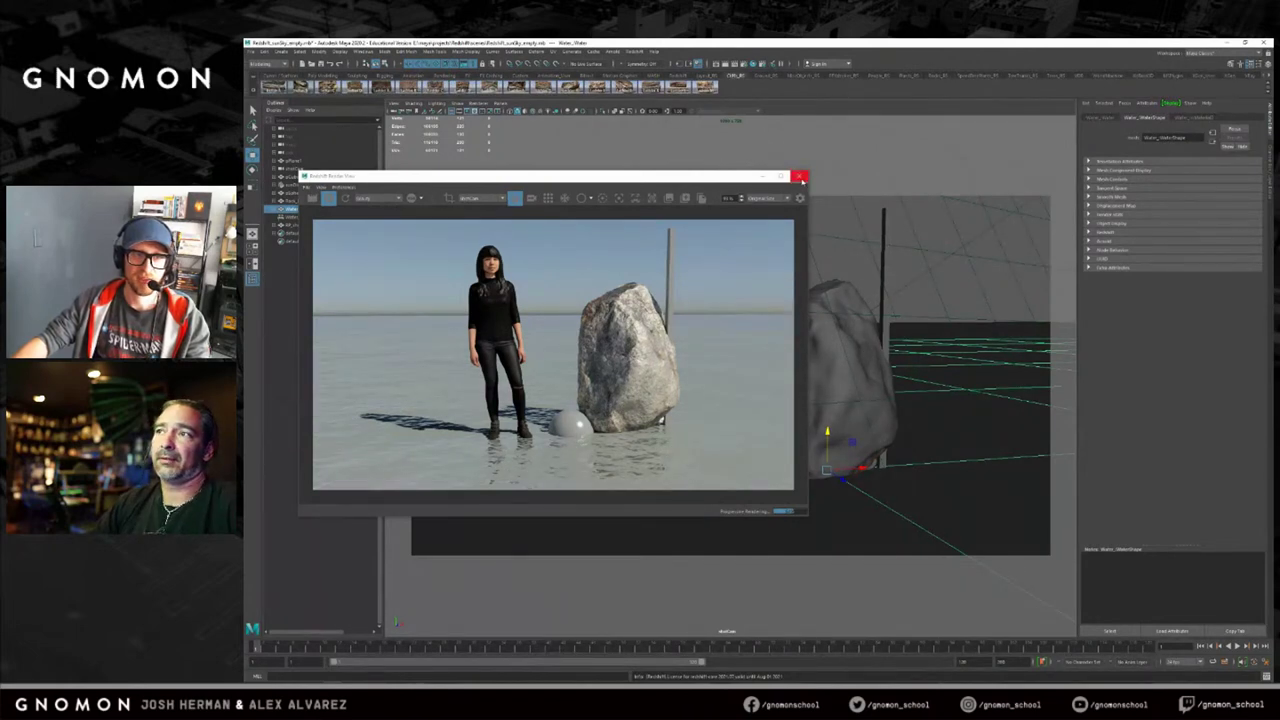
left_click(767, 77)
left_click(798, 77)
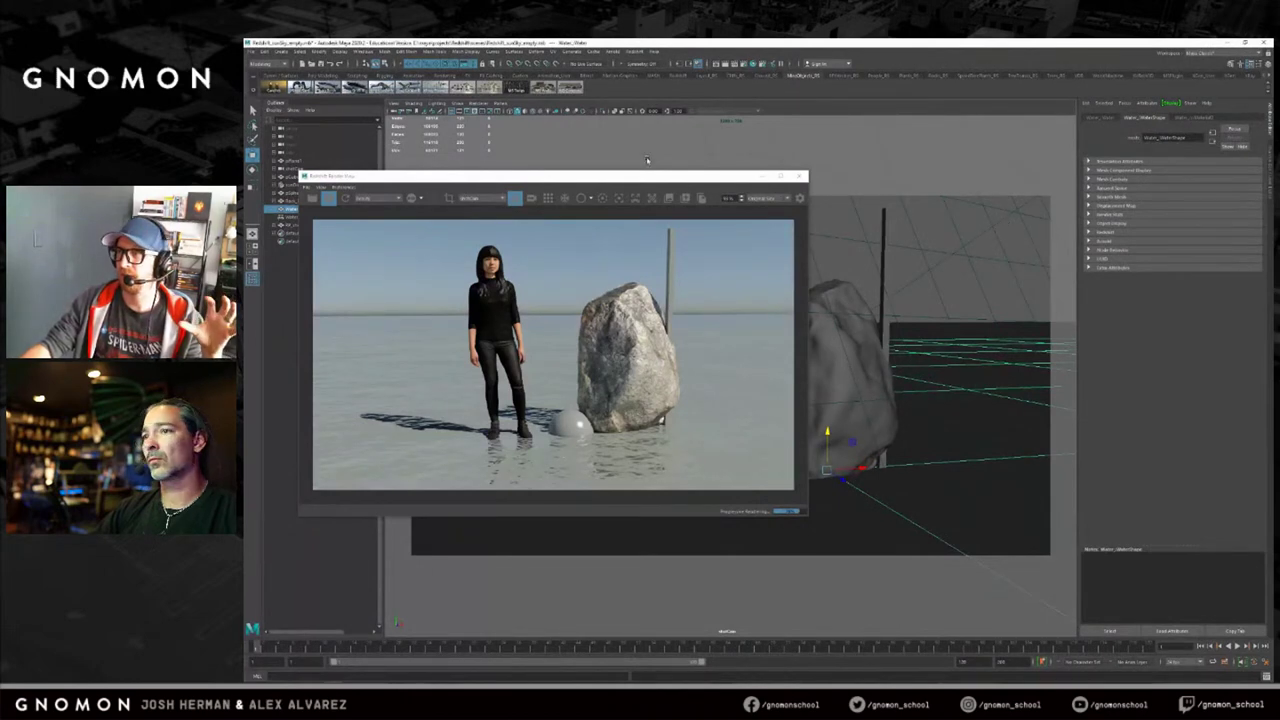
left_click_drag(610, 183, 630, 167)
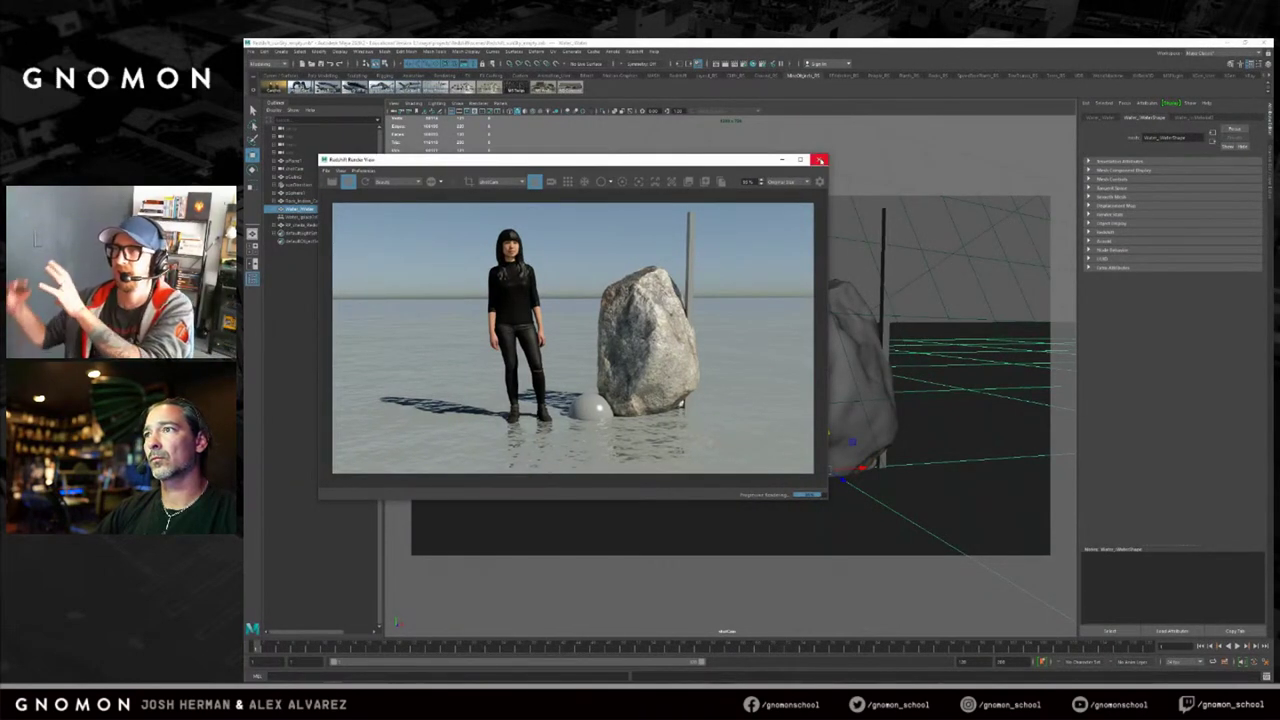
Close the Redshift Render View and reload the empty Redshift sun-and-sky starter scene.
left_click(819, 159)
left_click(707, 76)
left_click(274, 90)
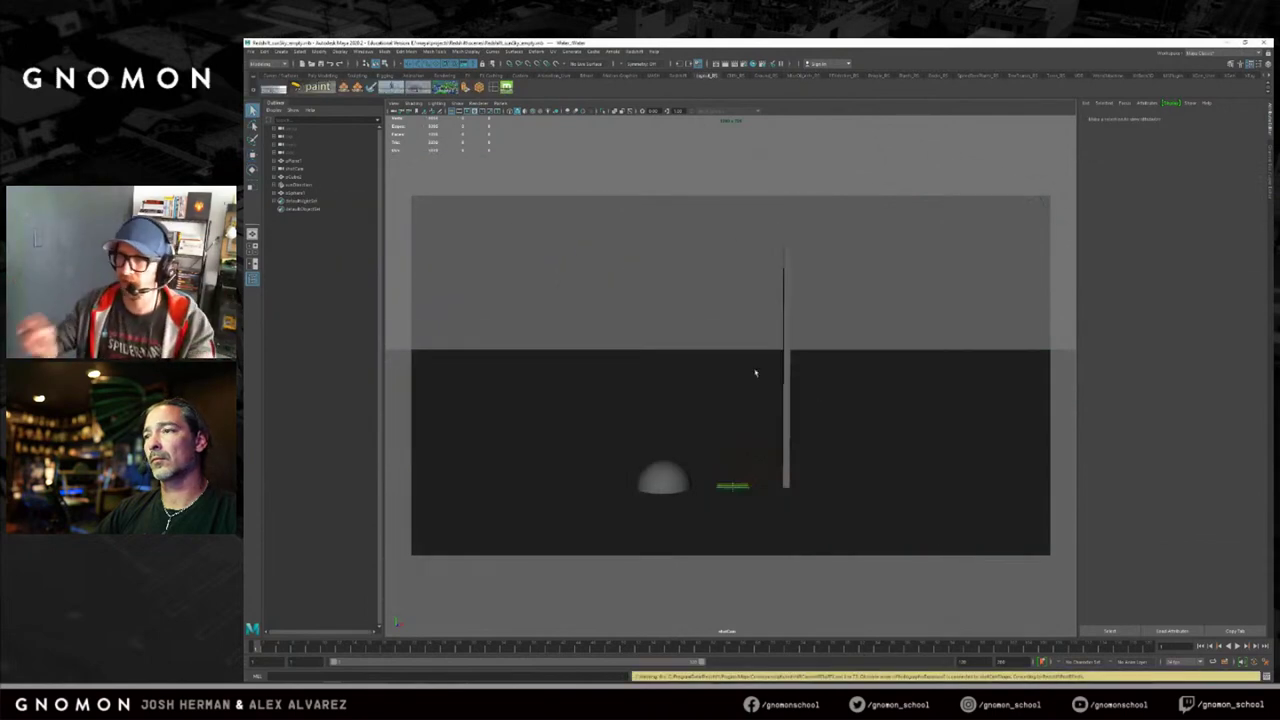
Import a mixed forest proxy set from the Trees_RS collection and frame the whole group of trees.
left_click(1027, 77)
left_click(1055, 76)
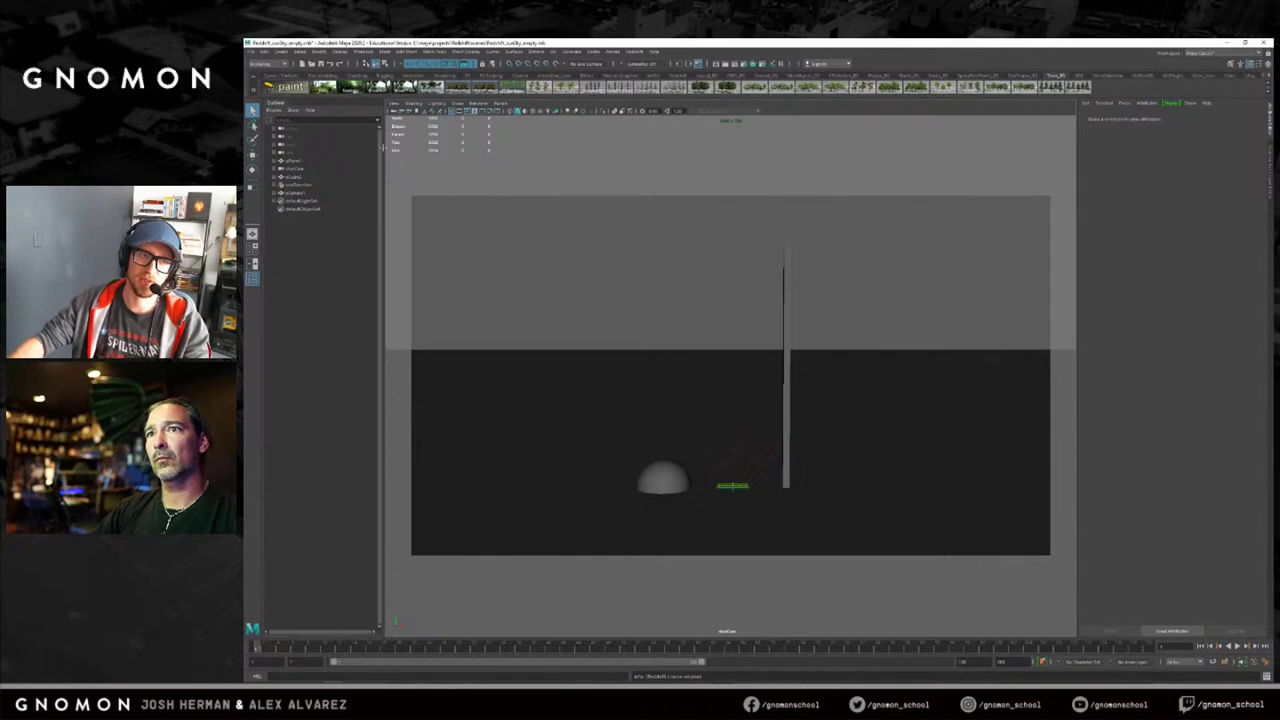
left_click(405, 88)
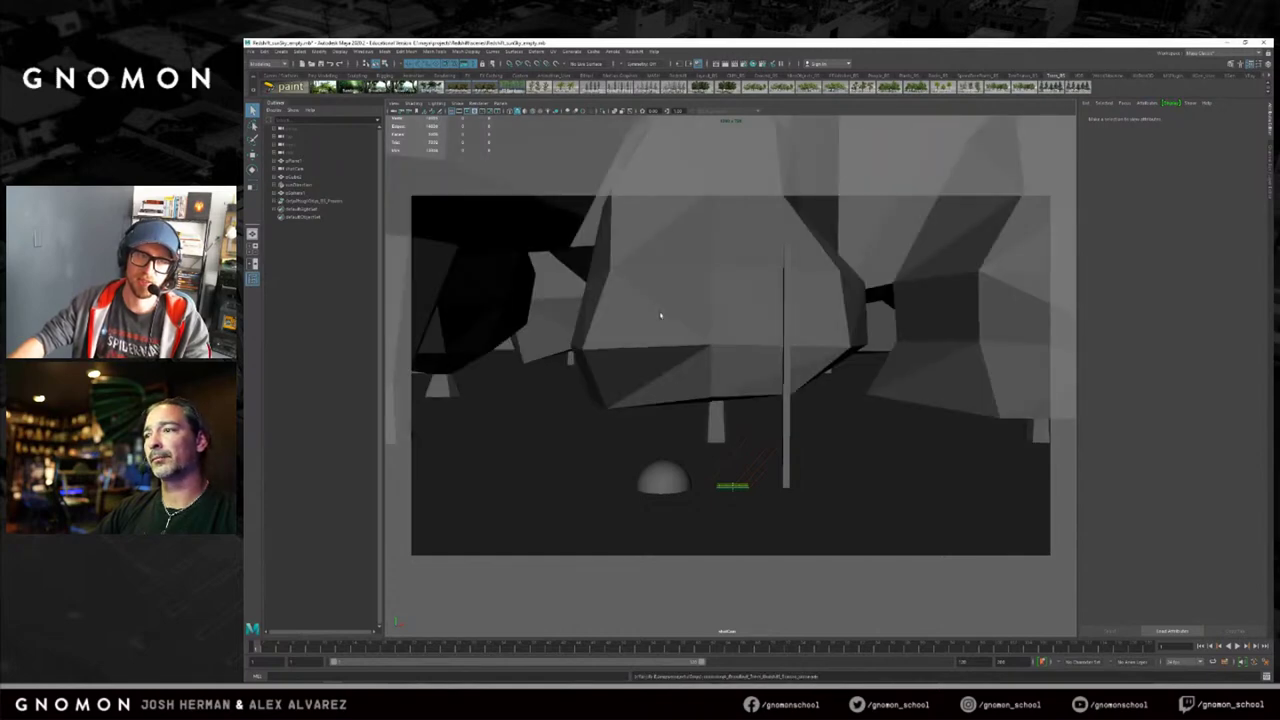
scroll(660, 316, "down", 10)
left_click_drag(703, 302, 742, 365, "alt")
Open the Redshift Render View, enlarge its window and image, and place it beside the tree proxies.
left_click(635, 51)
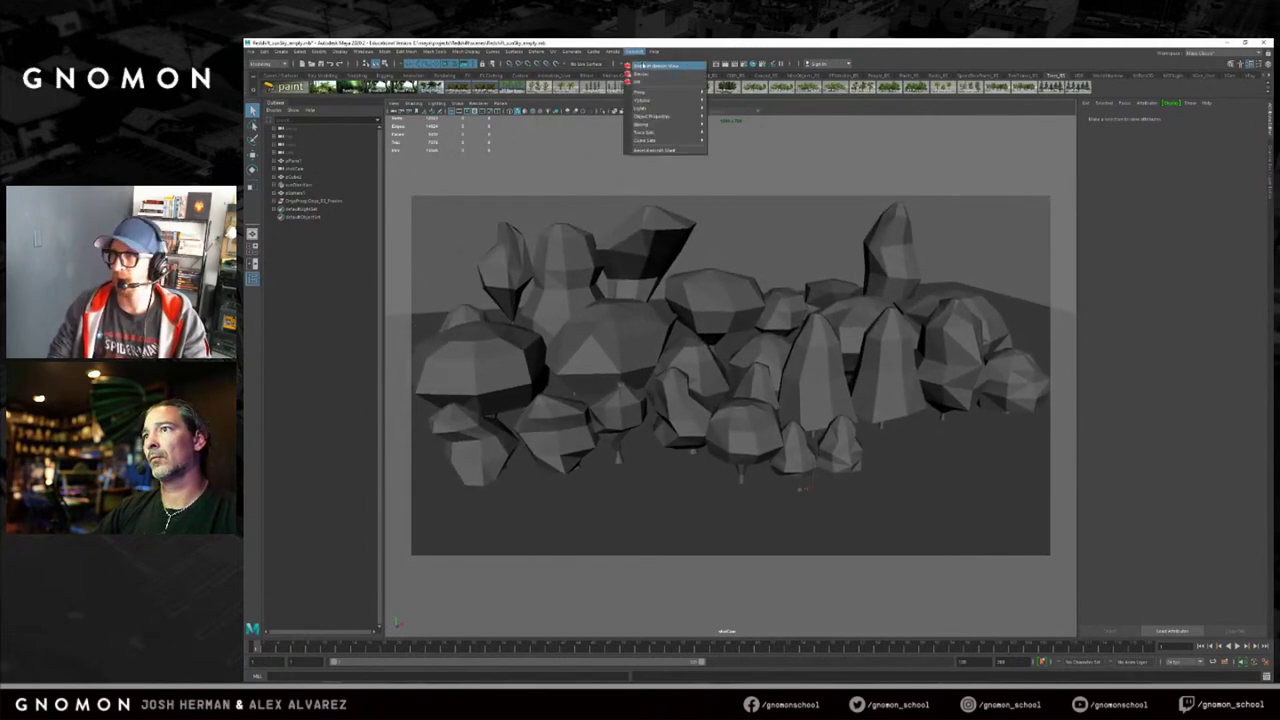
left_click(650, 66)
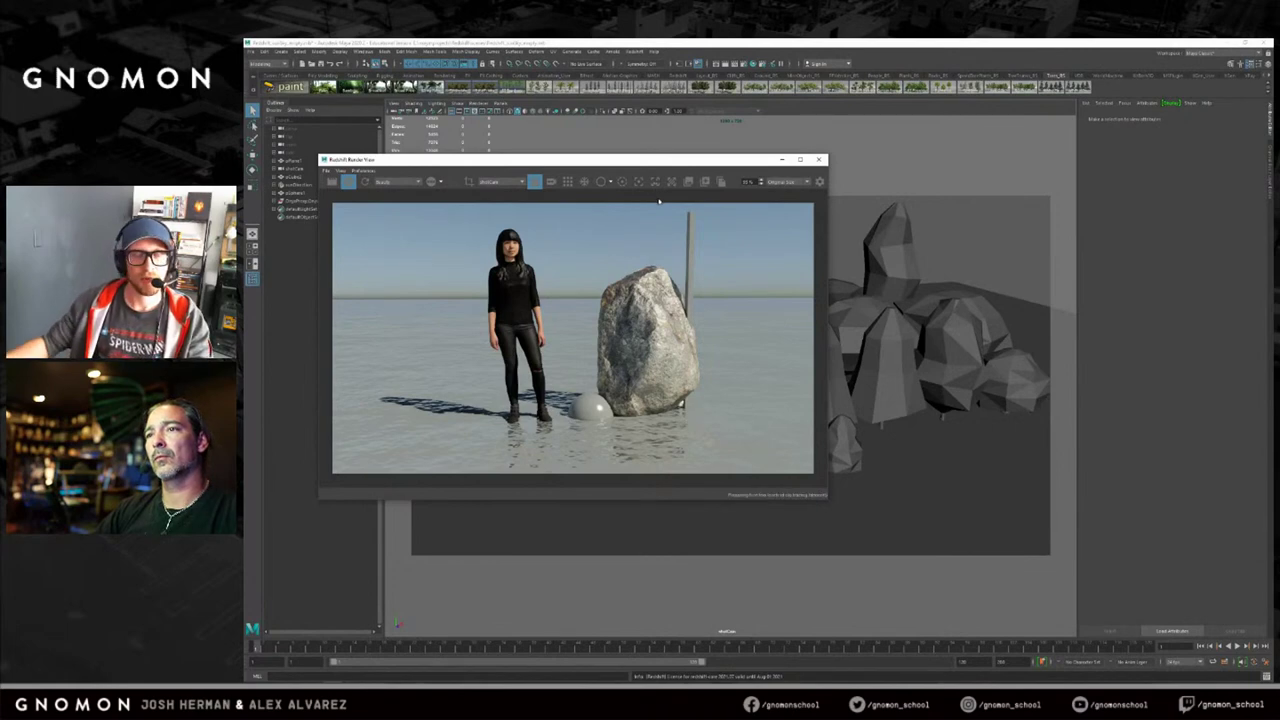
left_click_drag(617, 164, 579, 107)
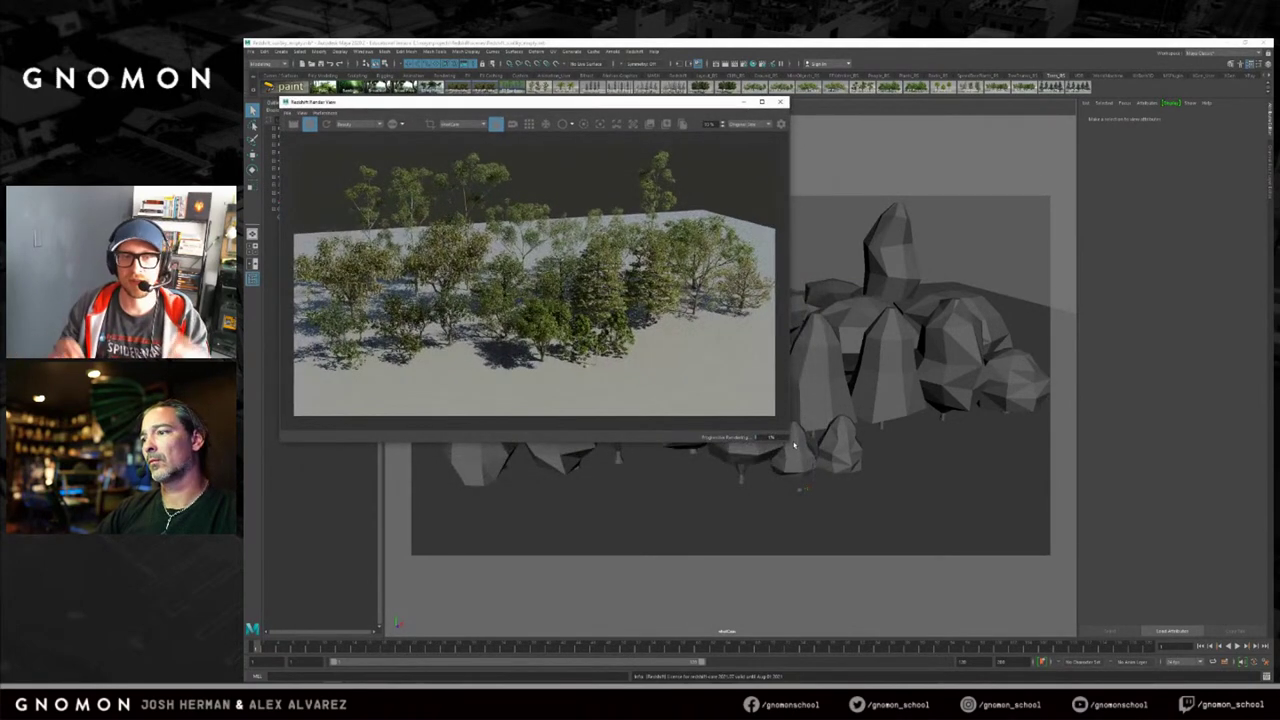
left_click_drag(789, 440, 844, 477)
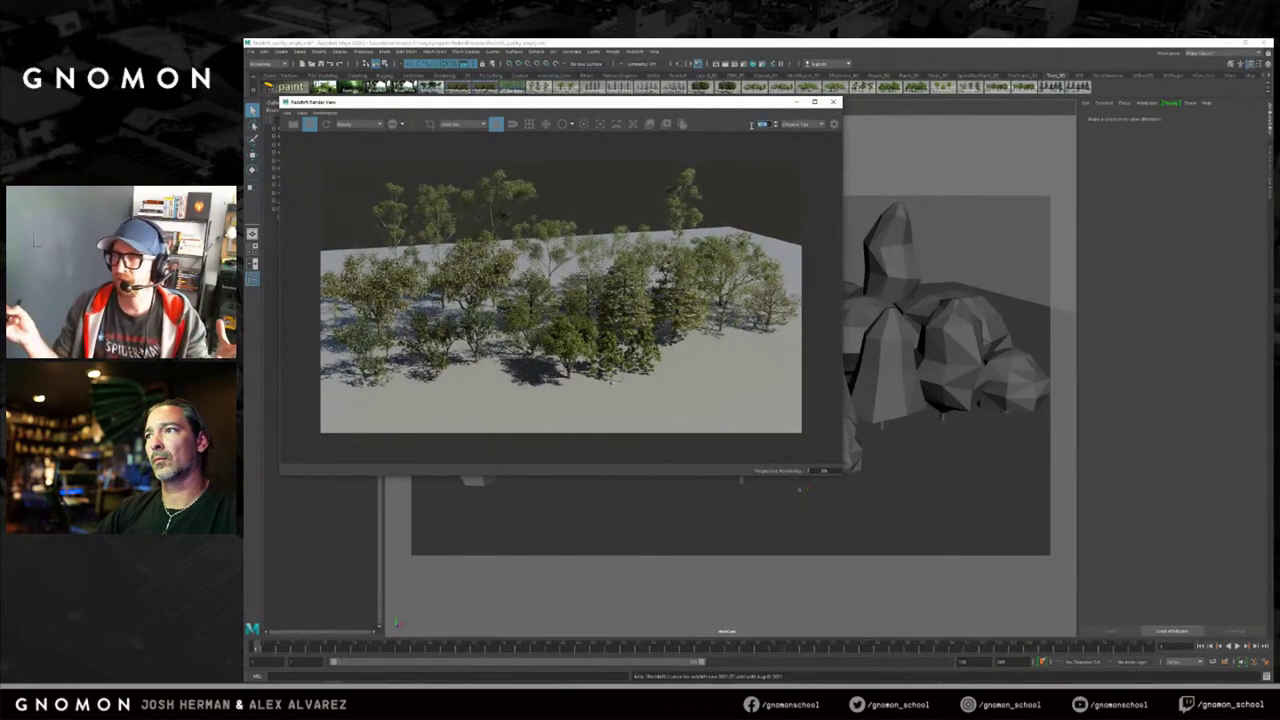
left_click_drag(688, 106, 666, 139)
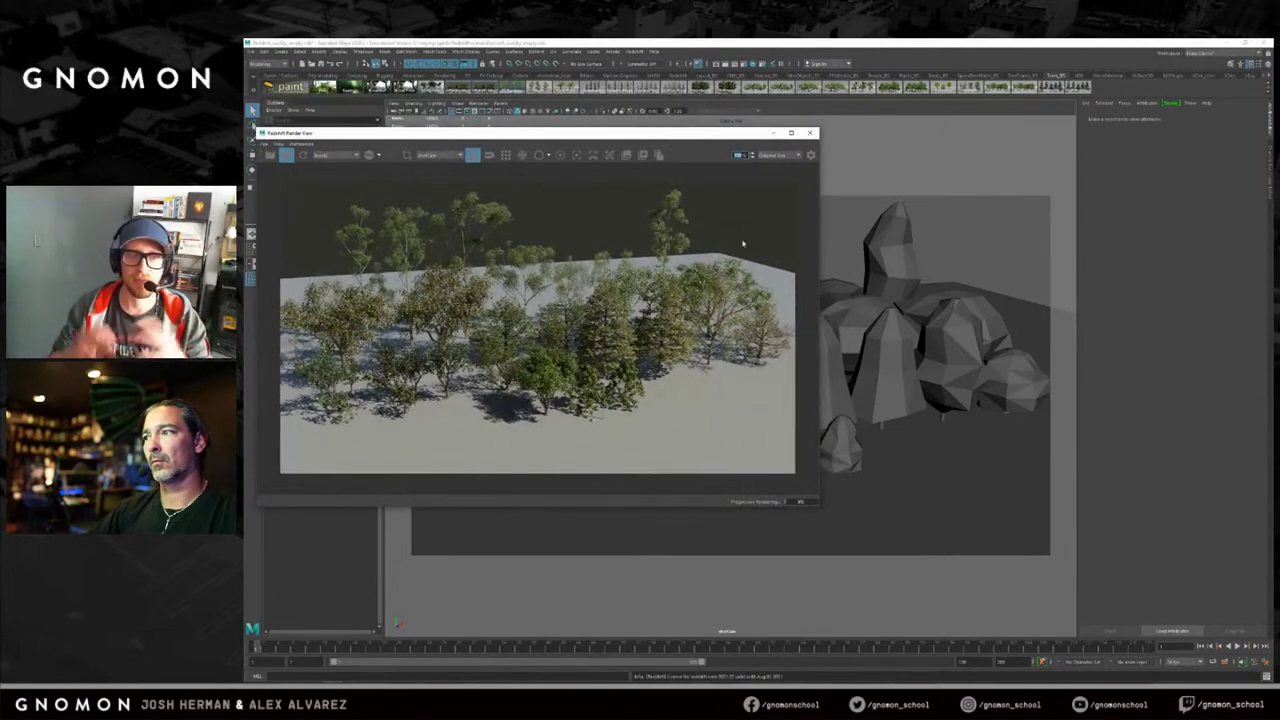
Examine the forest in the live render from lower camera angles, then uncover the outliner.
left_click_drag(862, 352, 896, 352, "alt")
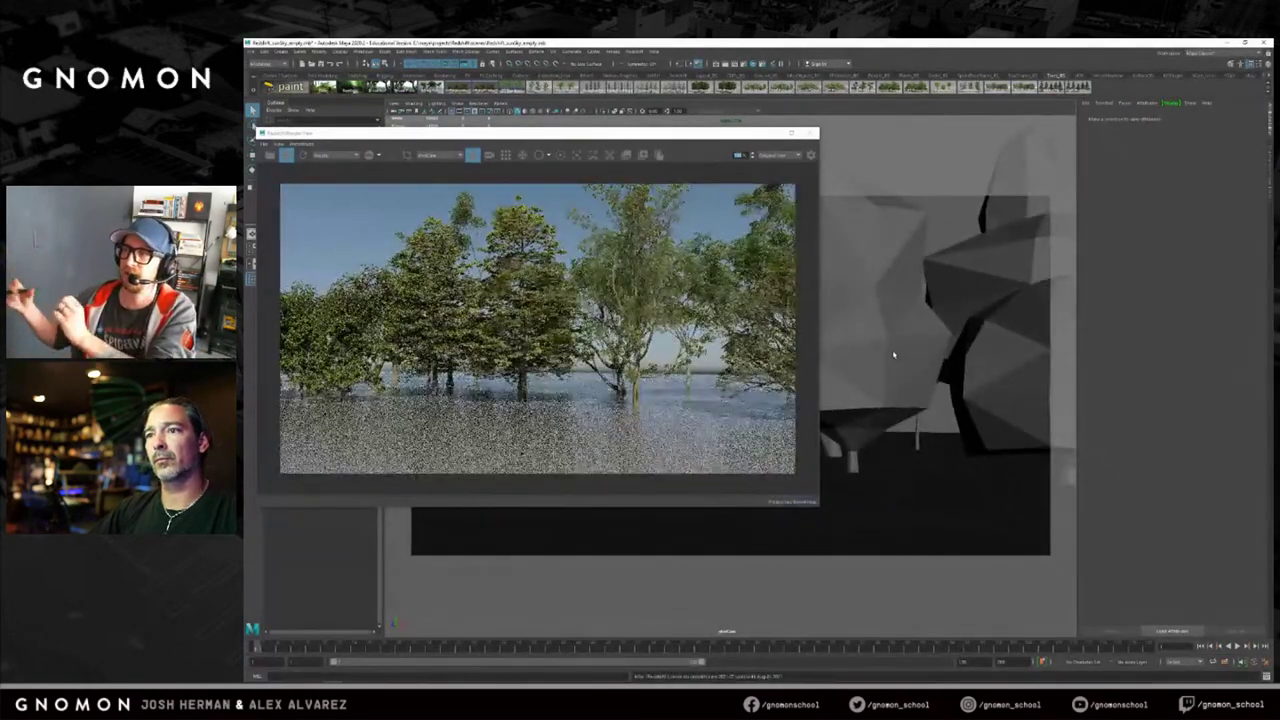
left_click_drag(976, 362, 980, 400, "alt")
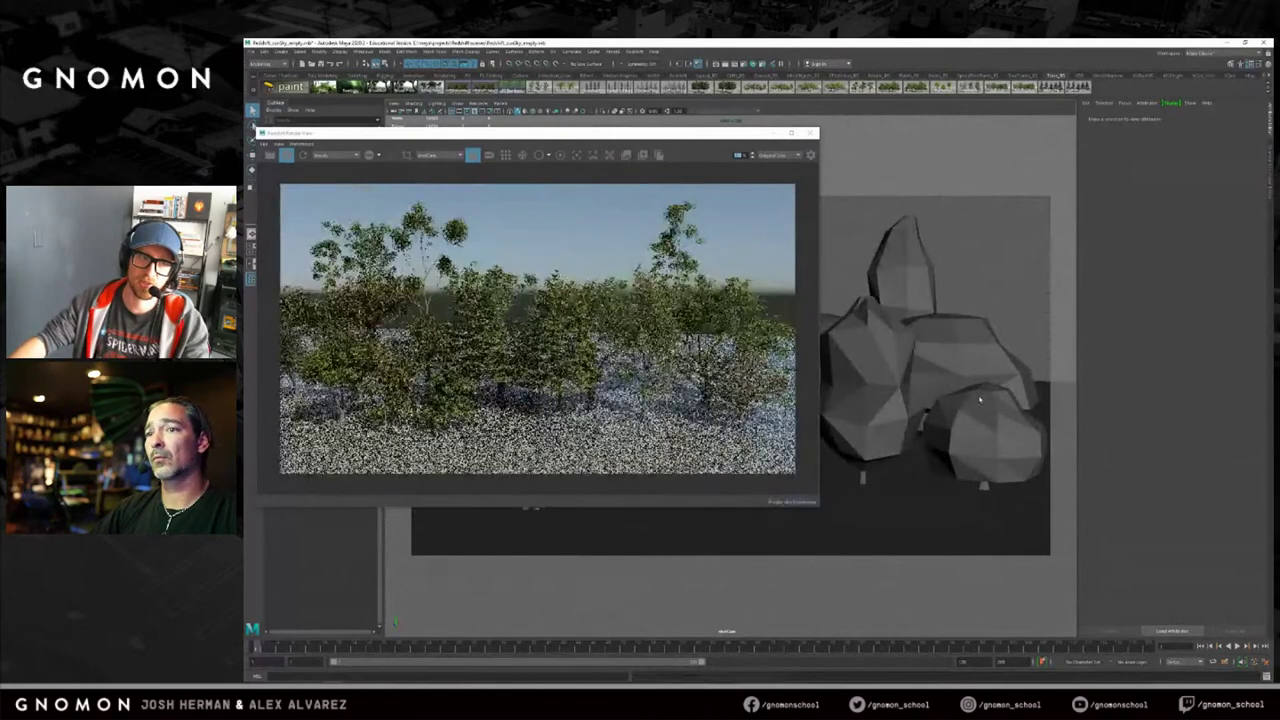
left_click_drag(653, 134, 701, 278)
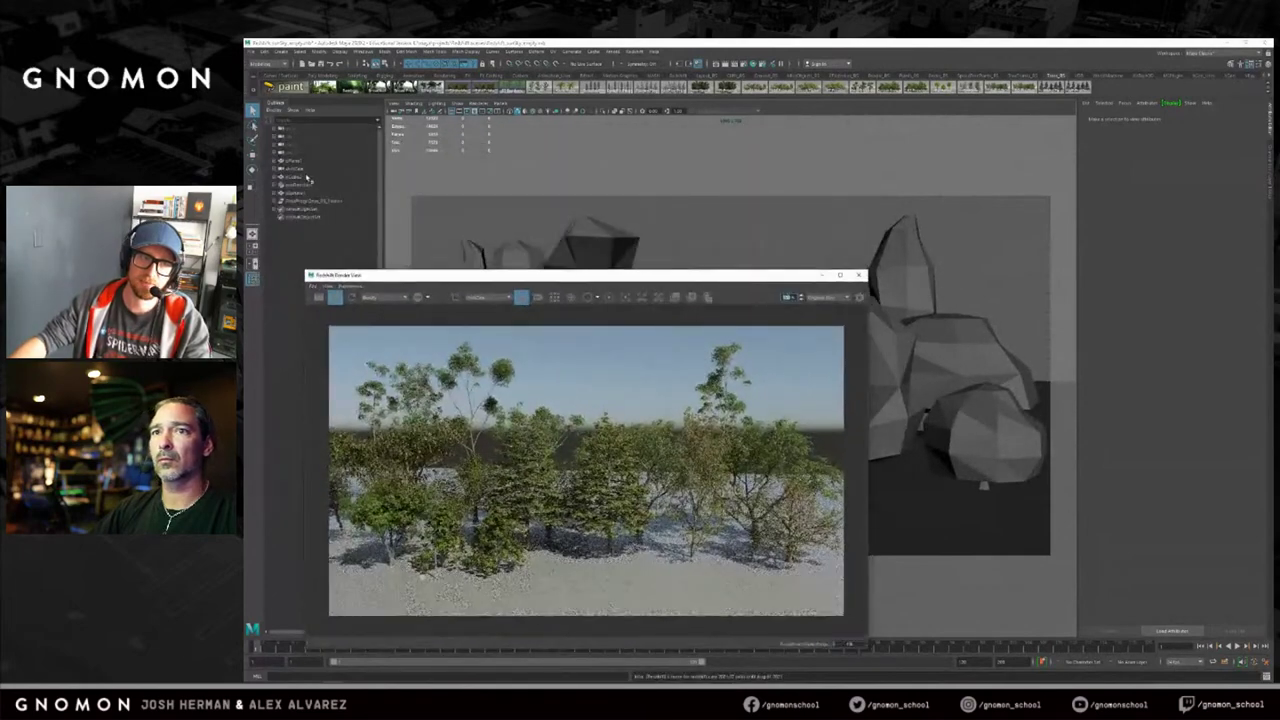
Select the sun direction light and rotate it so that the trees are backlit with long shadows falling toward the camera.
left_click(308, 184)
key("w")
left_click_drag(768, 276, 543, 234)
left_click_drag(785, 383, 837, 403, "alt")
left_click_drag(449, 238, 246, 235)
left_click_drag(467, 479, 822, 311, "alt")
key("e")
key("r")
key("e")
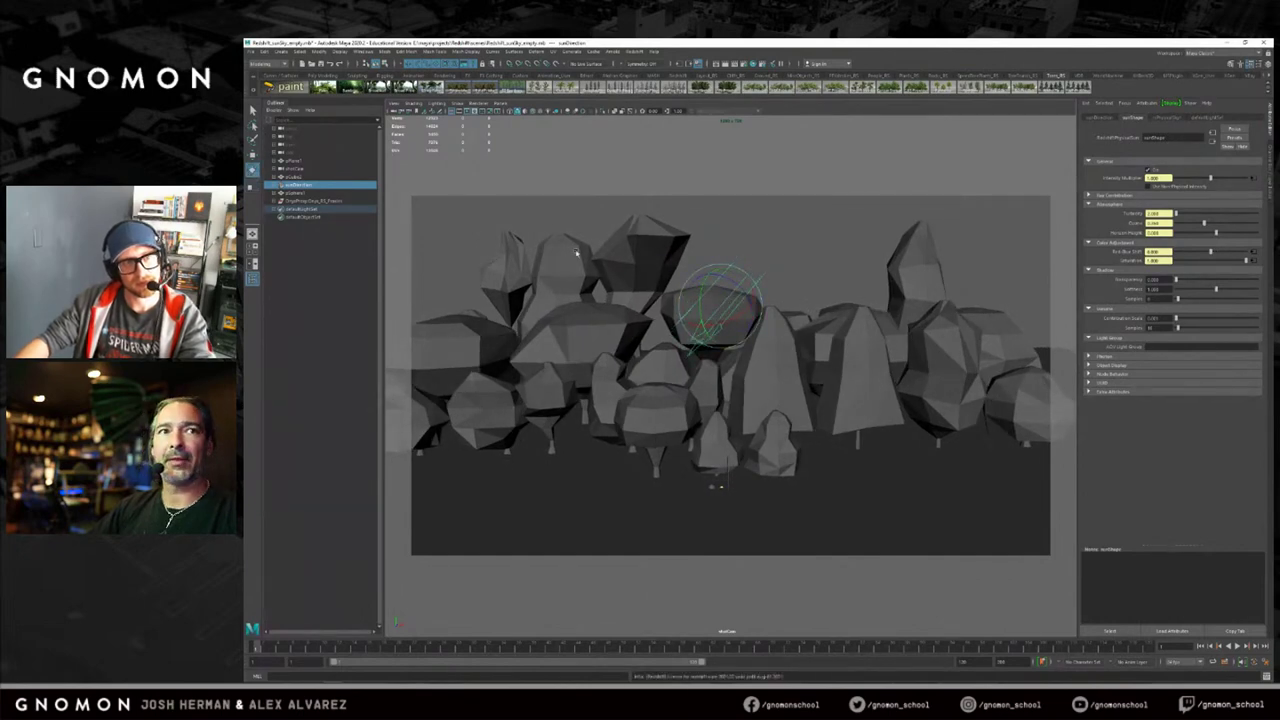
Move the render window clear of the viewport and examine the backlit trees from another camera angle.
left_click_drag(779, 160, 715, 147)
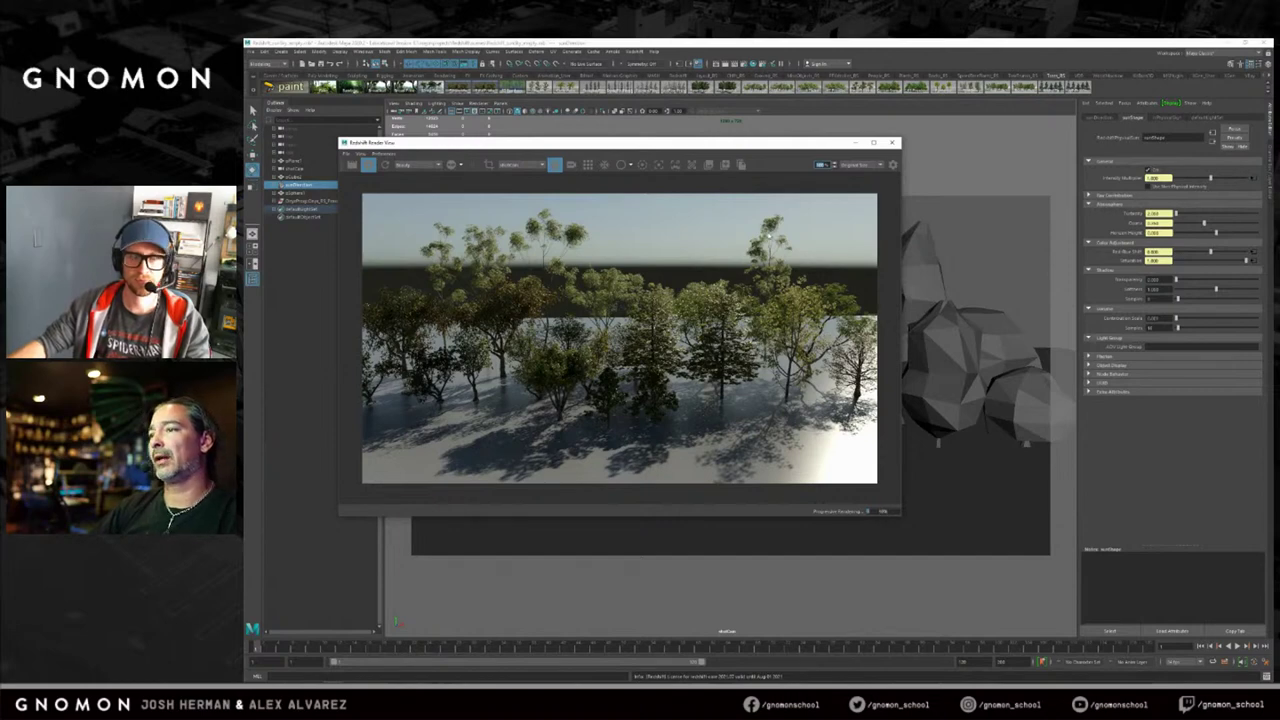
left_click_drag(721, 145, 664, 141)
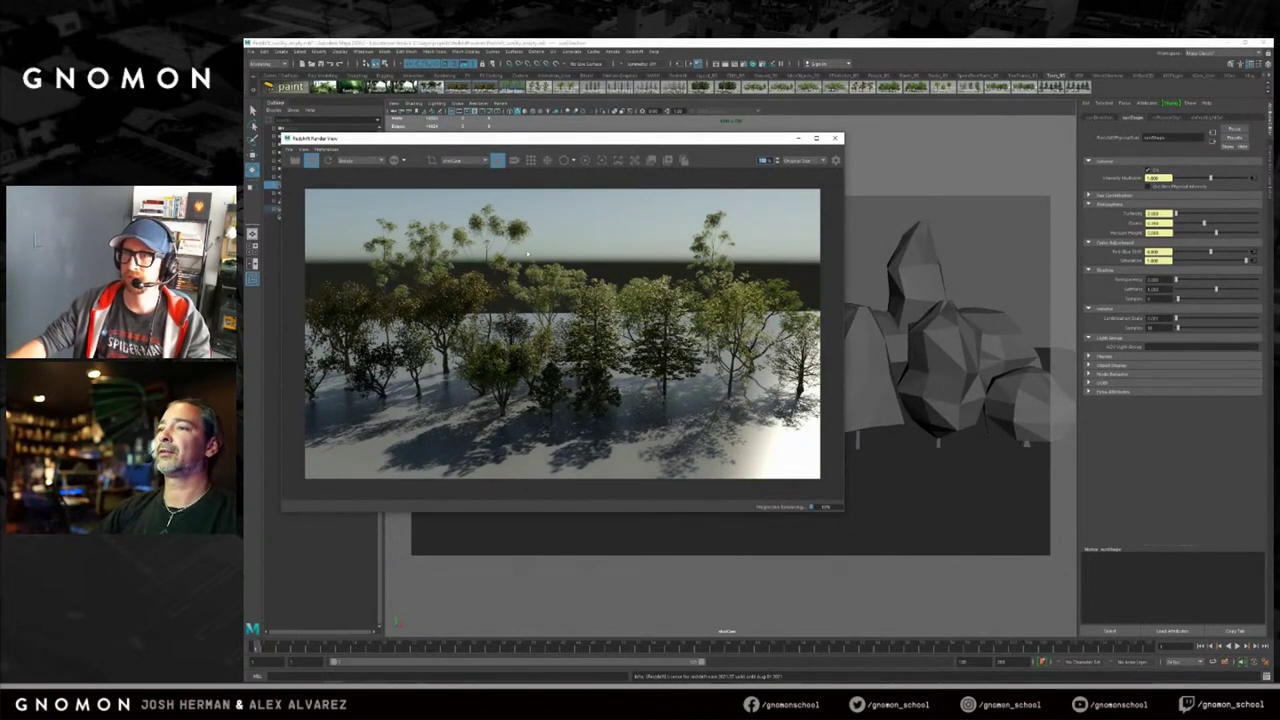
left_click_drag(893, 321, 937, 318, "alt")
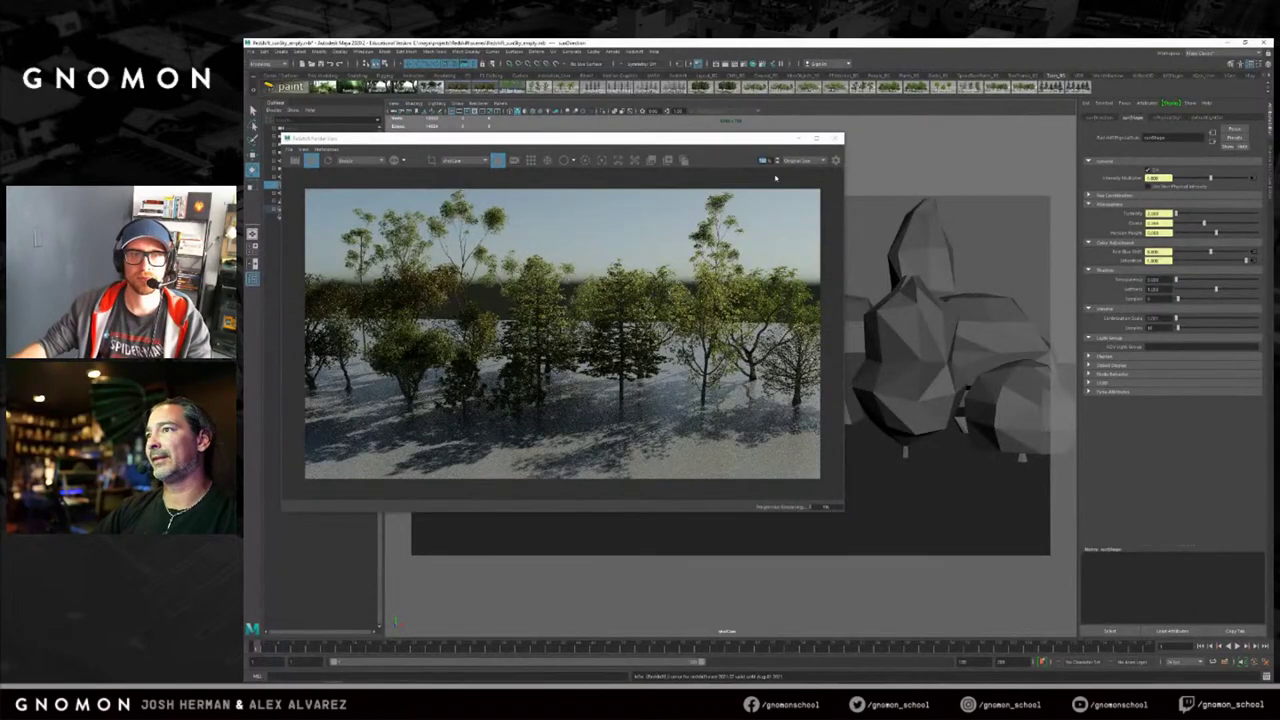
Close the render view, import the bamboo set from the tree collection and frame it in the viewport.
left_click(834, 139)
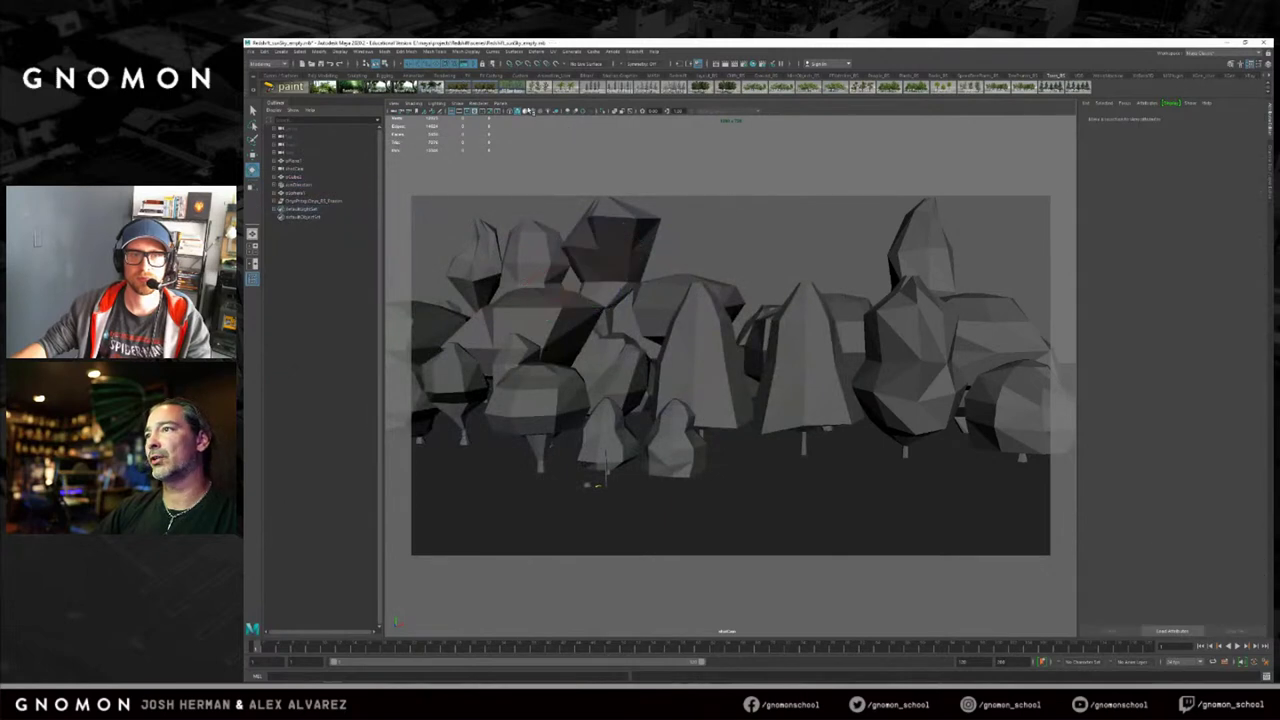
left_click_drag(676, 152, 527, 142, "alt")
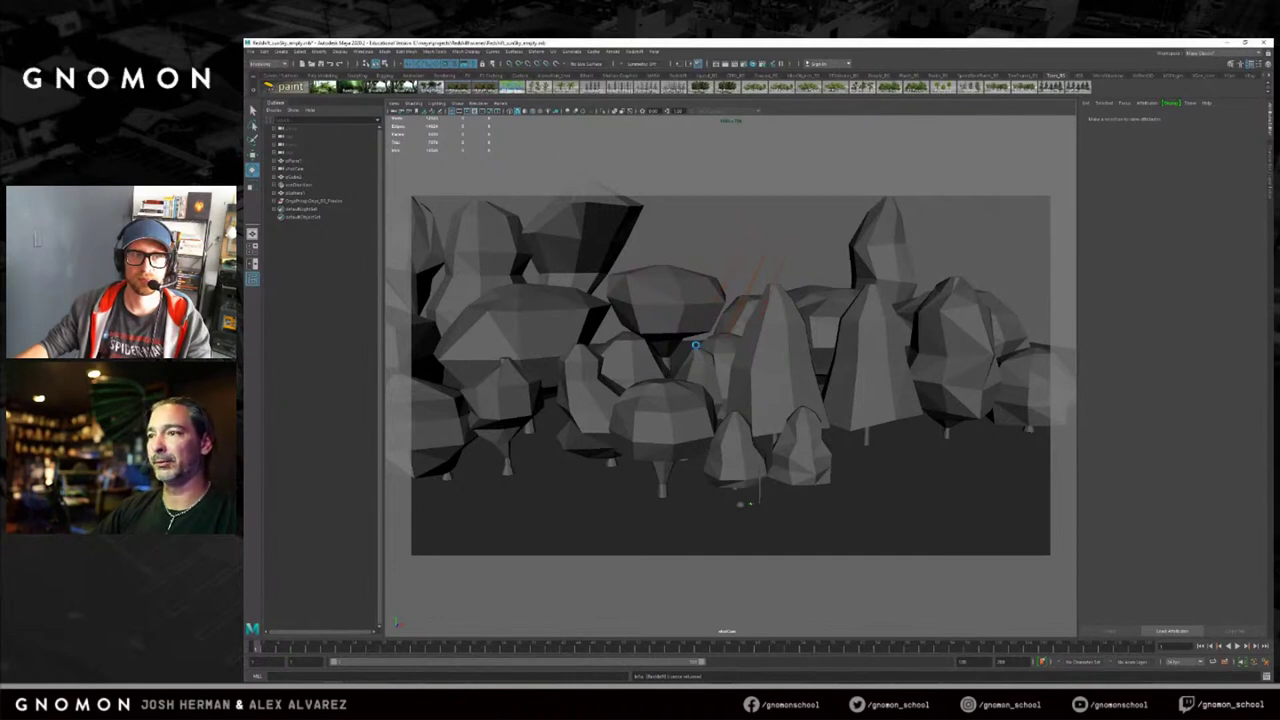
left_click_drag(697, 346, 709, 373, "alt")
middle_click_drag(720, 377, 733, 305, "alt")
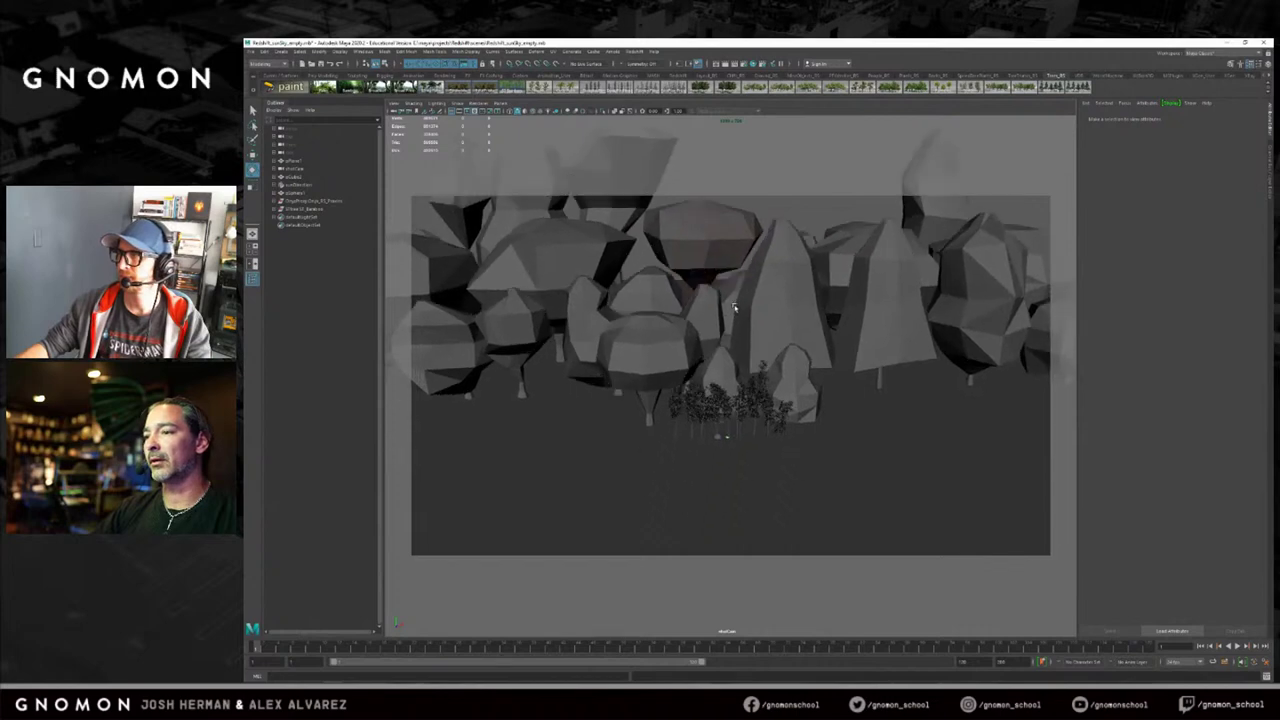
scroll(735, 308, "up", 5)
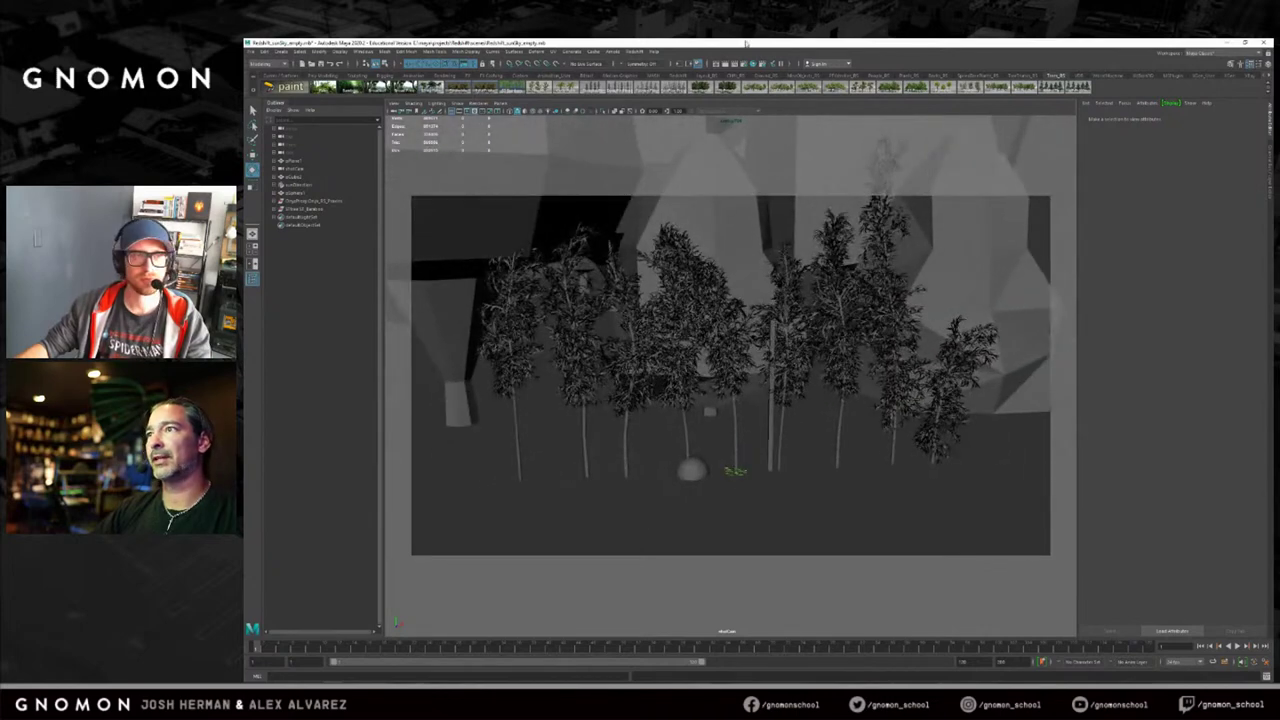
Reopen the Redshift Render View and start the live render of the bamboo.
left_click(634, 51)
left_click(655, 63)
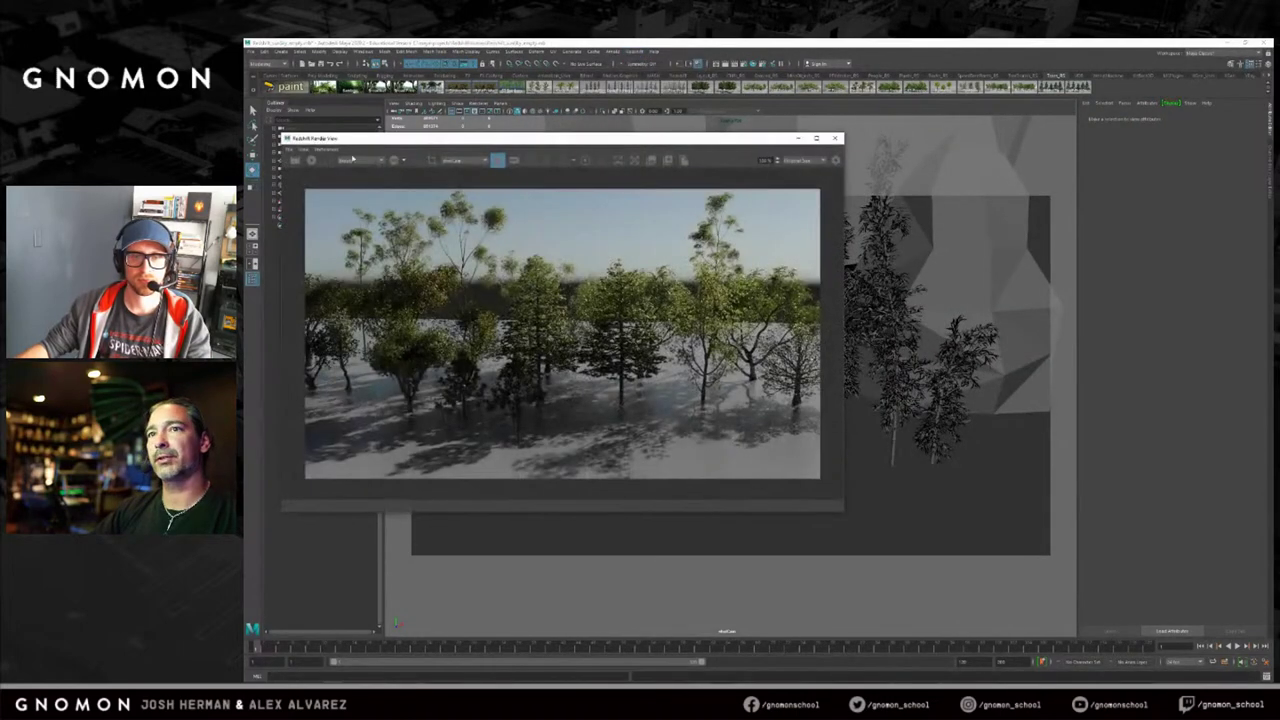
left_click(312, 160)
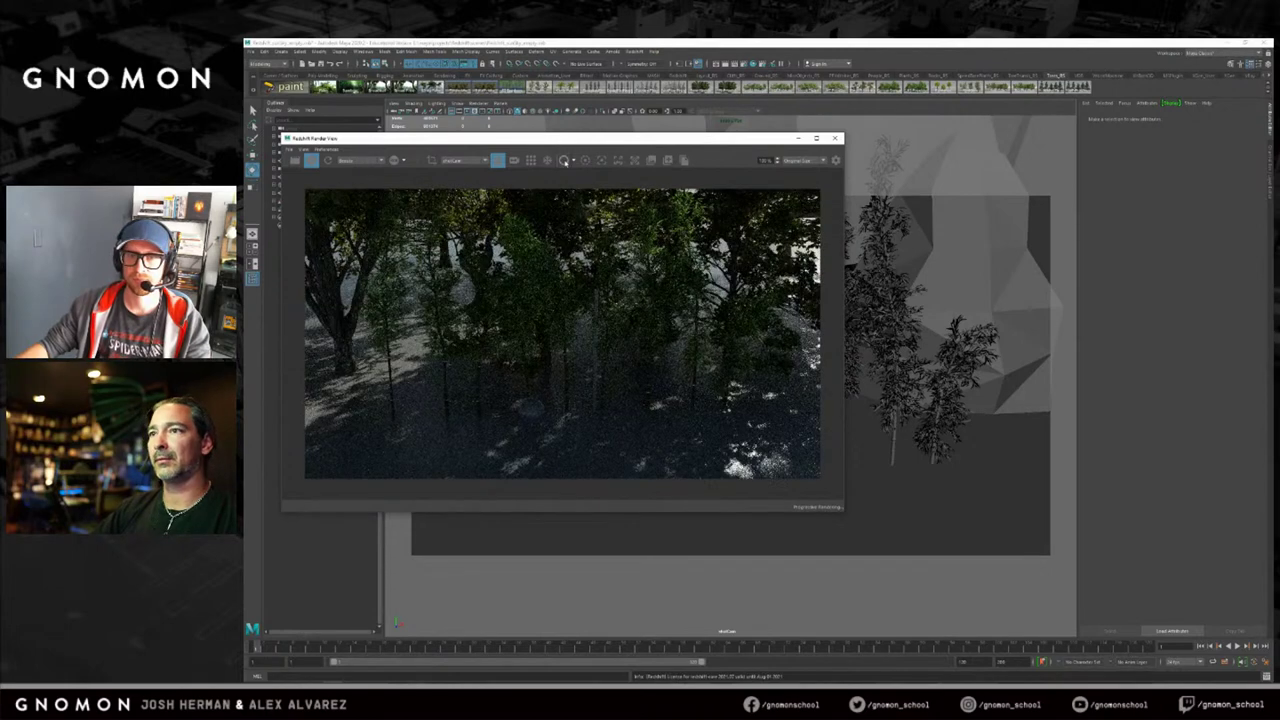
Reorient the sun direction light to light the bamboo from the front and frame the stalks closely in the live render.
left_click_drag(586, 140, 726, 251)
left_click(324, 187)
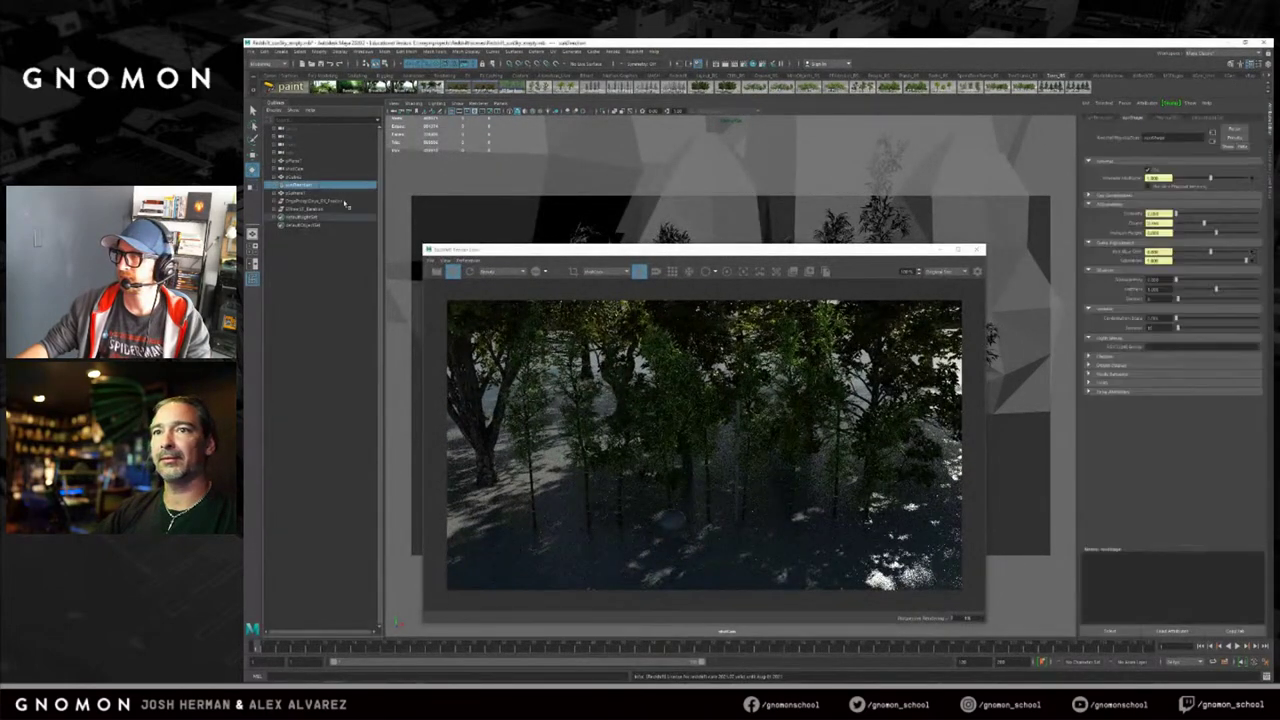
left_click_drag(573, 252, 407, 186)
right_click_drag(900, 290, 720, 300, "alt")
left_click_drag(910, 280, 880, 280, "alt")
right_click_drag(928, 406, 991, 423, "alt")
middle_click_drag(991, 423, 865, 362, "alt")
left_click_drag(865, 362, 940, 410, "alt")
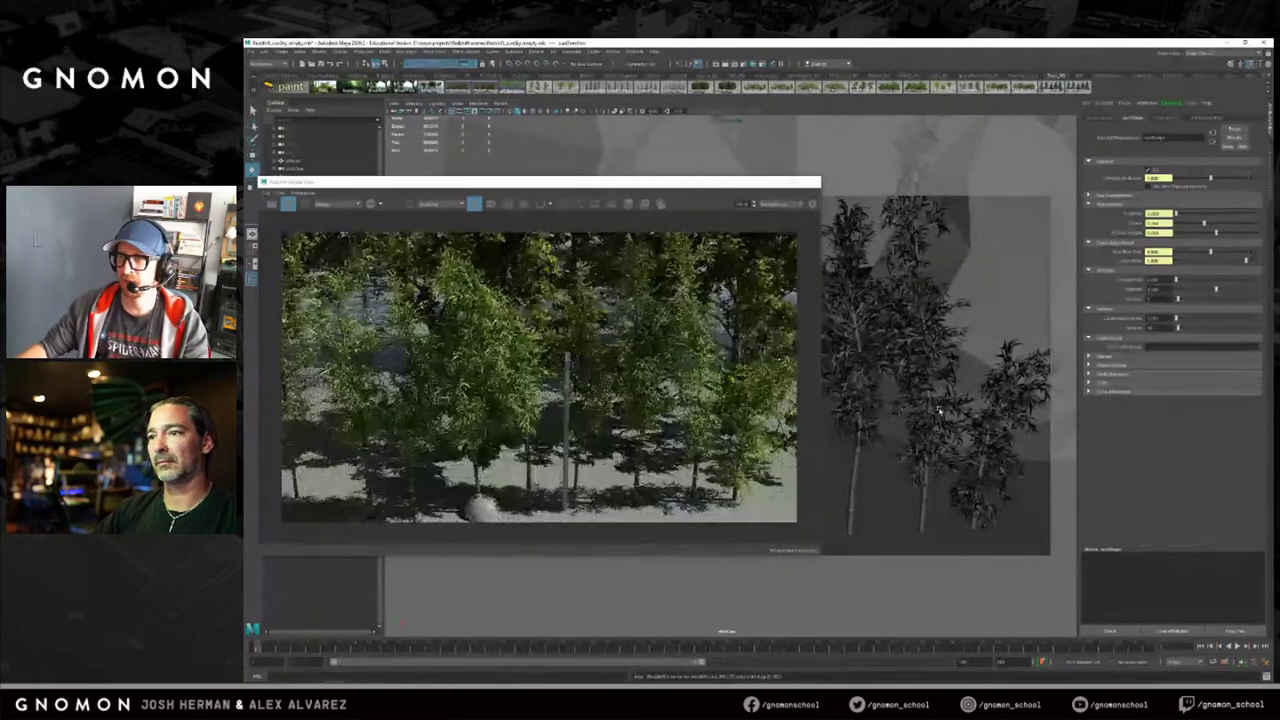
left_click_drag(940, 410, 921, 388, "alt")
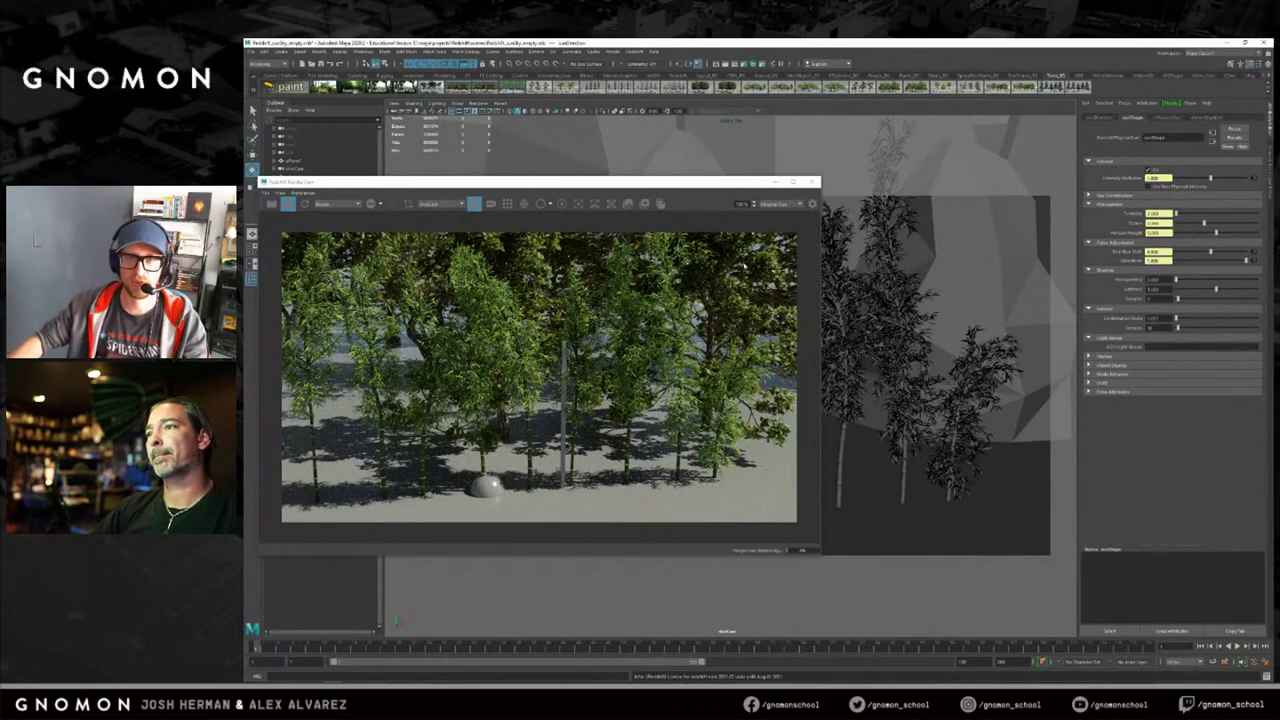
Stop the live render and close the Redshift Render View.
left_click(288, 203)
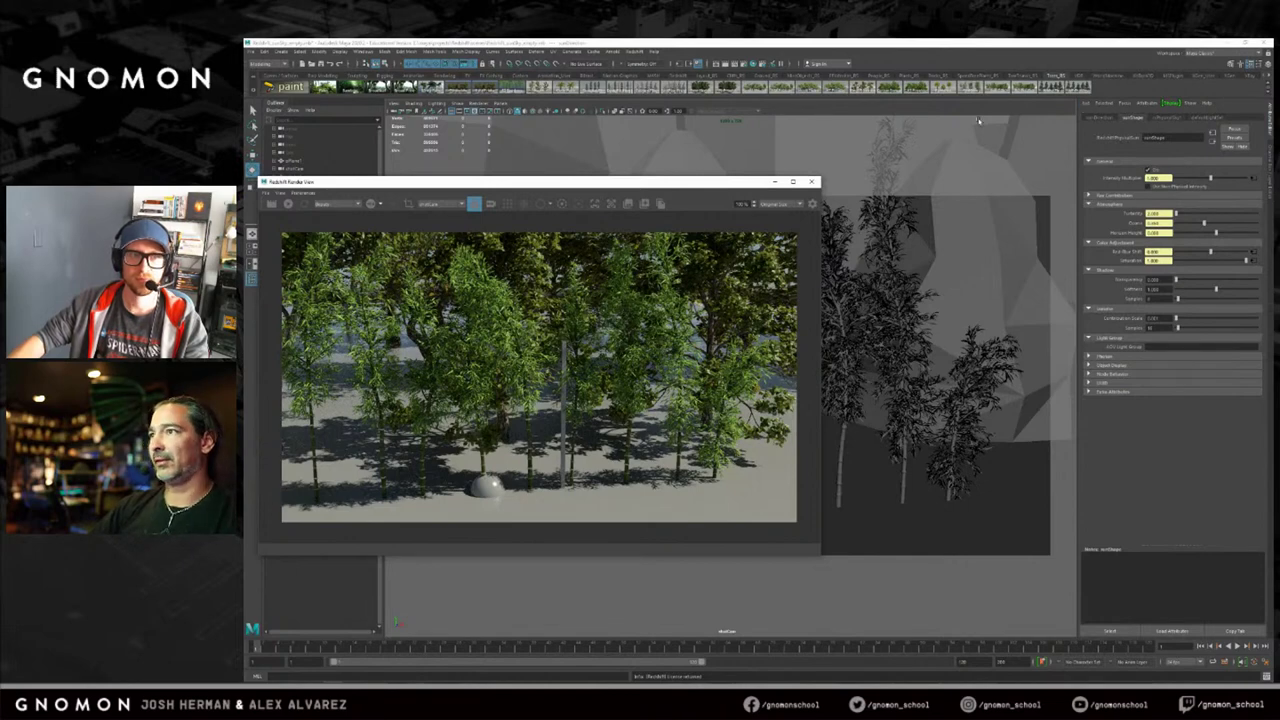
left_click_drag(578, 186, 648, 177)
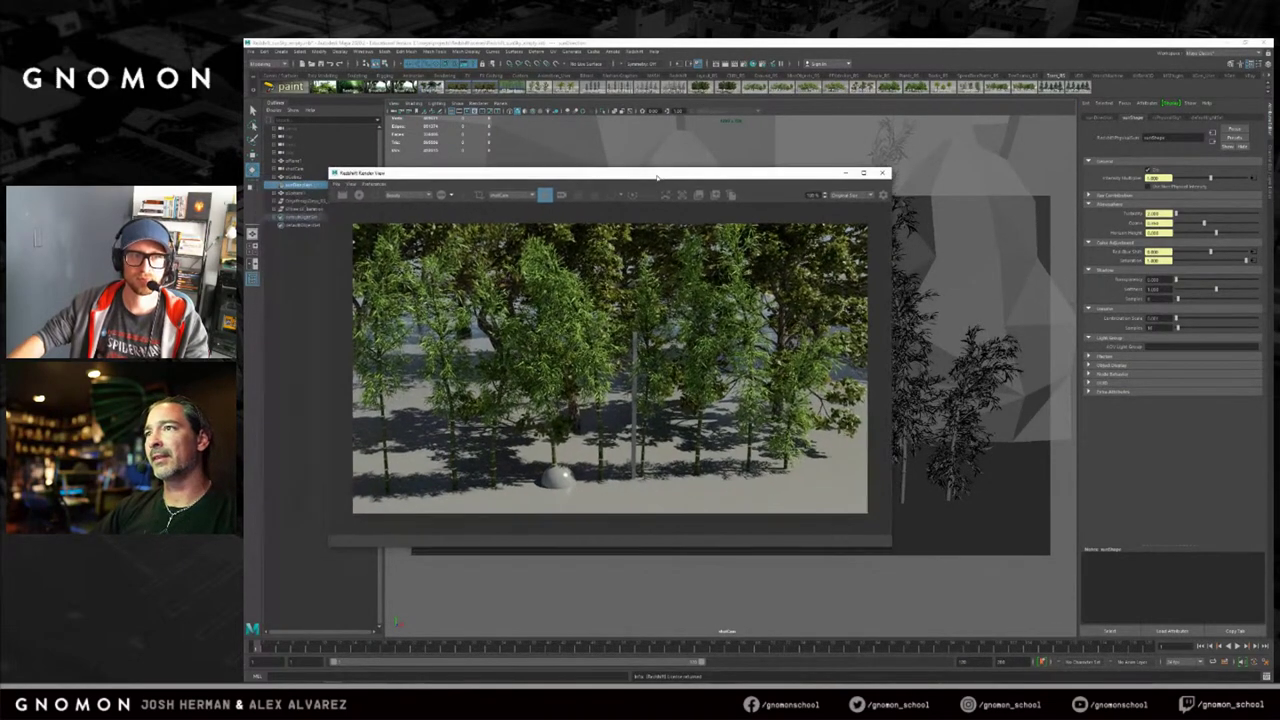
left_click(882, 173)
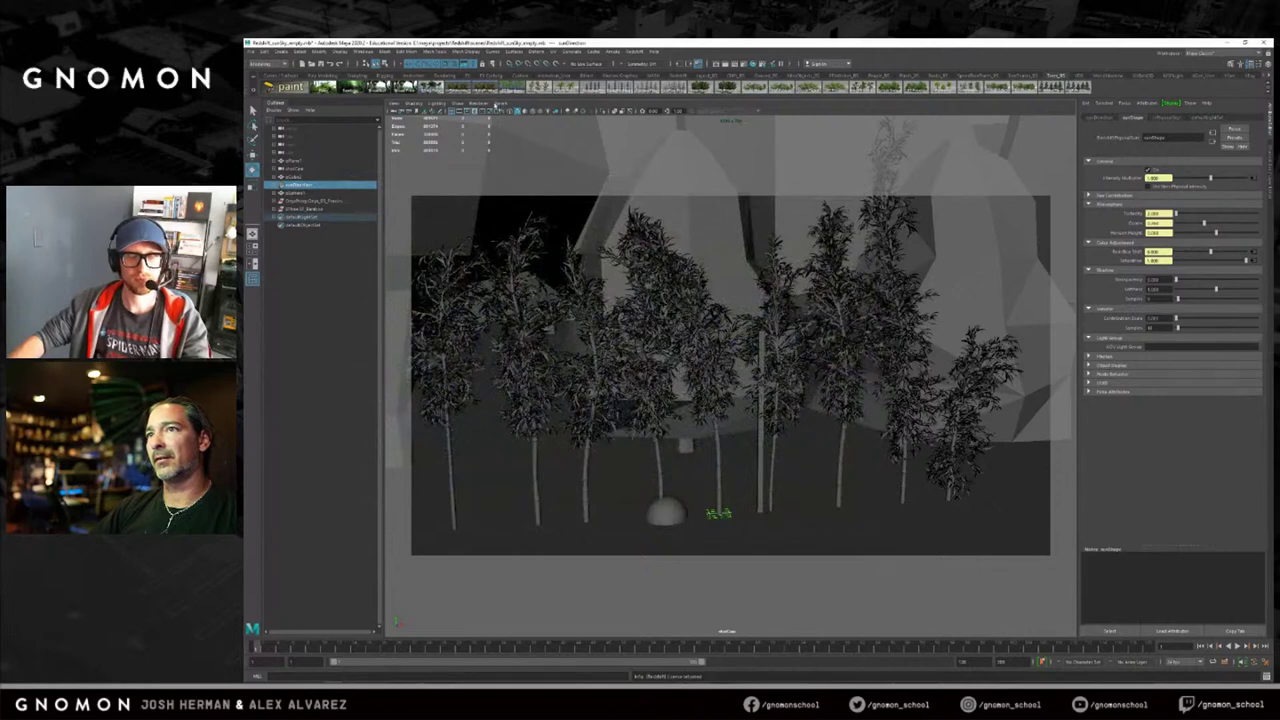
Open the Shelf Editor on the Trees_RS shelf.
left_click(253, 88)
left_click(288, 106)
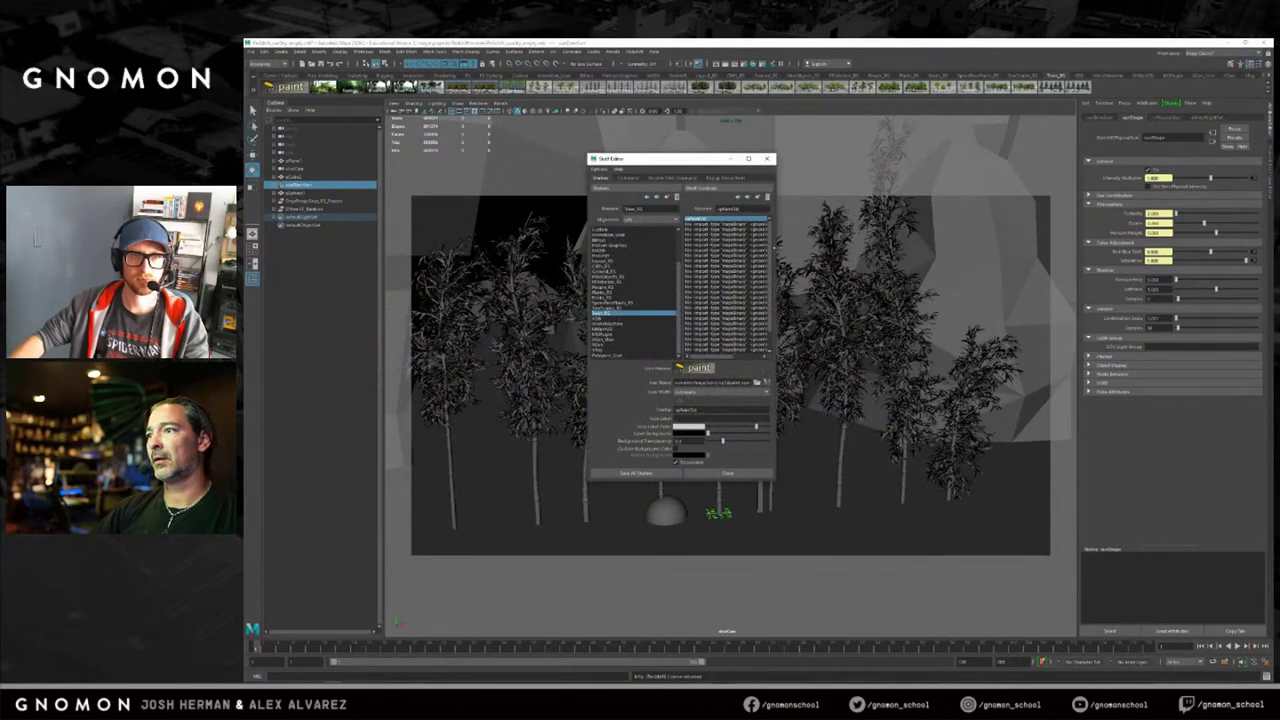
Enlarge the Shelf Editor and inspect the icon file path of the first import item on the Trees_RS shelf.
left_click_drag(771, 156, 741, 146)
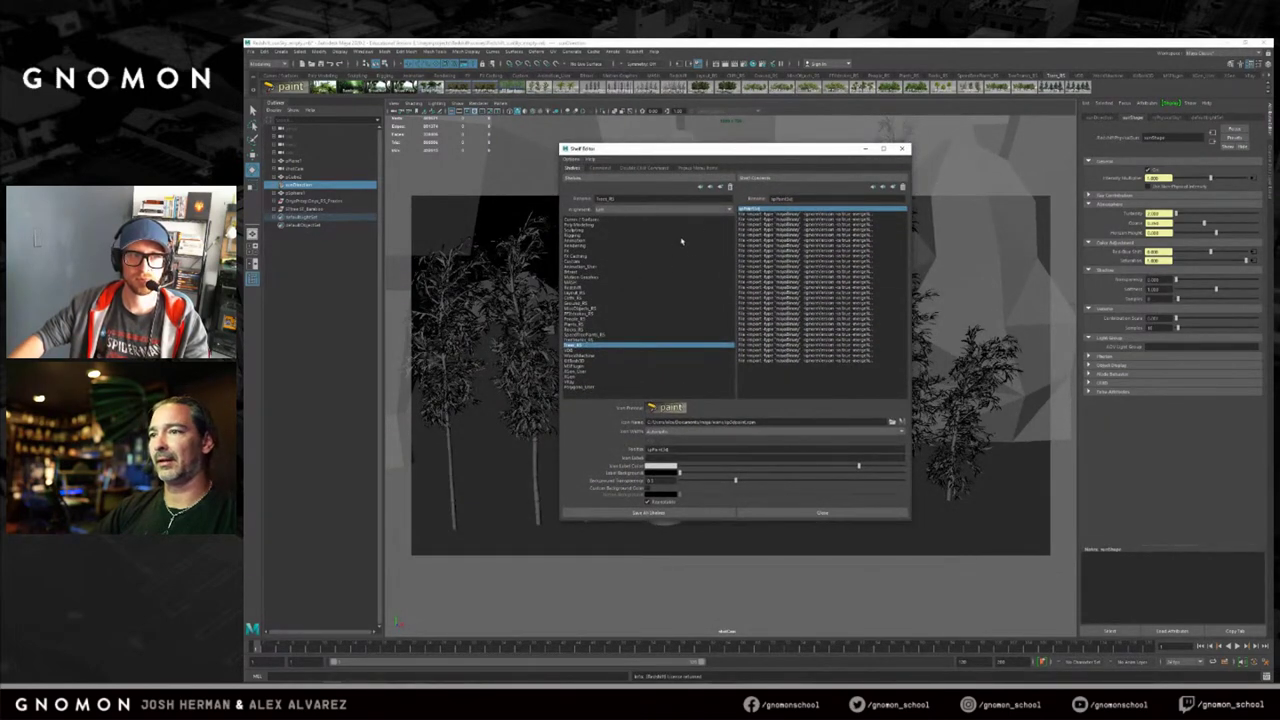
left_click(768, 214)
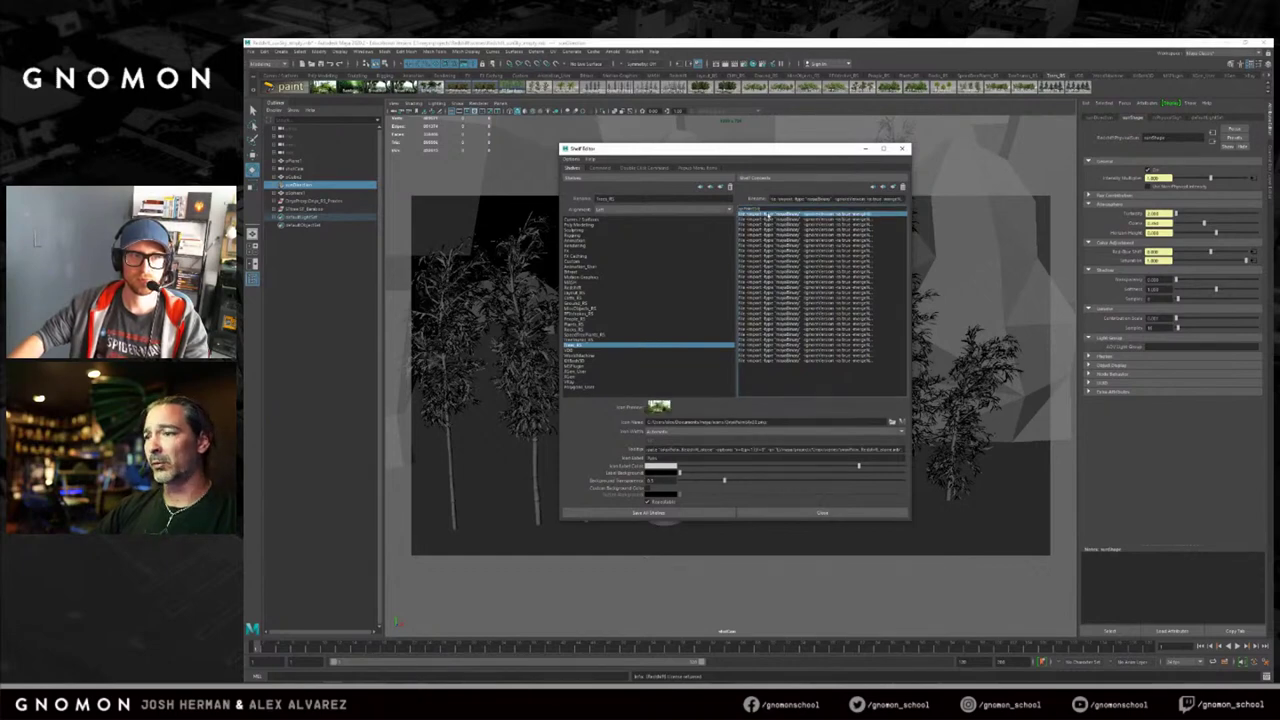
left_click_drag(761, 150, 747, 137)
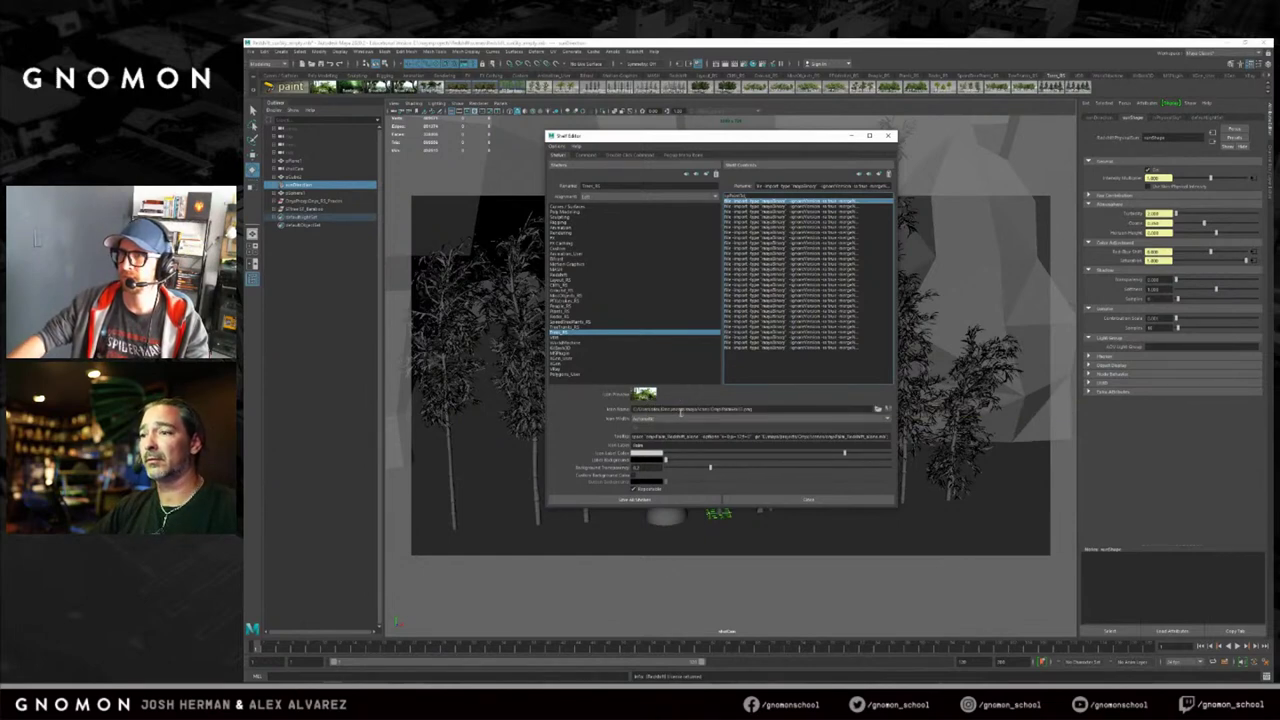
left_click_drag(757, 408, 632, 409)
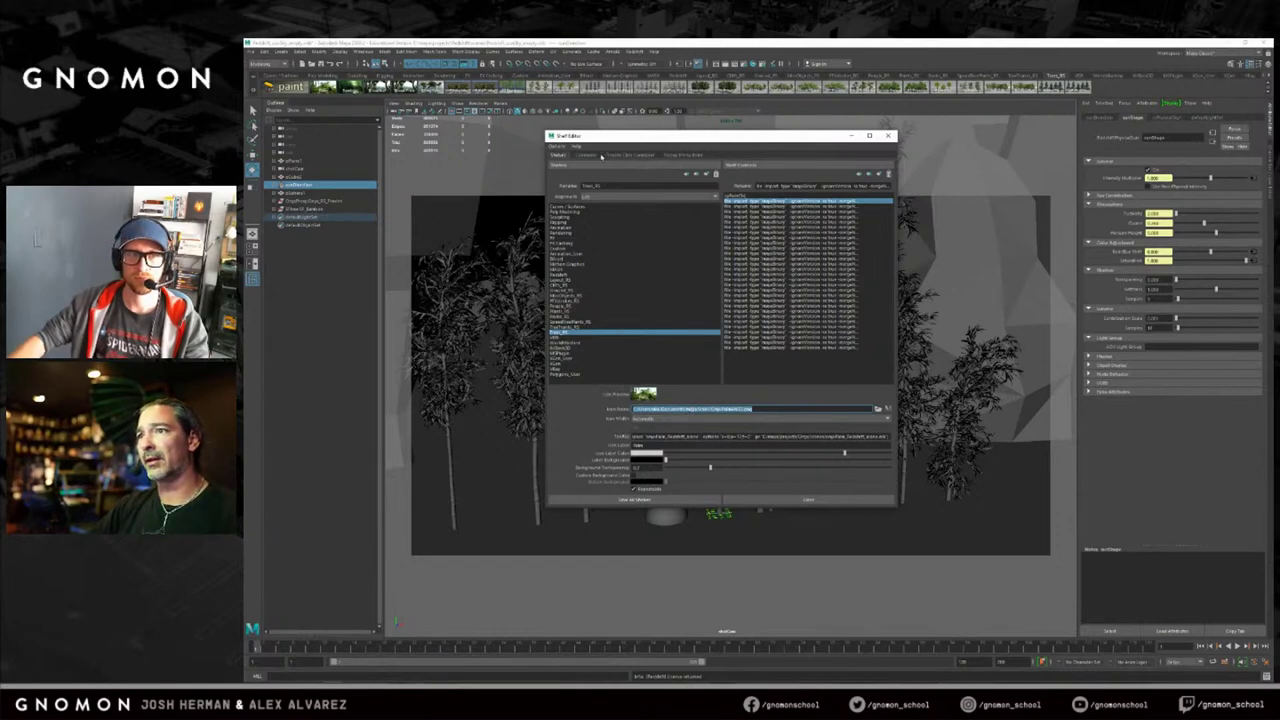
Show the import item's MEL command in a widened Shelf Editor and highlight the scene file path at its end.
left_click(592, 155)
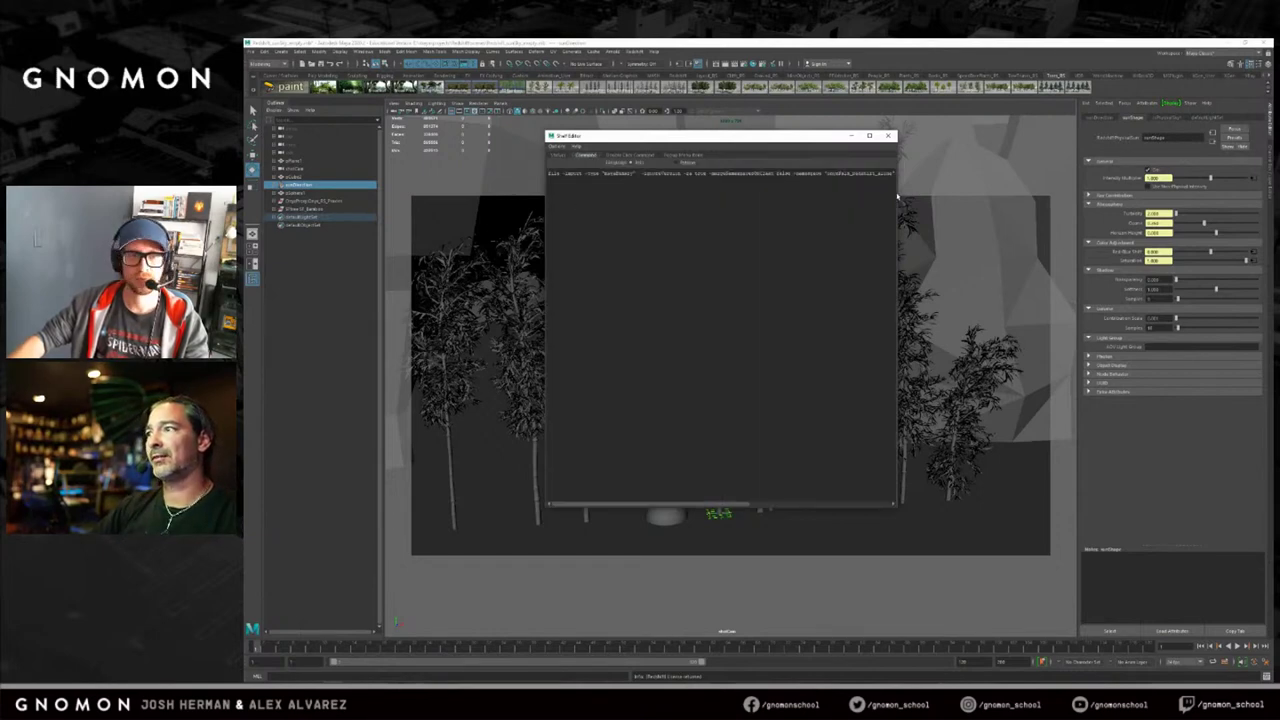
mouse_move(549, 174)
left_mouse_down()
mouse_move(670, 174)
mouse_move(561, 175)
left_mouse_up()
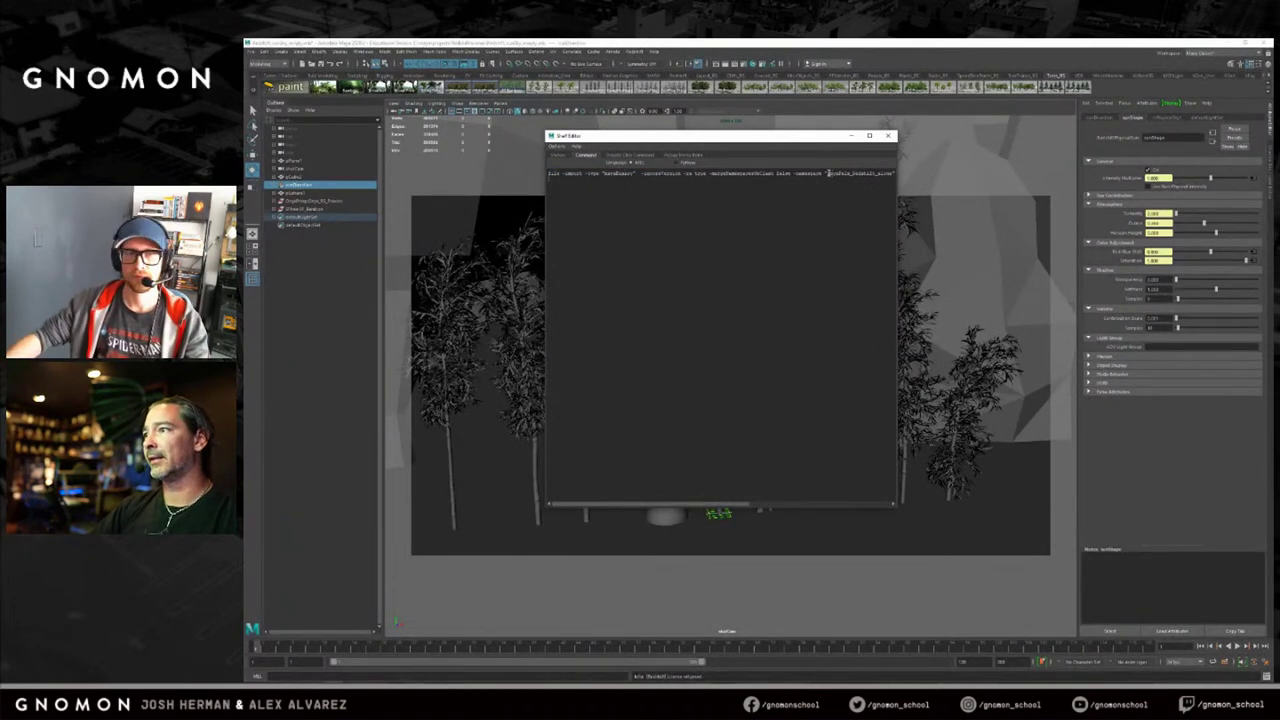
left_click_drag(896, 185, 1197, 192)
left_click_drag(981, 173, 1139, 173)
left_click_drag(1087, 138, 906, 160)
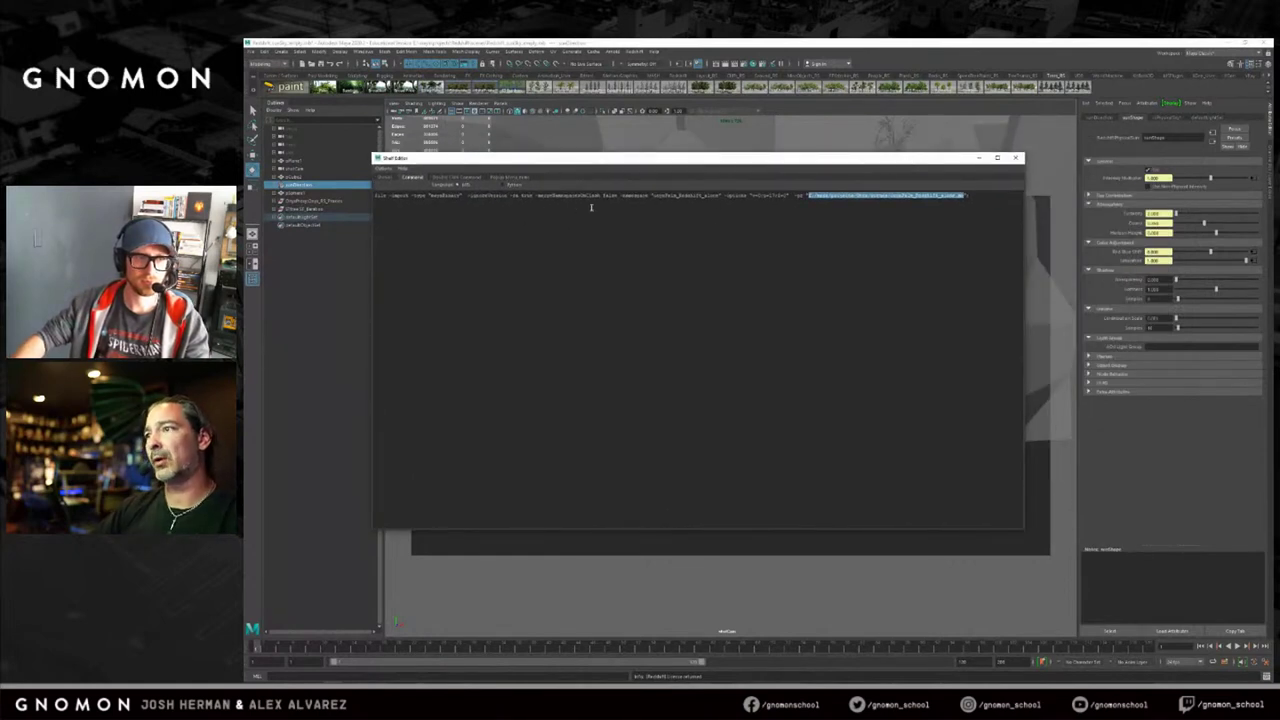
left_click(960, 196)
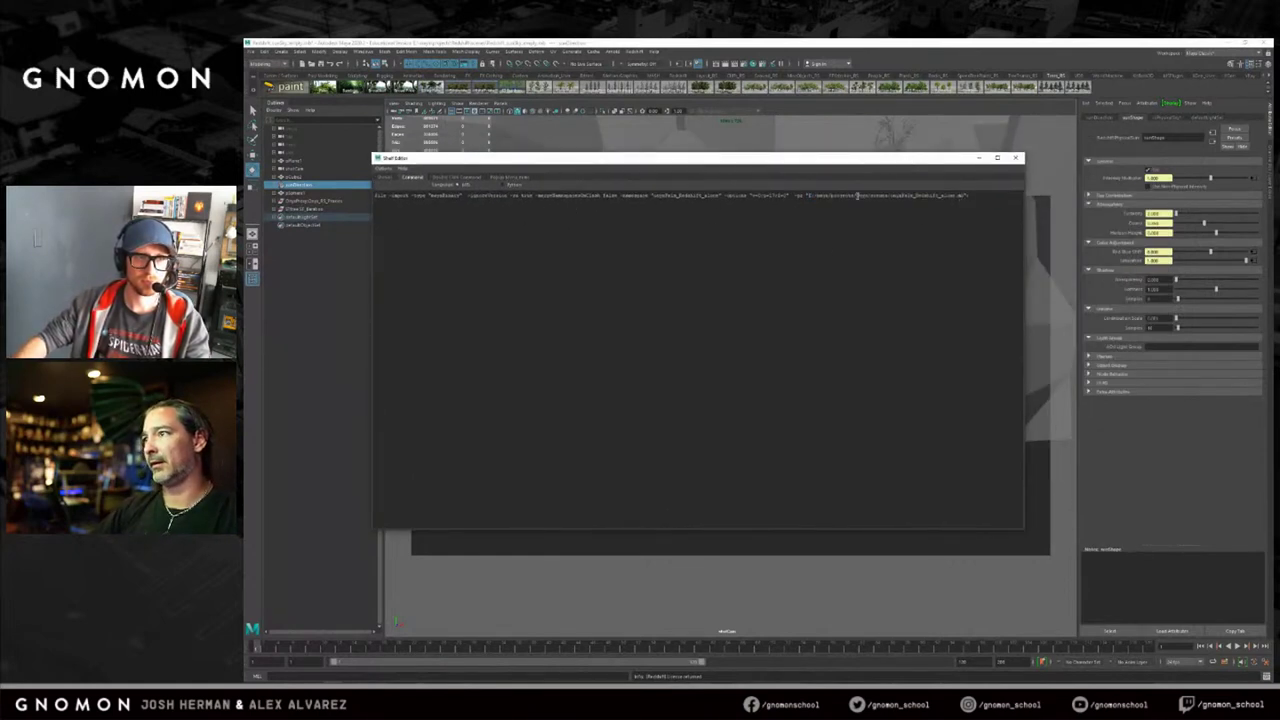
left_click_drag(808, 196, 850, 163)
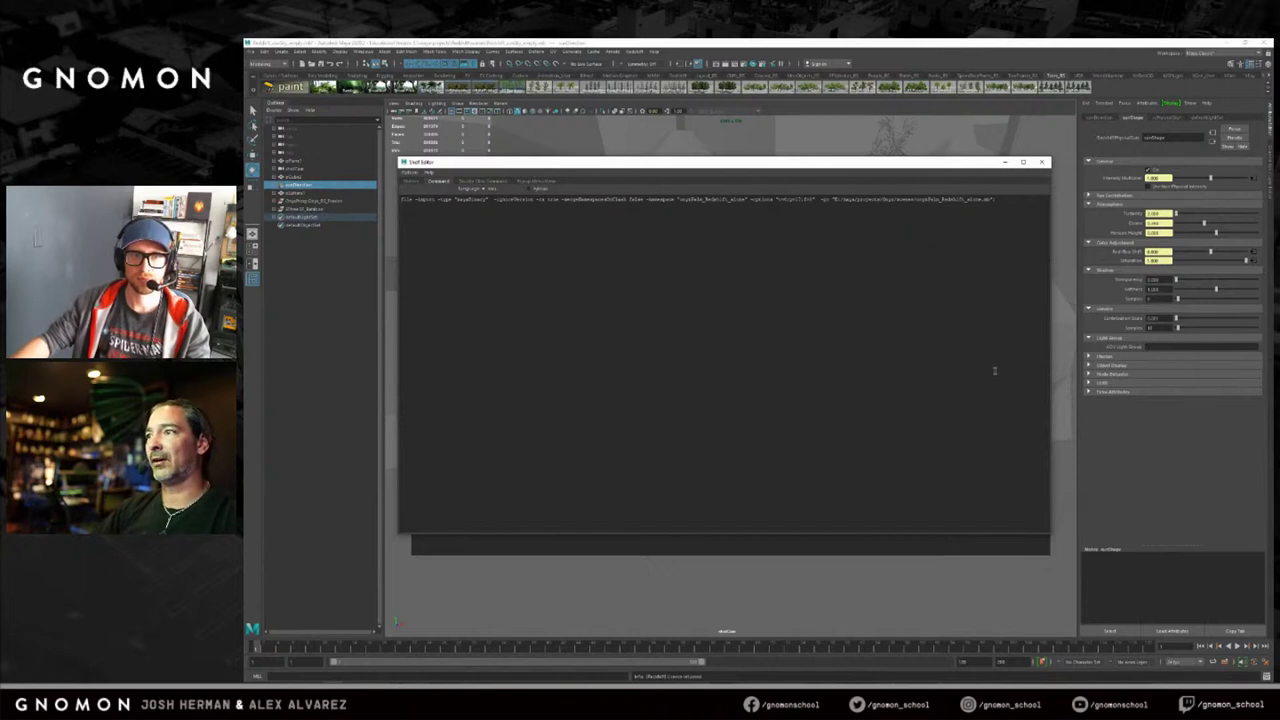
Examine the drive letter in the file path and the file import portion of the command, and close the Shelf Editor.
left_click(835, 199)
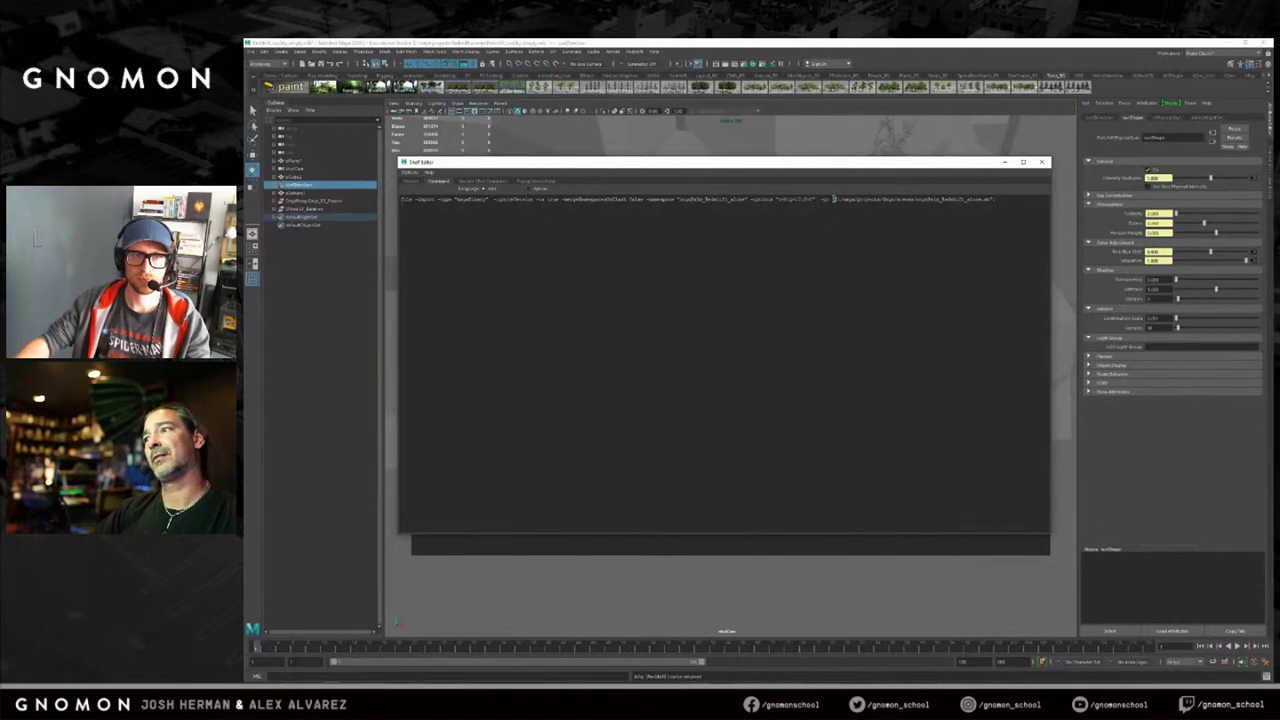
left_click(1001, 214)
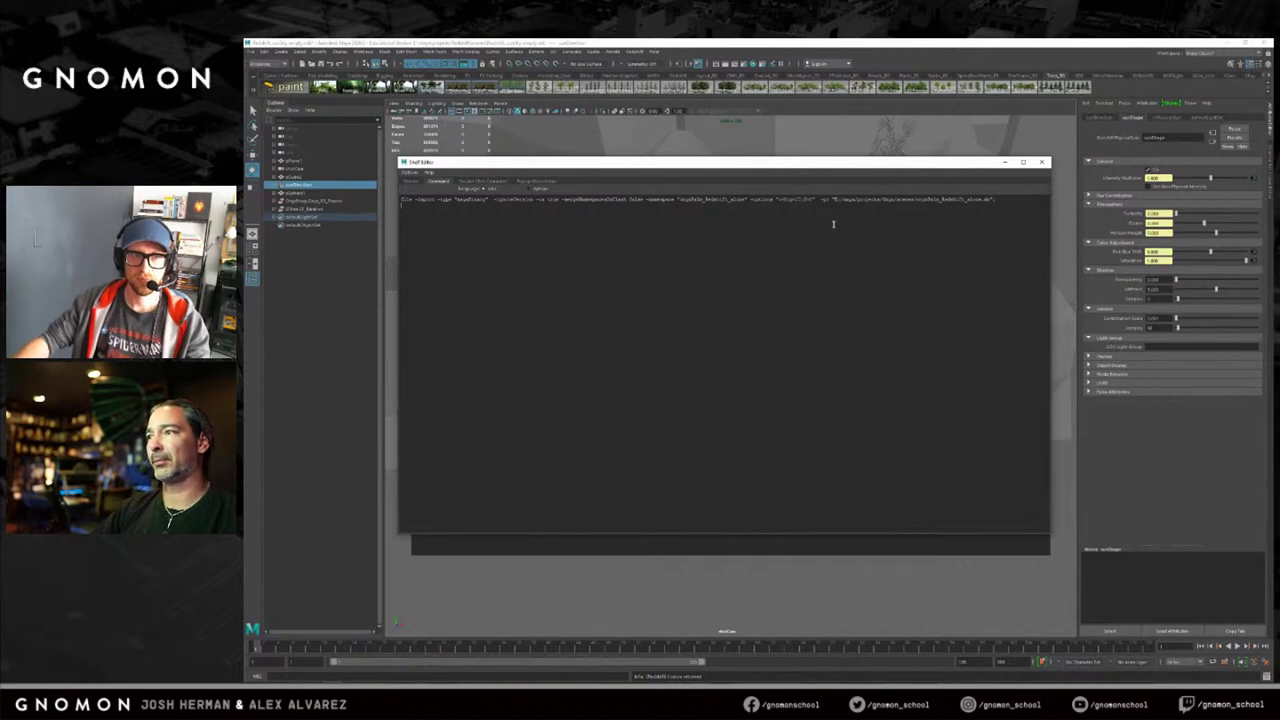
left_click_drag(836, 199, 840, 200)
left_click(713, 249)
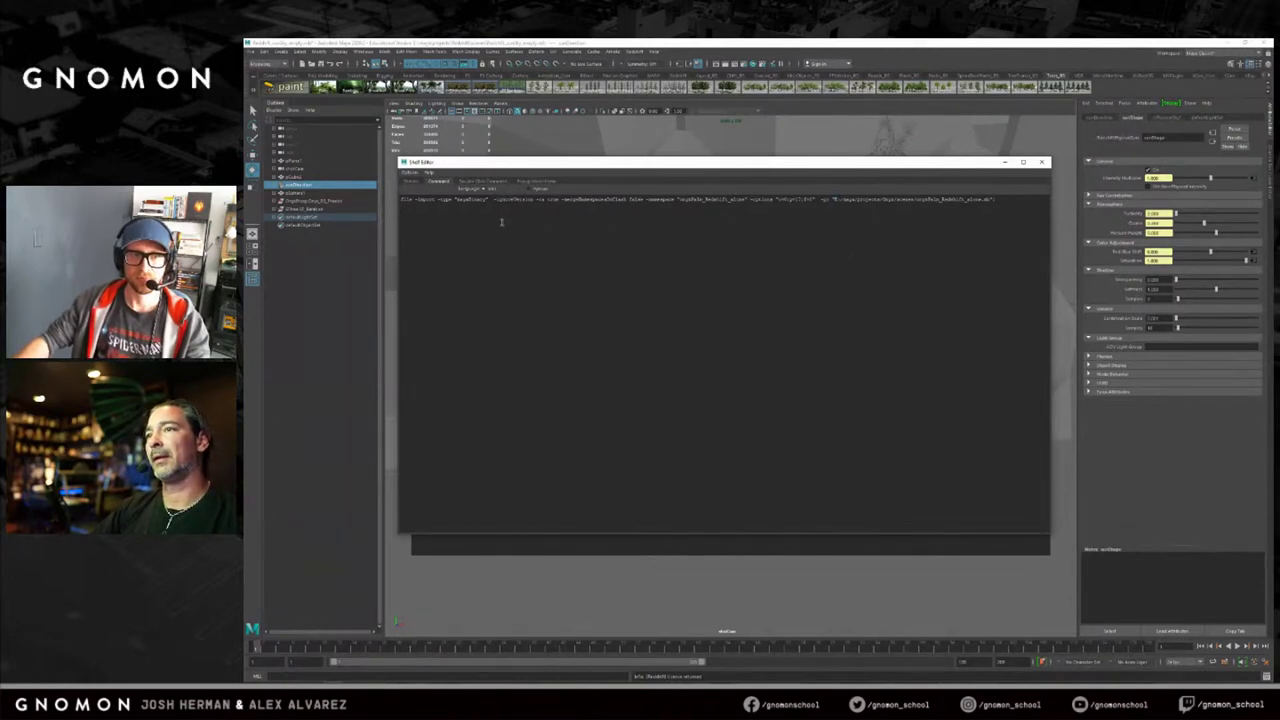
left_click_drag(402, 200, 563, 206)
left_click(556, 218)
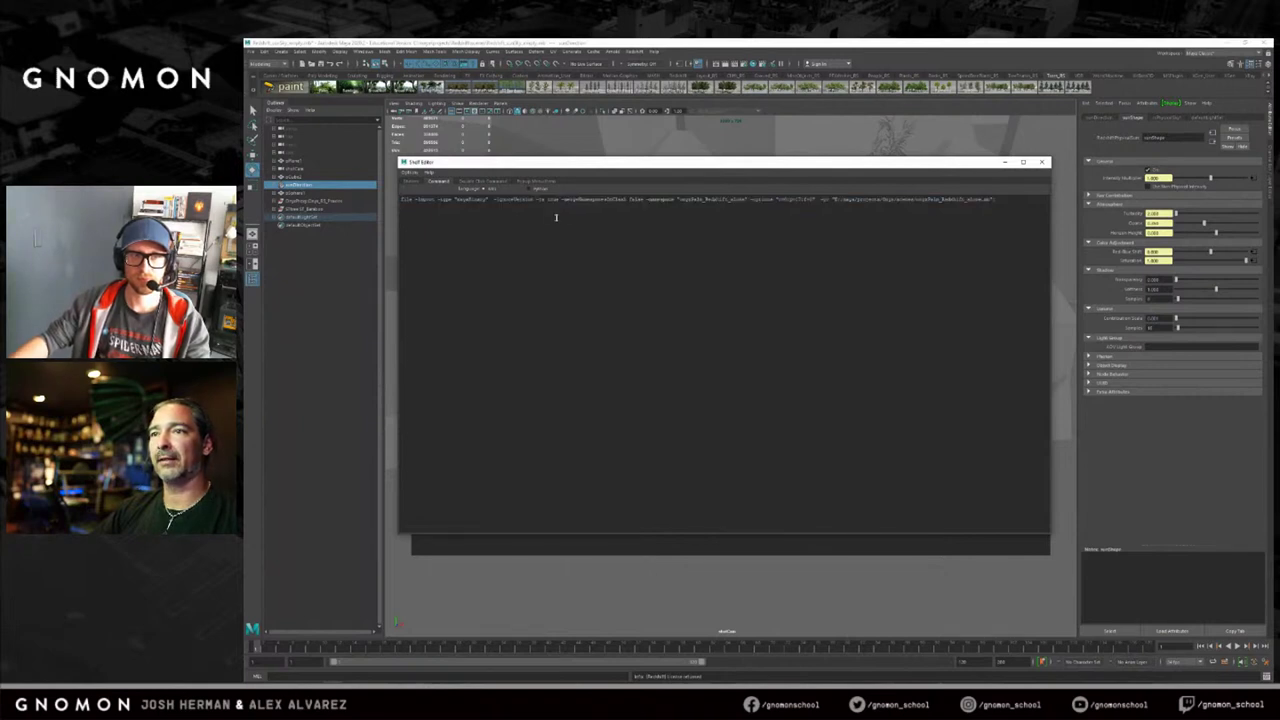
left_click_drag(402, 199, 446, 200)
left_click(440, 210)
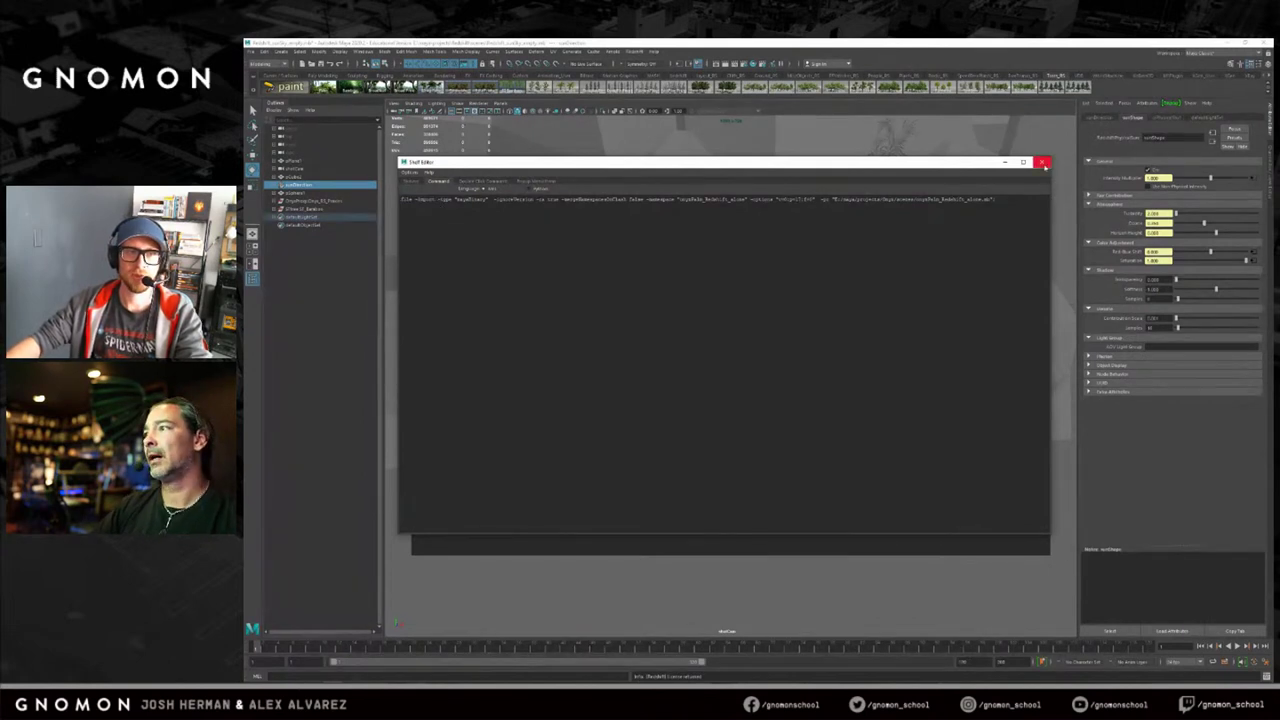
left_click(1043, 163)
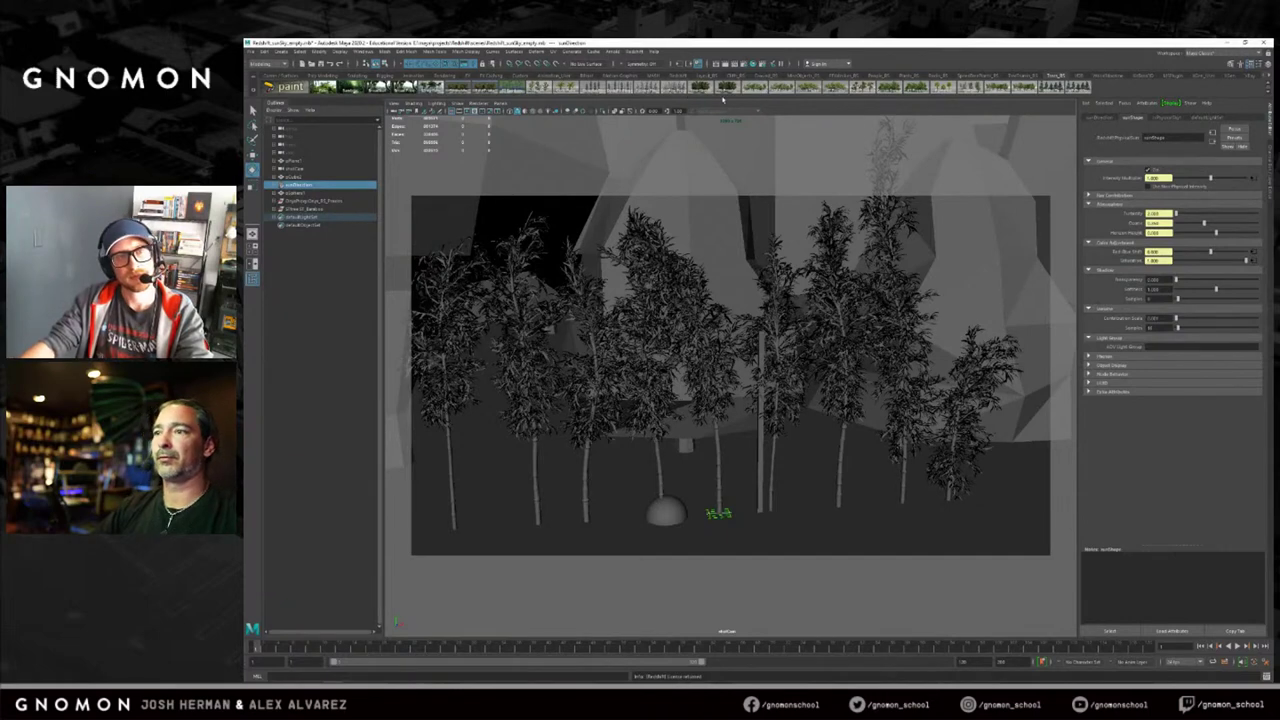
Reload the empty Redshift sun-and-sky starter scene and import the canyon cliff asset from the cliffs shelf.
left_click(707, 75)
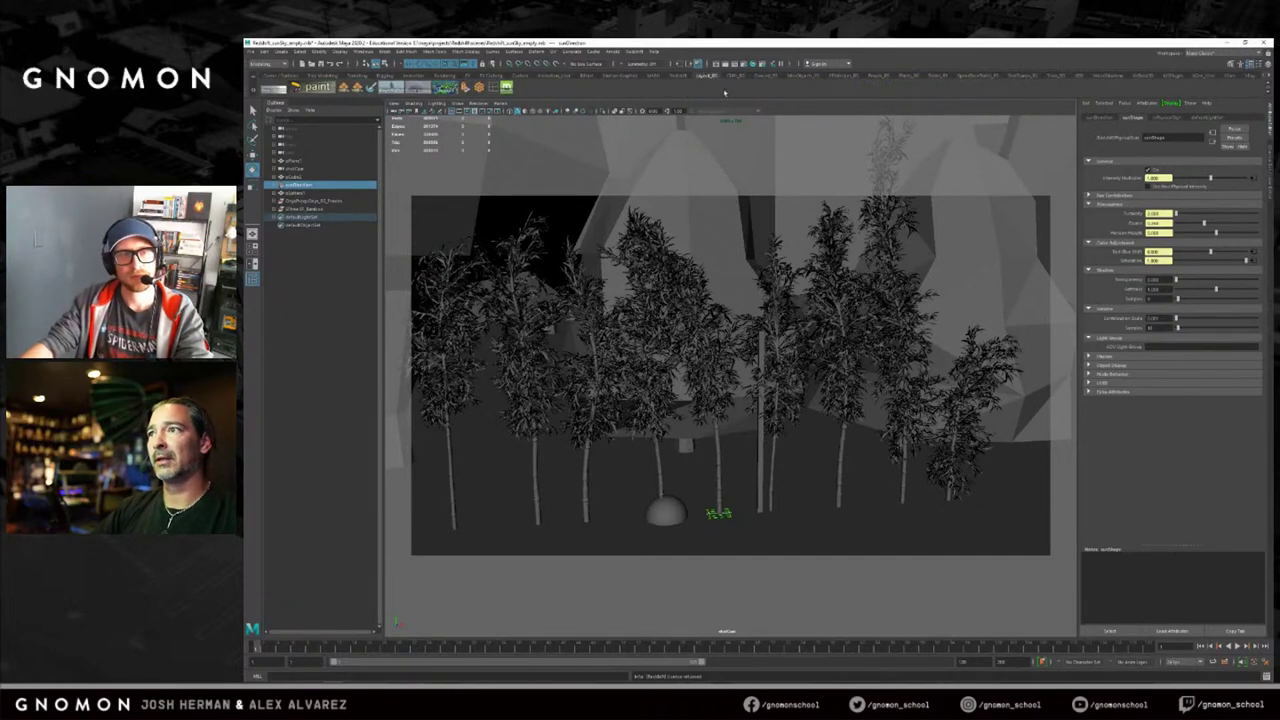
left_click(272, 88)
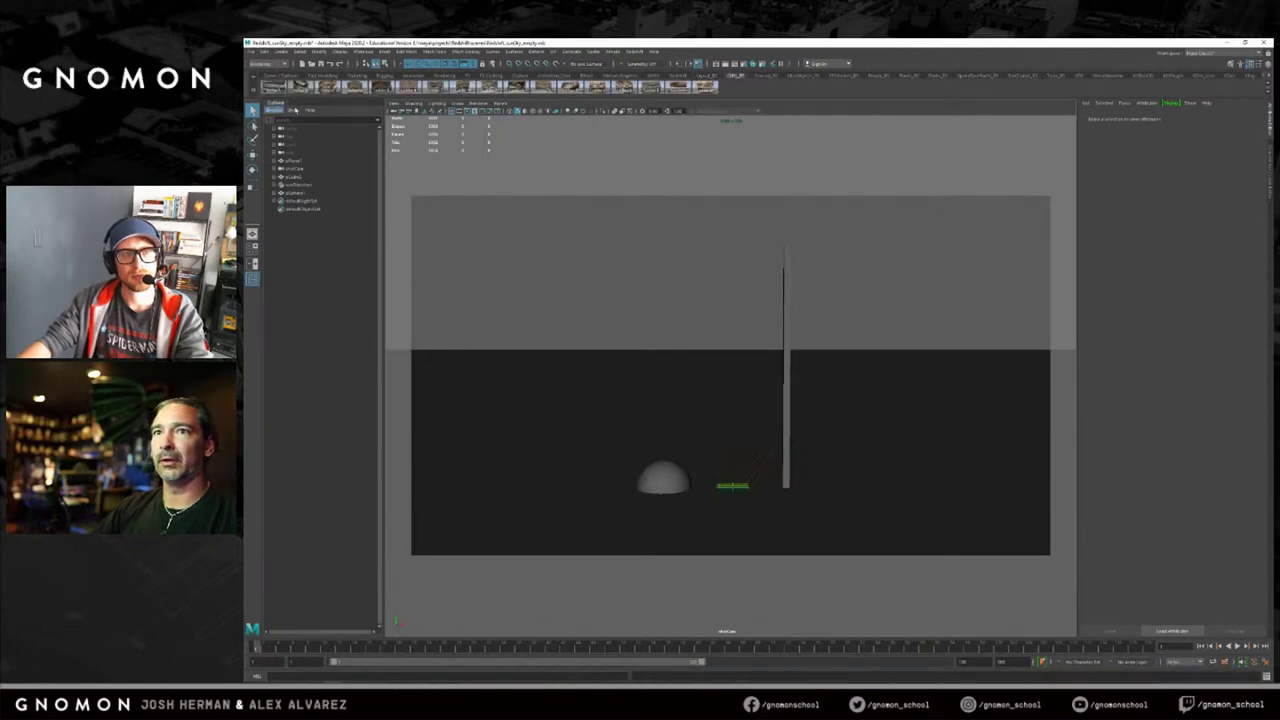
left_click(325, 88)
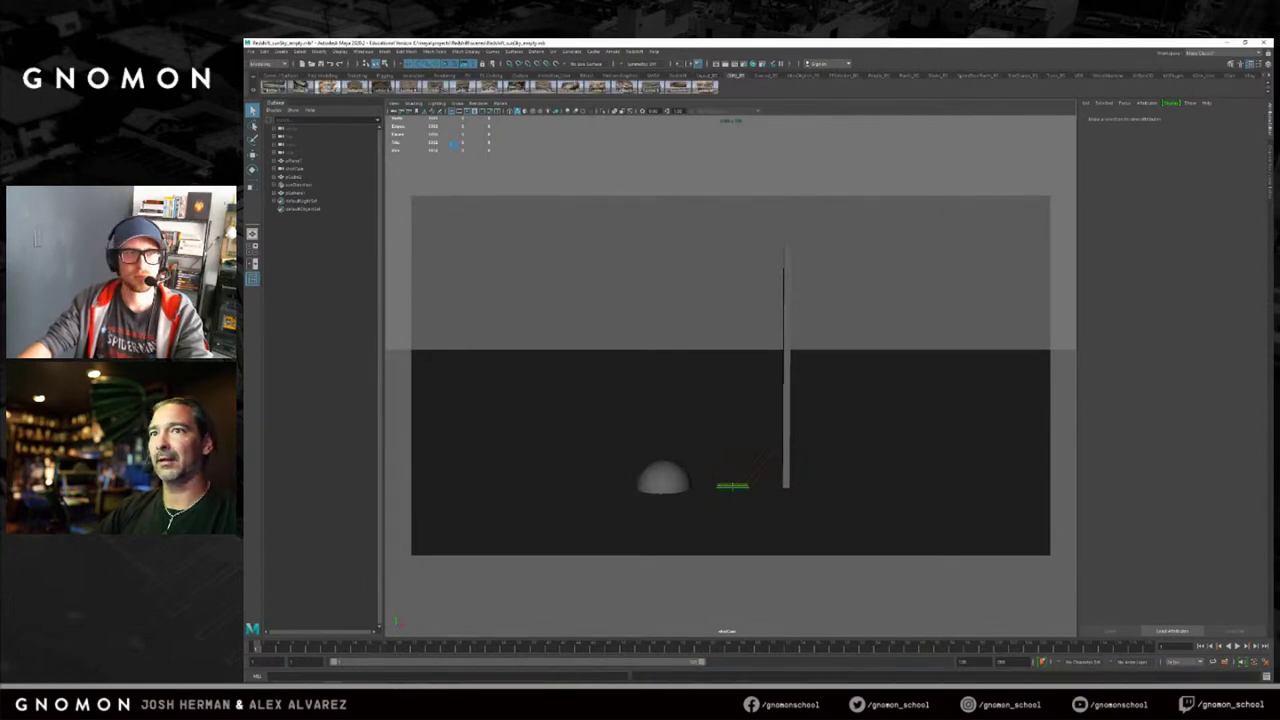
right_click_drag(800, 305, 697, 284, "alt")
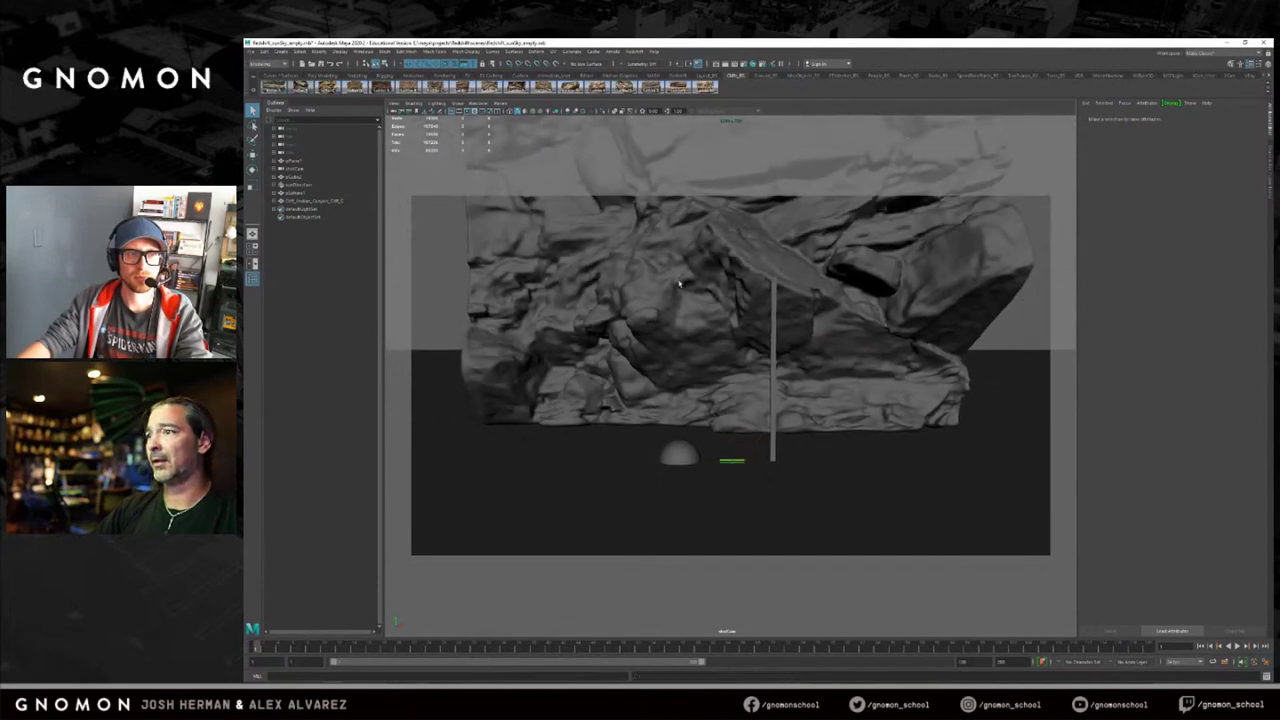
left_click(697, 284)
left_click_drag(697, 284, 831, 323, "alt")
left_click(946, 278)
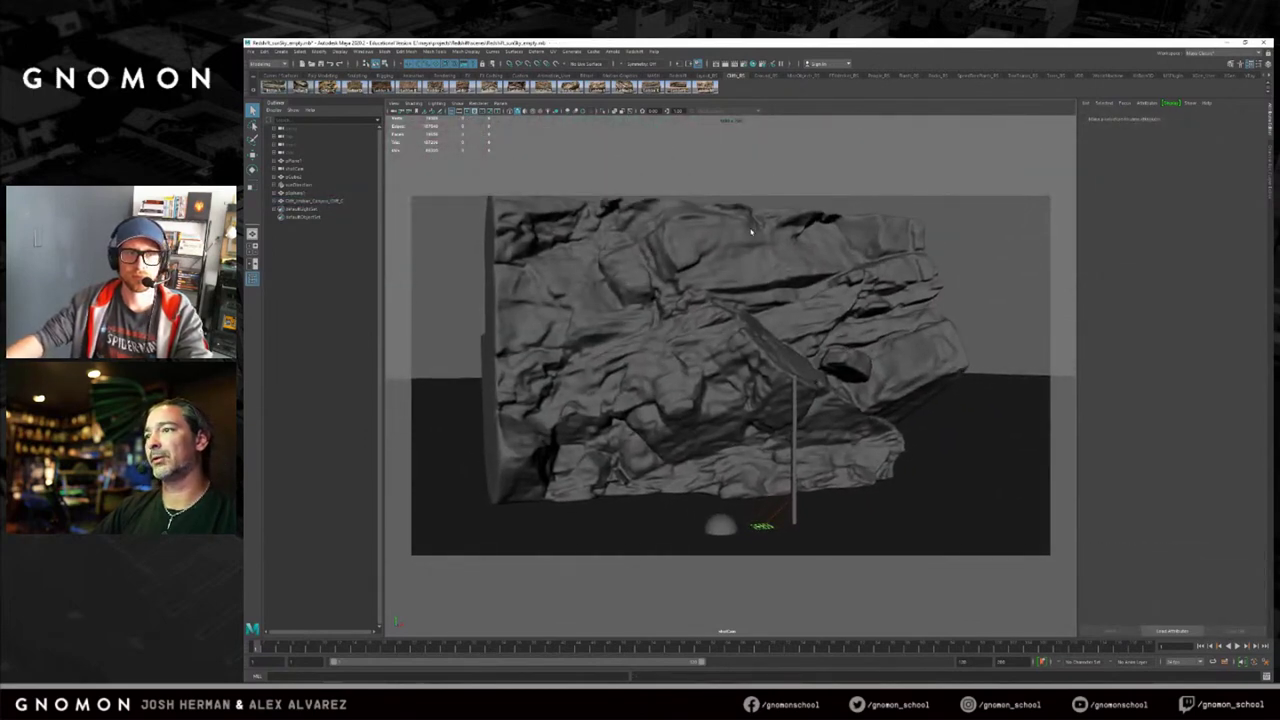
Open the Redshift Render View with a live render of the cliff, keeping part of the viewport uncovered.
left_click(636, 53)
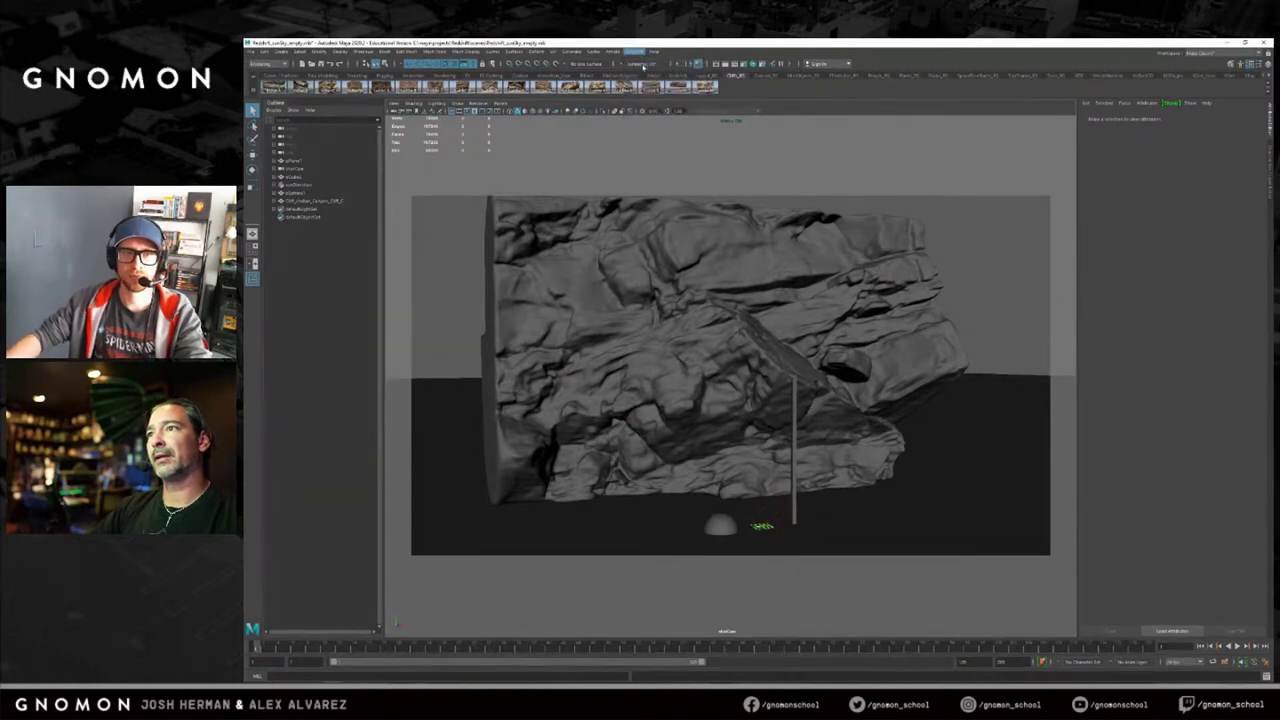
left_click(655, 66)
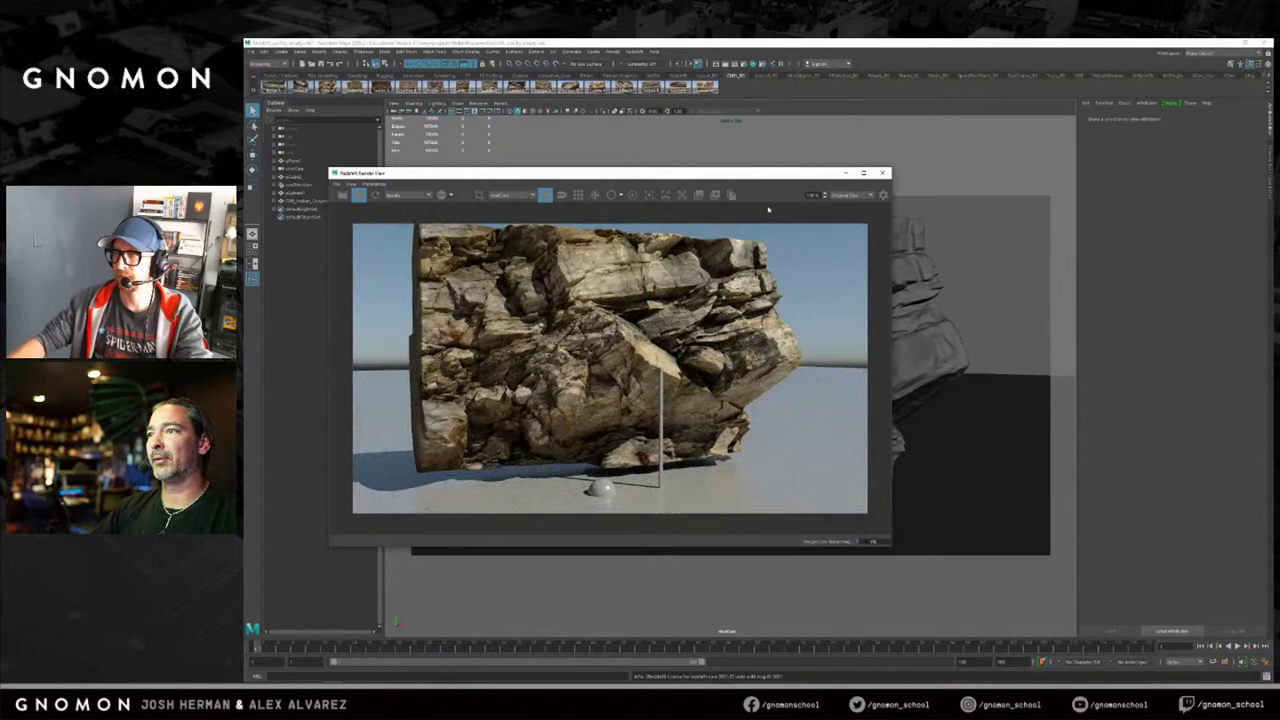
left_click_drag(752, 177, 704, 145)
left_click_drag(860, 325, 815, 306, "alt")
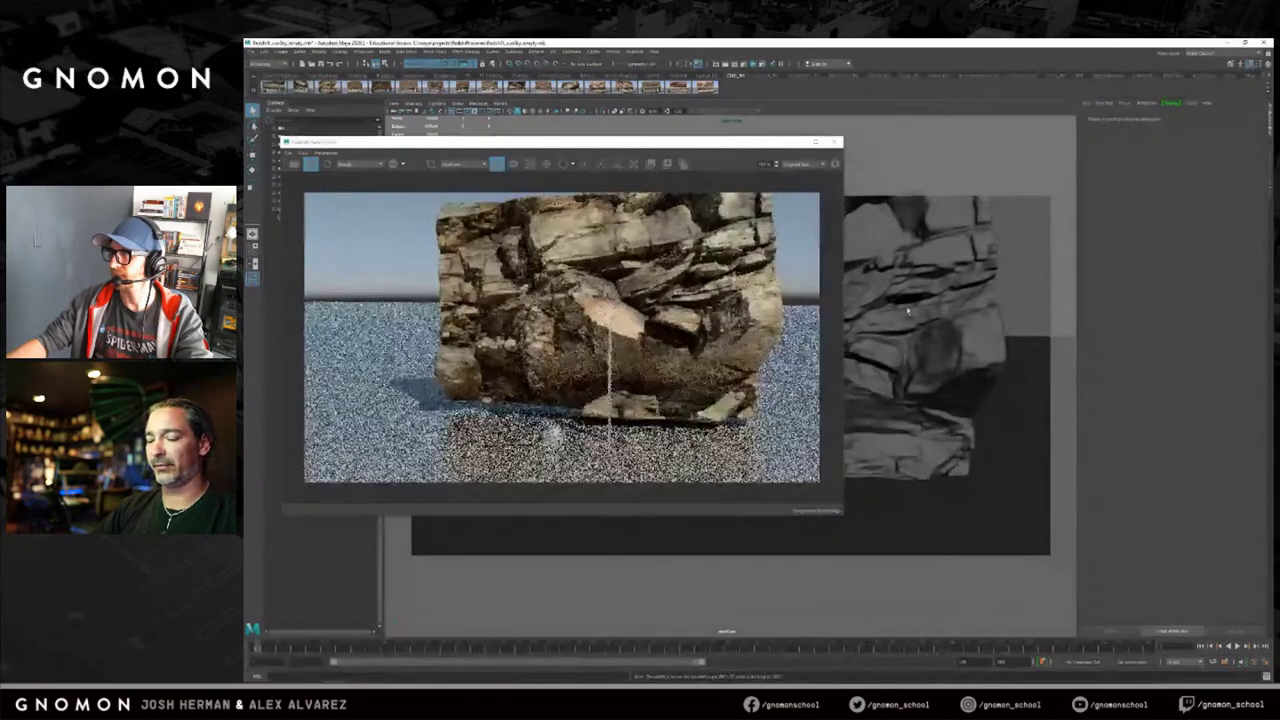
Select the cliff mesh and inspect its lit rock surface from several angles in the live render.
left_click(909, 313)
key("f")
left_click_drag(958, 327, 900, 330, "alt")
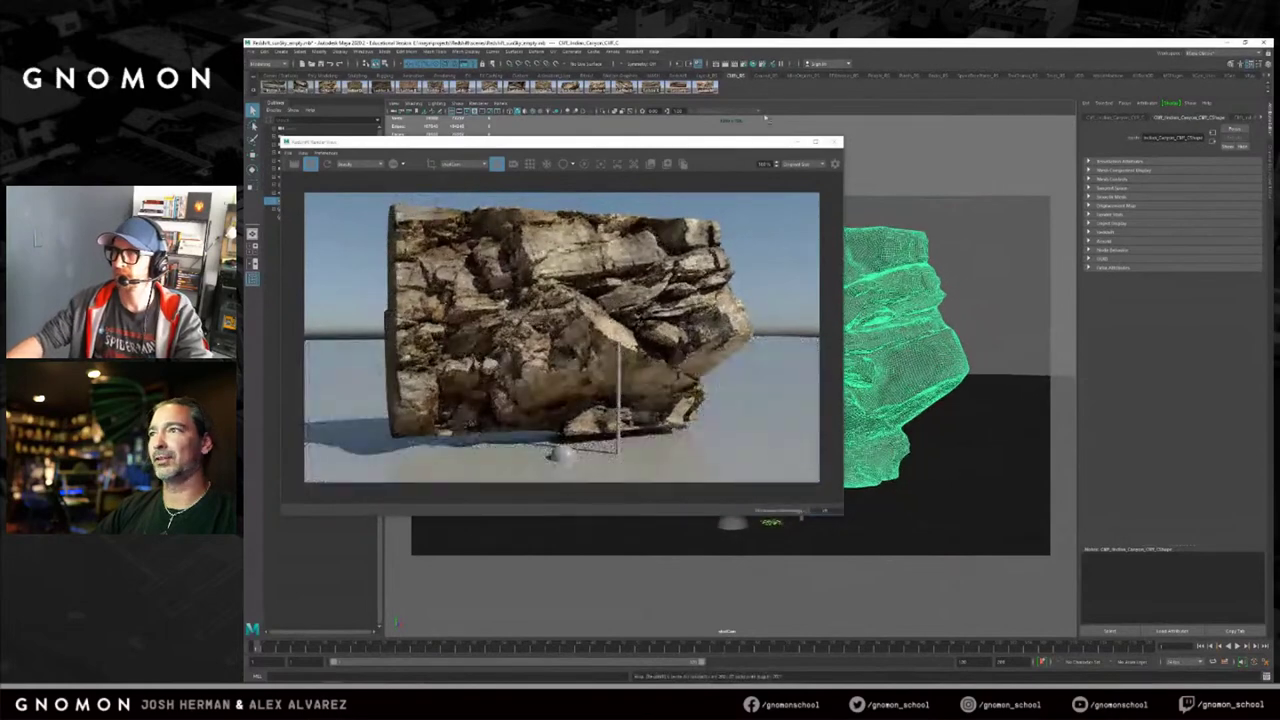
left_click(699, 77)
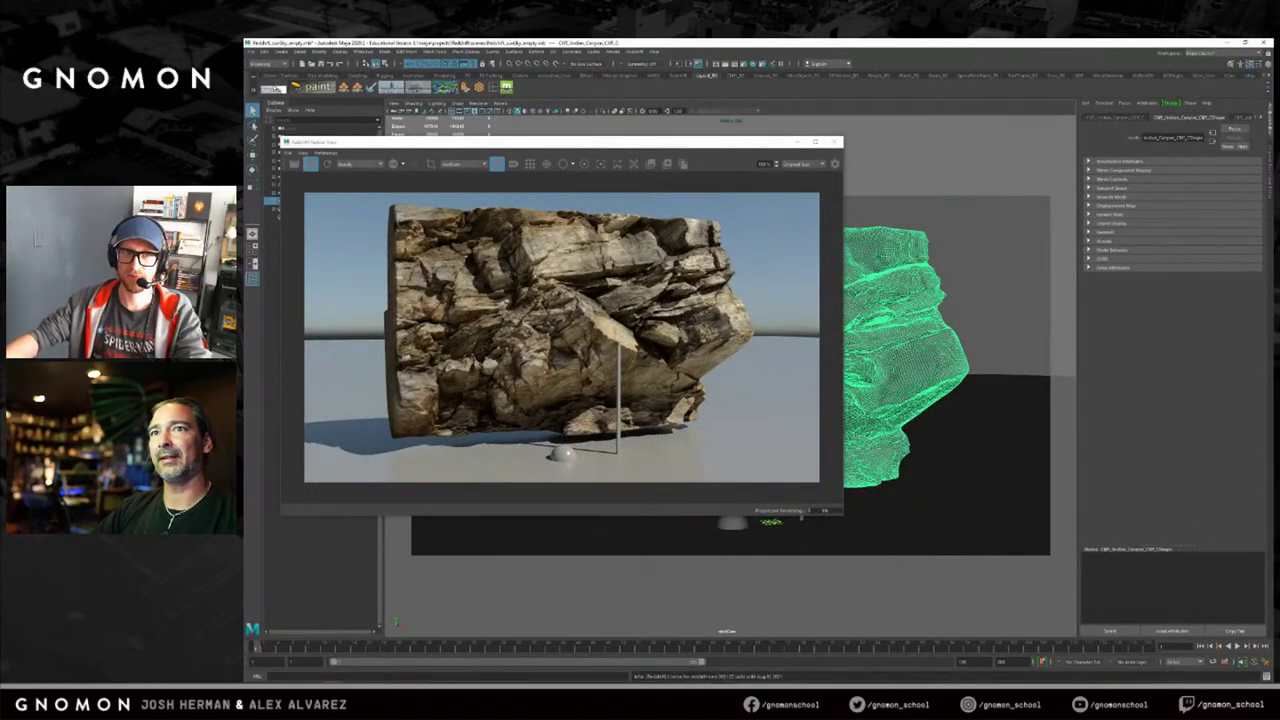
left_click_drag(887, 303, 930, 313, "alt")
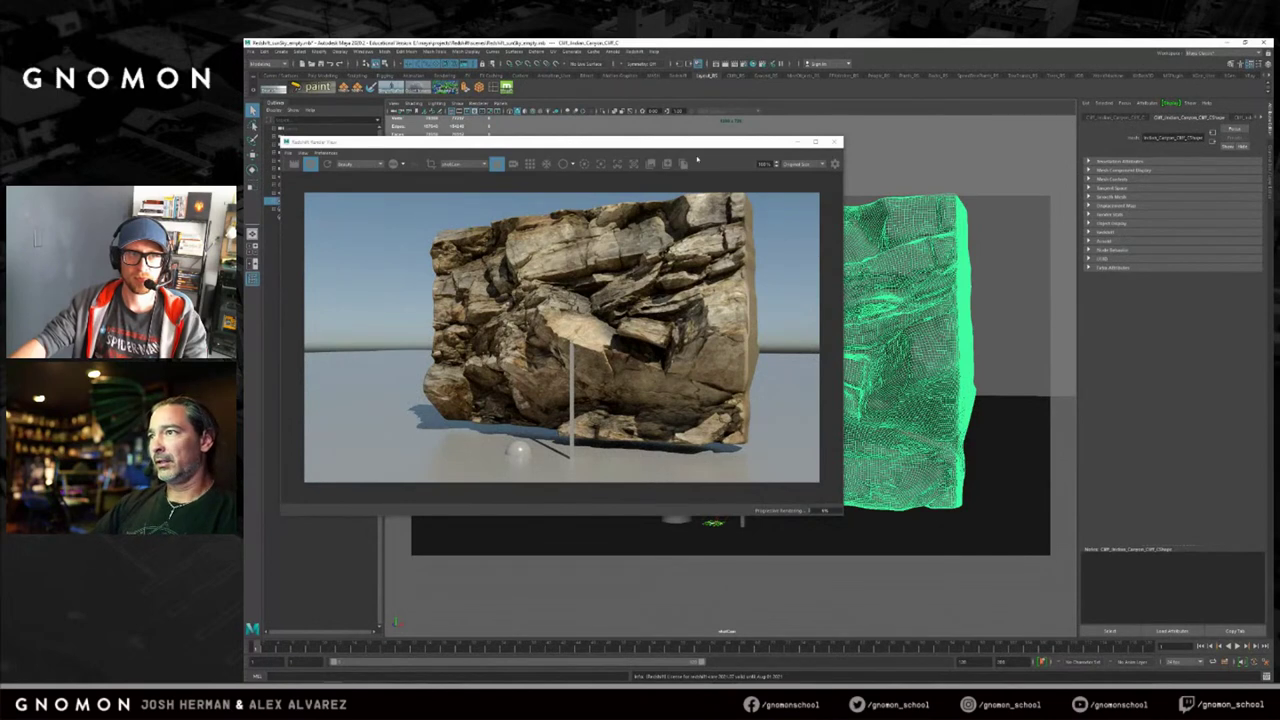
left_click_drag(708, 147, 720, 154)
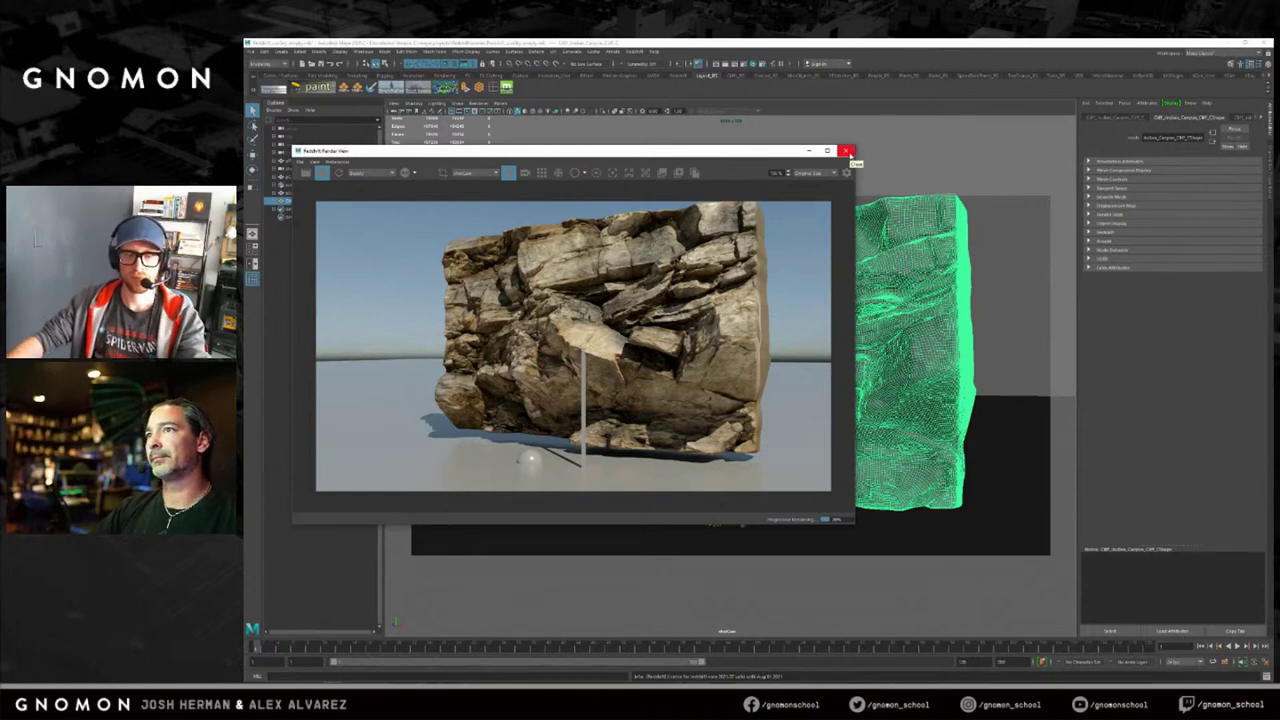
Stop the live render, close the Redshift Render View and deselect the cliff mesh after viewing its wireframe.
left_click(322, 172)
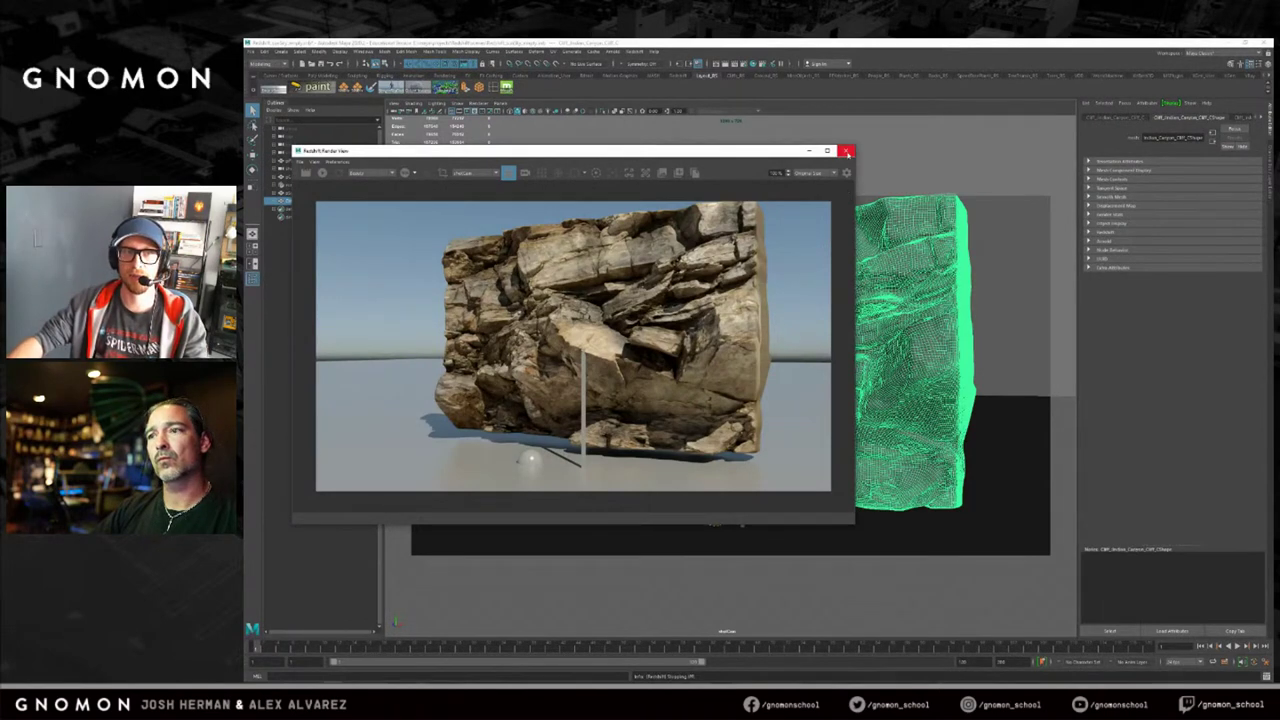
left_click(845, 151)
left_click_drag(800, 285, 788, 314, "alt")
left_click(957, 238)
left_click(799, 285)
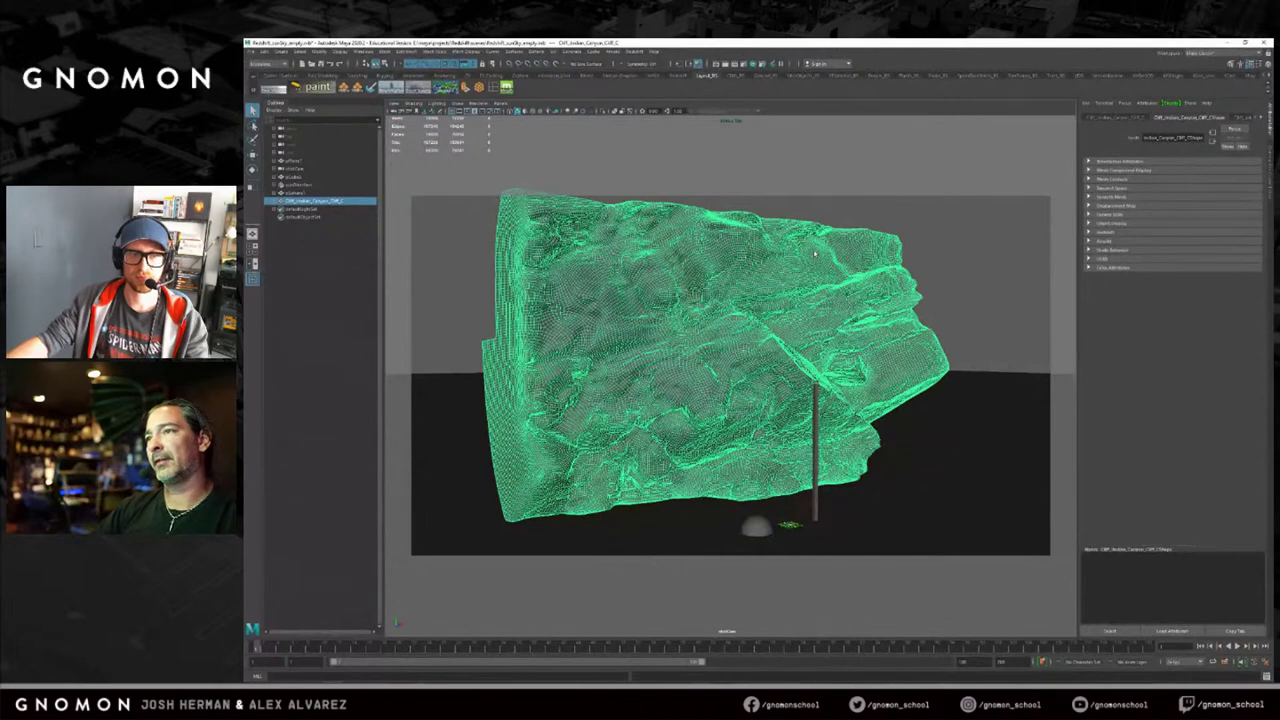
left_click_drag(815, 254, 800, 257, "alt")
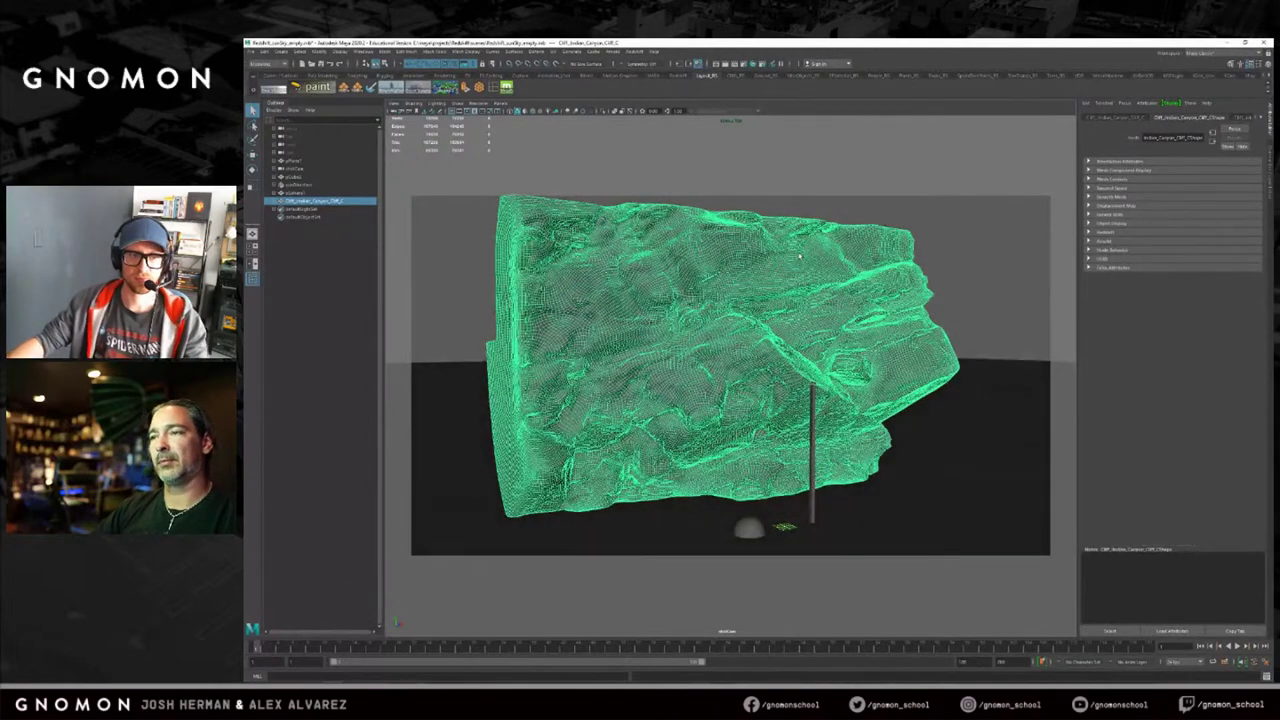
left_click(880, 185)
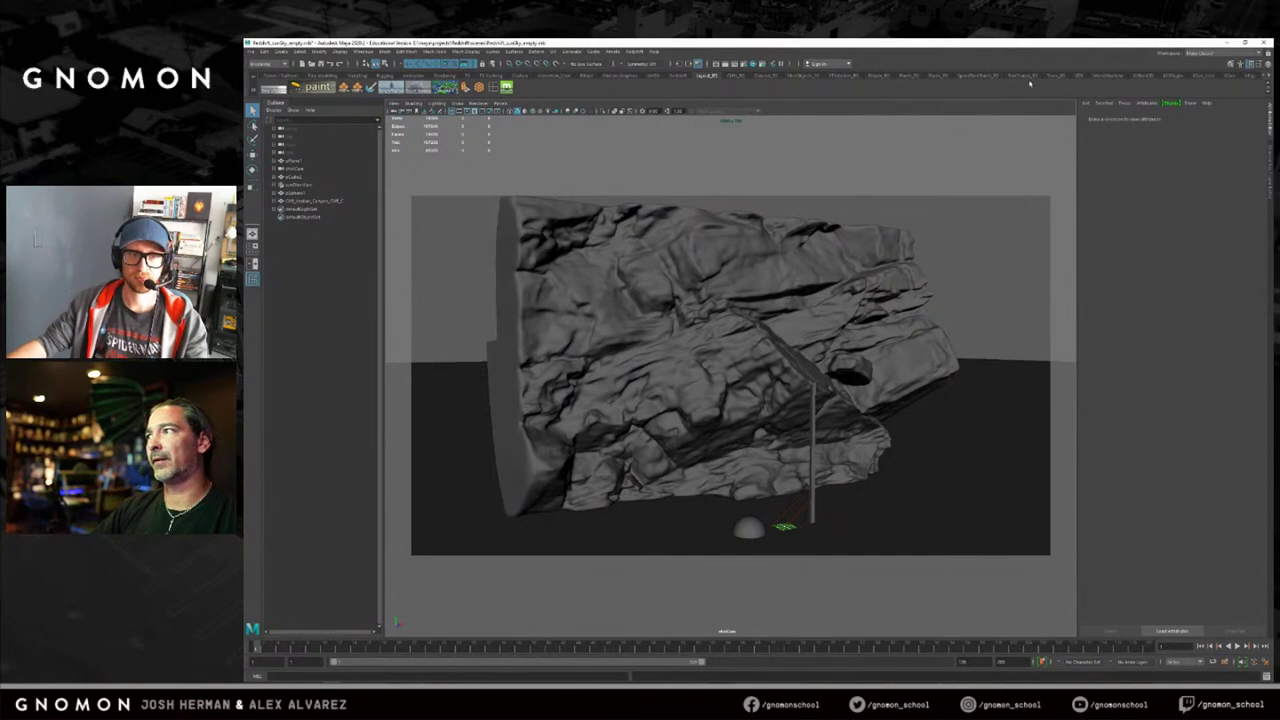
Reload the empty sun-and-sky starter scene and bring up the Trees_RS shelf.
left_click(1056, 75)
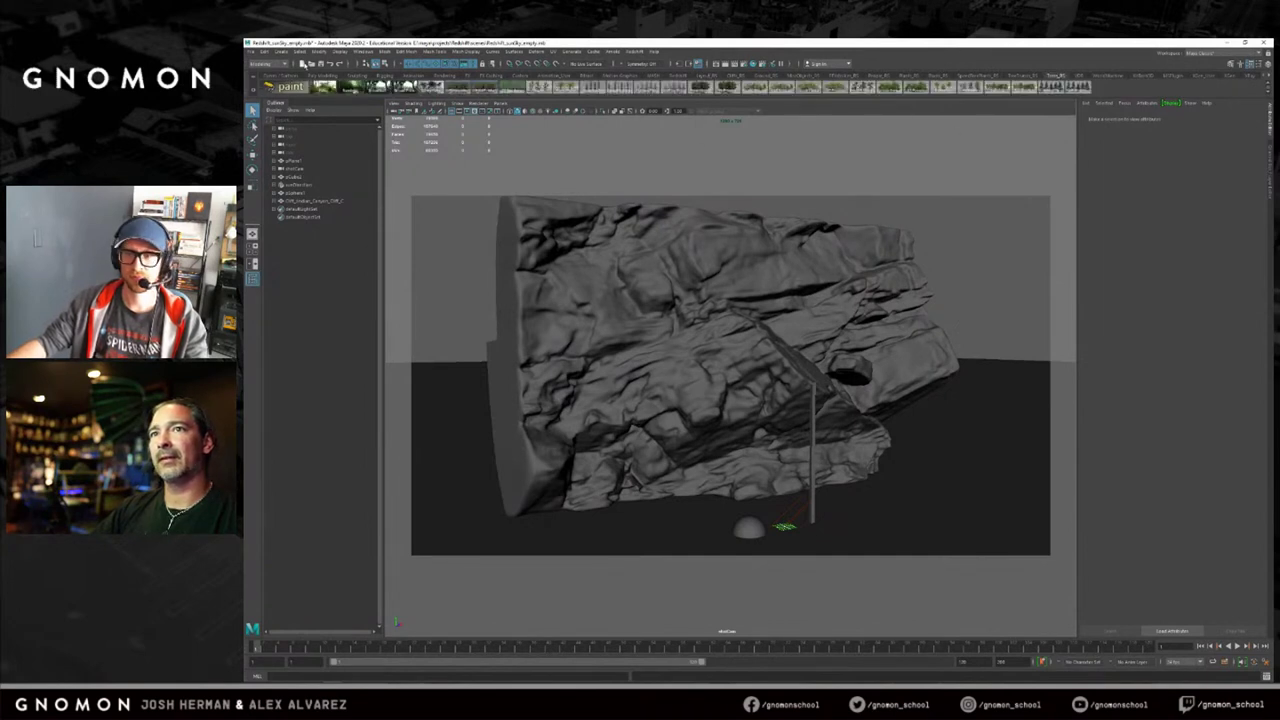
left_click(706, 76)
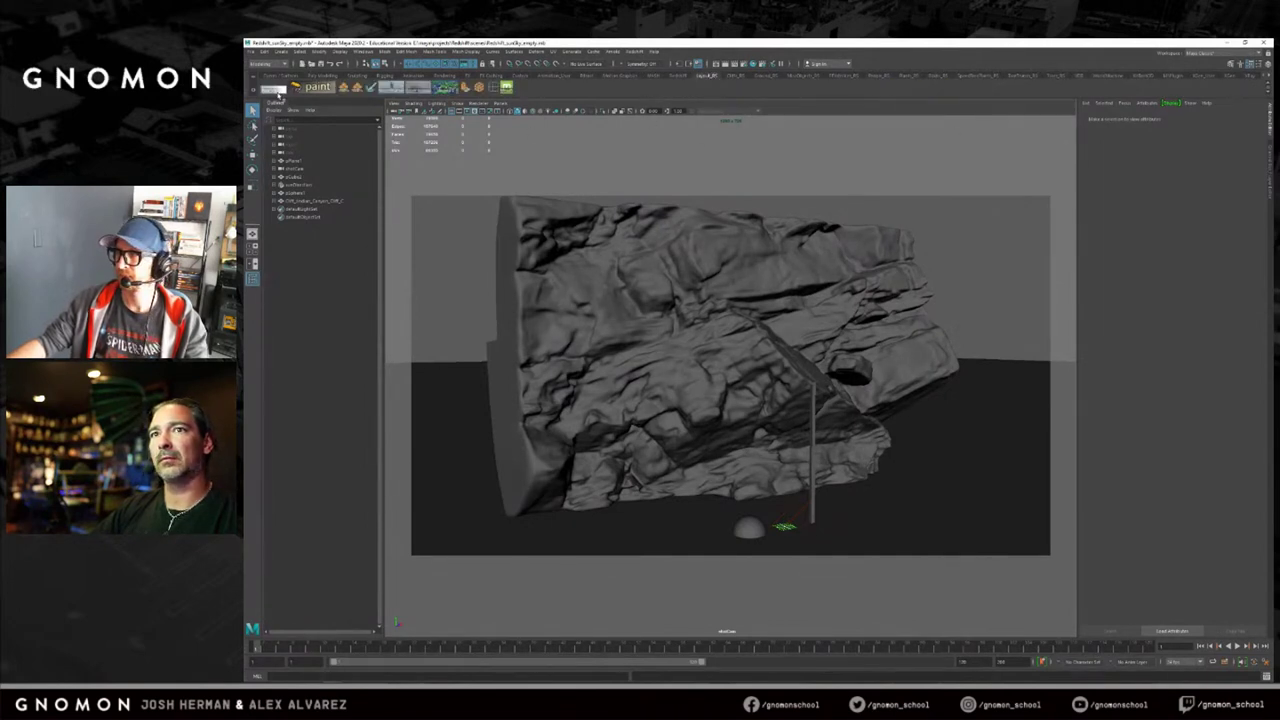
left_click(275, 88)
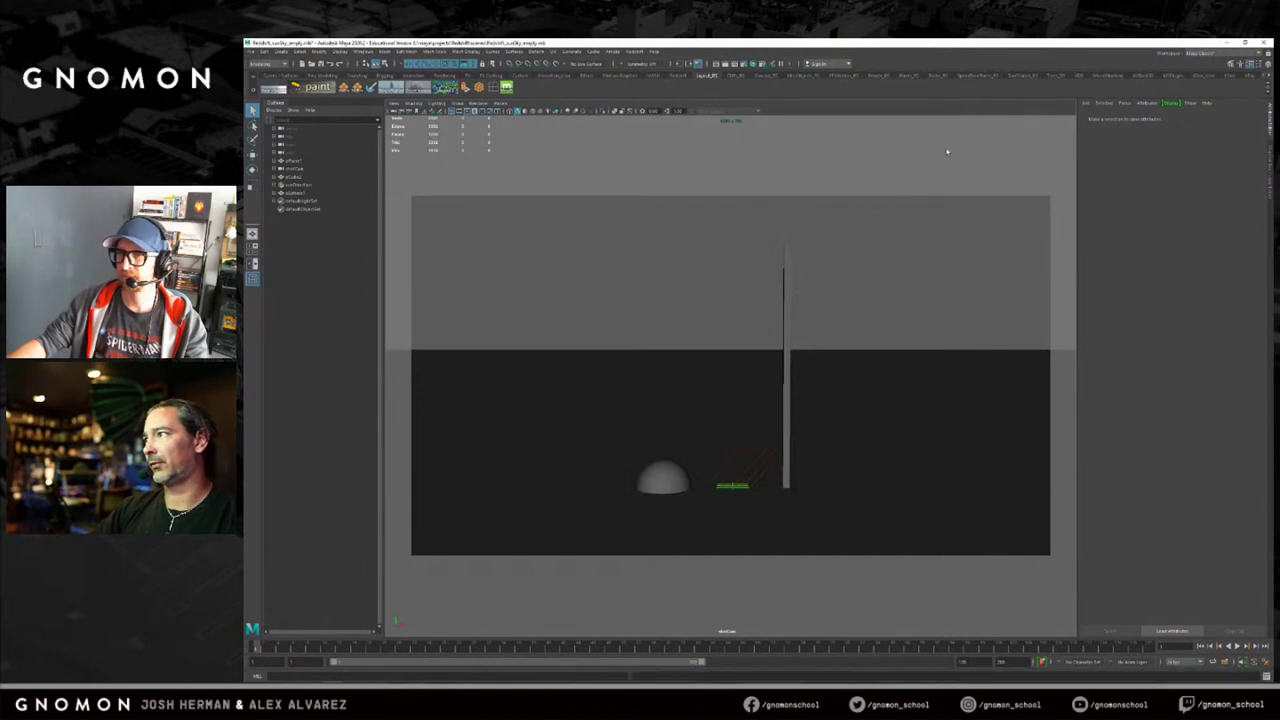
left_click(1051, 75)
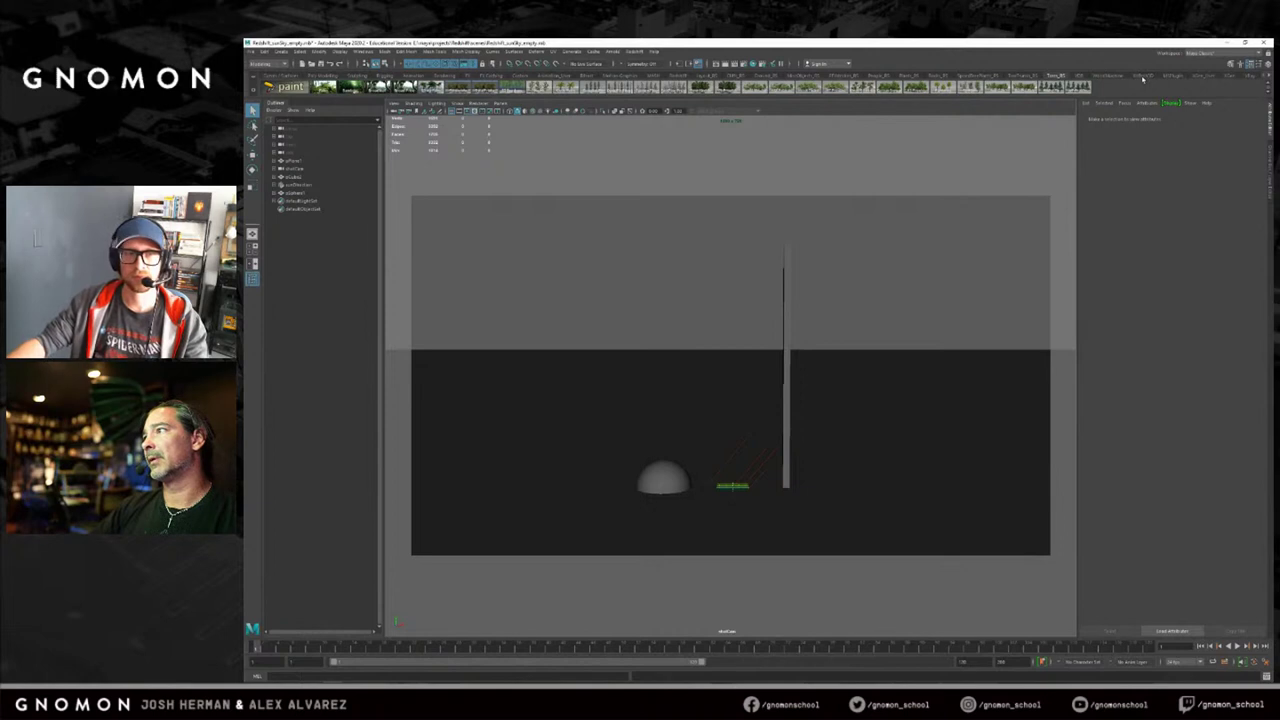
Bring up the TreeTrunks_RS shelf and import the first three Beverly Hills tree trunks, A, B and C.
left_click(1018, 75)
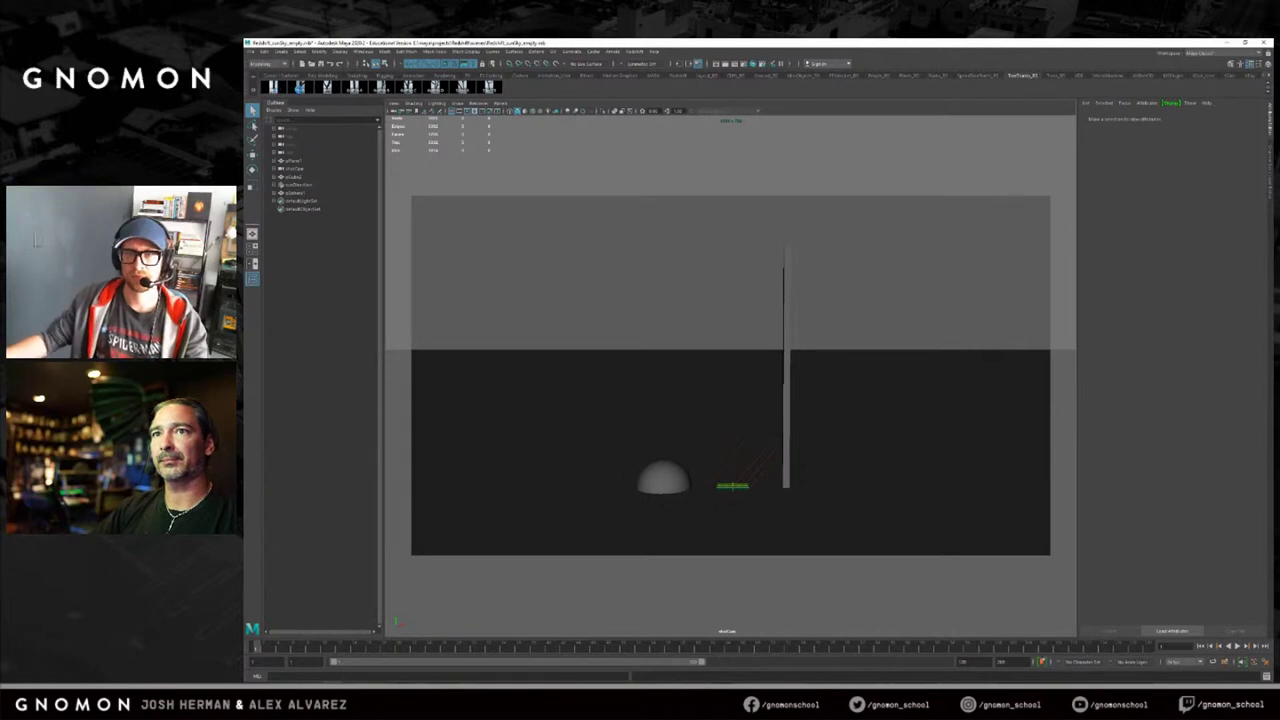
left_click(287, 88)
left_click(327, 88)
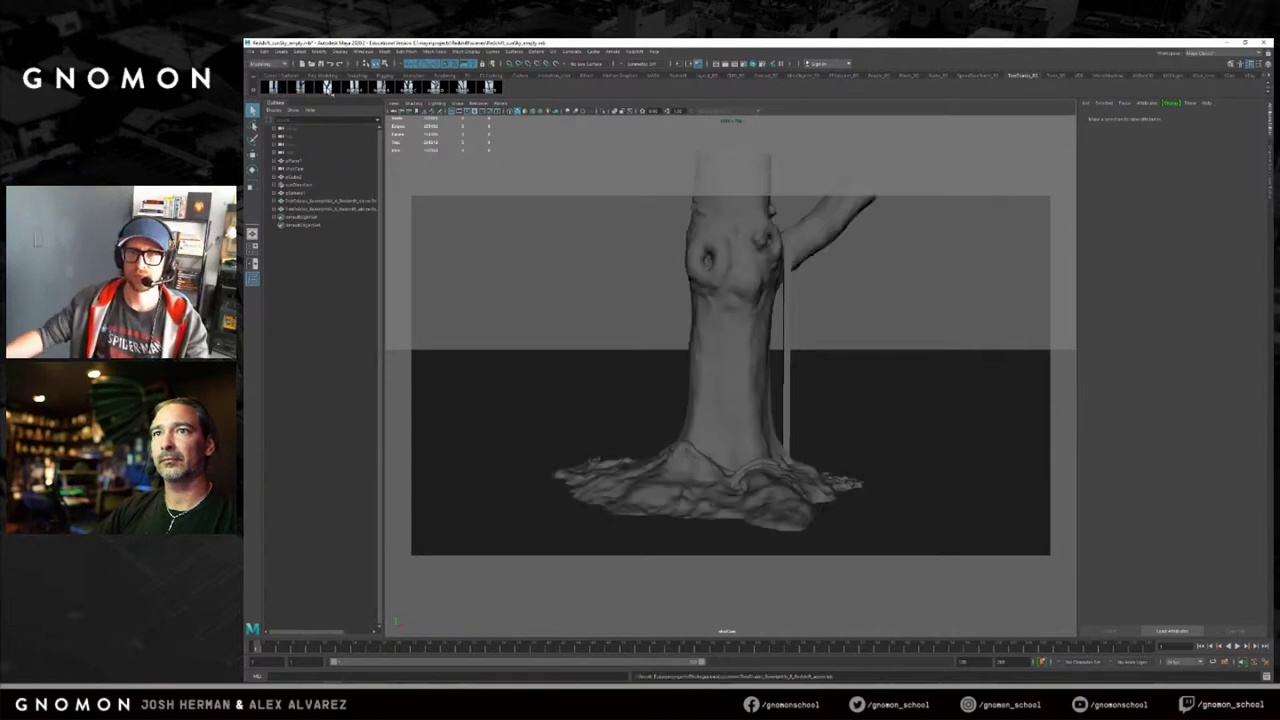
Move trunk A and trunk C apart on opposite sides of trunk B so all three stand side by side.
left_click(356, 201)
key("w")
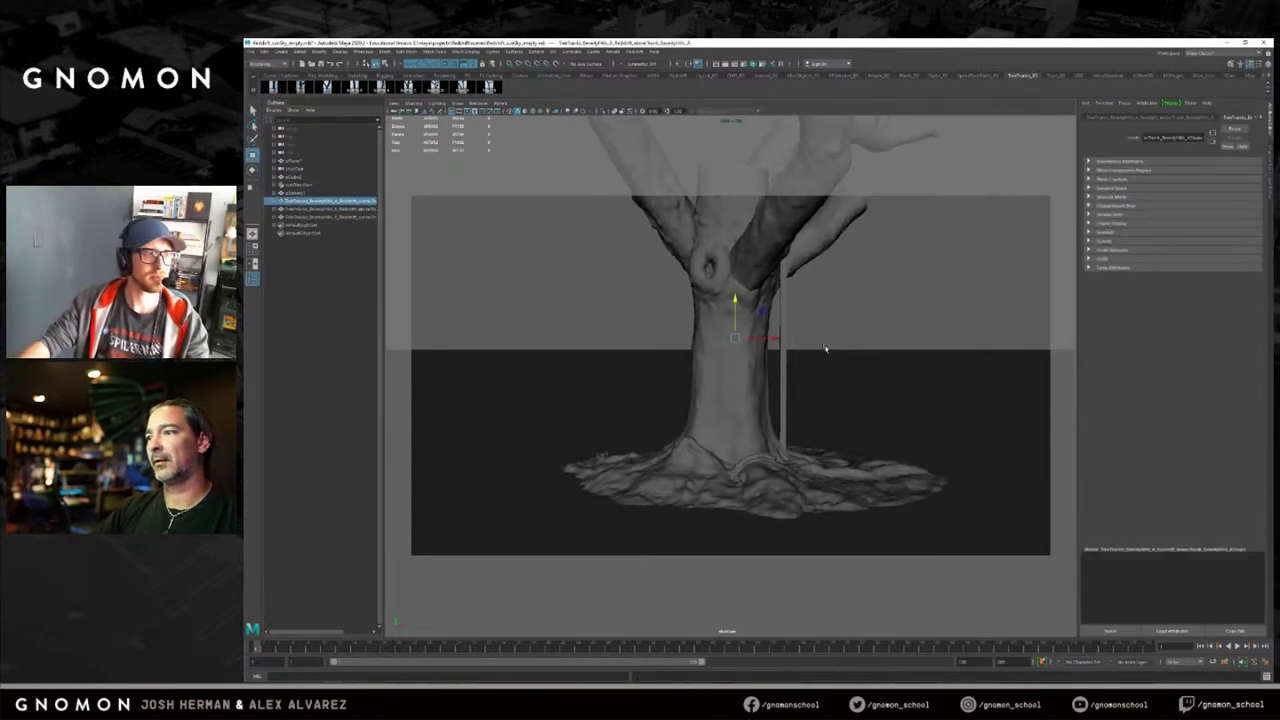
left_click(354, 209)
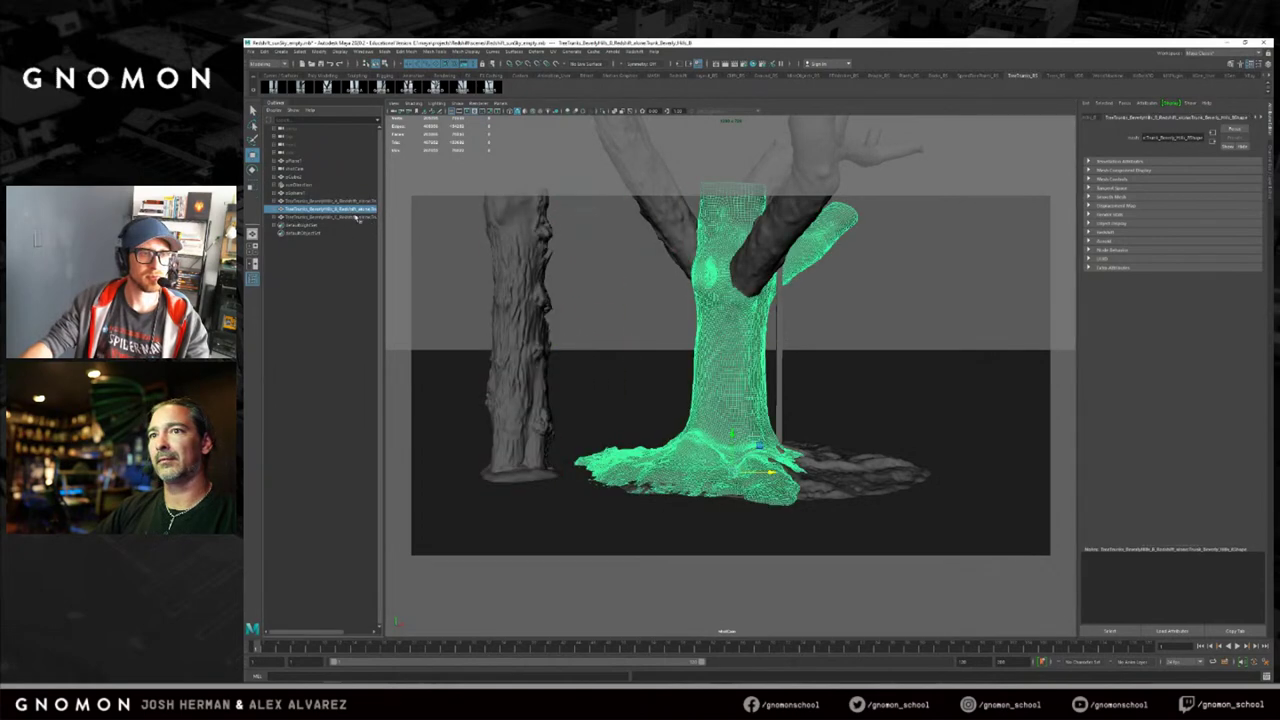
left_click(355, 216)
left_click_drag(777, 473, 967, 458)
left_click_drag(843, 429, 831, 426, "alt")
right_click_drag(831, 426, 800, 424, "alt")
Select the three tree trunks one after another to compare their wireframes, and leave nothing selected.
left_click(499, 272)
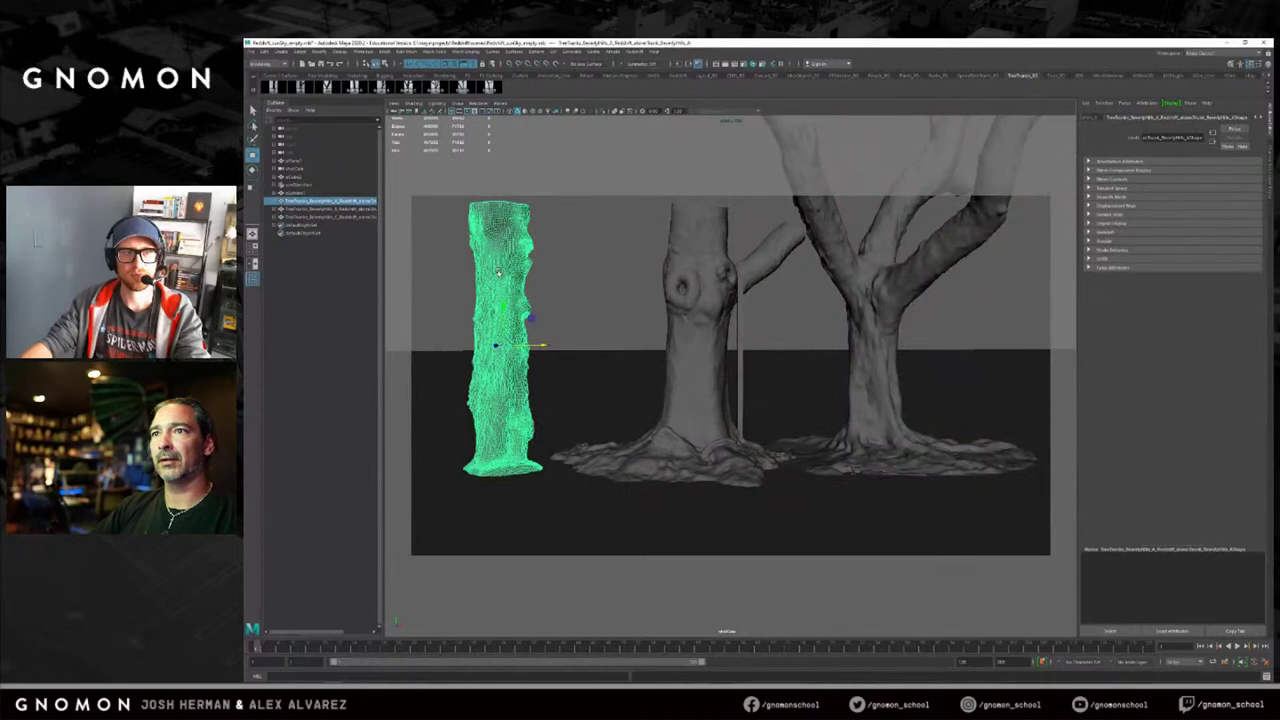
left_click(692, 248)
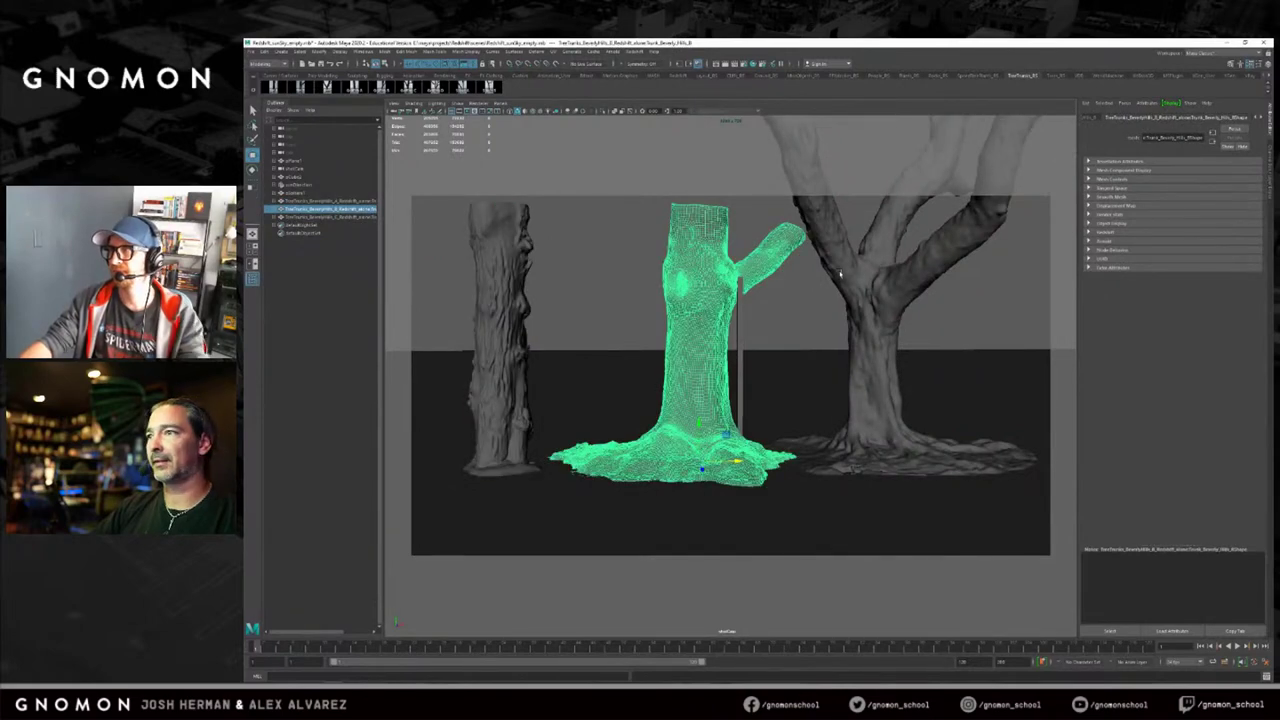
left_click(842, 271)
left_click(640, 260)
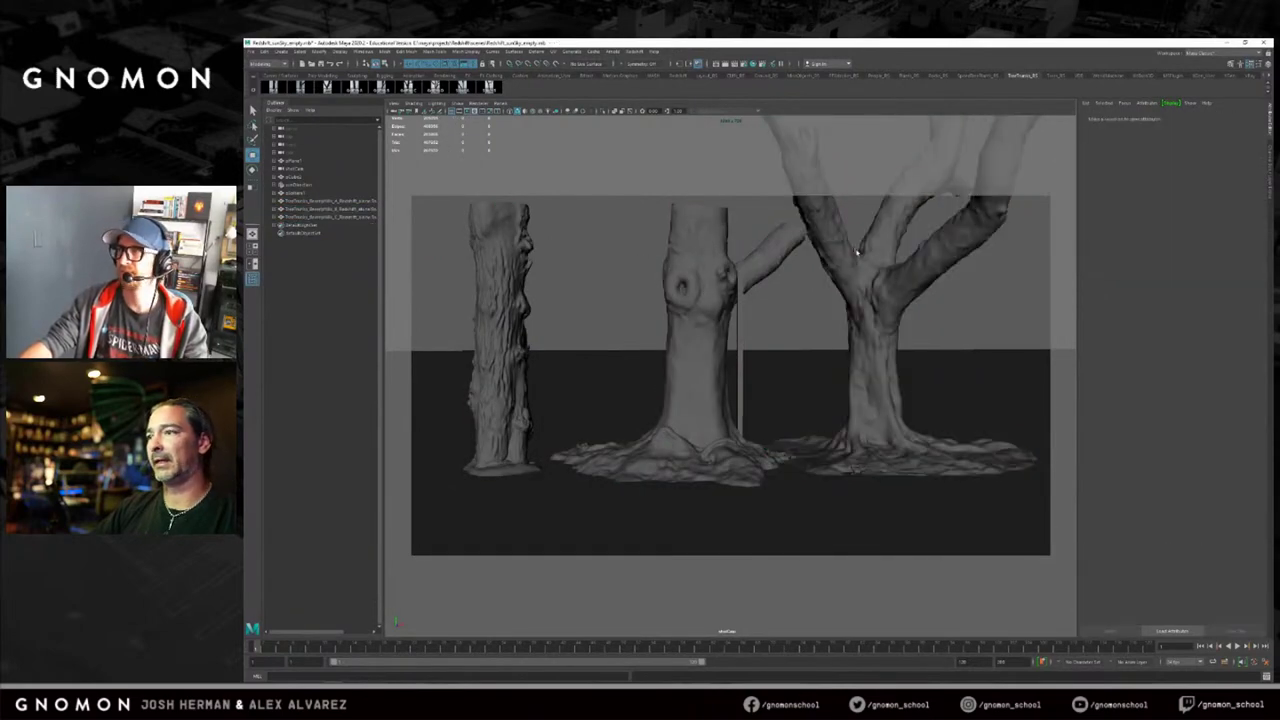
left_click(711, 241)
left_click(506, 251)
left_click(568, 247)
left_click(512, 248)
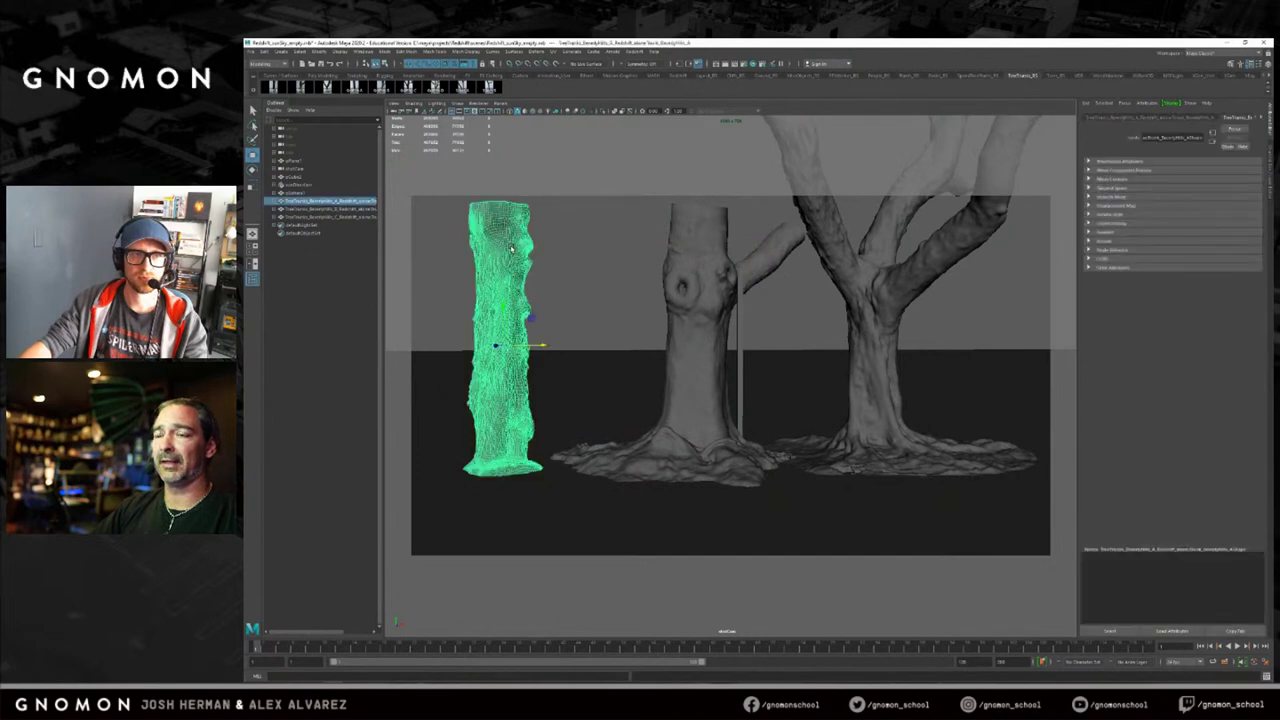
left_click(603, 240)
Open the Redshift Render View with a live render of the three trunks, keeping part of the viewport uncovered.
left_click_drag(603, 240, 684, 244, "alt")
left_click(636, 51)
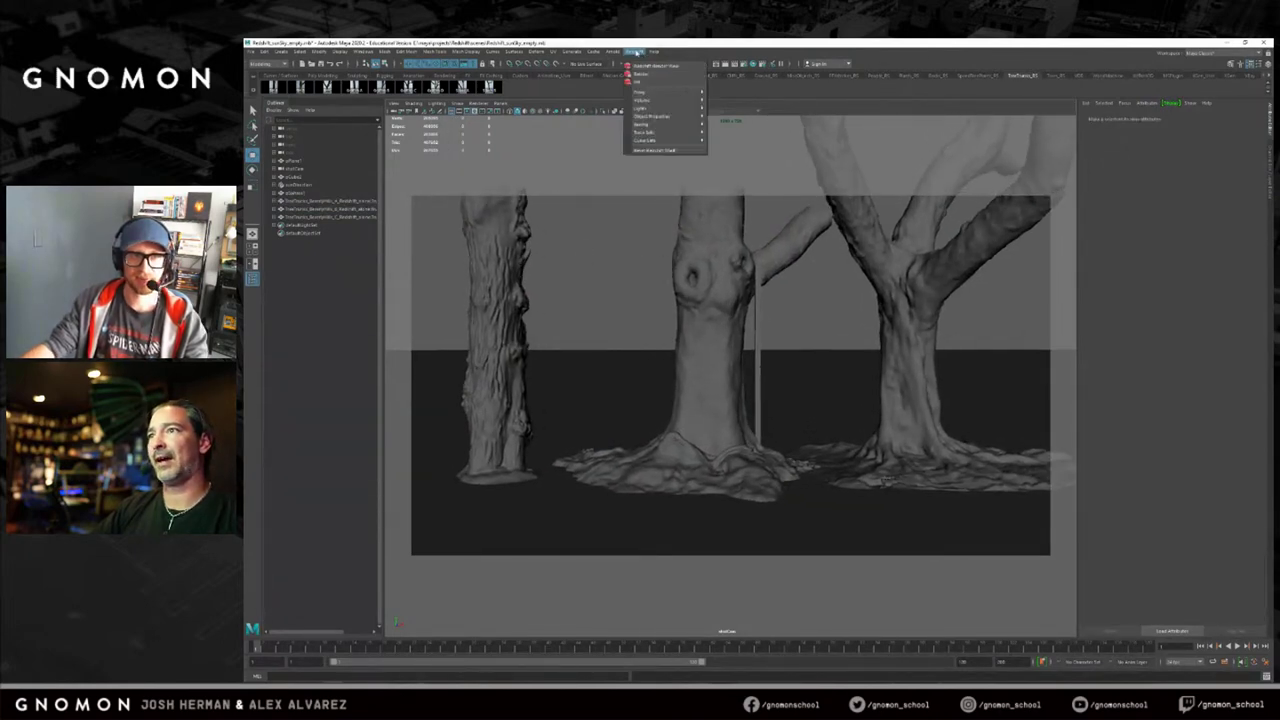
left_click(660, 68)
left_click(323, 172)
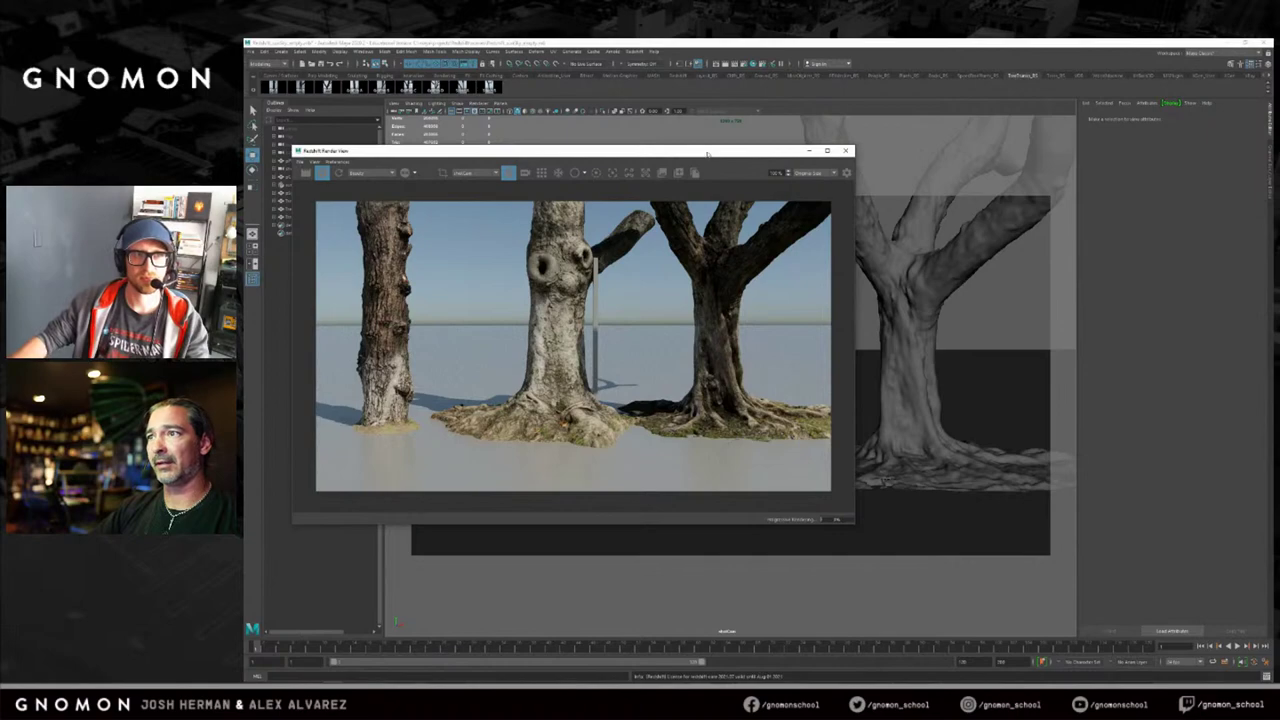
left_click_drag(711, 153, 697, 111)
View the trunks closer in the live render and delete the middle trunk from the scene.
right_click_drag(870, 275, 1033, 264, "alt")
middle_click_drag(1033, 264, 943, 337, "alt")
right_click_drag(943, 337, 1000, 308, "alt")
middle_click_drag(1000, 308, 951, 314, "alt")
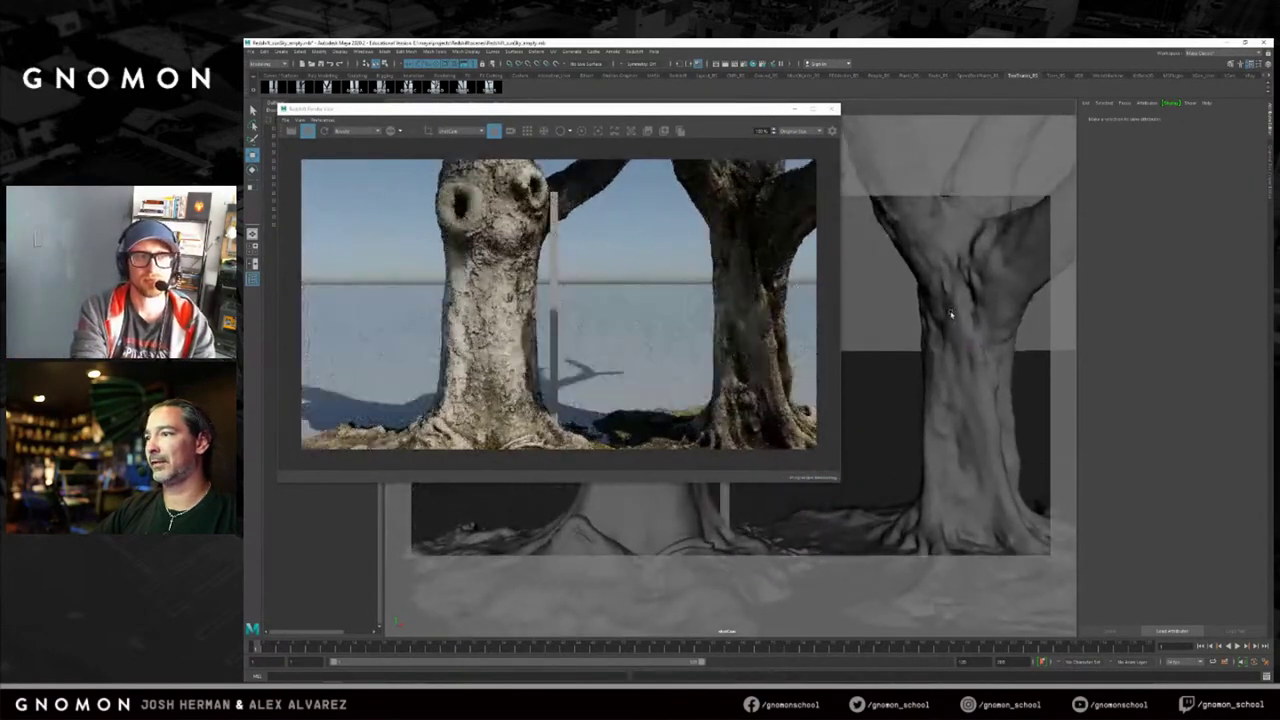
left_click_drag(951, 315, 958, 318, "alt")
left_click(580, 553)
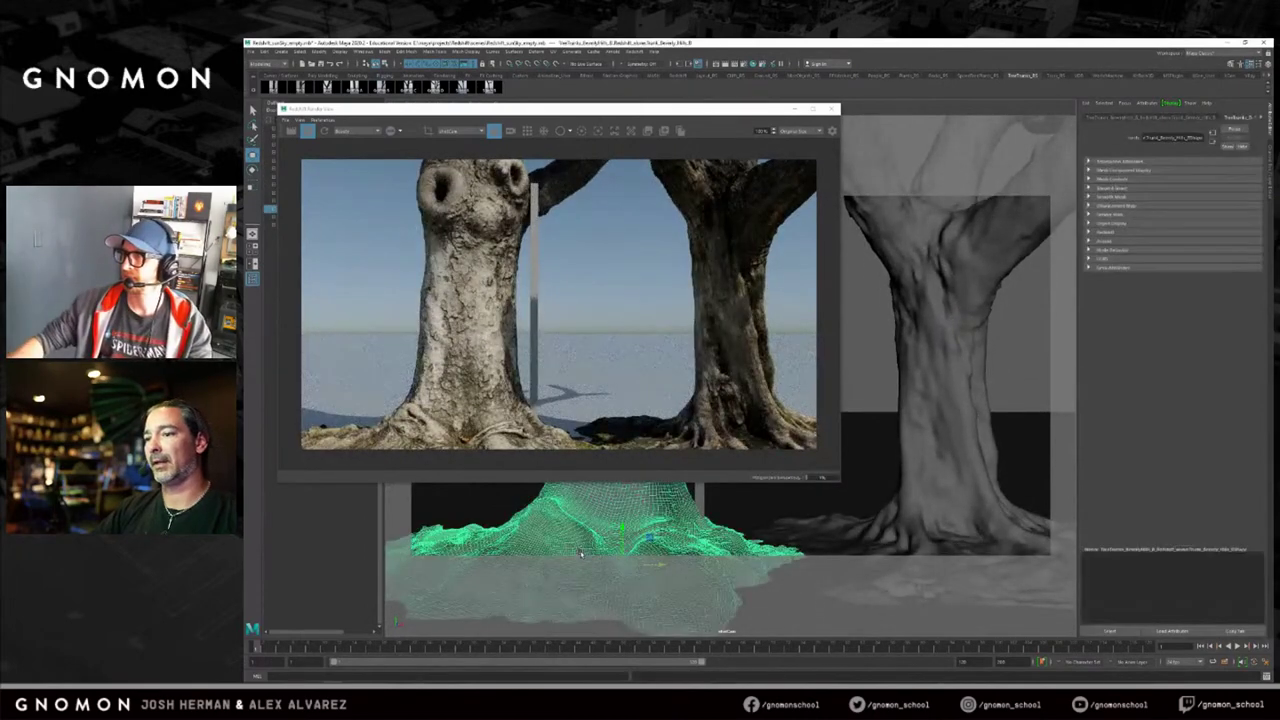
key("Delete")
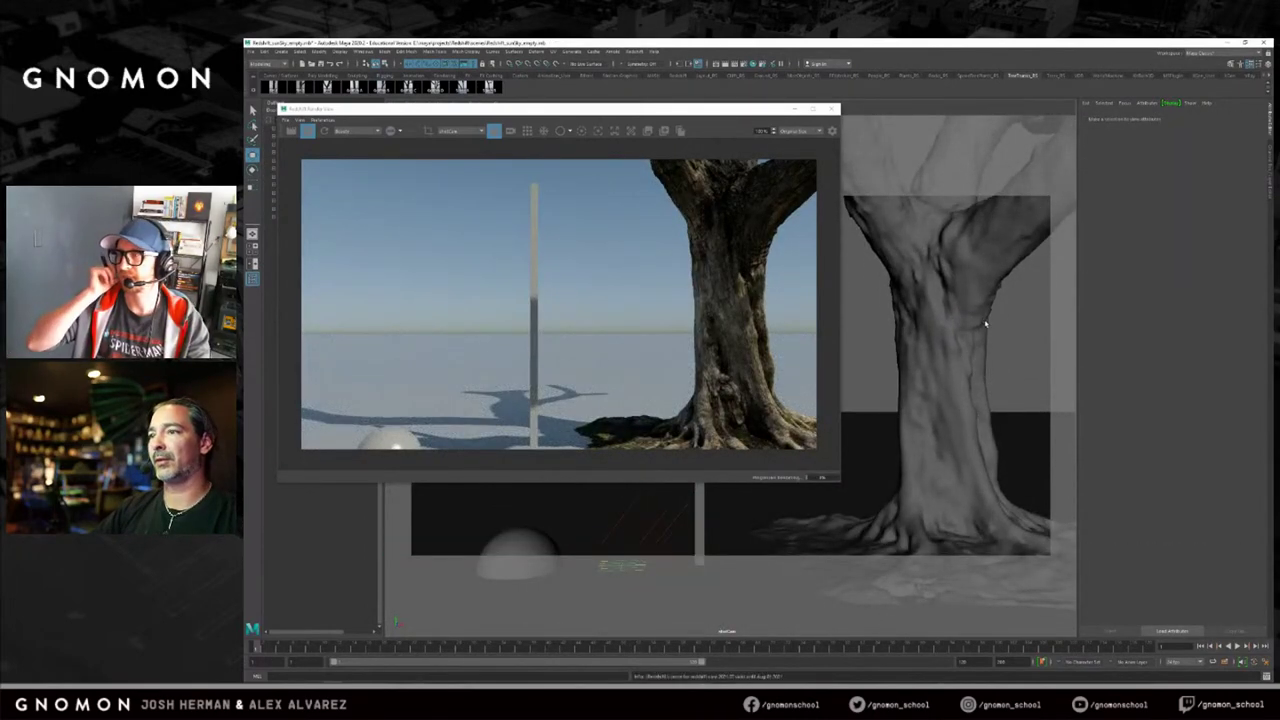
Select and frame the large branching trunk, and examine its bark and overall shape from near and far in the live render.
left_click_drag(925, 313, 1006, 306, "alt")
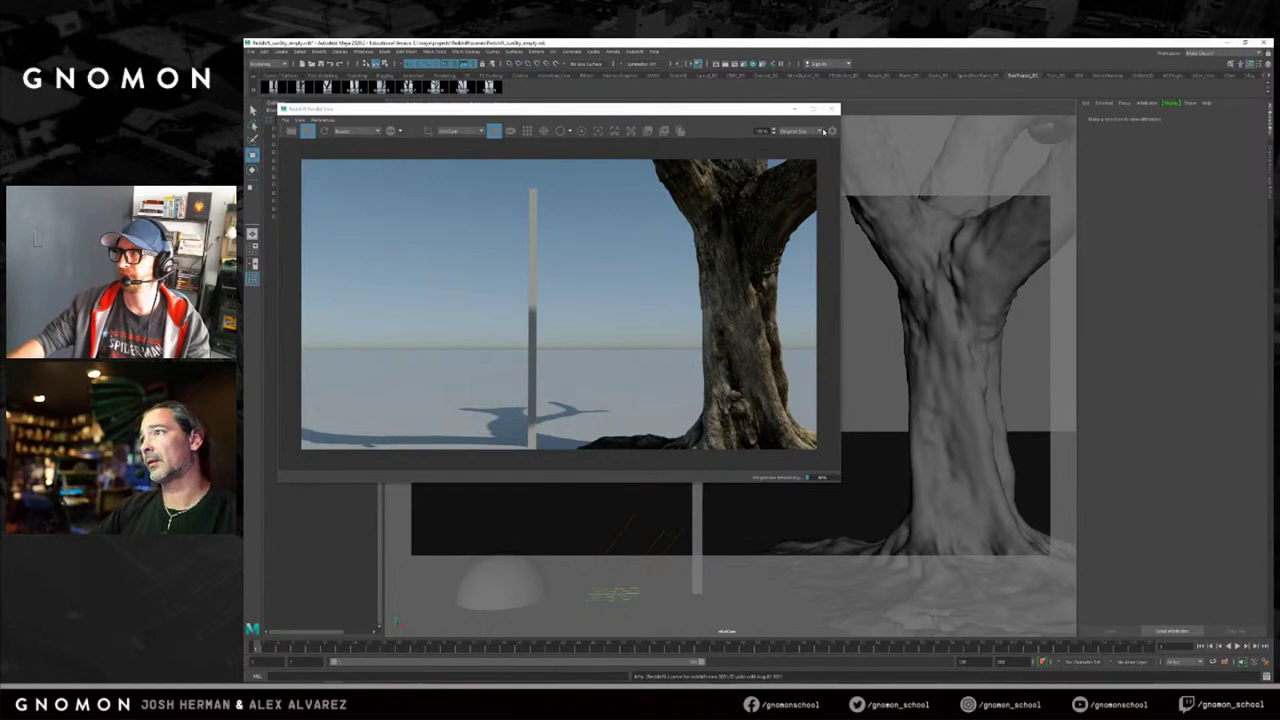
left_click(927, 246)
left_click(850, 297)
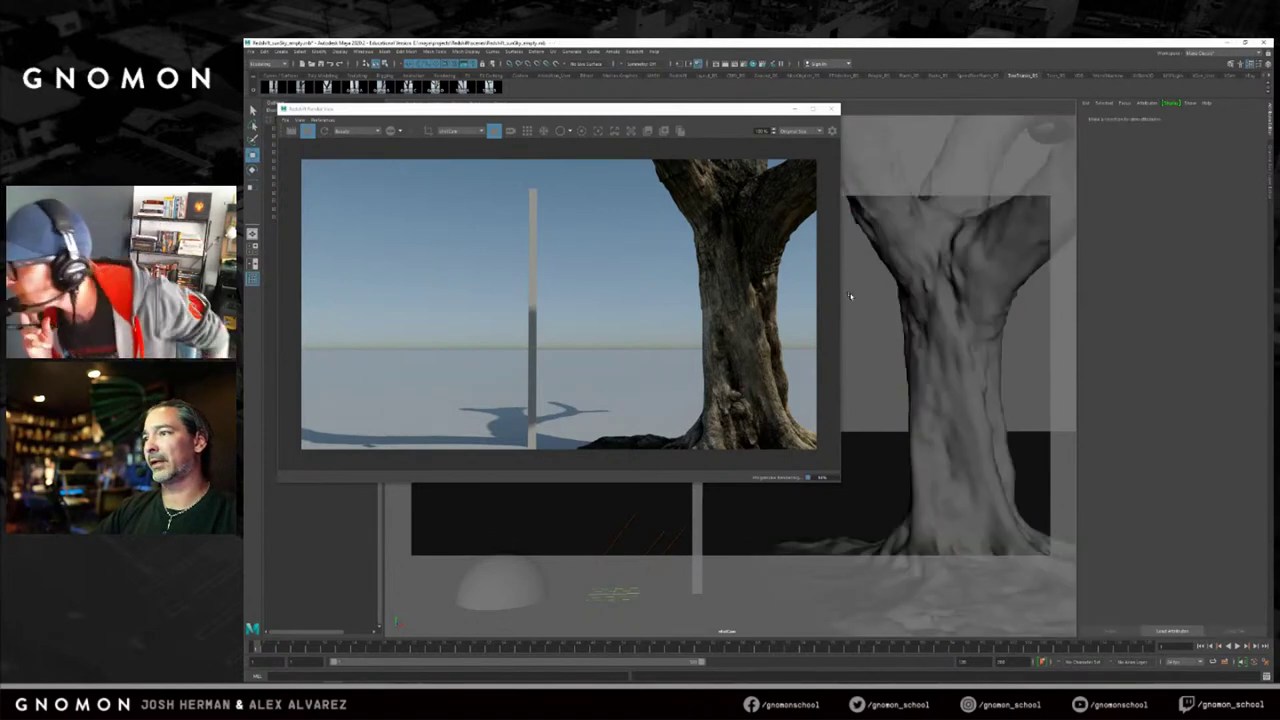
right_click_drag(906, 309, 1140, 334, "alt")
left_click_drag(985, 318, 800, 288, "alt")
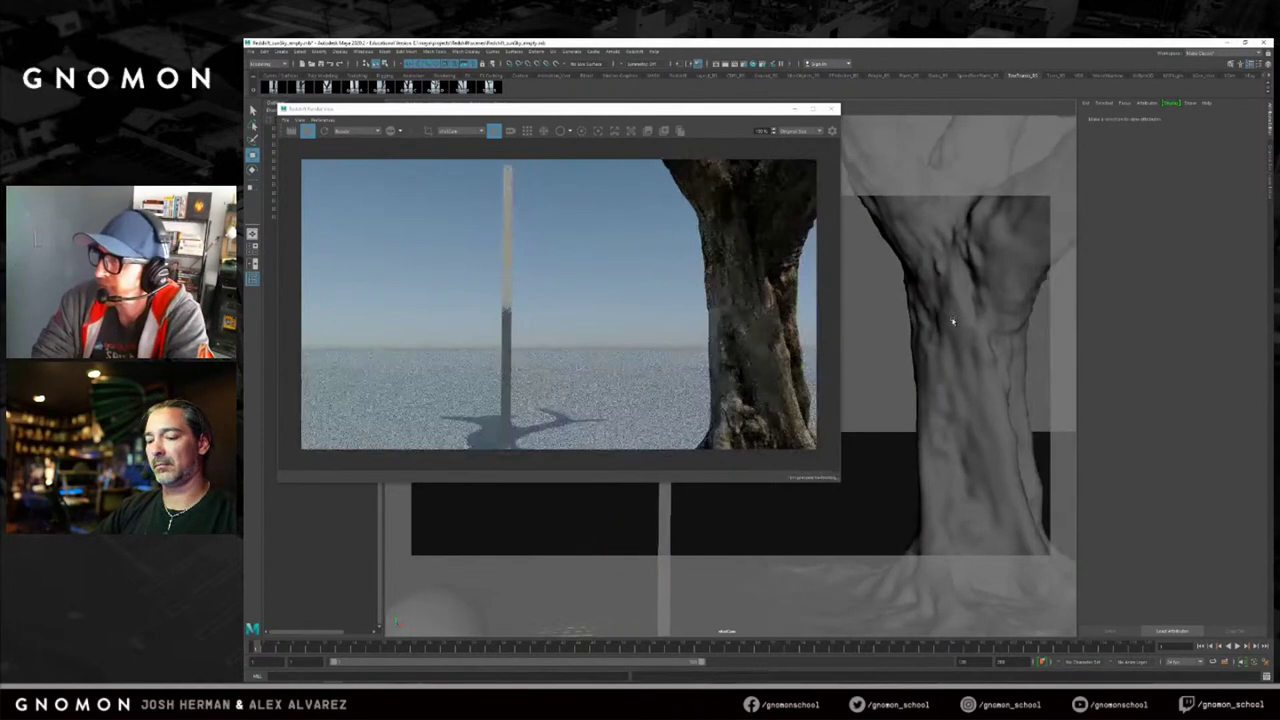
left_click(953, 322)
key("f")
right_click_drag(925, 318, 971, 337, "alt")
middle_click_drag(914, 482, 1020, 437, "alt")
right_click_drag(934, 400, 1088, 411, "alt")
middle_click_drag(1012, 418, 948, 277, "alt")
right_click_drag(948, 280, 1031, 337, "alt")
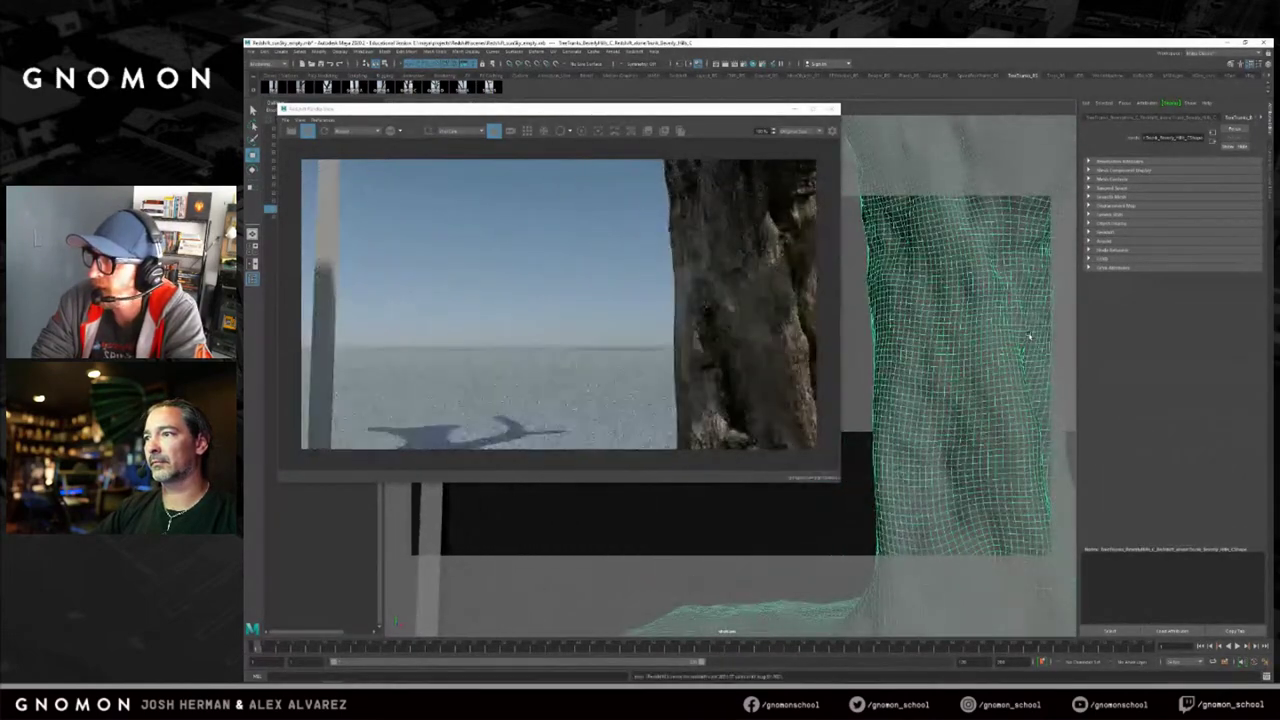
middle_click_drag(1019, 318, 918, 338, "alt")
right_click_drag(982, 328, 895, 319, "alt")
middle_click_drag(942, 308, 986, 363, "alt")
right_click_drag(986, 363, 922, 345, "alt")
Stop the live render, close the Redshift Render View and deselect the branching trunk.
left_click(308, 131)
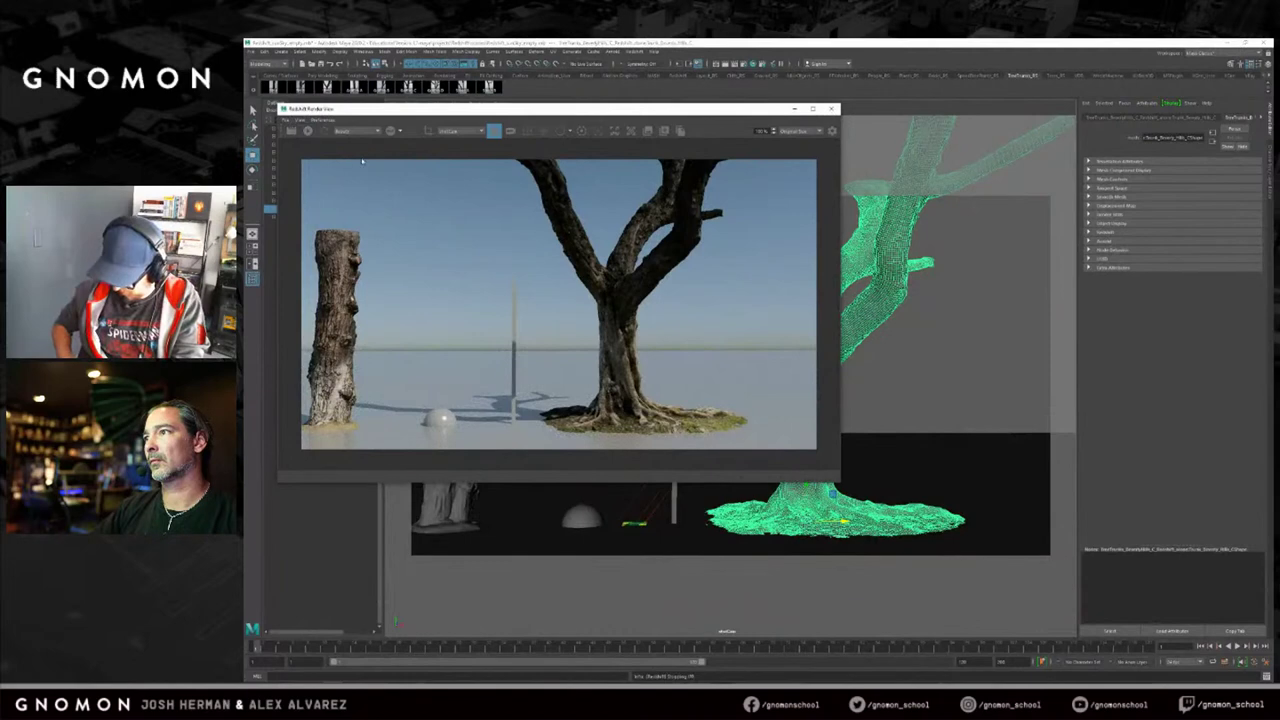
left_click(831, 108)
left_click(686, 268)
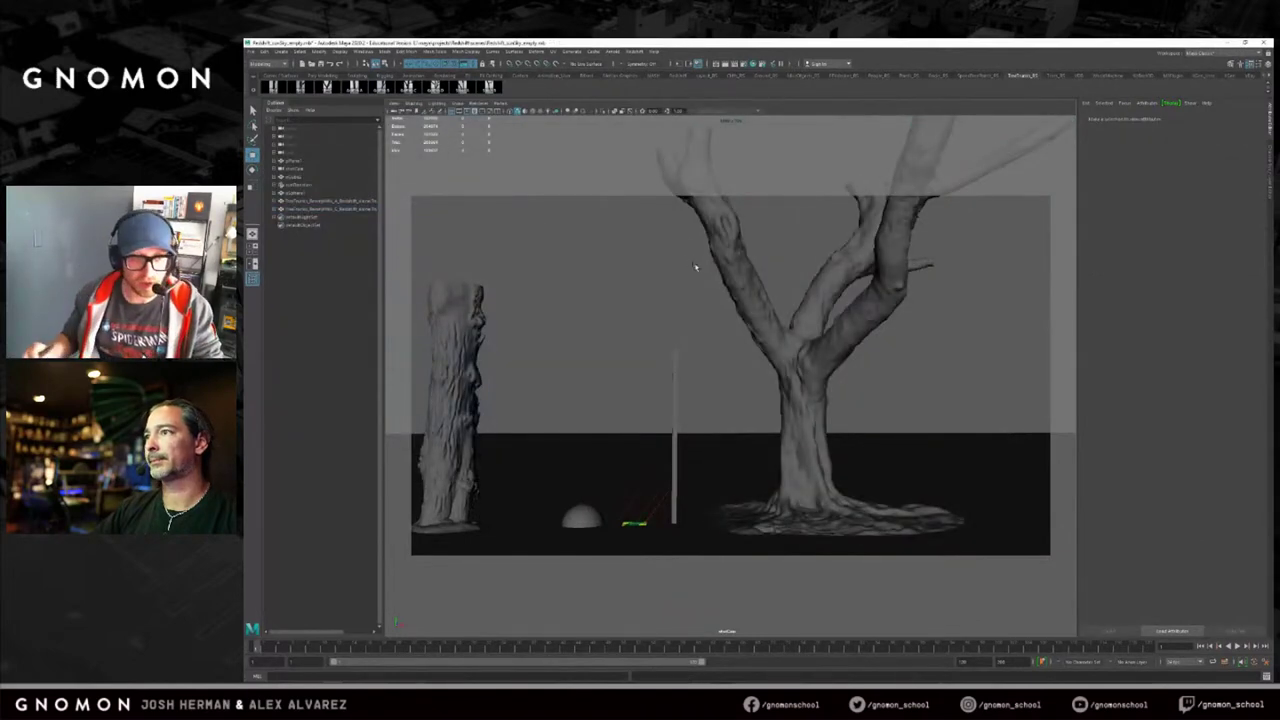
Reload the empty sun-and-sky starter scene from the layout shelf to clear the imported trunks.
left_click_drag(650, 117, 736, 195, "alt")
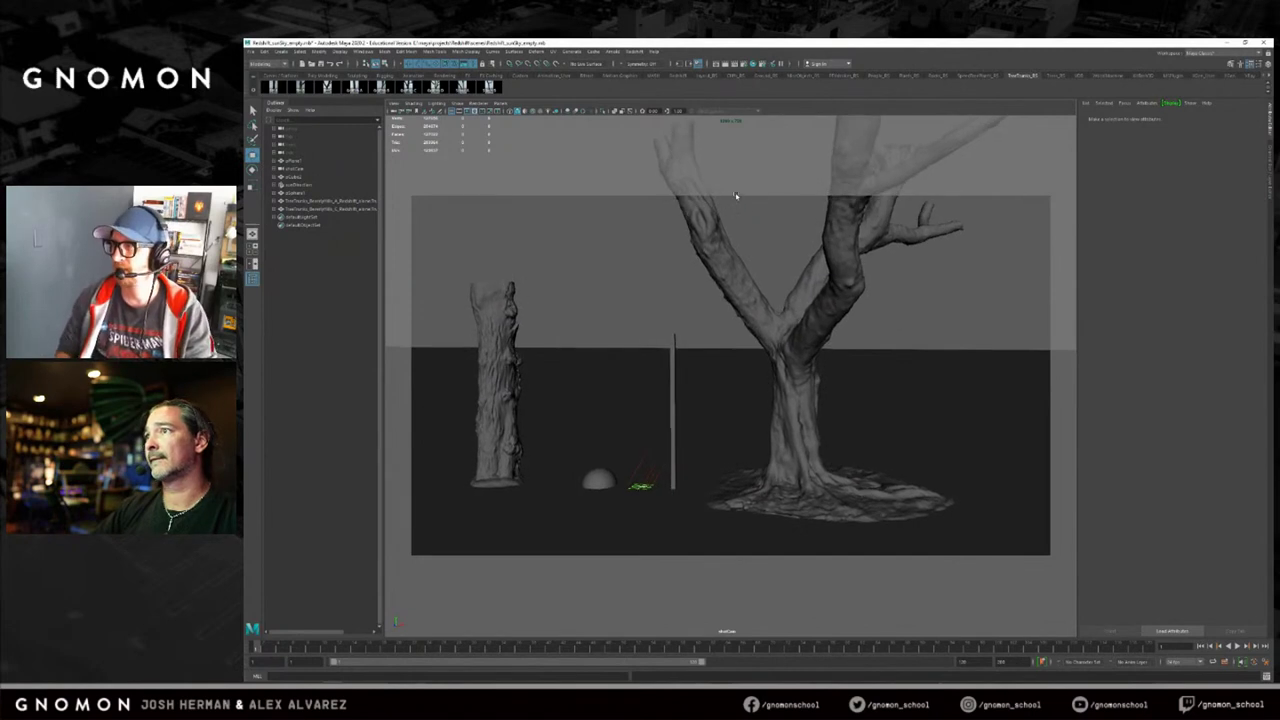
left_click(710, 77)
left_click(274, 88)
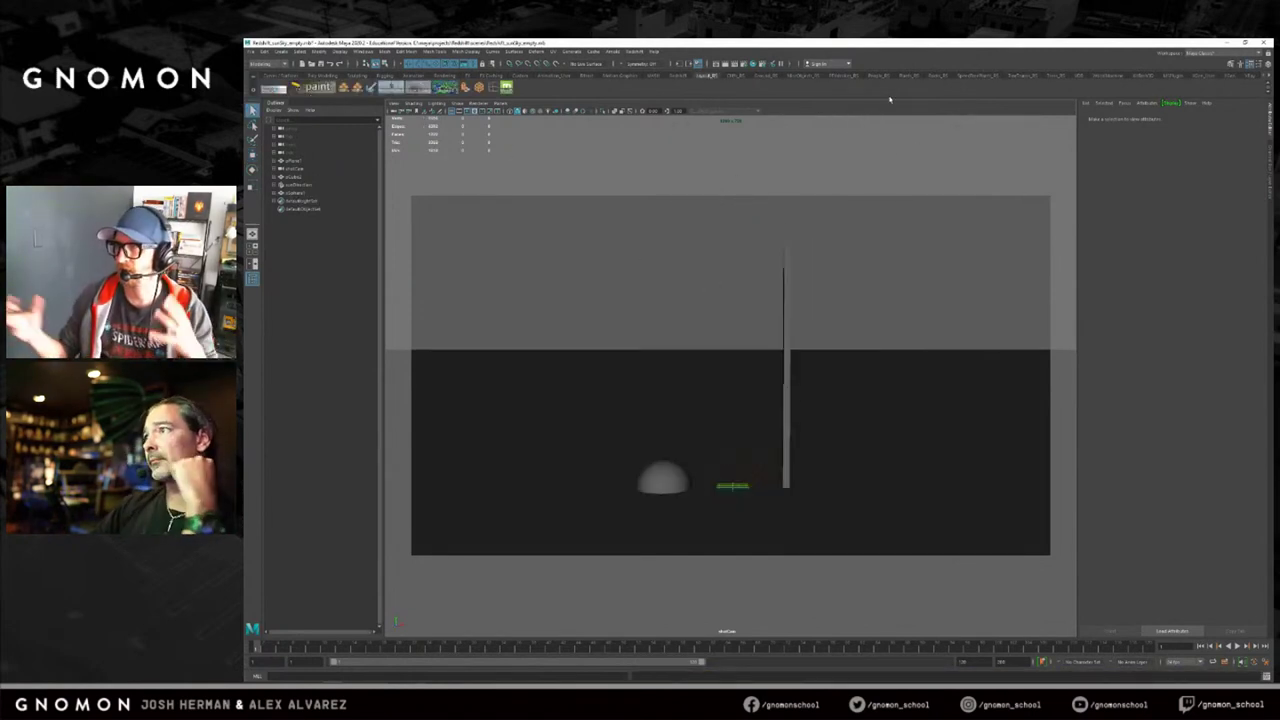
Look through two other prebuilt asset shelves and bring up the WorldMachine terrain shelf.
left_click(731, 76)
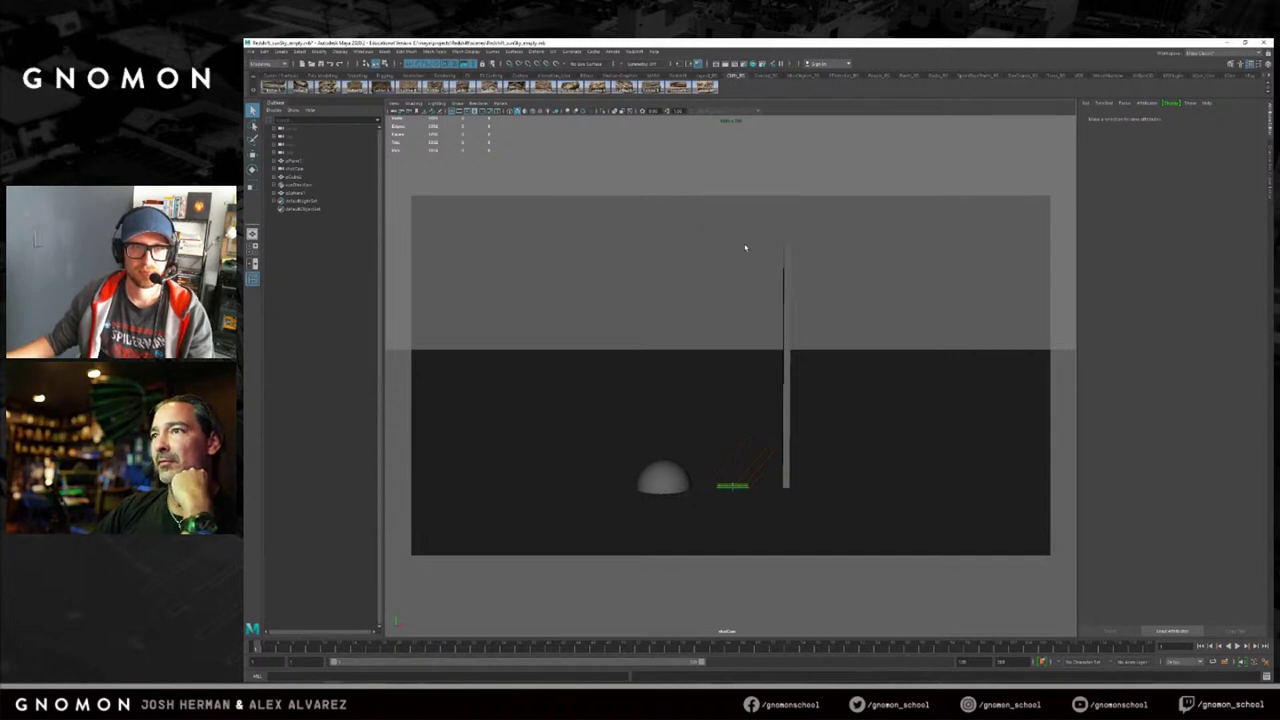
left_click(788, 262)
left_click(831, 174)
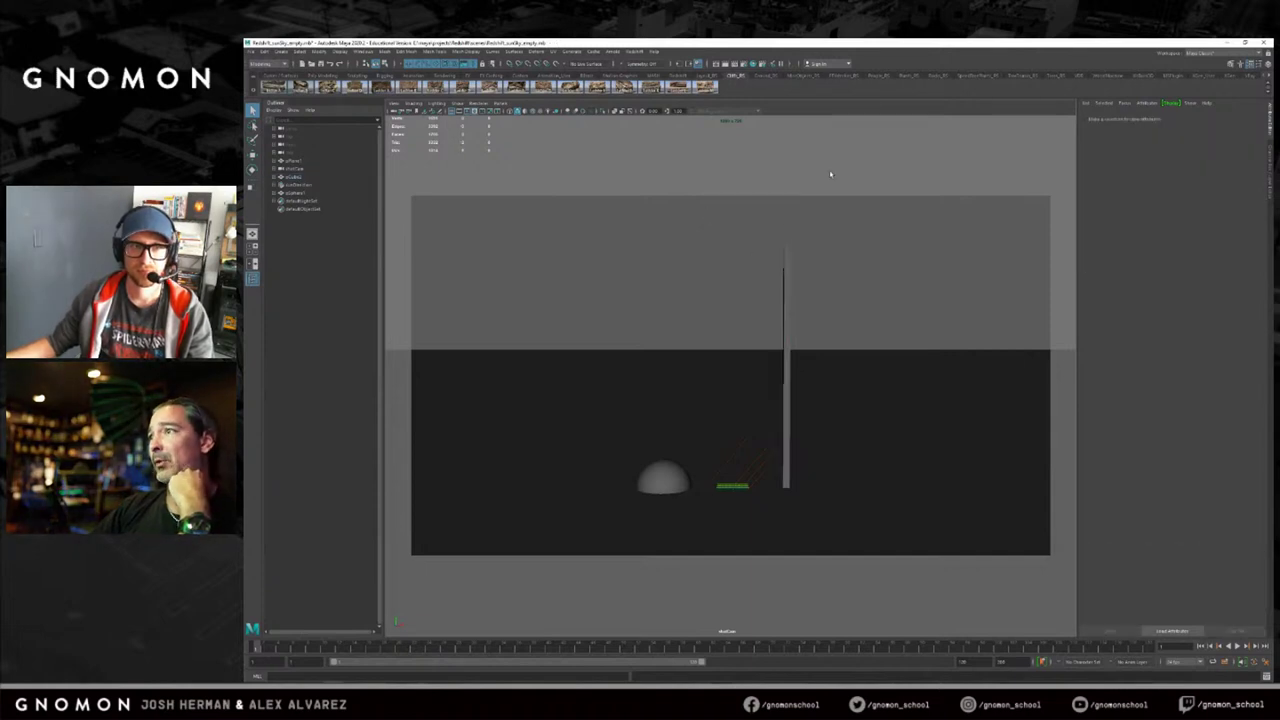
left_click(808, 77)
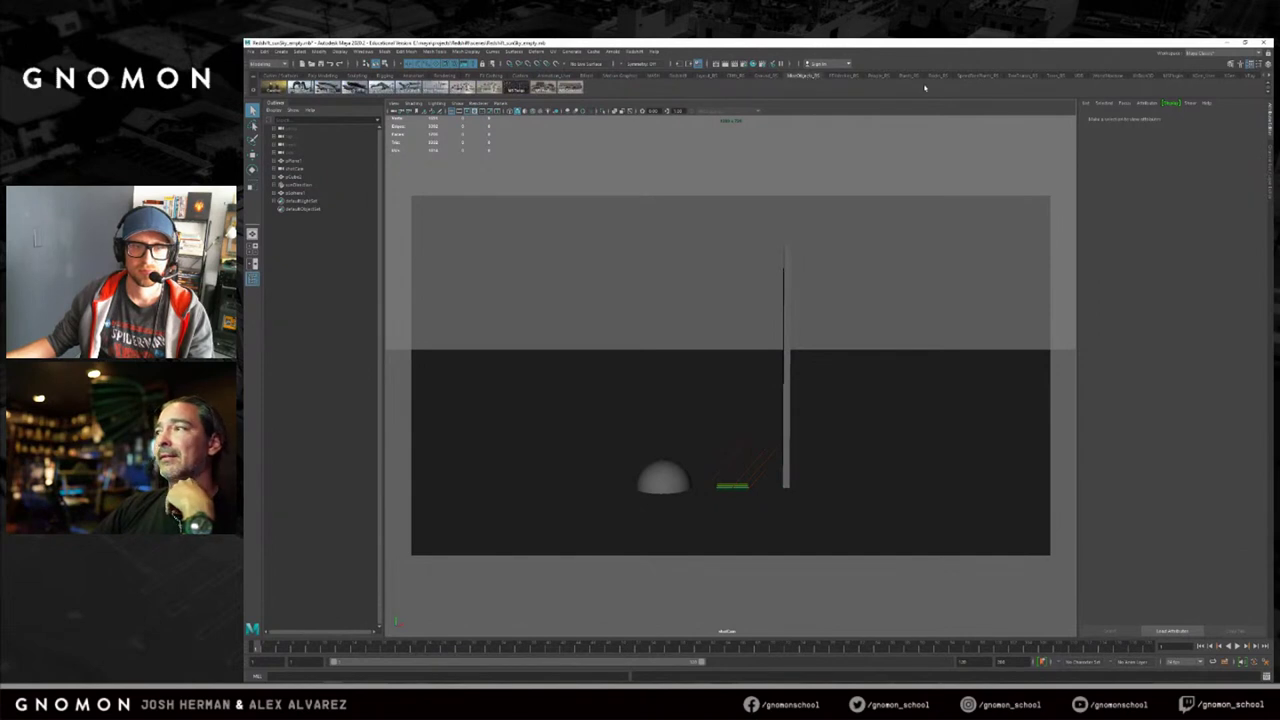
left_click(1106, 76)
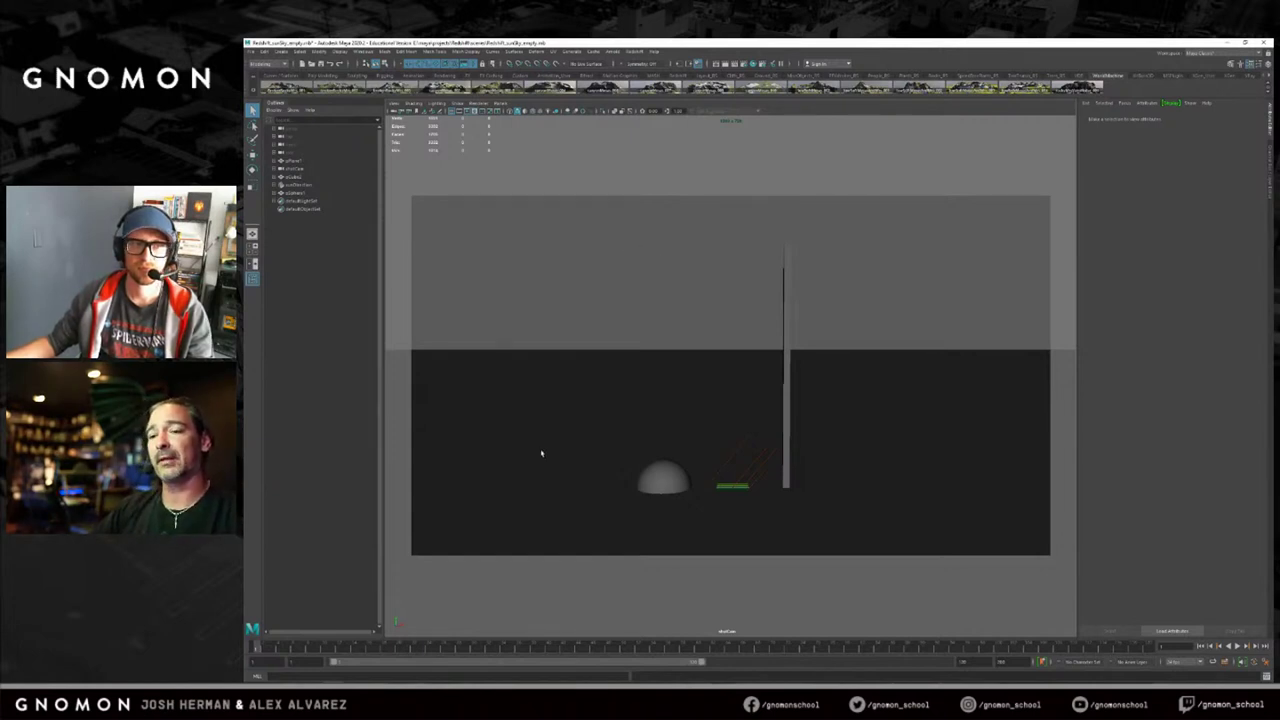
Switch to the web browser, open the portfolio site's 3D Stills gallery and enlarge the image of the grassy coastal cliffs.
mouse_move(479, 680)
left_click(314, 680)
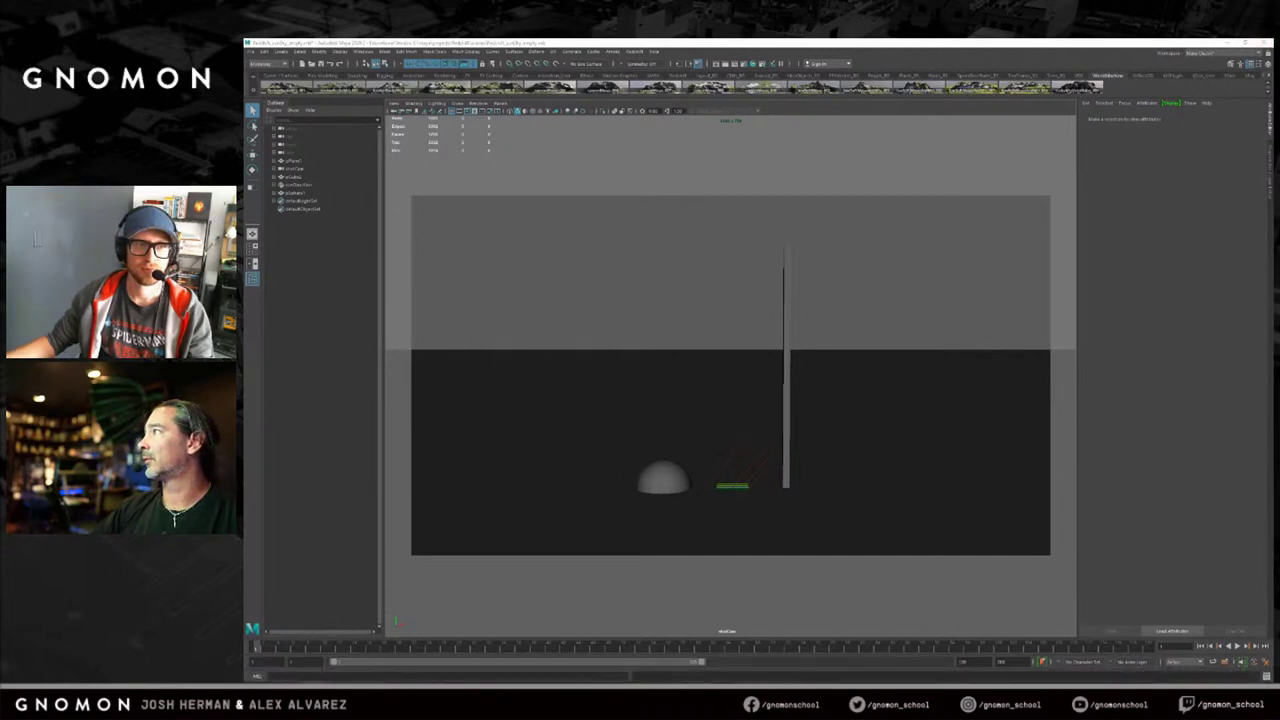
left_click_drag(782, 211, 751, 71)
left_click(731, 154)
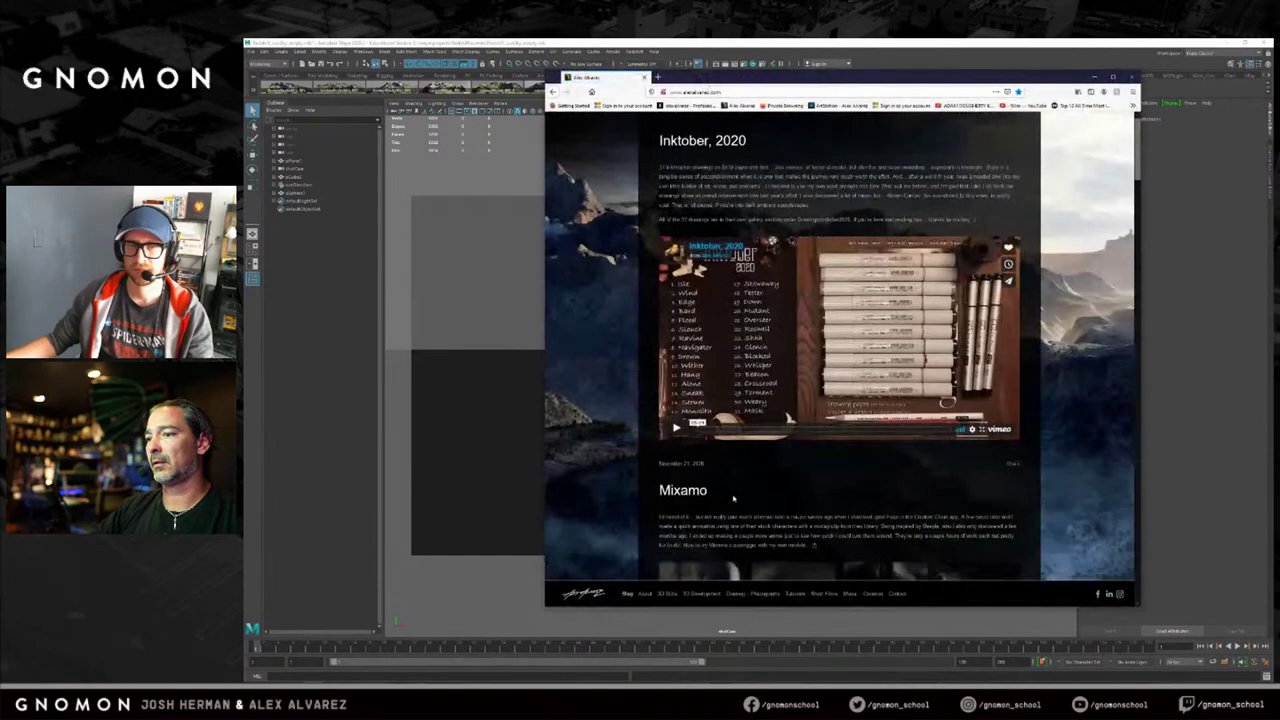
left_click(665, 594)
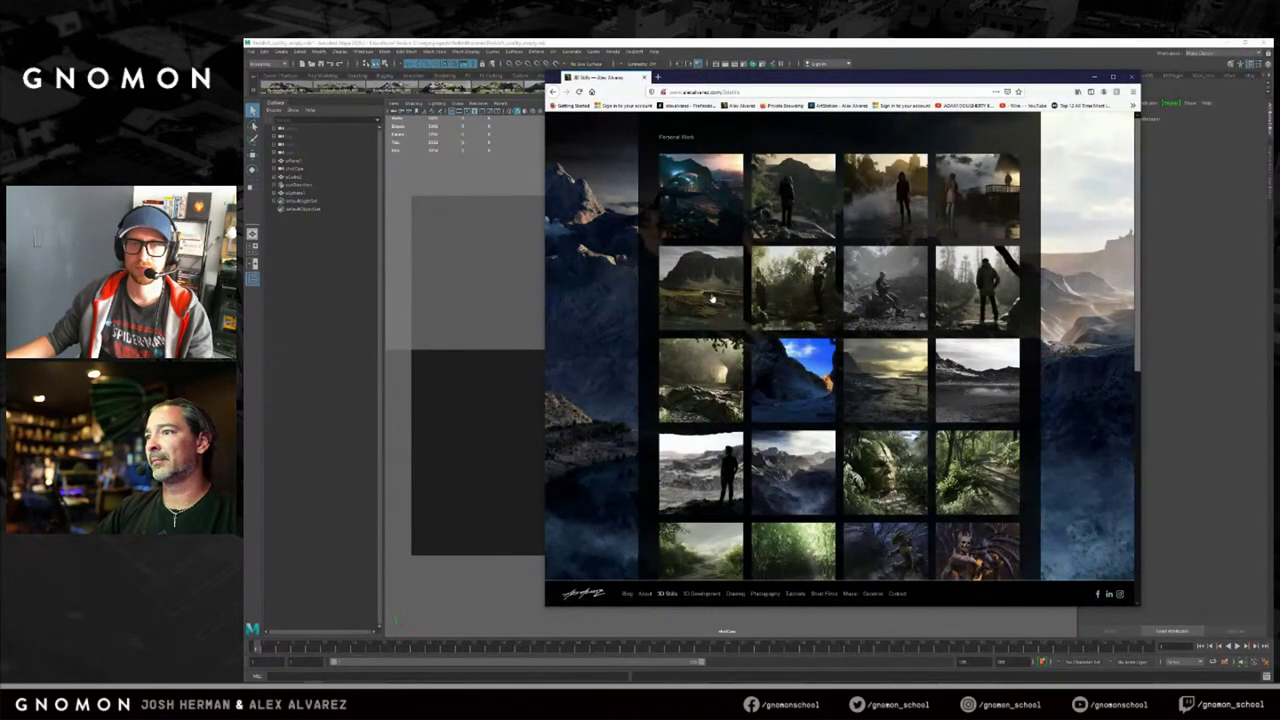
left_click(713, 298)
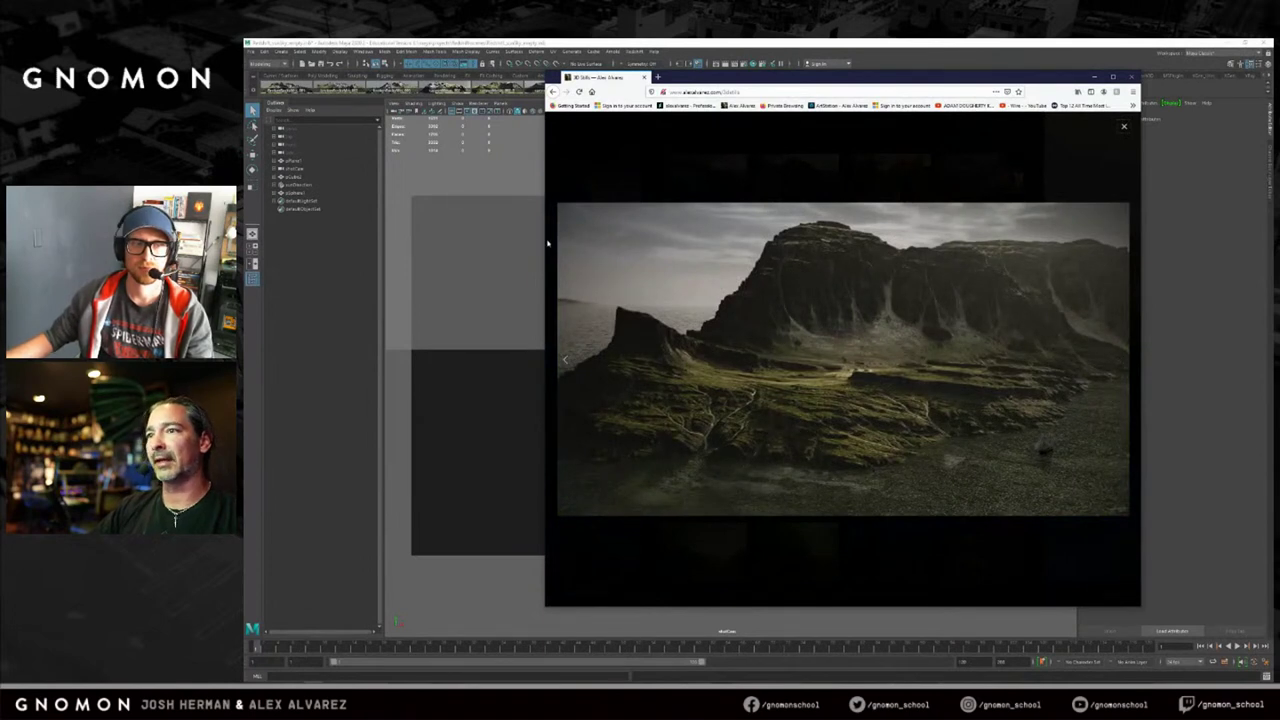
Widen the browser window to examine the cliff image at a larger size, and close the browser to return to Maya.
left_click_drag(541, 242, 434, 236)
left_click_drag(815, 80, 788, 82)
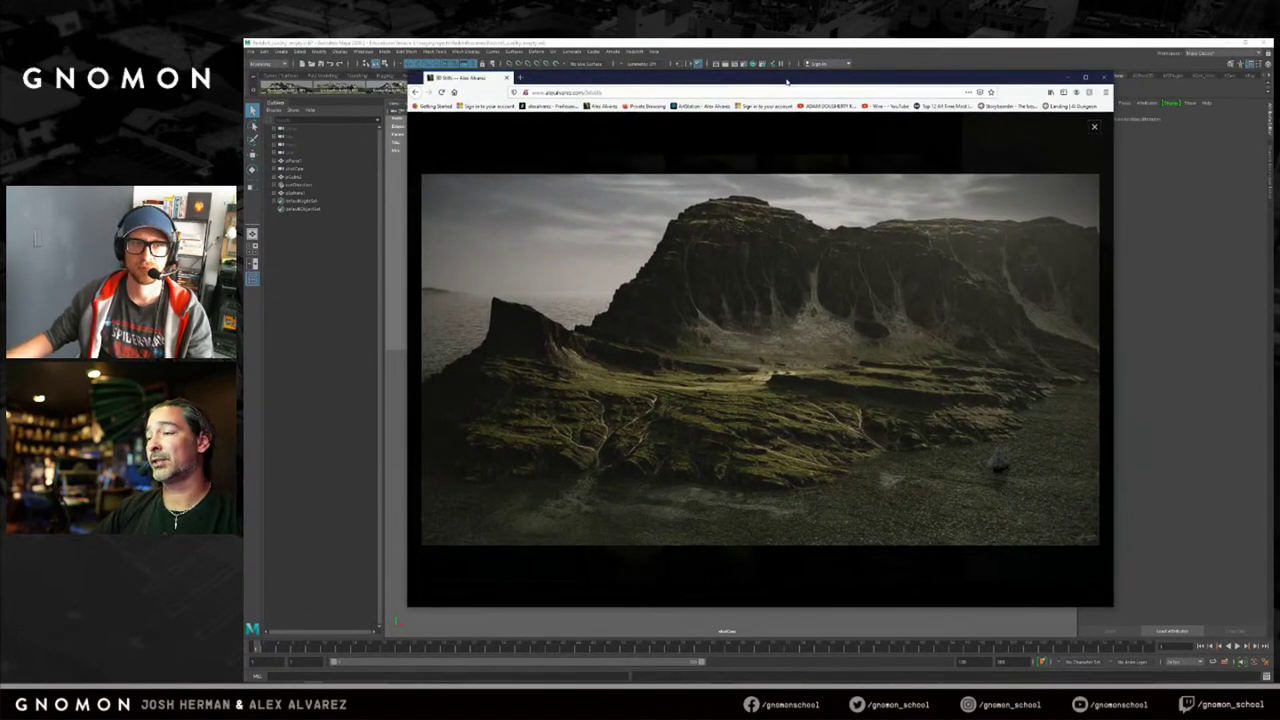
left_click_drag(1113, 279, 1190, 279)
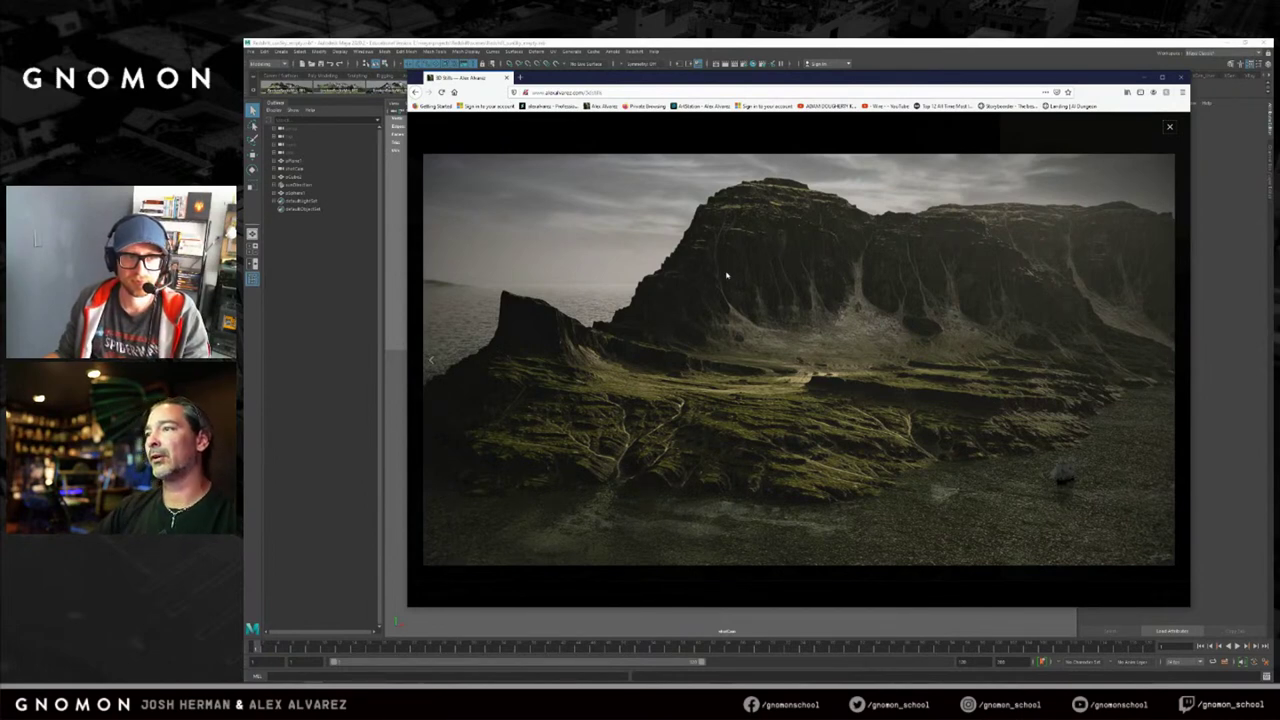
left_click_drag(408, 253, 405, 253)
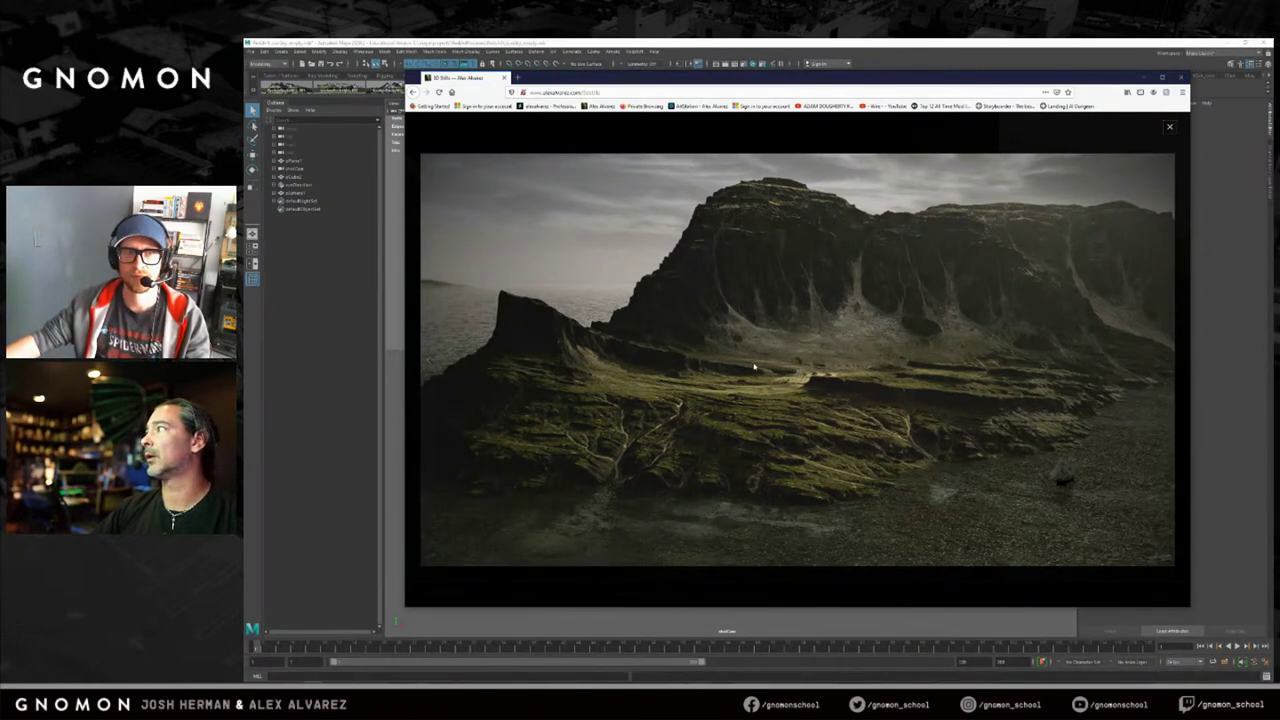
left_click_drag(1192, 315, 1196, 309)
left_click(1185, 78)
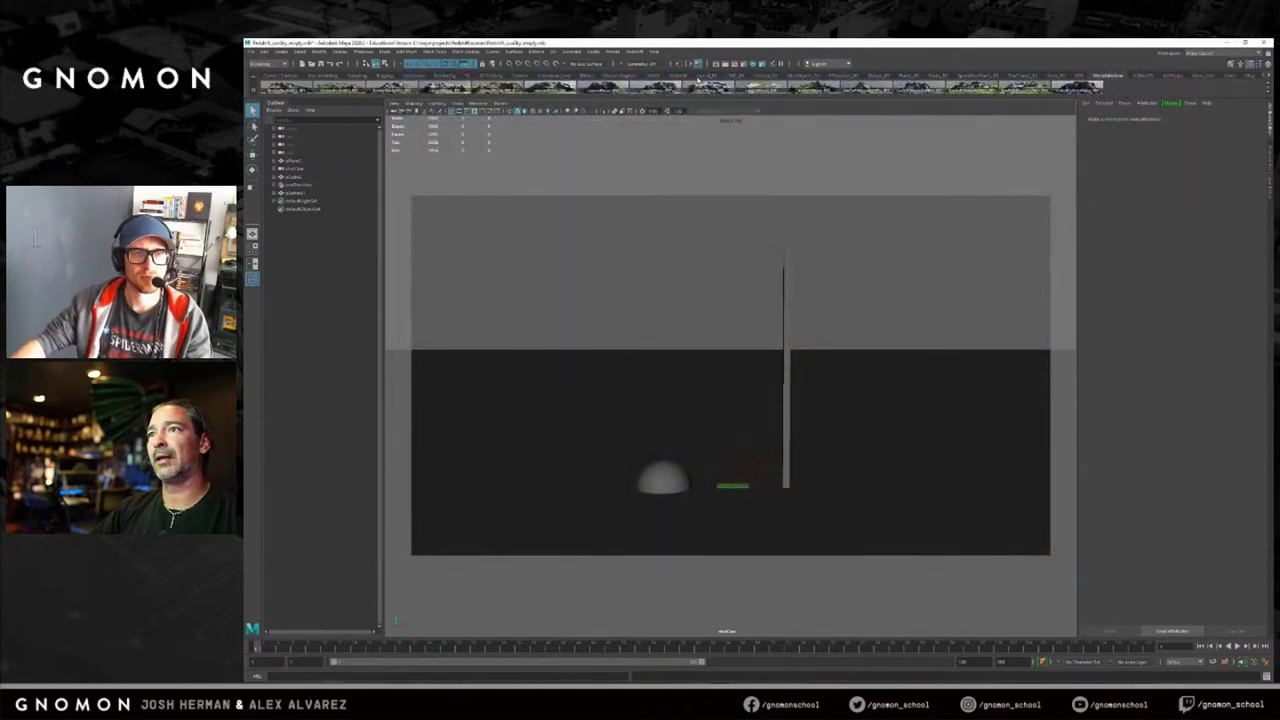
Import a mesa terrain from the WorldMachine shelf into the starter scene and view its whole extent.
left_click(664, 90)
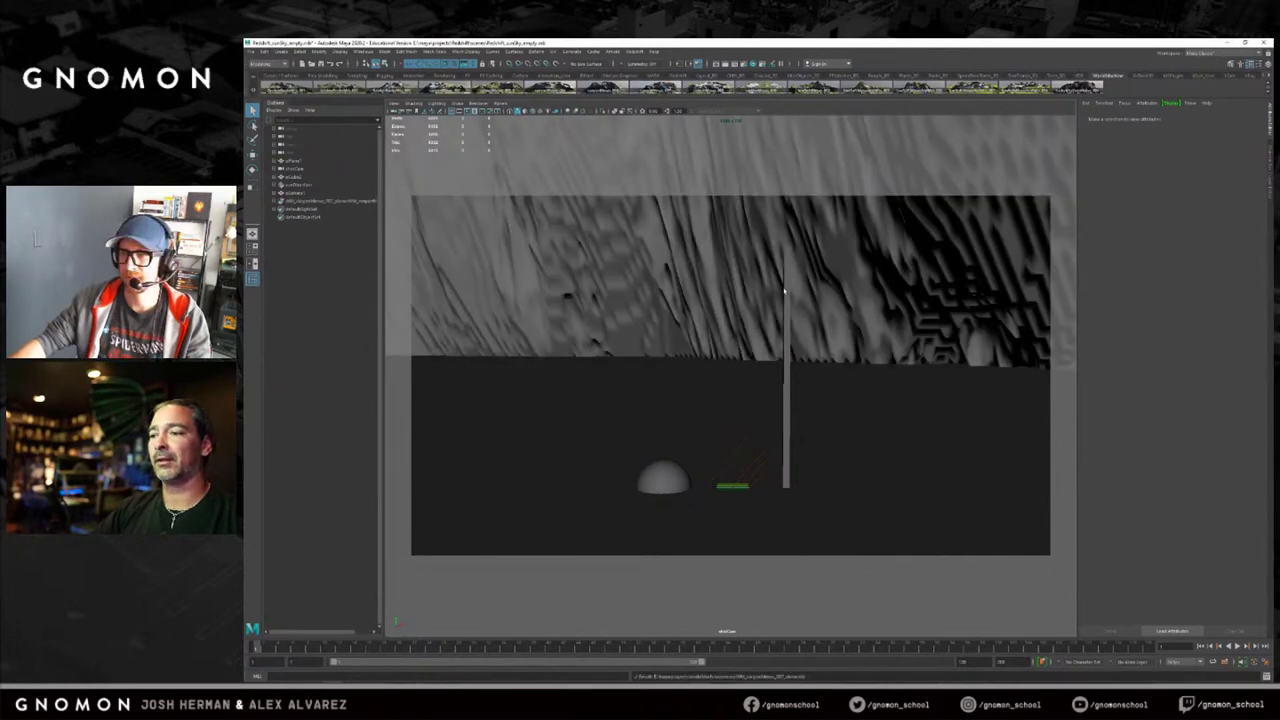
right_click_drag(793, 300, 543, 283, "alt")
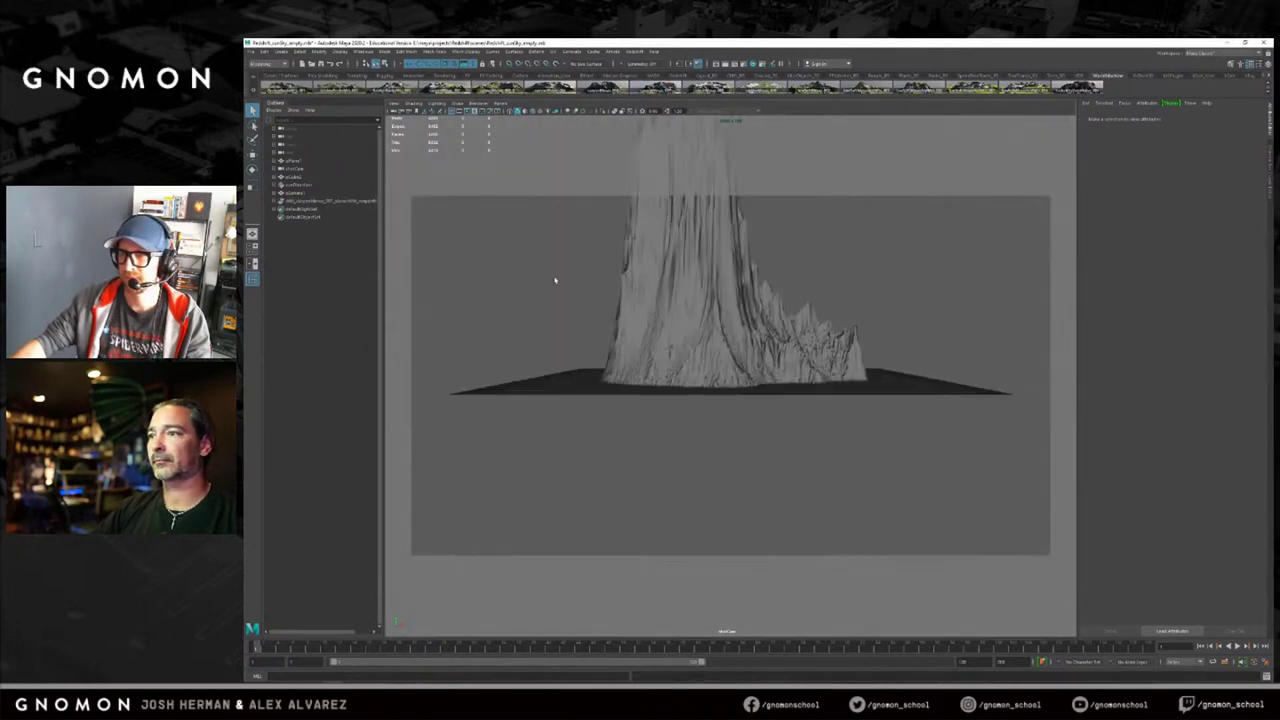
Expand the imported terrain's group, select its height field transform and show the height field's shape attributes.
left_click_drag(543, 283, 631, 294, "alt")
scroll(631, 294, "up", 3)
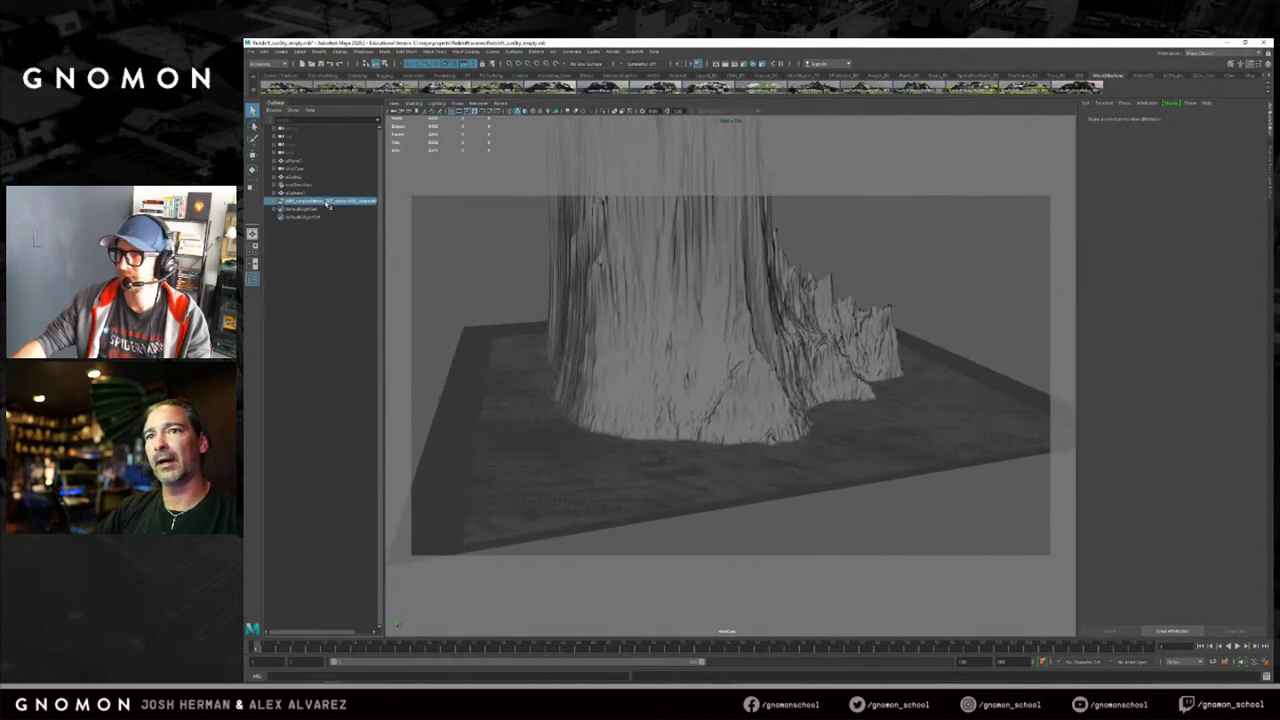
left_click(290, 201)
left_click(280, 201)
left_click(300, 208)
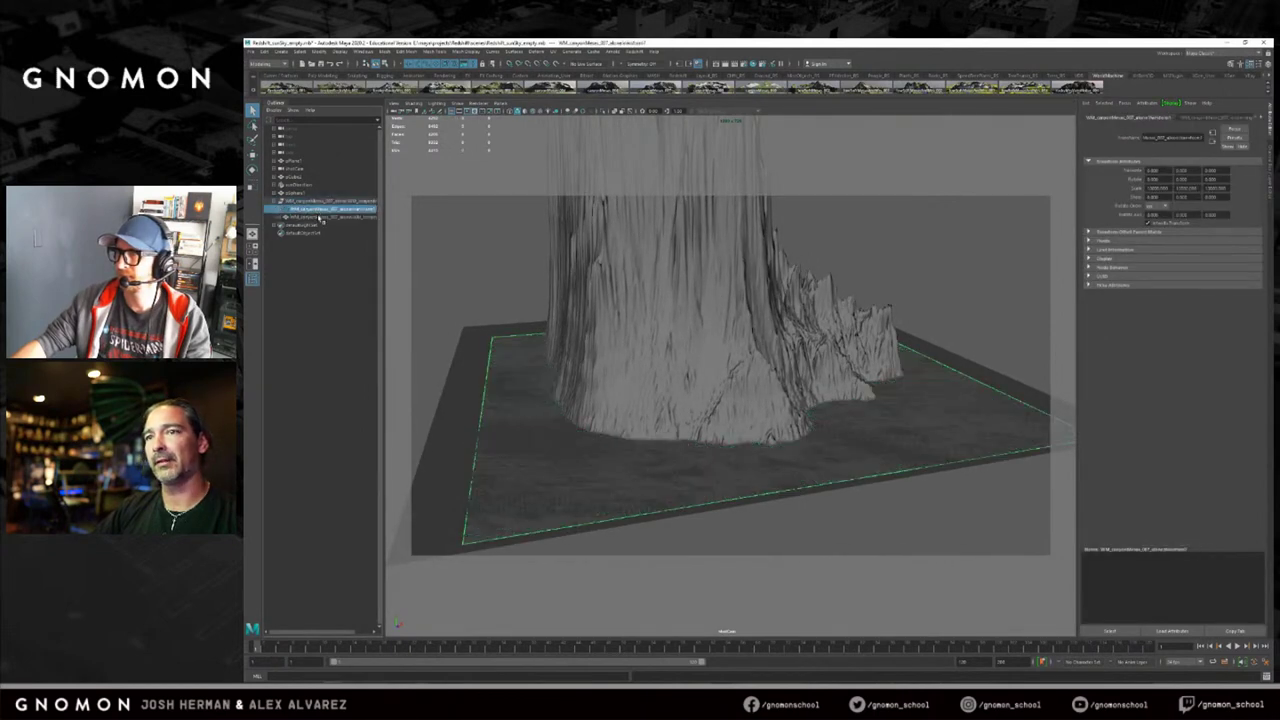
key("ctrl+a")
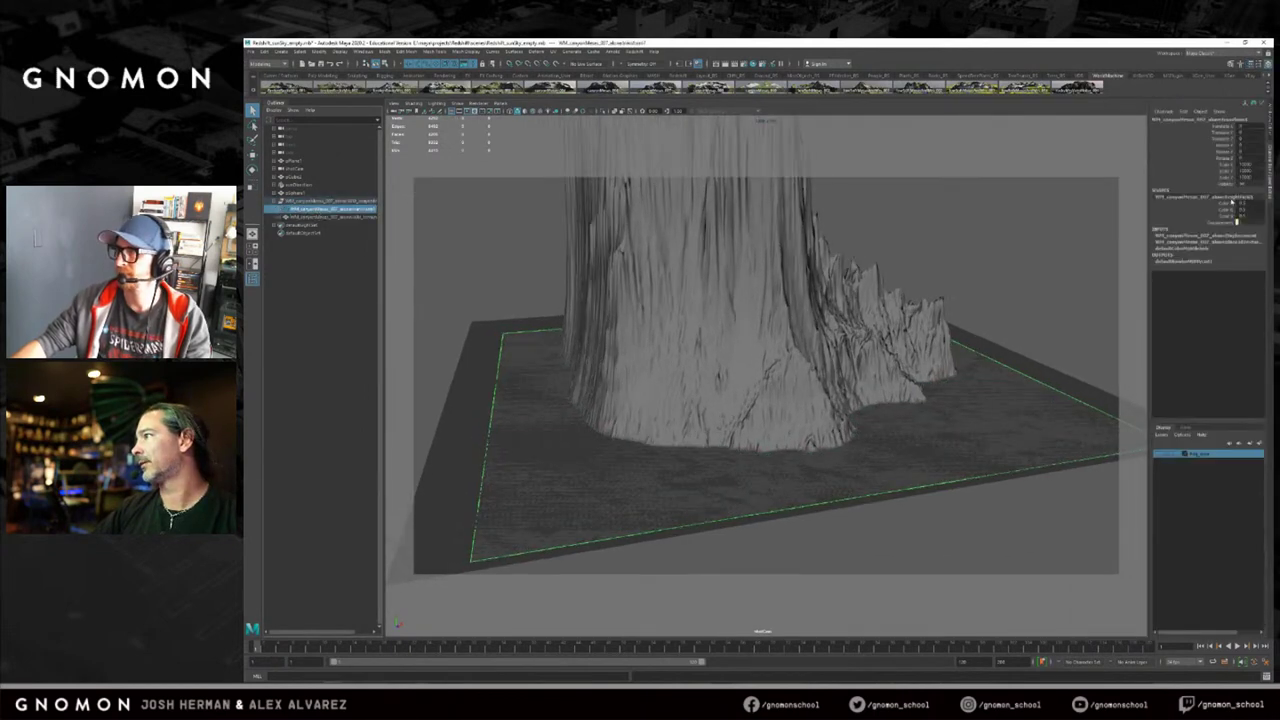
left_click(1270, 133)
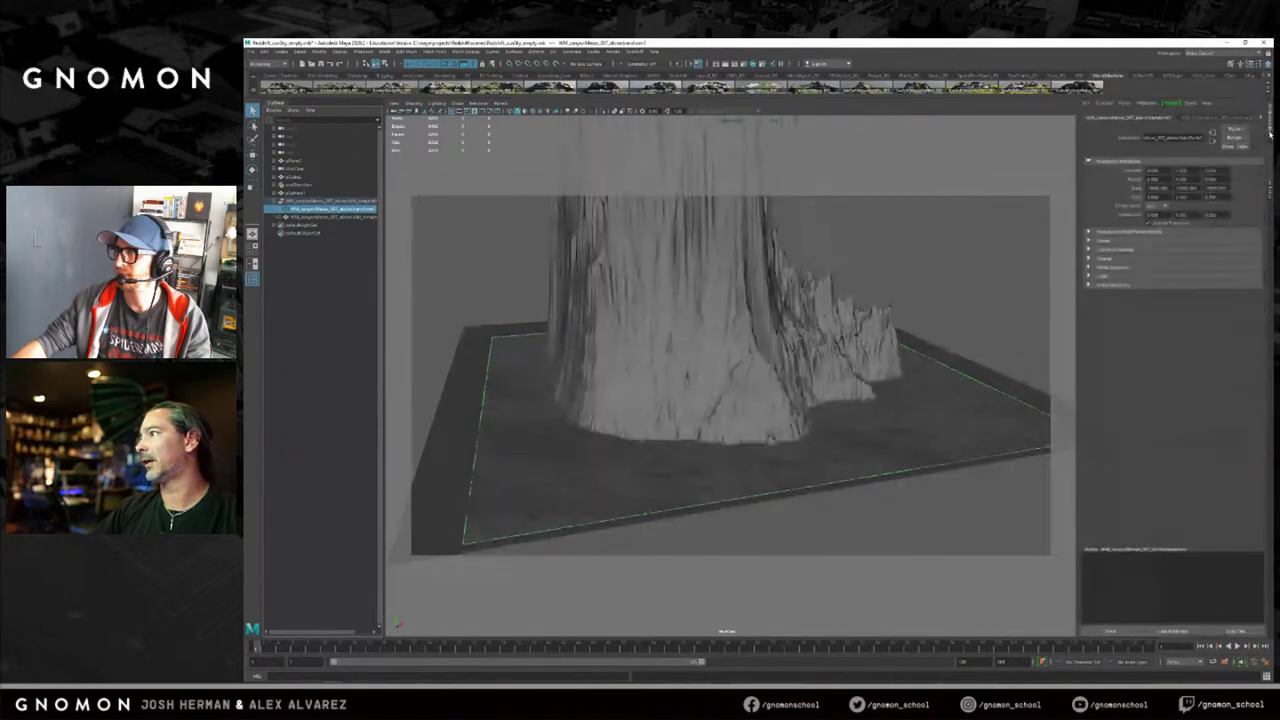
left_click(1205, 118)
Break the connection driving the height field's Height Scale and lower its value to flatten the terrain to mountain proportions.
right_click(1132, 190)
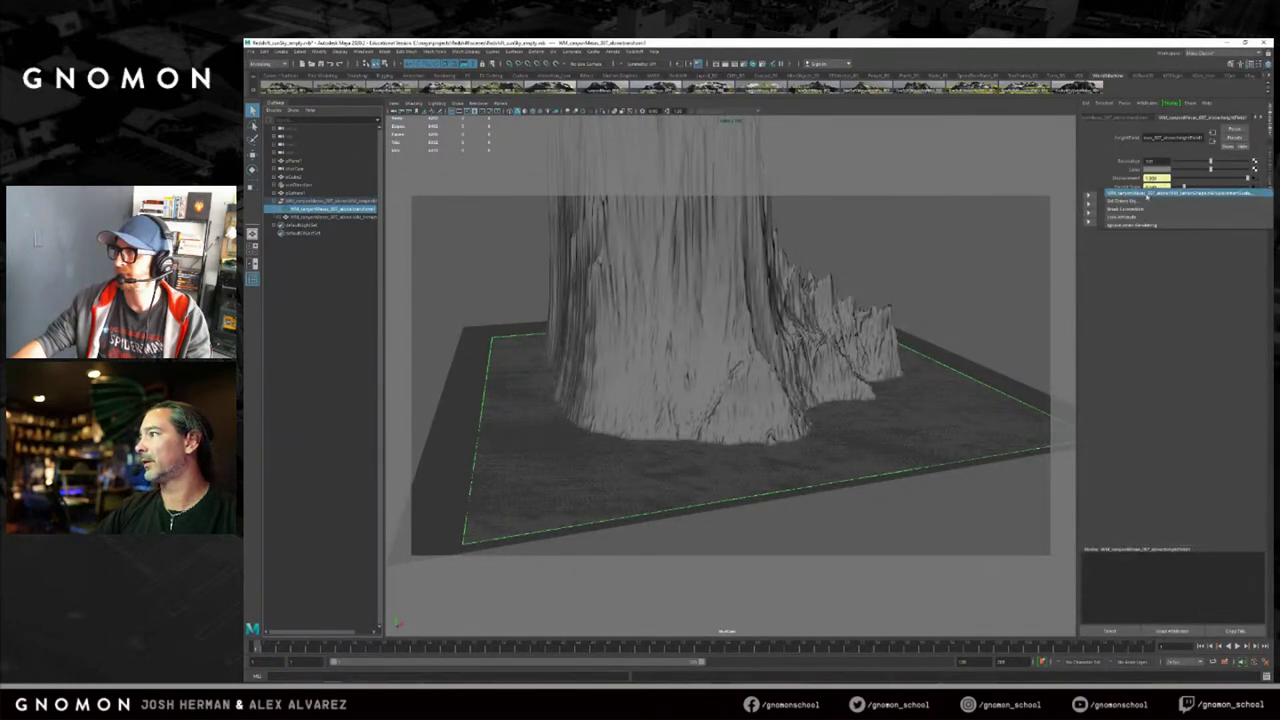
left_click(1147, 209)
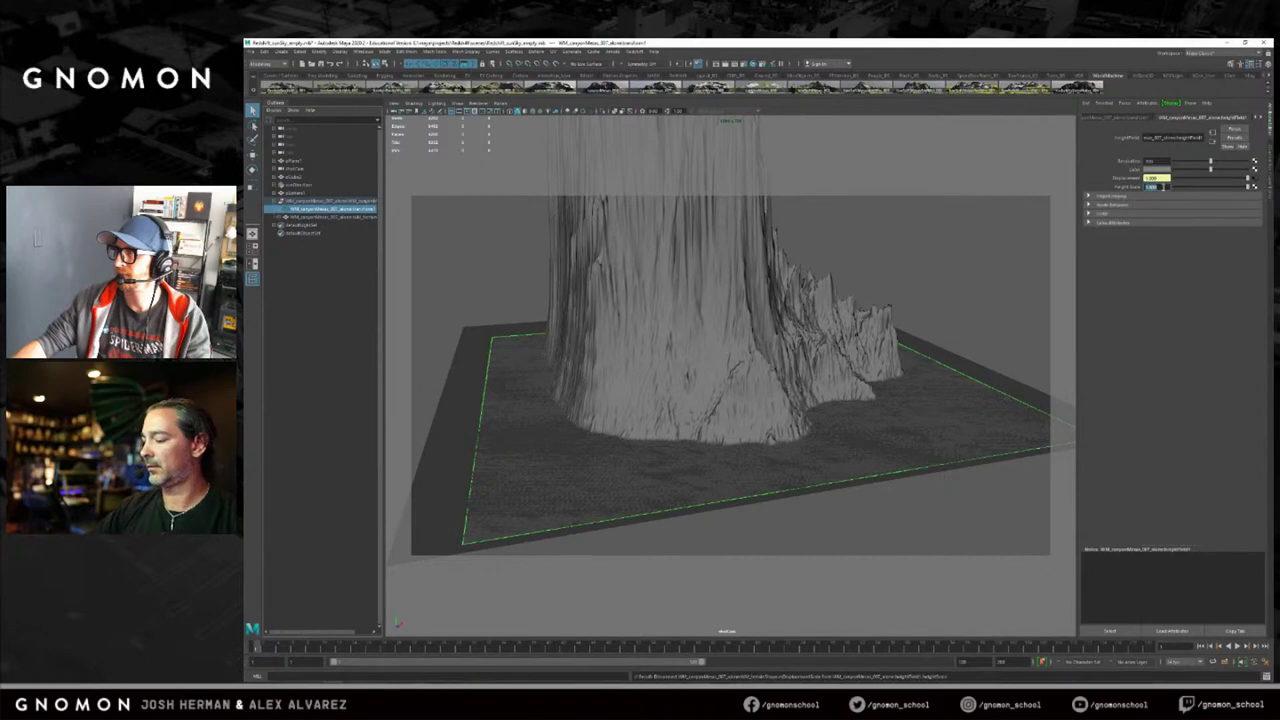
key("Return")
left_click_drag(866, 297, 806, 304, "alt")
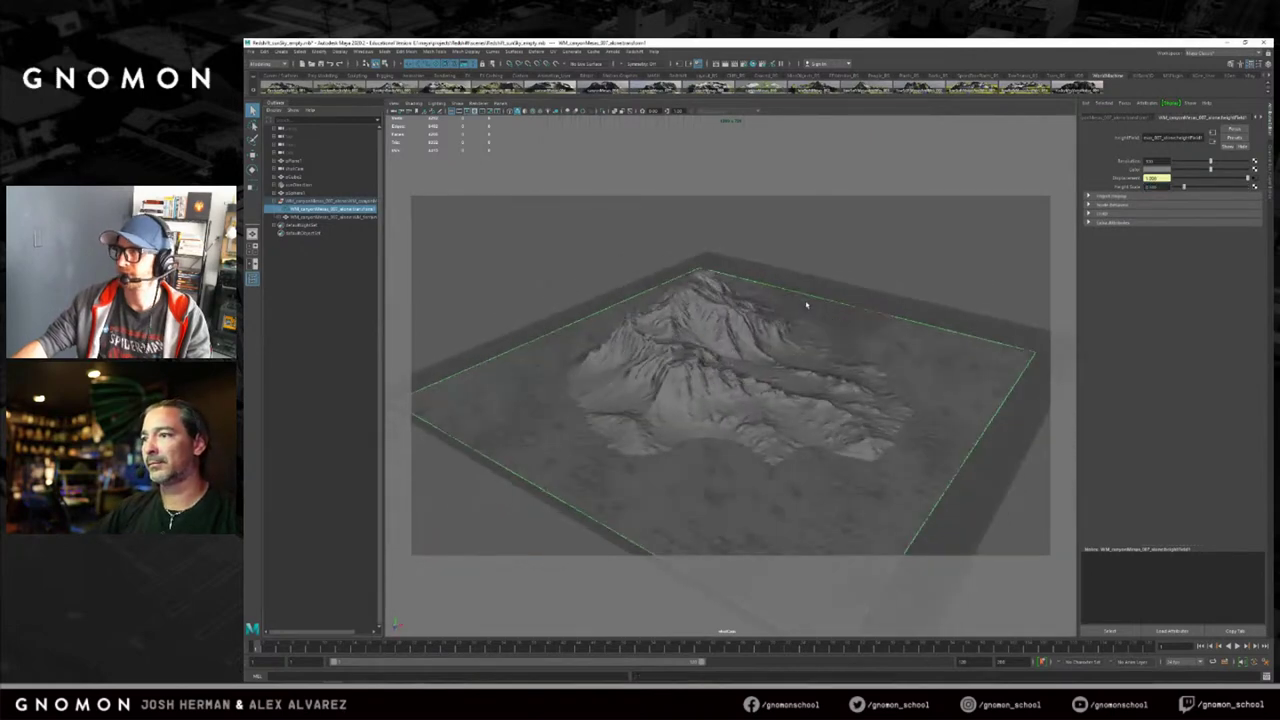
right_click_drag(806, 304, 872, 316, "alt")
left_click_drag(872, 316, 798, 202, "alt")
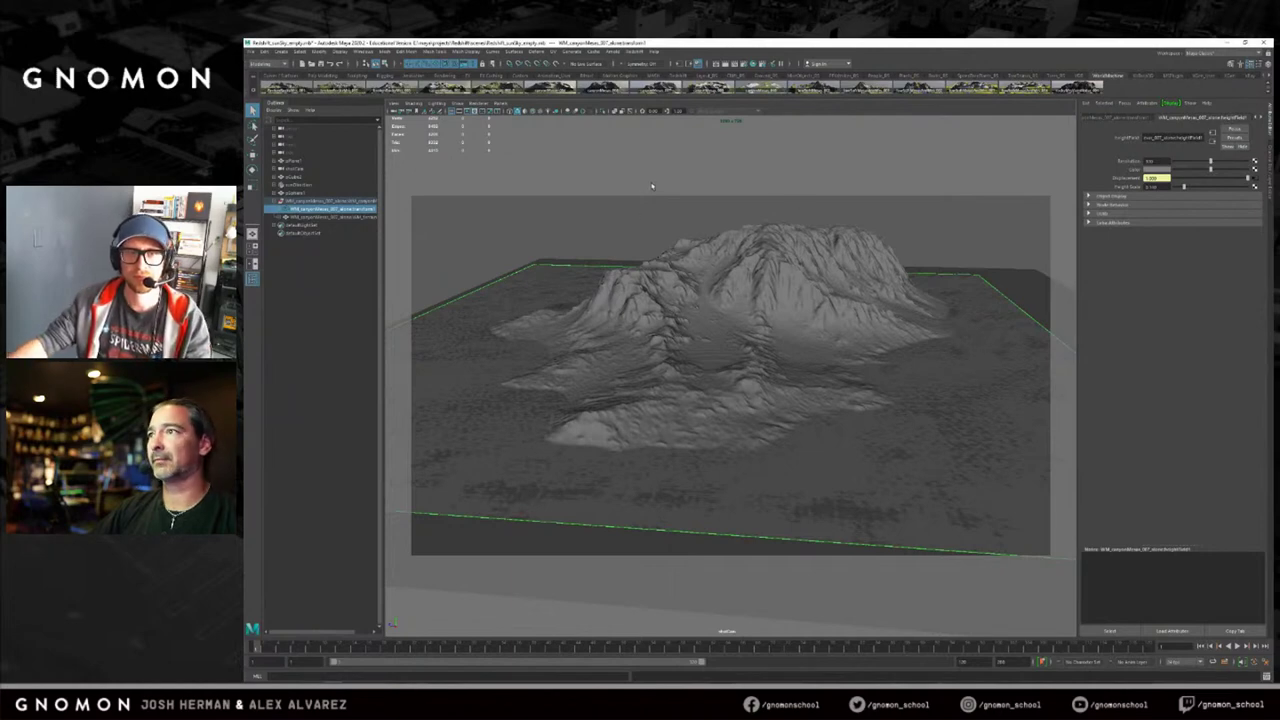
Render the textured terrain in the Redshift RenderView and move the render window off the mountain in the viewport.
left_click(636, 51)
left_click(655, 63)
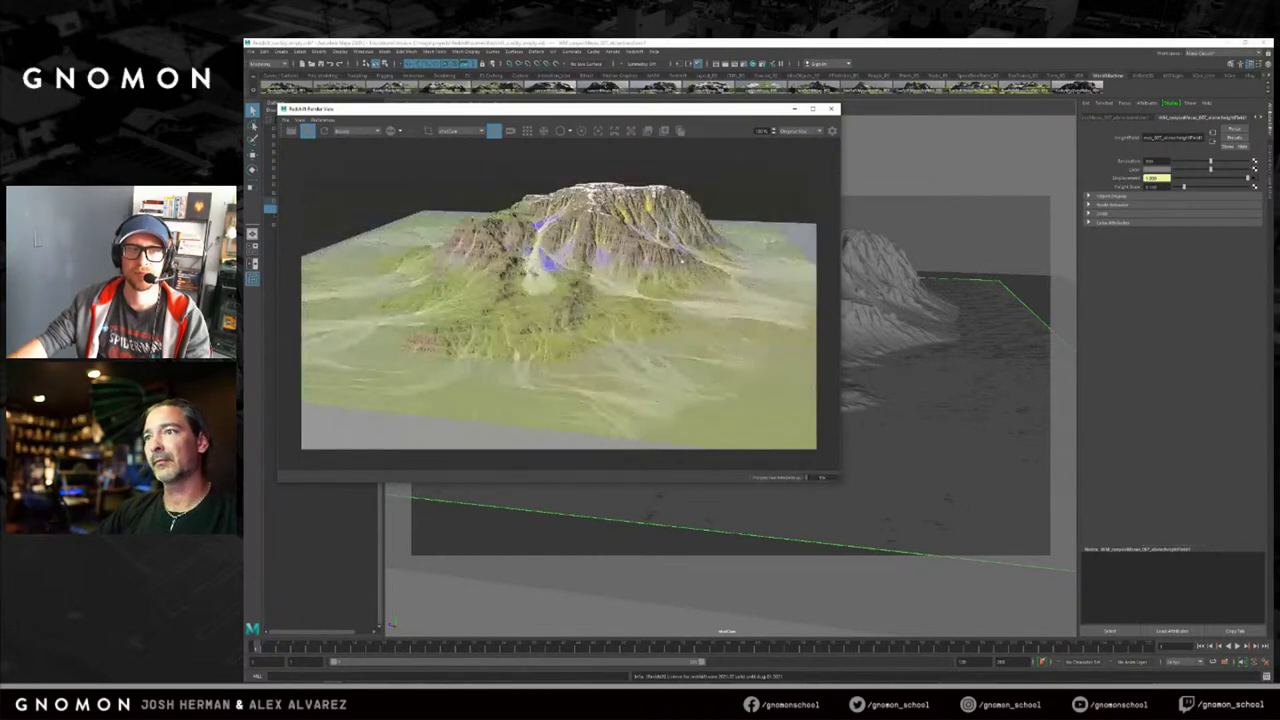
left_click_drag(726, 117, 736, 384)
Rotate the sun direction light to cast long shadows across the mountain, and enlarge the render window to show the result.
left_click(295, 185)
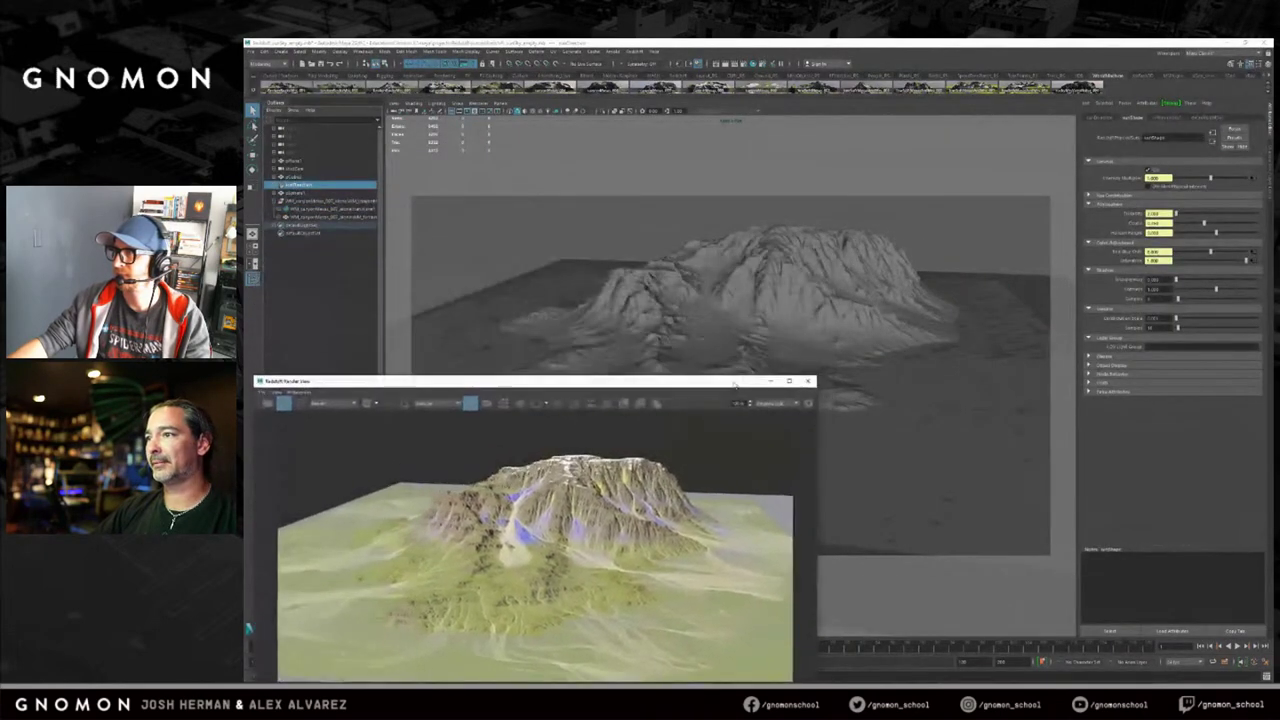
key("w")
left_click_drag(717, 300, 701, 207)
key("e")
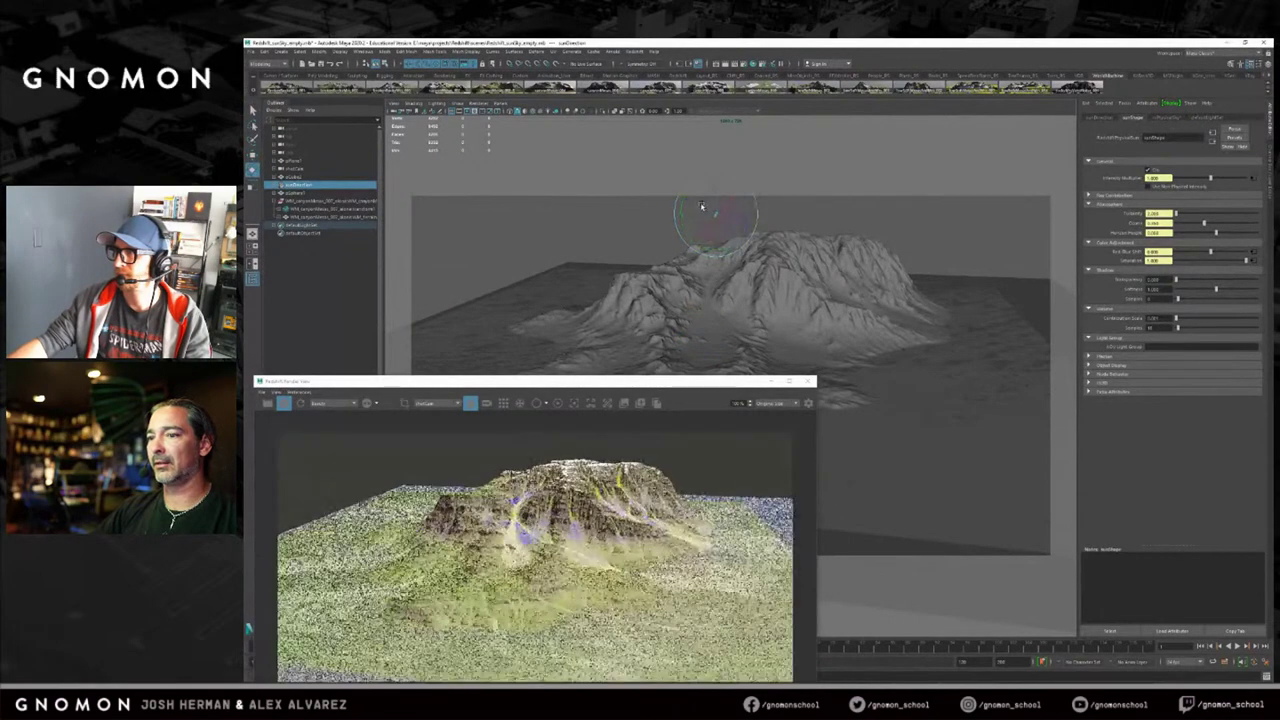
left_click_drag(644, 383, 678, 161)
left_click_drag(851, 534, 972, 606)
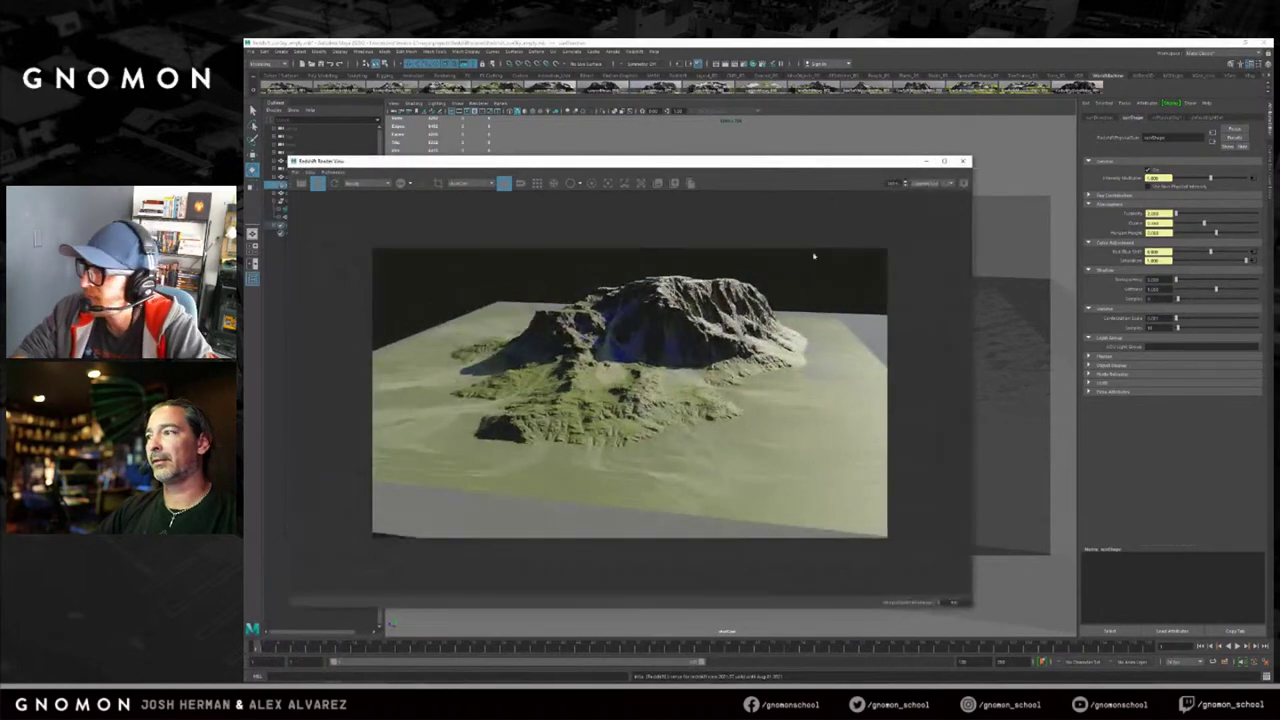
Reframe the render camera closer and lower over the foothills with the mountain behind, keeping the live render in view.
left_click_drag(711, 163, 653, 145)
left_click_drag(977, 357, 951, 351, "alt")
middle_click_drag(951, 351, 1003, 386, "alt")
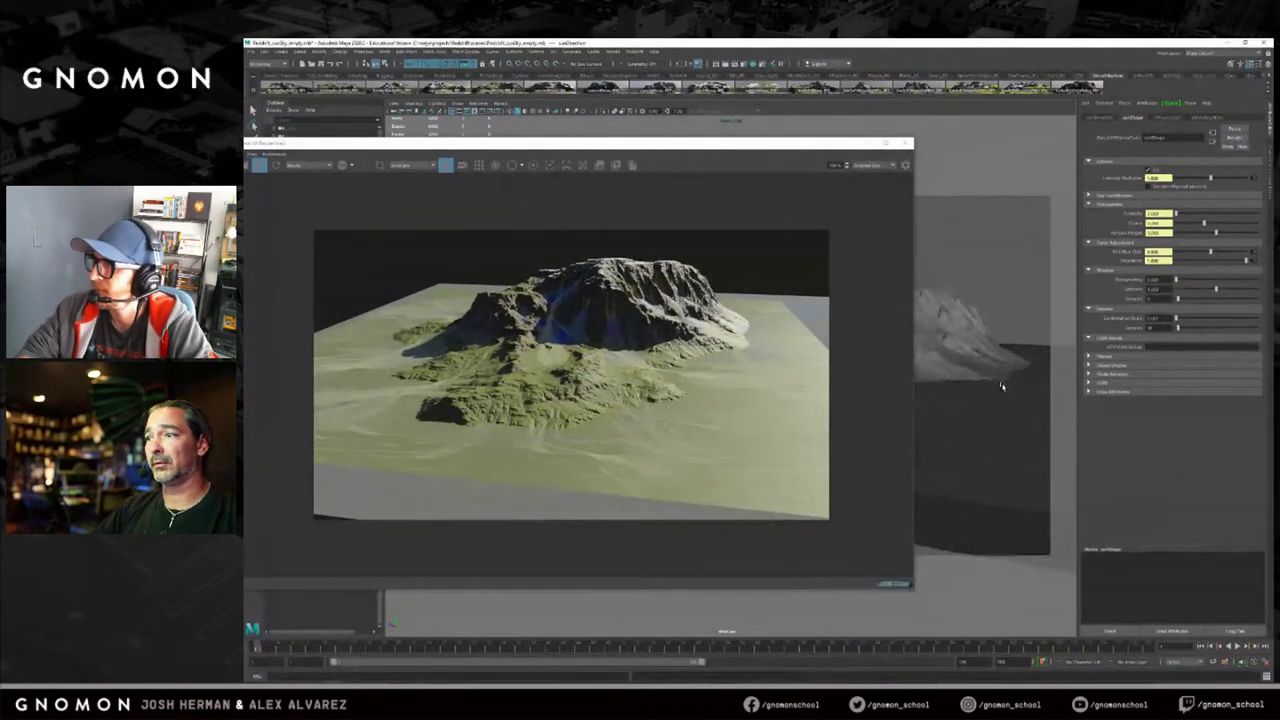
left_click_drag(966, 383, 988, 360)
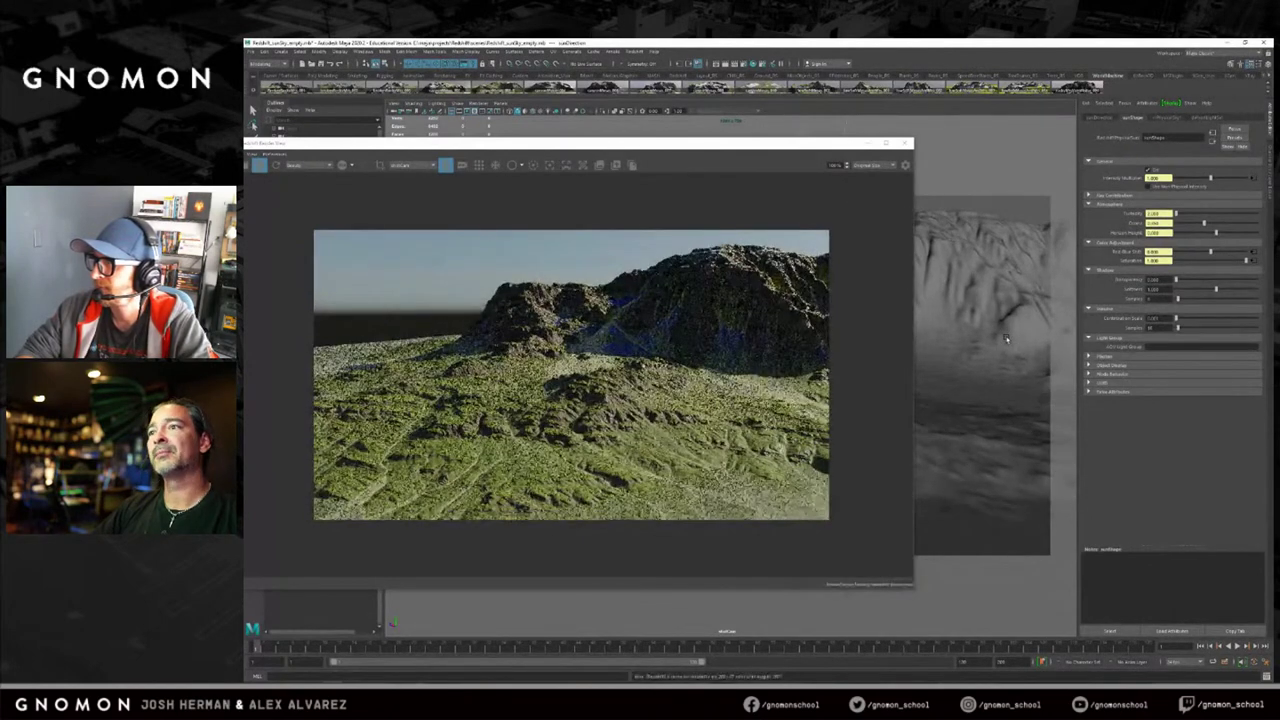
left_click_drag(637, 144, 690, 141)
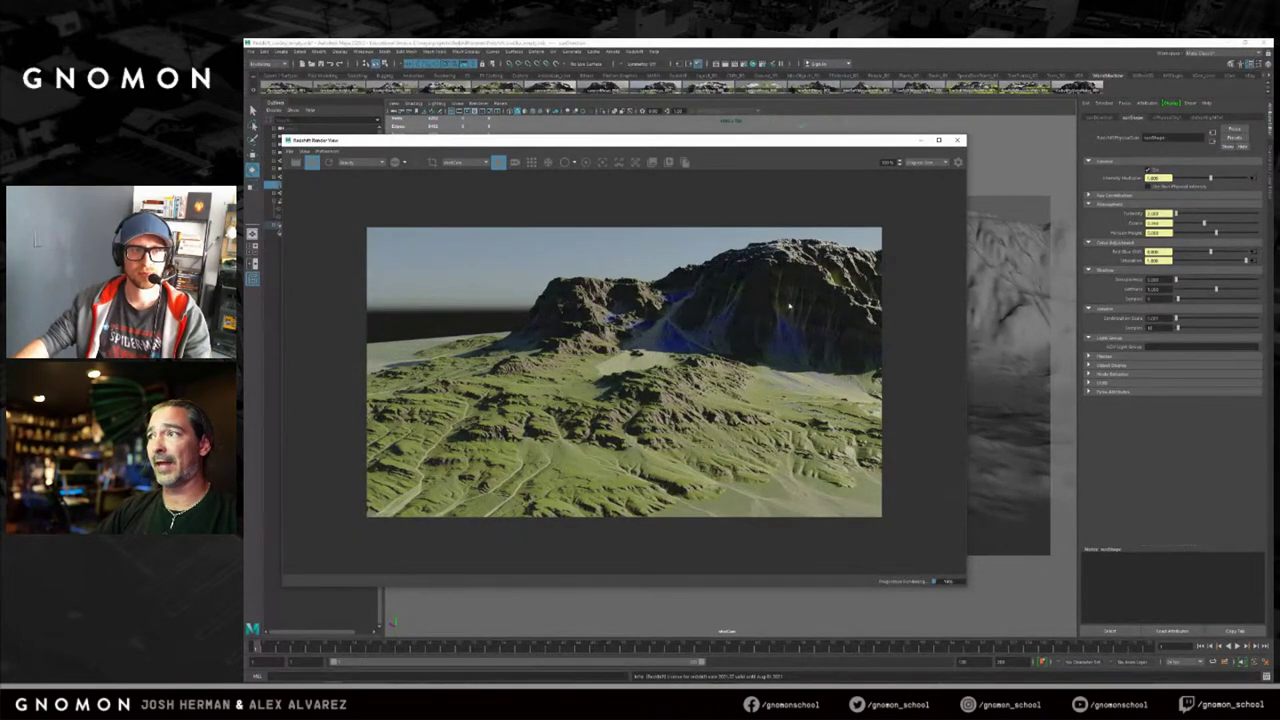
Hide the terrain's height field, select the underlying terrain mesh in its group and compare it with the render.
left_click_drag(883, 136, 150, 163)
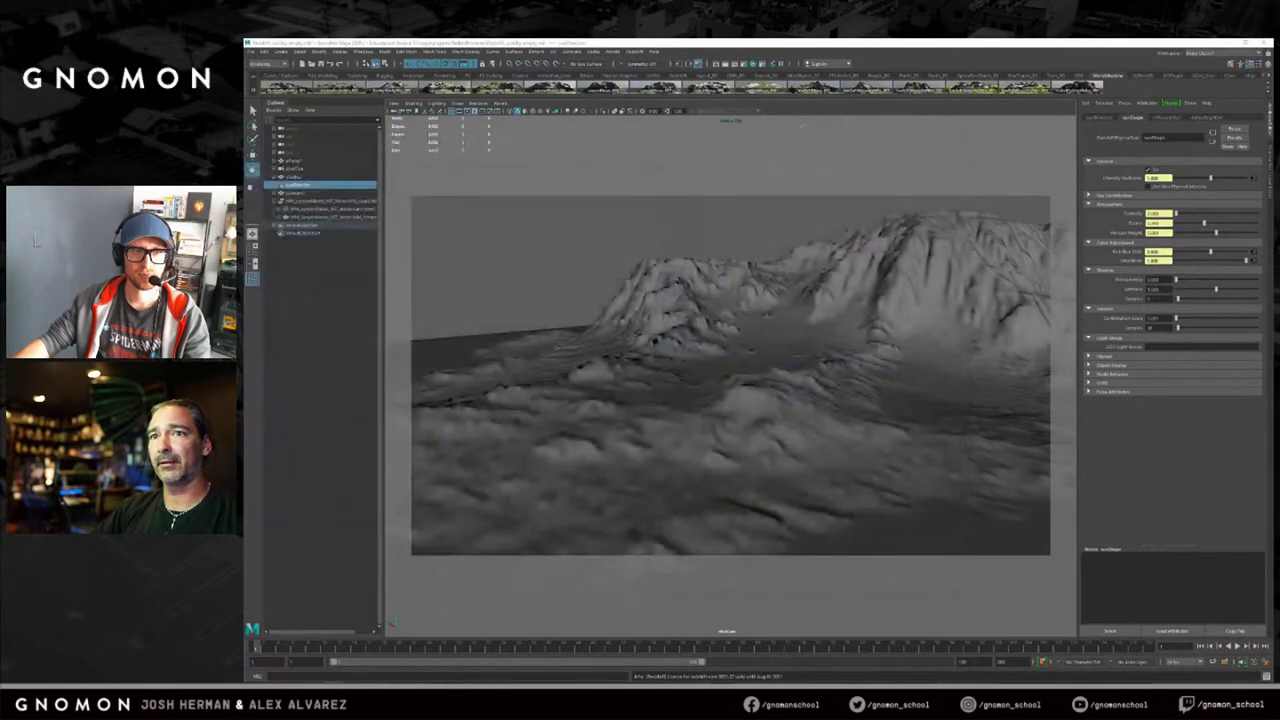
left_click(318, 209)
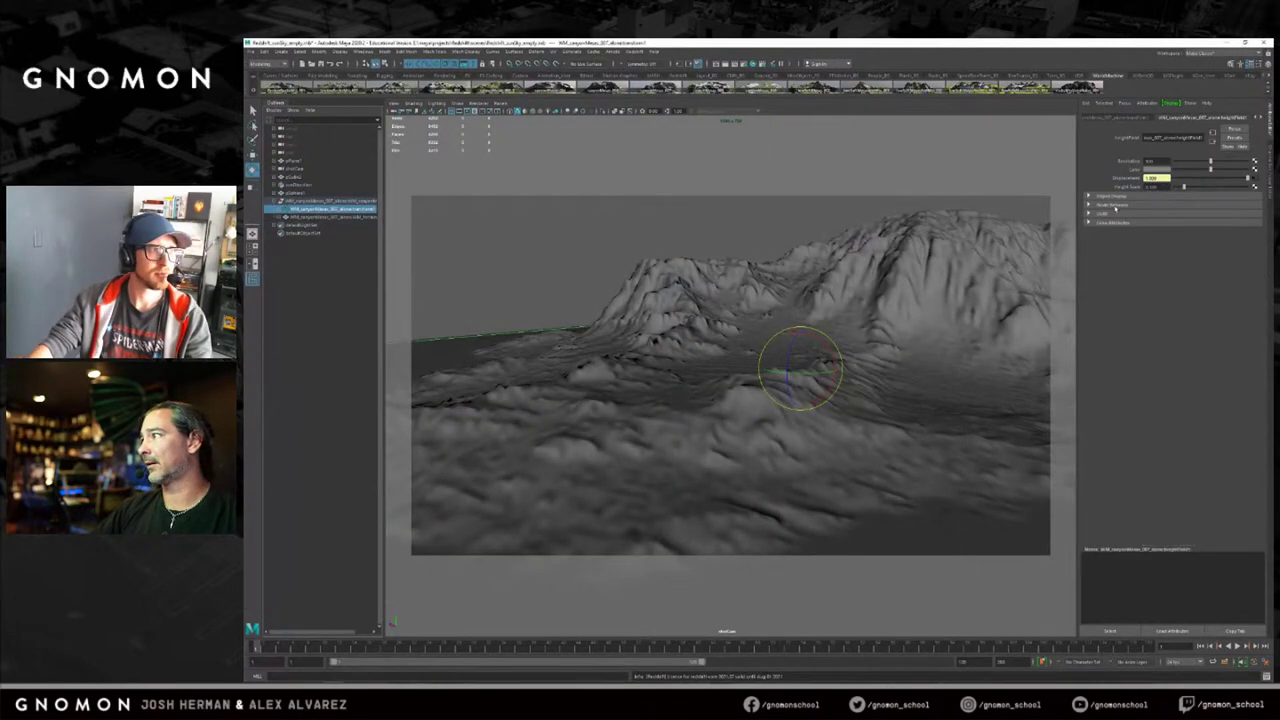
key("ctrl+a")
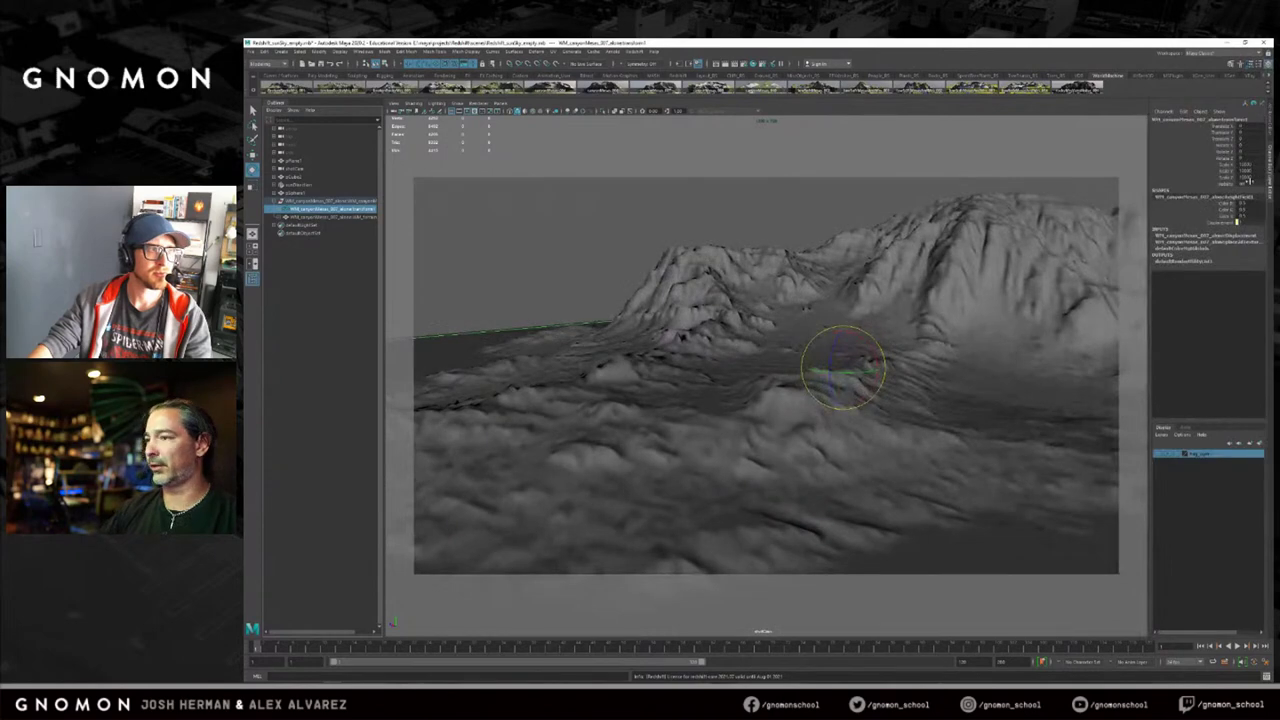
key("ctrl+h")
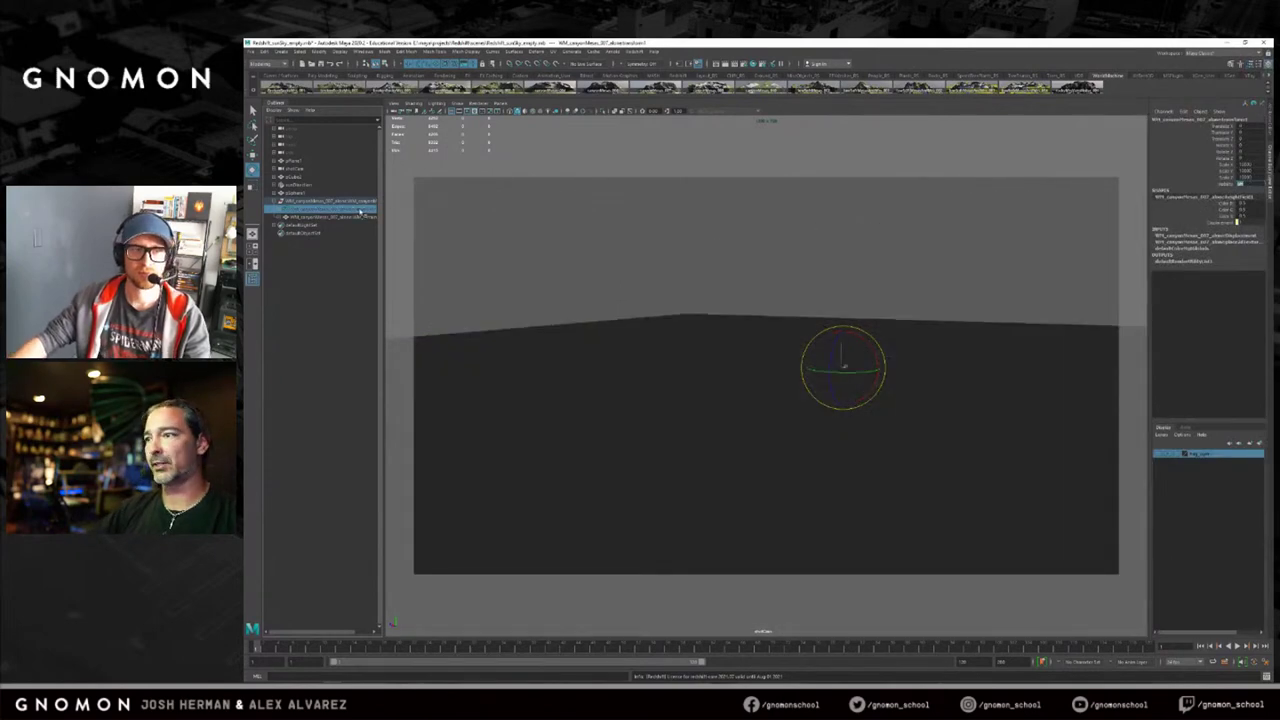
left_click(355, 216)
key("w")
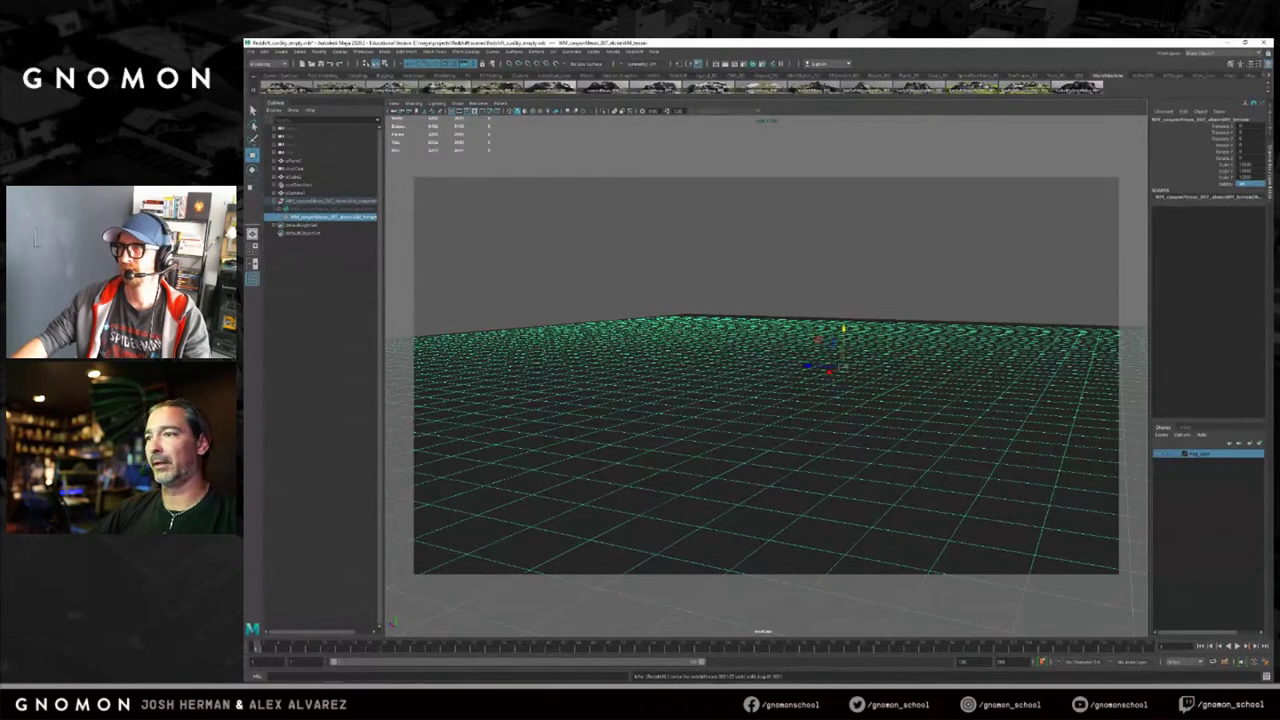
left_click_drag(1010, 678, 867, 130)
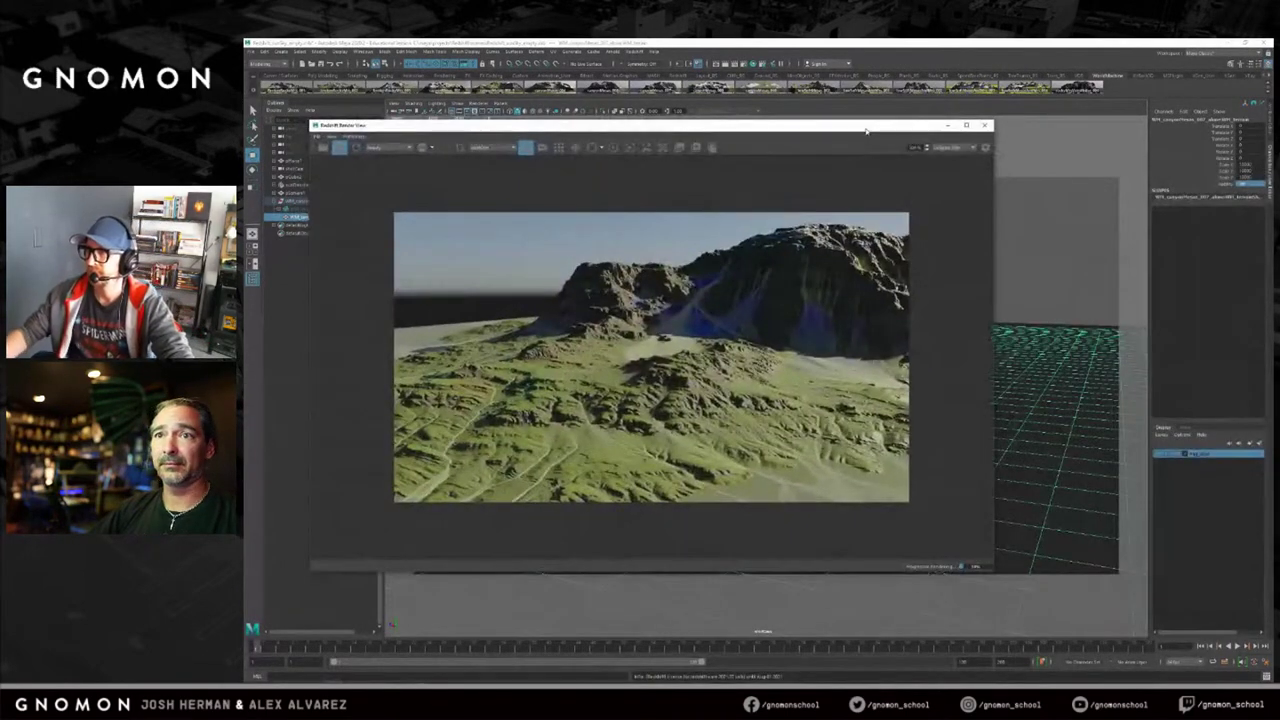
left_click_drag(595, 128, 120, 400)
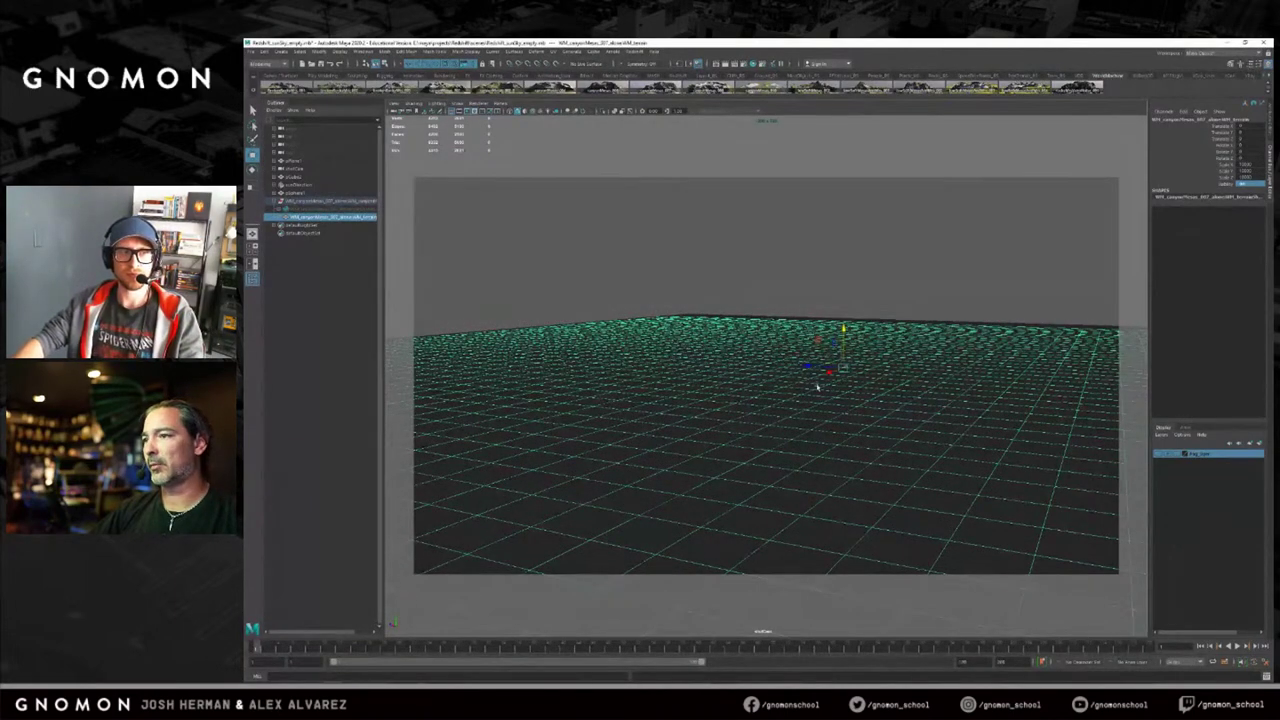
Turn the height field's visibility back on and clear the selection.
left_click(330, 209)
type("1")
key("Return")
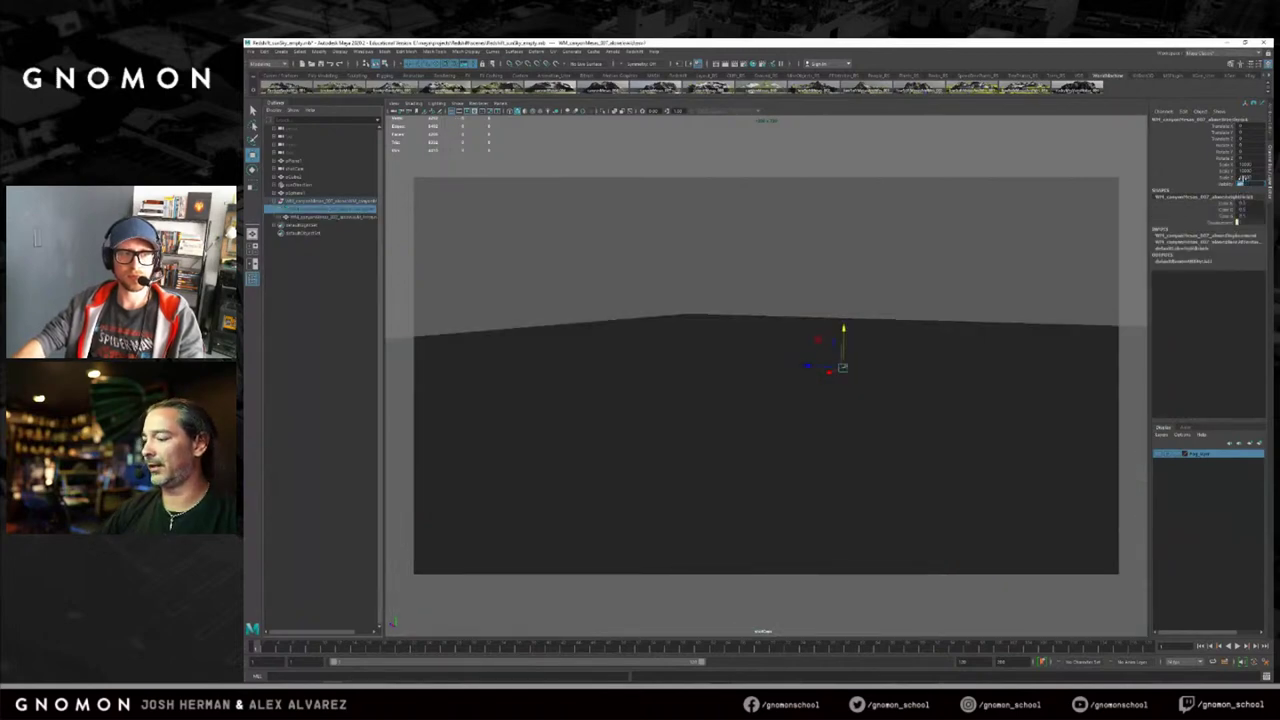
left_click(548, 225)
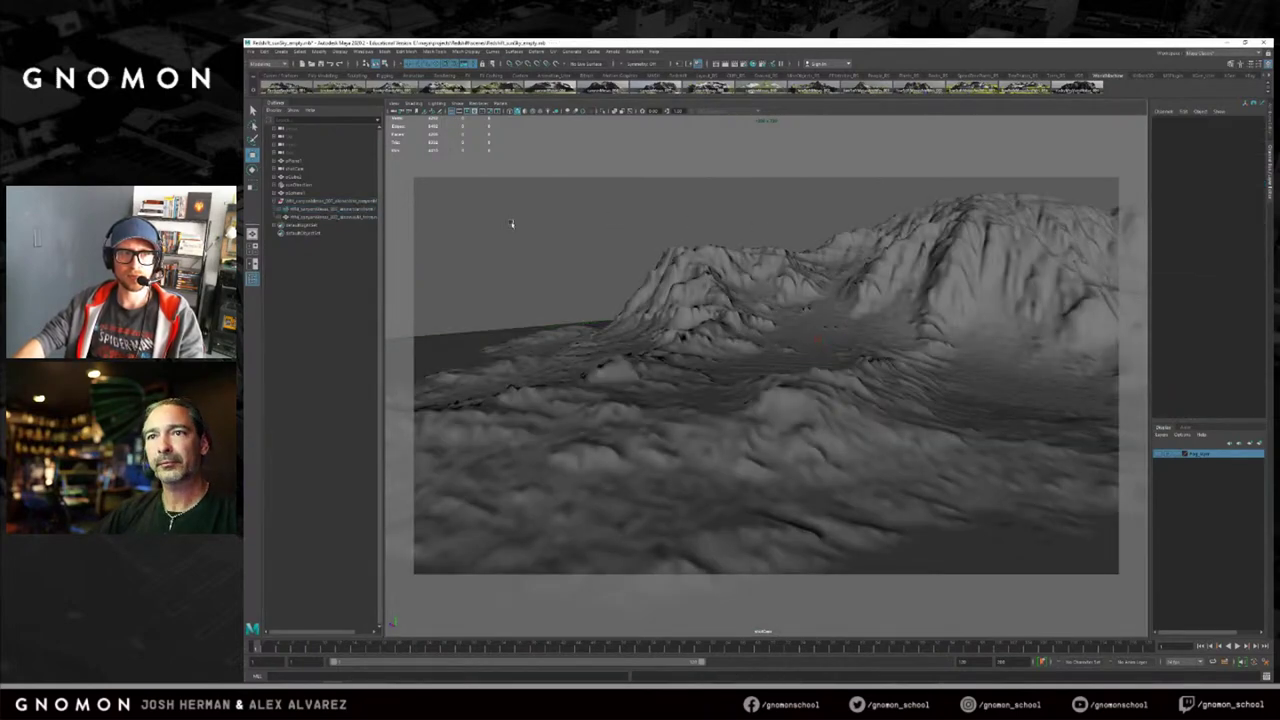
Reselect the height field and bring the Redshift render back over the viewport to examine the terrain's detail.
left_click(369, 211)
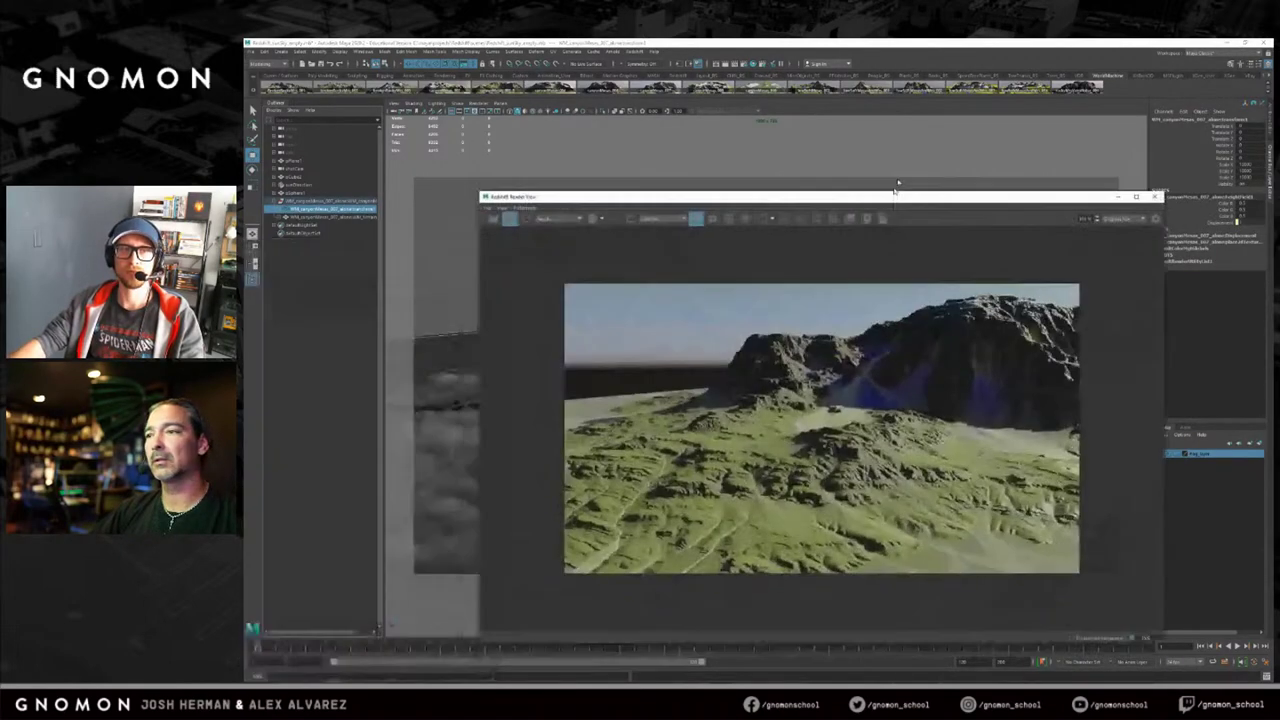
left_click_drag(887, 198, 715, 148)
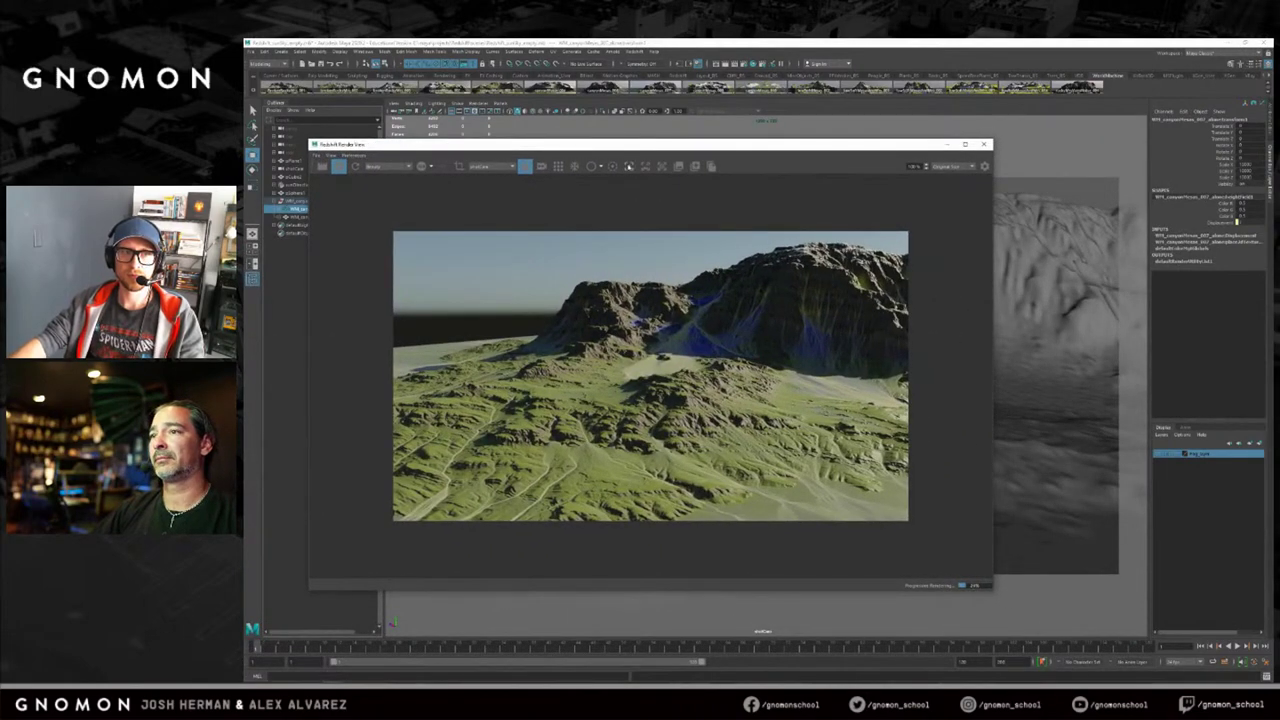
left_click_drag(643, 147, 629, 144)
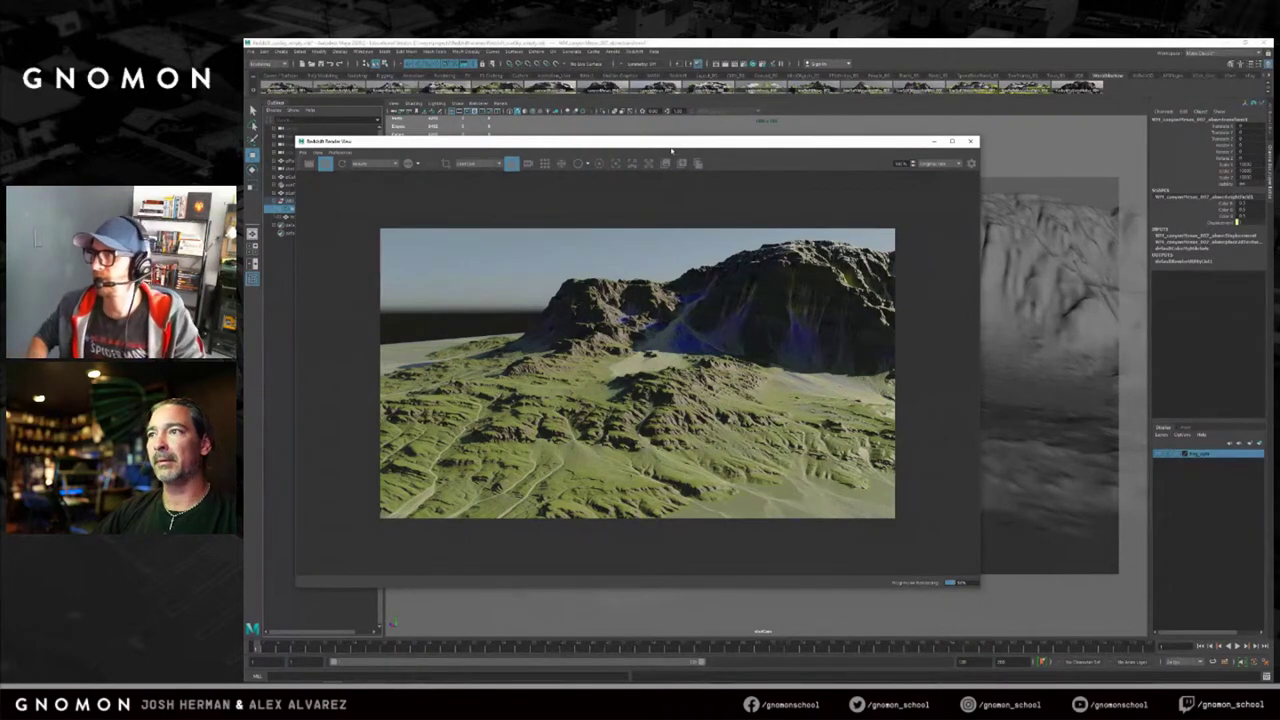
left_click_drag(672, 150, 682, 145)
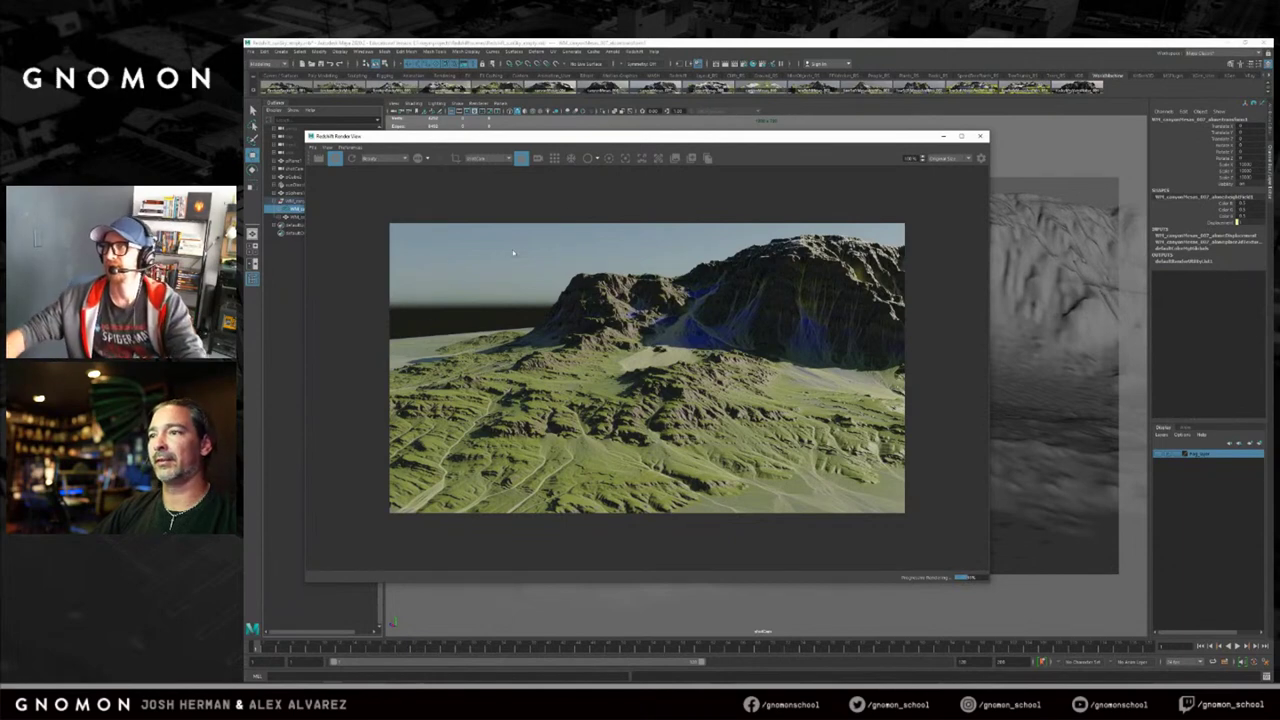
Import the water plane from the ground asset shelf, move the render window away and select the water.
left_click(766, 76)
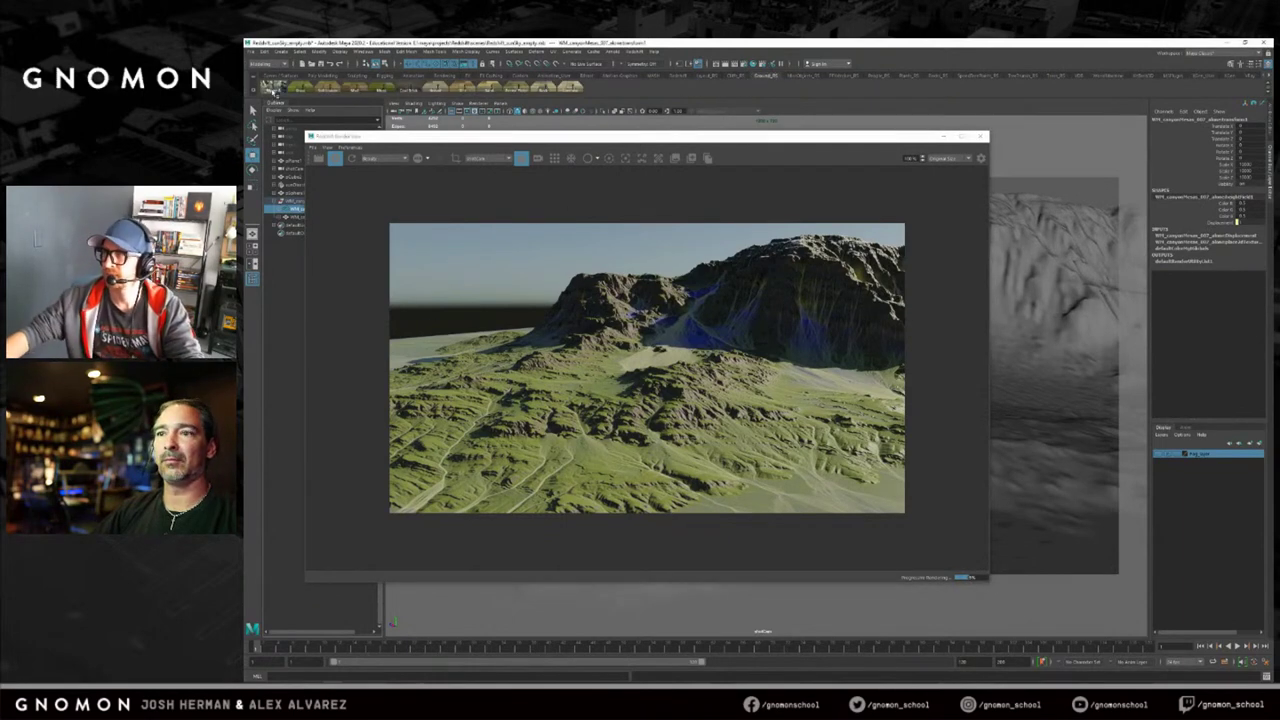
left_click(276, 90)
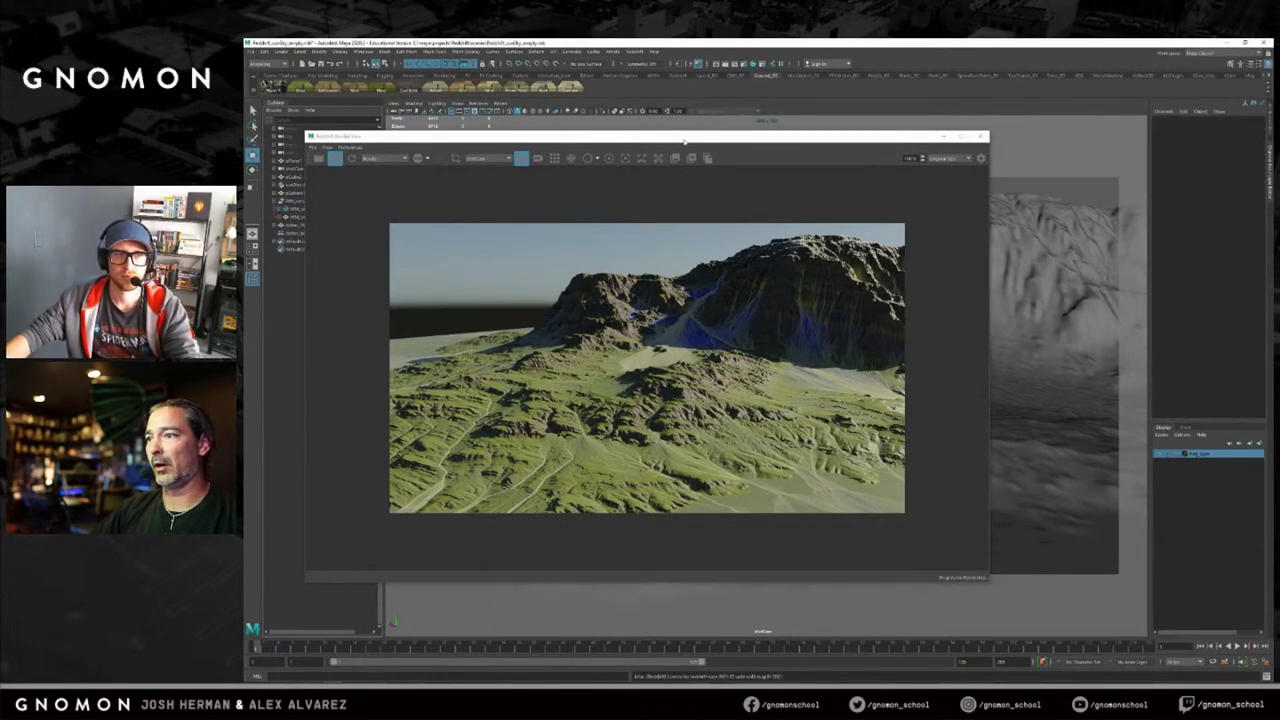
left_click_drag(748, 140, 2, 136)
left_click(308, 228)
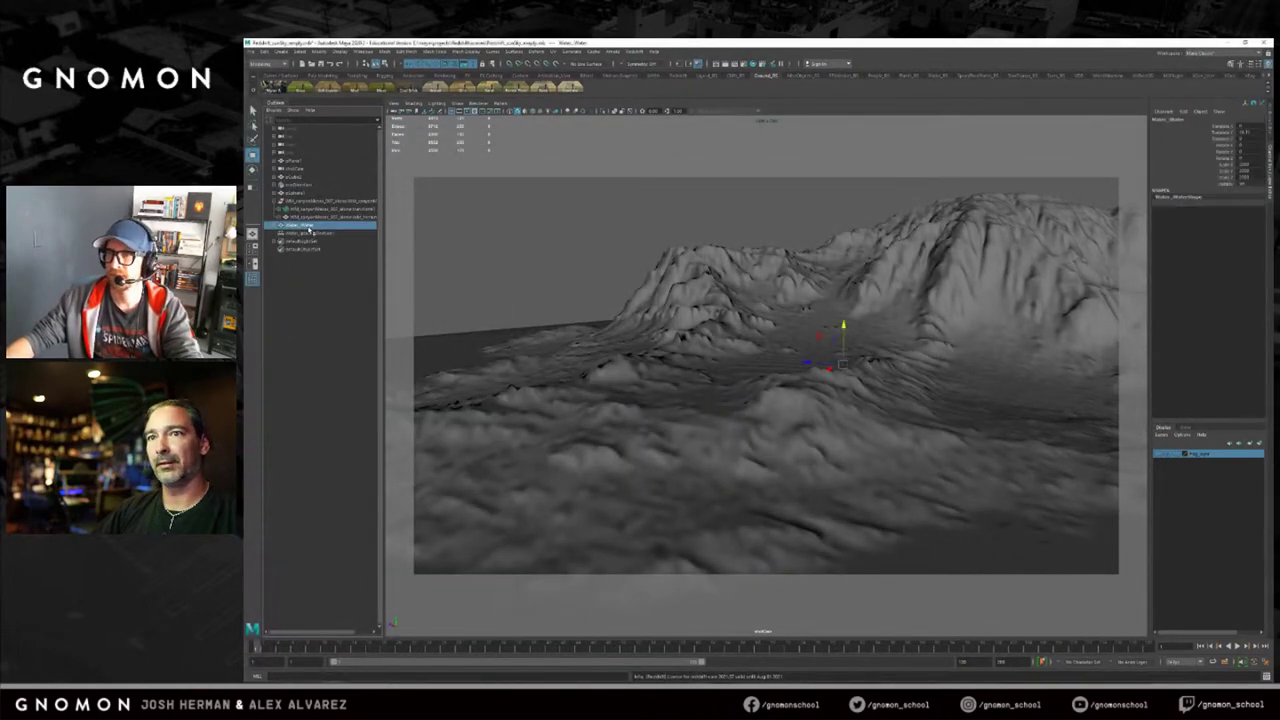
Scale the water plane up uniformly to extend it beyond the terrain.
left_click_drag(841, 366, 1106, 429)
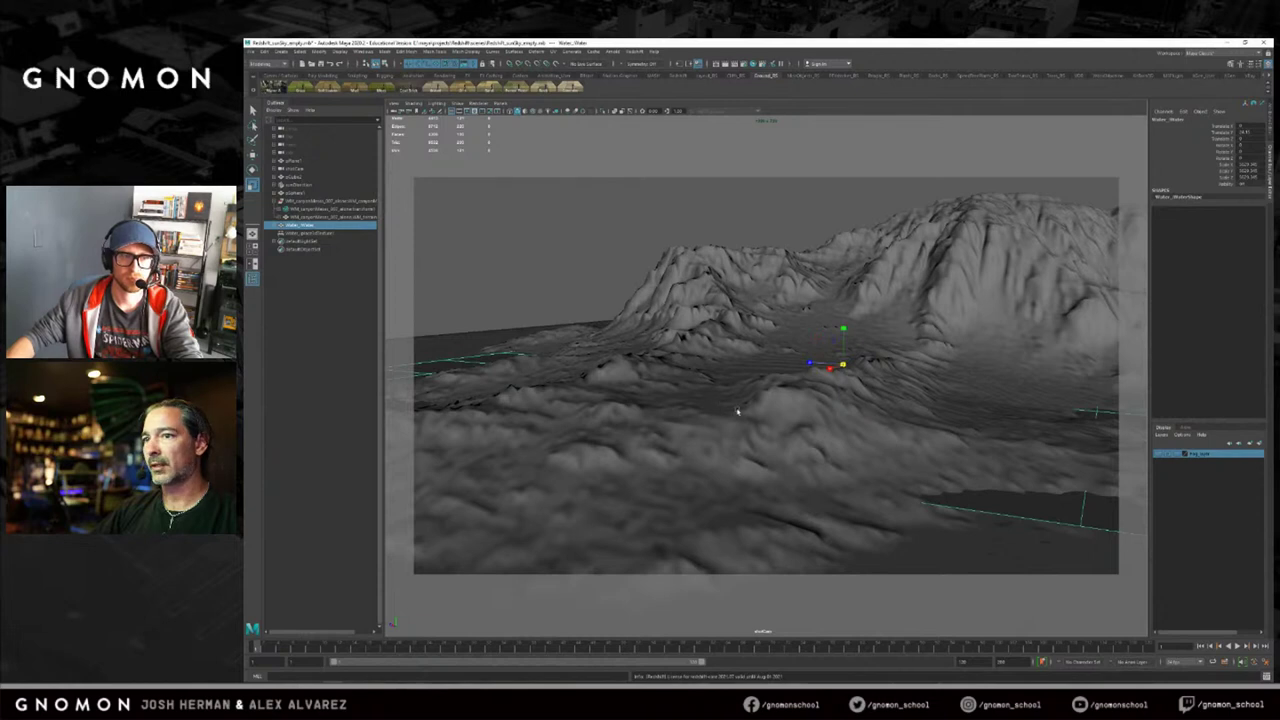
middle_click_drag(714, 407, 930, 435)
middle_click_drag(683, 420, 894, 450)
left_click_drag(846, 366, 1025, 357)
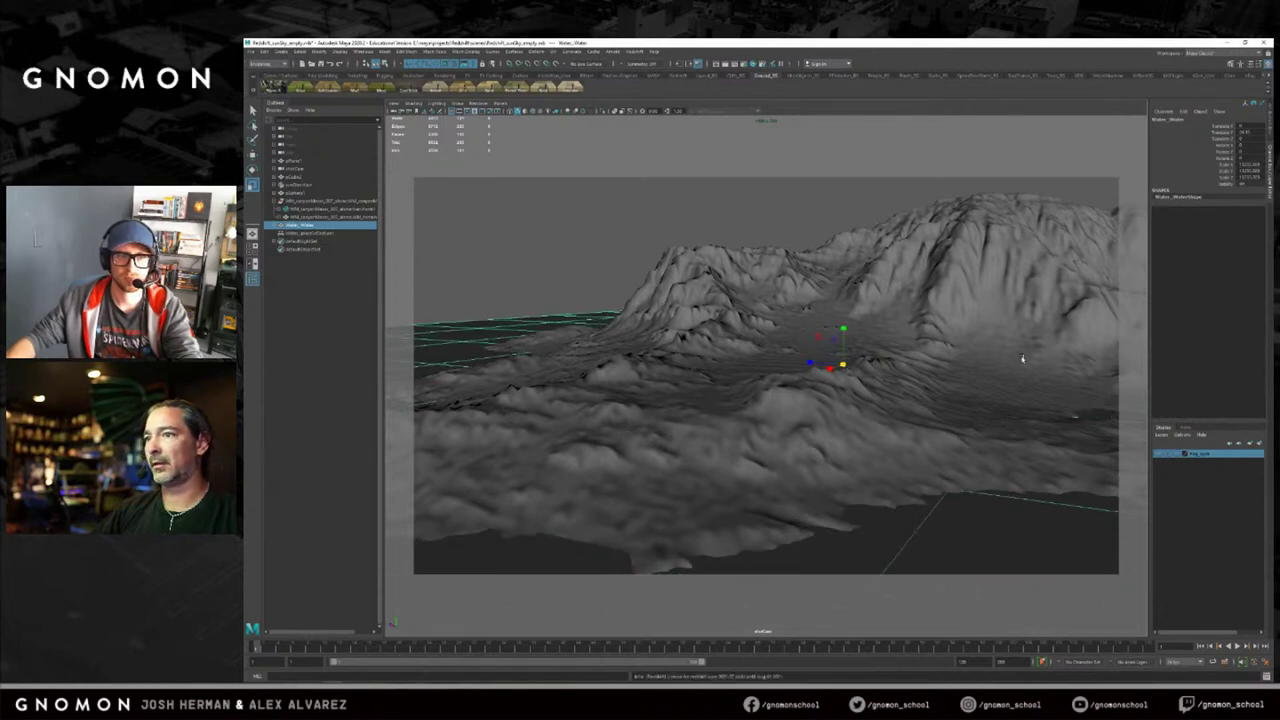
Set the water plane's Scale X, Y and Z to 50000.
left_click(1249, 166)
left_click_drag(1249, 166, 1249, 177)
type("5")
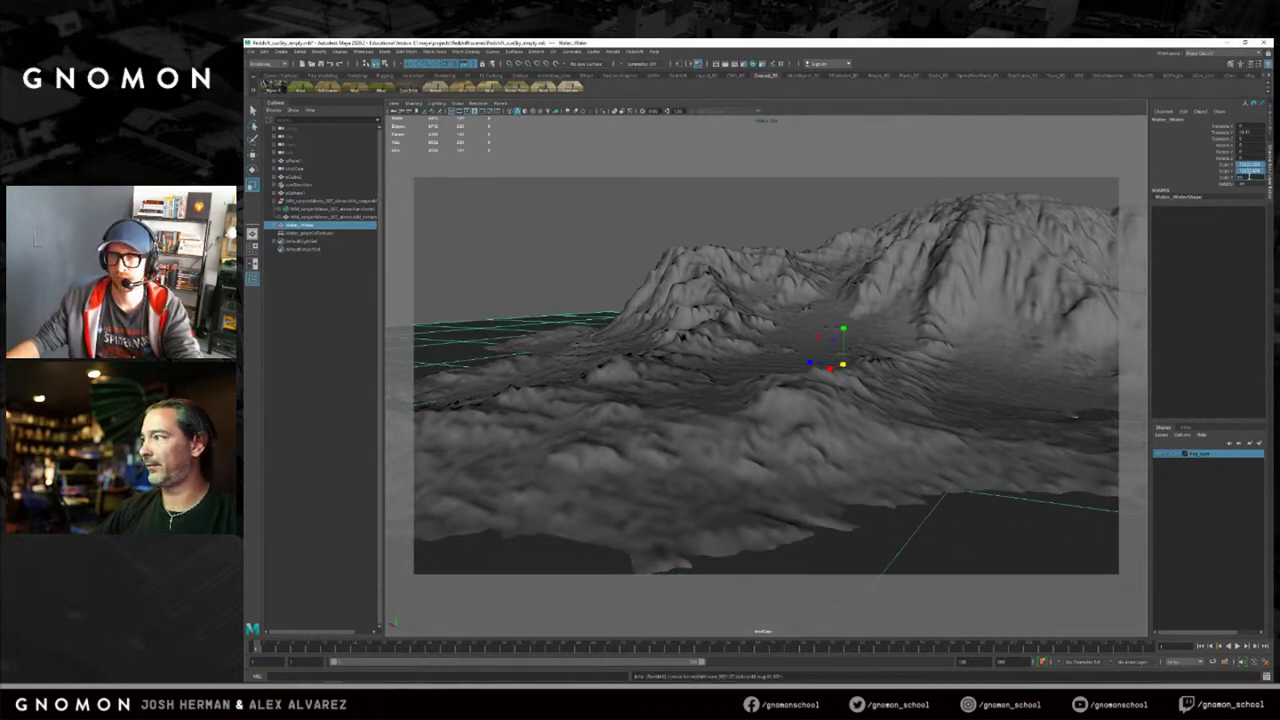
type("0000")
key("Return")
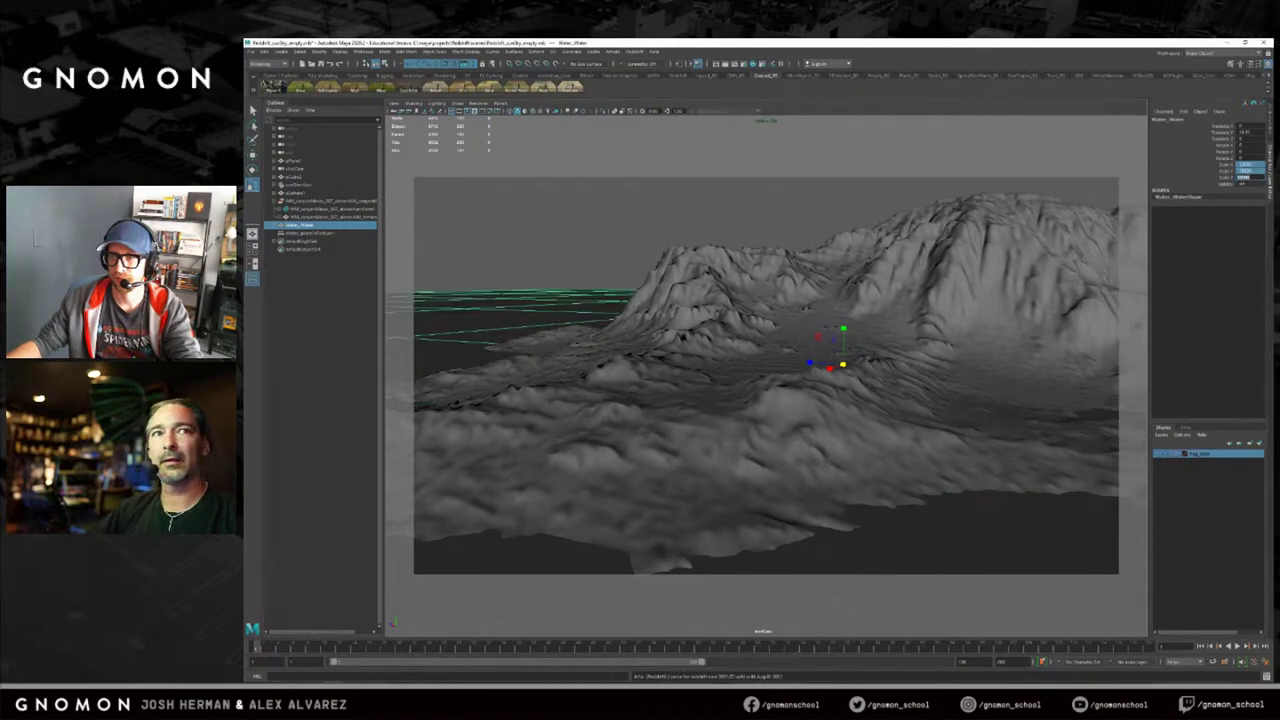
Raise the water plane slightly with the Move tool and compare the shoreline in the Redshift render over the viewport.
left_click_drag(246, 116, 840, 156)
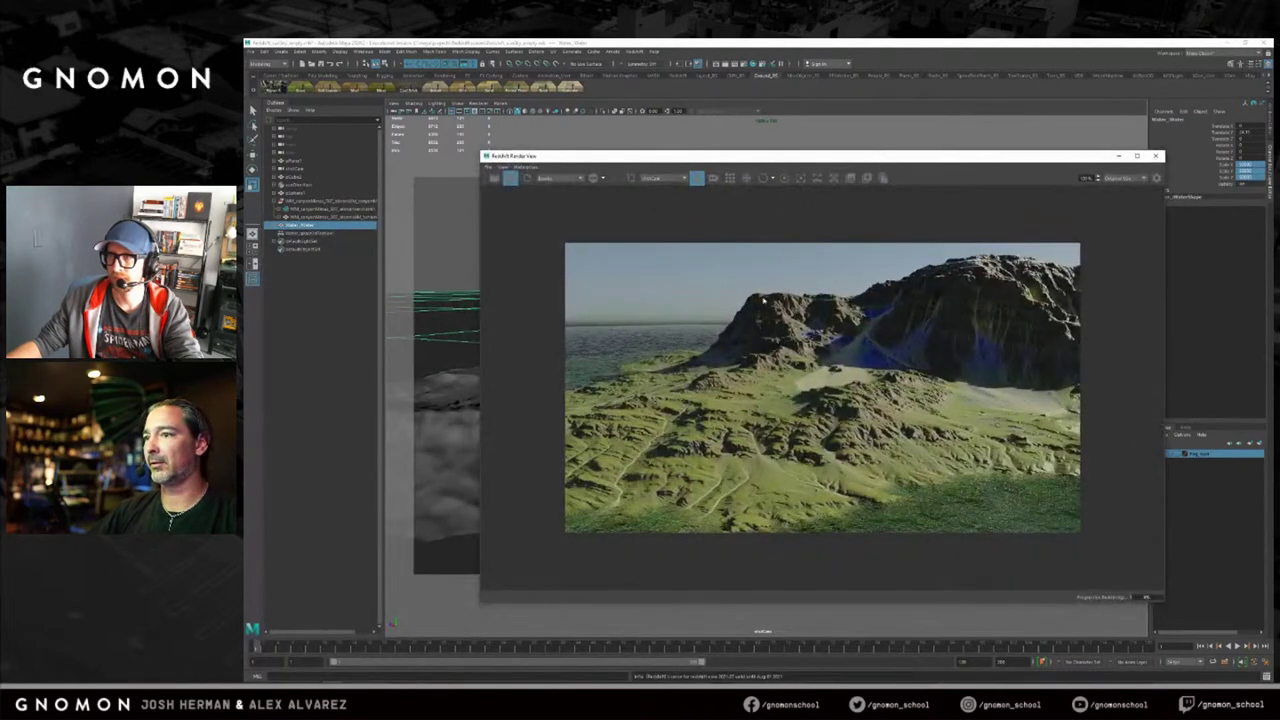
left_click_drag(700, 158, 508, 174)
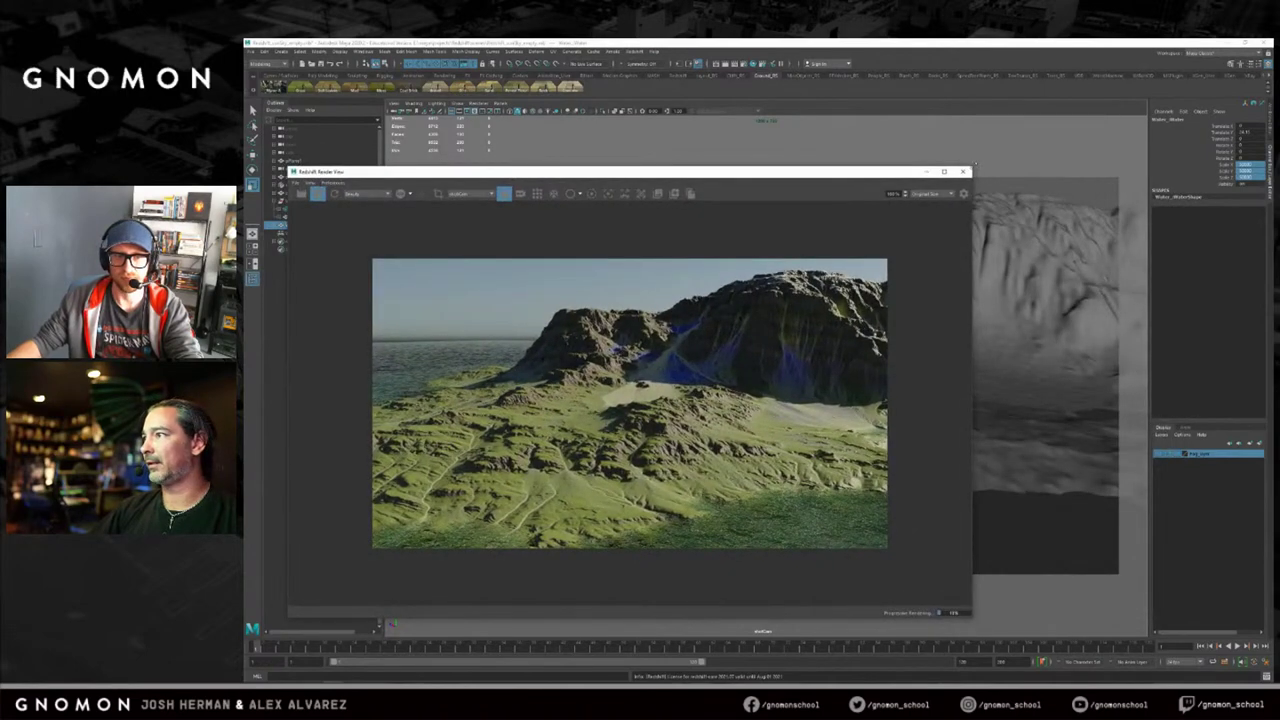
left_click_drag(955, 172, 915, 200)
left_click_drag(837, 228, 636, 246)
key("w")
left_click_drag(845, 331, 845, 327)
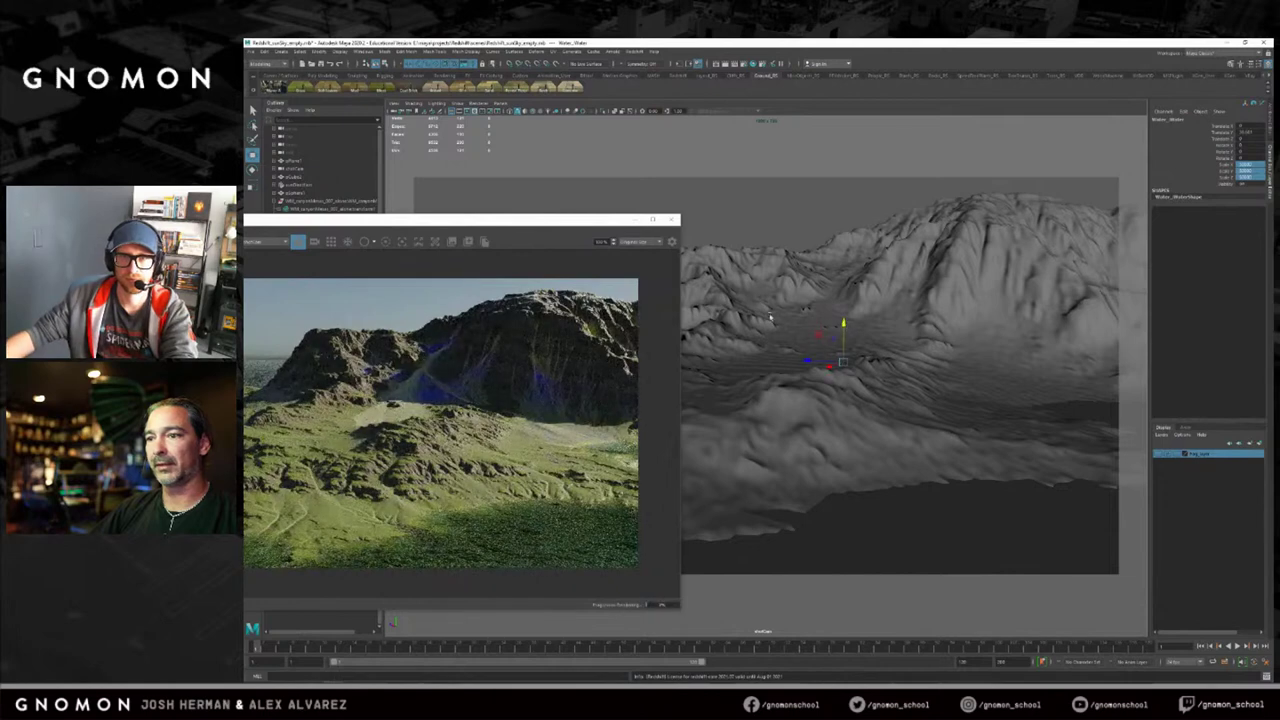
left_click_drag(587, 221, 937, 159)
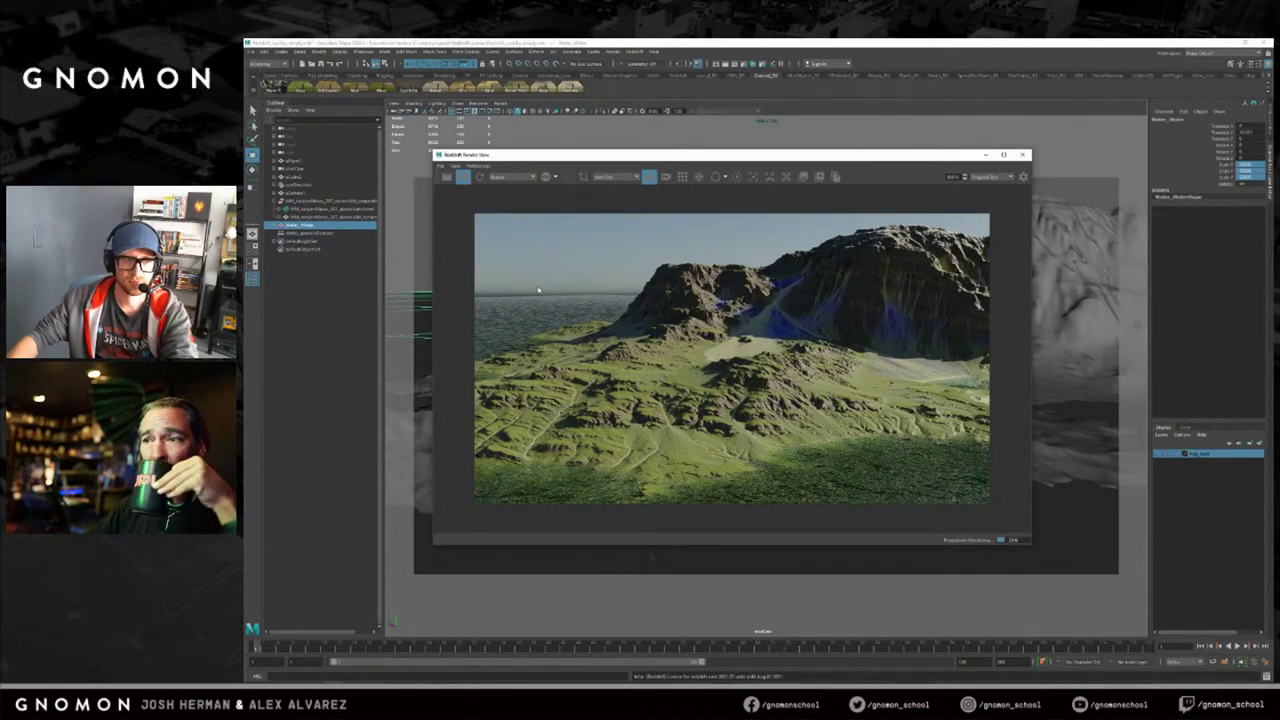
left_click_drag(682, 158, 574, 160)
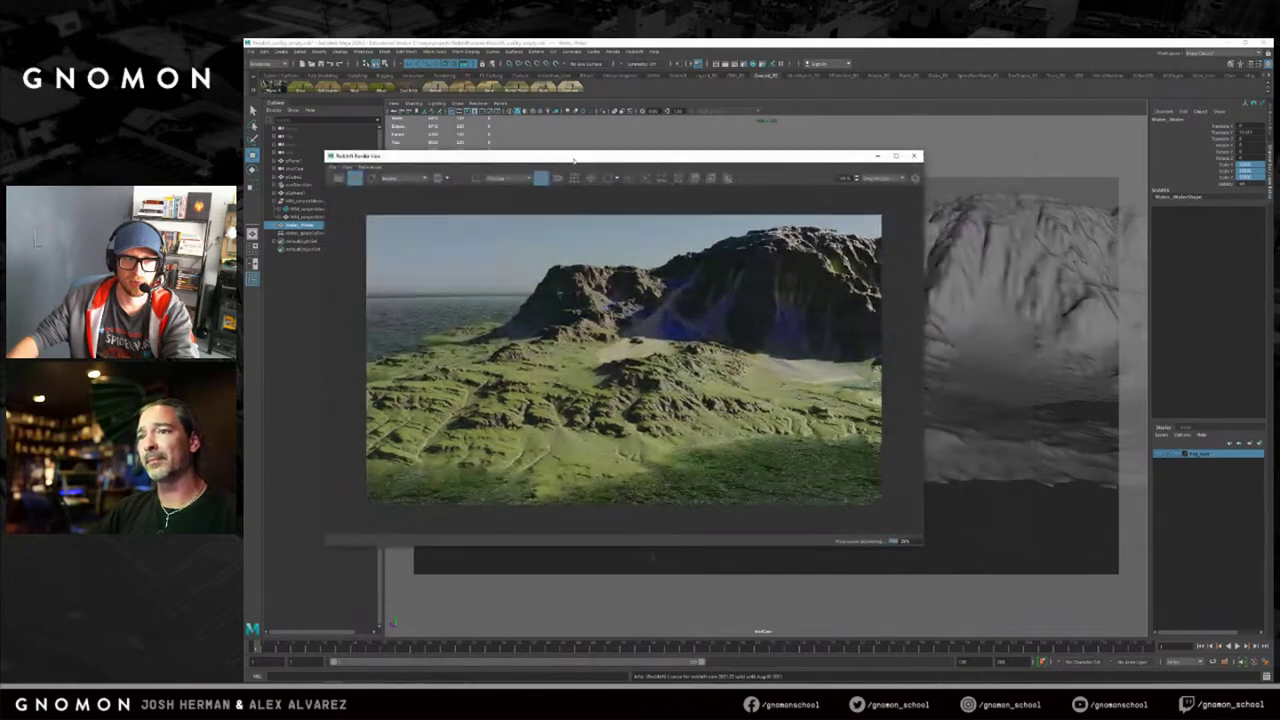
Open the attributes of the volume scattering atmosphere assigned in the Redshift output render settings, and close the settings window.
left_click(766, 77)
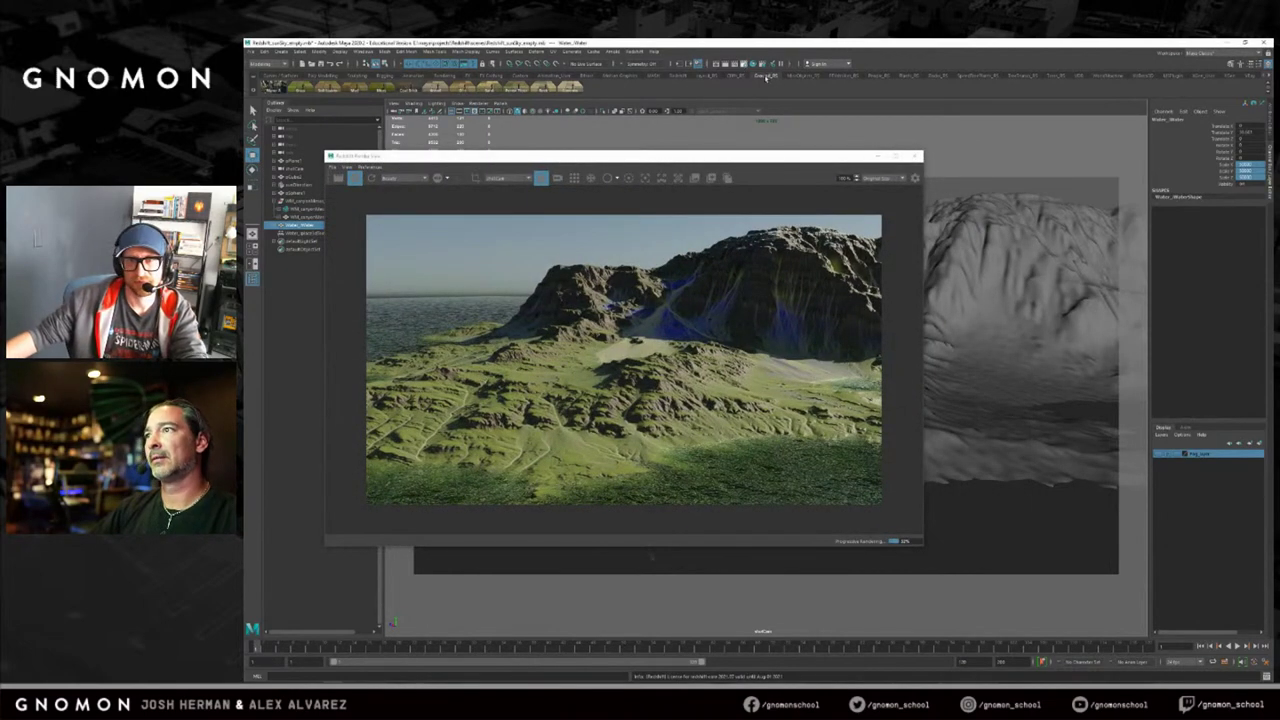
left_click(743, 64)
left_click_drag(848, 122, 1035, 129)
left_click(706, 76)
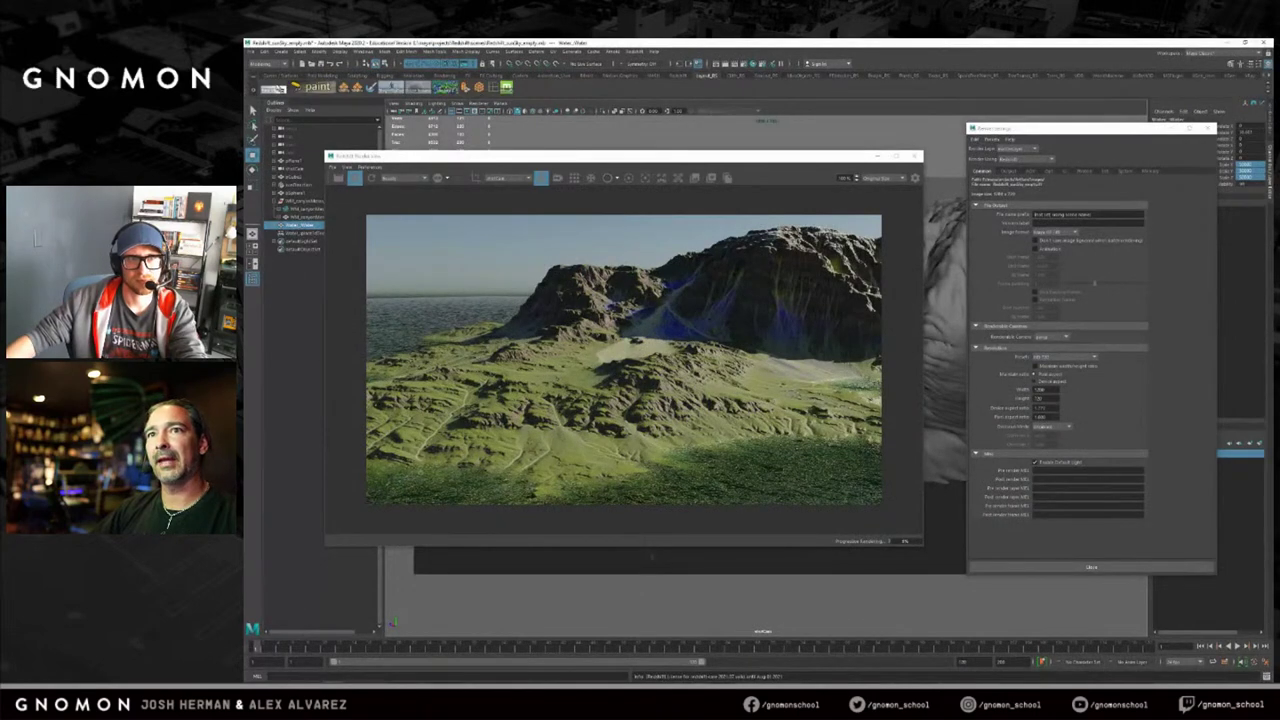
left_click_drag(1090, 127, 1084, 83)
left_click(1009, 135)
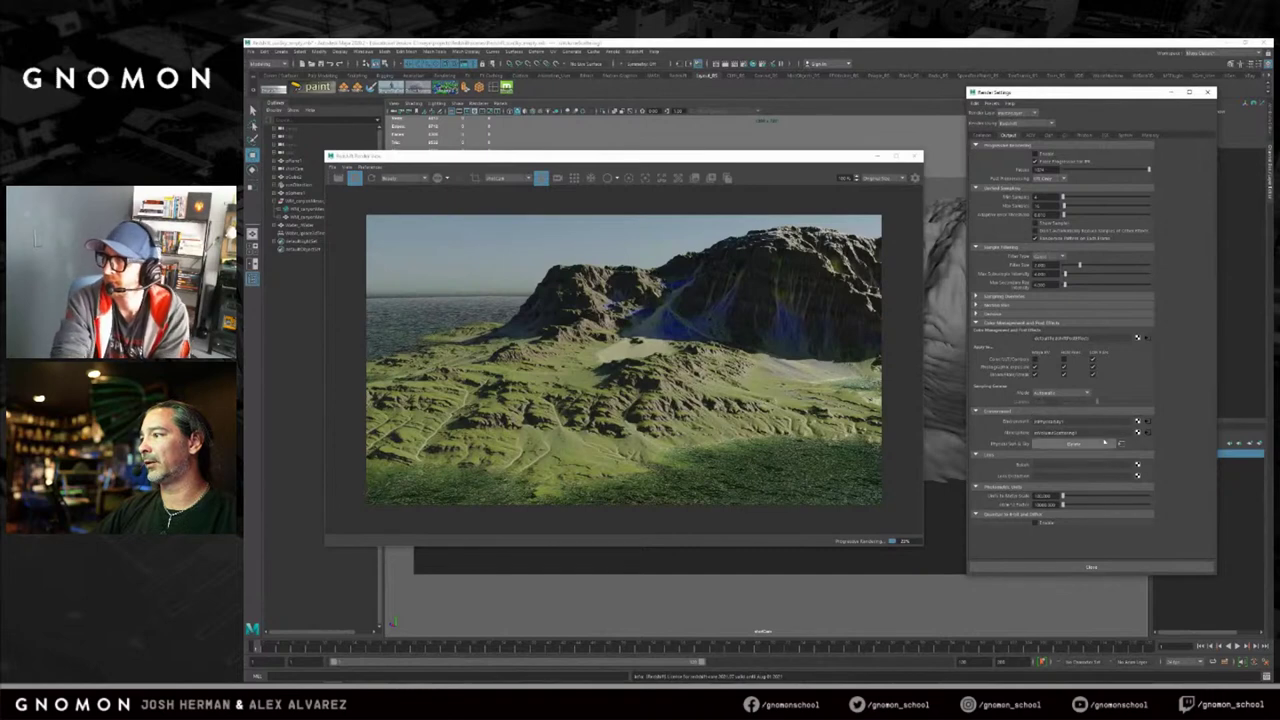
left_click_drag(1122, 100, 940, 143)
left_click(1268, 121)
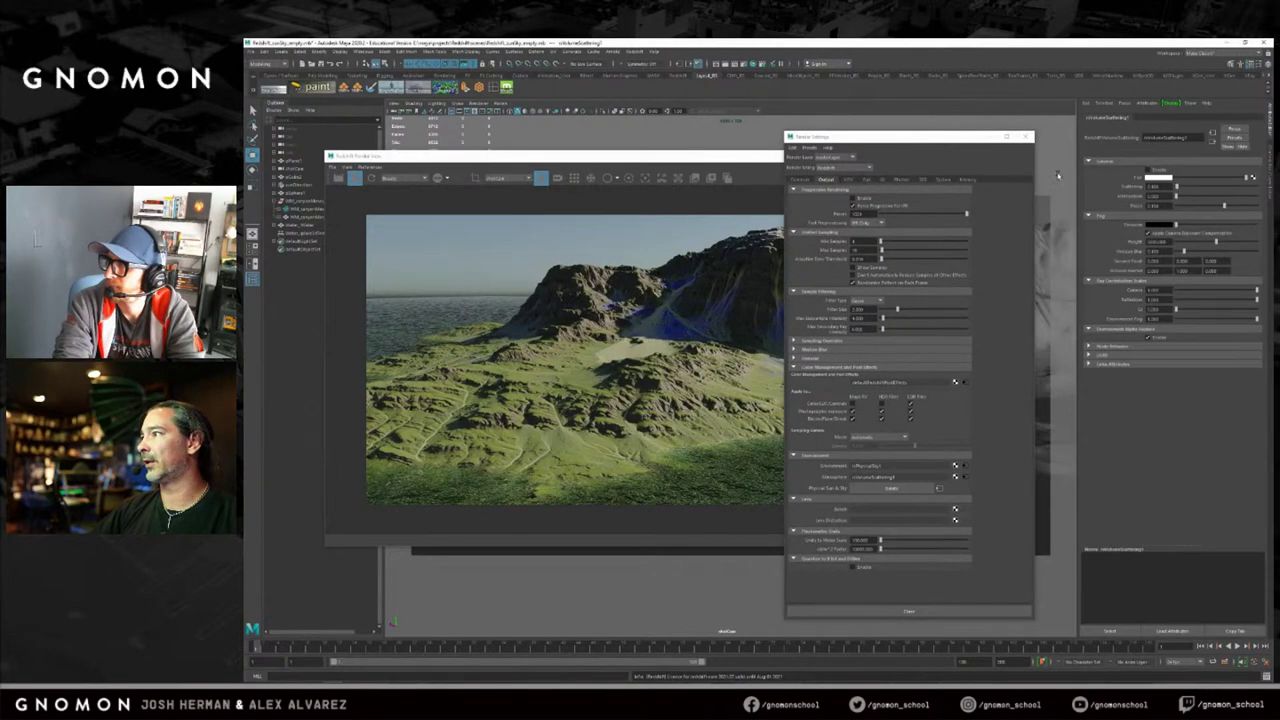
left_click(1026, 136)
Try enabling the atmosphere's volume scattering, check the fog in the Redshift render and disable it again.
left_click(1148, 171)
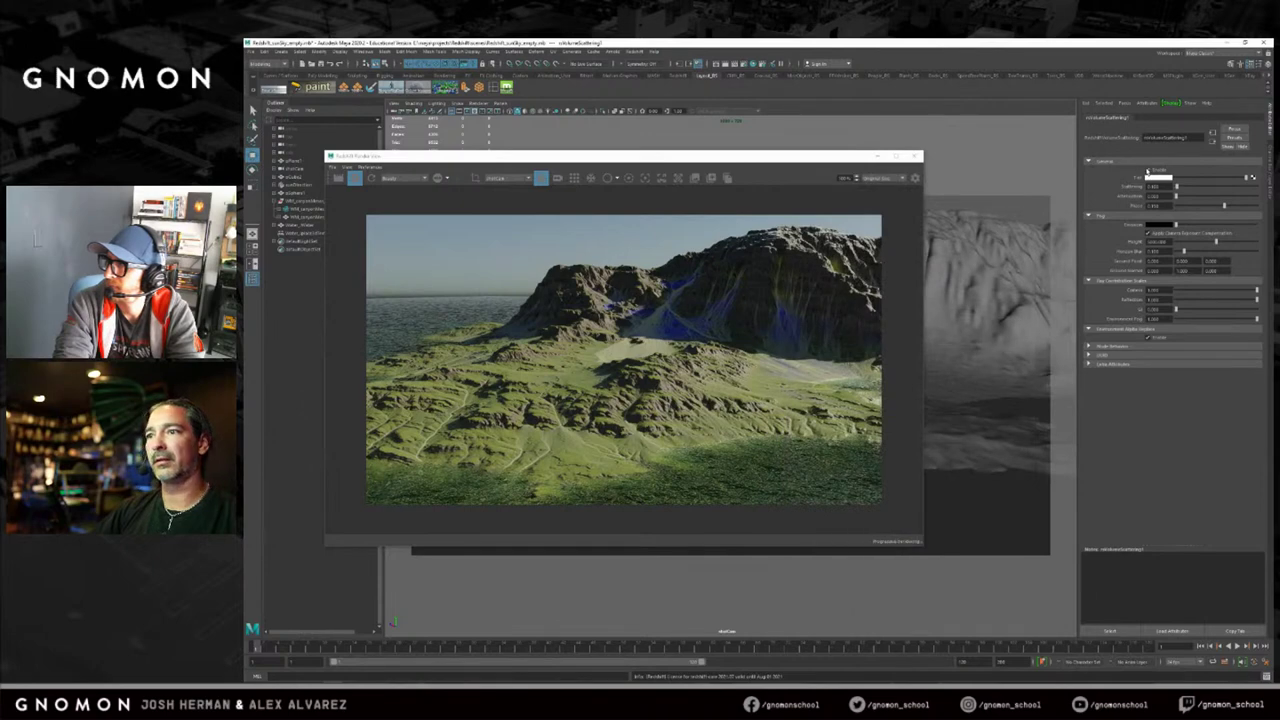
left_click_drag(704, 158, 790, 150)
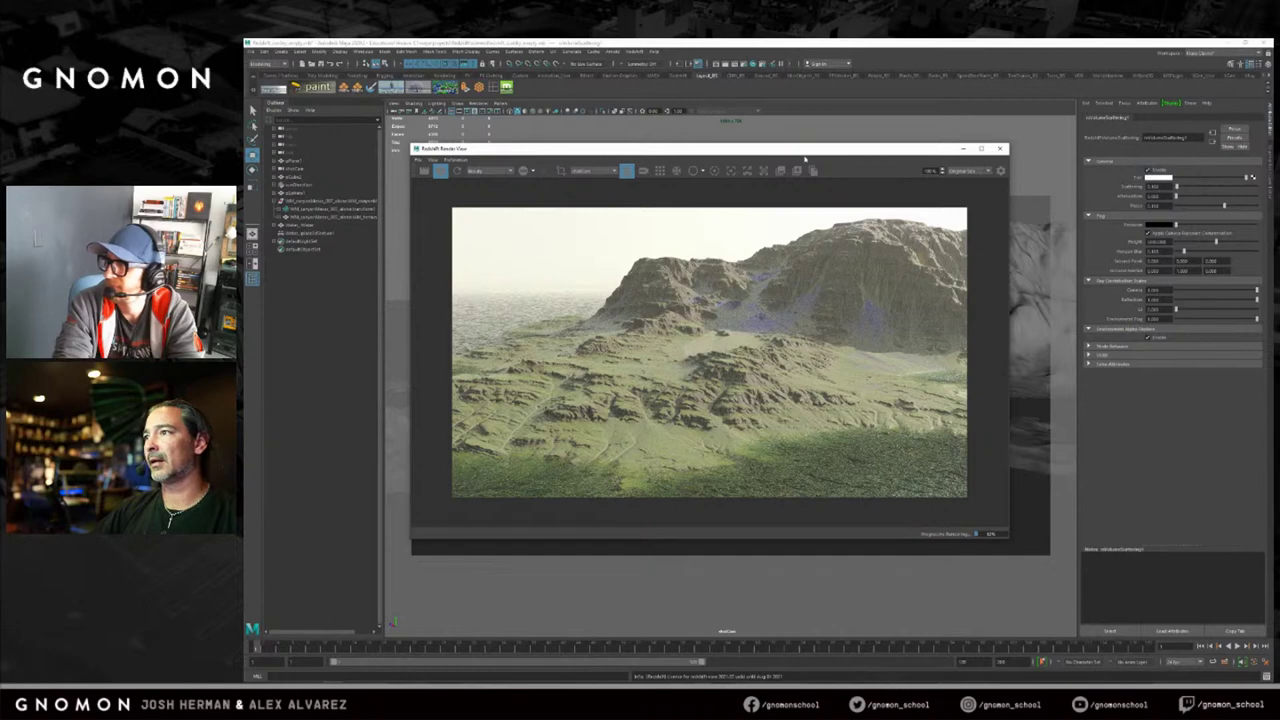
left_click_drag(805, 154, 725, 150)
left_click(1147, 170)
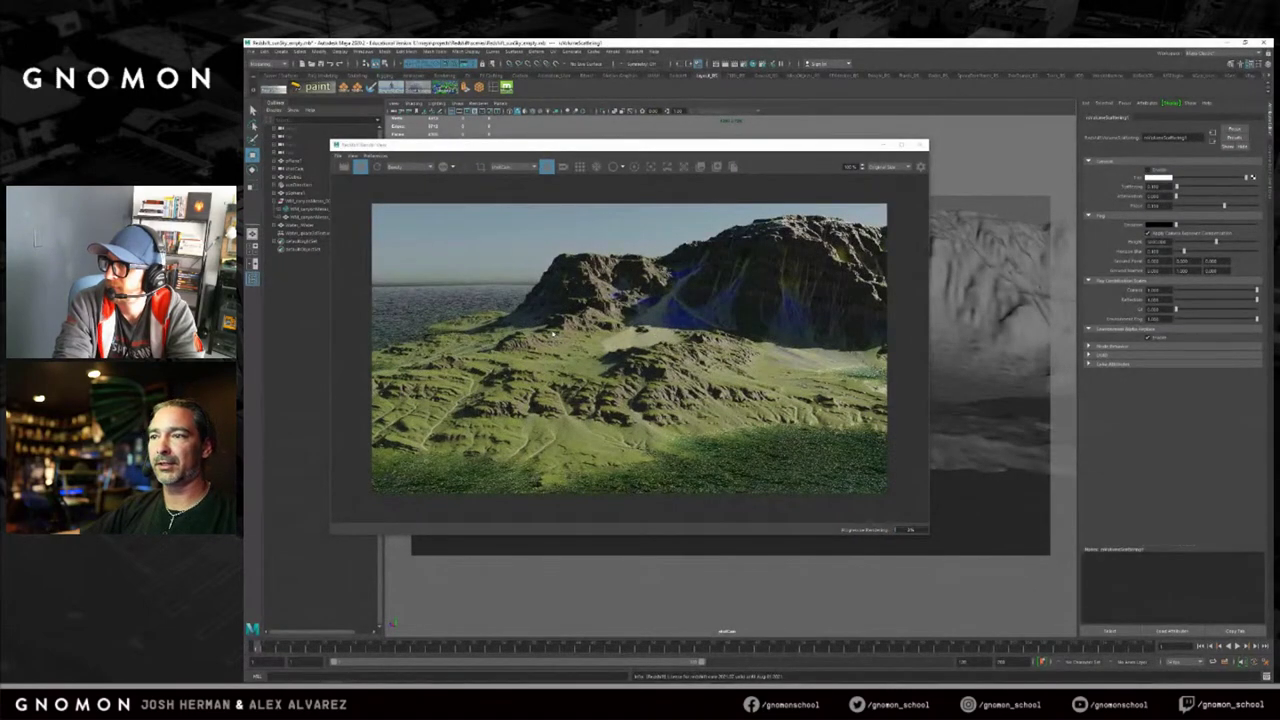
Reframe the camera low over the water and far back from the terrain, and examine it as a distant island in the render.
left_click_drag(943, 354, 949, 348, "alt")
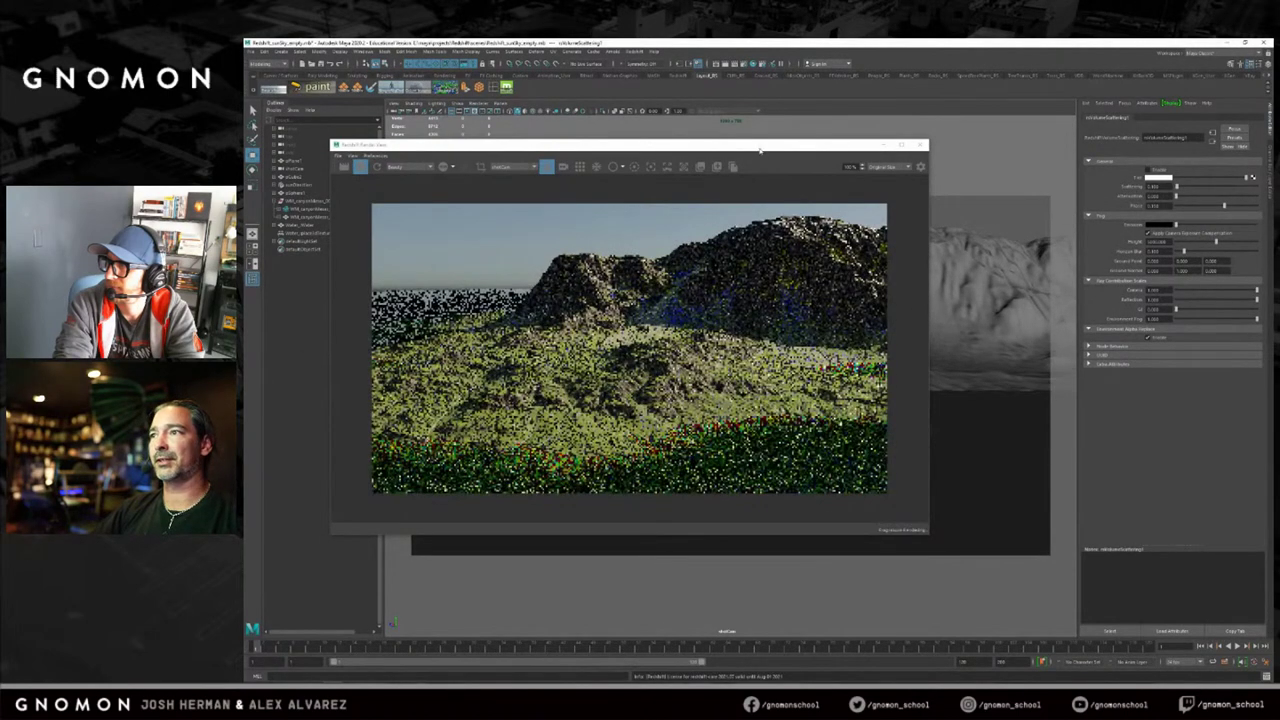
left_click_drag(779, 145, 749, 140)
left_click_drag(955, 316, 969, 329, "alt")
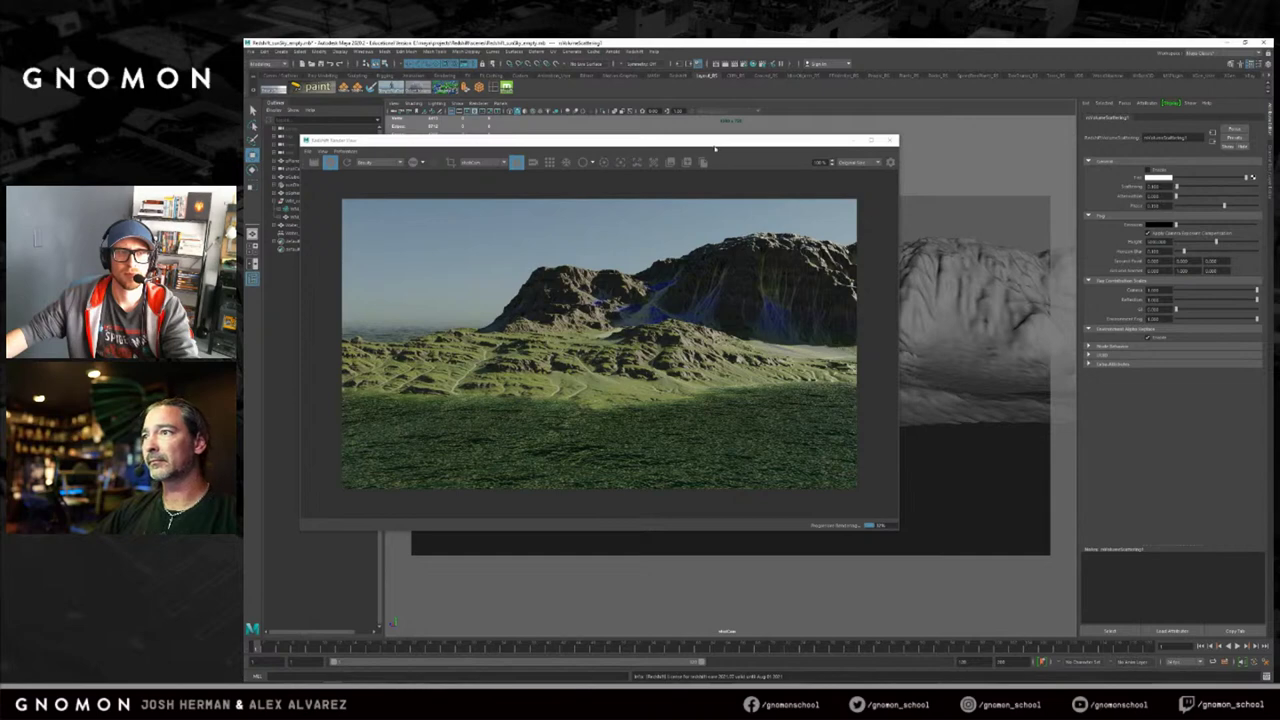
left_click_drag(715, 148, 708, 151)
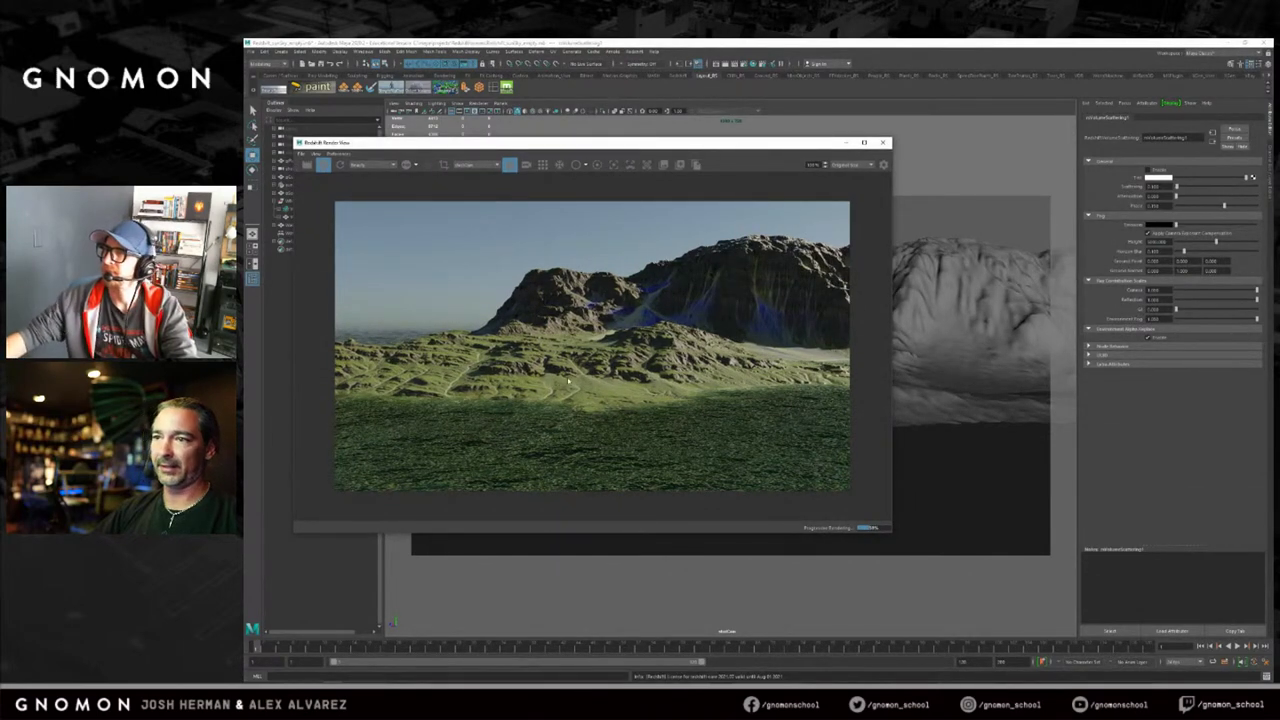
right_click_drag(979, 322, 1028, 326, "alt")
left_click_drag(1028, 326, 999, 336, "alt")
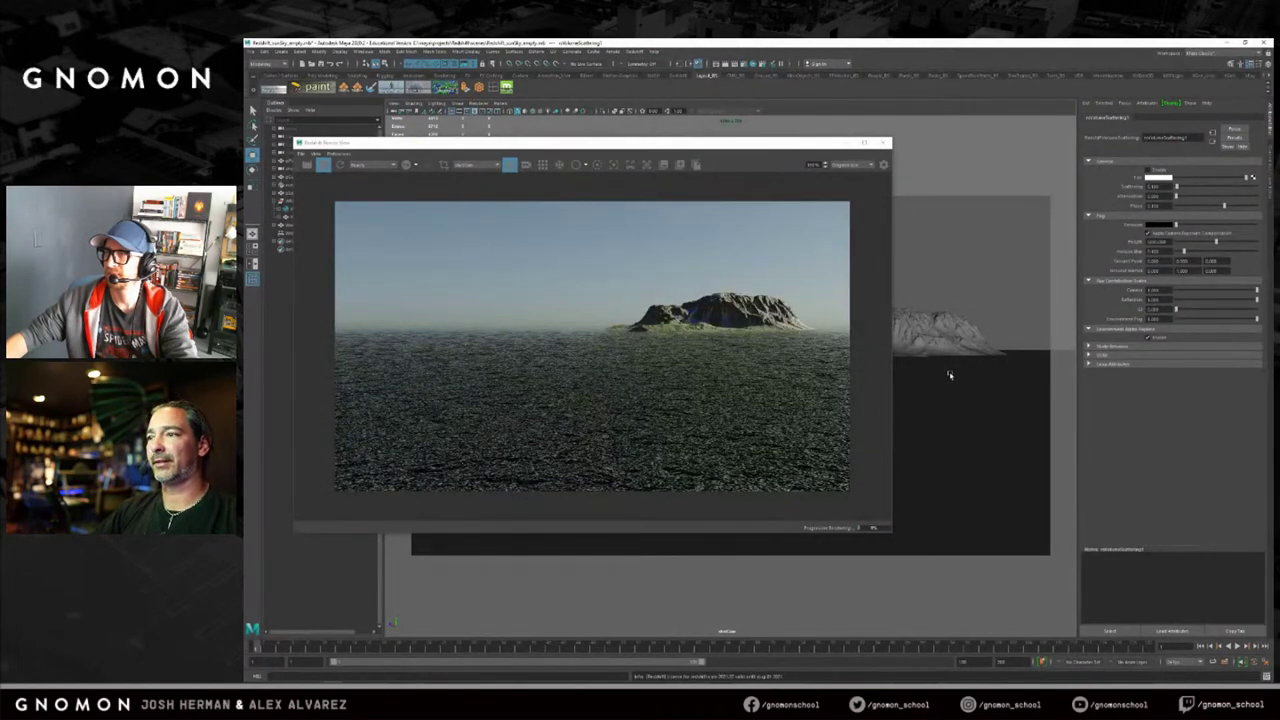
mouse_move(962, 351)
left_mouse_down("alt")
mouse_move(978, 355)
mouse_move(966, 376)
left_mouse_up("alt")
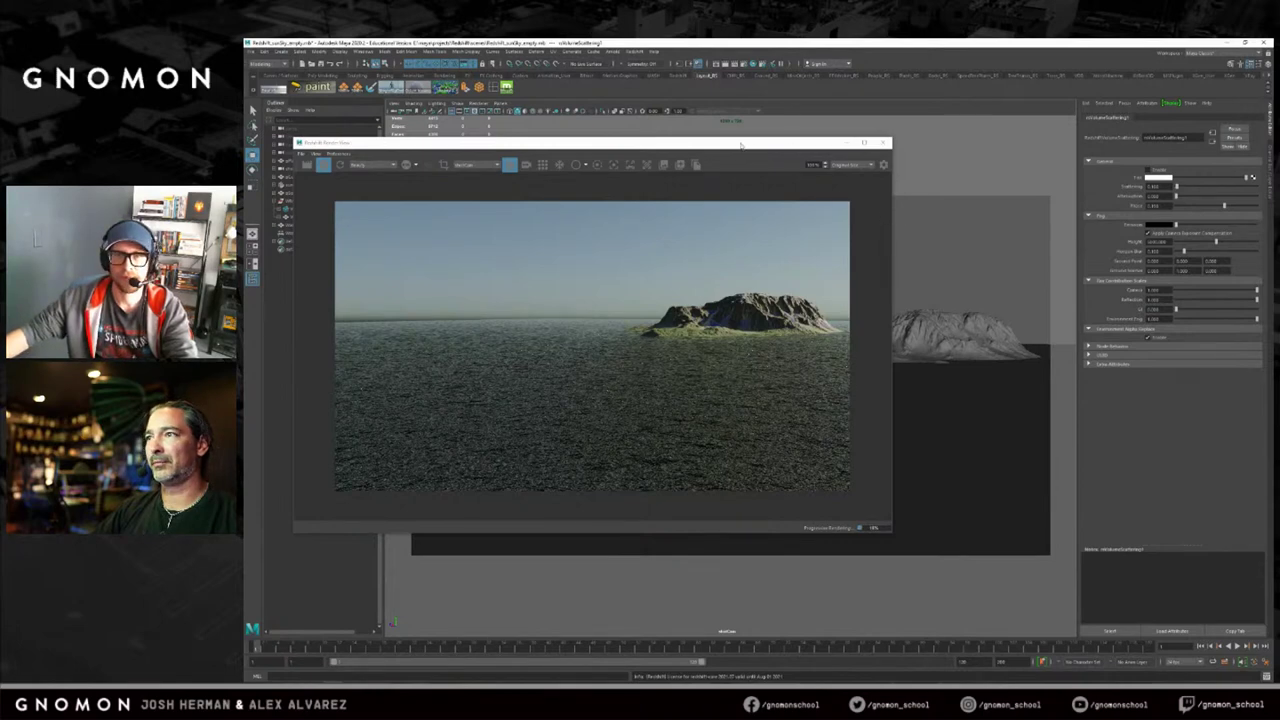
left_click_drag(740, 145, 733, 150)
left_click_drag(885, 323, 927, 323)
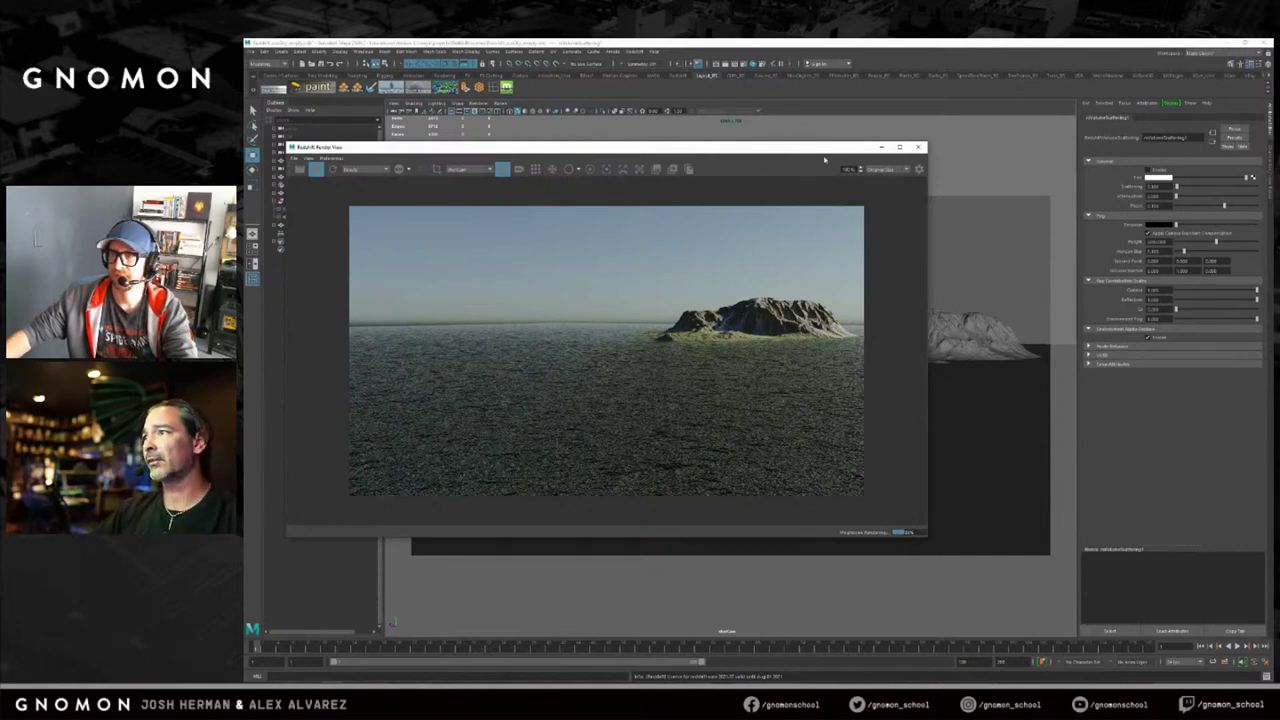
left_click_drag(725, 153, 722, 157)
Show the World Machine shelf assets and reframe the render on the mountain from a closer, higher viewpoint.
left_click(1107, 76)
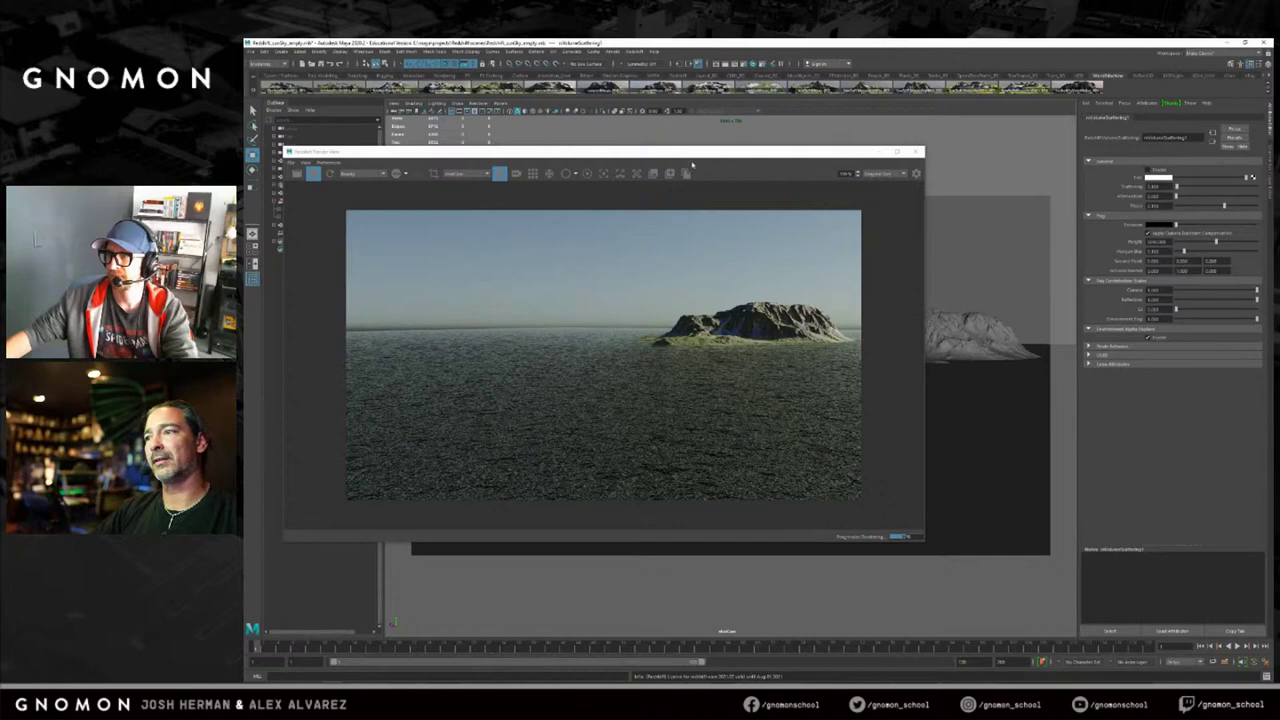
left_click_drag(950, 289, 968, 380, "alt")
left_click_drag(940, 293, 1005, 327, "alt")
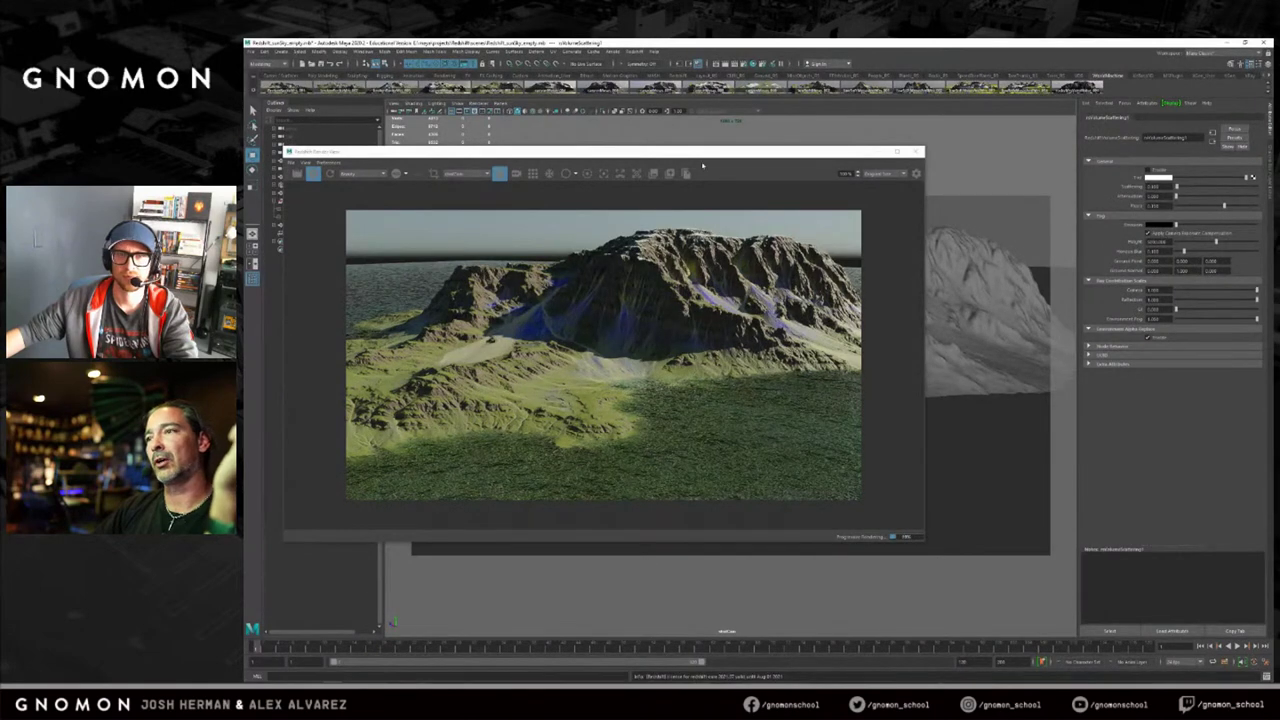
left_click_drag(684, 153, 678, 157)
Open Hypershade and display the shading network of the World Machine terrain mesh beside the render.
left_click(362, 51)
mouse_move(383, 88)
left_click(474, 121)
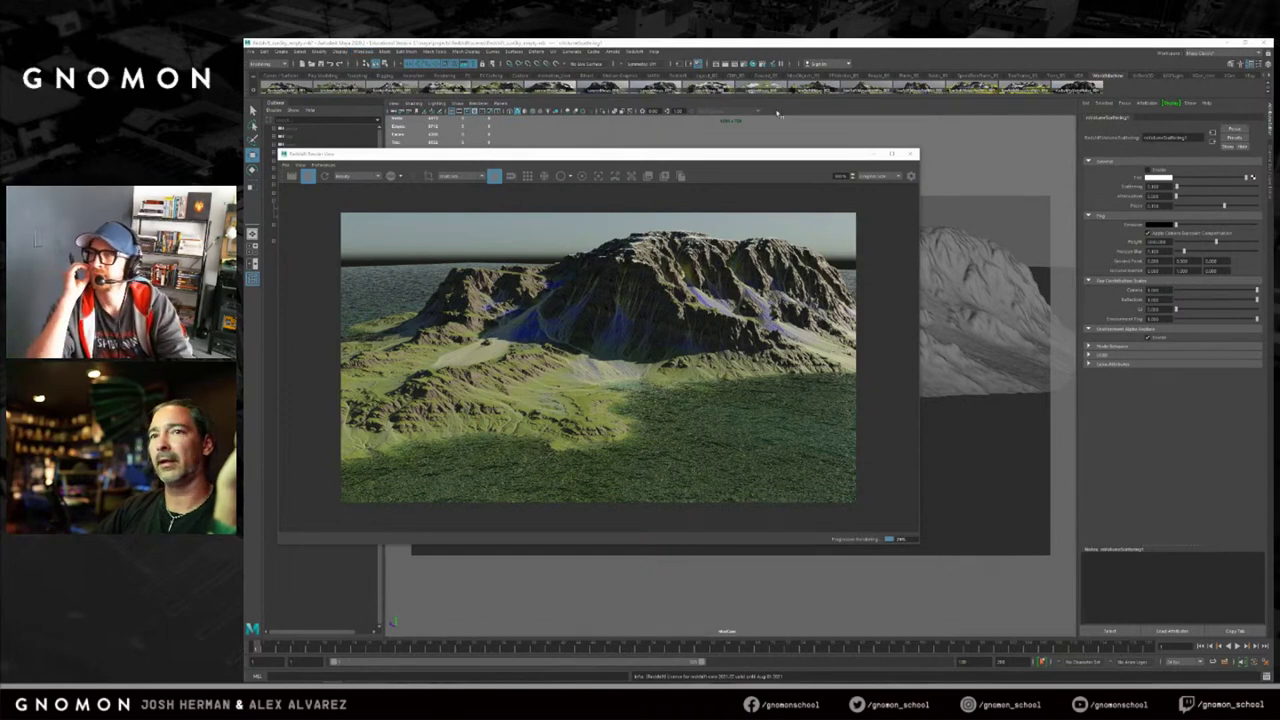
left_click_drag(454, 157, 544, 165)
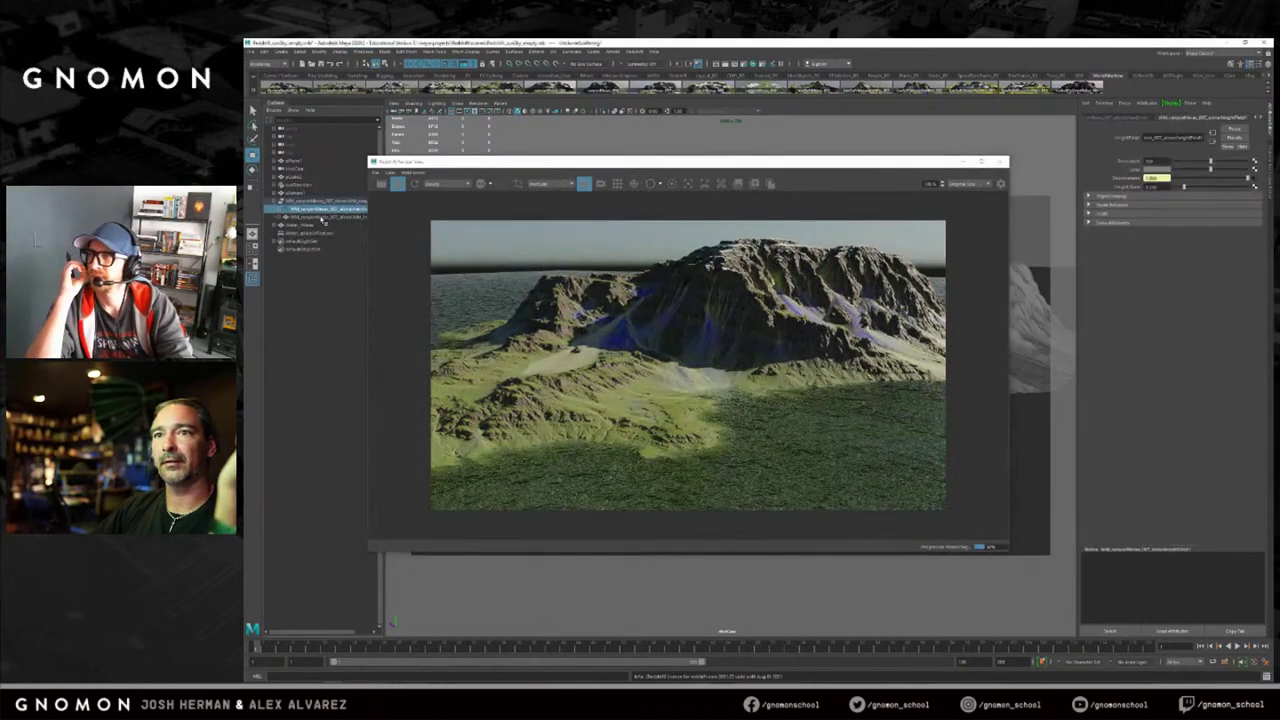
left_click_drag(500, 164, 456, 156)
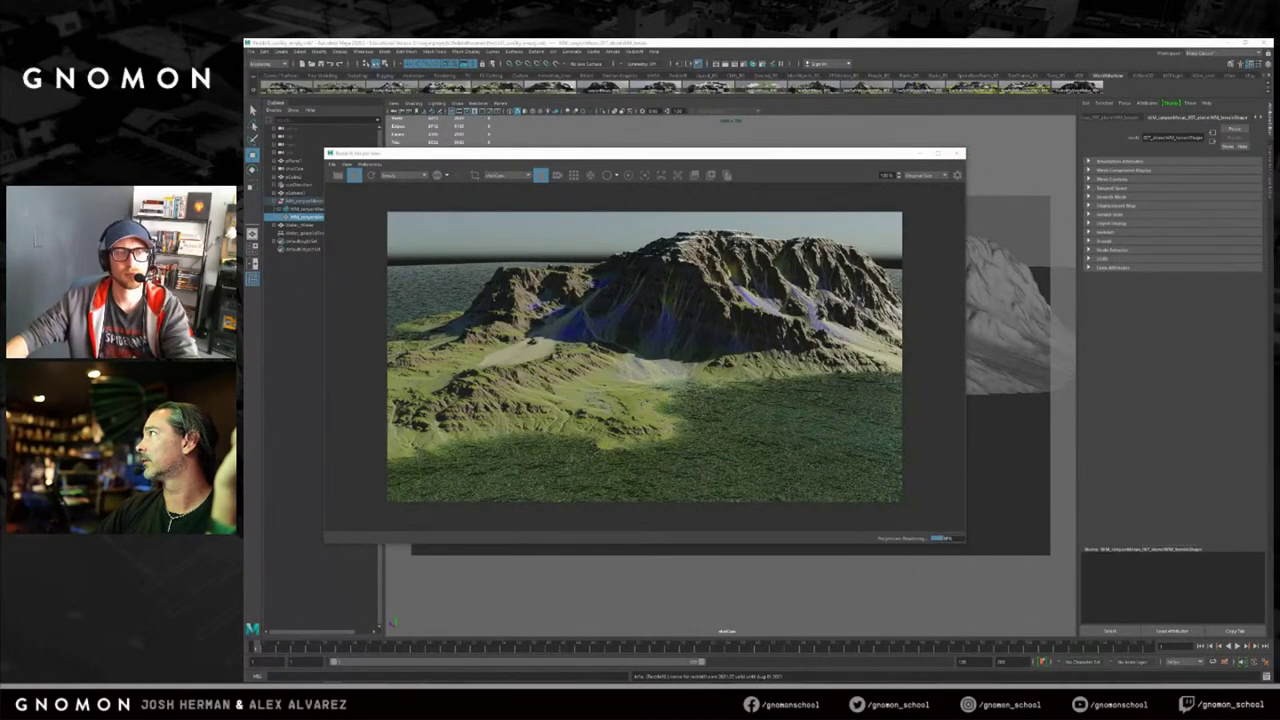
left_click(1213, 141)
left_click_drag(1273, 63, 665, 72)
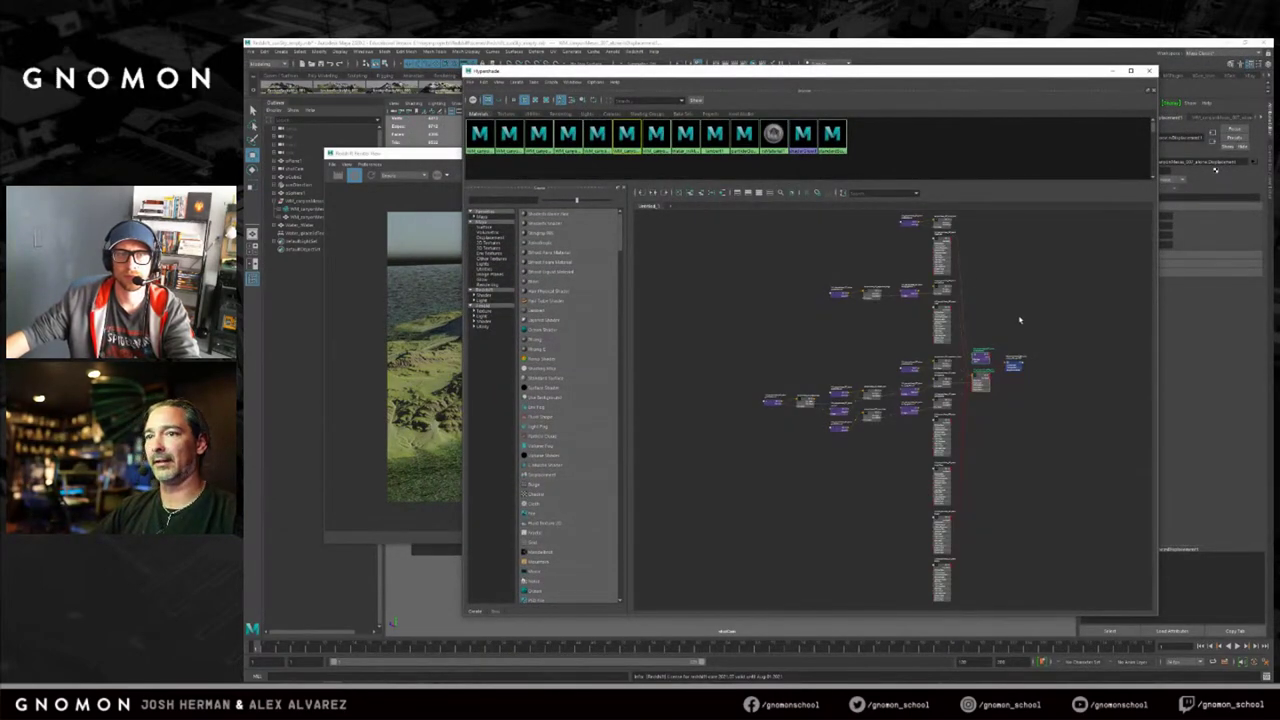
left_click_drag(768, 72, 823, 75)
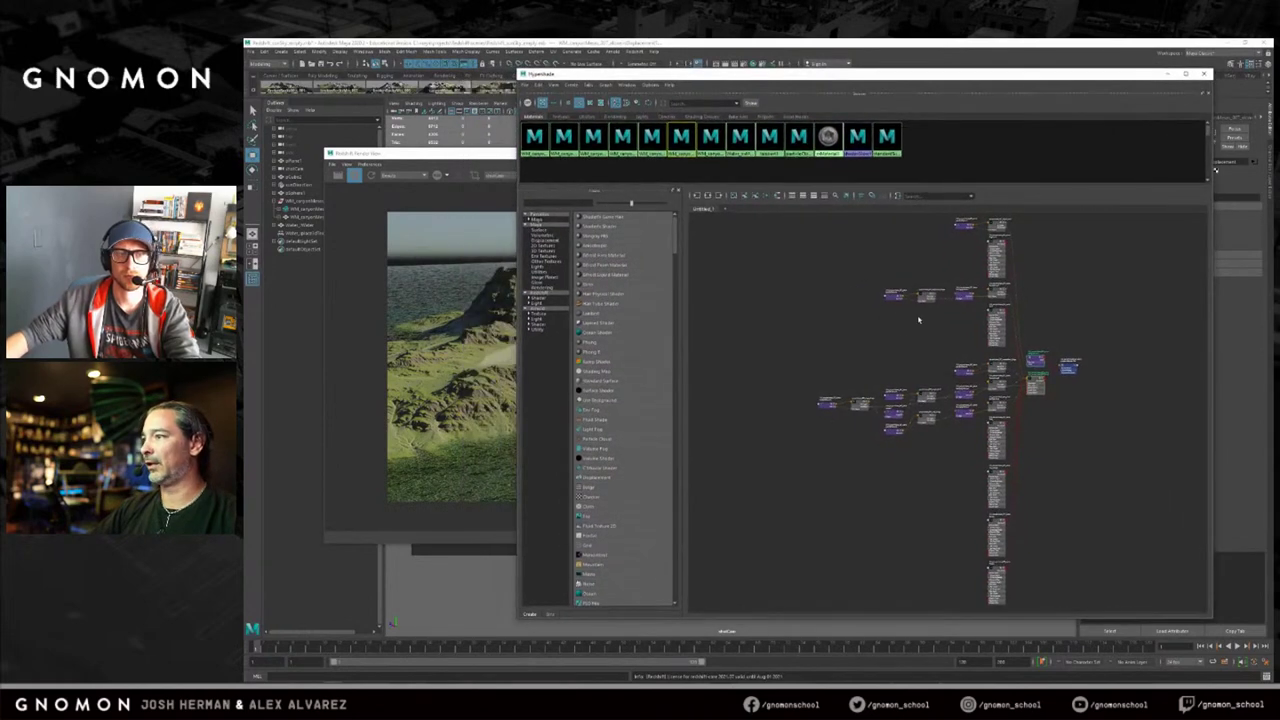
Compare the render with the terrain's shading network and examine its height texture and Deposition material nodes in Hypershade.
left_click_drag(485, 154, 431, 164)
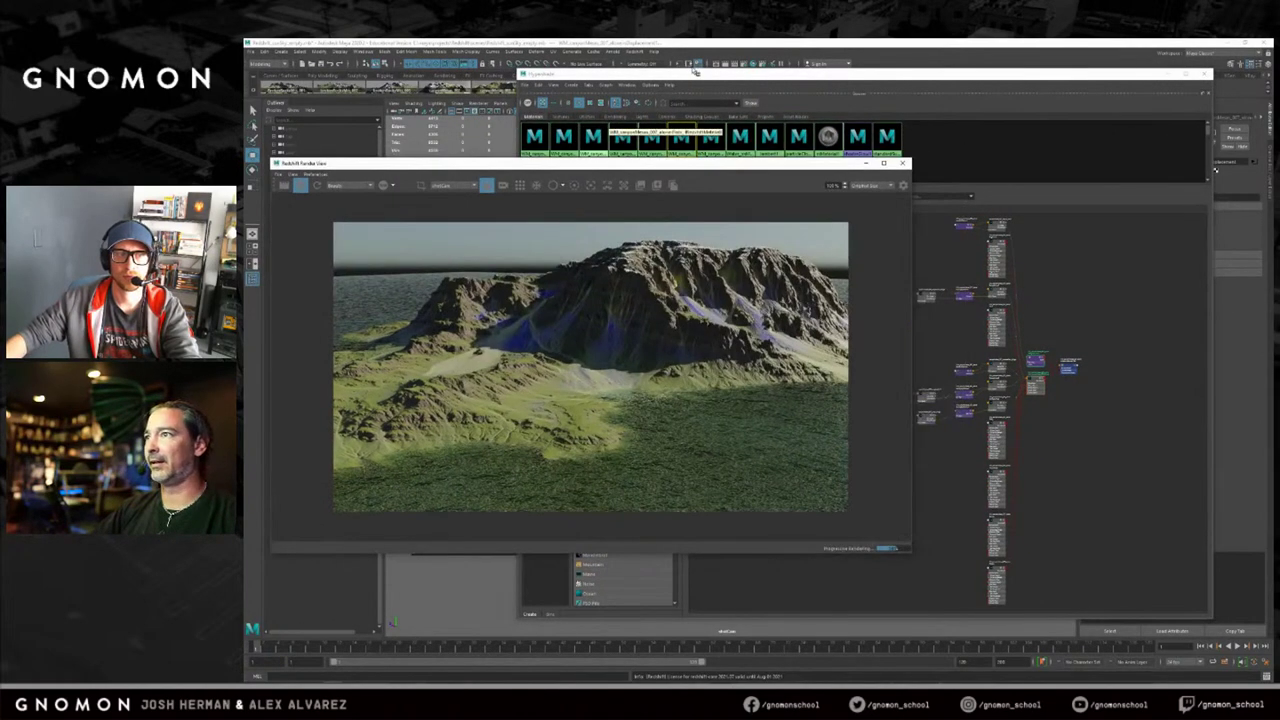
left_click(695, 73)
middle_click_drag(1022, 425, 934, 406, "alt")
scroll(1000, 423, "up", 6)
middle_click_drag(811, 246, 934, 520, "alt")
scroll(935, 520, "up", 2)
scroll(955, 525, "down", 5)
scroll(977, 531, "up", 3)
scroll(977, 531, "up", 1)
middle_click_drag(959, 524, 960, 511, "alt")
scroll(1002, 518, "down", 2)
right_click_drag(1014, 506, 945, 512, "alt")
middle_click_drag(1039, 306, 1036, 420, "alt")
scroll(999, 383, "up", 1)
middle_click_drag(1011, 351, 1018, 500, "alt")
scroll(1020, 440, "up", 1)
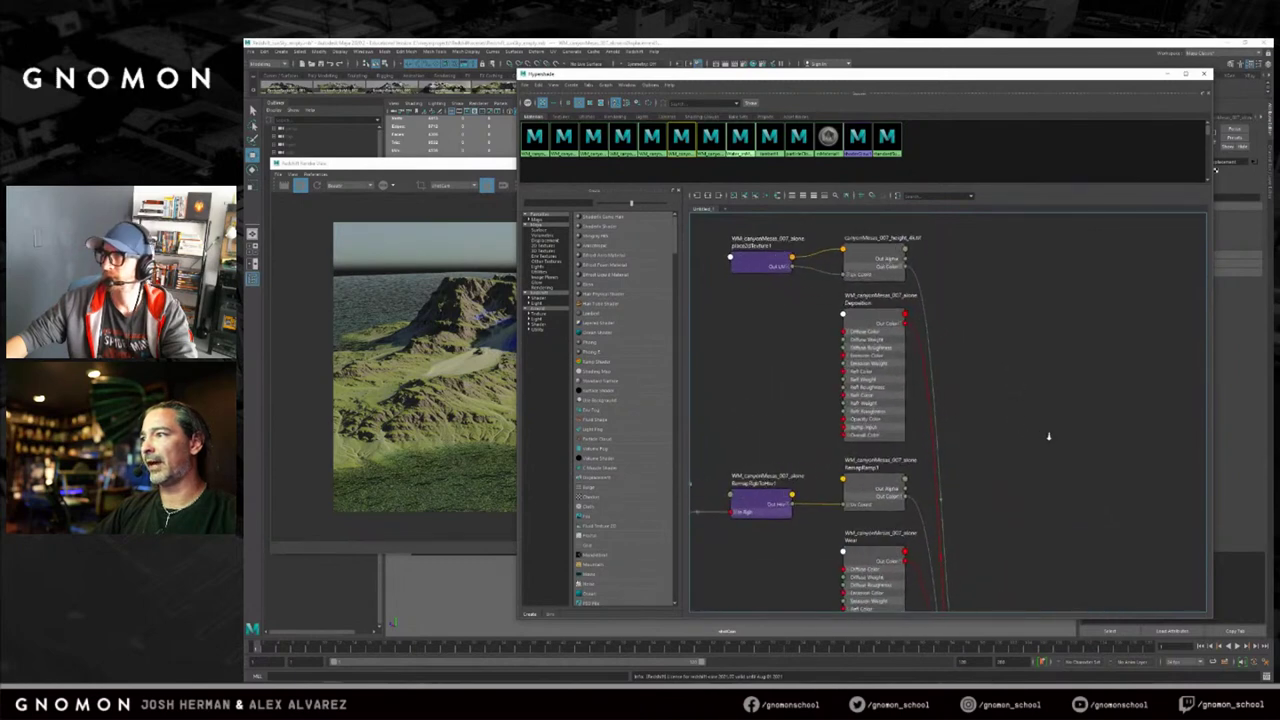
Examine the remaining network nodes, from the displacement and material blend to the HeightSlope, Erosion and Slopes materials.
middle_click_drag(1016, 455, 1044, 271, "alt")
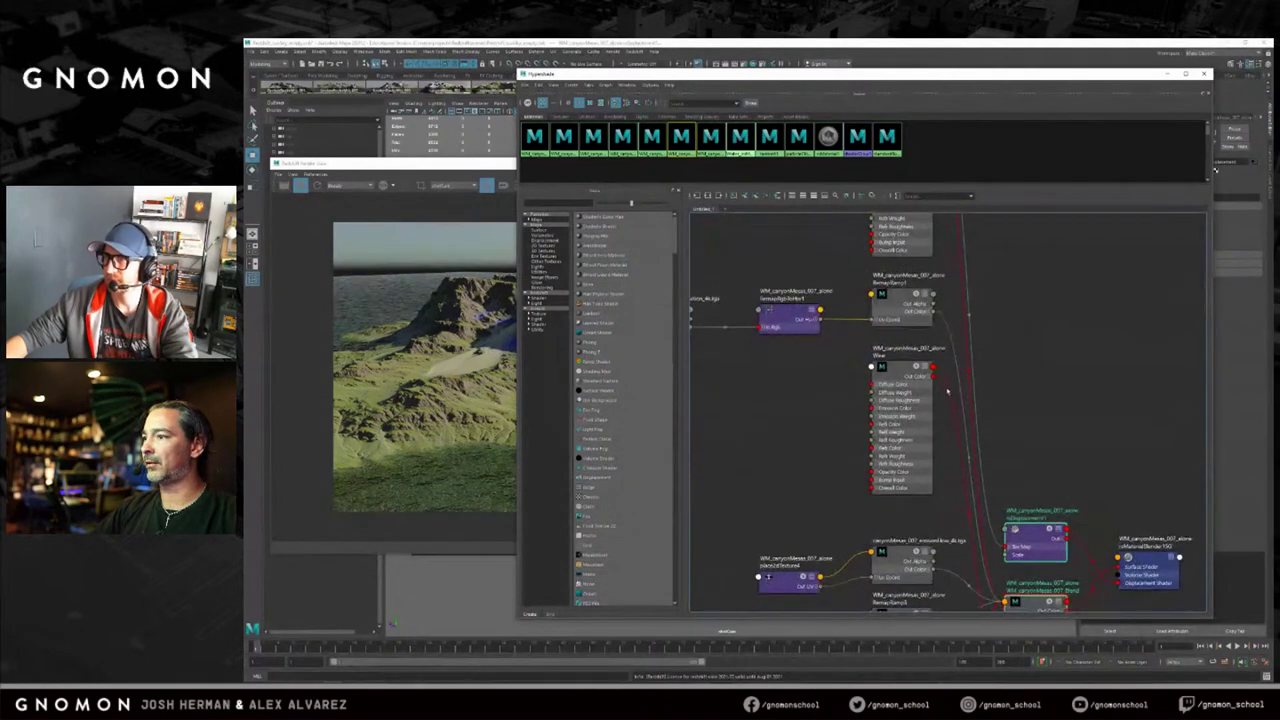
middle_click_drag(1079, 463, 1076, 223, "alt")
middle_click_drag(1054, 595, 1069, 448, "alt")
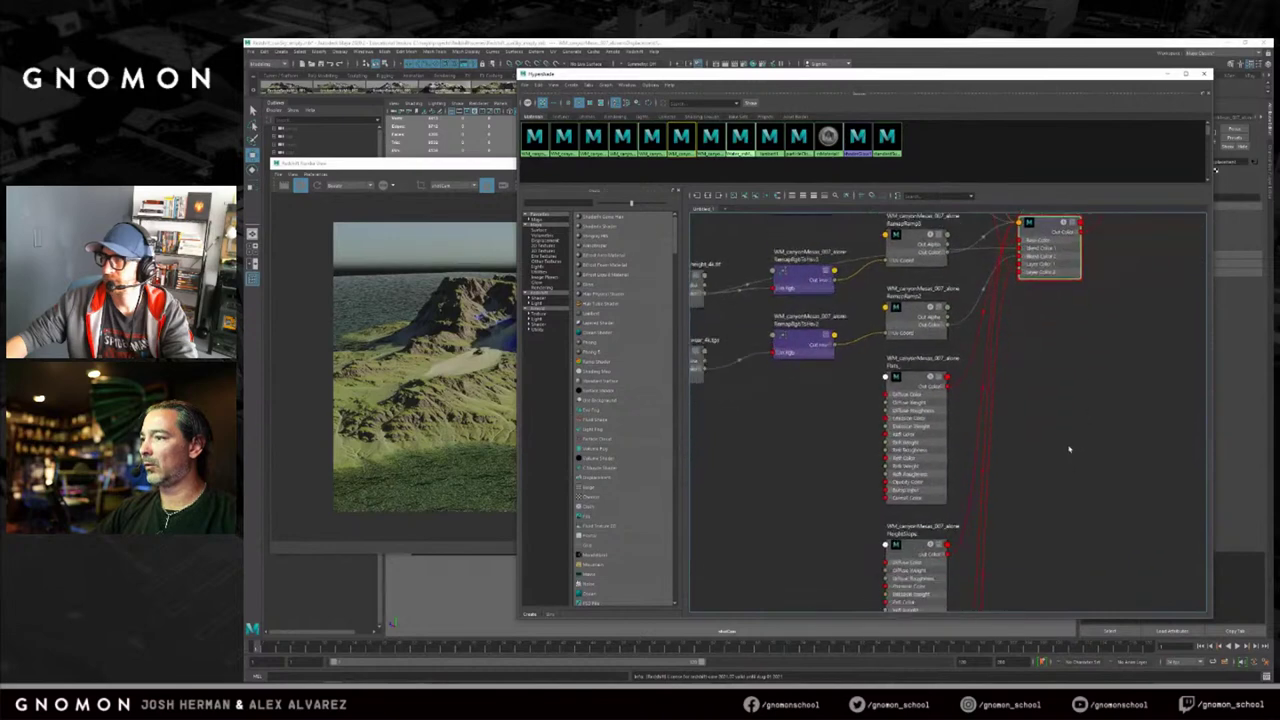
middle_click_drag(1075, 503, 1074, 303, "alt")
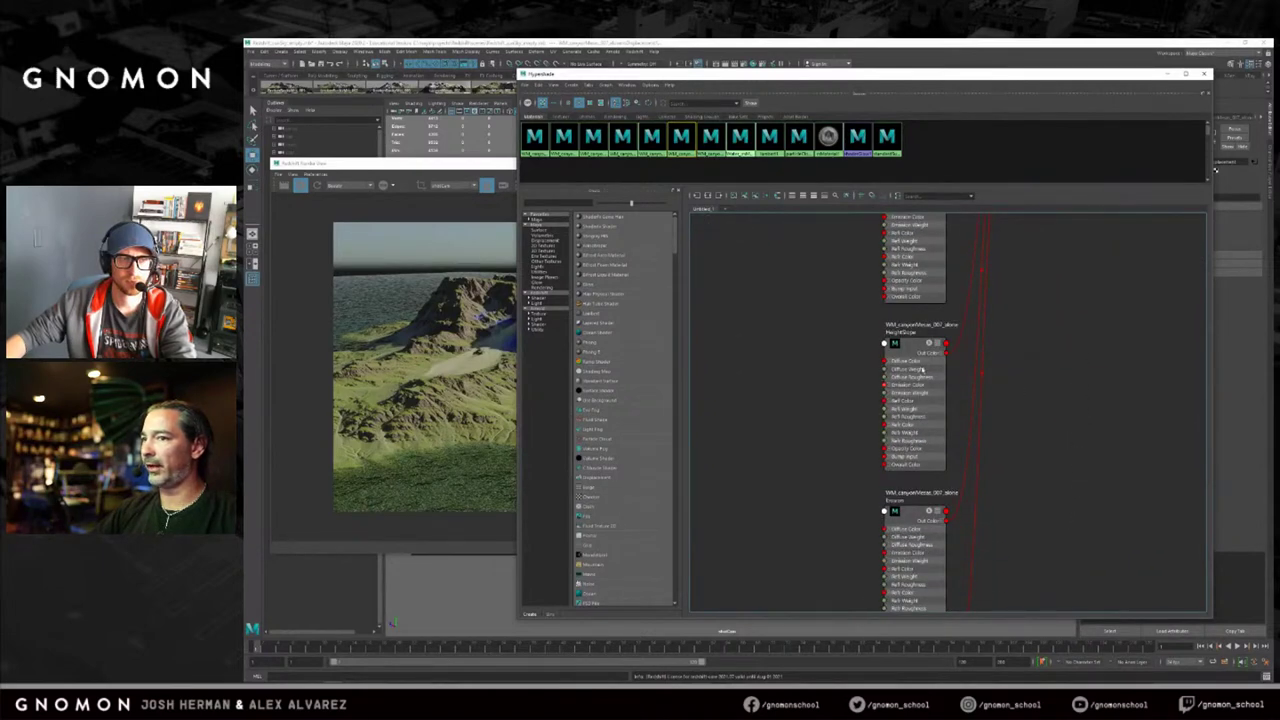
middle_click_drag(986, 449, 893, 398, "alt")
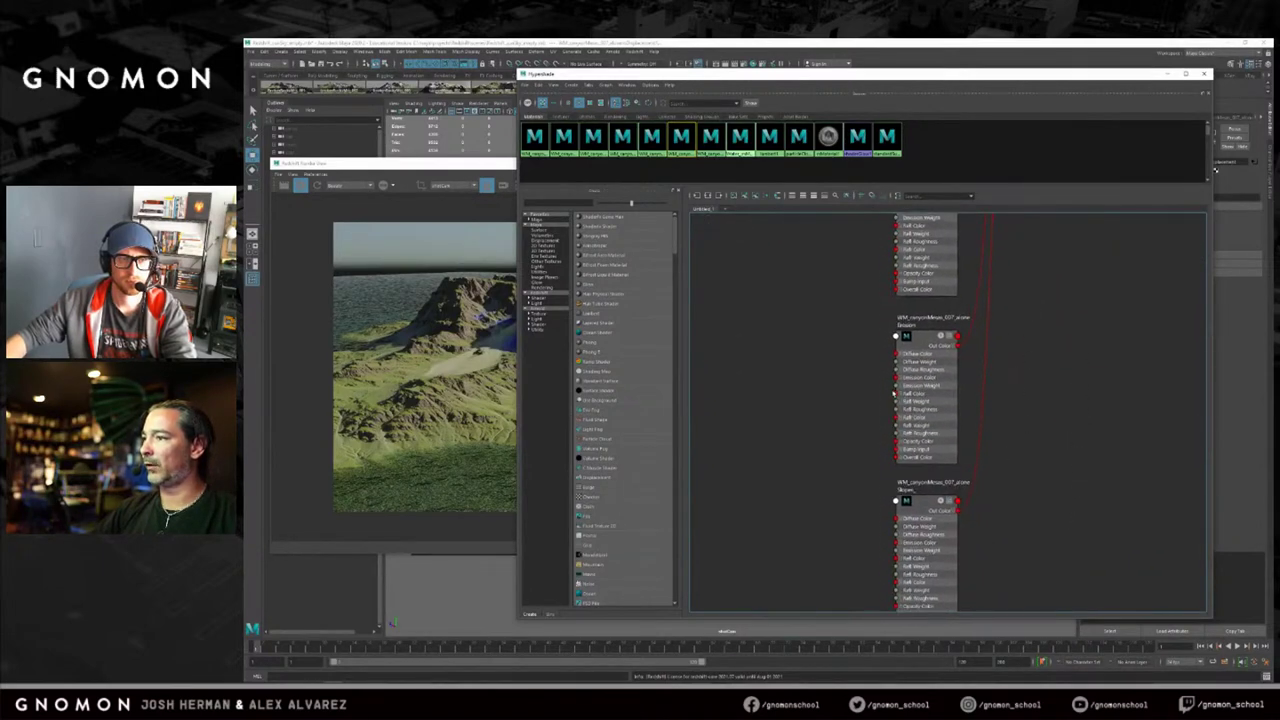
middle_click_drag(1026, 493, 994, 508, "alt")
middle_click_drag(1030, 432, 1033, 553, "alt")
middle_click_drag(957, 333, 1008, 352, "alt")
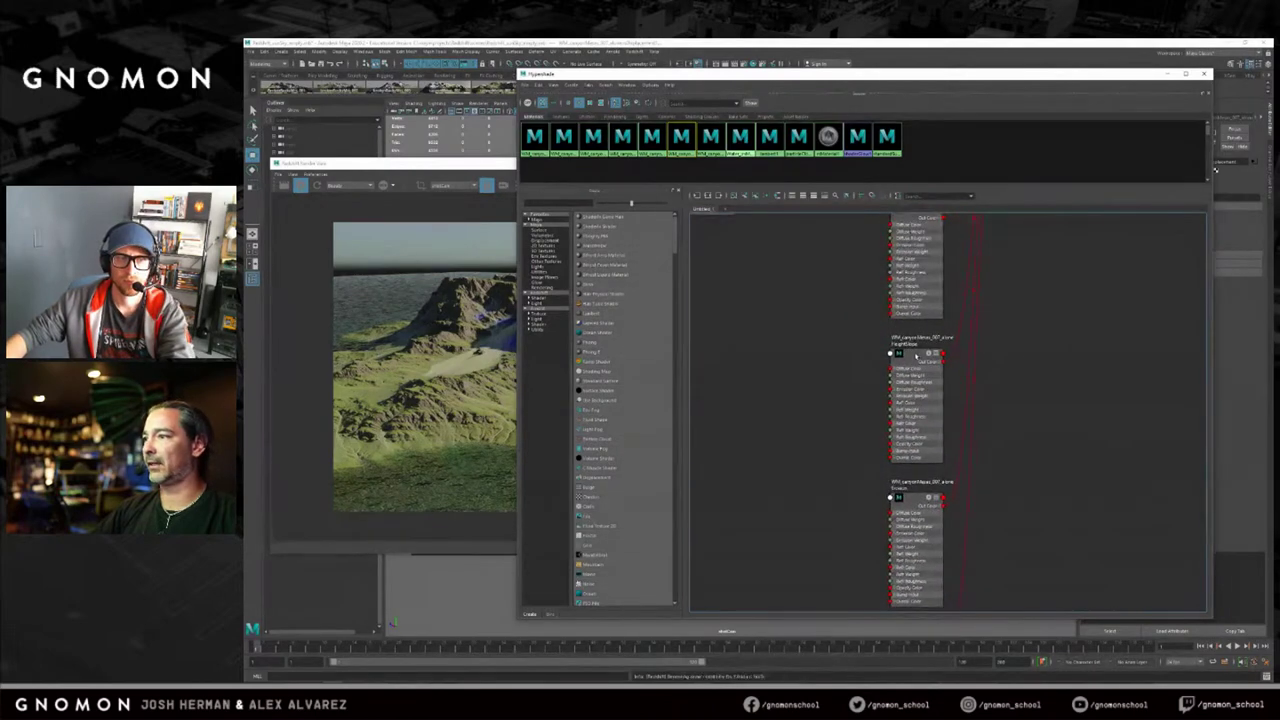
Inspect the attributes of the HeightSlope and Erosion materials, with Hypershade moved clear of the attribute settings.
left_click(916, 352)
left_click_drag(850, 73, 668, 83)
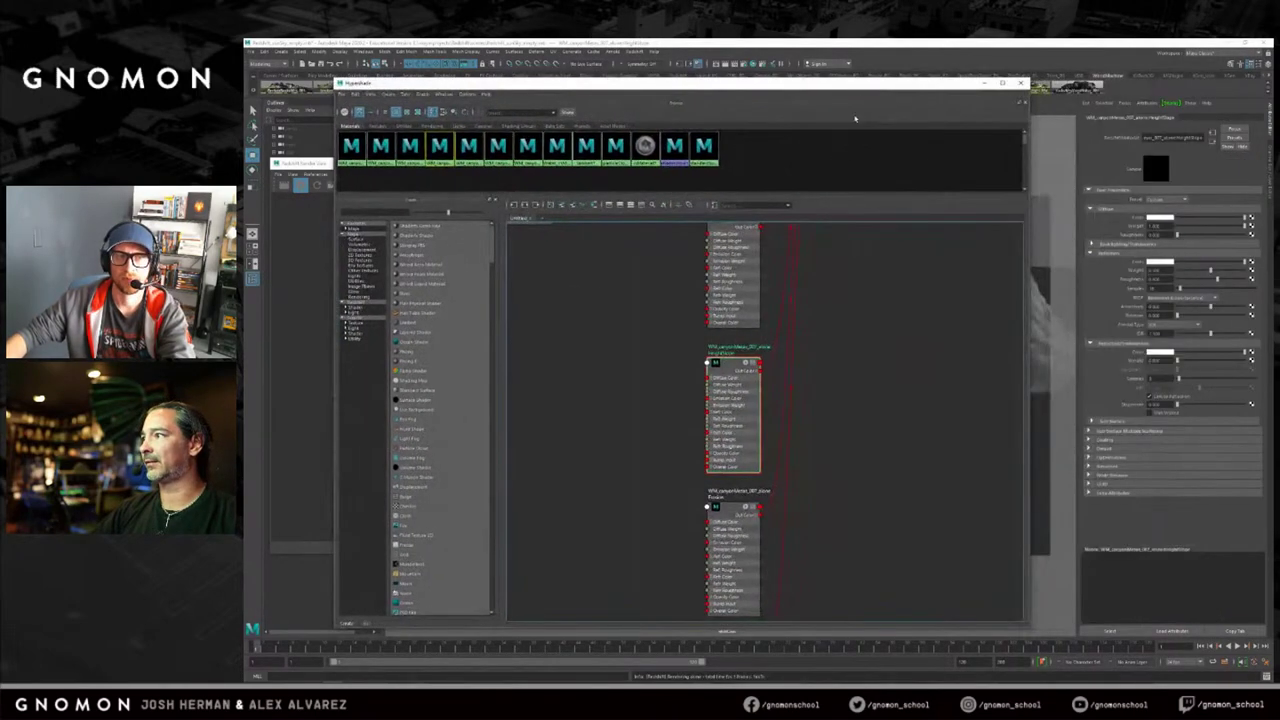
left_click(726, 508)
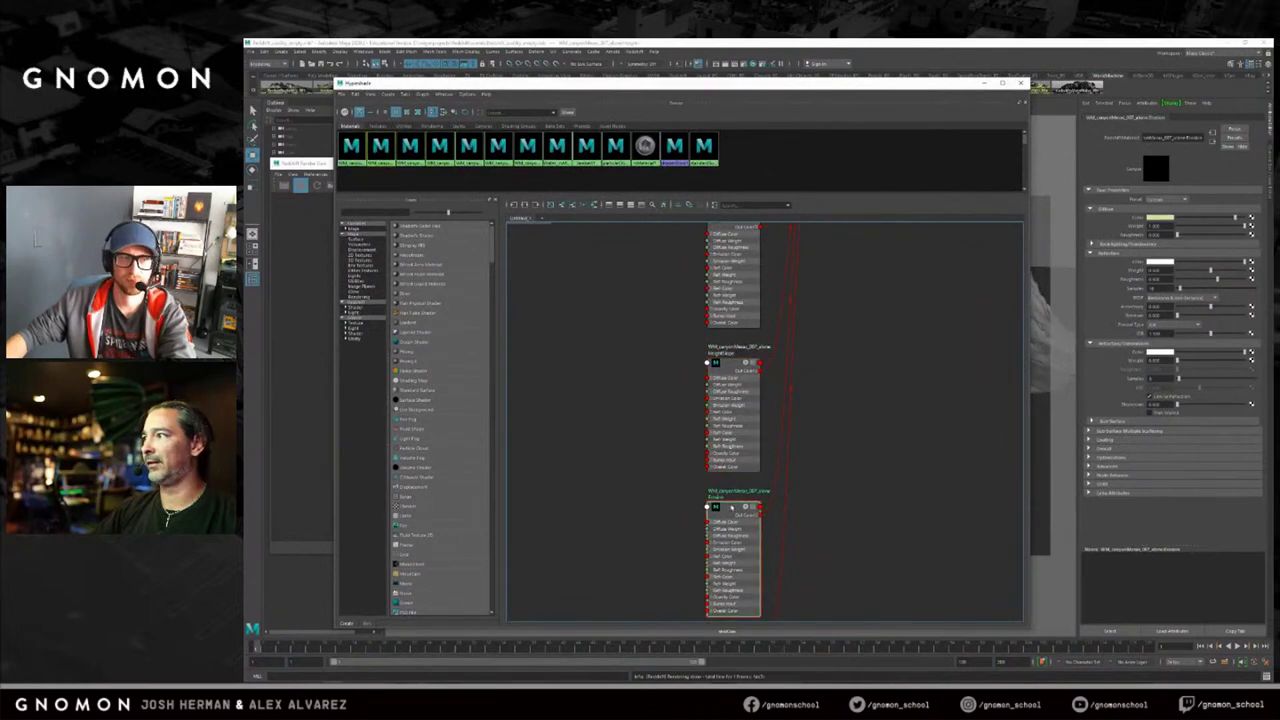
middle_click_drag(904, 467, 920, 355, "alt")
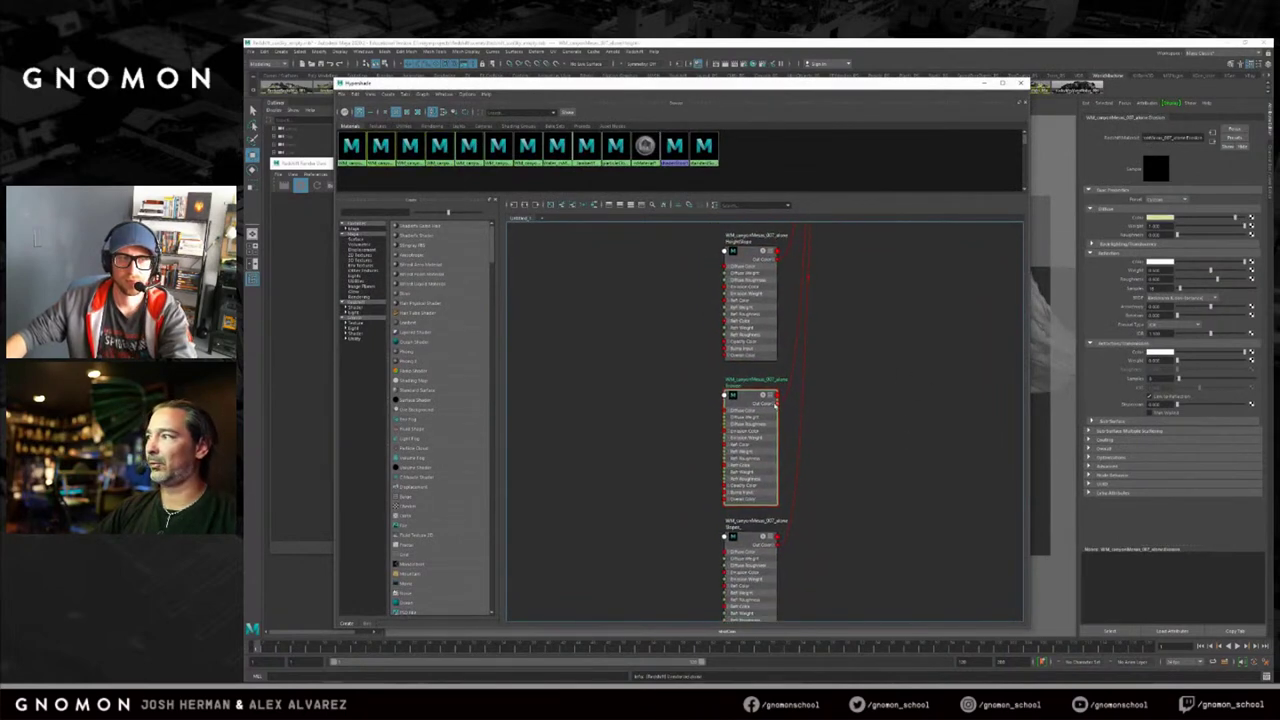
Set the diffuse colour of the Slopes material to yellow and check its coverage in the render.
middle_click_drag(931, 448, 869, 443, "alt")
left_click(765, 432)
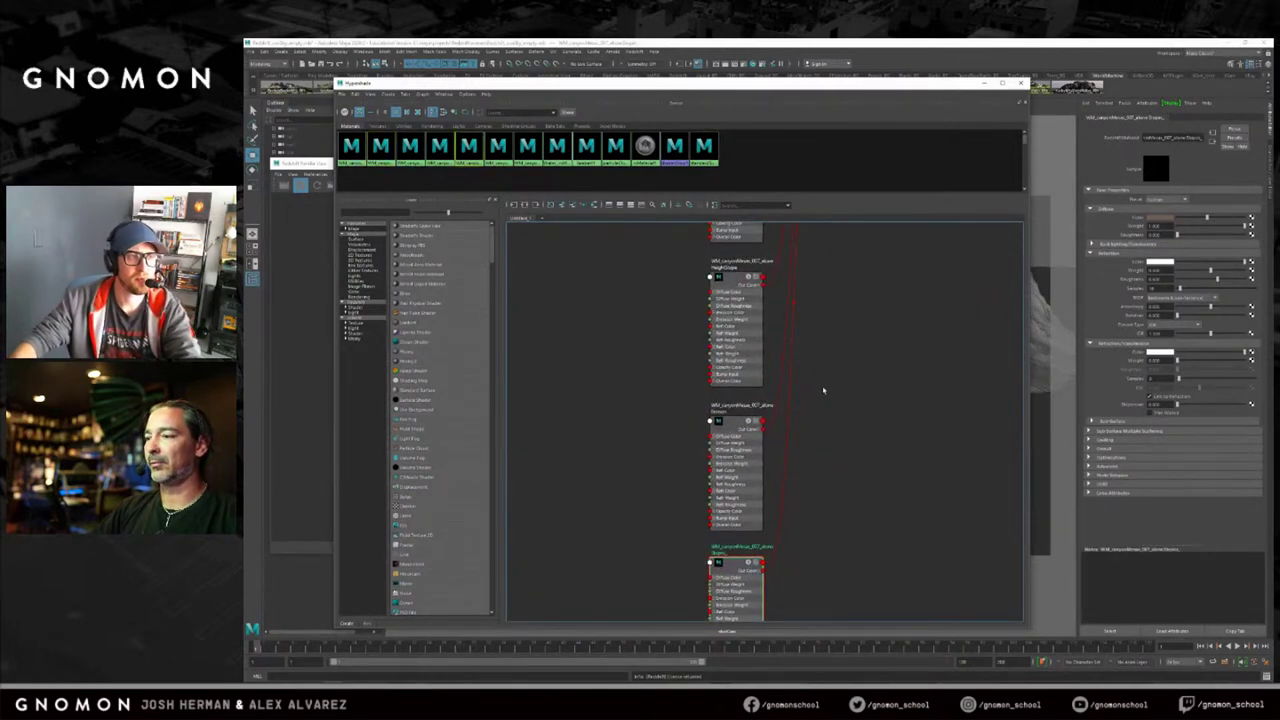
left_click(1150, 216)
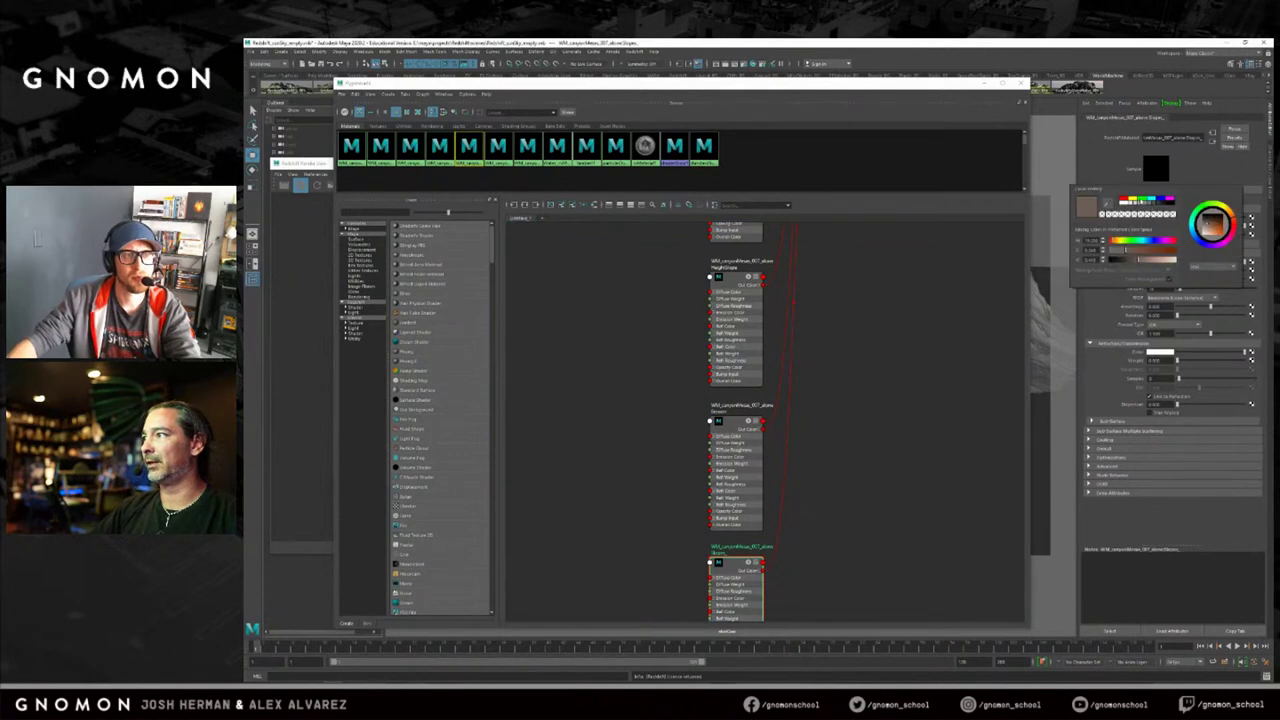
left_click(1132, 199)
left_click_drag(792, 89, 963, 97)
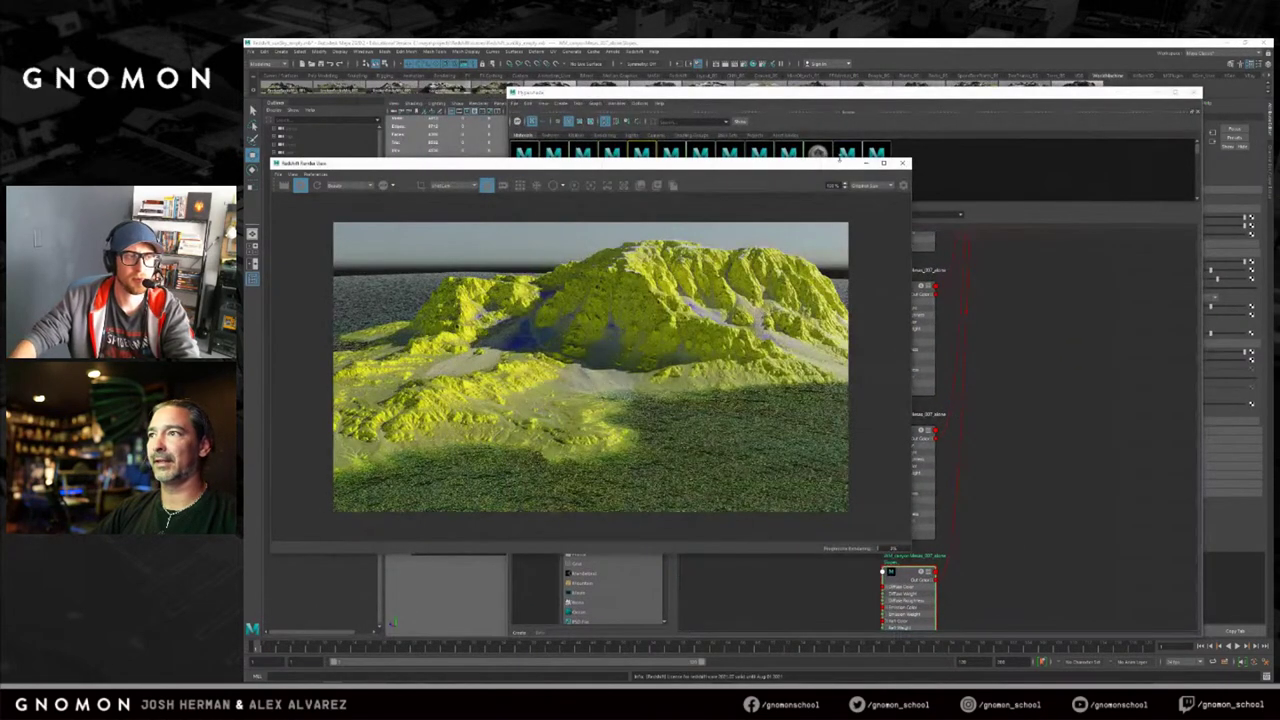
left_click_drag(915, 93, 792, 81)
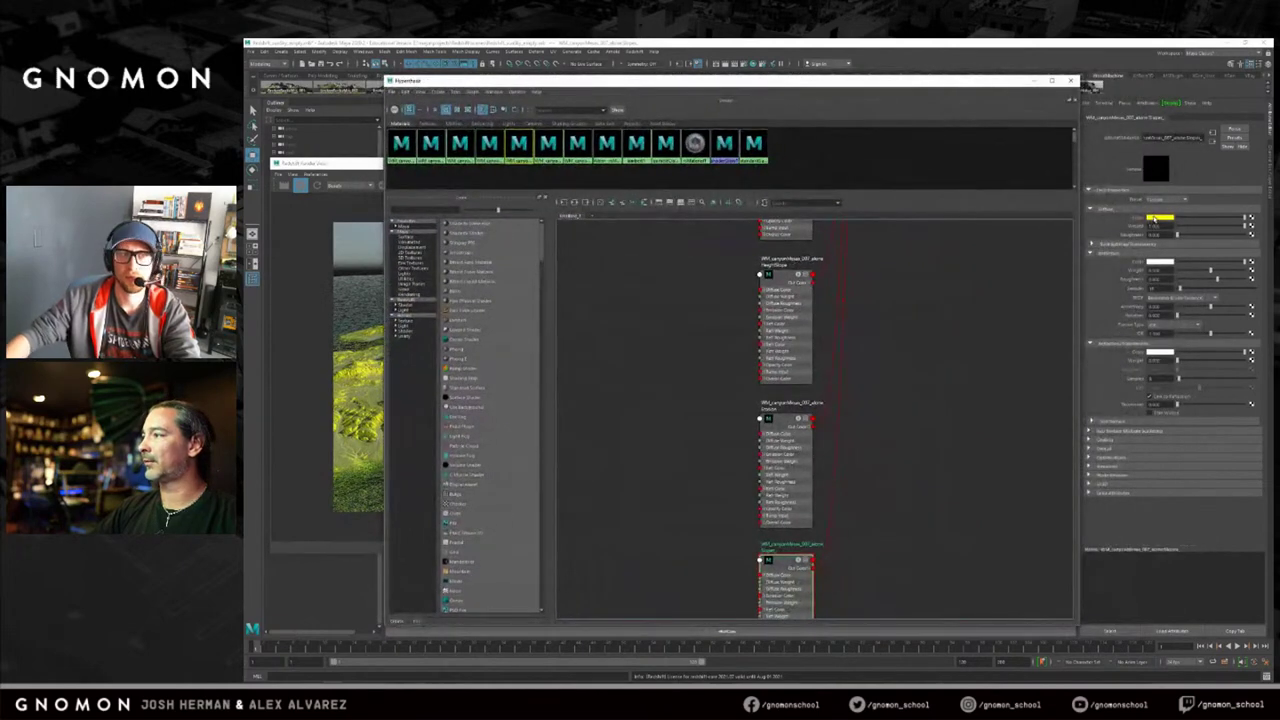
Change the Slopes material's diffuse colour to red and bring the render into view.
left_click(1160, 217)
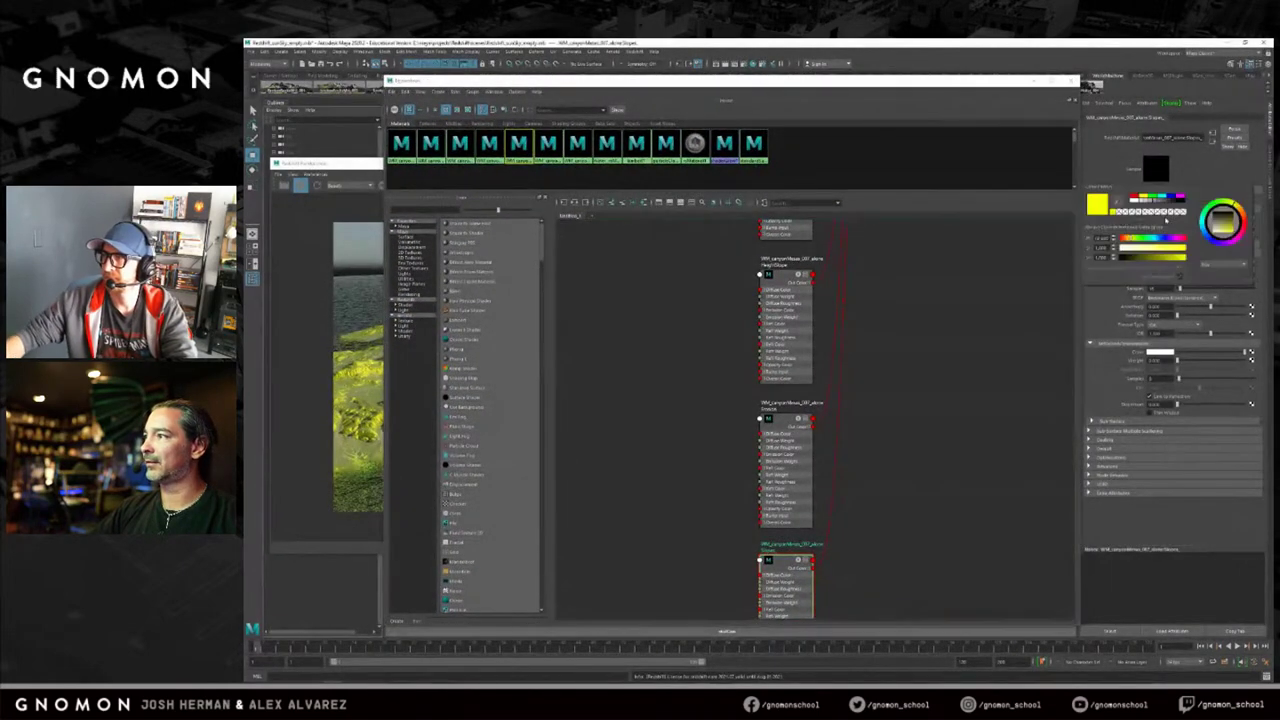
left_click(1134, 197)
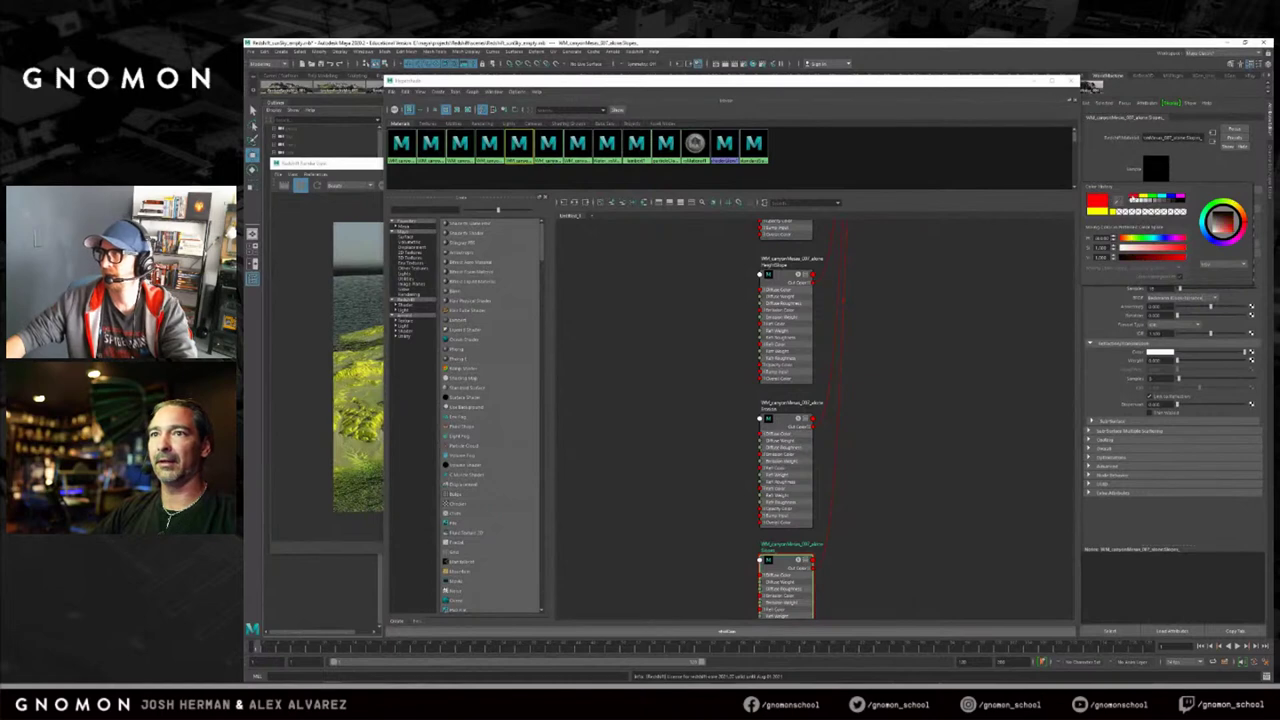
left_click(357, 164)
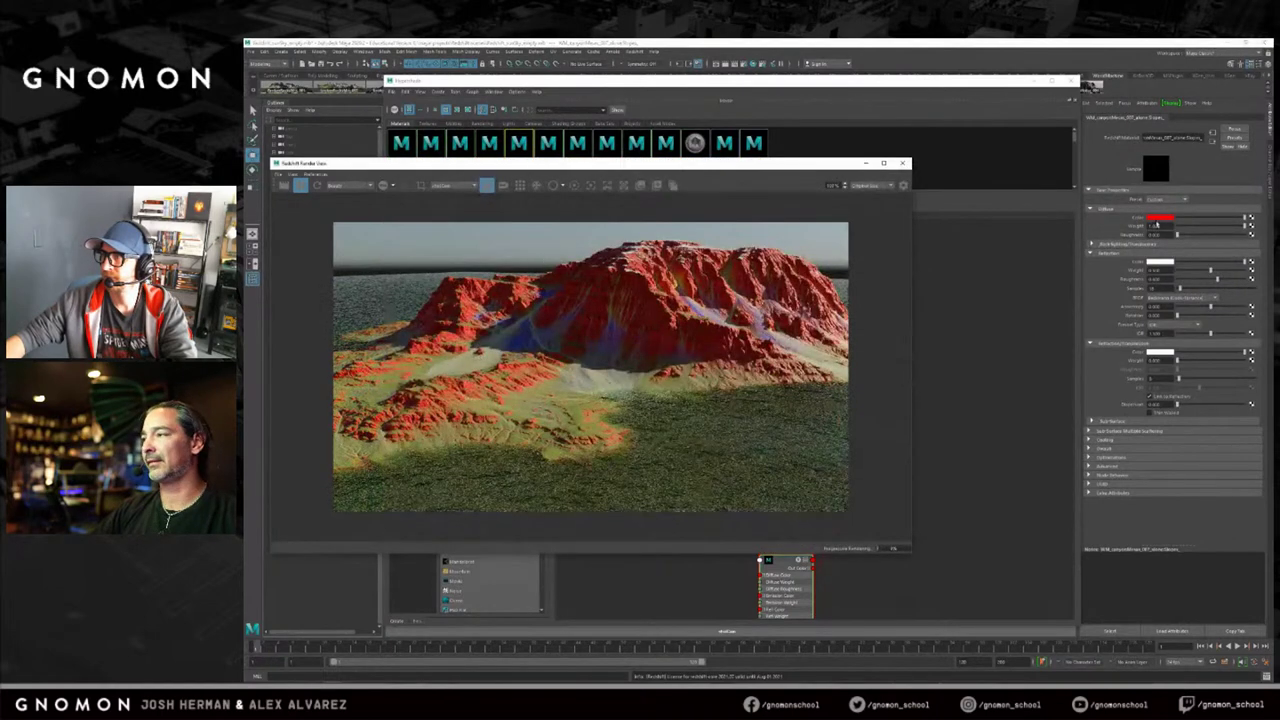
Set the Slopes material's diffuse colour to a muted reddish brown and view the updated terrain render.
left_click(1163, 219)
left_click_drag(1236, 232, 1154, 250)
left_click(1246, 222)
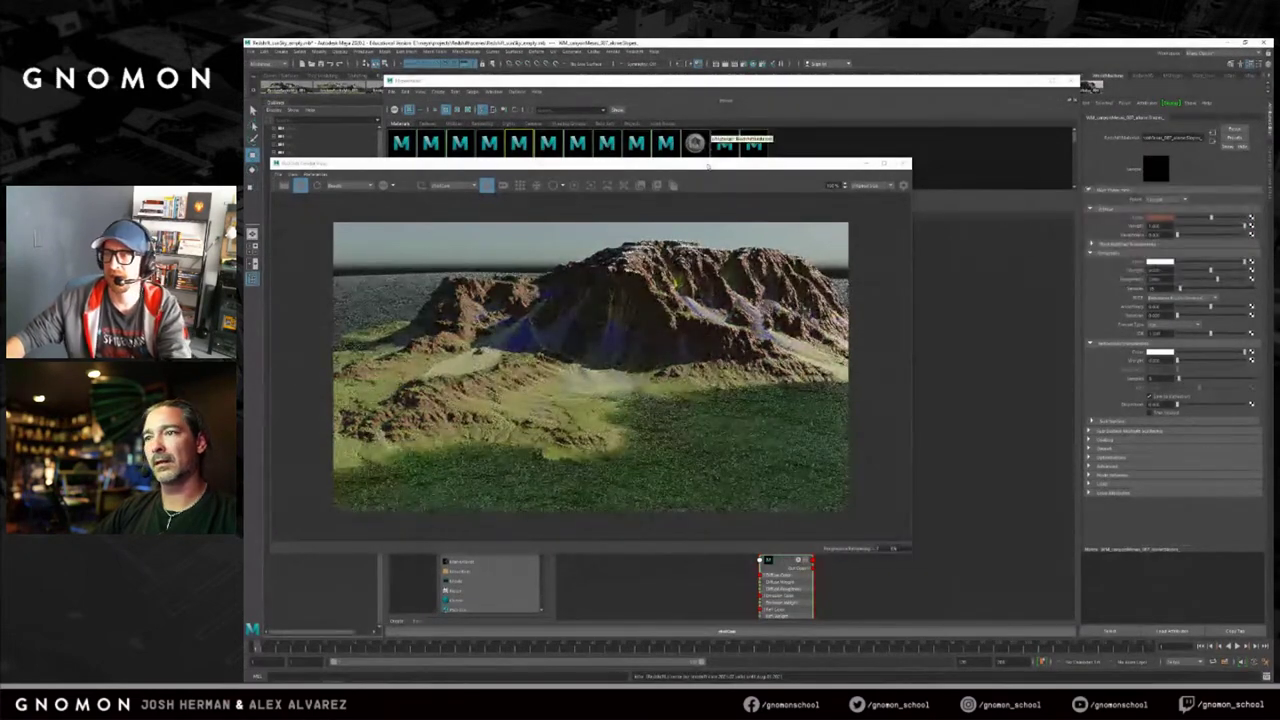
left_click_drag(708, 166, 716, 162)
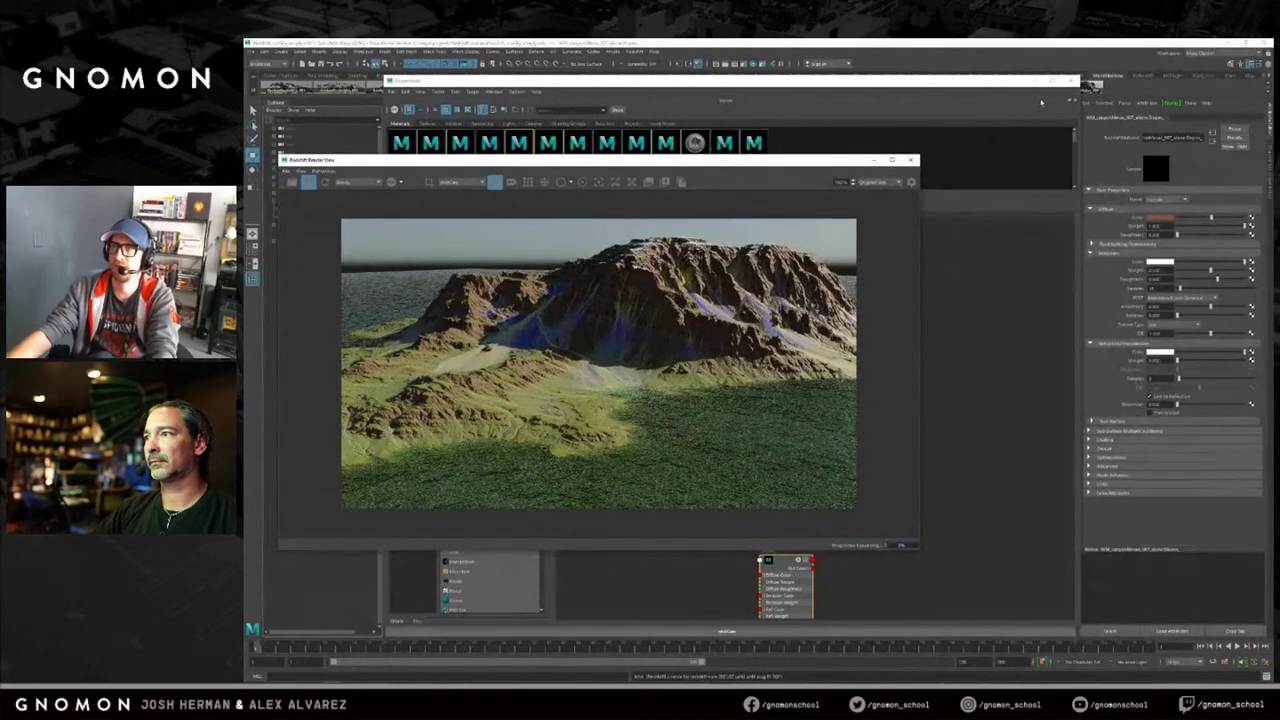
Compare the render with the full terrain shading network, following its connections to the displacement and material blend nodes.
left_click(892, 83)
left_click_drag(892, 83, 1037, 74)
right_click_drag(967, 308, 739, 309, "alt")
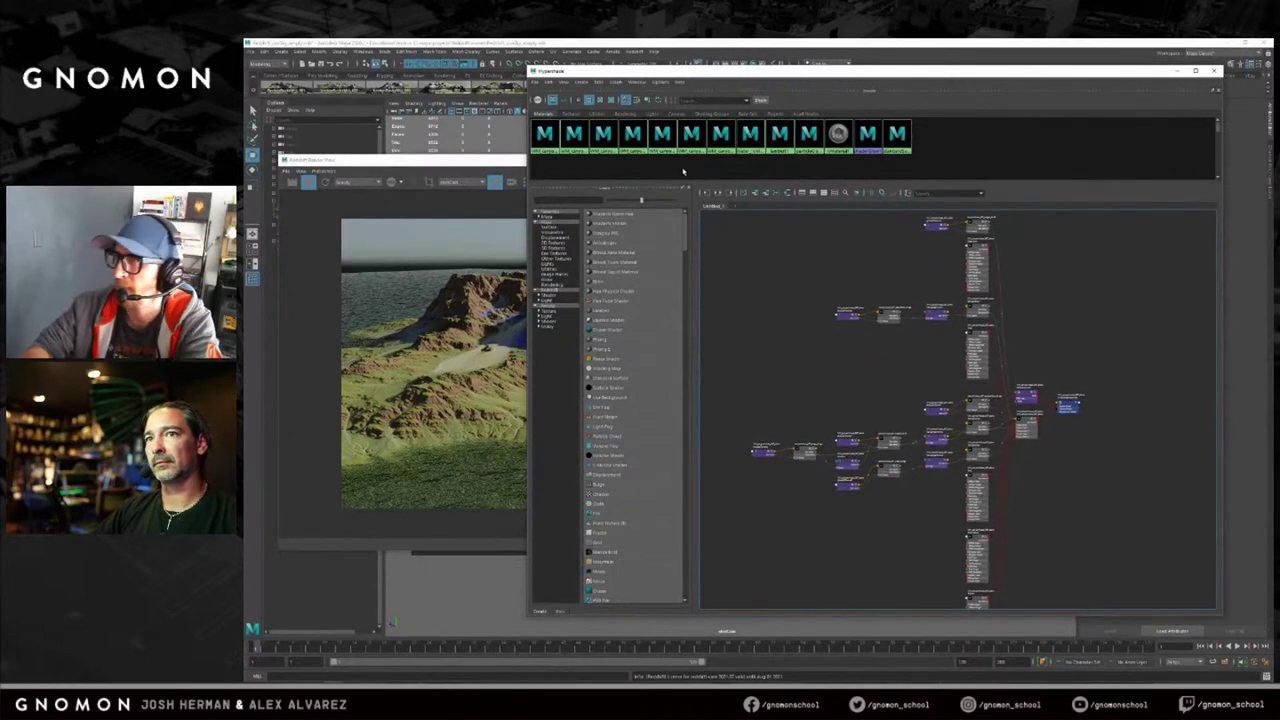
left_click(490, 161)
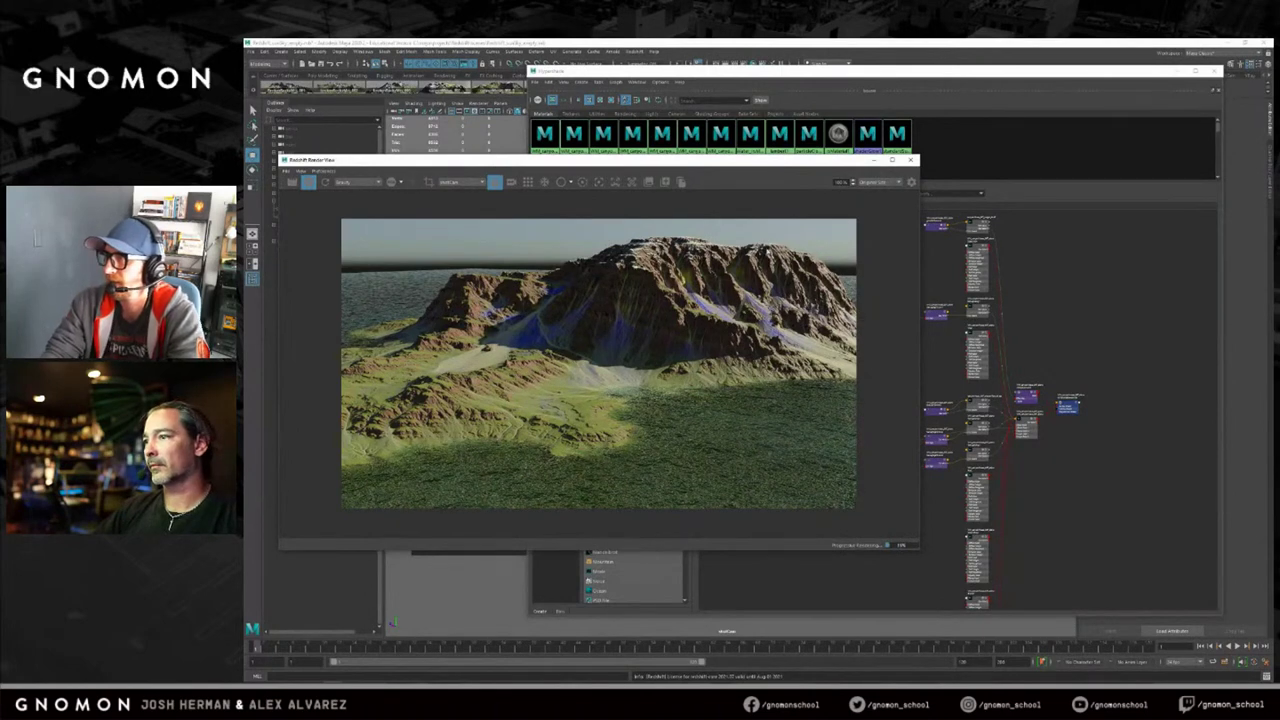
left_click(970, 312)
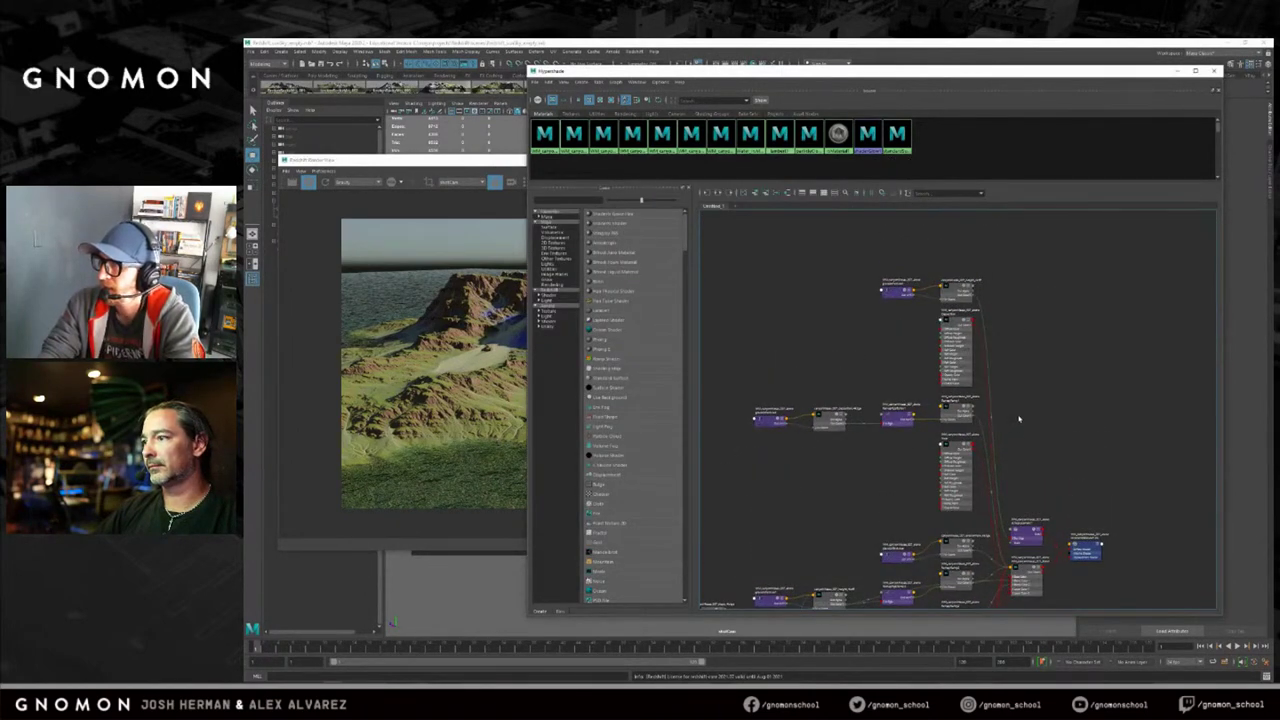
scroll(1019, 419, "up", 2)
scroll(1022, 408, "up", 4)
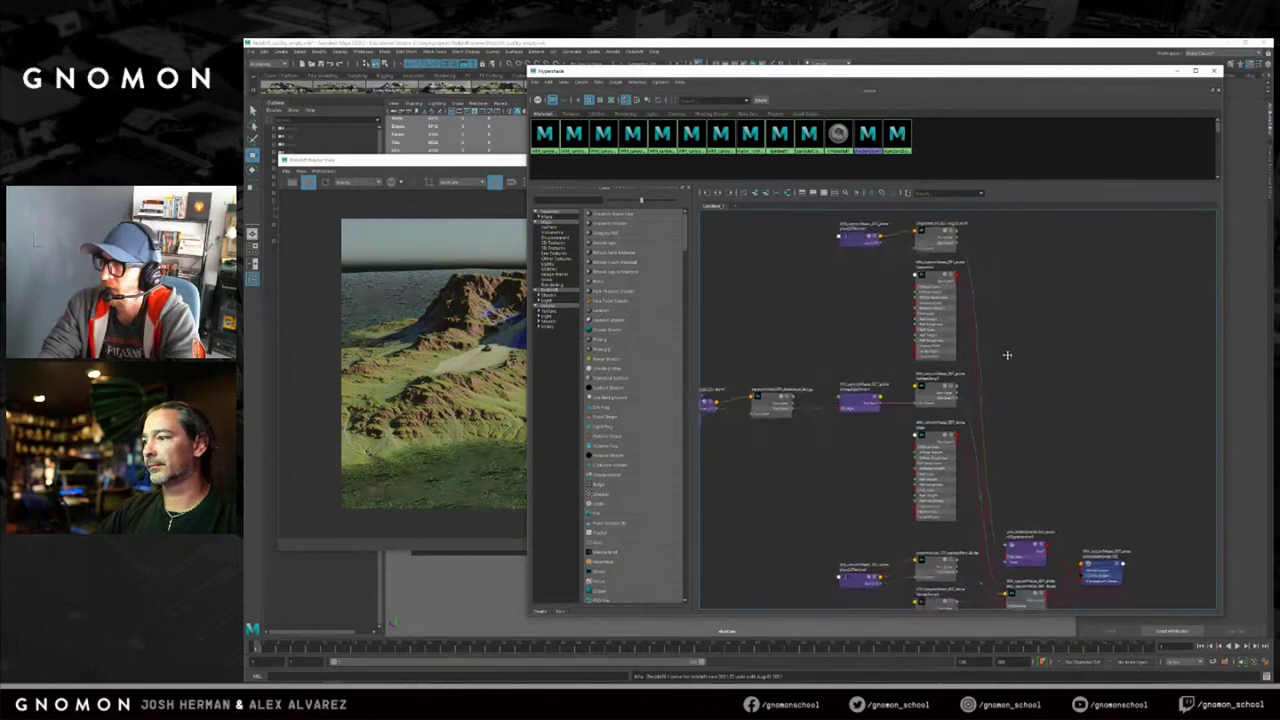
middle_click_drag(1036, 329, 1027, 193, "alt")
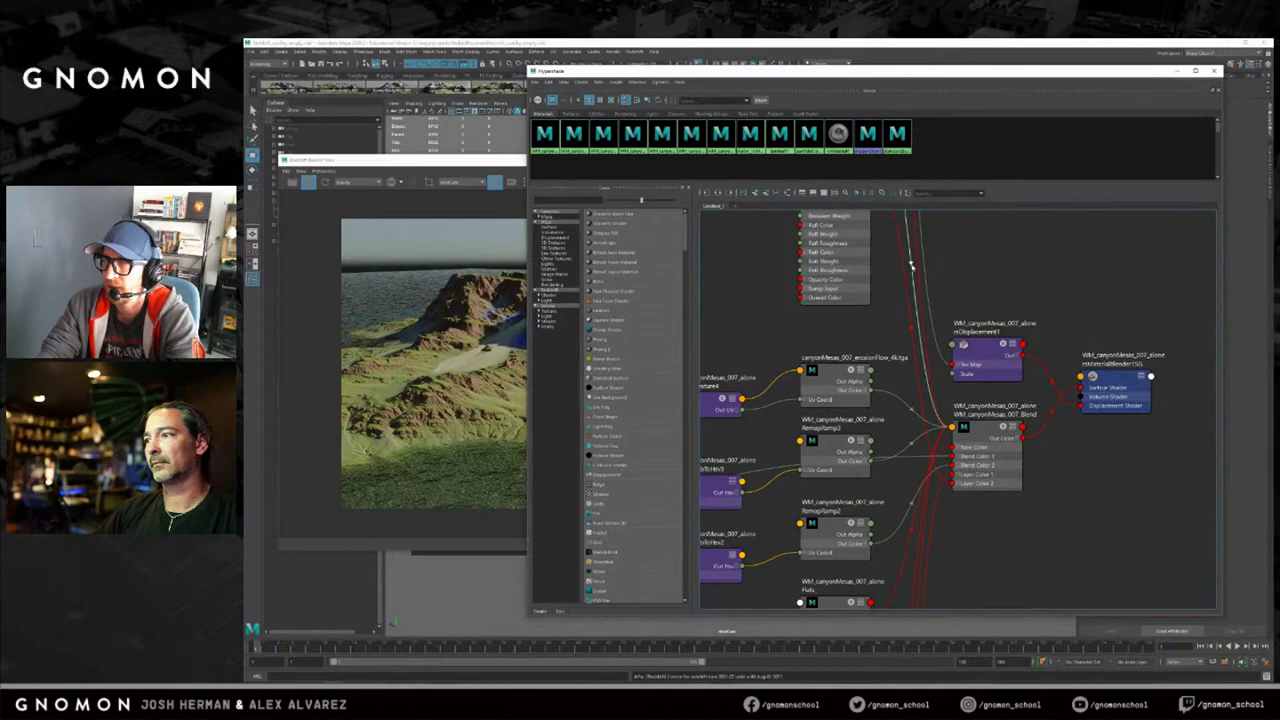
left_click_drag(503, 164, 500, 177)
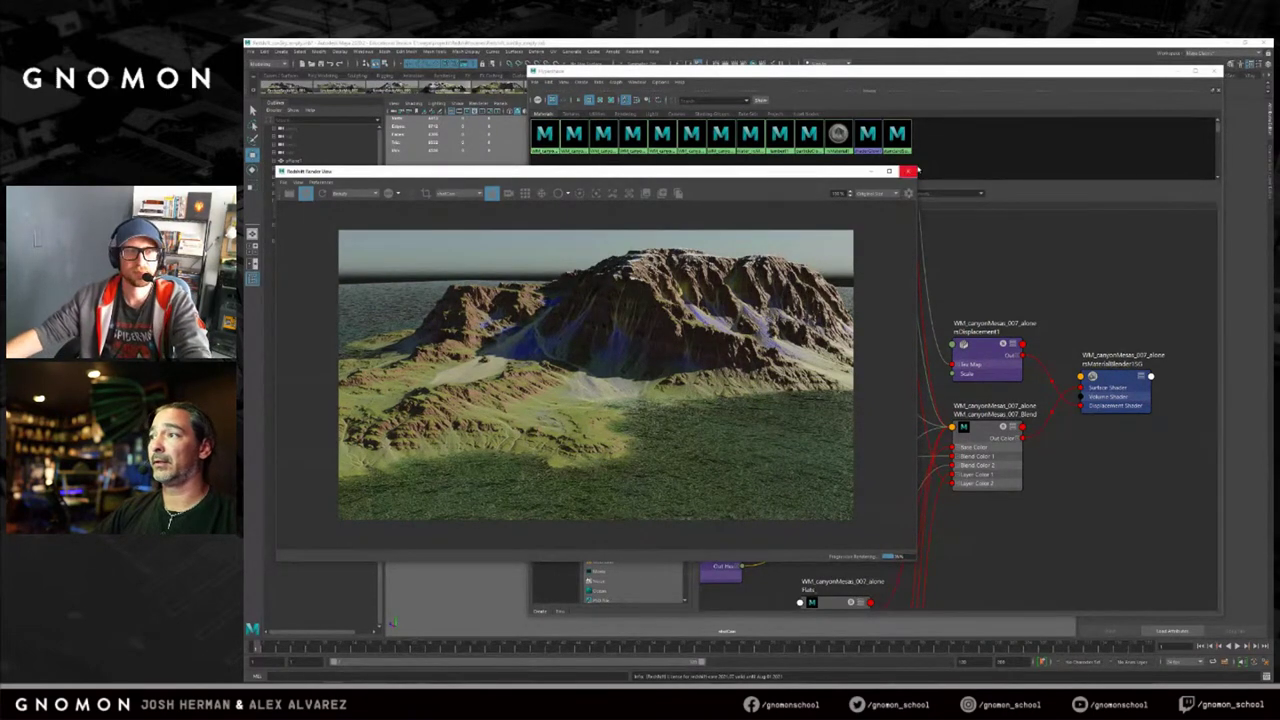
mouse_move(720, 170)
left_mouse_down()
mouse_move(712, 190)
mouse_move(711, 155)
left_mouse_up()
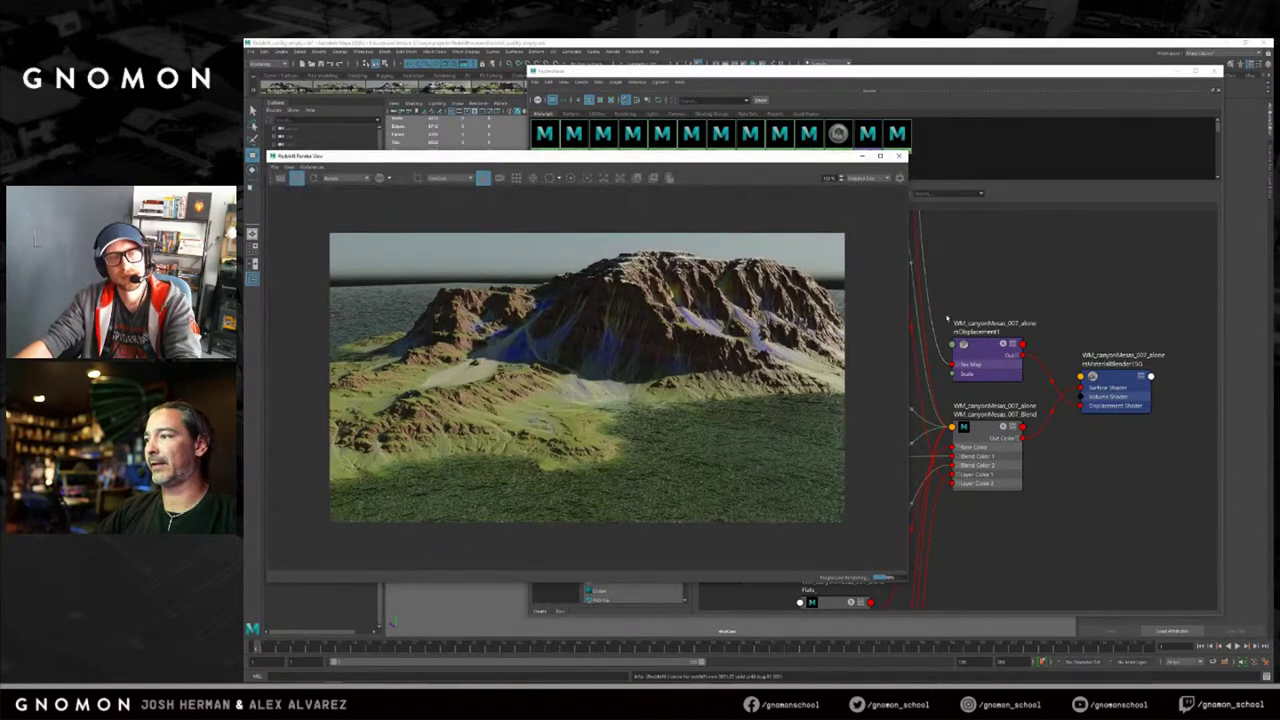
View the image file of the canyonMesas_007_erosionFlow_4k.tga texture node that feeds the material blend, and close it.
left_click(1013, 281)
scroll(1076, 398, "up", 5)
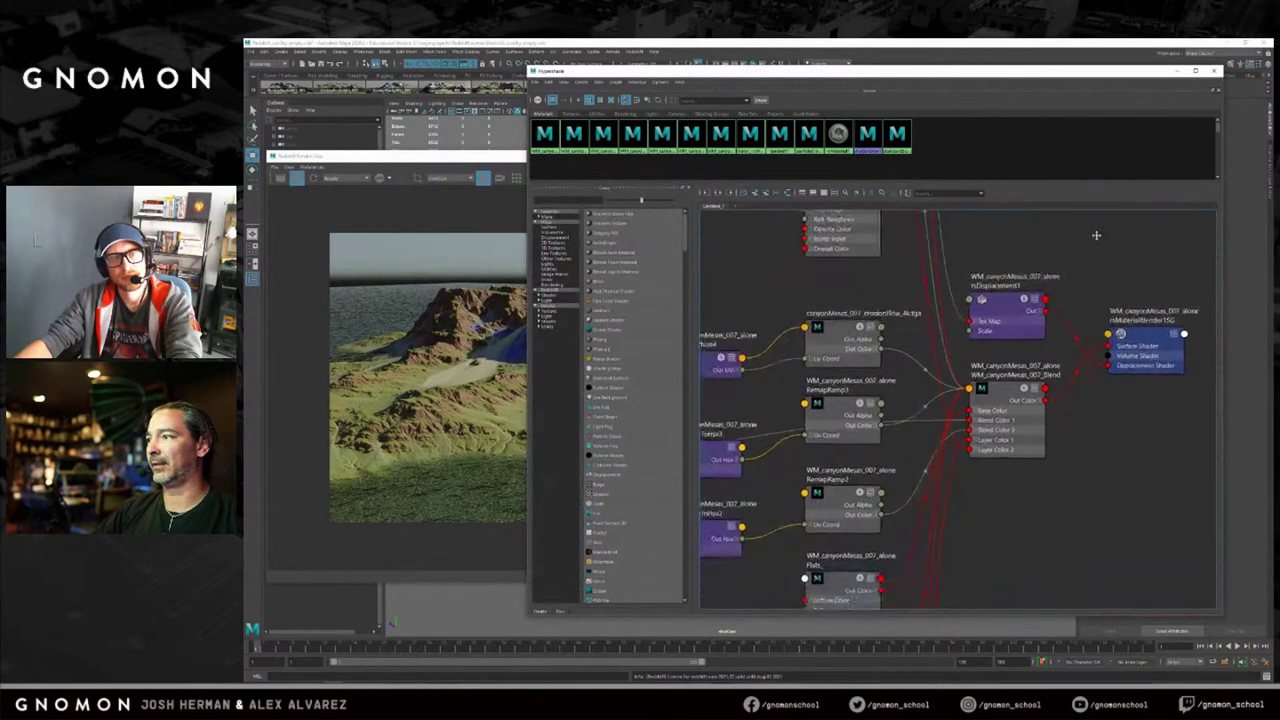
scroll(1052, 425, "down", 1)
middle_click_drag(1024, 427, 1026, 441, "alt")
left_click(880, 292)
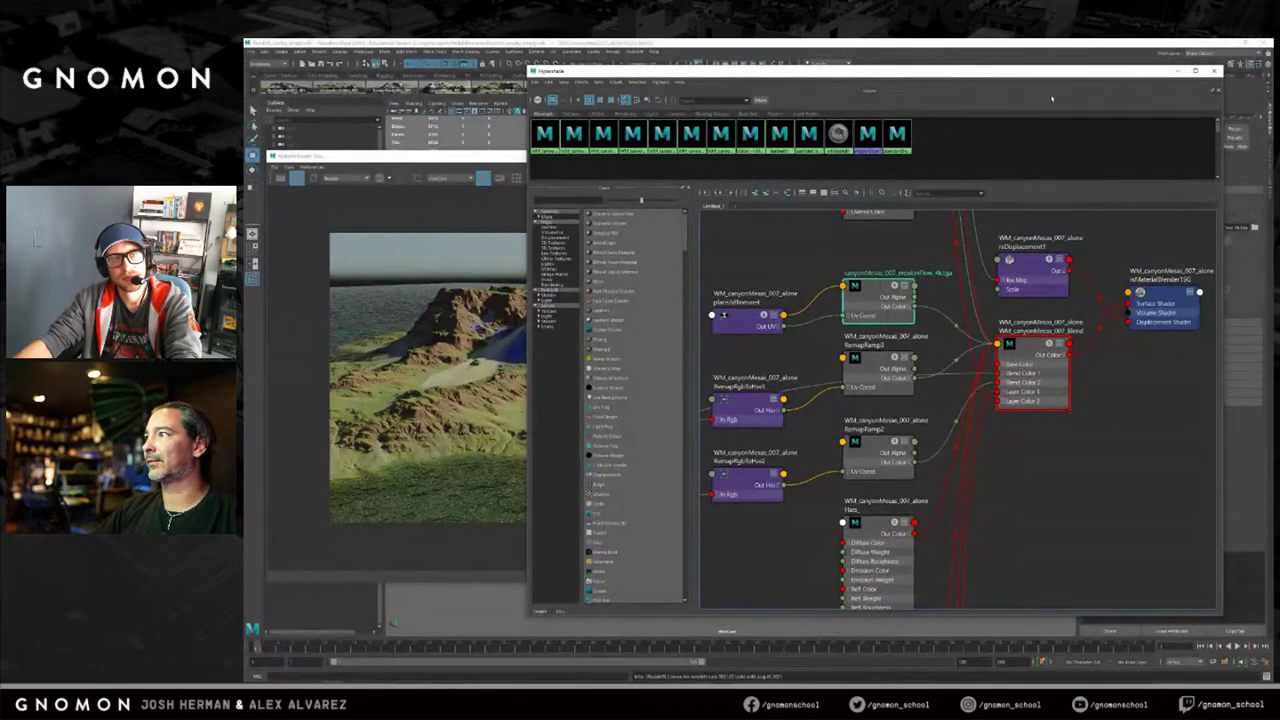
left_click_drag(1048, 77, 907, 90)
left_click(1215, 240)
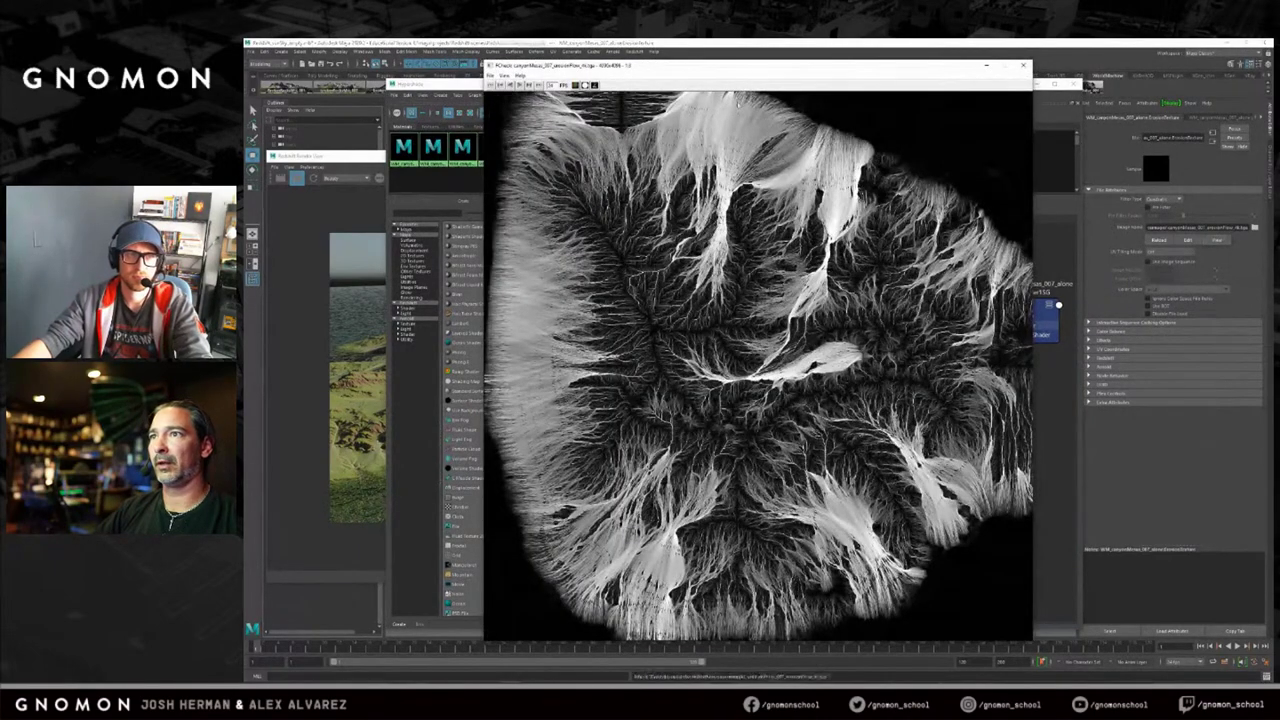
left_click_drag(717, 68, 815, 67)
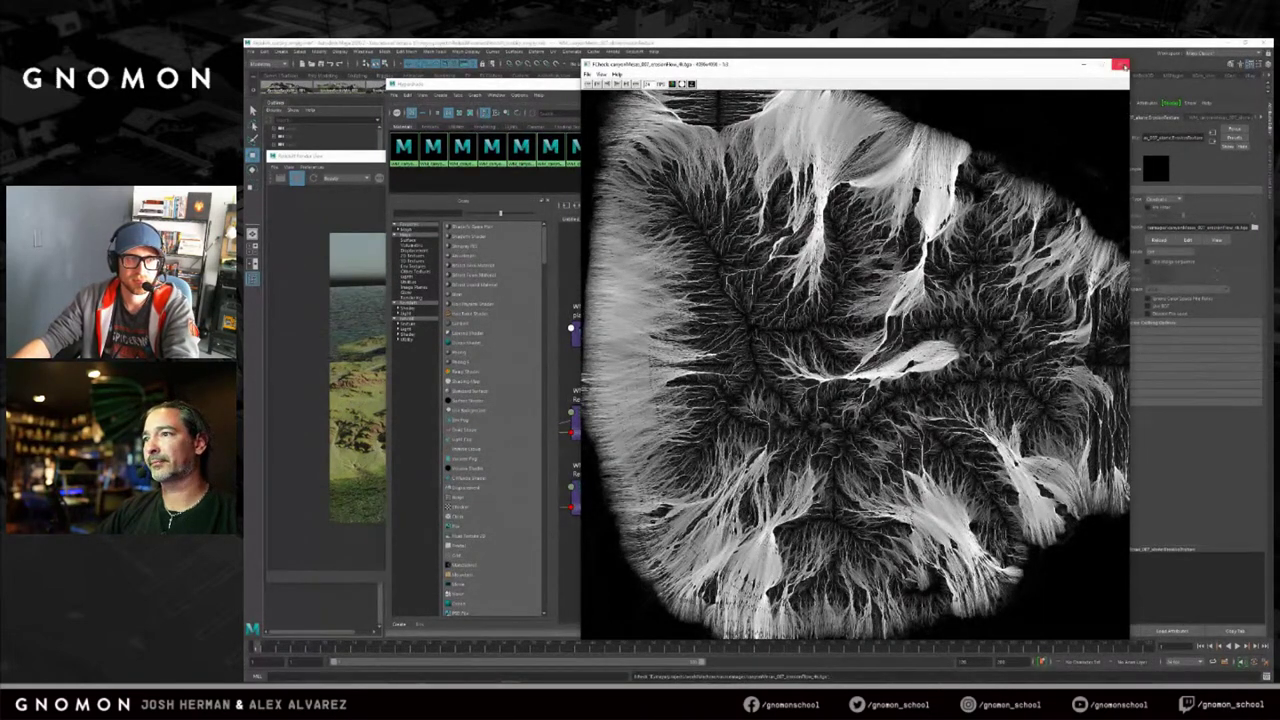
left_click(1122, 66)
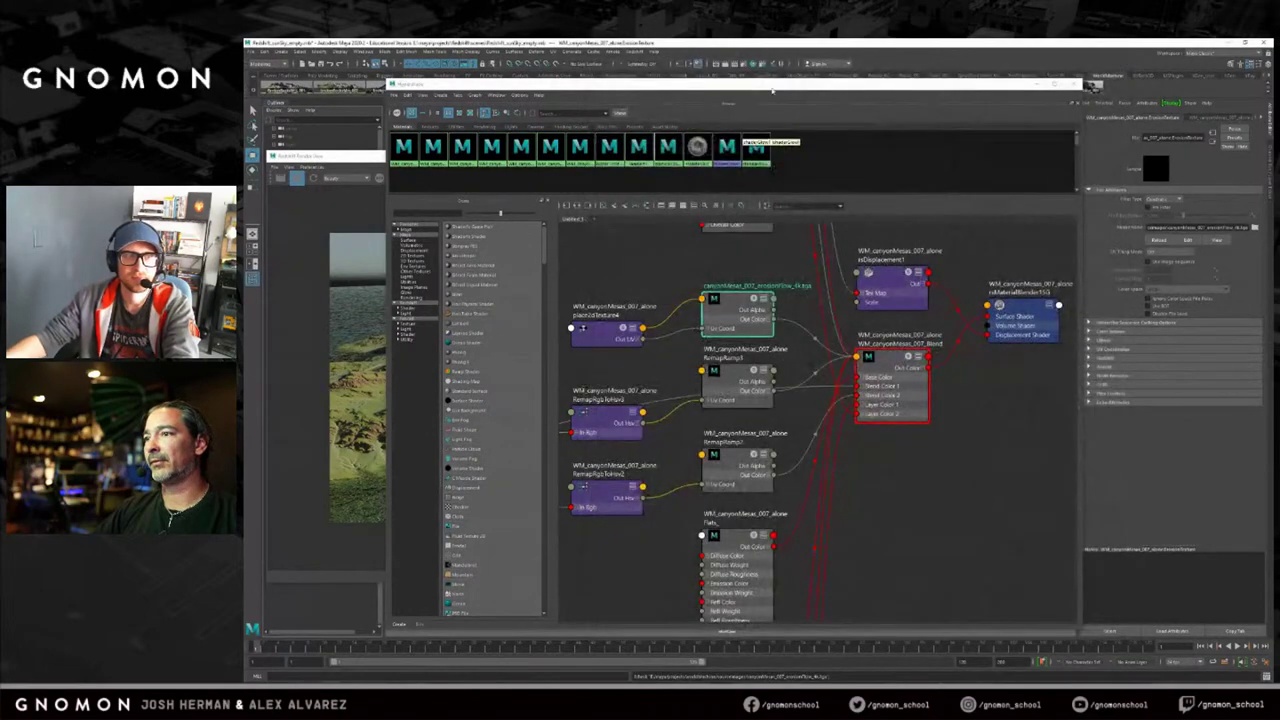
Select the Flats material in the network and inspect its attributes with Hypershade moved clear of them.
scroll(806, 252, "down", 4)
scroll(789, 380, "up", 3)
middle_click_drag(920, 398, 905, 326, "alt")
scroll(906, 325, "up", 1)
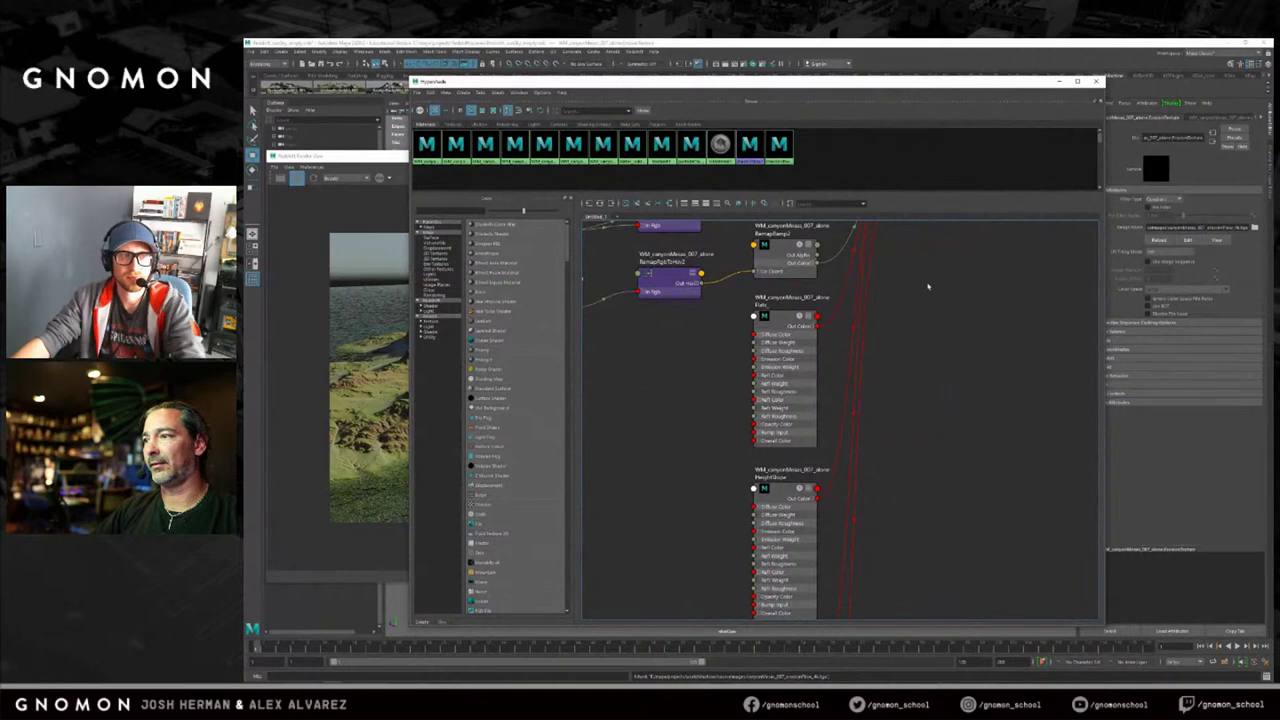
scroll(886, 323, "down", 2)
scroll(891, 325, "up", 1)
left_click(784, 316)
left_click(784, 316)
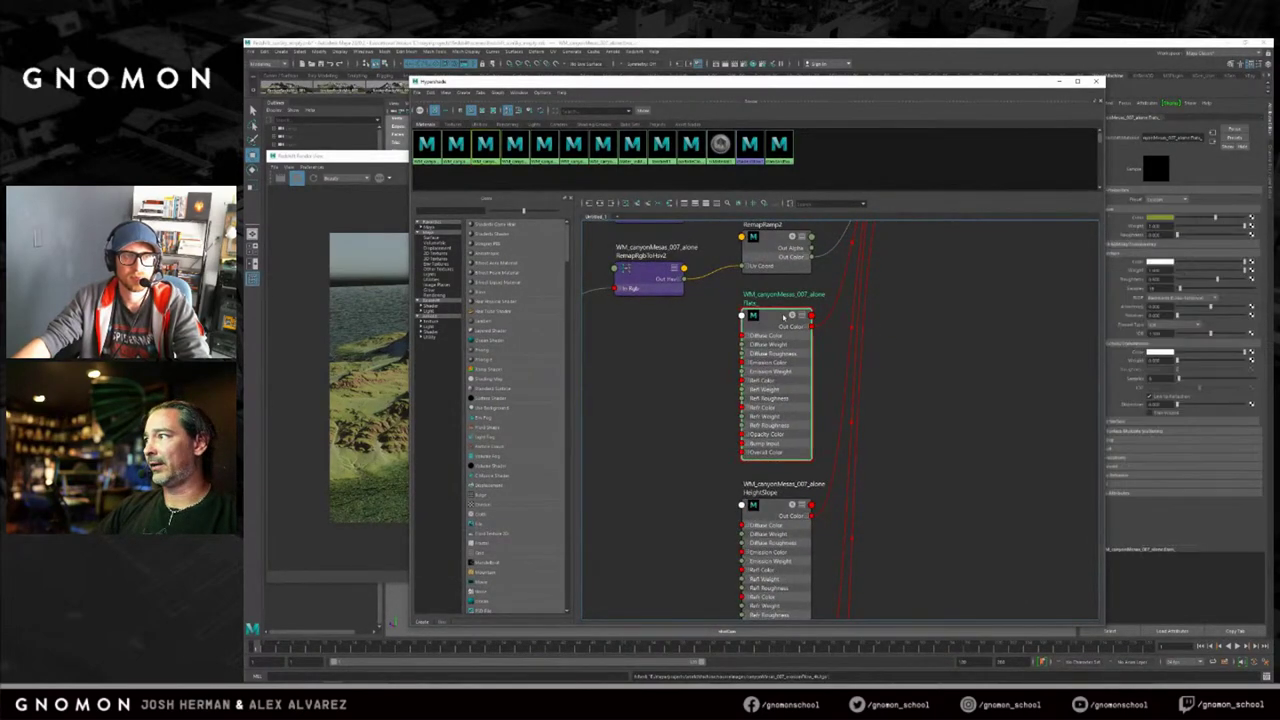
left_click_drag(1022, 83, 969, 93)
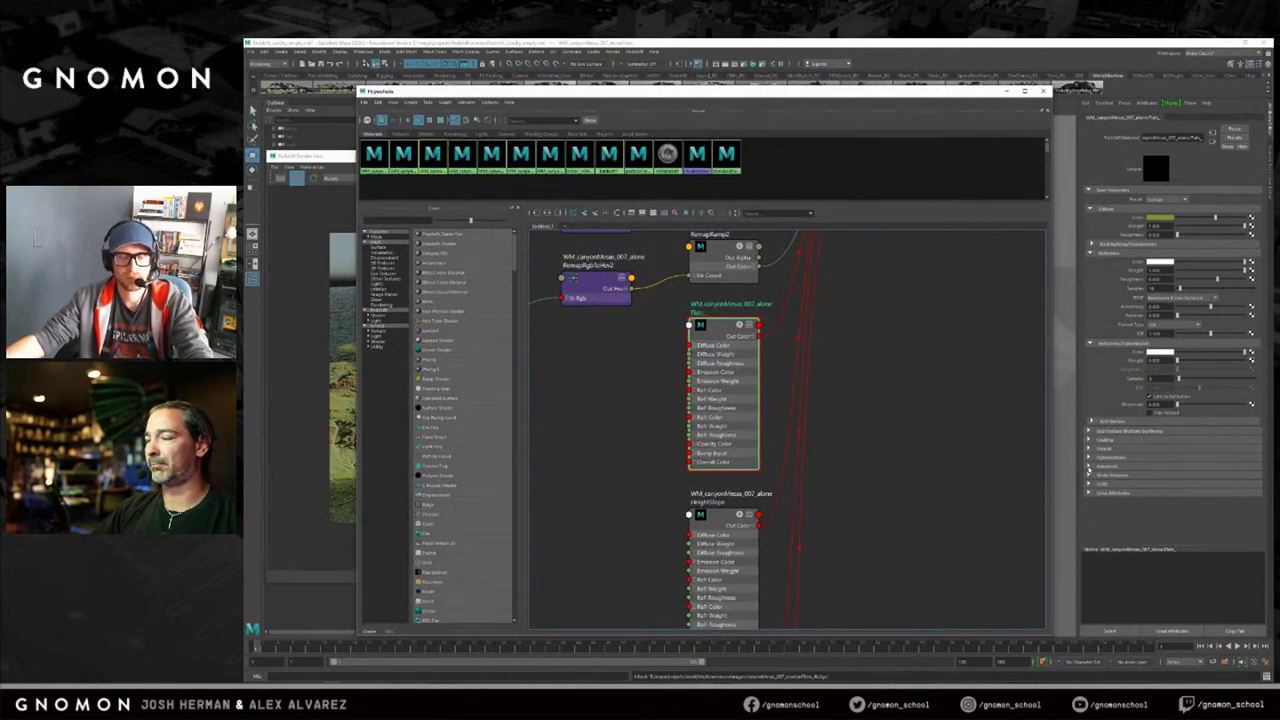
left_click_drag(920, 92, 935, 83)
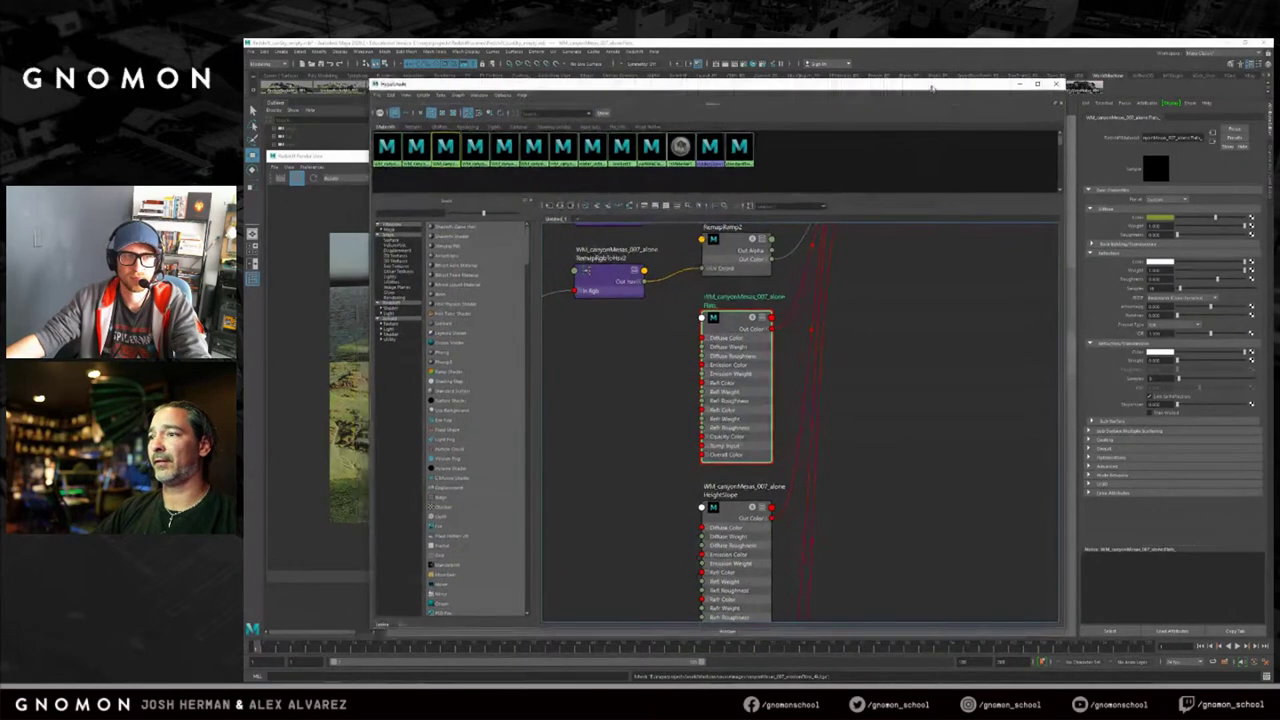
Examine the finished terrain render again, arranging Hypershade and the render view so both are accessible.
left_click(342, 157)
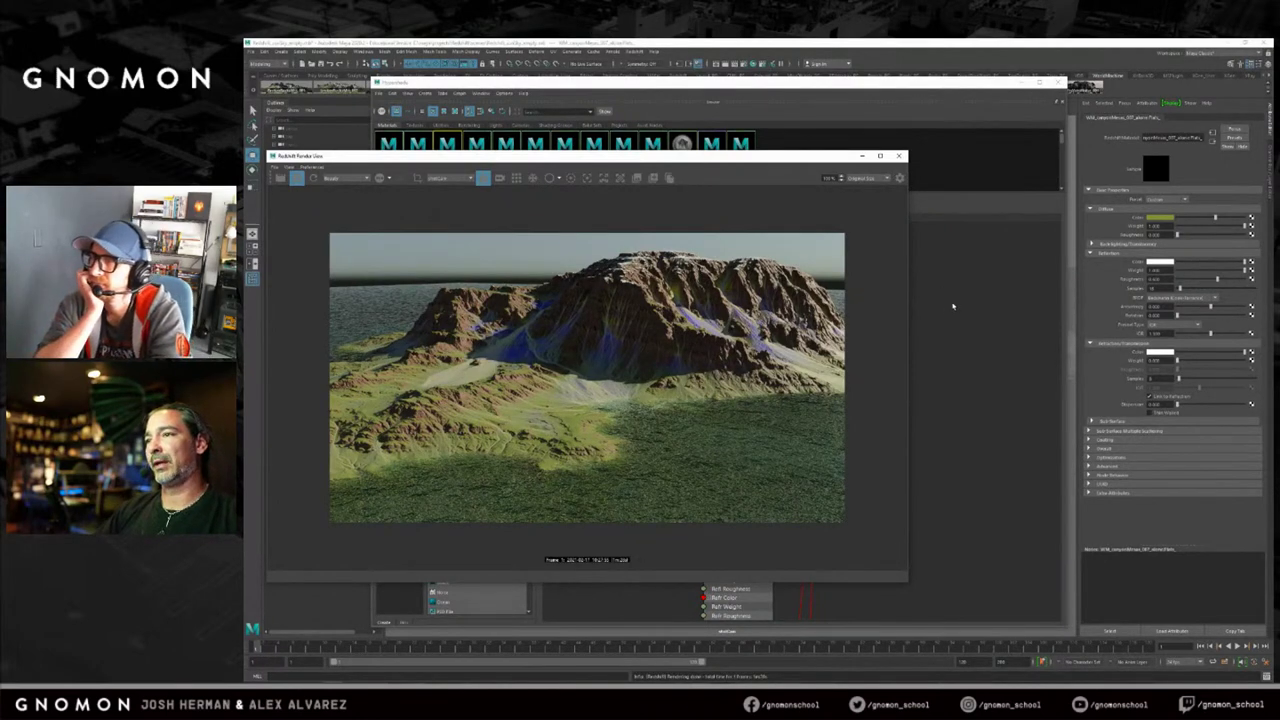
left_click_drag(925, 84, 986, 80)
mouse_move(804, 311)
left_mouse_down()
mouse_move(836, 290)
mouse_move(806, 320)
mouse_move(806, 292)
mouse_move(793, 314)
mouse_move(805, 310)
left_mouse_up()
left_click_drag(659, 83, 725, 88)
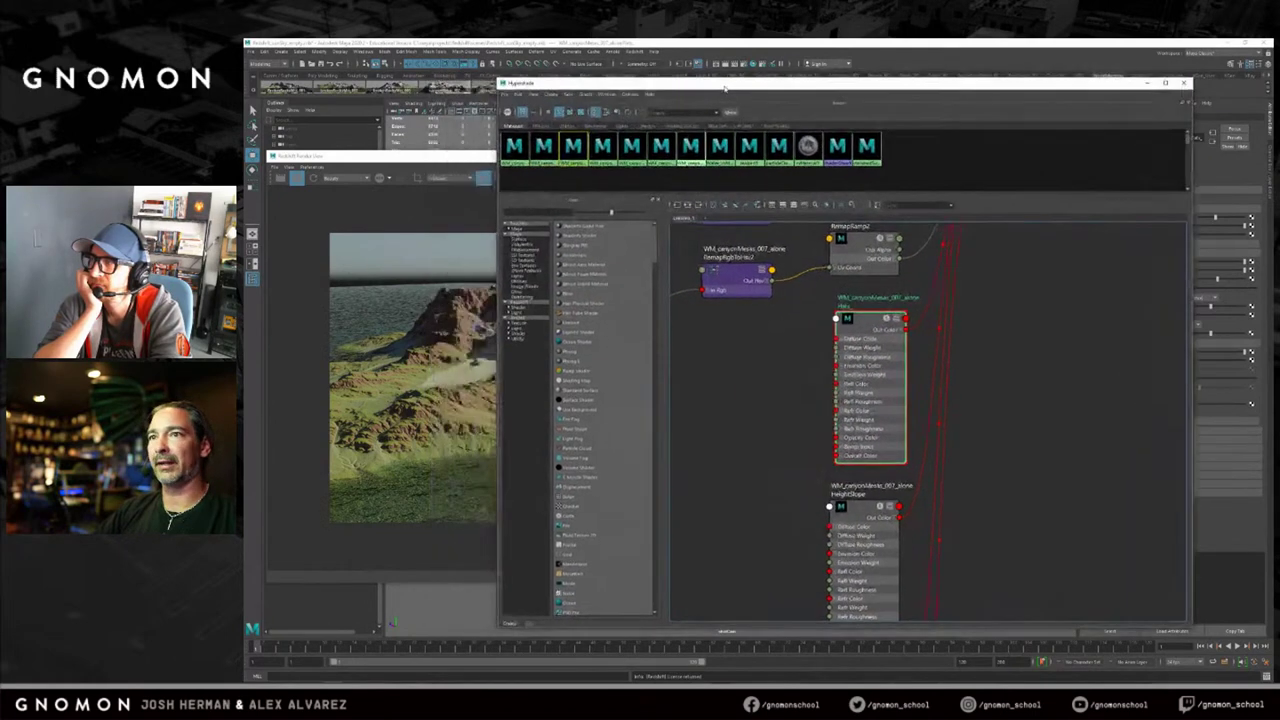
left_click_drag(430, 157, 503, 160)
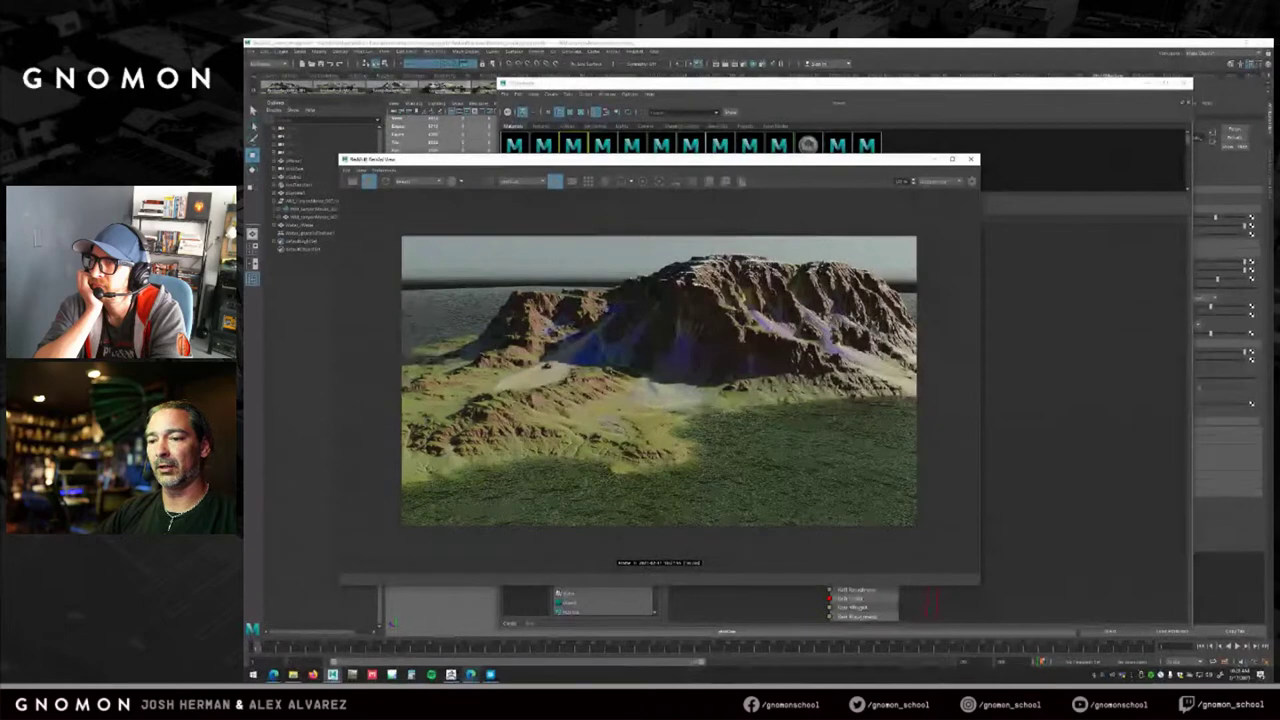
Switch to Quixel Bridge, view the Rocky Soil Ground 4x4 m surface among the local Megascans assets, and return to the render.
left_click(489, 674)
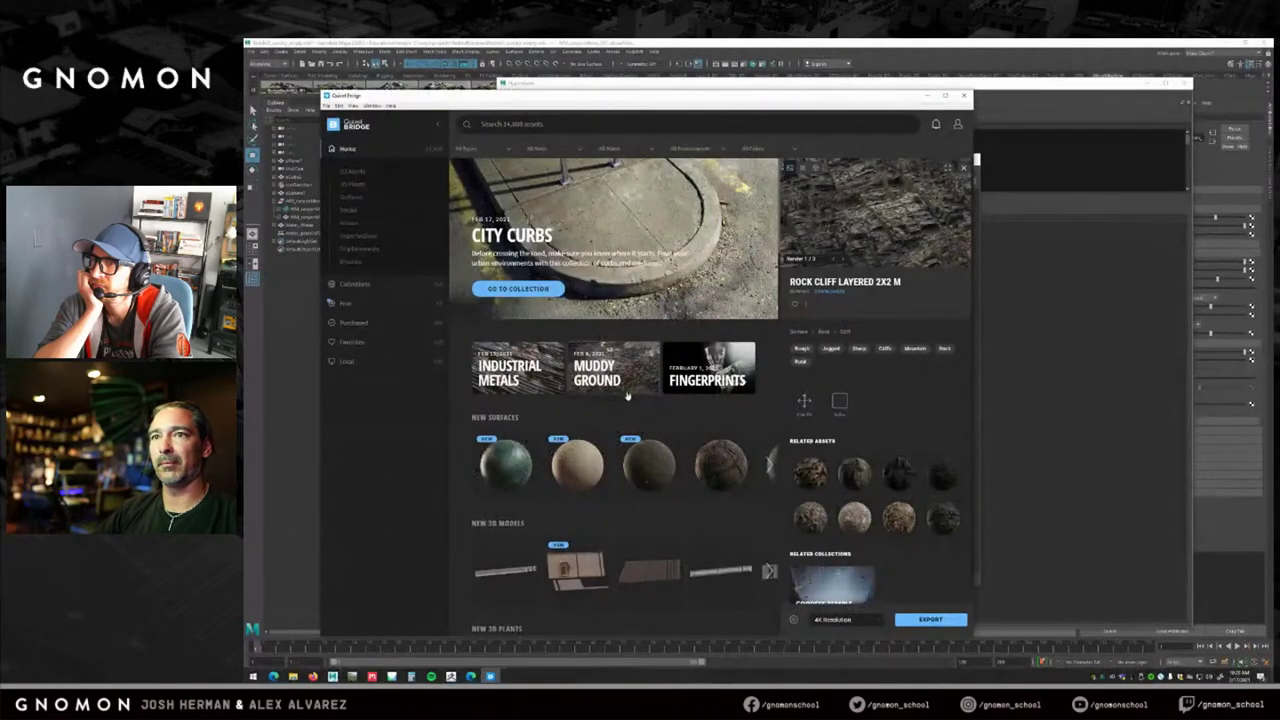
scroll(568, 345, "down", 3)
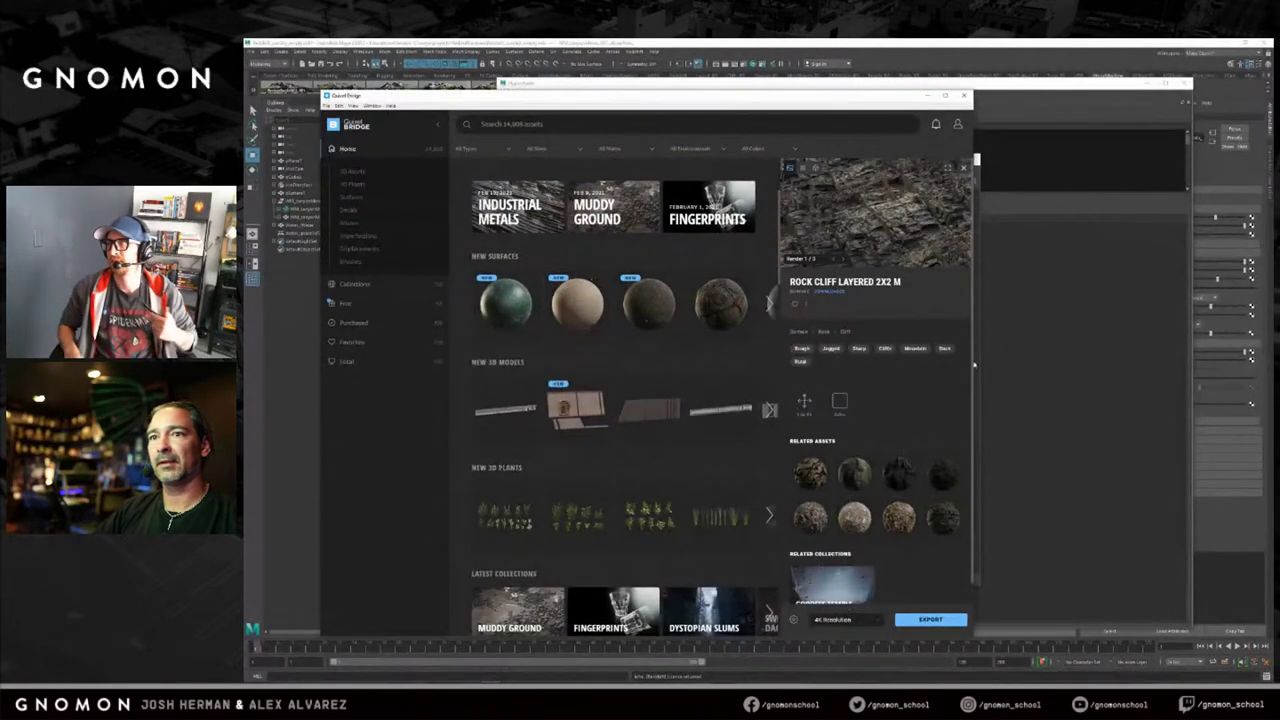
left_click(347, 362)
left_click(653, 247)
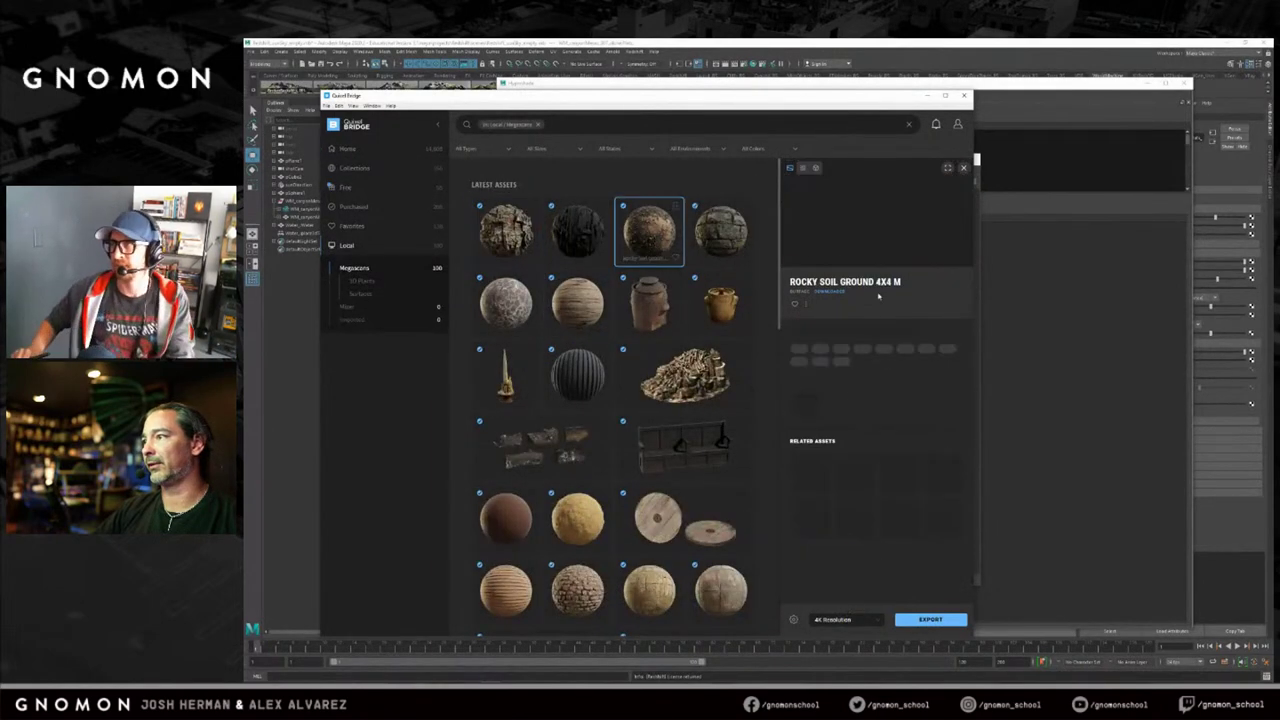
left_click(1096, 309)
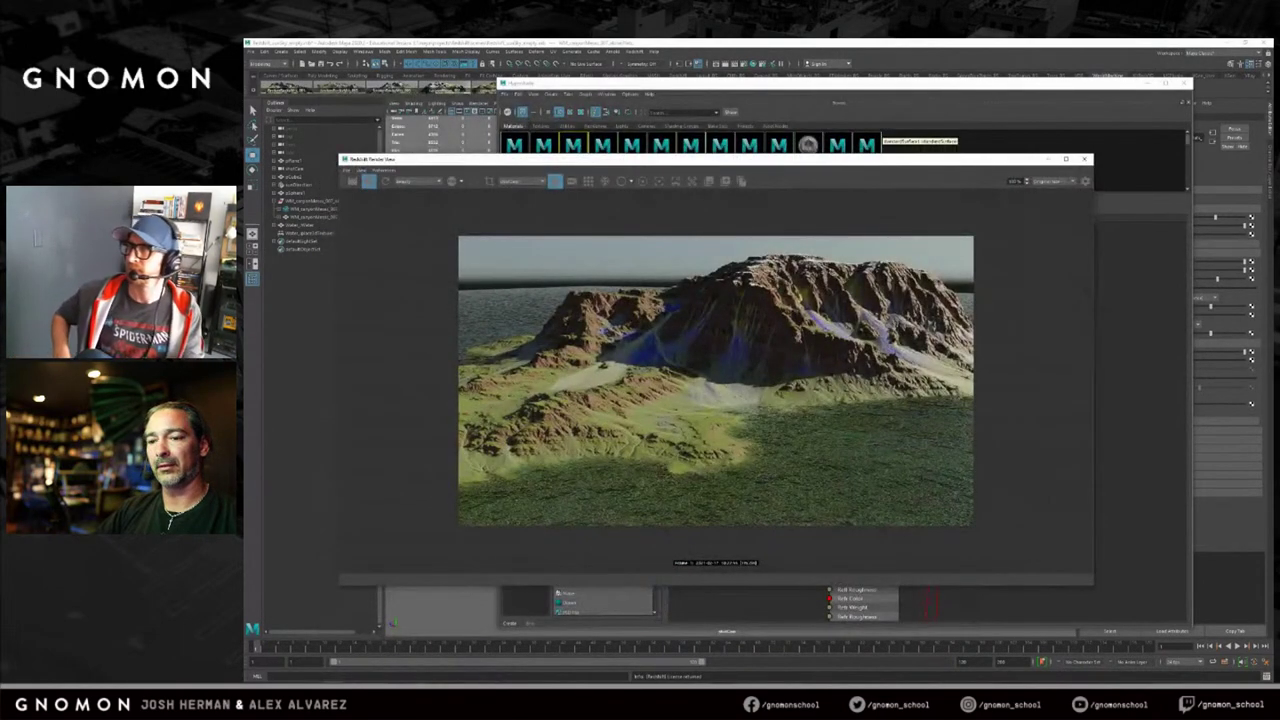
Reopen Quixel Bridge, view the related Rocky Soil Ground 2x2 m surface, and minimize Bridge.
left_click(490, 675)
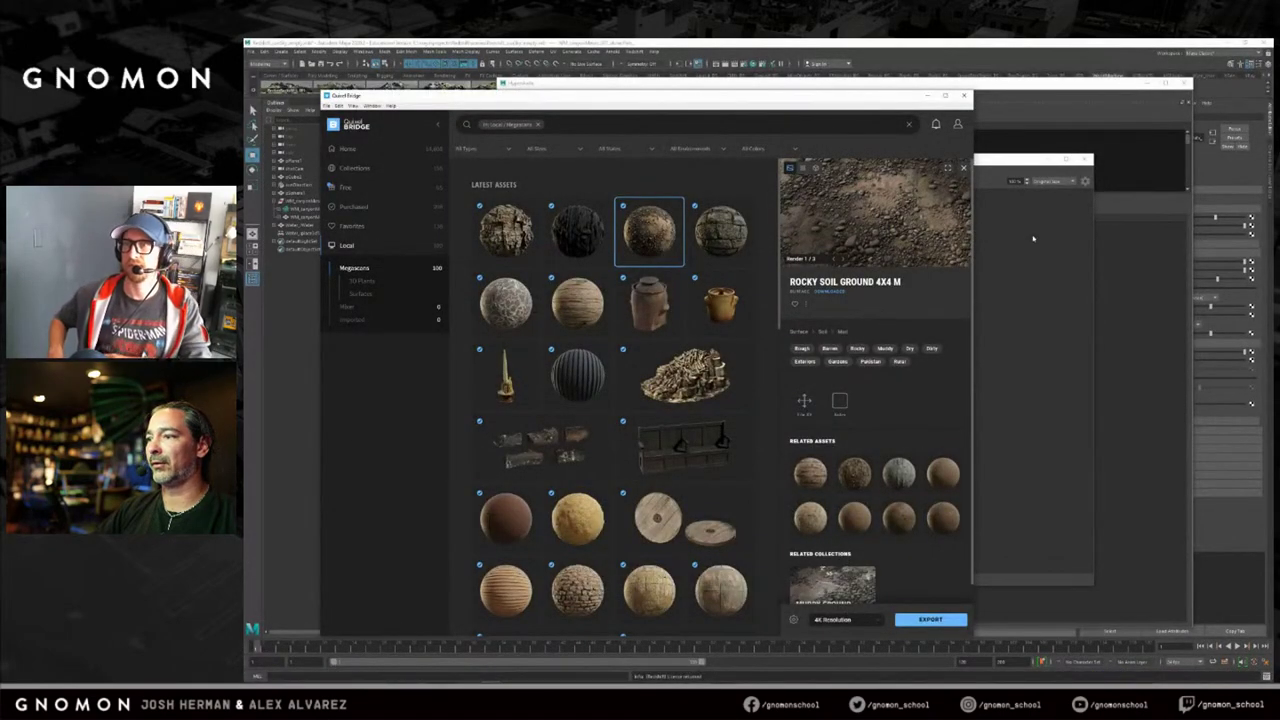
left_click(854, 472)
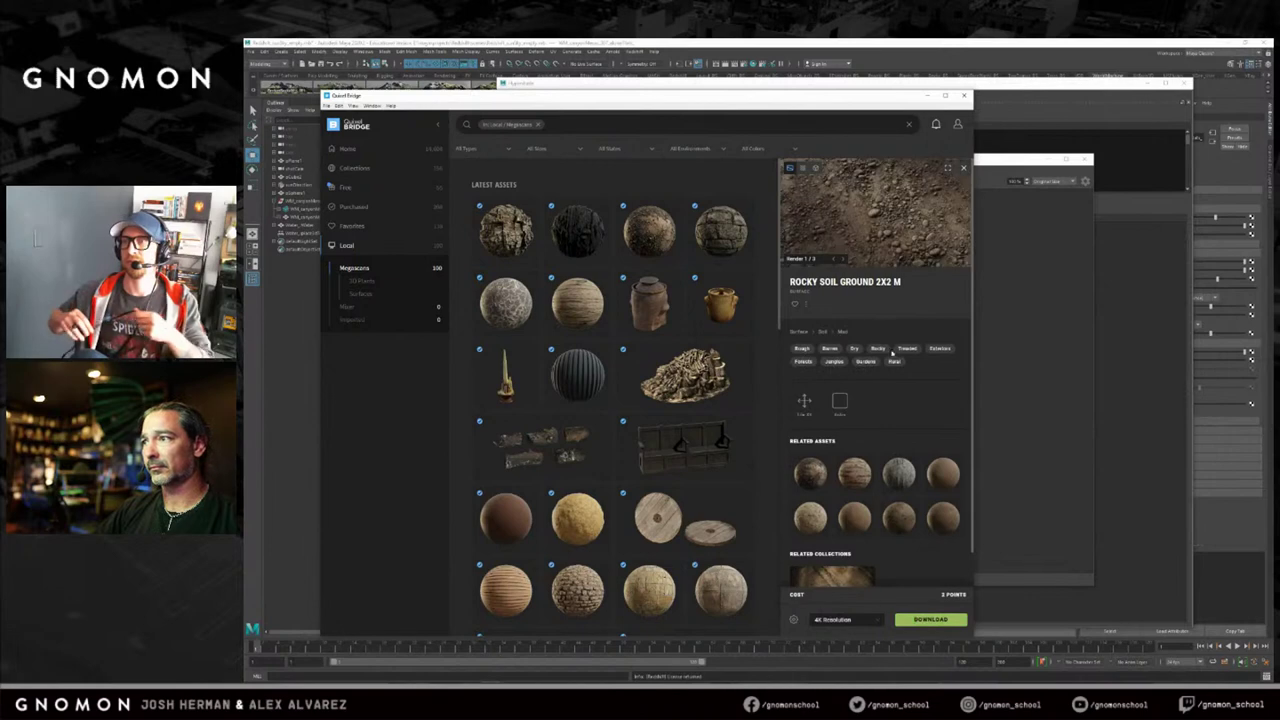
left_click(927, 96)
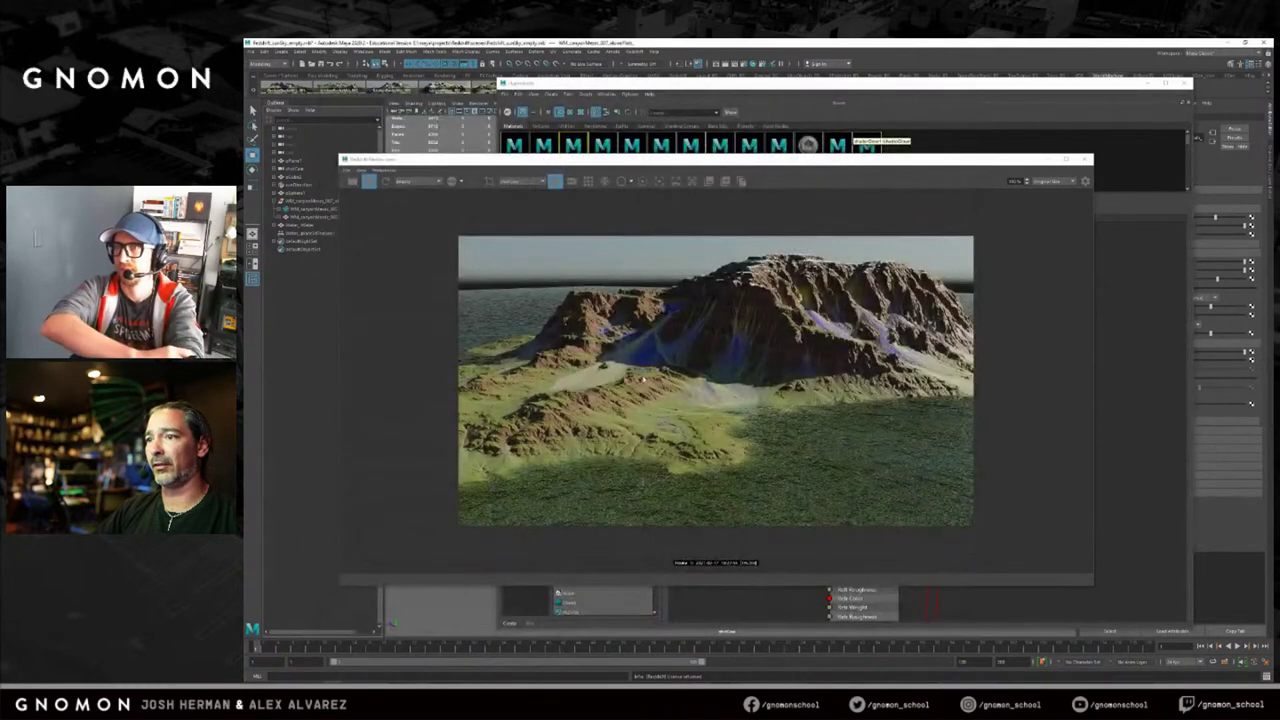
Bring Hypershade back in front of the render and examine the terrain's layered material network.
mouse_move(786, 166)
left_mouse_down()
mouse_move(802, 160)
mouse_move(794, 173)
left_mouse_up()
left_click(1149, 240)
right_click_drag(1029, 328, 877, 280, "alt")
middle_click_drag(877, 280, 872, 357, "alt")
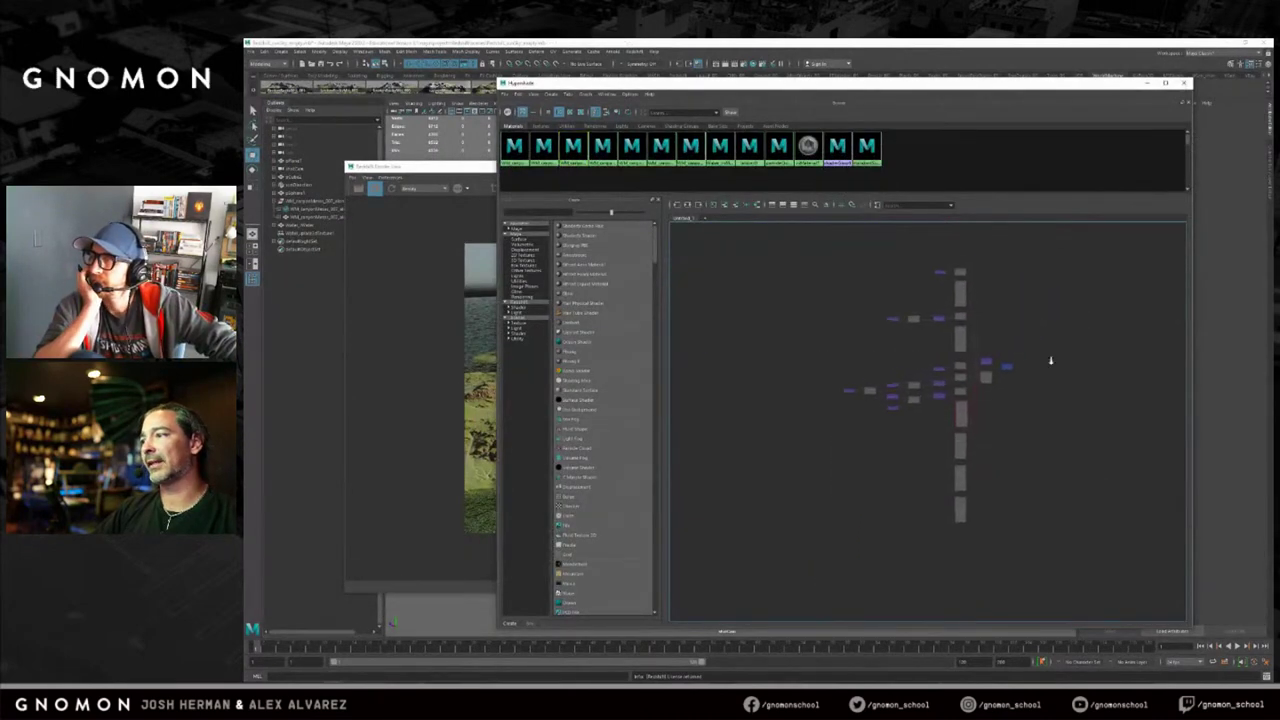
scroll(990, 370, "up", 3)
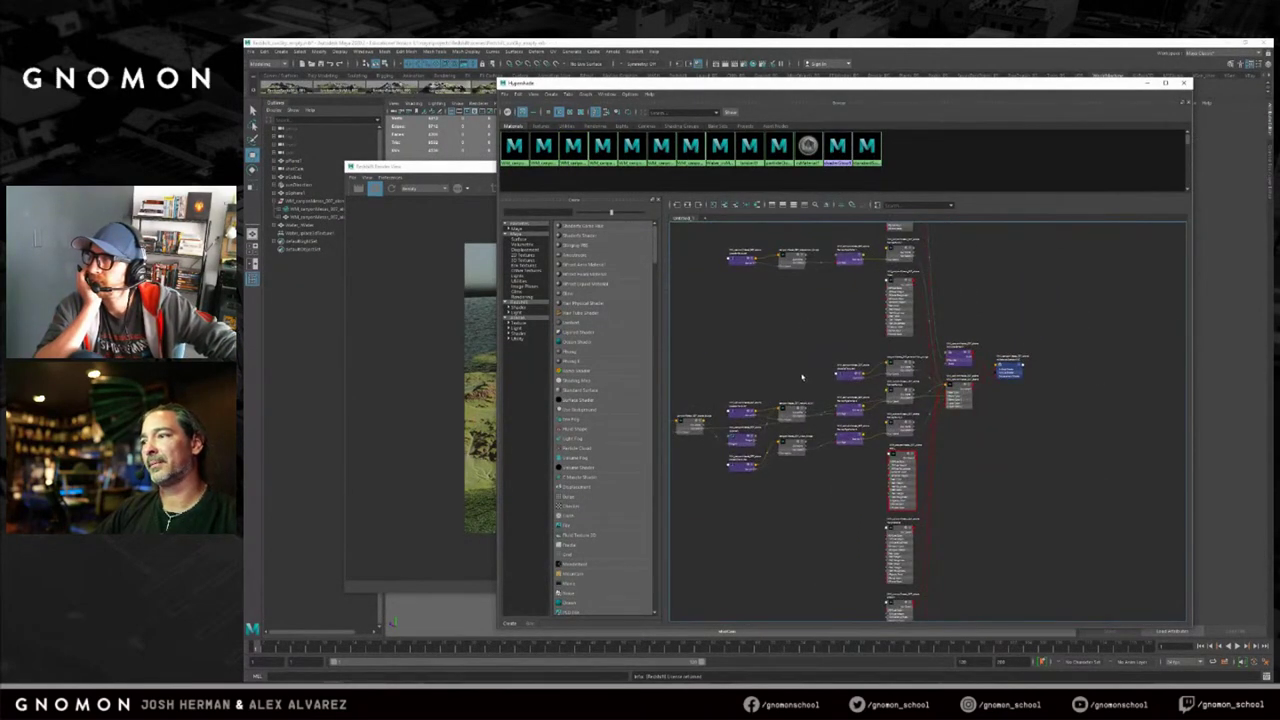
scroll(833, 341, "up", 2)
middle_click_drag(843, 296, 848, 344, "alt")
Close Hypershade and the Redshift render view to return to the terrain viewport.
left_click(875, 50)
left_click(1183, 84)
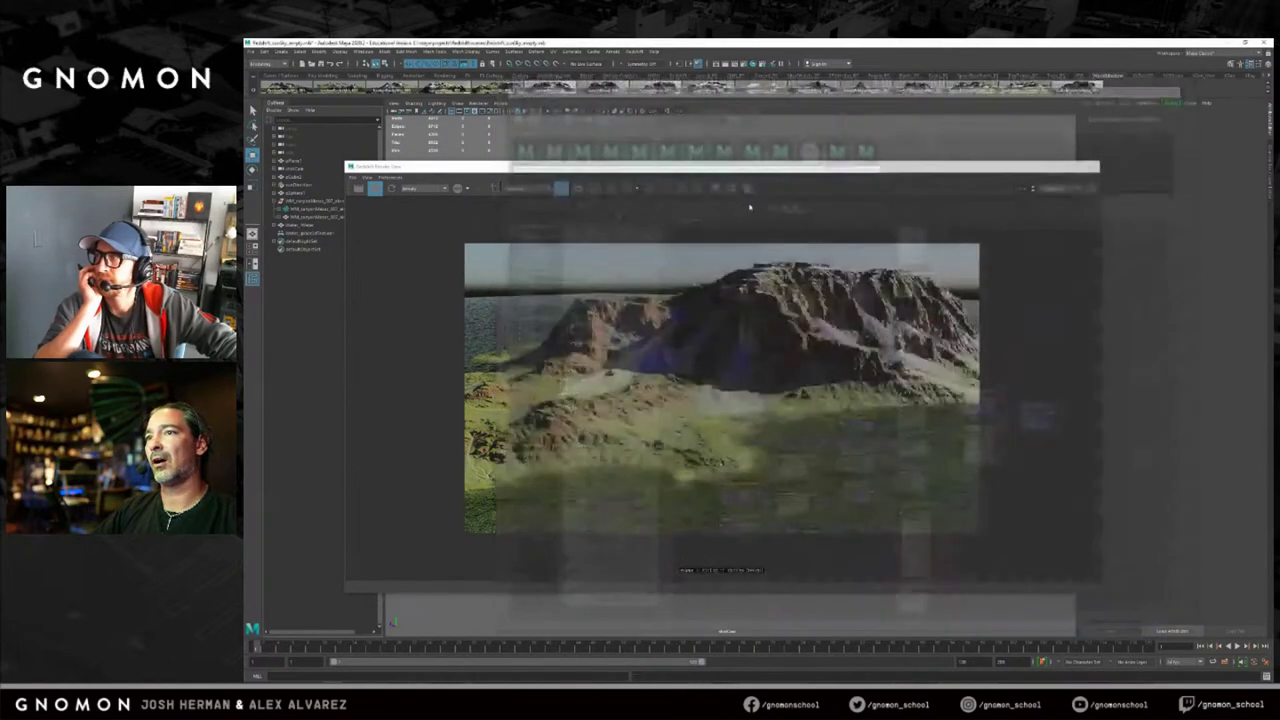
left_click_drag(561, 172, 541, 180)
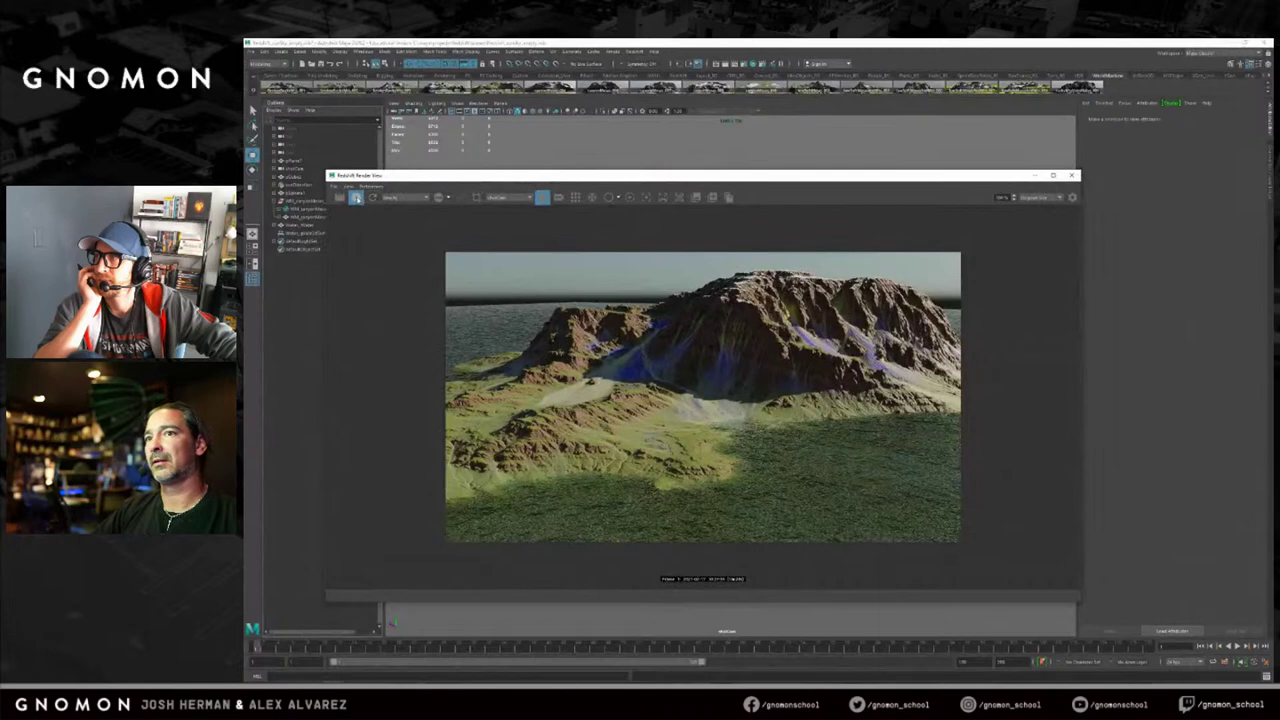
left_click(1071, 175)
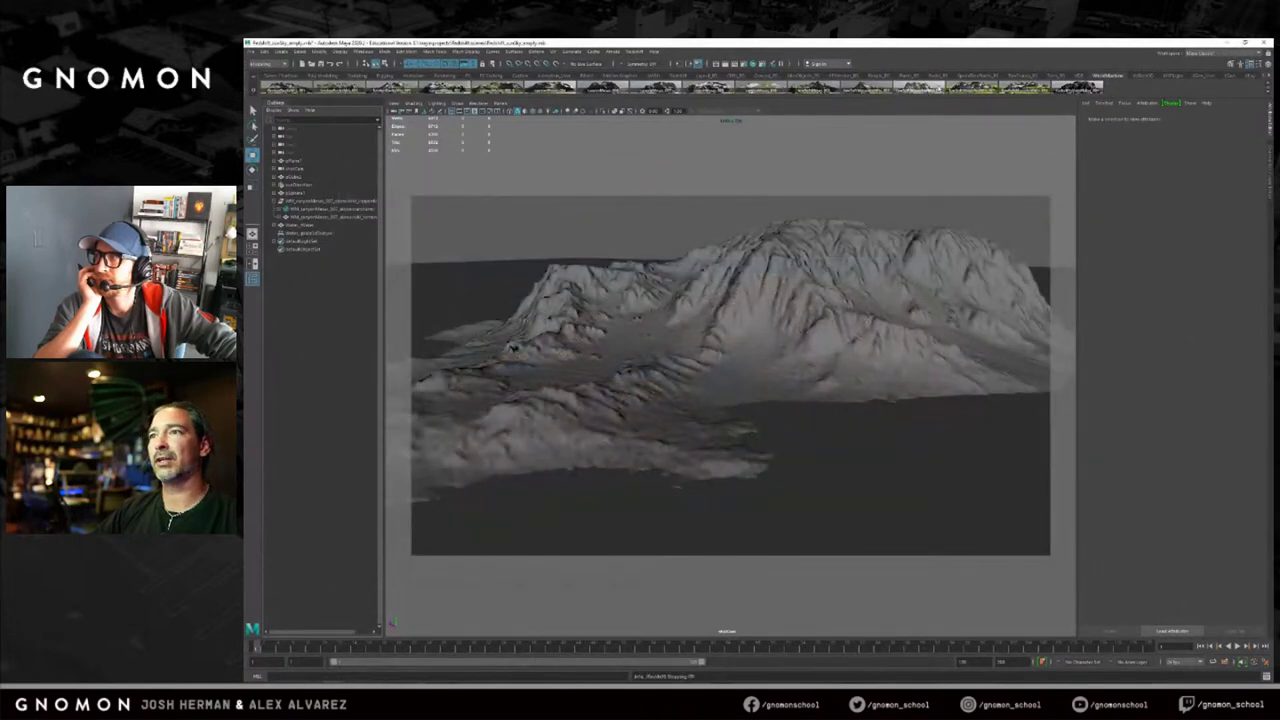
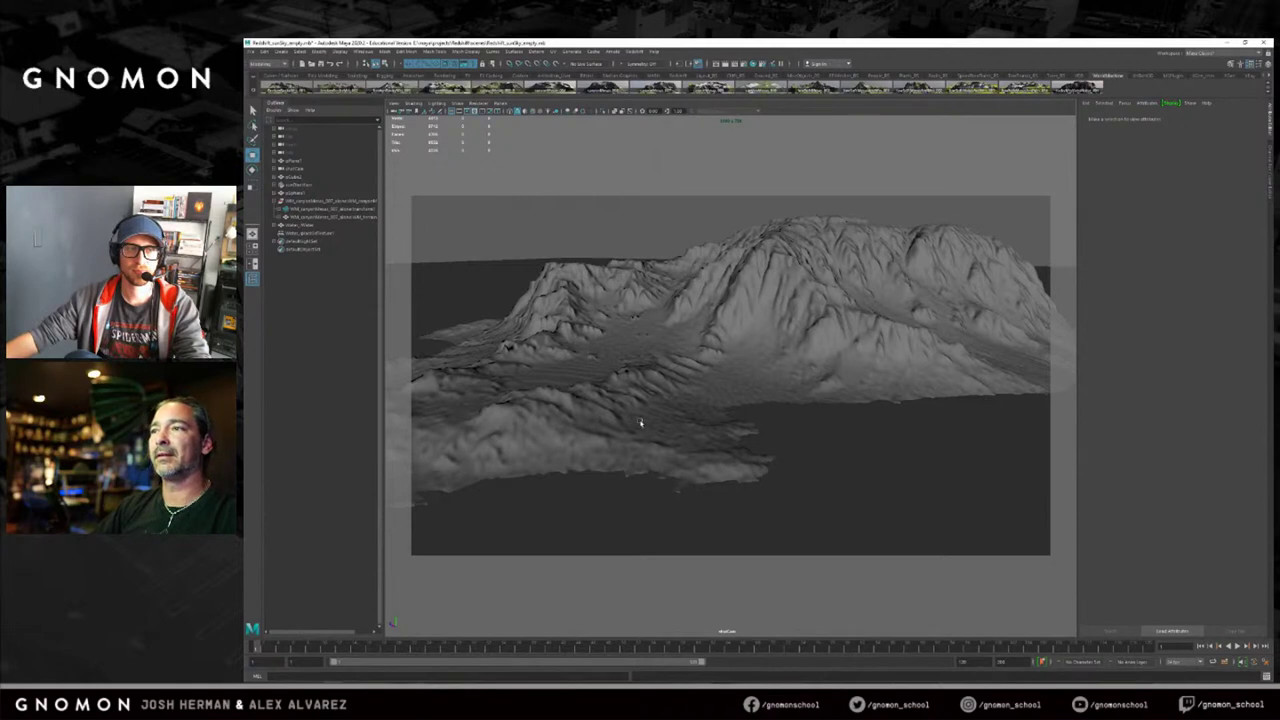
Reopen Hypershade and graph the World Machine terrain's shading network around its upper mask textures.
left_click(362, 51)
mouse_move(399, 112)
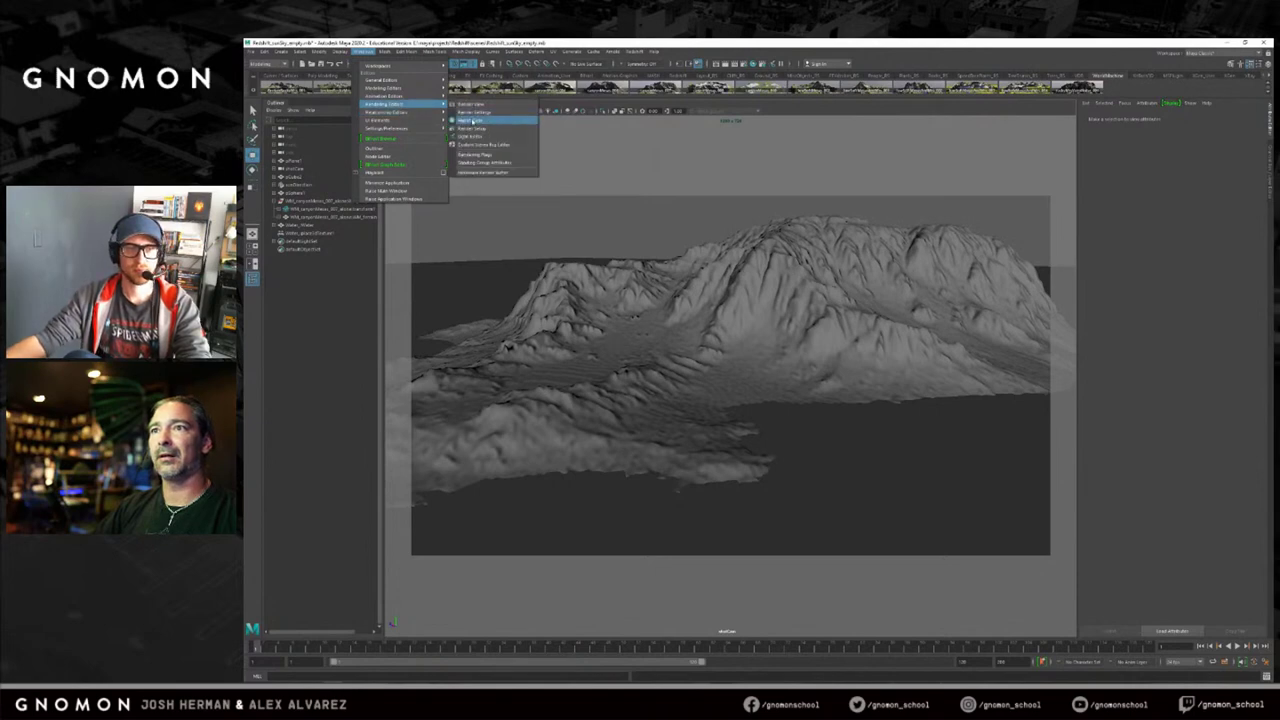
left_click(472, 120)
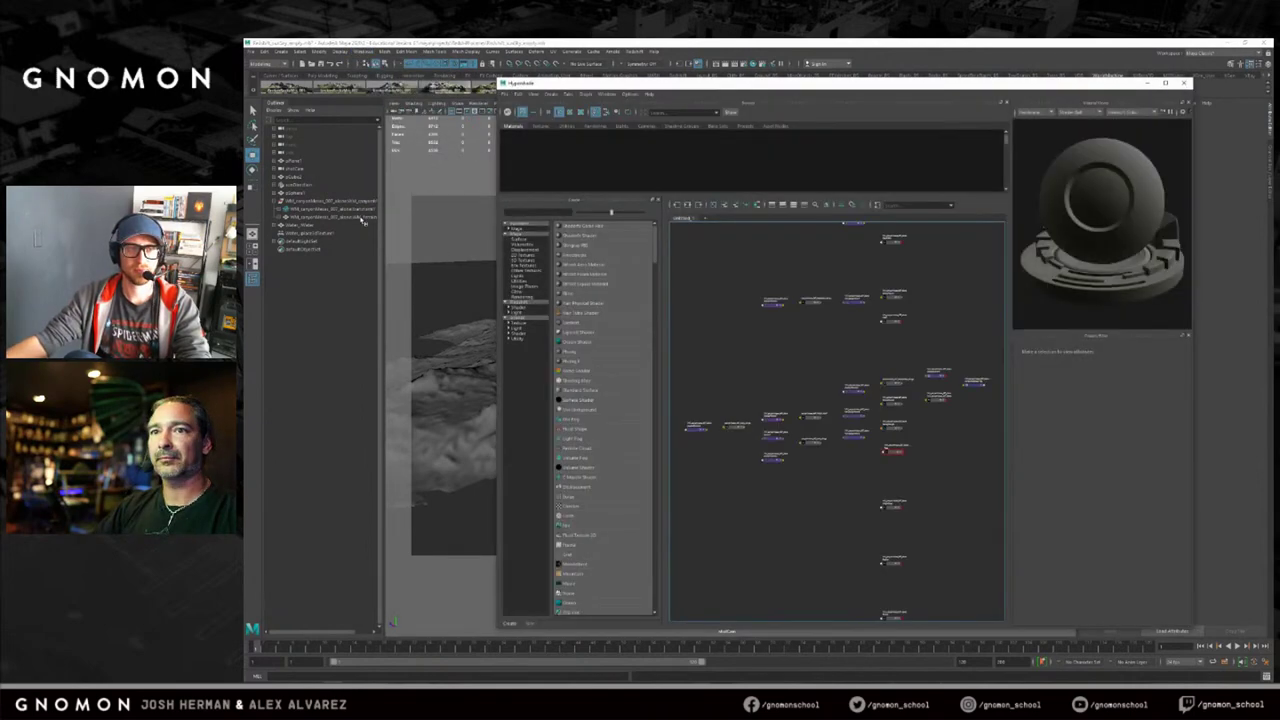
right_click_drag(900, 385, 854, 374, "alt")
middle_click_drag(845, 361, 803, 359, "alt")
right_click_drag(830, 360, 841, 360, "alt")
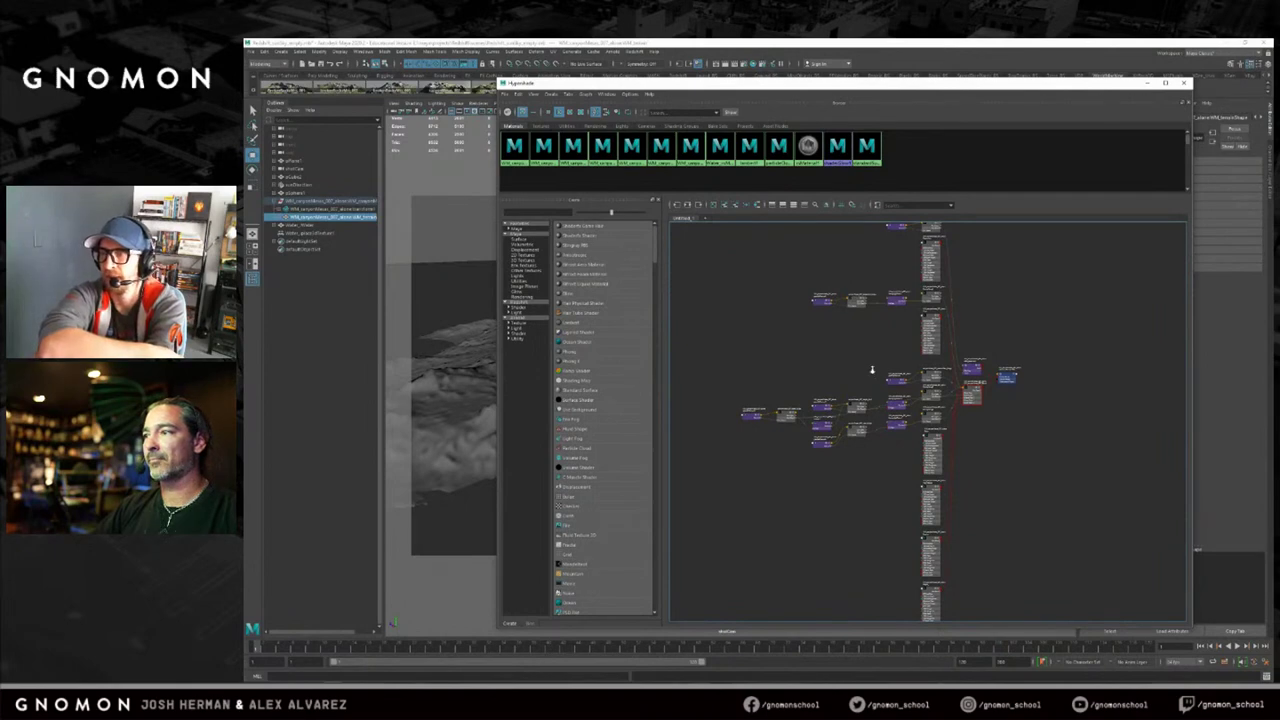
scroll(872, 370, "up", 4)
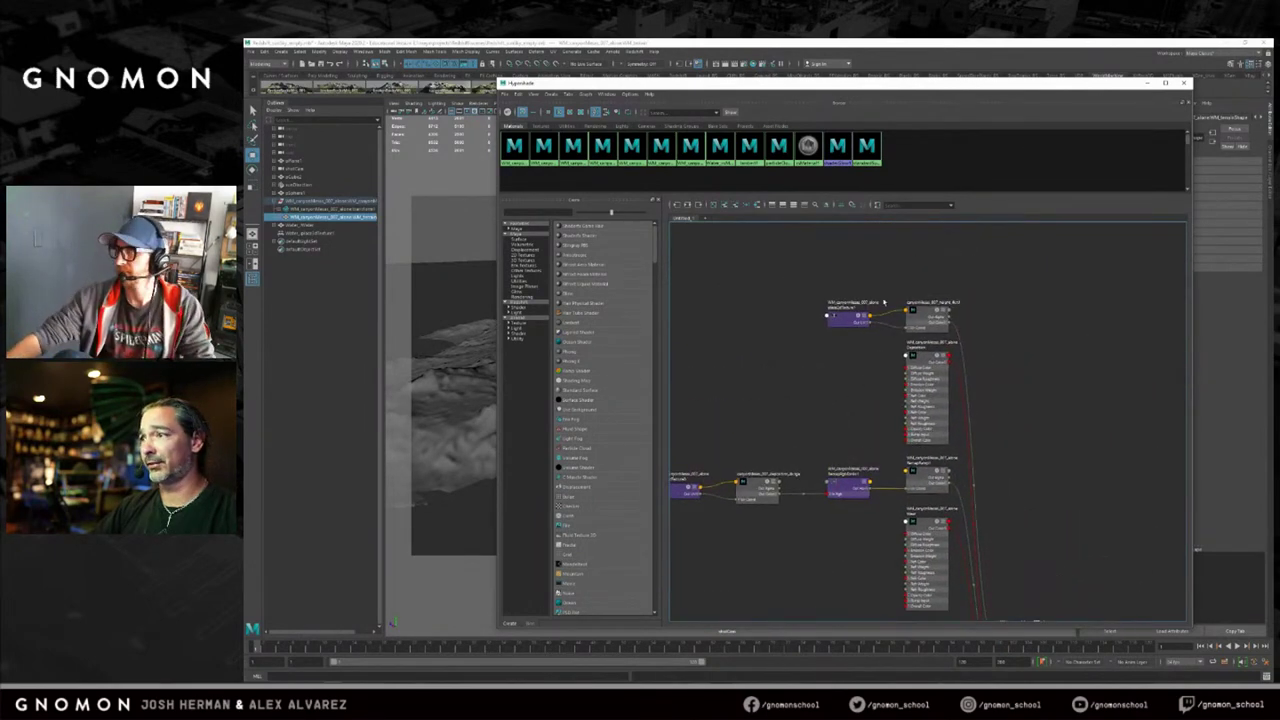
Inspect the terrain's height texture node, then open the deposition mask's image for viewing.
left_click(936, 308)
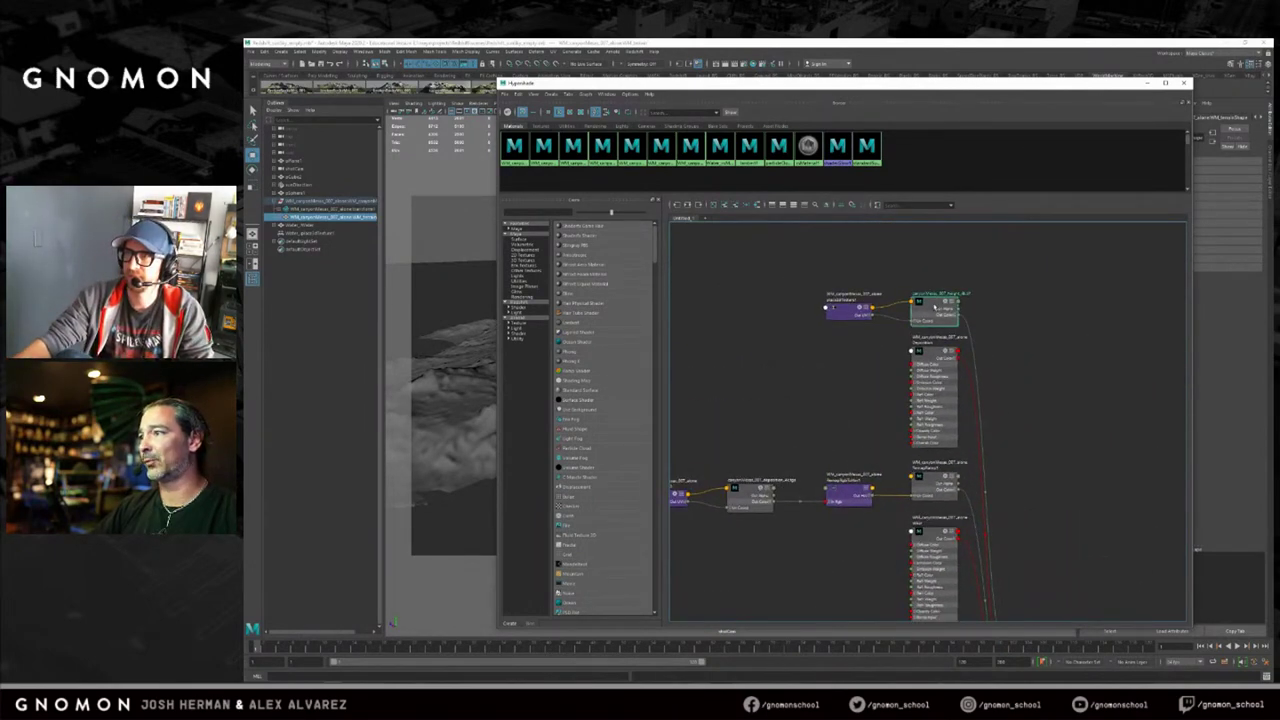
left_click_drag(1010, 92, 880, 97)
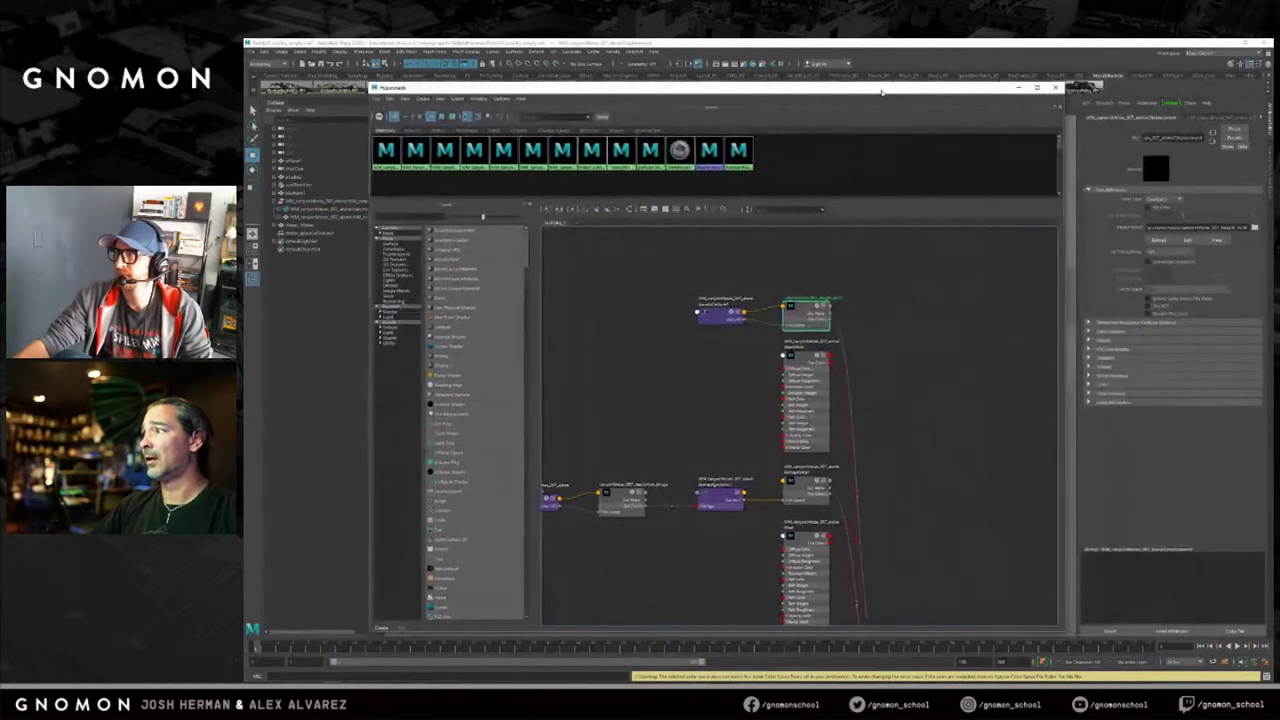
middle_click_drag(748, 431, 790, 289, "alt")
right_click_drag(760, 420, 779, 418, "alt")
middle_click_drag(779, 418, 800, 377, "alt")
left_click(680, 312)
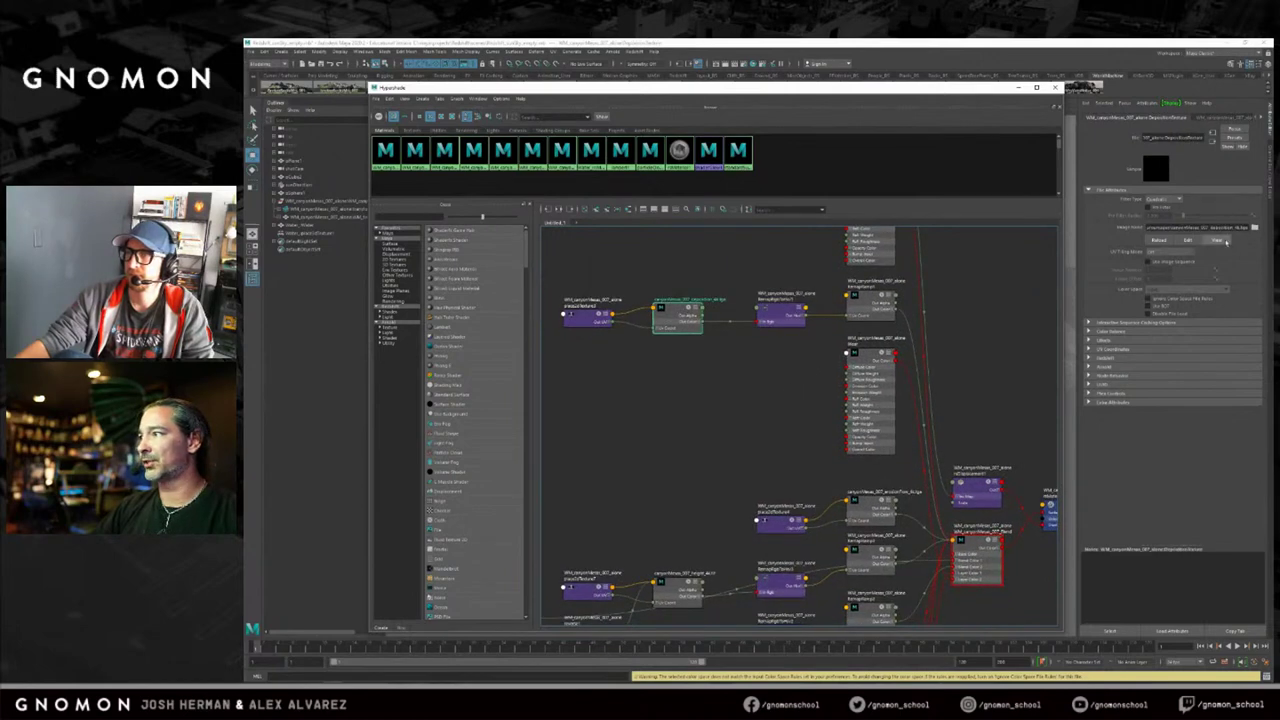
left_click(1226, 241)
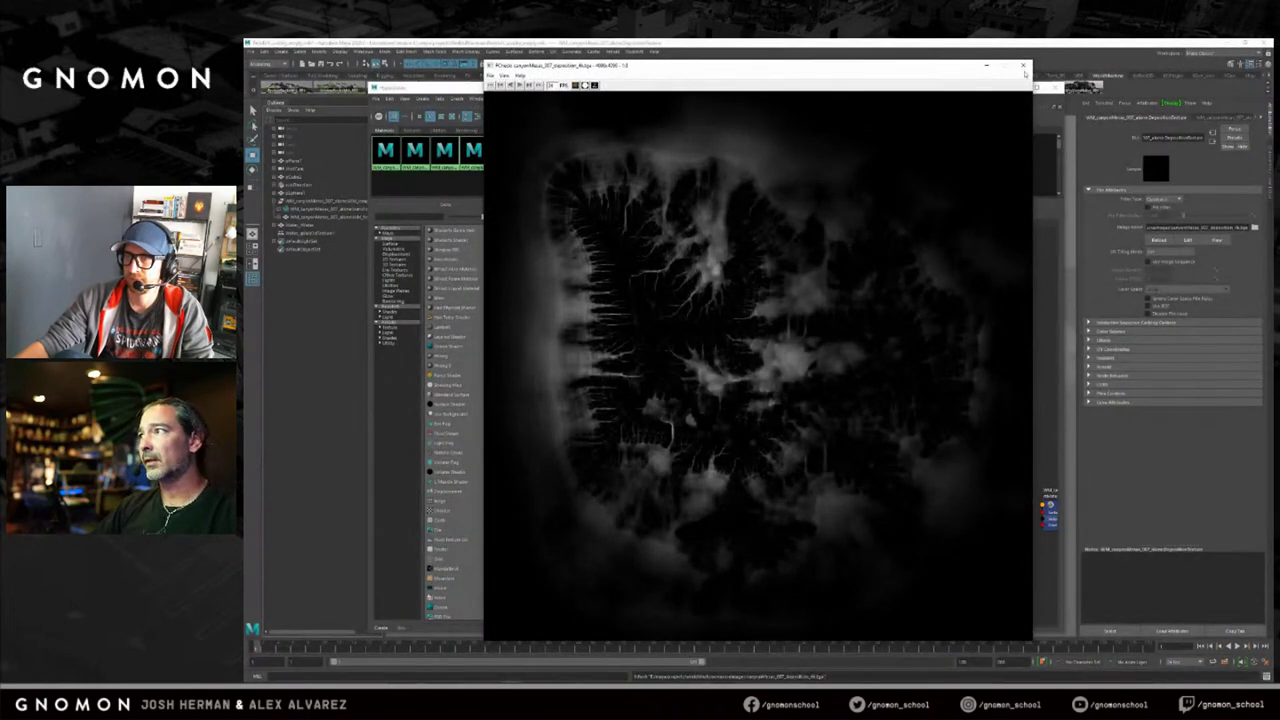
Close the deposition mask image and Hypershade, and show the shelf of tree assets.
left_click(1023, 66)
left_click(1057, 86)
left_click(1080, 77)
left_click(1057, 77)
left_click(817, 181)
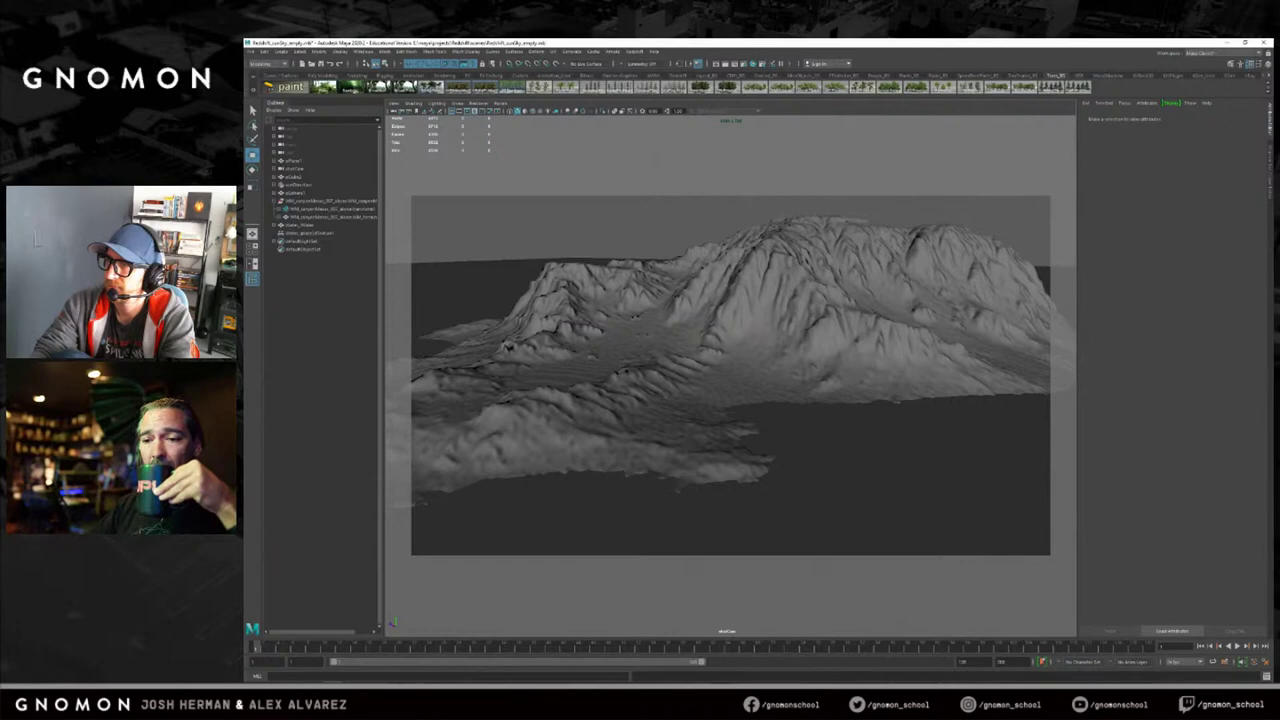
Switch to File Explorer and arrange the folder of Inktober 2020 drawings over the Maya scene.
mouse_move(375, 680)
mouse_move(292, 676)
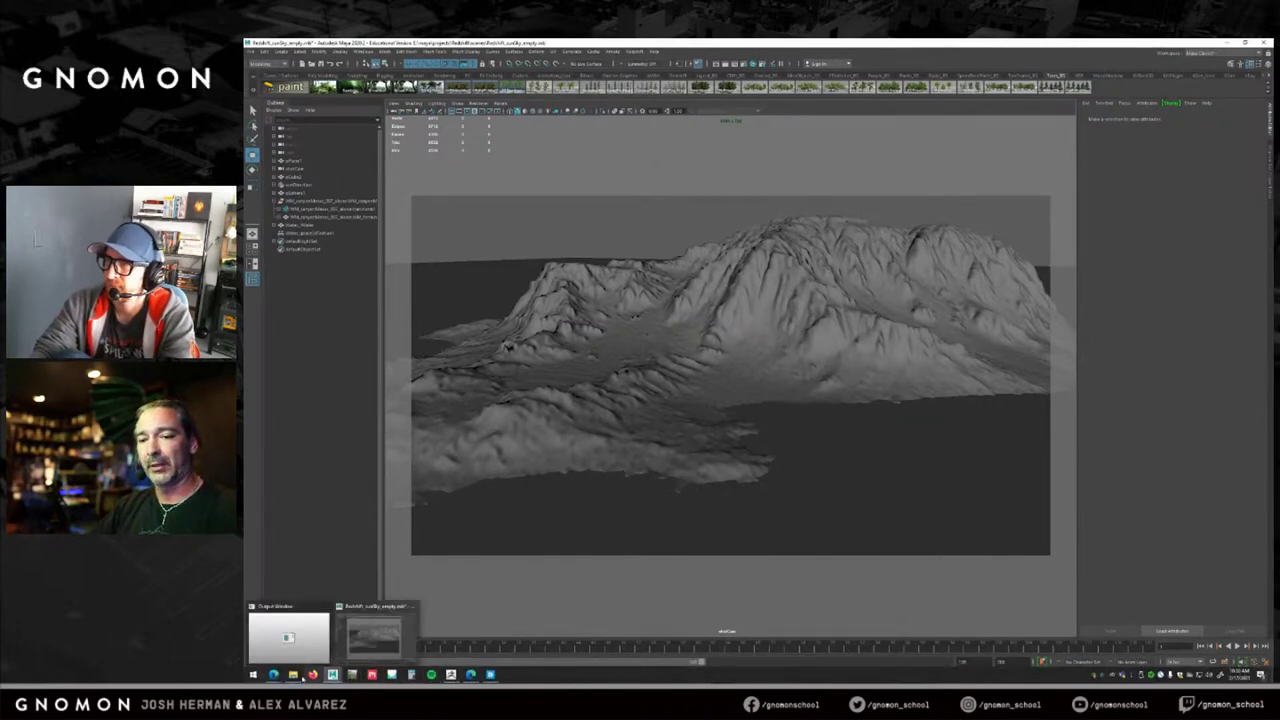
left_click(292, 676)
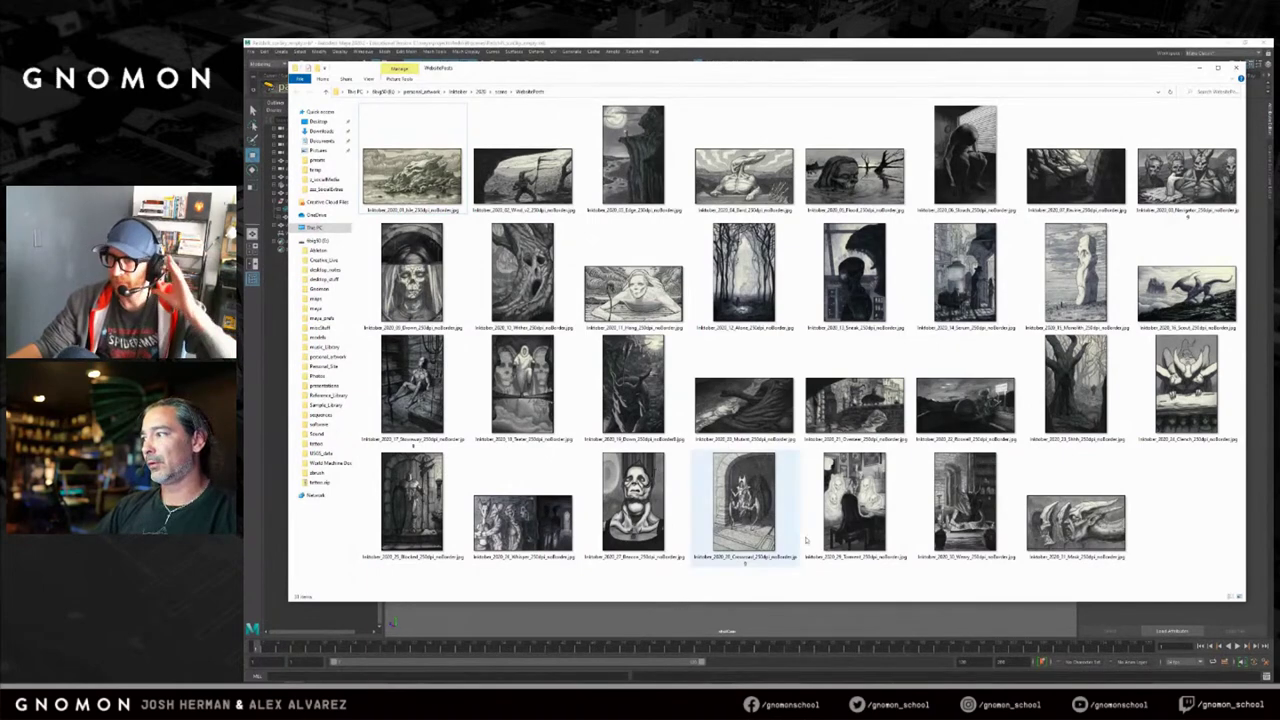
left_click_drag(1078, 70, 1084, 76)
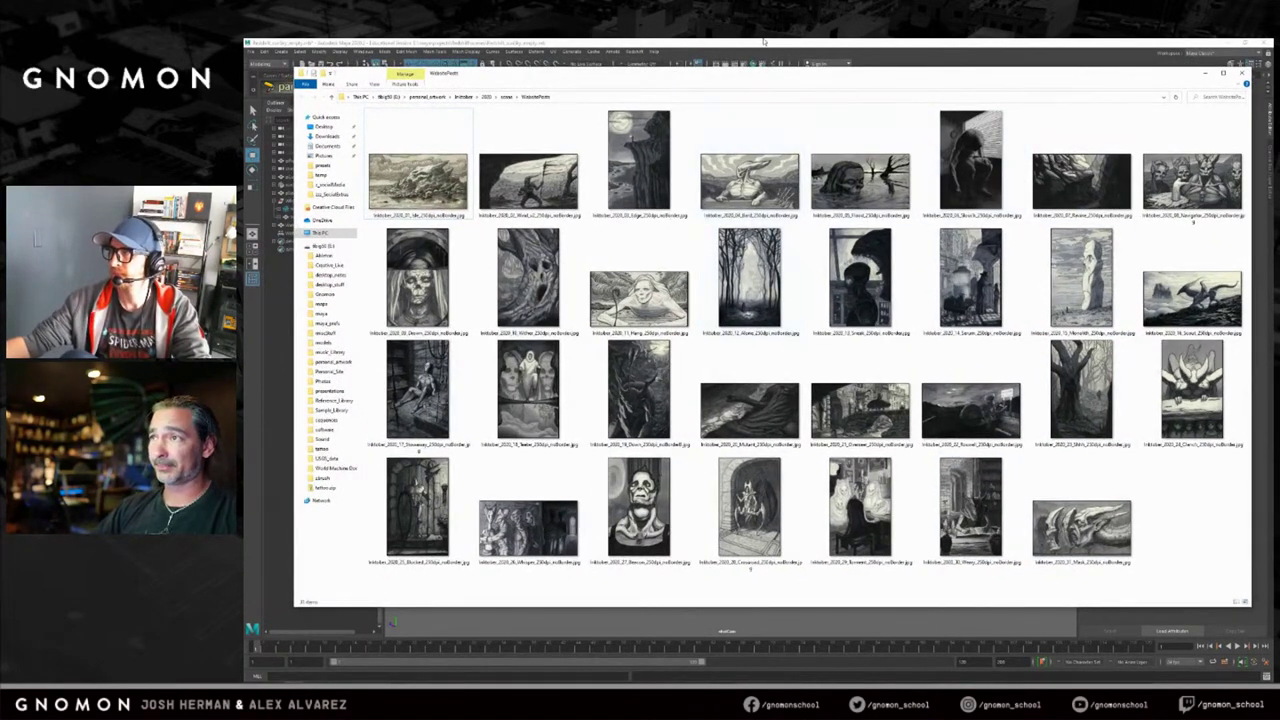
left_click_drag(755, 76, 764, 70)
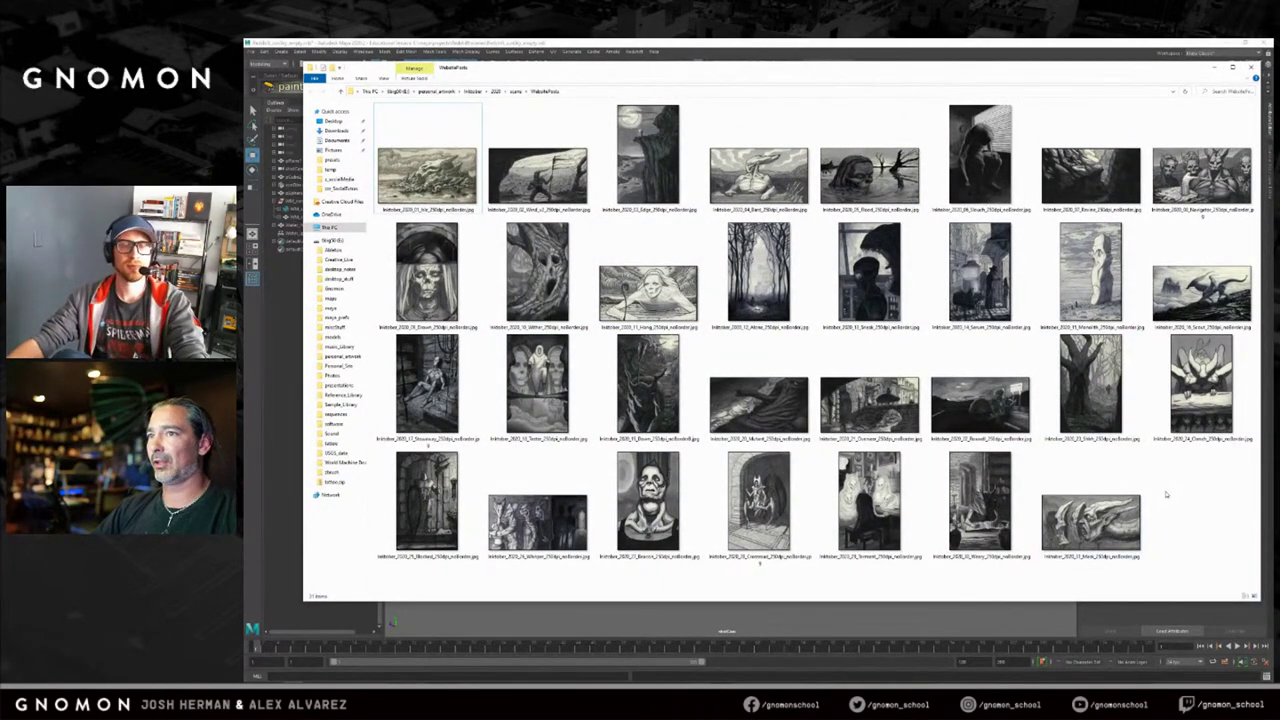
left_click_drag(305, 601, 297, 606)
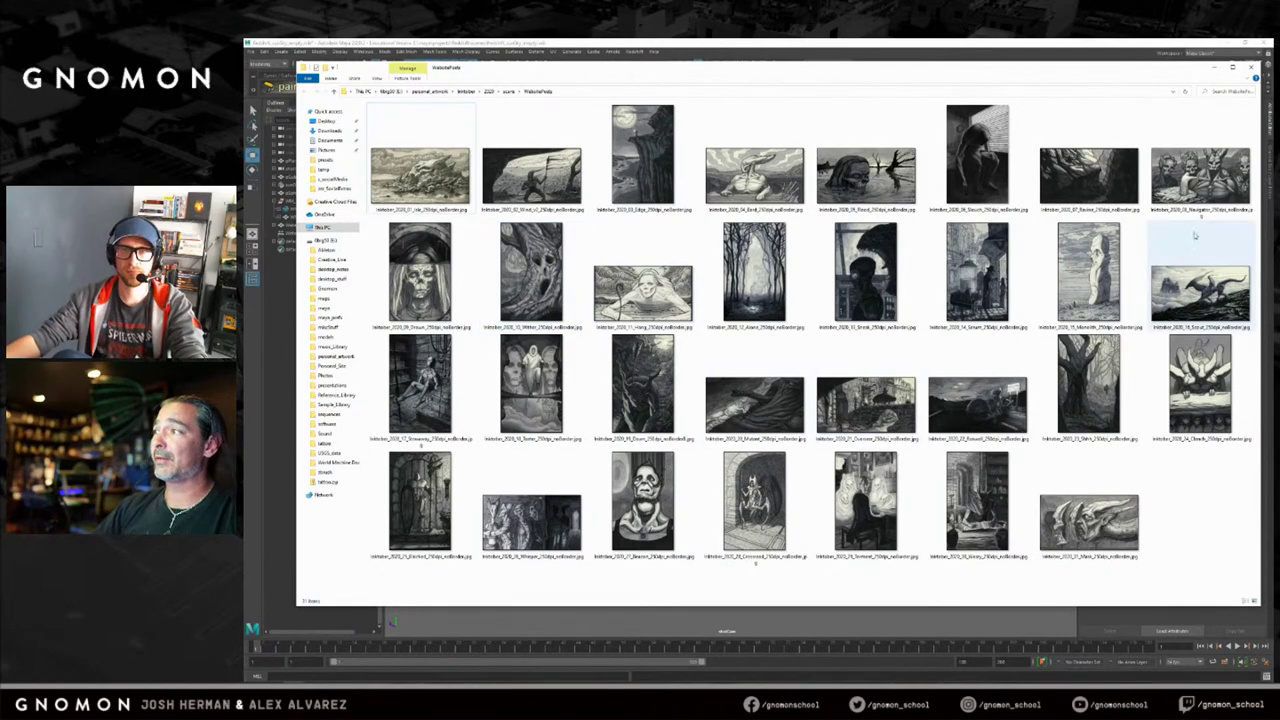
Open the Inktober 01 Isle drawing in Photos and browse the following drawings, stopping at 03 Edge.
double_click(420, 175)
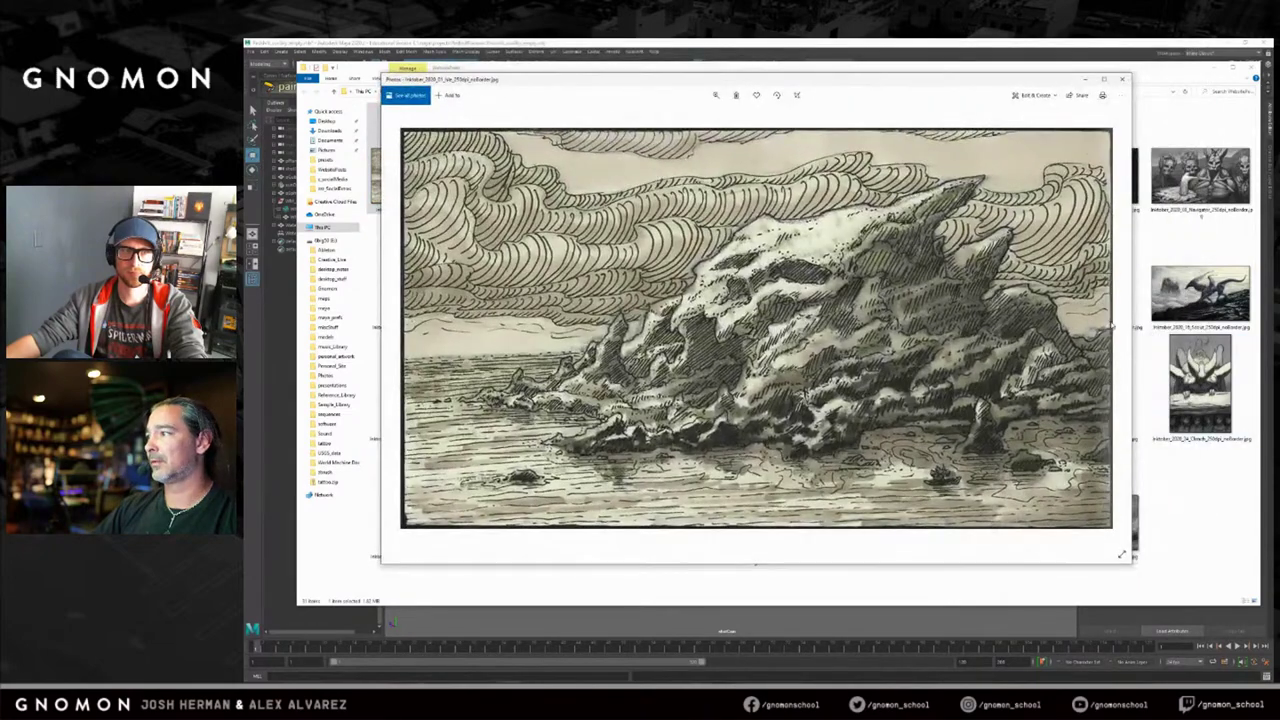
left_click(1112, 327)
left_click(1112, 327)
left_click(1112, 327)
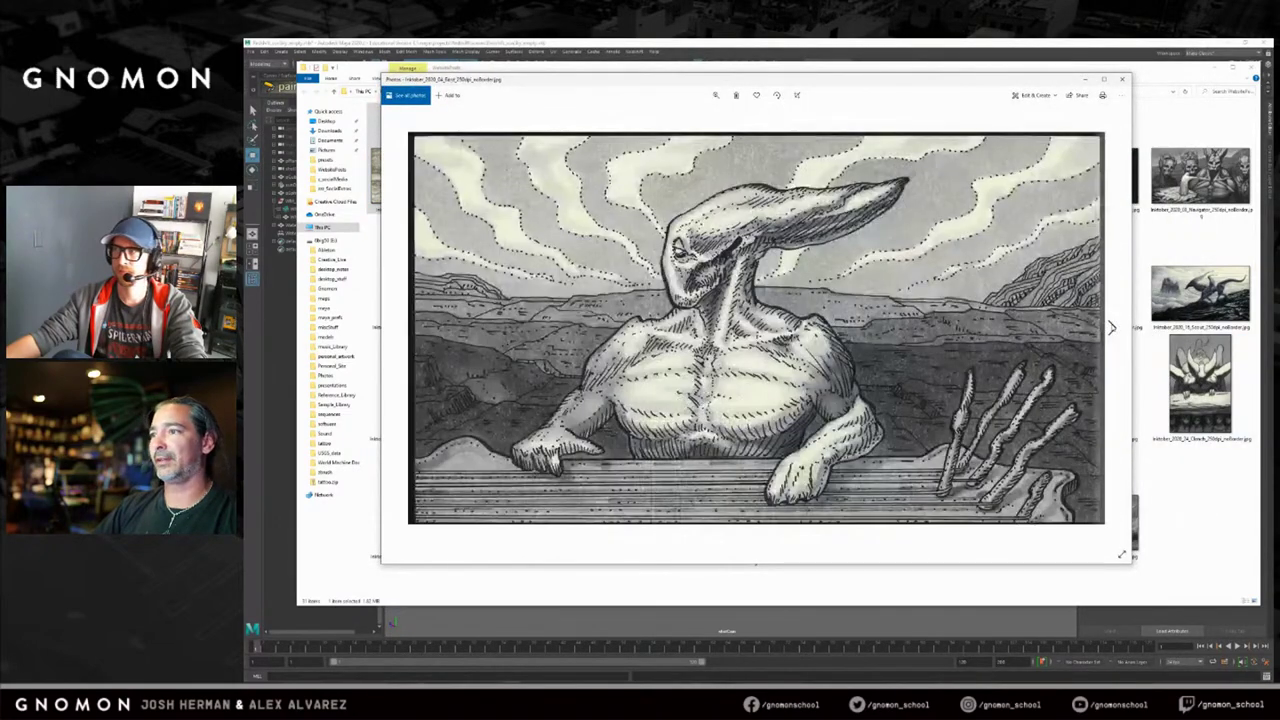
left_click(1112, 327)
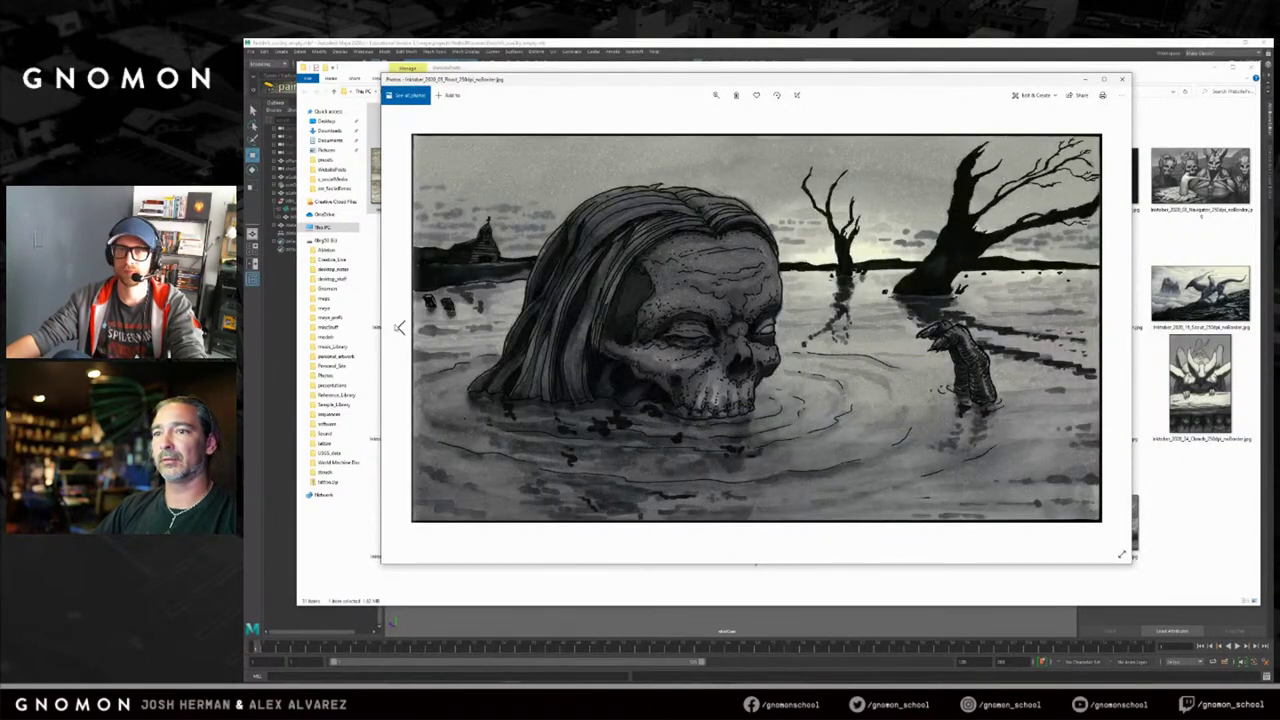
left_click(399, 328)
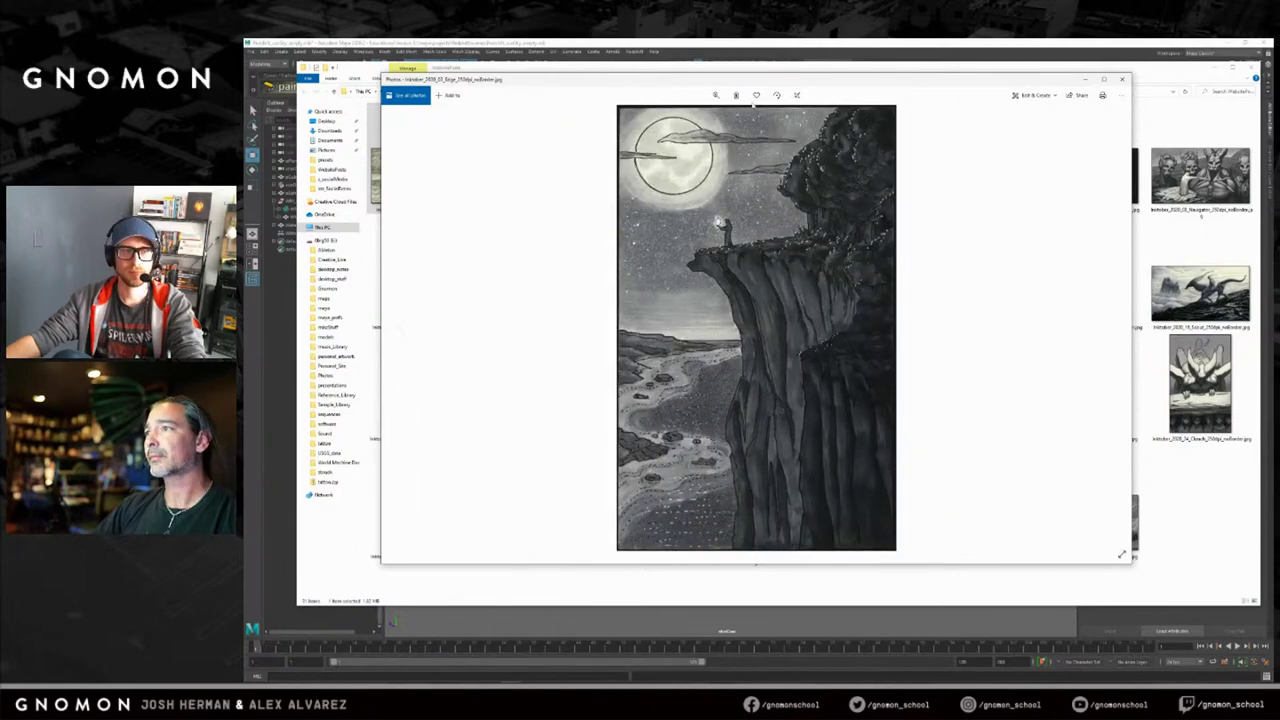
Resize and reposition the Photos window so the Edge drawing sits beside the folder thumbnails.
left_click_drag(797, 81, 852, 124)
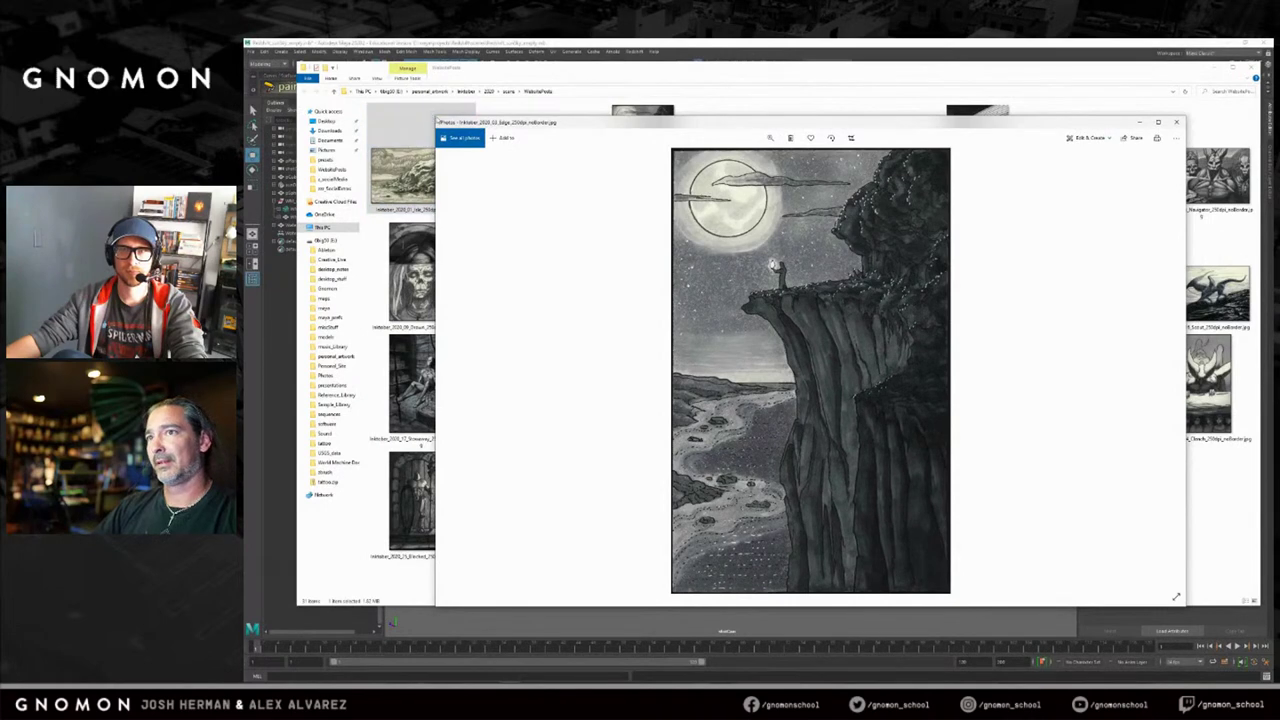
left_click_drag(438, 119, 518, 83)
left_click_drag(698, 89, 715, 69)
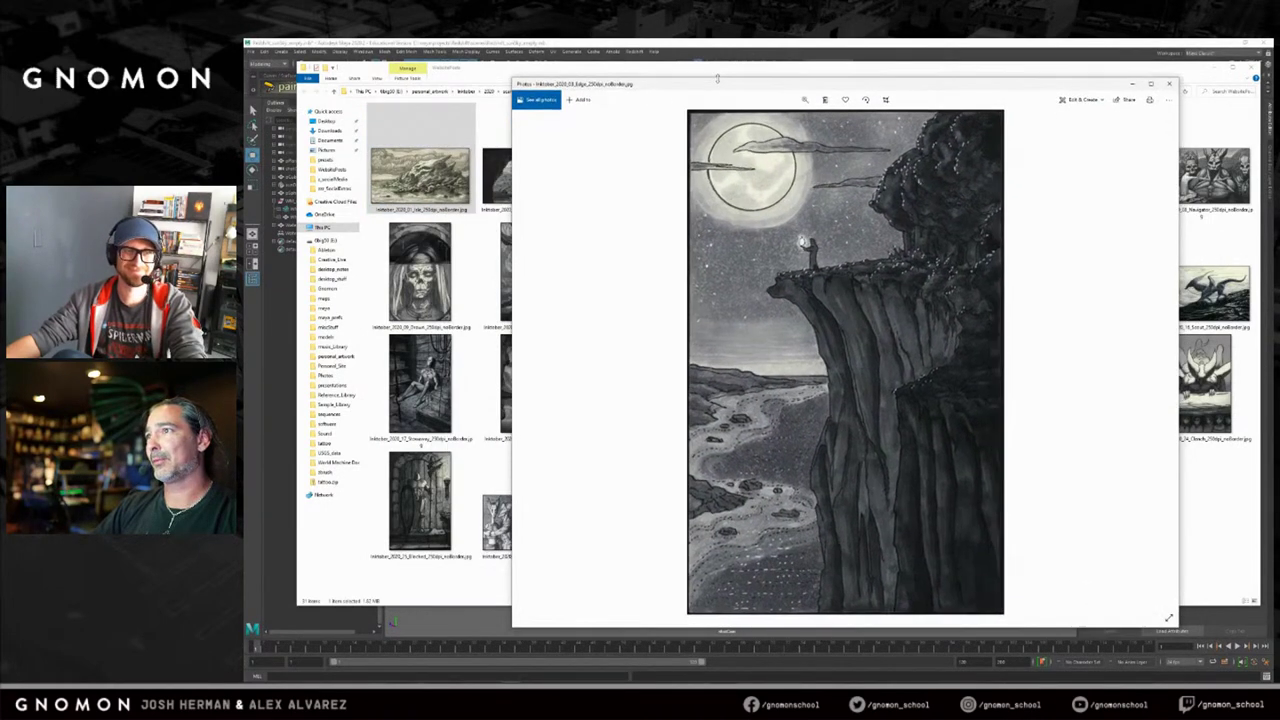
left_click_drag(510, 77, 697, 125)
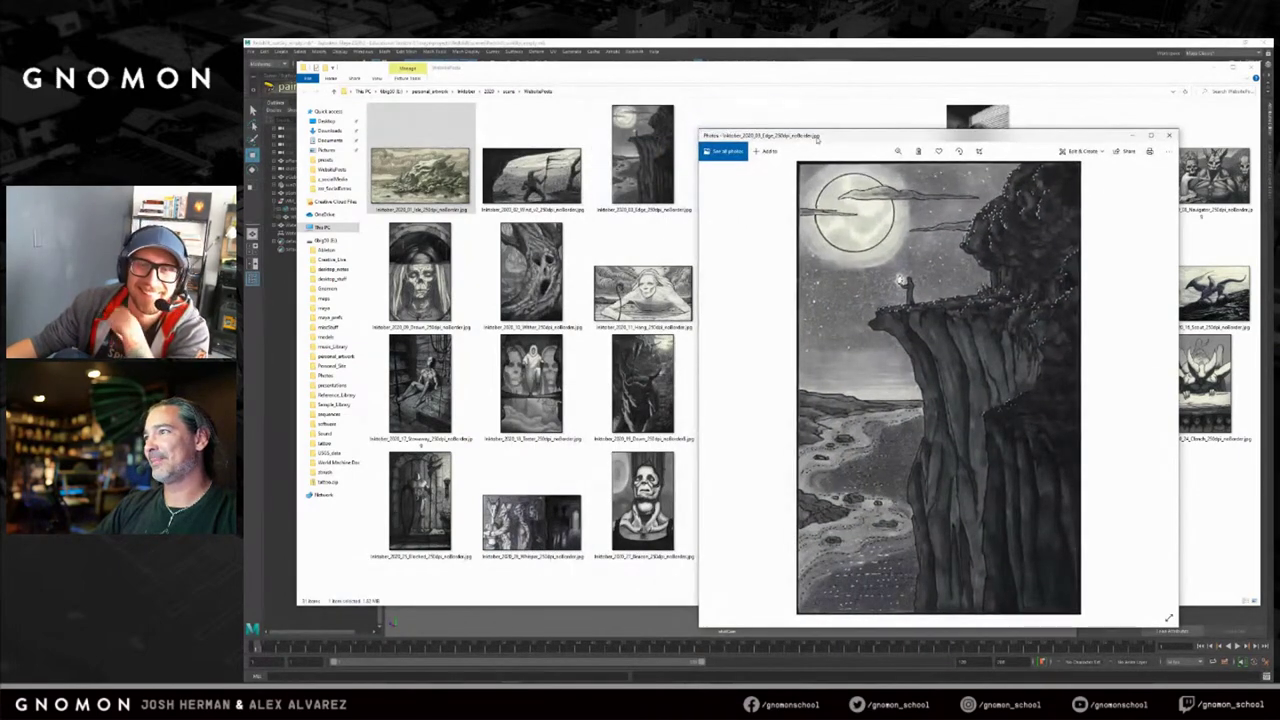
left_click_drag(828, 136, 834, 135)
mouse_move(1185, 127)
left_mouse_down()
mouse_move(1196, 110)
mouse_move(1170, 108)
left_mouse_up()
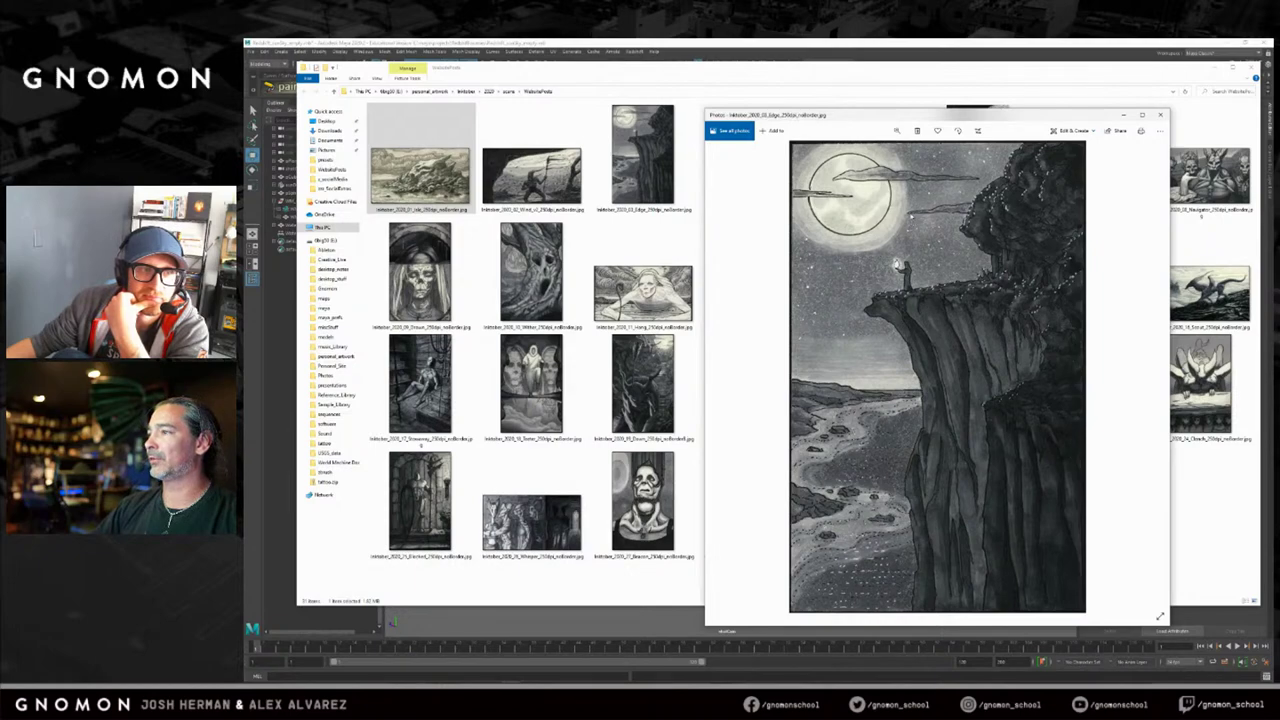
mouse_move(875, 117)
left_mouse_down()
mouse_move(832, 120)
mouse_move(841, 140)
mouse_move(864, 125)
left_mouse_up()
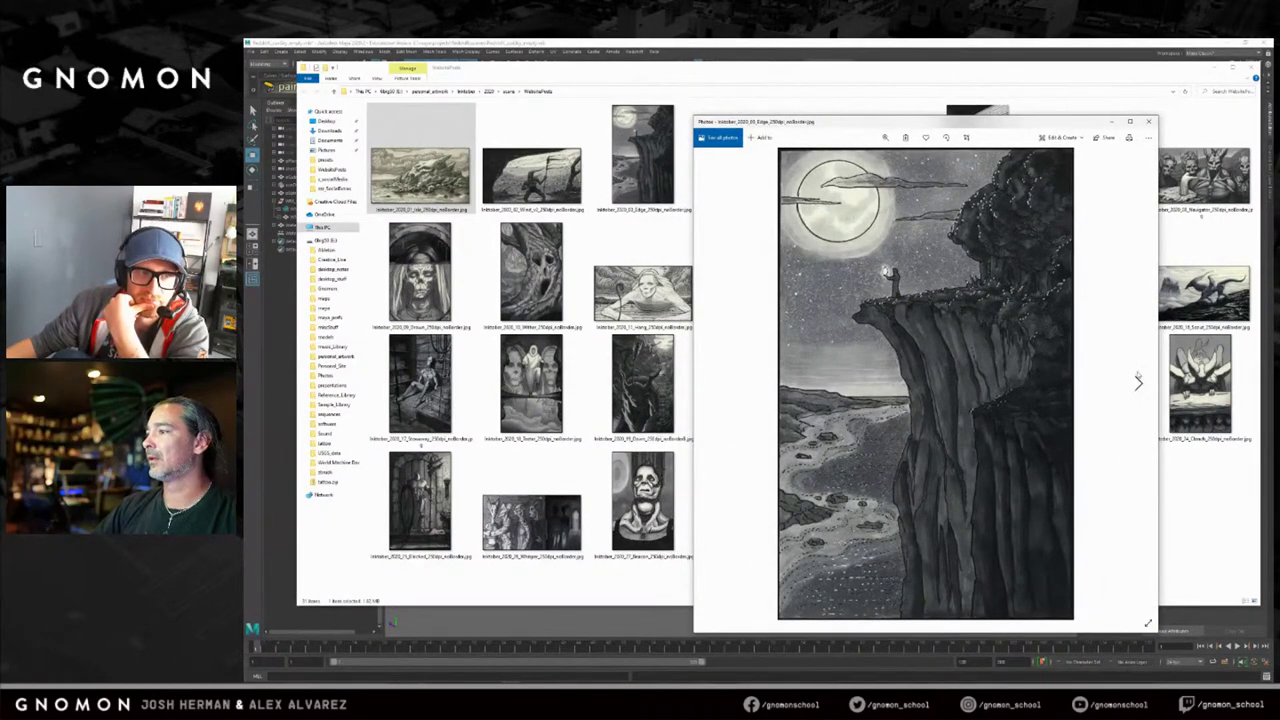
Browse onward through the Inktober drawings from Edge to 09 Drown.
left_click(1140, 384)
left_click(1140, 384)
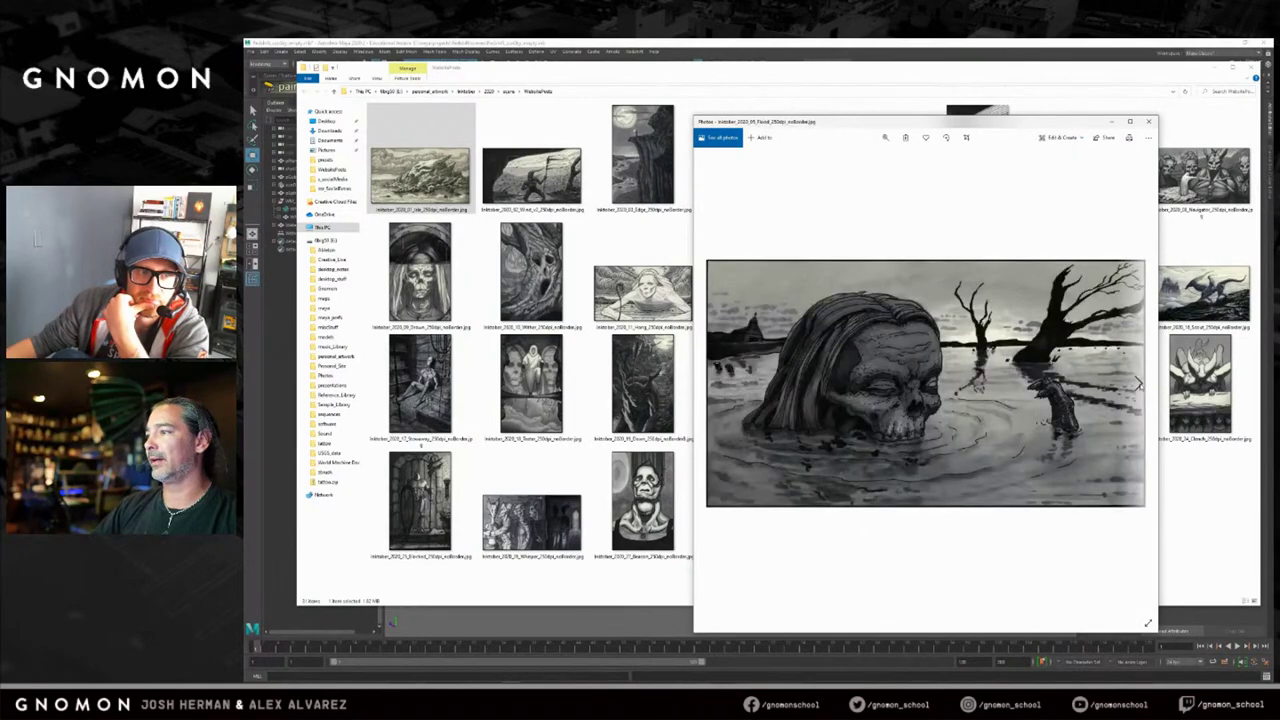
left_click(1140, 384)
left_click(1140, 384)
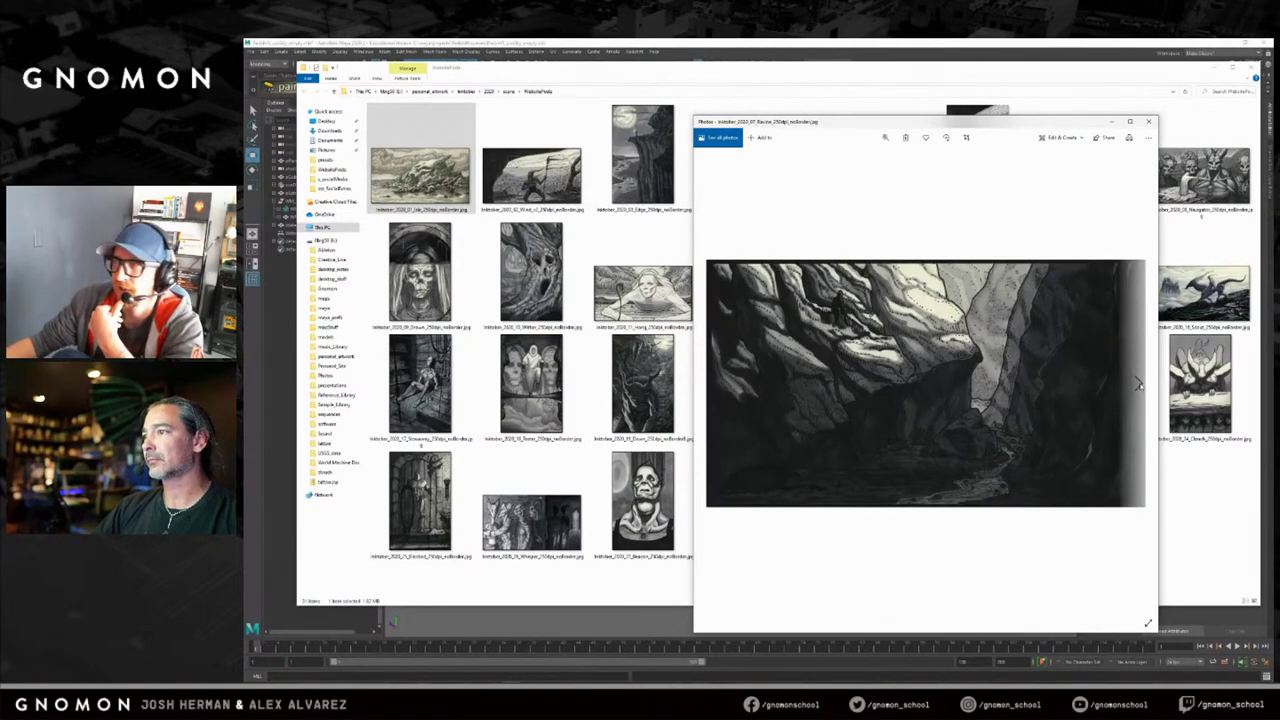
left_click(1138, 384)
left_click(1138, 384)
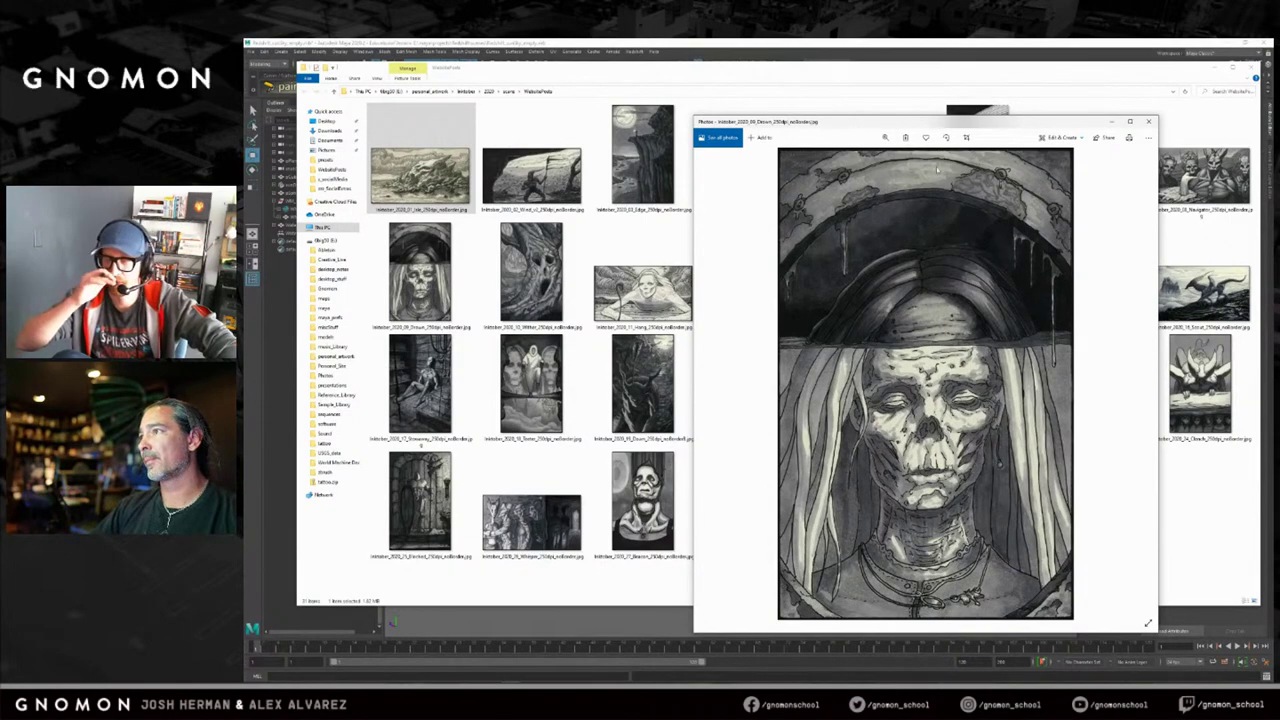
Shift the Photos window slightly and view the Inktober 10 Wither tree drawing.
left_click_drag(857, 125, 871, 111)
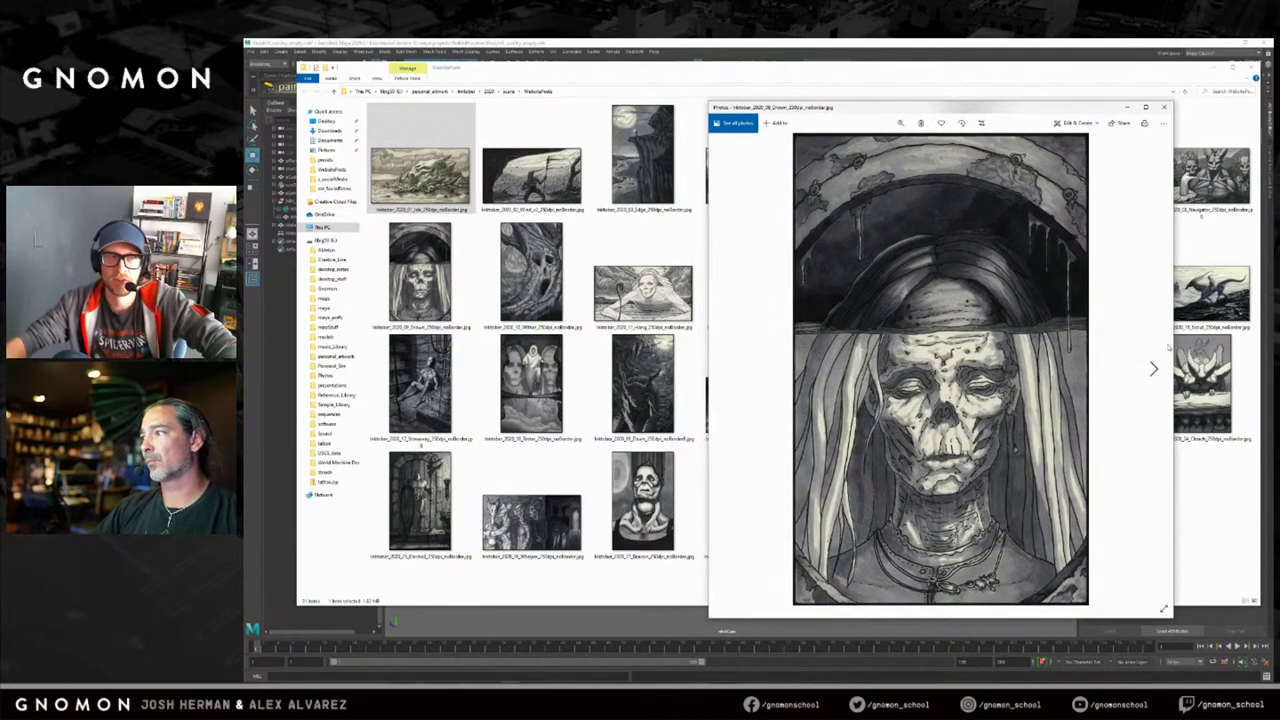
left_click(1153, 369)
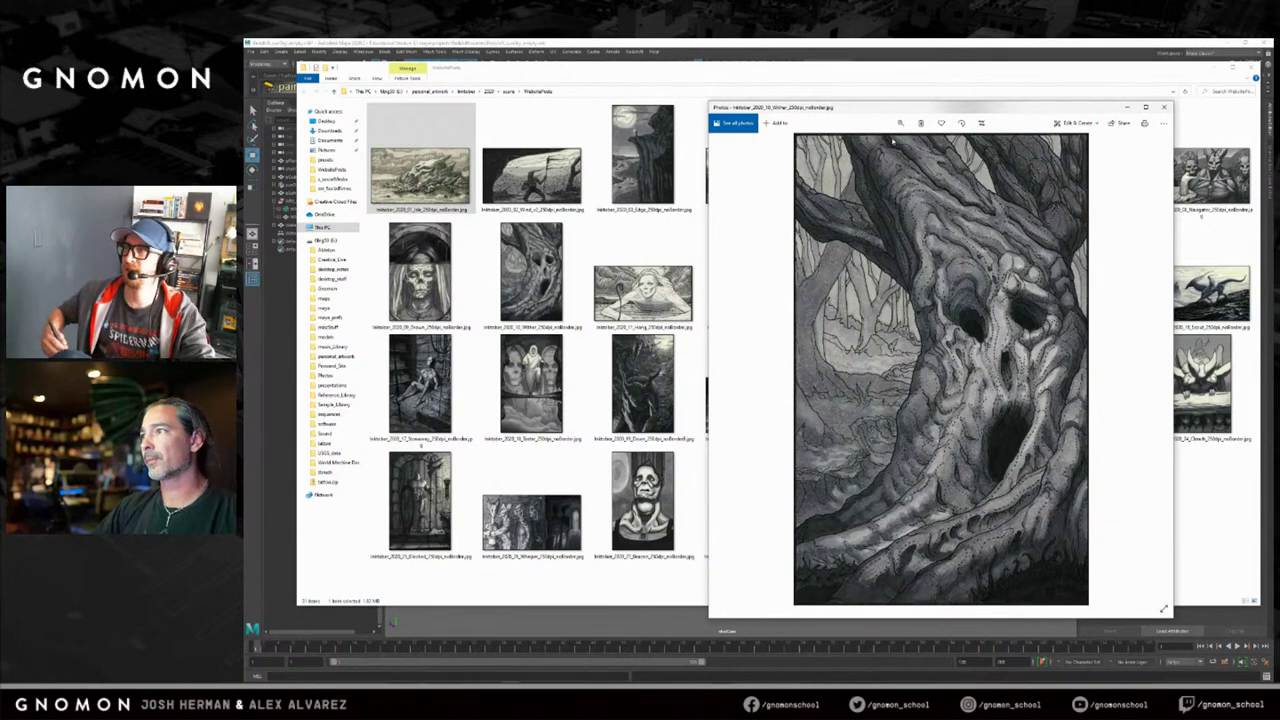
left_click_drag(877, 112, 883, 113)
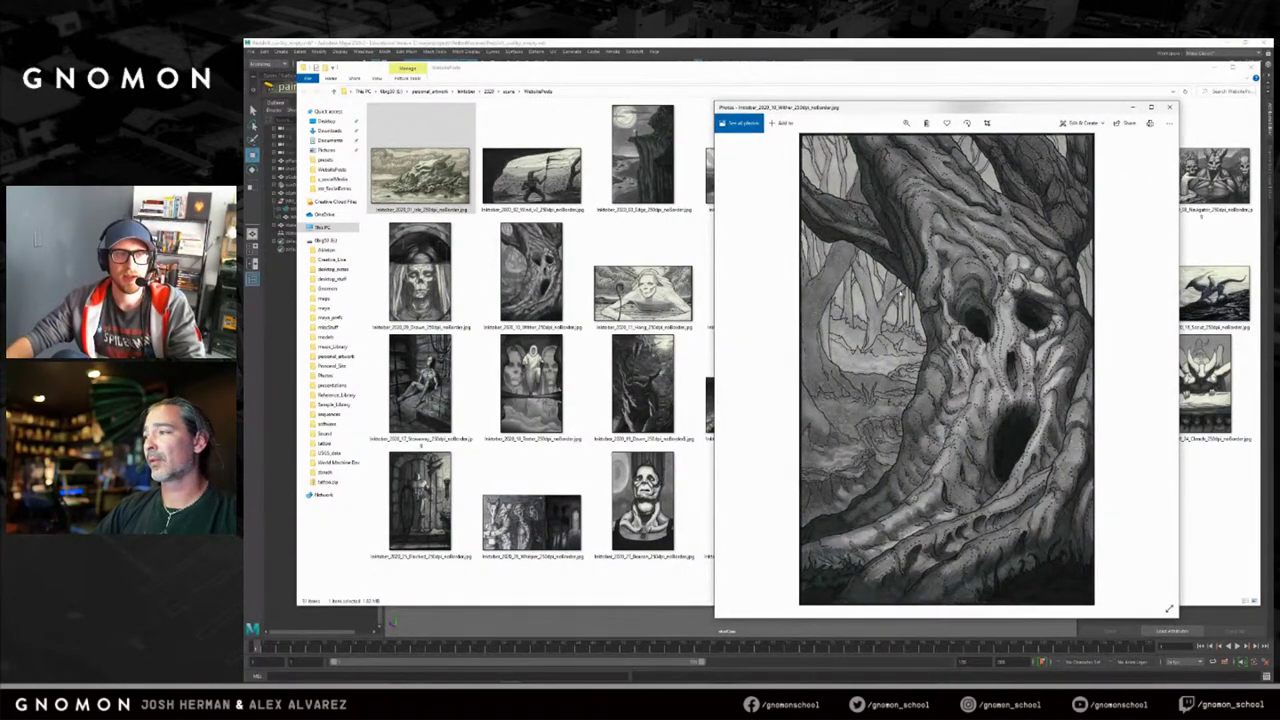
Browse the Inktober drawings from 10 Wither onward to the 12 Alone forest campfire, stepping back to Wither once along the way.
mouse_move(1160, 372)
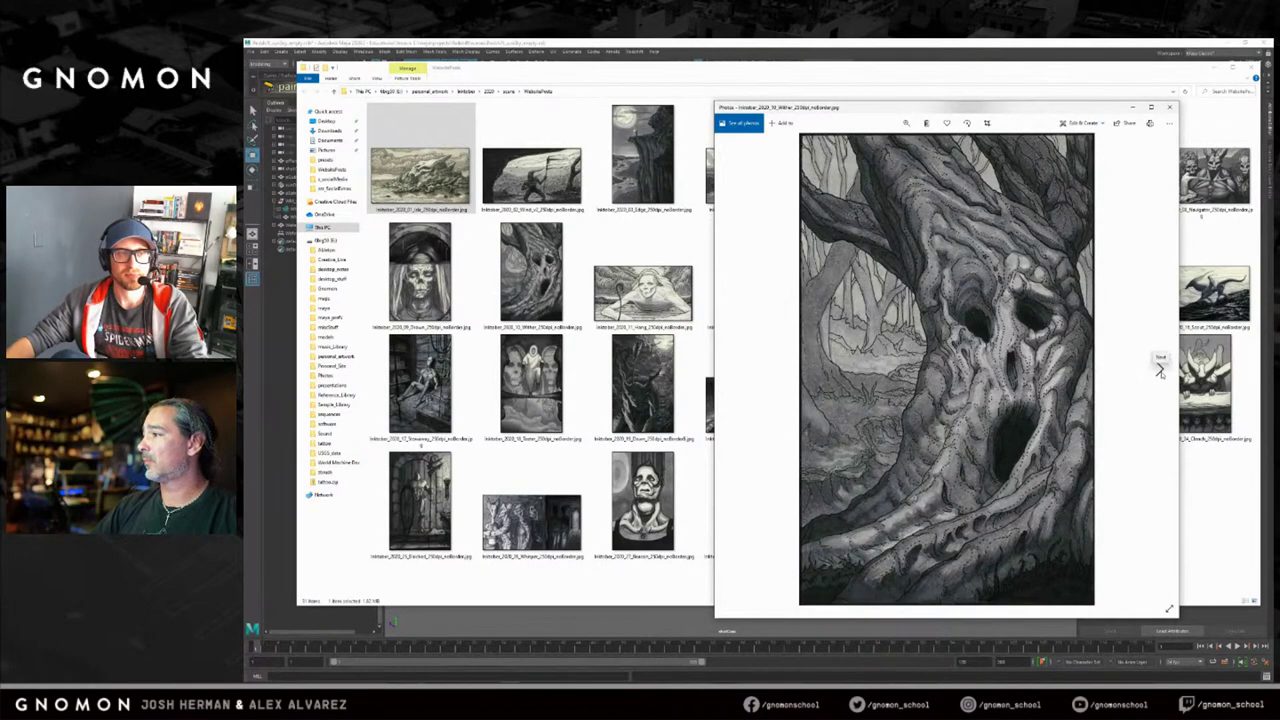
left_click(1160, 370)
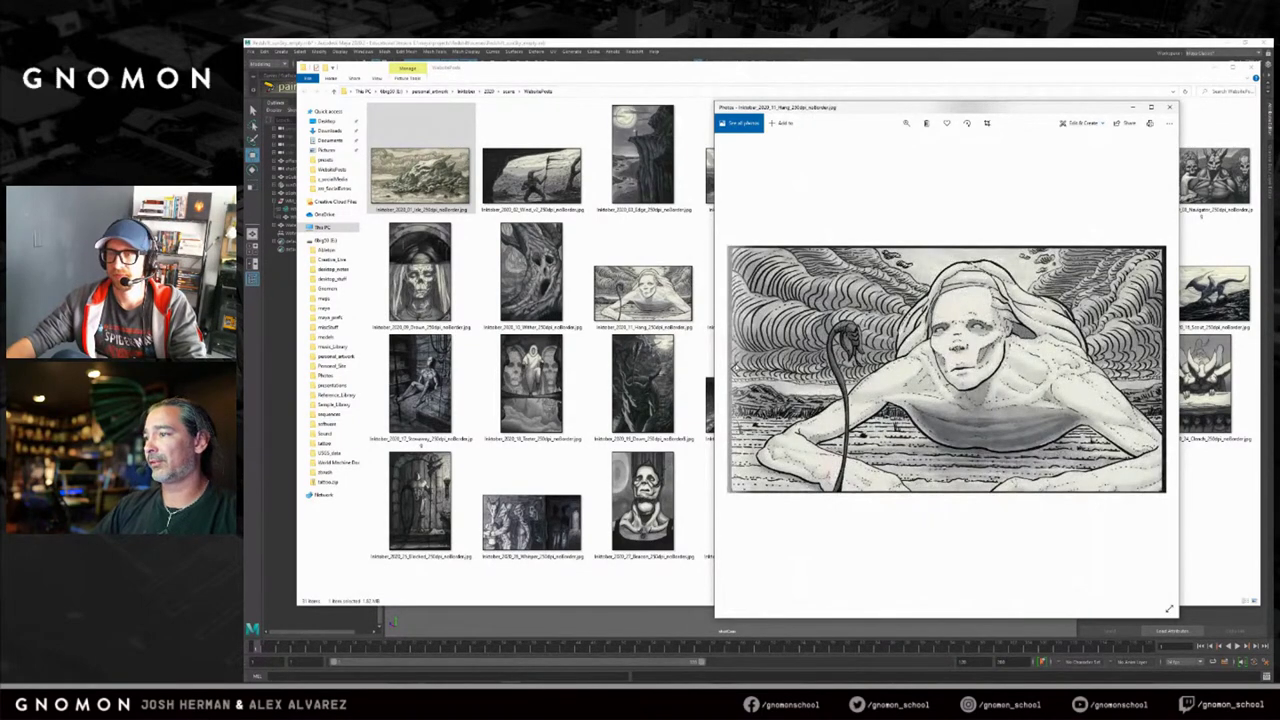
left_click(735, 368)
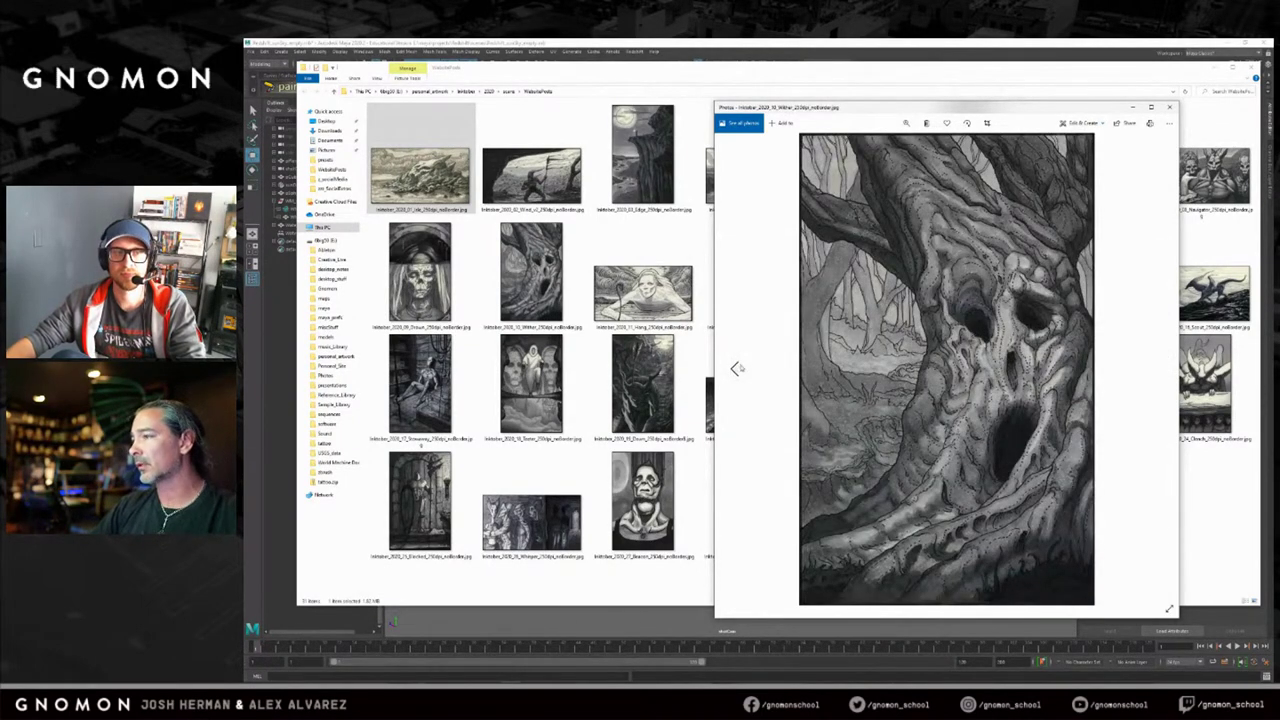
mouse_move(1160, 370)
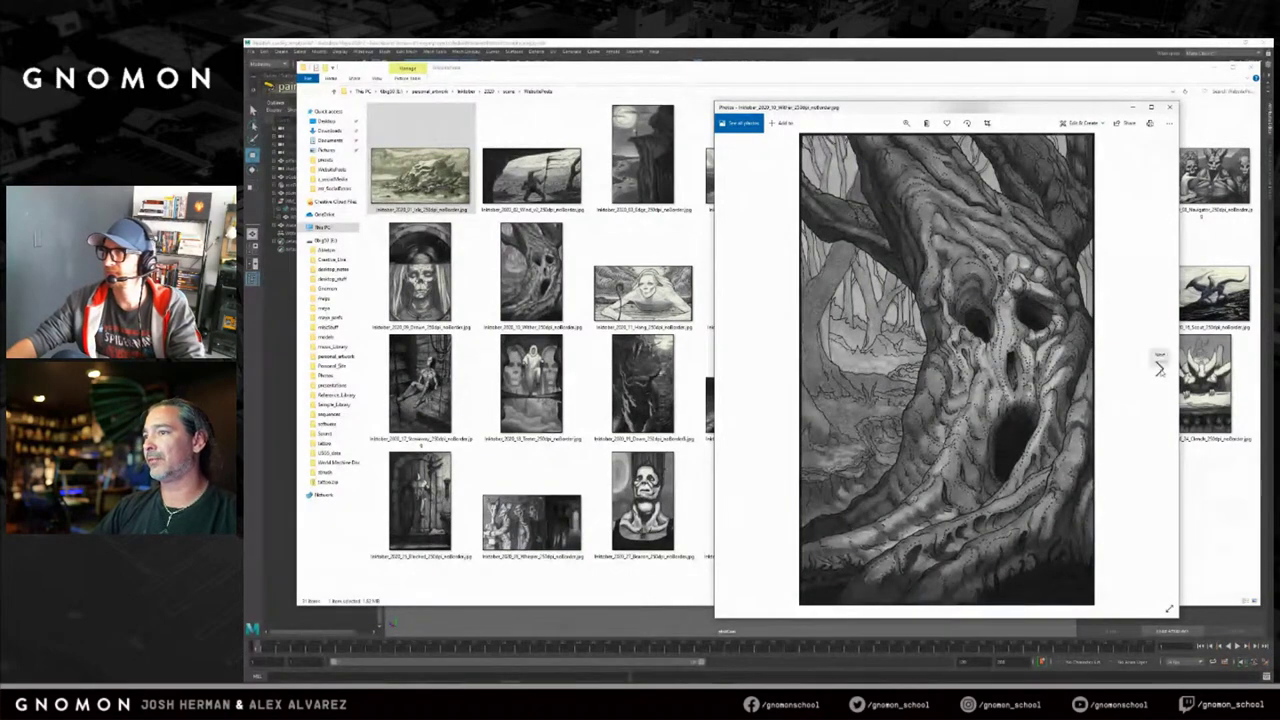
left_click(1160, 369)
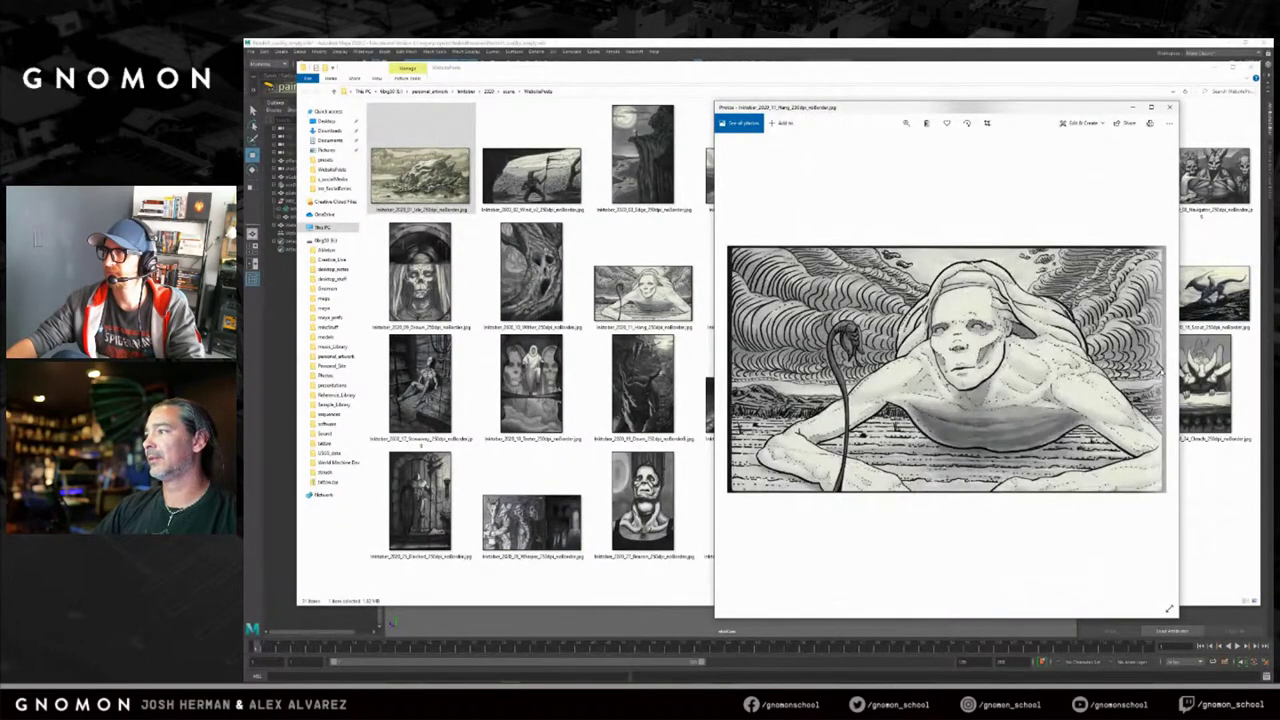
left_click(1160, 370)
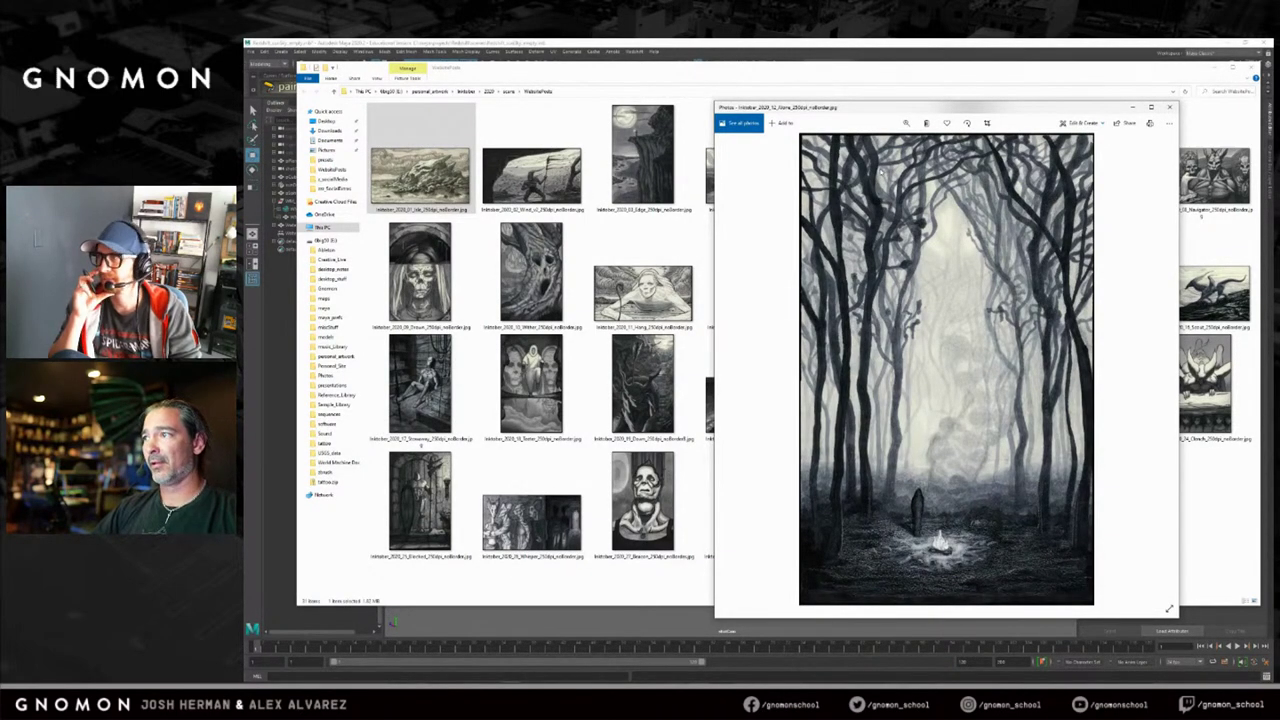
Reposition and enlarge the Photos window so the forest campfire drawing displays bigger beside the folder thumbnails.
mouse_move(908, 116)
left_mouse_down()
mouse_move(956, 117)
mouse_move(925, 116)
left_mouse_up()
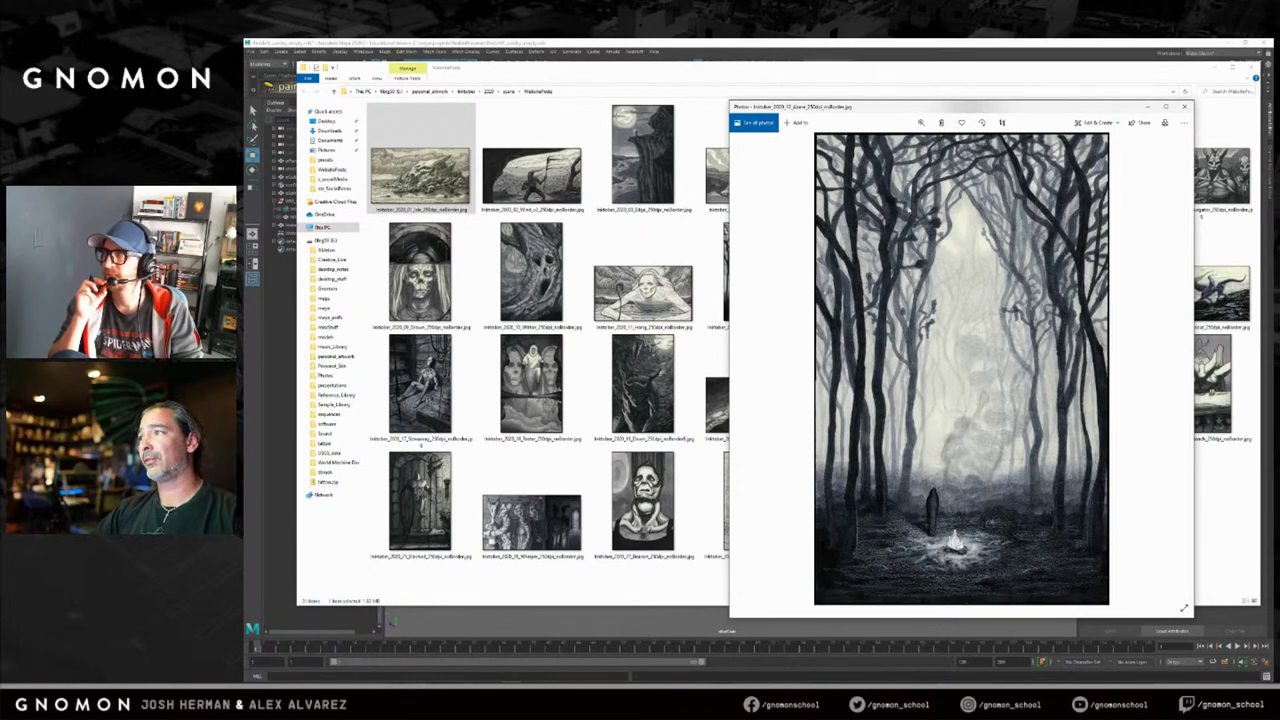
left_click_drag(975, 101, 983, 107)
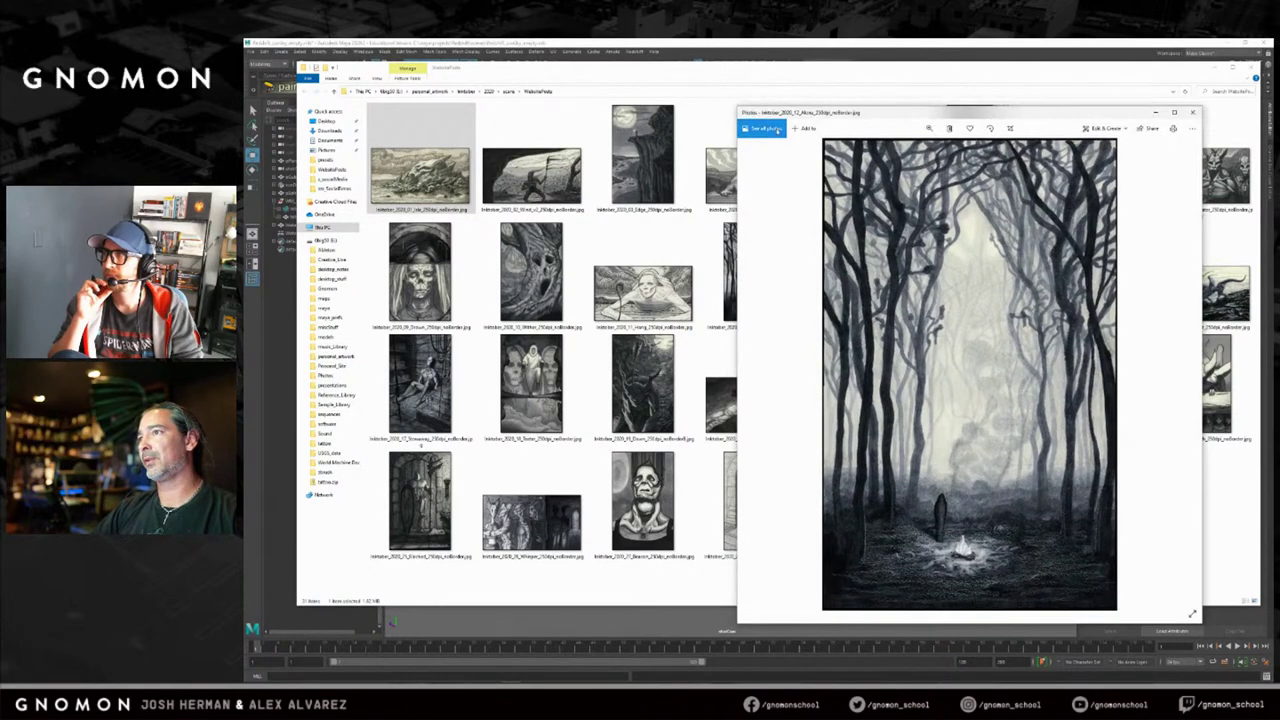
left_click_drag(735, 104, 742, 74)
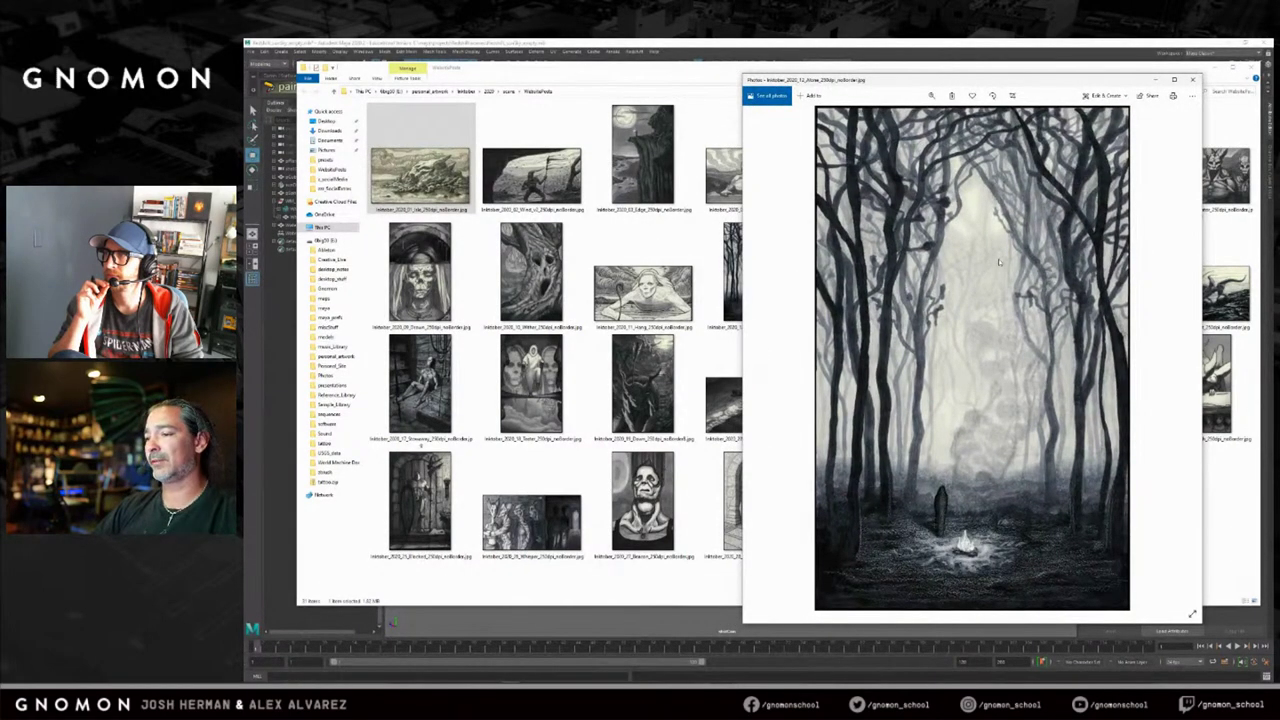
left_click_drag(1192, 614, 1192, 620)
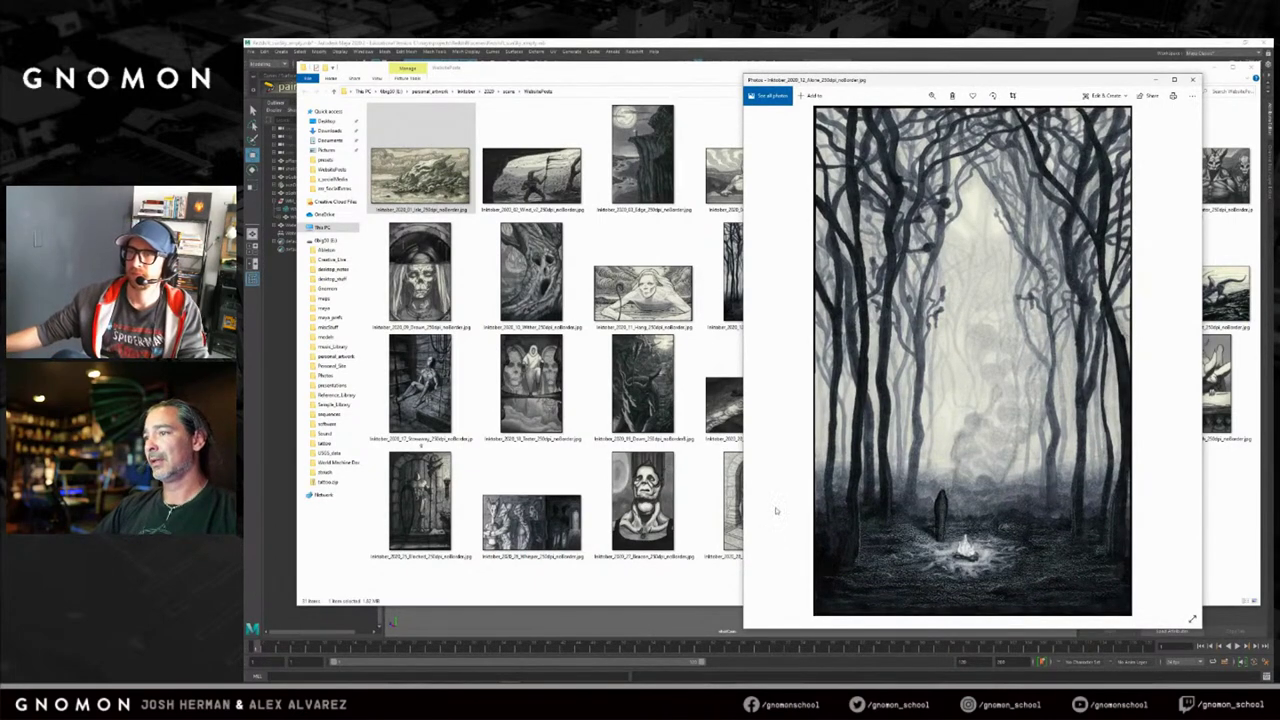
left_click_drag(743, 434, 756, 434)
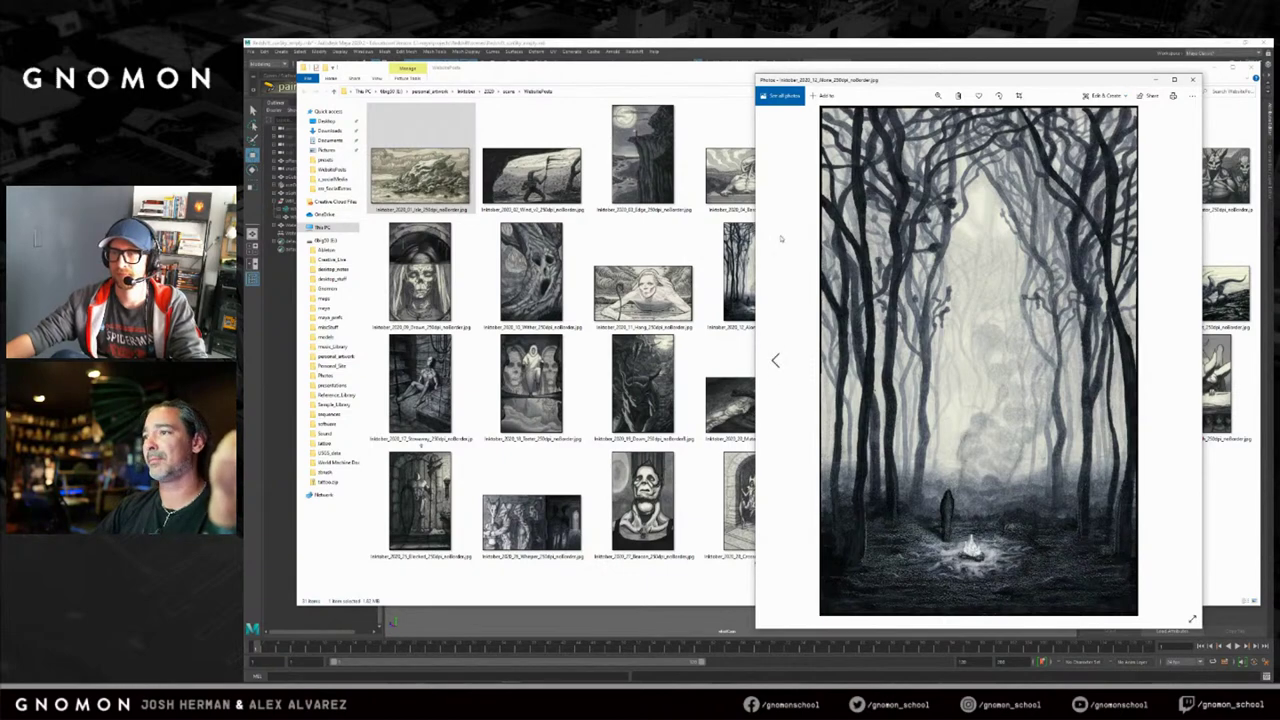
mouse_move(758, 240)
left_mouse_down()
mouse_move(827, 238)
mouse_move(734, 237)
left_mouse_up()
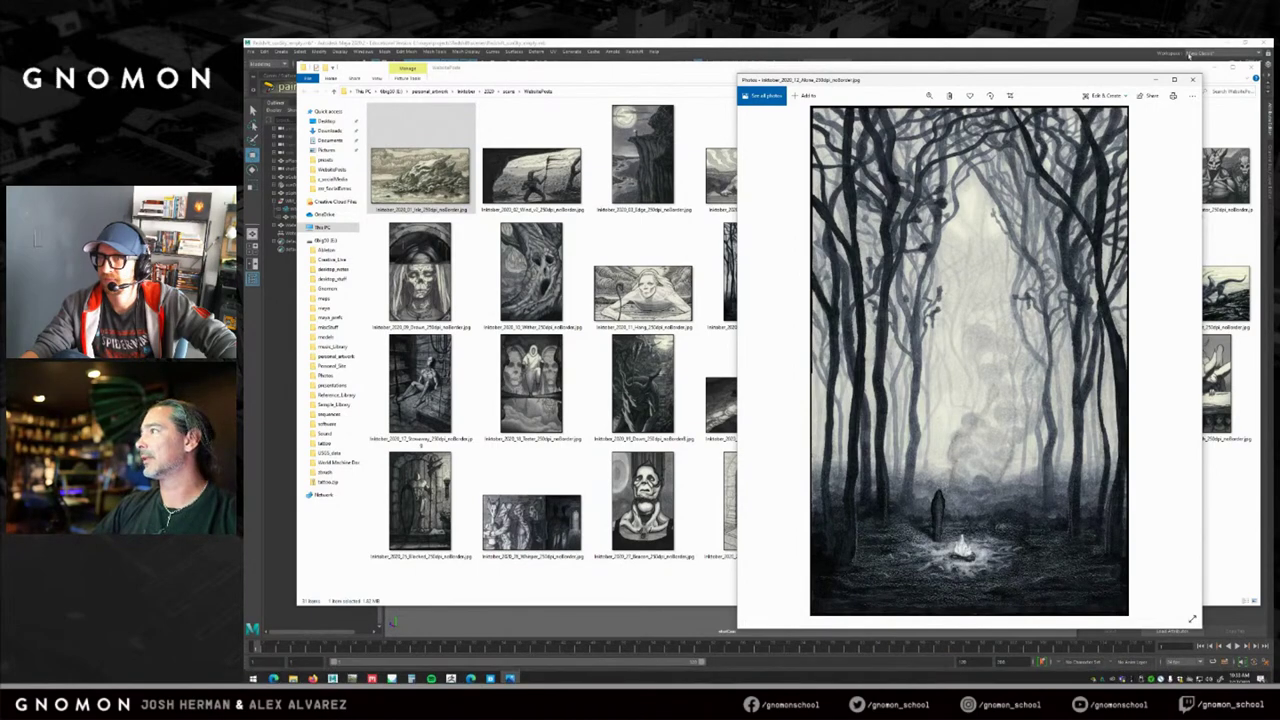
Minimize Maya, launch EmberGen from the desktop, and frame the base of the default fire simulation in the viewport.
left_click(1228, 45)
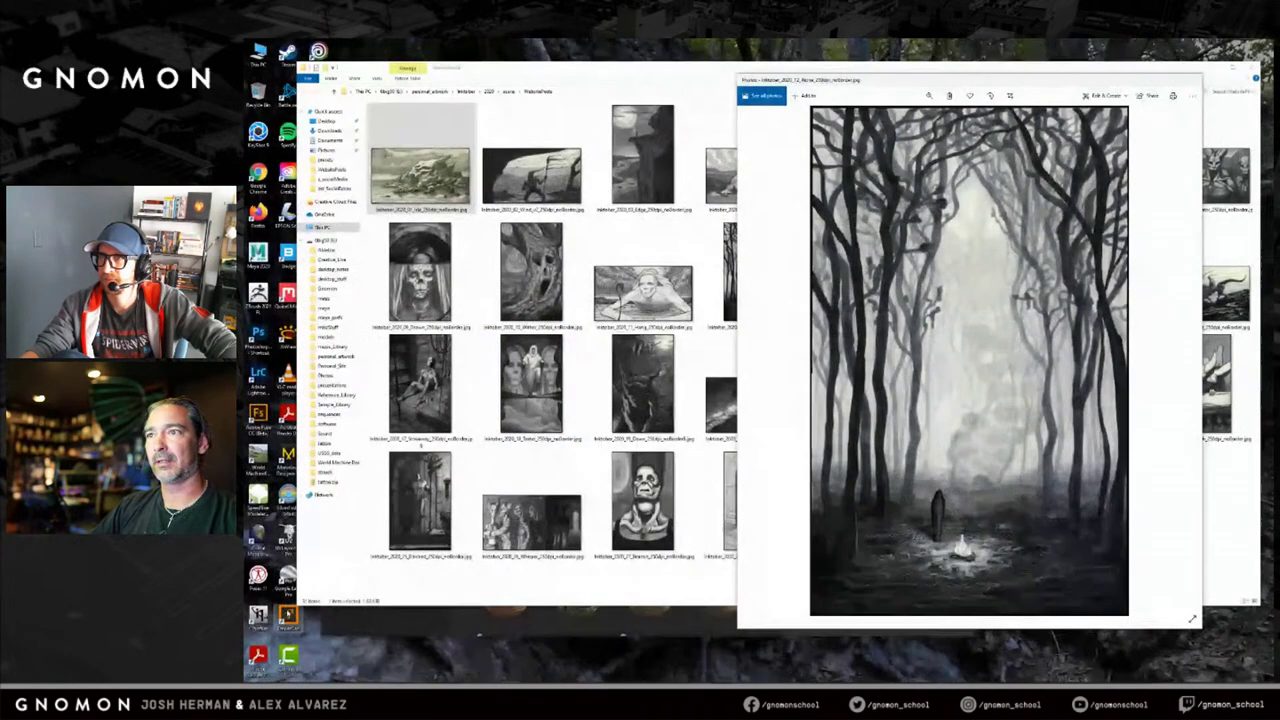
double_click(289, 614)
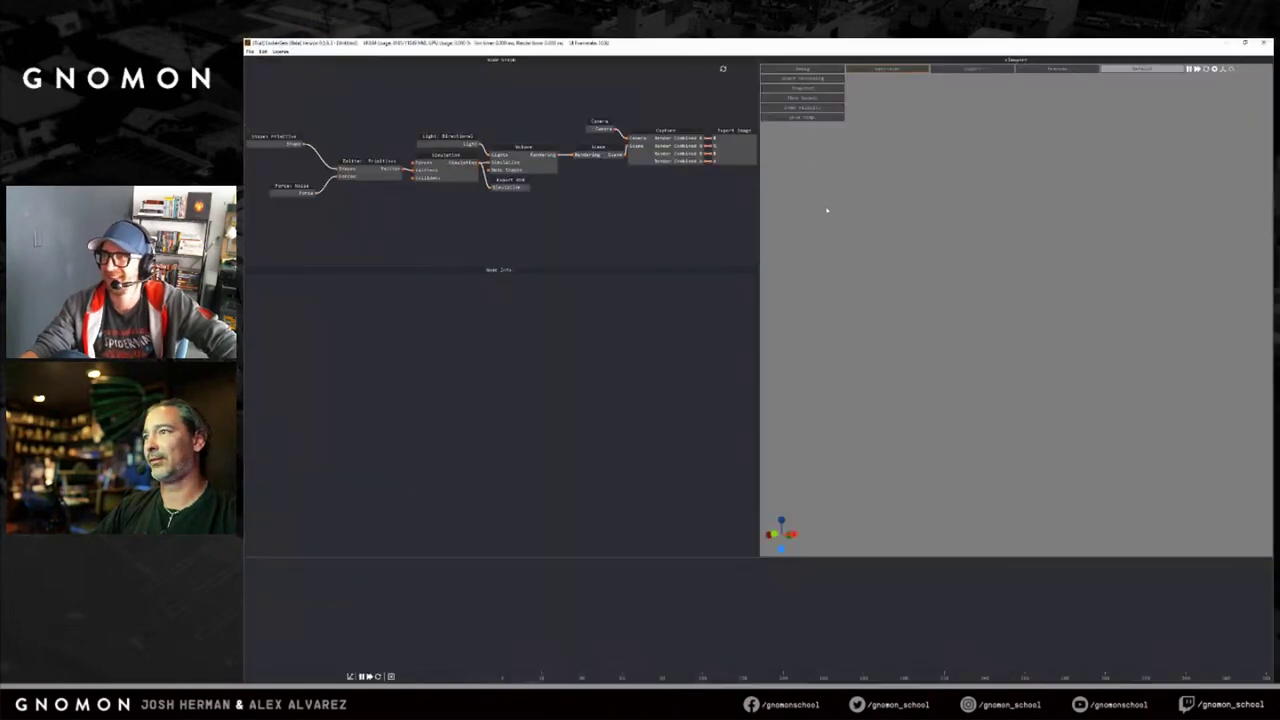
mouse_move(972, 350)
left_mouse_down()
mouse_move(1026, 366)
mouse_move(980, 342)
mouse_move(1021, 338)
mouse_move(974, 338)
left_mouse_up()
scroll(975, 337, "up", 3)
middle_click_drag(974, 335, 981, 308)
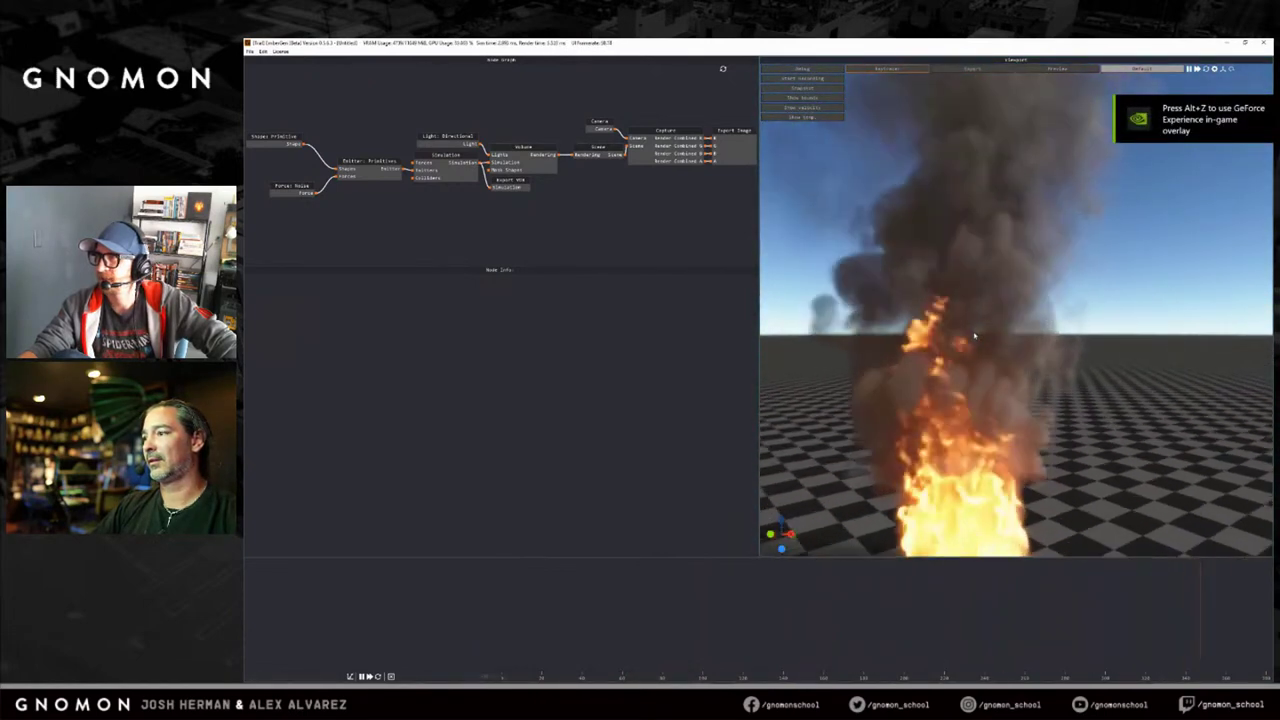
left_click_drag(981, 309, 980, 311)
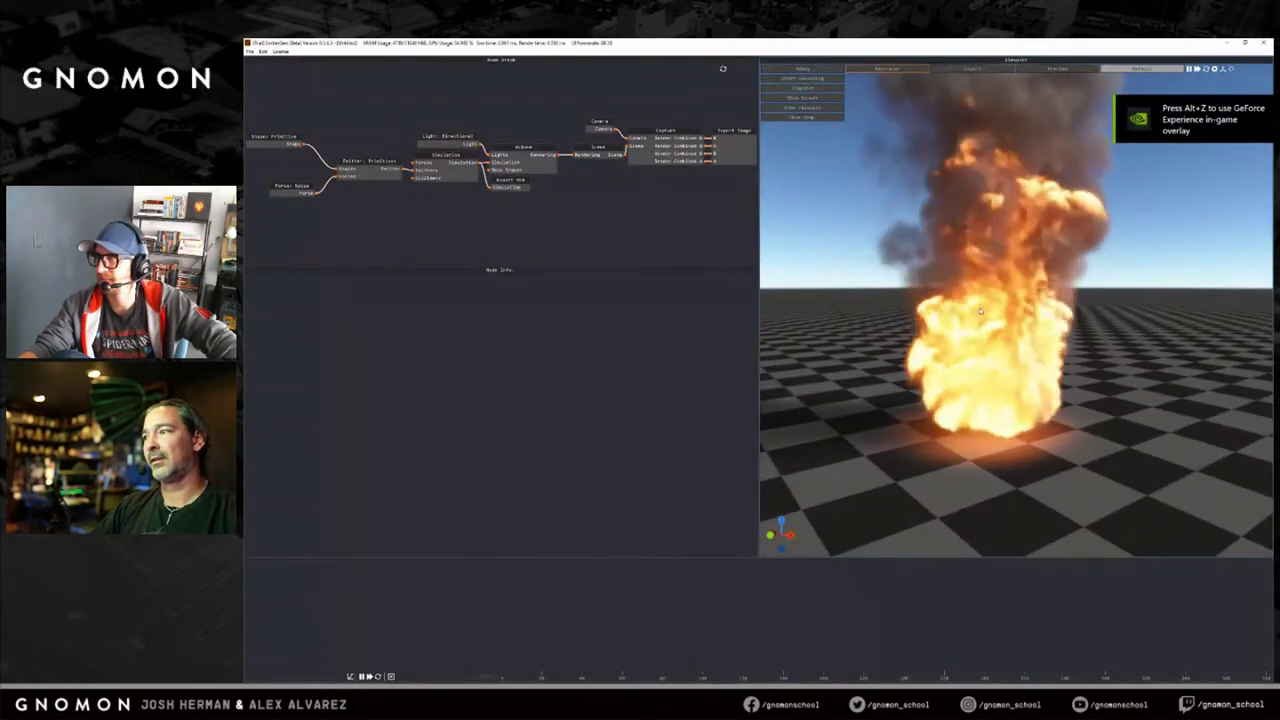
middle_click_drag(1013, 263, 999, 294)
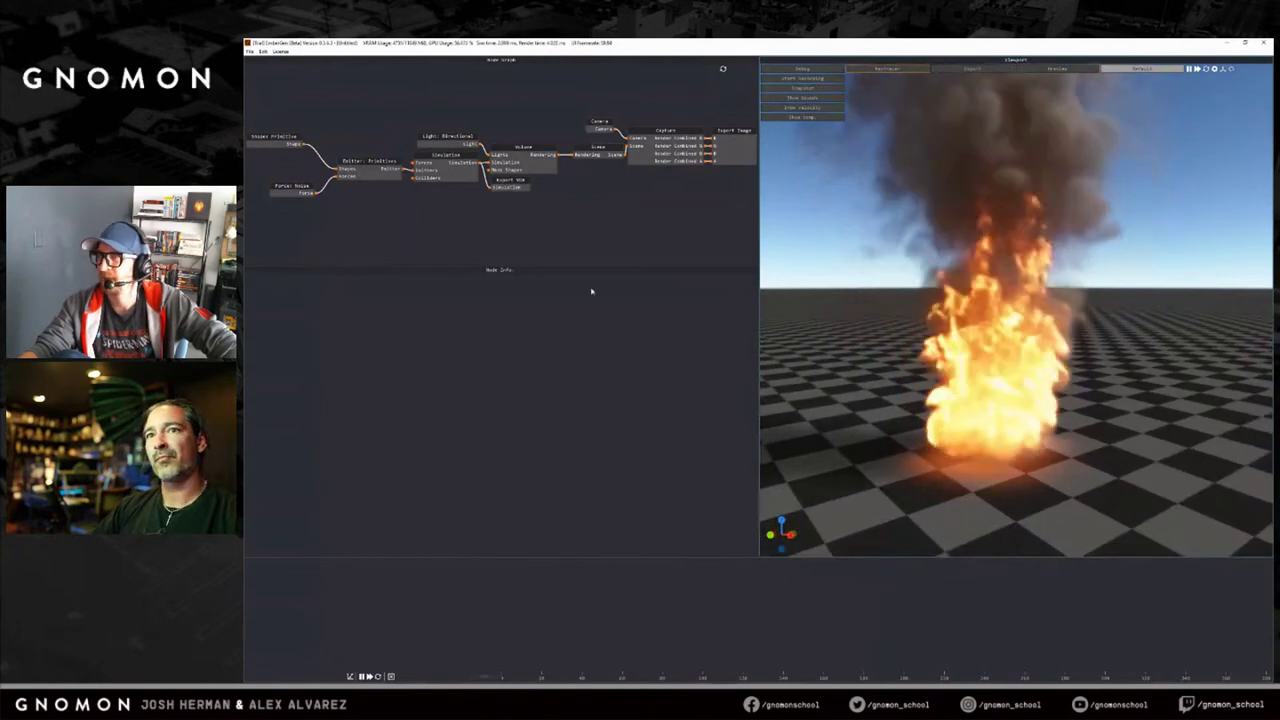
Position the Shape: Primitive emitter above the checkered floor and enlarge its major radius to widen the fire.
left_click(290, 142)
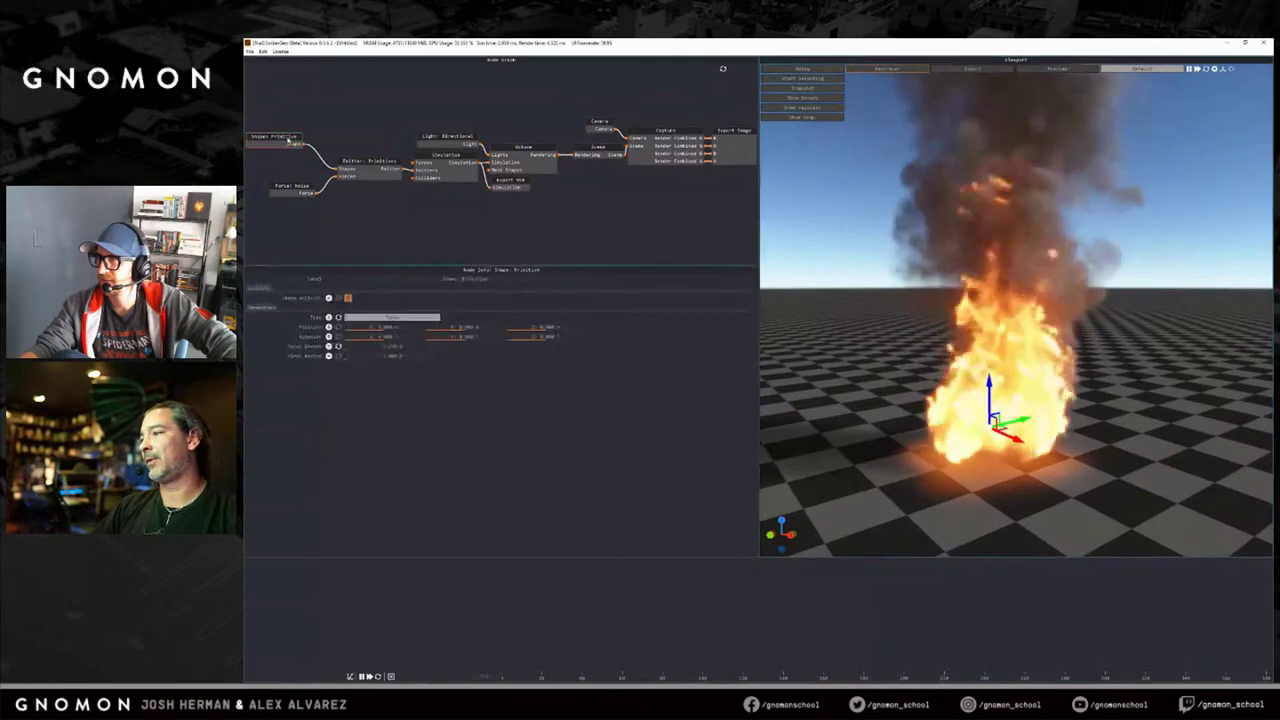
left_click_drag(990, 430, 1020, 320)
scroll(992, 320, "up", 2)
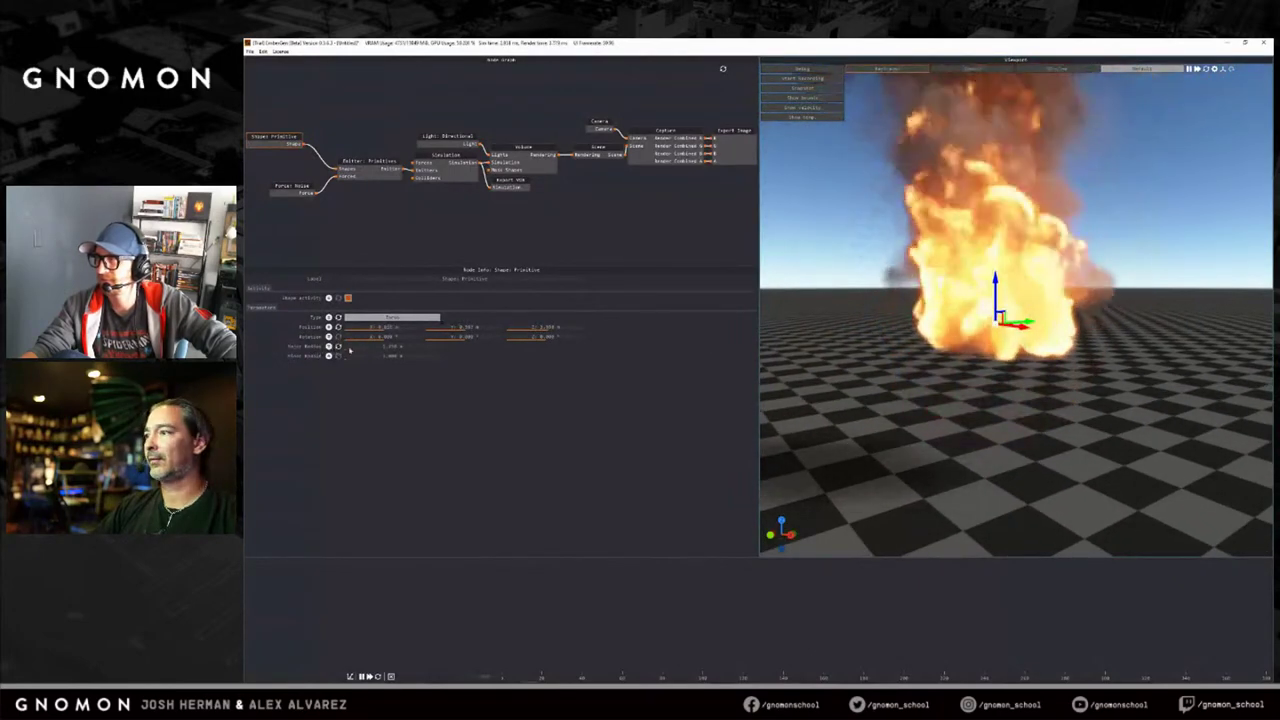
left_click_drag(349, 347, 348, 350)
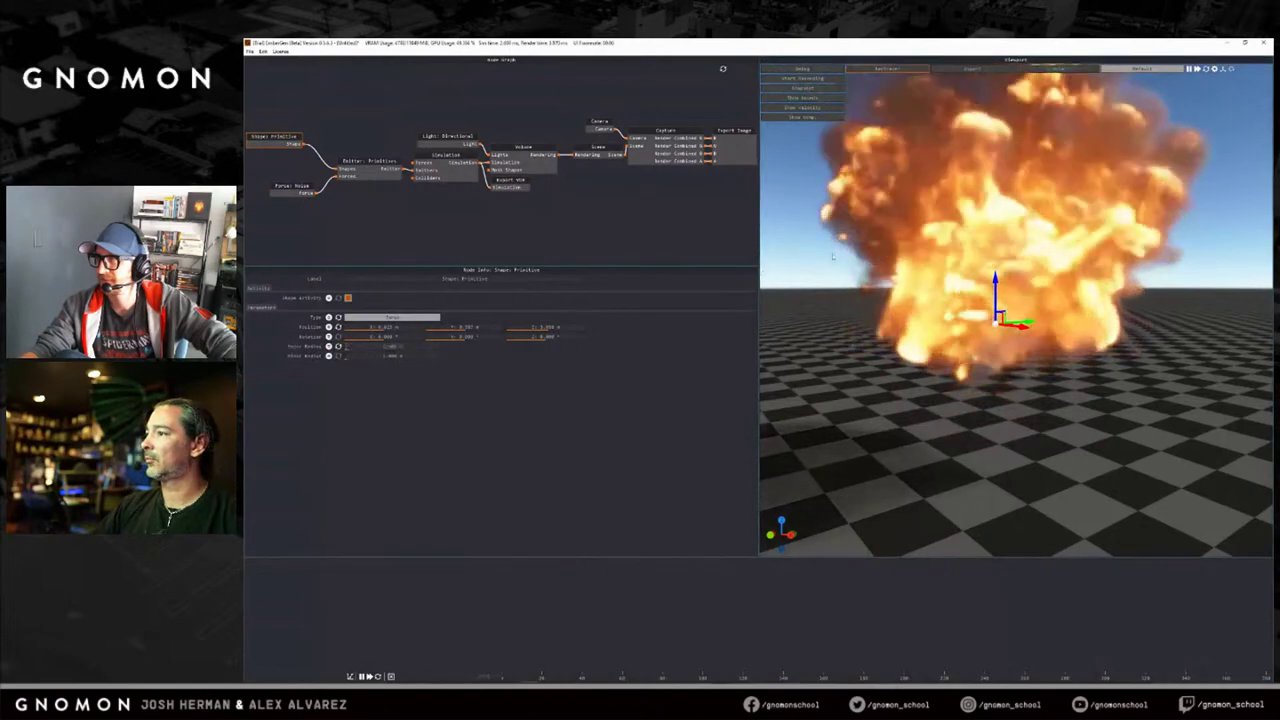
left_click_drag(996, 287, 995, 310)
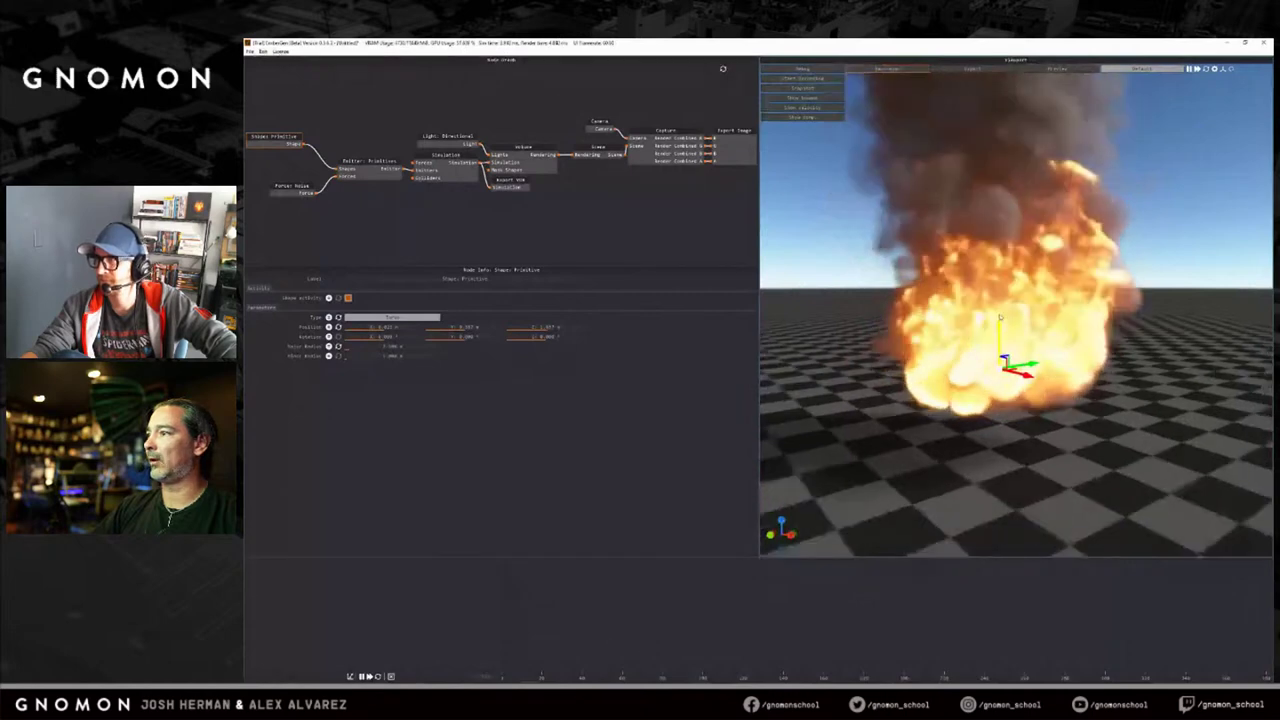
Show the simulation bounds, view the fire inside the bounding volume, and hide the bounds again.
left_click(816, 100)
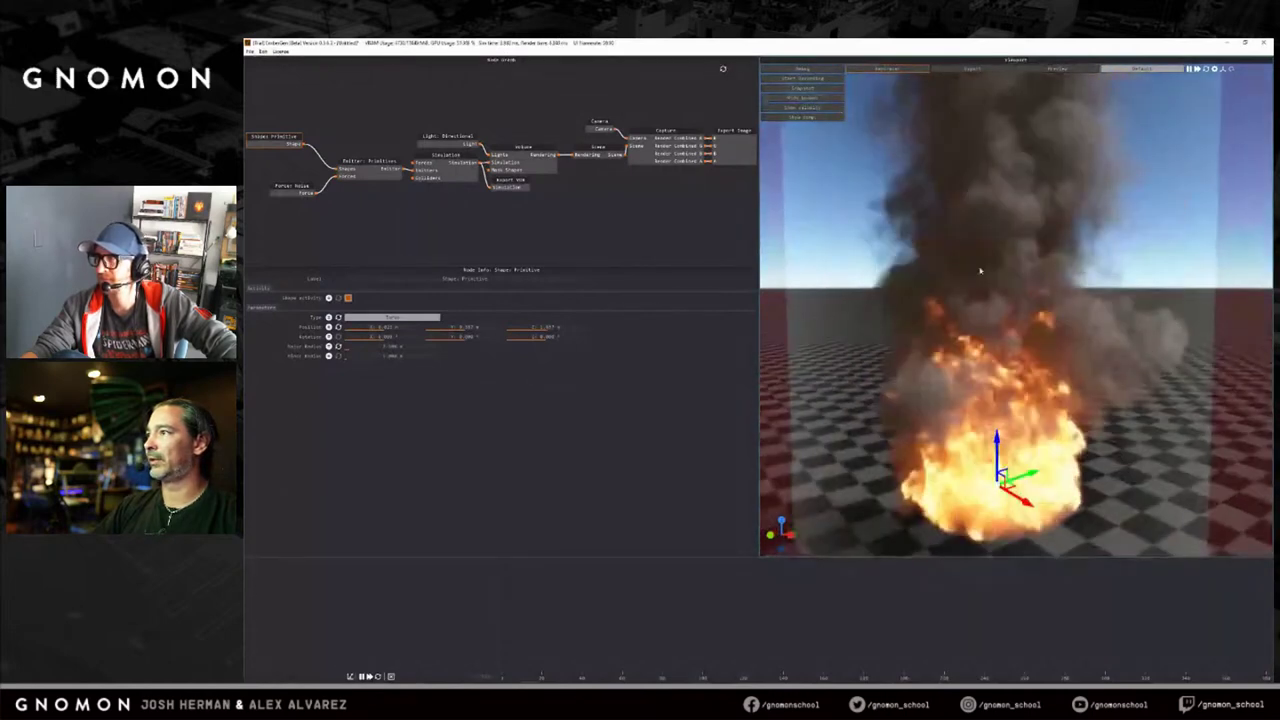
middle_click_drag(958, 289, 989, 240)
scroll(981, 266, "up", 2)
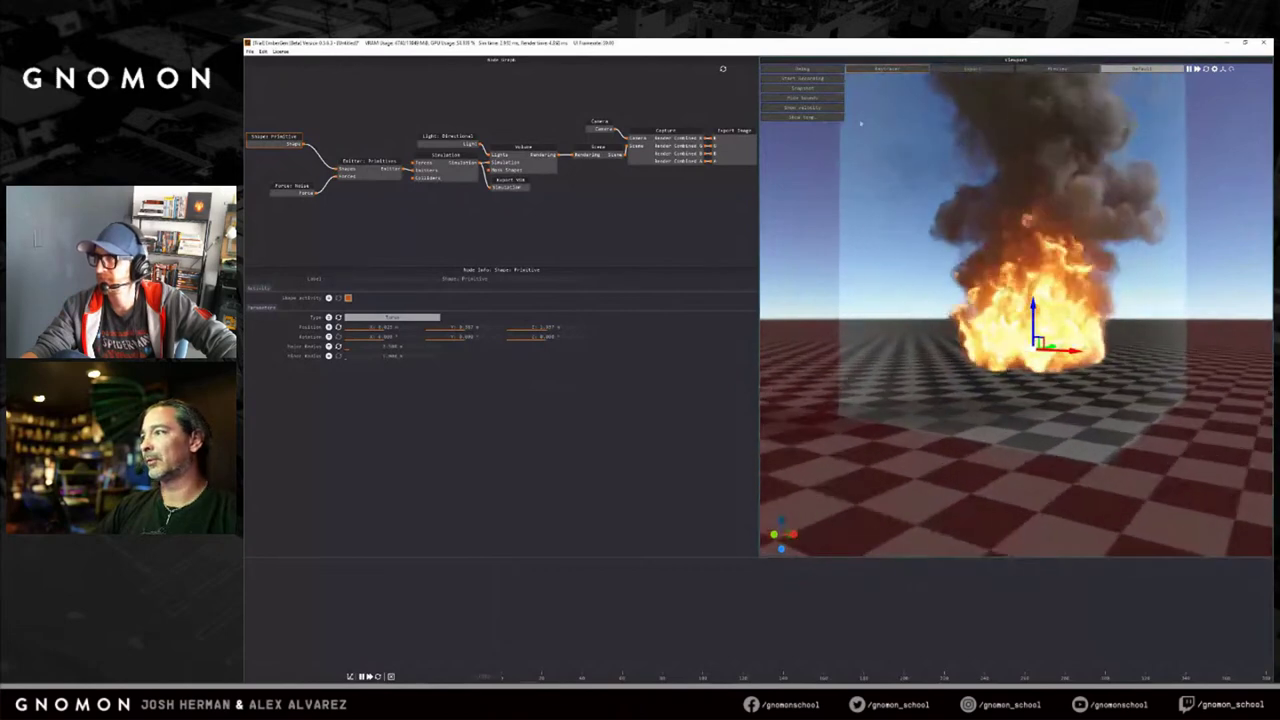
left_click(803, 99)
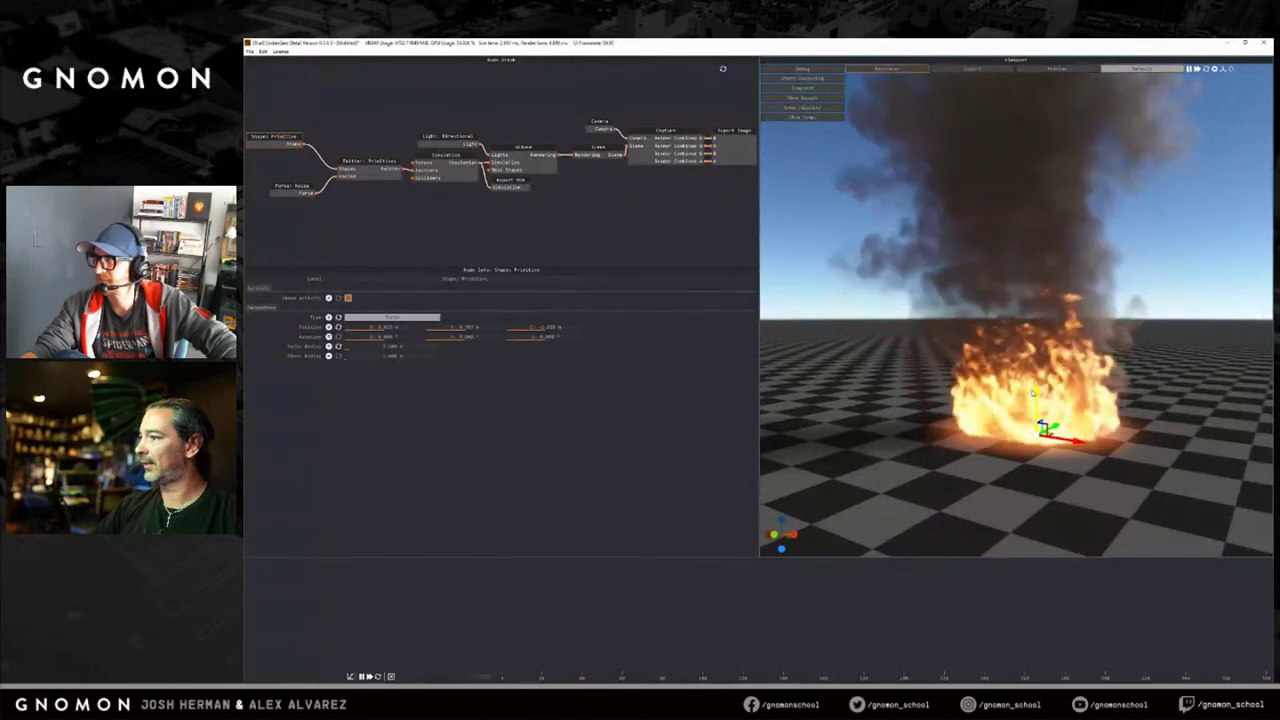
Lower the torus emitter to floor level and view the ring of flames and smoke from several angles and distances.
left_click_drag(1015, 421, 1047, 393)
scroll(1047, 393, "down", 2)
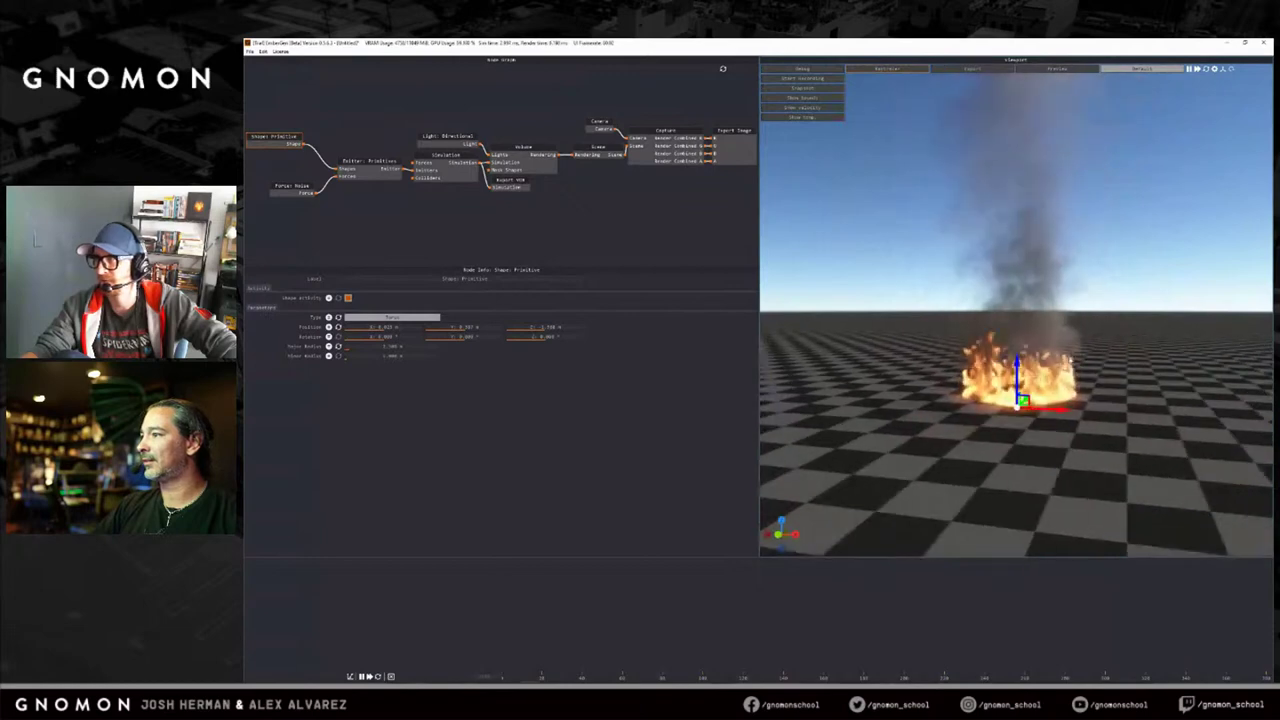
middle_click_drag(1047, 393, 1054, 436)
scroll(1070, 382, "down", 2)
left_click_drag(1071, 381, 1075, 411)
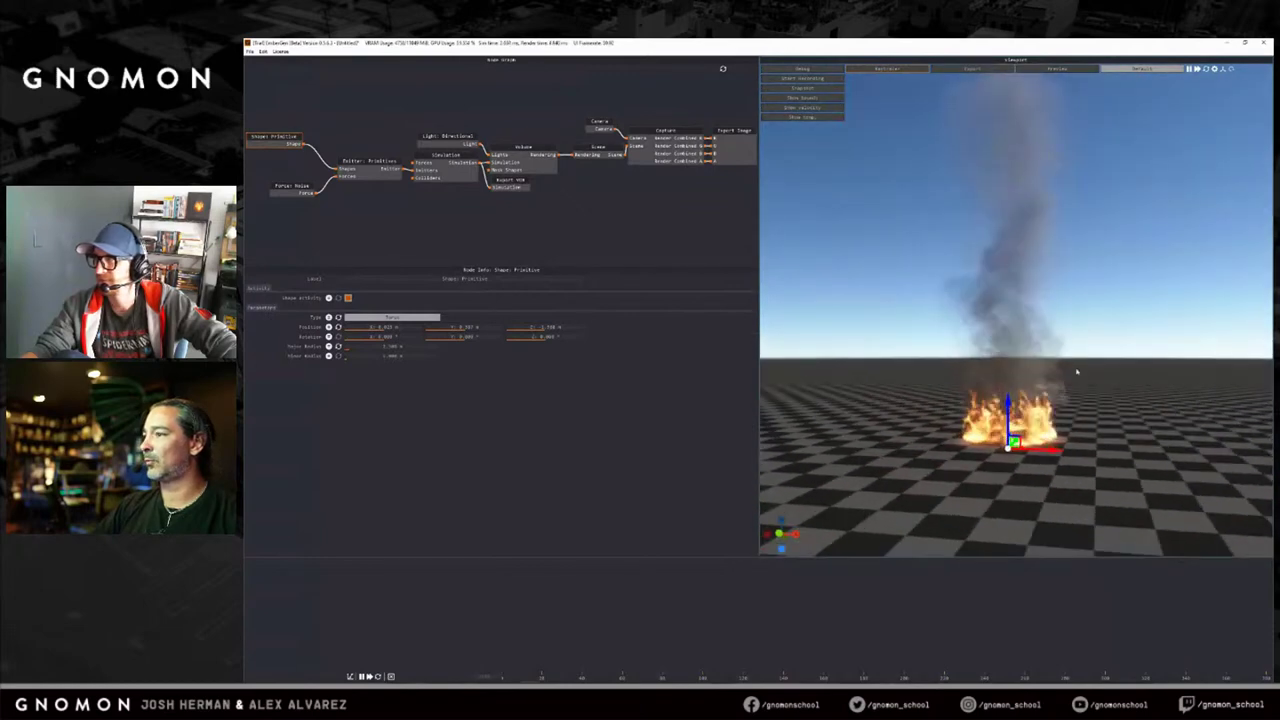
scroll(1077, 372, "up", 2)
scroll(1083, 406, "up", 2)
middle_click_drag(1075, 410, 1072, 376)
left_click_drag(1072, 376, 1062, 392)
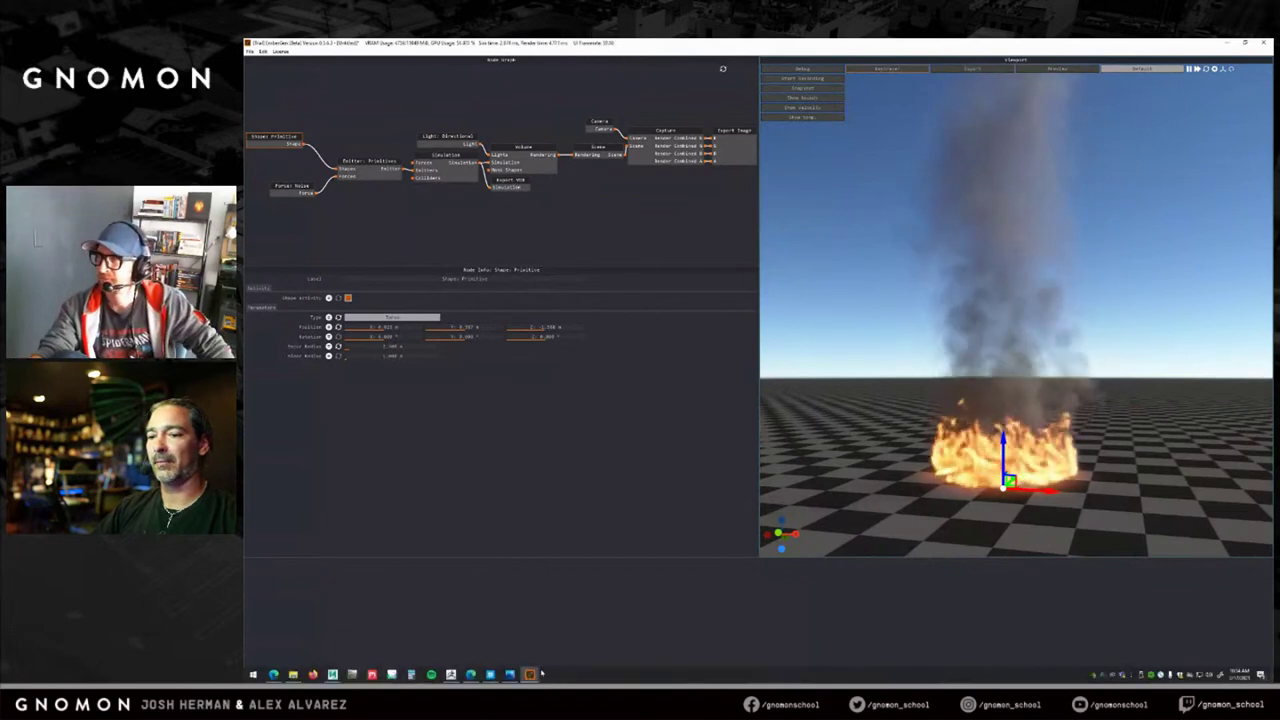
Bring up the forest campfire drawing for comparison, close Photos, and view the EmberGen fire from close up.
left_click(511, 674)
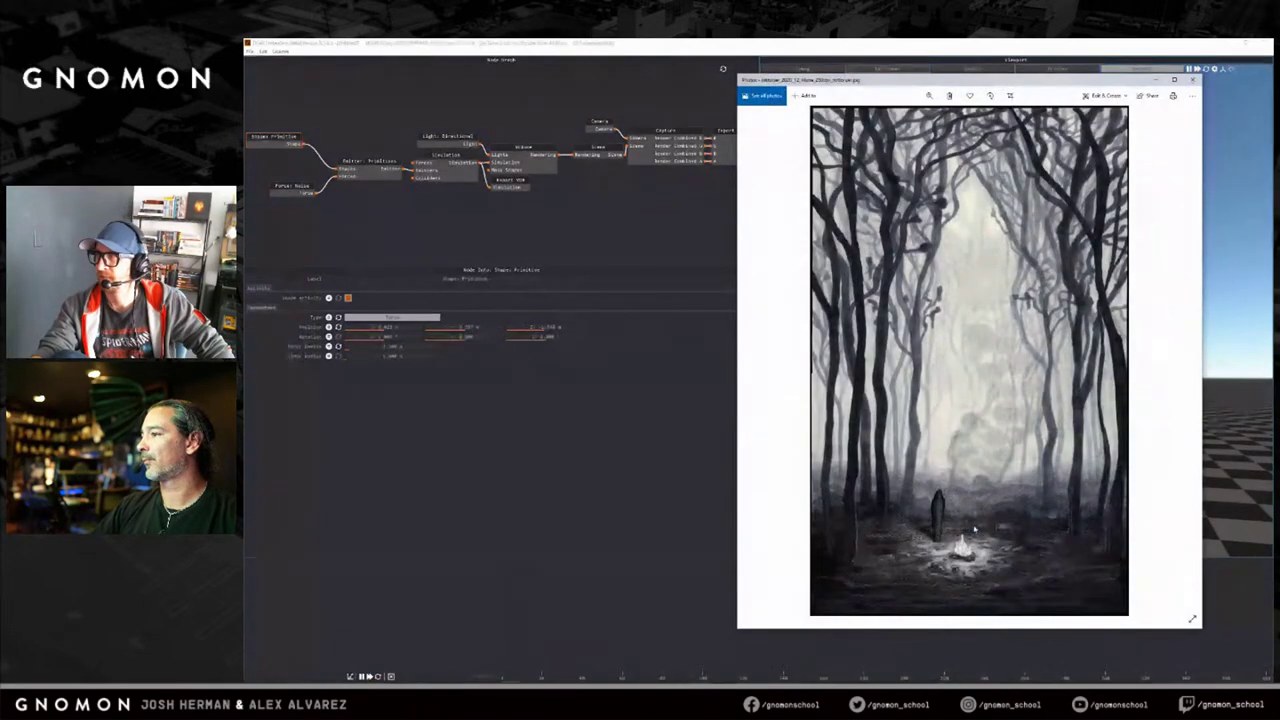
left_click(1192, 80)
left_click_drag(1068, 308, 1078, 347)
scroll(1078, 347, "up", 3)
middle_click_drag(1057, 374, 1061, 346)
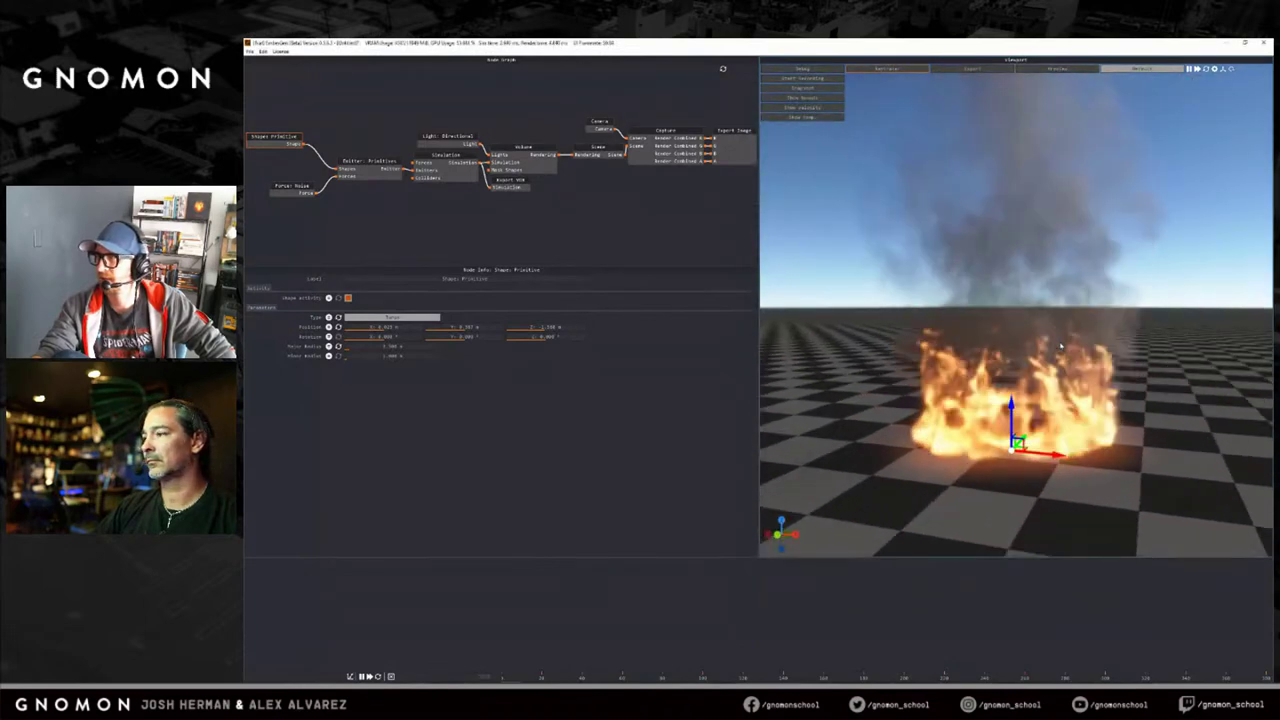
left_click_drag(1061, 346, 1058, 308)
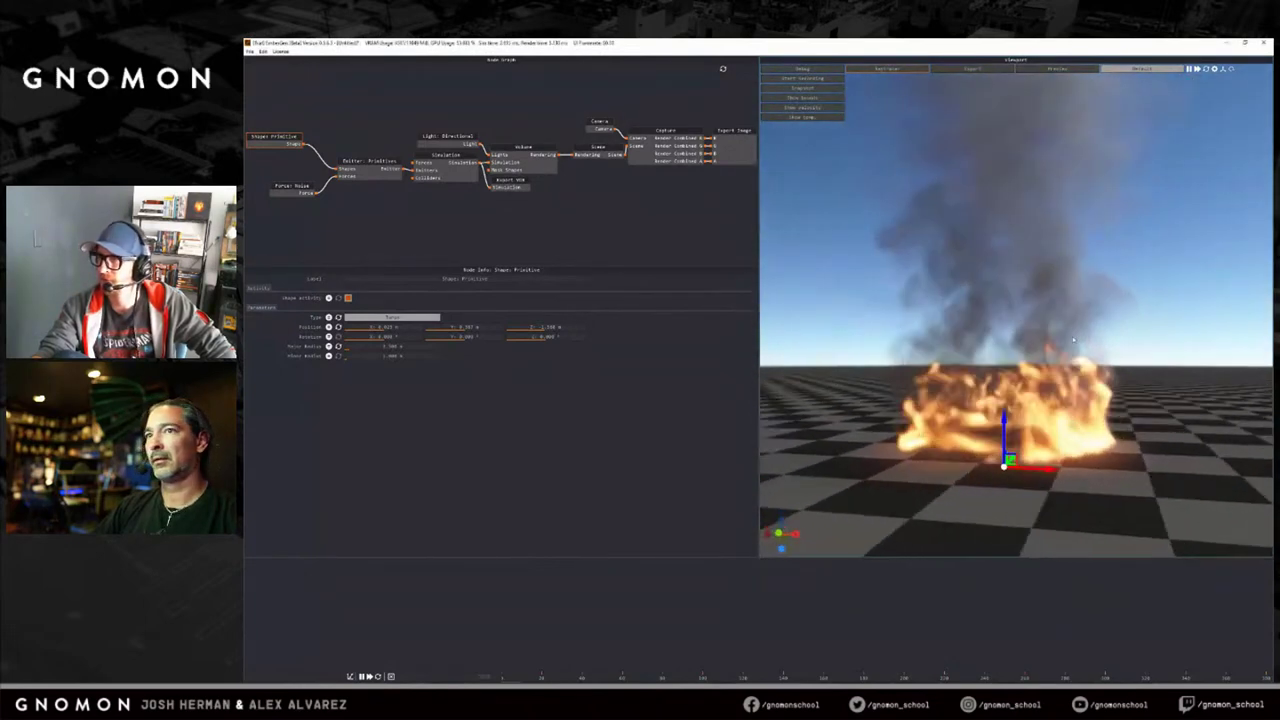
Bring up the Open Project dialog, go to EmberGen's presets folder, and reposition and enlarge the dialog to list more preset files.
left_click(250, 51)
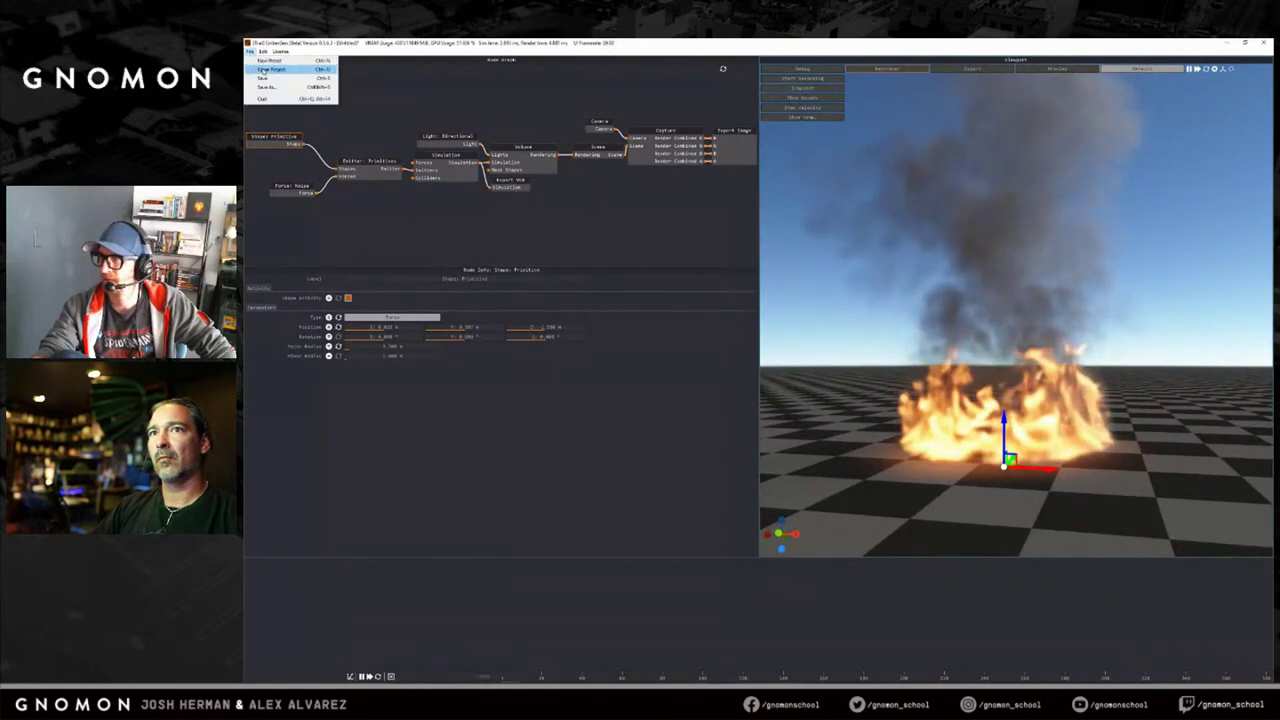
left_click(264, 70)
left_click(768, 387)
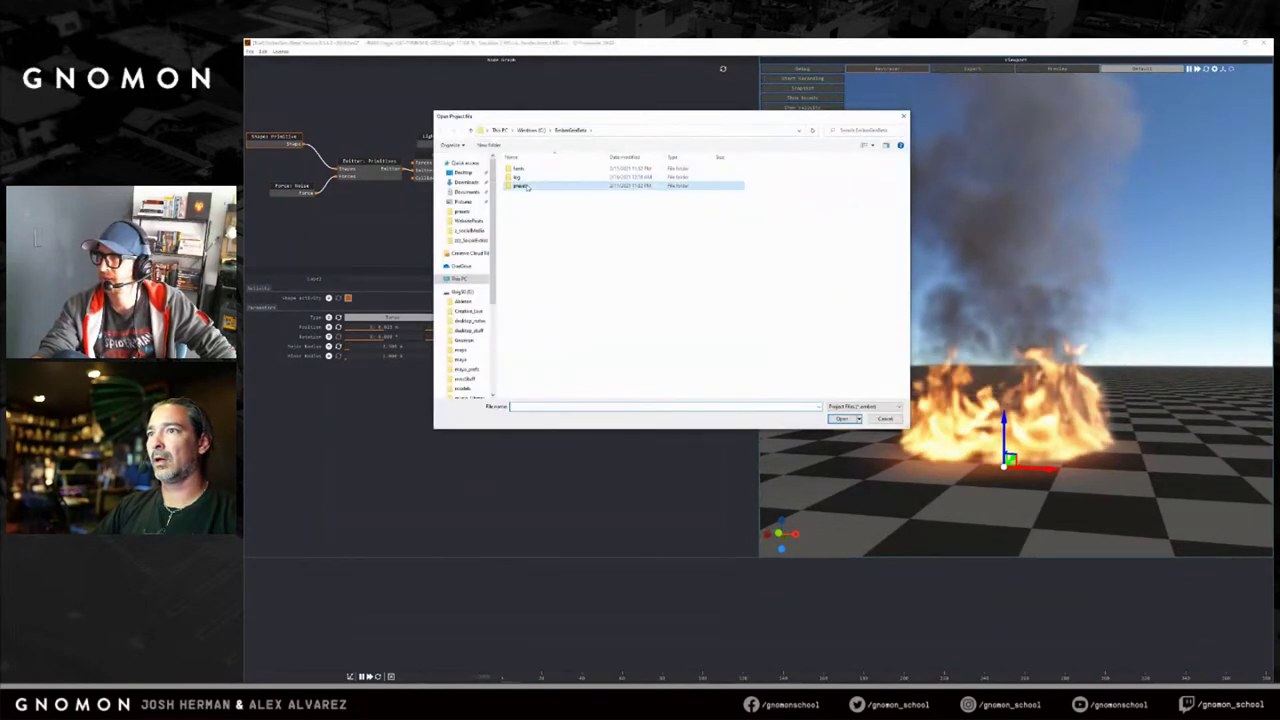
double_click(520, 186)
left_click_drag(607, 130, 648, 148)
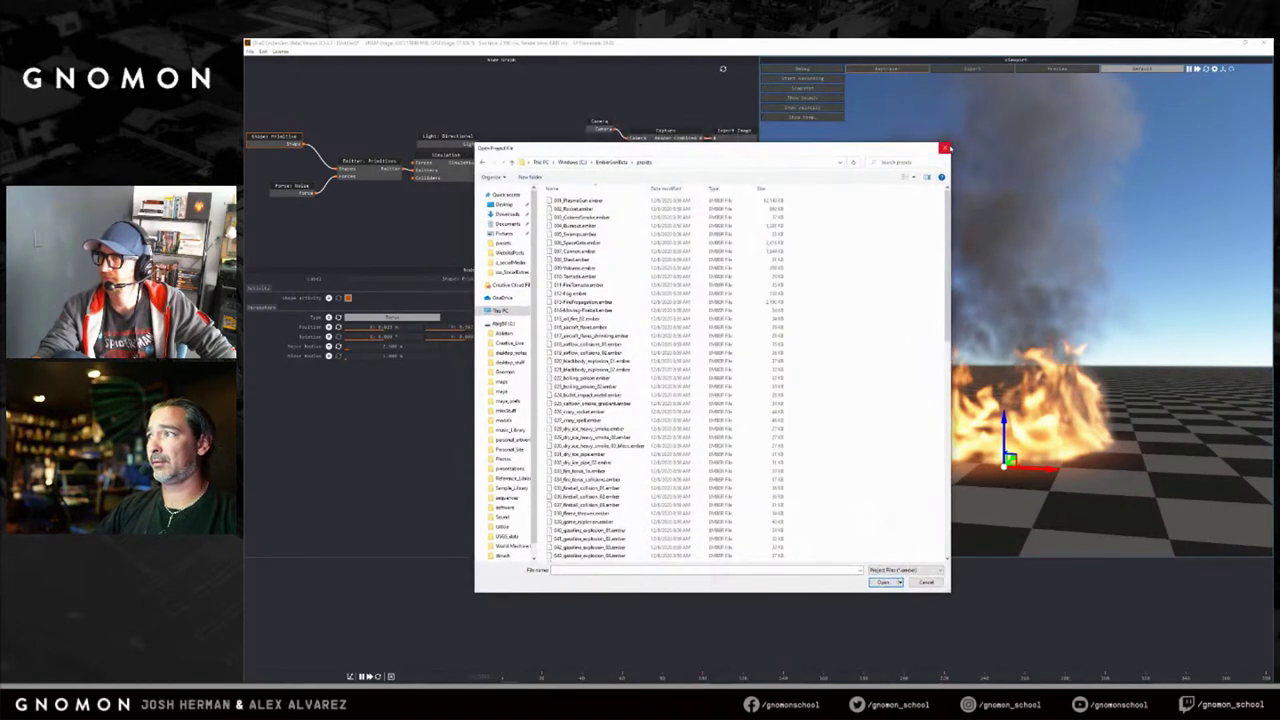
left_click_drag(951, 143, 858, 79)
left_click_drag(720, 90, 731, 90)
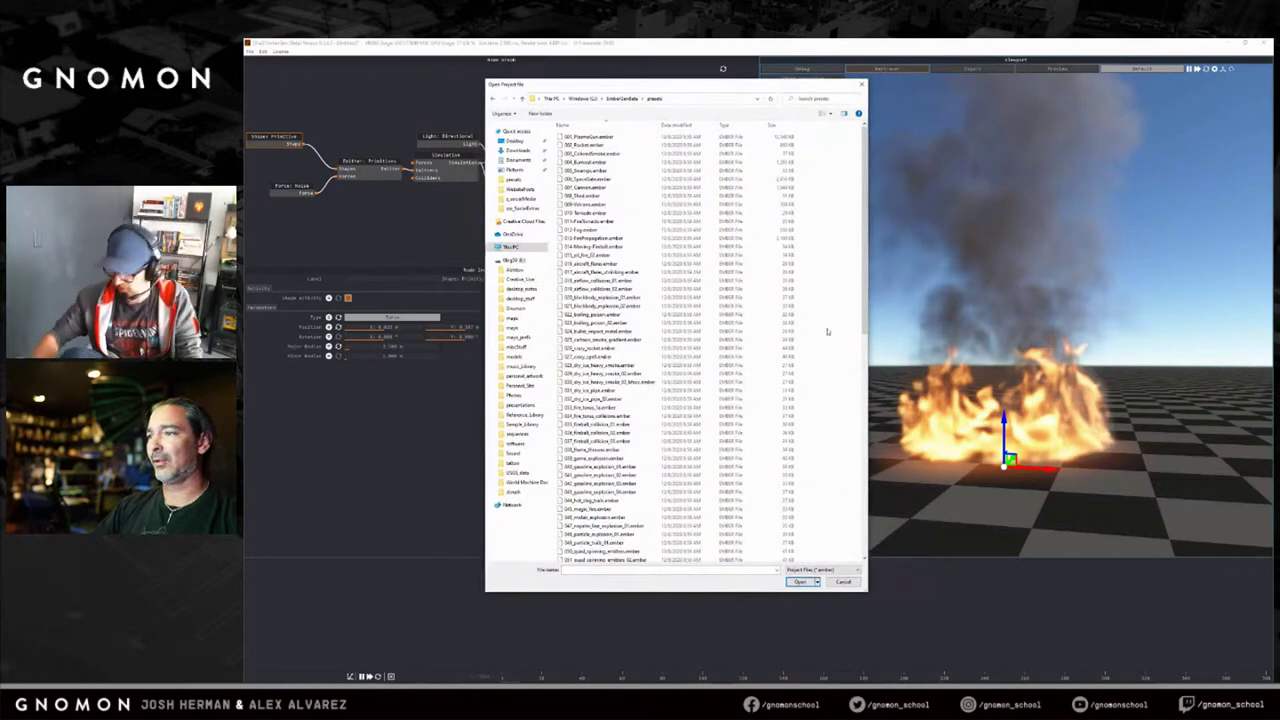
left_click_drag(868, 592, 938, 624)
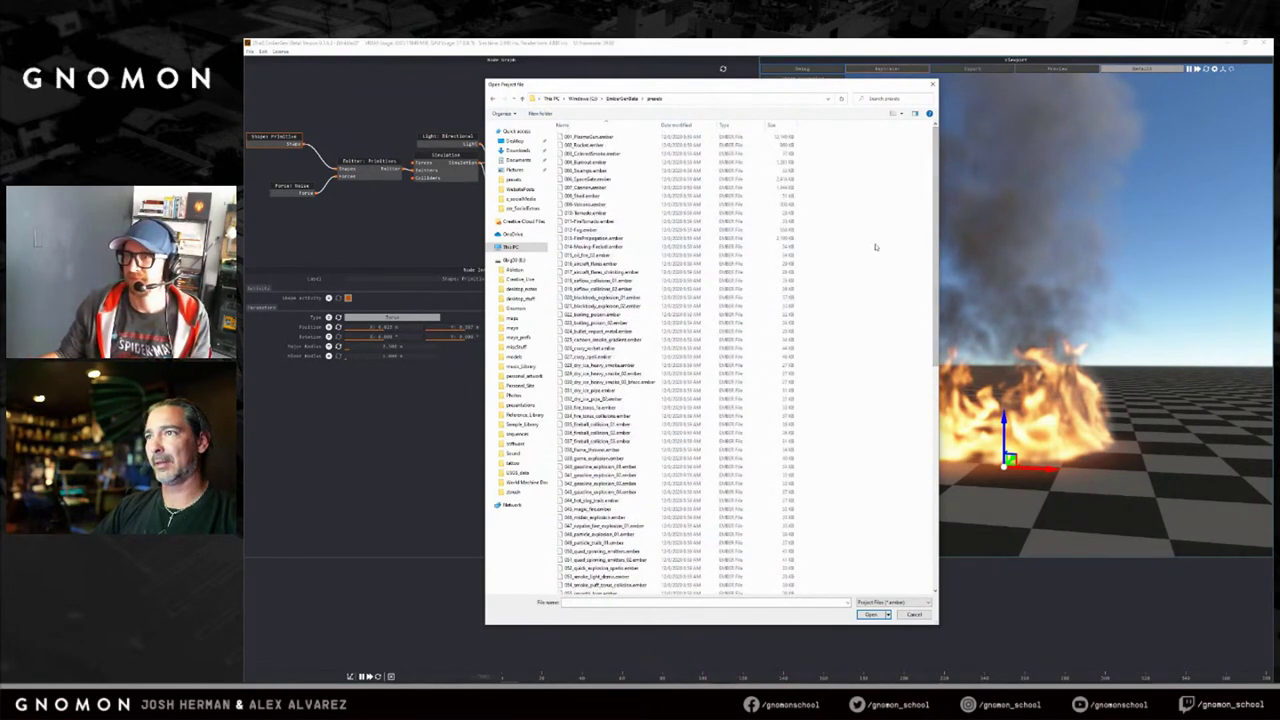
Find the first dry ice heavy smoke preset, 028_dry_ice_heavy_smoke.ember, in the presets folder and open it.
left_click_drag(936, 244, 936, 381)
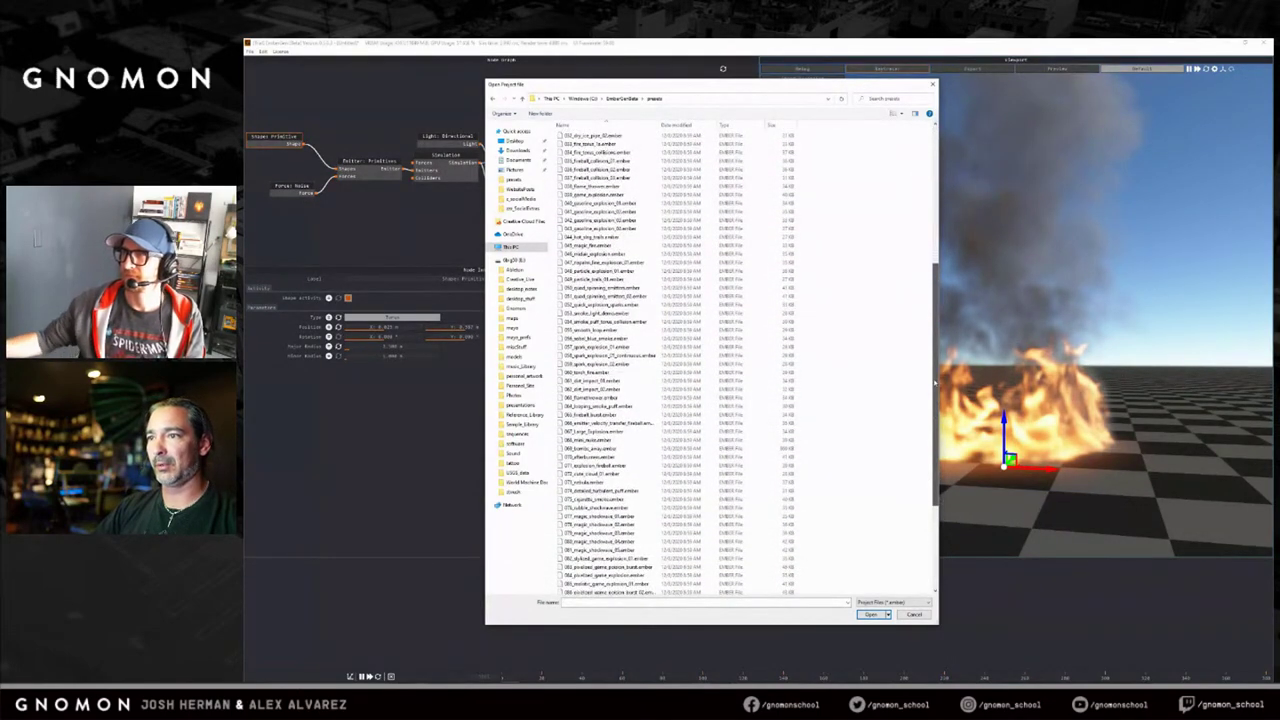
scroll(638, 347, "down", 2)
scroll(638, 347, "down", 4)
scroll(638, 347, "up", 10)
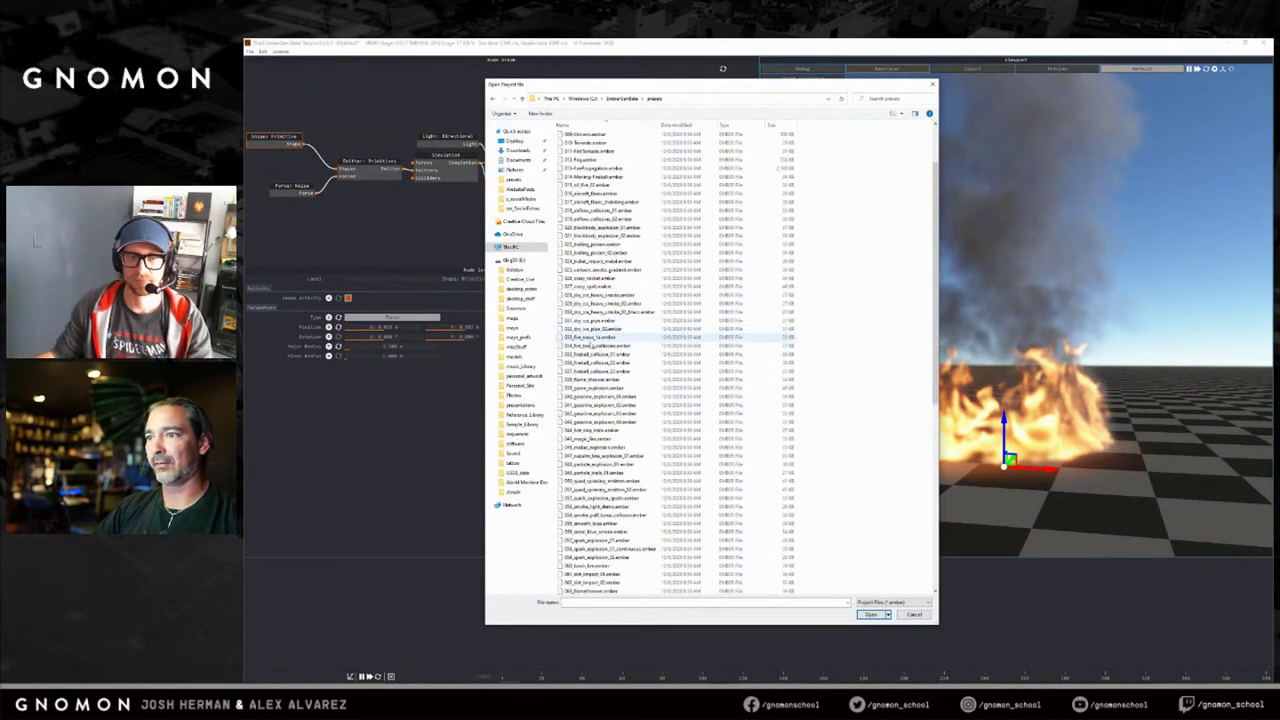
left_click(605, 295)
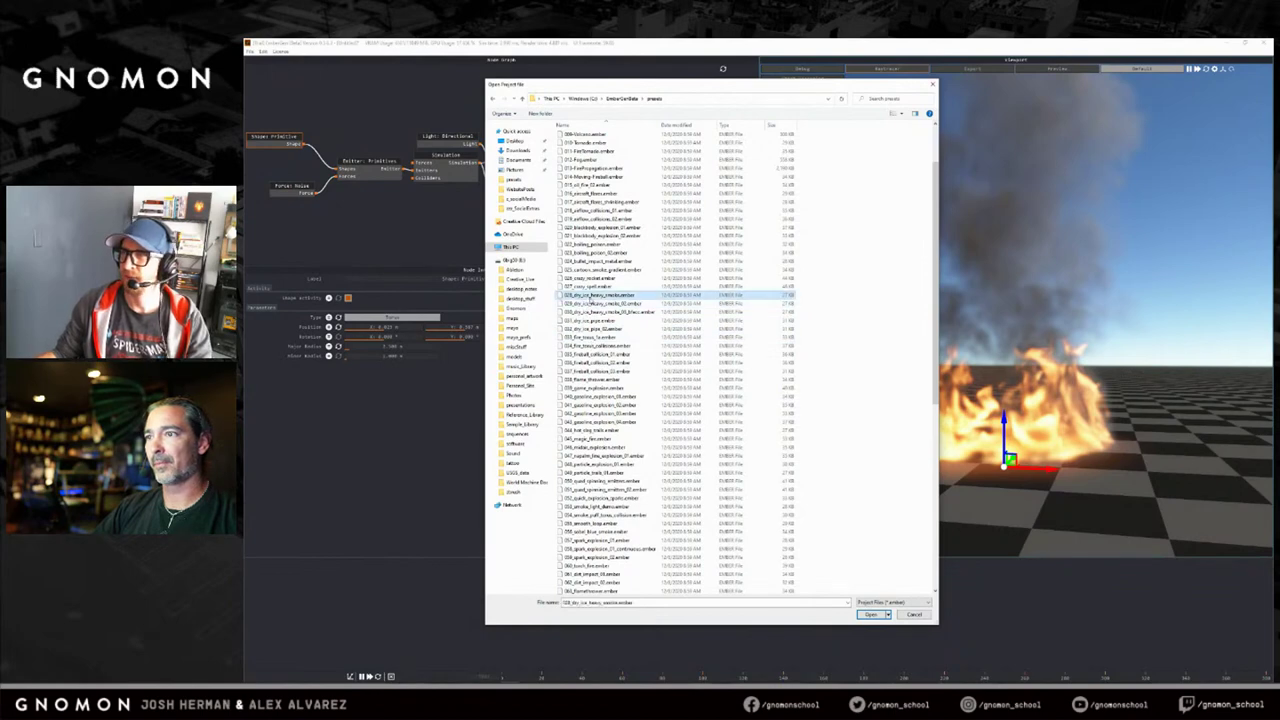
left_click(872, 615)
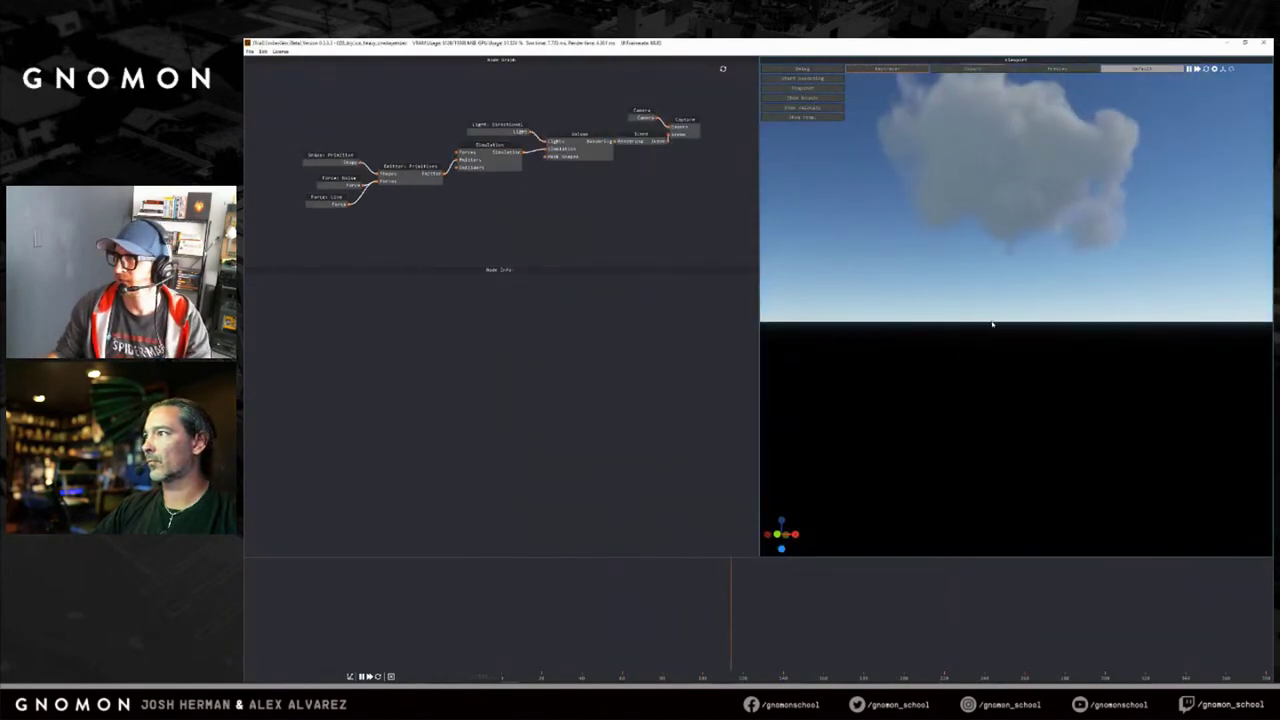
View the dry ice smoke from several angles, then select the emitter's primitive shape and shift it vertically above the floor.
mouse_move(984, 333)
left_mouse_down()
mouse_move(986, 346)
mouse_move(943, 343)
mouse_move(1036, 335)
mouse_move(980, 346)
mouse_move(1006, 346)
left_mouse_up()
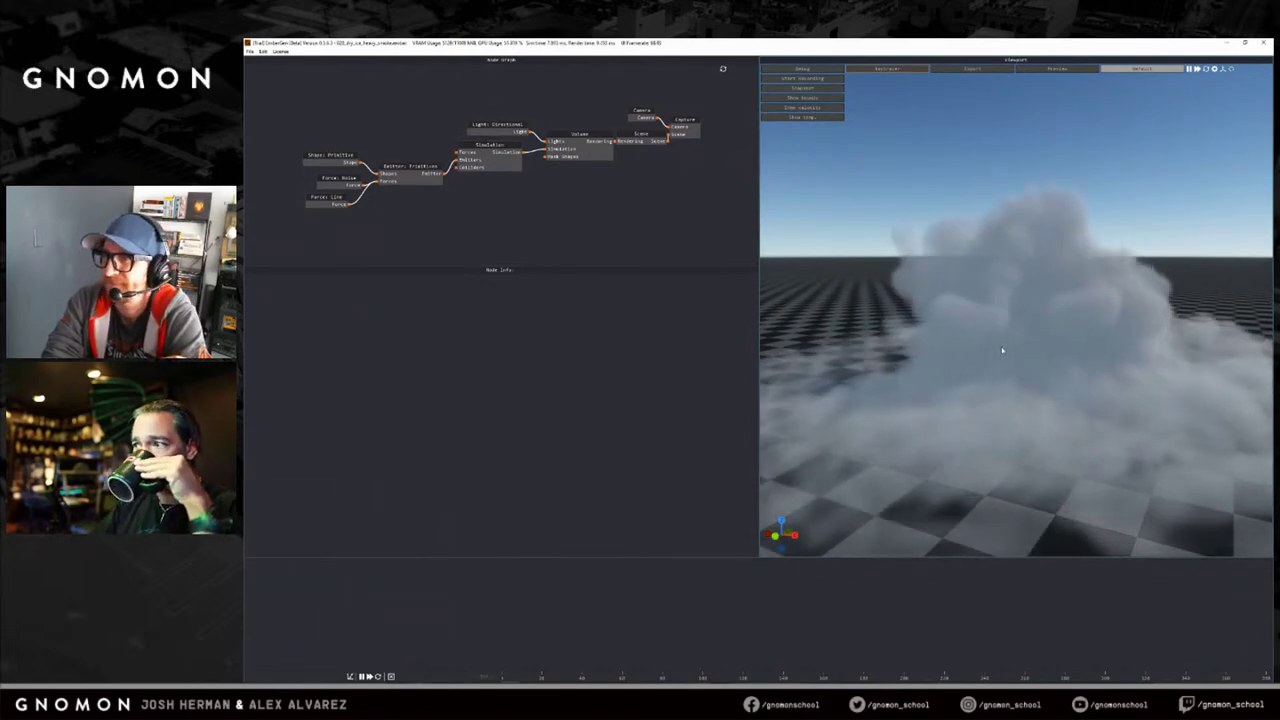
left_click_drag(999, 349, 1001, 350)
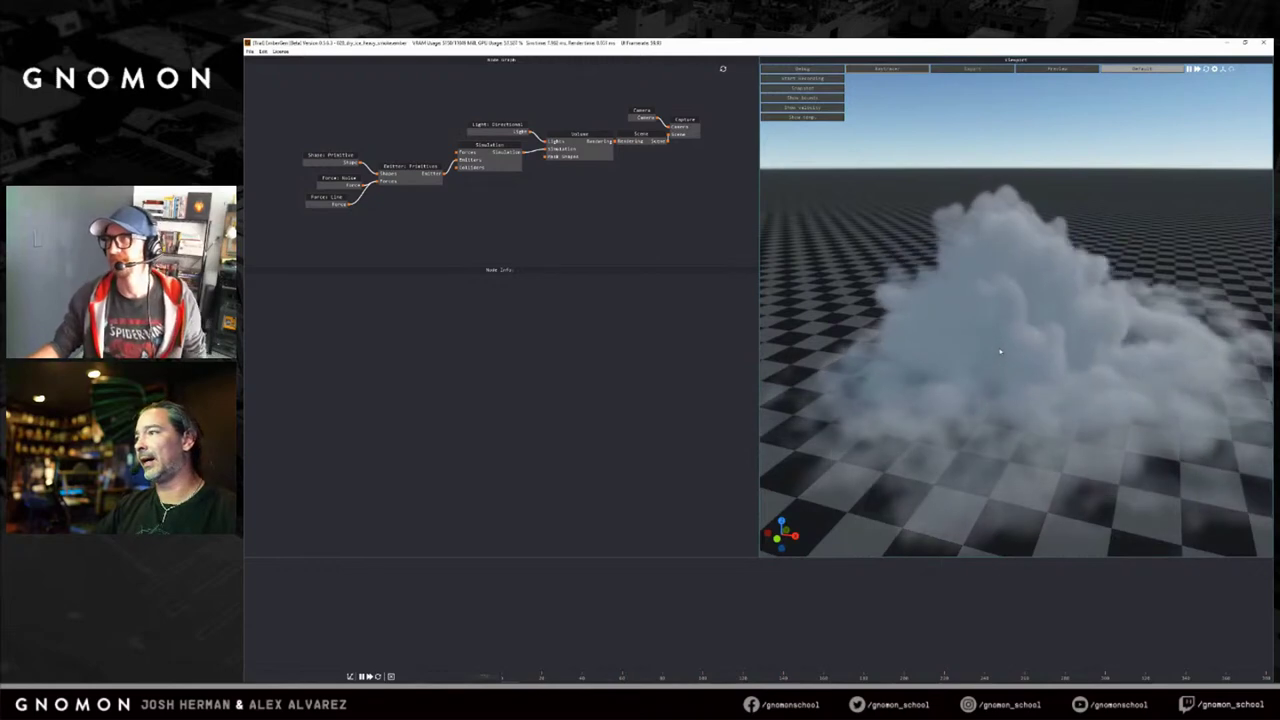
mouse_move(989, 343)
left_mouse_down()
mouse_move(980, 349)
mouse_move(1004, 347)
mouse_move(1001, 362)
left_mouse_up()
left_click_drag(985, 317, 994, 306)
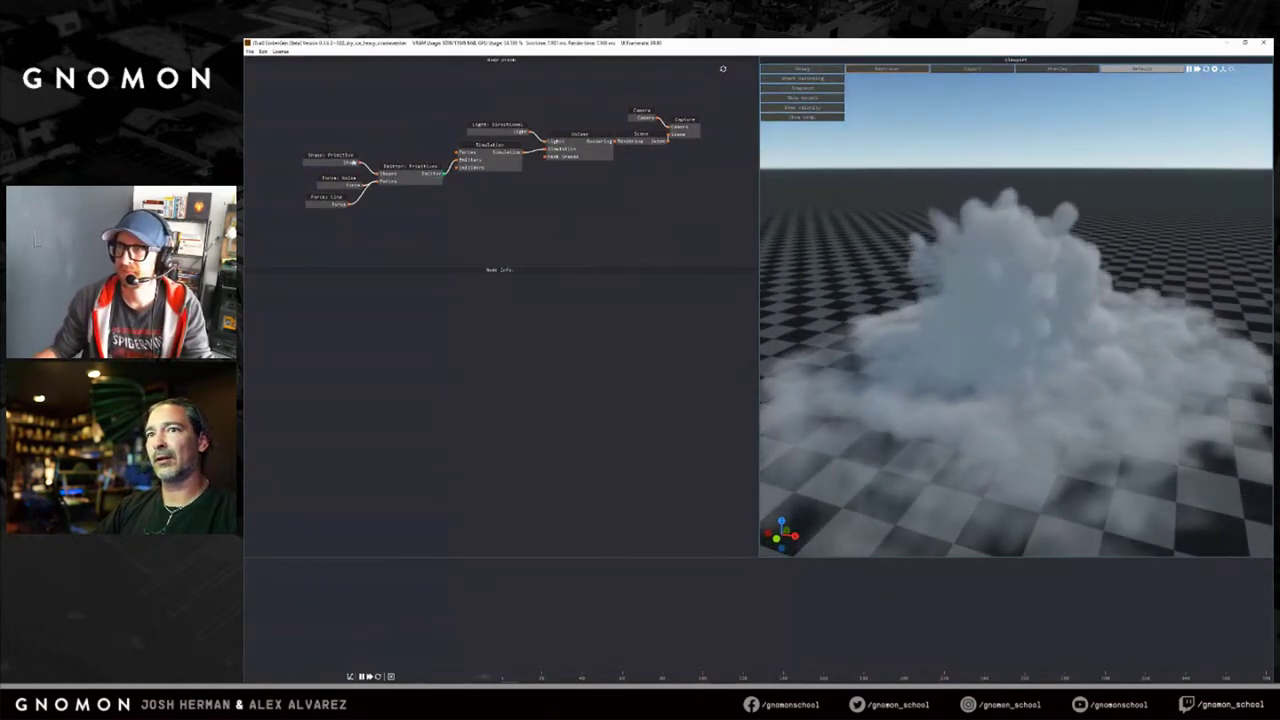
left_click_drag(697, 115, 300, 220)
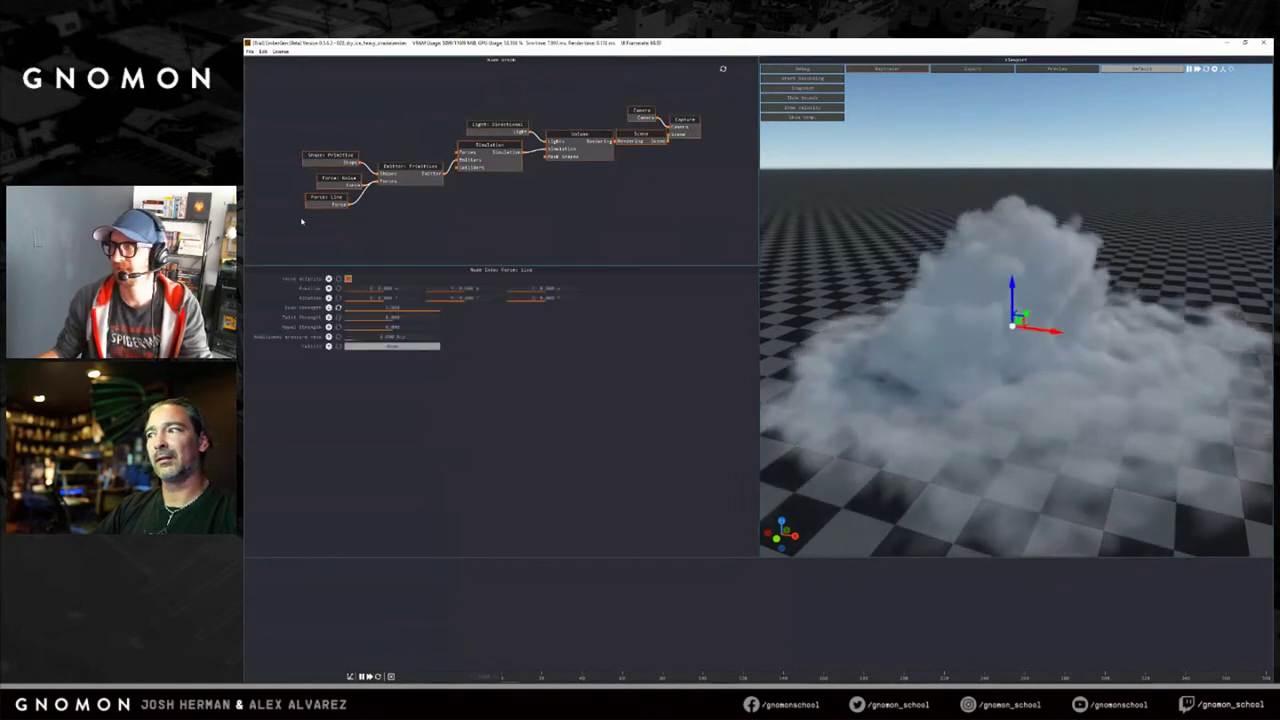
left_click(404, 231)
left_click(321, 157)
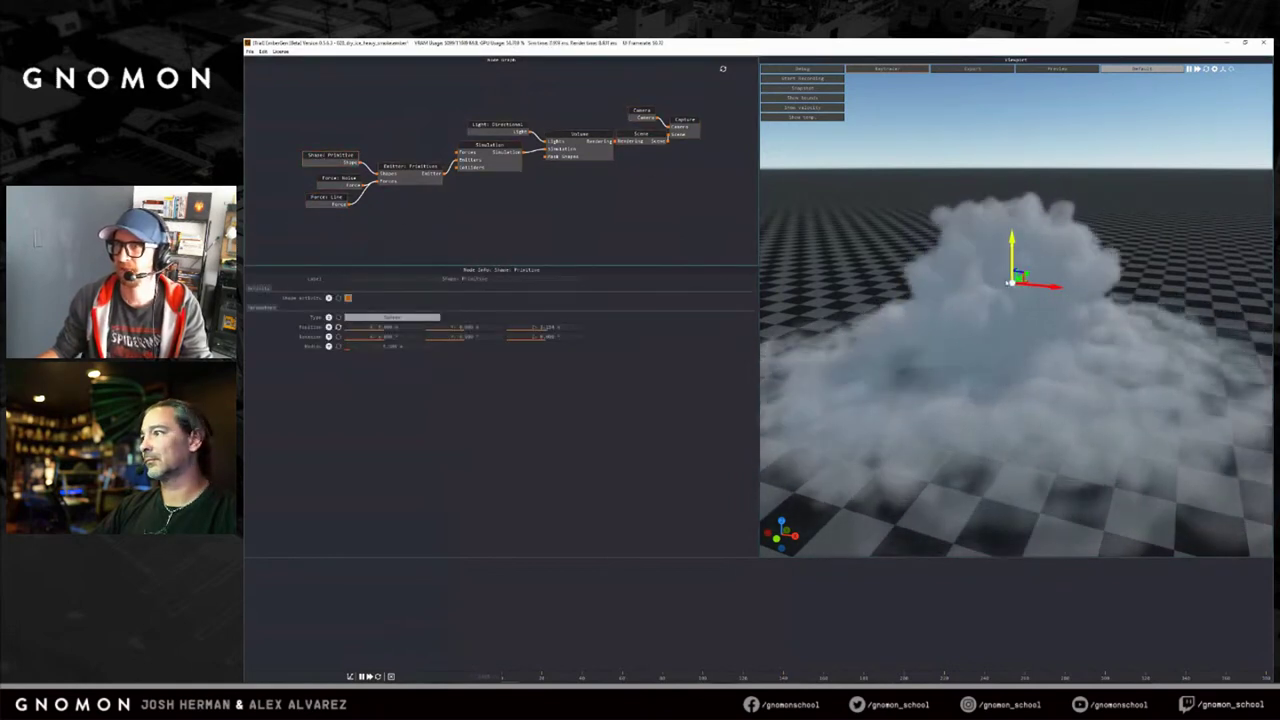
left_click_drag(991, 181, 1029, 245)
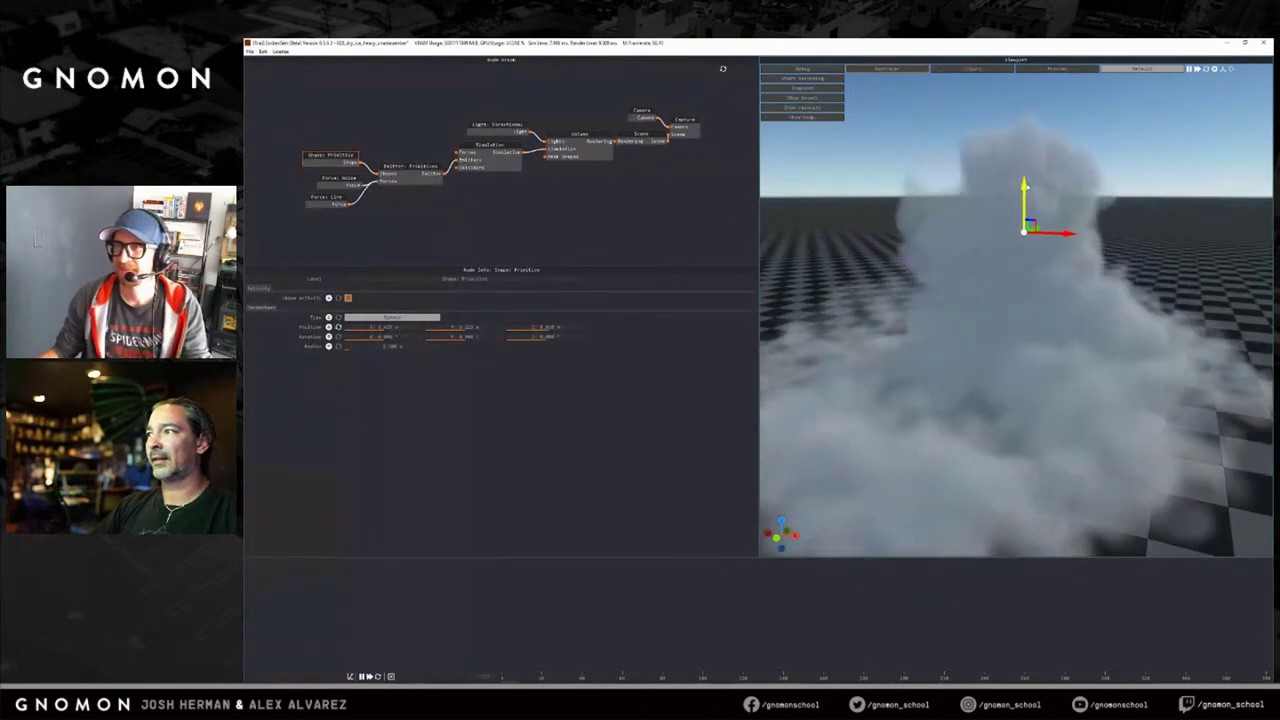
Connect a new collider node to the simulation's colliders input and feed it with a new primitive shape.
left_click(409, 215)
left_click_drag(488, 152, 491, 157)
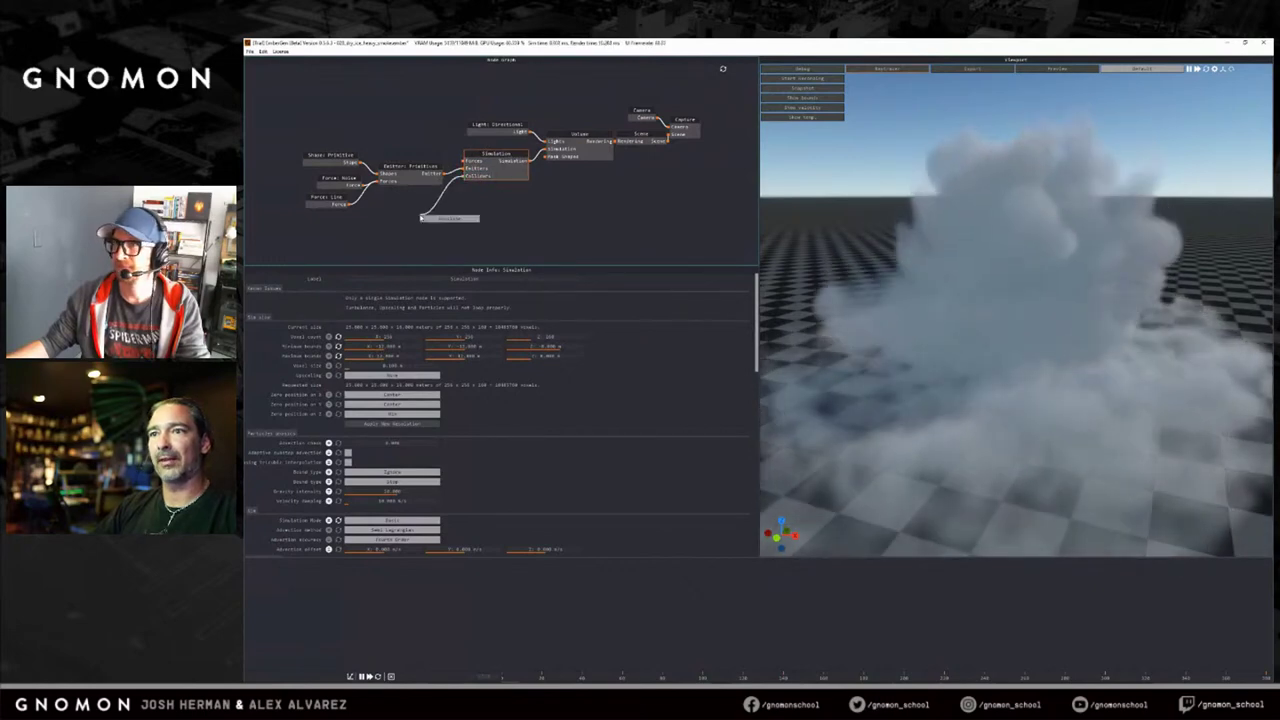
left_click(445, 218)
left_click_drag(370, 214, 287, 233)
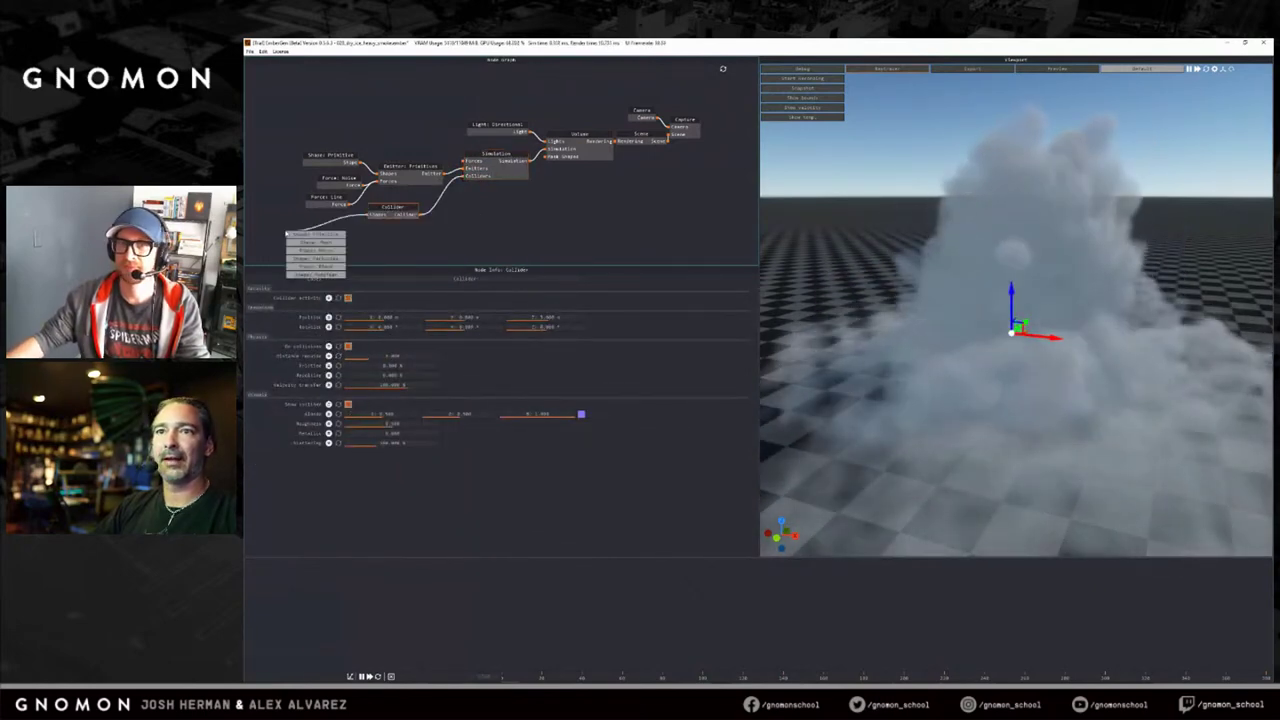
left_click(316, 234)
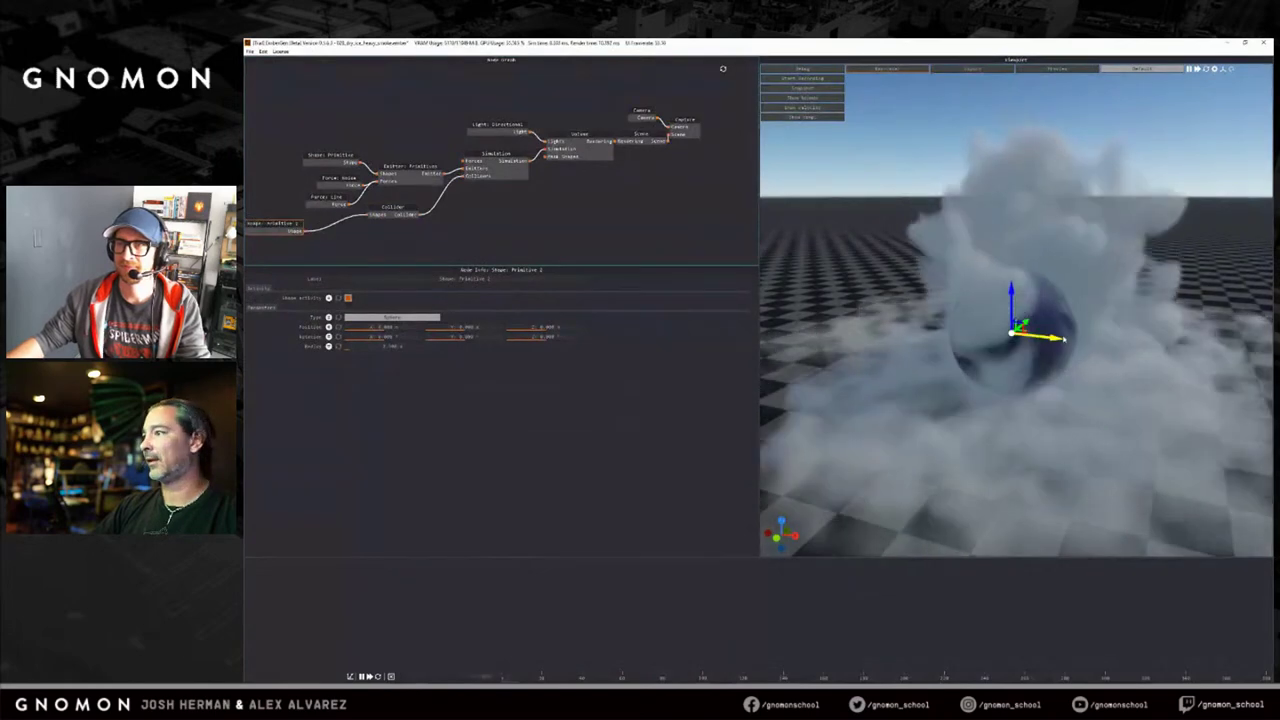
Move the collider sphere back and forth through the smoke and view the interaction from different camera angles.
left_click_drag(1011, 335, 1085, 300)
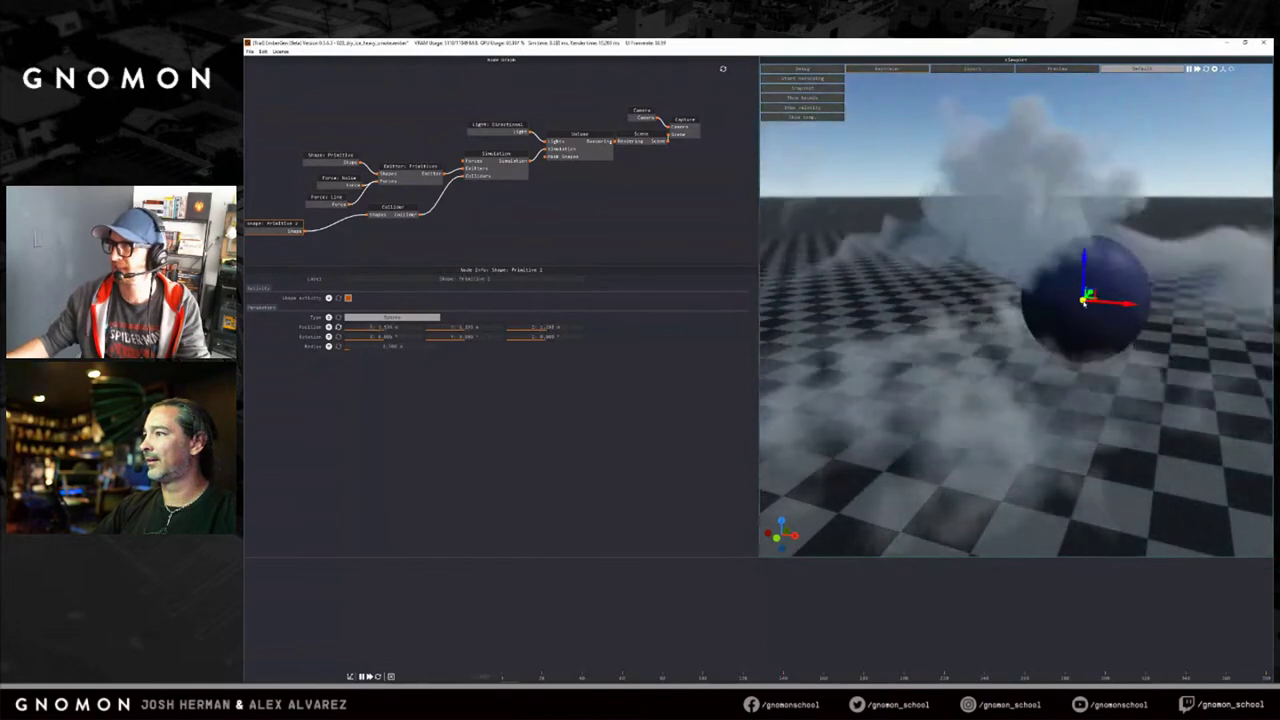
left_click_drag(995, 315, 1037, 237)
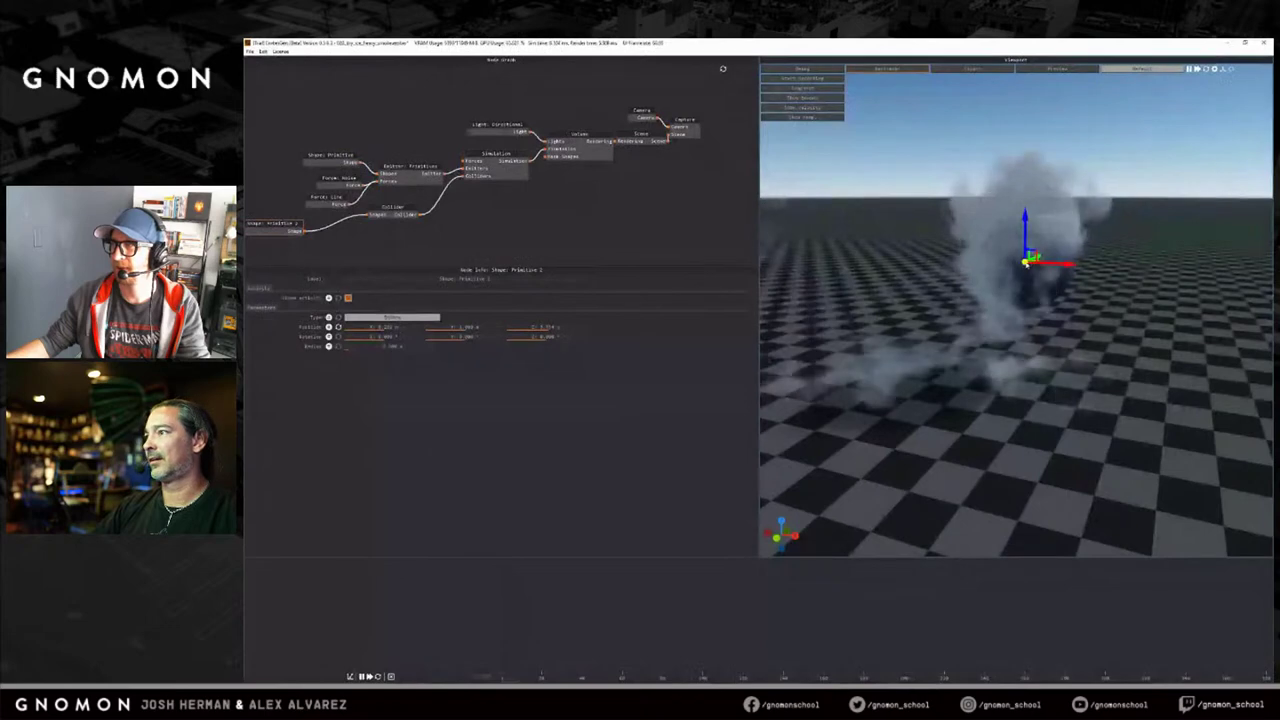
left_click_drag(980, 258, 983, 287)
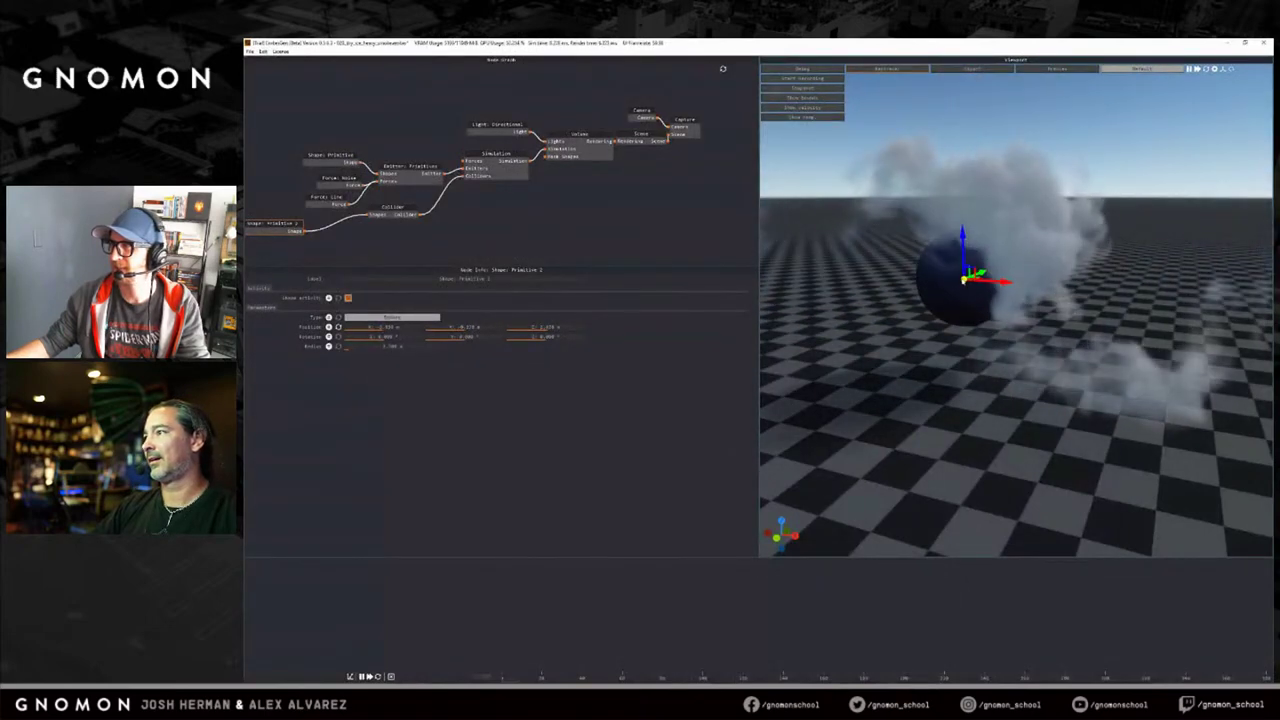
left_click_drag(1066, 221, 1009, 277)
left_click_drag(989, 204, 981, 264)
middle_click_drag(1048, 257, 1038, 309)
left_click_drag(1039, 365, 1026, 330)
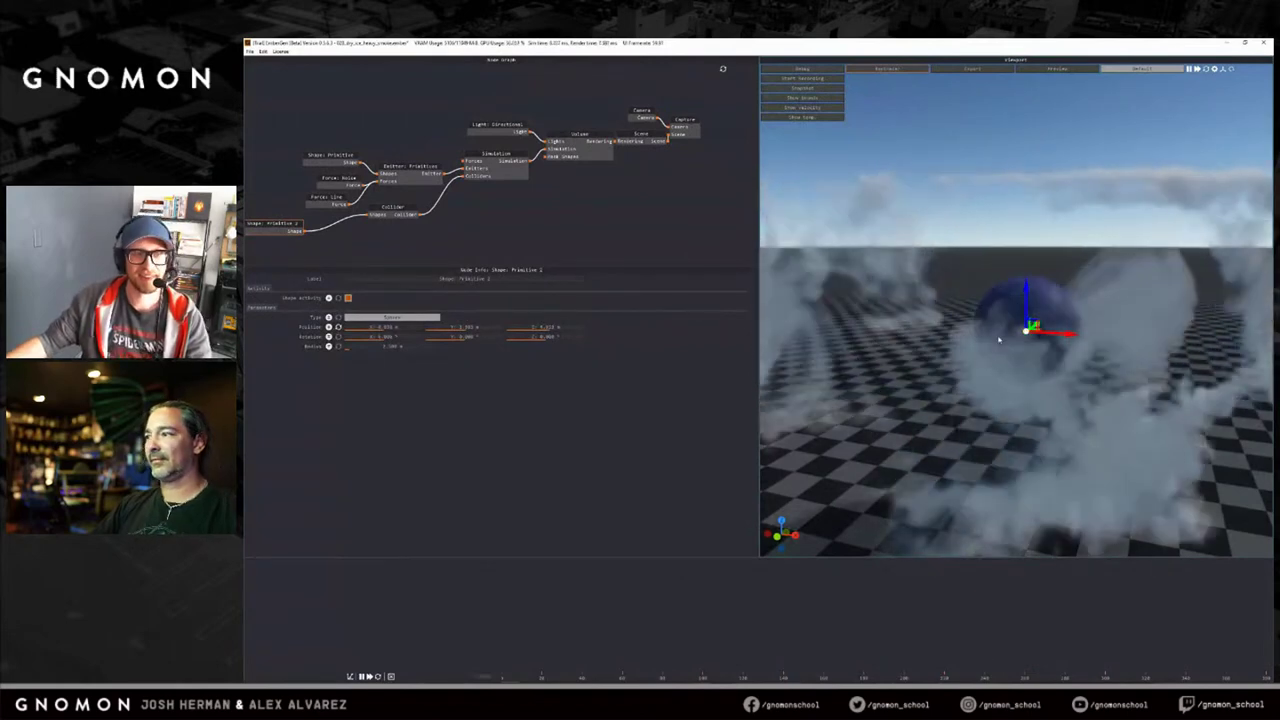
middle_click_drag(998, 414, 993, 338)
left_click_drag(993, 340, 999, 355)
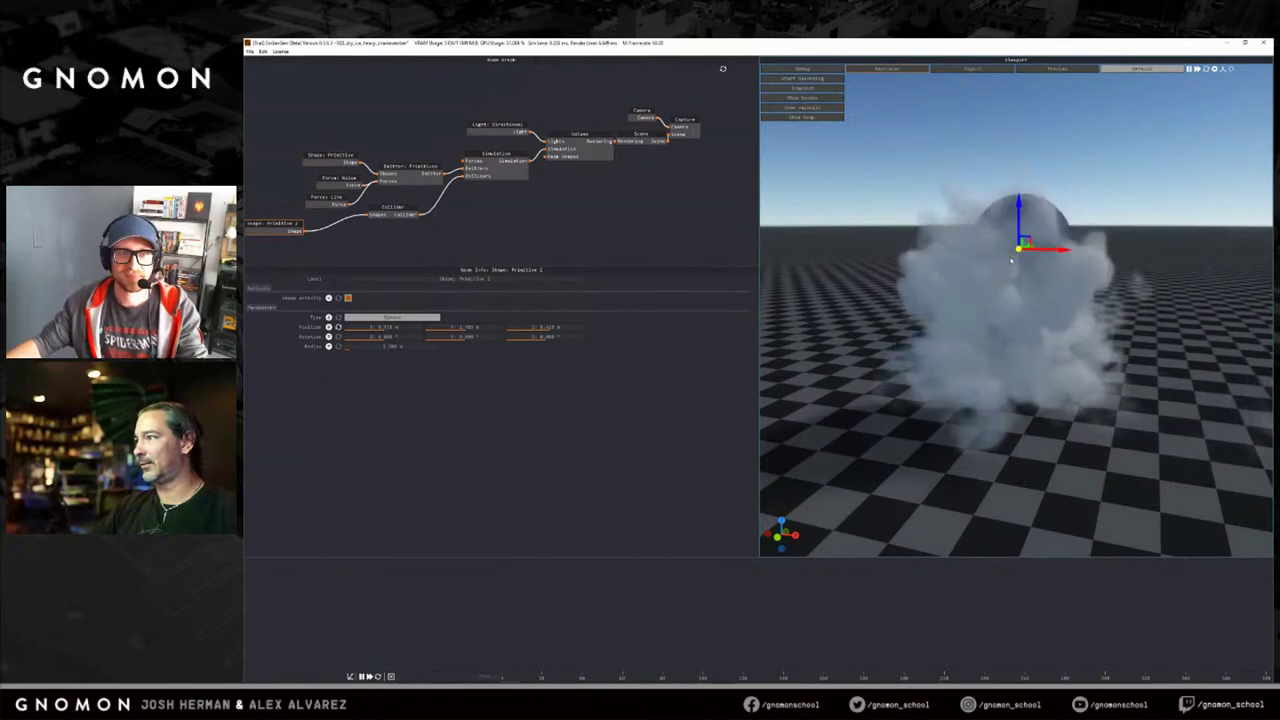
Move the spherical collider through the smoke to different positions while the simulation runs, and pause the playback.
mouse_move(1027, 252)
left_mouse_down()
mouse_move(999, 256)
mouse_move(1029, 265)
mouse_move(1004, 273)
mouse_move(1016, 273)
left_mouse_up()
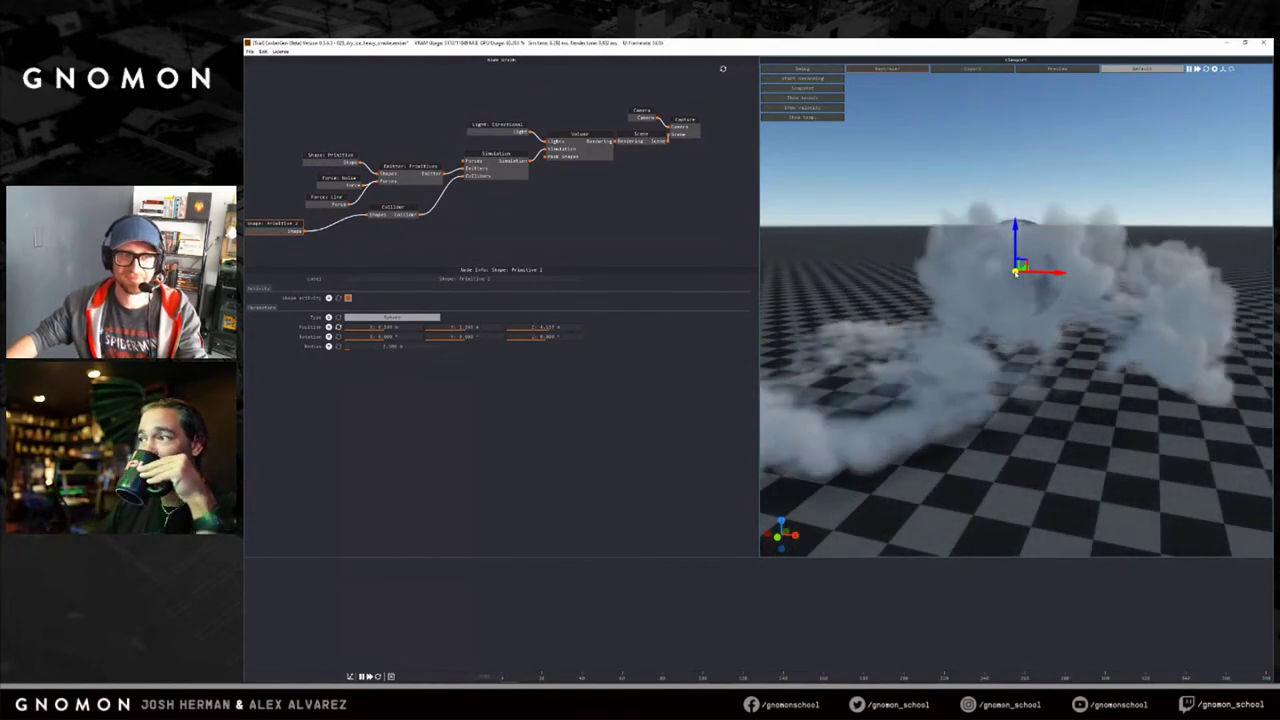
left_click_drag(949, 257, 972, 325)
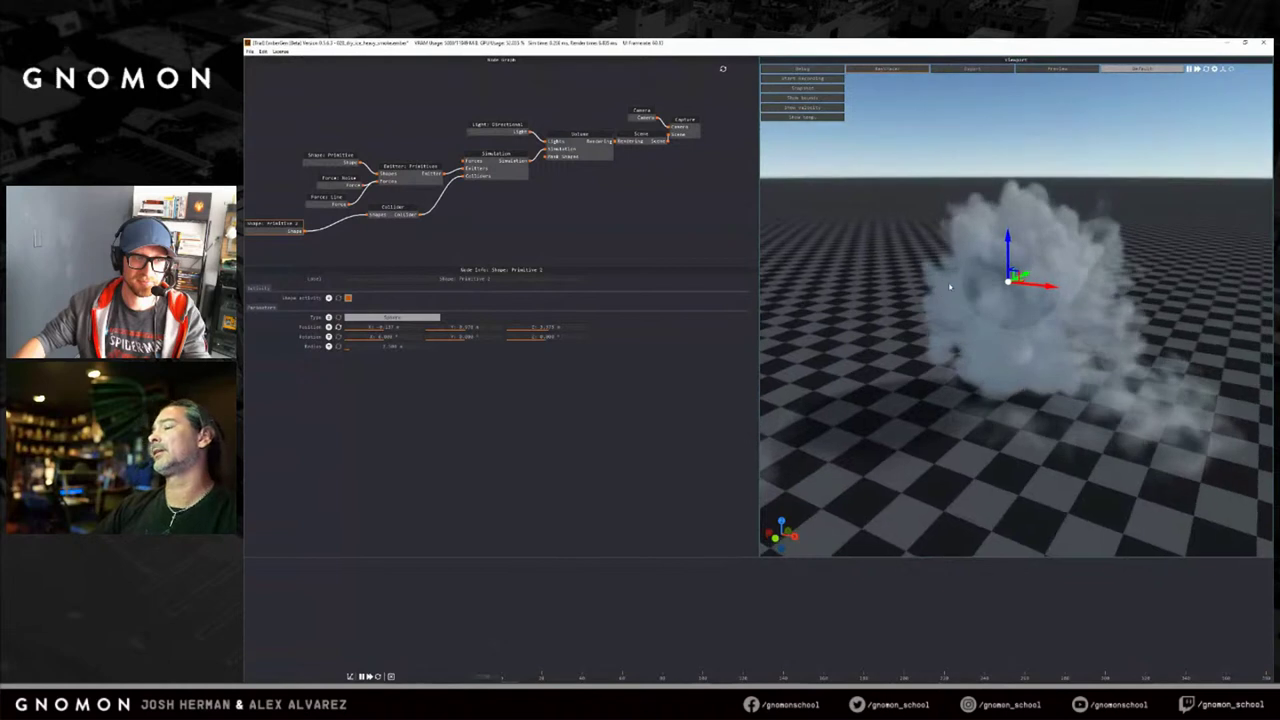
left_click_drag(949, 280, 954, 287)
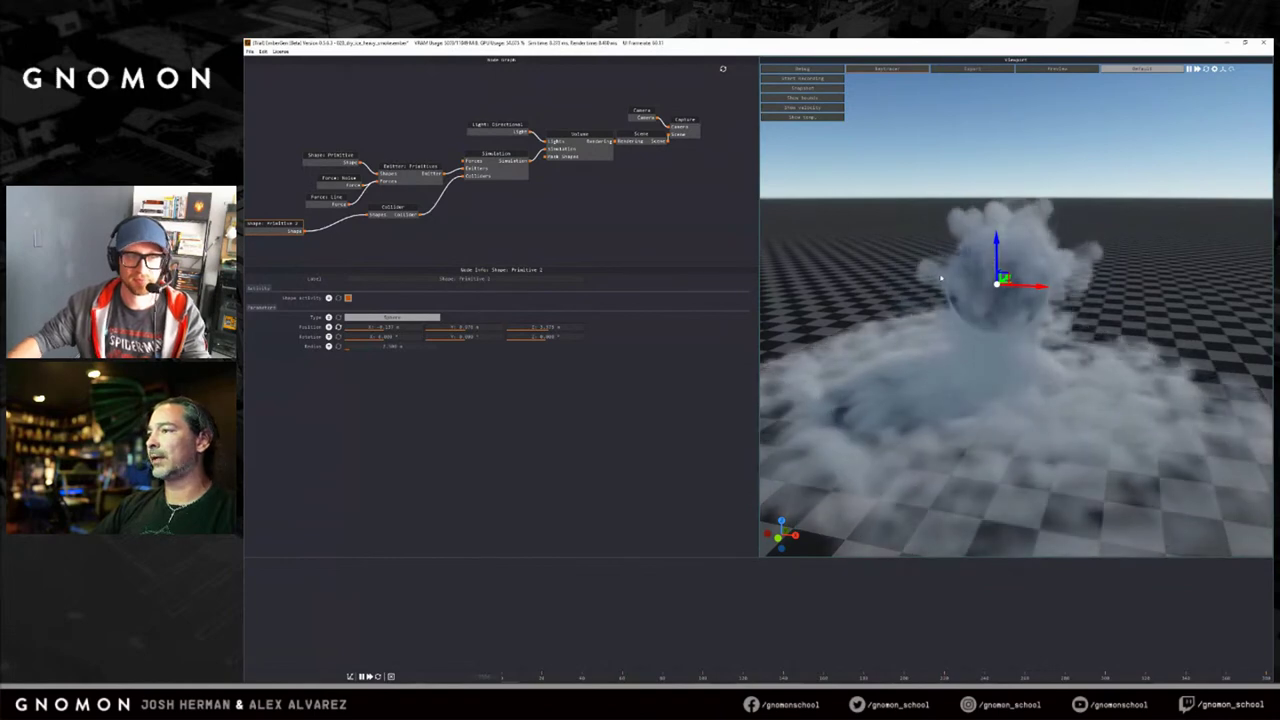
left_click_drag(867, 275, 914, 285)
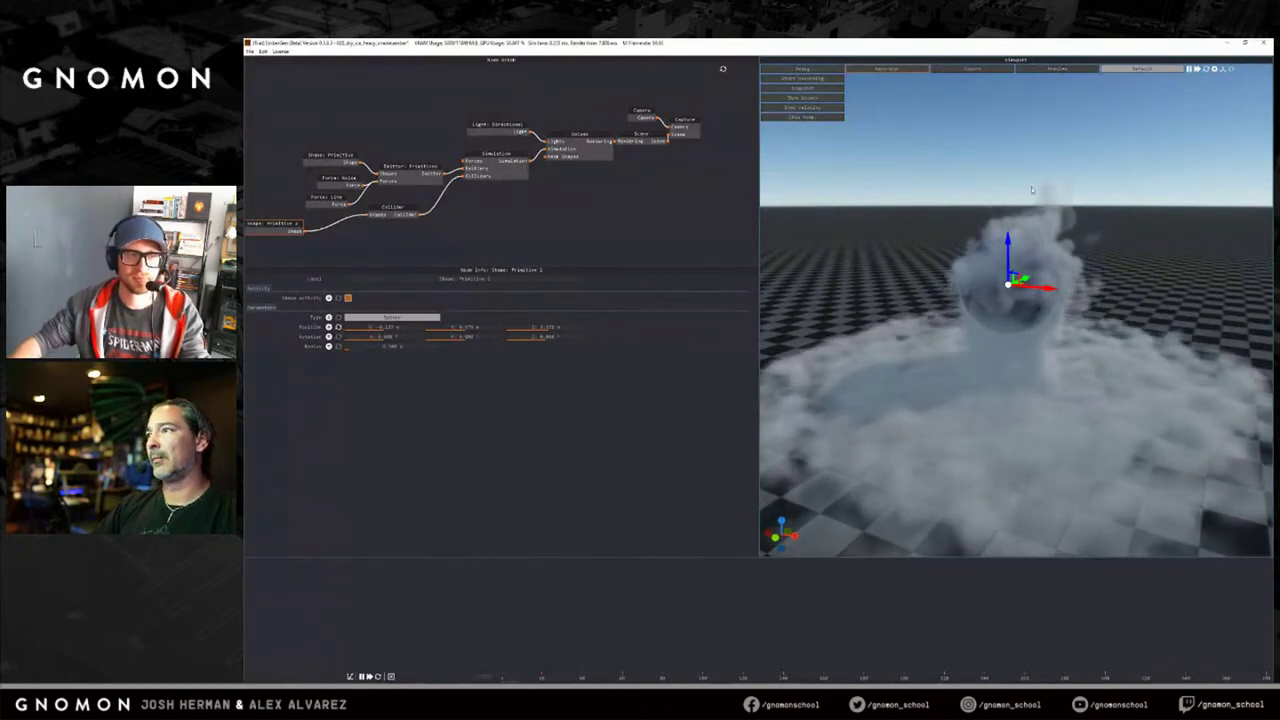
key("space")
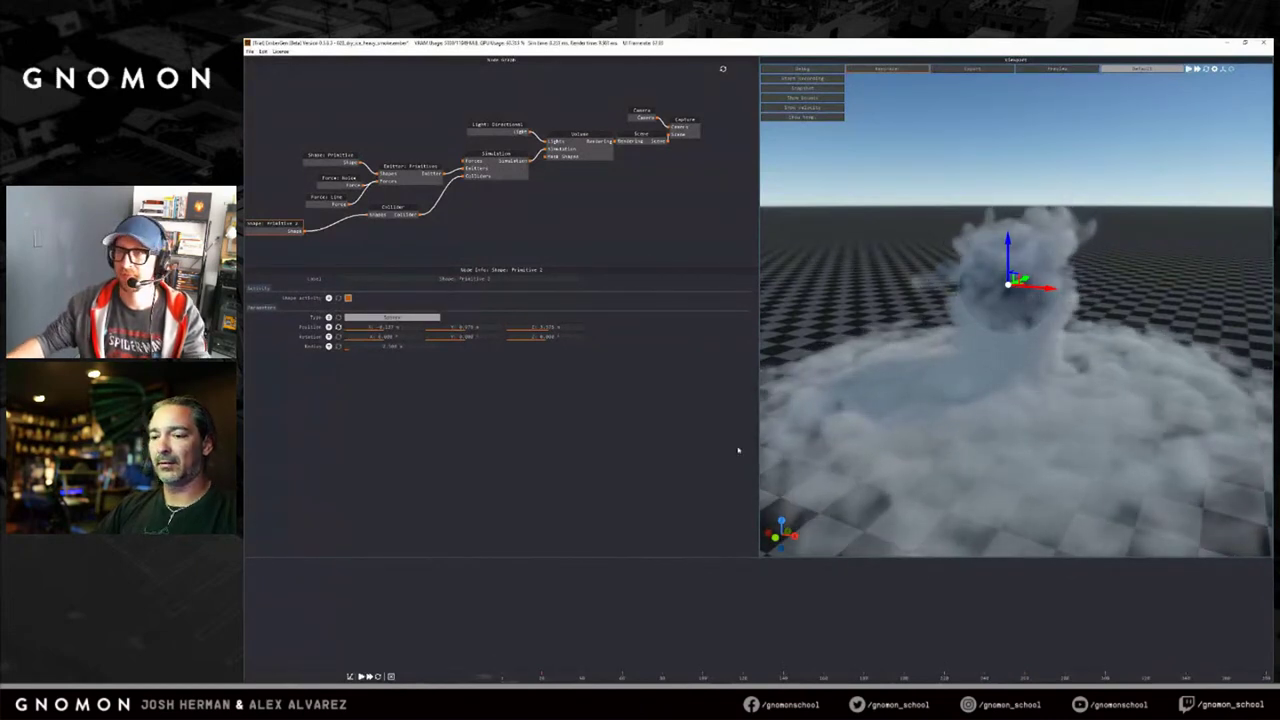
Switch to File Explorer, open the Inktober forest drawing with the campfire for viewing, and return to EmberGen.
mouse_move(447, 673)
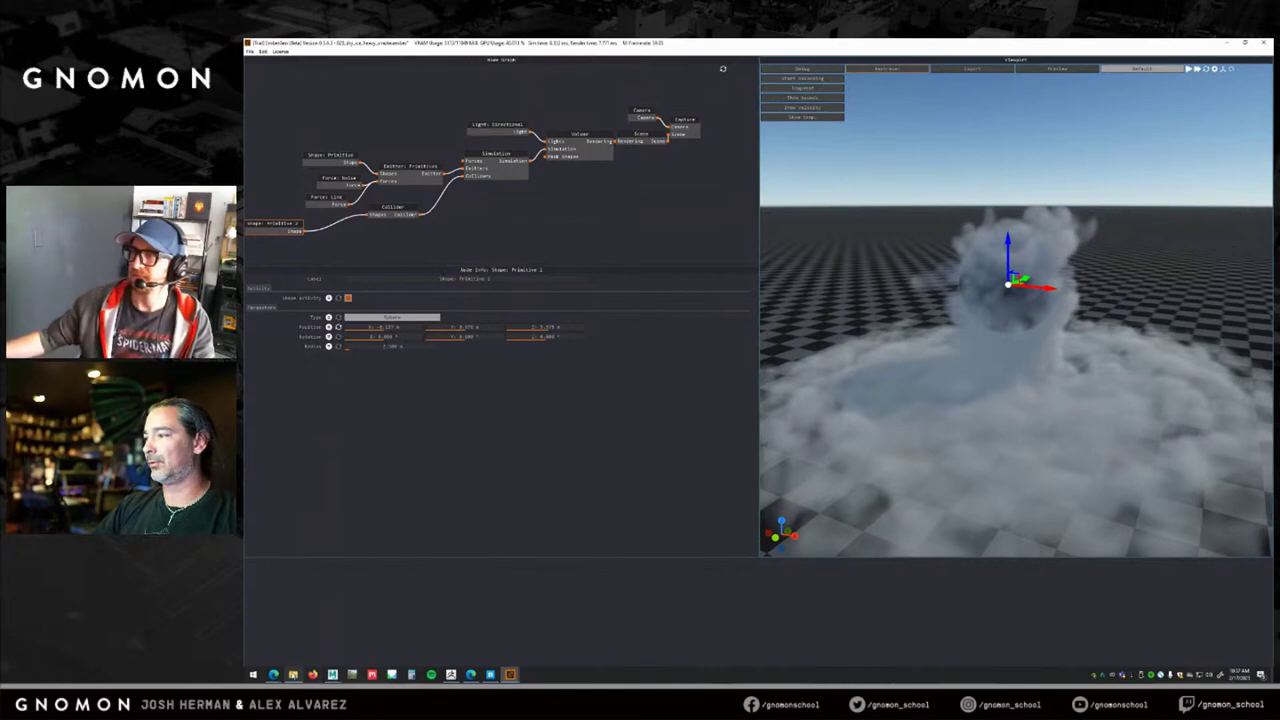
left_click(292, 674)
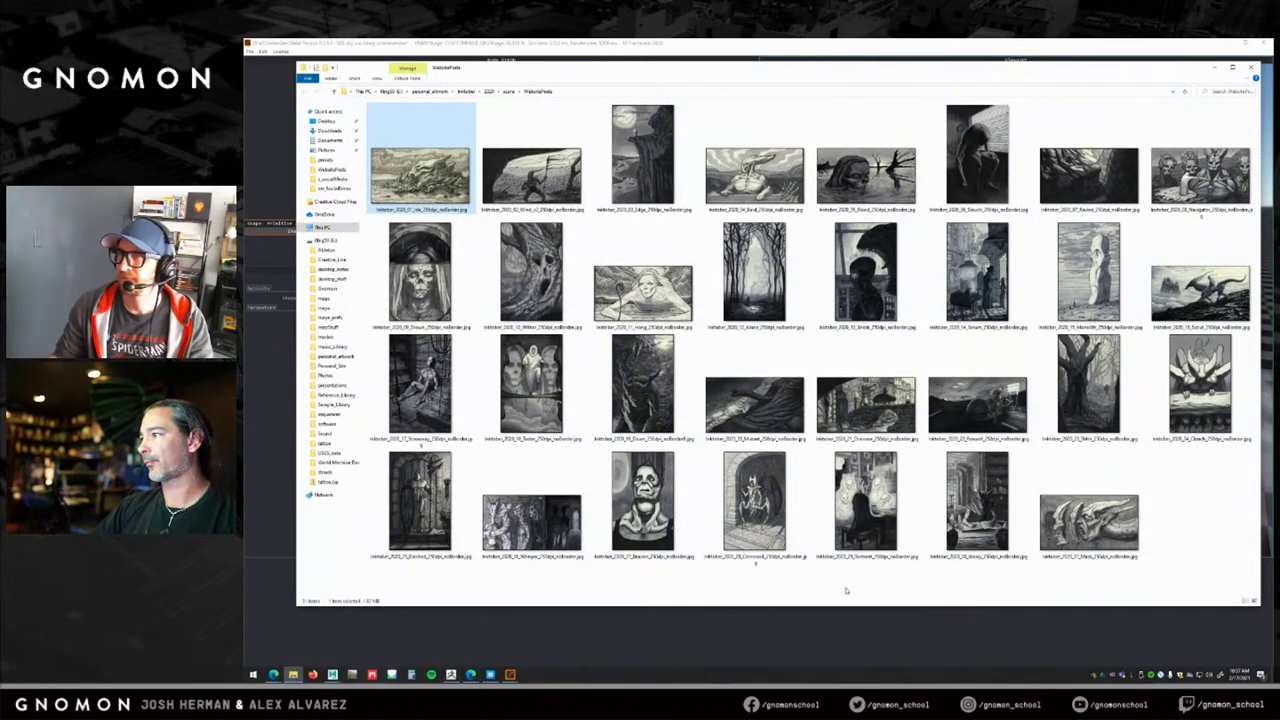
double_click(750, 278)
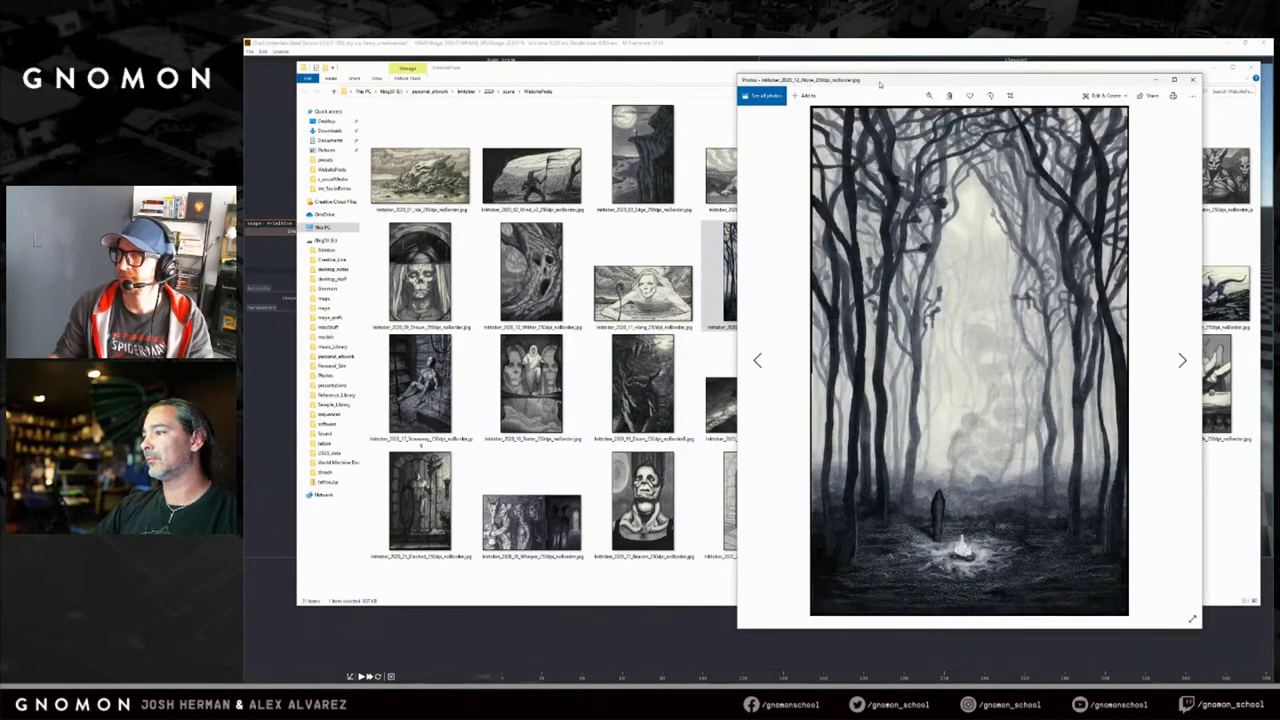
left_click_drag(1198, 83, 1208, 58)
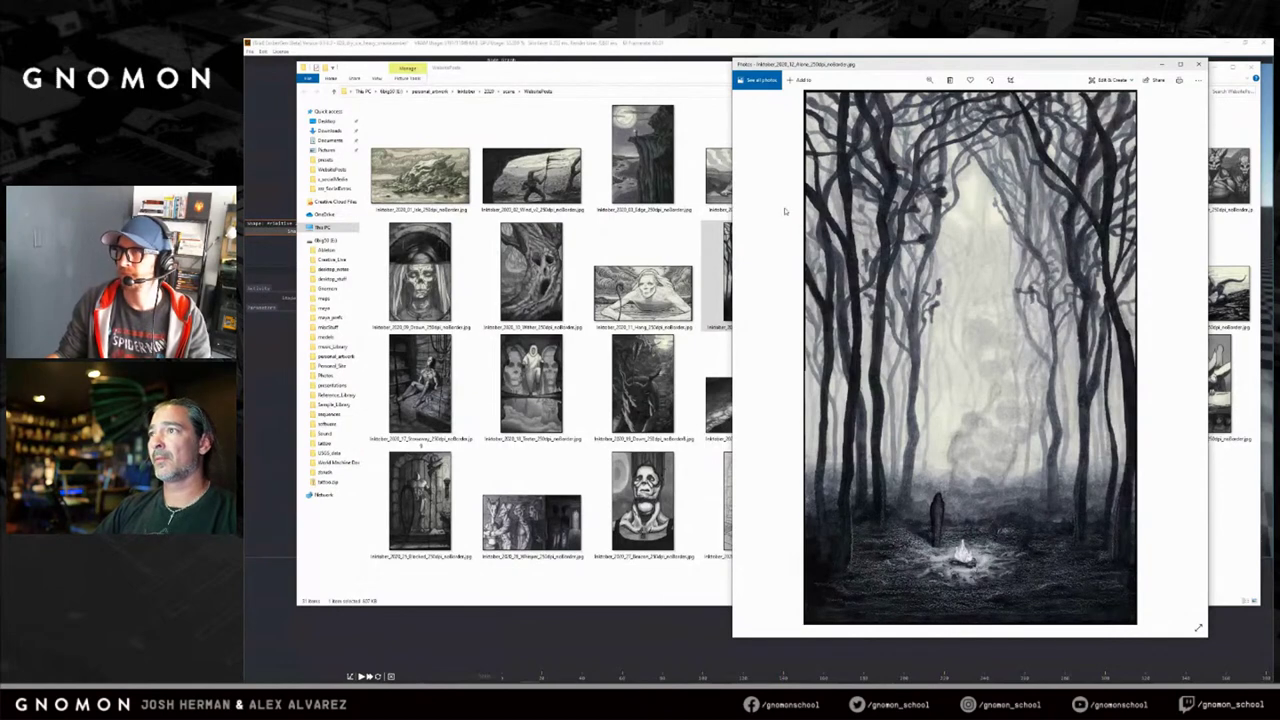
key("alt+Tab")
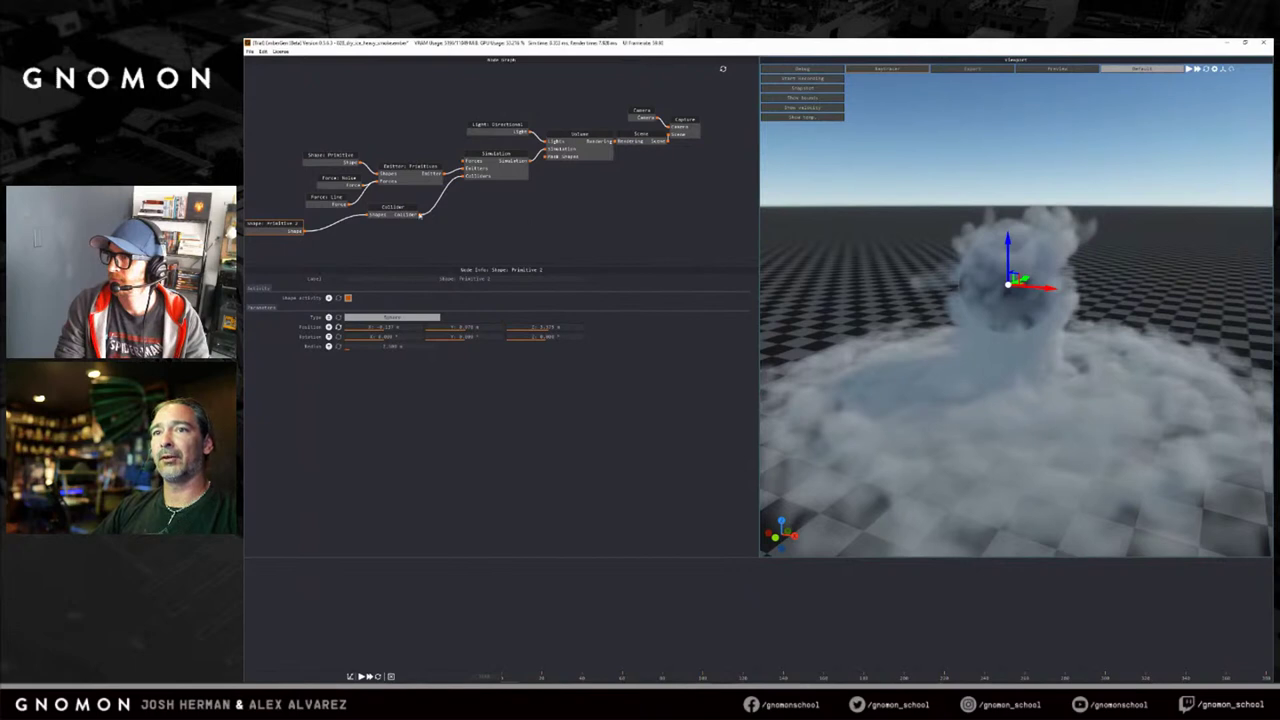
Shift the emitter's Shape: Primitive node aside and connect a new Shape: Mesh node to the Shapes input of Emitter: Primitives.
left_click_drag(338, 156, 323, 139)
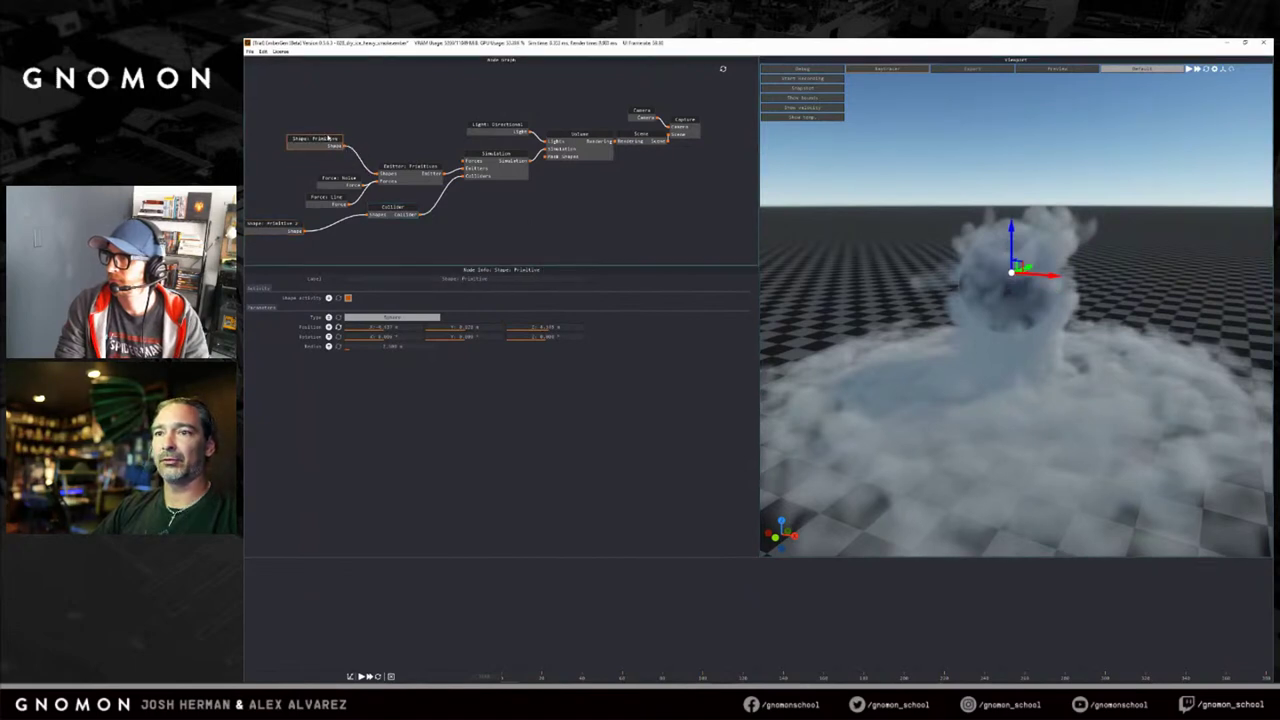
left_click(394, 318)
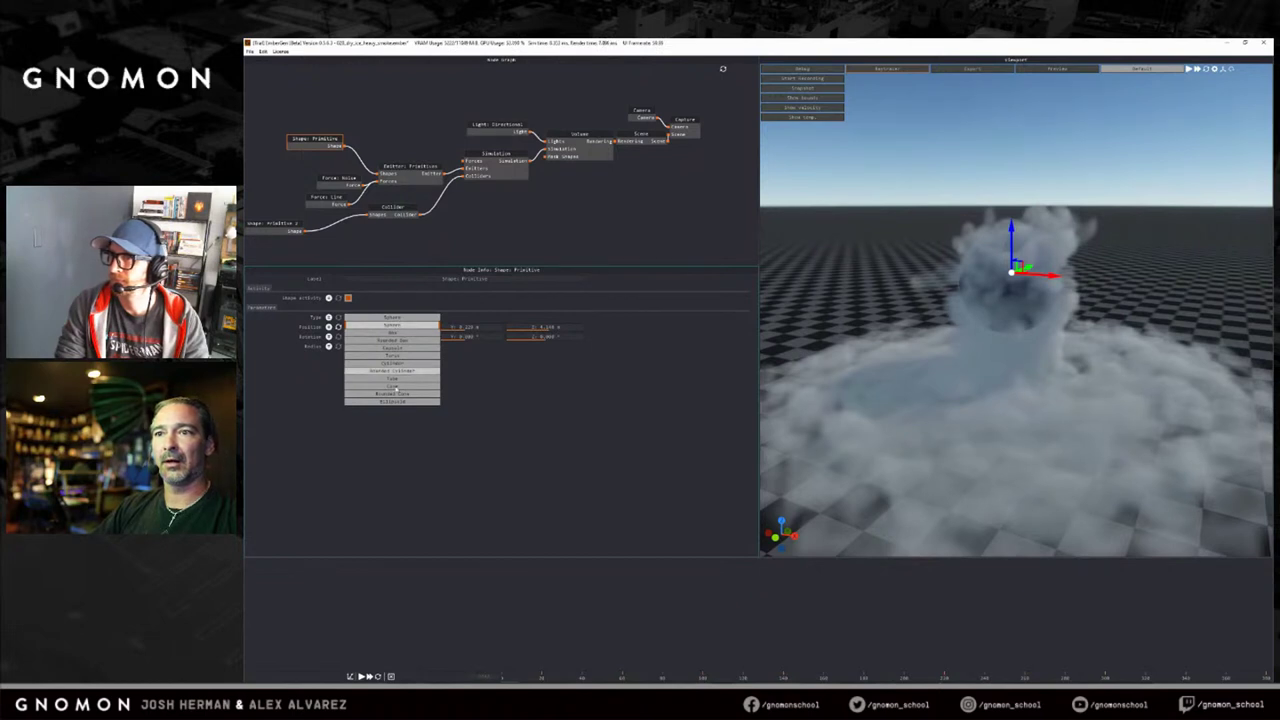
left_click(477, 208)
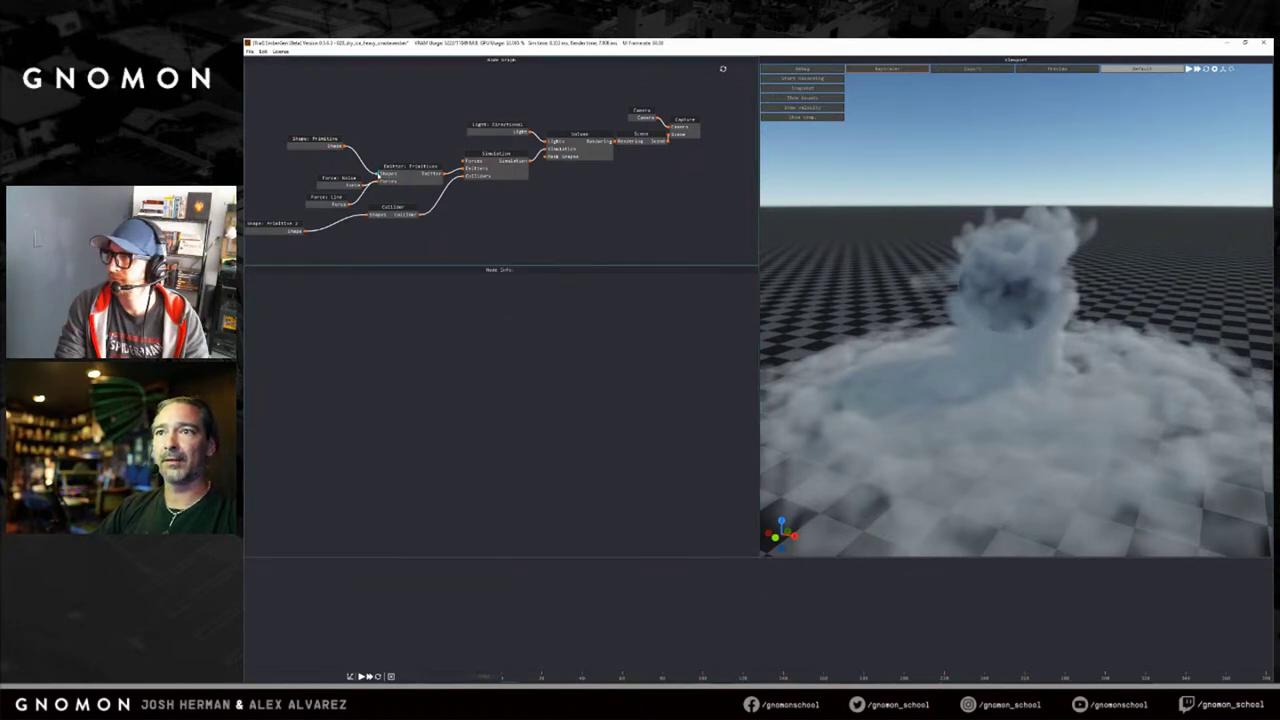
left_click_drag(380, 174, 364, 84)
left_click(404, 98)
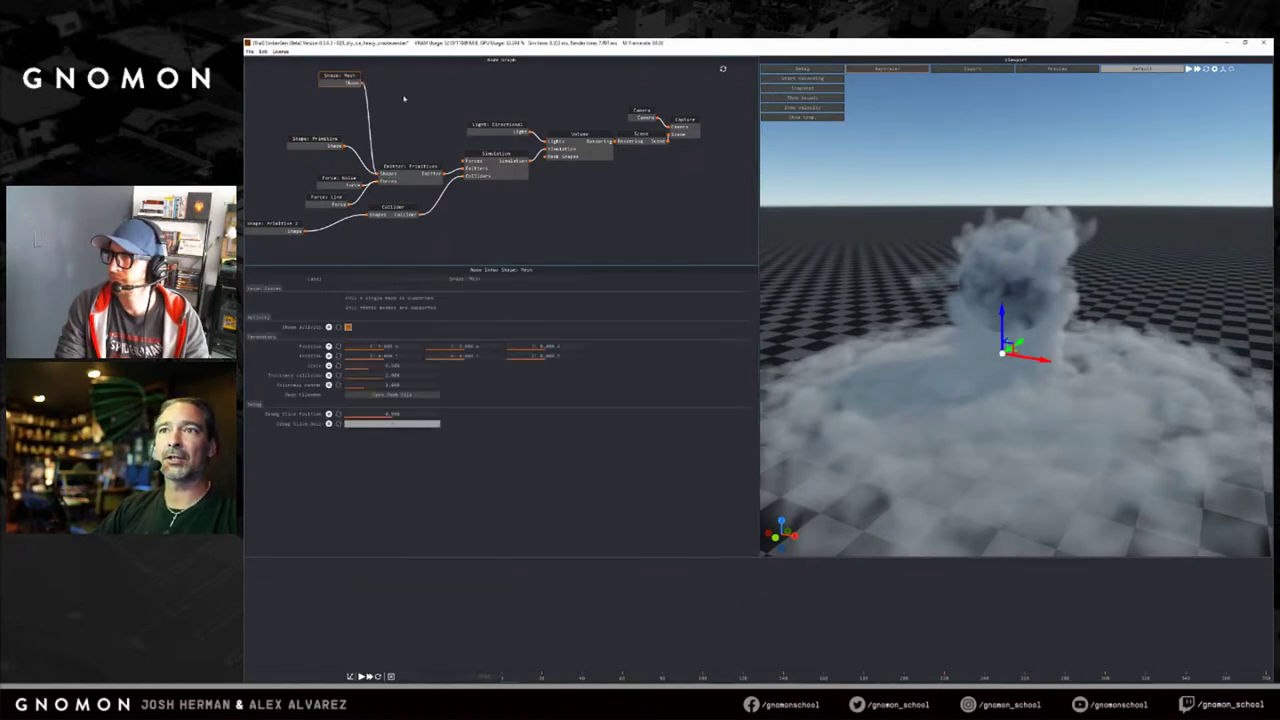
left_click_drag(353, 83, 352, 96)
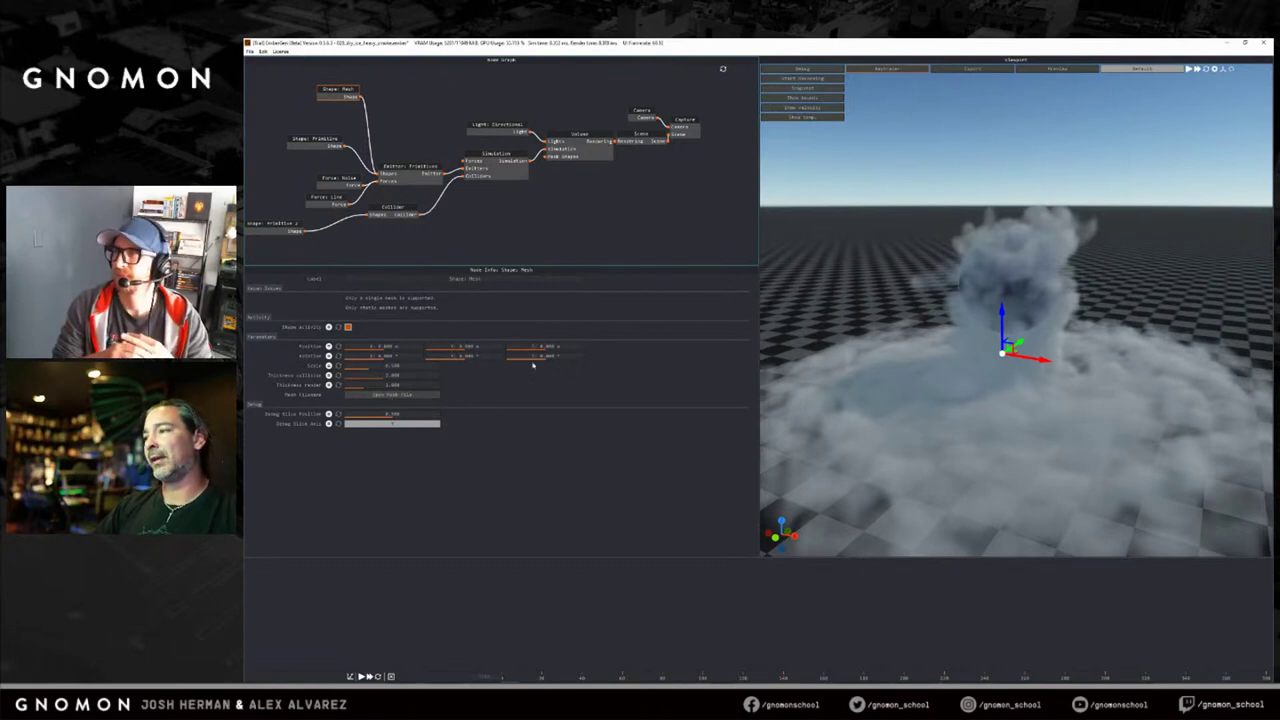
Show the simulation bounds and examine the whole container around the smoke.
scroll(995, 340, "down", 3)
left_click_drag(967, 351, 977, 341)
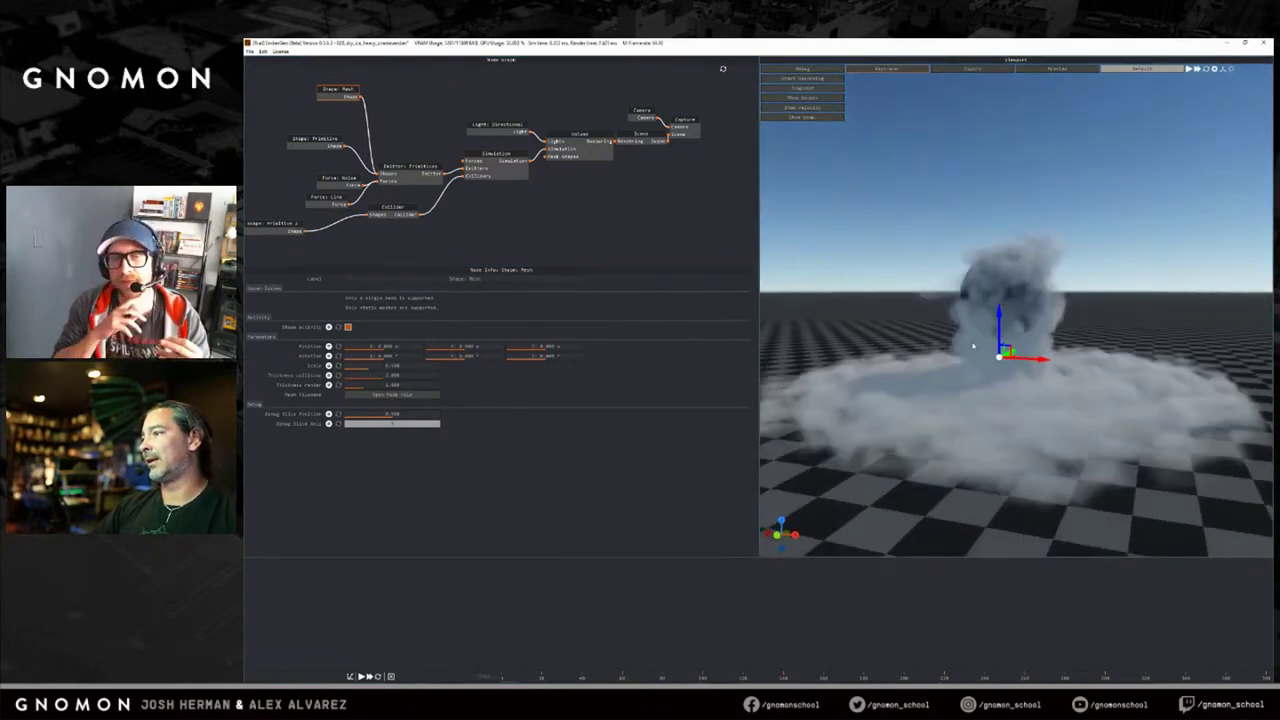
left_click(813, 99)
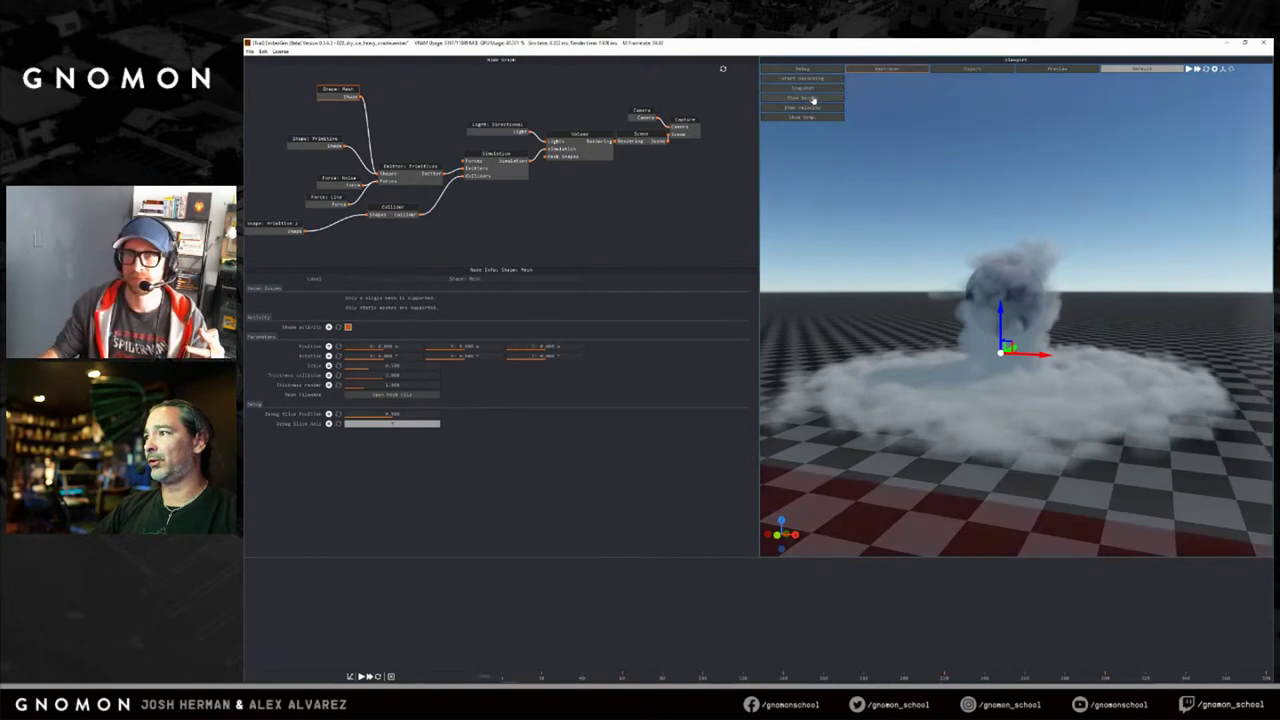
scroll(985, 191, "down", 4)
mouse_move(985, 191)
left_mouse_down()
mouse_move(972, 224)
mouse_move(1045, 256)
left_mouse_up()
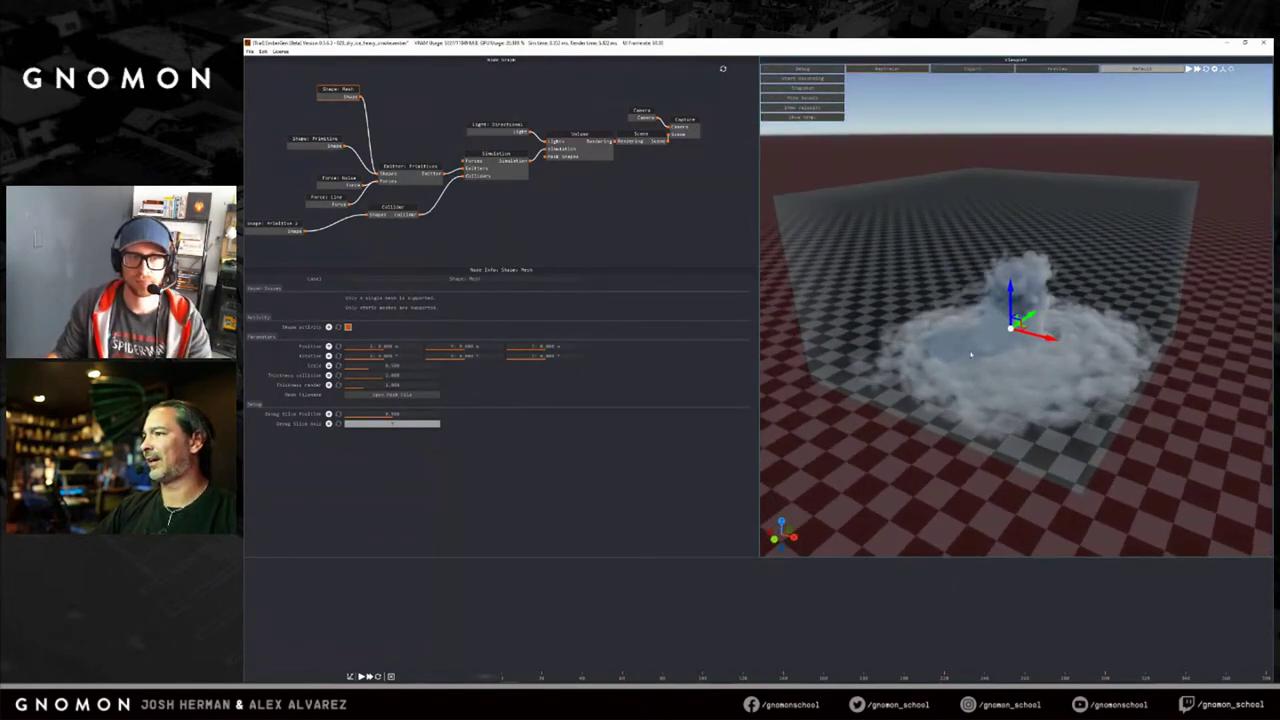
left_click_drag(918, 265, 936, 306)
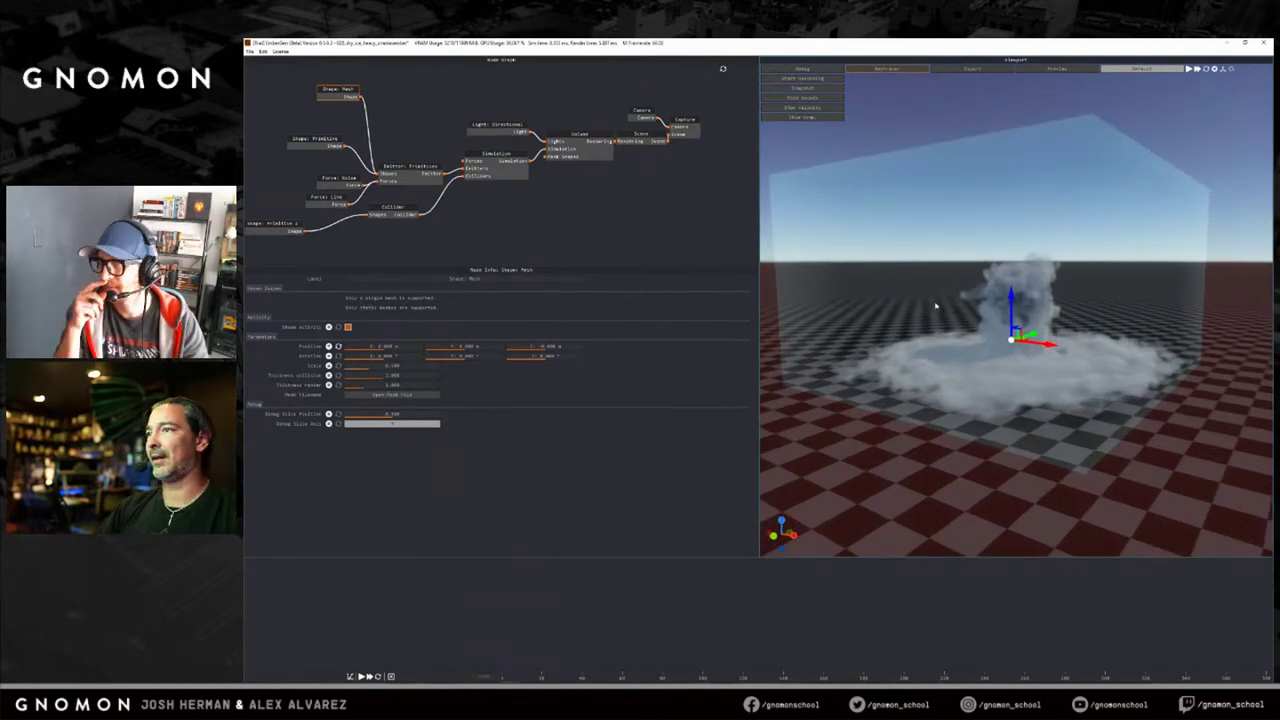
left_click_drag(910, 190, 912, 202)
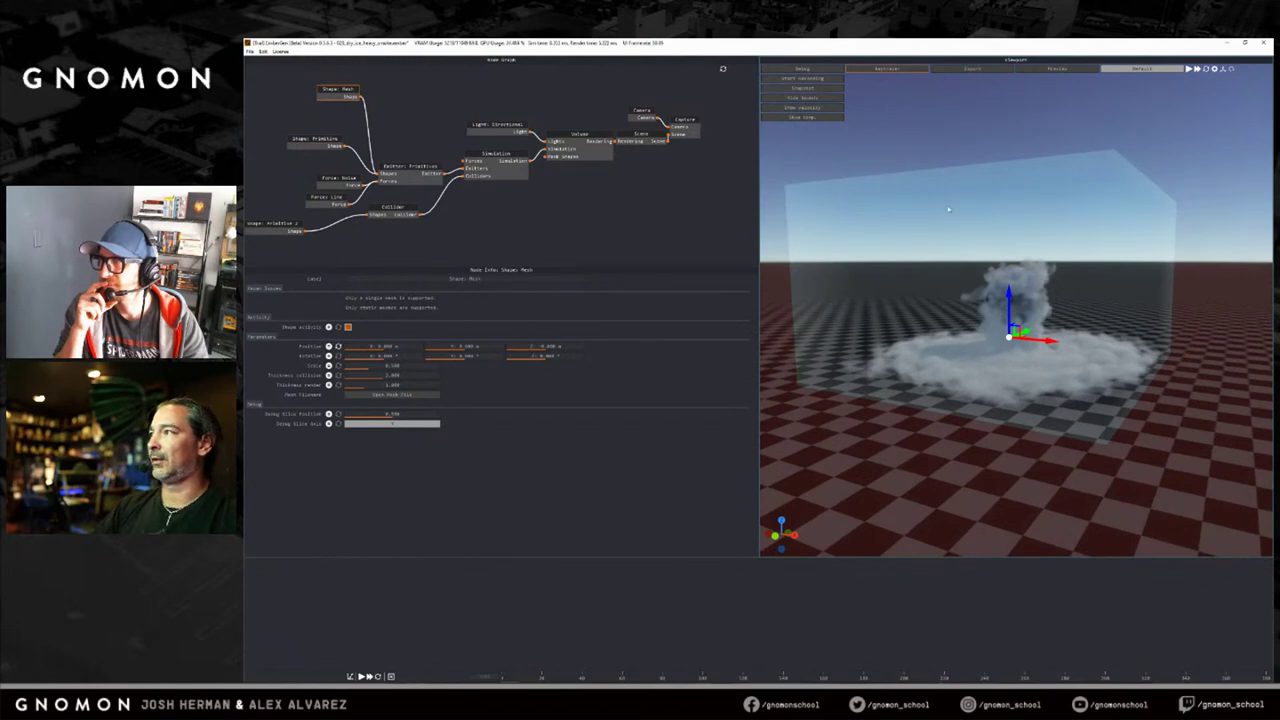
Minimise EmberGen to bring back the forest drawing, and adjust the image viewer's size to examine it.
left_click(1224, 44)
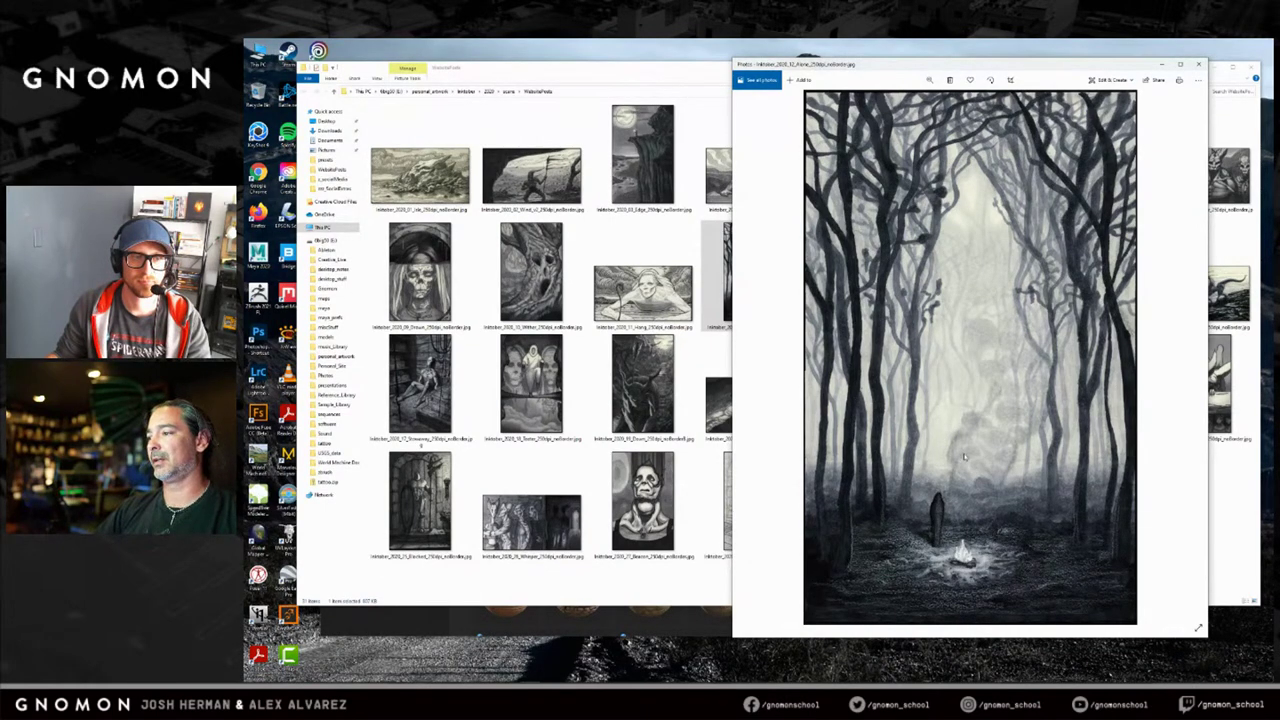
mouse_move(926, 66)
left_mouse_down()
mouse_move(935, 77)
mouse_move(934, 52)
left_mouse_up()
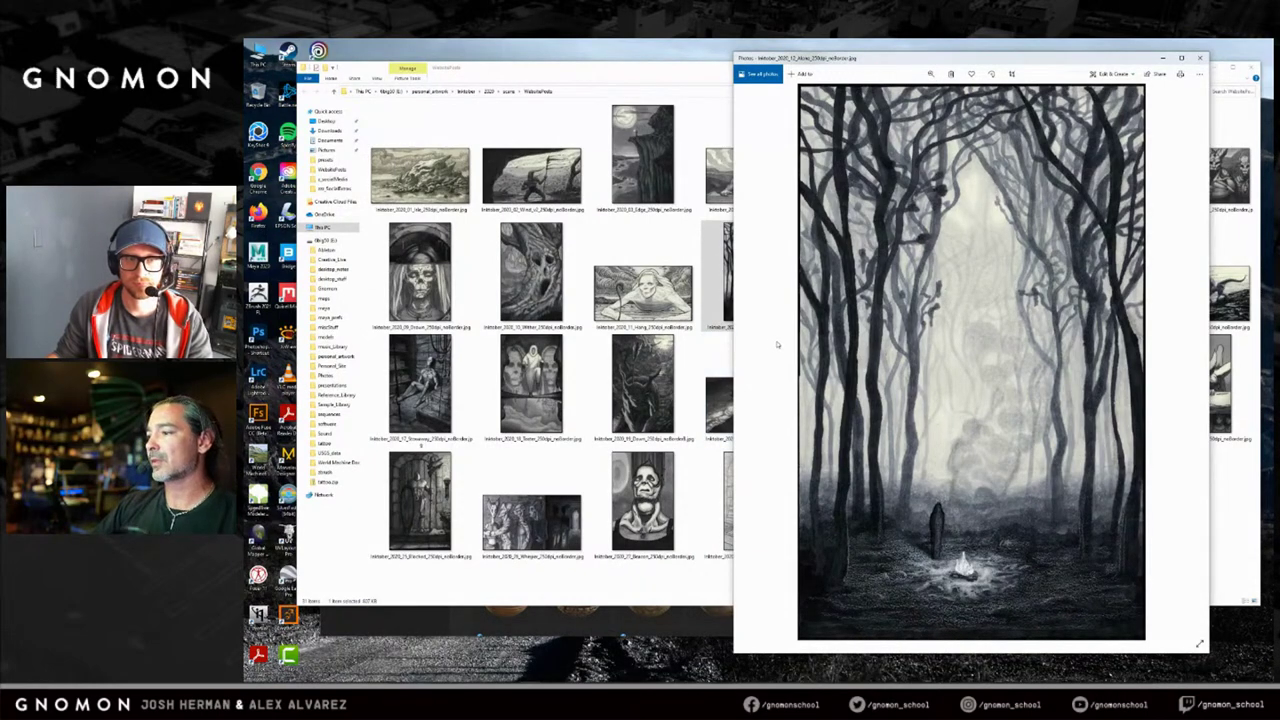
left_click_drag(735, 342, 745, 340)
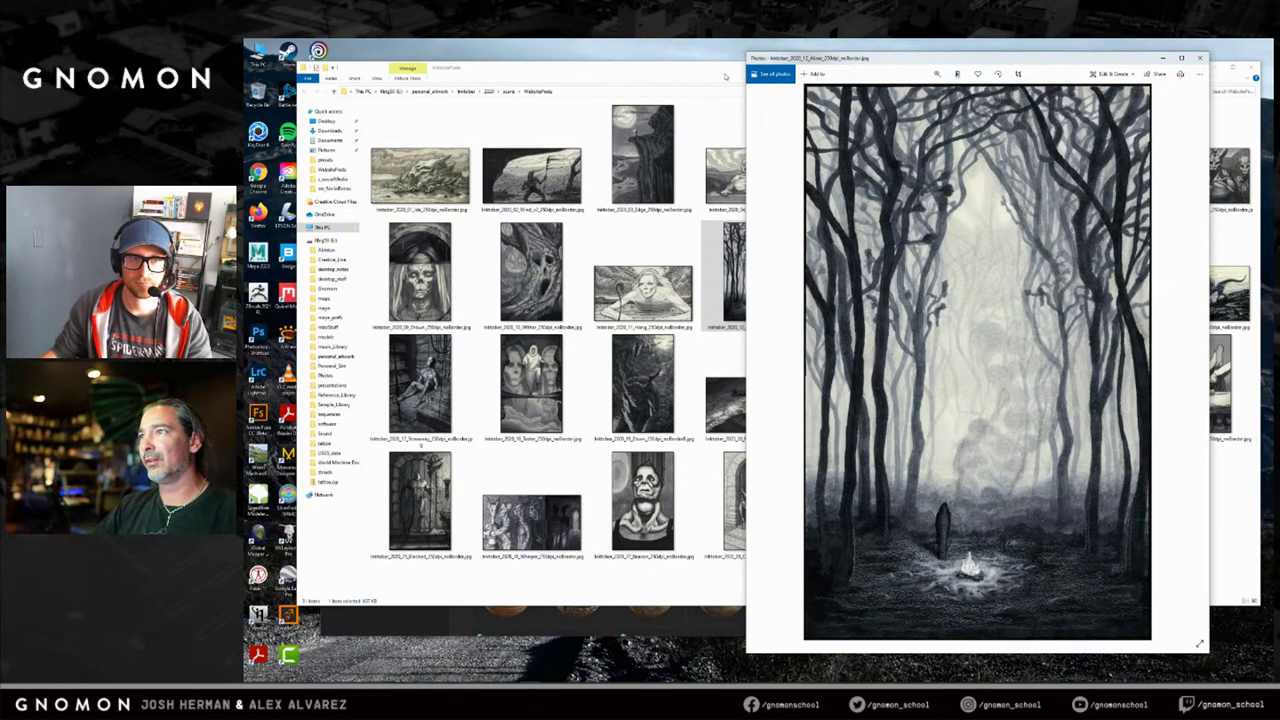
Narrow the File Explorer window and reposition it on the desktop, and switch back to EmberGen.
left_click_drag(725, 76, 724, 87)
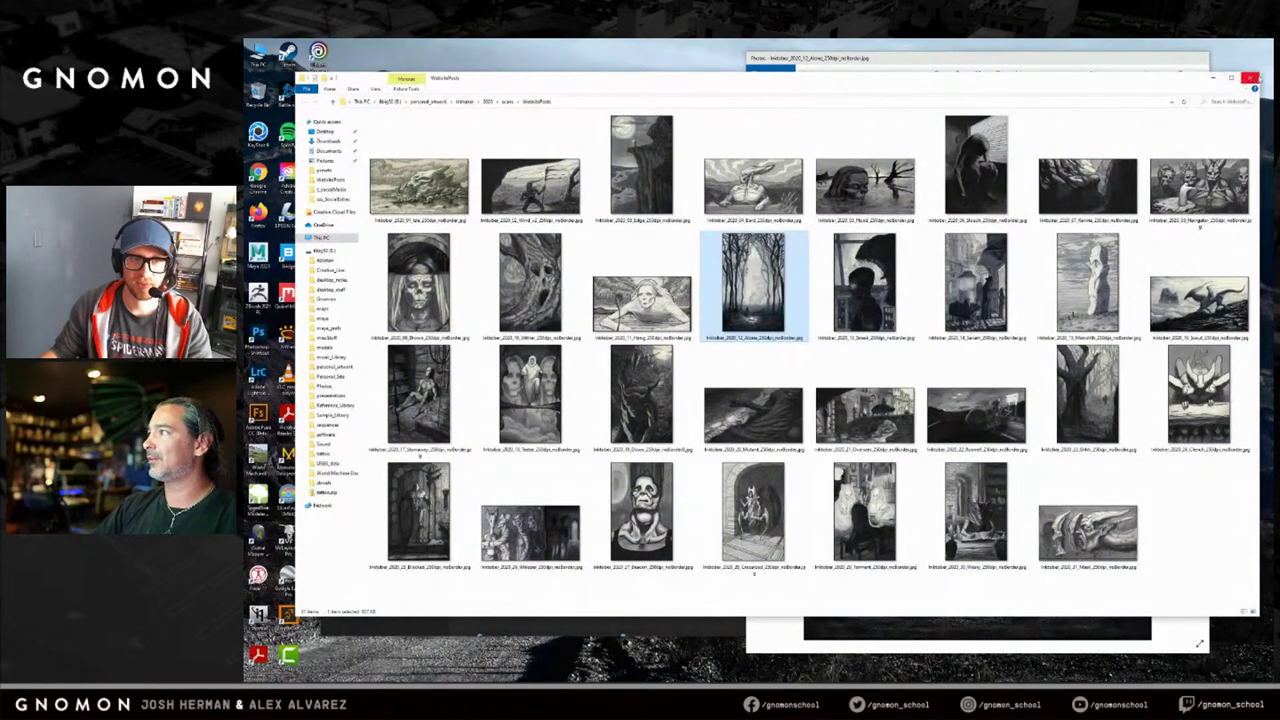
left_click_drag(1260, 73, 1111, 91)
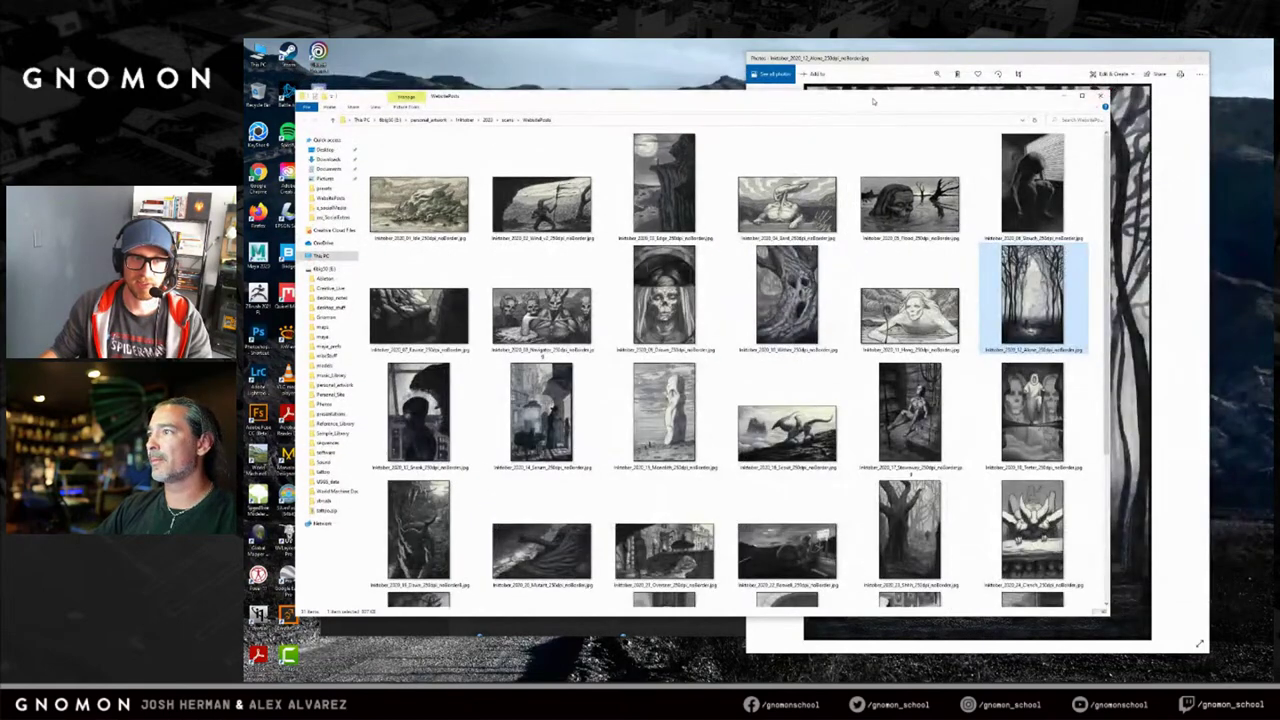
left_click_drag(873, 100, 943, 92)
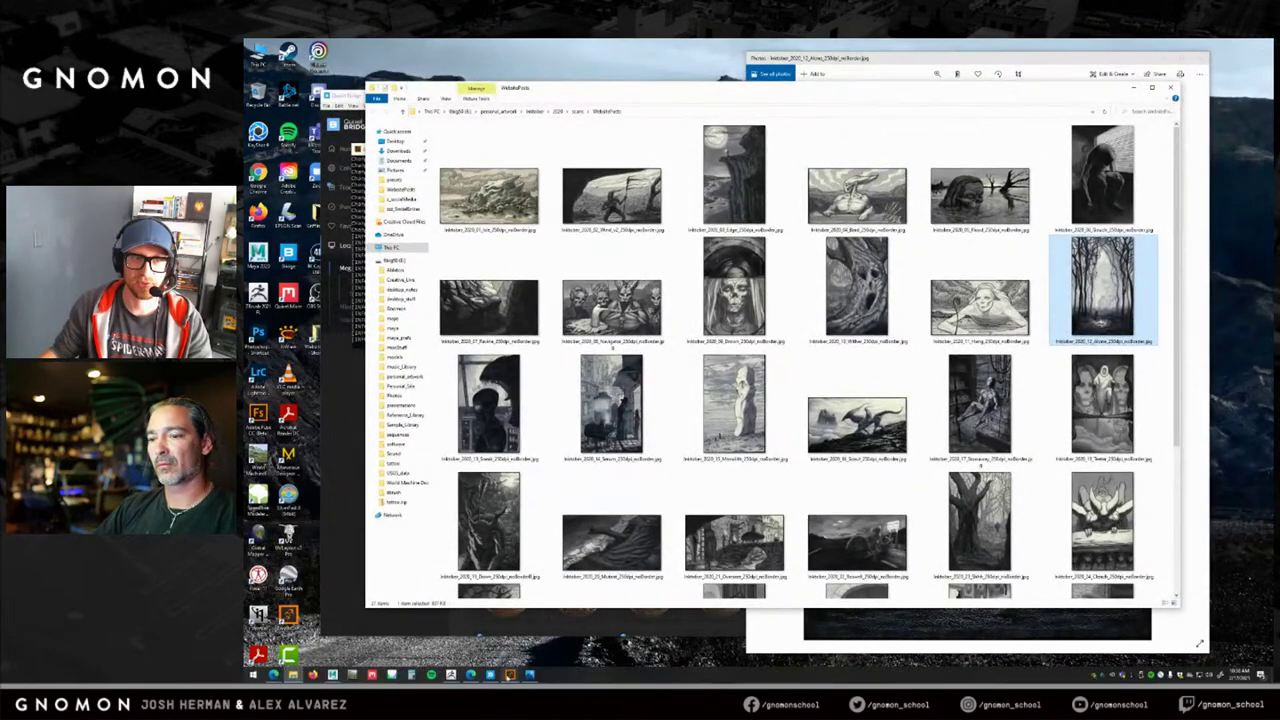
mouse_move(512, 676)
left_click(555, 642)
left_click_drag(940, 376, 961, 332)
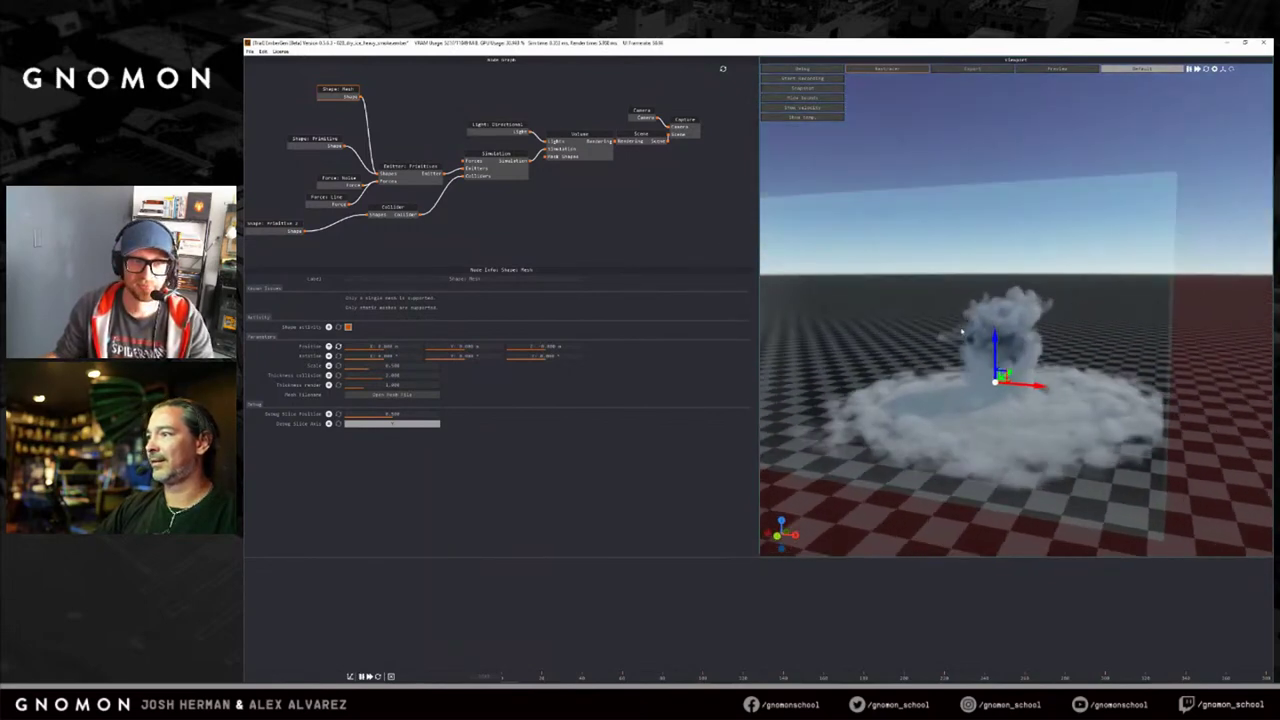
Open the 040 gasoline explosion project from the presets folder.
left_click(251, 52)
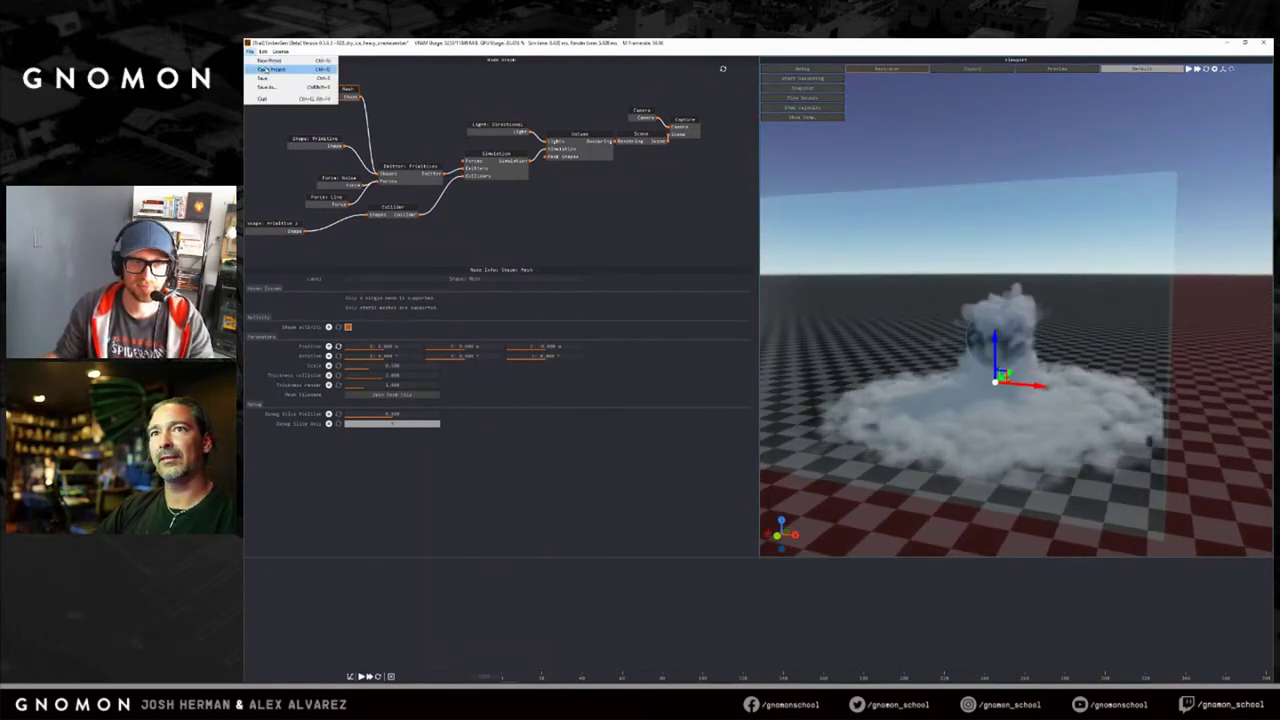
left_click(272, 69)
left_click(776, 389)
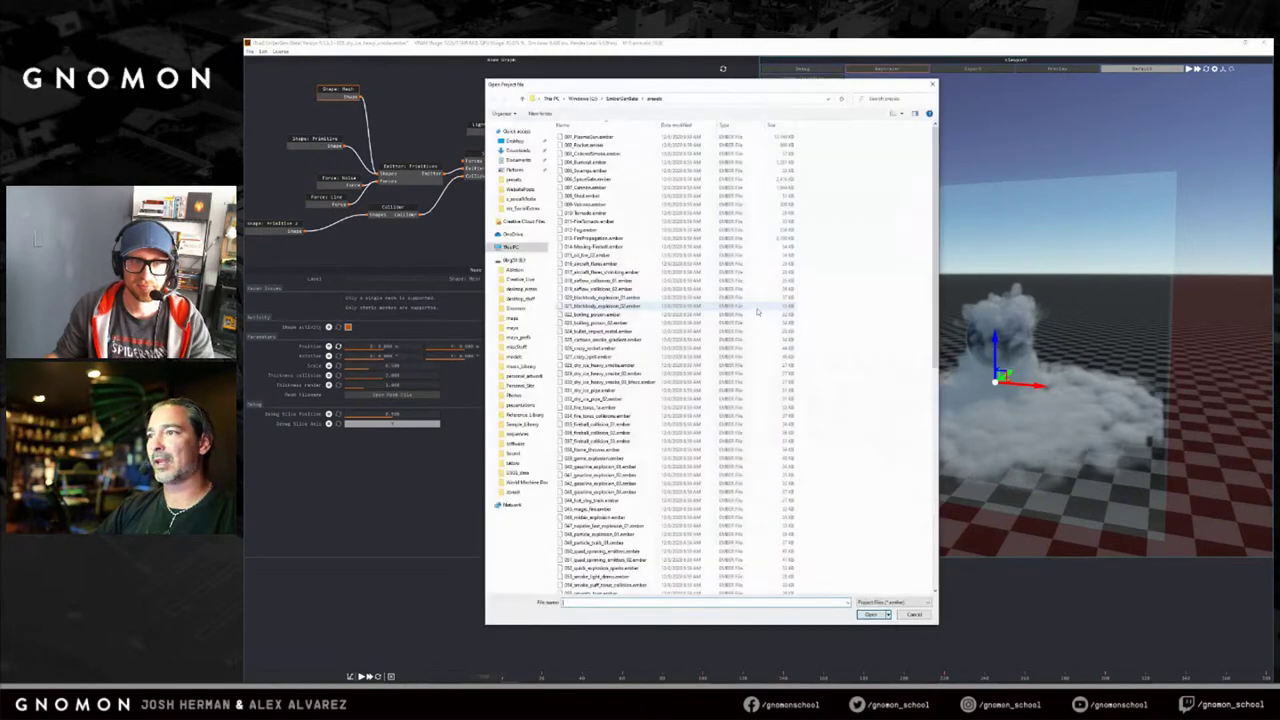
scroll(933, 257, "down", 1)
scroll(933, 257, "down", 7)
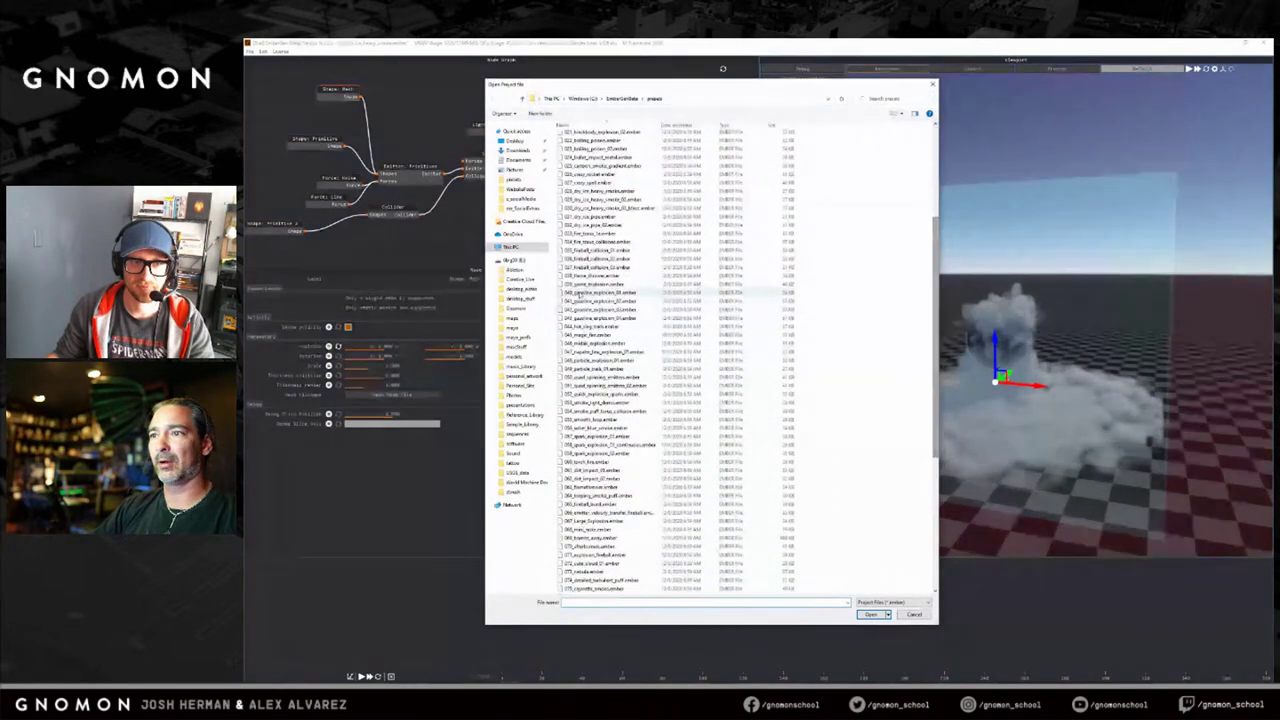
left_click(600, 292)
left_click(872, 614)
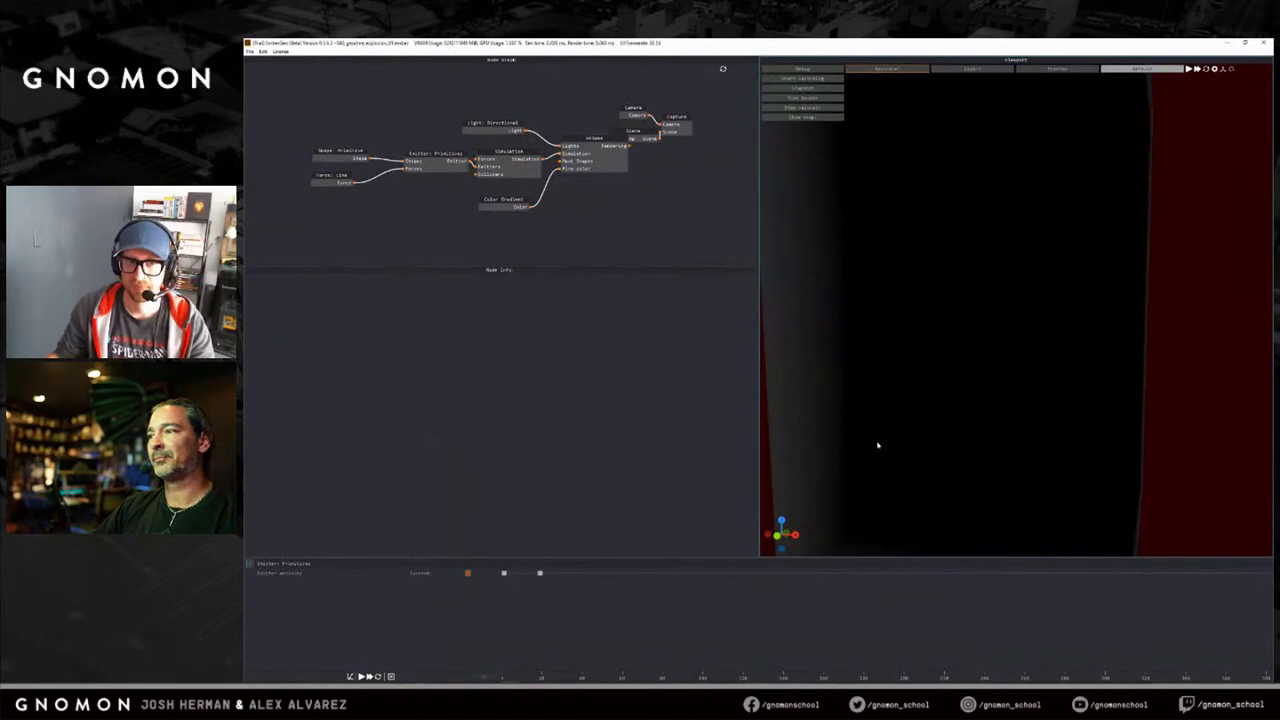
Play the gasoline explosion simulation from the start with the simulation bounds hidden.
left_click_drag(895, 414, 966, 380)
scroll(970, 378, "down", 2)
key("space")
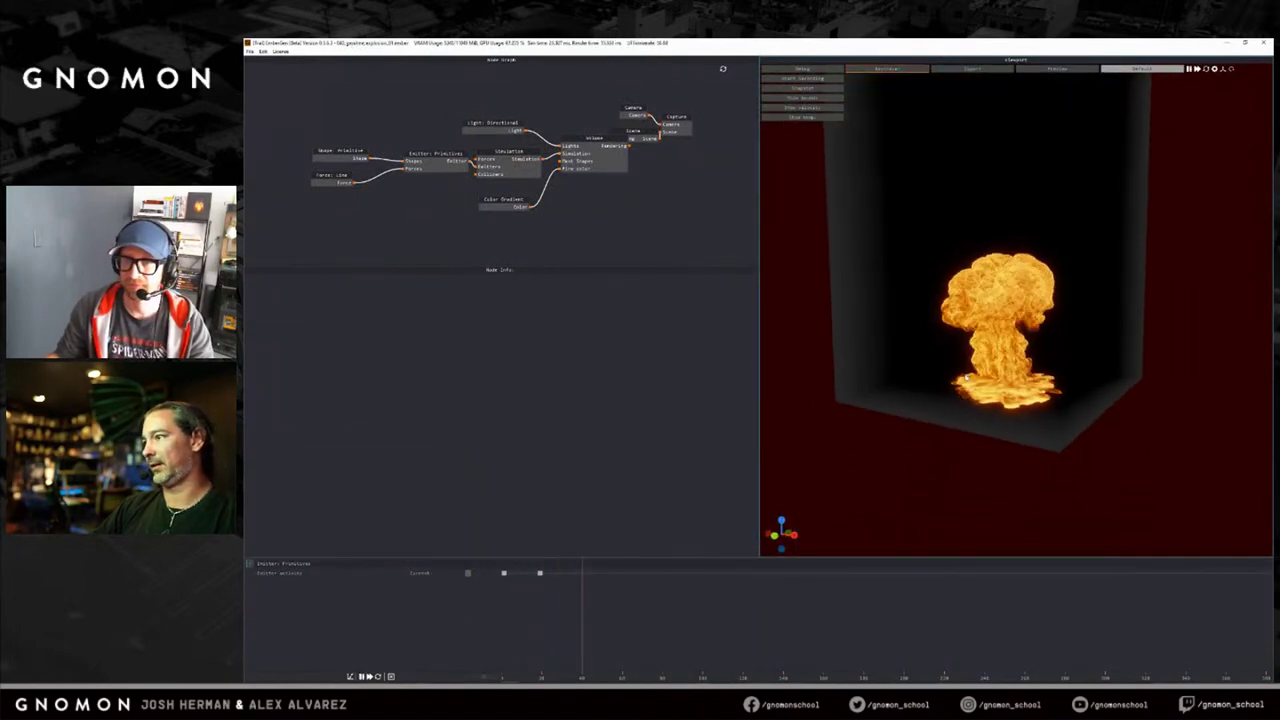
middle_click_drag(968, 365, 970, 386)
scroll(970, 387, "up", 3)
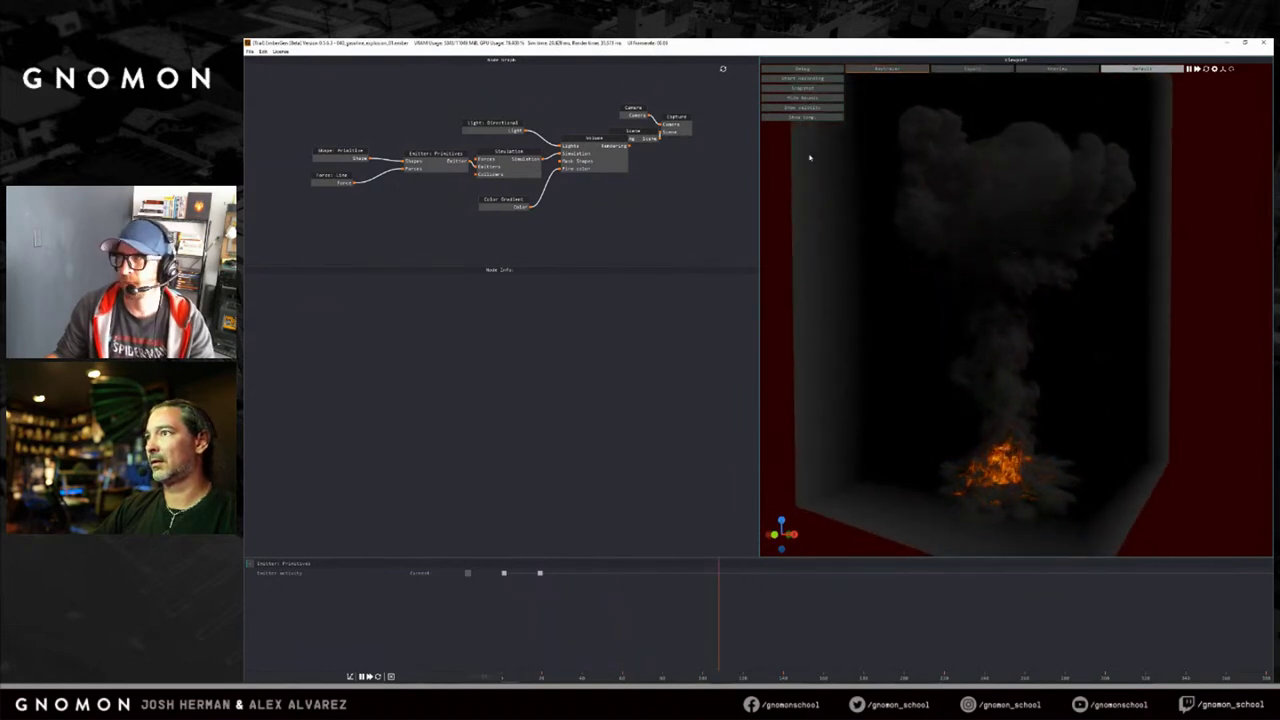
left_click(816, 98)
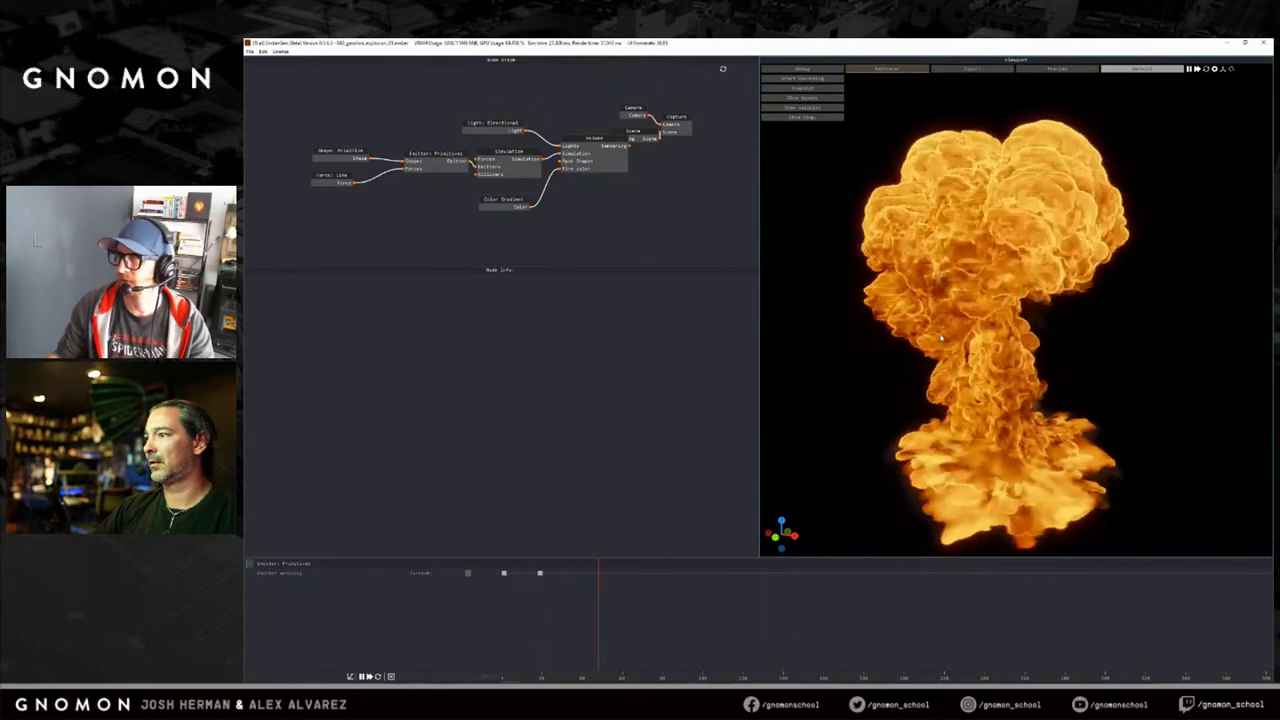
key("r")
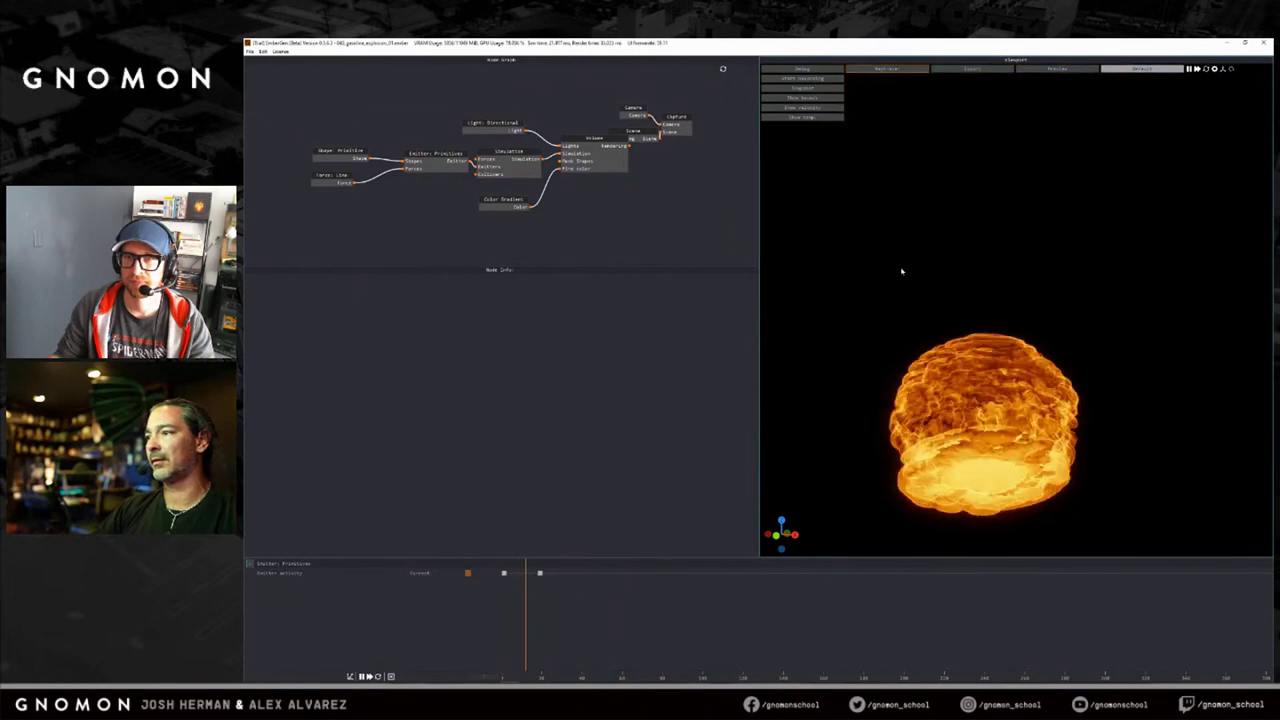
Open the 045_magic_fire.ember project from the presets folder.
left_click(250, 51)
left_click(258, 68)
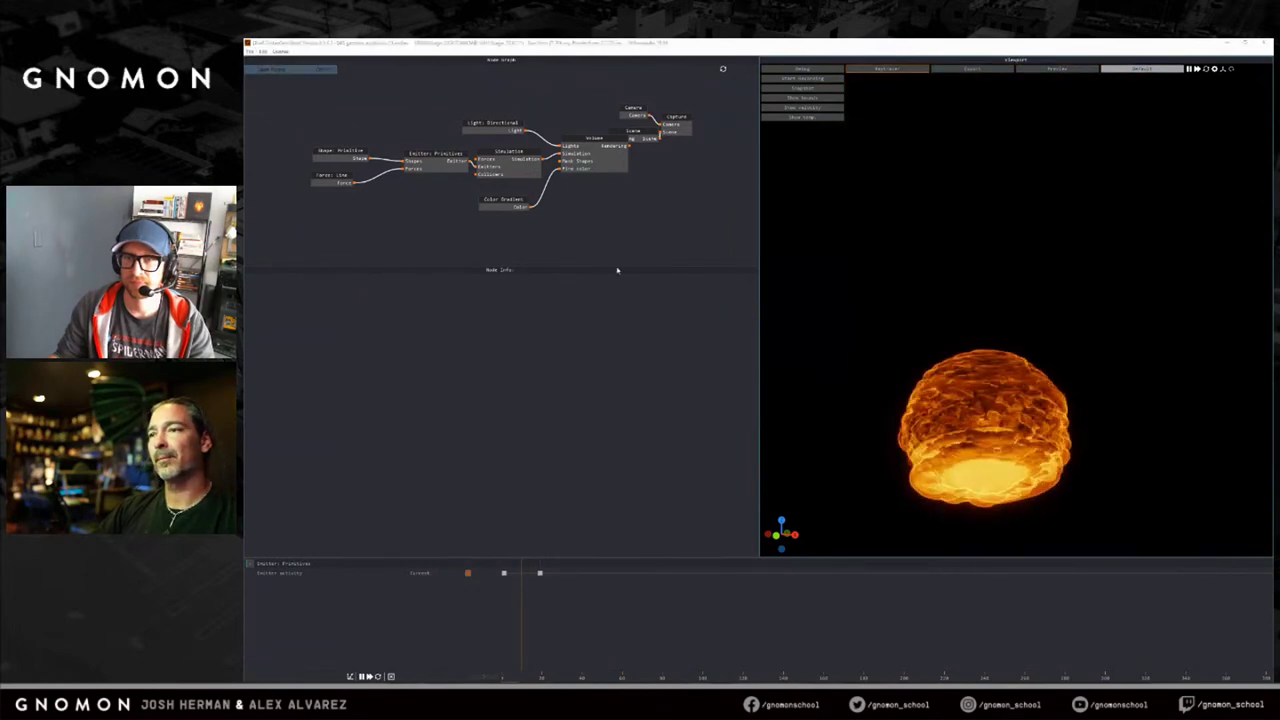
scroll(617, 336, "down", 1)
scroll(617, 336, "down", 5)
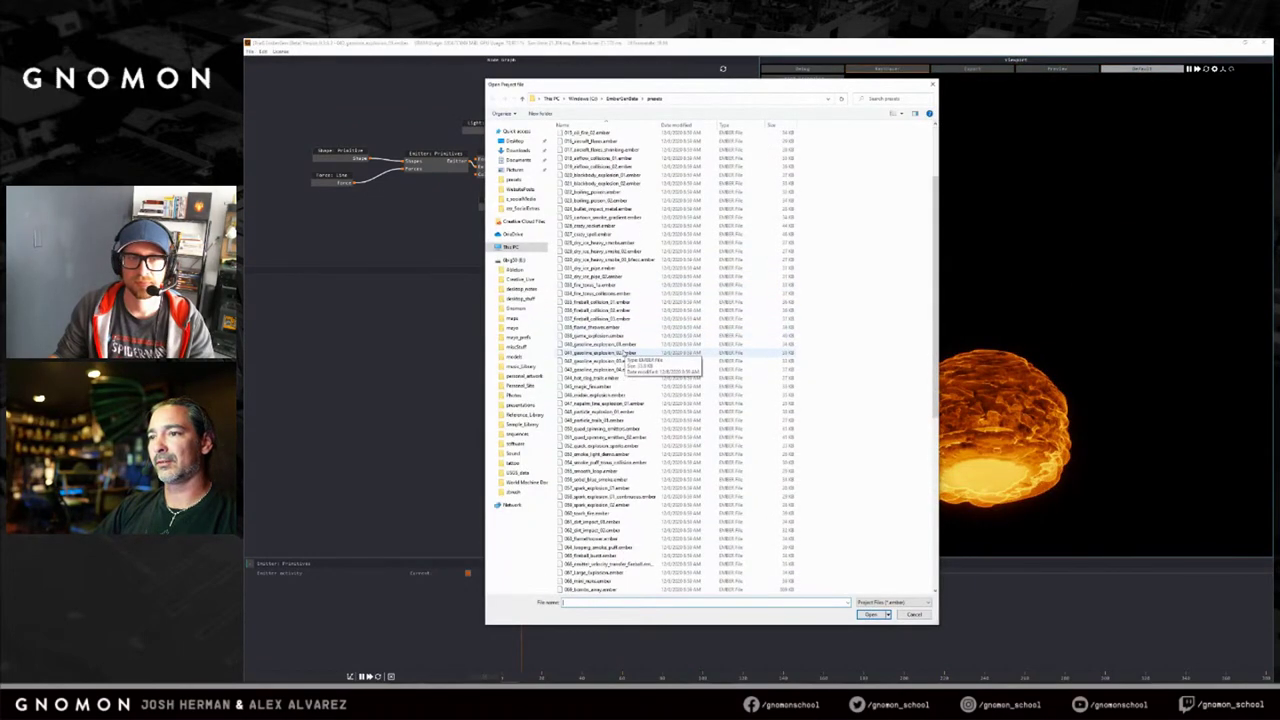
left_click(600, 395)
left_click(590, 311)
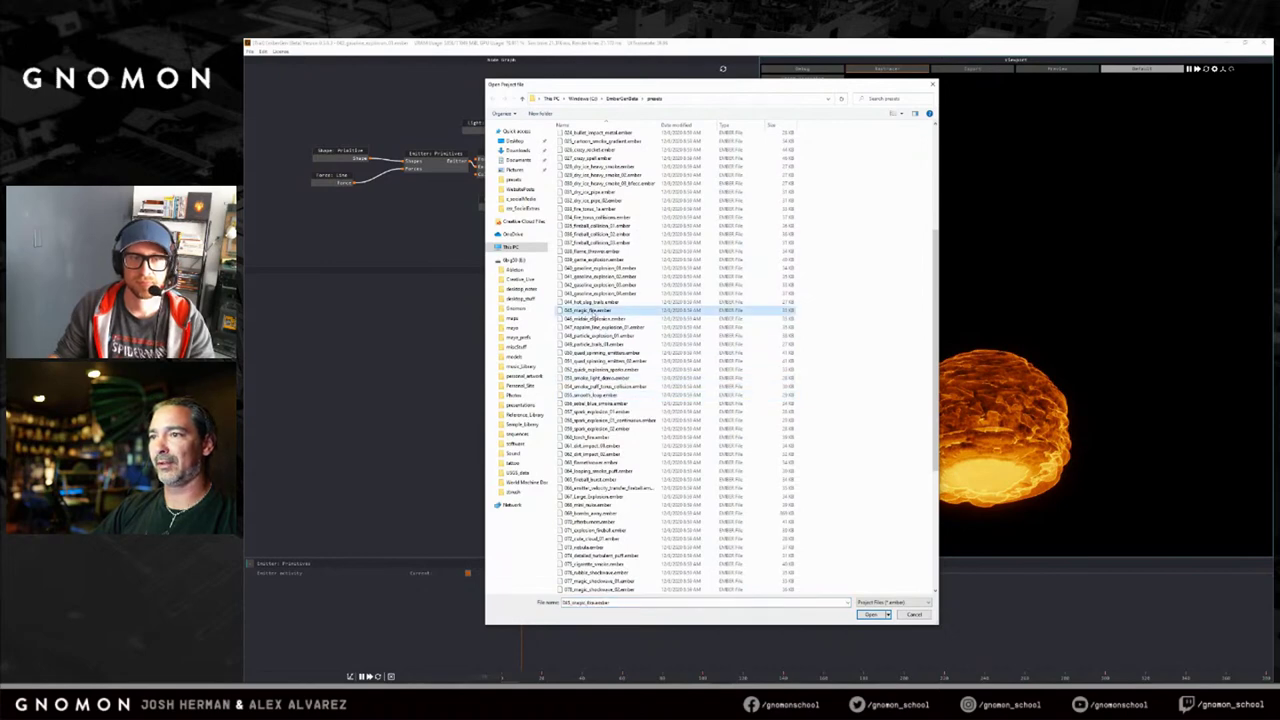
left_click(874, 615)
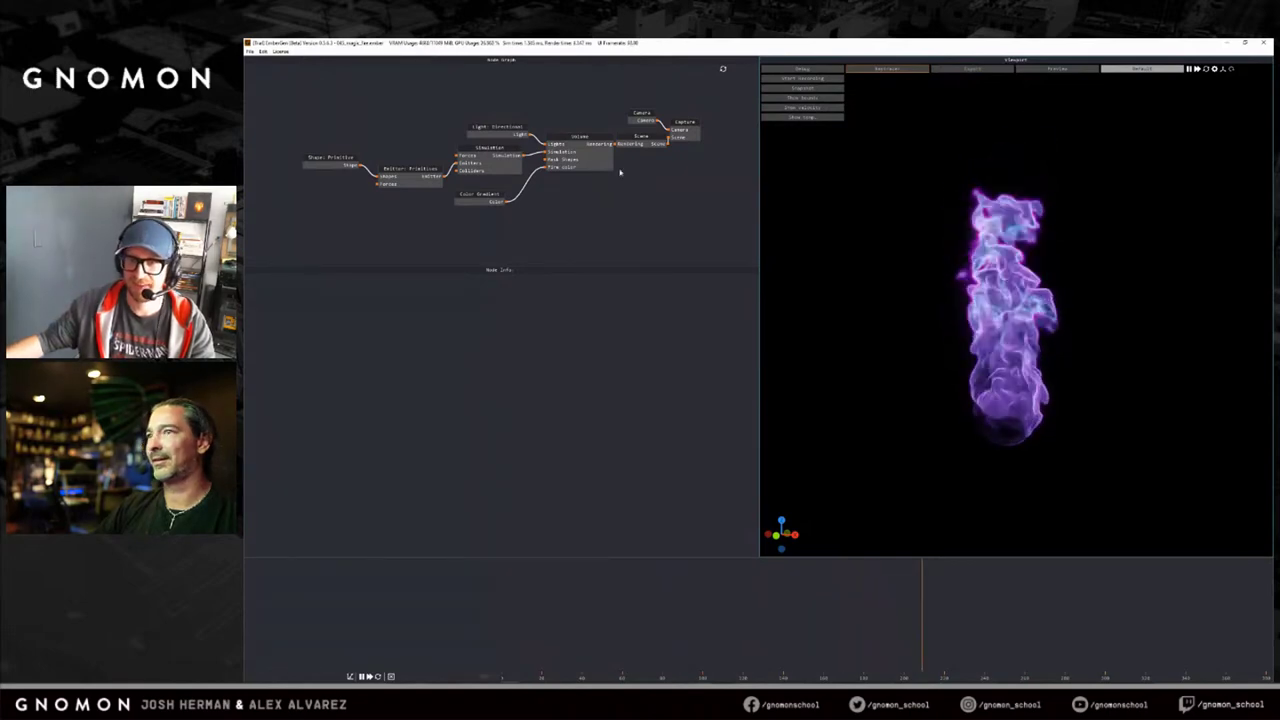
Open the 072 cloud project from the presets folder.
left_click(250, 50)
left_click(262, 69)
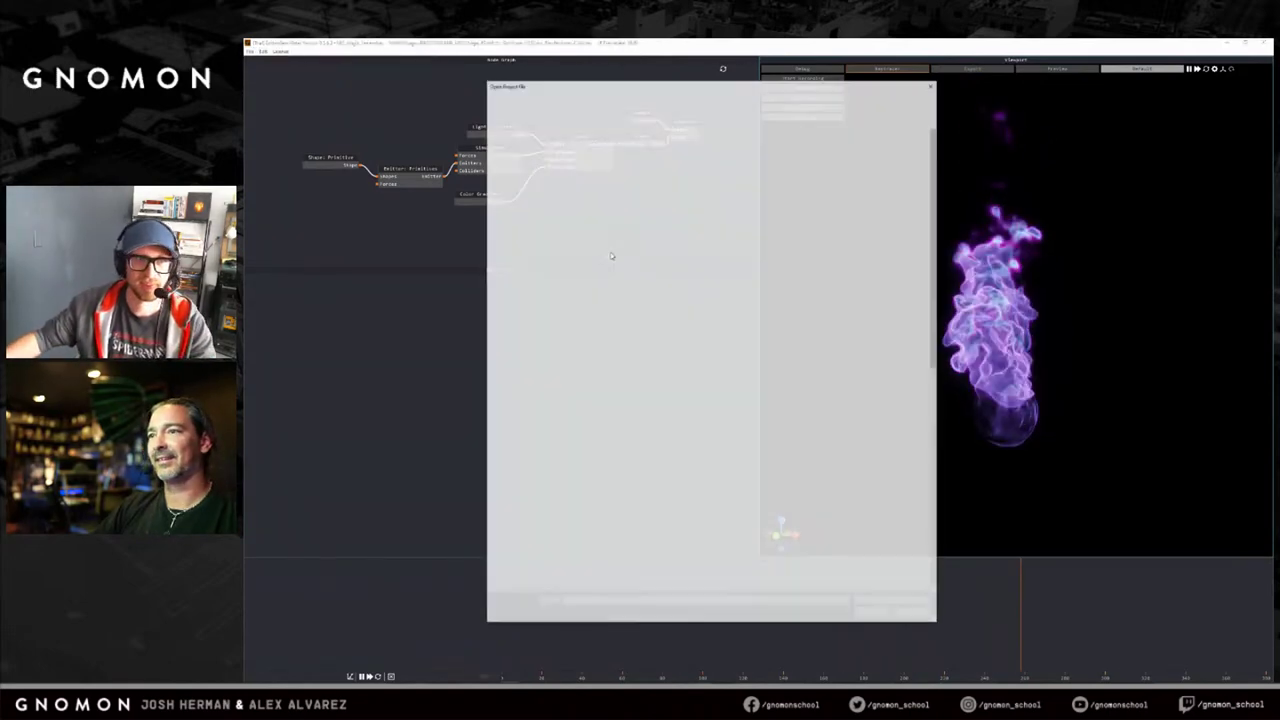
scroll(594, 328, "down", 9)
left_click(610, 437)
scroll(610, 428, "down", 4)
left_click(600, 398)
left_click(598, 387)
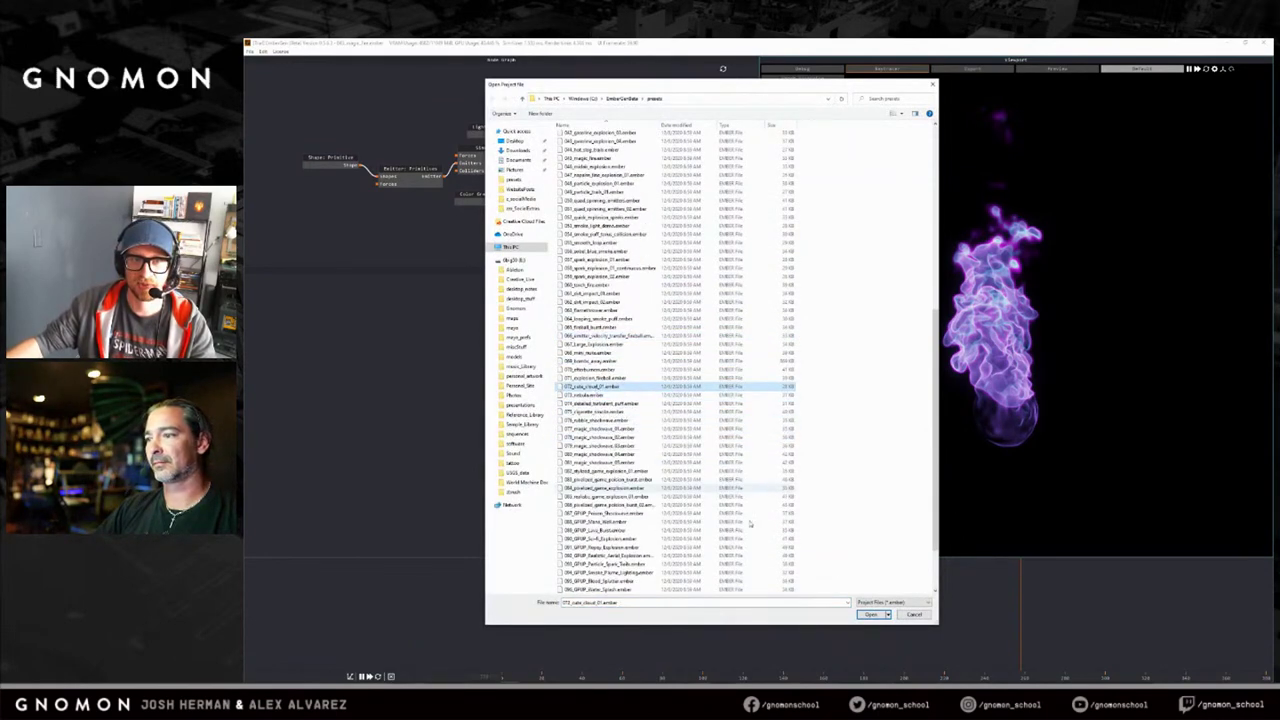
left_click(872, 614)
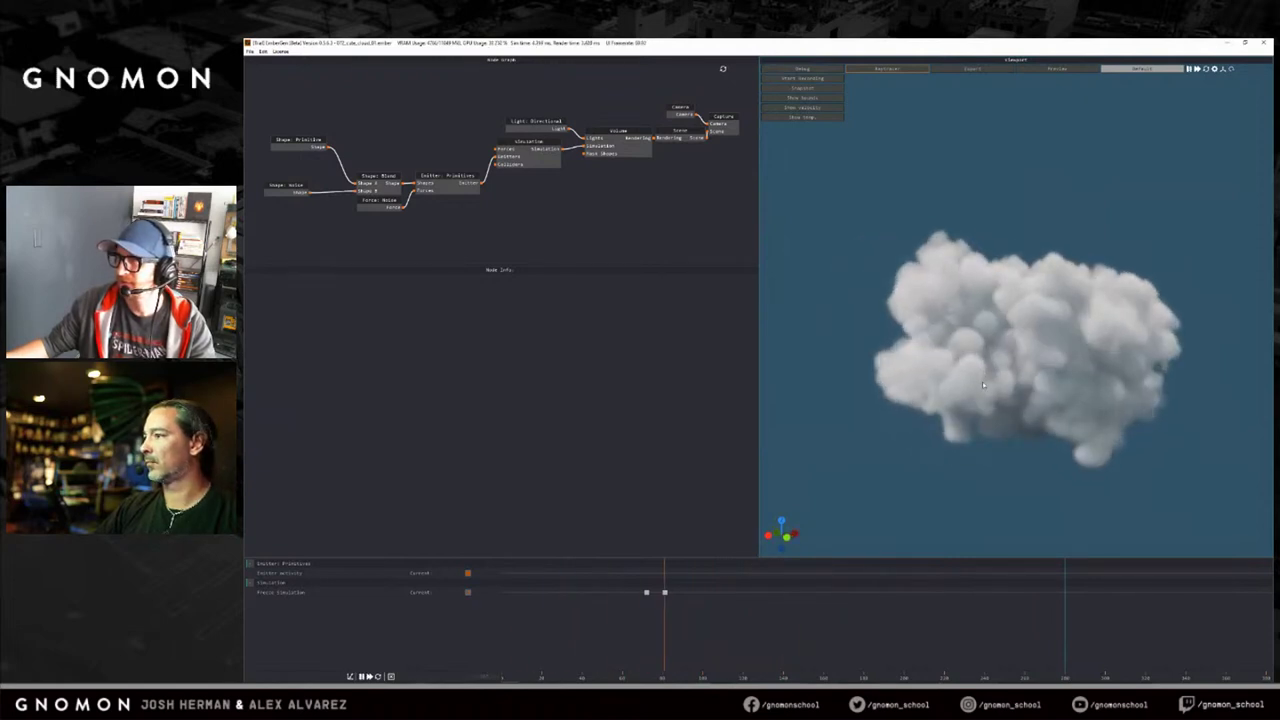
Restart the cloud simulation, pause it partway, and examine the cloud from different angles.
key("r")
key("space")
left_click_drag(982, 384, 1000, 353)
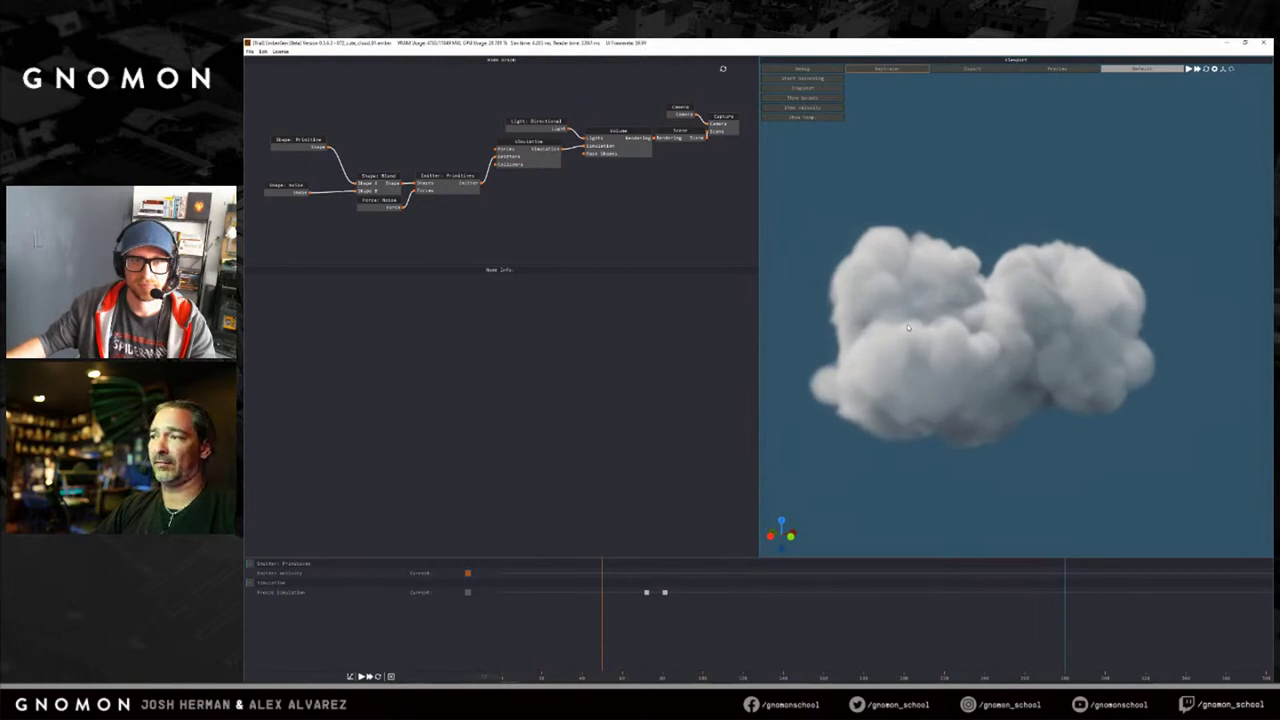
right_click_drag(967, 333, 966, 340)
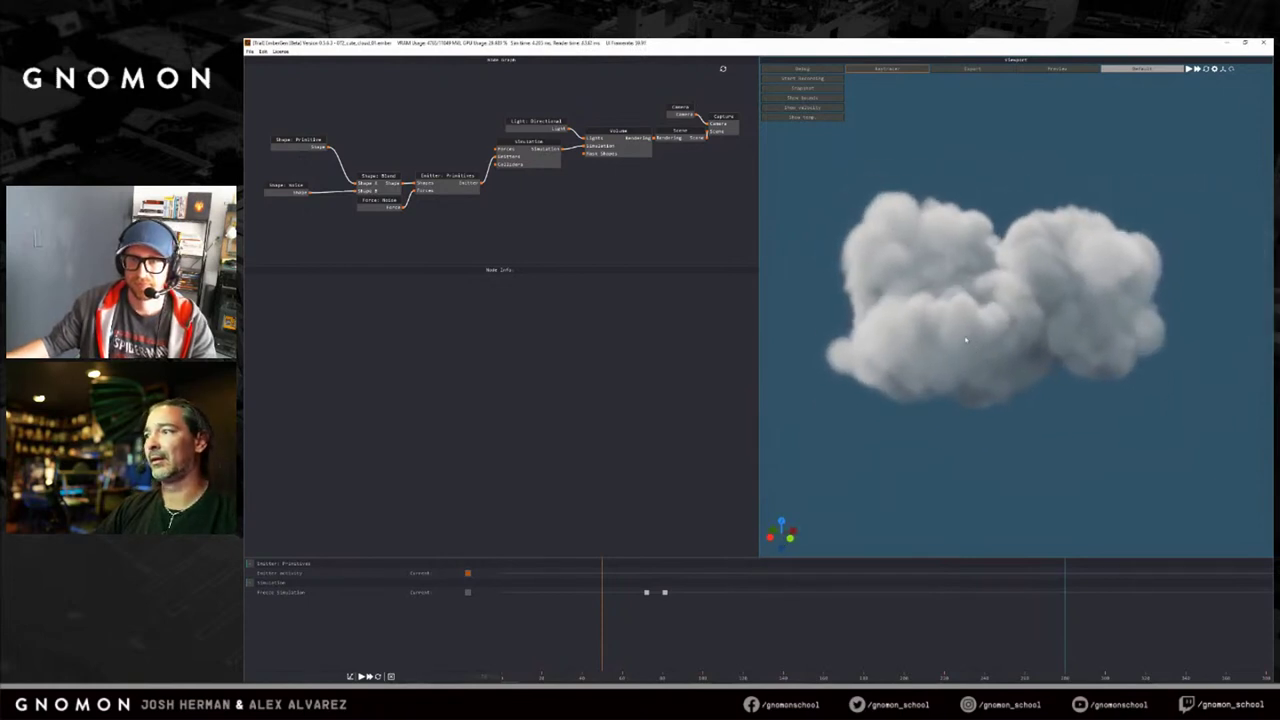
Space out the Shape: Blend and Force: Noise nodes in the graph, and set the noise force's seed to 281.
left_click_drag(386, 182, 458, 164)
left_click_drag(383, 205, 382, 216)
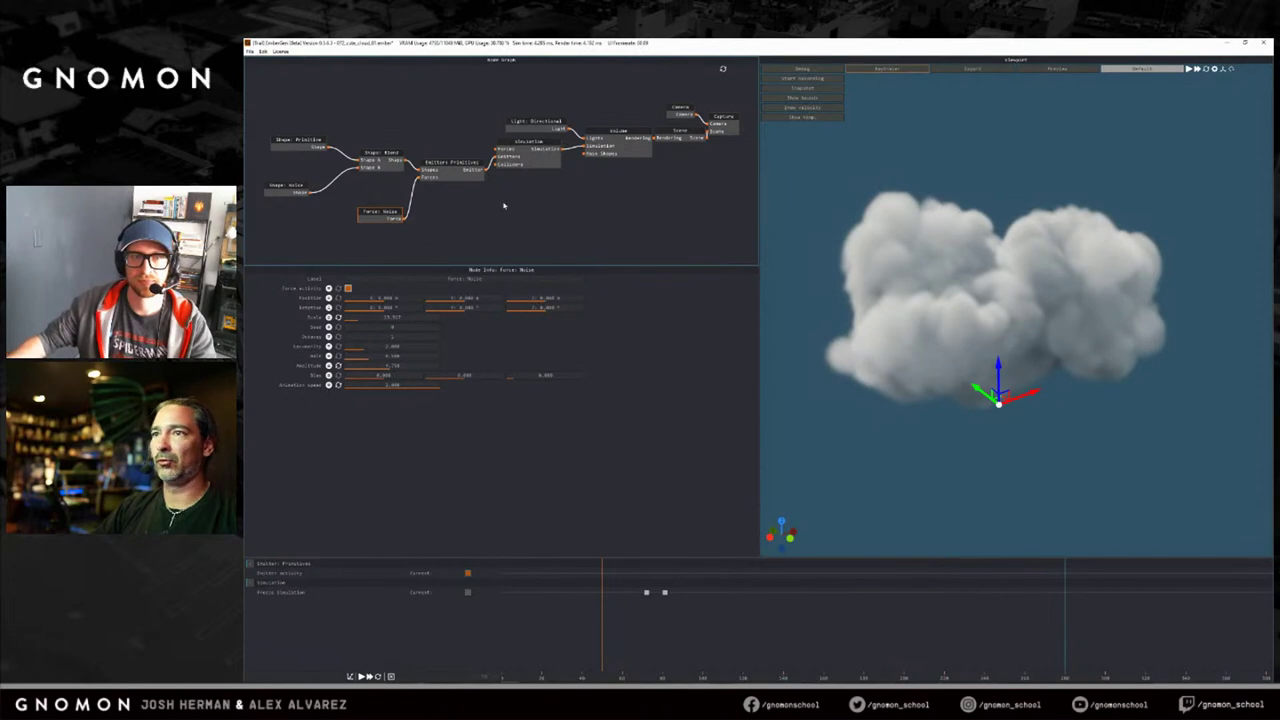
left_click_drag(372, 329, 396, 327)
type("281")
key("Return")
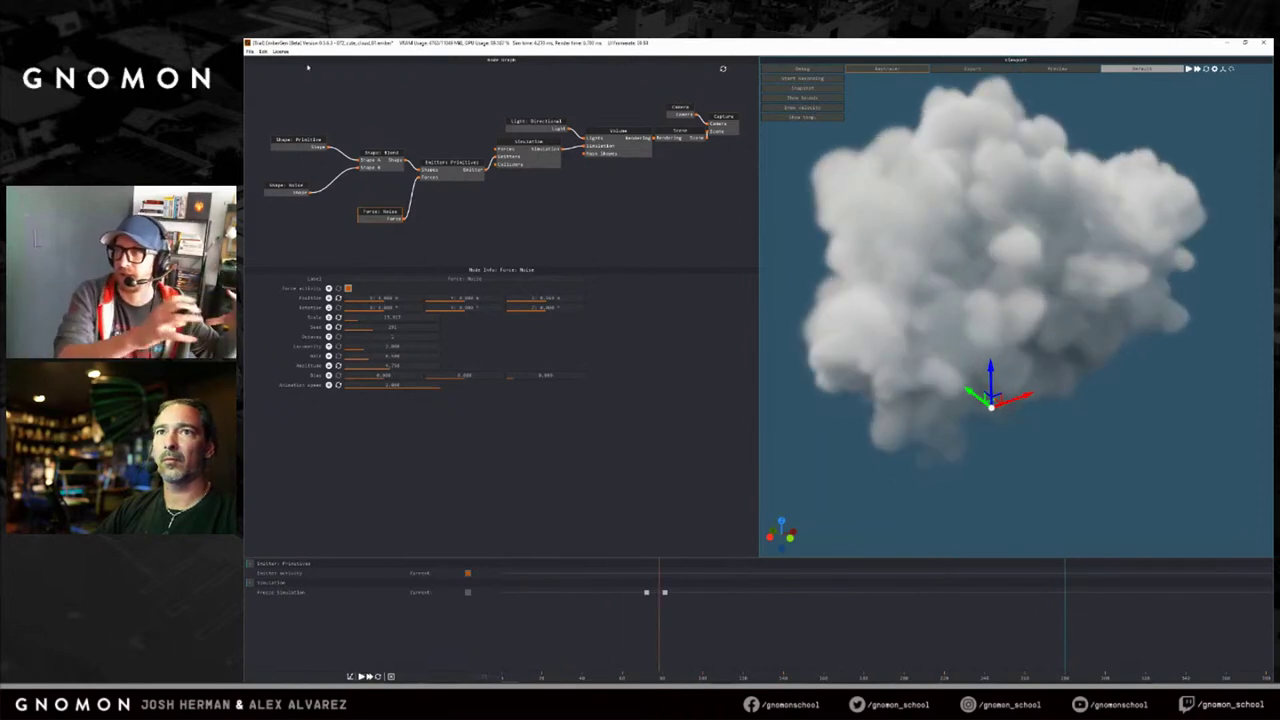
Open the 077 magic shockwave project from the presets without saving the cloud changes, and play its simulation.
left_click(252, 52)
left_click(266, 67)
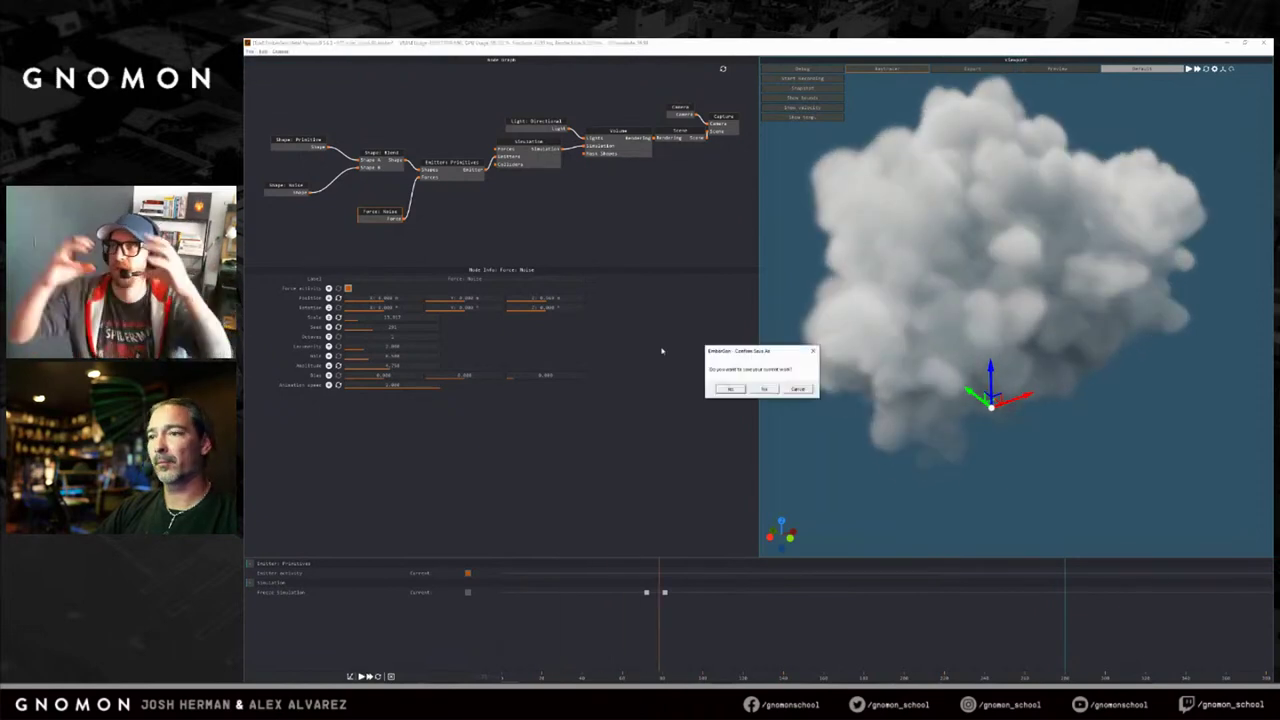
left_click(763, 389)
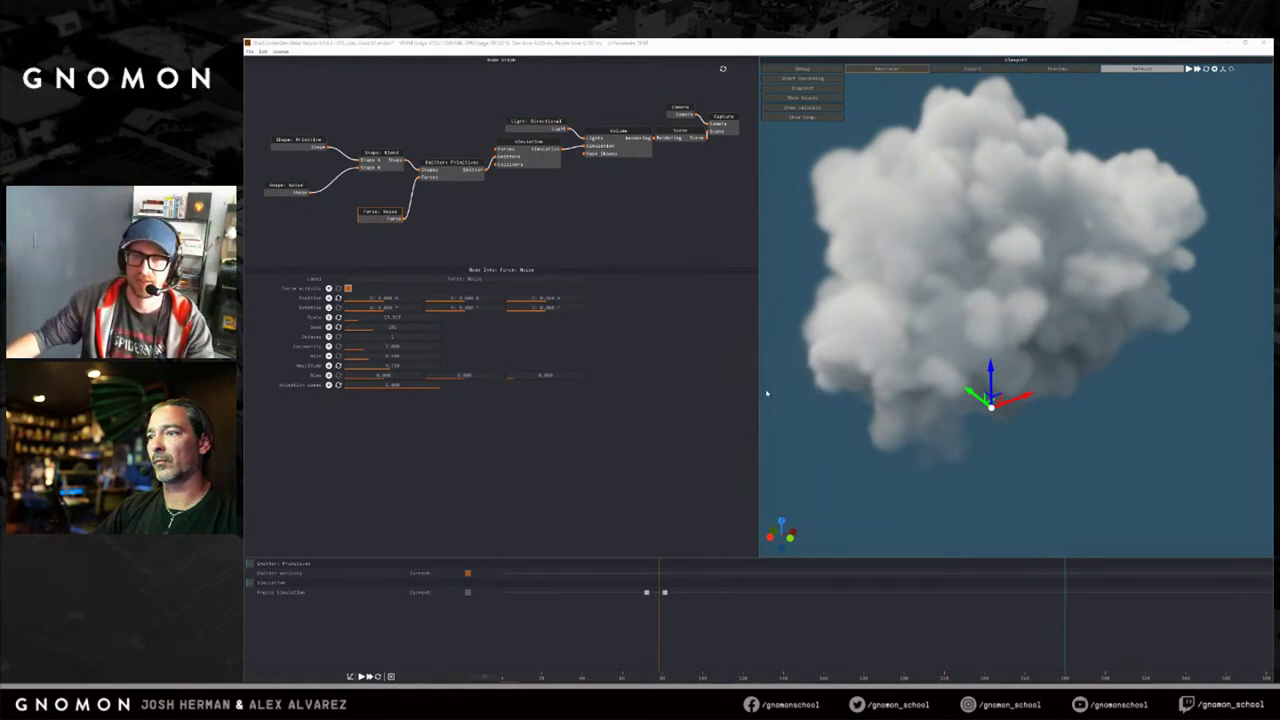
scroll(695, 349, "down", 10)
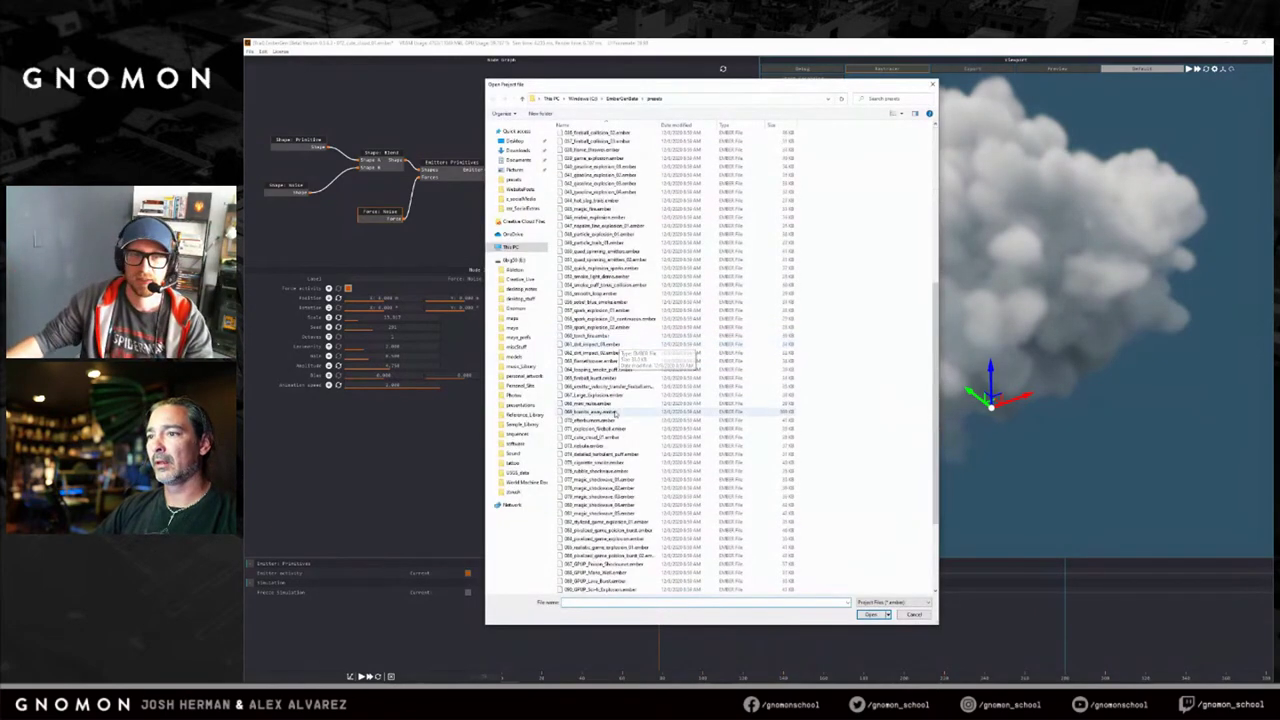
left_click(598, 420)
scroll(597, 400, "down", 3)
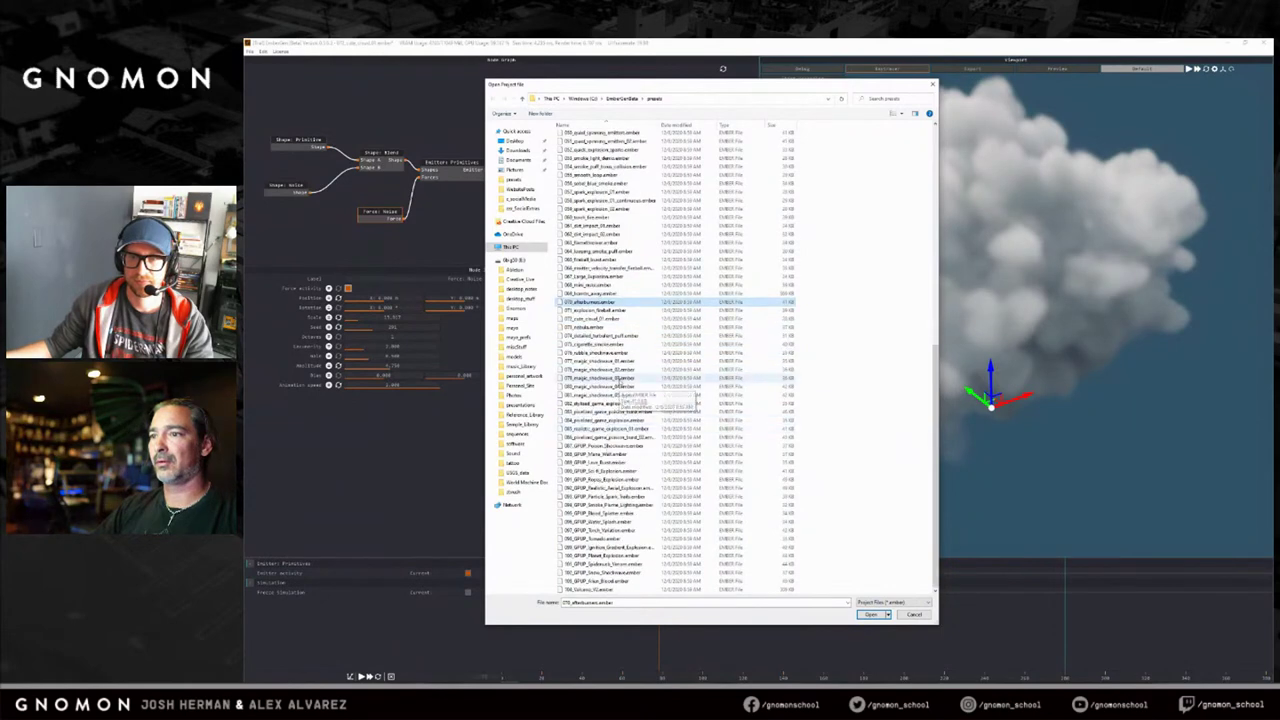
scroll(612, 425, "up", 3)
left_click(600, 481)
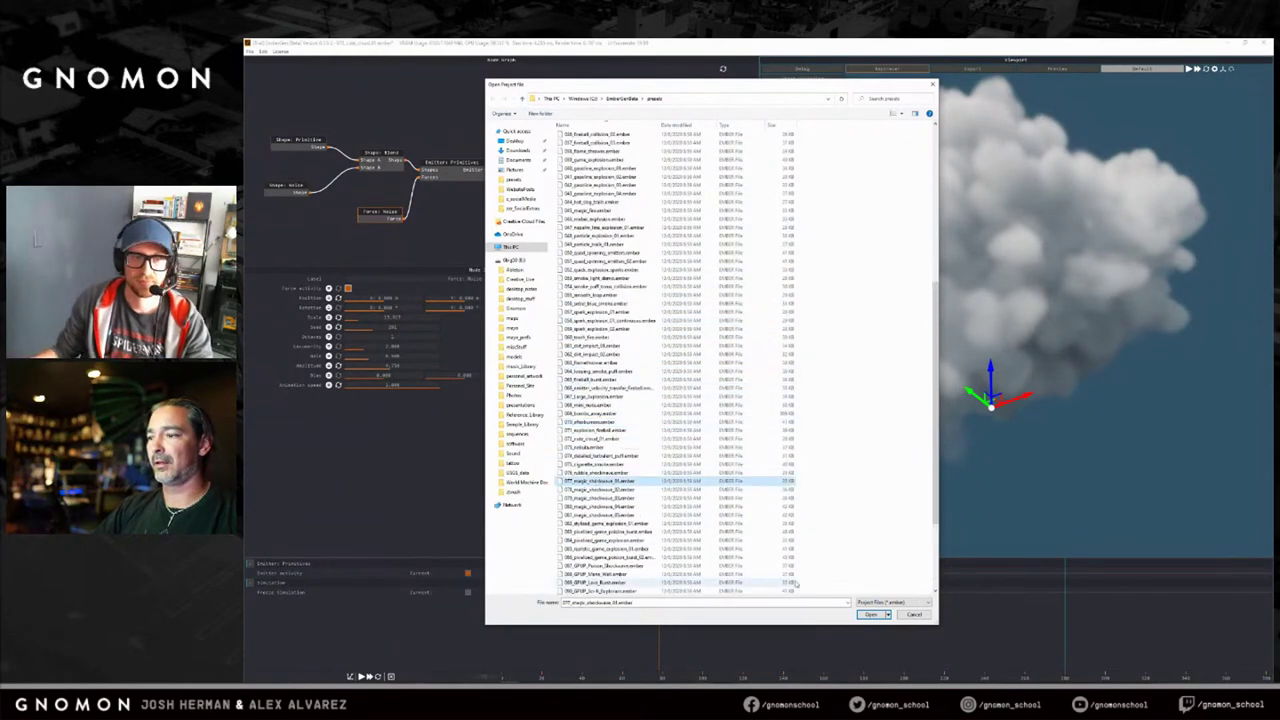
left_click(872, 614)
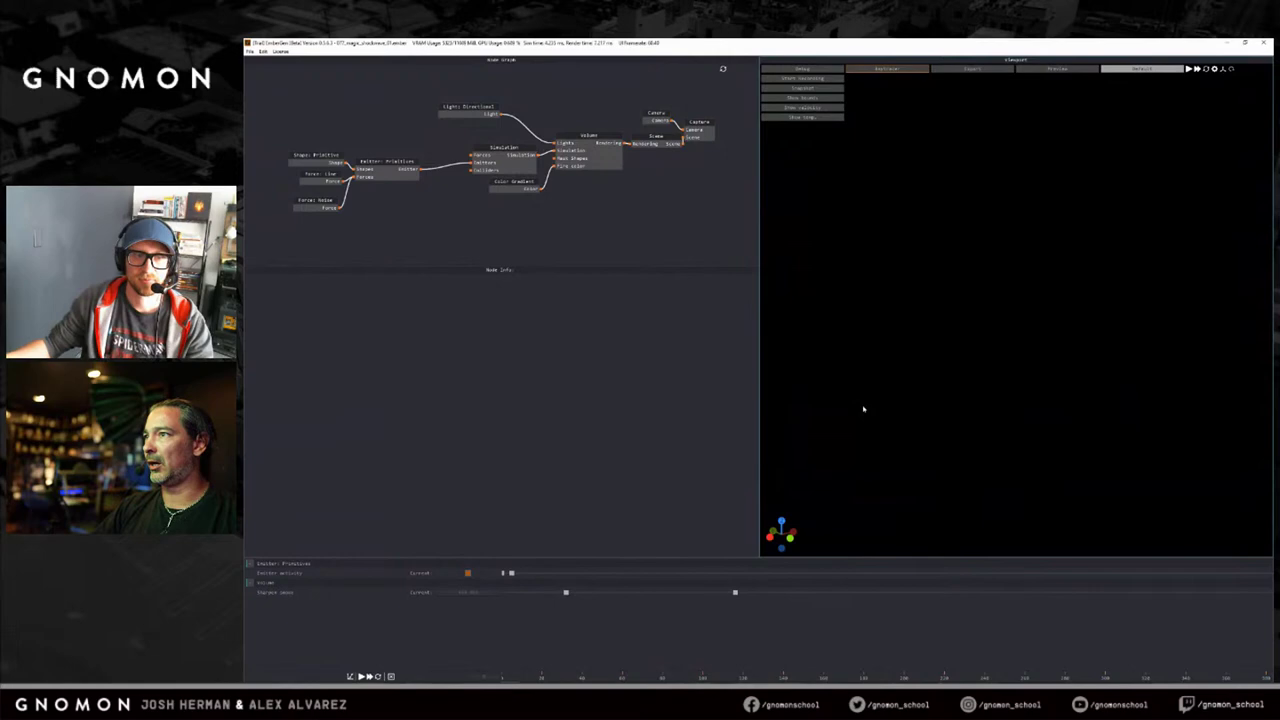
key("space")
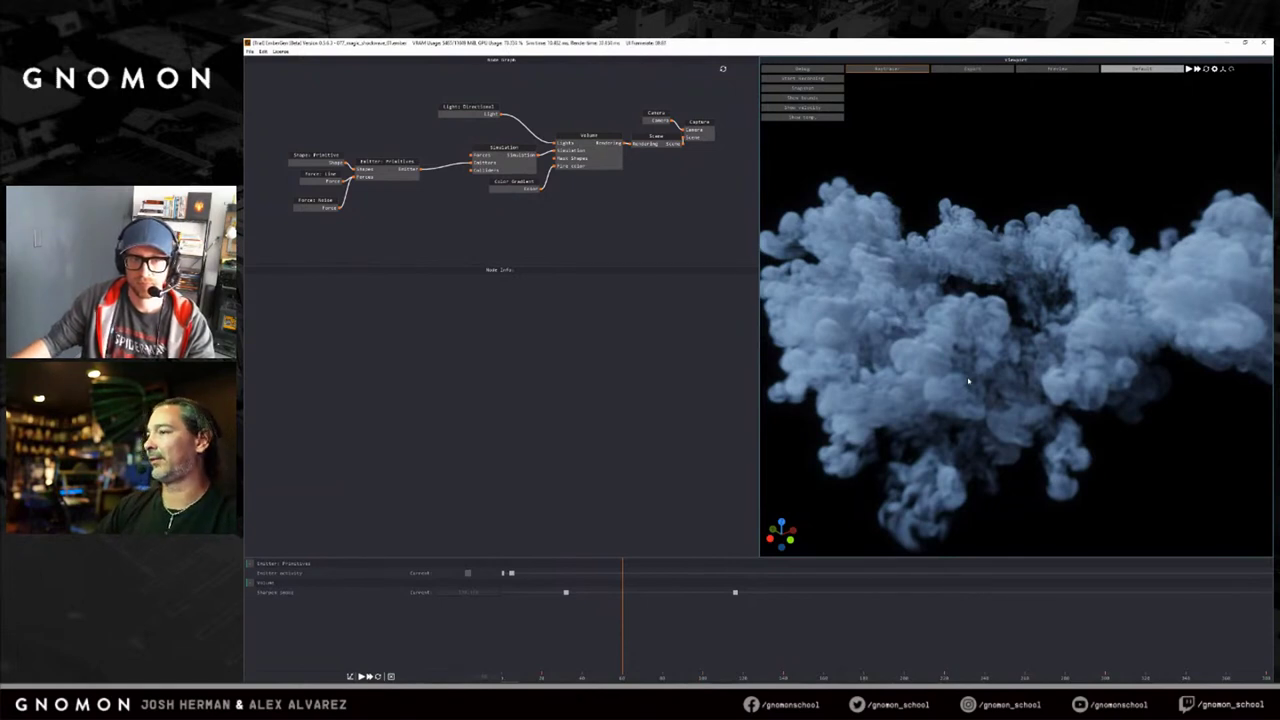
left_click_drag(966, 366, 944, 331)
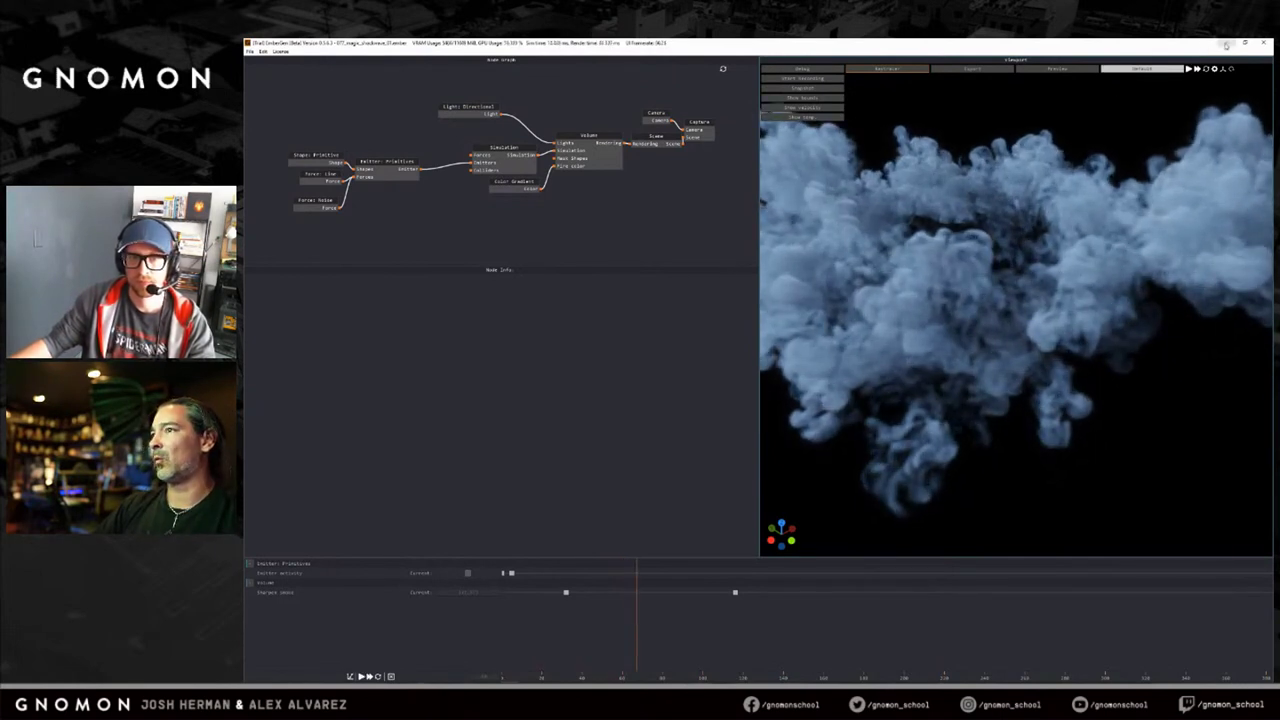
Switch to Maya, show the WorldMachine asset shelf, and examine the mountain terrain from different angles.
mouse_move(404, 681)
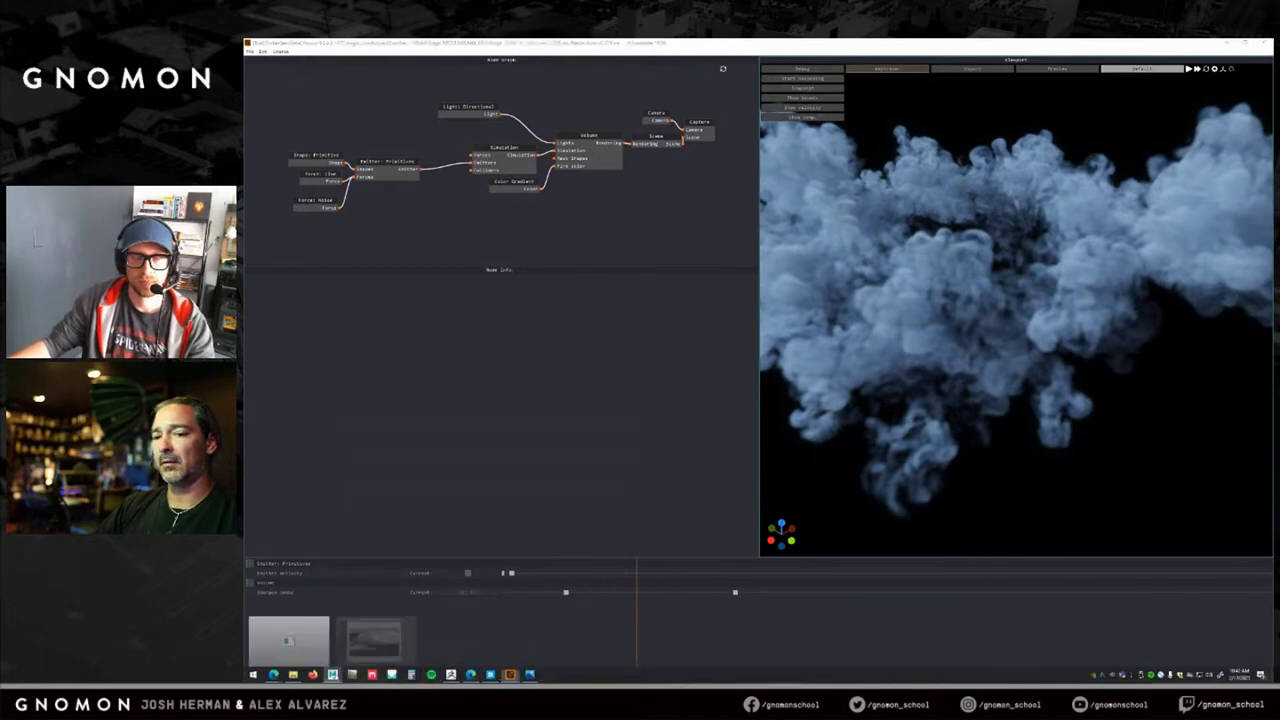
left_click(371, 675)
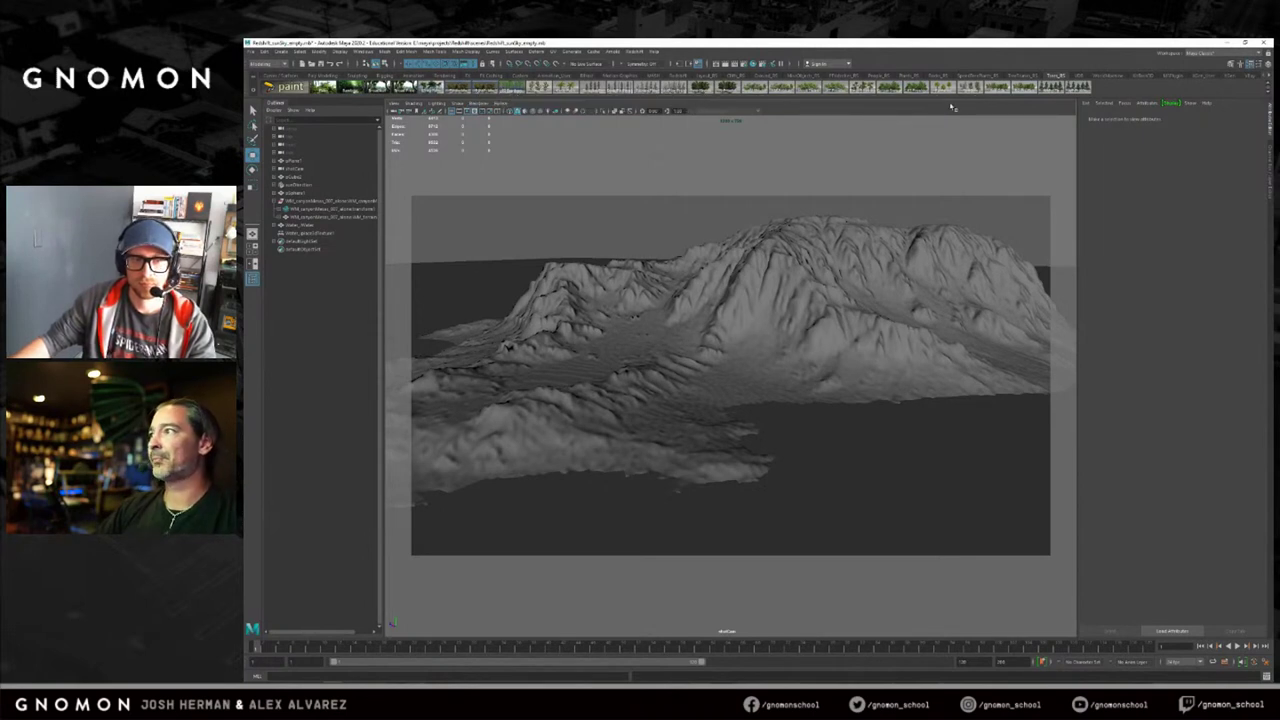
left_click(1106, 76)
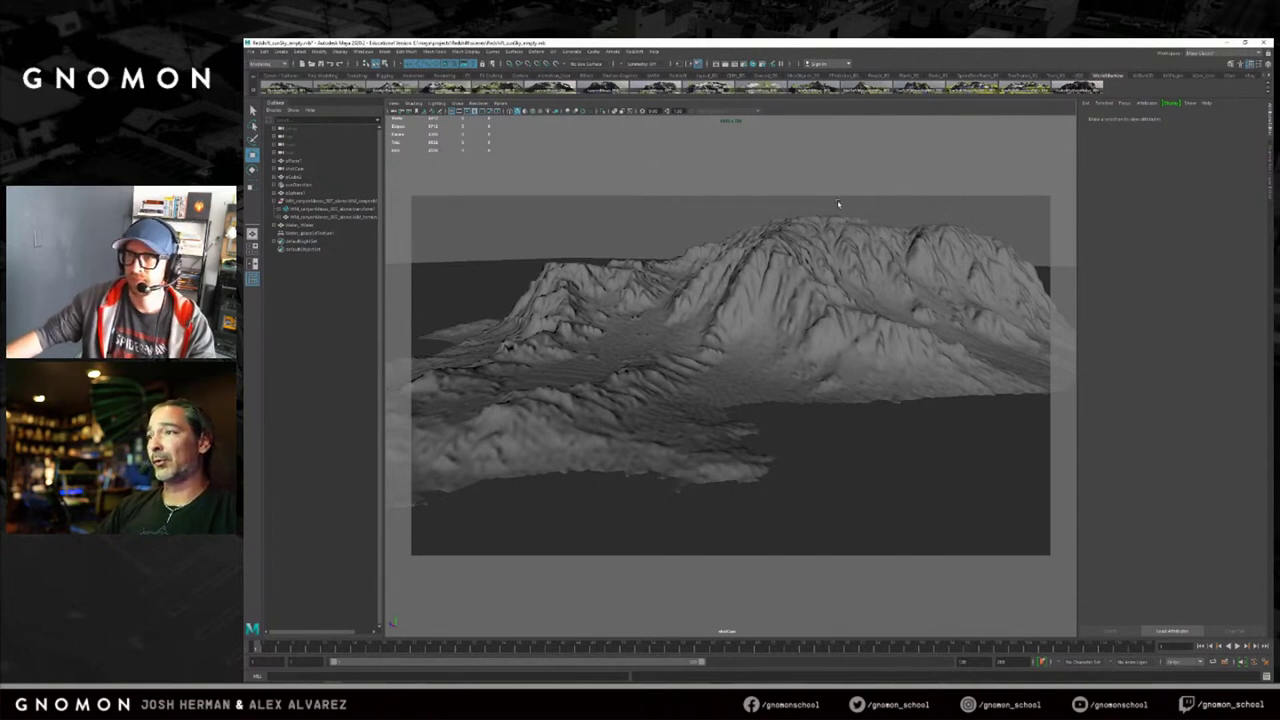
left_click_drag(730, 178, 731, 187, "alt")
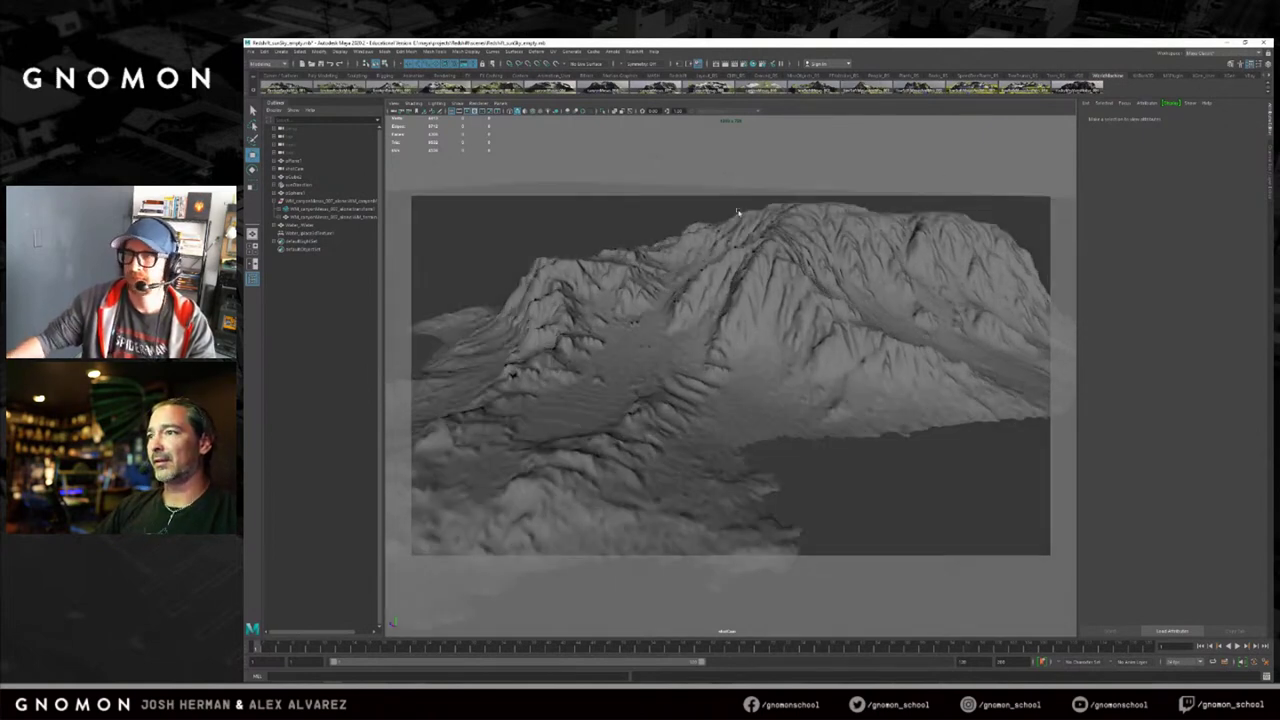
key("bracketleft")
left_click_drag(773, 226, 760, 236, "alt")
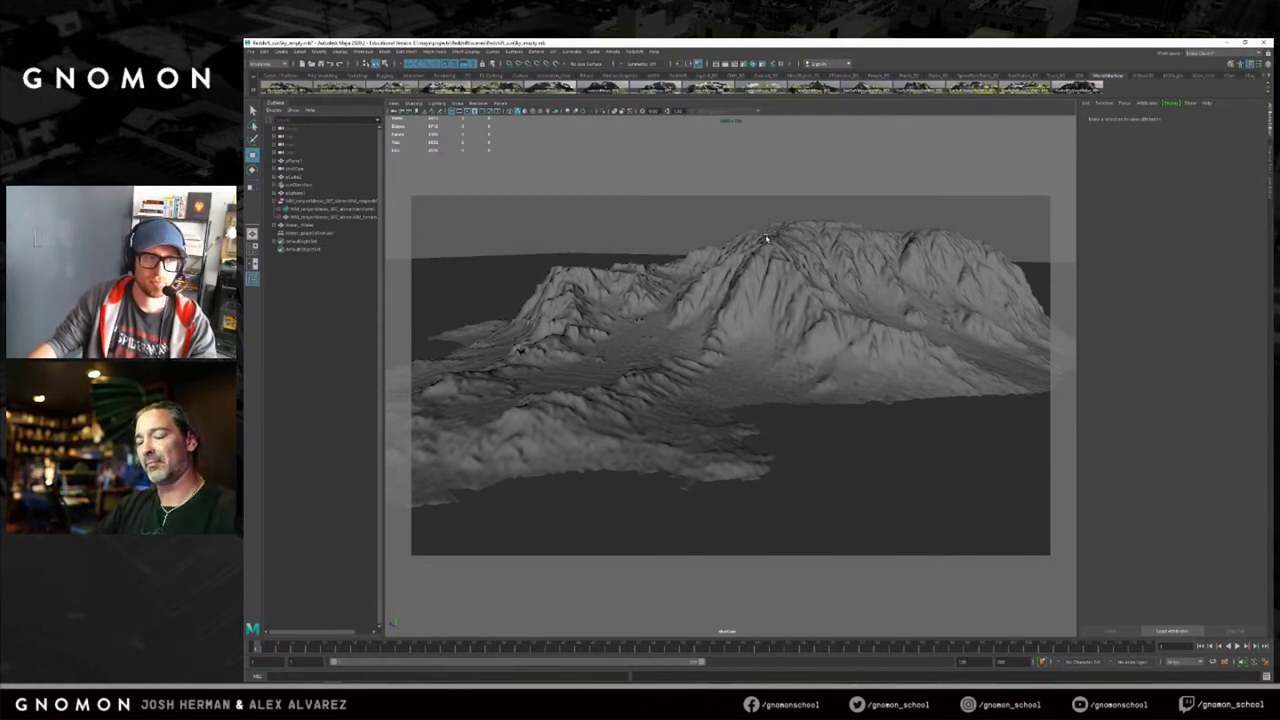
left_click_drag(774, 258, 778, 277, "alt")
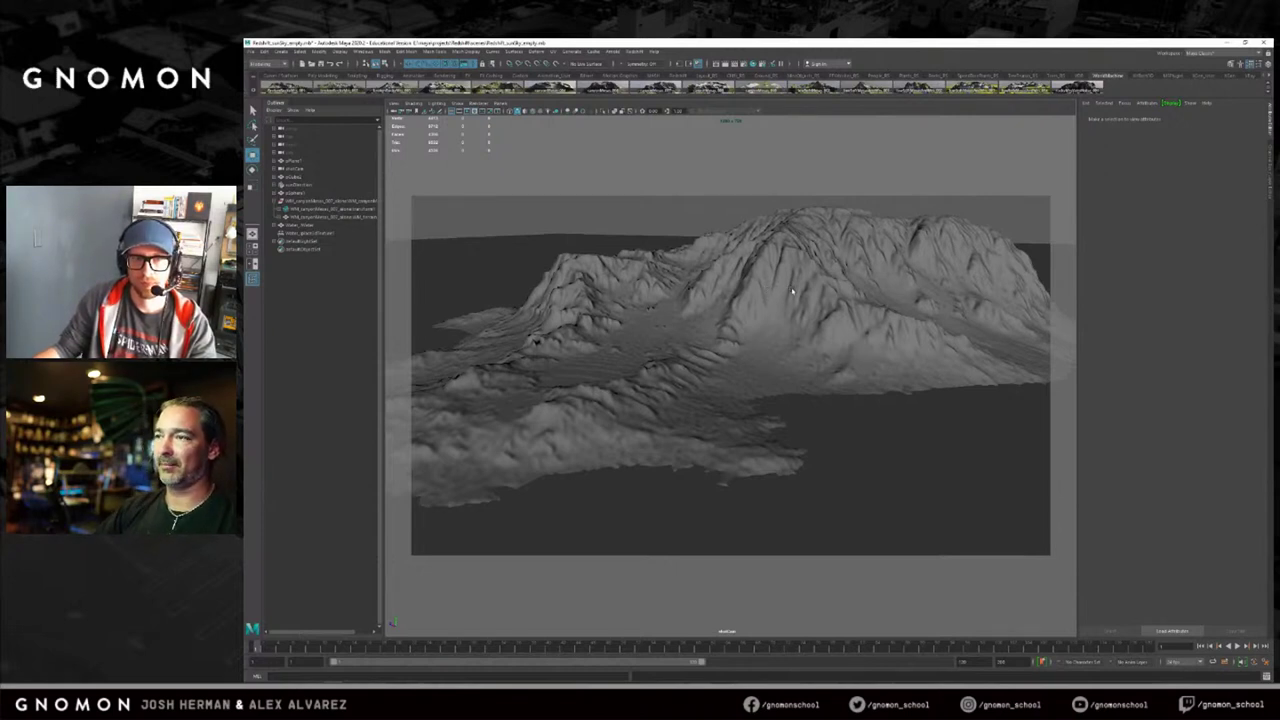
left_click_drag(793, 293, 789, 294, "alt")
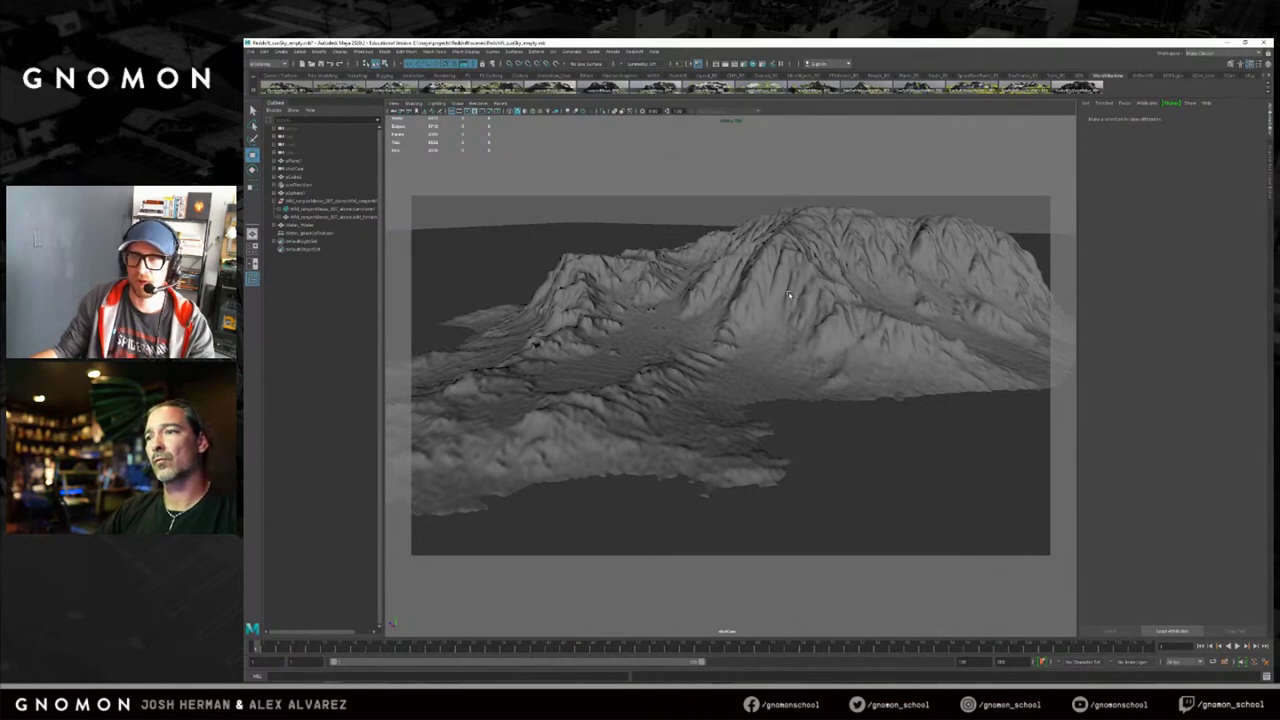
mouse_move(795, 293)
left_mouse_down("alt")
mouse_move(820, 289)
mouse_move(790, 296)
left_mouse_up("alt")
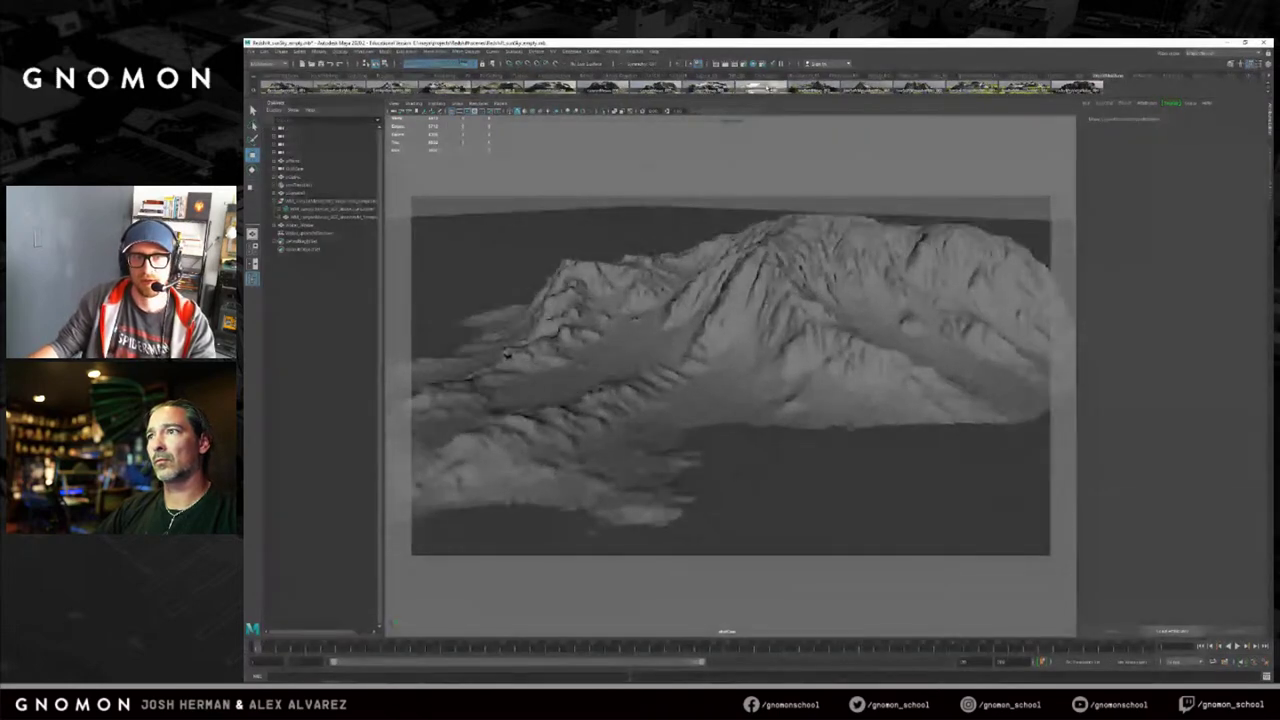
Clear the mountain terrain from the scene and bring in the bush proxies from the plants shelf.
left_click(708, 77)
left_click(272, 89)
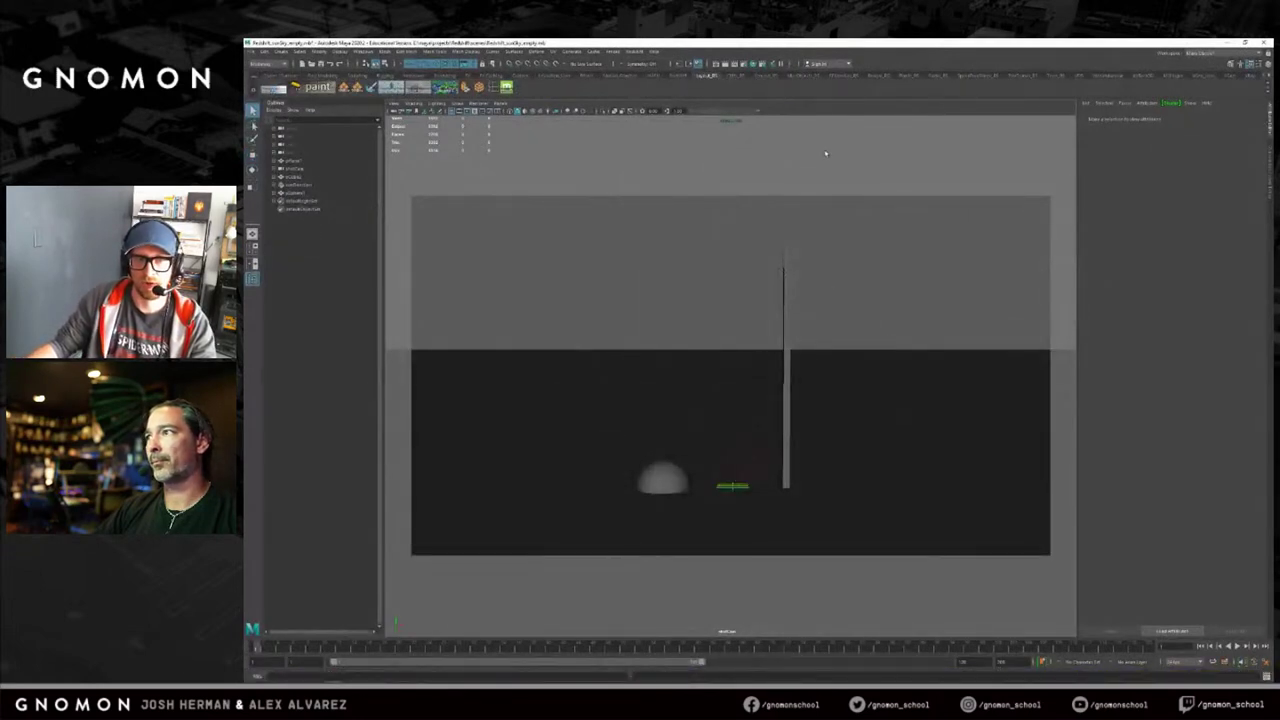
left_click(937, 76)
left_click(909, 76)
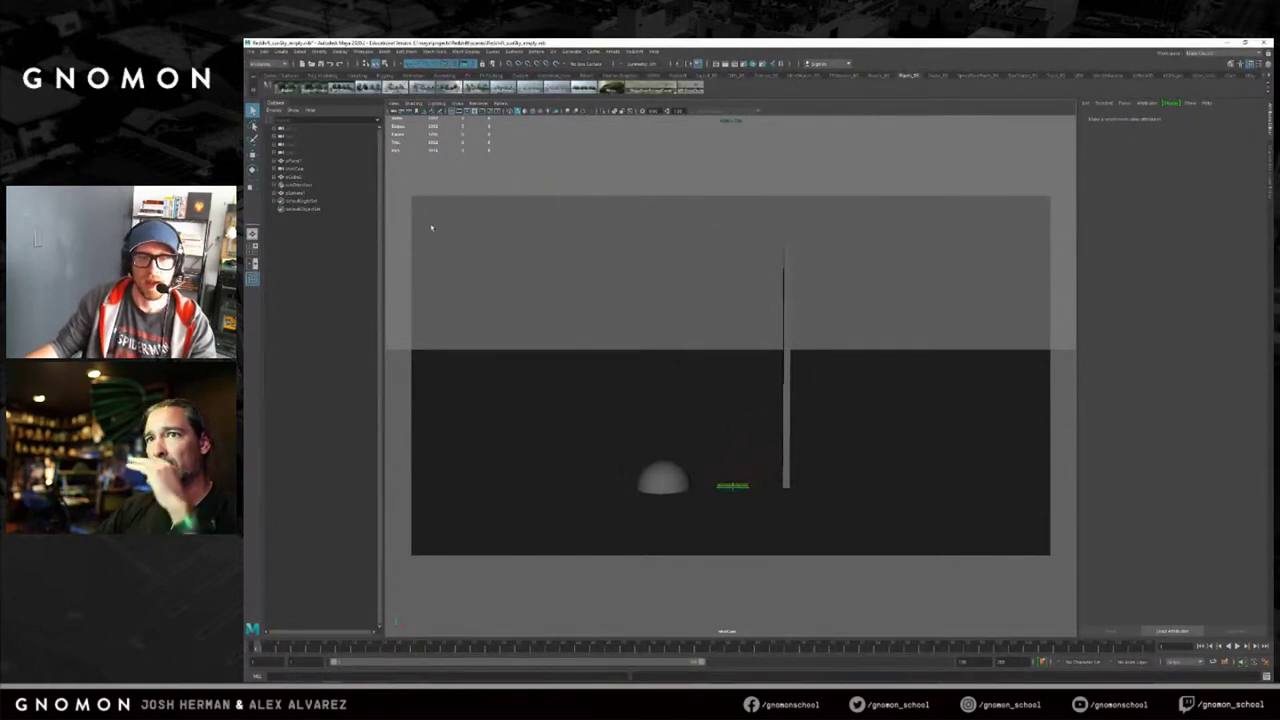
left_click_drag(800, 409, 703, 381, "alt")
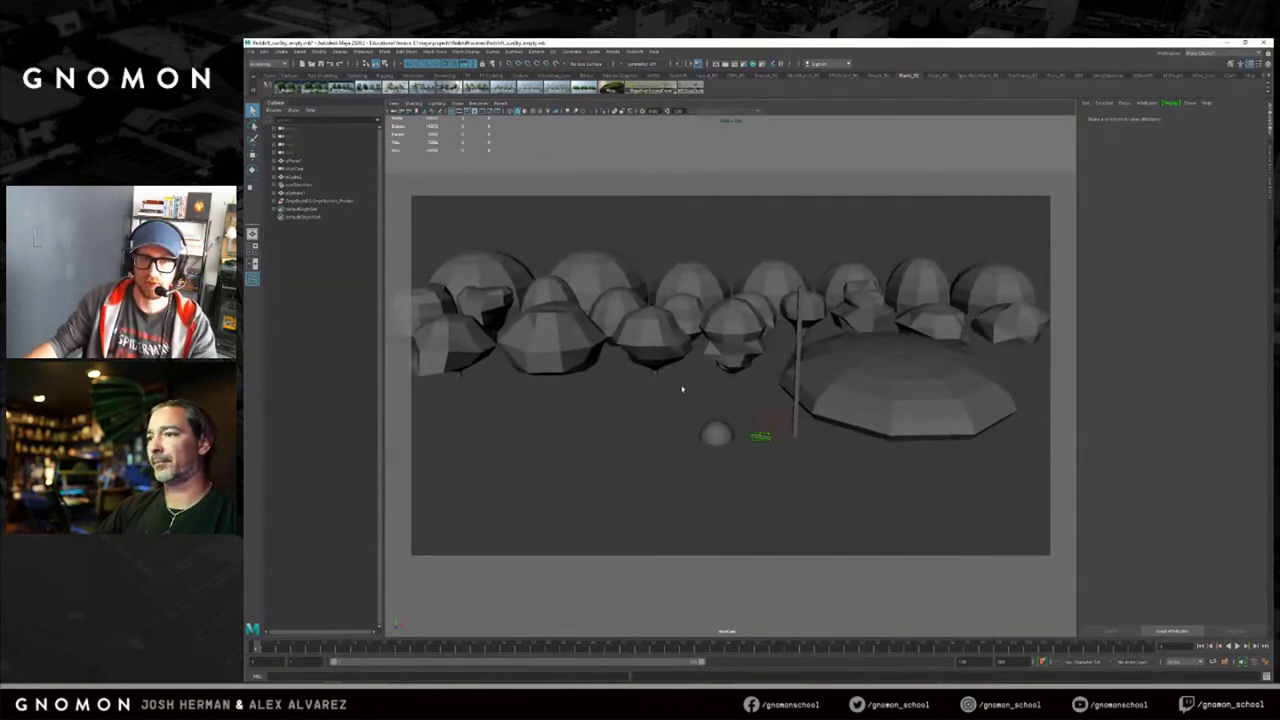
Show the SpeedTree asset shelf and examine the rows of bush proxies from several angles and distances.
left_click(978, 76)
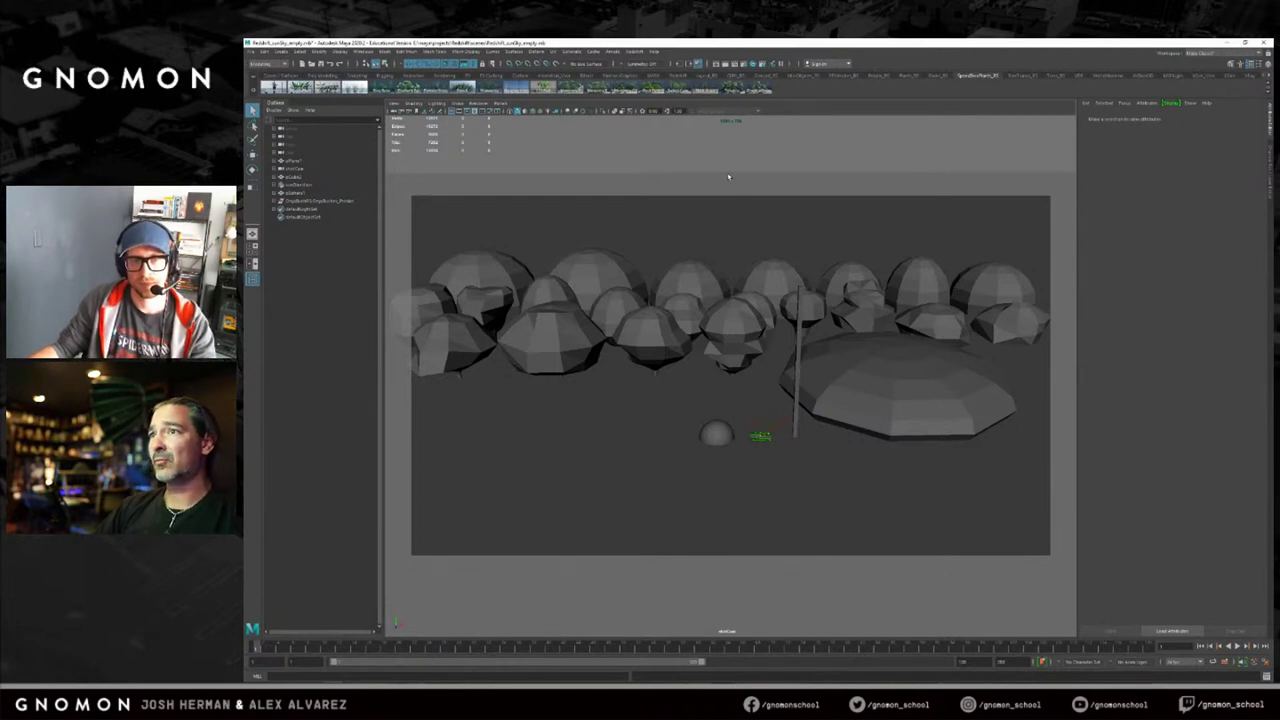
left_click_drag(787, 259, 904, 272, "alt")
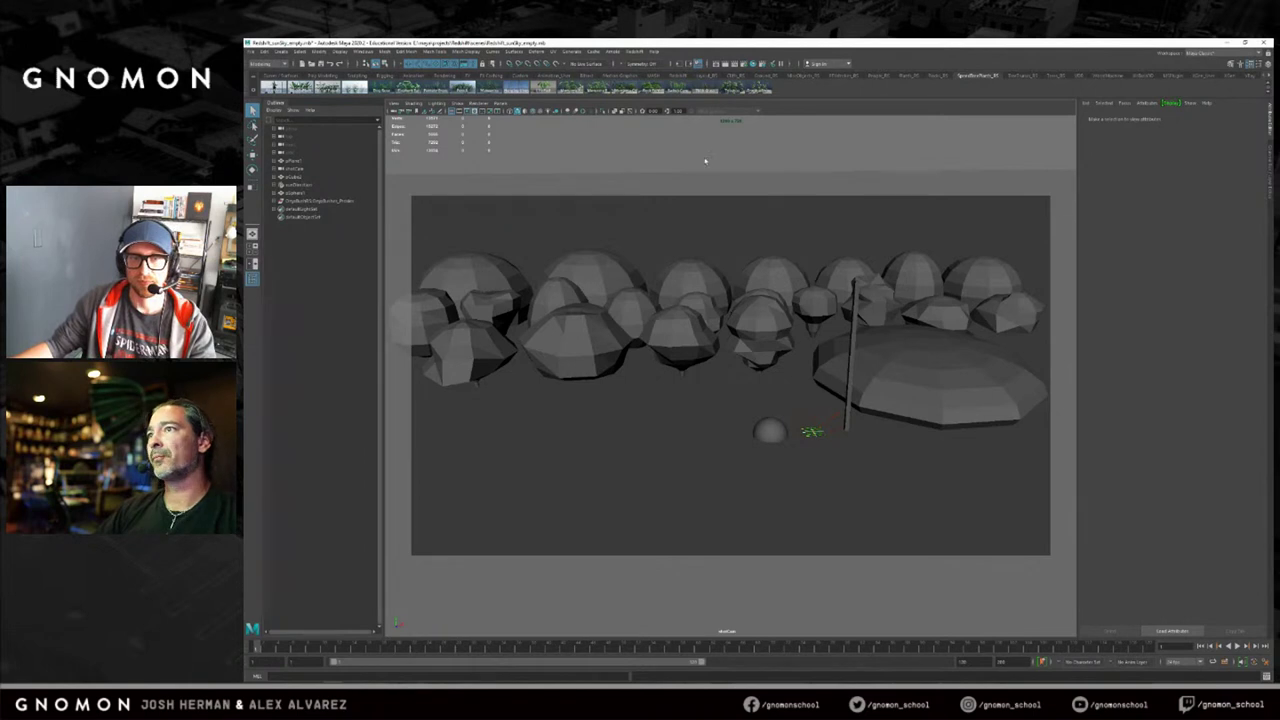
mouse_move(770, 254)
right_mouse_down("alt")
mouse_move(497, 240)
mouse_move(709, 257)
mouse_move(752, 248)
right_mouse_up("alt")
middle_click_drag(825, 209, 851, 209, "alt")
left_click_drag(851, 209, 768, 242, "alt")
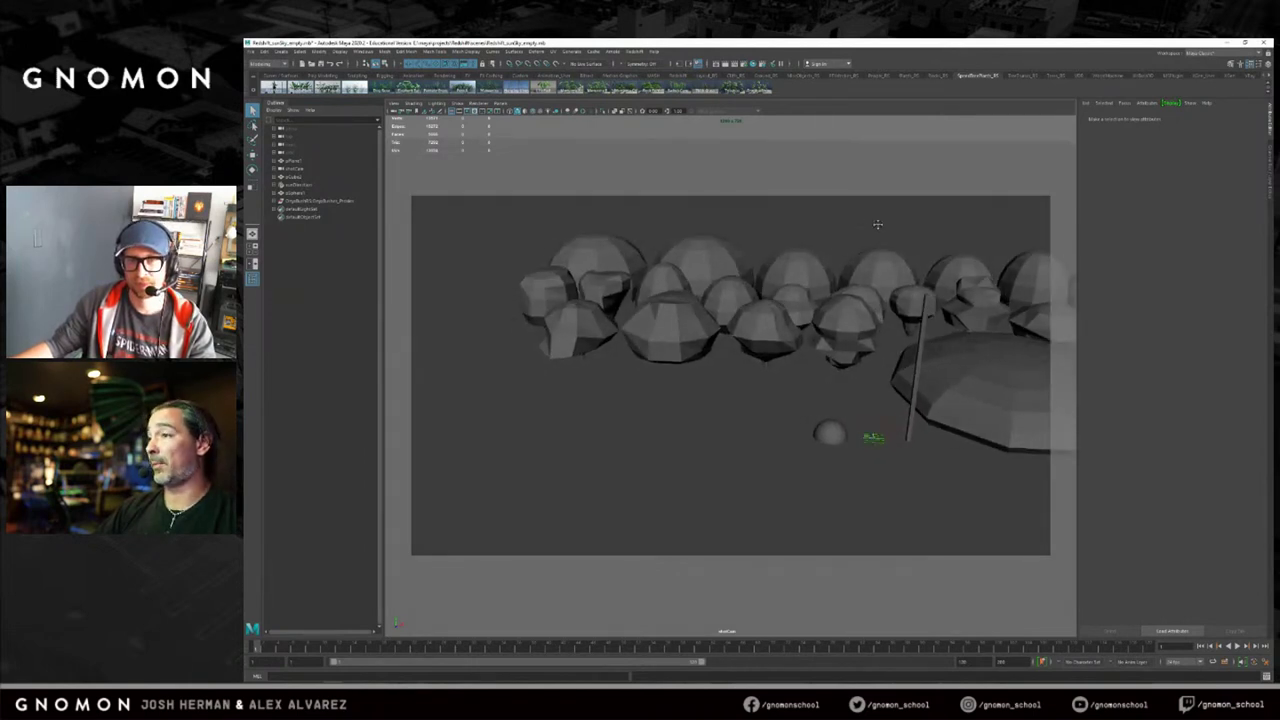
middle_click_drag(877, 224, 770, 254, "alt")
left_click_drag(770, 253, 906, 258, "alt")
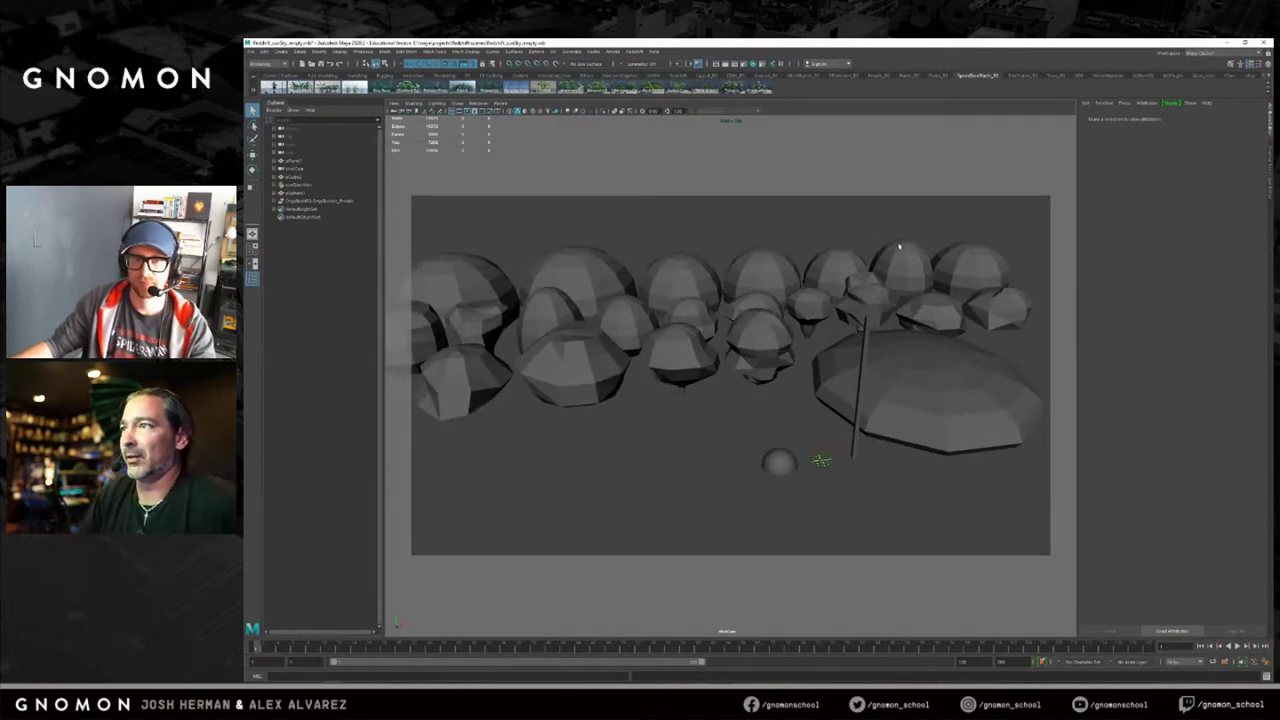
mouse_move(436, 678)
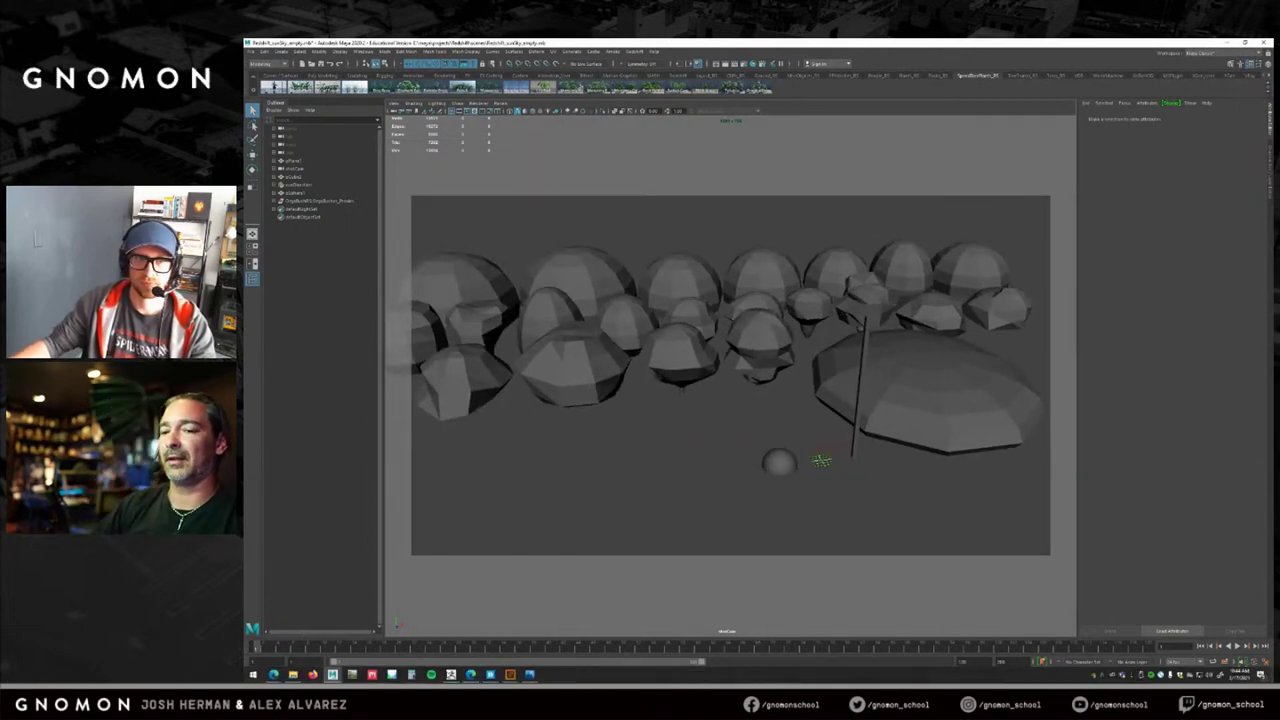
Switch to the image folder, open the forest campfire drawing, and browse forward through the drawings to the castle bridge scene.
left_click(293, 675)
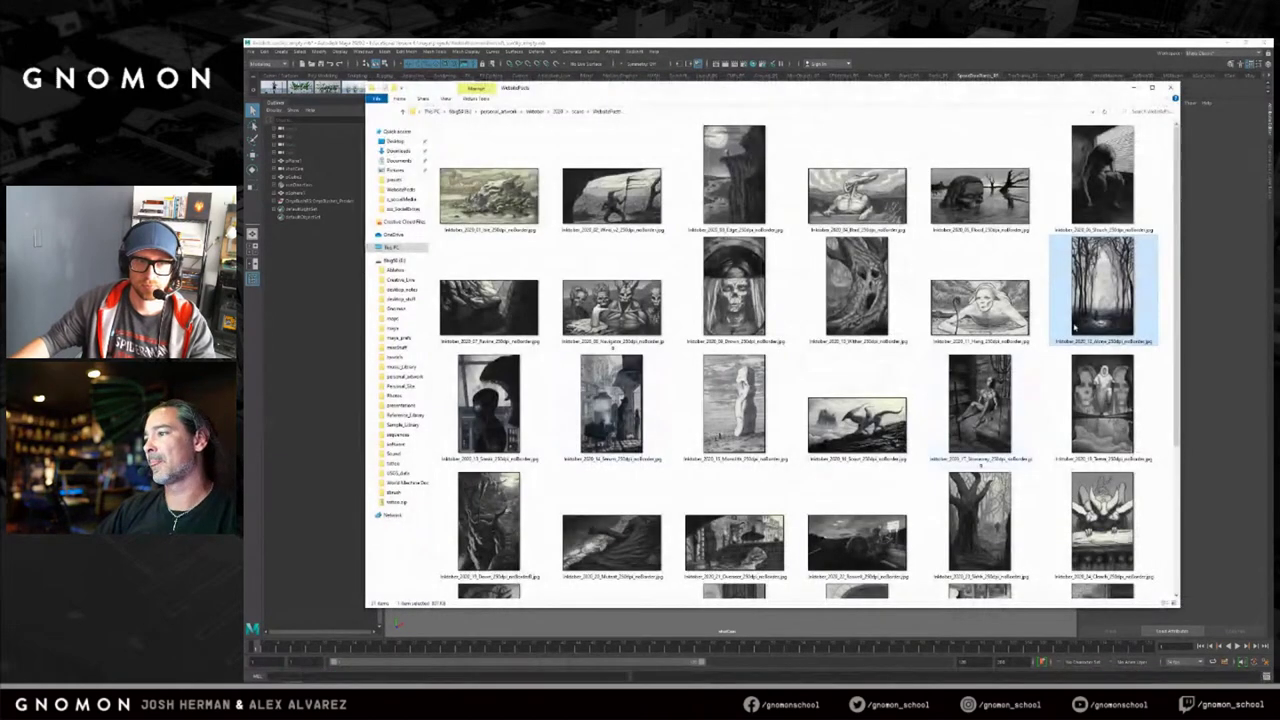
double_click(1103, 300)
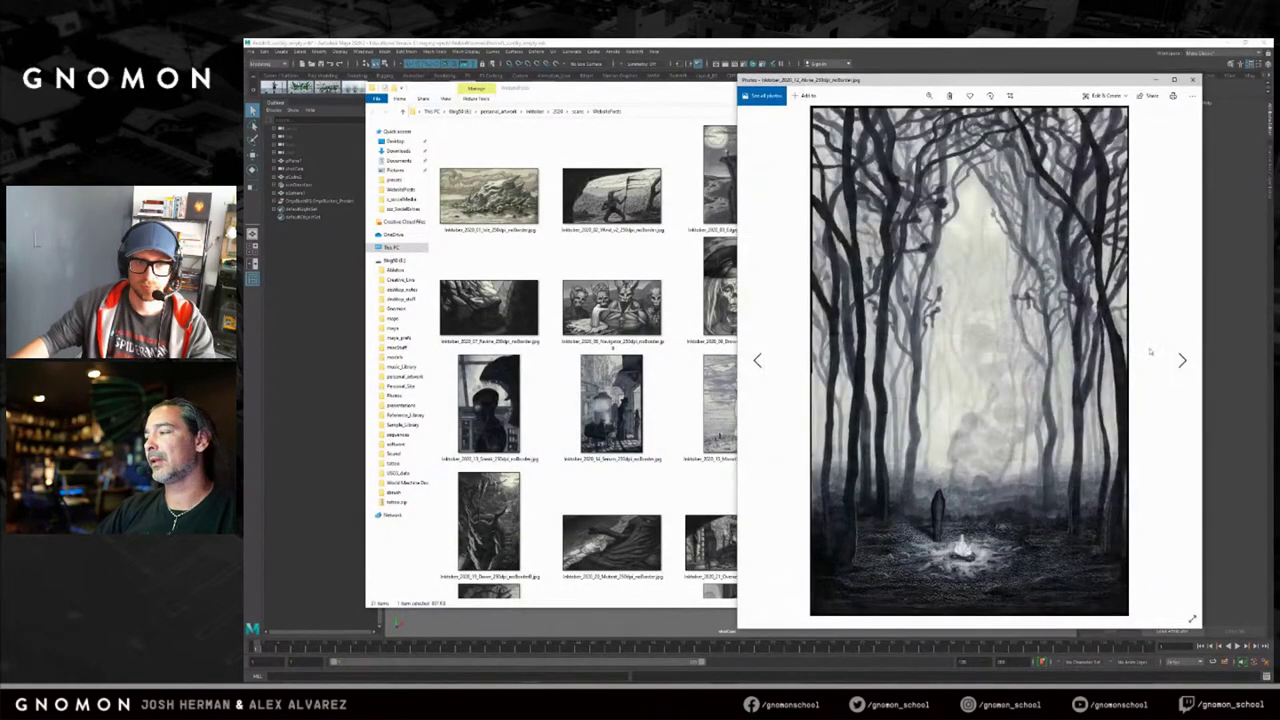
left_click(1182, 360)
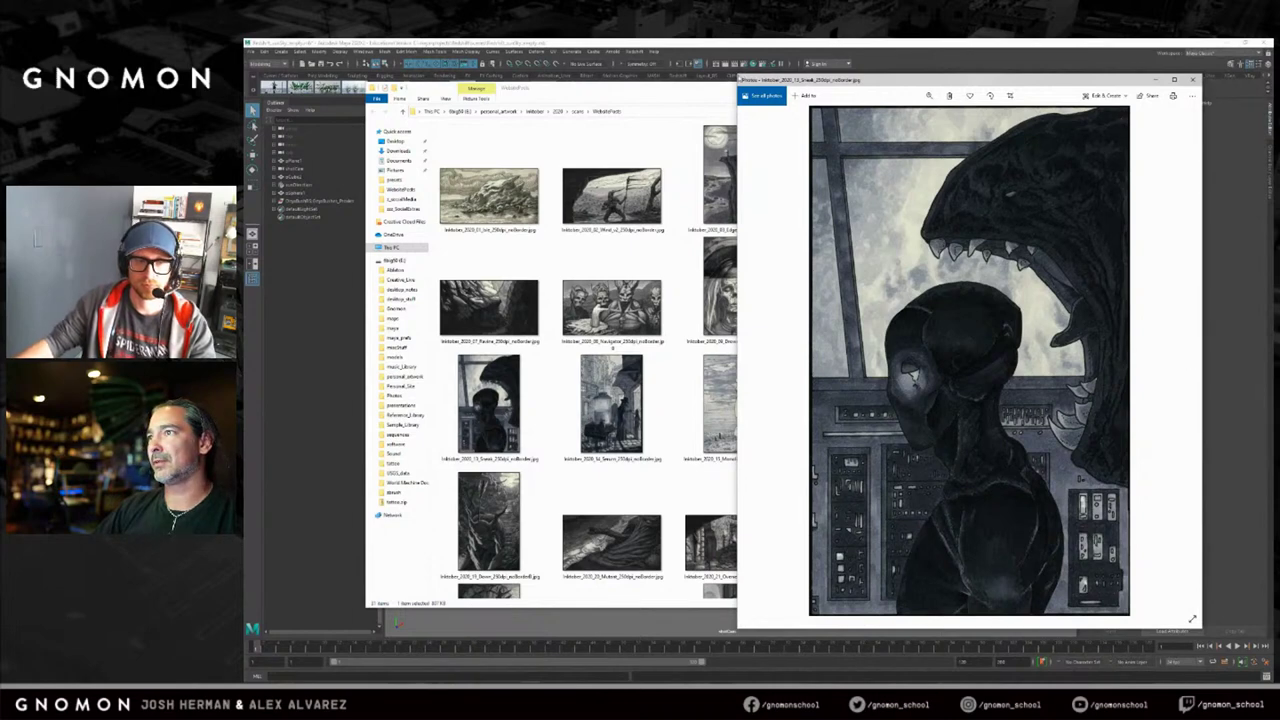
left_click_drag(738, 74, 730, 61)
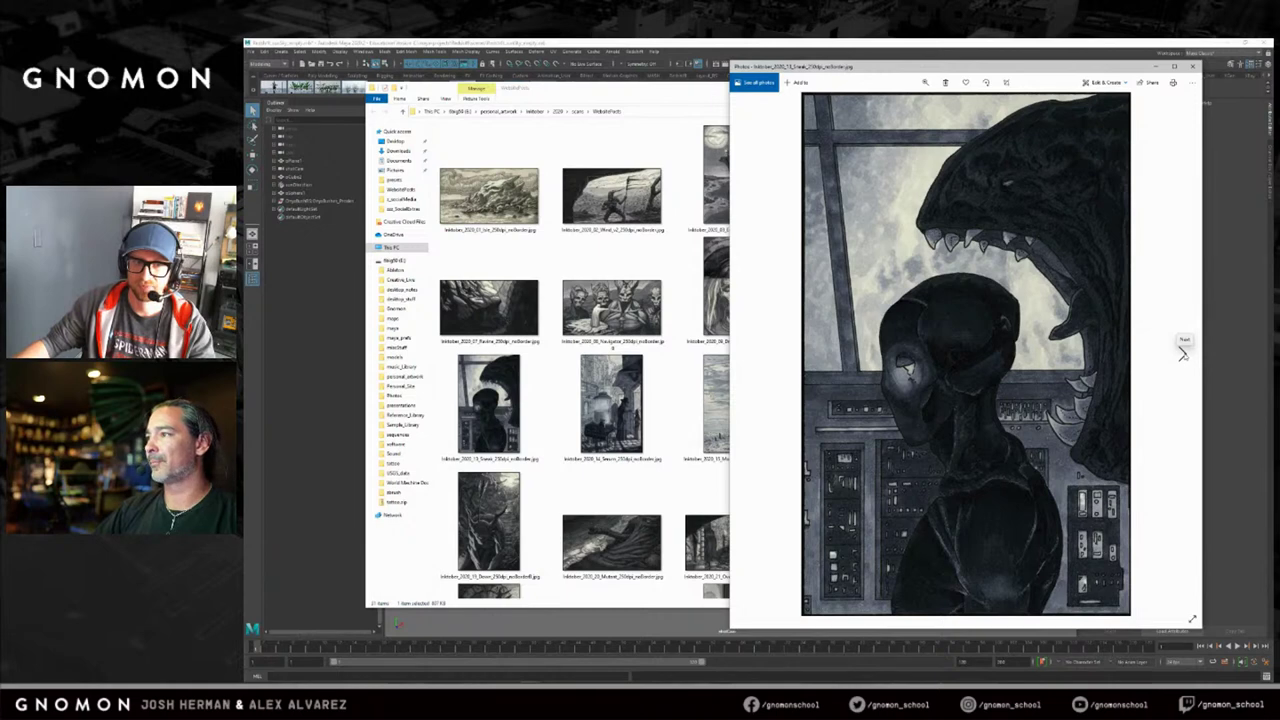
left_click(1182, 352)
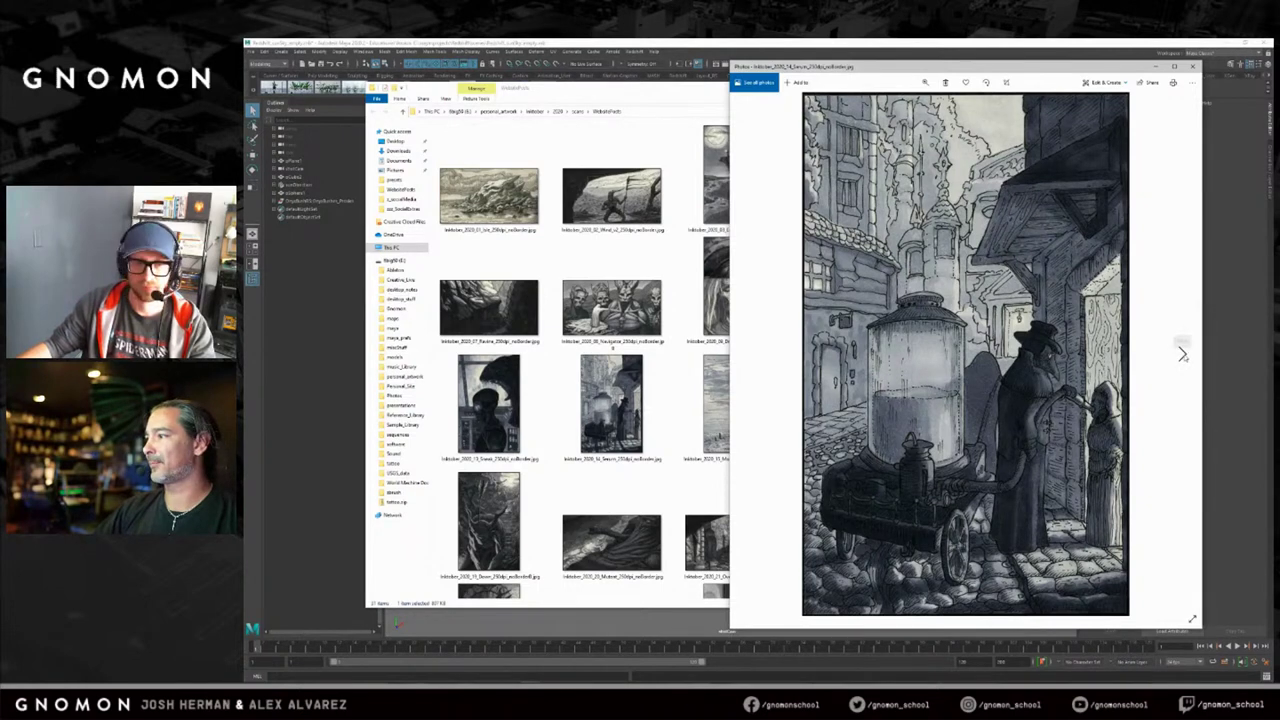
left_click(1182, 354)
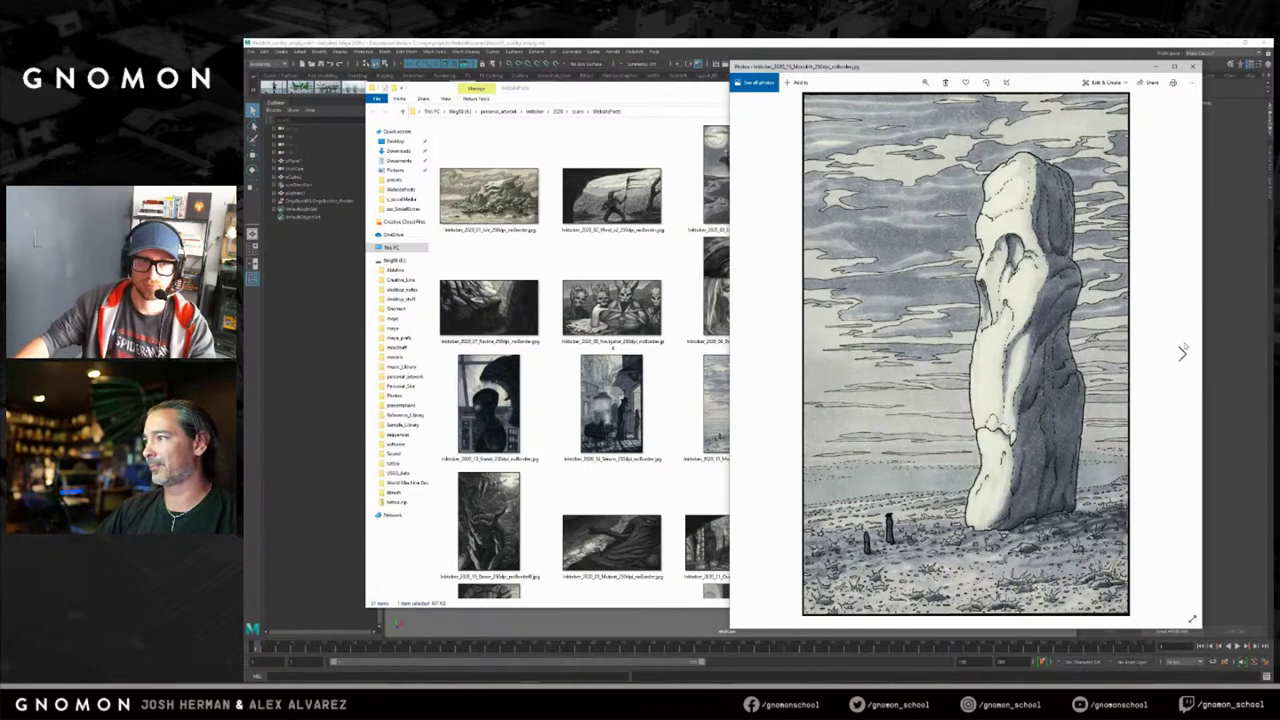
left_click(1182, 355)
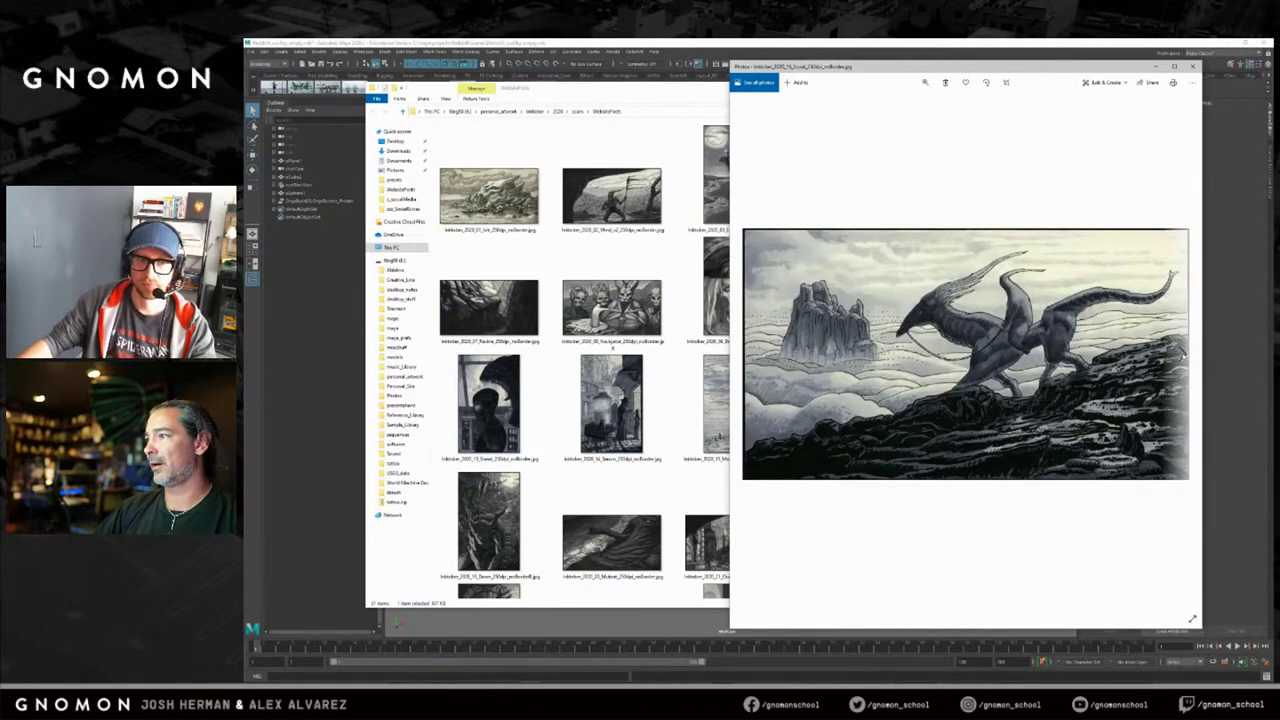
left_click(1182, 355)
left_click(1182, 355)
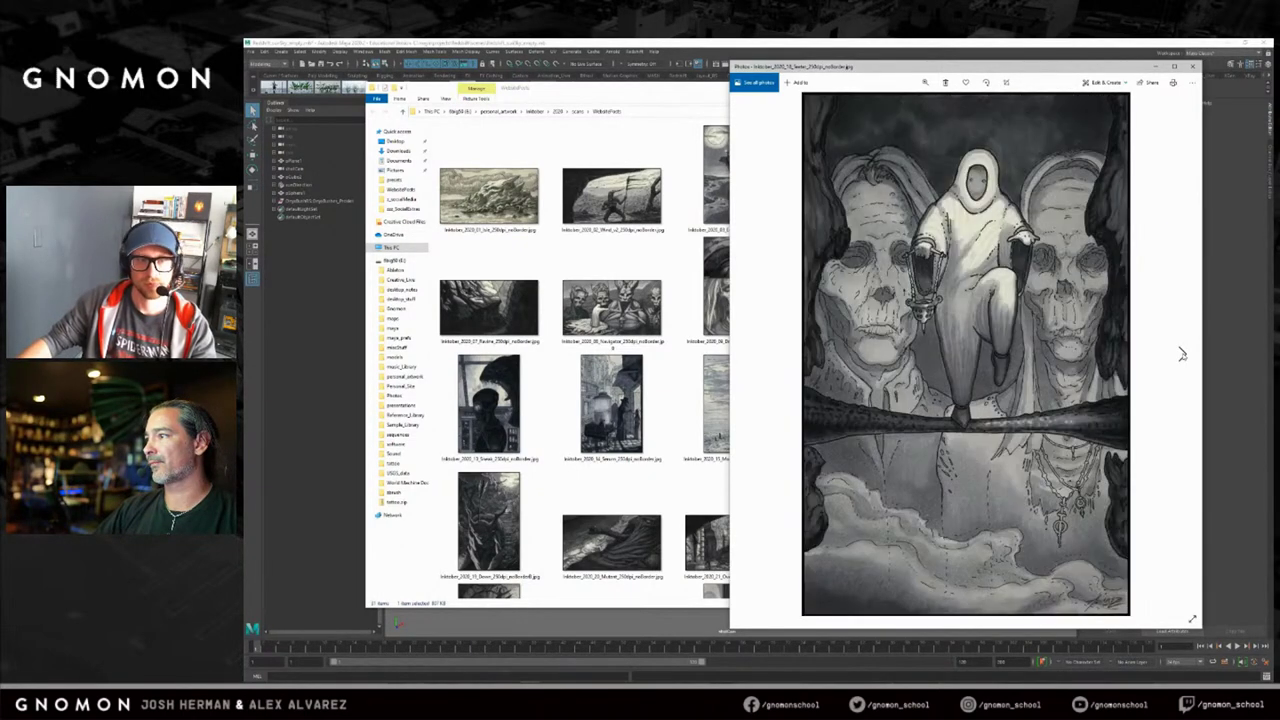
left_click(1182, 355)
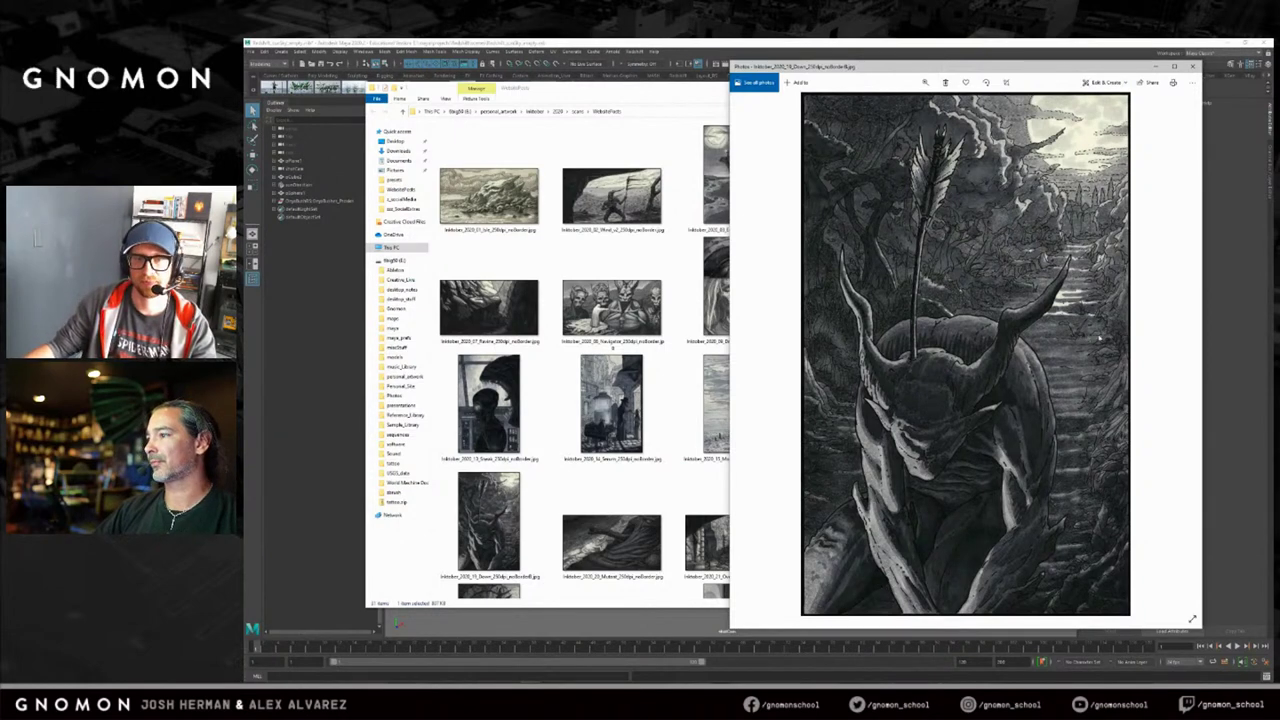
left_click(1184, 355)
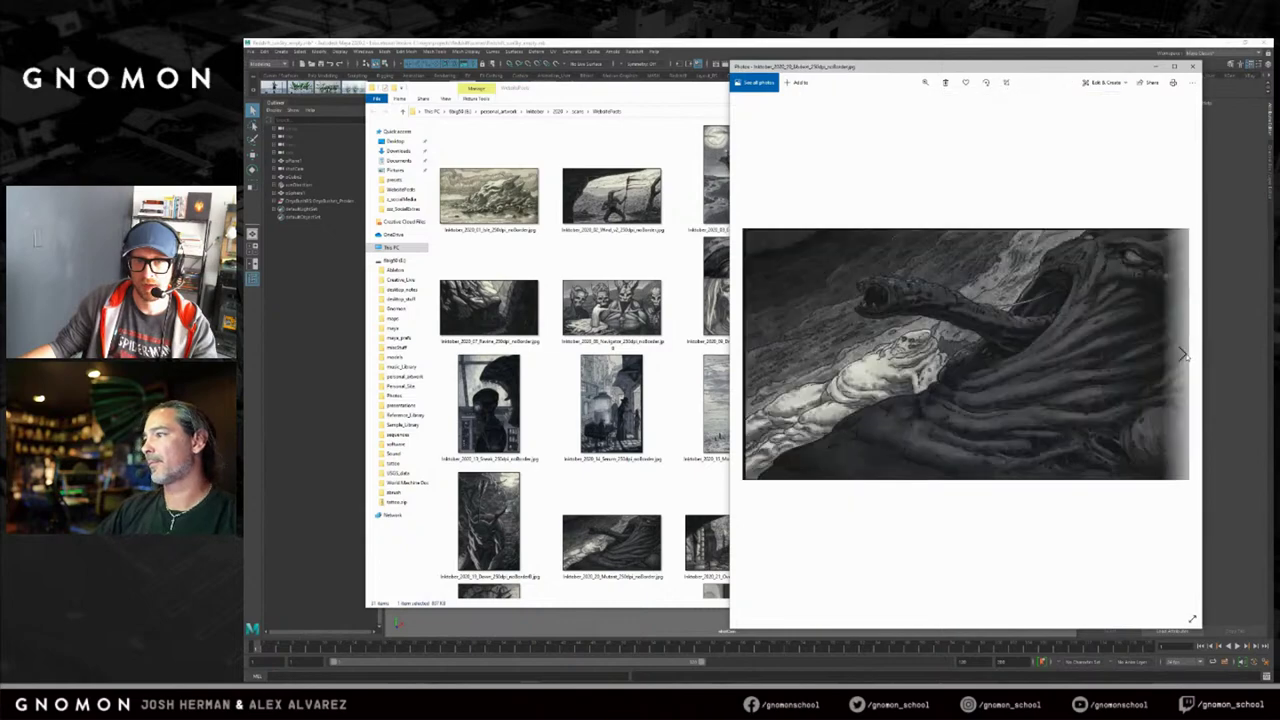
left_click(1183, 354)
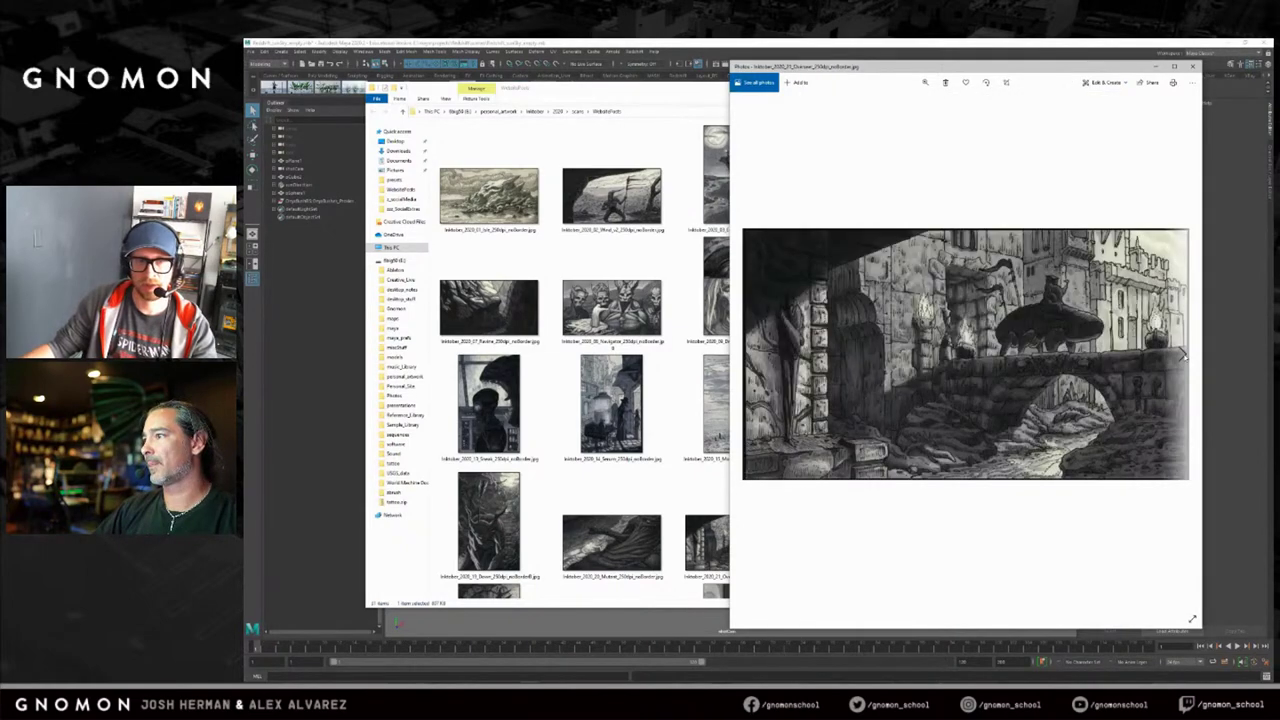
Enlarge the photo viewer window and position it so the castle bridge drawing is shown larger as reference.
left_click_drag(729, 368, 557, 367)
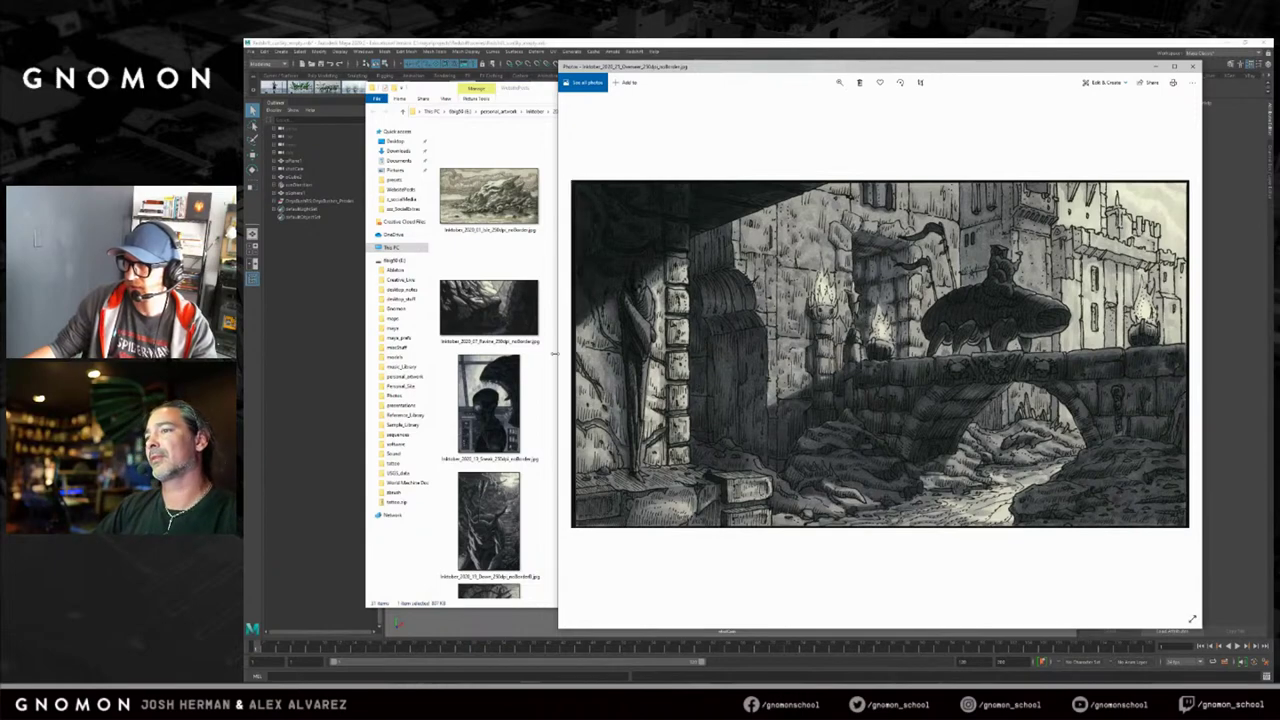
left_click_drag(558, 354, 471, 354)
left_click_drag(886, 66, 925, 68)
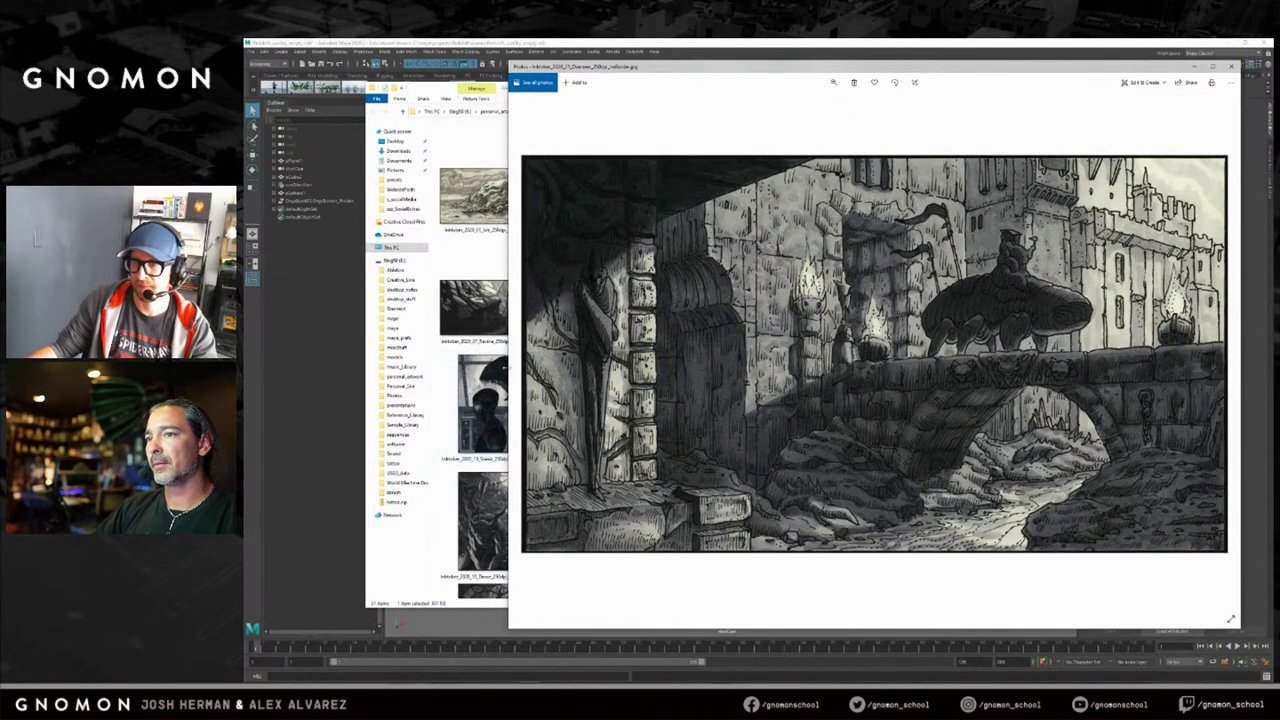
left_click_drag(508, 365, 535, 364)
left_click_drag(835, 70, 849, 72)
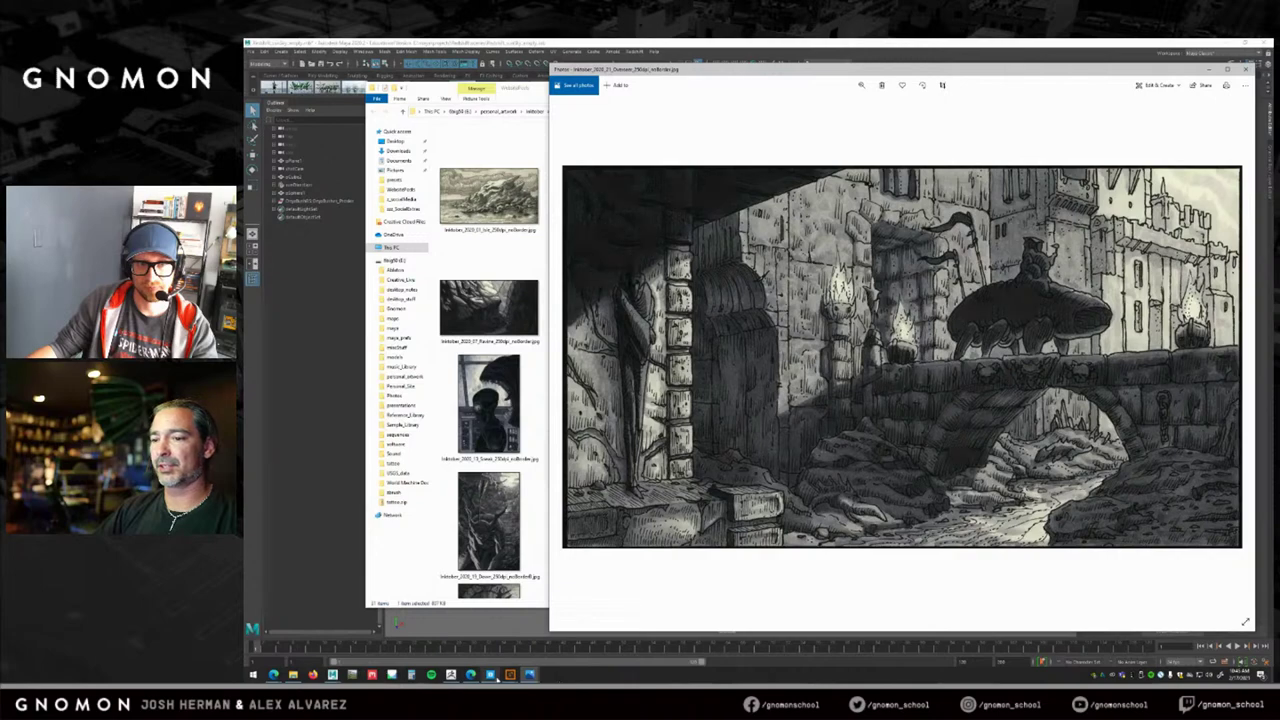
Switch to Quixel Bridge and browse the surfaces to the Castle category under Stone.
left_click(492, 674)
left_click(349, 149)
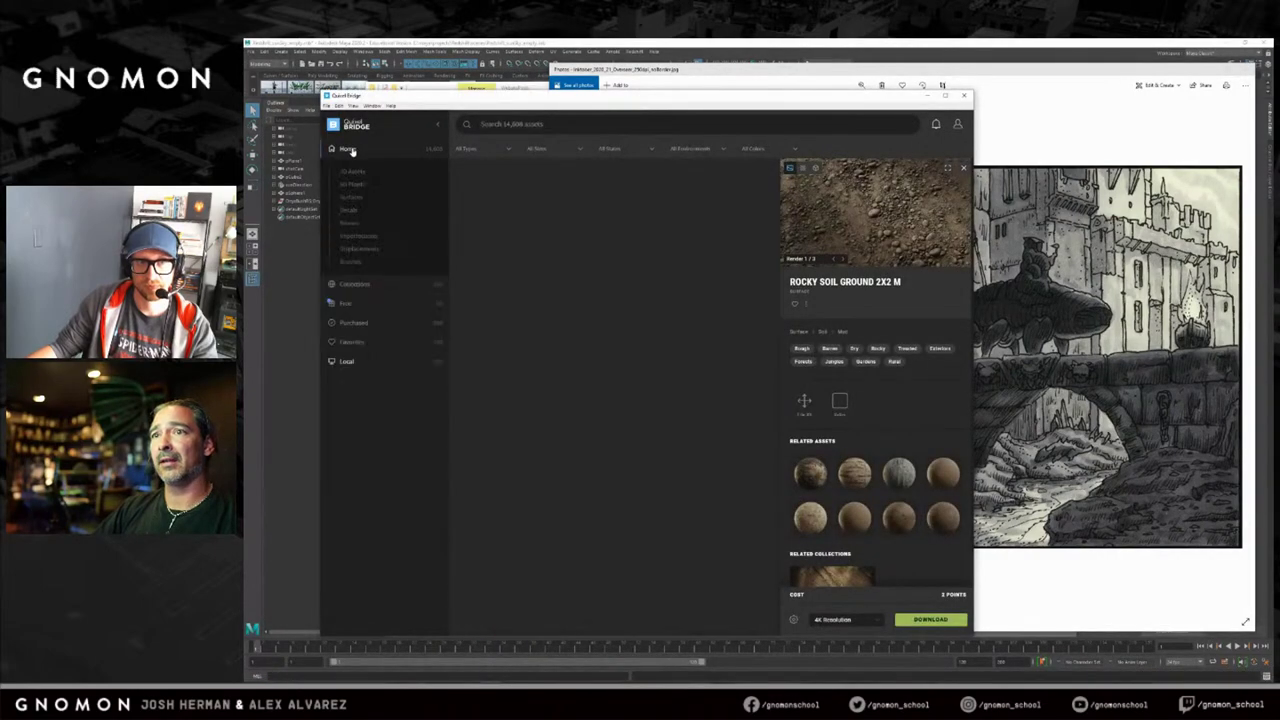
left_click(350, 199)
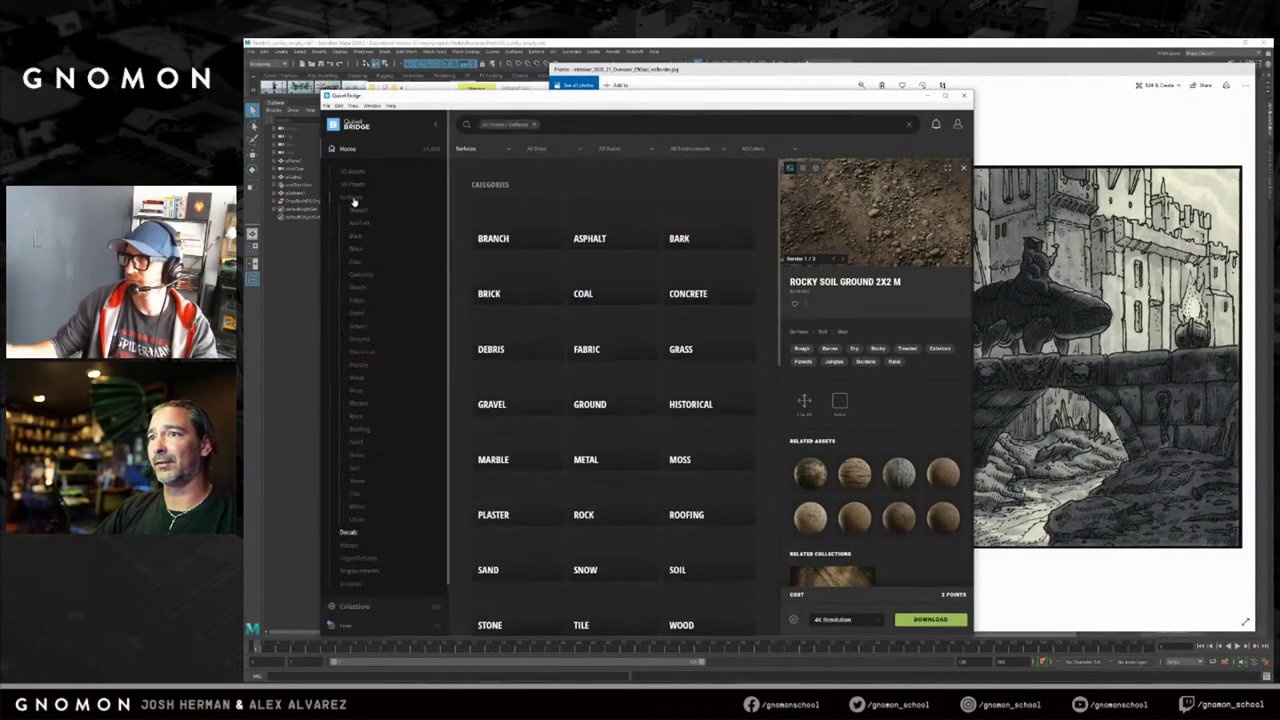
mouse_move(859, 98)
left_mouse_down()
mouse_move(502, 162)
mouse_move(943, 81)
mouse_move(881, 90)
left_mouse_up()
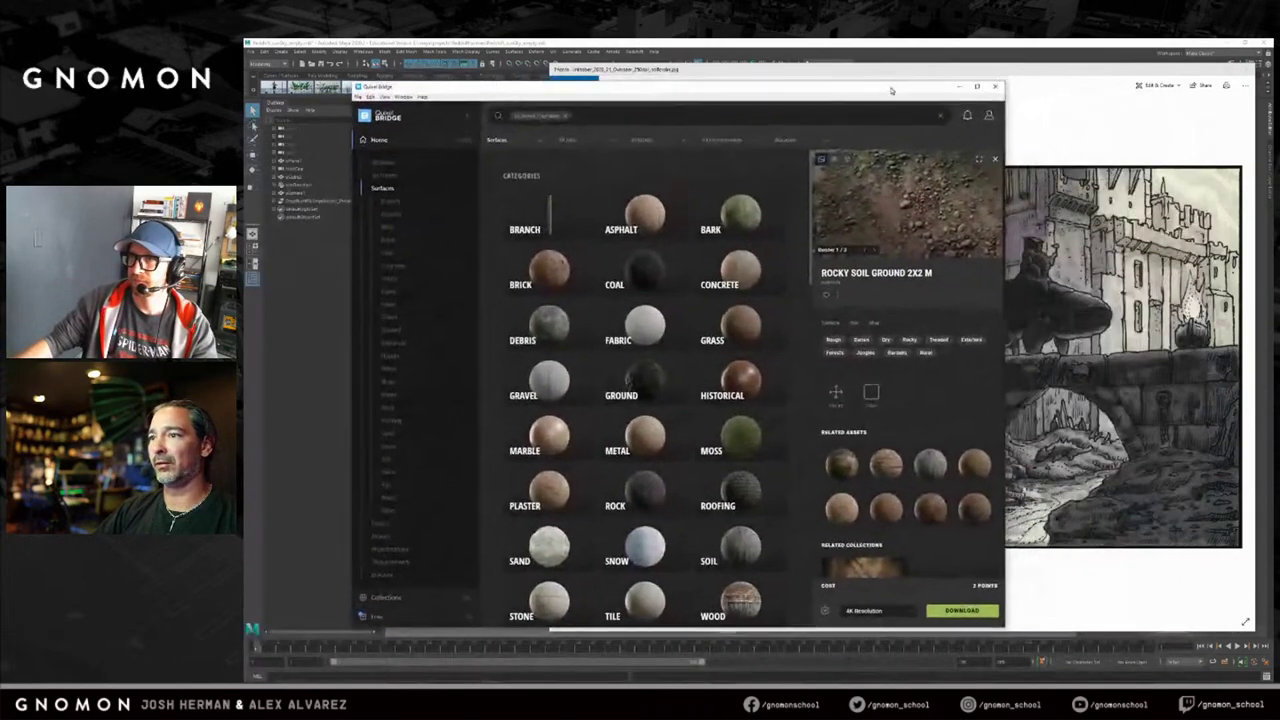
scroll(644, 318, "down", 3)
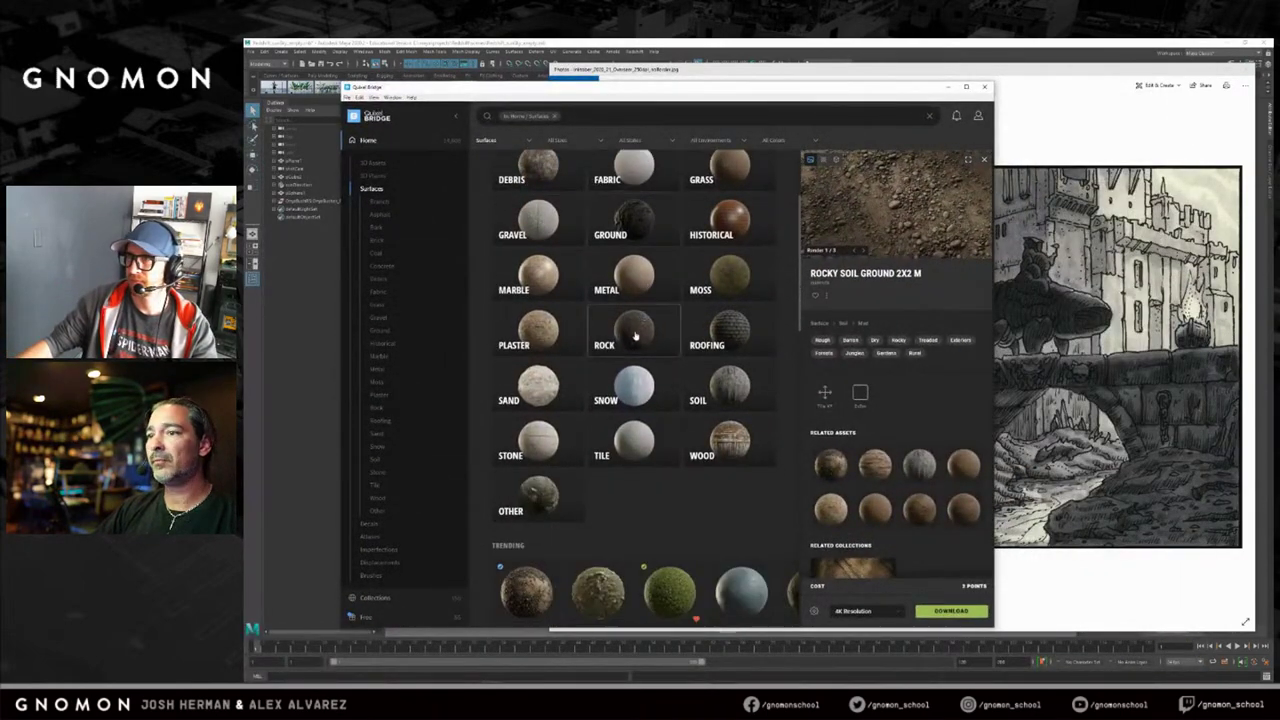
left_click(547, 448)
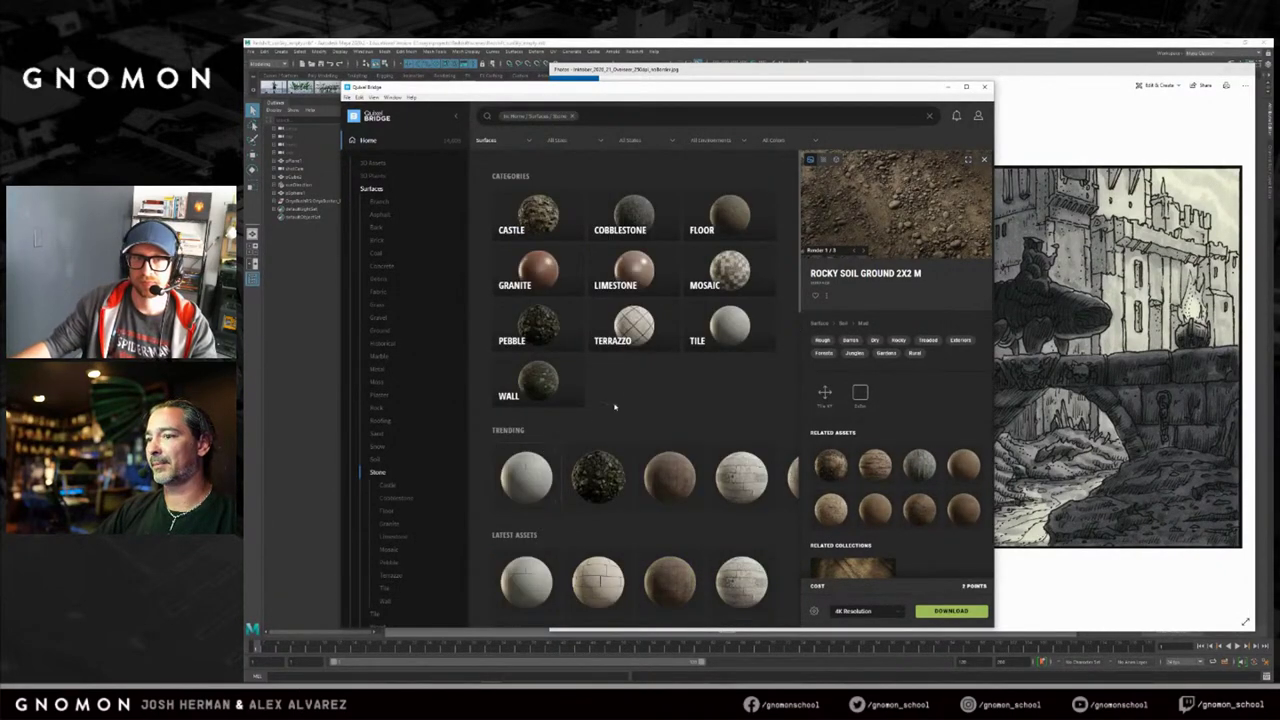
left_click(542, 212)
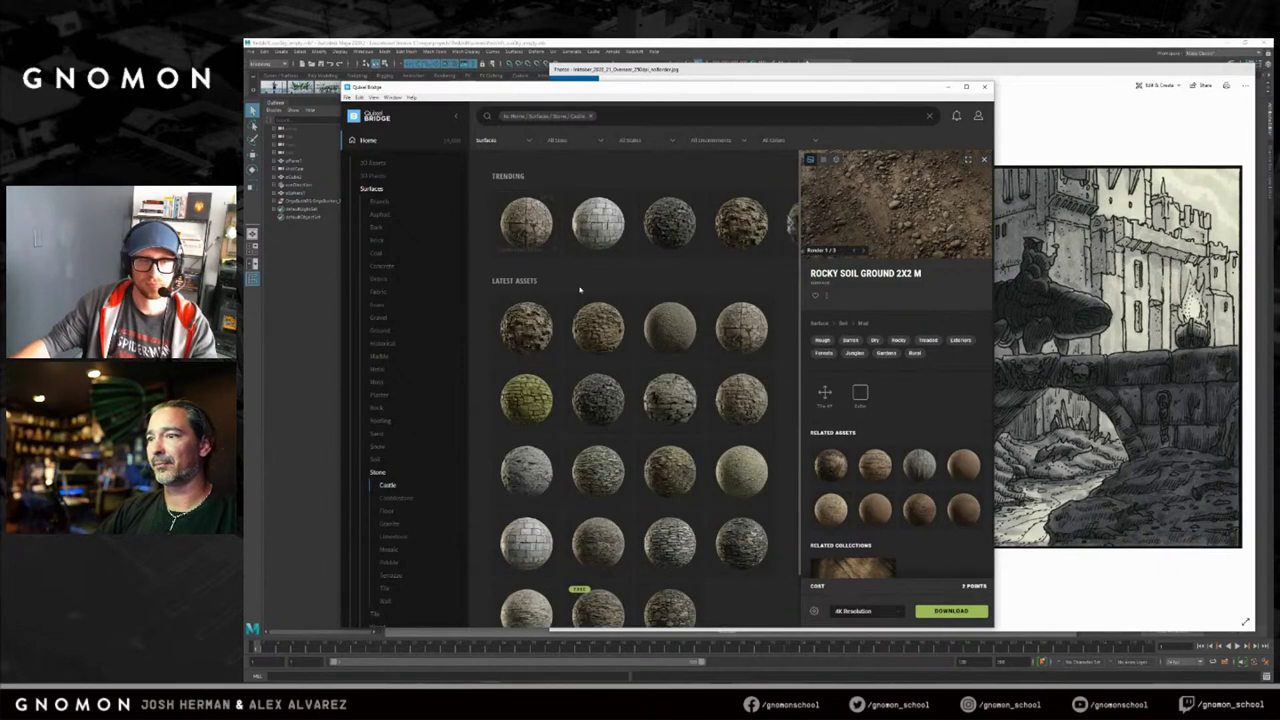
Select the dark grey Castle Wall 2x2 M surface, widen the Bridge window, and examine its first two renders in full screen.
scroll(572, 342, "down", 1)
left_click(596, 340)
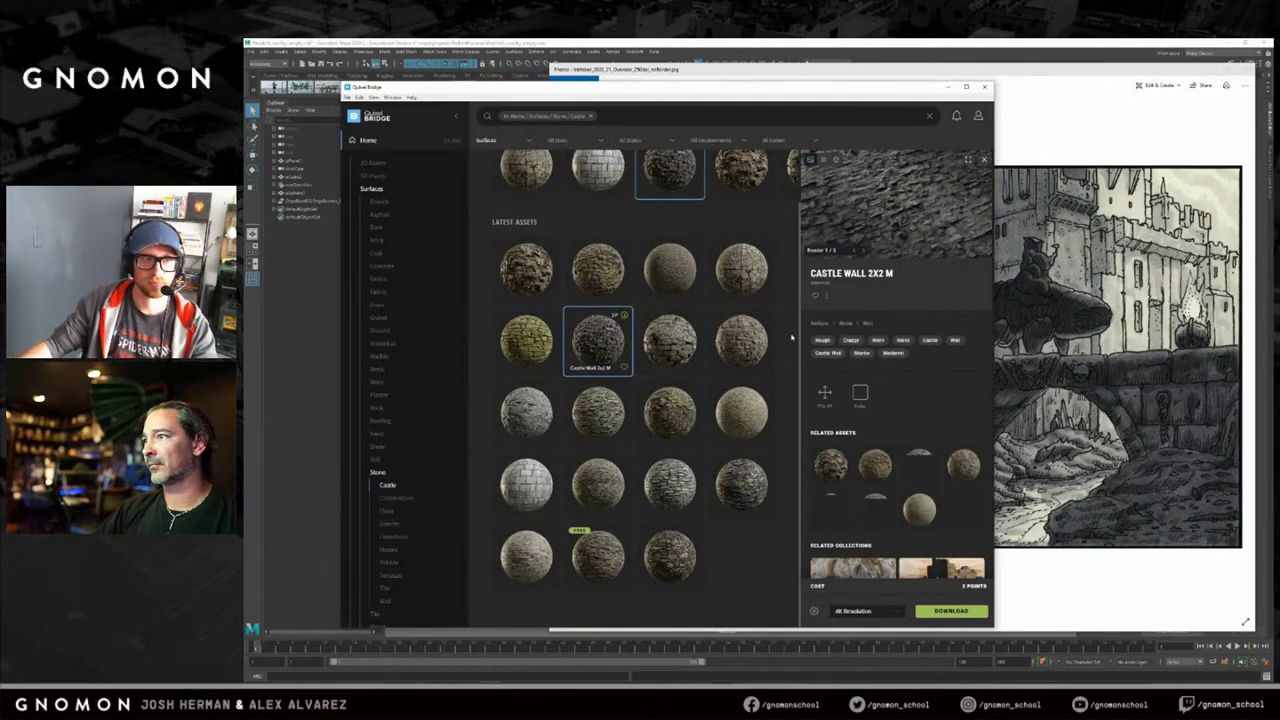
left_click_drag(994, 311, 1184, 311)
left_click_drag(922, 91, 818, 95)
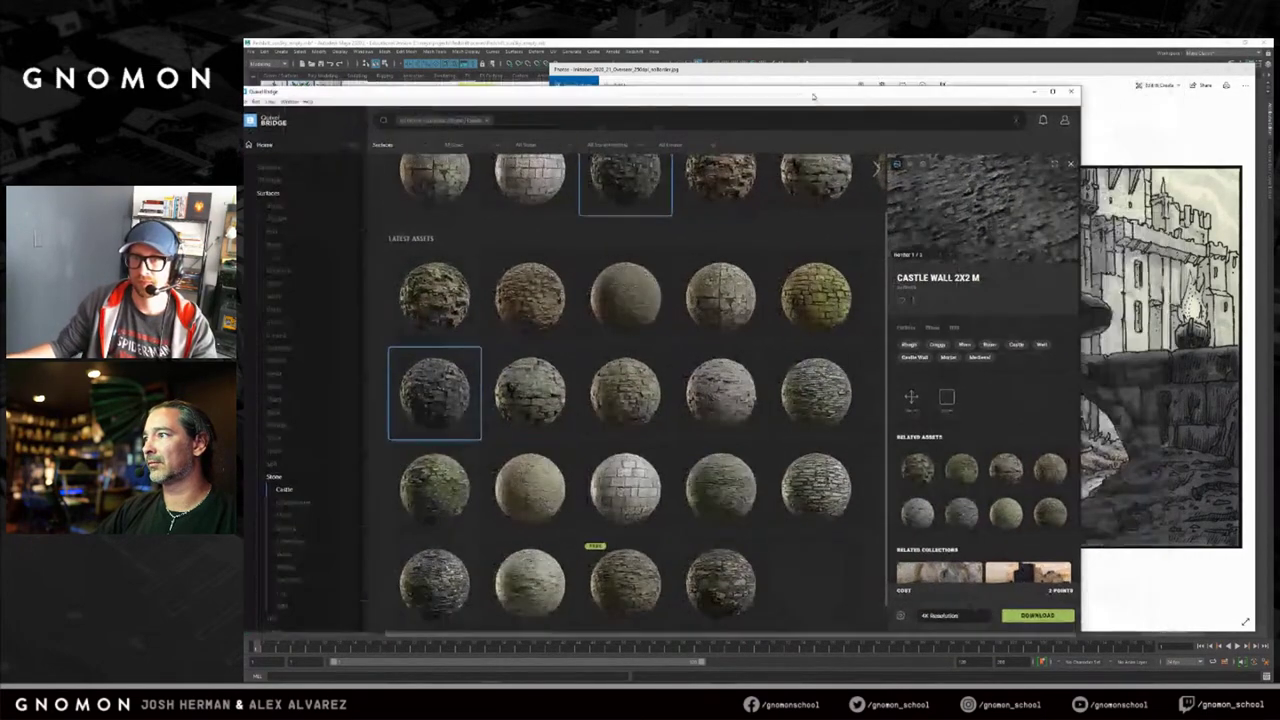
left_click(1050, 166)
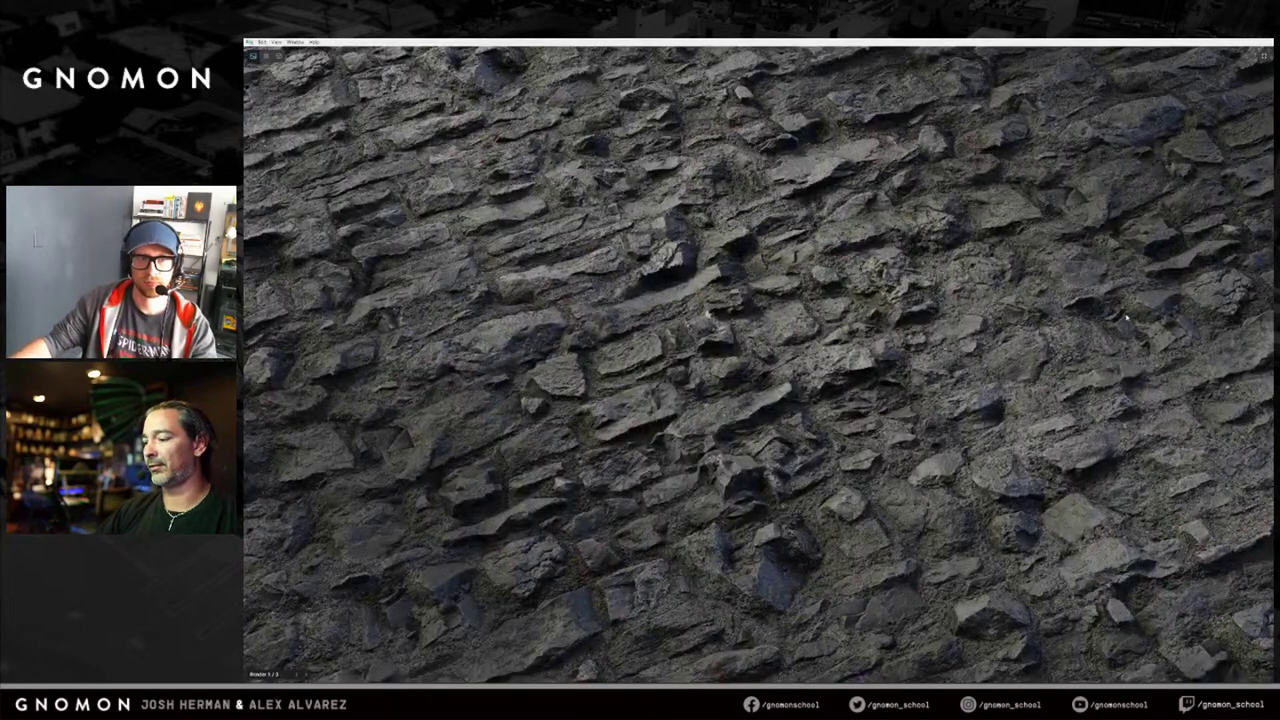
key("Right")
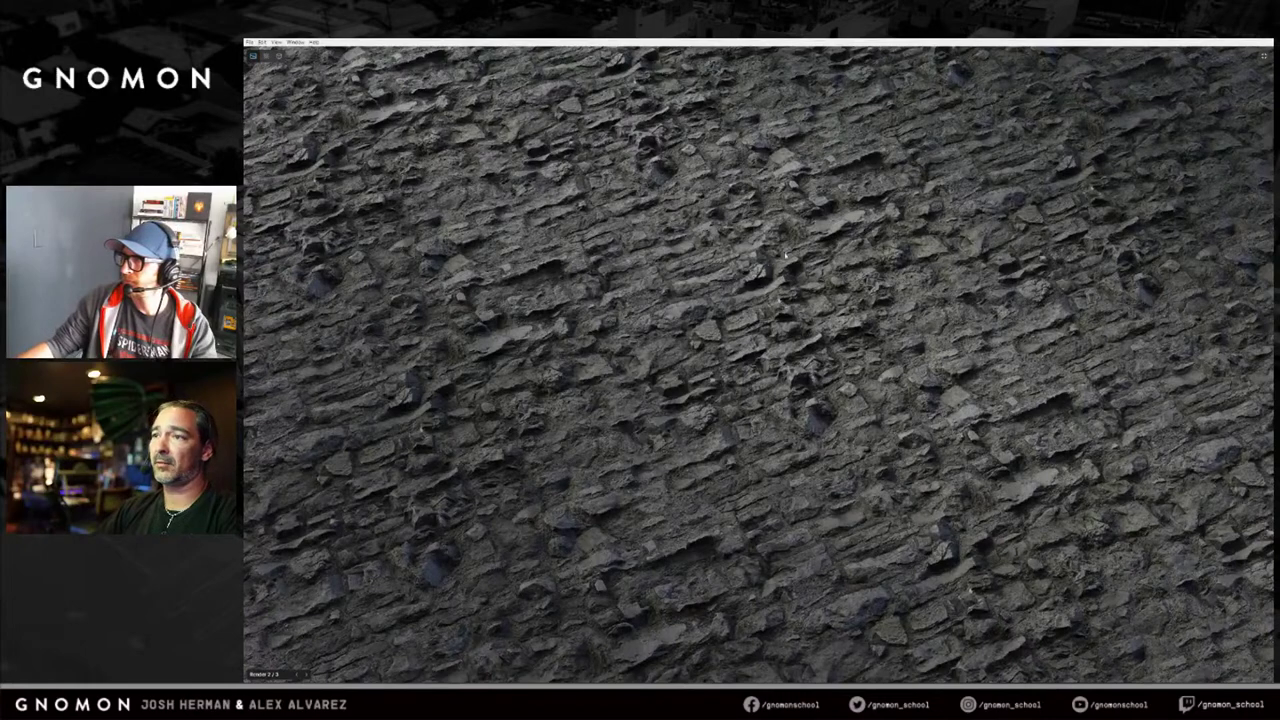
left_click(1266, 60)
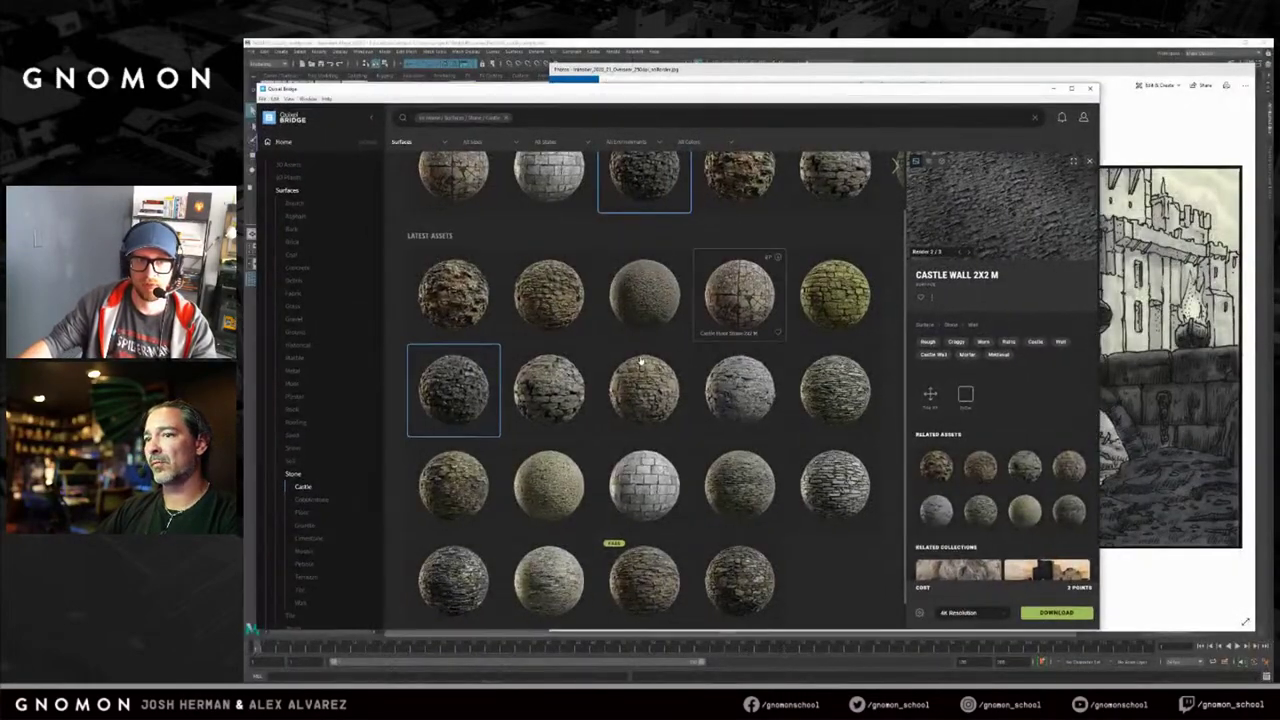
Select the brown Castle Wall 2x2 M surface and examine its renders in full screen.
scroll(640, 362, "down", 1)
left_click(643, 364)
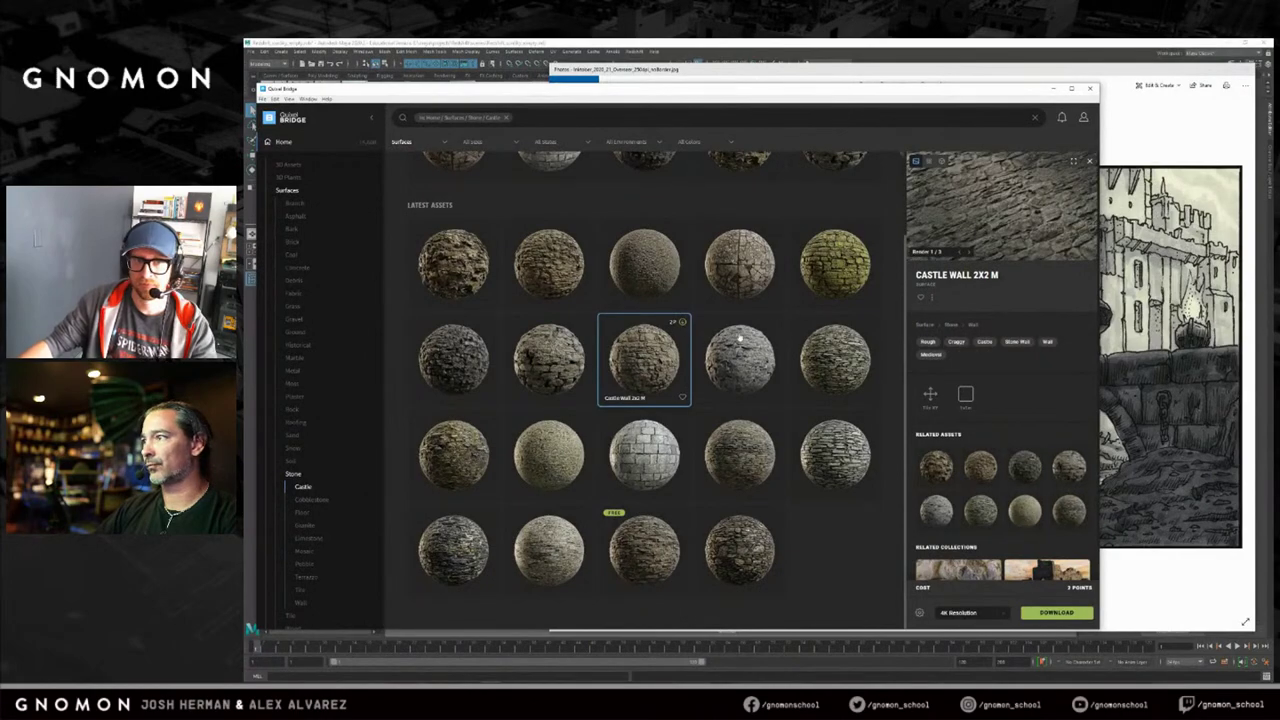
left_click(1074, 162)
key("Right")
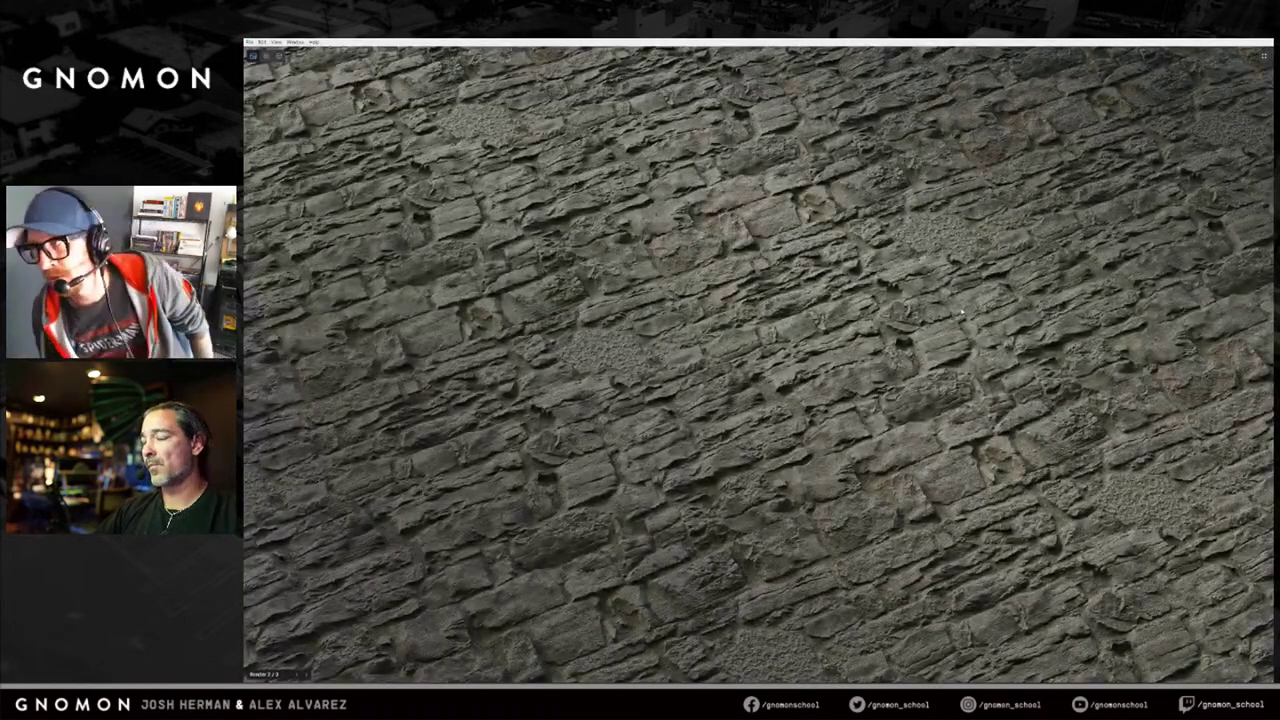
key("Escape")
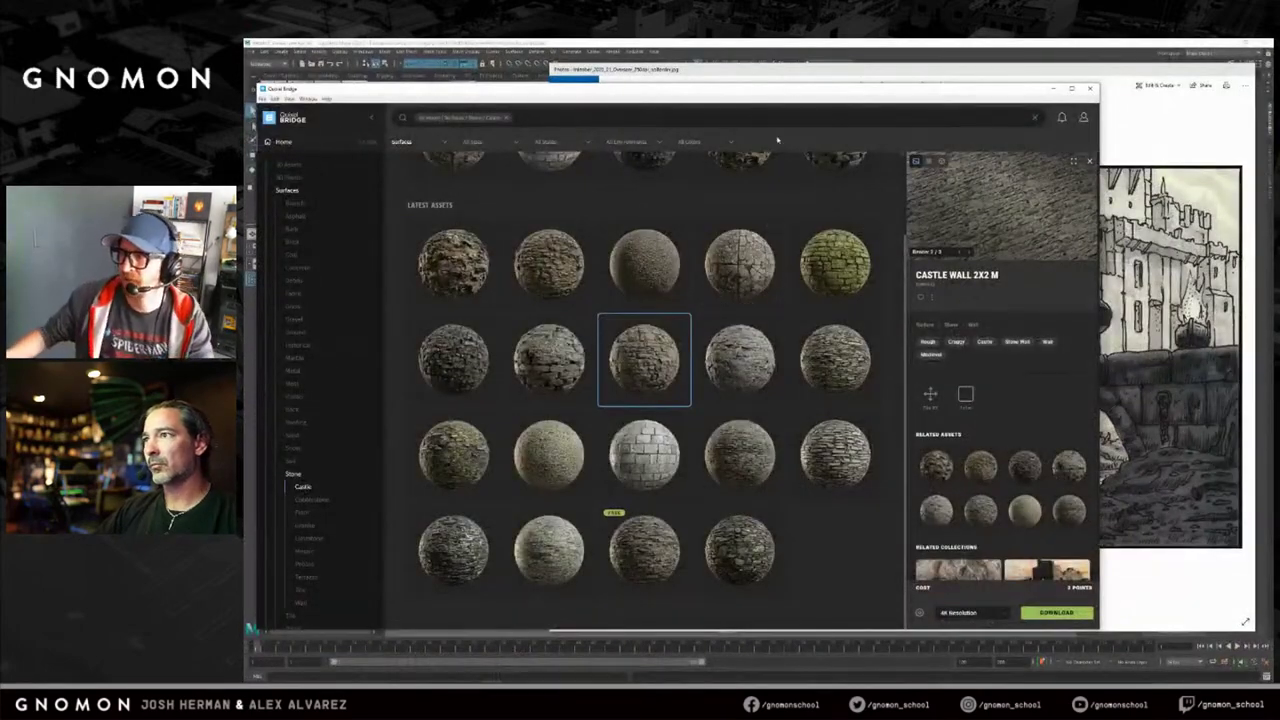
Arrange the Bridge window beside the castle drawing and examine the range of castle stone surfaces against it.
left_click_drag(765, 94, 779, 94)
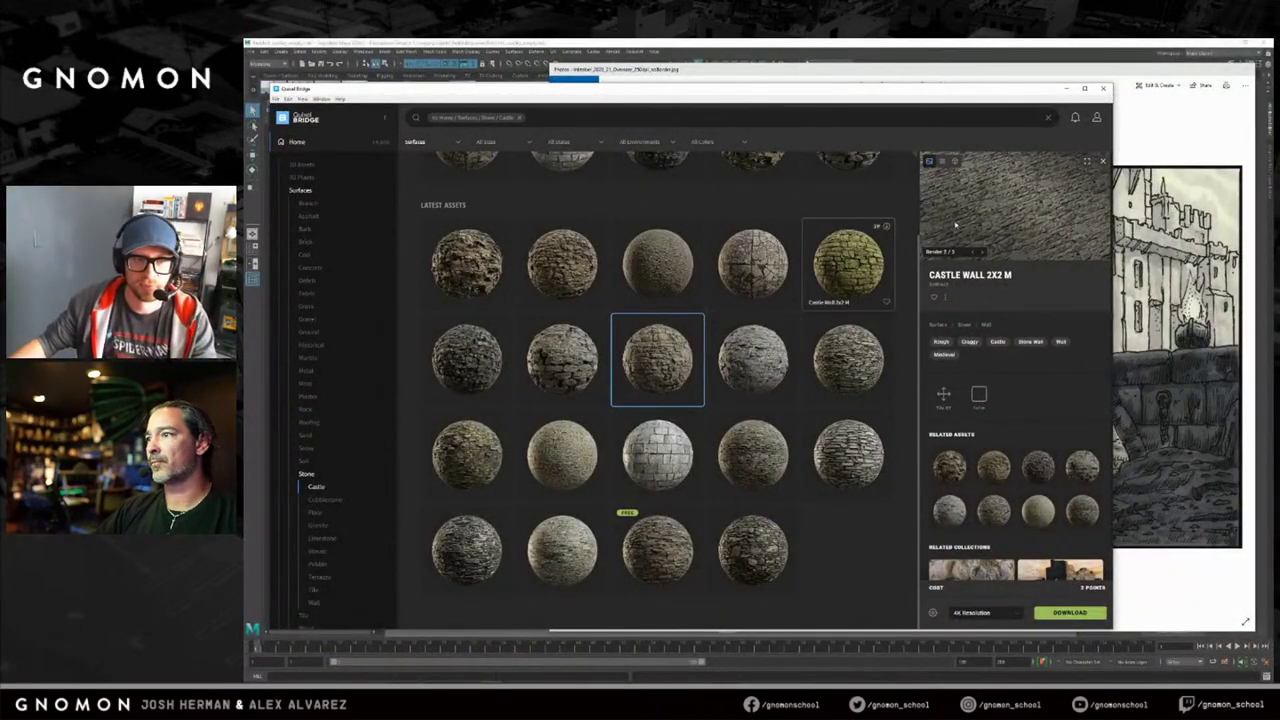
left_click_drag(1111, 300, 1037, 300)
left_click_drag(640, 96, 636, 95)
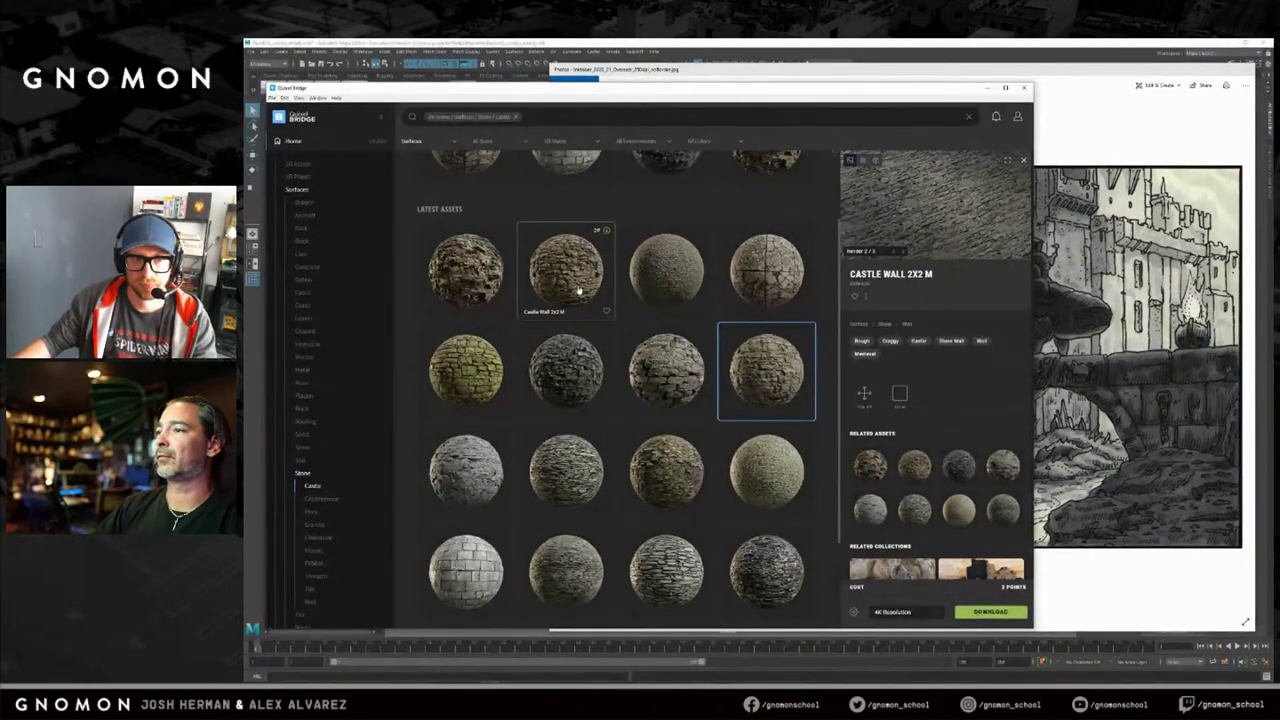
scroll(583, 290, "down", 2)
scroll(594, 306, "up", 3)
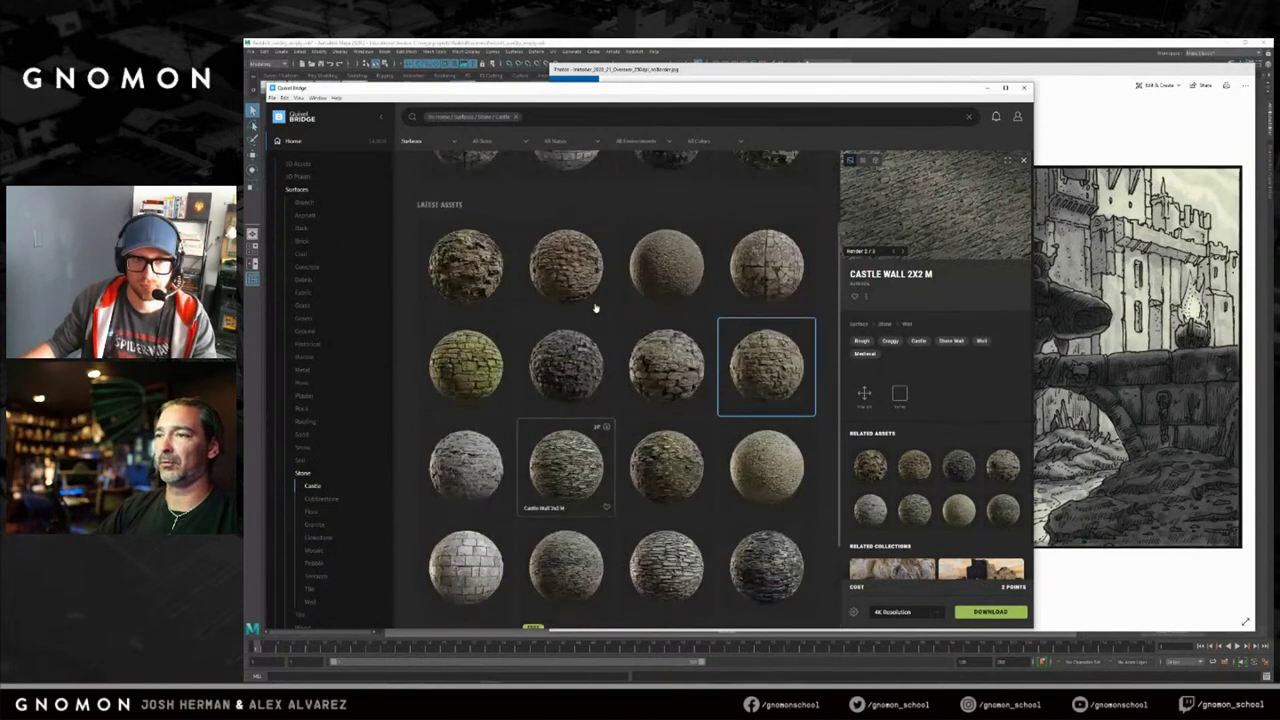
scroll(607, 300, "down", 2)
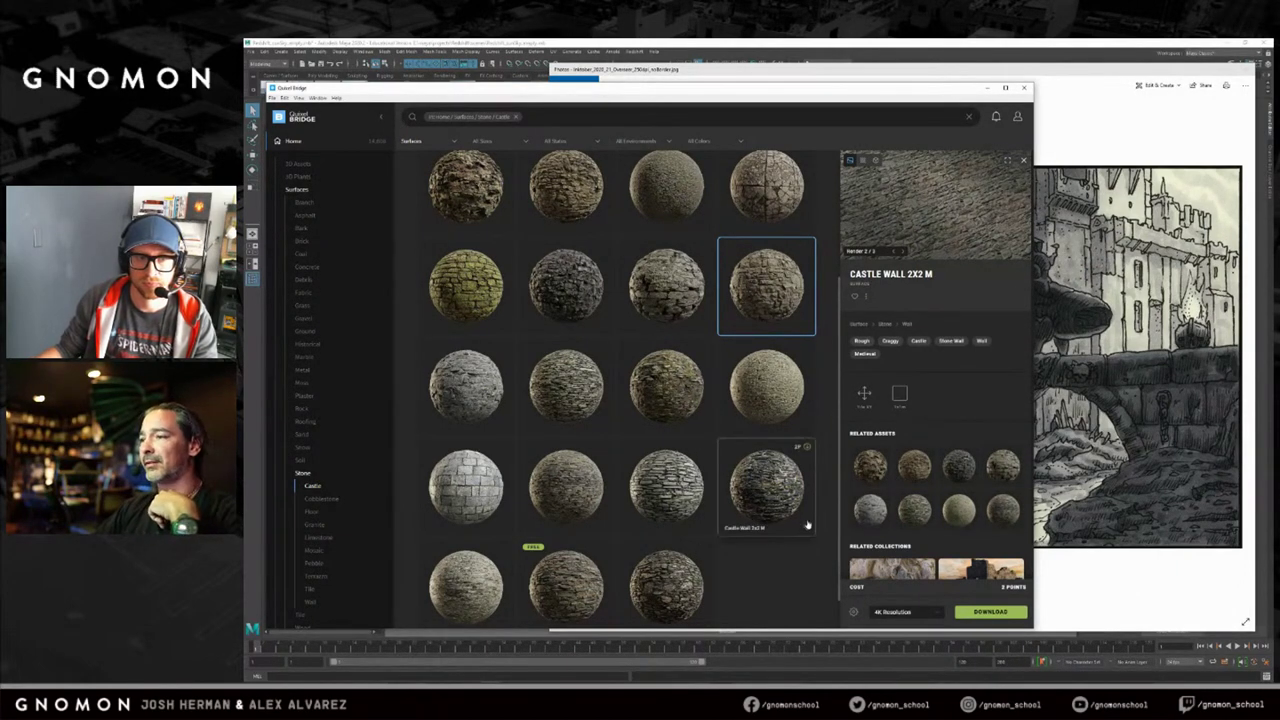
left_click_drag(1031, 445, 1086, 445)
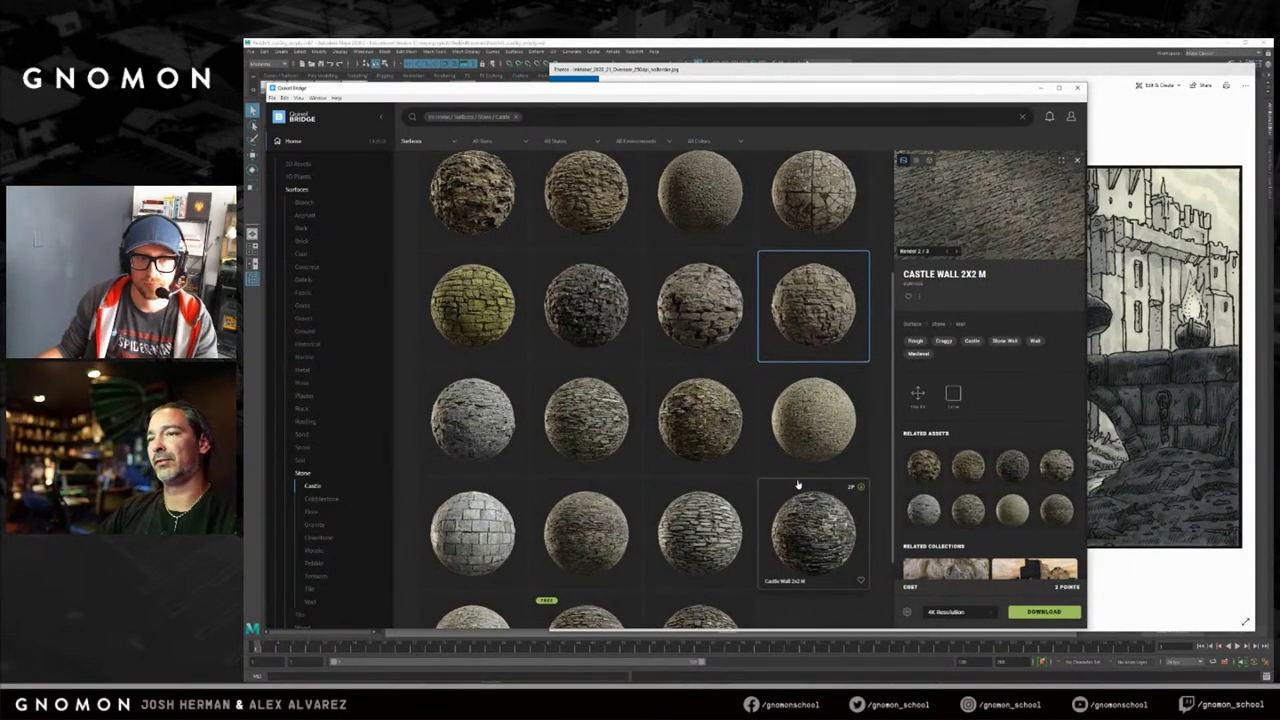
scroll(770, 430, "up", 3)
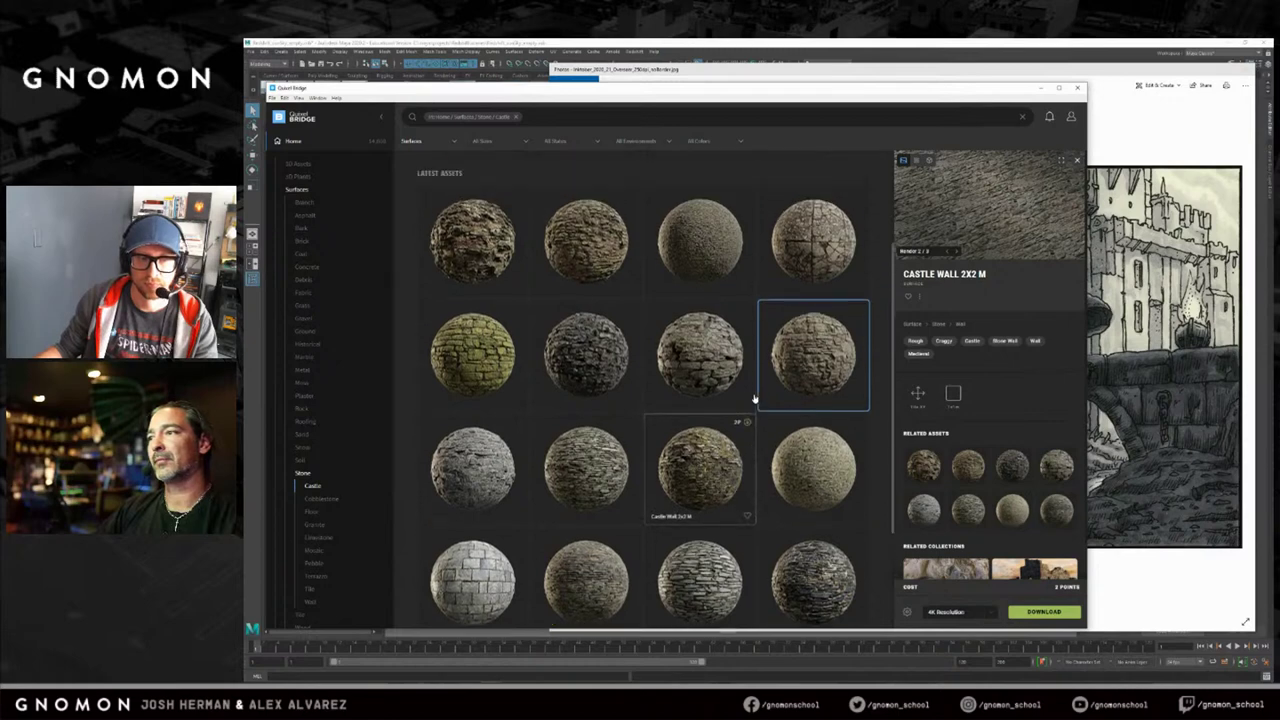
scroll(744, 403, "down", 3)
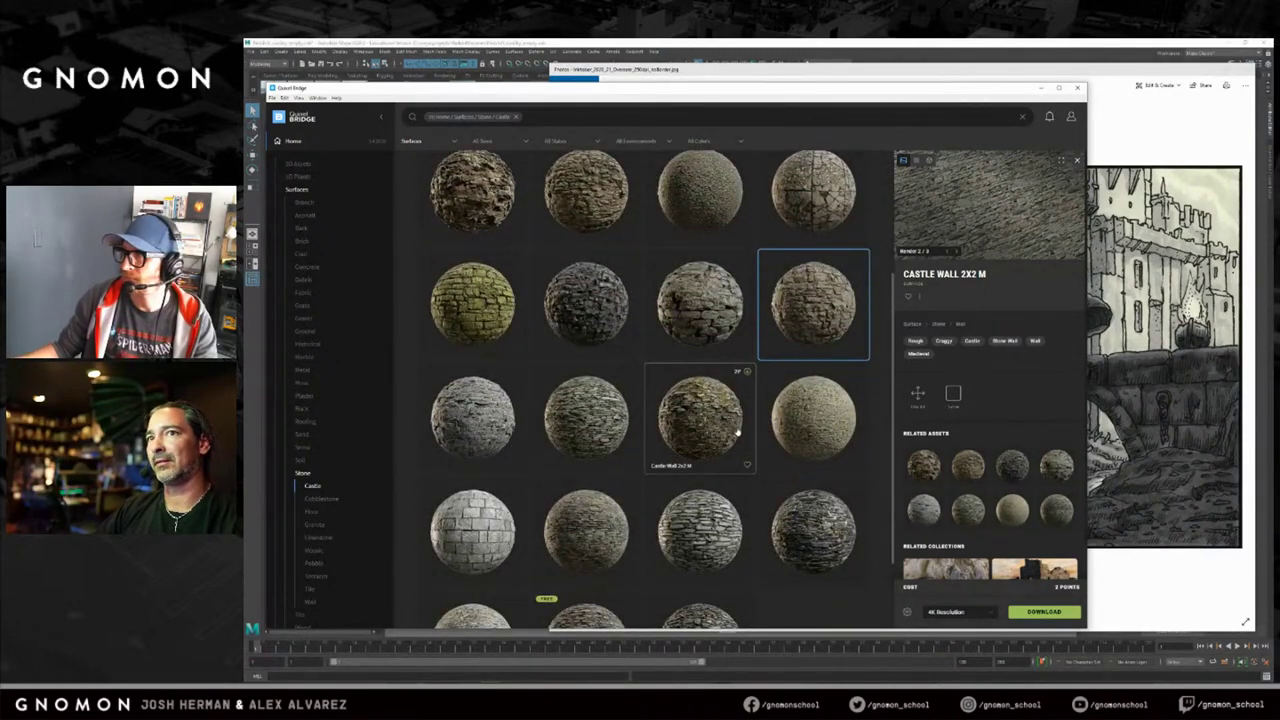
Look over the castle stone surfaces and select the second Castle Wall 2x2 M in the first row of latest assets.
scroll(754, 414, "down", 1)
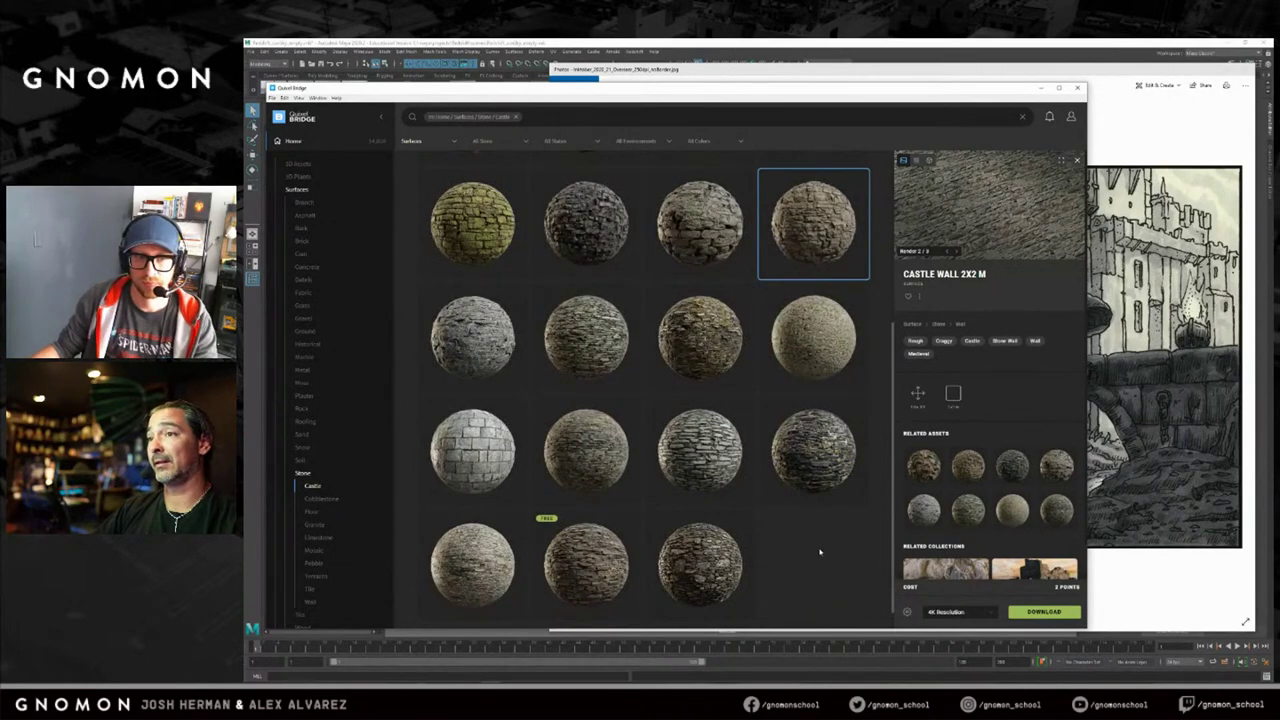
scroll(820, 551, "up", 1)
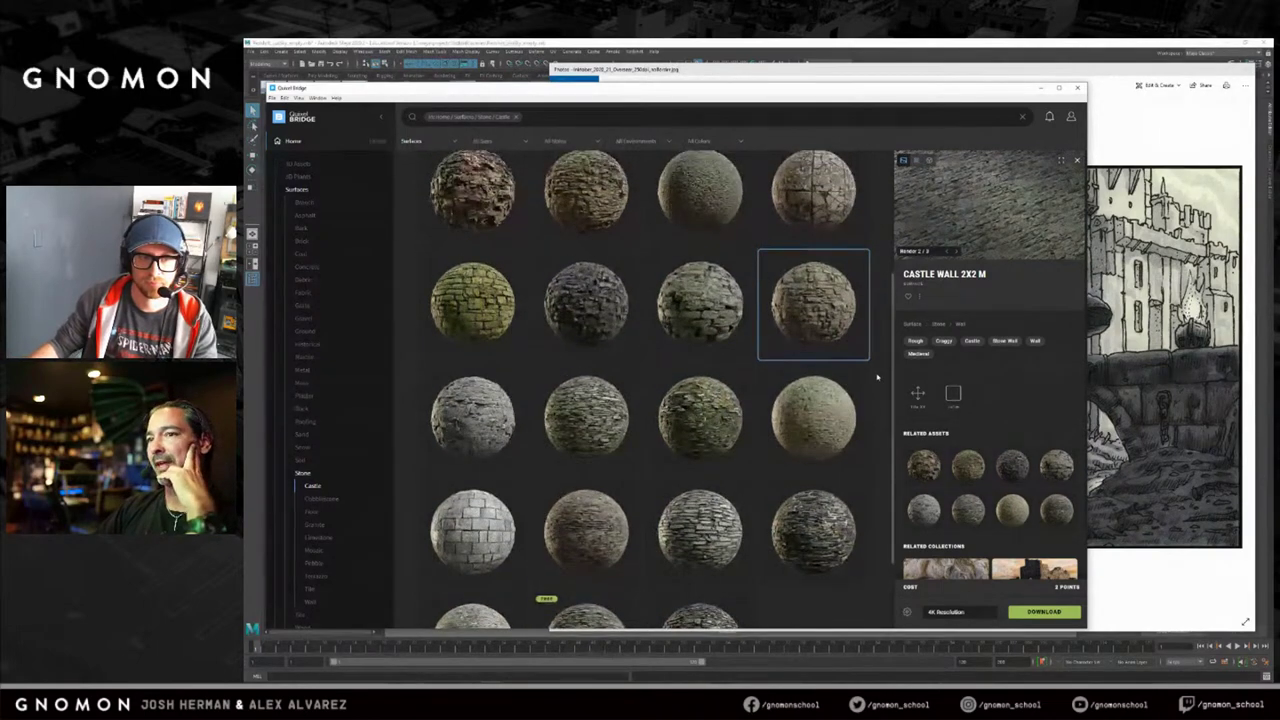
scroll(877, 377, "up", 1)
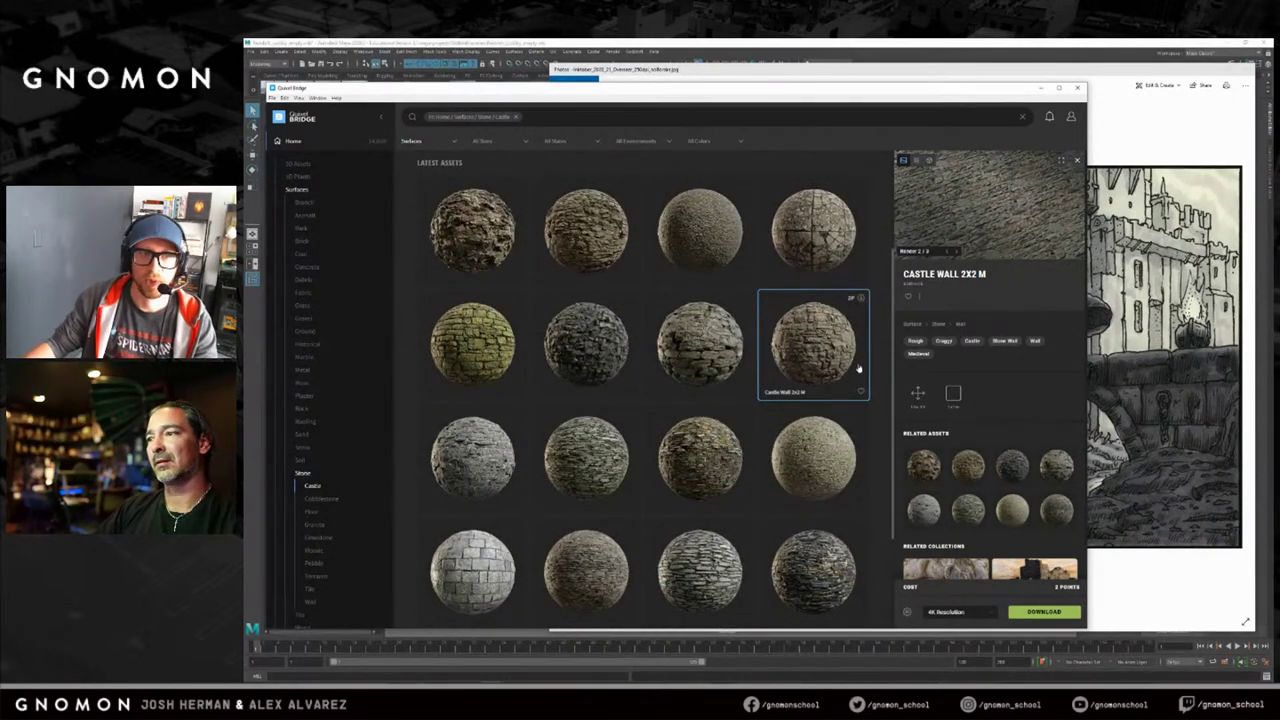
left_click(598, 248)
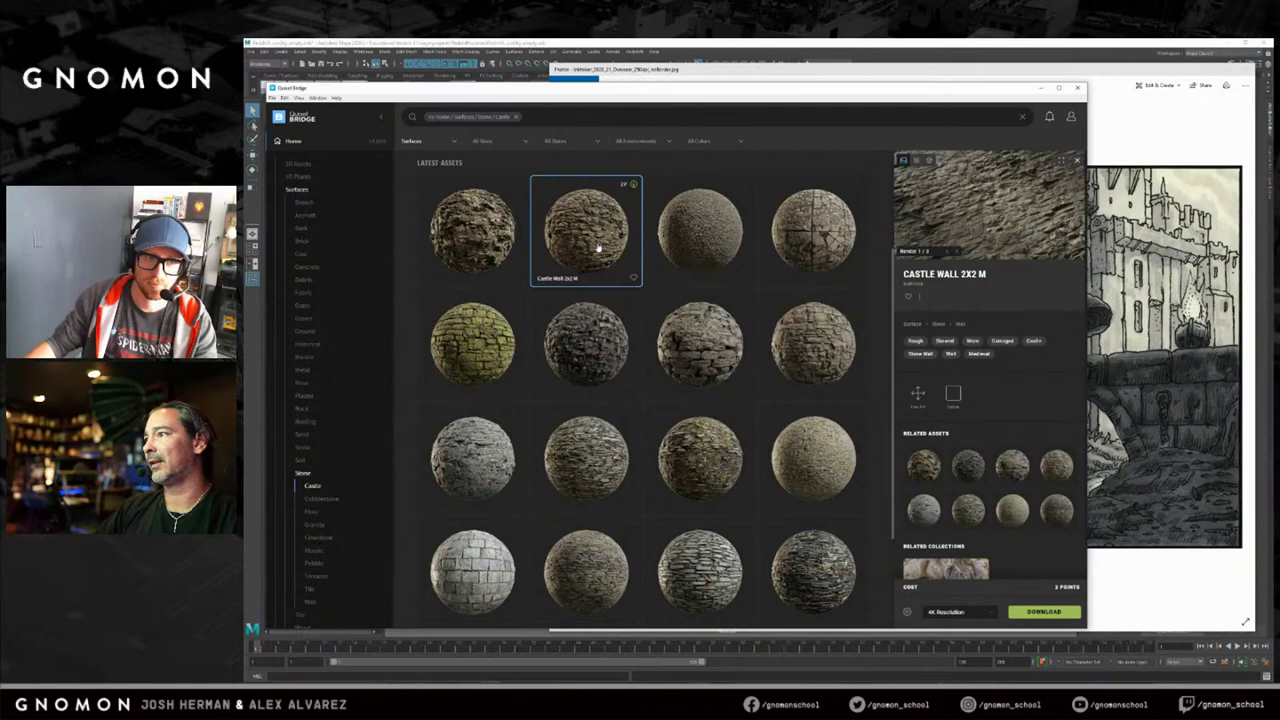
Compare the dark Castle Wall 2x2 M surfaces at the end of the castle list by selecting the last one and the bluish-grey one.
scroll(752, 355, "down", 3)
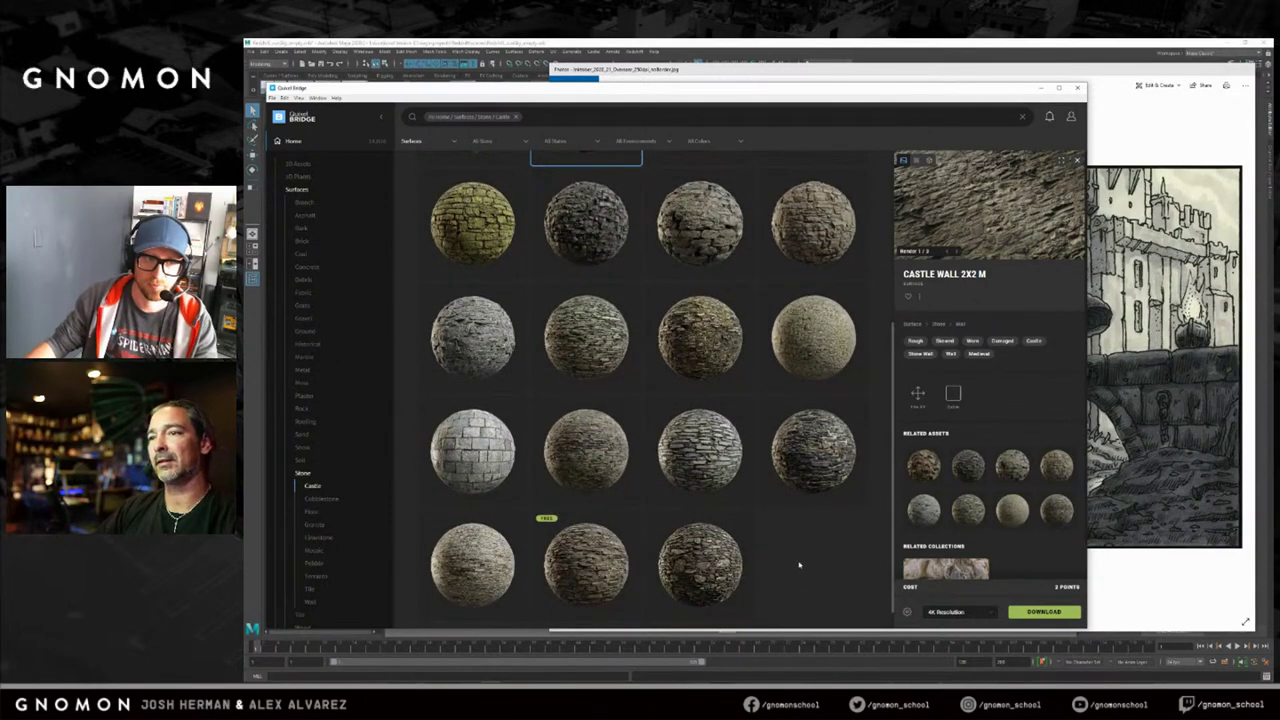
scroll(780, 560, "down", 1)
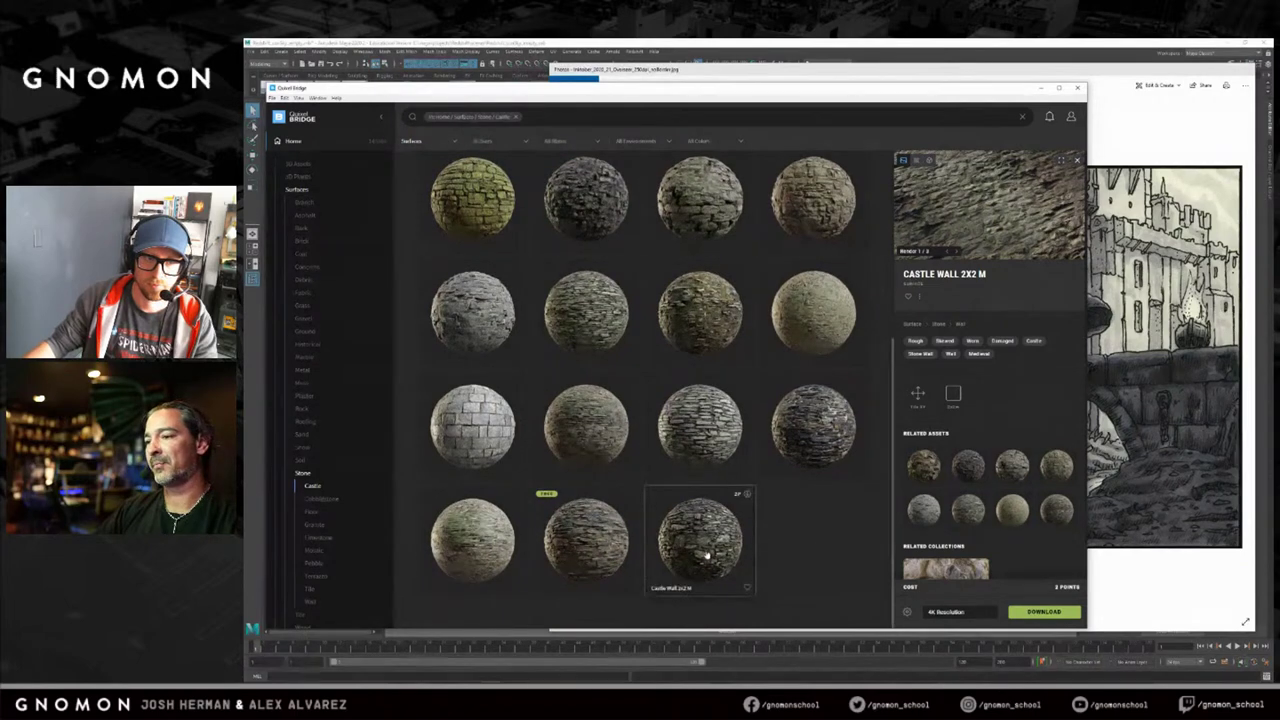
left_click(707, 555)
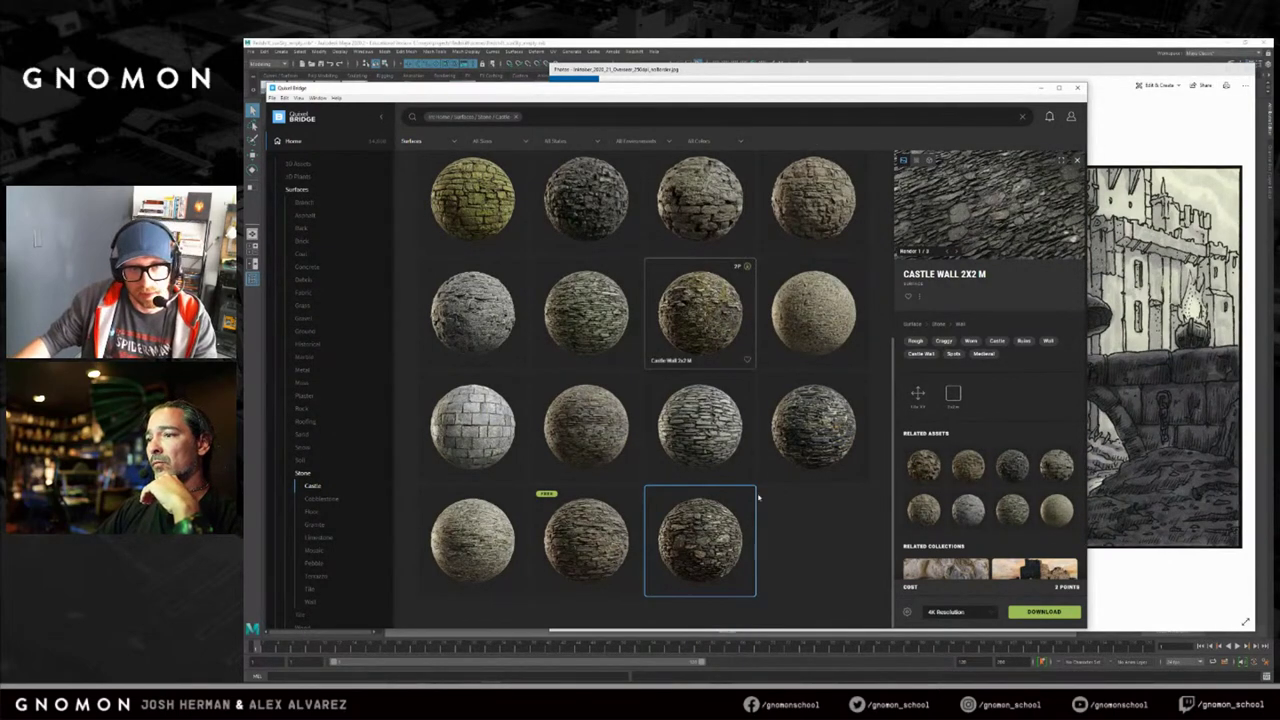
left_click(795, 432)
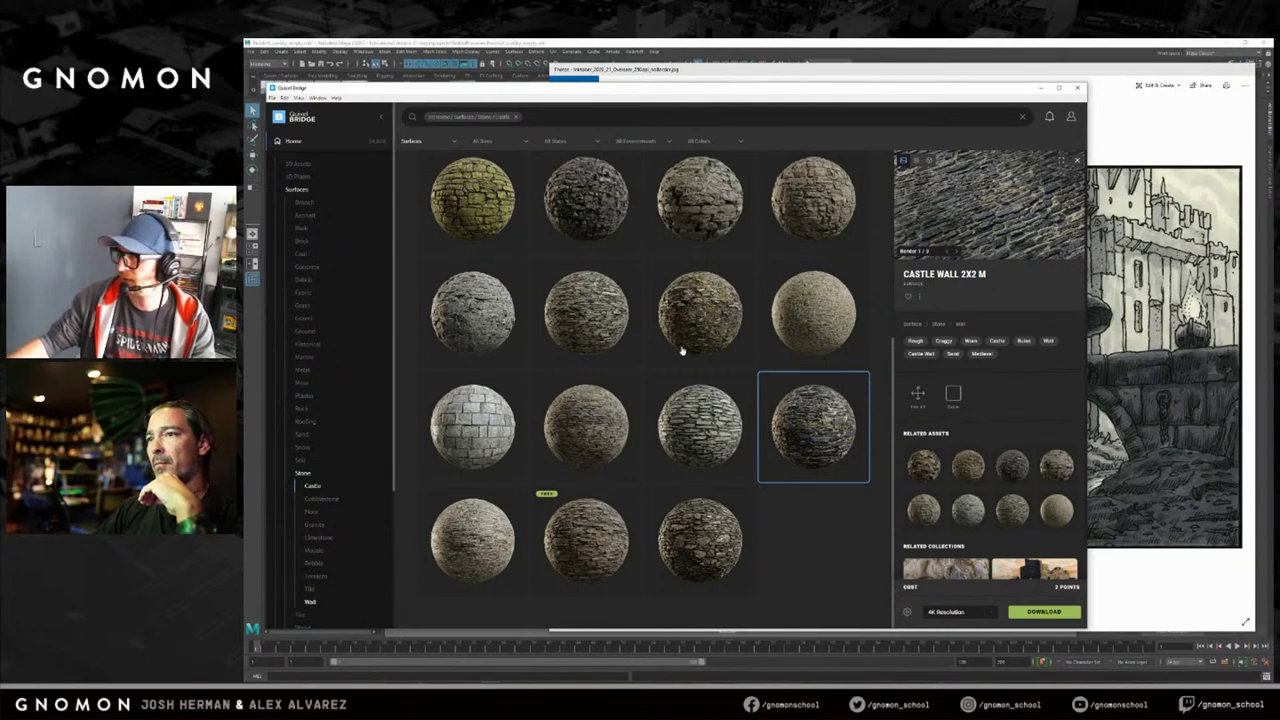
Switch to the Wall category under Stone, browse its surfaces, and select Fort Stone Wall.
scroll(740, 292, "up", 3)
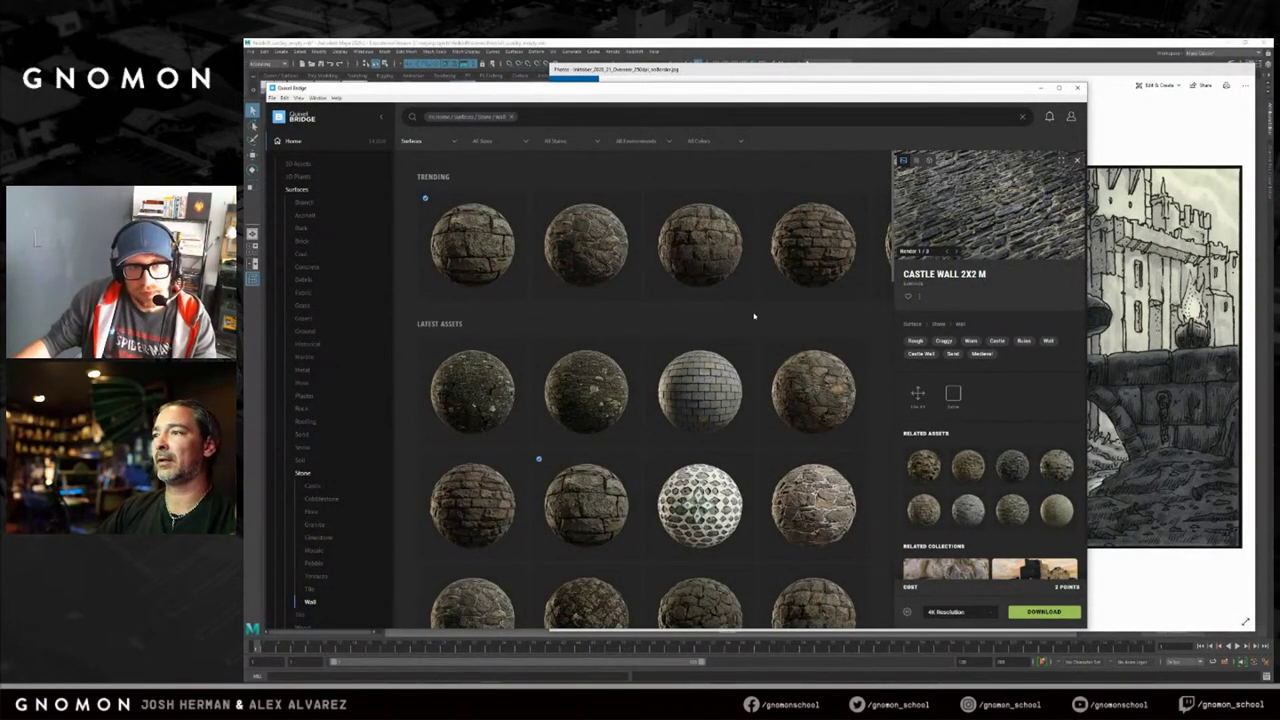
scroll(754, 316, "down", 2)
scroll(754, 338, "down", 1)
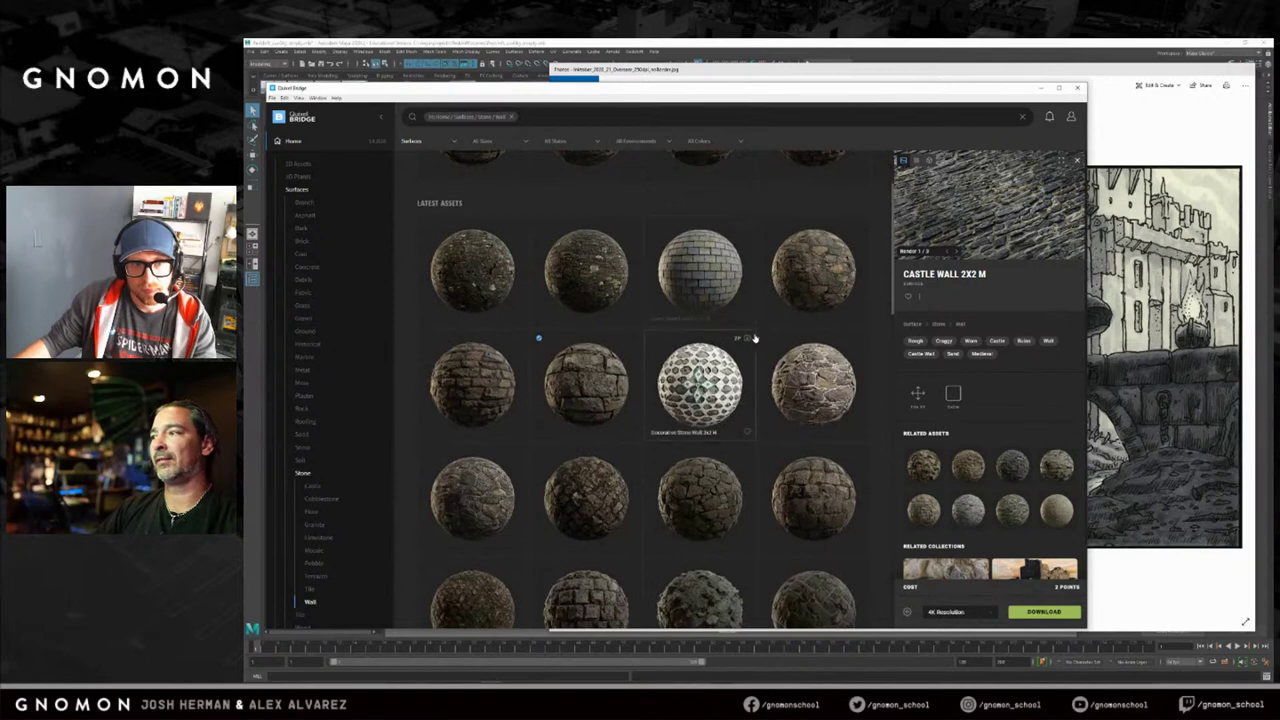
scroll(768, 340, "down", 2)
scroll(790, 344, "down", 2)
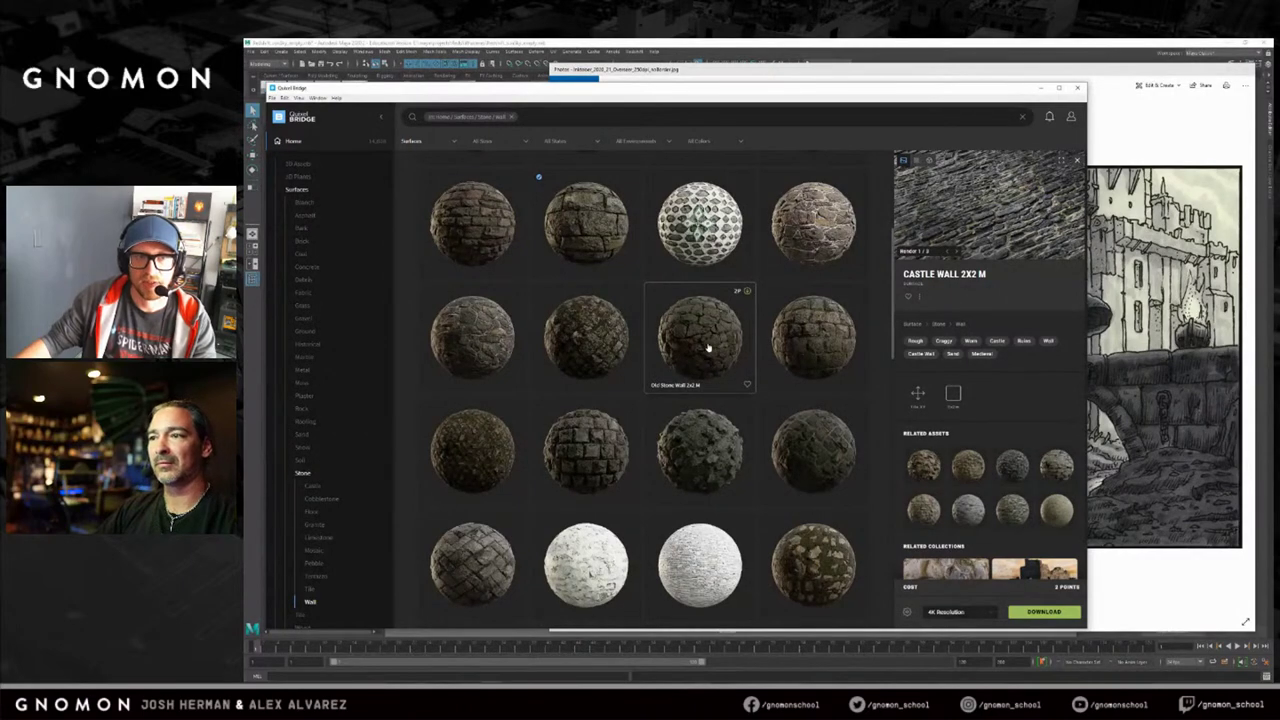
scroll(714, 341, "down", 5)
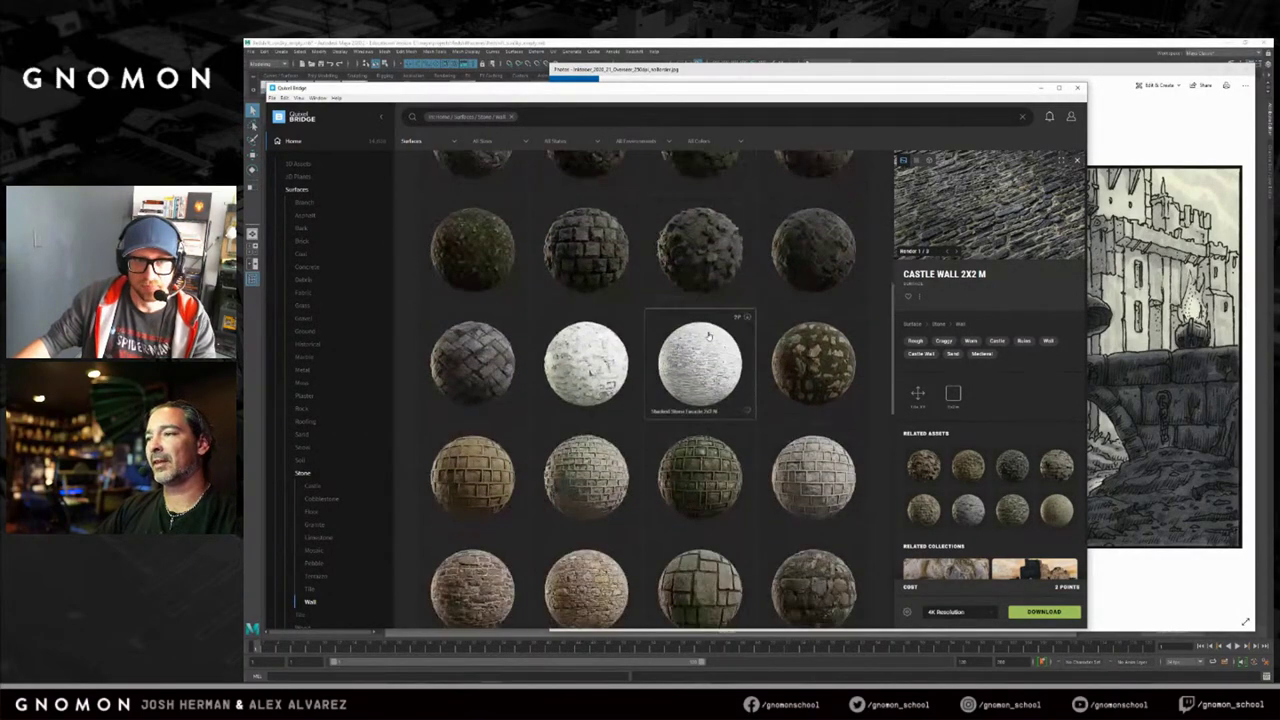
scroll(706, 336, "down", 6)
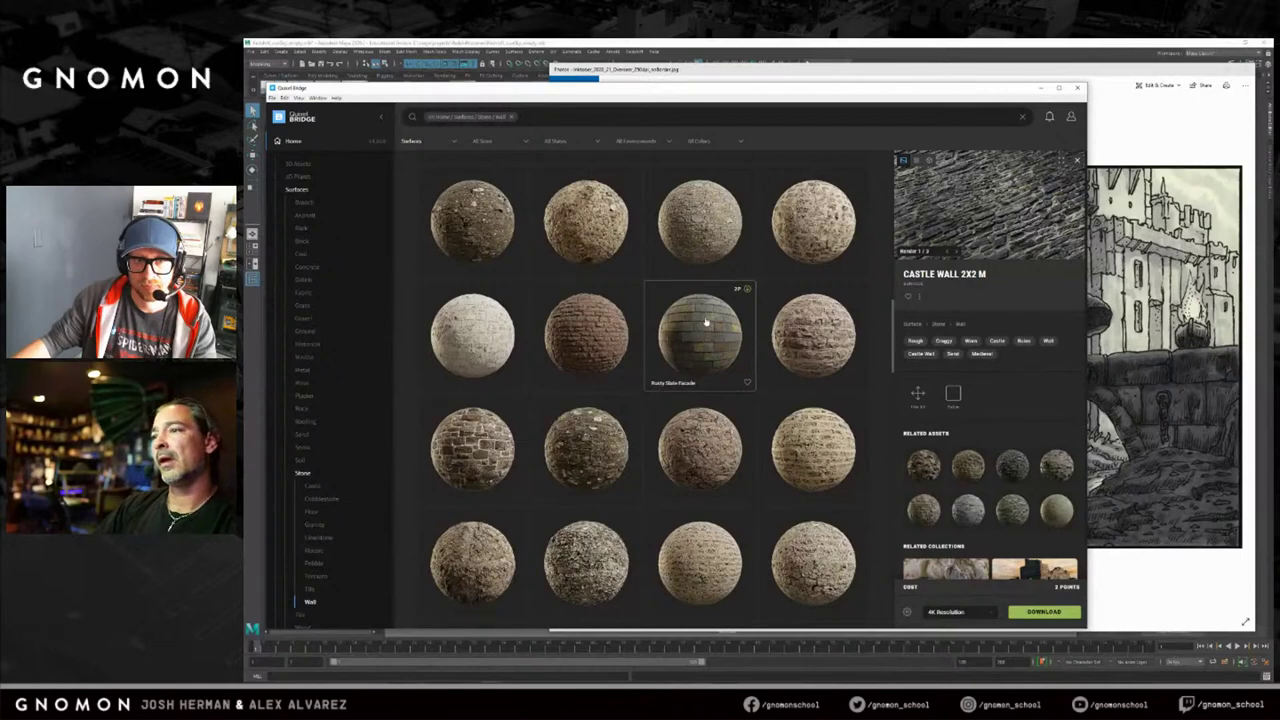
scroll(697, 322, "down", 5)
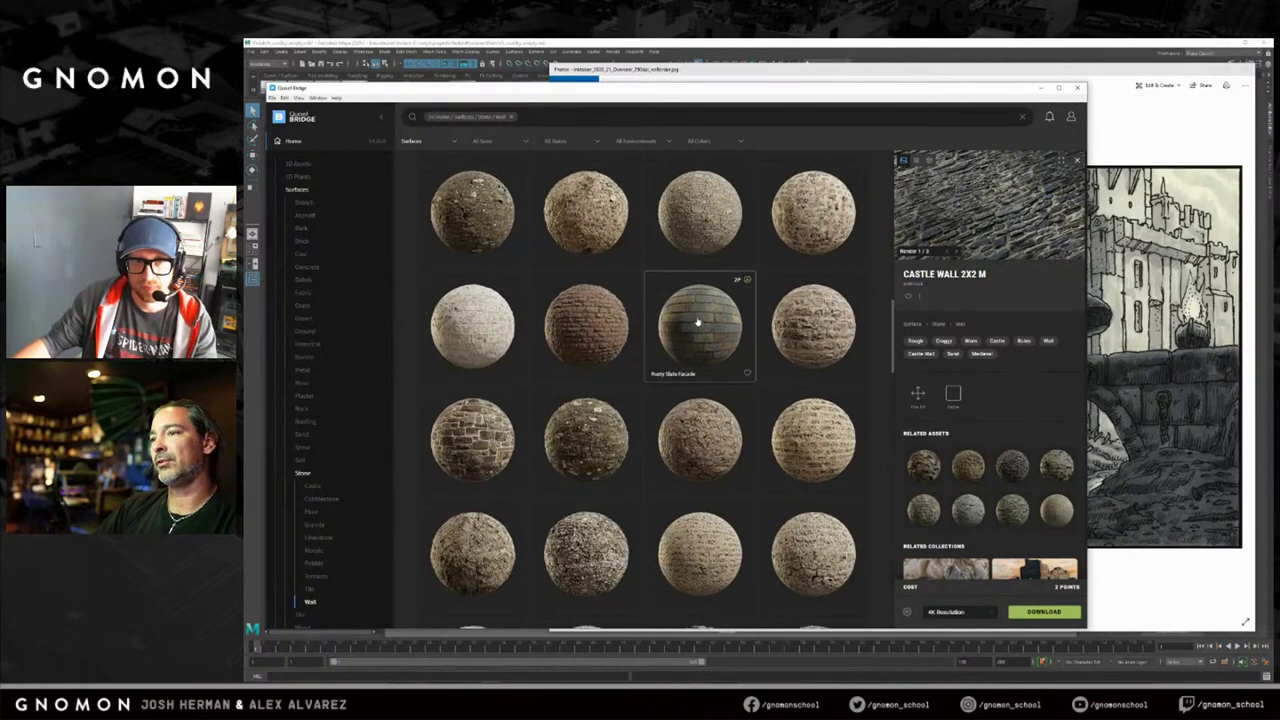
scroll(633, 334, "down", 1)
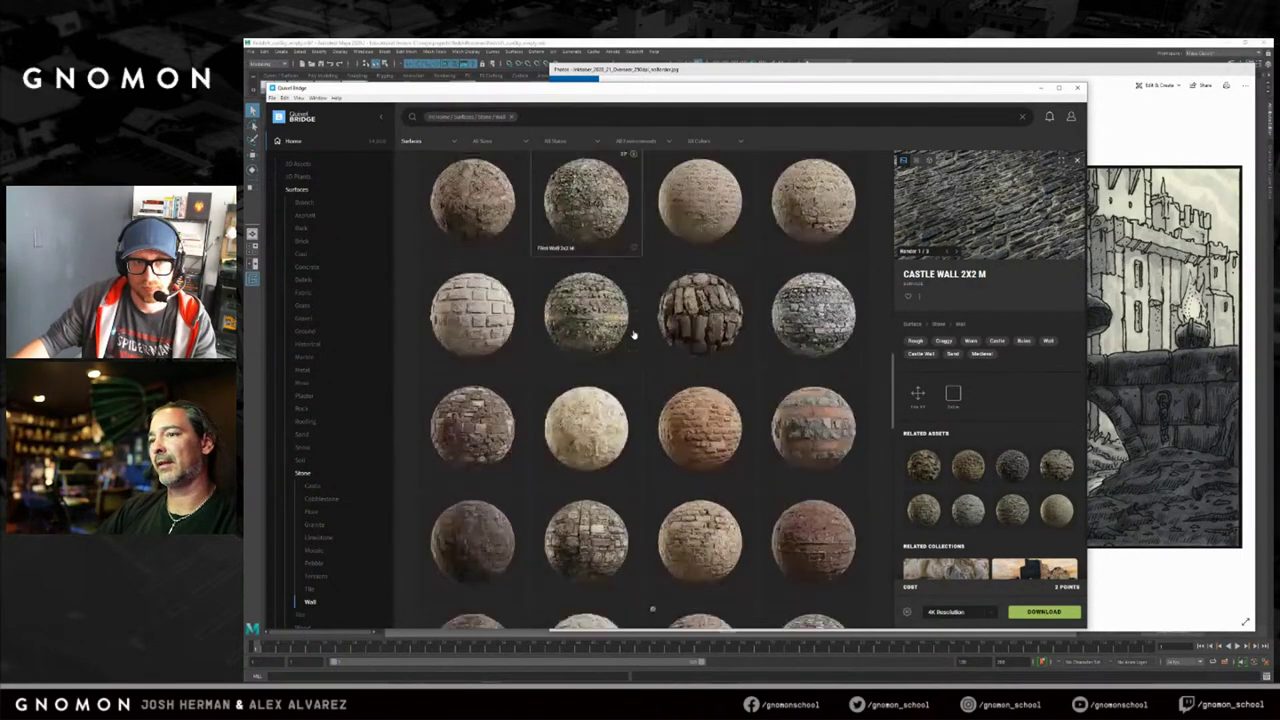
left_click(690, 312)
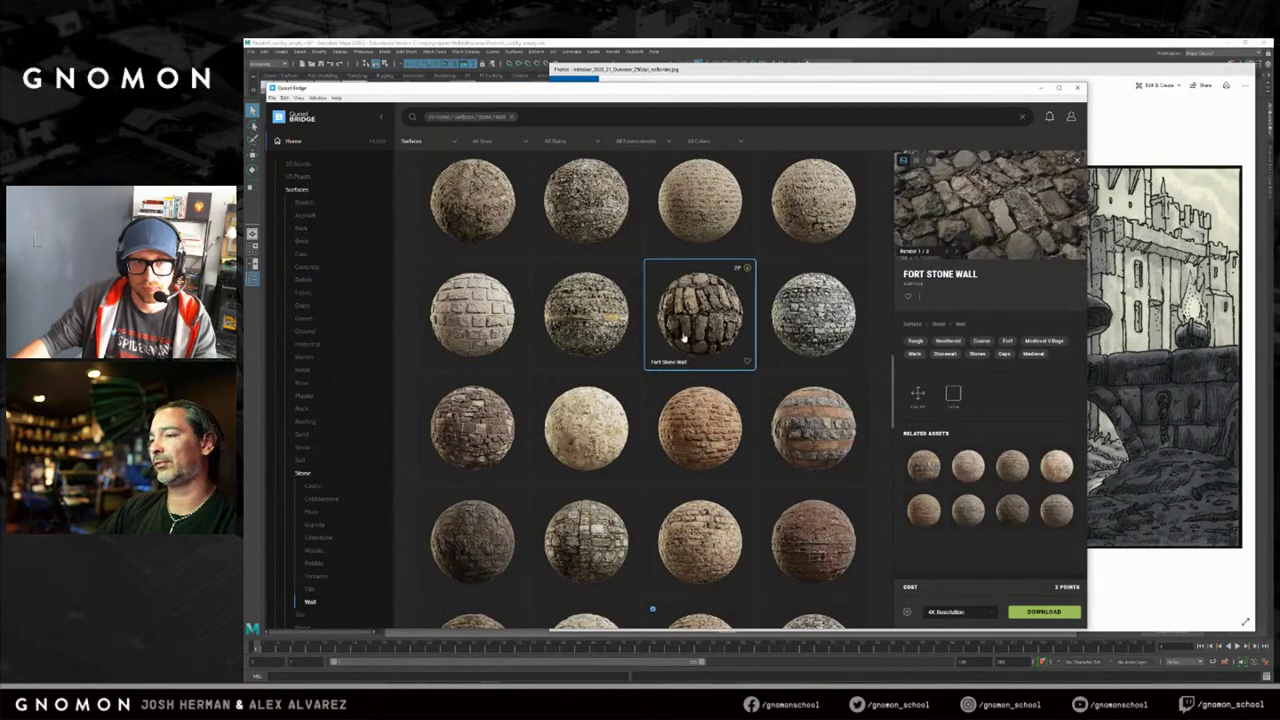
Examine the variety of stone wall surfaces listed beyond Fort Stone Wall.
scroll(683, 340, "down", 1)
scroll(612, 366, "down", 1)
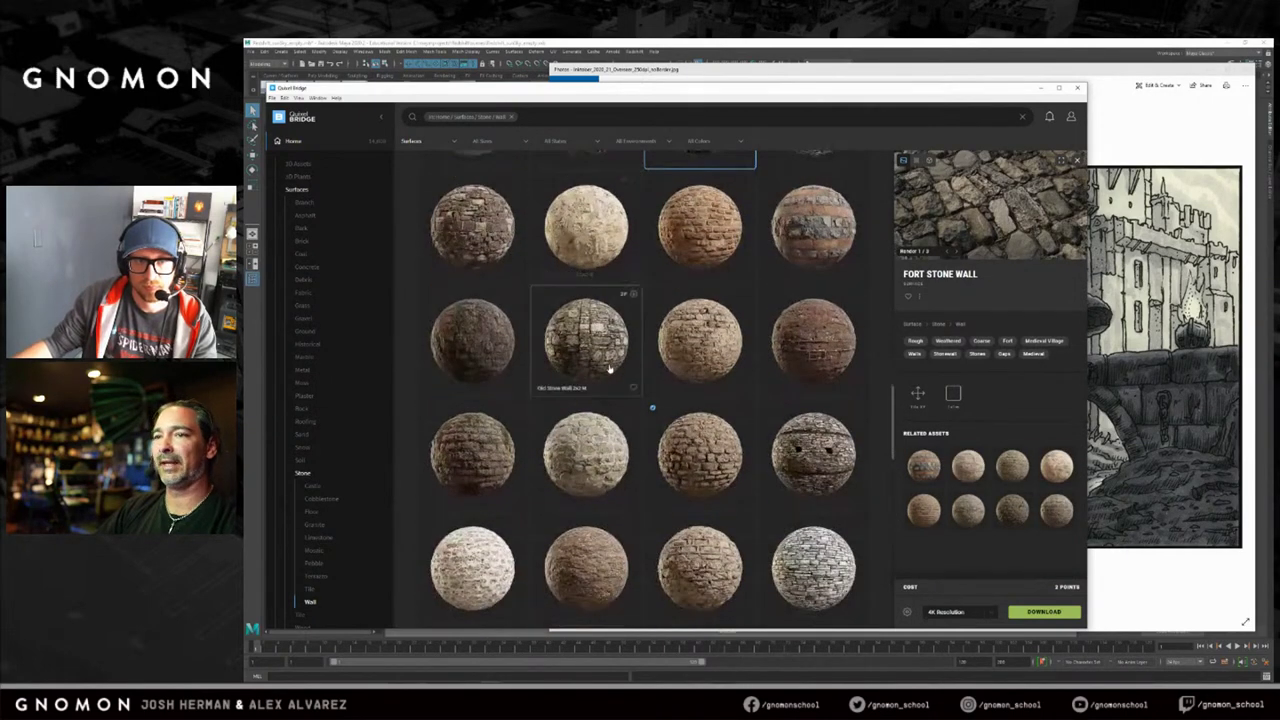
scroll(610, 370, "down", 1)
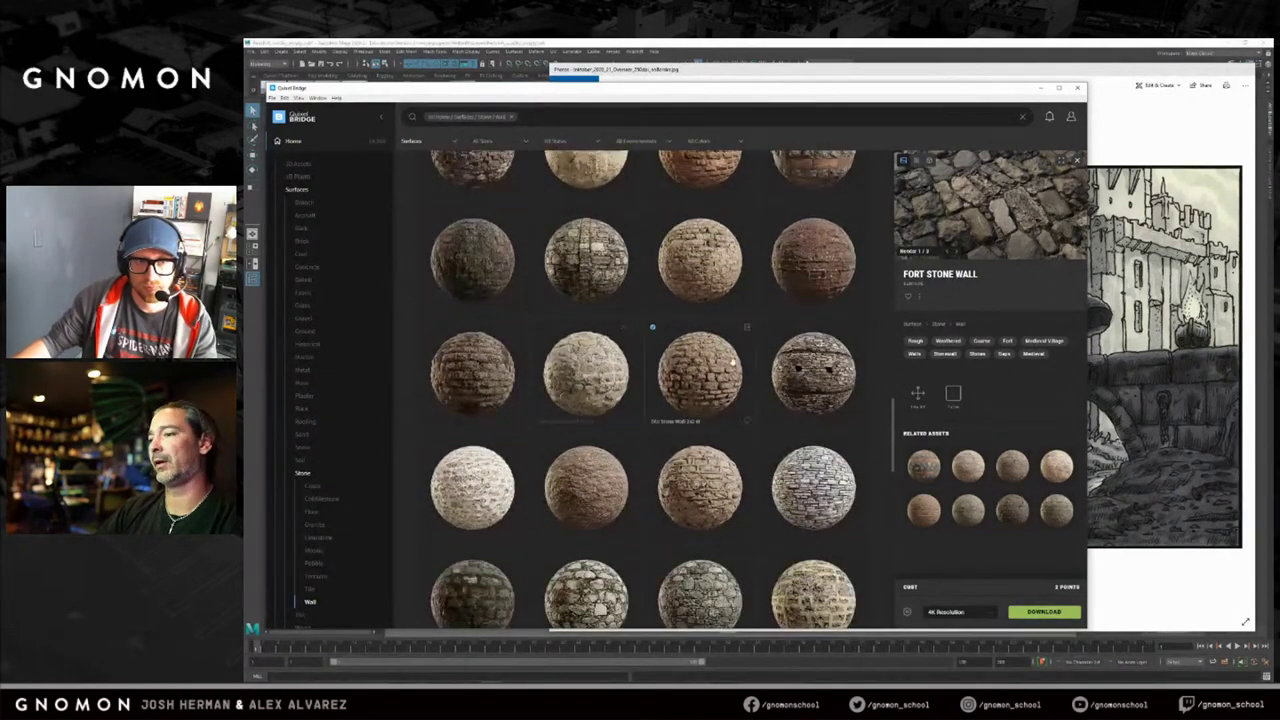
scroll(731, 362, "down", 1)
scroll(720, 370, "down", 2)
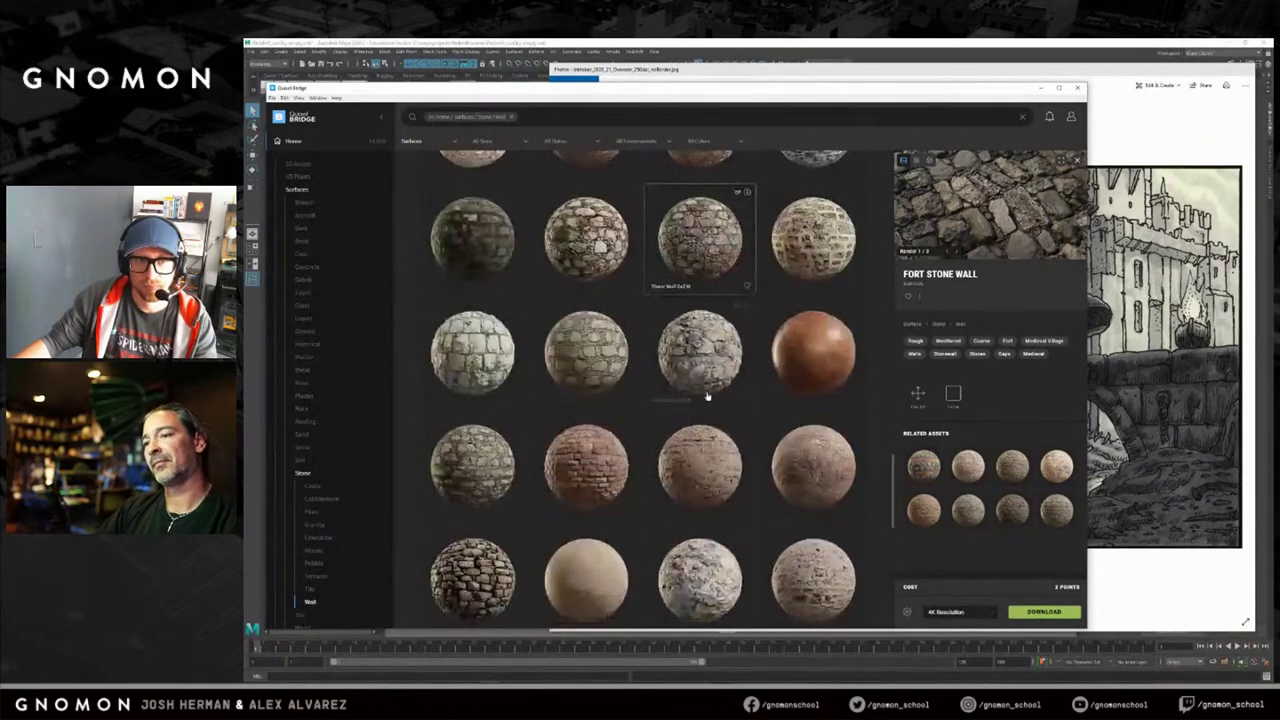
Open the Historical category of the 3D assets and select Canyon Sandstone Campfire.
left_click(299, 164)
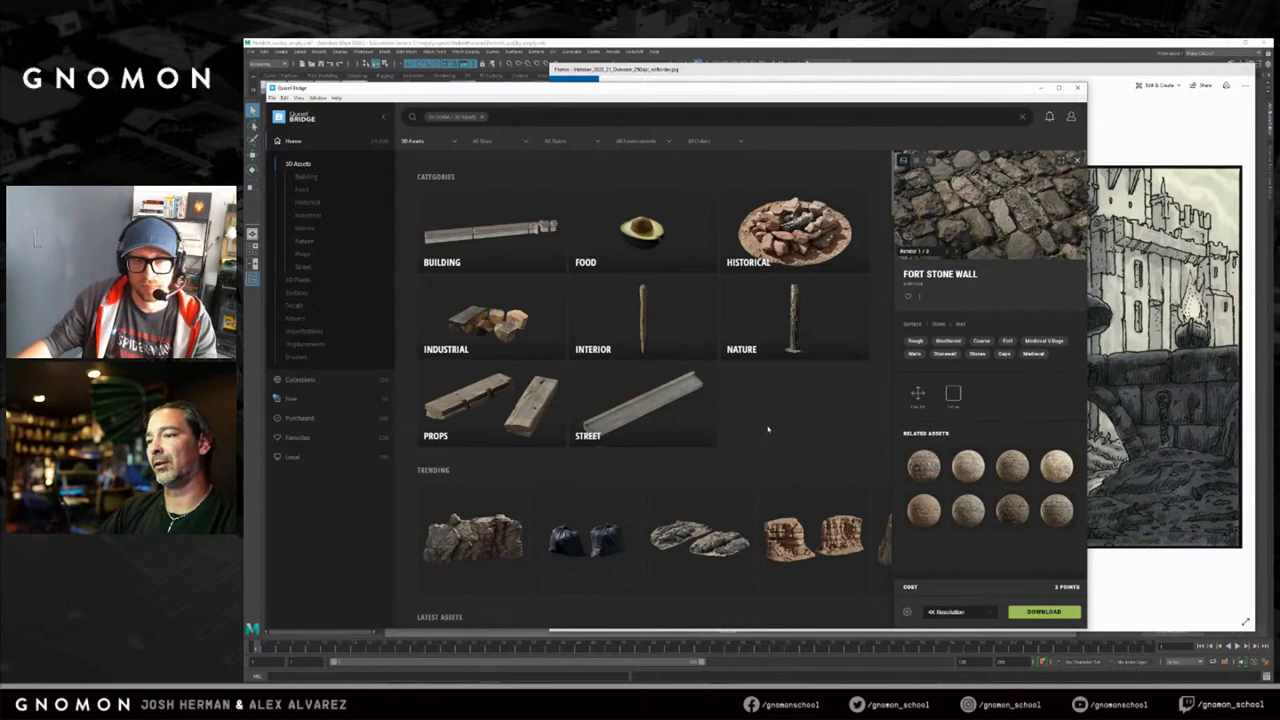
left_click(795, 232)
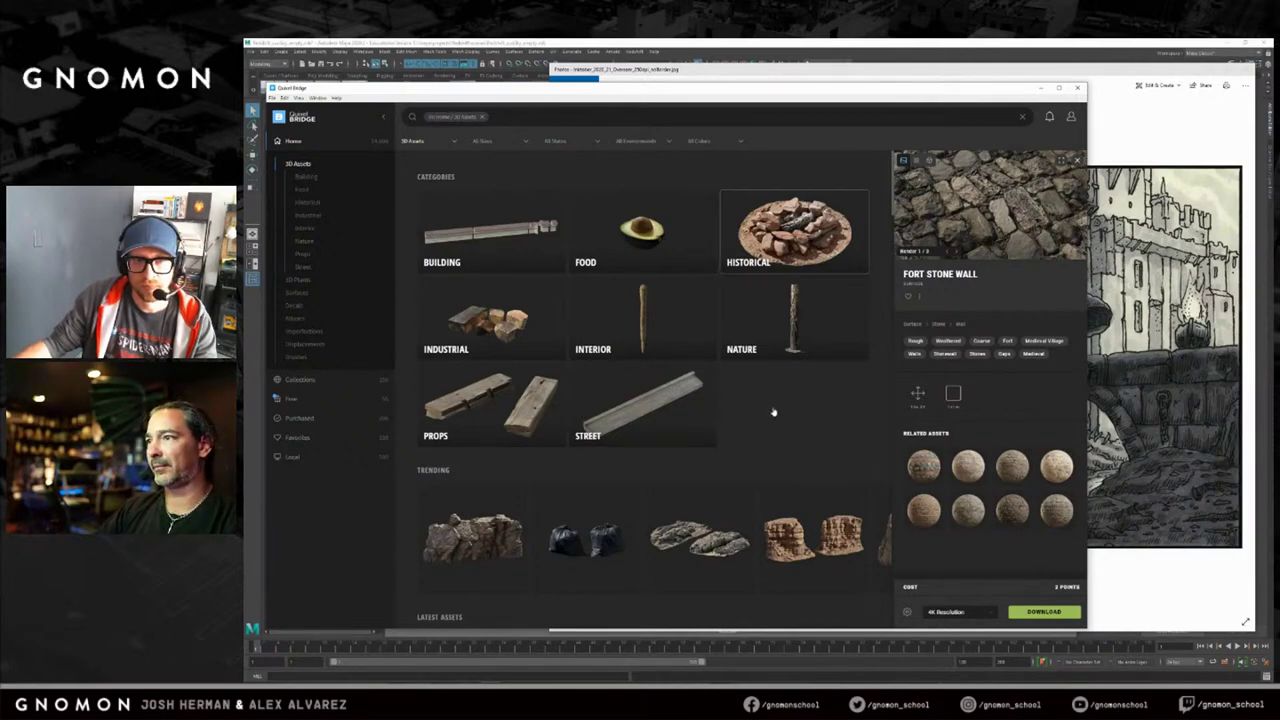
left_click(586, 450)
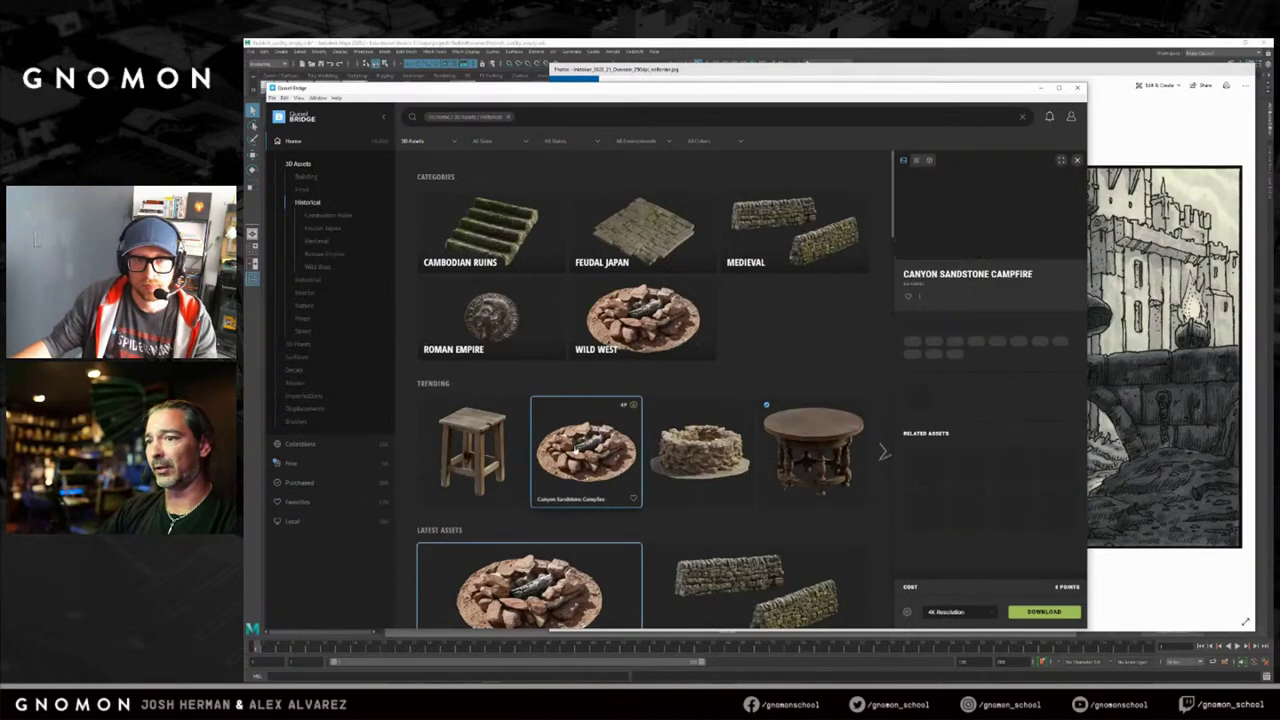
Browse the swords, axes, walls and other props among the Historical 3D assets and select Old Well Crank.
scroll(640, 390, "down", 1)
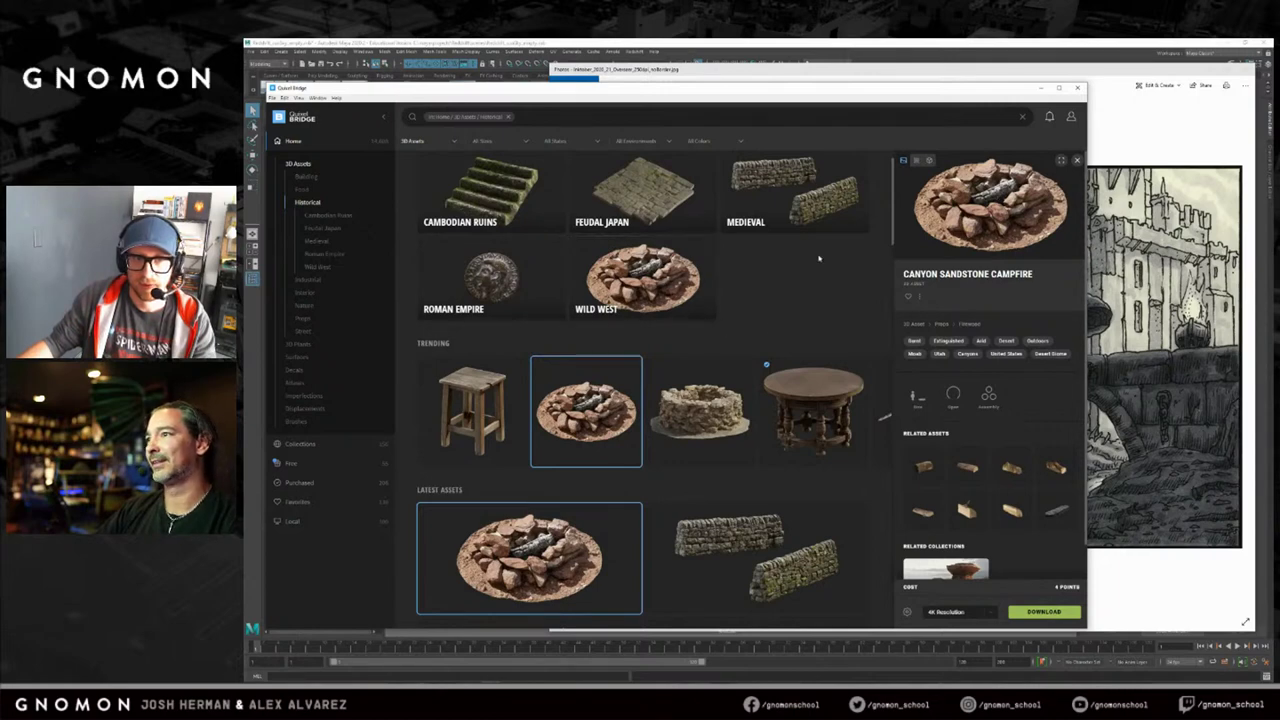
scroll(724, 334, "down", 3)
scroll(724, 334, "down", 4)
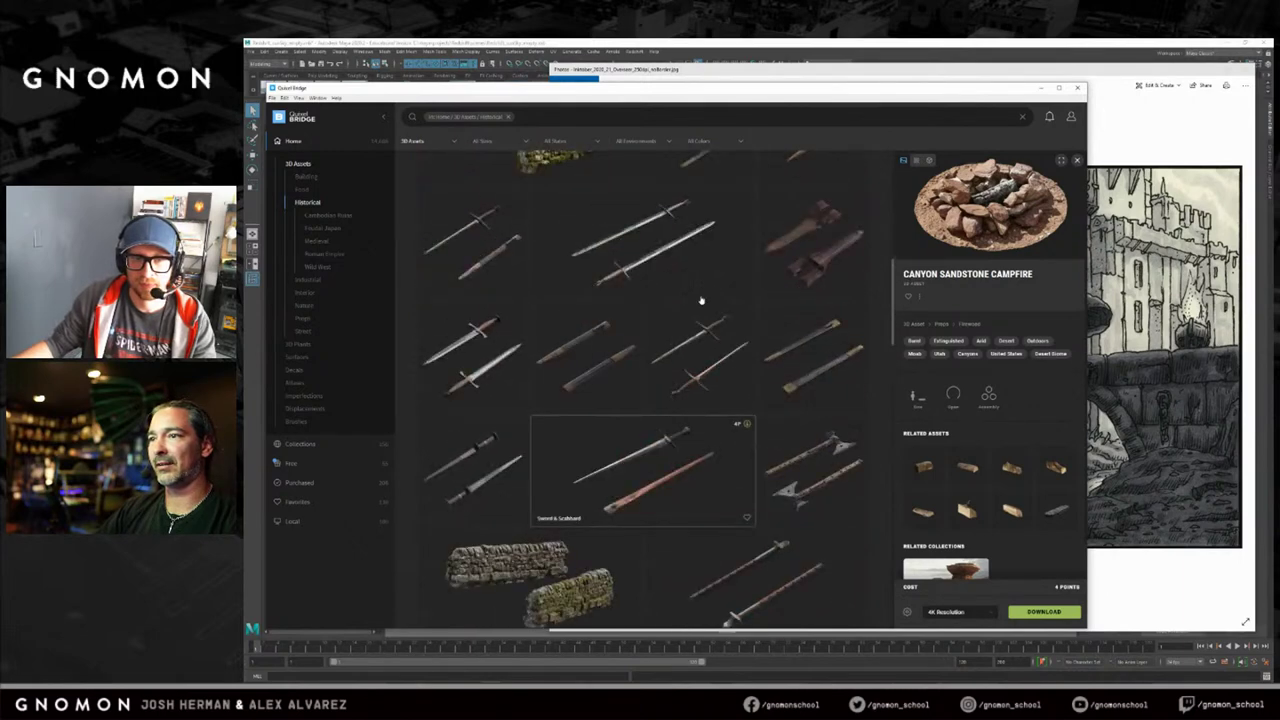
scroll(715, 280, "up", 1)
scroll(760, 269, "down", 2)
scroll(760, 269, "down", 8)
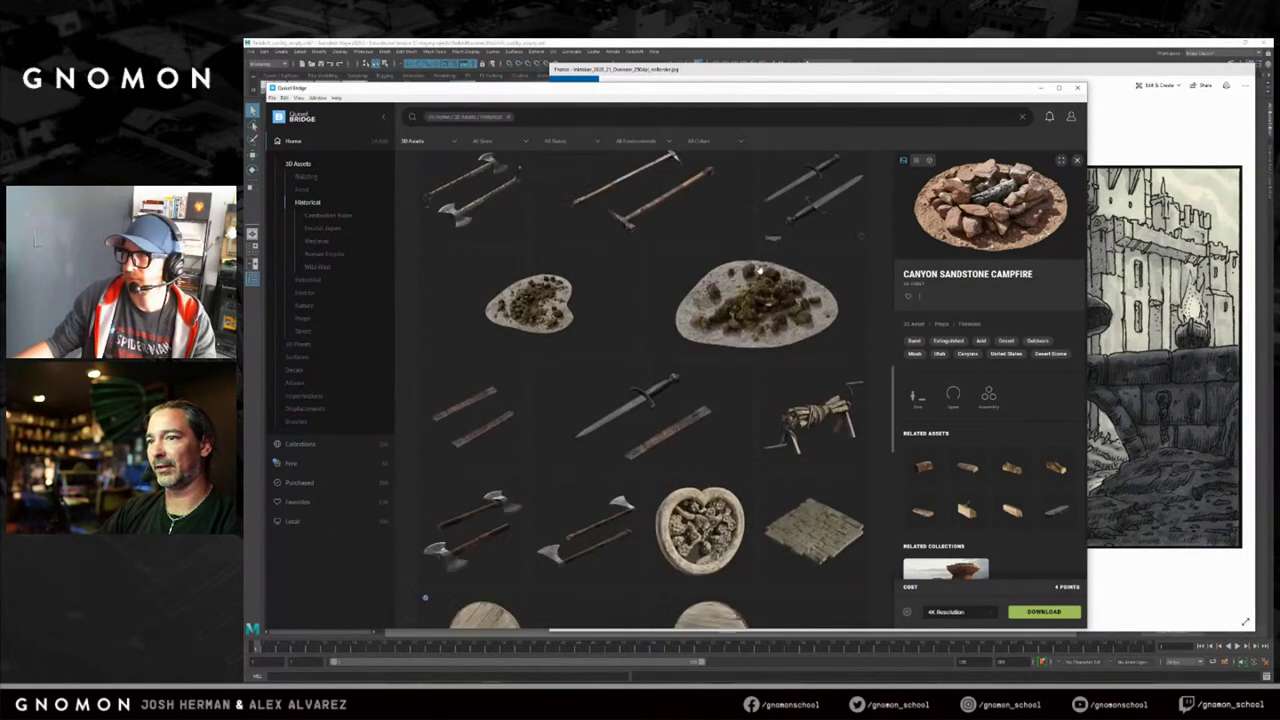
scroll(760, 269, "down", 1)
scroll(760, 330, "down", 1)
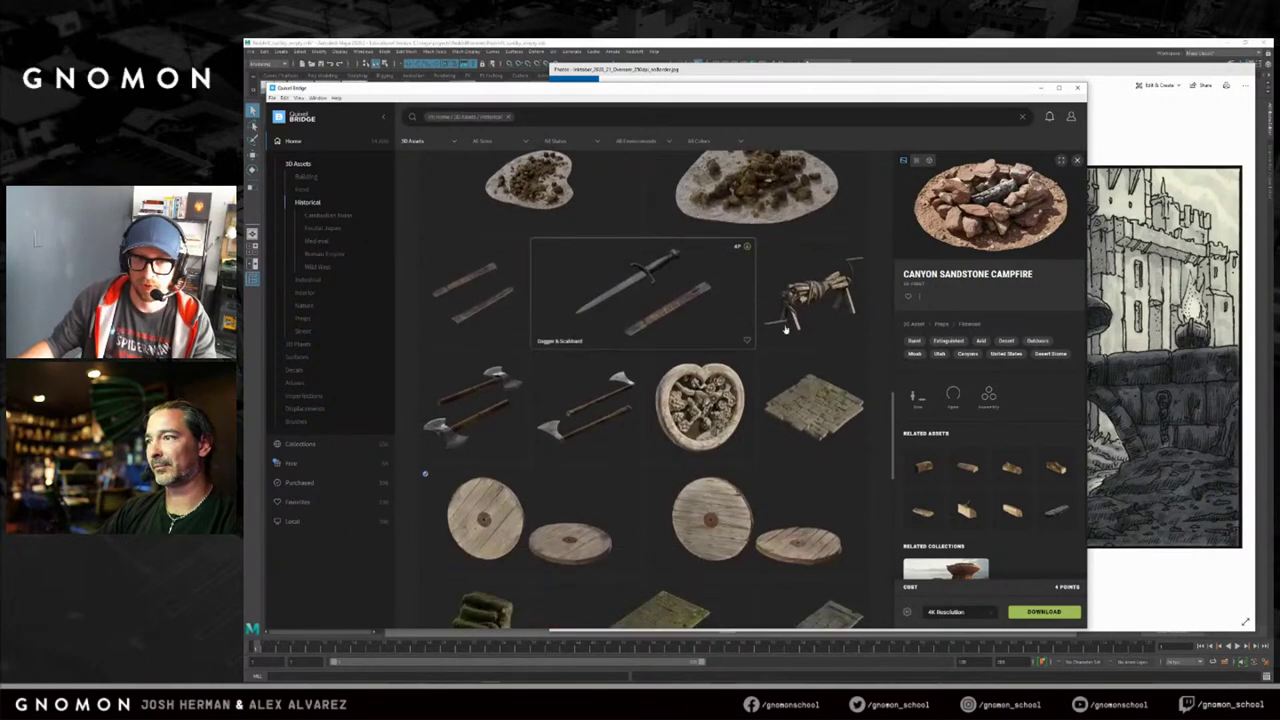
scroll(785, 329, "down", 1)
scroll(732, 360, "up", 1)
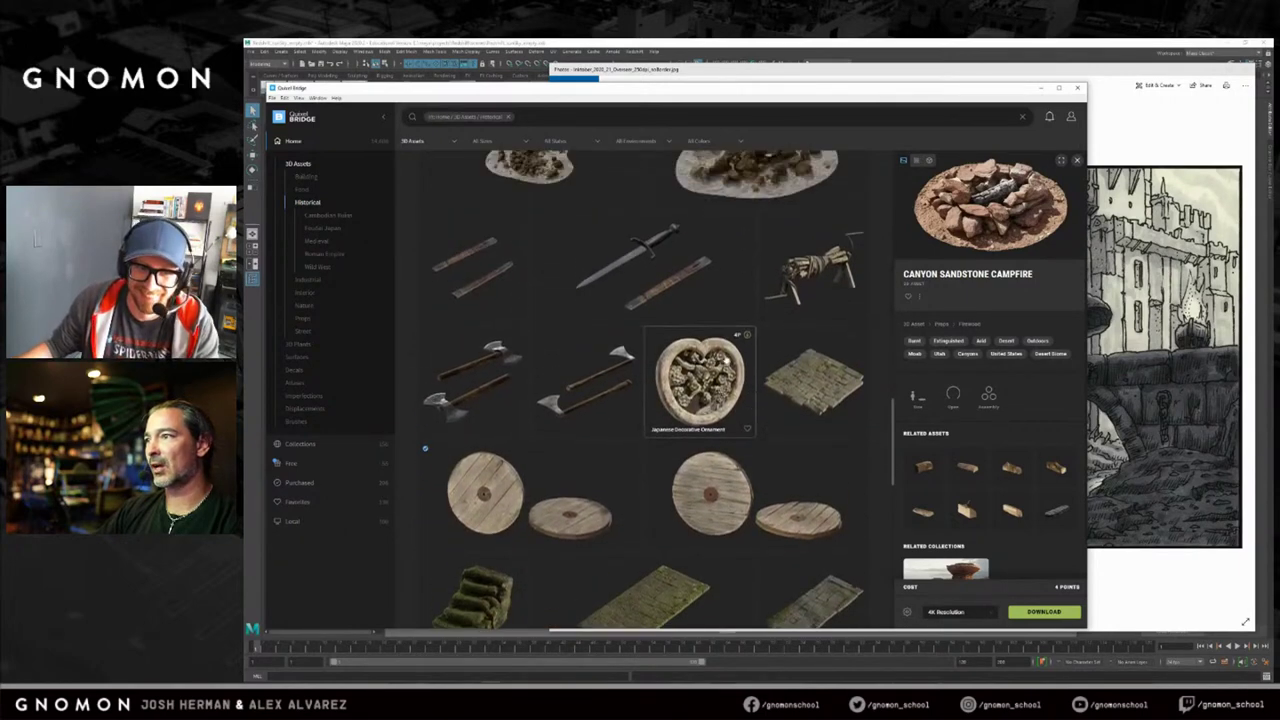
scroll(780, 320, "up", 1)
left_click(813, 290)
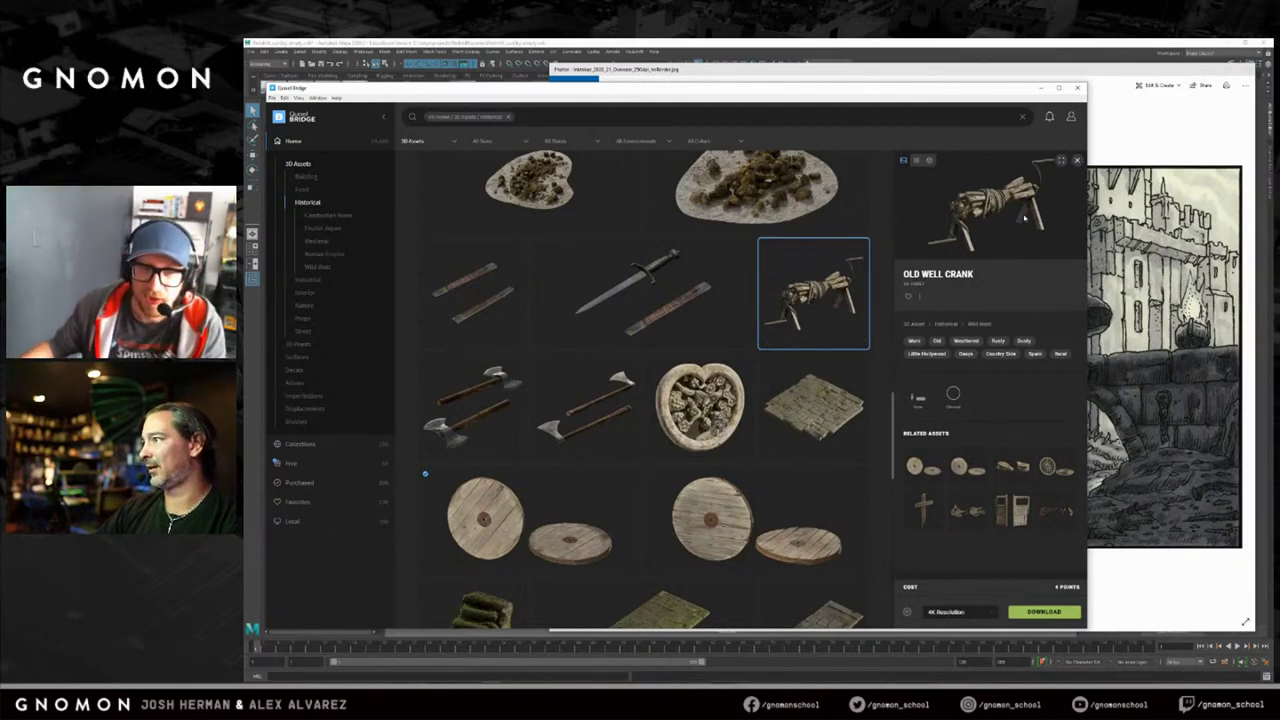
Examine the Historical 3D assets around and beyond Old Well Crank, as far as the stone well, medieval fence and doors.
mouse_move(1086, 225)
left_mouse_down()
mouse_move(1116, 225)
mouse_move(1087, 226)
left_mouse_up()
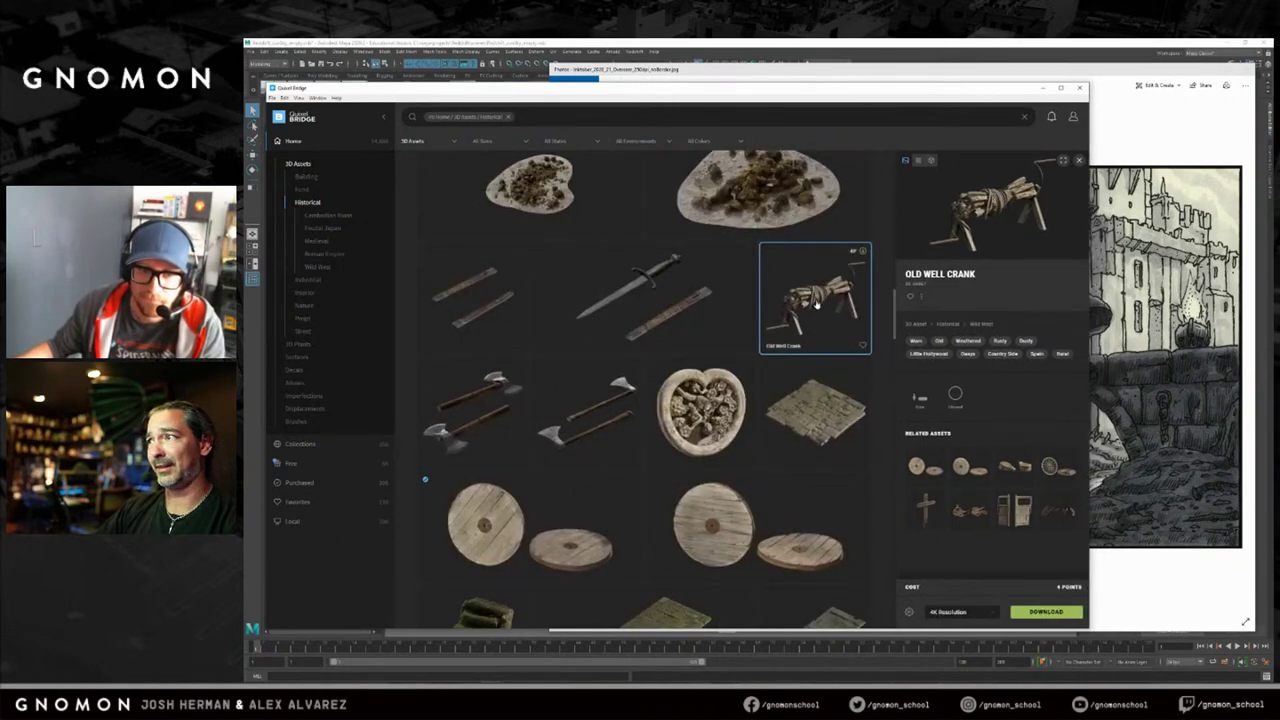
scroll(620, 340, "up", 1)
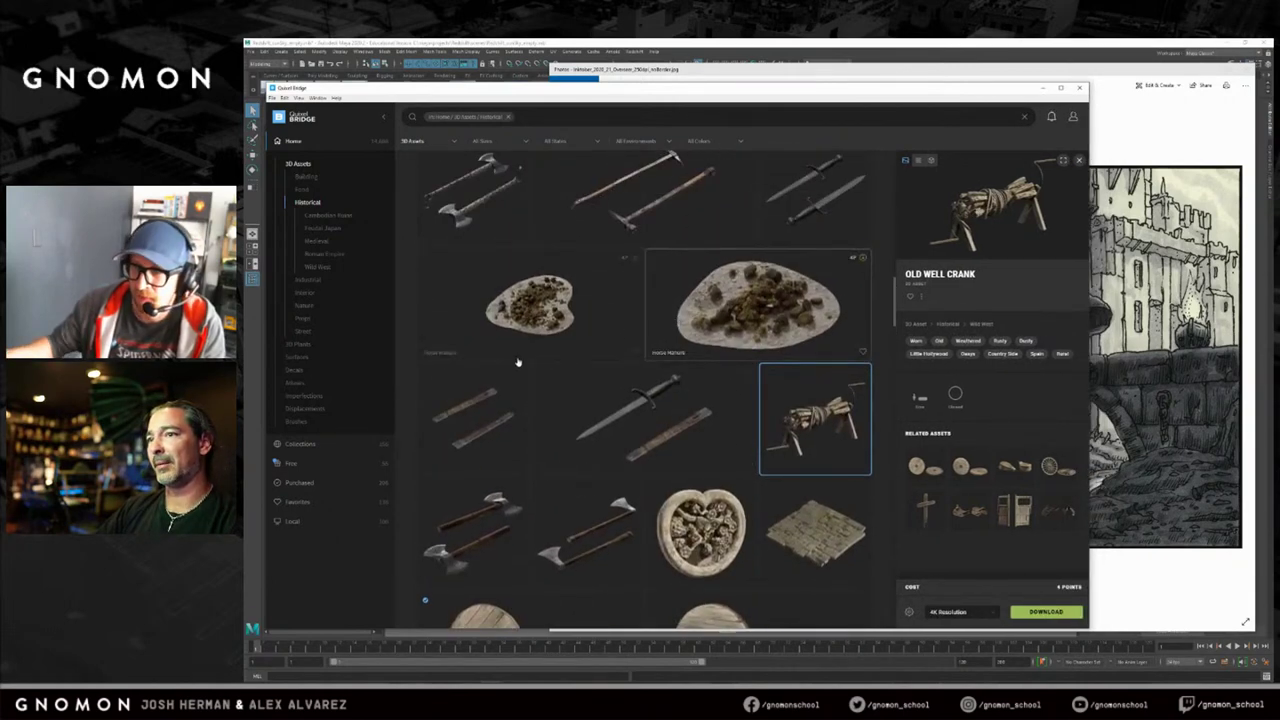
scroll(641, 384, "down", 1)
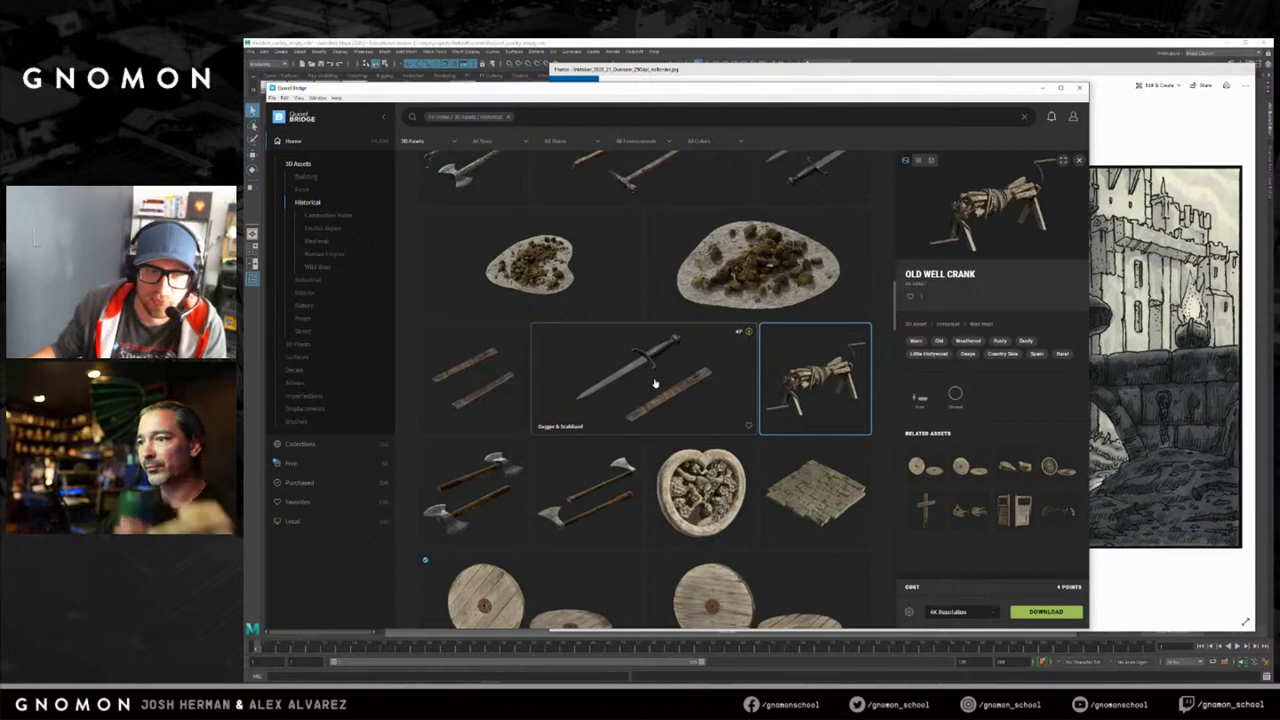
scroll(655, 383, "down", 1)
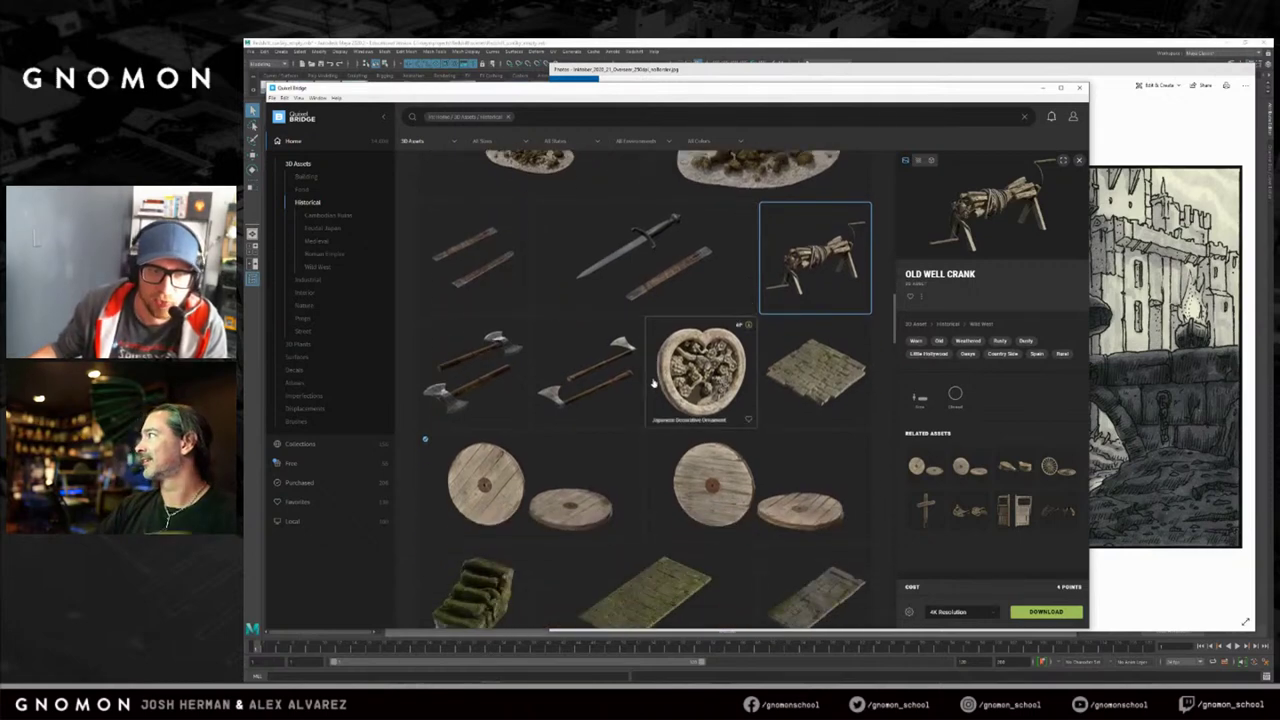
scroll(650, 376, "down", 3)
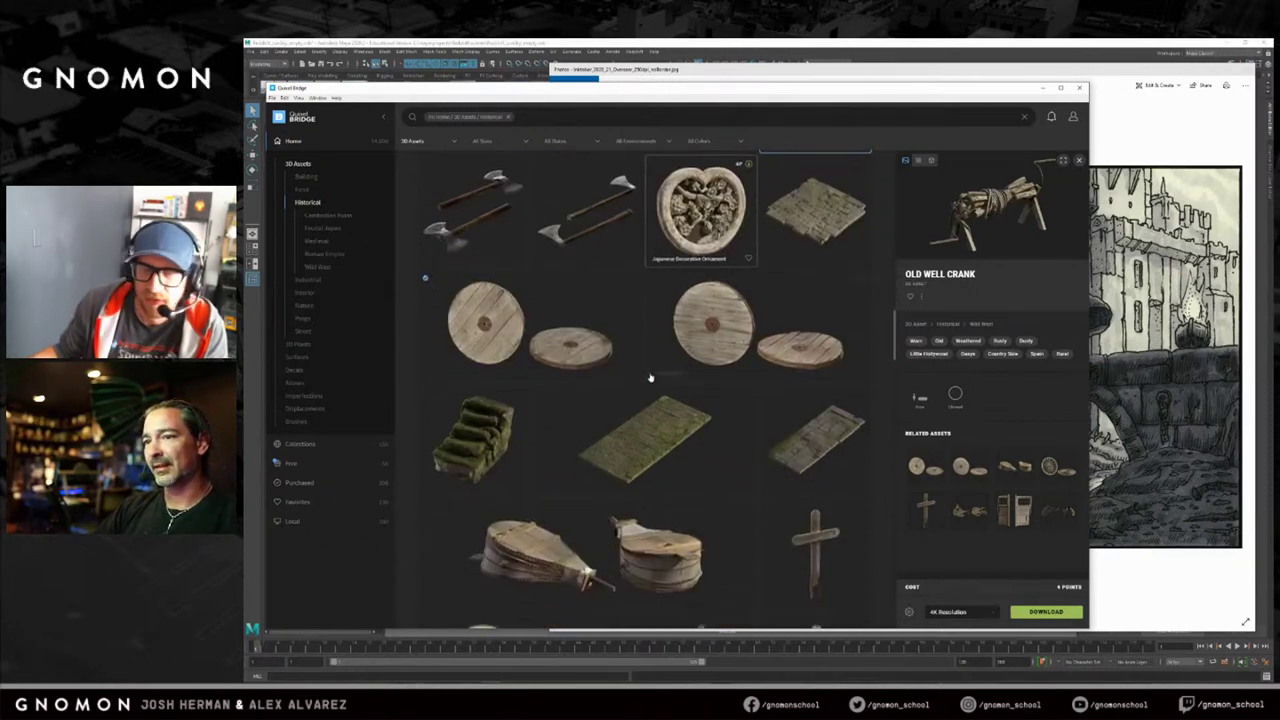
scroll(620, 390, "down", 4)
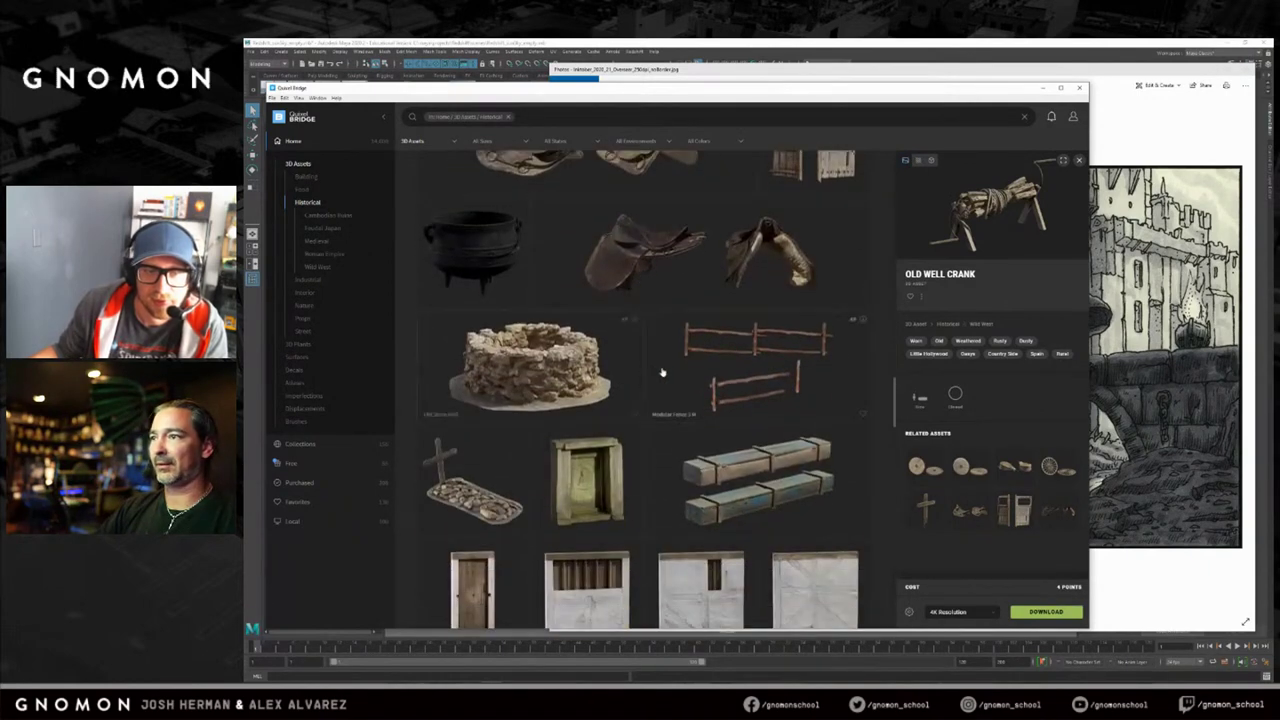
scroll(660, 371, "up", 1)
scroll(660, 366, "down", 2)
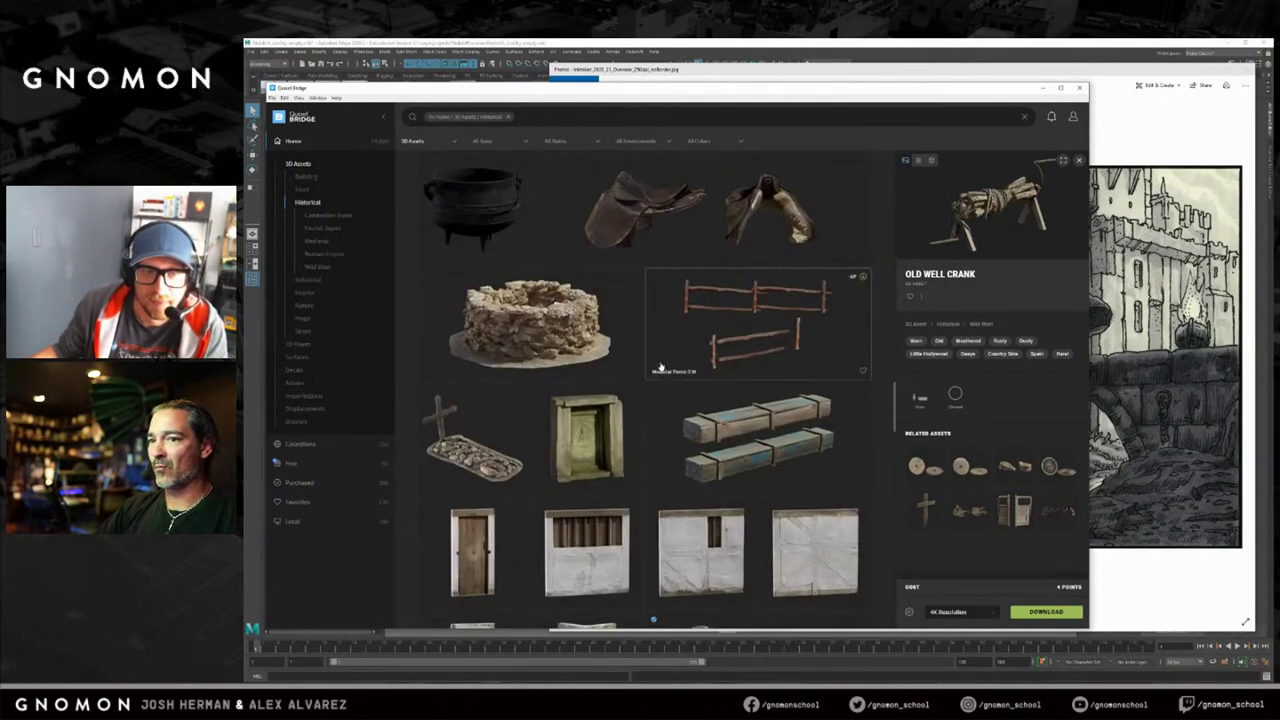
Examine the remaining Historical 3D assets, from the medieval fence and doors through the wheels, modular walls, pots and crates.
scroll(660, 368, "down", 4)
scroll(660, 362, "down", 4)
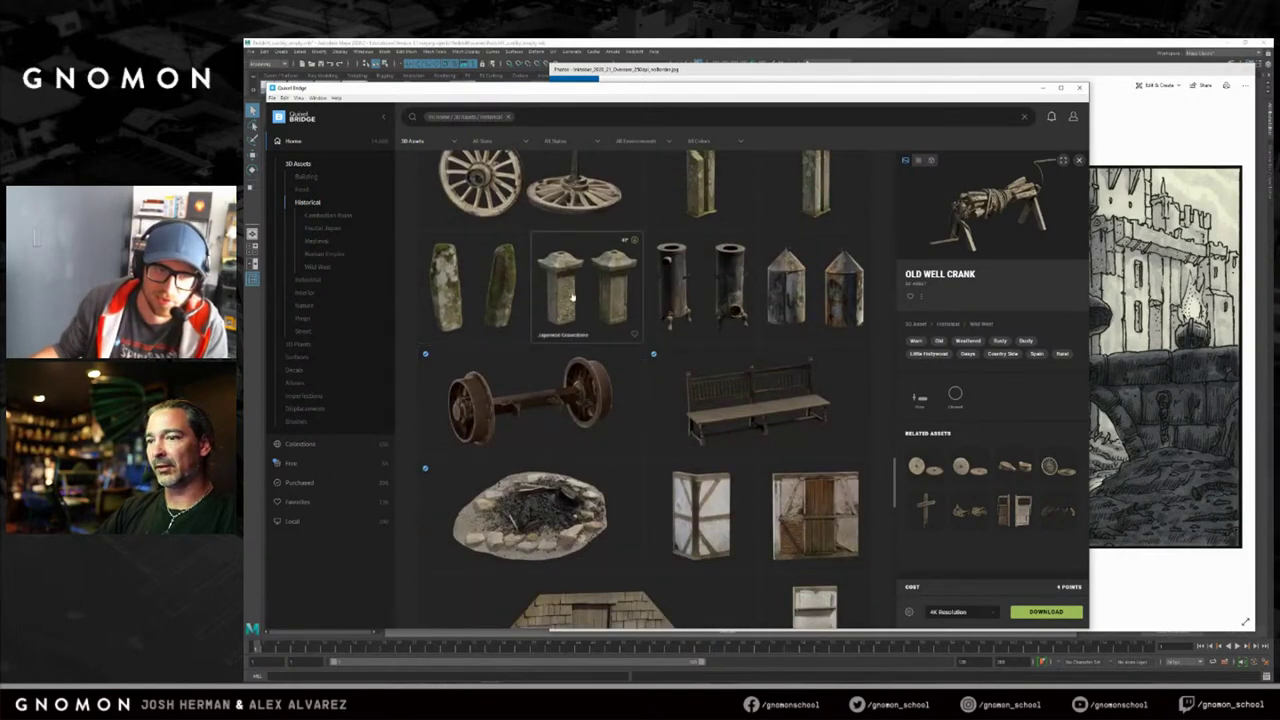
scroll(600, 330, "down", 2)
scroll(672, 326, "down", 5)
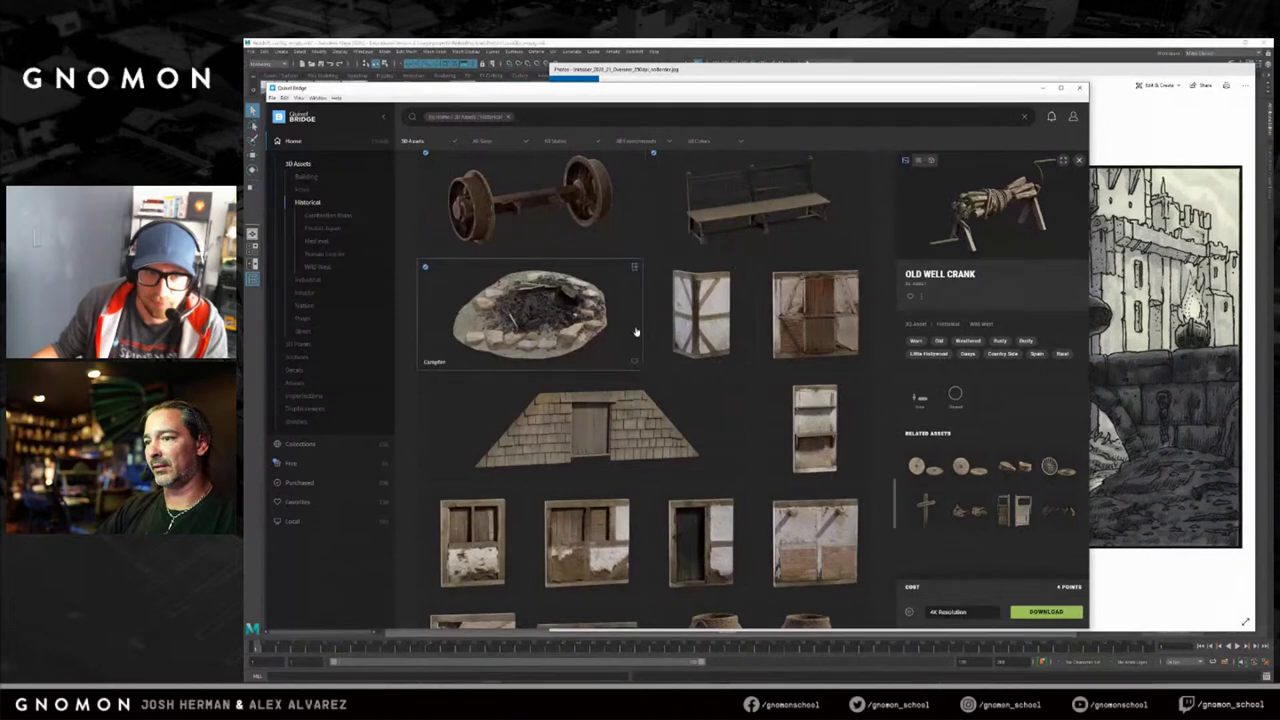
scroll(683, 343, "up", 2)
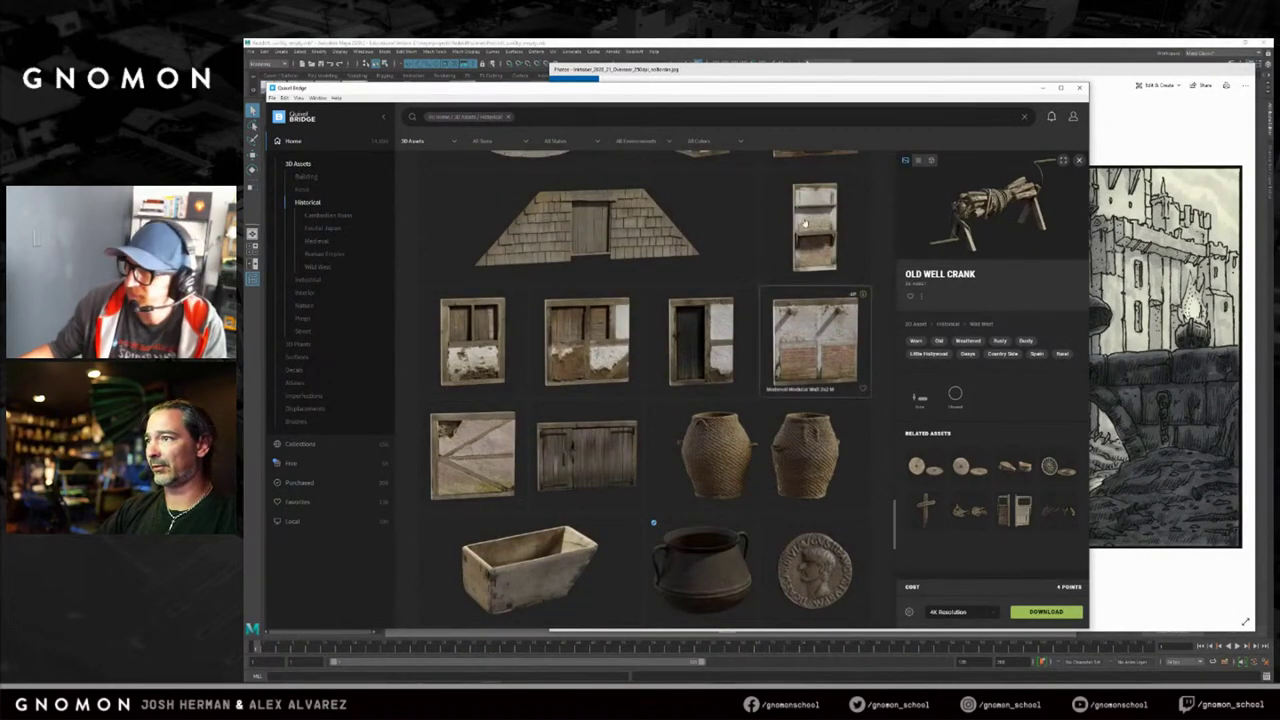
scroll(578, 378, "down", 3)
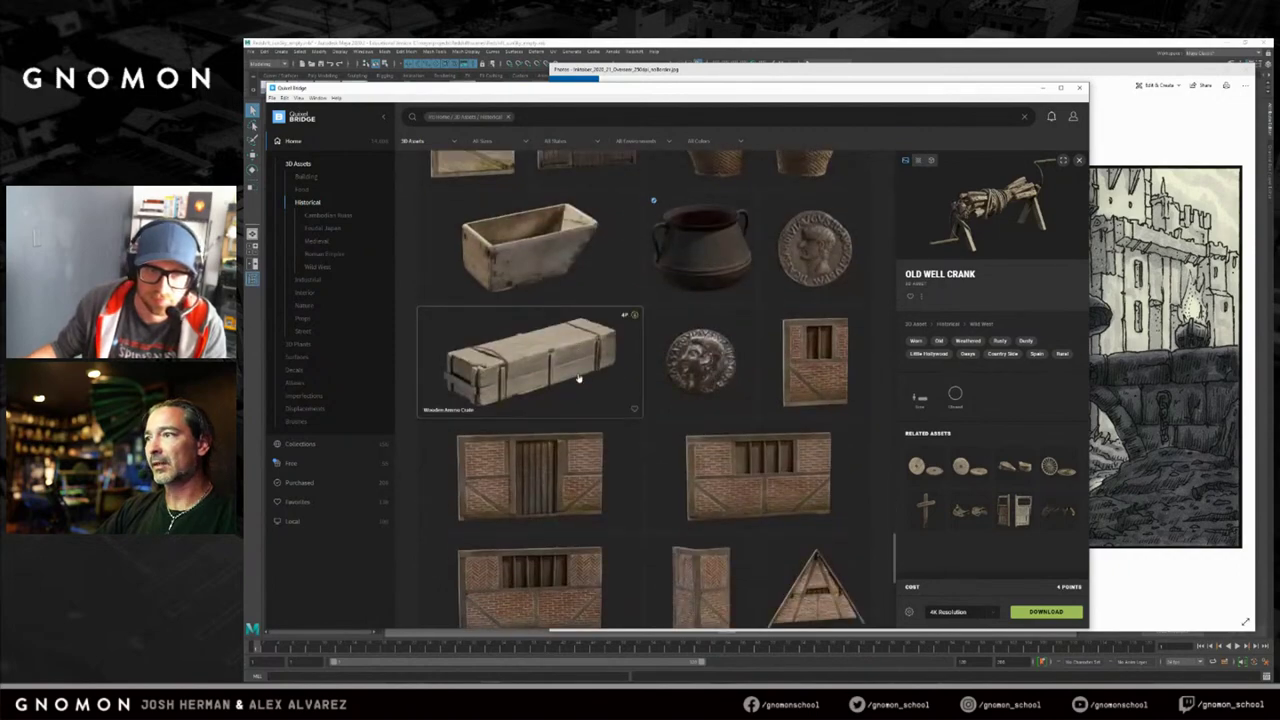
scroll(578, 378, "up", 1)
scroll(578, 376, "down", 2)
scroll(578, 374, "down", 3)
scroll(578, 374, "up", 5)
Compare the ink drawing of the castle bridge with the Historical assets, and close Quixel Bridge.
left_click(1097, 74)
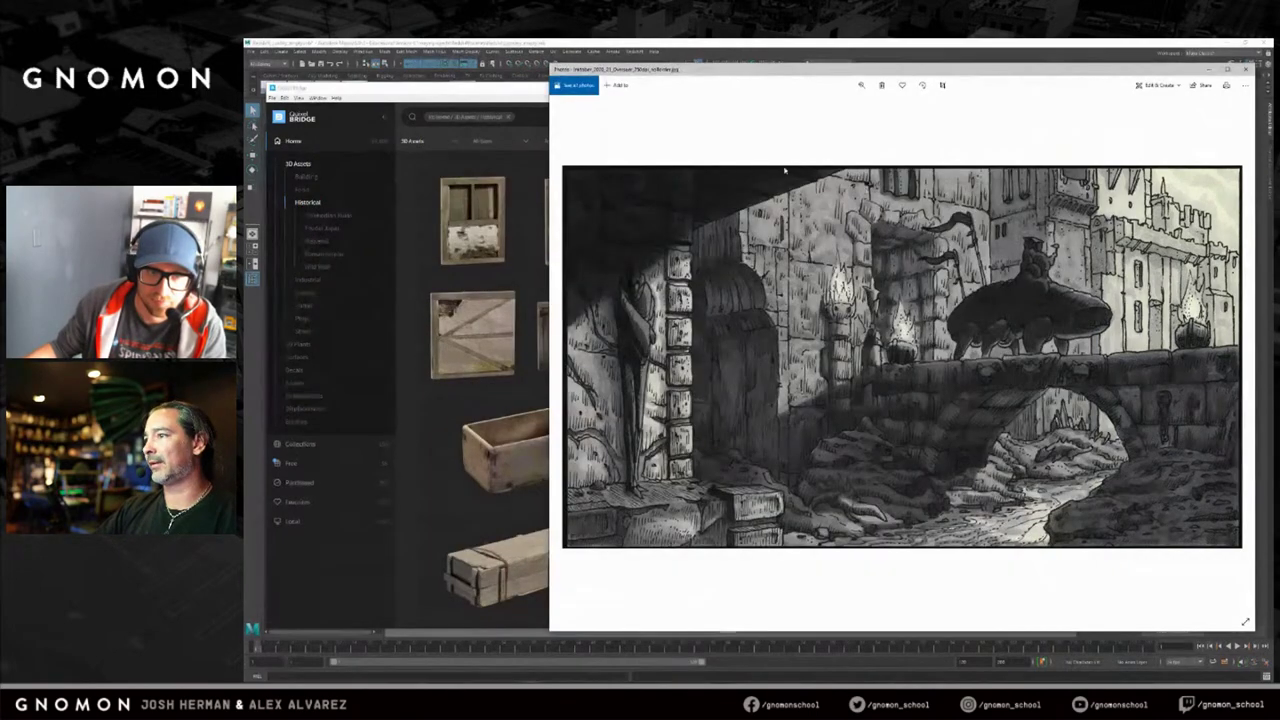
left_click(522, 91)
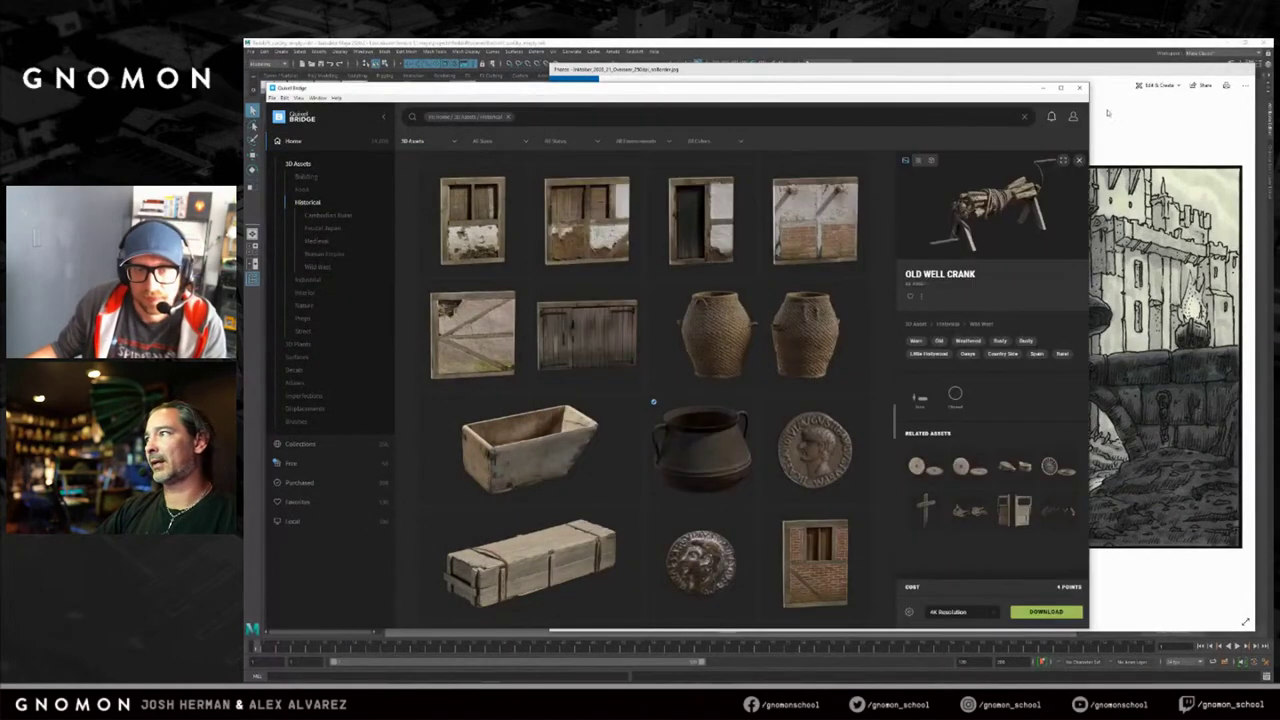
left_click(1080, 88)
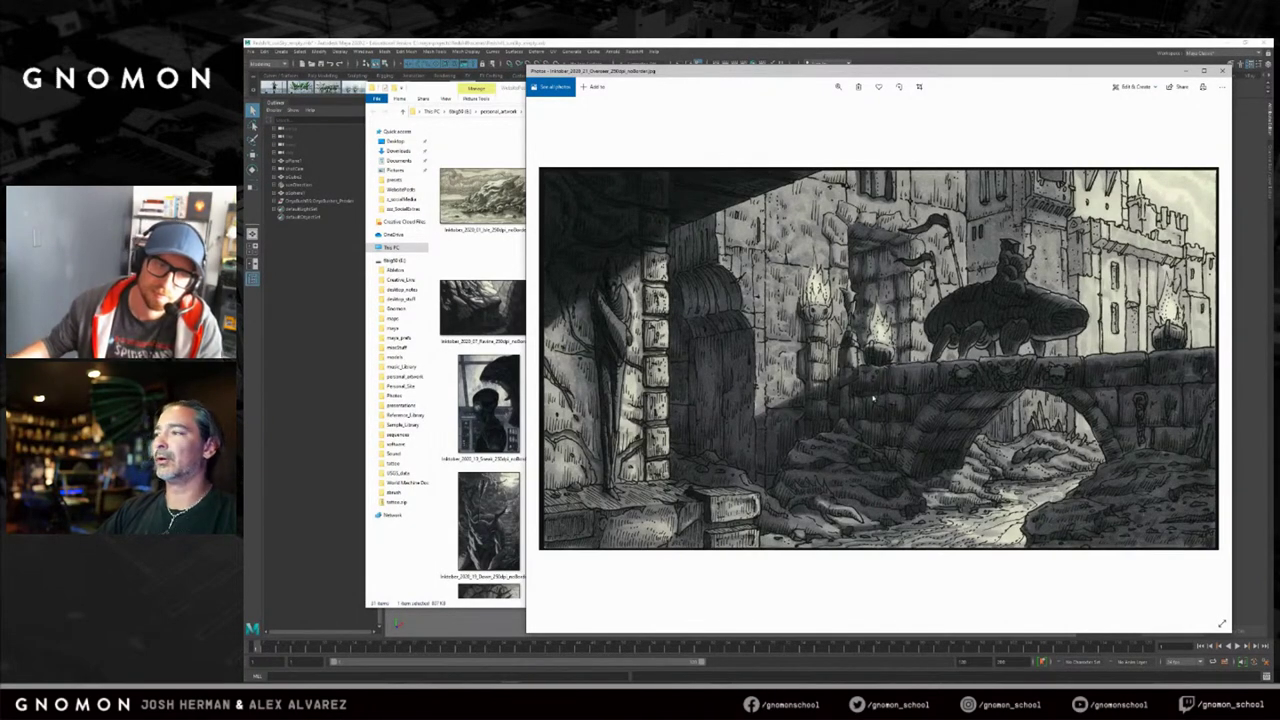
left_click_drag(527, 631, 531, 621)
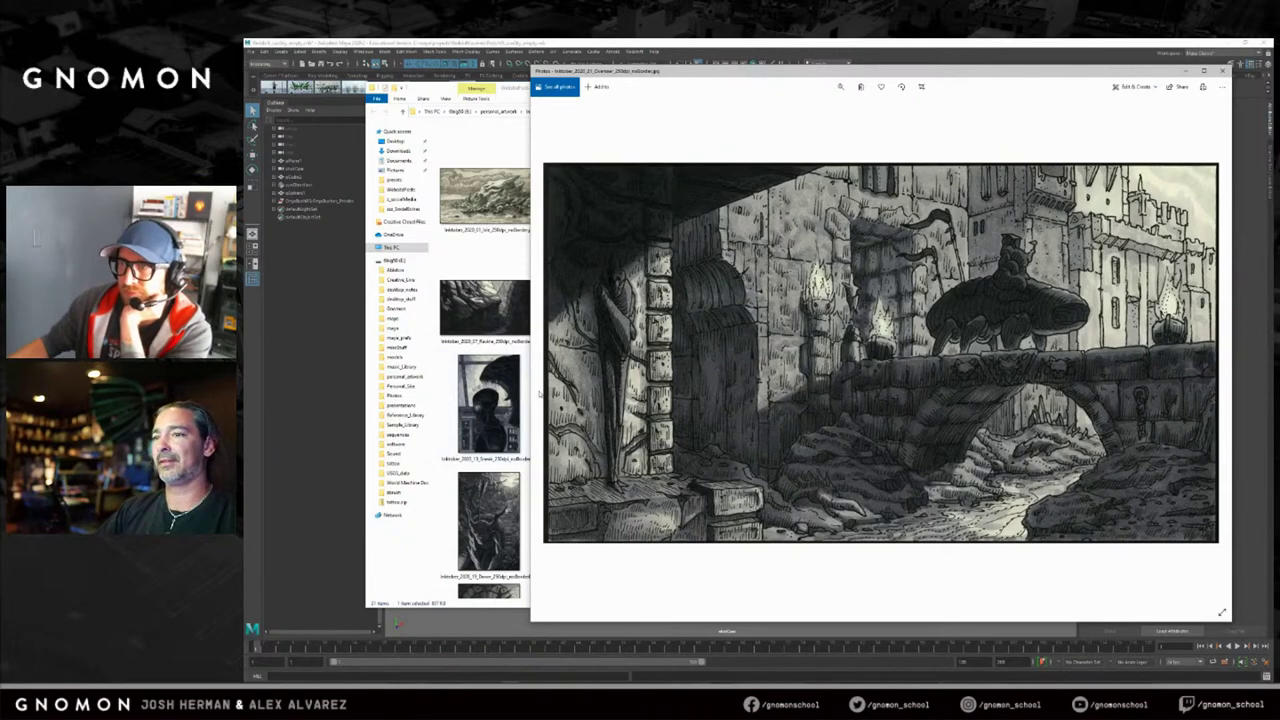
mouse_move(536, 396)
left_mouse_down()
mouse_move(476, 396)
mouse_move(540, 396)
left_mouse_up()
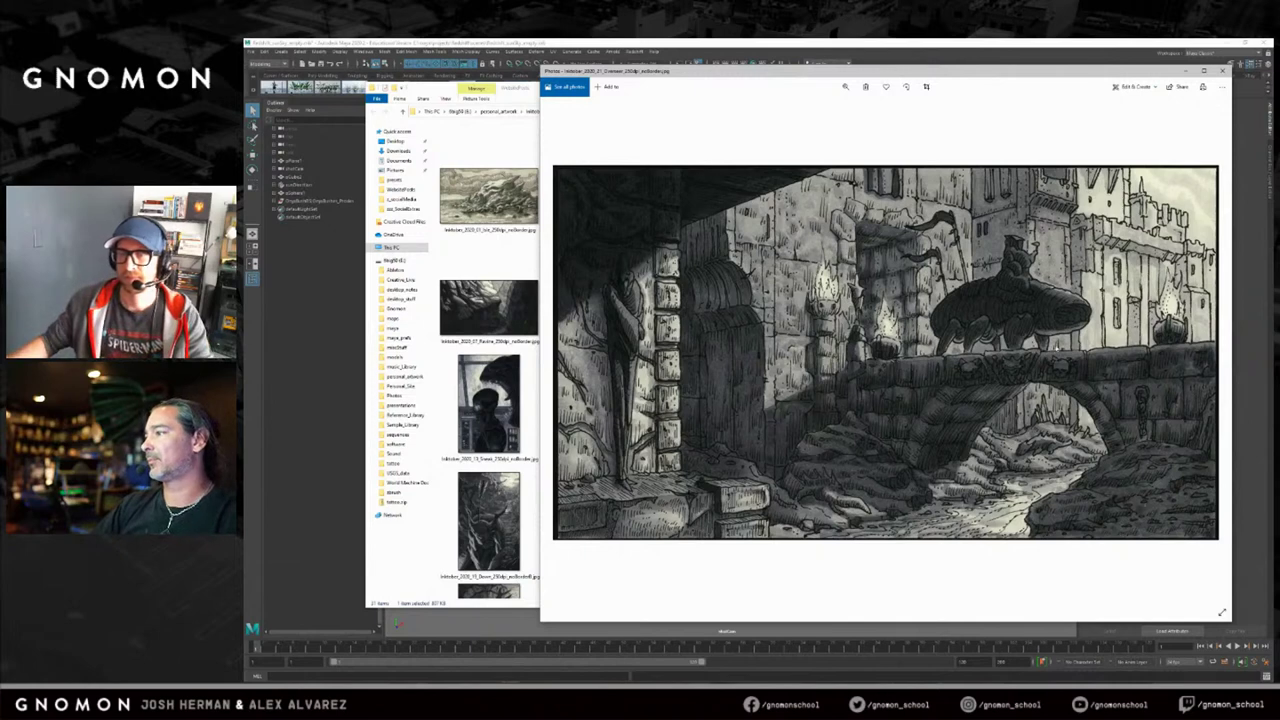
Show the Roswell ink drawing following the castle bridge one and widen its image window.
left_click(1213, 353)
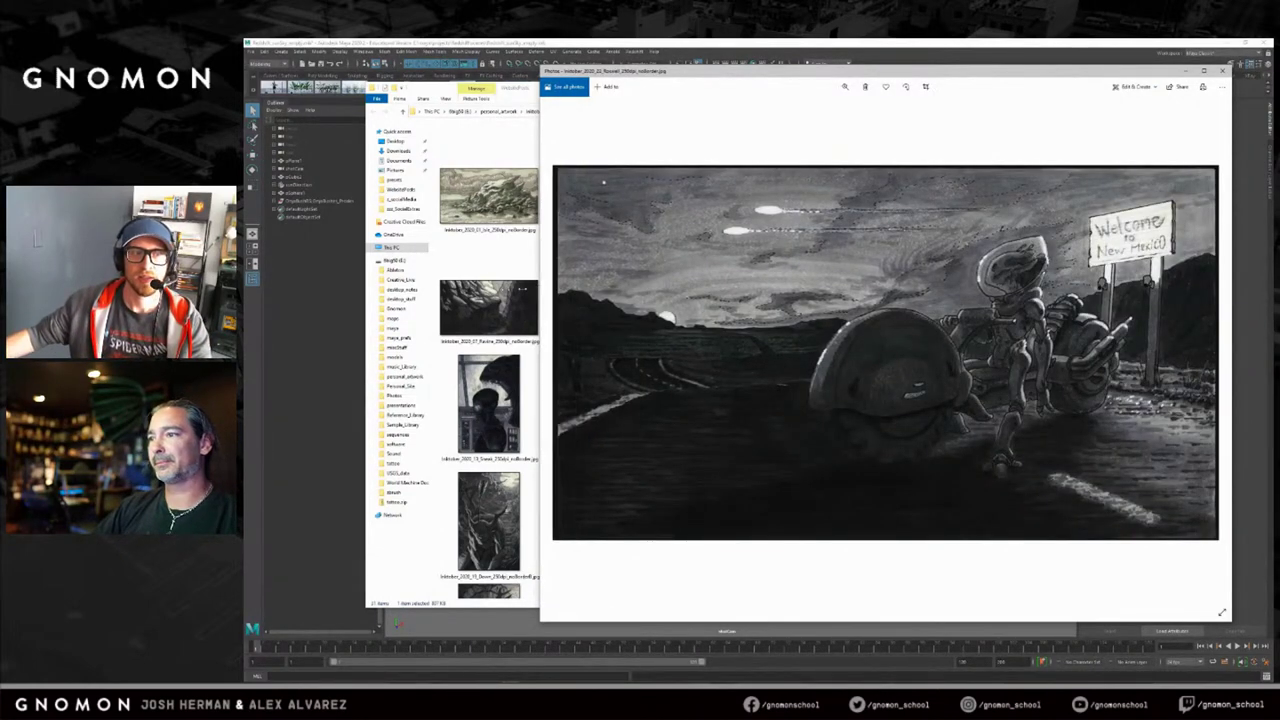
left_click_drag(540, 288, 429, 288)
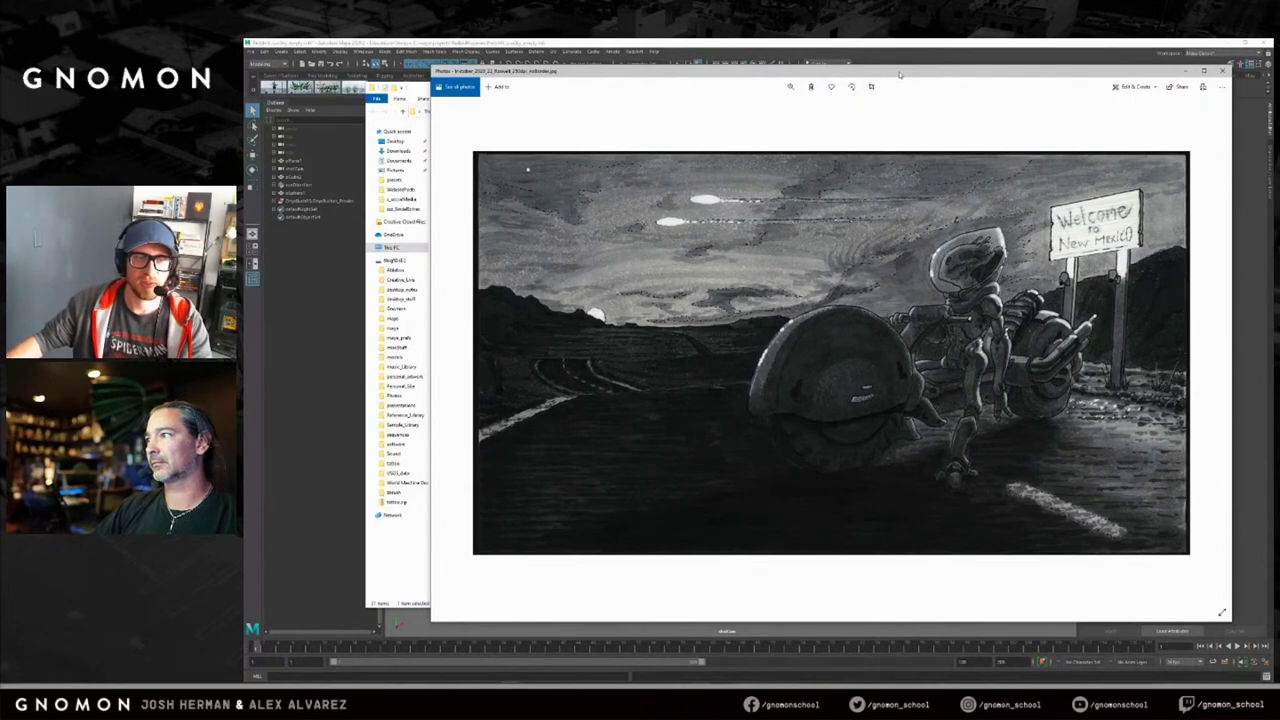
left_click_drag(900, 73, 906, 73)
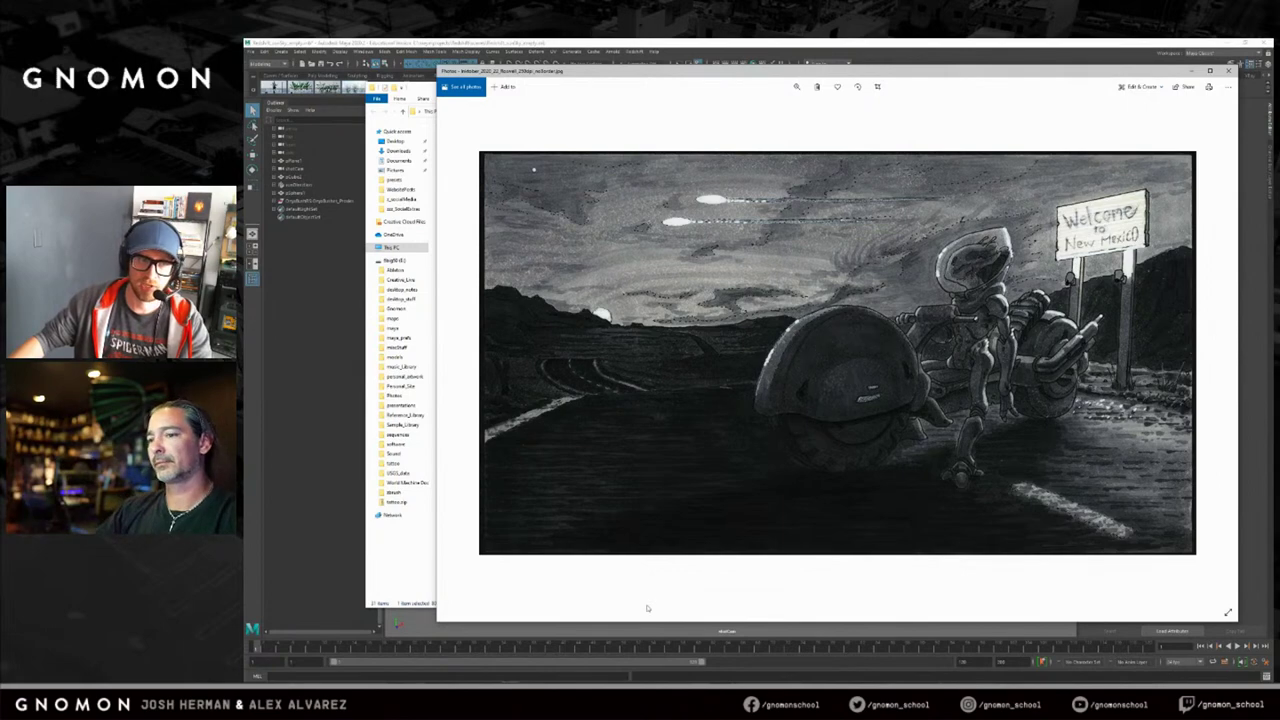
Shrink and reposition the Roswell drawing's window so the folder of drawings behind it is partly uncovered.
left_click_drag(438, 621, 501, 545)
left_click_drag(783, 74, 791, 87)
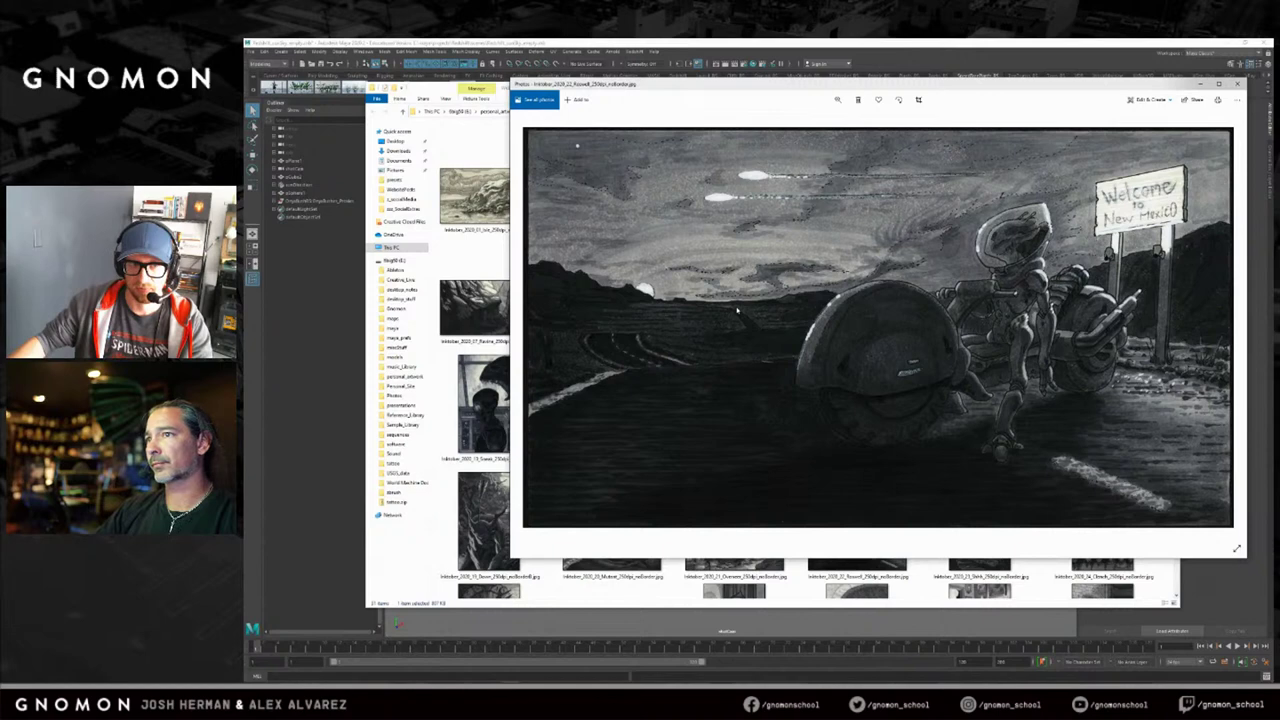
left_click_drag(509, 280, 502, 279)
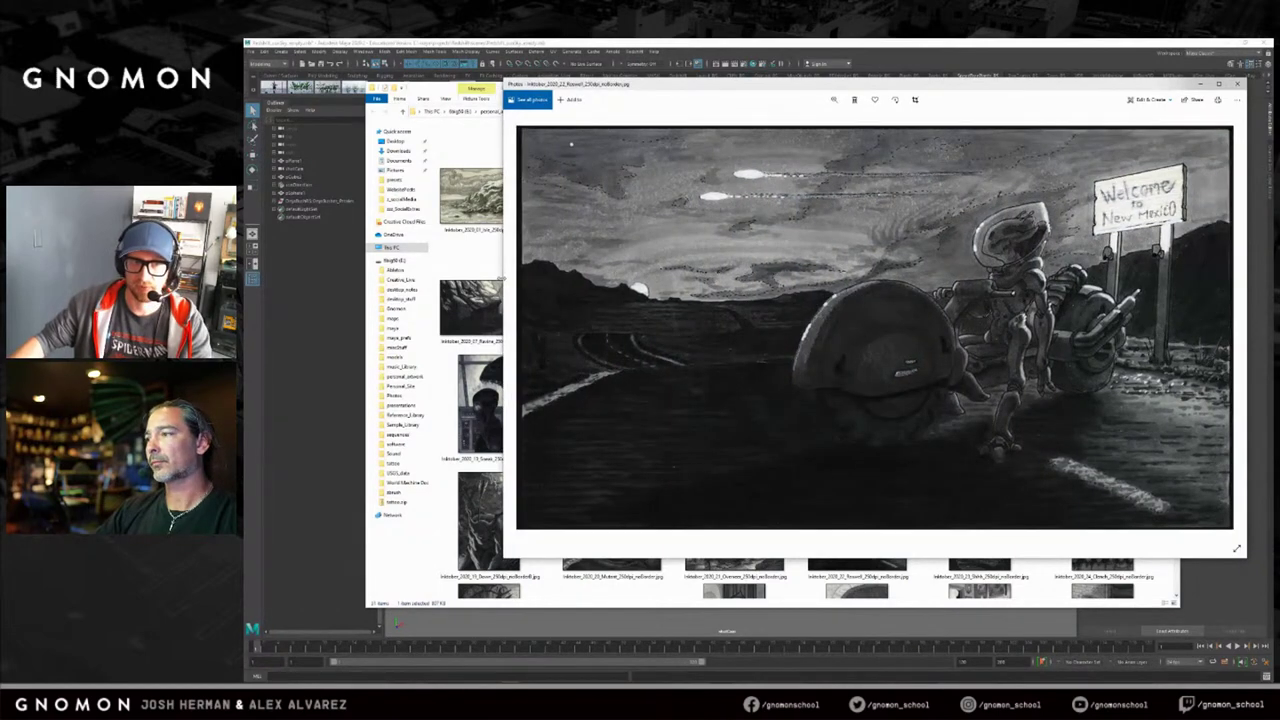
left_click_drag(506, 556, 549, 505)
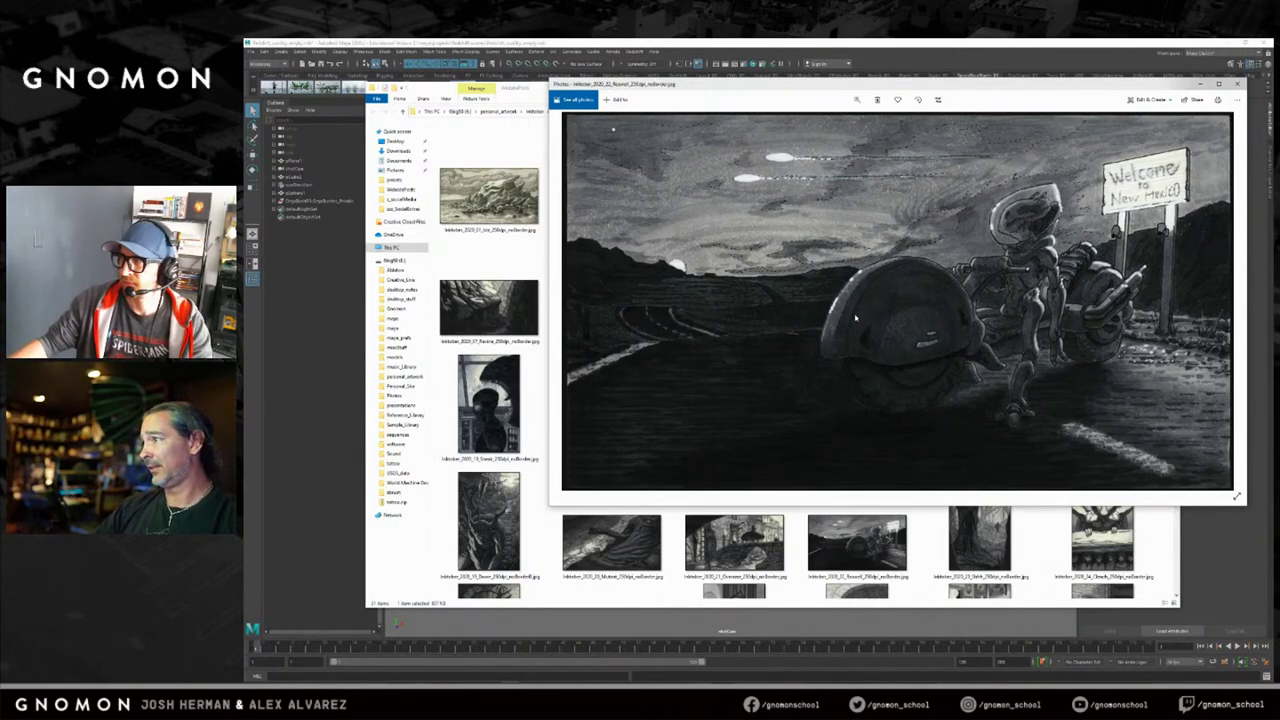
left_click_drag(834, 96, 836, 104)
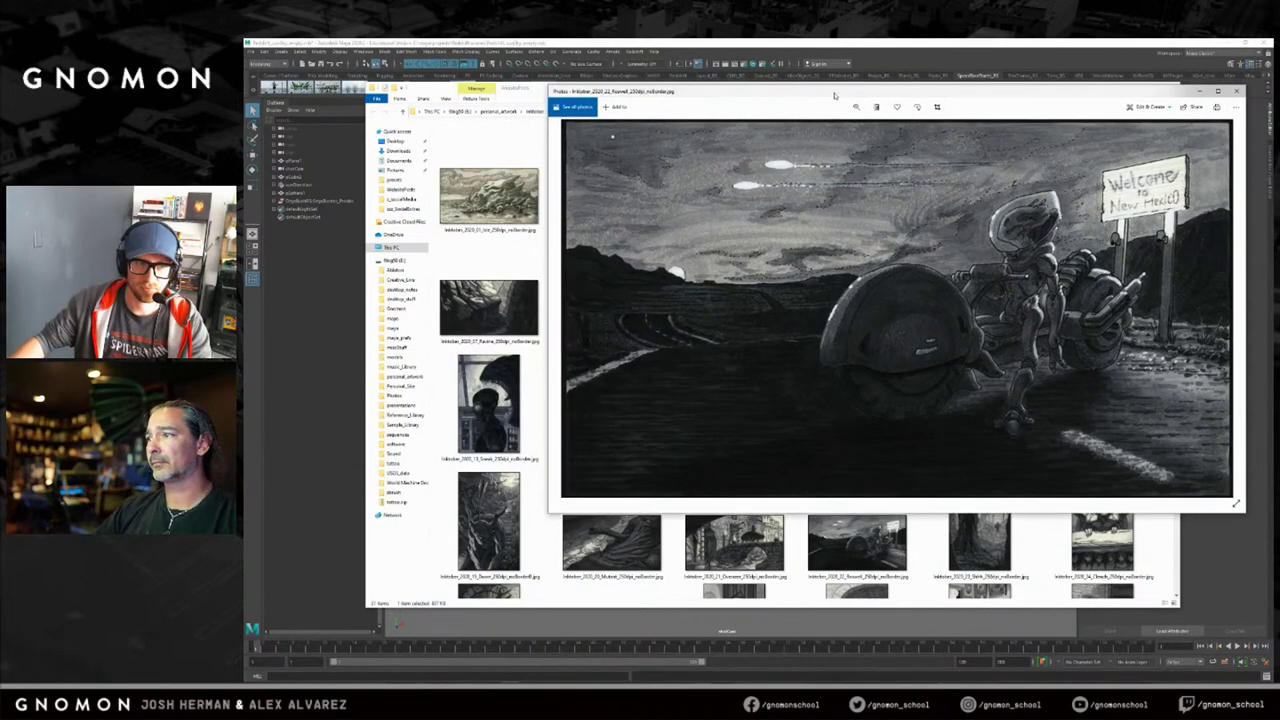
left_click_drag(549, 513, 576, 505)
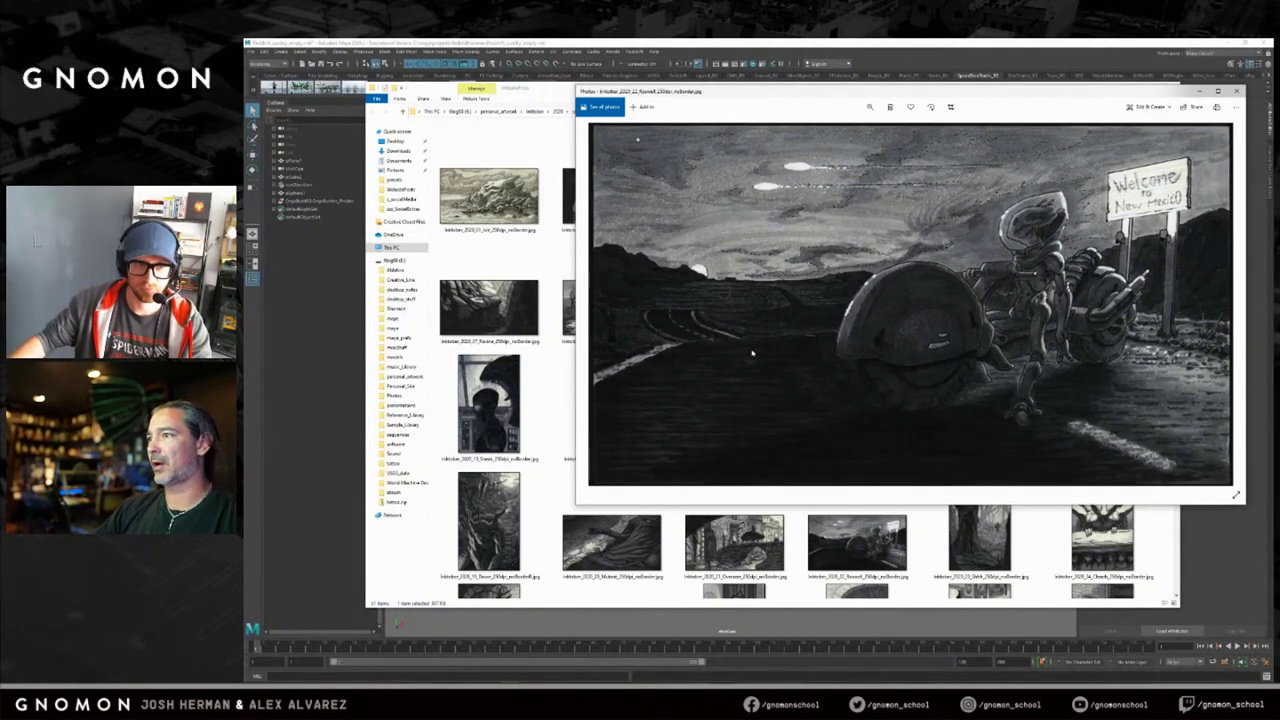
left_click_drag(576, 506, 556, 523)
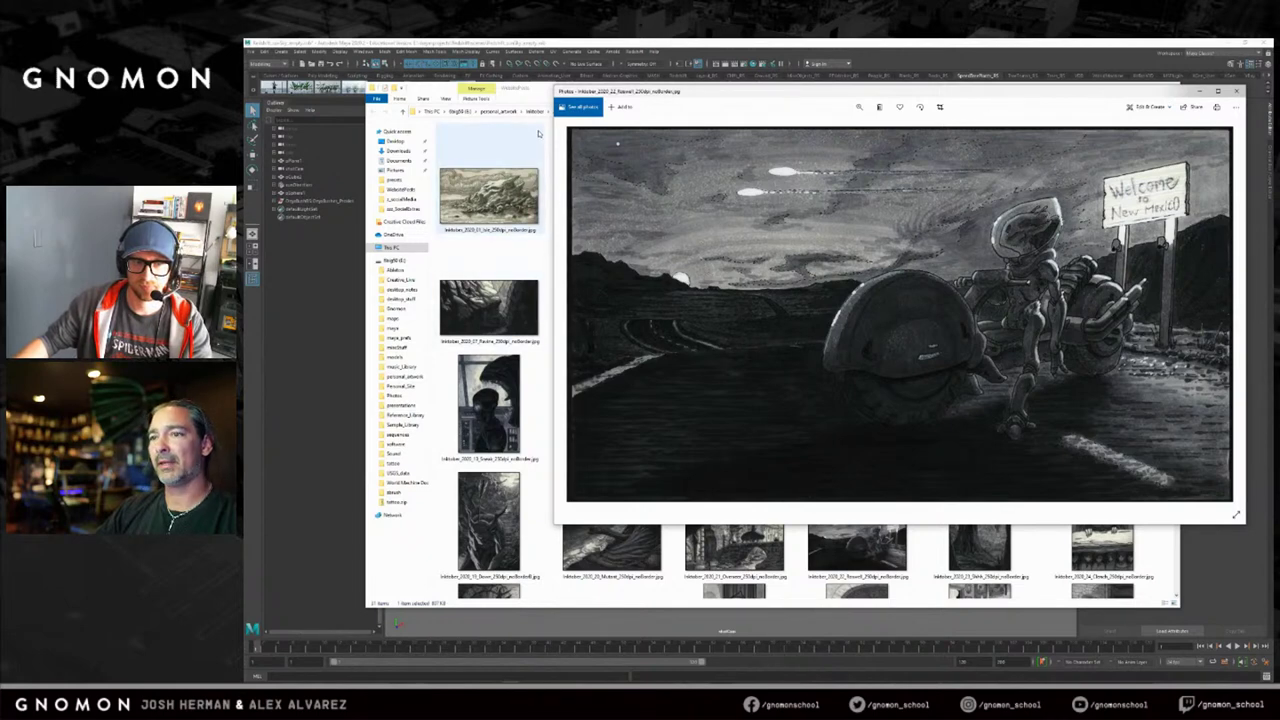
Open the 22_Roswell folder inside the 2020 folder and check the contents of its reference subfolder.
mouse_move(578, 209)
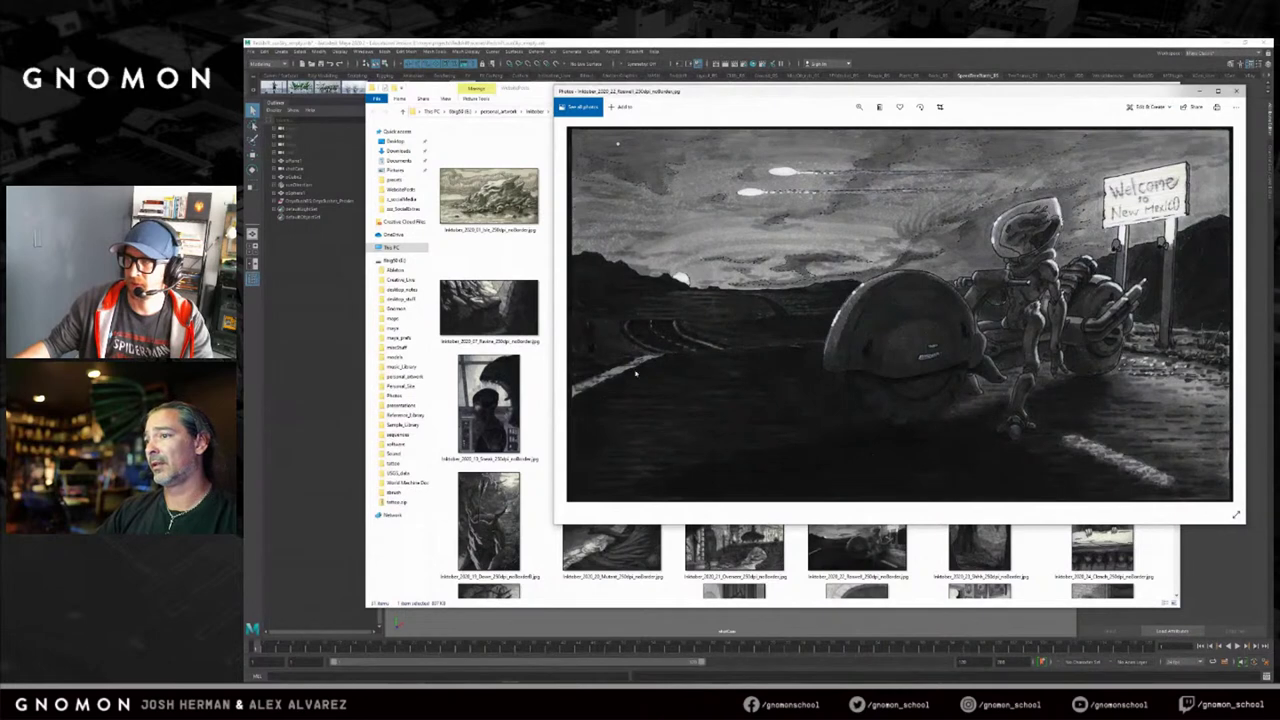
left_click(552, 90)
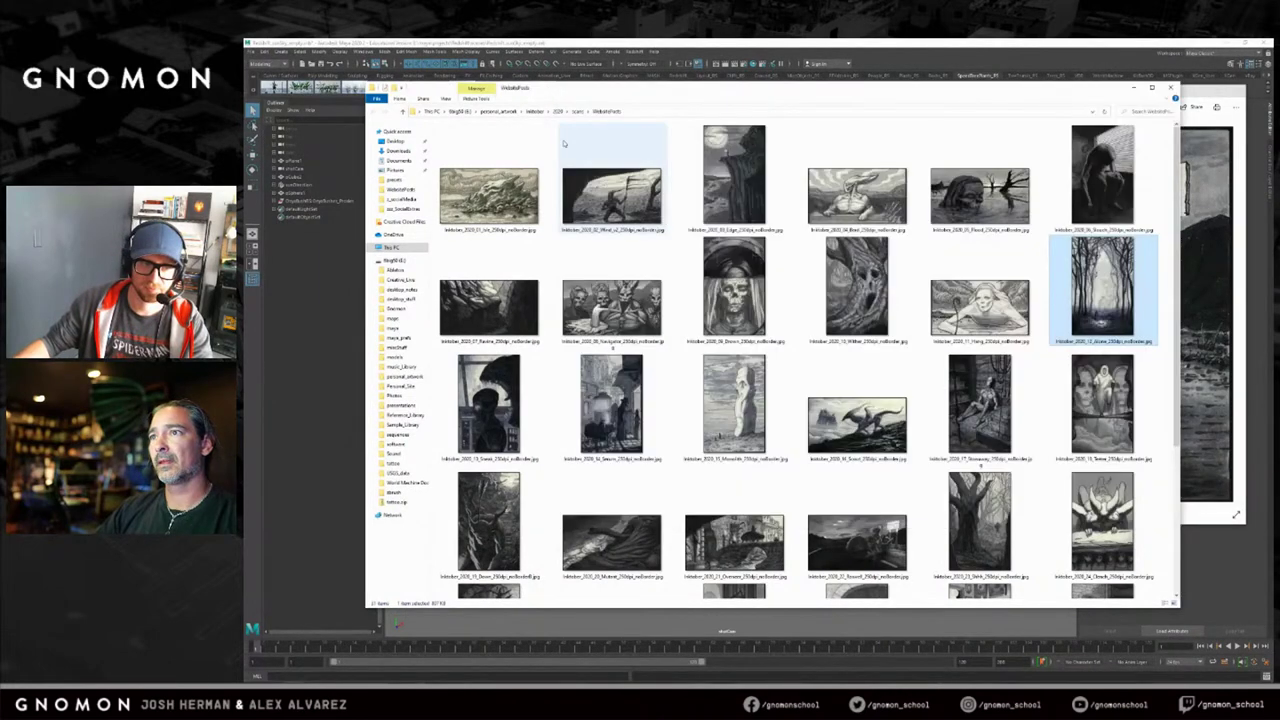
left_click(577, 112)
left_click(557, 111)
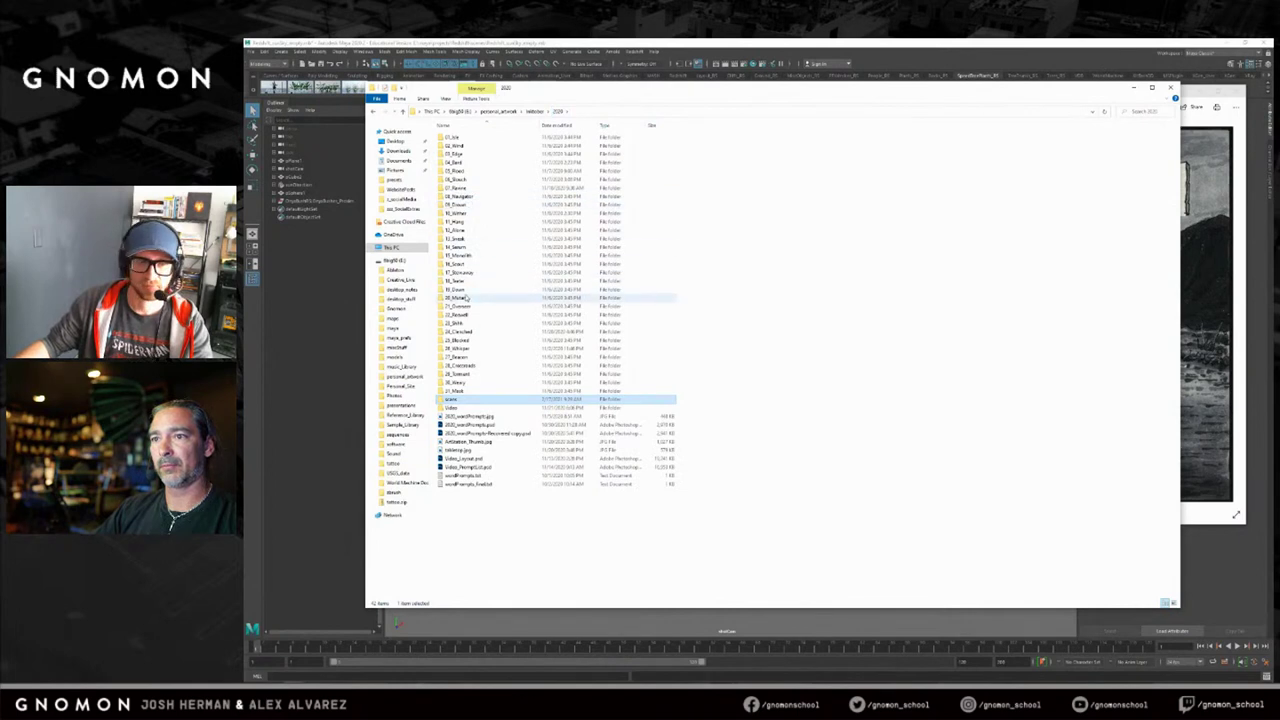
double_click(464, 316)
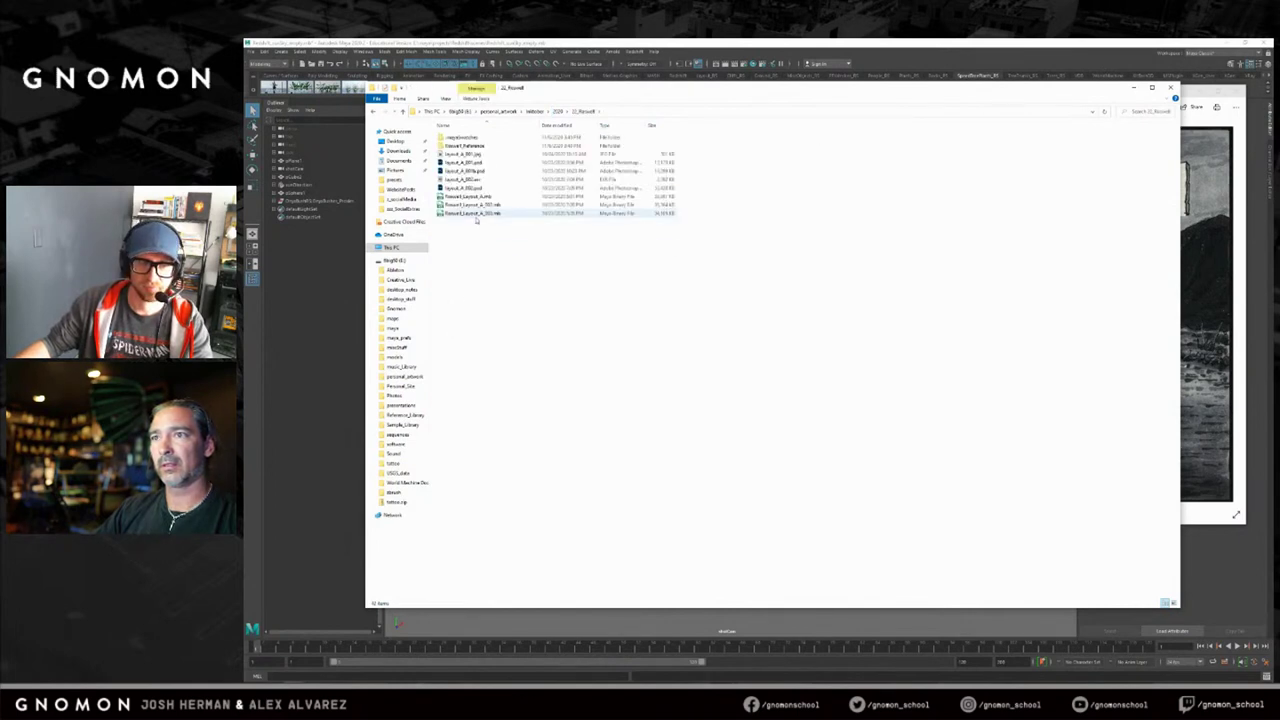
left_click(479, 146)
double_click(479, 146)
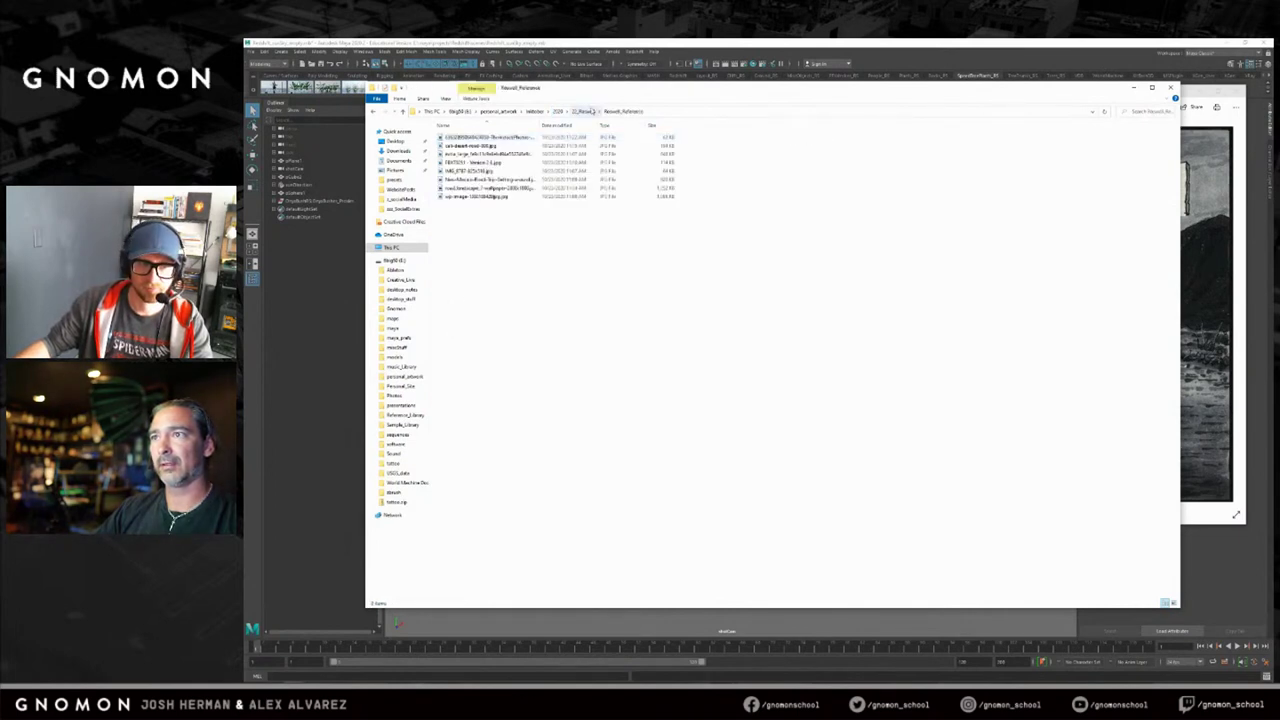
left_click(585, 111)
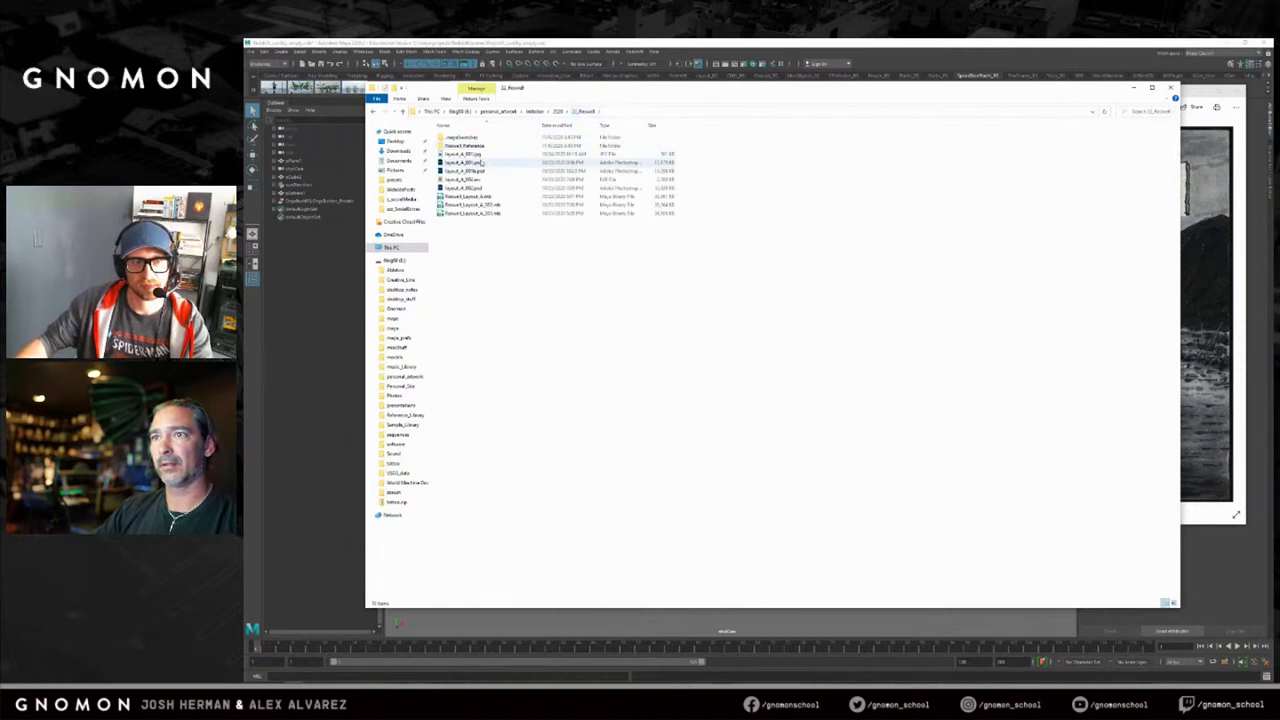
View layout_A_001.jpg in an enlarged window and close it.
left_click(479, 156)
double_click(471, 156)
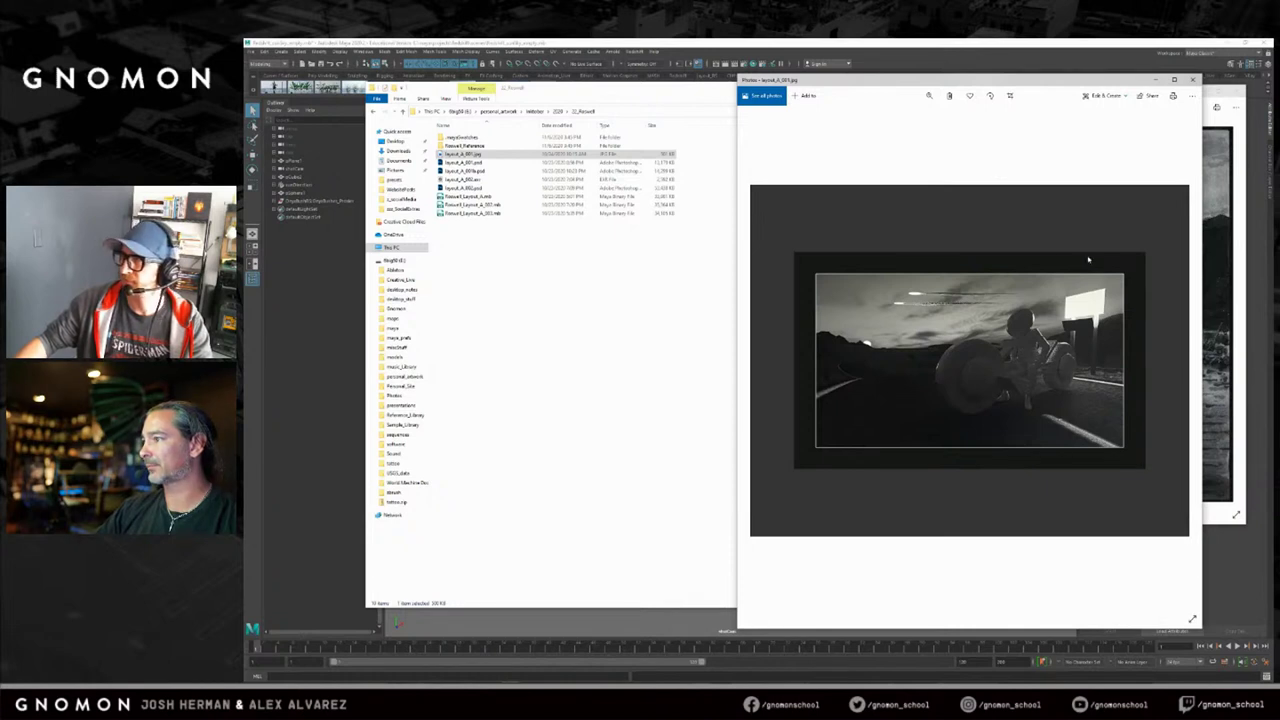
left_click_drag(737, 628, 471, 548)
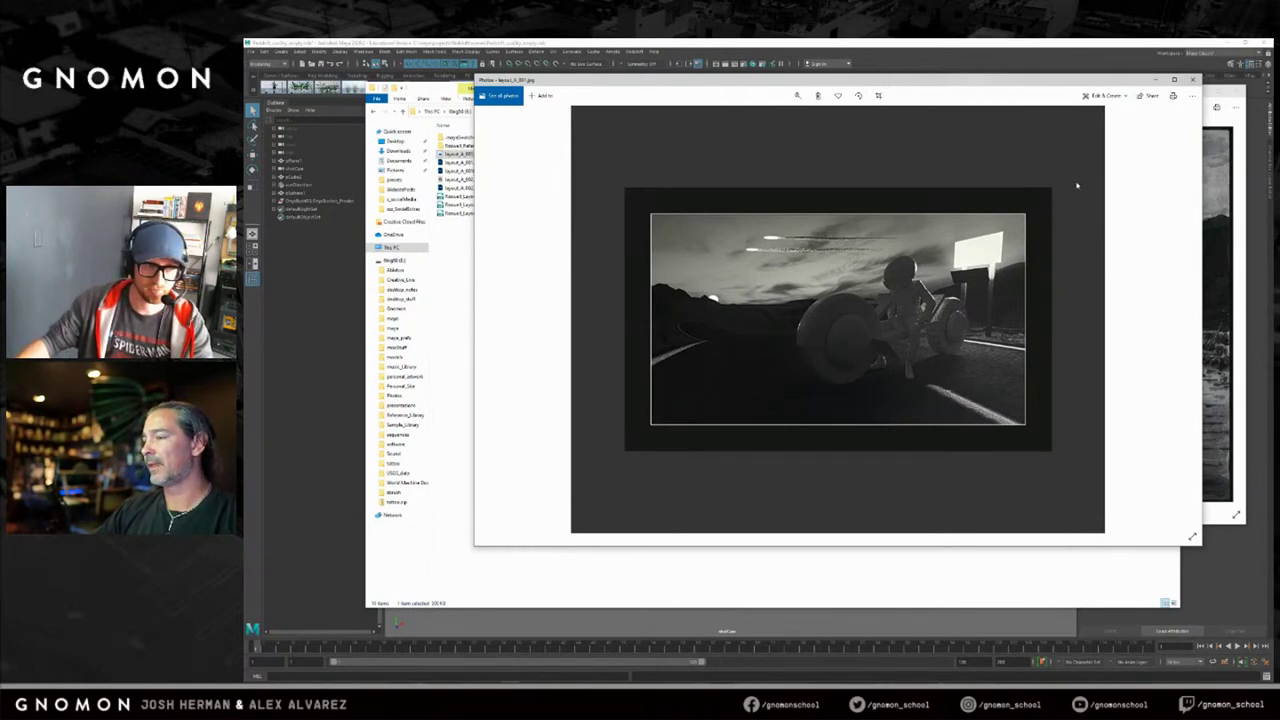
left_click(1192, 79)
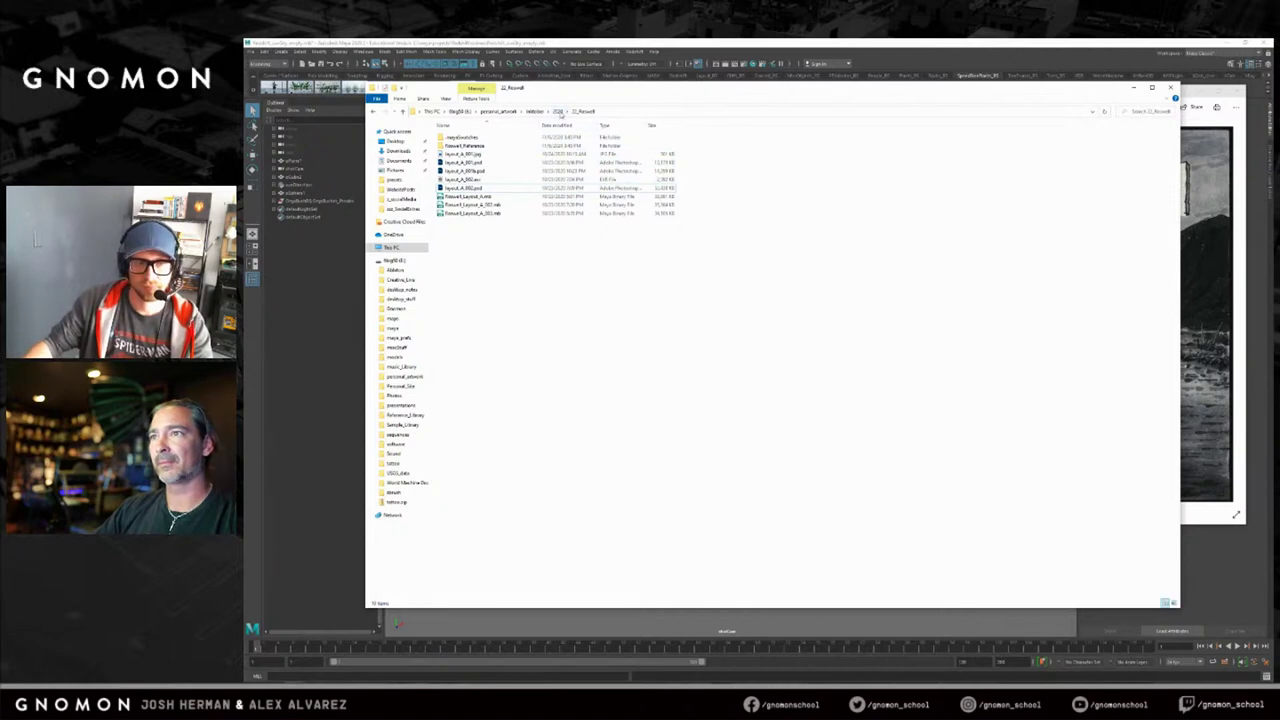
Open the 15_Monolith folder inside the 2020 folder and view its page of thumbnail sketches in a taller window.
left_click(558, 111)
double_click(547, 146)
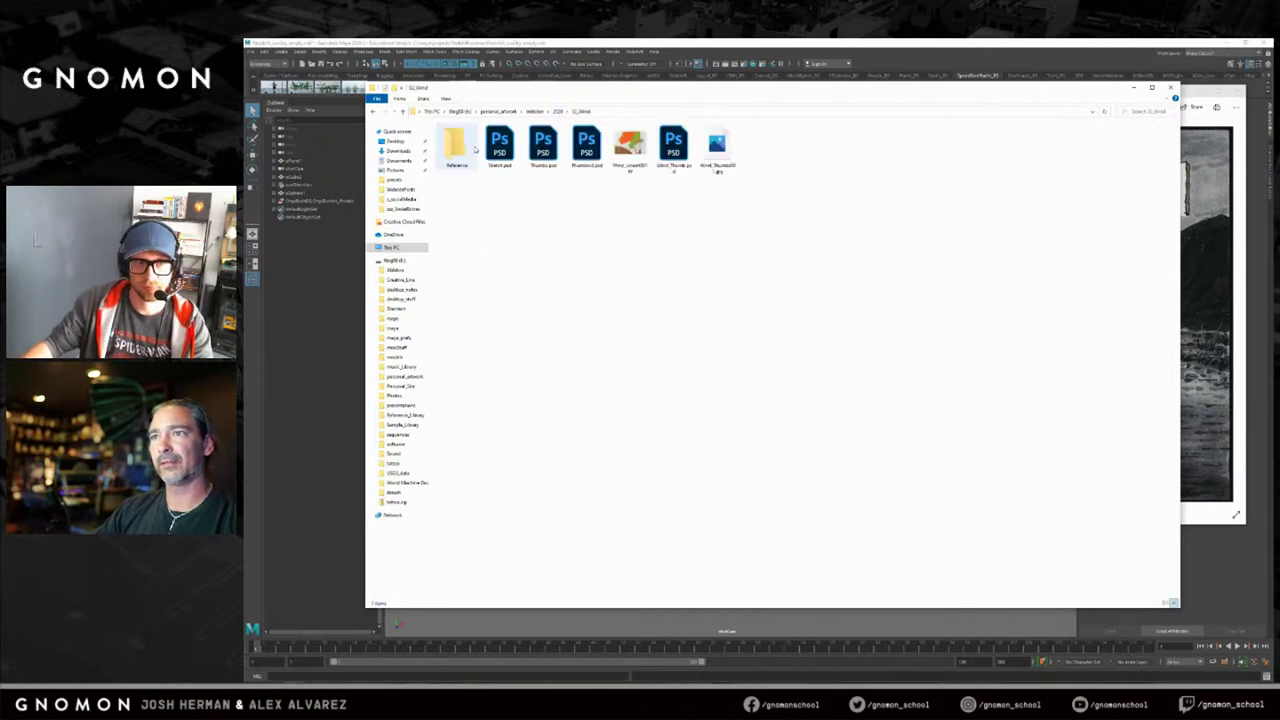
left_click(558, 111)
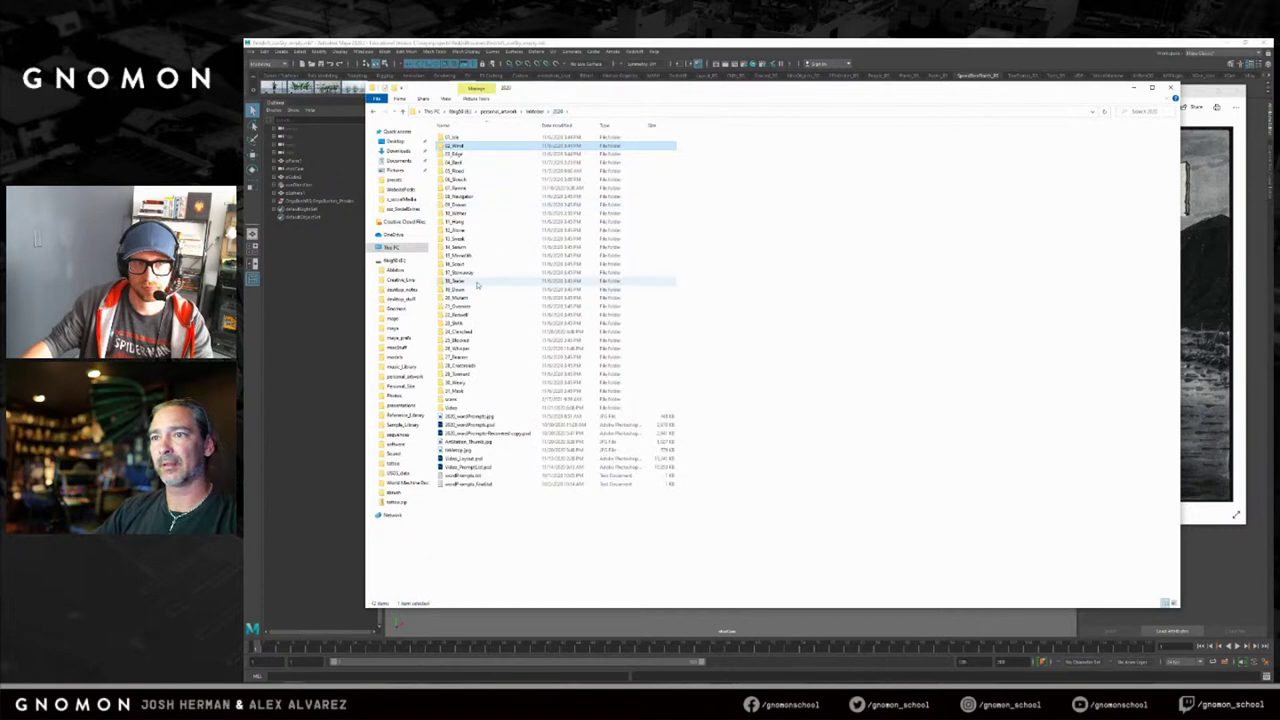
left_click(472, 280)
double_click(472, 259)
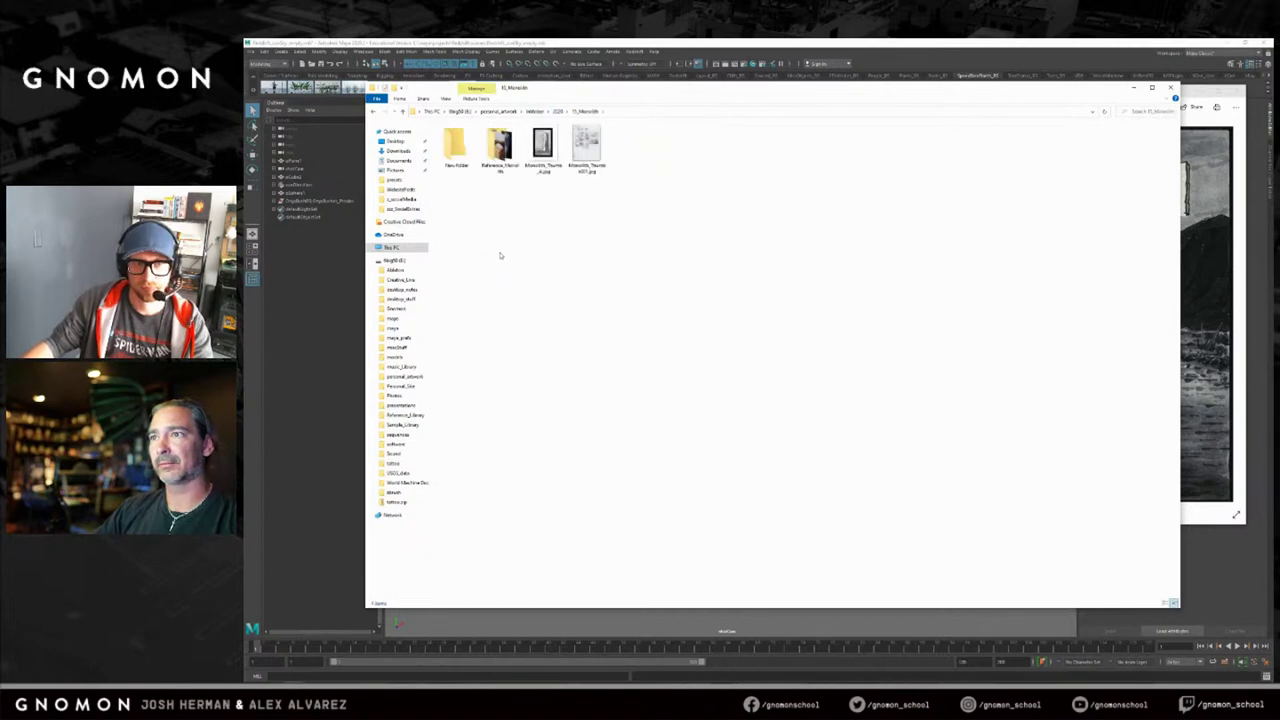
double_click(587, 148)
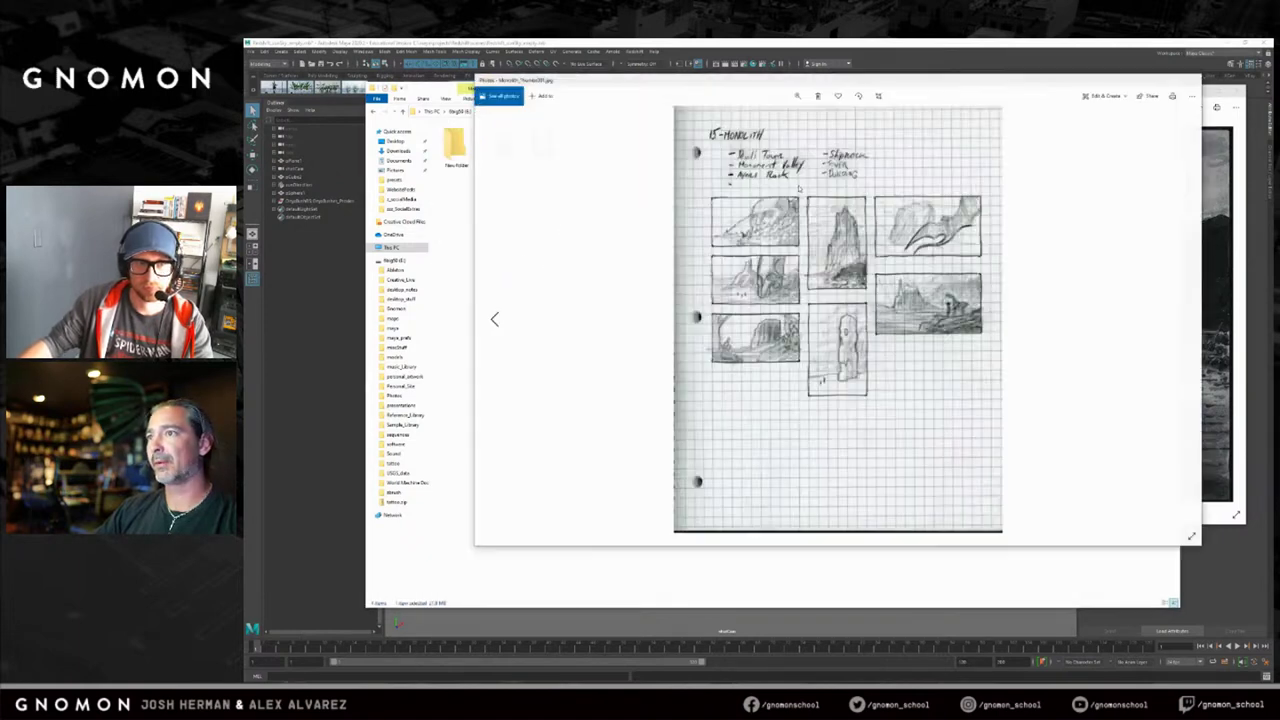
left_click_drag(640, 546, 640, 620)
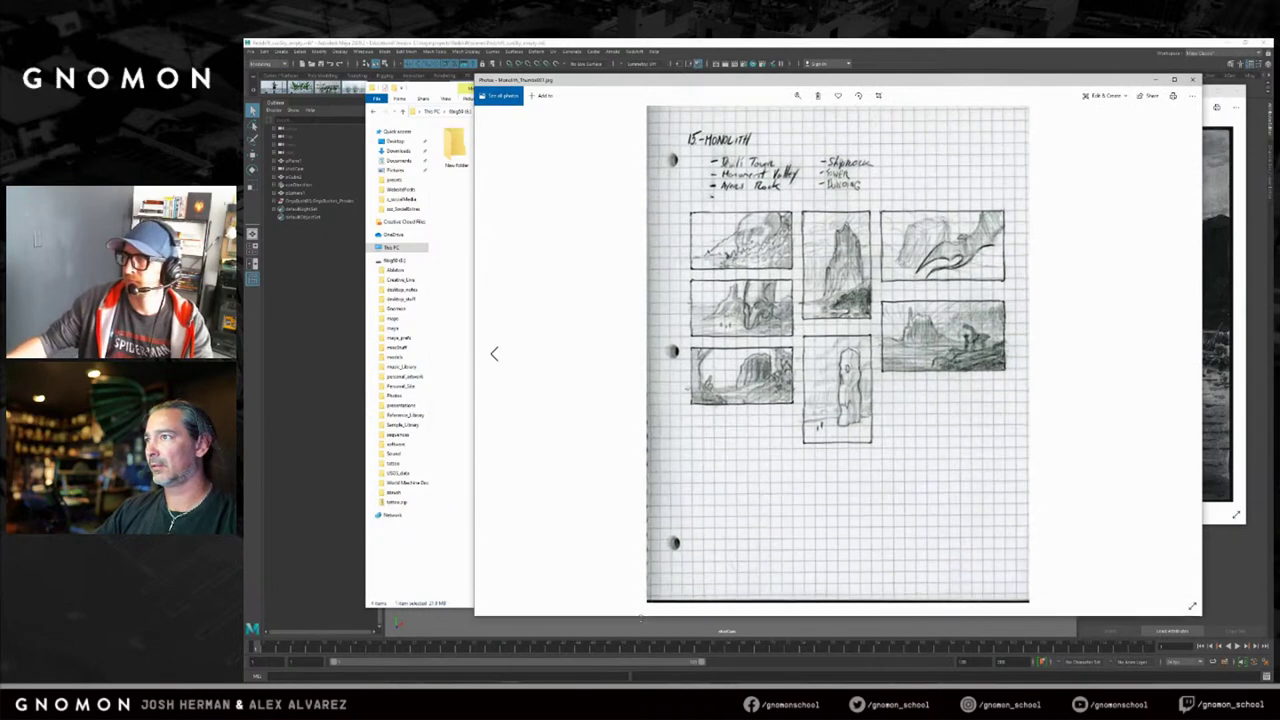
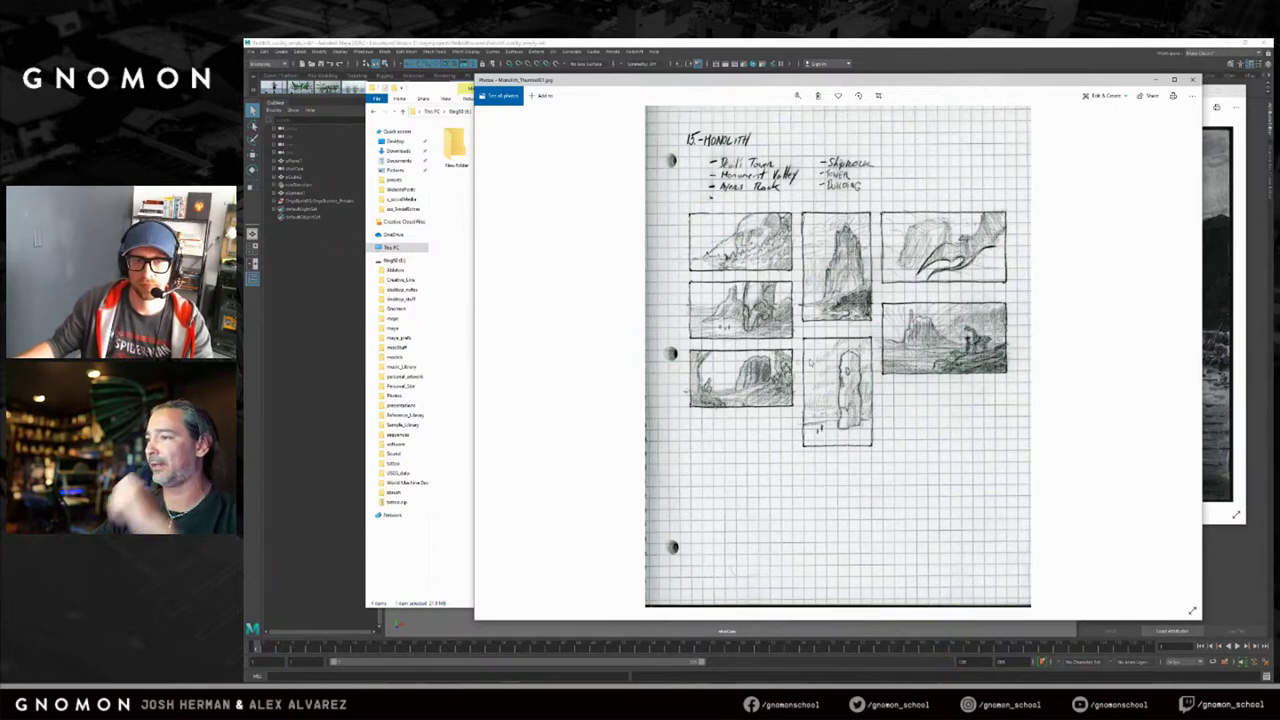
Close the Monolith sketch page and bring the Roswell drawing back to the front in a slightly larger window.
left_click(1192, 79)
left_click(1229, 133)
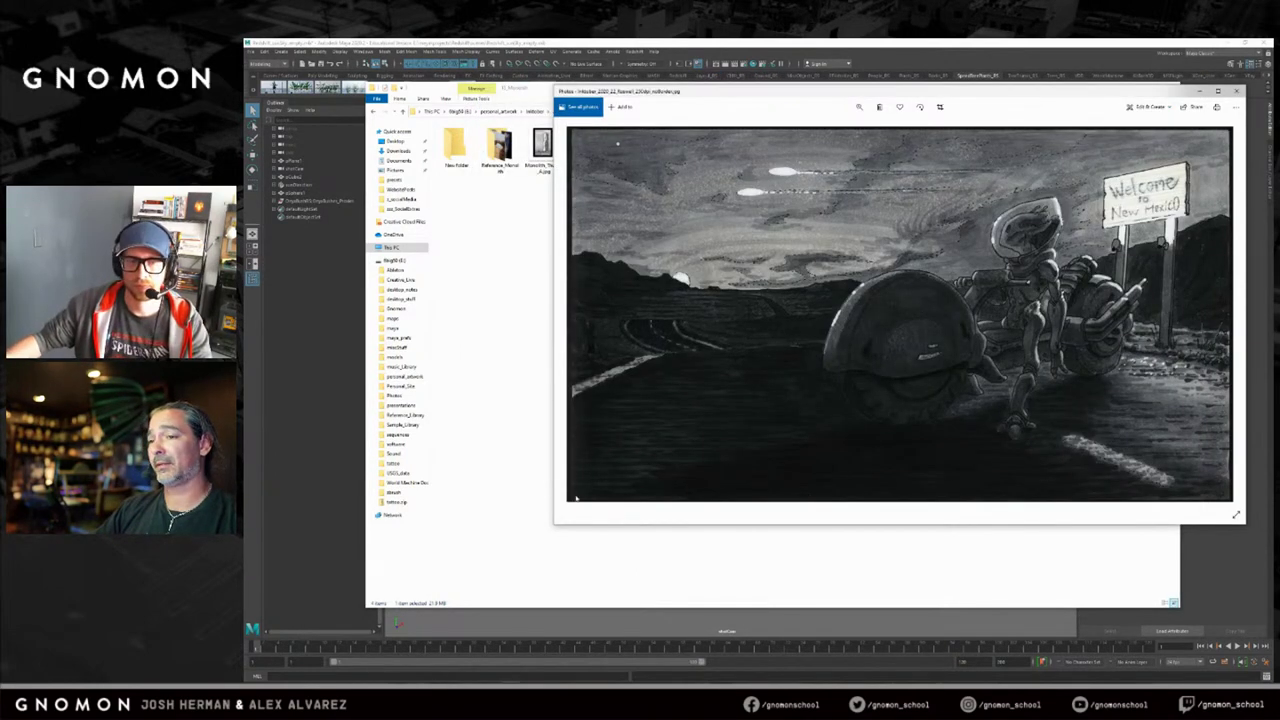
left_click_drag(554, 523, 541, 533)
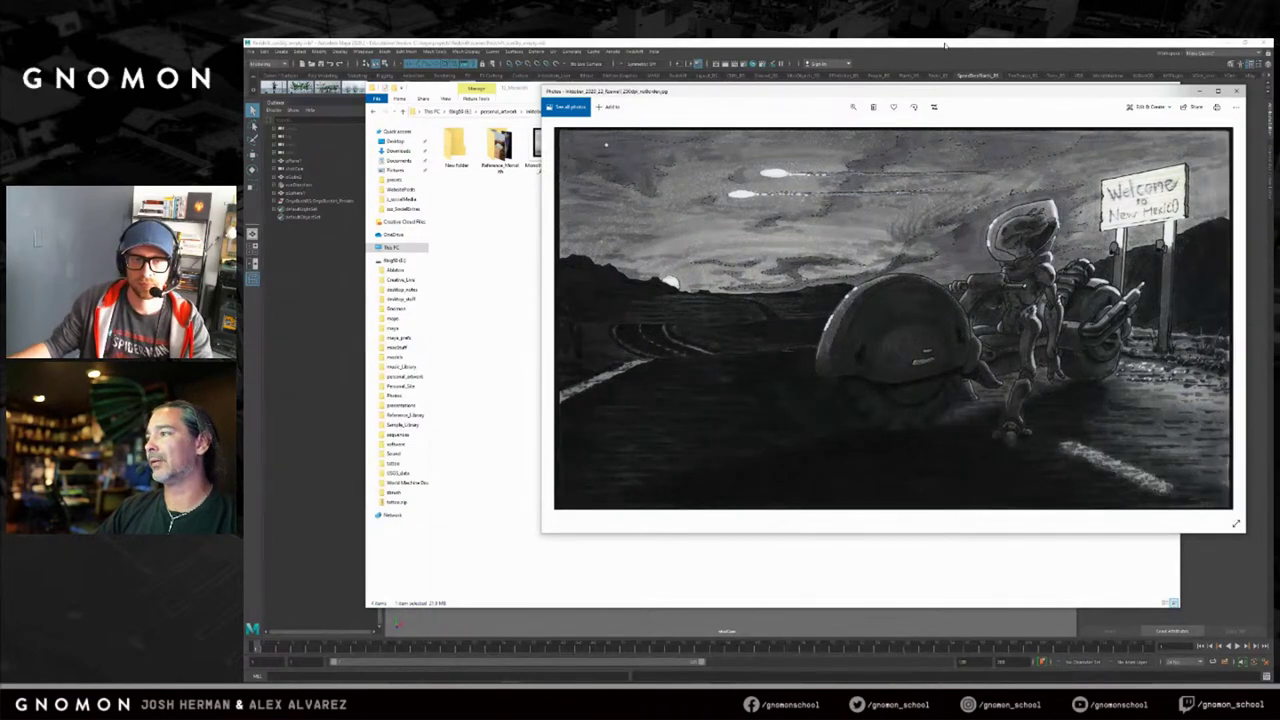
Show the next drawing, the dark forest scene with the large tree, in a slightly taller viewer window.
left_click(1226, 319)
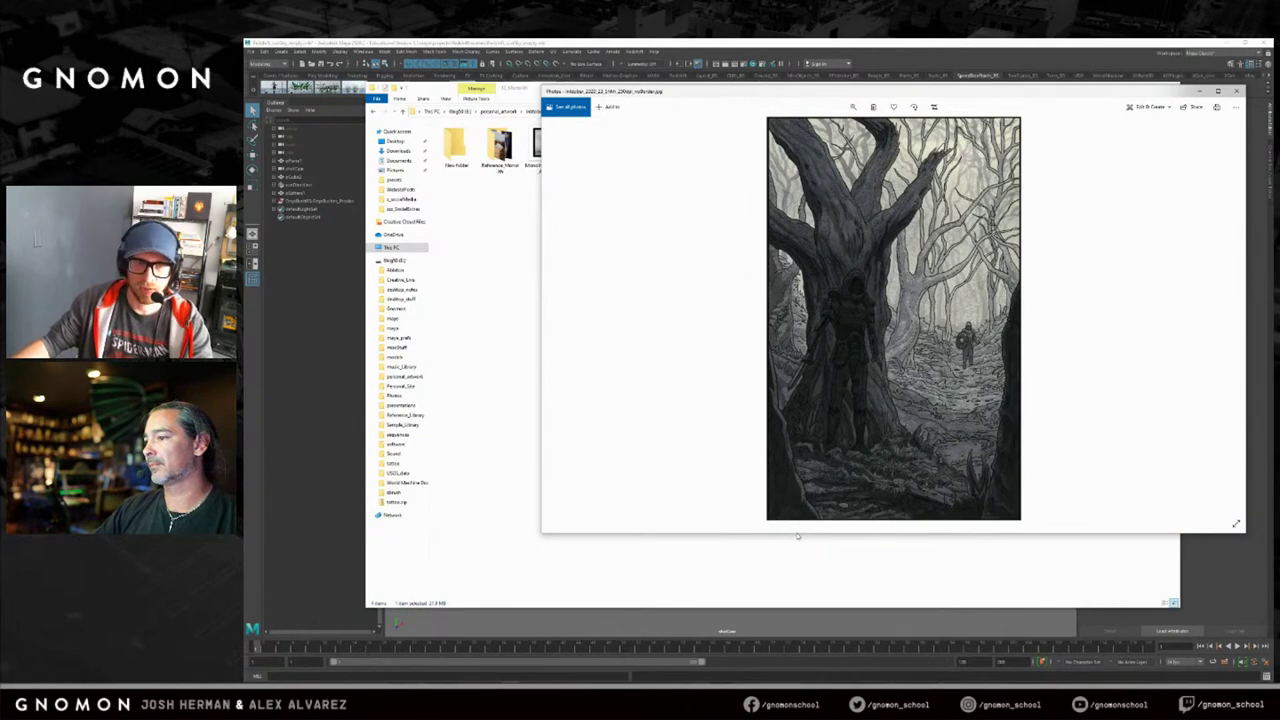
left_click_drag(793, 533, 788, 550)
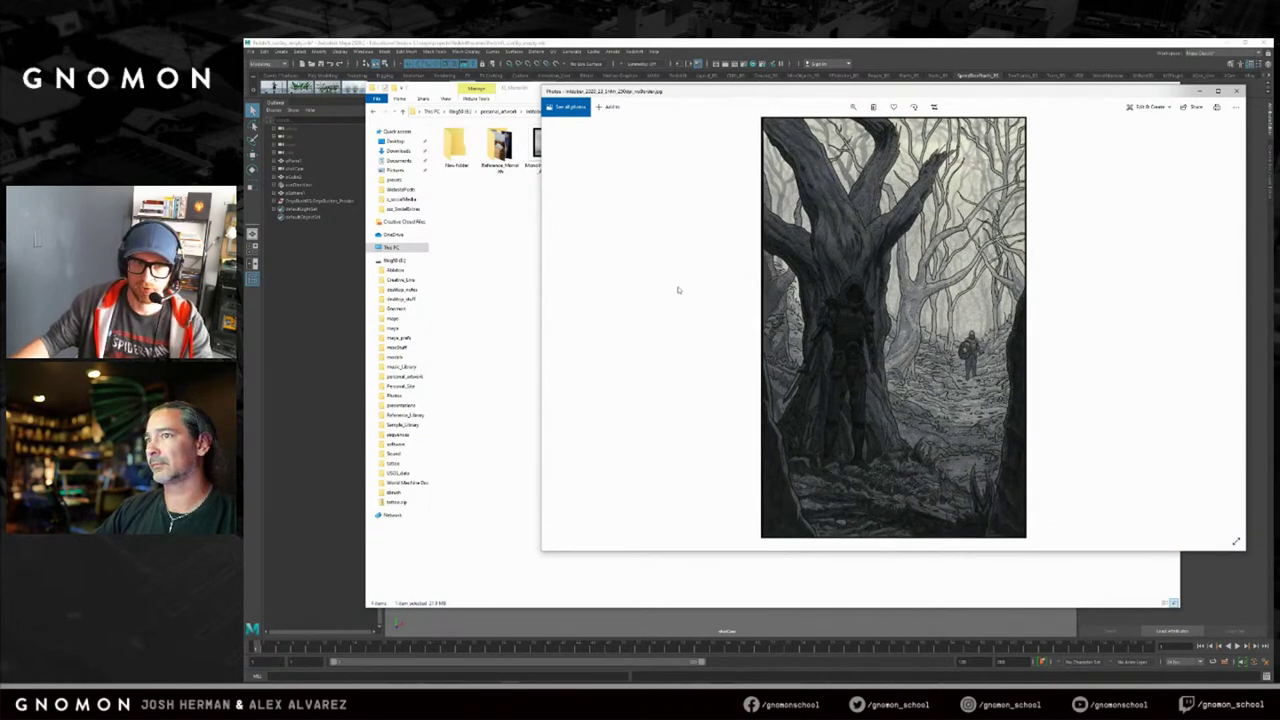
Go up to the 2020 folder in the file browser and bring the forest drawing back to the front.
left_click(511, 263)
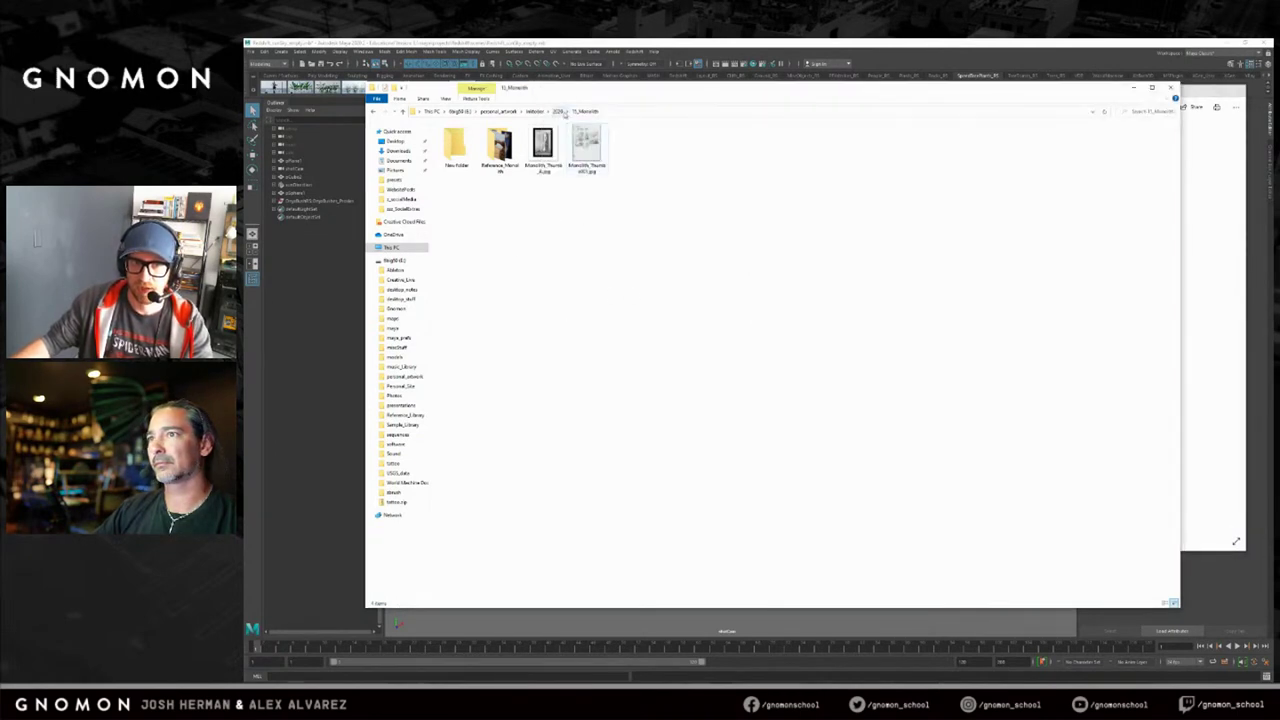
left_click(559, 111)
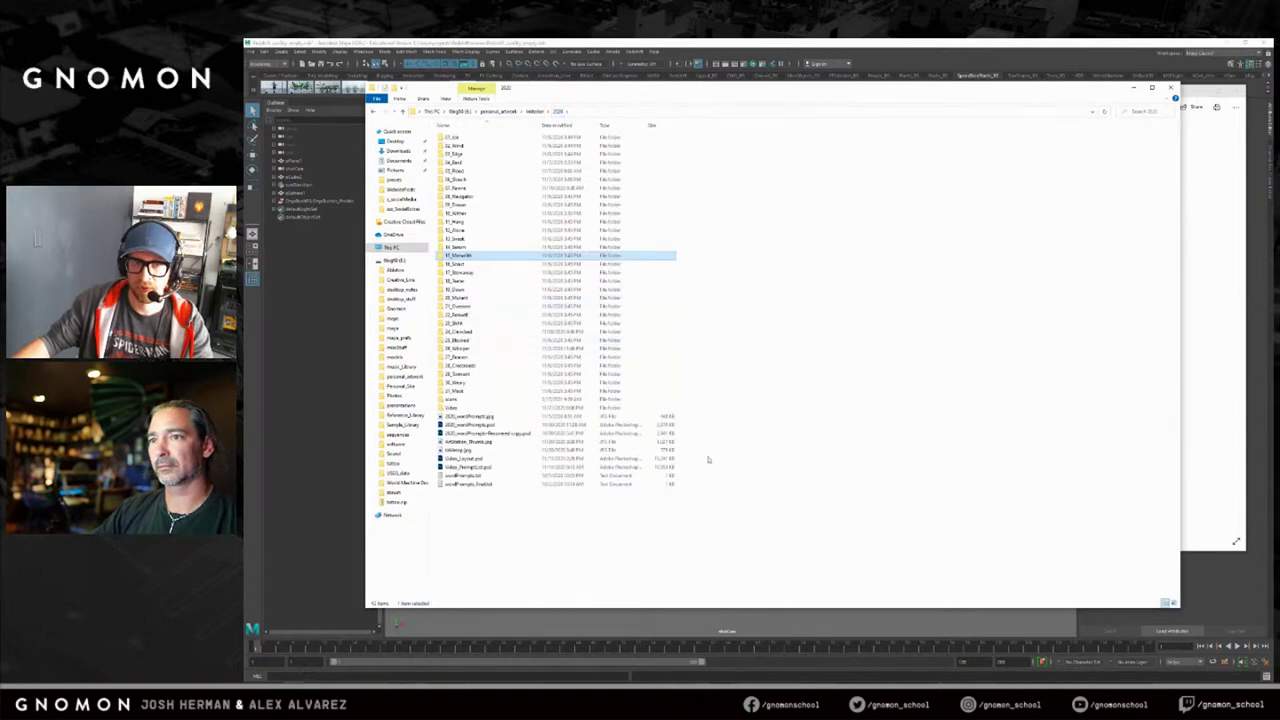
left_click(470, 365)
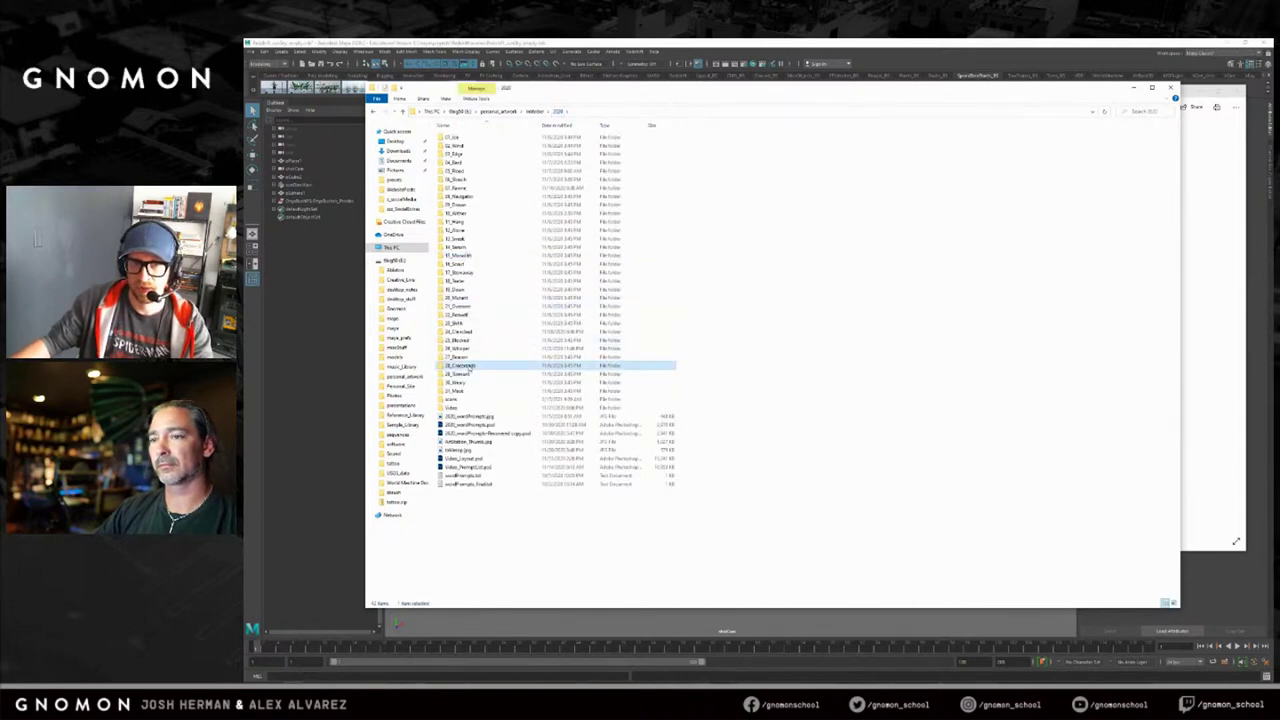
left_click(1192, 177)
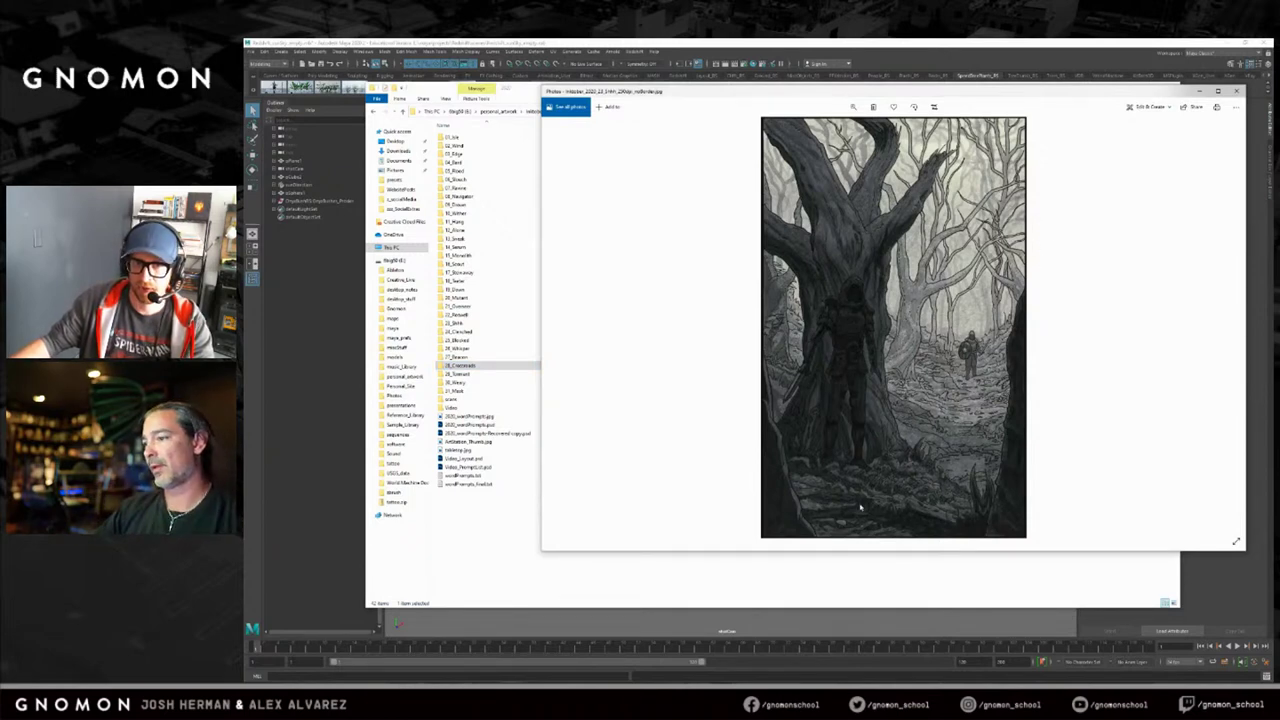
Enlarge the forest drawing's window, view the following drawing of the horned creature, and close the image viewer.
left_click_drag(845, 555, 842, 566)
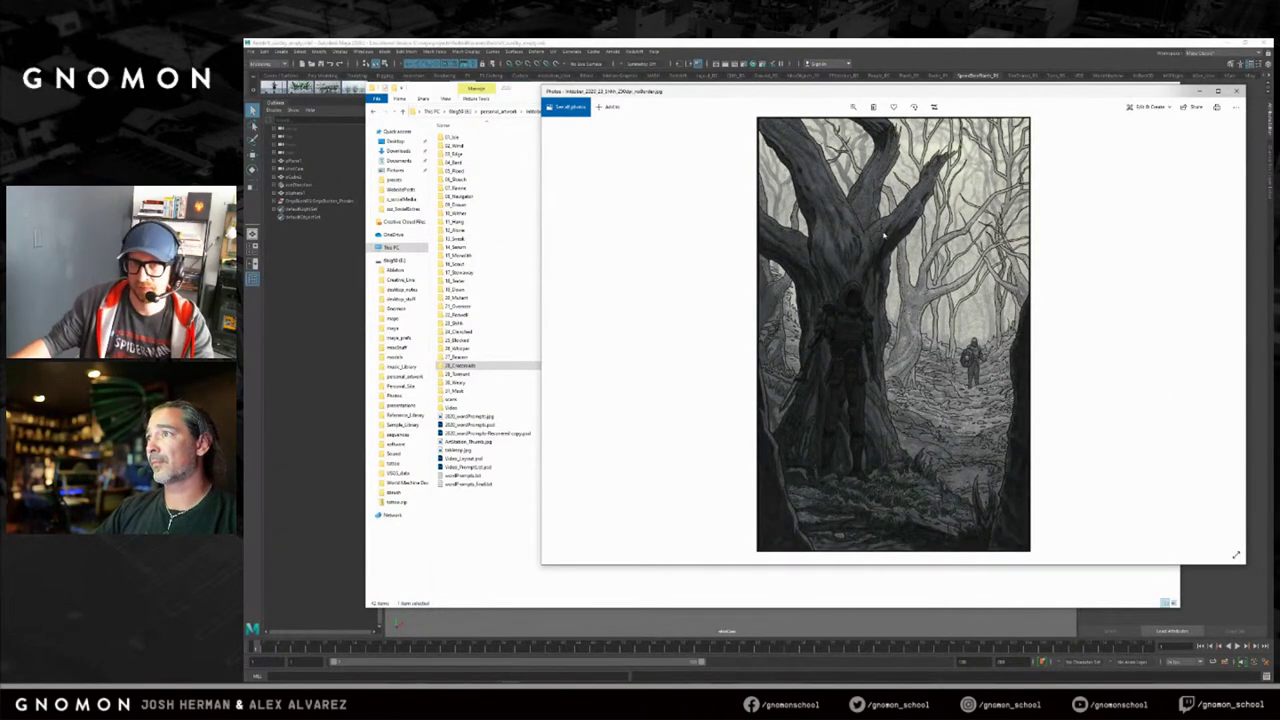
left_click_drag(841, 94, 839, 98)
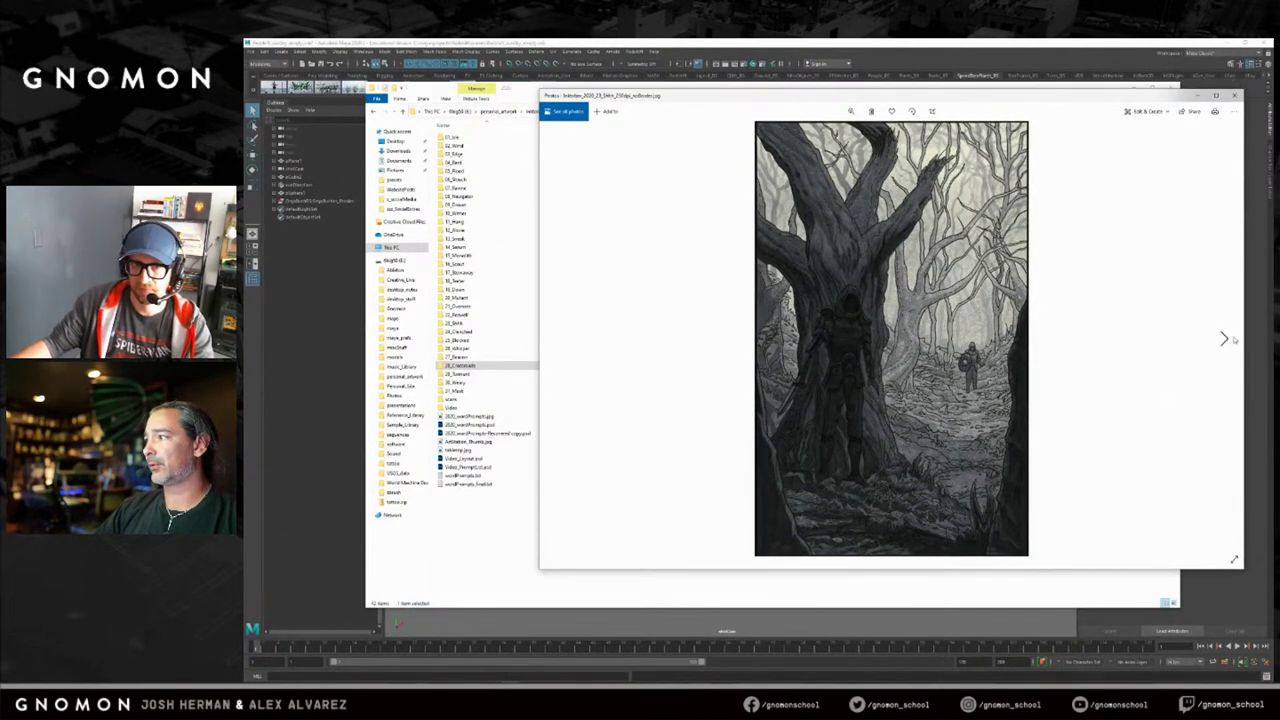
left_click(1225, 340)
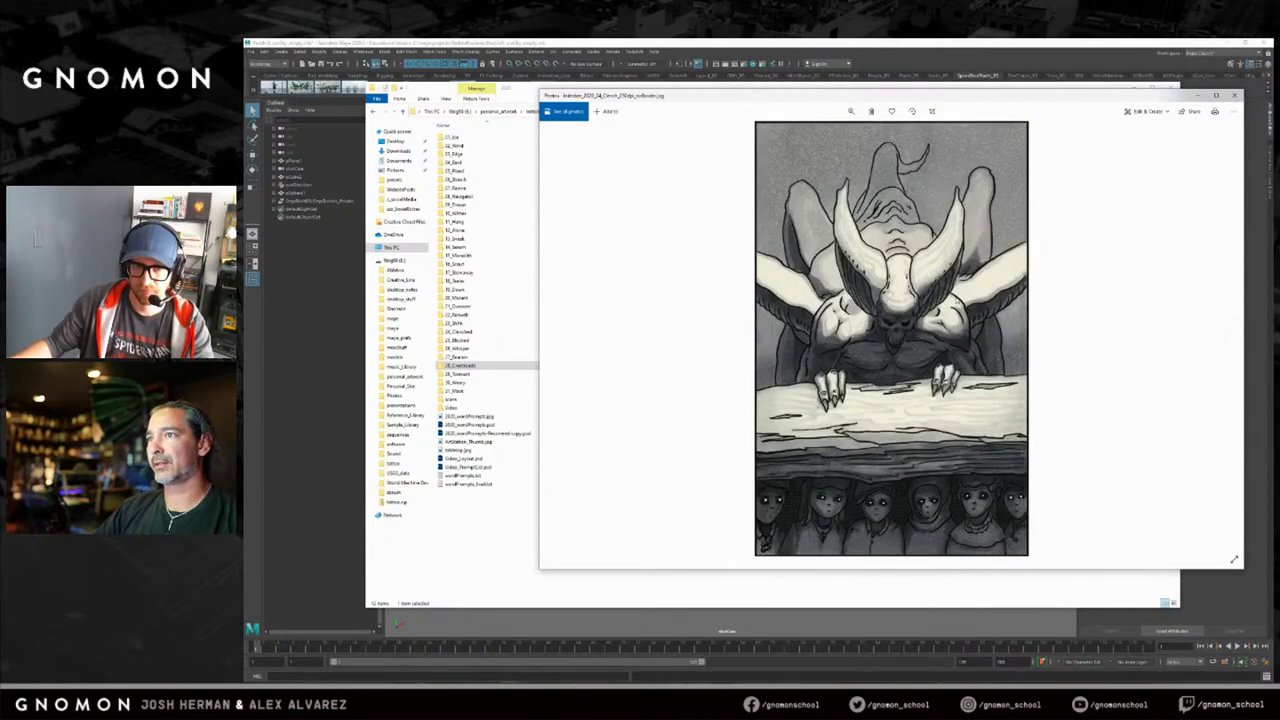
left_click(1234, 95)
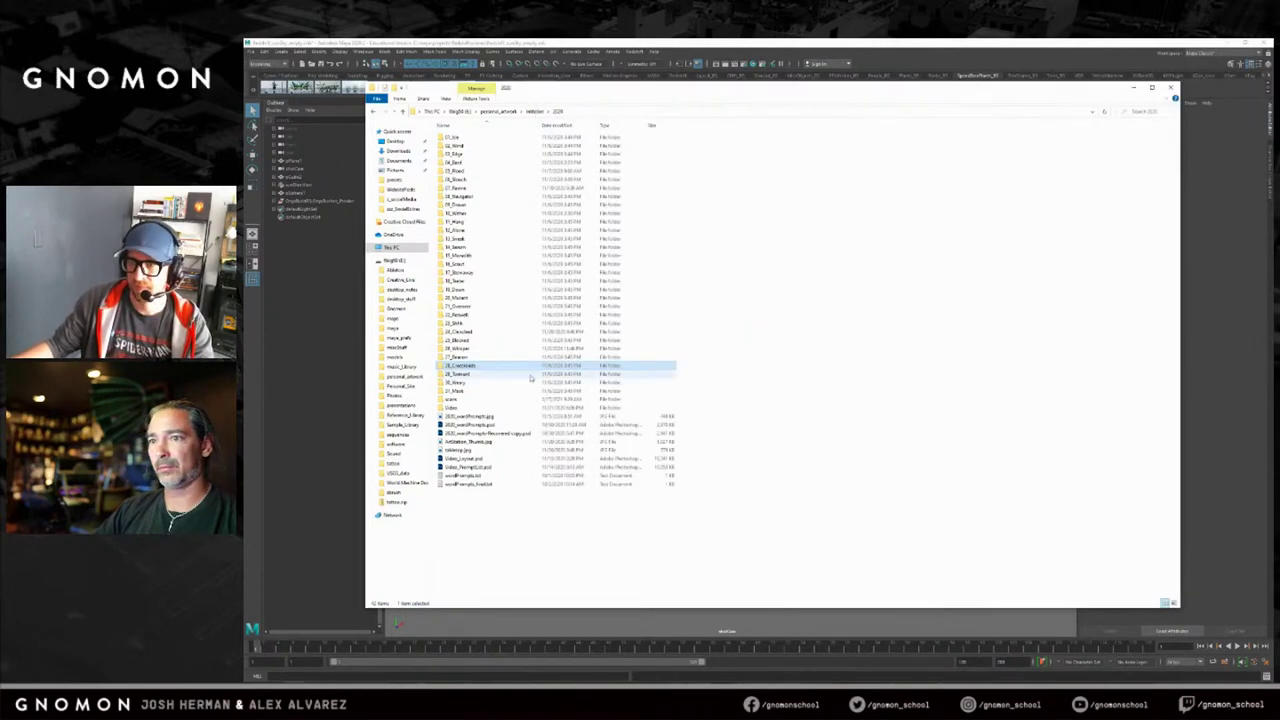
Open the WebsitePosts folder inside the 2020 scans folder and browse its thumbnails of finished drawings.
left_click(534, 111)
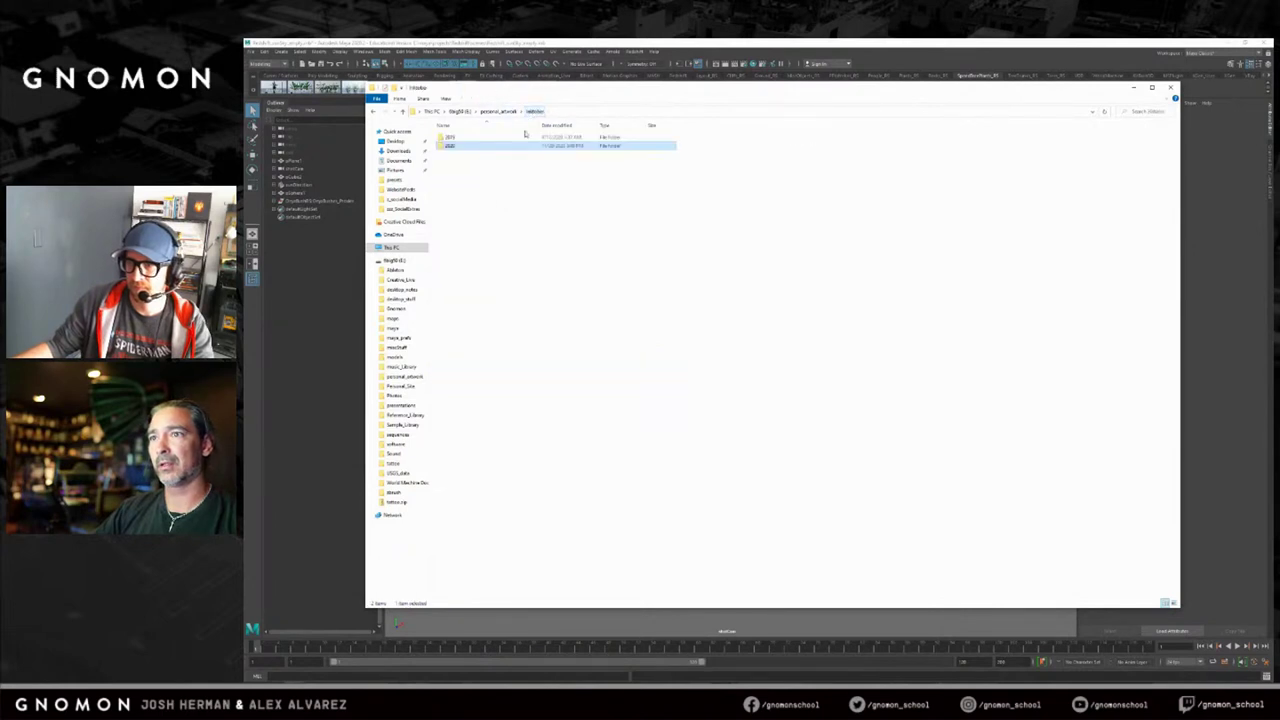
double_click(451, 146)
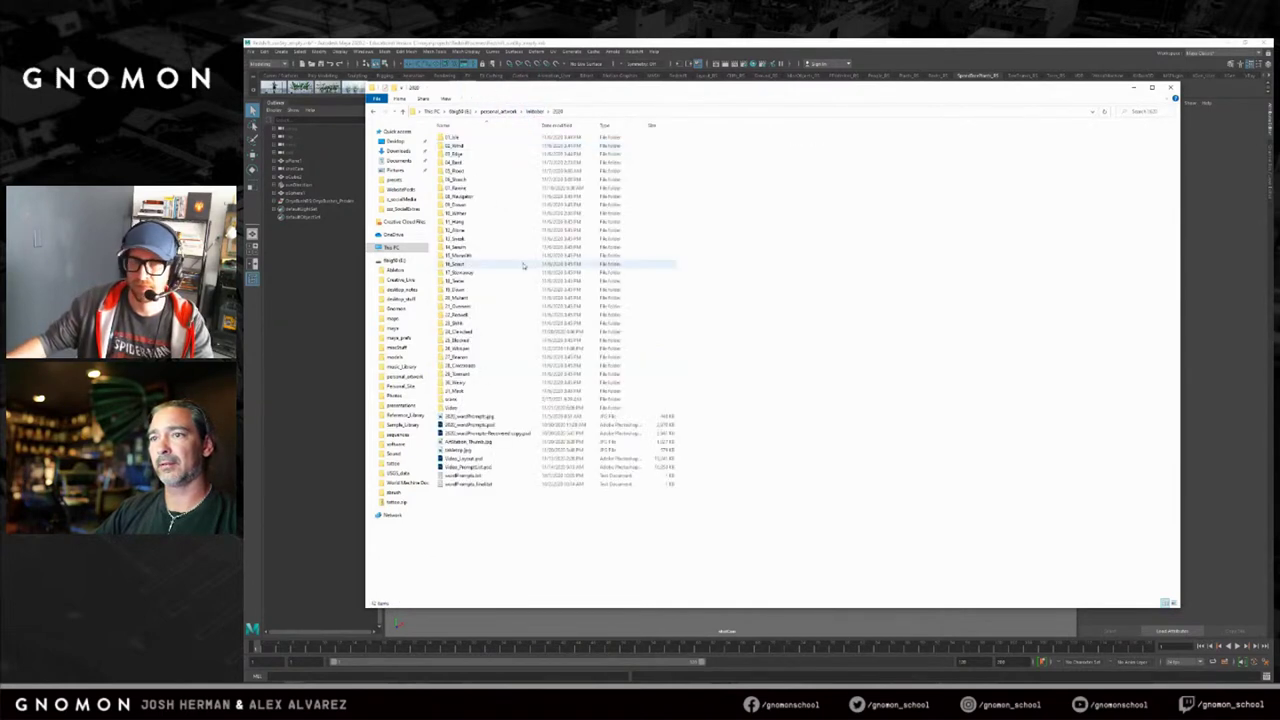
double_click(455, 400)
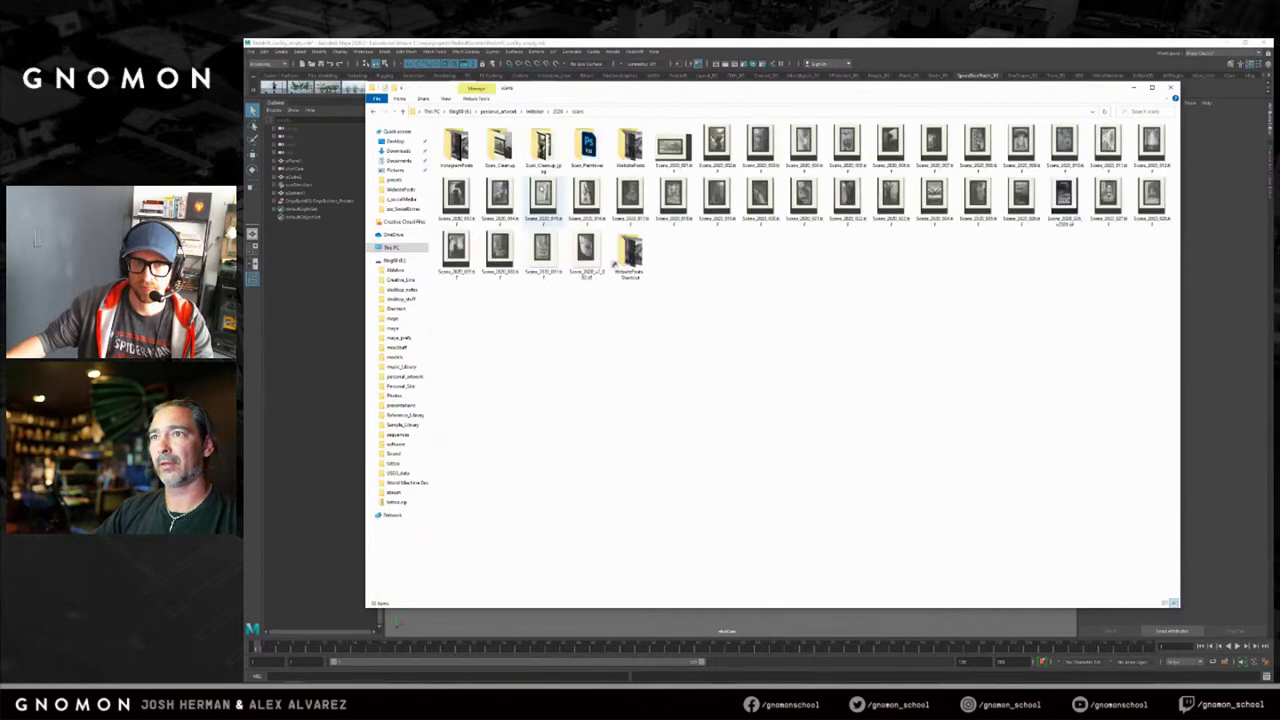
double_click(630, 145)
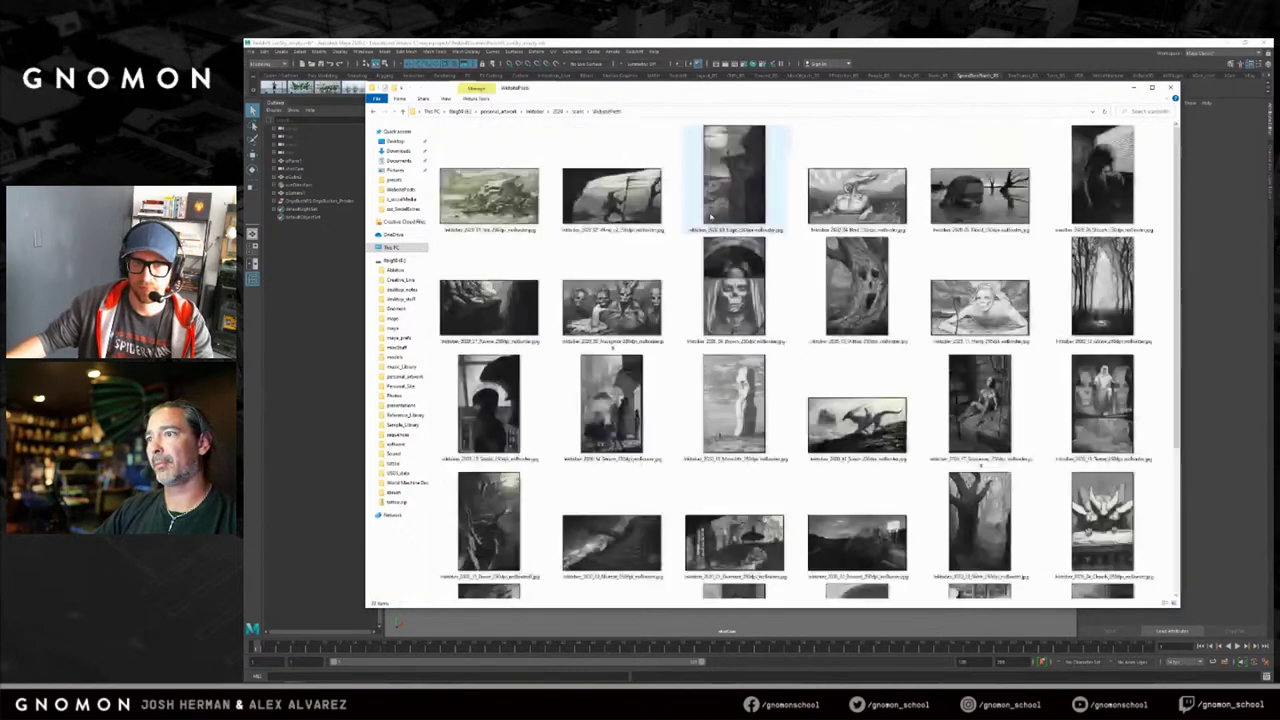
scroll(1000, 345, "down", 2)
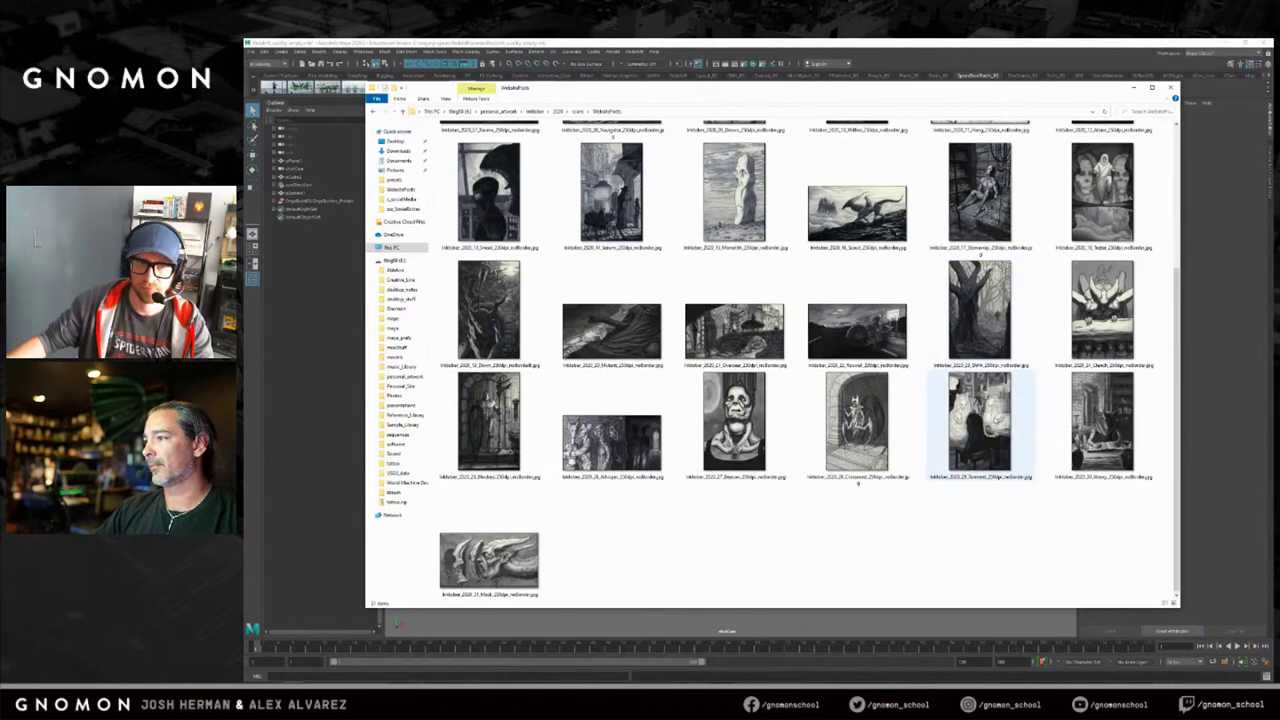
View the Torment drawing of the pianist surrounded by ghosts in a taller viewer window.
double_click(980, 420)
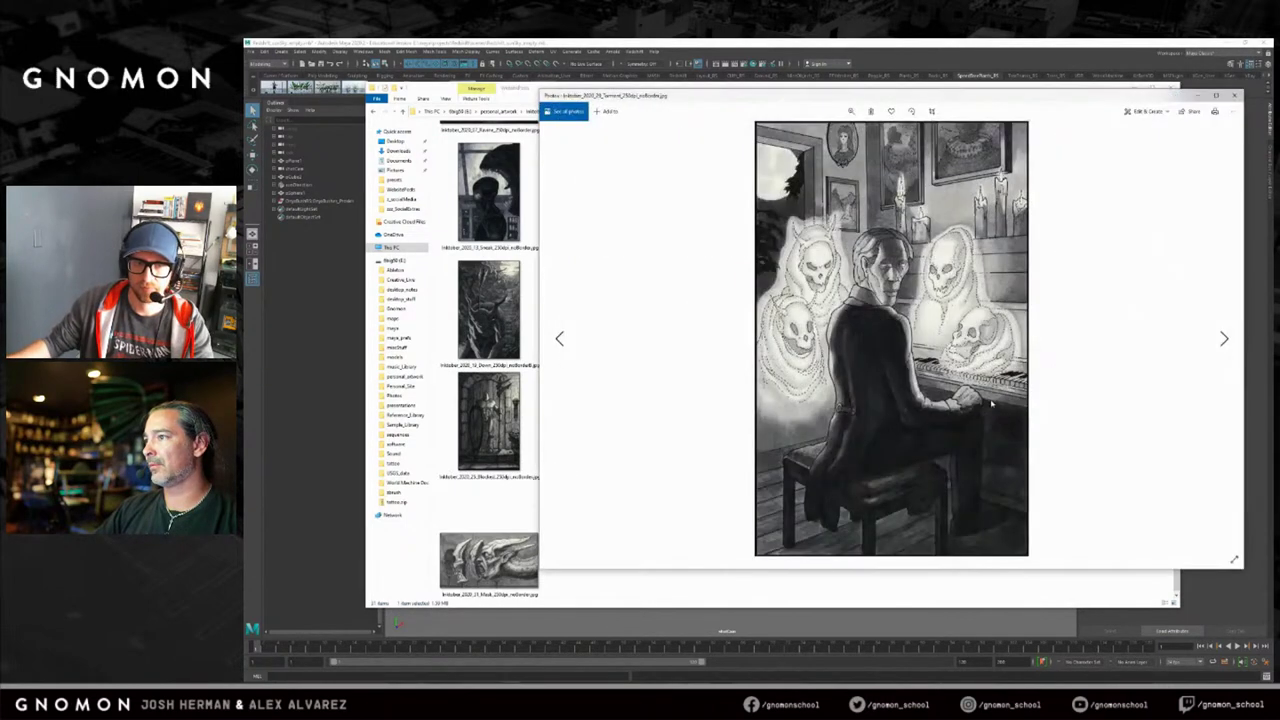
mouse_move(993, 100)
left_mouse_down()
mouse_move(995, 132)
mouse_move(996, 91)
left_mouse_up()
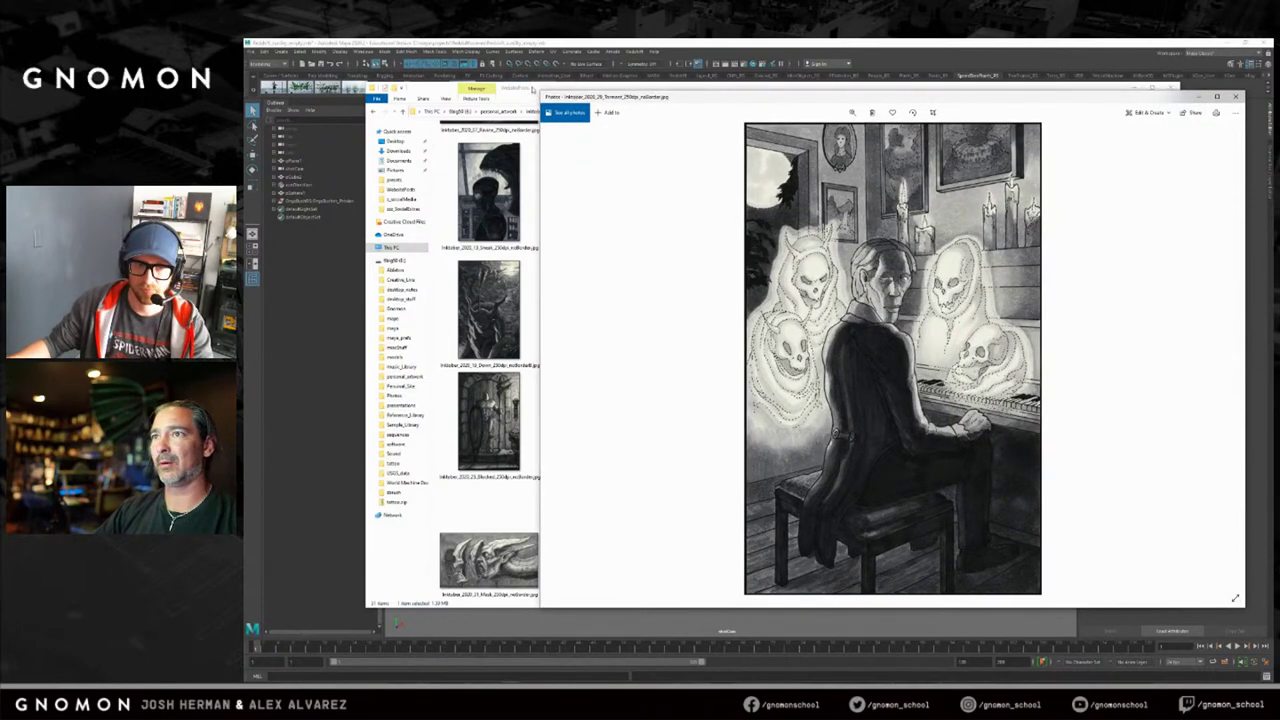
Return to the 2020 folder, open its 30_Weary subfolder and locate the weary_layout_002.mb scene file.
left_click(532, 89)
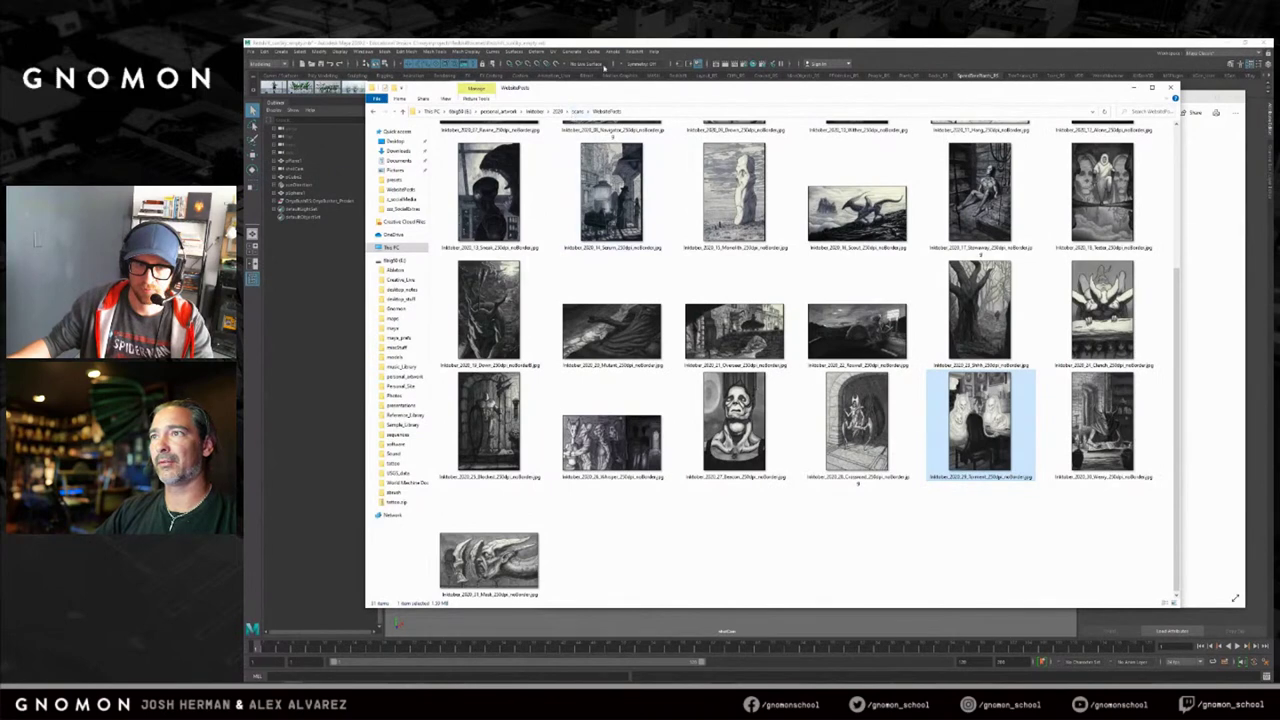
left_click(577, 111)
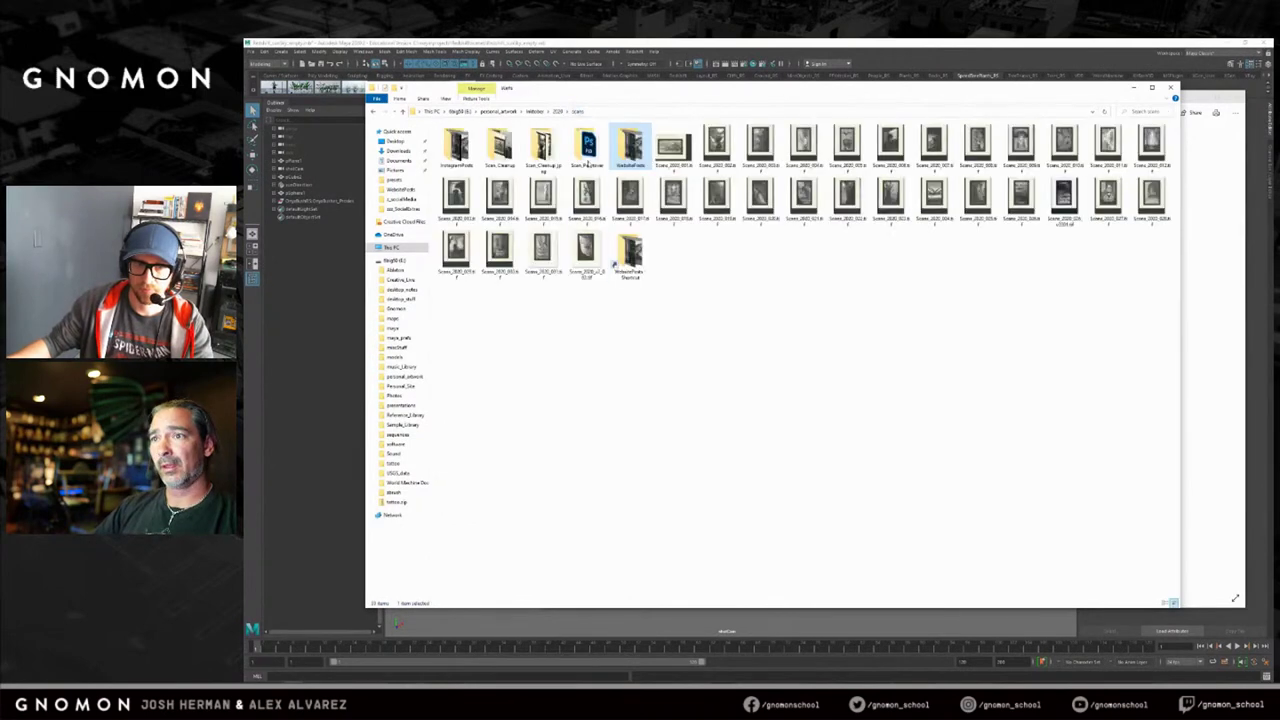
left_click(558, 111)
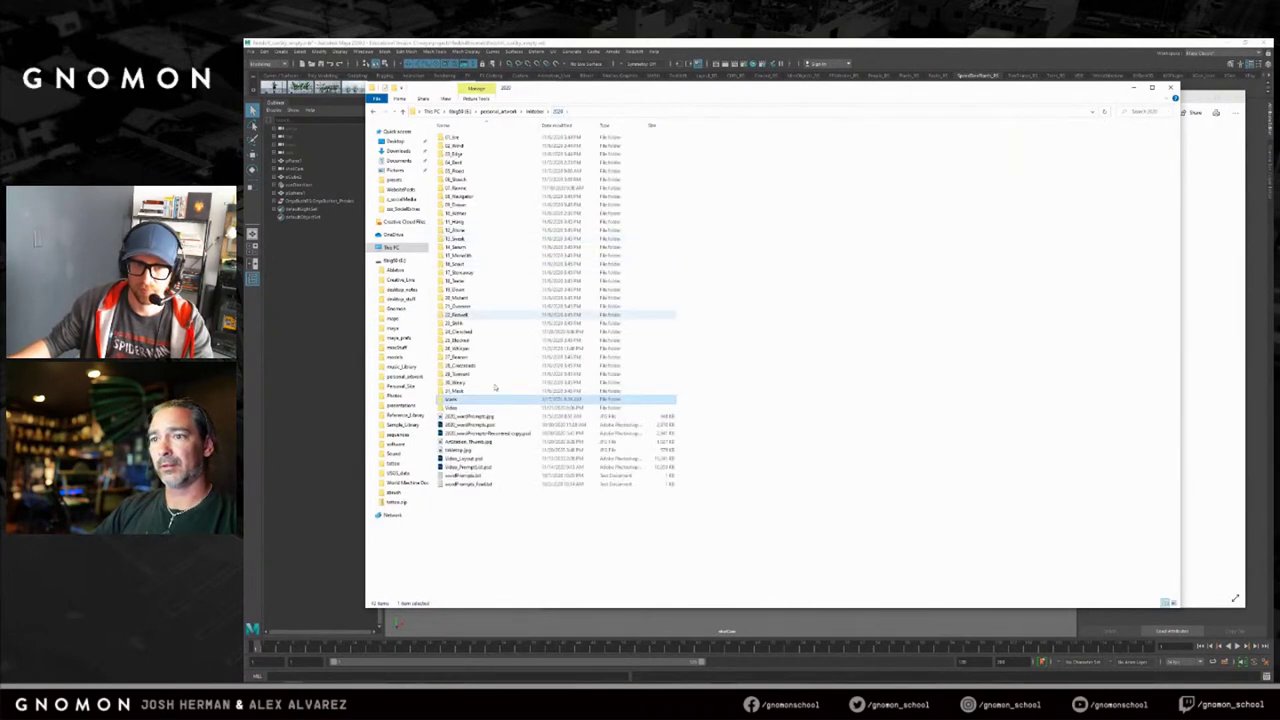
double_click(473, 385)
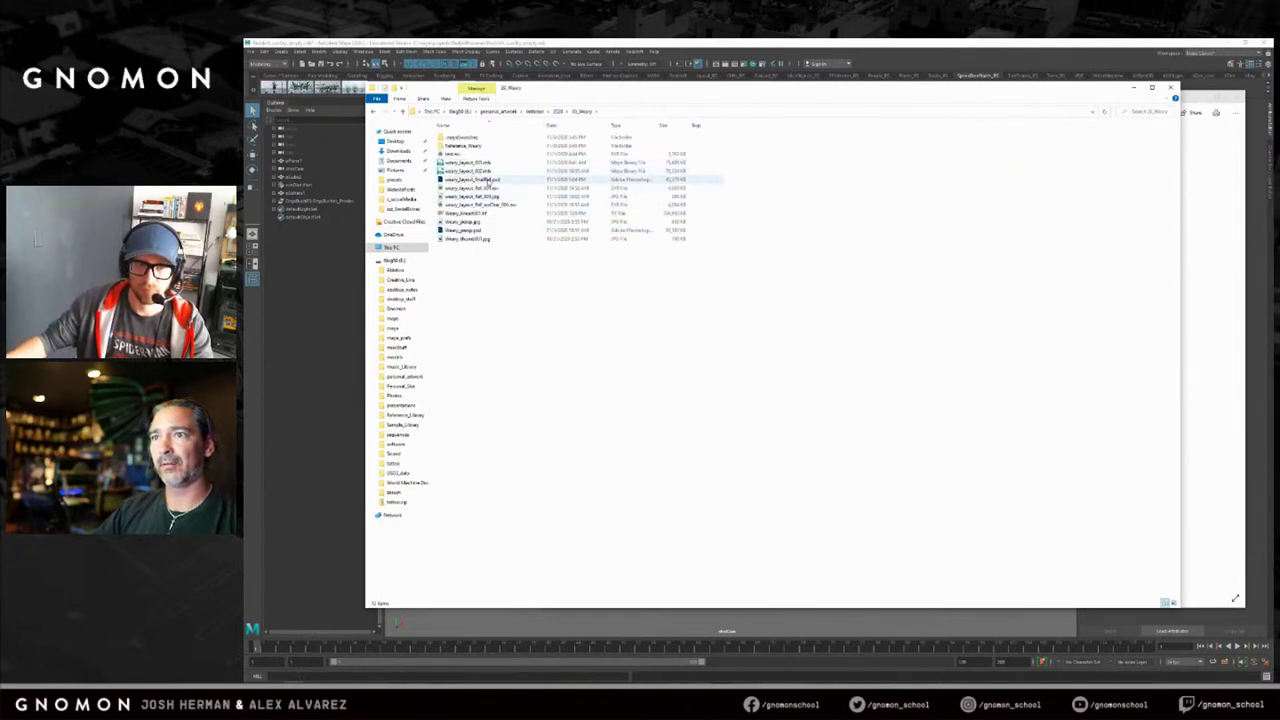
left_click(468, 172)
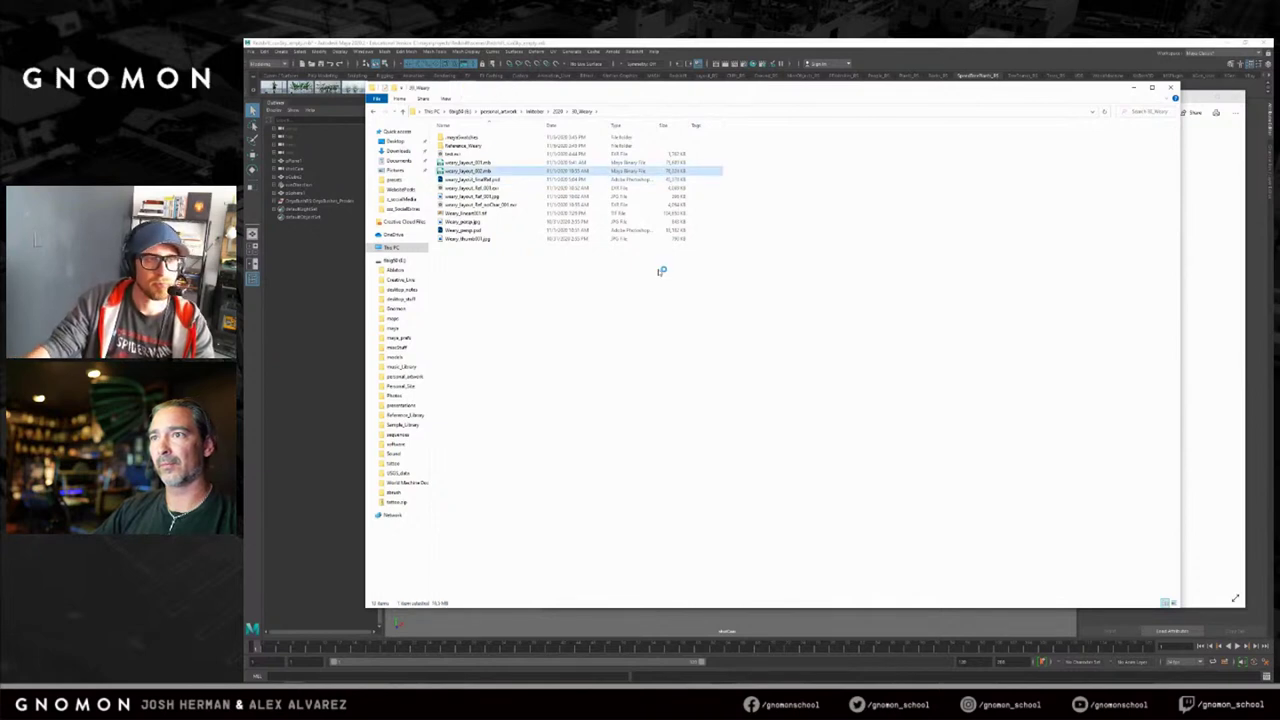
Switch to Maya and start a new empty scene without saving the changes to the current one.
left_click(825, 45)
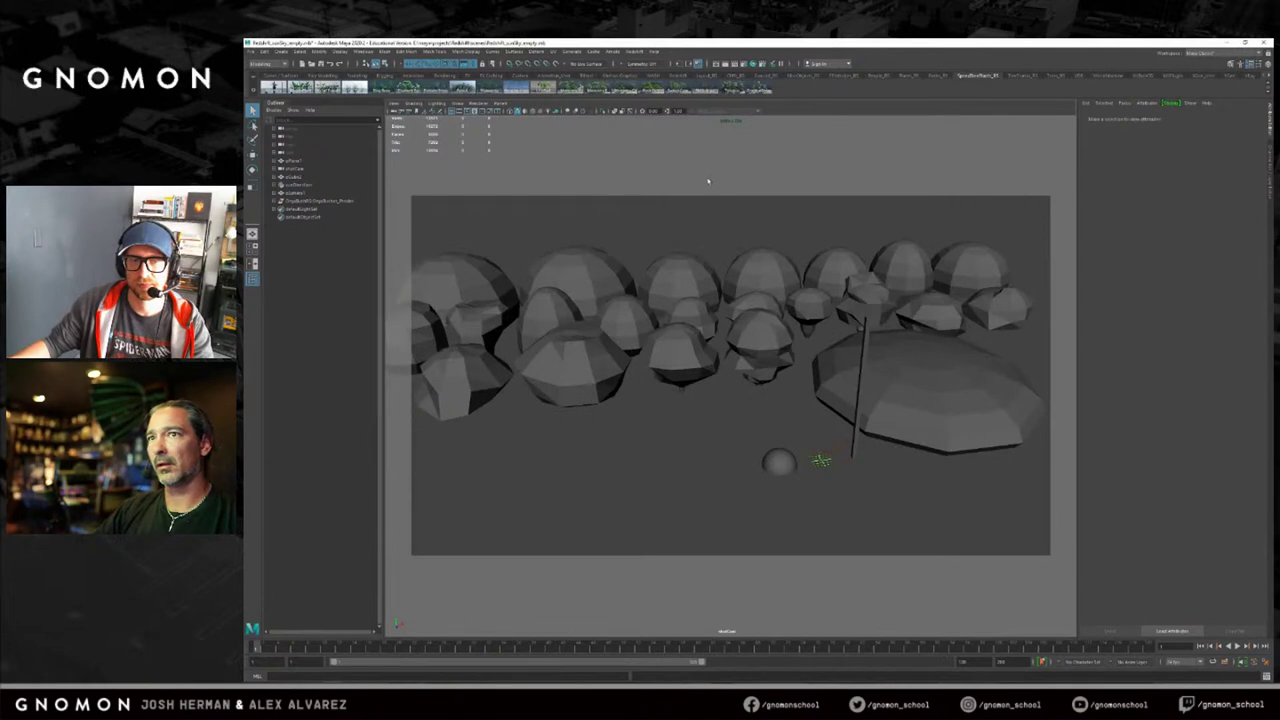
left_click(303, 64)
left_click(757, 367)
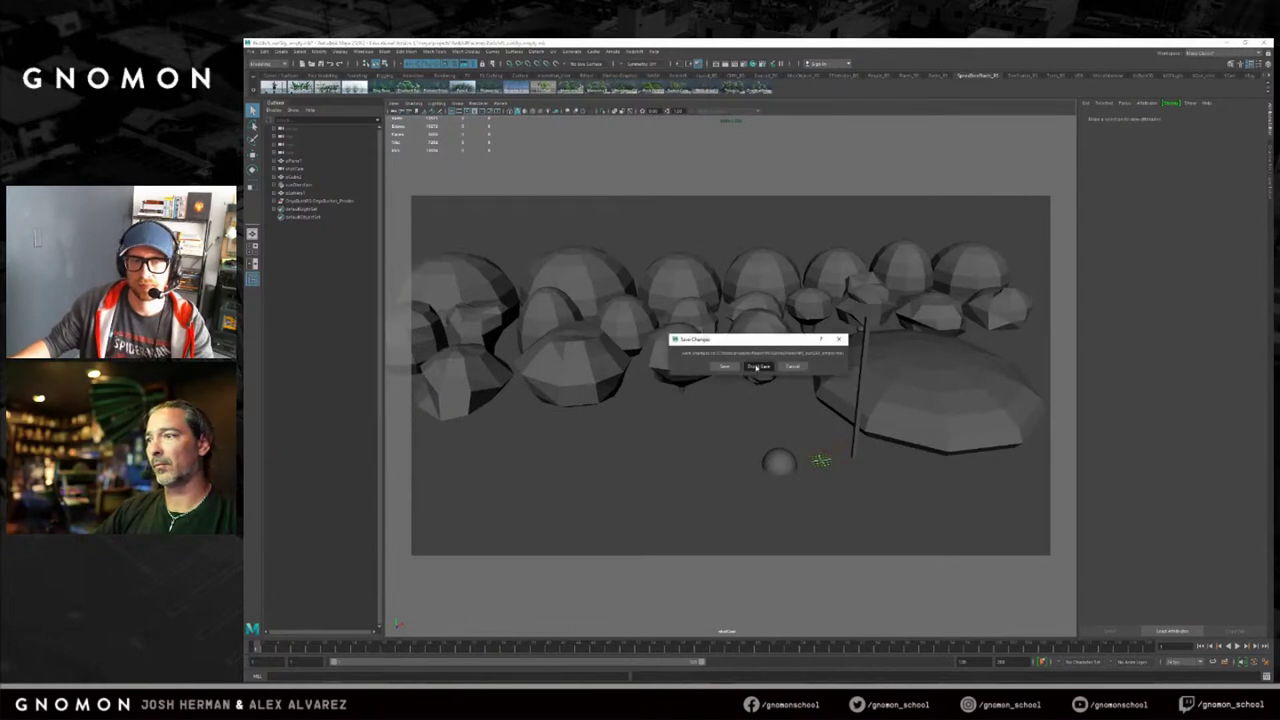
left_click(757, 367)
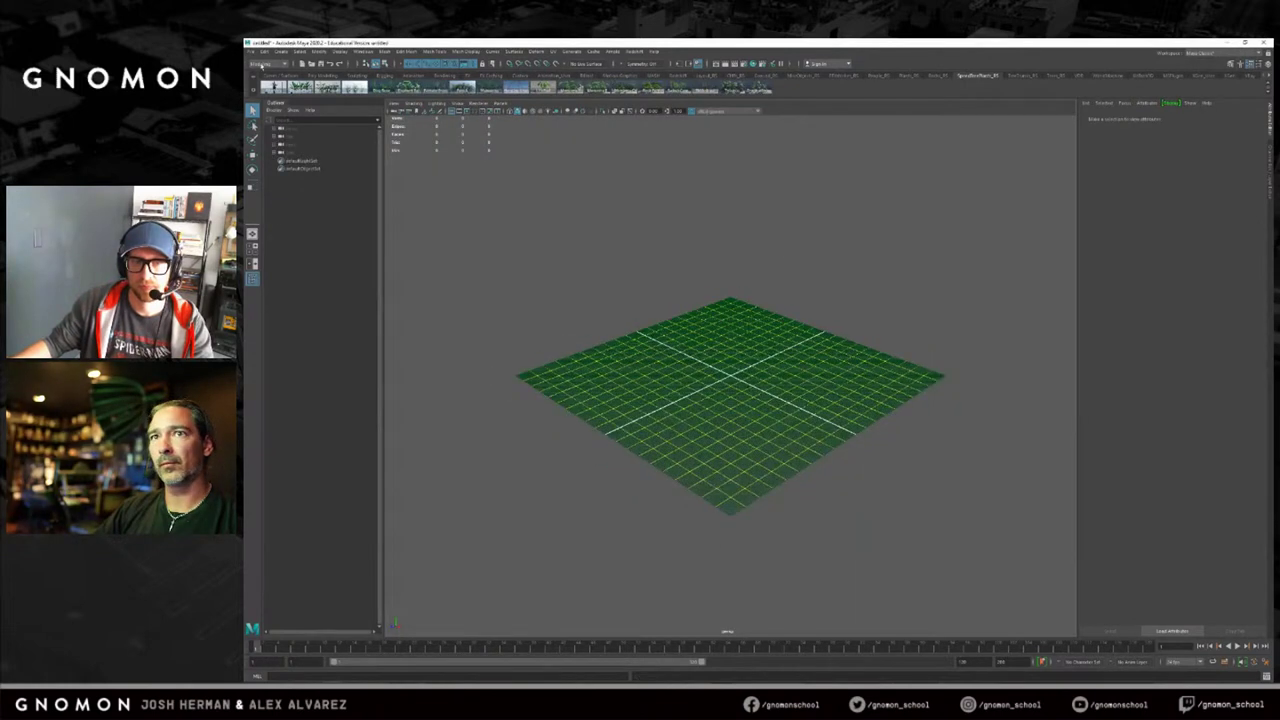
Start opening a scene and browse to the inktober folder inside personal_artwork.
left_click(313, 64)
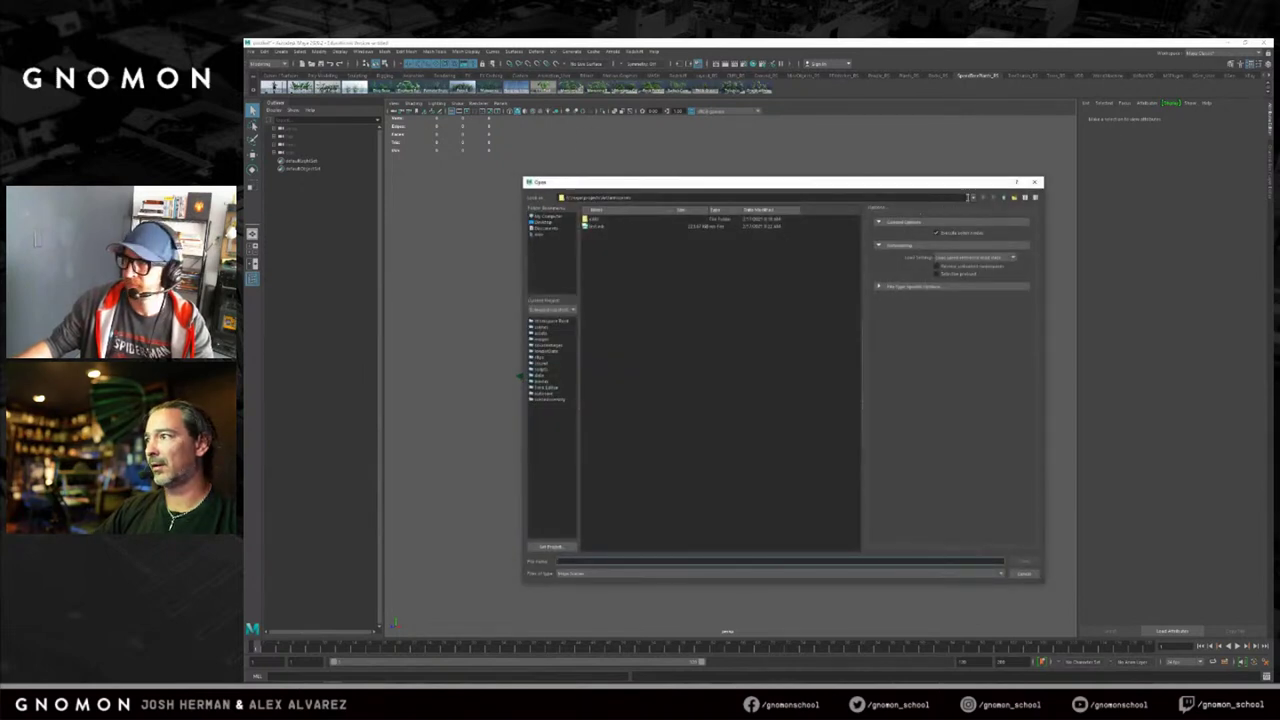
left_click(968, 197)
left_click(586, 240)
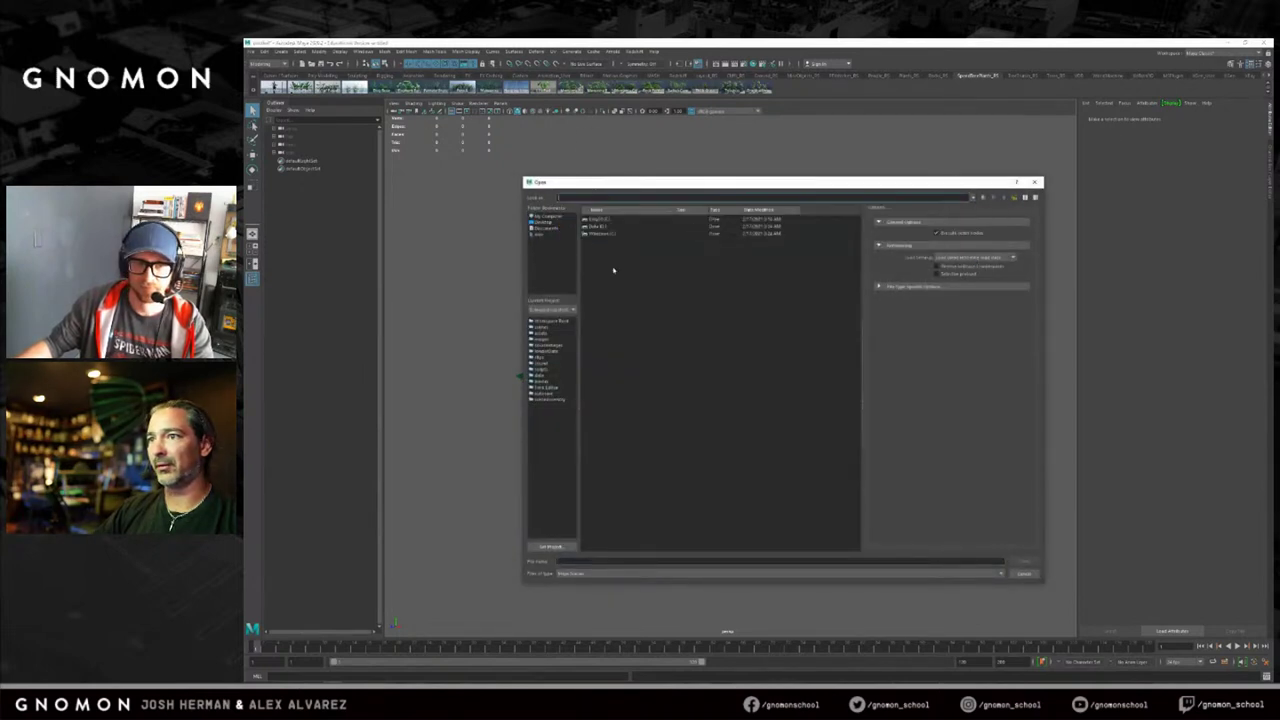
double_click(608, 234)
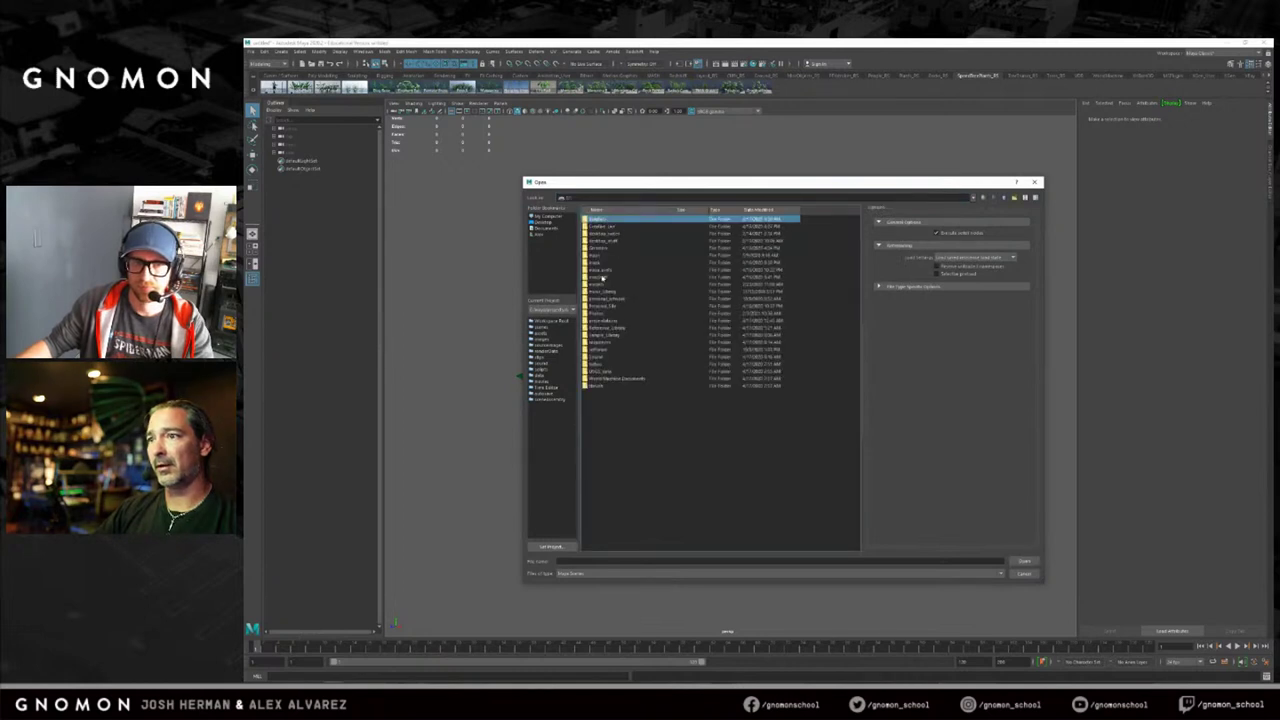
double_click(613, 300)
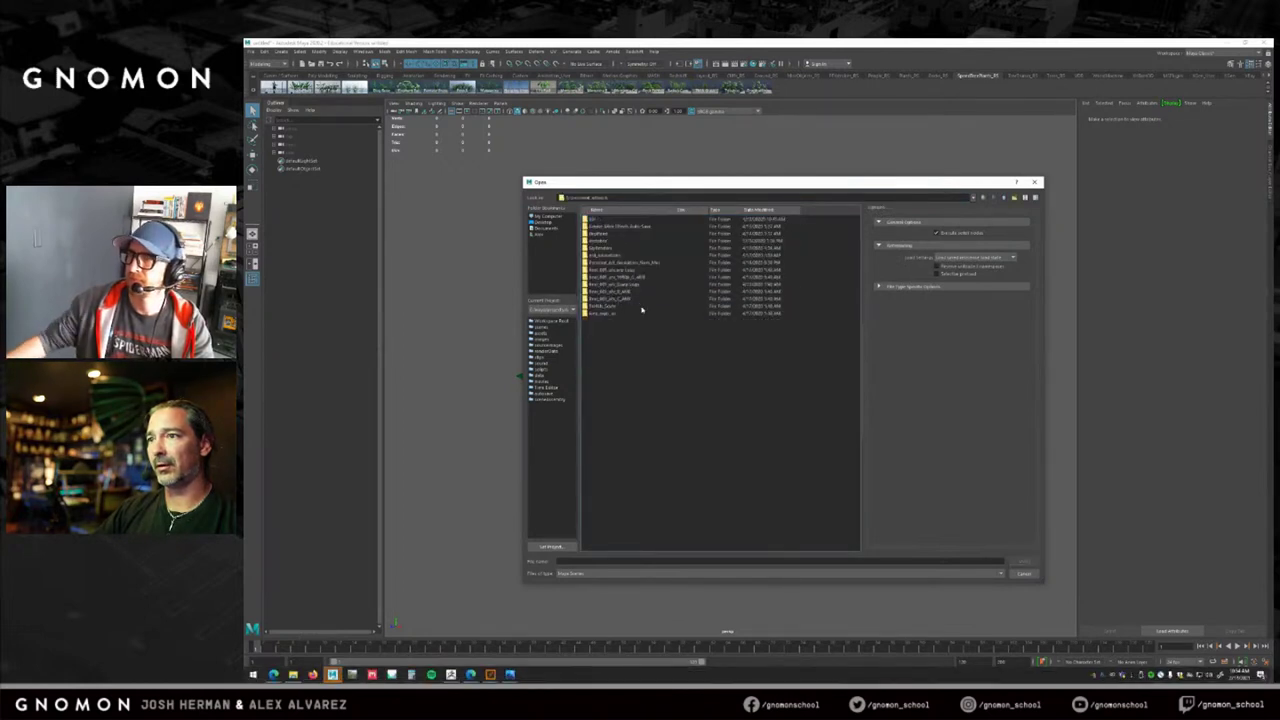
double_click(604, 243)
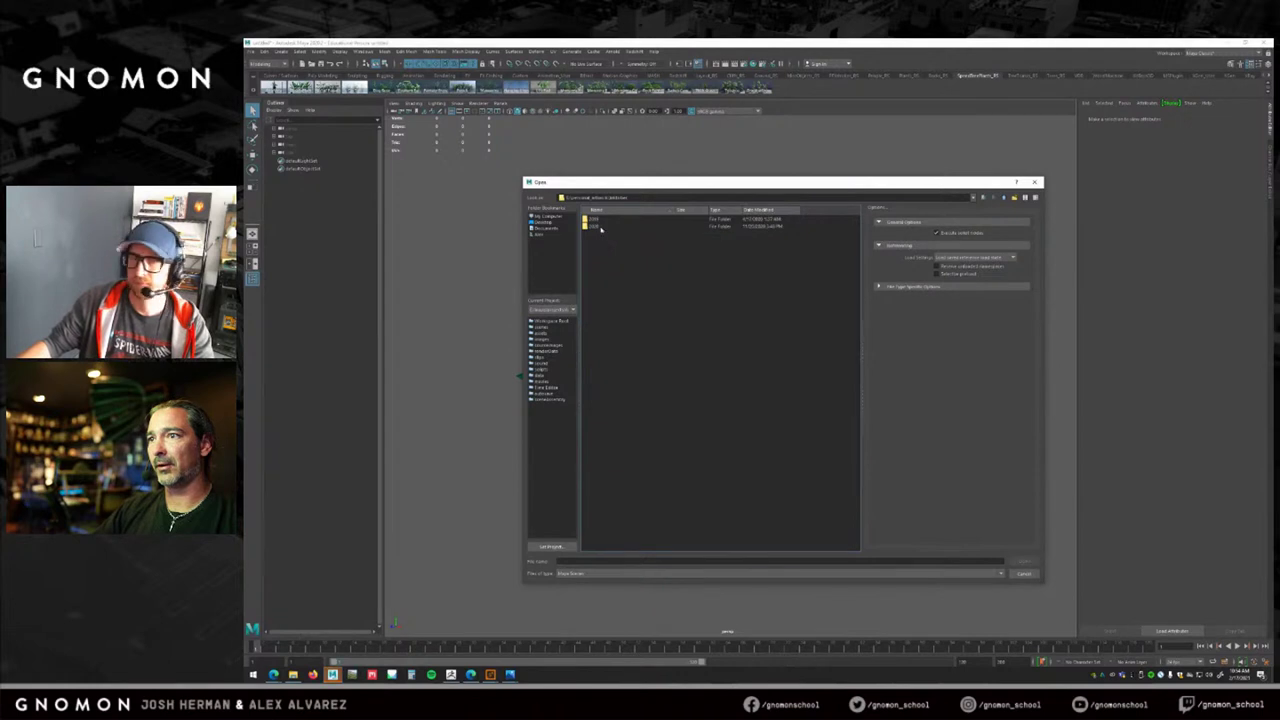
Open the scene weary_layout_002.mb from the 2020/30_Weary folder without saving the empty scene.
double_click(602, 227)
double_click(606, 428)
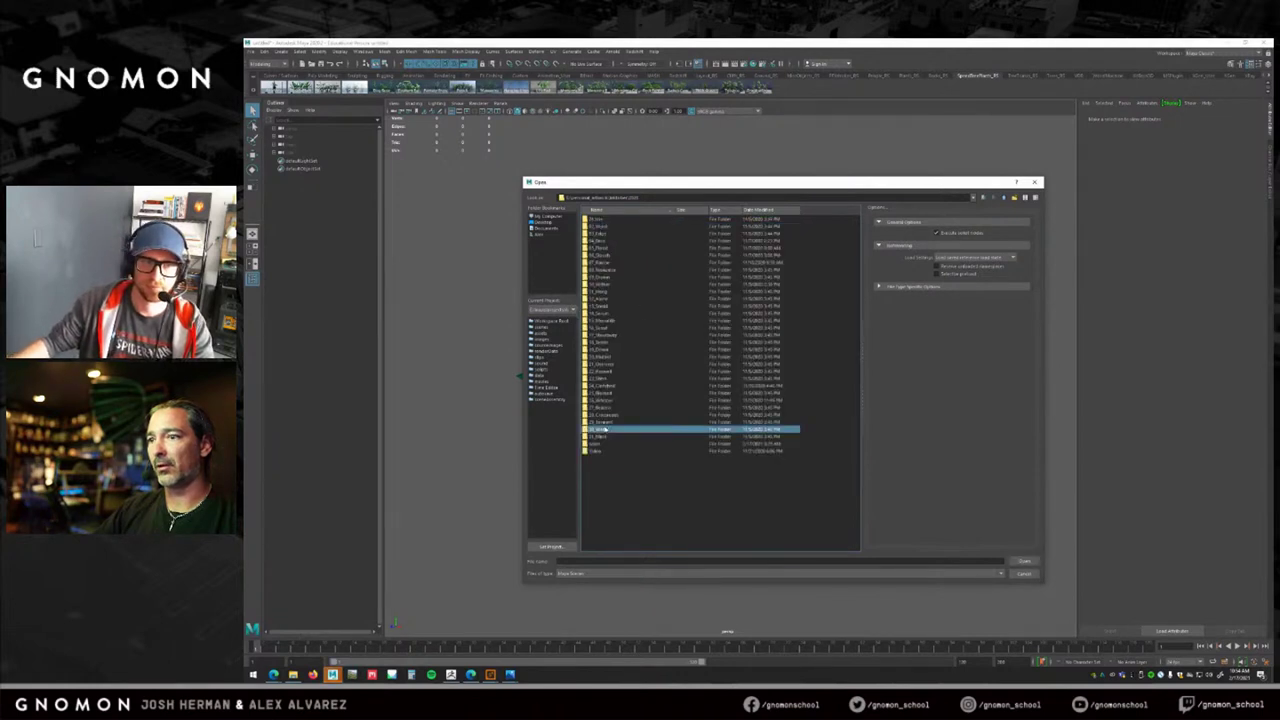
left_click(611, 241)
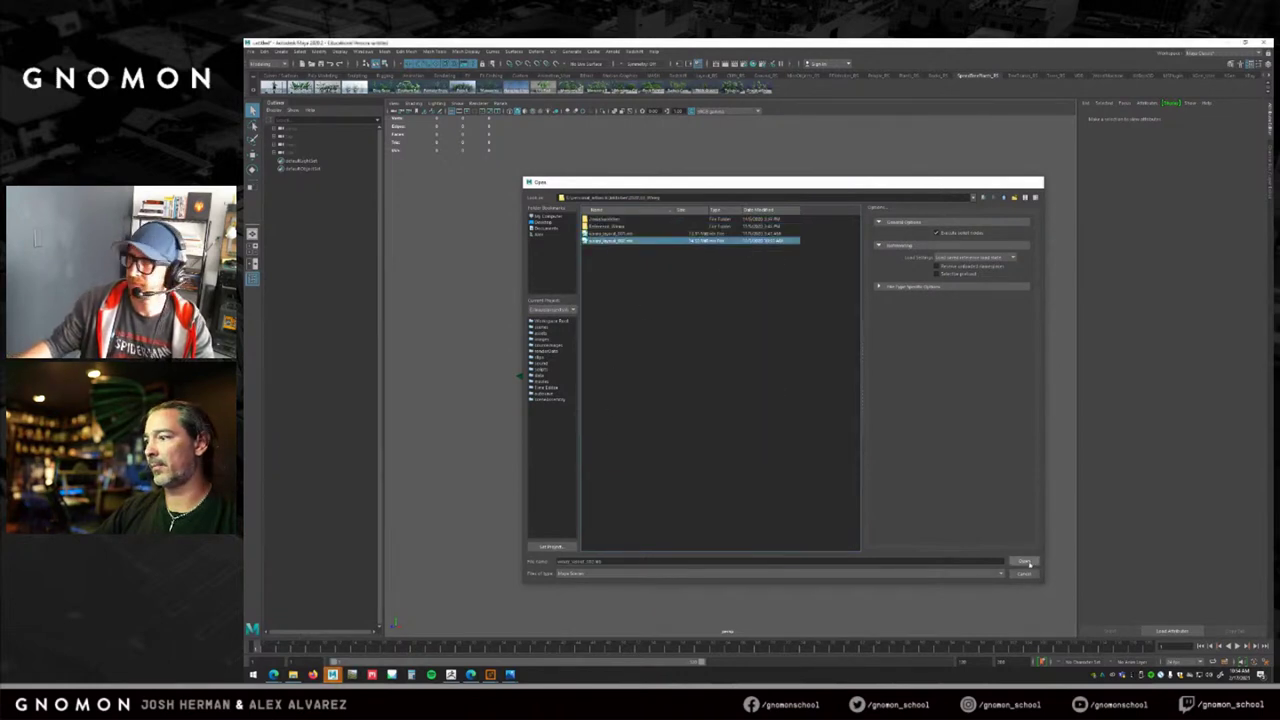
left_click(1024, 561)
left_click(765, 369)
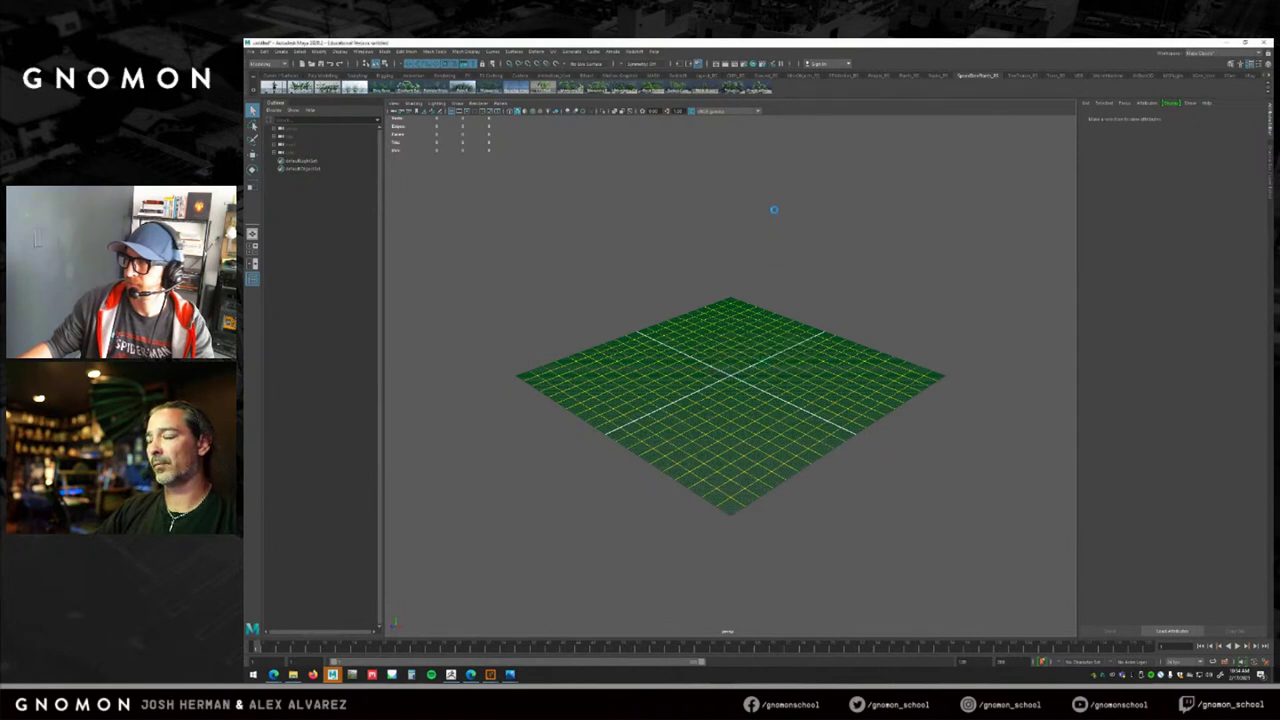
Switch to File Explorer and open the scans folder inside the 2020 folder to look for the finished drawings.
left_click(293, 674)
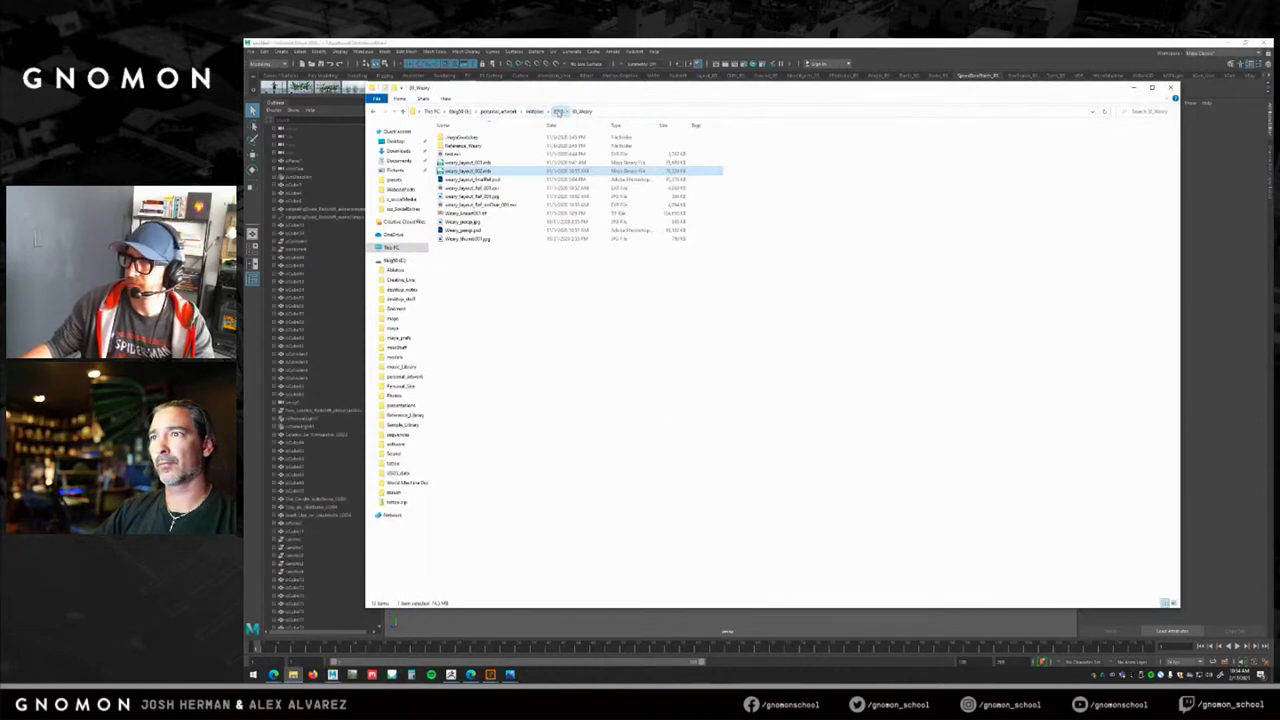
left_click(558, 111)
double_click(461, 403)
double_click(603, 160)
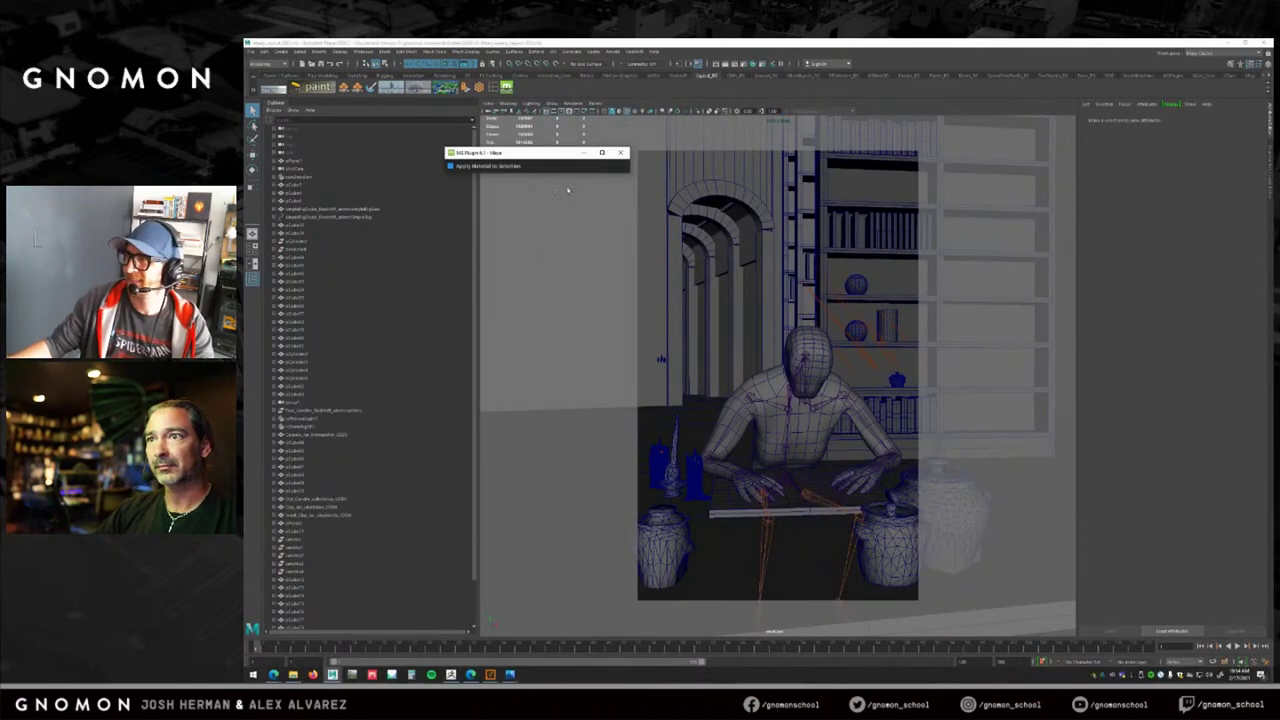
Close the plugin window and open the finished Weary drawing from the WebsitePosts folder inside scans in File Explorer.
left_click(620, 152)
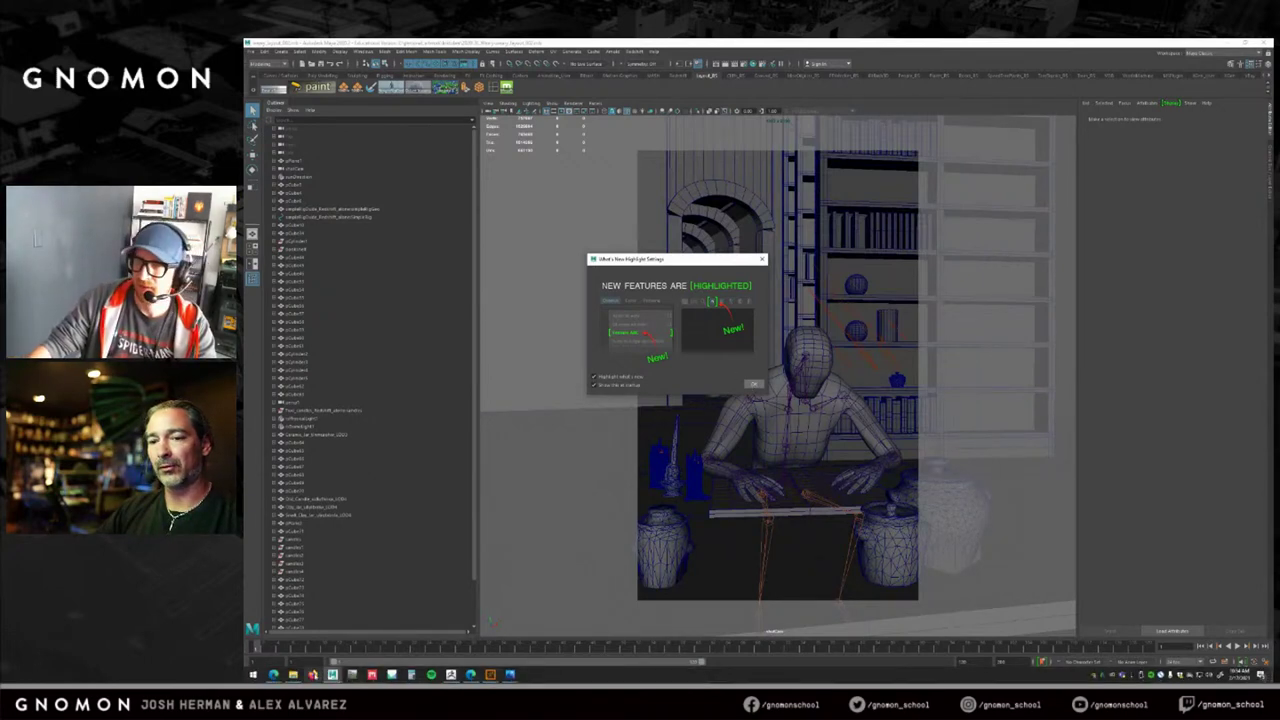
left_click(304, 680)
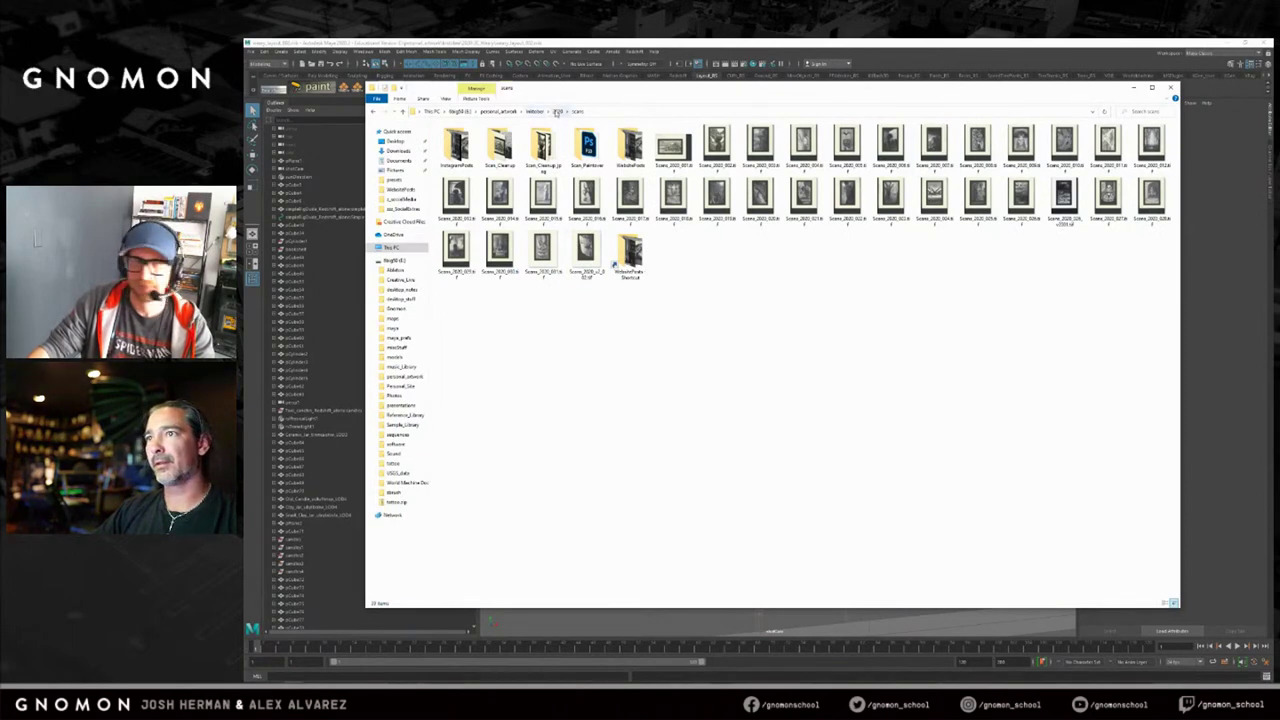
double_click(622, 158)
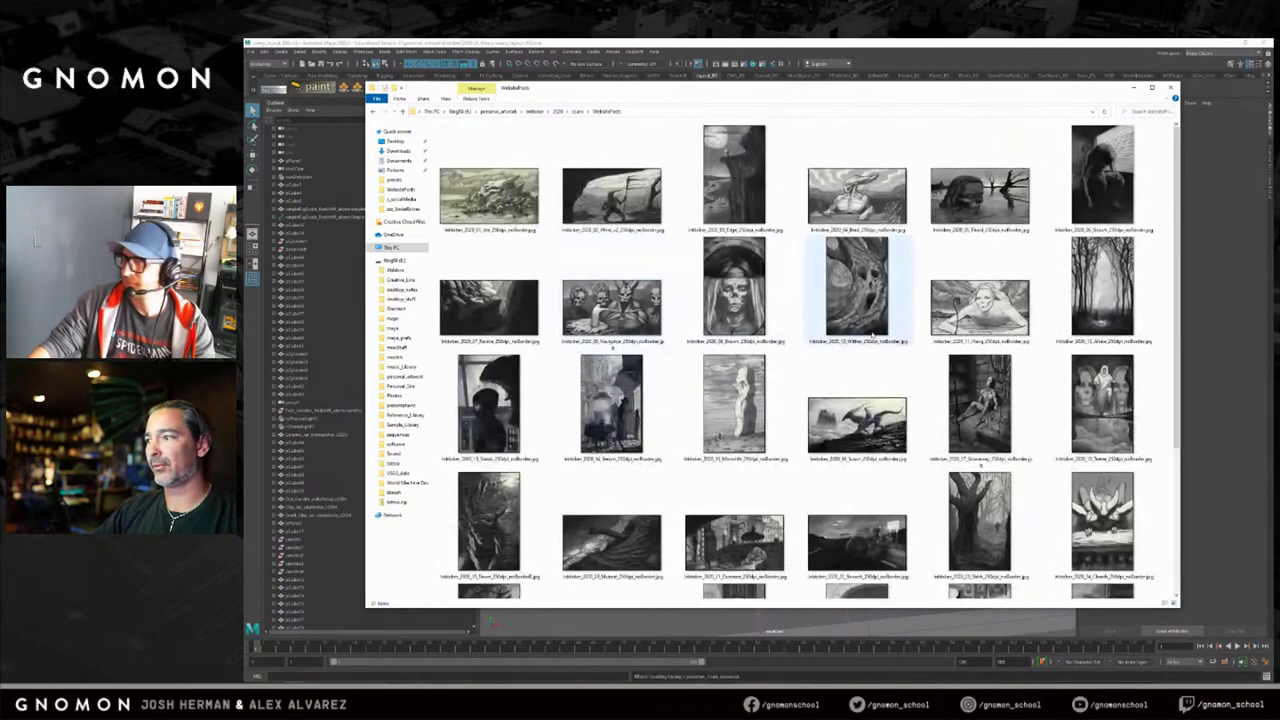
scroll(860, 400, "down", 5)
double_click(1102, 420)
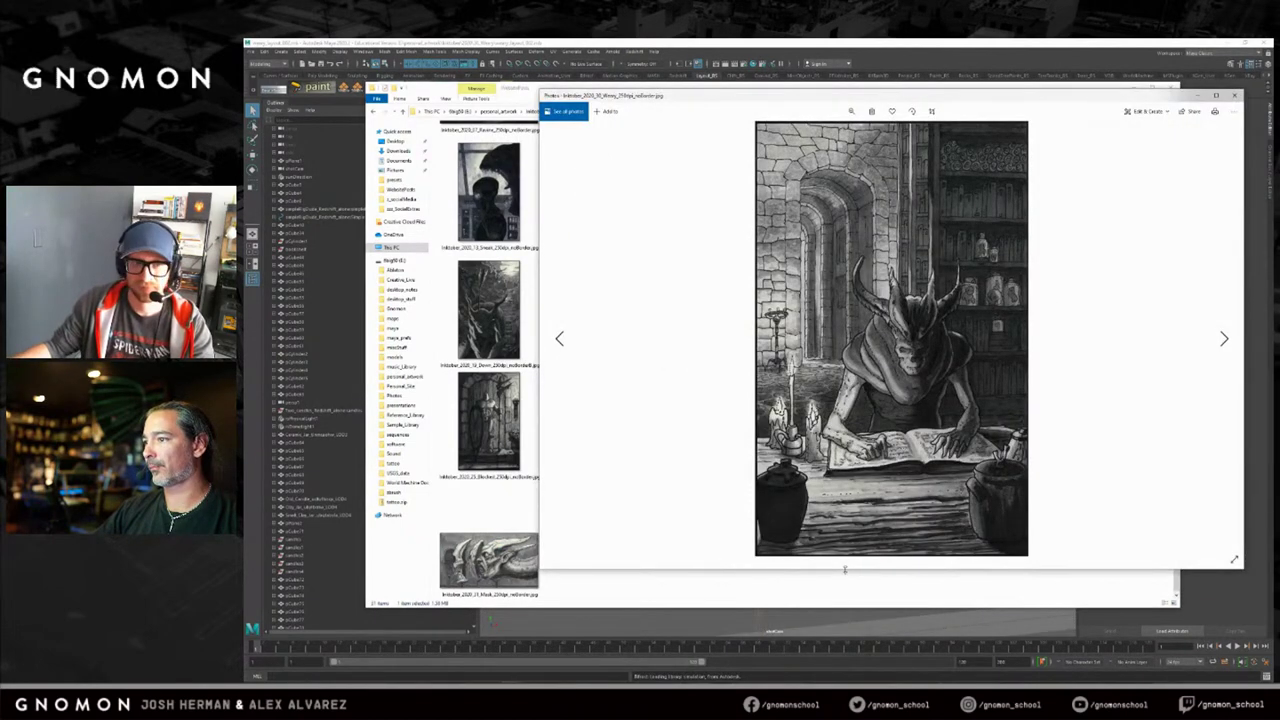
left_click_drag(845, 570, 845, 609)
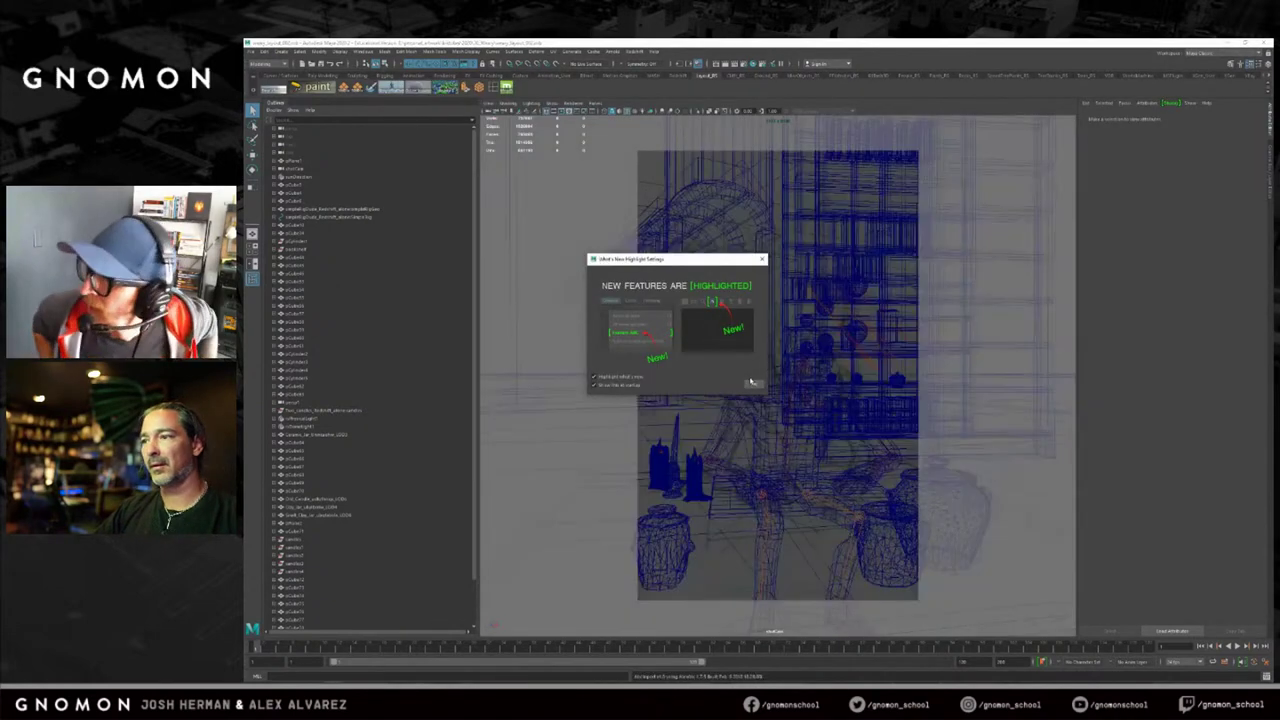
Return to Maya, dismiss the new-features dialog, and start rendering the Weary scene in the Redshift Render View.
left_click(753, 386)
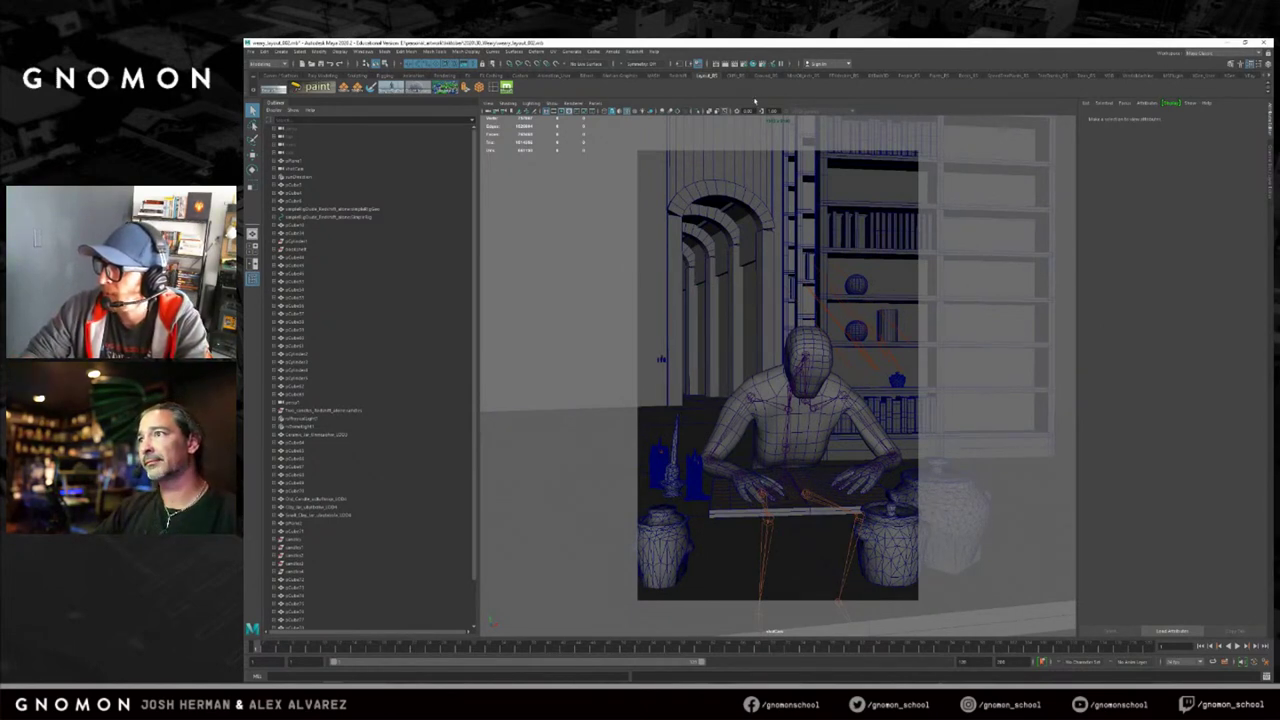
left_click(634, 51)
left_click(650, 64)
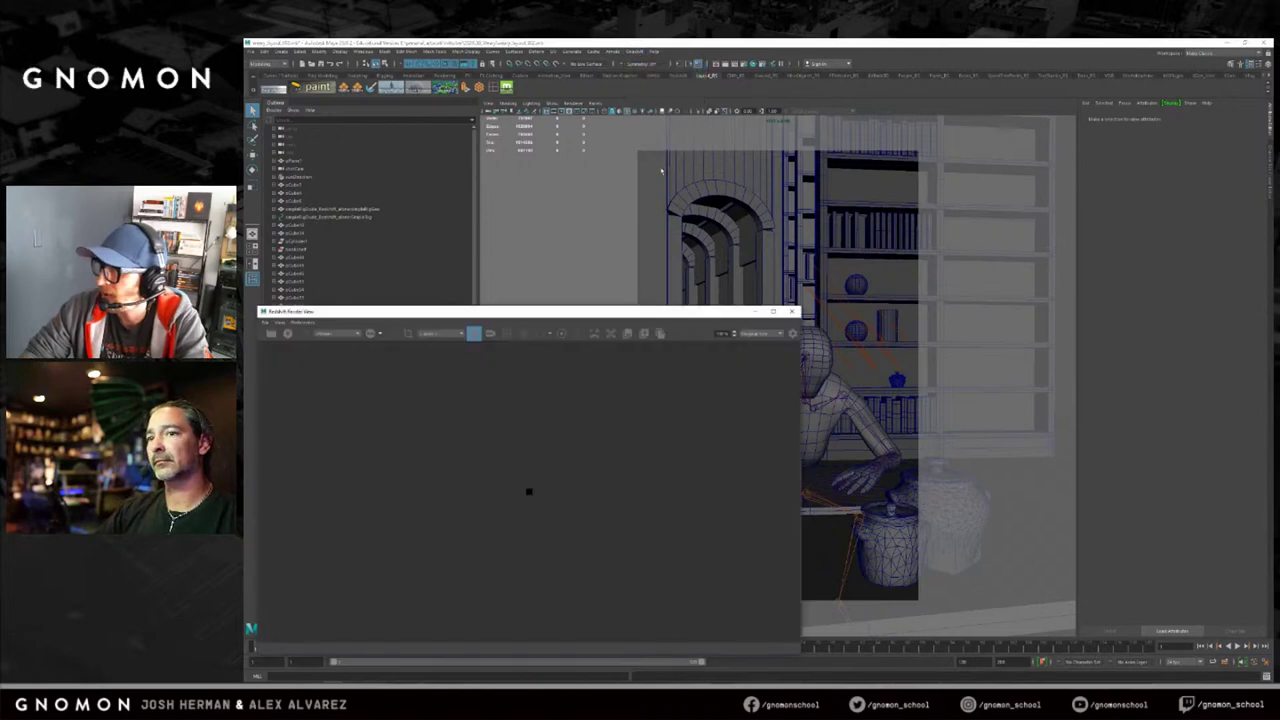
left_click_drag(577, 309, 580, 133)
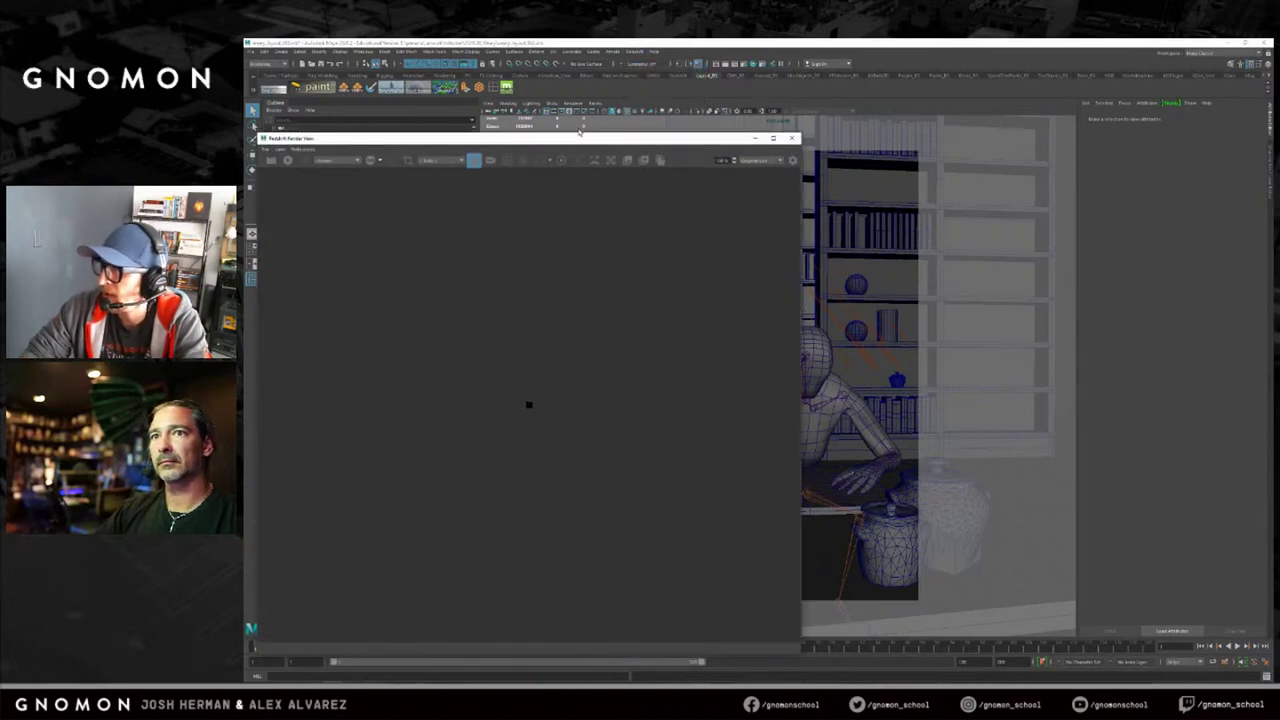
left_click(288, 160)
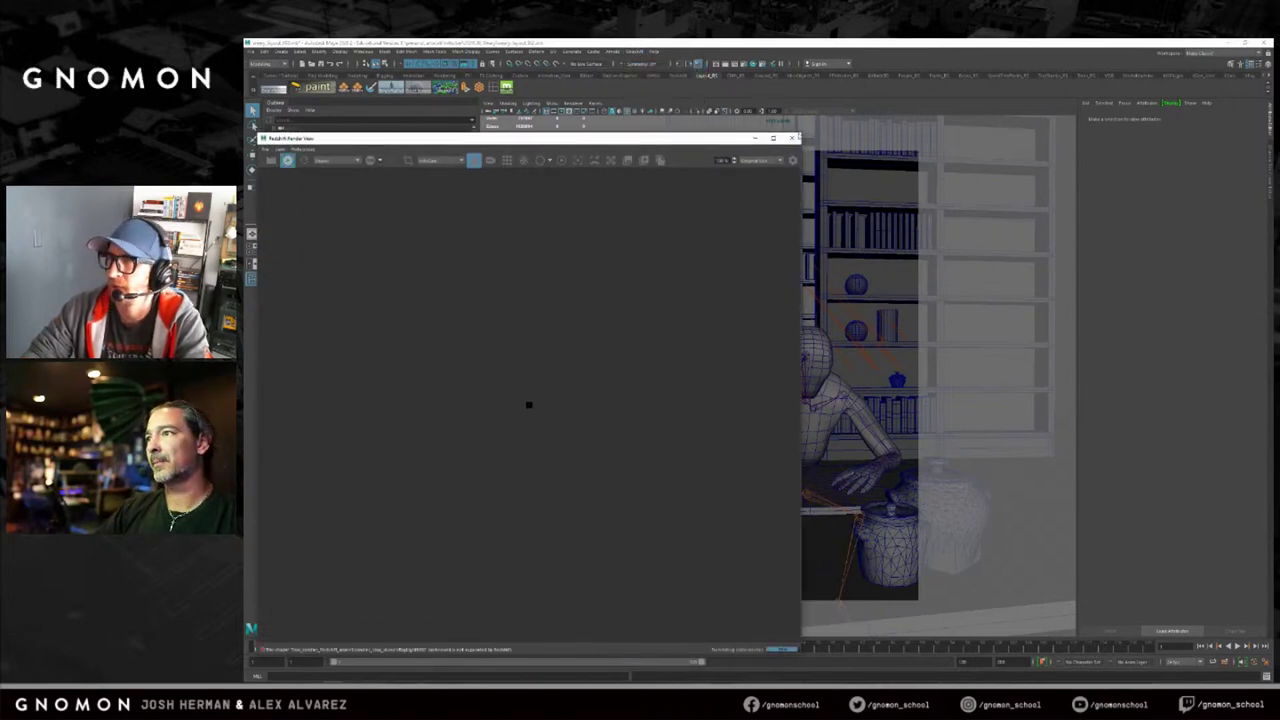
Resize and place the render view beside the seated figure in the viewport, with the whole rendered image in view.
left_click_drag(802, 134, 705, 66)
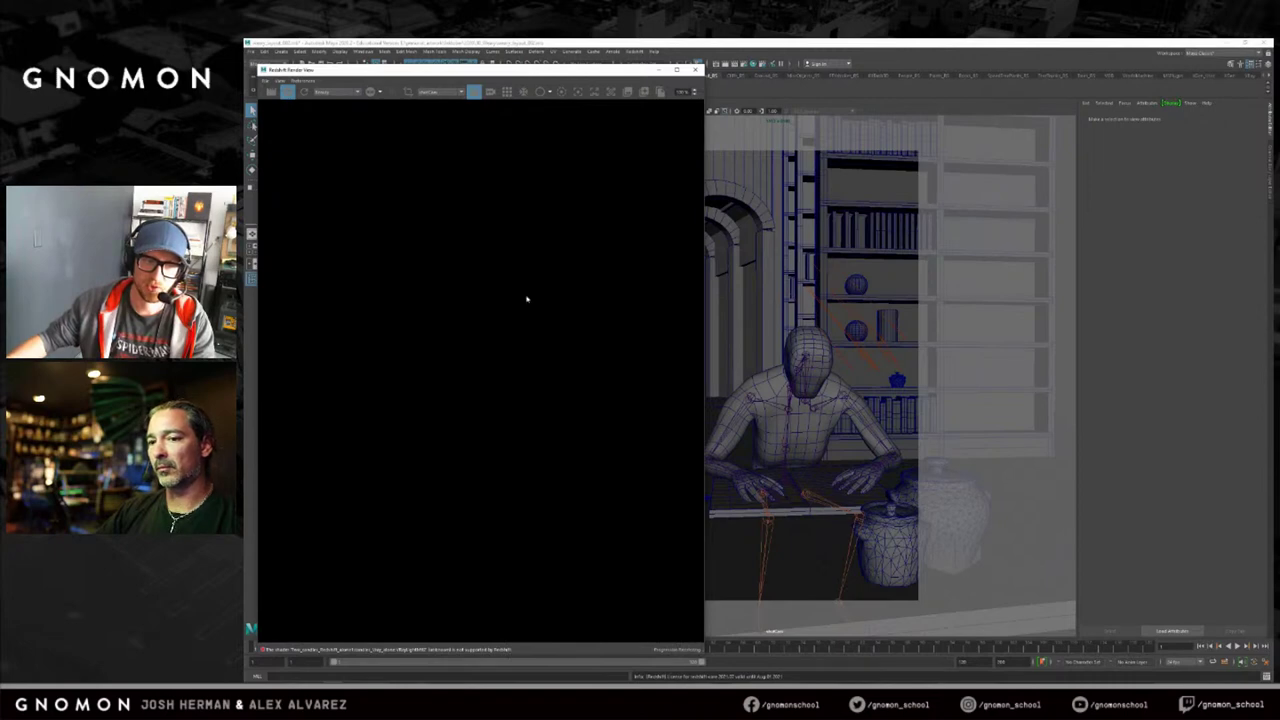
right_click_drag(585, 347, 430, 328, "alt")
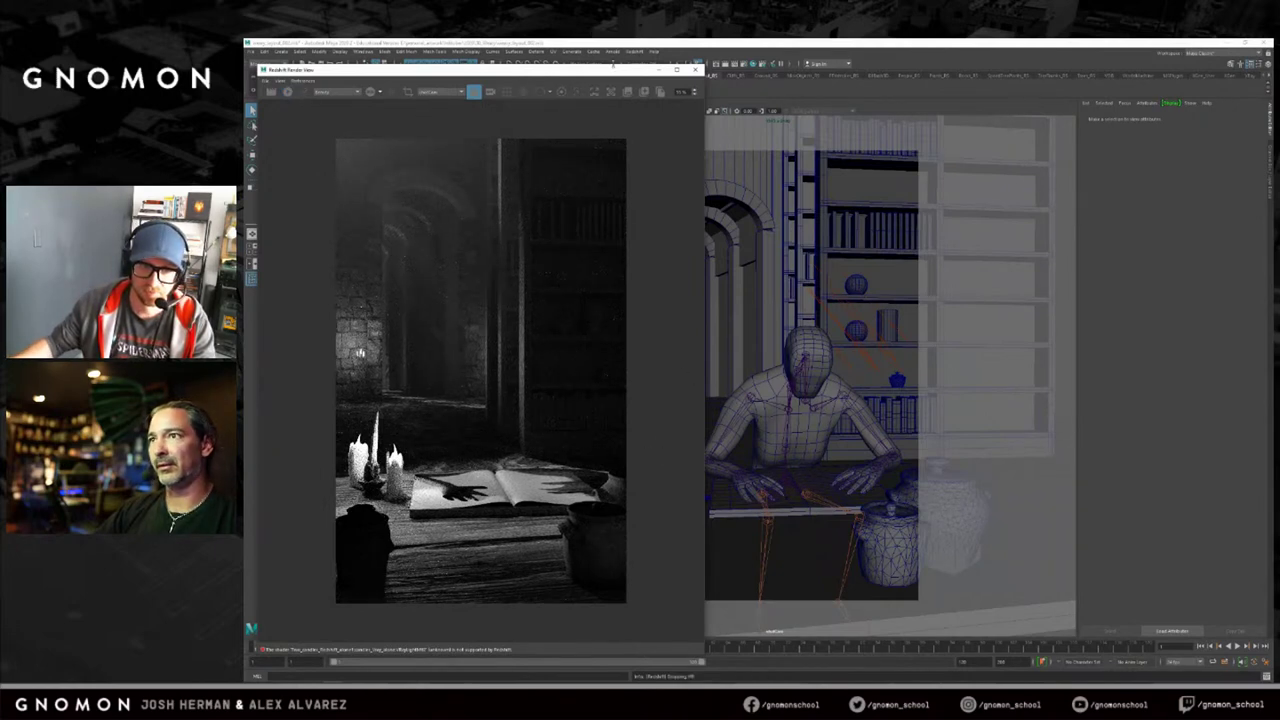
left_click_drag(612, 66, 626, 68)
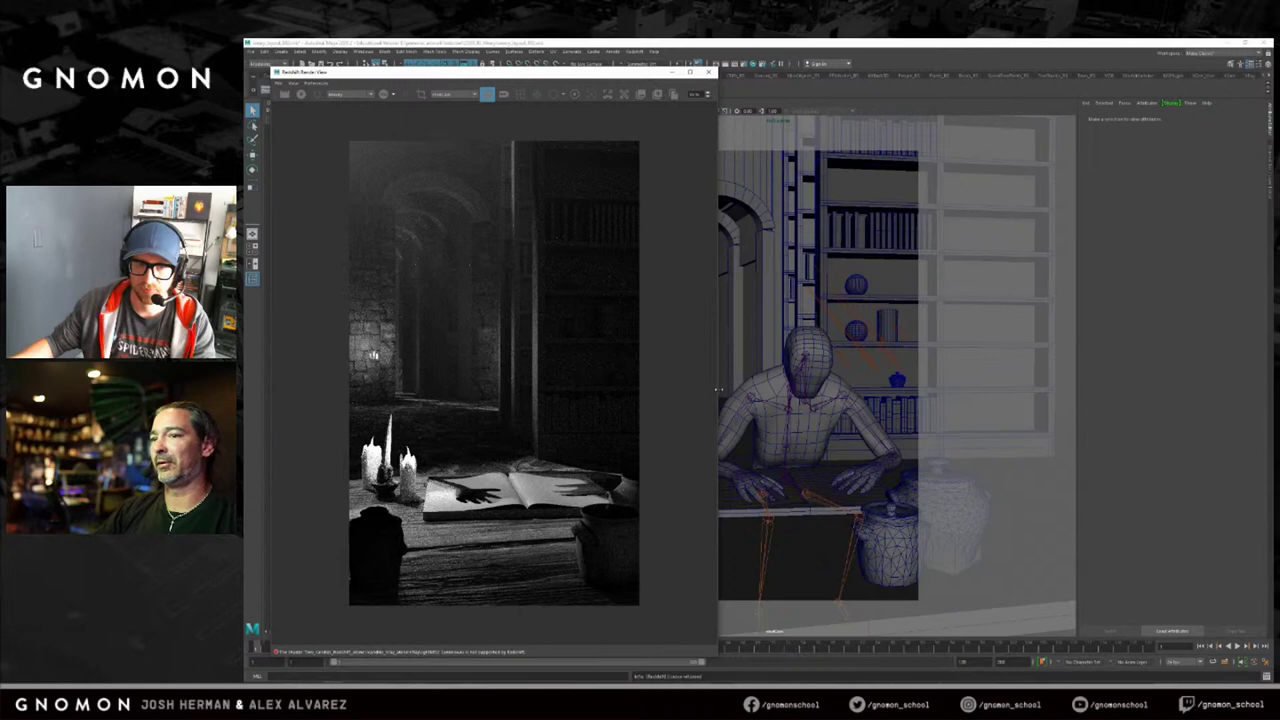
left_click_drag(718, 390, 706, 390)
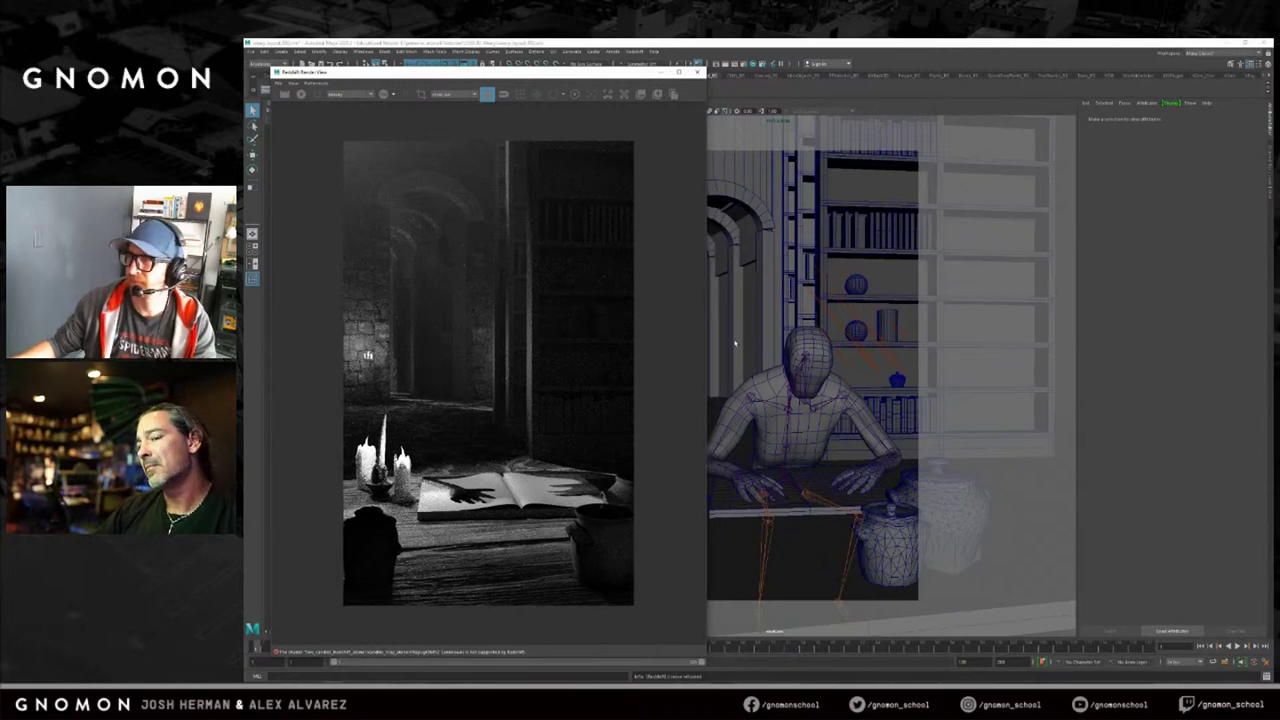
left_click_drag(576, 76, 590, 79)
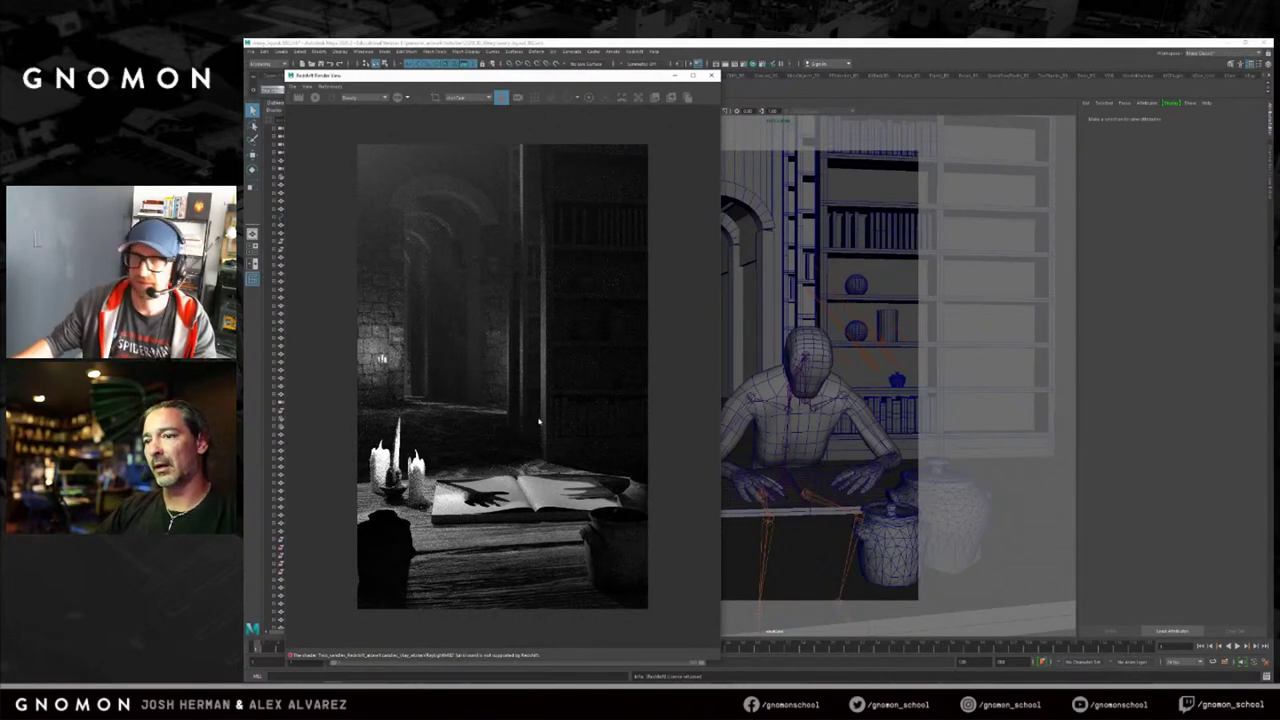
Inspect the seated figure's Redshift attributes and briefly rerun the render before closing the render view.
left_click(792, 354)
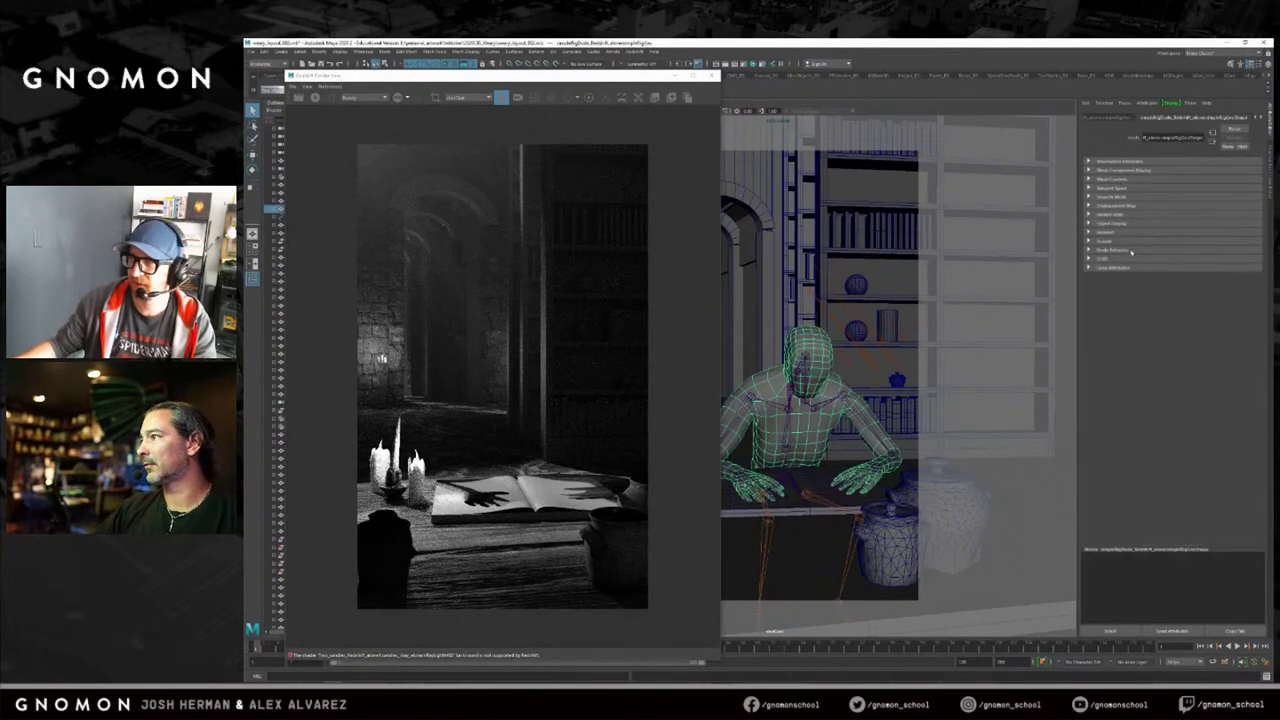
left_click(1115, 232)
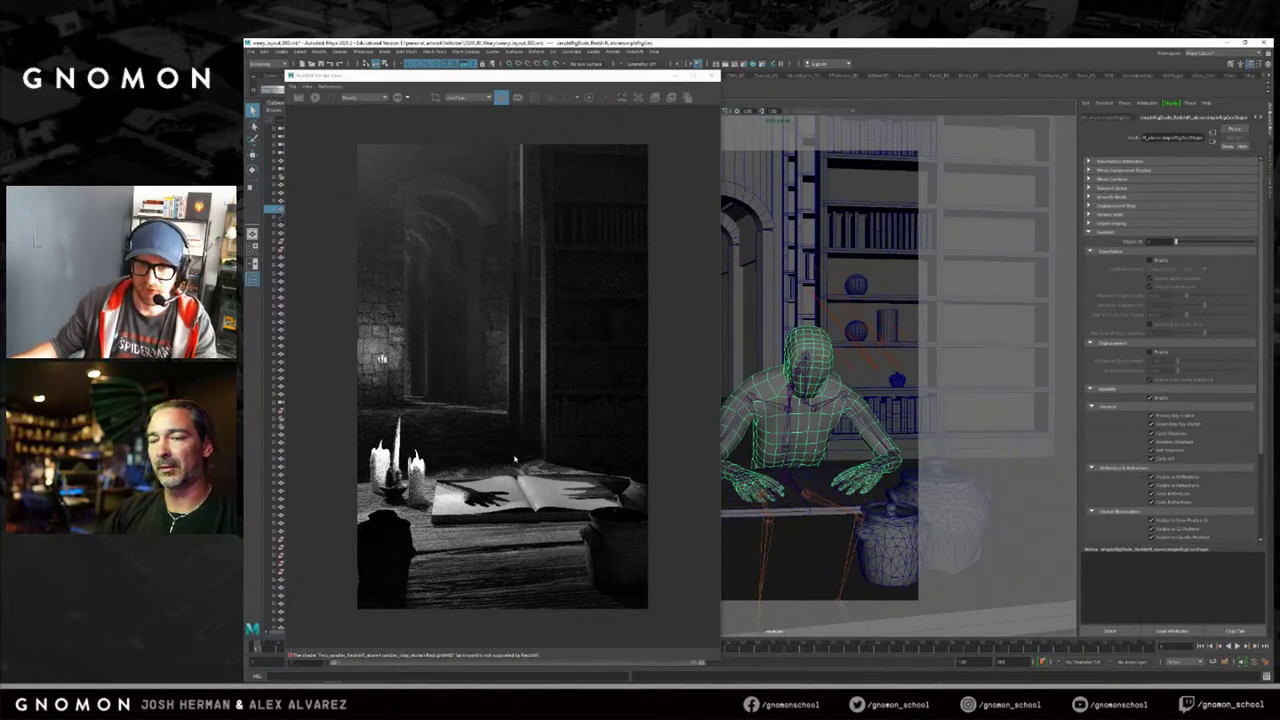
left_click(315, 97)
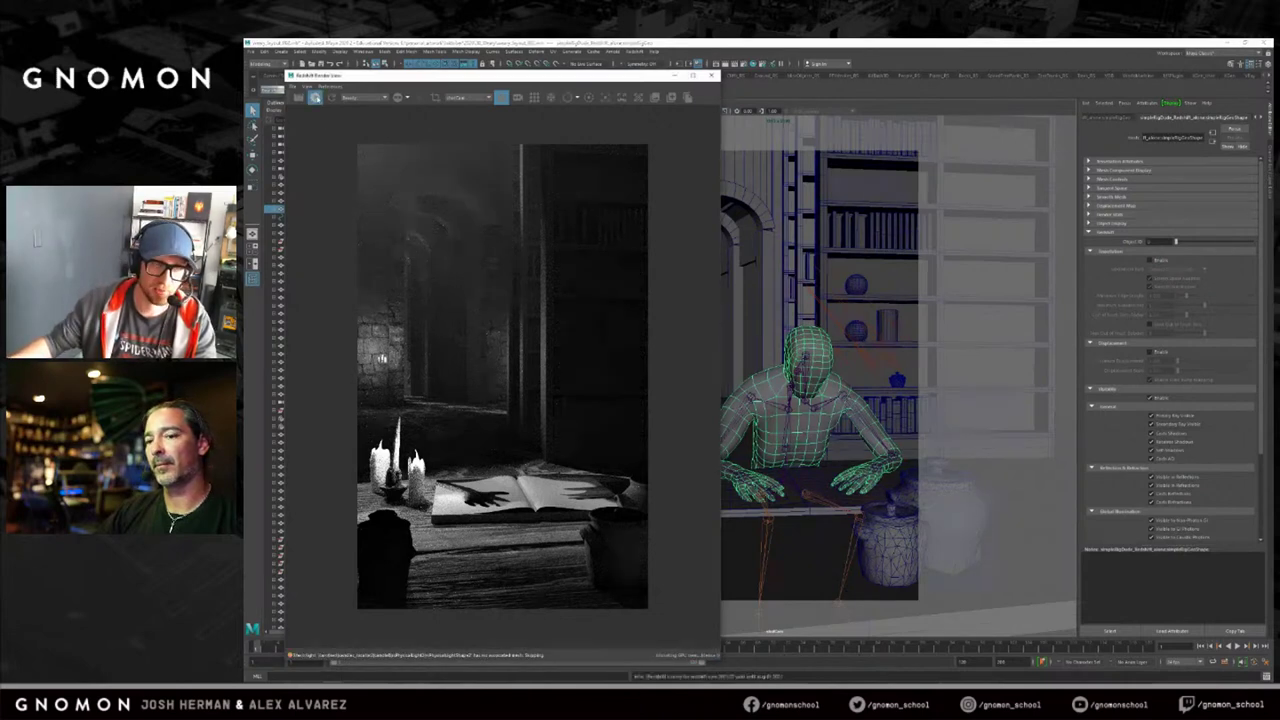
left_click(315, 97)
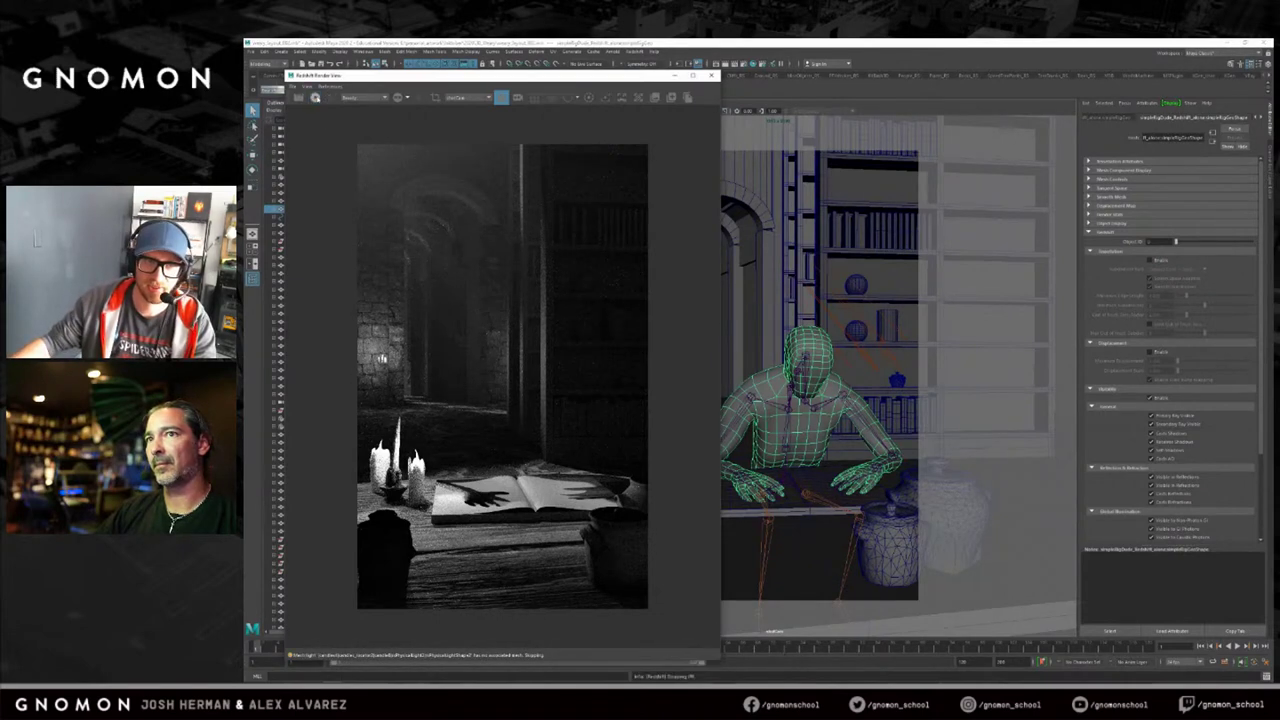
left_click(711, 75)
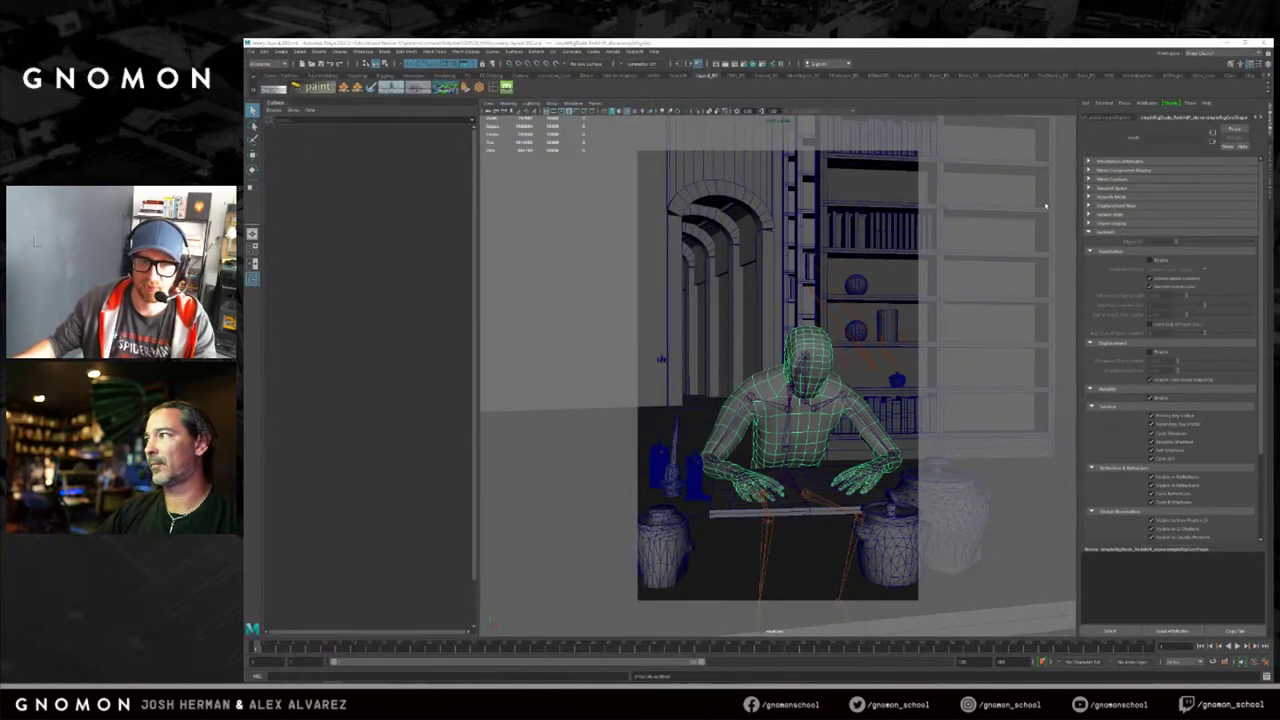
Start opening another scene and browse to the inktober folder inside personal_artwork.
mouse_move(490, 674)
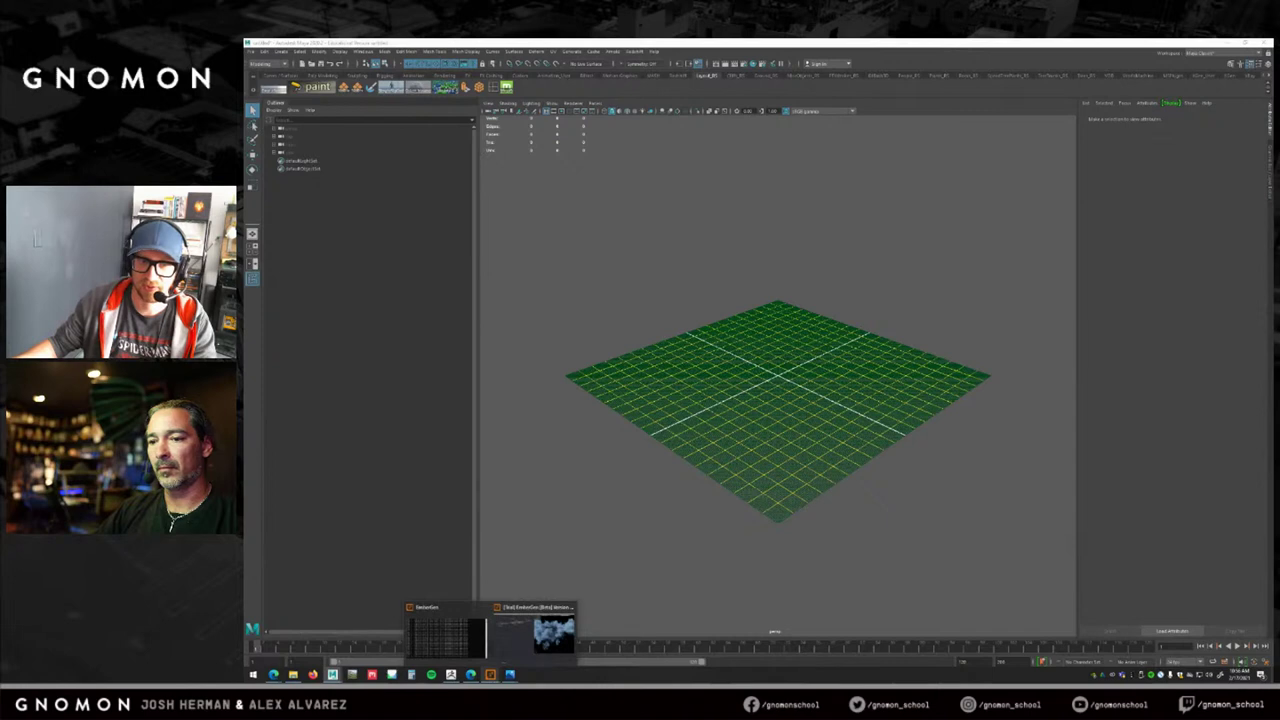
key("ctrl+o")
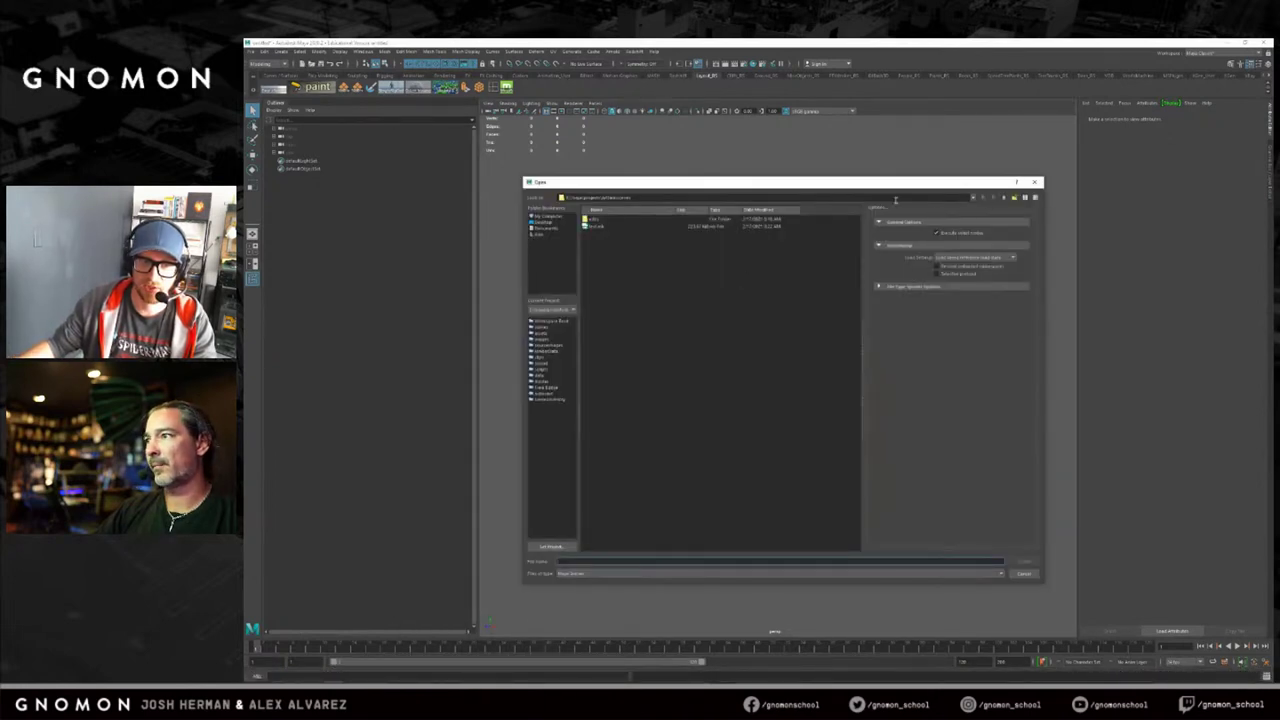
left_click(972, 198)
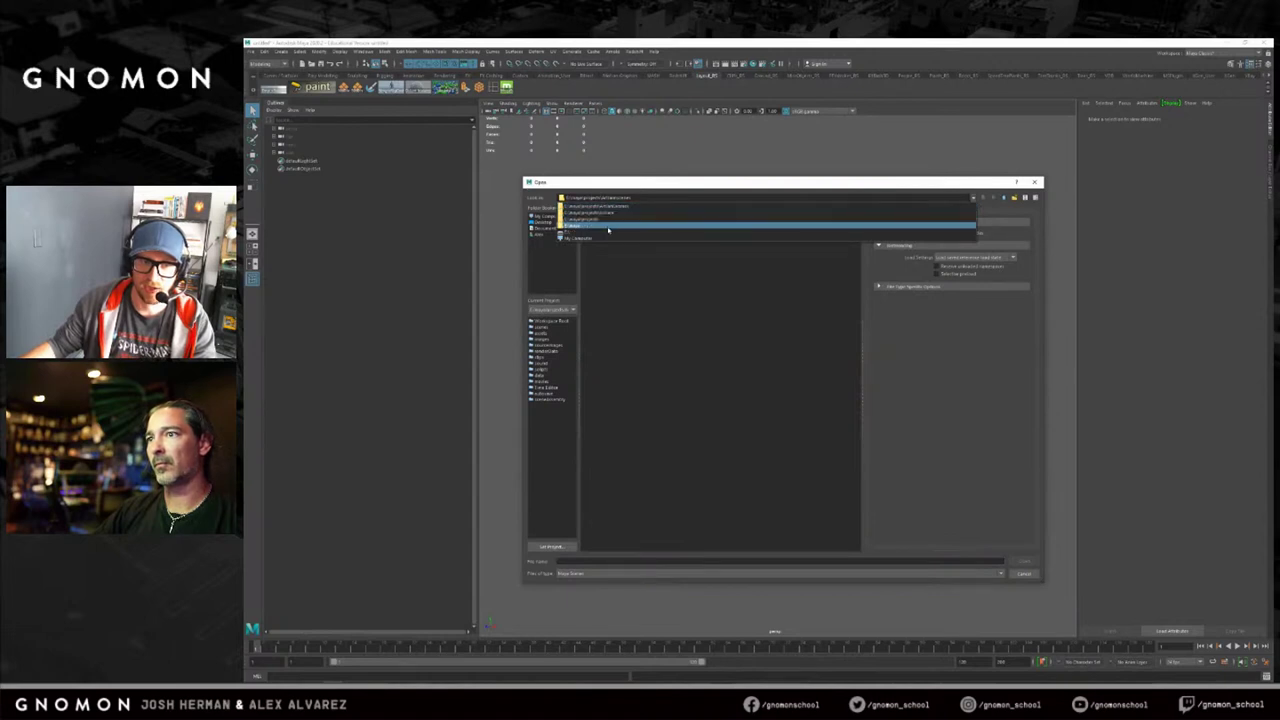
left_click(608, 228)
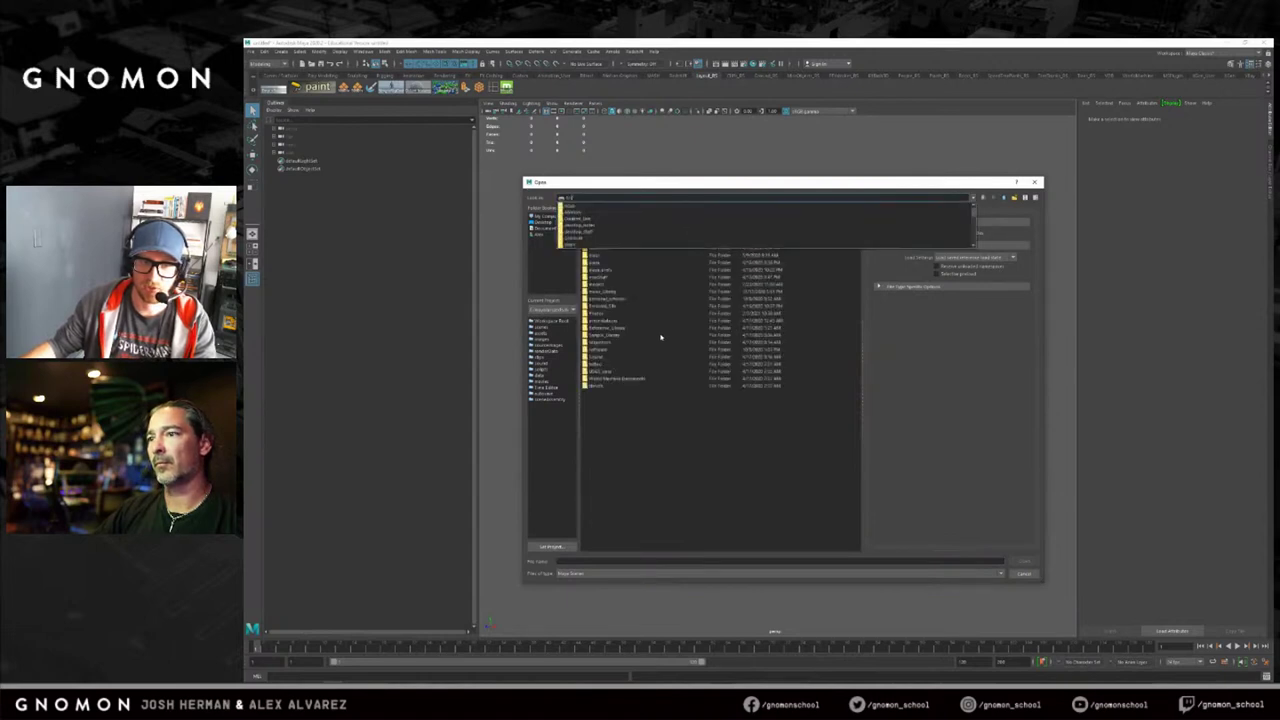
double_click(617, 299)
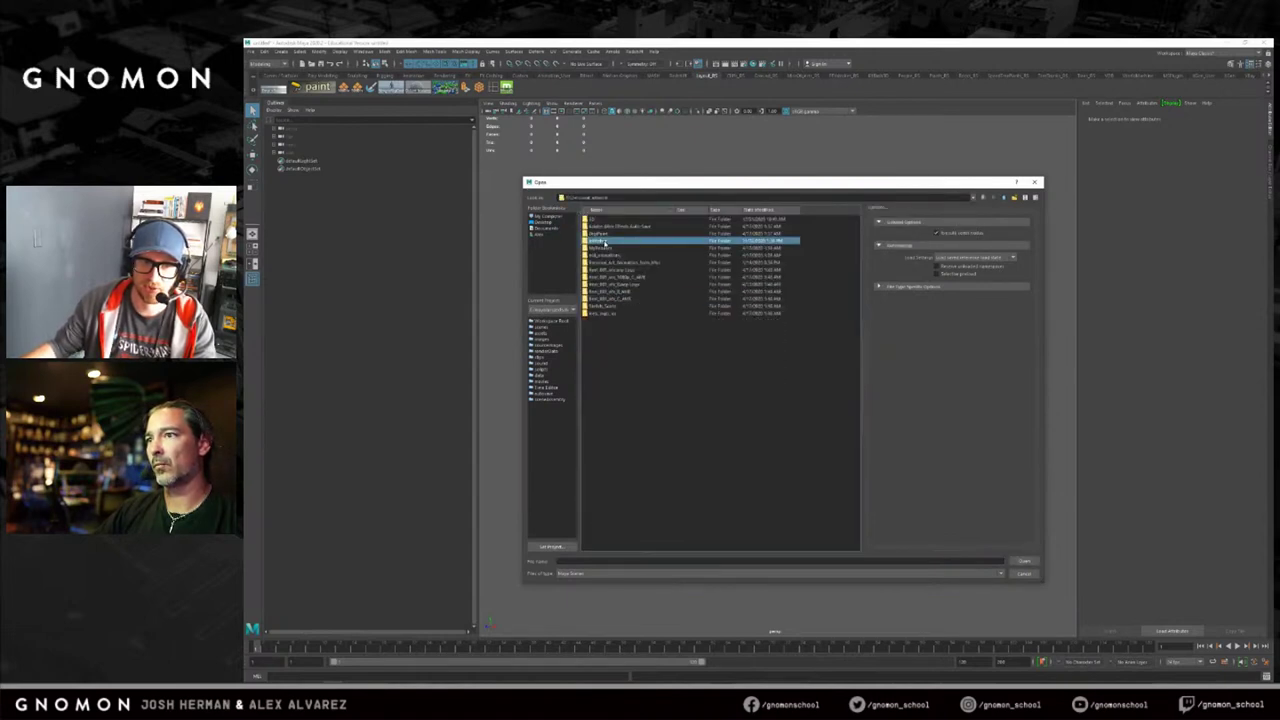
double_click(604, 242)
Open the layout_002 scene from the 2020 folder listed just before 30_Weary without saving the empty scene.
left_click(595, 227)
double_click(595, 227)
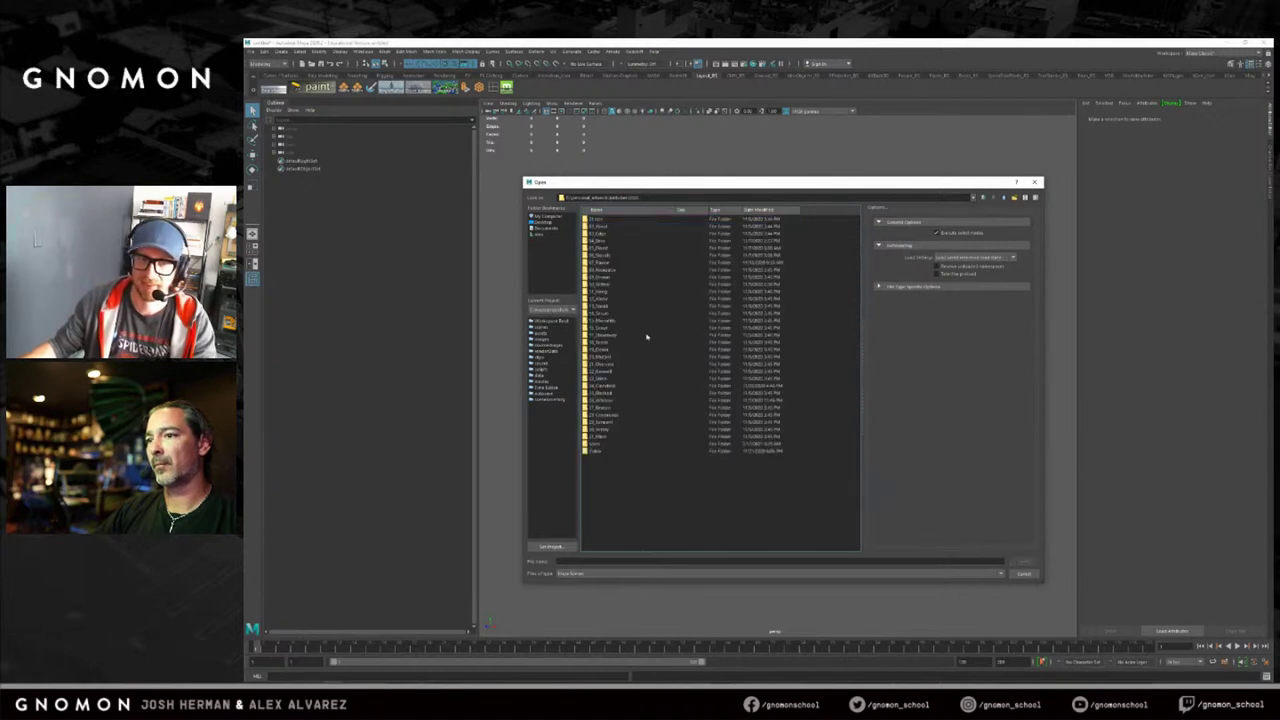
double_click(609, 424)
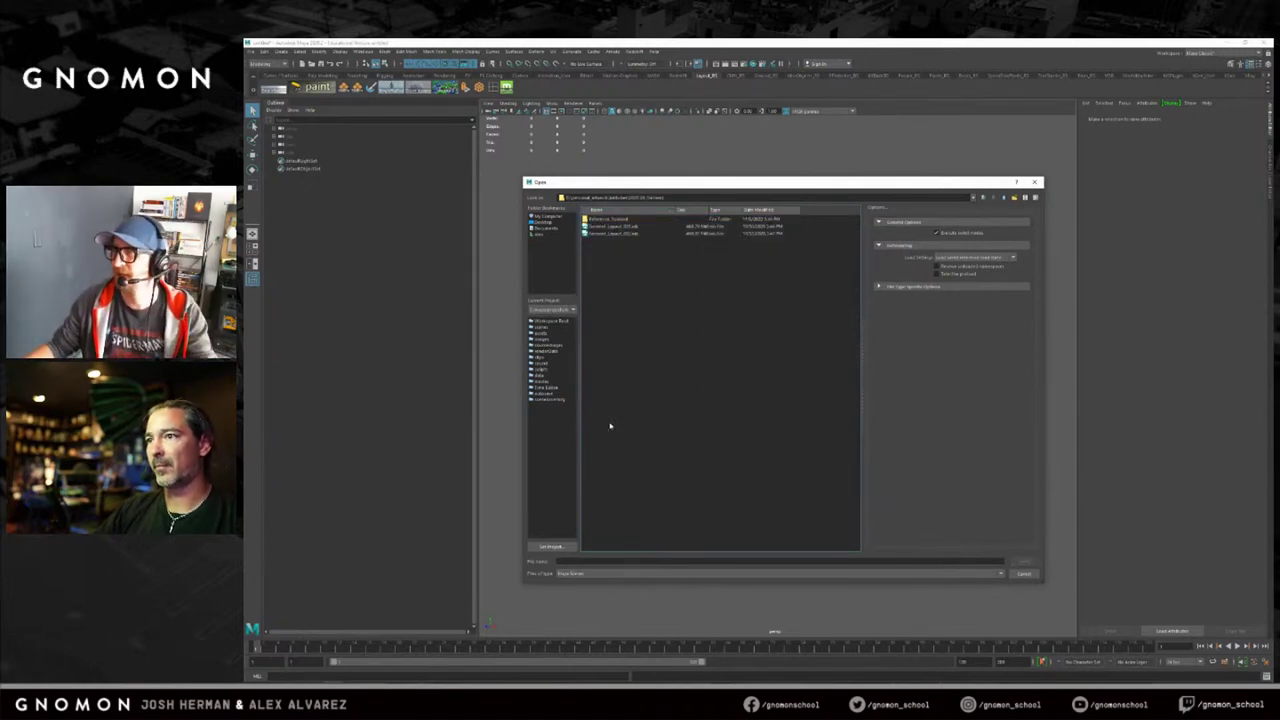
left_click(625, 234)
left_click(1023, 563)
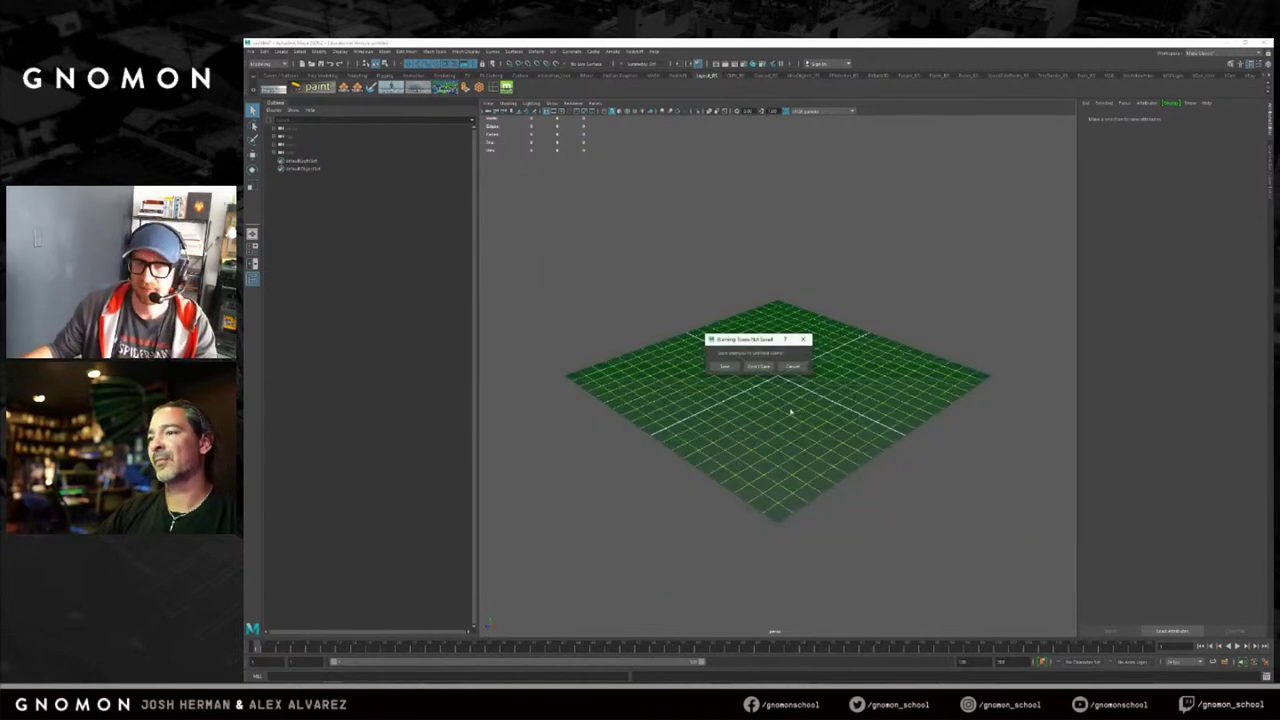
left_click(763, 367)
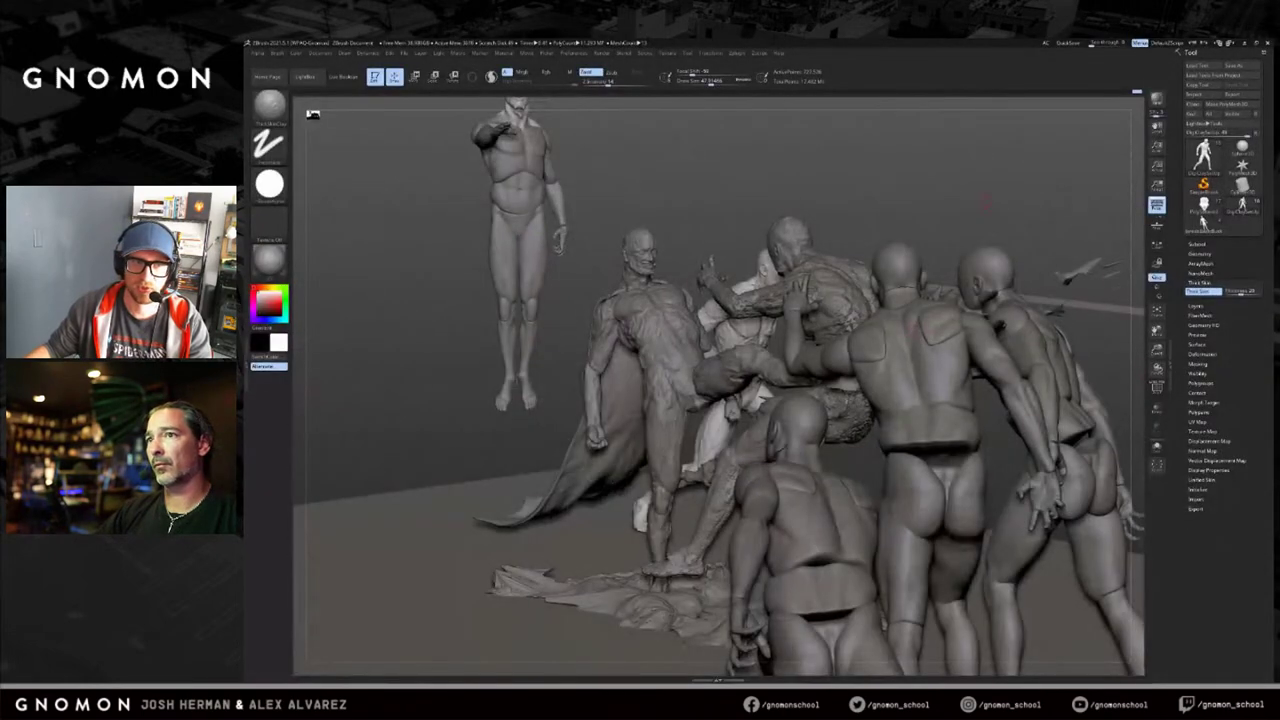
Switch to ZBrush, view the caped kicking figure and his opponent's merged sculpt in isolation, and show the full scene again.
mouse_move(985, 201)
left_mouse_down("alt")
mouse_move(937, 180)
mouse_move(965, 188)
mouse_move(734, 191)
mouse_move(753, 219)
mouse_move(783, 186)
mouse_move(810, 180)
mouse_move(900, 211)
mouse_move(1046, 187)
mouse_move(1020, 158)
mouse_move(1012, 181)
mouse_move(1040, 188)
mouse_move(981, 187)
left_mouse_up("alt")
left_click(689, 340, "alt")
key("alt+shift+s")
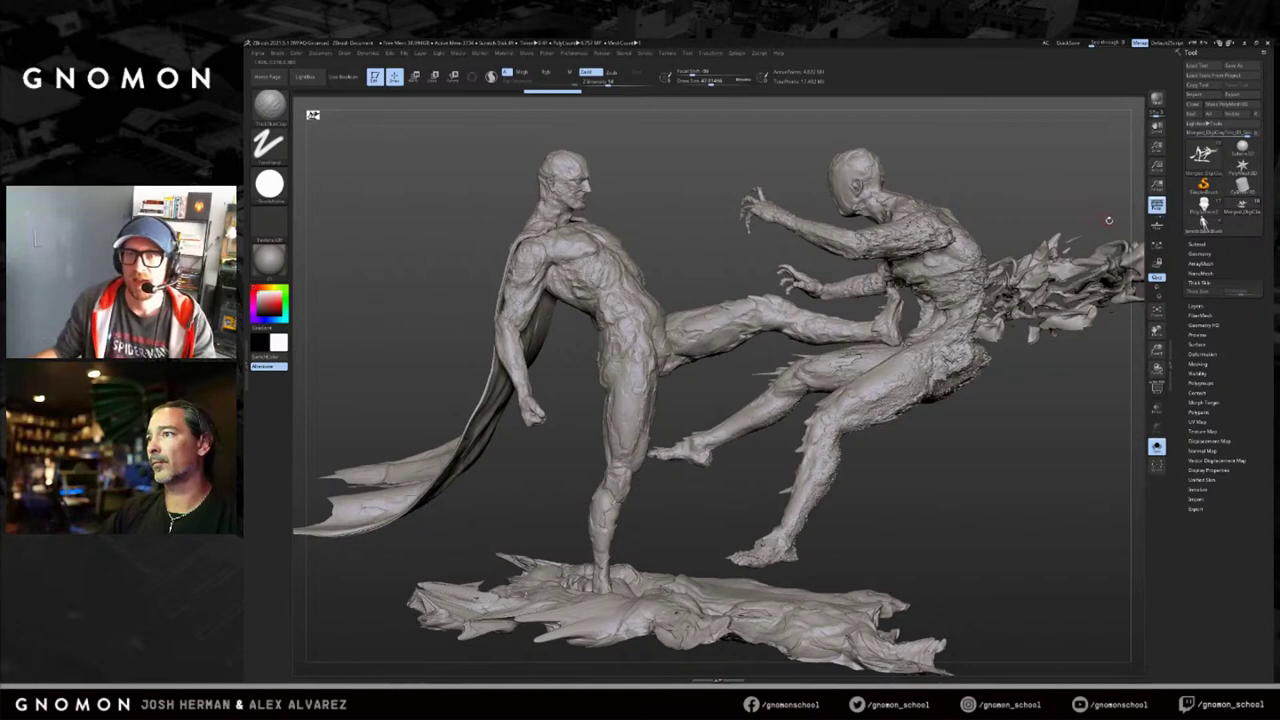
key("alt+shift+s")
key("f")
Select the muscular figure standing behind the caped fighter and orbit around to view him from the front.
left_click_drag(890, 213, 682, 280)
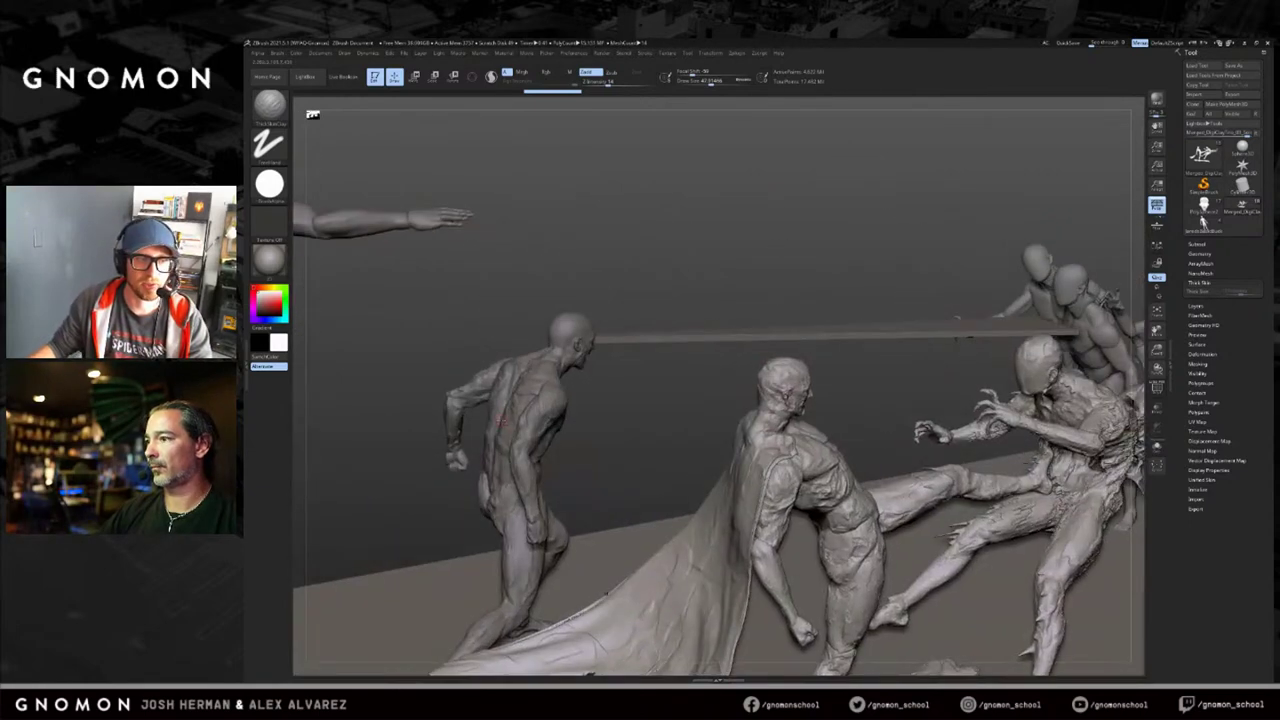
left_click(511, 413, "alt")
left_click_drag(420, 300, 1115, 125)
left_click_drag(960, 180, 1020, 186)
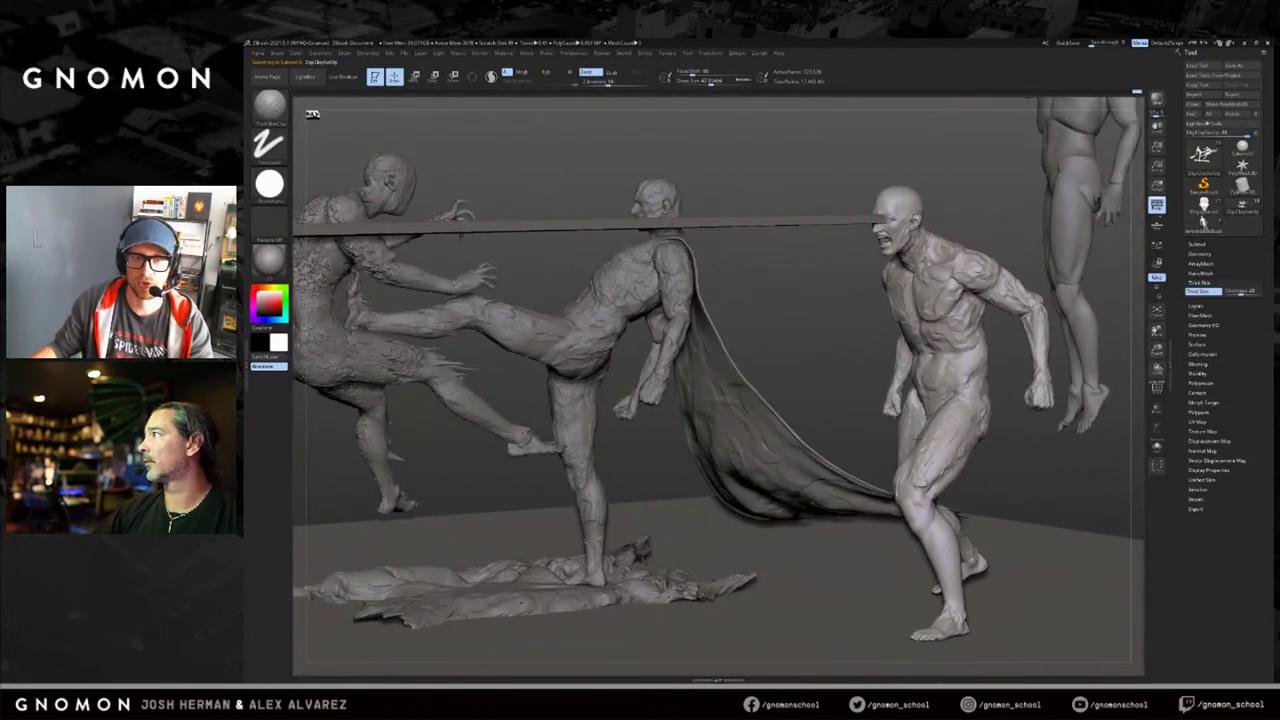
left_click_drag(1000, 497, 783, 220)
Switch to the tool with the standing male figure on a block and show only the figure up close.
left_click(1204, 226)
left_click(1243, 205)
left_click_drag(1027, 210, 891, 313)
left_click(1204, 220)
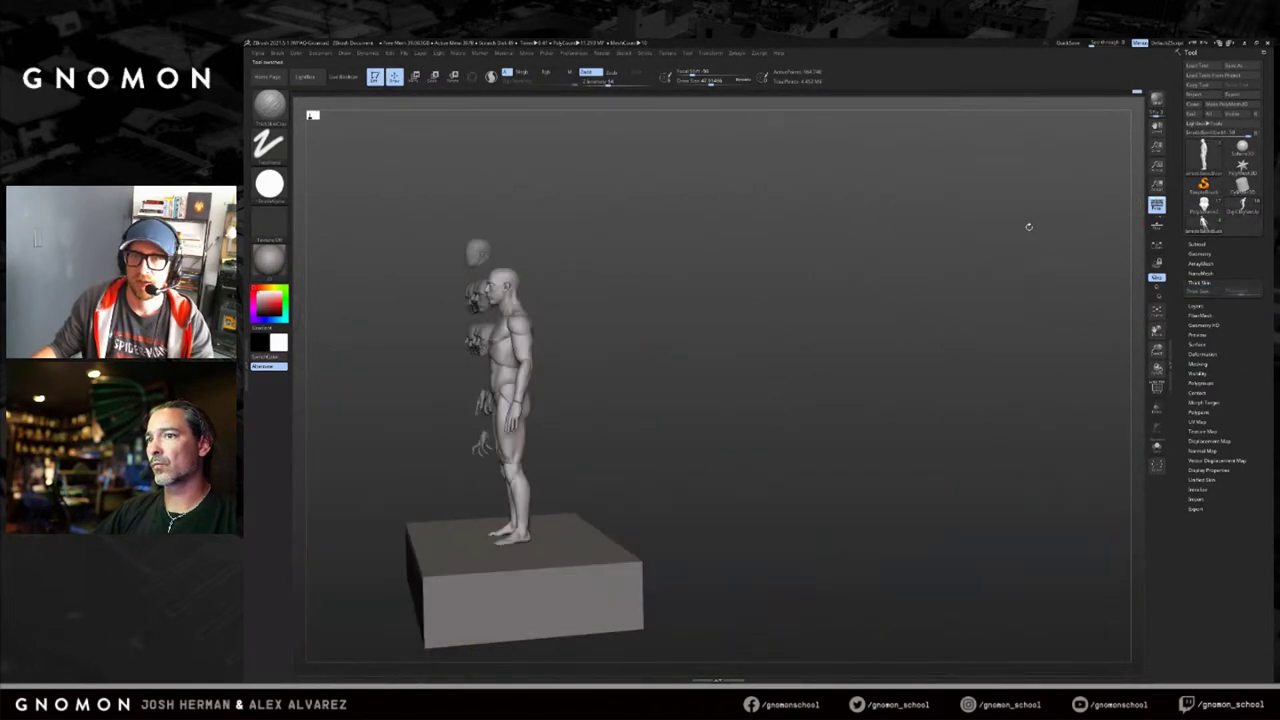
mouse_move(1015, 294)
left_mouse_down("alt")
mouse_move(1008, 232)
mouse_move(1040, 225)
mouse_move(995, 245)
mouse_move(1005, 250)
mouse_move(968, 243)
mouse_move(938, 294)
left_mouse_up("alt")
left_click(938, 294)
Isolate the figure's shoulder polygroup and examine the body's polygroups with PolyFrame before hiding the coloured display.
left_click(889, 322, "ctrl+shift")
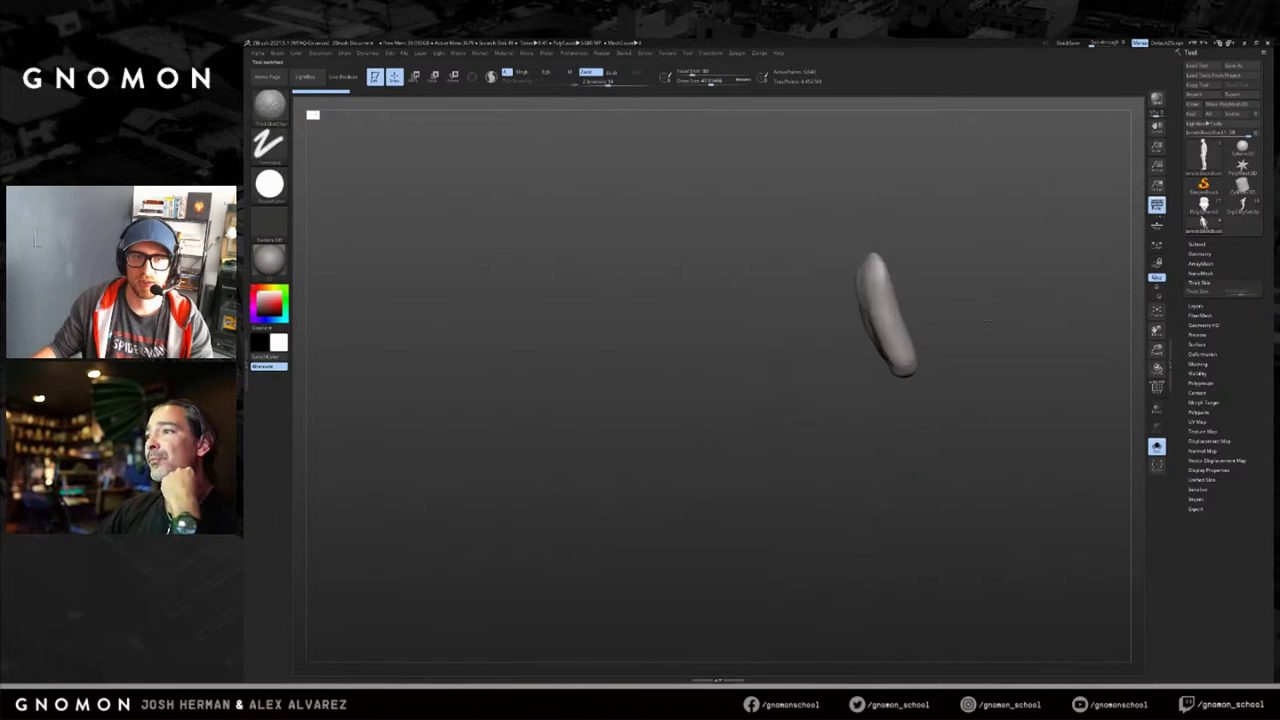
key("shift+f")
left_click_drag(1017, 307, 997, 304)
left_click(1002, 295, "ctrl+shift")
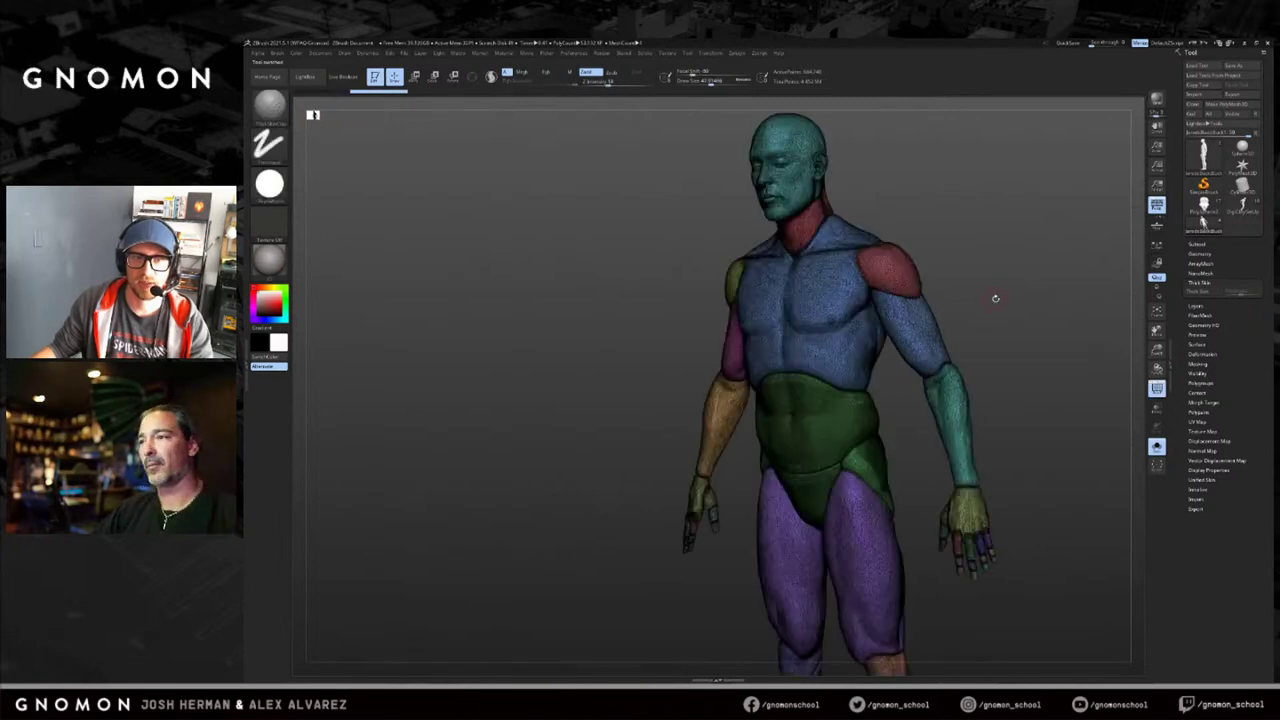
key("shift+f")
Mask the whole body except the figure's left arm from shoulder to hand using polygroup visibility, and activate Rotate.
left_click(902, 278, "ctrl+shift")
left_click_drag(991, 288, 914, 626, "ctrl+shift")
left_click(917, 328, "ctrl+shift")
left_click(1042, 410, "ctrl+shift")
key("ctrl+z")
left_click_drag(1036, 357, 1042, 317, "ctrl+shift")
left_click(1040, 347, "ctrl")
left_click(1074, 320, "ctrl+shift")
left_click(1042, 317, "ctrl")
key("r")
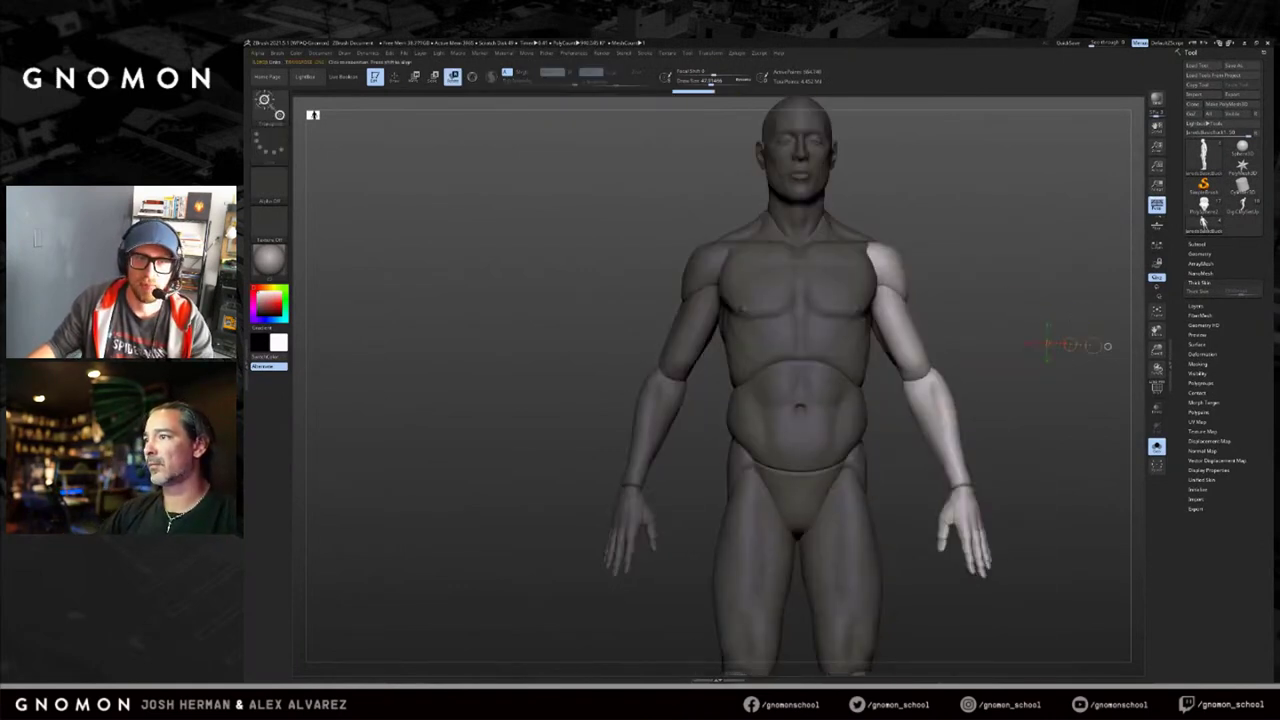
Rotate the unmasked left arm outward and up from the shoulder until it is nearly horizontal.
mouse_move(889, 269)
left_mouse_down()
mouse_move(968, 341)
mouse_move(998, 400)
mouse_move(996, 330)
left_mouse_up()
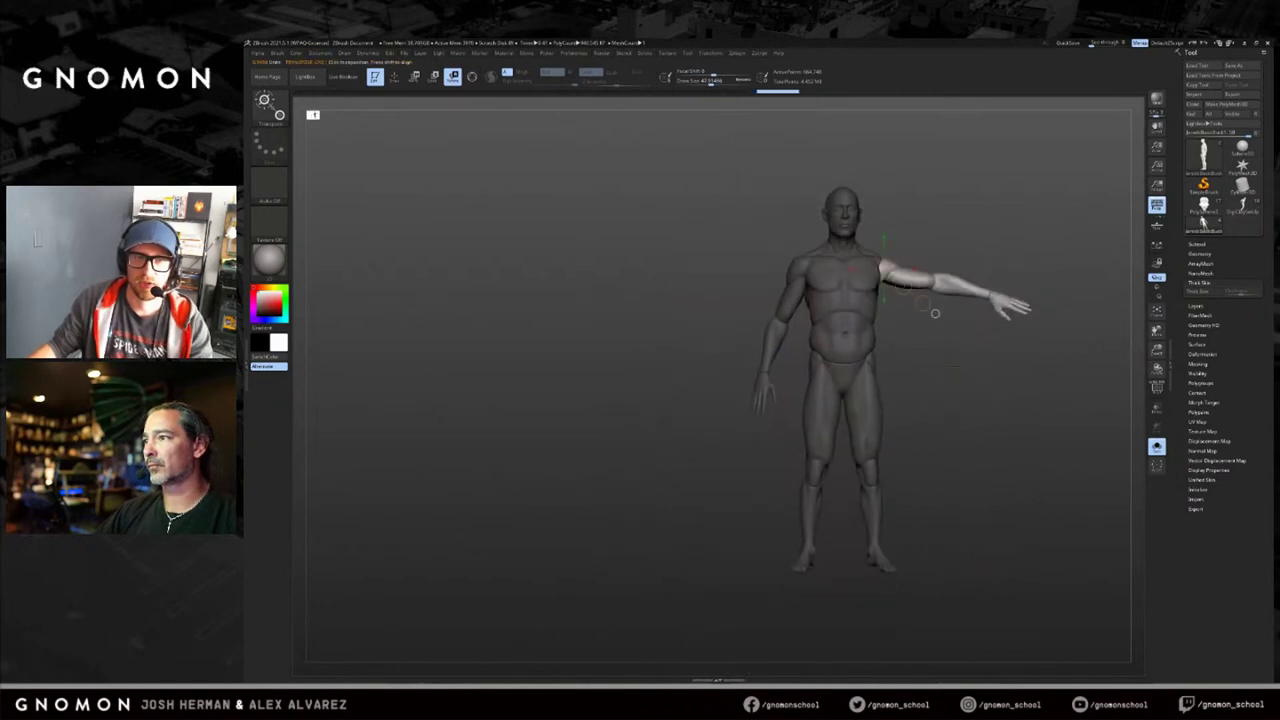
key("w")
left_click_drag(906, 286, 904, 284)
left_click_drag(1050, 227, 1018, 230)
Undo the left arm's rotation and the body mask, and view the whole figure from the front.
key("ctrl+z")
key("ctrl+z")
key("ctrl+z")
mouse_move(1018, 304)
left_mouse_down("shift")
mouse_move(1047, 306)
mouse_move(1049, 325)
left_mouse_up("shift")
left_click_drag(1047, 318, 1075, 388, "alt")
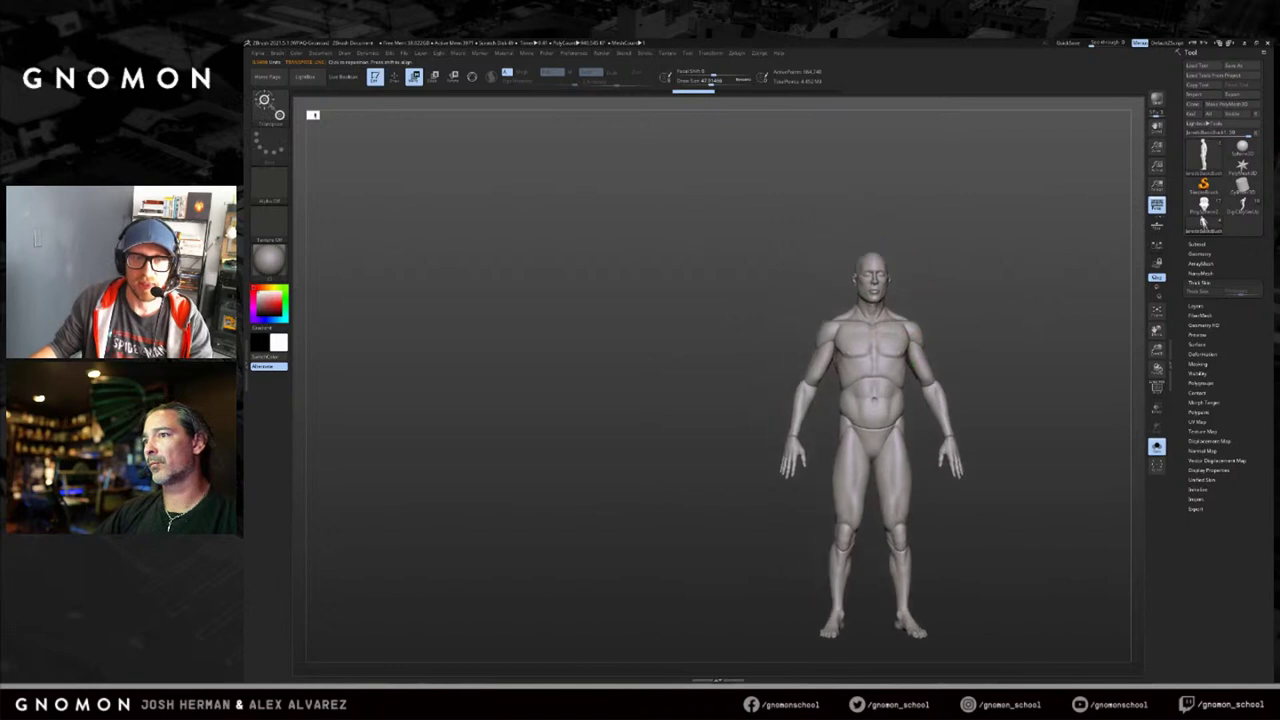
Show the other parts of the tool again and select the set of spare hands beside the standing figure.
key("alt+shift+s")
left_click_drag(1006, 314, 1049, 311, "alt")
key("q")
left_click_drag(767, 405, 743, 381, "alt")
left_click(761, 382, "alt")
left_click_drag(717, 435, 720, 446)
left_click_drag(406, 346, 526, 444, "ctrl")
left_click(548, 450, "ctrl")
key("w")
Frame the spare hands and examine their different poses from several angles.
left_click_drag(1122, 264, 1164, 260, "alt")
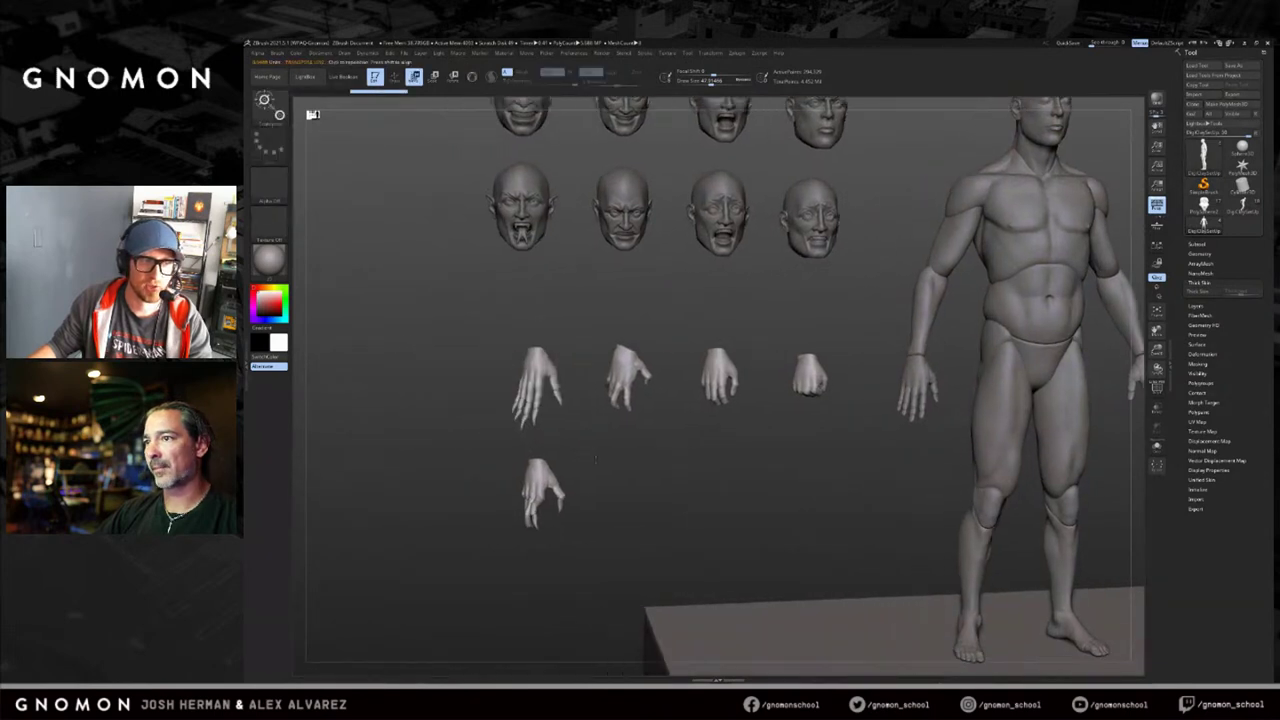
left_click_drag(680, 415, 640, 402)
key("q")
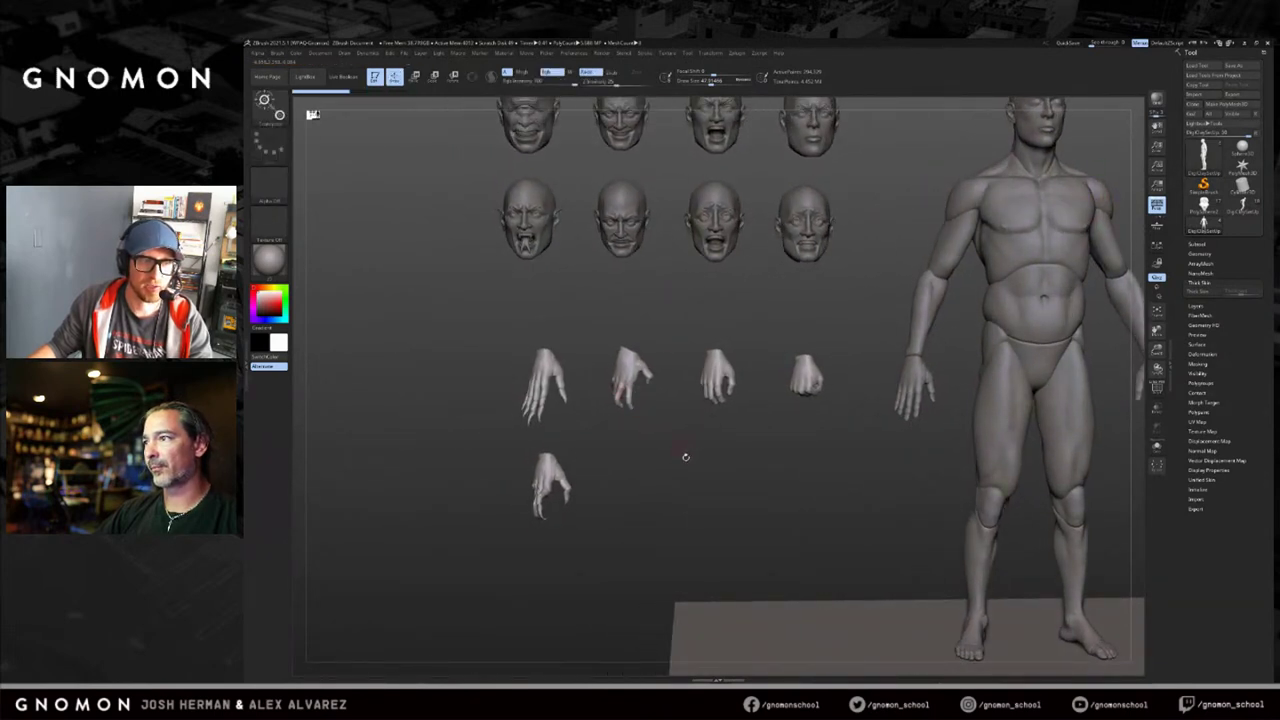
key("f")
left_click_drag(534, 437, 721, 440, "alt")
key("f")
left_click_drag(763, 486, 714, 488)
left_click_drag(771, 445, 709, 440)
left_click_drag(540, 280, 790, 284)
Select the set of expression heads, examine them up close, and return to a view of the full parts library.
key("w")
left_click_drag(690, 200, 706, 630, "alt")
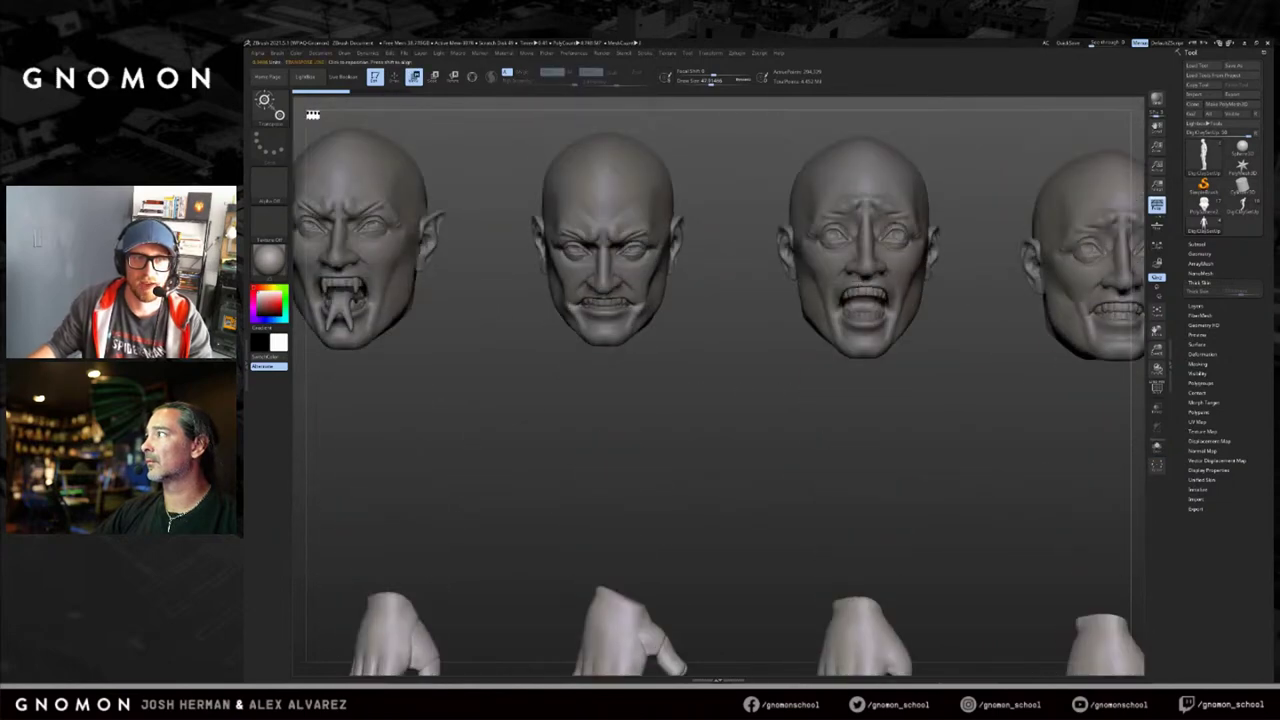
left_click(850, 343, "alt")
key("q")
mouse_move(823, 431)
left_mouse_down("alt")
mouse_move(814, 423)
mouse_move(791, 537)
mouse_move(731, 558)
mouse_move(691, 610)
left_mouse_up("alt")
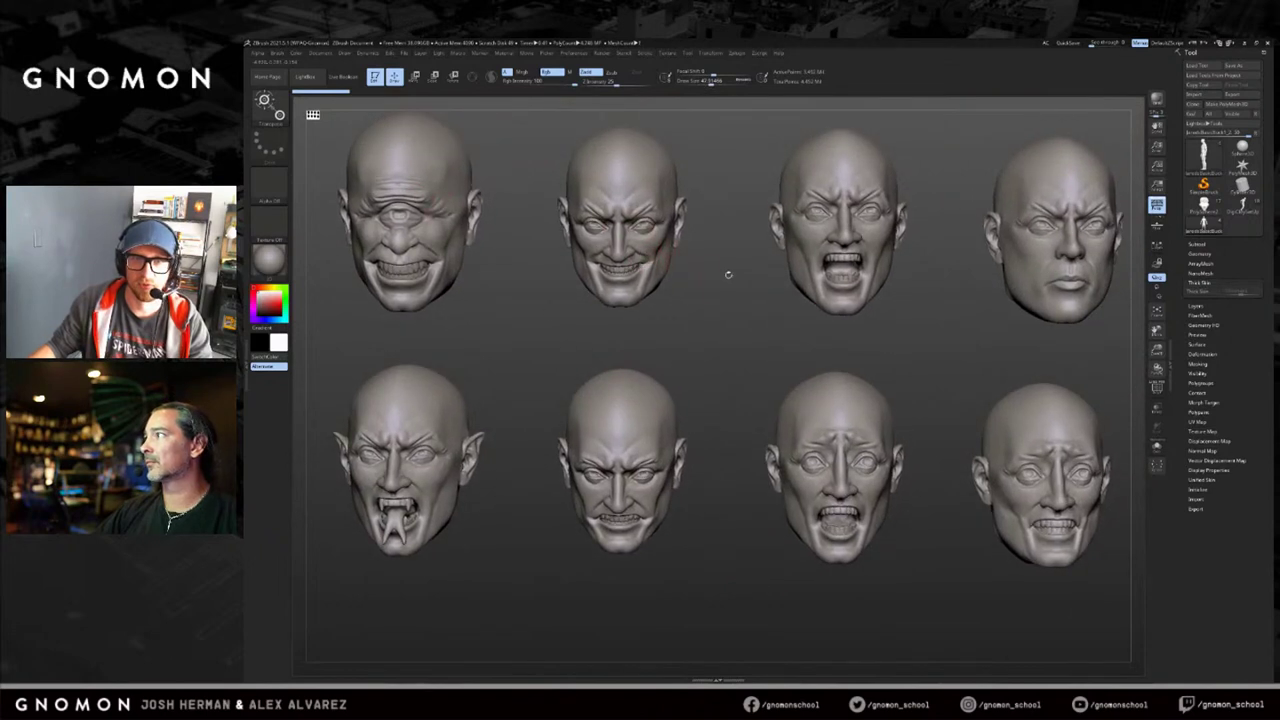
left_click_drag(884, 357, 831, 342)
left_click_drag(508, 153, 712, 386, "alt")
left_click_drag(712, 386, 877, 295)
key("ctrl+z")
key("w")
mouse_move(1103, 588)
left_mouse_down("alt")
mouse_move(803, 460)
mouse_move(845, 376)
left_mouse_up("alt")
left_click_drag(1007, 195, 1017, 235, "alt")
key("q")
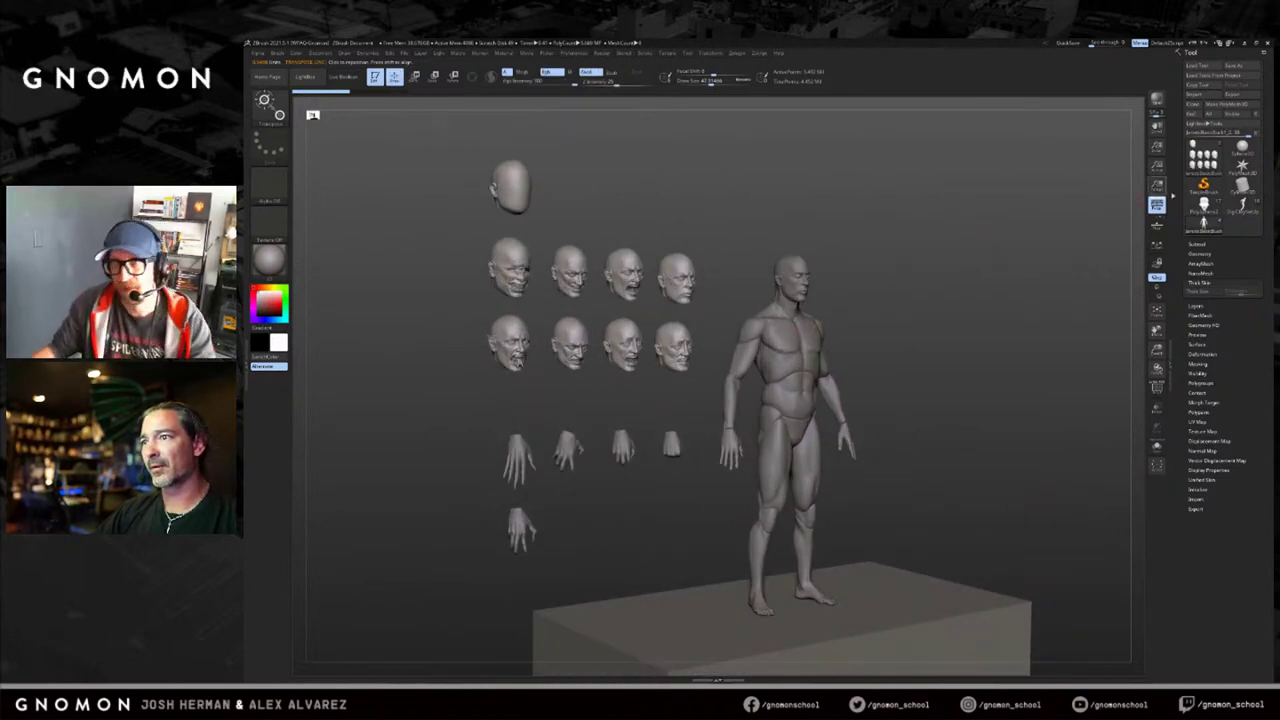
Switch to the tool with the posed fight scene and orbit around the crowd of figures.
left_click(1204, 205)
key("f")
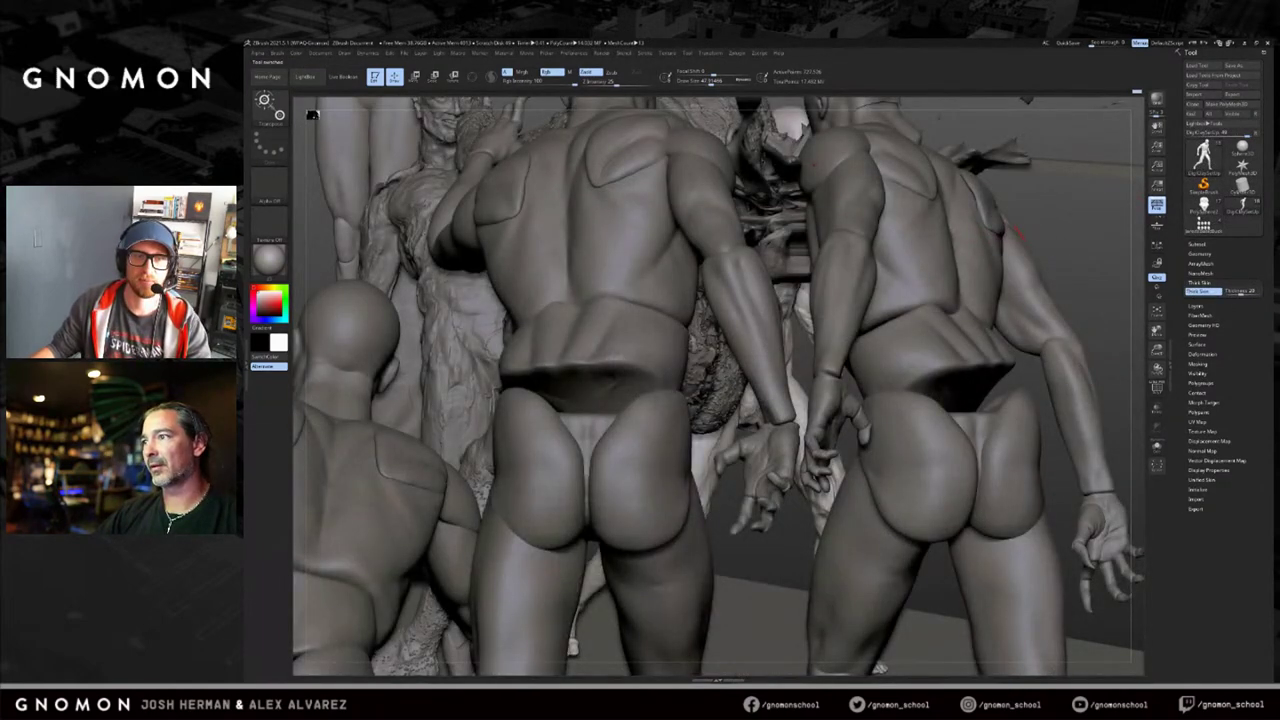
key("f")
mouse_move(1018, 233)
left_mouse_down()
mouse_move(841, 329)
mouse_move(841, 425)
left_mouse_up()
key("w")
left_click_drag(743, 131, 833, 184)
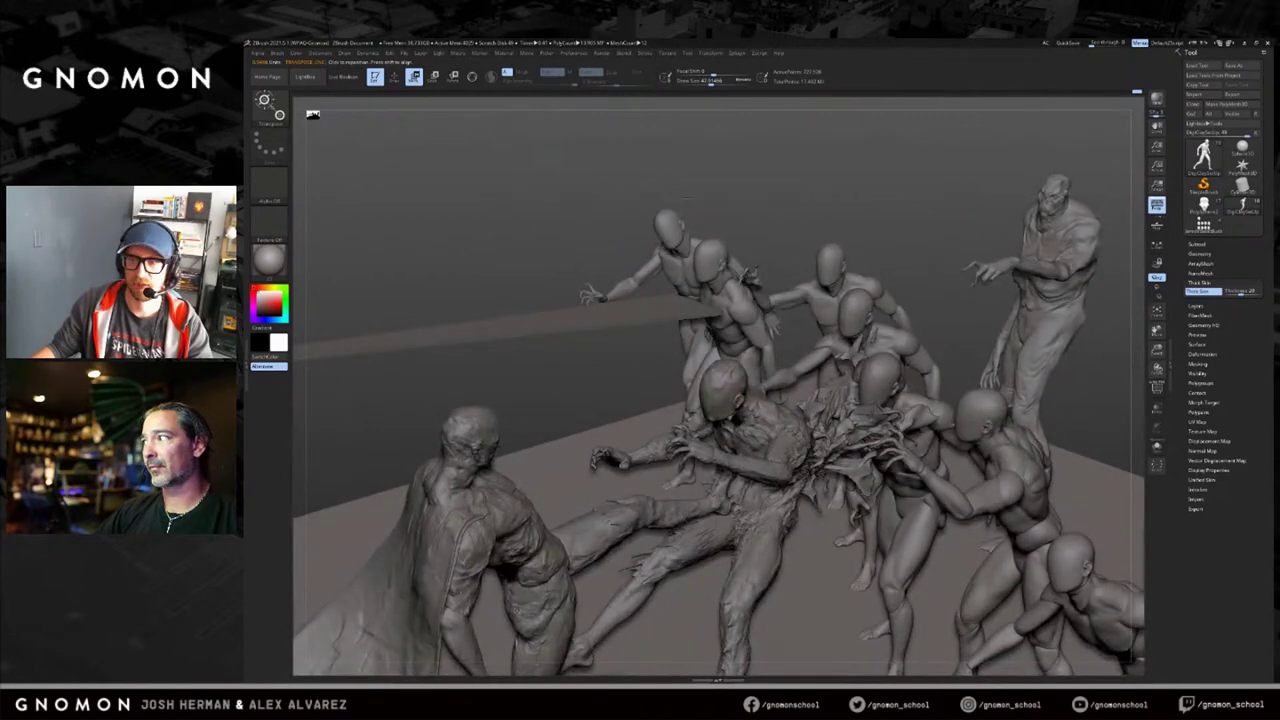
View the fight scene's layout from directly above and from a high angle.
left_click_drag(688, 197, 668, 249)
key("ctrl+shift+s")
key("ctrl+shift+s")
key("ctrl+z")
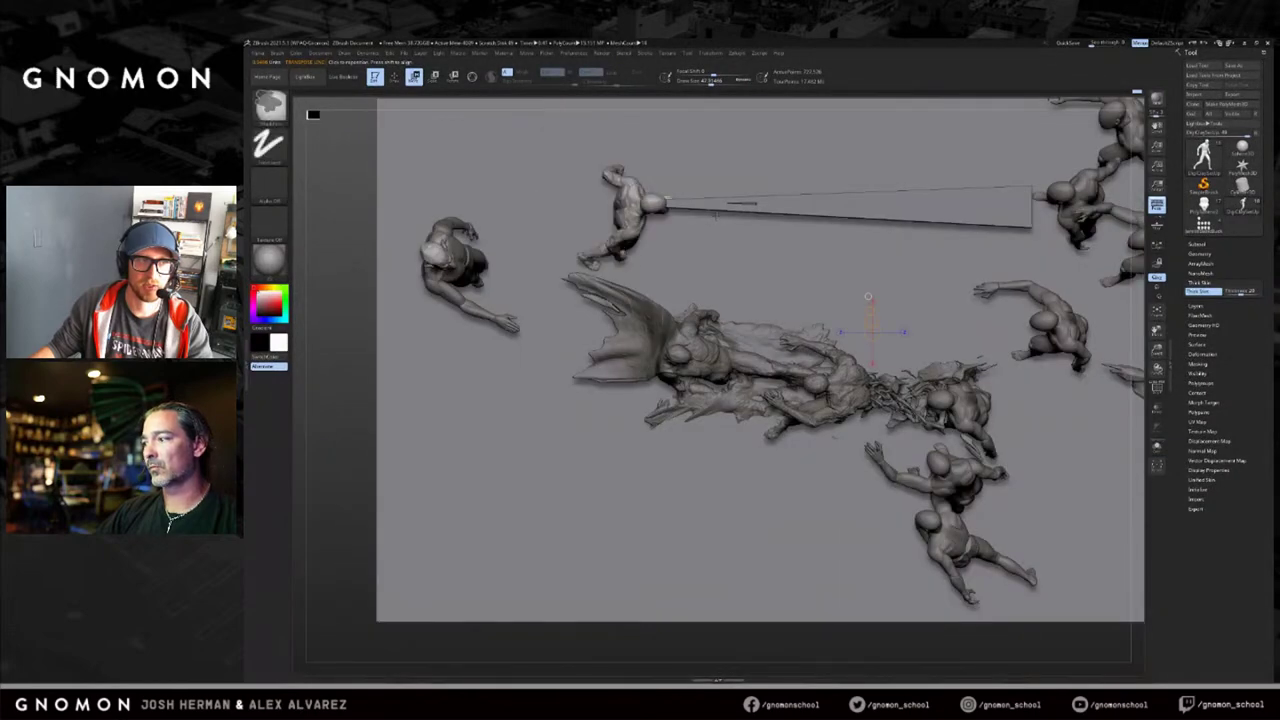
key("q")
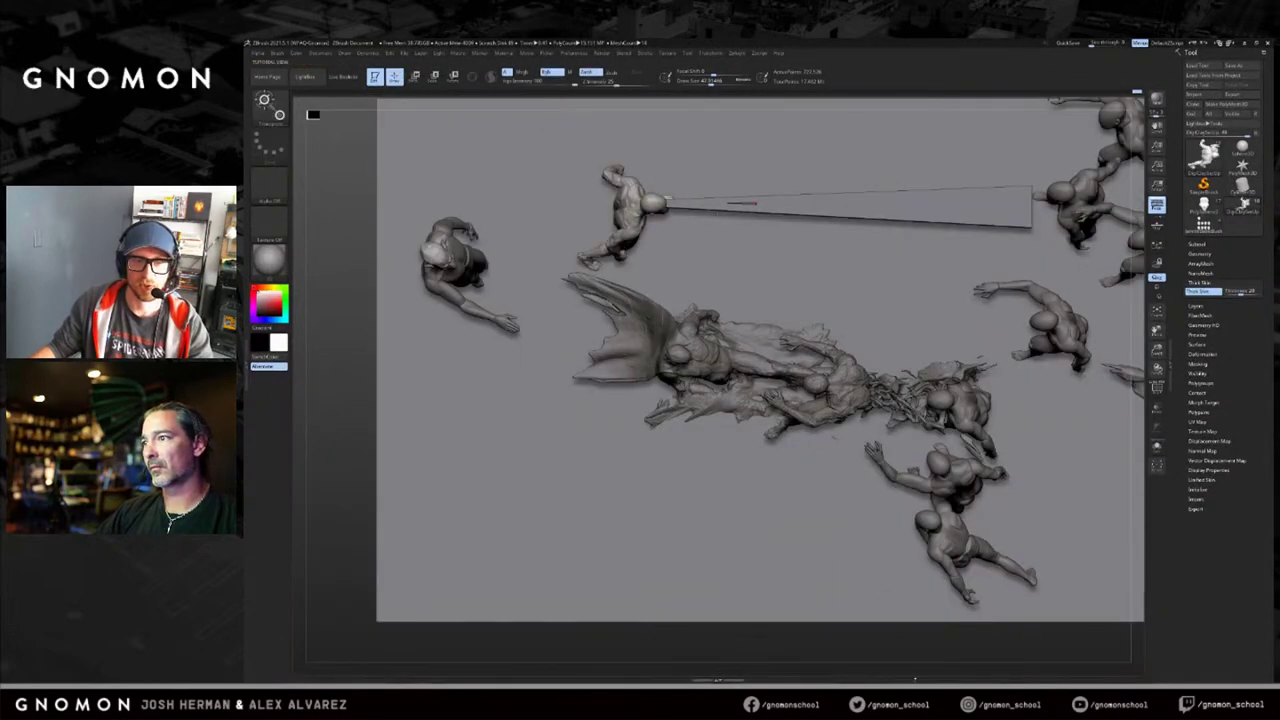
left_click_drag(910, 645, 912, 591)
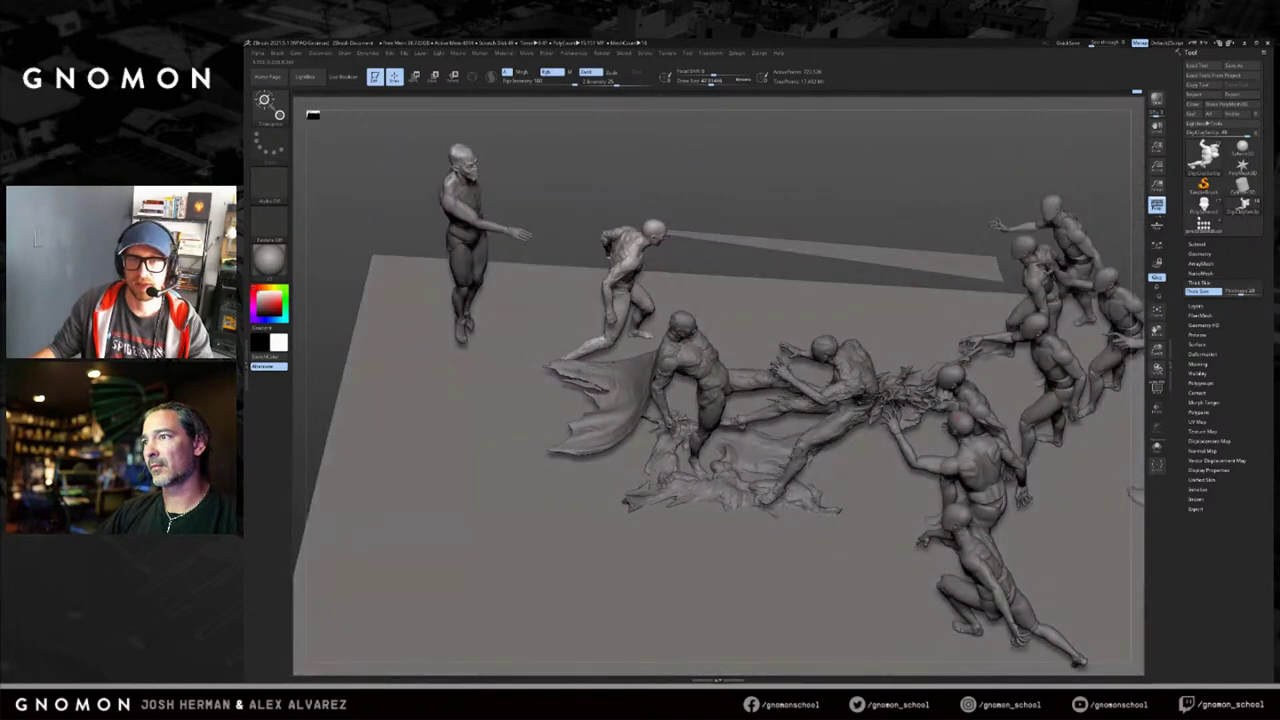
left_click_drag(1108, 229, 998, 220, "alt")
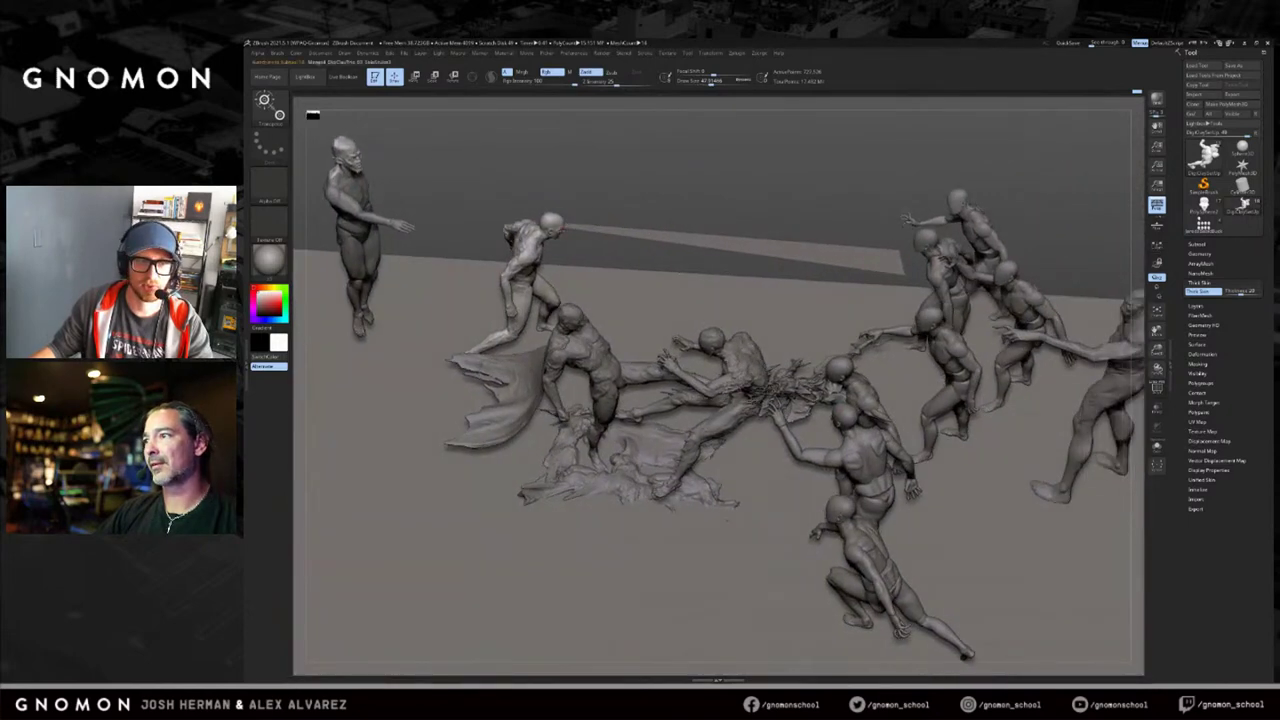
Isolate the merged sculpt briefly, restore the full fight scene, and select the floating figure with the outstretched arm.
key("alt+s")
key("w")
left_click_drag(802, 494, 870, 662)
key("alt+s")
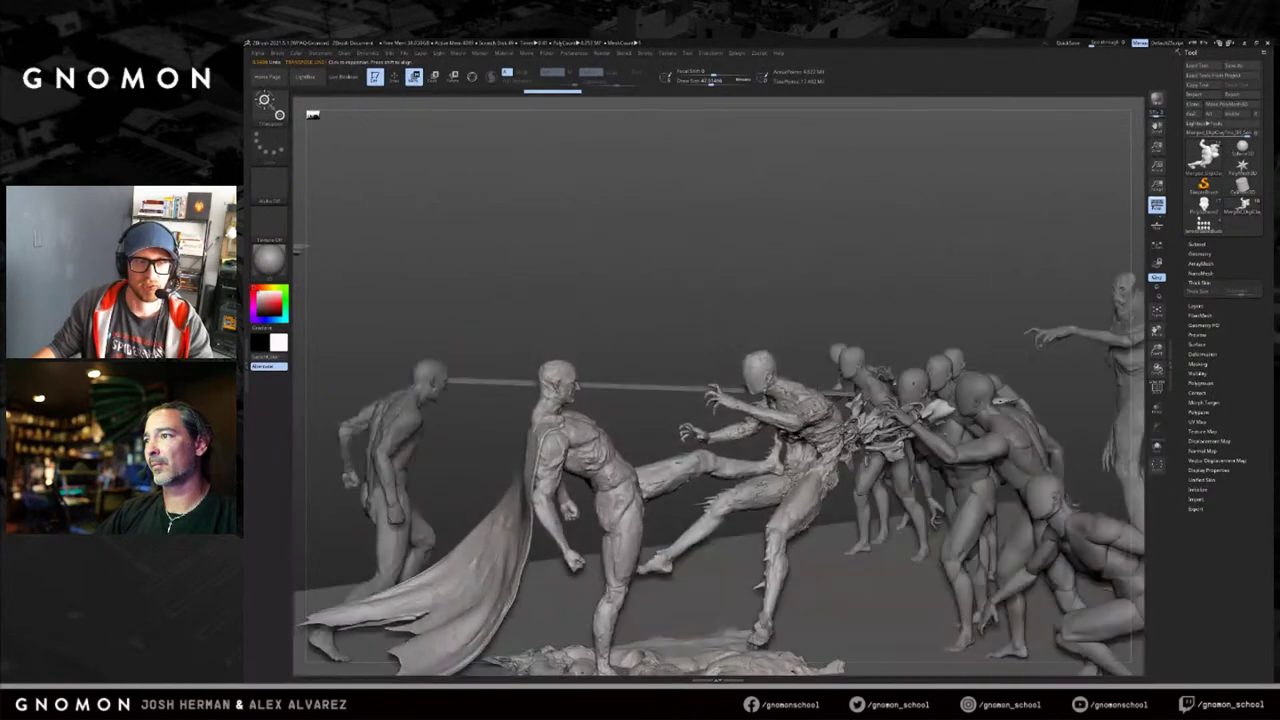
left_click(620, 388, "alt")
key("q")
key("f")
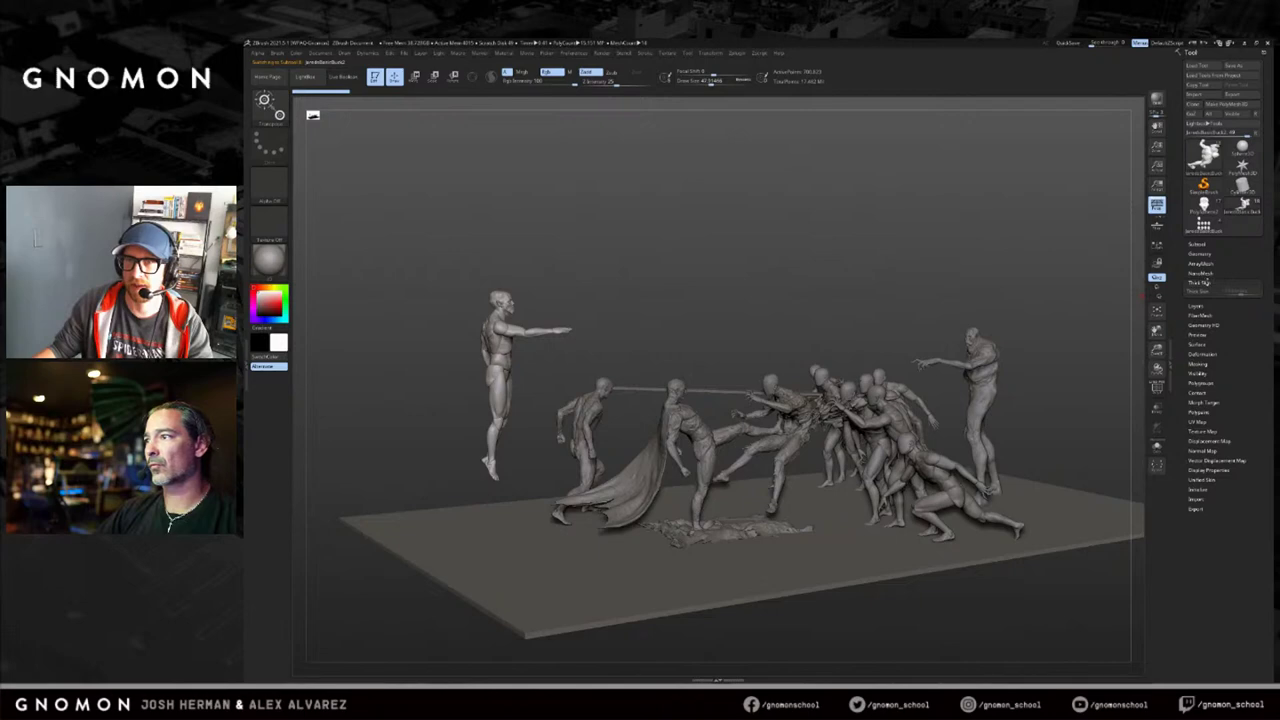
Open the subtool list and show the PM3D_Sphere3D1 sphere around the floating figure, orbit the scene, and hide it again.
left_click(1198, 244)
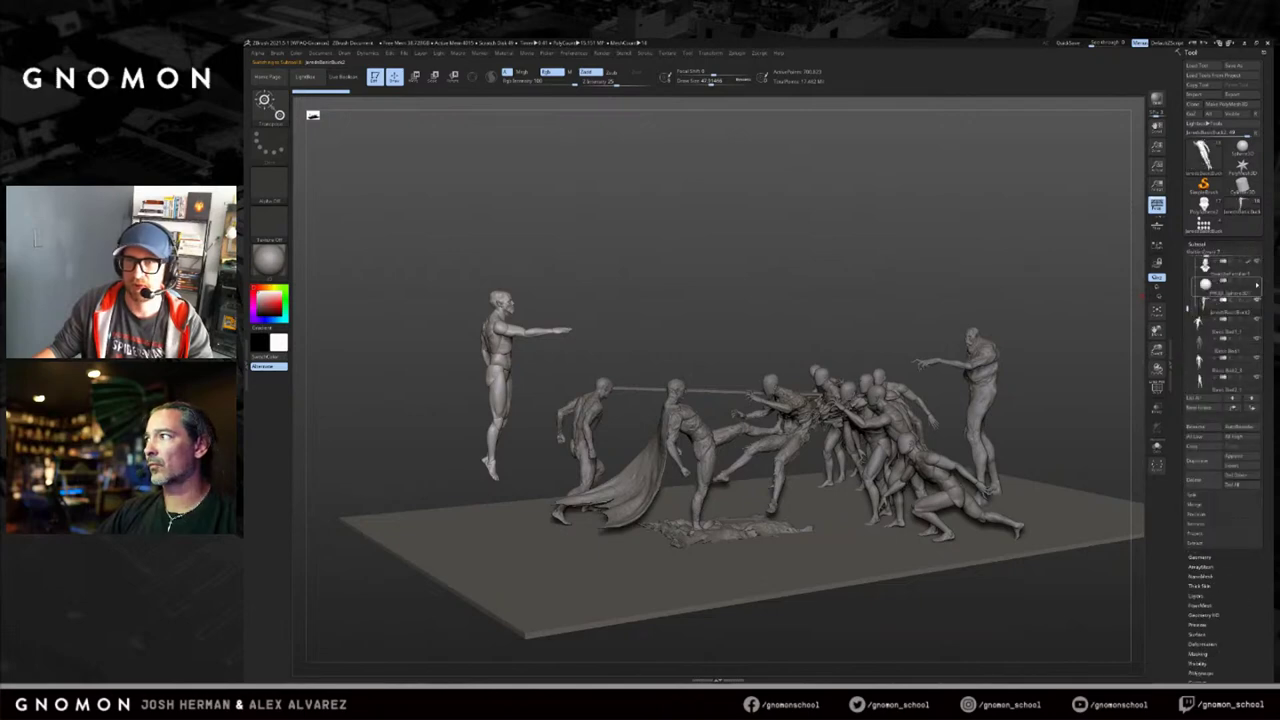
left_click(1257, 284)
left_click_drag(1010, 279, 919, 271)
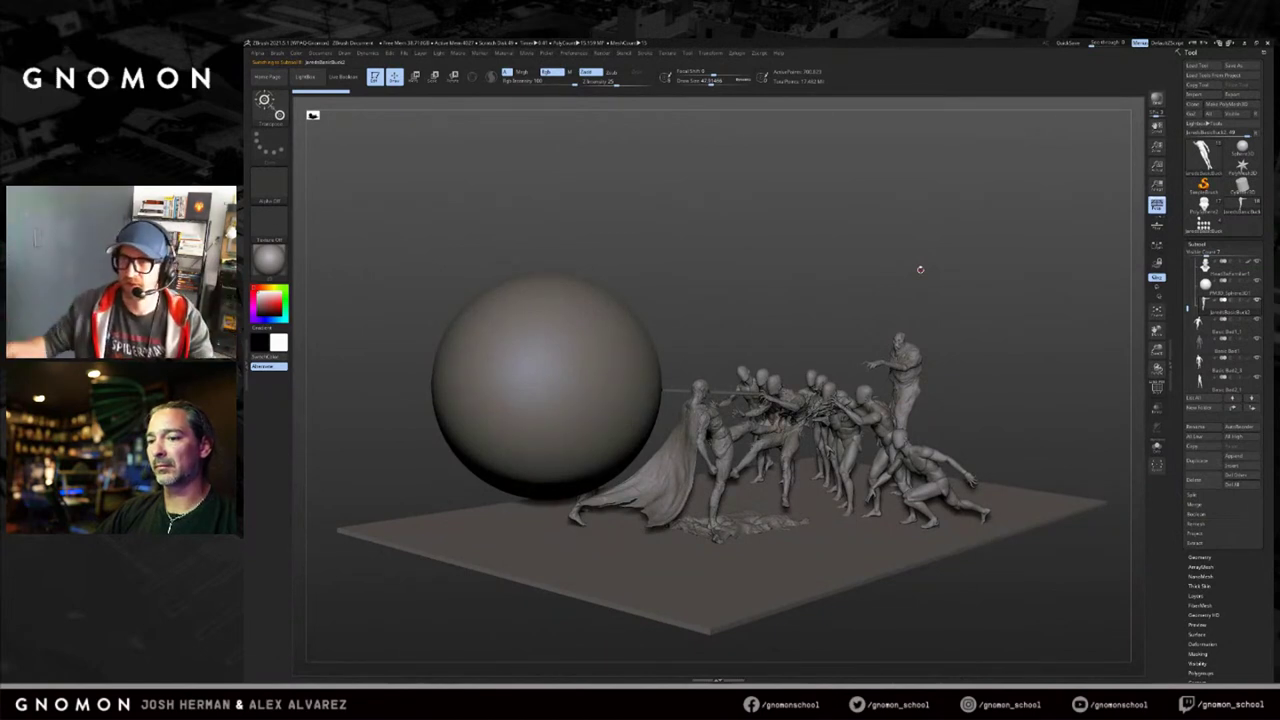
left_click_drag(896, 259, 983, 320)
left_click(1257, 281)
Select the tall withered creature standing behind the crowd, isolate it, and frame its head and torso.
left_click_drag(940, 247, 780, 266, "alt")
left_click(962, 338, "alt")
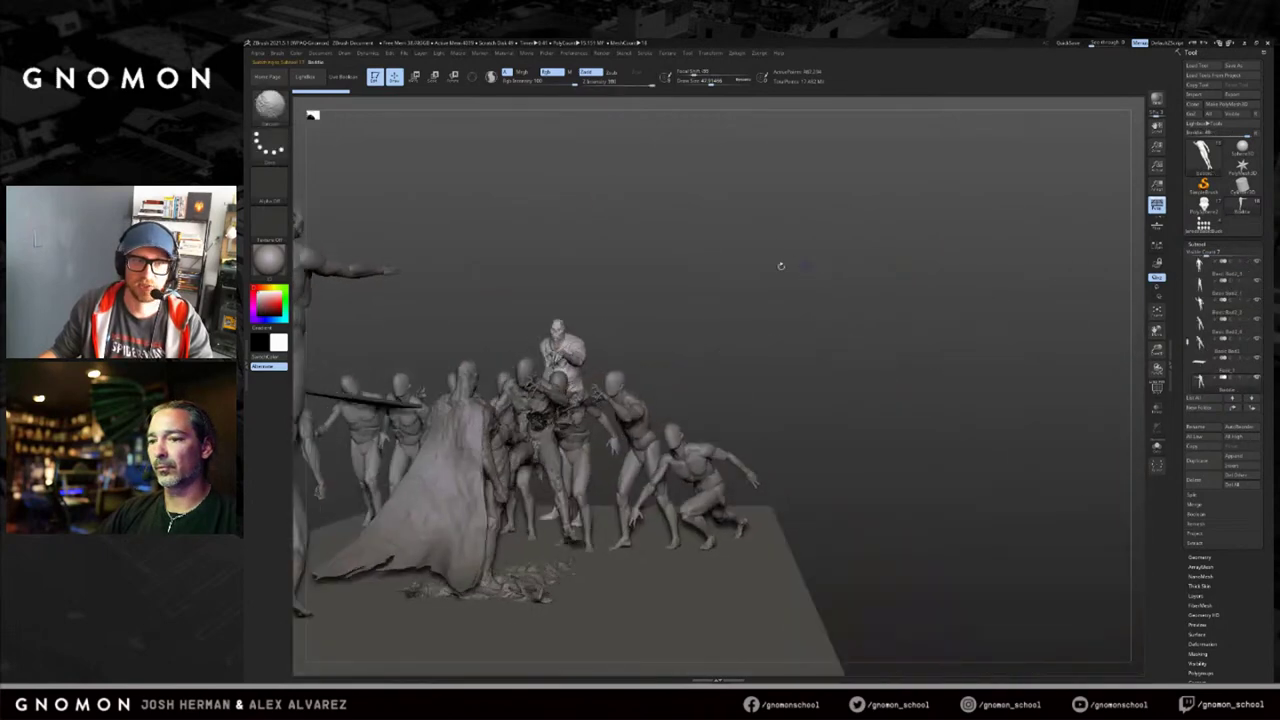
key("w")
key("f")
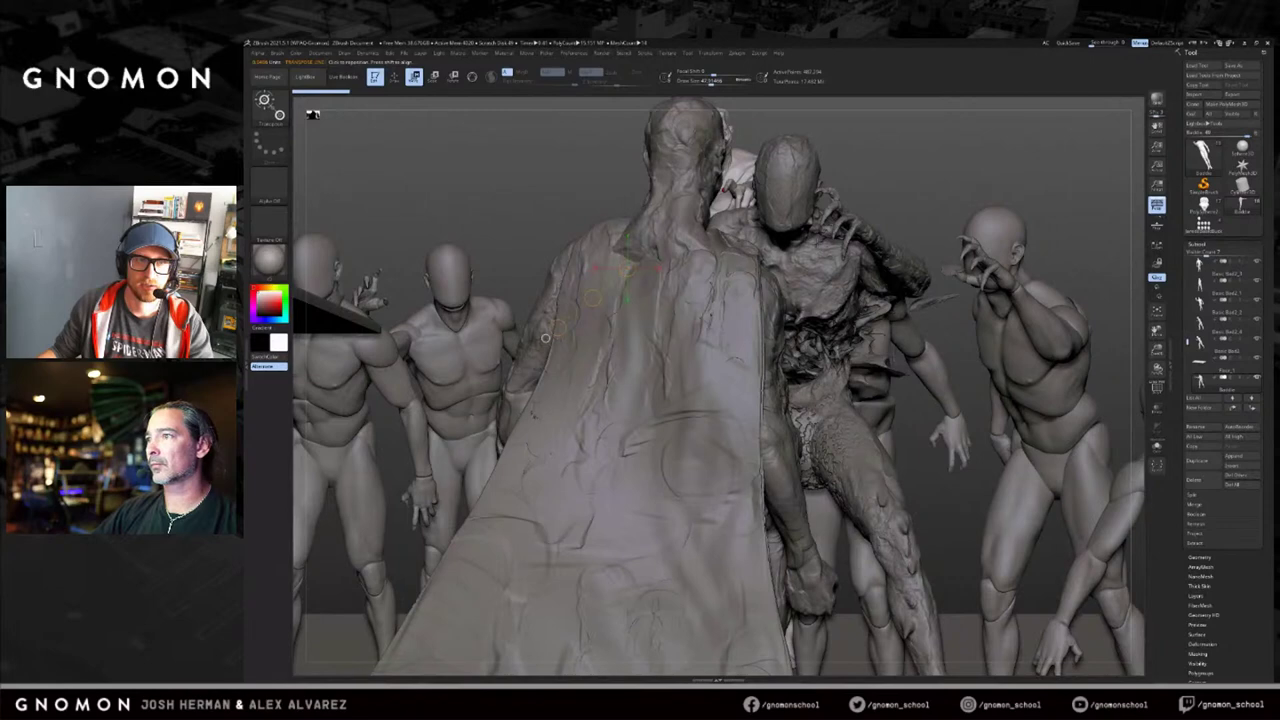
key("f")
left_click_drag(780, 245, 900, 175)
left_click_drag(880, 201, 940, 204)
key("q")
left_click_drag(720, 151, 922, 400, "alt")
left_click_drag(915, 240, 951, 267)
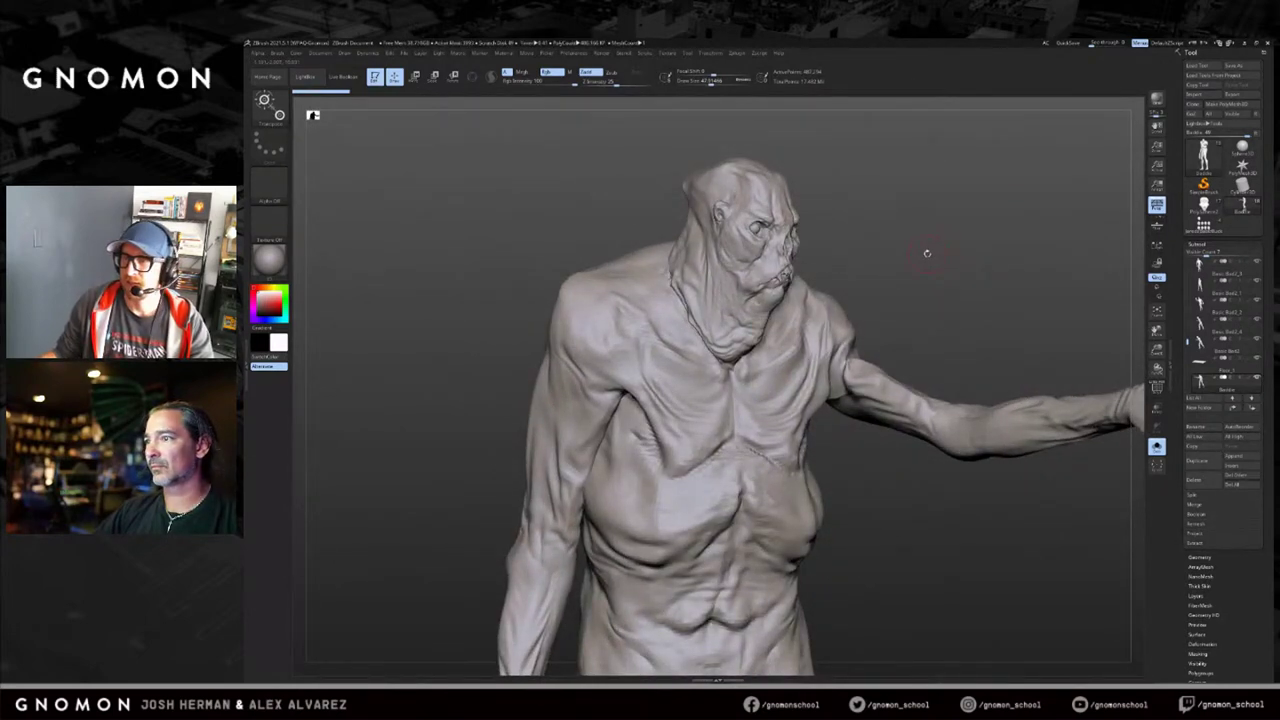
Examine the isolated creature's wrinkled torso, reaching arm and full body from several angles.
left_click_drag(928, 253, 923, 242, "alt")
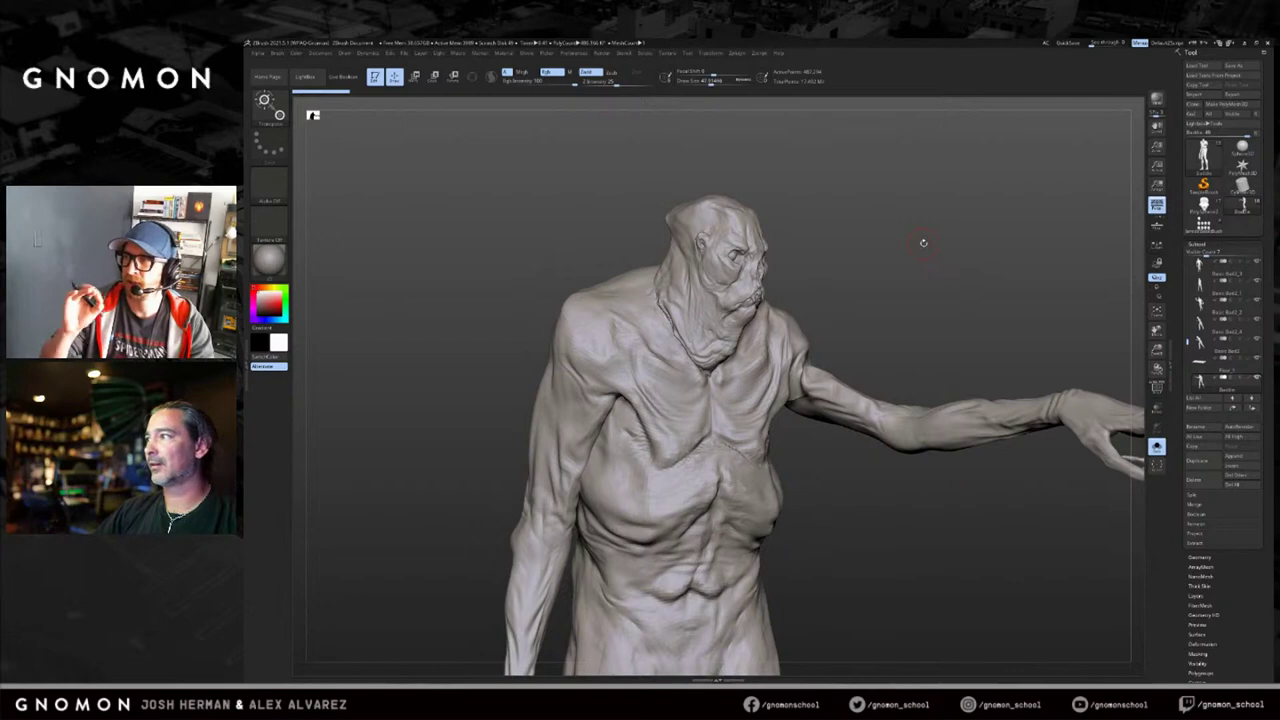
mouse_move(786, 237)
left_mouse_down()
mouse_move(858, 258)
mouse_move(886, 245)
left_mouse_up()
mouse_move(889, 305)
left_mouse_down()
mouse_move(785, 304)
mouse_move(888, 299)
left_mouse_up()
left_click_drag(835, 508, 833, 504)
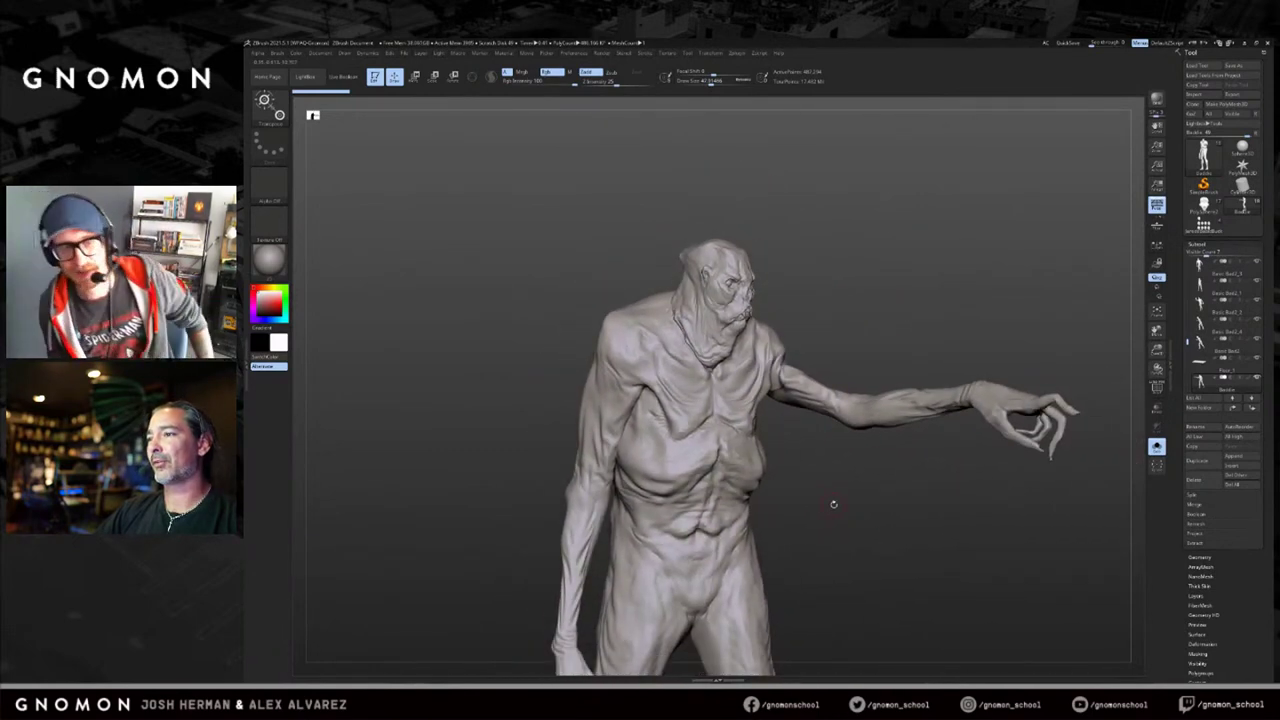
mouse_move(877, 543)
left_mouse_down("alt")
mouse_move(855, 462)
mouse_move(843, 460)
mouse_move(950, 442)
left_mouse_up("alt")
key("w")
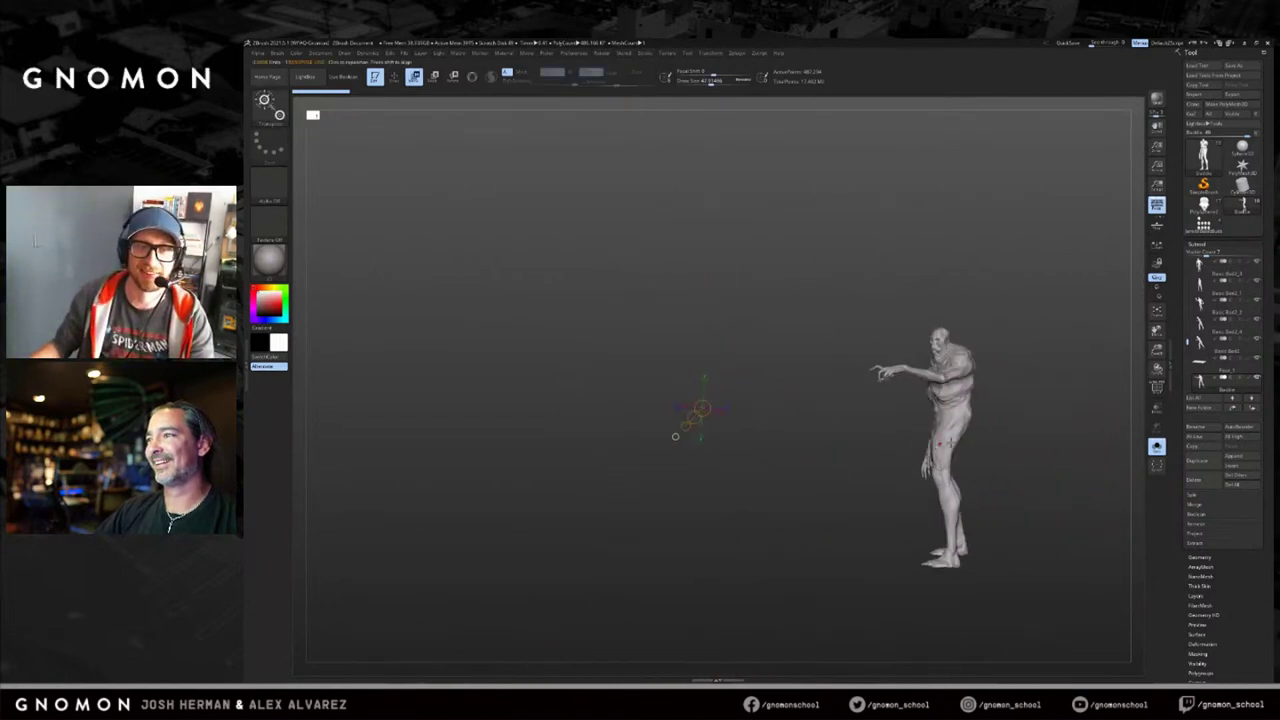
key("q")
left_click_drag(1015, 371, 868, 416, "alt")
key("w")
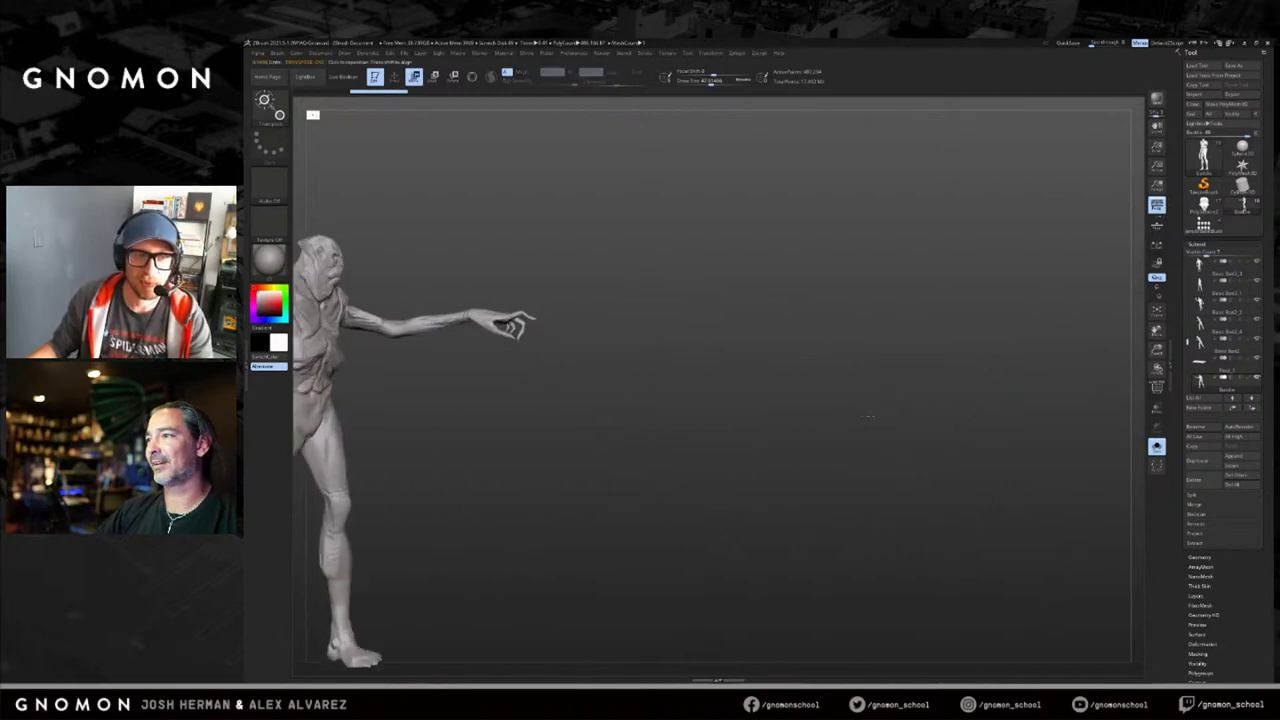
Show all the figures again and view the entire fight scene from the opposite side.
key("alt+s")
key("f")
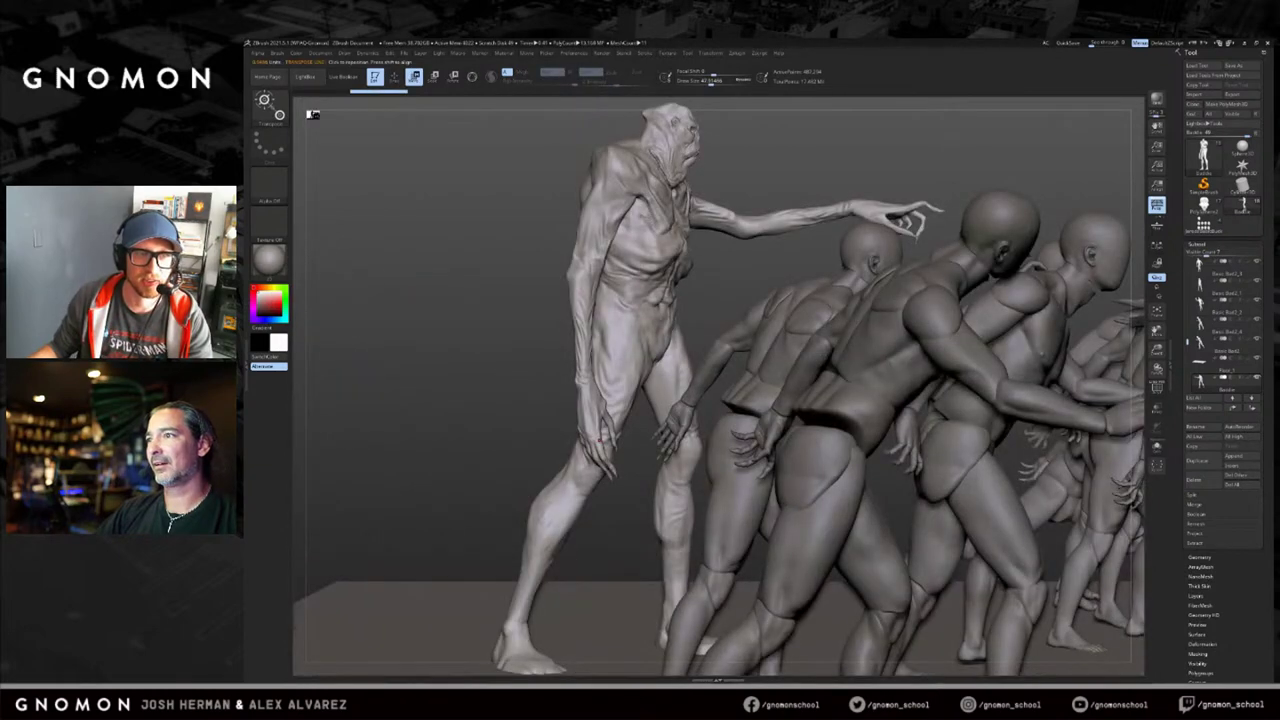
key("f")
mouse_move(812, 308)
left_mouse_down()
mouse_move(838, 300)
mouse_move(847, 316)
mouse_move(820, 291)
left_mouse_up()
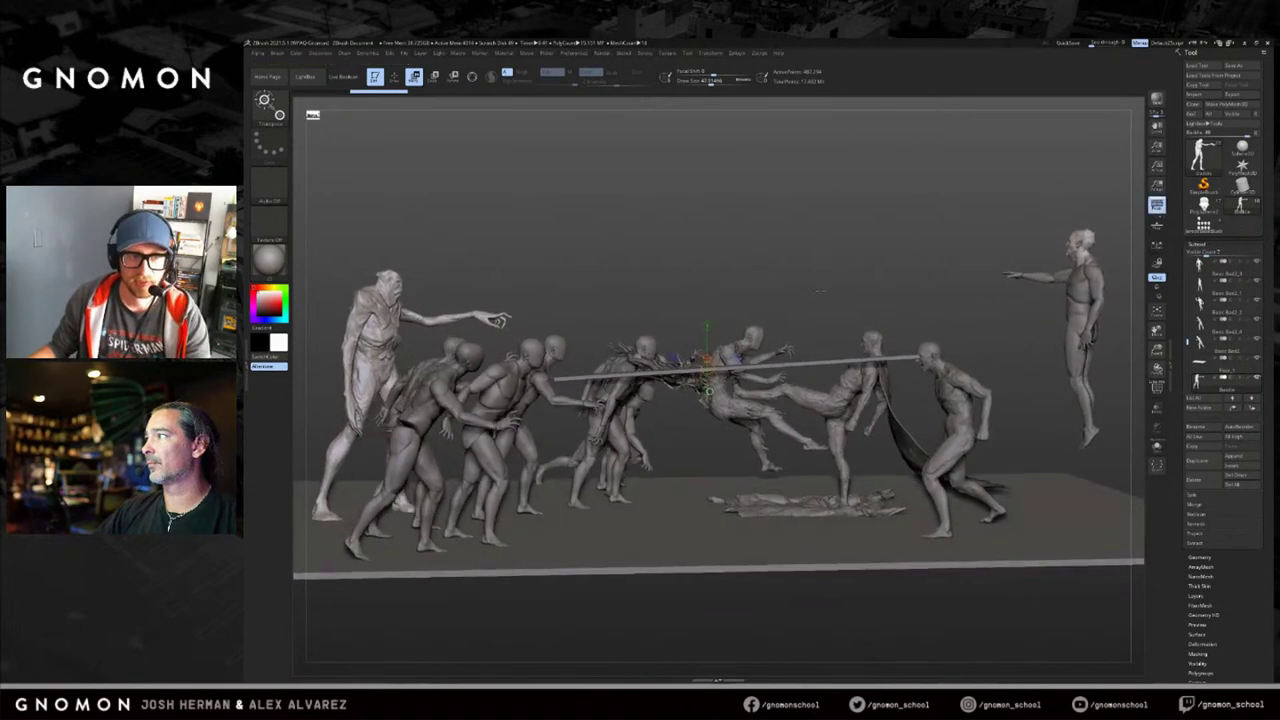
key("q")
mouse_move(804, 194)
left_mouse_down("ctrl+shift")
mouse_move(868, 290)
mouse_move(991, 571)
mouse_move(631, 571)
mouse_move(779, 596)
mouse_move(1021, 384)
left_mouse_up("ctrl+shift")
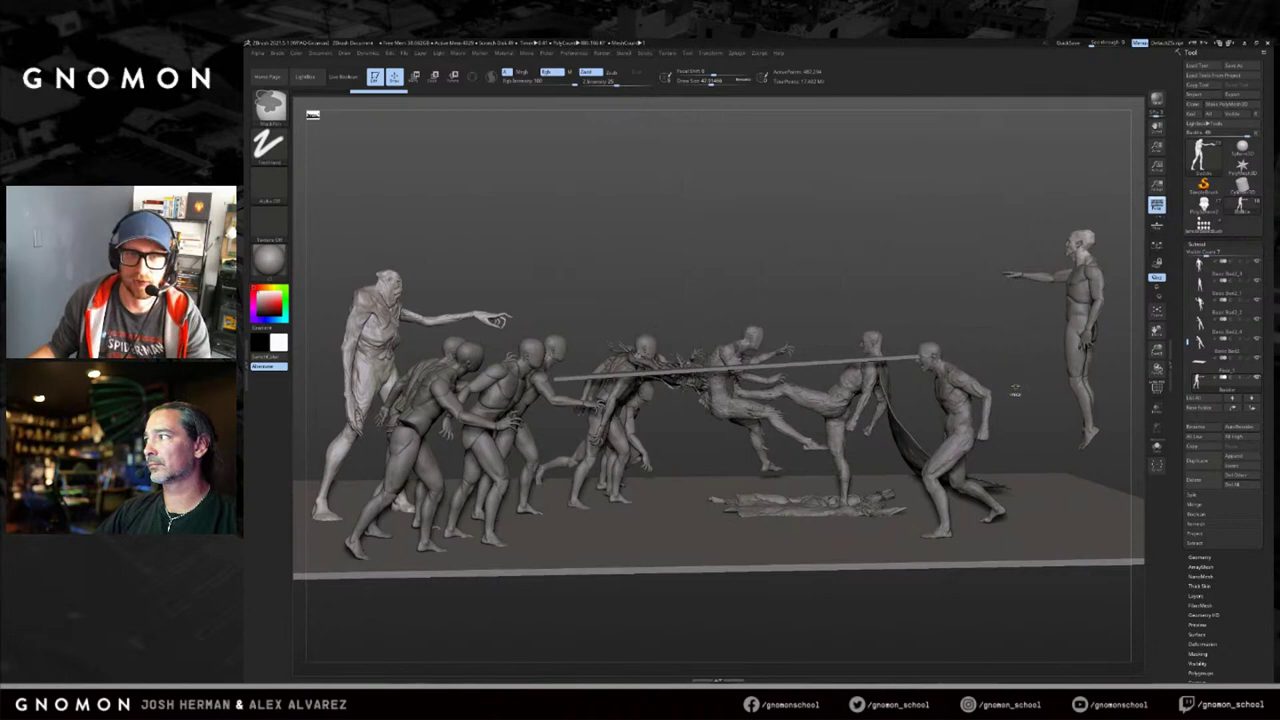
key("w")
key("q")
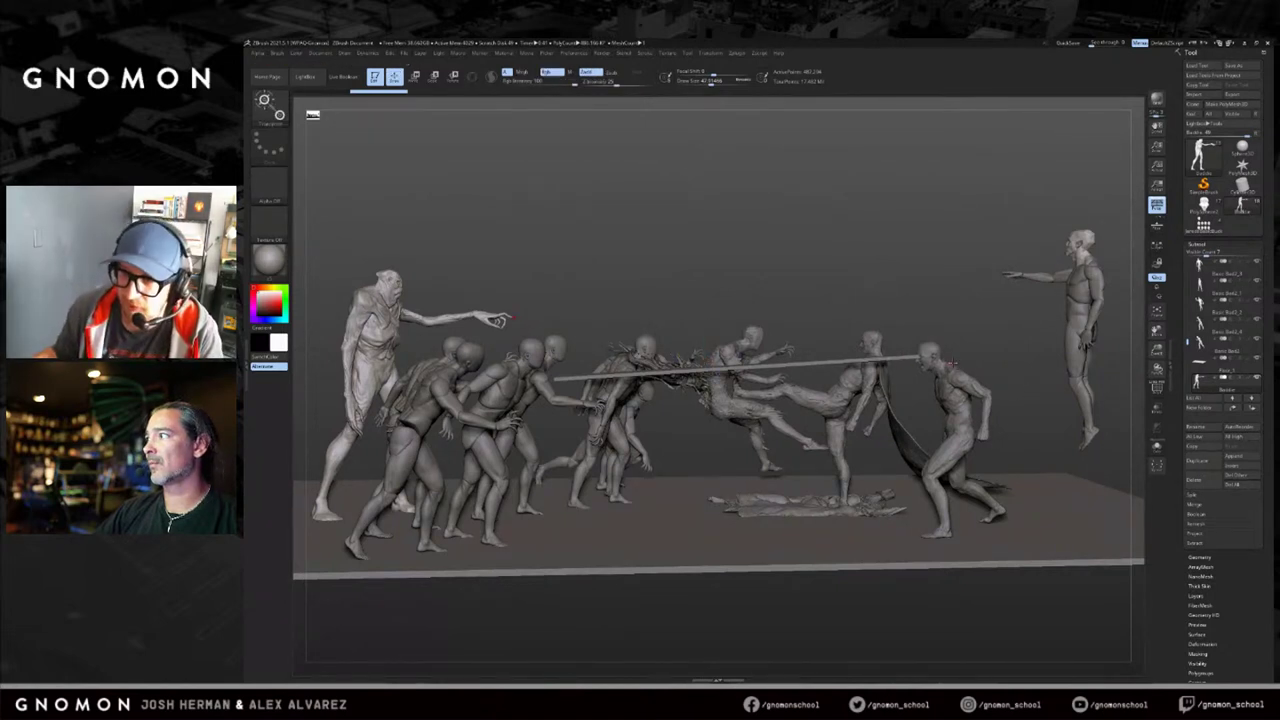
Select the striding muscular figure behind the caped fighter, isolate it, and orbit to inspect its pose.
left_click(955, 342, "alt")
left_click_drag(913, 289, 895, 311)
left_click(830, 385, "alt")
left_click(957, 388, "alt")
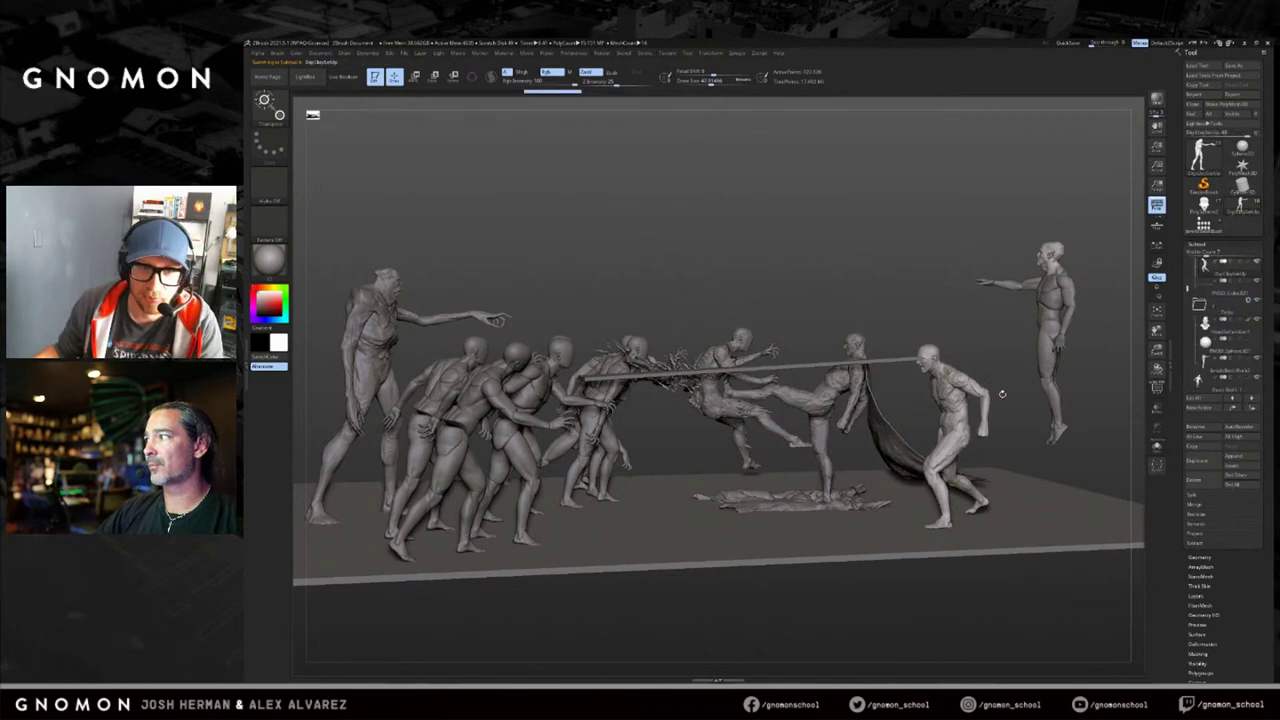
key("alt+s")
key("f")
mouse_move(1000, 404)
left_mouse_down()
mouse_move(1037, 403)
mouse_move(1014, 396)
left_mouse_up()
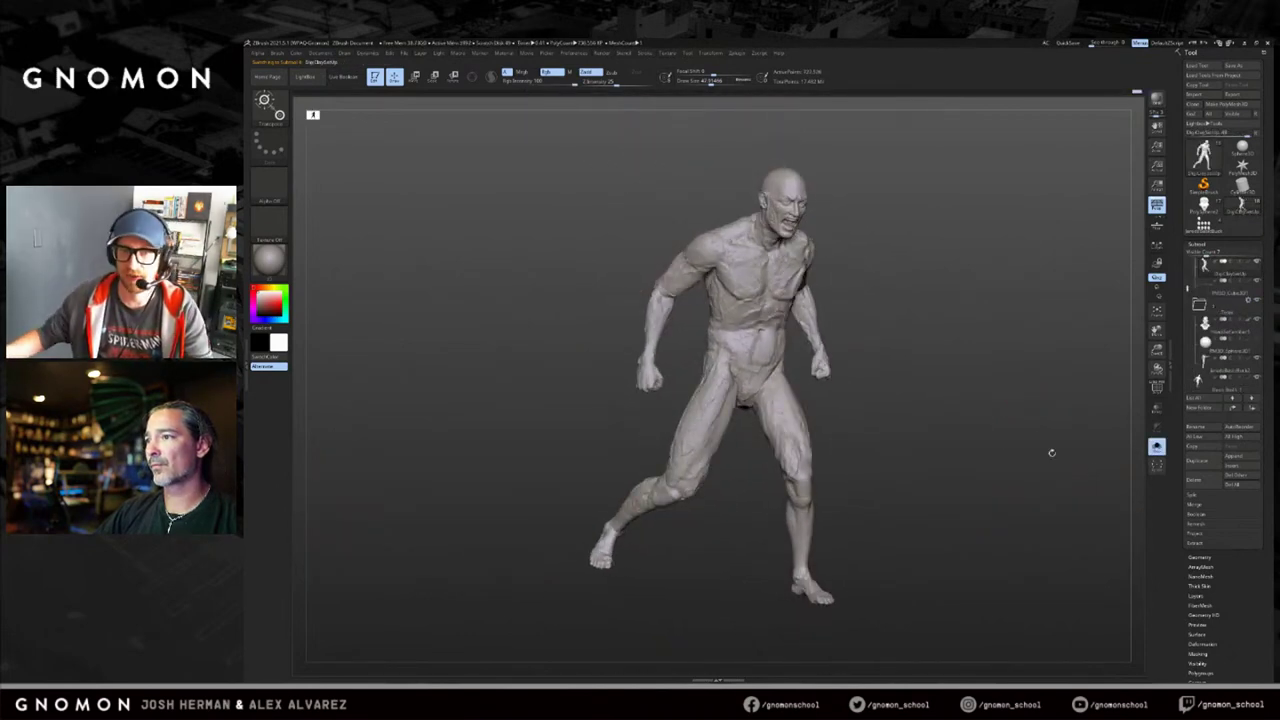
left_click_drag(1049, 451, 983, 377)
Show the full scene again, select the floating figure's pointed-ear head, and examine it up close.
key("alt+s")
left_click_drag(908, 151, 1047, 262, "alt")
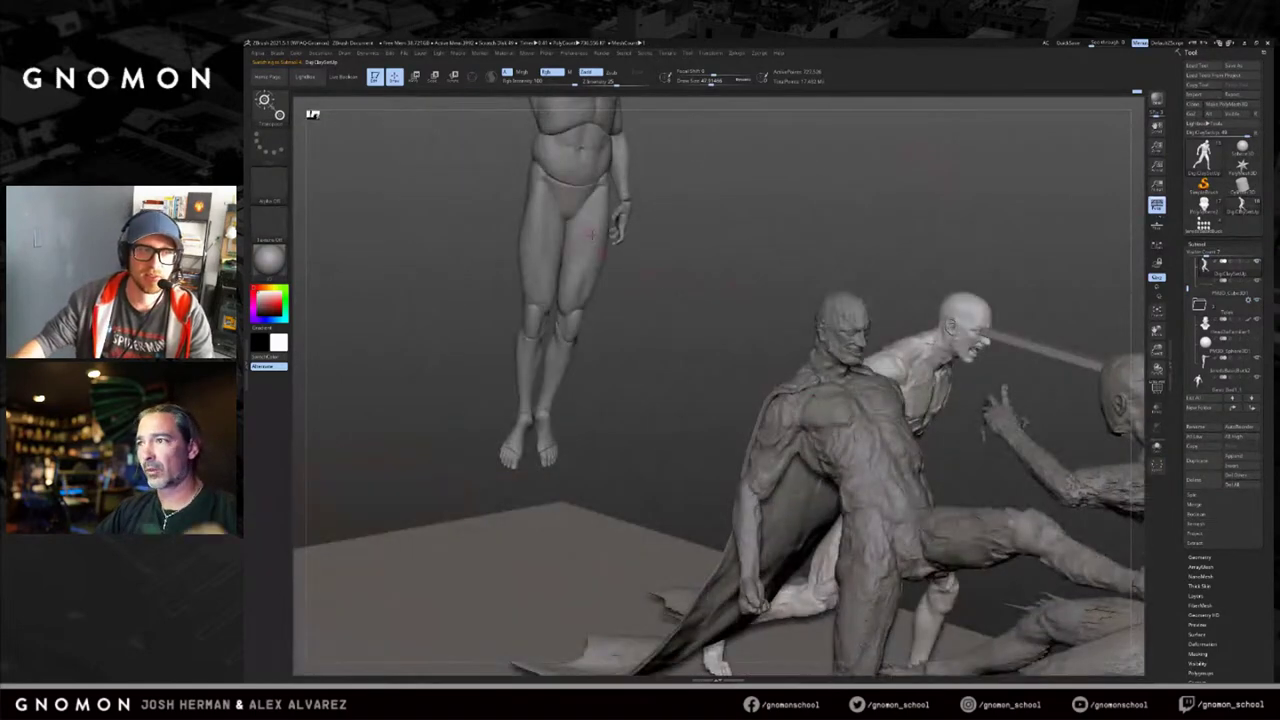
left_click_drag(718, 234, 826, 400, "alt")
left_click_drag(946, 348, 930, 378, "alt")
left_click(687, 203, "alt")
left_click_drag(769, 183, 732, 310, "alt")
left_click_drag(914, 223, 931, 354, "alt")
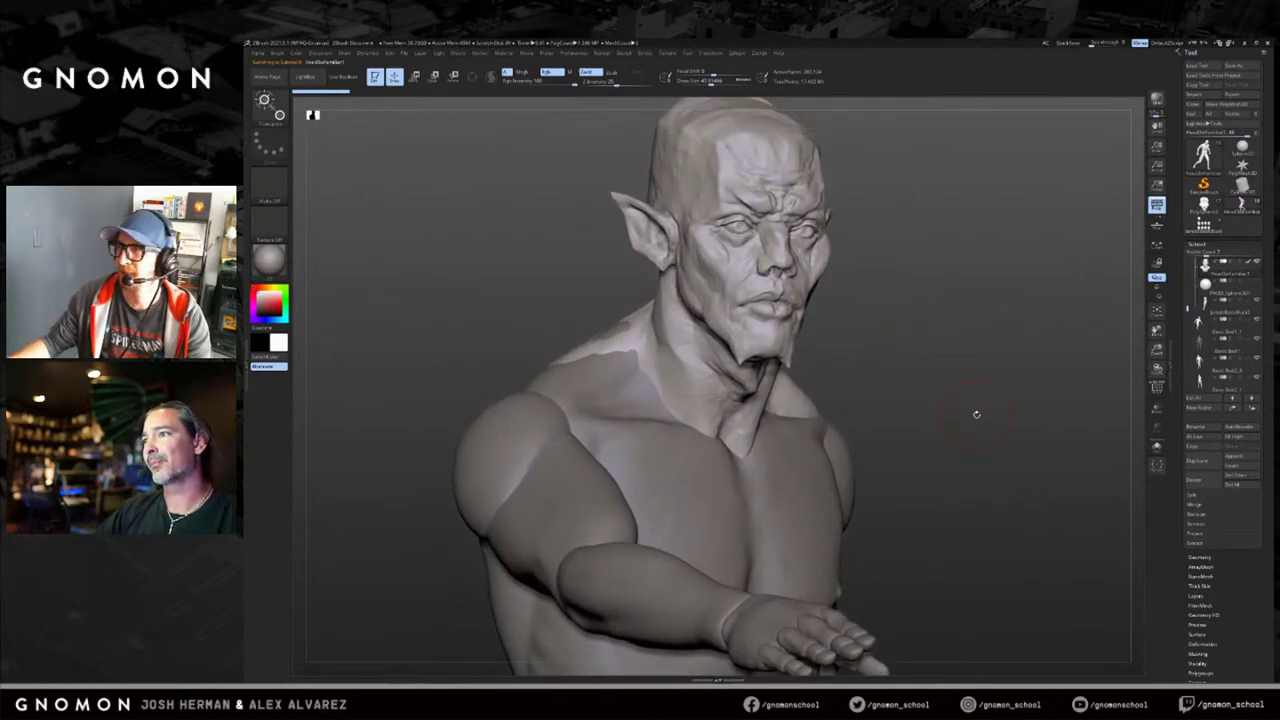
left_click_drag(989, 399, 870, 369)
Select and isolate the striding muscular figure once more, and open its Thick Skin settings.
left_click(704, 341, "alt")
left_click(783, 322)
left_click_drag(1029, 498, 963, 323)
scroll(1177, 549, "down", 3)
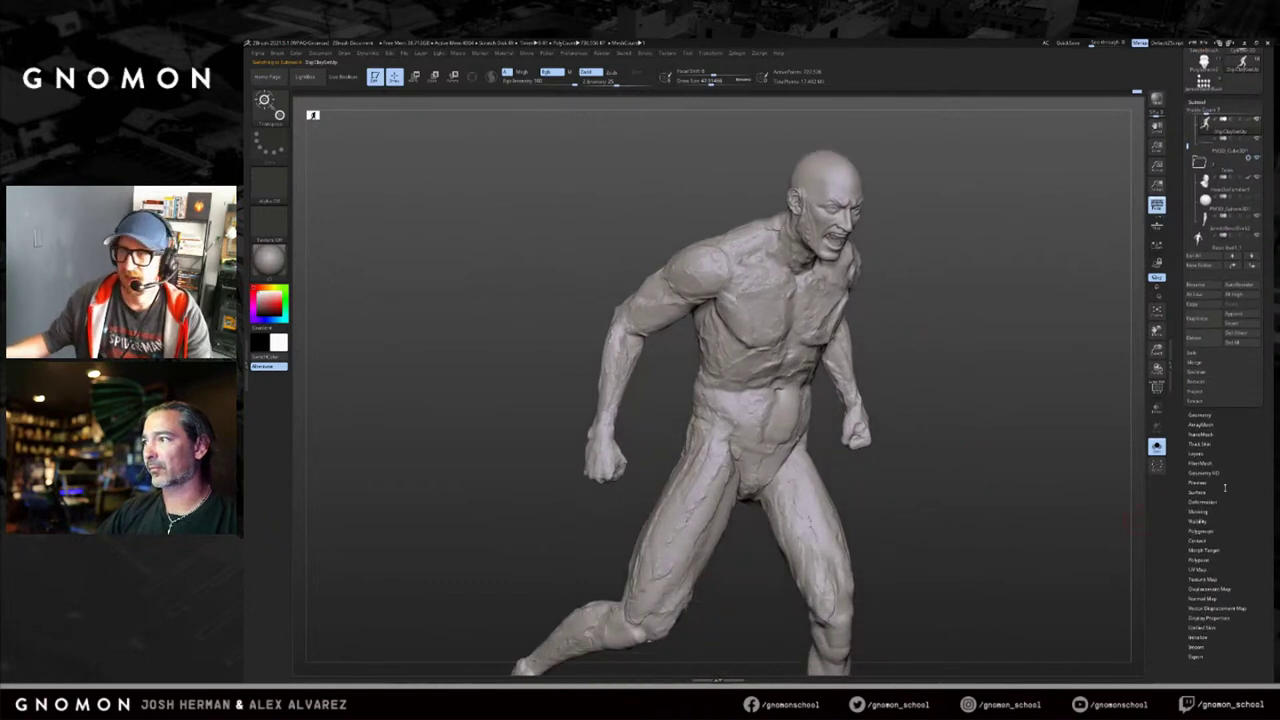
left_click(1200, 443)
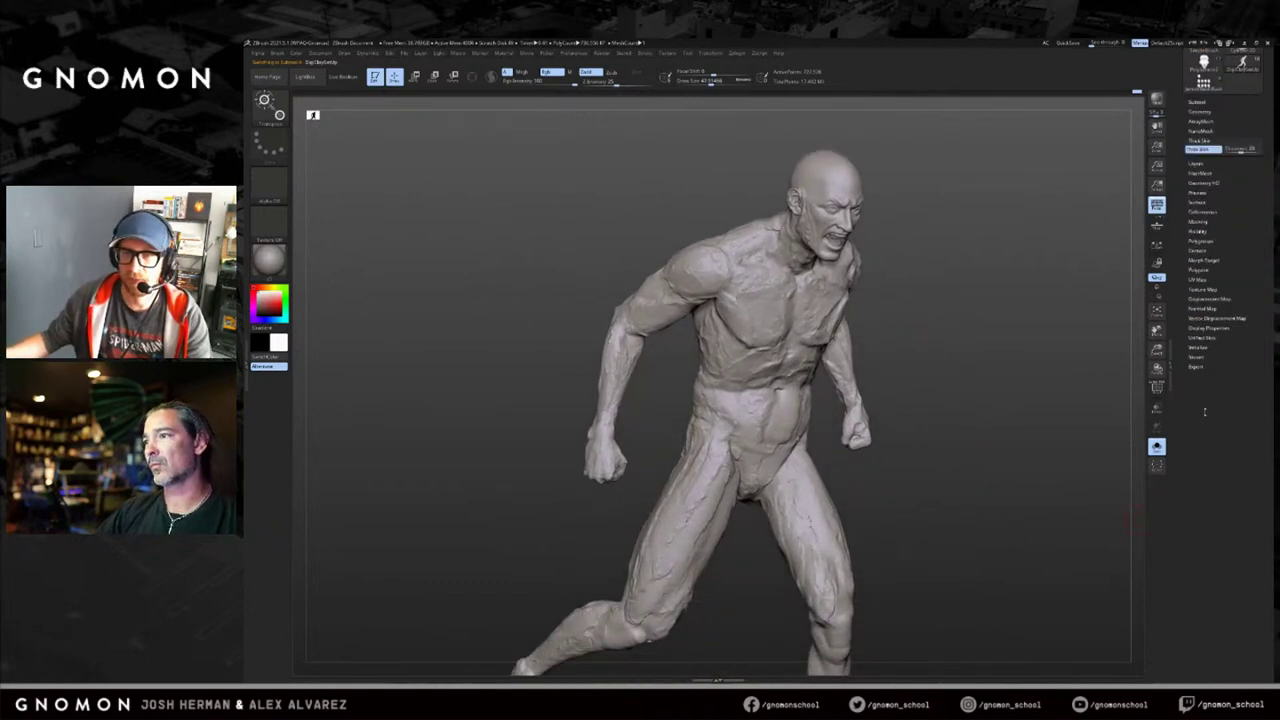
scroll(1204, 426, "up", 2)
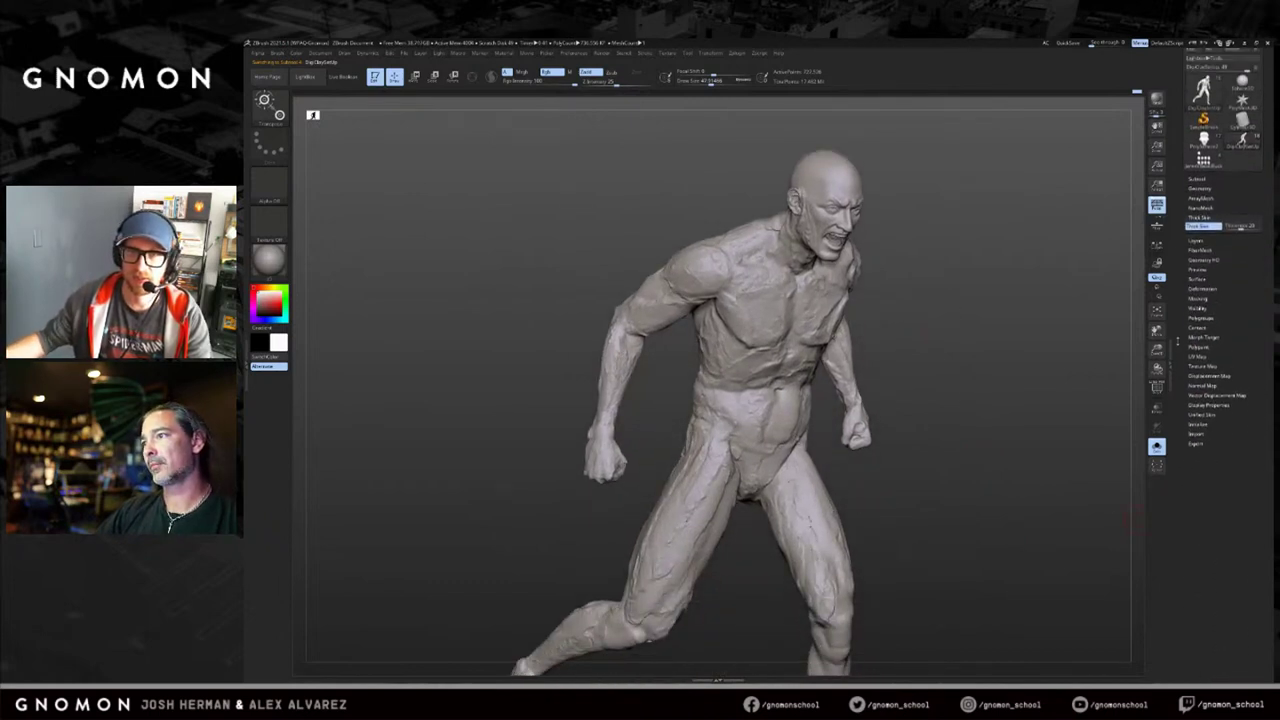
Return to the striding figure from the full scene, isolate it, and turn off its Thick Skin.
left_click(1206, 229)
mouse_move(1023, 269)
left_mouse_down("alt")
mouse_move(1013, 285)
mouse_move(968, 269)
mouse_move(1043, 250)
left_mouse_up("alt")
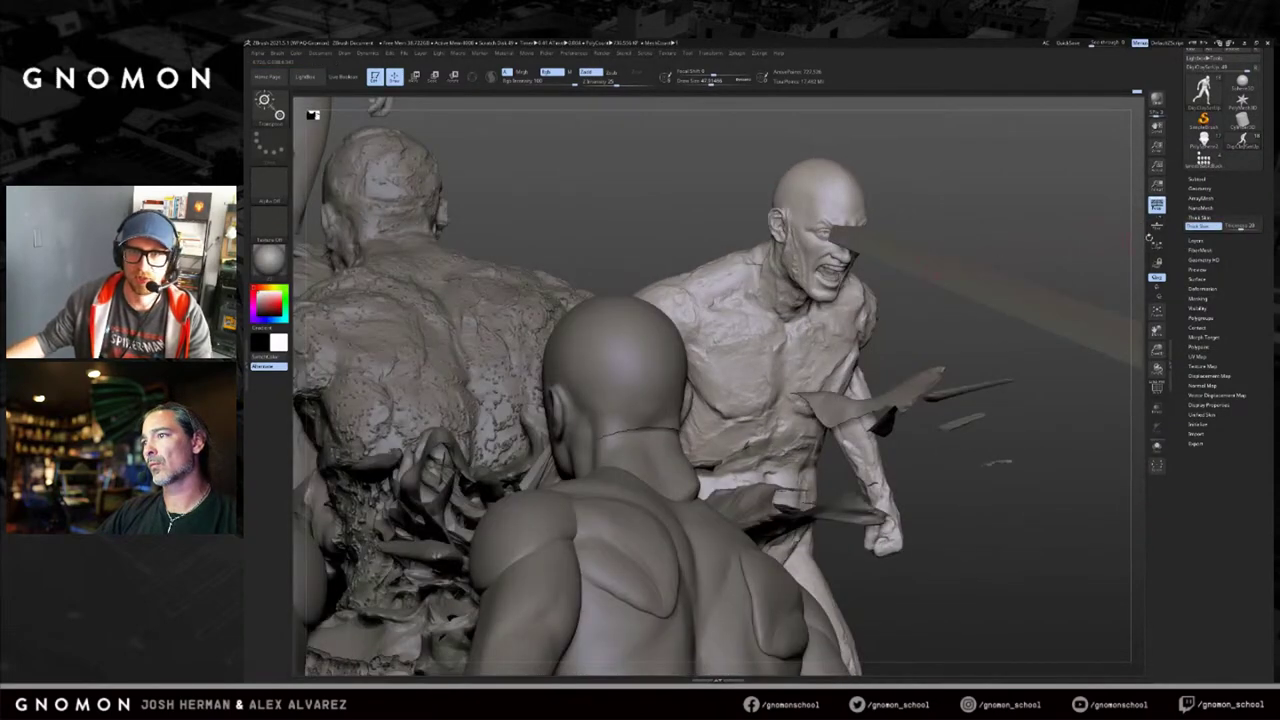
left_click(1157, 447)
left_click(1205, 227)
Try pulling the striding figure's upper body with the Move brush while Thick Skin is off.
key("b")
key("m")
key("v")
key("s")
mouse_move(823, 272)
left_mouse_down()
mouse_move(911, 260)
mouse_move(927, 289)
left_mouse_up()
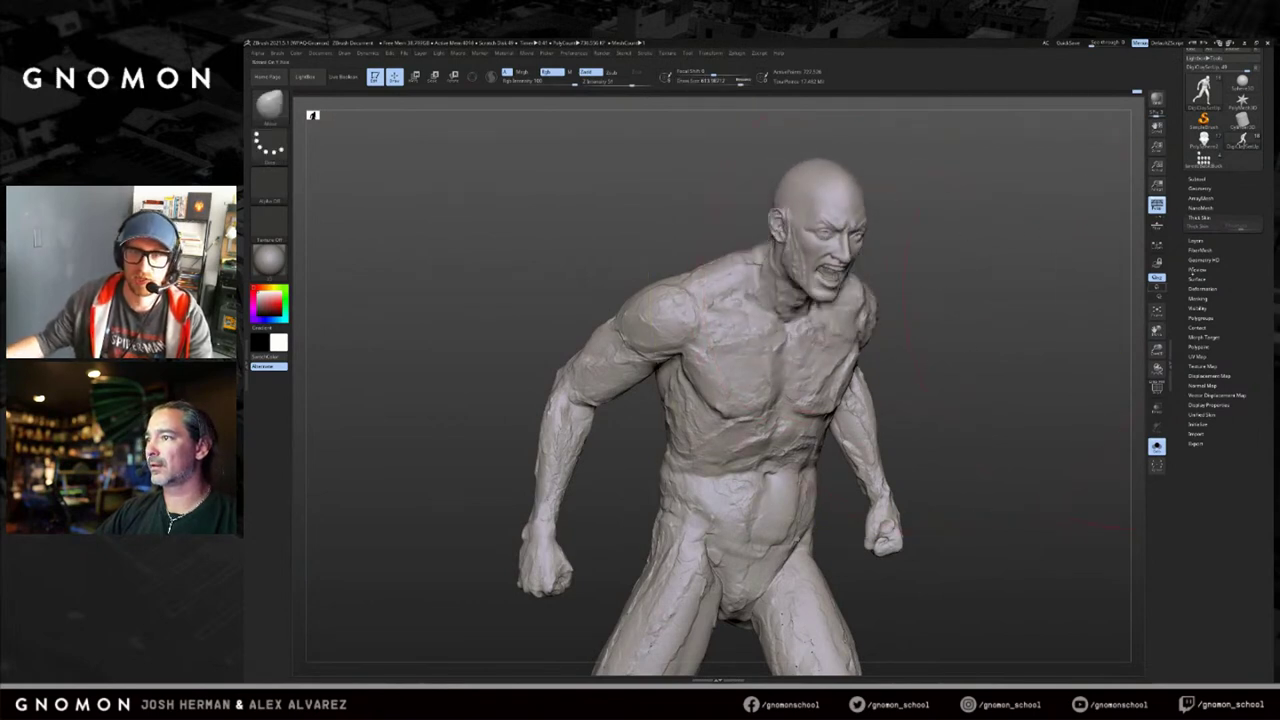
Turn on Thick Skin, test a Move brush pull on the forehead, dismiss the error dialog, and undo the pull.
left_click(1210, 229)
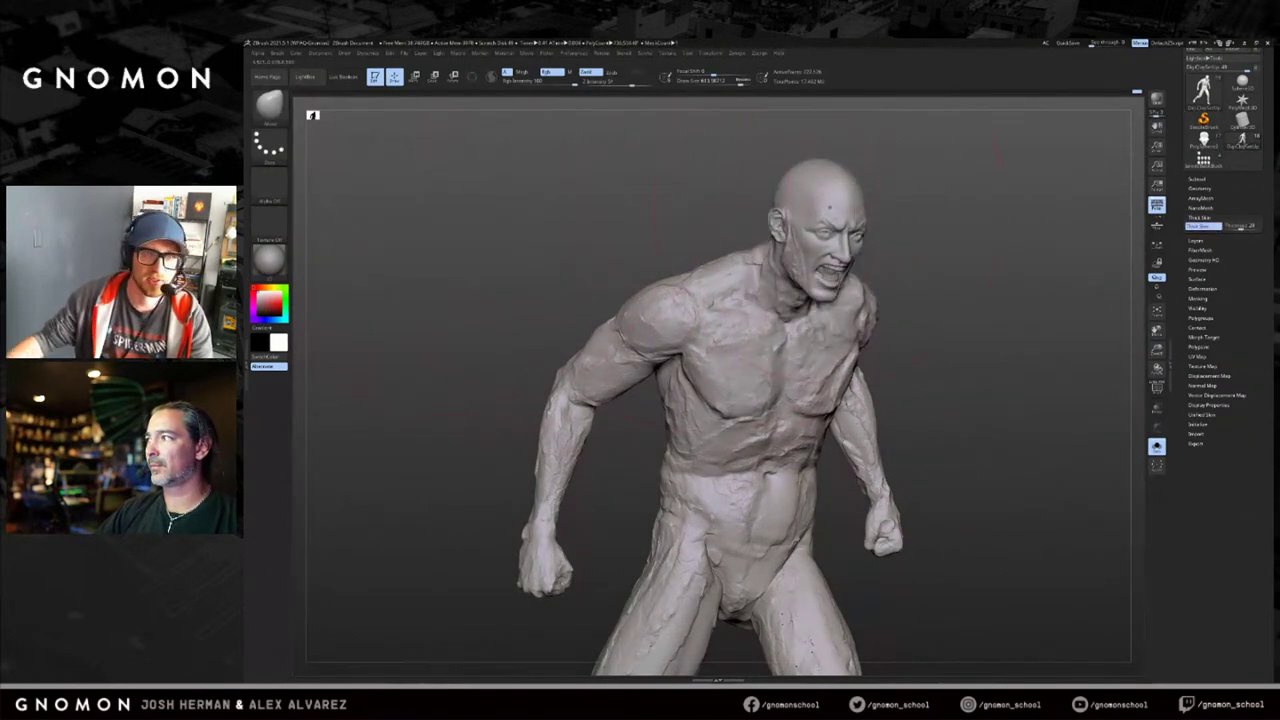
left_click_drag(829, 208, 826, 204)
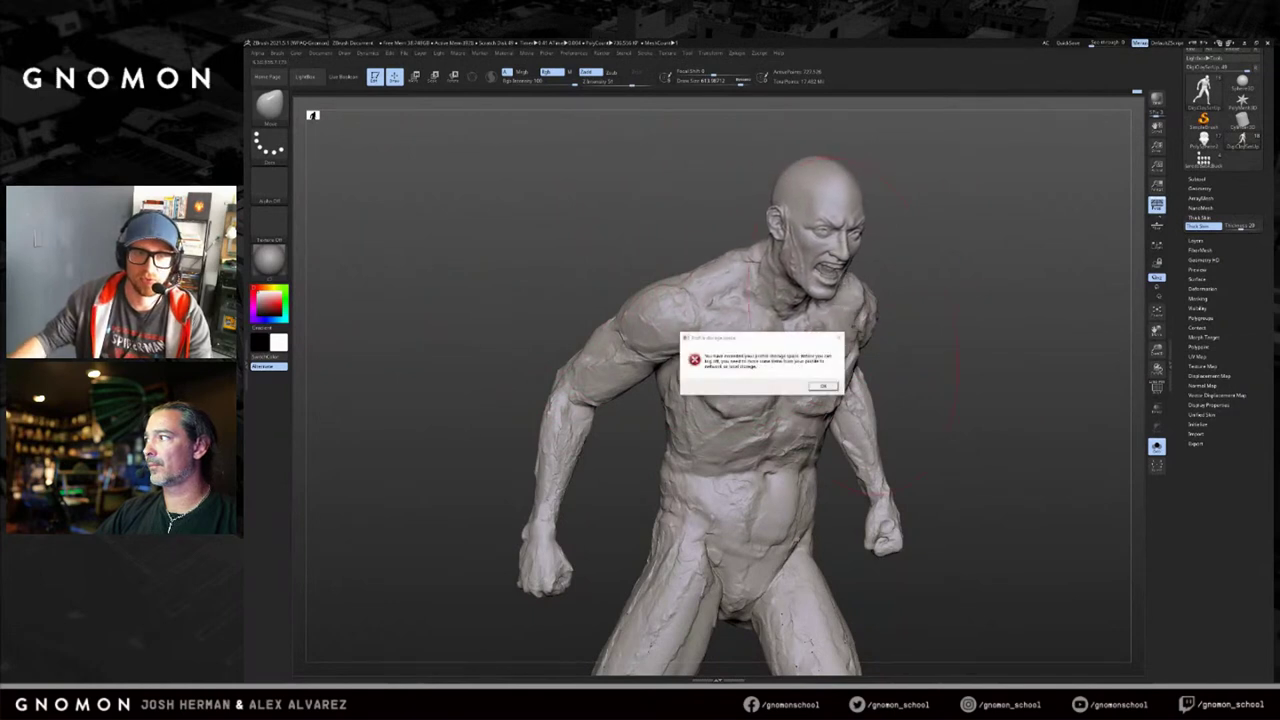
left_click(839, 337)
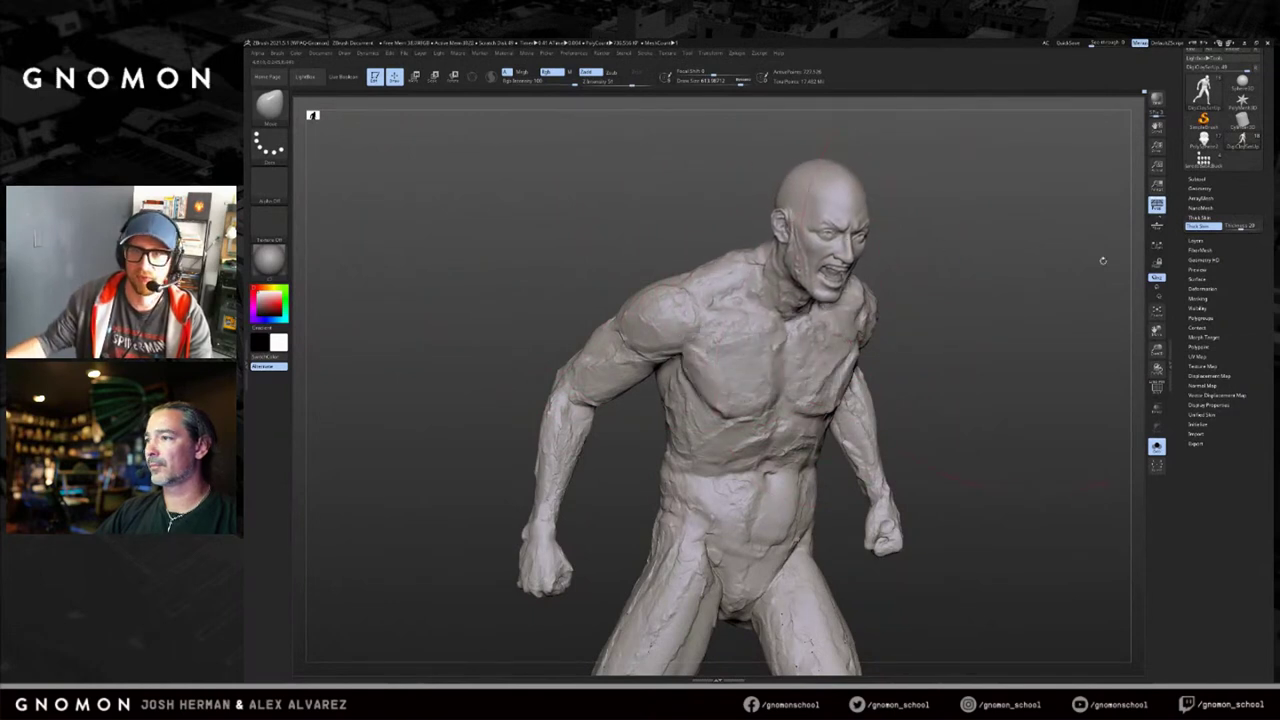
key("ctrl+z")
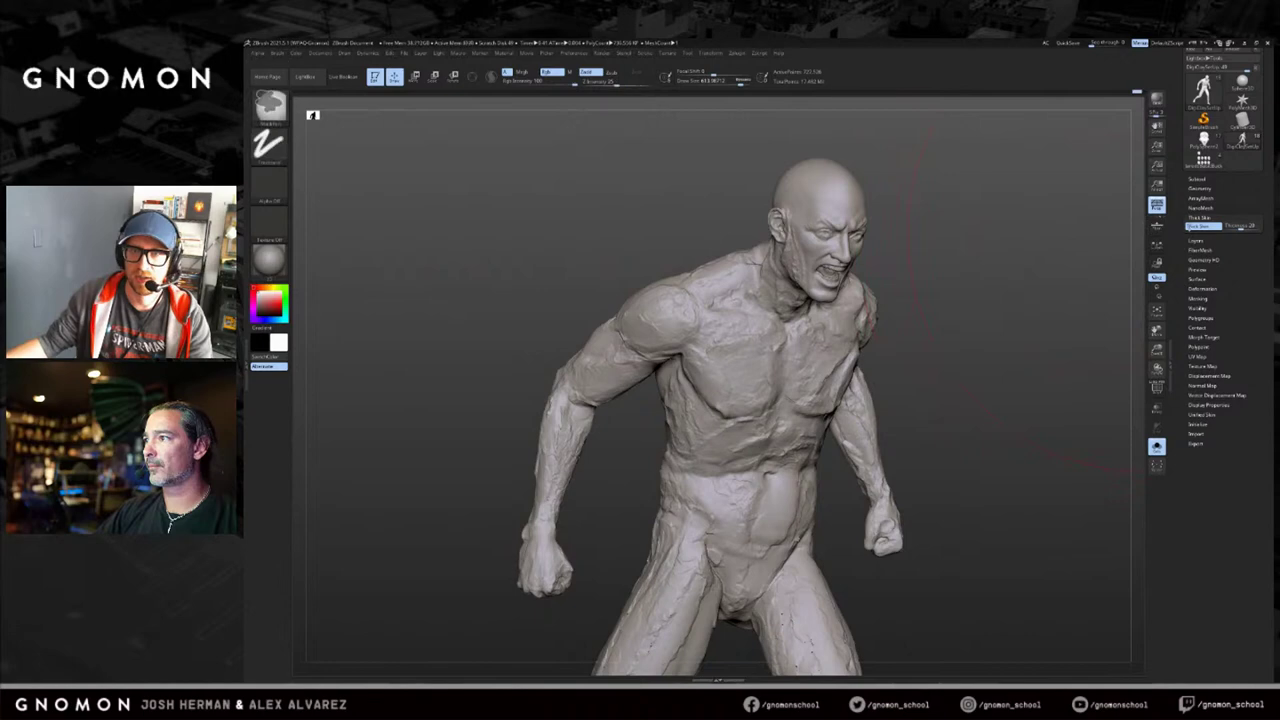
key("ctrl+z")
Increase the Thick Skin thickness, test a Move brush pull on the figure's face, and undo it.
mouse_move(1241, 228)
left_mouse_down()
mouse_move(1254, 228)
mouse_move(1237, 228)
left_mouse_up()
mouse_move(839, 230)
left_mouse_down()
mouse_move(925, 235)
mouse_move(765, 265)
mouse_move(770, 255)
mouse_move(734, 313)
mouse_move(848, 160)
mouse_move(900, 200)
left_mouse_up()
key("ctrl+z")
Sculpt raised forms on the chest and shoulder with the ThickSkinClay brush, undoing the last chest stroke.
left_click(278, 108)
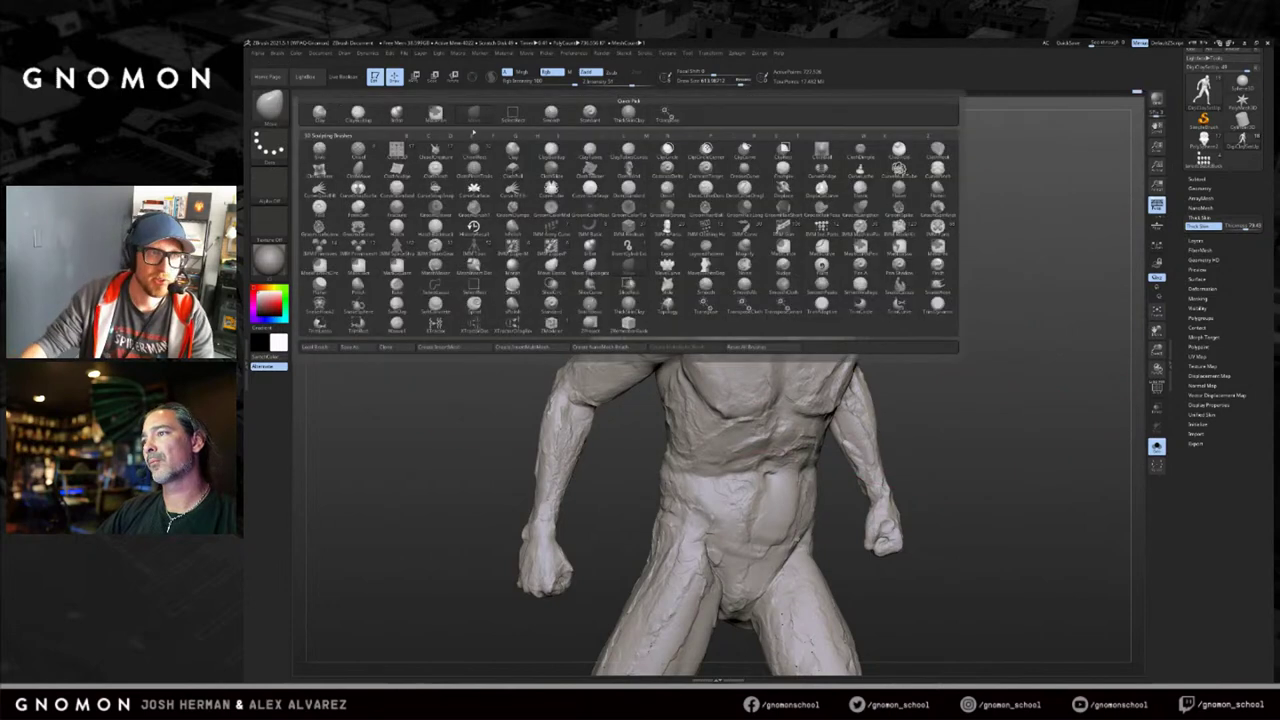
left_click(630, 116)
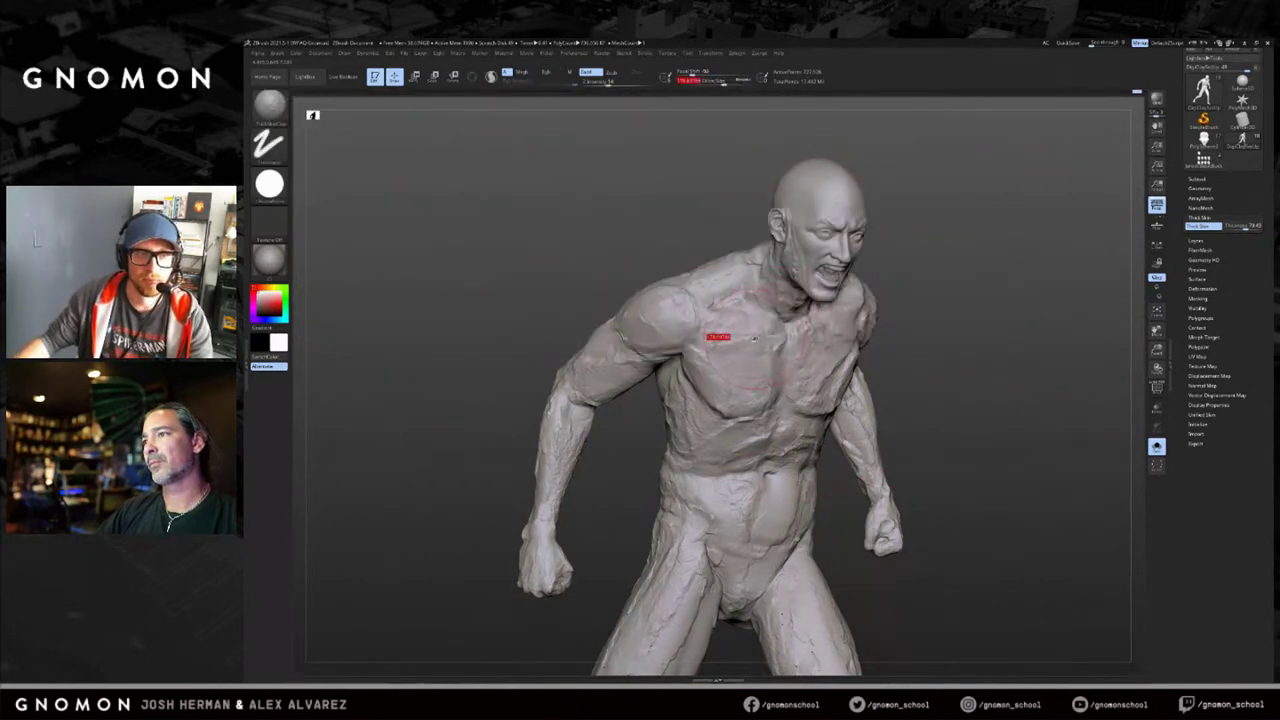
left_click_drag(742, 371, 670, 261)
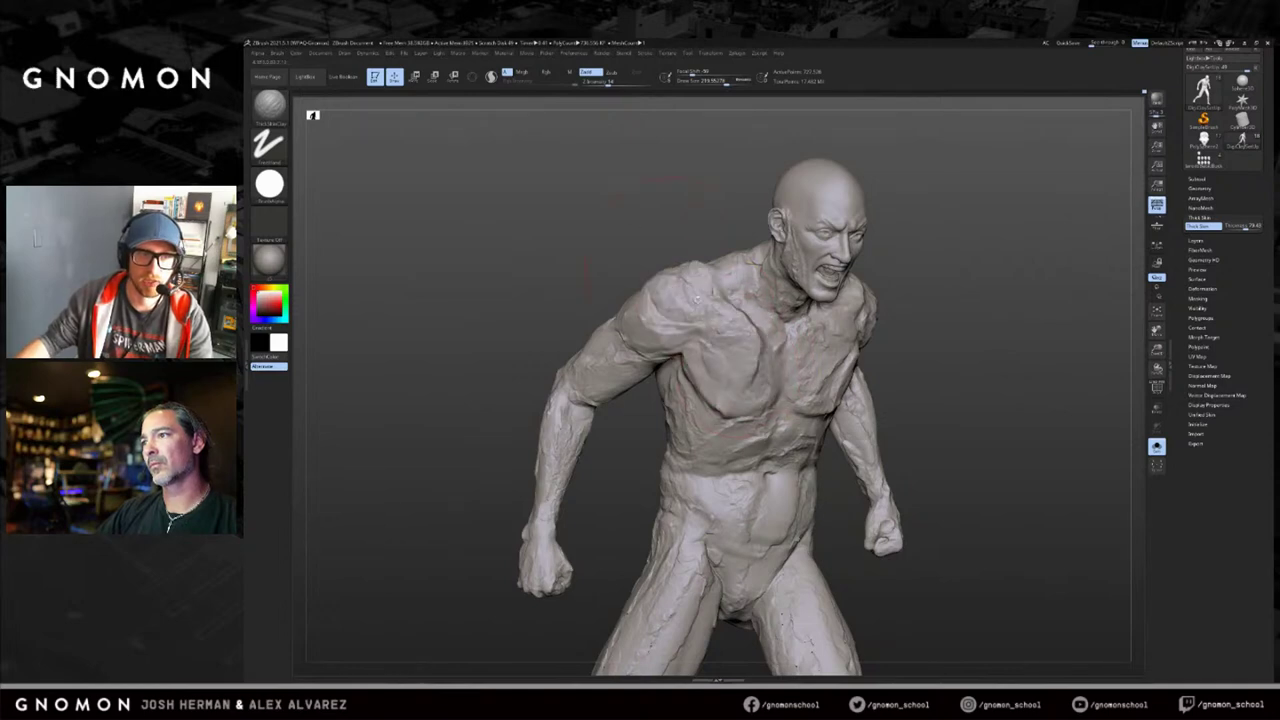
mouse_move(752, 325)
left_mouse_down()
mouse_move(778, 386)
mouse_move(724, 270)
left_mouse_up()
mouse_move(1040, 284)
left_mouse_down()
mouse_move(957, 280)
mouse_move(897, 300)
left_mouse_up()
left_click_drag(752, 320, 732, 375)
key("ctrl+z")
Continue building up the chest and the opposite shoulder with the ThickSkinClay brush, undoing an unwanted stroke.
mouse_move(822, 368)
left_mouse_down()
mouse_move(822, 384)
mouse_move(855, 324)
left_mouse_up()
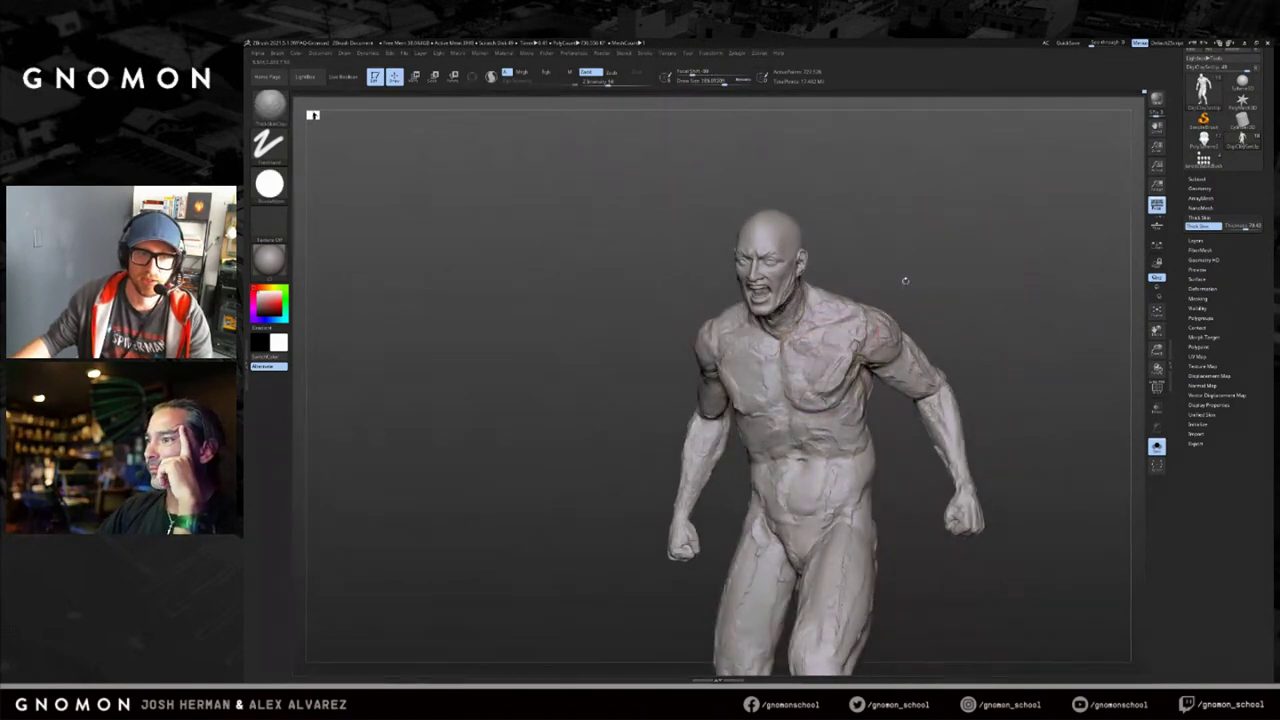
left_click_drag(960, 292, 890, 298)
mouse_move(992, 282)
left_mouse_down()
mouse_move(983, 291)
mouse_move(1003, 237)
left_mouse_up()
key("ctrl+z")
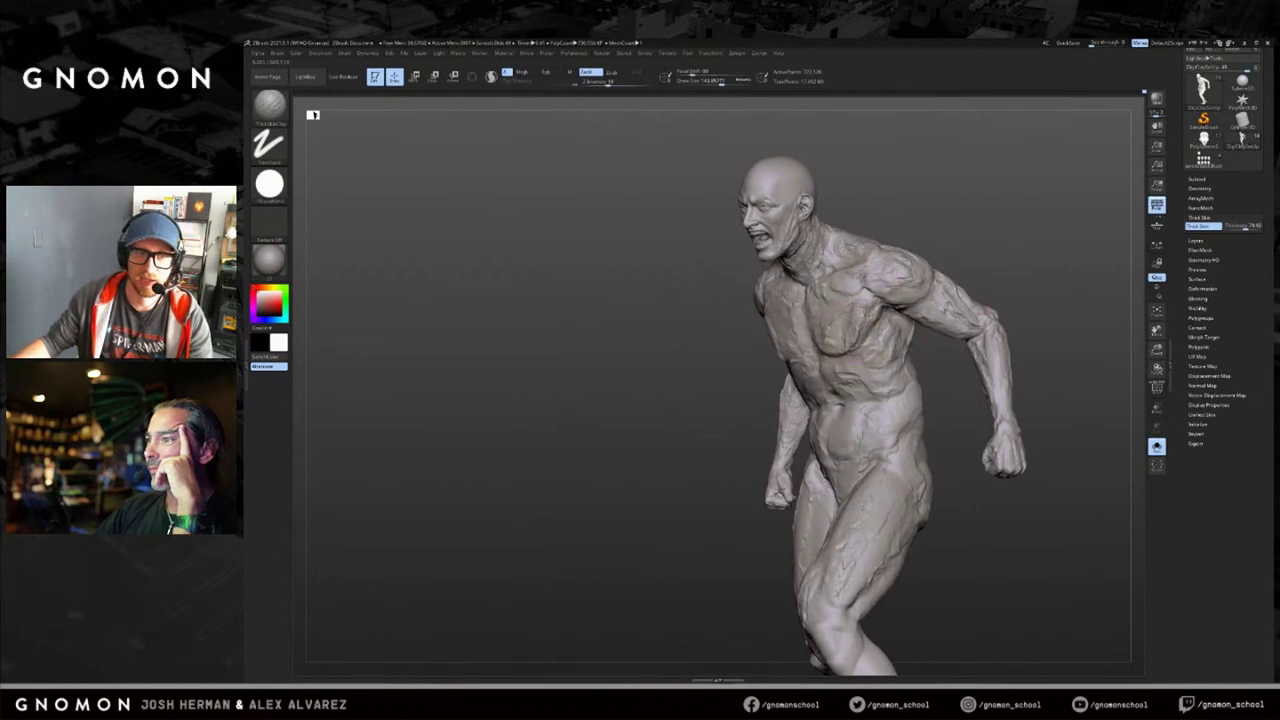
mouse_move(876, 209)
left_mouse_down()
mouse_move(937, 210)
mouse_move(920, 225)
mouse_move(862, 201)
left_mouse_up()
key("s")
Build up muscle forms on the thighs and knees with the ThickSkinClay brush.
left_click_drag(953, 357, 980, 207, "alt")
left_click_drag(762, 509, 768, 477, "alt")
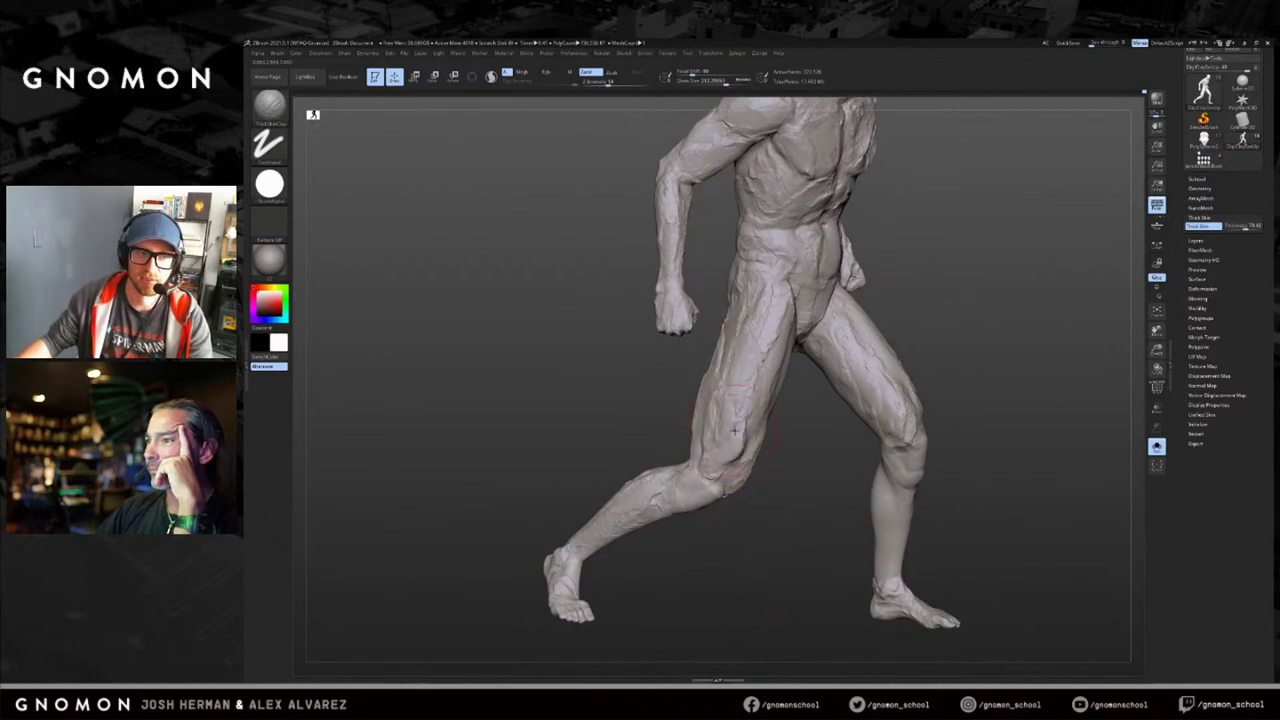
left_click_drag(828, 479, 776, 371, "alt")
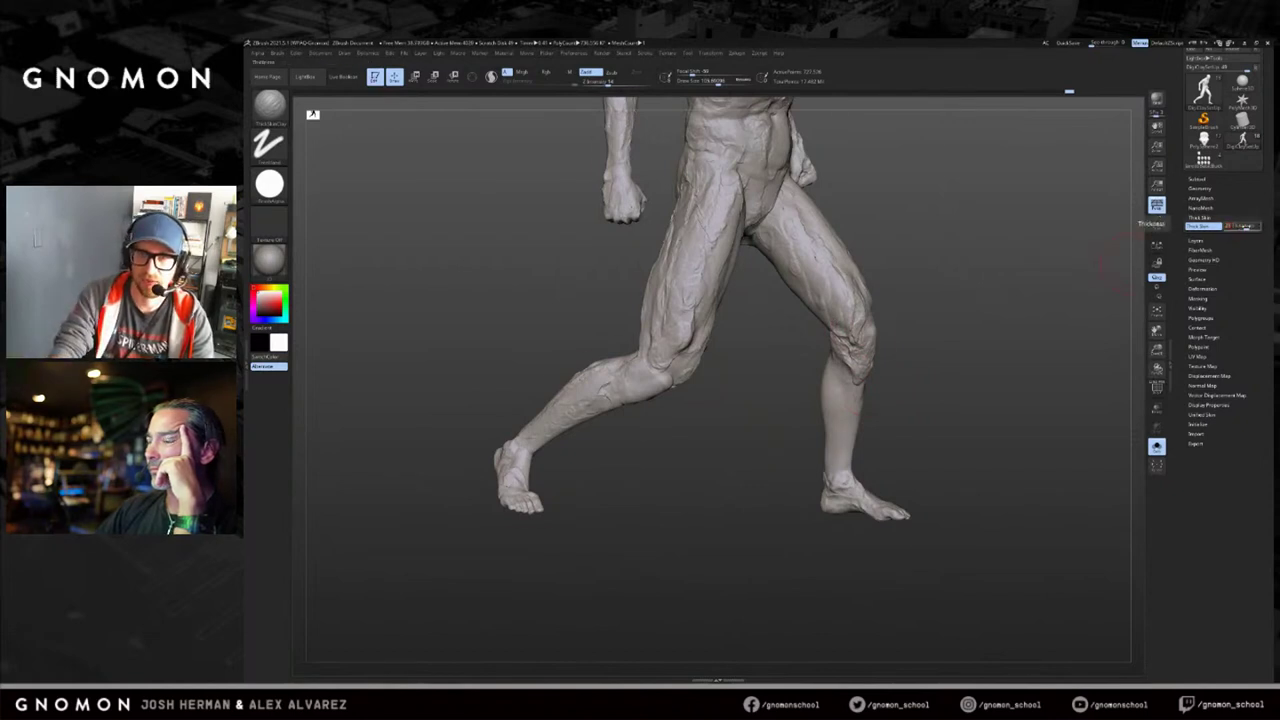
Set the Thick Skin thickness to 20 and start adding clay to the front lower leg with an adjusted brush size.
left_click_drag(911, 328, 842, 382)
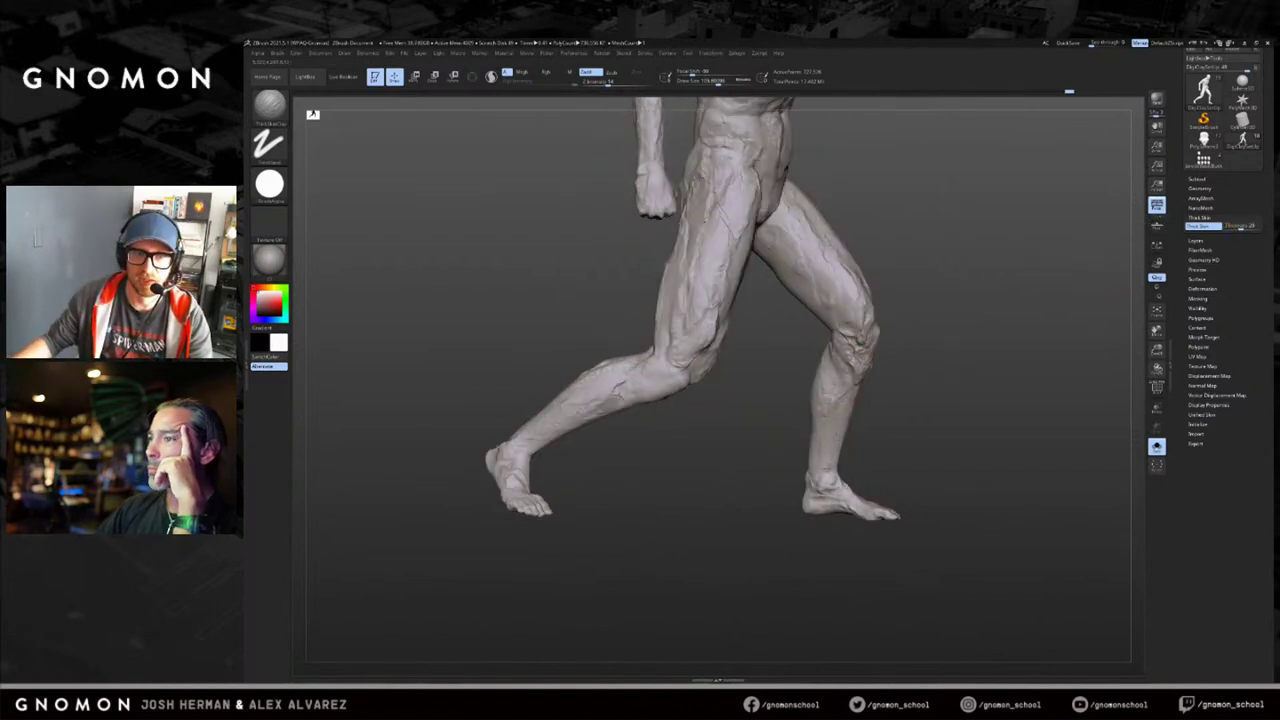
left_click_drag(950, 412, 843, 441)
left_click_drag(940, 462, 856, 474)
key("s")
left_click(858, 469)
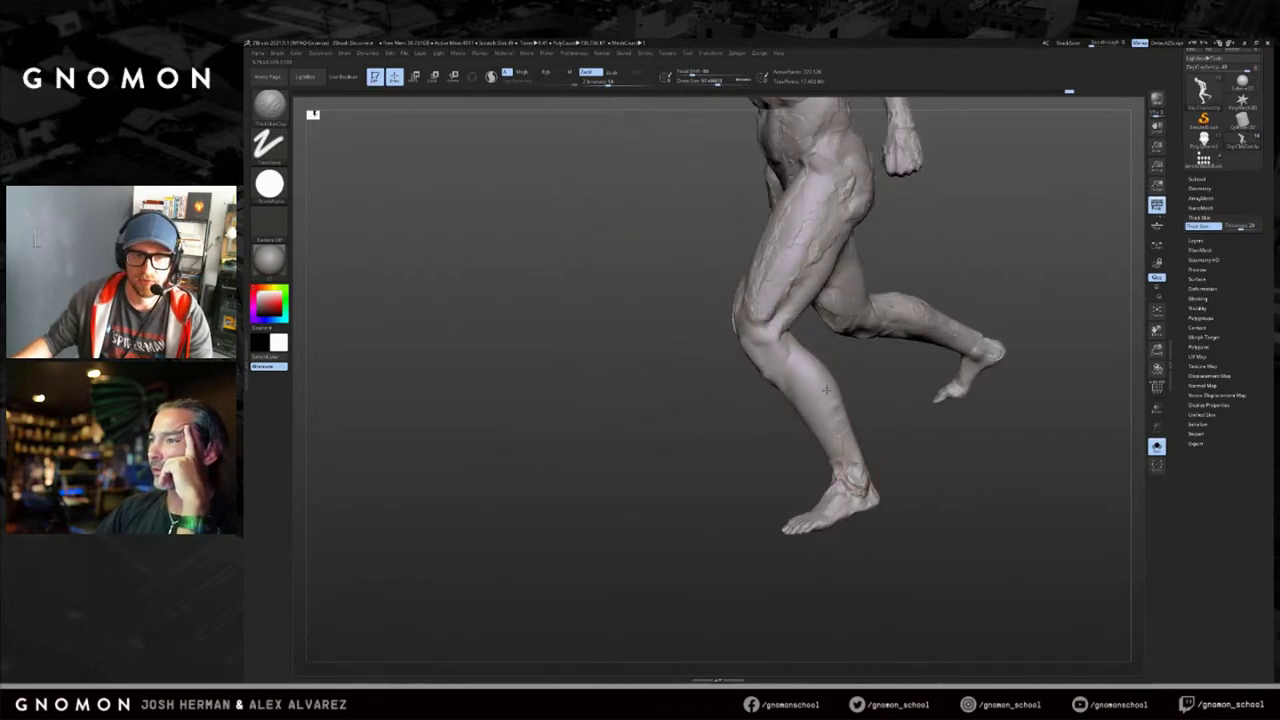
Sculpt clay forms over the front leg's knee, shin and calf, smoothing where needed.
left_click_drag(830, 404, 868, 436)
left_click_drag(822, 362, 800, 300)
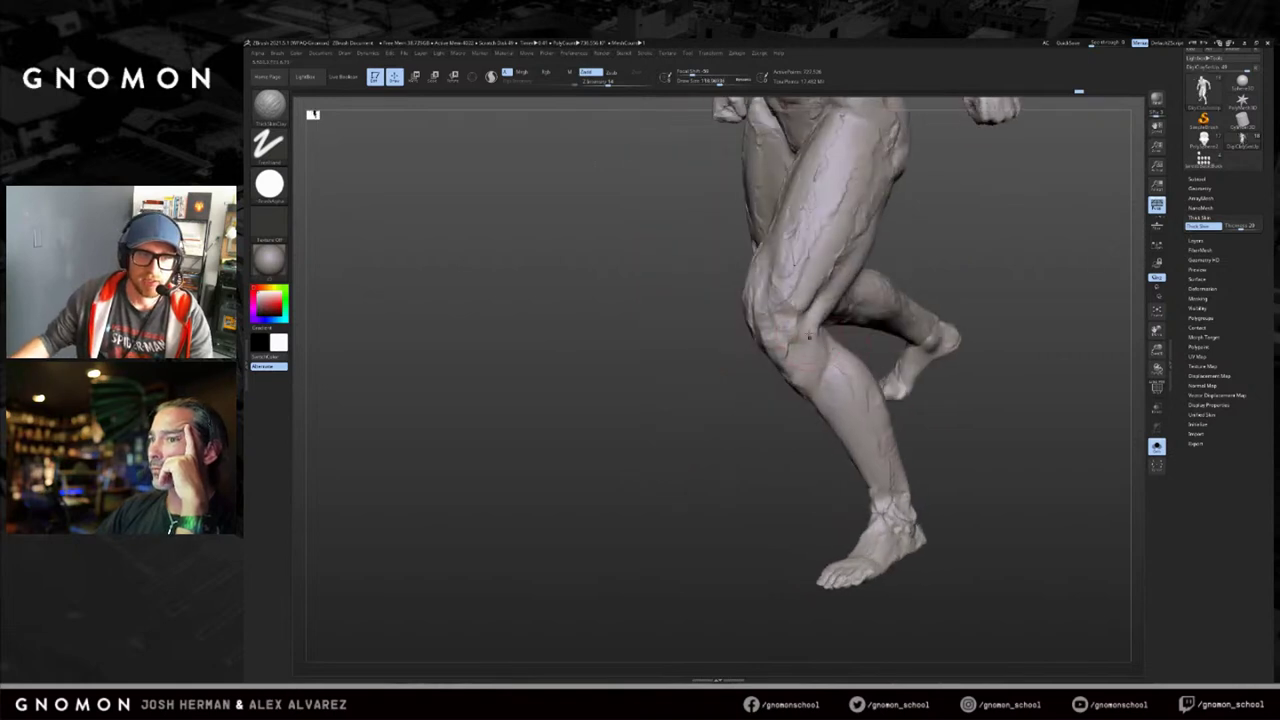
left_click_drag(785, 355, 760, 375)
left_click_drag(765, 431, 804, 367)
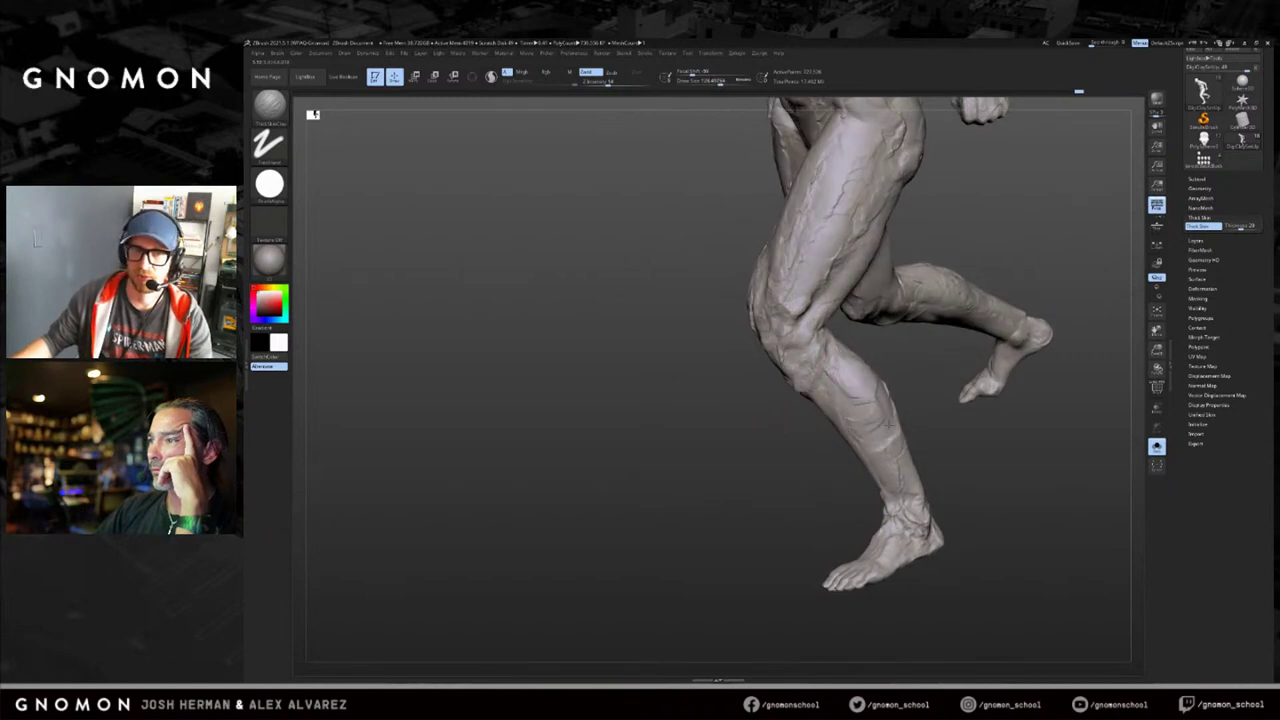
mouse_move(837, 477)
left_mouse_down("shift")
mouse_move(888, 461)
mouse_move(843, 393)
left_mouse_up("shift")
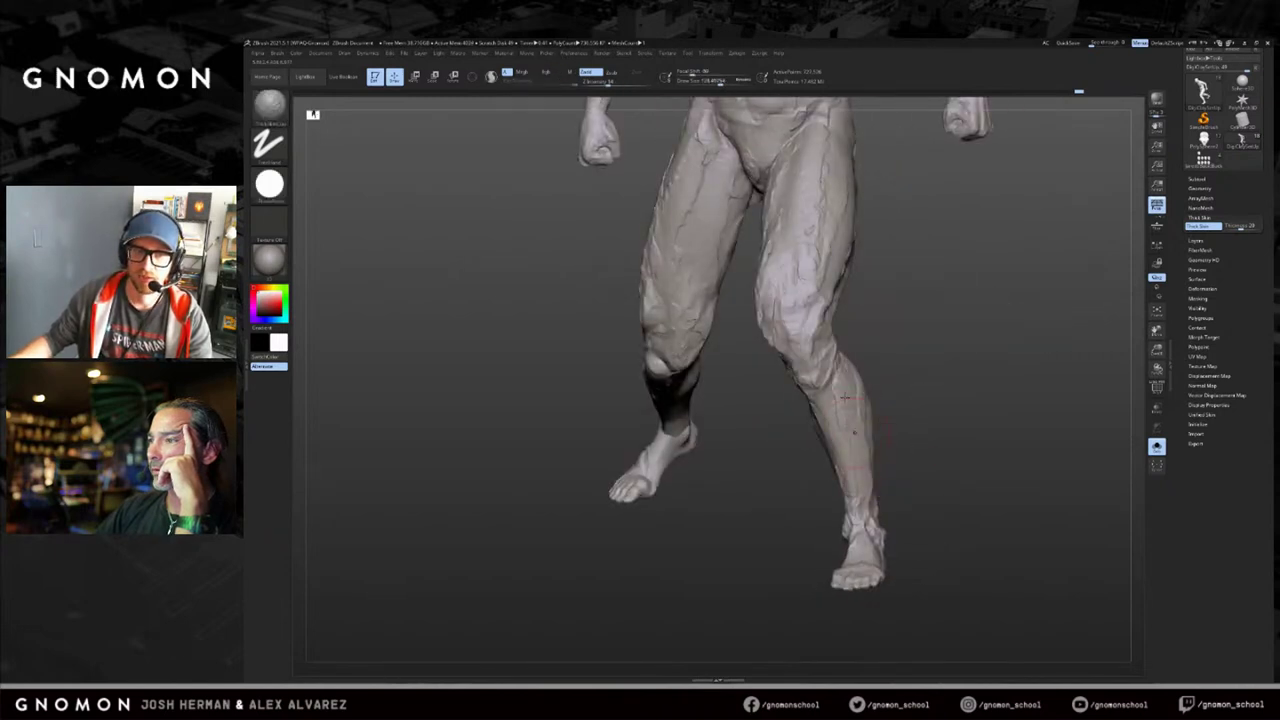
Work around both lower legs, adding ThickSkinClay strokes to the calves and shins from behind and from the sides.
right_click_drag(854, 431, 904, 406)
right_click_drag(941, 467, 848, 348)
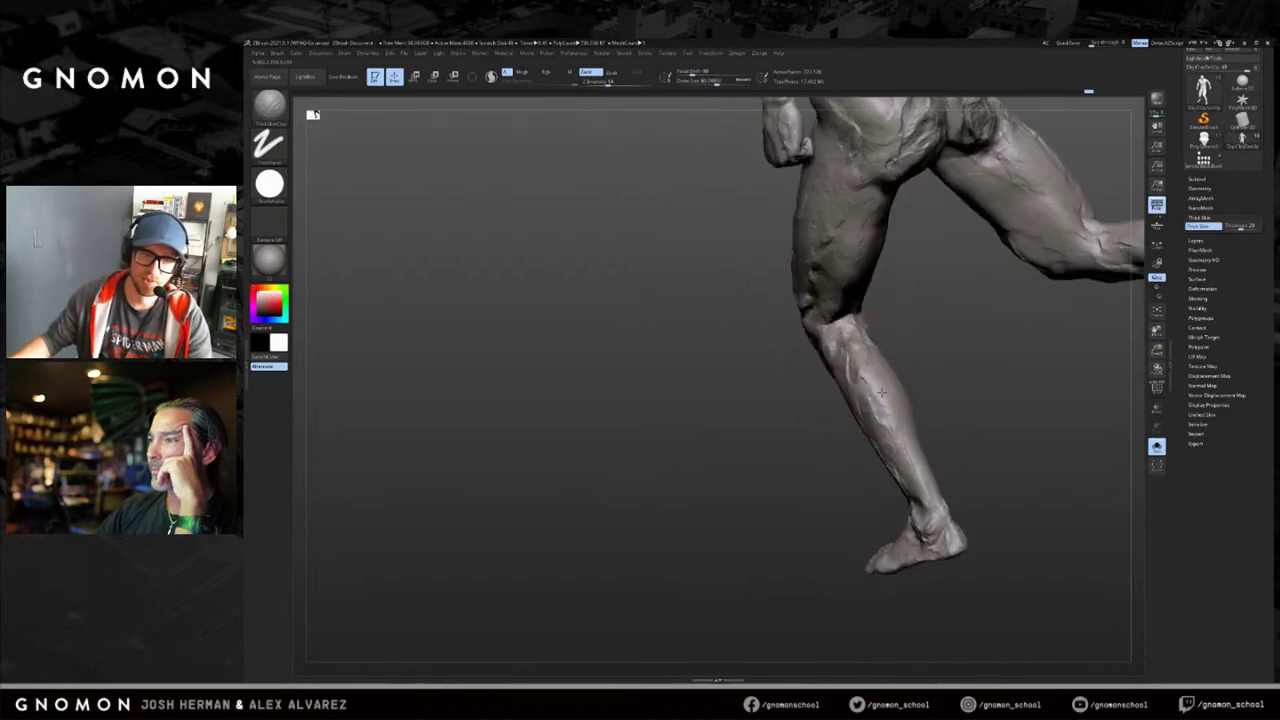
right_click_drag(957, 402, 884, 432)
right_click_drag(910, 498, 920, 455)
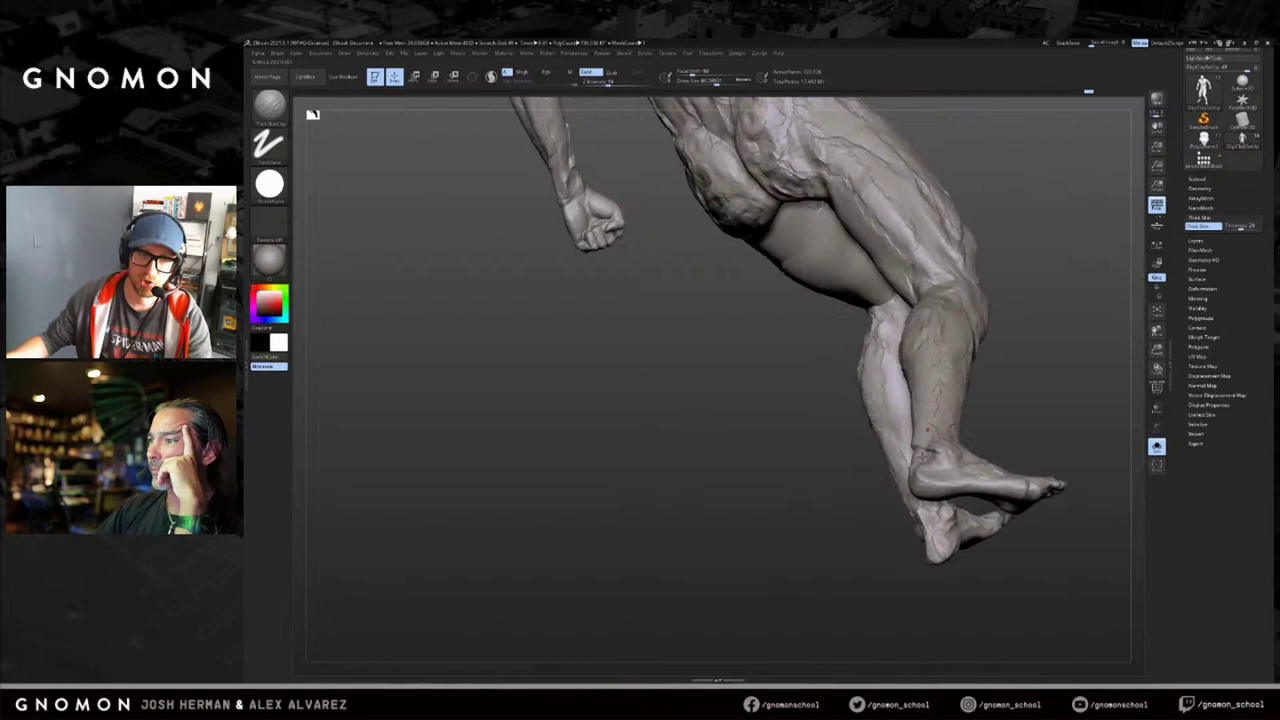
right_click_drag(1044, 367, 918, 484)
right_click_drag(1004, 365, 790, 480)
Add ThickSkinClay strokes to the thighs, the buttocks and the back of the front leg with a larger brush.
right_click_drag(901, 410, 912, 443)
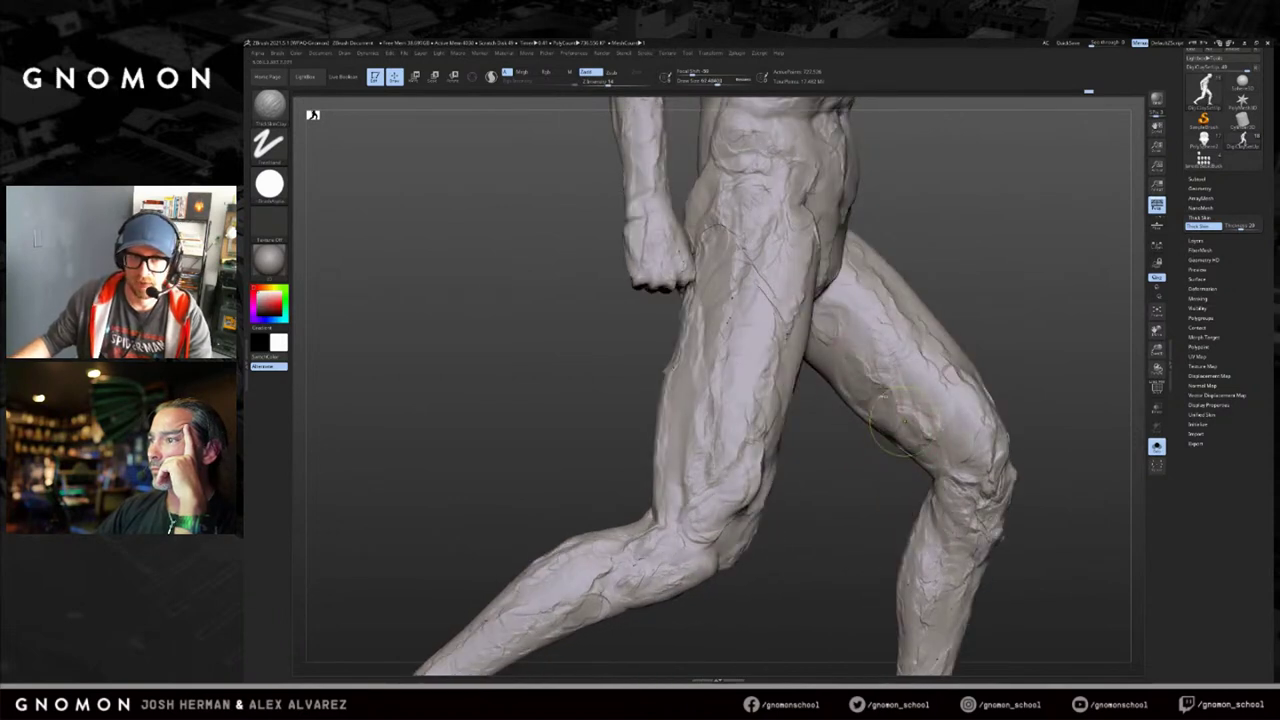
mouse_move(887, 361)
right_mouse_down()
mouse_move(911, 372)
mouse_move(892, 410)
mouse_move(942, 441)
mouse_move(872, 366)
mouse_move(845, 452)
right_mouse_up()
key("s")
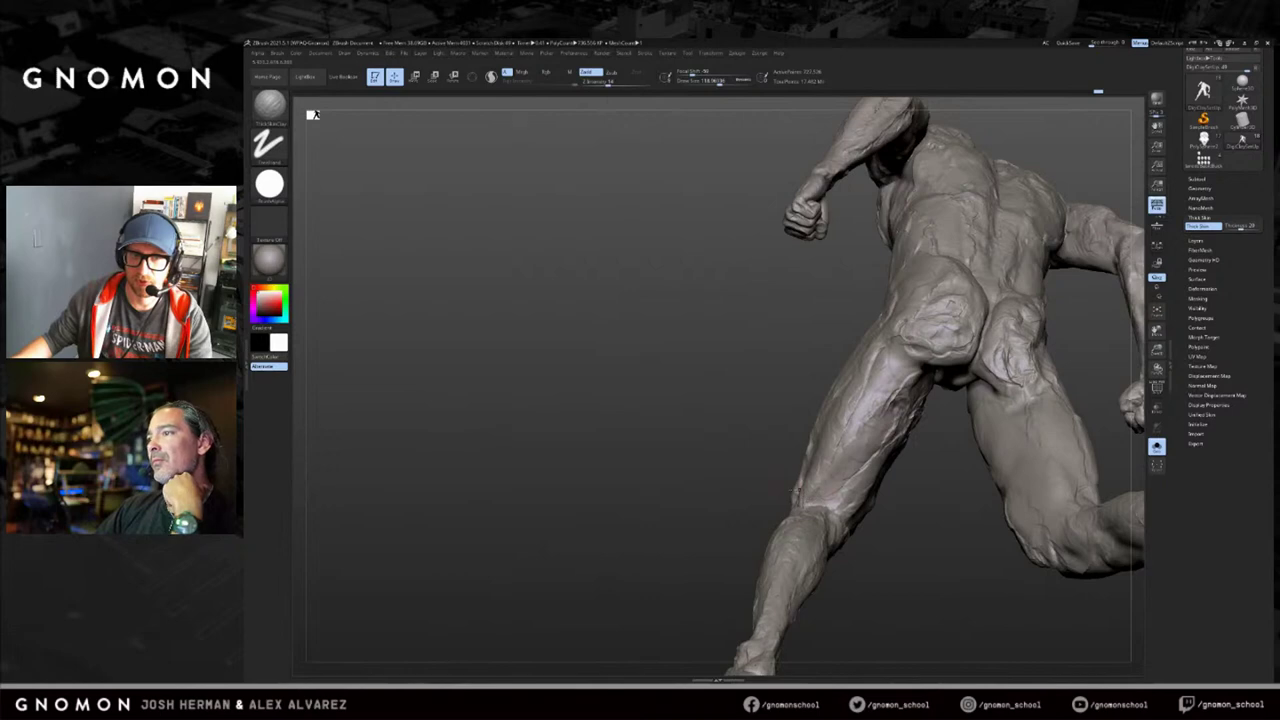
mouse_move(880, 432)
right_mouse_down()
mouse_move(850, 425)
mouse_move(856, 468)
right_mouse_up()
left_click_drag(858, 450, 822, 478)
mouse_move(822, 478)
right_mouse_down()
mouse_move(866, 546)
mouse_move(848, 522)
right_mouse_up()
mouse_move(842, 488)
left_mouse_down()
mouse_move(818, 475)
mouse_move(848, 452)
mouse_move(812, 430)
mouse_move(804, 452)
left_mouse_up()
mouse_move(686, 497)
left_mouse_down()
mouse_move(794, 474)
mouse_move(840, 517)
mouse_move(819, 490)
mouse_move(620, 372)
mouse_move(435, 195)
left_mouse_up()
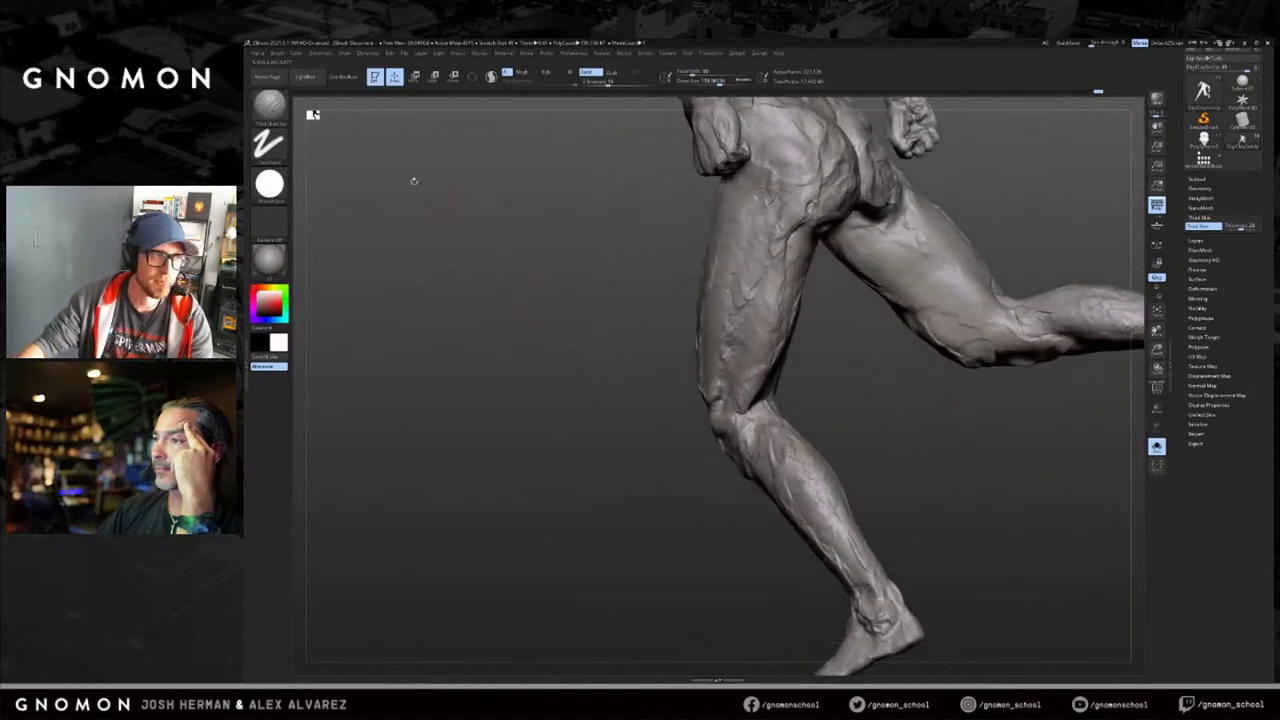
Switch to the ClayBuildup brush, build up strokes along the rear leg's calf, and undo the last one.
key("b")
key("c")
key("b")
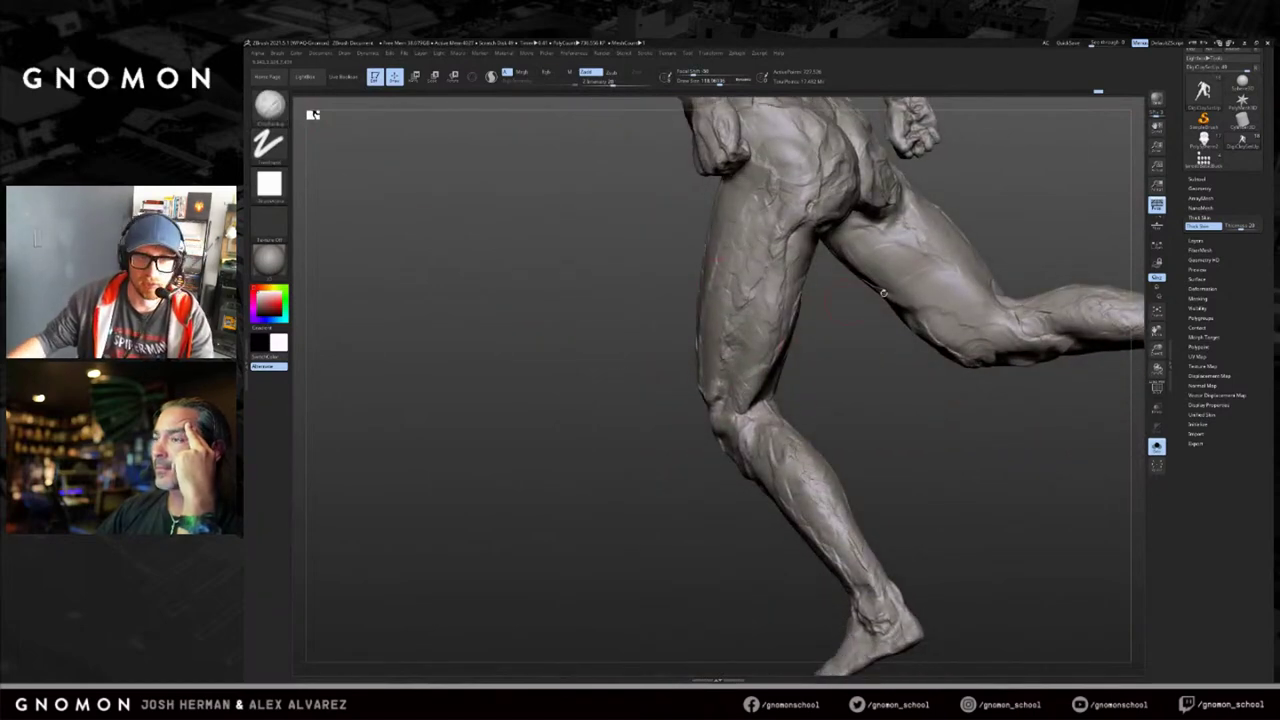
left_click_drag(1040, 203, 831, 235, "alt")
key("alt+s")
key("alt+s")
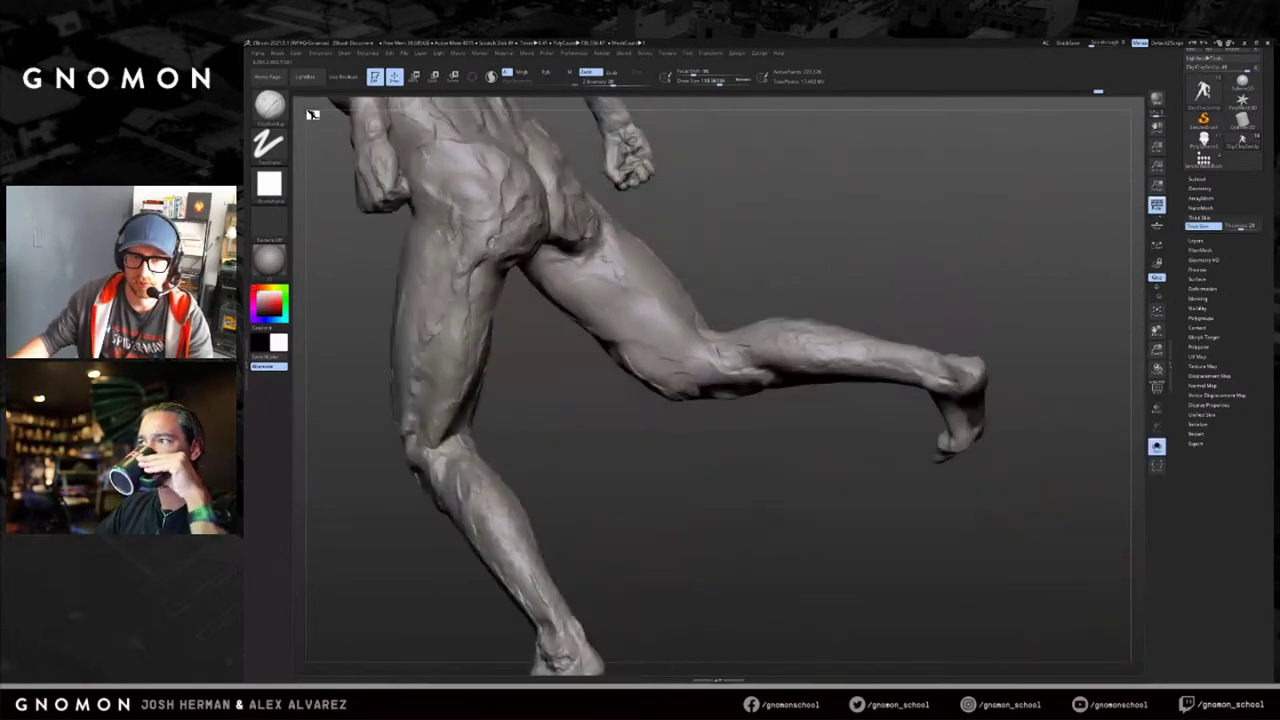
left_click_drag(1061, 458, 849, 332, "alt")
mouse_move(849, 220)
left_mouse_down("alt")
mouse_move(945, 395)
mouse_move(860, 326)
mouse_move(872, 270)
left_mouse_up("alt")
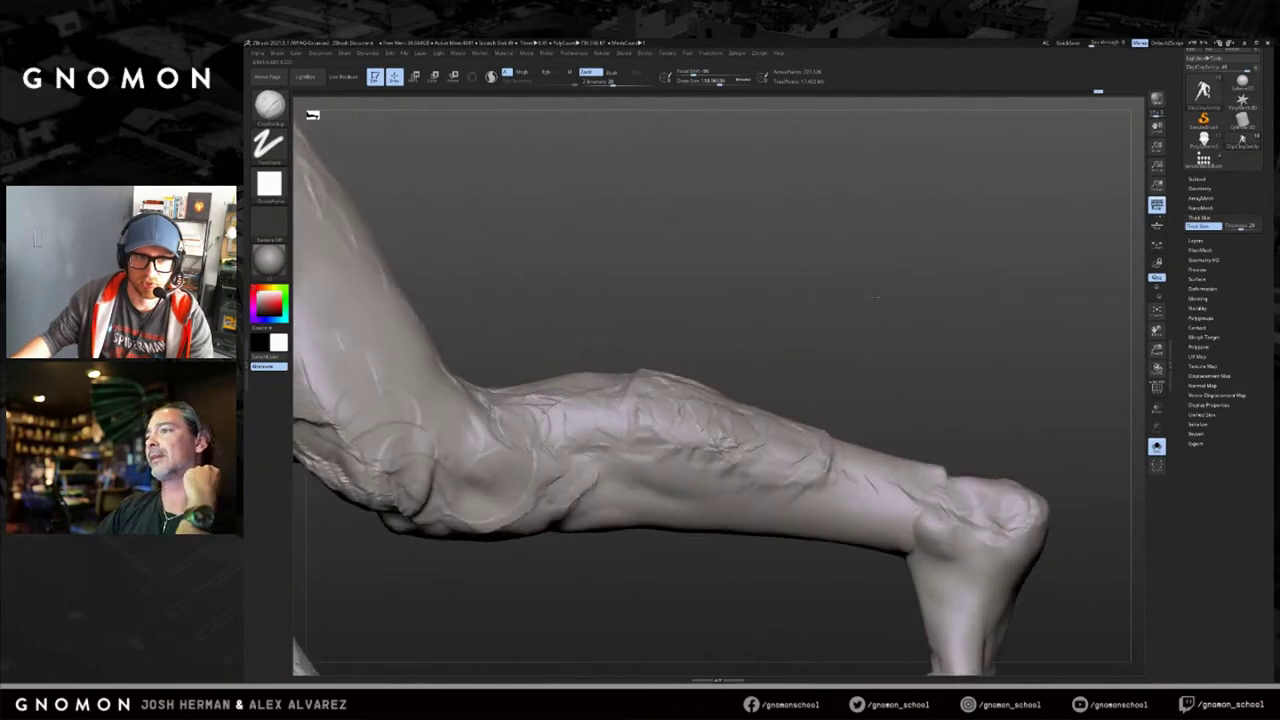
left_click_drag(686, 427, 824, 474)
left_click_drag(714, 446, 825, 444)
key("ctrl+z")
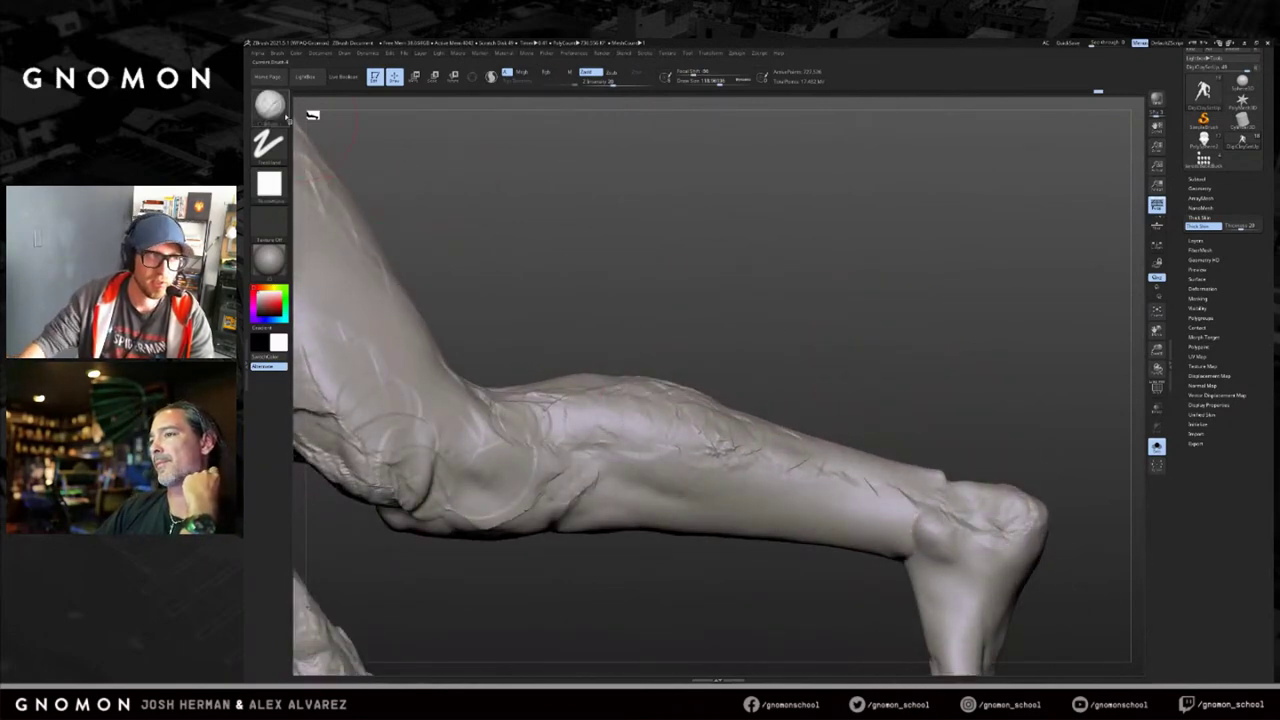
Choose the Fracture brush, undo two test strokes, and texture the rear lower leg from the knee to the heel.
left_click(270, 106)
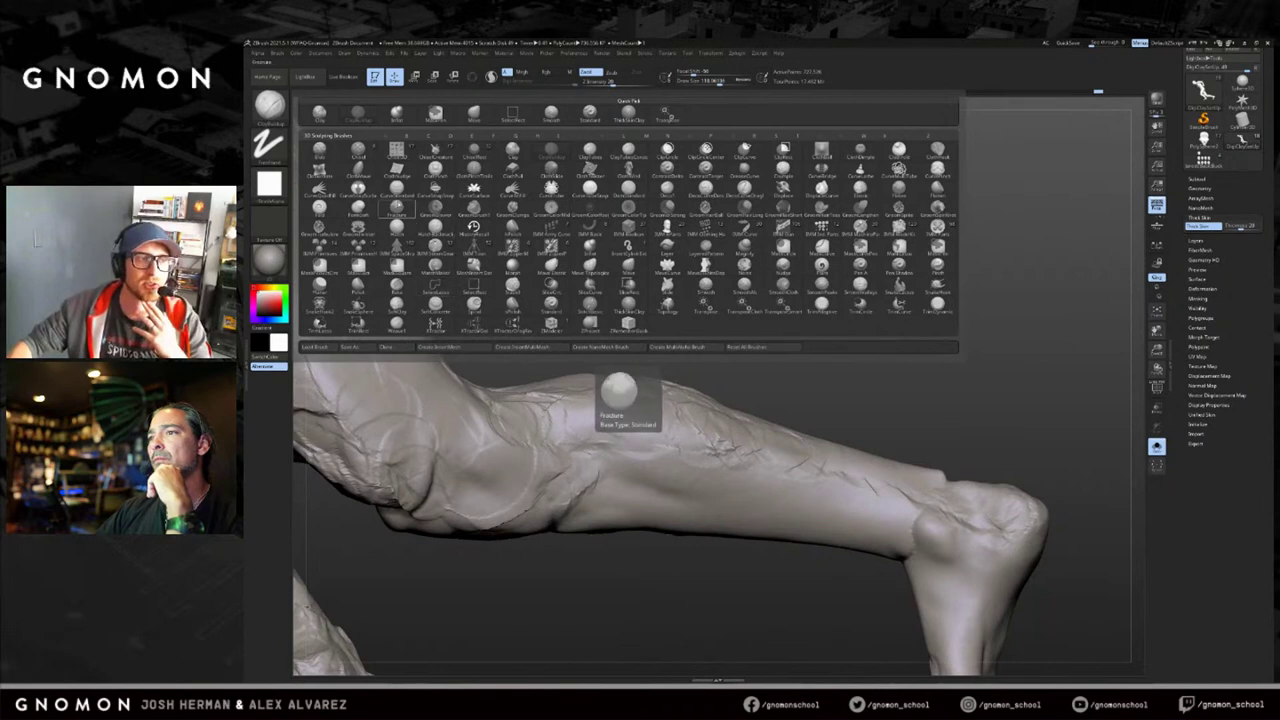
left_click(393, 208)
left_click_drag(650, 430, 806, 498)
key("ctrl+z")
mouse_move(660, 462)
left_mouse_down()
mouse_move(815, 495)
mouse_move(770, 492)
left_mouse_up()
key("ctrl+z")
mouse_move(553, 406)
left_mouse_down()
mouse_move(615, 440)
mouse_move(1030, 490)
left_mouse_up()
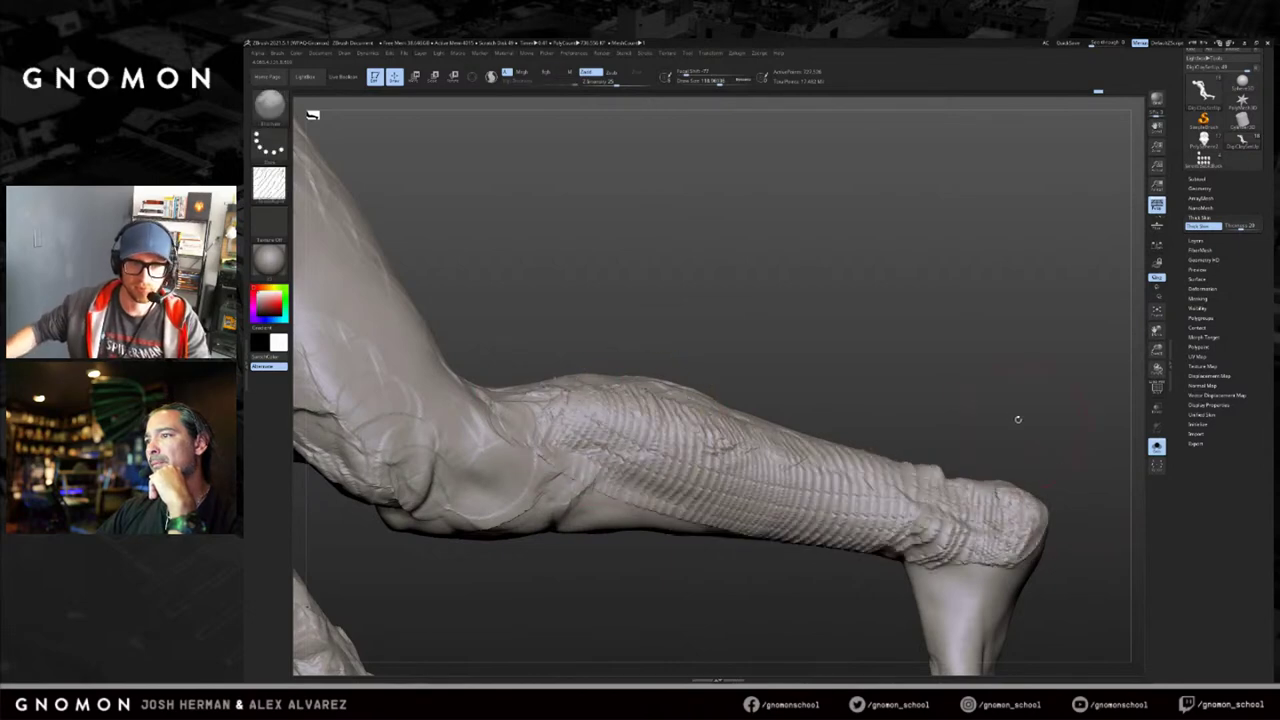
Turn off Thick Skin, try Fracture strokes along the rear calf, and undo them.
left_click(1206, 224)
left_click_drag(1017, 267, 990, 378)
left_click_drag(629, 349, 935, 384)
left_click_drag(913, 305, 880, 210)
left_click_drag(940, 375, 645, 415)
left_click_drag(943, 357, 911, 234)
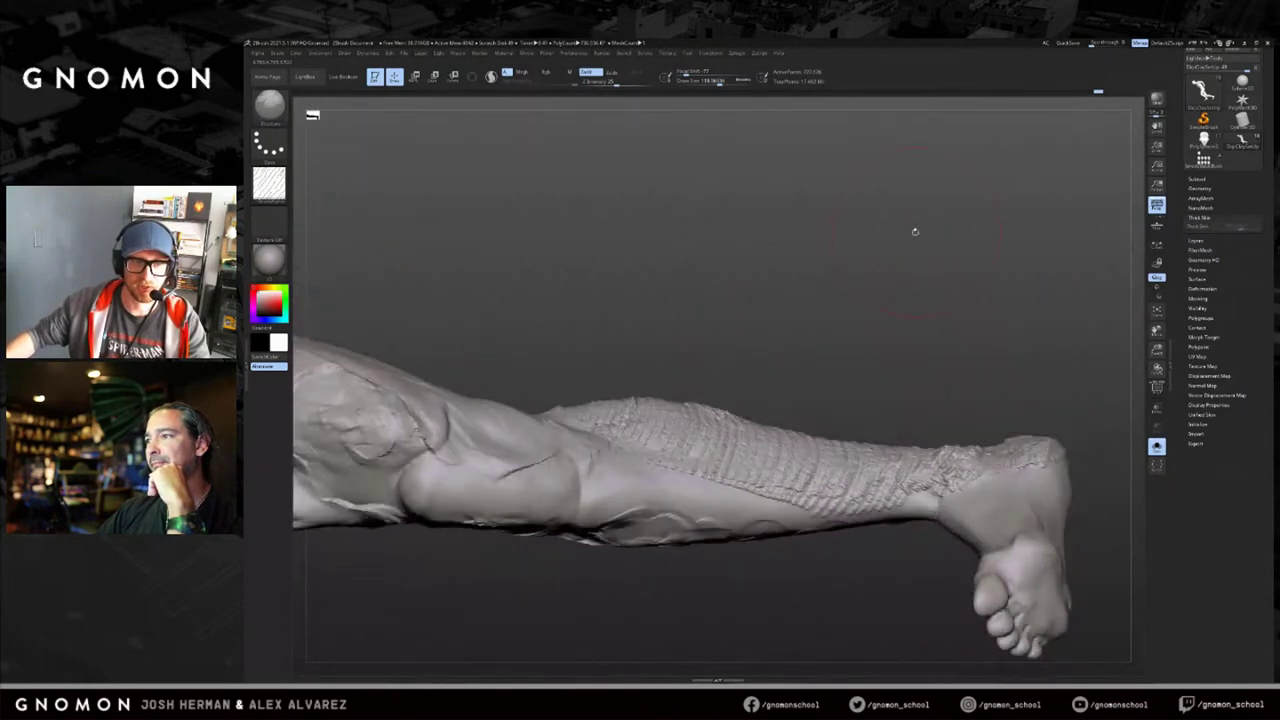
left_click_drag(906, 309, 866, 353)
key("ctrl+z")
Stroke Fracture texture down the rear calf with Thick Skin on, undoing and redrawing it until it reaches the ankle.
left_click_drag(672, 346, 836, 458)
key("ctrl+z")
left_click_drag(698, 364, 850, 480)
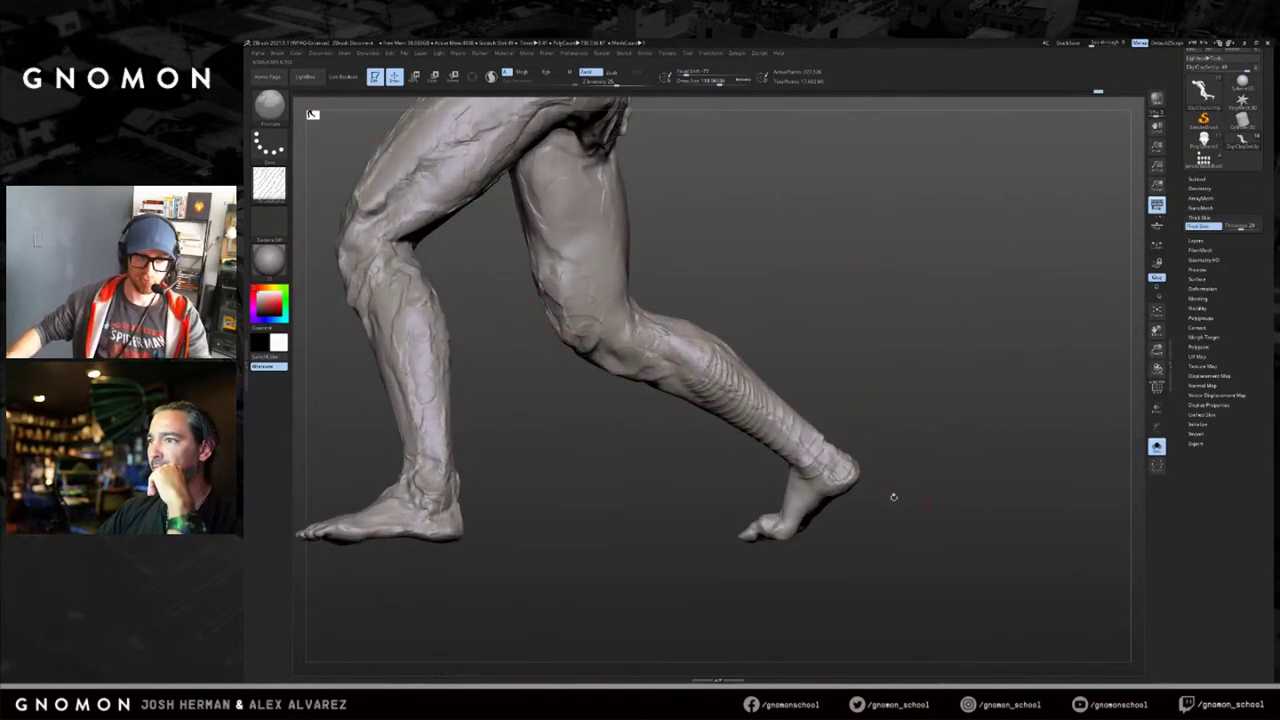
key("ctrl+z")
left_click_drag(708, 370, 822, 446)
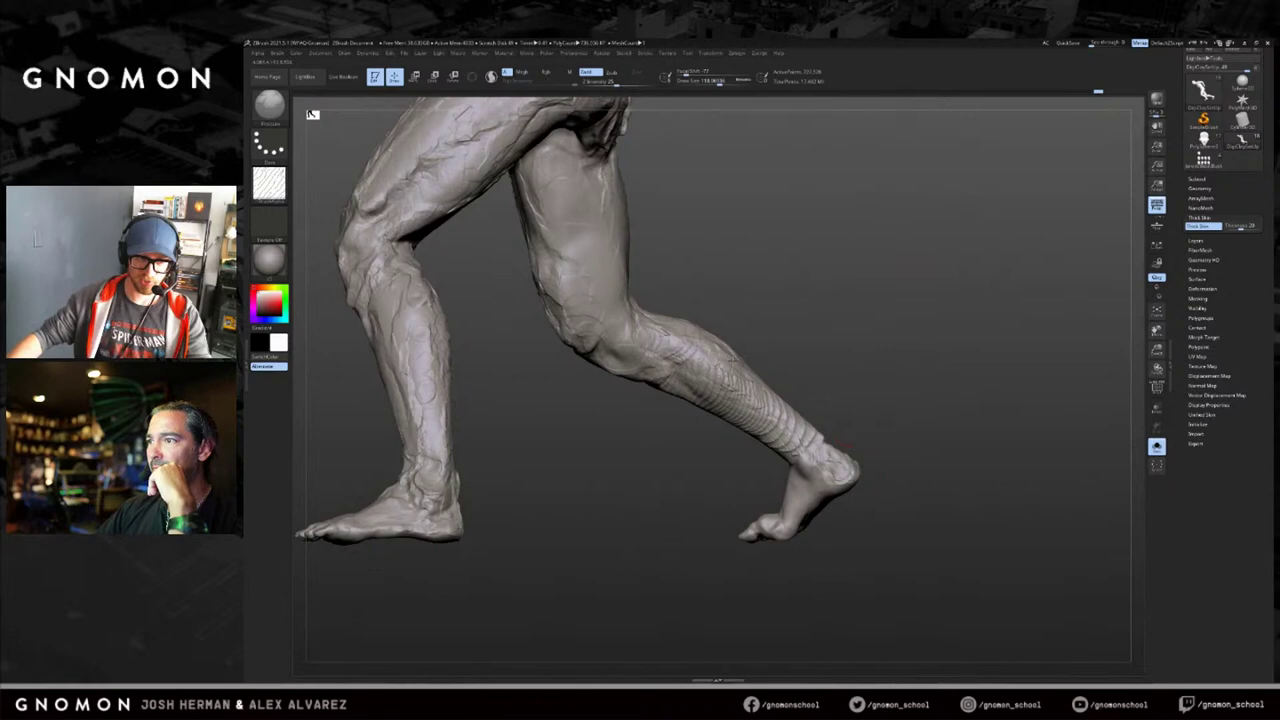
Check the textured calf from both sides and add a small Fracture stroke with a reduced brush size.
left_click_drag(868, 401, 930, 449)
left_click_drag(788, 518, 970, 585)
mouse_move(620, 471)
left_mouse_down()
mouse_move(629, 487)
mouse_move(604, 437)
mouse_move(708, 472)
mouse_move(632, 515)
mouse_move(613, 507)
left_mouse_up()
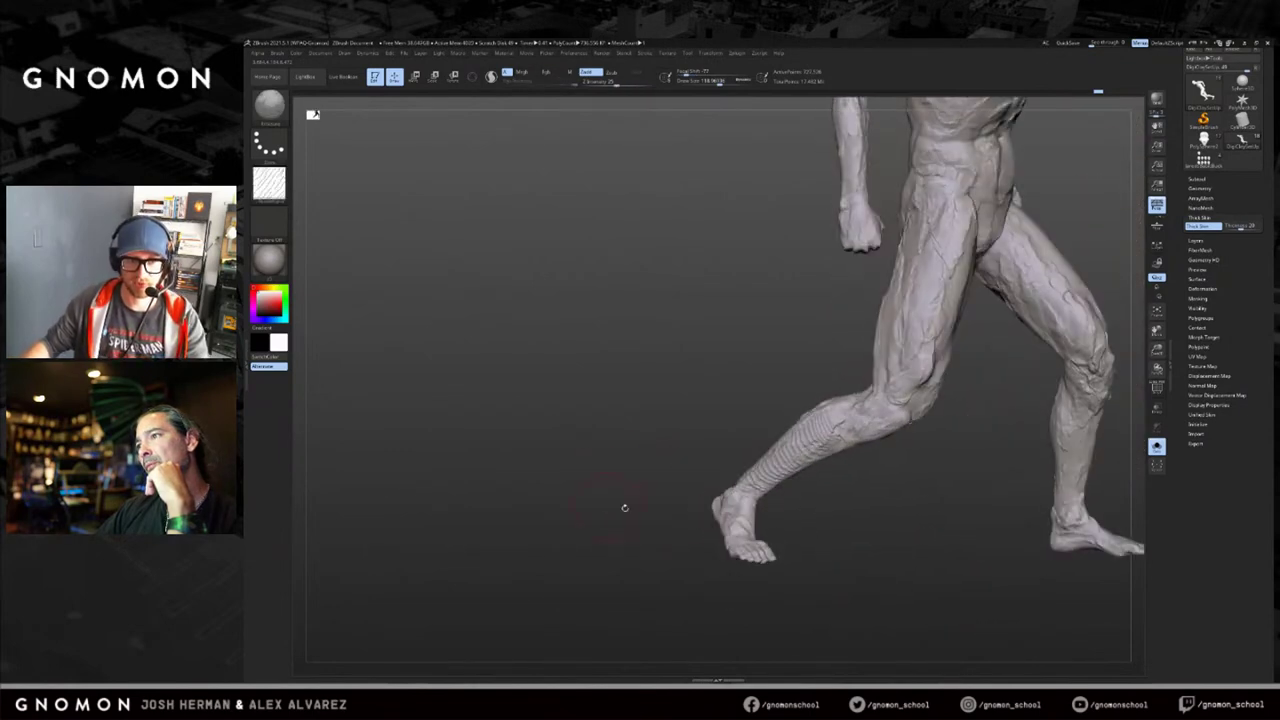
left_click_drag(842, 450, 829, 456)
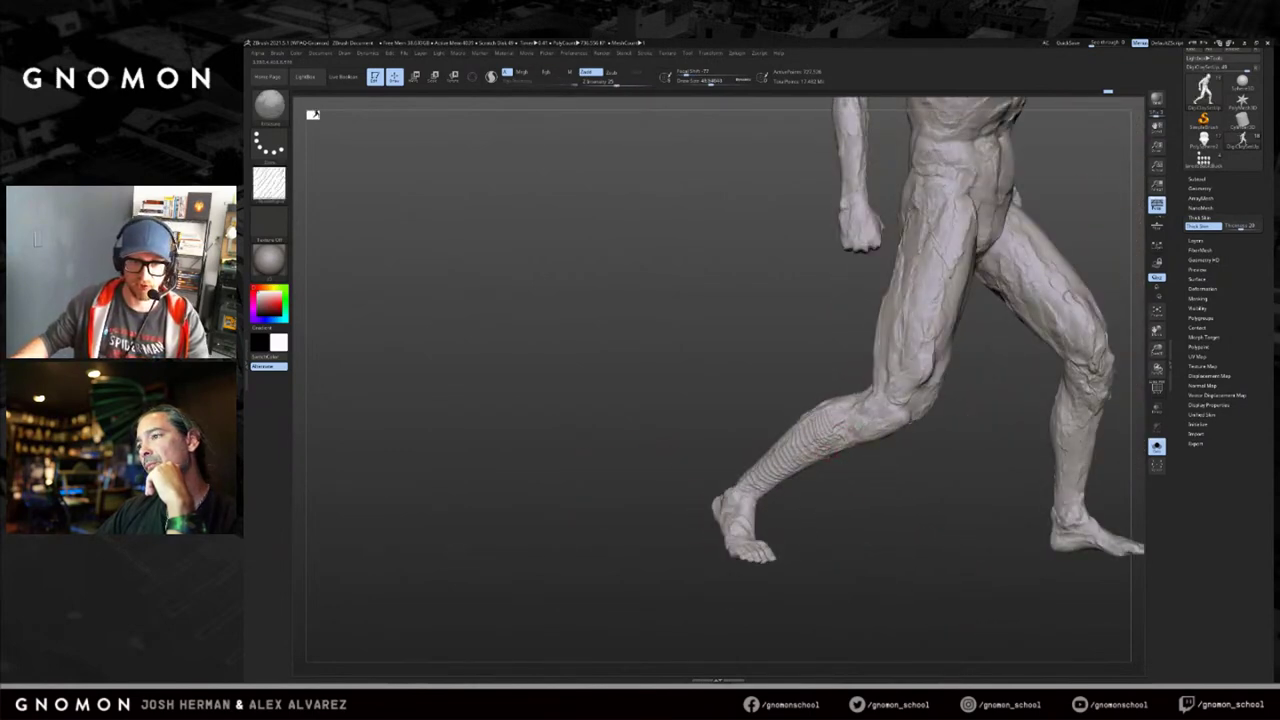
left_click_drag(694, 386, 915, 416)
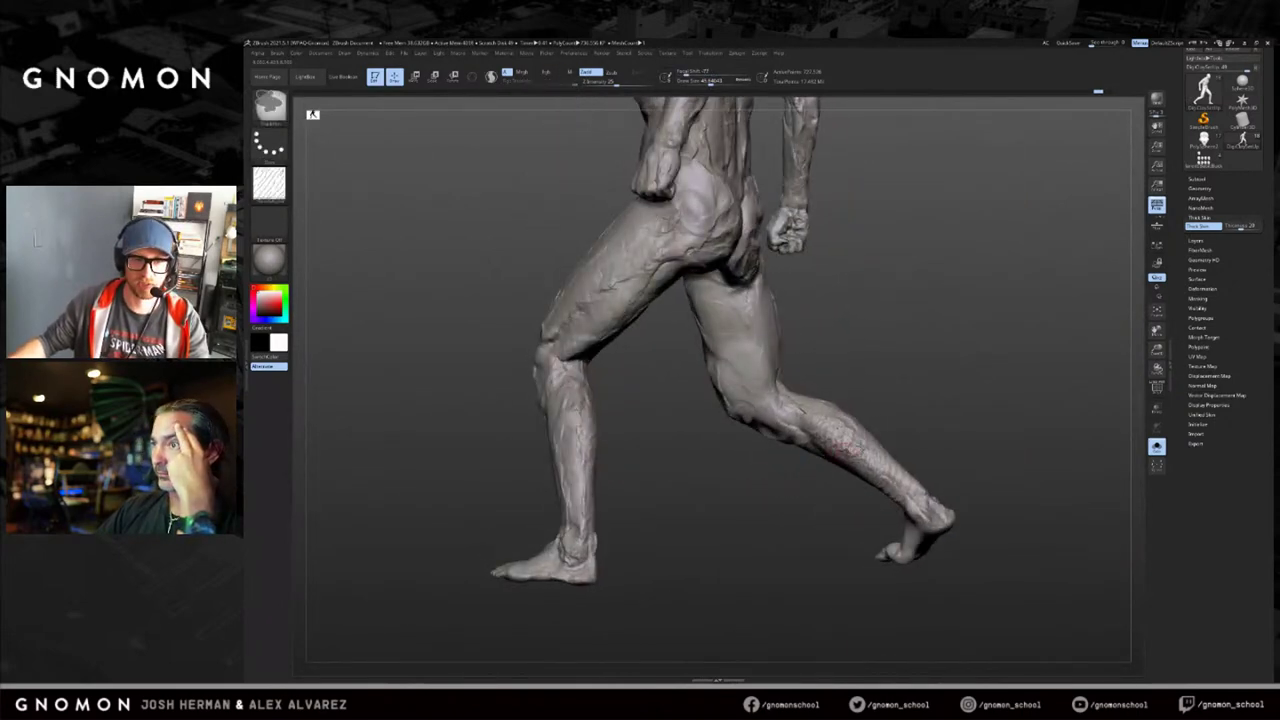
Choose the Rake brush and carve ridges along the back of the trailing thigh, from below the buttock to the knee.
key("b")
left_click(886, 419)
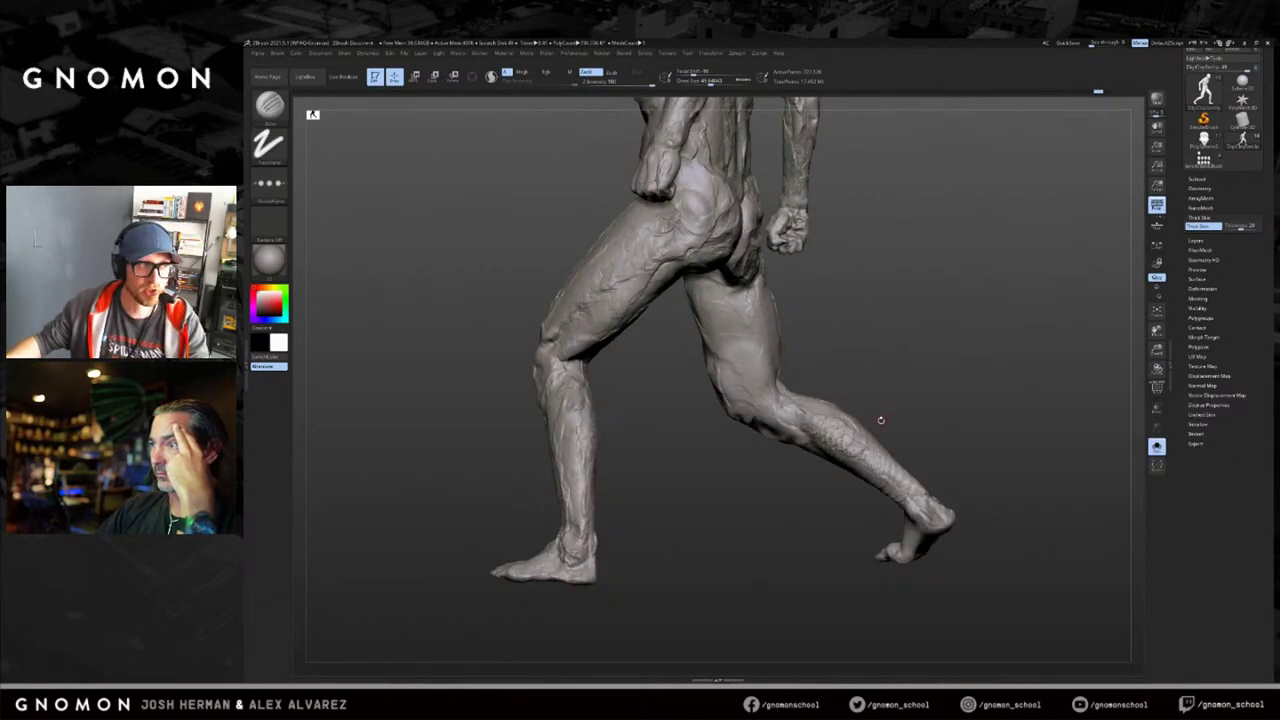
mouse_move(817, 301)
left_mouse_down()
mouse_move(735, 476)
mouse_move(784, 469)
mouse_move(757, 512)
left_mouse_up()
mouse_move(791, 443)
left_mouse_down()
mouse_move(825, 426)
mouse_move(754, 496)
left_mouse_up()
key("bracketleft")
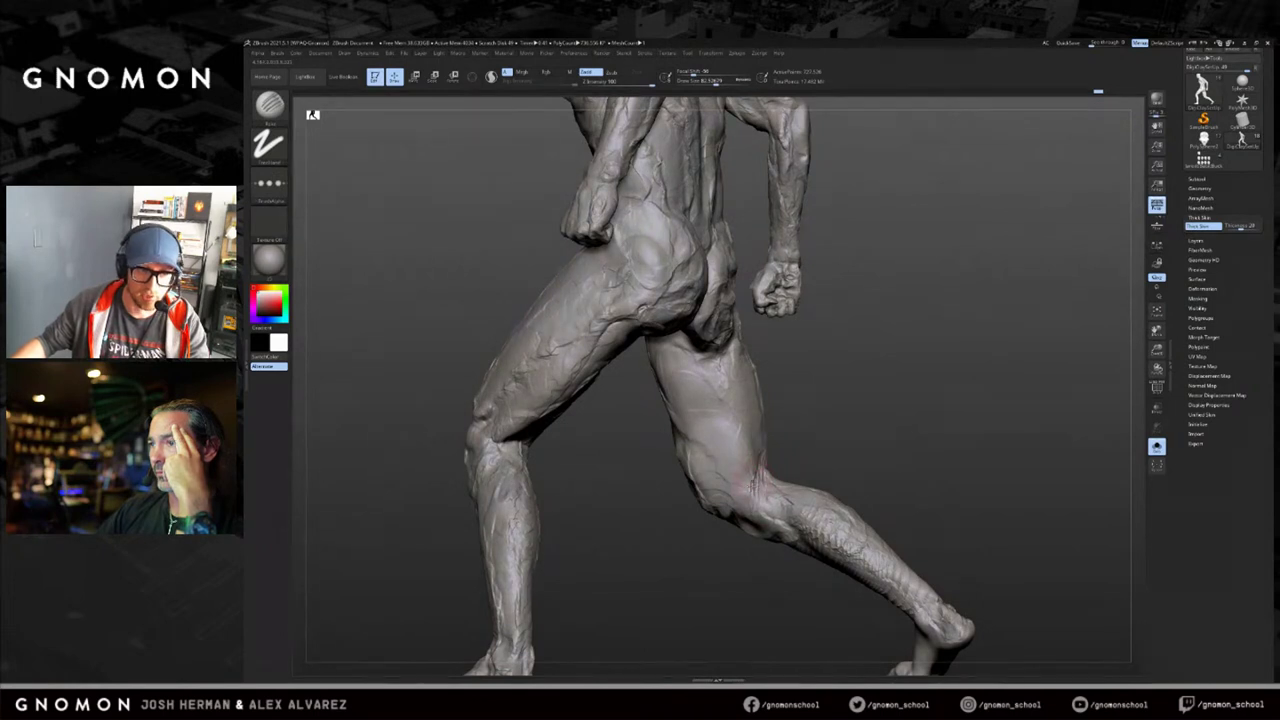
mouse_move(741, 466)
left_mouse_down()
mouse_move(748, 486)
mouse_move(656, 360)
left_mouse_up()
left_click_drag(625, 419, 668, 420)
left_click_drag(666, 364, 656, 342)
mouse_move(643, 446)
left_mouse_down()
mouse_move(680, 440)
mouse_move(640, 430)
mouse_move(694, 404)
mouse_move(668, 372)
mouse_move(830, 390)
mouse_move(723, 398)
left_mouse_up()
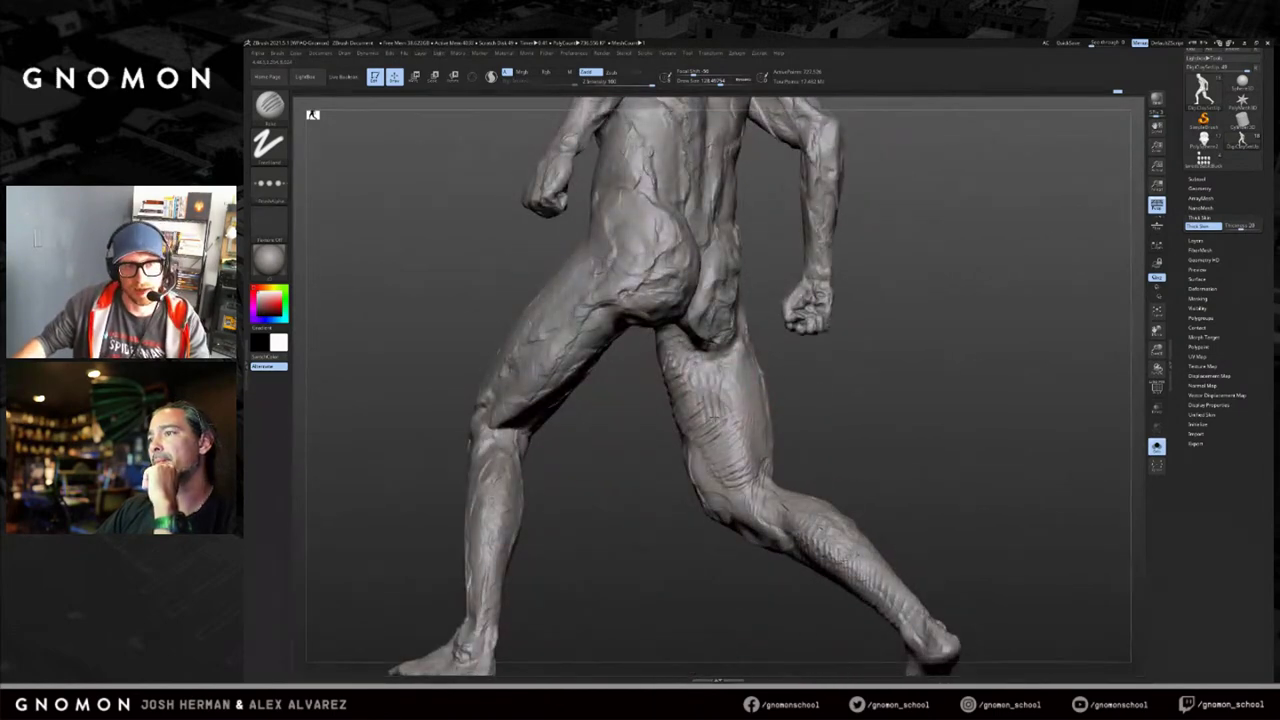
Extend the raked ridges across the outer back of the trailing thigh, from the hip down to the knee.
mouse_move(718, 388)
right_mouse_down()
mouse_move(736, 406)
mouse_move(804, 380)
mouse_move(766, 464)
right_mouse_up()
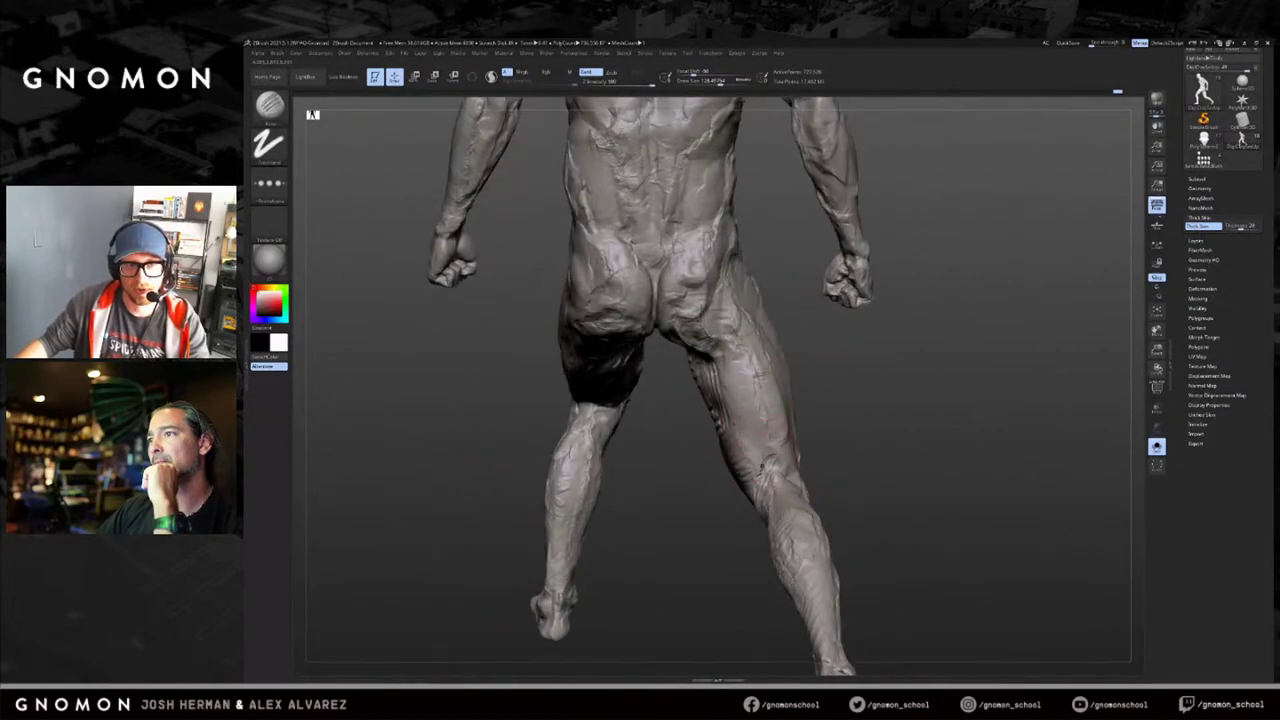
left_click_drag(730, 350, 762, 446, "shift")
left_click_drag(728, 374, 756, 358)
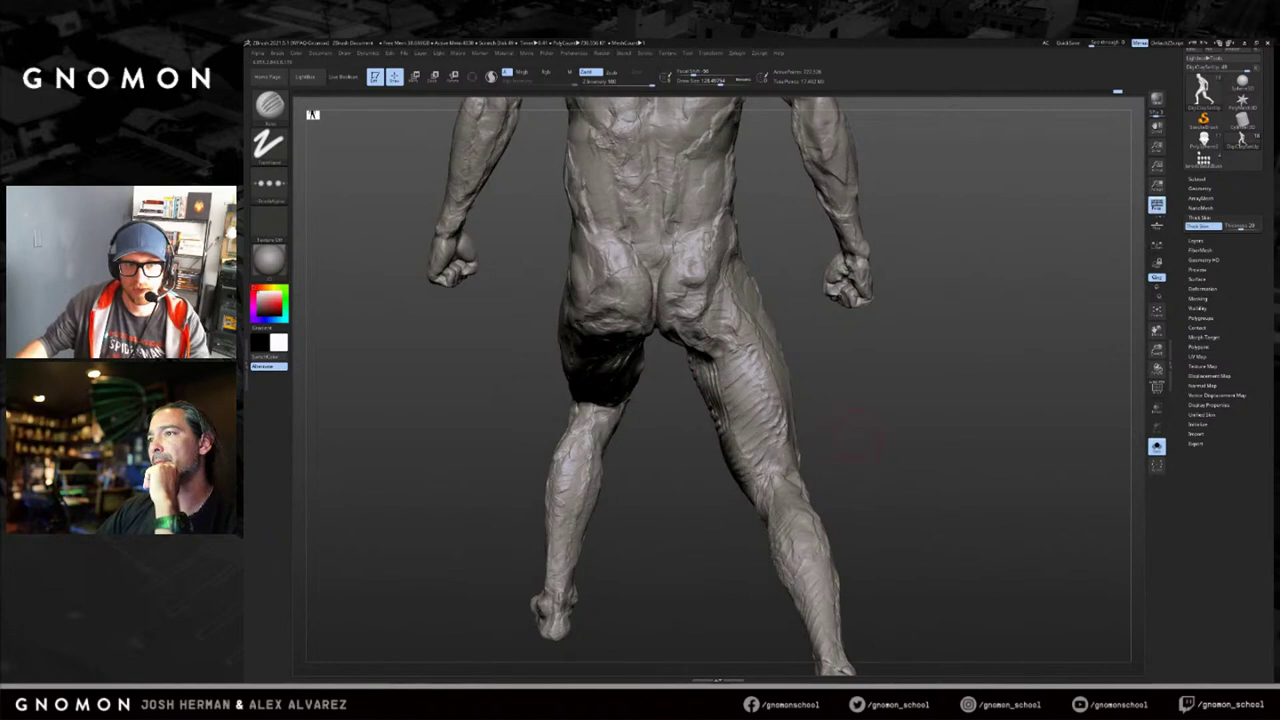
right_click_drag(755, 494, 805, 455)
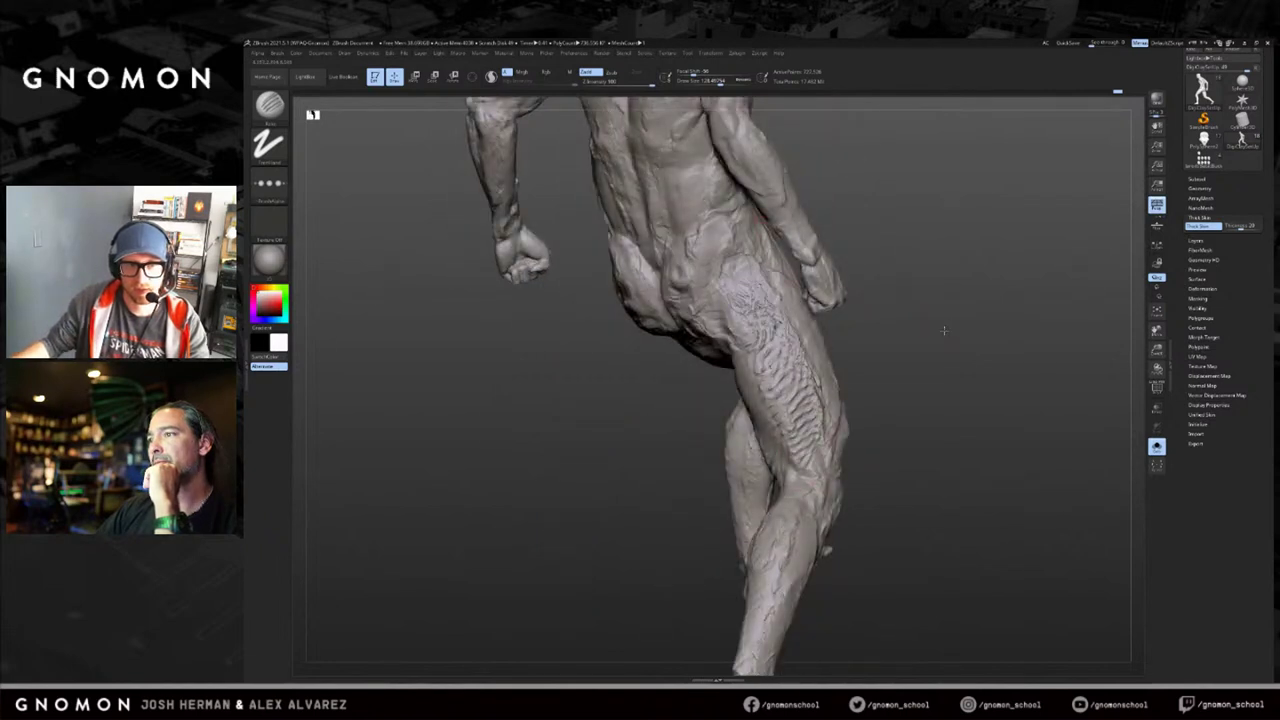
Reduce the Rake brush size and add finer ridges to the side of the trailing thigh above the knee.
right_click_drag(945, 330, 1016, 333)
key("s")
left_click_drag(816, 454, 824, 434)
mouse_move(824, 446)
left_mouse_down()
mouse_move(808, 462)
mouse_move(806, 430)
left_mouse_up()
left_click_drag(804, 436, 818, 388)
mouse_move(814, 394)
right_mouse_down()
mouse_move(761, 397)
mouse_move(838, 408)
mouse_move(820, 384)
right_mouse_up()
right_click_drag(1090, 284, 980, 391)
right_click_drag(1080, 312, 1041, 309)
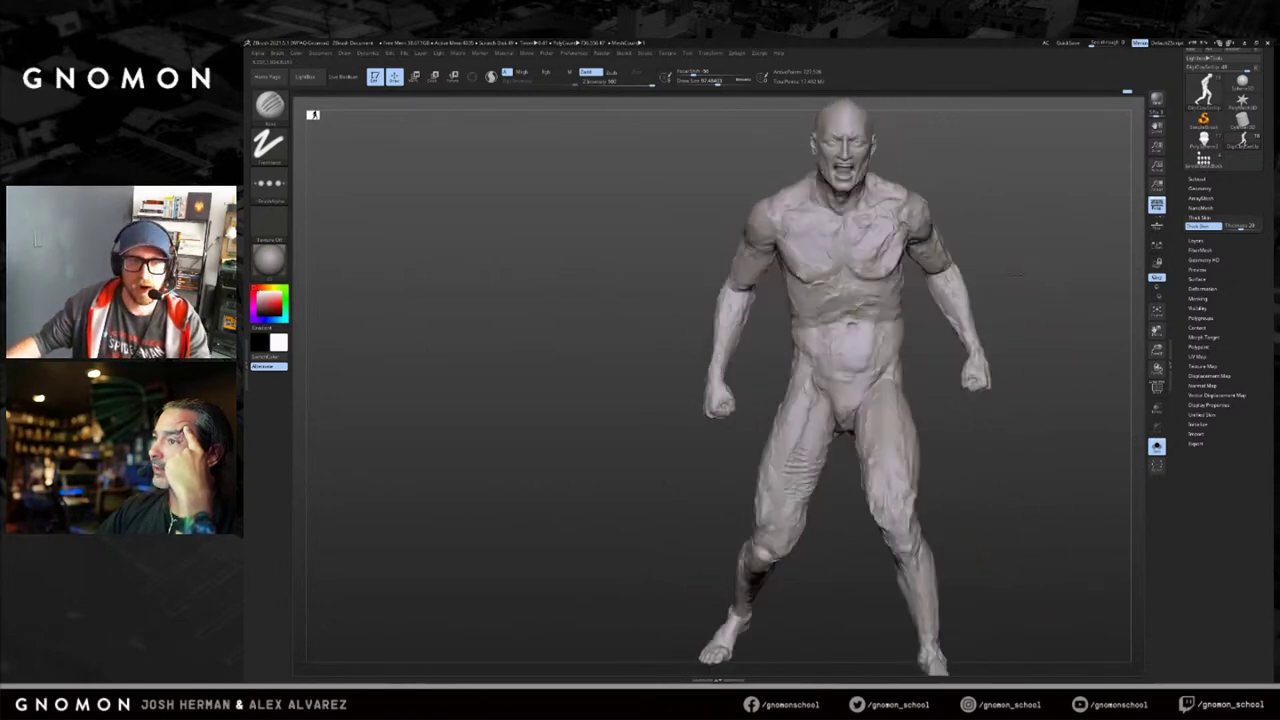
Switch to the ThickSkinClay brush and work clay strokes over the raked surface of the trailing thigh.
right_click_drag(815, 412, 845, 414)
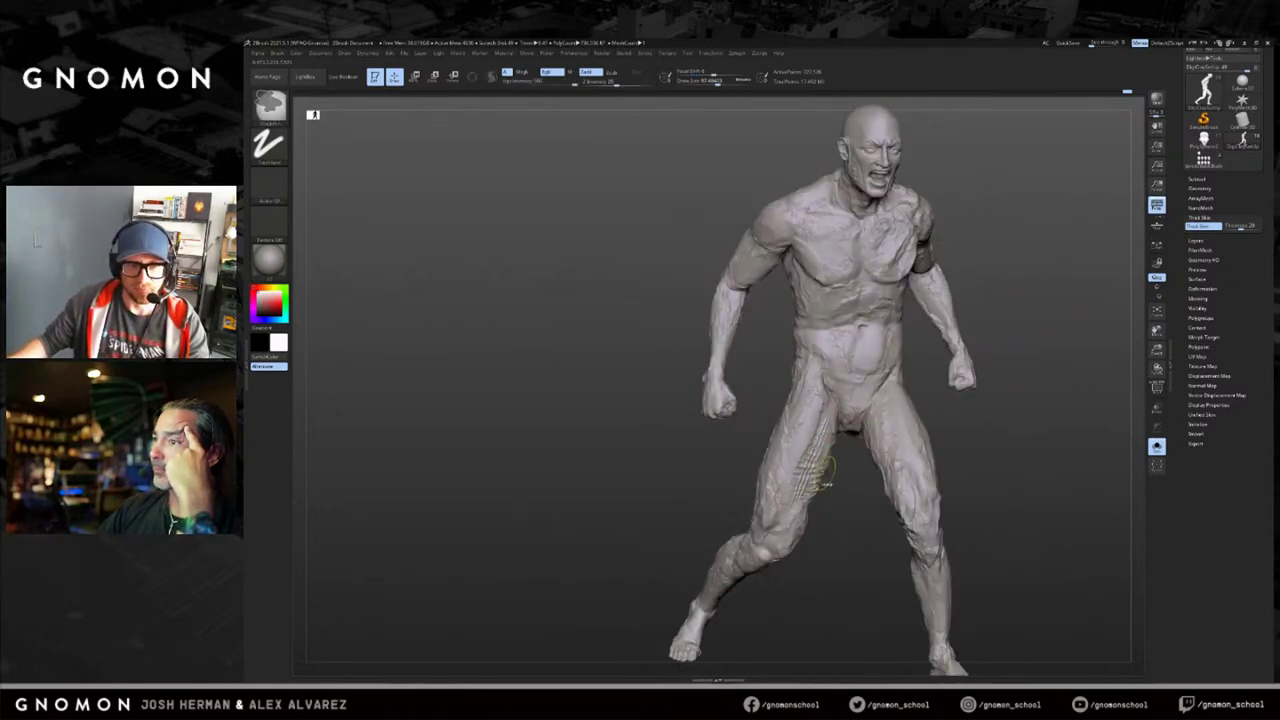
key("b")
left_click(897, 400)
right_click_drag(880, 410, 837, 381, "alt")
mouse_move(772, 418)
left_mouse_down()
mouse_move(764, 437)
mouse_move(780, 403)
left_mouse_up()
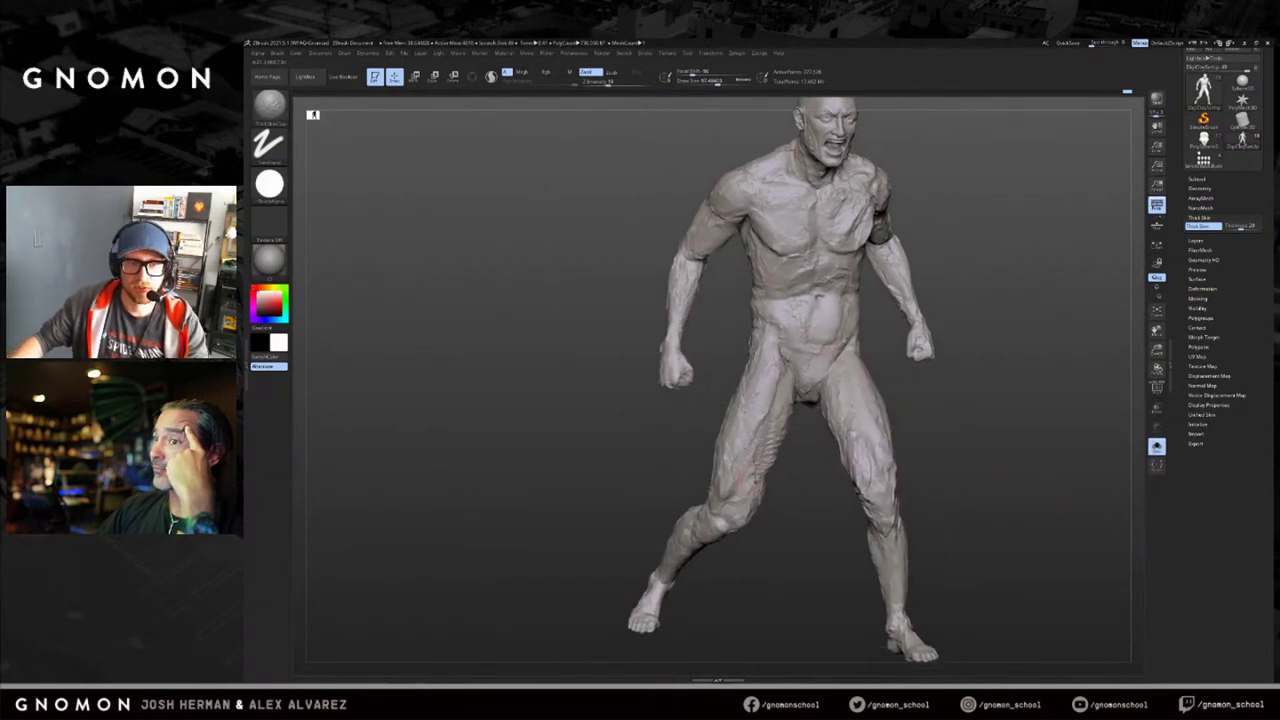
right_click_drag(764, 450, 760, 386)
right_click_drag(926, 425, 1020, 438)
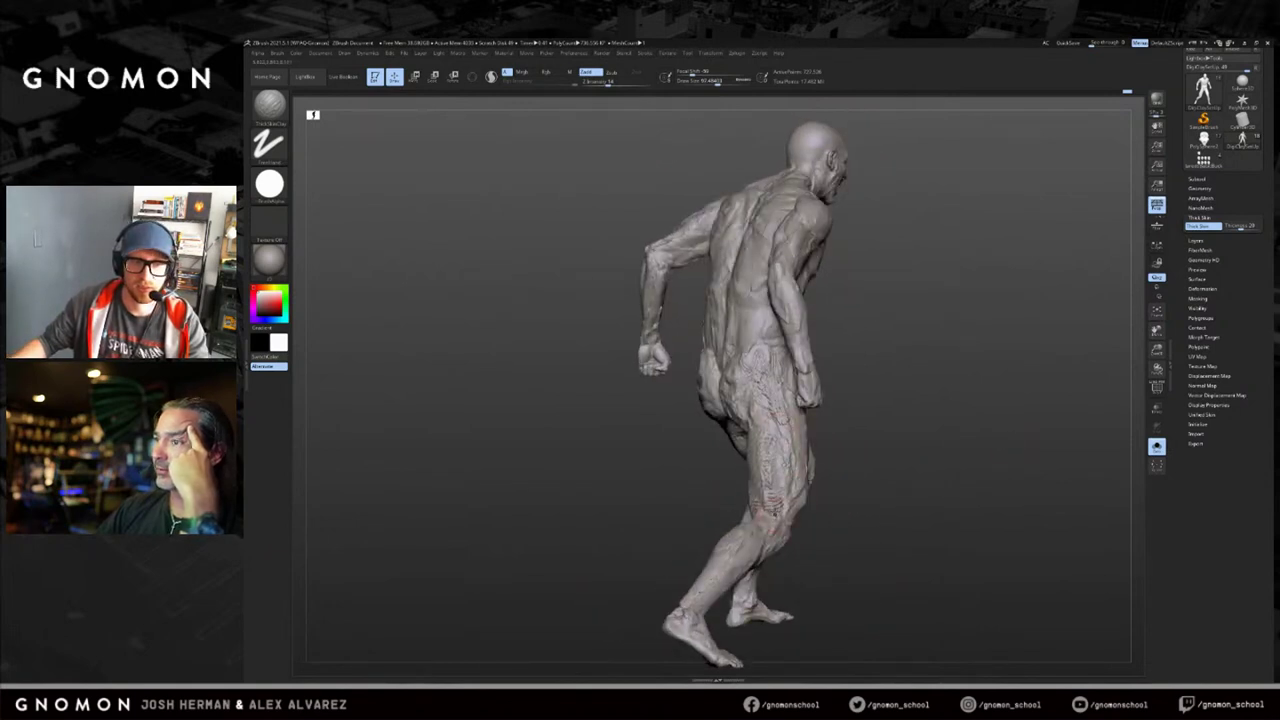
right_click_drag(1045, 391, 991, 386)
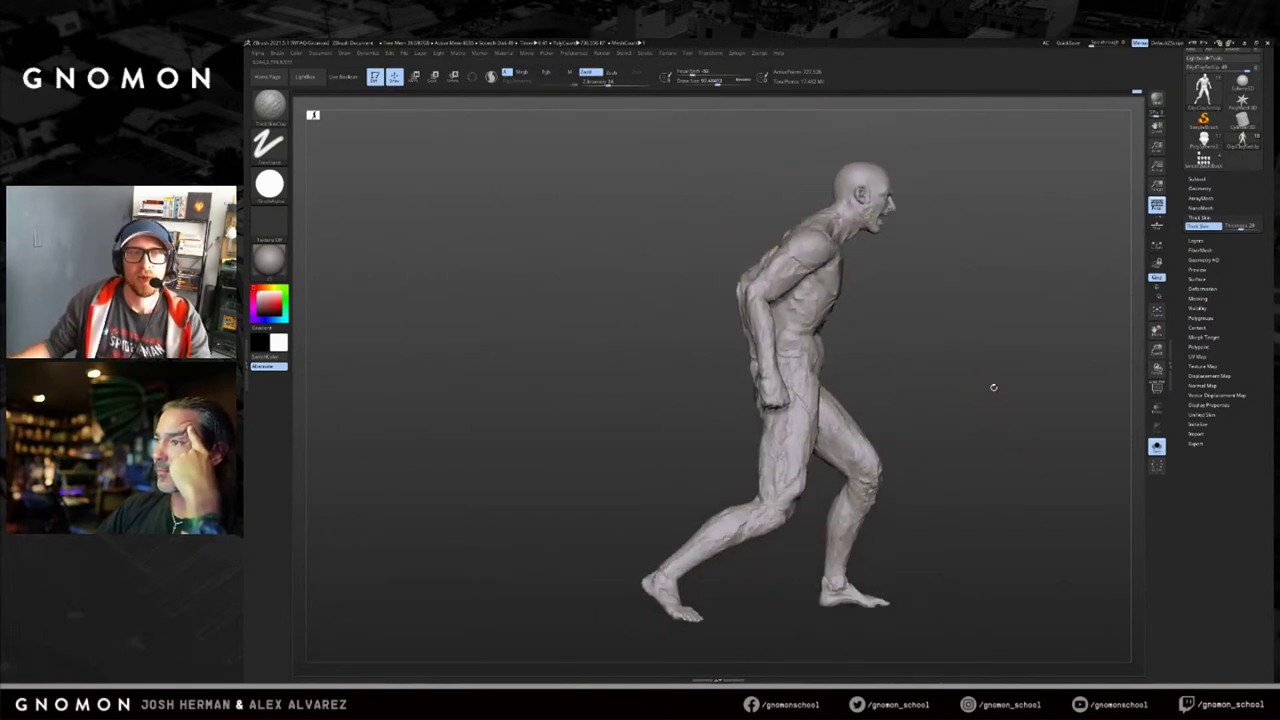
Isolate the caped kicker and struck opponent, and examine their surface detailing and the trailing debris from several angles.
left_click(1157, 447)
right_click_drag(880, 471, 770, 435)
left_click(838, 410, "alt")
left_click(1157, 447)
right_click_drag(930, 447, 920, 352)
right_click(921, 350)
right_click_drag(981, 228, 798, 233)
left_click_drag(1045, 188, 722, 424, "ctrl")
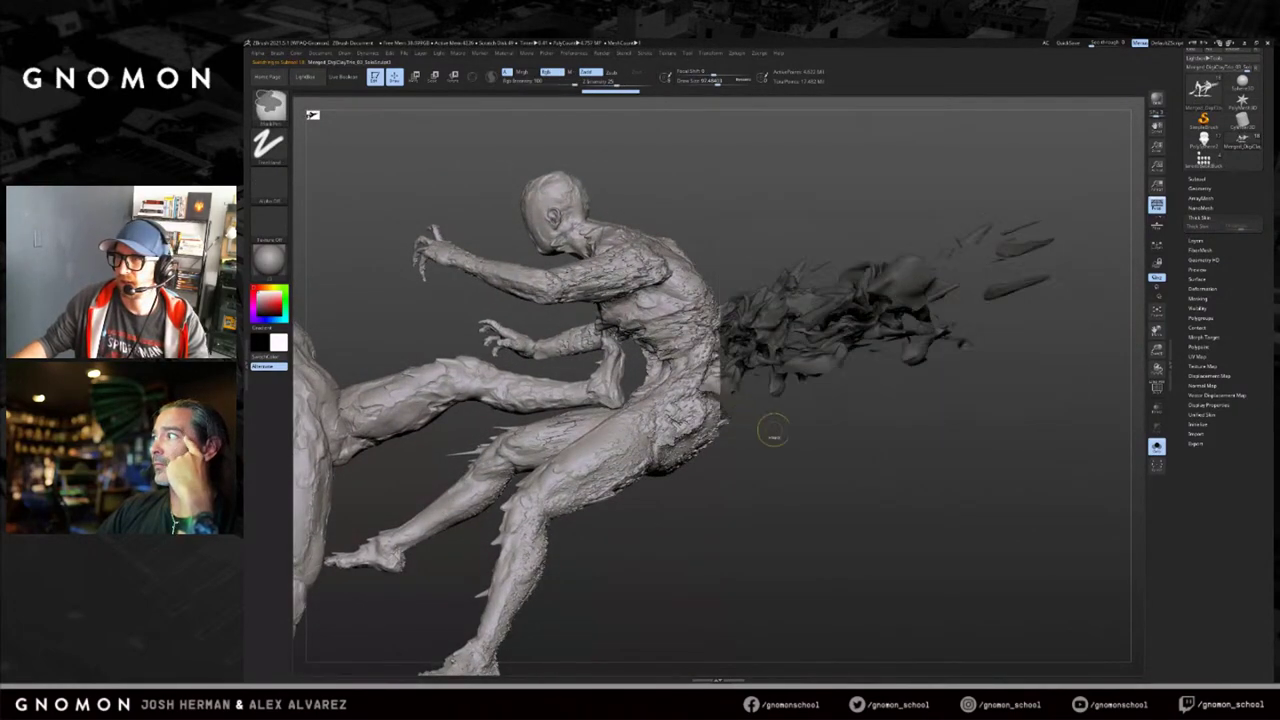
mouse_move(771, 449)
right_mouse_down()
mouse_move(802, 484)
mouse_move(873, 437)
right_mouse_up()
right_click_drag(954, 436, 1088, 350)
right_click_drag(953, 441, 937, 428)
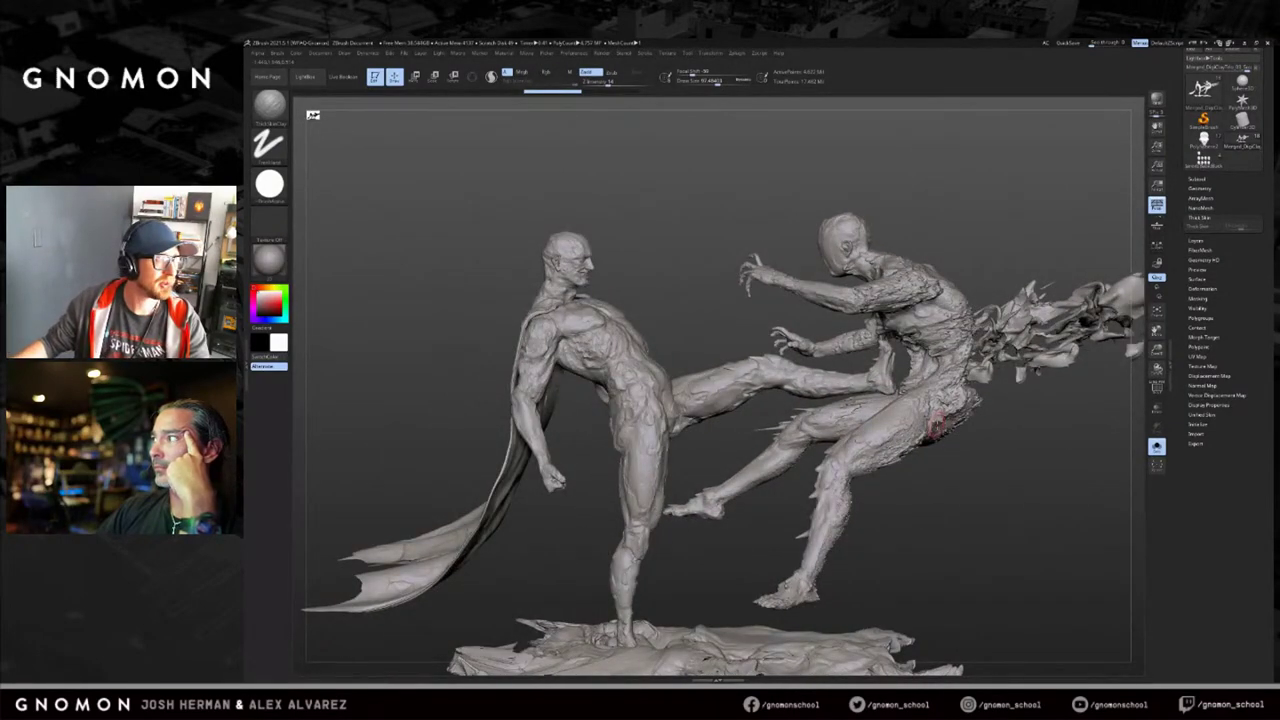
Show all the figures, select the screaming figure behind the kicker, and examine the composition from both sides.
key("alt+shift+s")
right_click_drag(835, 470, 866, 405, "ctrl")
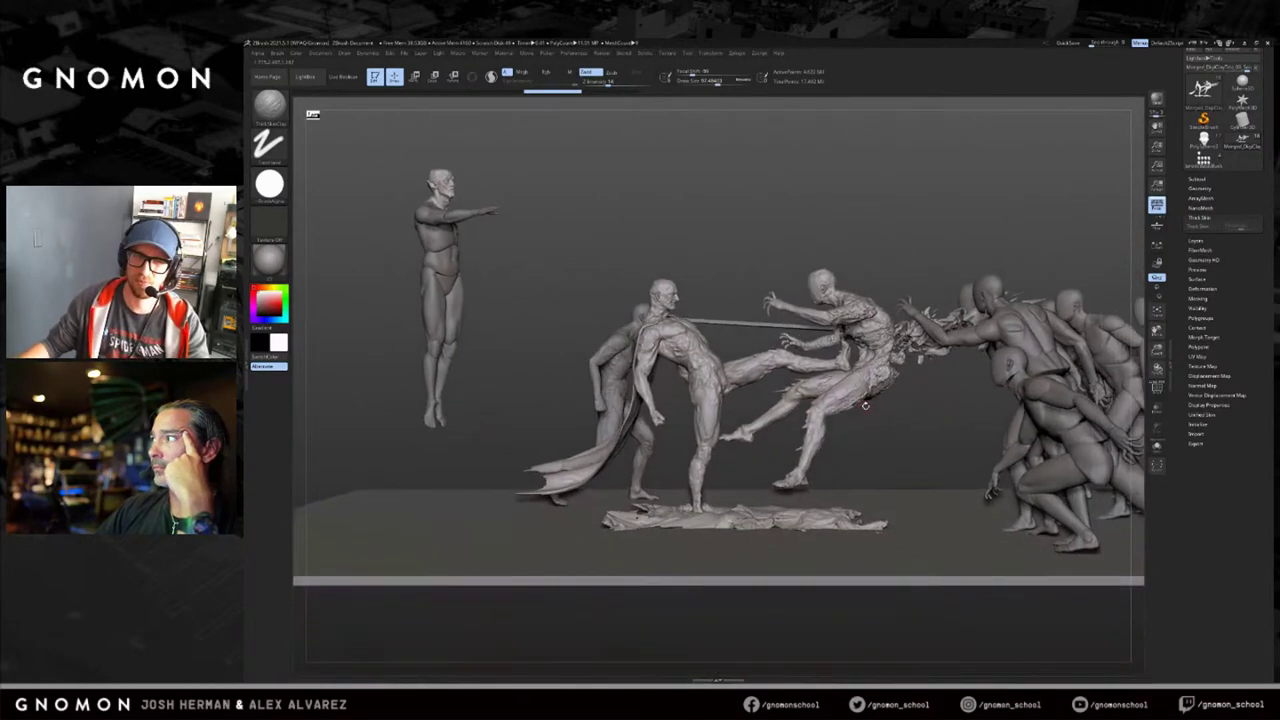
left_click(611, 391, "alt")
right_click_drag(611, 391, 866, 405)
right_click_drag(866, 405, 922, 350)
right_click_drag(922, 350, 848, 260)
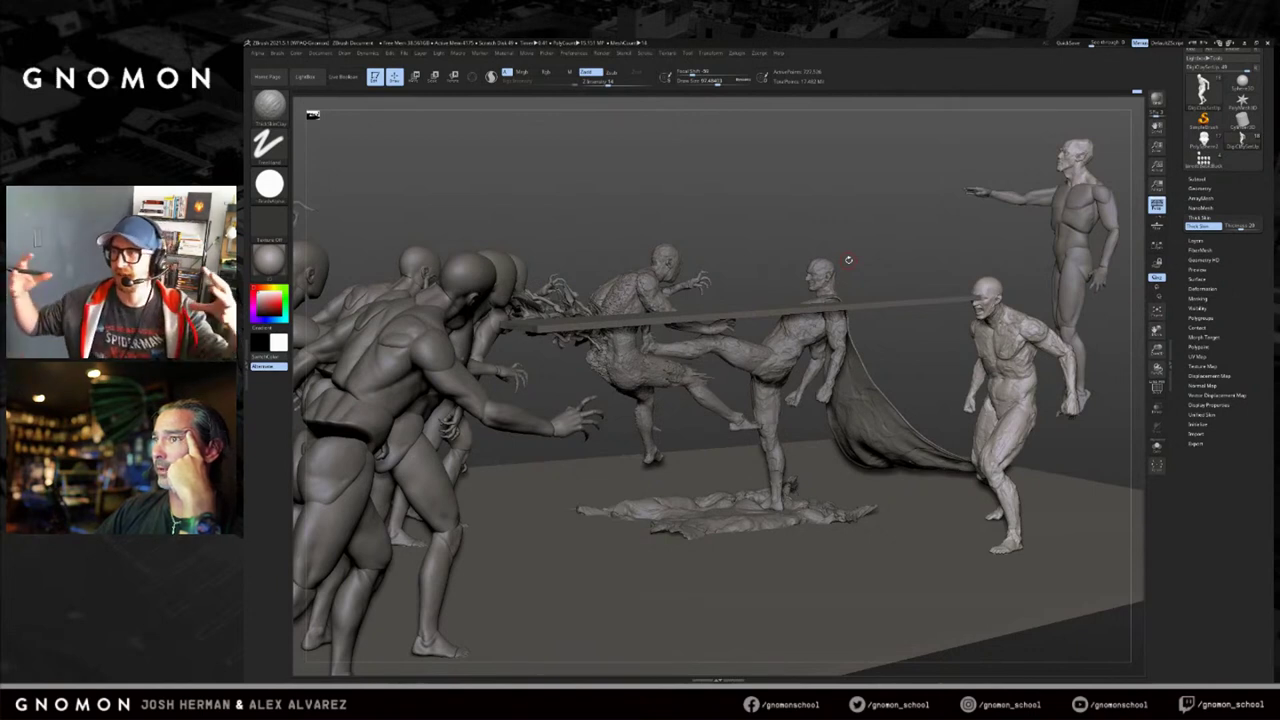
right_click_drag(969, 265, 918, 263)
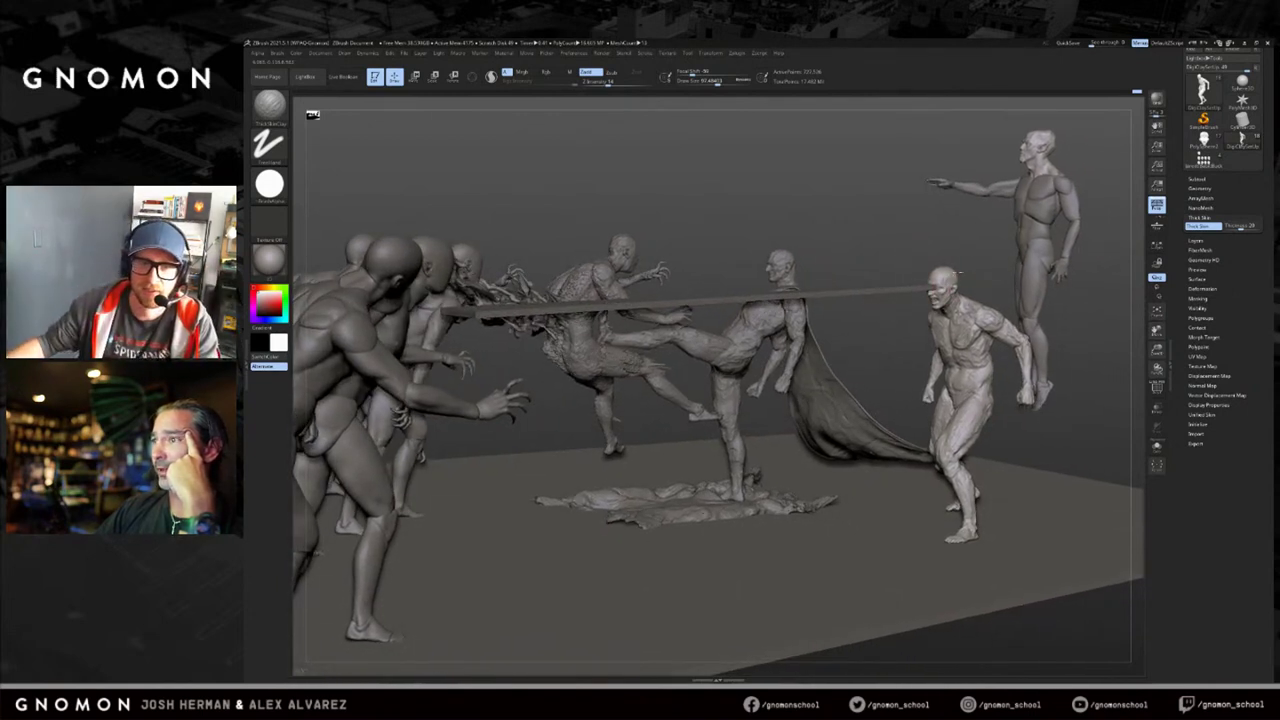
right_click_drag(989, 257, 945, 291, "ctrl")
Isolate the screaming figure, reduce the ThickSkinClay brush size, and add strokes to the side of its face.
key("alt+shift+s")
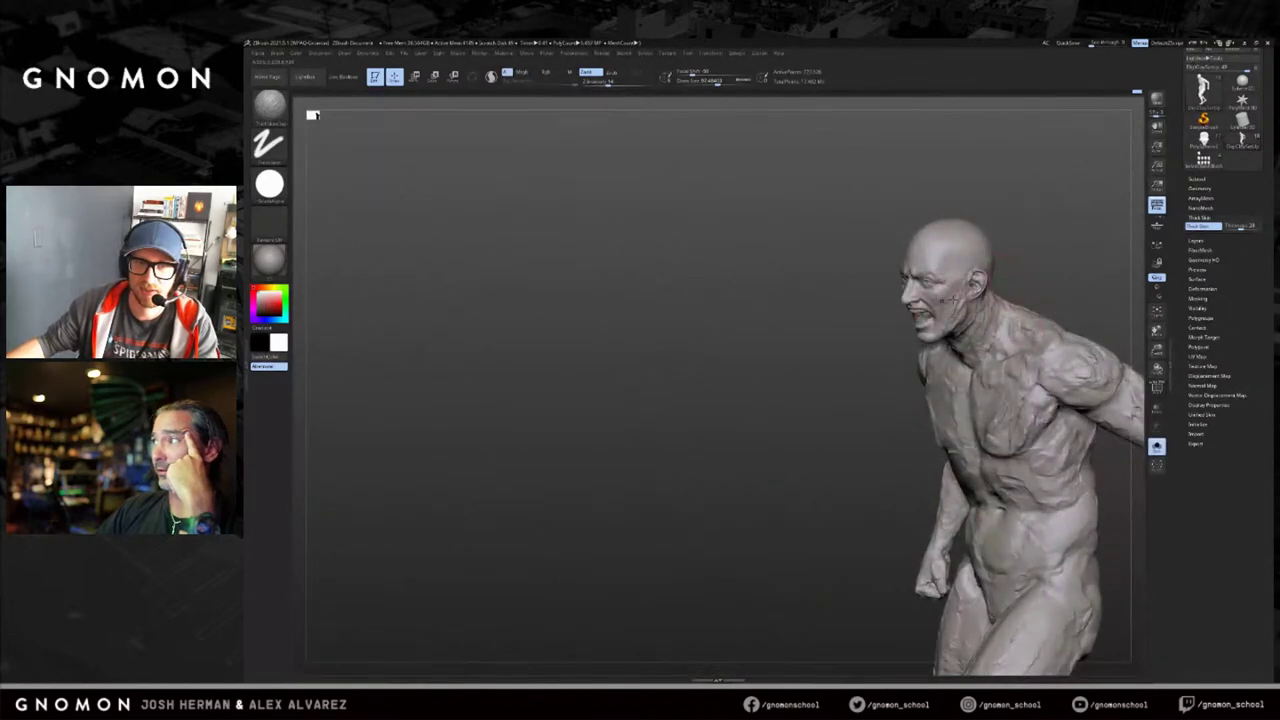
right_click_drag(1035, 275, 931, 405)
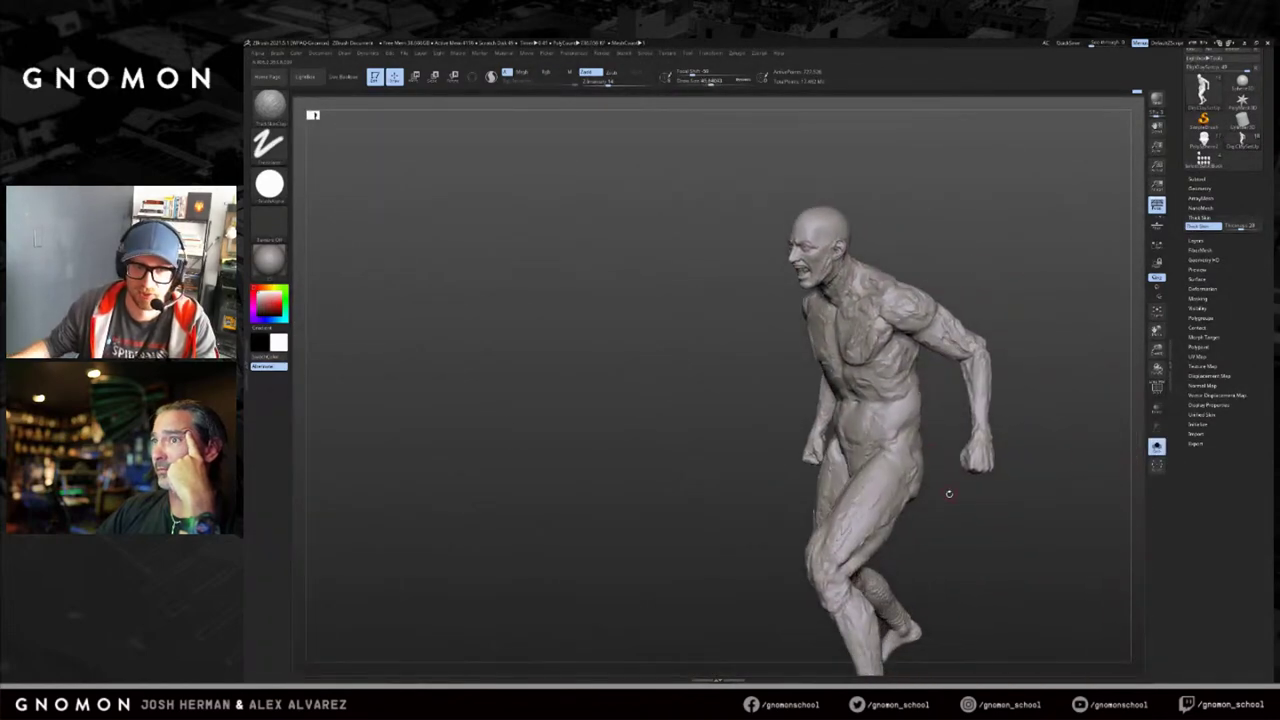
key("s")
mouse_move(900, 461)
left_mouse_down()
mouse_move(941, 470)
mouse_move(942, 493)
left_mouse_up()
key("[")
left_click_drag(694, 460, 712, 505, "alt")
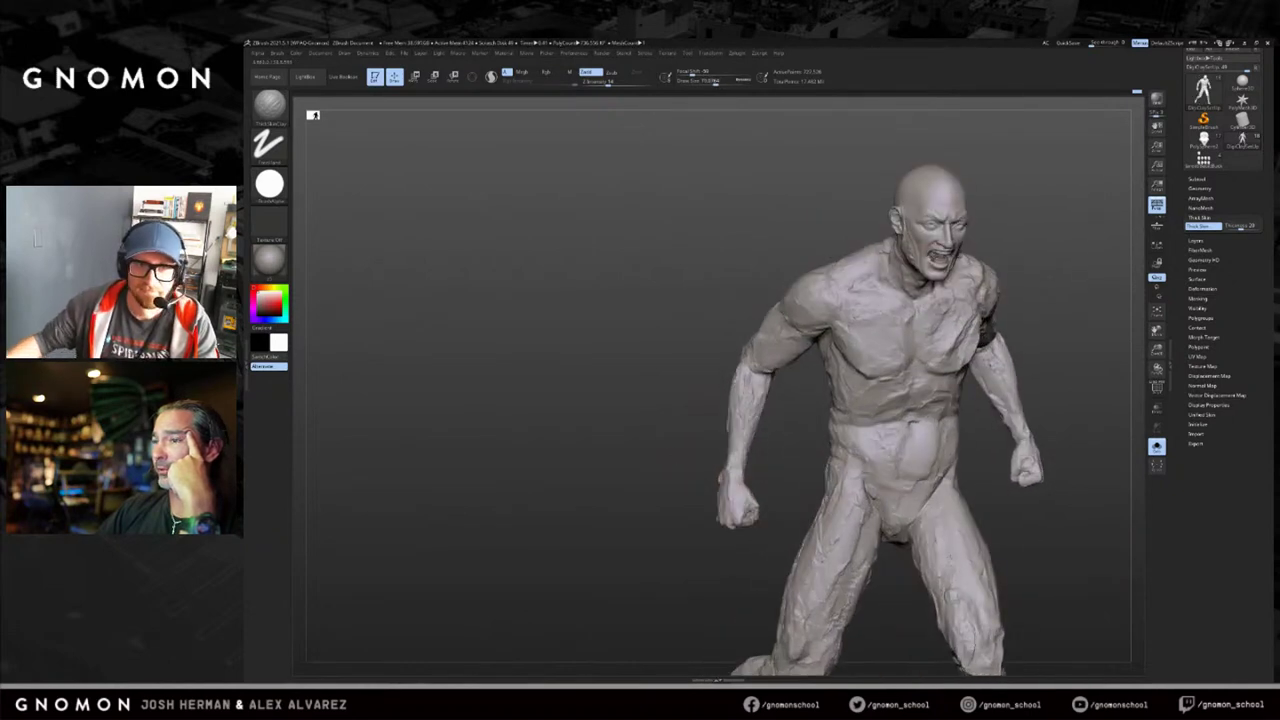
right_click_drag(1046, 202, 830, 330)
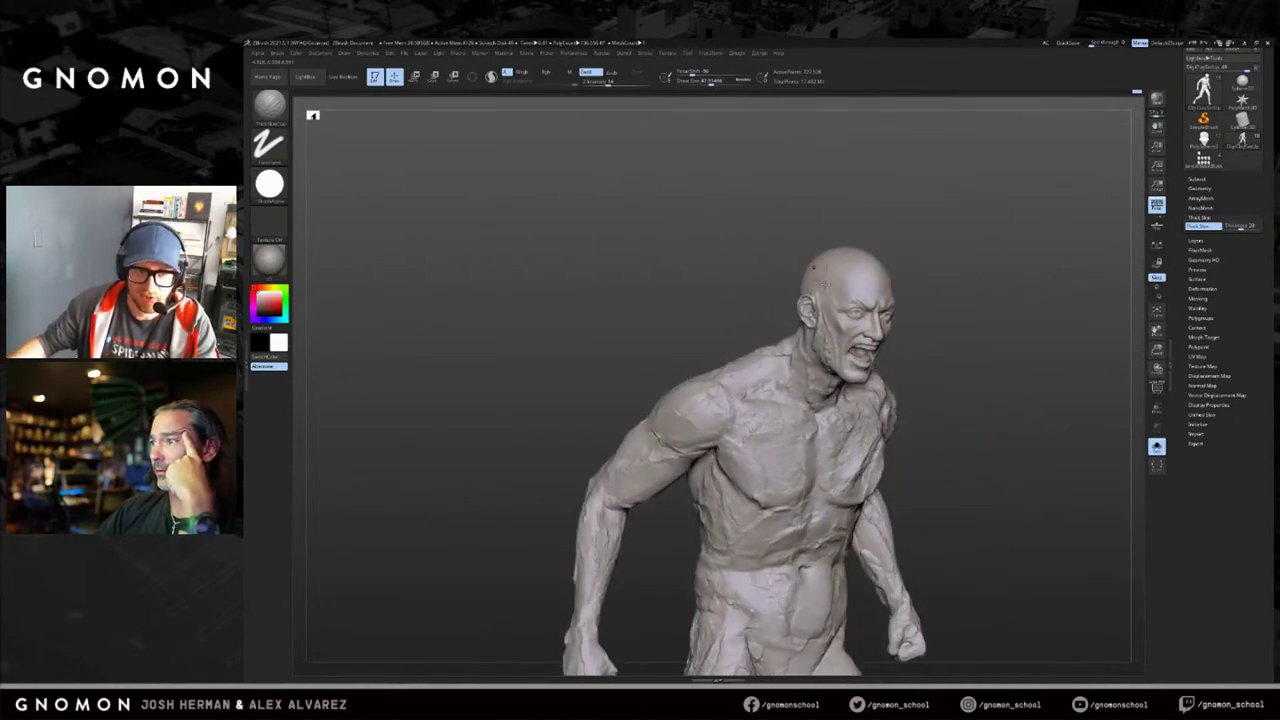
left_click_drag(848, 327, 851, 331)
right_click_drag(851, 331, 640, 335)
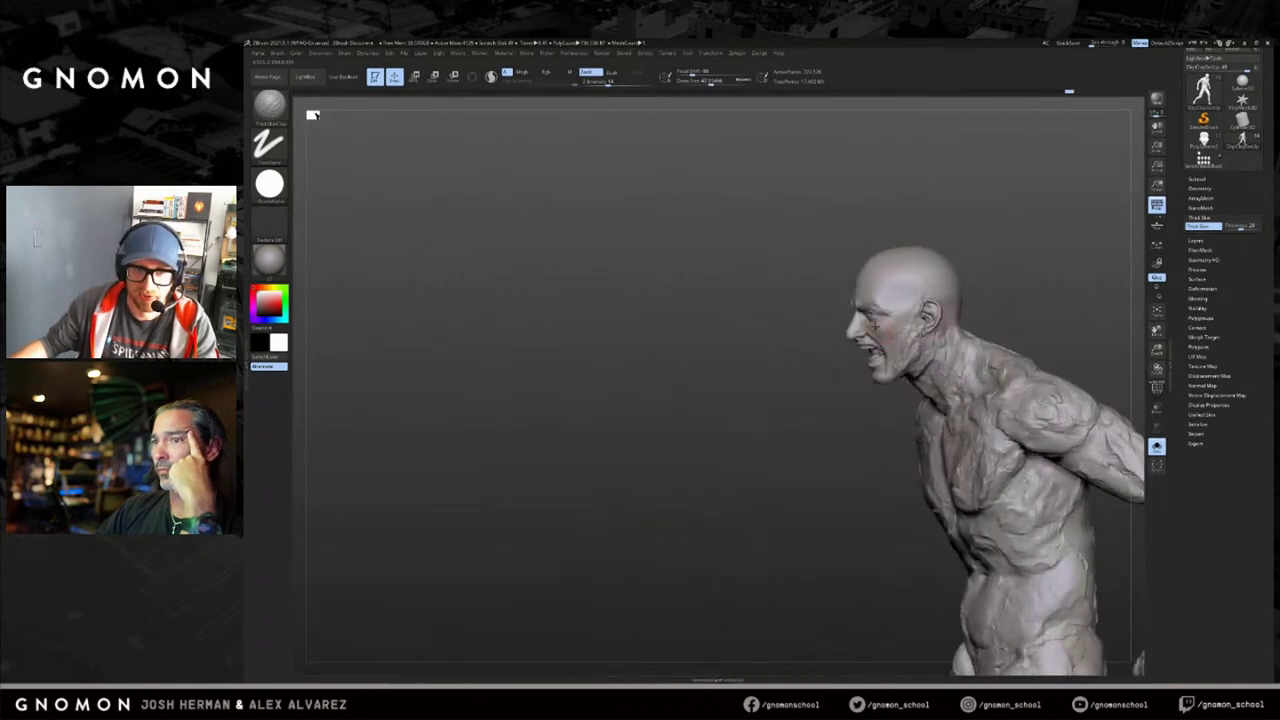
Sculpt the screaming figure's cheeks, brow and temple with small clay strokes, turning the head between both sides.
right_click_drag(1064, 283, 1028, 261)
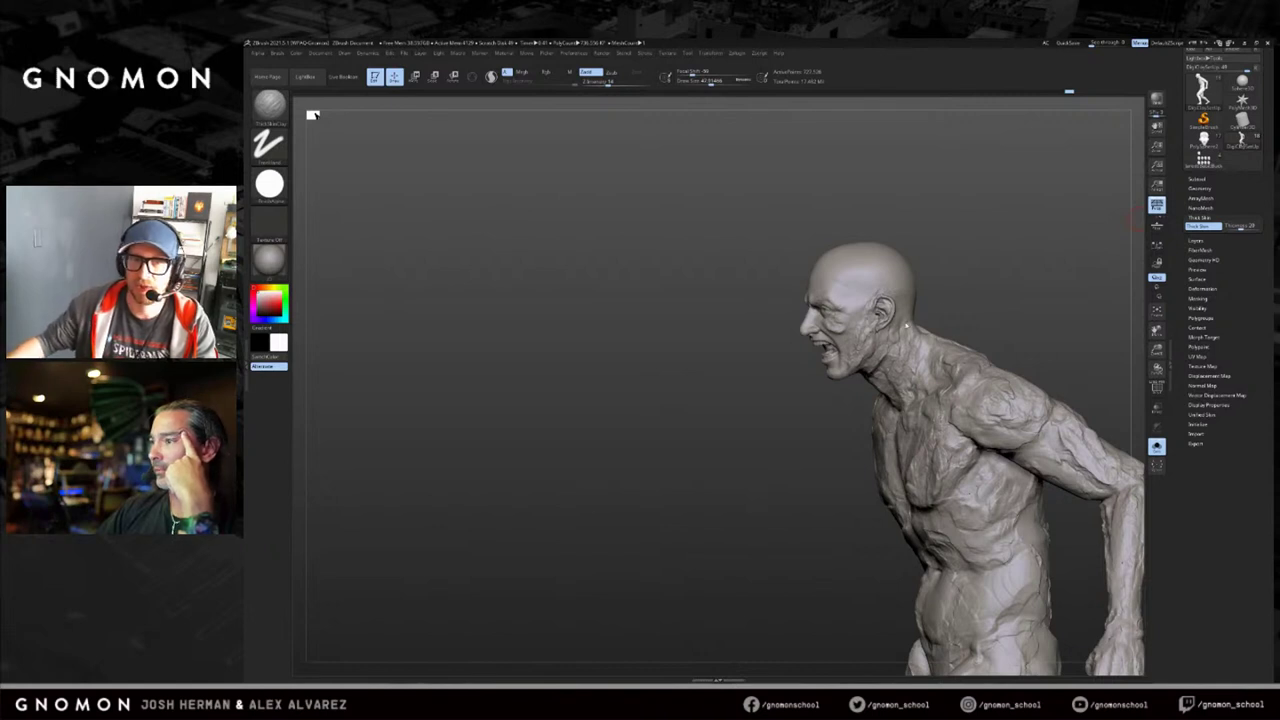
mouse_move(907, 268)
right_mouse_down()
mouse_move(842, 322)
mouse_move(892, 334)
right_mouse_up()
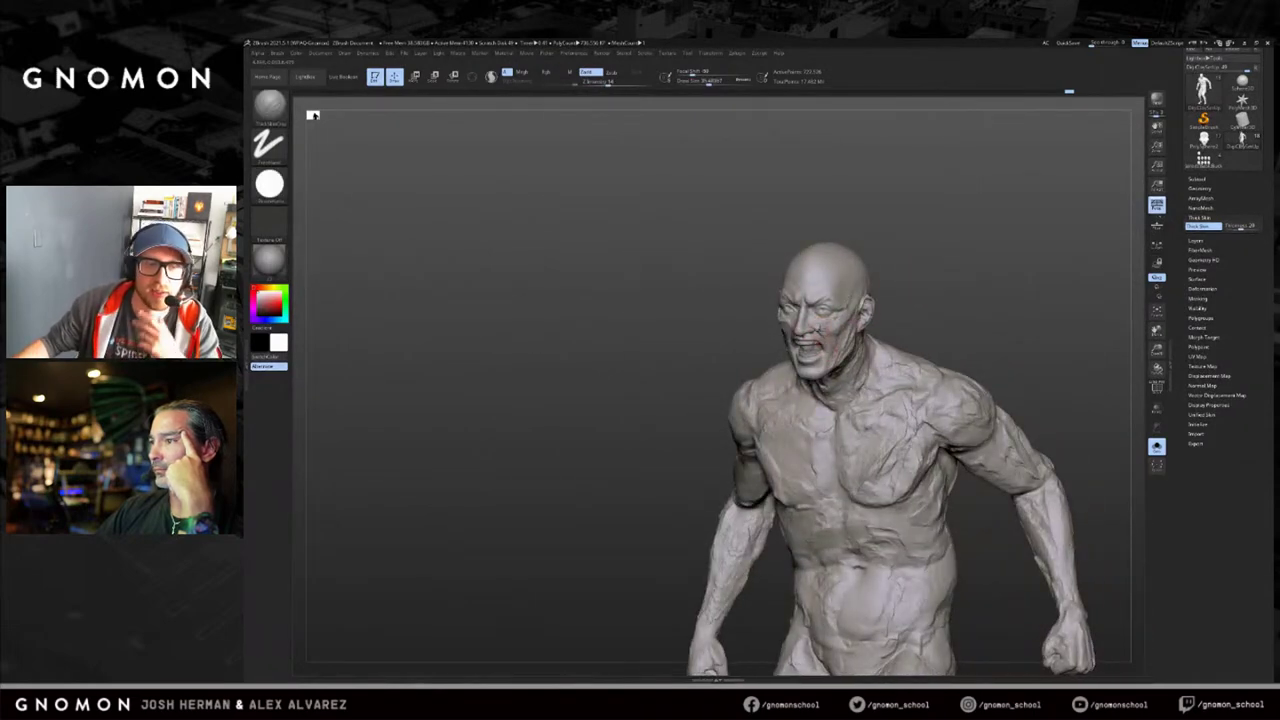
right_click_drag(922, 291, 808, 325)
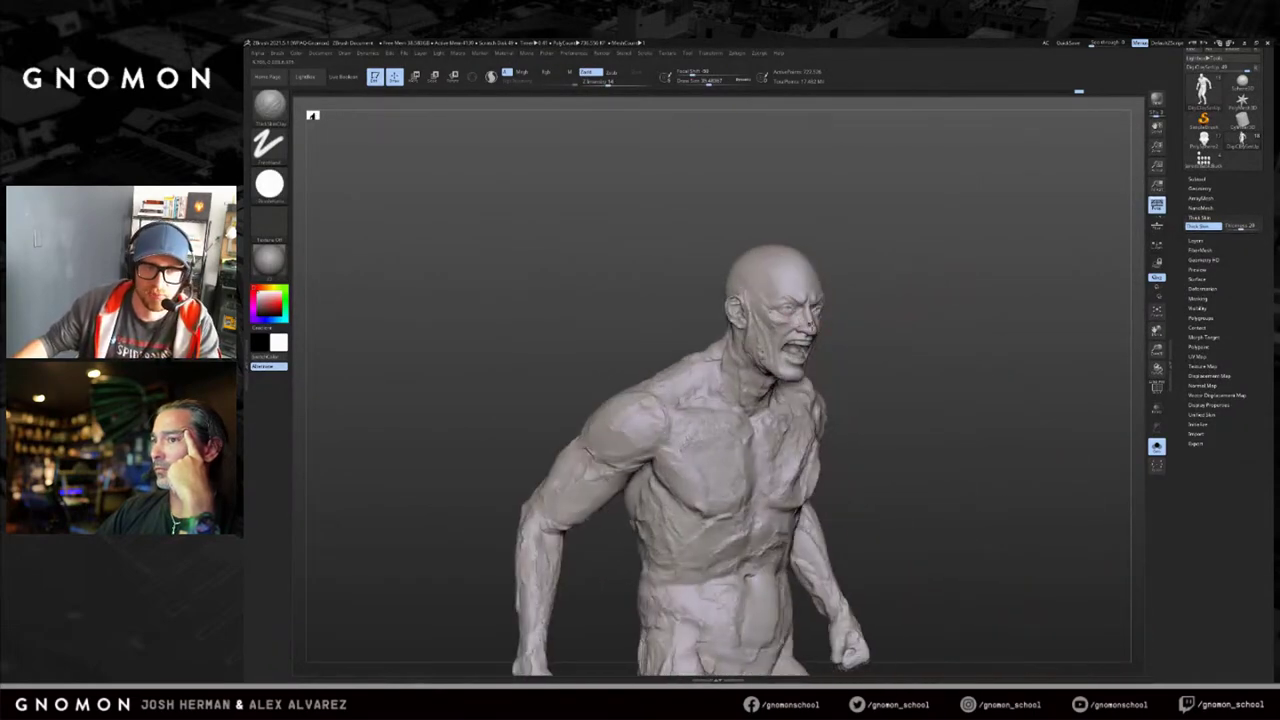
right_click_drag(899, 298, 815, 330)
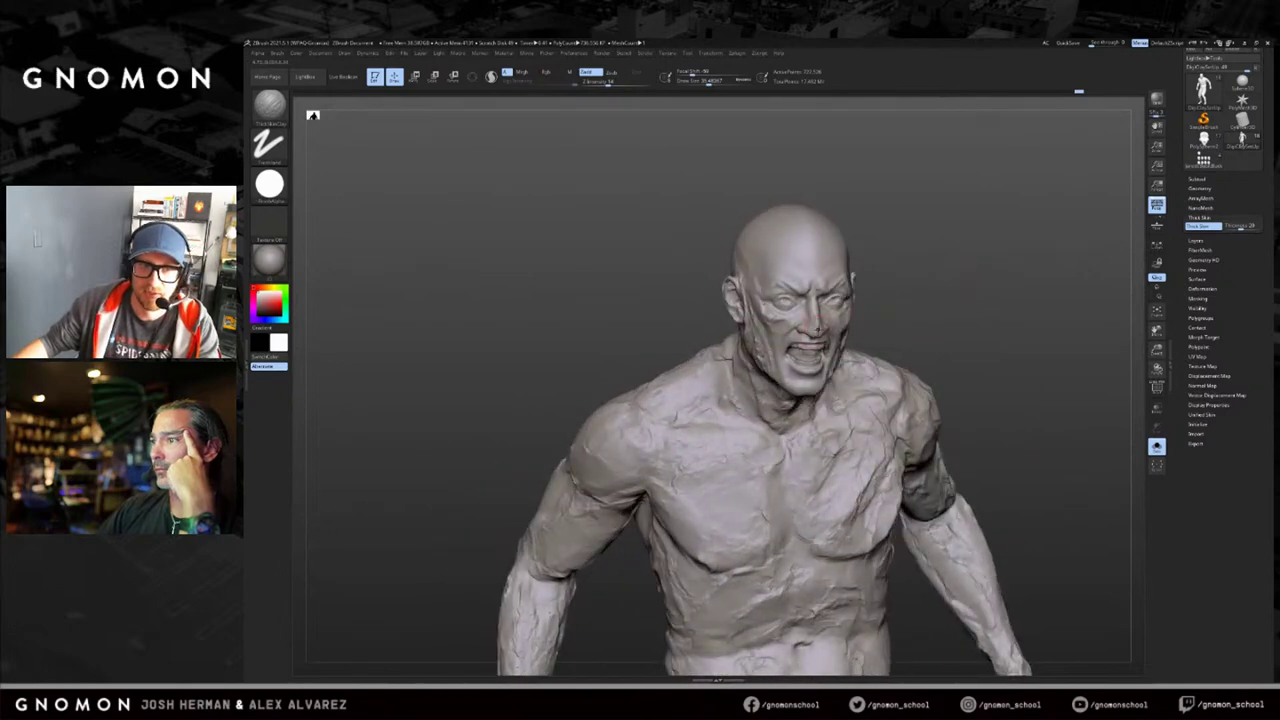
mouse_move(916, 272)
right_mouse_down()
mouse_move(822, 319)
mouse_move(880, 281)
right_mouse_up()
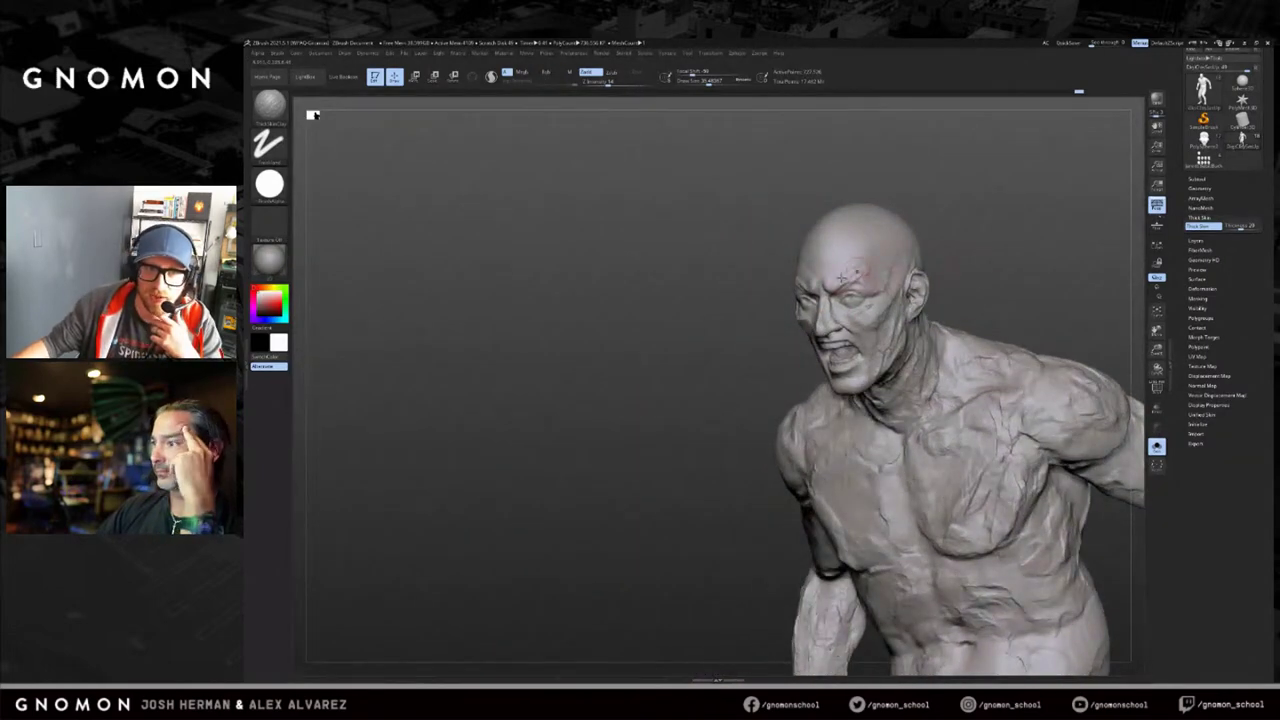
right_click_drag(938, 258, 797, 284)
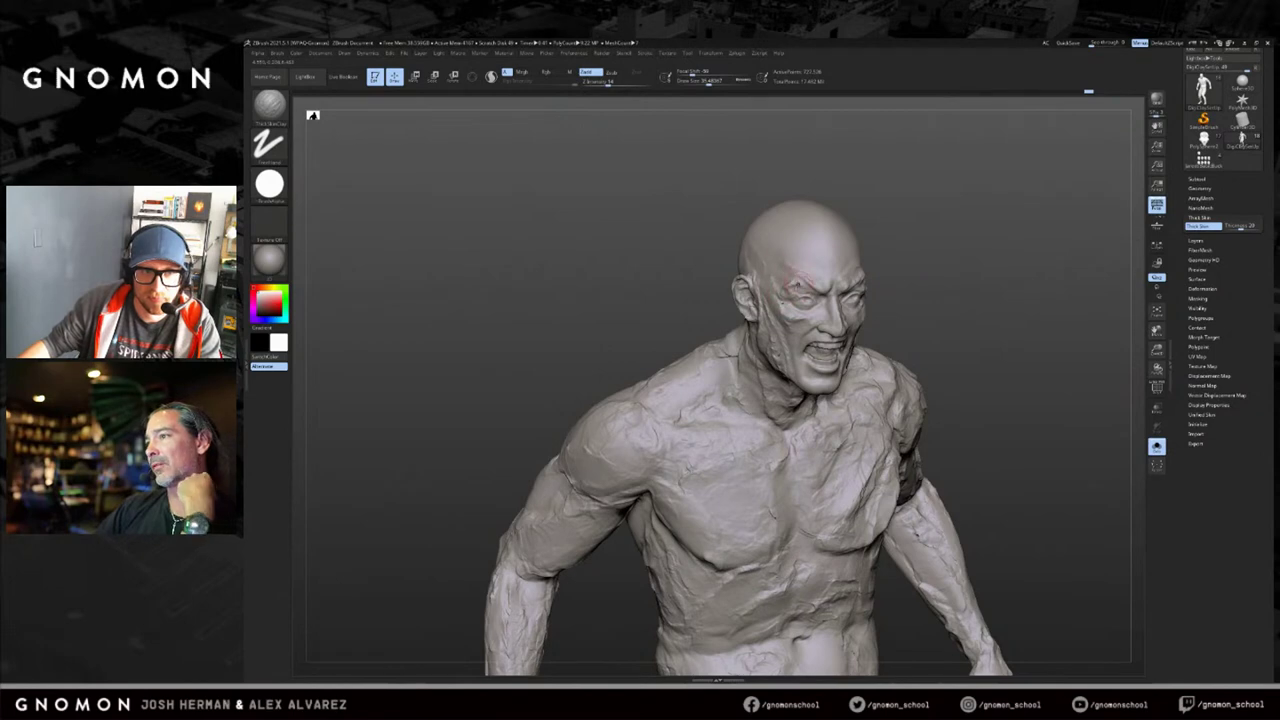
right_click_drag(962, 266, 836, 319)
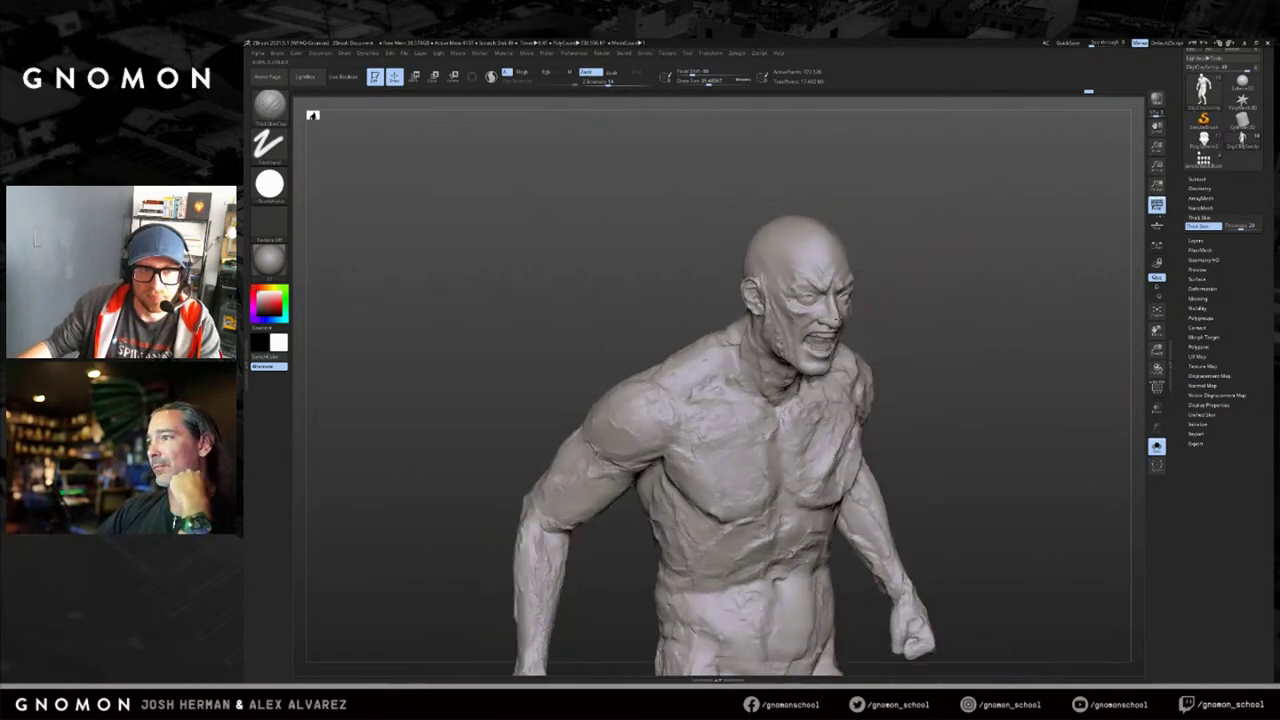
mouse_move(813, 361)
right_mouse_down()
mouse_move(845, 362)
mouse_move(746, 367)
mouse_move(814, 366)
right_mouse_up()
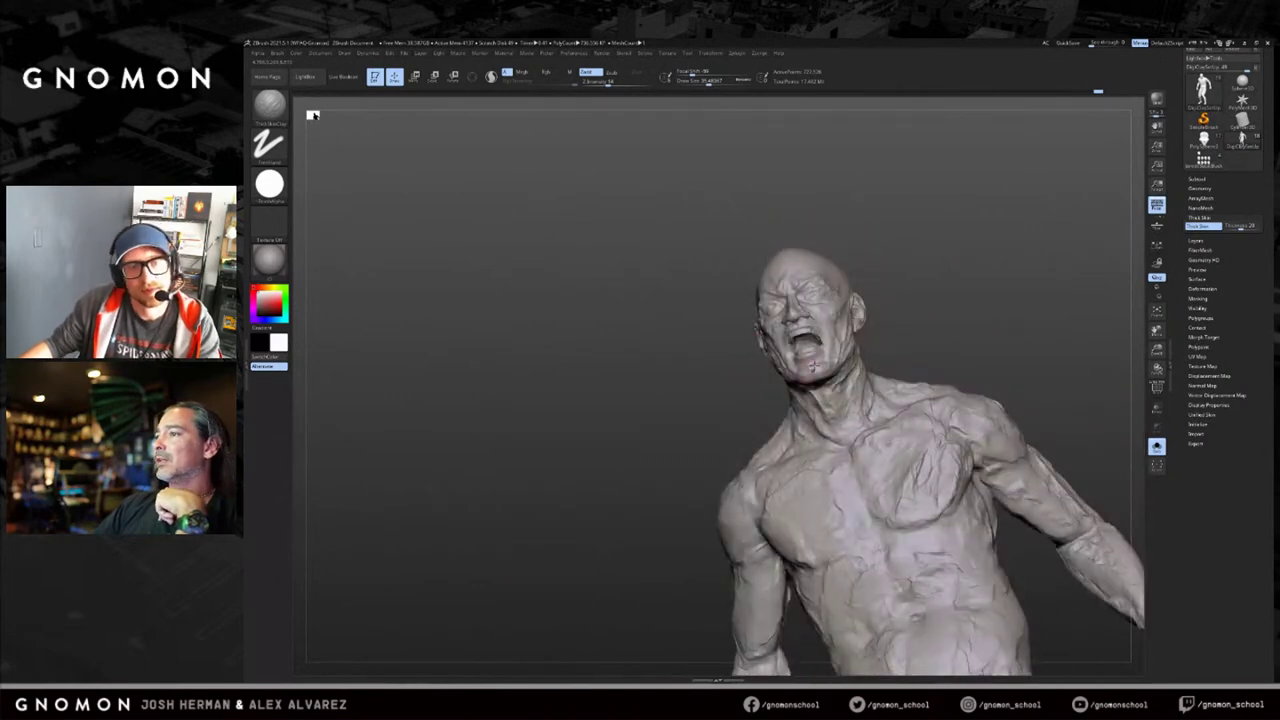
Adjust the brush size, build up clay around the open mouth and chin, and smooth the area.
right_click_drag(893, 317, 958, 322)
key("s")
left_click_drag(821, 358, 829, 358)
left_click_drag(792, 342, 808, 358)
right_click_drag(885, 333, 812, 335)
left_click_drag(812, 335, 803, 342, "shift")
Smooth the mouth further and check the face and jaw from the side, below and the front.
right_click_drag(857, 306, 926, 308)
left_click_drag(797, 345, 805, 353, "shift")
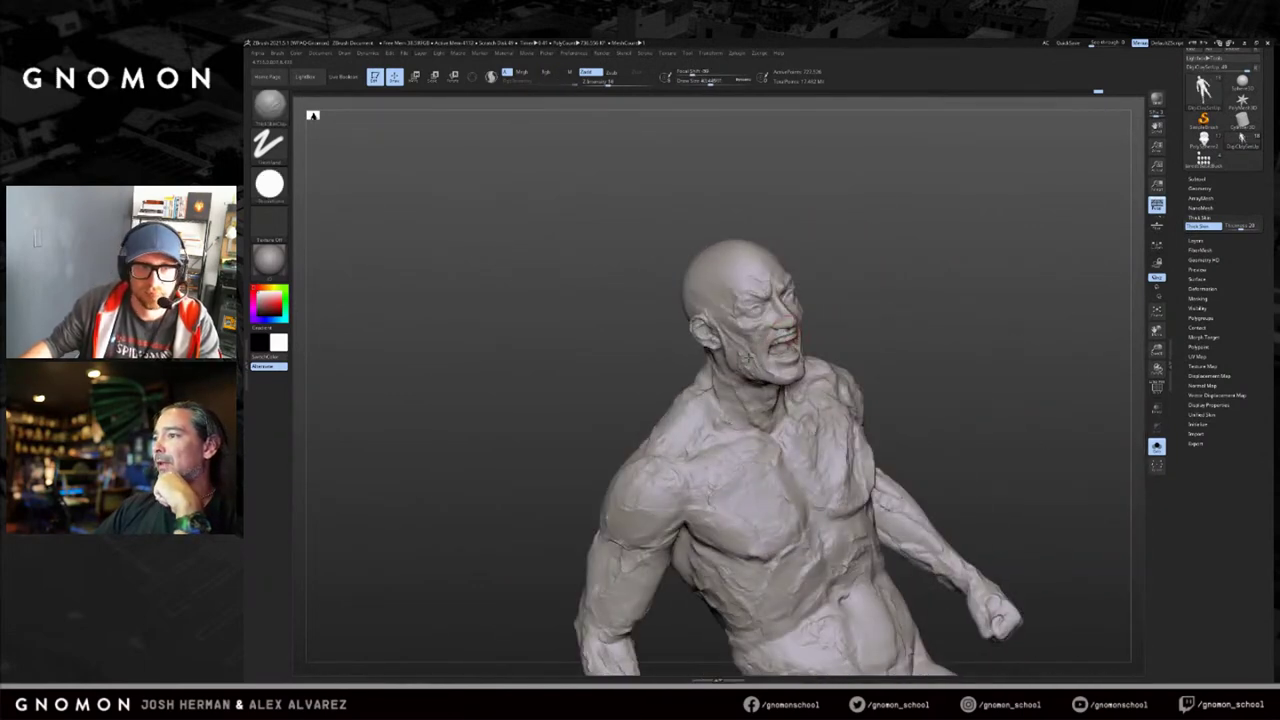
right_click_drag(857, 311, 788, 316)
left_click_drag(690, 366, 793, 362)
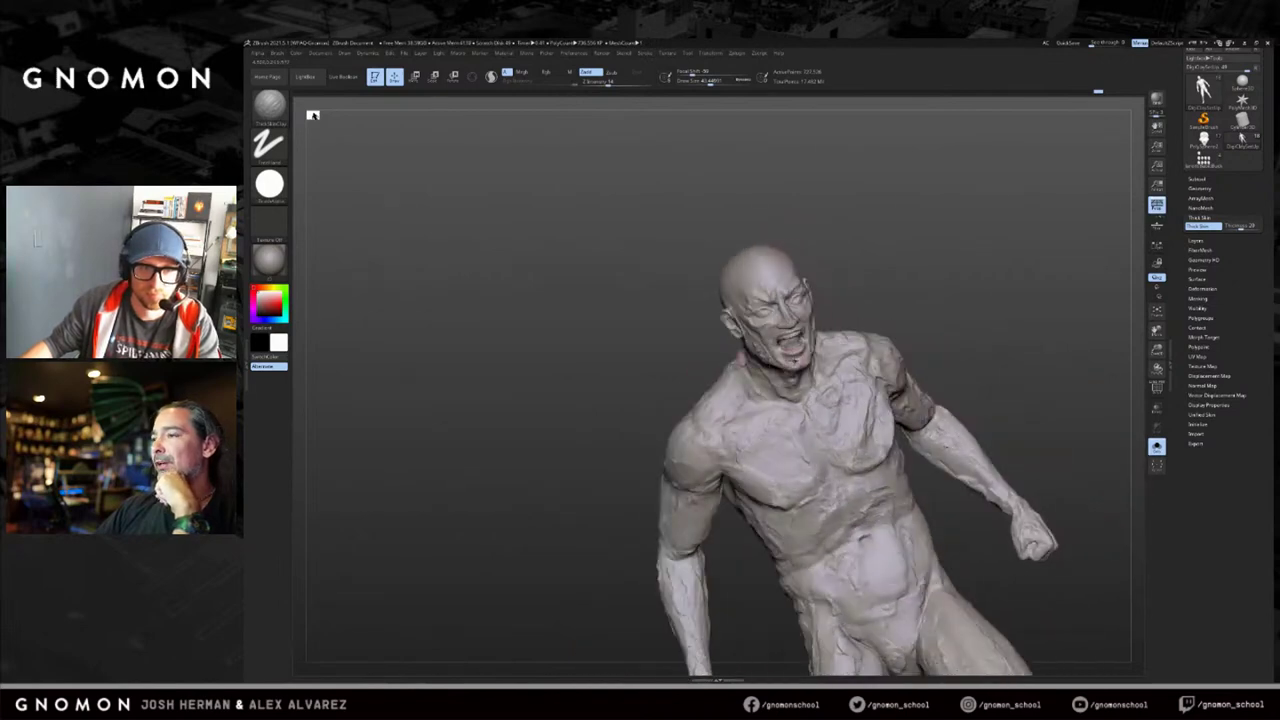
mouse_move(640, 385)
left_mouse_down()
mouse_move(793, 372)
mouse_move(752, 336)
left_mouse_up()
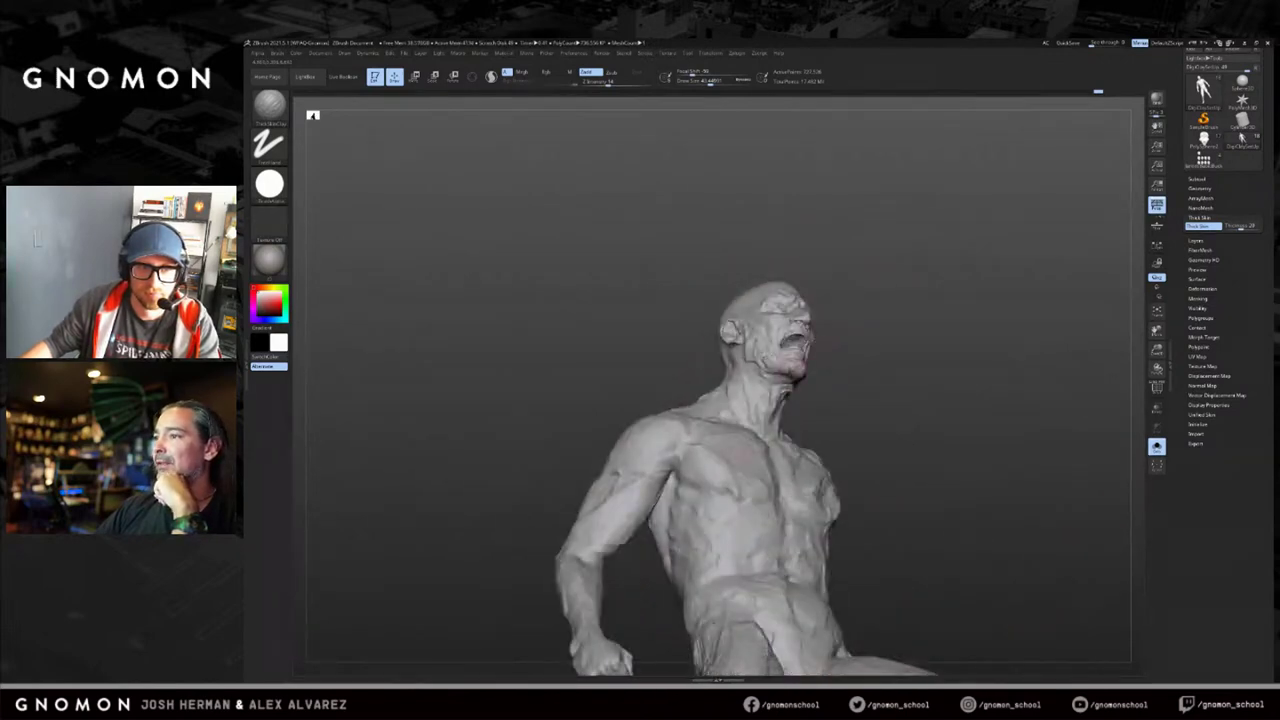
left_click_drag(823, 383, 768, 372)
mouse_move(920, 355)
left_mouse_down()
mouse_move(928, 398)
mouse_move(972, 394)
mouse_move(882, 390)
left_mouse_up()
key("b")
key("c")
key("l")
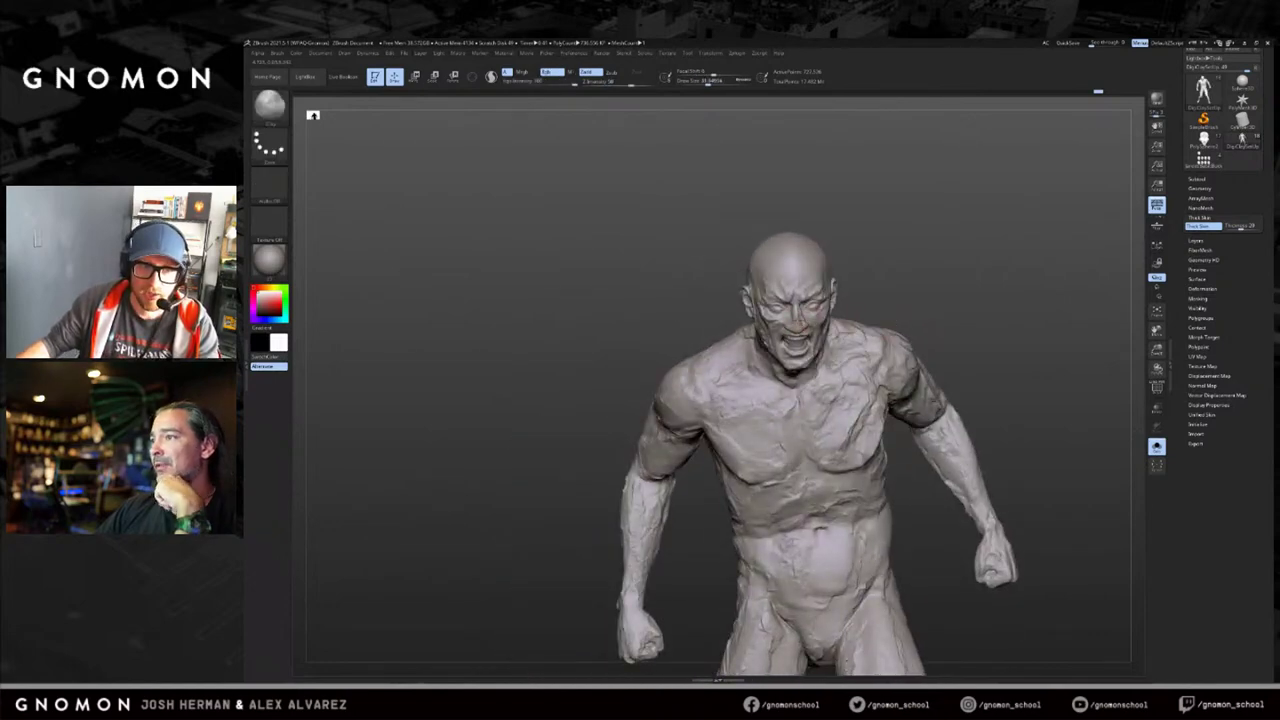
Choose the ThickSkinClay brush, adjust its size, and add clay strokes to the screaming figure's forehead and both temples.
key("b")
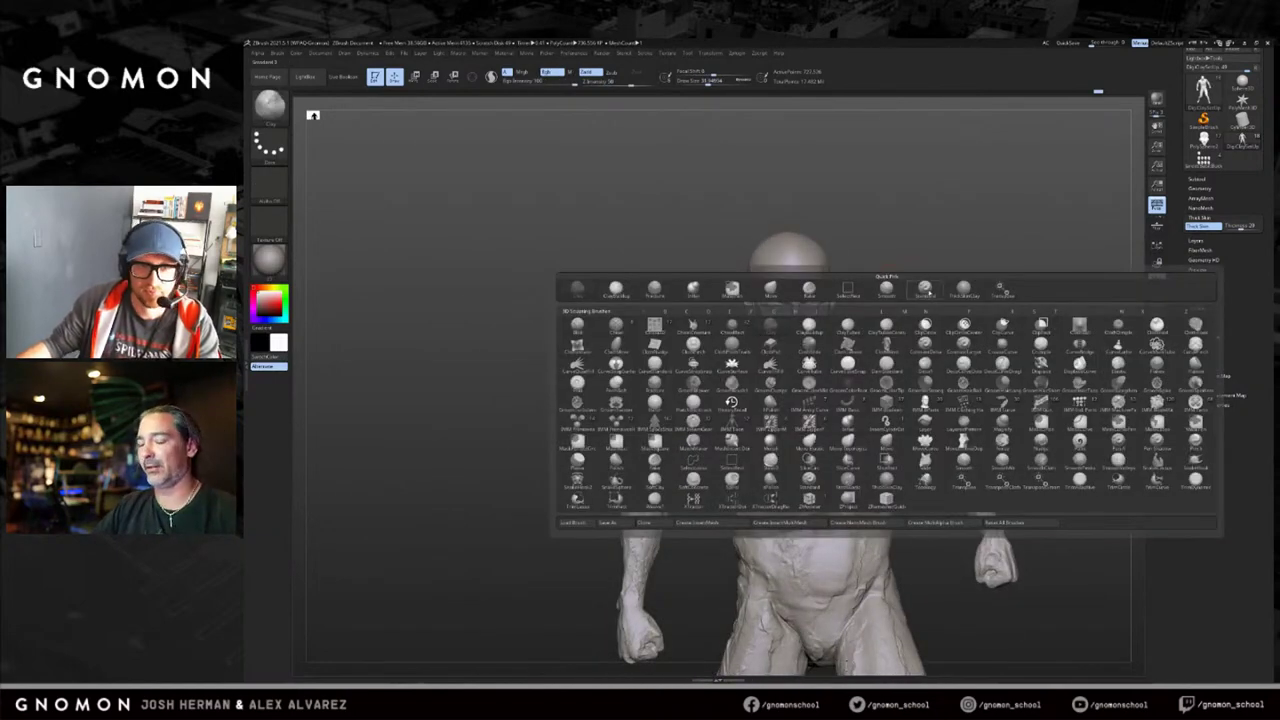
left_click(963, 290)
left_click_drag(904, 266, 968, 270)
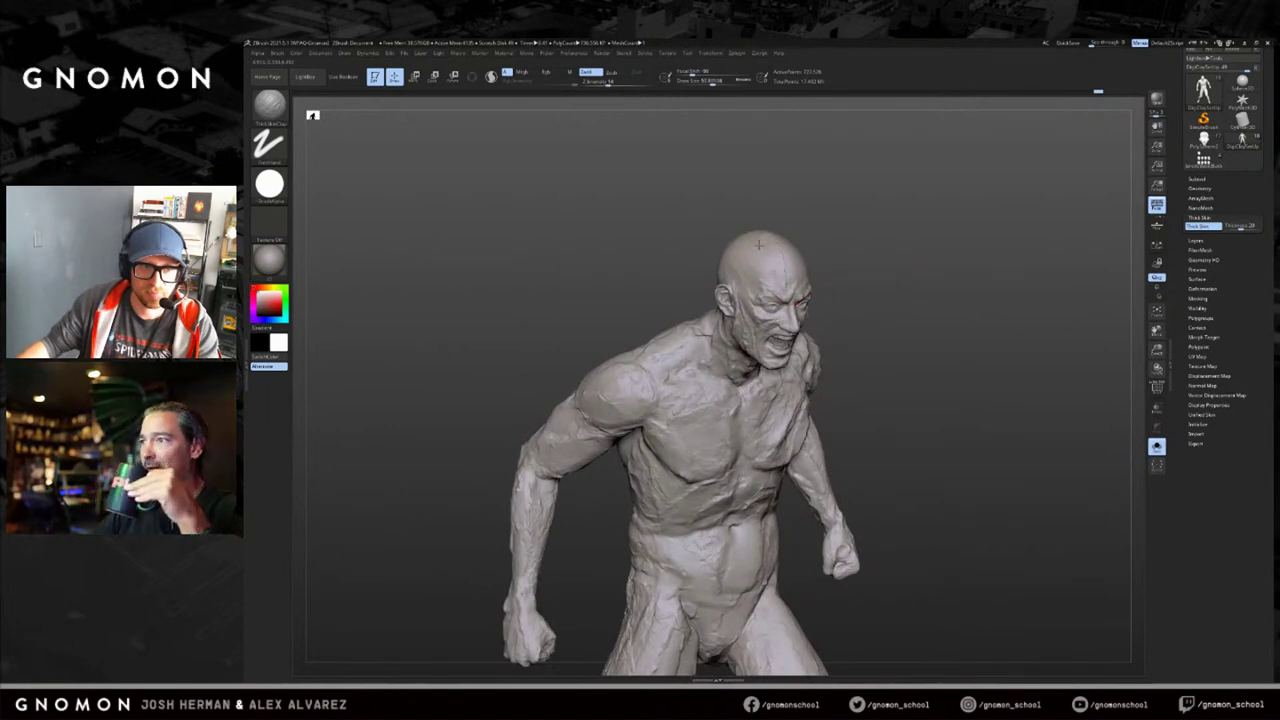
mouse_move(872, 270)
left_mouse_down()
mouse_move(800, 271)
mouse_move(858, 233)
mouse_move(826, 261)
left_mouse_up()
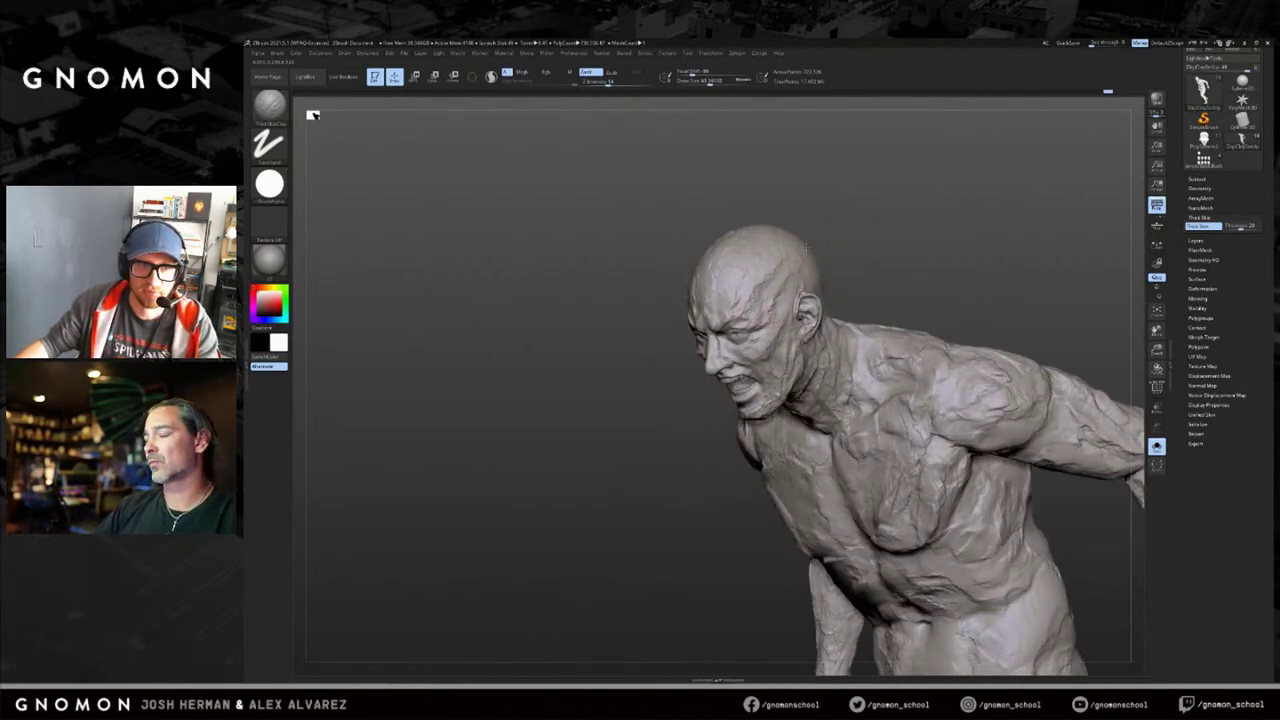
left_click_drag(830, 222, 715, 290)
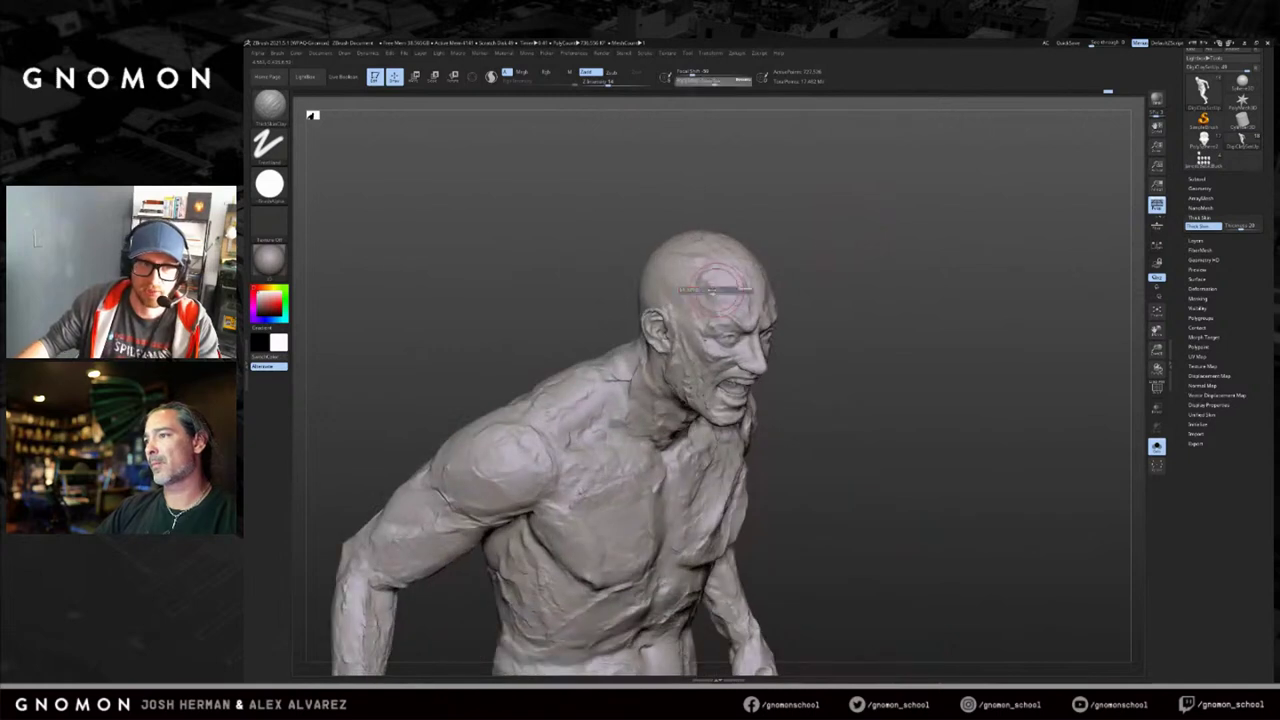
left_click_drag(820, 251, 897, 240)
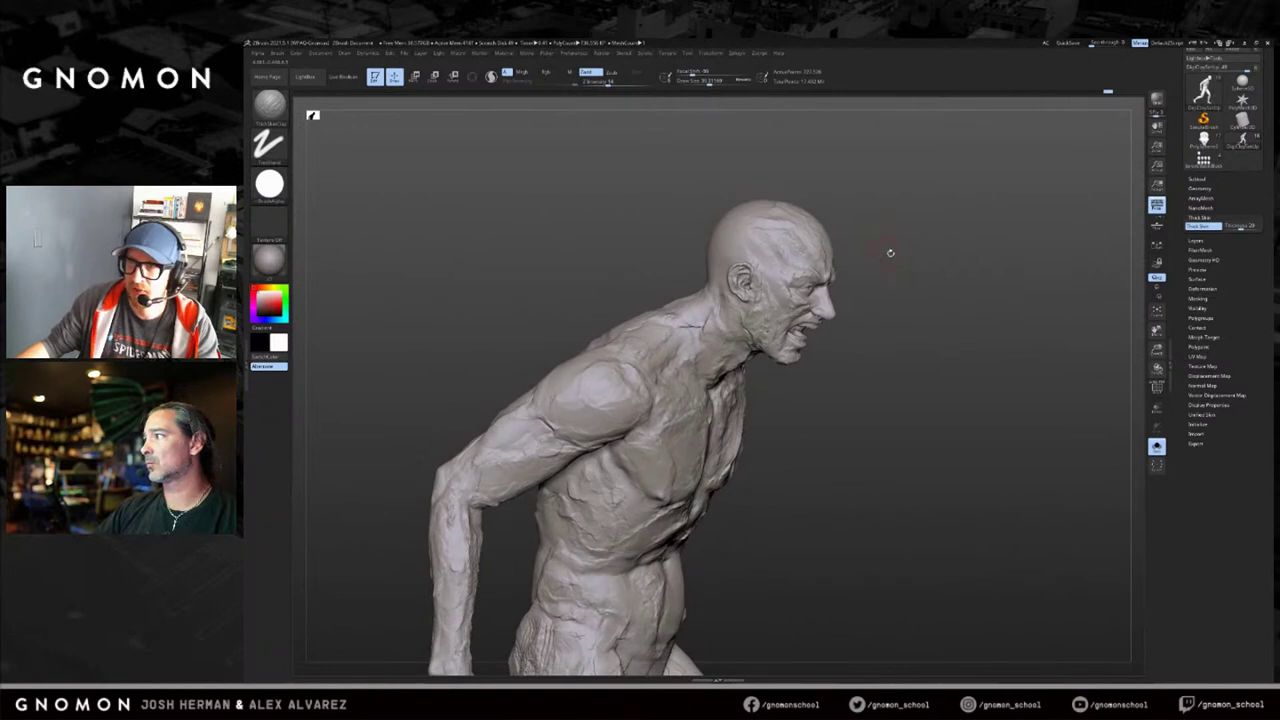
left_click_drag(904, 267, 909, 263)
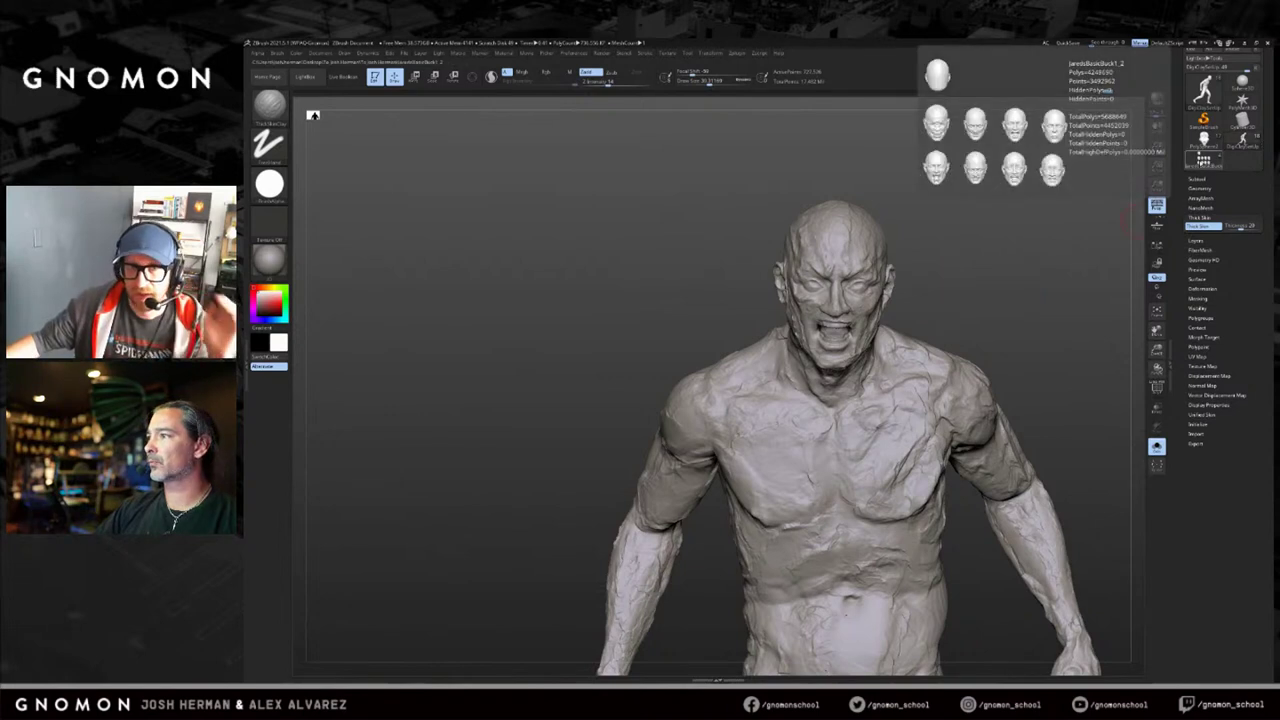
Bring up the base mannequin tool and view its library of interchangeable heads and hands.
left_click(1204, 159)
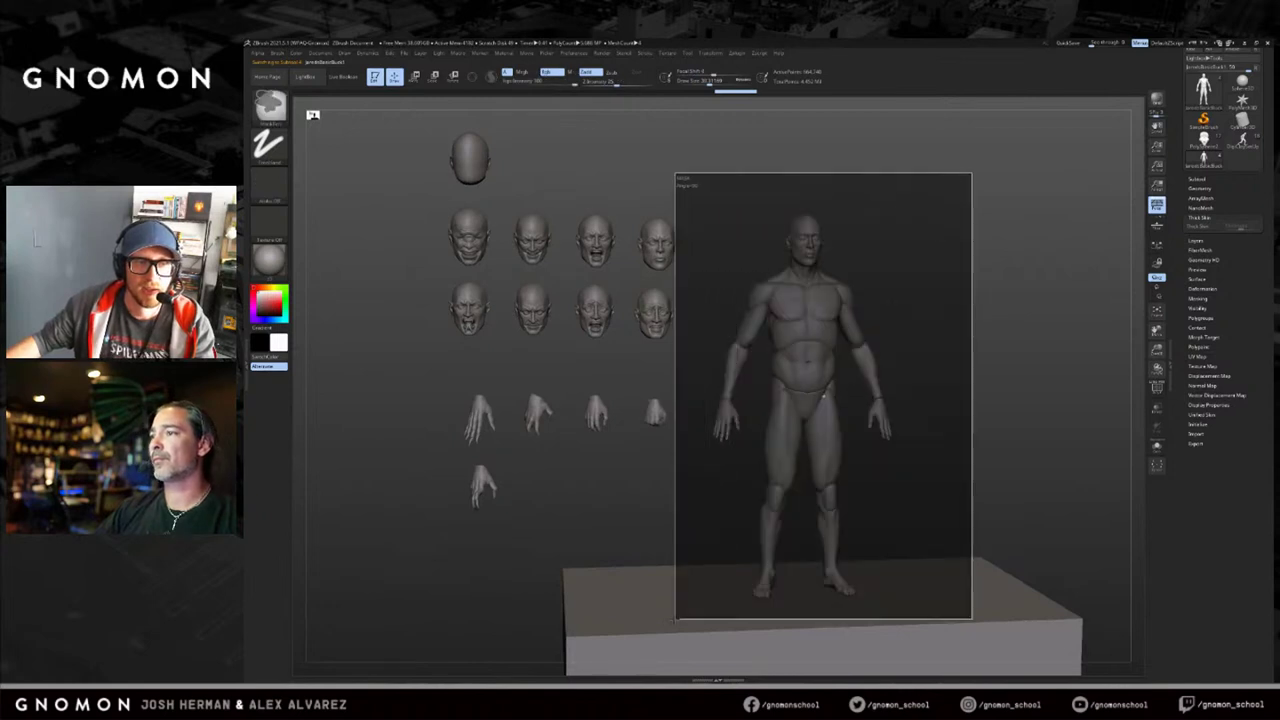
mouse_move(969, 336)
left_mouse_down()
mouse_move(925, 324)
mouse_move(1006, 314)
left_mouse_up()
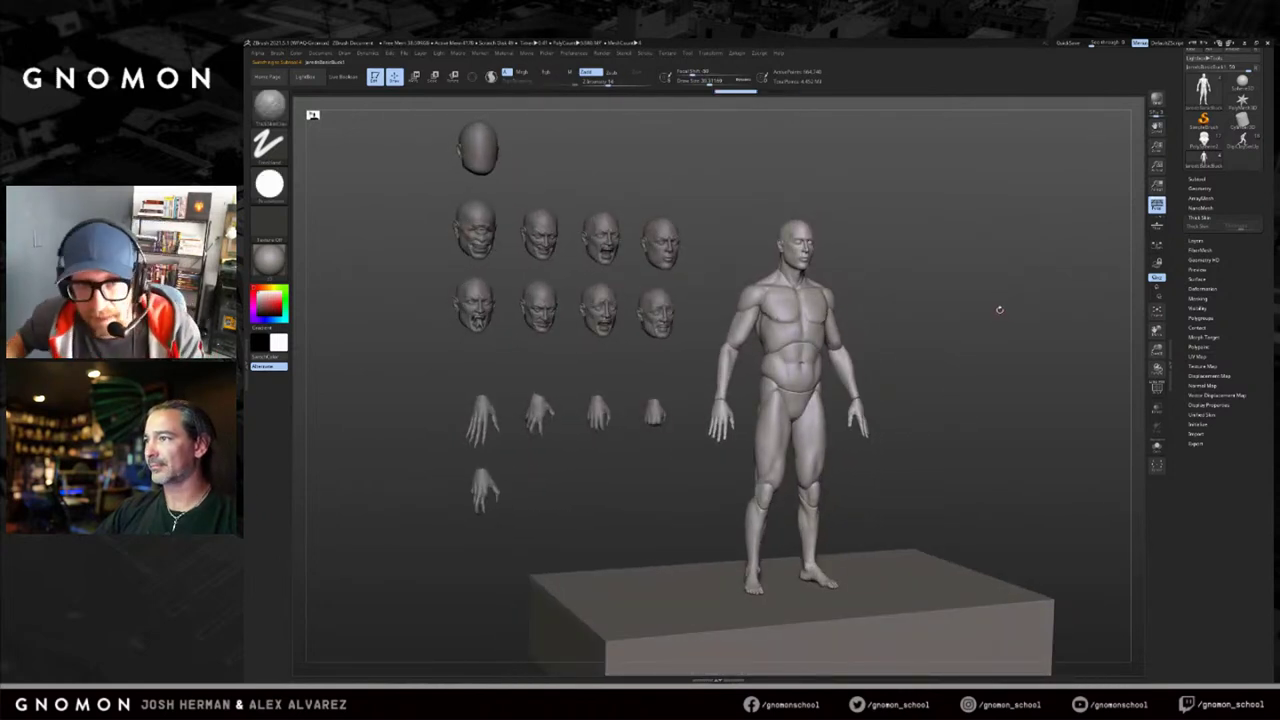
left_click_drag(854, 260, 758, 175)
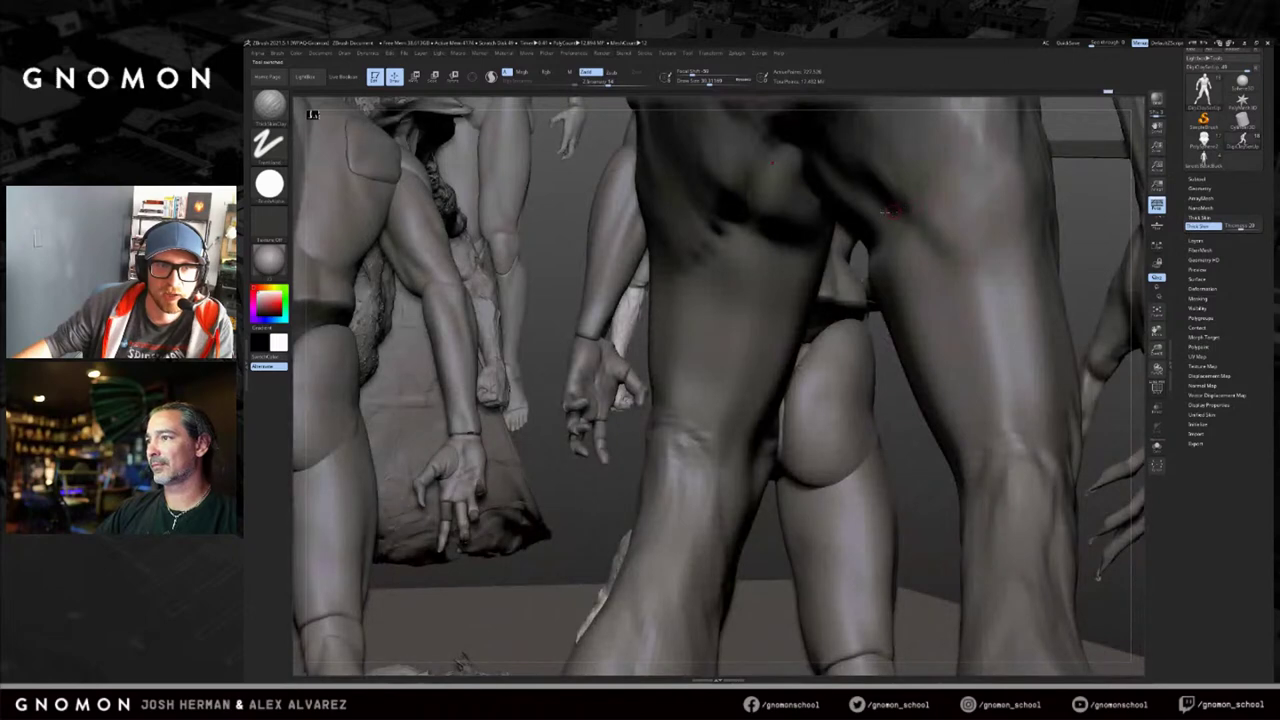
Frame the full battle composition and view the group of figures from both sides.
key("f")
left_click_drag(583, 183, 756, 360)
left_click_drag(770, 245, 811, 236)
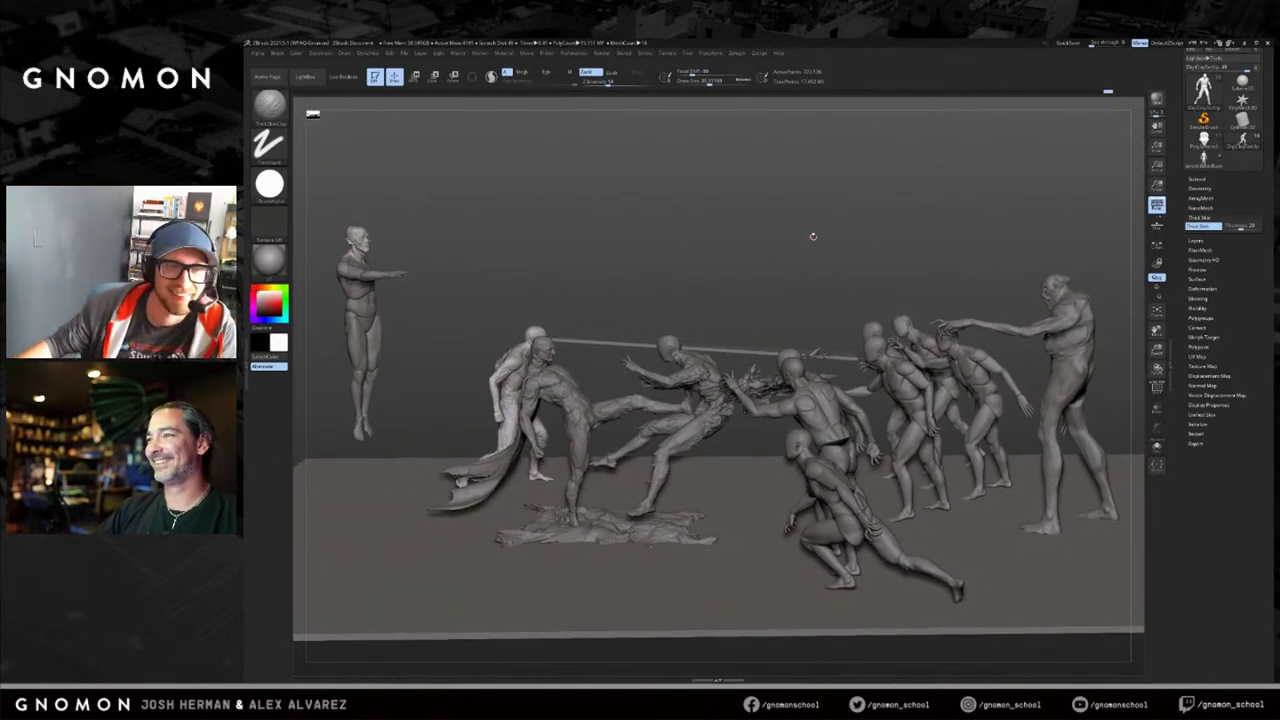
left_click_drag(811, 236, 836, 214)
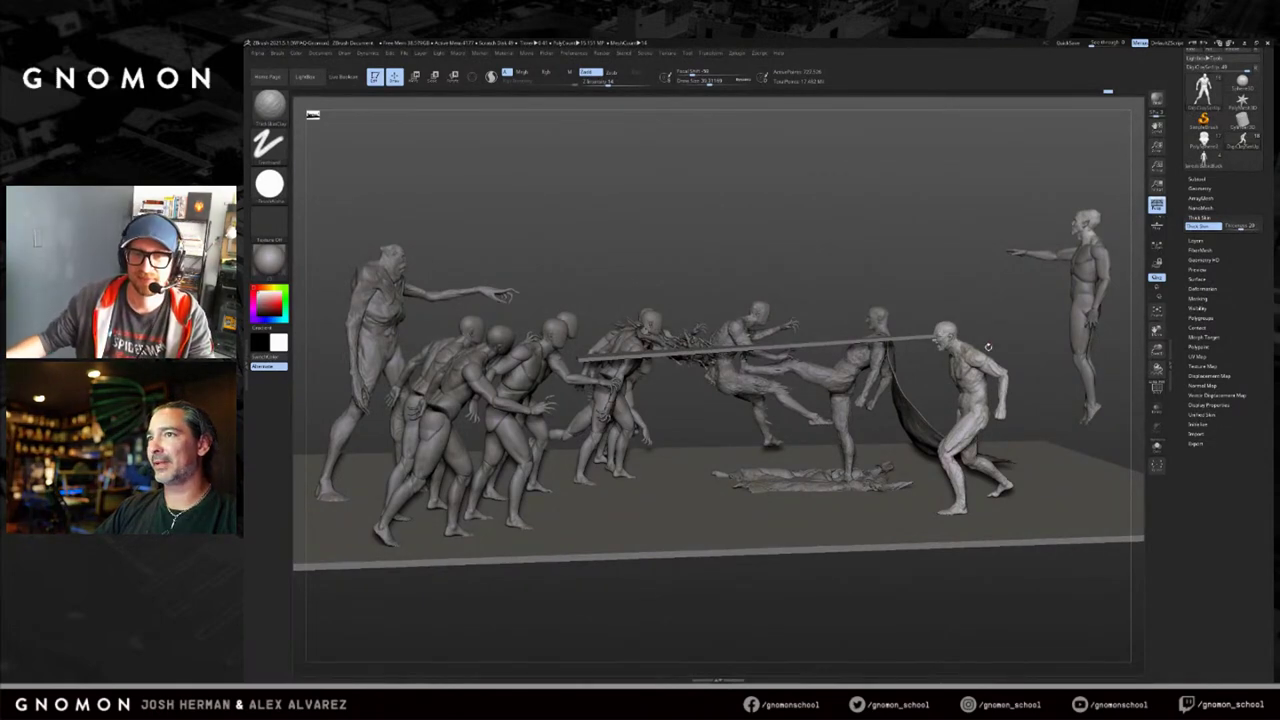
Select and isolate the screaming figure, adjust the ThickSkinClay brush size, and start strokes on the side of its head.
mouse_move(971, 180)
left_mouse_down("alt")
mouse_move(971, 286)
mouse_move(935, 300)
mouse_move(910, 358)
mouse_move(900, 345)
left_mouse_up("alt")
key("alt+s")
key("s")
left_click(830, 348)
key("s")
mouse_move(872, 374)
left_mouse_down()
mouse_move(860, 374)
mouse_move(886, 380)
left_mouse_up()
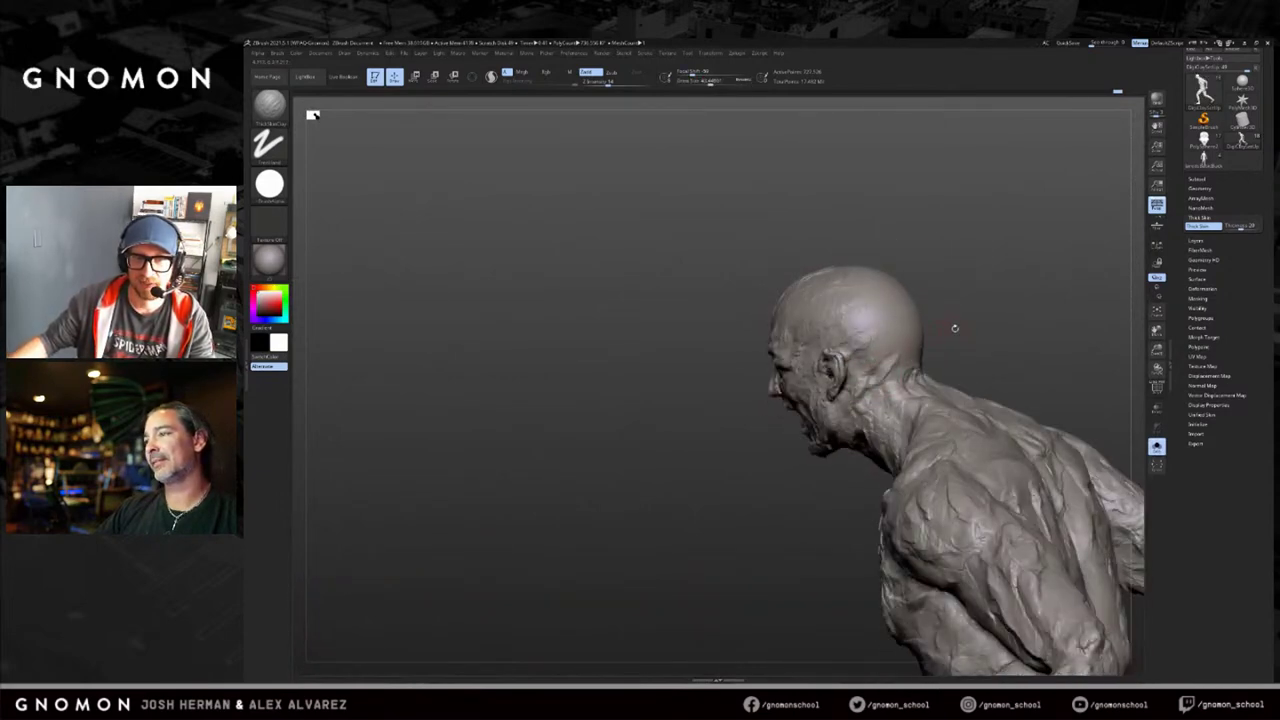
Build up short clay strokes on the screaming figure's skull around the temple and above the ears.
left_click_drag(957, 323, 930, 340)
left_click_drag(886, 366, 894, 382)
left_click_drag(1015, 340, 938, 355)
mouse_move(1035, 345)
left_mouse_down()
mouse_move(952, 340)
mouse_move(952, 377)
mouse_move(994, 359)
left_mouse_up()
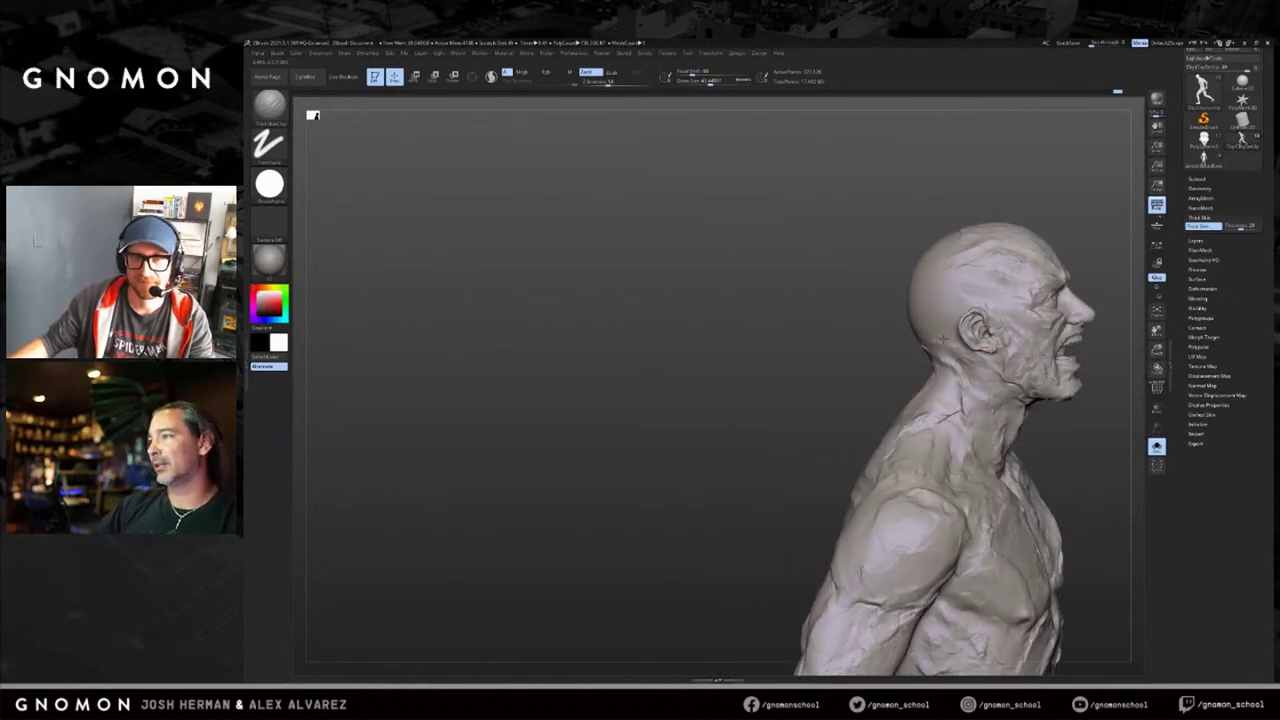
right_click_drag(866, 338, 920, 340)
left_click_drag(946, 333, 968, 316)
left_click_drag(934, 316, 982, 291)
mouse_move(928, 291)
left_mouse_down()
mouse_move(974, 275)
mouse_move(908, 290)
mouse_move(900, 344)
mouse_move(882, 326)
mouse_move(895, 314)
mouse_move(904, 338)
left_mouse_up()
Enlarge the brush and rough in clay across the back and crown of the screaming figure's head.
key("s")
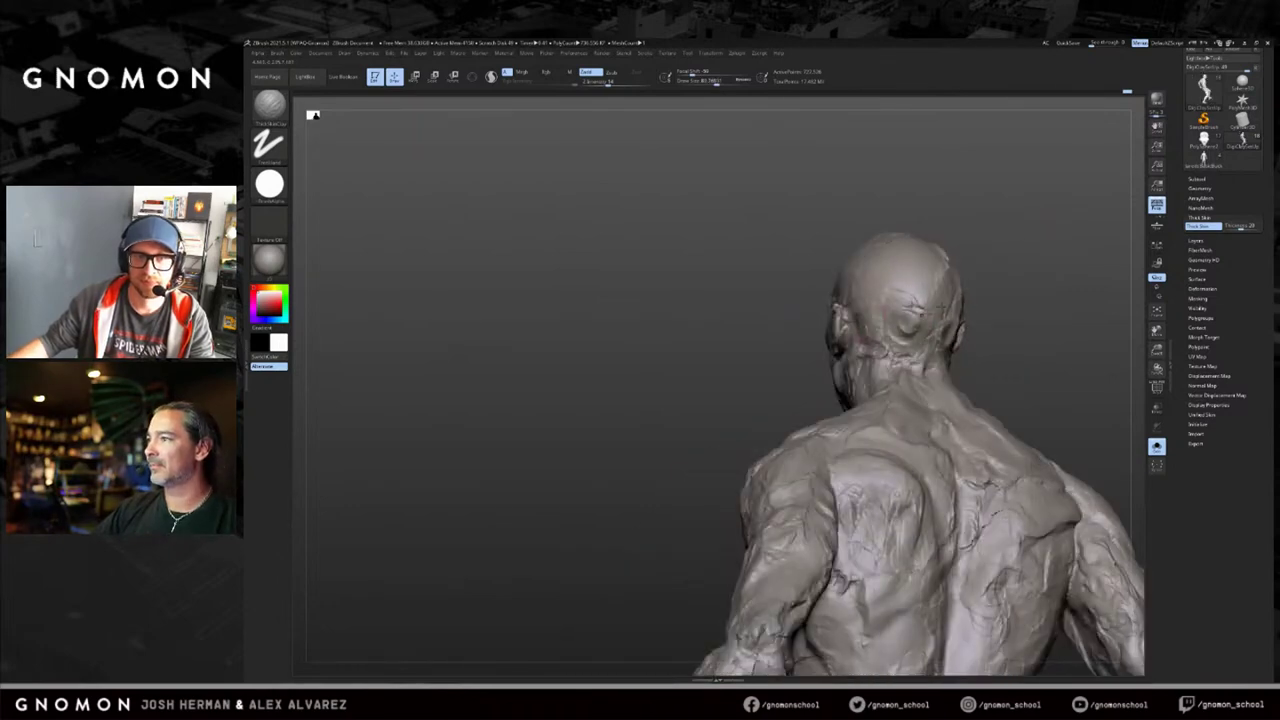
right_click_drag(905, 325, 962, 310)
left_click_drag(862, 266, 904, 326)
mouse_move(856, 300)
left_mouse_down()
mouse_move(924, 264)
mouse_move(930, 278)
left_mouse_up()
right_click_drag(940, 280, 960, 295)
left_click_drag(876, 208, 928, 260)
left_click_drag(985, 230, 930, 222)
left_click_drag(856, 214, 912, 282)
mouse_move(892, 280)
left_mouse_down()
mouse_move(944, 200)
mouse_move(1008, 141)
mouse_move(1063, 201)
left_mouse_up()
mouse_move(1063, 201)
right_mouse_down()
mouse_move(966, 240)
mouse_move(903, 226)
mouse_move(867, 256)
right_mouse_up()
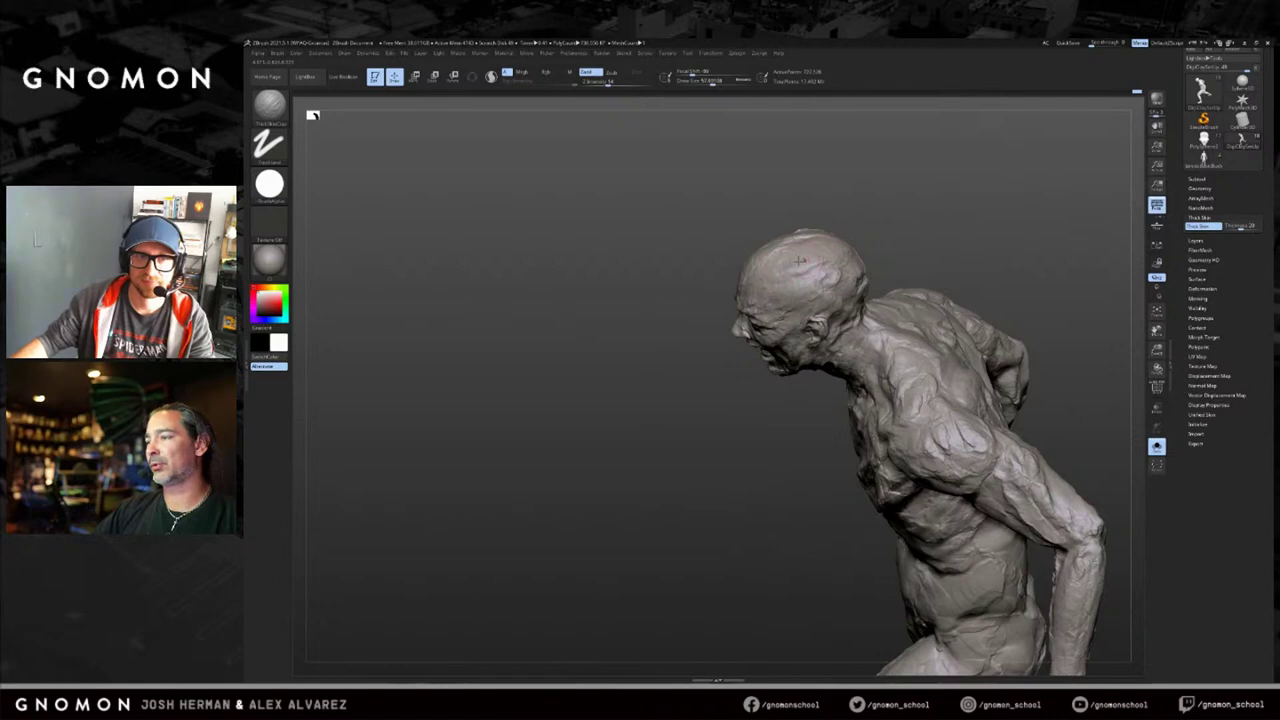
Check the reworked skull from the side and behind, and bring the rest of the scene back into display.
mouse_move(827, 258)
right_mouse_down()
mouse_move(925, 257)
mouse_move(873, 300)
right_mouse_up()
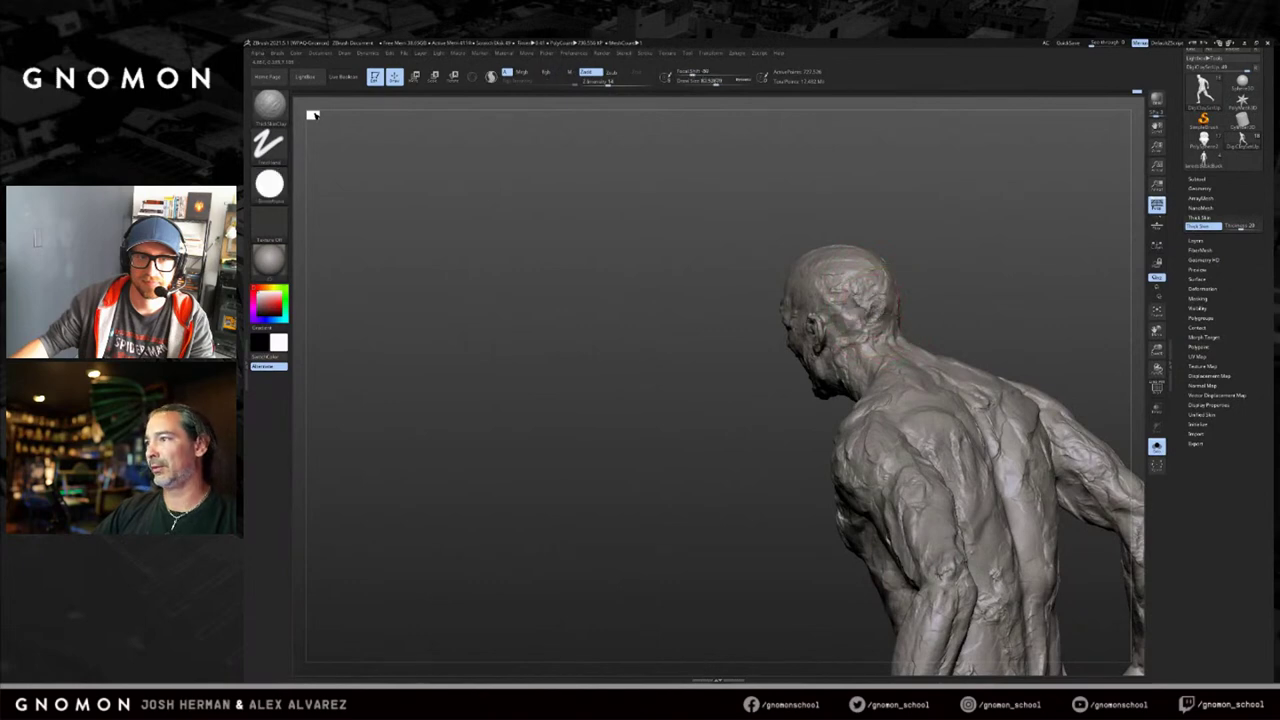
mouse_move(873, 305)
right_mouse_down()
mouse_move(960, 294)
mouse_move(1037, 355)
mouse_move(937, 320)
mouse_move(982, 327)
mouse_move(982, 353)
mouse_move(914, 294)
mouse_move(1095, 316)
mouse_move(1021, 293)
mouse_move(962, 310)
right_mouse_up()
key("alt+s")
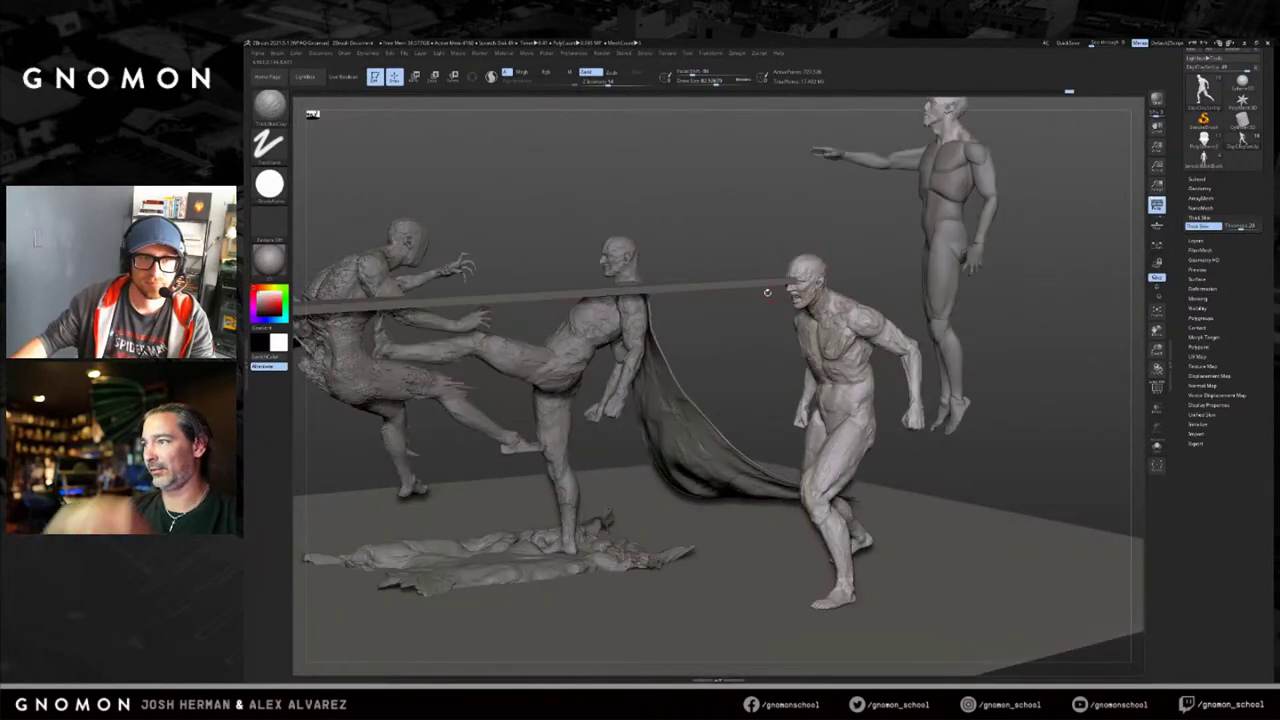
Select the long beam at the screaming figure's eyes, view the scene from higher up, and select the caped kicking figure.
left_click(768, 293, "alt")
right_click_drag(758, 314, 812, 295)
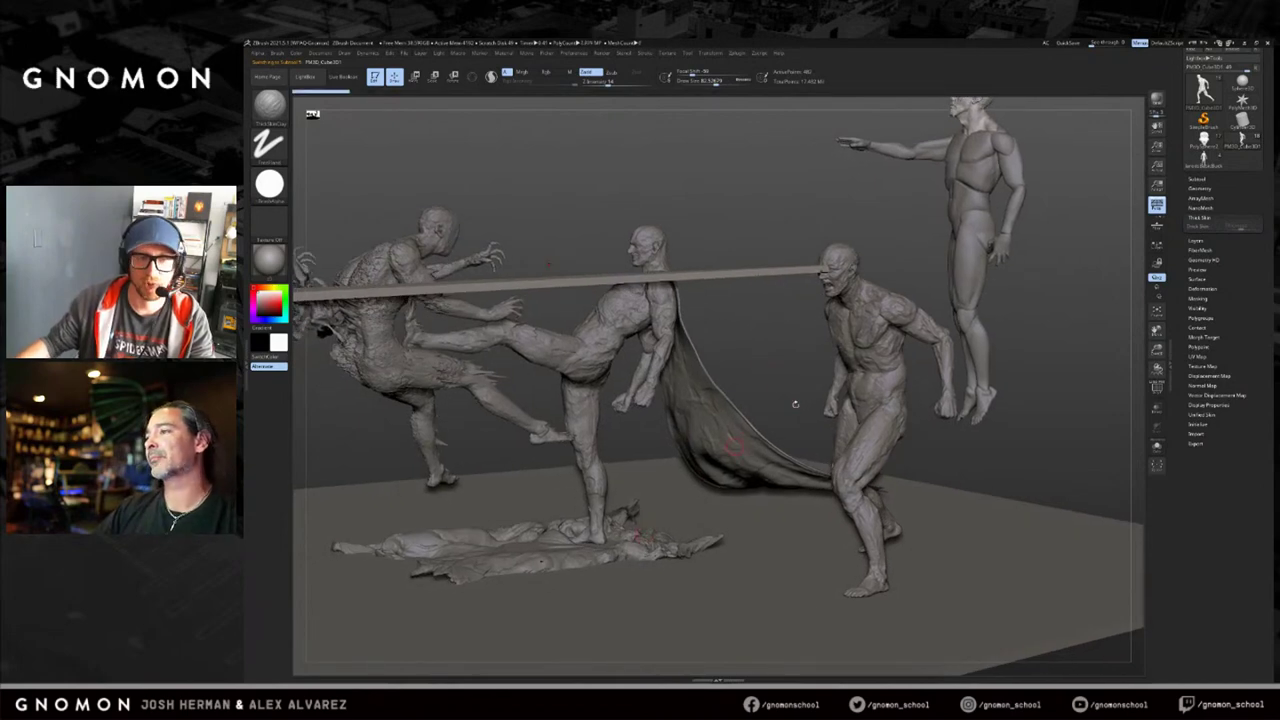
right_click_drag(661, 519, 1035, 358)
left_click(665, 410, "alt")
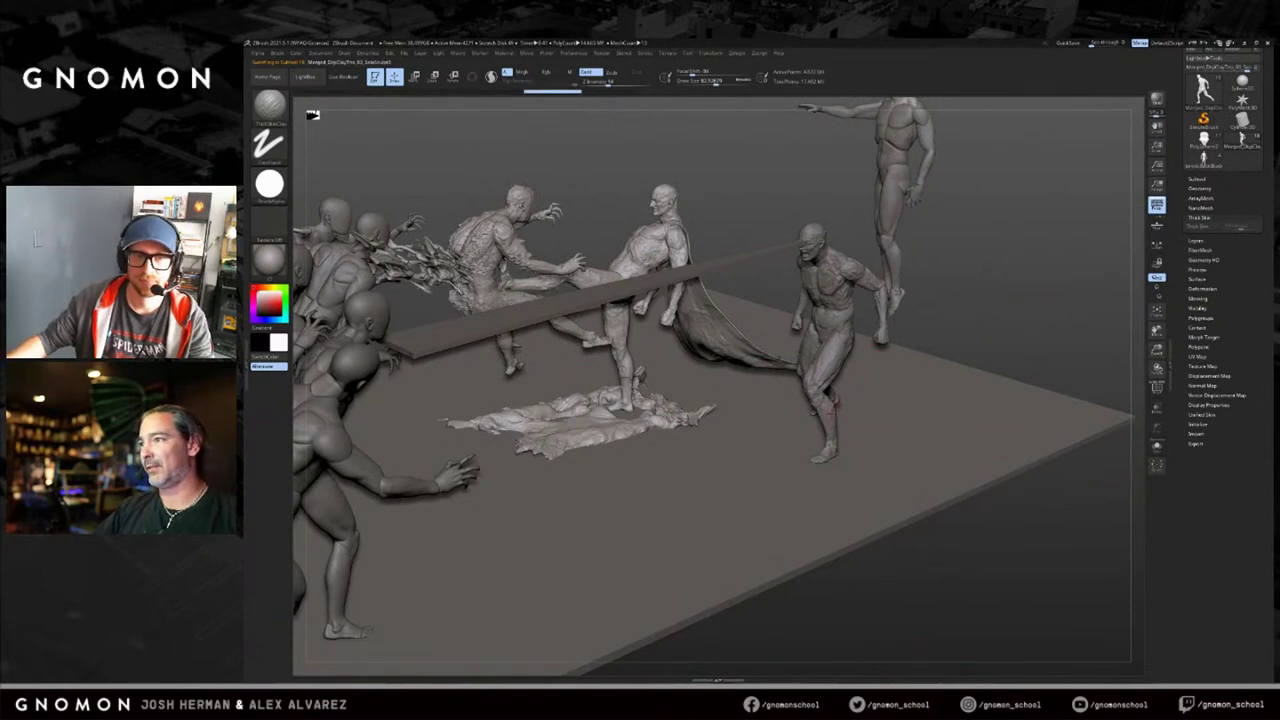
Make the long beam the active subtool and duplicate it.
left_click(830, 409, "alt")
left_click_drag(1000, 245, 1003, 287)
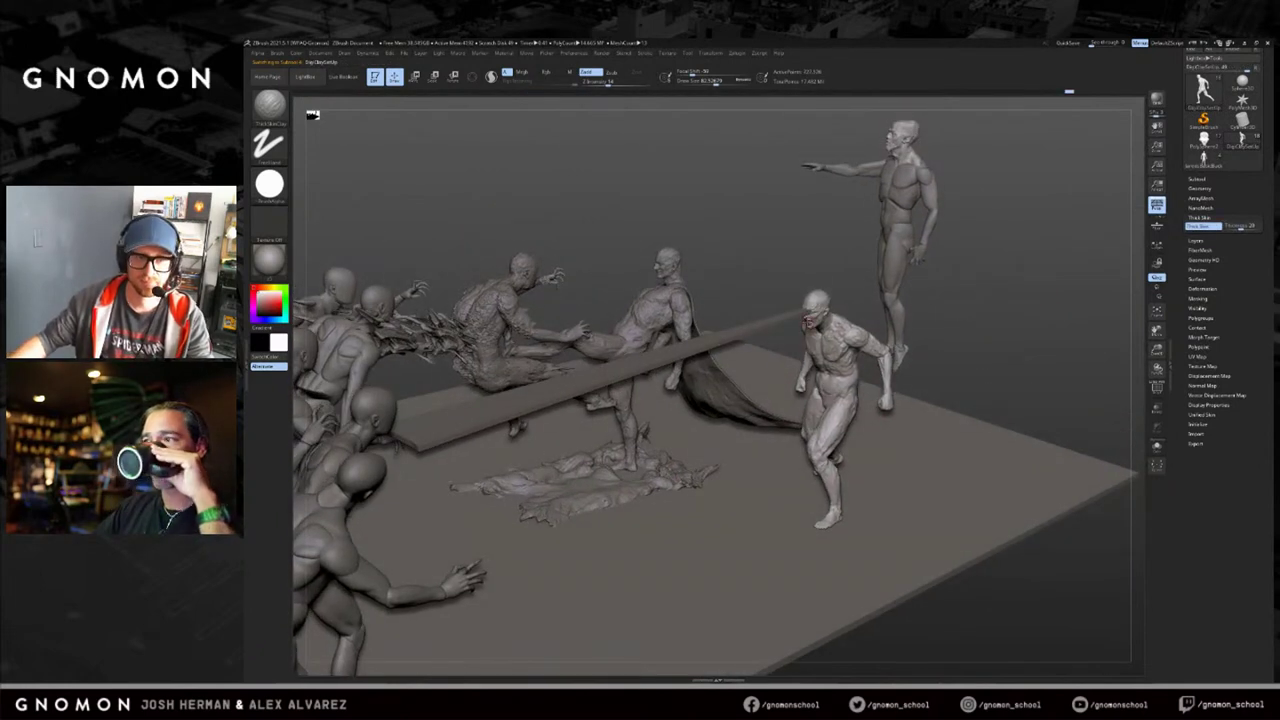
left_click(803, 318, "alt")
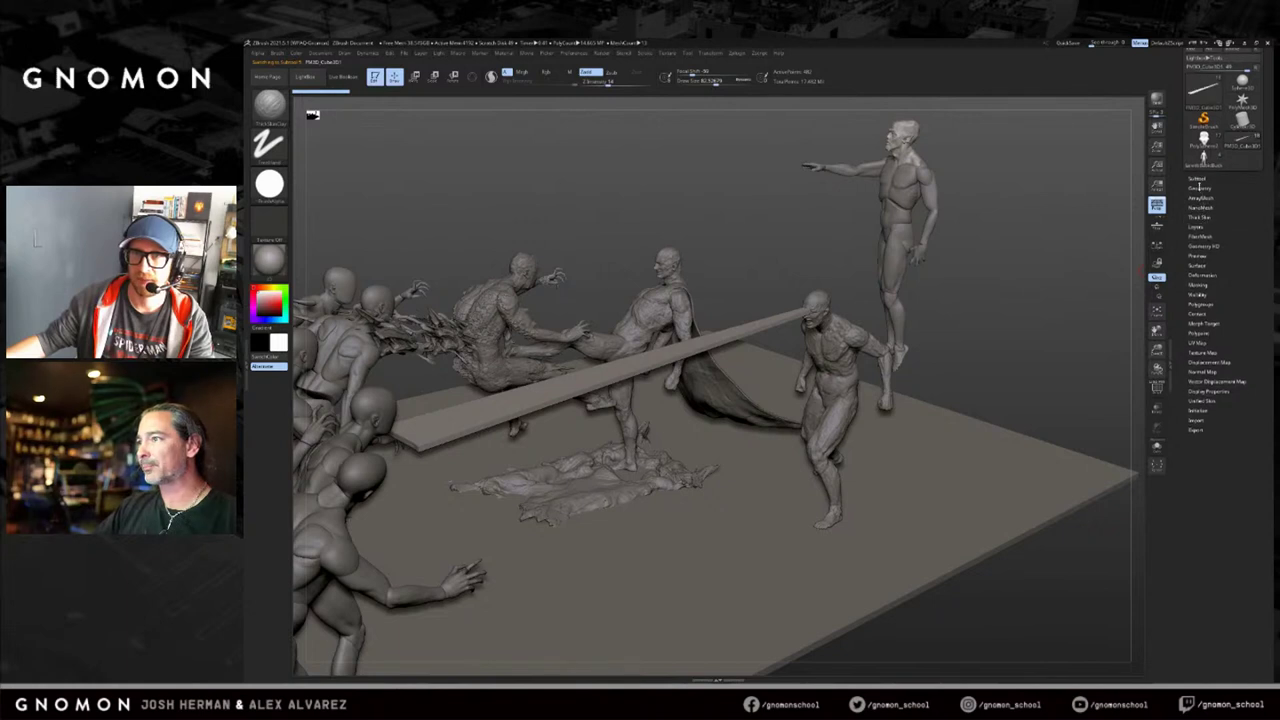
left_click(1197, 179)
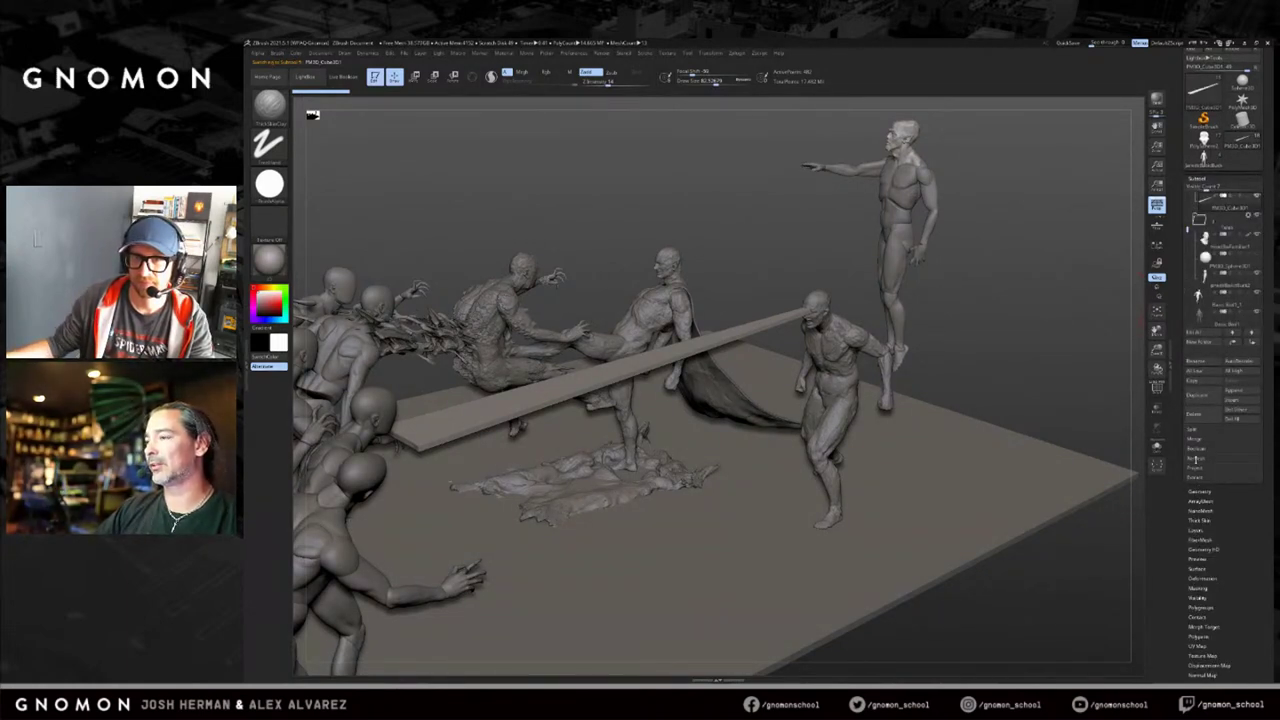
left_click(1195, 397)
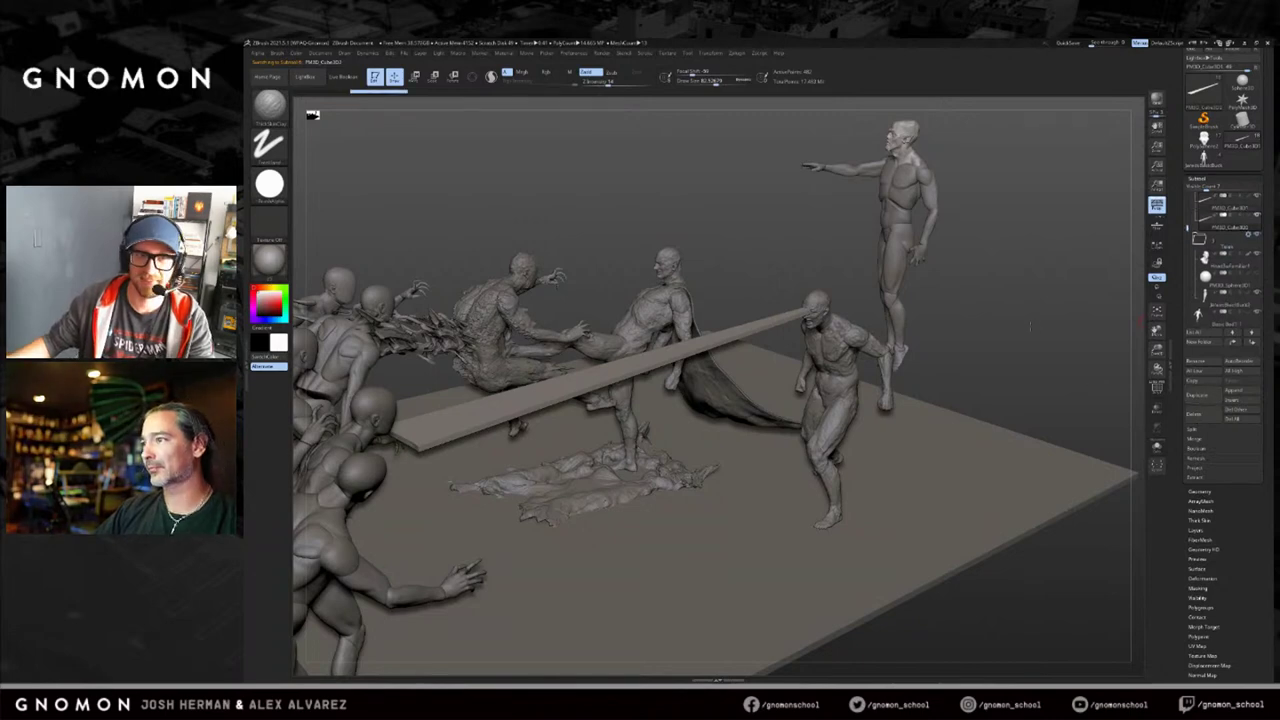
Move, rotate and widen the duplicated beam into a flat tapered plate.
left_click_drag(1034, 308, 889, 311, "shift")
key("w")
left_click_drag(752, 308, 746, 211)
key("r")
key("w")
left_click_drag(748, 262, 922, 493)
mouse_move(826, 324)
left_mouse_down()
mouse_move(1121, 350)
mouse_move(1095, 320)
mouse_move(947, 321)
mouse_move(878, 400)
mouse_move(885, 570)
left_mouse_up()
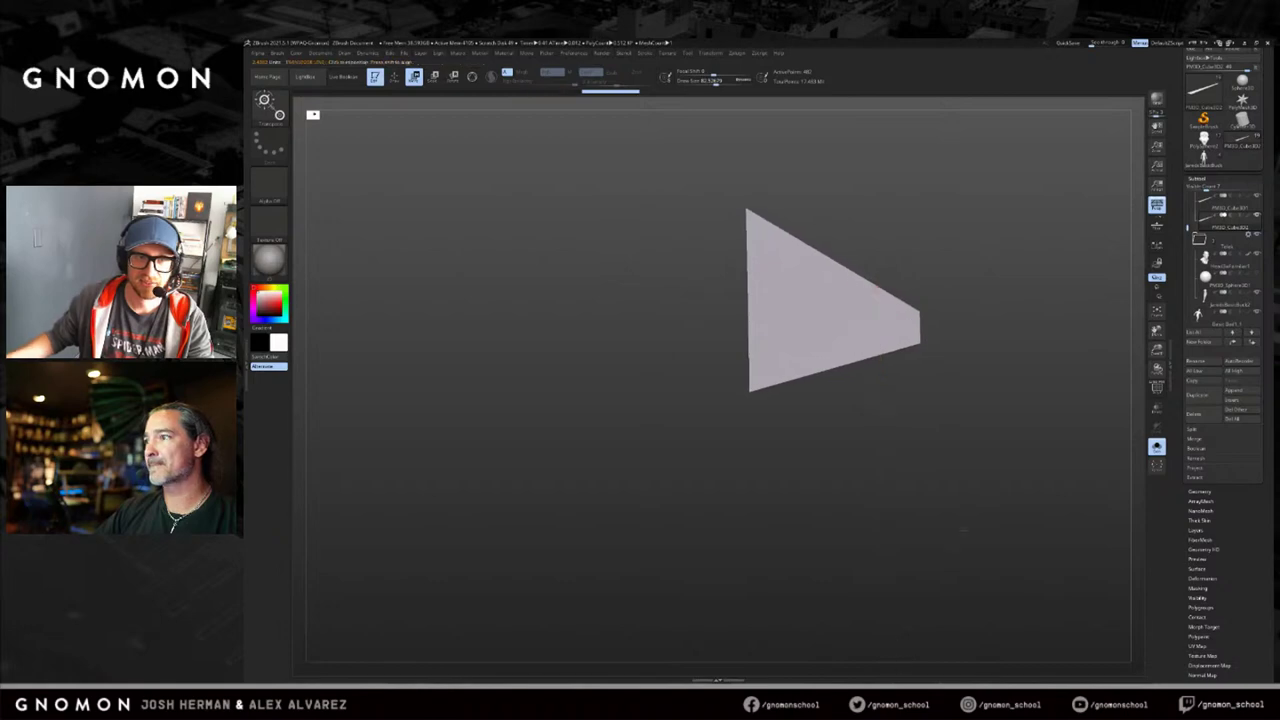
Isolate the plate to adjust its shape, then place it flat on the floor under the striding figure.
left_click(1157, 446)
left_click_drag(893, 262, 810, 355)
left_click_drag(853, 414, 562, 377)
left_click_drag(770, 385, 778, 283)
left_click_drag(682, 278, 784, 508, "alt")
left_click_drag(734, 426, 751, 448)
mouse_move(640, 565)
left_mouse_down()
mouse_move(655, 507)
mouse_move(698, 480)
left_mouse_up()
left_click_drag(881, 454, 1022, 573)
left_click(1157, 447)
left_click(1158, 447)
Convert the plate under the striding figure to a DynaMesh at resolution 144 for sculpting.
left_click(1200, 492)
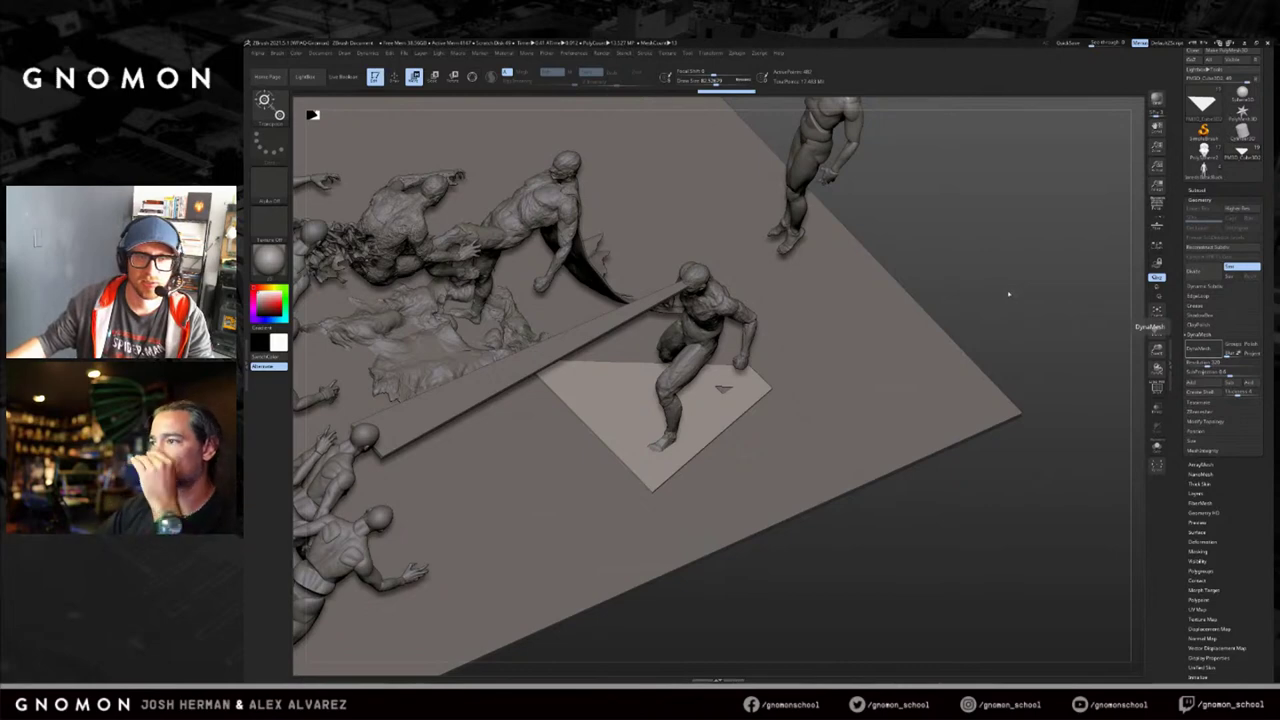
left_click_drag(1008, 293, 999, 226)
key("shift+f")
left_click_drag(846, 508, 857, 543, "alt")
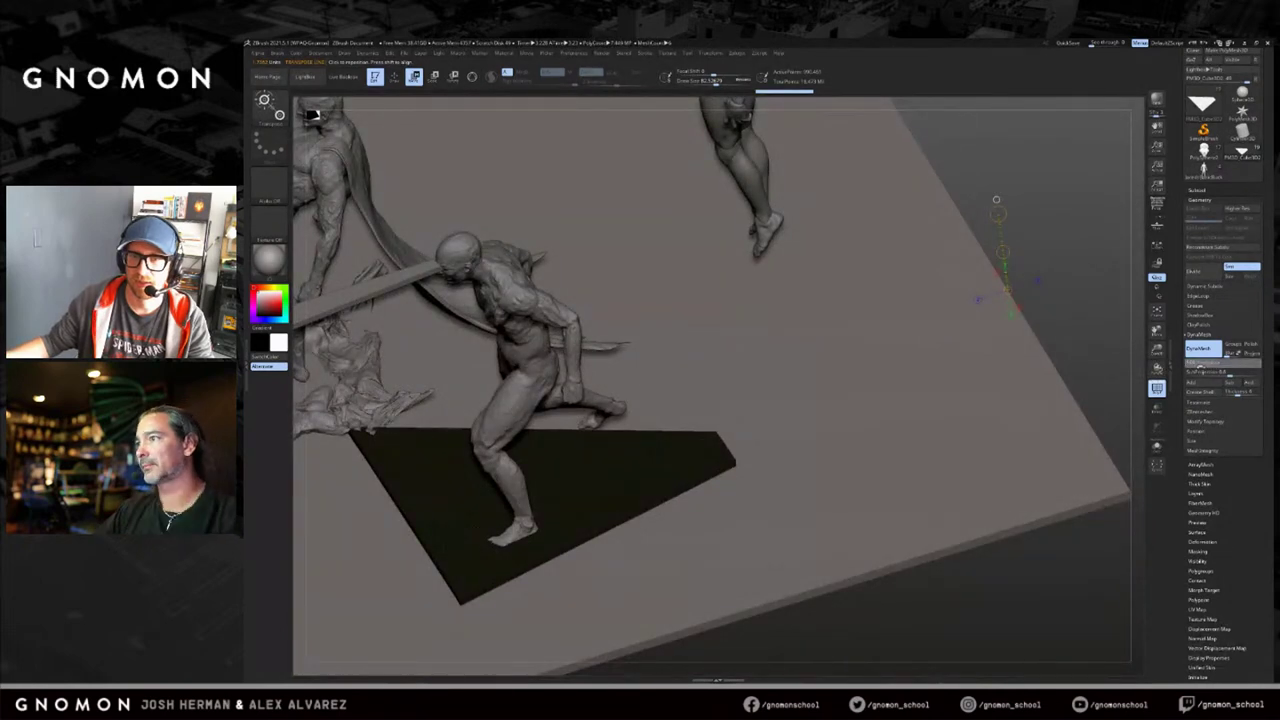
left_click(1198, 348)
key("q")
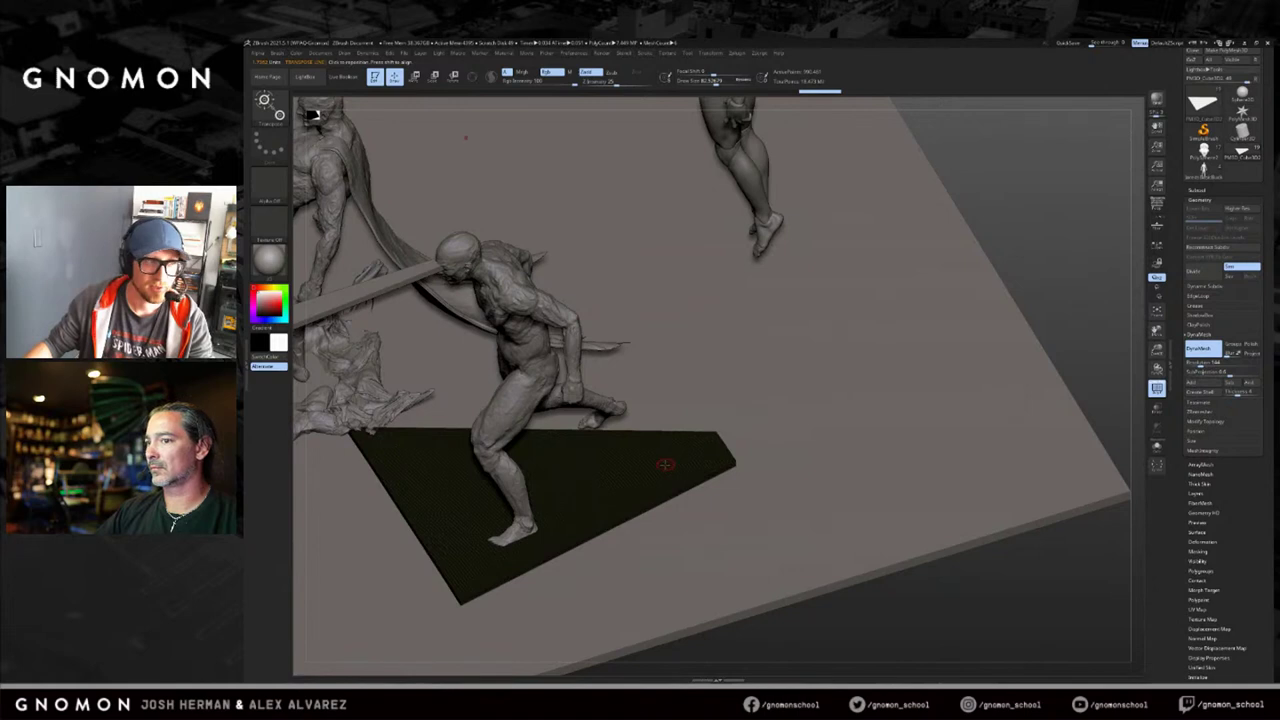
left_click_drag(687, 446, 688, 459)
left_click_drag(1067, 316, 1085, 280)
left_click_drag(1086, 265, 1053, 337, "ctrl")
key("w")
left_click_drag(900, 578, 1007, 447, "alt")
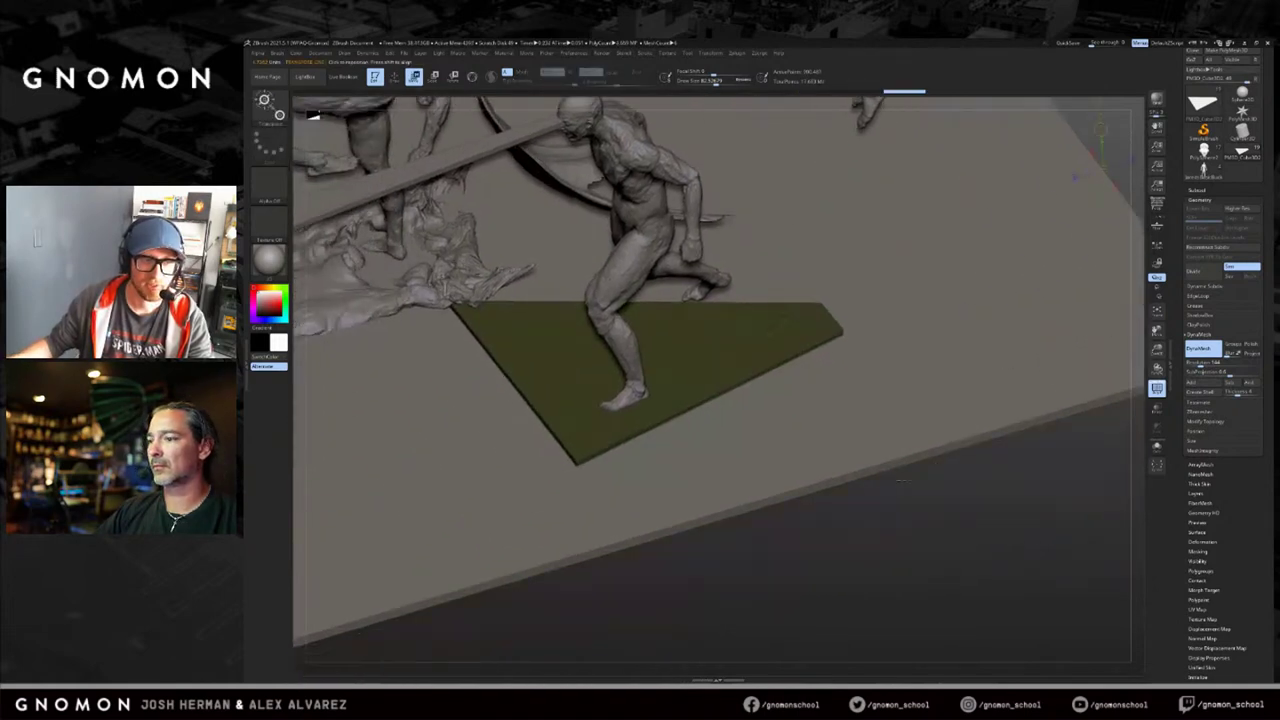
Pull the plate's edge beside the neighbouring rubble into an irregular outline with the SnakeHook brush.
key("q")
key("b")
key("s")
key("h")
key("s")
left_click_drag(628, 440, 590, 470)
key("shift+f")
left_click_drag(572, 418, 537, 414)
mouse_move(605, 600)
left_mouse_down()
mouse_move(613, 514)
mouse_move(795, 342)
mouse_move(594, 412)
mouse_move(548, 405)
left_mouse_up()
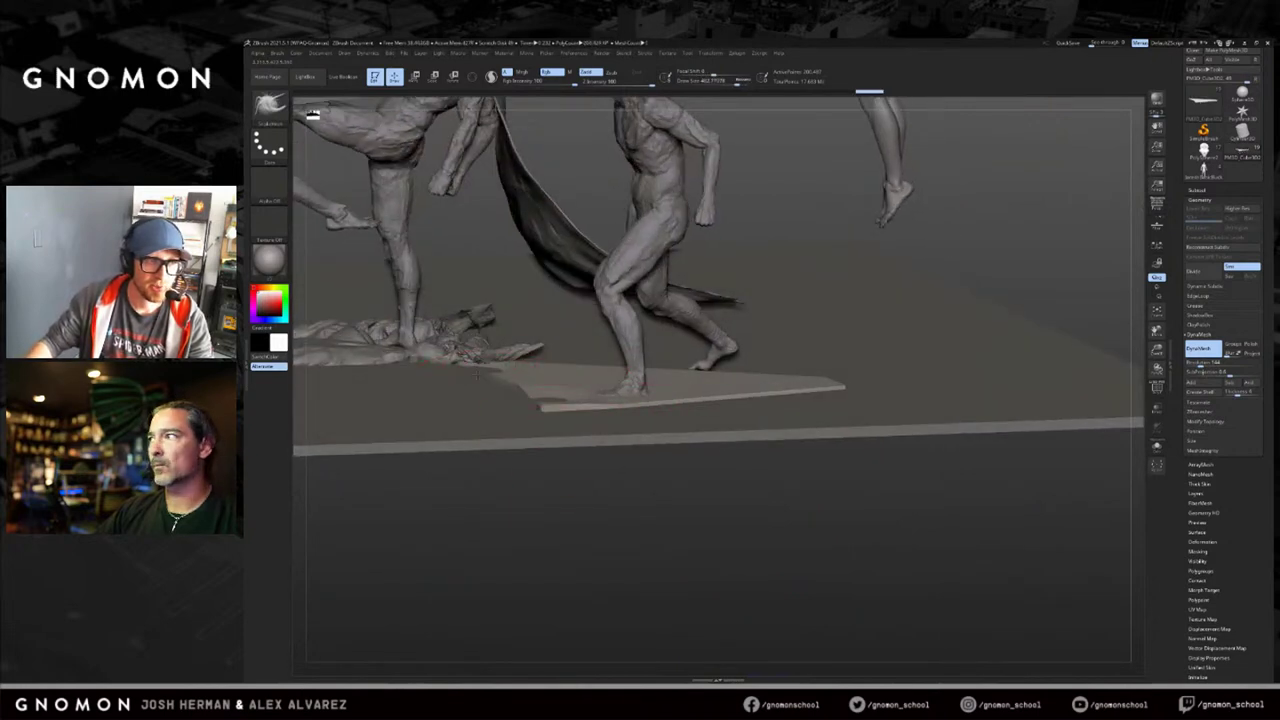
left_click_drag(541, 367, 534, 359)
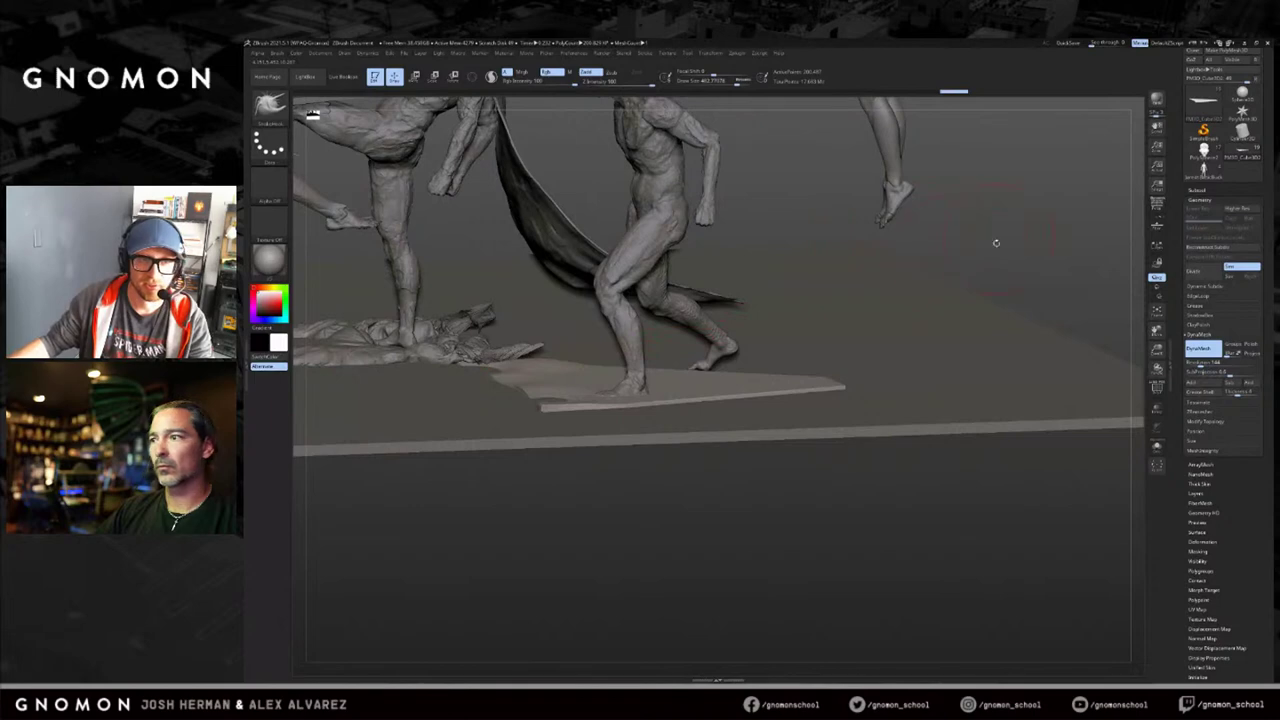
Extend the plate's far end around the figure's rear foot with a larger SnakeHook brush.
left_click_drag(996, 243, 763, 366)
left_click_drag(1105, 218, 1000, 290)
key("bracketright")
left_click_drag(665, 395, 722, 361)
mouse_move(699, 600)
left_mouse_down()
mouse_move(686, 371)
mouse_move(713, 377)
left_mouse_up()
key("s")
left_click_drag(736, 368, 764, 366)
key("s")
mouse_move(887, 583)
left_mouse_down()
mouse_move(960, 590)
mouse_move(990, 620)
left_mouse_up()
key("s")
left_click_drag(699, 408, 668, 392)
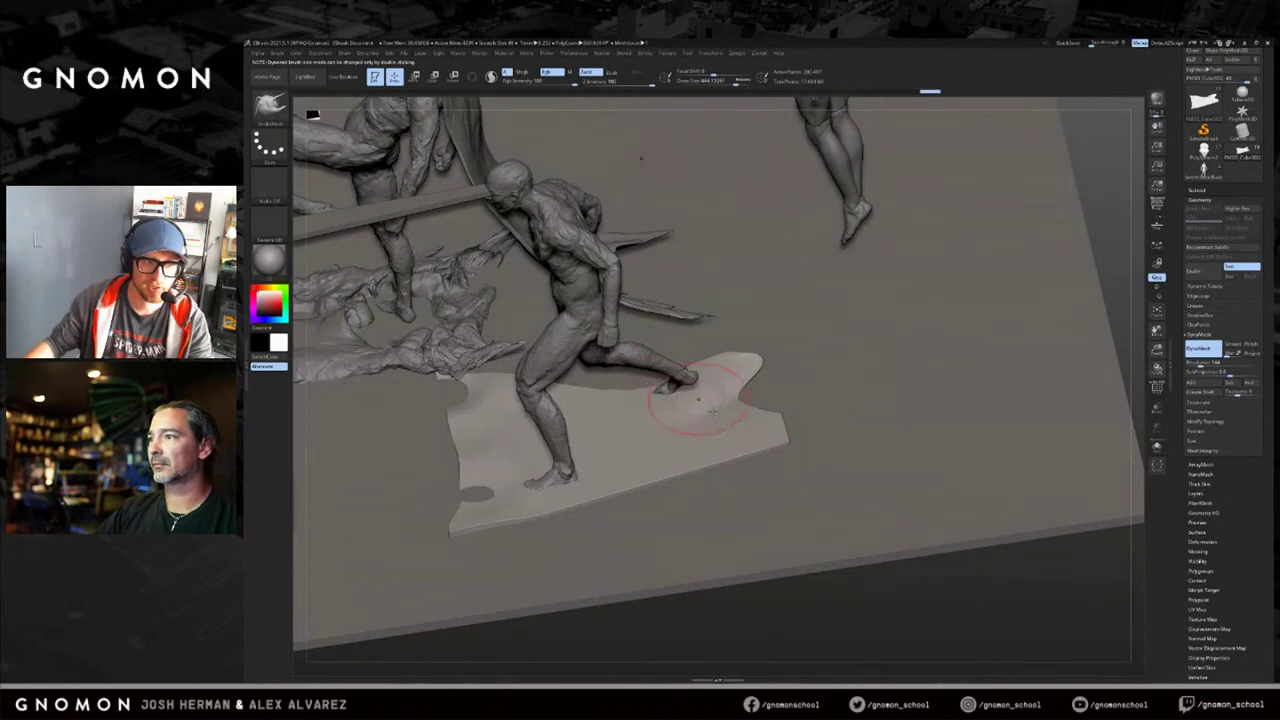
Curve the plate's long front edge inward and stretch its far corner into a point with SnakeHook.
left_click_drag(629, 487, 622, 475)
left_click_drag(780, 598, 806, 674)
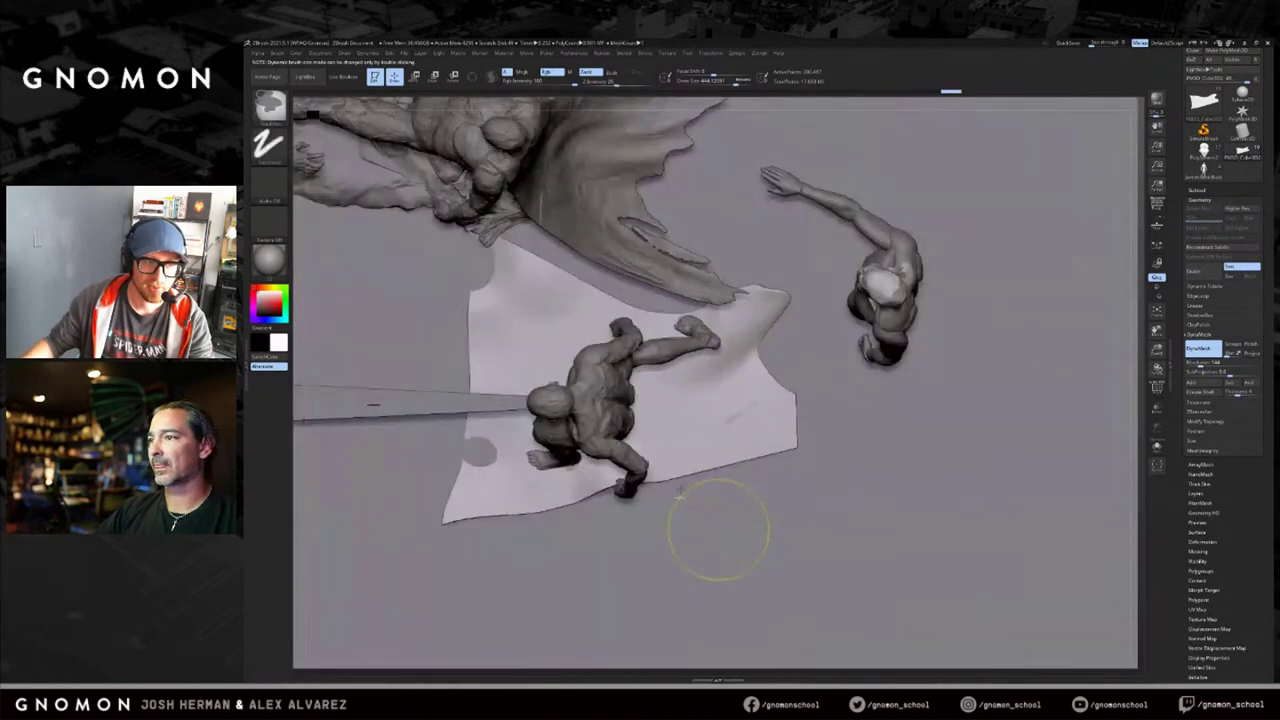
key("ctrl+shift+s")
left_click_drag(648, 481, 648, 448)
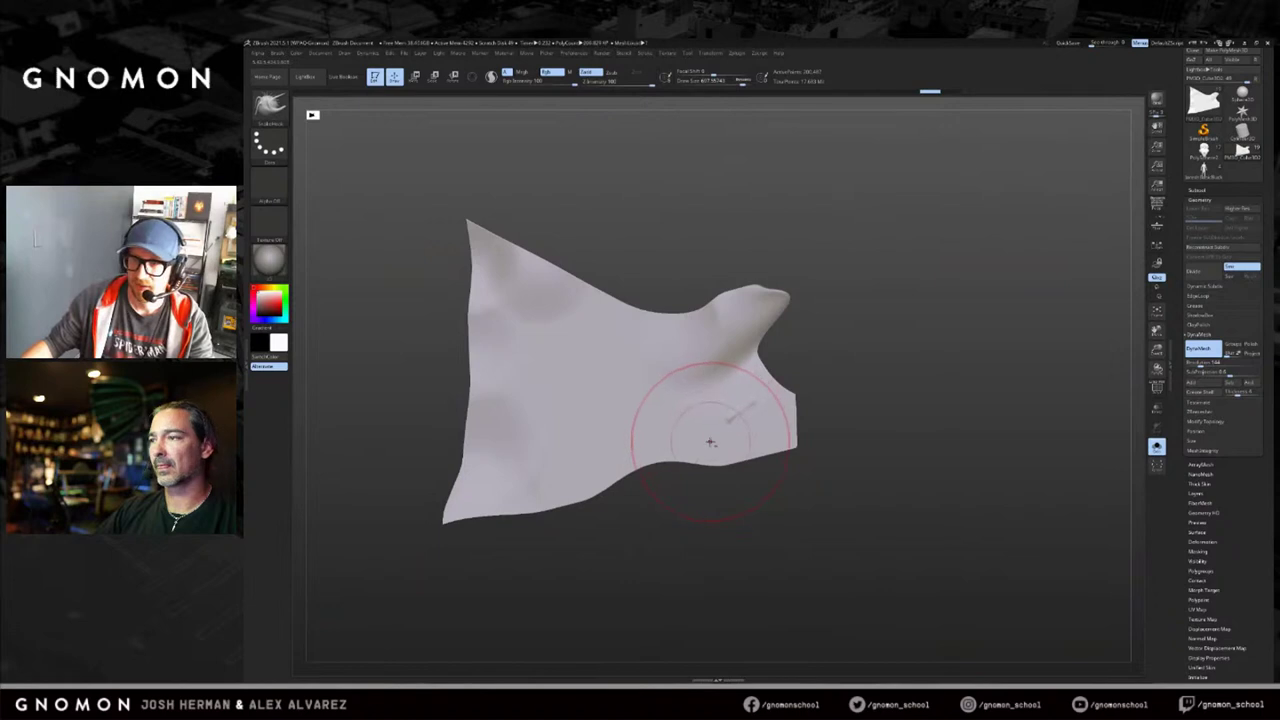
key("ctrl+shift+x")
mouse_move(736, 450)
left_mouse_down()
mouse_move(858, 420)
mouse_move(806, 418)
left_mouse_up()
Enable Thick Skin on the ground plate and adjust its thickness.
key("]")
left_click_drag(1218, 483, 1213, 455)
left_click(1213, 455)
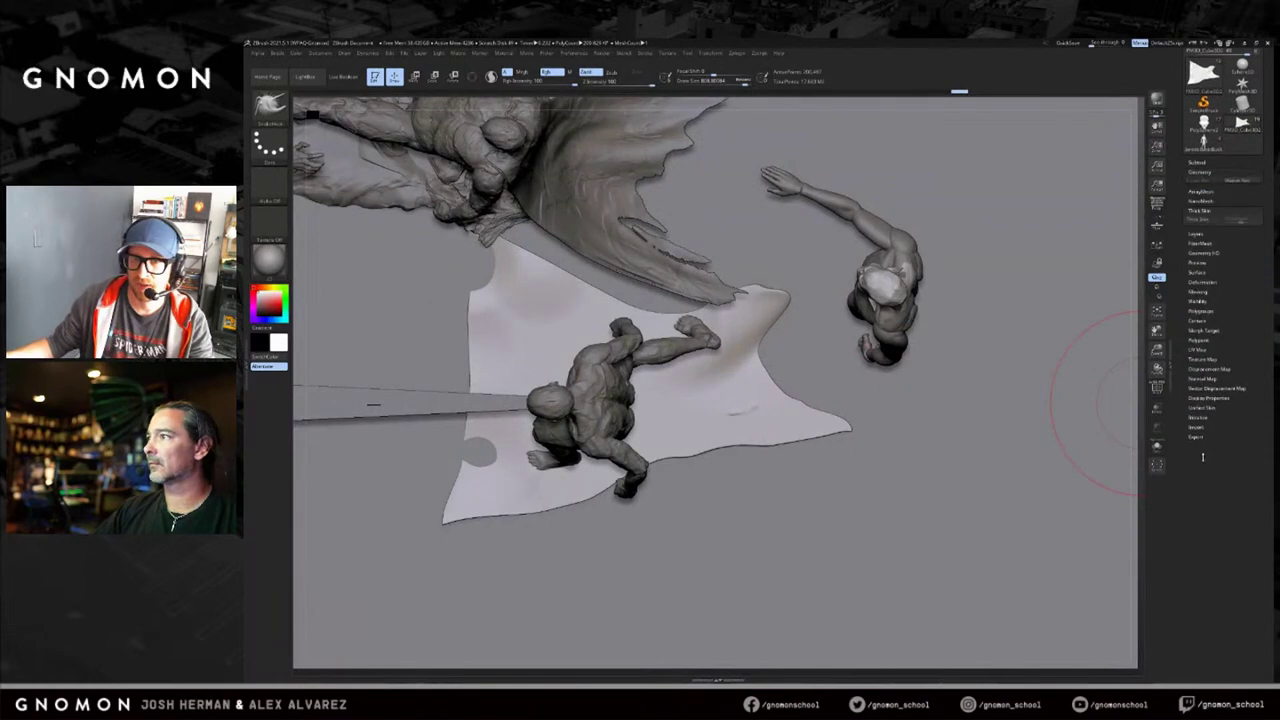
left_click(1247, 231)
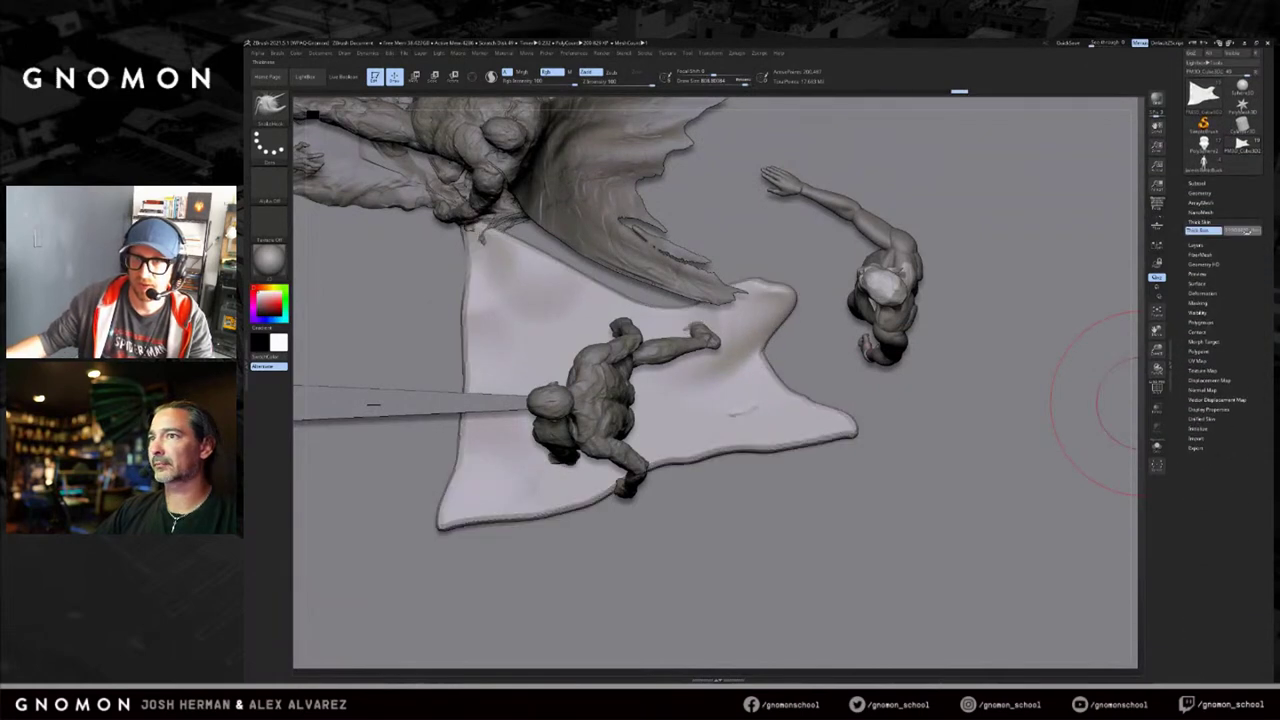
left_click(1247, 231)
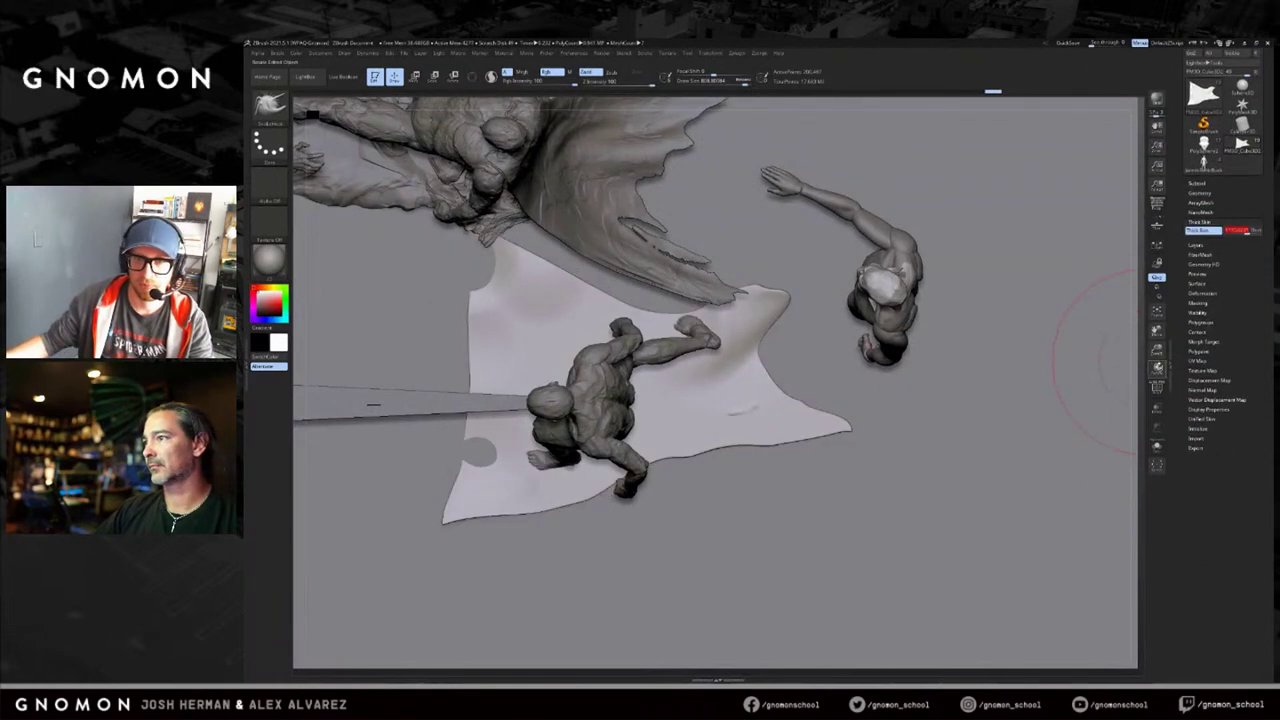
Sculpt raised clay strokes around the figure's front foot with the ThickSkinClay brush.
left_click_drag(1161, 338, 1160, 332)
mouse_move(730, 175)
left_mouse_down("alt")
mouse_move(869, 332)
mouse_move(845, 351)
mouse_move(835, 272)
mouse_move(828, 299)
left_mouse_up("alt")
key("b")
left_click(944, 303)
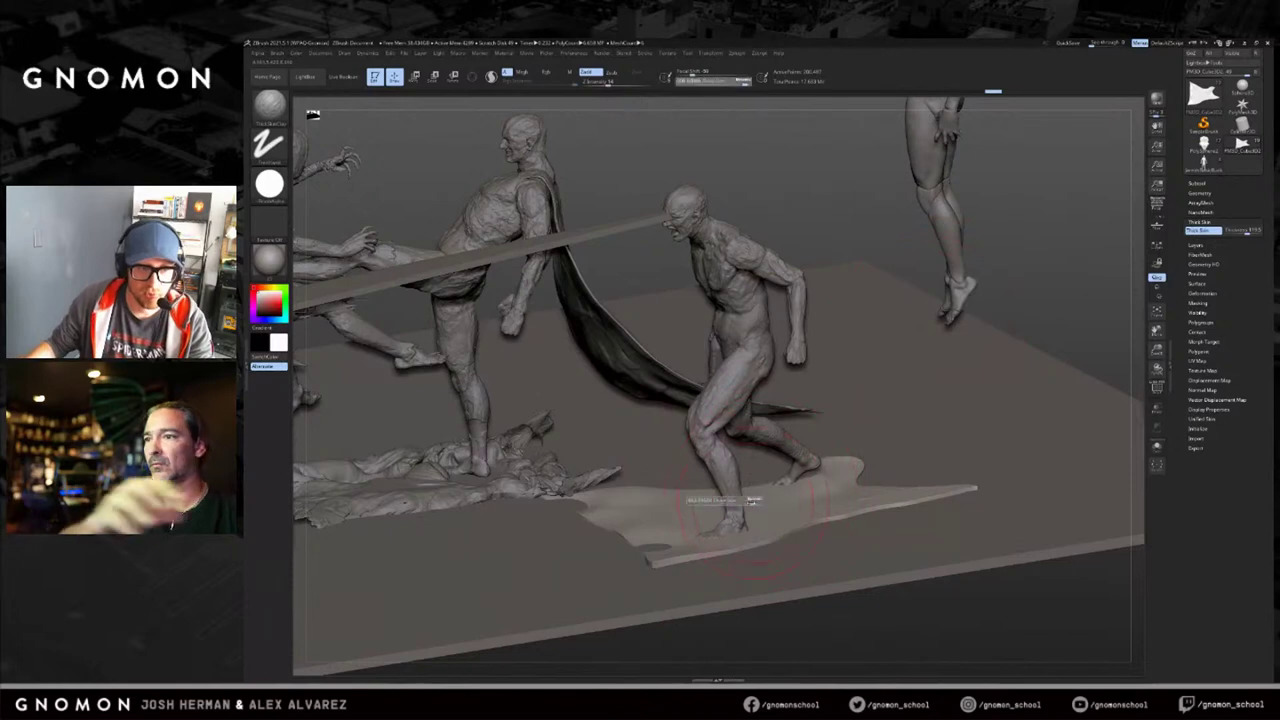
left_click_drag(864, 484, 868, 526)
left_click_drag(968, 659, 935, 554, "alt")
key("ctrl+z")
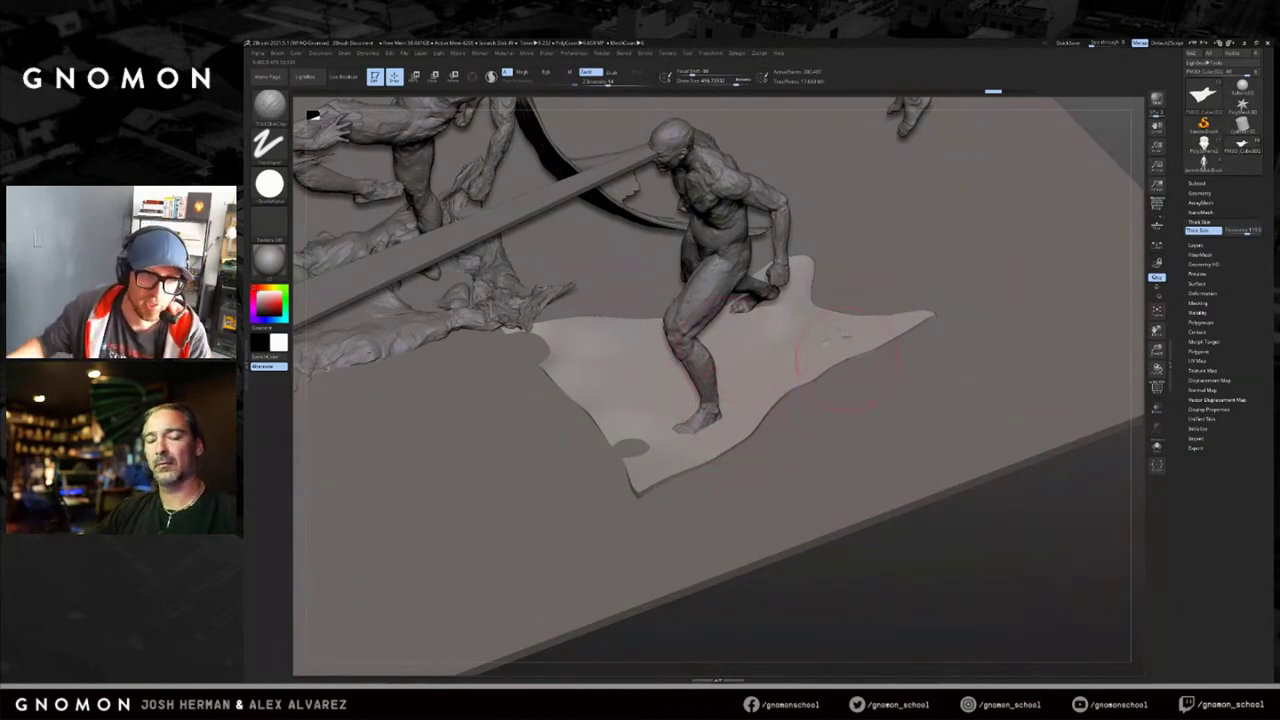
mouse_move(717, 419)
left_mouse_down()
mouse_move(690, 420)
mouse_move(741, 408)
mouse_move(668, 438)
mouse_move(694, 442)
mouse_move(664, 444)
mouse_move(712, 436)
mouse_move(671, 423)
mouse_move(705, 420)
left_mouse_up()
Build up clay ridges around the rear foot and towards the plate's far corners.
mouse_move(762, 318)
left_mouse_down()
mouse_move(738, 308)
mouse_move(750, 316)
left_mouse_up()
right_click_drag(858, 441, 855, 390)
mouse_move(742, 314)
left_mouse_down()
mouse_move(776, 298)
mouse_move(766, 308)
left_mouse_up()
right_click_drag(857, 352, 850, 385)
left_click_drag(764, 284, 840, 222)
left_click_drag(795, 310, 855, 285)
mouse_move(776, 340)
left_mouse_down()
mouse_move(800, 315)
mouse_move(852, 320)
mouse_move(835, 300)
left_mouse_up()
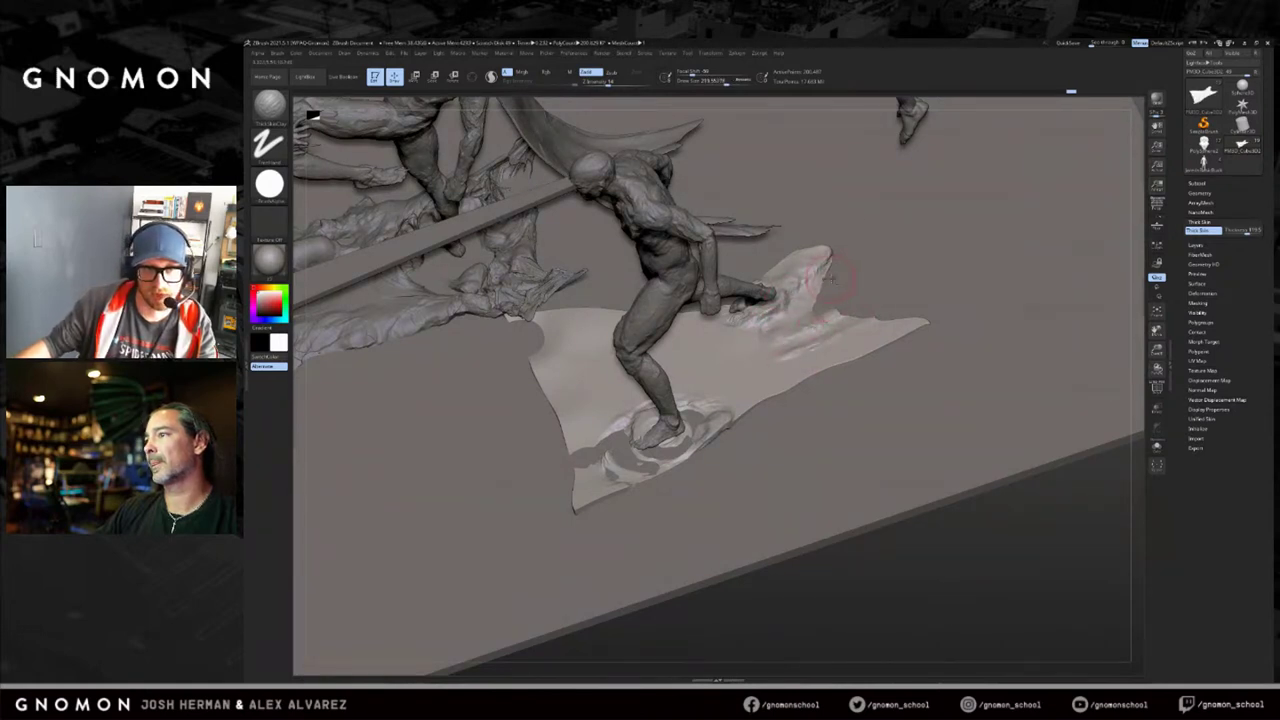
Add clay strokes along the plate's pointed far corner and undo the last one.
left_click_drag(893, 545, 995, 547)
left_click_drag(950, 318, 840, 366)
left_click_drag(843, 364, 950, 318)
key("ctrl+z")
left_click_drag(942, 596, 948, 630)
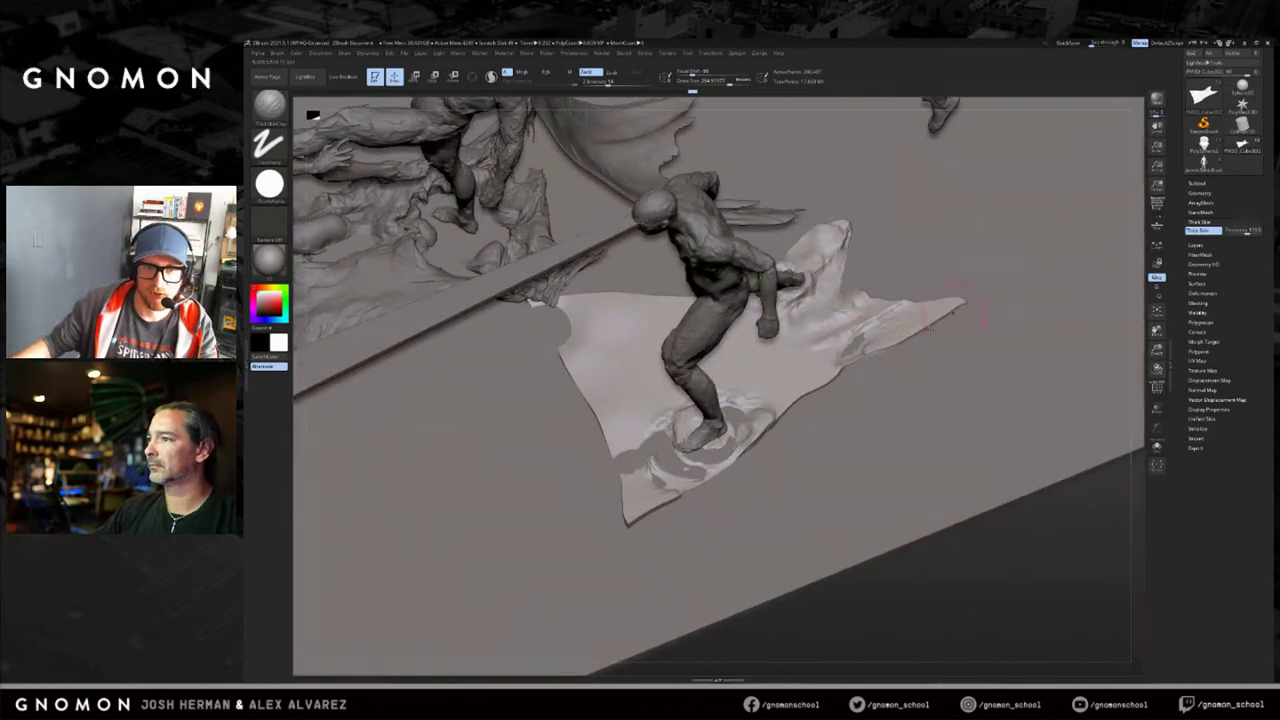
Reshape the edge of the pointed far corner with the Move brush.
key("b")
key("m")
key("v")
mouse_move(892, 348)
left_mouse_down()
mouse_move(881, 352)
mouse_move(965, 302)
left_mouse_up()
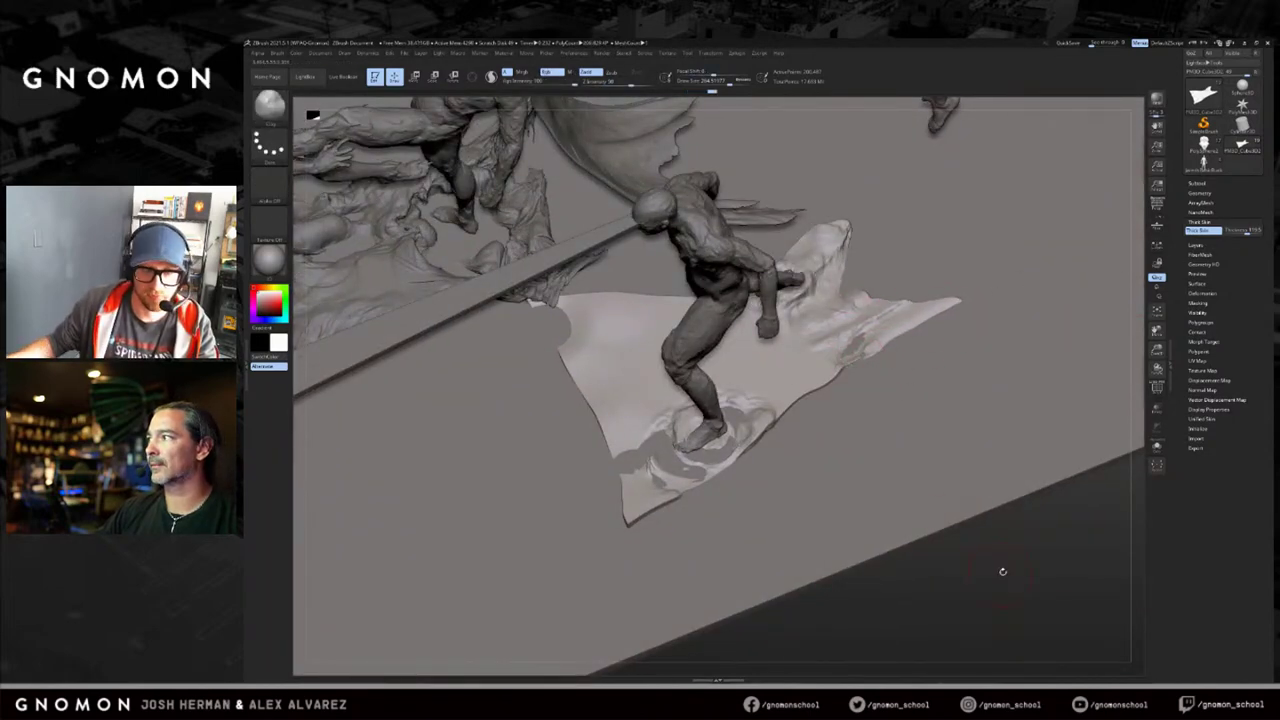
Sculpt more ThickSkinClay ridges along the edge of the pointed far corner.
left_click_drag(1003, 571, 968, 489)
key("b")
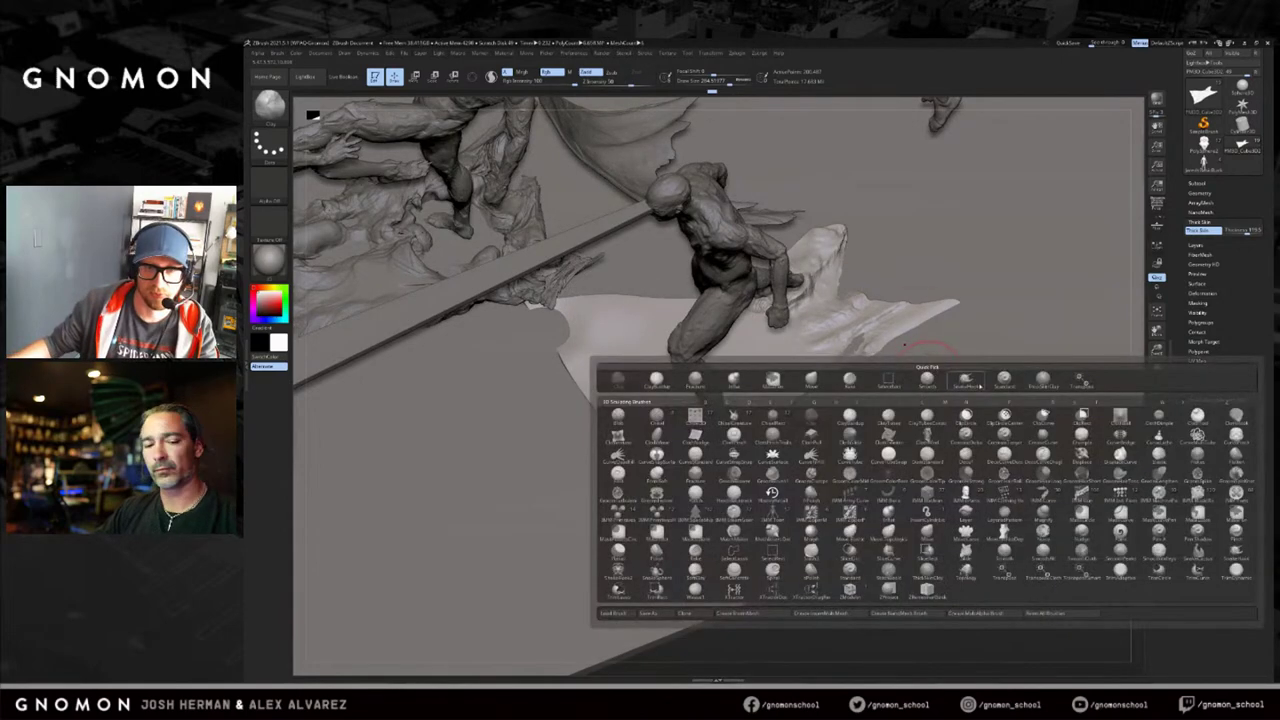
left_click(1042, 382)
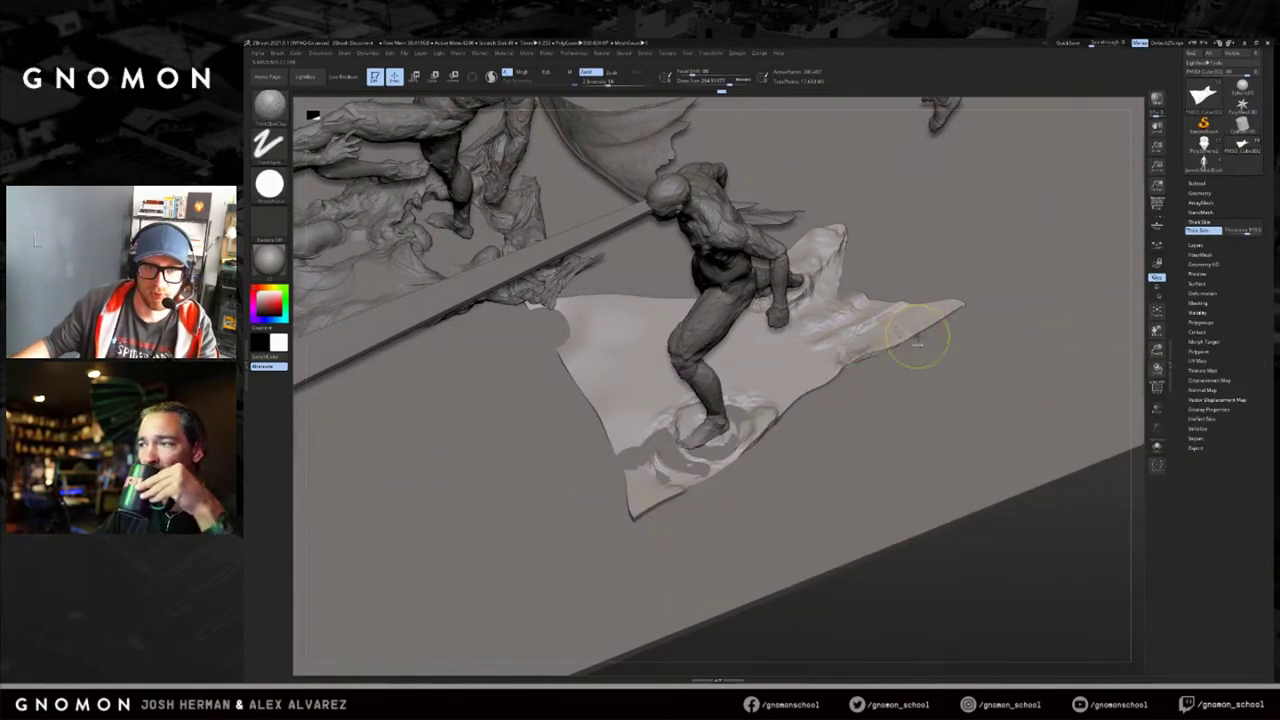
left_click_drag(896, 337, 966, 298)
key("[")
mouse_move(893, 338)
left_mouse_down()
mouse_move(959, 302)
mouse_move(795, 398)
mouse_move(850, 380)
left_mouse_up()
key("]")
key("]")
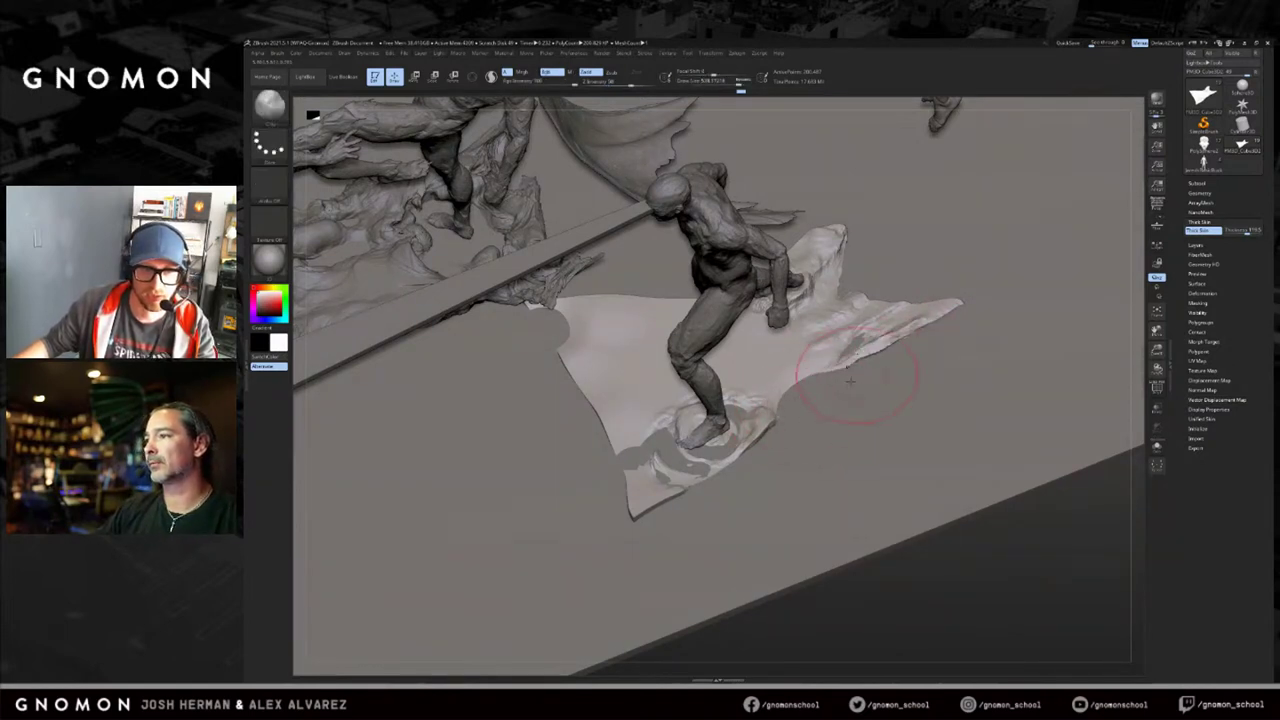
Push the ground piece's front edge near the front foot into the floor with the Move brush.
mouse_move(634, 520)
left_mouse_down("alt")
mouse_move(548, 374)
mouse_move(540, 318)
left_mouse_up("alt")
left_click_drag(730, 545, 855, 596)
key("b")
key("m")
key("v")
left_click_drag(863, 629, 835, 596)
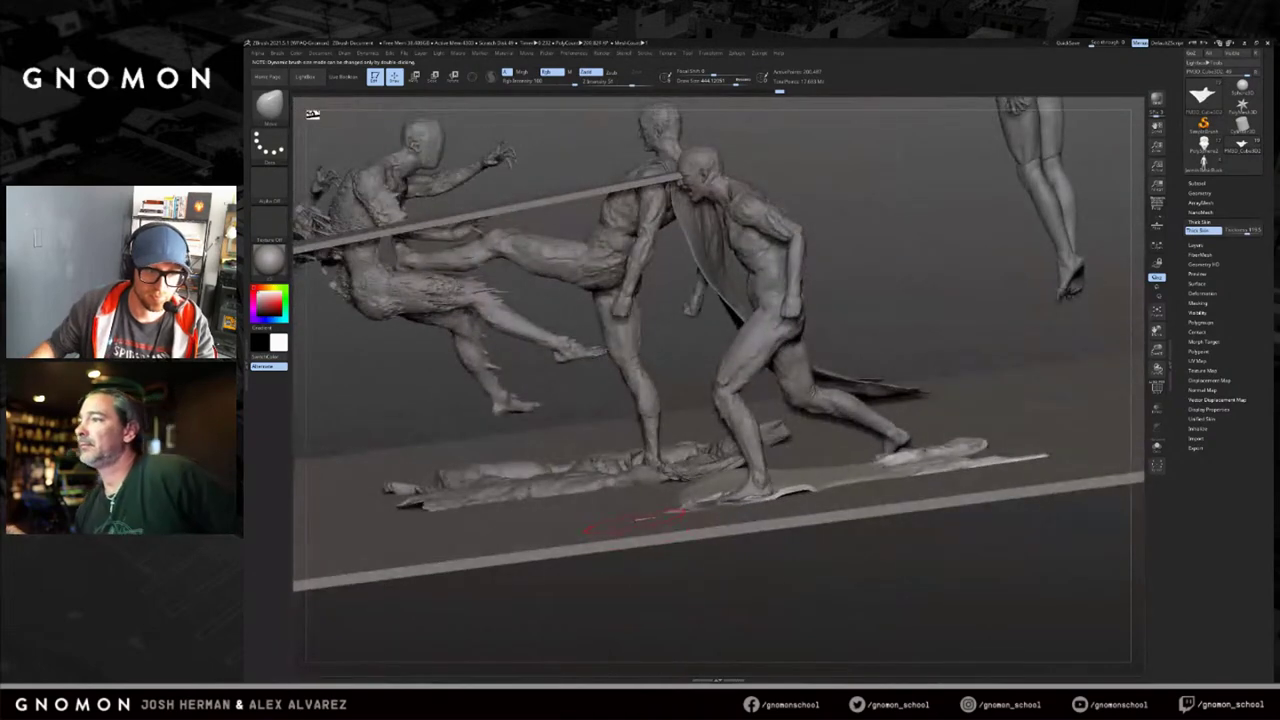
left_click_drag(774, 552, 818, 558)
key("s")
left_click_drag(797, 490, 787, 490)
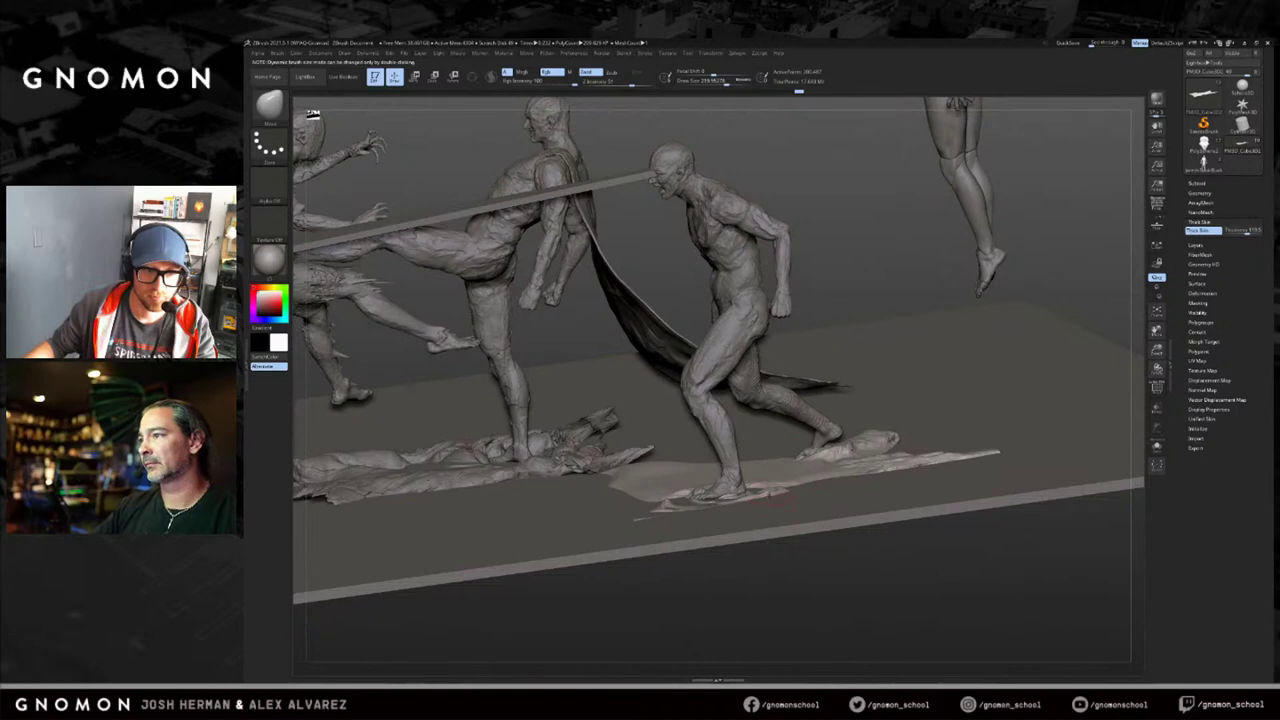
Sculpt rocky folds across the middle and near end of the ground piece with the ThickSkinClay brush.
mouse_move(899, 589)
left_mouse_down()
mouse_move(1029, 586)
mouse_move(826, 461)
left_mouse_up()
mouse_move(552, 509)
left_mouse_down()
mouse_move(680, 601)
mouse_move(710, 601)
left_mouse_up()
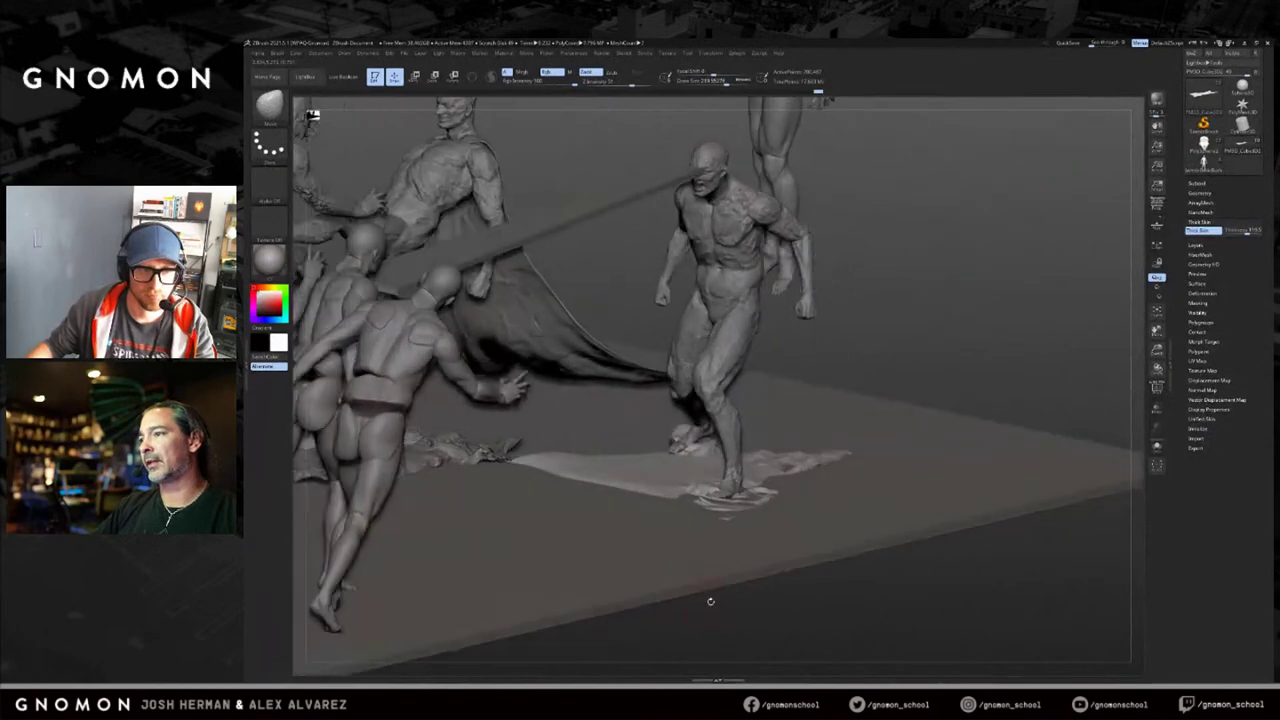
left_click_drag(825, 605, 1010, 556)
key("b")
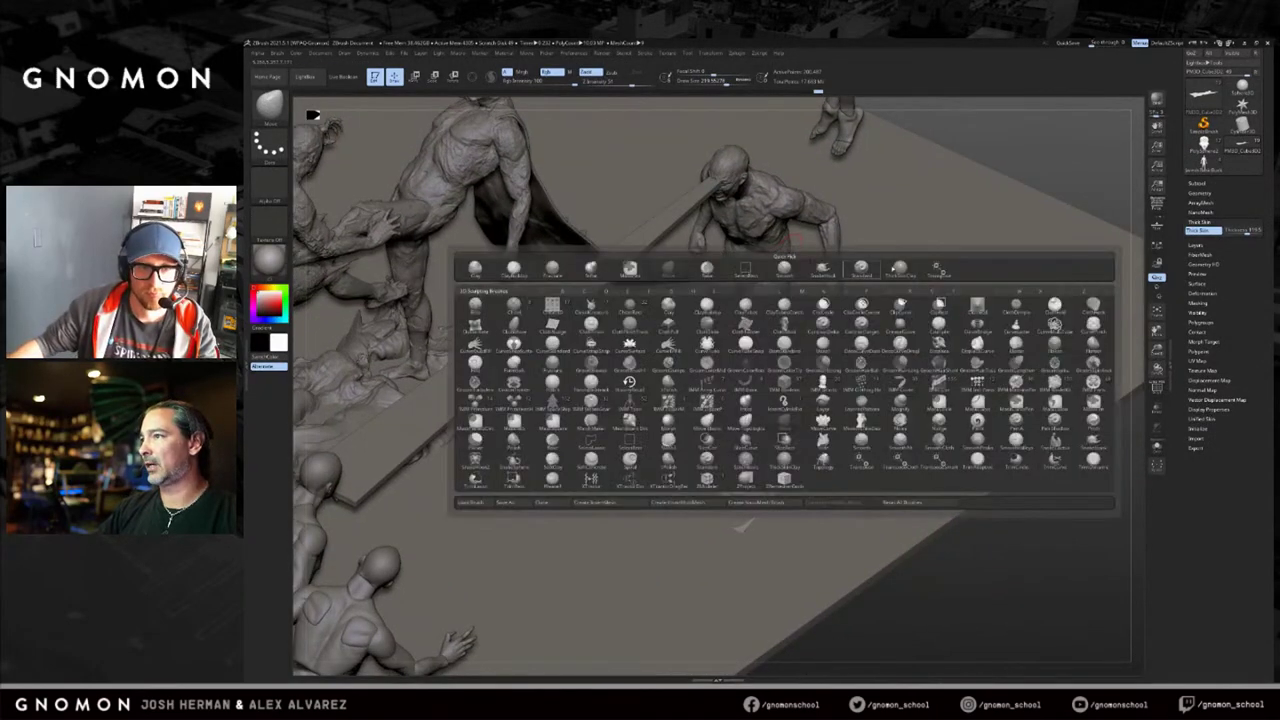
left_click(898, 268)
mouse_move(704, 382)
left_mouse_down()
mouse_move(636, 380)
mouse_move(560, 402)
mouse_move(696, 474)
left_mouse_up()
mouse_move(668, 390)
left_mouse_down()
mouse_move(640, 406)
mouse_move(704, 396)
mouse_move(685, 432)
mouse_move(694, 409)
left_mouse_up()
left_click_drag(984, 593, 890, 592)
mouse_move(726, 436)
left_mouse_down()
mouse_move(758, 372)
mouse_move(810, 356)
mouse_move(802, 386)
mouse_move(951, 275)
left_mouse_up()
left_click_drag(814, 402, 926, 334)
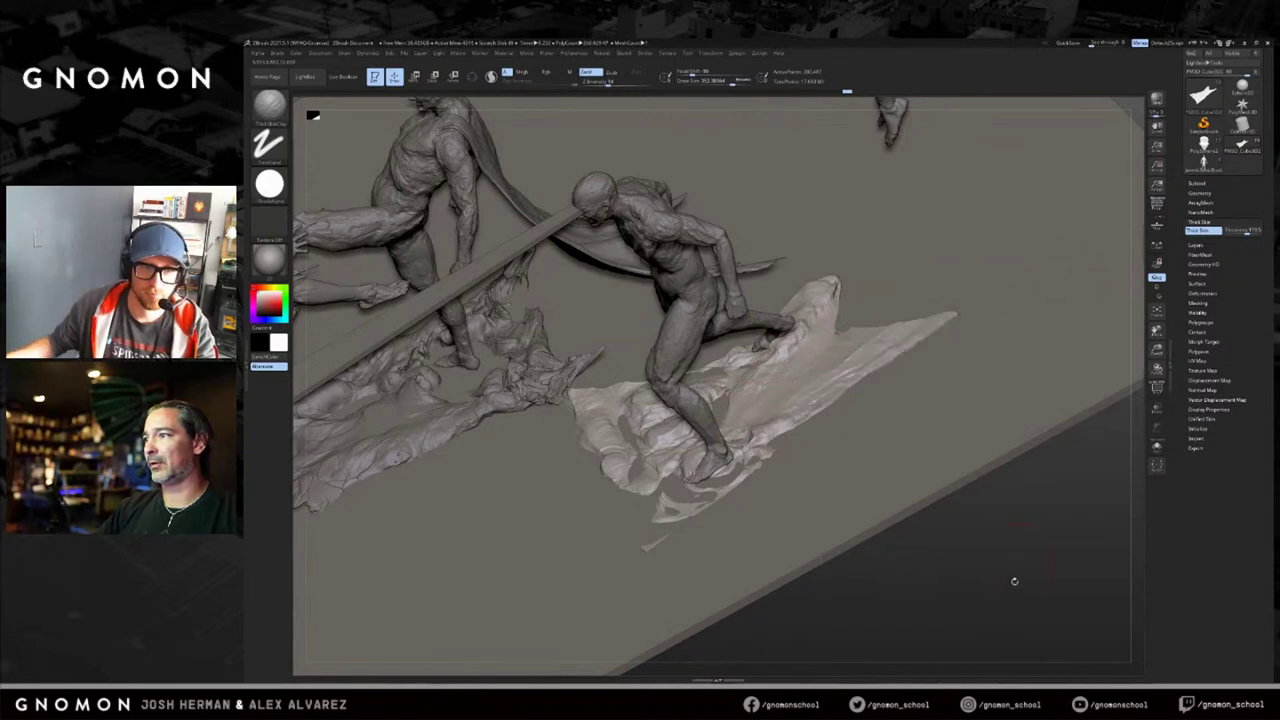
Nudge the ground piece's corner behind the rear foot and check the scene from several angles.
left_click_drag(977, 557, 937, 526, "alt")
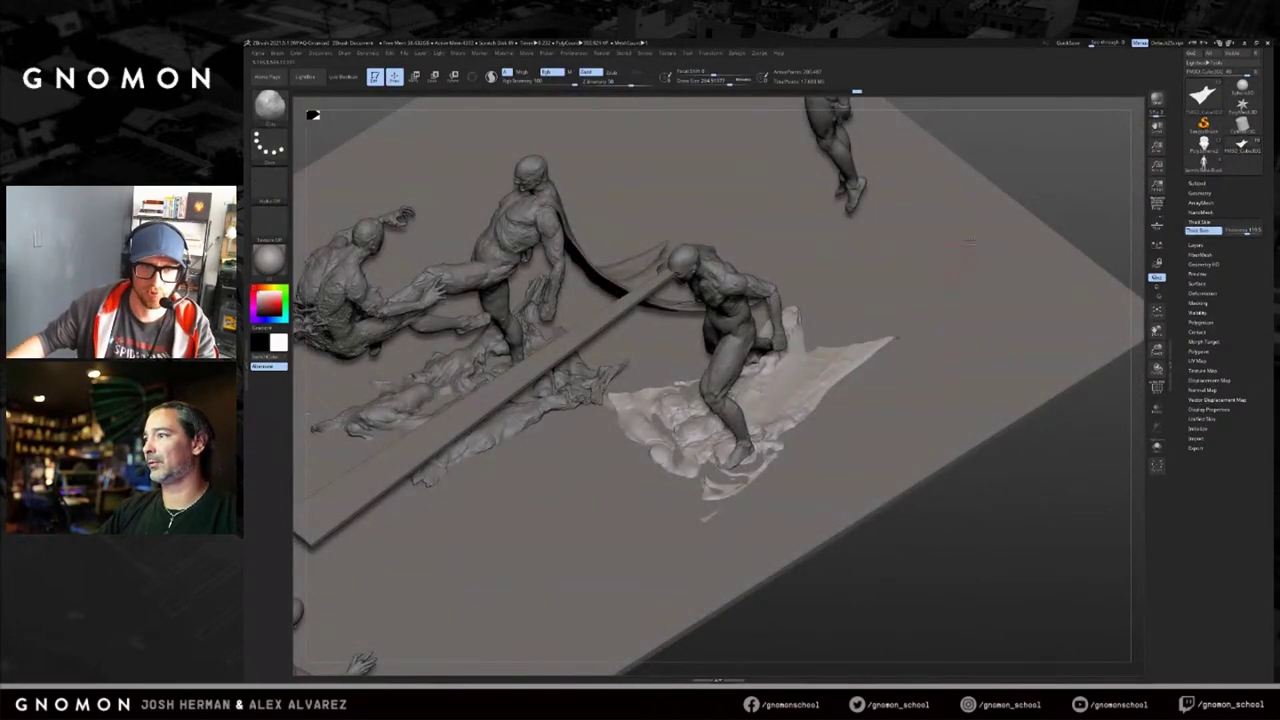
left_click_drag(969, 242, 950, 365)
left_click_drag(816, 303, 822, 278)
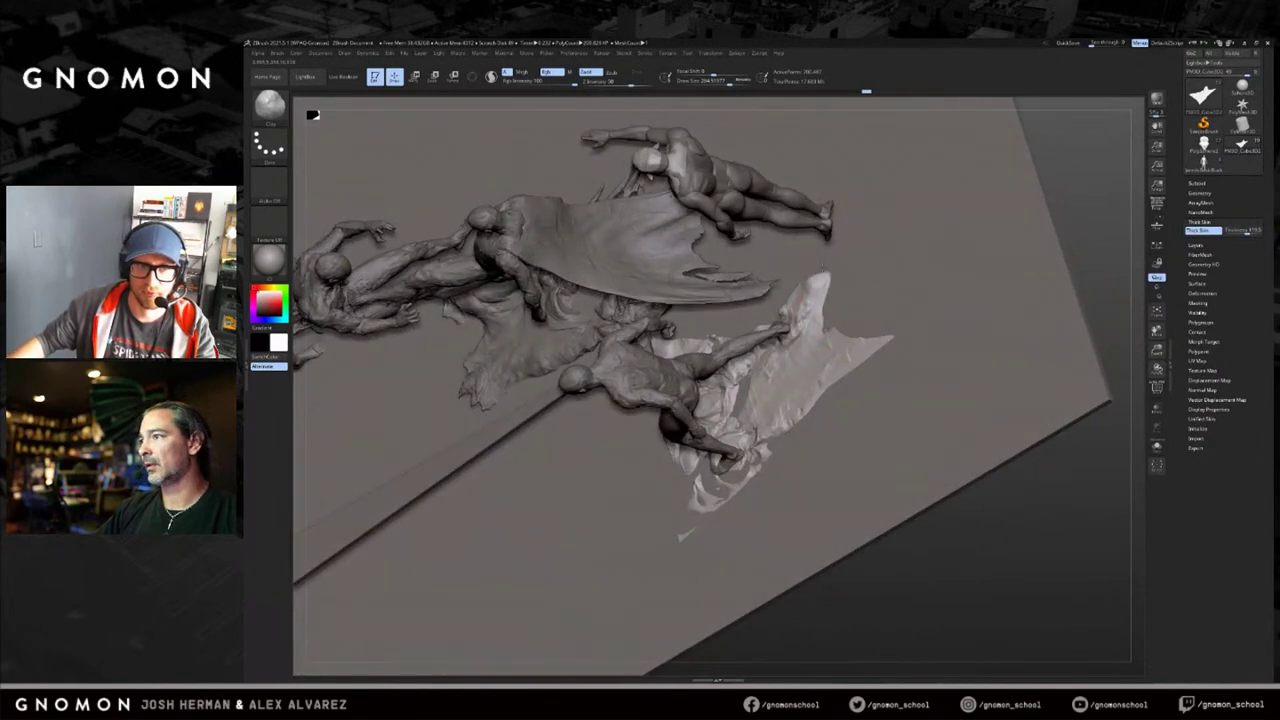
left_click_drag(1087, 207, 828, 172)
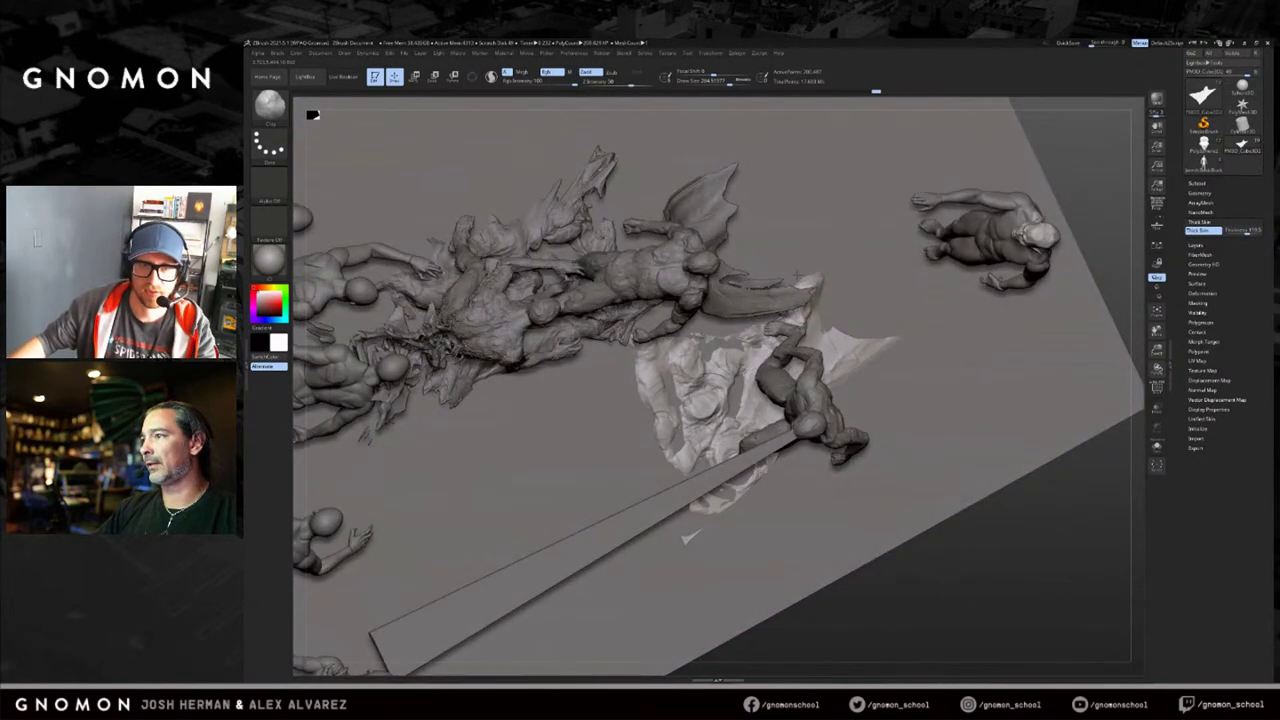
left_click_drag(1010, 578, 1006, 586)
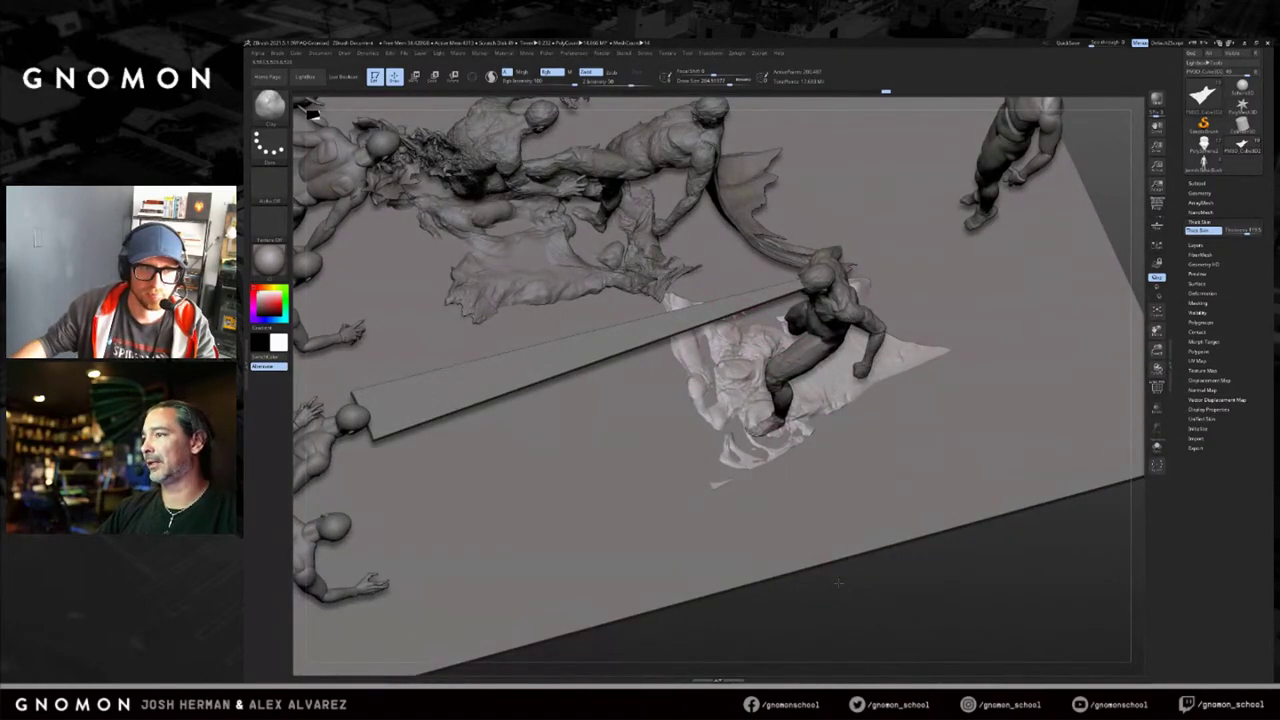
left_click_drag(838, 582, 800, 560)
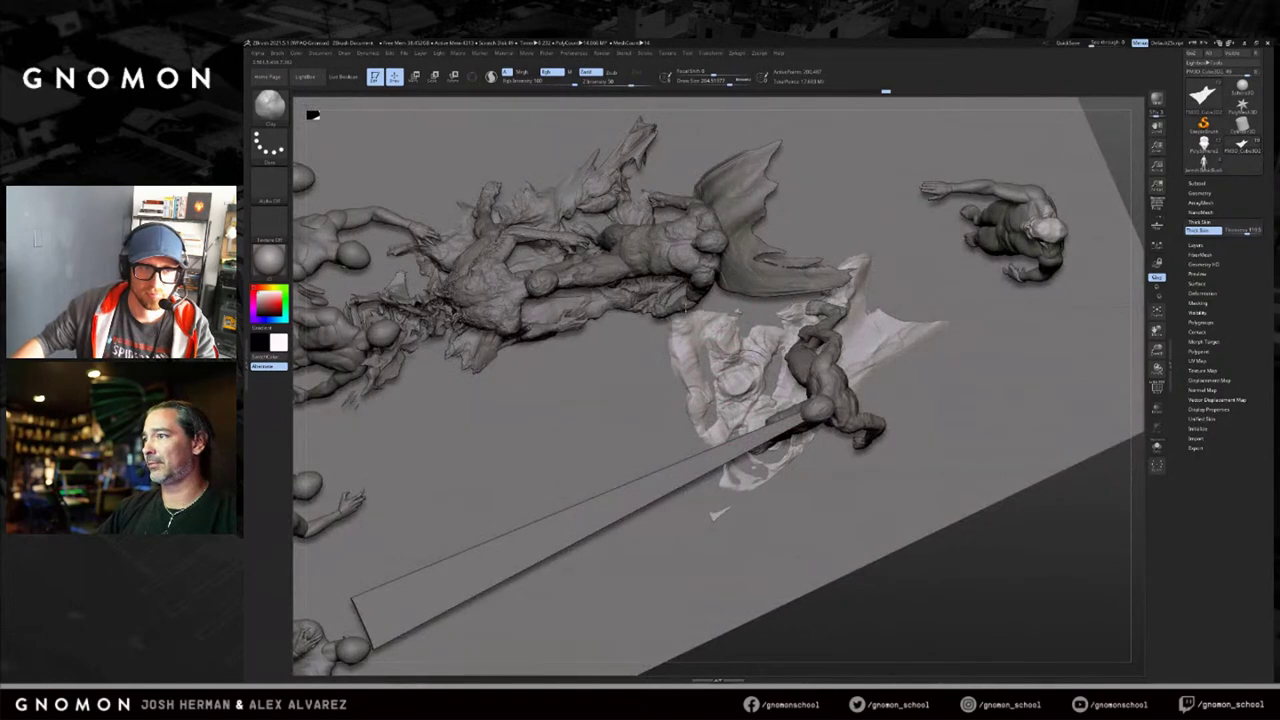
Add more ThickSkinClay strokes to the end of the ground patch in front of the striding figure.
key("b")
key("c")
key("b")
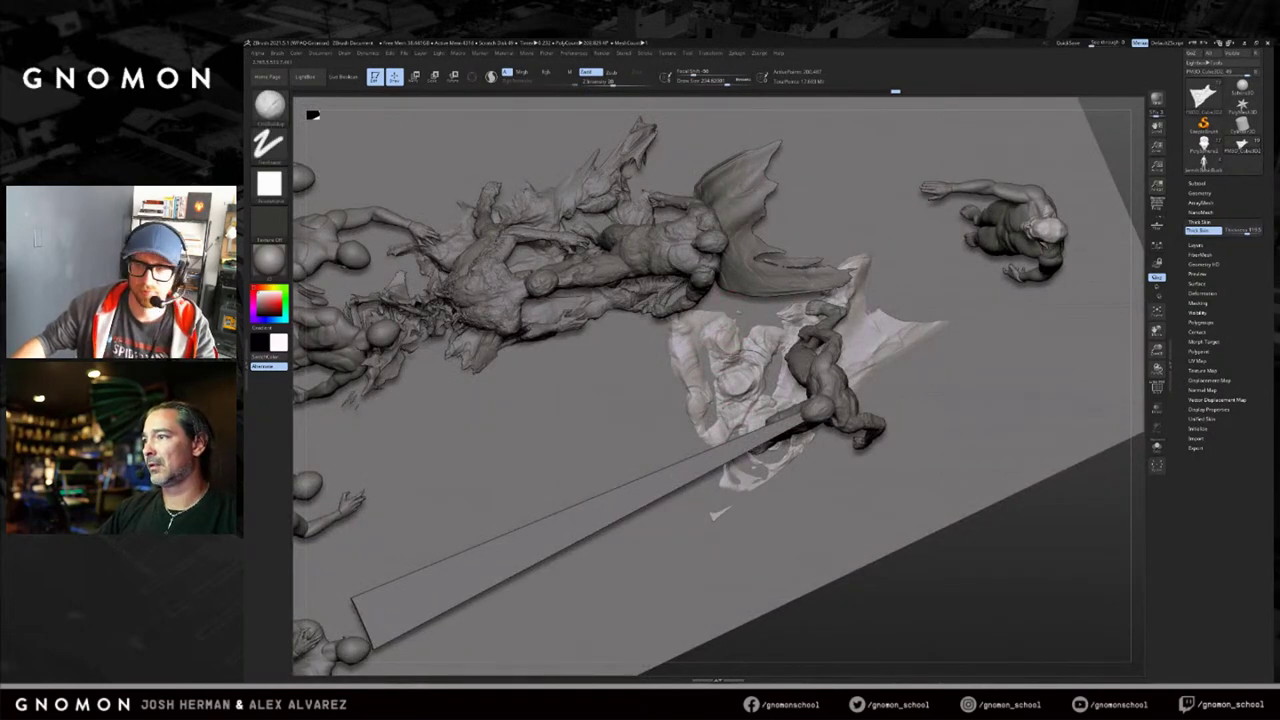
left_click_drag(975, 623, 965, 548)
key("b")
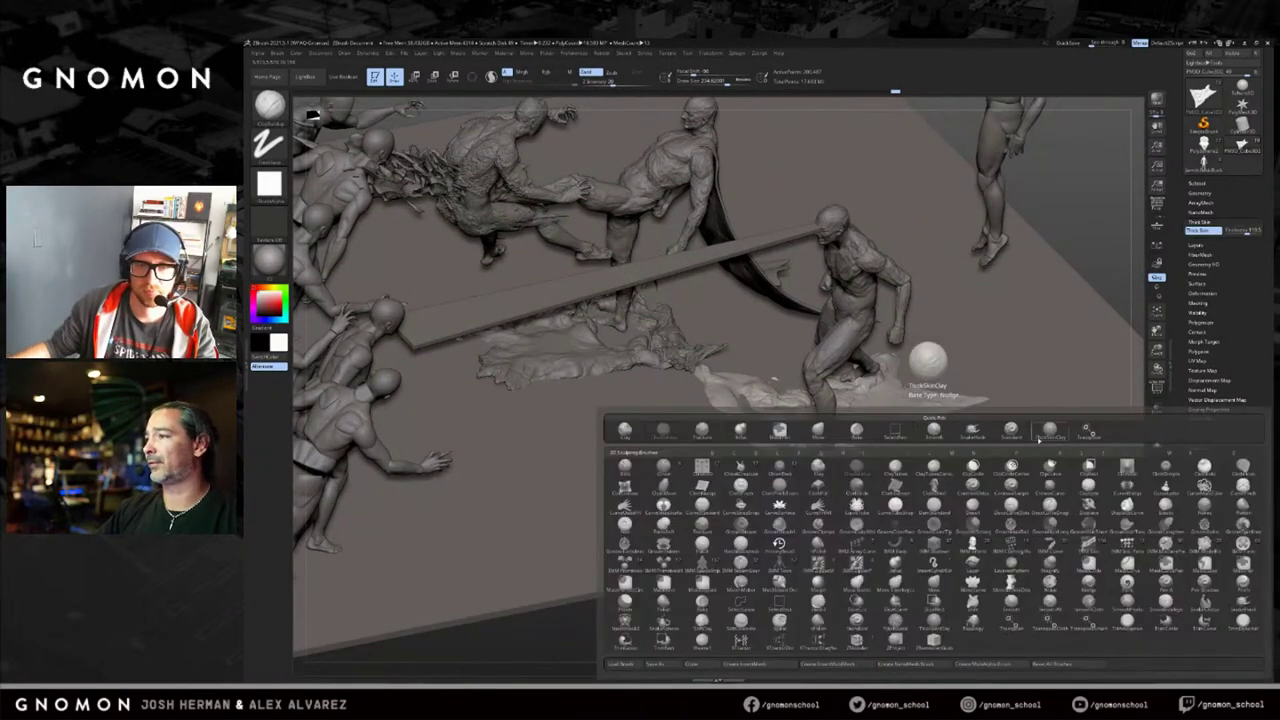
left_click(1050, 430)
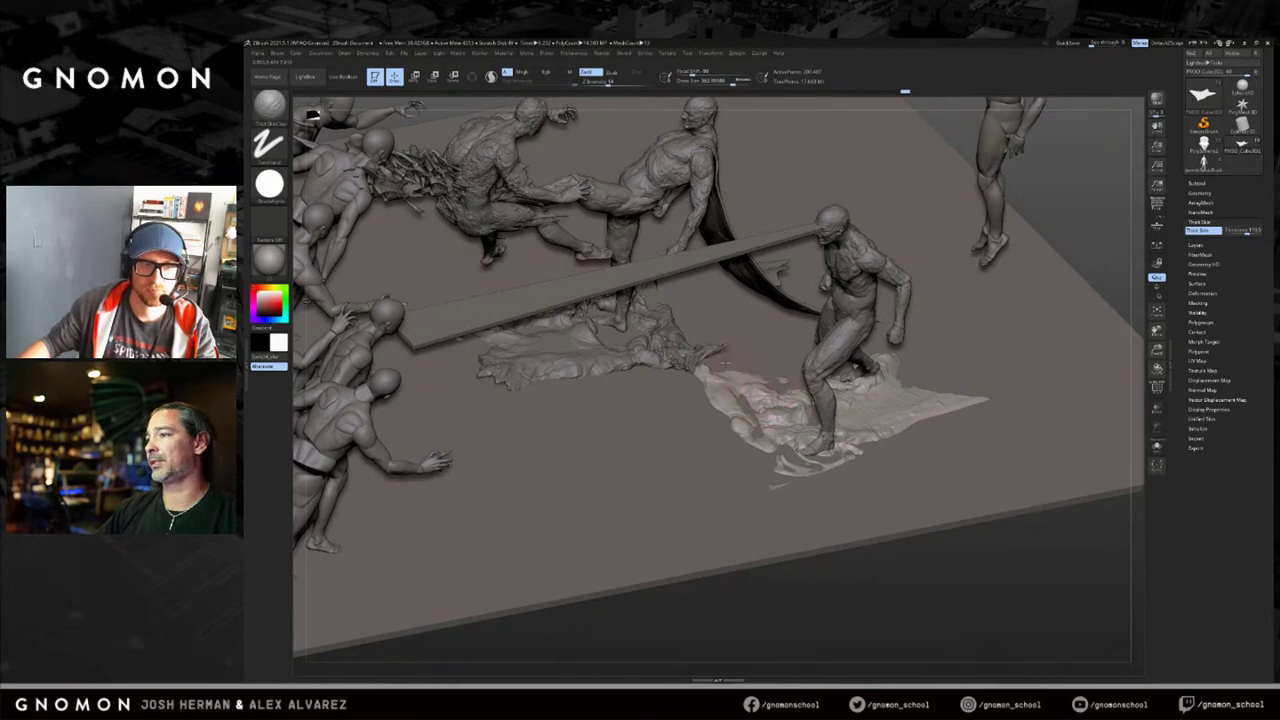
left_click_drag(765, 392, 778, 392)
left_click_drag(946, 577, 1020, 346)
Select the floating figure with the outstretched arm and examine its pose up close and within the whole scene.
left_click(940, 285, "alt")
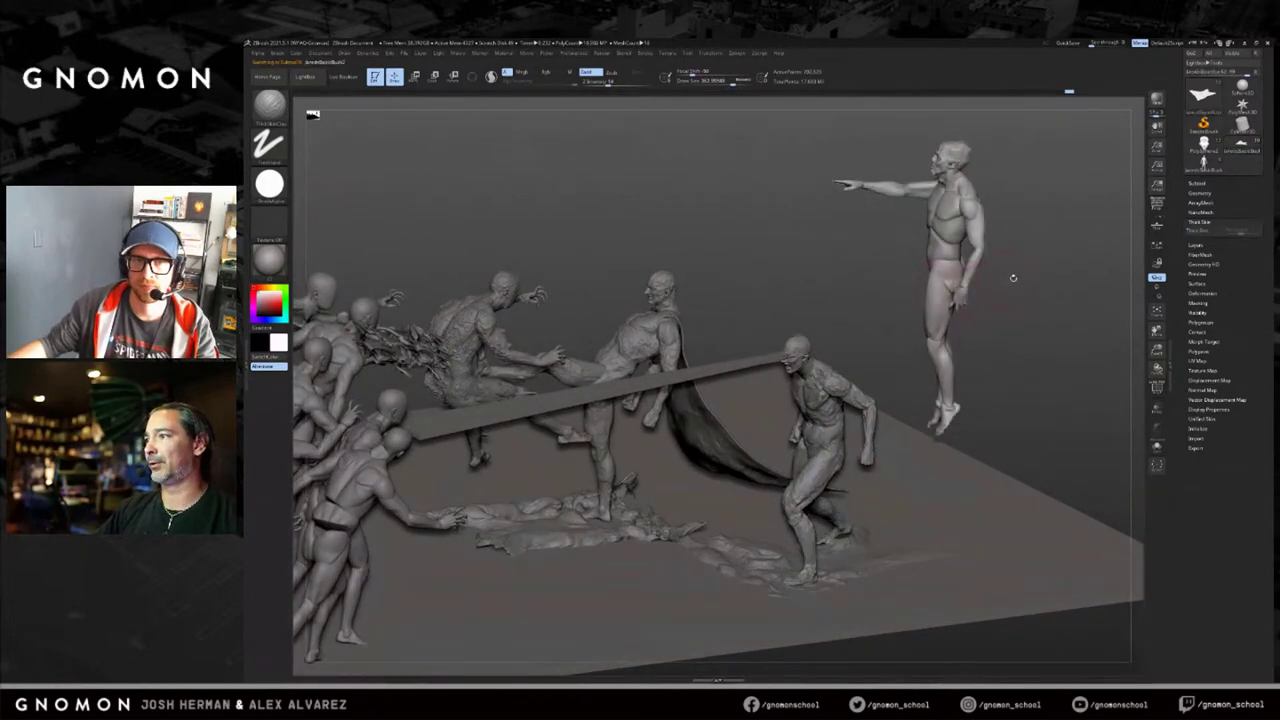
left_click_drag(1027, 277, 1196, 212, "shift")
key("alt+s")
key("alt+s")
left_click_drag(905, 265, 985, 271)
left_click_drag(924, 221, 975, 290, "alt")
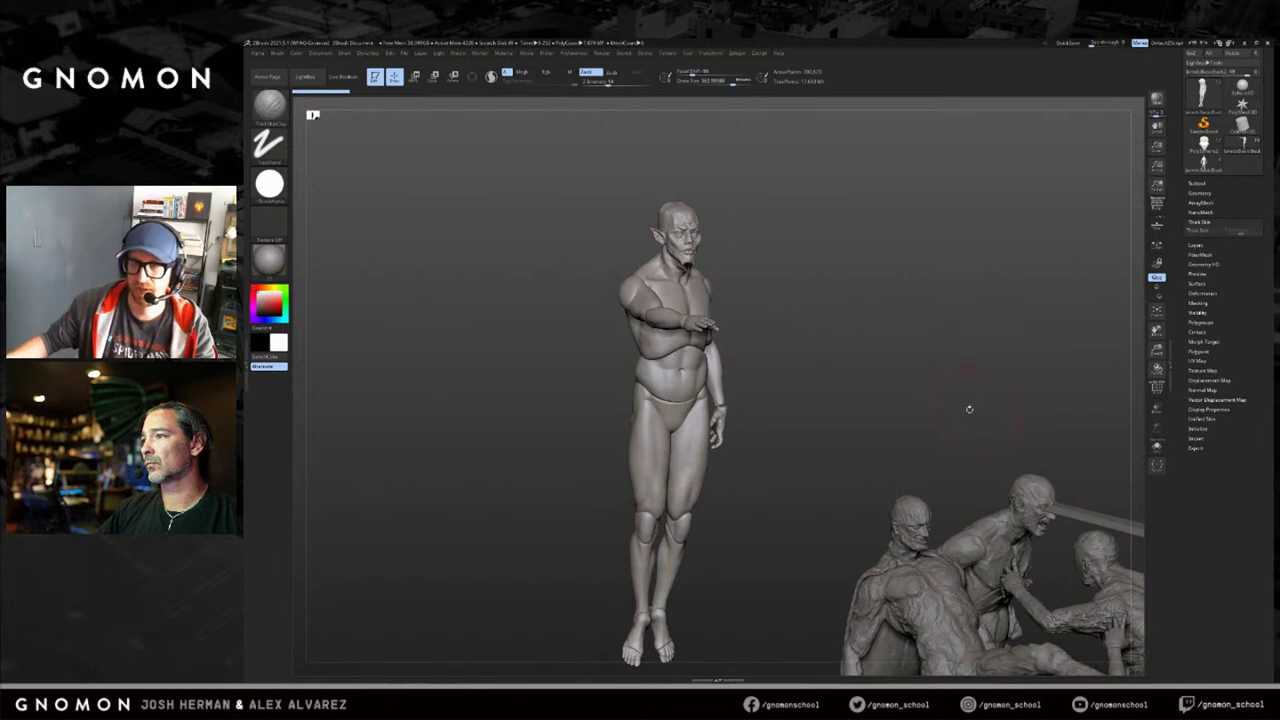
left_click_drag(867, 335, 878, 337)
mouse_move(811, 274)
left_mouse_down()
mouse_move(846, 260)
mouse_move(818, 257)
left_mouse_up()
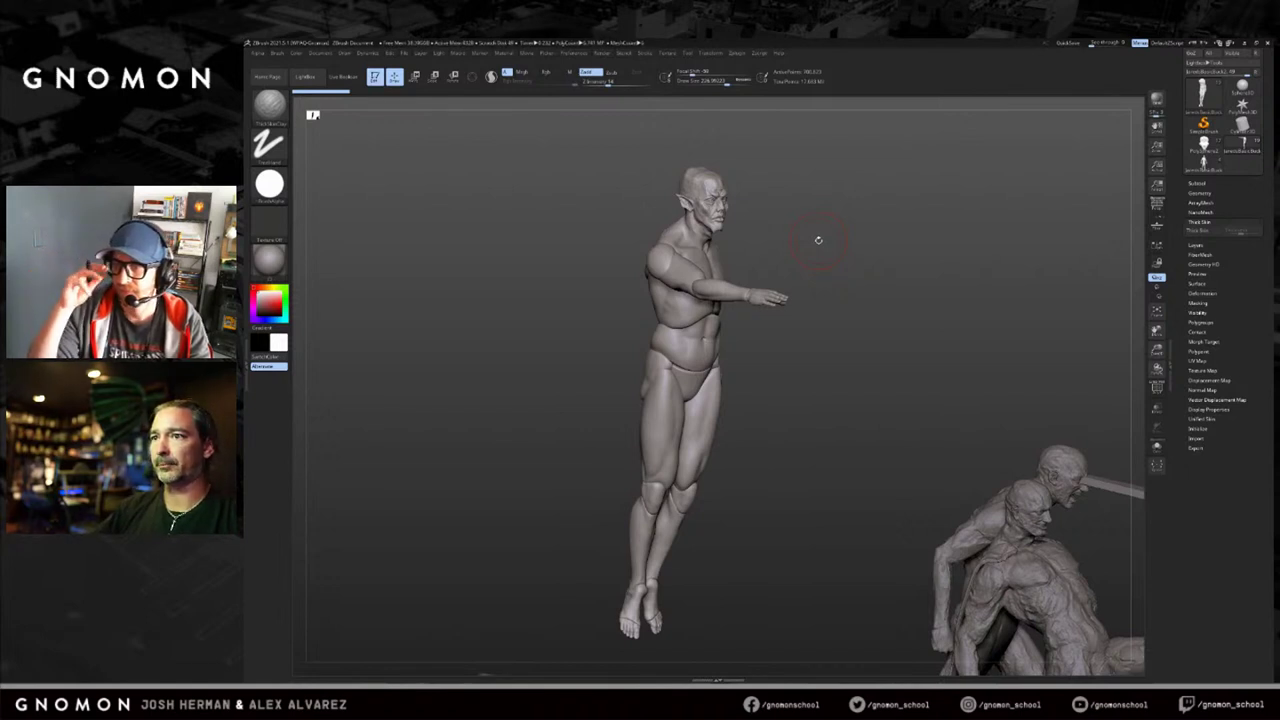
mouse_move(891, 257)
left_mouse_down()
mouse_move(815, 257)
mouse_move(876, 255)
left_mouse_up()
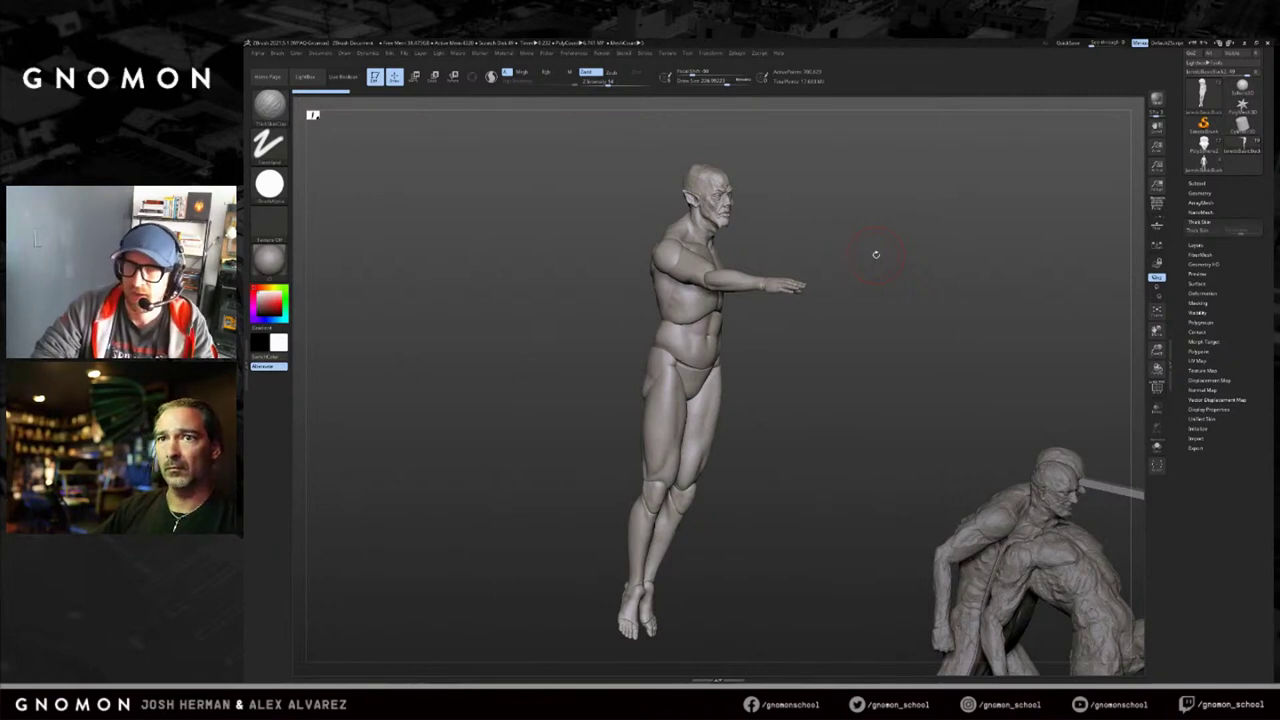
left_click_drag(1002, 318, 800, 228, "alt")
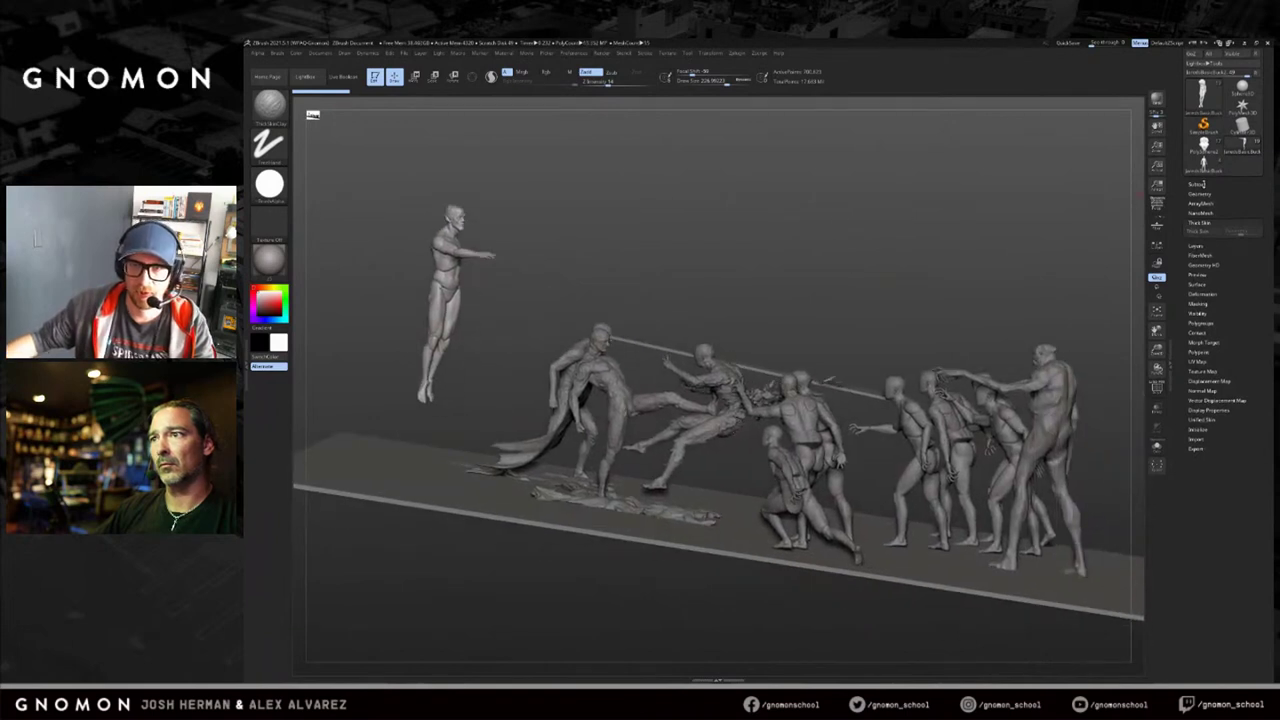
Open the subtool list, then isolate and examine the crowd figure standing beside the tall elongated figure.
left_click(1198, 184)
left_click_drag(949, 225, 1093, 233)
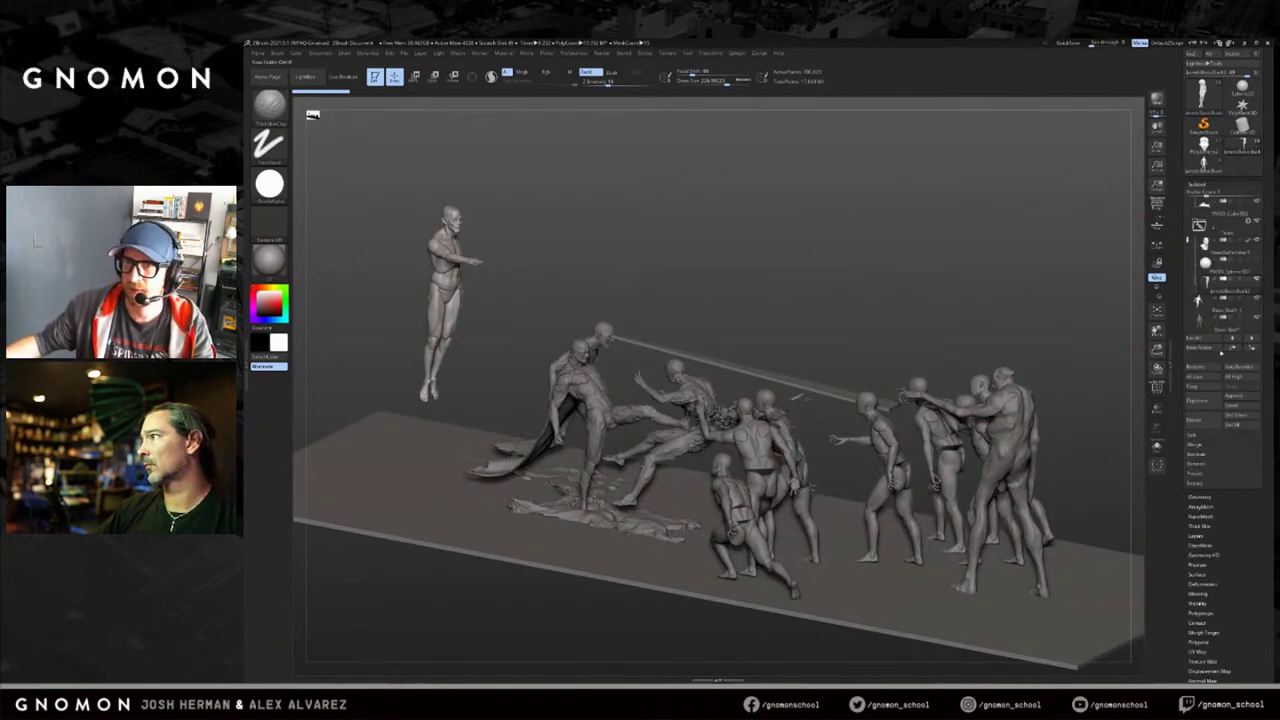
left_click(980, 387, "alt")
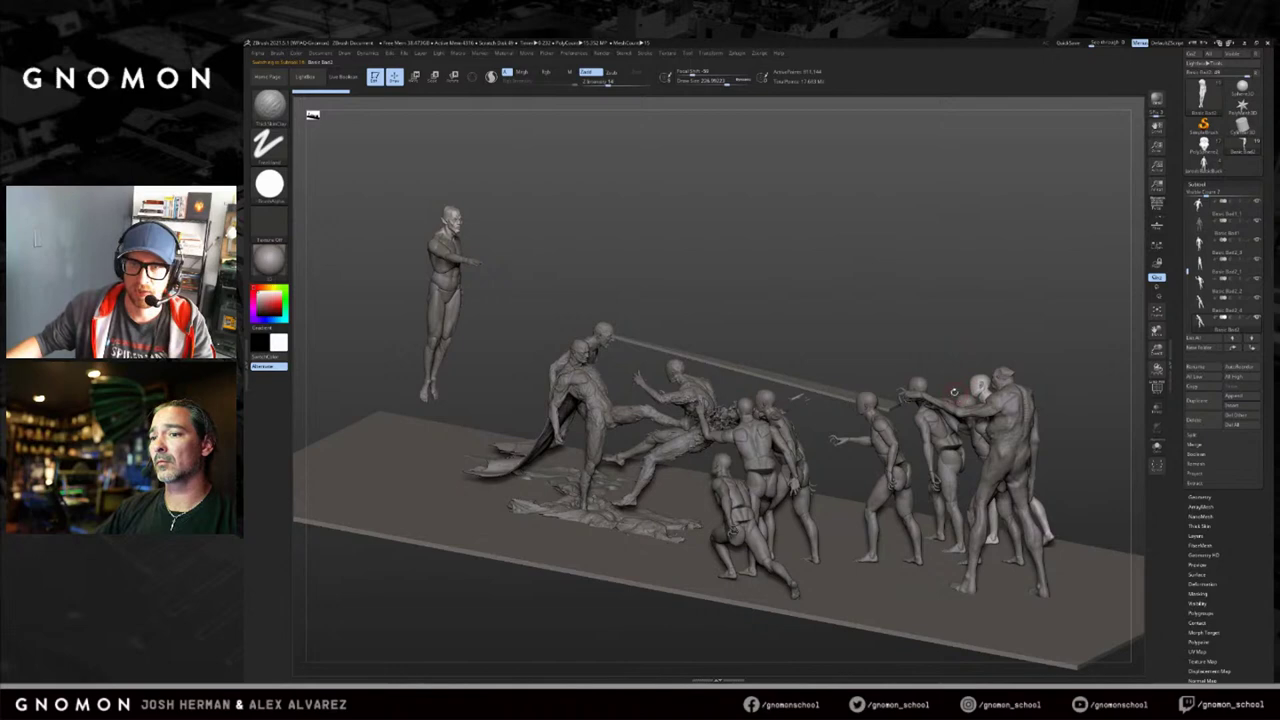
left_click(1157, 447)
left_click_drag(1060, 360, 885, 362)
mouse_move(1017, 365)
left_mouse_down()
mouse_move(1049, 364)
mouse_move(995, 356)
left_mouse_up()
key("f")
key("f")
left_click(992, 357)
left_click_drag(1019, 400, 947, 272, "alt")
Reorder the floating figure's body directly beneath its head in the subtool list and select the head.
left_click(804, 290, "alt")
left_click(947, 272)
left_click_drag(1040, 273, 890, 351, "alt")
key("f")
key("shift+ctrl+s")
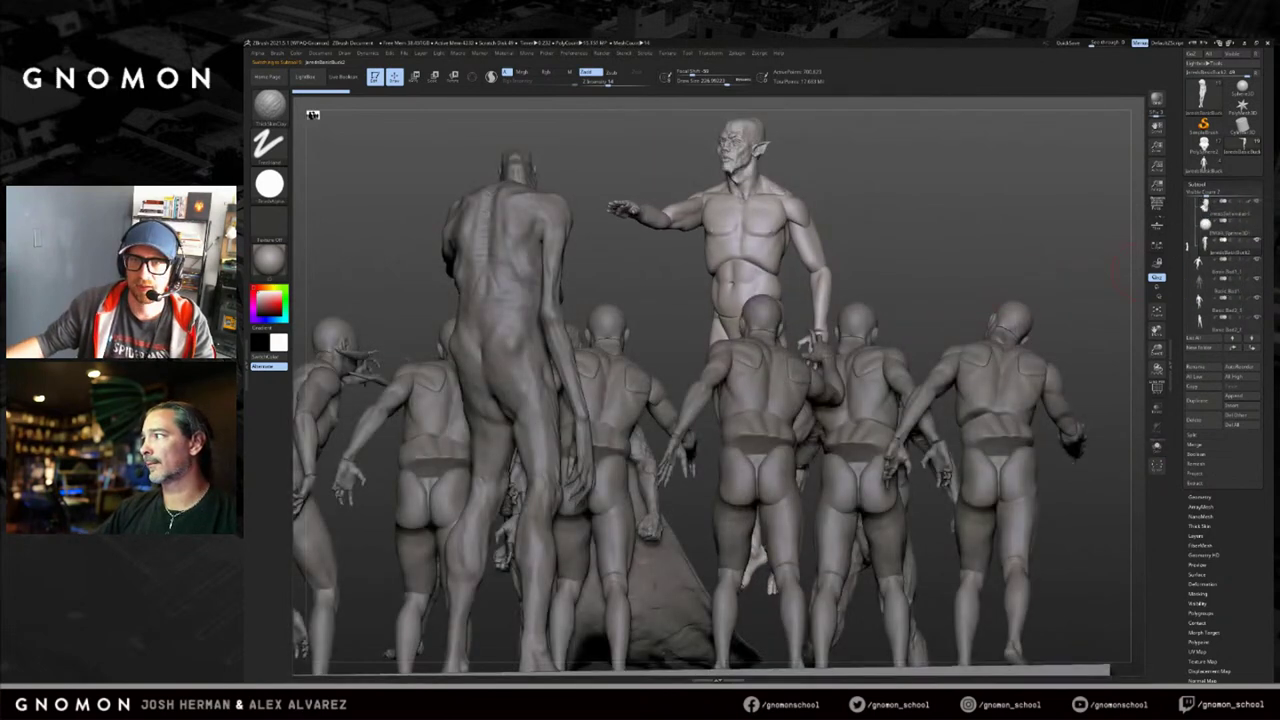
key("ctrl+shift+s")
key("ctrl+Up")
key("Up")
key("Down")
key("Up")
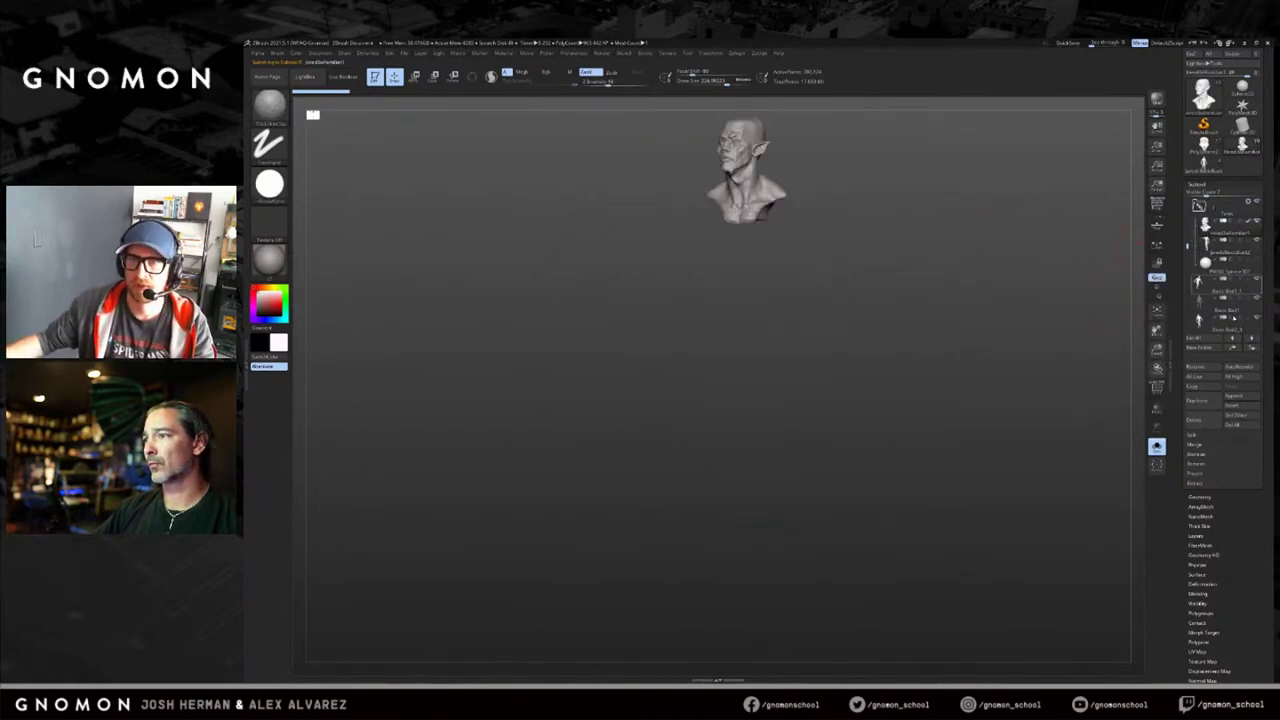
key("shift+ctrl+s")
Try to merge the floating figure's head down into the body subtool.
left_click_drag(1136, 347, 1141, 337)
left_click(1195, 446)
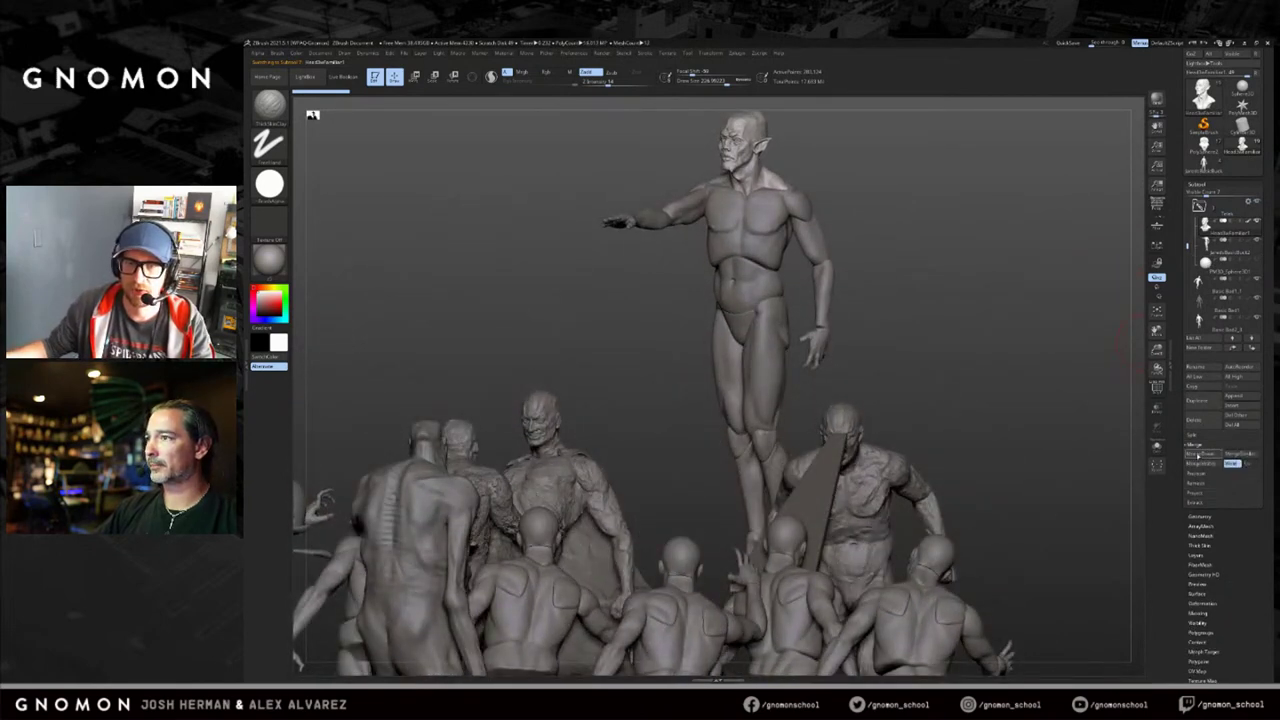
left_click(1202, 455)
left_click(1129, 470)
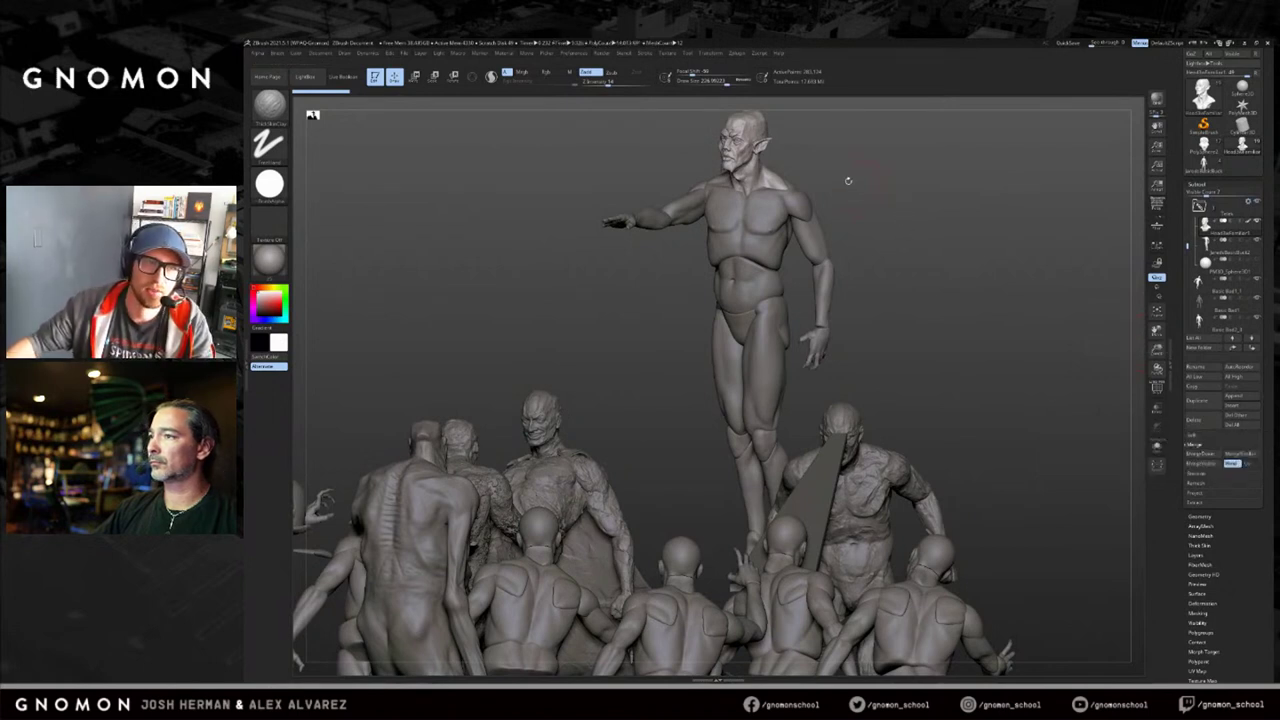
Isolate the floating figure's body subtool and reveal all of its hidden geometry.
key("alt+s")
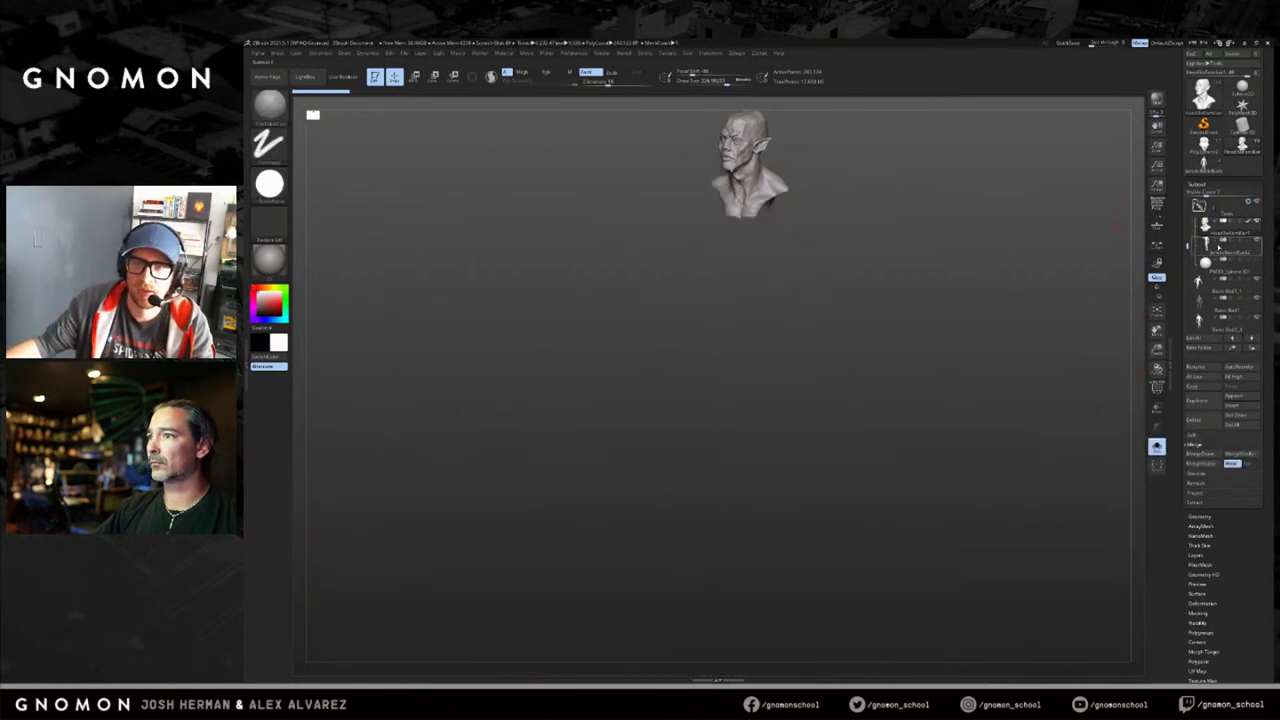
left_click(1226, 246)
left_click(938, 238, "ctrl+shift")
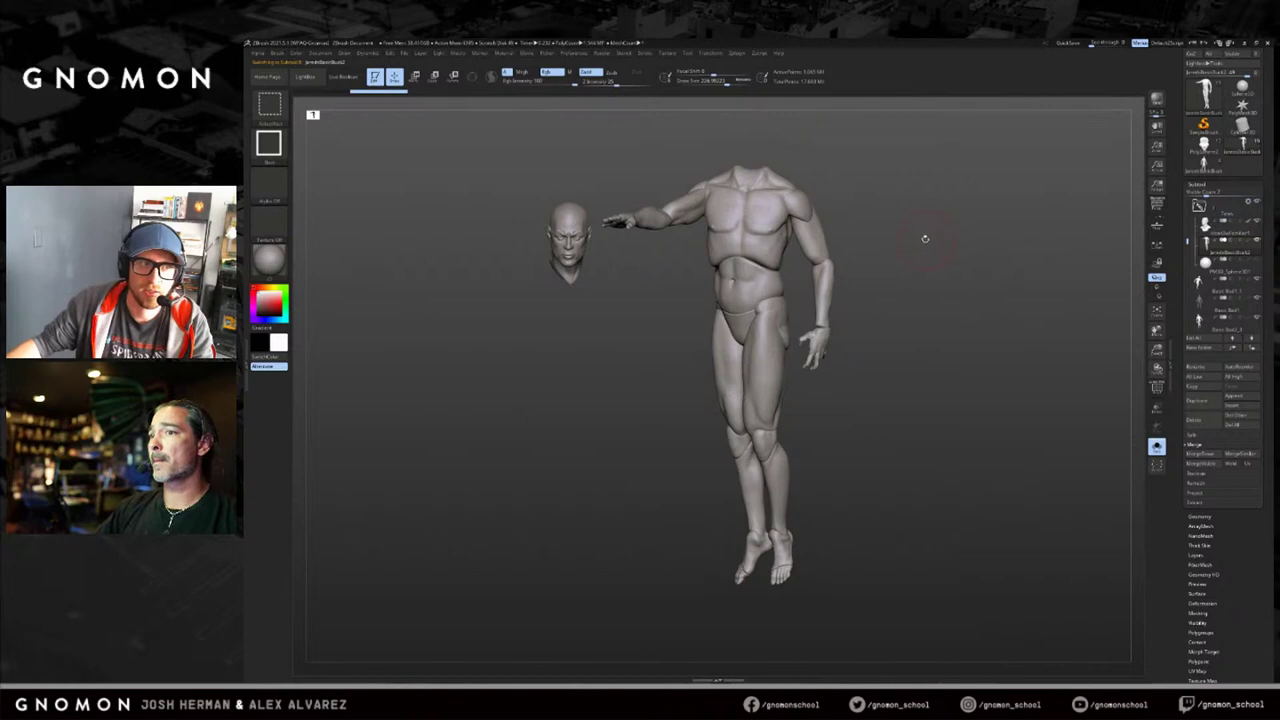
left_click_drag(926, 240, 924, 229)
key("alt+s")
mouse_move(579, 323)
left_mouse_down()
mouse_move(500, 324)
mouse_move(580, 326)
left_mouse_up()
key("alt+s")
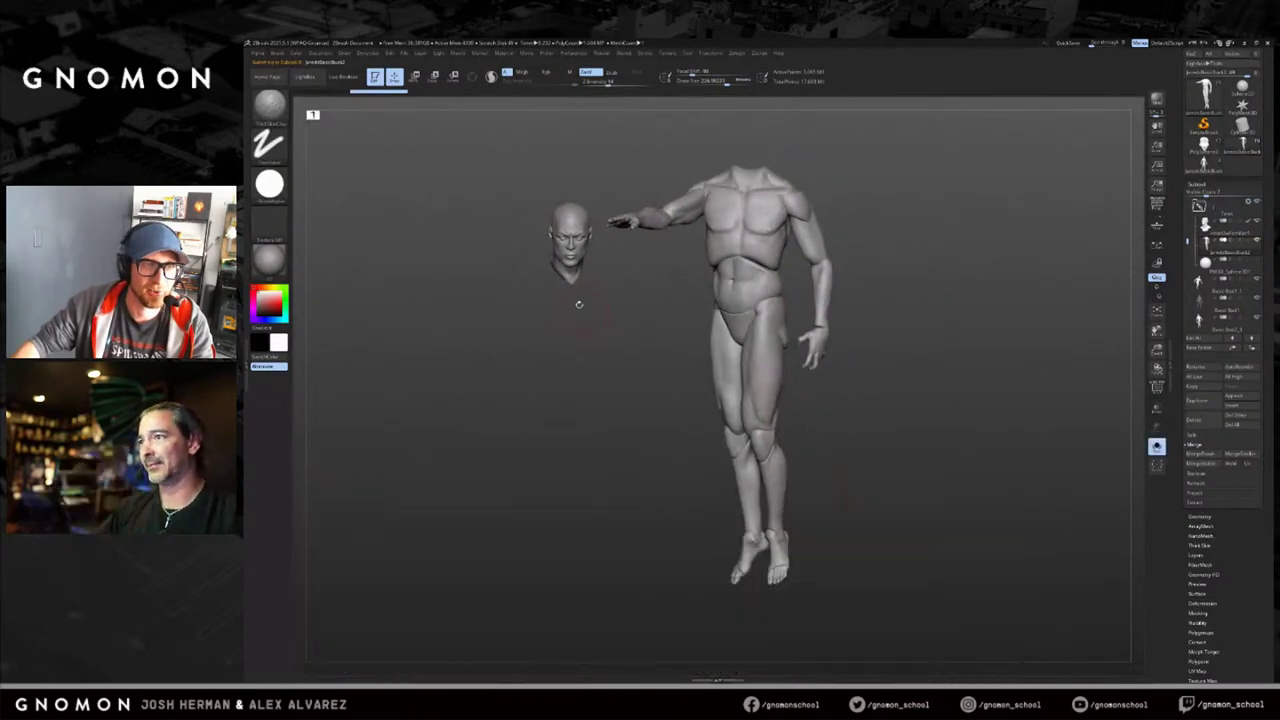
Hide the spare head beside the body, delete the hidden geometry and show the whole scene again.
left_click(571, 265, "ctrl+alt+shift")
left_click_drag(1241, 551, 1236, 519)
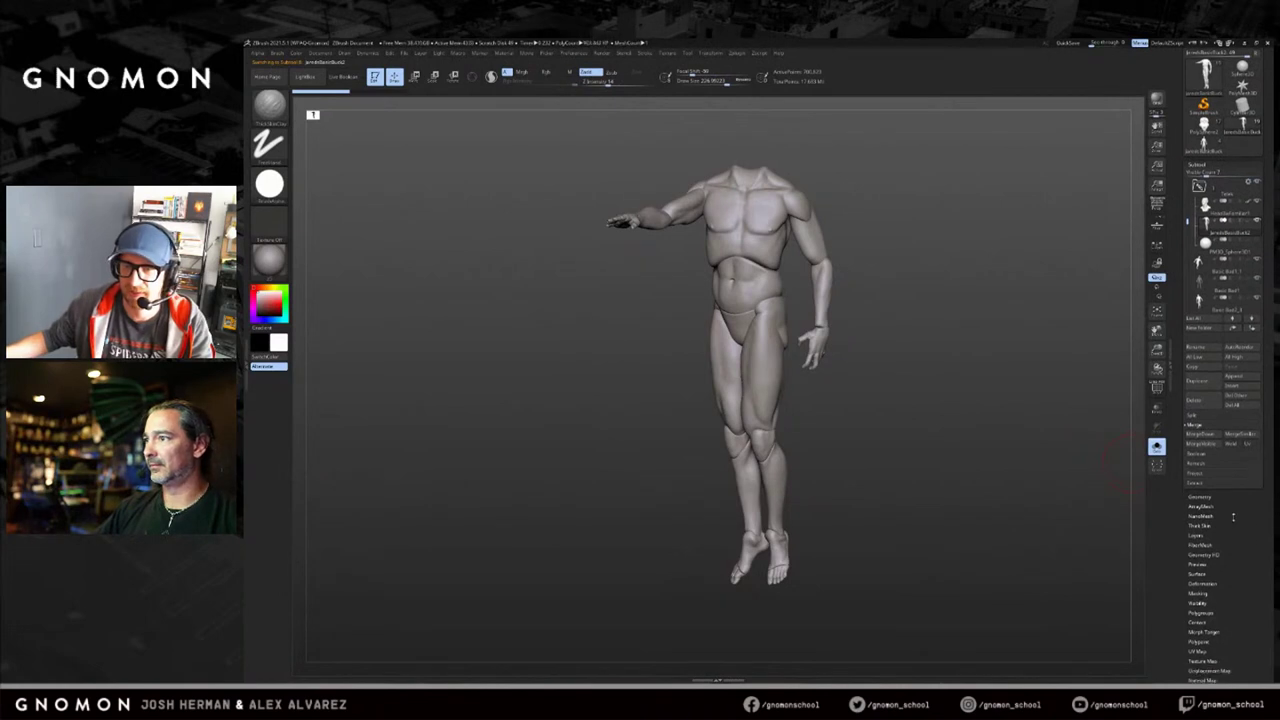
left_click(1200, 497)
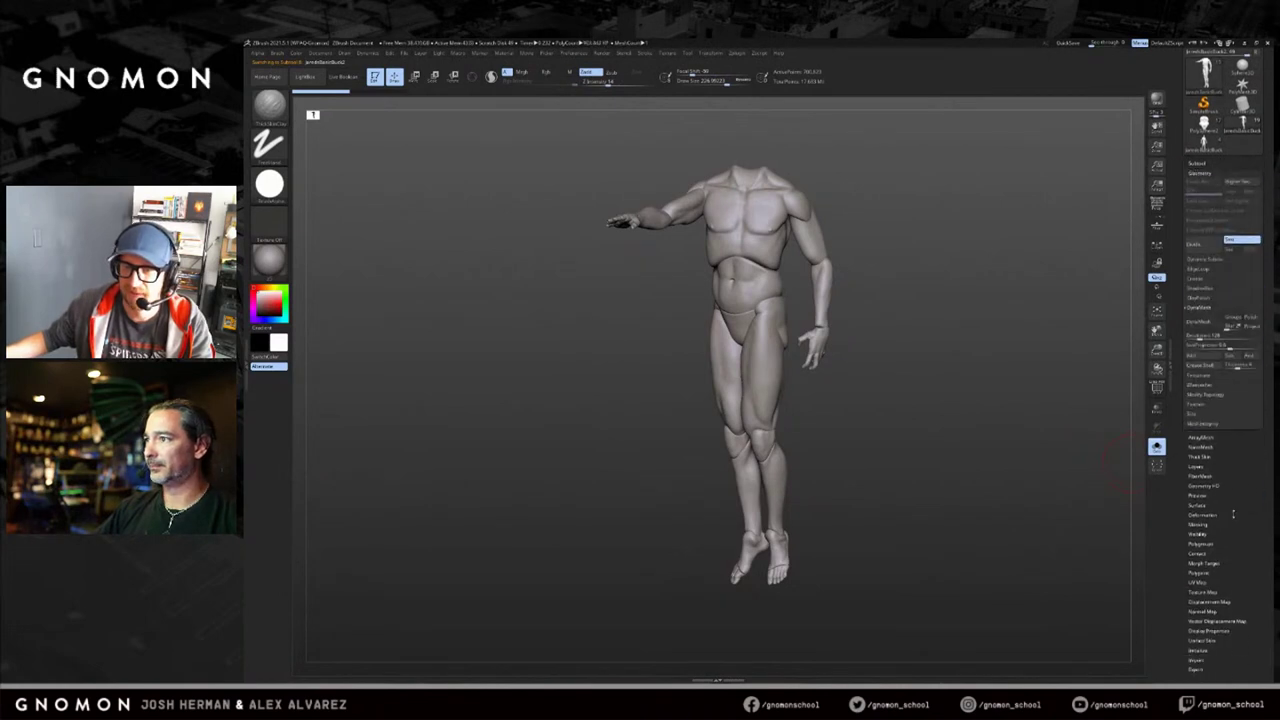
left_click(1205, 403)
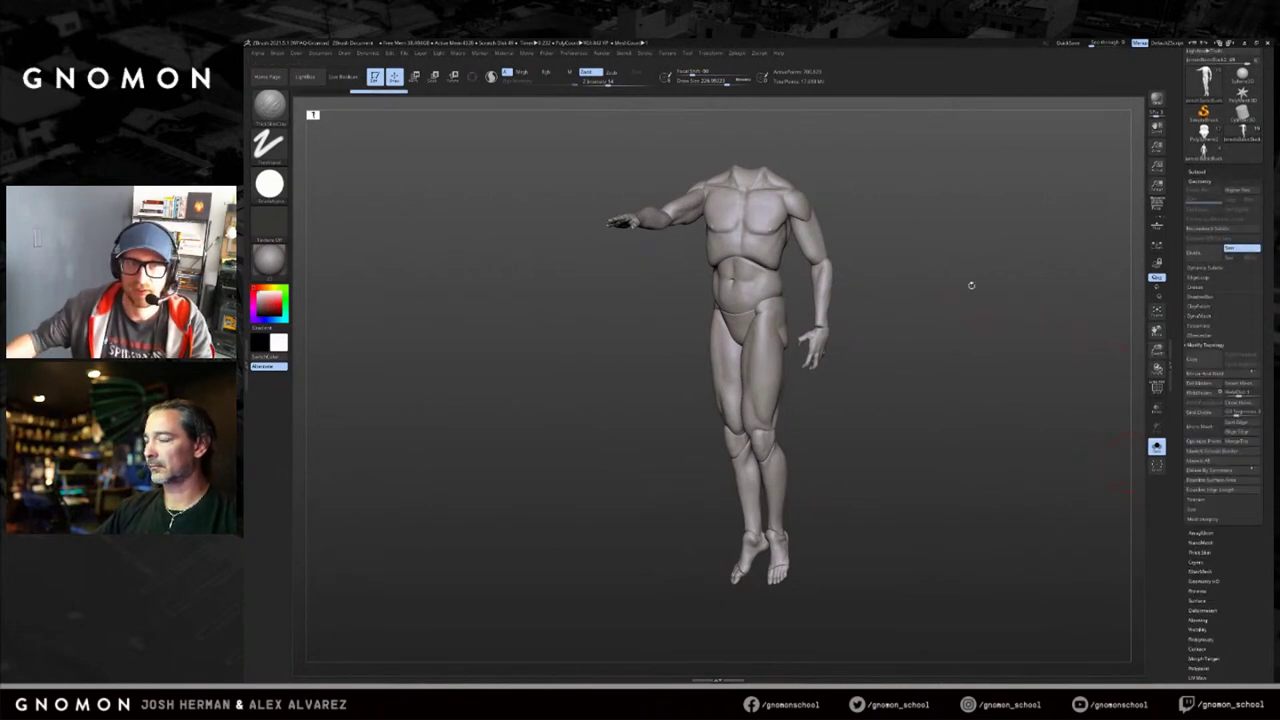
key("alt+s")
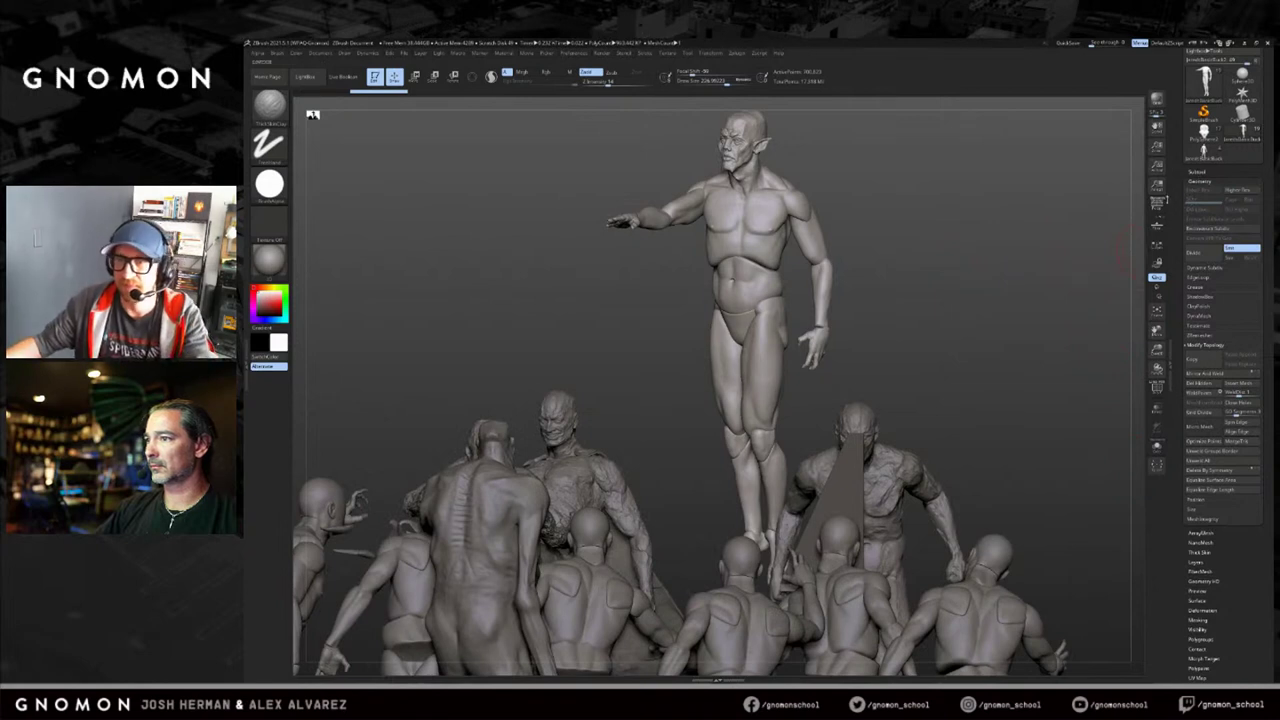
Select the floating figure's head and merge it down with the body into one subtool.
left_click_drag(1078, 241, 1141, 273)
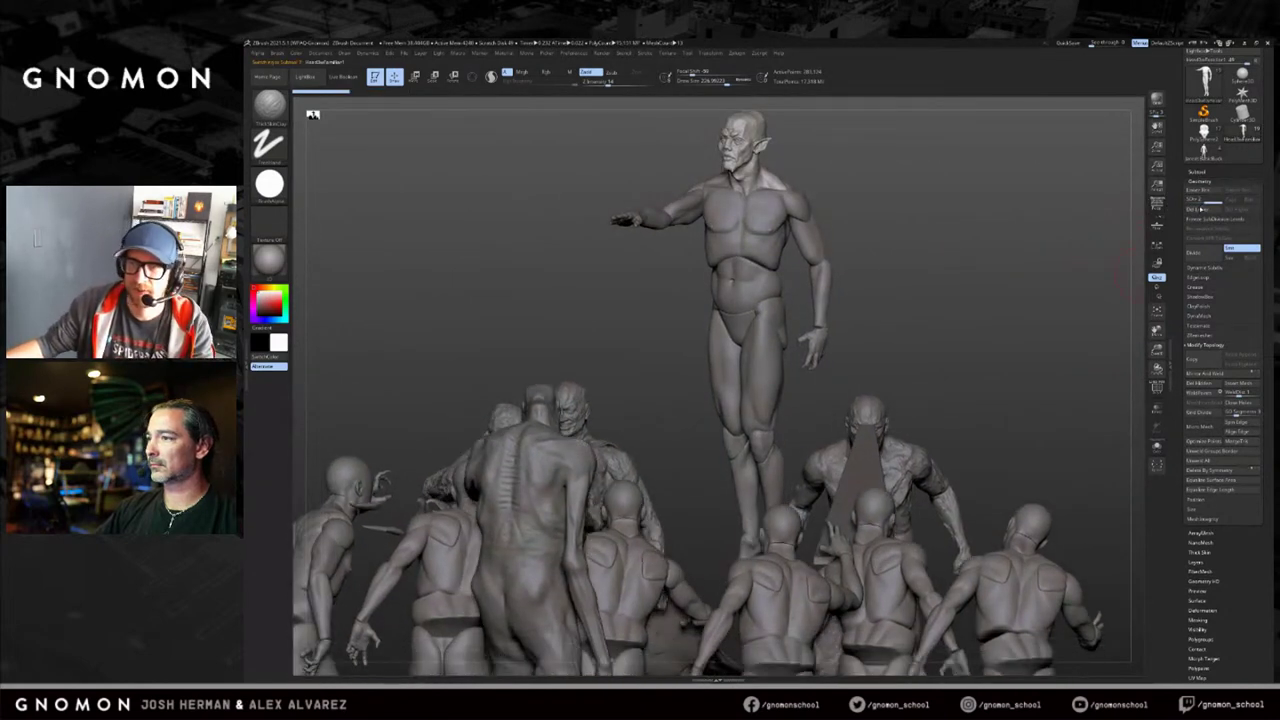
left_click(1197, 172)
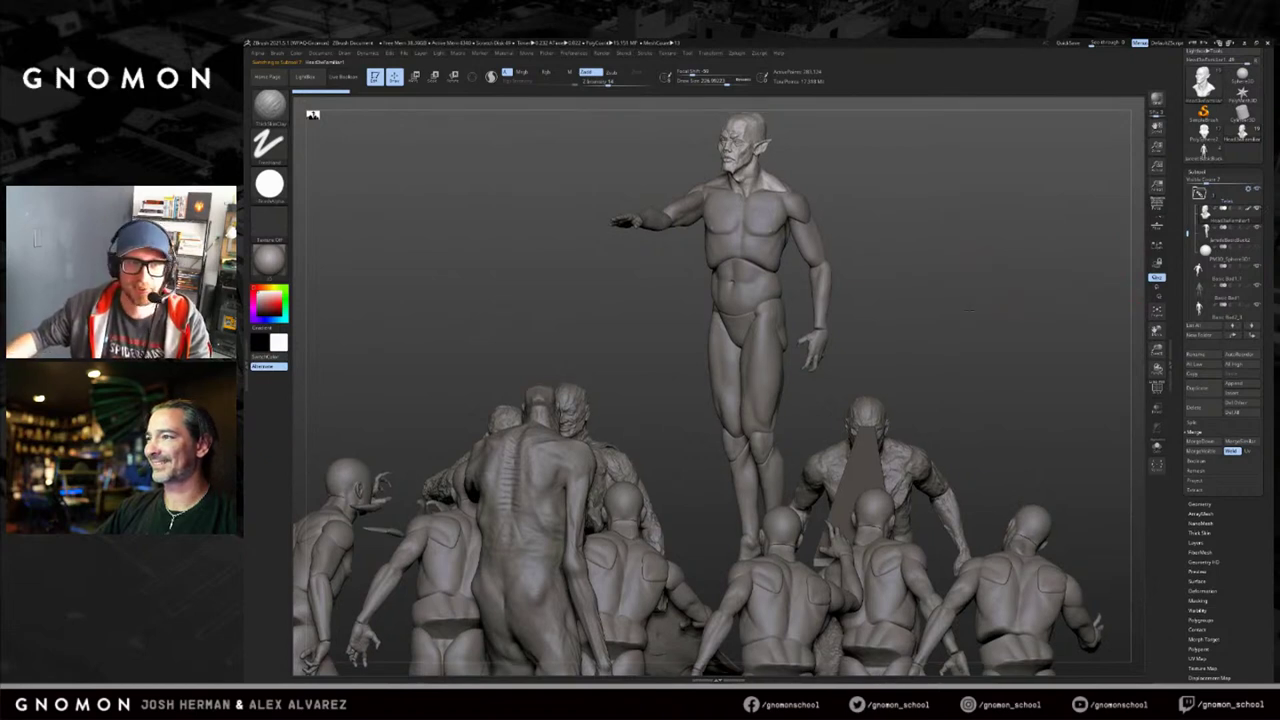
left_click_drag(966, 272, 968, 316, "alt")
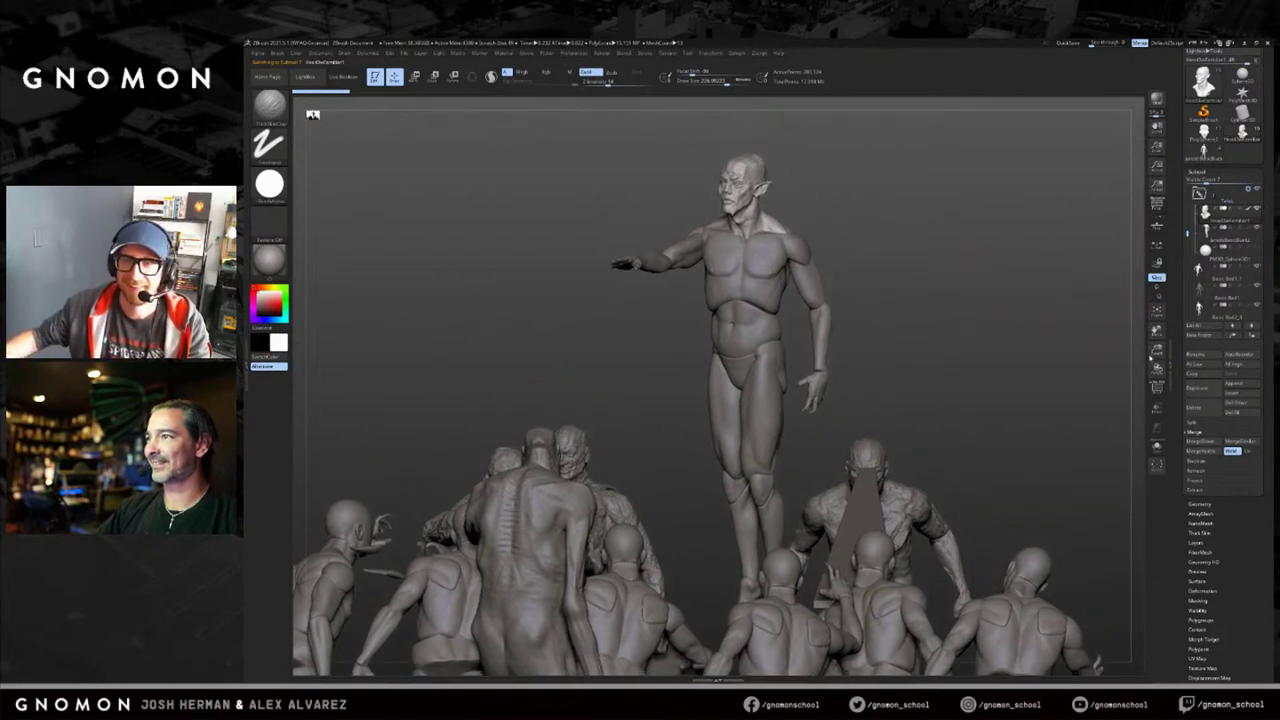
left_click(1200, 441)
left_click(1131, 457)
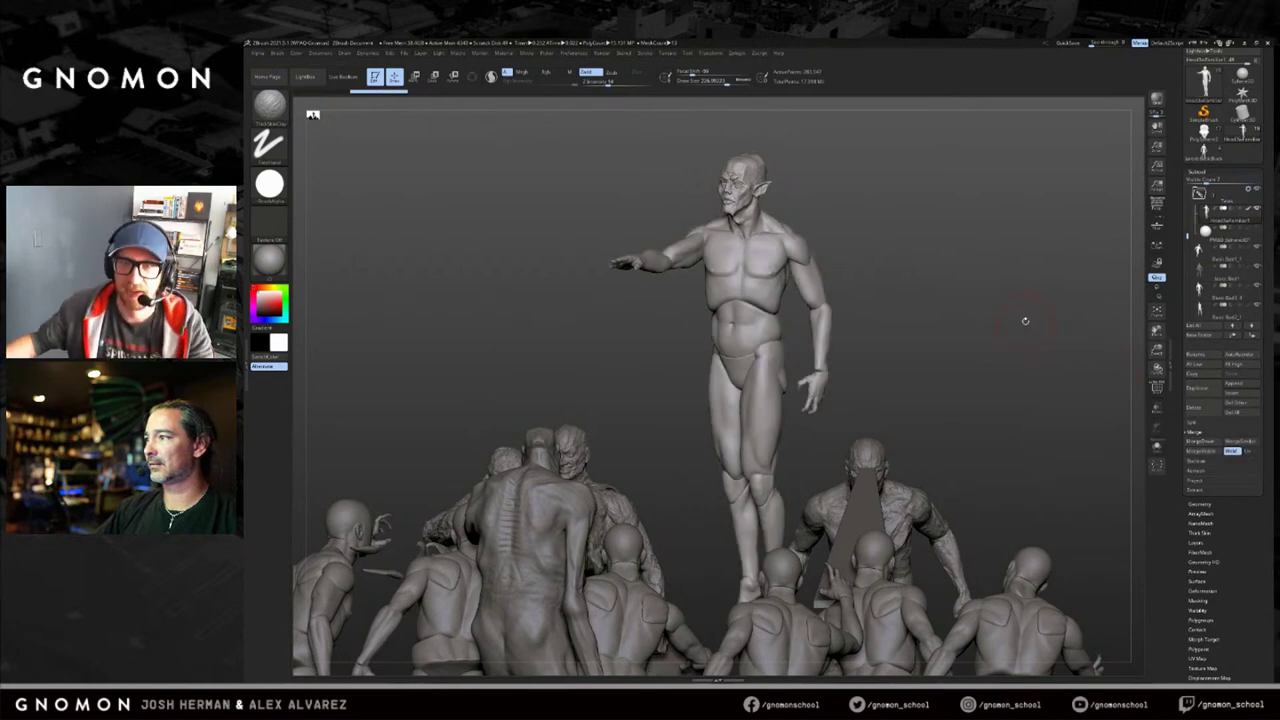
Isolate the merged floating figure and inspect its separate body parts, restoring full visibility of the figure.
left_click_drag(980, 314, 1060, 334)
left_click_drag(1002, 268, 1000, 390, "alt")
mouse_move(990, 320)
left_mouse_down()
mouse_move(903, 302)
mouse_move(971, 286)
mouse_move(976, 313)
mouse_move(1001, 298)
left_mouse_up()
key("shift+f")
key("shift+f")
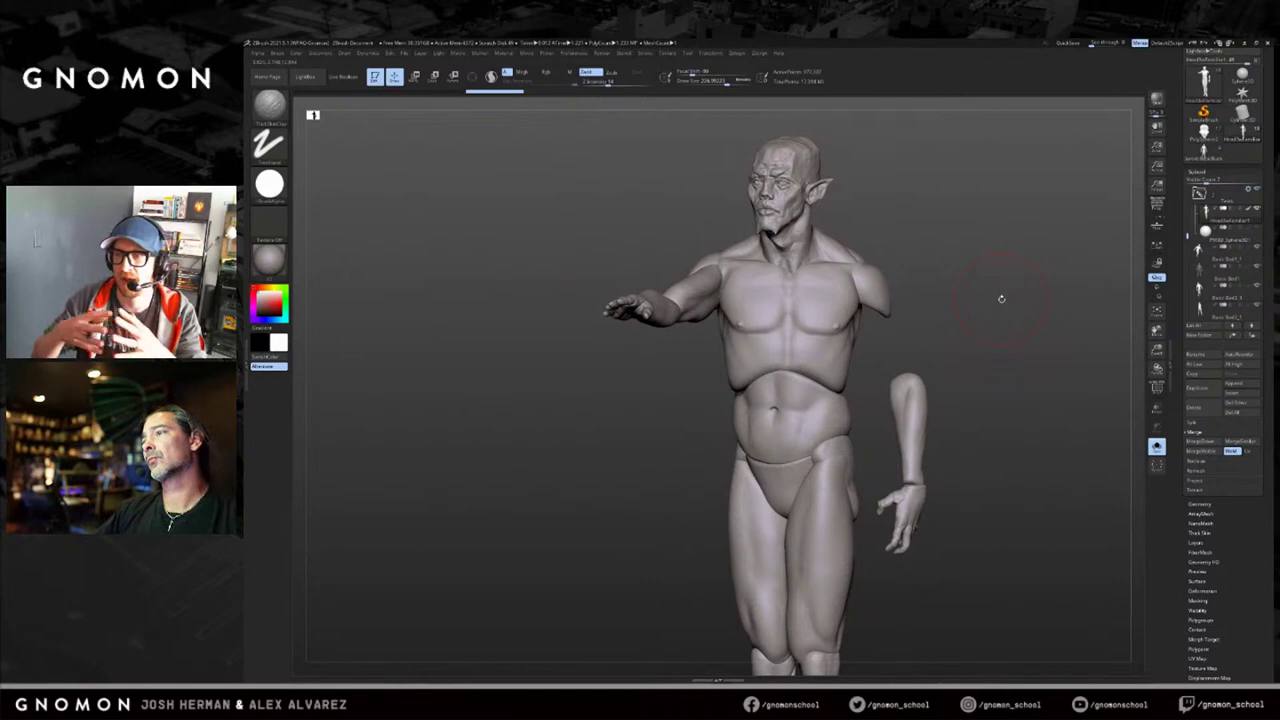
left_click_drag(981, 329, 946, 300, "alt")
key("alt+s")
key("alt+s")
left_click(957, 366, "ctrl+shift")
mouse_move(889, 394)
left_mouse_down()
mouse_move(850, 392)
mouse_move(878, 590)
mouse_move(866, 398)
left_mouse_up()
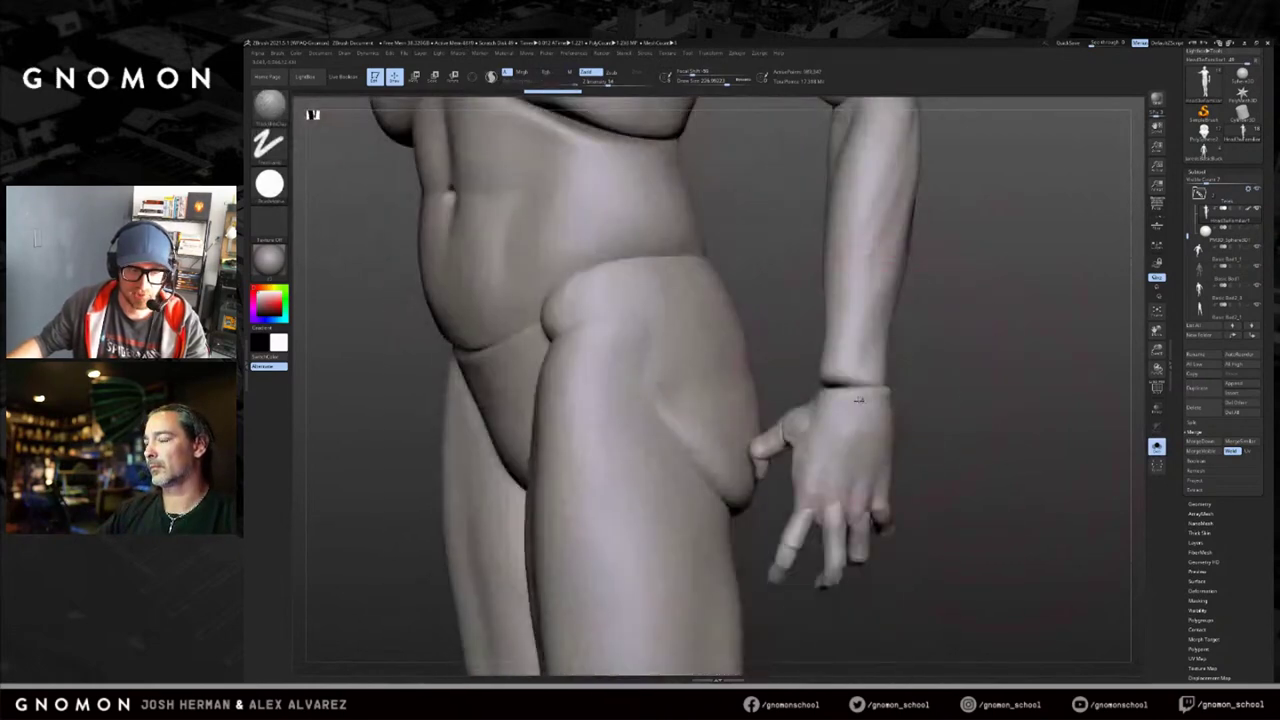
Adjust the wrist joint of the lowered arm with the Move Topological brush so forearm and hand meet.
key("b")
key("m")
key("t")
key("s")
key("s")
mouse_move(842, 399)
left_mouse_down()
mouse_move(845, 352)
mouse_move(849, 438)
mouse_move(848, 356)
mouse_move(846, 393)
mouse_move(832, 394)
mouse_move(844, 378)
left_mouse_up()
key("s")
key("ctrl+z")
key("s")
key("ctrl+z")
left_click_drag(930, 380, 1010, 380)
right_click_drag(813, 377, 828, 378)
key("s")
left_click_drag(815, 378, 830, 378)
left_click_drag(830, 378, 842, 377)
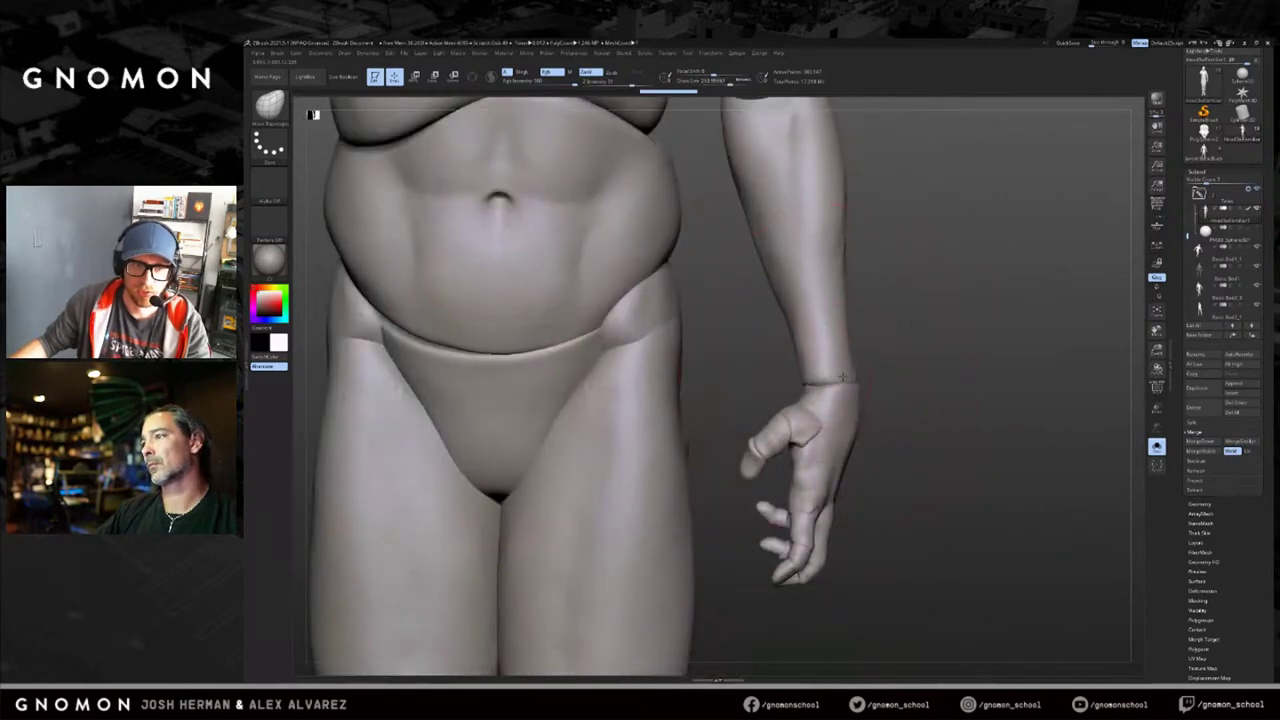
Reshape the joints between rib cage, waist and hips with the Move Topological brush, working from the back to the front.
left_click_drag(921, 365, 786, 371)
left_click_drag(752, 314, 700, 508, "alt")
left_click_drag(700, 508, 530, 355, "alt")
key("ctrl+shift+z")
key("ctrl+shift+z")
key("ctrl+shift+z")
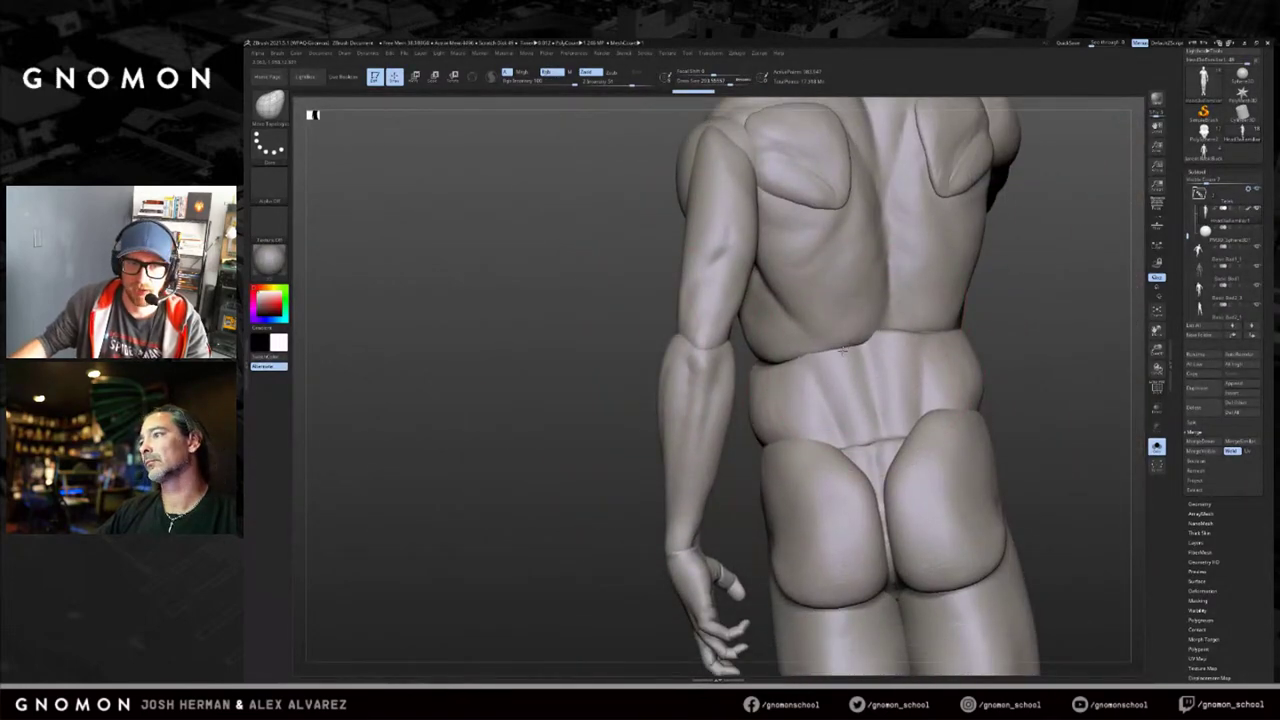
key("ctrl+shift+z")
key("ctrl+shift+z")
key("ctrl+shift+z")
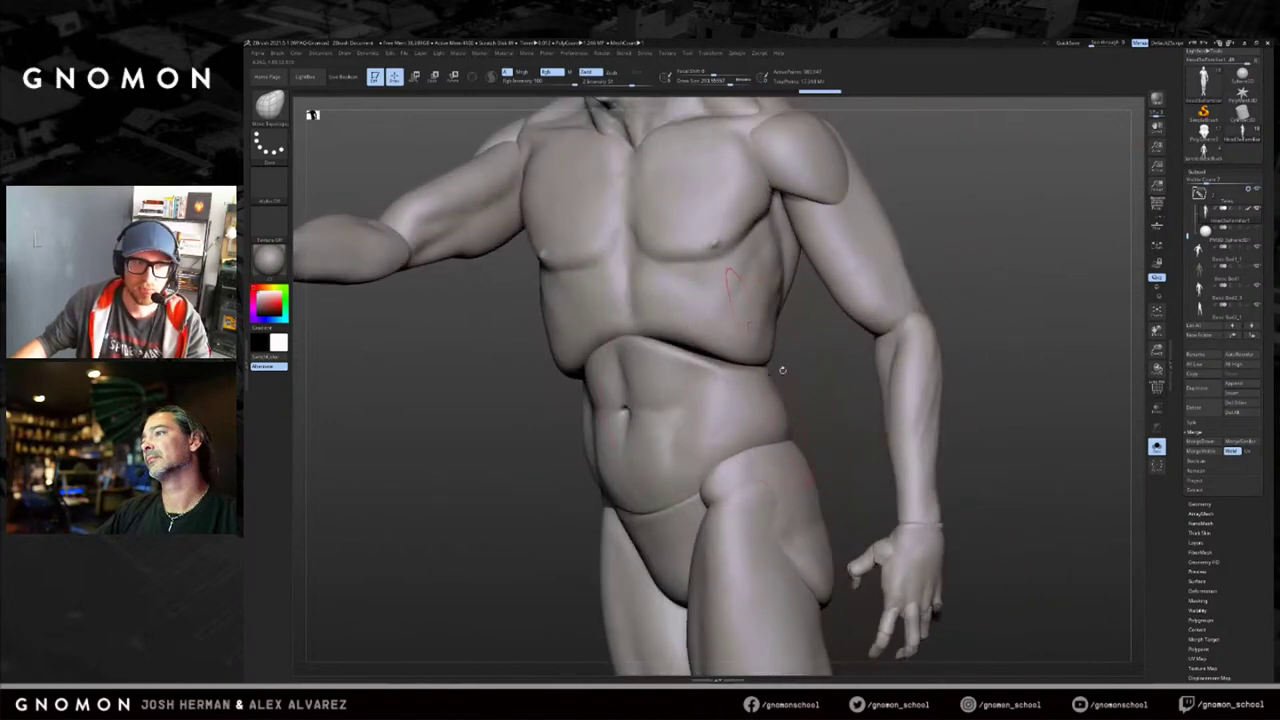
Refine the abdomen and lower rib cage from the front with a larger Move Topological brush, undoing unwanted moves.
key("ctrl+shift+z")
key("ctrl+shift+z")
key("ctrl+shift+z")
key("ctrl+shift+z")
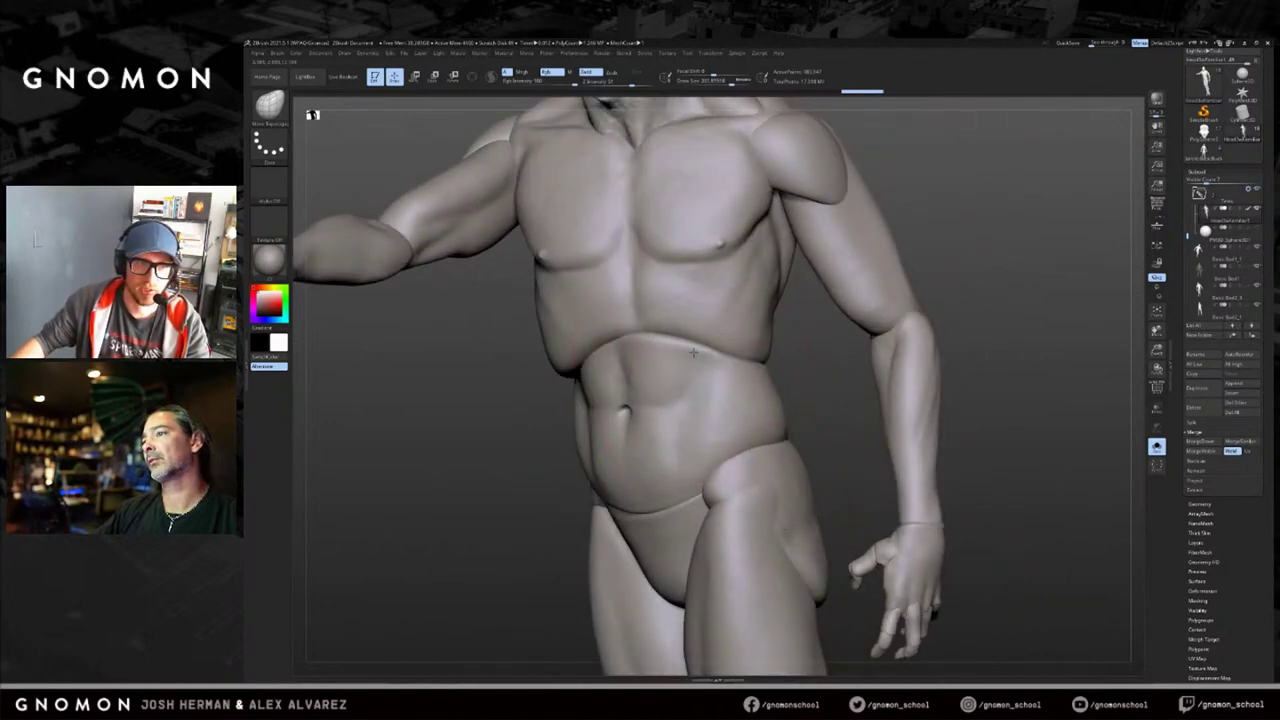
key("ctrl+shift+z")
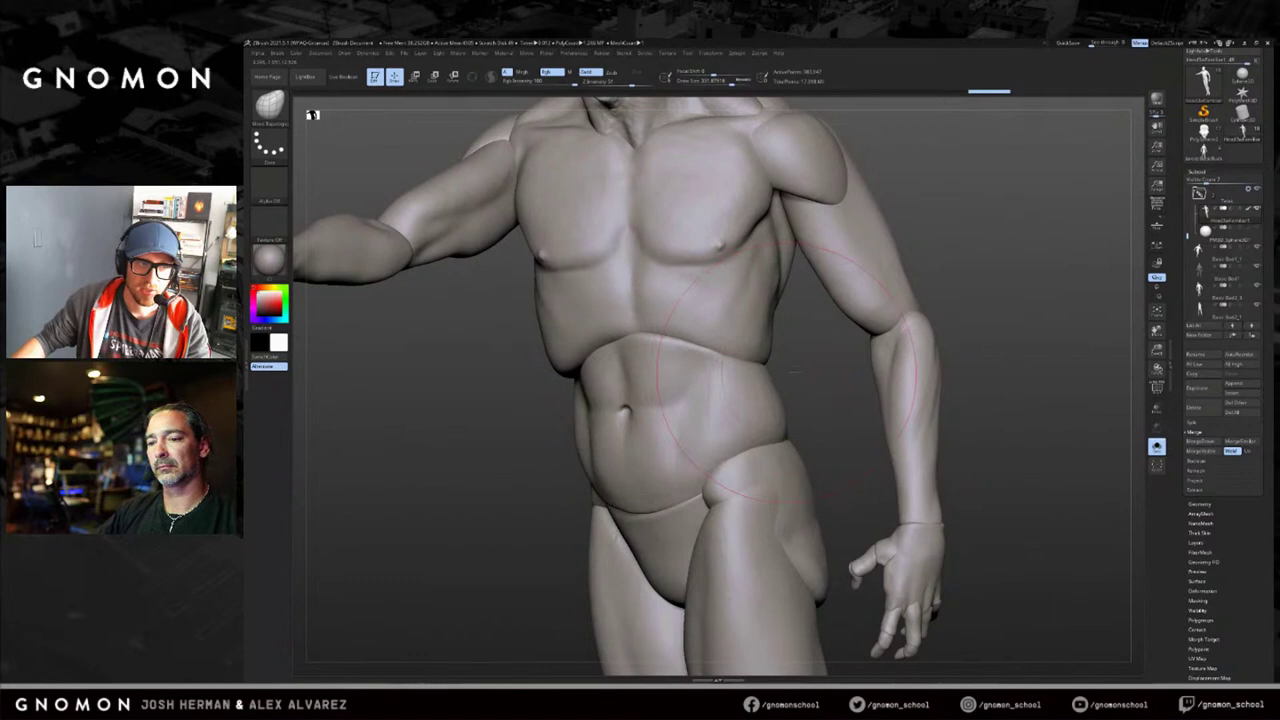
key("ctrl+z")
key("ctrl+z")
key("ctrl+z")
key("ctrl+shift+z")
key("ctrl+shift+z")
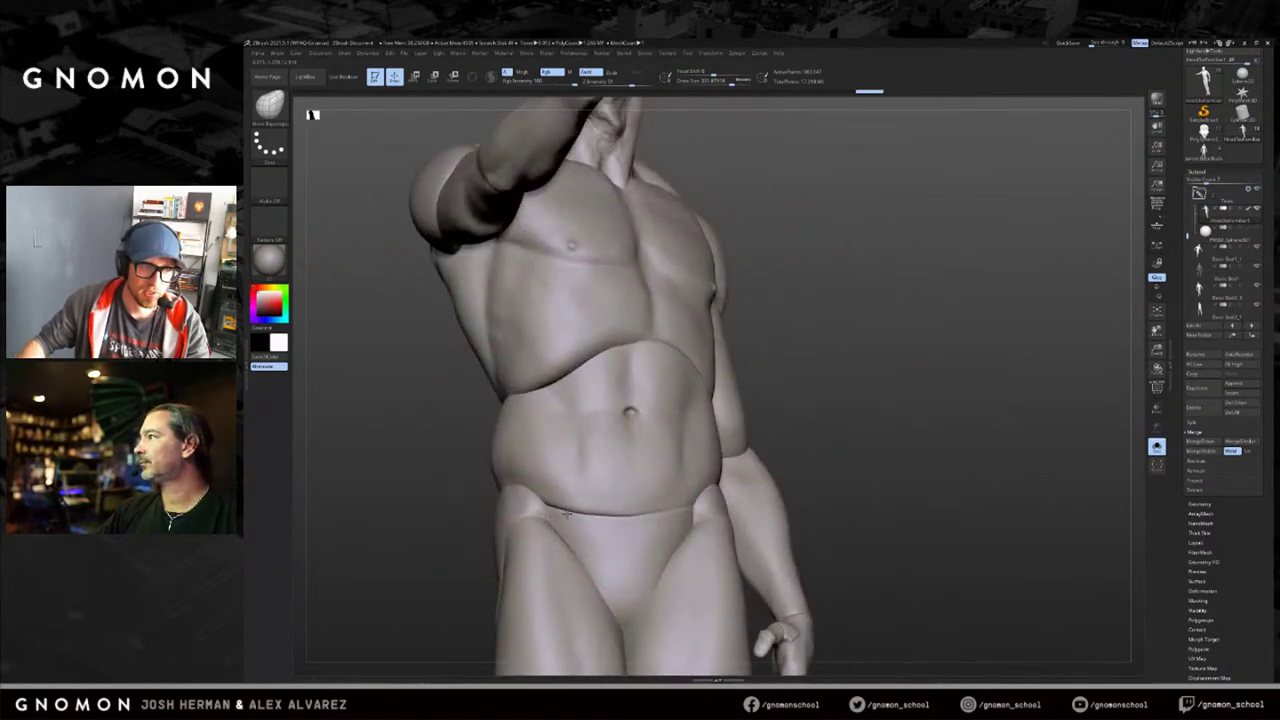
Adjust the hip seams, torso and upper back of the floating figure with the Move Topological brush.
key("ctrl+shift+z")
key("ctrl+shift+z")
key("ctrl+shift+z")
key("ctrl+shift+z")
key("ctrl+shift+z")
key("ctrl+shift+z")
key("ctrl+shift+z")
key("ctrl+shift+z")
key("ctrl+shift+z")
key("ctrl+shift+z")
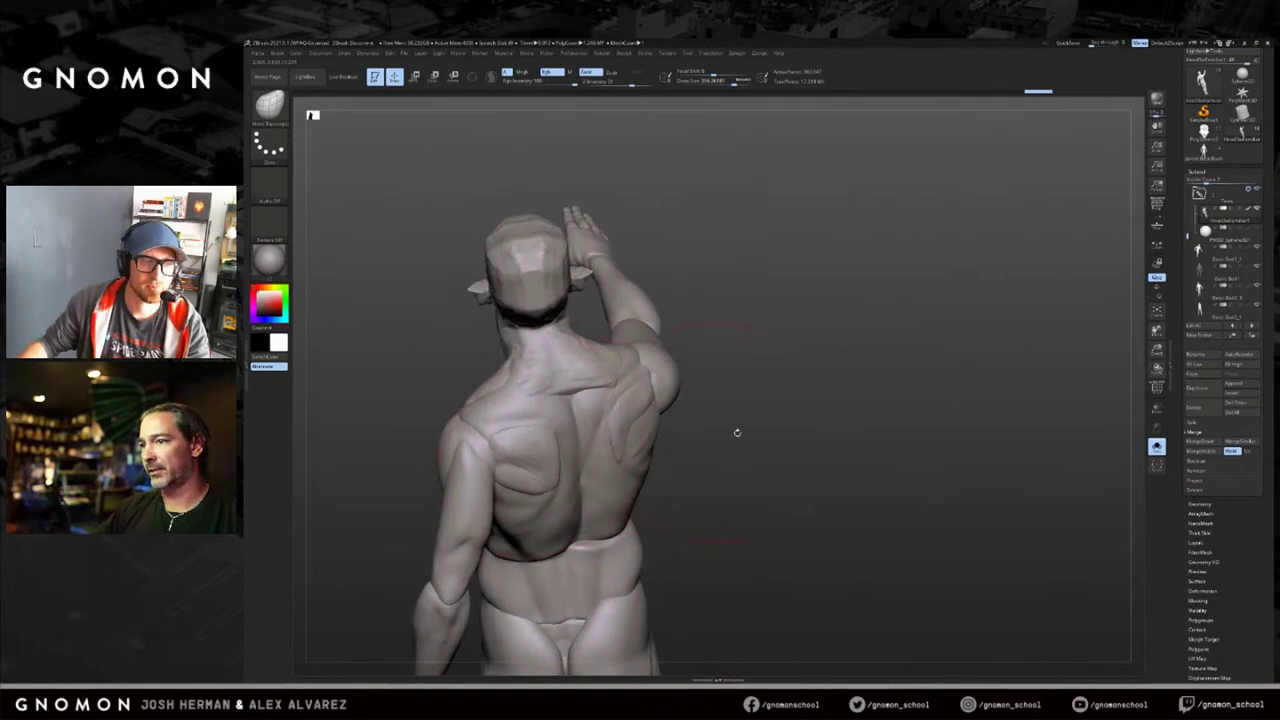
Shape the floating figure's shoulder blades and upper back with a resized Move Topological brush.
key("ctrl+shift+z")
key("ctrl+shift+z")
key("s")
left_click_drag(570, 402, 598, 392)
key("ctrl+shift+z")
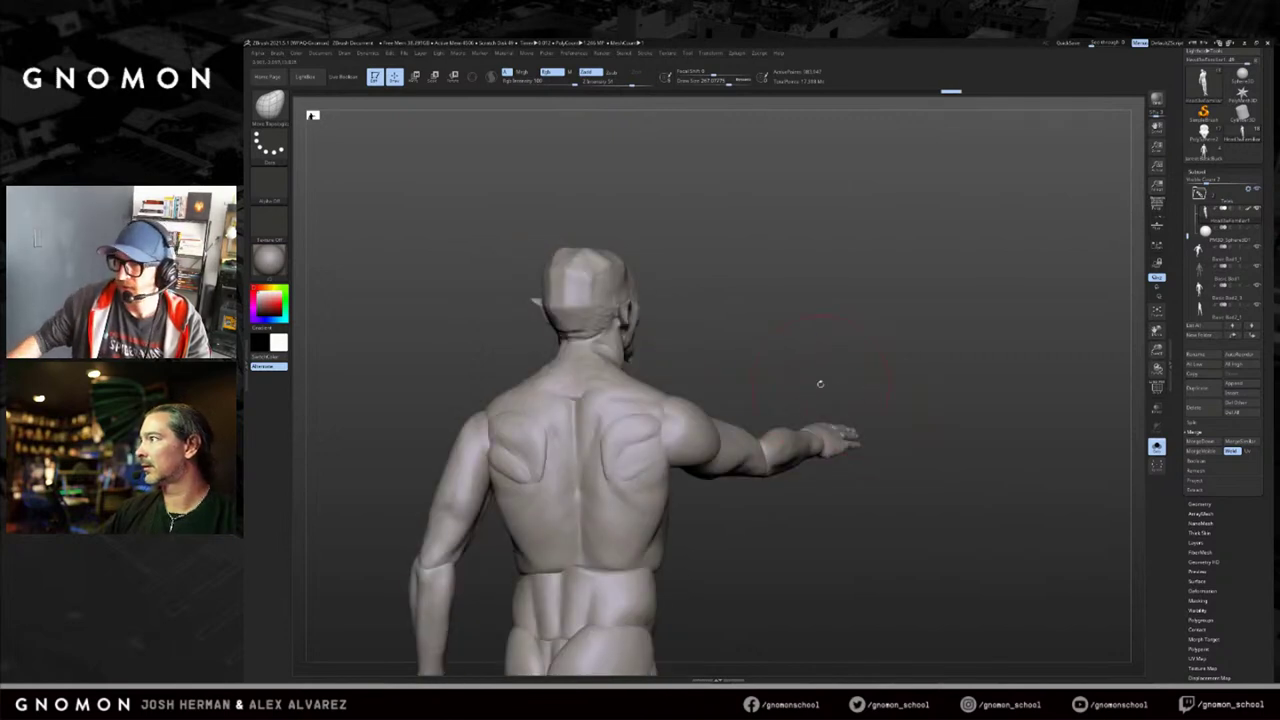
left_click_drag(1074, 391, 1044, 472)
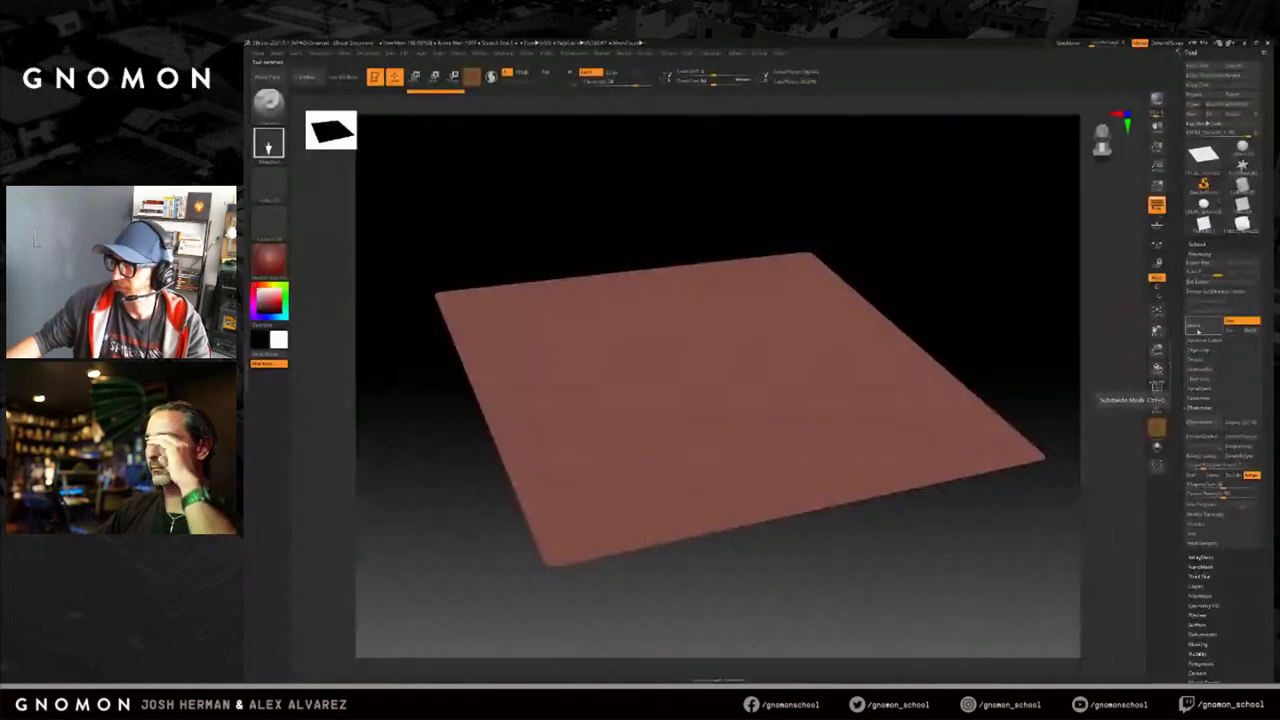
Subdivide the flat plane twice to about 1.05 million points so it can hold fine terrain detail.
left_click(1198, 331)
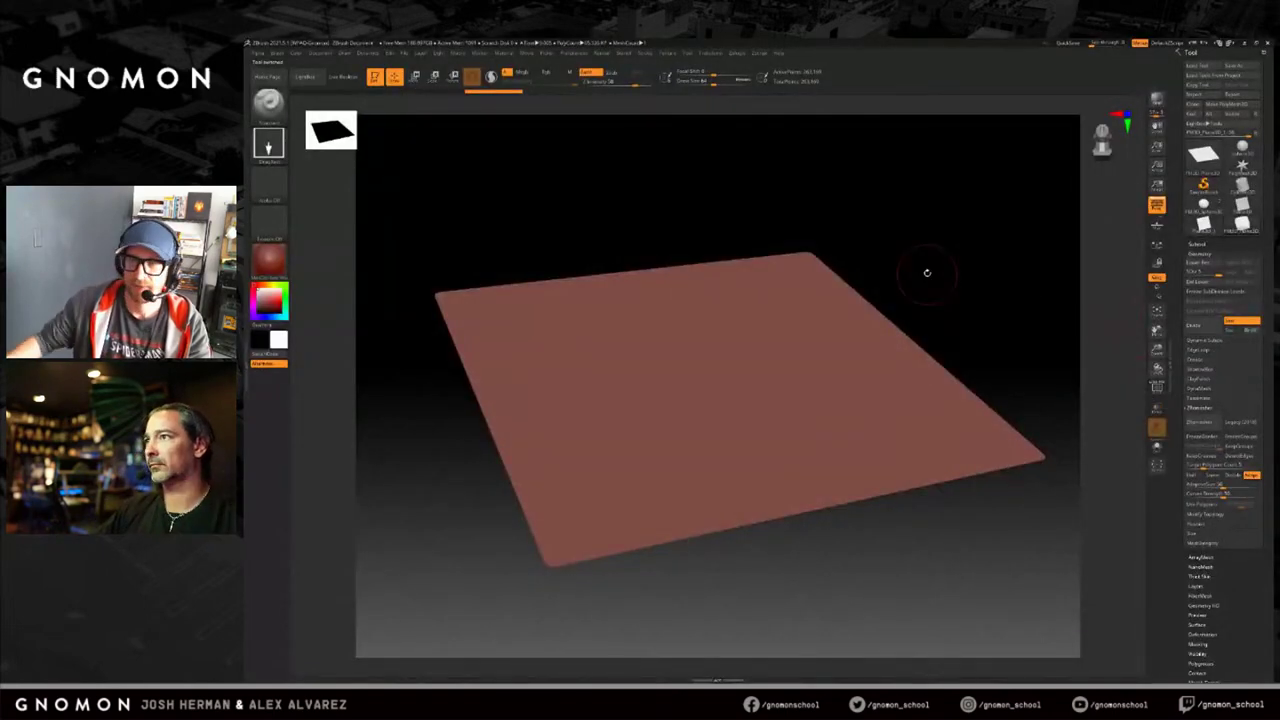
left_click(1201, 331)
left_click_drag(969, 313, 929, 311)
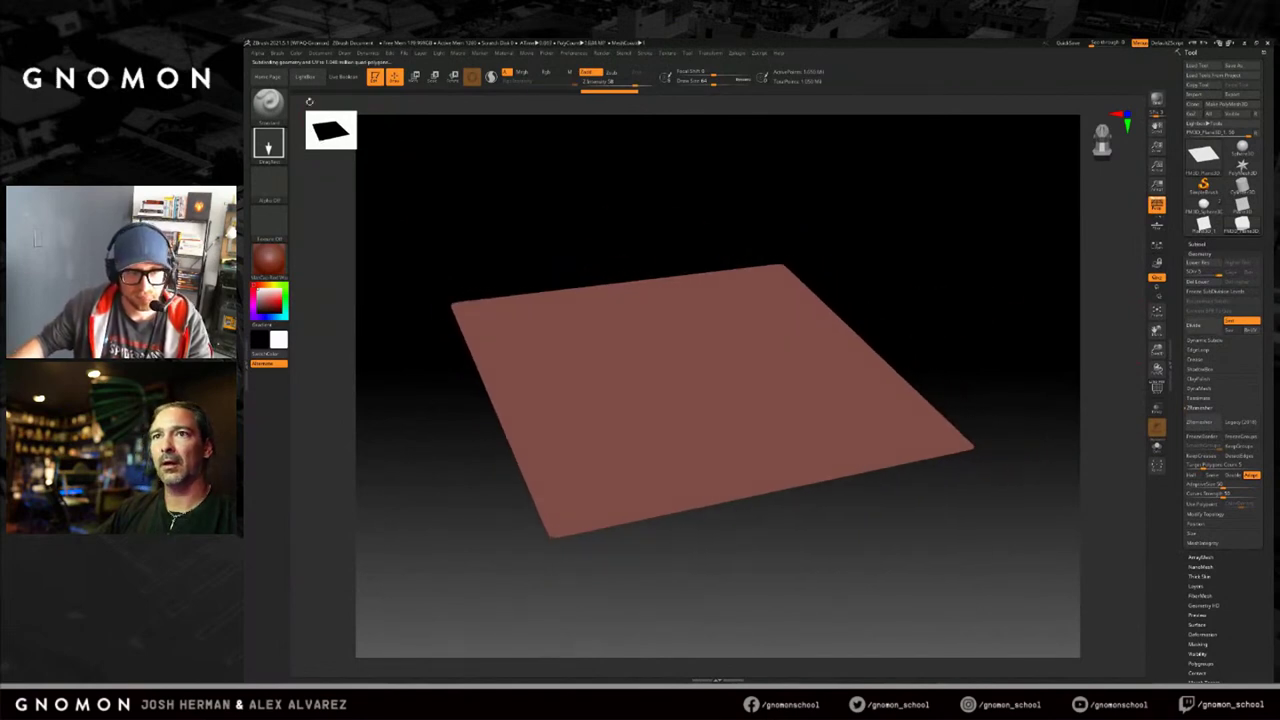
left_click_drag(623, 195, 629, 199, "alt")
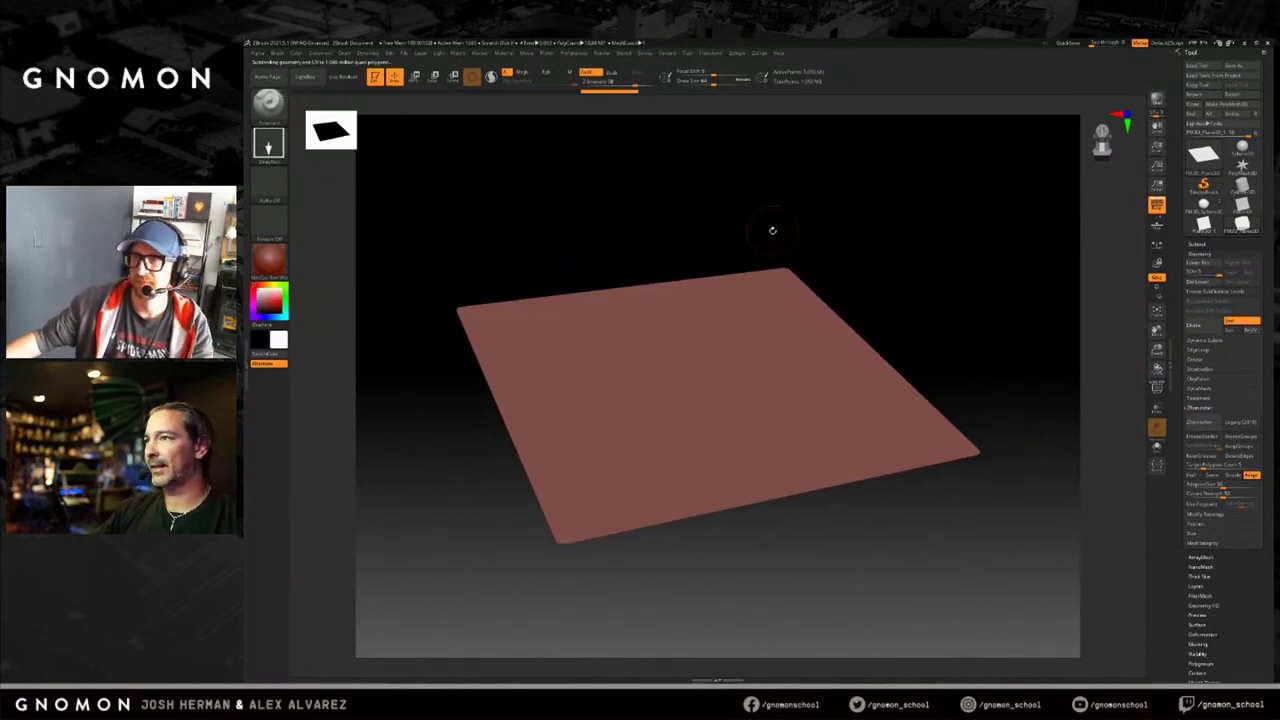
left_click_drag(842, 232, 842, 242, "alt")
Browse the alpha folders in LightBox and load the rocky mountain terrain alpha 001_A.
left_click(307, 77)
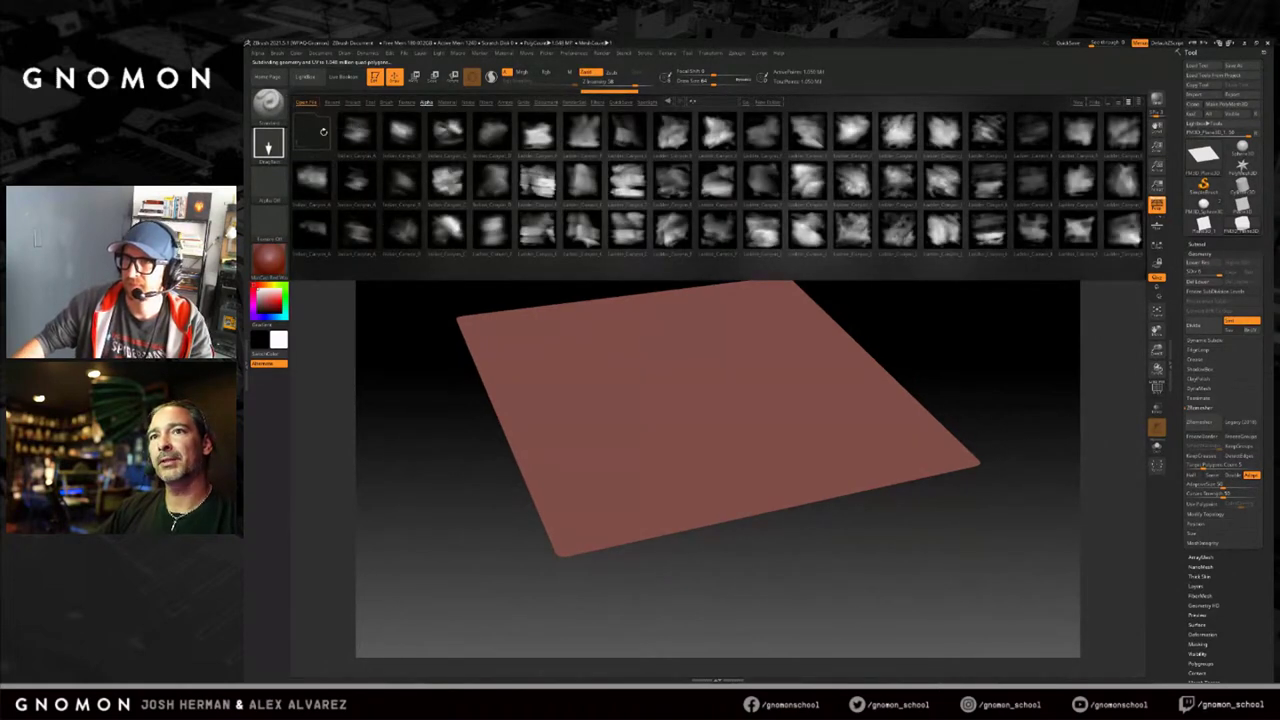
left_click(323, 132)
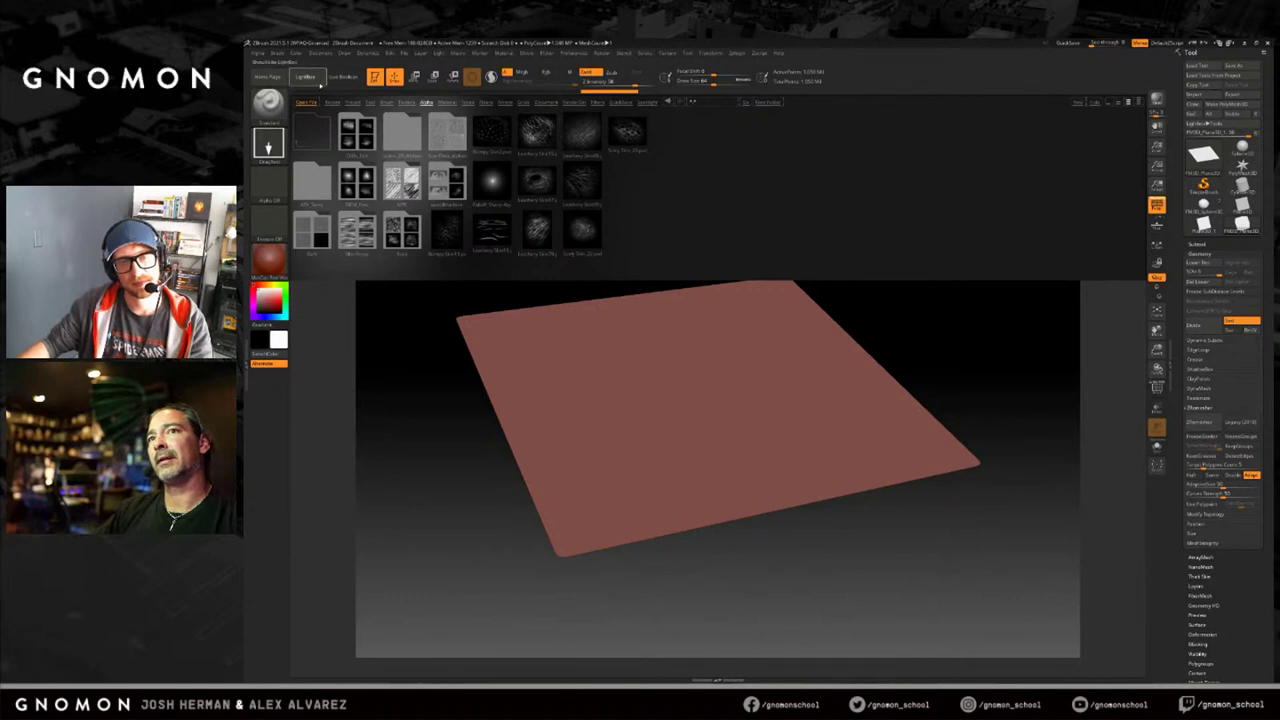
mouse_move(492, 182)
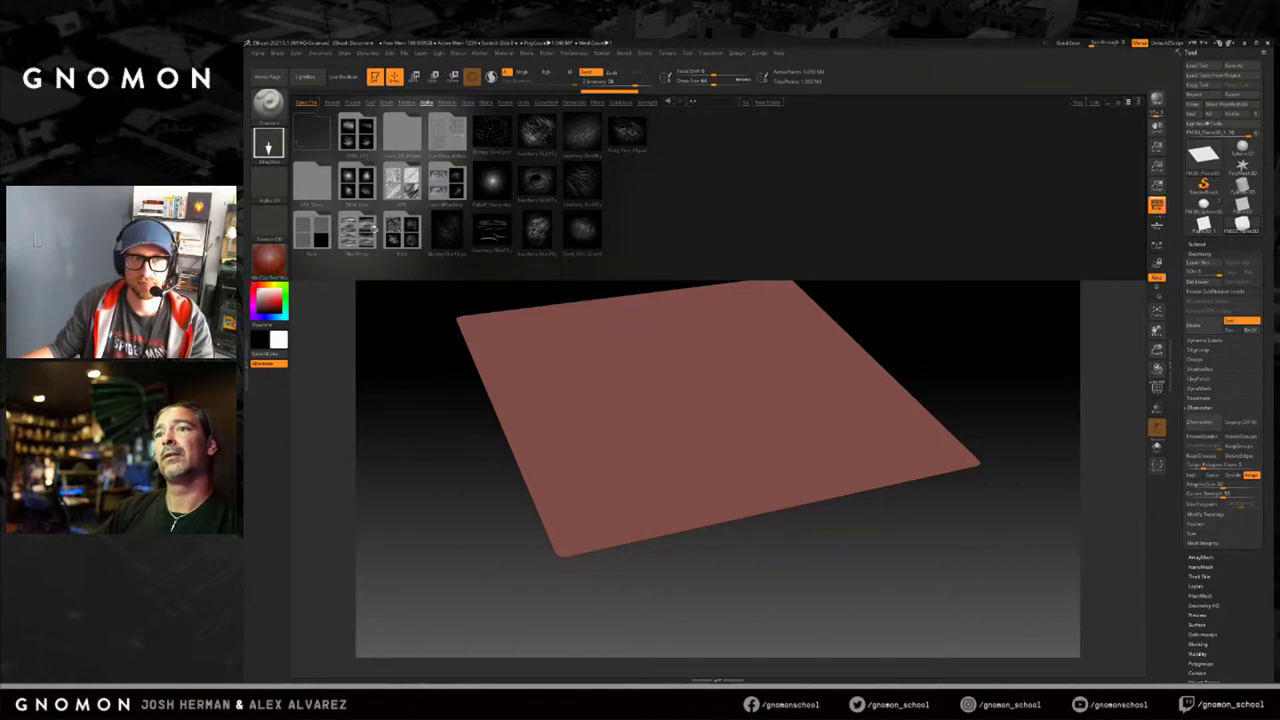
key("comma")
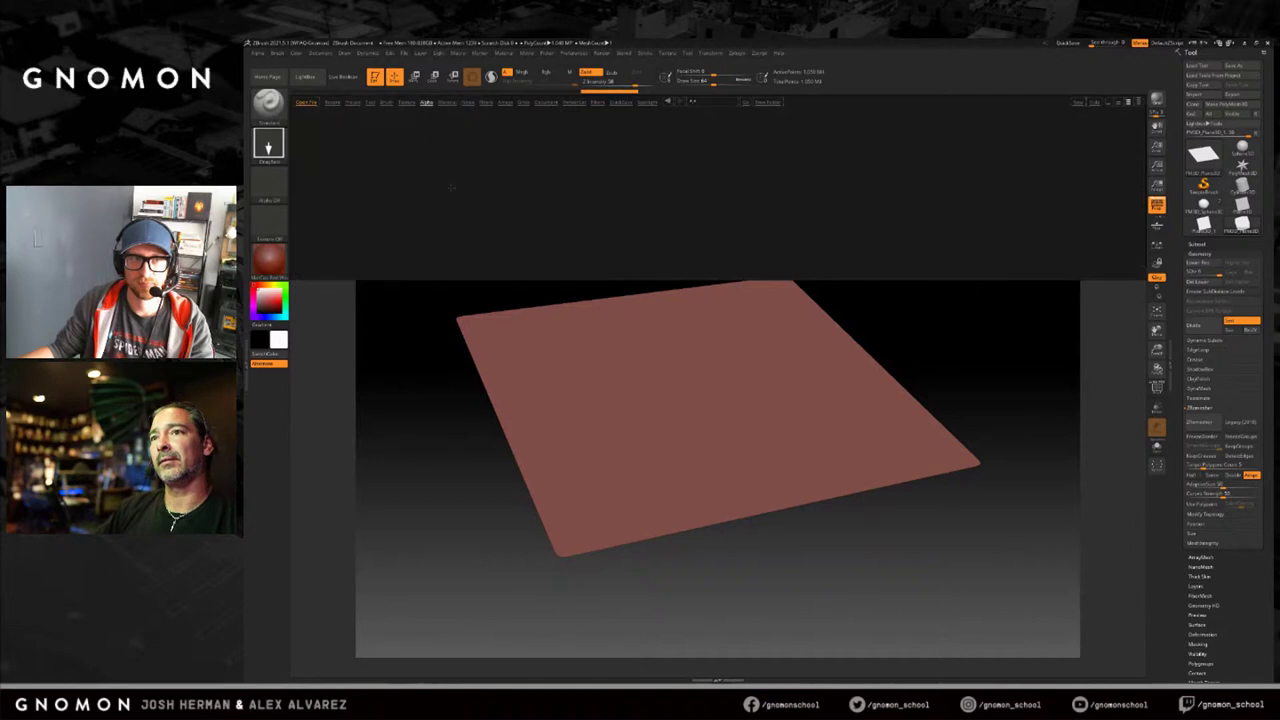
key("comma")
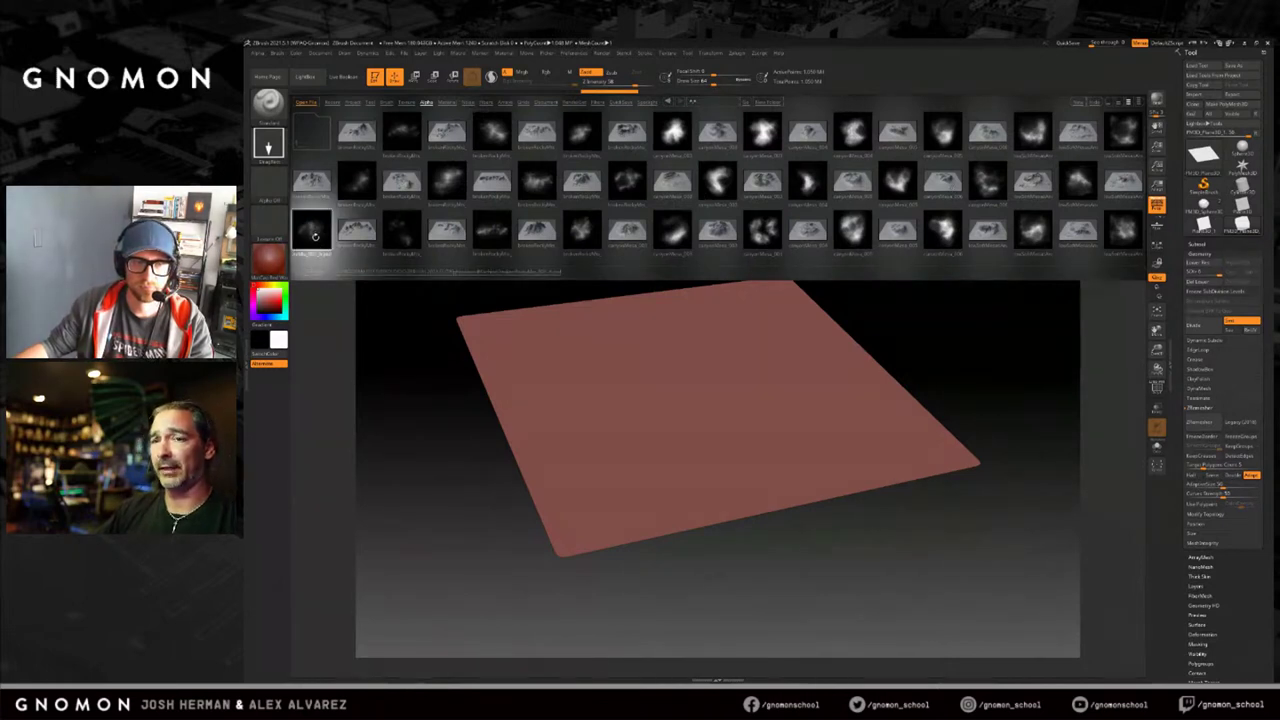
left_click(316, 232)
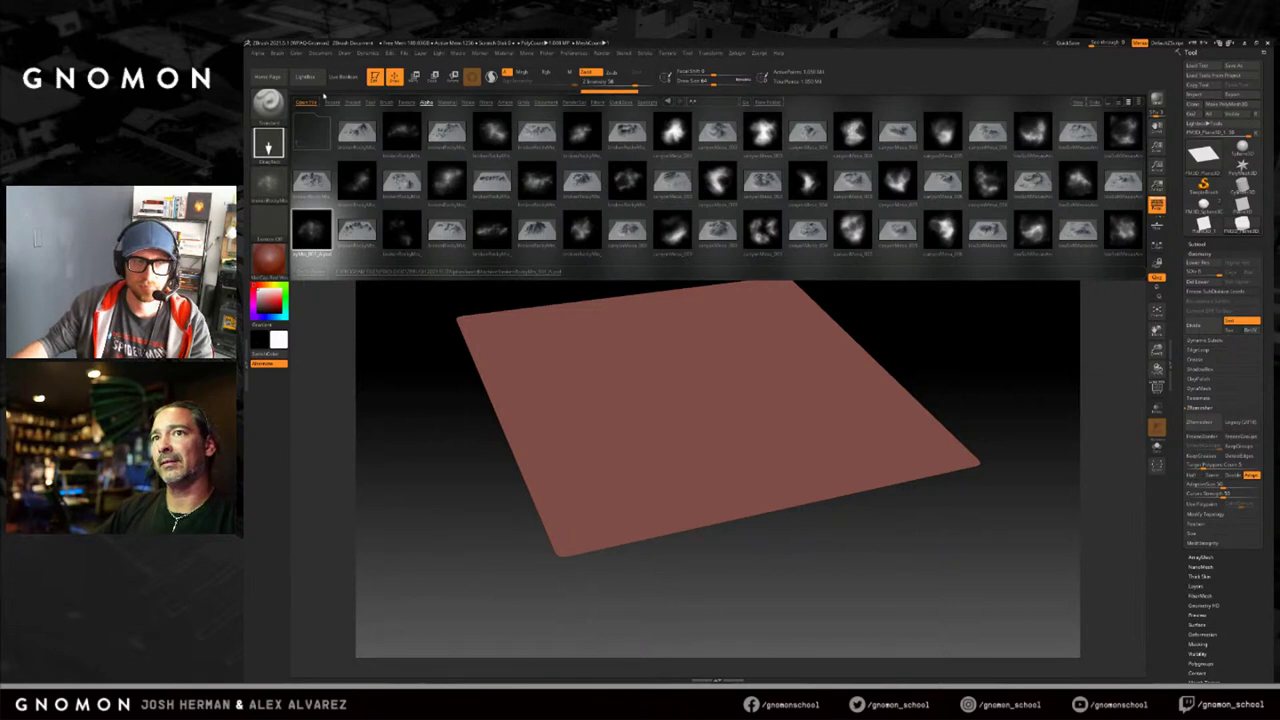
mouse_move(278, 185)
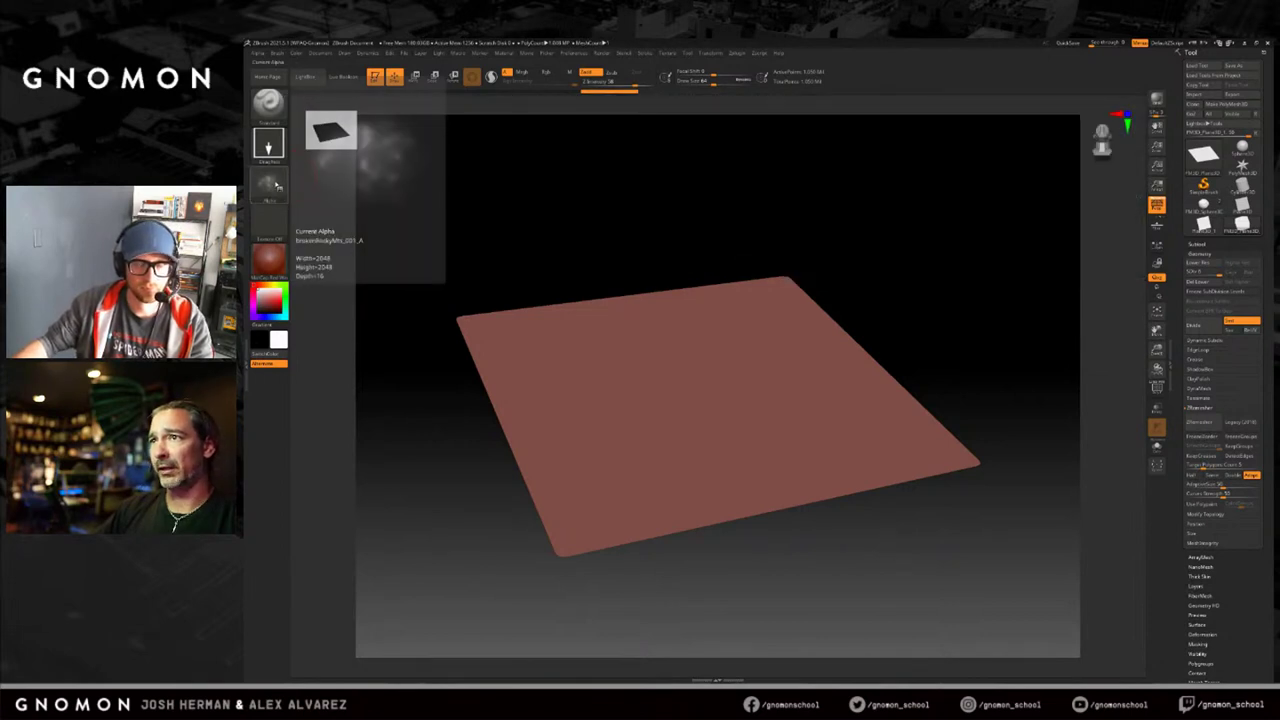
Try stamping mountain ranges across the plane's back and sides and subtle ground relief in front, varying the Z Intensity between stamps.
mouse_move(630, 360)
left_mouse_down()
mouse_move(728, 496)
mouse_move(752, 513)
mouse_move(814, 492)
left_mouse_up()
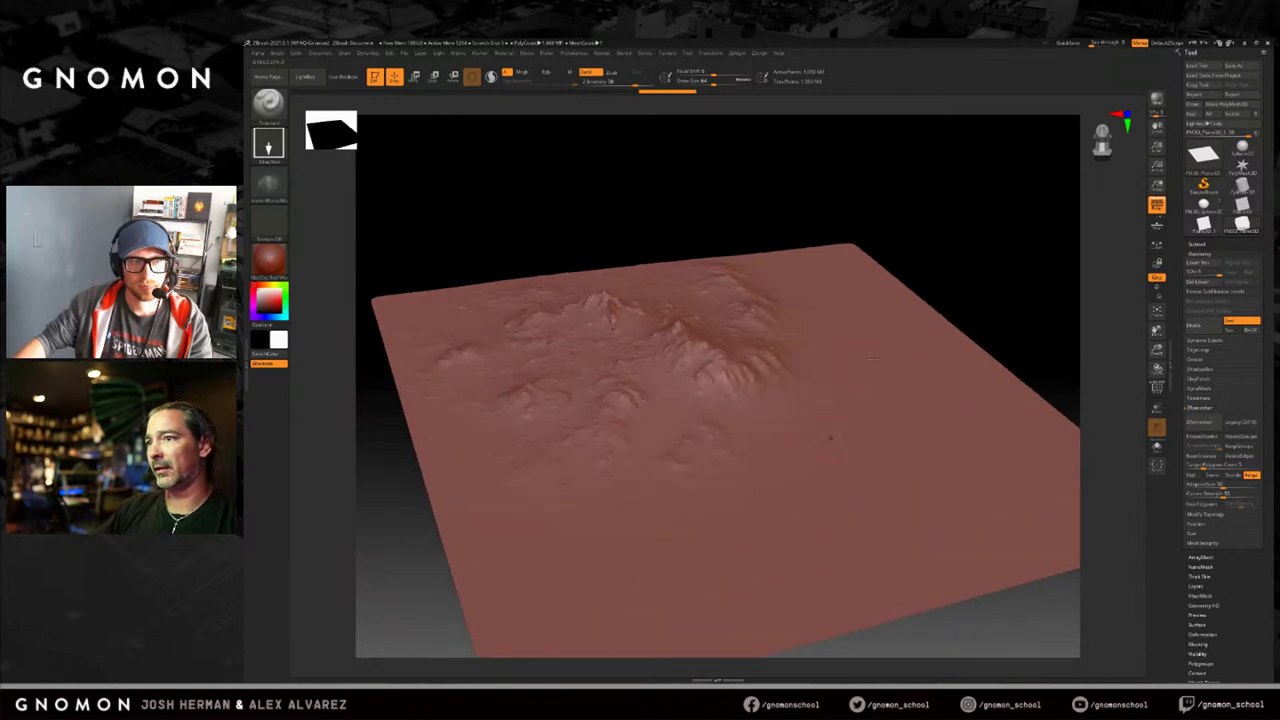
right_click_drag(1008, 286, 980, 250)
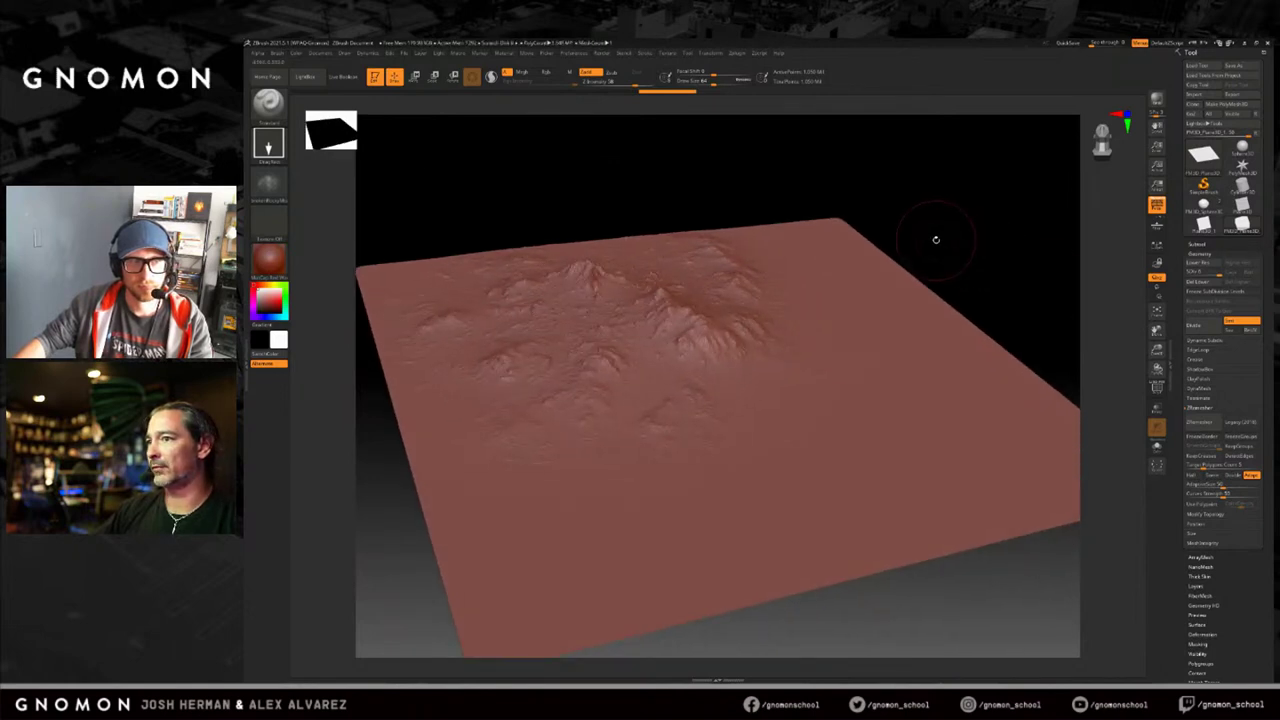
key("ctrl+z")
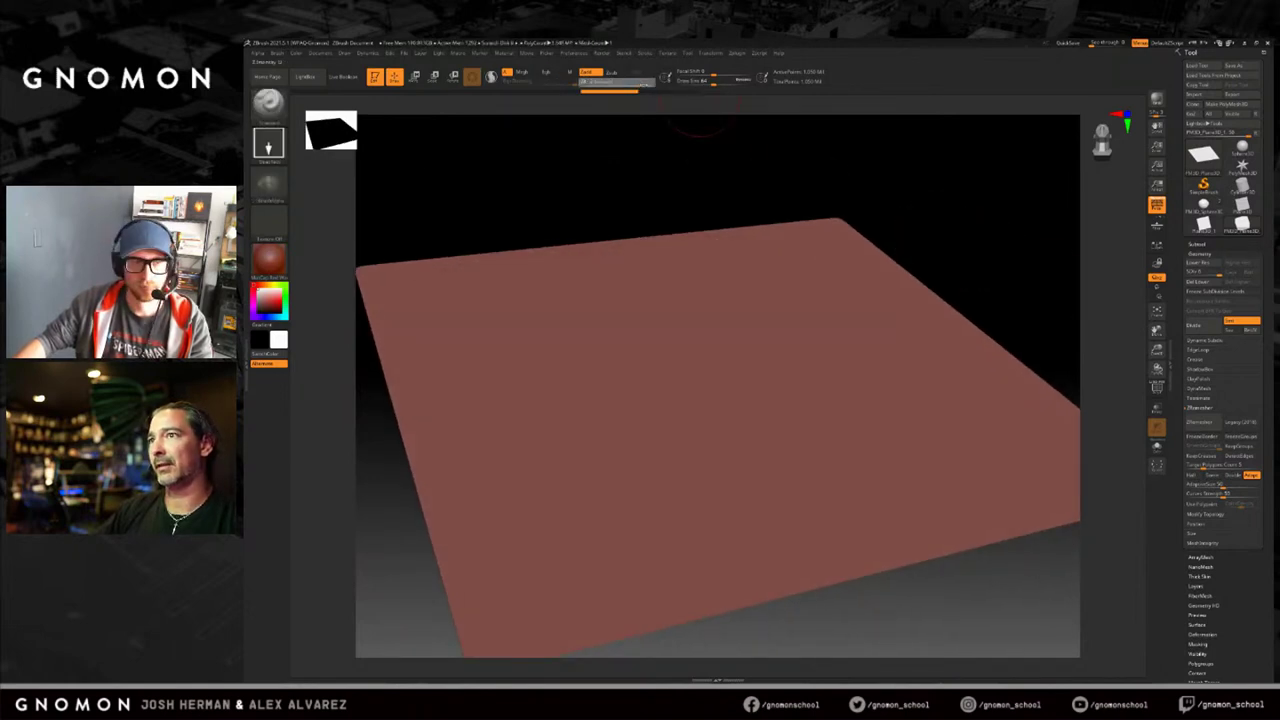
left_click_drag(462, 296, 786, 487)
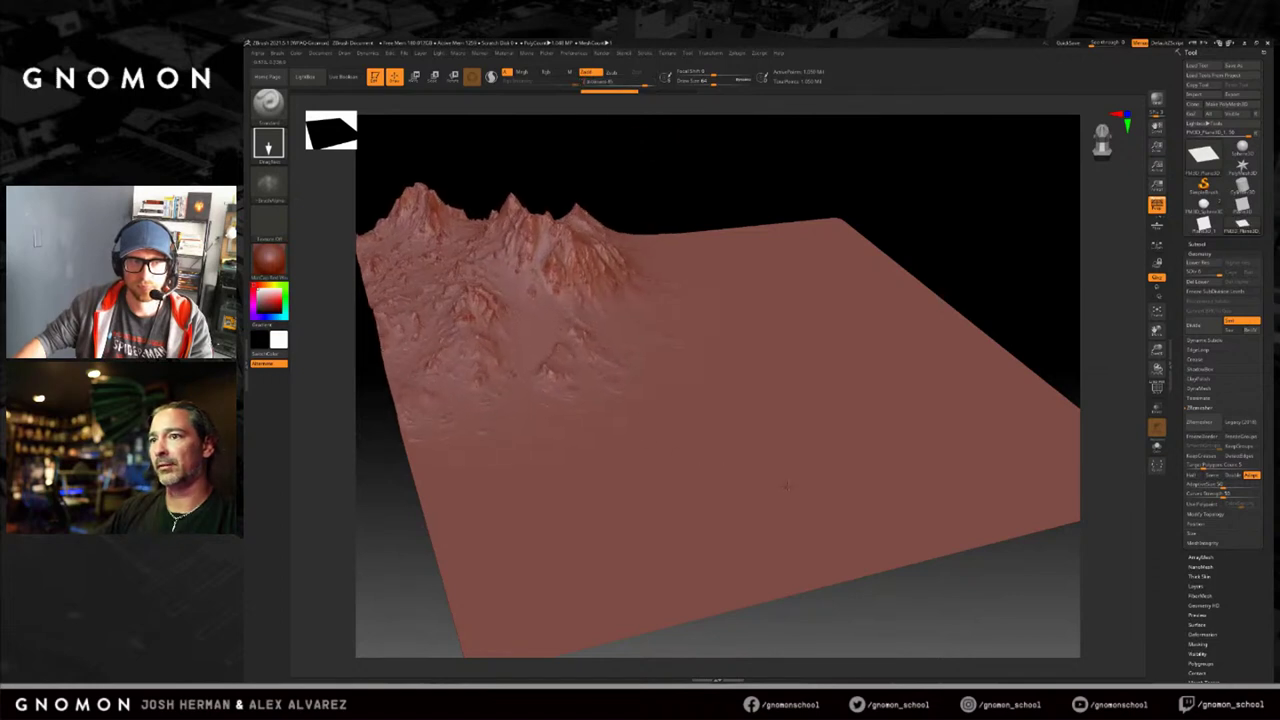
mouse_move(857, 334)
left_mouse_down()
mouse_move(470, 460)
mouse_move(548, 405)
left_mouse_up()
left_click(630, 84)
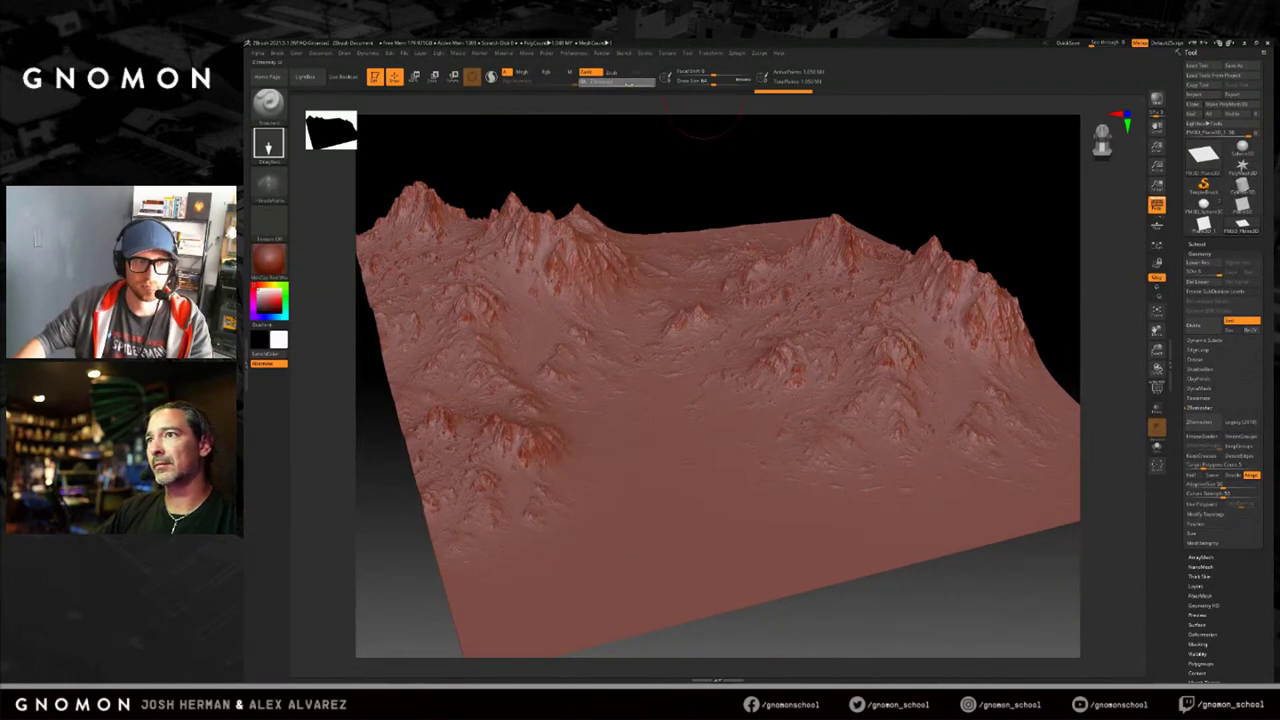
left_click_drag(674, 375, 860, 455)
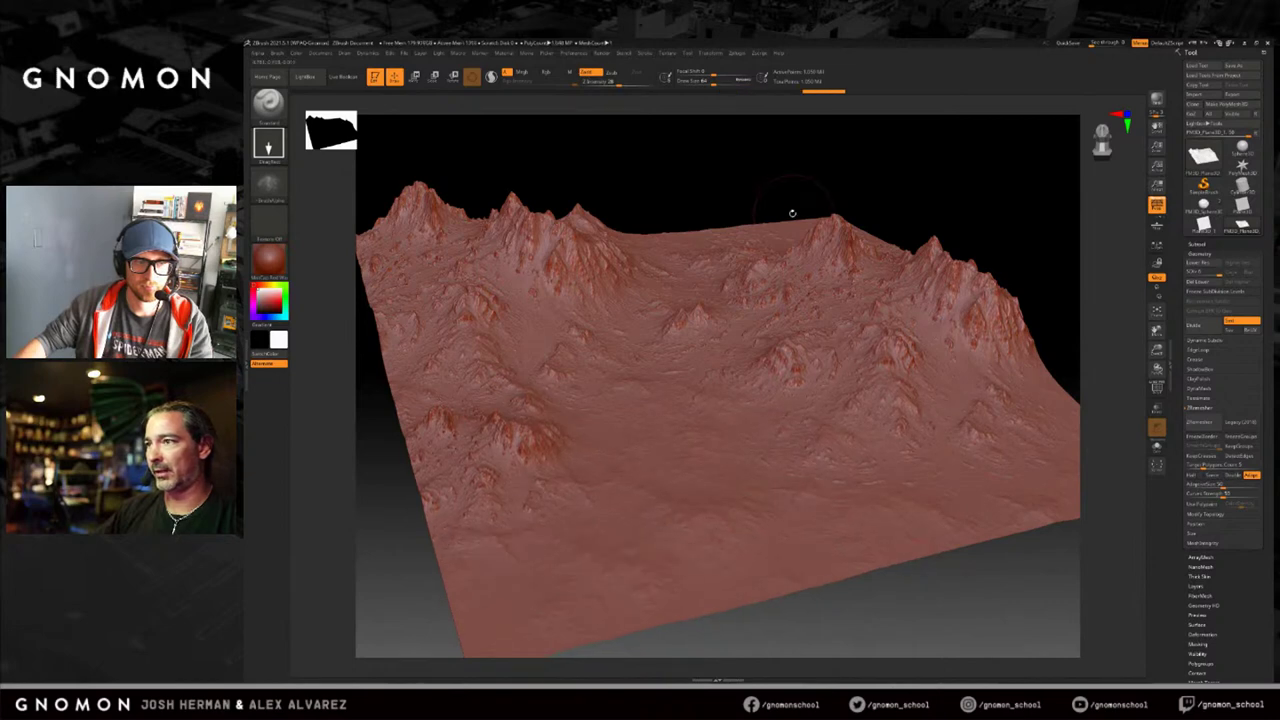
Inspect the stamped mountains from a low viewpoint and undo all the stamps back to the flat plane.
left_click_drag(955, 618, 951, 554)
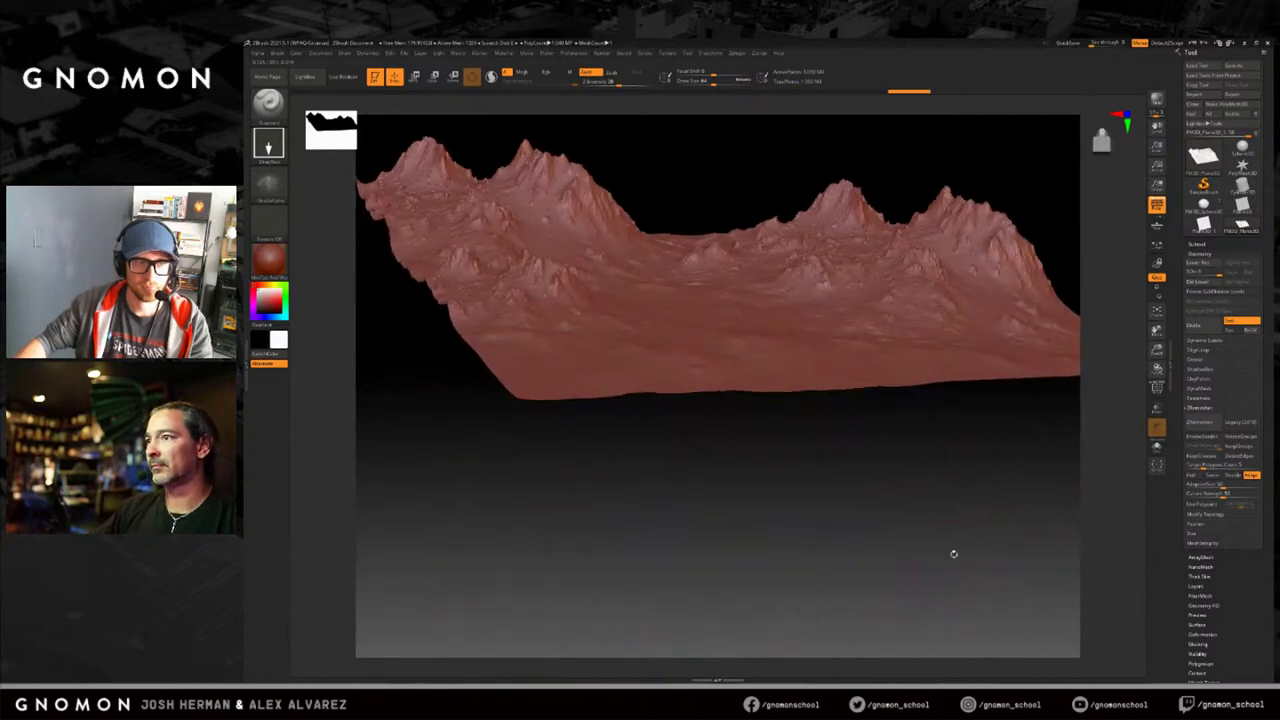
left_click_drag(804, 457, 775, 214)
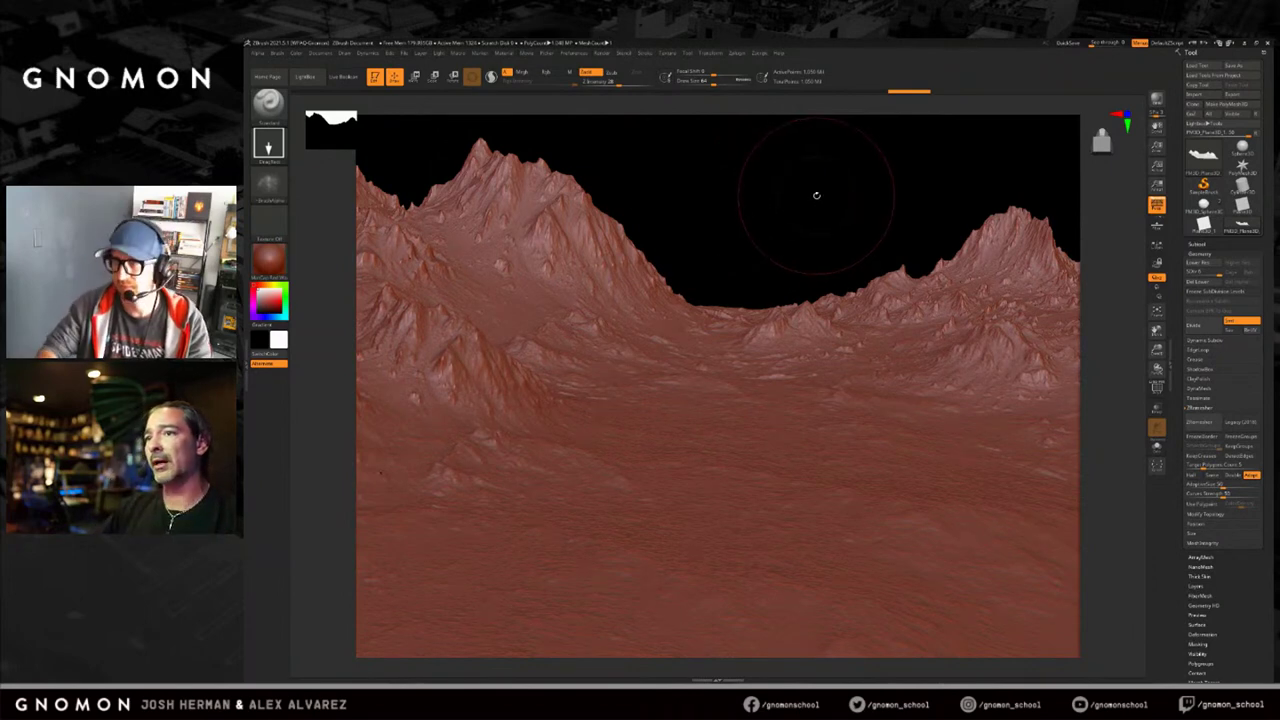
left_click_drag(820, 234, 811, 203)
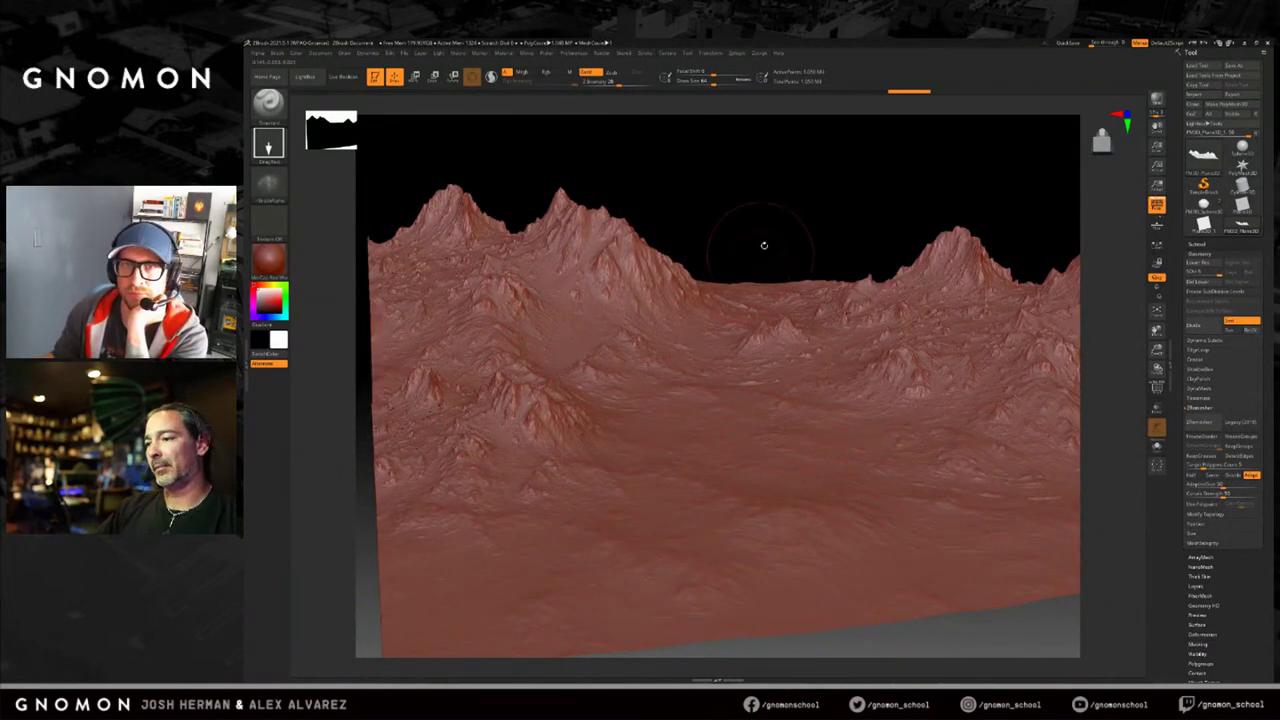
left_click_drag(763, 231, 766, 229)
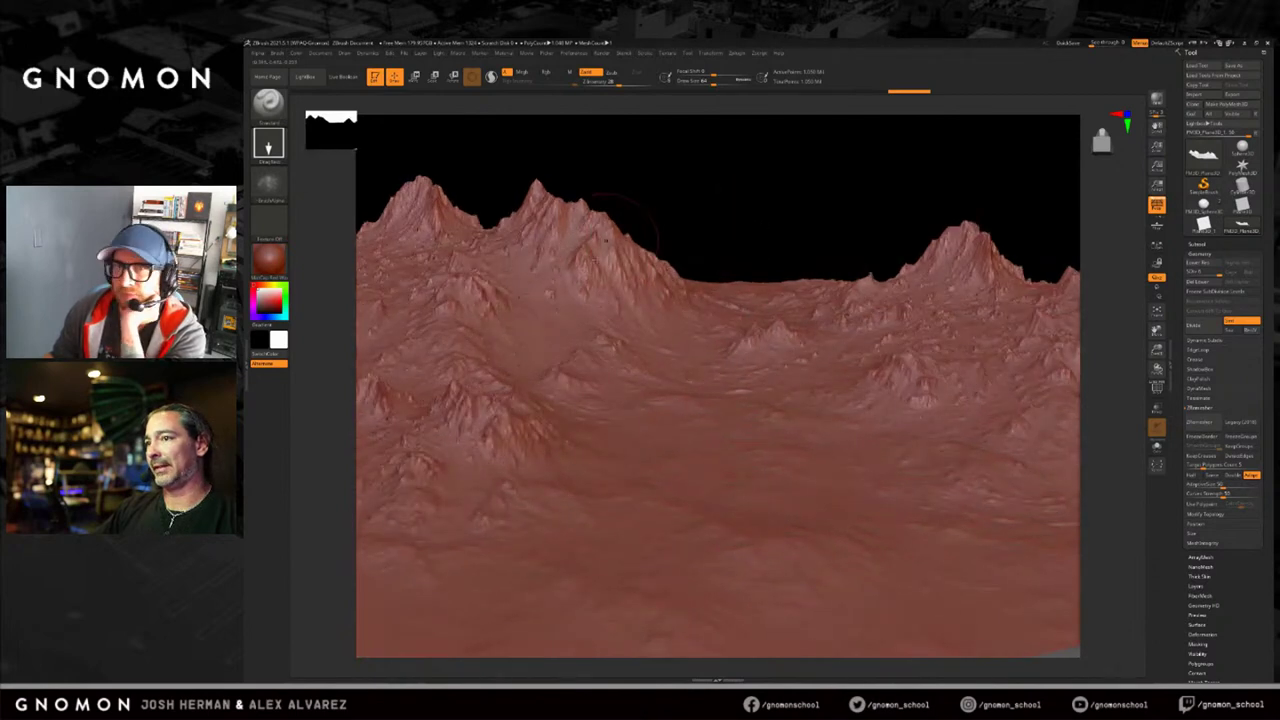
key("ctrl")
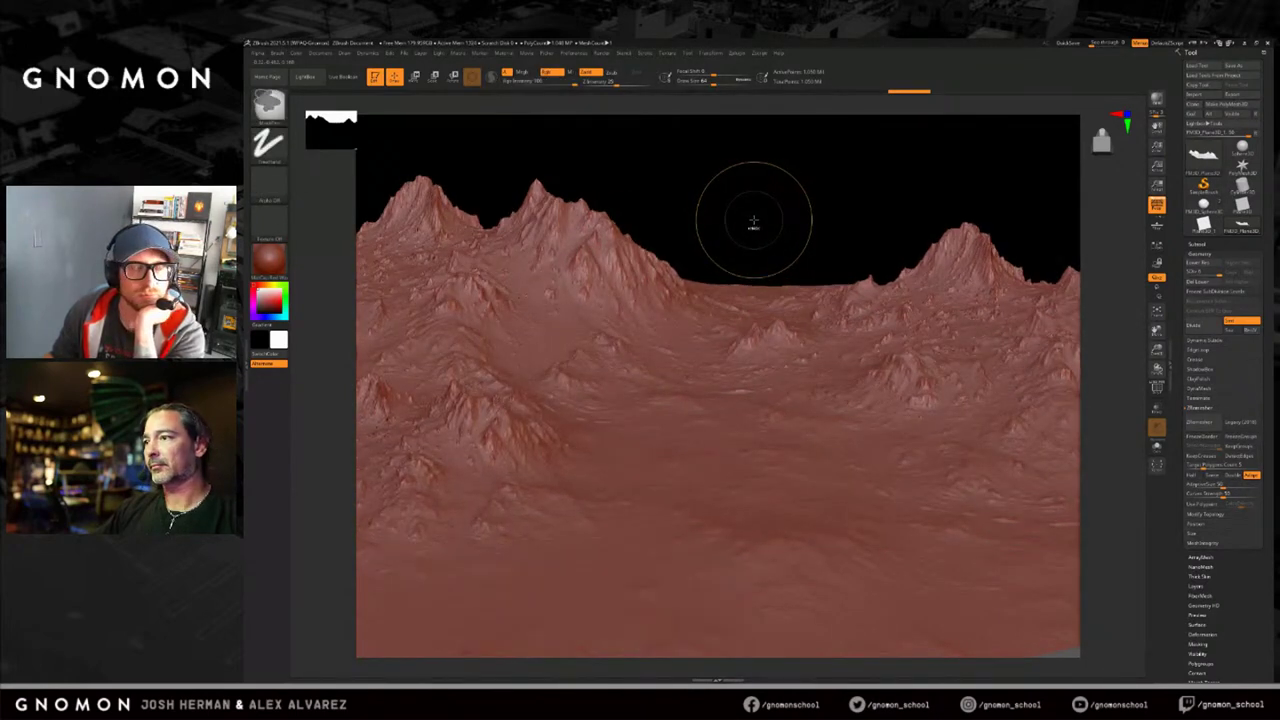
key("ctrl+z")
key("ctrl+z")
key("ctrl+z")
key("ctrl+z")
key("ctrl+z")
key("ctrl+z")
key("ctrl+z")
key("ctrl+z")
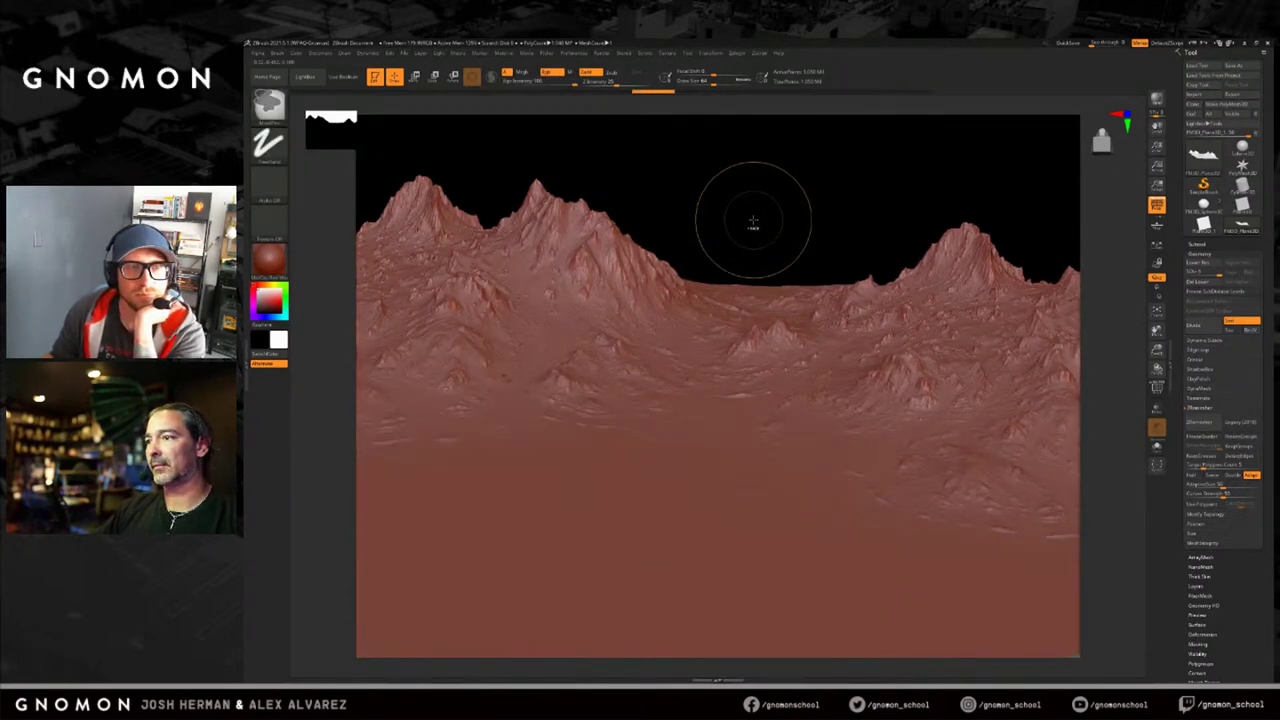
Load a different rocky mountain alpha from the same LightBox folder.
left_click(307, 78)
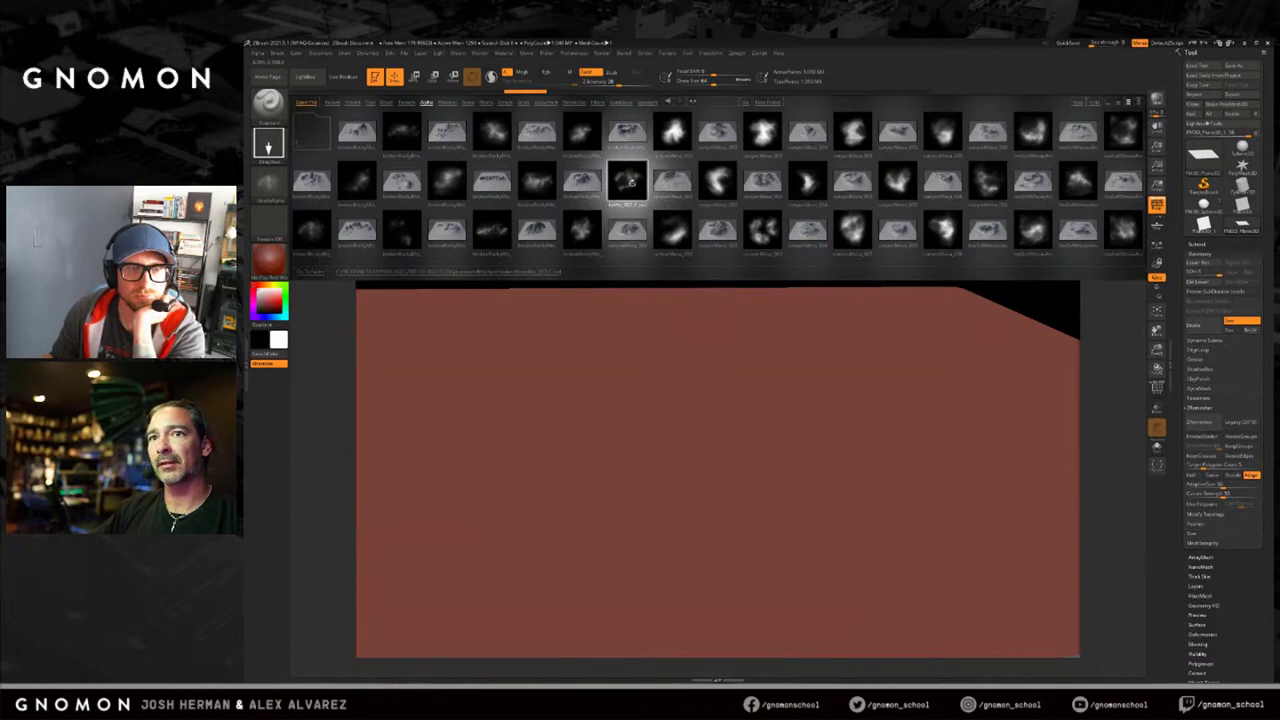
double_click(628, 181)
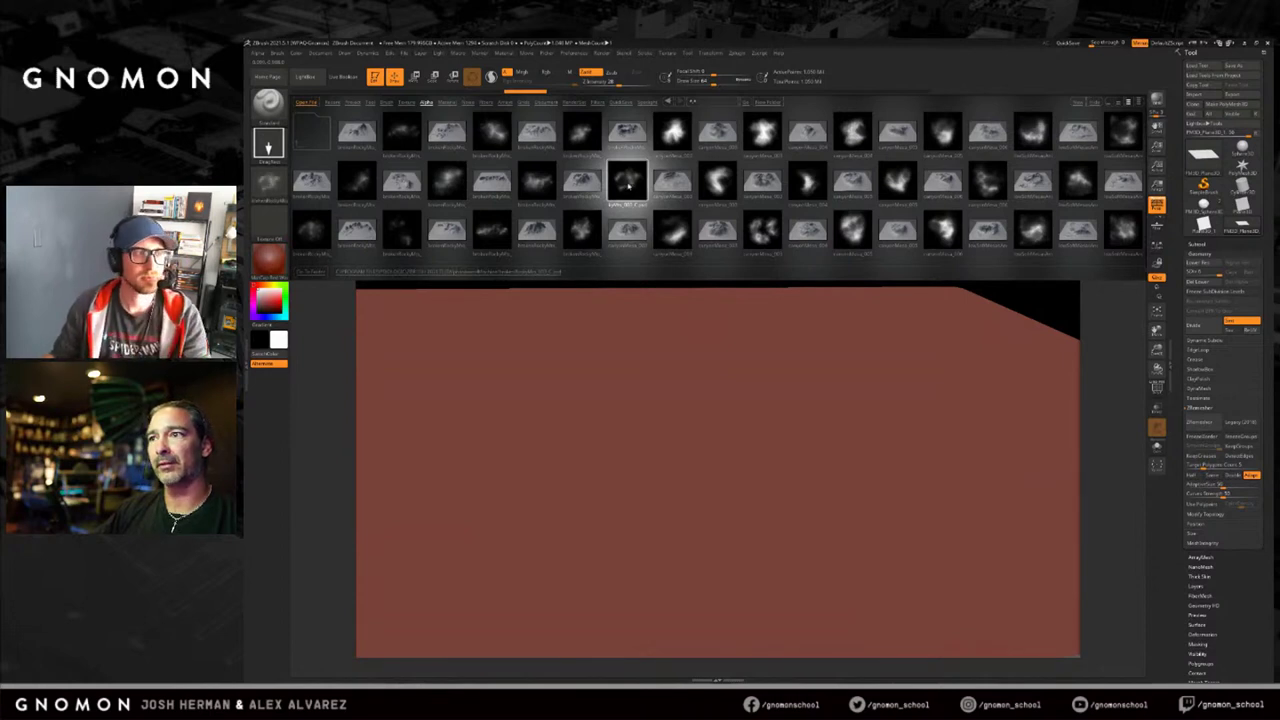
left_click(305, 77)
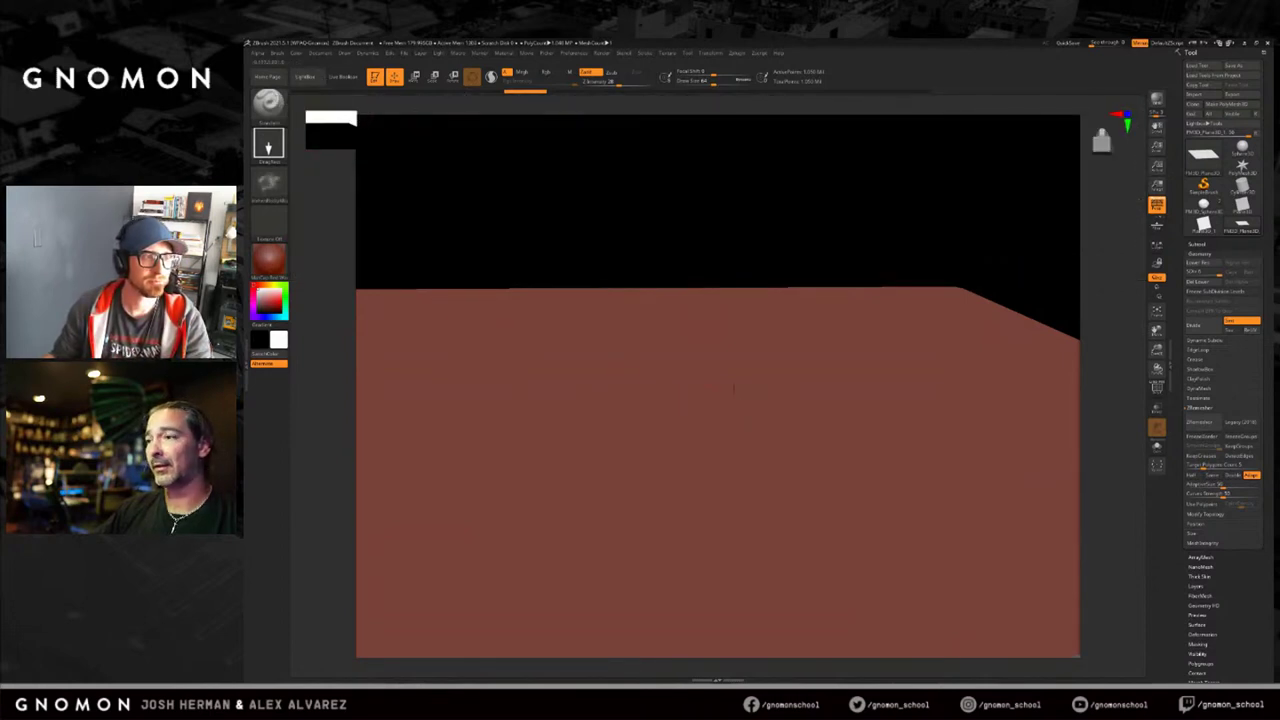
Stamp overlapping mountain ranges along the plane's back and sides with the new alpha, leaving a shallow valley in the middle.
left_click_drag(756, 281, 768, 236, "alt")
left_click_drag(619, 258, 613, 265)
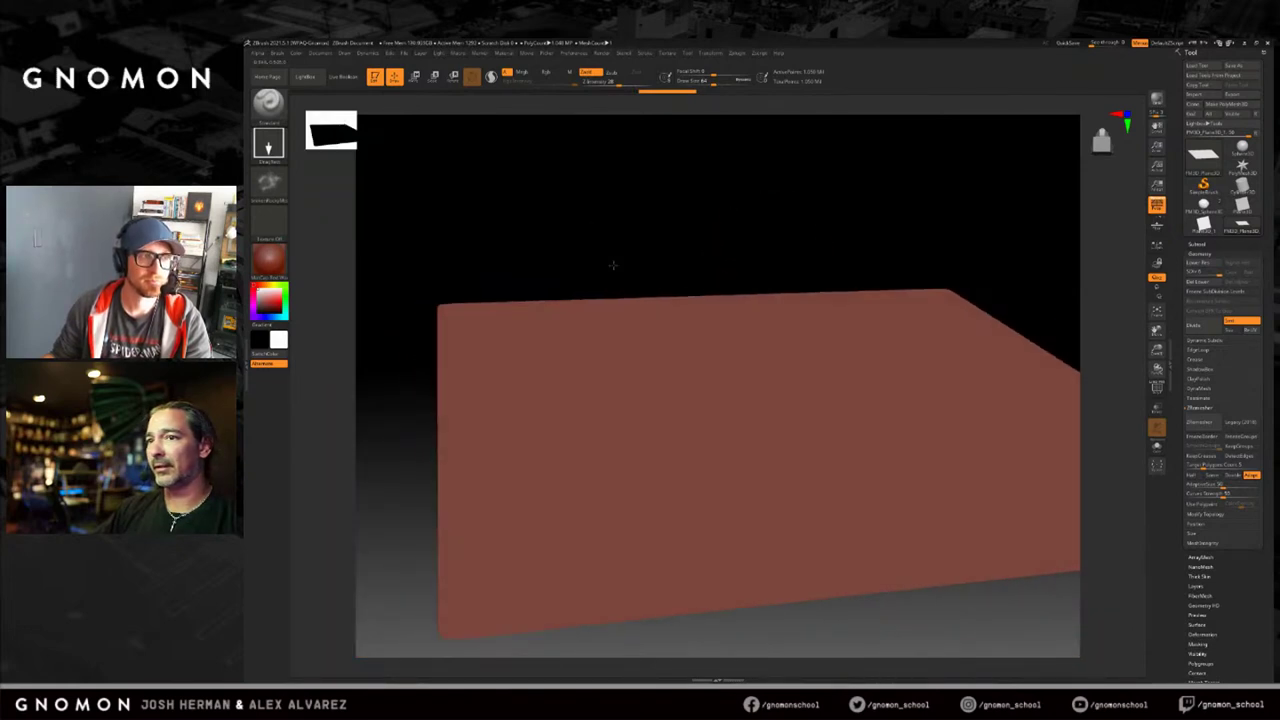
left_click_drag(487, 312, 650, 400)
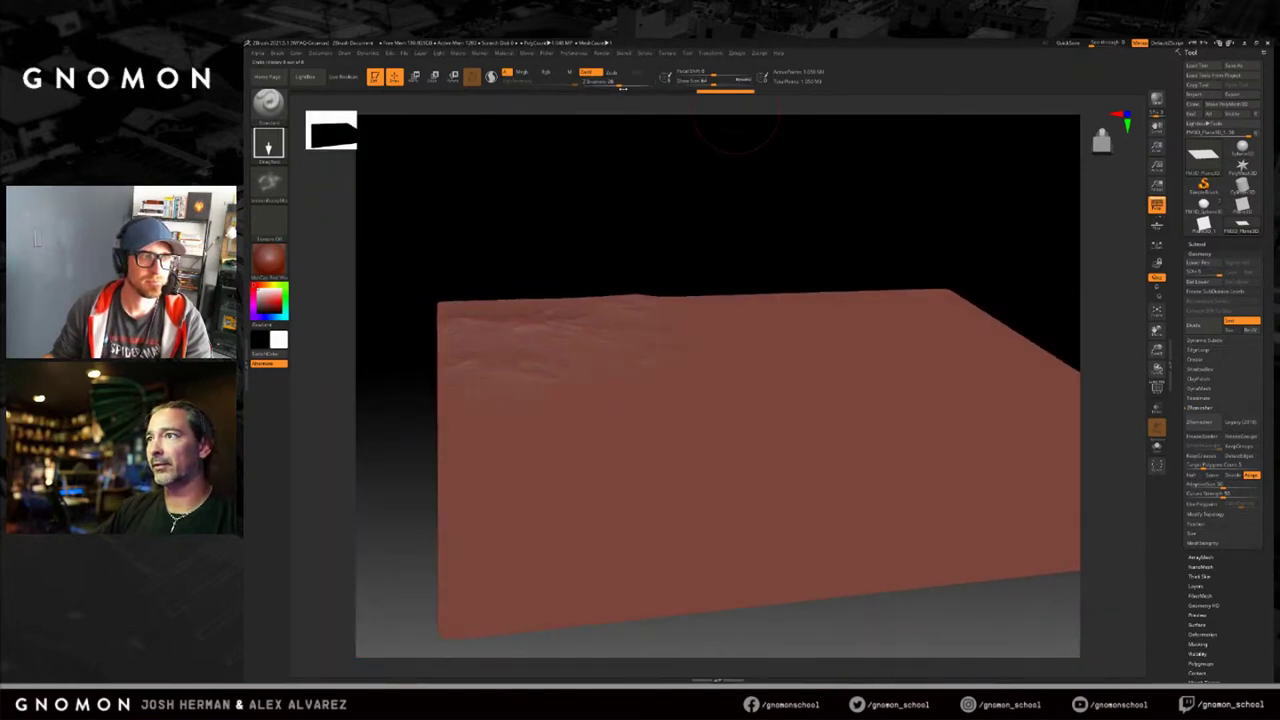
left_click_drag(900, 318, 708, 465)
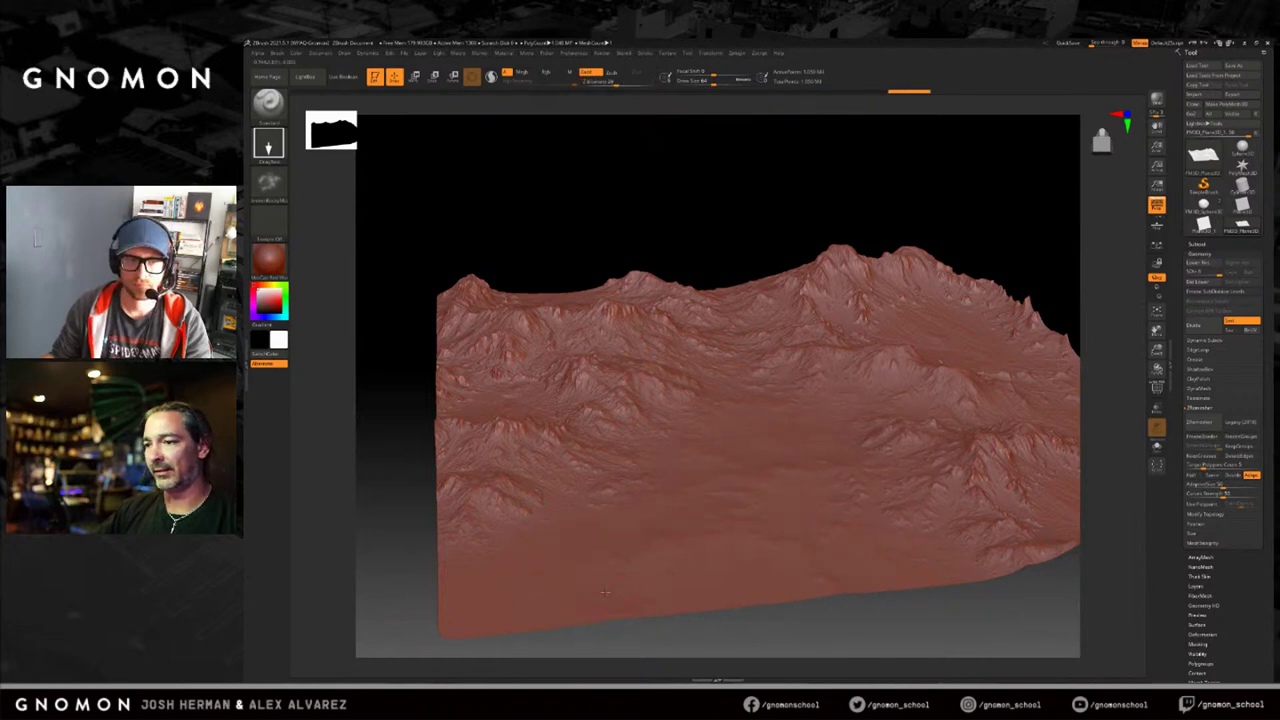
left_click_drag(946, 608, 787, 340)
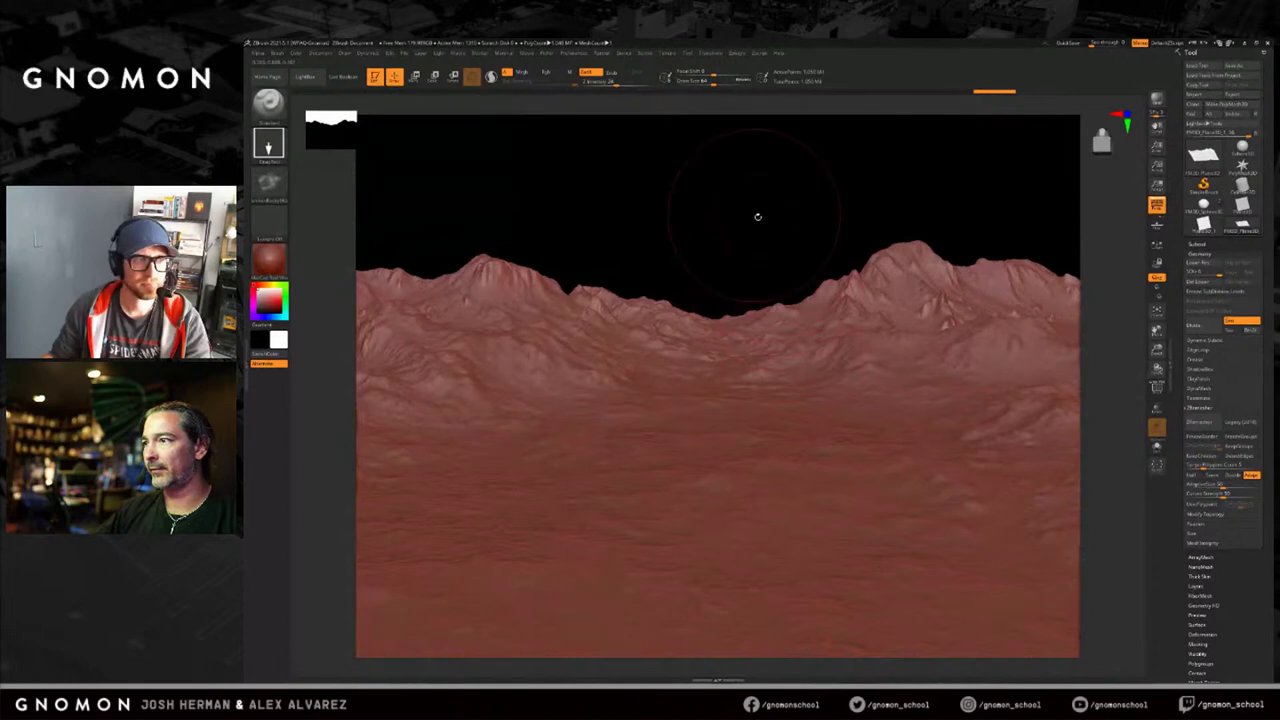
left_click_drag(757, 214, 776, 223)
left_click_drag(683, 209, 770, 211)
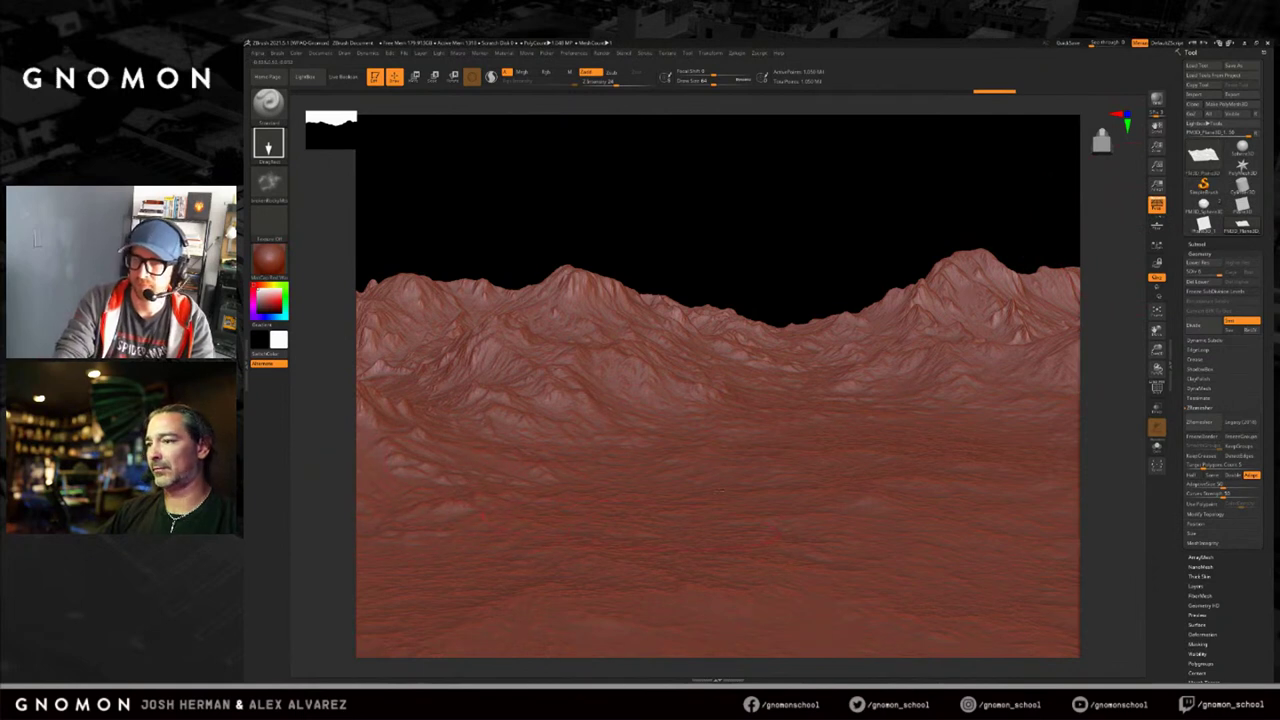
left_click_drag(840, 260, 834, 245)
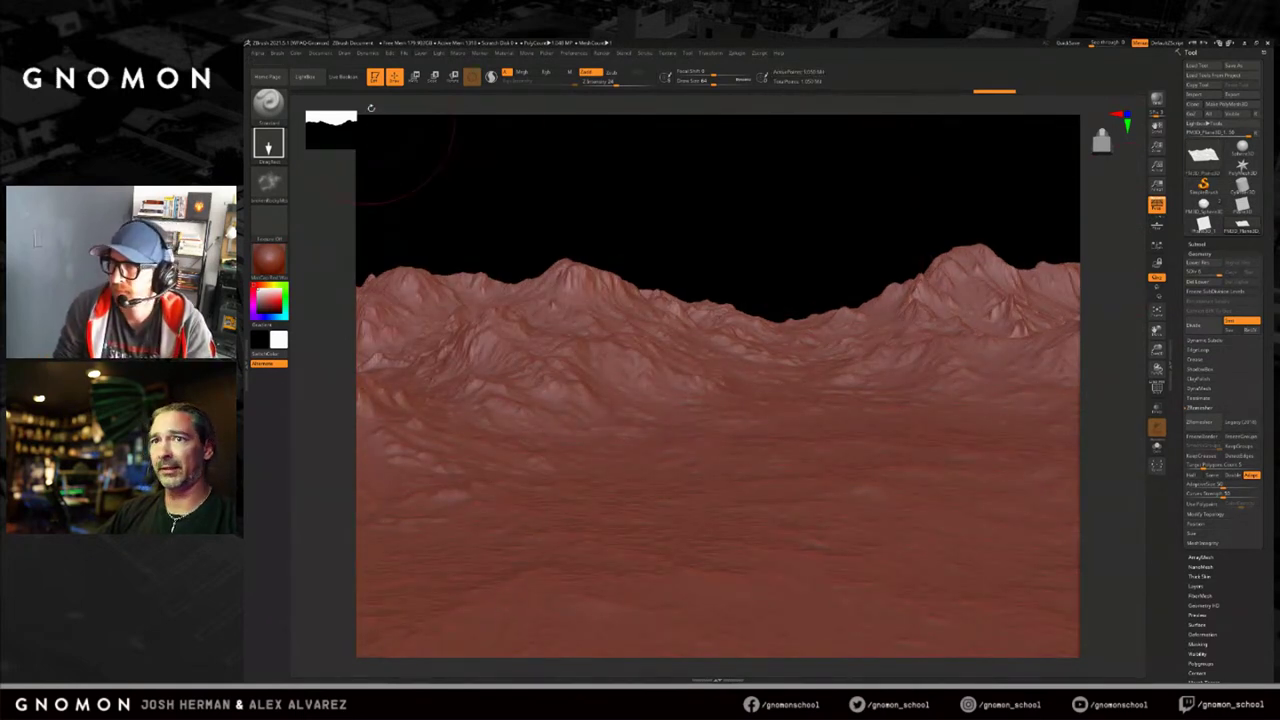
Look through the rocky mountain alphas in LightBox and return to the parent alpha folder.
left_click(313, 77)
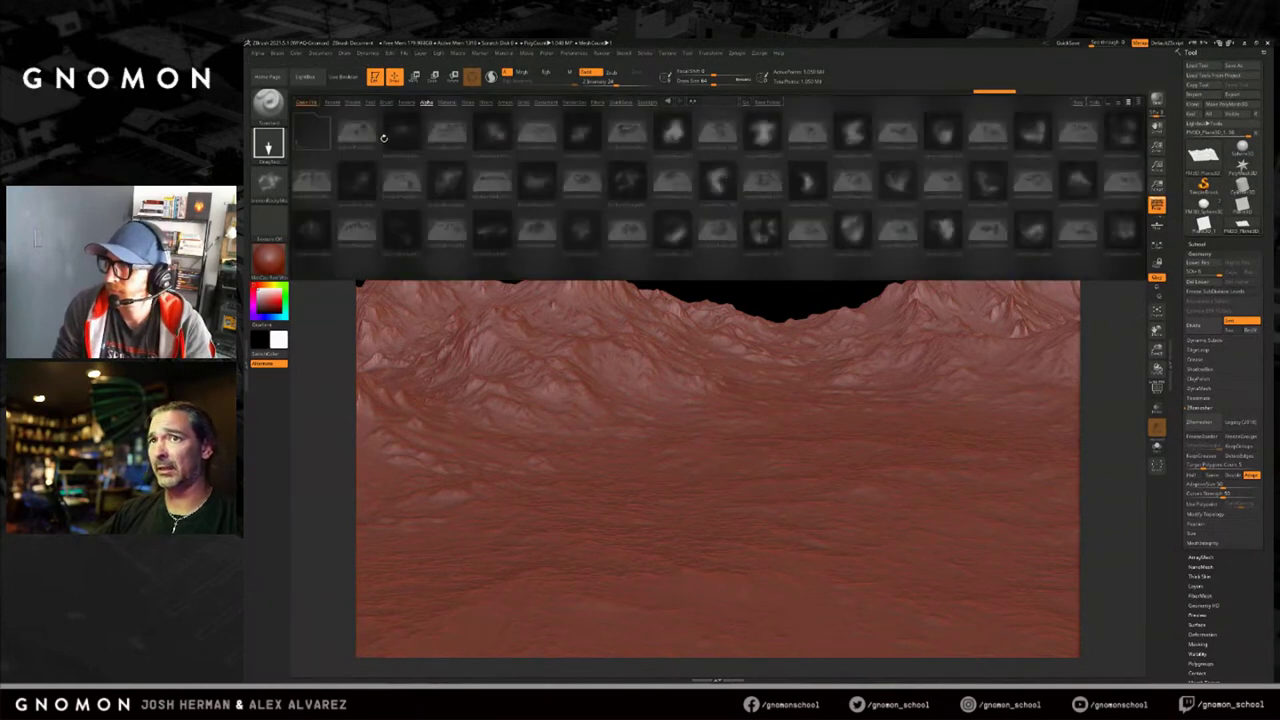
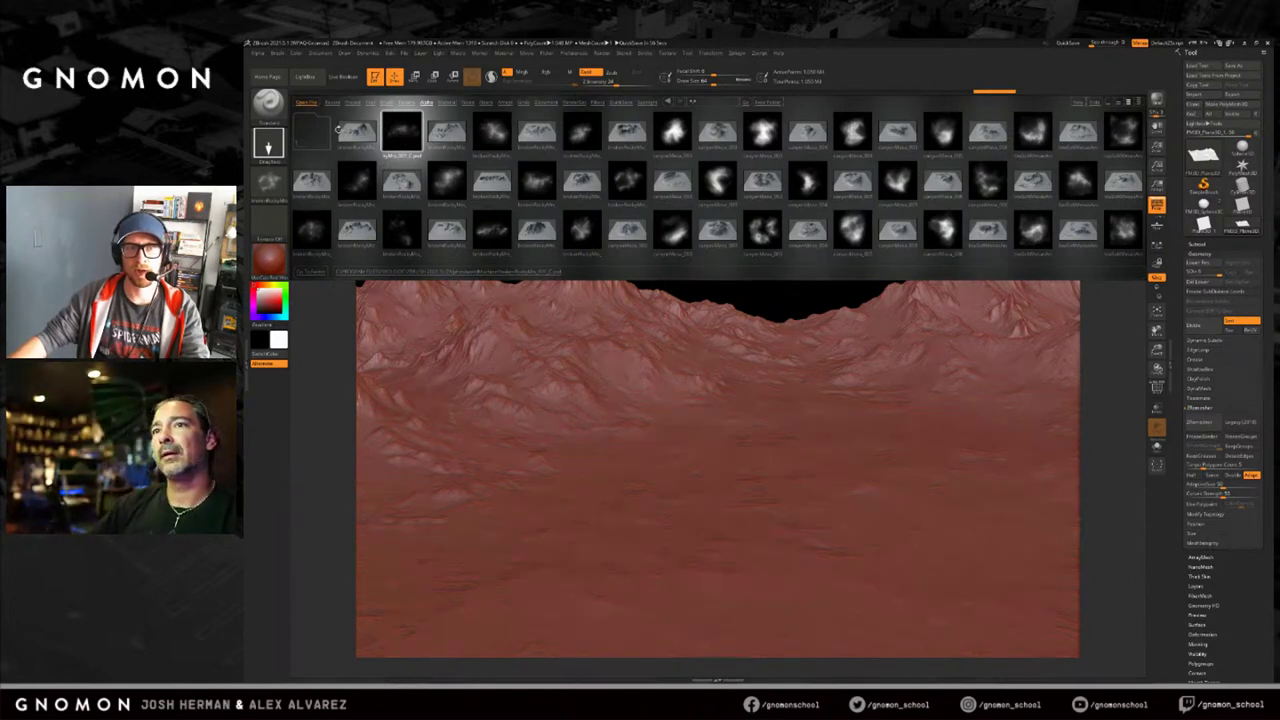
left_click(306, 133)
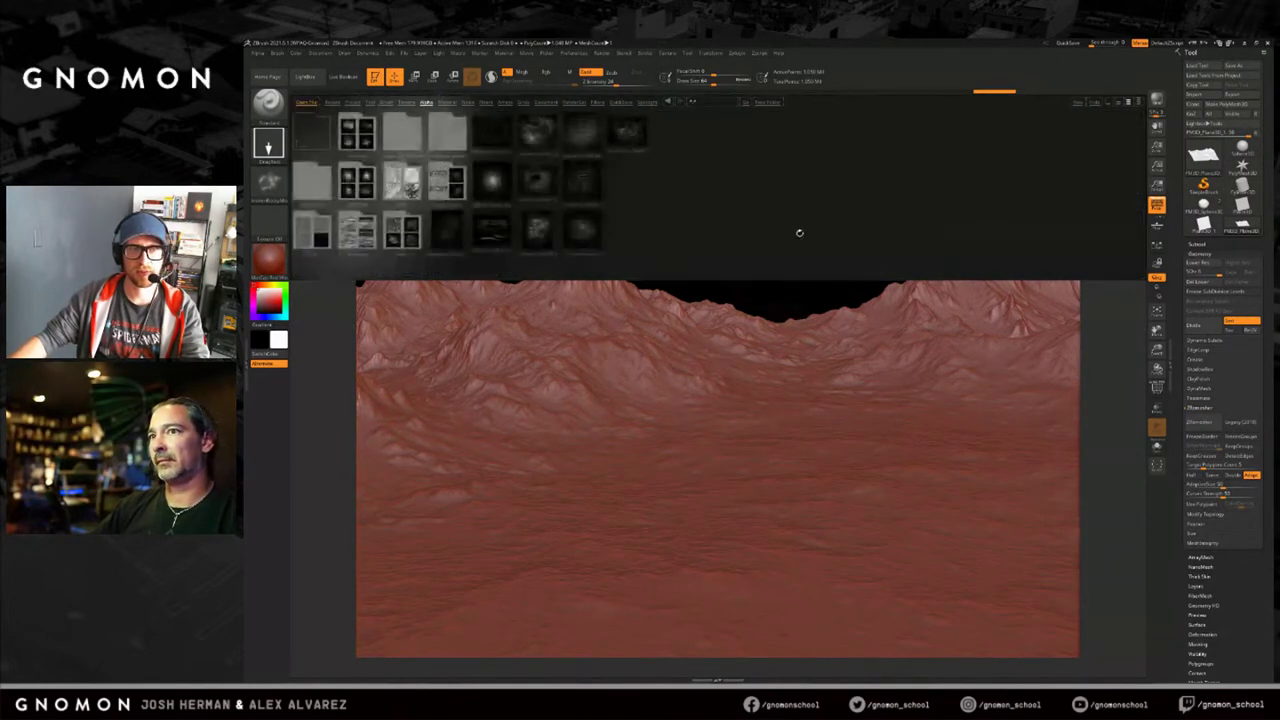
left_click(306, 77)
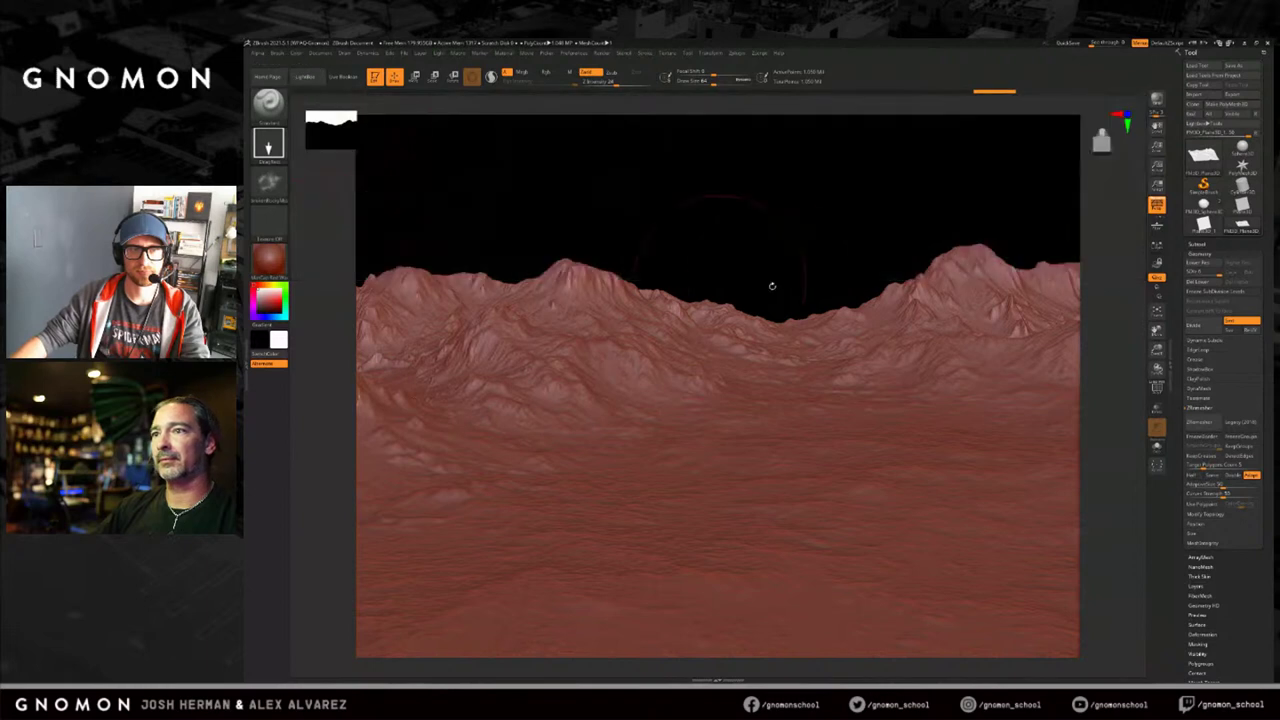
Undo the stamped mountain ranges on the plane.
left_click_drag(771, 263, 772, 252)
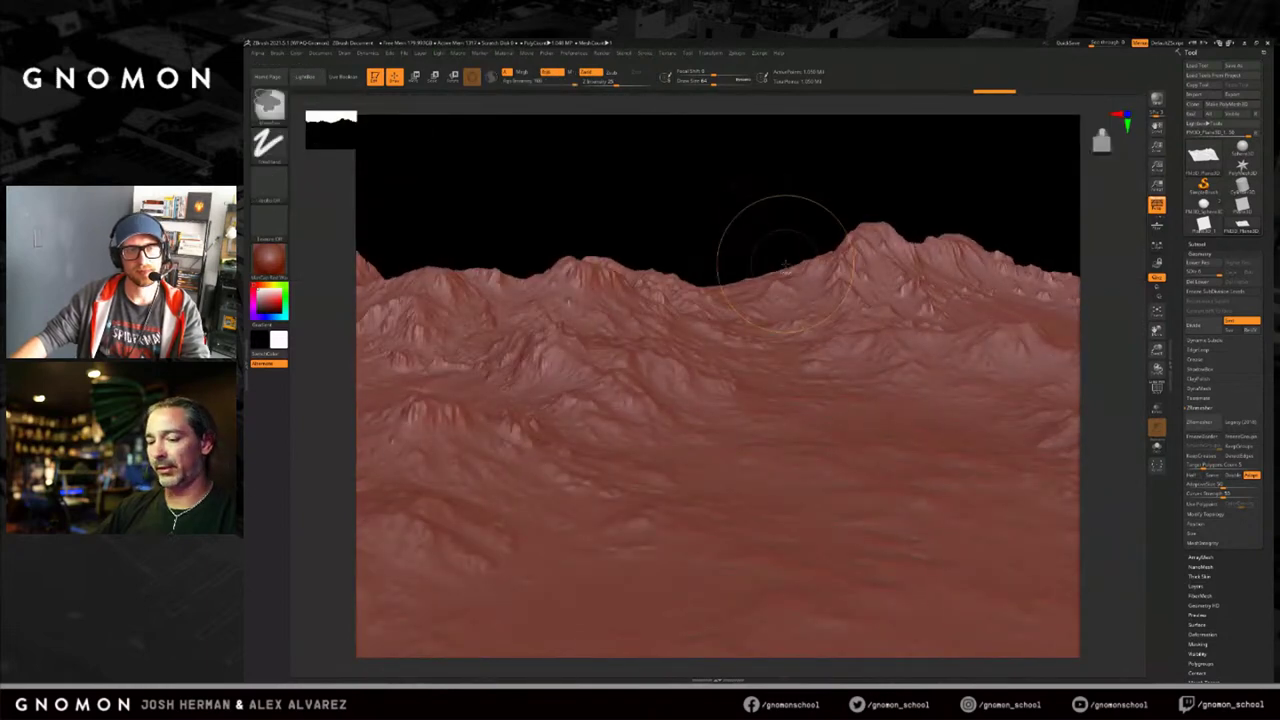
key("ctrl+z")
key("ctrl+z")
key("ctrl+z")
key("ctrl+z")
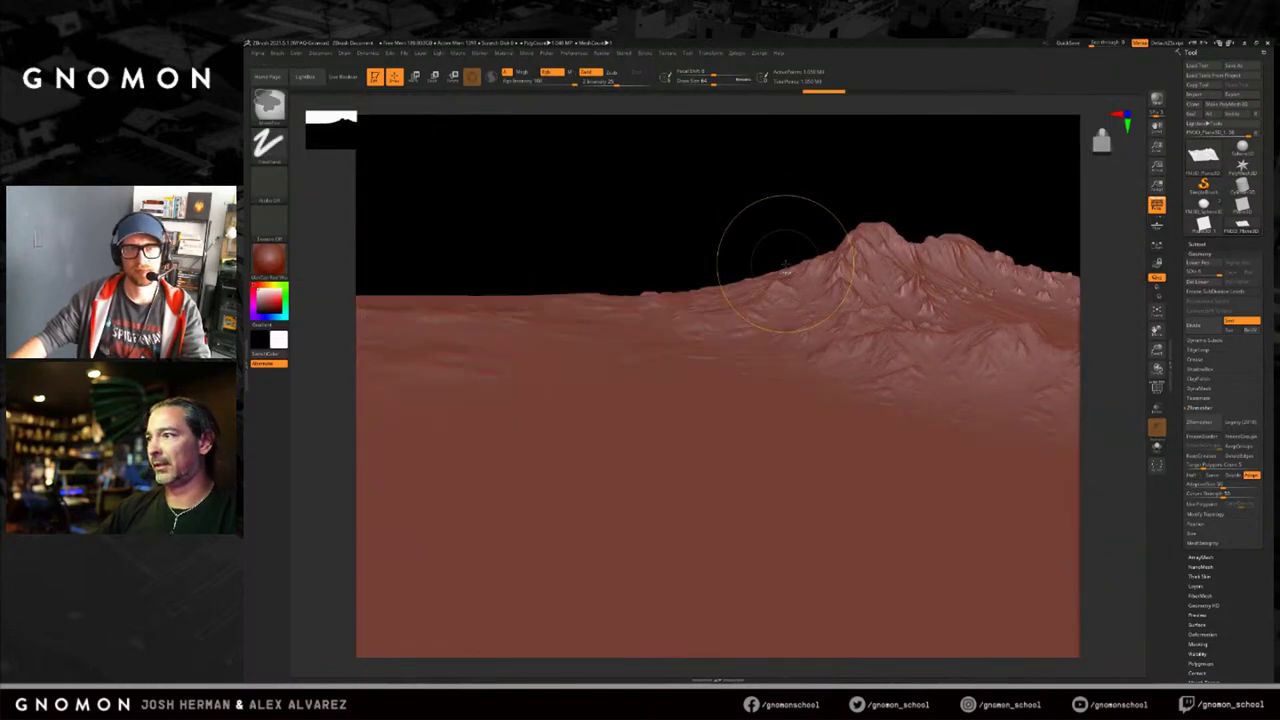
key("ctrl+z")
mouse_move(755, 240)
left_mouse_down()
mouse_move(766, 209)
mouse_move(749, 177)
mouse_move(669, 143)
left_mouse_up()
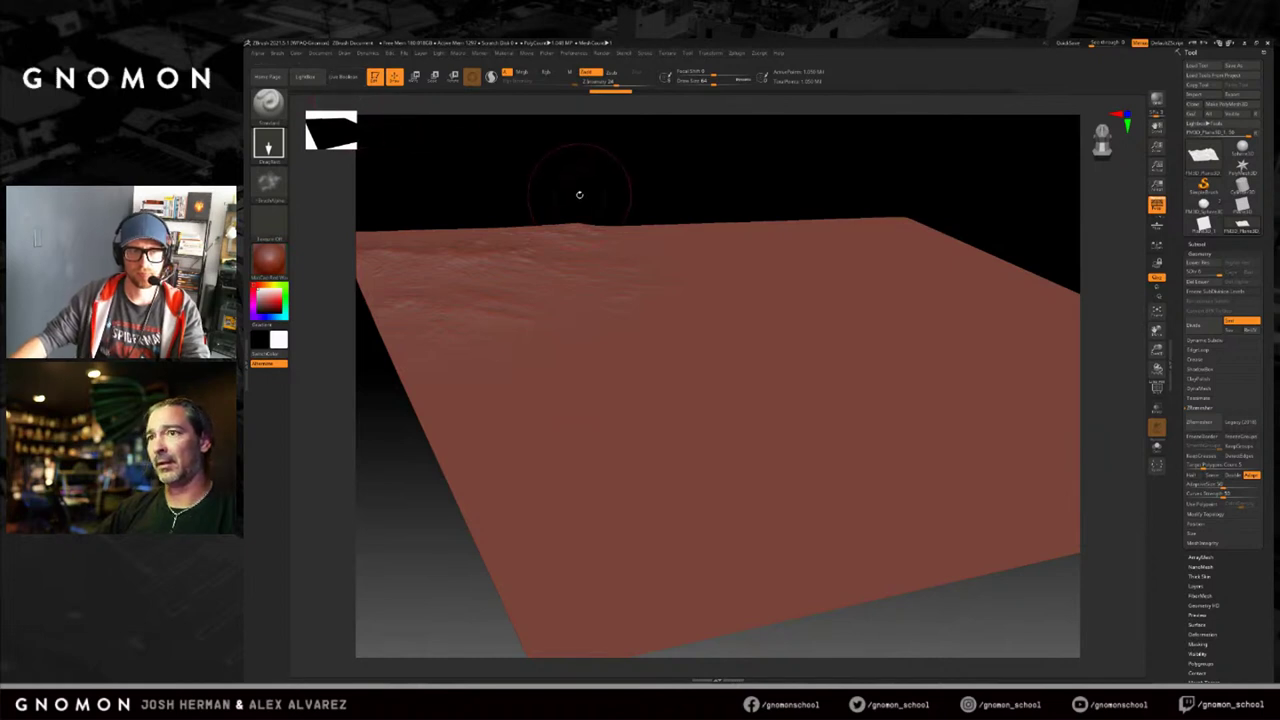
Leave Edit mode by switching to 2.5D mode and clear the plane from the canvas.
left_click(374, 77)
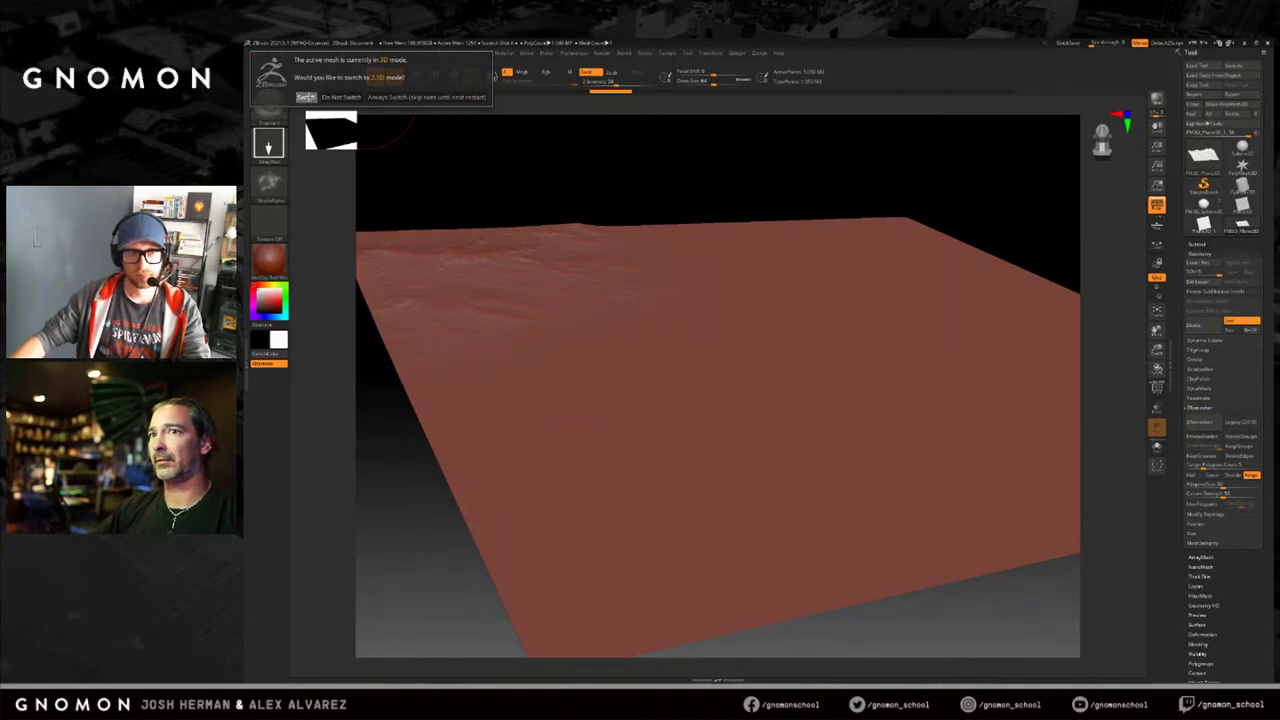
left_click(305, 97)
key("ctrl+n")
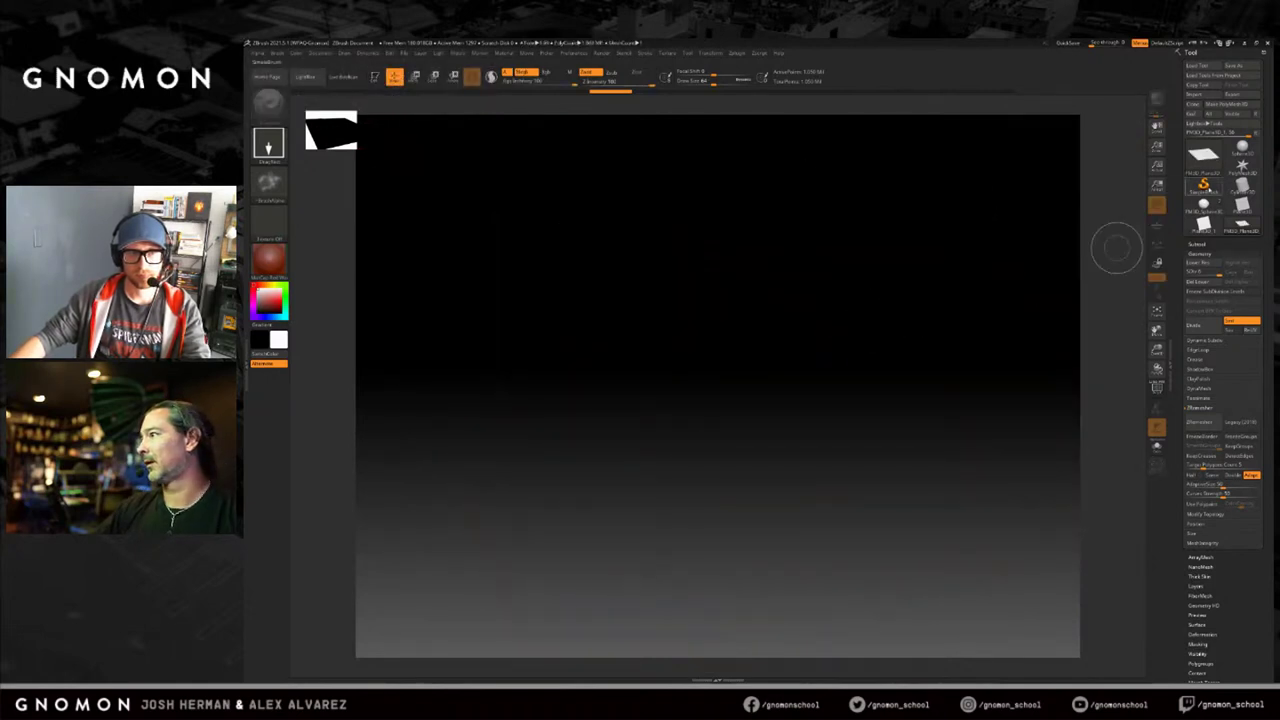
Draw a new Sphere3D on the canvas as an editable polymesh and subdivide it for dense sculpting.
mouse_move(1240, 148)
left_click(1205, 156)
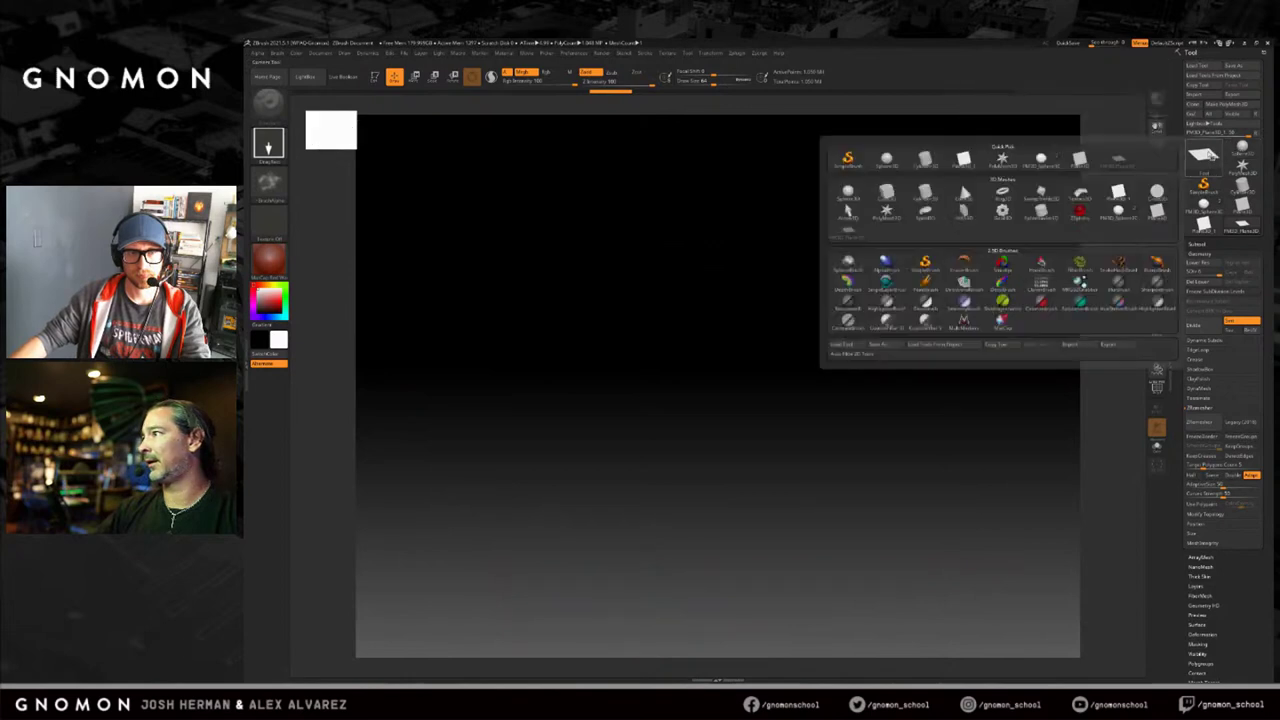
left_click(847, 191)
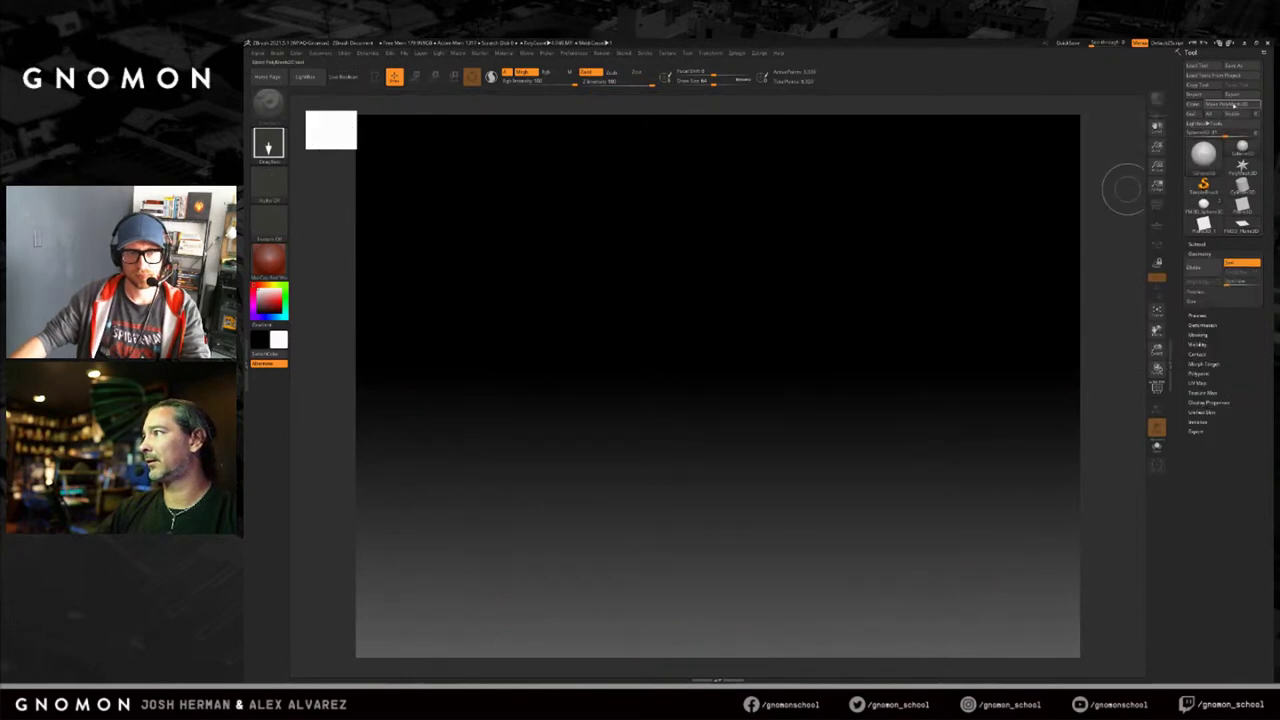
left_click_drag(637, 328, 746, 486)
key("t")
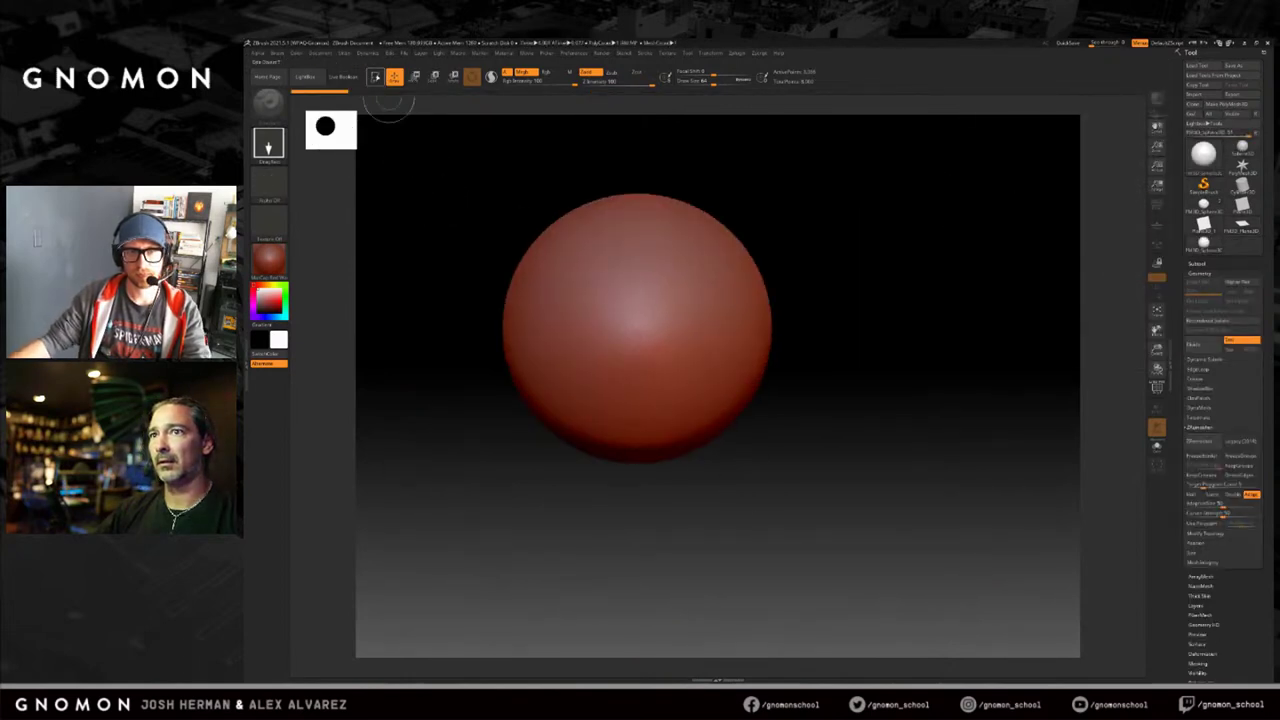
left_click_drag(919, 291, 932, 298, "alt")
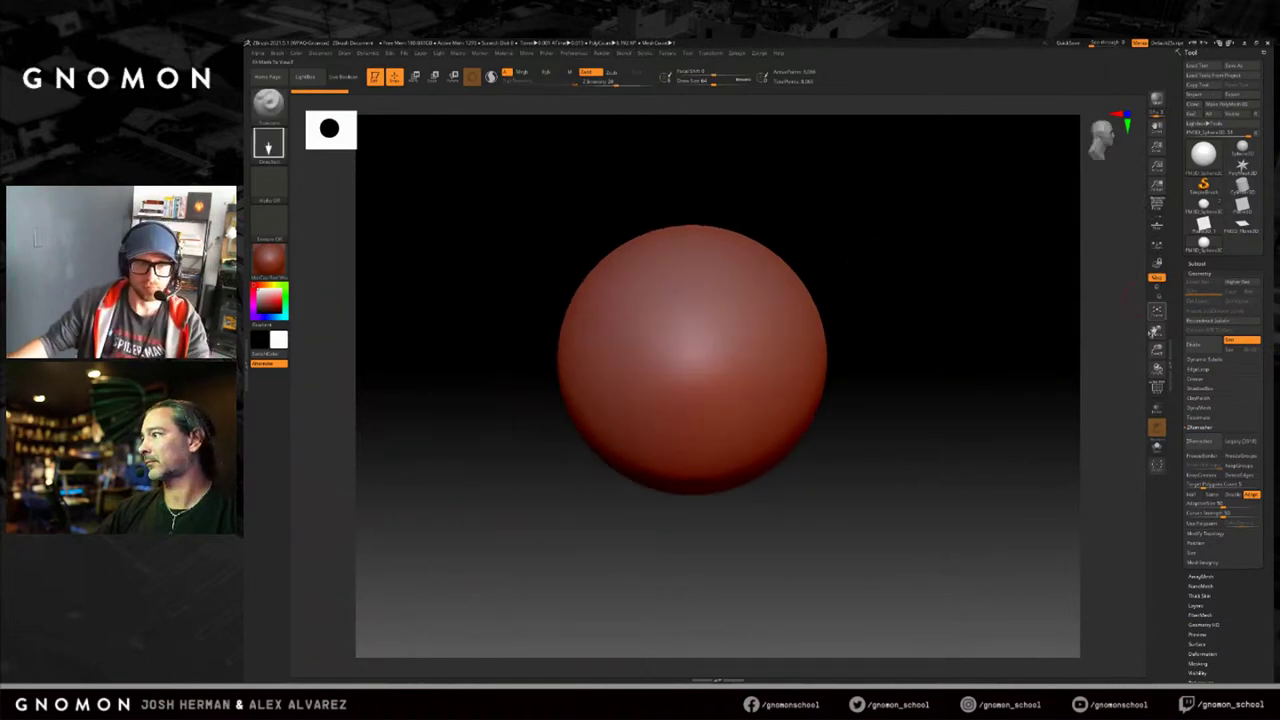
left_click(1195, 345)
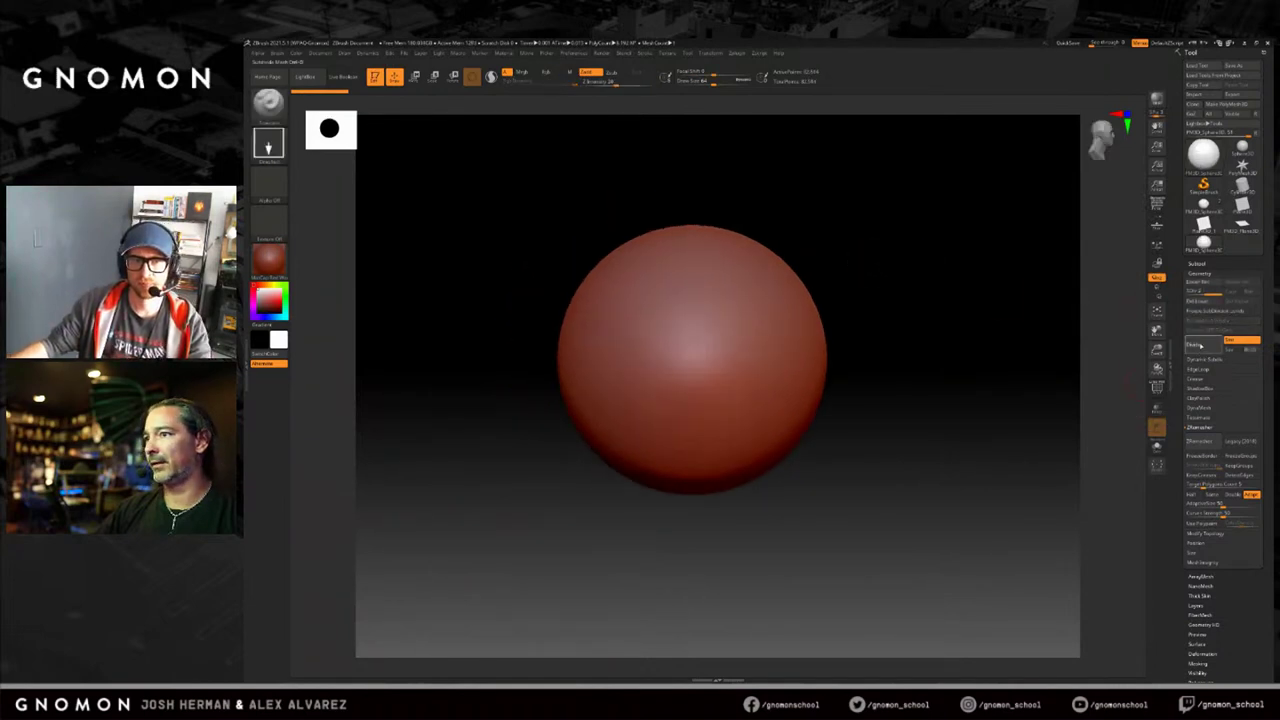
Load a canyon rock alpha from the canyon folder in LightBox.
left_click(306, 78)
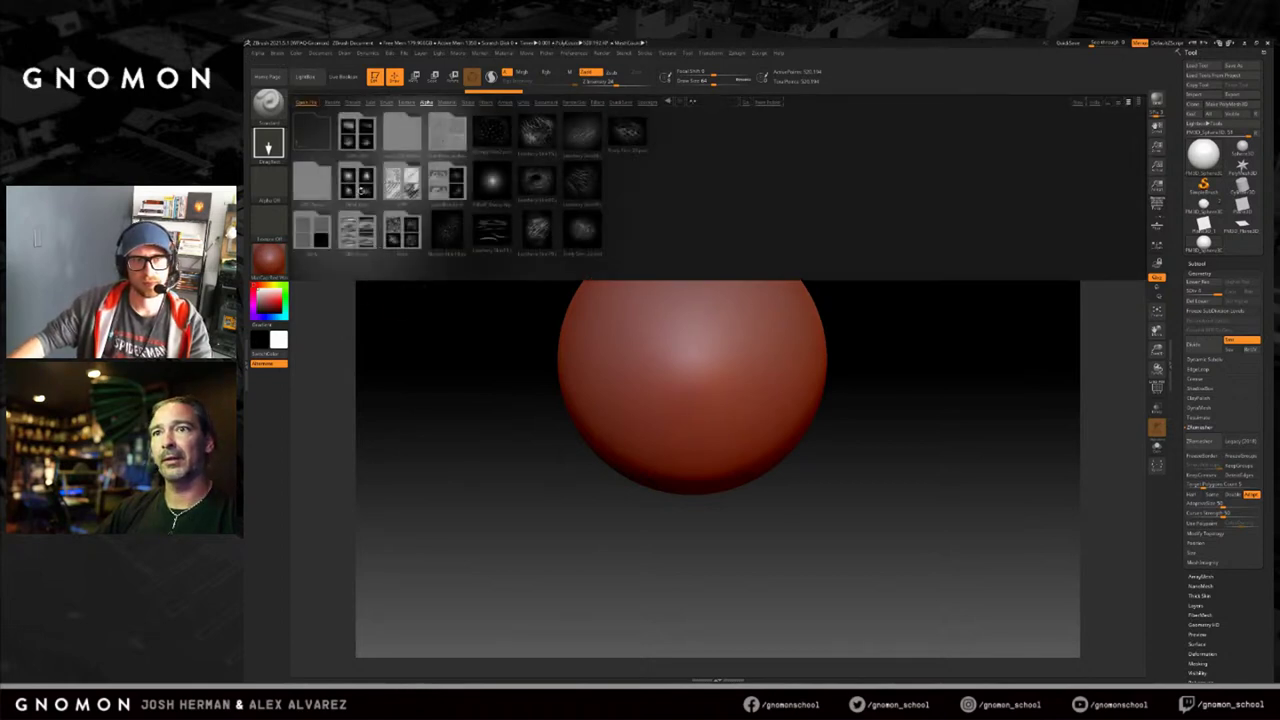
double_click(357, 143)
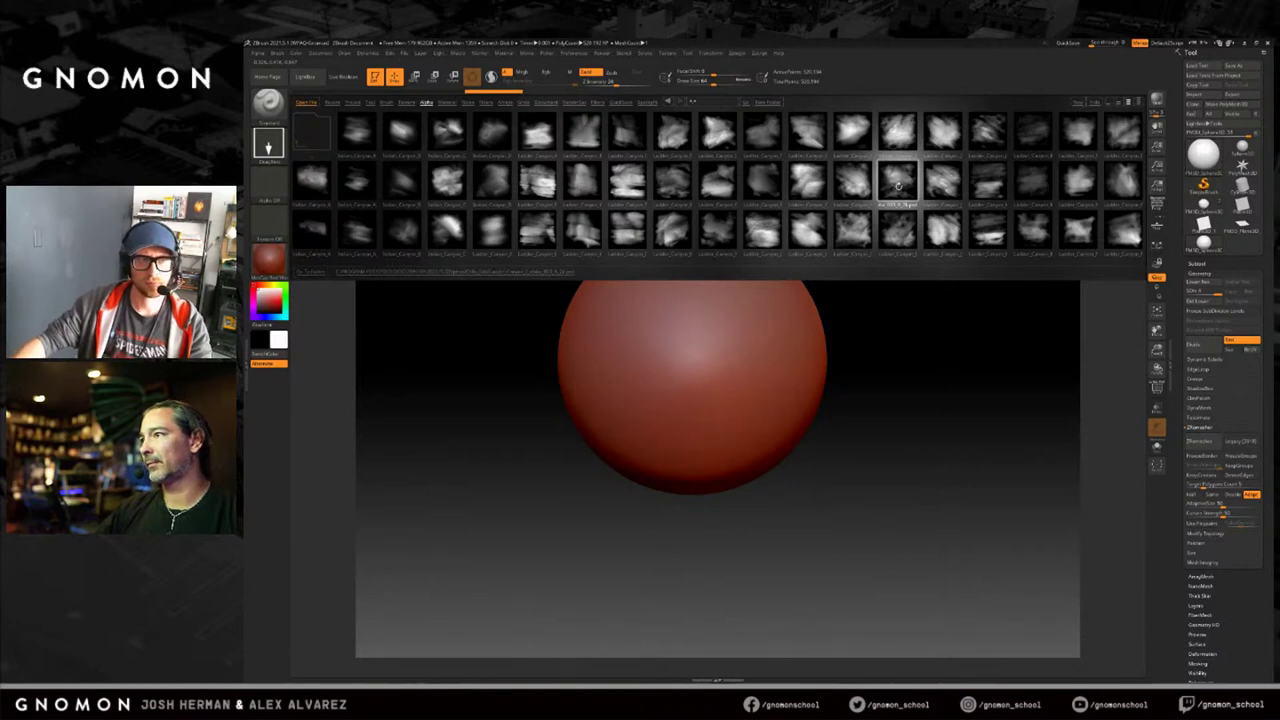
double_click(898, 179)
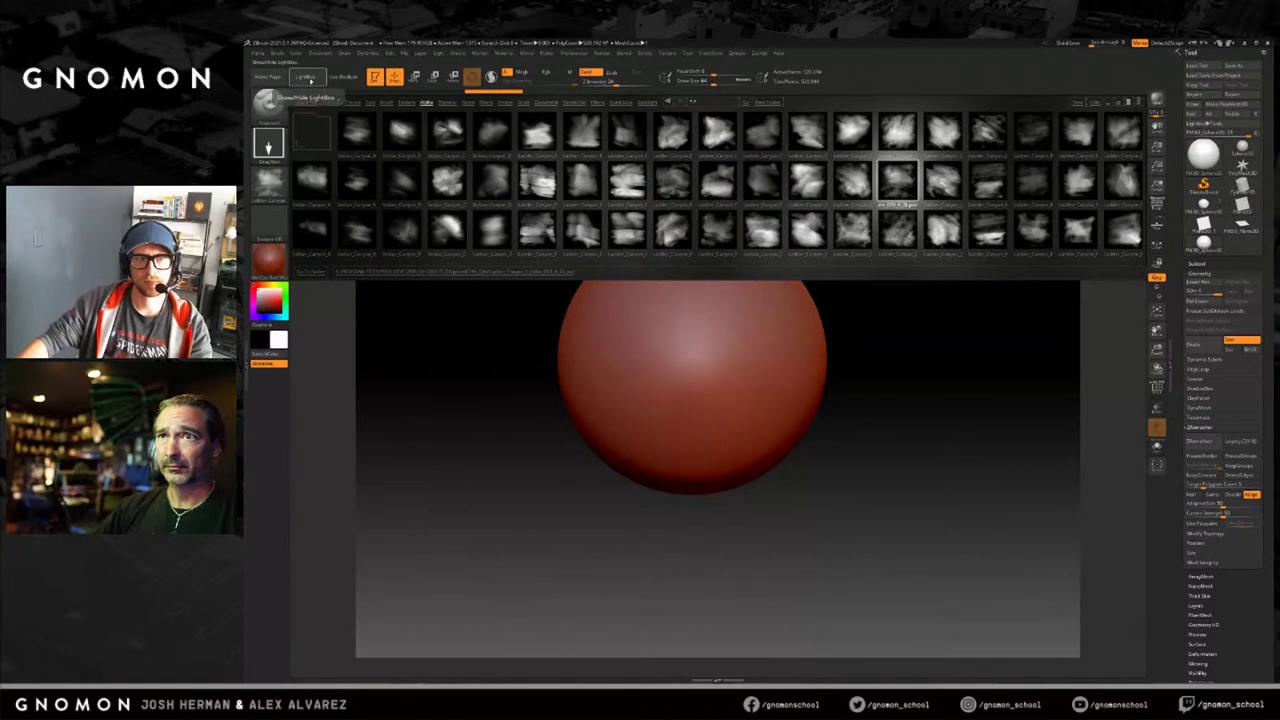
left_click(307, 77)
Test a canyon rock stamp with raised Z Intensity, undo it, and subdivide the sphere once more.
left_click_drag(615, 82, 631, 83)
left_click_drag(632, 284, 676, 366)
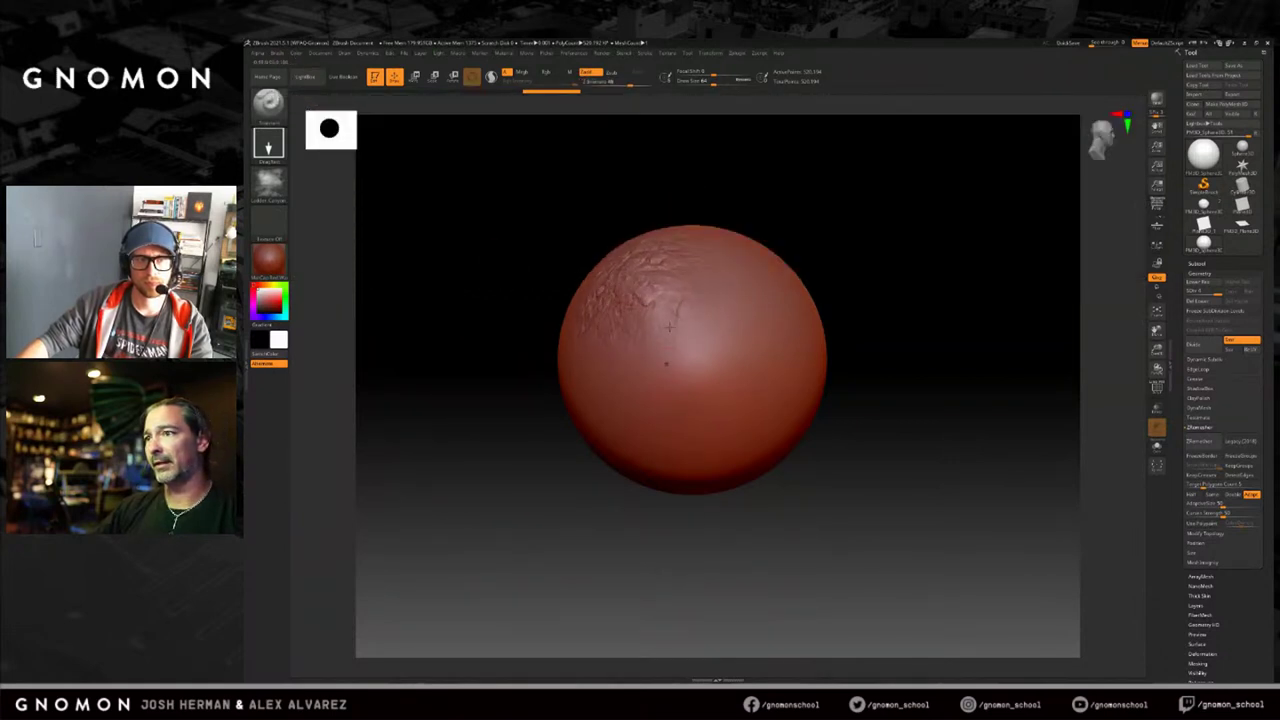
left_click_drag(631, 84, 656, 84)
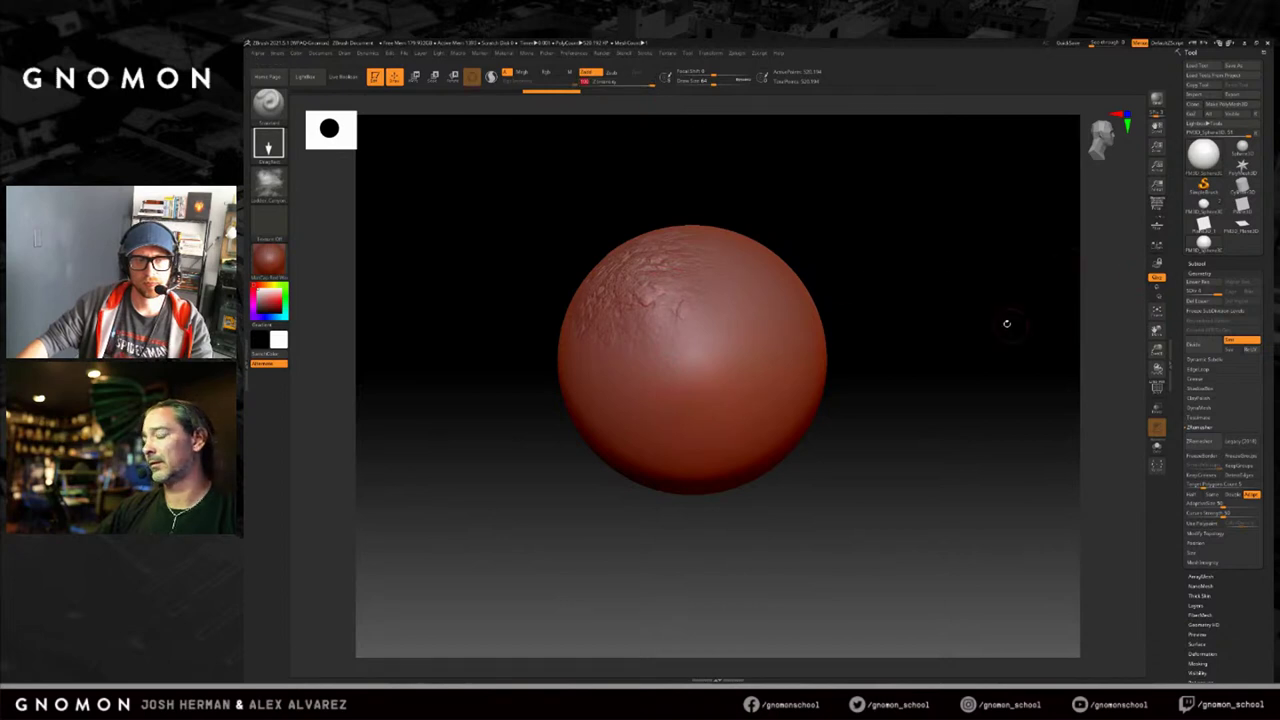
key("ctrl+z")
left_click(1194, 344)
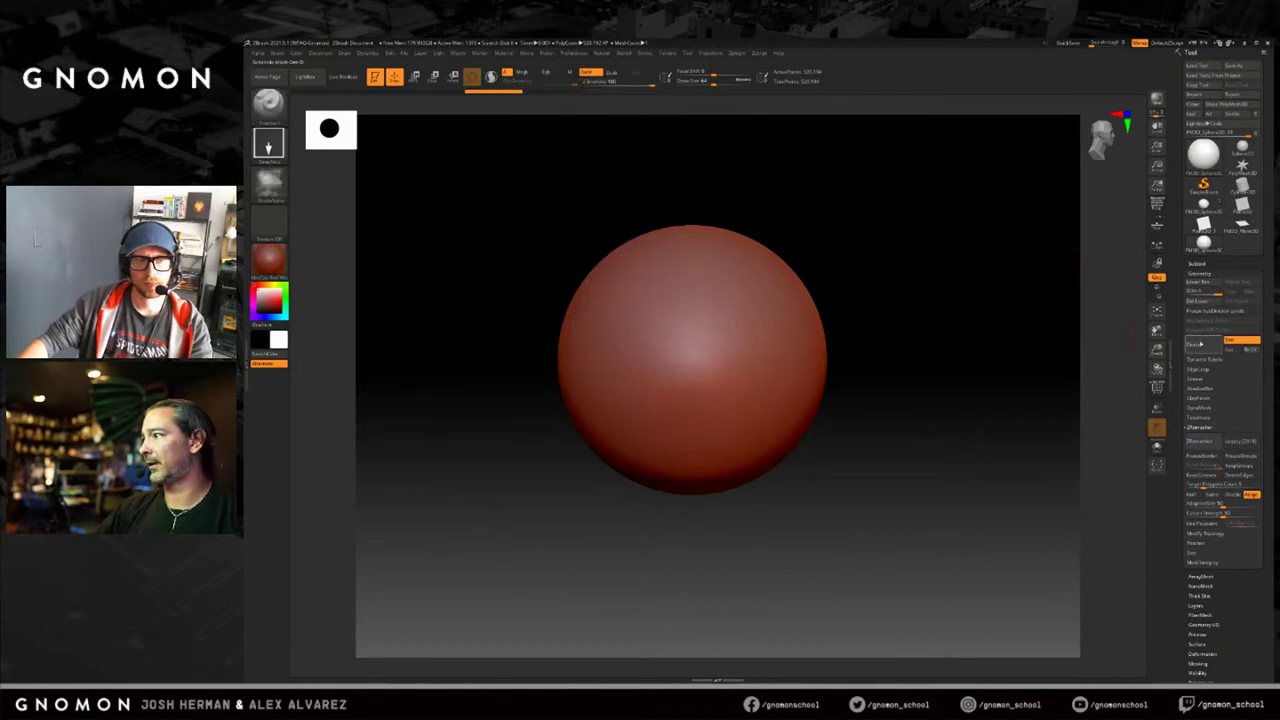
Try canyon rock stamps across the sphere at different Z Intensity settings and smooth part of the result.
mouse_move(641, 274)
left_mouse_down()
mouse_move(700, 255)
mouse_move(689, 325)
left_mouse_up()
left_click(617, 84)
left_click_drag(734, 238, 827, 415)
left_click(622, 84)
left_click_drag(702, 346, 671, 387)
mouse_move(670, 270)
left_mouse_down("shift")
mouse_move(690, 330)
mouse_move(560, 350)
mouse_move(580, 242)
left_mouse_up("shift")
Undo the test stamps and smoothing back to the plain sphere.
key("ctrl+z")
key("ctrl+z")
key("ctrl+z")
key("ctrl+z")
key("ctrl+z")
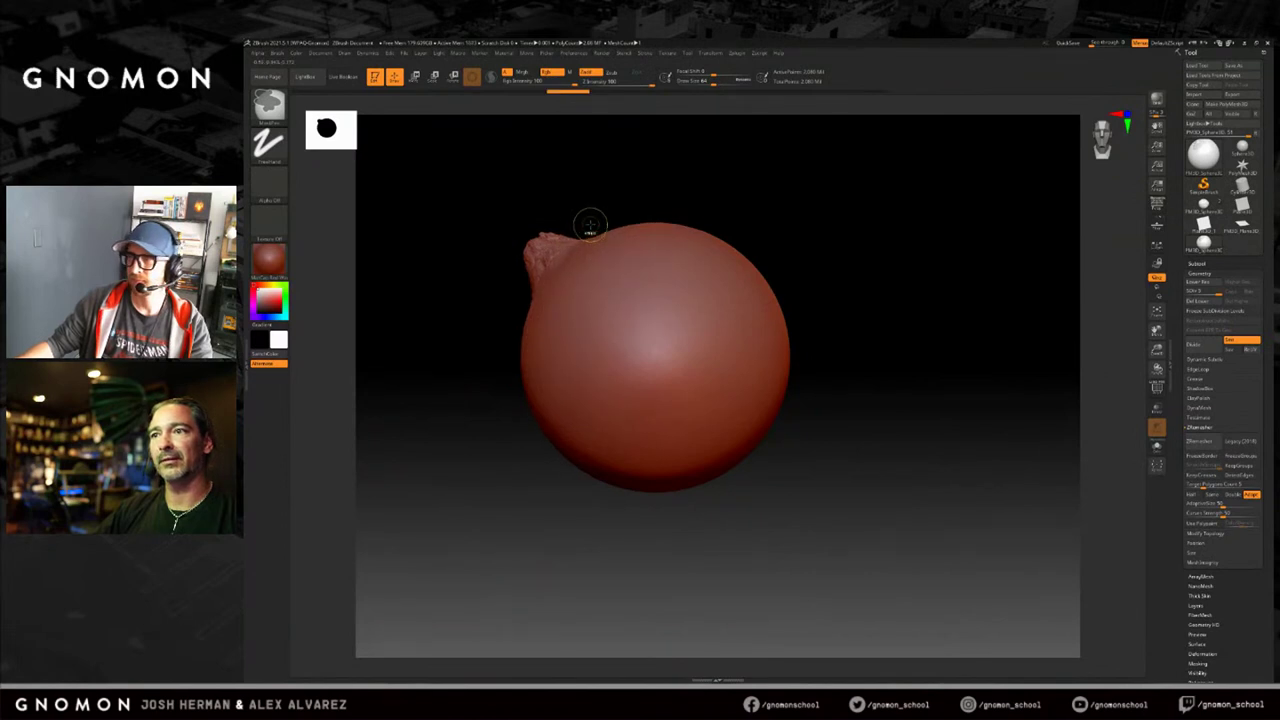
Load a different canyon rock alpha from the same LightBox folder and stamp it on the sphere's upper front.
left_click(315, 79)
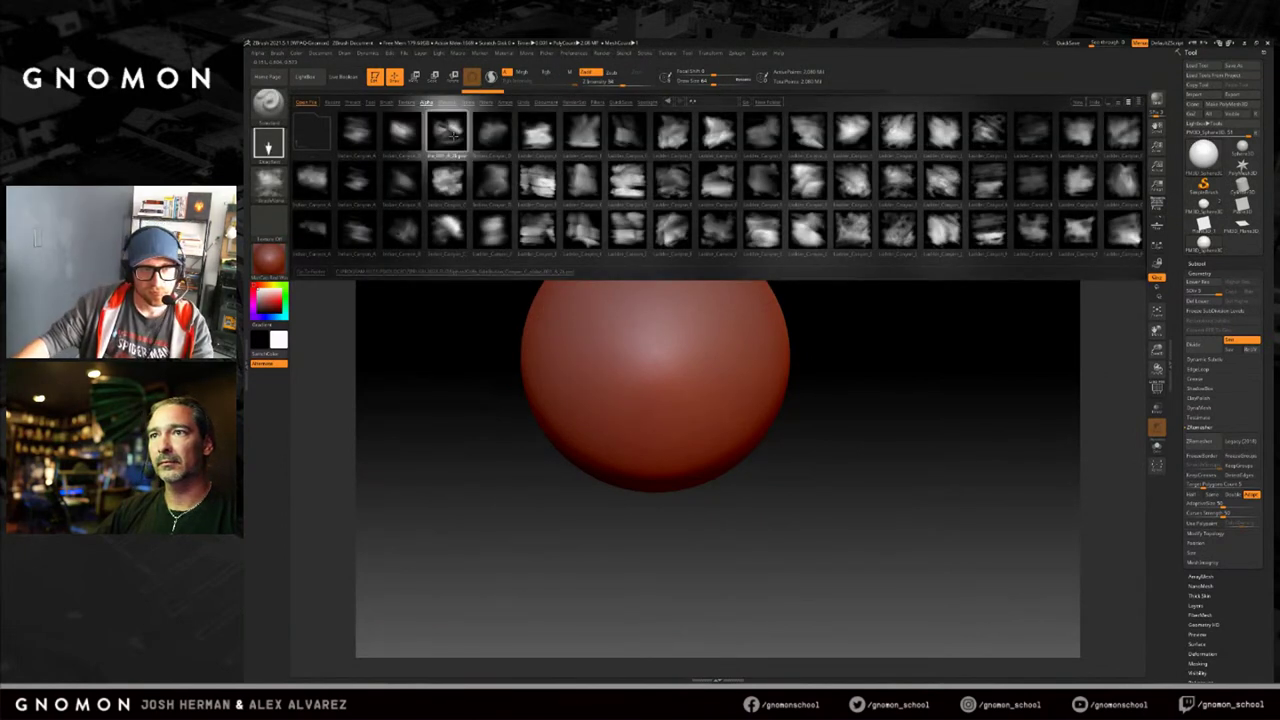
left_click(449, 136)
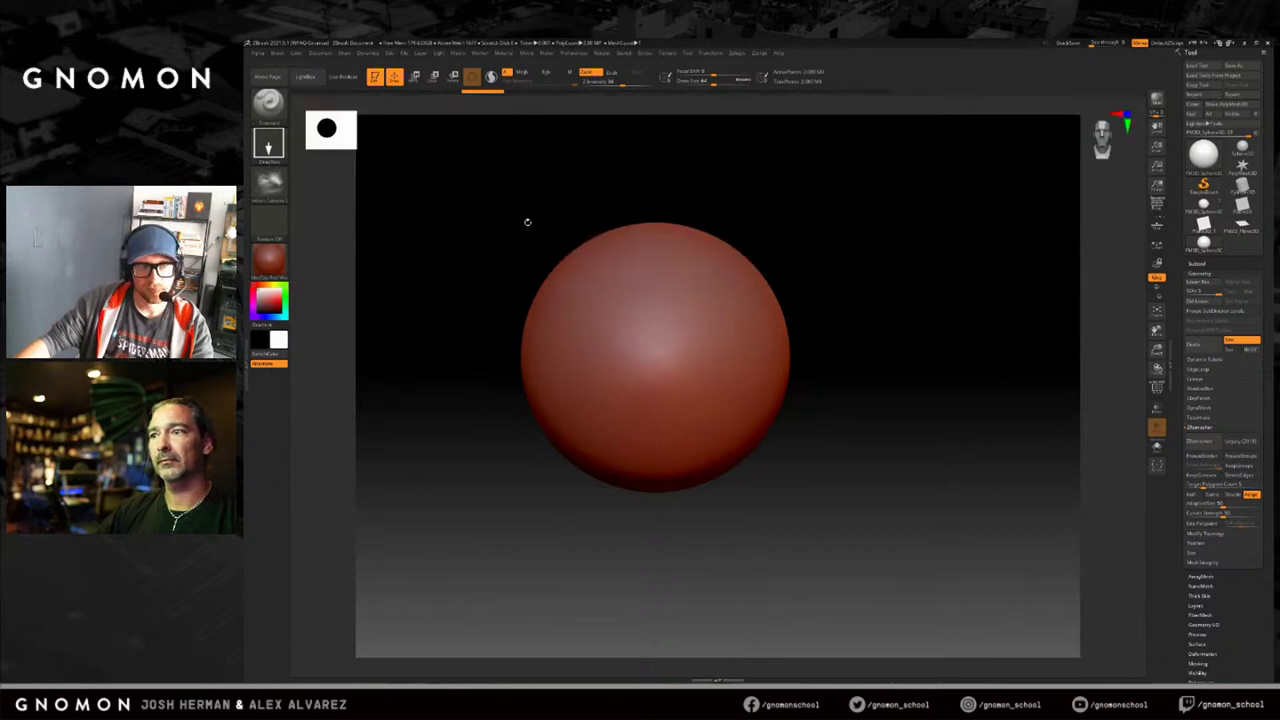
left_click_drag(703, 288, 729, 343)
Raise the Z Intensity and stamp overlapping rock forms all around the sphere to turn it into a boulder.
left_click_drag(617, 86, 635, 86)
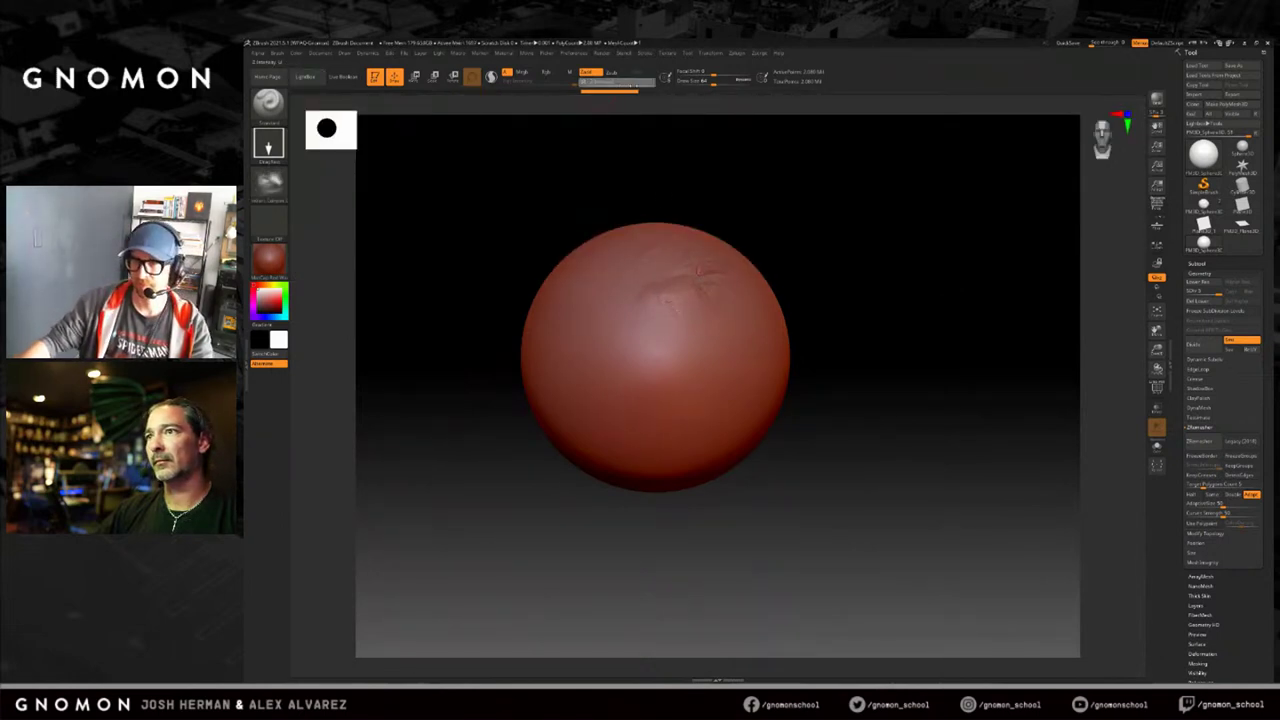
left_click_drag(656, 238, 606, 298)
left_click_drag(699, 300, 590, 388)
left_click_drag(588, 335, 512, 405)
left_click_drag(650, 372, 560, 440)
left_click_drag(735, 400, 590, 458)
left_click_drag(548, 385, 518, 442)
left_click_drag(630, 448, 584, 500)
left_click_drag(846, 462, 868, 452)
left_click_drag(728, 338, 746, 384)
left_click_drag(528, 308, 500, 350)
left_click_drag(831, 373, 835, 375)
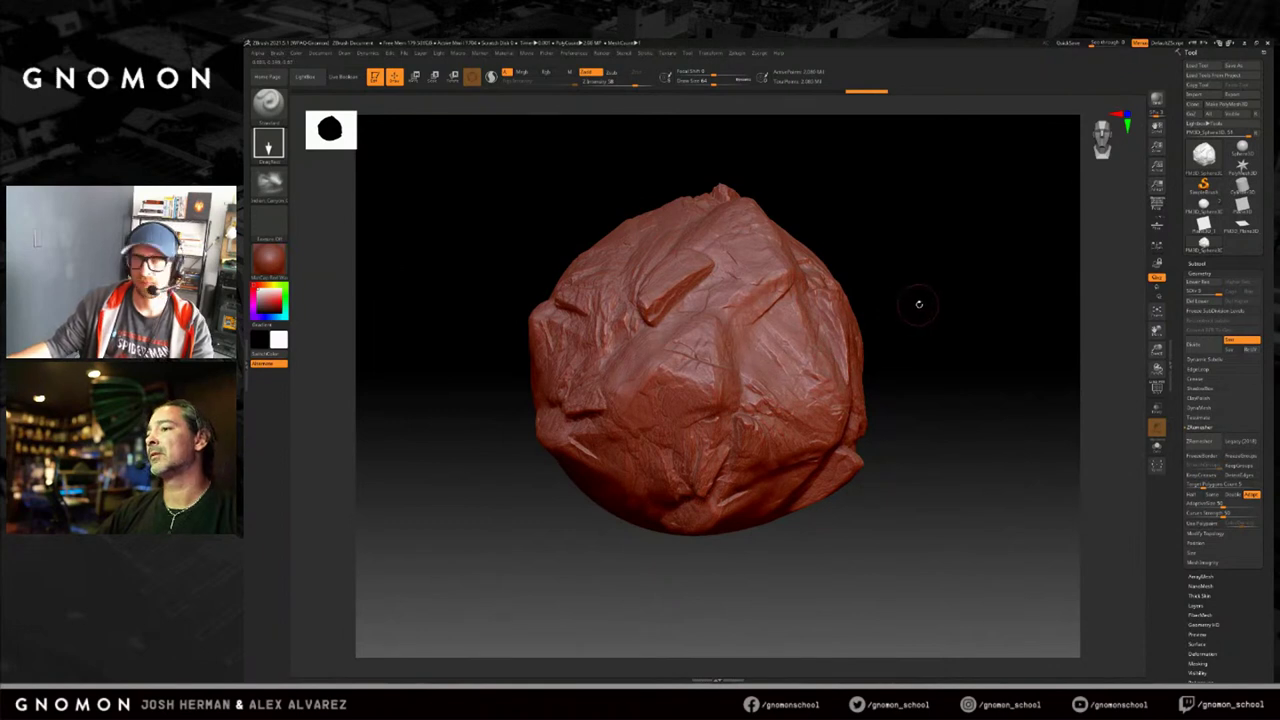
With an enlarged Move brush, pull the boulder's upper side out into a large pointed corner.
mouse_move(923, 302)
left_mouse_down("alt")
mouse_move(890, 200)
mouse_move(818, 386)
left_mouse_up("alt")
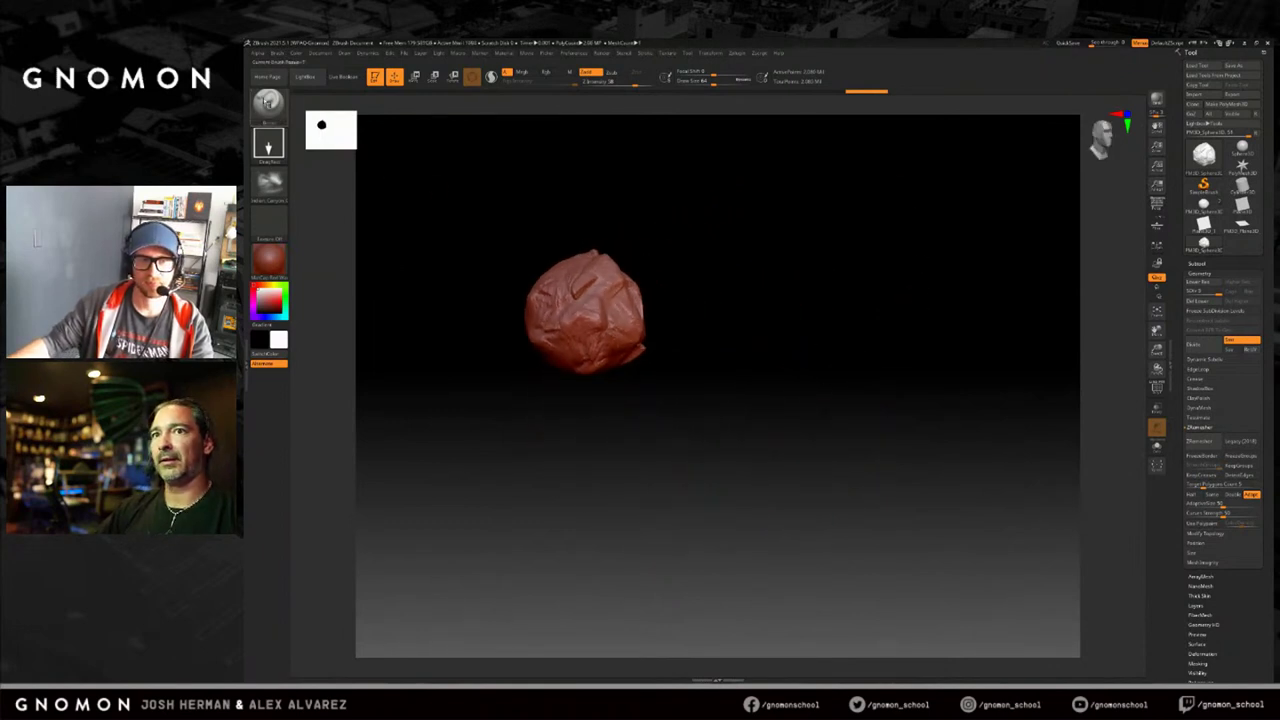
left_click(268, 101)
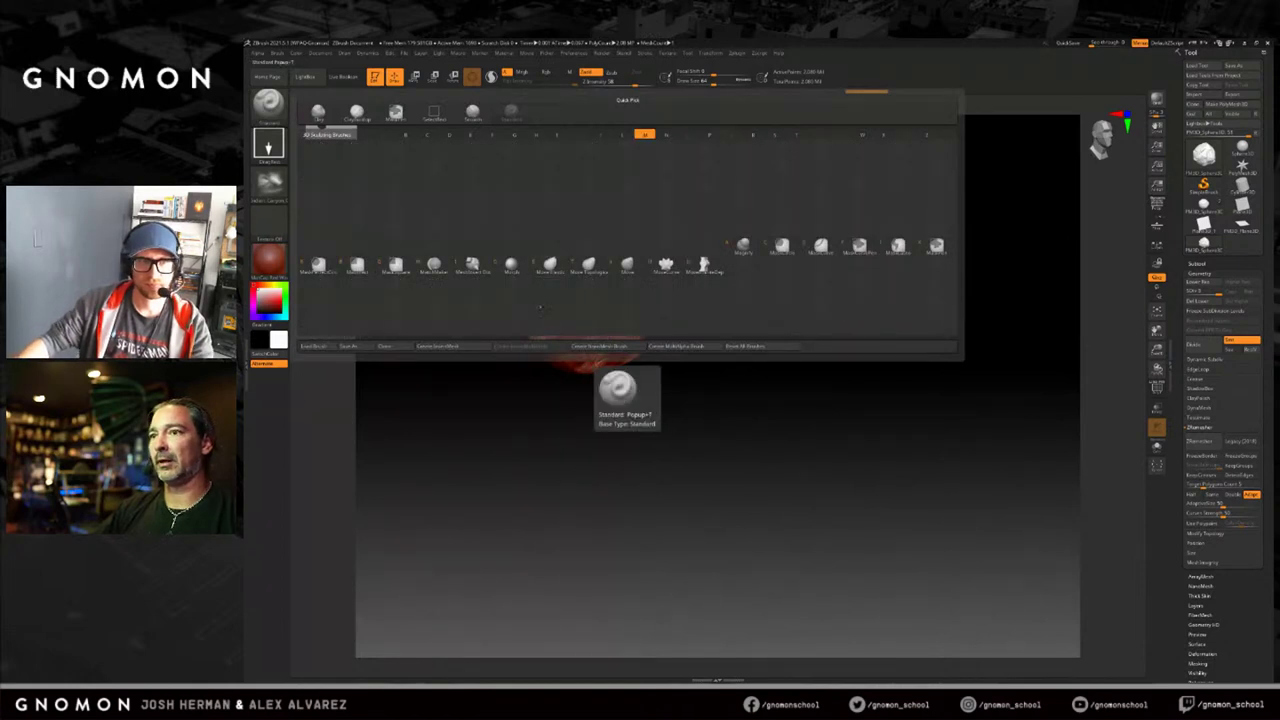
left_click(627, 265)
key("s")
mouse_move(706, 297)
left_mouse_down()
mouse_move(736, 298)
mouse_move(711, 264)
left_mouse_up()
key("s")
left_click_drag(624, 270, 696, 209)
left_click_drag(620, 303, 600, 308)
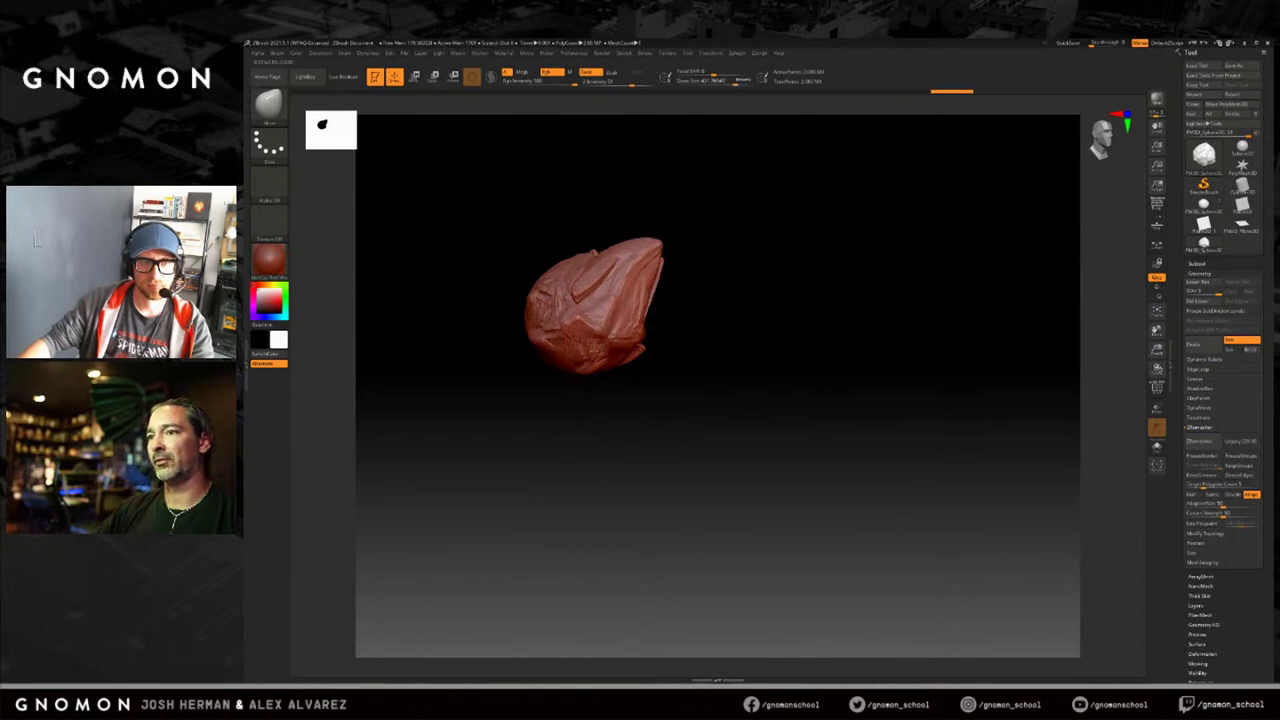
Pull further corners out of the boulder's bottom, side and top to give it an irregular silhouette.
left_click_drag(592, 353, 569, 410)
left_click_drag(543, 338, 490, 350)
left_click_drag(534, 291, 541, 254)
mouse_move(706, 385)
left_mouse_down()
mouse_move(714, 420)
mouse_move(706, 388)
left_mouse_up()
left_click_drag(568, 256, 558, 220)
mouse_move(548, 276)
left_mouse_down()
mouse_move(541, 287)
mouse_move(577, 284)
left_mouse_up()
Switch back to the Standard brush and stamp more canyon rock detail over the boulder's stretched surfaces.
key("b")
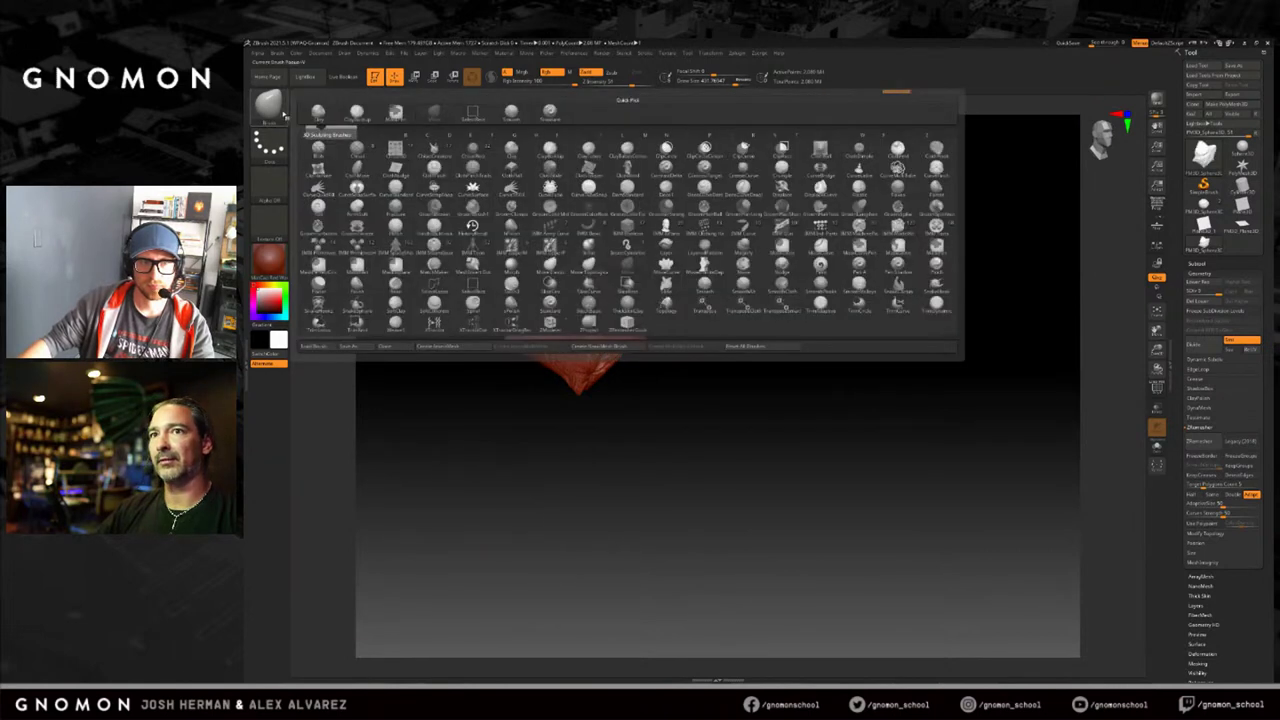
left_click(541, 118)
mouse_move(568, 260)
left_mouse_down()
mouse_move(657, 358)
mouse_move(645, 397)
left_mouse_up()
left_click_drag(684, 407, 933, 363)
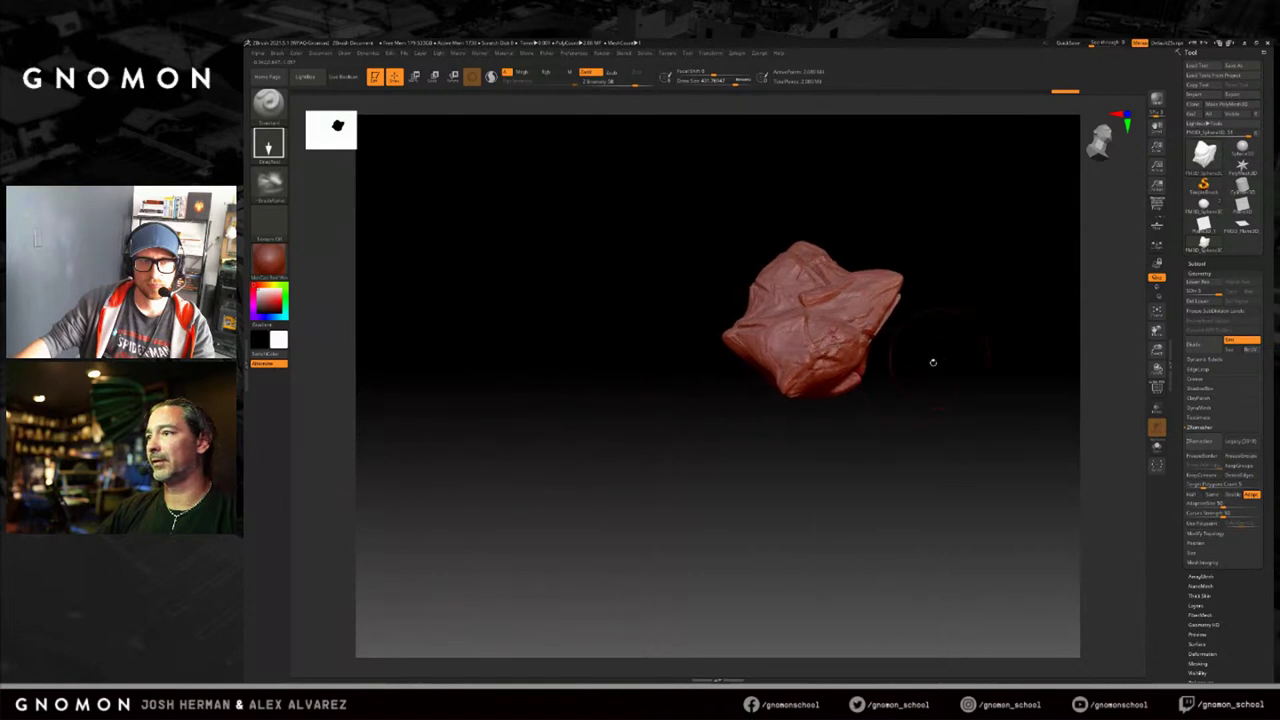
left_click_drag(847, 443, 990, 409, "alt")
mouse_move(979, 290)
left_mouse_down()
mouse_move(1048, 336)
mouse_move(1031, 377)
left_mouse_up()
mouse_move(965, 337)
left_mouse_down()
mouse_move(956, 372)
mouse_move(985, 365)
mouse_move(935, 388)
mouse_move(862, 400)
mouse_move(632, 394)
mouse_move(681, 439)
mouse_move(649, 406)
mouse_move(661, 432)
mouse_move(629, 408)
mouse_move(650, 401)
left_mouse_up()
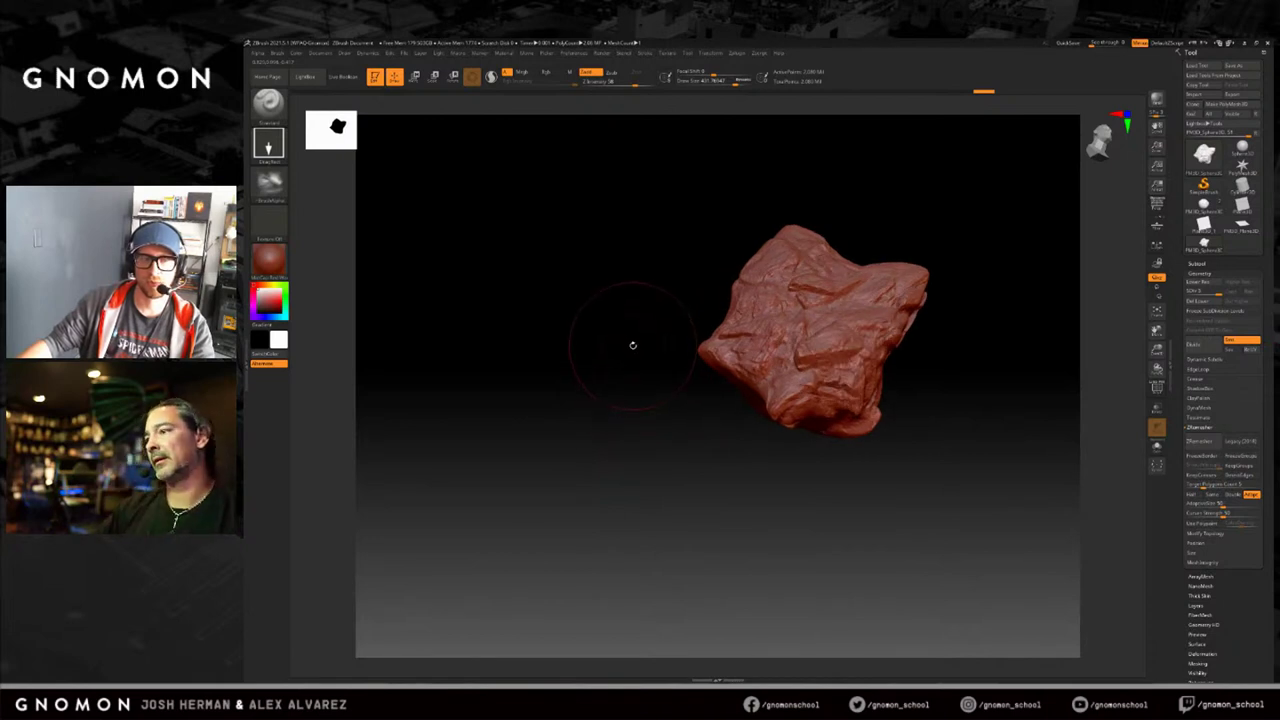
mouse_move(637, 334)
left_mouse_down("alt")
mouse_move(675, 332)
mouse_move(642, 314)
left_mouse_up("alt")
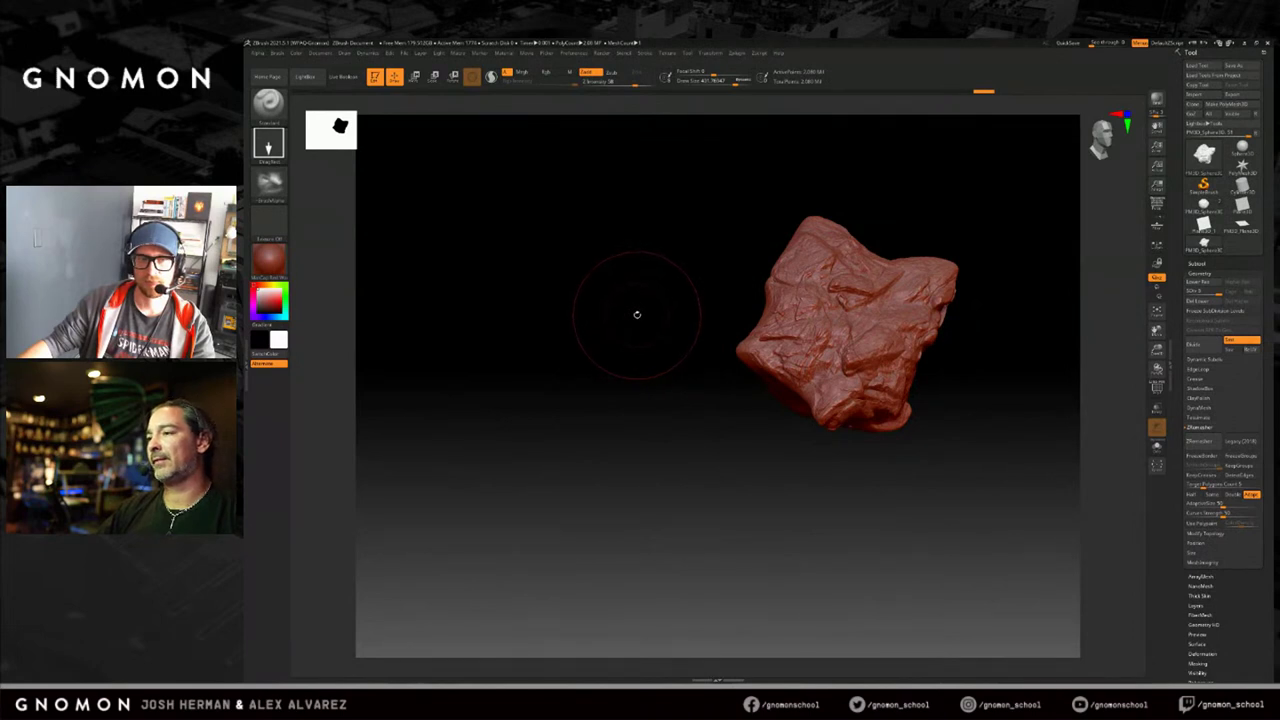
left_click_drag(641, 312, 675, 314)
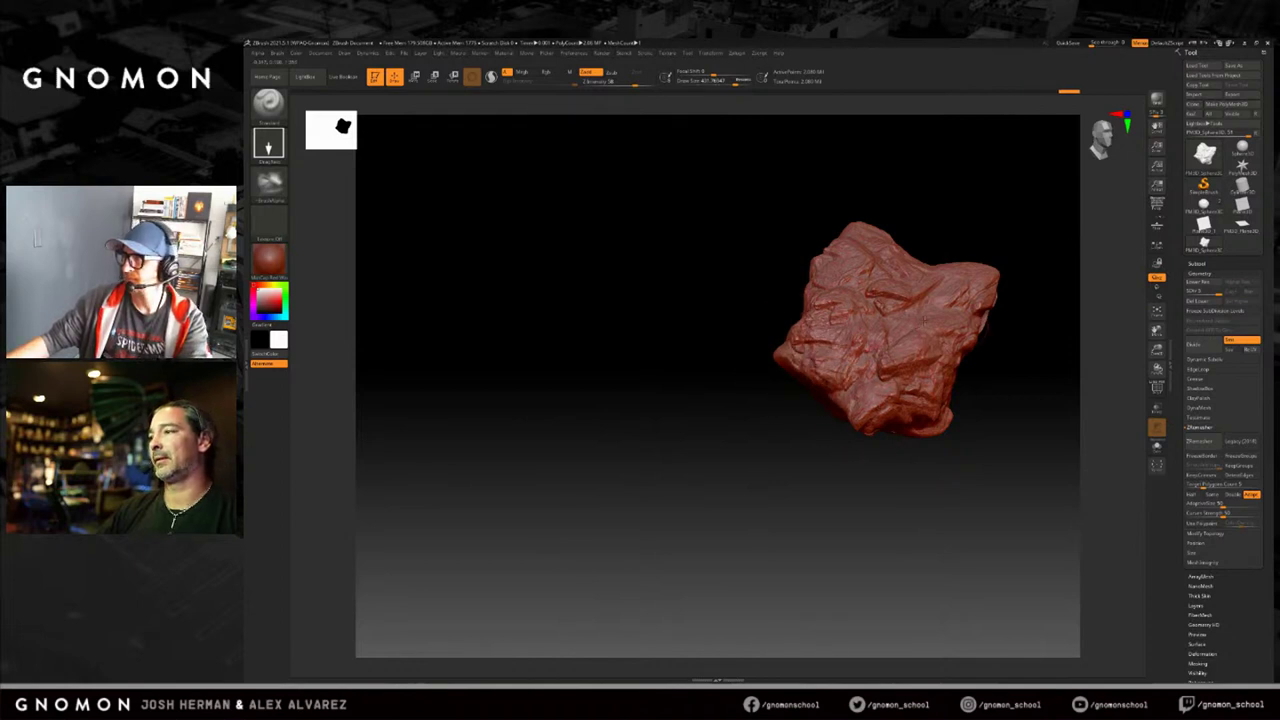
left_click_drag(973, 359, 751, 255)
left_click(735, 255)
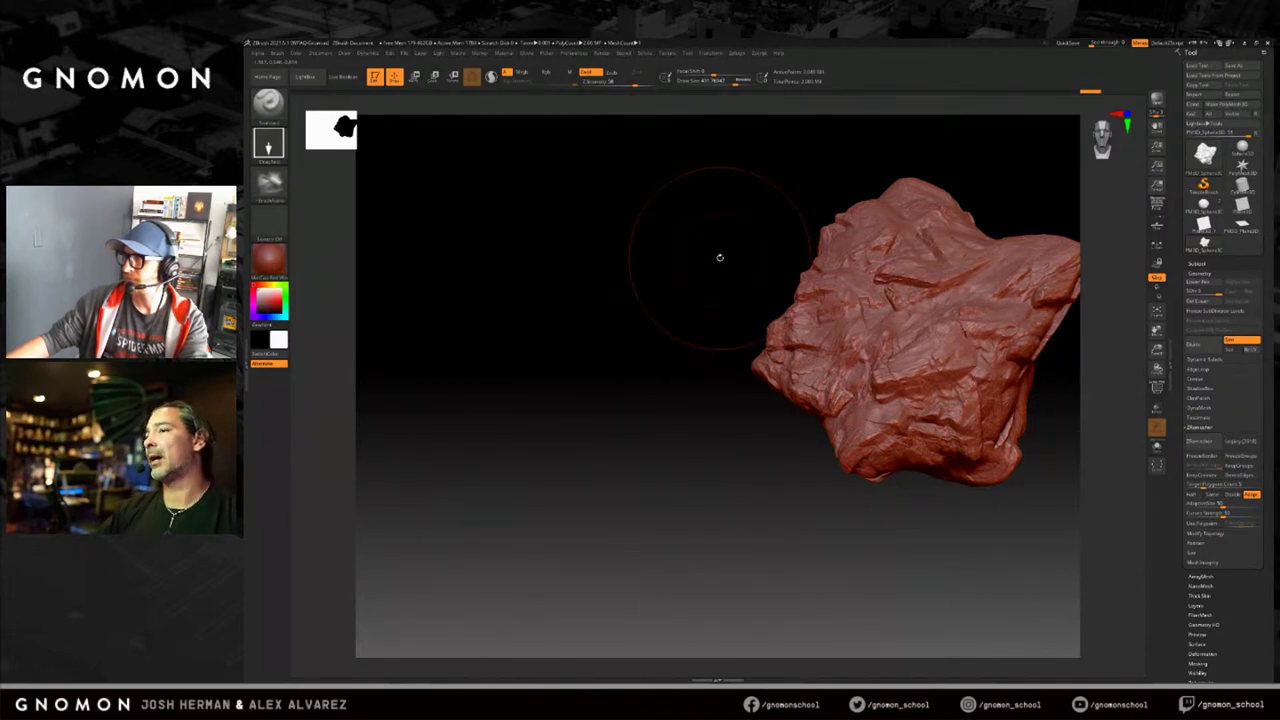
mouse_move(689, 266)
left_mouse_down()
mouse_move(697, 279)
mouse_move(677, 271)
mouse_move(714, 269)
mouse_move(703, 249)
mouse_move(714, 266)
left_mouse_up()
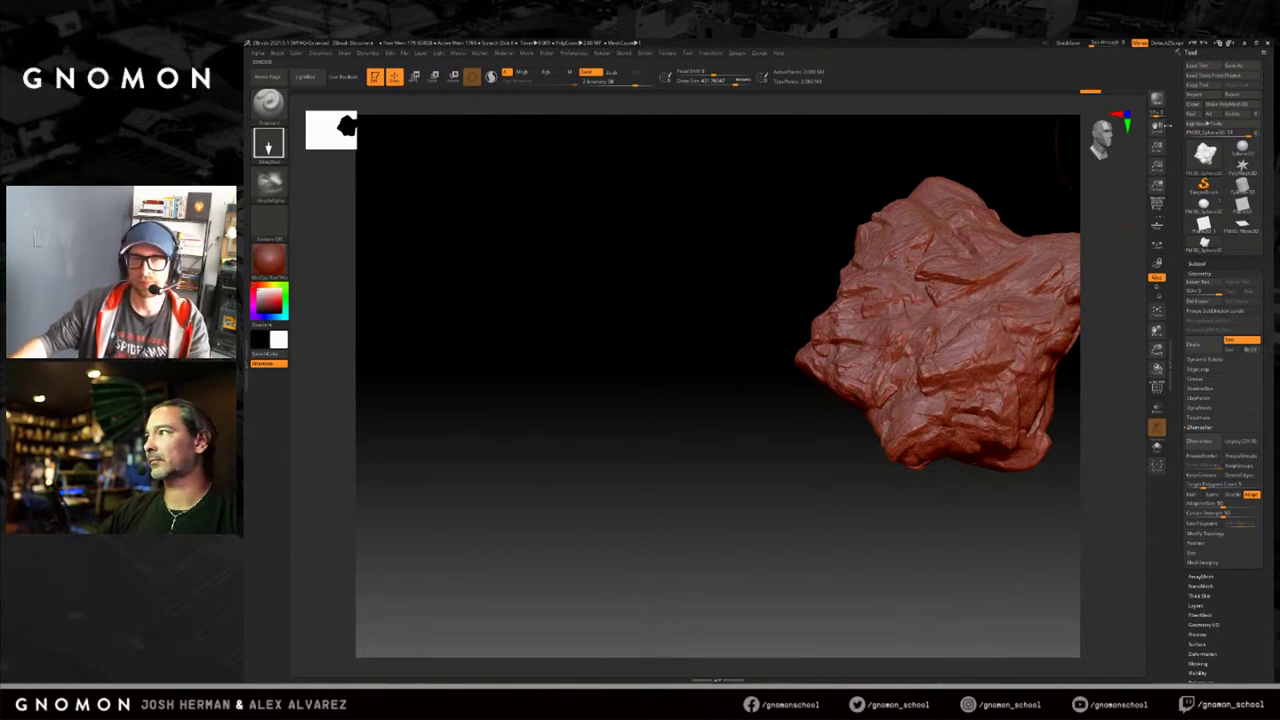
mouse_move(798, 268)
left_mouse_down()
mouse_move(794, 230)
mouse_move(702, 237)
mouse_move(656, 220)
left_mouse_up()
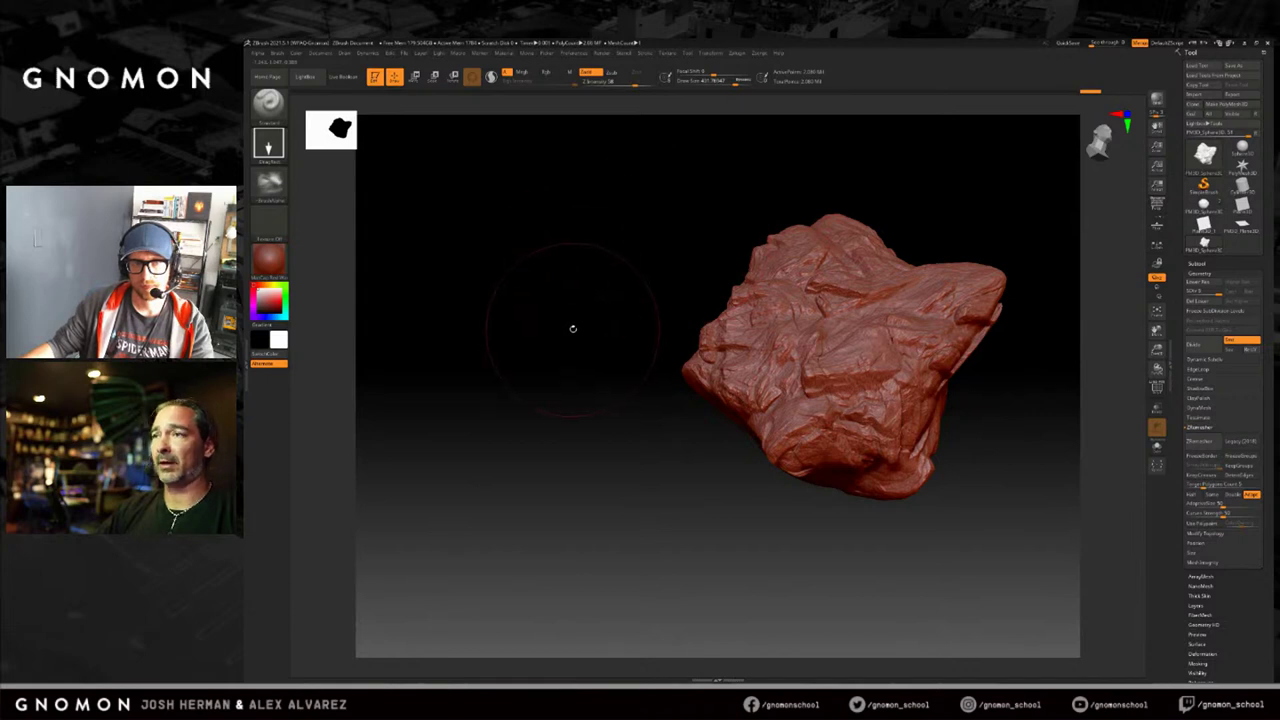
left_click_drag(617, 268, 662, 270, "alt")
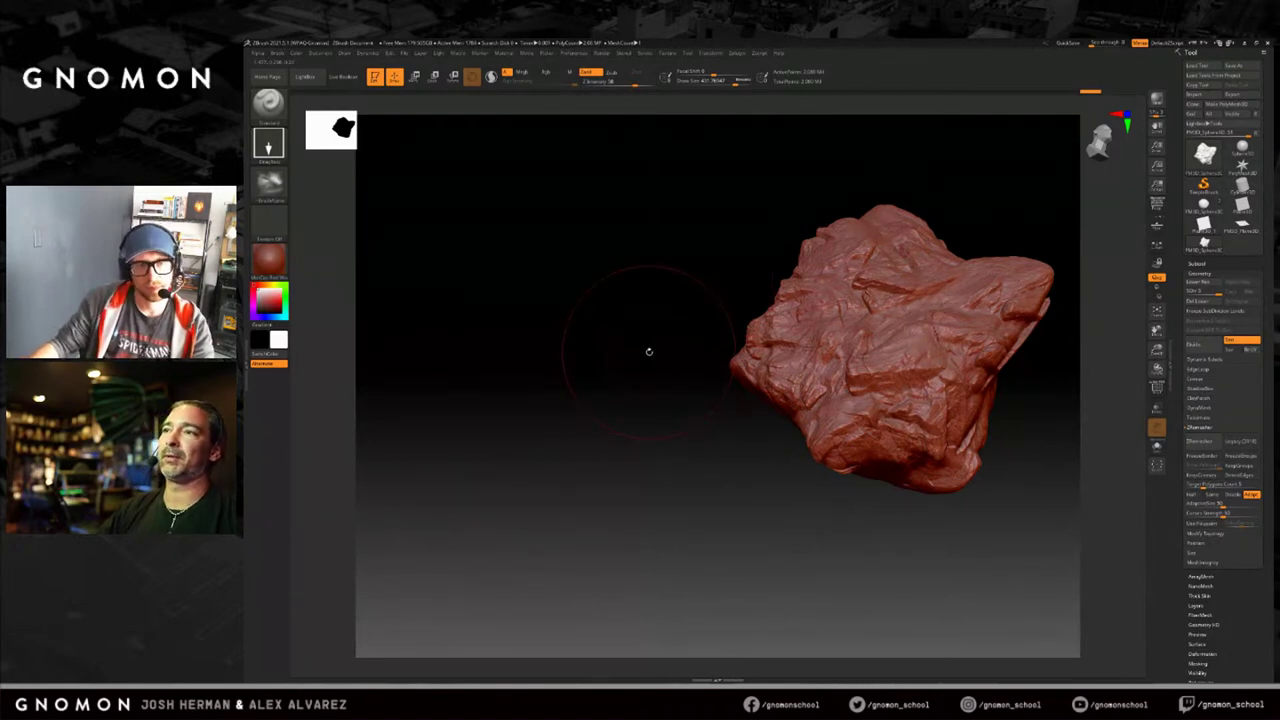
left_click_drag(698, 272, 678, 257)
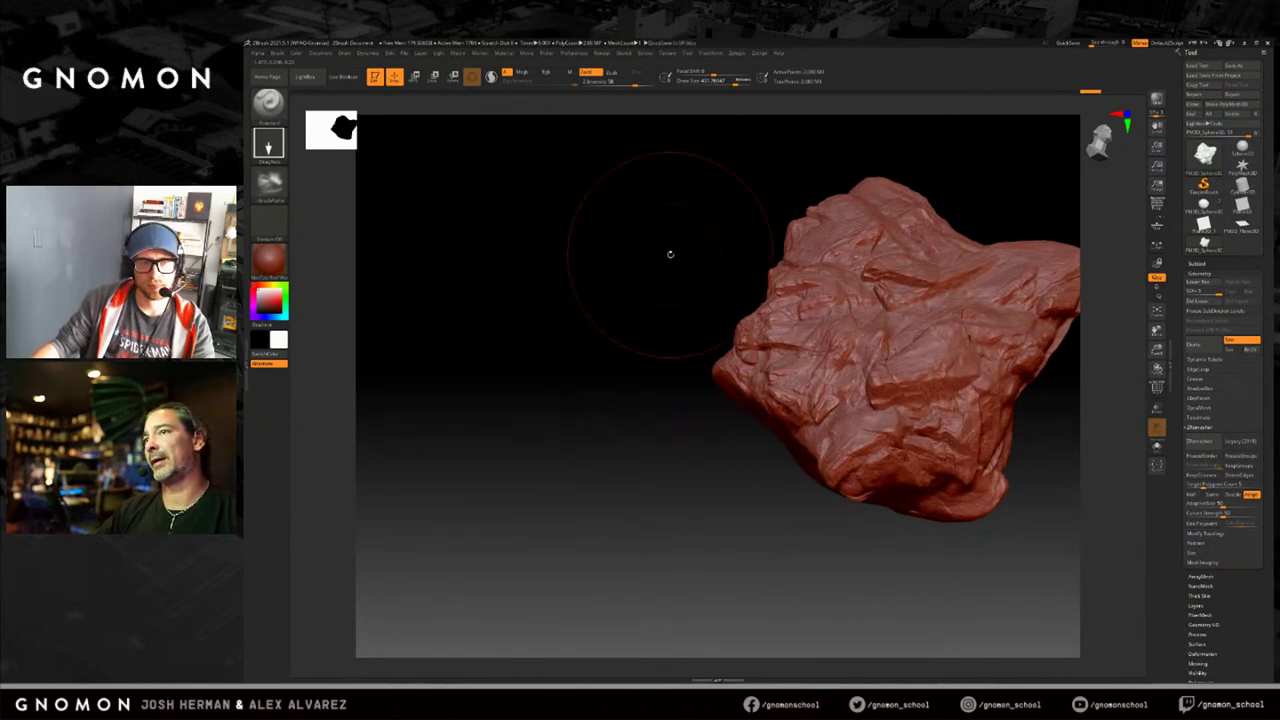
left_click_drag(670, 254, 664, 255)
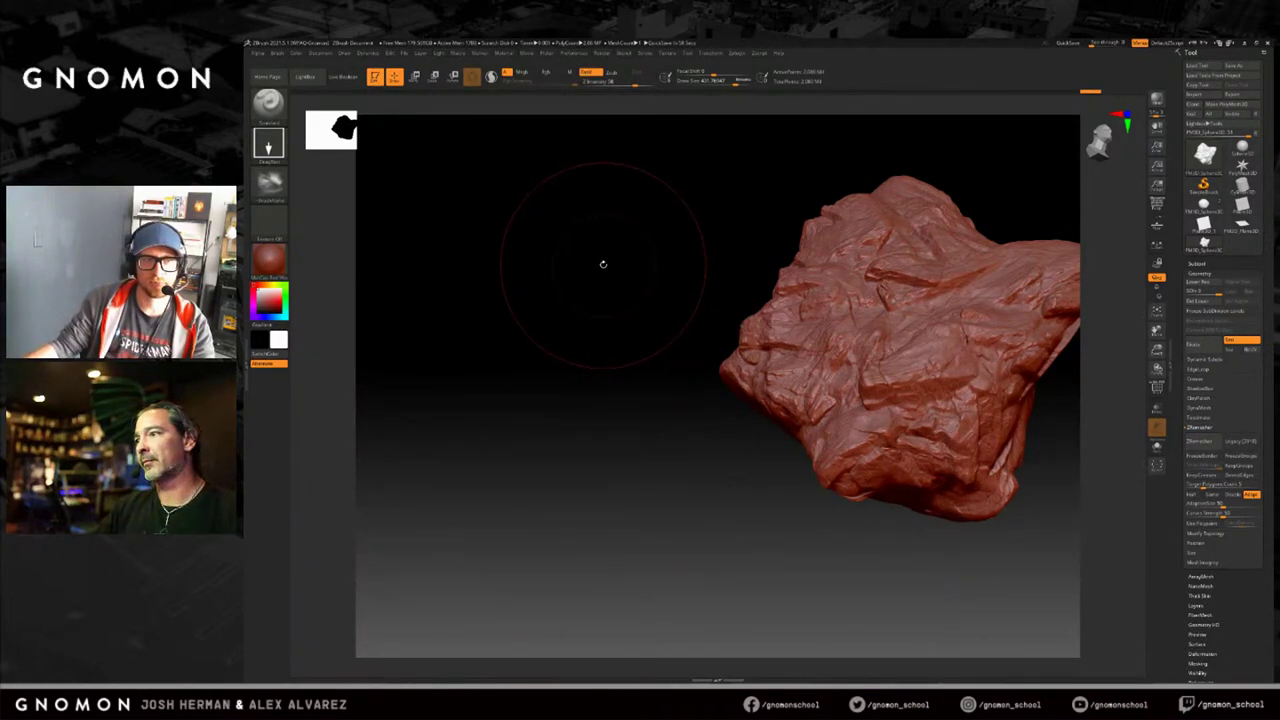
left_click_drag(609, 263, 645, 265)
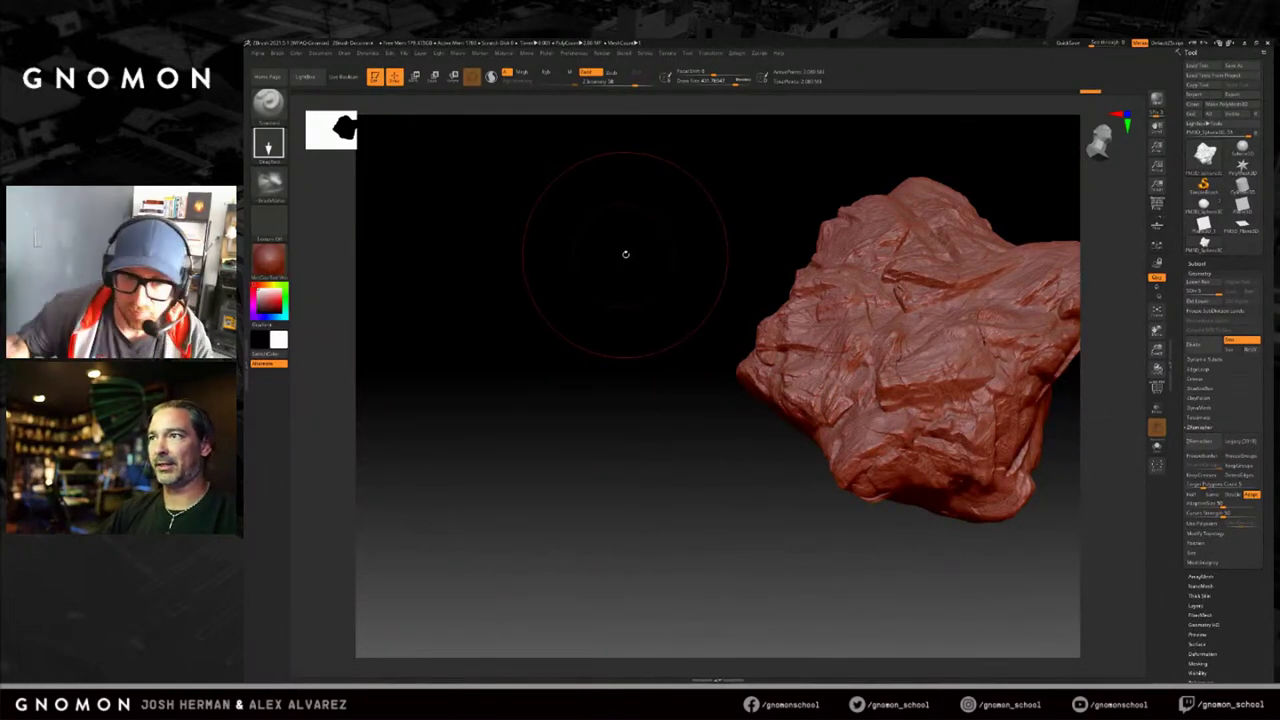
left_click_drag(626, 252, 664, 253)
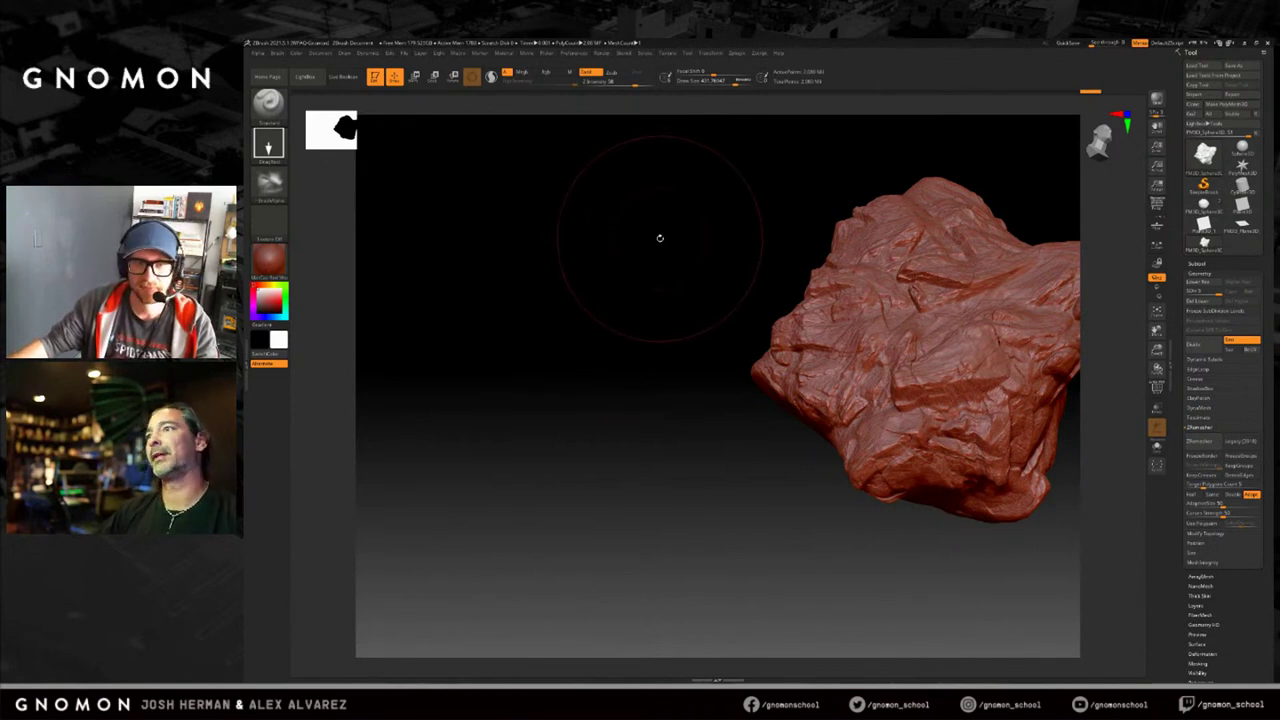
left_click_drag(671, 248, 677, 250)
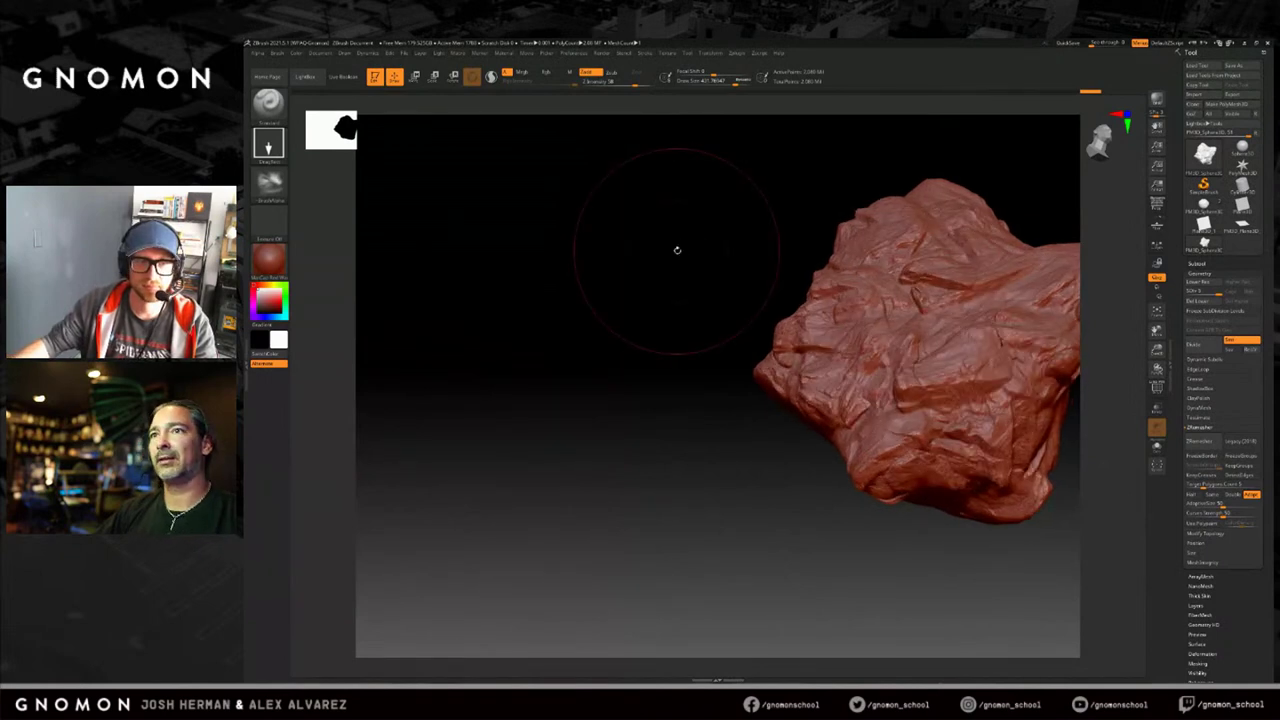
left_click_drag(671, 251, 705, 246)
left_click_drag(977, 153, 909, 162)
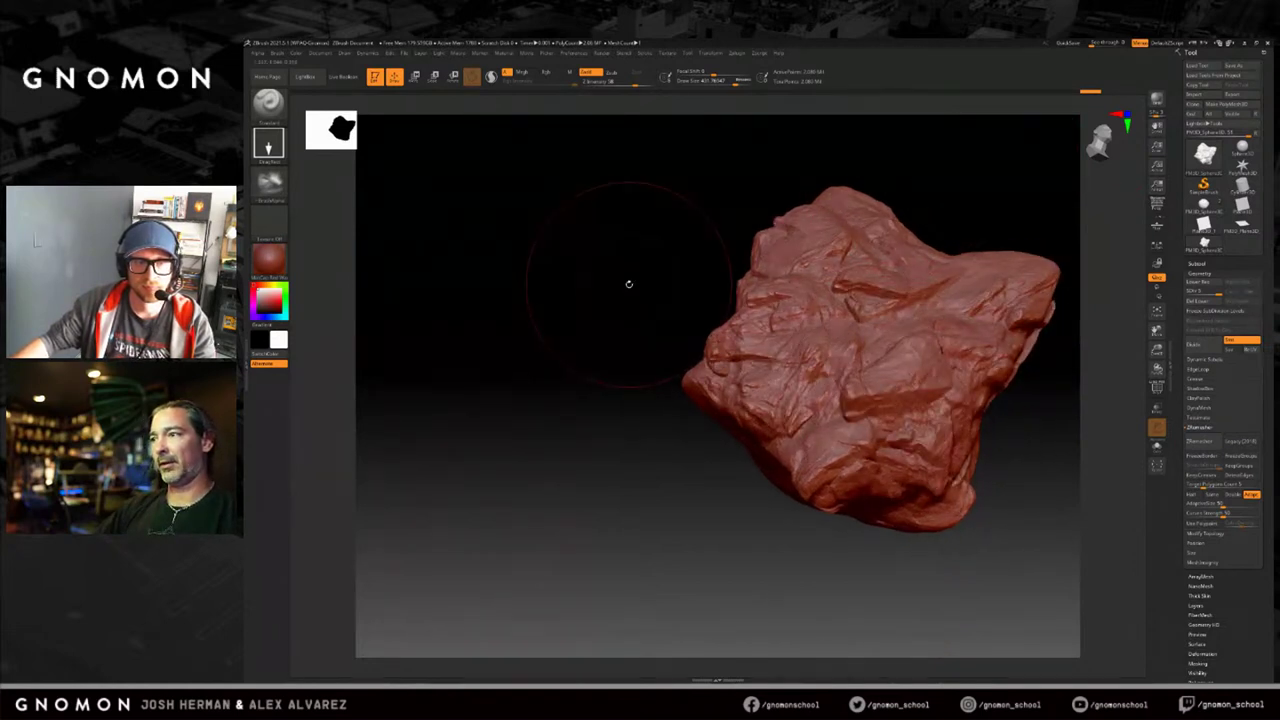
mouse_move(806, 200)
left_mouse_down()
mouse_move(634, 220)
mouse_move(646, 263)
mouse_move(653, 249)
mouse_move(629, 232)
left_mouse_up()
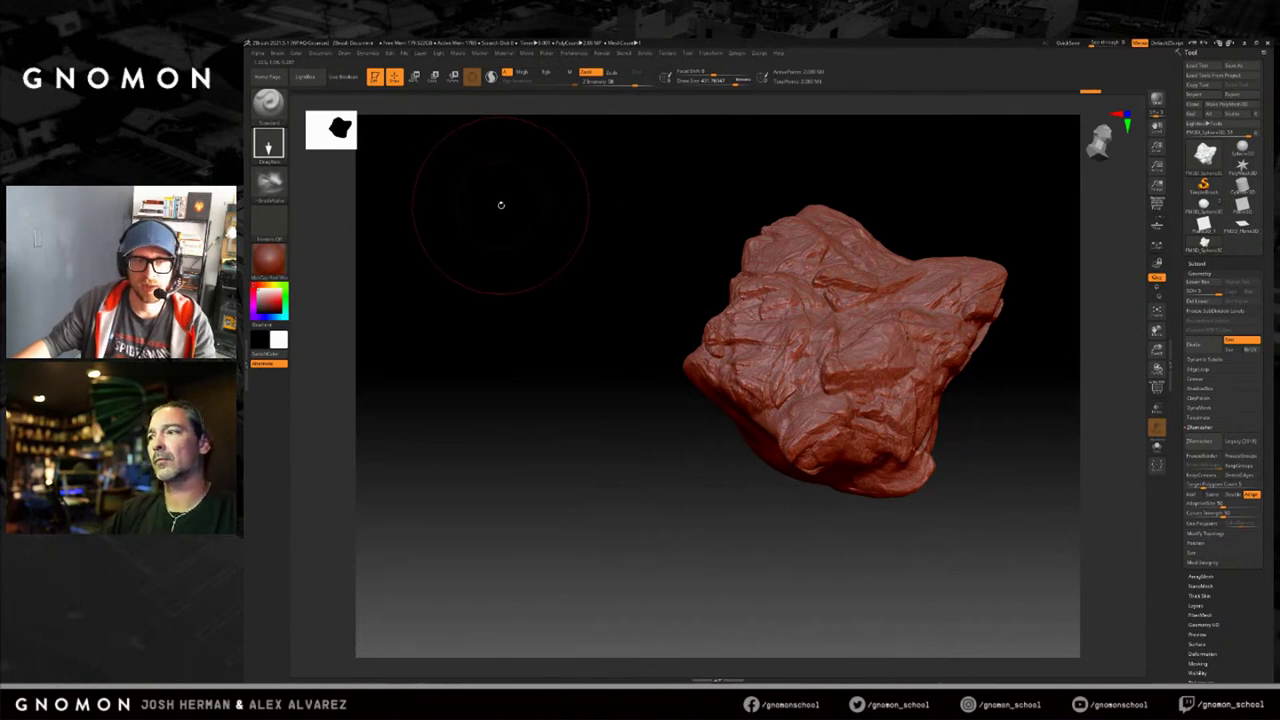
Clear the canvas, draw the sculpted plane tool on it in Edit mode and tilt it into a perspective terrain view.
left_click(376, 77)
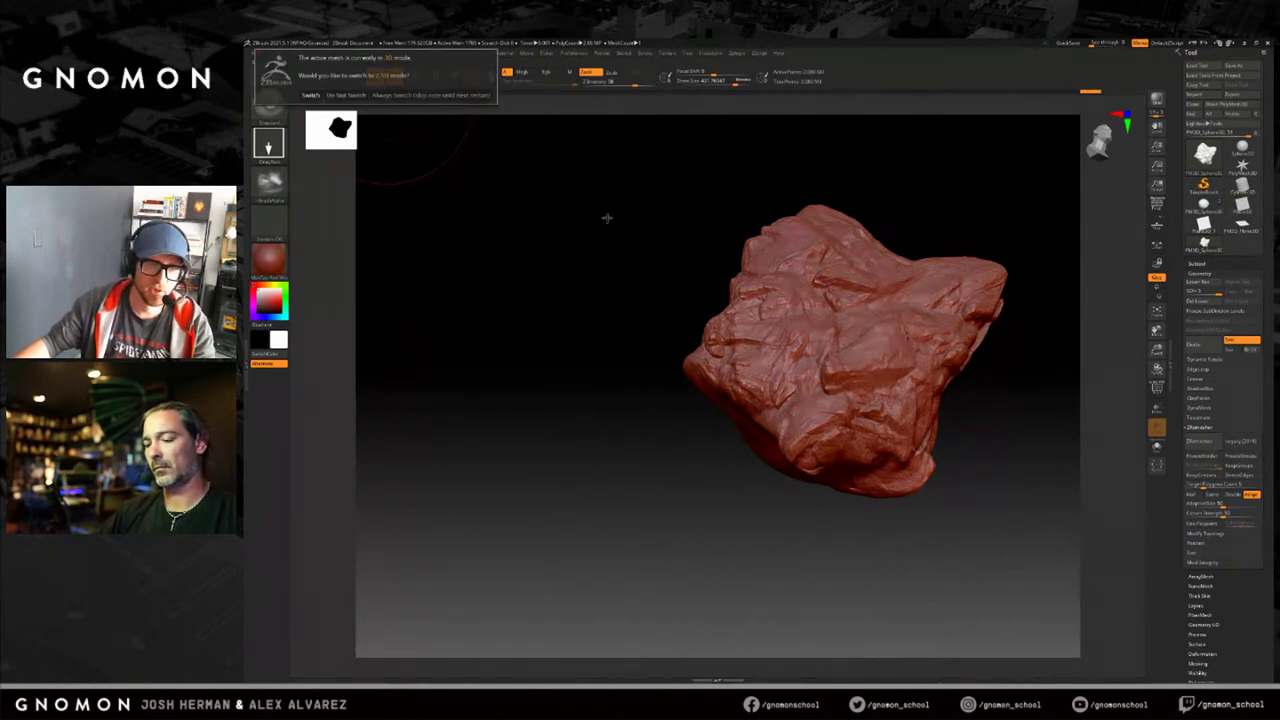
left_click(311, 95)
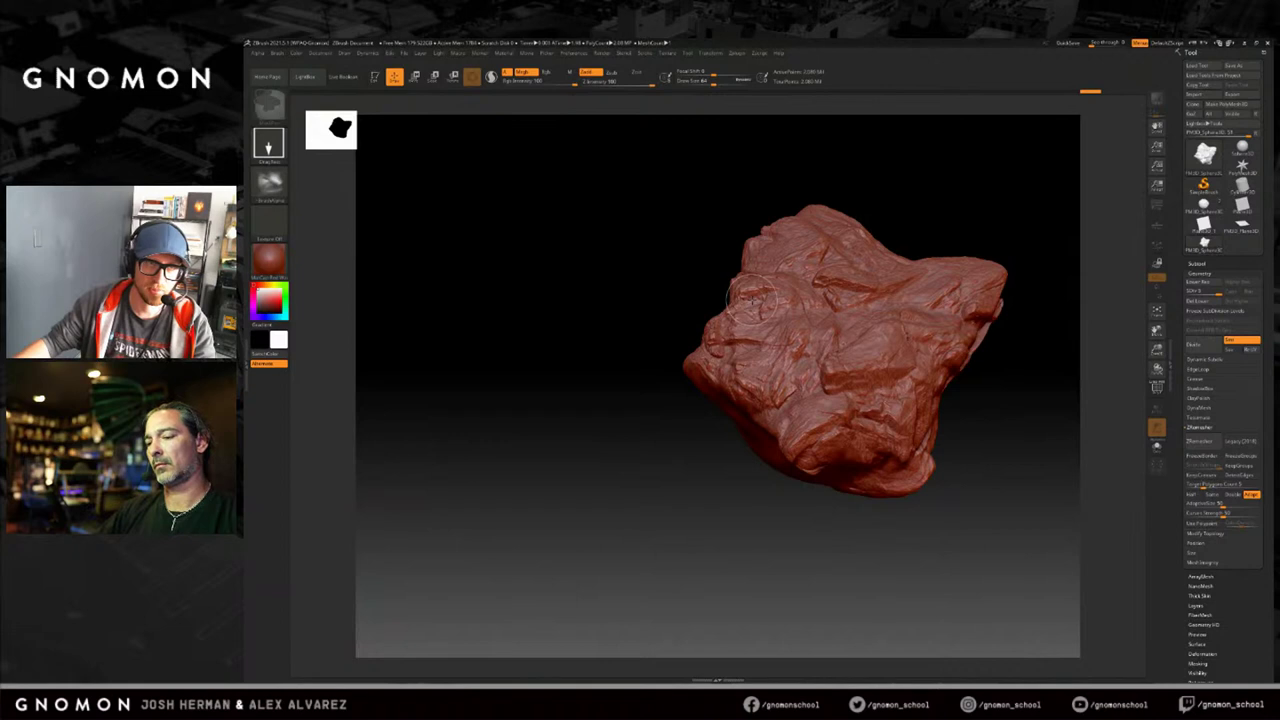
key("ctrl+n")
mouse_move(1244, 230)
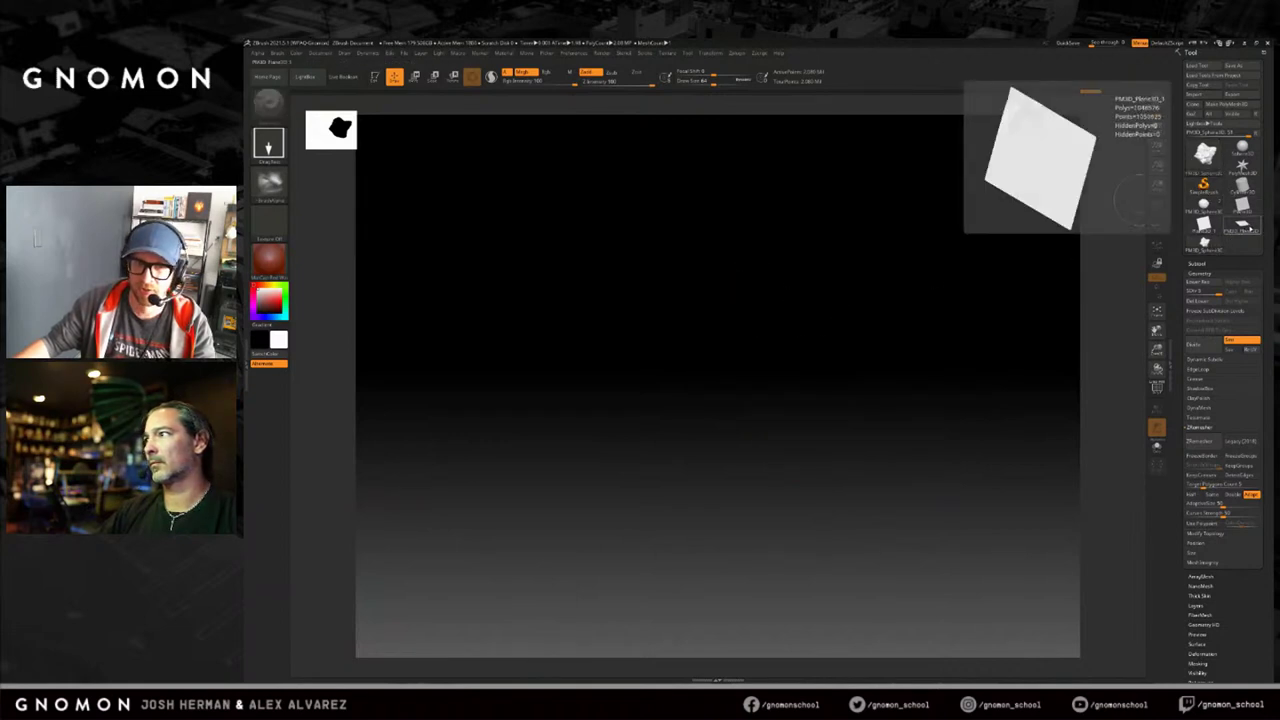
left_click(1243, 226)
left_click_drag(682, 346, 780, 540)
left_click(374, 77)
left_click_drag(891, 578, 908, 300)
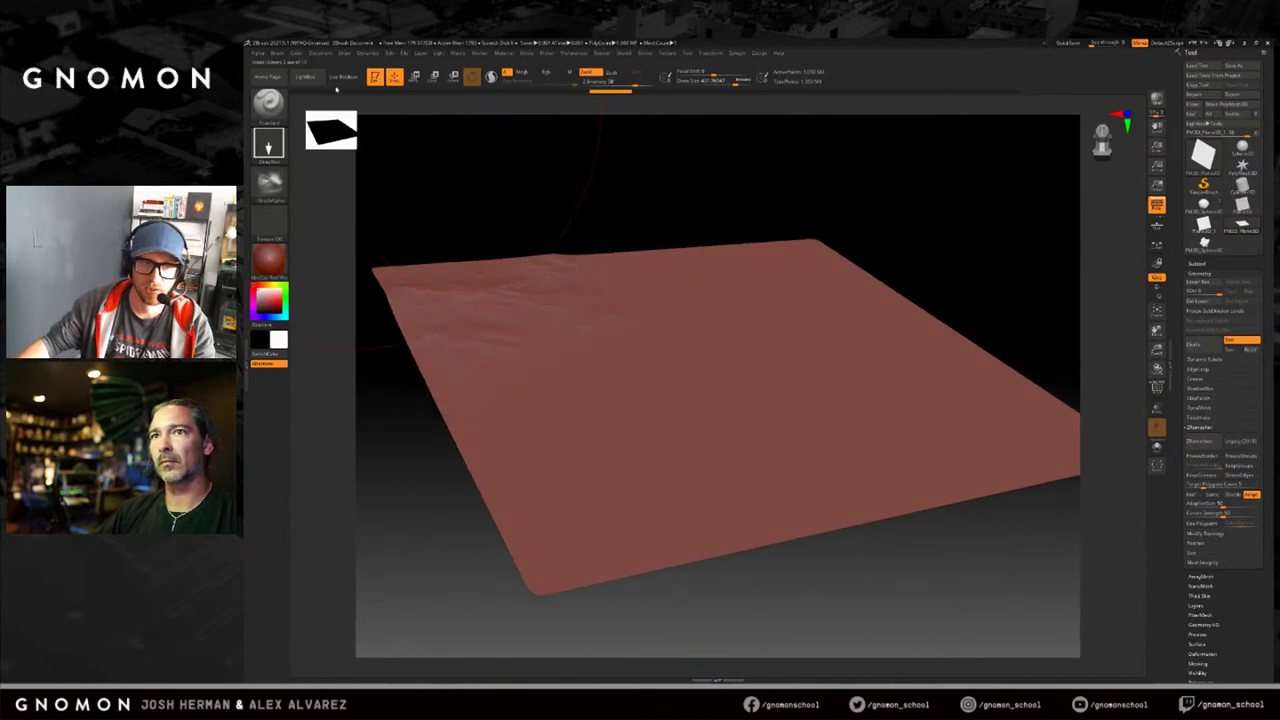
Load a mountain alpha from another alpha folder and stamp a ridged mountain on the plane's far corner with stronger Z Intensity.
left_click(332, 128)
double_click(315, 140)
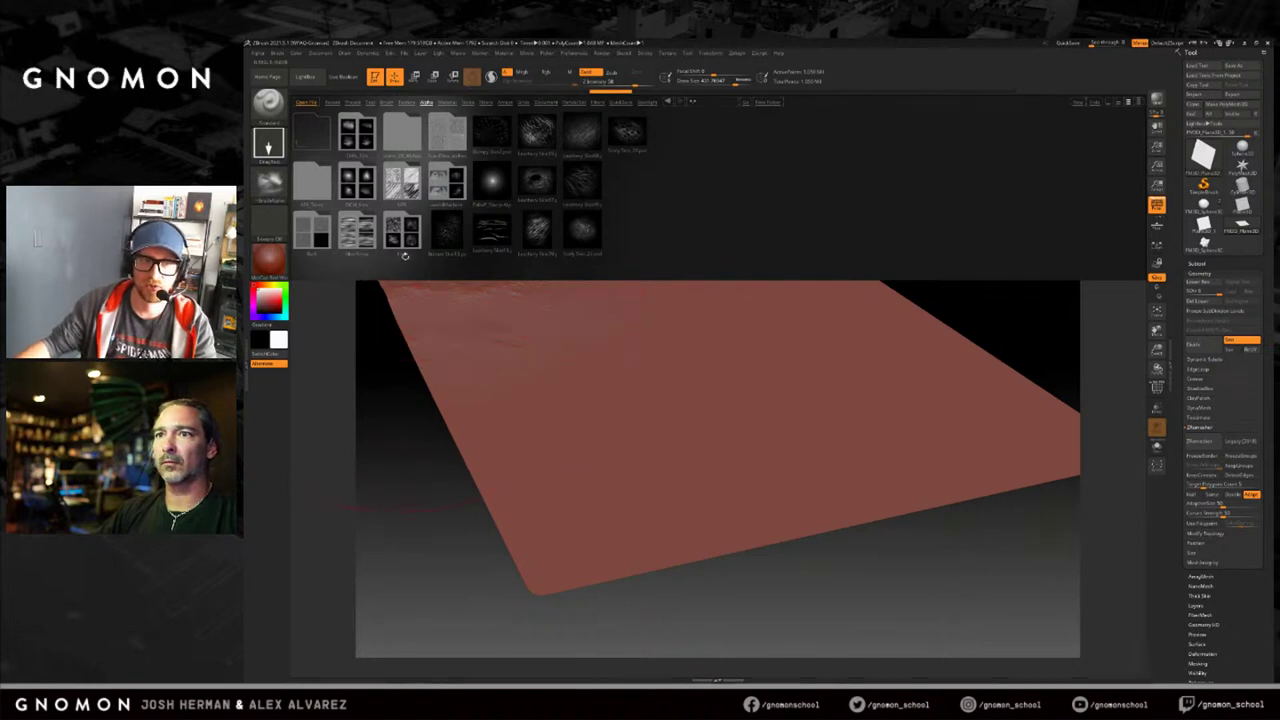
double_click(386, 190)
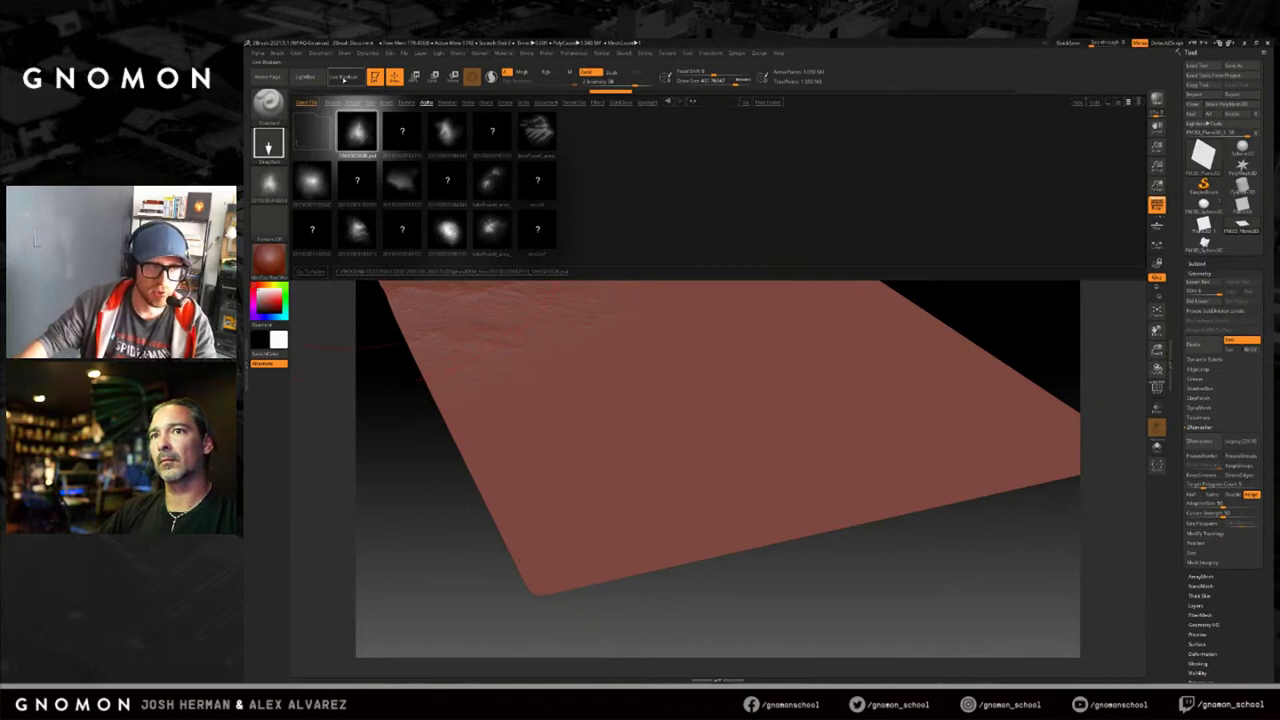
left_click(308, 78)
left_click_drag(785, 273, 706, 241)
key("ctrl+z")
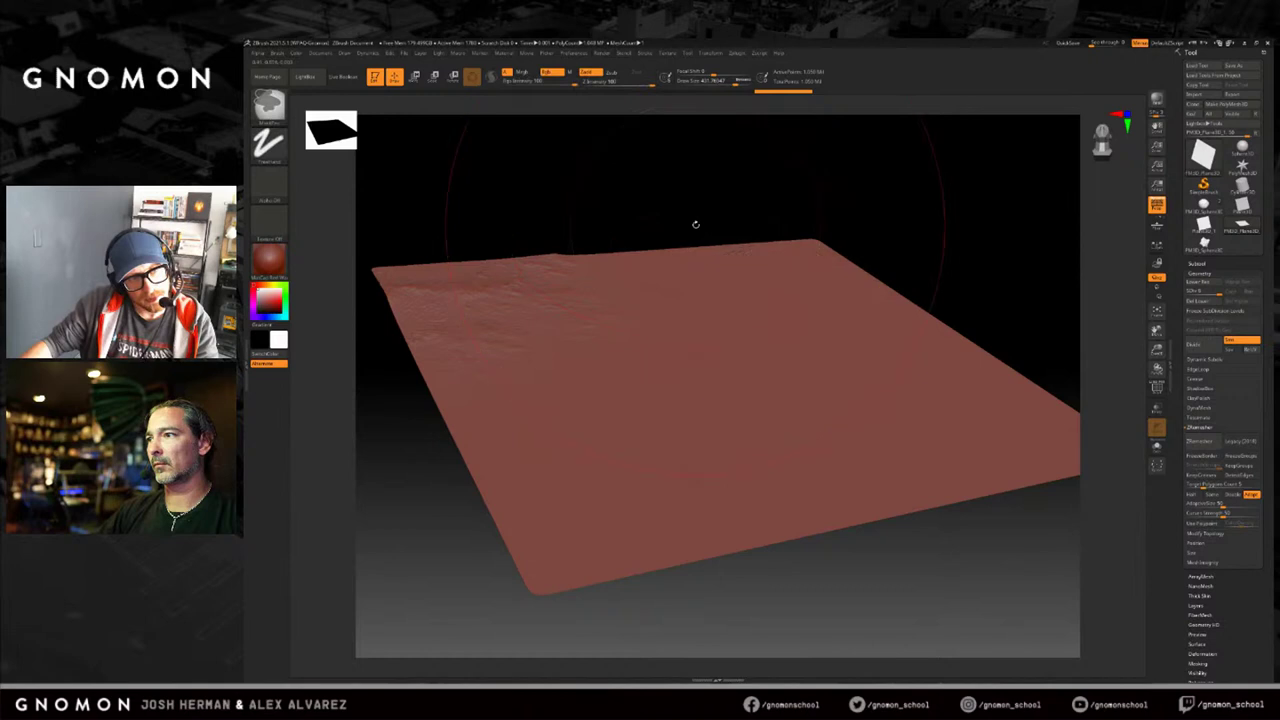
left_click(620, 82)
left_click_drag(475, 271, 544, 169)
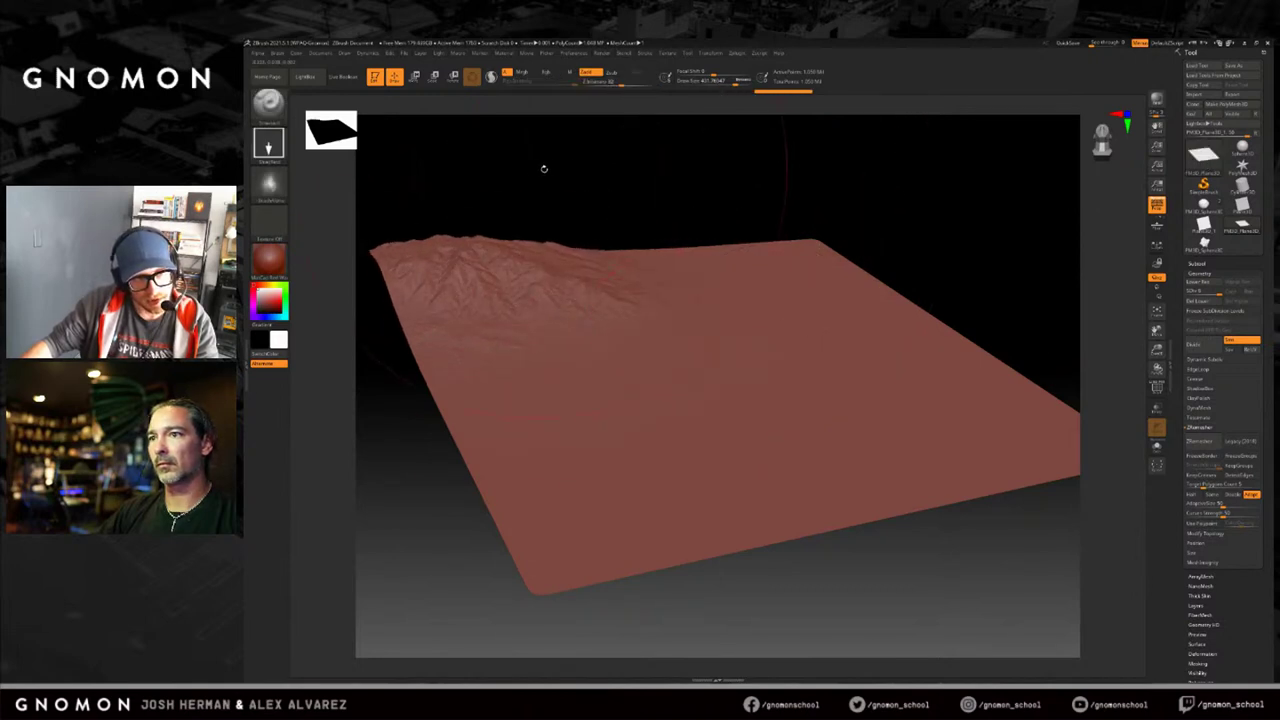
Try stamping a sharp twin-peaked mountain at the plane's opposite far corner using a different mountain alpha.
left_click(305, 77)
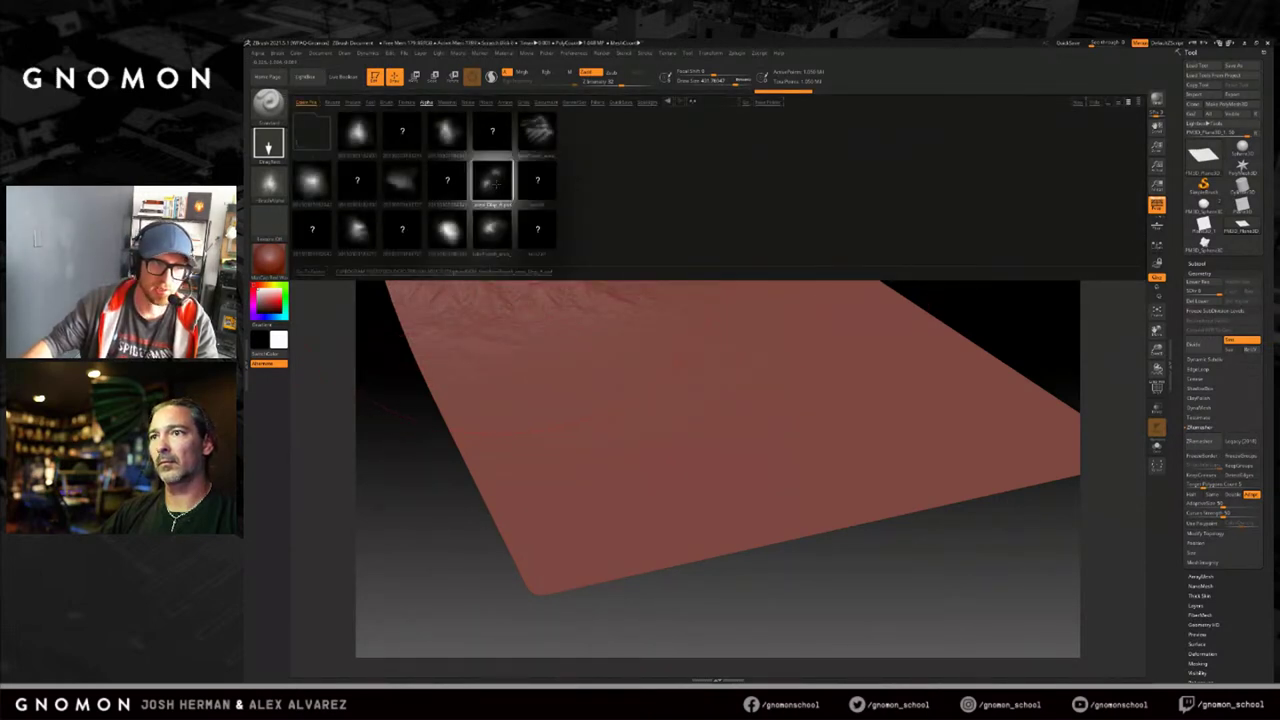
double_click(493, 184)
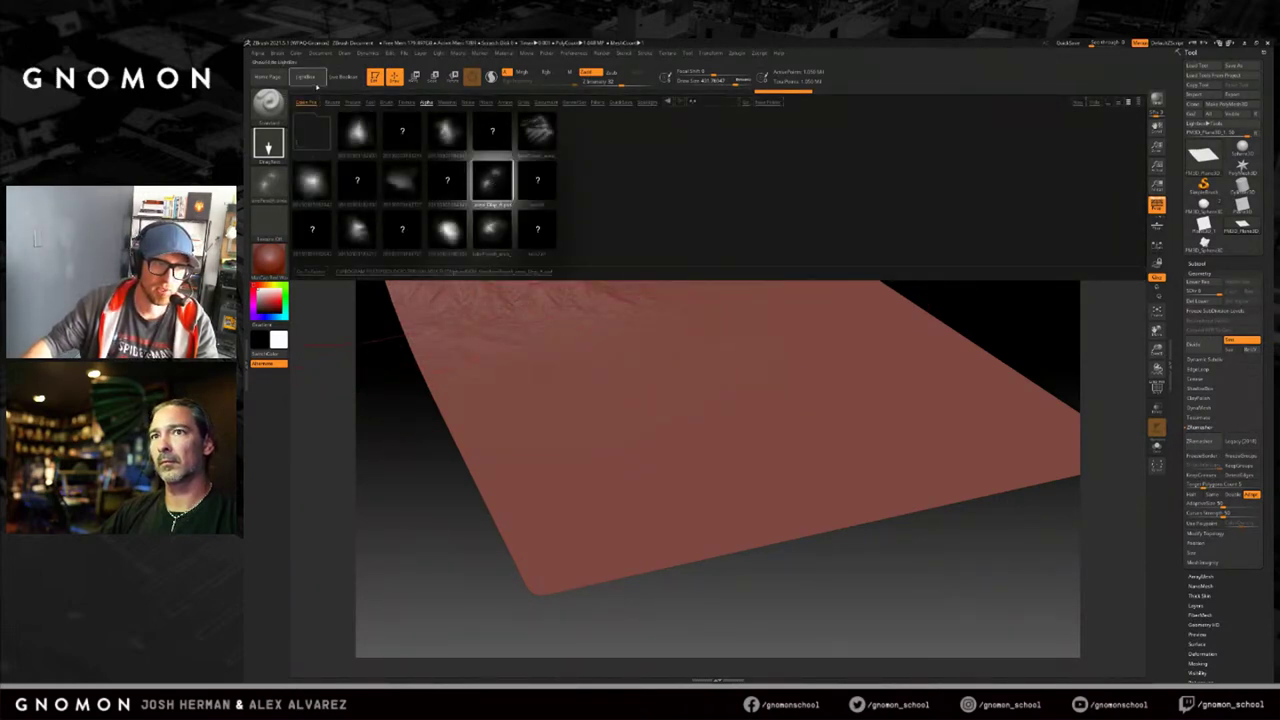
left_click(305, 77)
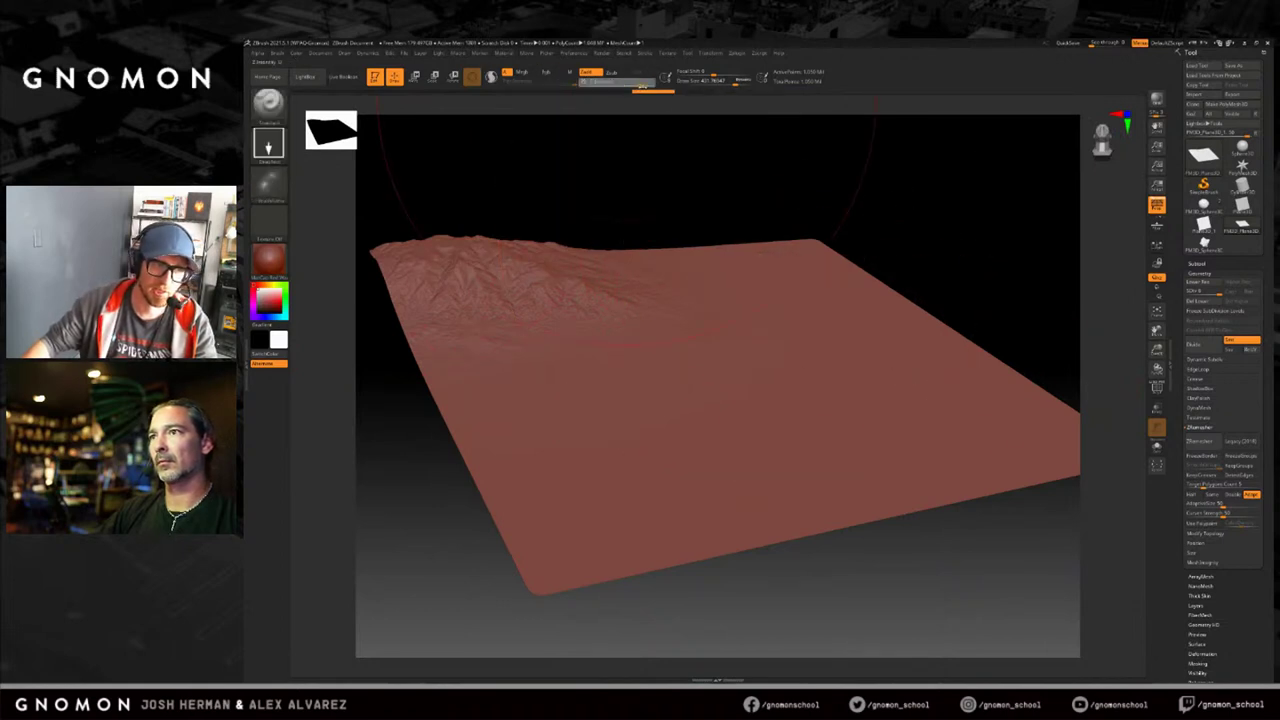
left_click_drag(800, 247, 927, 336)
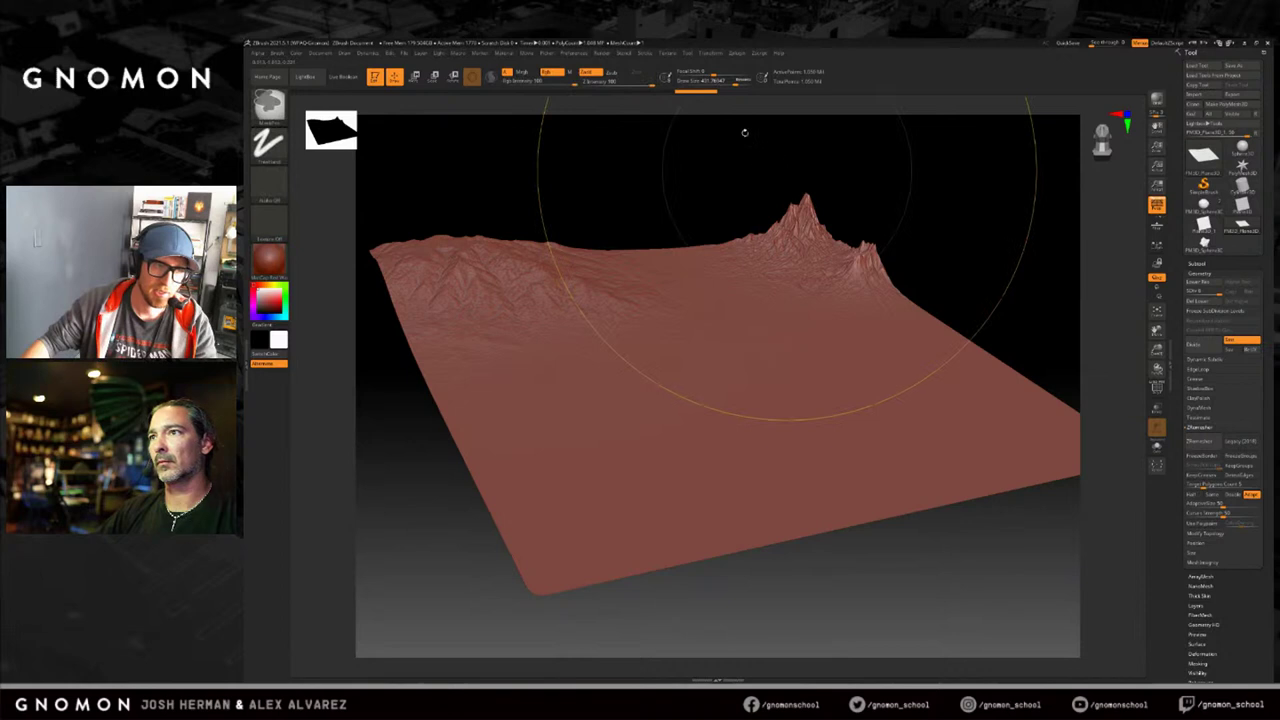
key("ctrl+z")
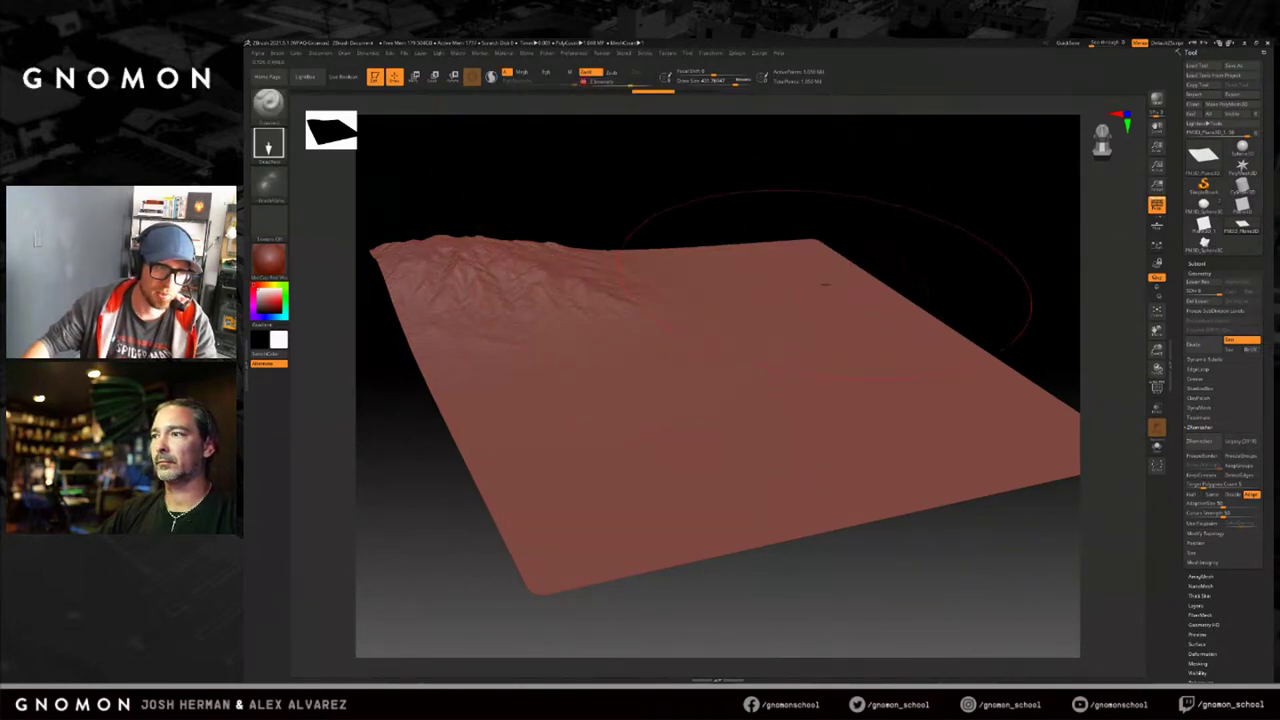
Stamp large overlapping mountains across the plane's far corner, sides and foreground, changing the brush size between stamps.
mouse_move(893, 310)
left_mouse_down()
mouse_move(1000, 570)
mouse_move(985, 527)
left_mouse_up()
mouse_move(953, 274)
left_mouse_down()
mouse_move(947, 223)
mouse_move(996, 212)
left_mouse_up()
key("s")
mouse_move(695, 198)
left_mouse_down()
mouse_move(684, 198)
mouse_move(738, 202)
left_mouse_up()
left_click_drag(484, 422, 752, 508)
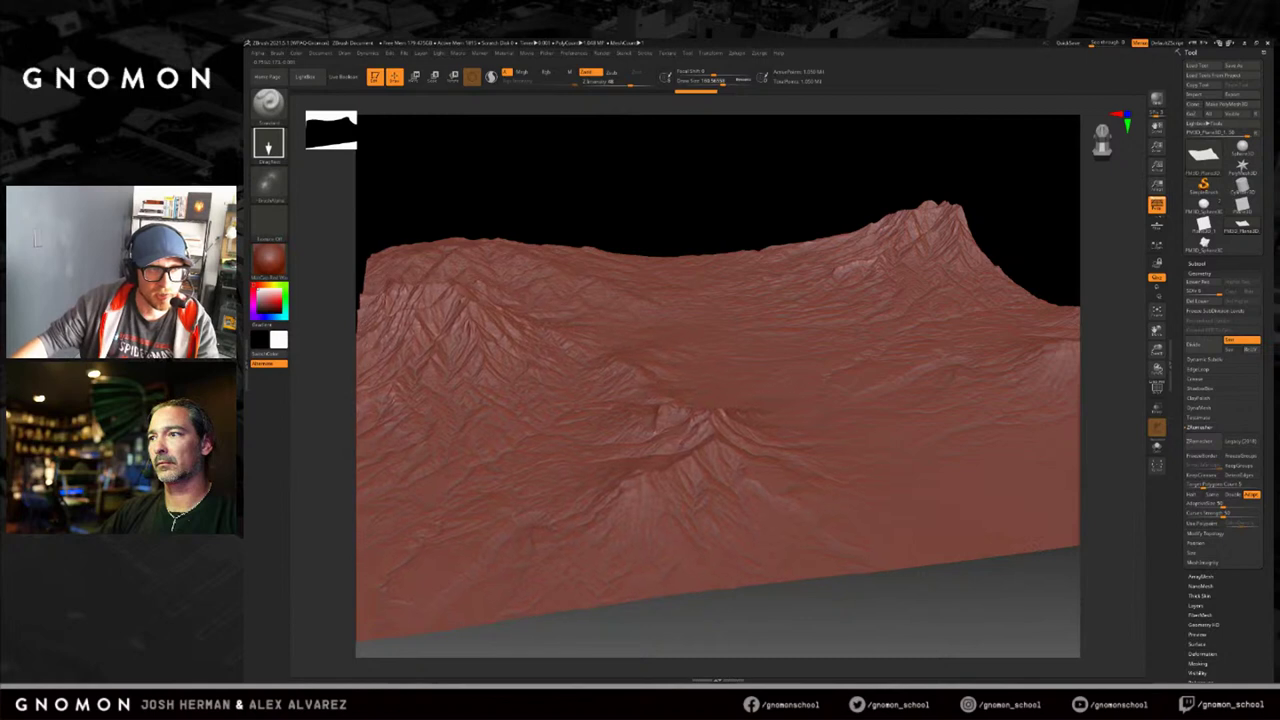
Load a canyon-like alpha and stamp eroded rock detail over the terrain's foreground, central valley and far edge.
left_click_drag(729, 217, 657, 202)
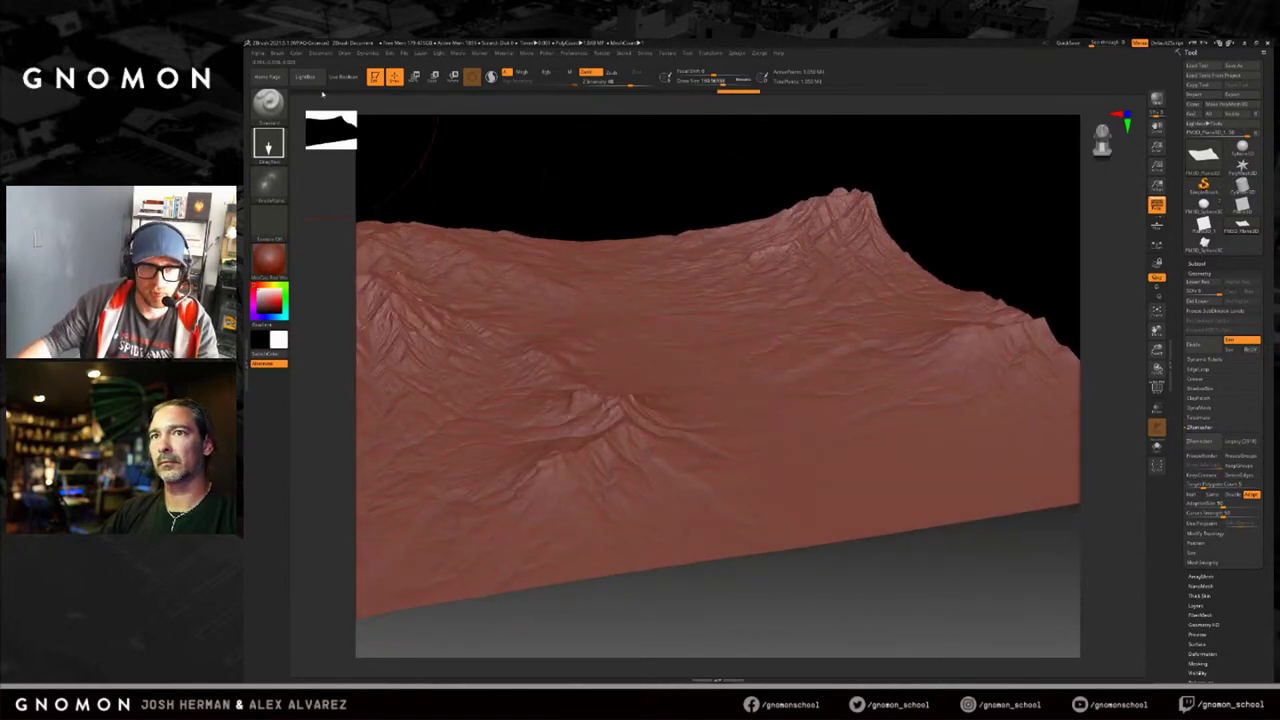
left_click(308, 78)
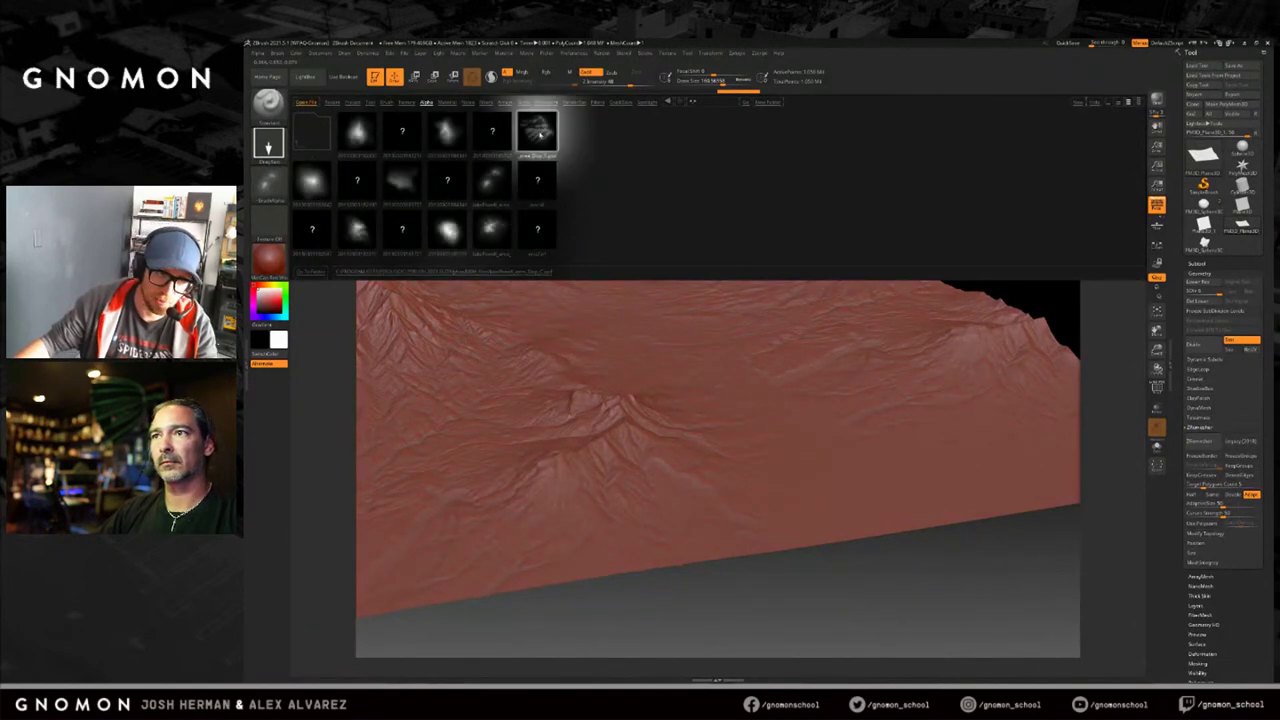
double_click(538, 133)
left_click(310, 78)
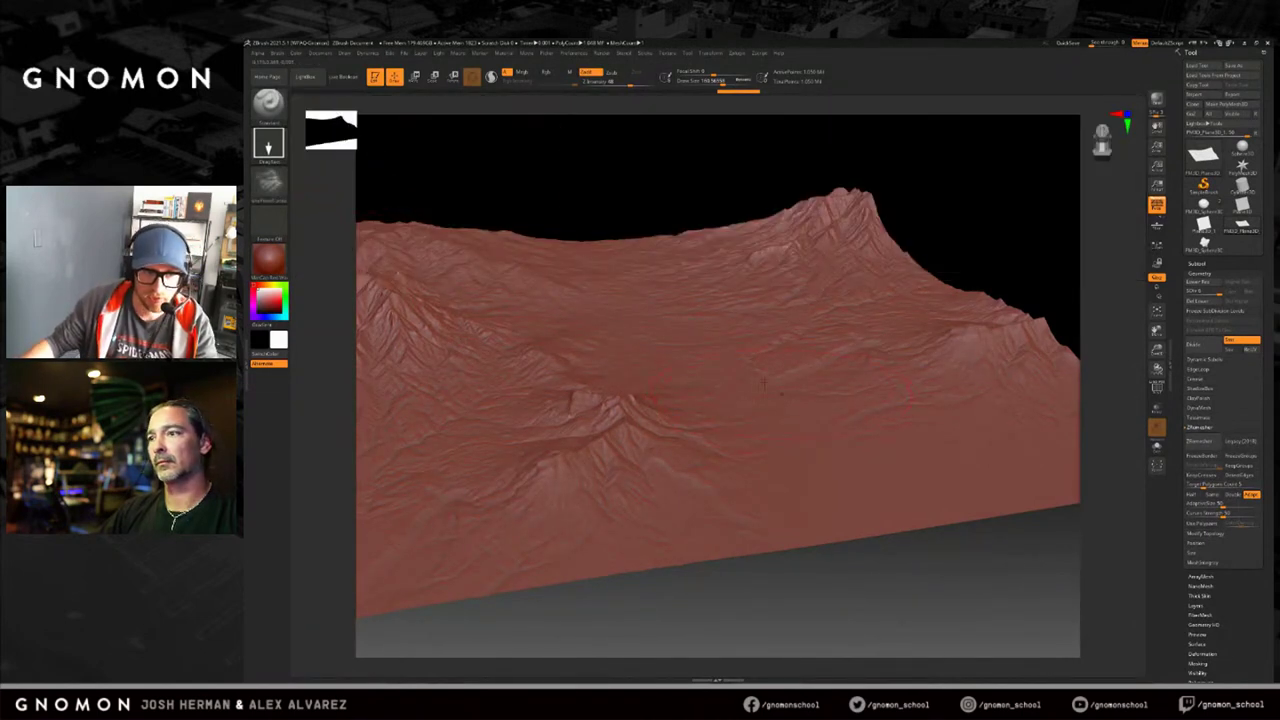
left_click_drag(752, 358, 1020, 475)
mouse_move(877, 509)
left_mouse_down()
mouse_move(754, 563)
mouse_move(735, 565)
mouse_move(732, 550)
mouse_move(818, 642)
mouse_move(472, 673)
left_mouse_up()
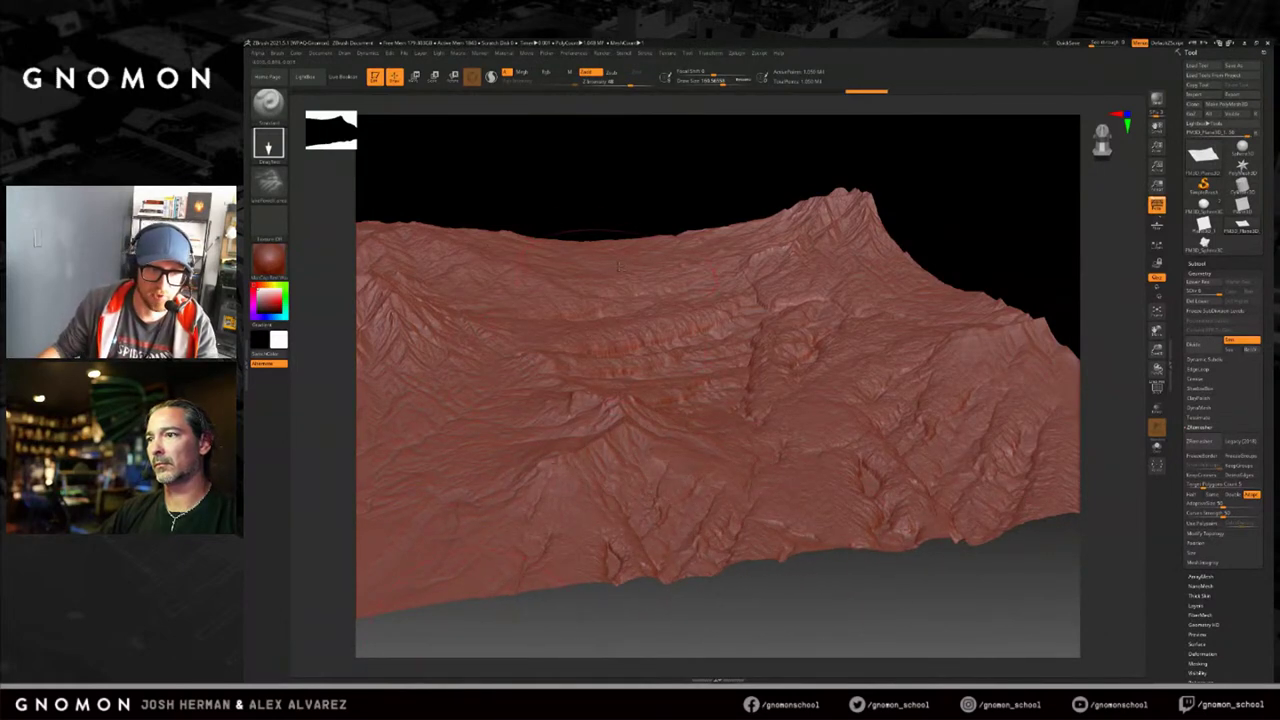
left_click_drag(698, 261, 848, 308)
Inspect the terrain from several angles and undo the mountain and canyon stamps back to the nearly flat plane.
left_click_drag(961, 243, 950, 232)
mouse_move(743, 211)
left_mouse_down()
mouse_move(730, 246)
mouse_move(694, 229)
mouse_move(700, 191)
mouse_move(754, 194)
mouse_move(711, 186)
mouse_move(722, 180)
mouse_move(714, 188)
mouse_move(757, 194)
mouse_move(558, 441)
left_mouse_up()
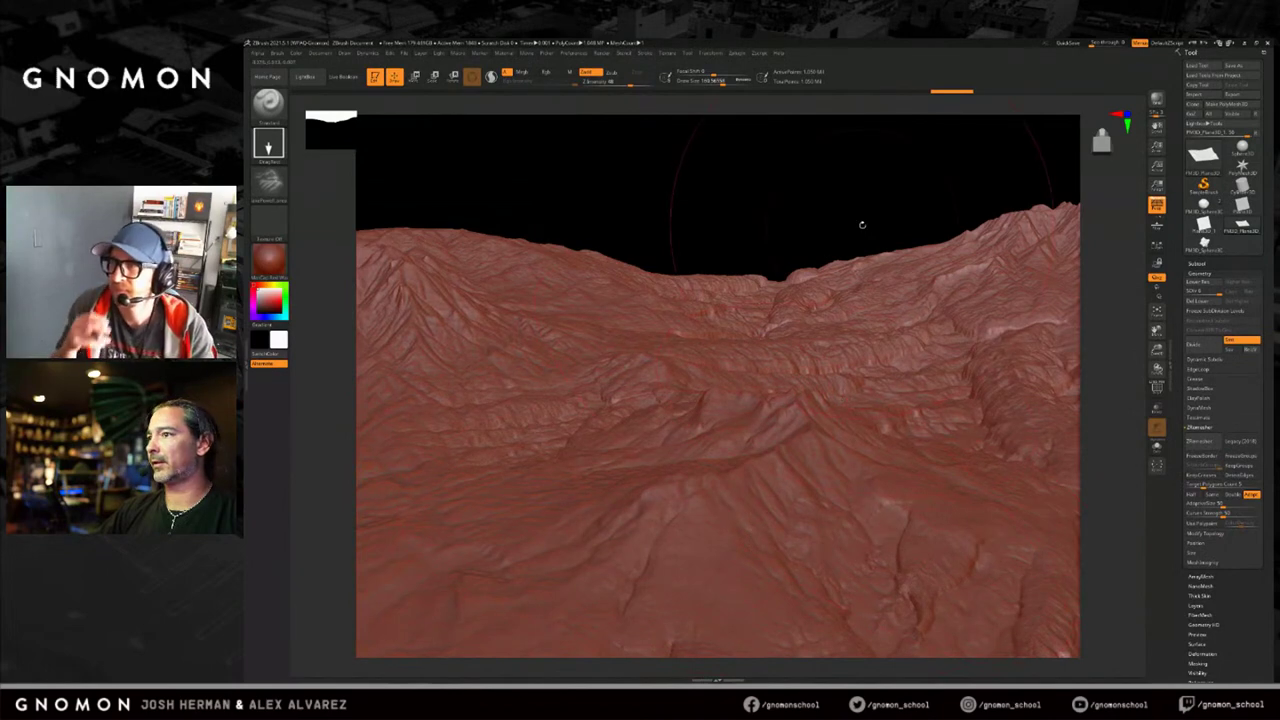
left_click_drag(843, 213, 1099, 125)
left_click_drag(693, 199, 710, 228)
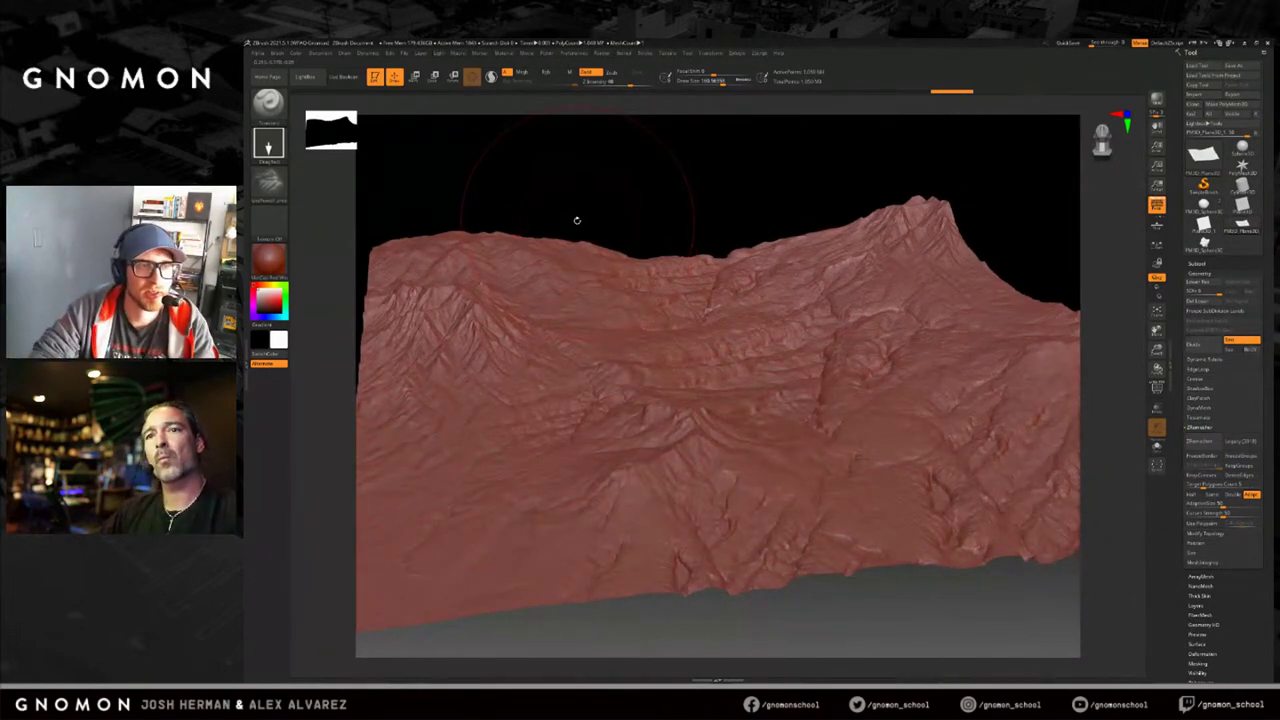
left_click_drag(578, 217, 601, 207)
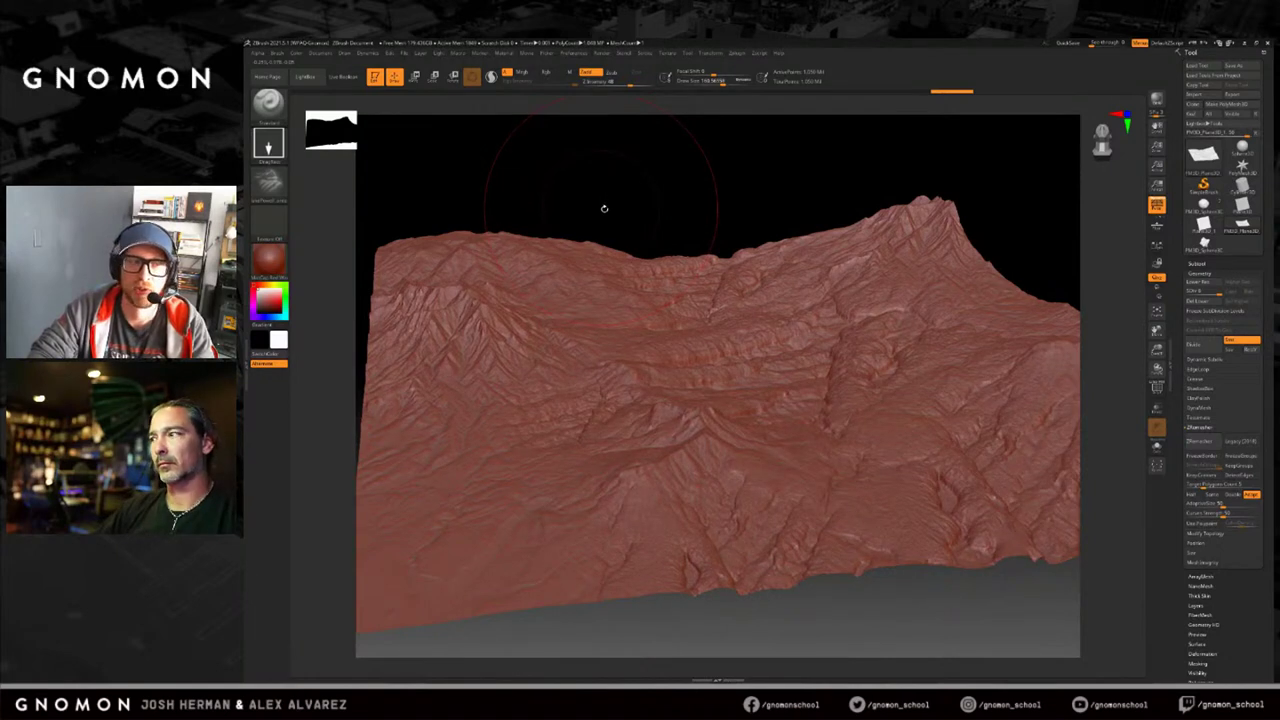
key("ctrl+z")
key("ctrl+z")
key("ctrl+z")
key("ctrl+z")
key("ctrl+z")
key("ctrl+z")
key("ctrl+z")
key("ctrl+z")
key("ctrl+z")
key("ctrl+z")
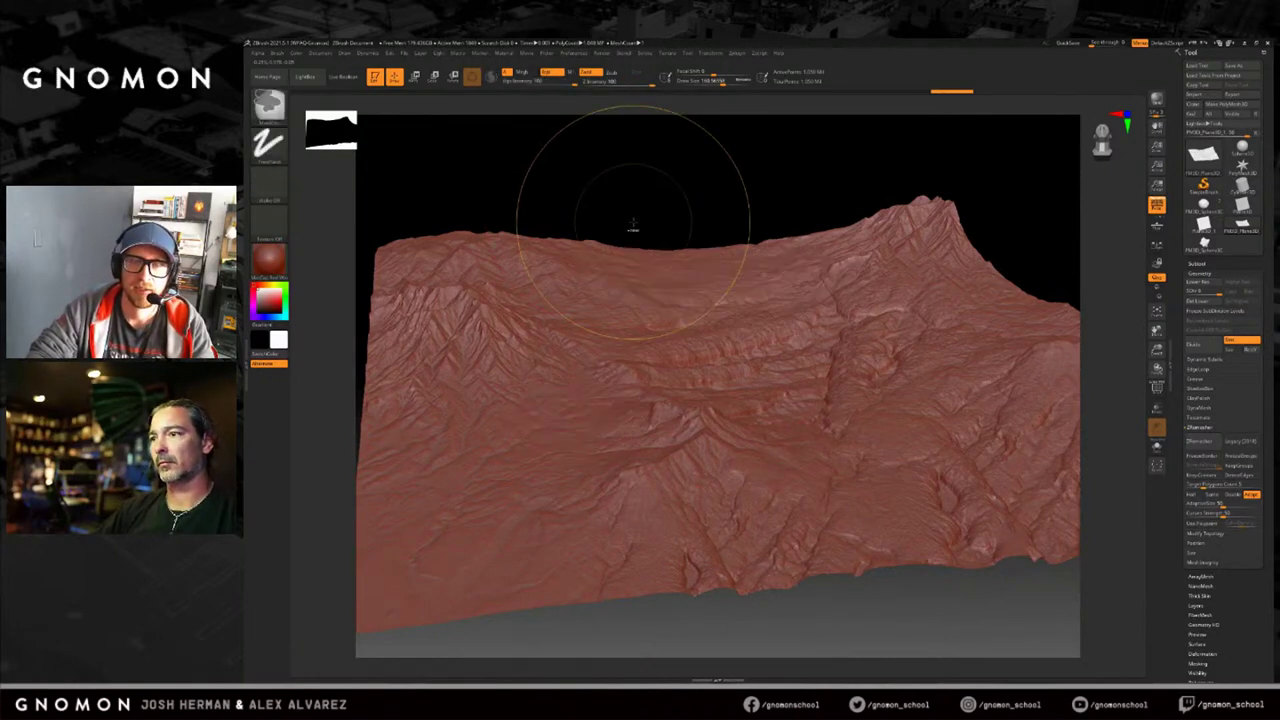
key("ctrl+z")
key("ctrl+z")
key("ctrl+z")
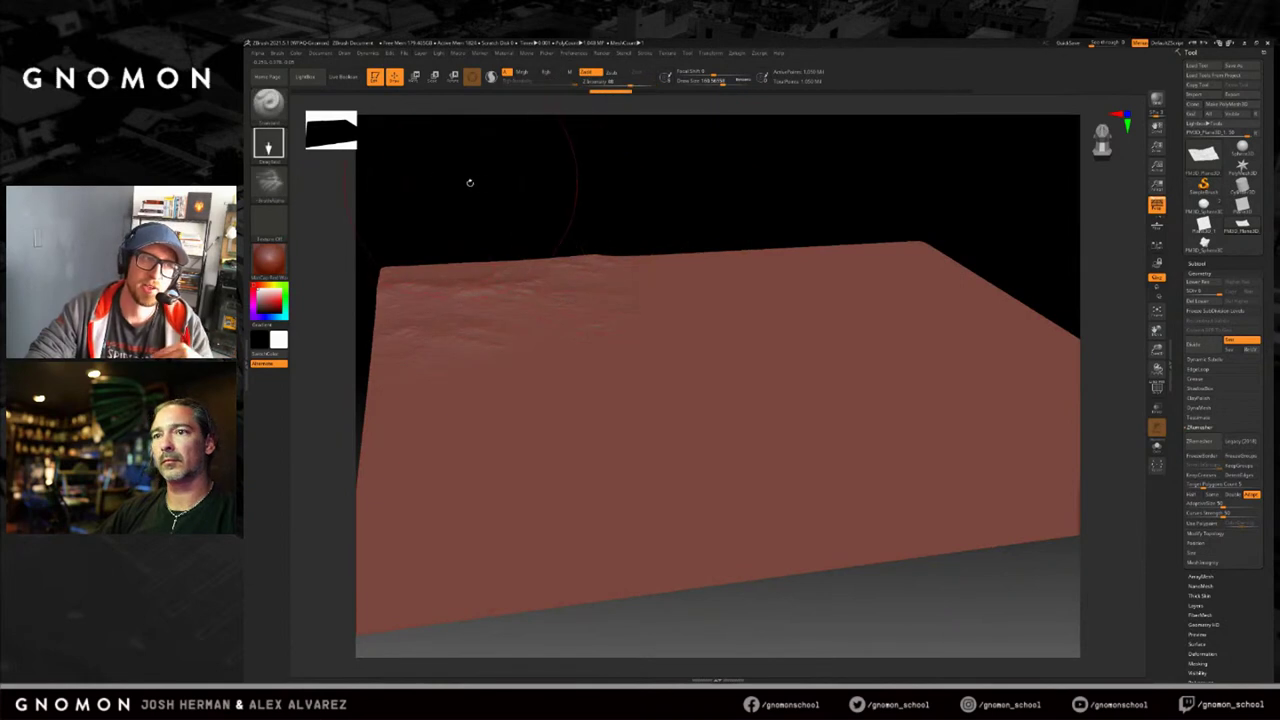
Load a mountain alpha from the alpha library and stamp a large ring of rocky ridges across the plane's far side.
left_click(306, 77)
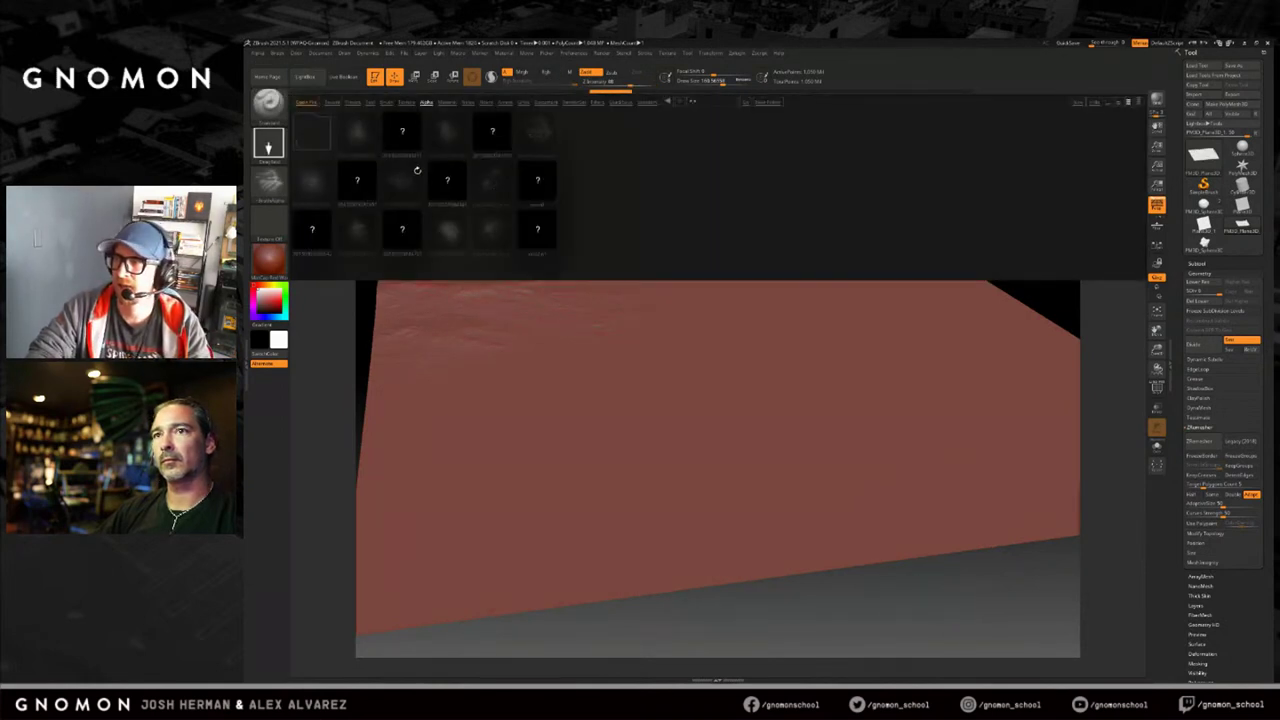
double_click(312, 131)
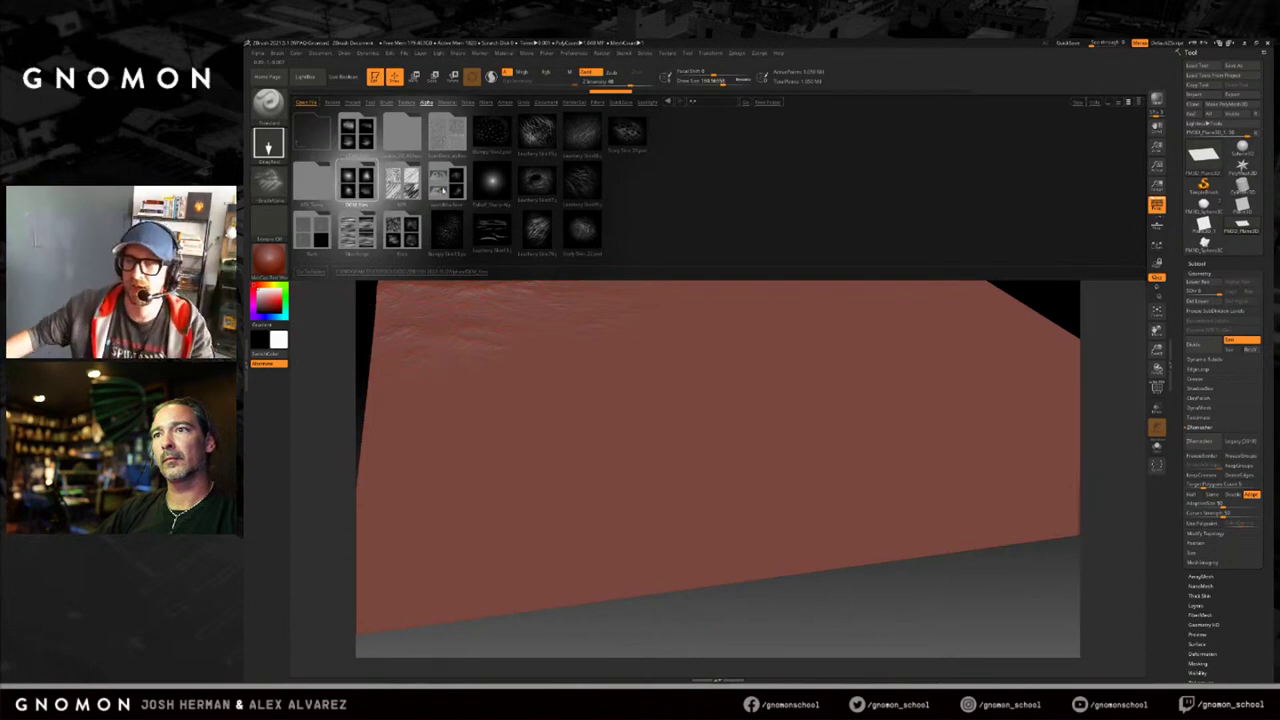
left_click(445, 185)
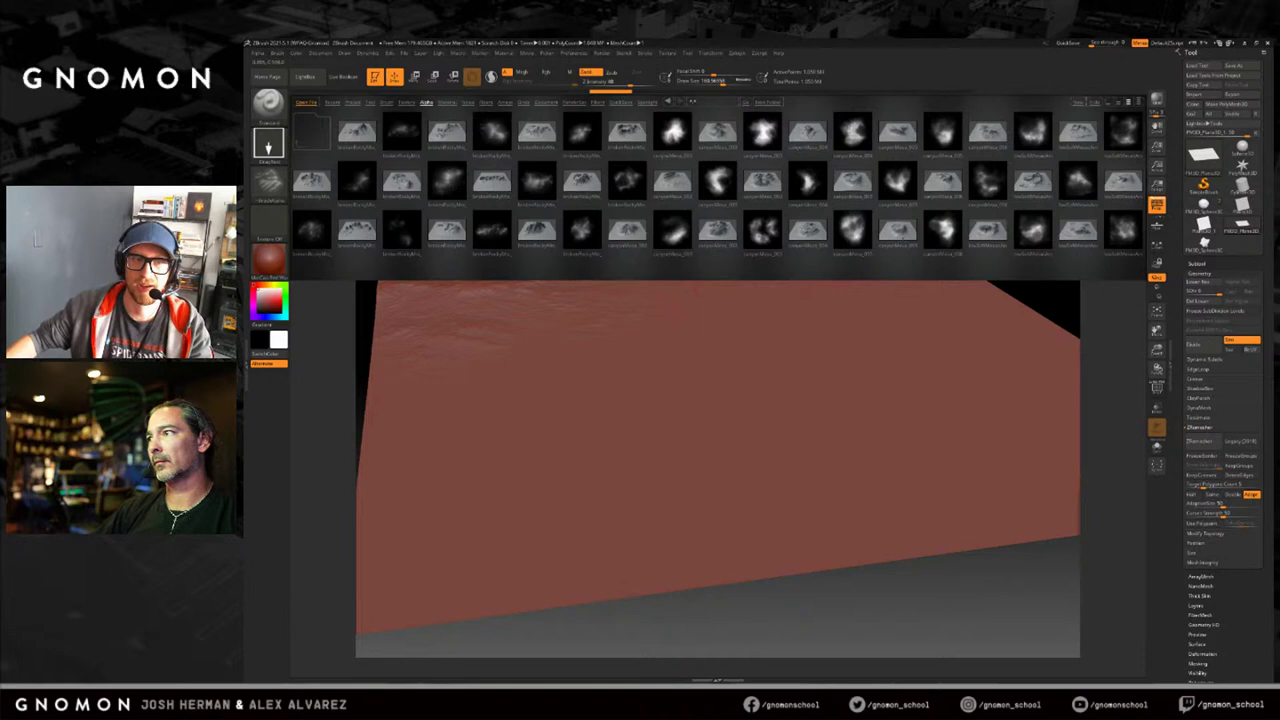
left_click(987, 181)
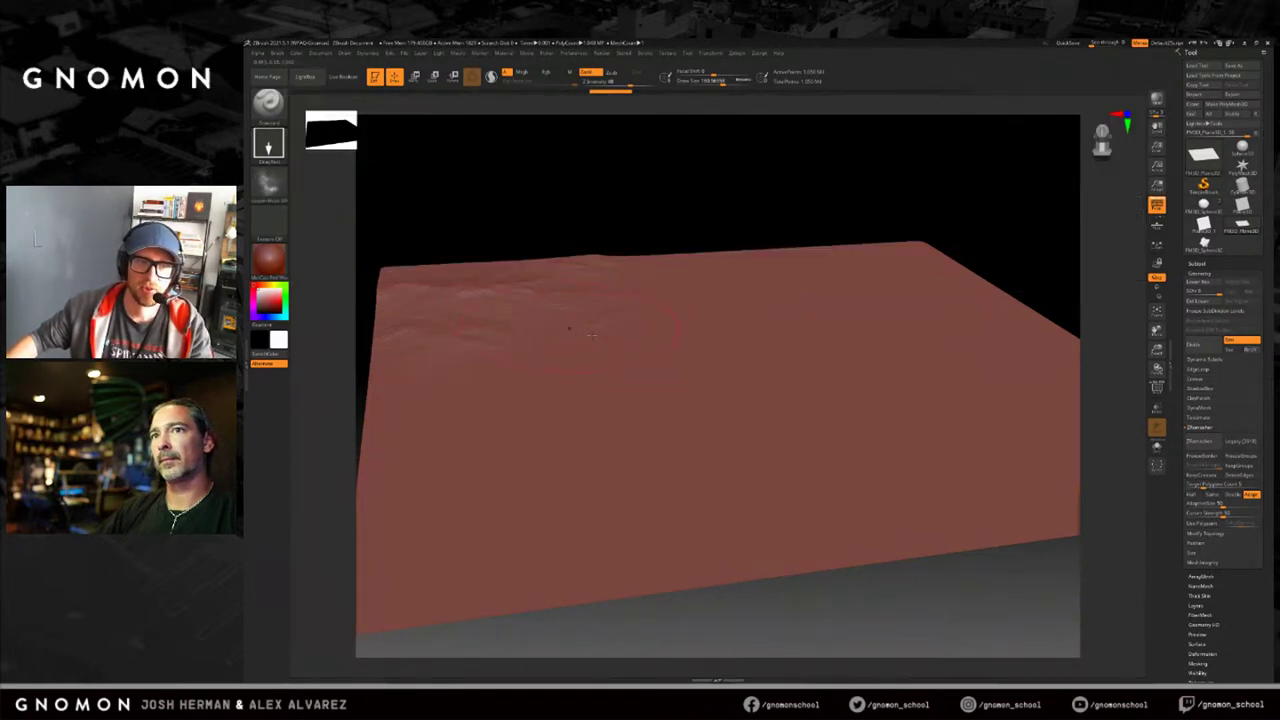
left_click_drag(847, 373, 1126, 663)
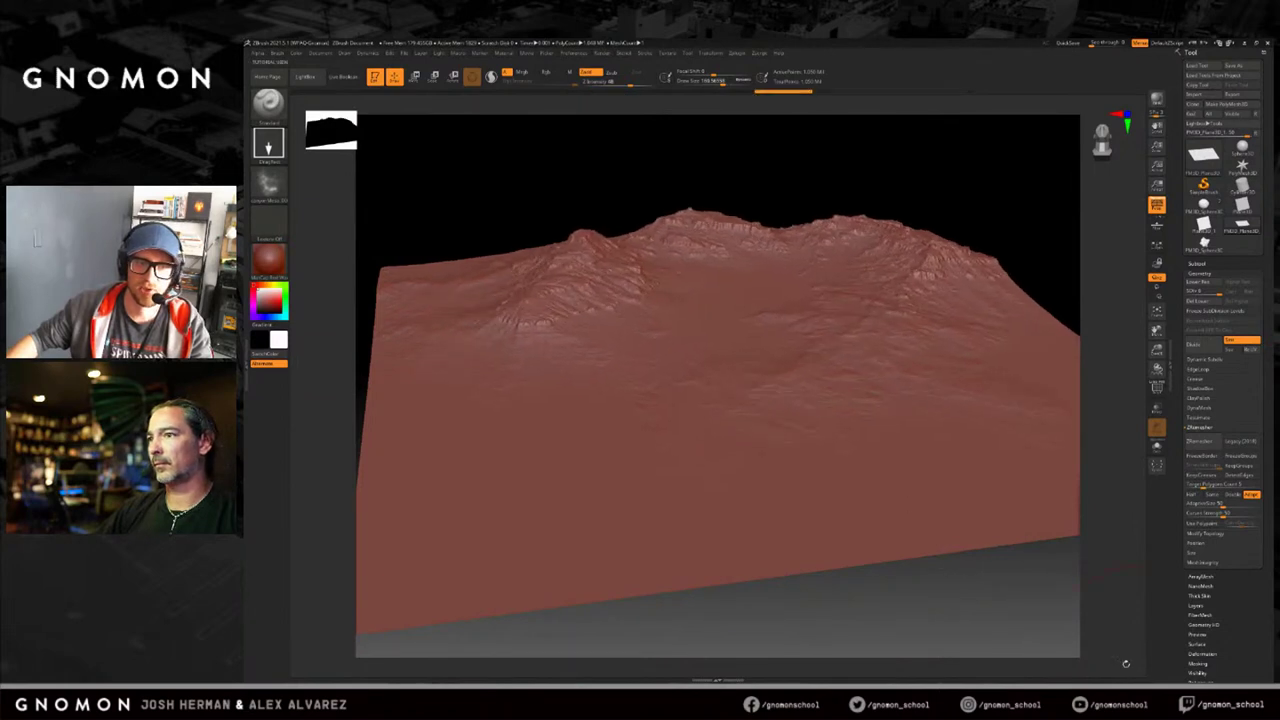
Stamp the same alpha over the central valley and the base of the left peak to add eroded rock detail.
mouse_move(588, 152)
left_mouse_down()
mouse_move(855, 178)
mouse_move(796, 246)
left_mouse_up()
left_click_drag(826, 331, 828, 538)
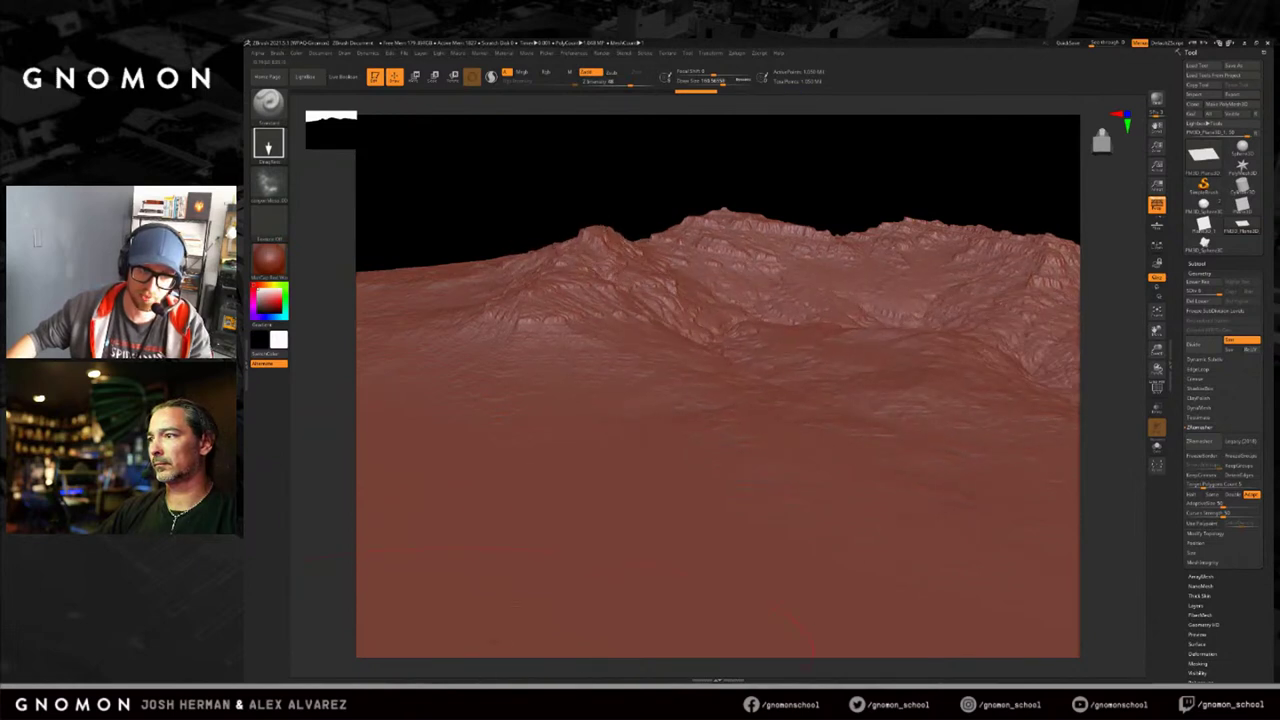
left_click_drag(456, 334, 458, 464)
left_click_drag(579, 215, 594, 194)
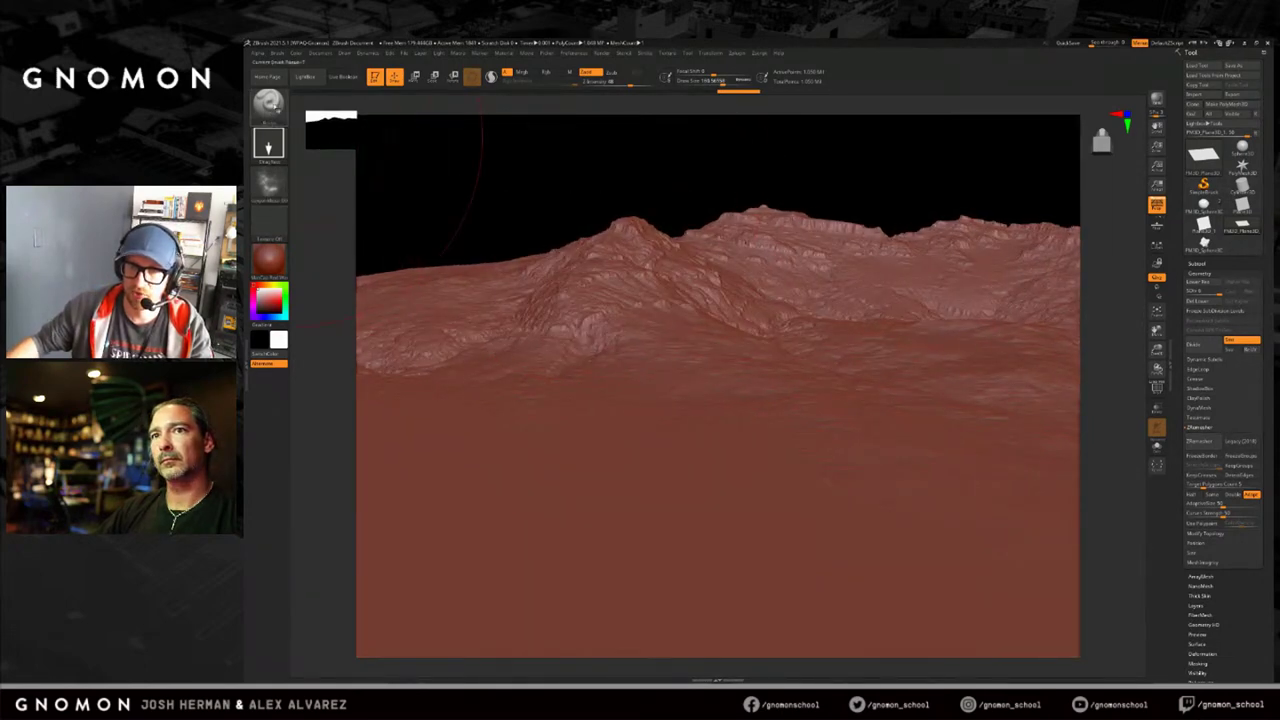
Load a softer mountain alpha, adjust the brush intensity, and stamp low ridges across the left, centre and right midground.
left_click(268, 103)
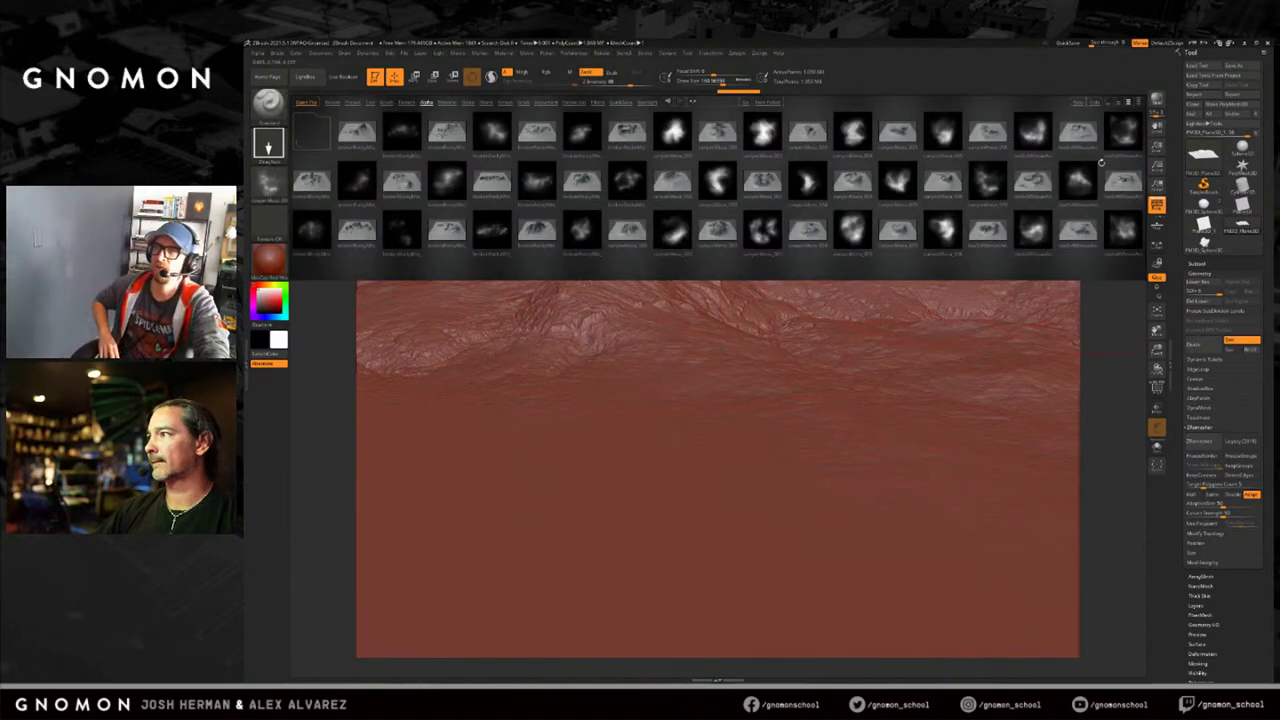
left_click_drag(1065, 267, 955, 265)
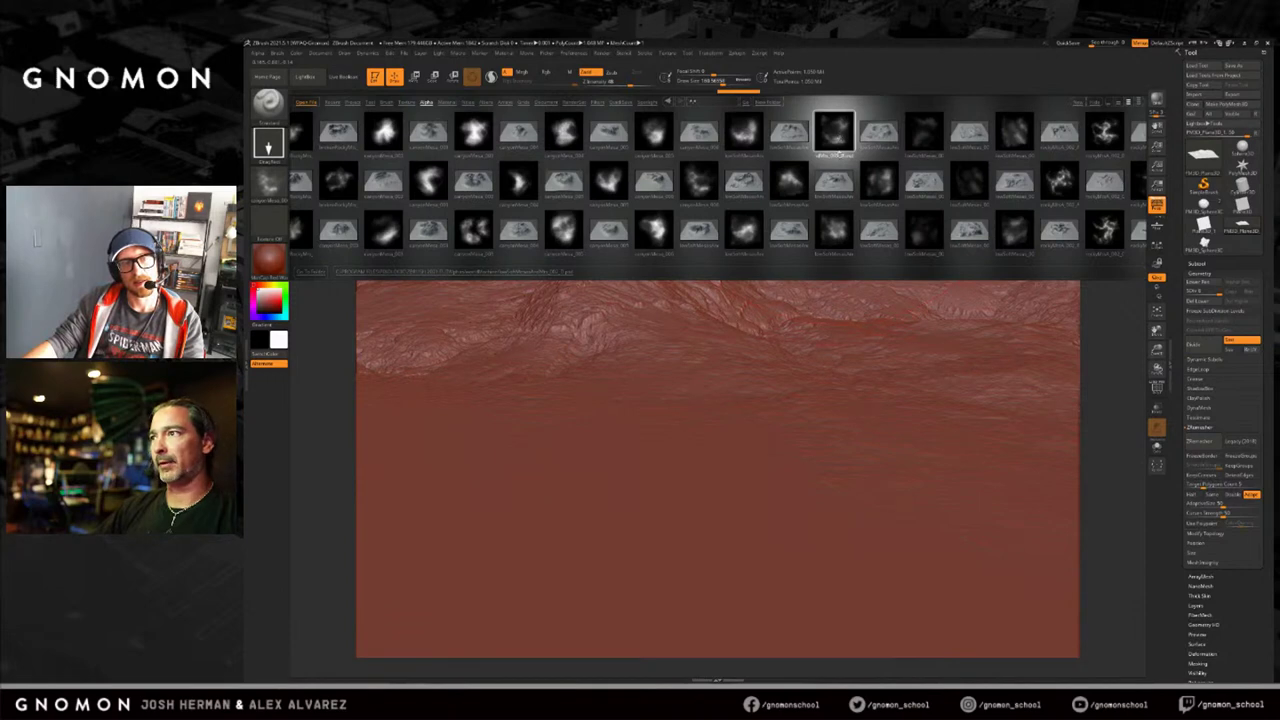
left_click(835, 135)
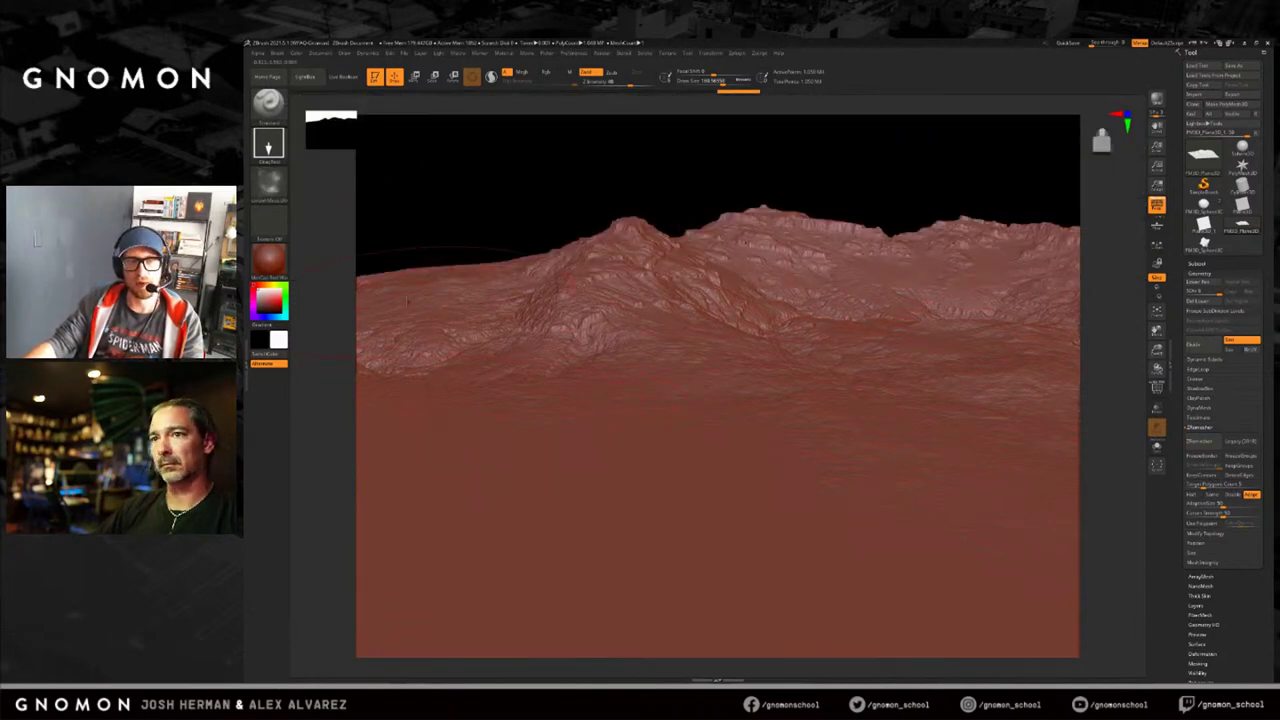
left_click_drag(419, 409, 615, 521)
left_click(637, 82)
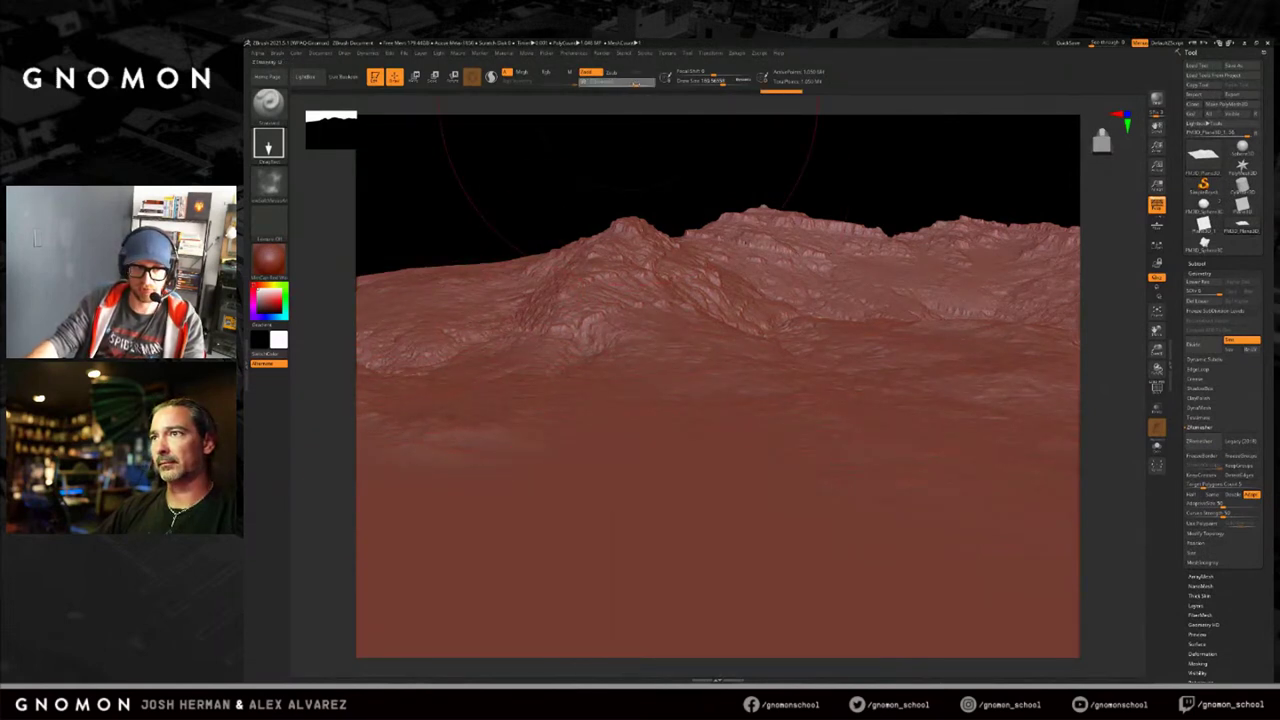
left_click_drag(600, 410, 812, 596)
mouse_move(1055, 460)
left_mouse_down()
mouse_move(889, 682)
mouse_move(820, 620)
left_mouse_up()
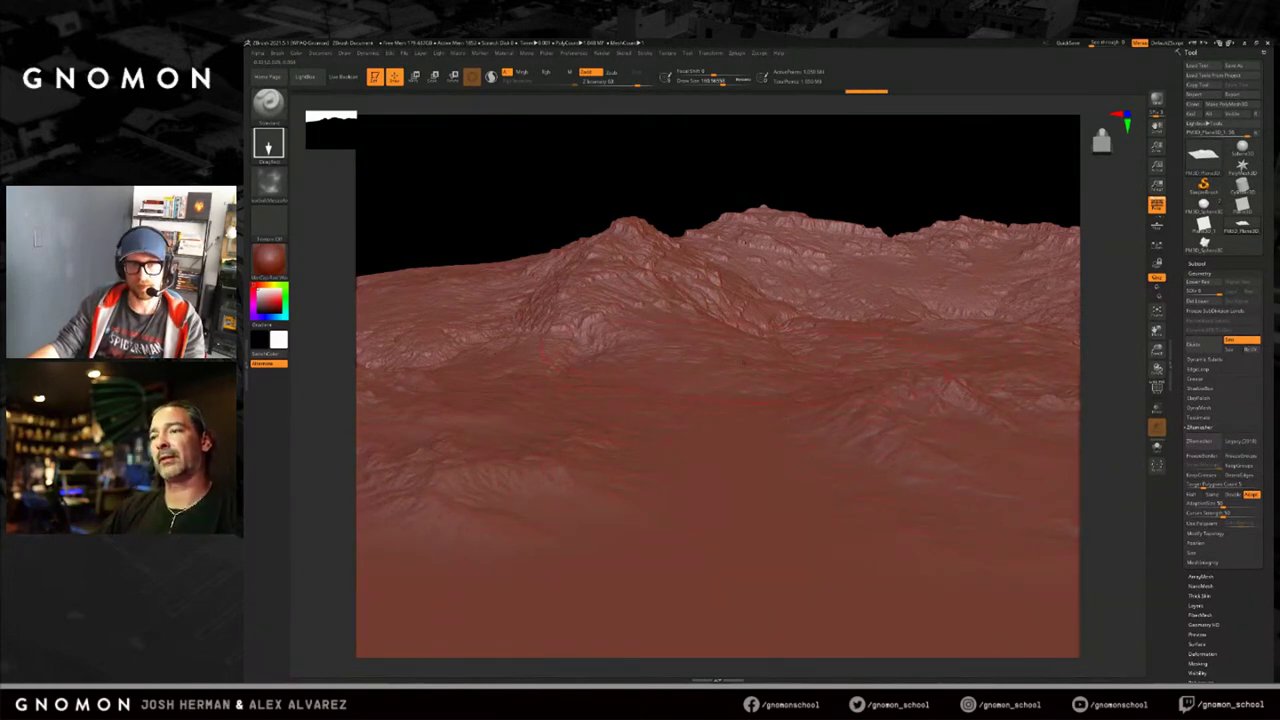
Stamp more overlapping ridges over the far left horizon, the near foreground and the central valley to fill the flat areas.
mouse_move(416, 312)
left_mouse_down()
mouse_move(425, 545)
mouse_move(547, 551)
left_mouse_up()
mouse_move(478, 527)
left_mouse_down()
mouse_move(505, 600)
mouse_move(540, 645)
mouse_move(567, 650)
left_mouse_up()
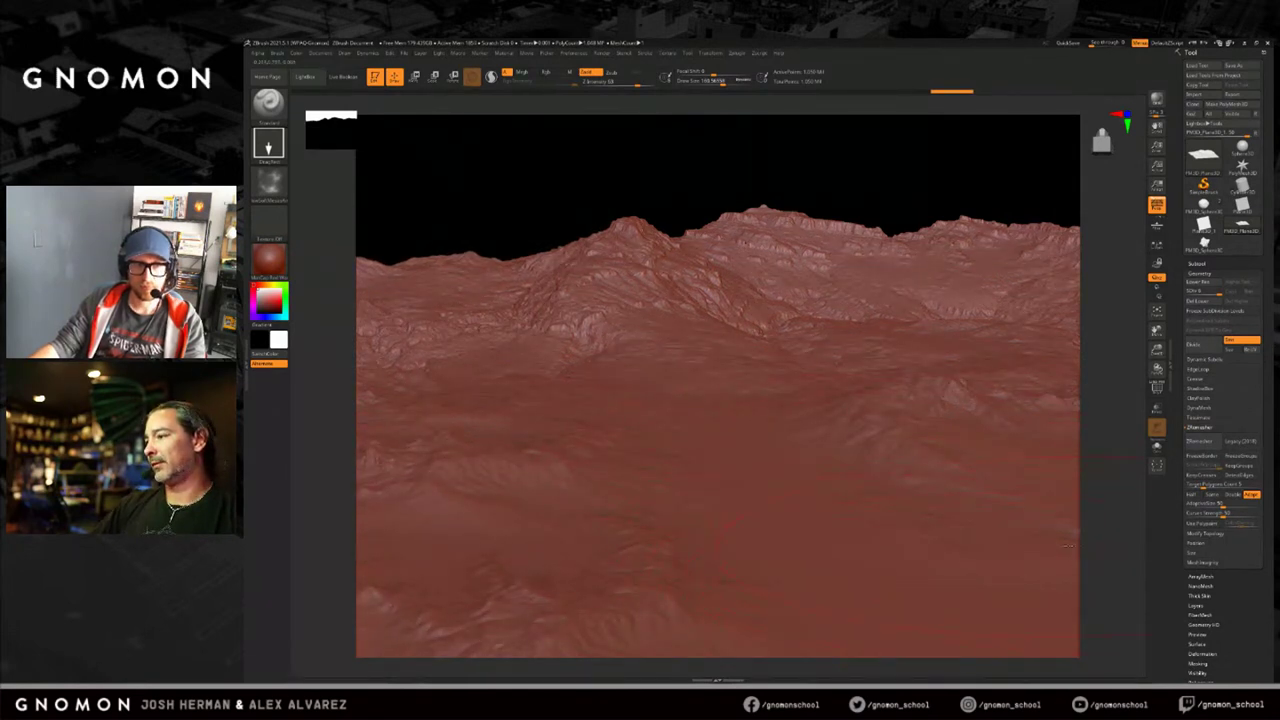
mouse_move(1073, 538)
left_mouse_down()
mouse_move(1055, 290)
mouse_move(1035, 220)
mouse_move(993, 179)
left_mouse_up()
mouse_move(872, 192)
left_mouse_down()
mouse_move(874, 173)
mouse_move(900, 180)
left_mouse_up()
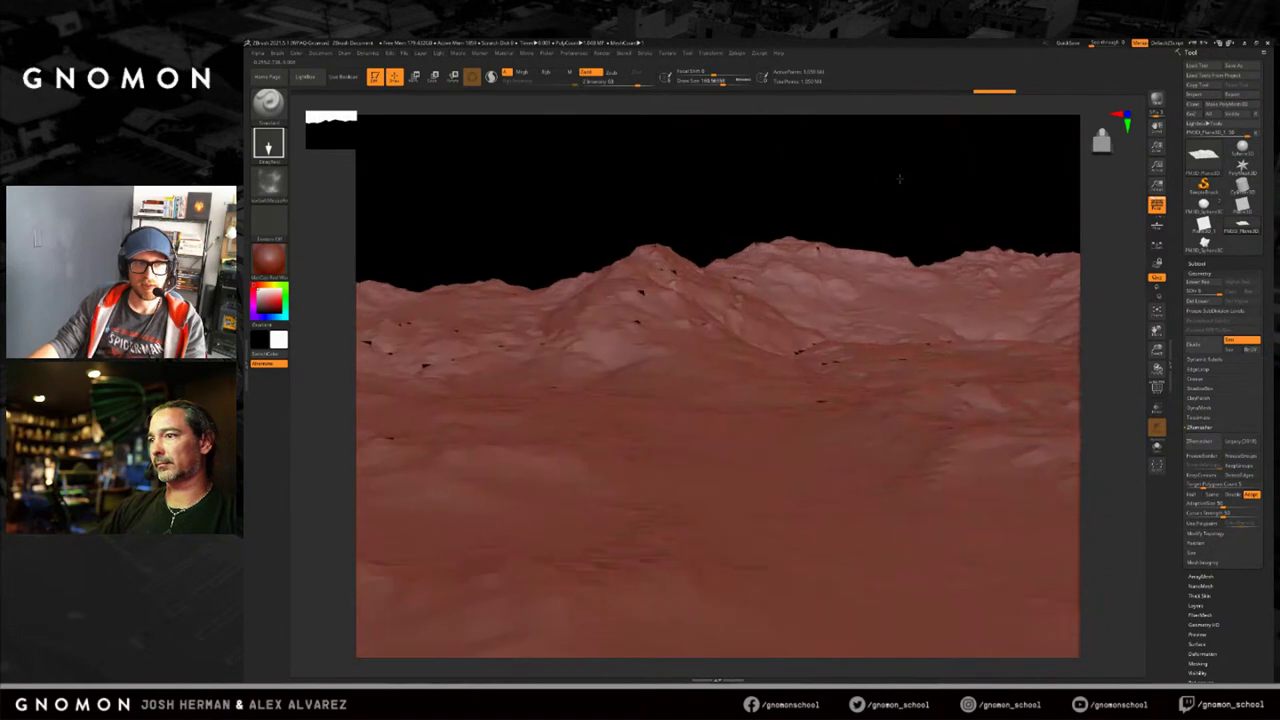
mouse_move(571, 406)
left_mouse_down()
mouse_move(486, 679)
mouse_move(505, 682)
left_mouse_up()
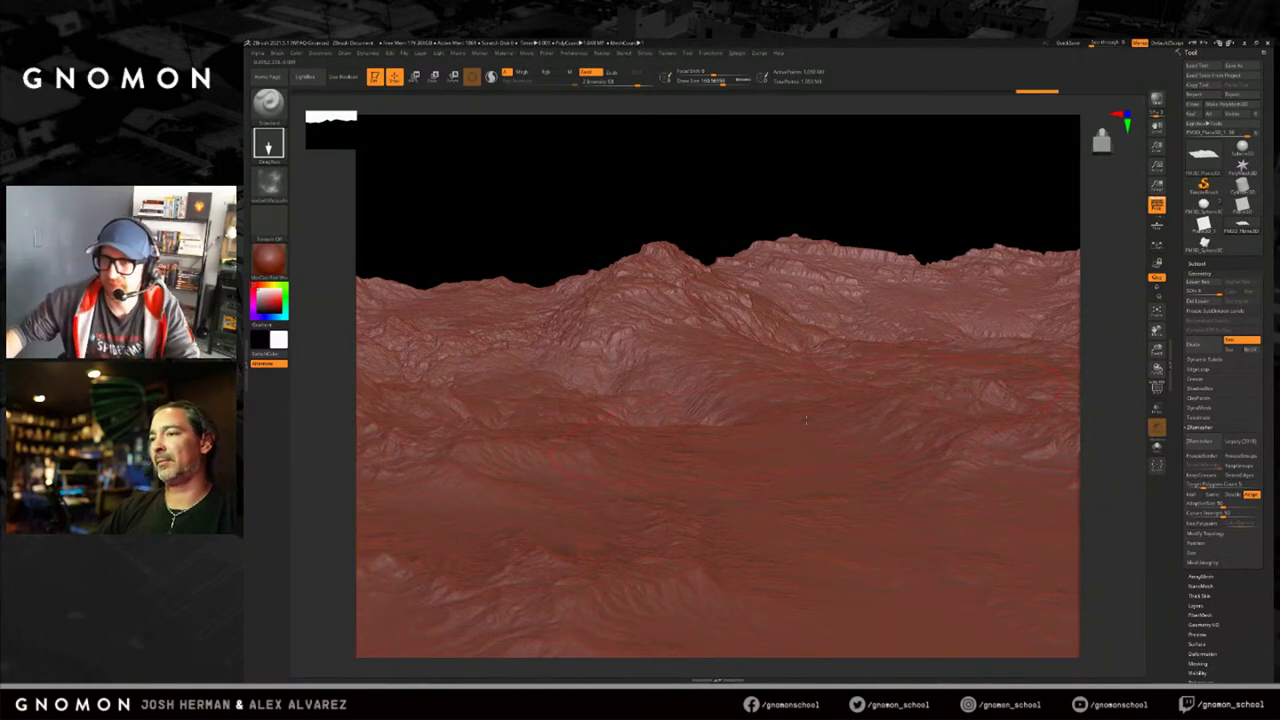
left_click_drag(796, 443, 938, 682)
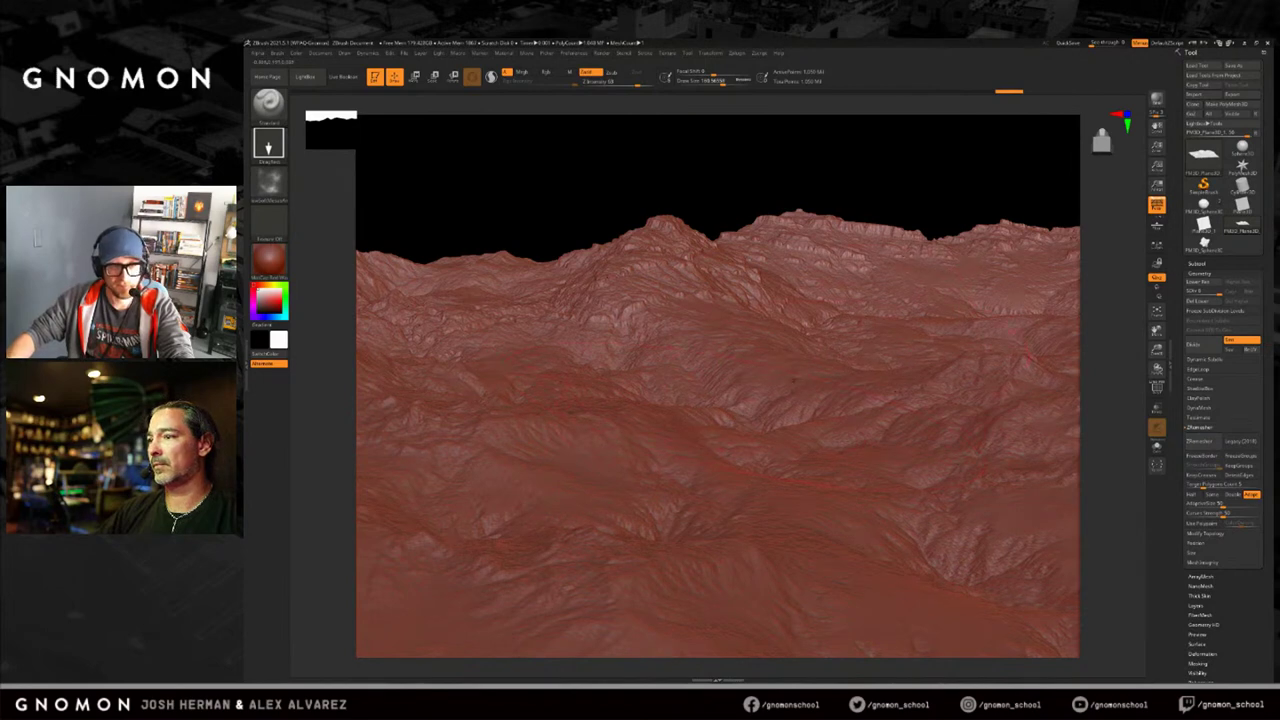
mouse_move(745, 388)
left_mouse_down()
mouse_move(782, 405)
mouse_move(778, 418)
left_mouse_up()
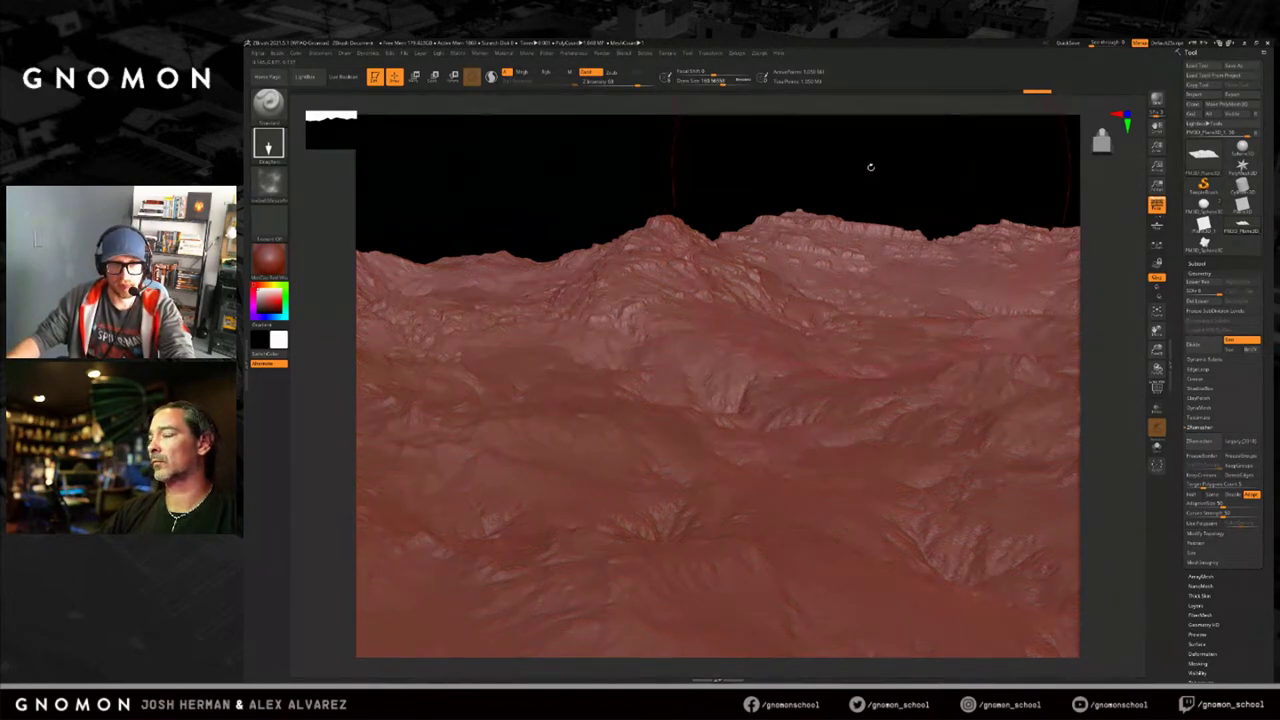
left_click(284, 262)
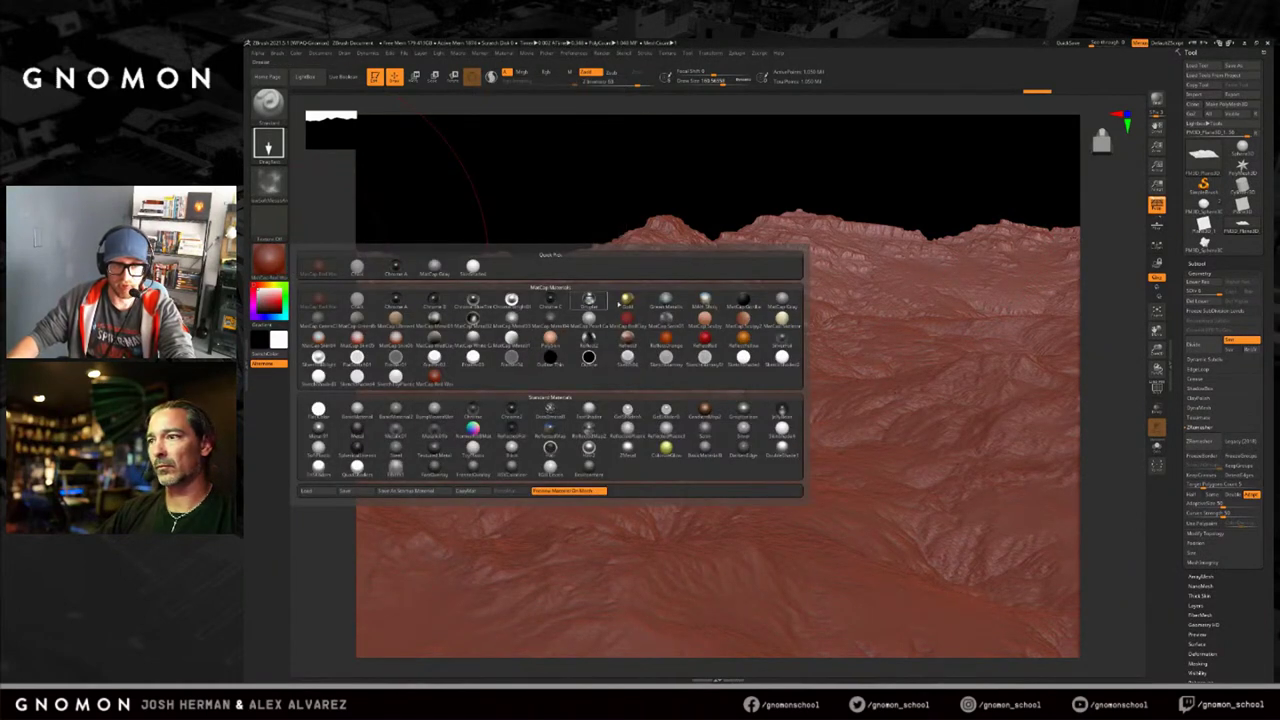
mouse_move(706, 322)
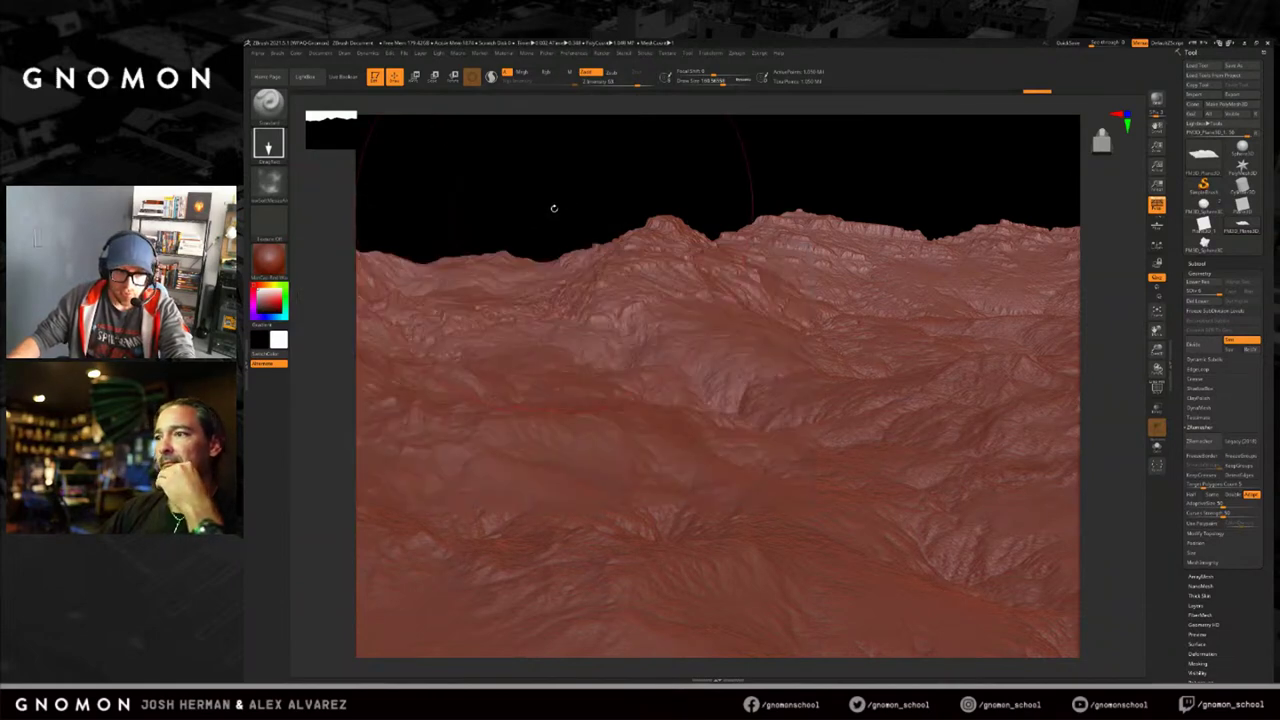
left_click_drag(760, 179, 761, 183)
key("shift+d")
key("d")
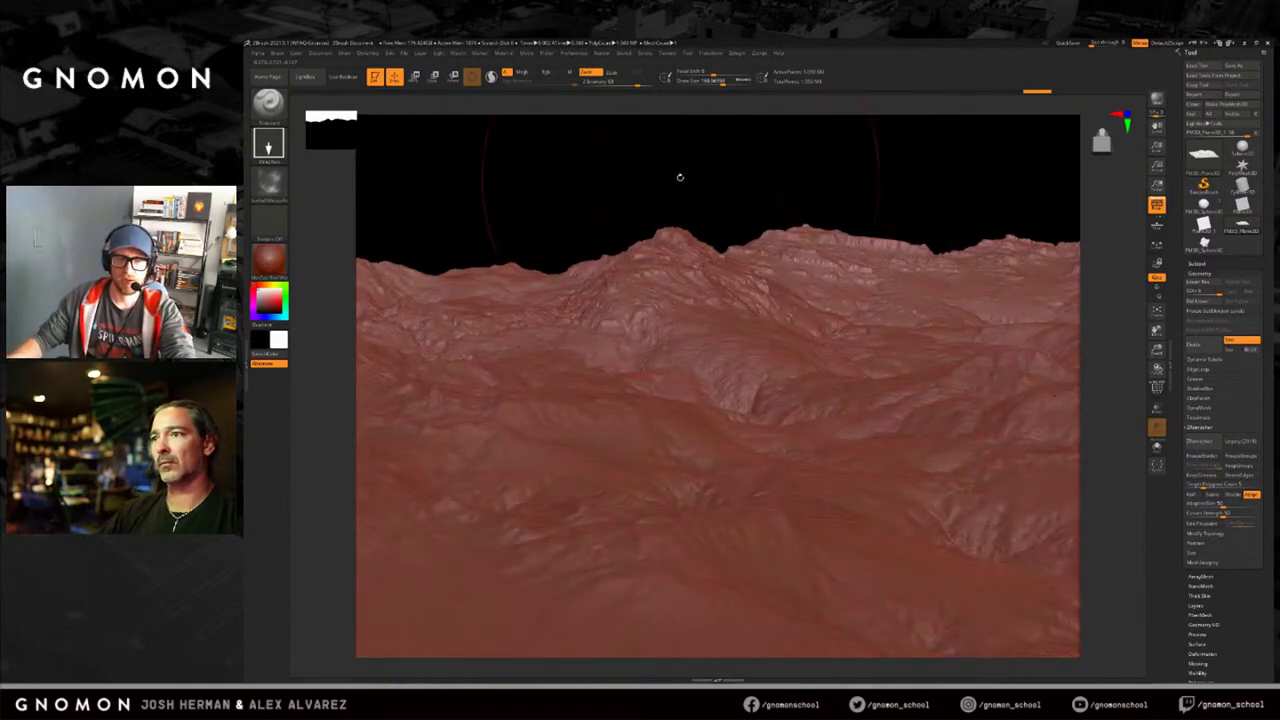
left_click_drag(680, 177, 686, 182)
key("d")
left_click(1155, 99)
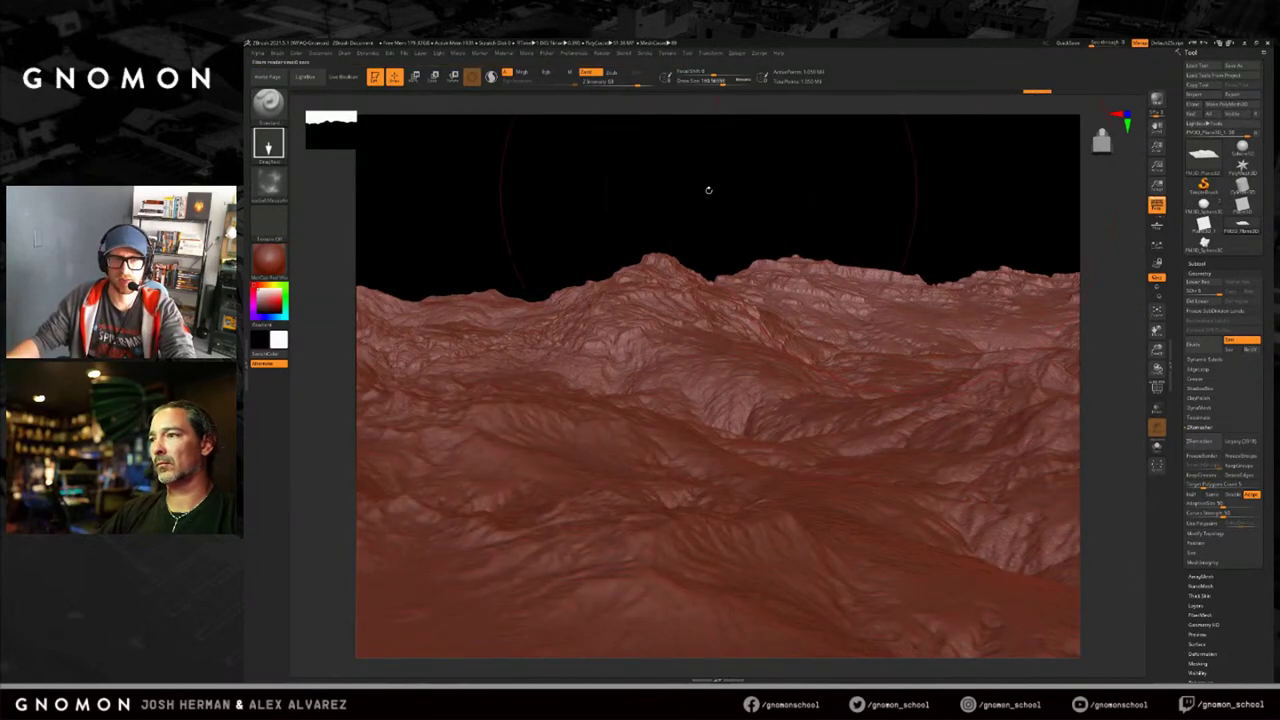
left_click_drag(719, 191, 724, 193)
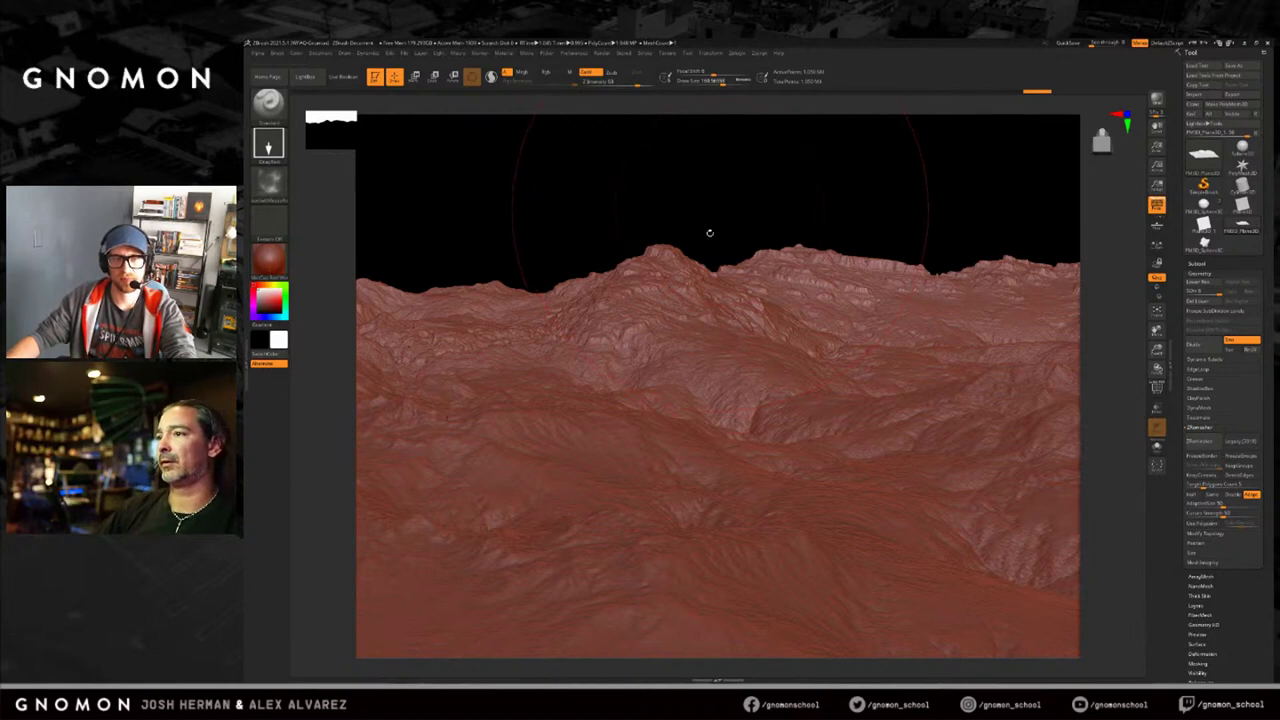
left_click_drag(827, 211, 841, 199)
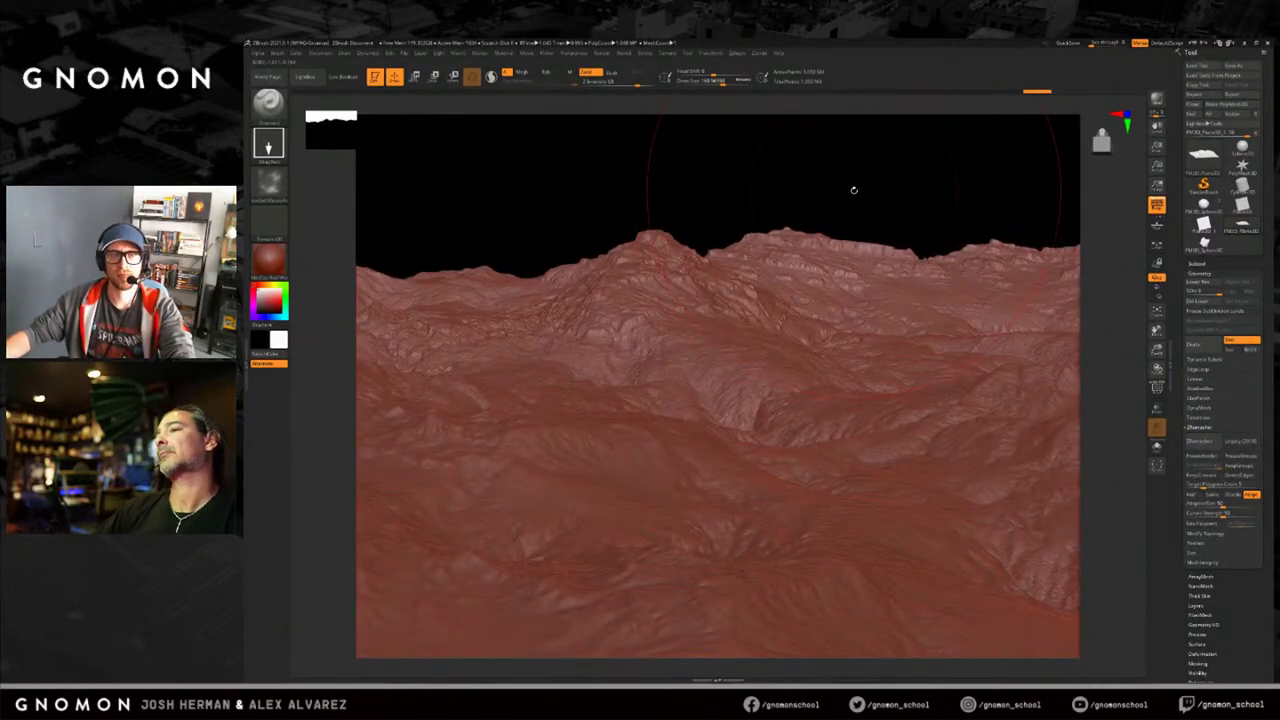
left_click_drag(854, 183, 855, 179)
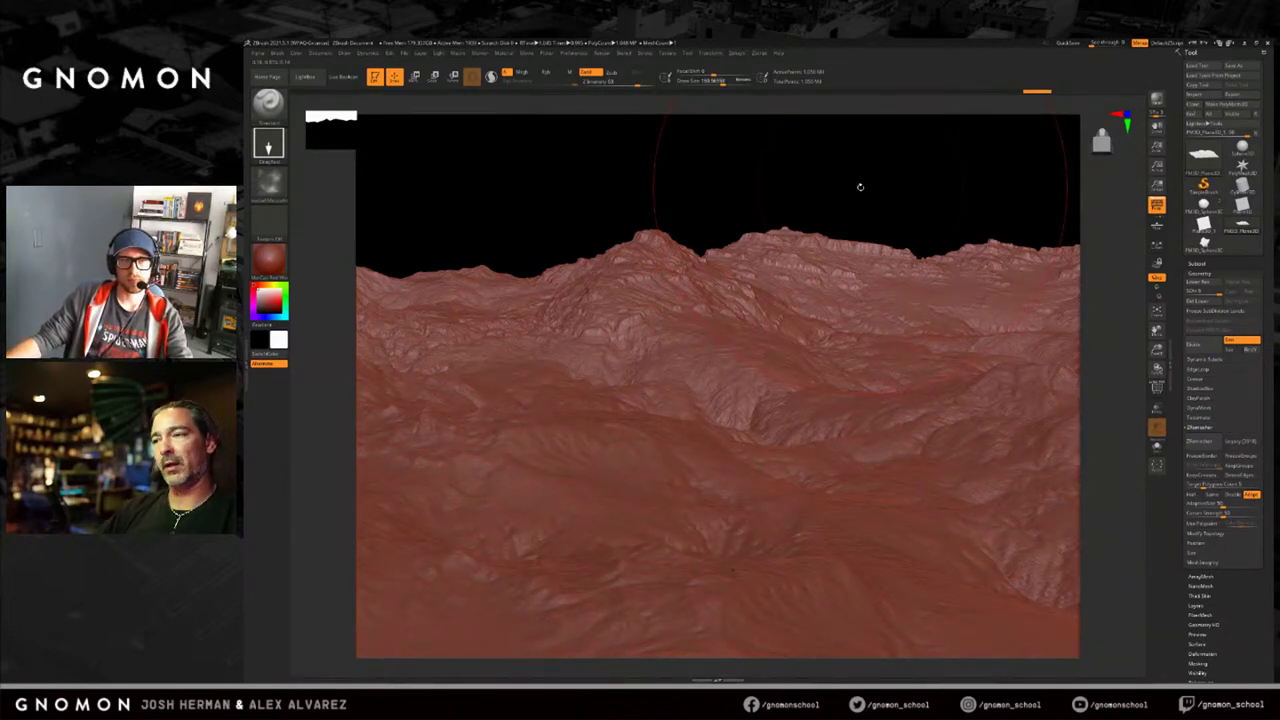
key("shift+f")
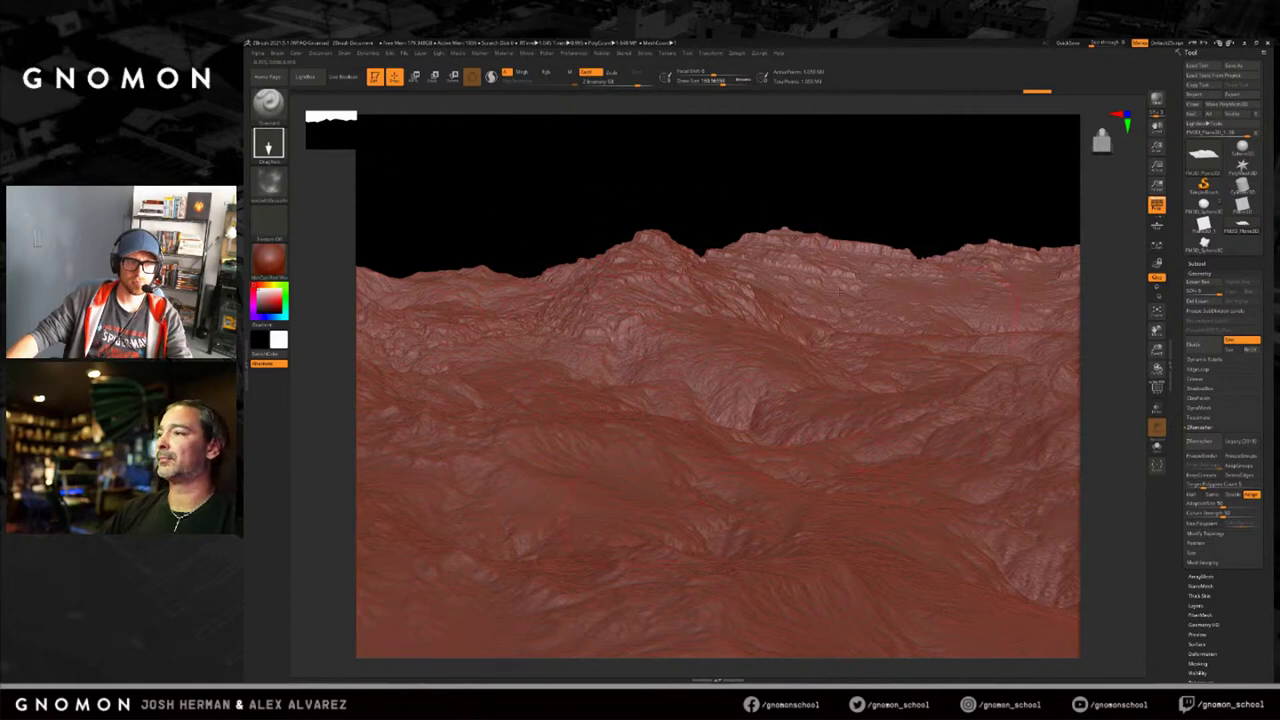
left_click_drag(937, 197, 938, 188)
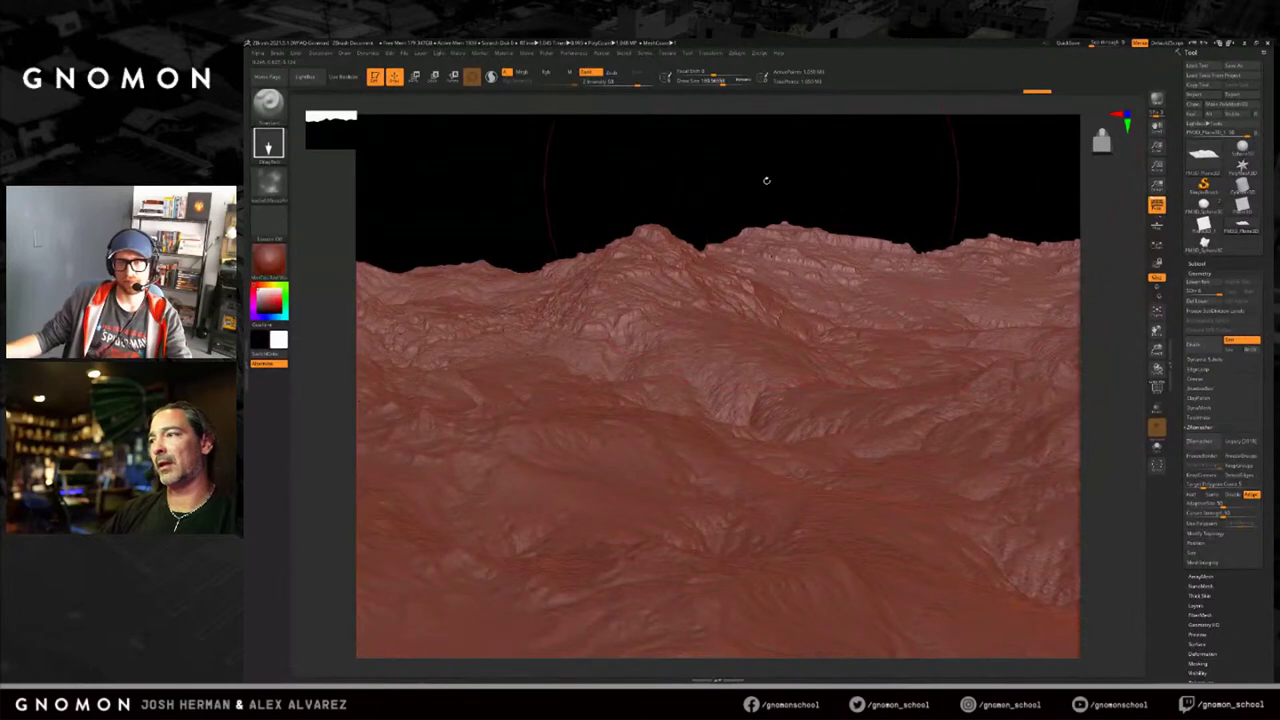
key("shift+d")
key("d")
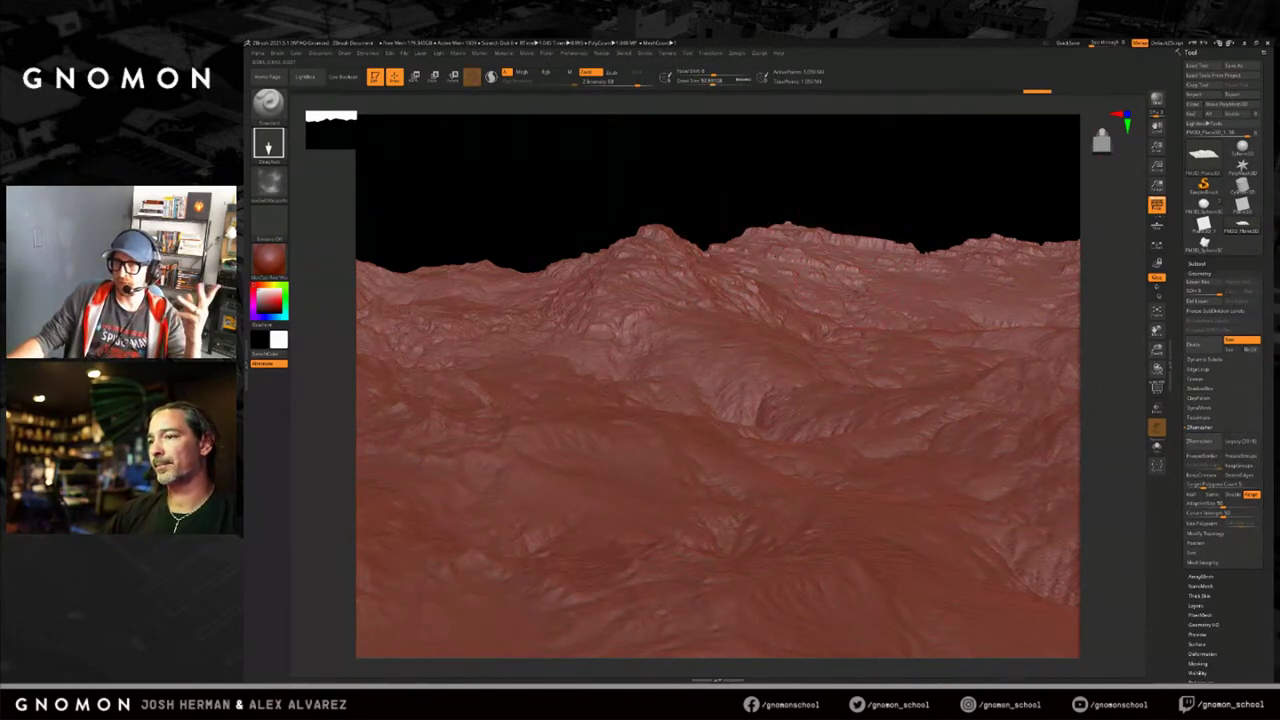
left_click(925, 196)
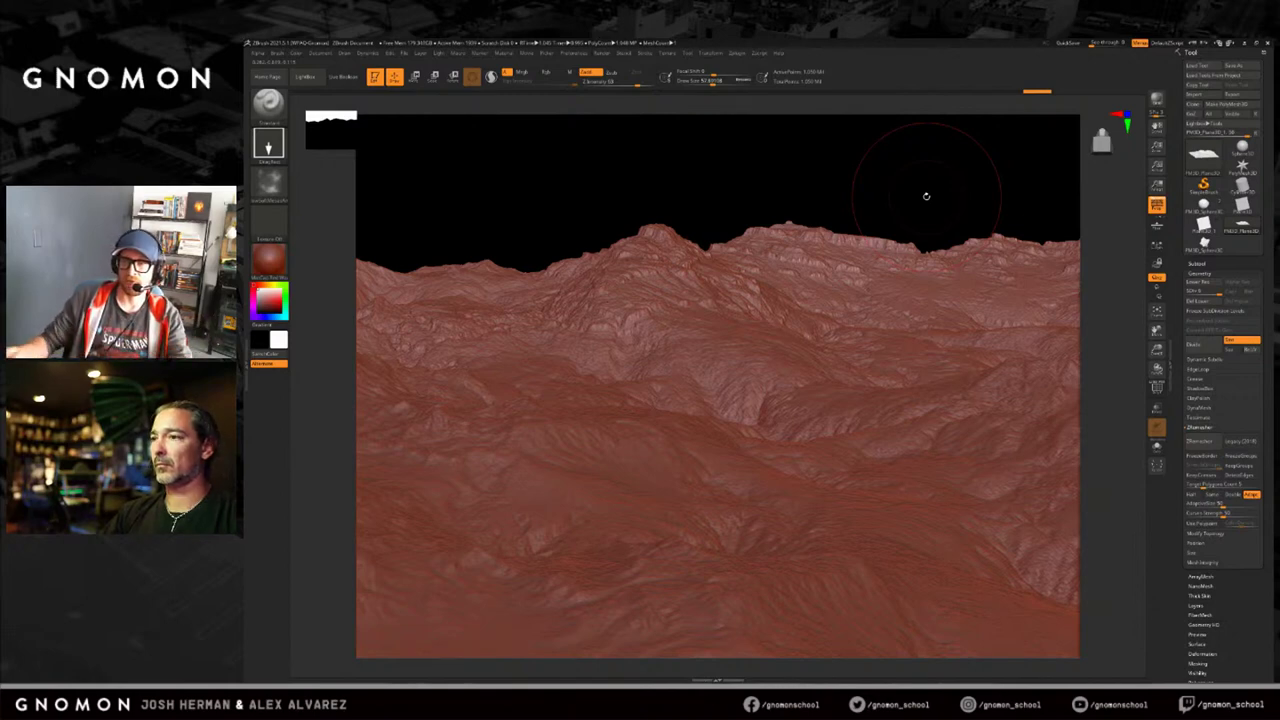
key("d")
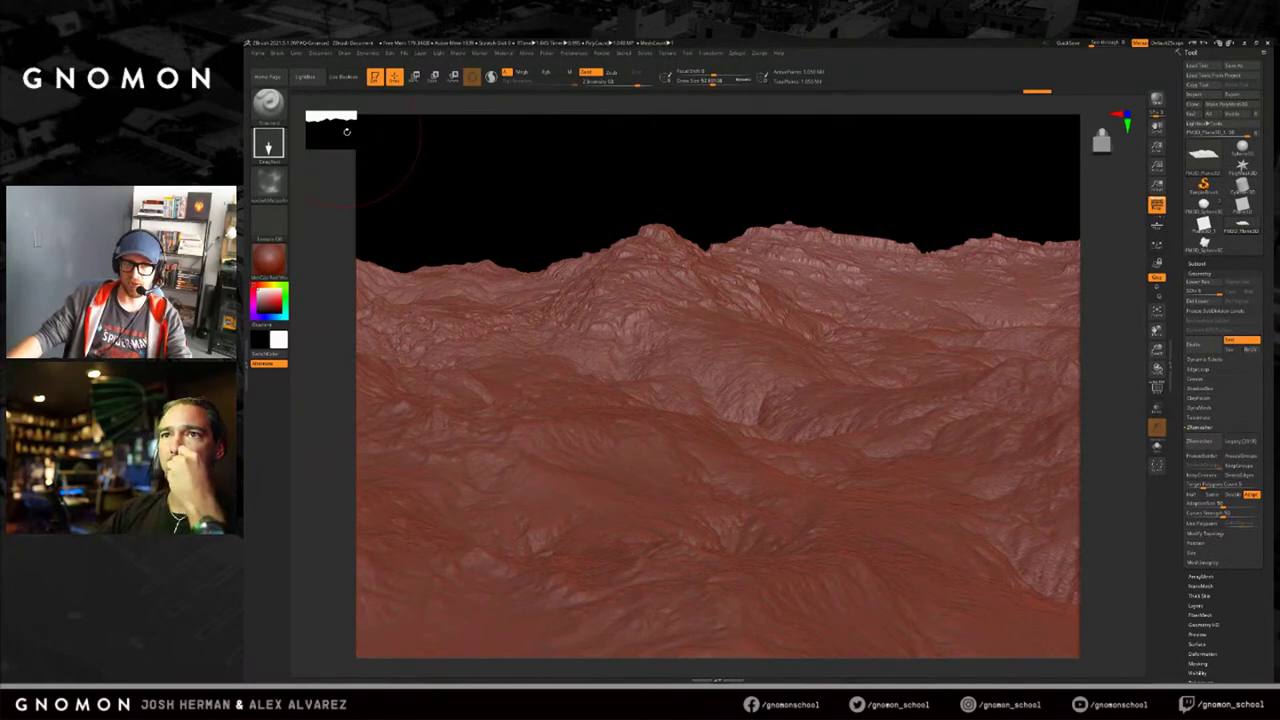
Step back through the undo history to remove all terrain stamps and return to the flat plane.
left_click_drag(574, 186, 705, 161)
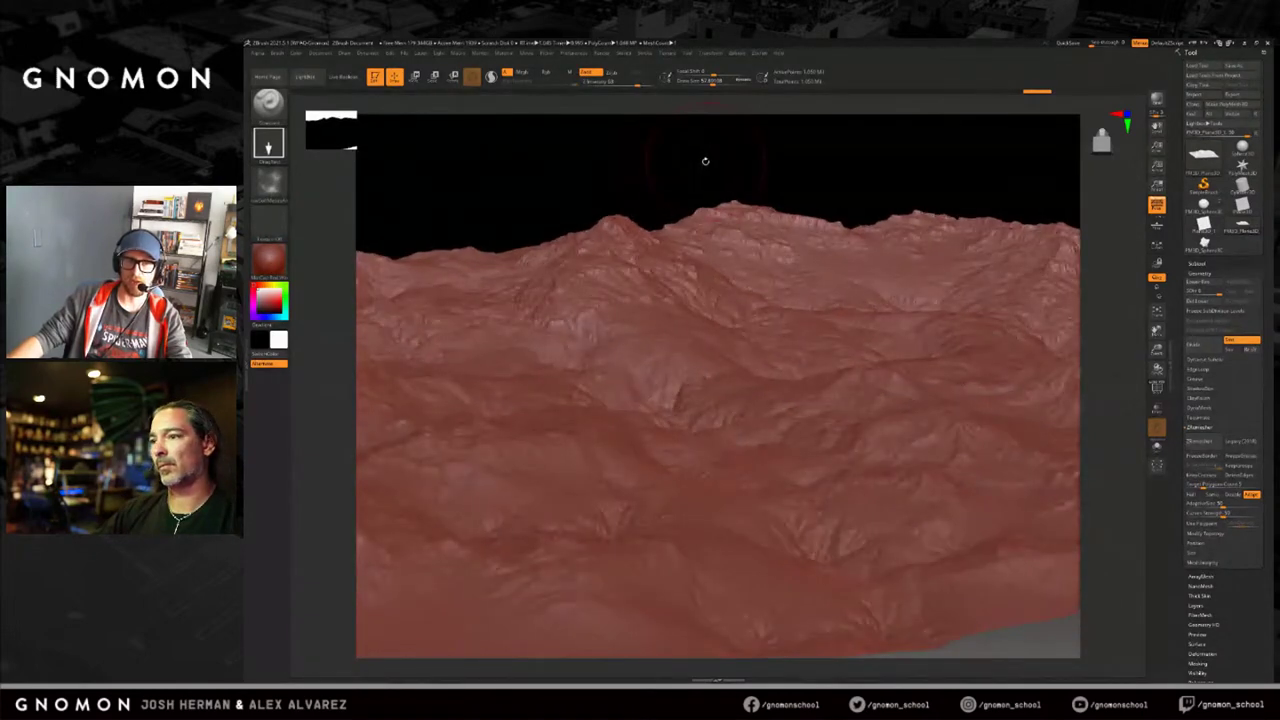
key("ctrl")
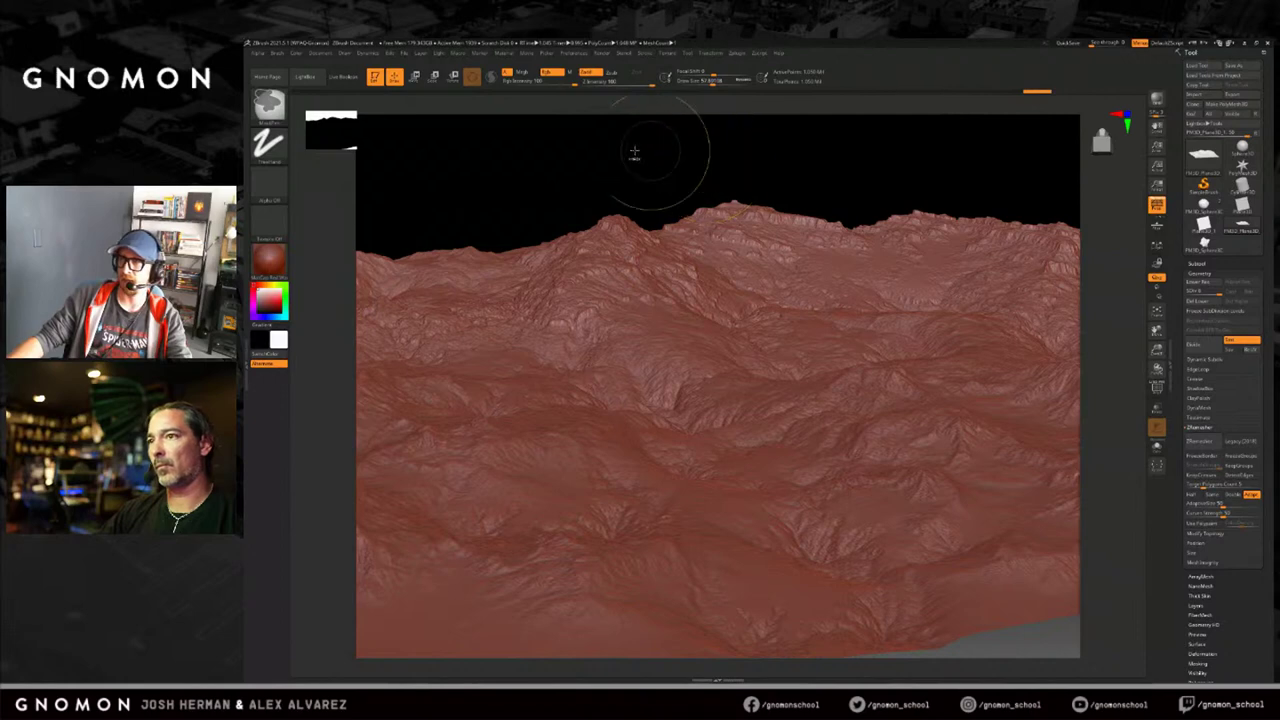
key("ctrl+z")
left_click(988, 93)
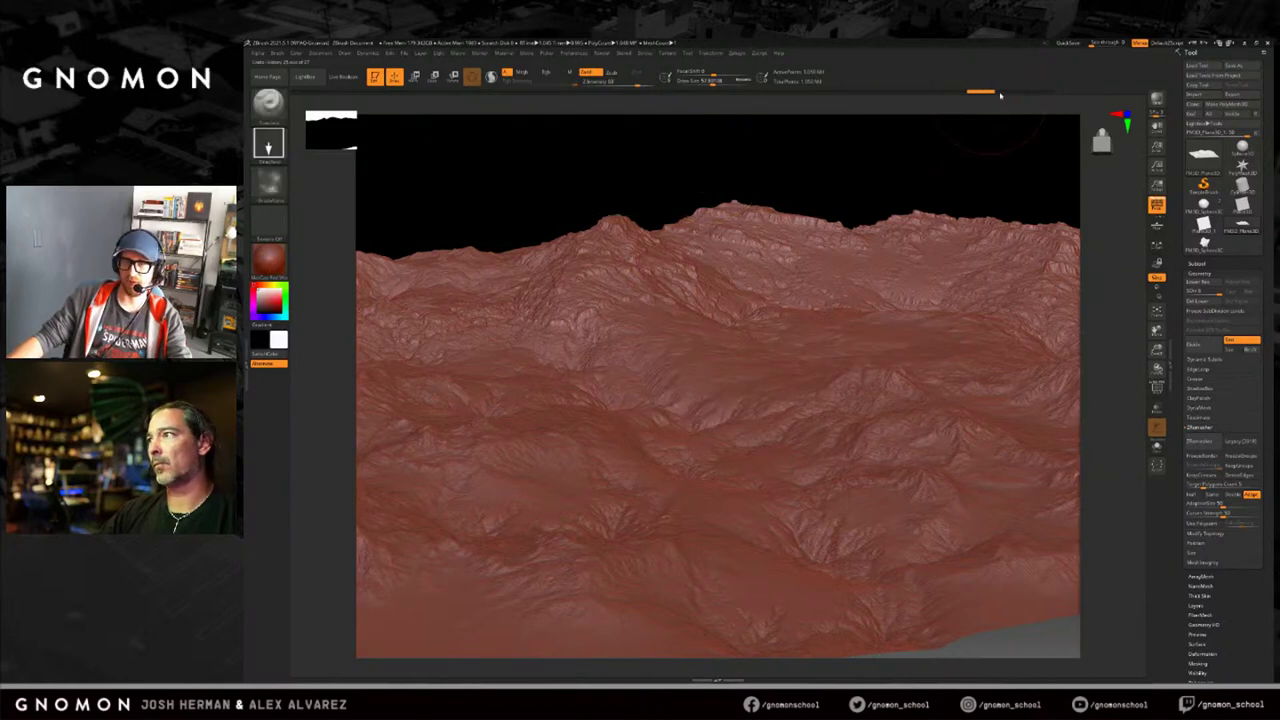
left_click_drag(985, 92, 427, 92)
Try stamping a sharp rocky mountain on the flat plane's far left corner with a different mountain alpha, and undo it.
left_click(304, 76)
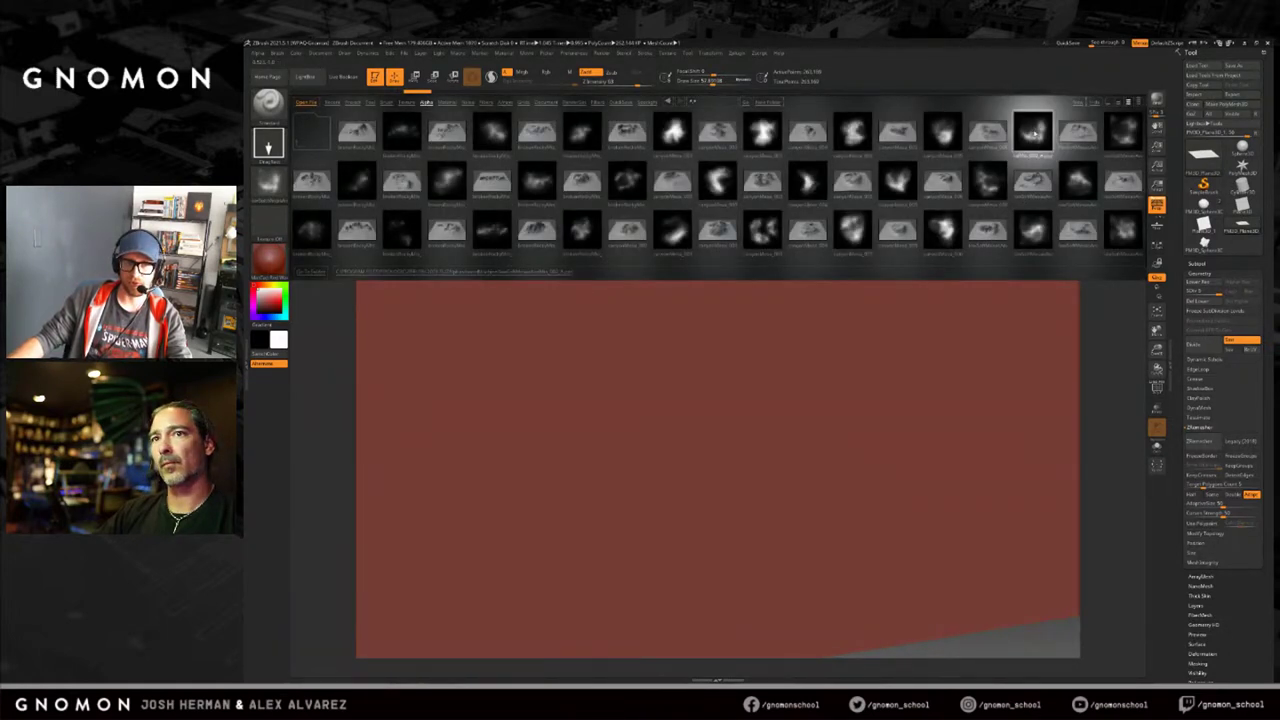
left_click(304, 76)
left_click_drag(692, 225, 640, 198)
left_click_drag(492, 283, 713, 418)
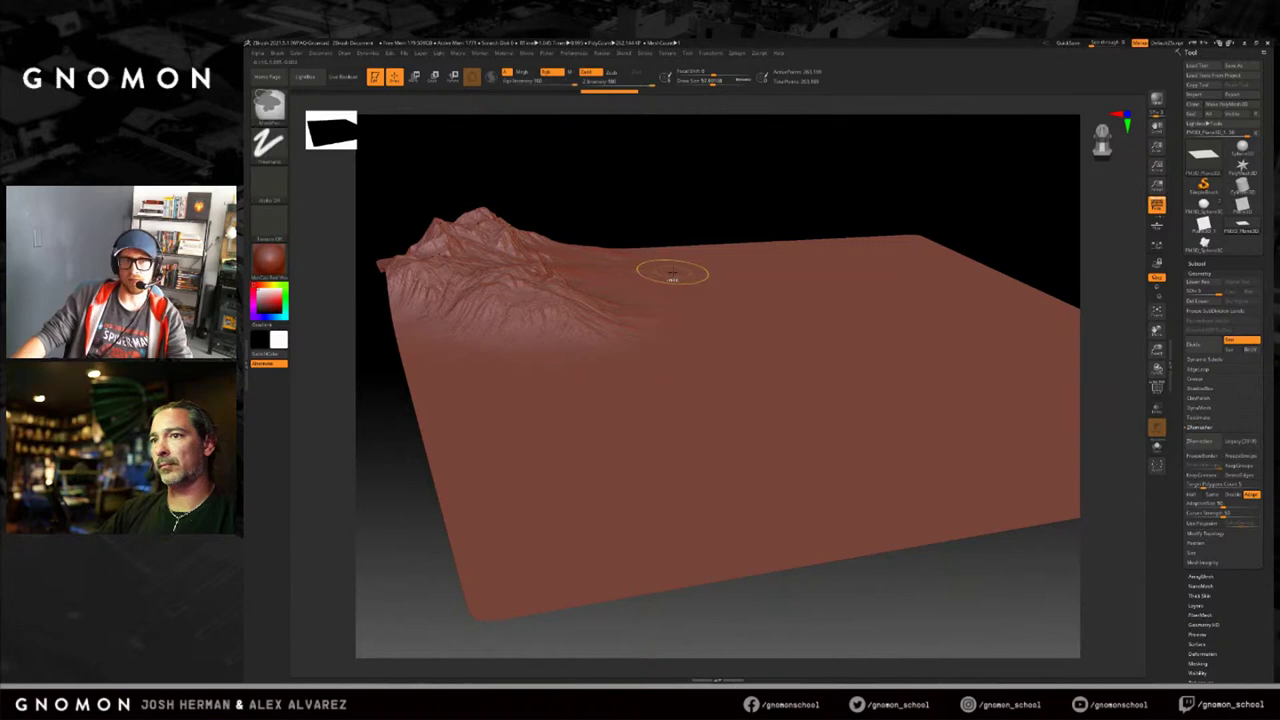
key("ctrl+z")
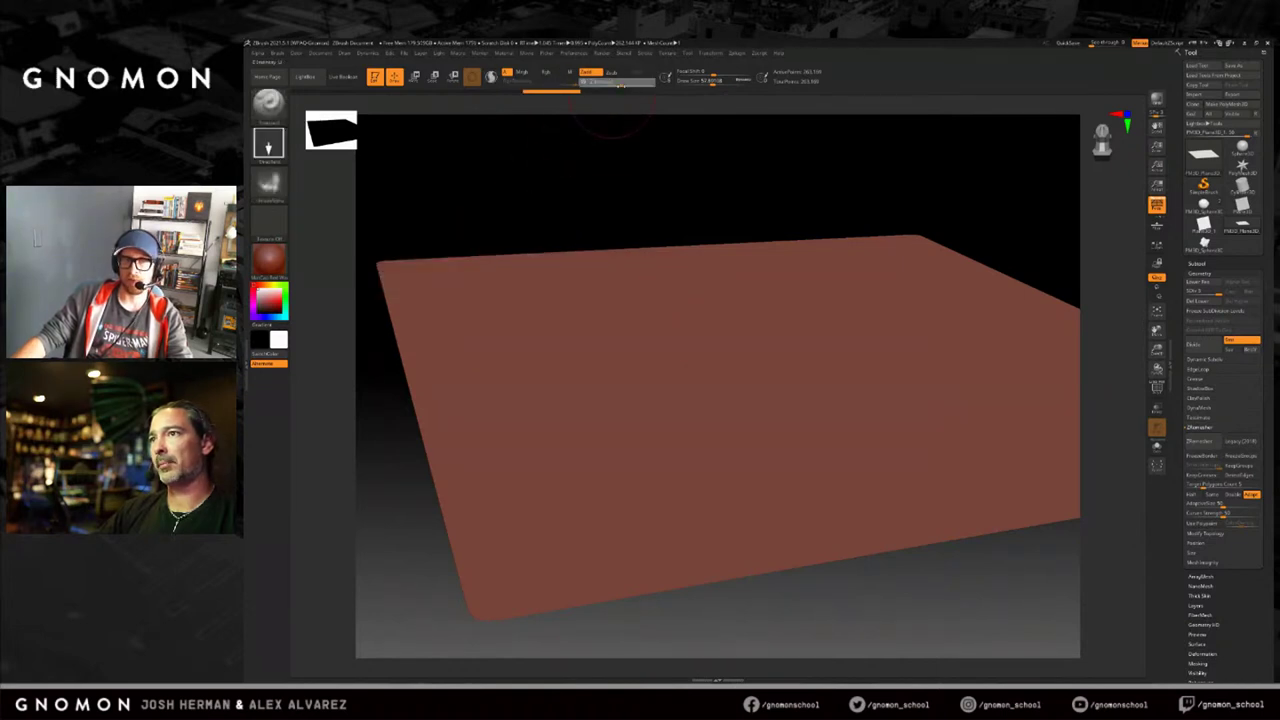
Undo a faint test stamp on the plane's far left corner, and stamp tall rocky mountains over the far right and far left corners.
left_click_drag(459, 277, 575, 345)
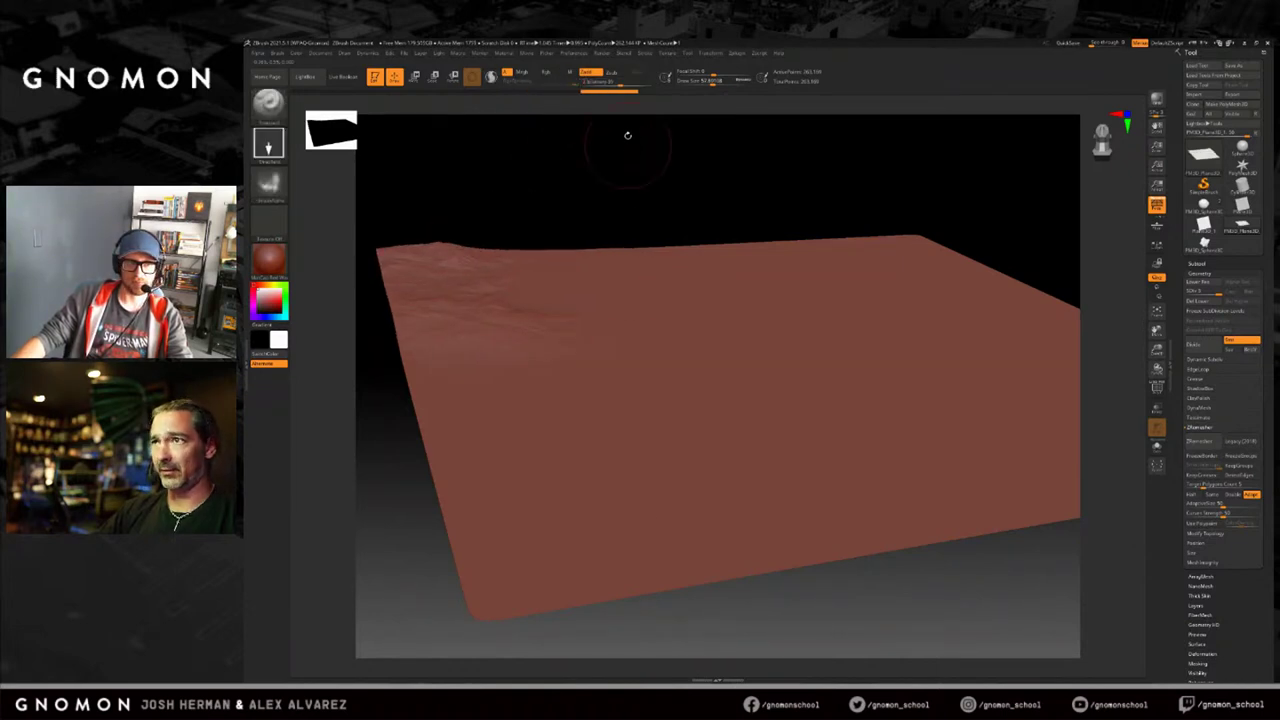
key("ctrl+z")
left_click_drag(889, 262, 734, 551)
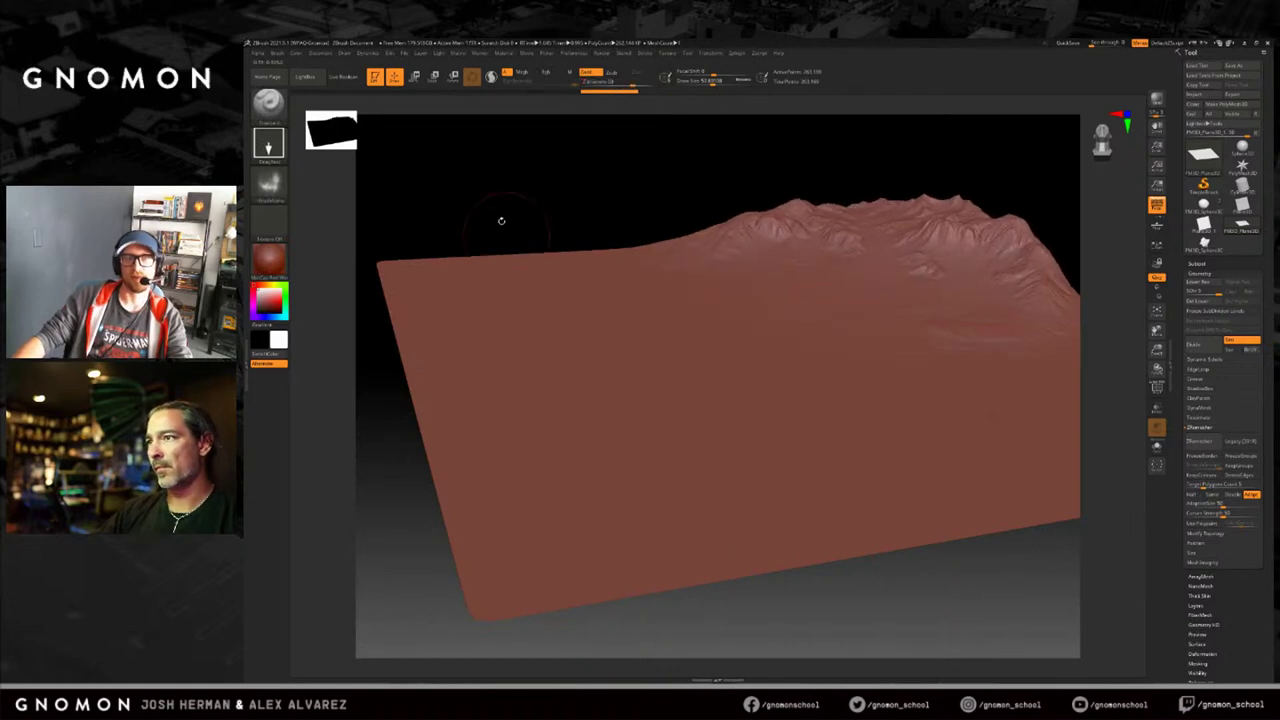
mouse_move(450, 270)
left_mouse_down()
mouse_move(555, 523)
mouse_move(545, 527)
left_mouse_up()
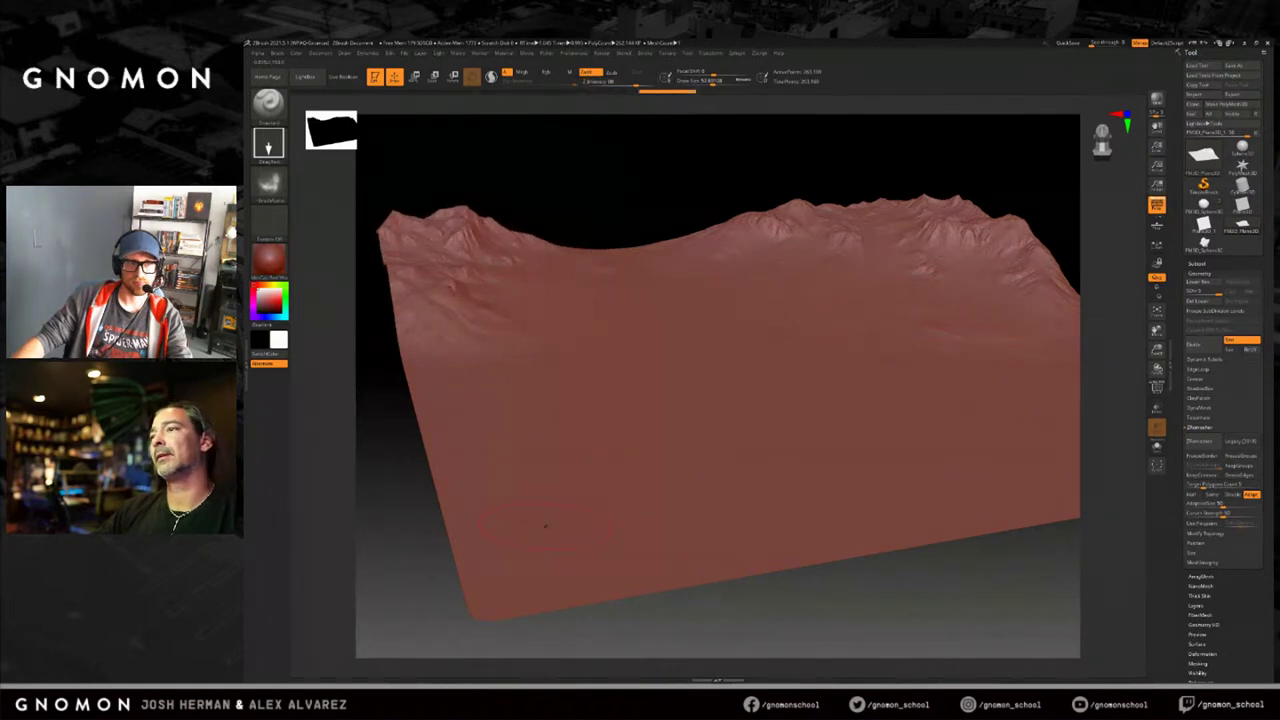
left_click_drag(703, 197, 683, 186)
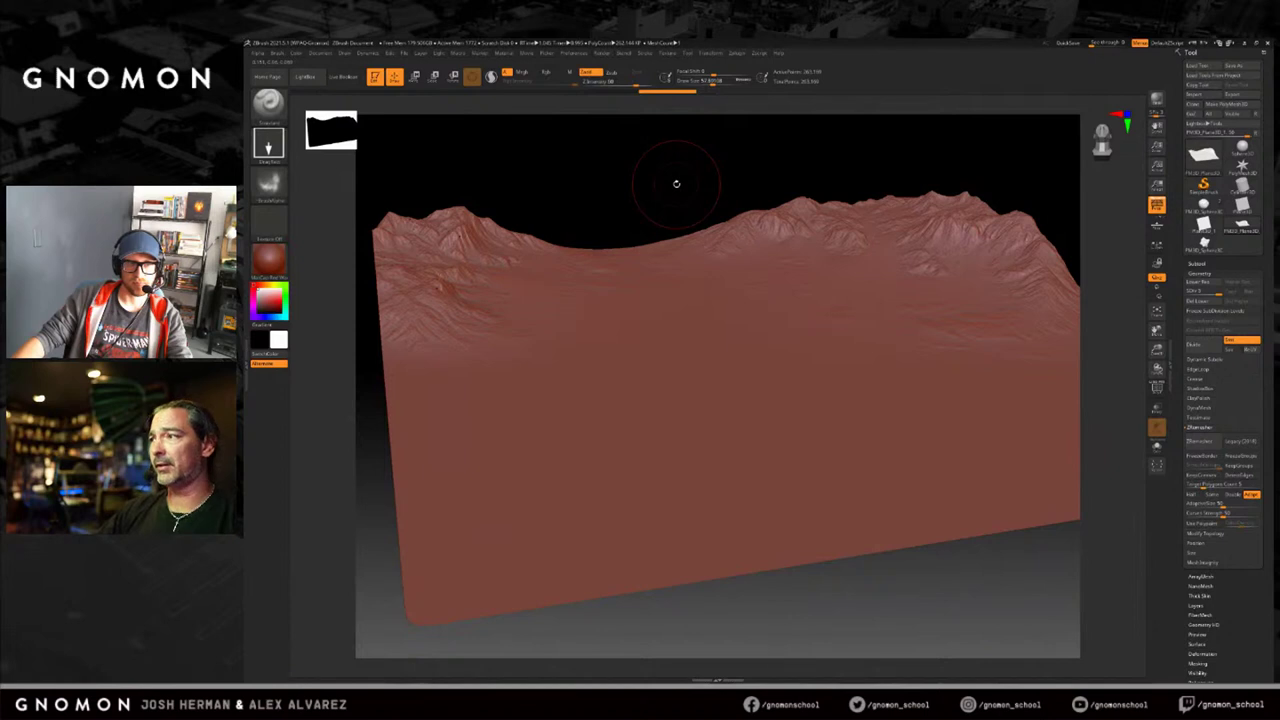
left_click_drag(682, 186, 685, 180)
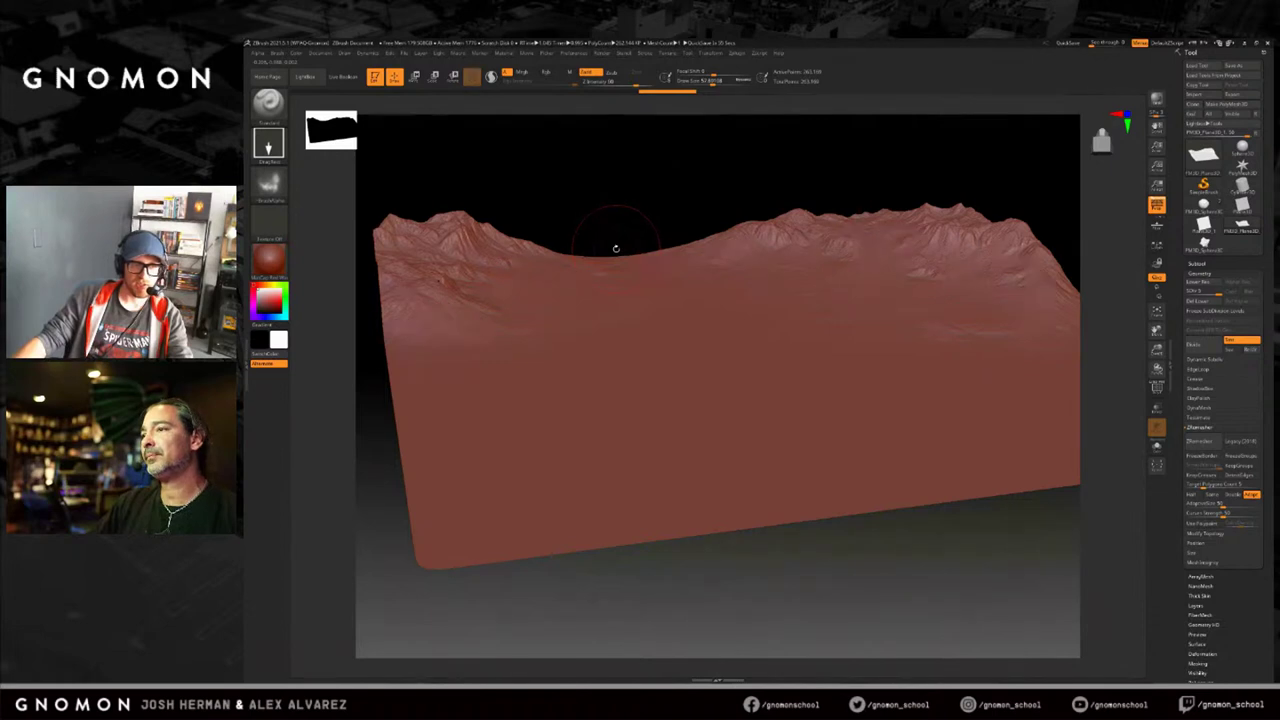
Stamp overlapping ridges into the dip between the far mountains, along both side edges and over the near left and right corners.
left_click_drag(620, 287, 558, 300)
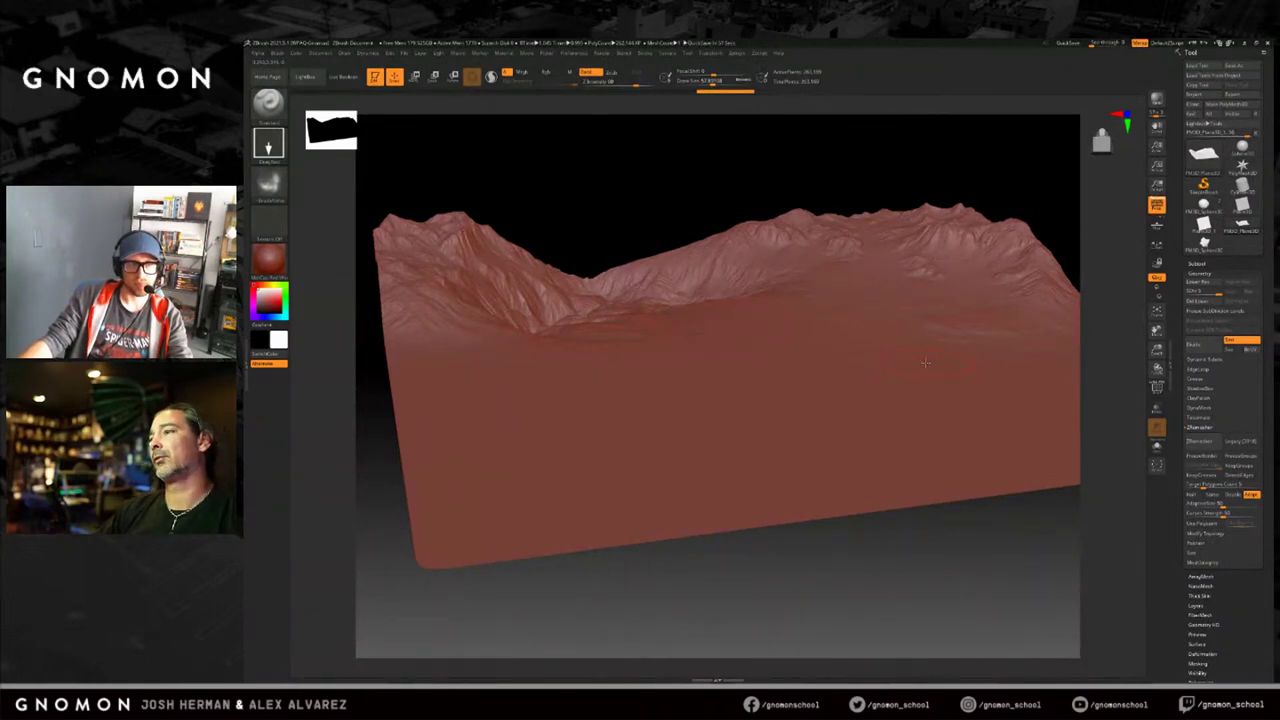
left_click_drag(875, 325, 712, 613)
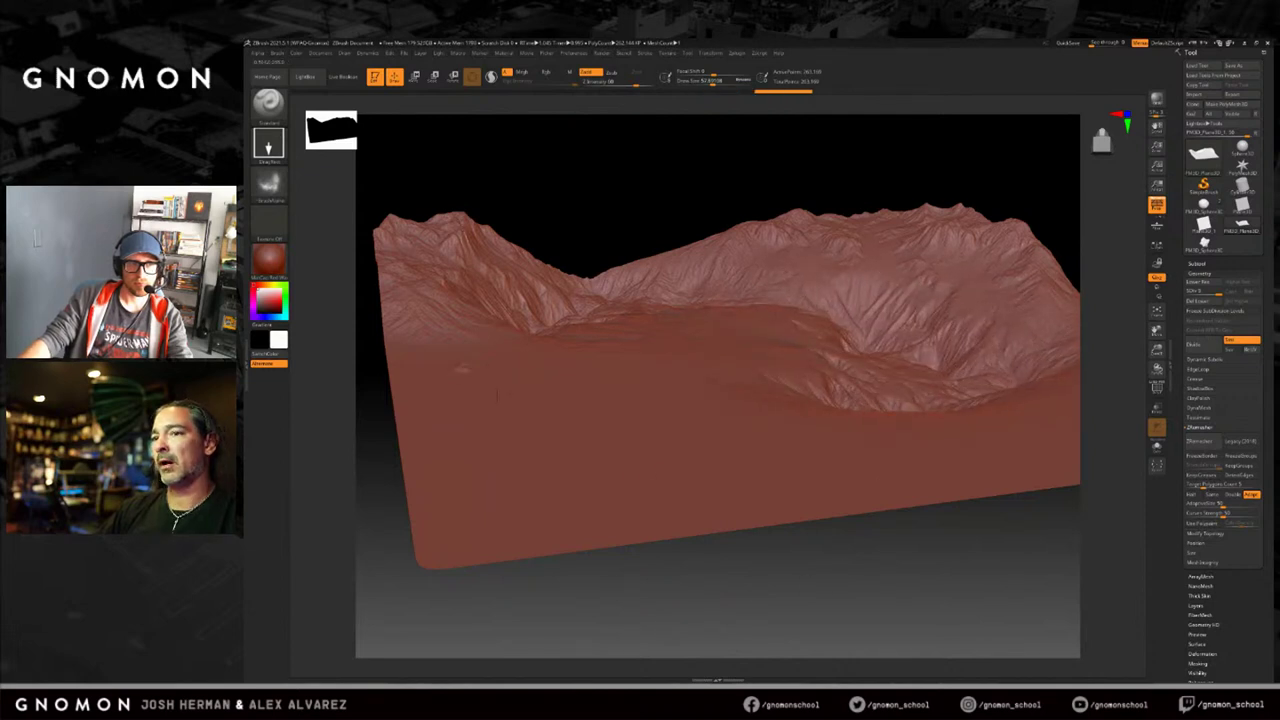
left_click_drag(478, 380, 458, 488)
left_click_drag(1062, 409, 1047, 461)
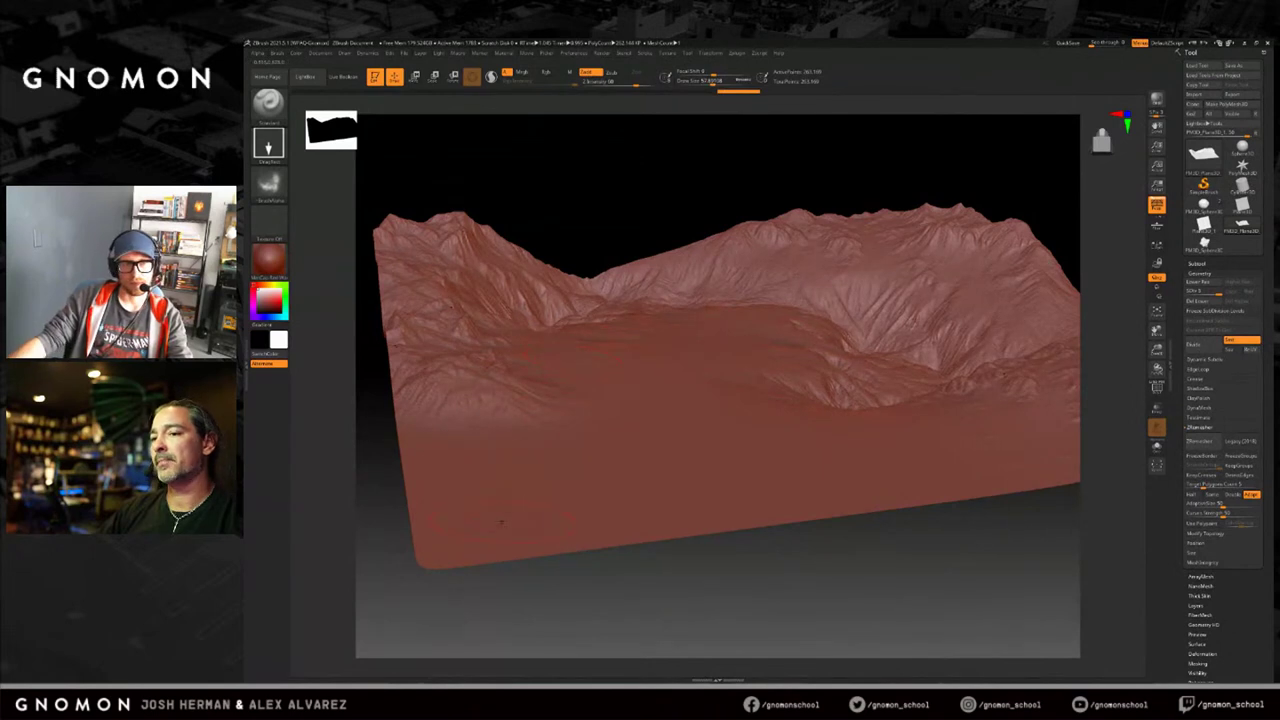
left_click_drag(502, 521, 590, 505)
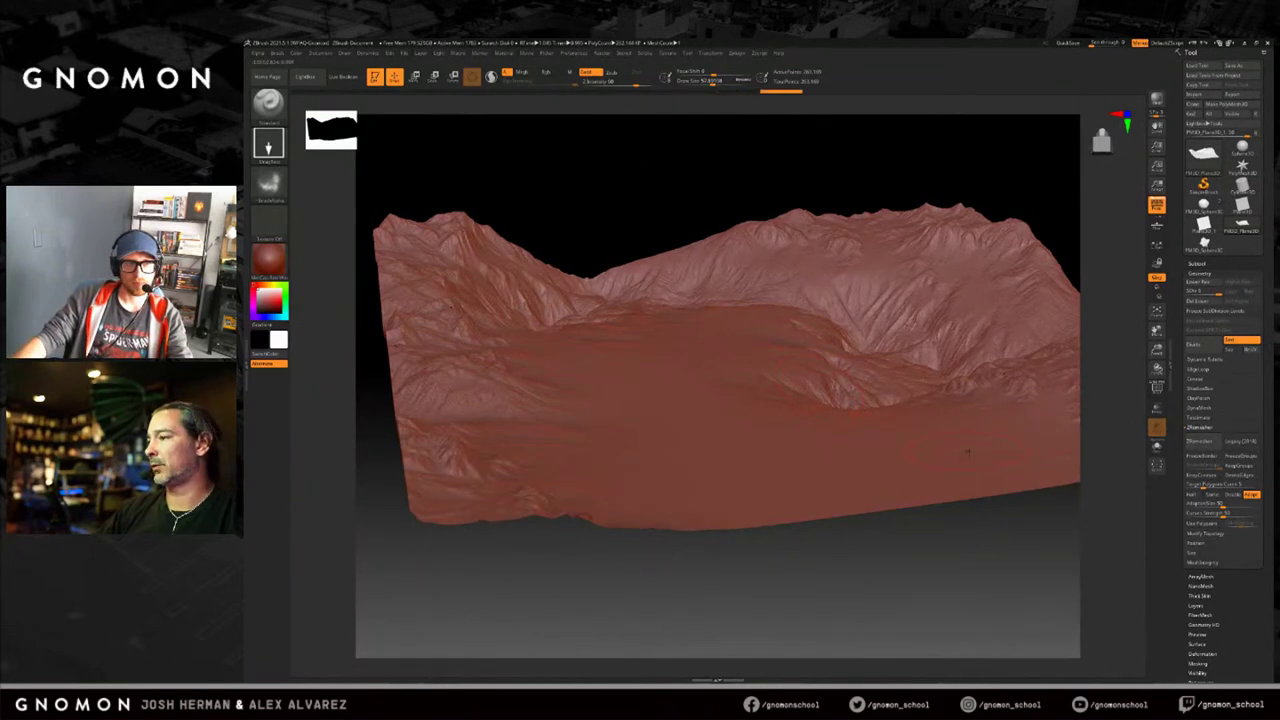
left_click_drag(1010, 481, 900, 560)
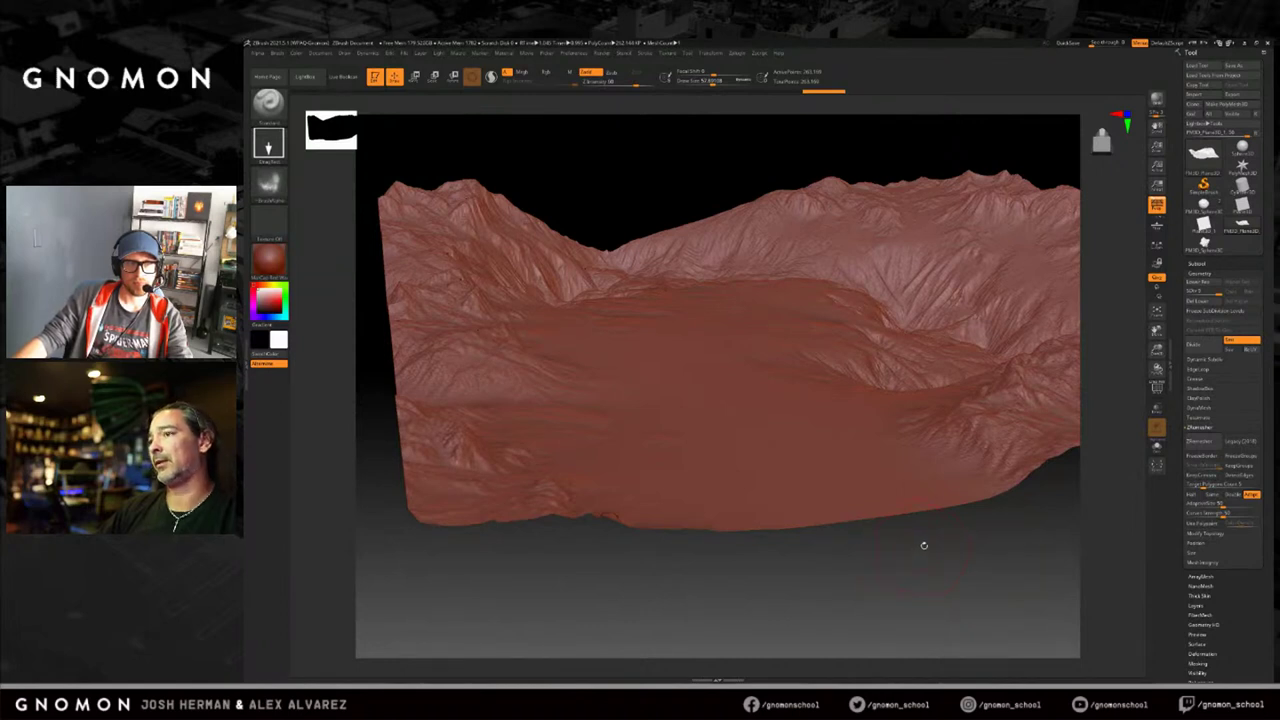
left_click_drag(923, 543, 909, 556)
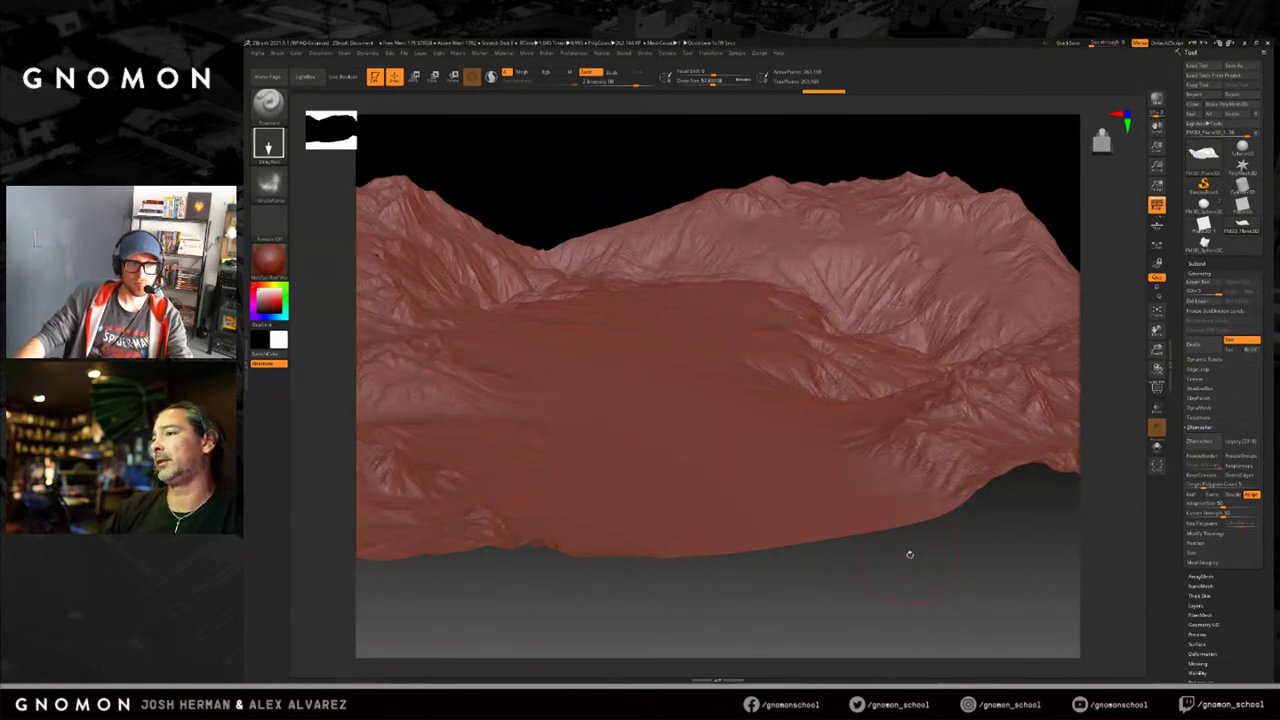
left_click_drag(903, 553, 951, 553)
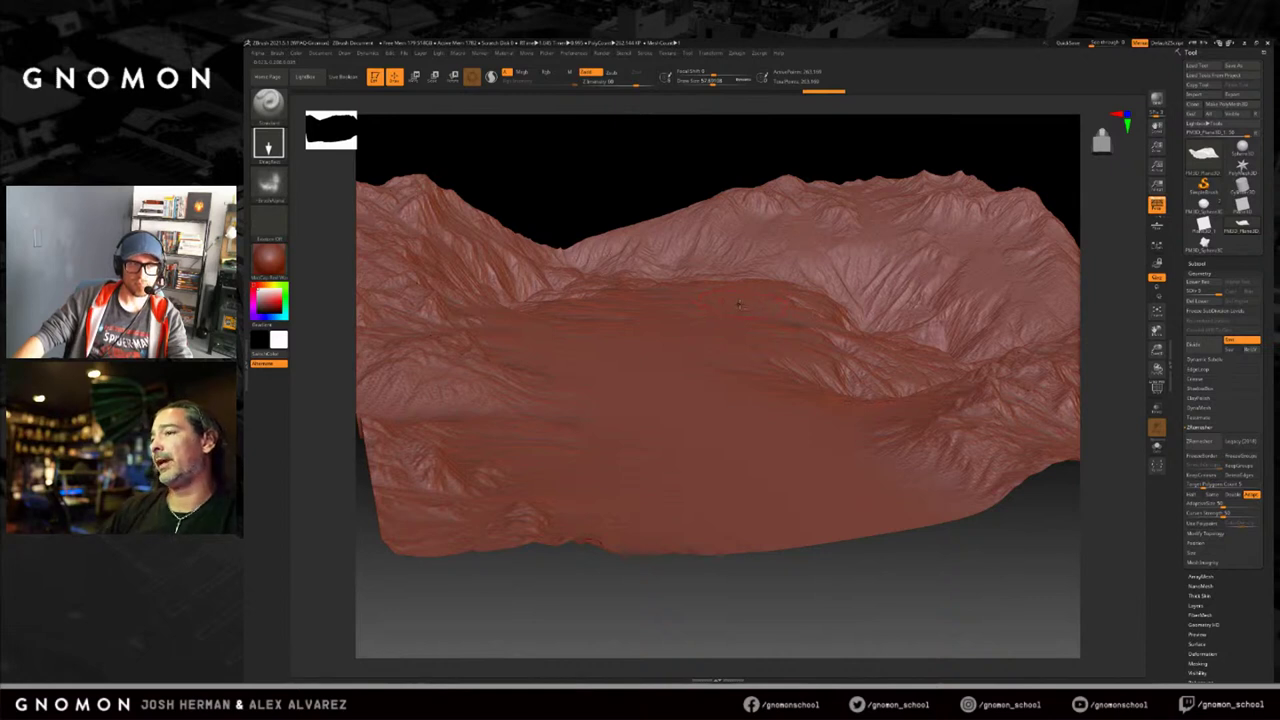
Stamp smaller ridges behind the central valley, across the left midground and on the right mountain slopes.
left_click_drag(740, 306, 900, 453)
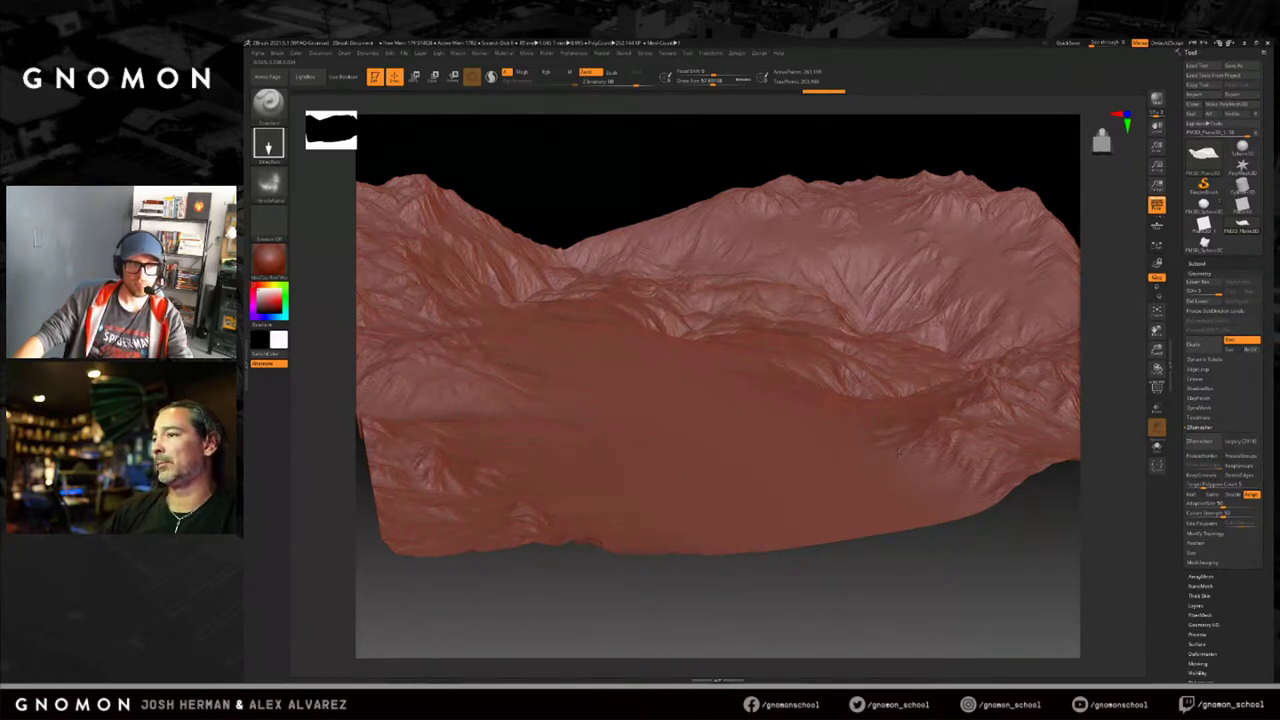
left_click_drag(528, 340, 618, 414)
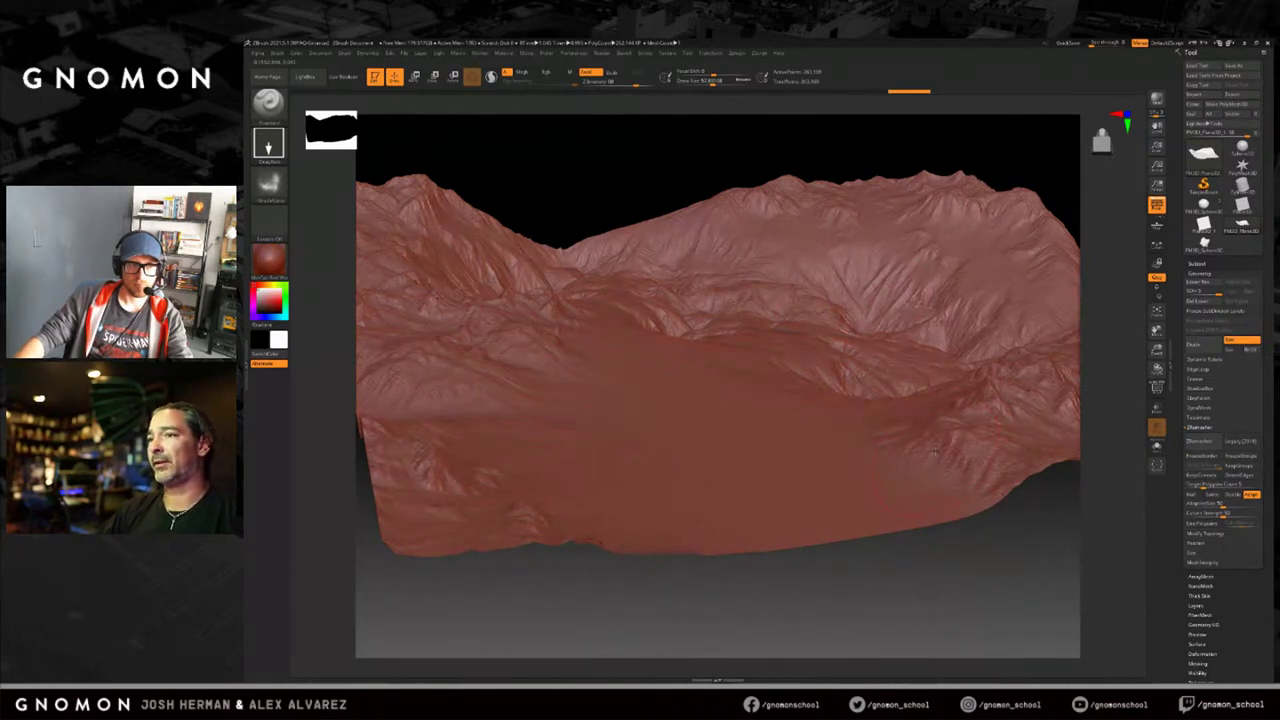
mouse_move(792, 345)
left_mouse_down()
mouse_move(817, 366)
mouse_move(921, 368)
left_mouse_up()
left_click_drag(791, 245, 822, 229)
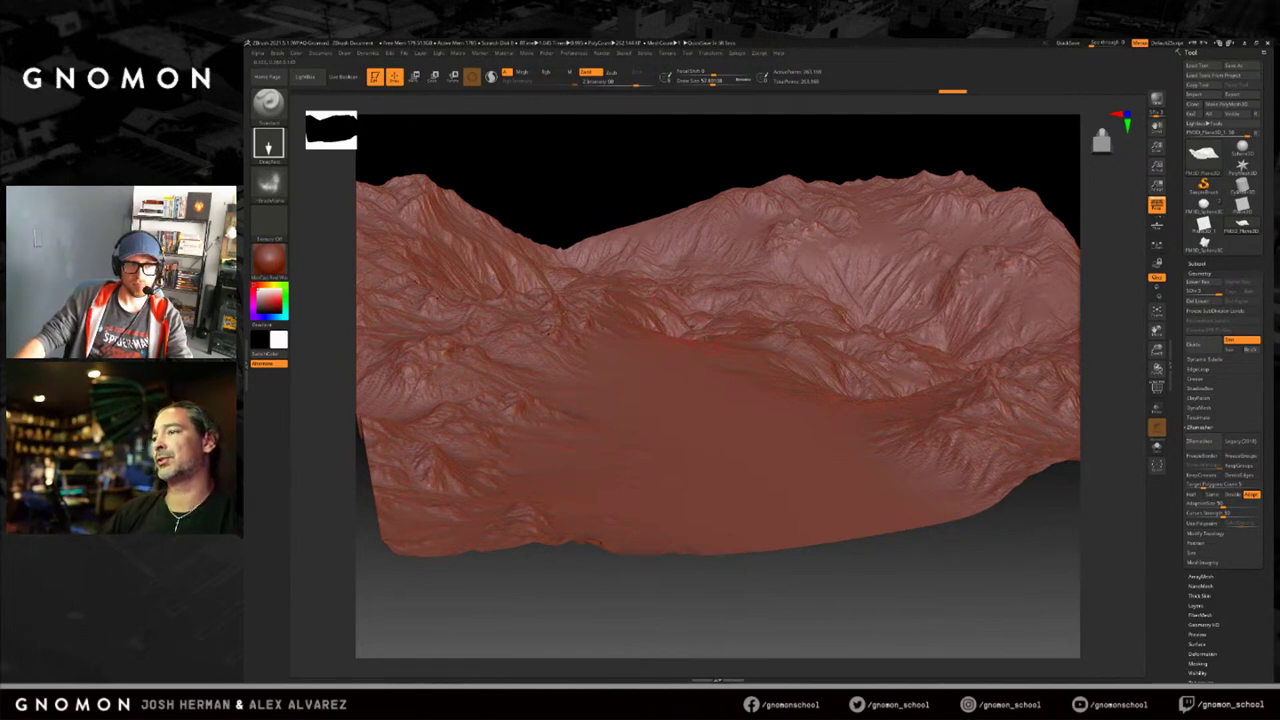
left_click_drag(1020, 532, 1015, 531)
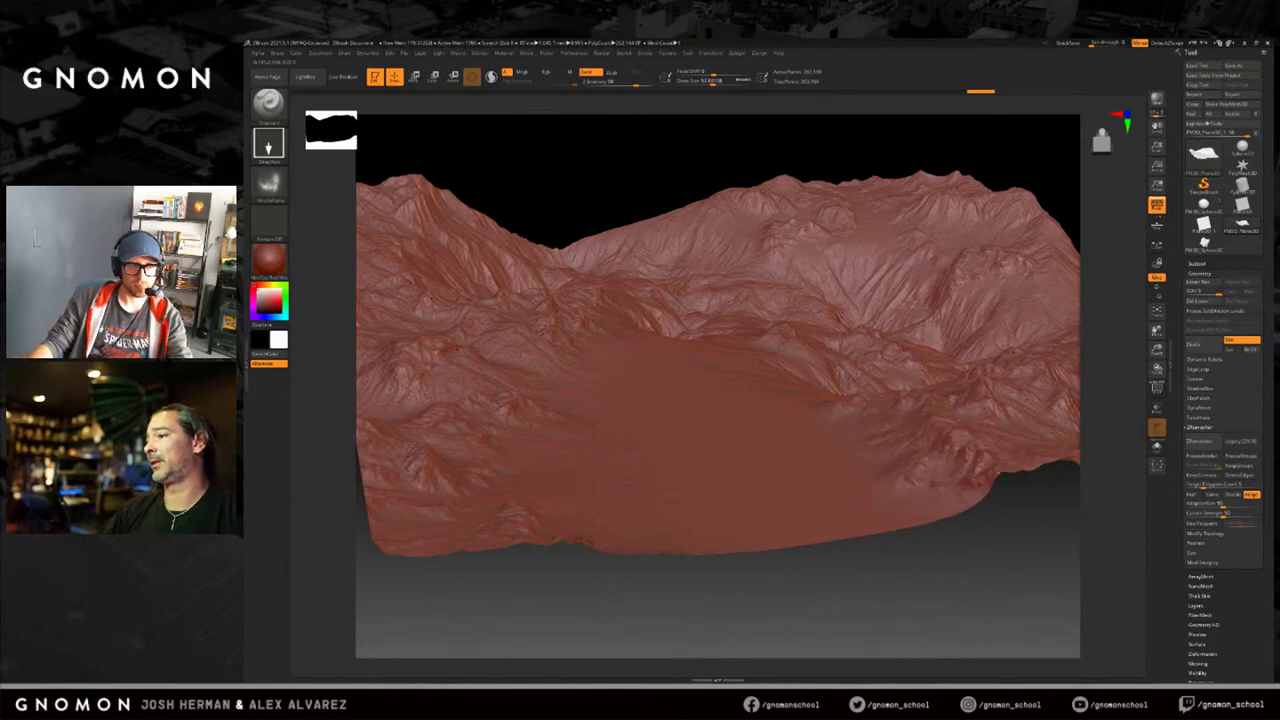
Stamp small rocky hills over the left midground, the near left foreground and the right side of the valley.
mouse_move(704, 170)
left_mouse_down()
mouse_move(714, 174)
mouse_move(705, 169)
left_mouse_up()
key("d")
key("d")
key("d")
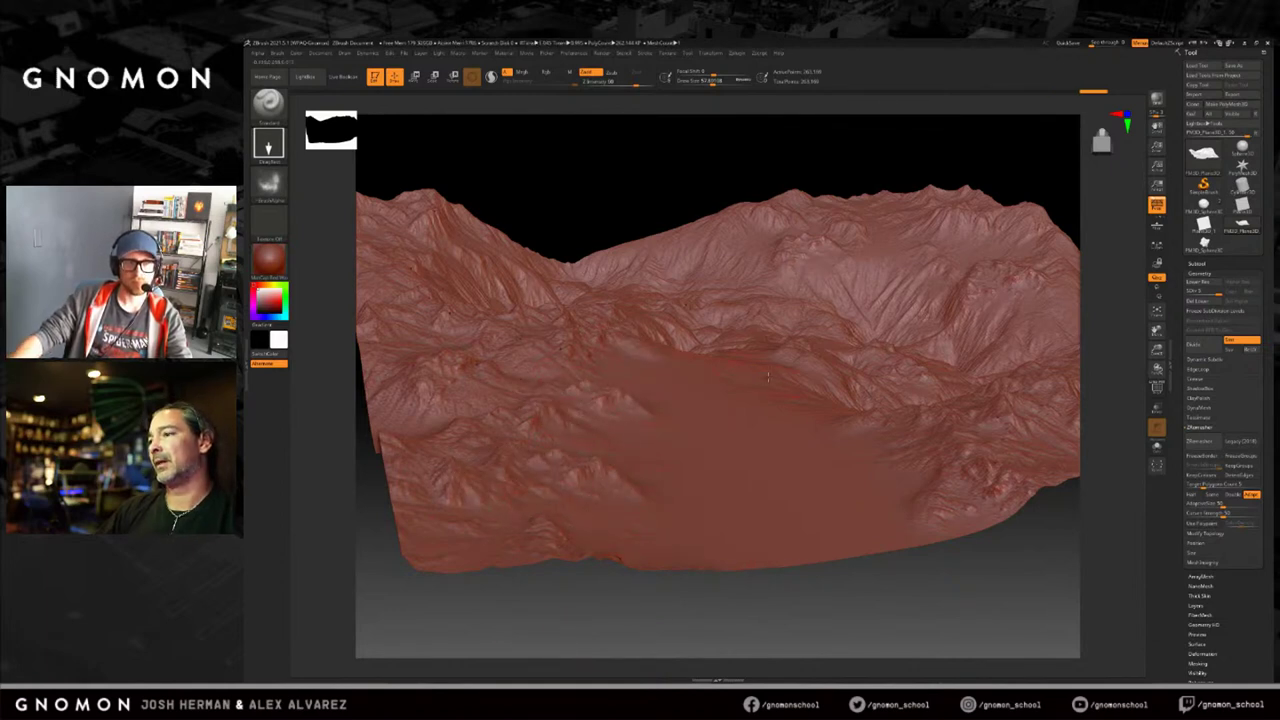
left_click_drag(782, 466, 780, 469)
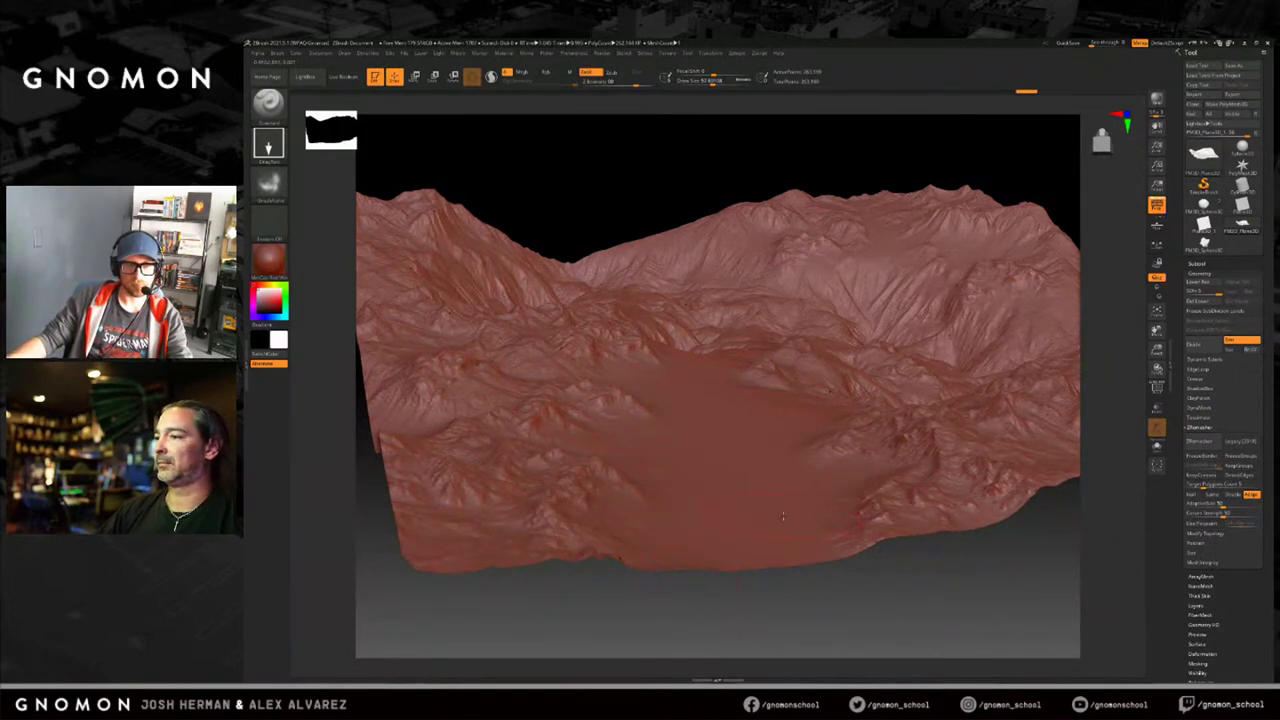
left_click_drag(428, 527, 612, 510)
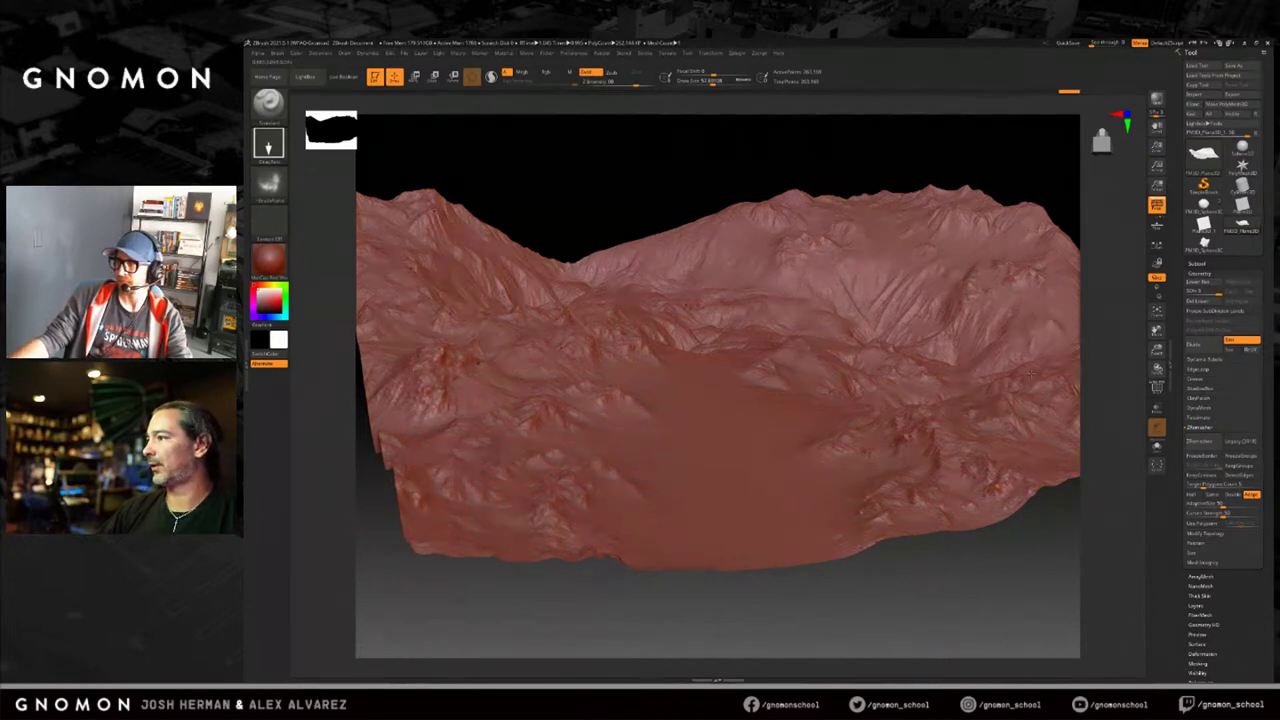
mouse_move(1008, 556)
left_mouse_down()
mouse_move(1046, 574)
mouse_move(1014, 551)
left_mouse_up()
Subdivide the terrain once more, load another mountain alpha, and stamp finer rocky detail around the edges of the valley.
left_click_drag(593, 168, 597, 187)
key("p")
key("p")
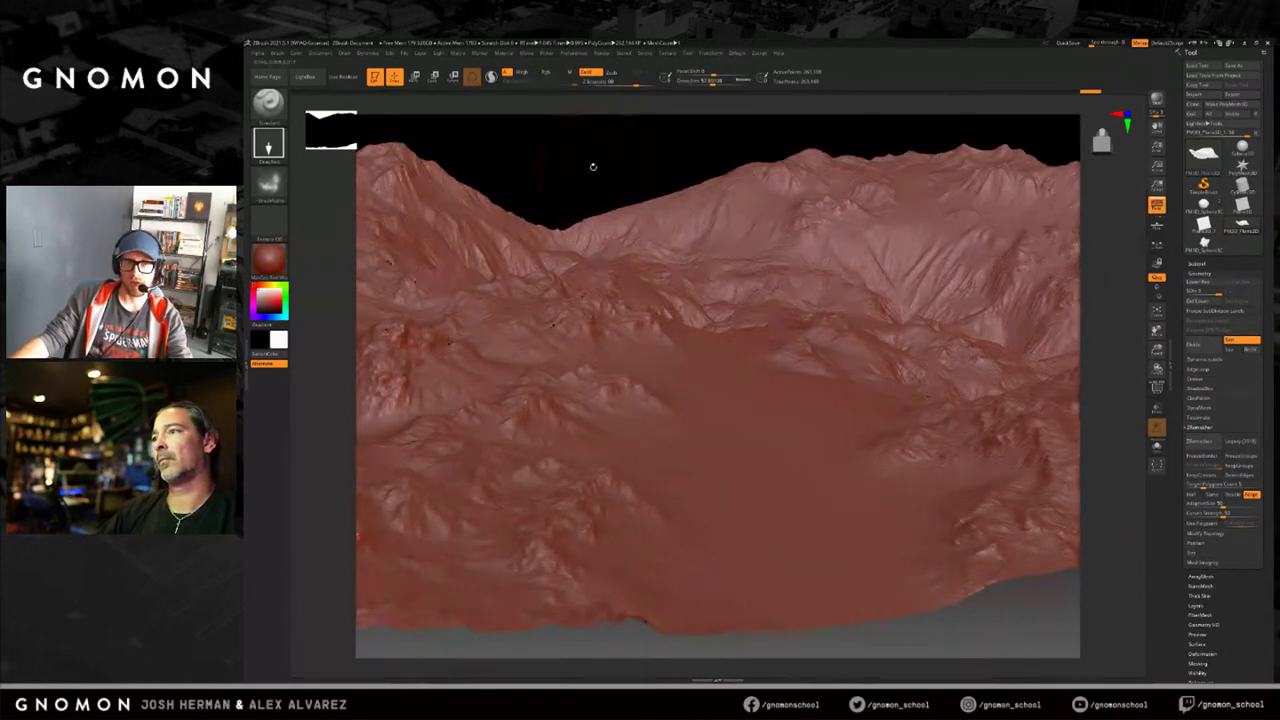
left_click_drag(593, 167, 595, 172)
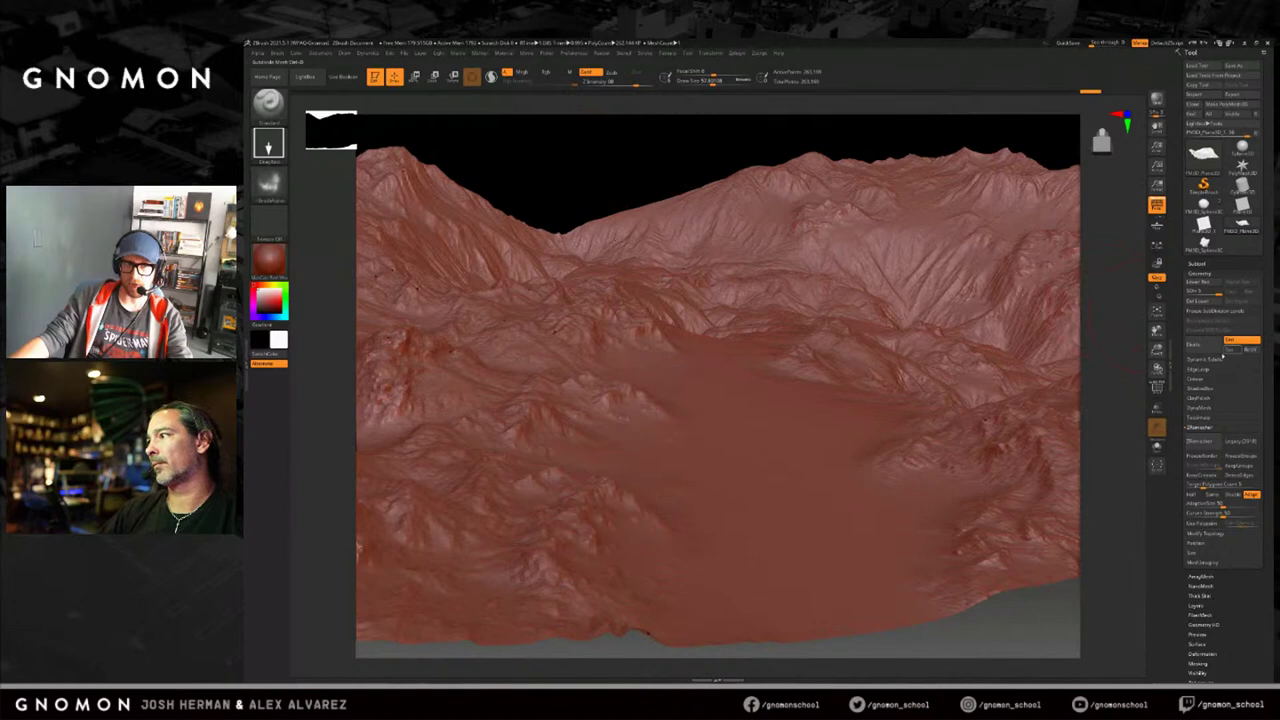
left_click(1155, 420)
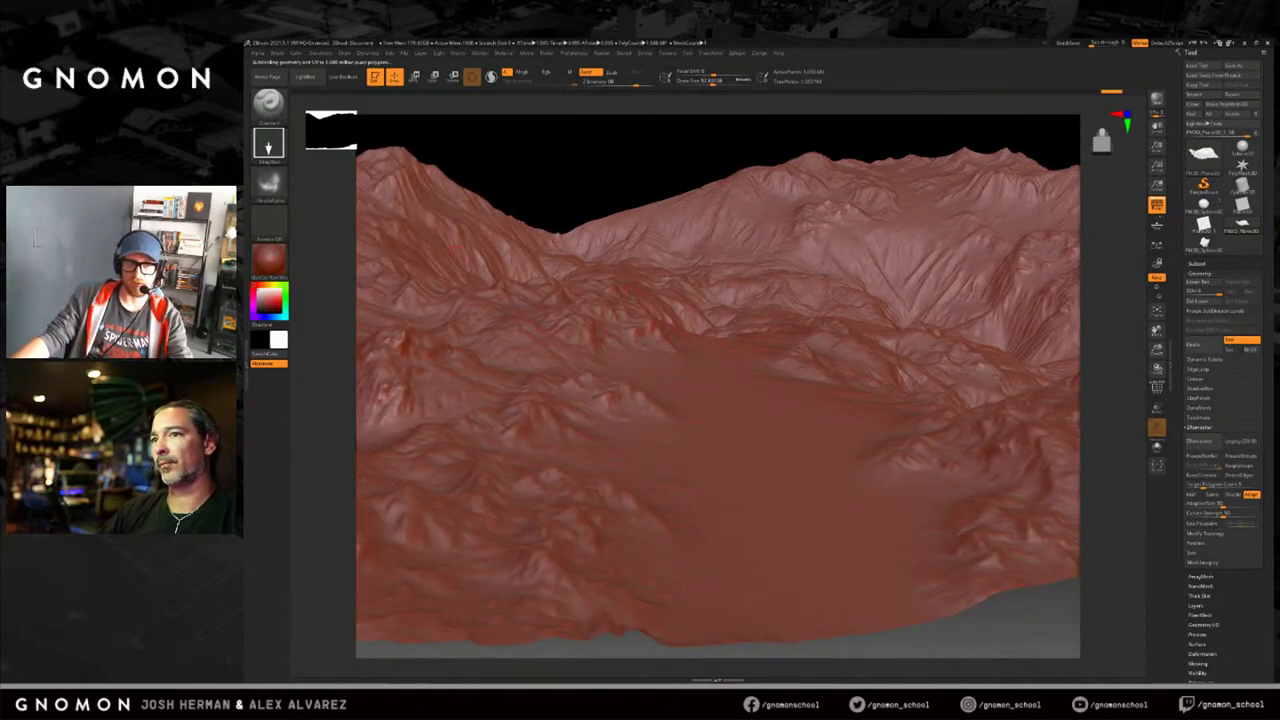
left_click(305, 77)
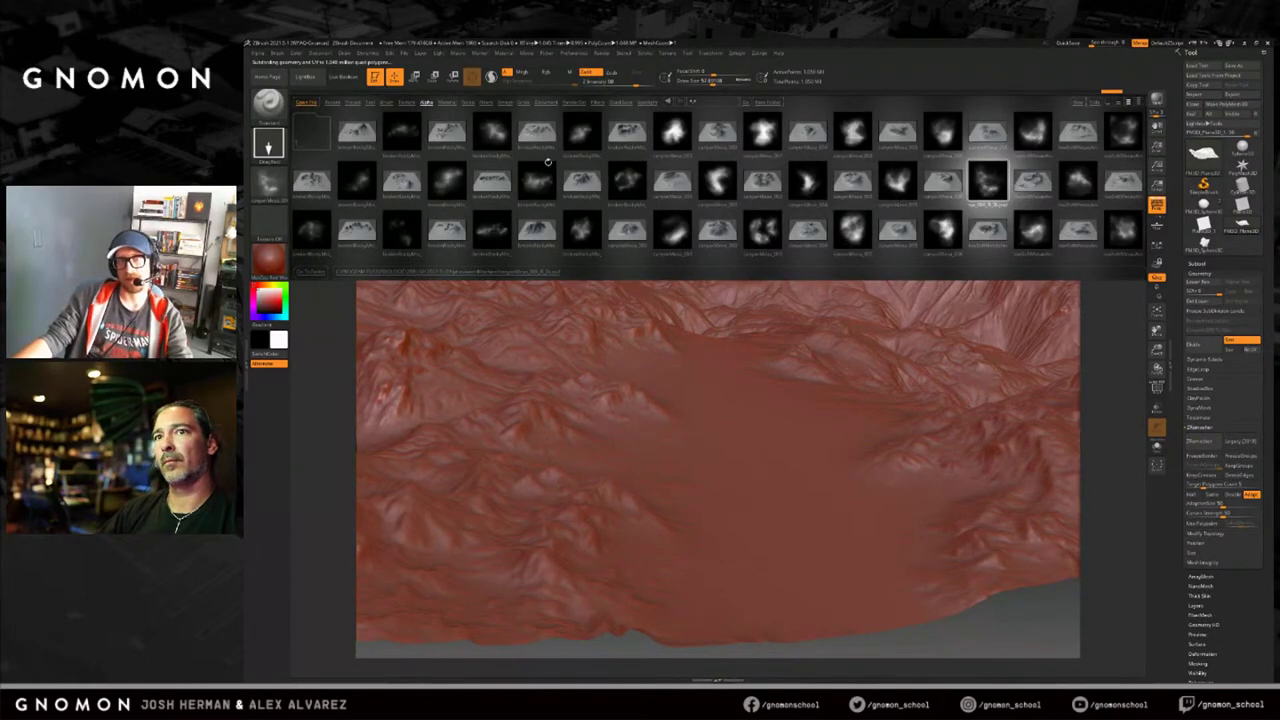
left_click(305, 77)
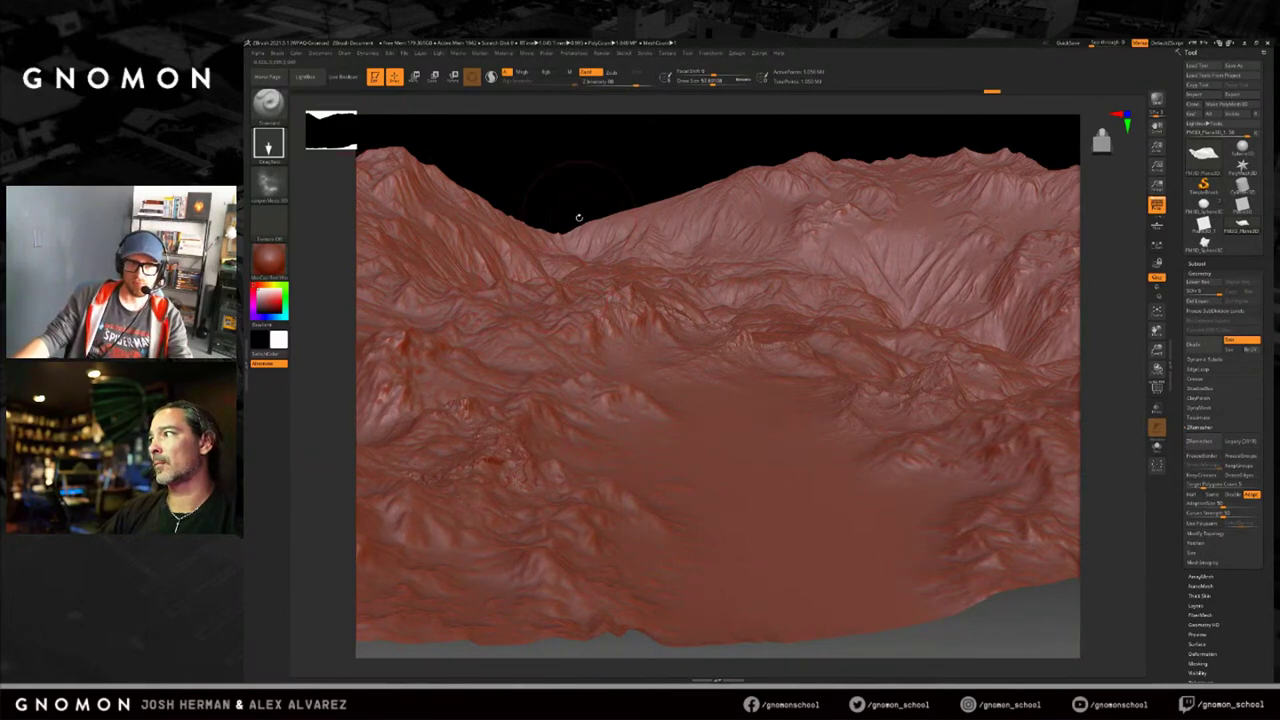
left_click_drag(574, 199, 535, 190)
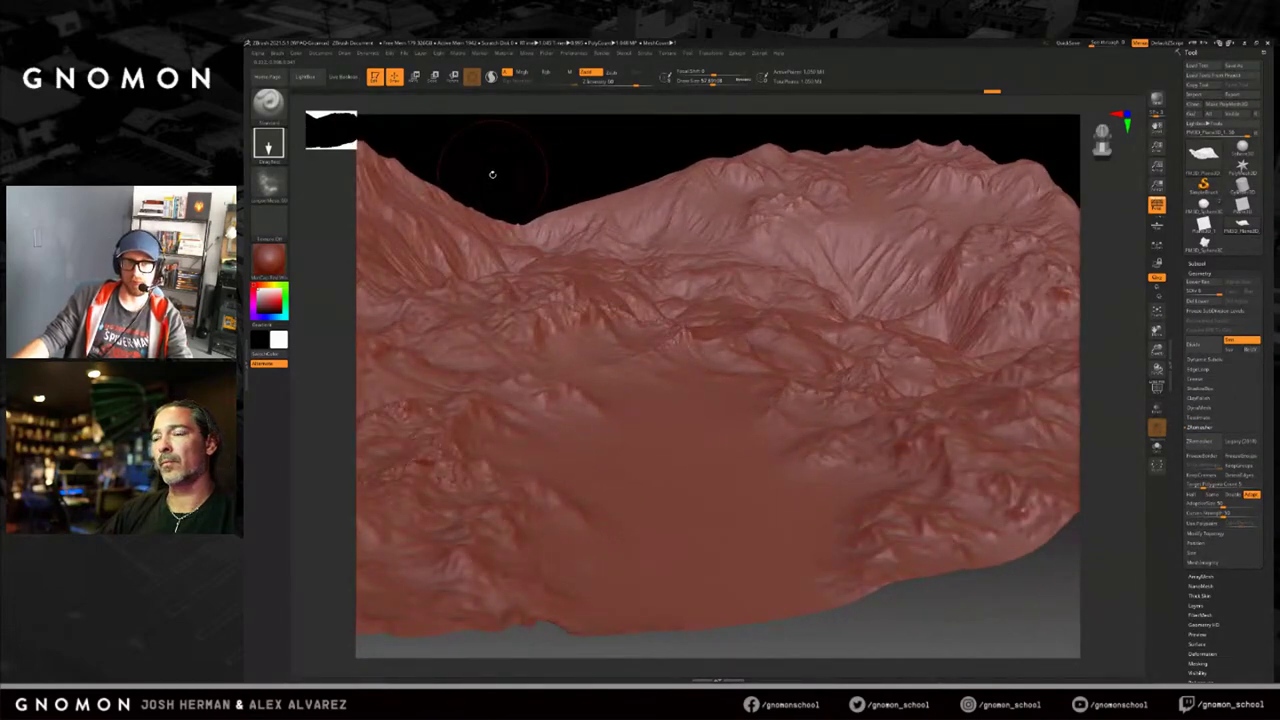
Step back through the undo history to remove the mountains and return to the flat, lower-resolution plane.
left_click_drag(976, 93, 350, 93)
mouse_move(580, 157)
left_mouse_down("alt")
mouse_move(634, 163)
mouse_move(630, 146)
mouse_move(666, 159)
mouse_move(612, 168)
mouse_move(620, 149)
mouse_move(600, 171)
left_mouse_up("alt")
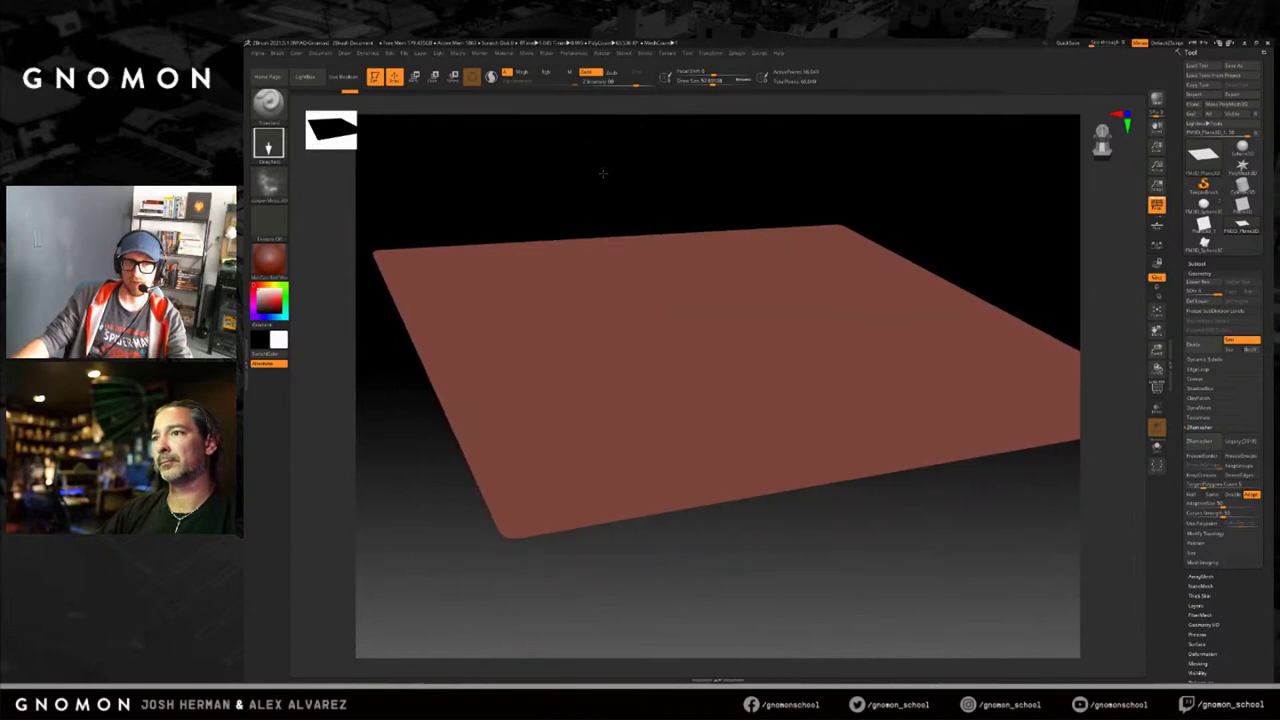
Browse further through the alpha library and load a rugged, cloudy mountain alpha for the brush.
left_click(305, 78)
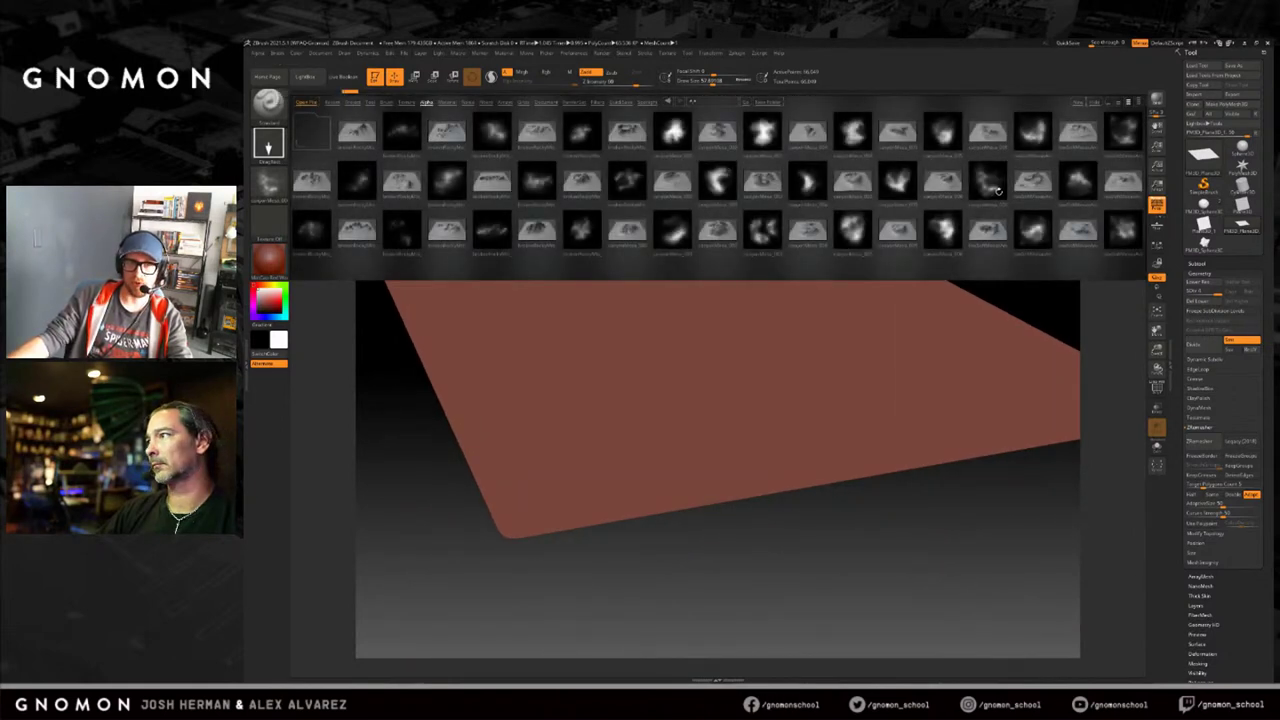
left_click_drag(1065, 158, 1009, 157)
left_click_drag(999, 257, 977, 264)
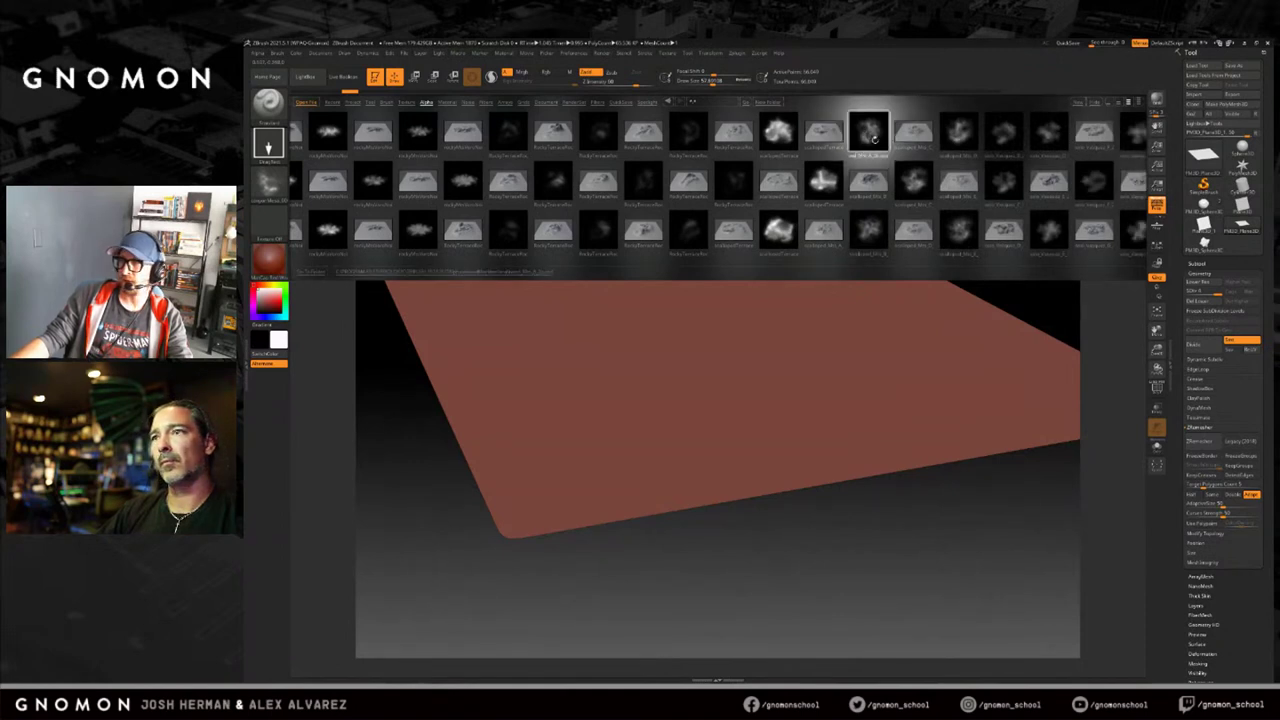
left_click(870, 132)
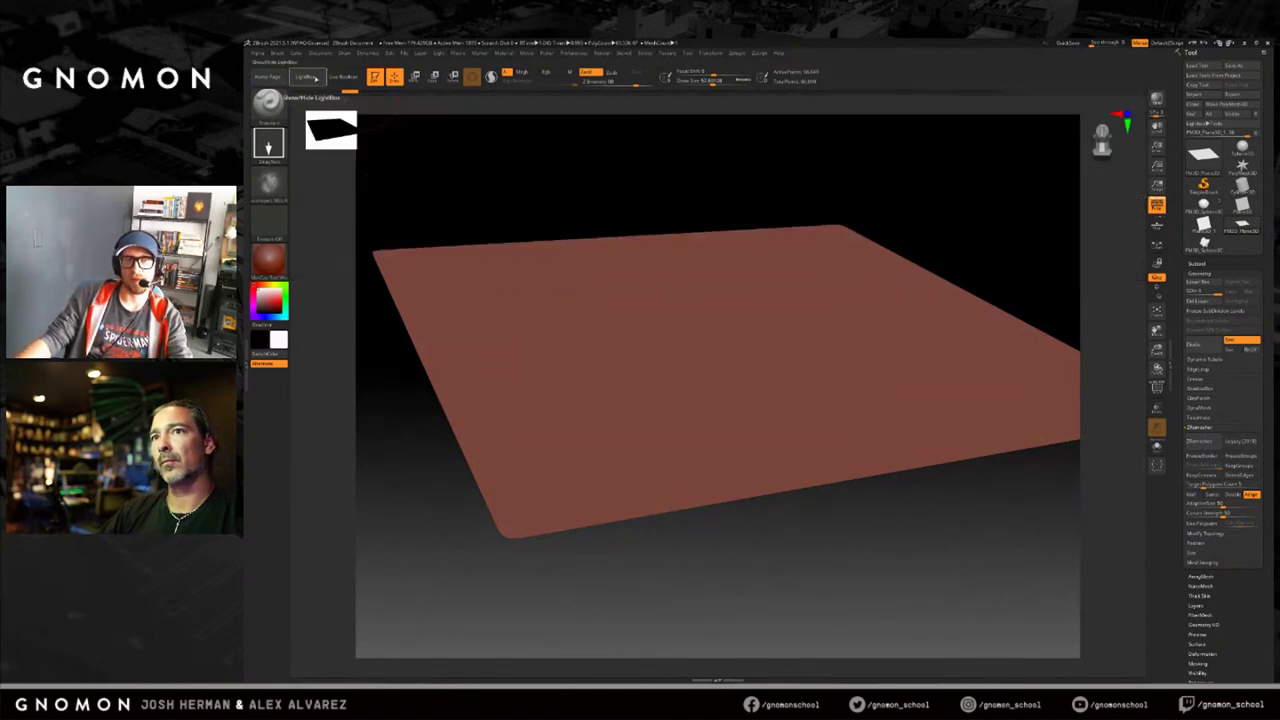
Try stamping a mountain on the low-resolution plane's far left corner, accept discarding the newer undo history, and undo the stamp.
mouse_move(698, 186)
left_mouse_down()
mouse_move(724, 185)
mouse_move(706, 194)
left_mouse_up()
left_click_drag(478, 274, 600, 325)
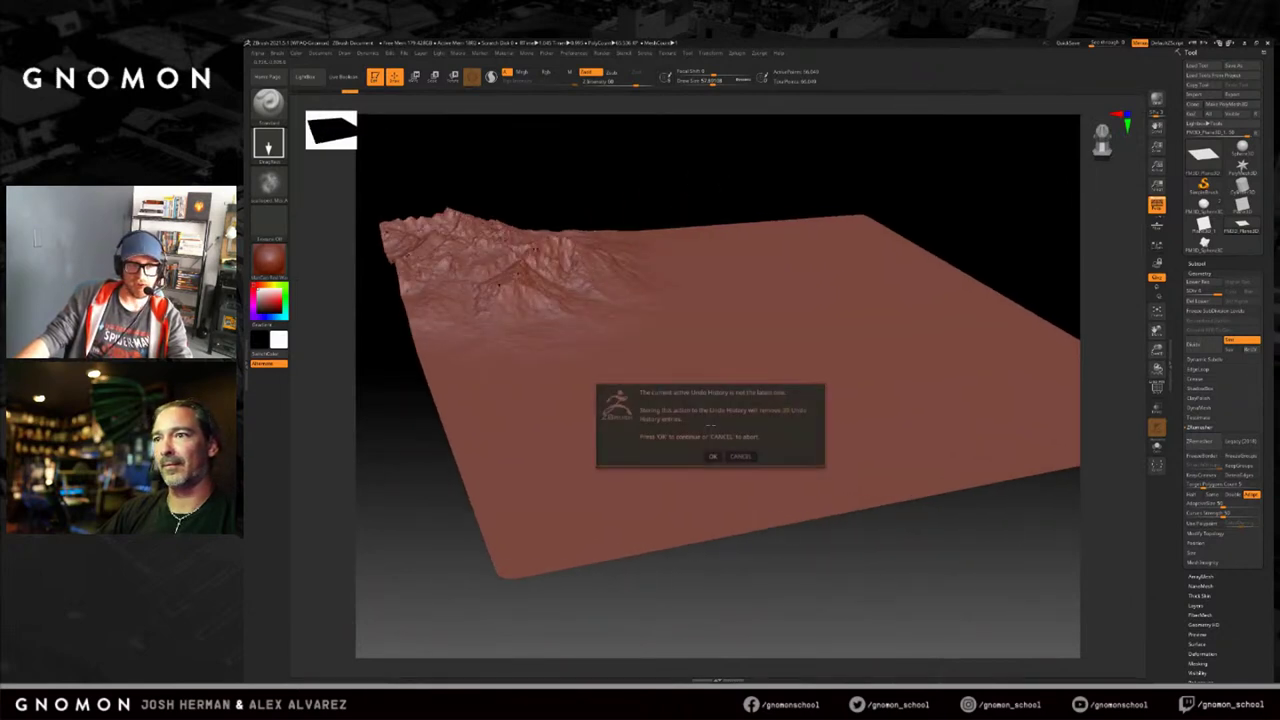
left_click(714, 457)
key("ctrl+z")
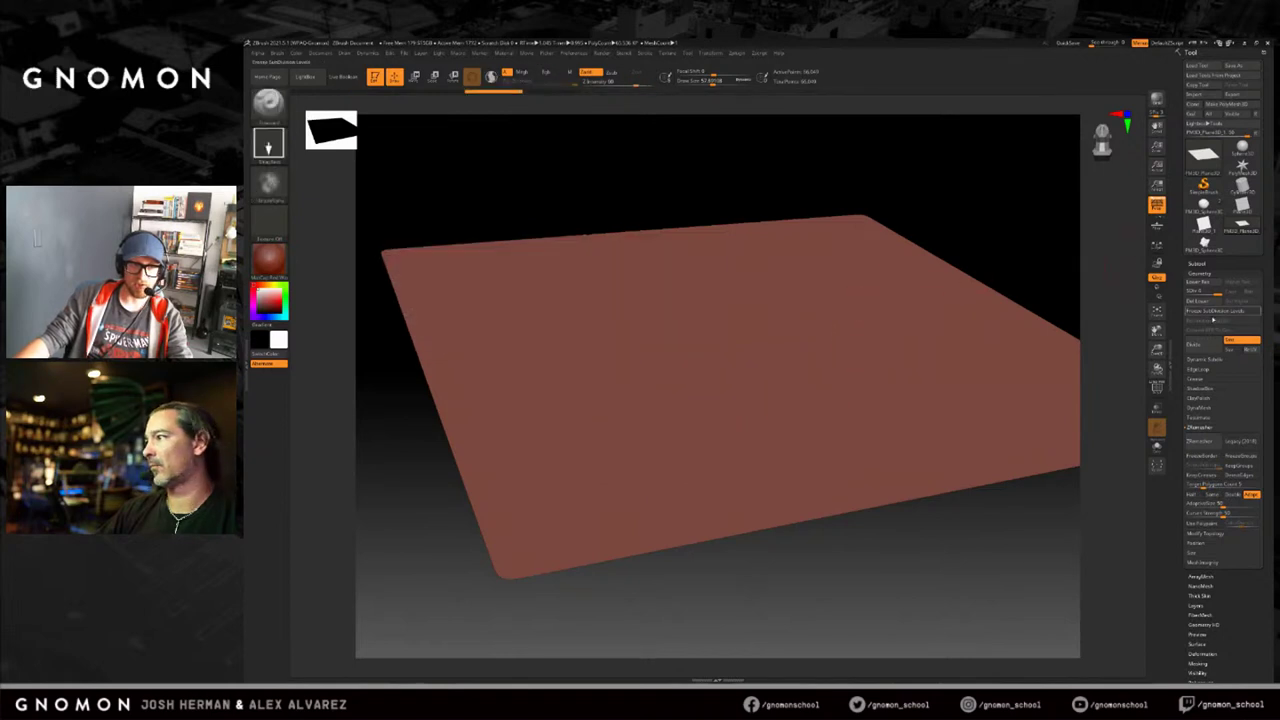
Subdivide the plane to a higher resolution and stamp rugged mountains over its far left, far right and near right areas.
left_click(1194, 344)
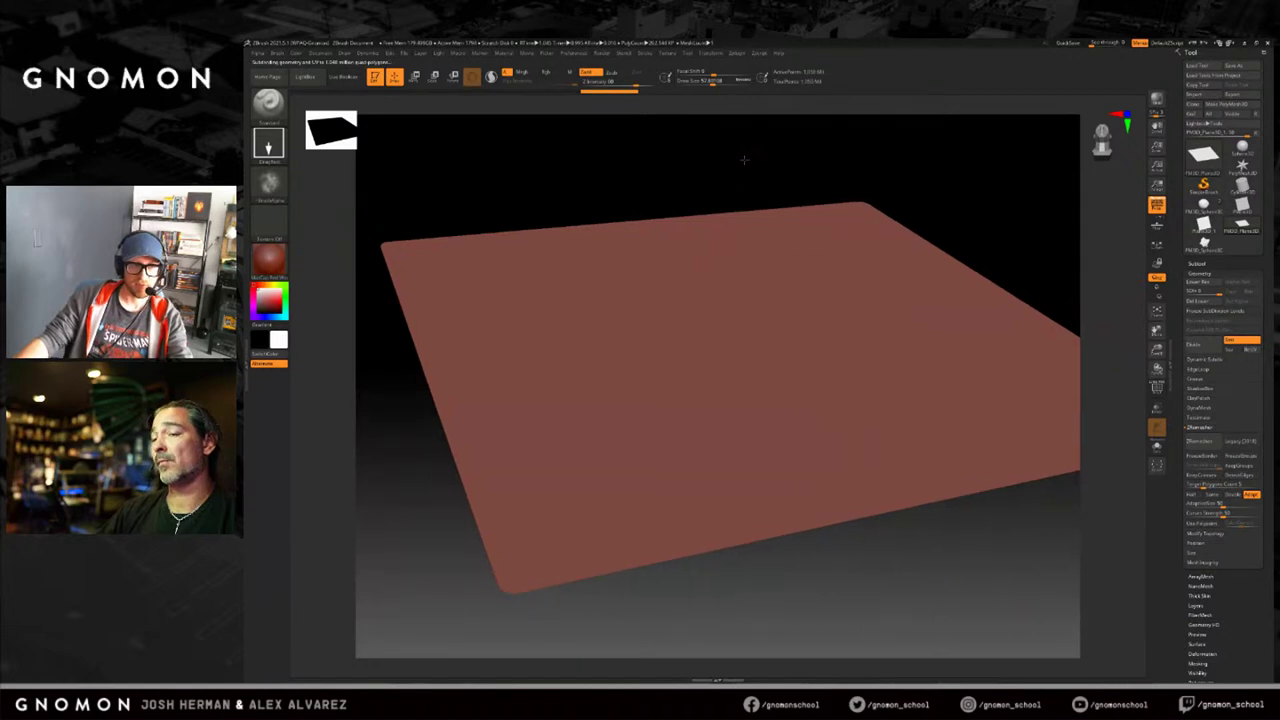
left_click_drag(469, 266, 630, 410)
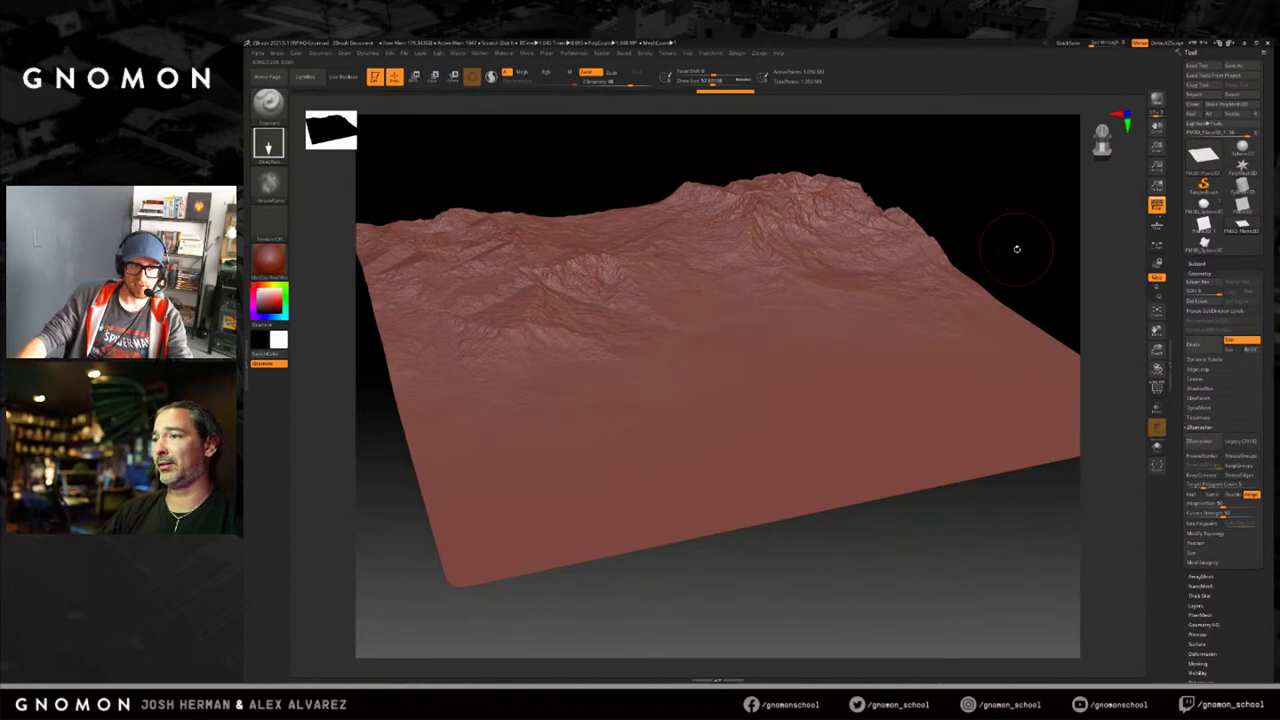
left_click_drag(1025, 238, 1060, 417)
left_click_drag(995, 374, 650, 323)
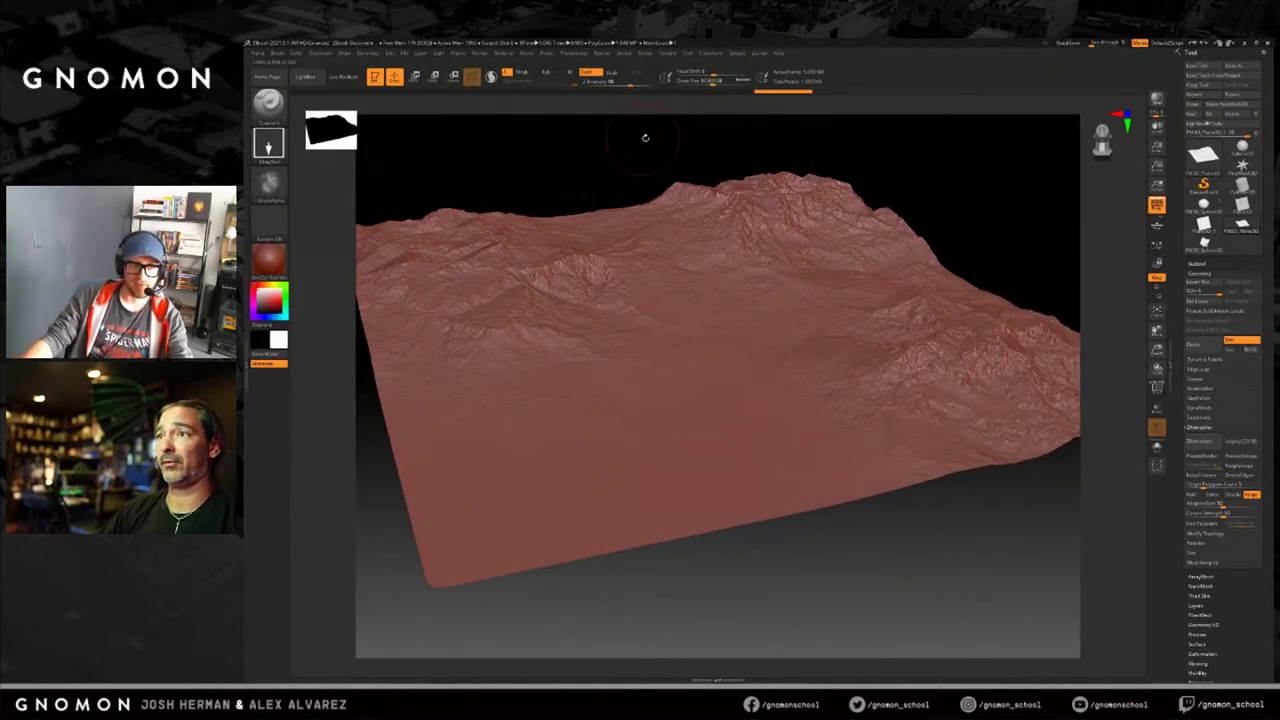
left_click_drag(645, 137, 595, 130)
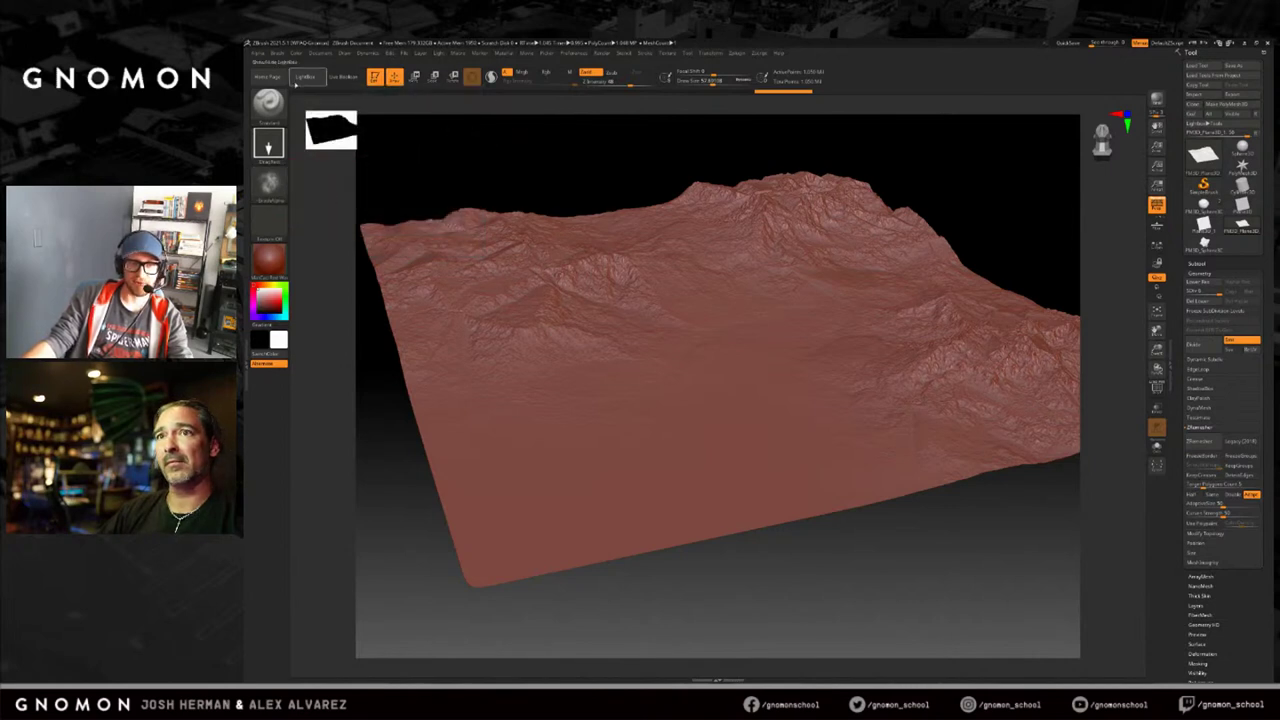
Browse further through the alpha library and load a wide, streaky rocky mountain alpha for the brush.
left_click(298, 80)
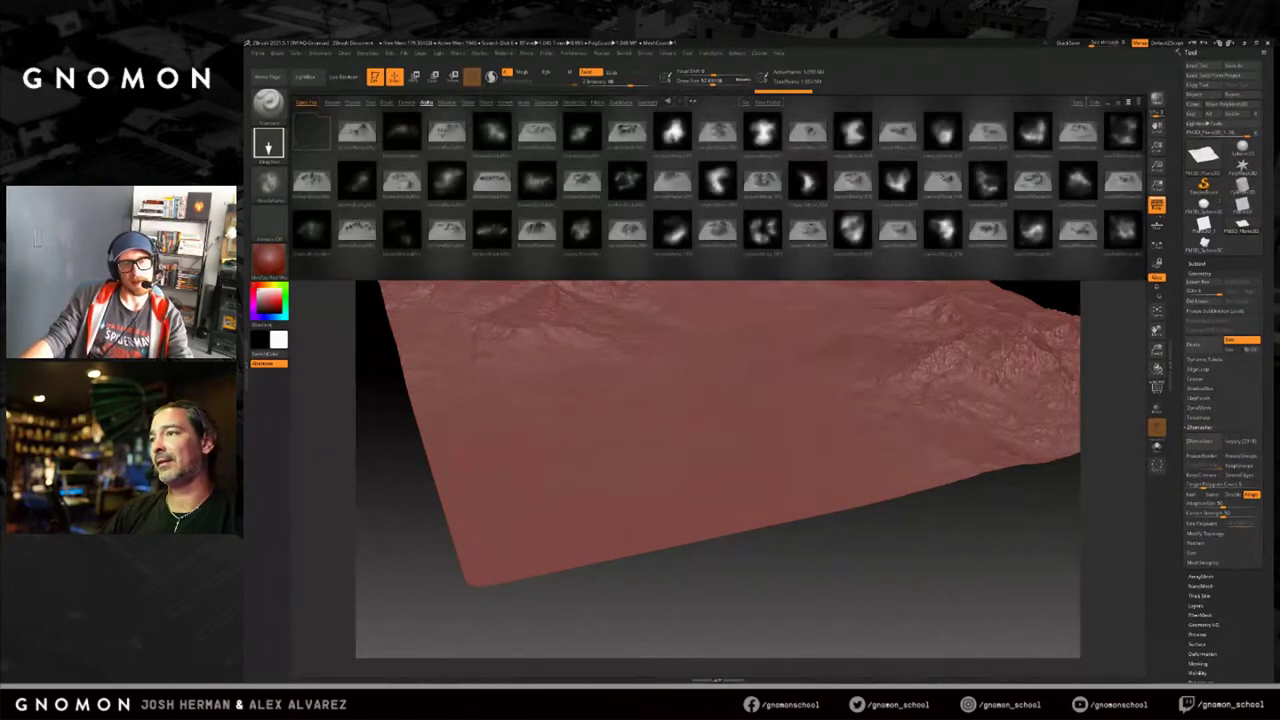
left_click_drag(956, 262, 832, 265)
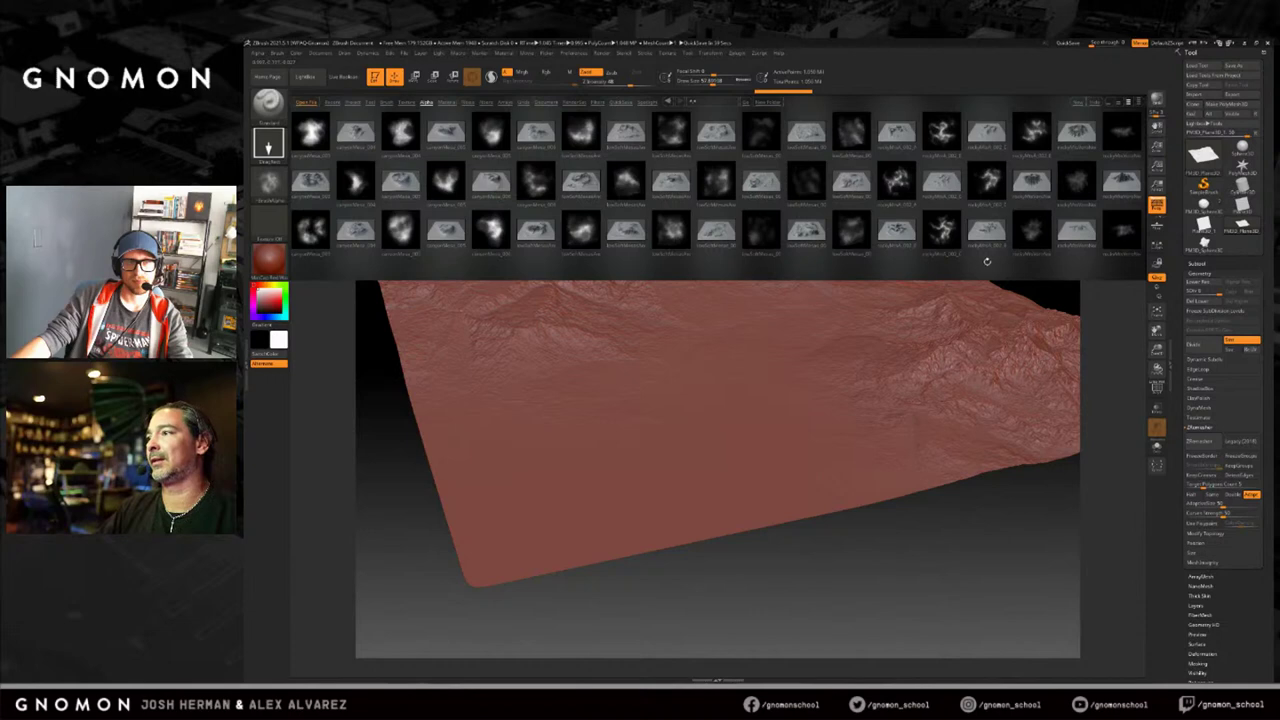
left_click_drag(987, 261, 977, 265)
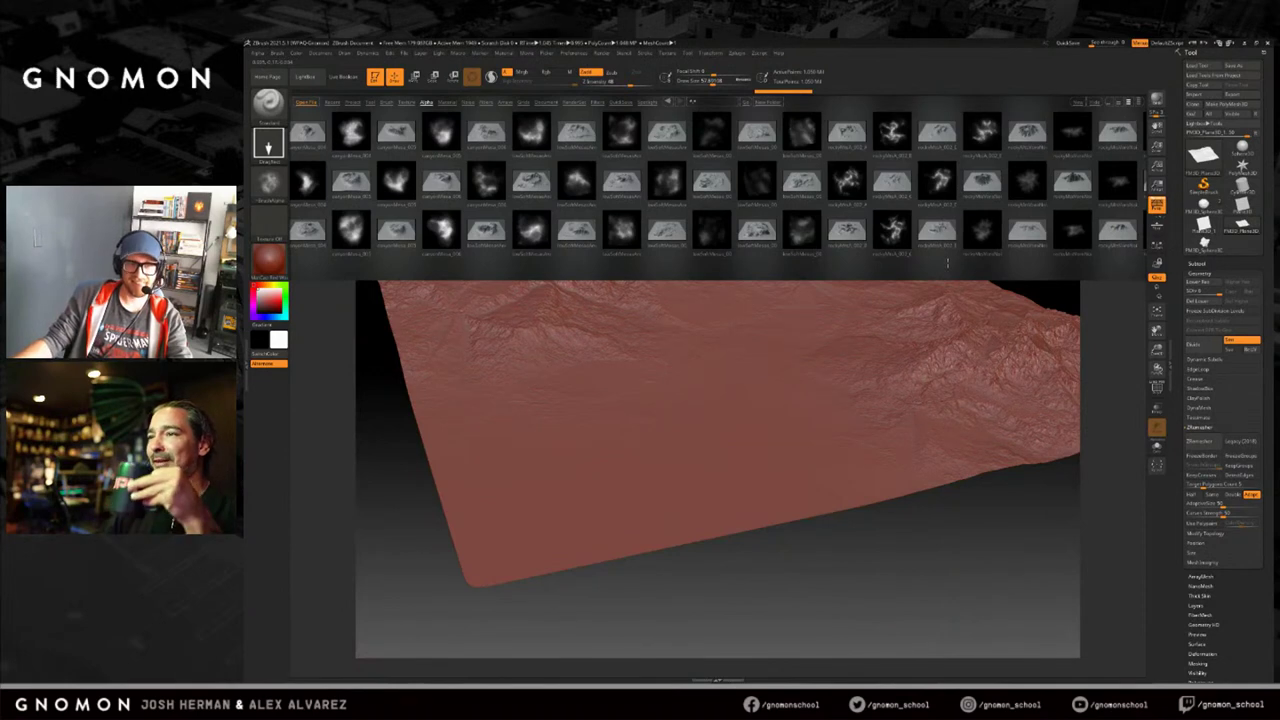
scroll(947, 263, "right", 5)
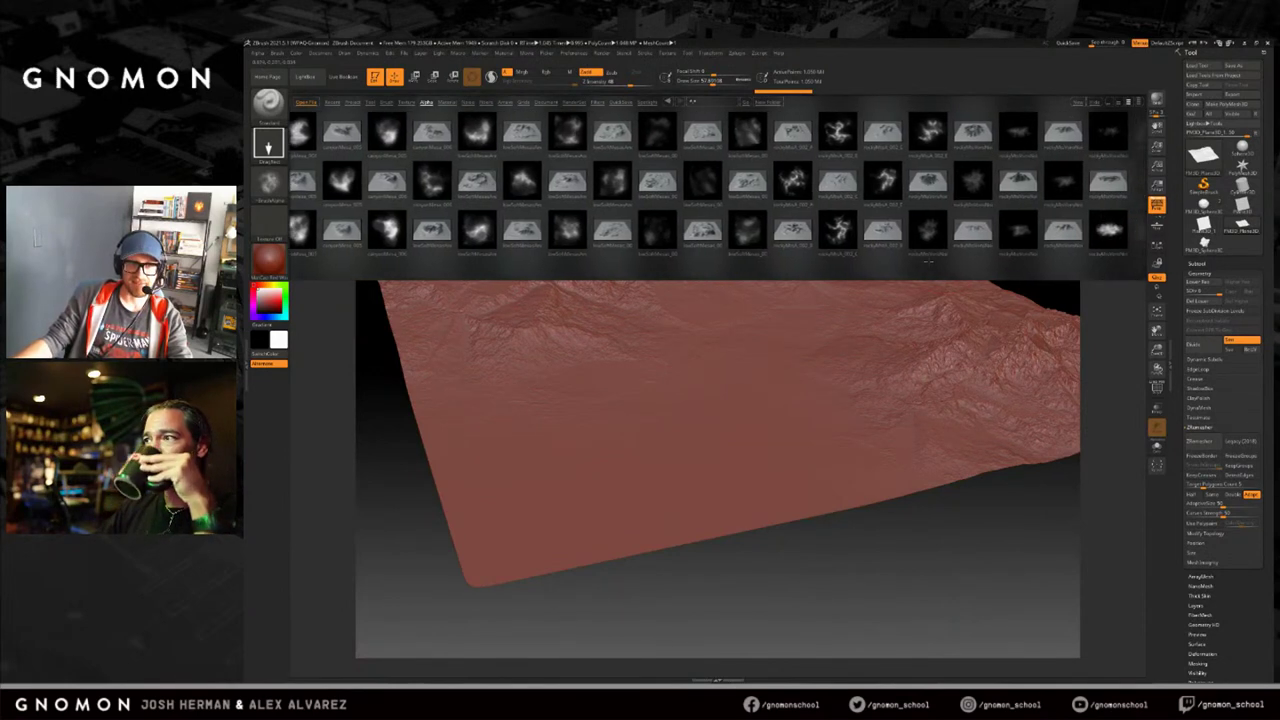
scroll(904, 264, "right", 6)
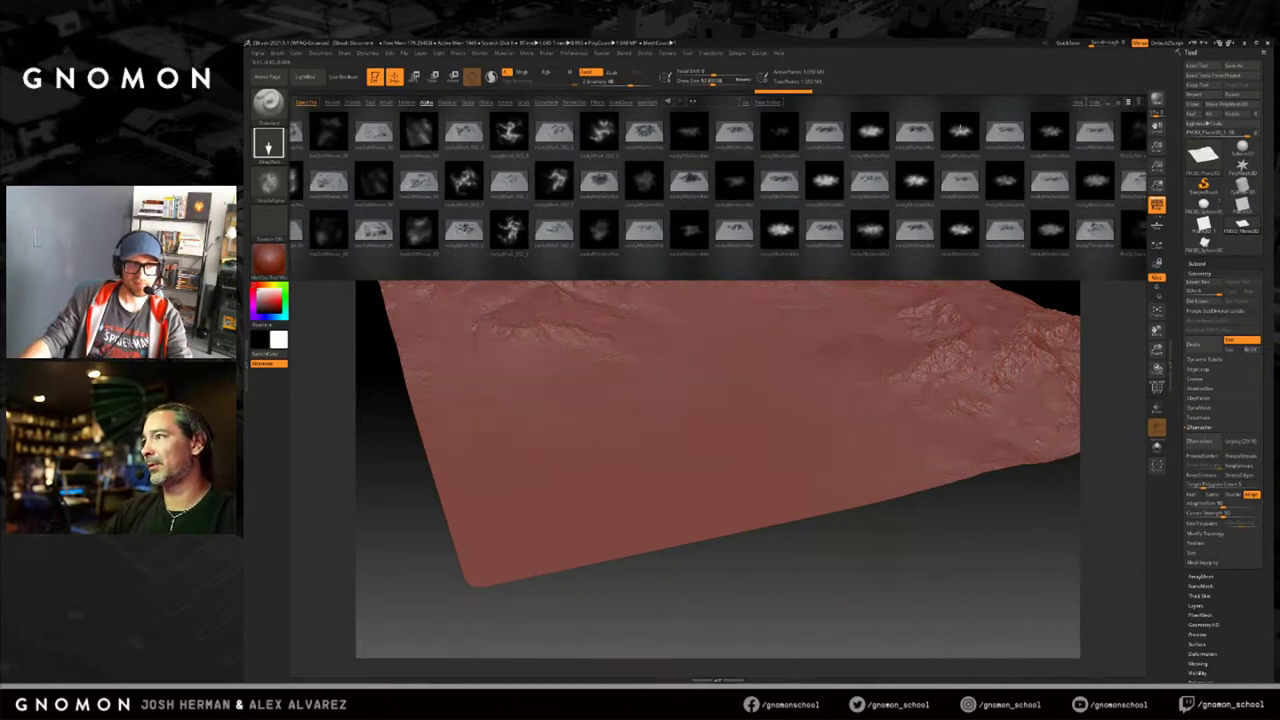
left_click(959, 130)
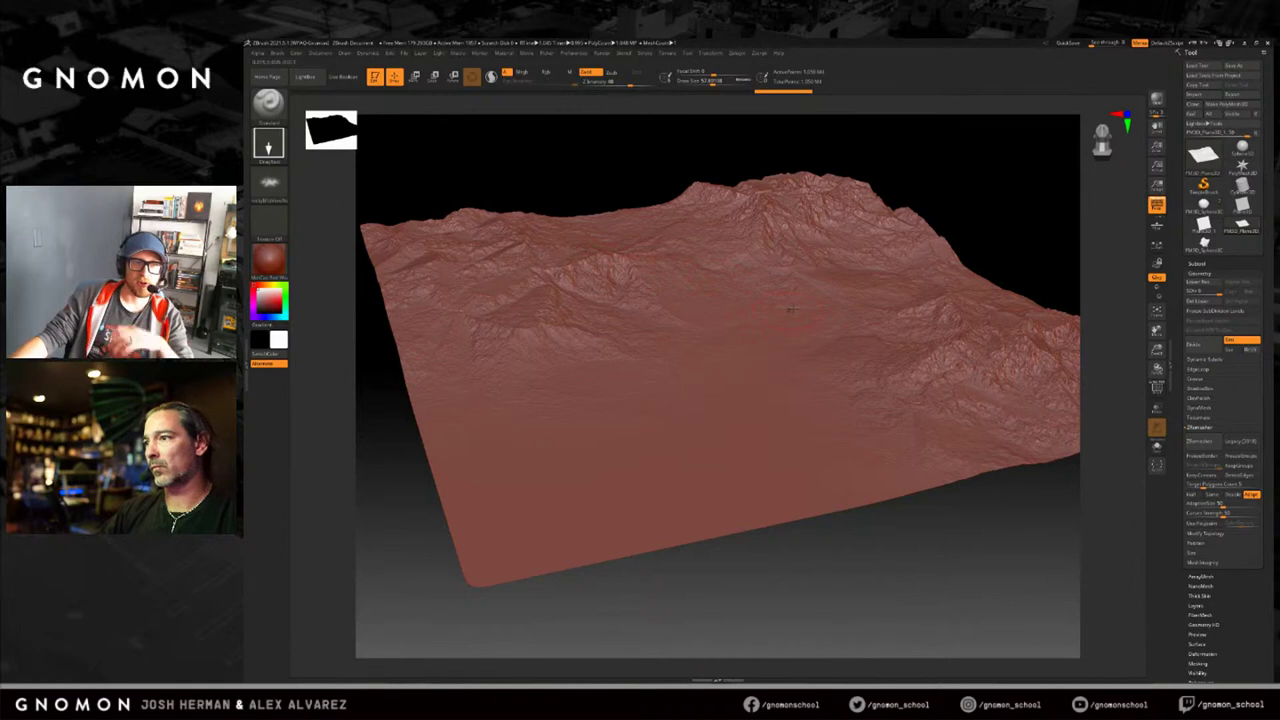
Stamp rocky mountain ridges along the plane's far edge, right-centre, near left side and far right corner, leaving the middle as a flat valley.
left_click_drag(938, 551, 900, 538, "alt")
left_click_drag(838, 307, 695, 454)
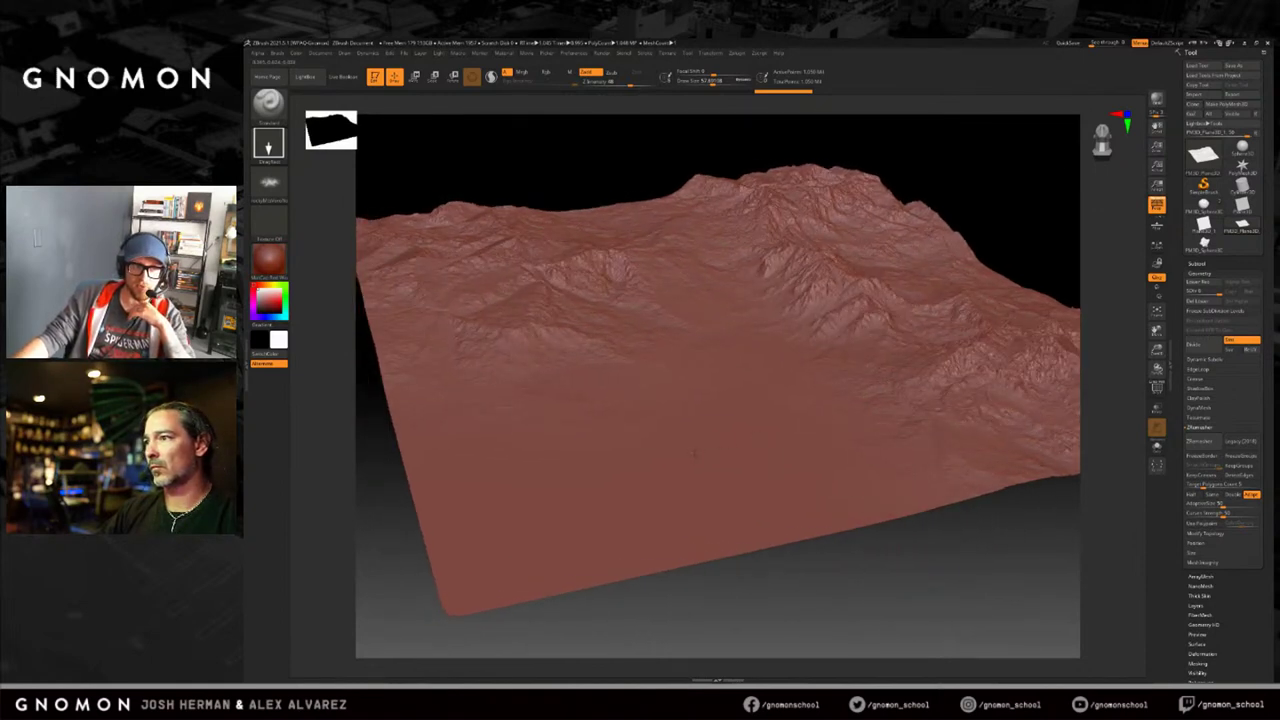
mouse_move(613, 221)
left_mouse_down()
mouse_move(640, 440)
mouse_move(676, 460)
left_mouse_up()
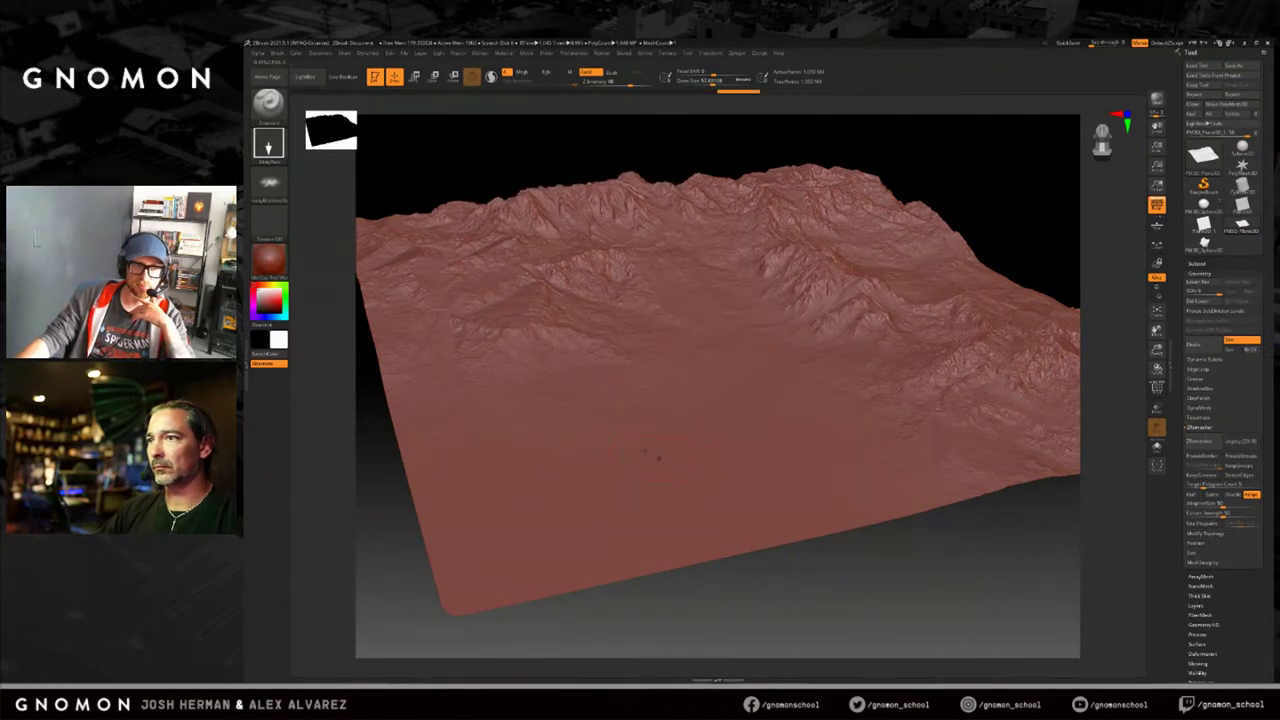
left_click_drag(470, 396, 506, 522)
left_click_drag(887, 532, 948, 369)
left_click_drag(1011, 250, 994, 229)
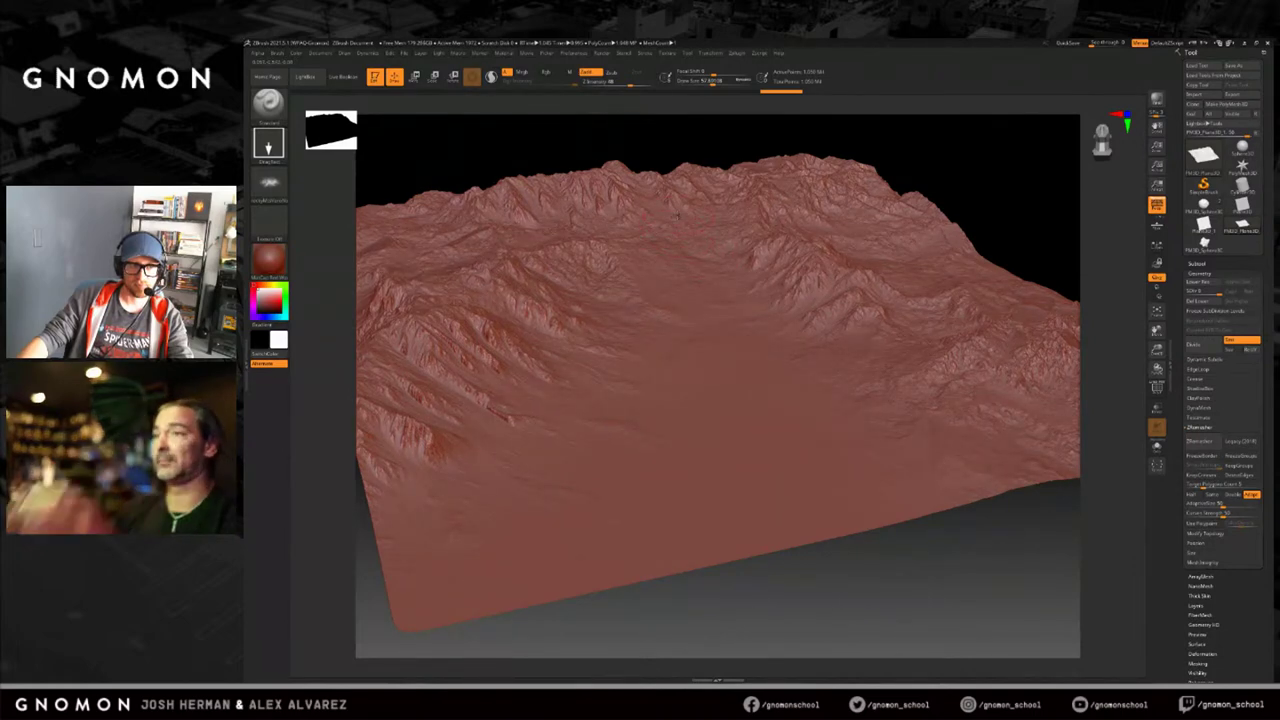
left_click_drag(650, 147, 686, 216)
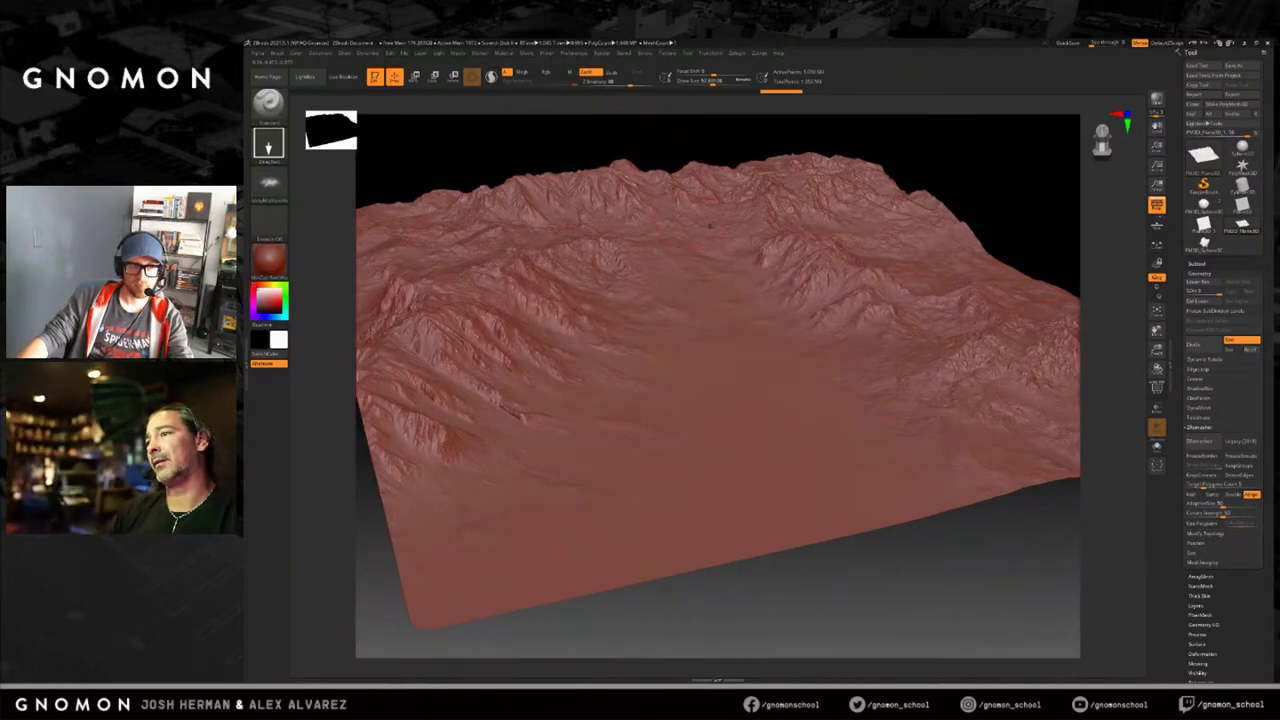
left_click_drag(965, 263, 1082, 488)
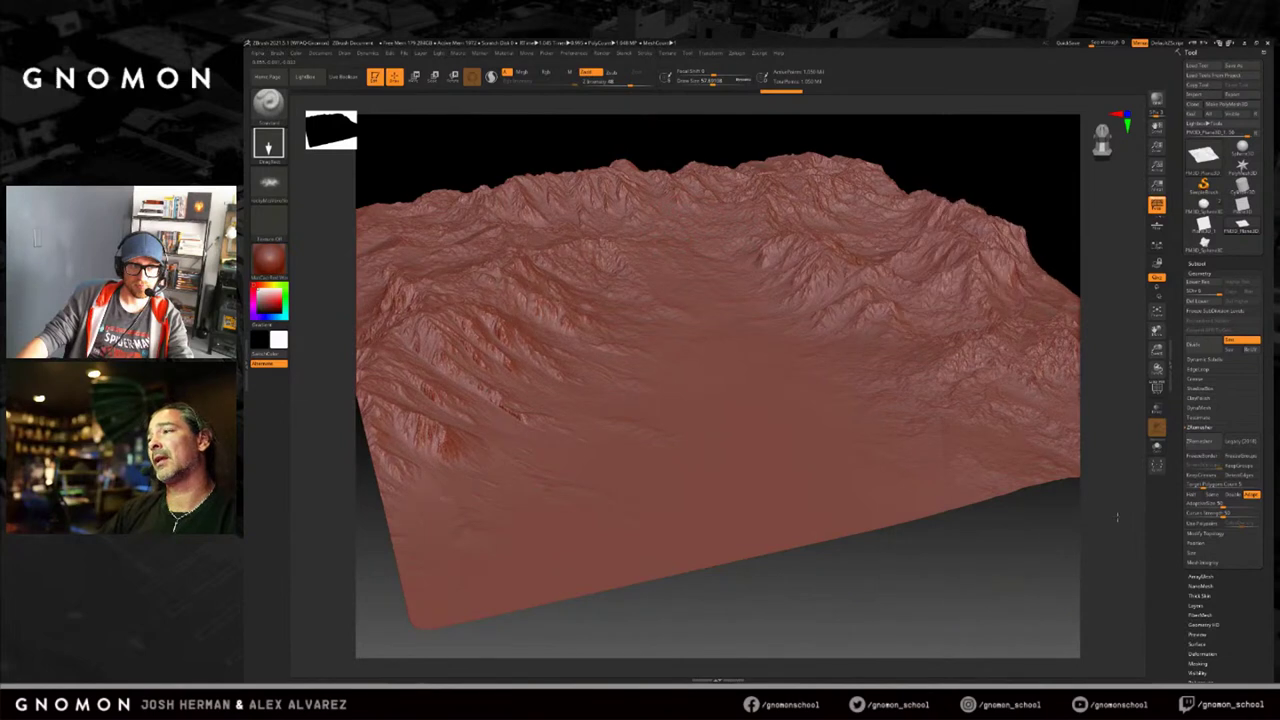
Select the Standard brush and step the terrain down through its lower subdivision levels and back up.
key("b")
key("s")
key("t")
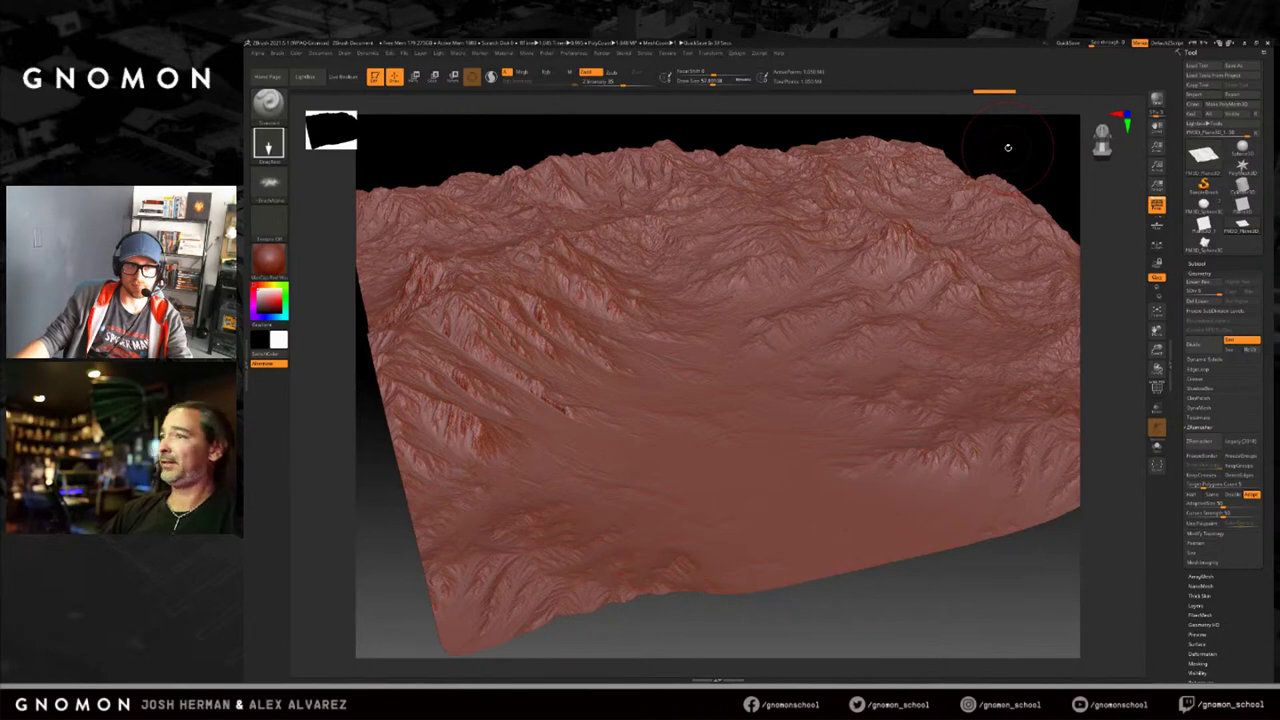
key("shift+d")
key("shift+d")
key("shift+d")
key("d")
key("d")
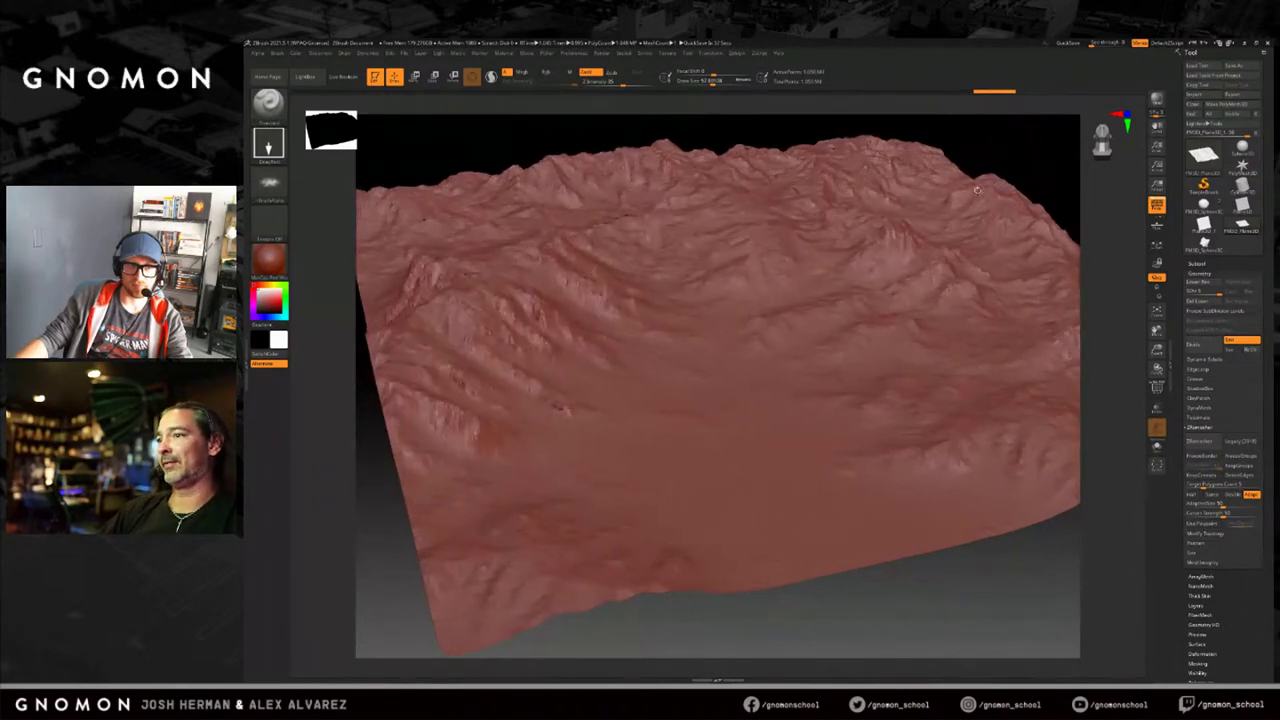
Try stamping more mountains across the terrain's centre and near left area, and undo both stamps.
left_click_drag(727, 321, 602, 461)
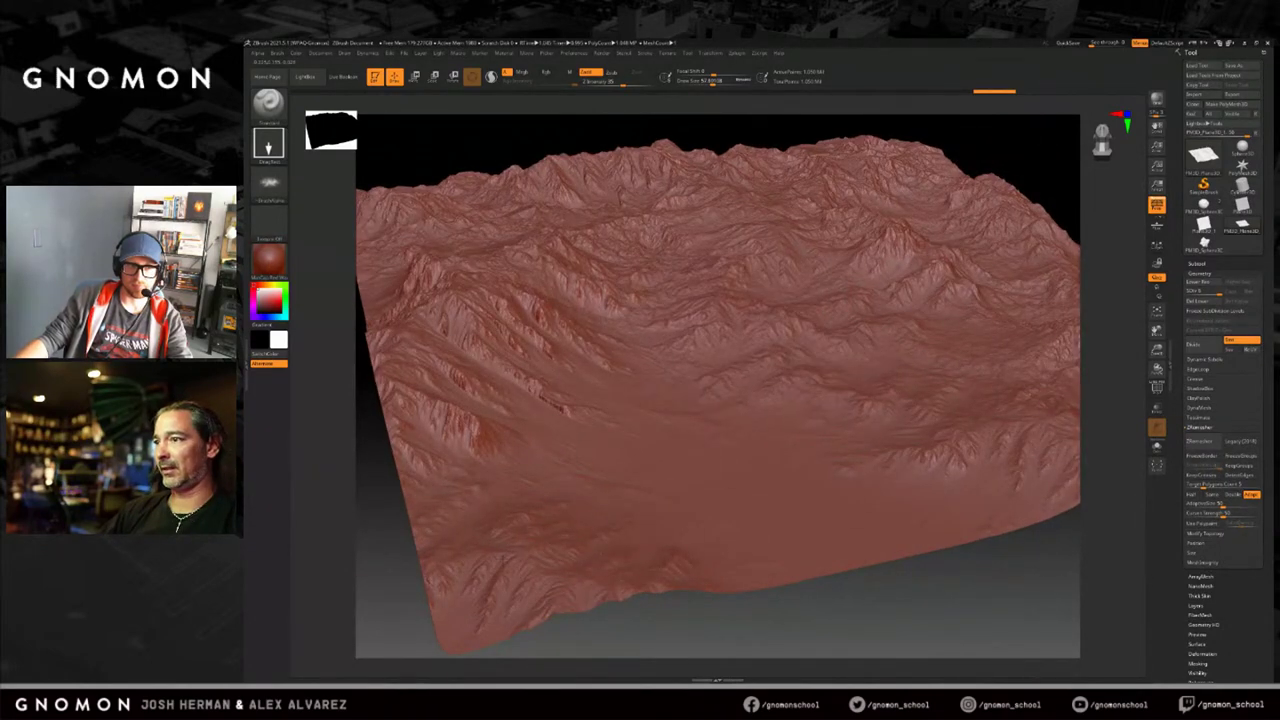
mouse_move(603, 402)
left_mouse_down()
mouse_move(526, 505)
mouse_move(515, 494)
left_mouse_up()
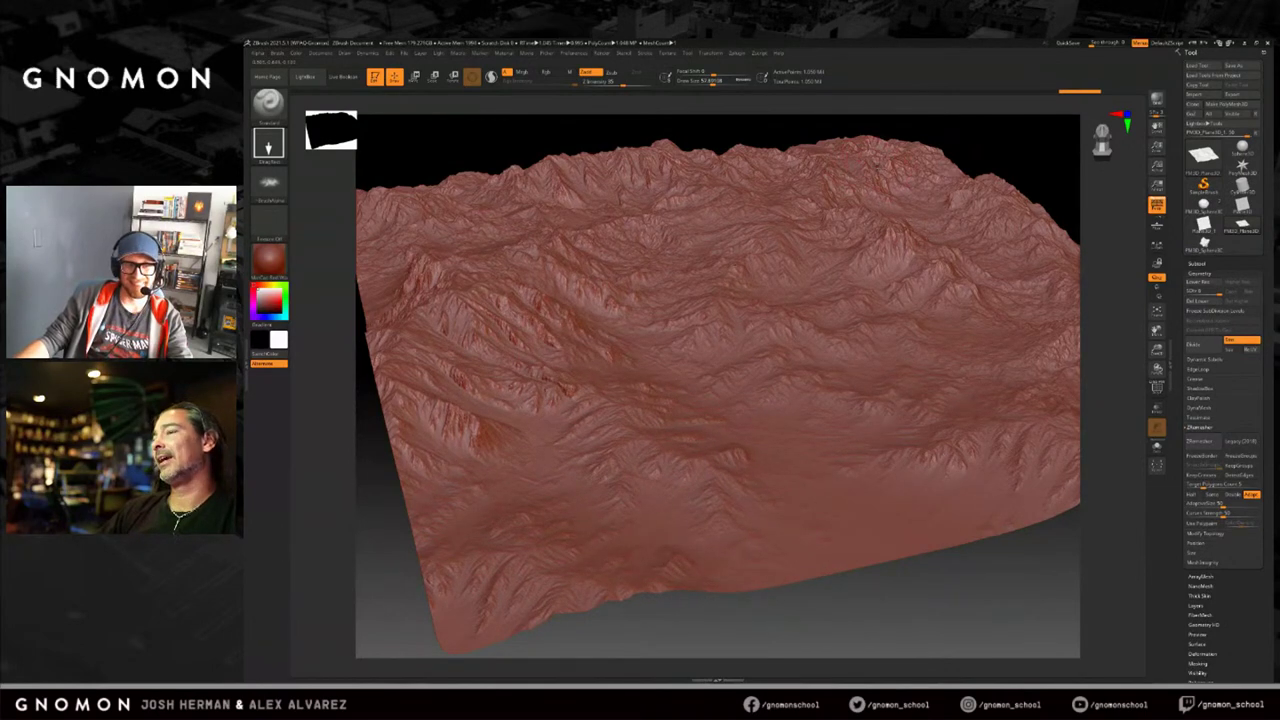
key("ctrl+z")
key("ctrl+z")
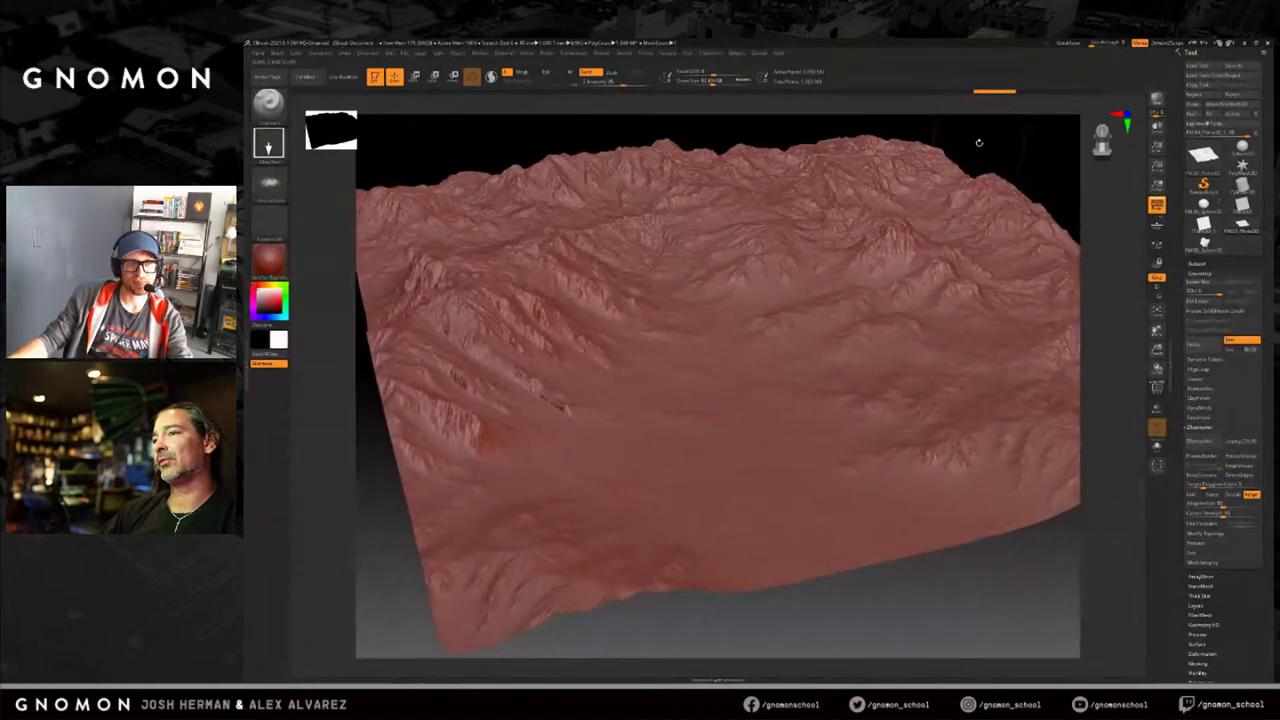
Stamp smaller mountain ridges over the terrain's near right area and centre to break up the flat ground.
left_click_drag(979, 142, 985, 146)
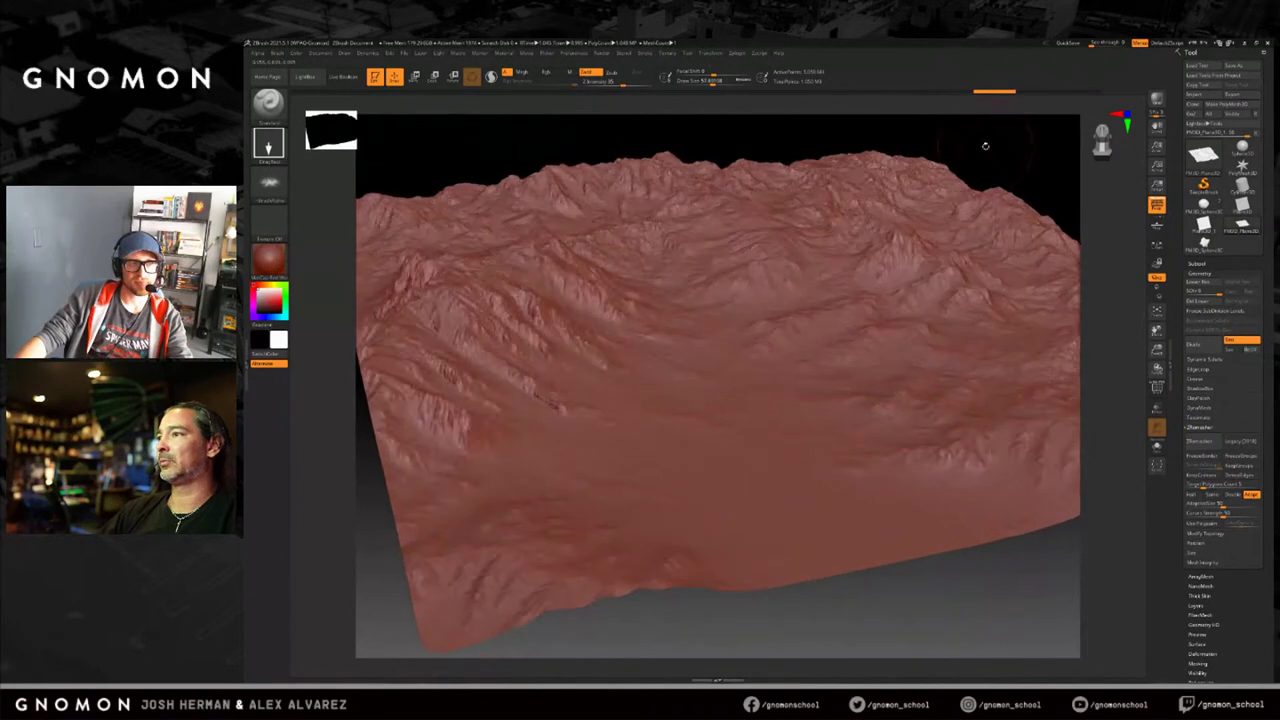
left_click_drag(1000, 500, 912, 428)
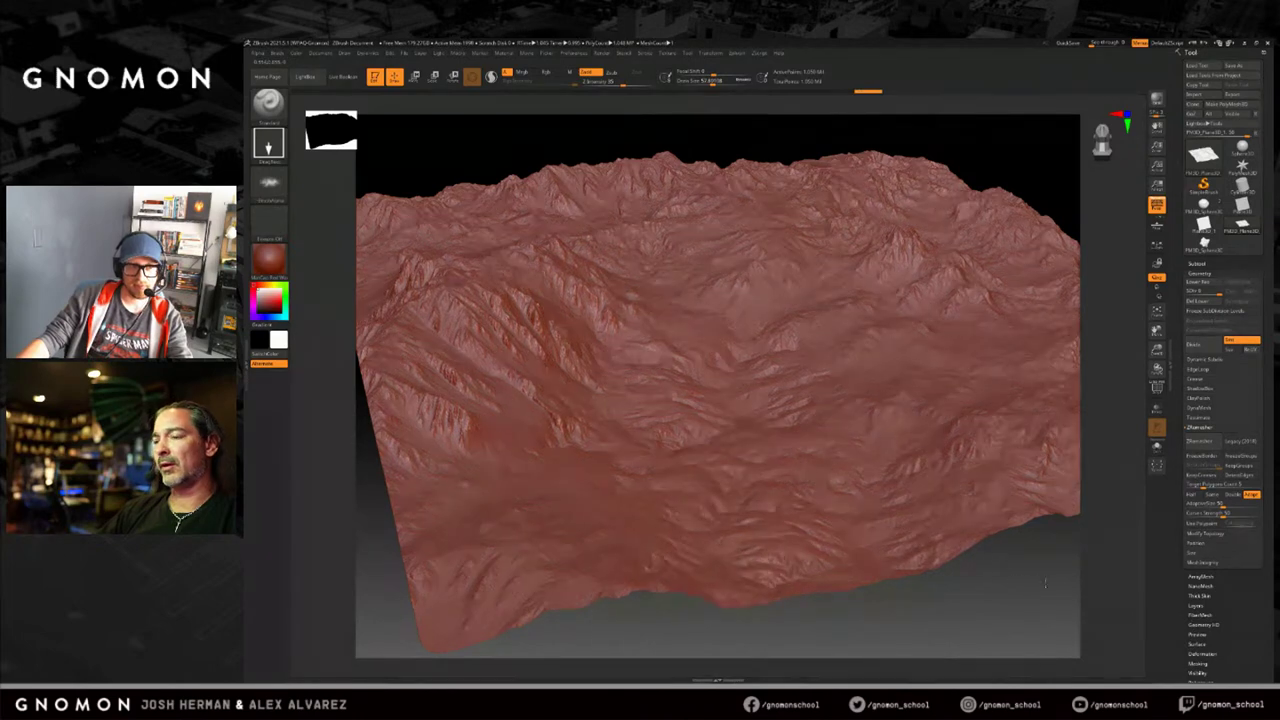
left_click_drag(1034, 586, 780, 144)
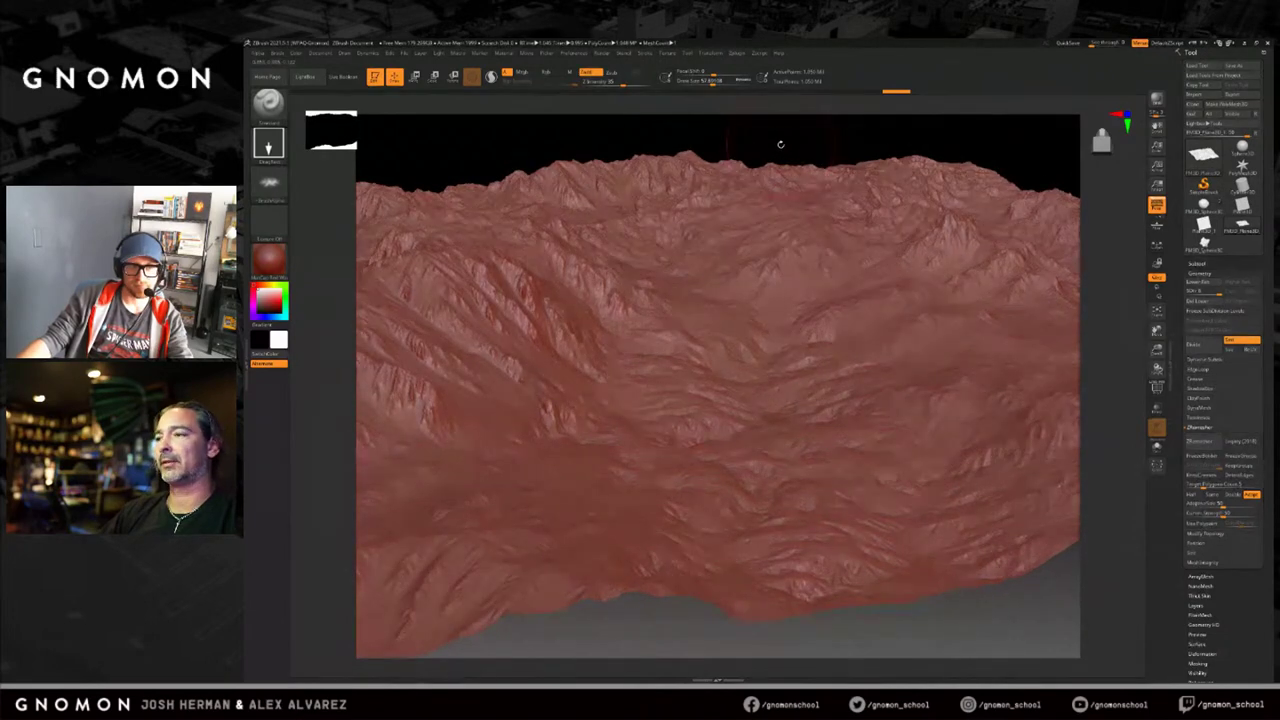
left_click_drag(780, 144, 769, 136)
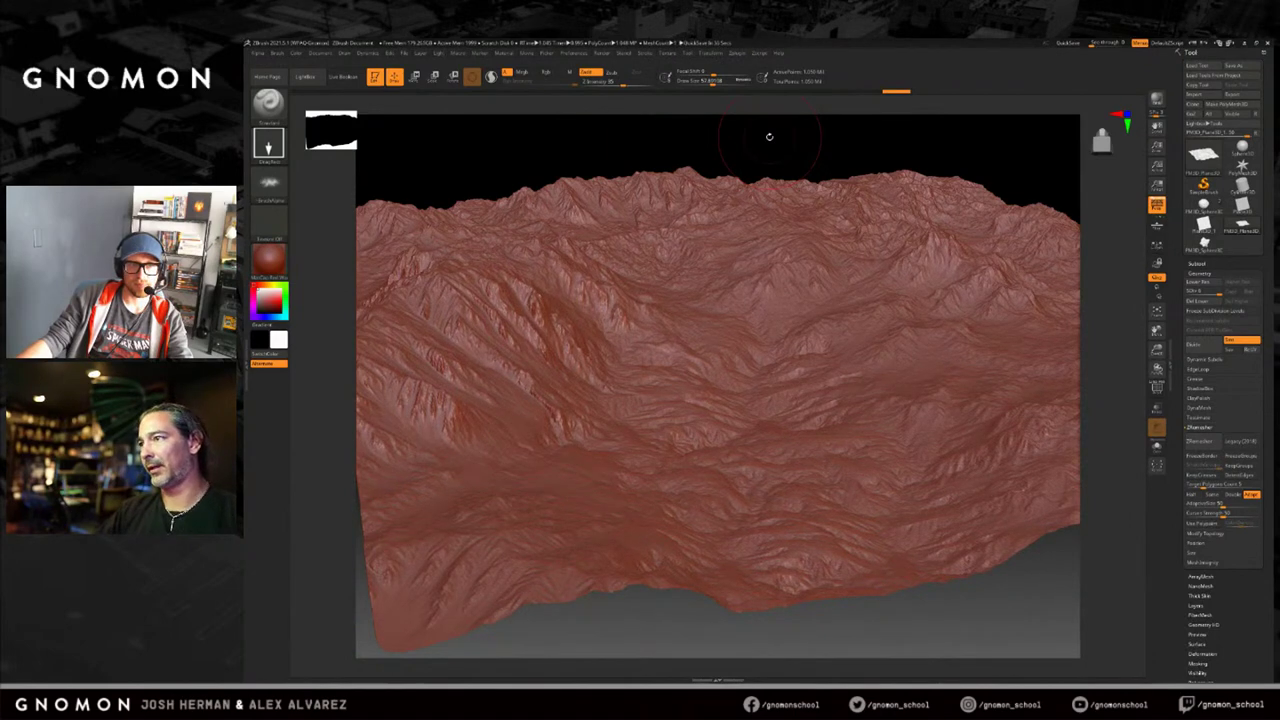
Smooth the ridges at the terrain's near centre to form a flatter valley floor.
mouse_move(848, 377)
left_mouse_down("shift")
mouse_move(850, 470)
mouse_move(893, 459)
mouse_move(570, 330)
left_mouse_up("shift")
mouse_move(984, 592)
left_mouse_down()
mouse_move(963, 584)
mouse_move(993, 579)
left_mouse_up()
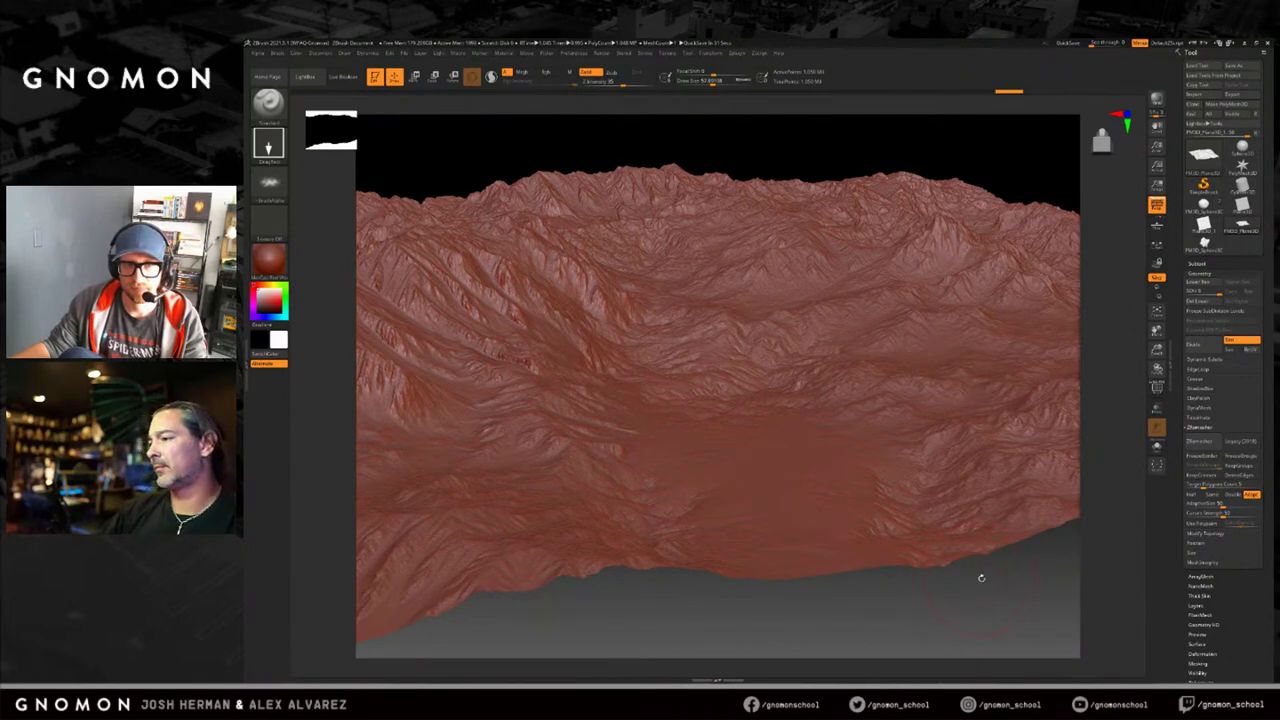
key("d")
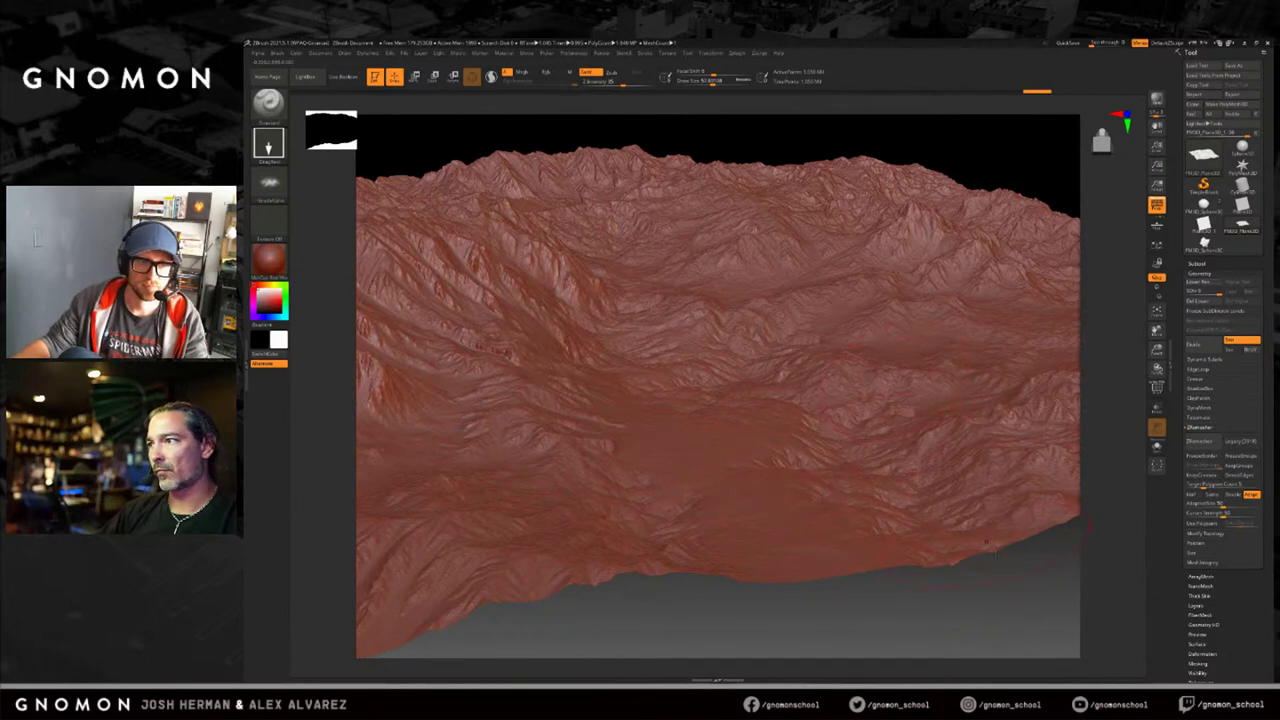
left_click_drag(1030, 563, 1013, 565)
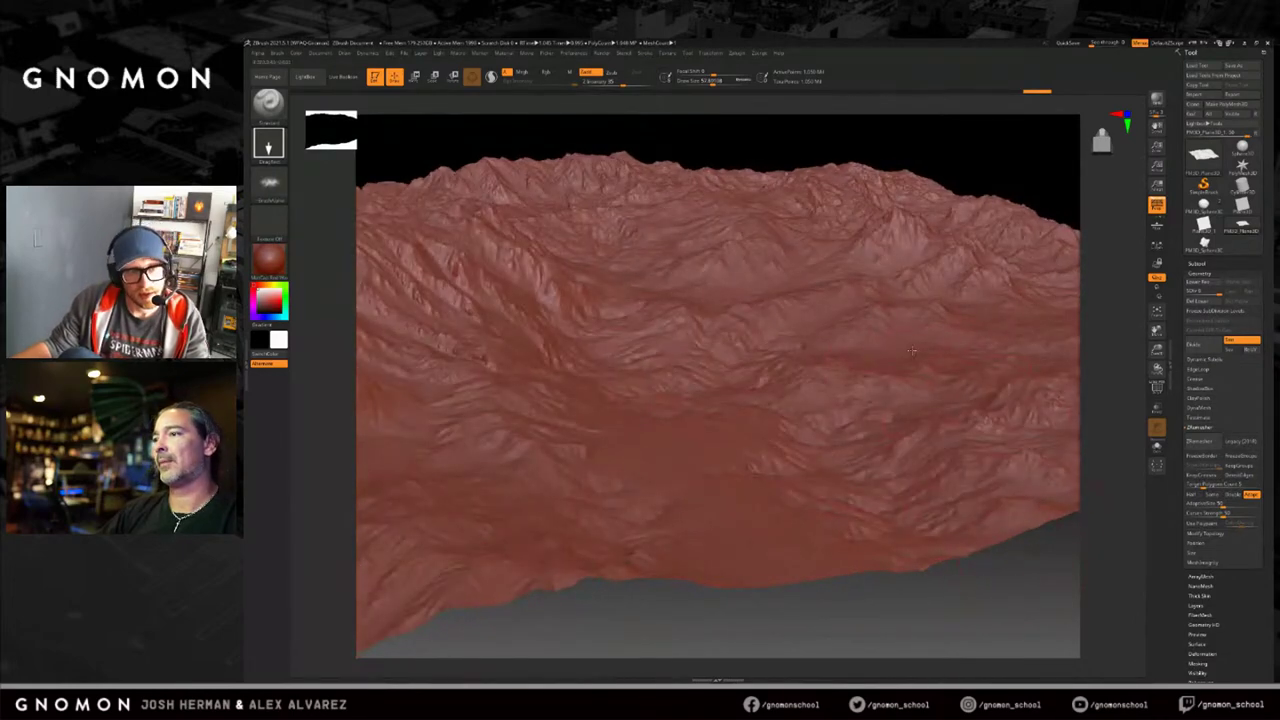
mouse_move(874, 97)
left_mouse_down()
mouse_move(400, 94)
mouse_move(1047, 102)
left_mouse_up()
left_click_drag(957, 142, 1000, 140)
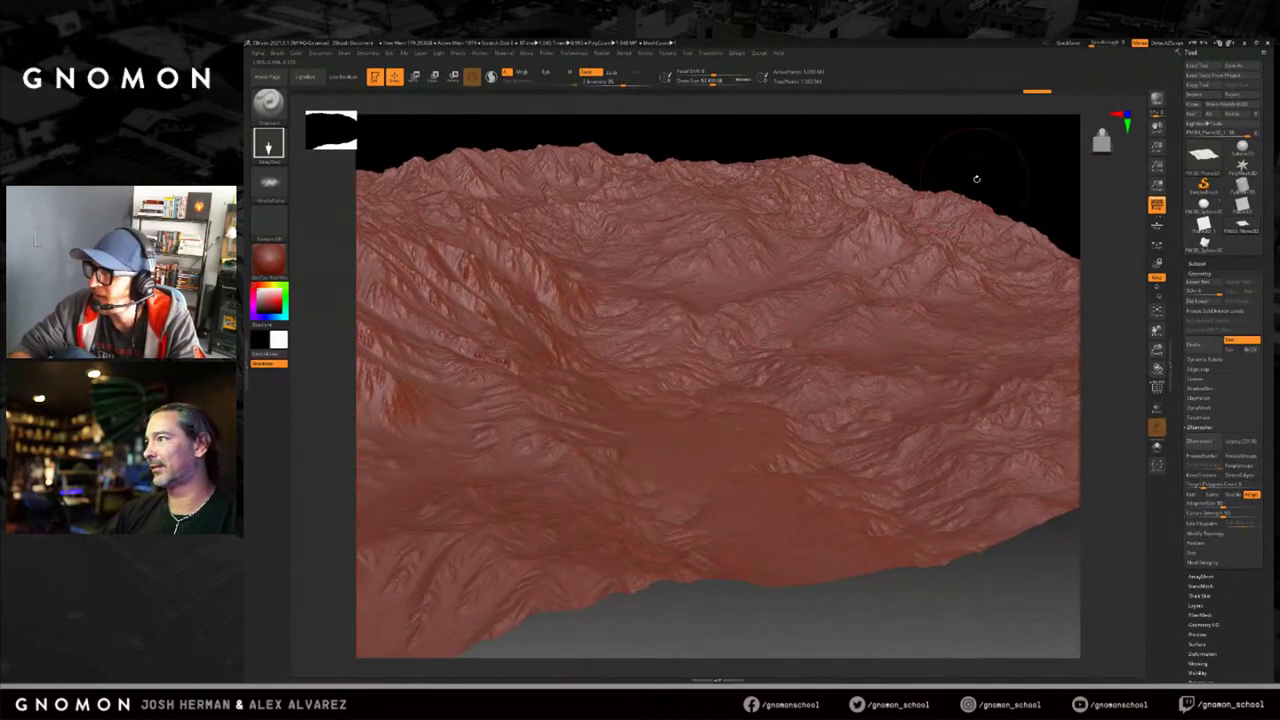
Try another stamp on the valley floor in the foreground and undo it.
left_click_drag(983, 176, 663, 185)
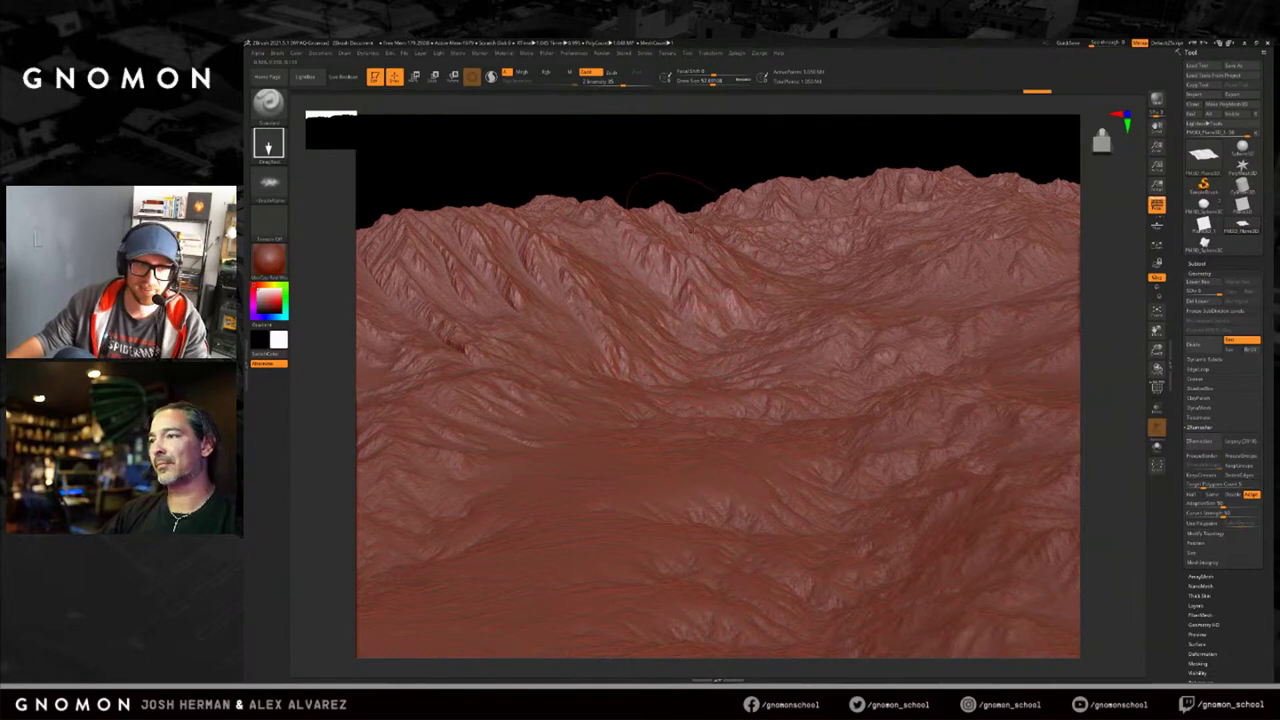
left_click_drag(650, 183, 674, 181)
left_click_drag(622, 468, 690, 500)
key("ctrl+z")
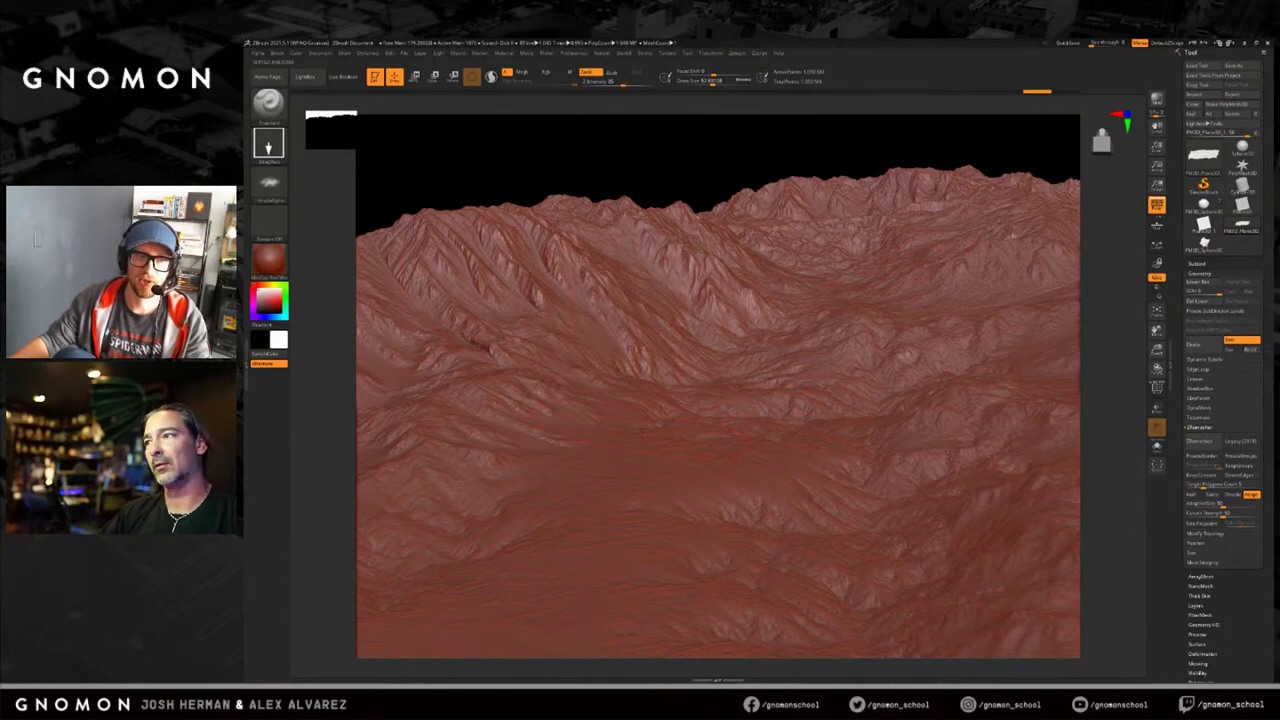
Examine the mountain terrain from low valley-level and raised viewpoints around its edges.
left_click_drag(663, 151, 666, 152)
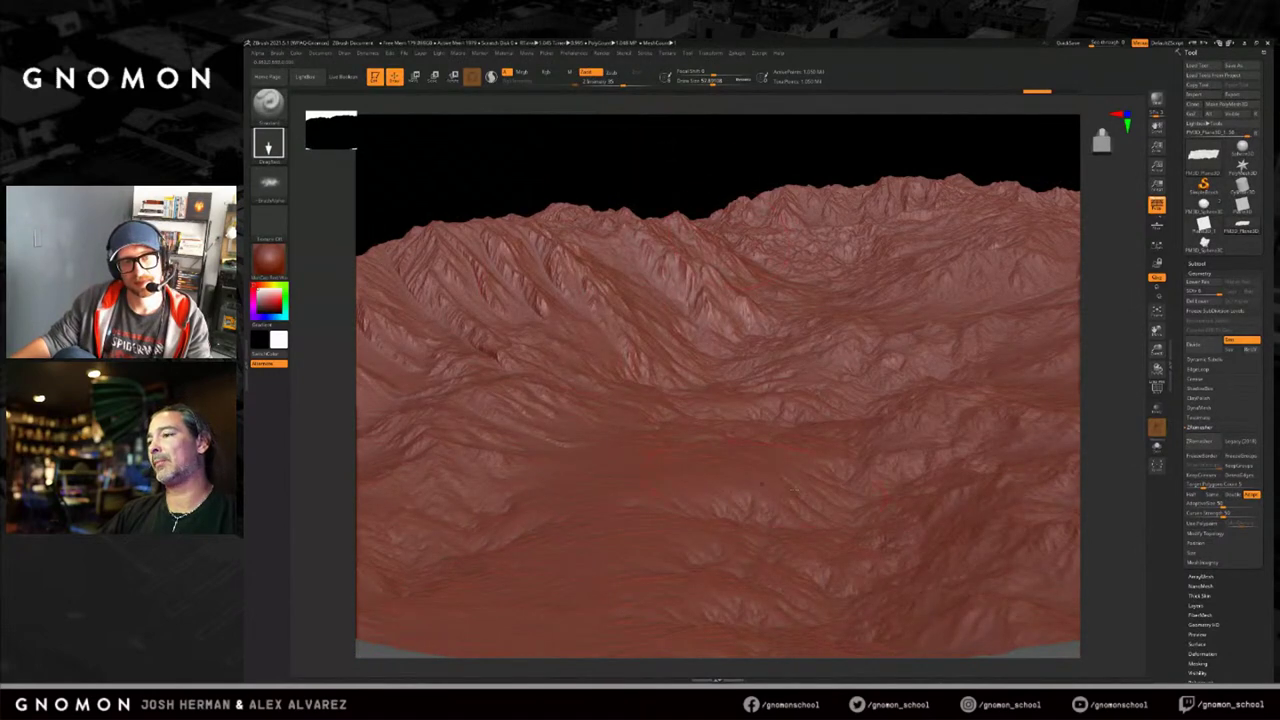
left_click_drag(717, 181, 686, 164)
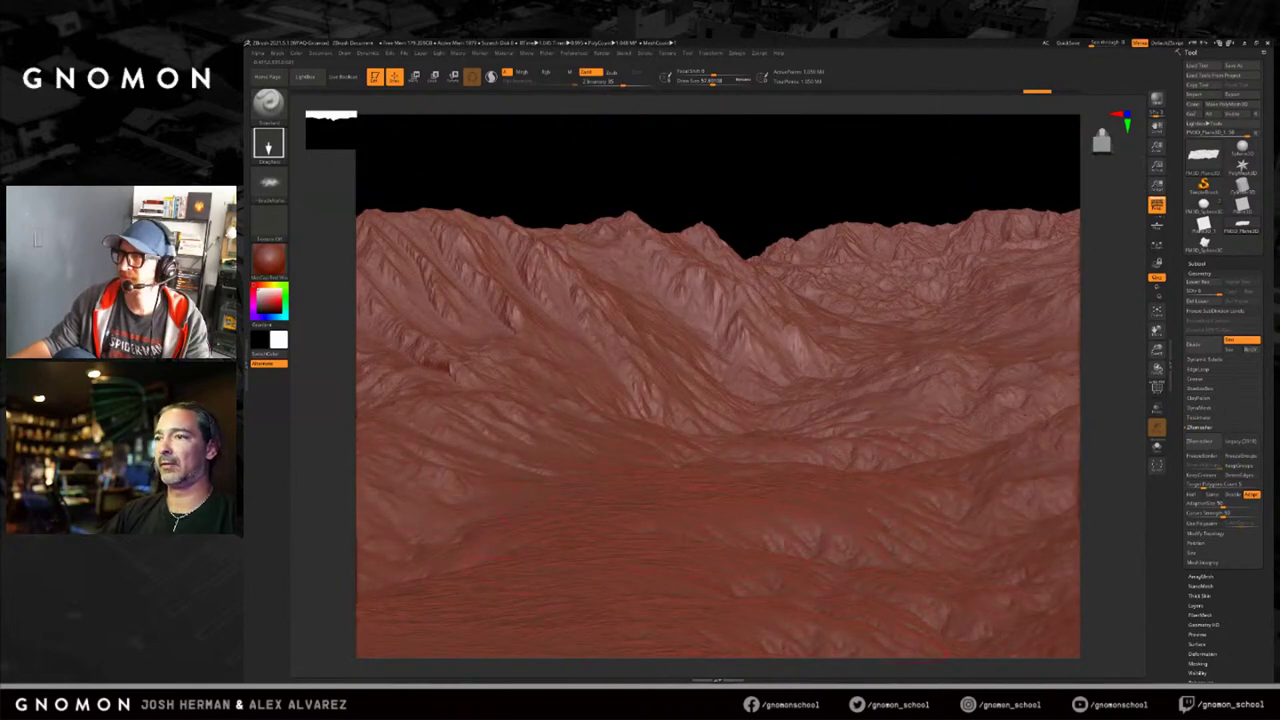
left_click_drag(714, 223, 683, 194)
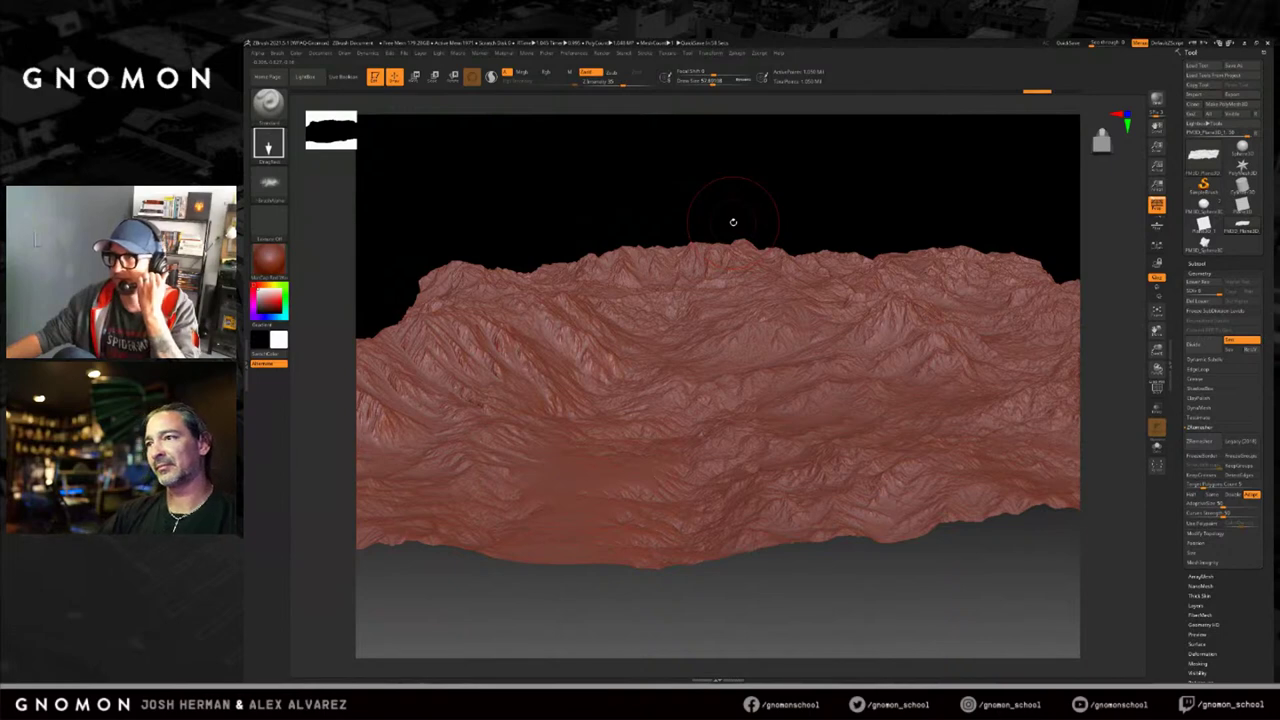
left_click_drag(720, 201, 440, 250)
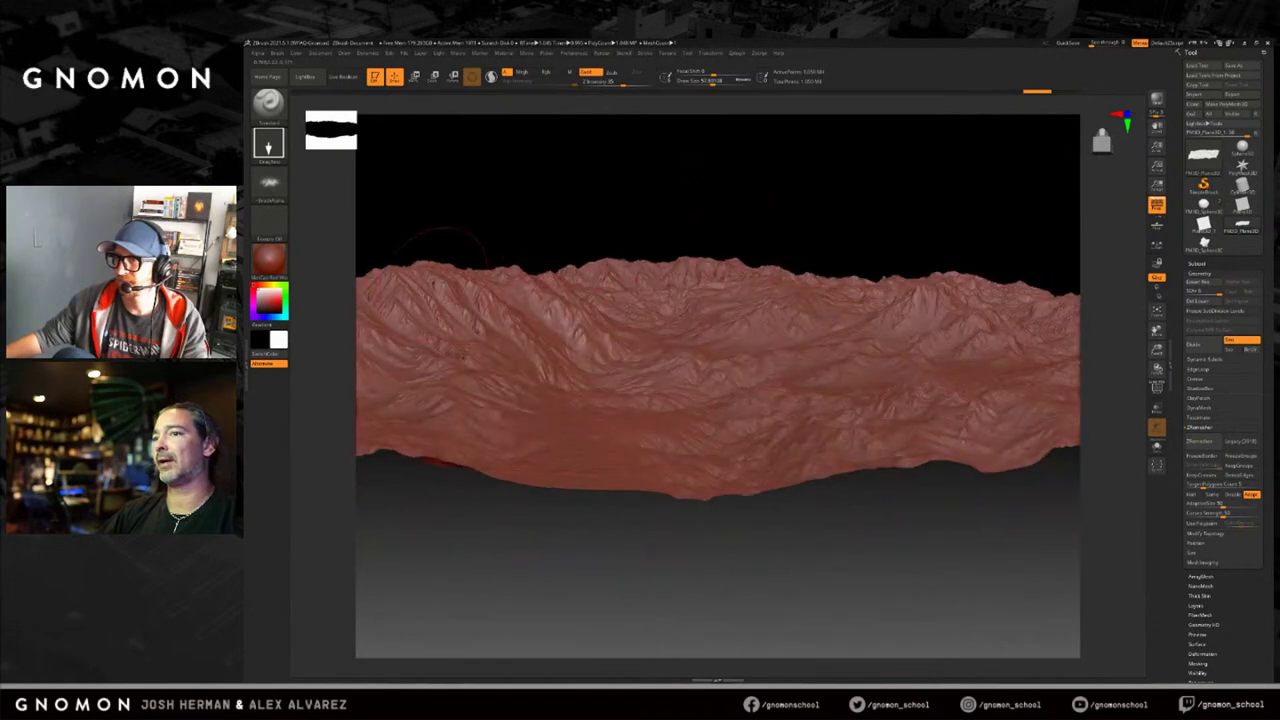
key("d")
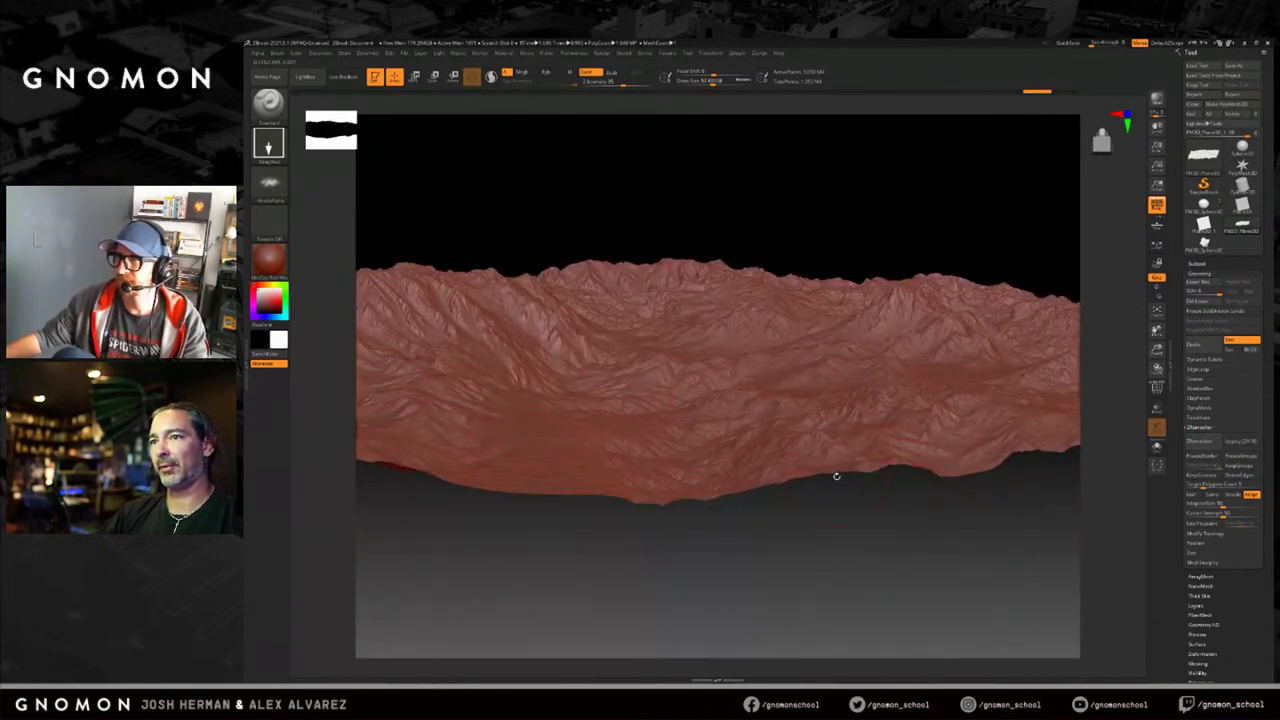
left_click_drag(857, 483, 876, 508)
left_click_drag(715, 184, 687, 150)
mouse_move(857, 145)
left_mouse_down()
mouse_move(844, 147)
mouse_move(885, 151)
mouse_move(869, 156)
mouse_move(869, 133)
mouse_move(832, 163)
mouse_move(832, 183)
left_mouse_up()
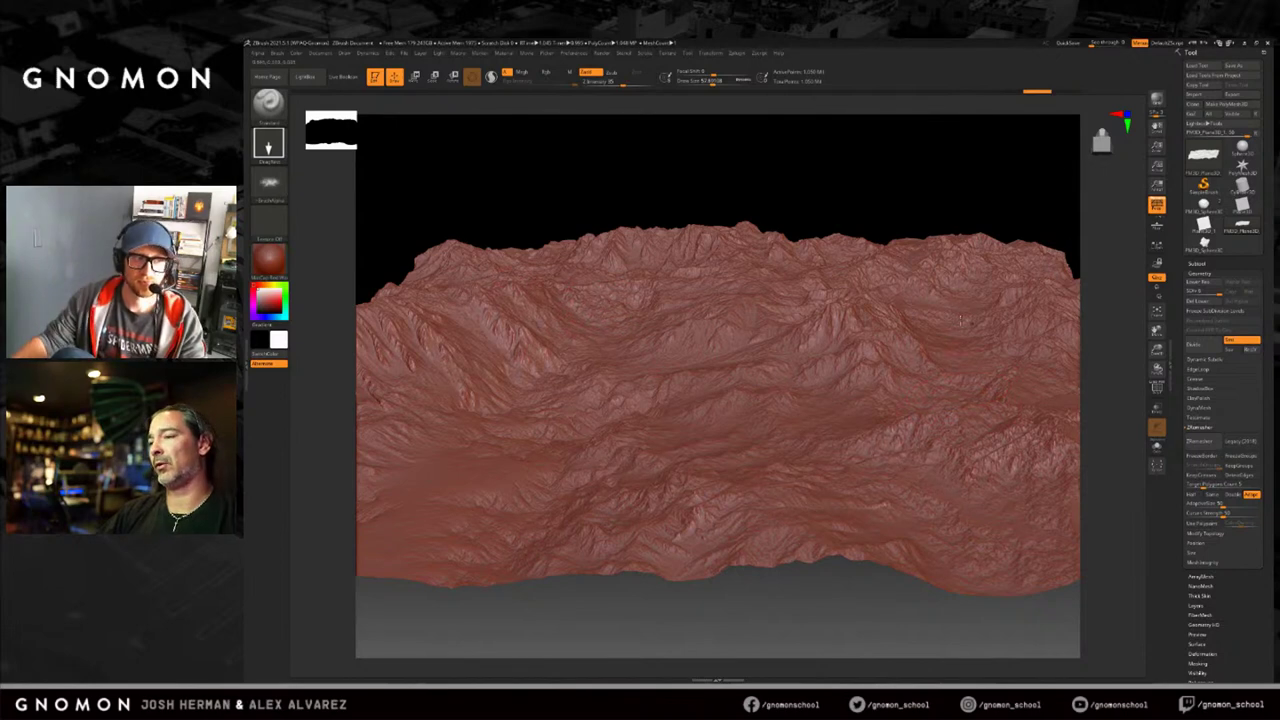
left_click_drag(899, 188, 901, 189)
left_click_drag(831, 163, 840, 162)
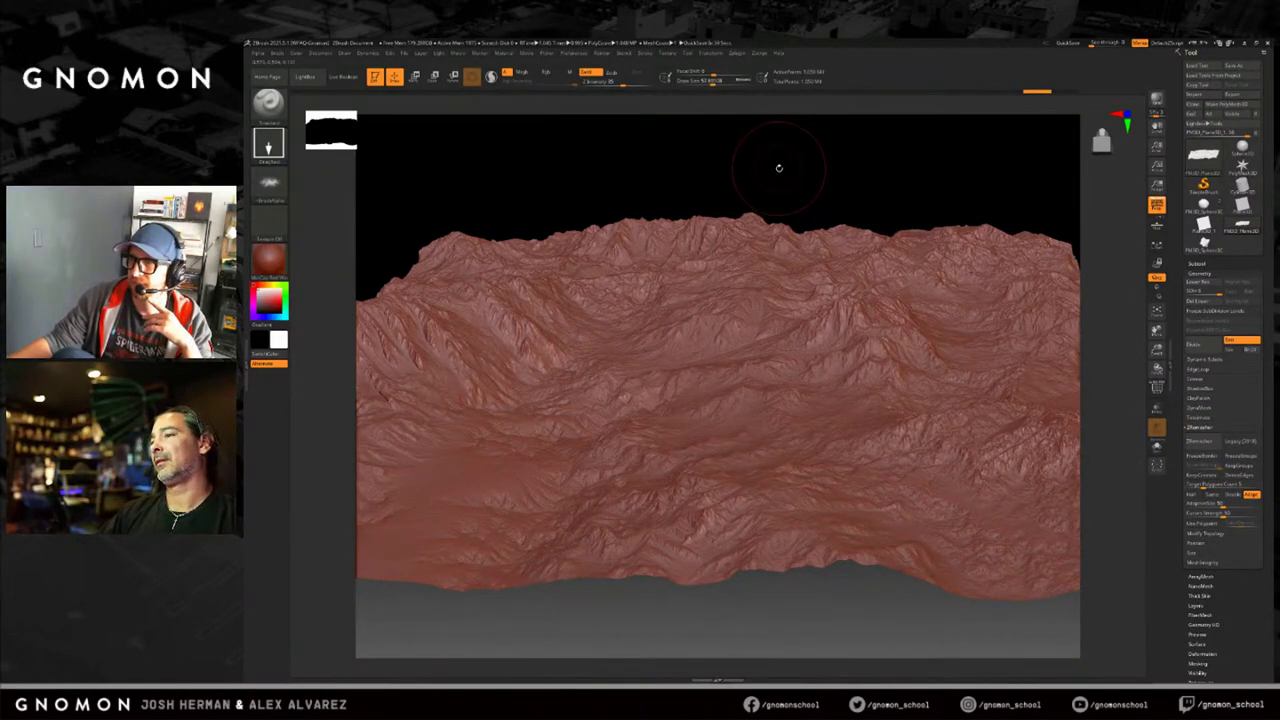
left_click_drag(820, 169, 866, 163)
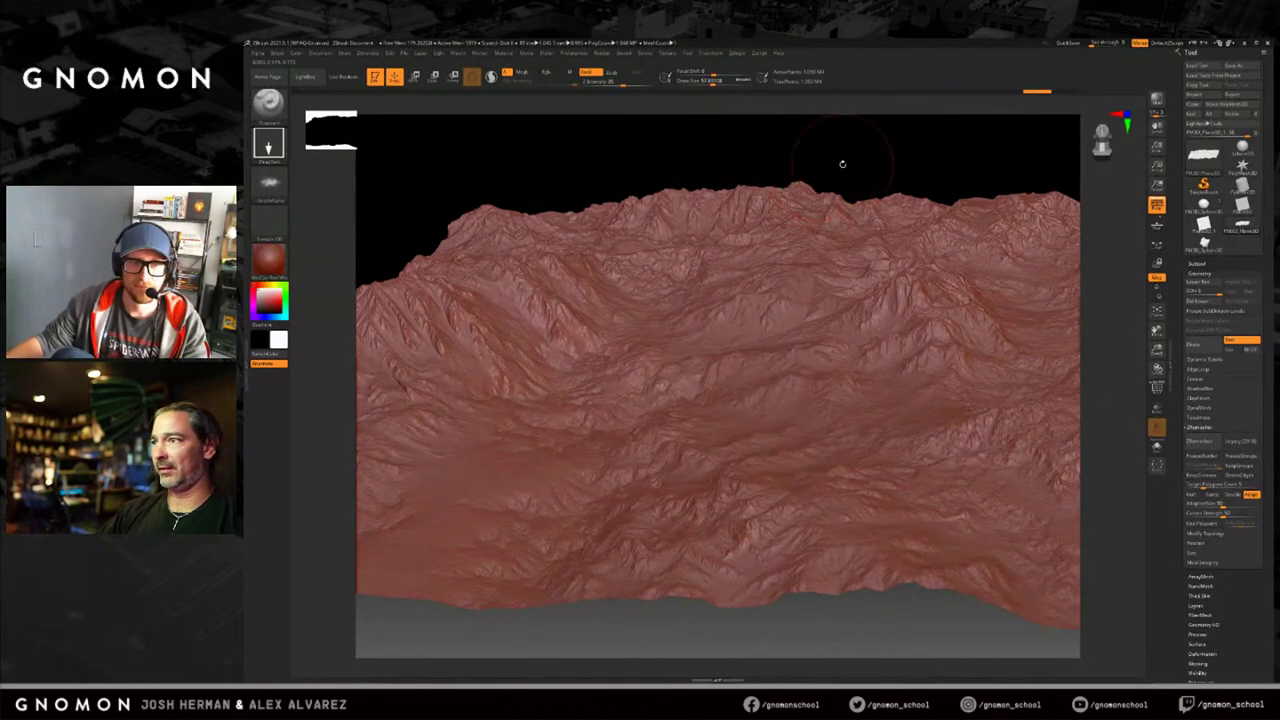
left_click_drag(867, 164, 870, 163)
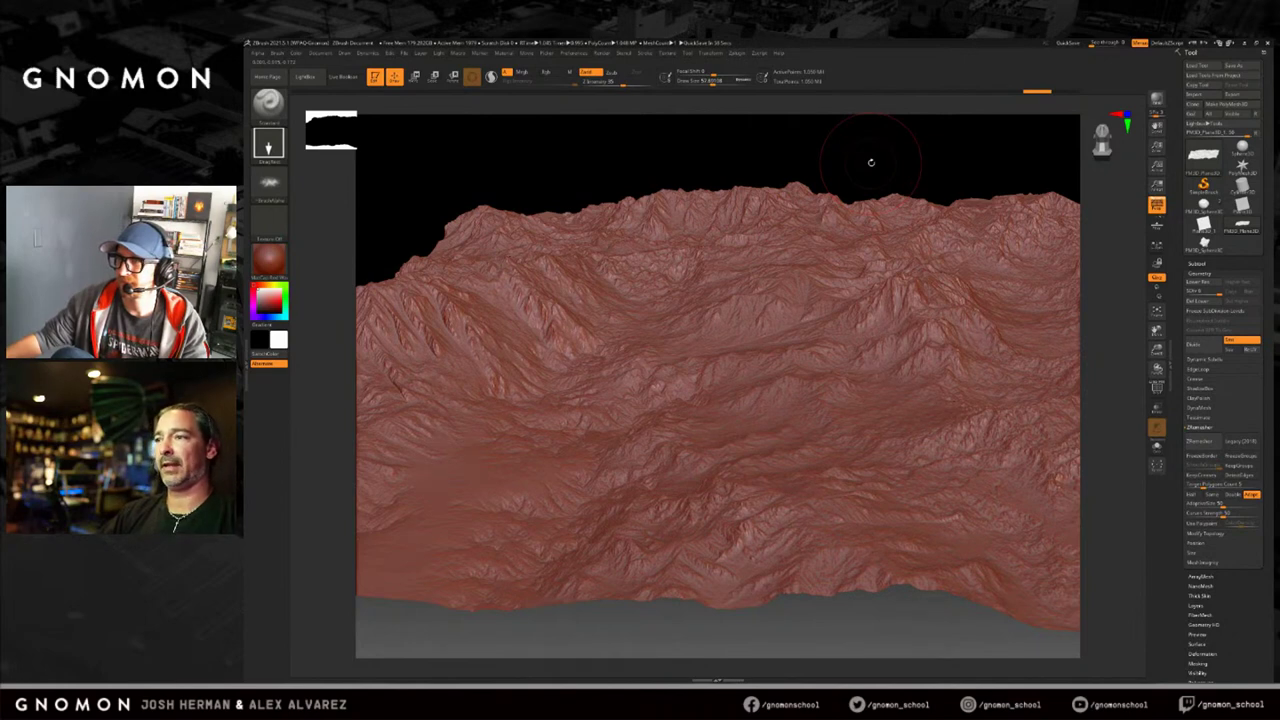
Subdivide the mountain terrain mesh by one more level.
left_click_drag(872, 163, 867, 163)
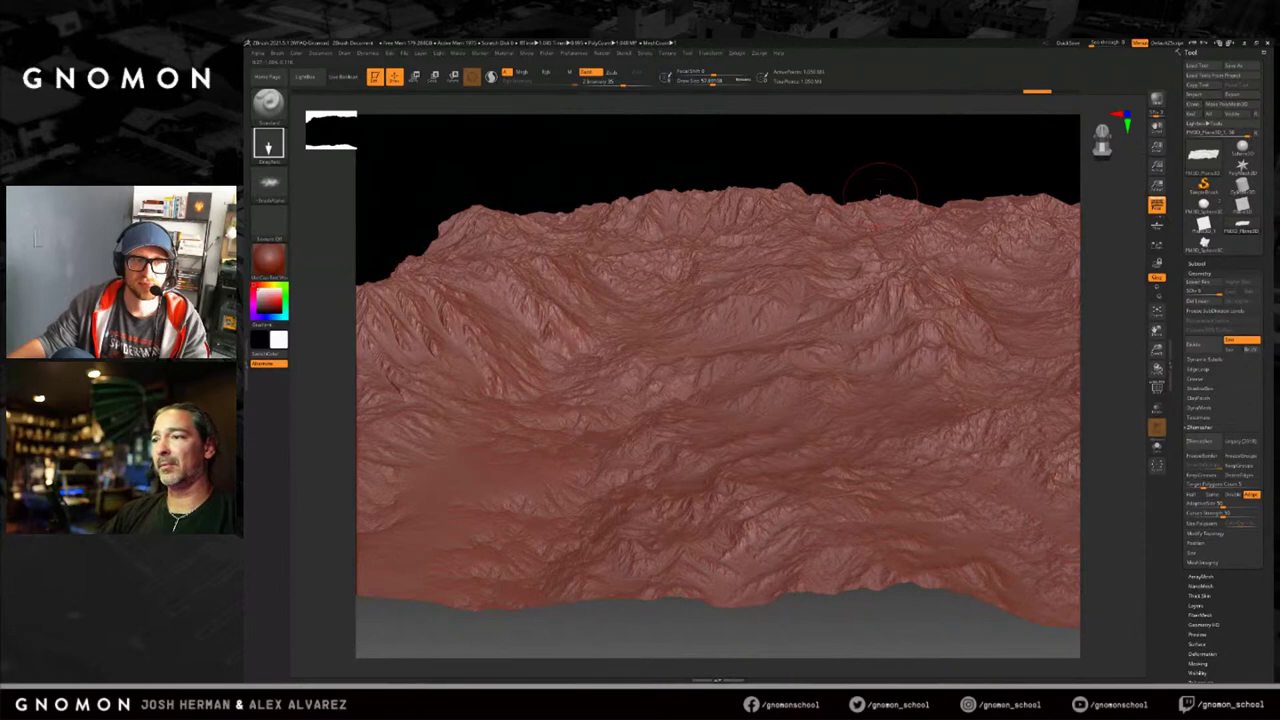
mouse_move(849, 171)
left_mouse_down()
mouse_move(866, 165)
mouse_move(854, 164)
left_mouse_up()
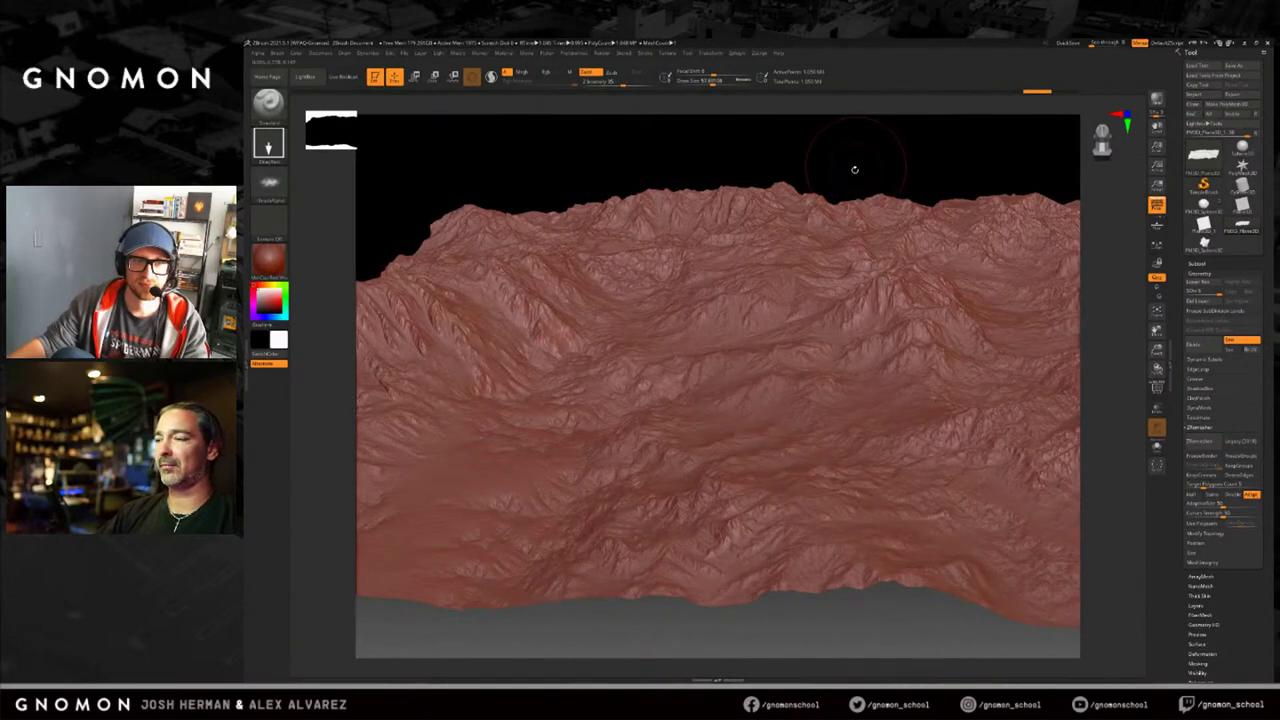
mouse_move(862, 164)
left_mouse_down()
mouse_move(849, 177)
mouse_move(854, 143)
mouse_move(807, 185)
mouse_move(830, 180)
mouse_move(840, 194)
mouse_move(880, 163)
left_mouse_up()
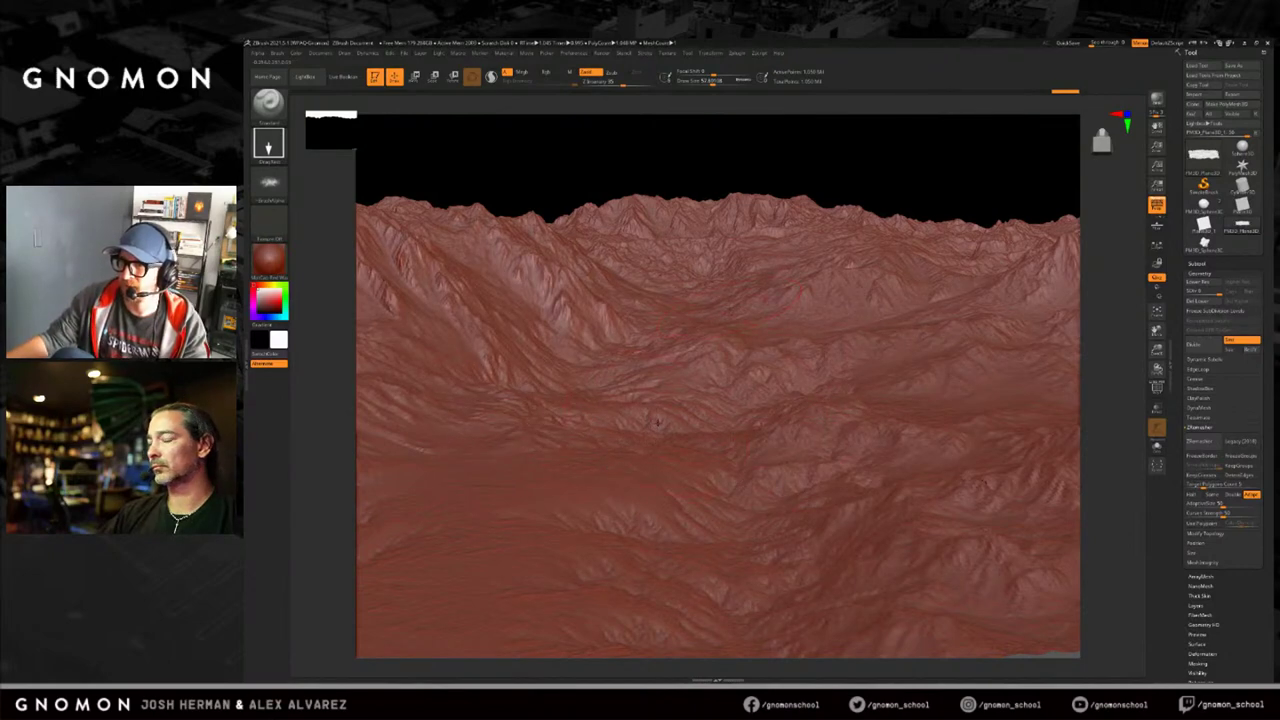
left_click_drag(791, 162, 871, 146)
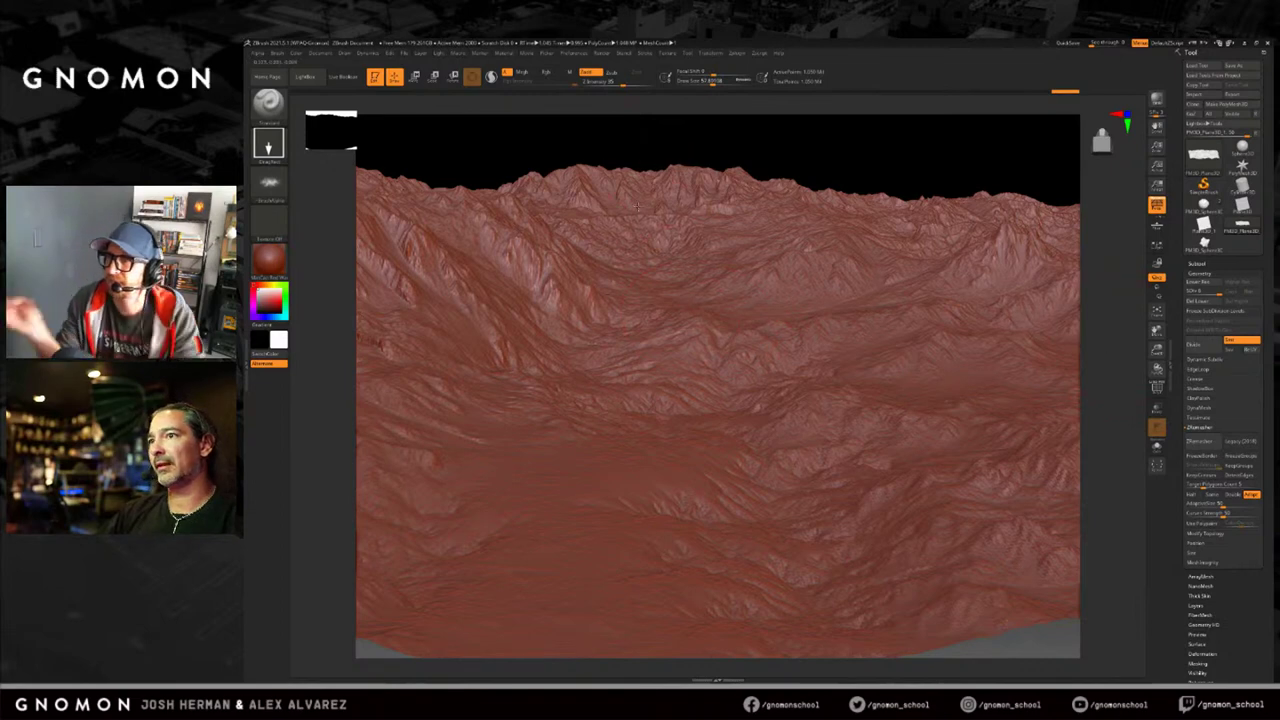
left_click(1192, 345)
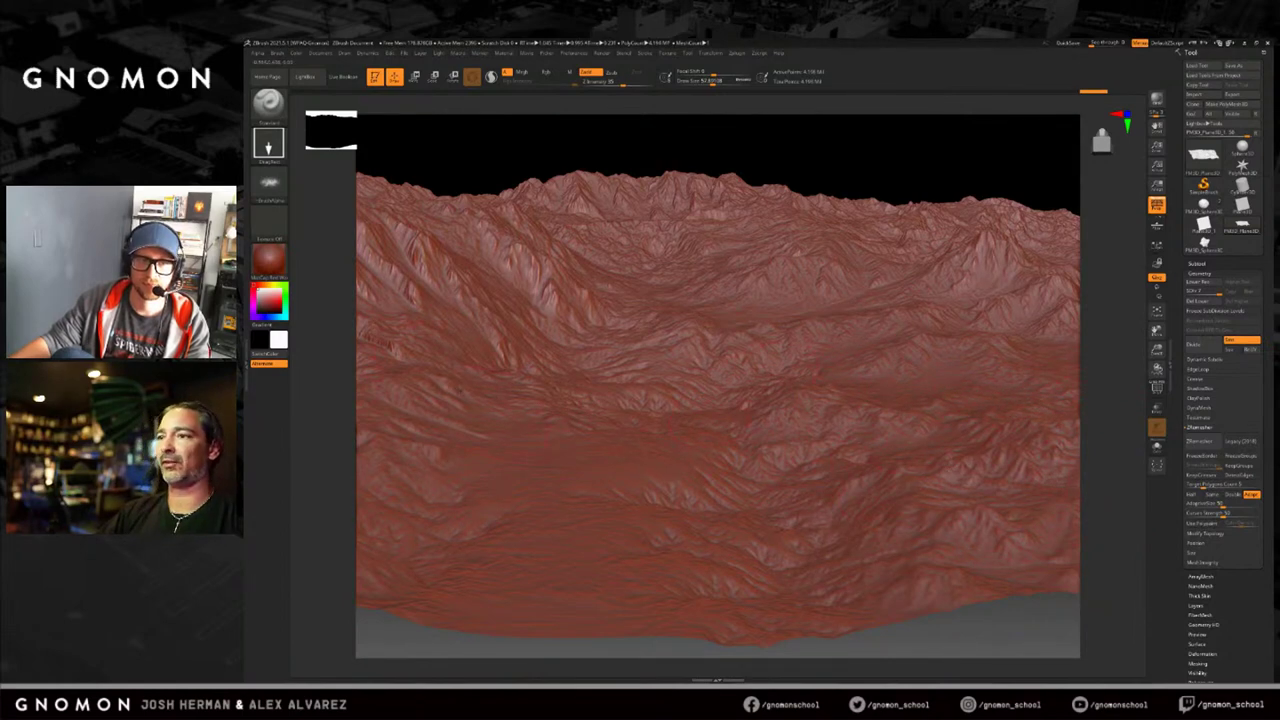
left_click_drag(861, 172, 881, 169)
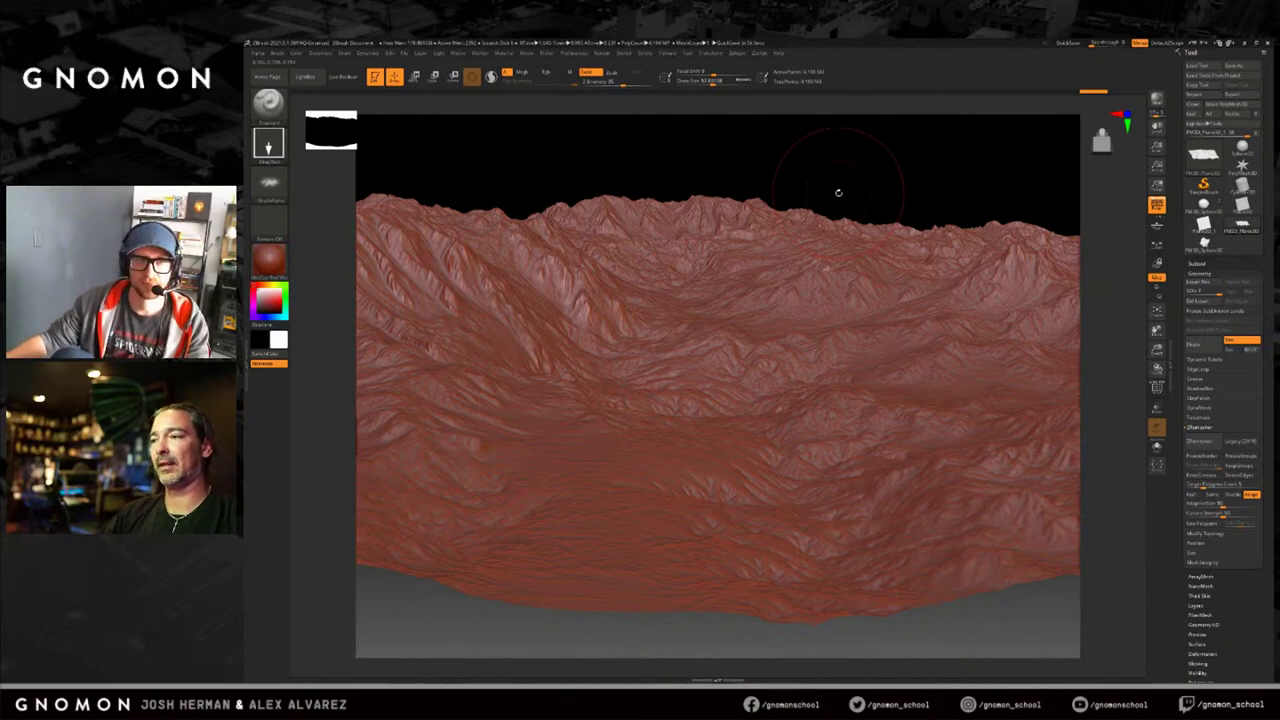
Compare the terrain's lower and highest subdivision levels and examine it from low and raised viewpoints.
key("shift+d")
key("d")
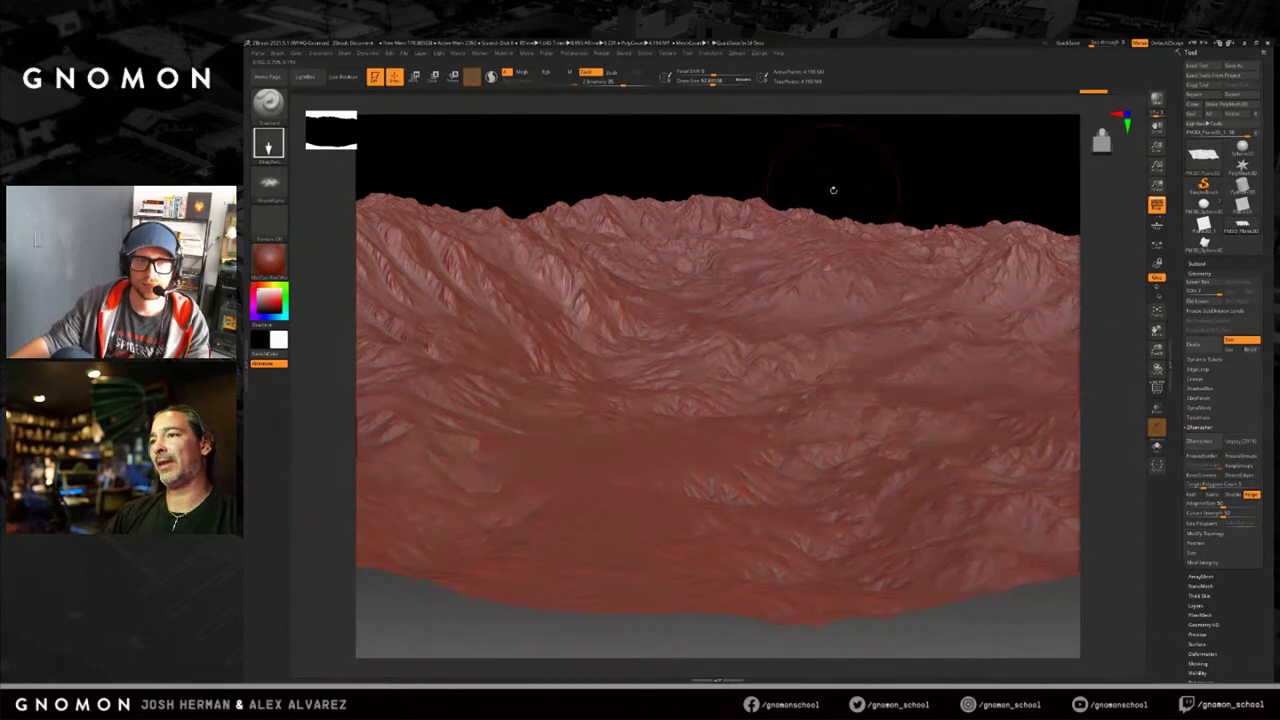
left_click_drag(842, 177, 845, 179)
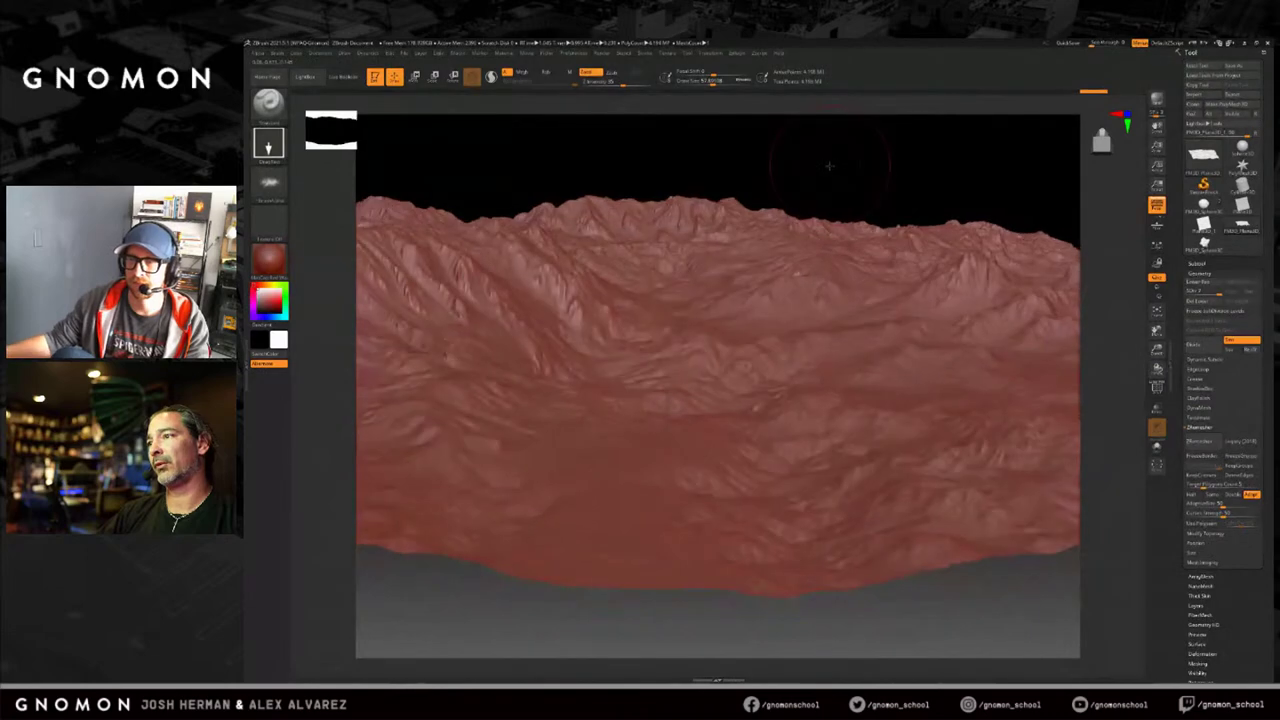
left_click_drag(832, 168, 827, 176)
left_click_drag(556, 146, 605, 160)
left_click_drag(719, 157, 785, 139)
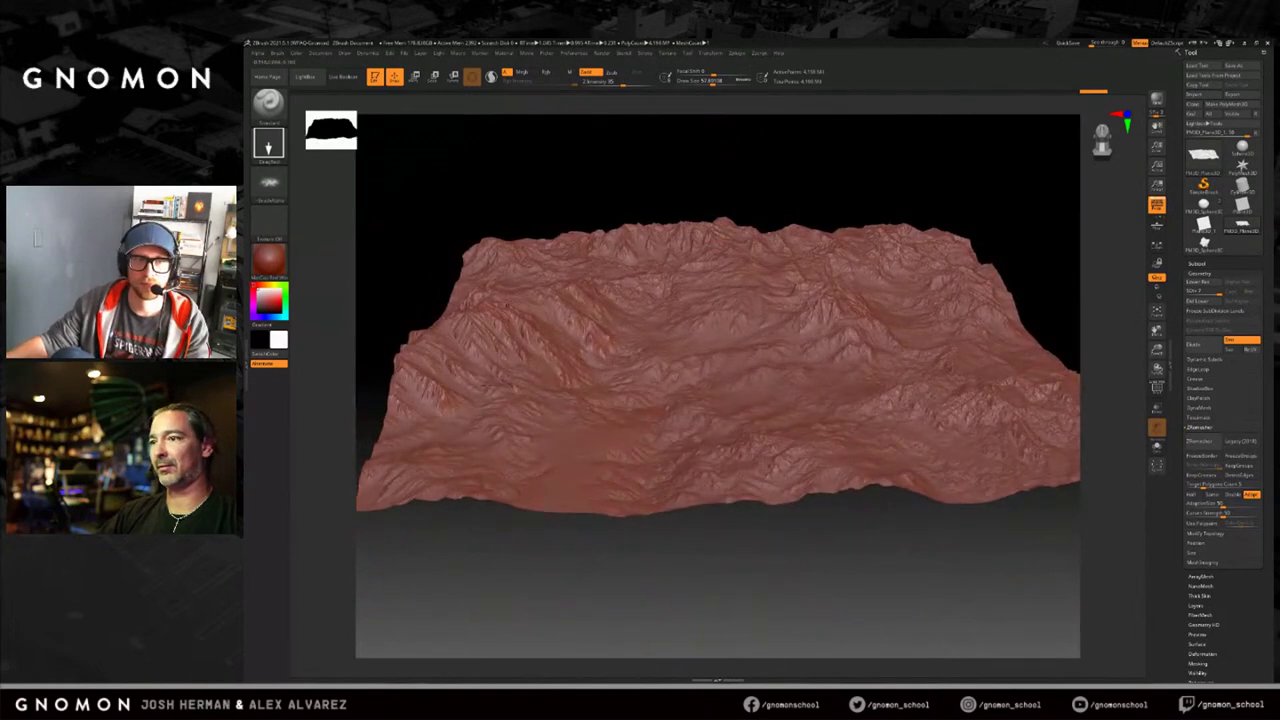
left_click_drag(664, 183, 686, 180)
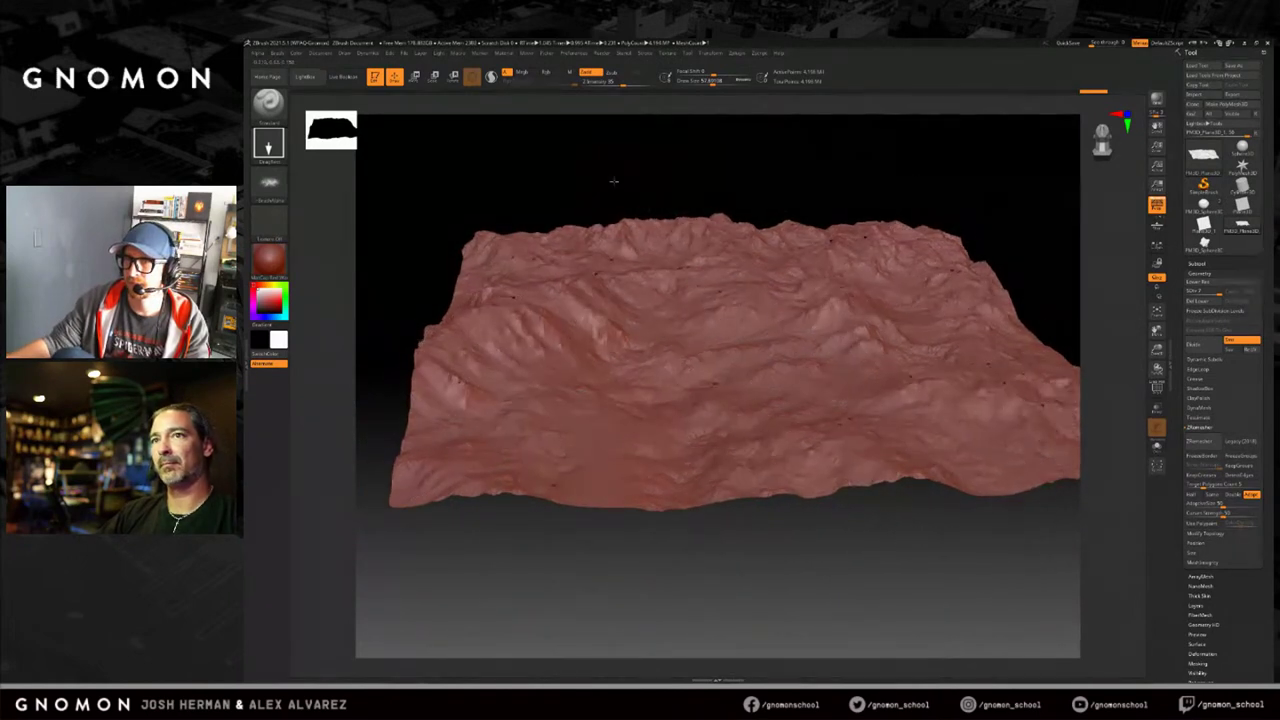
left_click_drag(614, 181, 617, 195, "alt")
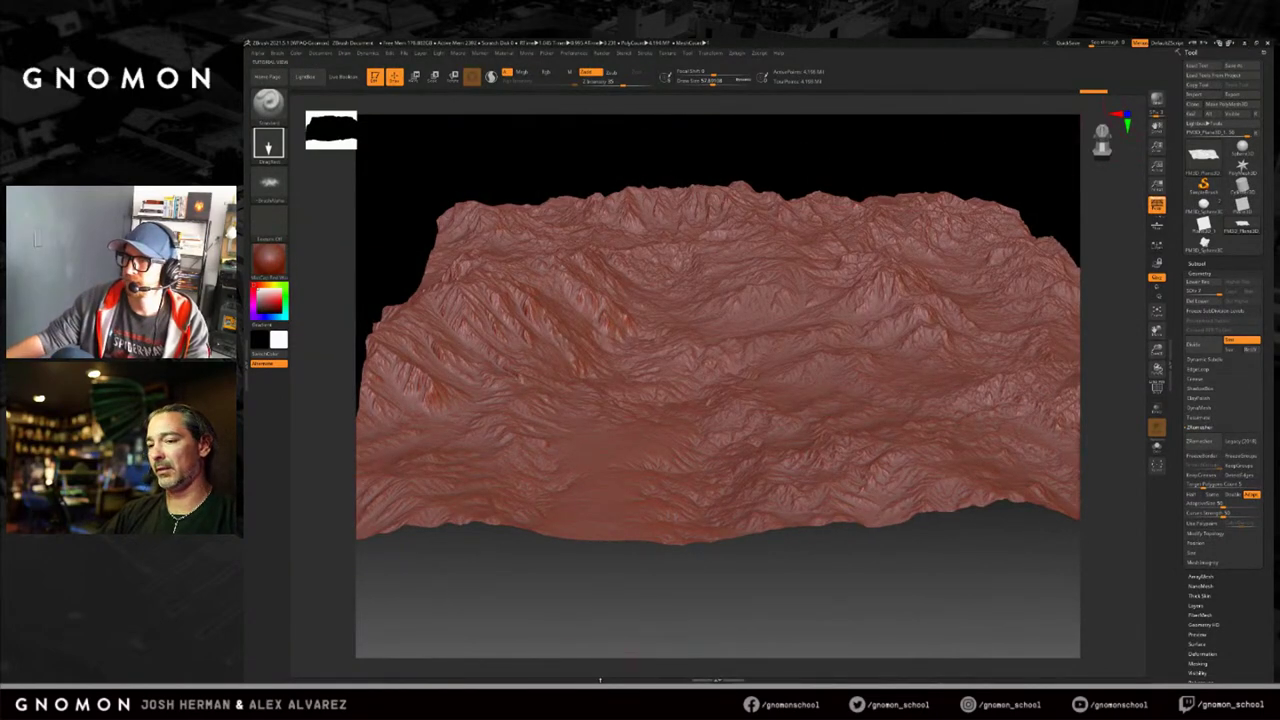
Switch to the other ZBrush session with the battle figures and show the whole scene around the isolated mannequin.
left_click(1245, 44)
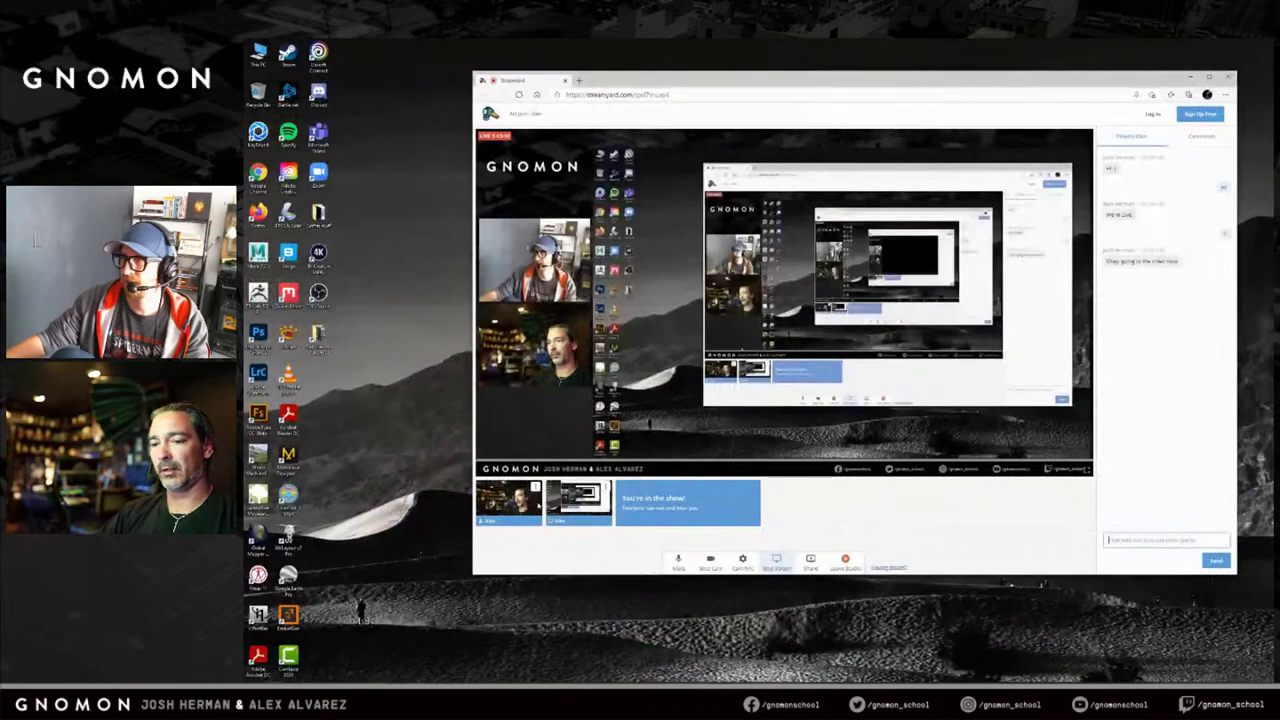
left_click(292, 675)
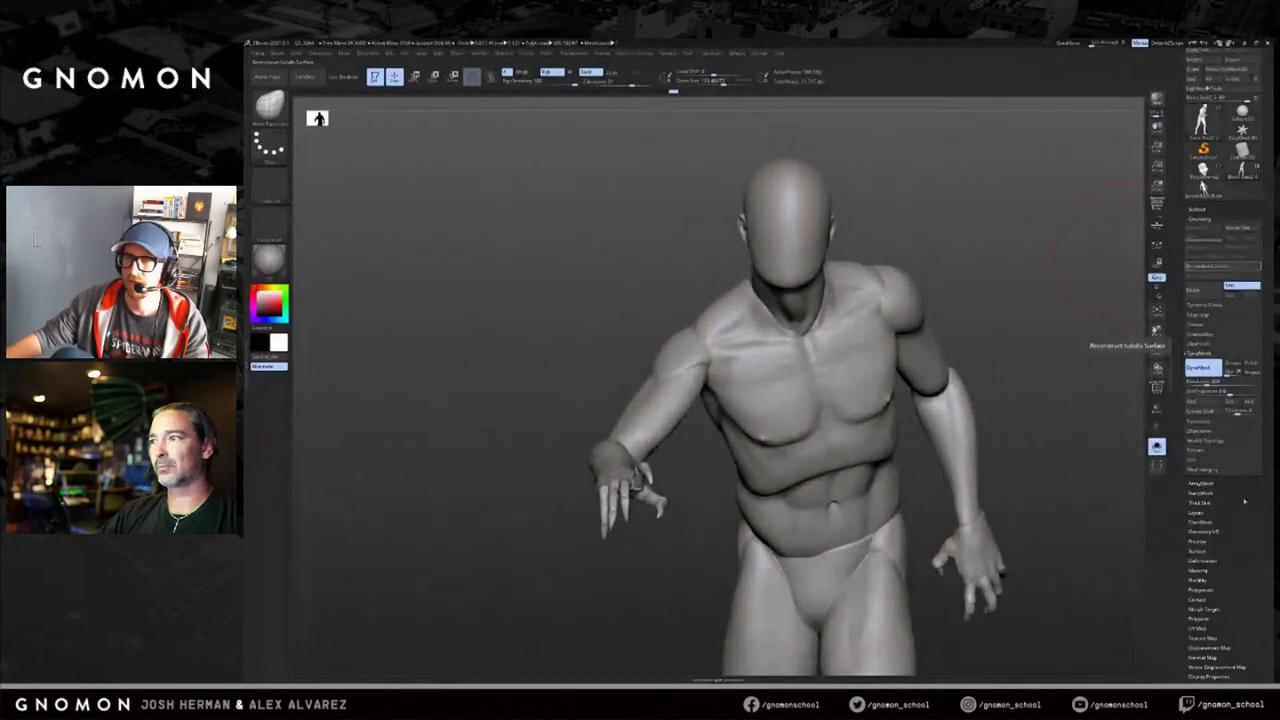
left_click_drag(950, 258, 1046, 257)
key("f")
key("alt+s")
mouse_move(937, 321)
left_mouse_down("alt")
mouse_move(946, 286)
mouse_move(870, 240)
mouse_move(812, 168)
mouse_move(770, 275)
mouse_move(955, 336)
left_mouse_up("alt")
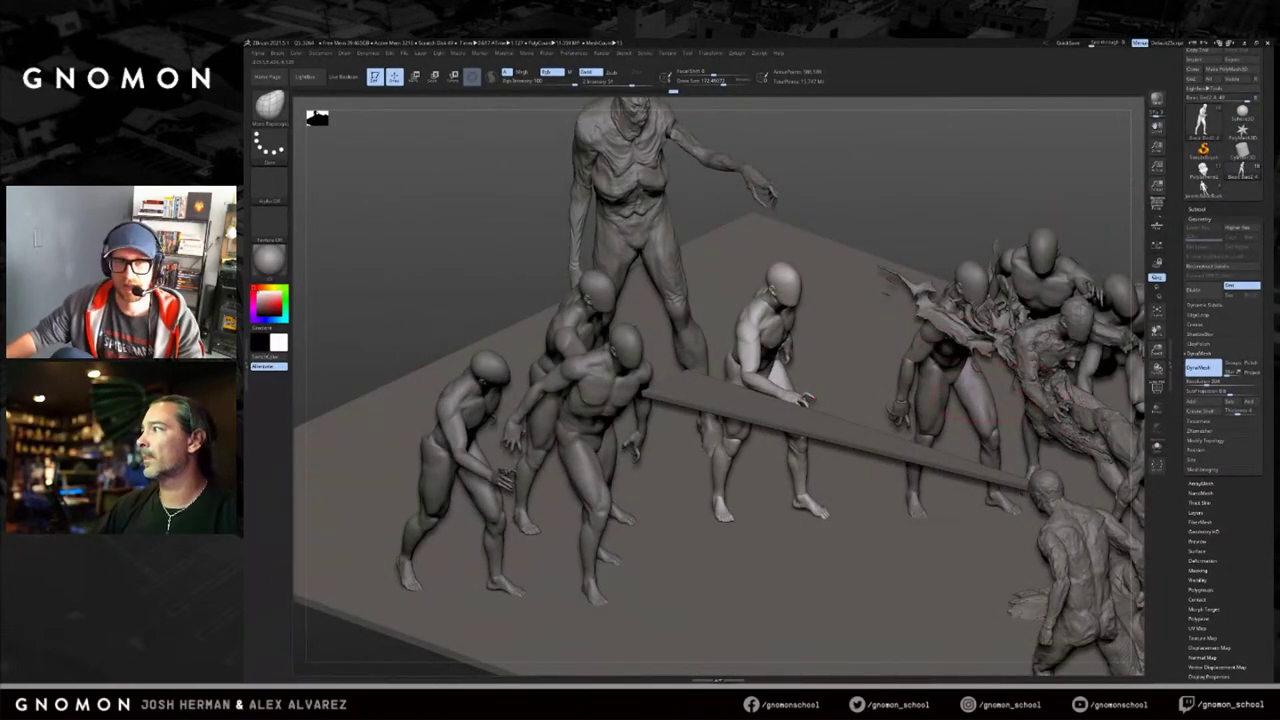
Check the blank-headed figures one after another and focus on the one standing behind the long beam.
left_click(588, 379, "alt")
left_click(572, 335, "alt")
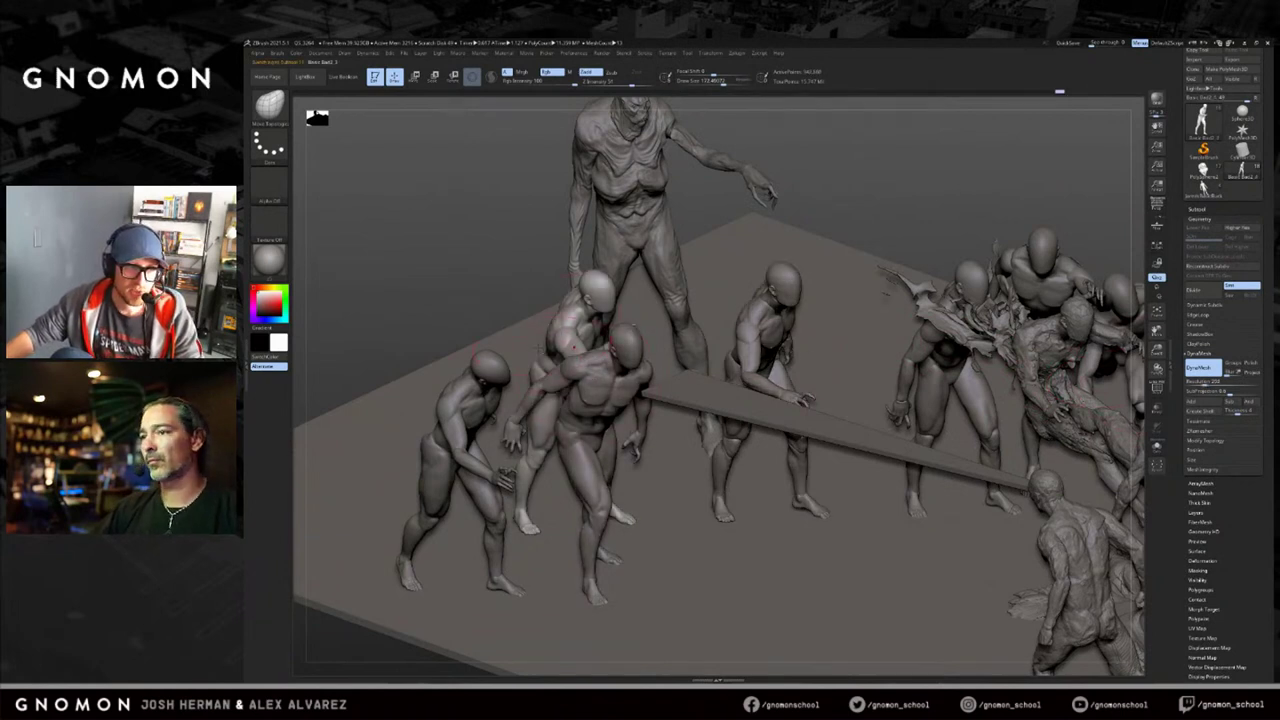
left_click(456, 398, "alt")
left_click(604, 371, "alt")
left_click(573, 332, "alt")
left_click(767, 340, "alt")
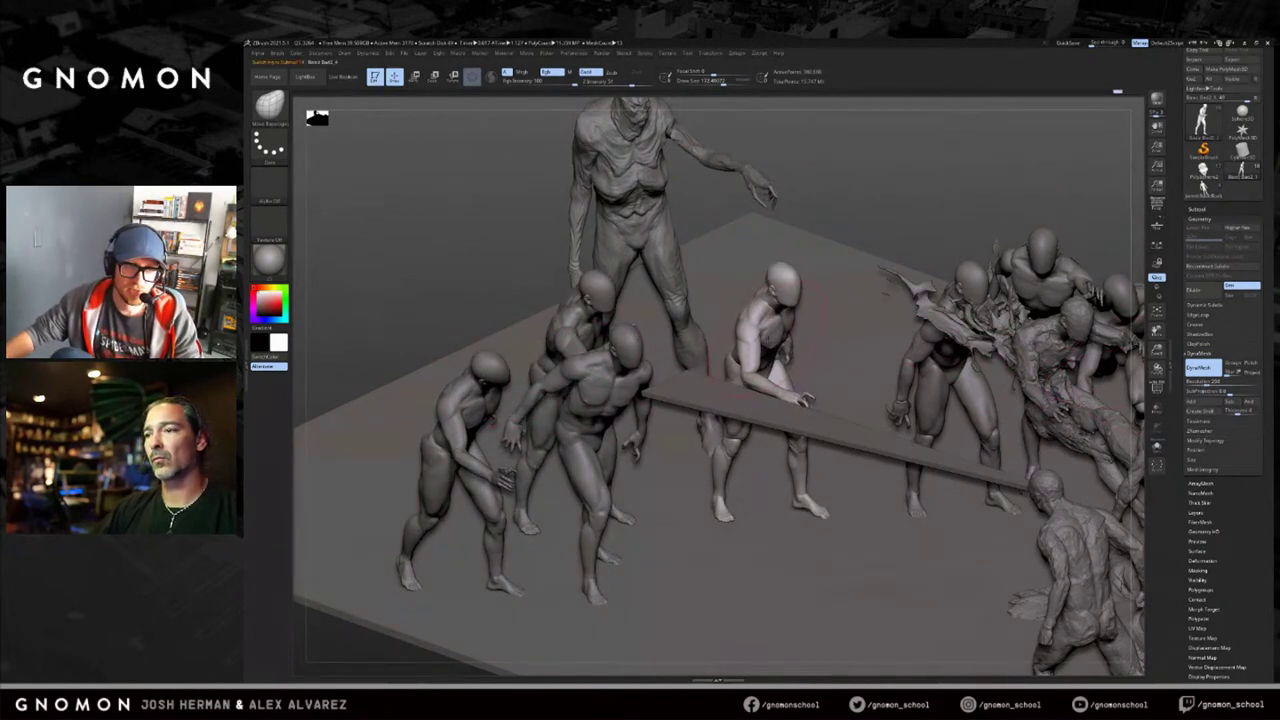
left_click(750, 360, "alt")
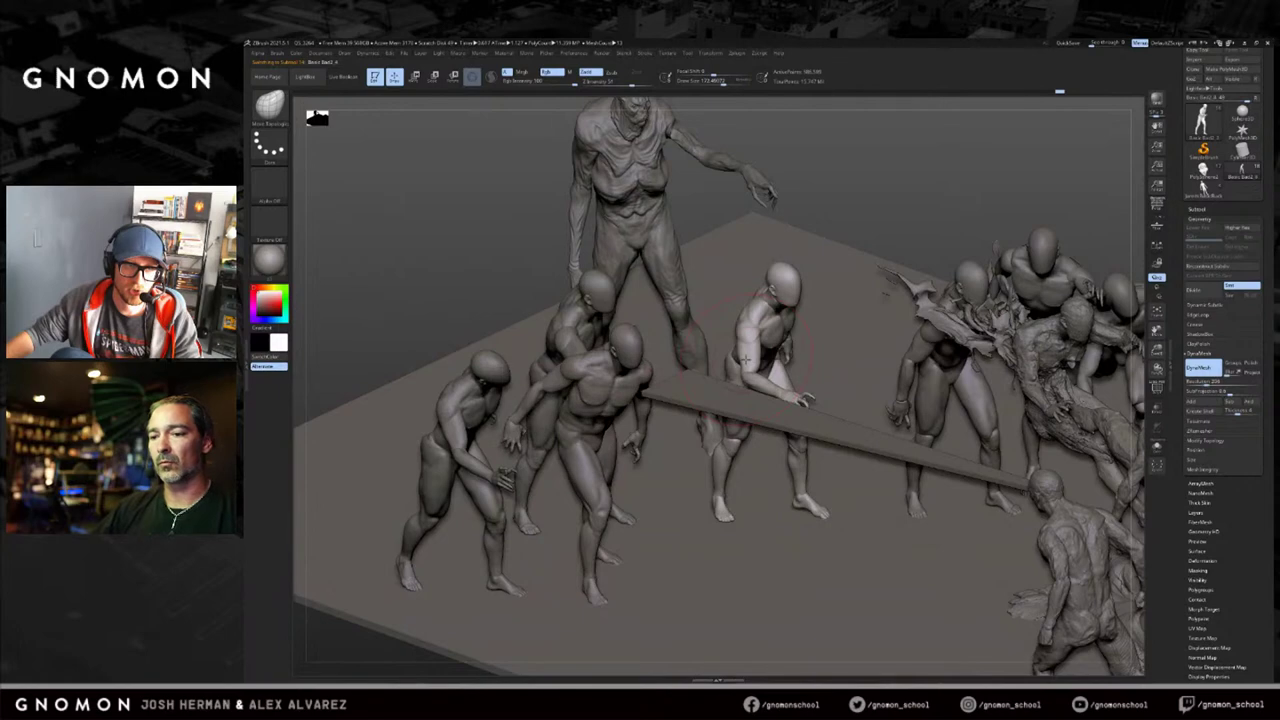
key("alt+s")
right_click_drag(768, 357, 889, 428, "ctrl")
key("shift+f")
key("shift+f")
key("alt+s")
key("f")
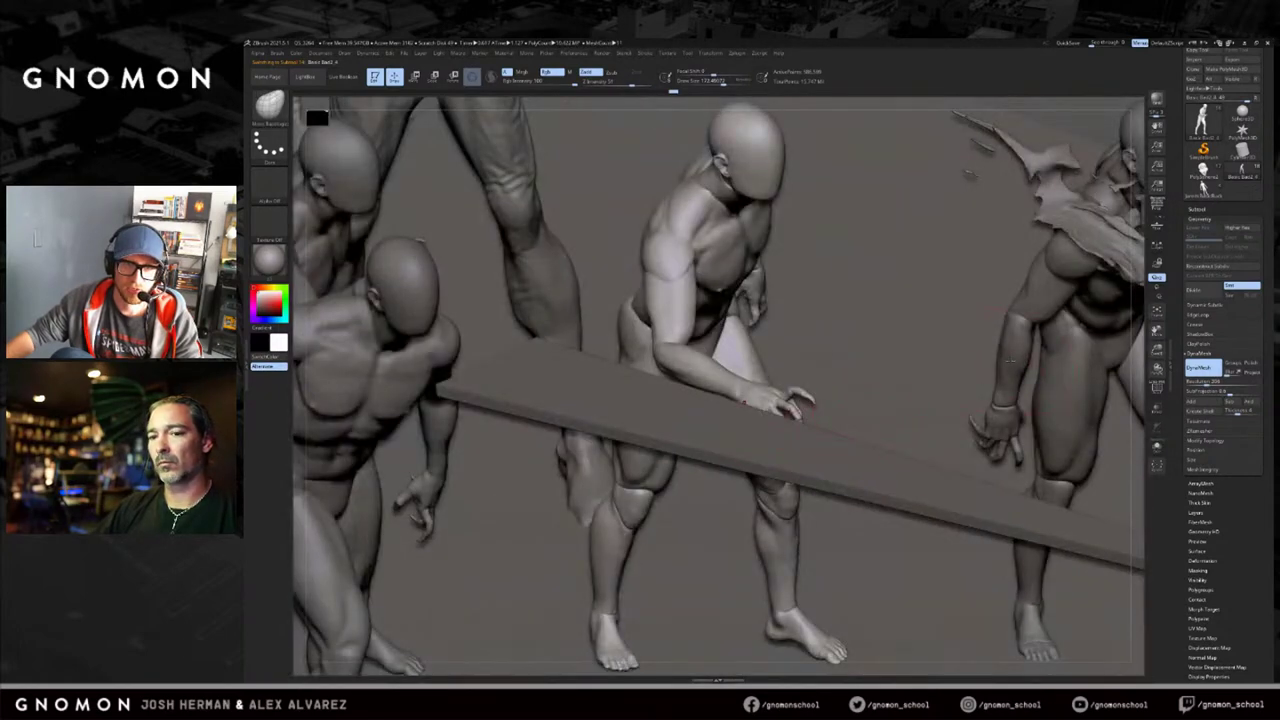
Inspect another blank-headed figure in isolation, turn on its polygroup display, and bring the whole scene back.
key("alt+shift+s")
left_click_drag(875, 320, 886, 280)
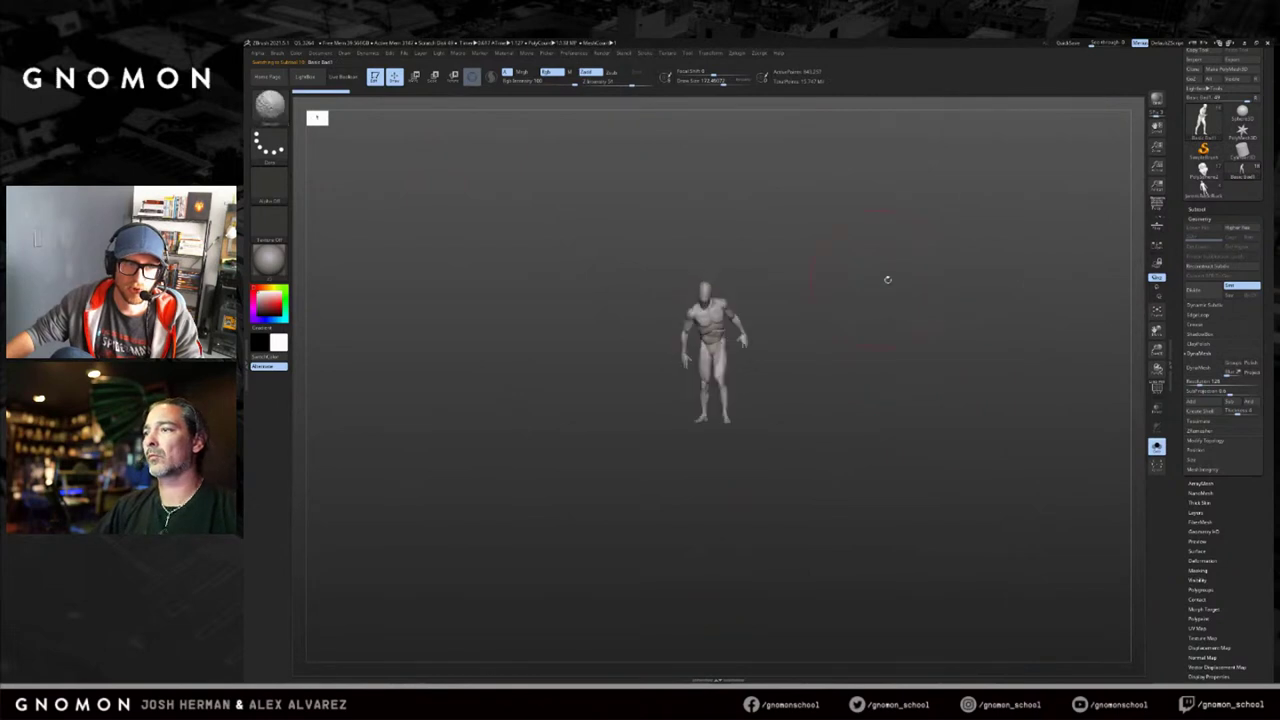
key("f")
key("shift+f")
mouse_move(900, 232)
left_mouse_down("alt")
mouse_move(914, 300)
mouse_move(883, 277)
mouse_move(897, 254)
left_mouse_up("alt")
left_click(788, 291, "ctrl+shift")
left_click(931, 267, "ctrl+shift")
key("alt+shift+s")
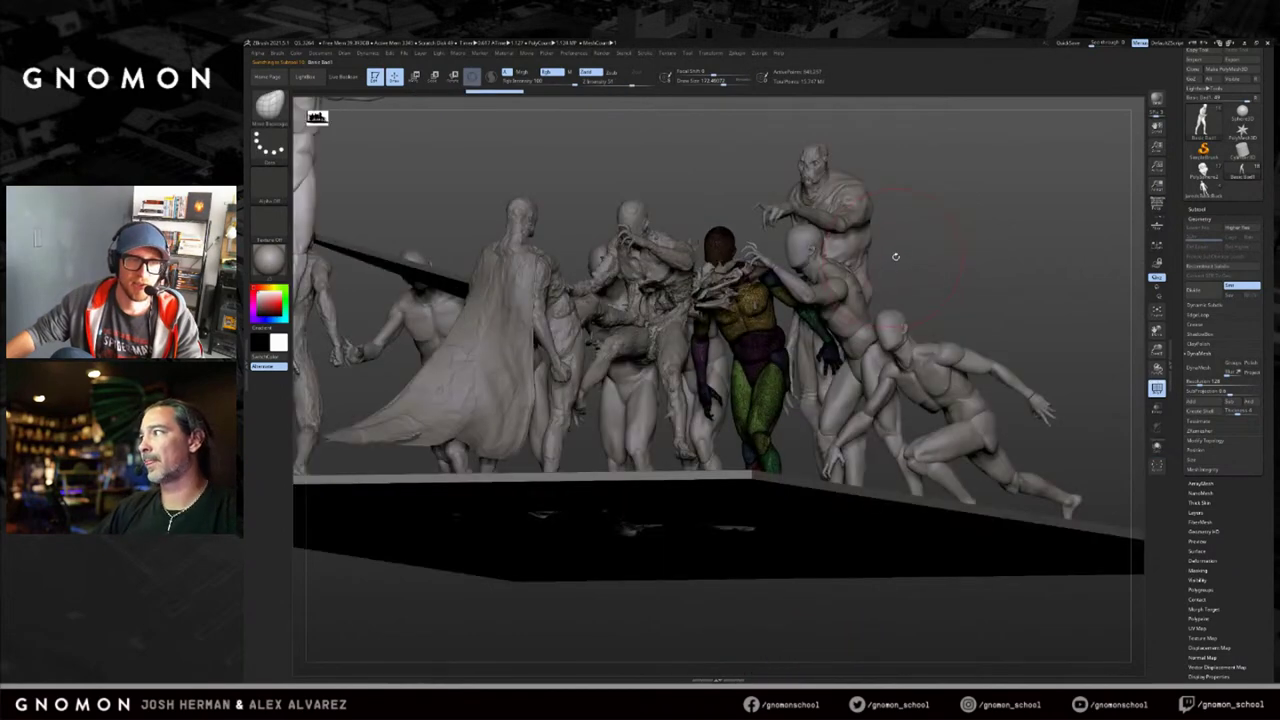
Isolate the blank-headed figure reaching out at the back of the group and inspect its torso without polygroup colours.
left_click_drag(567, 179, 718, 285, "alt")
left_click_drag(718, 285, 705, 390)
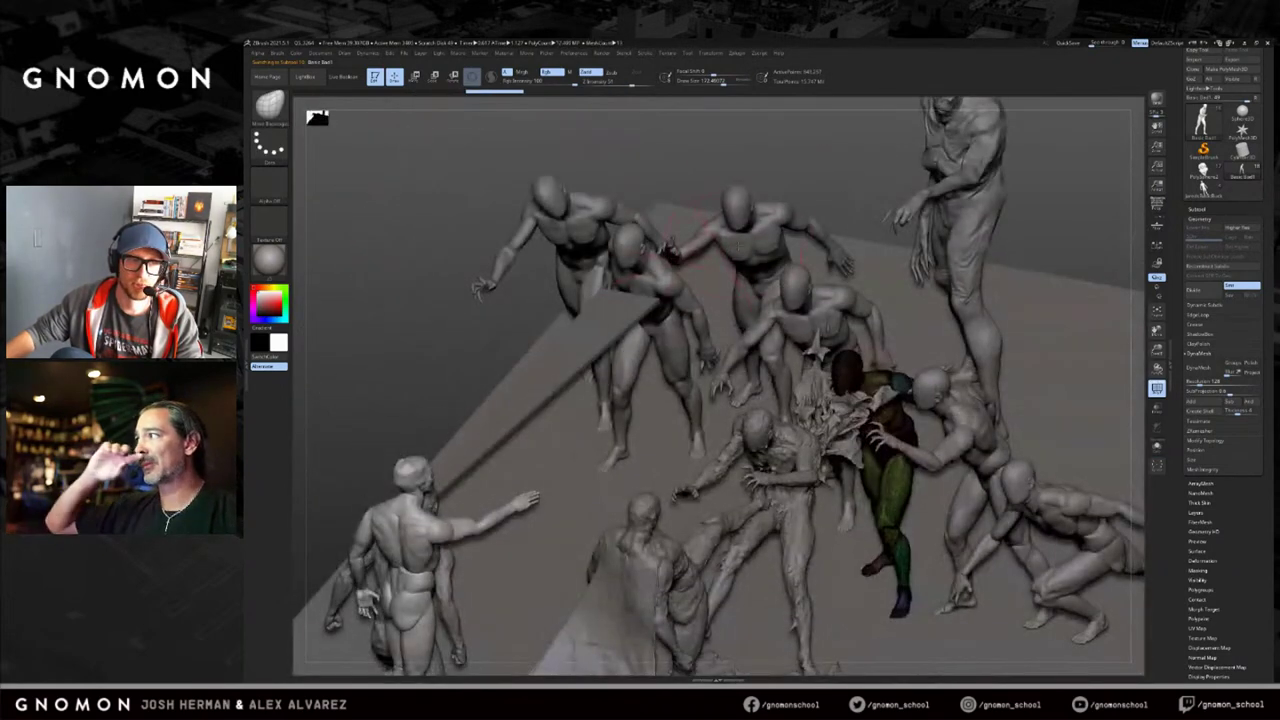
left_click(760, 240, "alt")
key("alt+shift+s")
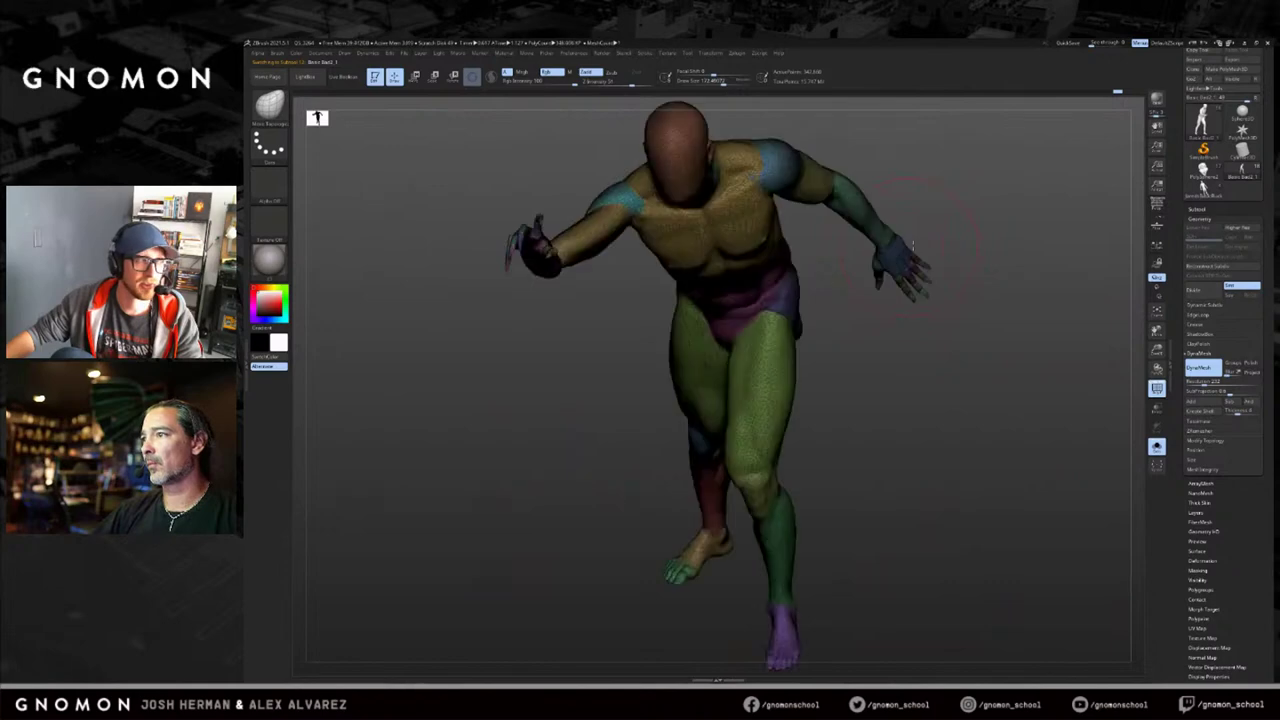
mouse_move(940, 170)
left_mouse_down("alt")
mouse_move(925, 460)
mouse_move(960, 560)
left_mouse_up("alt")
key("shift+f")
mouse_move(989, 234)
left_mouse_down()
mouse_move(885, 225)
mouse_move(893, 232)
left_mouse_up()
key("s")
left_click_drag(880, 235, 868, 246)
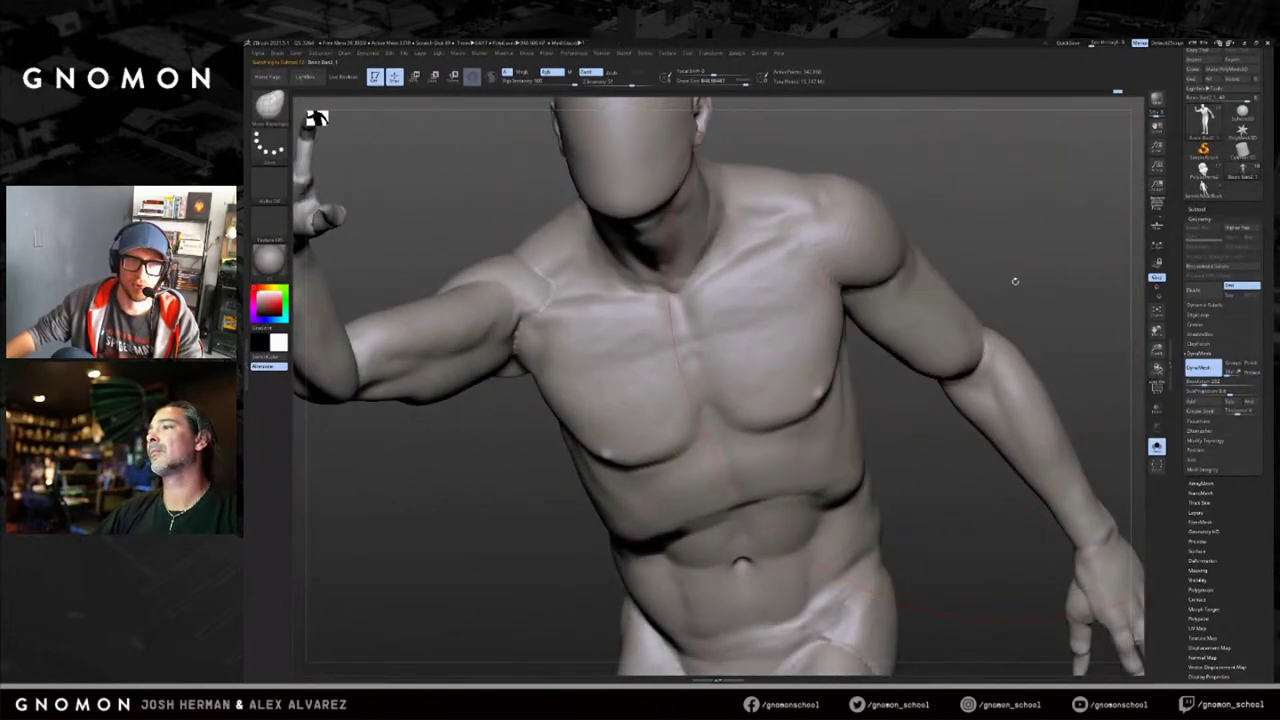
Show all figures again and examine the crowd, the kicking hero and the beam-shooting fighter from the side.
left_click_drag(1008, 277, 996, 170, "alt")
left_click_drag(1020, 338, 920, 349)
key("alt+shift+s")
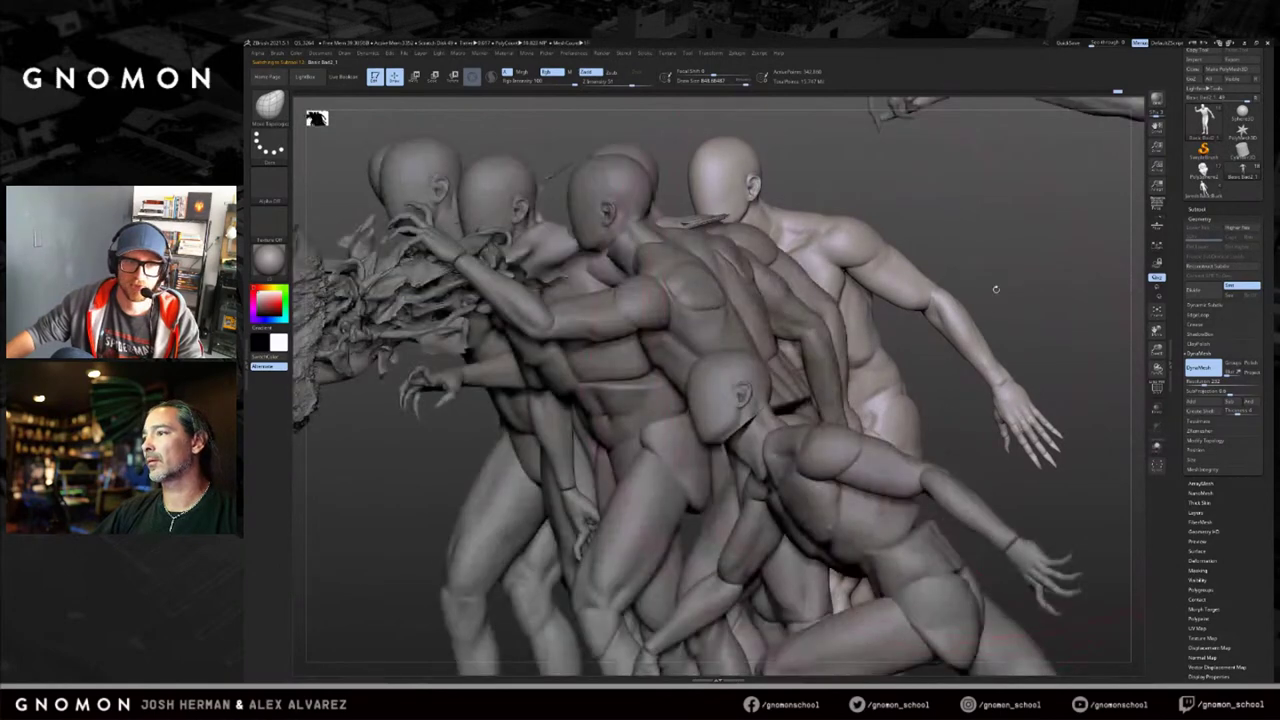
left_click_drag(975, 252, 1077, 157)
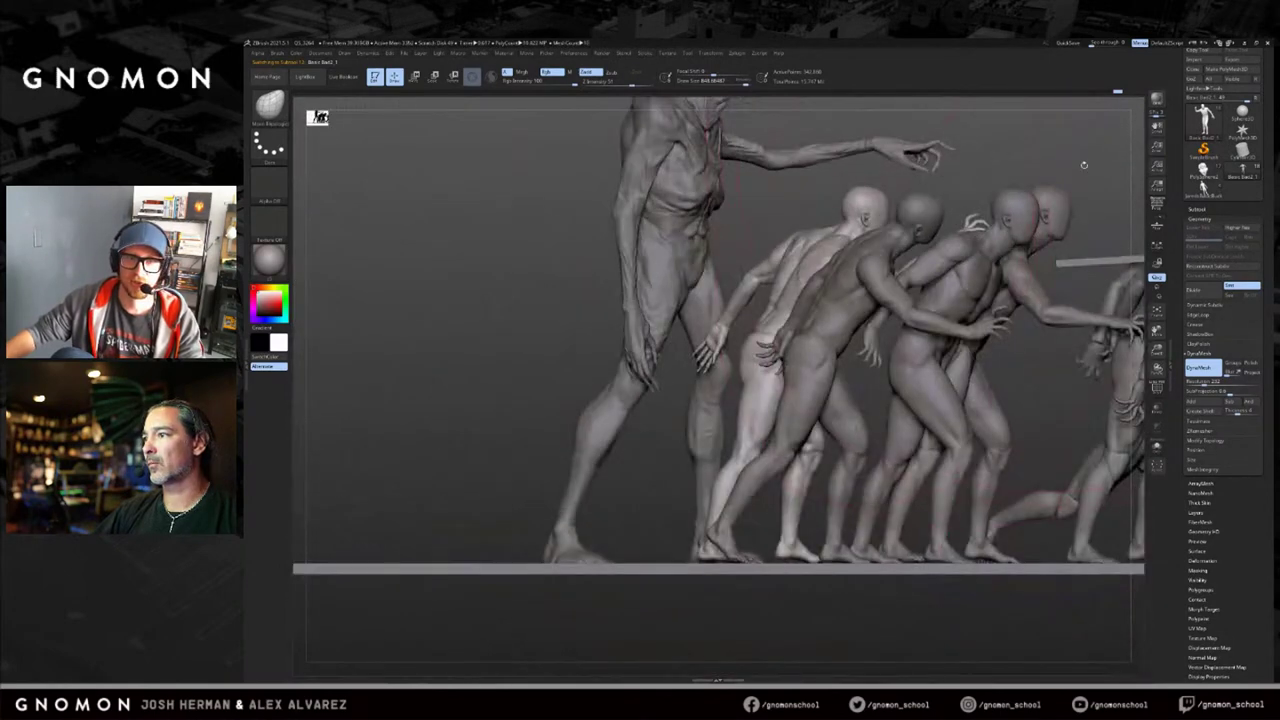
left_click_drag(862, 263, 815, 278)
left_click_drag(892, 222, 929, 262, "alt")
left_click(1052, 385, "alt")
left_click_drag(1105, 330, 980, 307, "alt")
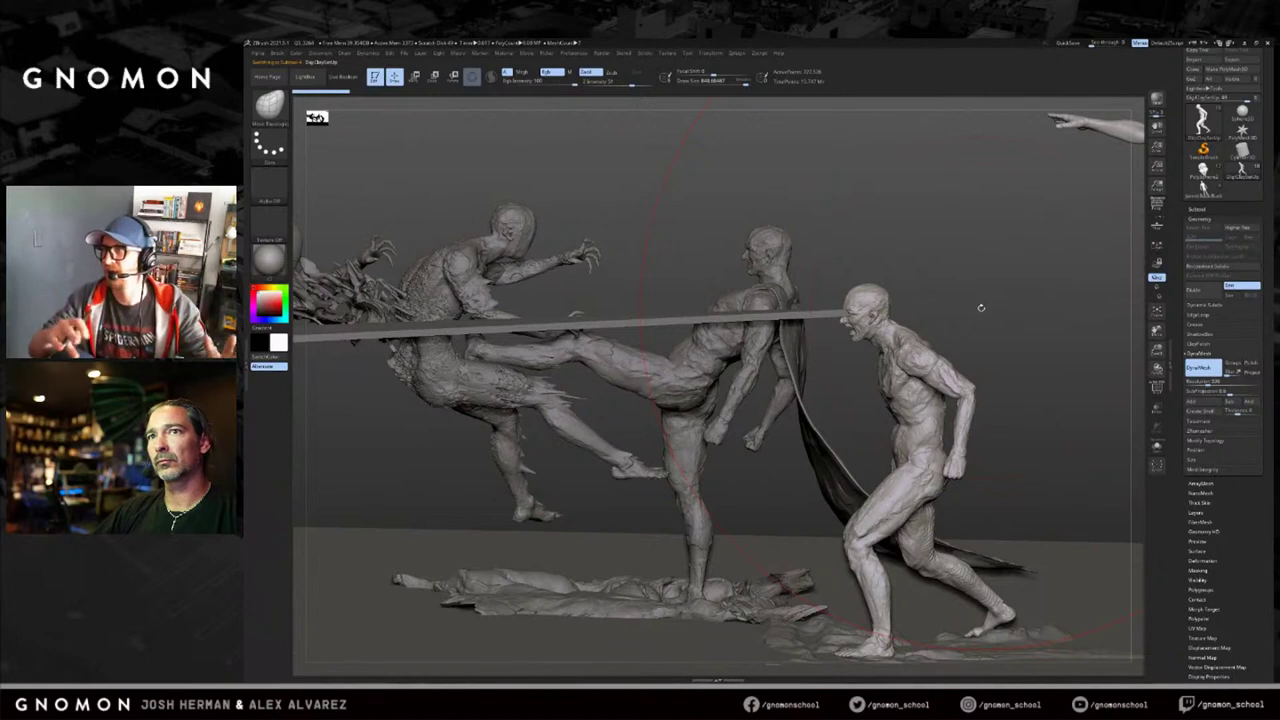
left_click_drag(975, 267, 1081, 231)
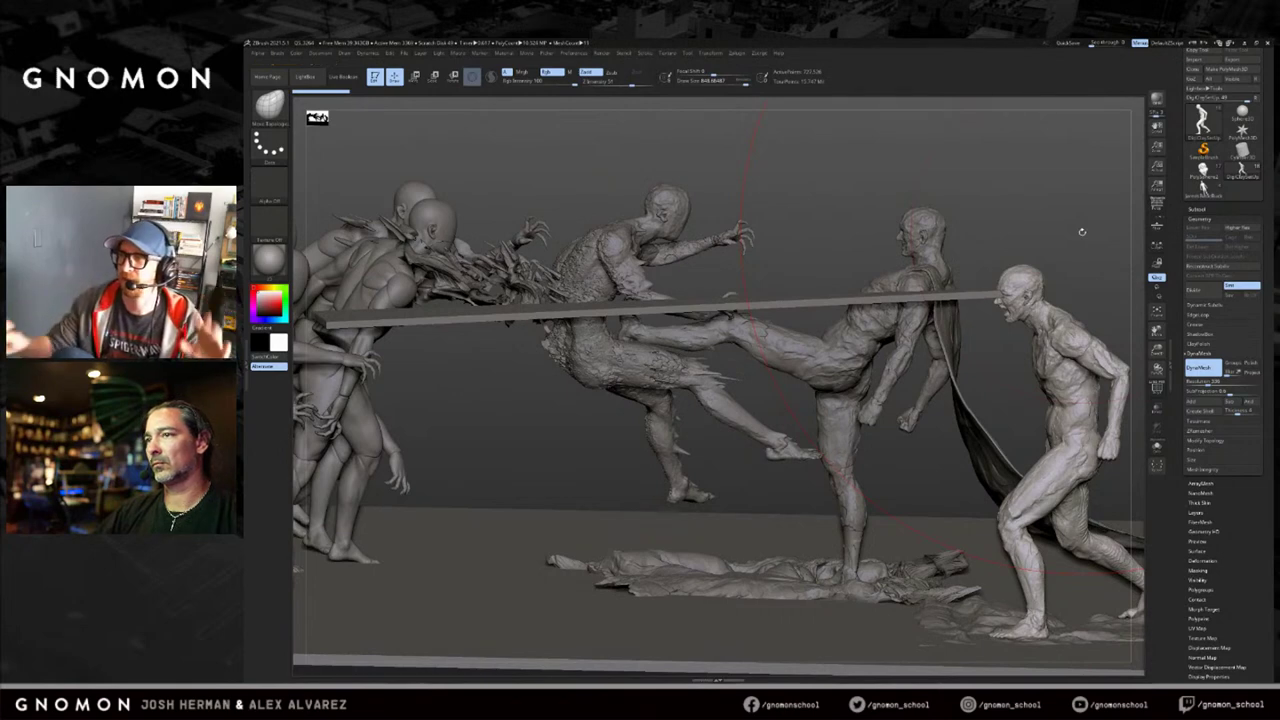
key("s")
left_click_drag(1090, 204, 1068, 207)
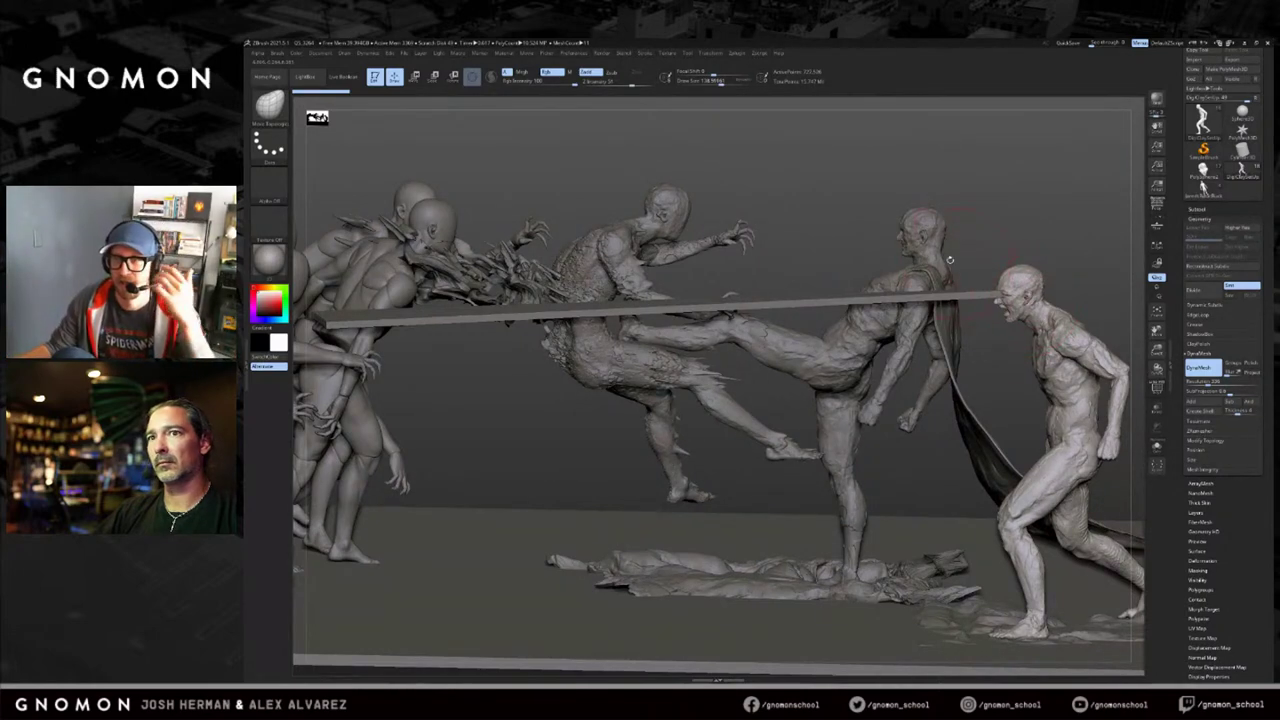
Select the blank-headed figure near the front of the crowd, isolate it, and choose the Clay brush for its body.
left_click_drag(753, 176, 1091, 215, "alt")
left_click(590, 355, "alt")
left_click(484, 385, "alt")
left_click(397, 372, "alt")
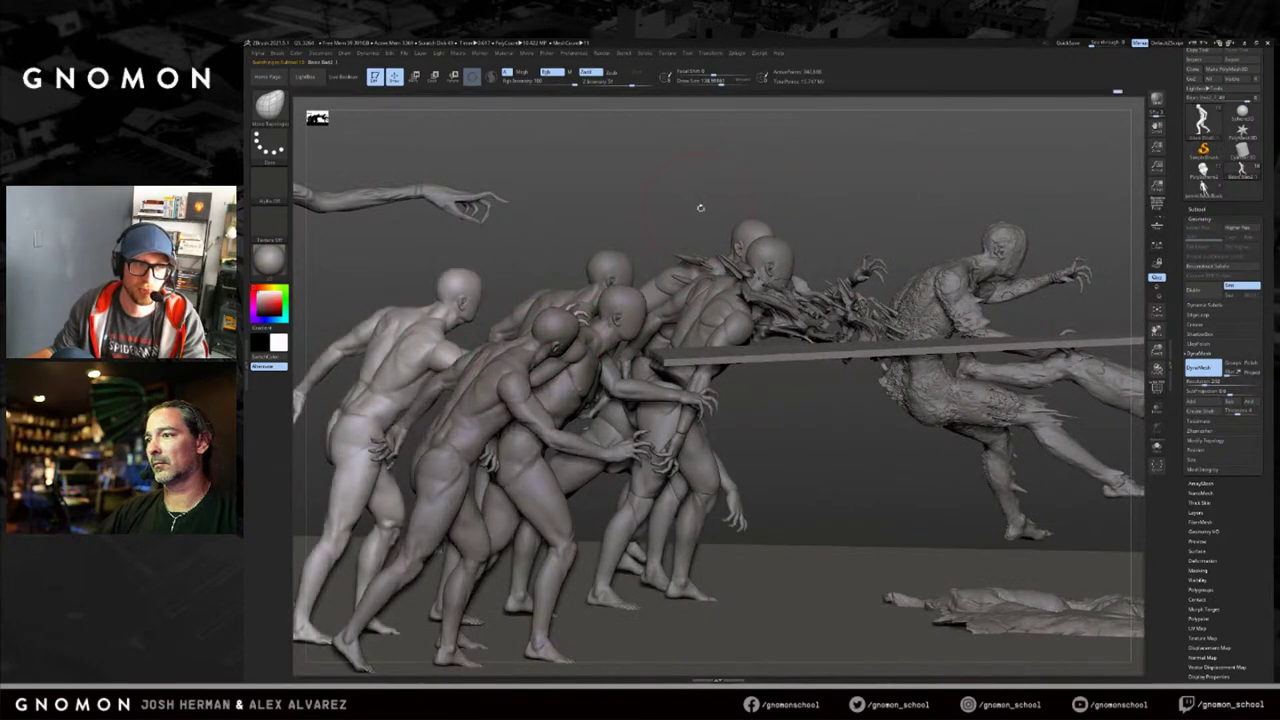
left_click_drag(701, 207, 658, 239)
left_click(704, 256, "alt")
key("alt+s")
left_click_drag(810, 269, 690, 272)
key("f")
key("f")
left_click_drag(972, 243, 1018, 430)
key("shift+f")
left_click_drag(1018, 318, 943, 402, "alt")
key("shift+f")
mouse_move(940, 344)
left_mouse_down()
mouse_move(790, 340)
mouse_move(862, 322)
mouse_move(760, 358)
mouse_move(804, 338)
left_mouse_up()
left_click_drag(784, 270, 846, 286)
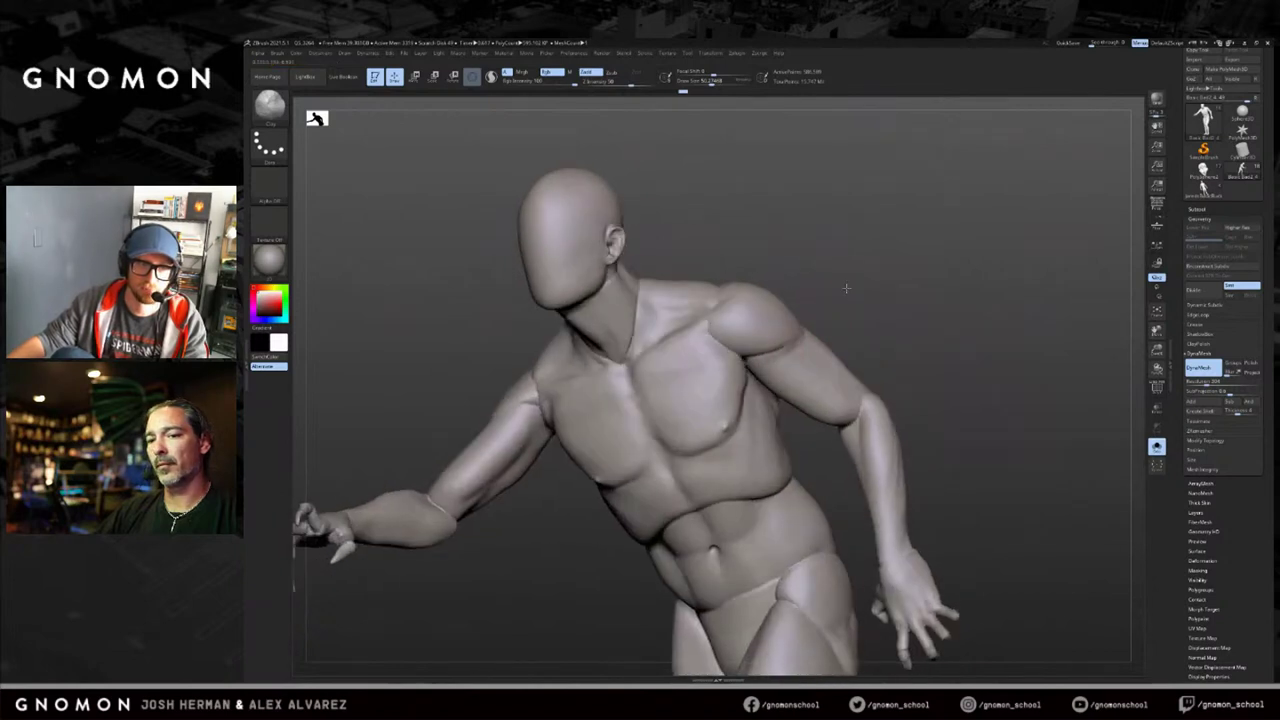
Blend the seams on the isolated blank-headed figure's chest, abdomen, collarbone and near shoulder with the Clay brush.
left_click_drag(940, 333, 862, 358)
left_click_drag(860, 394, 871, 294)
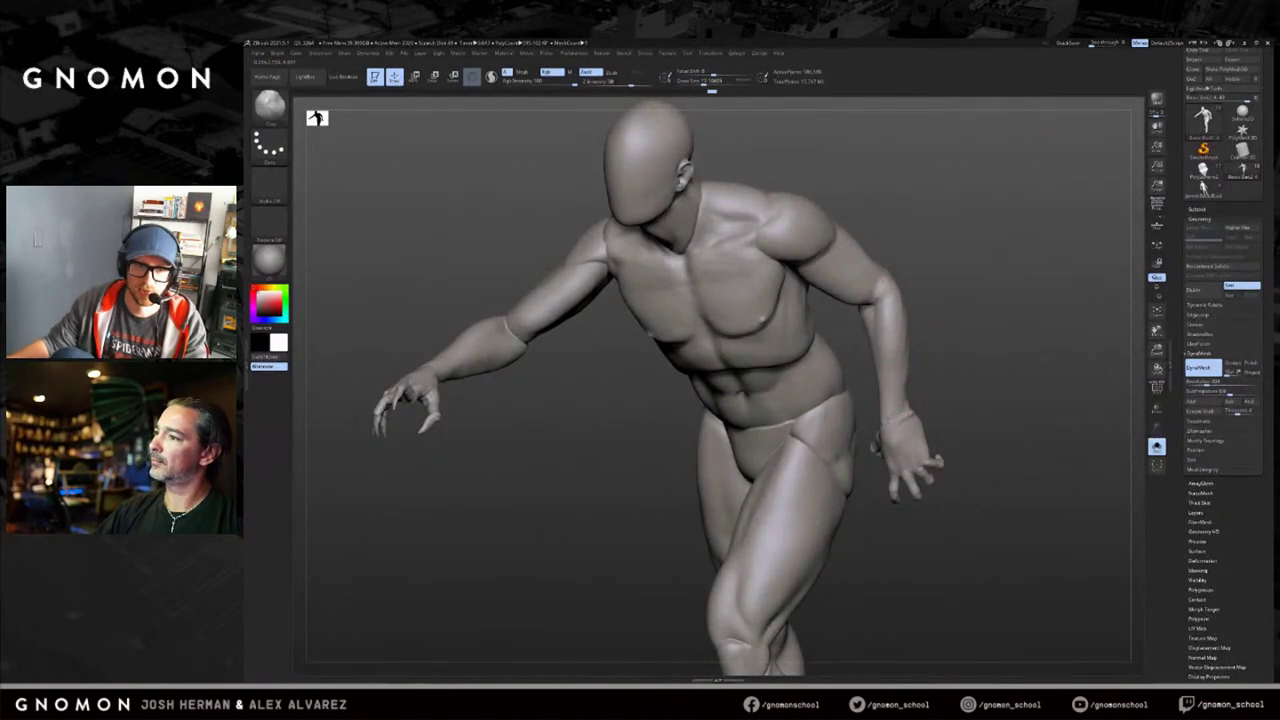
left_click_drag(864, 358, 940, 316)
left_click_drag(859, 310, 784, 214)
left_click_drag(914, 179, 817, 214)
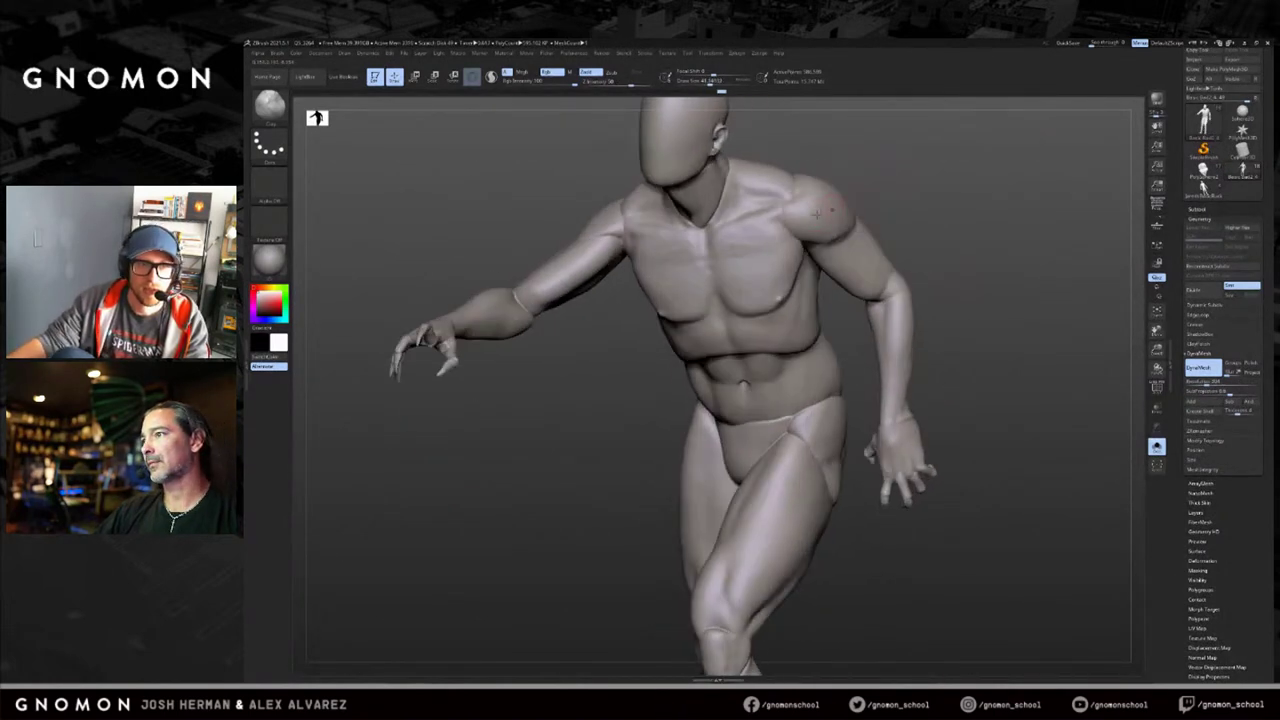
left_click_drag(830, 166, 789, 196)
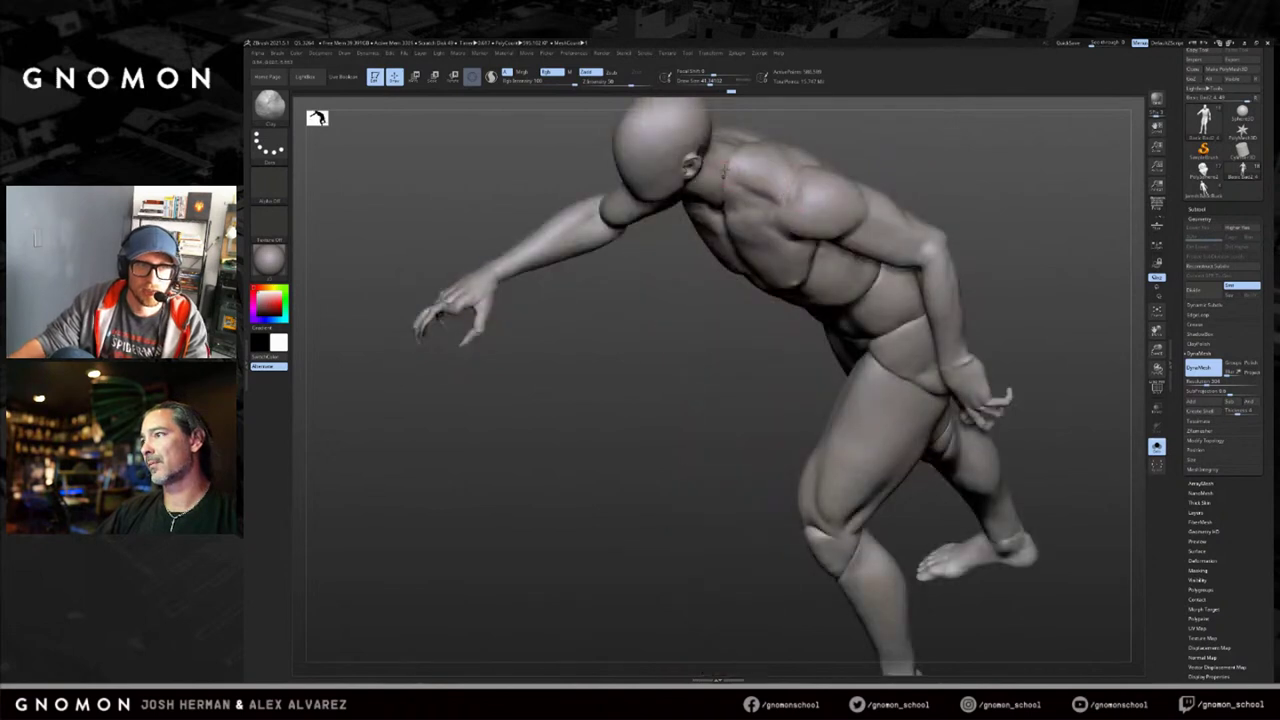
Sculpt the figure's ribcage, waist and hip transitions from the front and from behind.
mouse_move(651, 282)
left_mouse_down()
mouse_move(671, 366)
mouse_move(670, 345)
left_mouse_up()
mouse_move(704, 491)
left_mouse_down()
mouse_move(709, 506)
mouse_move(654, 434)
mouse_move(783, 296)
left_mouse_up()
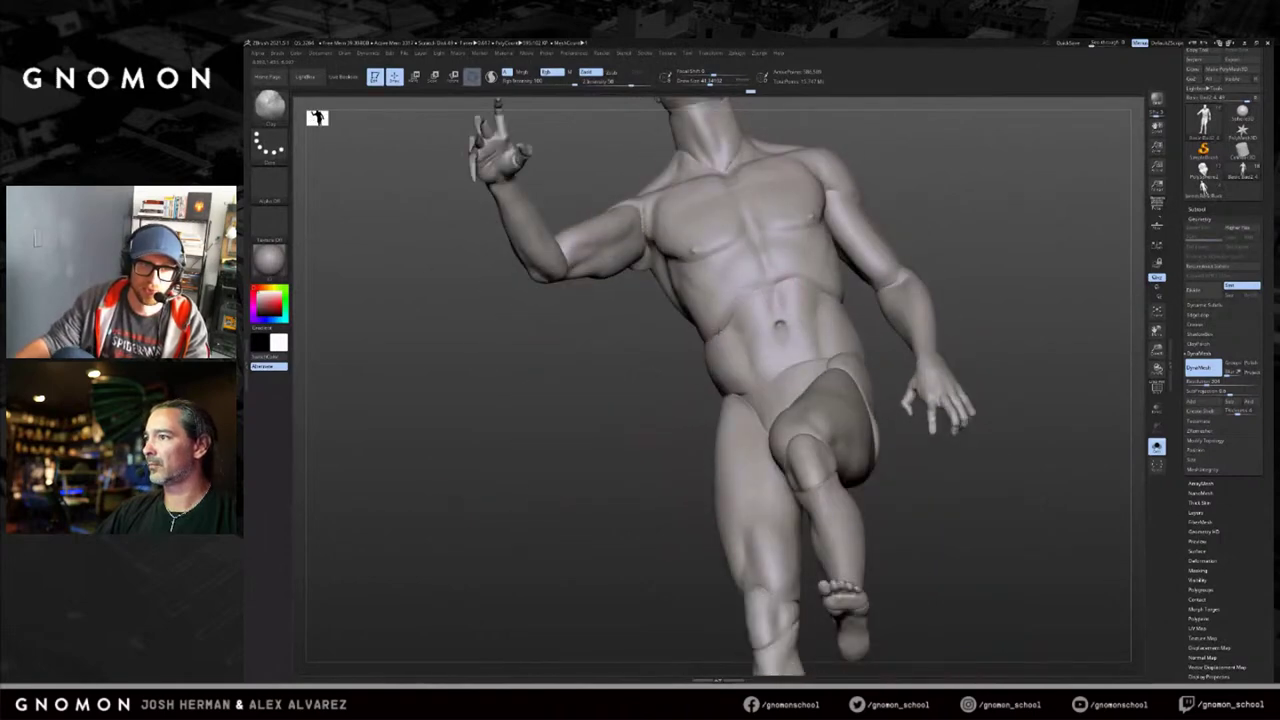
mouse_move(832, 293)
left_mouse_down()
mouse_move(733, 316)
mouse_move(1022, 279)
mouse_move(992, 377)
mouse_move(950, 420)
mouse_move(821, 369)
left_mouse_up()
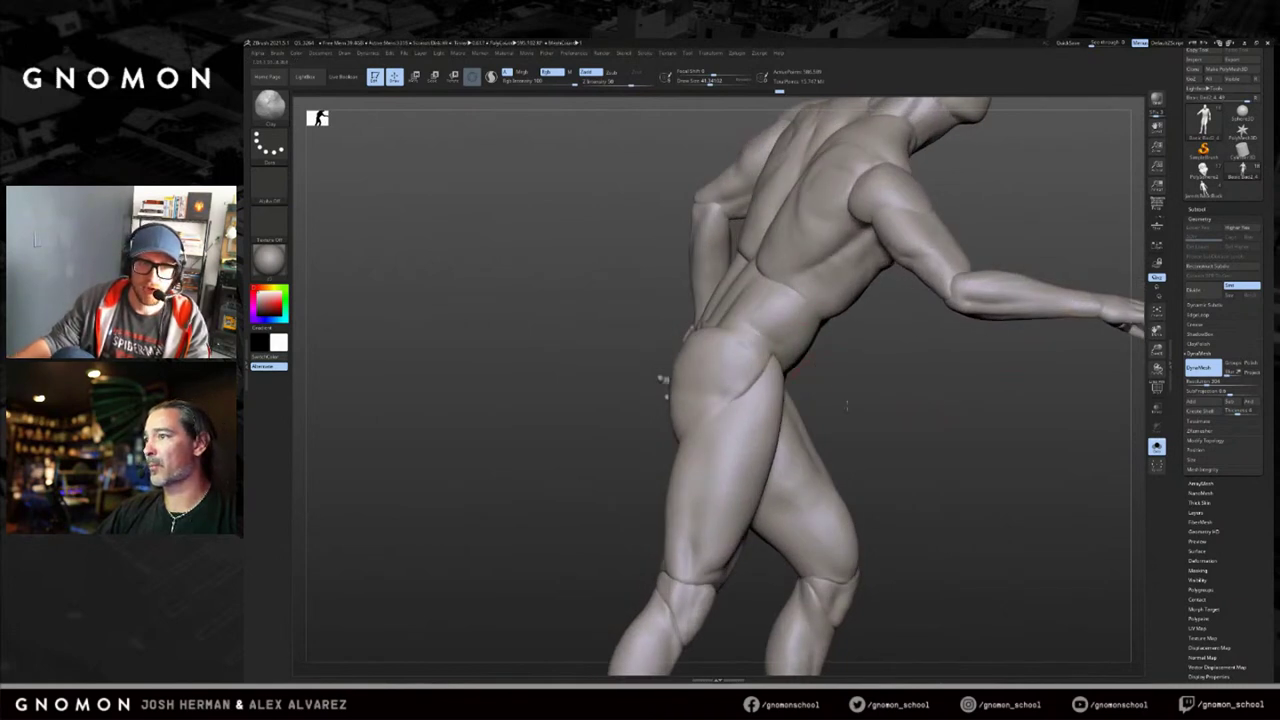
left_click_drag(845, 389, 846, 385)
left_click_drag(666, 335, 767, 341)
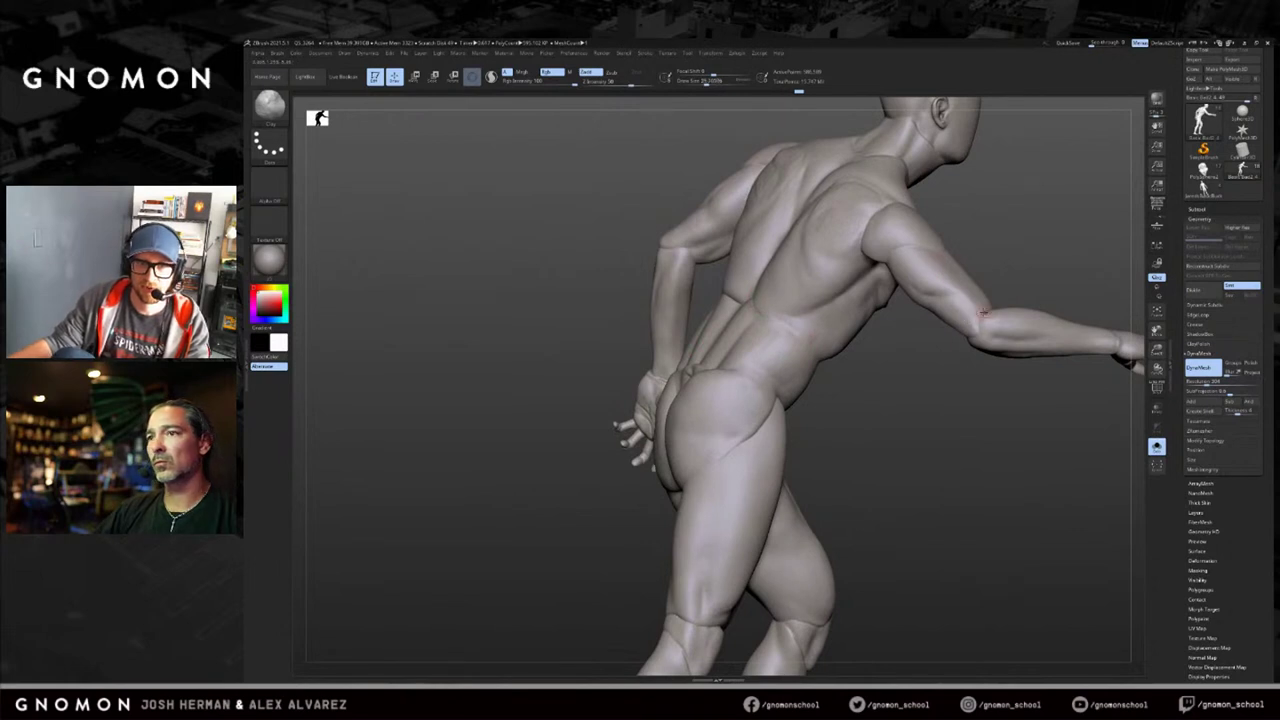
Fill the joint lines on the figure's lower back, upper glutes and back of the waist.
left_click_drag(941, 388, 805, 400)
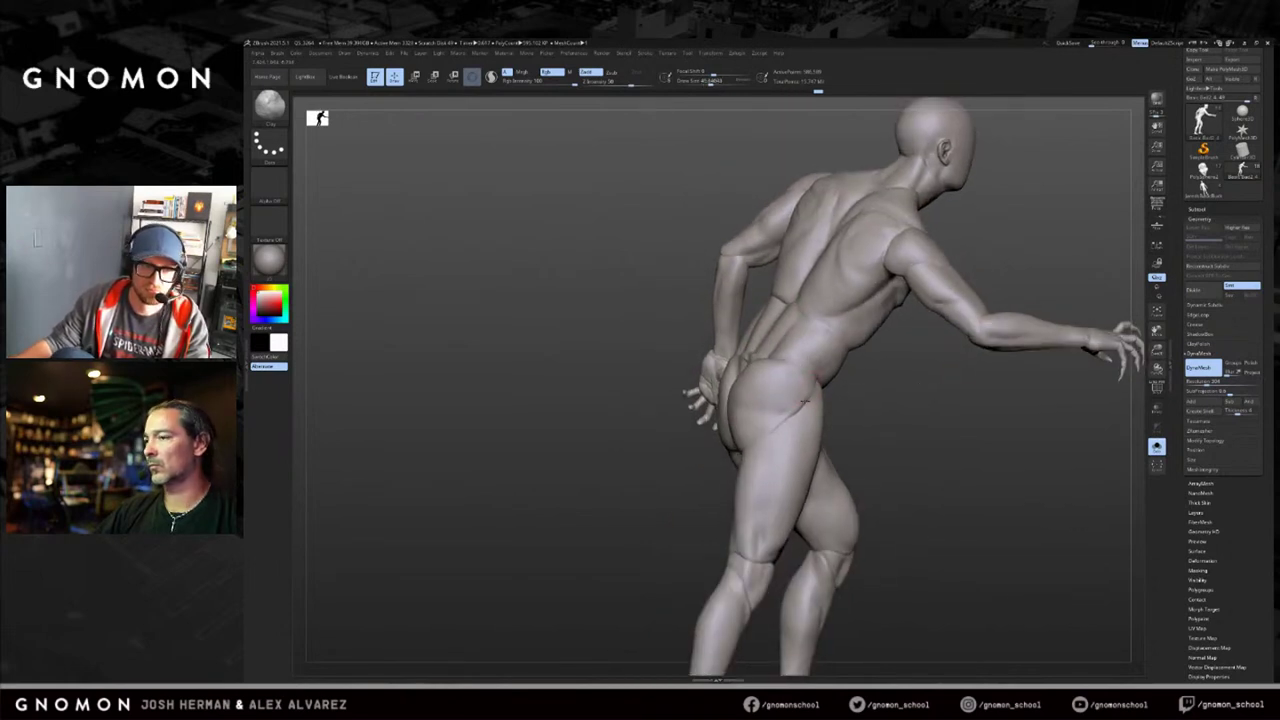
left_click_drag(825, 455, 769, 452)
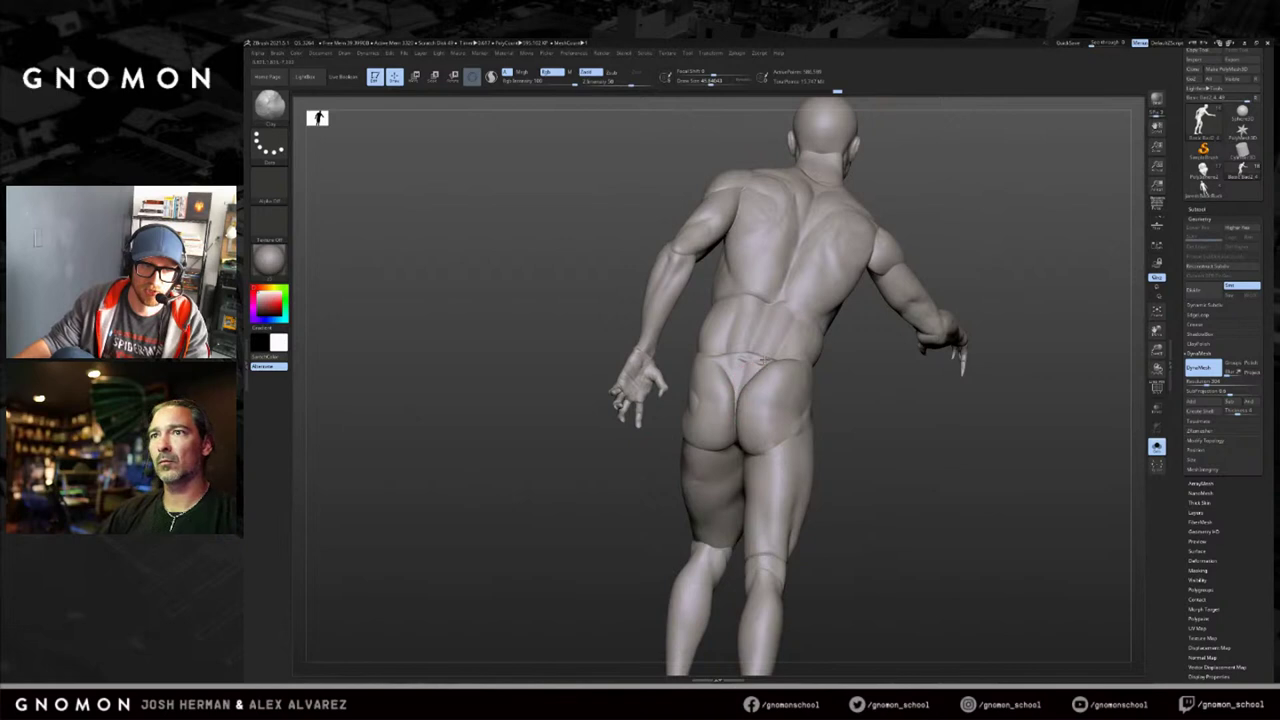
left_click_drag(752, 358, 741, 352)
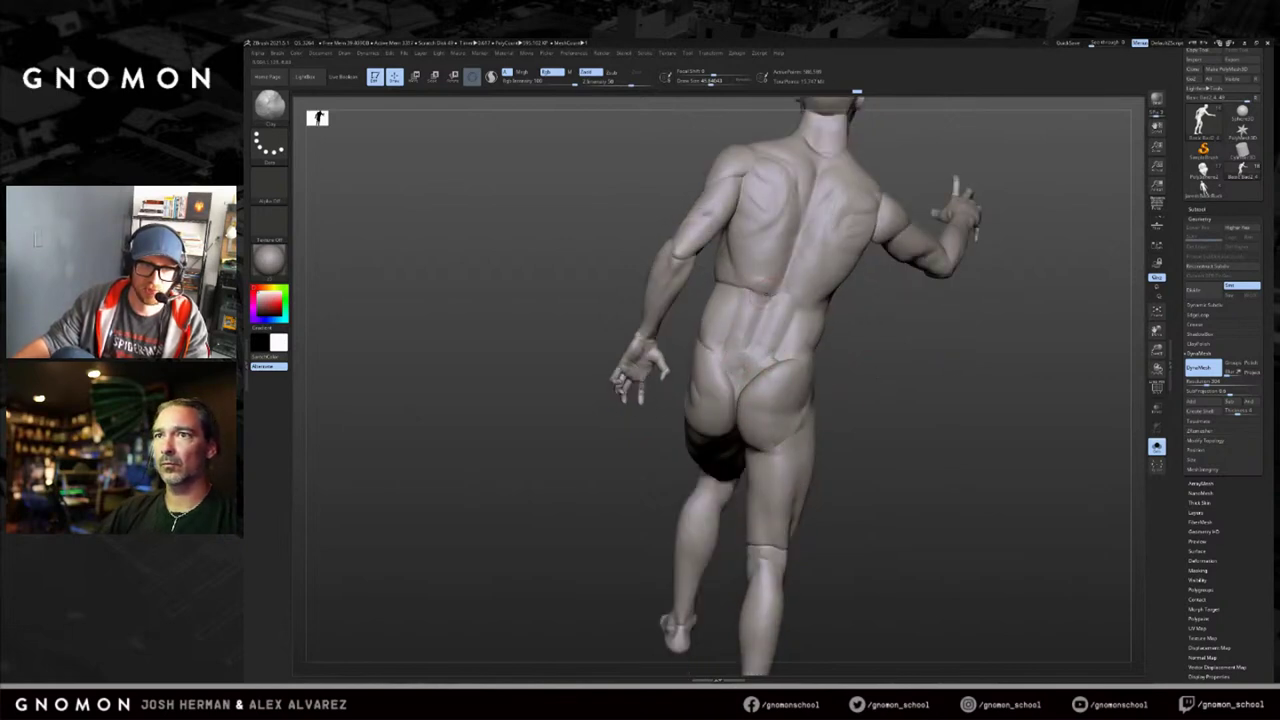
right_click_drag(699, 292, 740, 288)
left_click_drag(746, 288, 730, 284)
mouse_move(722, 284)
right_mouse_down()
mouse_move(732, 325)
mouse_move(712, 342)
right_mouse_up()
left_click_drag(706, 254, 695, 257)
Sculpt the outer hip and blend the seams at the back of the figure's thighs and knees.
right_click_drag(848, 411, 836, 270, "alt")
right_click_drag(836, 270, 874, 260)
key("s")
left_click_drag(711, 376, 709, 376)
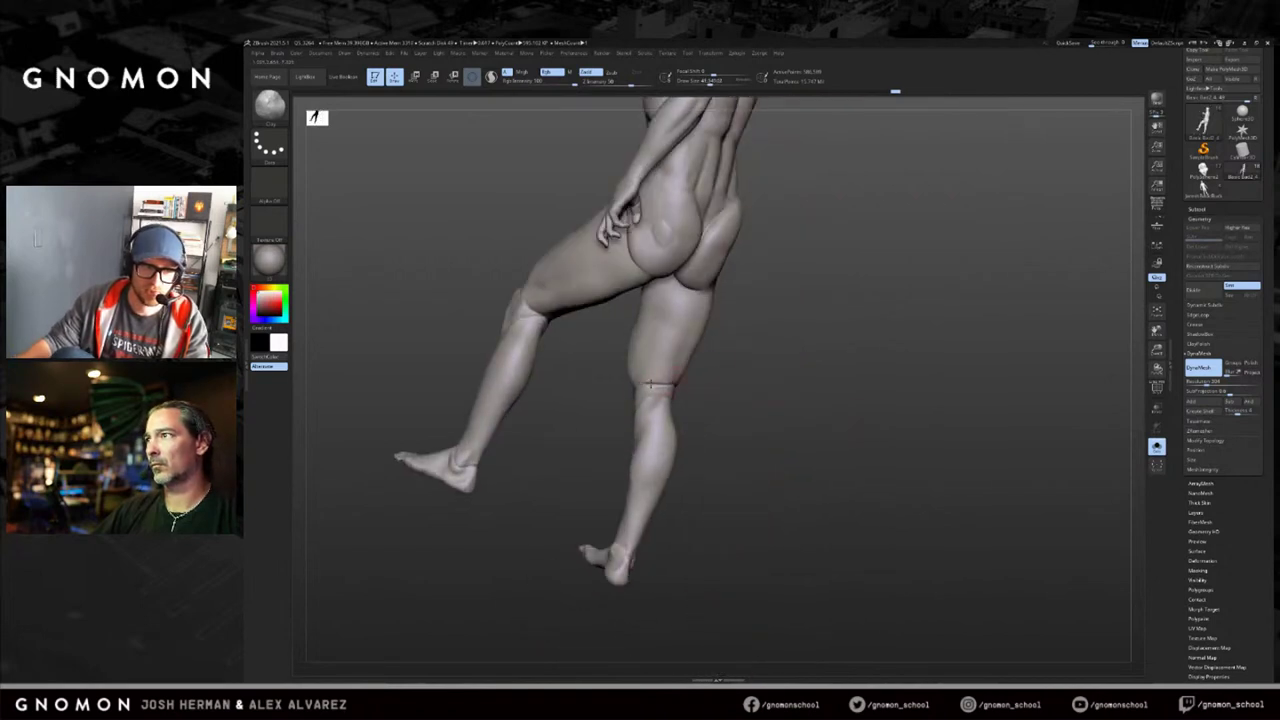
mouse_move(648, 385)
right_mouse_down()
mouse_move(660, 396)
mouse_move(605, 400)
mouse_move(616, 410)
mouse_move(531, 434)
mouse_move(564, 454)
right_mouse_up()
mouse_move(735, 401)
right_mouse_down()
mouse_move(694, 417)
mouse_move(711, 420)
right_mouse_up()
key("s")
key("ctrl+shift+z")
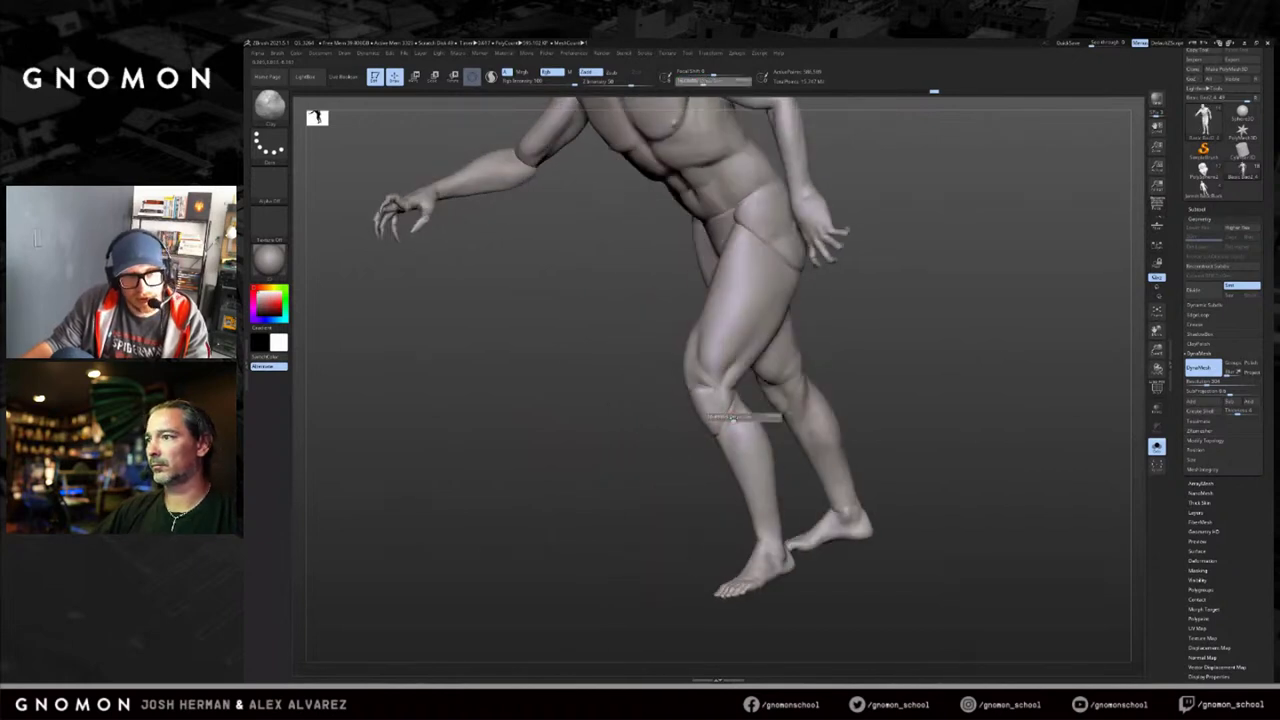
Shape the fronts of the figure's knees and the tops of its shins.
right_click_drag(687, 451, 774, 440)
key("s")
left_click_drag(718, 397, 722, 397)
right_click_drag(766, 364, 778, 425)
left_click_drag(705, 452, 730, 475)
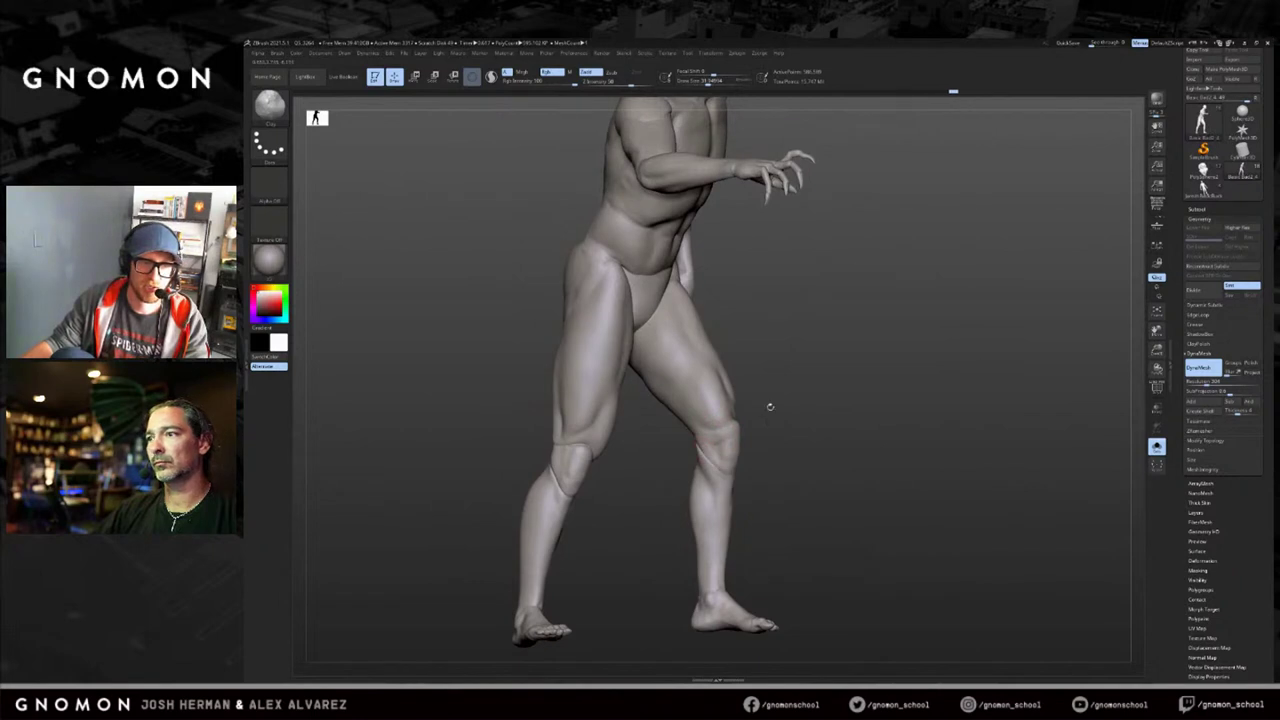
Refine the figure's hip creases, collarbone, chest and shoulders from the front.
right_click_drag(795, 330, 818, 400, "alt")
right_click_drag(1025, 305, 936, 297)
key("ctrl+shift+z")
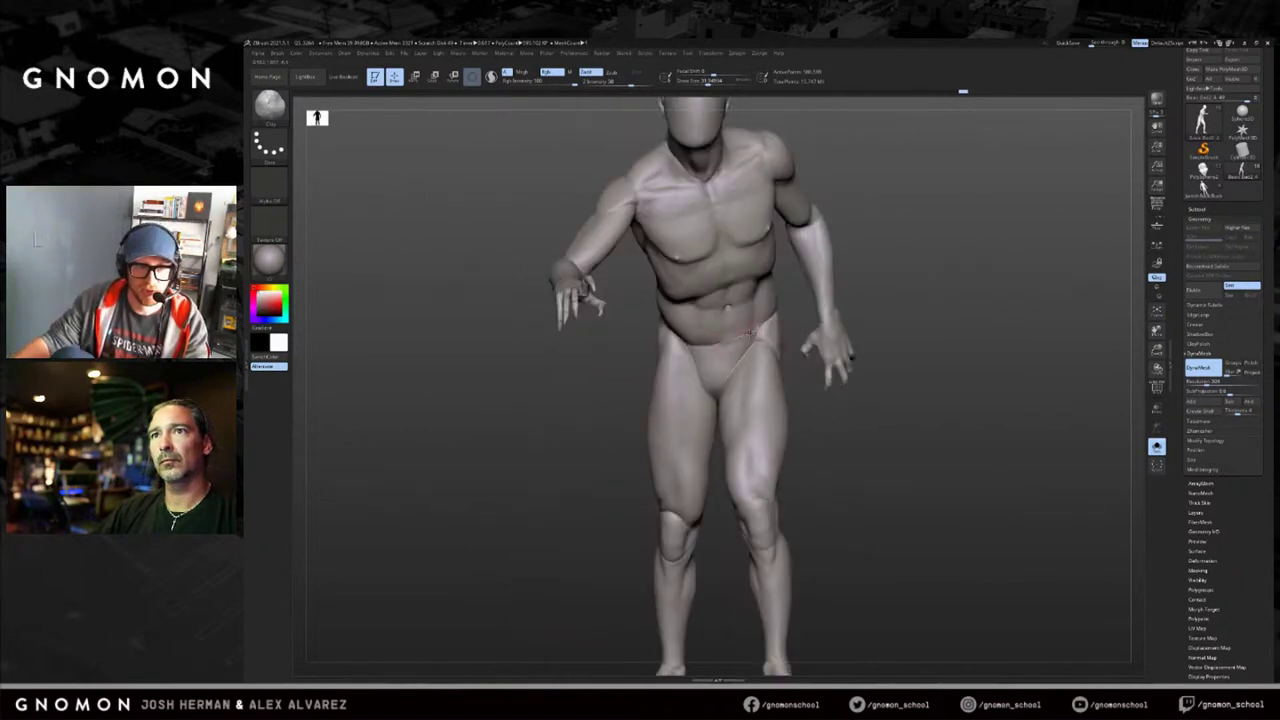
left_click_drag(910, 267, 838, 281)
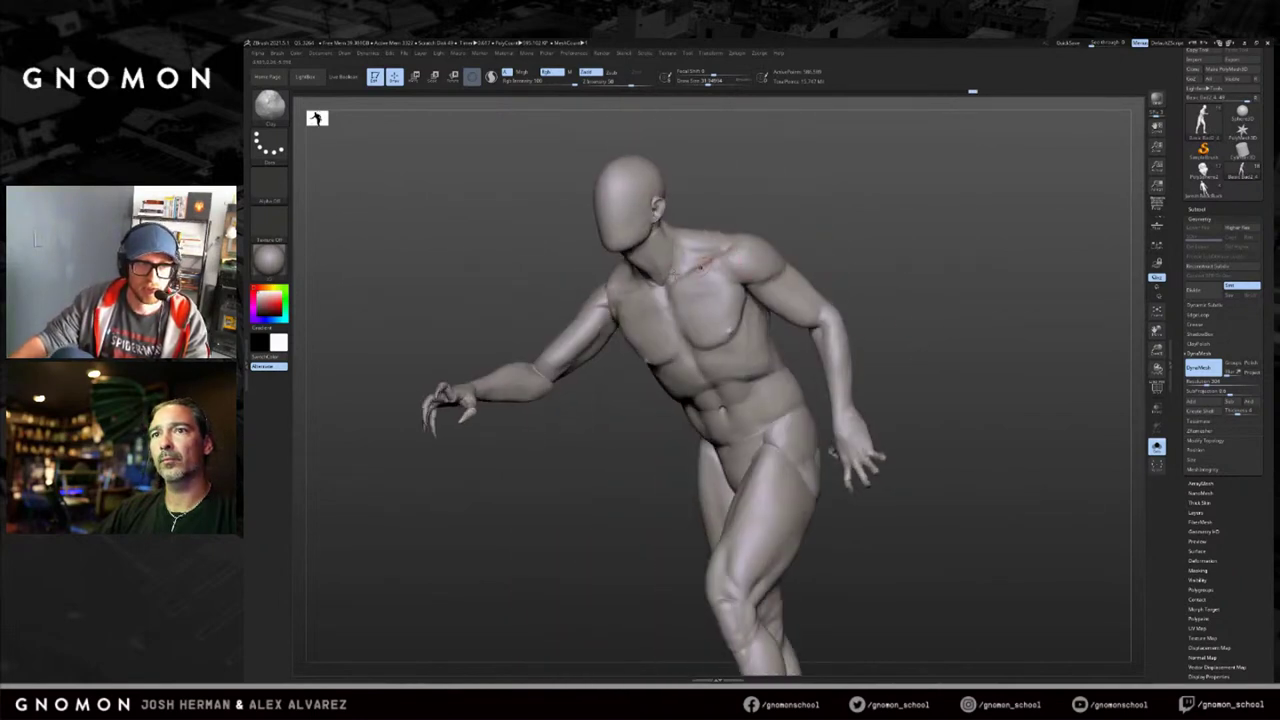
left_click_drag(580, 281, 602, 308)
key("ctrl+shift+z")
key("ctrl+shift+z")
key("ctrl+shift+z")
key("ctrl+shift+z")
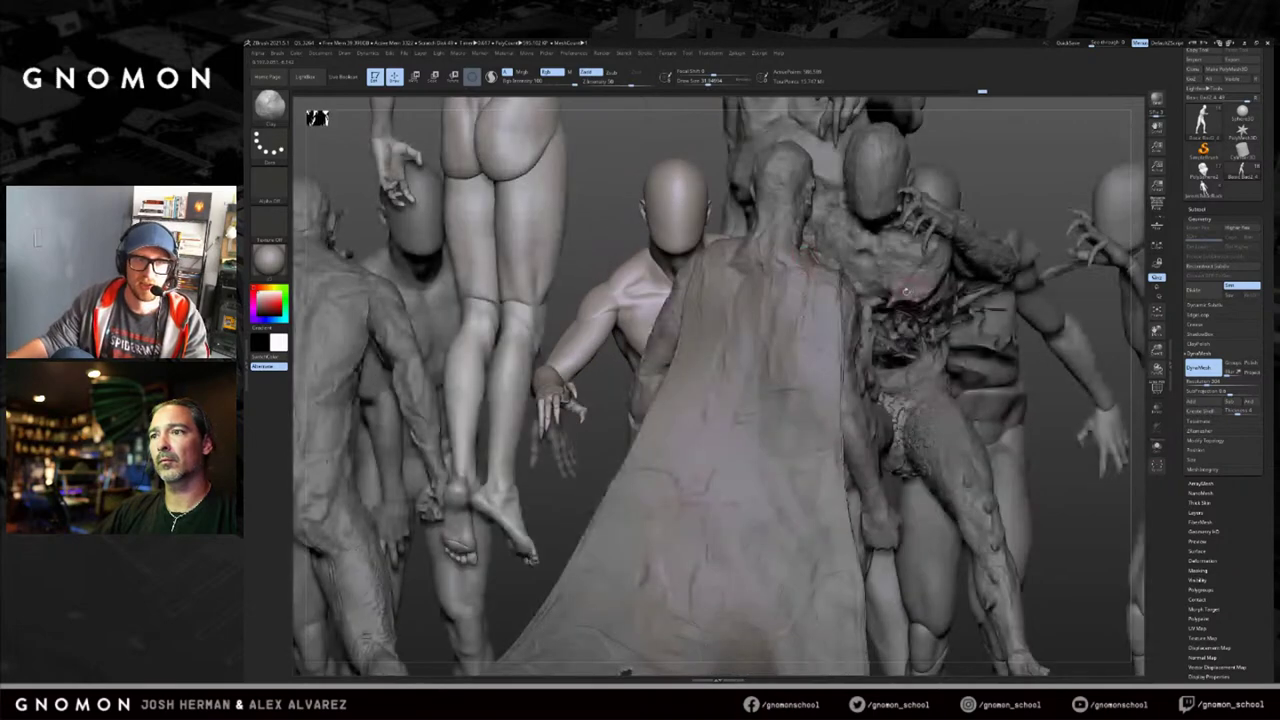
Bring back the full scene, check another figure on its own, and select a blank-headed figure in the crowd.
key("f")
left_click_drag(932, 279, 957, 290)
left_click(956, 405, "alt")
key("alt+s")
left_click_drag(1066, 275, 950, 320)
key("f")
left_click_drag(860, 216, 945, 320)
left_click(930, 347, "alt")
left_click(845, 318, "alt")
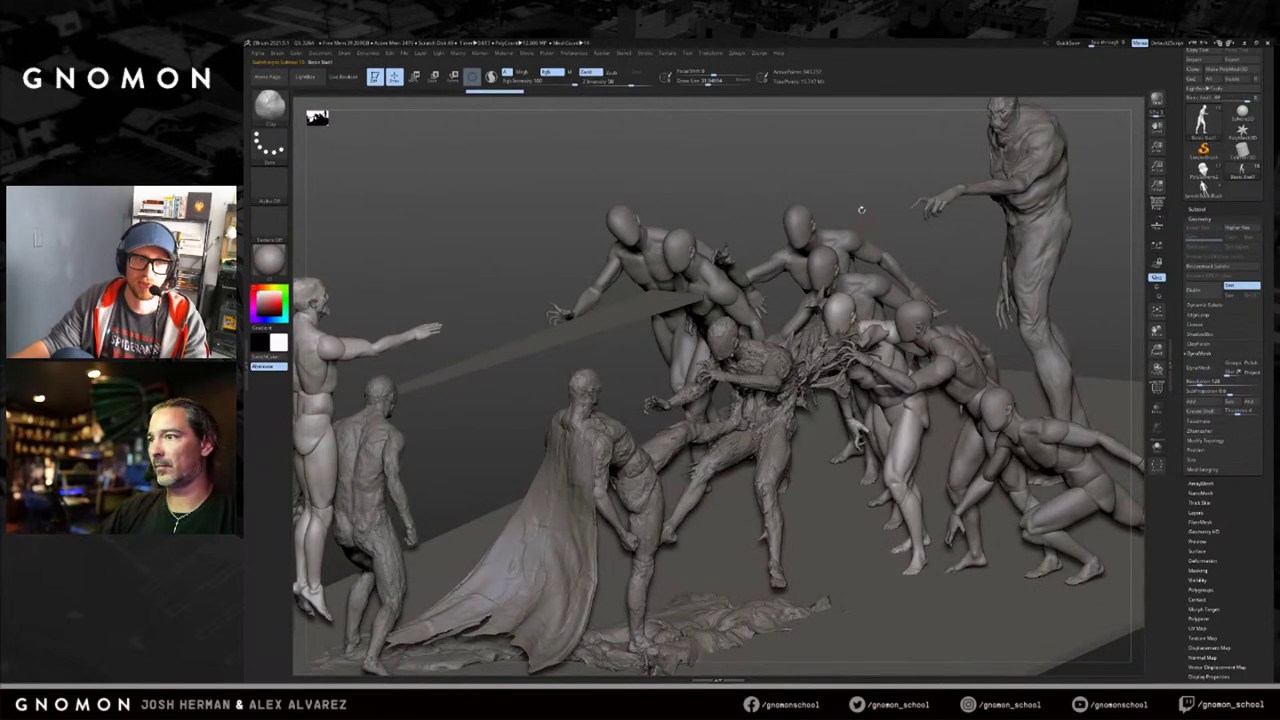
Isolate the selected crowd figure, inspect its body, and show the whole scene again.
key("alt+s")
left_click_drag(862, 210, 869, 238)
key("f")
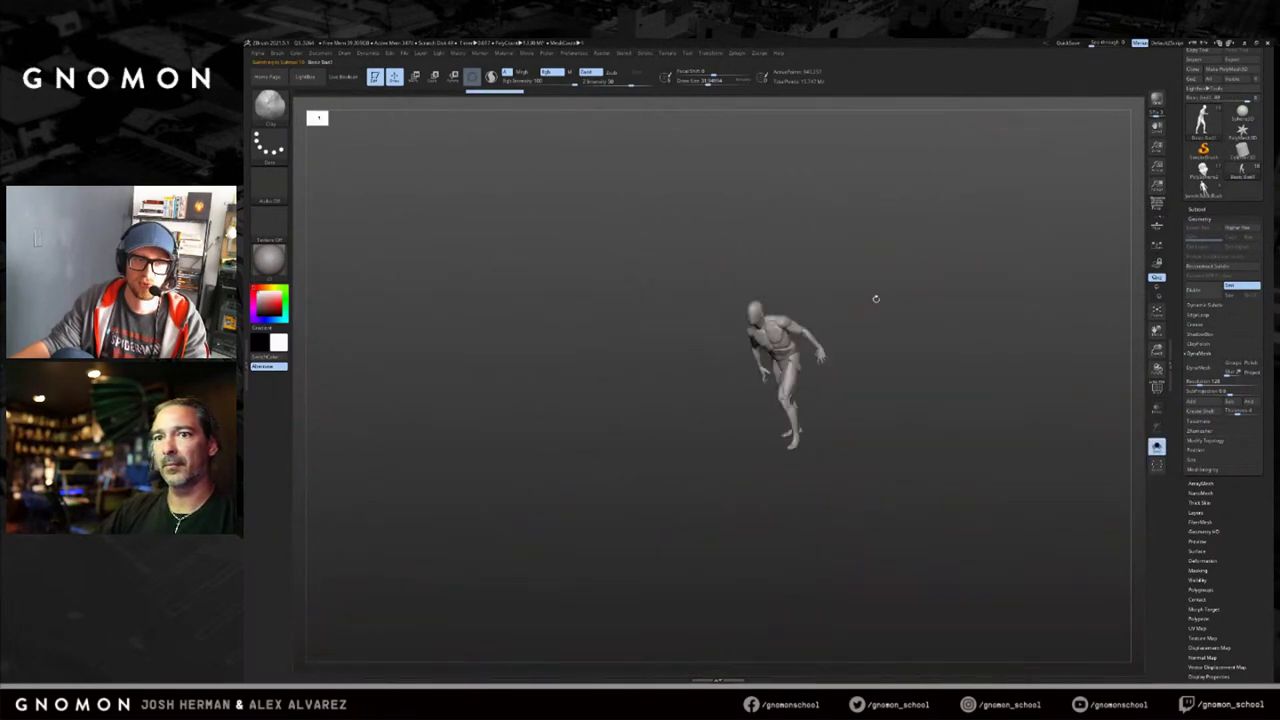
left_click_drag(869, 301, 881, 285, "shift")
key("alt+s")
Select the floating pointy-eared figure, isolate it, and check its polygroups around the upper body.
left_click(626, 290, "alt")
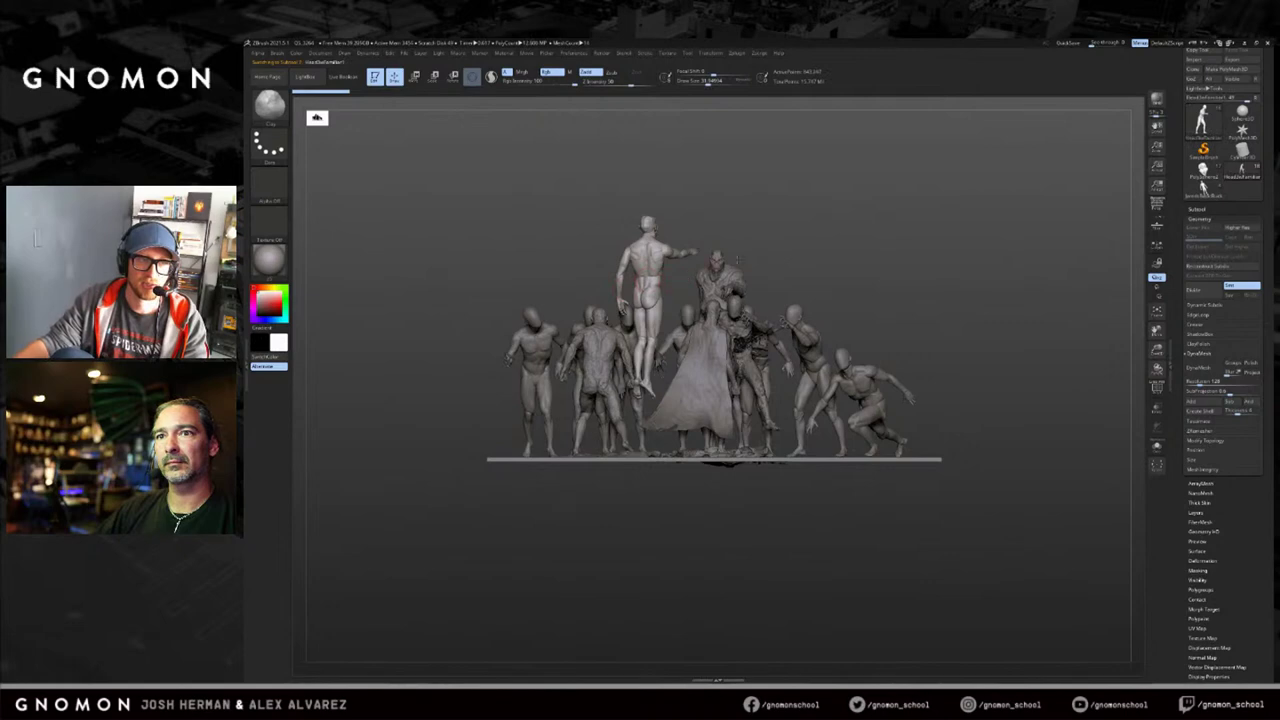
key("alt+s")
left_click_drag(814, 251, 955, 304)
key("f")
key("shift+f")
key("shift+f")
left_click_drag(1098, 273, 1071, 406, "alt")
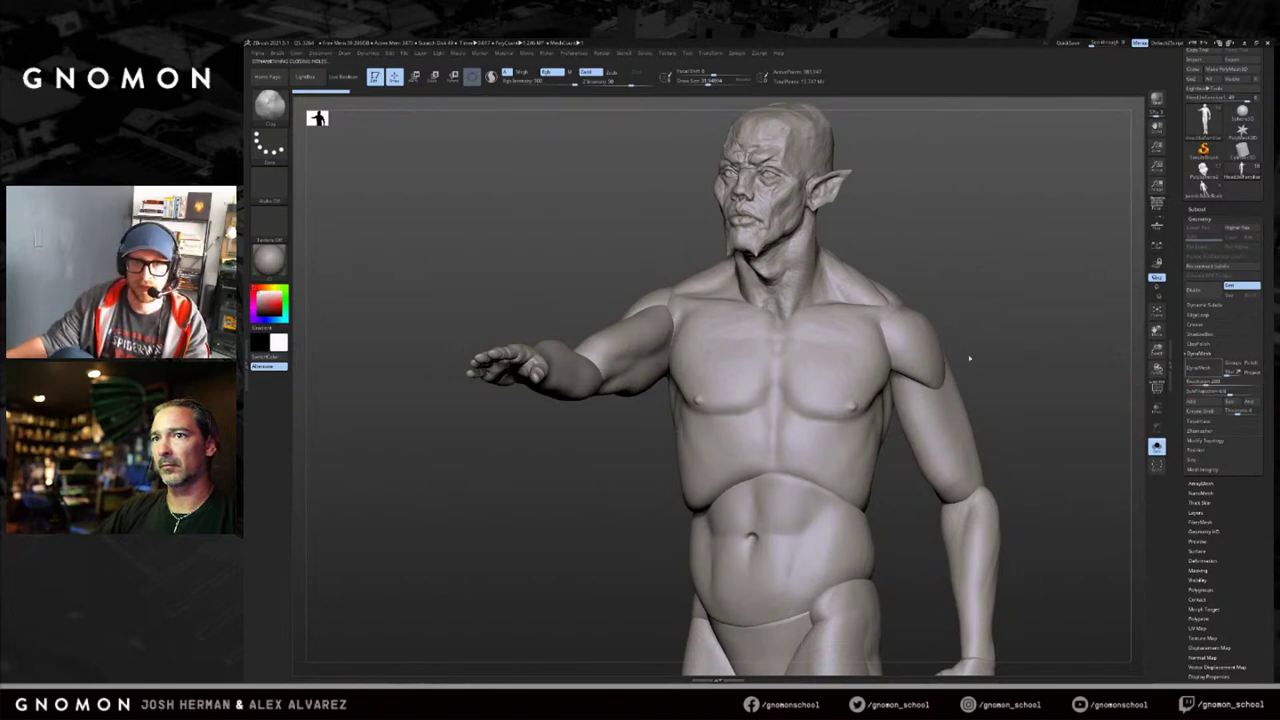
Try remeshing the pointy-eared figure with DynaMesh at different resolutions and undo the results.
mouse_move(980, 263)
left_mouse_down()
mouse_move(960, 266)
mouse_move(977, 231)
mouse_move(949, 306)
mouse_move(997, 197)
mouse_move(961, 477)
left_mouse_up()
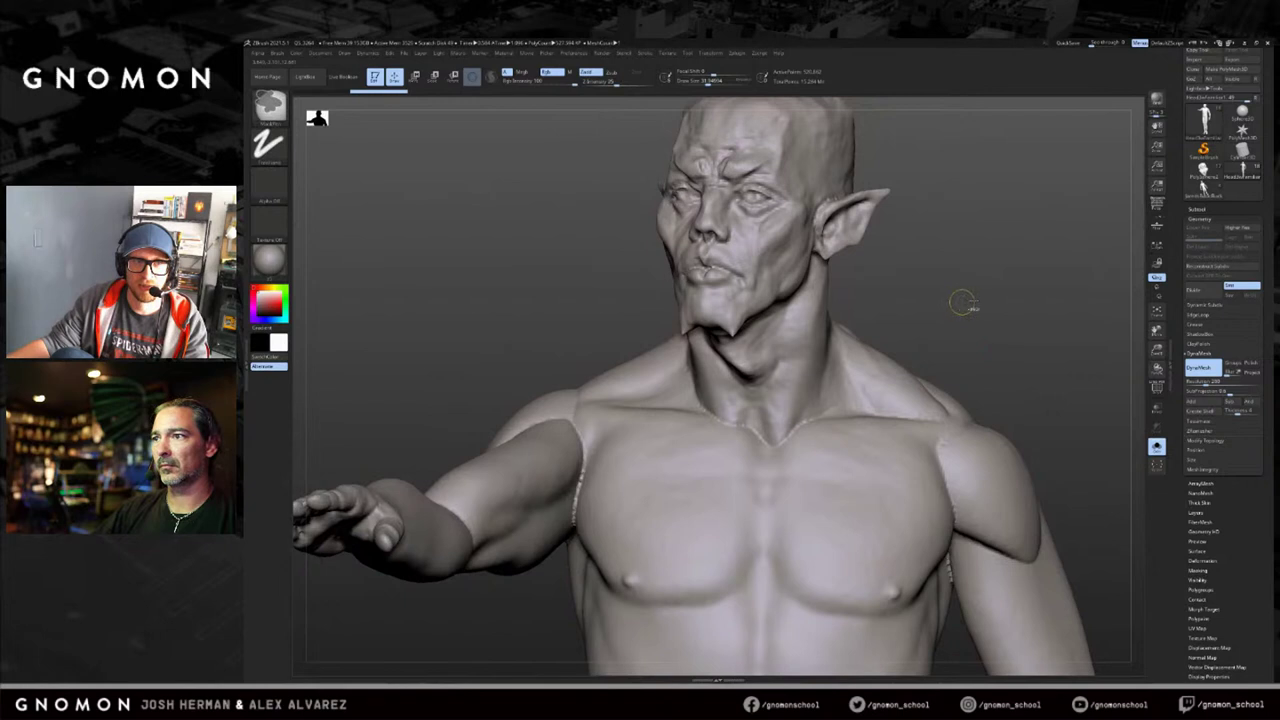
key("ctrl+z")
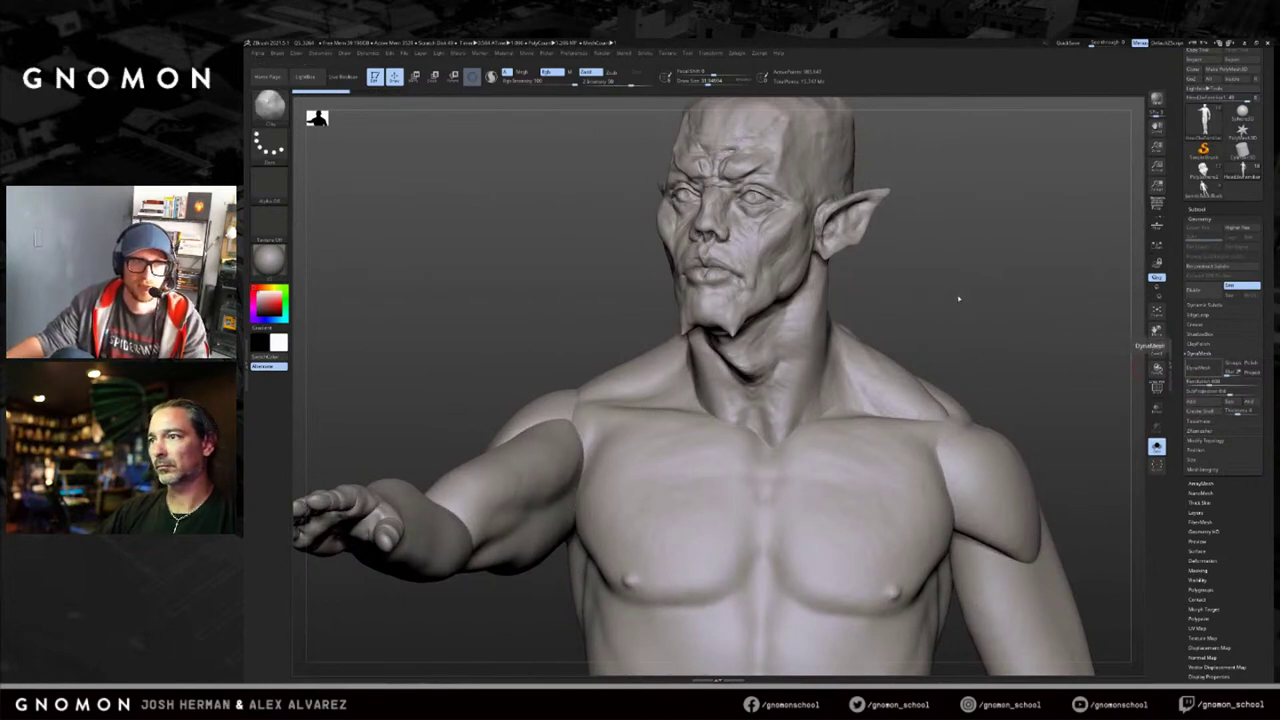
left_click_drag(956, 297, 954, 293, "ctrl")
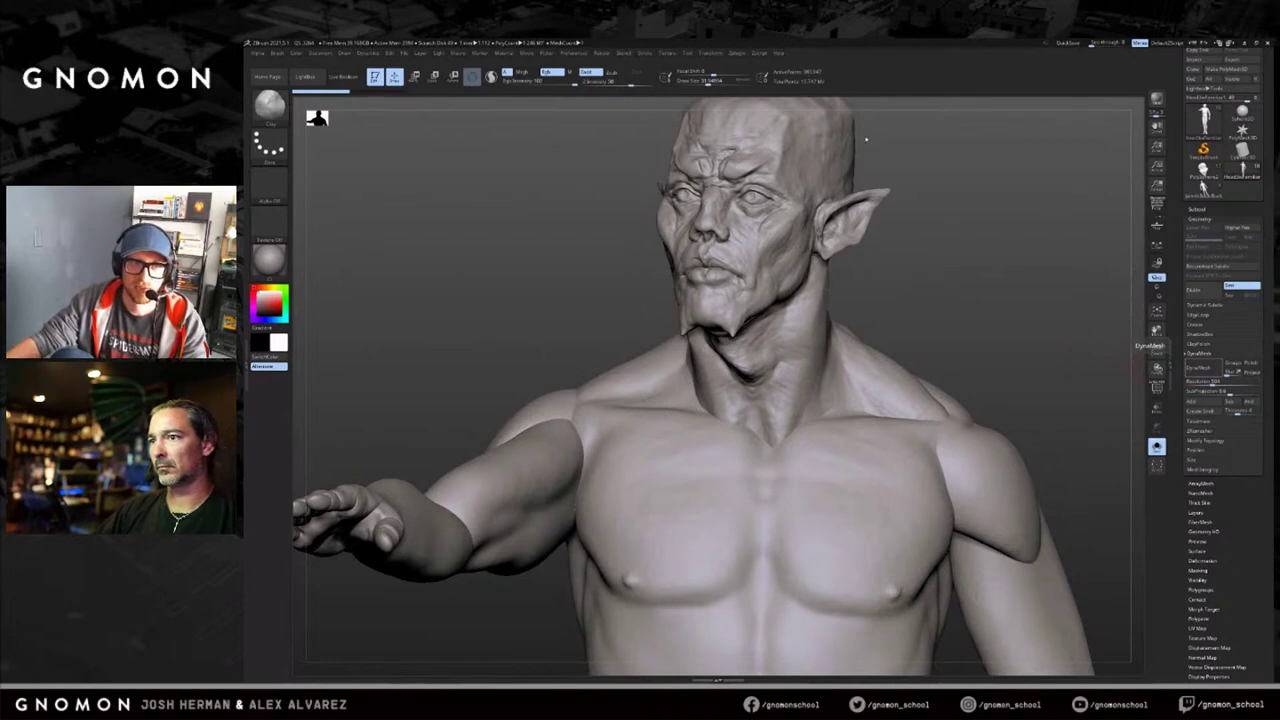
left_click_drag(947, 227, 957, 263)
key("shift+f")
left_click_drag(951, 403, 966, 349, "alt")
key("shift+f")
left_click_drag(1012, 405, 991, 275, "alt")
key("ctrl+z")
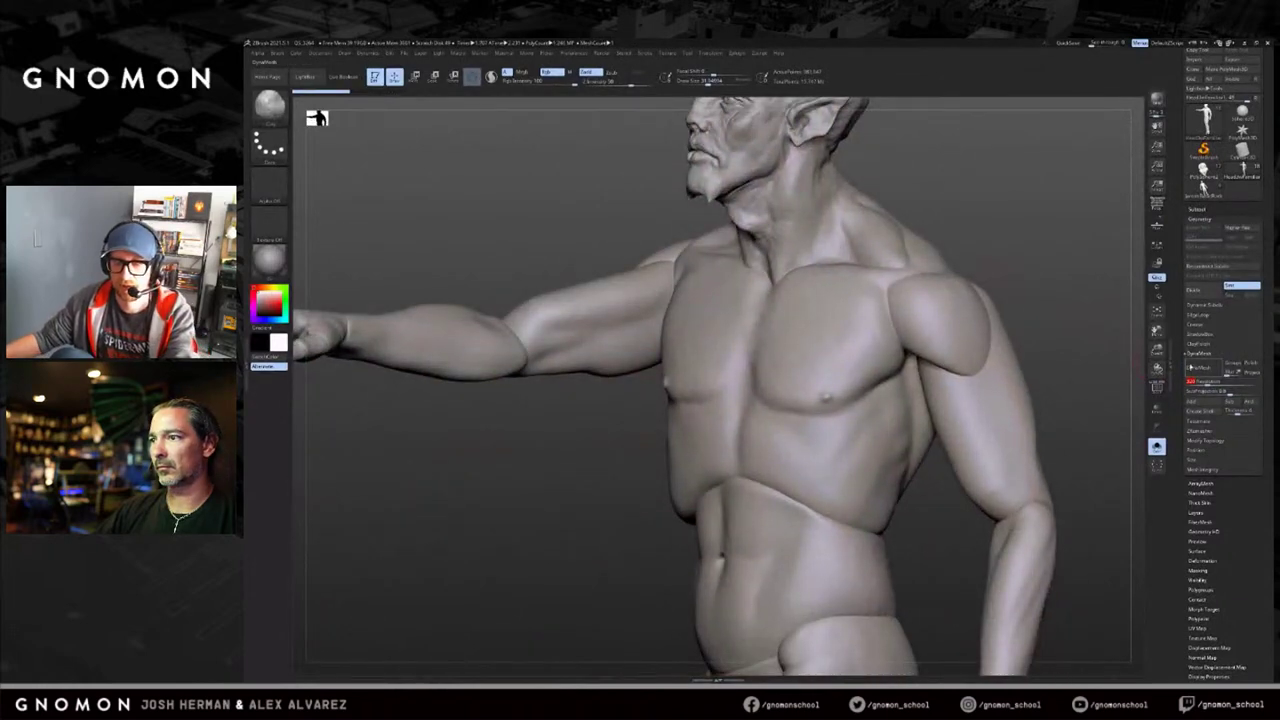
DynaMesh the pointy-eared figure into one continuous mesh and frame it.
left_click_drag(1008, 250, 1021, 282)
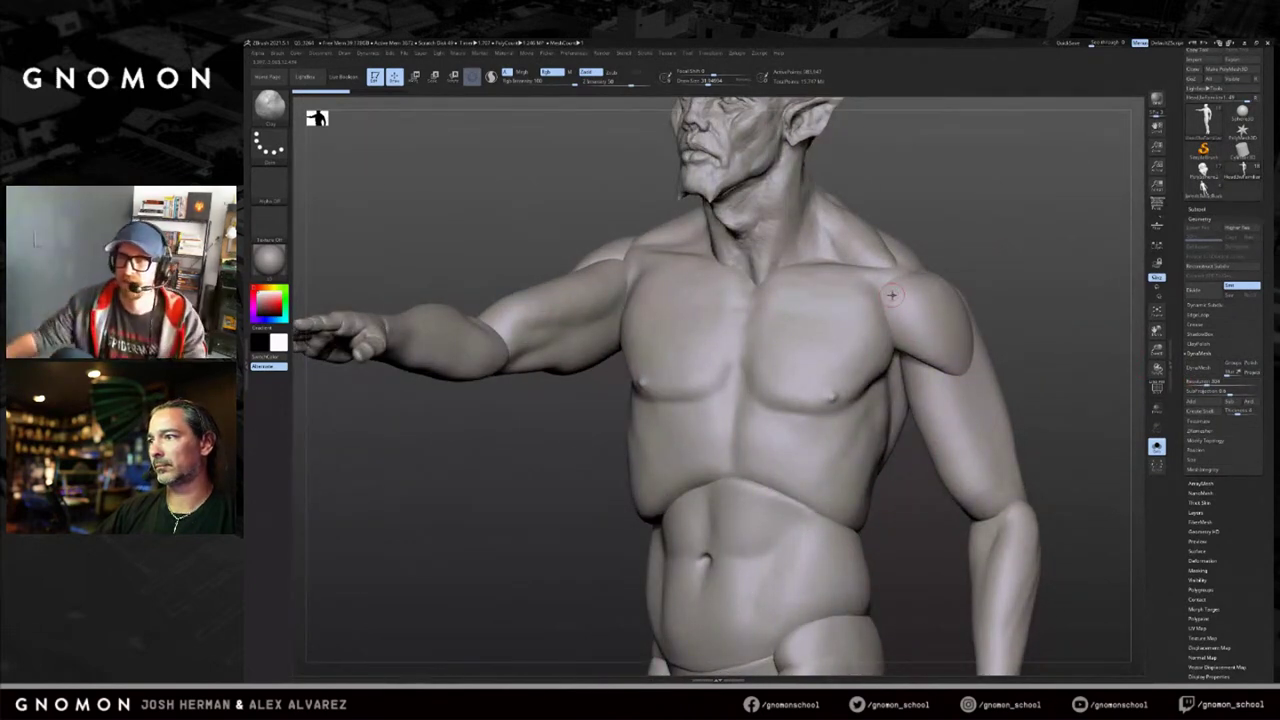
left_click_drag(996, 285, 1040, 325)
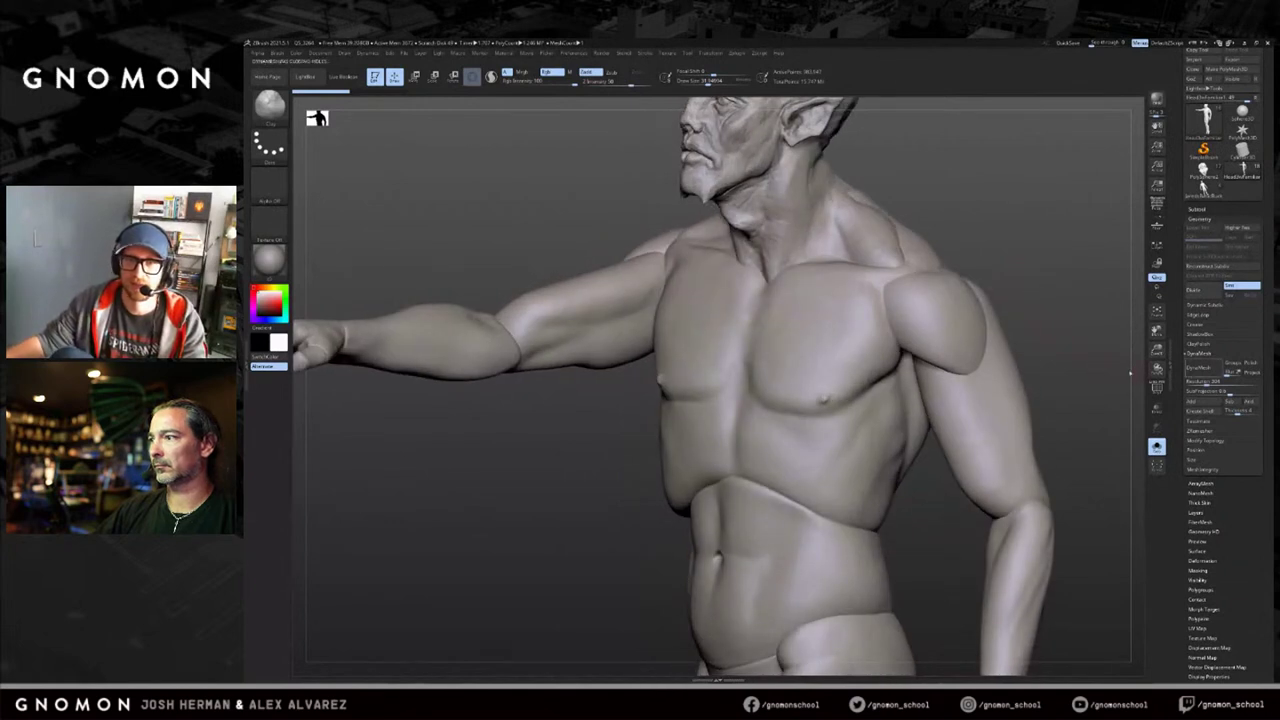
key("f")
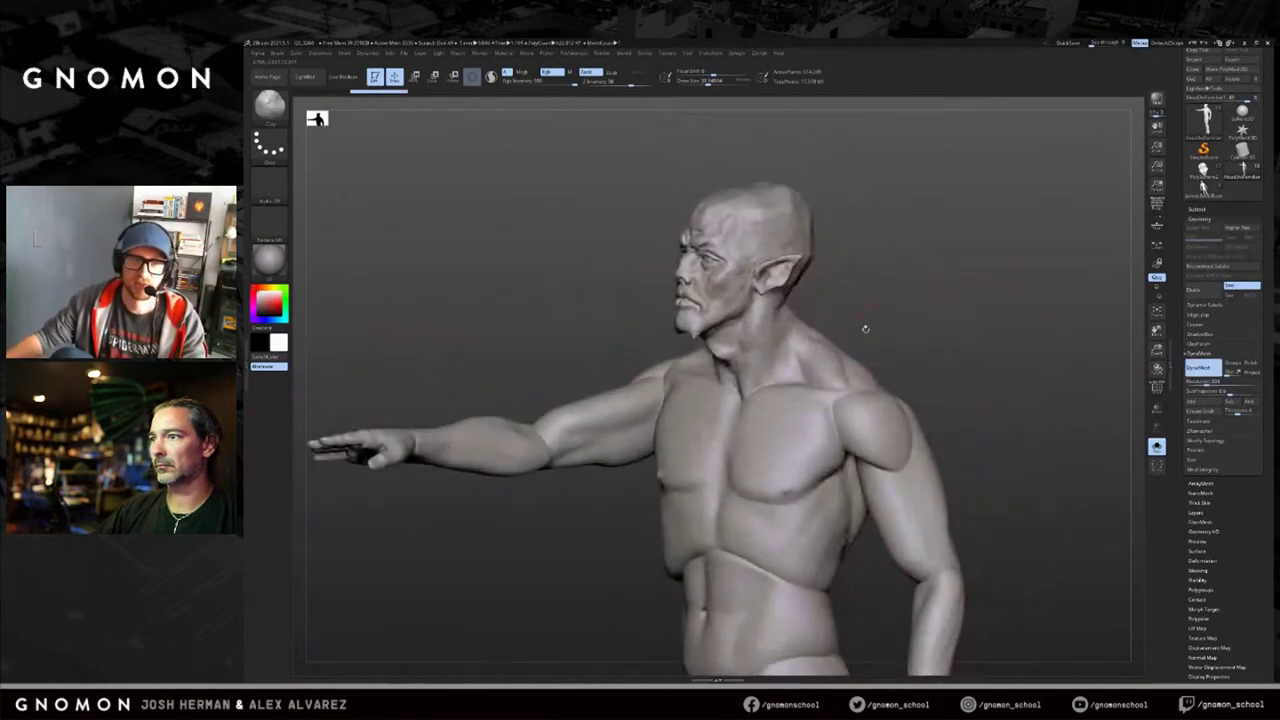
Blend the seam between the pointy-eared figure's ribcage and abdomen with a larger Clay brush.
left_click_drag(838, 405, 869, 455)
mouse_move(911, 380)
left_mouse_down("alt")
mouse_move(1021, 303)
mouse_move(1027, 317)
mouse_move(1015, 285)
mouse_move(962, 405)
mouse_move(897, 397)
left_mouse_up("alt")
key("s")
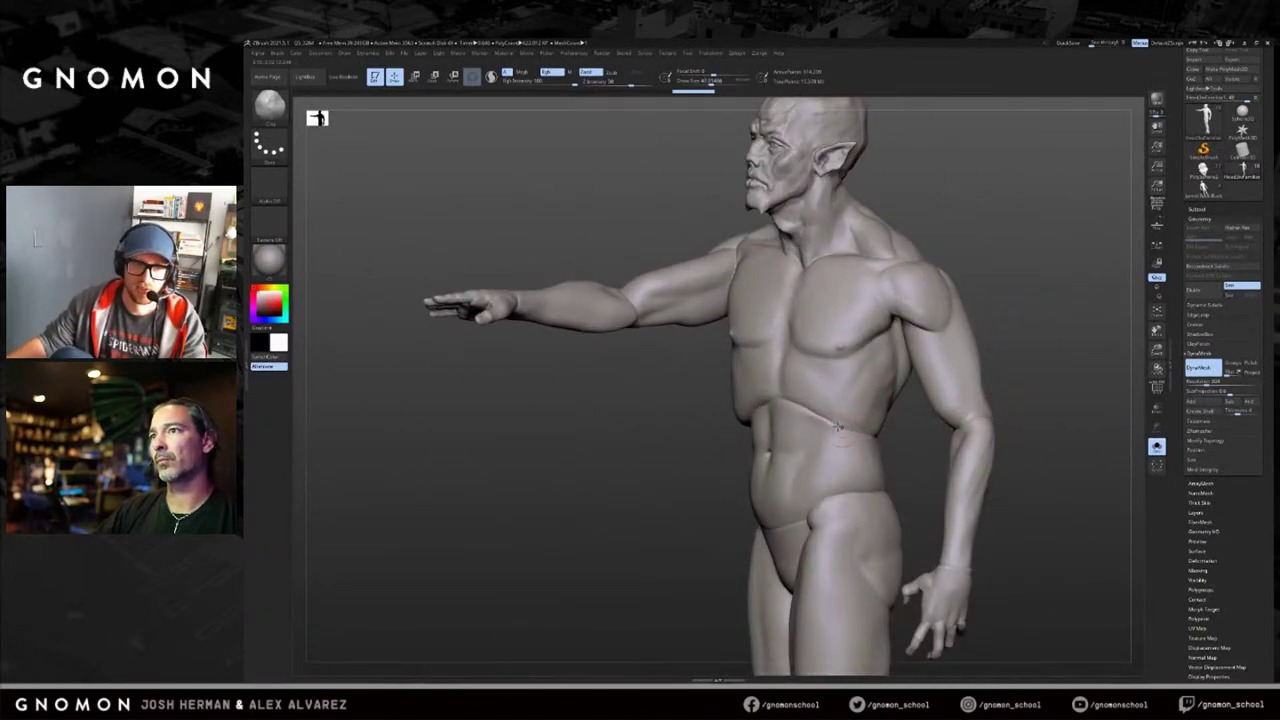
left_click_drag(688, 442, 795, 452)
mouse_move(776, 393)
left_mouse_down()
mouse_move(711, 435)
mouse_move(775, 430)
left_mouse_up()
left_click_drag(741, 408, 678, 432)
left_click_drag(745, 407, 690, 432)
Sculpt the pointy-eared figure's chest, collarbone and outstretched shoulder from the front.
left_click_drag(905, 250, 925, 346, "alt")
left_click_drag(925, 346, 798, 348)
left_click_drag(702, 350, 711, 384)
left_click_drag(700, 290, 704, 345)
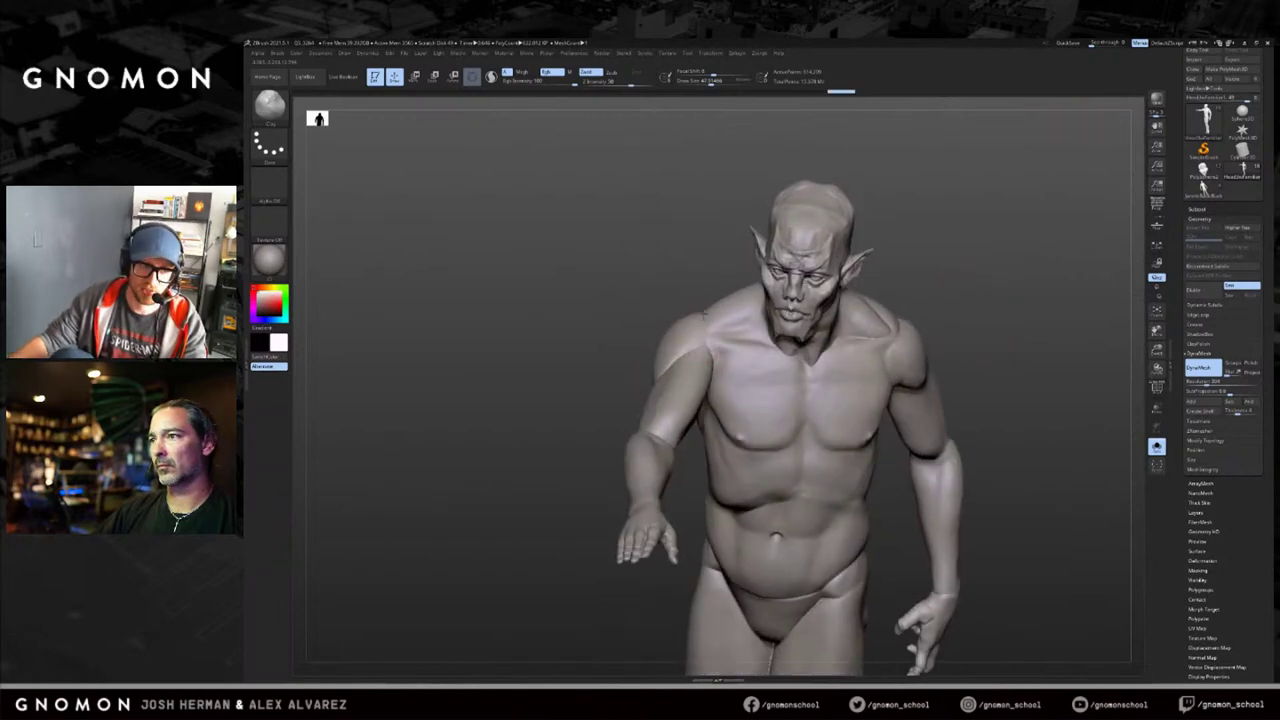
key("ctrl+shift+z")
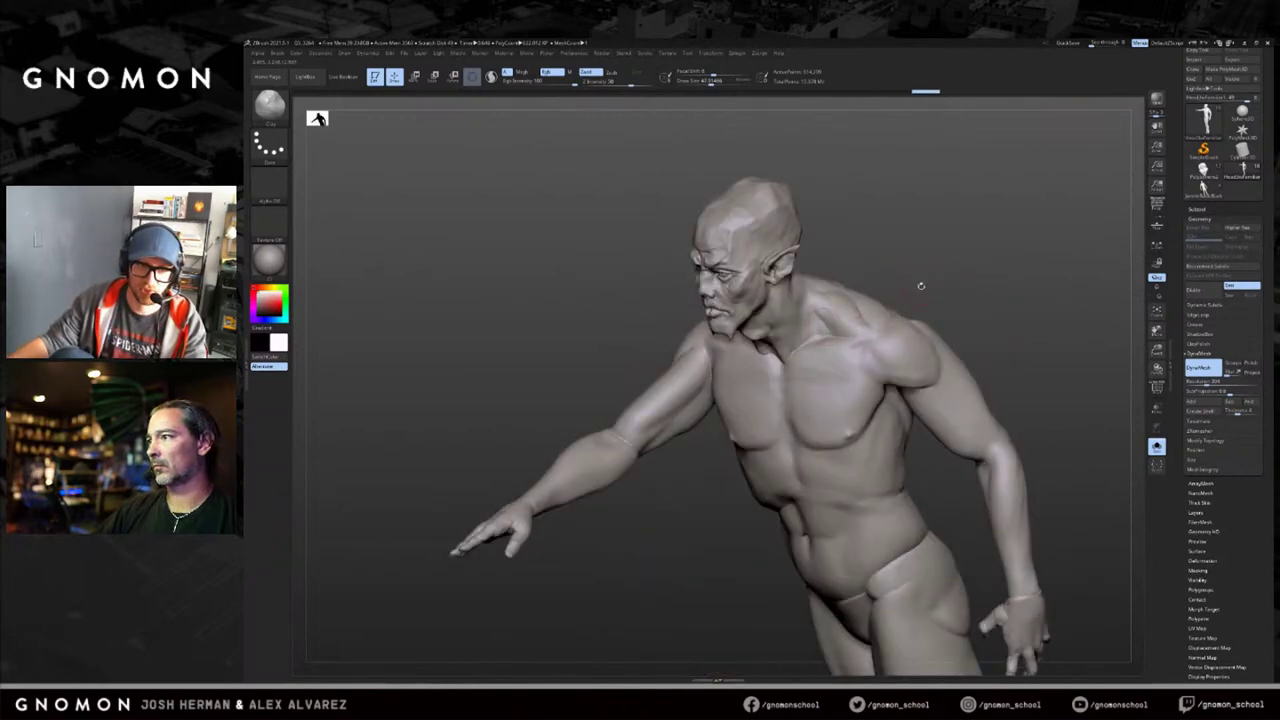
Smooth the joint line across the pointy-eared figure's lower back and fill out the spine muscles.
key("ctrl+shift+z")
key("ctrl+shift+z")
key("ctrl+shift+z")
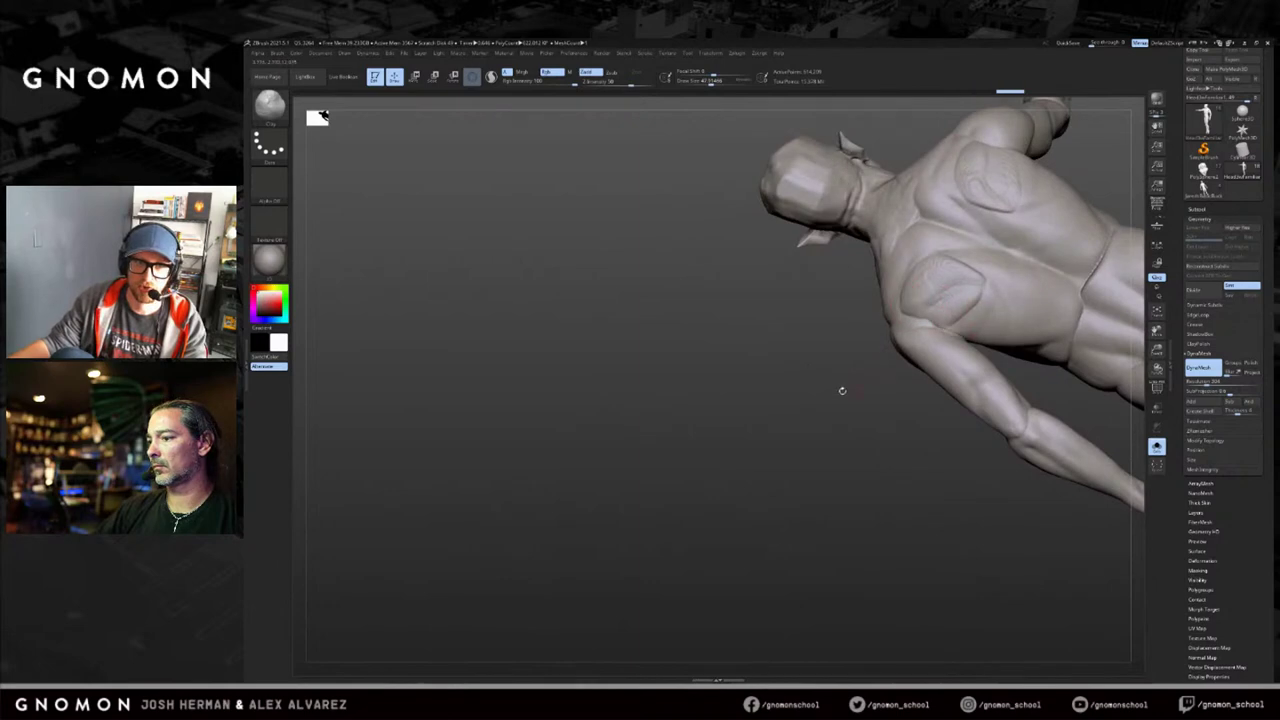
key("ctrl+shift+z")
key("ctrl+shift+z")
key("ctrl+z")
key("ctrl+z")
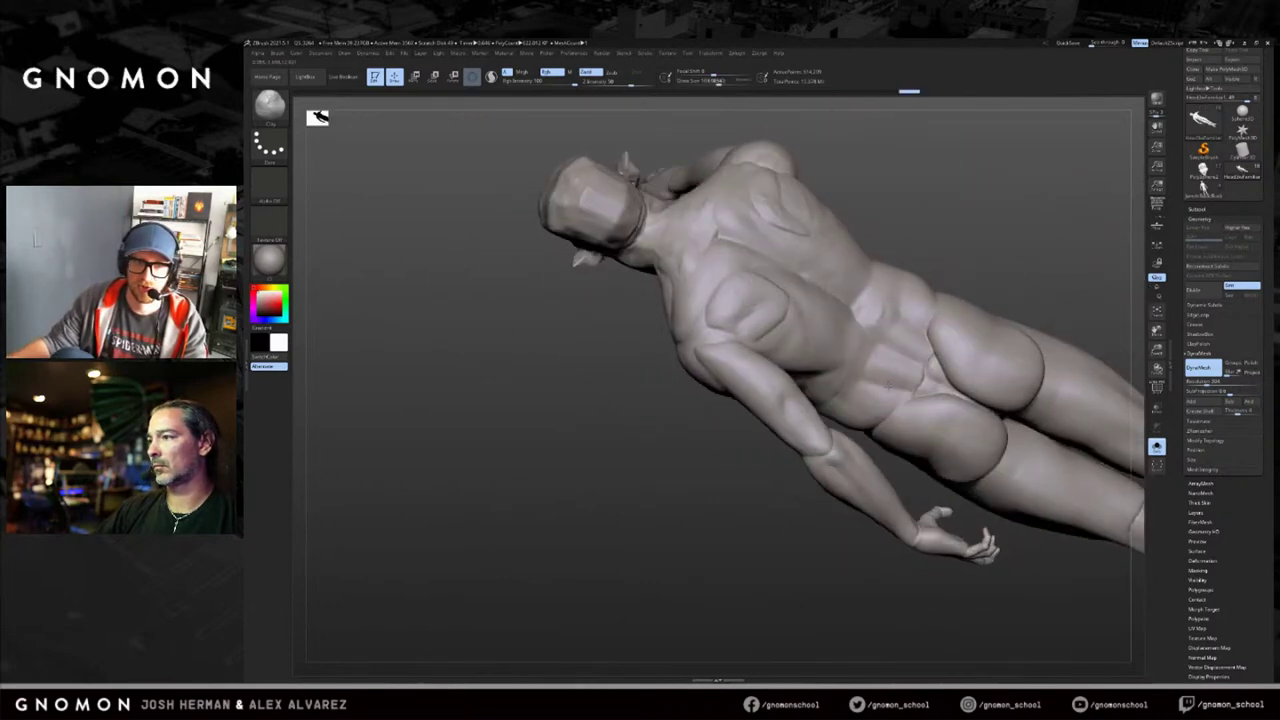
Sculpt the pointy-eared figure's upper back, shoulder blades and rear shoulder.
left_click_drag(930, 323, 965, 339)
left_click_drag(882, 424, 935, 388)
mouse_move(1009, 266)
left_mouse_down()
mouse_move(1052, 283)
mouse_move(966, 311)
left_mouse_up()
left_click(724, 242)
mouse_move(669, 286)
left_mouse_down()
mouse_move(909, 266)
mouse_move(806, 320)
left_mouse_up()
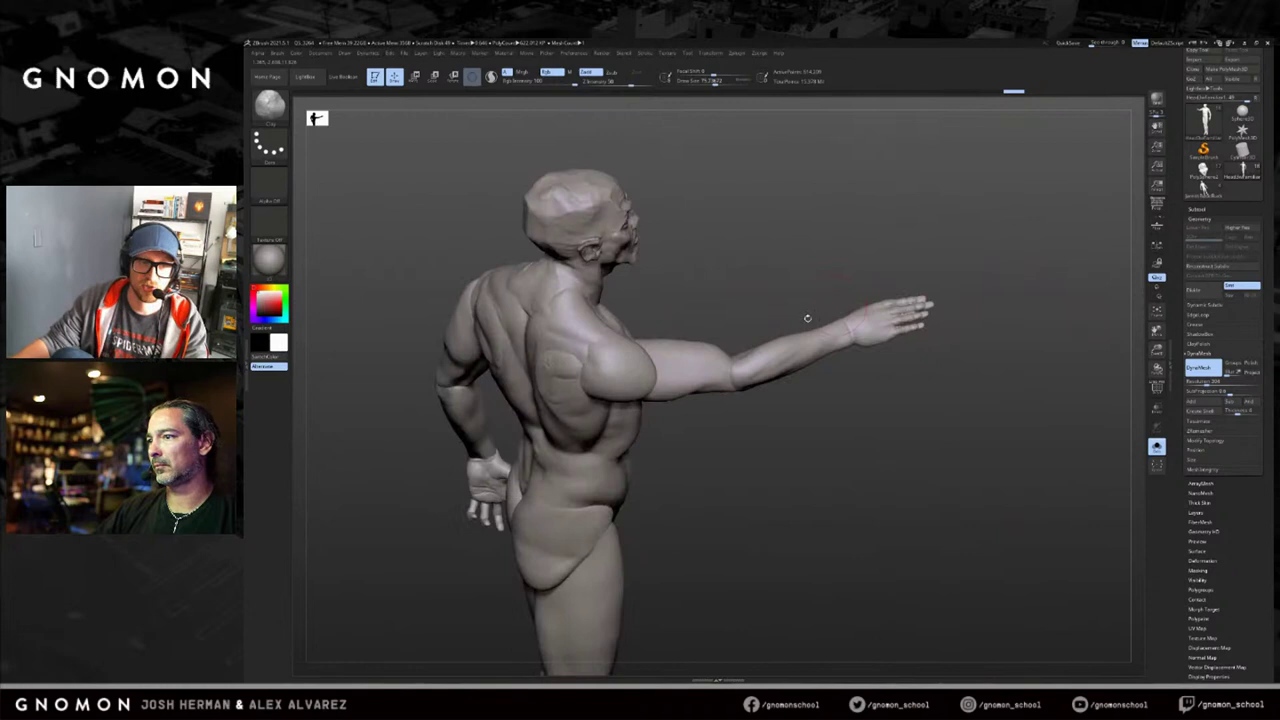
Refine the shoulder of the pointy-eared figure's outstretched arm and review the body from the side.
key("ctrl+shift+z")
key("ctrl+shift+z")
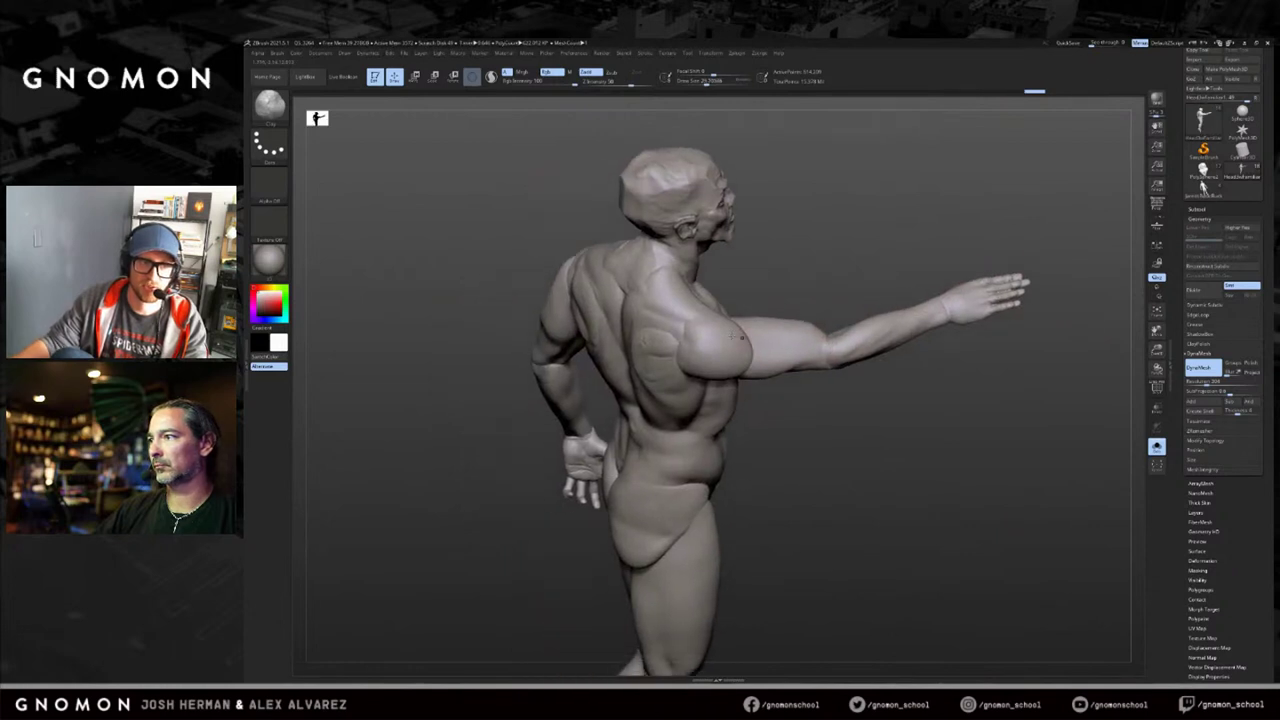
mouse_move(772, 248)
left_mouse_down()
mouse_move(906, 260)
mouse_move(880, 277)
mouse_move(935, 301)
mouse_move(897, 281)
mouse_move(934, 204)
mouse_move(986, 317)
left_mouse_up()
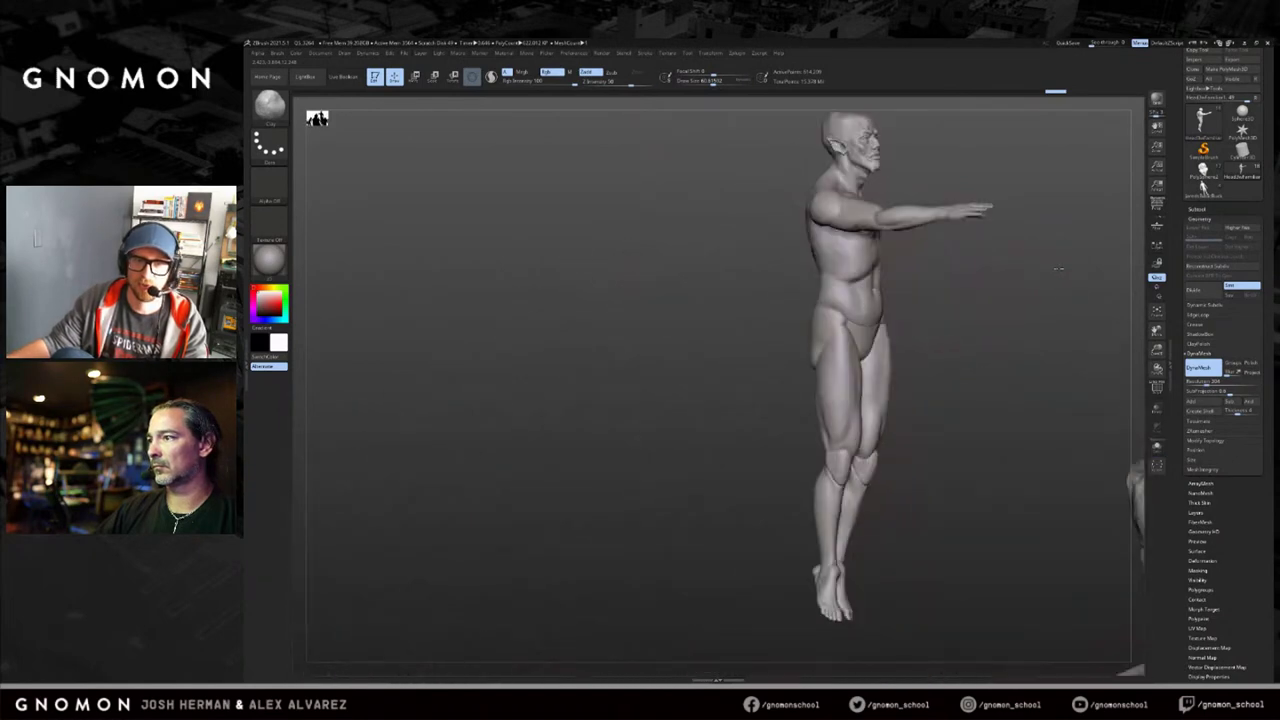
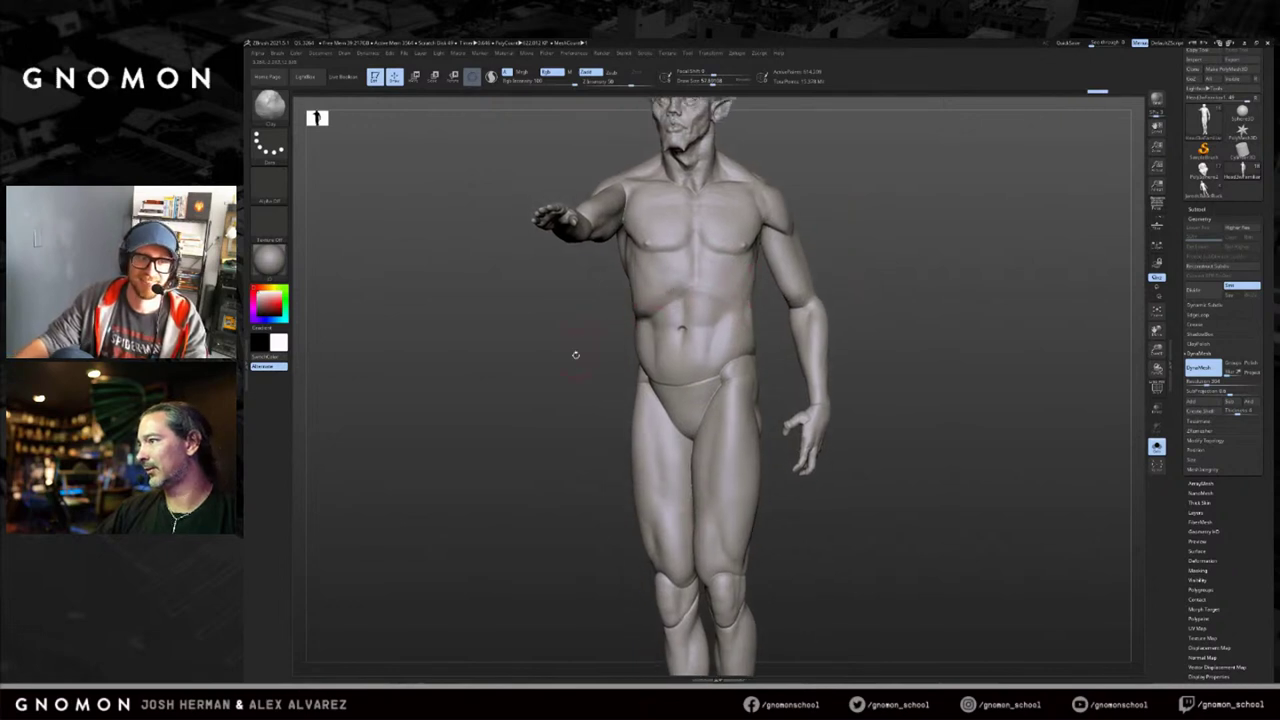
Undo the last stroke and blend the seam beneath the pointy-eared figure's kneecaps.
key("ctrl+z")
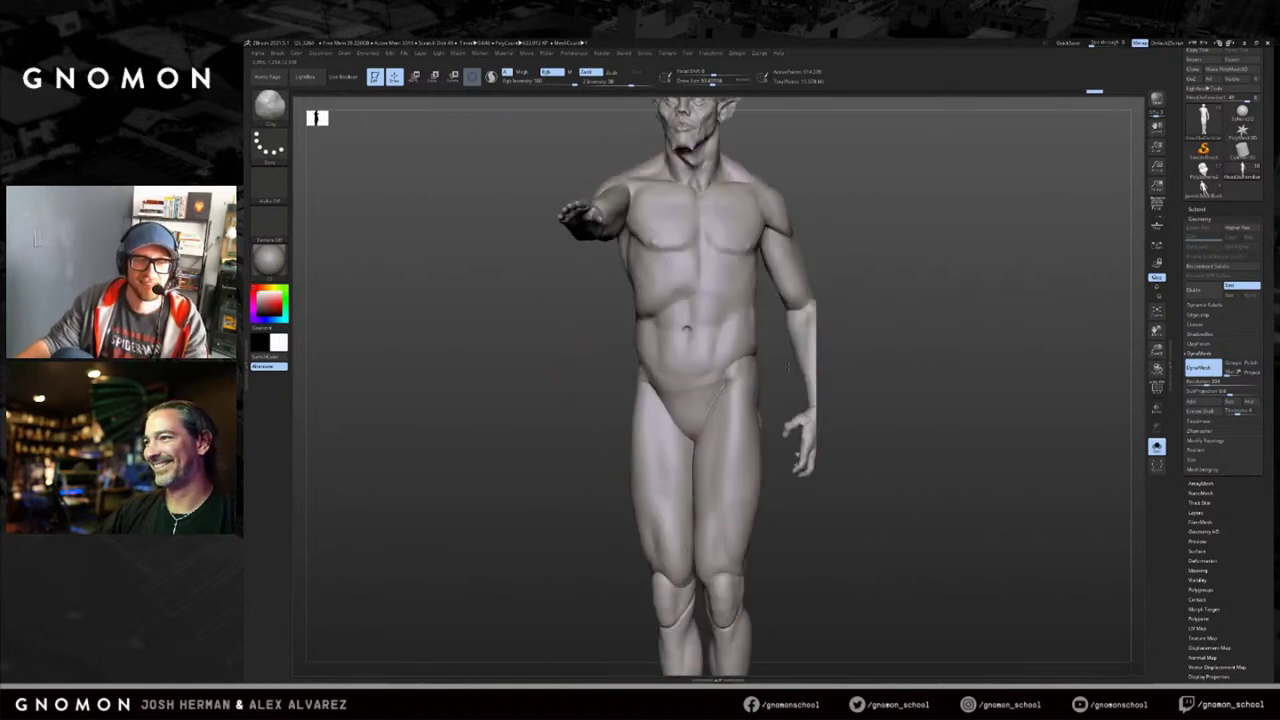
left_click_drag(890, 353, 996, 385, "alt")
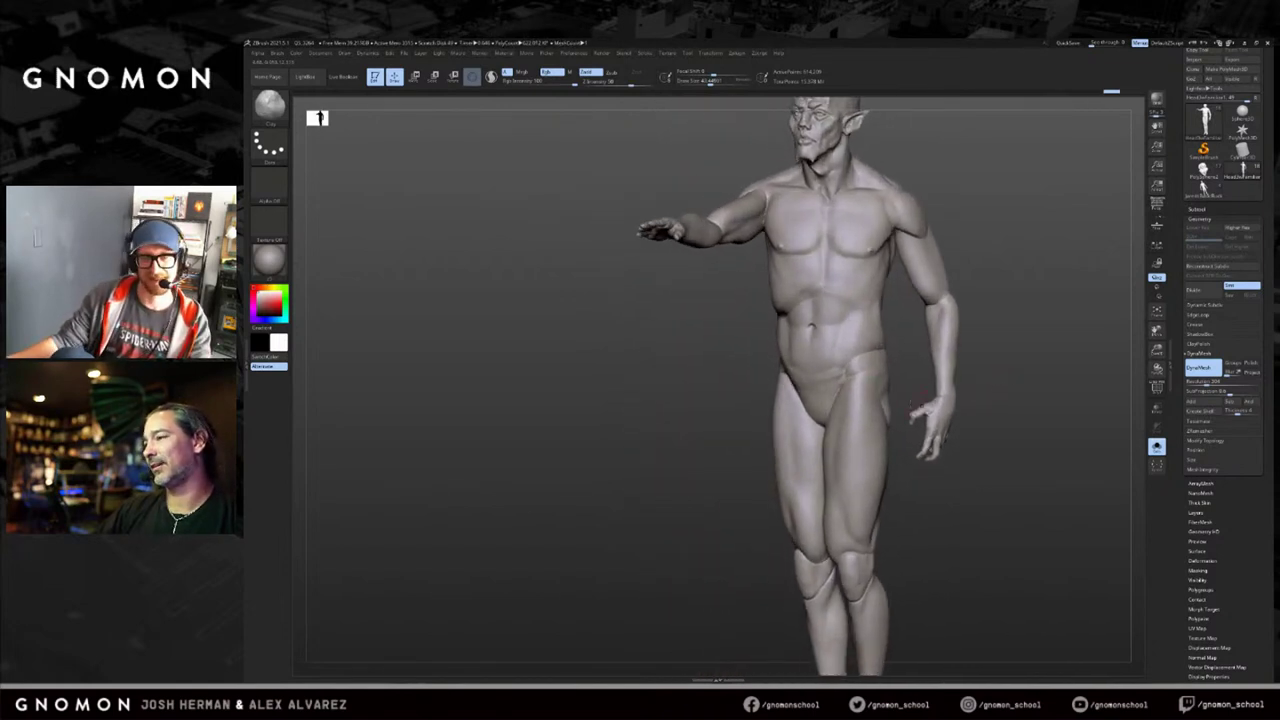
mouse_move(903, 550)
left_mouse_down("alt")
mouse_move(899, 526)
mouse_move(871, 530)
mouse_move(878, 510)
left_mouse_up("alt")
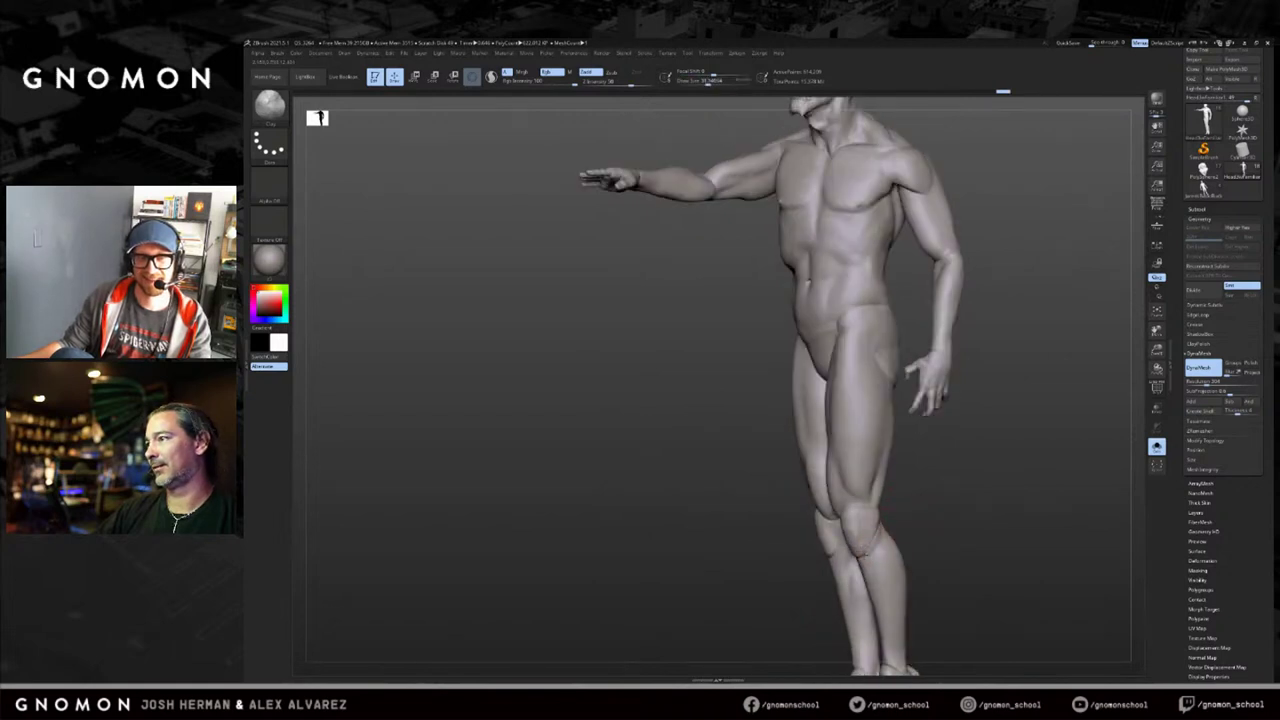
left_click_drag(866, 557, 868, 548)
left_click_drag(808, 550, 871, 545)
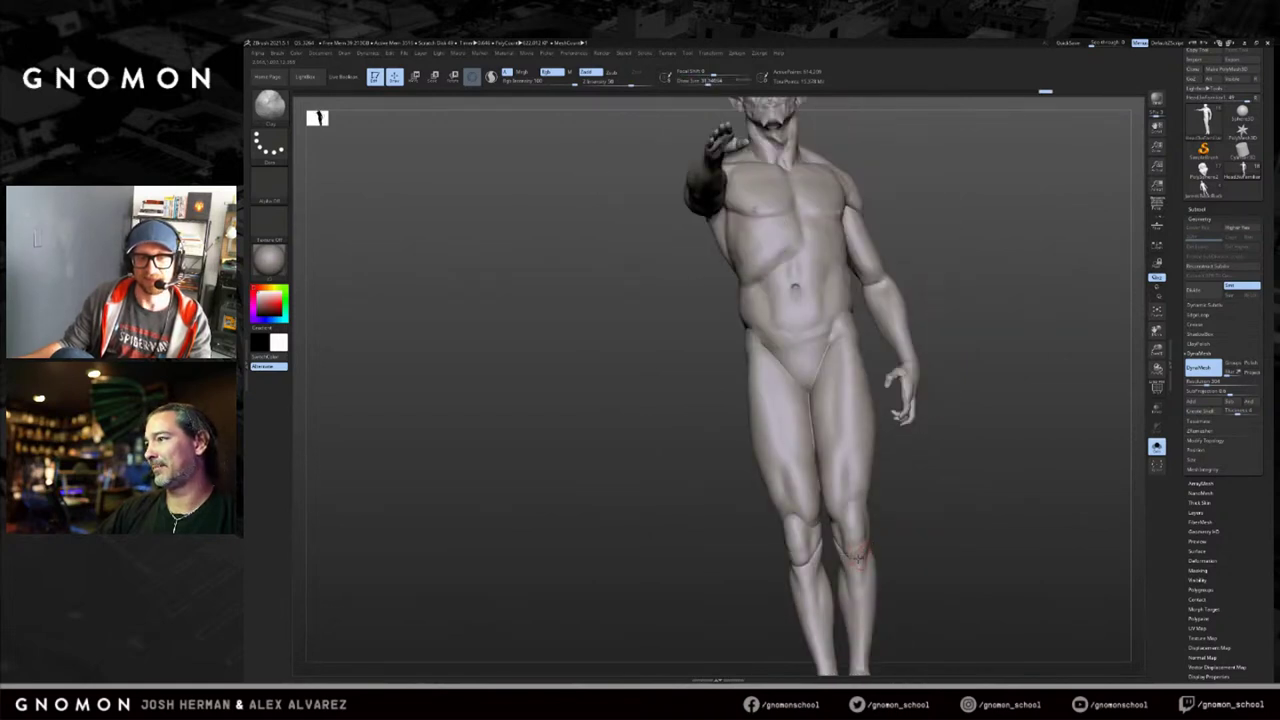
key("ctrl+shift+z")
key("ctrl+shift+z")
key("ctrl+shift+z")
key("ctrl+shift+z")
key("ctrl+z")
key("ctrl+z")
key("ctrl+z")
key("ctrl+z")
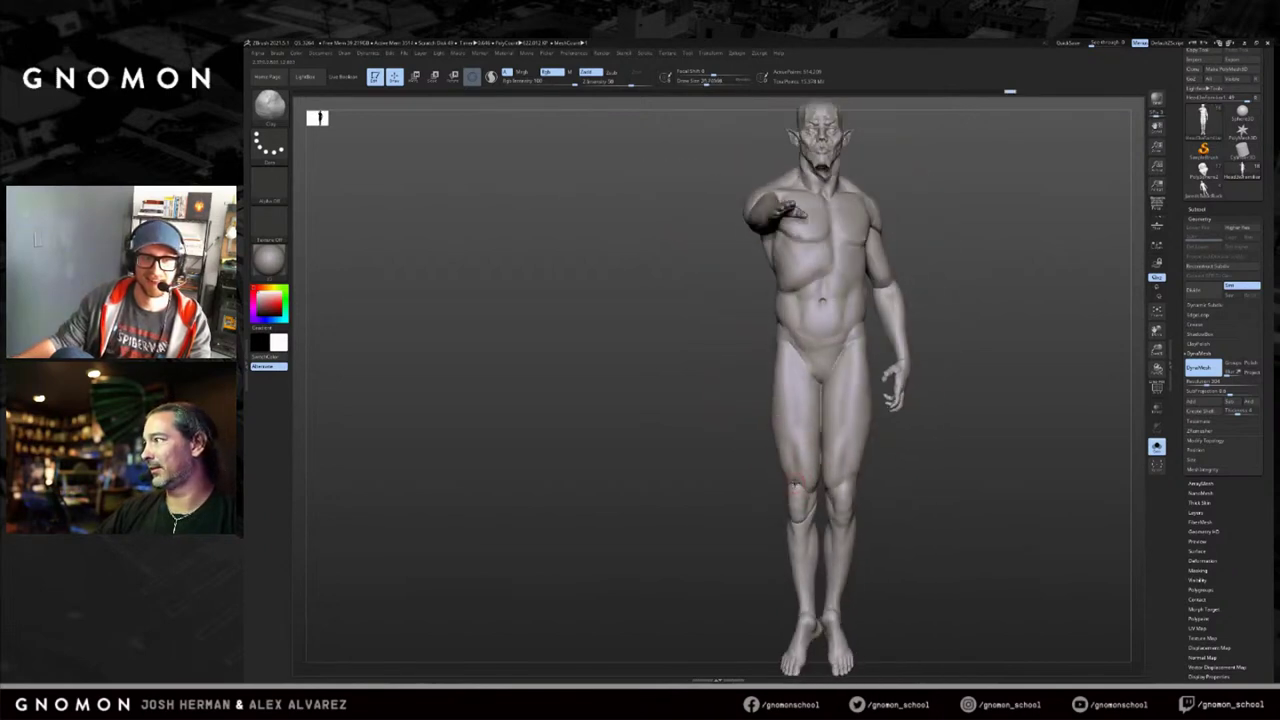
Smooth the remaining knee seams on the pointy-eared figure from the front, side and back.
mouse_move(765, 490)
left_mouse_down()
mouse_move(835, 449)
mouse_move(729, 435)
mouse_move(756, 452)
left_mouse_up()
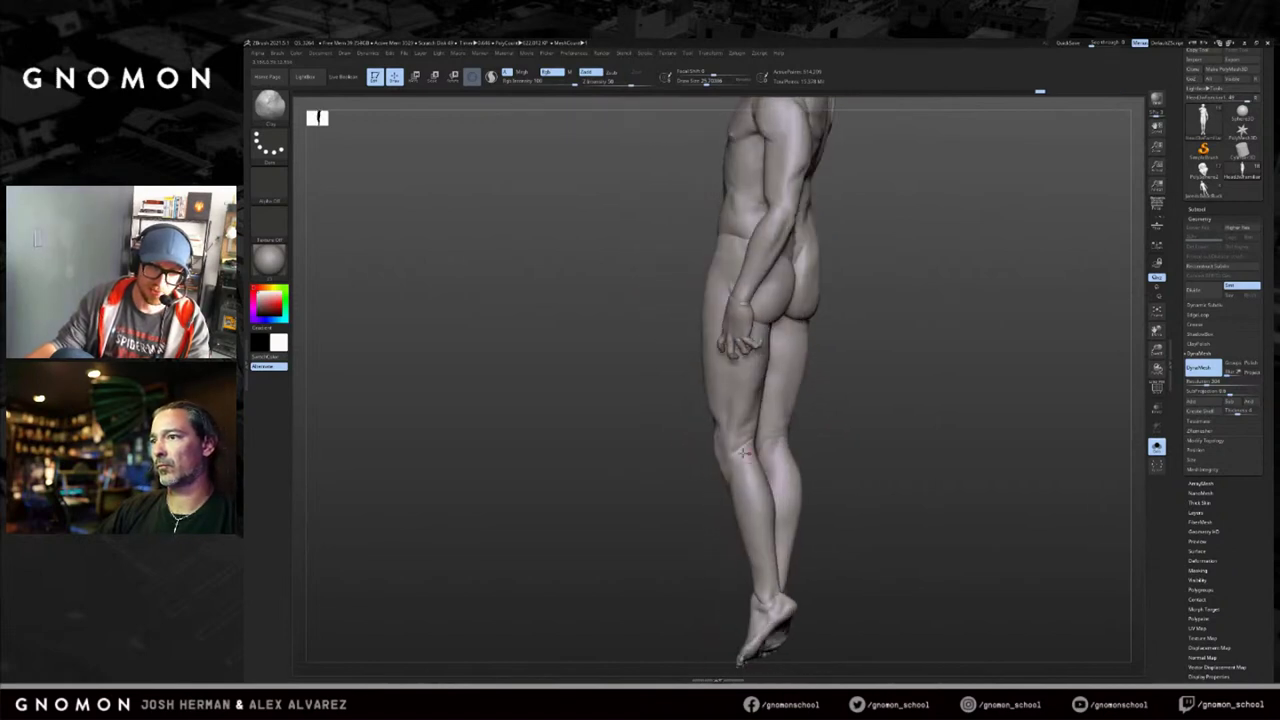
left_click_drag(855, 430, 815, 441)
left_click_drag(877, 471, 840, 458)
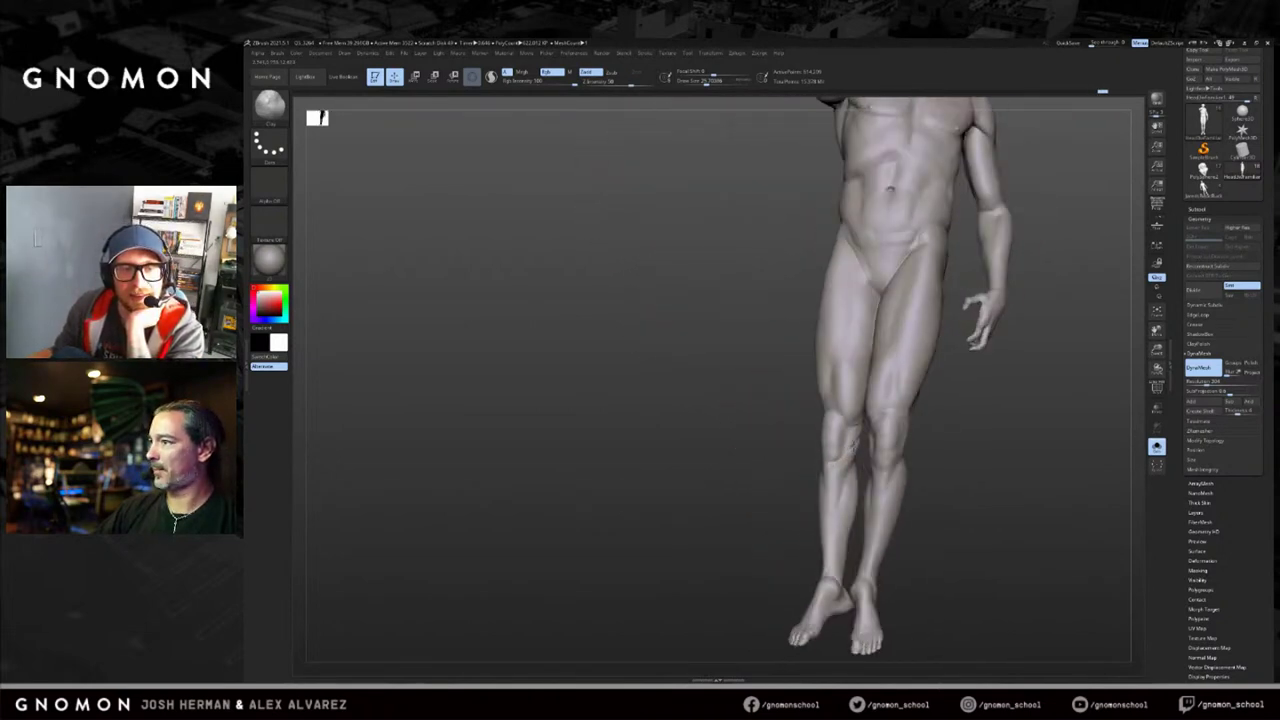
right_click_drag(862, 422, 1020, 468)
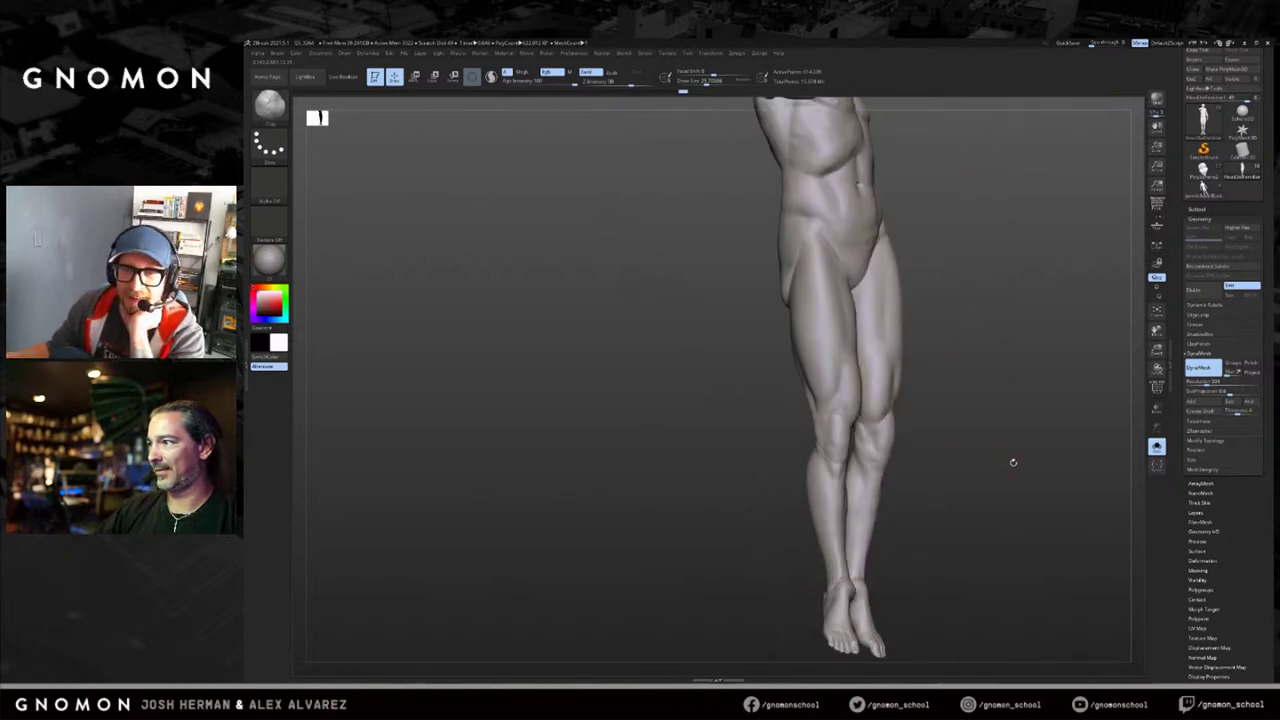
Blend the ankle seams on both feet of the pointy-eared figure and refine the outer leg.
right_click_drag(910, 457, 826, 512, "alt")
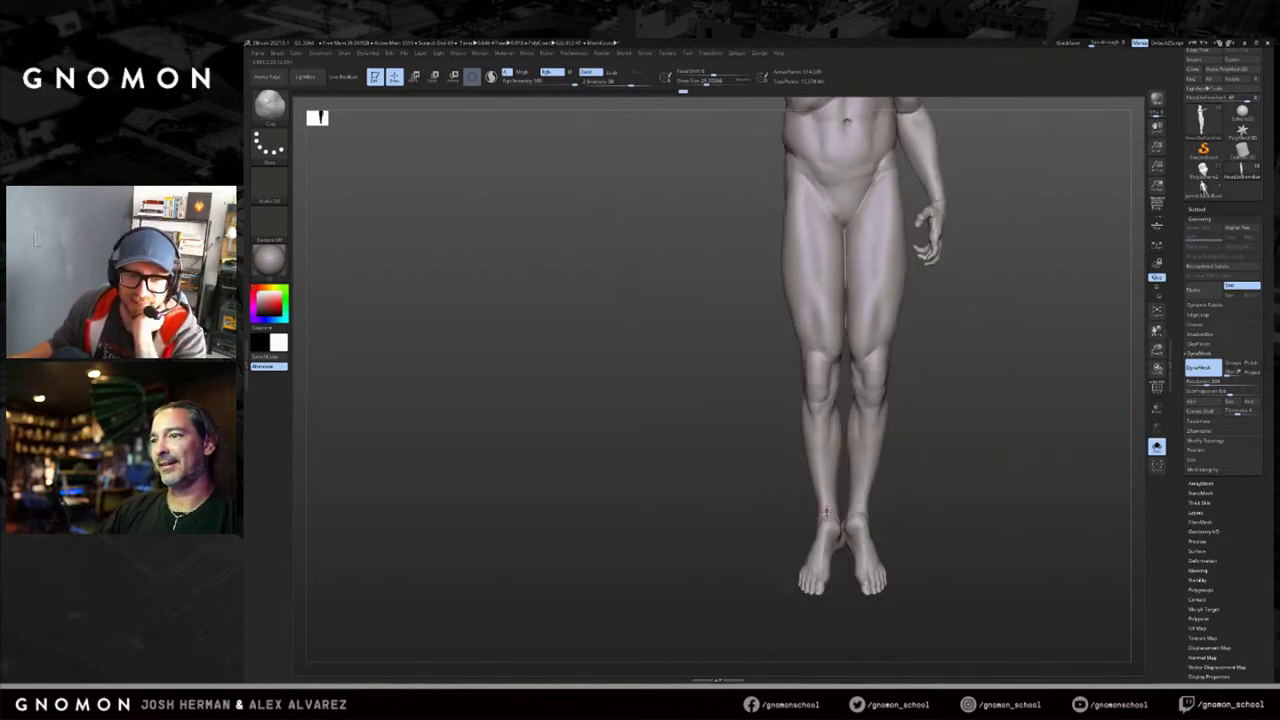
left_click_drag(866, 516, 853, 567)
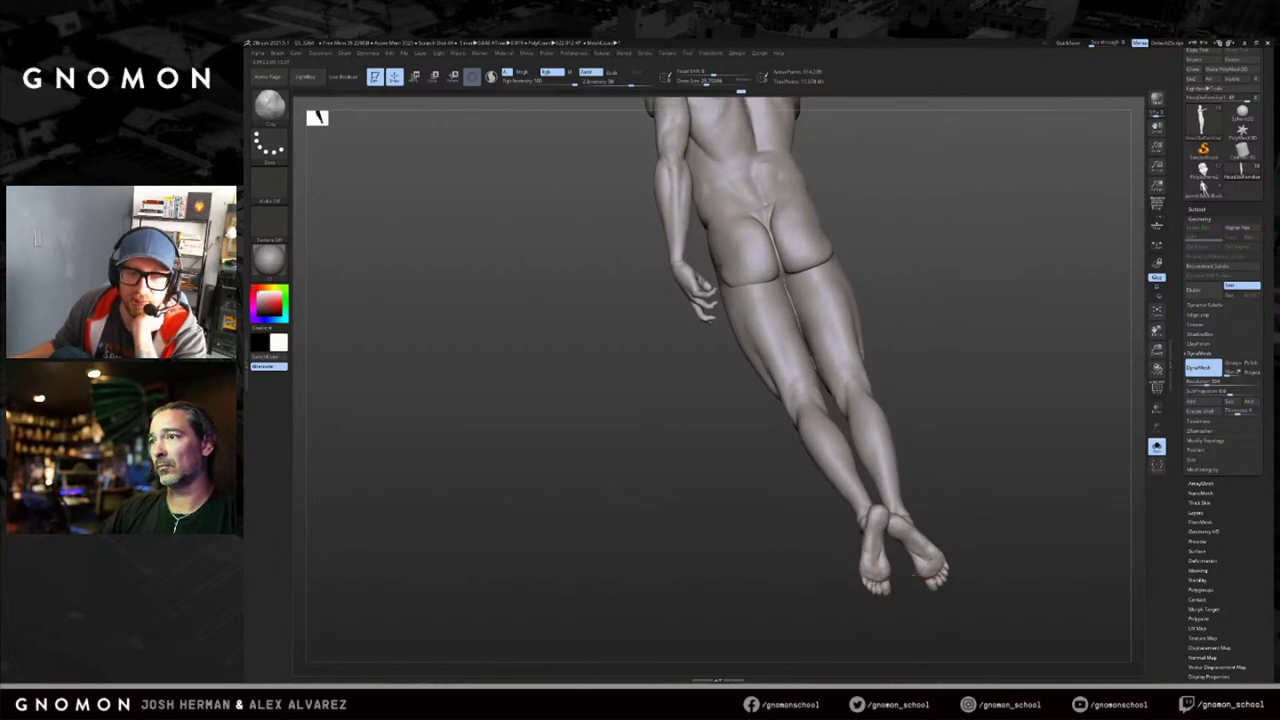
left_click_drag(941, 549, 921, 506)
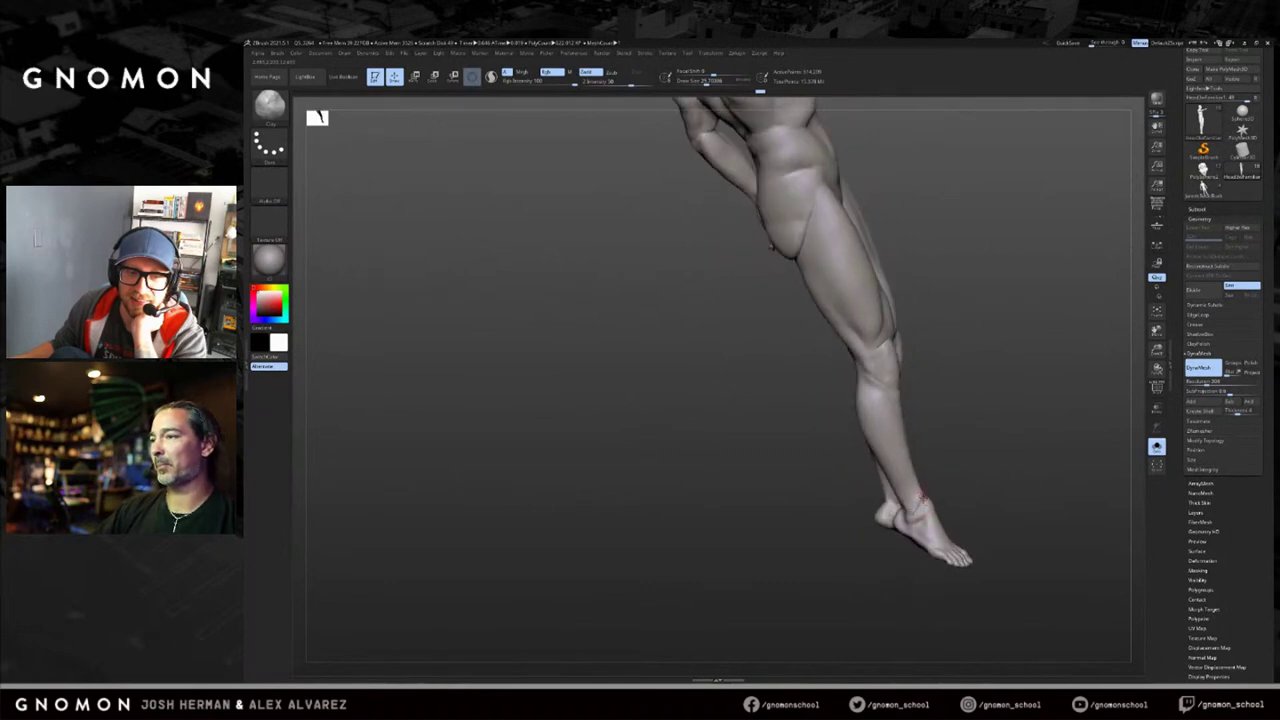
left_click_drag(956, 465, 902, 373)
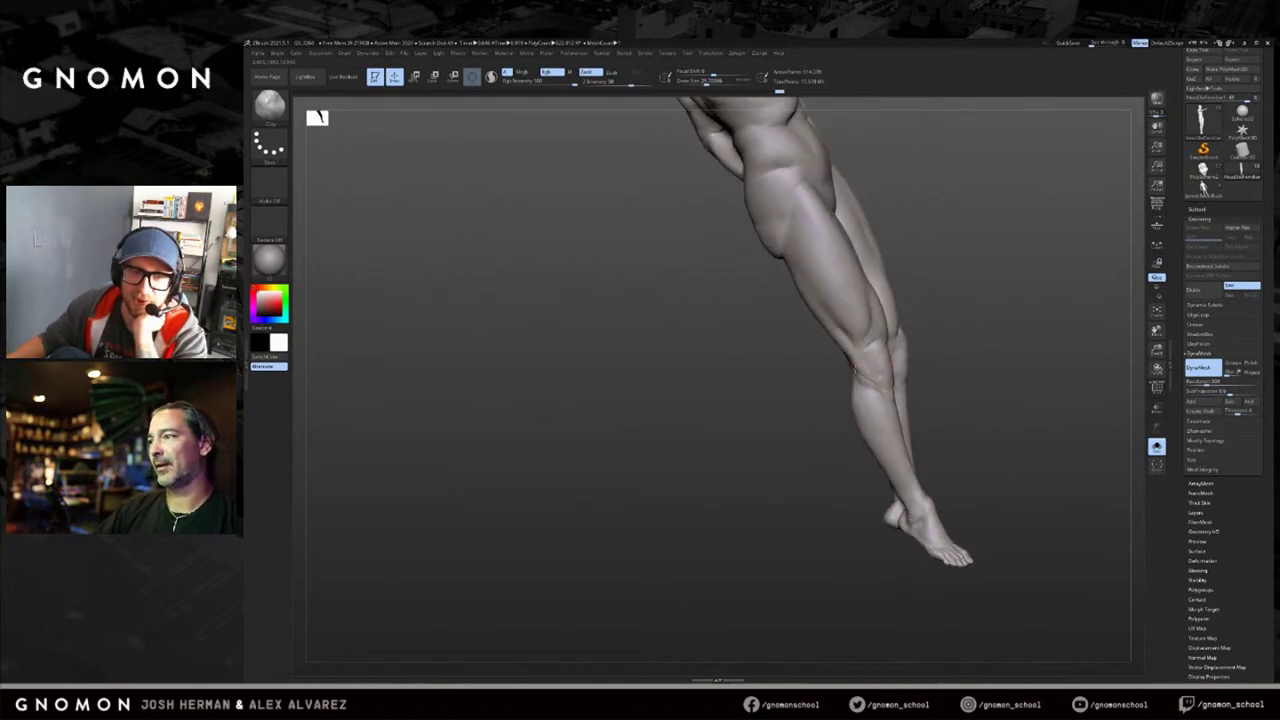
Smooth the seam across the pointy-eared figure's hip and the outer edge of the buttock.
left_click_drag(1018, 311, 654, 341)
key("f")
key("f")
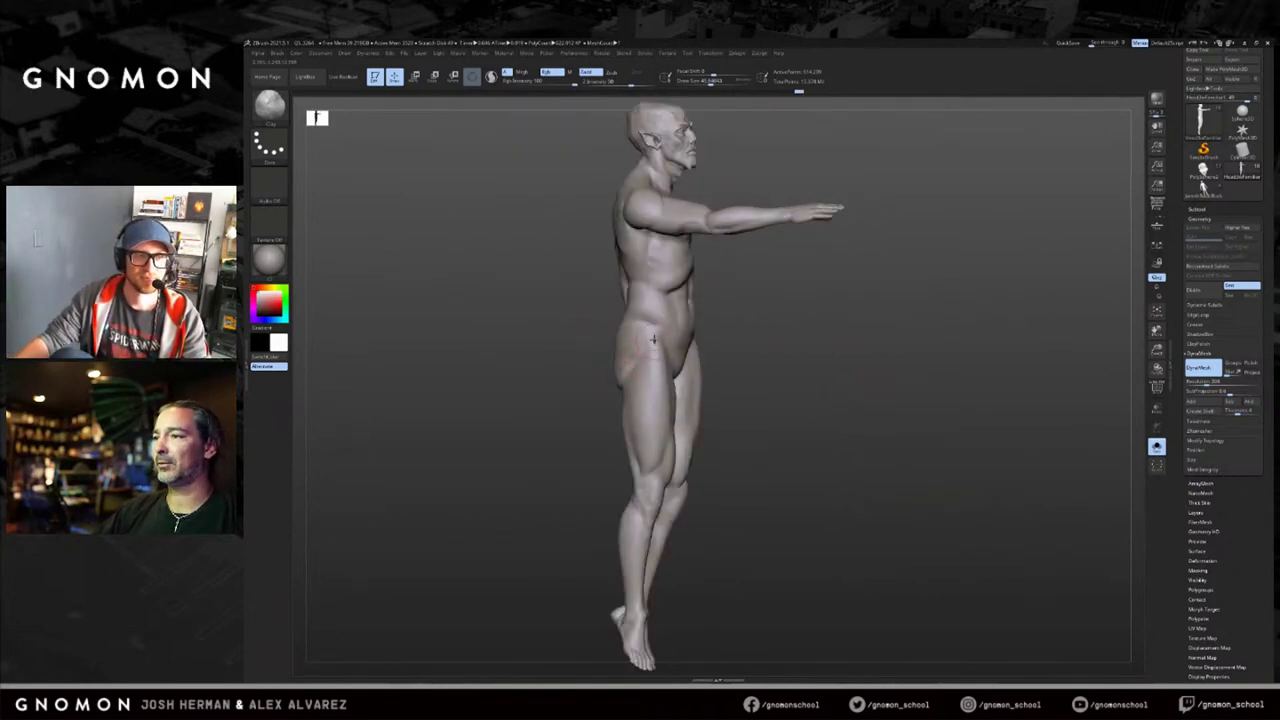
mouse_move(600, 404)
left_mouse_down()
mouse_move(627, 386)
mouse_move(629, 362)
left_mouse_up()
key("s")
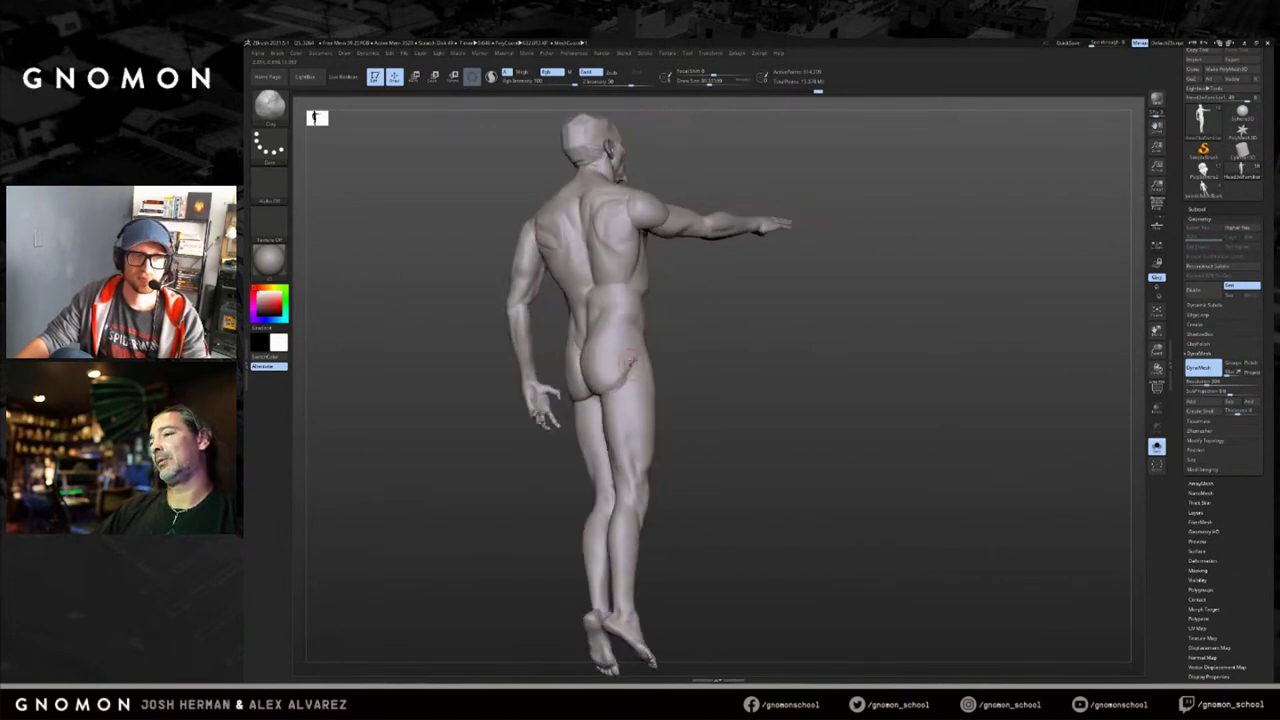
Blend the elbow and wrist seams of the pointy-eared figure's arm and return to the full scene.
left_click_drag(537, 440, 737, 369)
left_click_drag(485, 318, 660, 335)
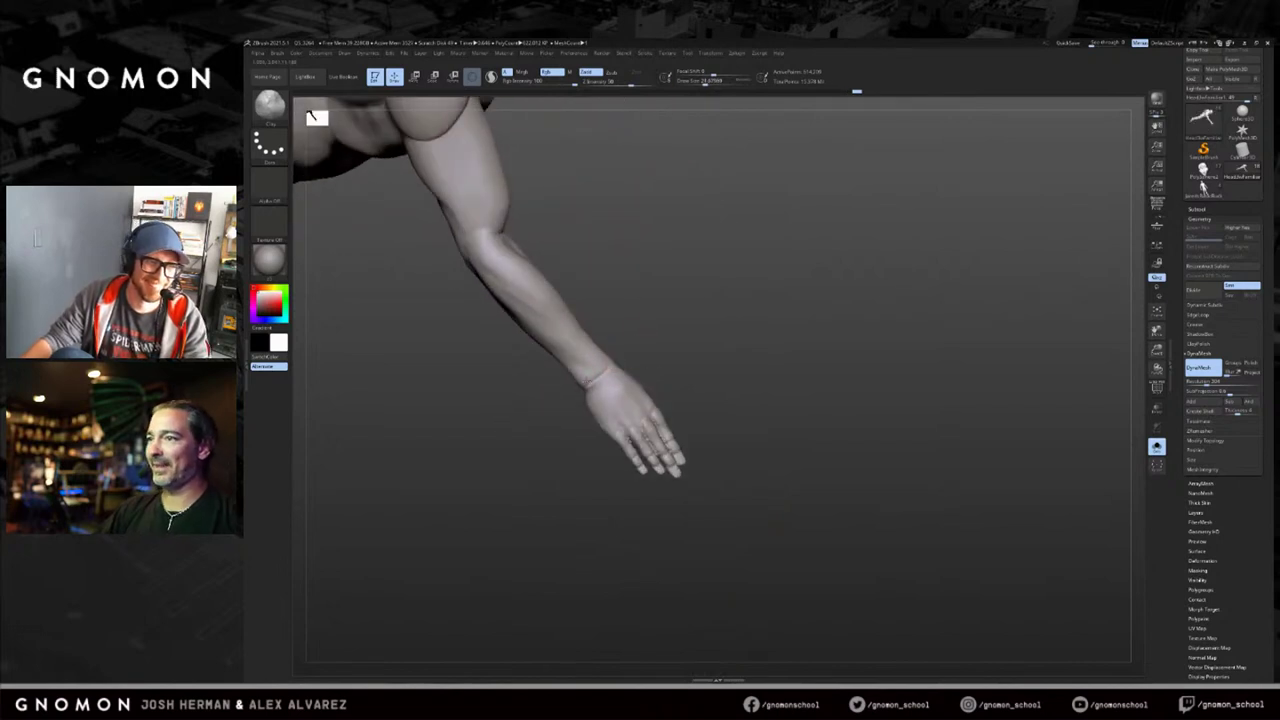
left_click_drag(857, 332, 709, 286, "alt")
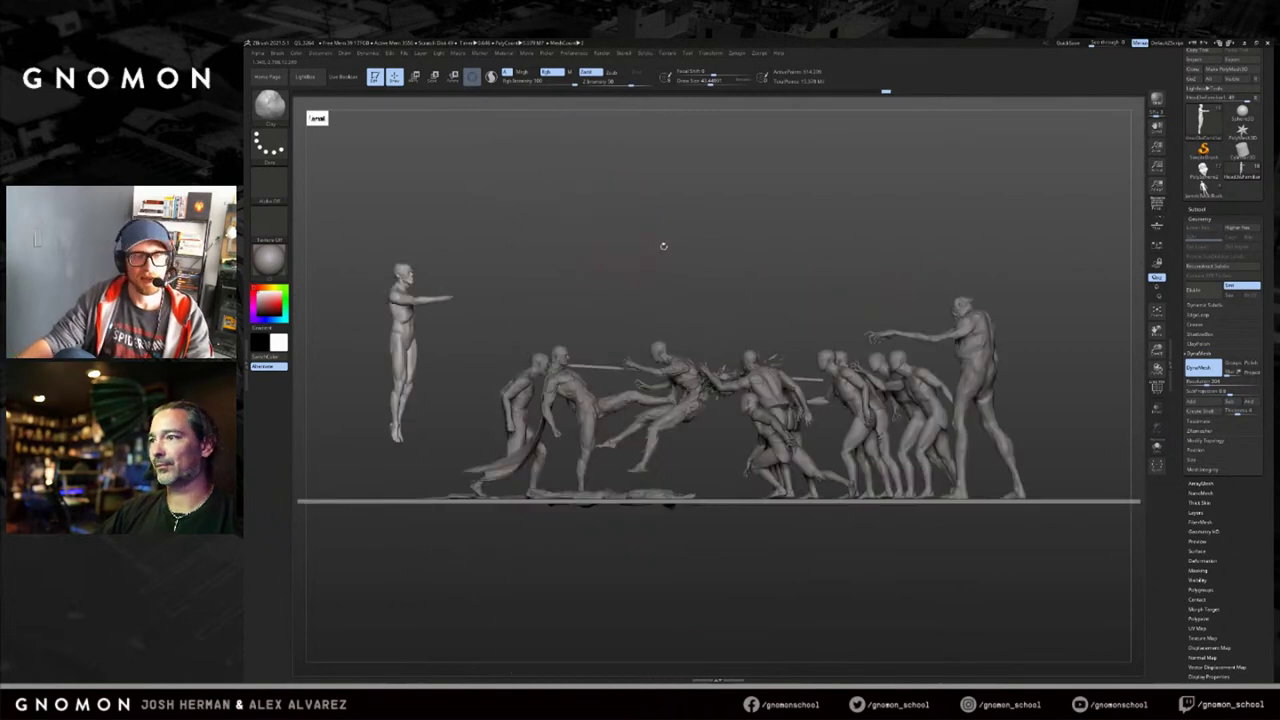
Isolate the pointy-eared figure and soften the deltoid seam where the outstretched upper arm begins.
key("alt+s")
key("f")
left_click_drag(766, 167, 800, 430, "alt")
left_click_drag(800, 430, 906, 430)
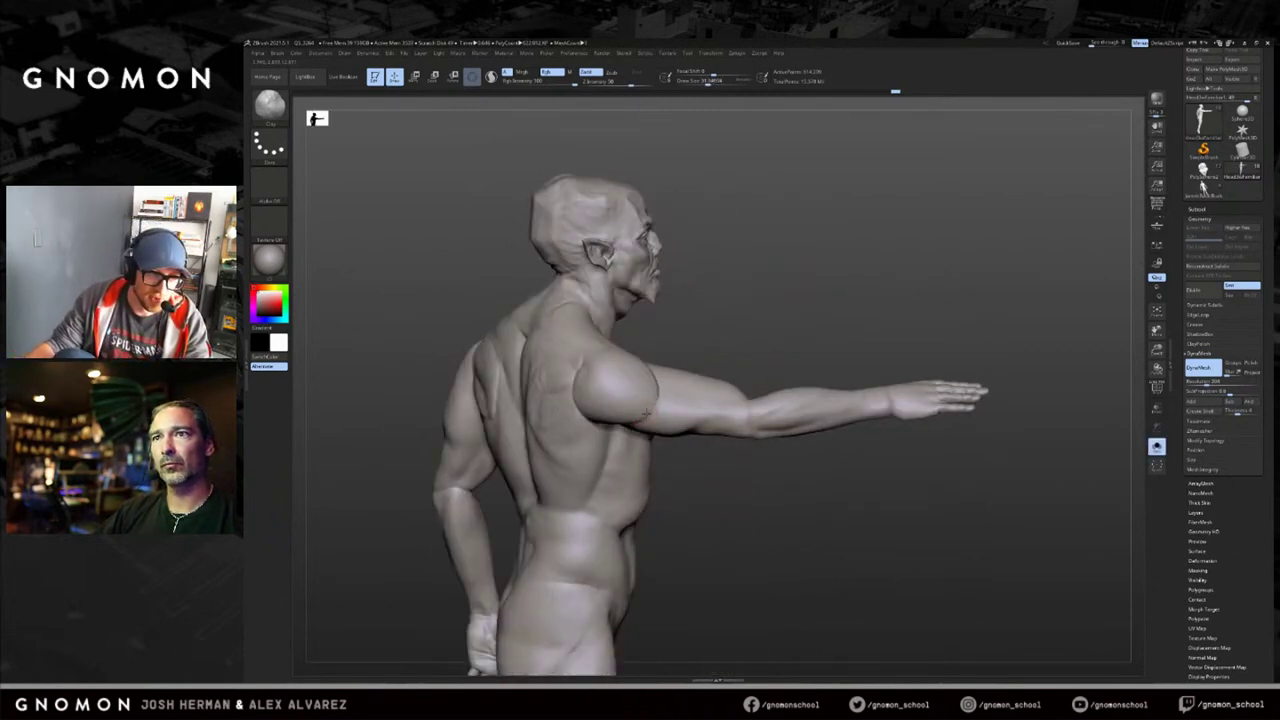
left_click_drag(684, 364, 650, 371)
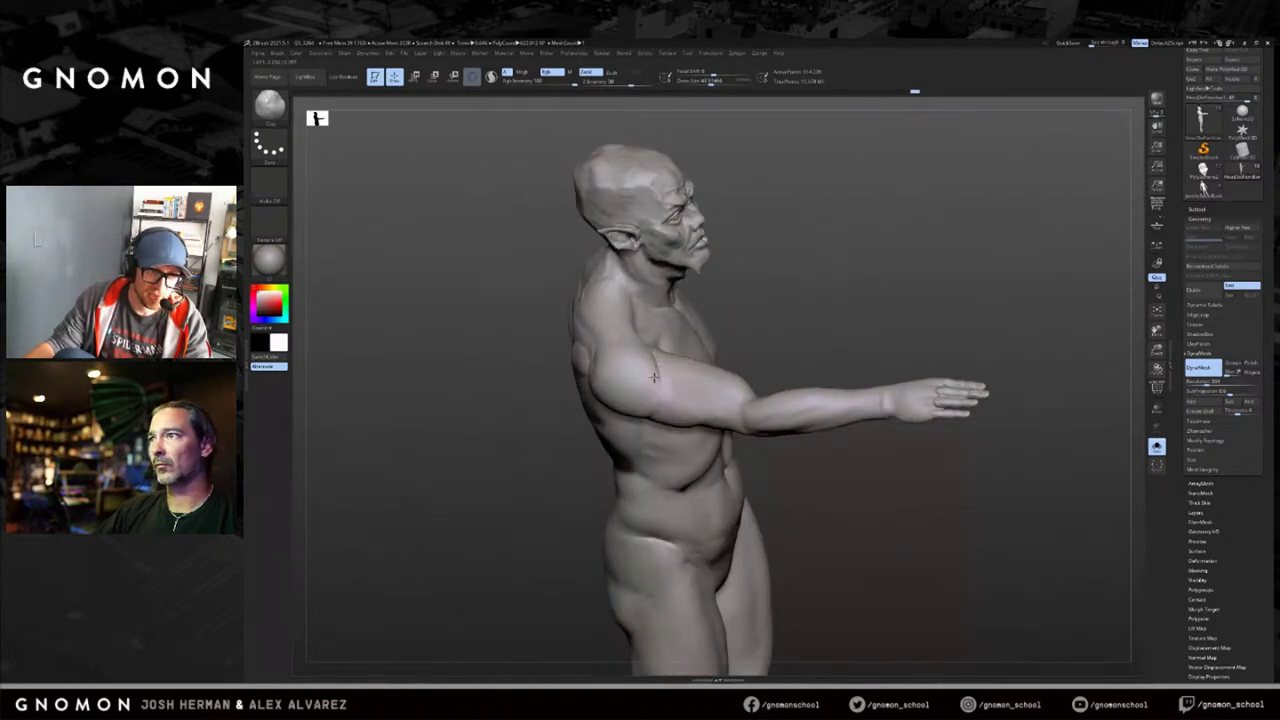
mouse_move(773, 321)
left_mouse_down()
mouse_move(855, 321)
mouse_move(850, 285)
mouse_move(763, 305)
left_mouse_up()
left_click_drag(872, 488, 938, 440, "alt")
Show the whole scene and isolate an unblended blank-headed crowd figure with visible body-part gaps.
key("alt+s")
key("f")
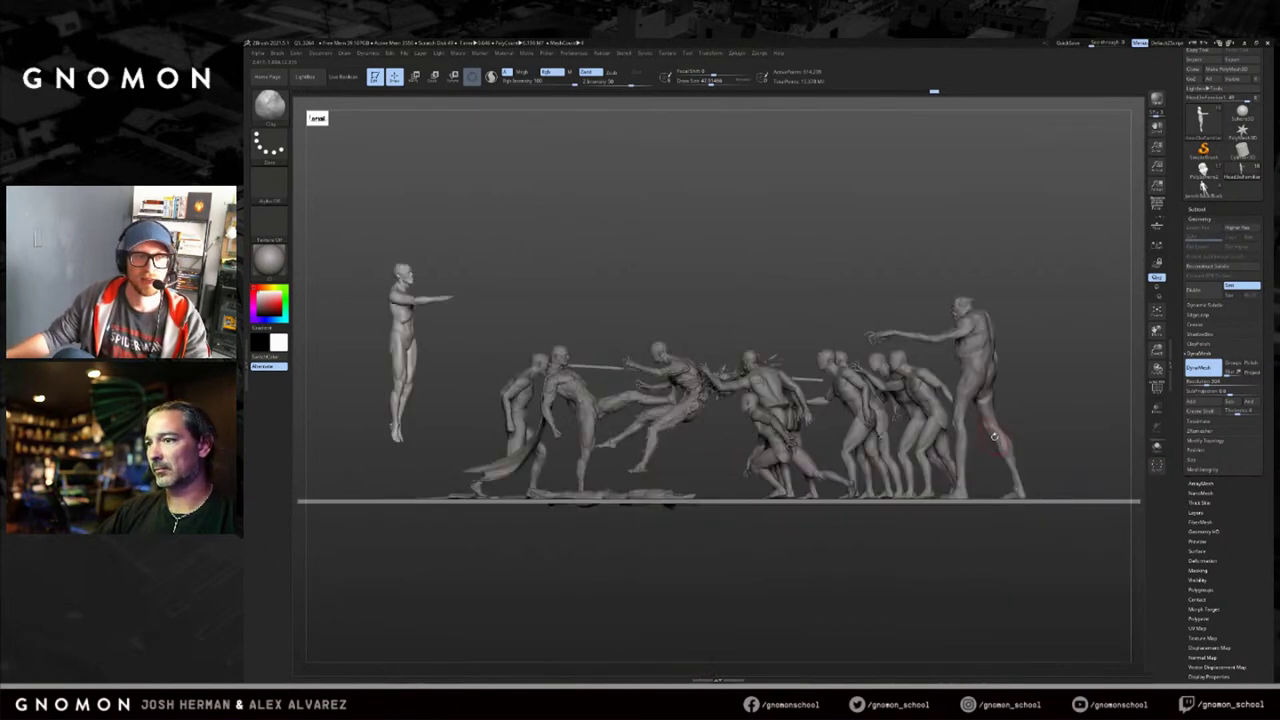
left_click(914, 395, "alt")
left_click(850, 396, "alt")
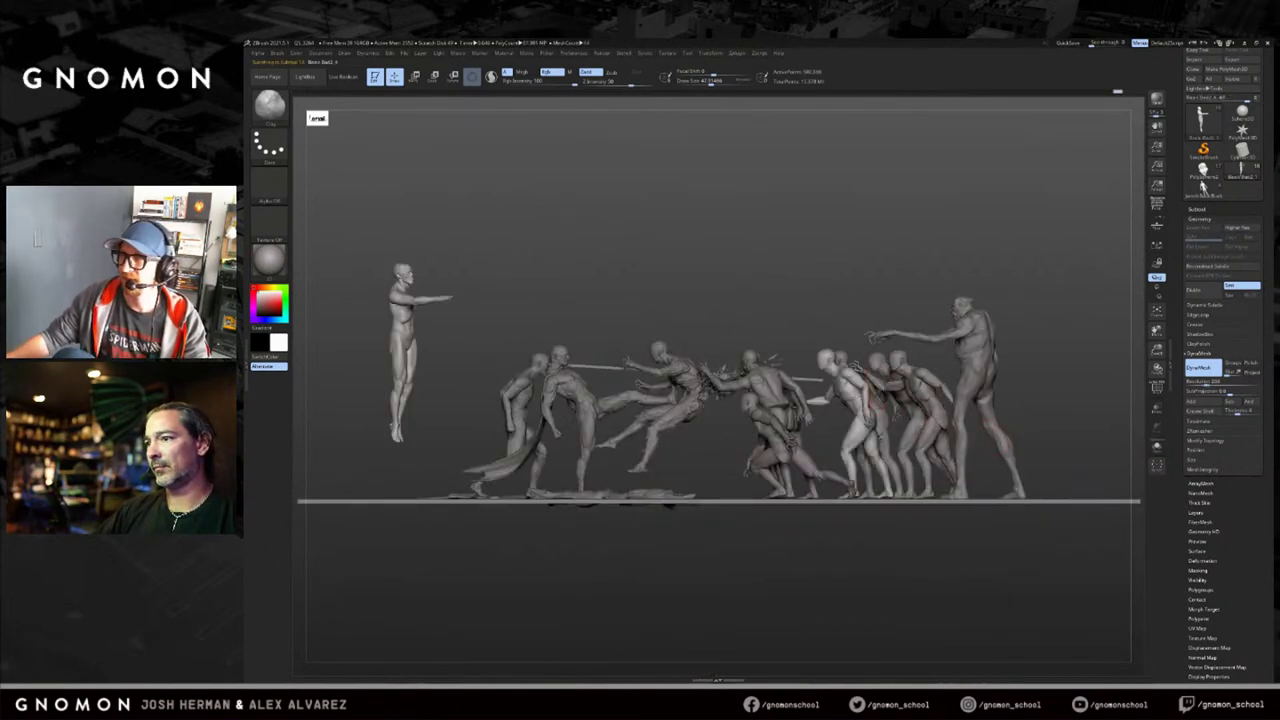
left_click_drag(1000, 300, 848, 440)
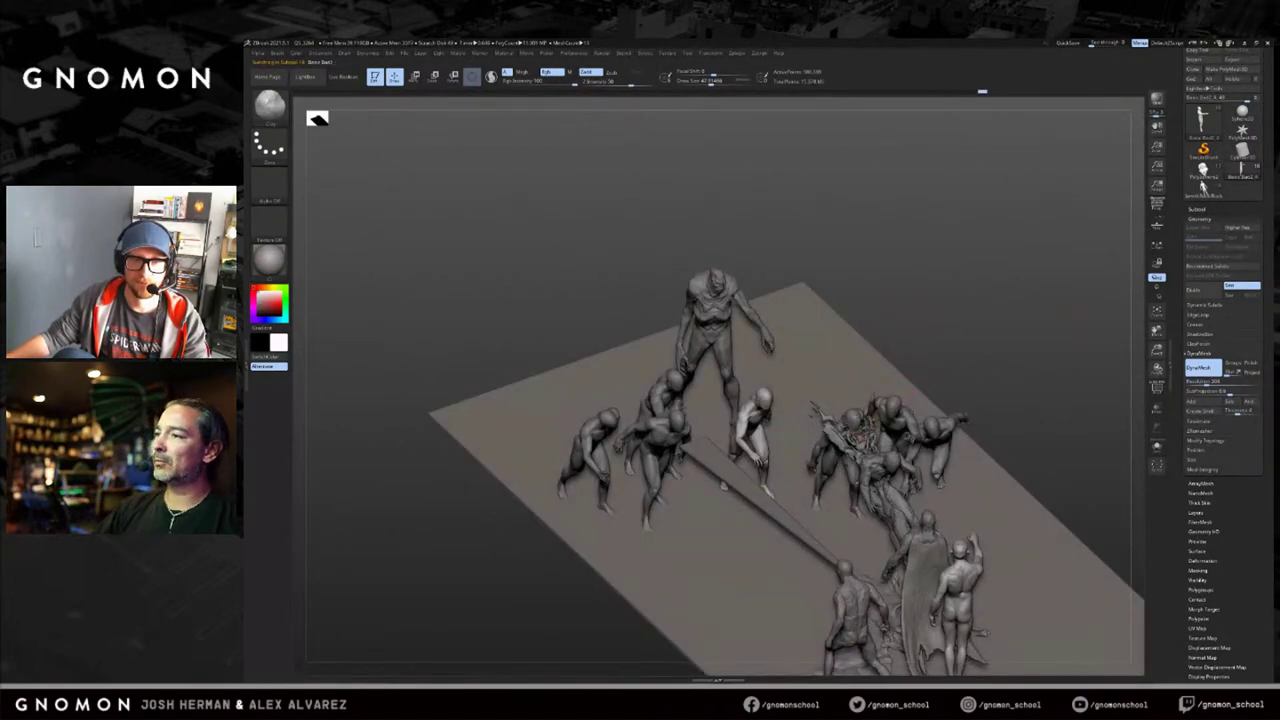
left_click(834, 462, "alt")
key("alt+s")
left_click_drag(951, 414, 952, 391)
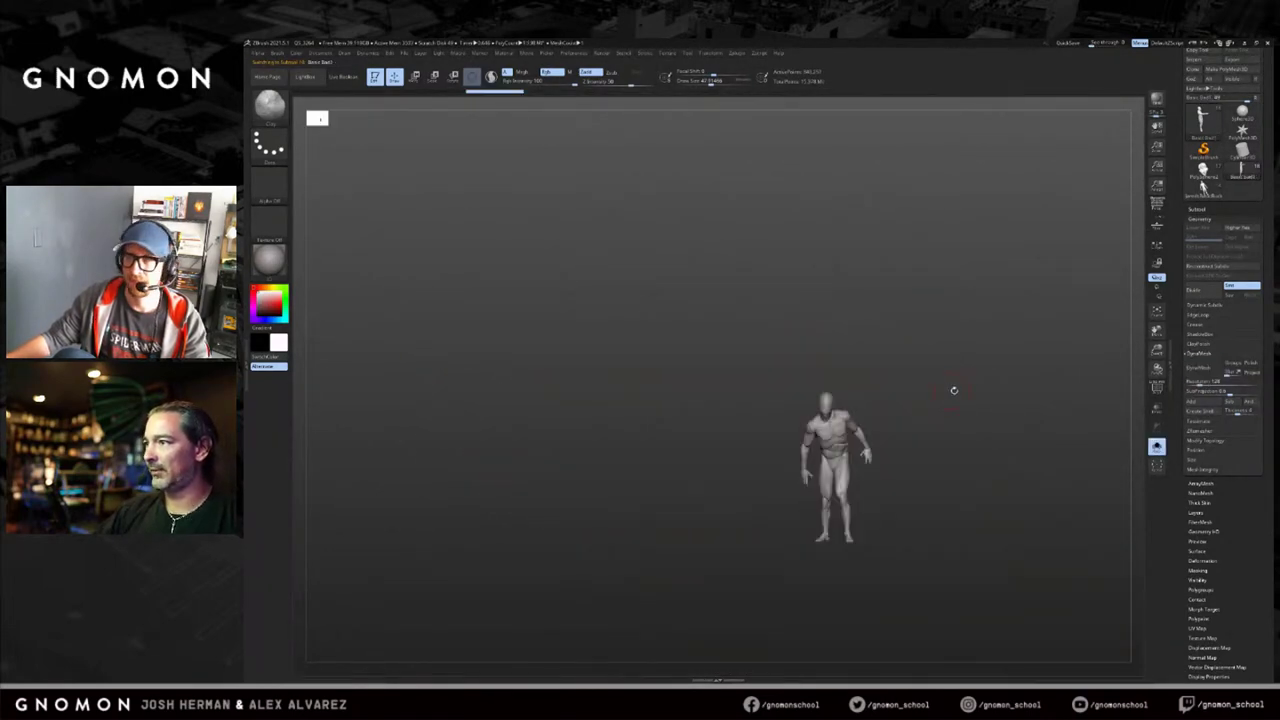
key("f")
Reshape the blank-headed figure's abdomen and hips at the front with the Move Topological brush.
key("b")
key("m")
key("t")
mouse_move(899, 345)
left_mouse_down()
mouse_move(790, 368)
mouse_move(833, 332)
left_mouse_up()
key("s")
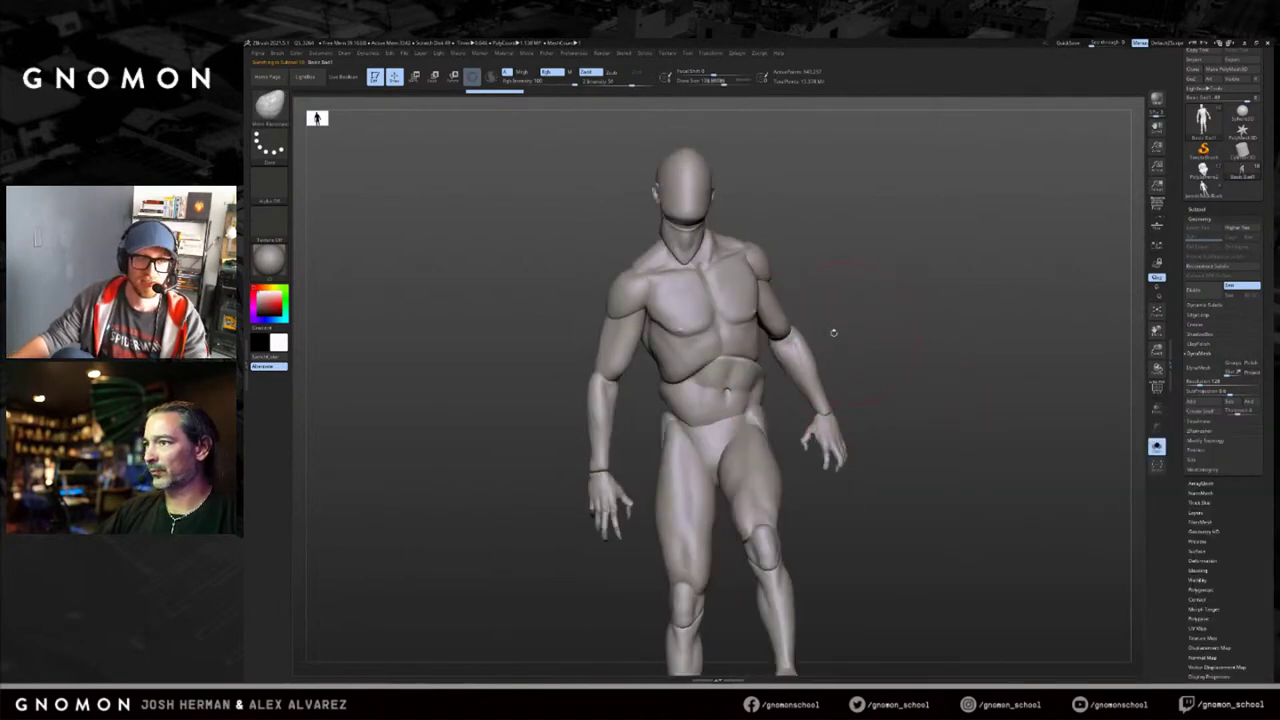
left_click_drag(658, 402, 641, 403)
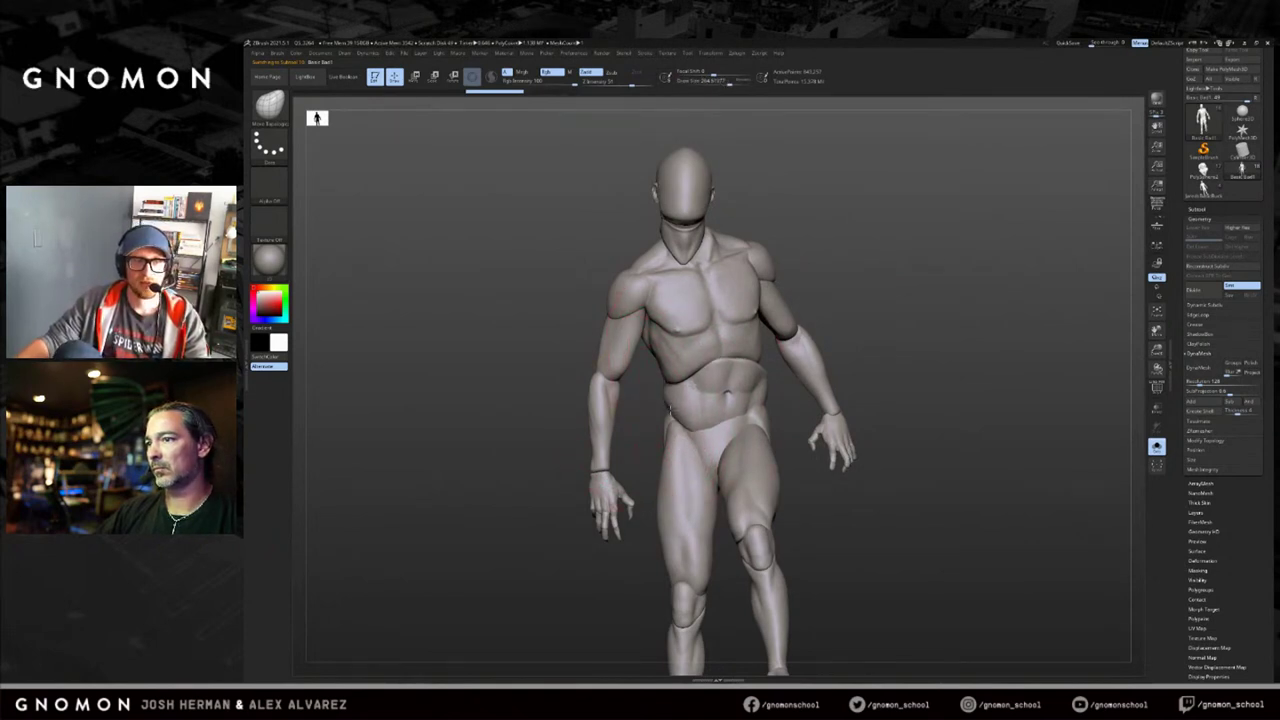
left_click_drag(763, 378, 756, 358)
Pull the blank-headed figure's flank and waist pieces together along the side of the torso.
key("s")
mouse_move(850, 355)
left_mouse_down()
mouse_move(764, 357)
mouse_move(866, 362)
mouse_move(776, 362)
left_mouse_up()
key("s")
left_click_drag(850, 358, 791, 363)
left_click_drag(911, 335, 794, 379)
left_click_drag(764, 386, 801, 394)
key("s")
Close the gap between the blank-headed figure's lower back and pelvis from behind.
right_click_drag(1014, 371, 844, 367)
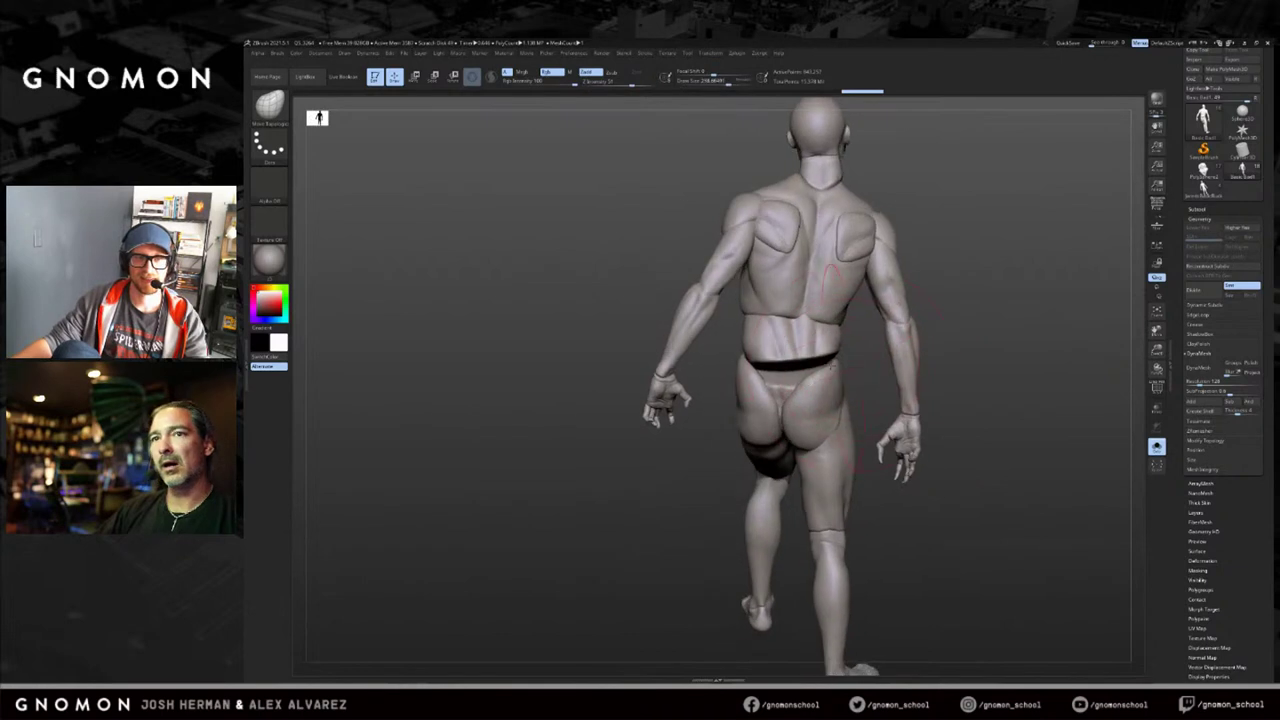
mouse_move(775, 364)
left_mouse_down()
mouse_move(823, 365)
mouse_move(810, 370)
left_mouse_up()
key("s")
mouse_move(852, 378)
right_mouse_down()
mouse_move(845, 355)
mouse_move(782, 394)
right_mouse_up()
key("s")
left_click_drag(786, 360, 779, 368)
mouse_move(782, 366)
right_mouse_down()
mouse_move(829, 360)
mouse_move(818, 370)
right_mouse_up()
key("s")
left_click_drag(821, 336, 818, 336)
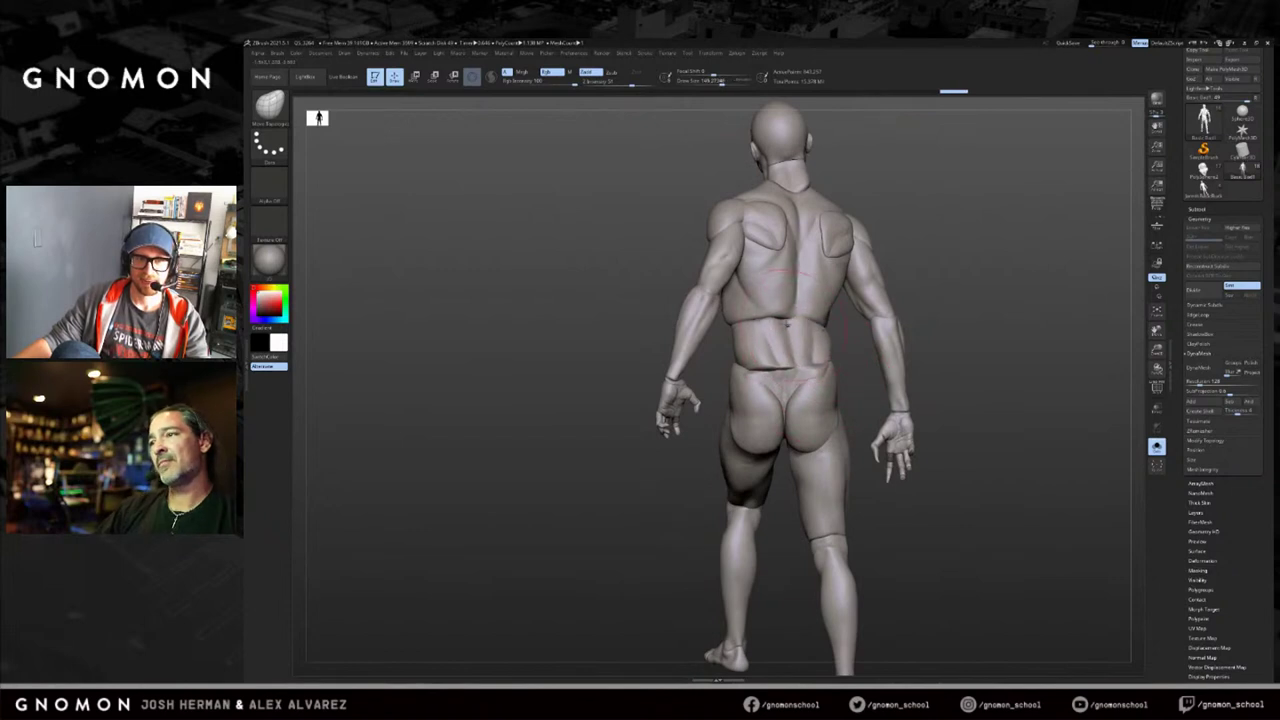
Adjust the blank-headed figure's lower-back piece where it meets the rib cage and pelvis.
right_click_drag(841, 337, 820, 330)
key("s")
mouse_move(798, 319)
left_mouse_down()
mouse_move(789, 310)
mouse_move(786, 322)
left_mouse_up()
key("ctrl+z")
key("s")
left_click_drag(849, 364, 817, 369)
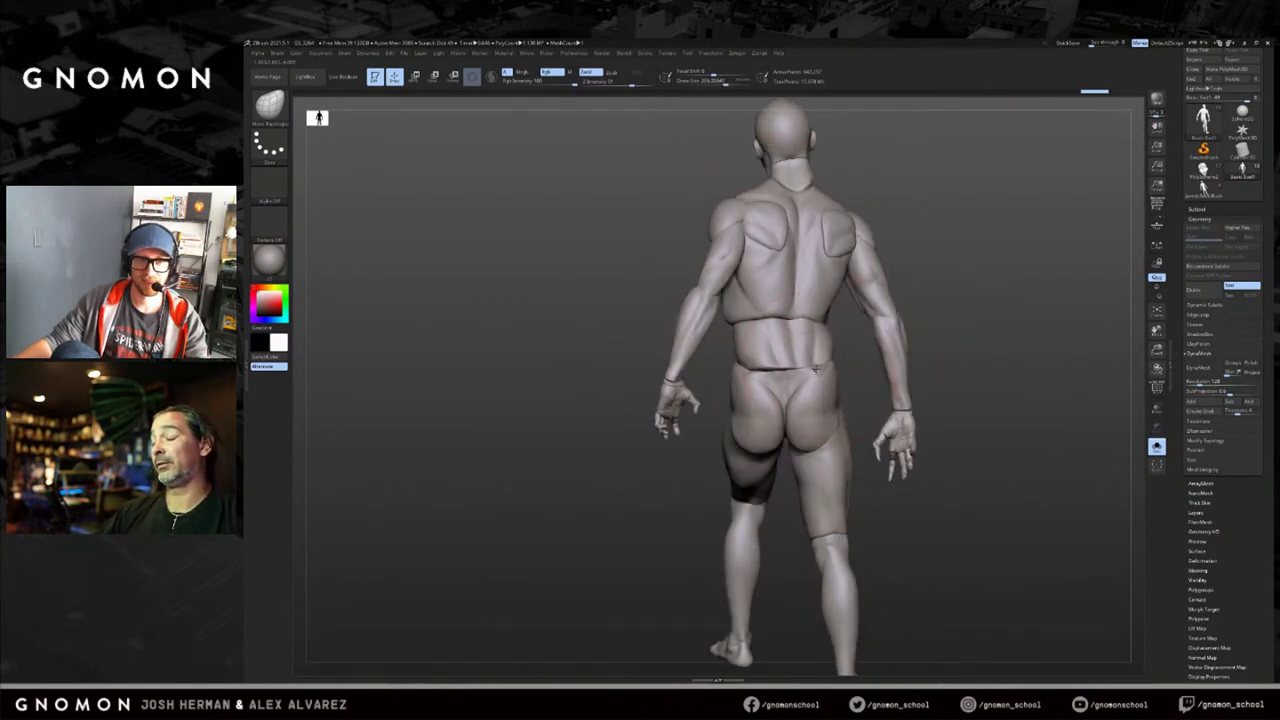
Fit the blank-headed figure's lower-back piece against the pelvis and flank from angled rear views.
right_click_drag(815, 368, 881, 372)
right_click_drag(733, 369, 752, 322)
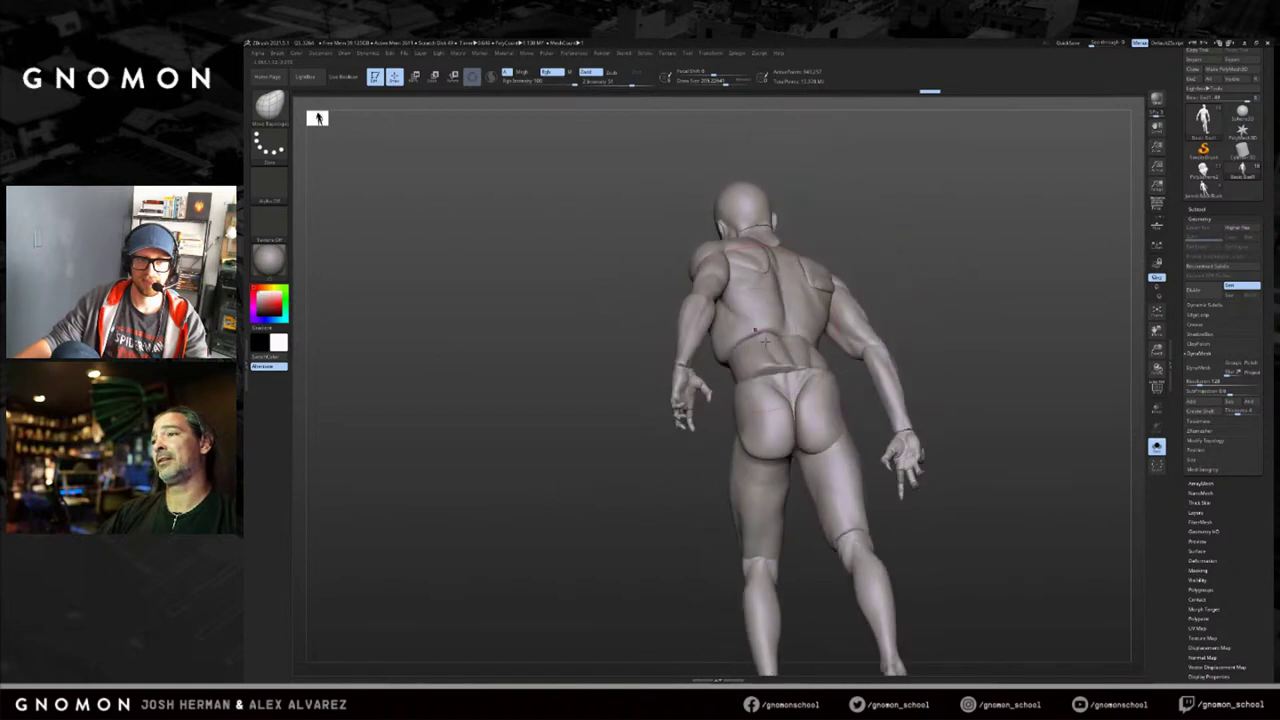
left_click_drag(754, 368, 765, 362)
right_click_drag(841, 379, 745, 373)
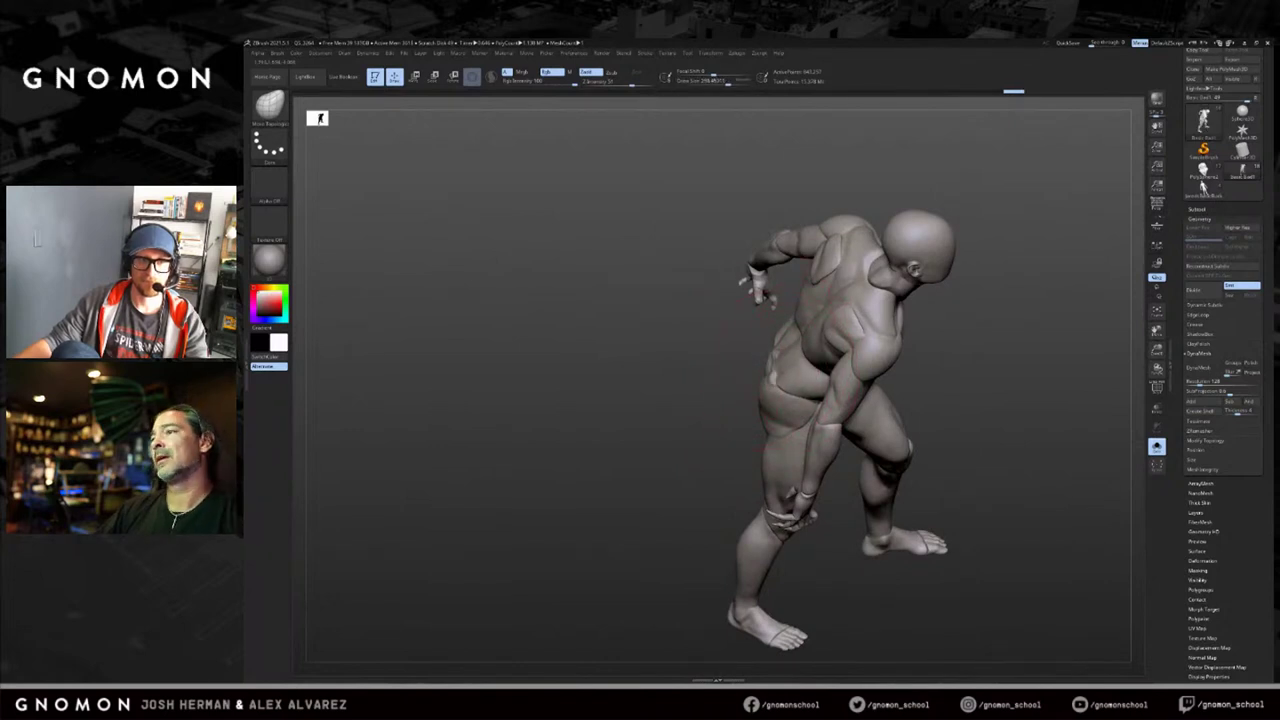
Refine the posed figure's torso and shoulder forms from several angles with the Move Topological brush.
right_click_drag(760, 375, 780, 372)
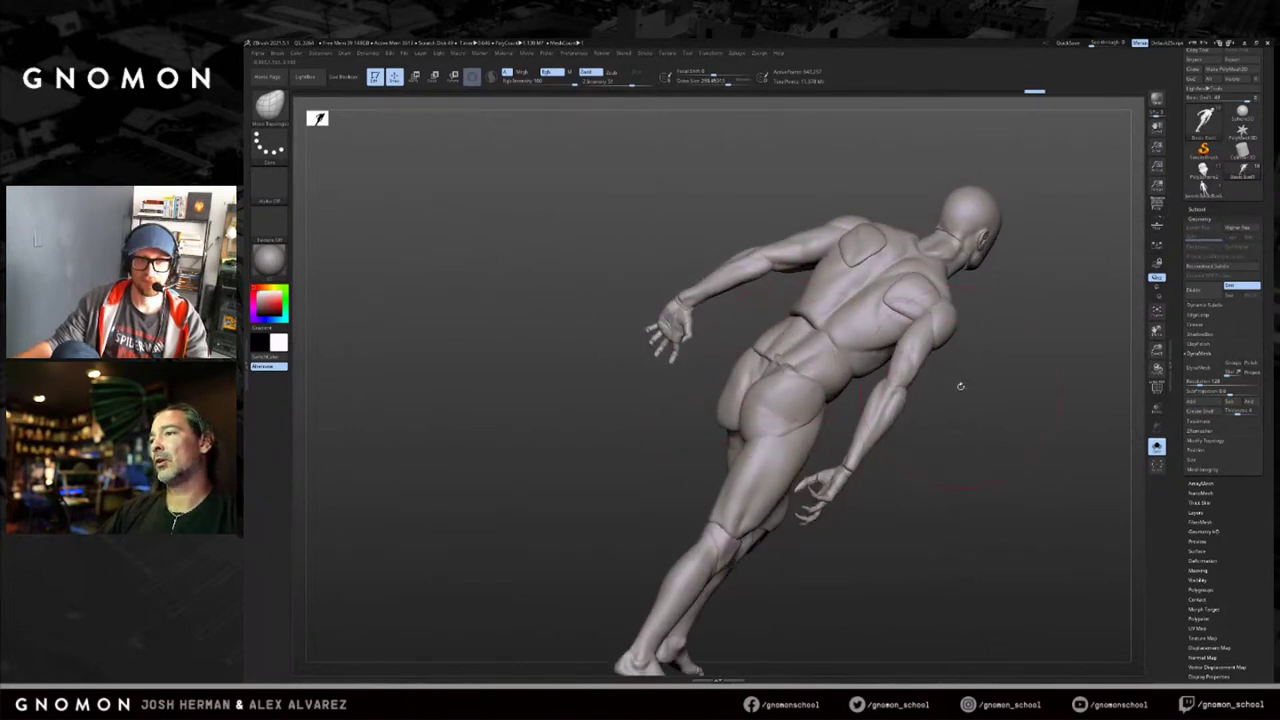
right_click_drag(960, 387, 810, 341)
right_click_drag(958, 341, 890, 391, "alt")
key("ctrl+shift+z")
key("ctrl+z")
right_click_drag(768, 451, 716, 502, "ctrl")
key("bracketright")
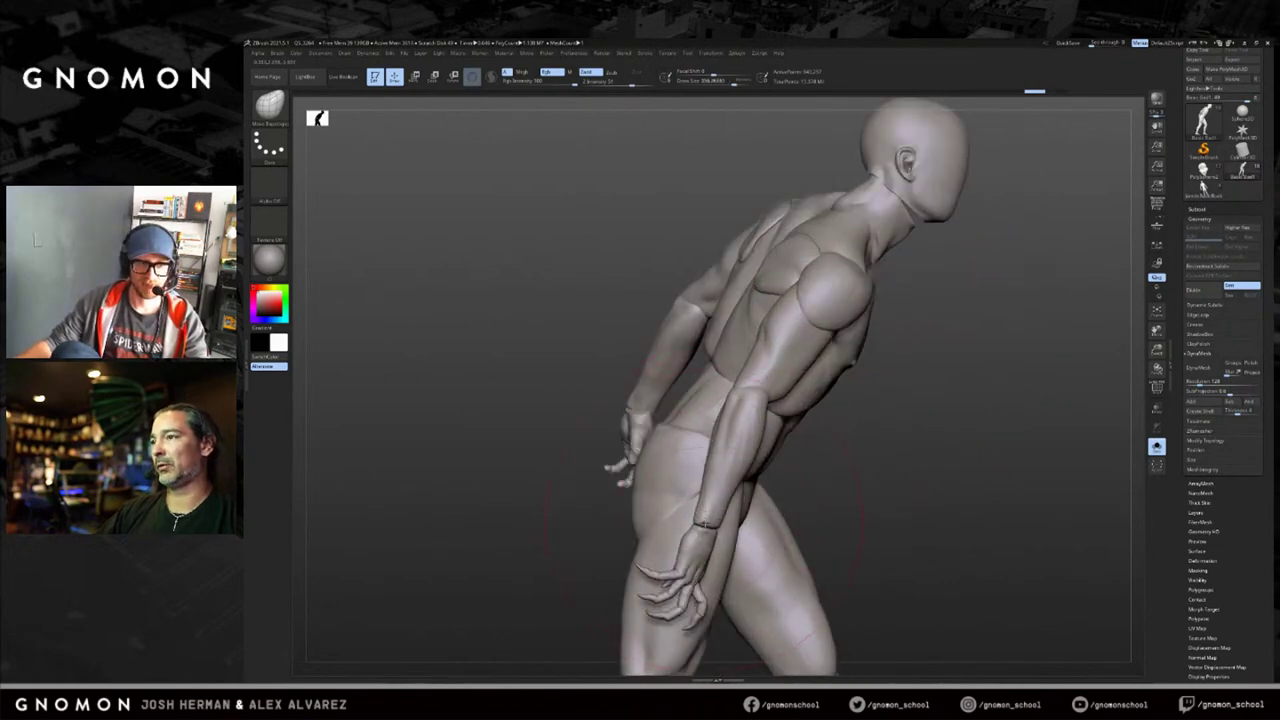
mouse_move(868, 478)
right_mouse_down()
mouse_move(857, 423)
mouse_move(926, 370)
mouse_move(929, 351)
mouse_move(888, 316)
right_mouse_up()
right_click_drag(686, 371, 762, 388)
mouse_move(935, 326)
right_mouse_down()
mouse_move(954, 368)
mouse_move(940, 331)
mouse_move(913, 327)
mouse_move(1015, 271)
mouse_move(805, 378)
right_mouse_up()
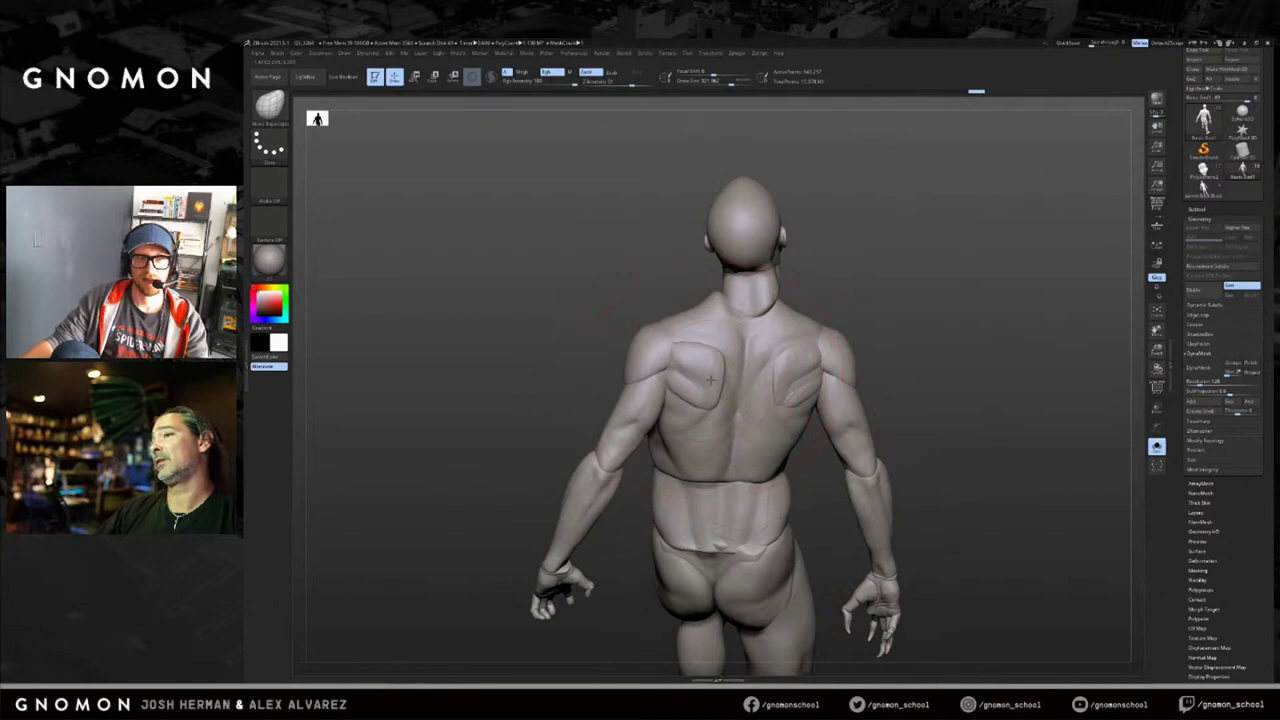
Reduce the brush size and reshape the forms around the shoulder blades on the upper back.
key("s")
left_click_drag(708, 381, 698, 383)
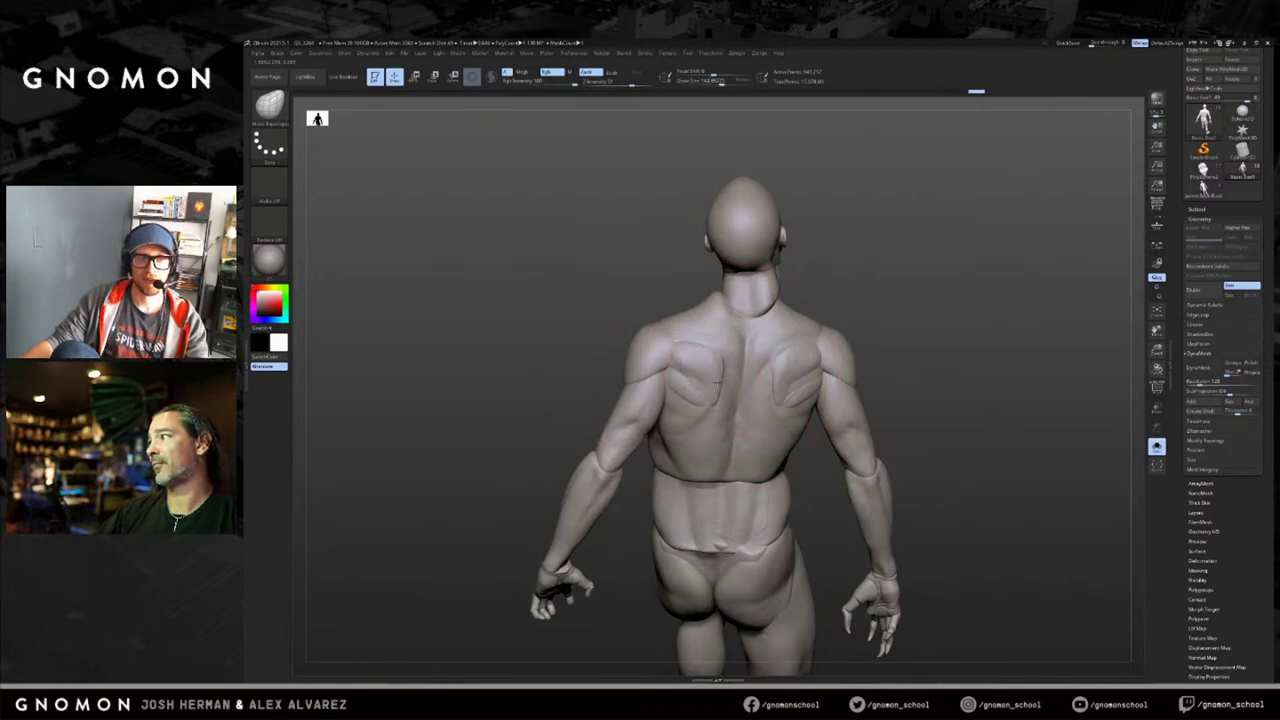
right_click_drag(894, 331, 720, 390)
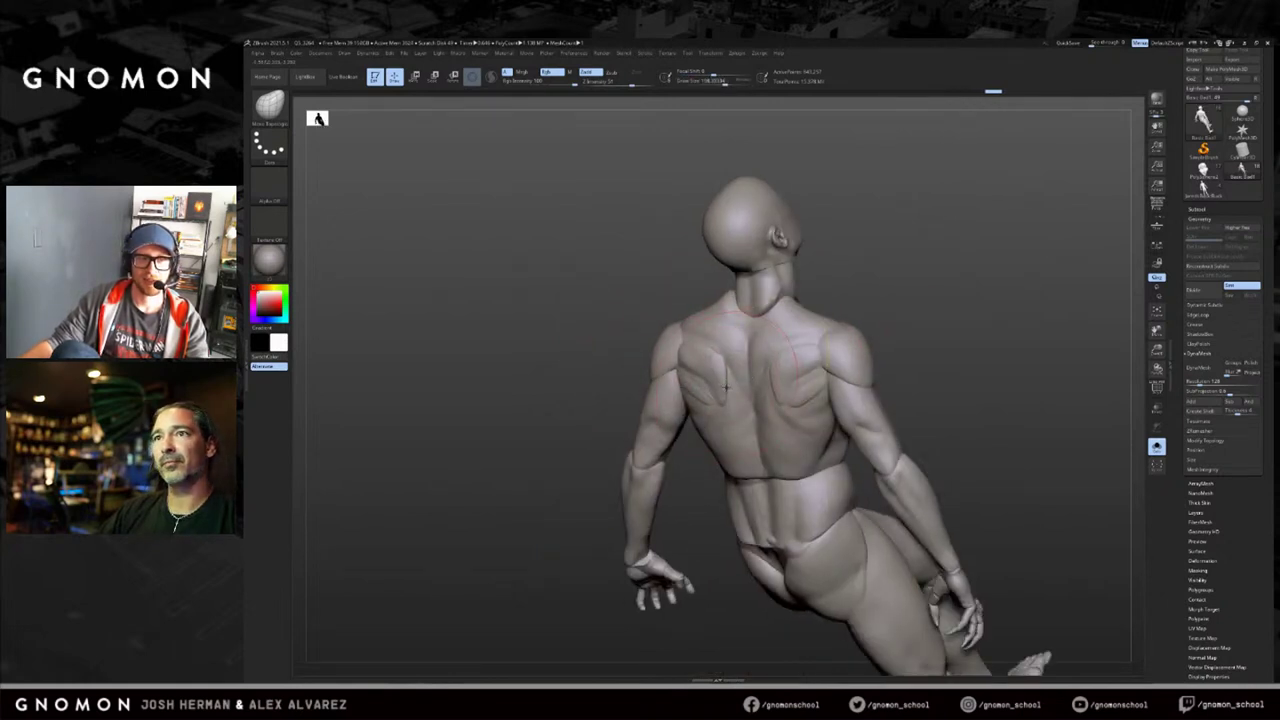
mouse_move(894, 292)
right_mouse_down()
mouse_move(946, 323)
mouse_move(954, 369)
mouse_move(940, 320)
mouse_move(963, 325)
mouse_move(923, 336)
right_mouse_up()
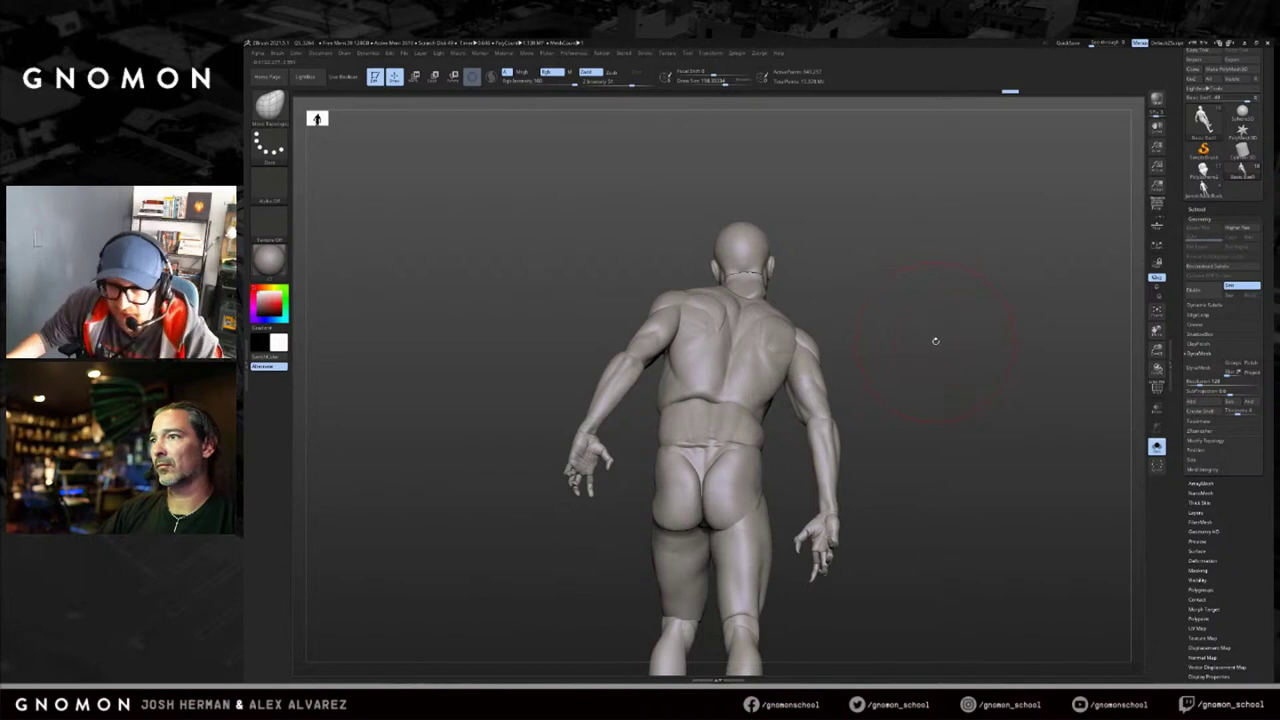
Adjust the waist and lower back where the ribcage meets the pelvis, checking from behind and the side.
right_click_drag(892, 379, 908, 352)
right_click_drag(908, 352, 918, 256, "alt")
right_click_drag(690, 323, 737, 320)
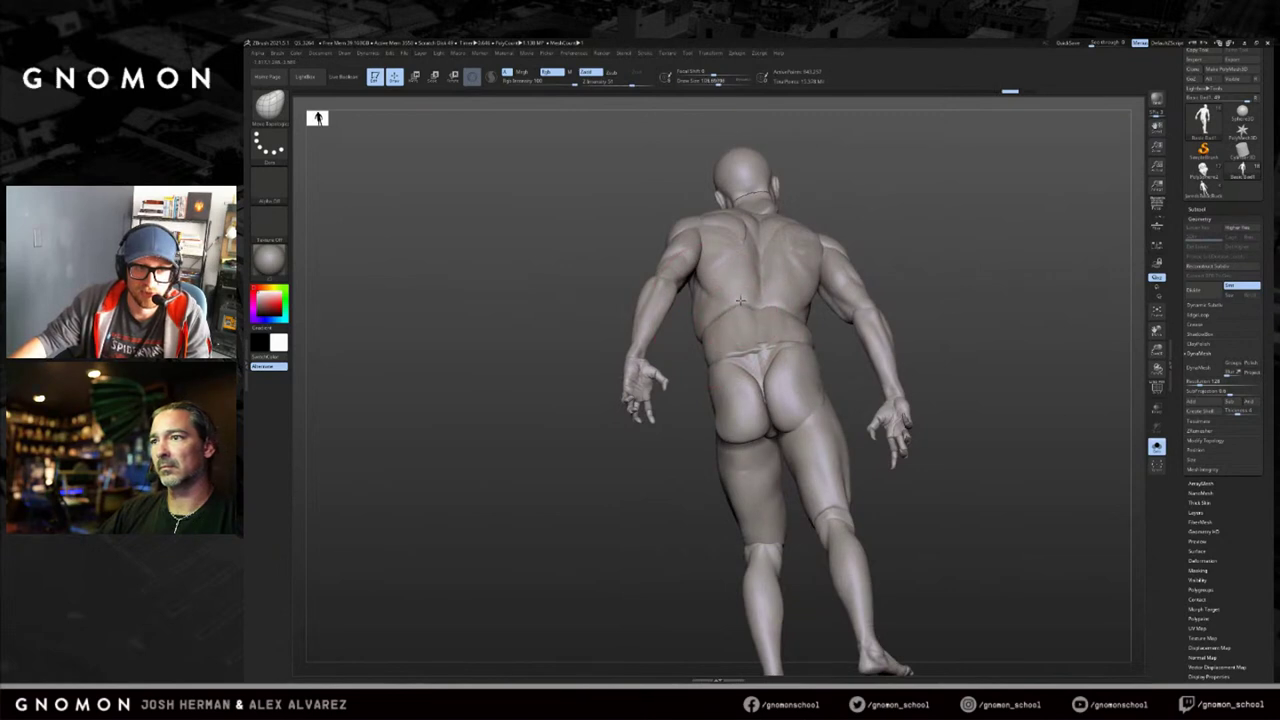
right_click_drag(796, 280, 931, 321)
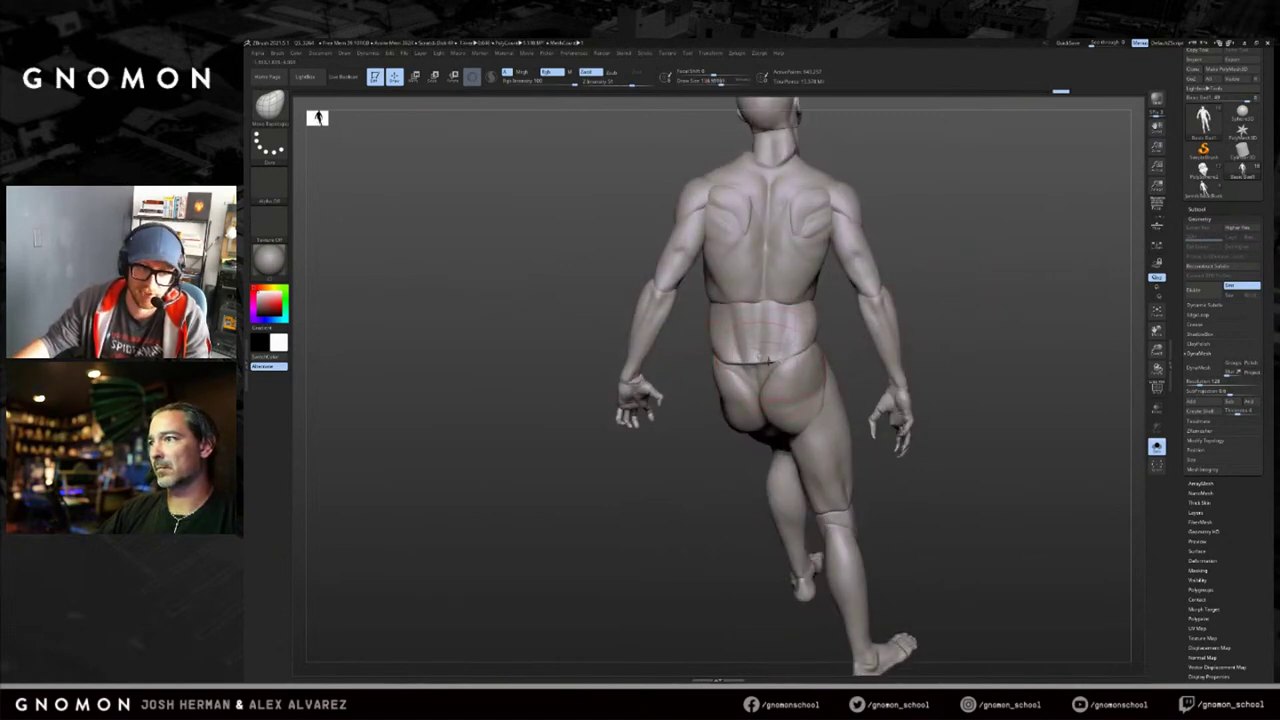
right_click_drag(780, 330, 829, 345)
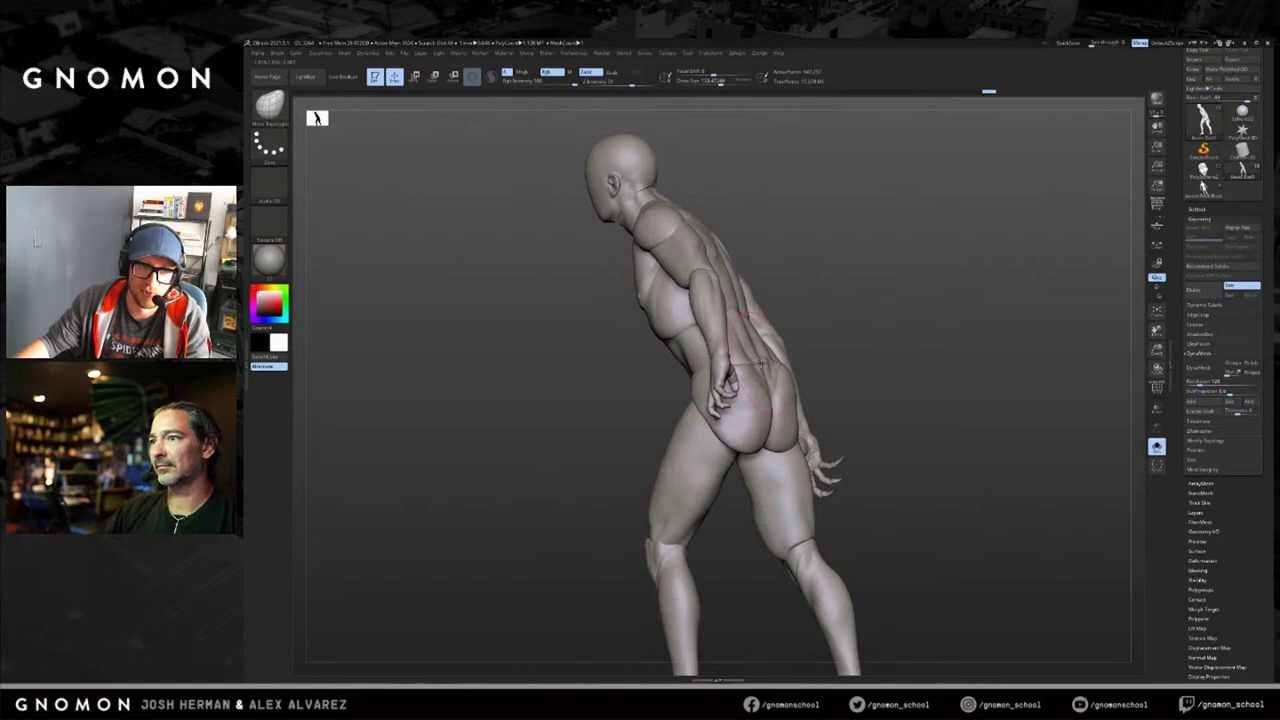
Resize the Move Topological brush and refine the contours of the hips and buttocks.
mouse_move(887, 332)
left_mouse_down()
mouse_move(950, 345)
mouse_move(925, 314)
mouse_move(965, 320)
left_mouse_up()
mouse_move(827, 373)
right_mouse_down()
mouse_move(851, 349)
mouse_move(797, 308)
mouse_move(822, 362)
right_mouse_up()
key("bracketleft")
key("s")
left_click(832, 270)
key("s")
left_click(825, 367)
left_click_drag(765, 410, 755, 412)
Smooth the calf and knee area of the figure's rear leg.
mouse_move(798, 380)
right_mouse_down()
mouse_move(855, 375)
mouse_move(623, 429)
mouse_move(715, 444)
mouse_move(704, 438)
mouse_move(689, 443)
mouse_move(702, 459)
right_mouse_up()
right_click_drag(657, 572, 635, 540, "alt")
mouse_move(687, 619)
right_mouse_down()
mouse_move(714, 606)
mouse_move(694, 609)
right_mouse_up()
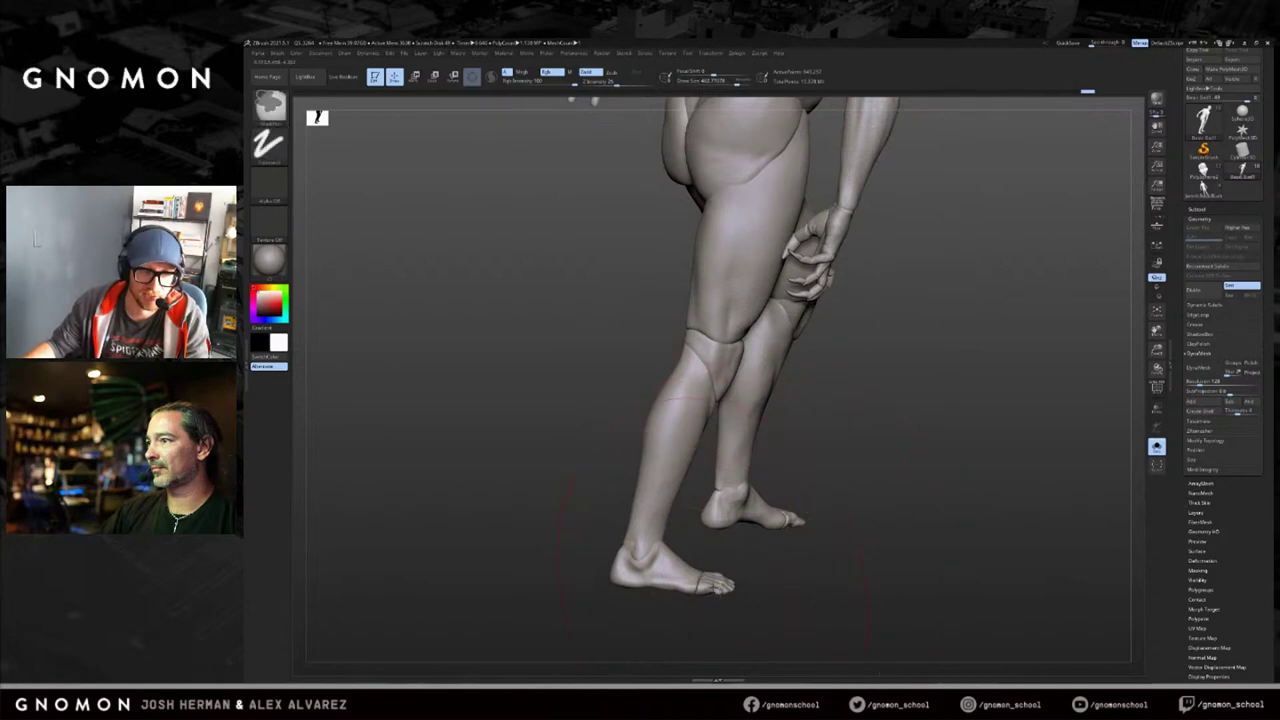
mouse_move(951, 446)
right_mouse_down()
mouse_move(980, 523)
mouse_move(988, 485)
mouse_move(1000, 491)
mouse_move(1040, 434)
mouse_move(1046, 444)
right_mouse_up()
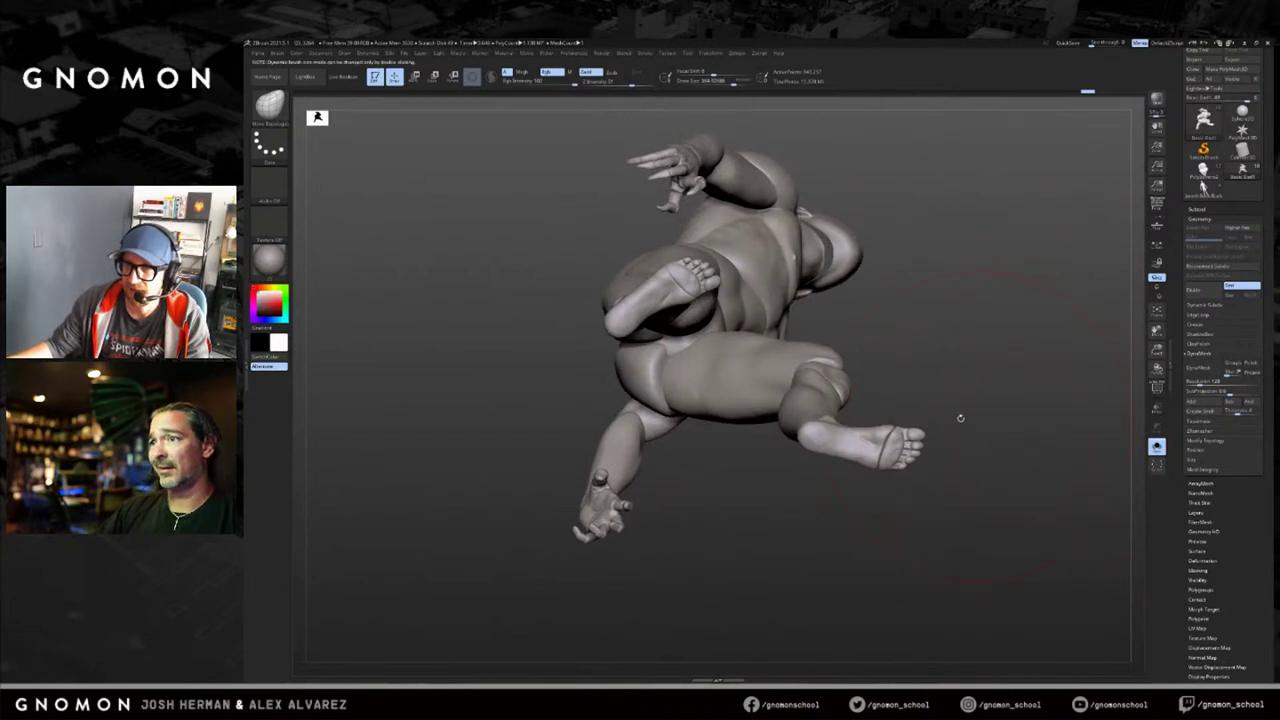
Reshape the thighs and knees with a smaller Move Topological brush.
left_click_drag(914, 444, 905, 448)
mouse_move(955, 270)
right_mouse_down()
mouse_move(951, 374)
mouse_move(912, 415)
right_mouse_up()
key("bracketleft")
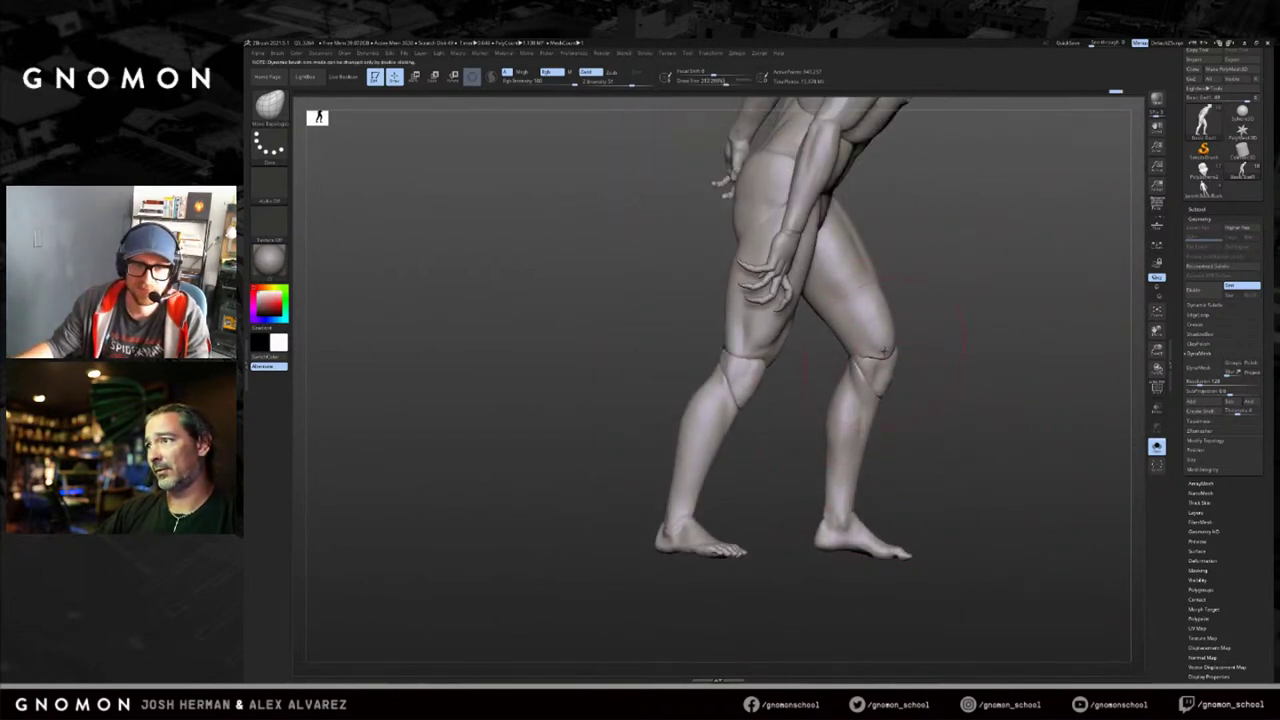
right_click_drag(941, 362, 919, 339)
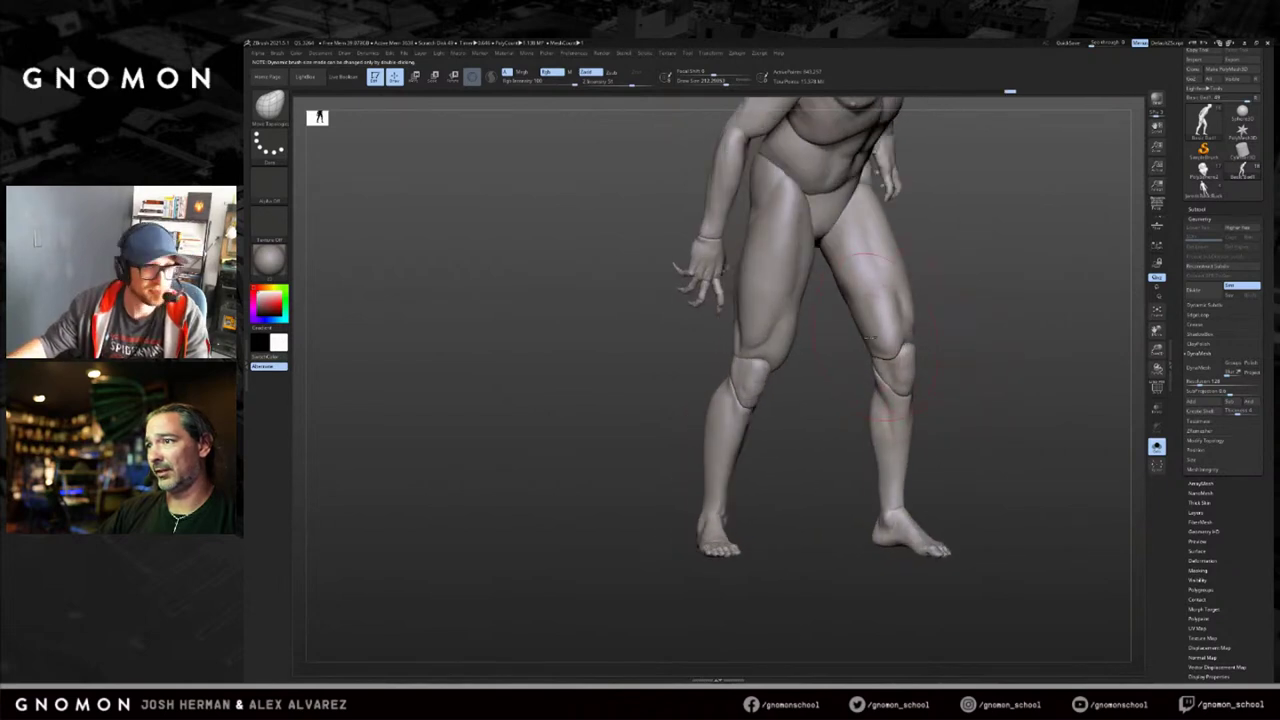
left_click_drag(972, 304, 955, 458, "alt")
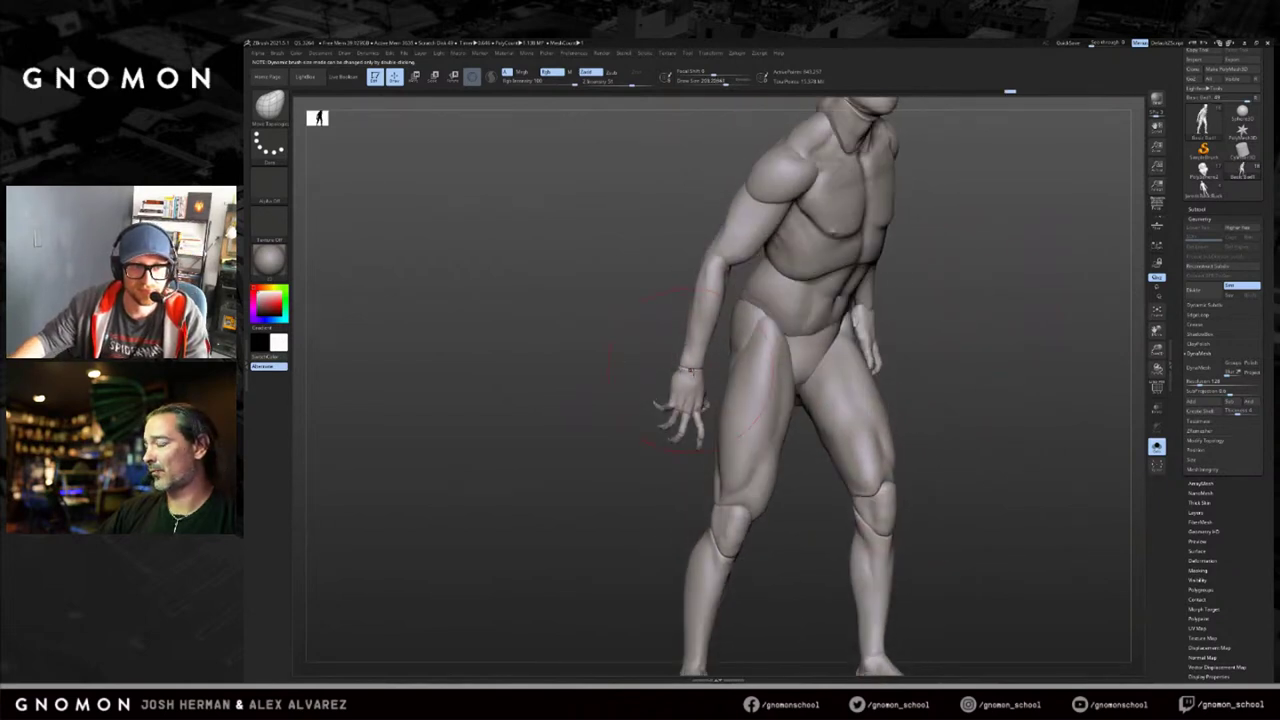
Mask the whole figure except the neck piece with Transpose topological masking.
mouse_move(663, 271)
right_mouse_down()
mouse_move(923, 346)
mouse_move(954, 243)
mouse_move(920, 266)
mouse_move(898, 196)
mouse_move(935, 390)
mouse_move(940, 318)
mouse_move(893, 223)
right_mouse_up()
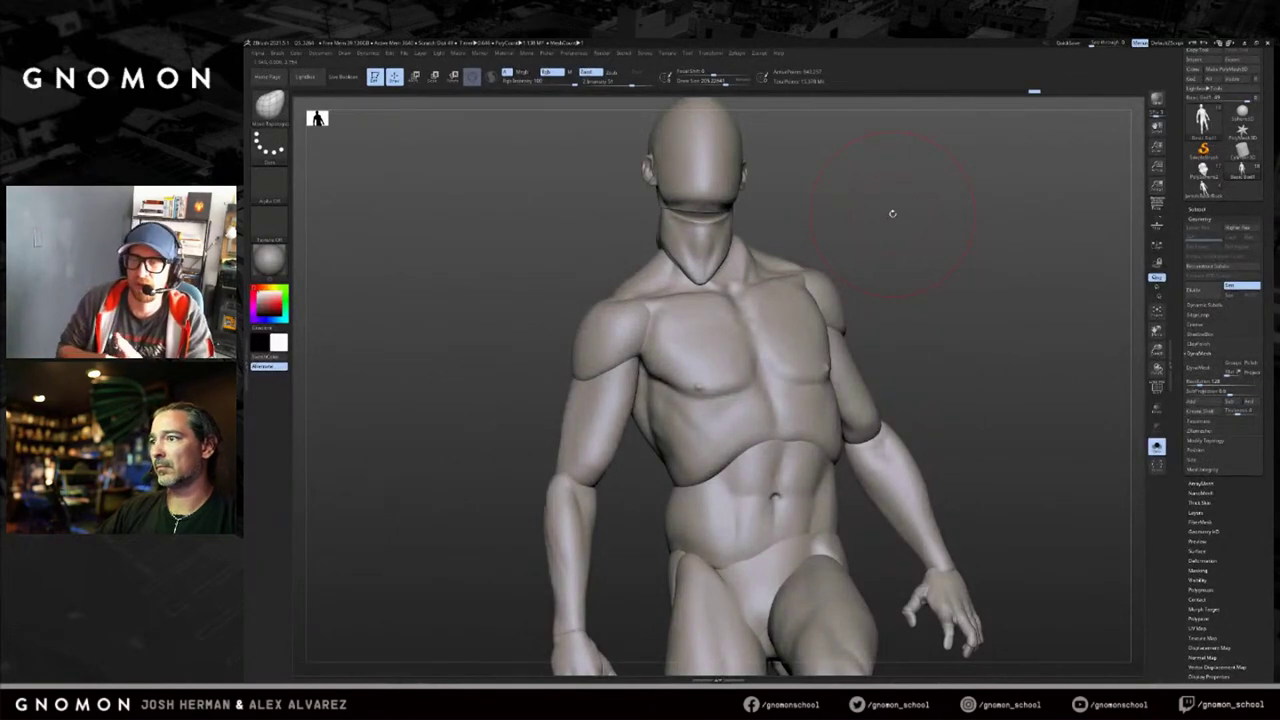
right_click_drag(882, 240, 762, 218)
key("w")
left_click(727, 236, "ctrl")
key("y")
left_click(735, 142, "ctrl")
left_click(718, 241, "ctrl")
Rotate and move the unmasked neck so its base lines up with the sternum, then return to sculpting mode.
left_click_drag(700, 226, 795, 231)
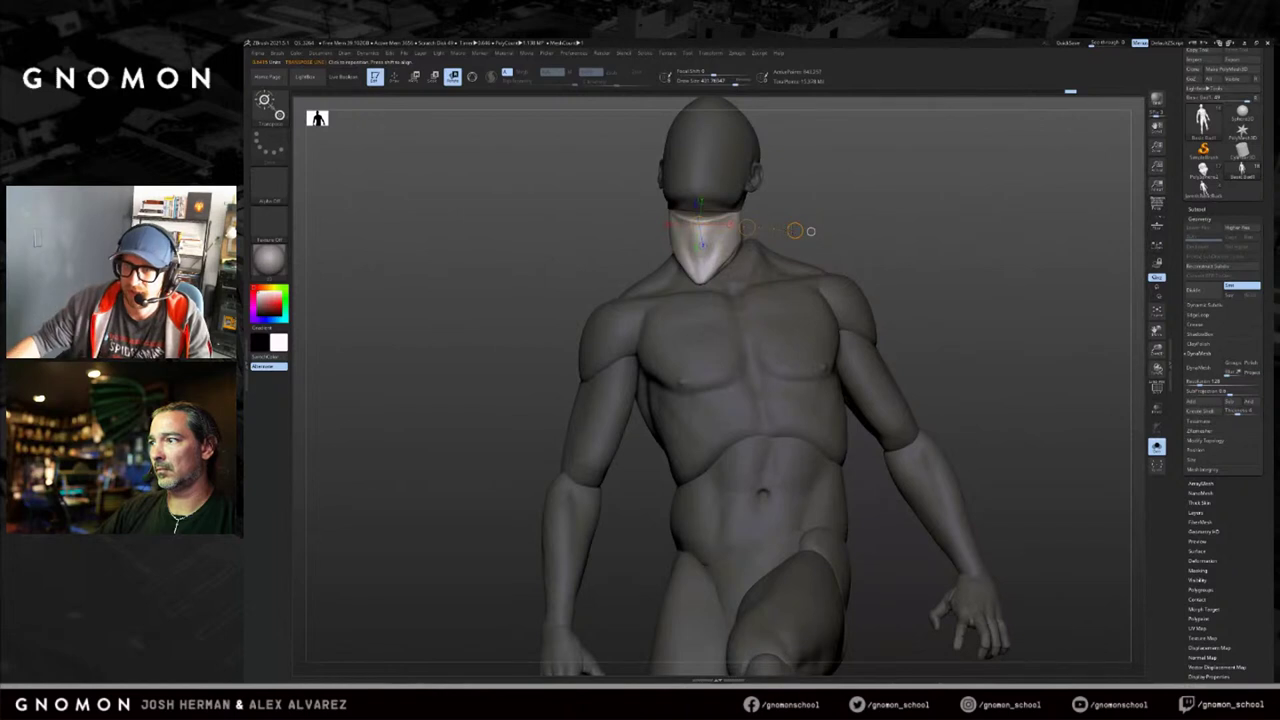
left_click_drag(795, 231, 793, 209)
left_click_drag(742, 295, 749, 349)
key("e")
mouse_move(700, 225)
left_mouse_down()
mouse_move(711, 285)
mouse_move(705, 250)
left_mouse_up()
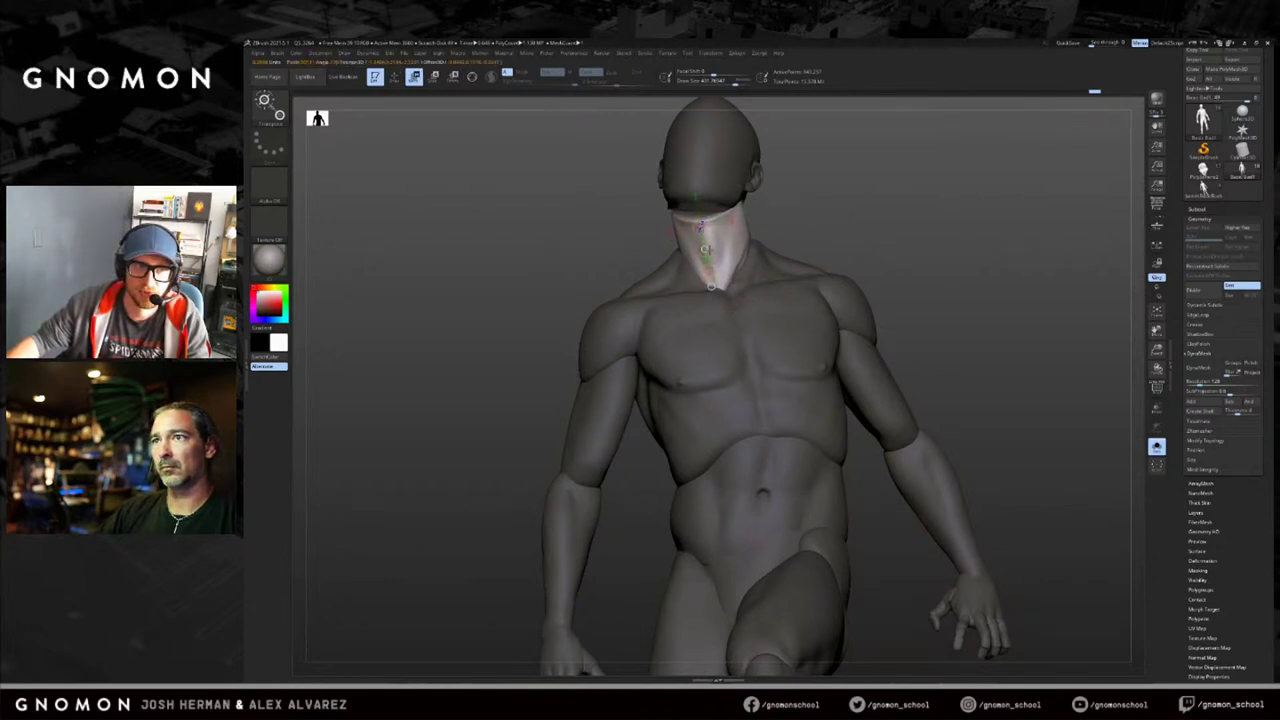
left_click_drag(838, 217, 985, 225)
left_click_drag(880, 220, 798, 312, "alt")
left_click_drag(923, 287, 793, 310, "alt")
key("q")
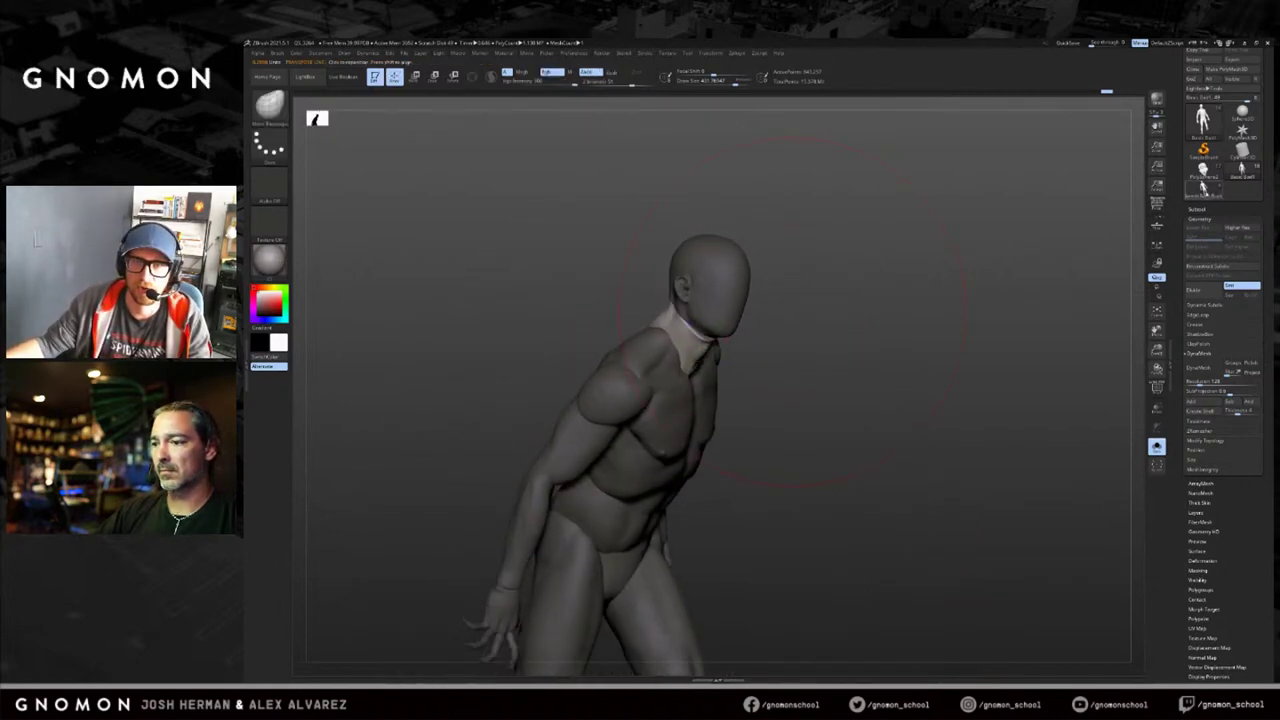
Switch to the base mesh tool and examine its full body with the alternate heads and hands.
left_click(1205, 191)
left_click_drag(1014, 234, 960, 285, "shift")
left_click(1029, 273)
left_click_drag(600, 235, 570, 225, "alt")
left_click_drag(570, 225, 617, 220)
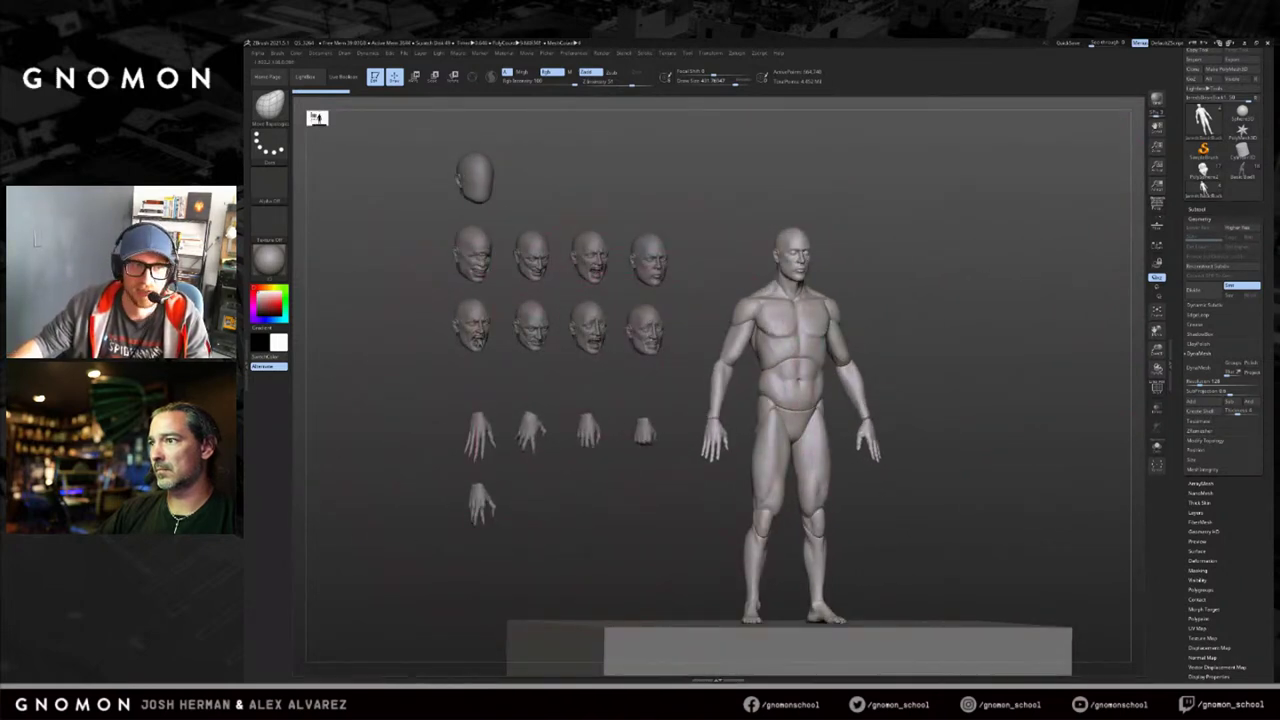
left_click_drag(617, 220, 580, 225, "shift")
left_click_drag(919, 260, 950, 264)
Return to the posed figure's tool, review the multi-figure composition and isolate the leaning figure again.
left_click(1240, 173)
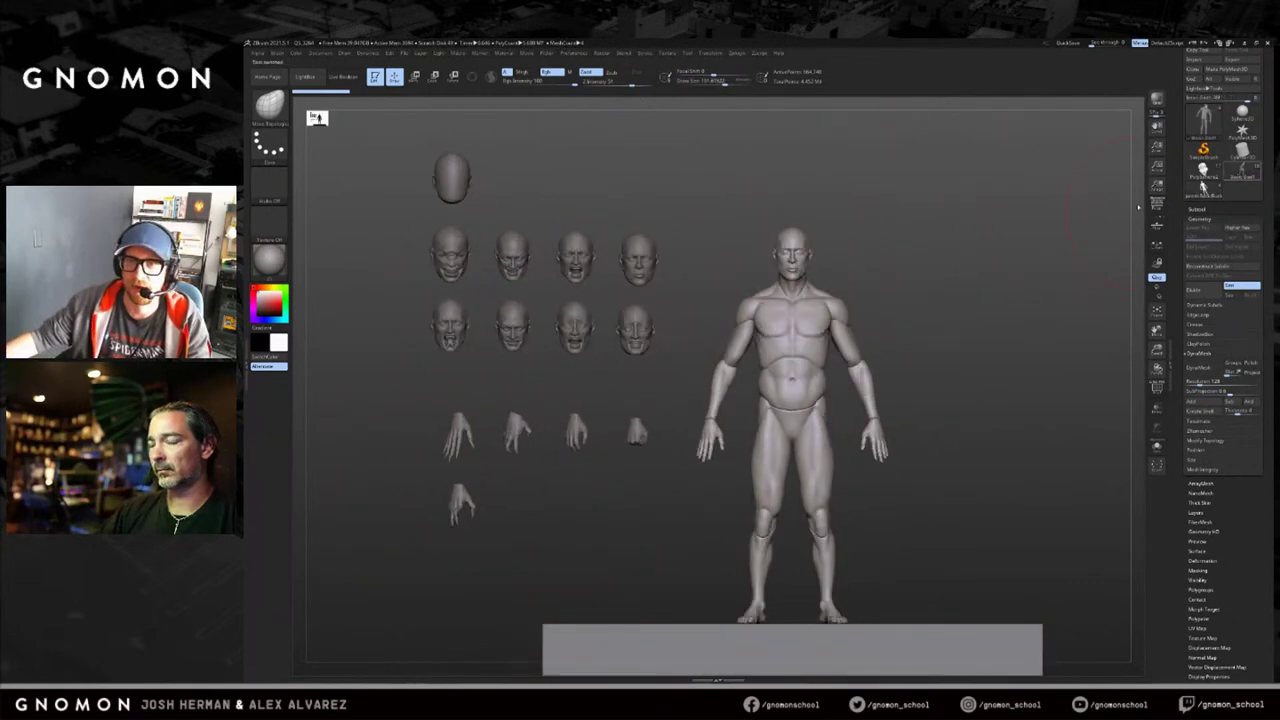
mouse_move(1024, 229)
left_mouse_down()
mouse_move(1070, 232)
mouse_move(988, 236)
mouse_move(980, 218)
left_mouse_up()
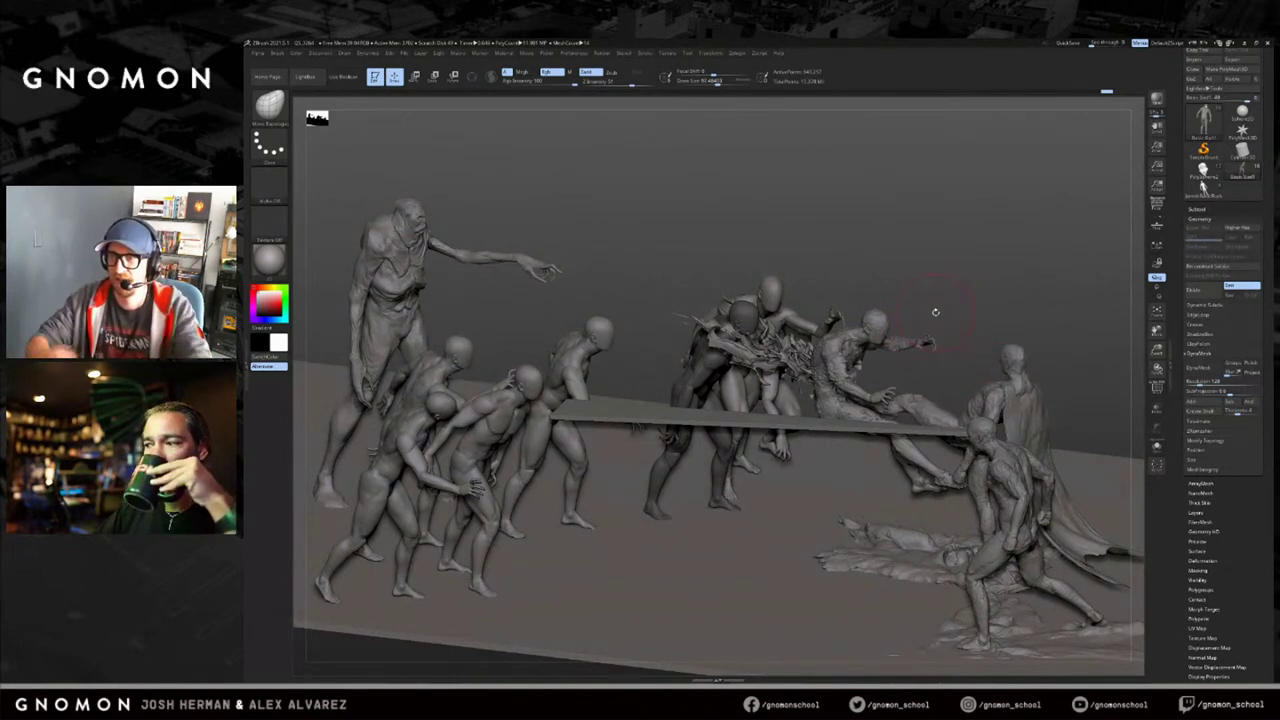
mouse_move(915, 252)
left_mouse_down("alt")
mouse_move(949, 240)
mouse_move(912, 262)
left_mouse_up("alt")
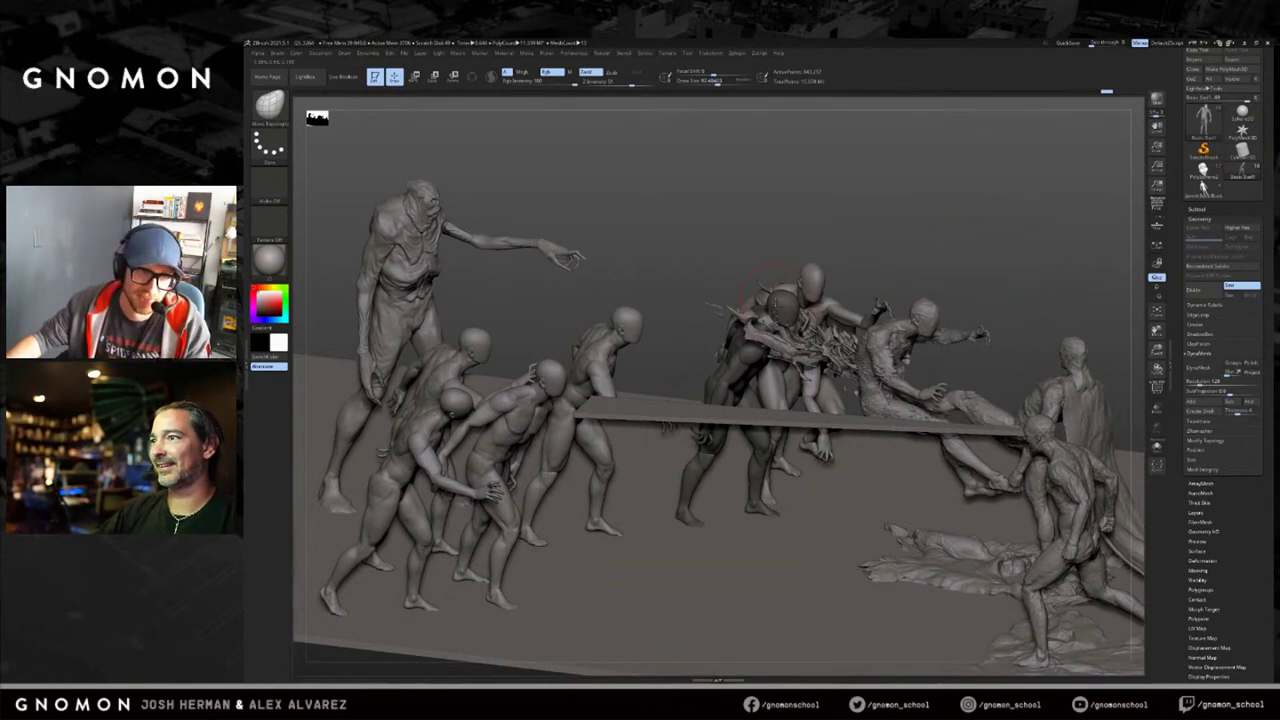
key("alt+s")
mouse_move(931, 291)
left_mouse_down("alt")
mouse_move(971, 337)
mouse_move(956, 300)
mouse_move(961, 318)
mouse_move(886, 322)
left_mouse_up("alt")
Select the Move Topological brush, adjust its size and reshape the jaw and neck of the leaning figure.
key("b")
key("m")
key("t")
key("s")
left_click_drag(791, 394, 797, 394)
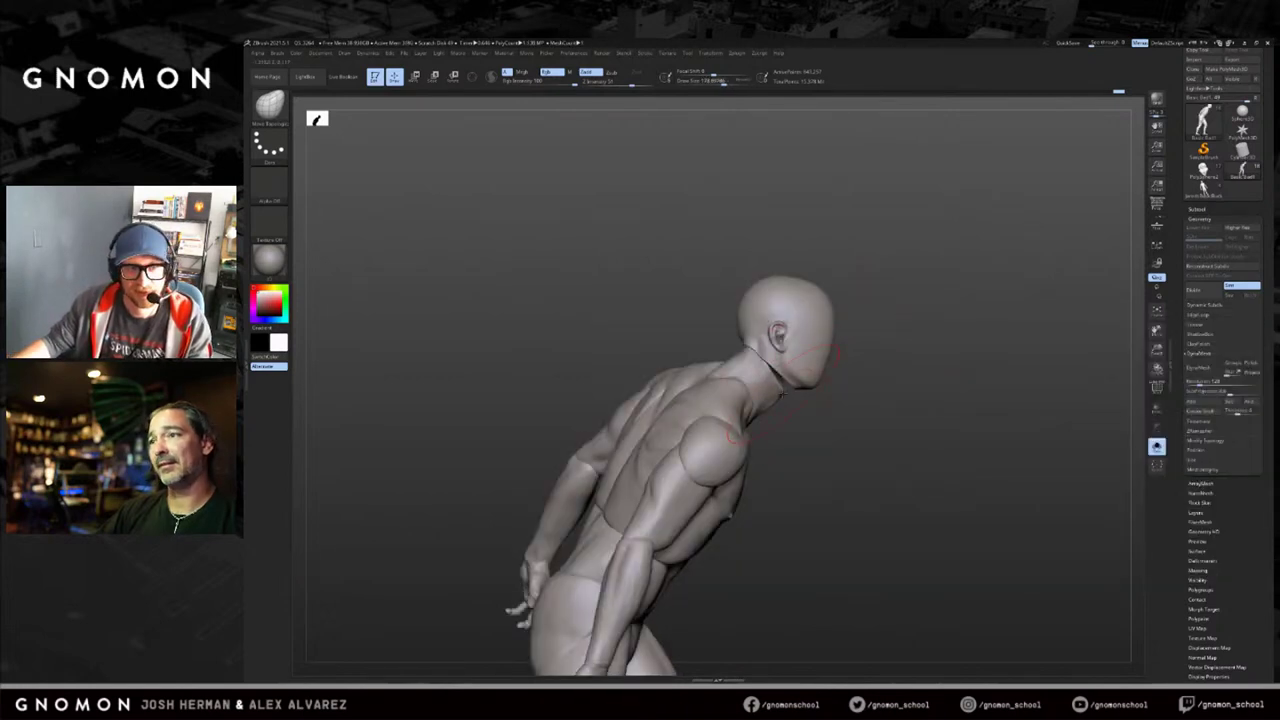
left_click_drag(807, 417, 777, 371)
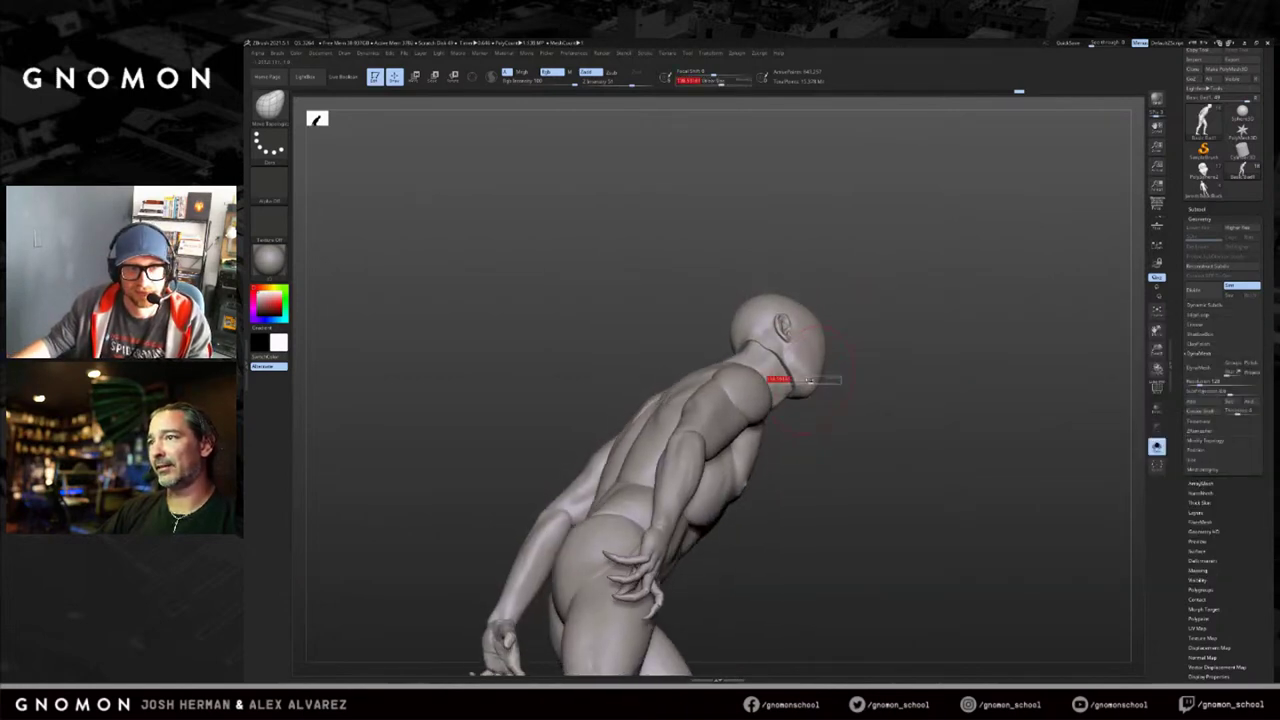
mouse_move(840, 309)
left_mouse_down()
mouse_move(729, 349)
mouse_move(786, 325)
mouse_move(966, 330)
mouse_move(936, 330)
left_mouse_up()
mouse_move(740, 340)
left_mouse_down()
mouse_move(740, 394)
mouse_move(656, 423)
mouse_move(747, 326)
mouse_move(740, 354)
mouse_move(789, 340)
mouse_move(748, 370)
mouse_move(819, 331)
left_mouse_up()
key("s")
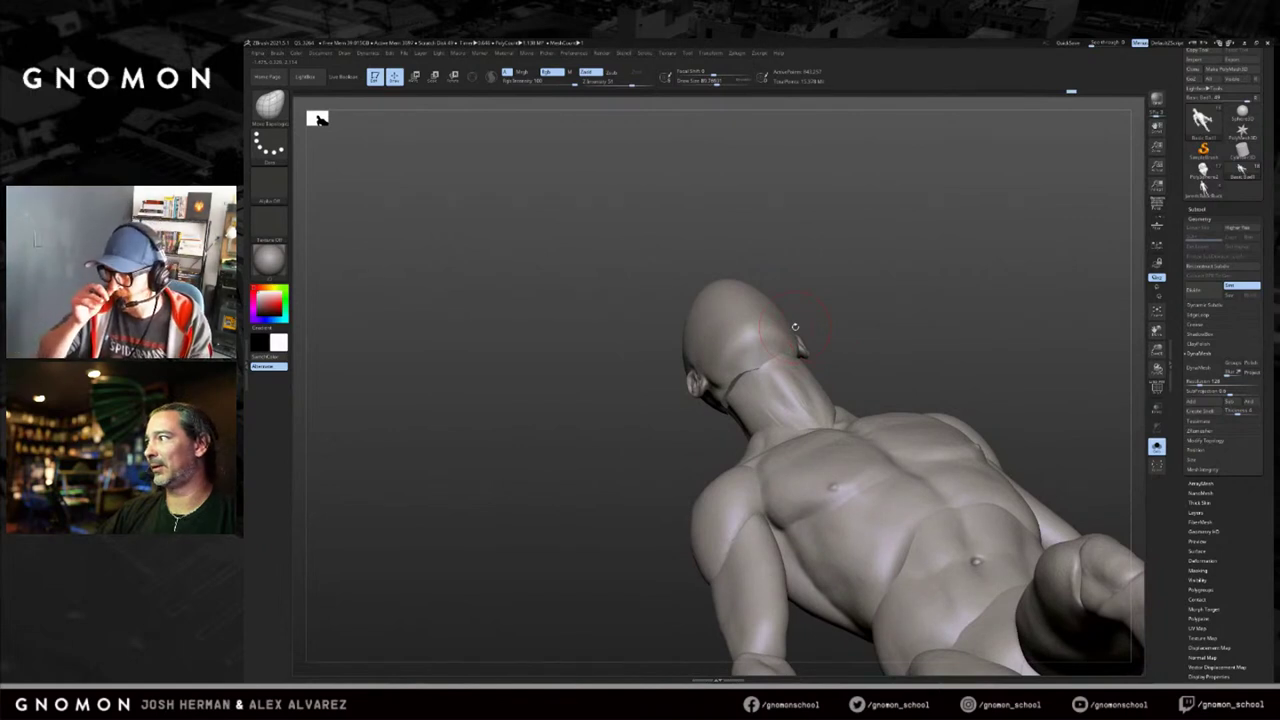
Fit the top of the neck to the underside of the jaw and behind the ear with a smaller brush.
left_click_drag(880, 314, 703, 432)
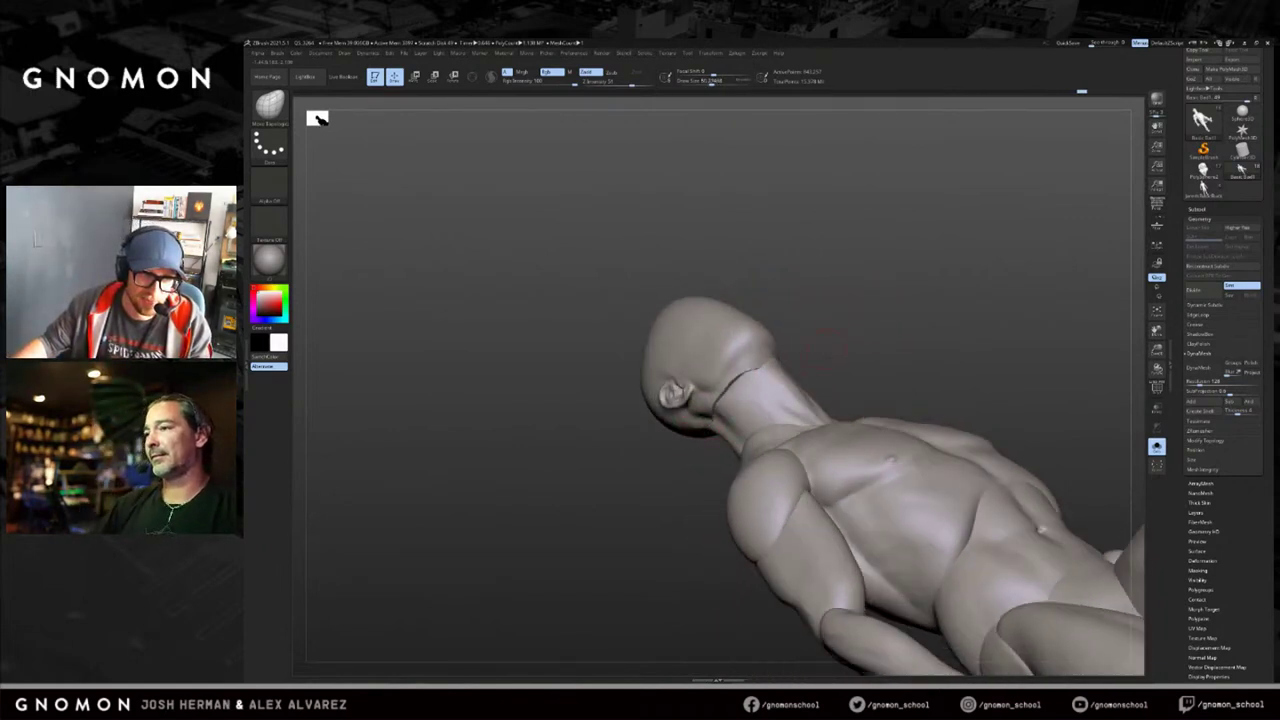
left_click_drag(826, 349, 752, 398)
left_click_drag(821, 346, 803, 366)
mouse_move(700, 426)
left_mouse_down()
mouse_move(671, 436)
mouse_move(713, 405)
left_mouse_up()
key("s")
mouse_move(799, 372)
left_mouse_down()
mouse_move(857, 350)
mouse_move(868, 362)
mouse_move(745, 378)
left_mouse_up()
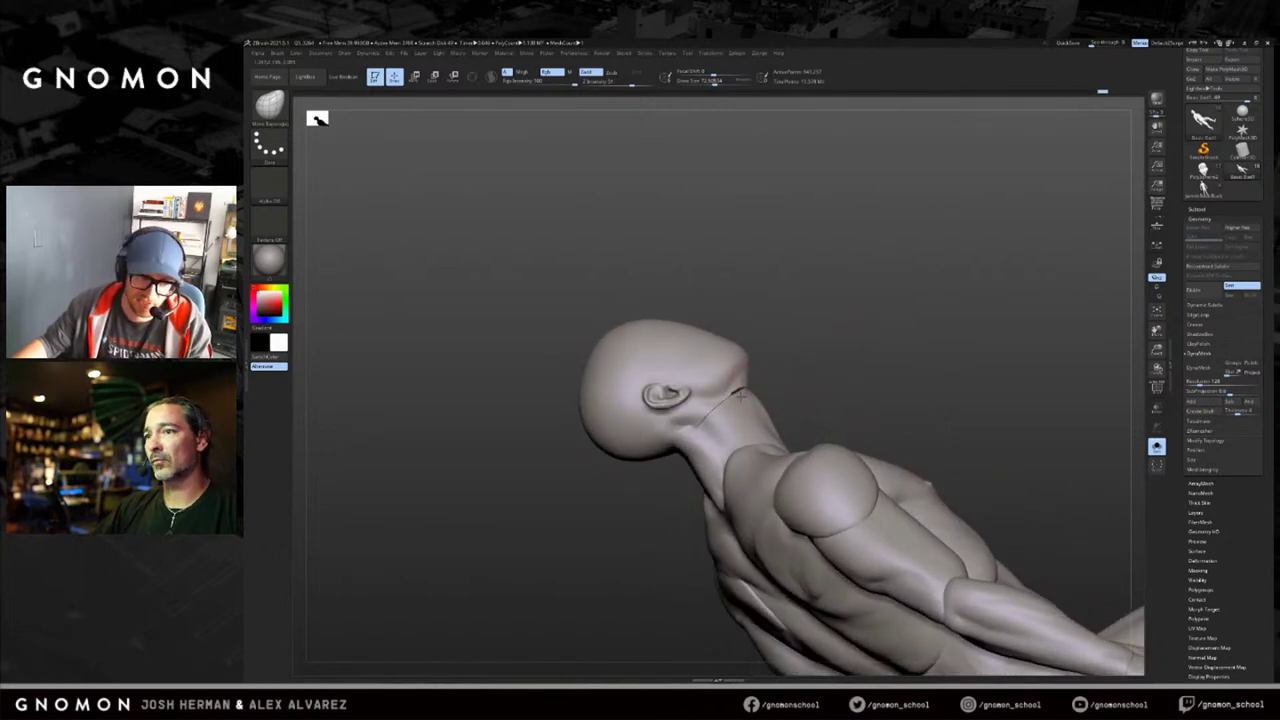
left_click_drag(790, 378, 722, 396)
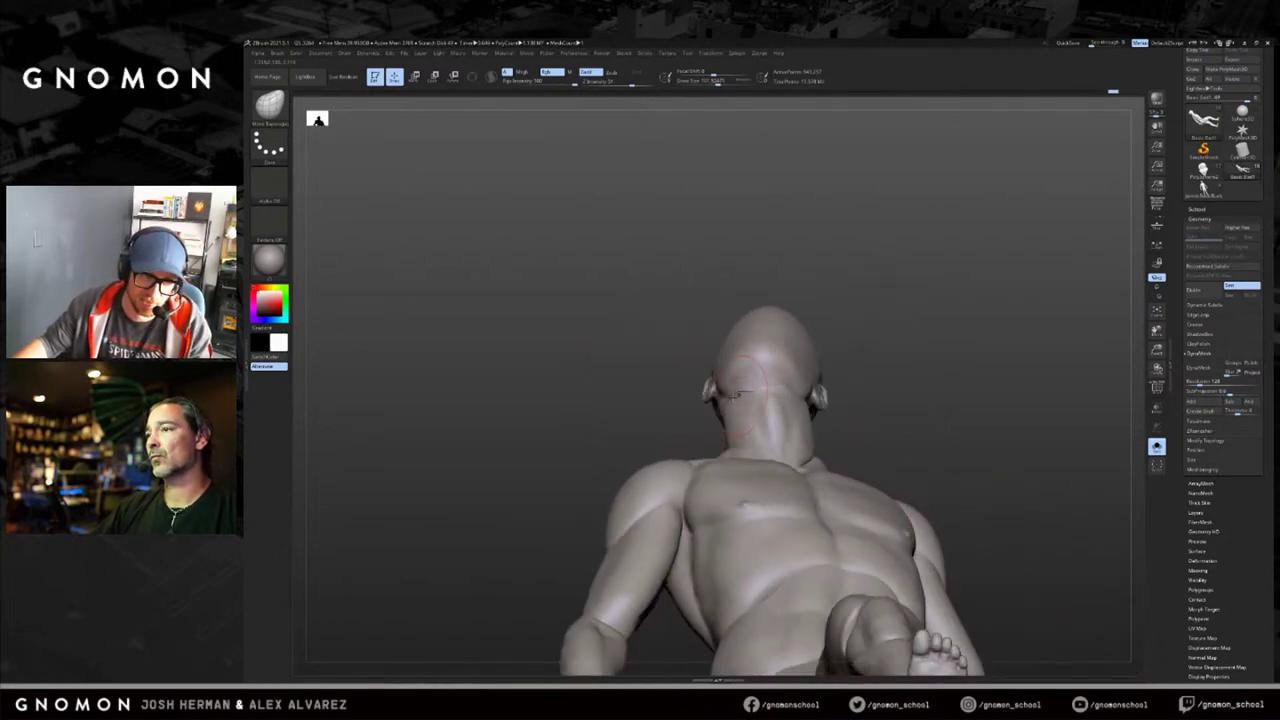
Refine the jawline's join with the neck and smooth the side of the neck below the ear.
right_click_drag(749, 391, 690, 410)
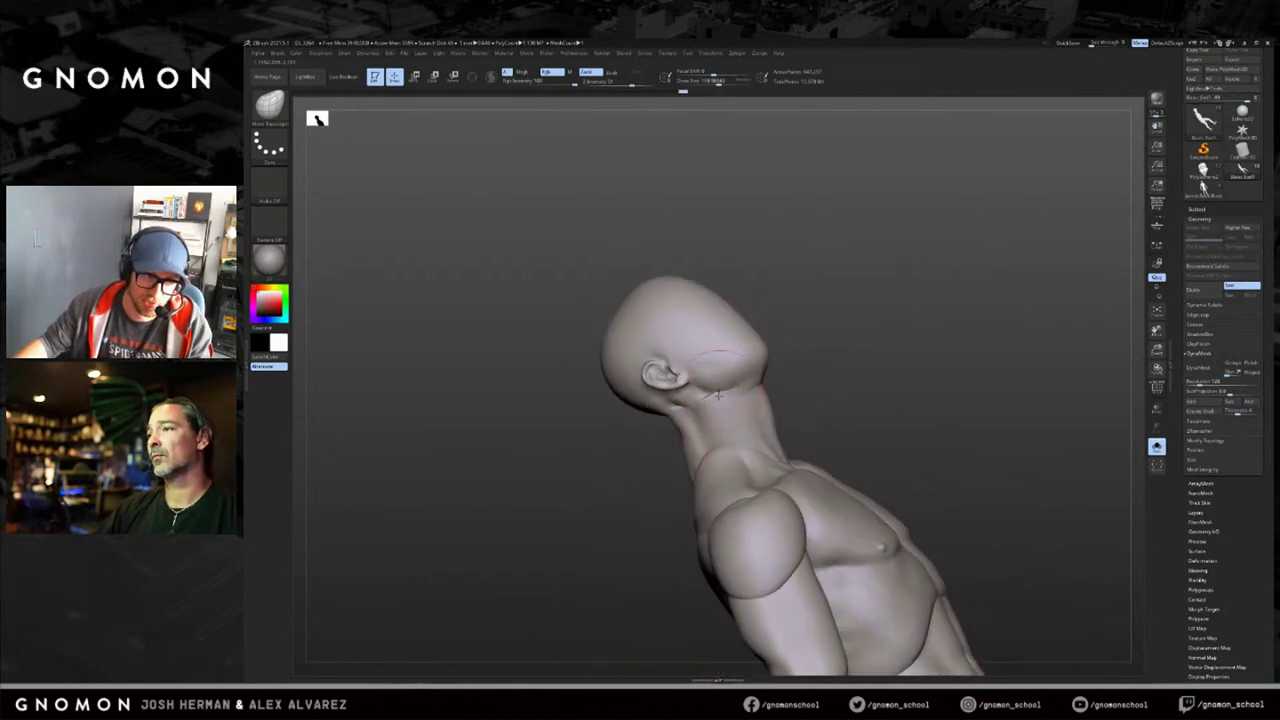
right_click_drag(684, 392, 690, 396)
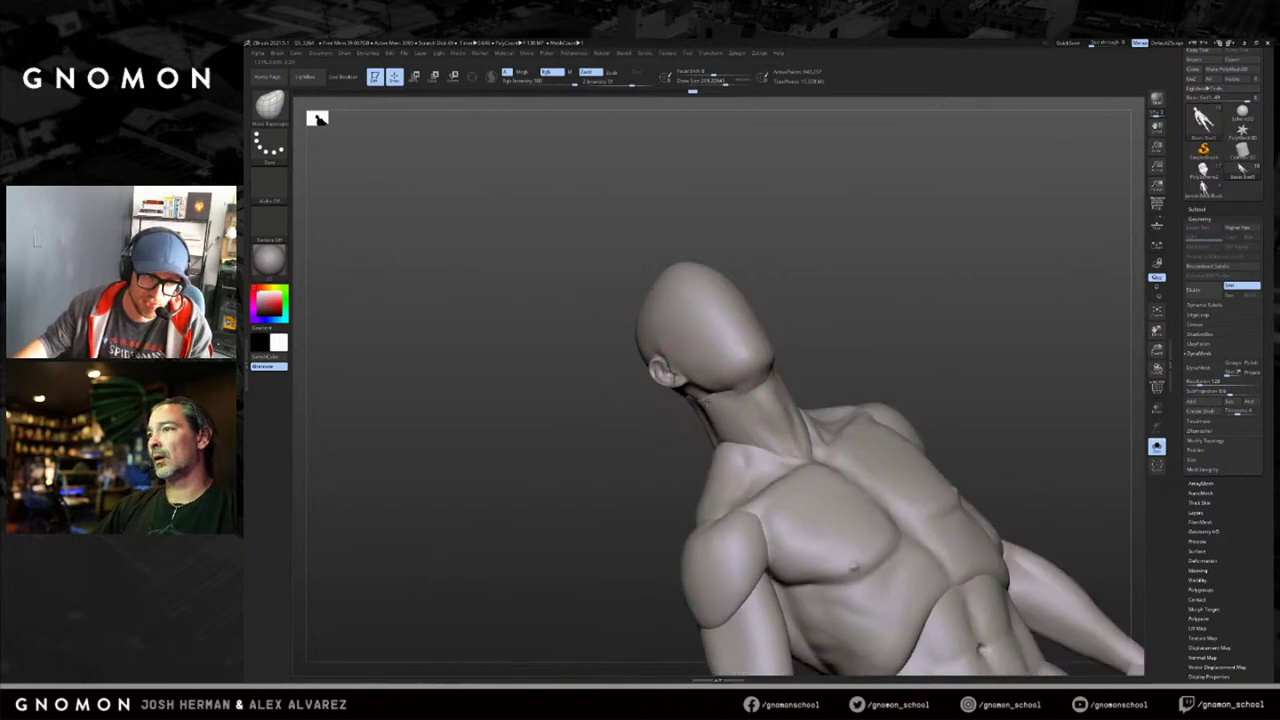
left_click_drag(690, 400, 711, 424, "shift")
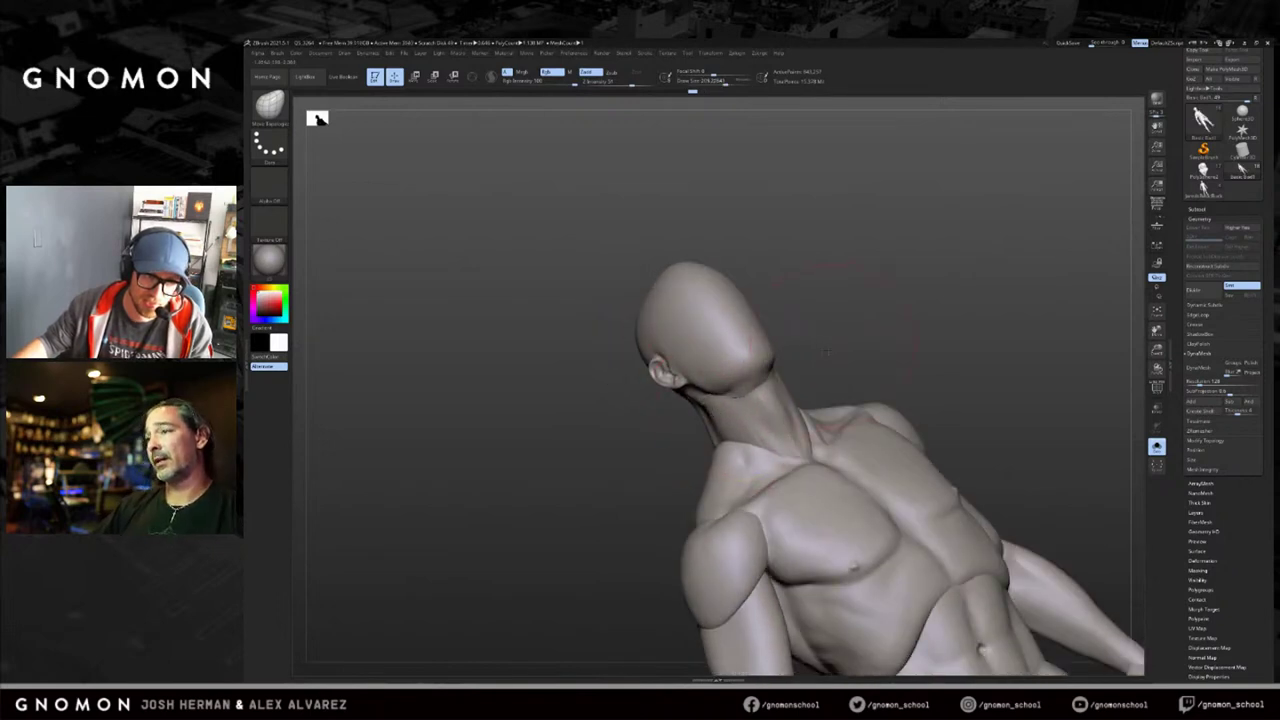
right_click_drag(831, 345, 903, 357, "shift")
Frame the whole figure and adjust its overall gesture from front and back with a resized brush.
key("f")
right_click_drag(944, 275, 920, 283)
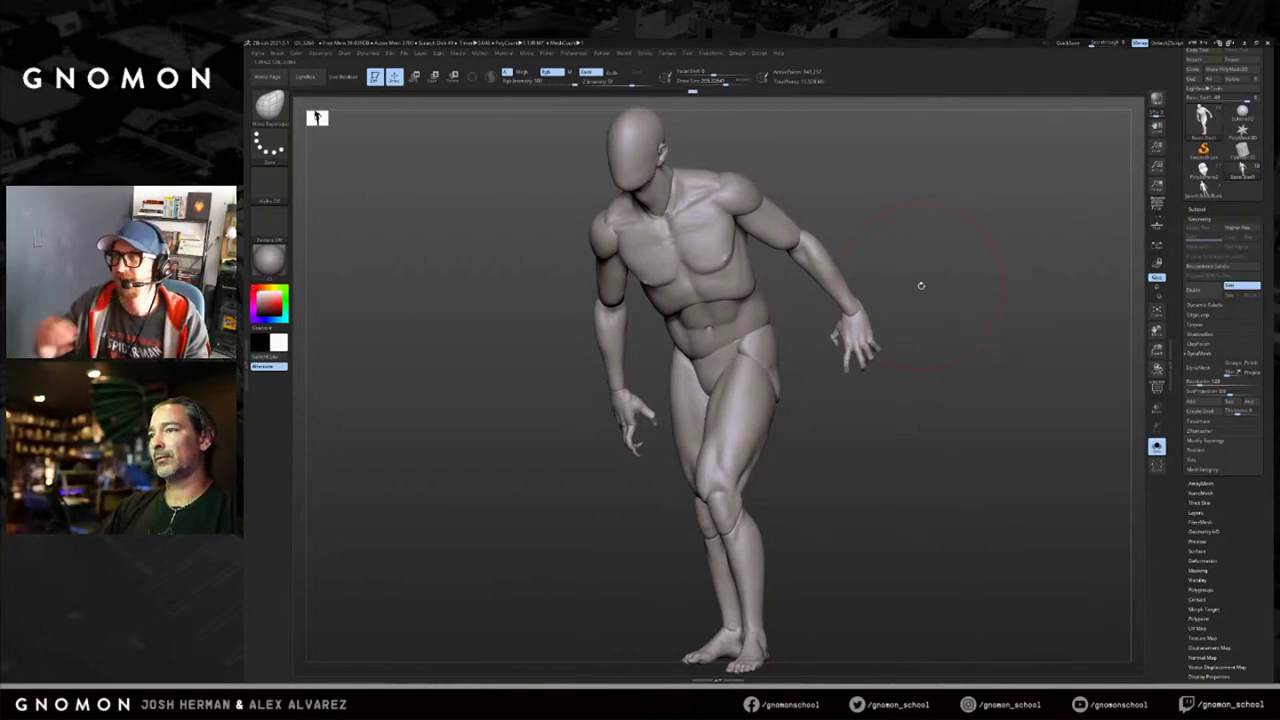
key("s")
left_click(911, 326)
right_click_drag(918, 318, 923, 263)
mouse_move(888, 217)
right_mouse_down("alt")
mouse_move(886, 328)
mouse_move(852, 370)
mouse_move(851, 338)
mouse_move(921, 349)
mouse_move(831, 368)
right_mouse_up("alt")
key("bracketright")
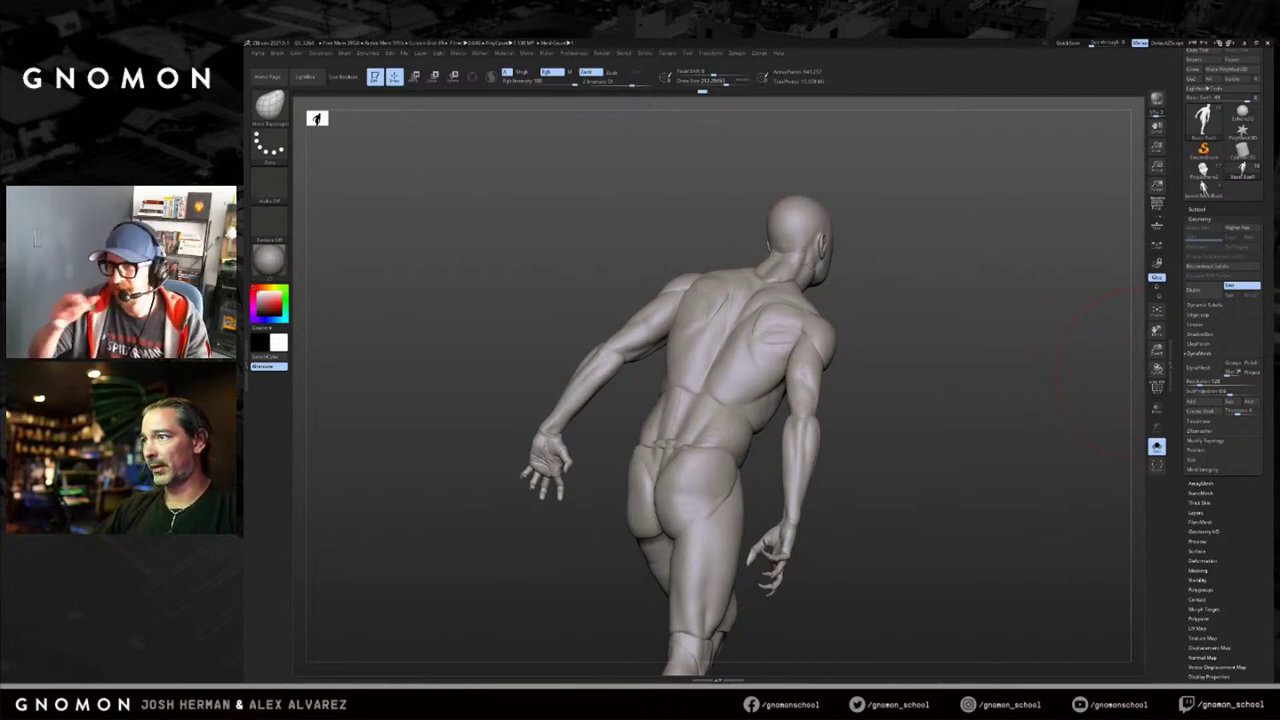
right_click_drag(871, 420, 900, 400)
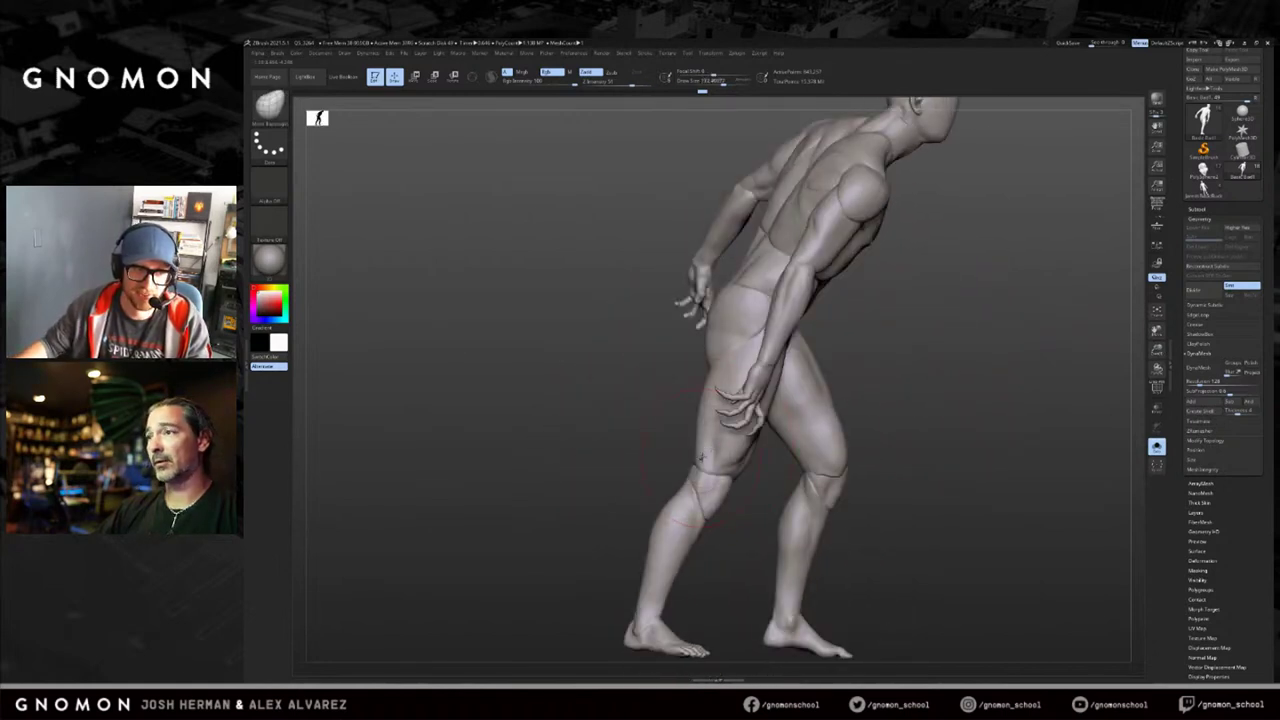
Reselect Move Topological at a smaller size and refine the leg shapes around the knees from both sides.
right_click_drag(666, 466, 806, 390)
key("b")
key("m")
key("t")
key("s")
left_click_drag(672, 391, 677, 386)
key("s")
key("s")
key("s")
left_click_drag(805, 379, 957, 357, "alt")
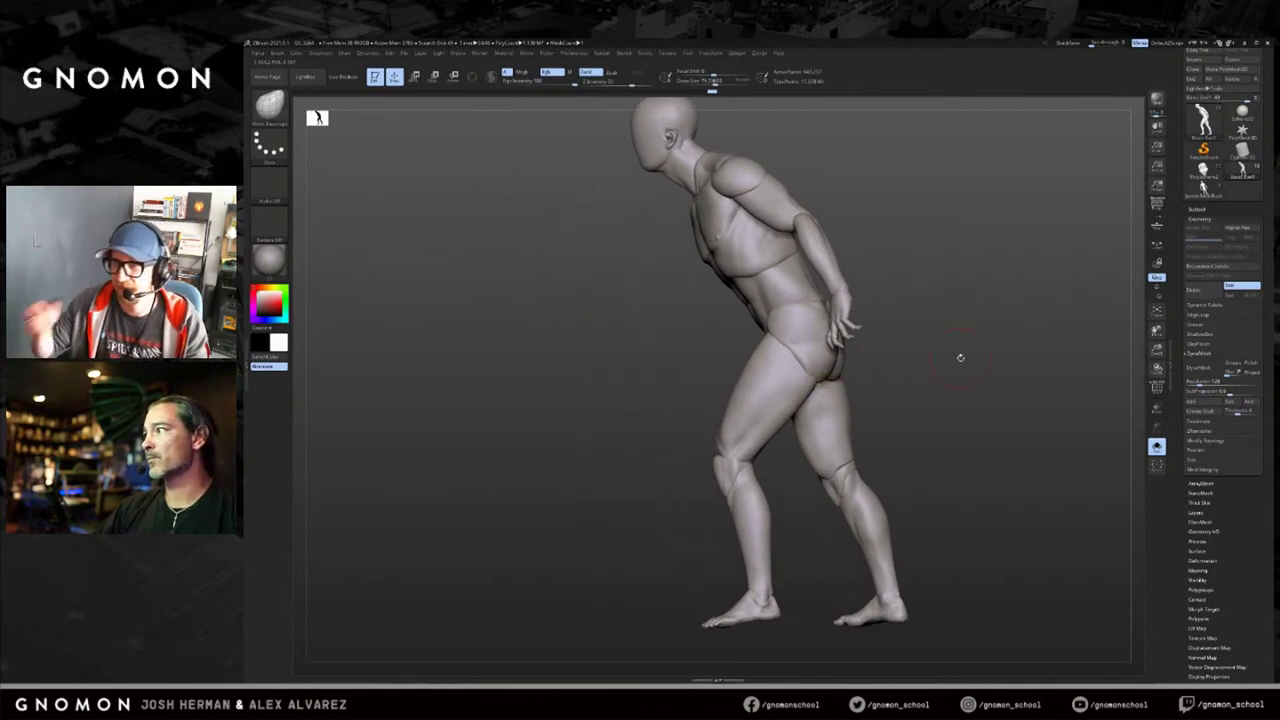
Remesh the leaning figure with DynaMesh at a higher resolution to fuse its separate body parts.
left_click_drag(882, 328, 973, 381, "alt")
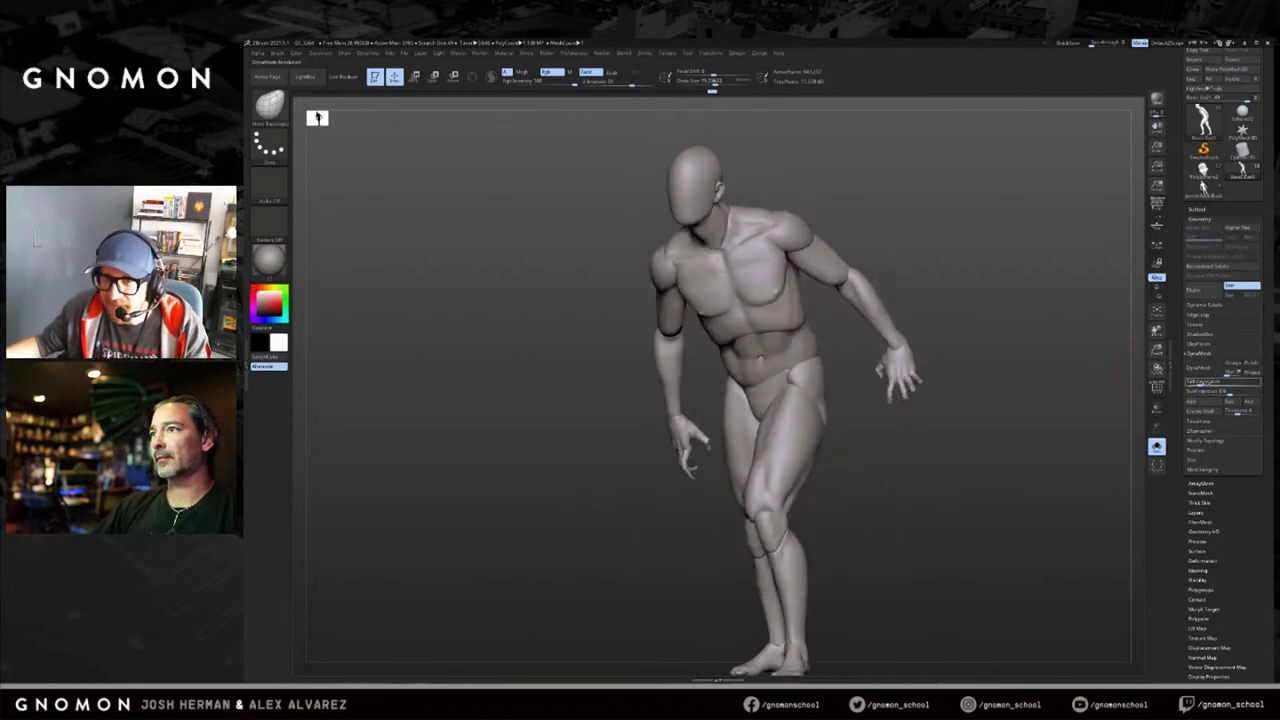
left_click(1198, 367)
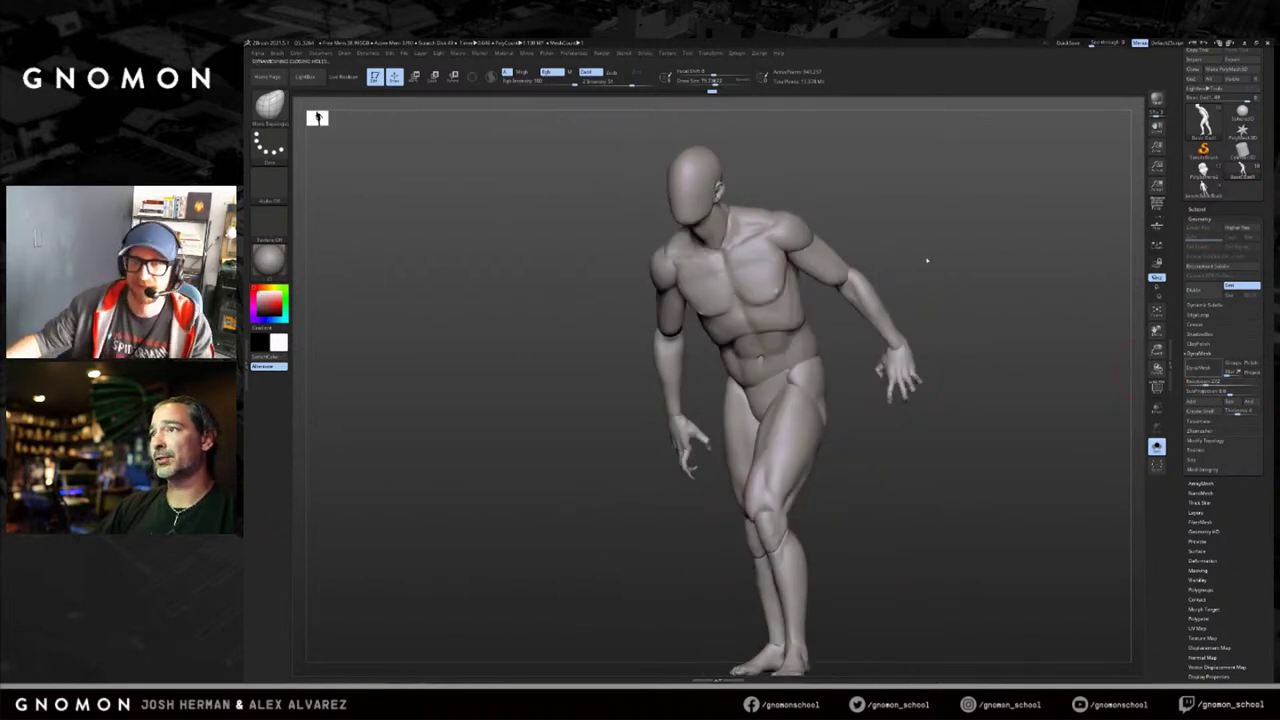
left_click_drag(974, 278, 1001, 286)
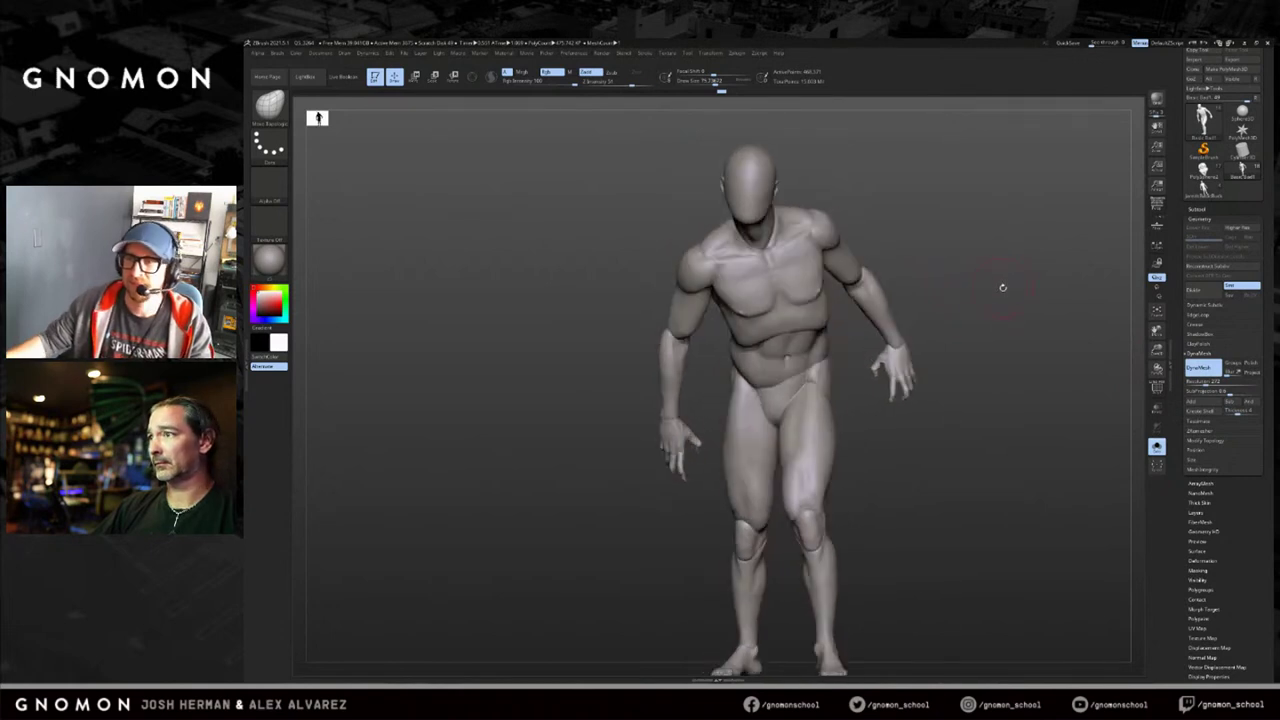
Blend the wrist seam of the backward-reaching arm into the forearm with the Clay brush.
left_click_drag(946, 309, 817, 334)
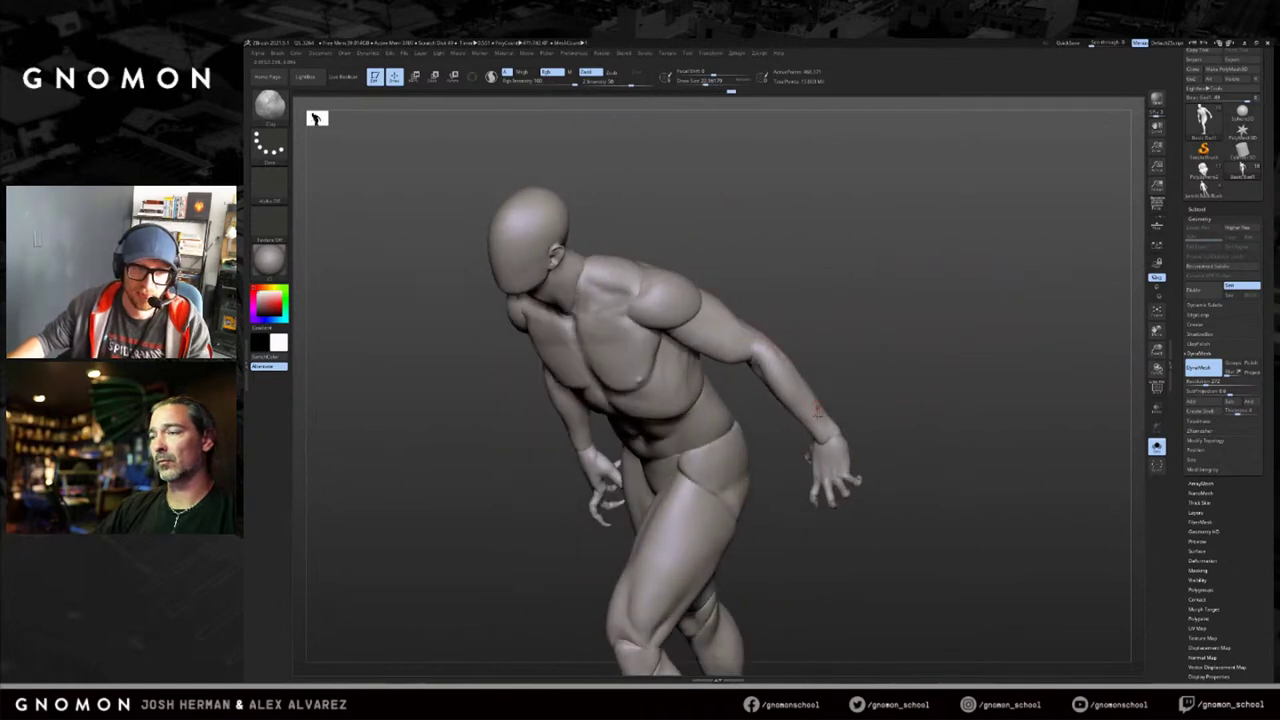
left_click_drag(866, 428, 818, 446)
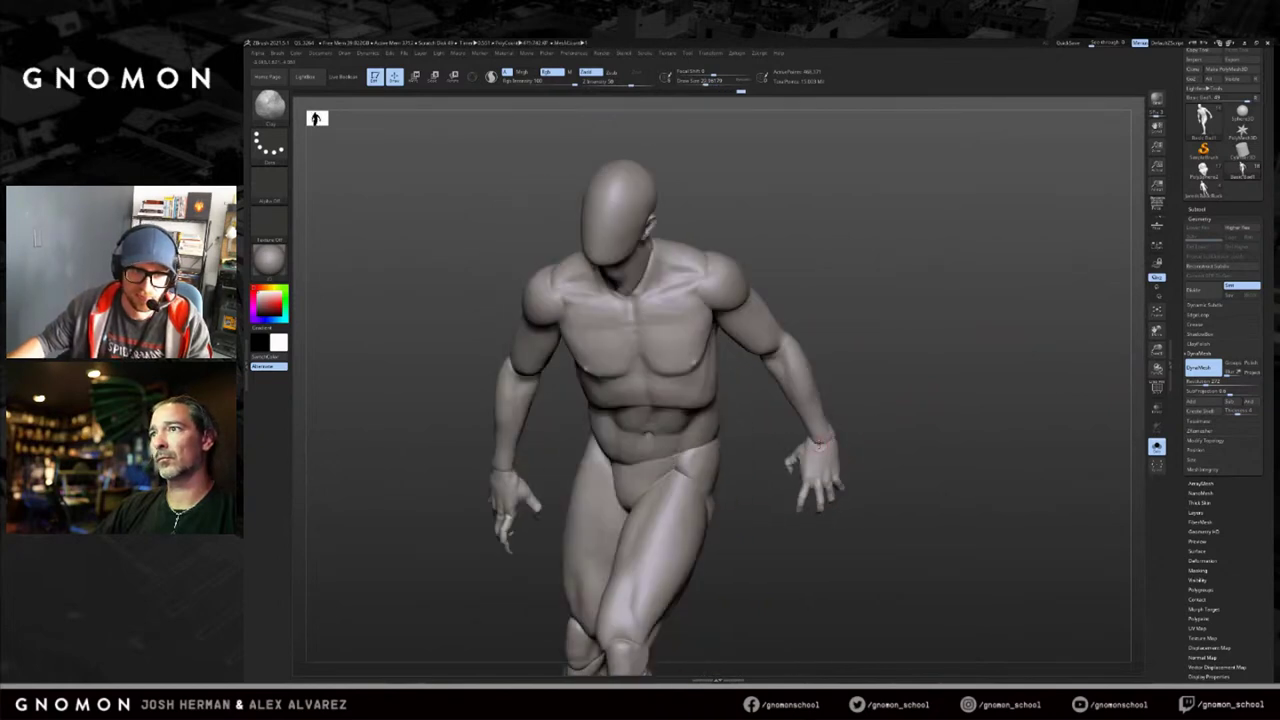
left_click_drag(962, 406, 757, 368)
Build up the seams between the shoulder and the chest from the front.
left_click_drag(634, 406, 725, 350)
left_click_drag(669, 309, 780, 318)
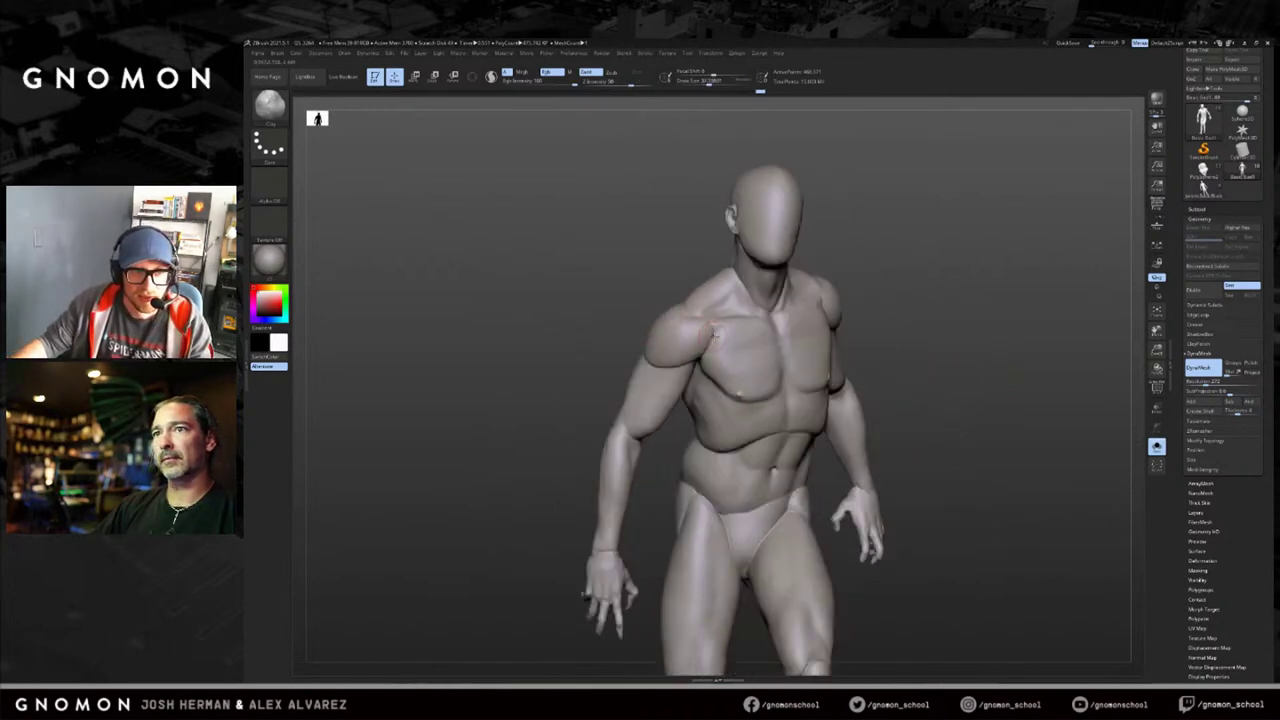
left_click_drag(700, 312, 733, 318)
left_click_drag(634, 380, 771, 303)
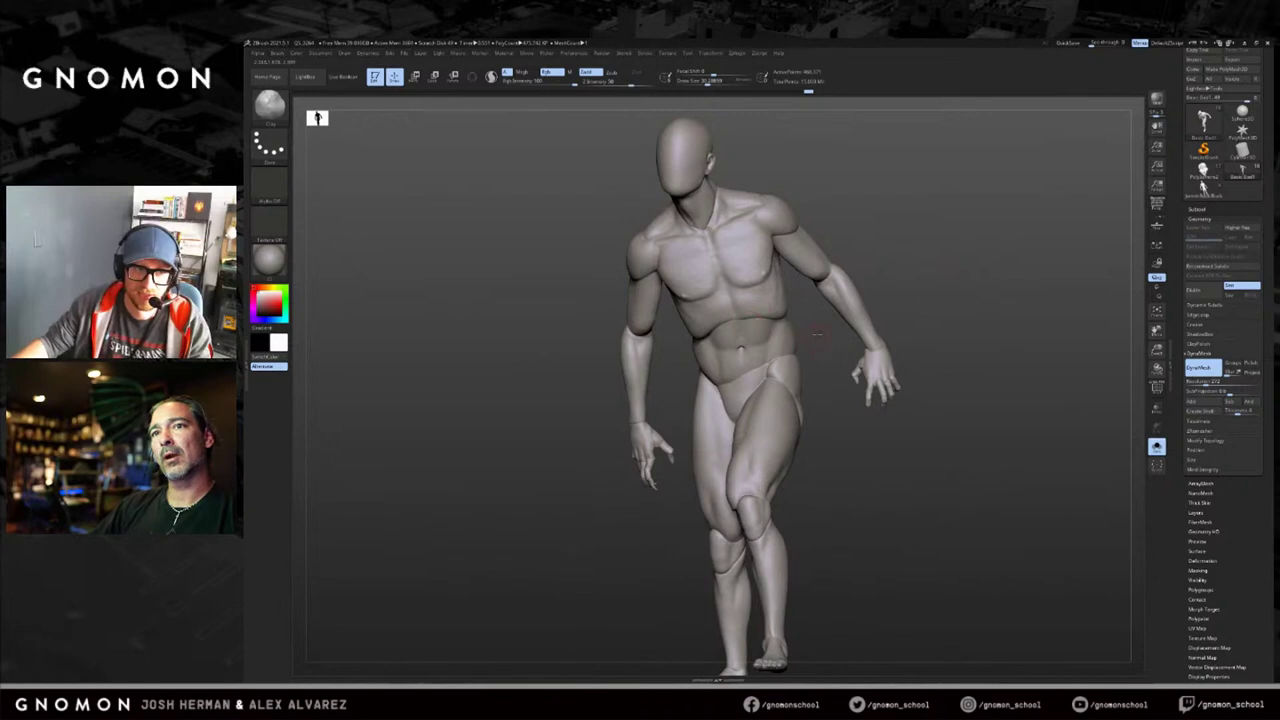
Fill the seam between the rib cage and the abdomen and work over the elbow joint.
left_click_drag(817, 339, 735, 323)
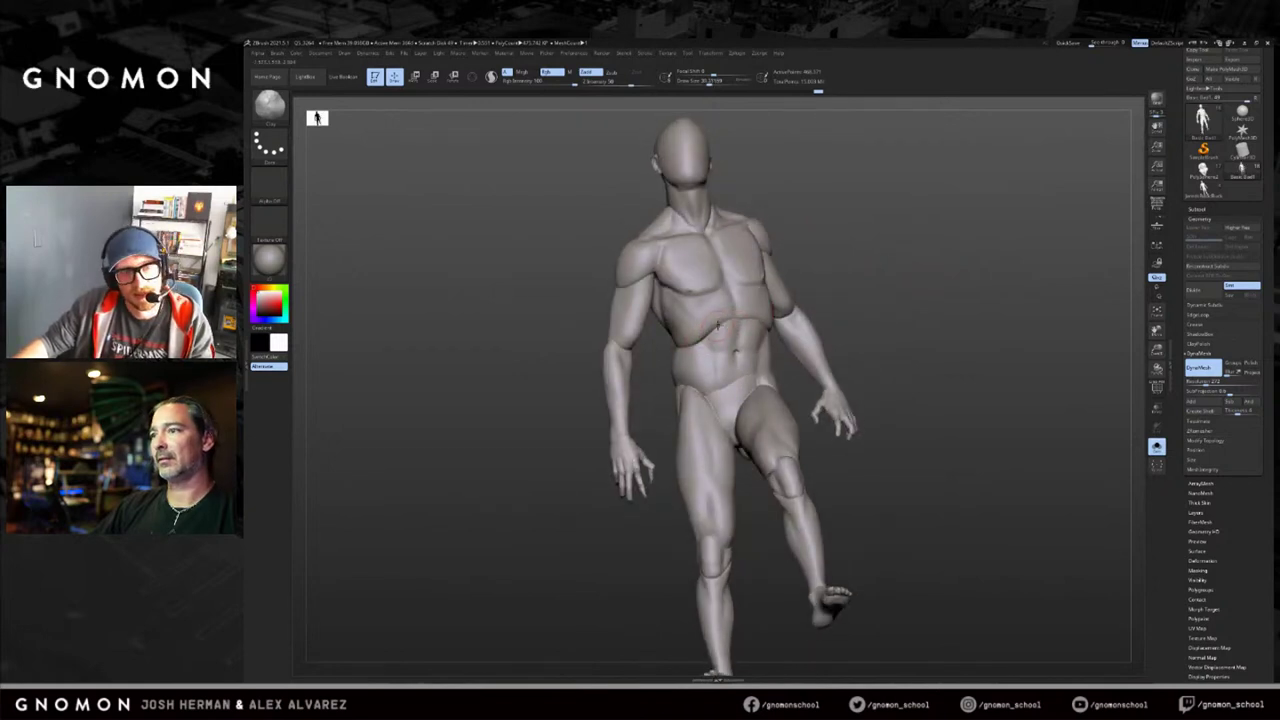
left_click_drag(708, 335, 700, 342)
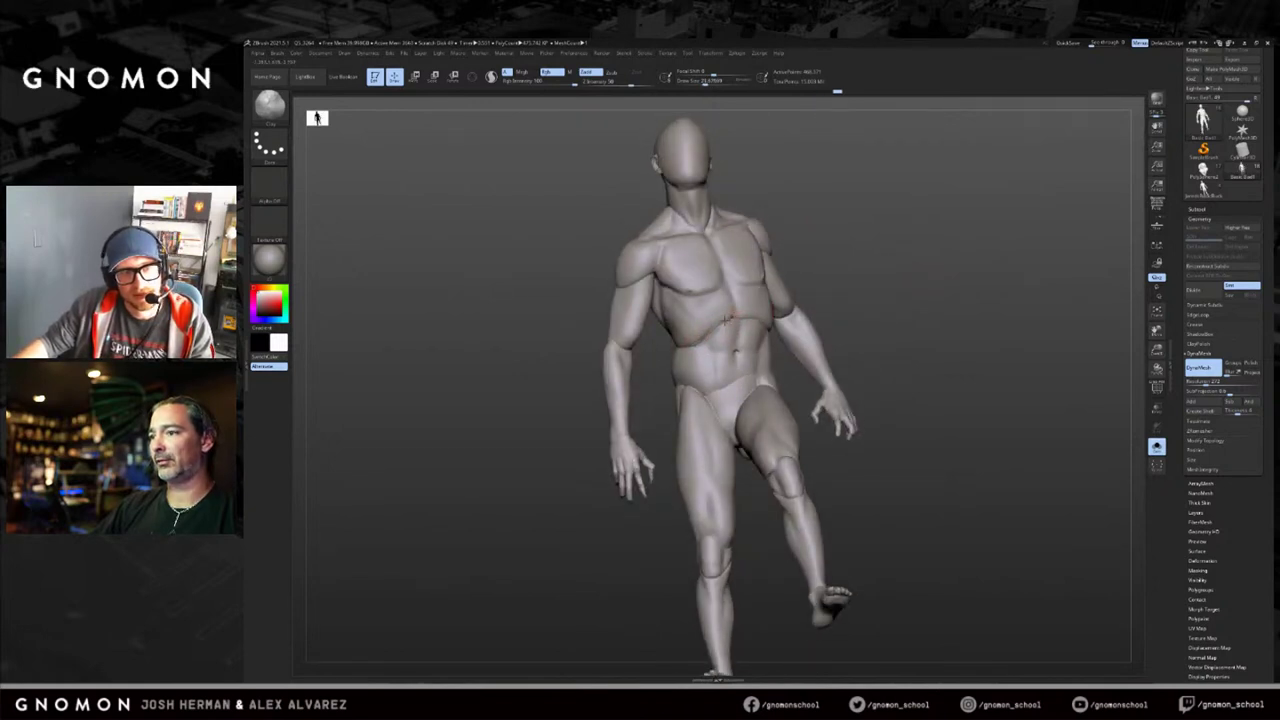
left_click_drag(929, 317, 911, 266)
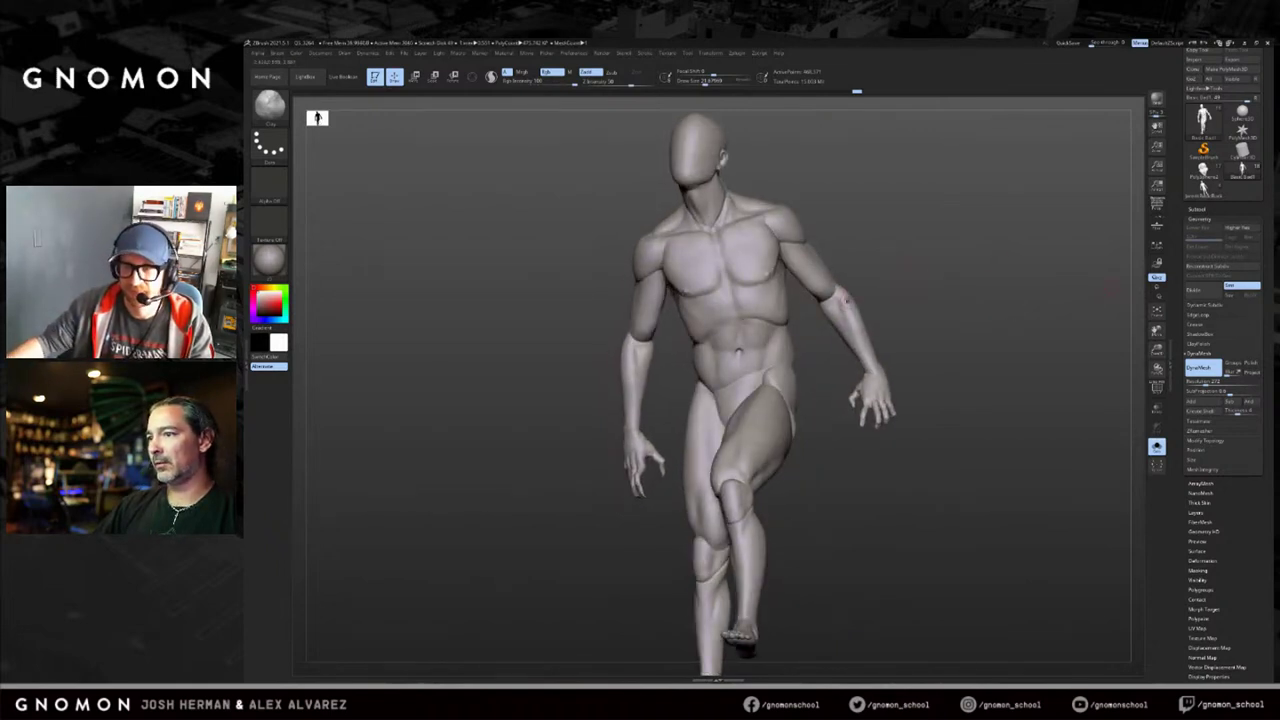
mouse_move(980, 262)
left_mouse_down()
mouse_move(943, 249)
mouse_move(943, 265)
left_mouse_up()
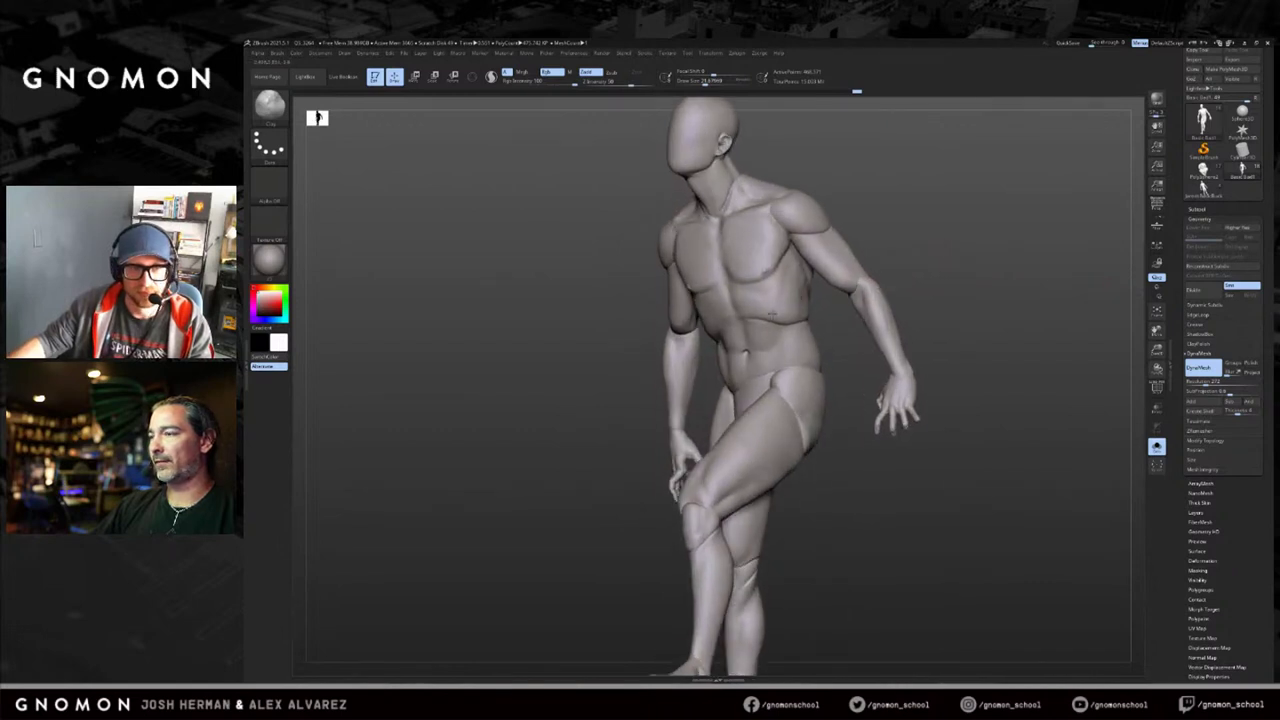
Resize the Clay brush and fill the waist seam across the lower back.
key("s")
left_click_drag(754, 321, 1010, 284)
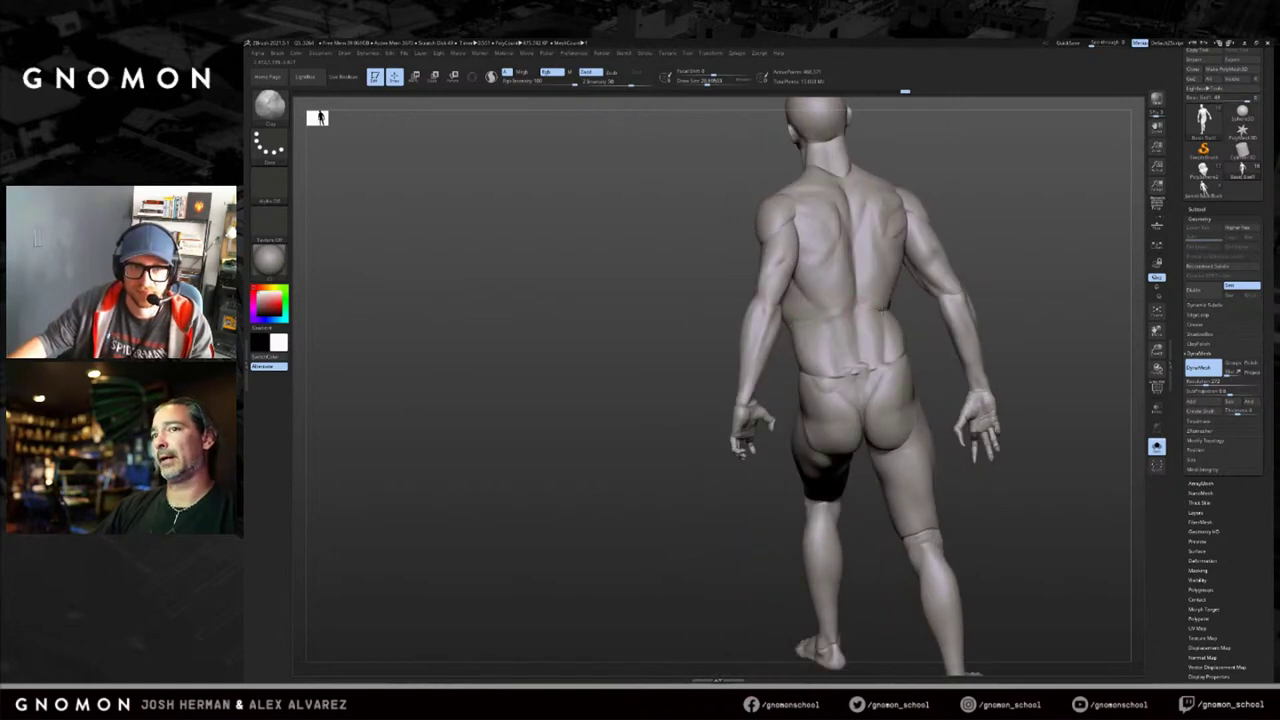
left_click_drag(926, 310, 896, 307)
right_click_drag(1013, 245, 984, 262)
mouse_move(856, 214)
right_mouse_down()
mouse_move(794, 219)
mouse_move(1040, 214)
right_mouse_up()
left_click(859, 214)
right_click_drag(898, 263, 880, 311)
key("s")
left_click(873, 316)
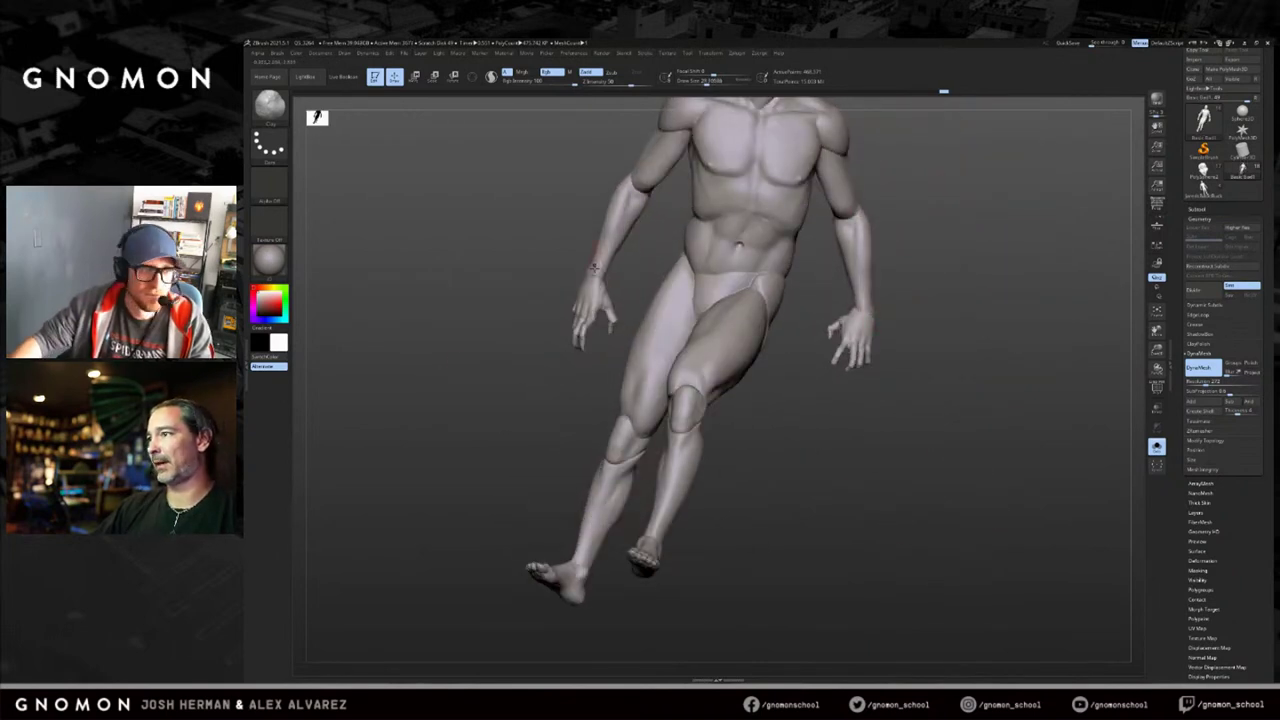
Blend the seam at the other wrist into the forearm and hand.
left_click_drag(596, 277, 590, 273)
right_click_drag(566, 269, 765, 274)
right_click_drag(644, 243, 744, 318, "alt")
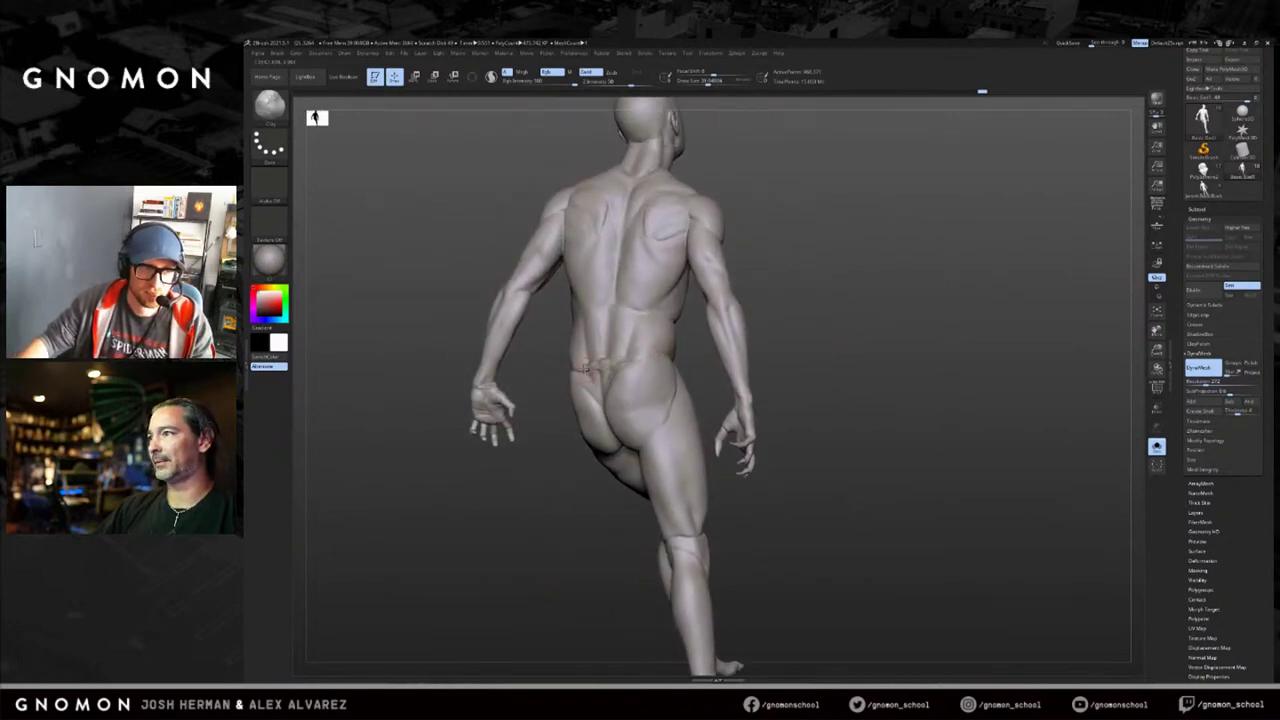
Blend the pelvis into the lower back, outer hip and groin, adjusting the Clay brush size for each area.
right_click_drag(557, 369, 680, 373)
right_click_drag(535, 367, 850, 330)
right_click_drag(640, 388, 777, 370)
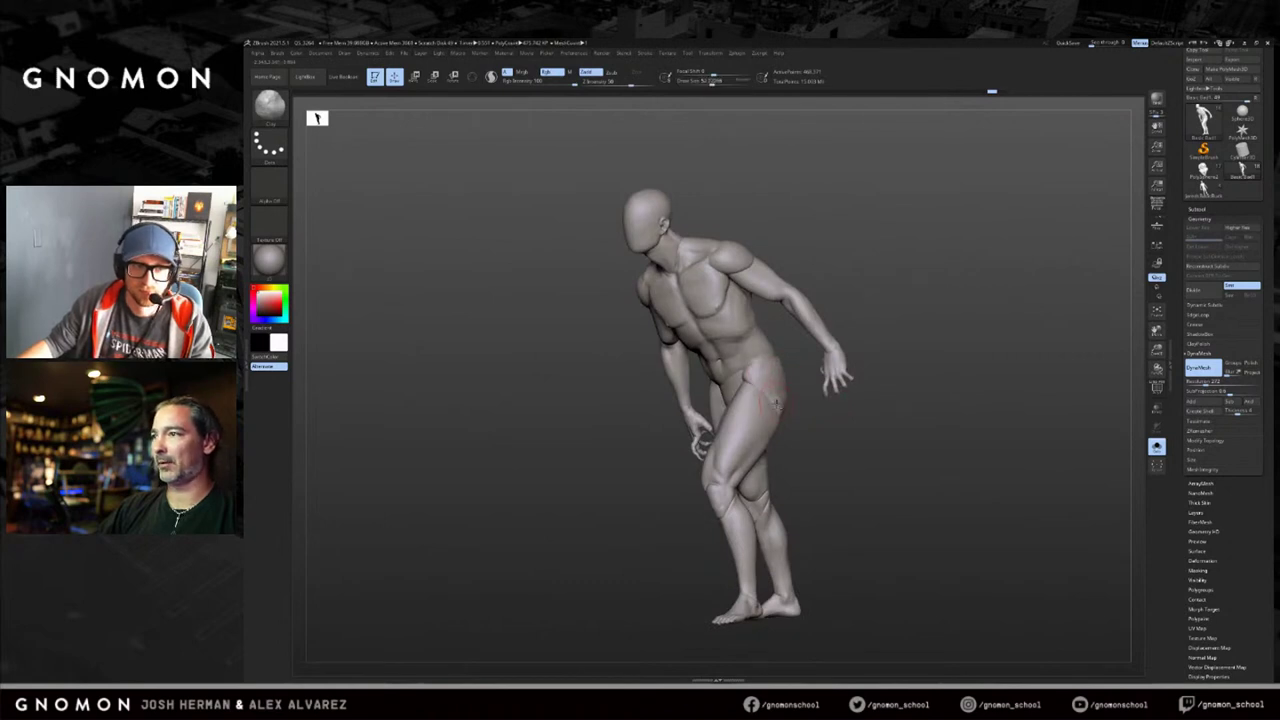
left_click_drag(837, 417, 895, 392)
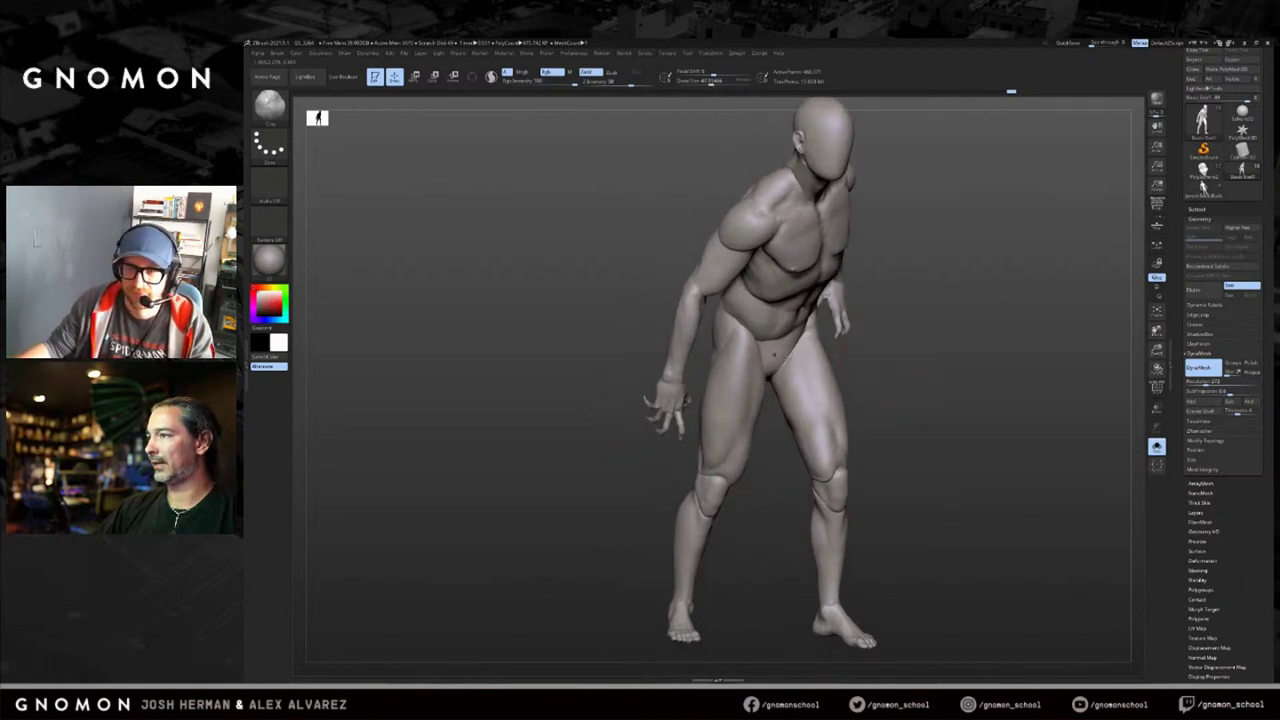
right_click_drag(860, 381, 880, 380)
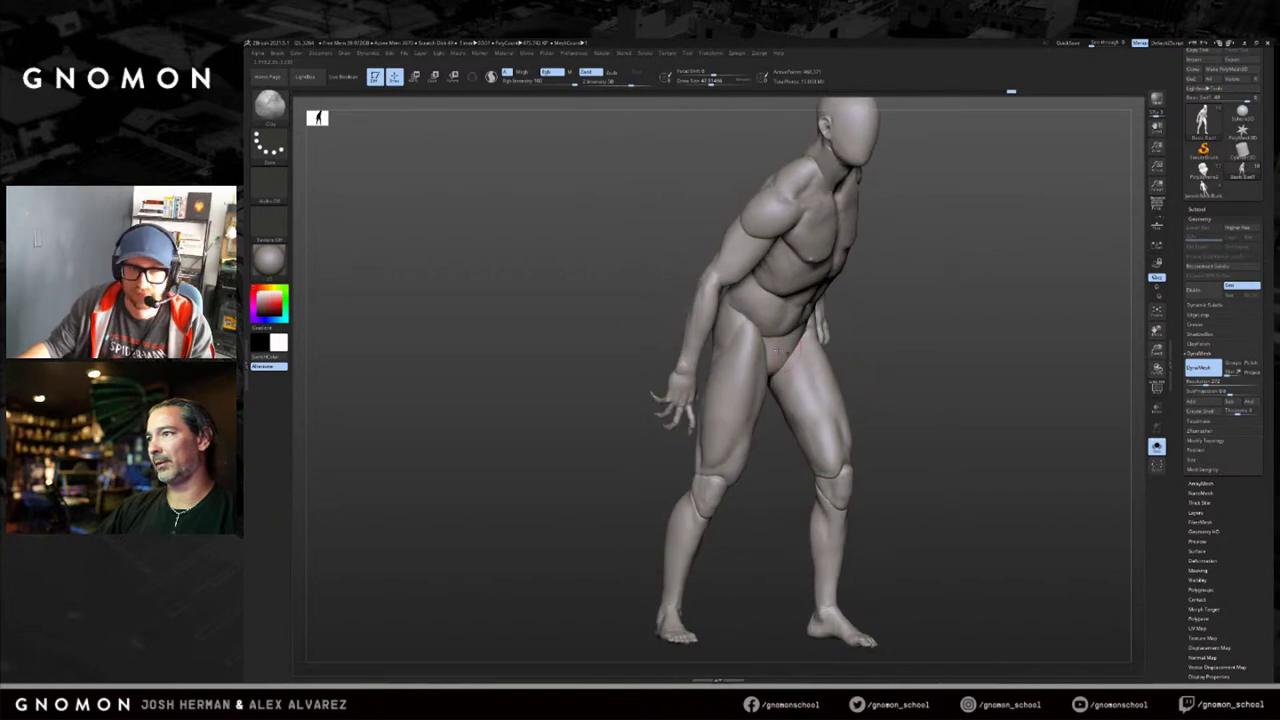
left_click_drag(887, 379, 872, 374)
key("bracketleft")
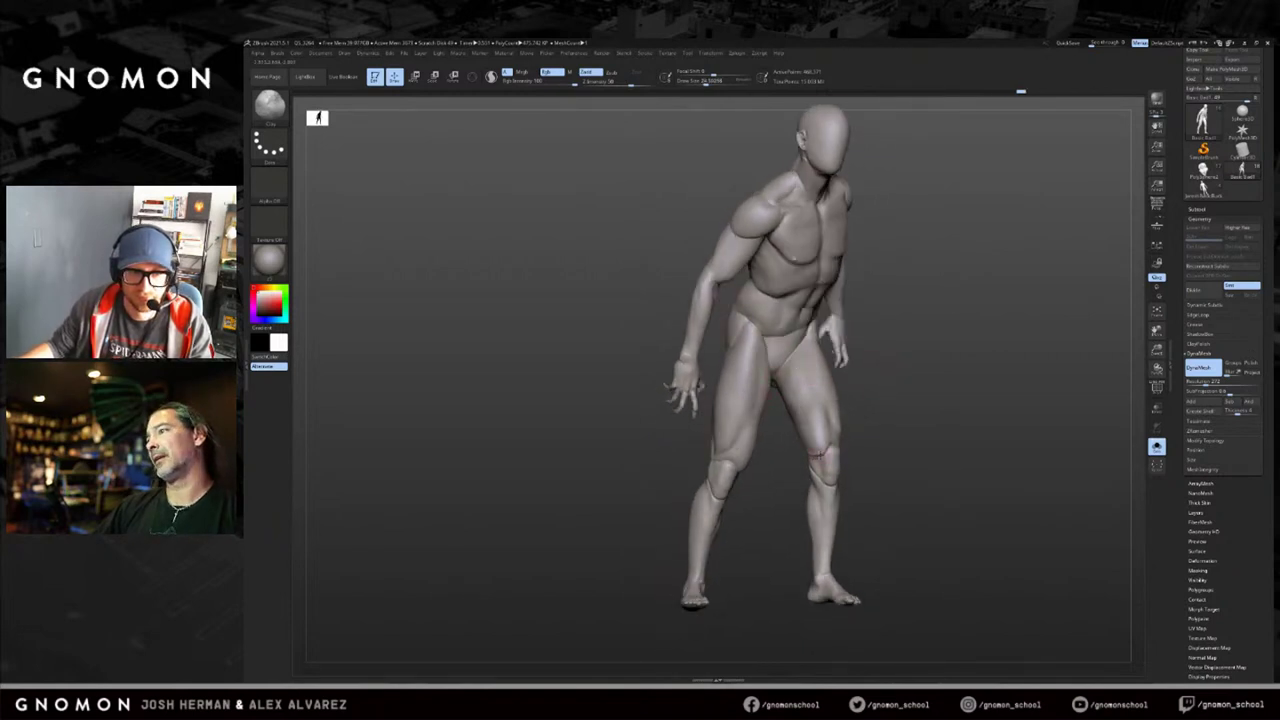
Fill the knee joint seams on both legs from the front and back with a smaller Clay brush.
left_click_drag(831, 446, 849, 447)
right_click_drag(849, 447, 790, 488)
right_click_drag(882, 463, 757, 476)
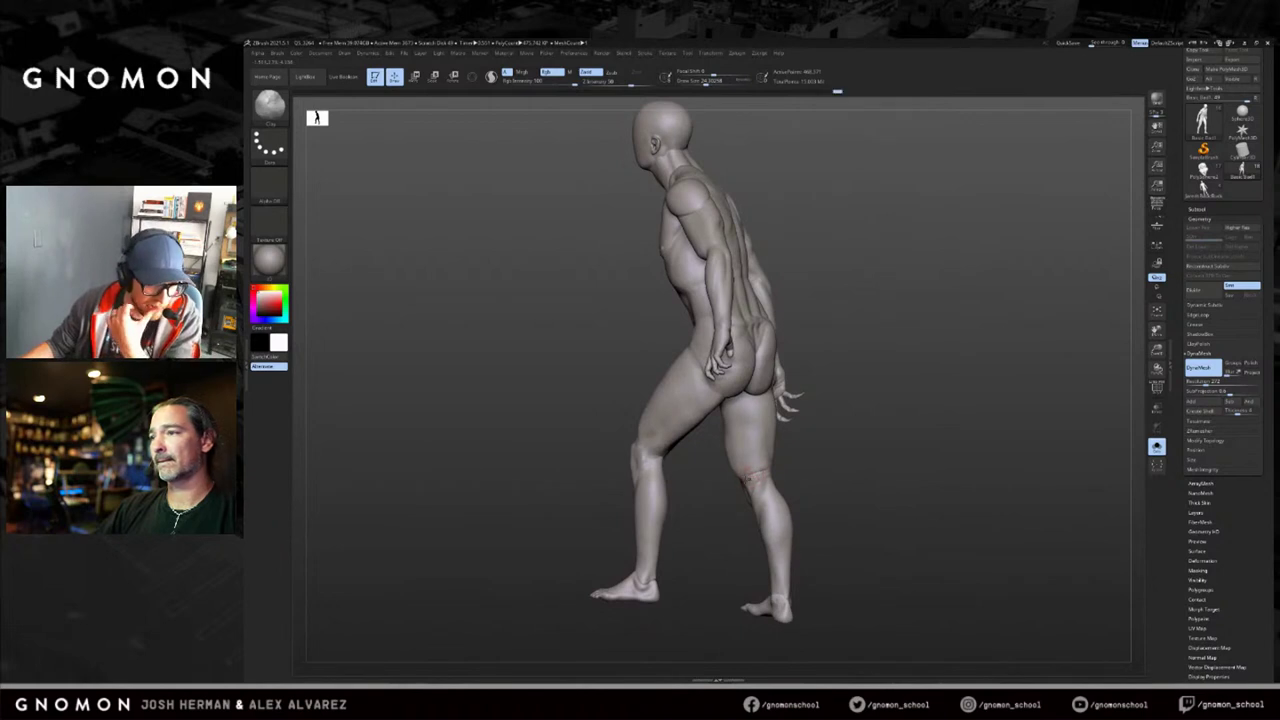
mouse_move(802, 477)
right_mouse_down()
mouse_move(761, 485)
mouse_move(753, 502)
mouse_move(748, 481)
mouse_move(788, 490)
right_mouse_up()
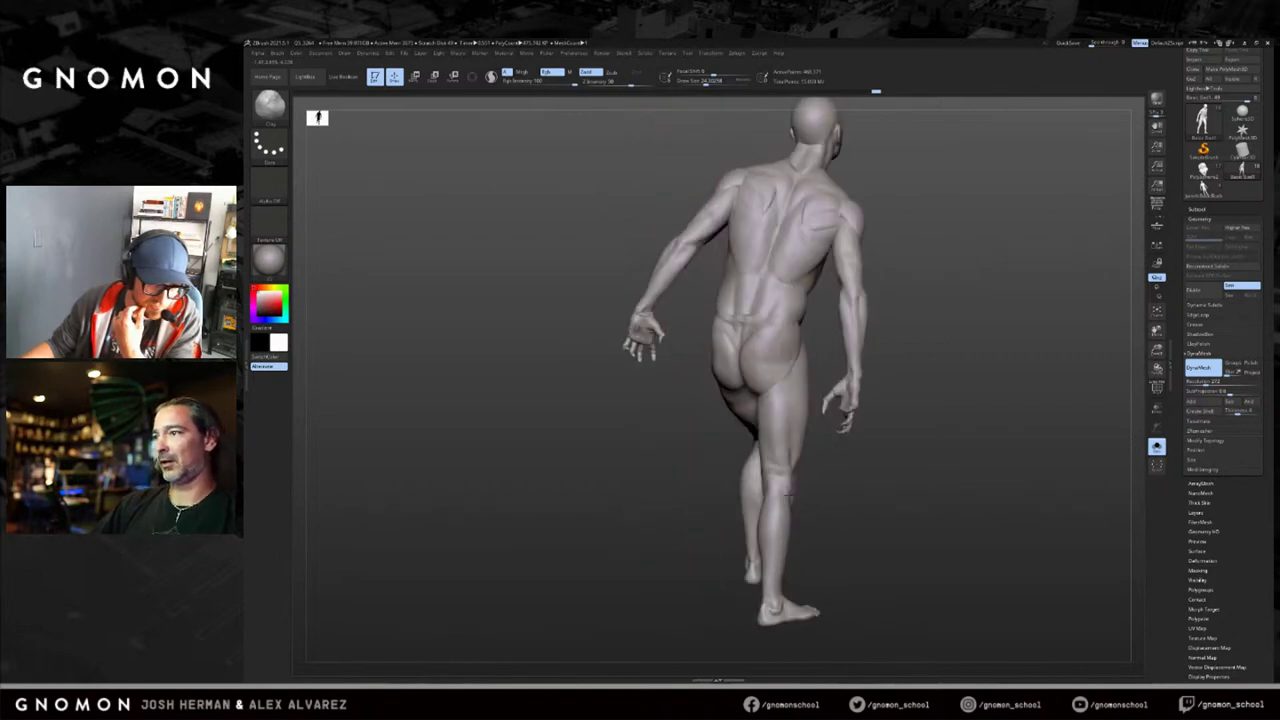
right_click_drag(788, 495, 914, 487)
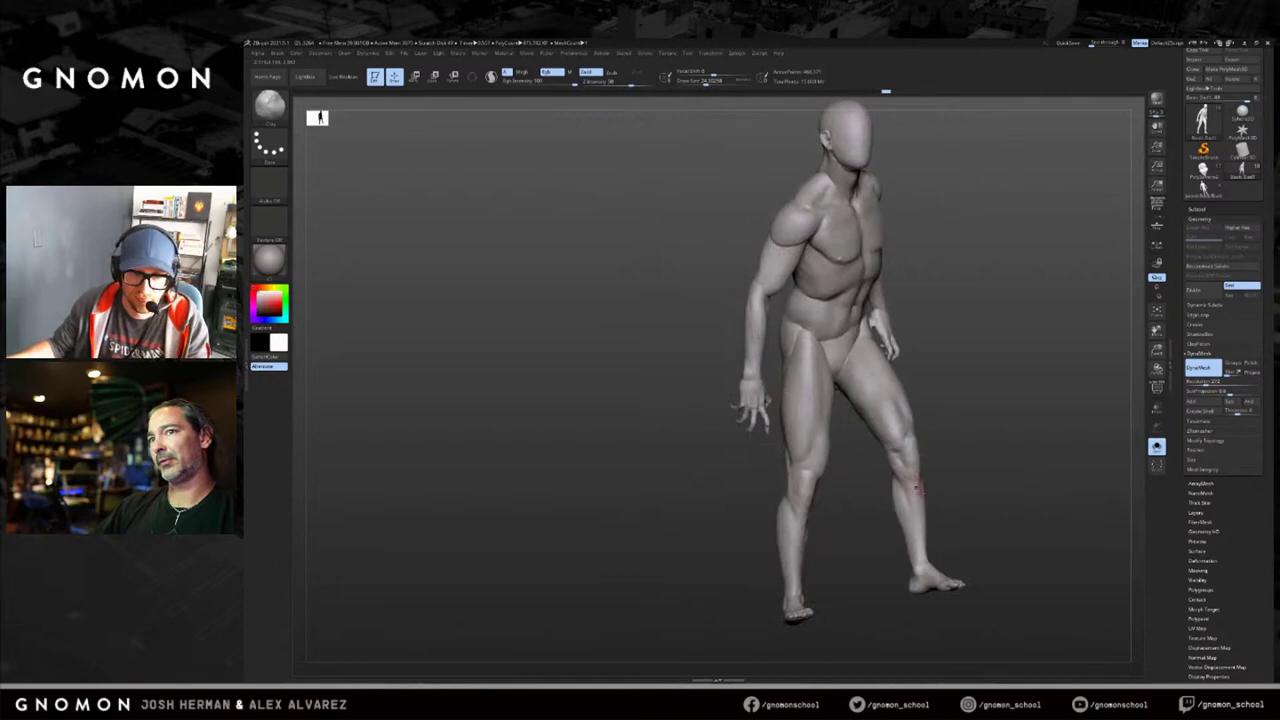
Blend the ankle seams into the lower legs and feet from below and behind.
right_click_drag(957, 540, 780, 516, "alt")
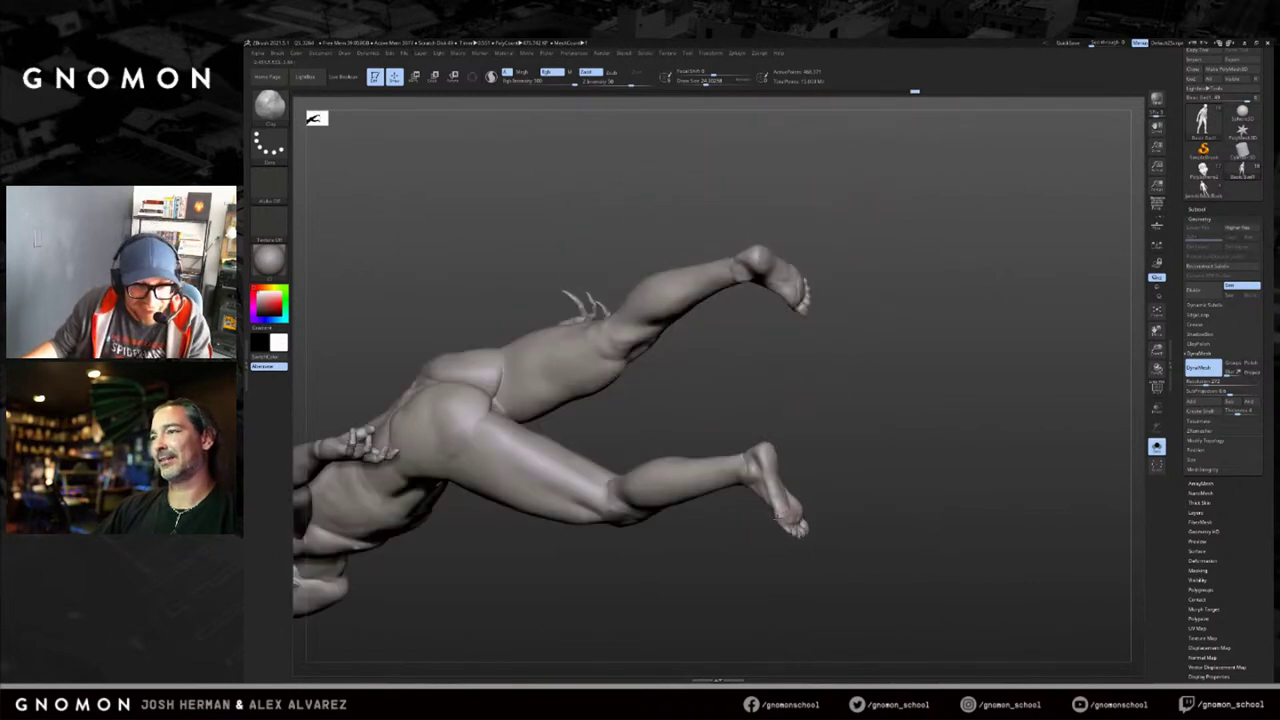
right_click_drag(795, 280, 821, 348)
left_click_drag(829, 358, 789, 347)
right_click_drag(816, 342, 750, 340)
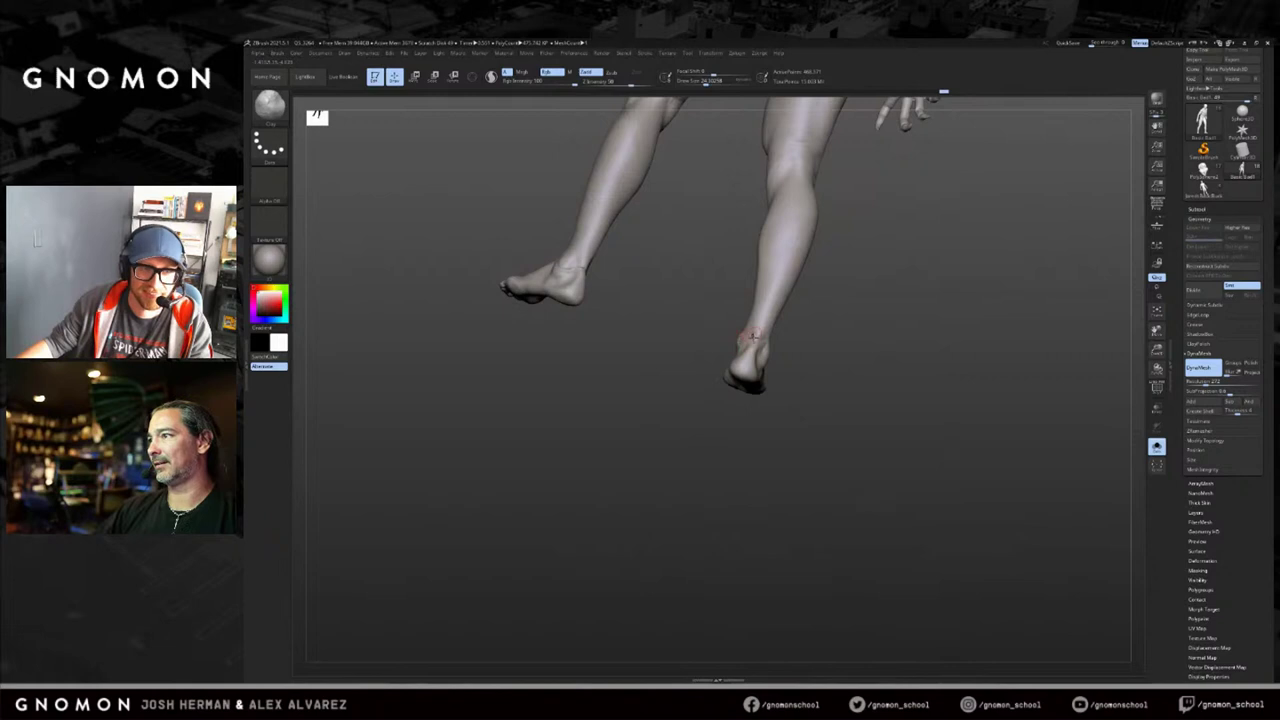
right_click_drag(831, 334, 710, 404)
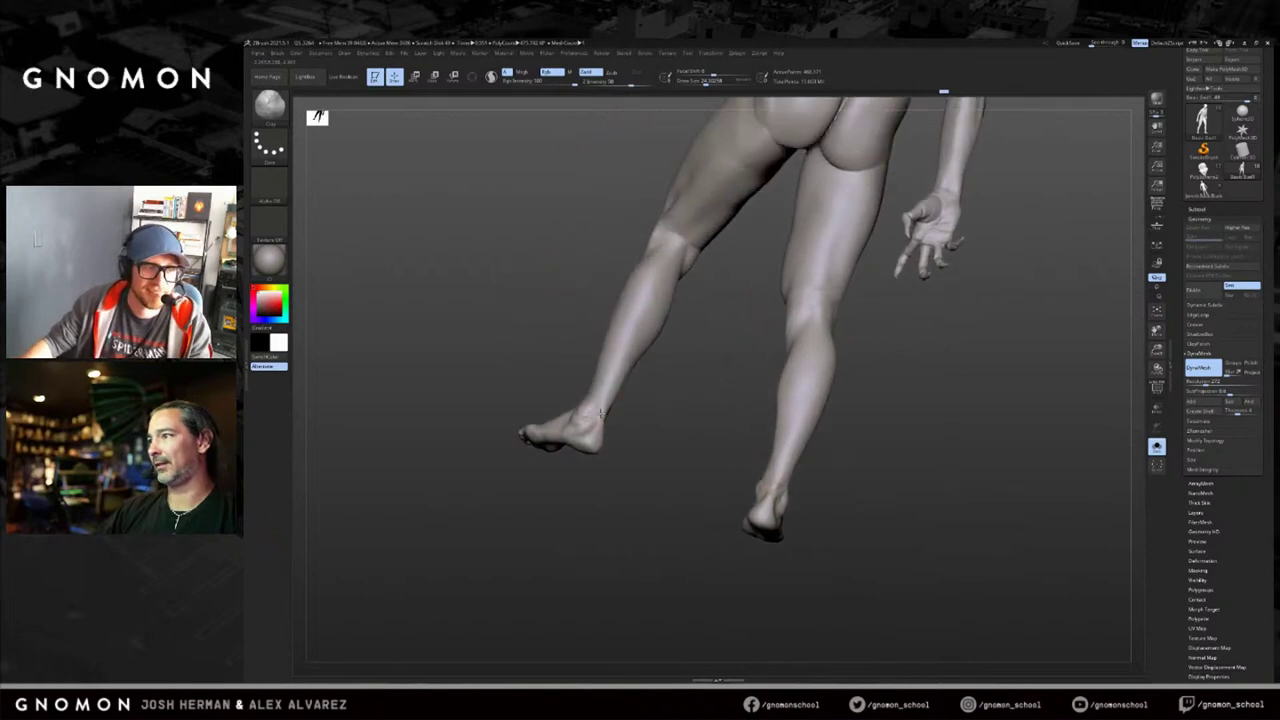
right_click_drag(576, 371, 573, 410)
Enlarge the Clay brush slightly and blend the shoulders into the chest and upper arms.
right_click_drag(546, 339, 970, 343)
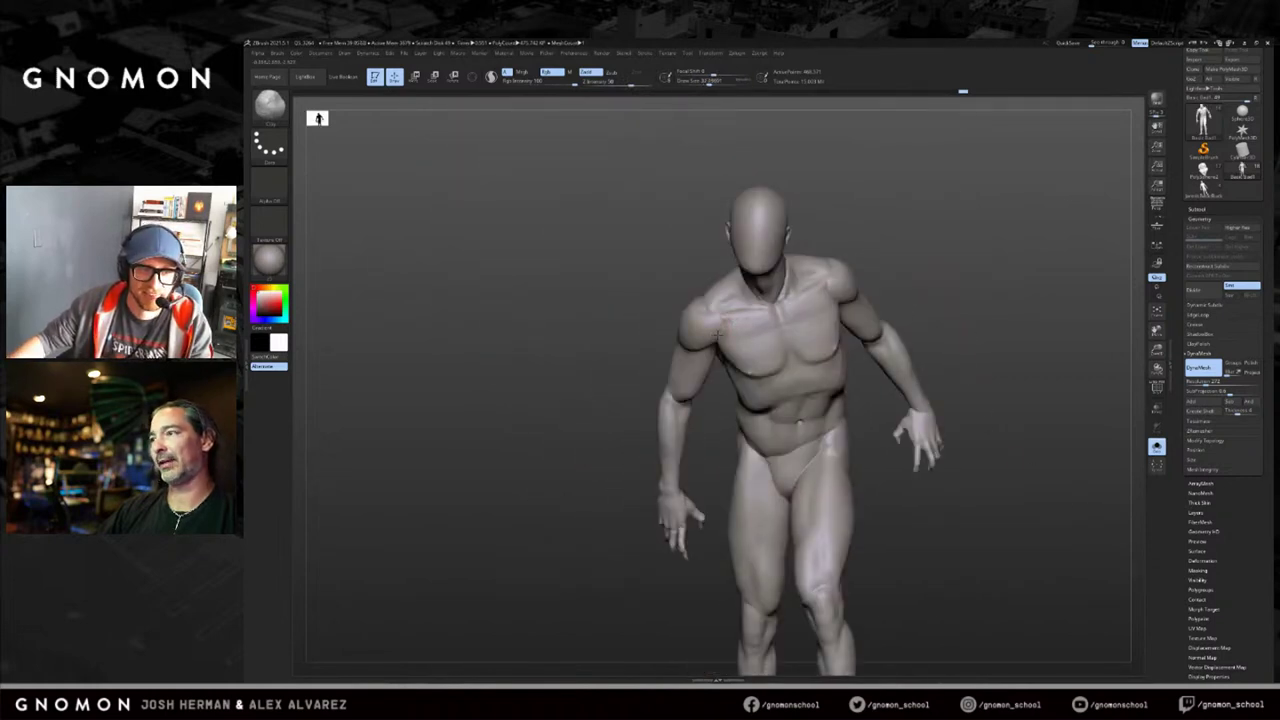
right_click_drag(869, 240, 714, 333)
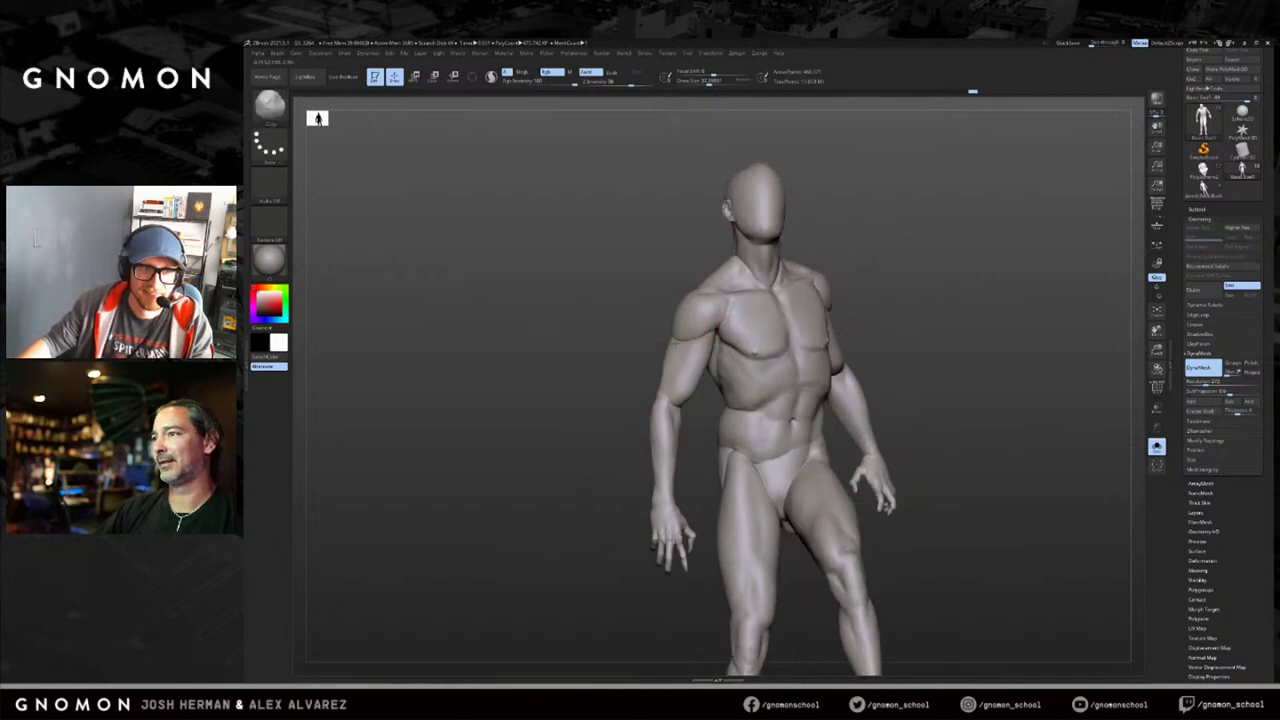
right_click_drag(896, 270, 792, 297)
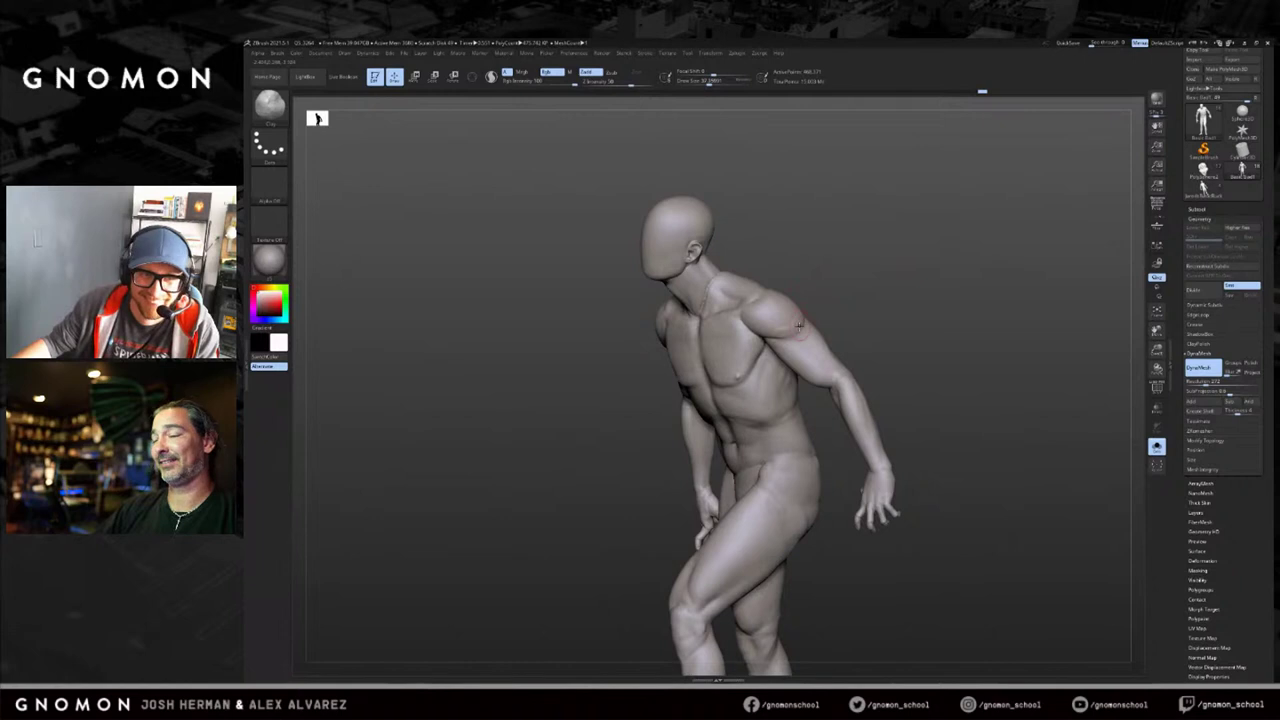
right_click_drag(934, 320, 1036, 377)
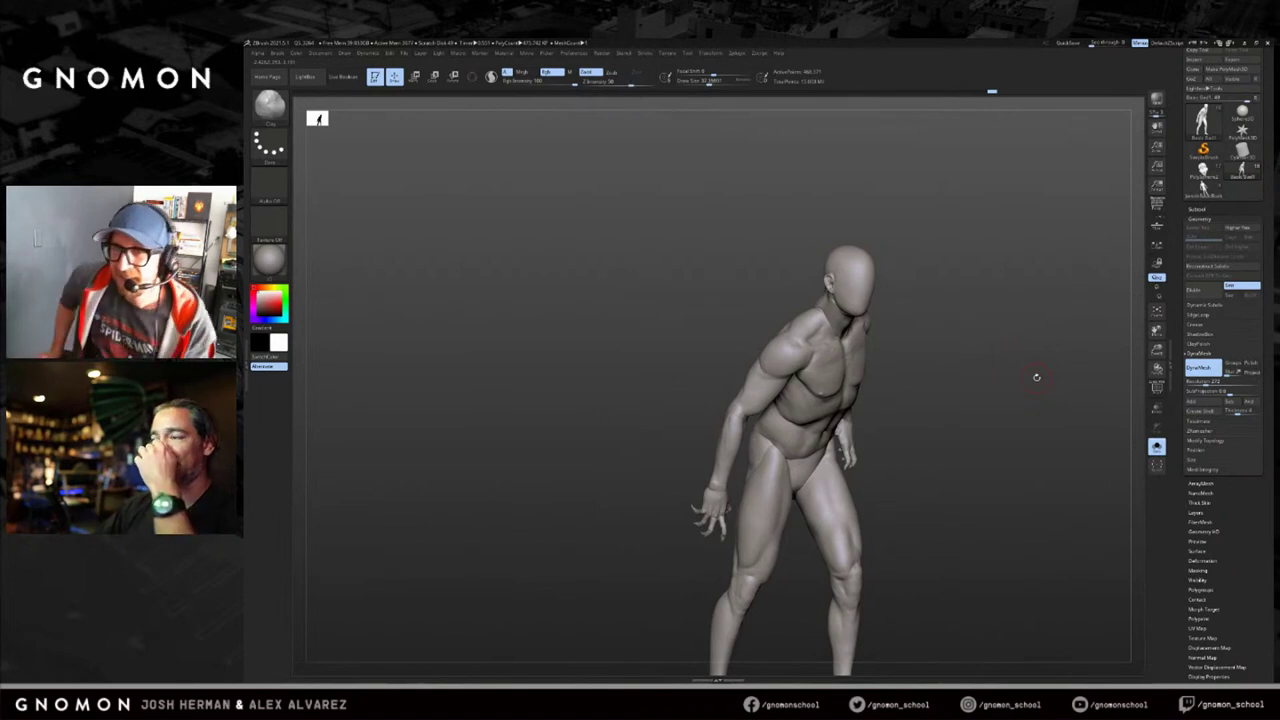
Blend the base of the neck into the collarbones and upper back with a larger Clay brush.
left_click_drag(935, 295, 926, 257)
mouse_move(883, 214)
left_mouse_down()
mouse_move(920, 222)
mouse_move(754, 240)
mouse_move(792, 251)
left_mouse_up()
left_click_drag(890, 248, 788, 258)
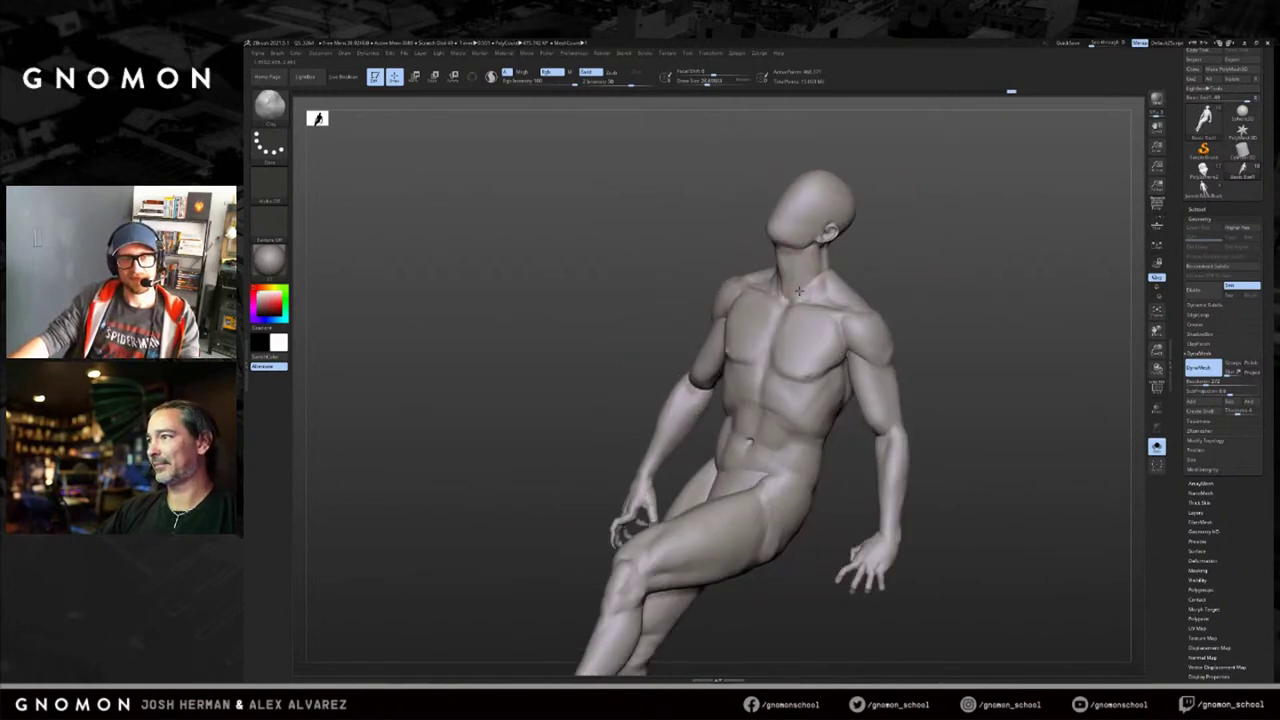
left_click_drag(798, 296, 850, 255)
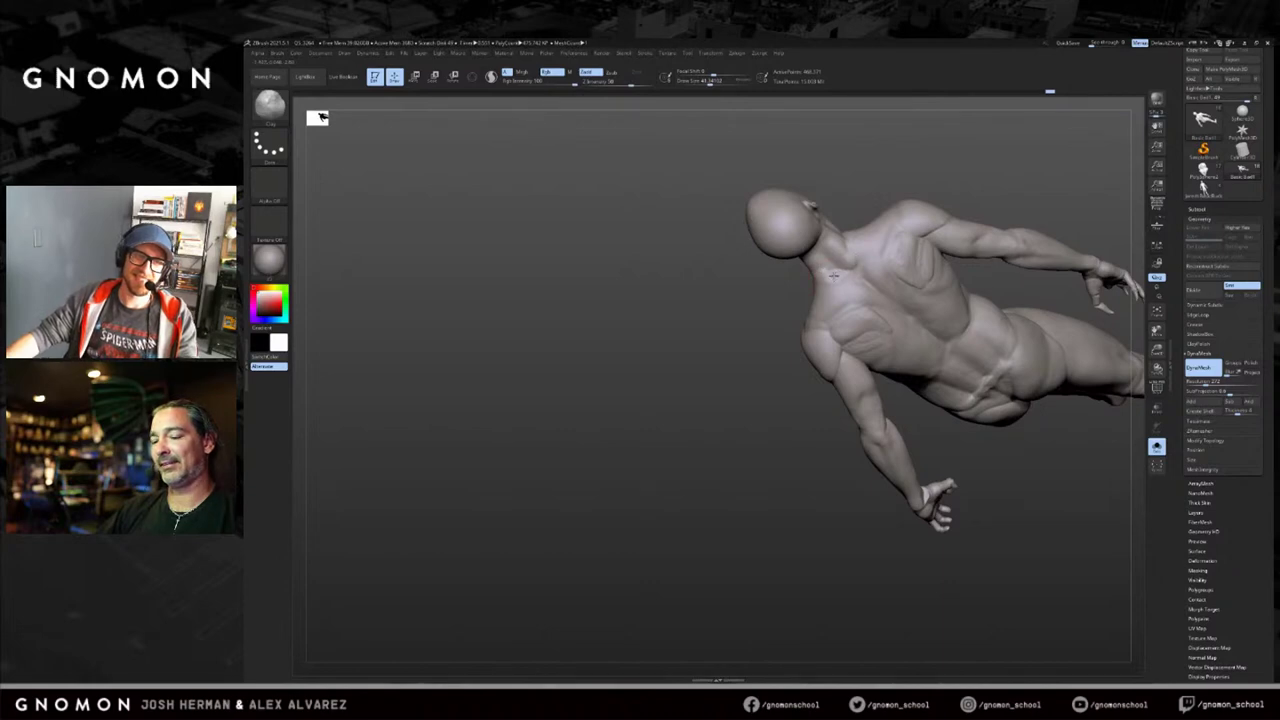
mouse_move(796, 280)
left_mouse_down()
mouse_move(955, 246)
mouse_move(1044, 251)
mouse_move(1045, 310)
mouse_move(1000, 345)
mouse_move(986, 266)
left_mouse_up()
Switch to the Move brush, select the neighbouring figure with the raised arm, and isolate it.
key("alt+s")
key("b")
key("m")
key("v")
key("f")
left_click(930, 318, "alt")
key("alt+s")
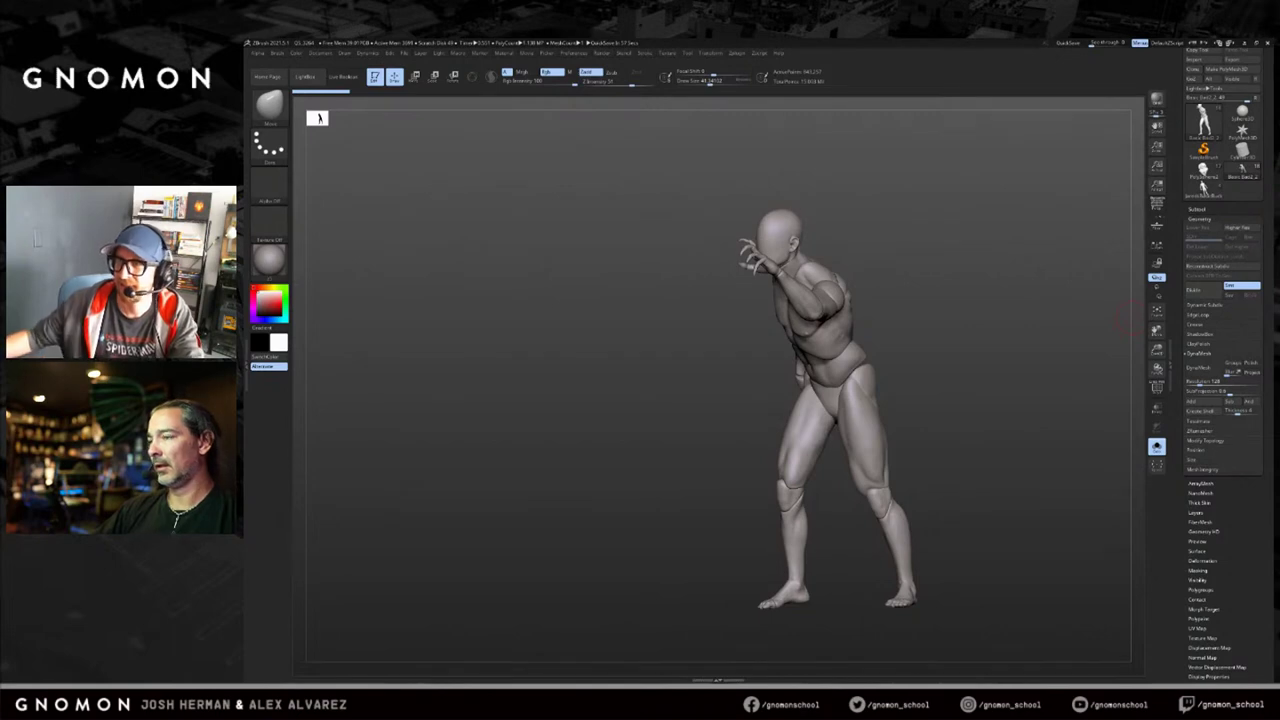
Examine the raised-arm figure within the full composition, then isolate it again and inspect its upper body from the front.
left_click_drag(962, 372, 929, 361)
left_click(1157, 446)
left_click_drag(1008, 330, 1012, 480)
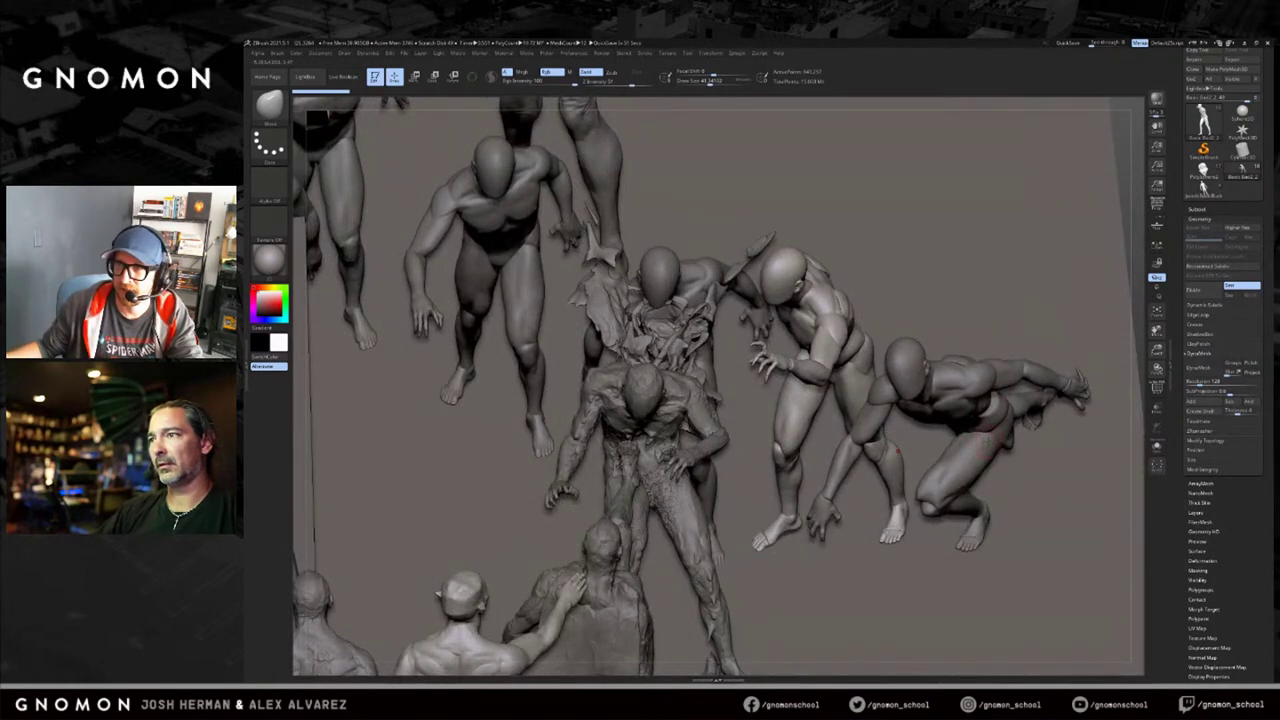
key("alt+s")
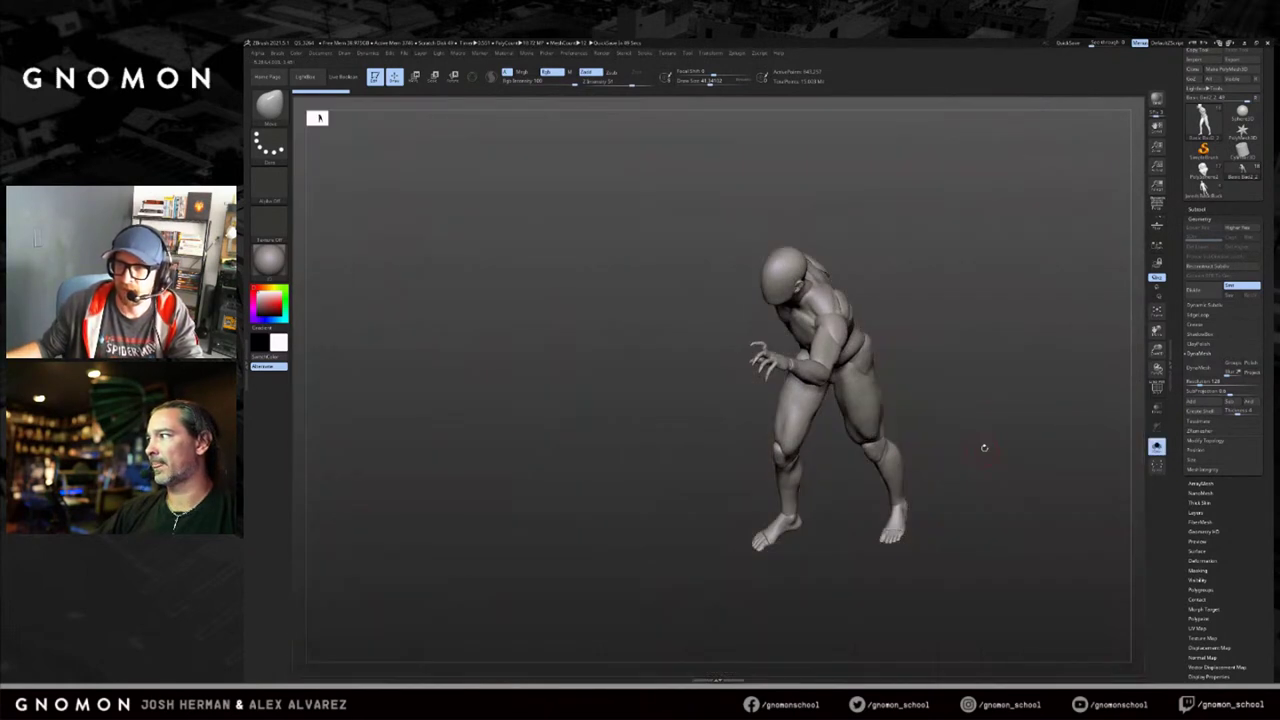
mouse_move(1010, 366)
left_mouse_down()
mouse_move(986, 266)
mouse_move(945, 285)
mouse_move(952, 262)
mouse_move(943, 301)
left_mouse_up()
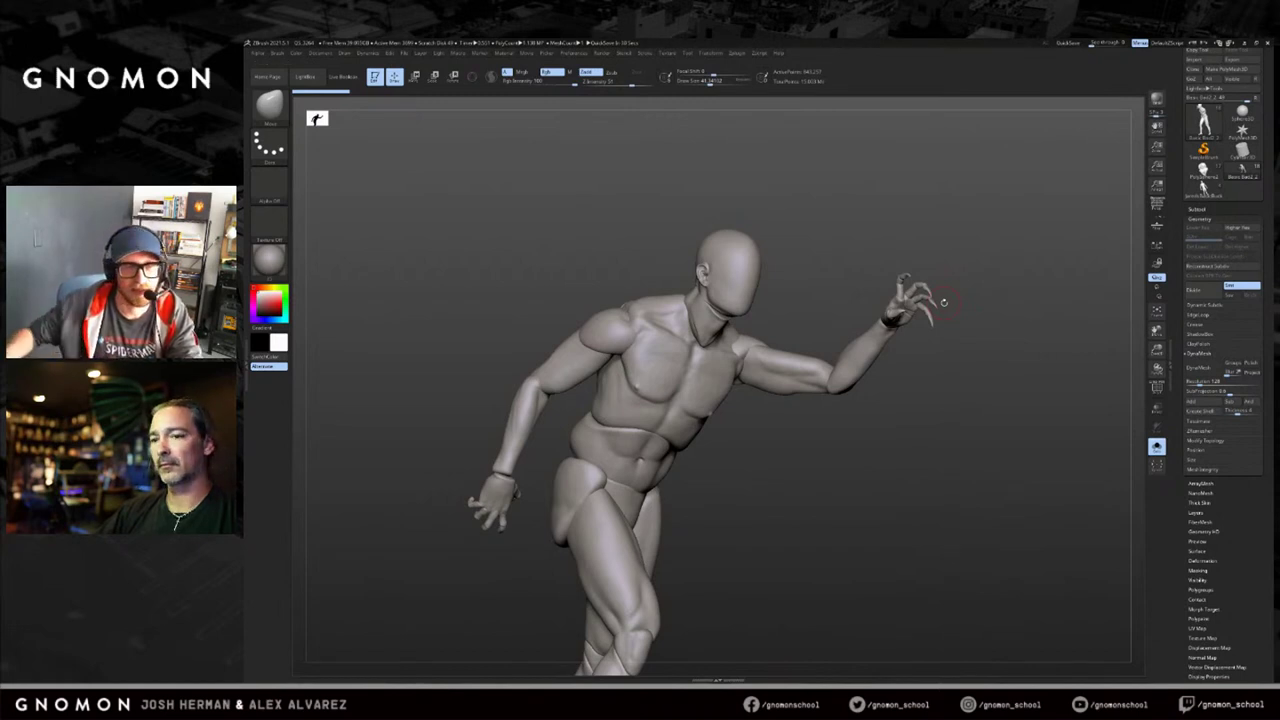
left_click_drag(827, 210, 810, 240)
left_click_drag(798, 342, 840, 433)
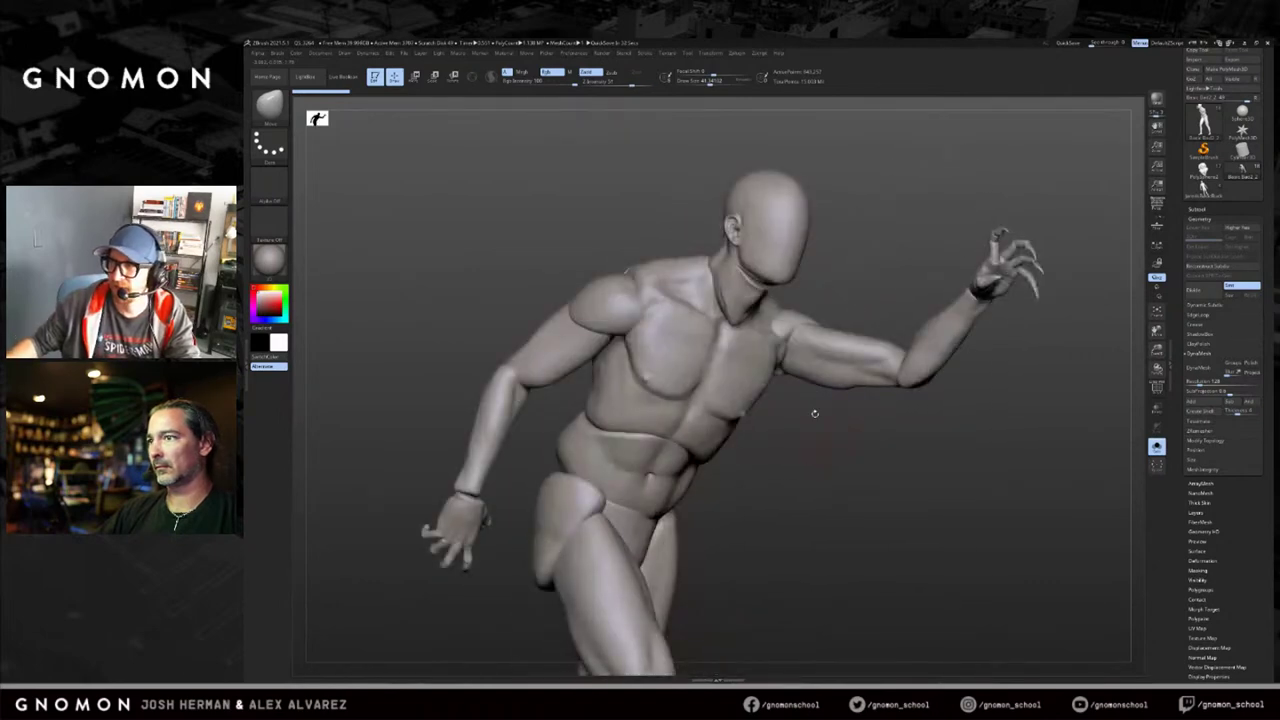
Switch to the Move Topological brush and enlarge it for broad reshaping of the raised-arm figure.
left_click_drag(834, 443, 835, 457)
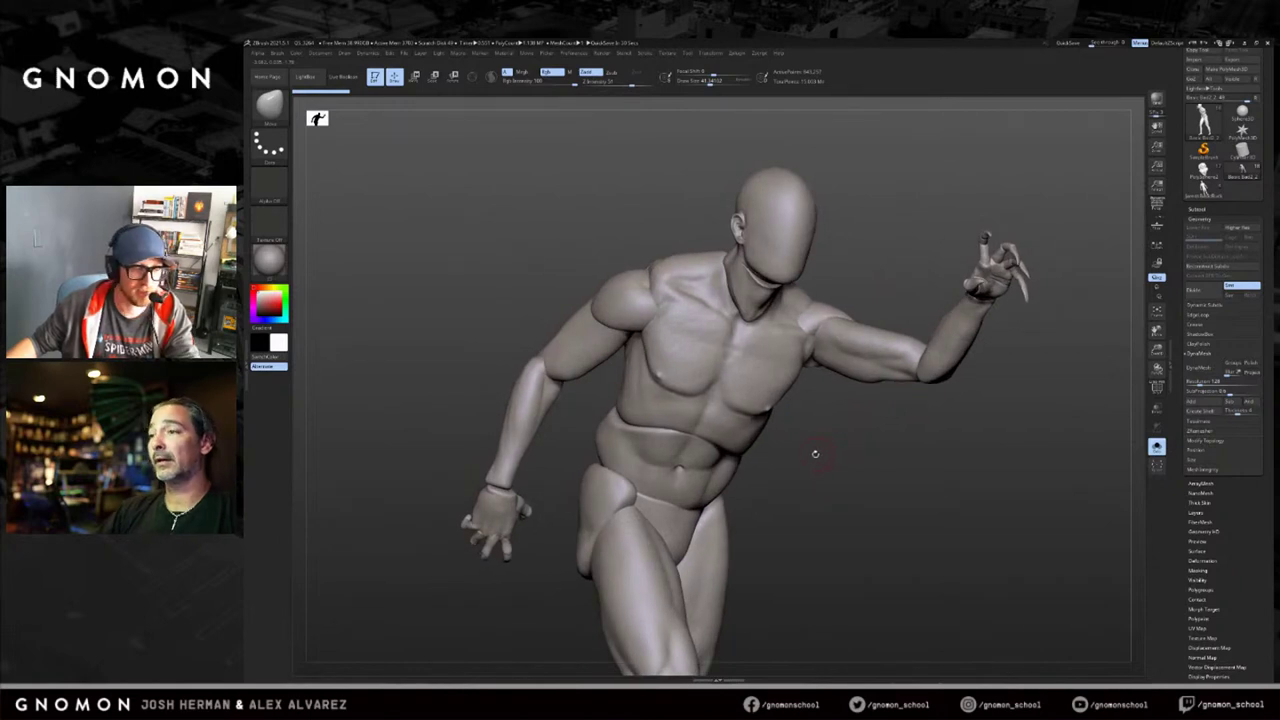
left_click_drag(849, 394, 845, 280)
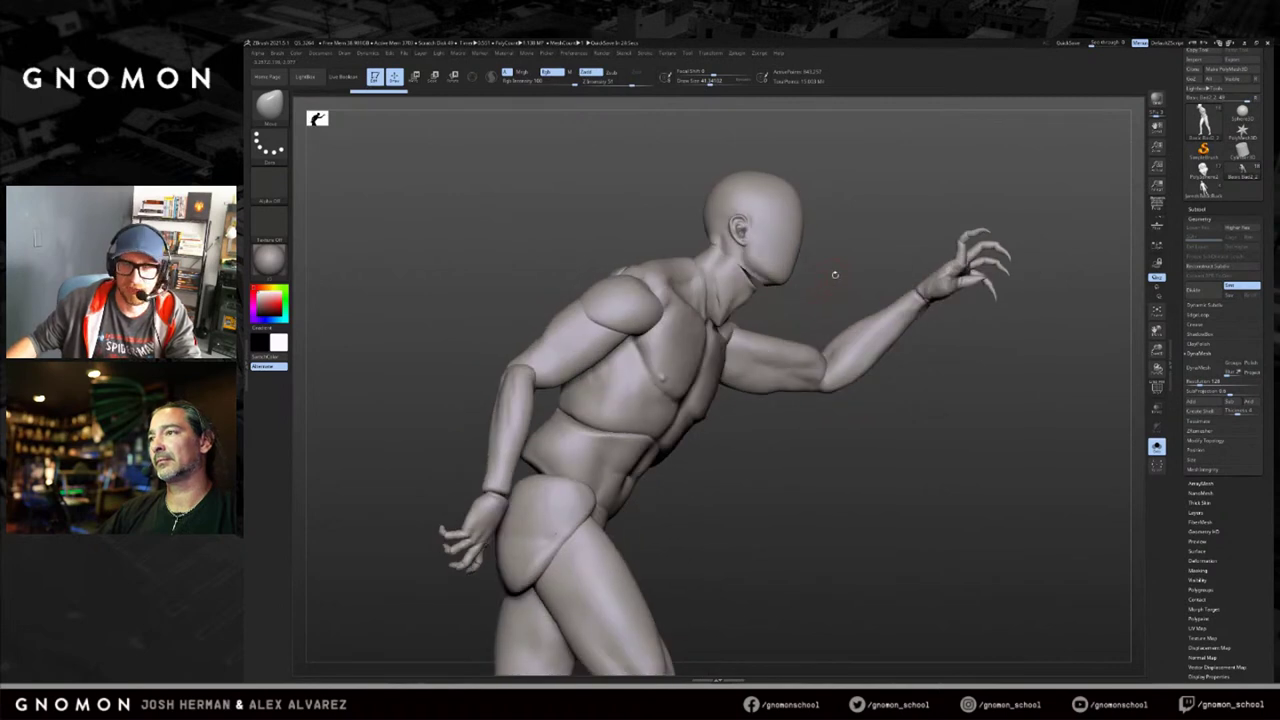
left_click_drag(851, 303, 908, 265)
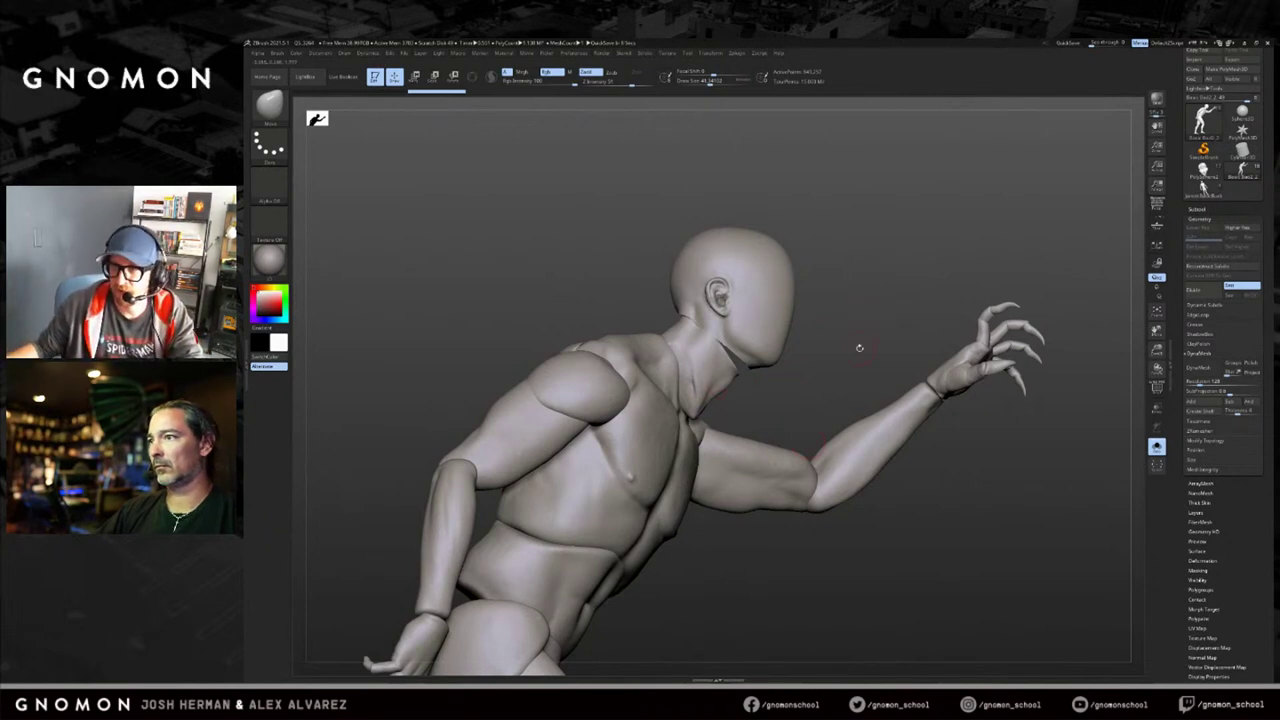
mouse_move(899, 285)
left_mouse_down()
mouse_move(867, 305)
mouse_move(930, 272)
mouse_move(880, 287)
left_mouse_up()
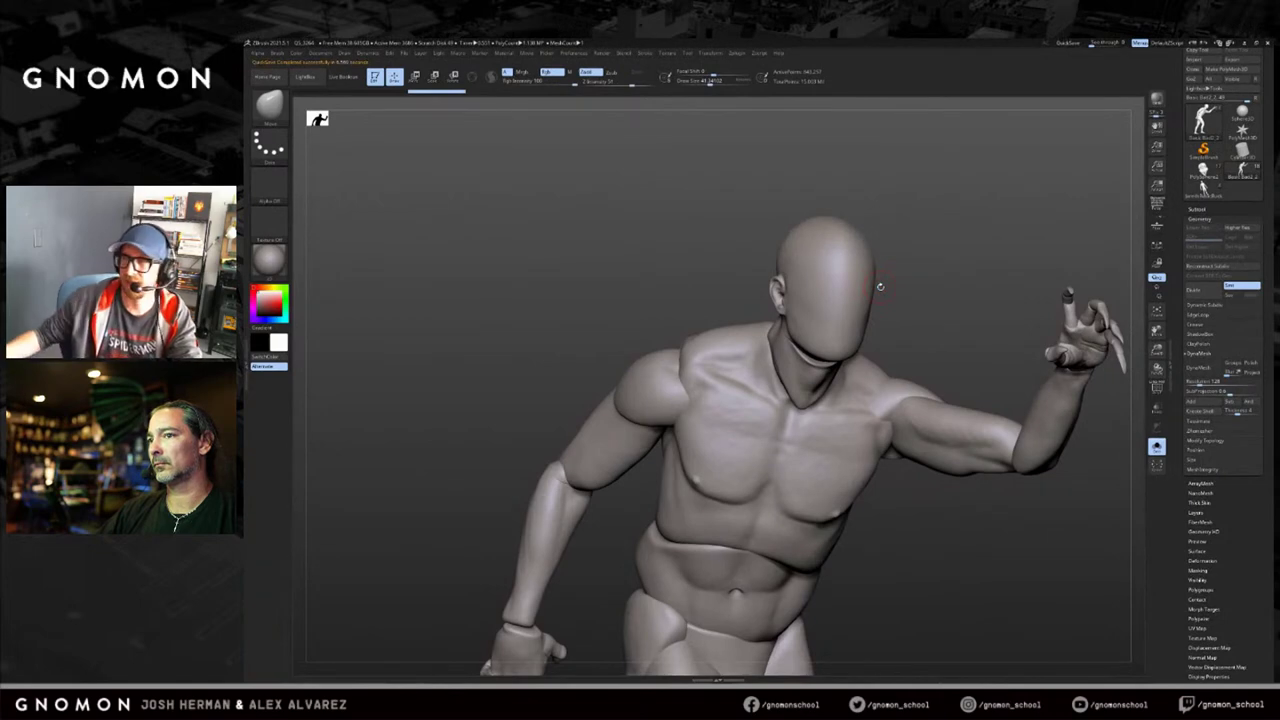
mouse_move(940, 355)
left_mouse_down()
mouse_move(938, 295)
mouse_move(911, 318)
left_mouse_up()
key("b")
key("m")
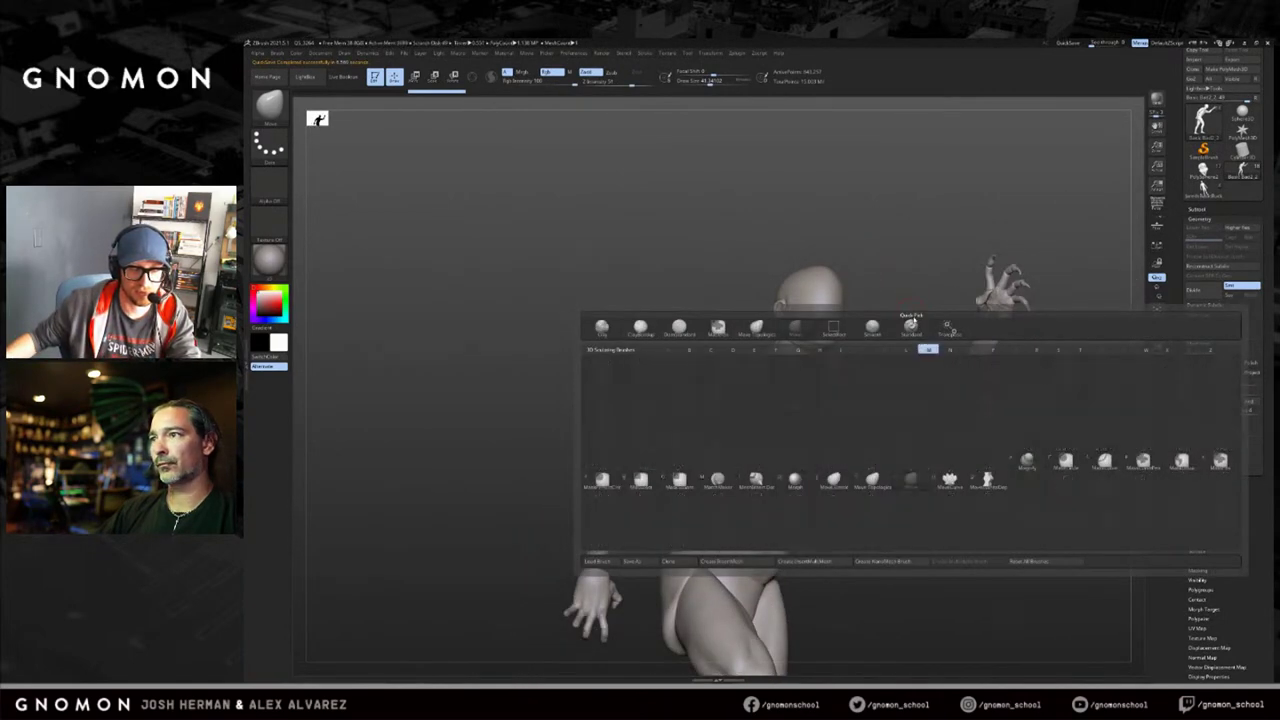
key("t")
left_click_drag(911, 318, 887, 328)
key("s")
left_click_drag(887, 328, 853, 361)
key("s")
Pull the lower back and the top of the pelvis together to close the gap at the rear waist.
mouse_move(846, 440)
left_mouse_down()
mouse_move(840, 454)
mouse_move(870, 417)
left_mouse_up()
right_click_drag(870, 448, 932, 415)
right_click_drag(932, 366, 965, 357)
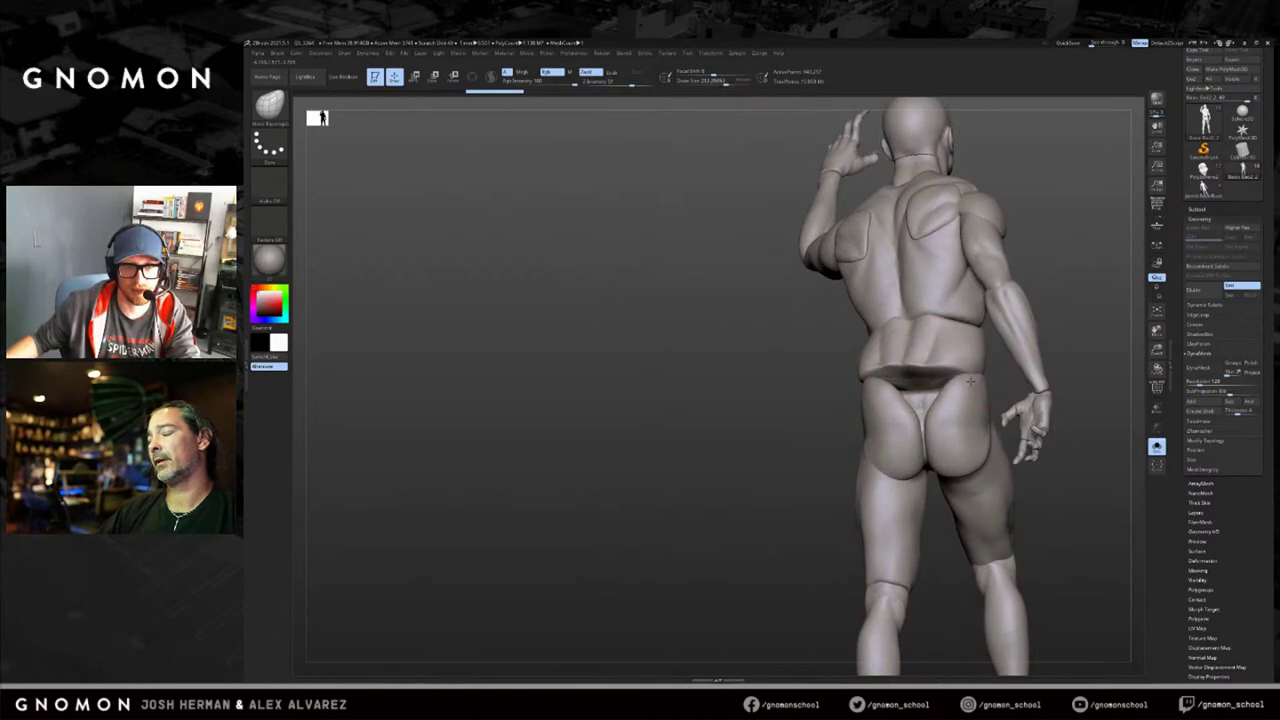
right_click_drag(990, 341, 906, 370)
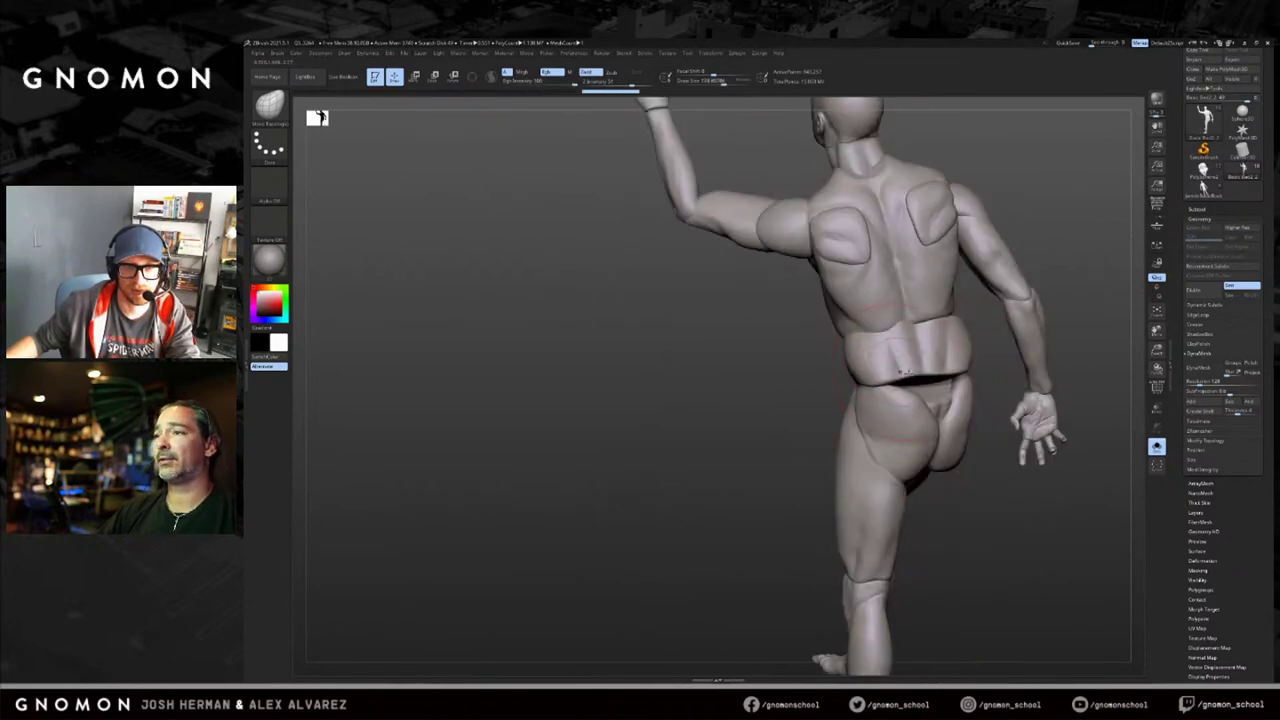
right_click_drag(1005, 382, 933, 372)
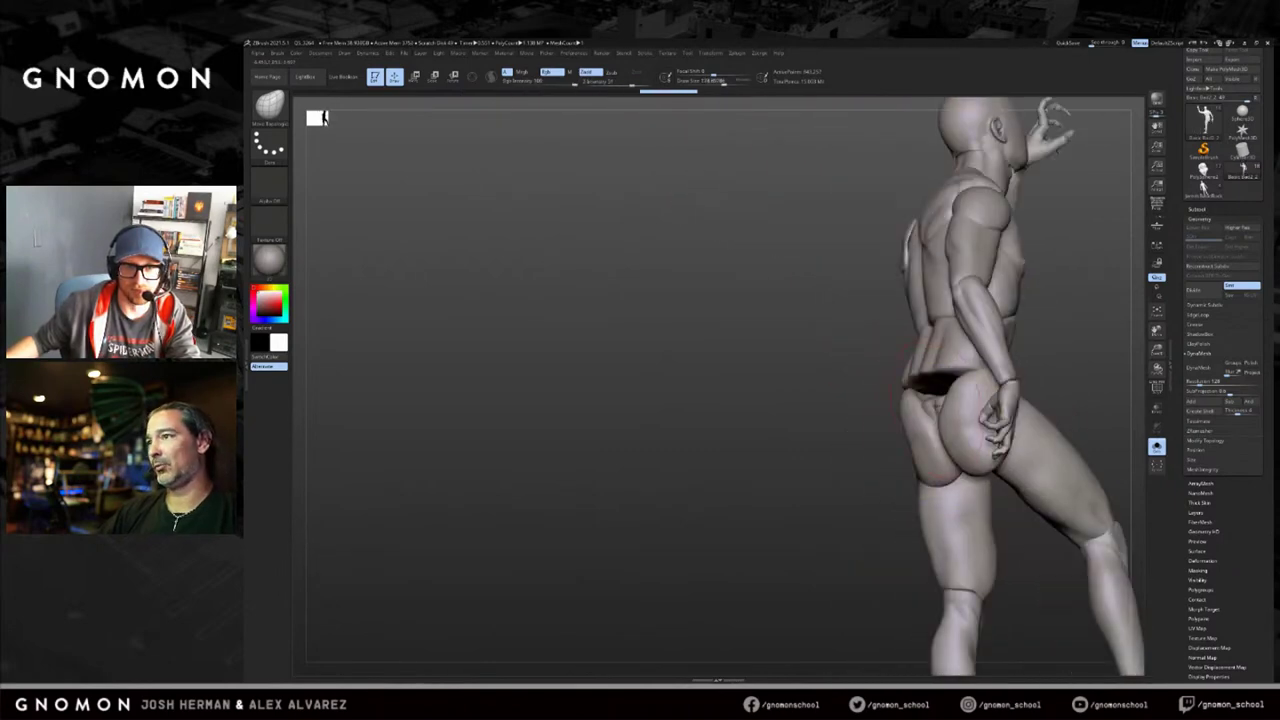
left_click_drag(933, 375, 935, 390)
key("s")
left_click_drag(937, 359, 910, 386)
mouse_move(830, 348)
right_mouse_down()
mouse_move(891, 341)
mouse_move(942, 369)
right_mouse_up()
mouse_move(904, 374)
left_mouse_down()
mouse_move(947, 403)
mouse_move(940, 389)
left_mouse_up()
Refine the seam between the lower back and buttocks with a resized Move Topological brush.
key("s")
key("s")
key("s")
mouse_move(943, 404)
left_mouse_down()
mouse_move(917, 393)
mouse_move(957, 394)
mouse_move(934, 403)
left_mouse_up()
key("s")
key("s")
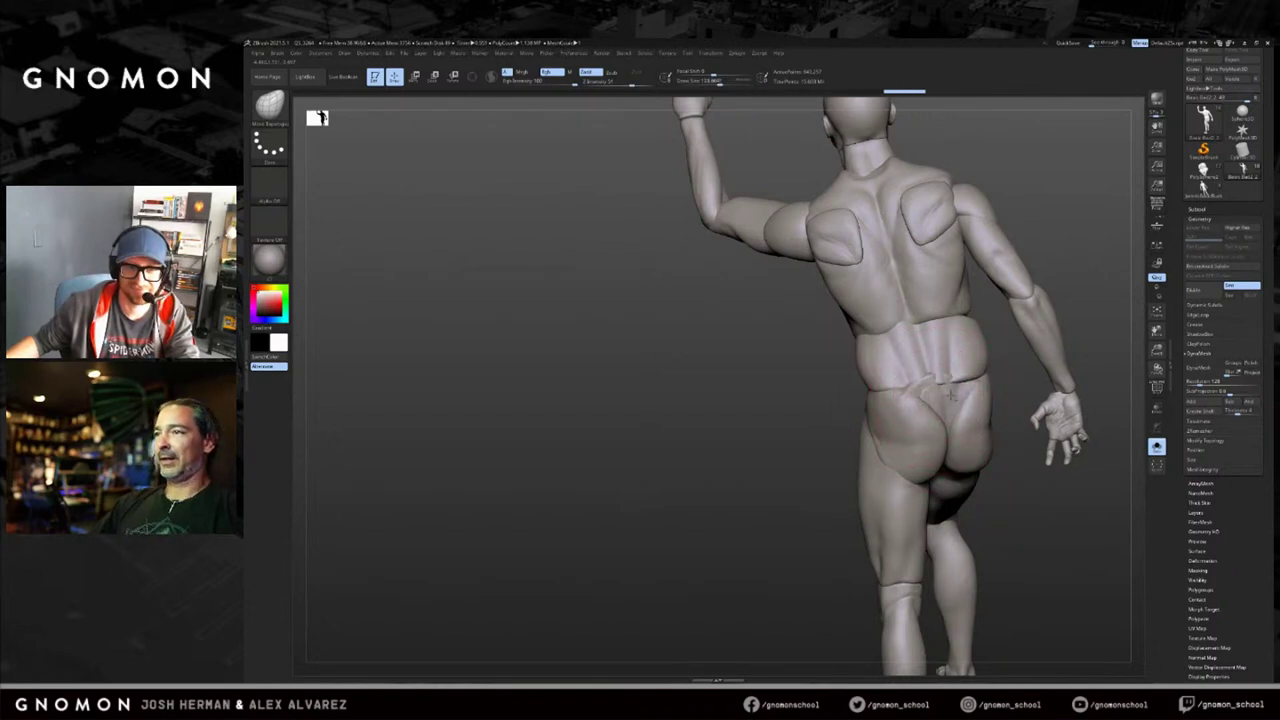
left_click_drag(985, 384, 983, 388)
left_click_drag(897, 397, 940, 384)
Adjust the side of the waist and the lowered arm's wrist, resizing the brush to suit each area.
key("s")
left_click_drag(967, 313, 1132, 332)
mouse_move(961, 308)
left_mouse_down()
mouse_move(936, 314)
mouse_move(984, 323)
left_mouse_up()
key("s")
key("s")
left_click_drag(909, 361, 880, 373)
key("s")
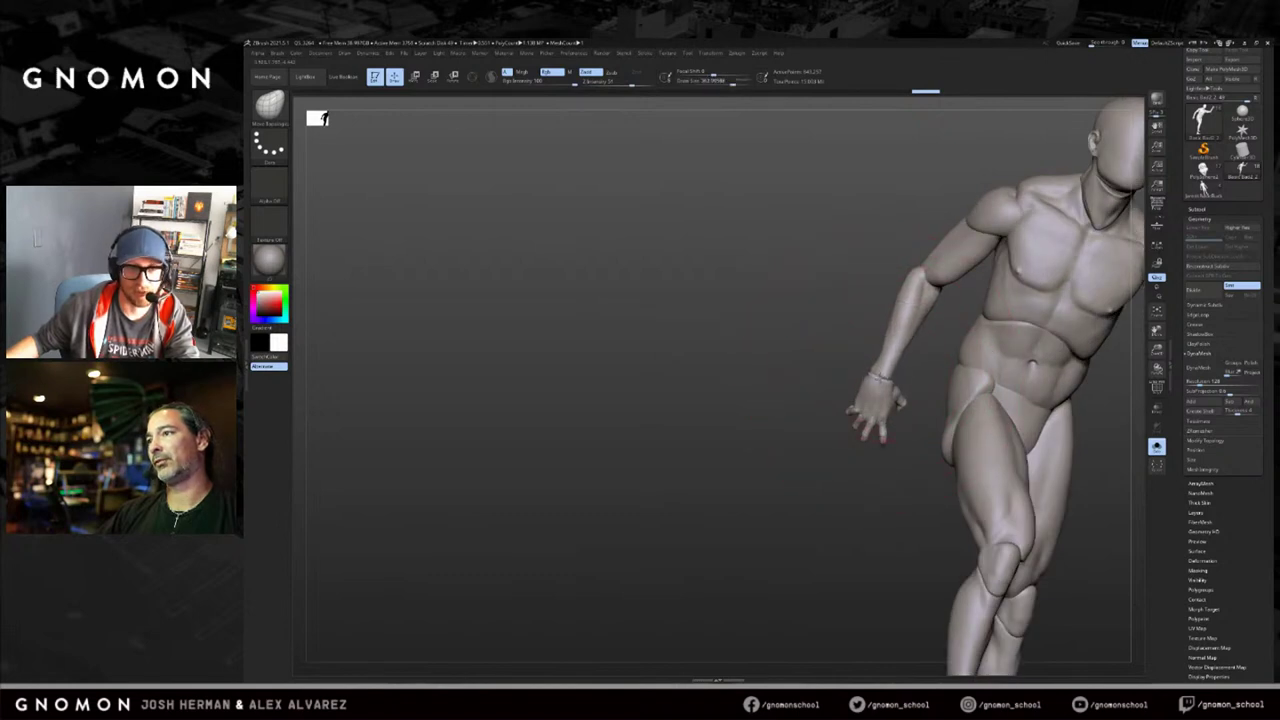
left_click_drag(876, 376, 850, 385)
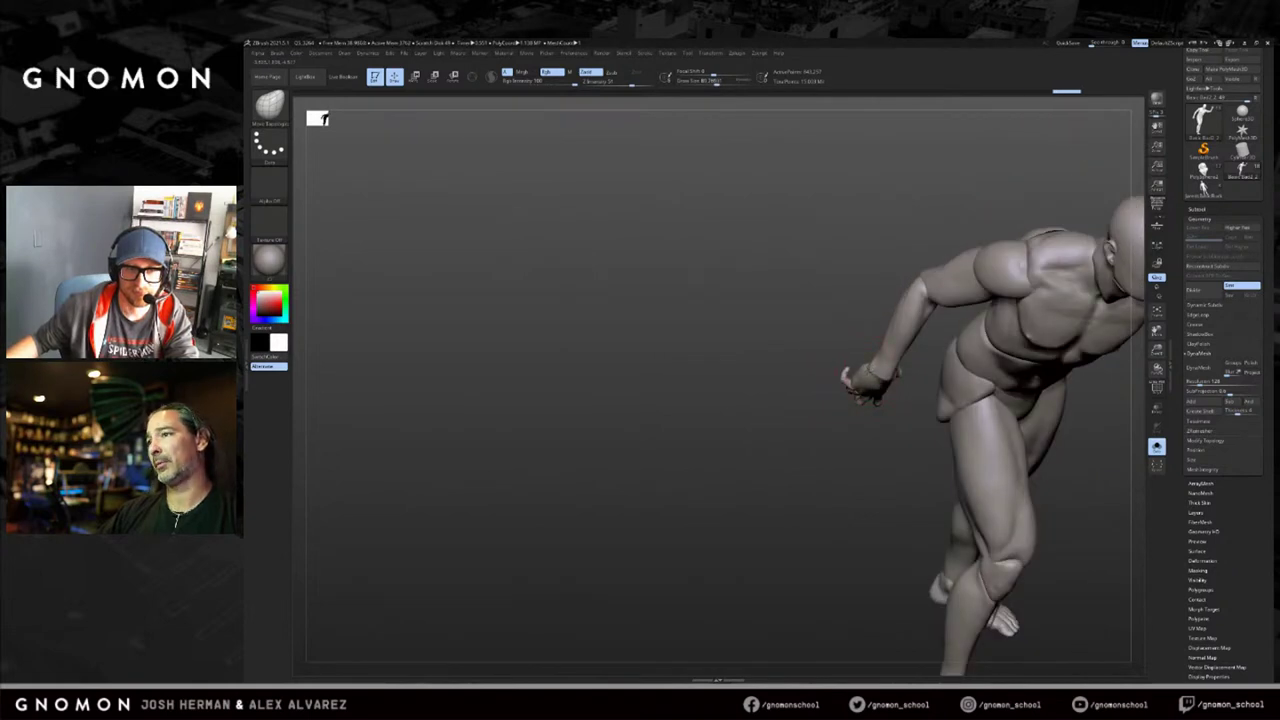
left_click_drag(850, 385, 944, 353)
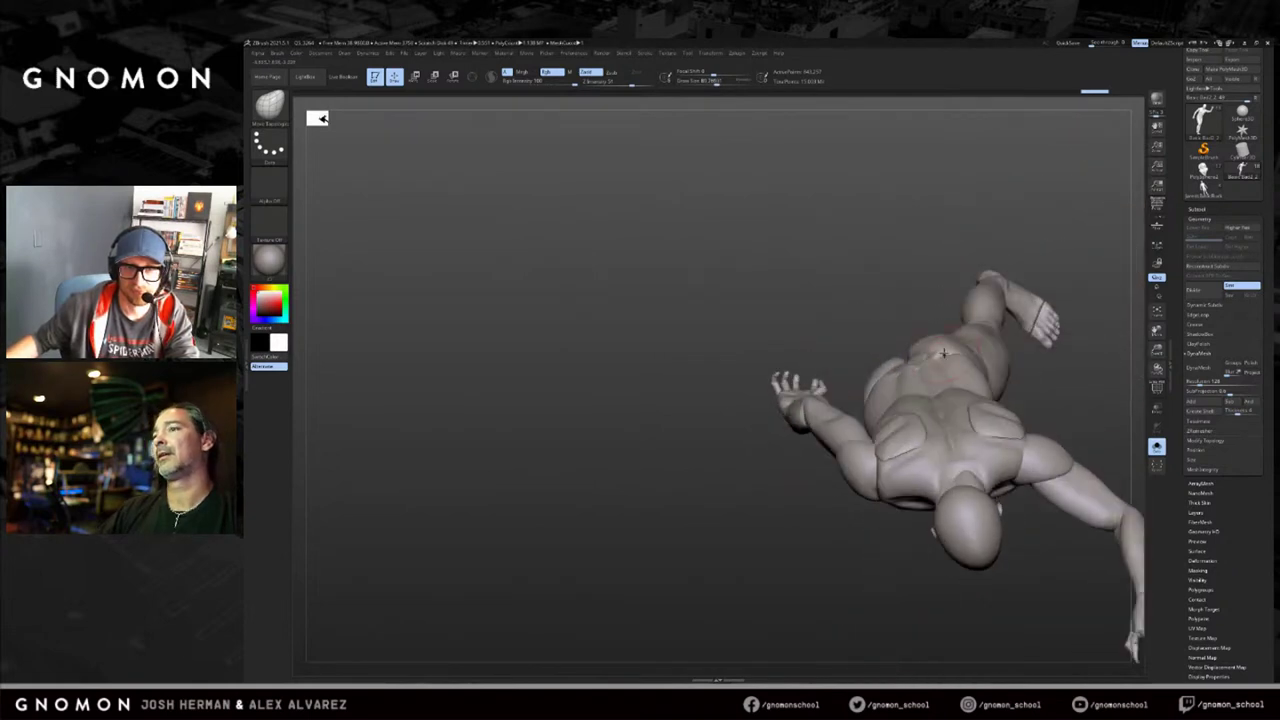
Reshape the upper back and shoulders from above with a larger Move Topological brush.
left_click_drag(1131, 457, 1029, 368, "alt")
key("s")
left_click_drag(815, 344, 831, 344)
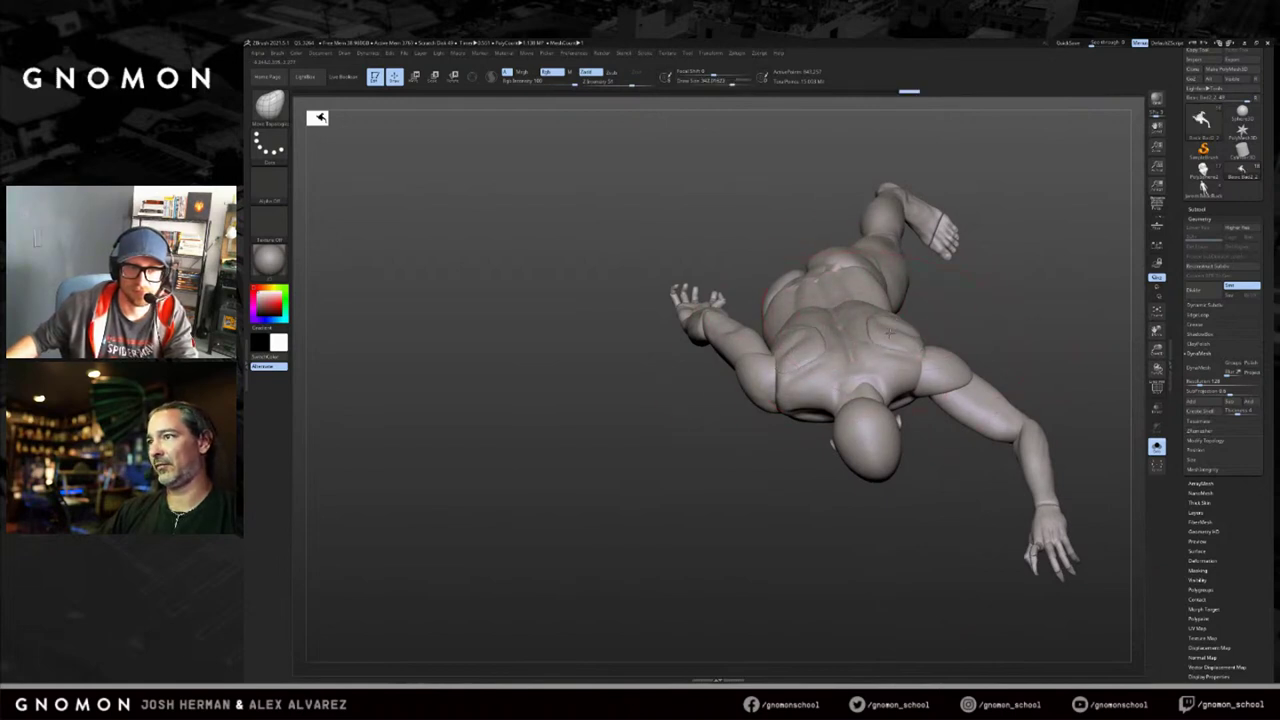
left_click_drag(935, 335, 925, 265)
mouse_move(1052, 390)
left_mouse_down("alt")
mouse_move(909, 433)
mouse_move(989, 391)
mouse_move(997, 429)
mouse_move(924, 378)
mouse_move(992, 371)
mouse_move(1006, 323)
mouse_move(1022, 327)
mouse_move(948, 316)
mouse_move(1007, 379)
mouse_move(865, 416)
mouse_move(857, 434)
mouse_move(920, 396)
left_mouse_up("alt")
key("s")
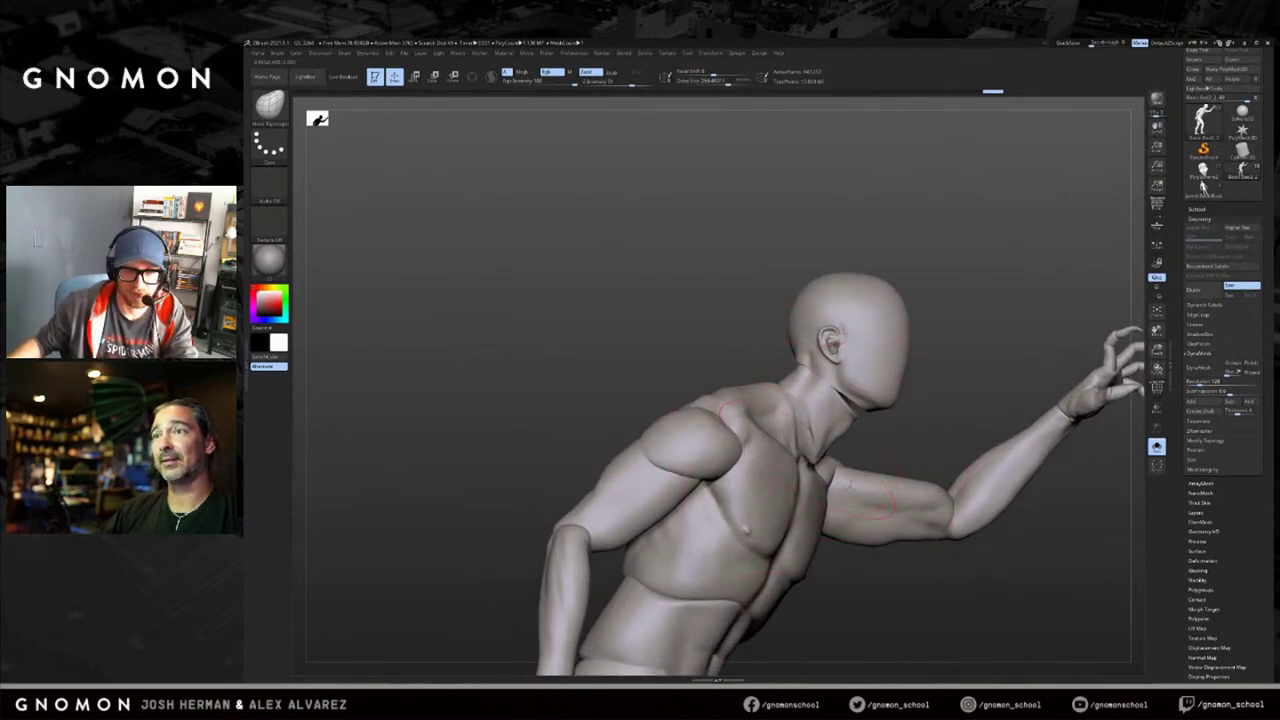
Reshape the back of the neck and the upper back in profile, varying the brush size.
mouse_move(814, 430)
left_mouse_down()
mouse_move(859, 411)
mouse_move(815, 350)
left_mouse_up()
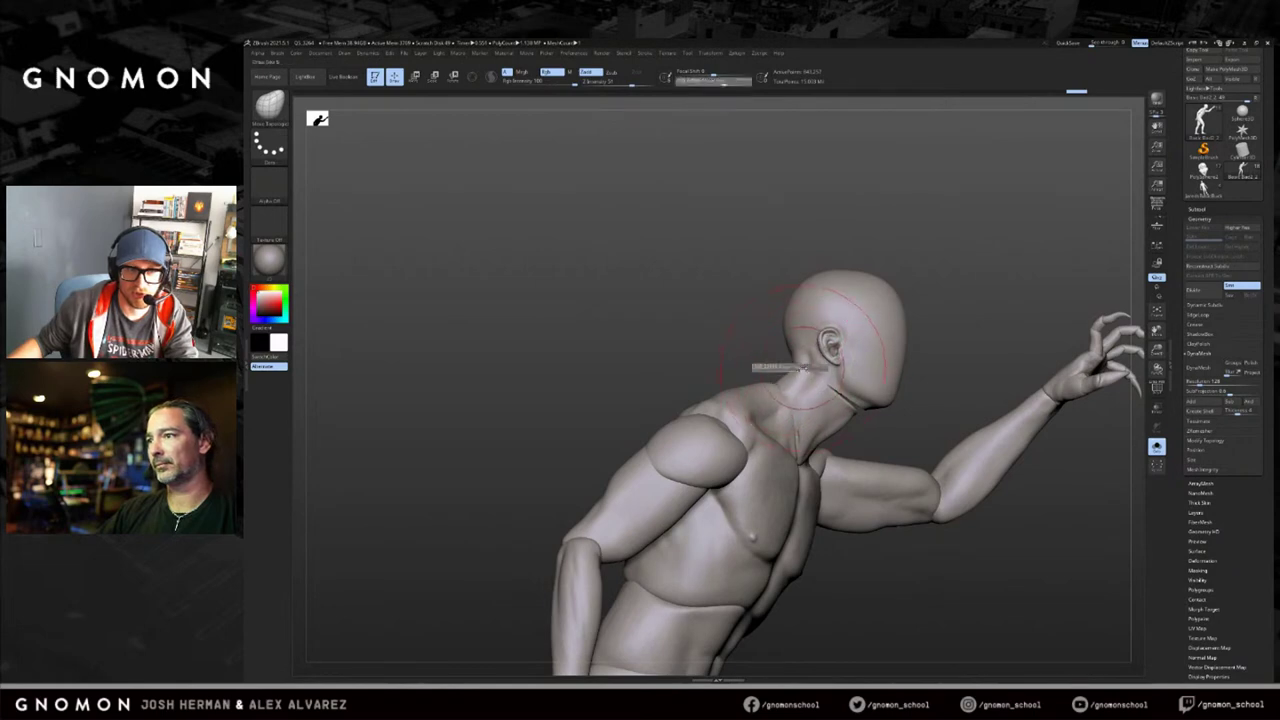
mouse_move(757, 351)
left_mouse_down()
mouse_move(837, 360)
mouse_move(788, 351)
left_mouse_up()
key("s")
mouse_move(774, 408)
left_mouse_down()
mouse_move(717, 408)
mouse_move(787, 382)
mouse_move(770, 400)
mouse_move(728, 335)
left_mouse_up()
key("s")
left_click_drag(753, 412, 732, 390)
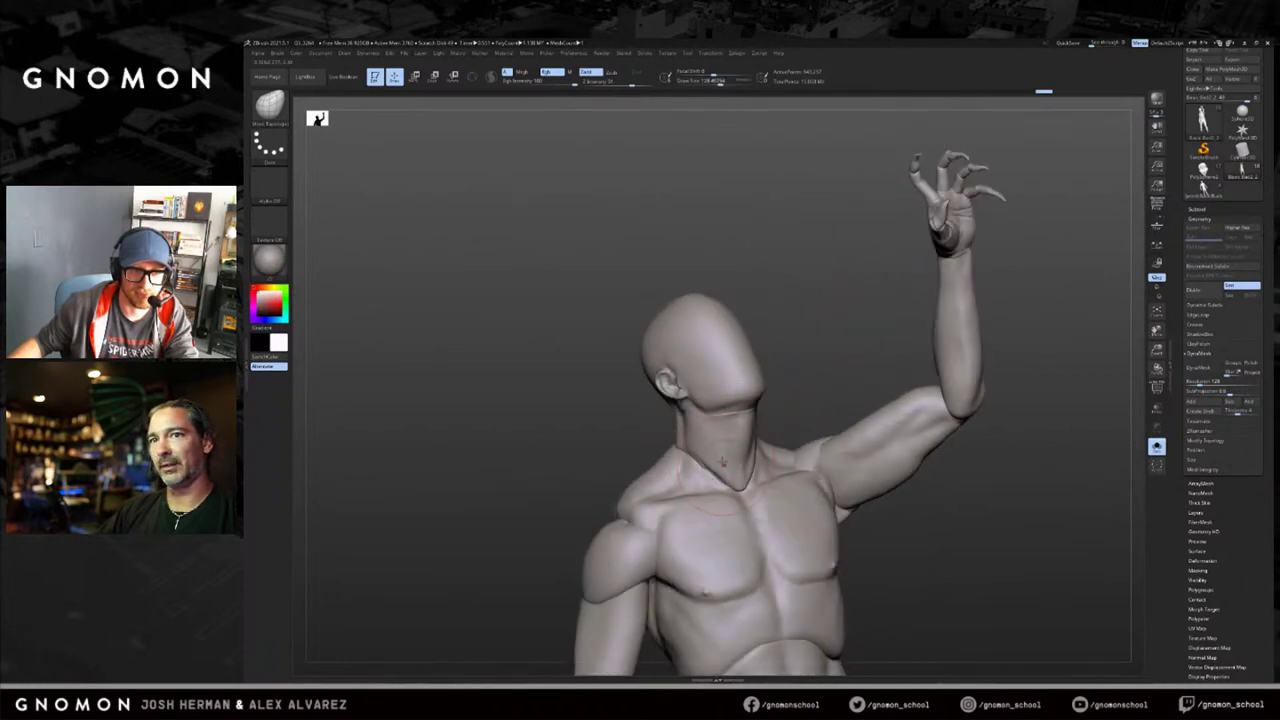
Adjust the front of the neck and its transition into the collarbones from below with a larger brush.
left_click_drag(713, 453, 711, 456)
left_click_drag(768, 396, 812, 394)
key("s")
left_click_drag(735, 467, 742, 467)
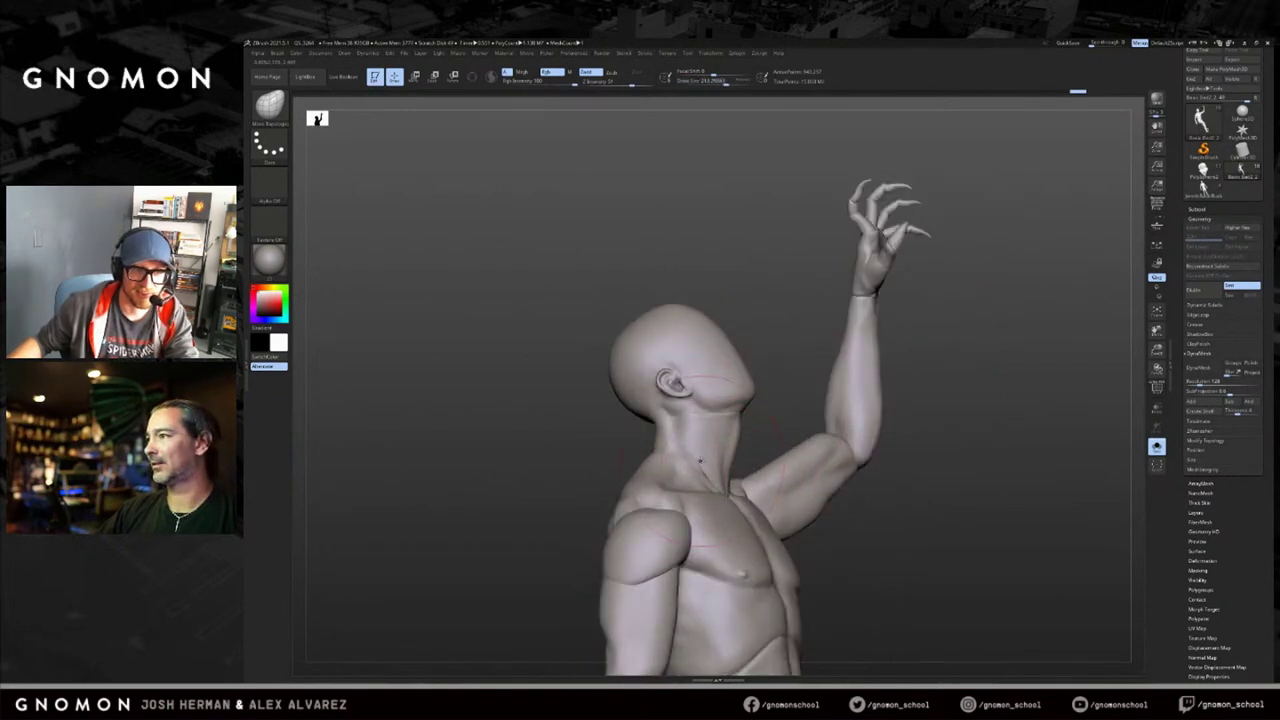
left_click_drag(755, 423, 780, 424)
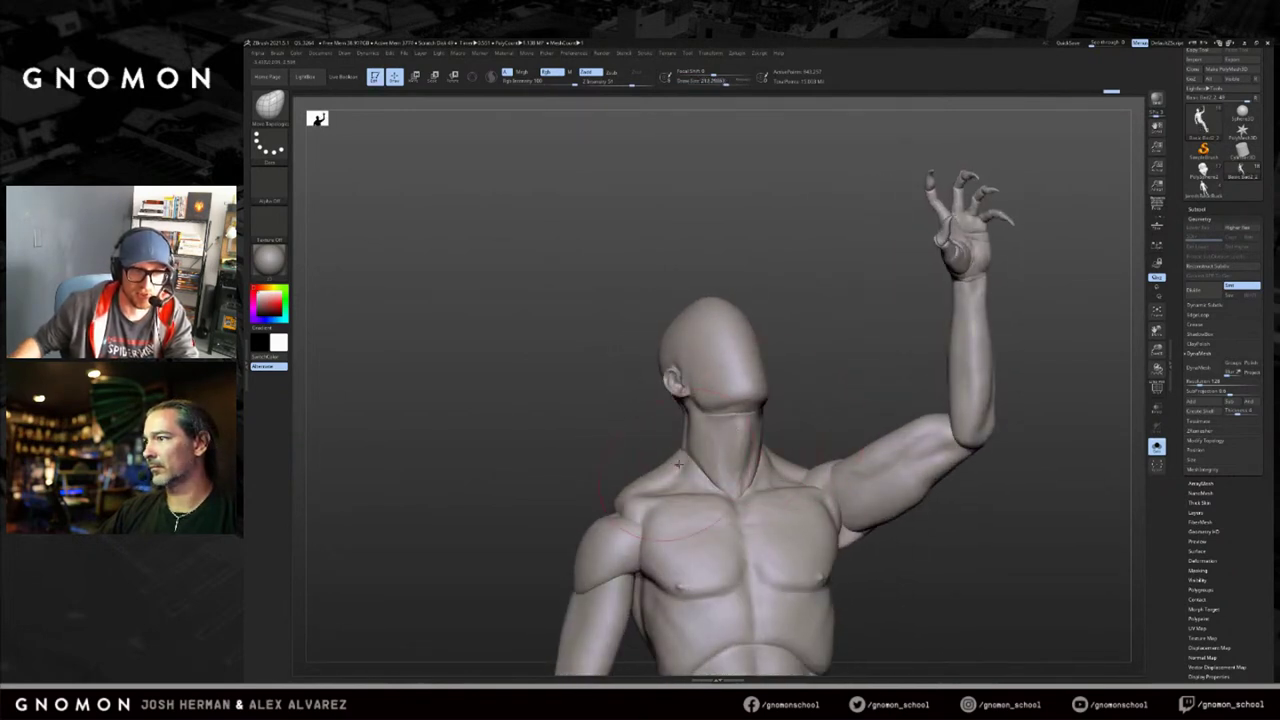
Frame the whole figure and adjust the hips and thighs to improve the striding pose.
key("f")
left_click_drag(994, 480, 891, 417)
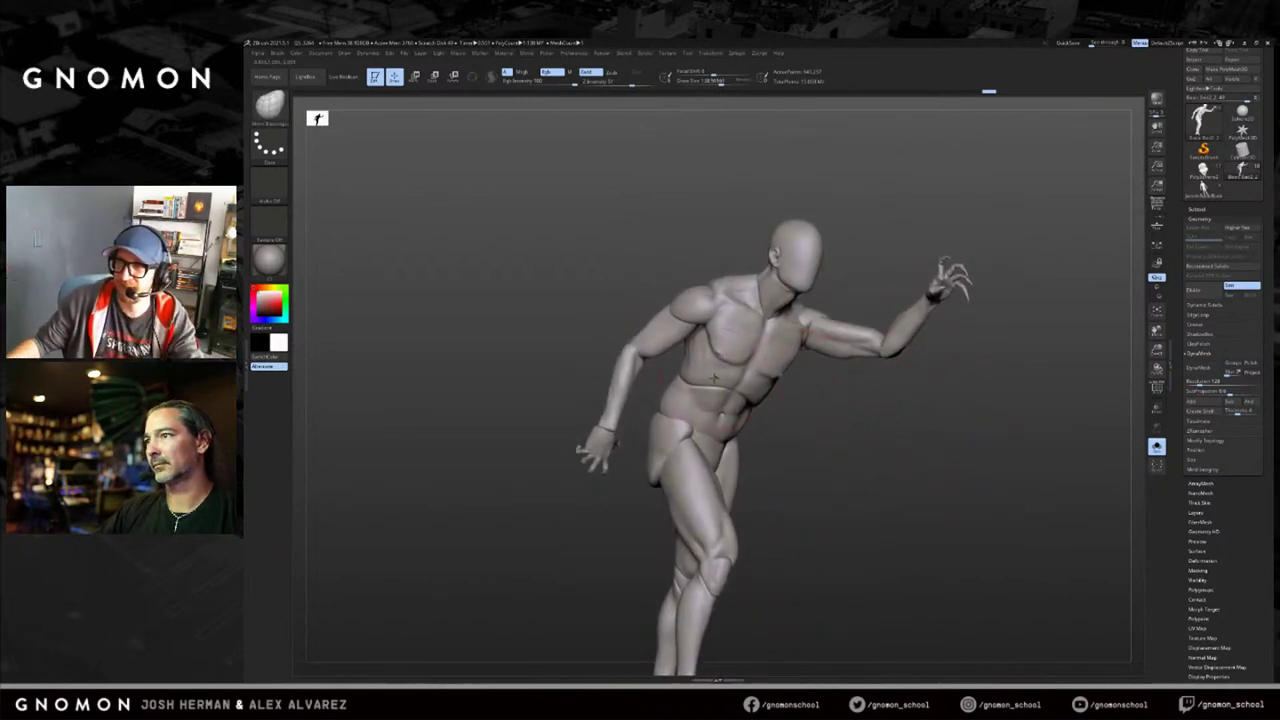
mouse_move(633, 432)
left_mouse_down()
mouse_move(757, 437)
mouse_move(655, 450)
mouse_move(652, 430)
mouse_move(762, 440)
left_mouse_up()
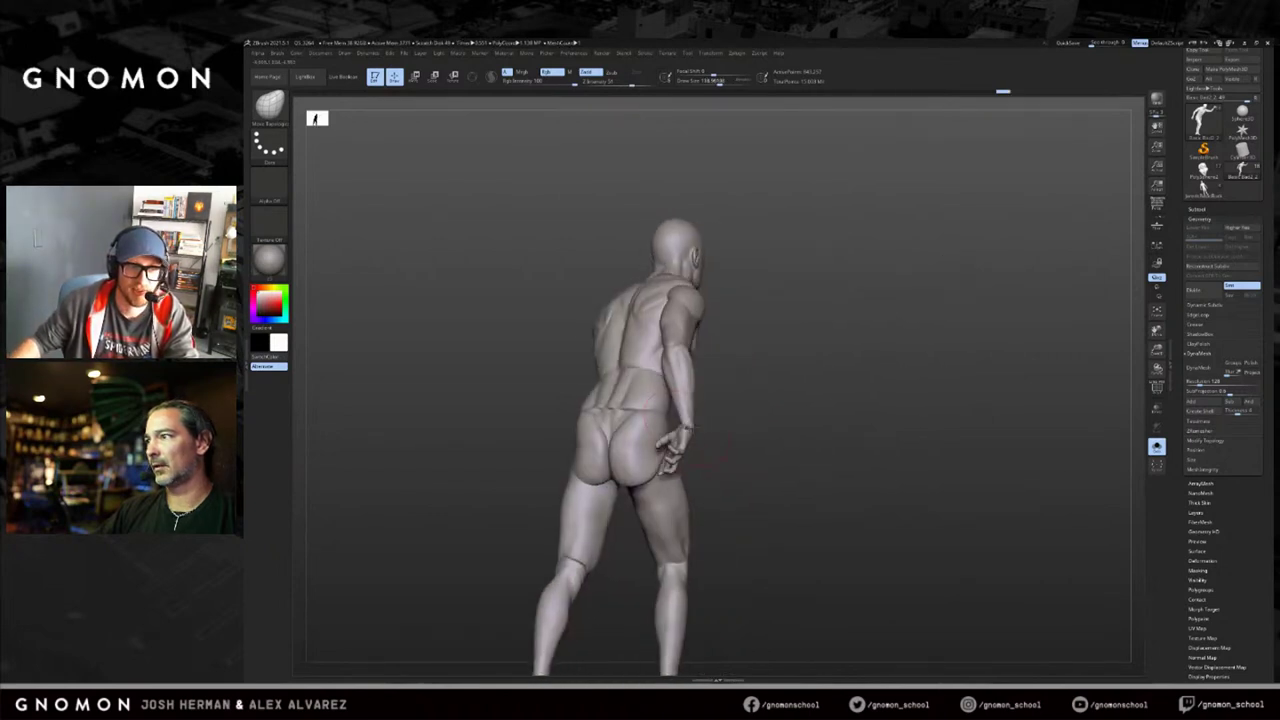
mouse_move(762, 390)
left_mouse_down("alt")
mouse_move(762, 446)
mouse_move(721, 432)
mouse_move(777, 435)
mouse_move(725, 414)
mouse_move(748, 414)
left_mouse_up("alt")
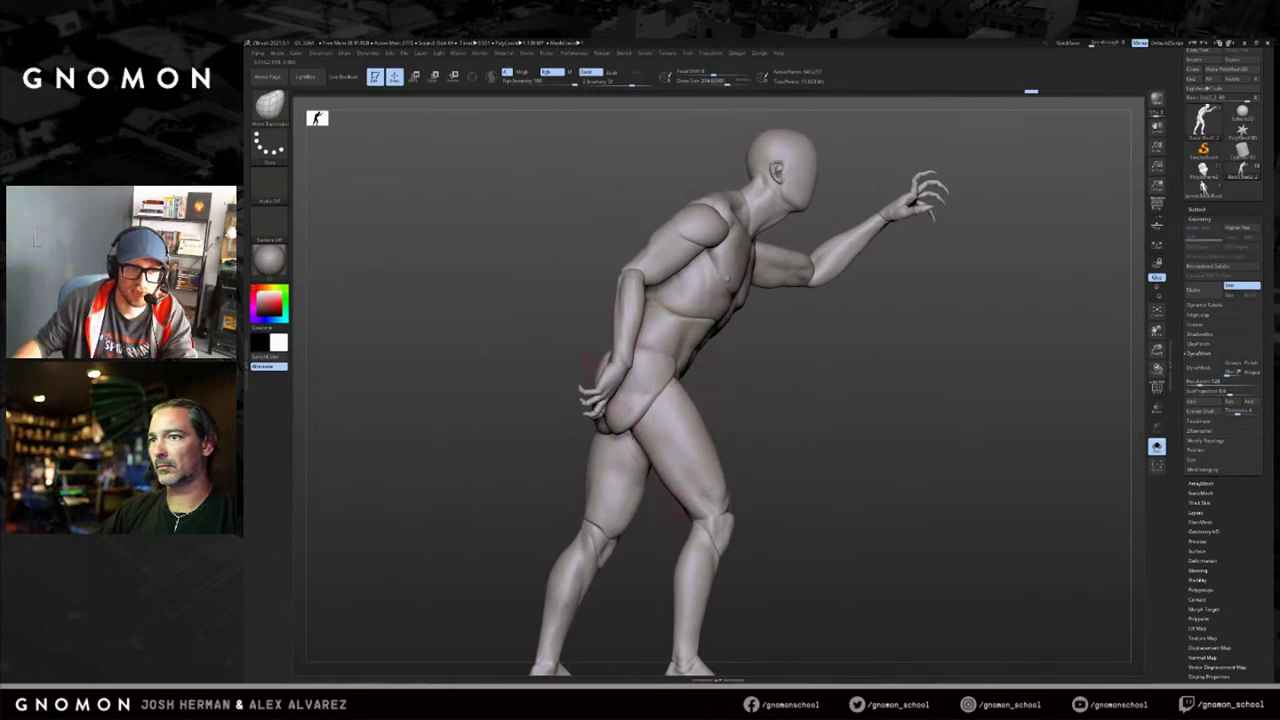
mouse_move(688, 432)
left_mouse_down()
mouse_move(783, 437)
mouse_move(829, 401)
mouse_move(816, 453)
mouse_move(780, 470)
left_mouse_up()
left_click_drag(822, 606, 794, 611)
key("s")
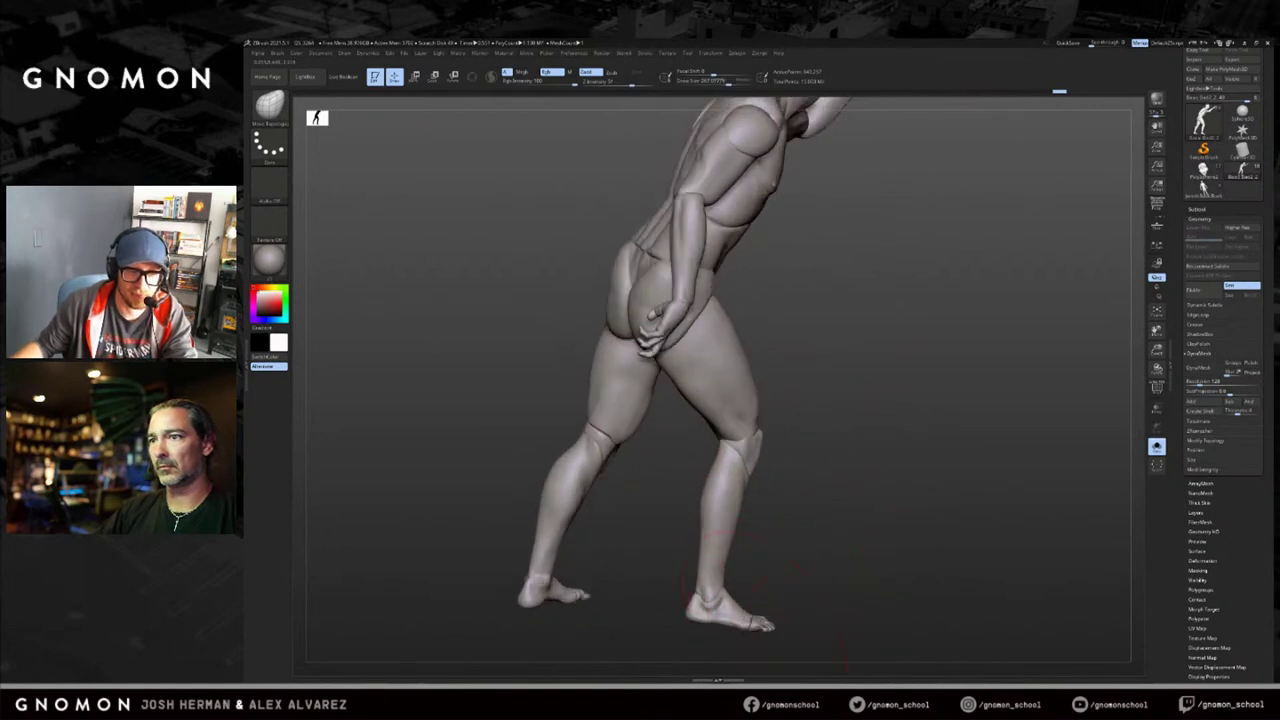
Adjust the front knee and lower leg from both sides, and dismiss the profile storage warning.
left_click_drag(771, 563, 794, 514)
left_click_drag(894, 514, 903, 514)
mouse_move(904, 515)
right_mouse_down()
mouse_move(931, 514)
mouse_move(787, 453)
mouse_move(731, 503)
right_mouse_up()
key("s")
left_click(742, 471)
mouse_move(910, 339)
right_mouse_down("alt")
mouse_move(947, 504)
mouse_move(889, 432)
mouse_move(874, 386)
mouse_move(868, 538)
right_mouse_up("alt")
right_click_drag(868, 538, 898, 429, "ctrl")
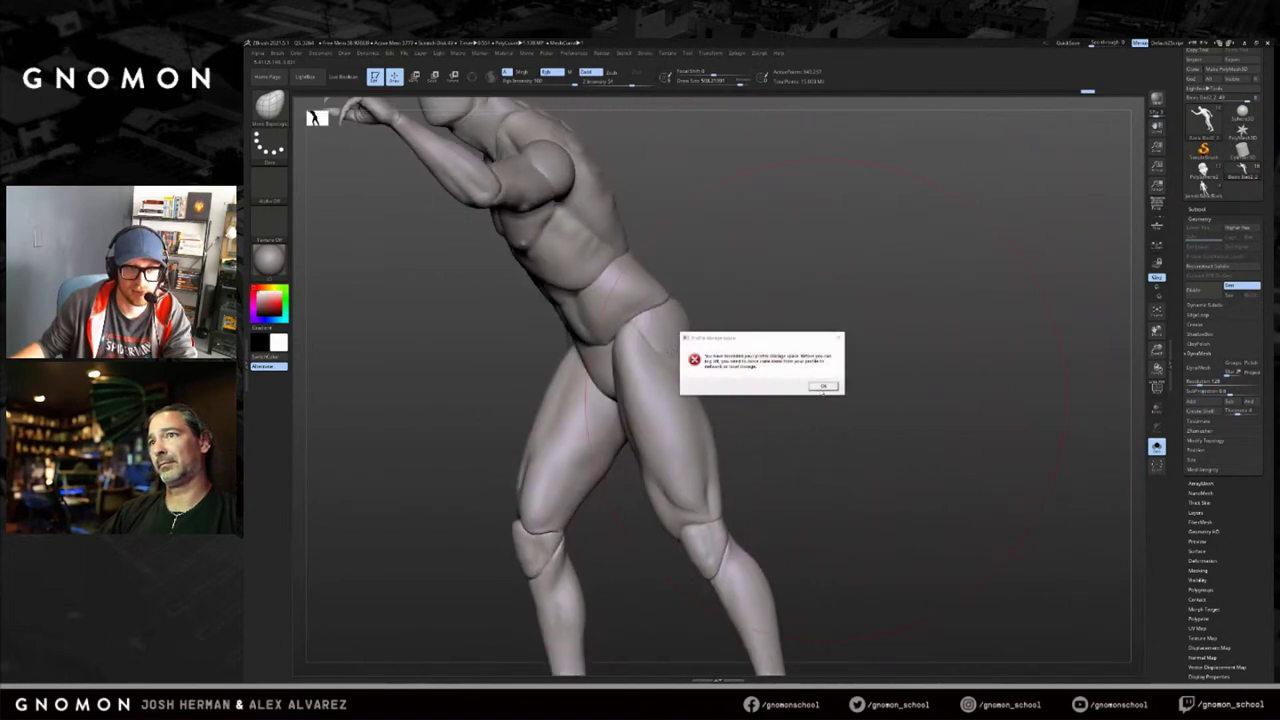
left_click(822, 387)
Refine the thigh and knee of the forward leg with a smaller Move Topological brush.
left_click_drag(816, 426, 873, 434)
right_click_drag(873, 434, 908, 499, "alt")
key("s")
mouse_move(908, 499)
right_mouse_down("ctrl")
mouse_move(835, 428)
mouse_move(887, 357)
right_mouse_up("ctrl")
left_click(833, 427)
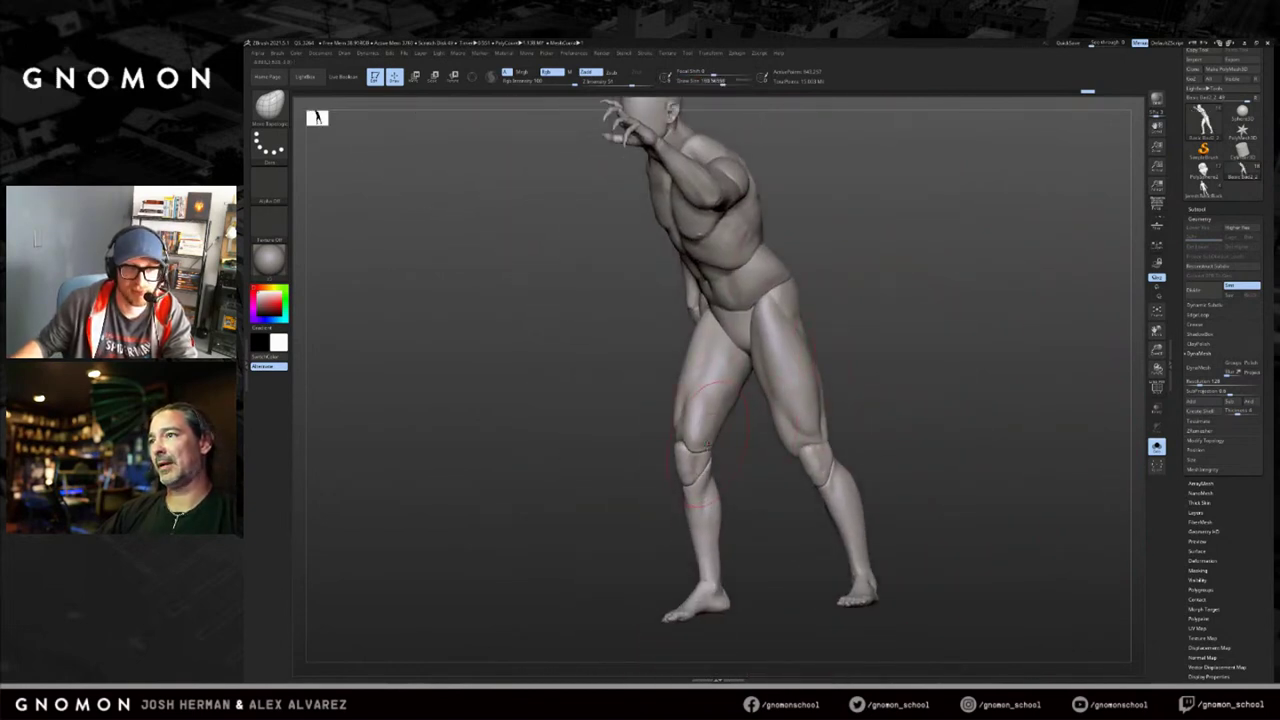
left_click_drag(707, 440, 745, 405)
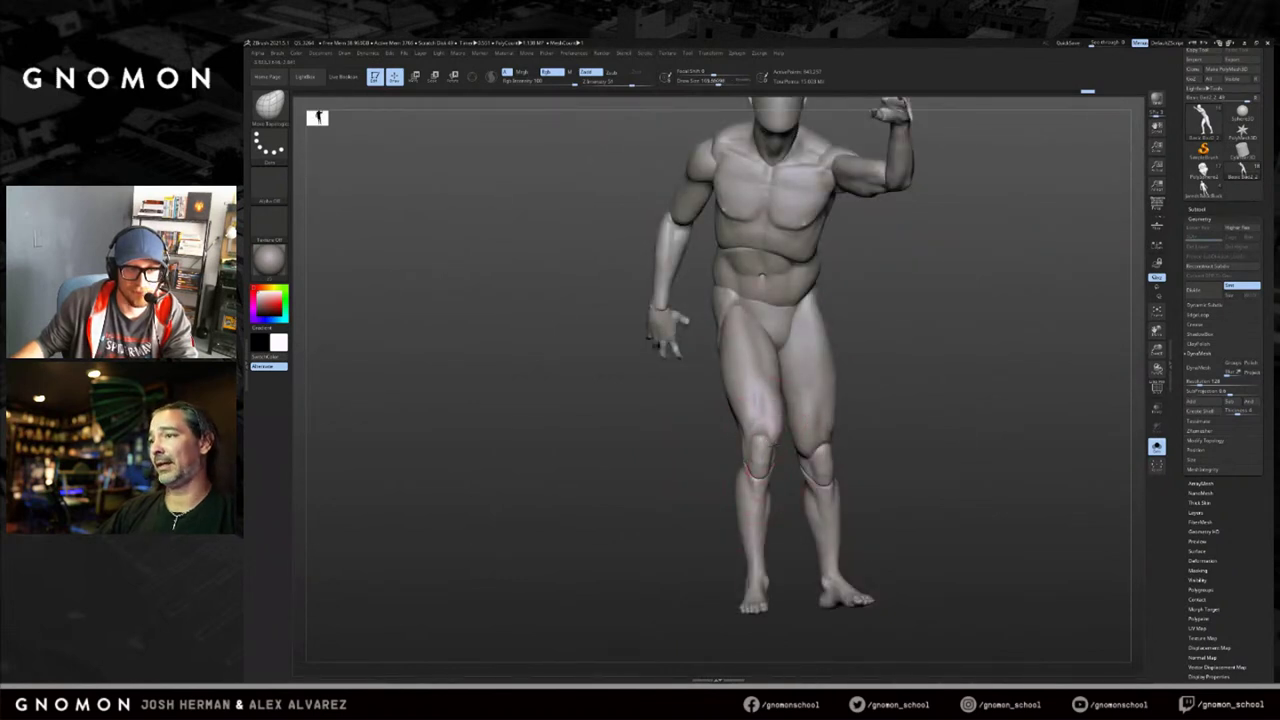
left_click_drag(891, 425, 837, 423)
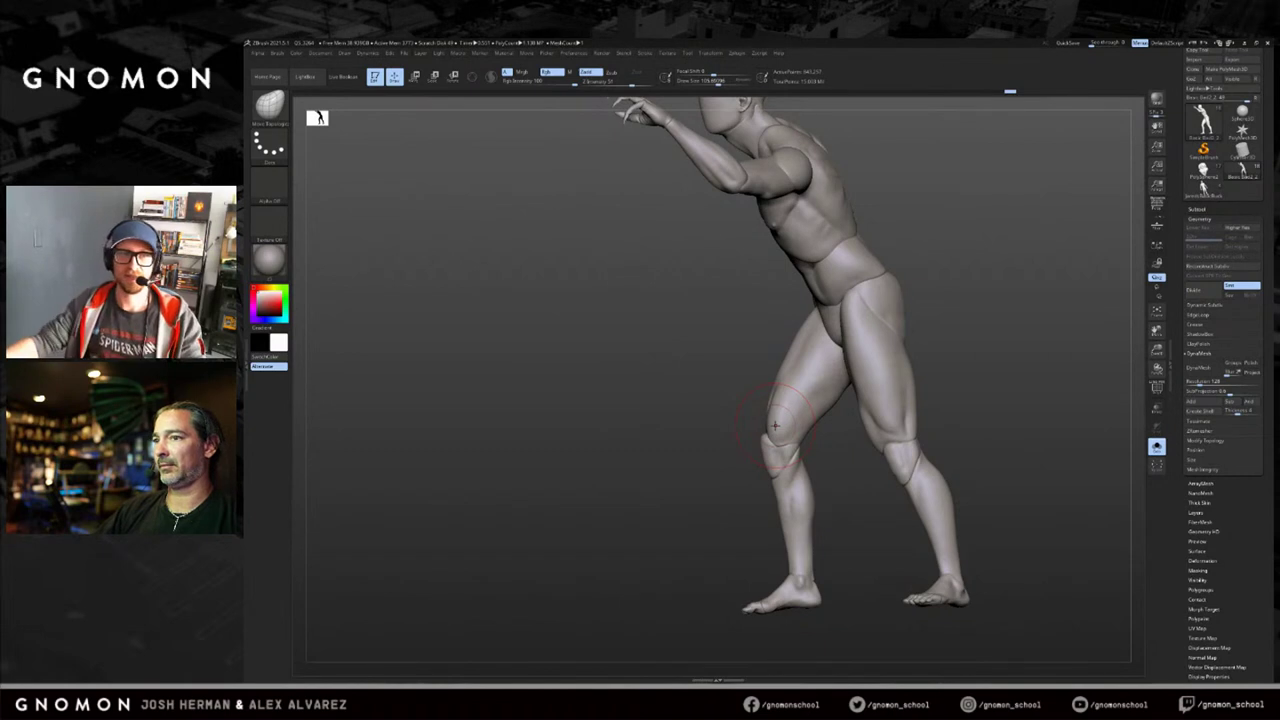
Review the full pose from the side and front, then switch to the Clay brush and enlarge it slightly.
left_click_drag(1008, 350, 977, 347)
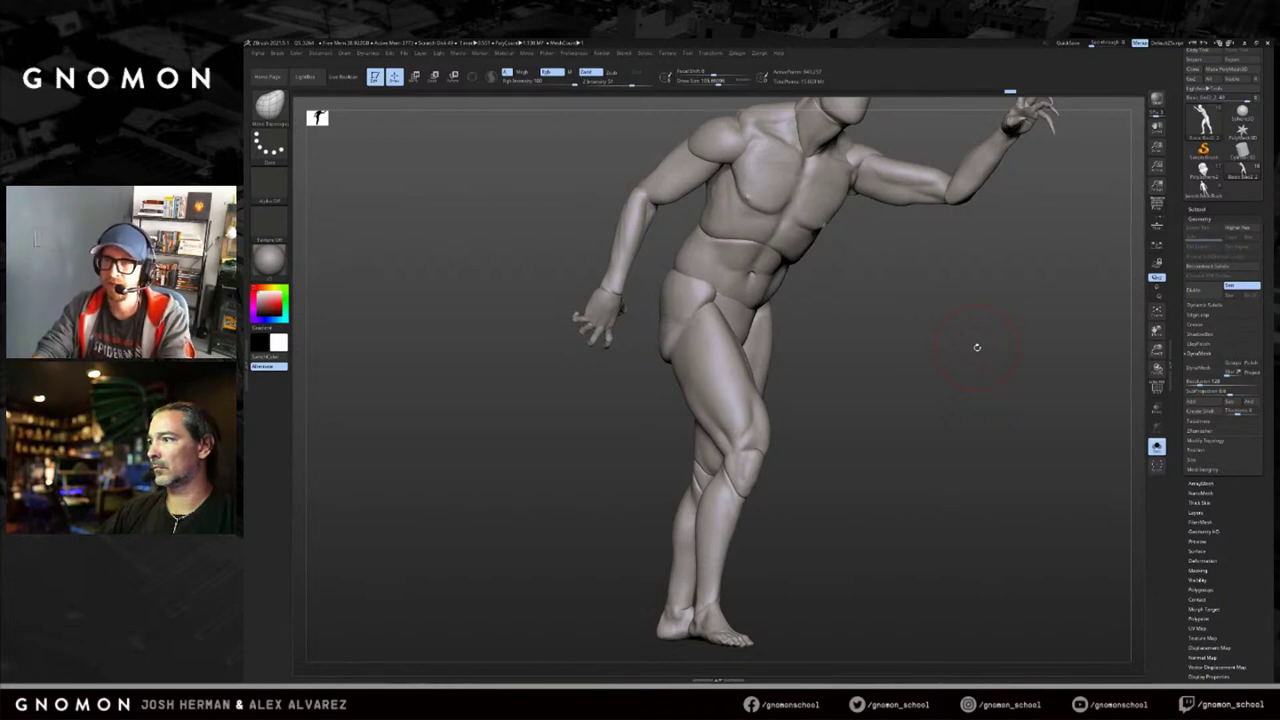
mouse_move(909, 303)
left_mouse_down()
mouse_move(1006, 311)
mouse_move(988, 353)
mouse_move(972, 346)
mouse_move(993, 357)
mouse_move(926, 317)
left_mouse_up()
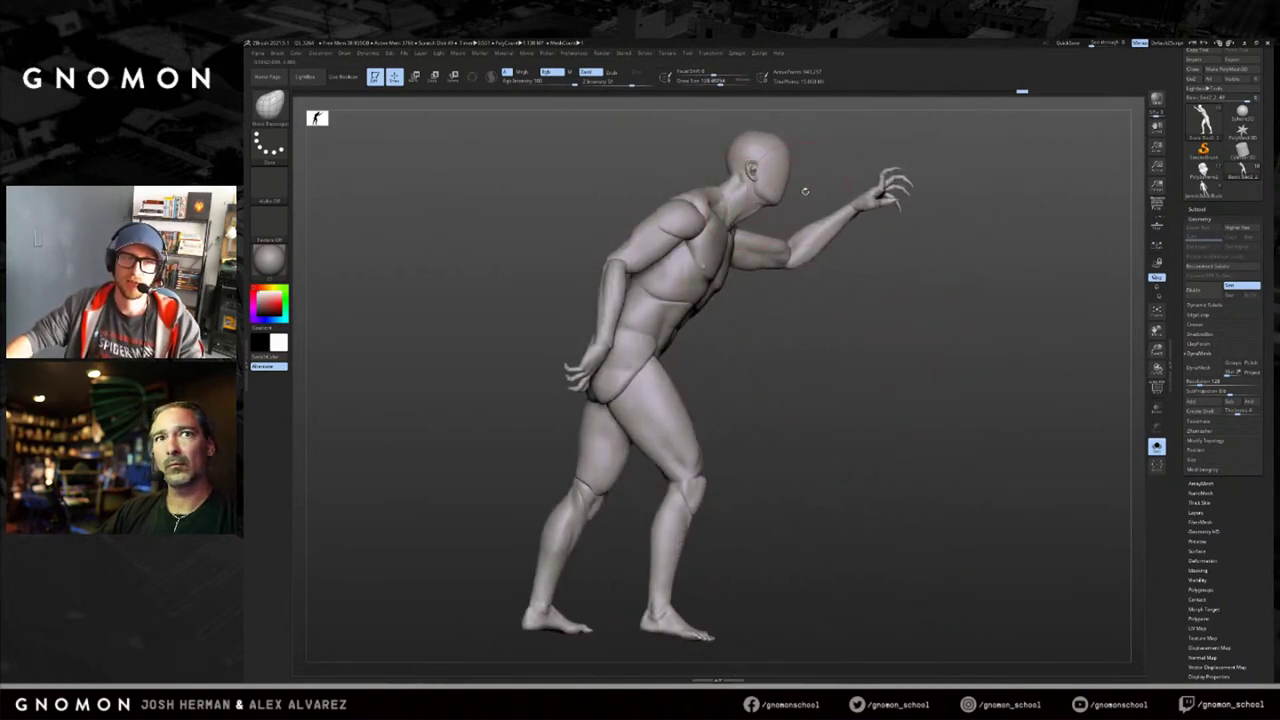
mouse_move(806, 191)
left_mouse_down()
mouse_move(835, 181)
mouse_move(818, 181)
left_mouse_up()
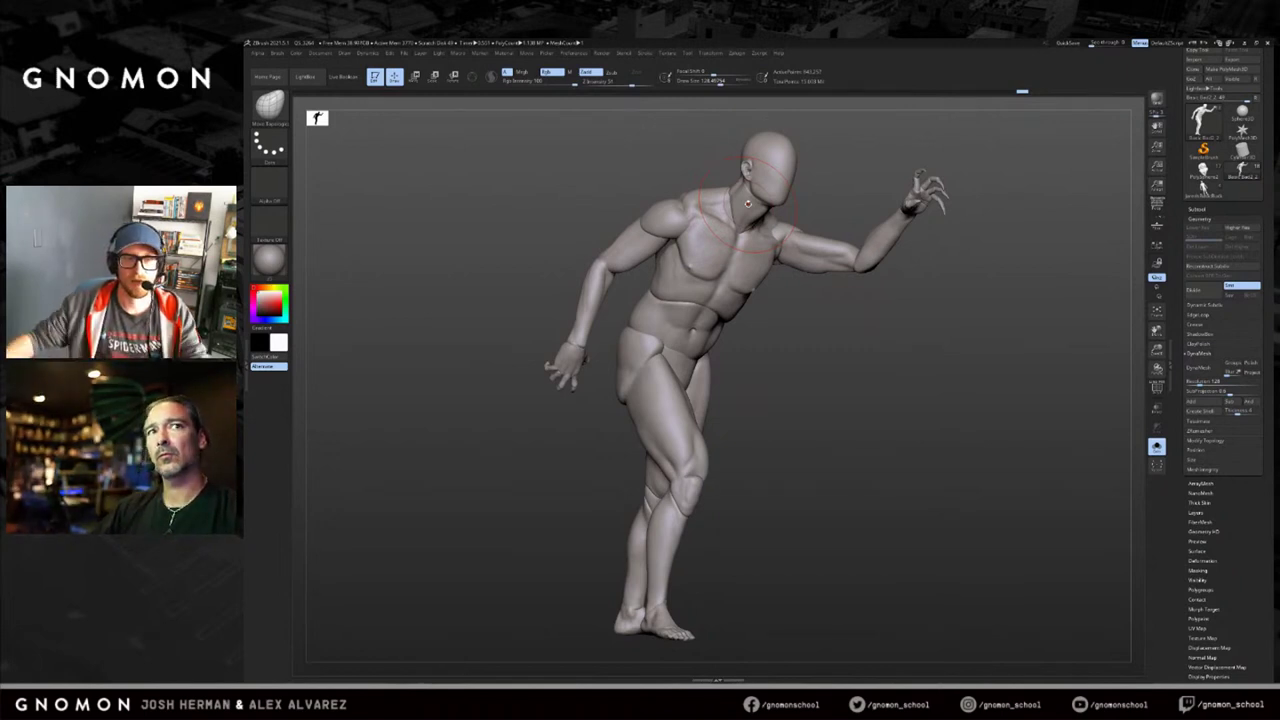
mouse_move(837, 389)
left_mouse_down()
mouse_move(952, 370)
mouse_move(982, 331)
mouse_move(901, 370)
left_mouse_up()
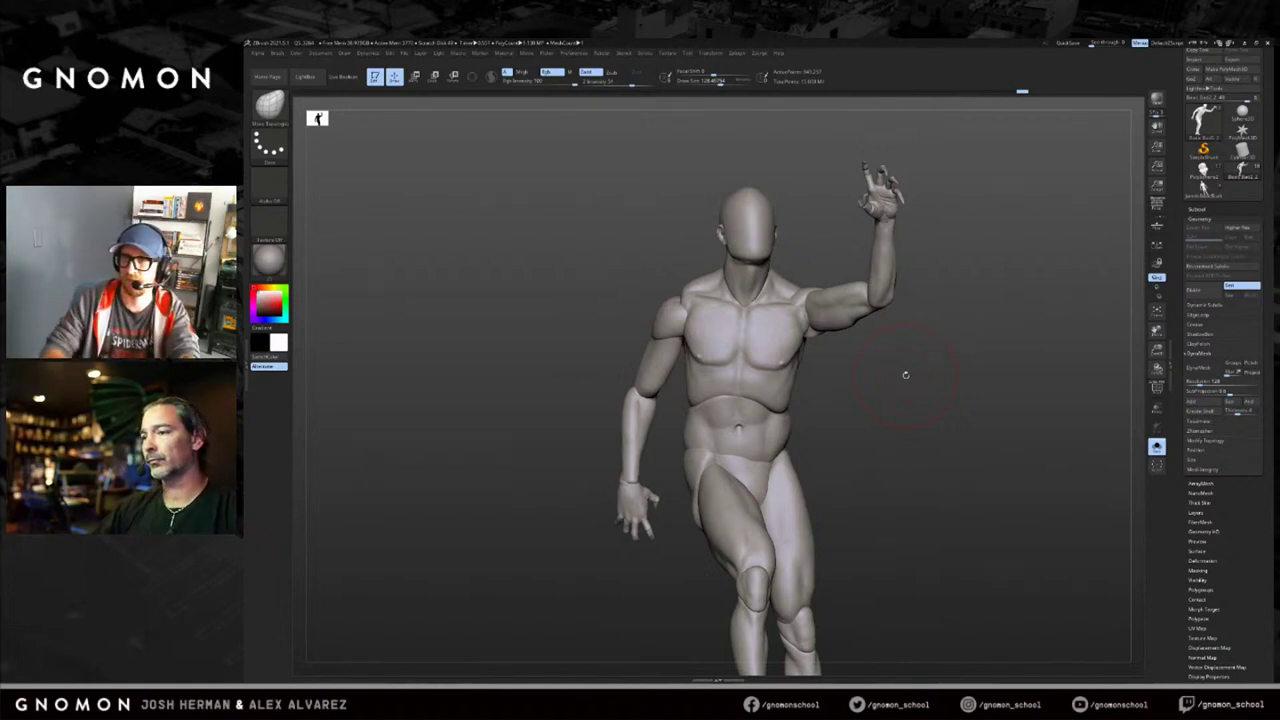
left_click_drag(937, 363, 921, 374)
key("b")
key("c")
key("l")
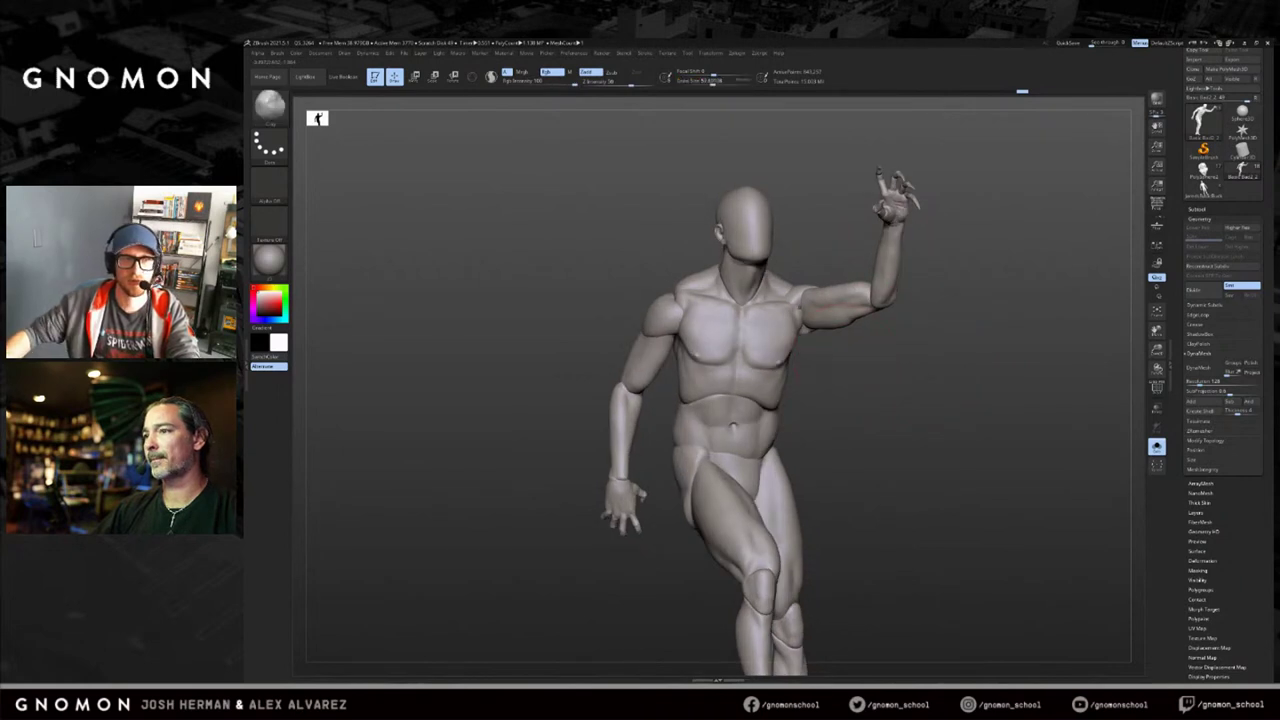
left_click_drag(836, 345, 768, 215)
key("bracketright")
key("b")
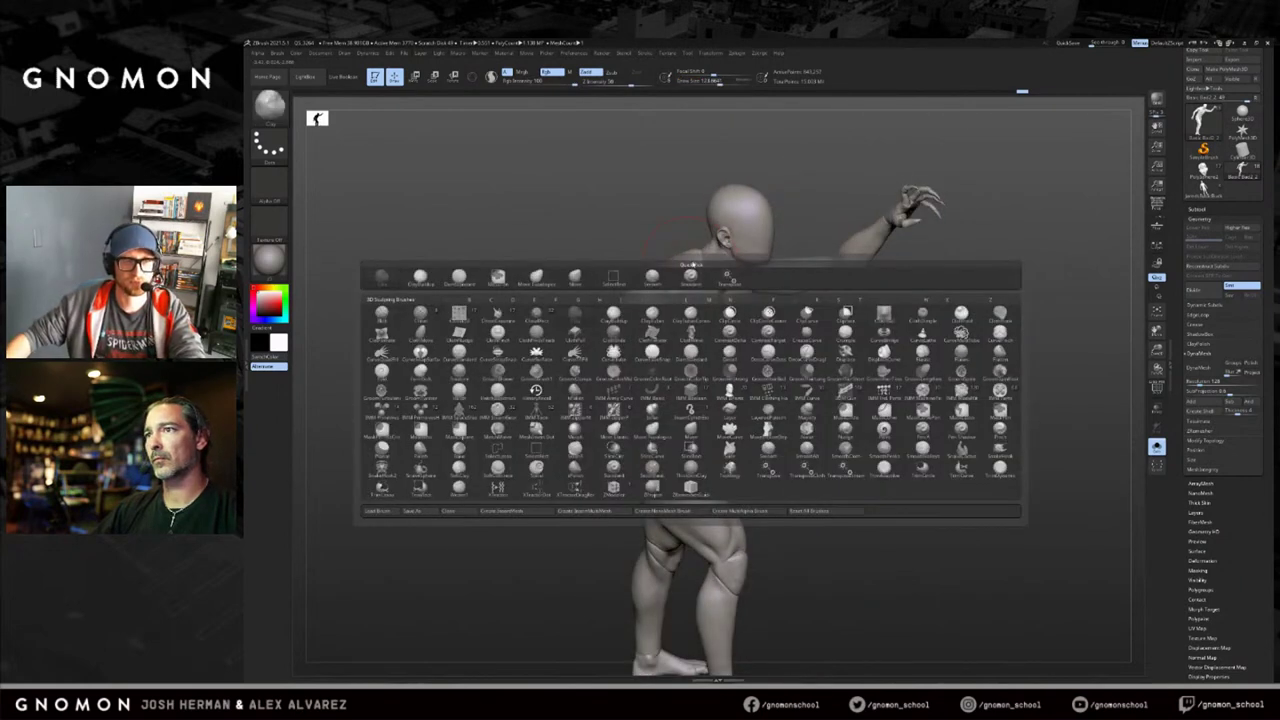
left_click_drag(740, 160, 949, 295)
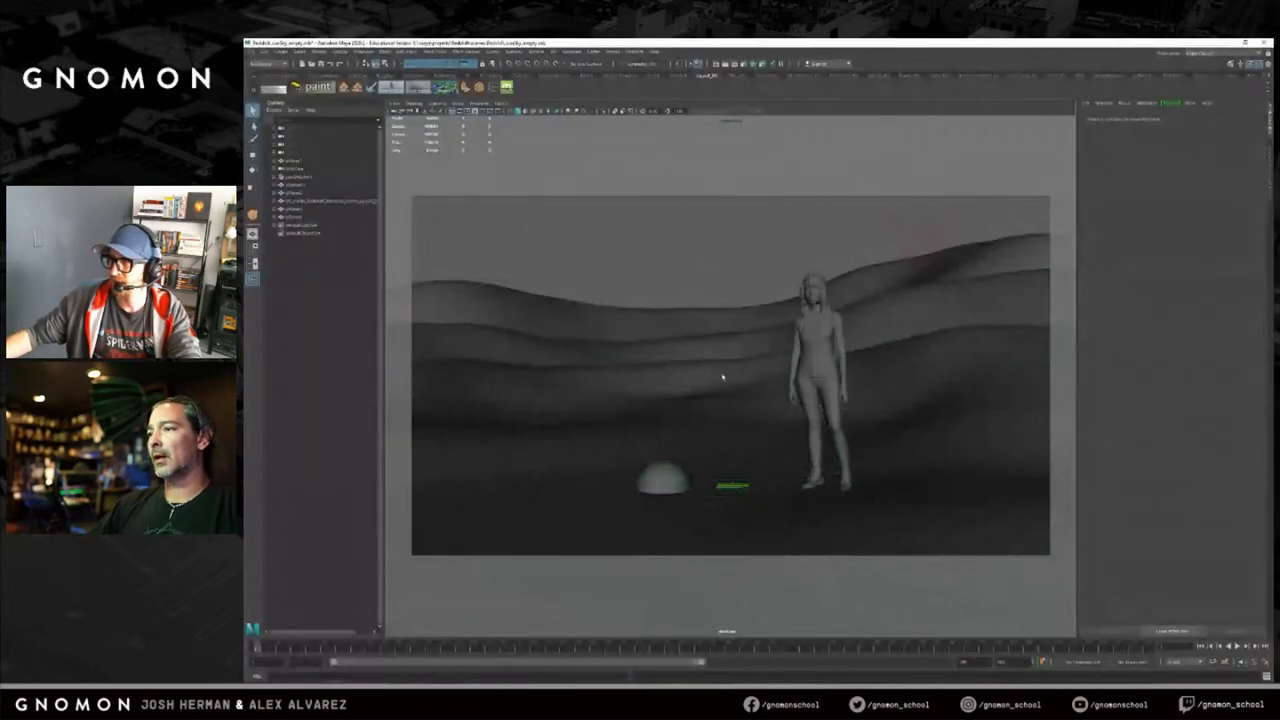
Switch to Maya, change from the shot camera to the perspective view, and examine the layered terrain around the standing figure.
left_click(708, 248)
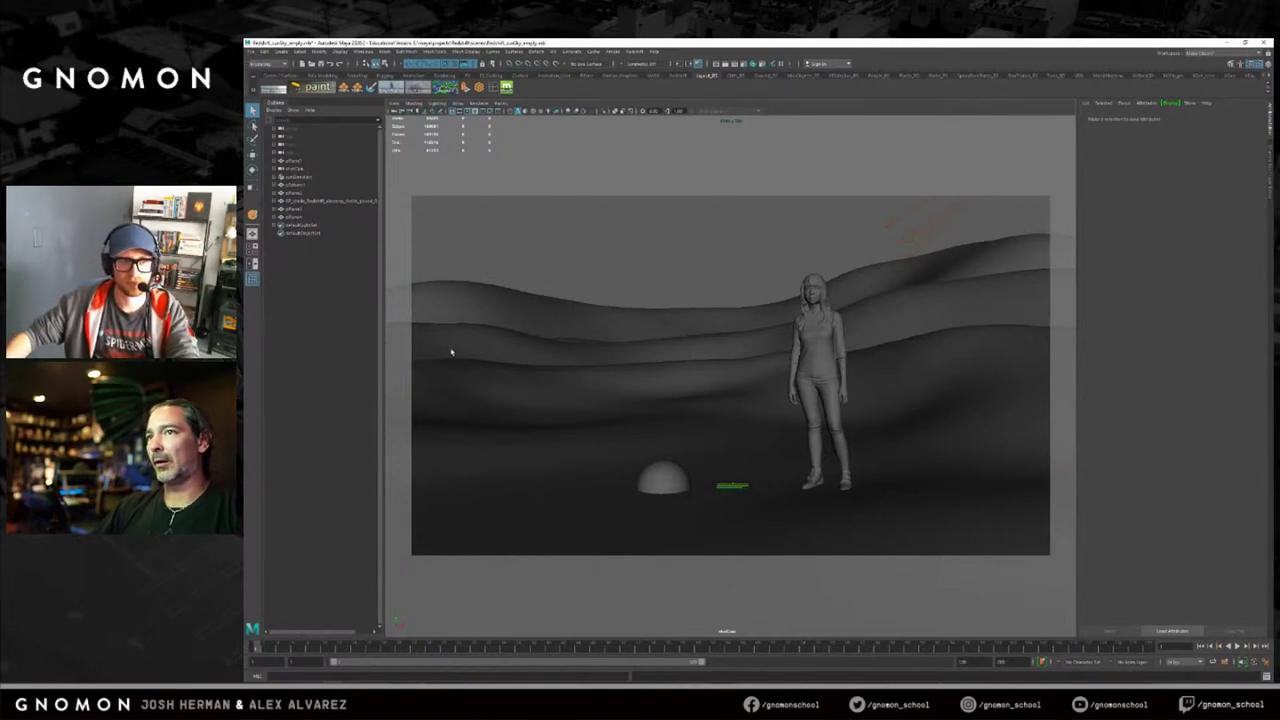
key("space")
left_click_drag(708, 271, 716, 238)
left_click_drag(745, 325, 705, 345, "alt")
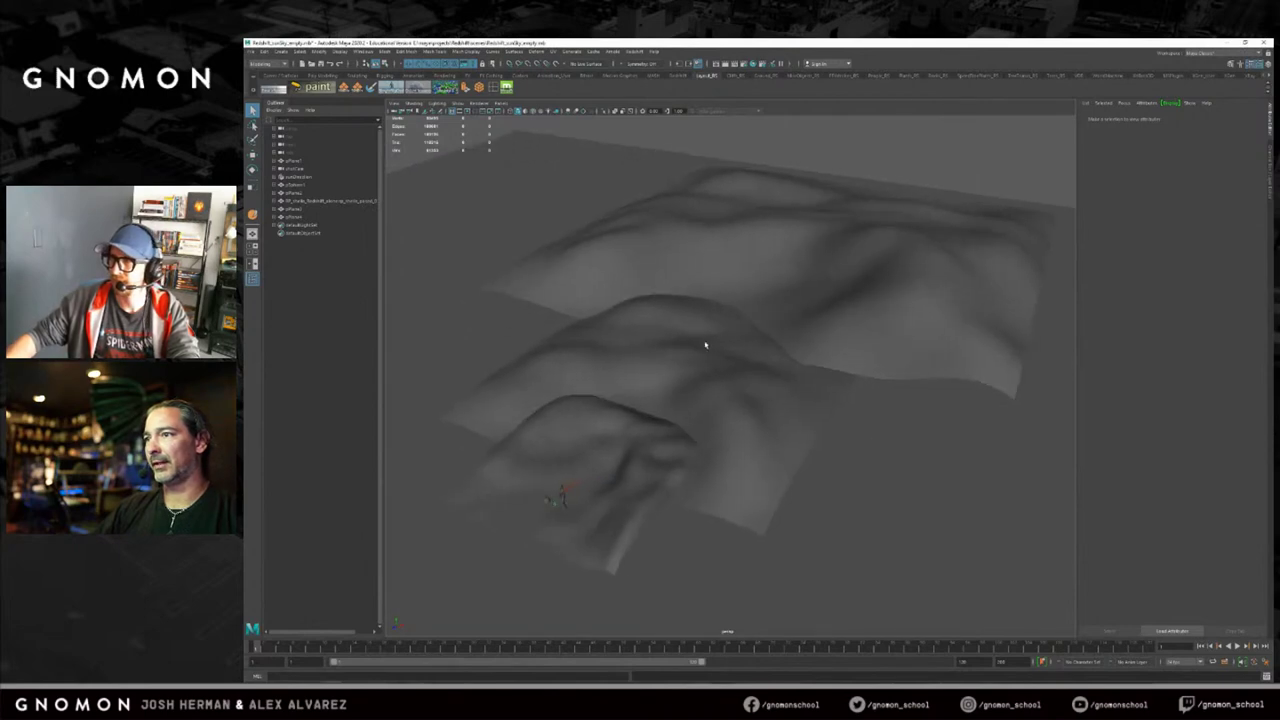
Select the farthest terrain layer and examine its surface and placement behind the other layers from several angles.
left_click(650, 425)
left_click(700, 373)
left_click(846, 282)
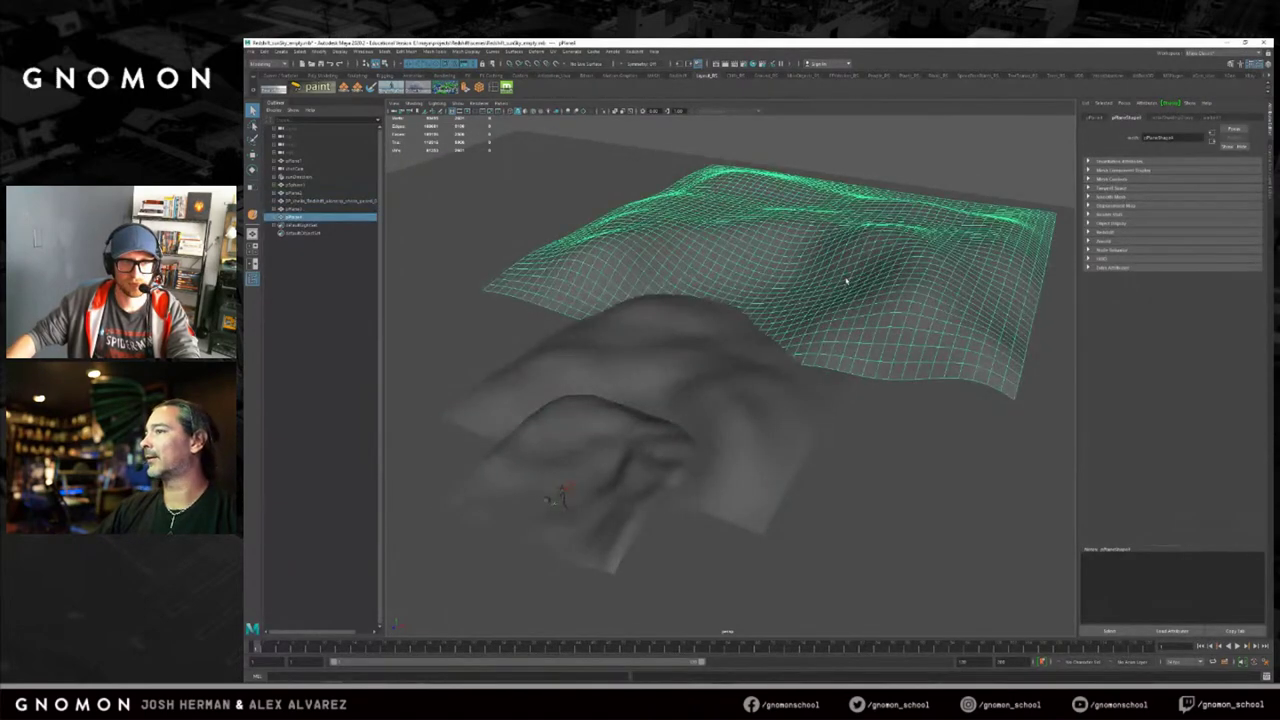
left_click_drag(755, 350, 769, 394, "alt")
right_click_drag(769, 394, 811, 394, "alt")
left_click(746, 417)
left_click(798, 325)
left_click(850, 231)
left_click_drag(851, 231, 821, 250, "alt")
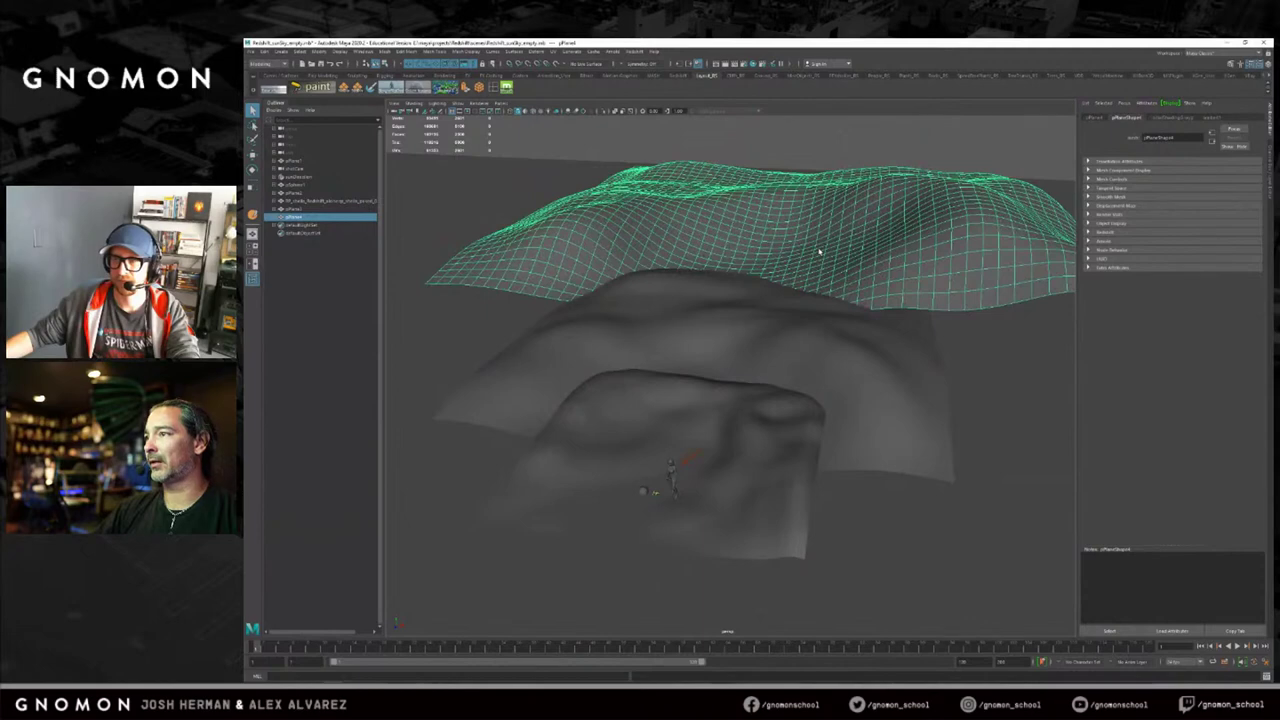
left_click_drag(815, 254, 815, 268, "alt")
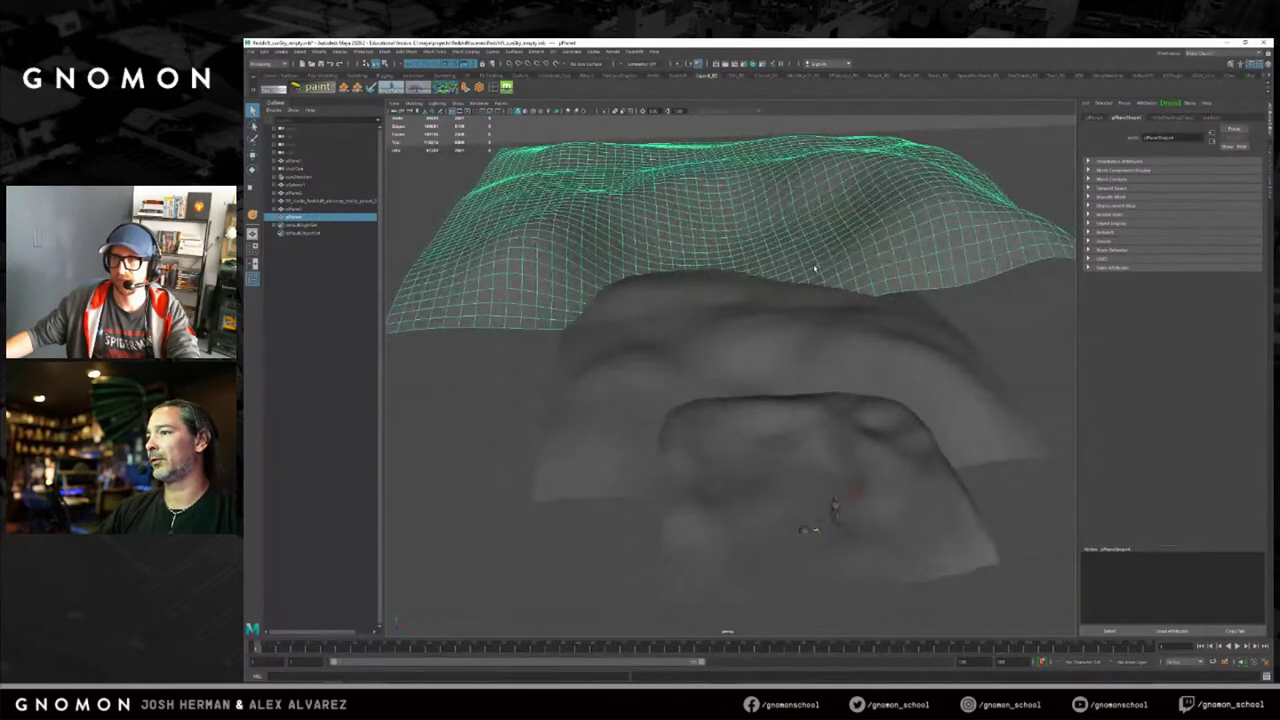
left_click_drag(748, 195, 752, 192, "alt")
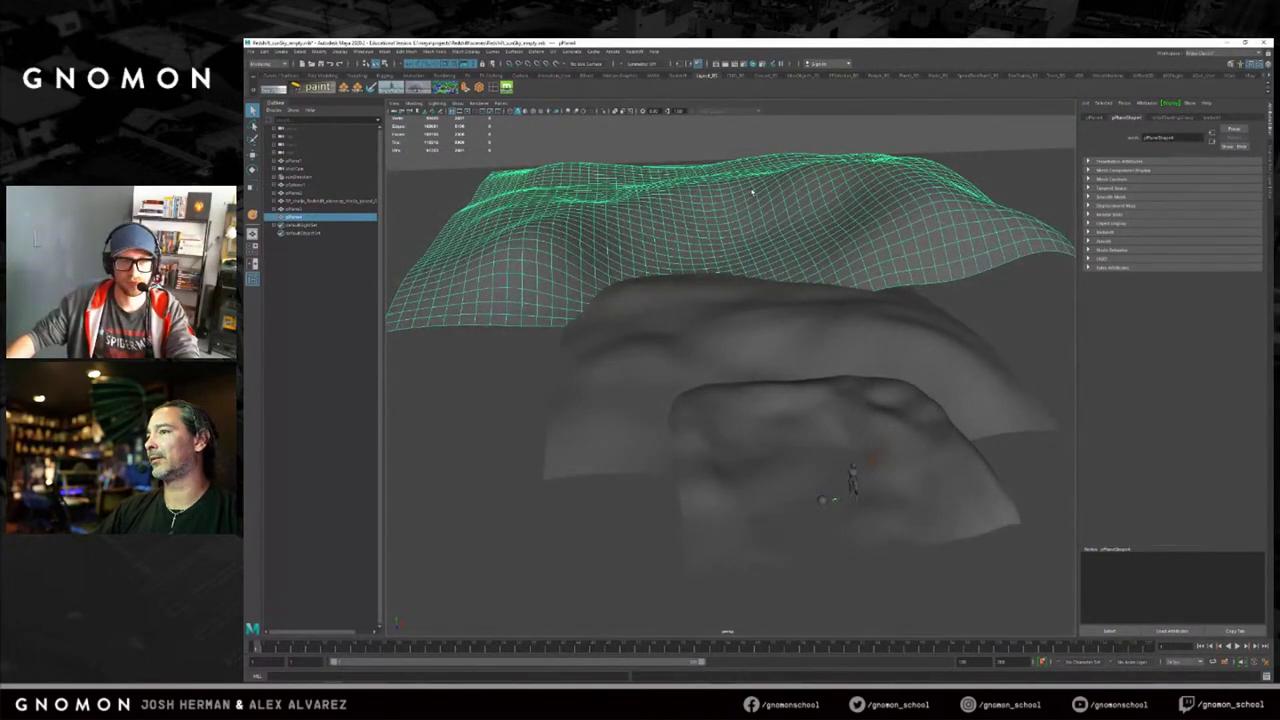
Select the foreground terrain and then the farthest layer to compare their extents from a lower viewpoint.
left_click(810, 459)
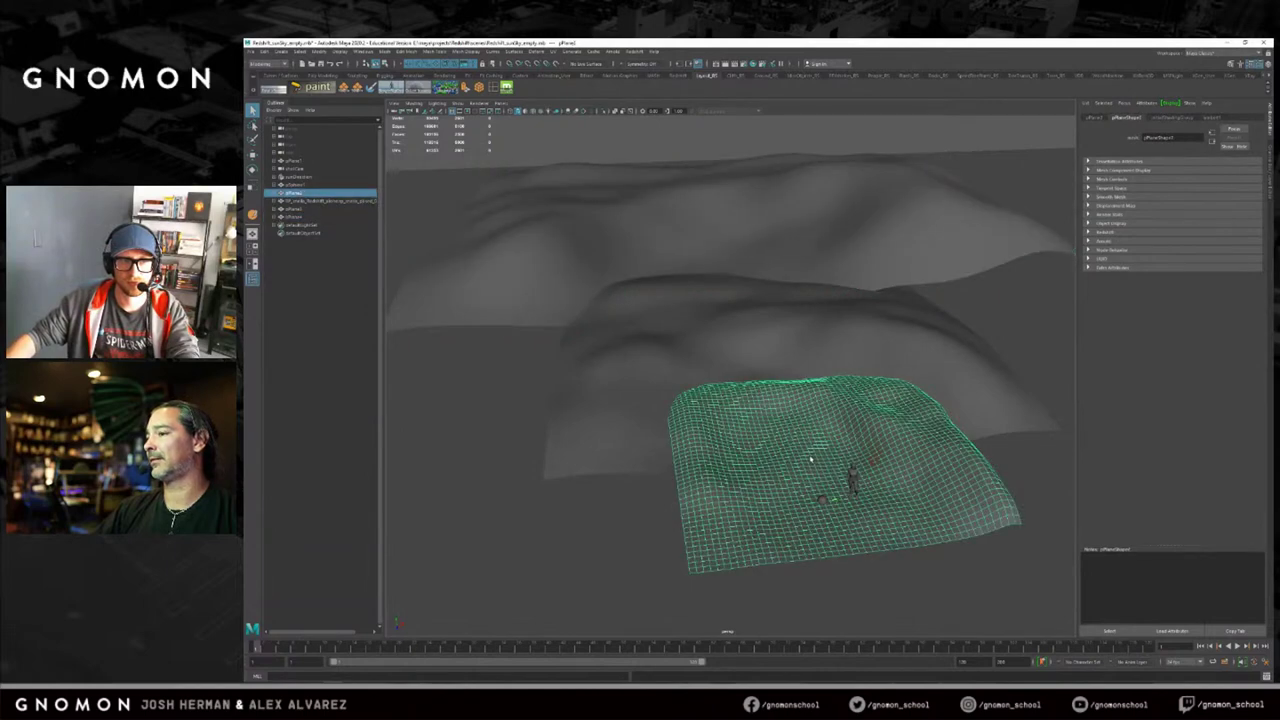
left_click_drag(804, 458, 797, 294, "alt")
left_click(757, 231)
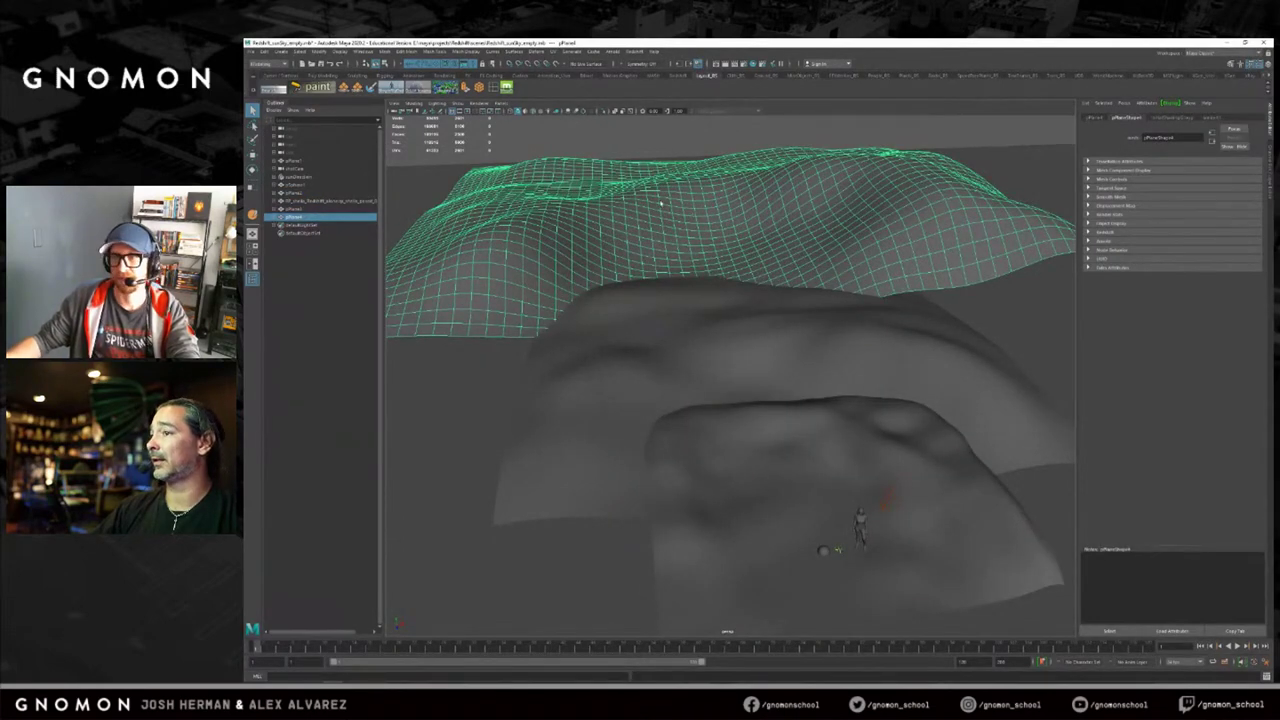
left_click_drag(749, 297, 719, 298, "alt")
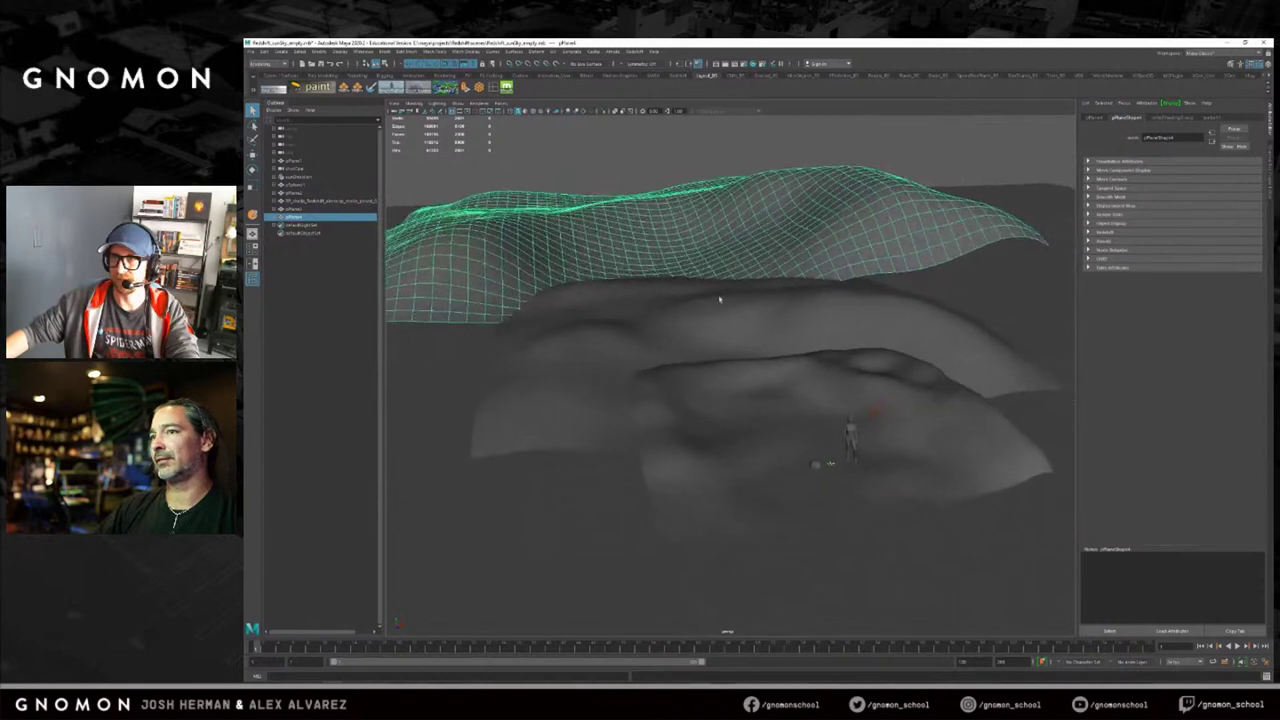
Bring up the Redshift render window to review the rendered desert shot, shift the window aside, and return to the modelling scene.
key("alt+Tab")
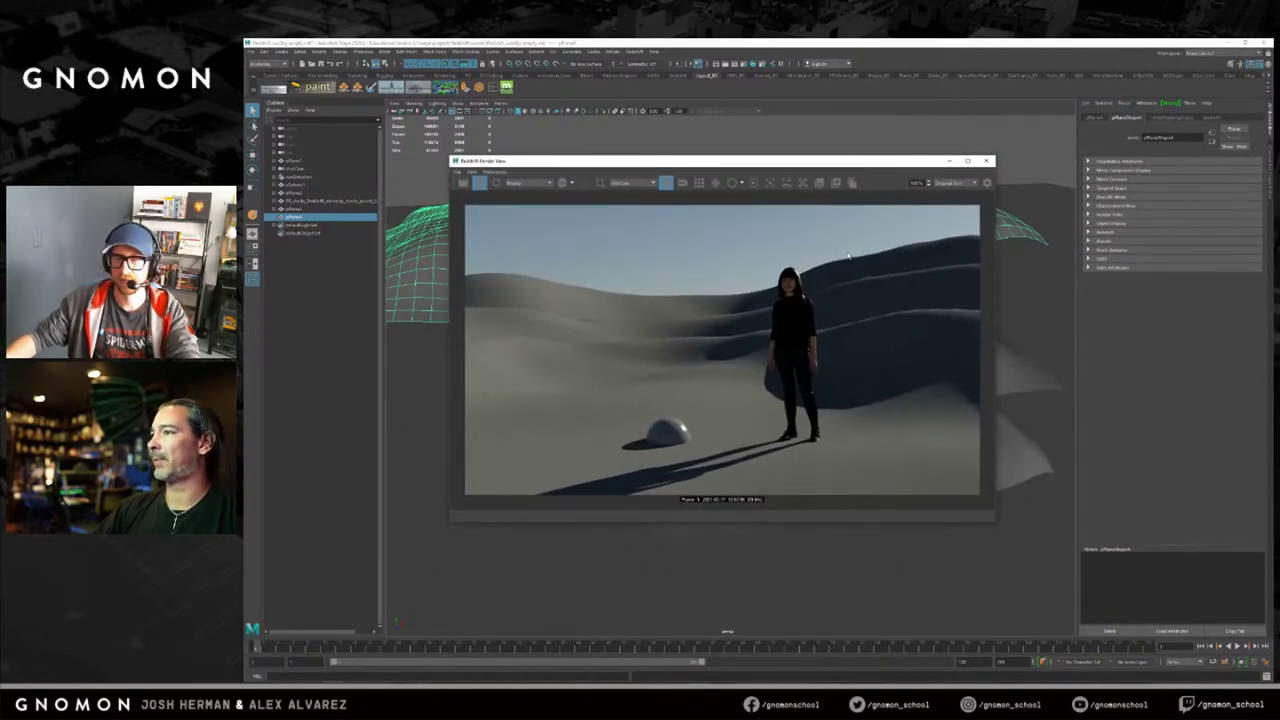
left_click_drag(852, 161, 769, 203)
key("alt+Tab")
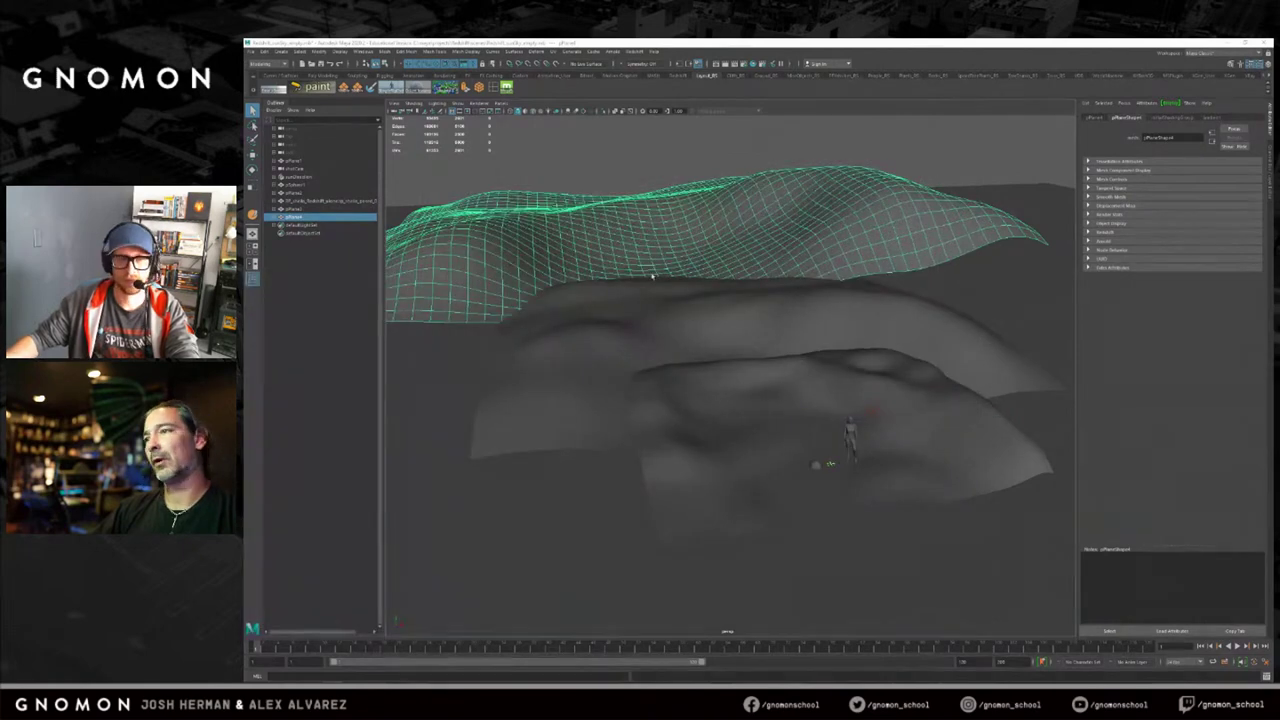
Look through the shot camera and select the farthest terrain layer.
left_click(652, 277)
left_click(500, 103)
mouse_move(530, 111)
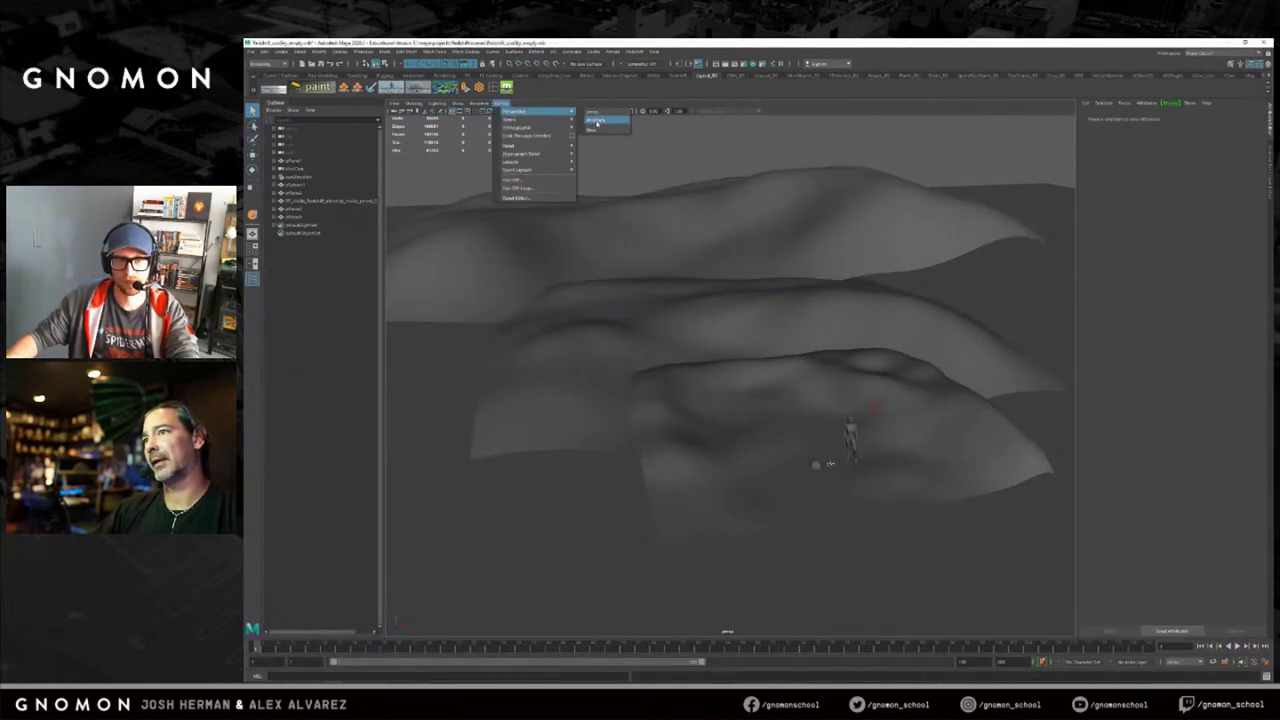
left_click(597, 121)
left_click(708, 438)
left_click(754, 343)
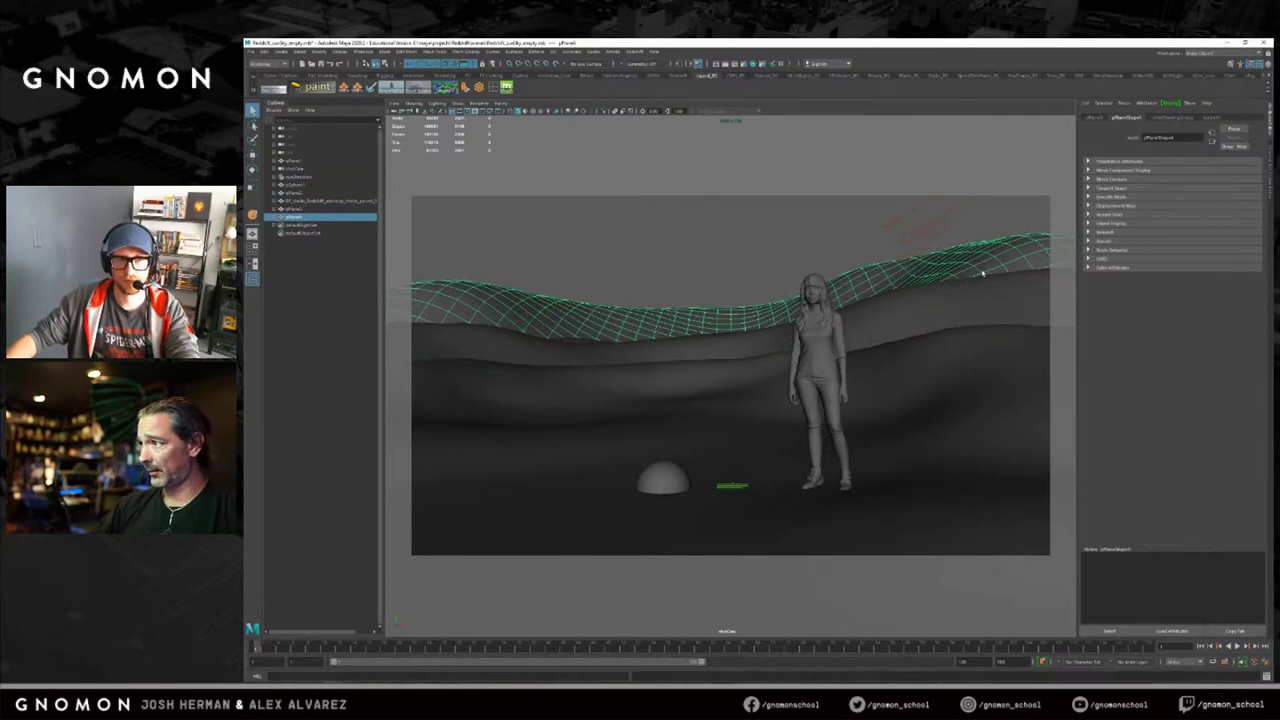
right_click_drag(984, 265, 982, 282)
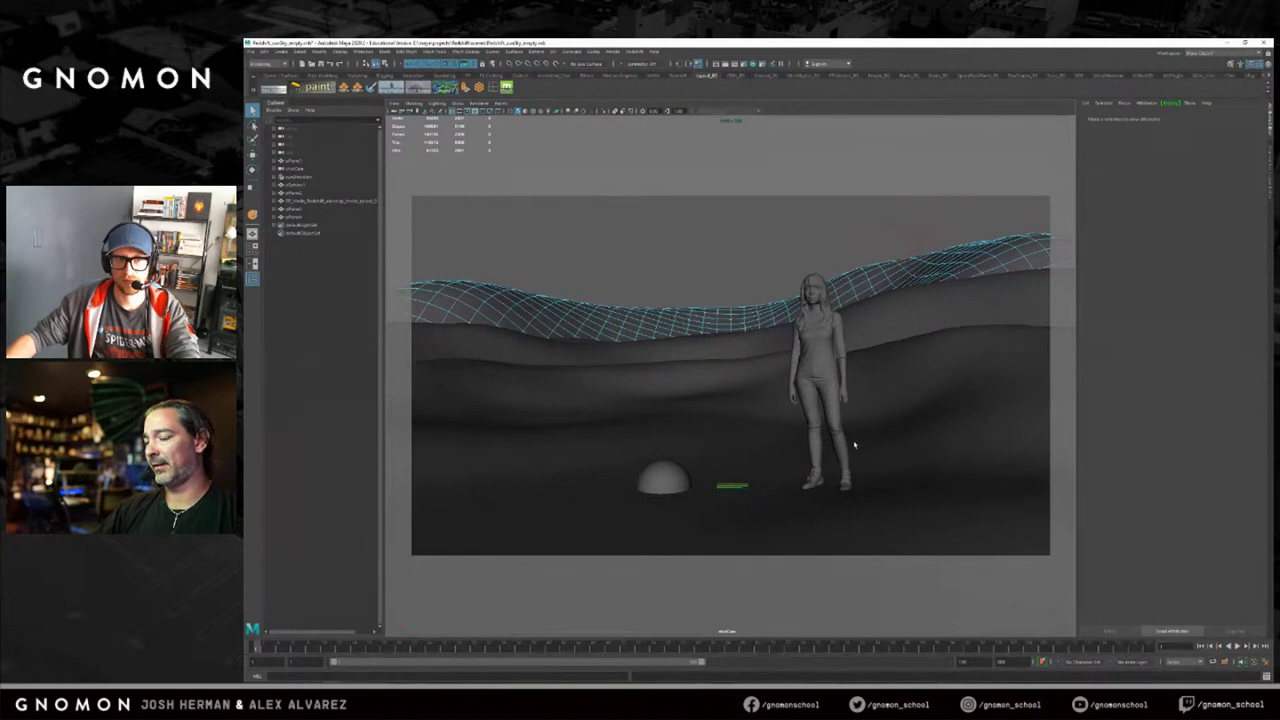
right_click(663, 322)
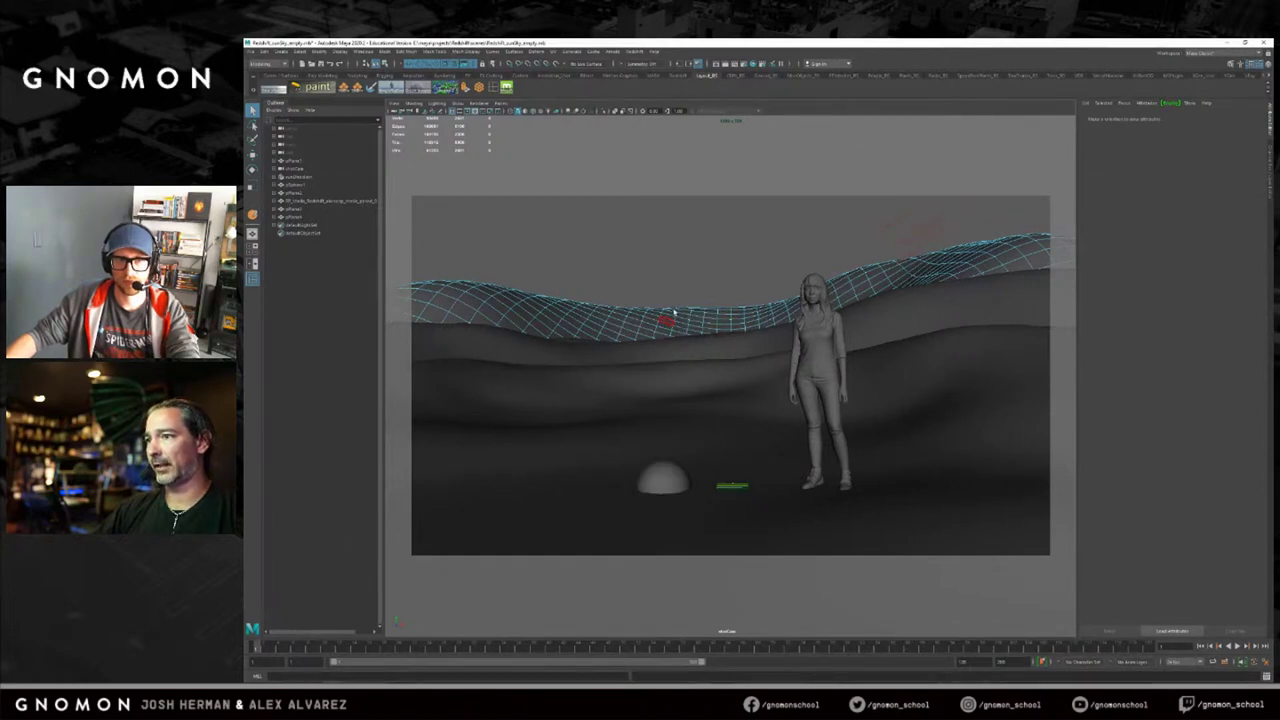
left_click(725, 258)
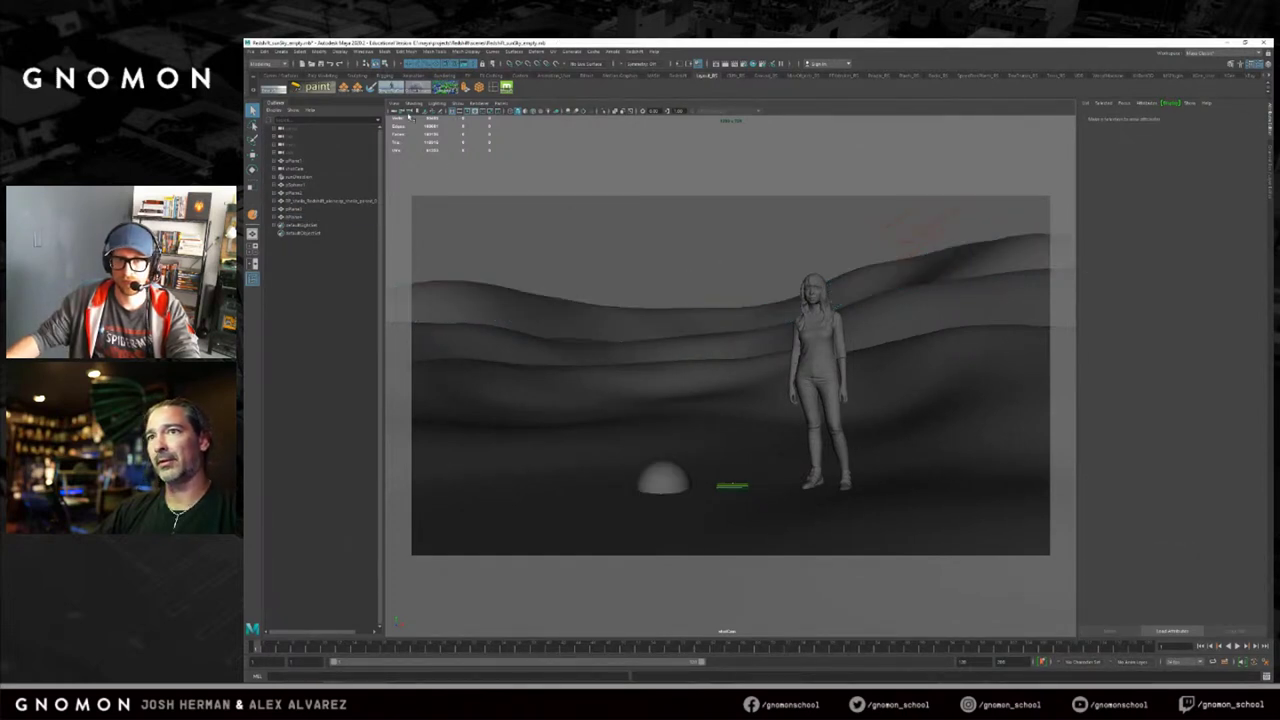
Select the shot camera, tumble its view off the framed figure, and return to the starting frame to restore the shot.
left_click(395, 103)
left_click(418, 120)
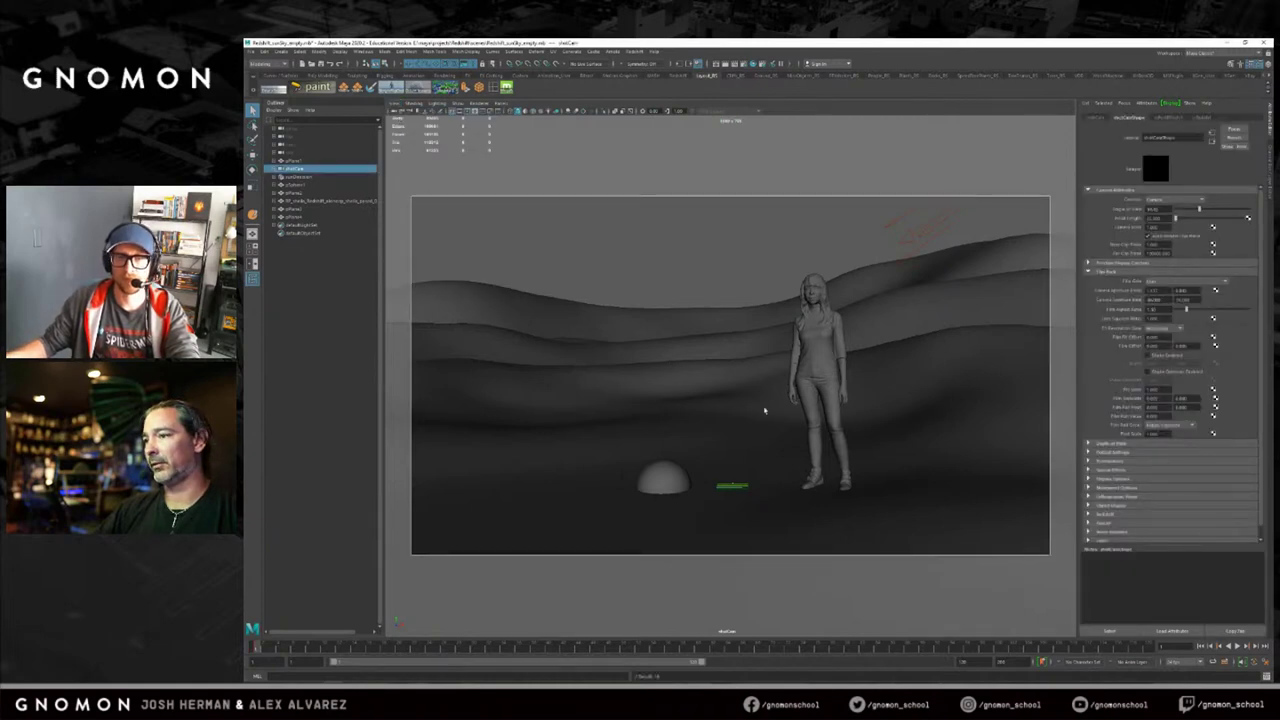
left_click_drag(810, 249, 791, 300, "alt")
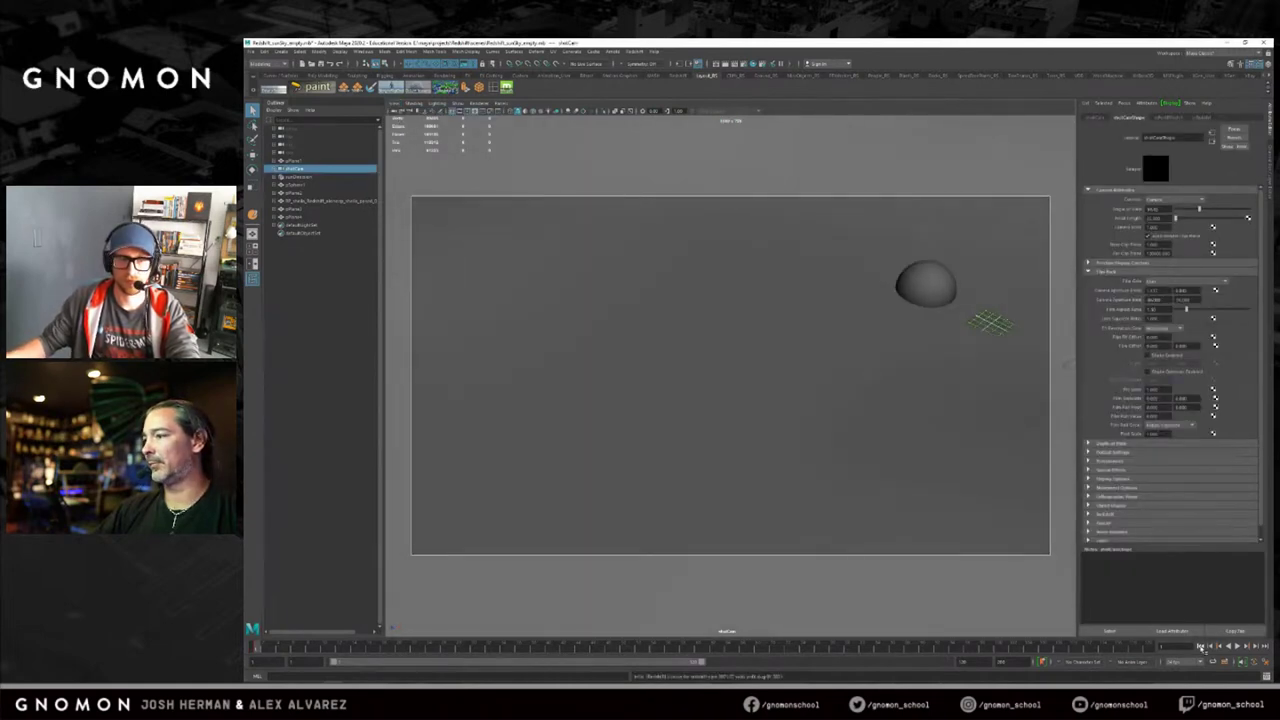
left_click(1201, 646)
Select the farthest terrain's faces that fall within the camera frame, and inspect that selection in the perspective view.
left_click(740, 293)
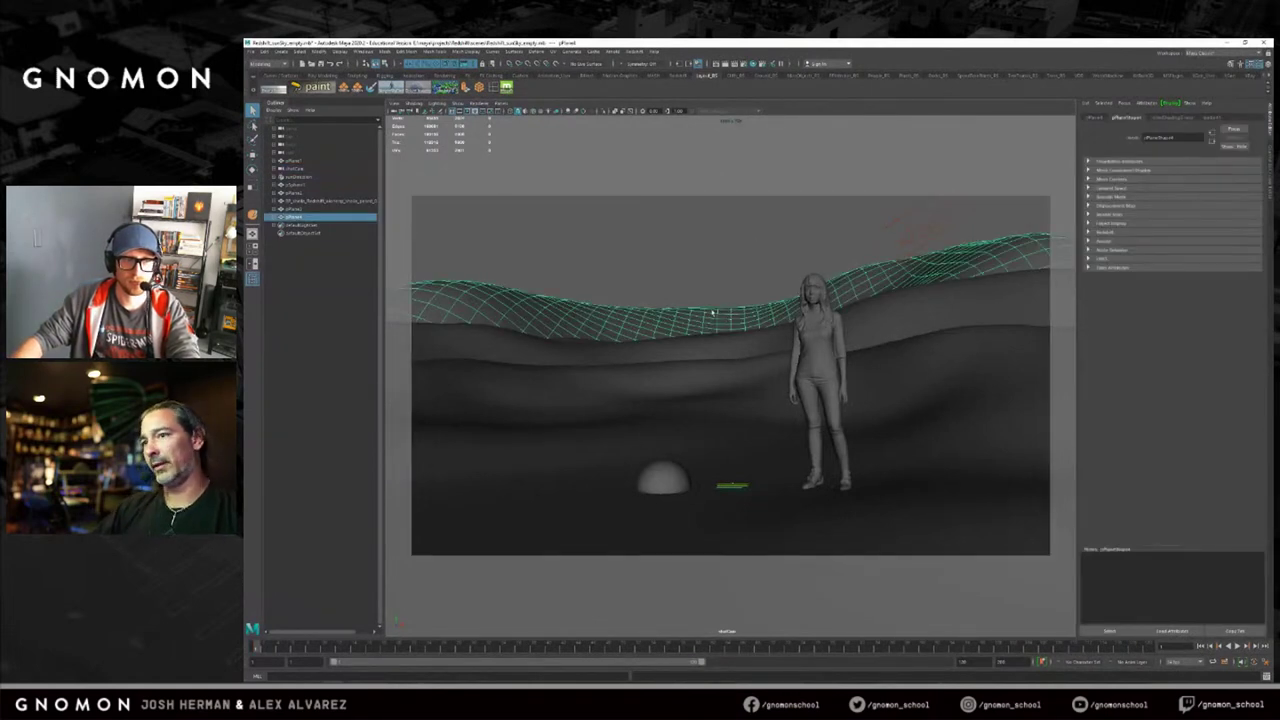
right_click_drag(691, 319, 691, 345)
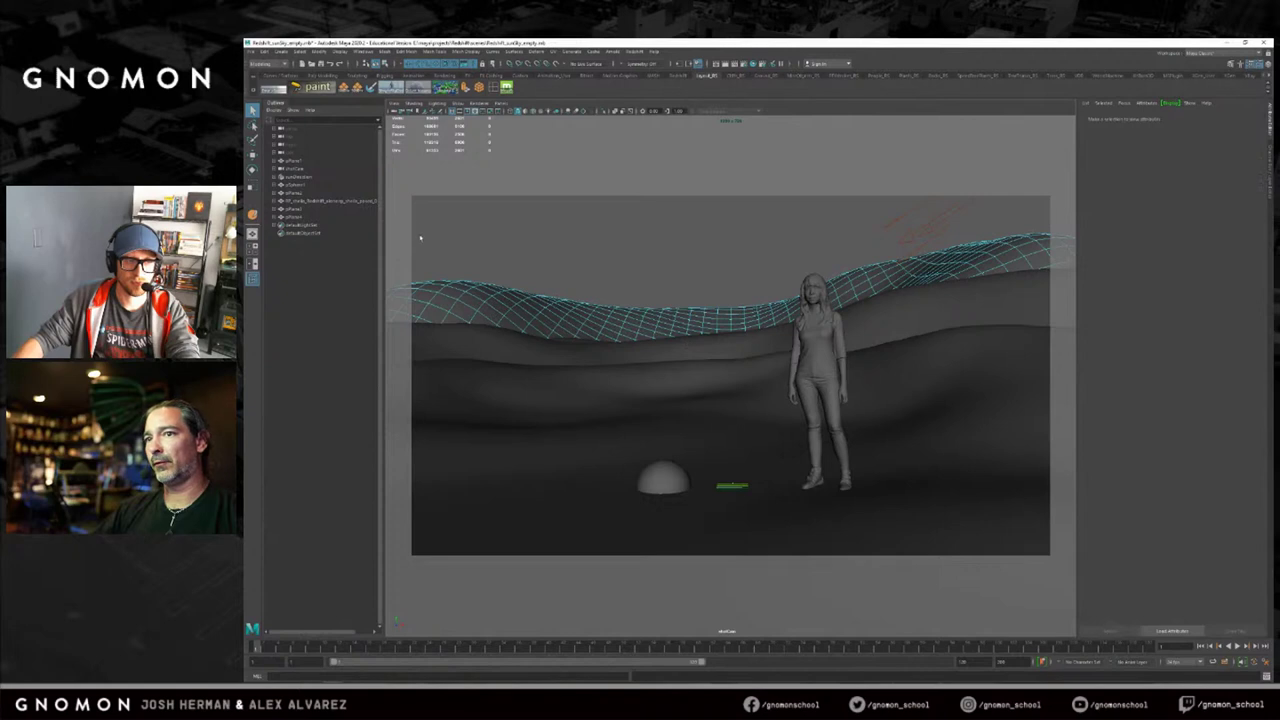
left_click_drag(411, 200, 1050, 558)
key("space")
left_click_drag(719, 256, 712, 220)
mouse_move(790, 265)
left_mouse_down("alt")
mouse_move(723, 274)
mouse_move(717, 287)
mouse_move(666, 277)
mouse_move(740, 270)
mouse_move(806, 286)
mouse_move(783, 269)
left_mouse_up("alt")
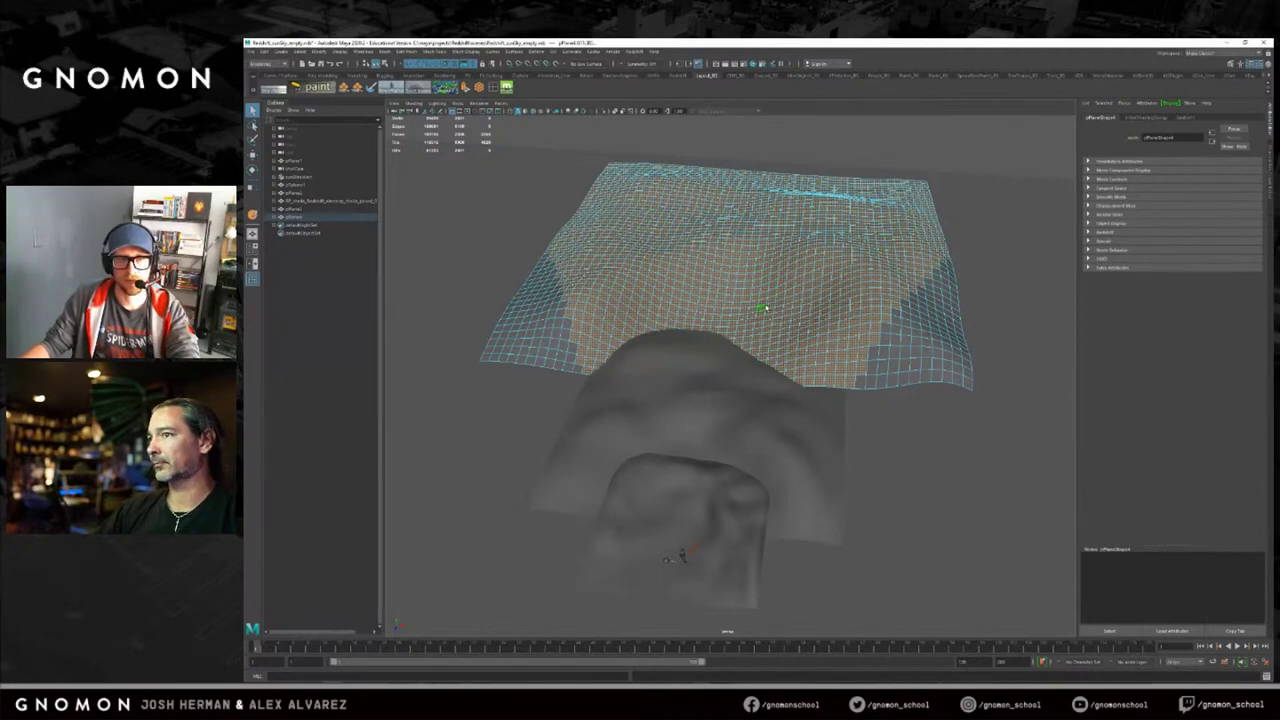
Leave face mode on the far terrain, and select the foreground terrain's faces that fall inside the shot camera's frame.
right_click_drag(790, 393, 766, 400)
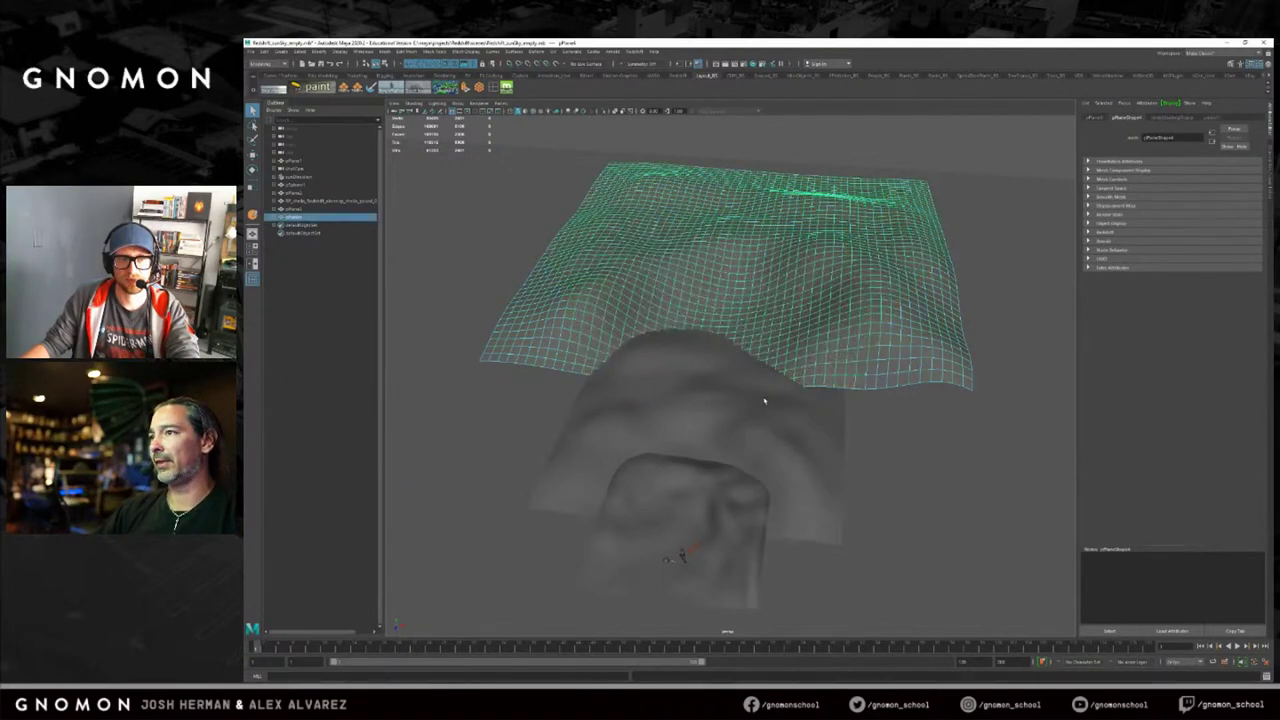
left_click(672, 380)
left_click(662, 480)
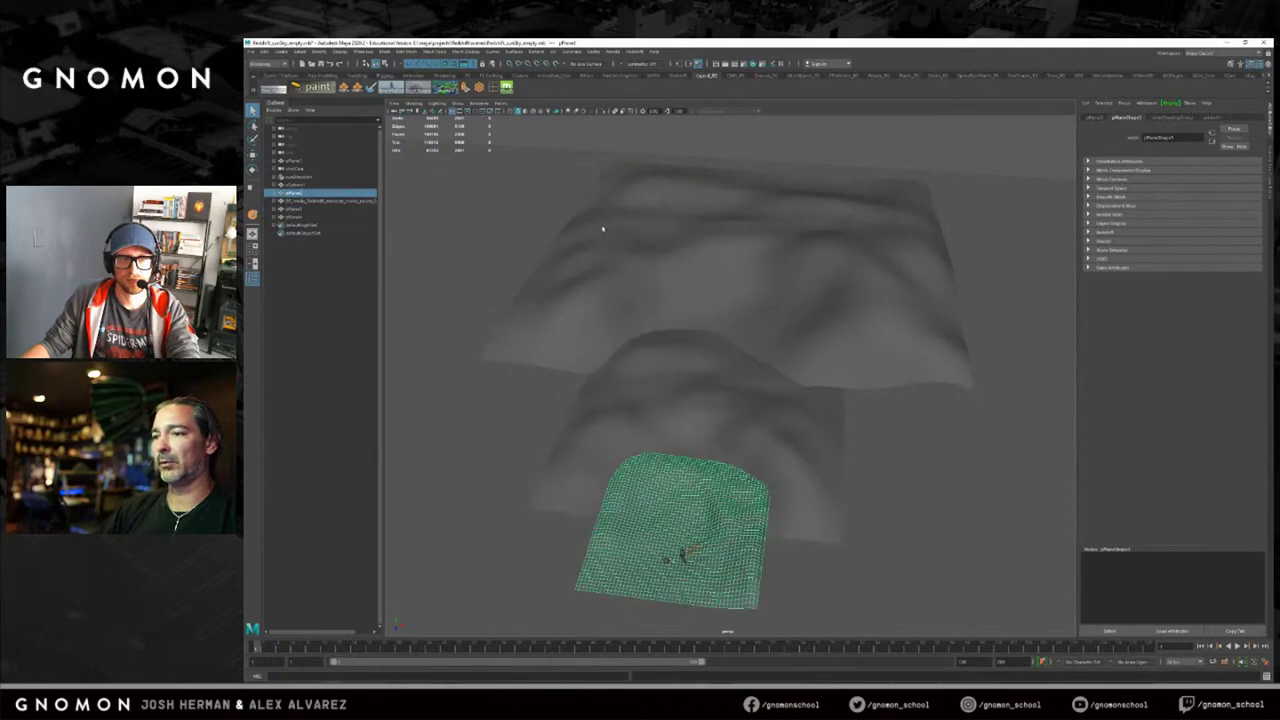
left_click(502, 104)
mouse_move(520, 111)
left_click(602, 121)
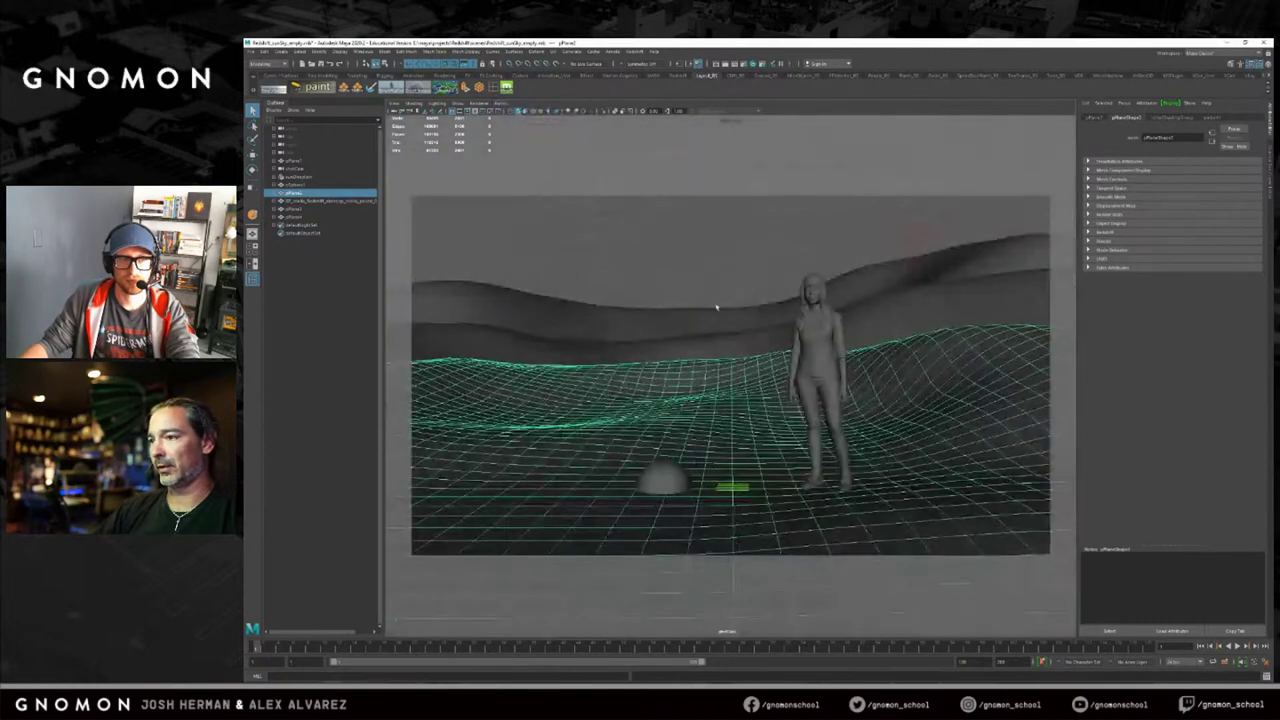
right_click_drag(748, 385, 748, 407)
left_click_drag(412, 324, 1031, 554)
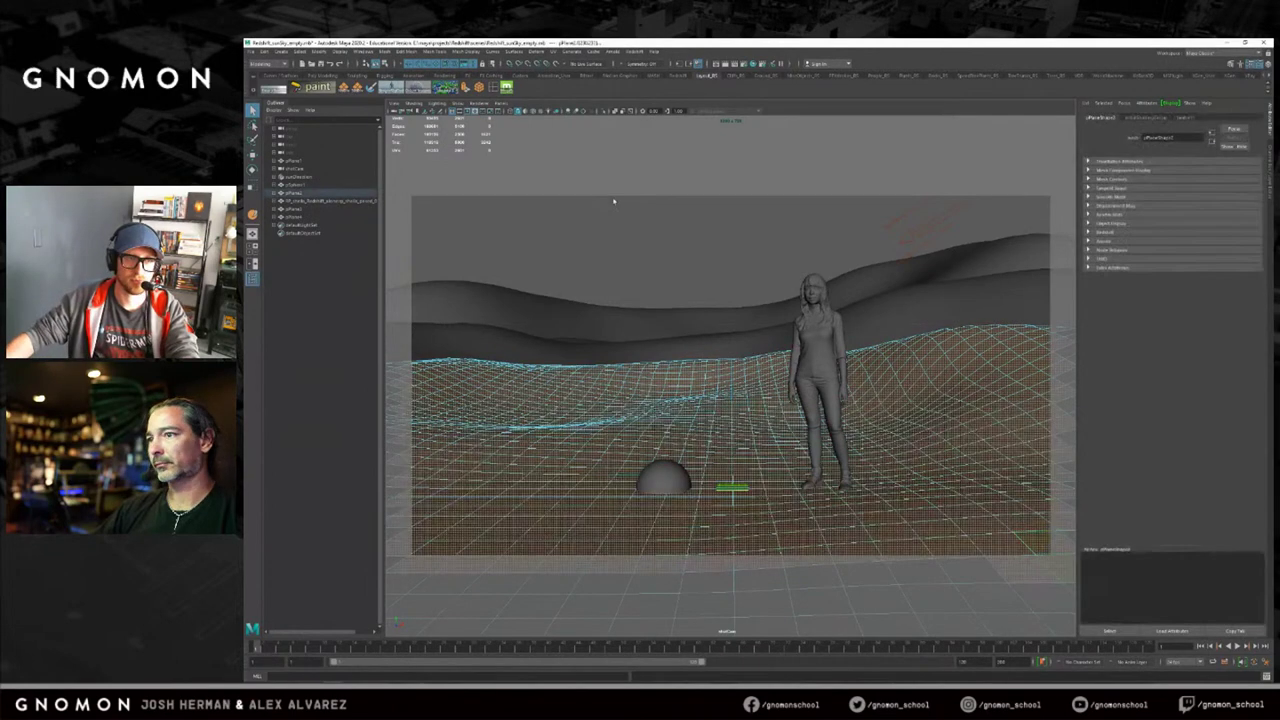
Examine the selected in-frame faces of the foreground terrain from the perspective view, including the area around the figure.
left_click(502, 103)
mouse_move(540, 115)
left_click(605, 124)
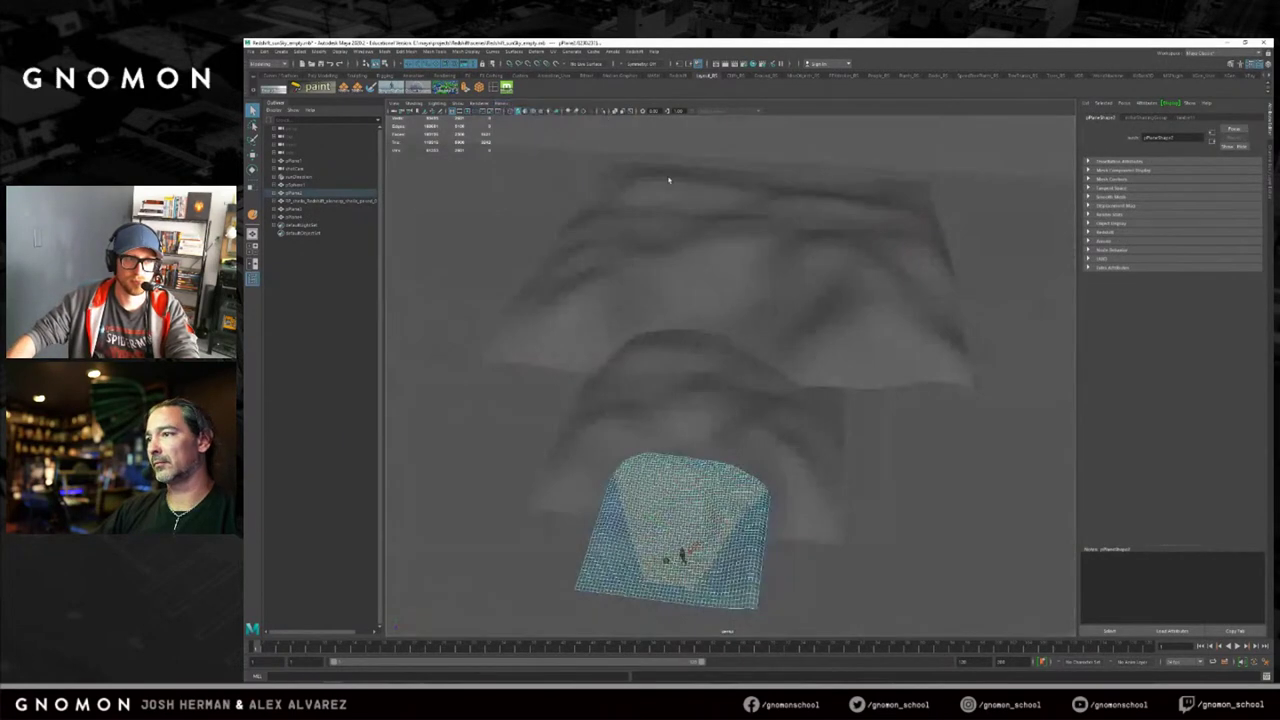
left_click_drag(700, 362, 774, 254, "alt")
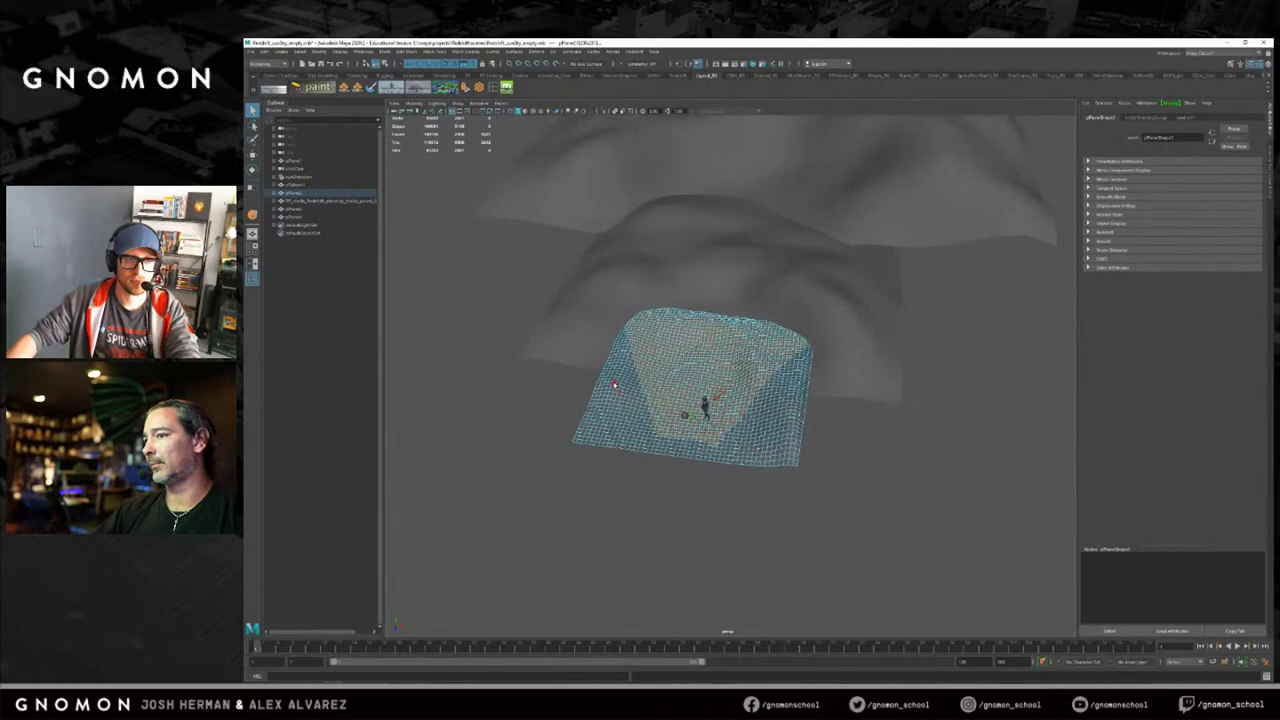
scroll(615, 385, "up", 3)
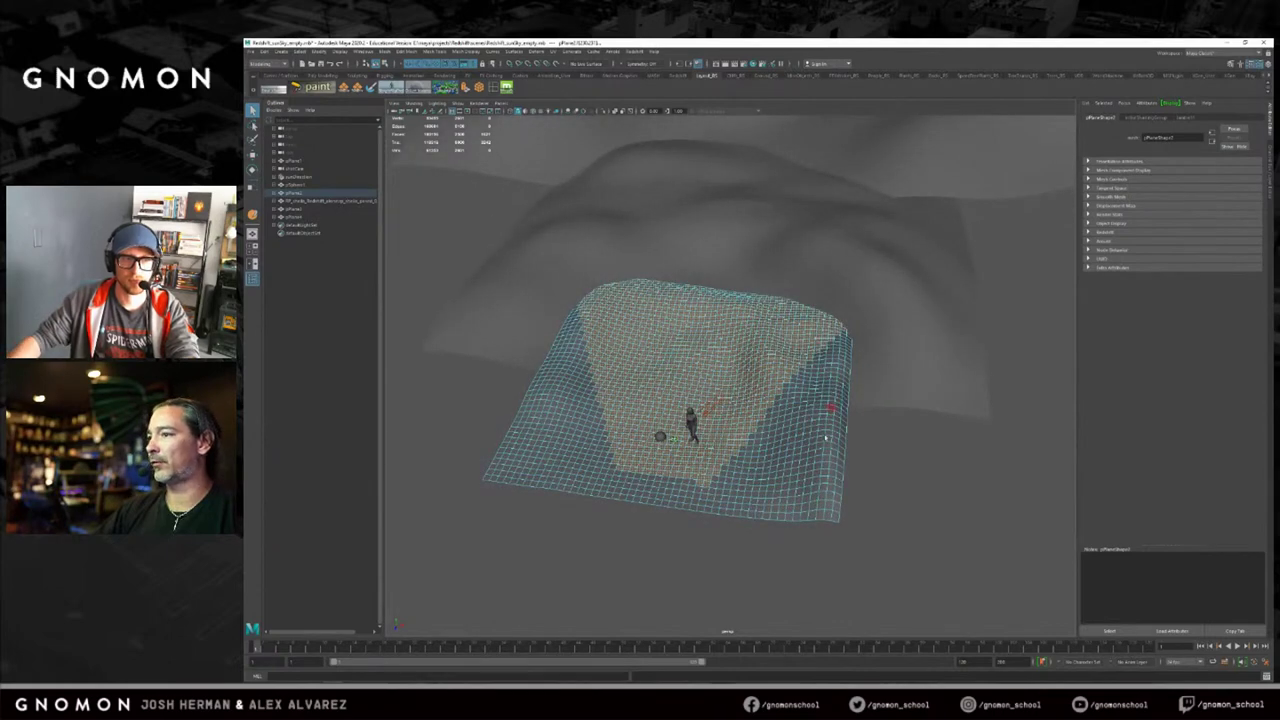
scroll(557, 406, "up", 4)
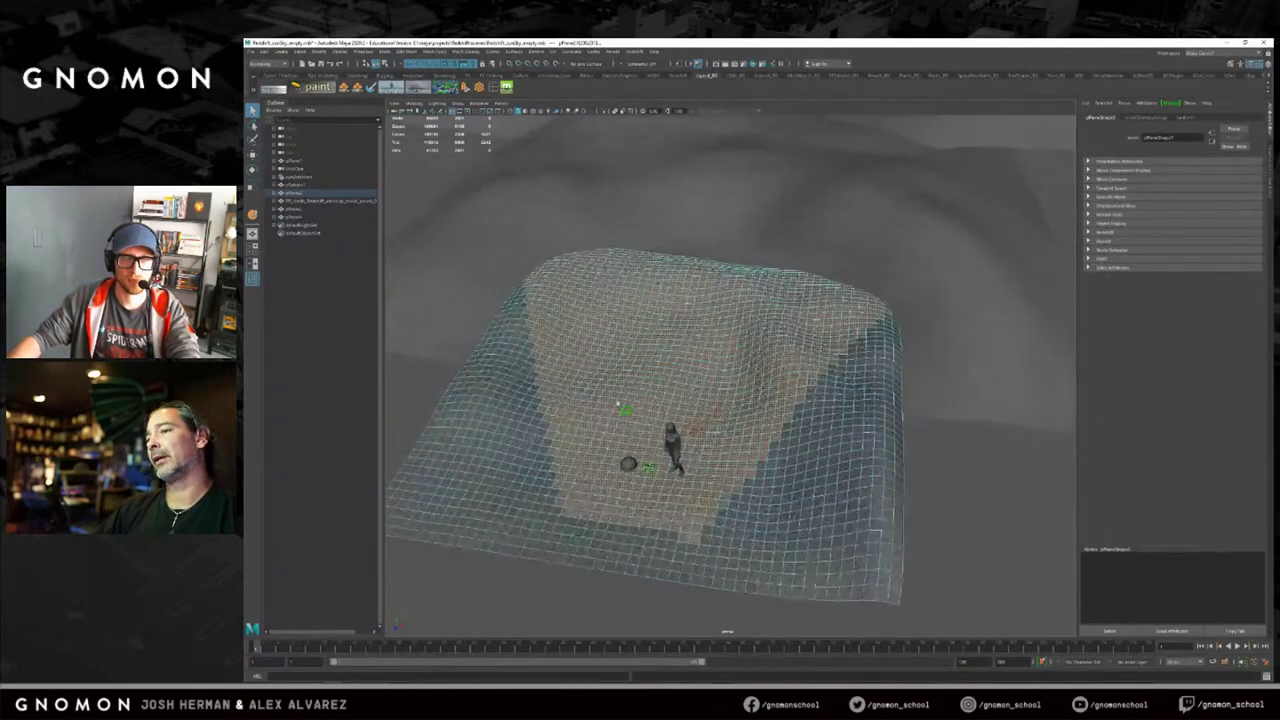
middle_click_drag(618, 404, 668, 340, "alt")
scroll(660, 345, "down", 4)
Invert the foreground terrain's face selection to show the out-of-frame areas, and restore the in-frame selection.
left_click_drag(512, 454, 1003, 184, "shift")
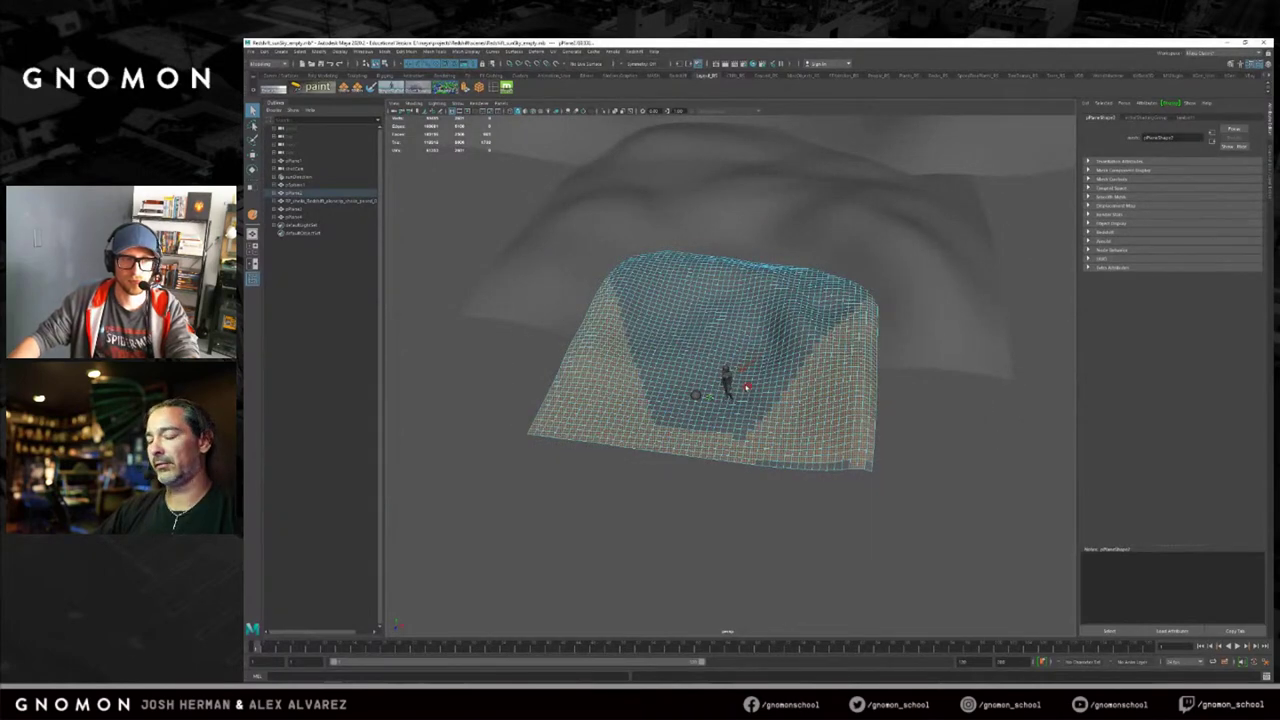
key("ctrl+shift+i")
right_click_drag(755, 364, 812, 363, "alt")
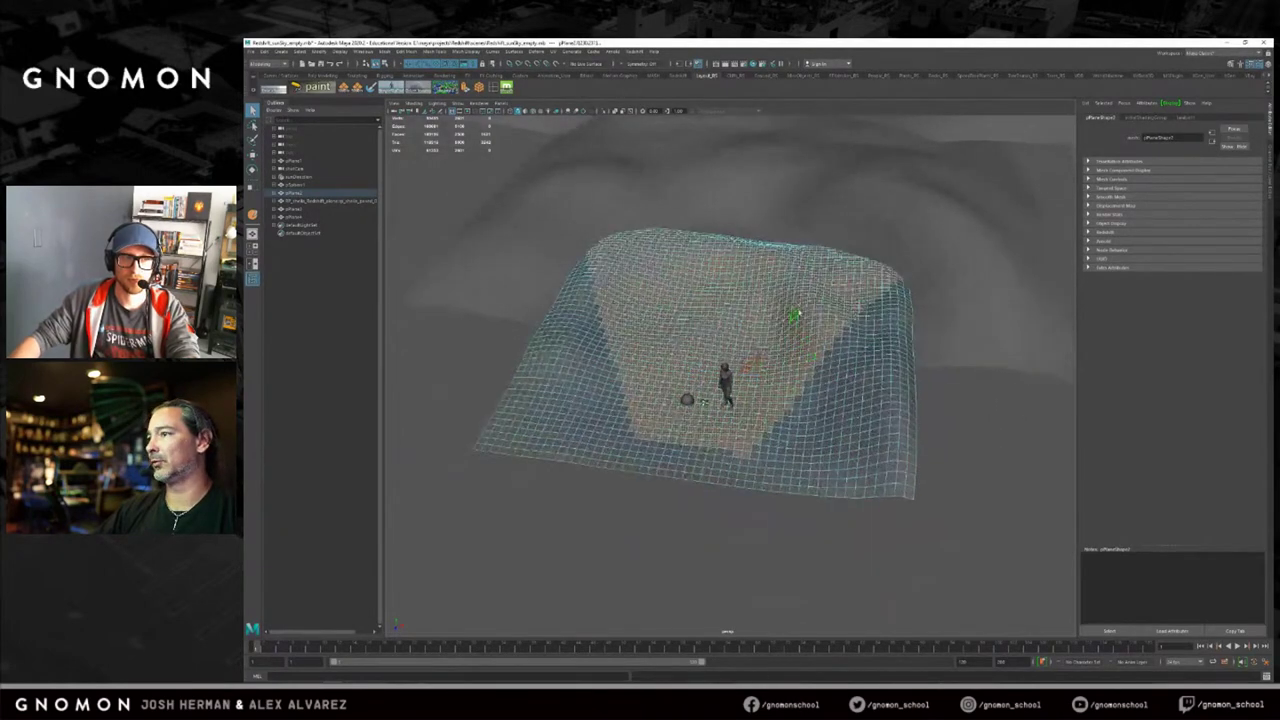
Return the foreground terrain to object mode, compare the terrain layers from a lower angle, and clear the selection.
right_click_drag(796, 316, 828, 296)
left_click(950, 159)
left_click_drag(885, 264, 837, 220, "alt")
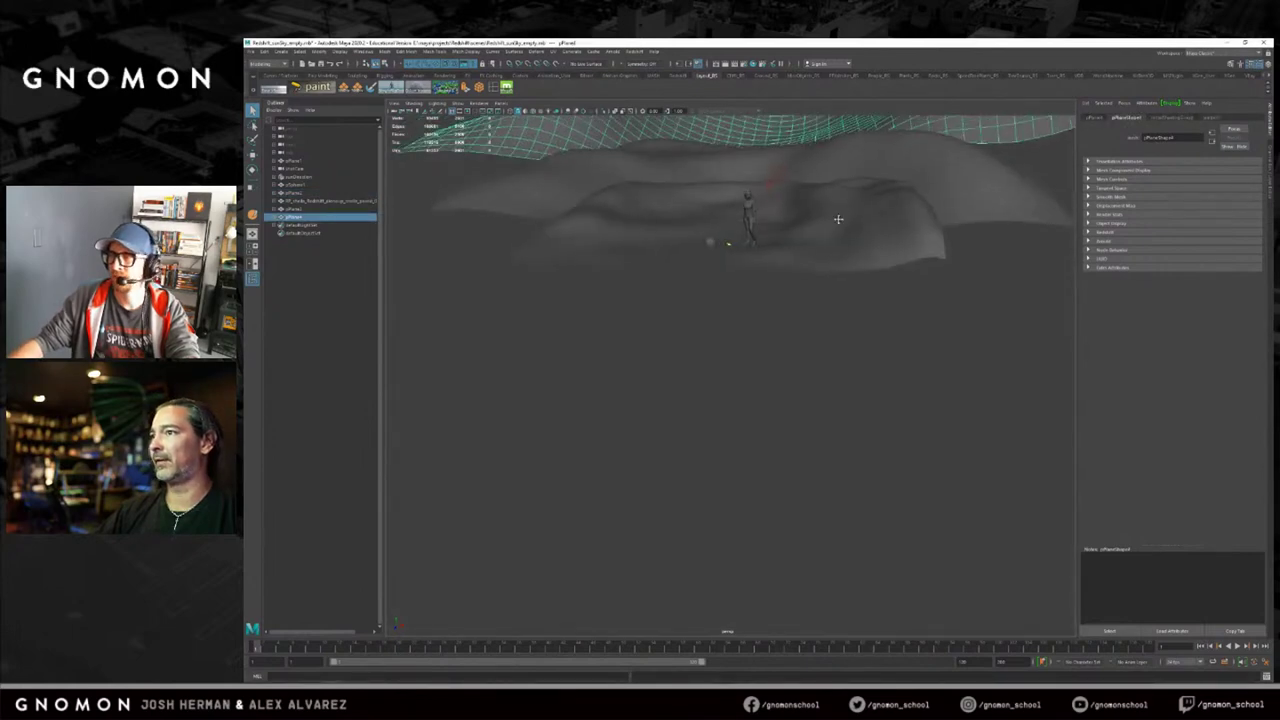
middle_click_drag(837, 220, 829, 329, "alt")
left_click(785, 385)
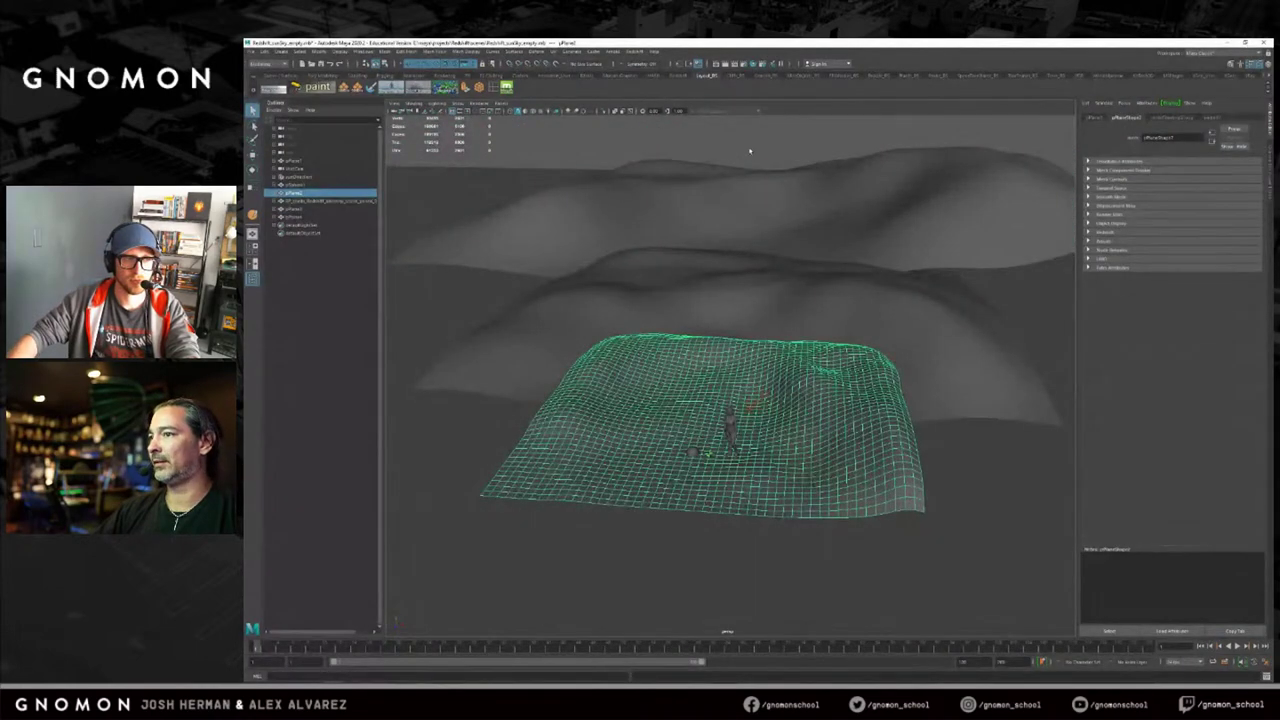
left_click(750, 151)
left_click(650, 393)
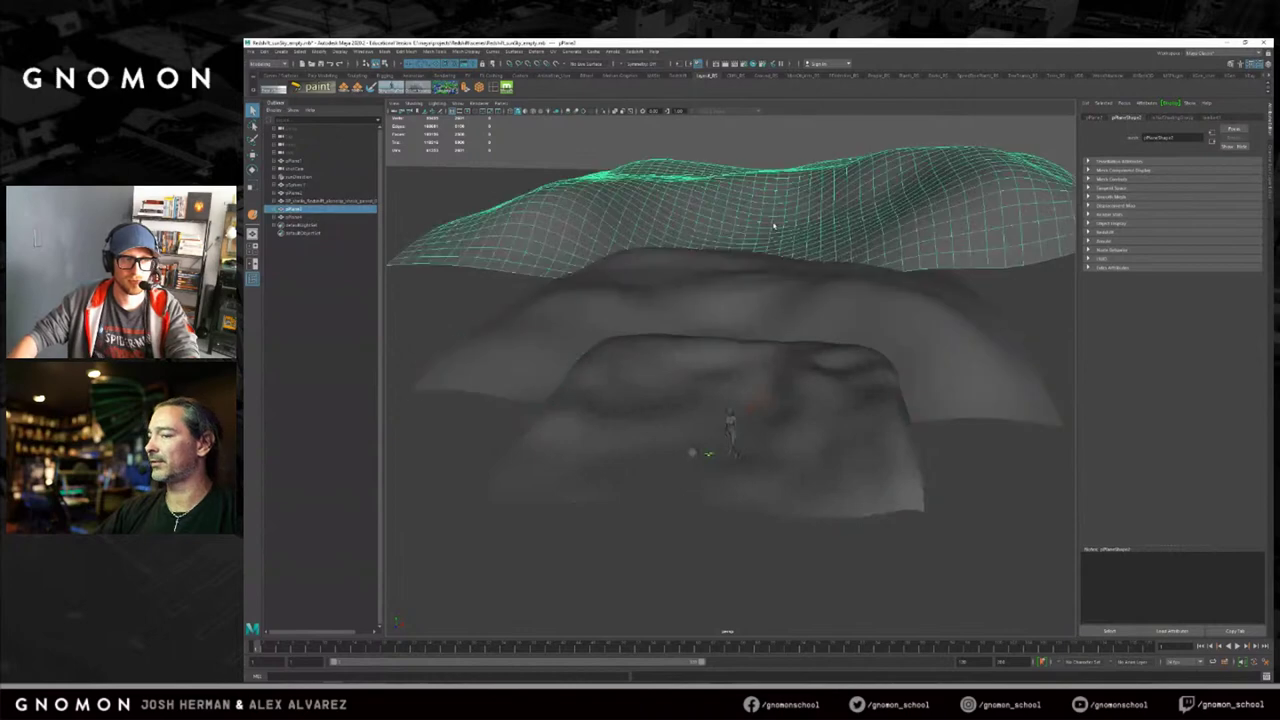
left_click(563, 141)
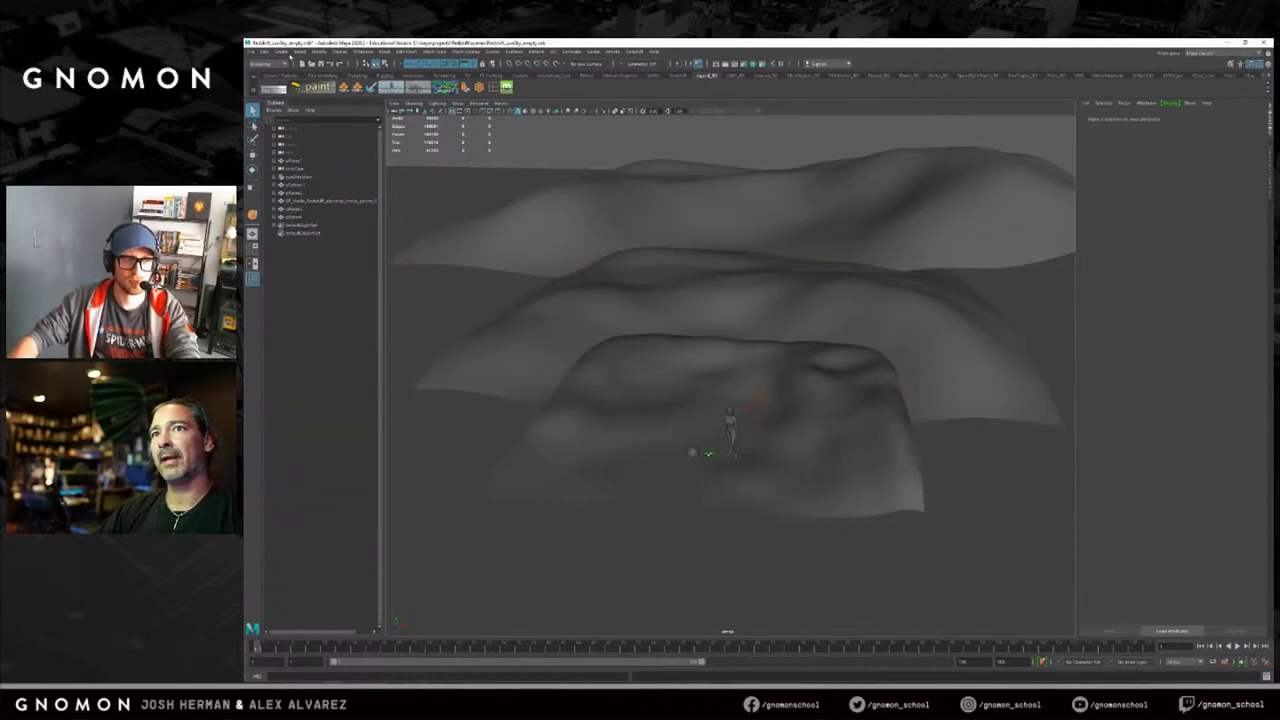
Locate the polygon Plane primitive, and select the middle and farthest terrain layers together.
left_click(281, 52)
mouse_move(312, 80)
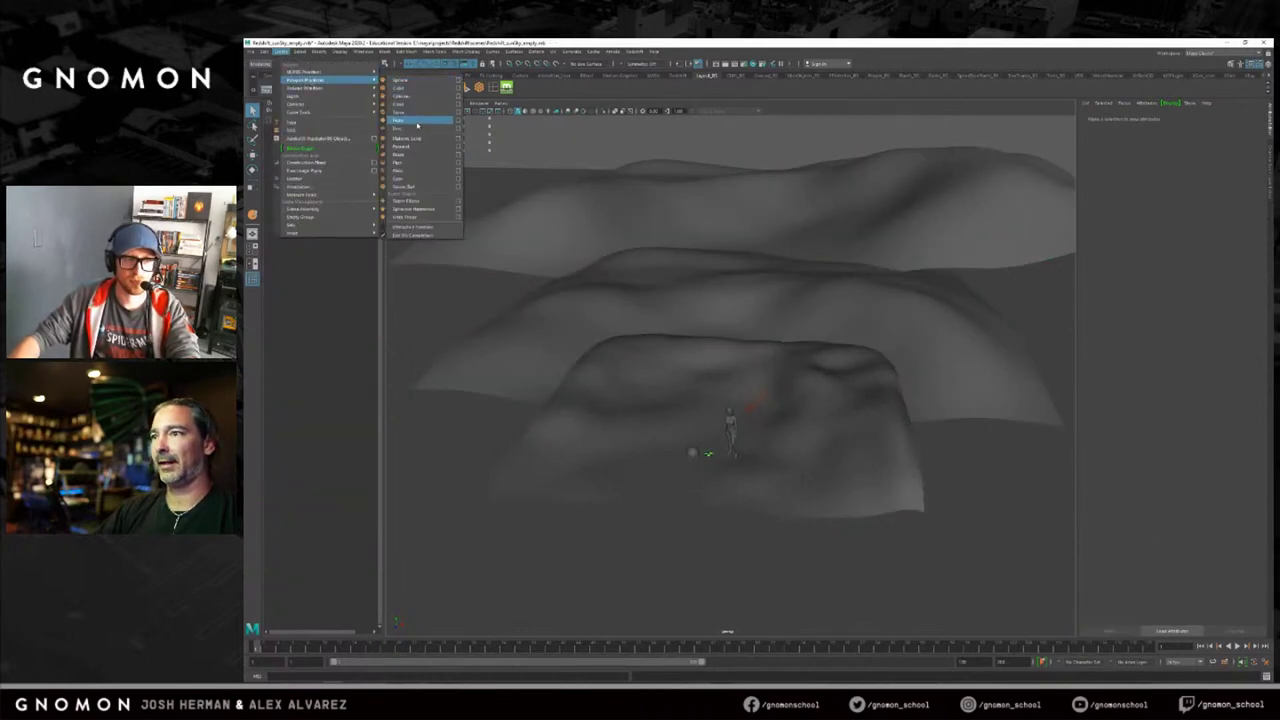
left_click(417, 121)
left_click(699, 303, "shift")
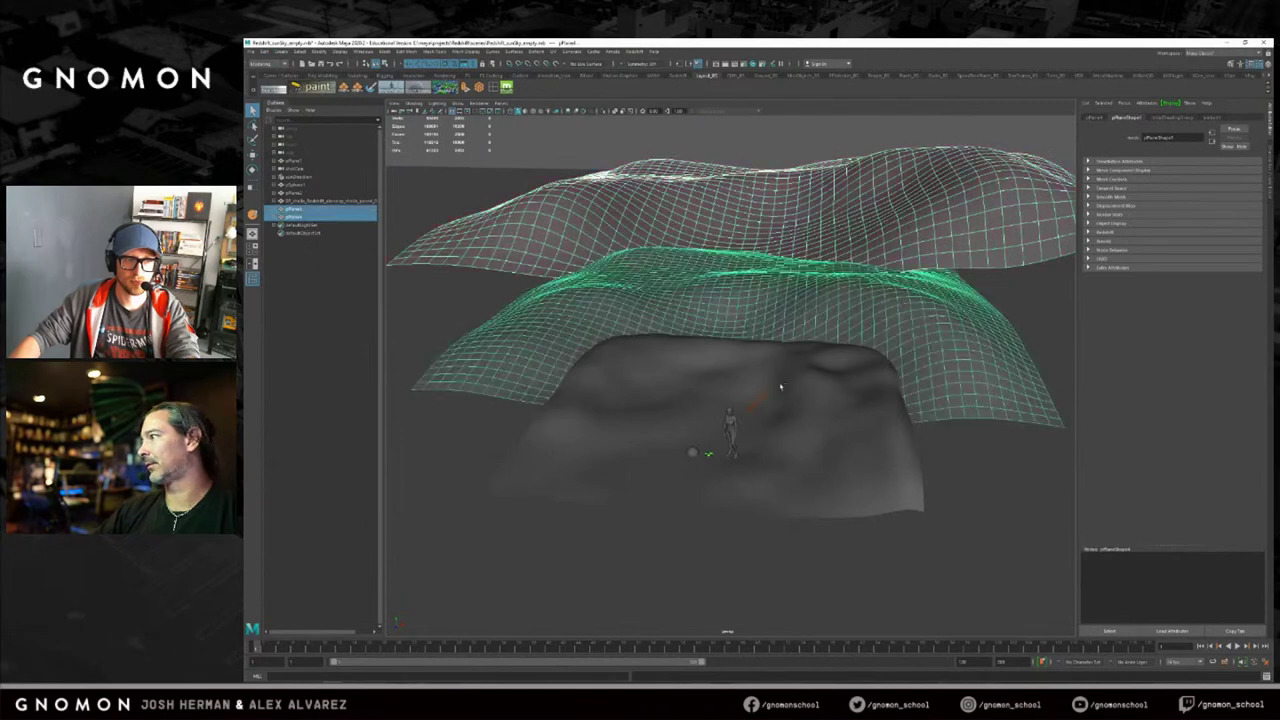
Add the foreground terrain to the selection, assign all three terrain layers to a new display layer and hide it.
left_click(855, 428, "shift")
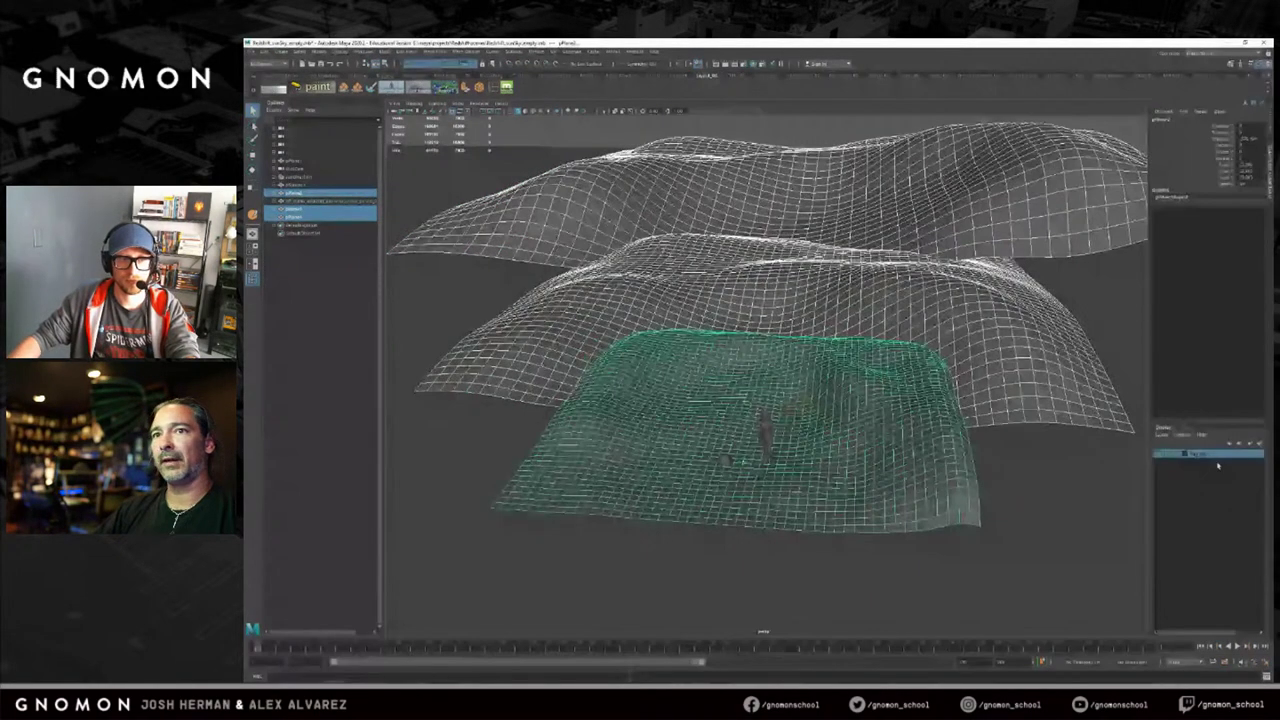
key("Delete")
left_click(283, 51)
mouse_move(313, 83)
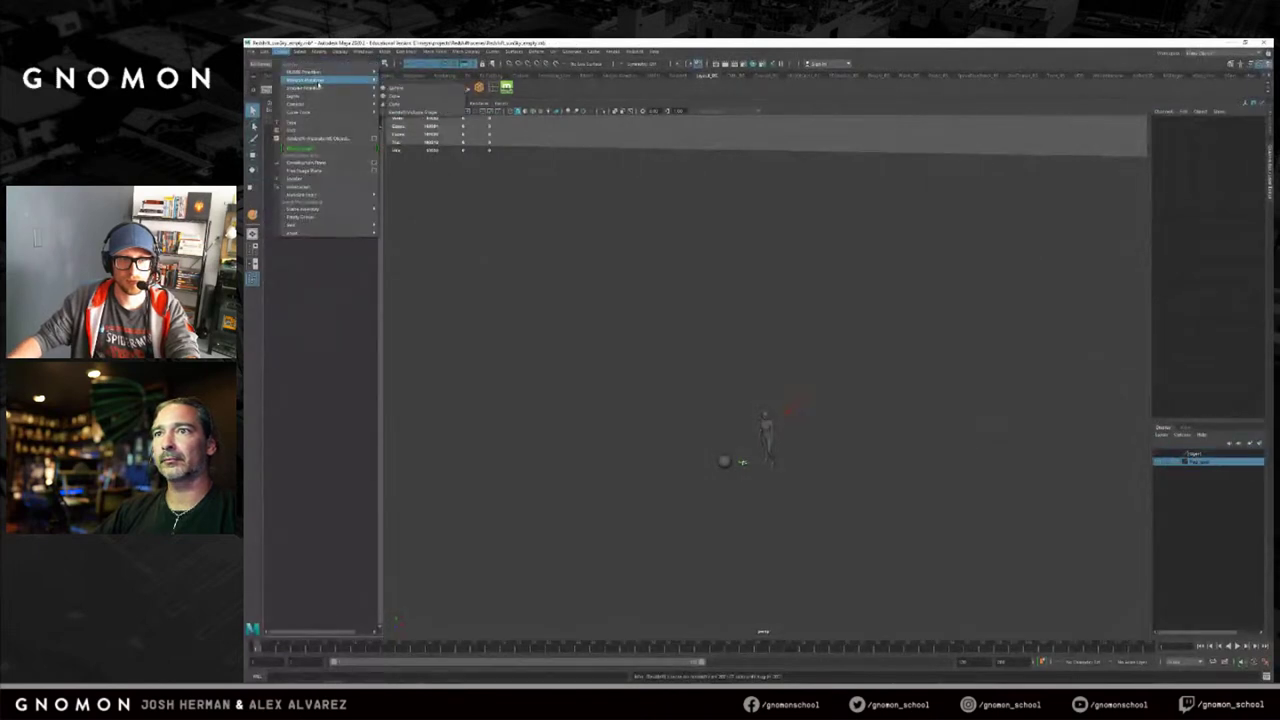
left_click(428, 121)
key("r")
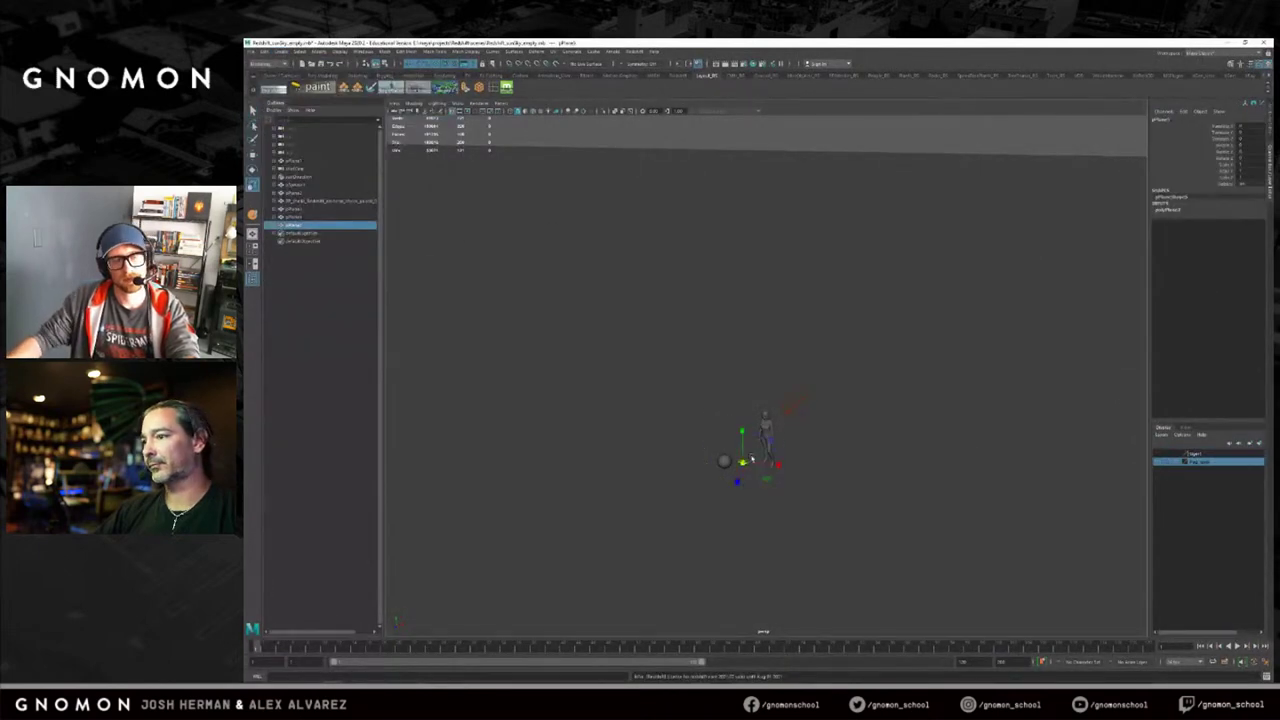
left_click_drag(742, 462, 772, 461)
key("Delete")
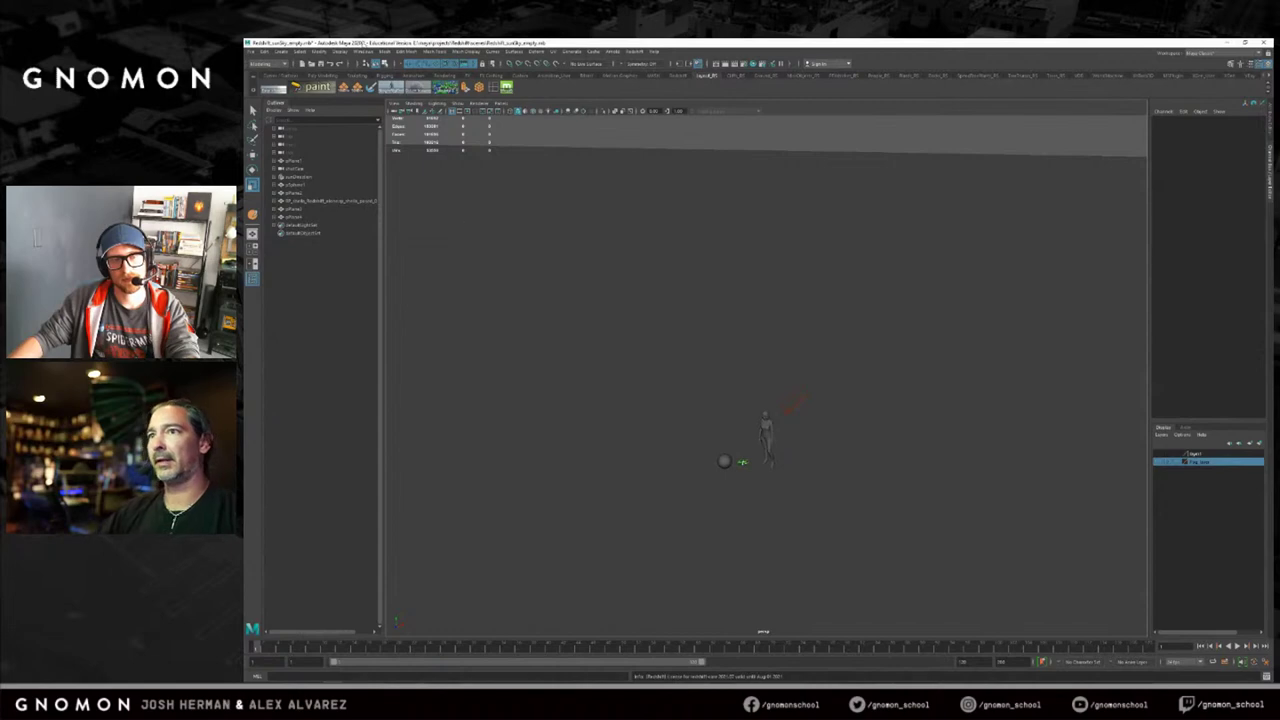
Create a new subdivided polygon plane, scale it up uniformly to cover the ground around the figure, and shift it along the Z axis.
left_click(360, 90)
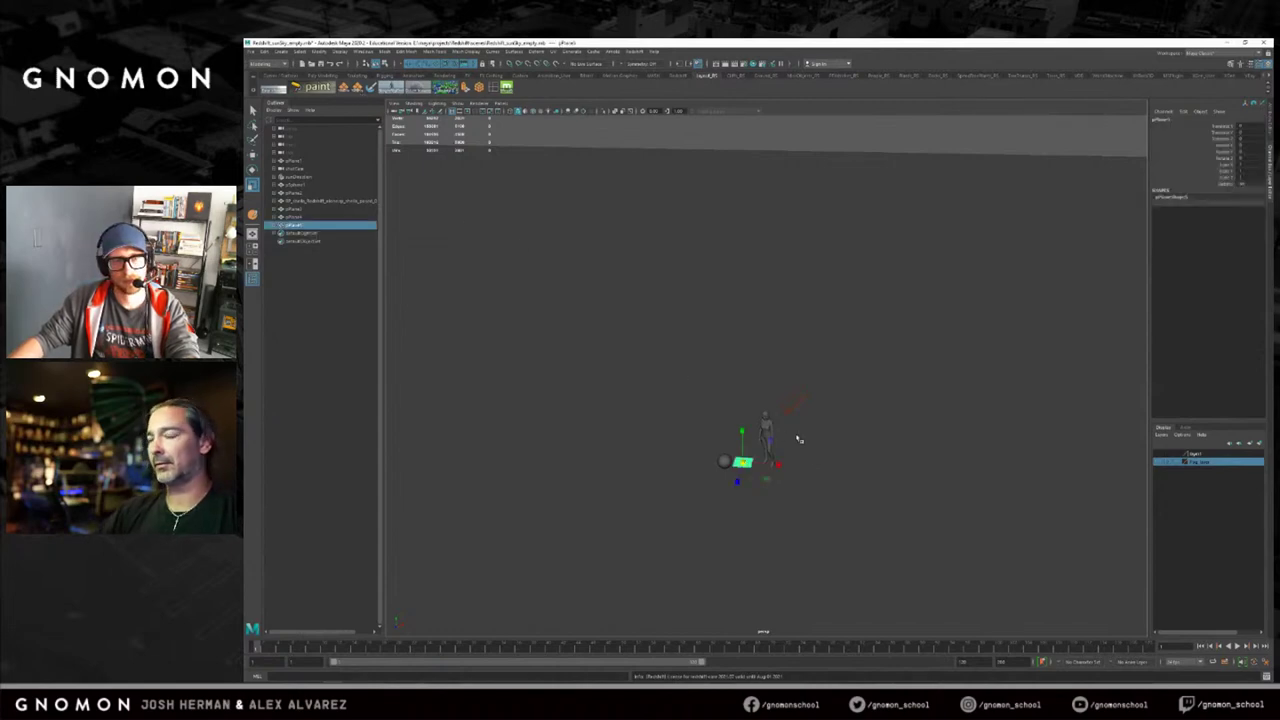
left_click_drag(760, 460, 1135, 494)
left_click_drag(843, 477, 1236, 518)
key("w")
left_click_drag(738, 482, 795, 458)
key("e")
key("r")
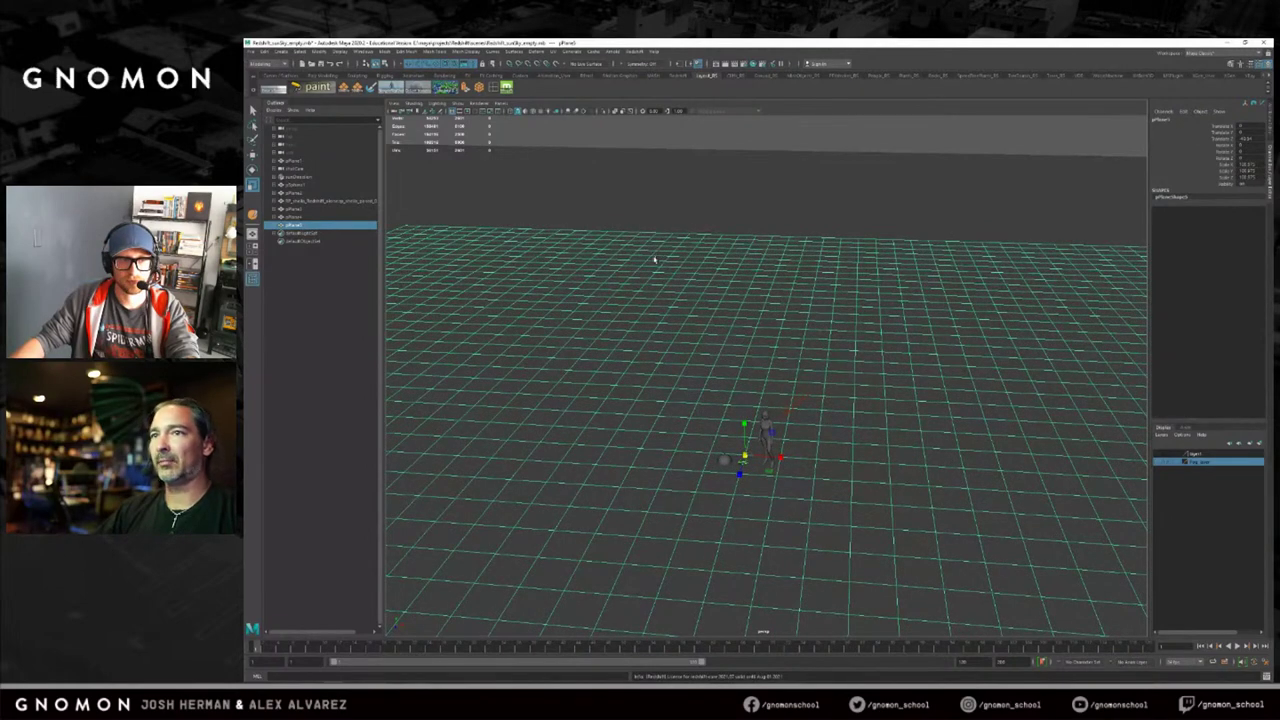
Sculpt low rolling dunes across the new plane behind the figure with the Sculpt Tool.
left_click(432, 51)
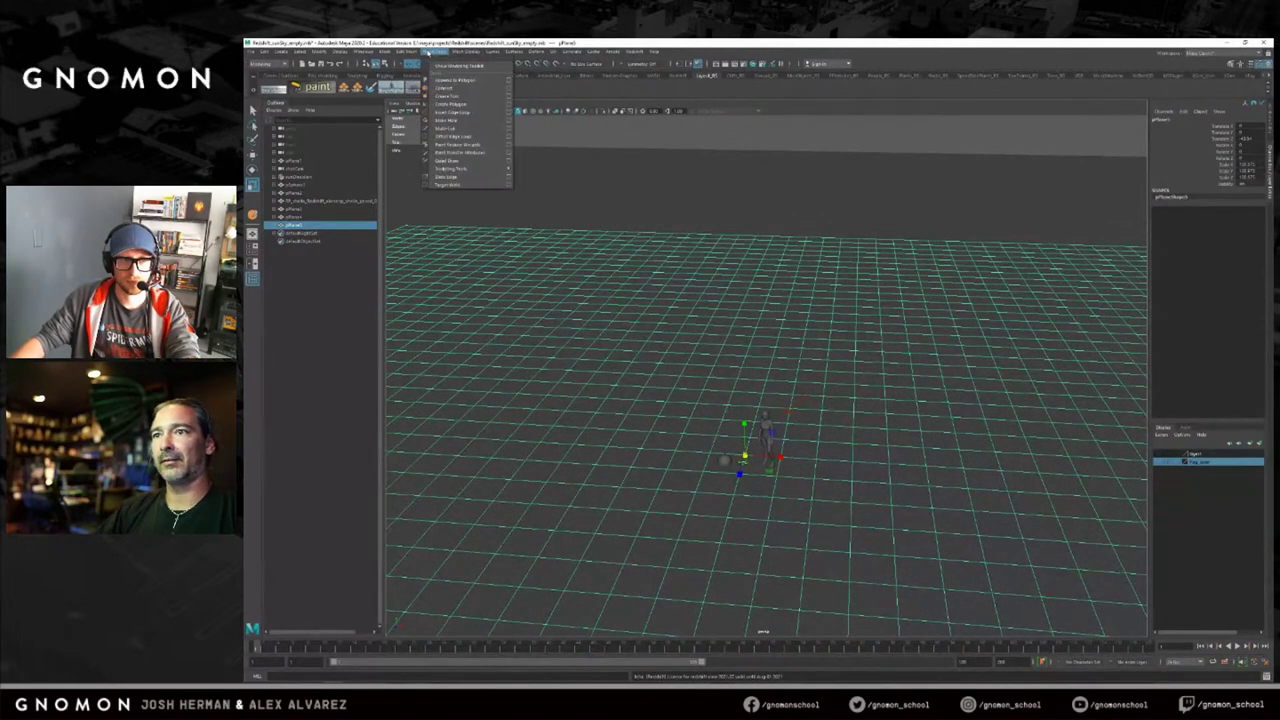
mouse_move(498, 168)
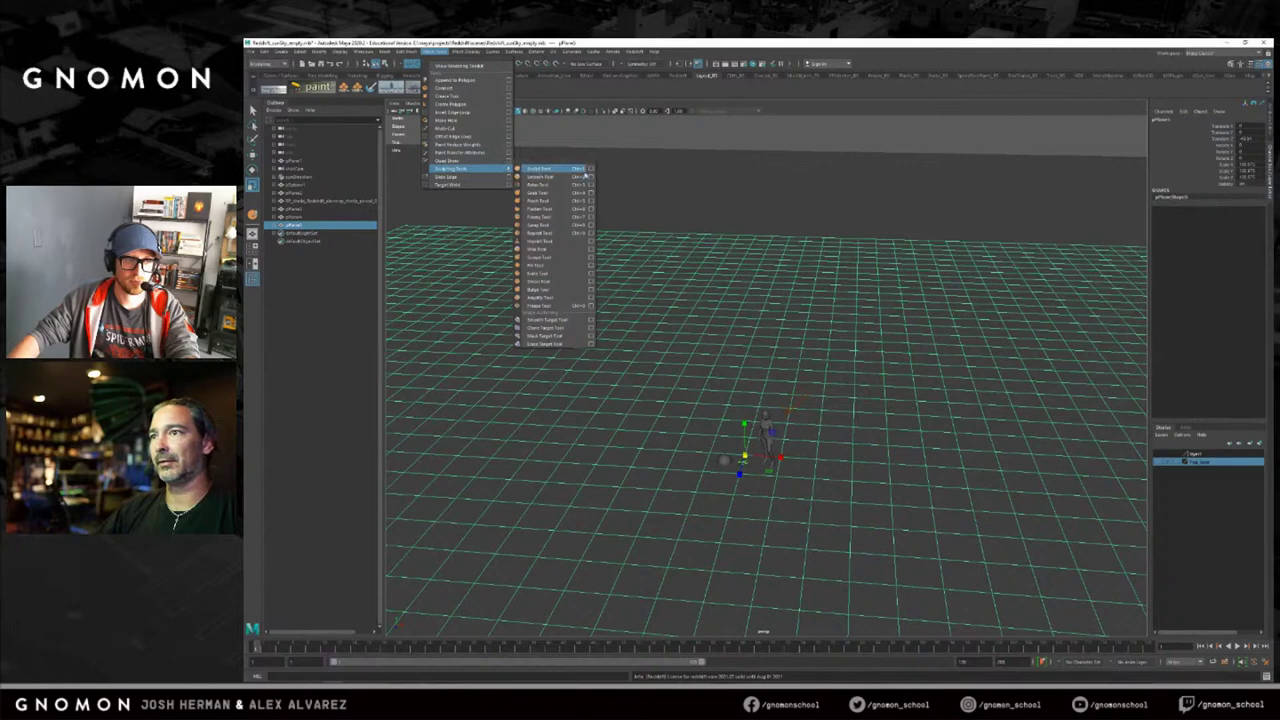
left_click(592, 173)
mouse_move(450, 285)
left_mouse_down()
mouse_move(986, 309)
mouse_move(1060, 330)
left_mouse_up()
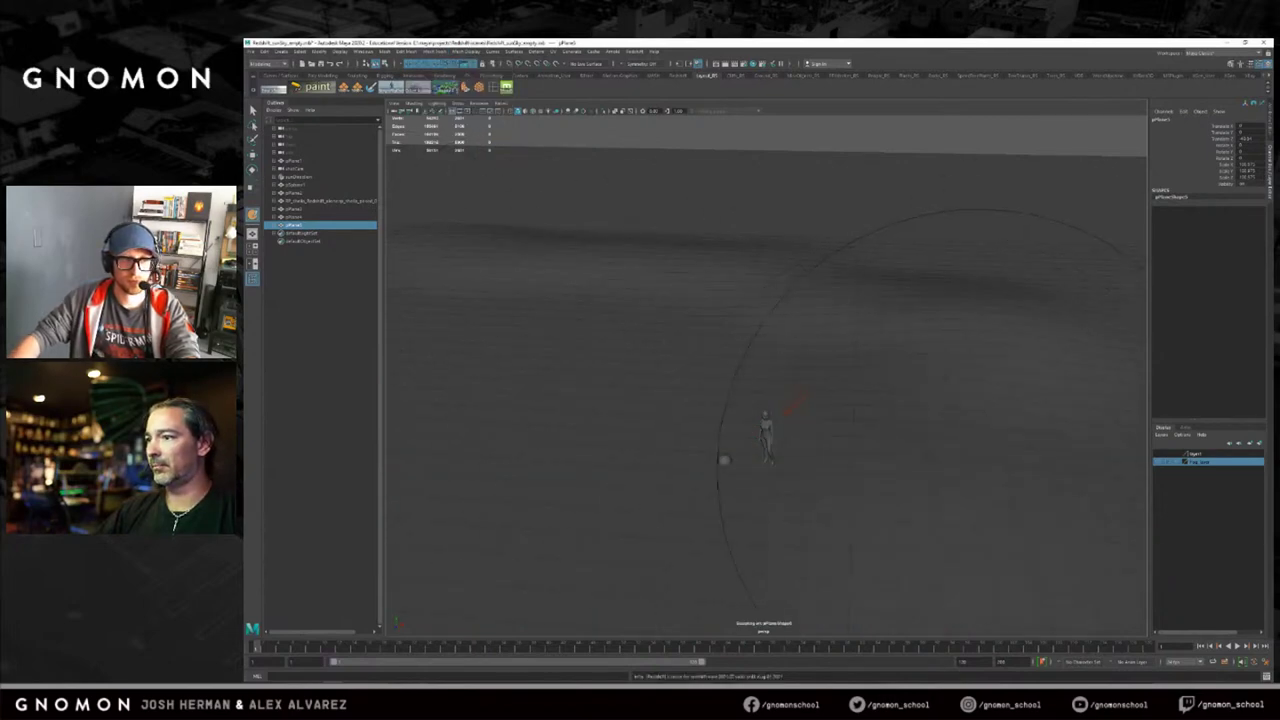
left_click_drag(985, 475, 954, 474, "alt")
right_click_drag(954, 474, 890, 450, "alt")
middle_click_drag(890, 450, 931, 412, "alt")
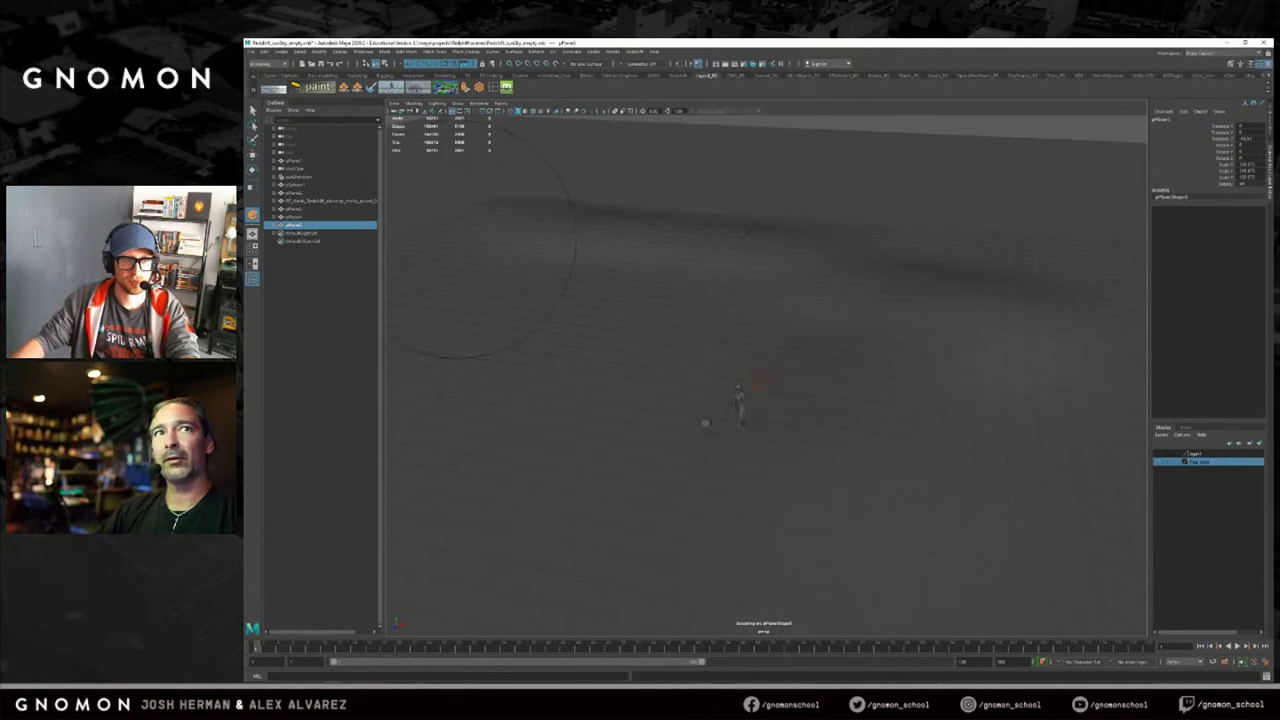
Shrink the live Redshift render window, sculpt mounds into the plane around the figure while watching the render, and close the render window.
left_click_drag(246, 165, 601, 74)
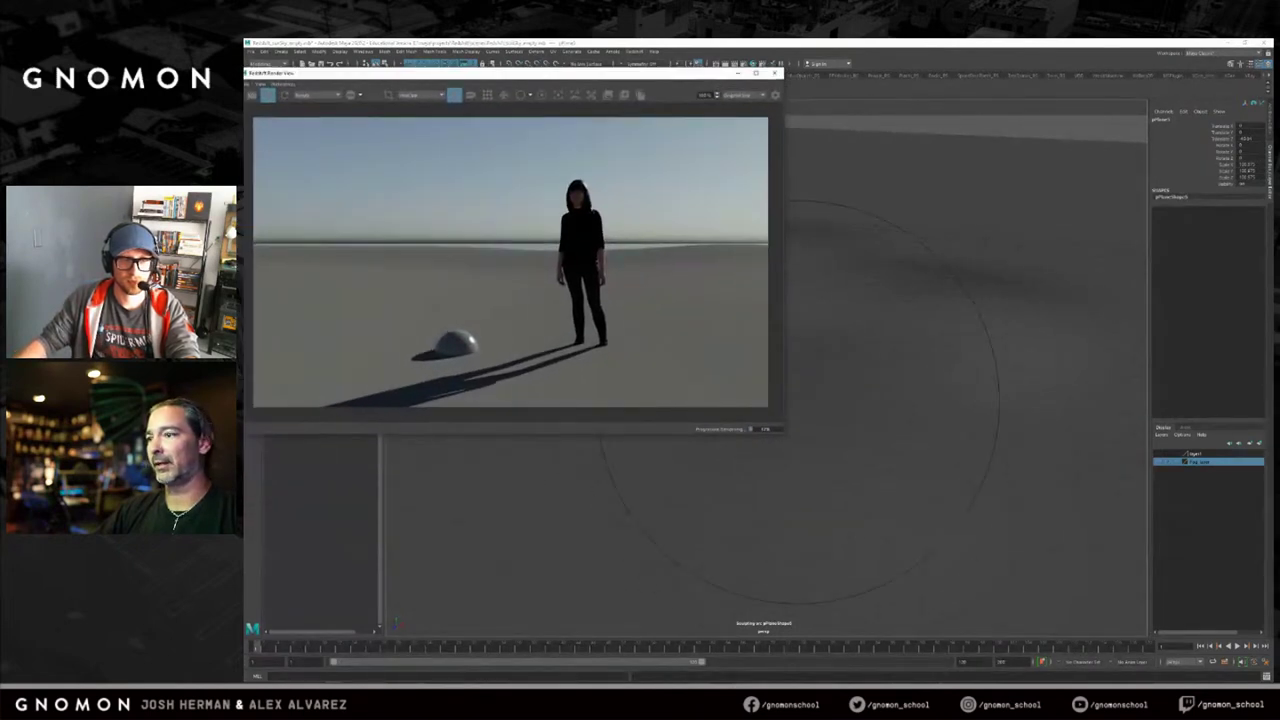
left_click_drag(783, 434, 544, 300)
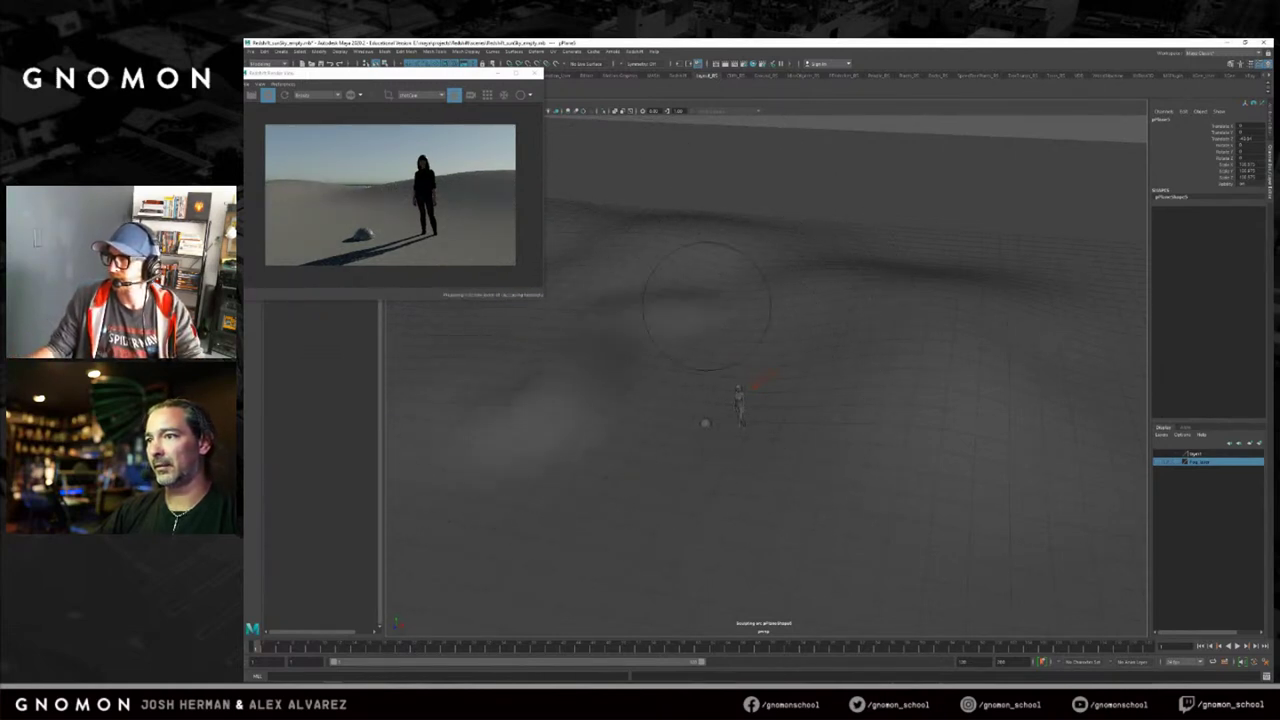
mouse_move(590, 550)
left_mouse_down()
mouse_move(570, 490)
mouse_move(530, 440)
left_mouse_up()
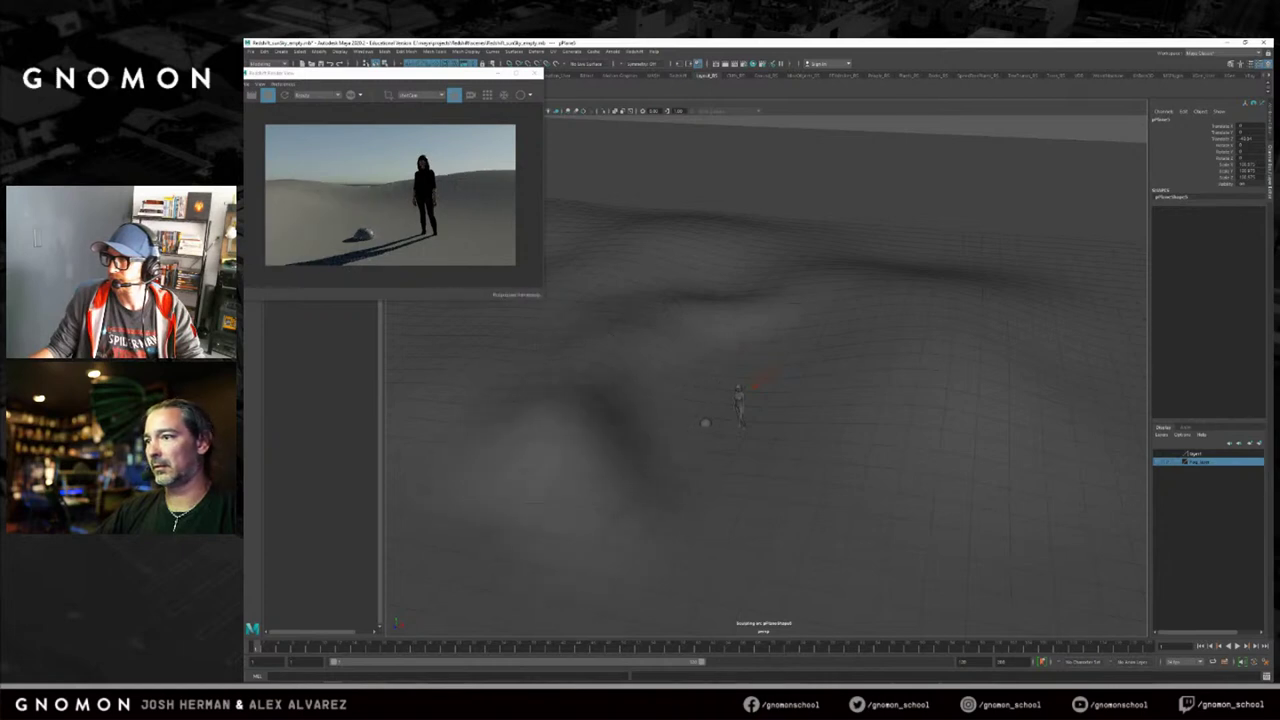
mouse_move(850, 400)
left_mouse_down()
mouse_move(877, 380)
mouse_move(868, 350)
left_mouse_up()
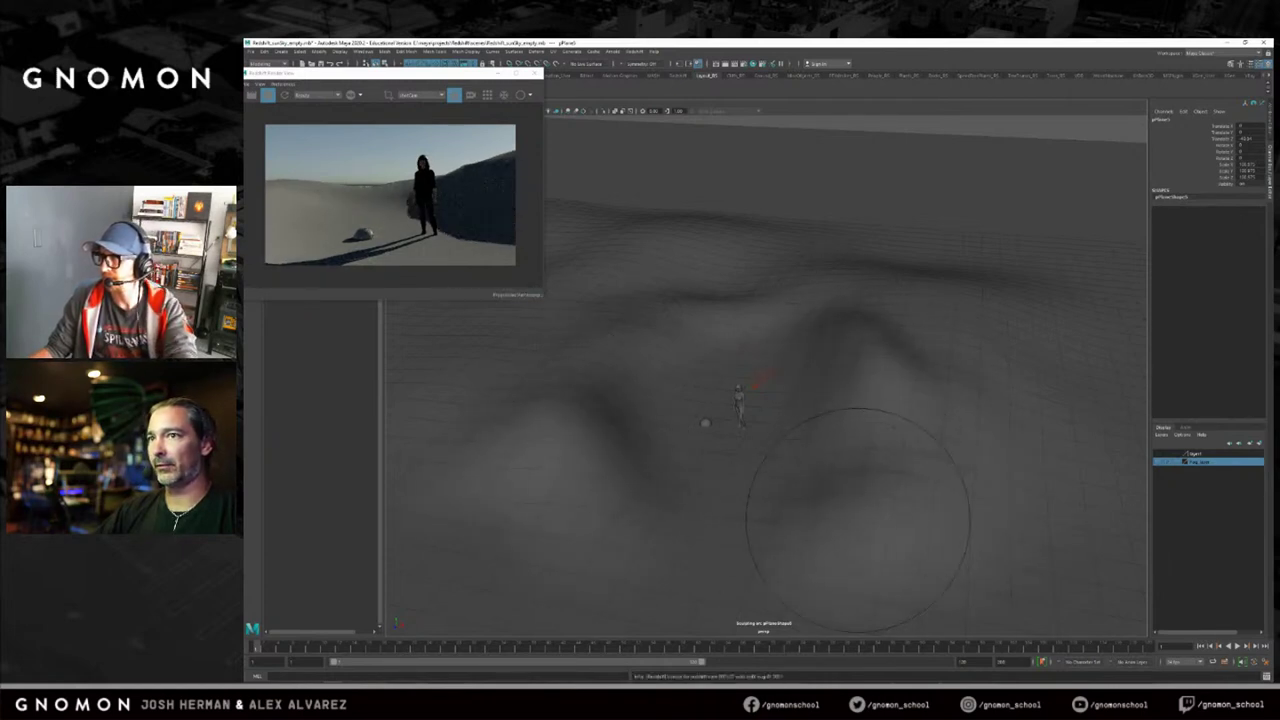
left_click_drag(858, 518, 770, 537)
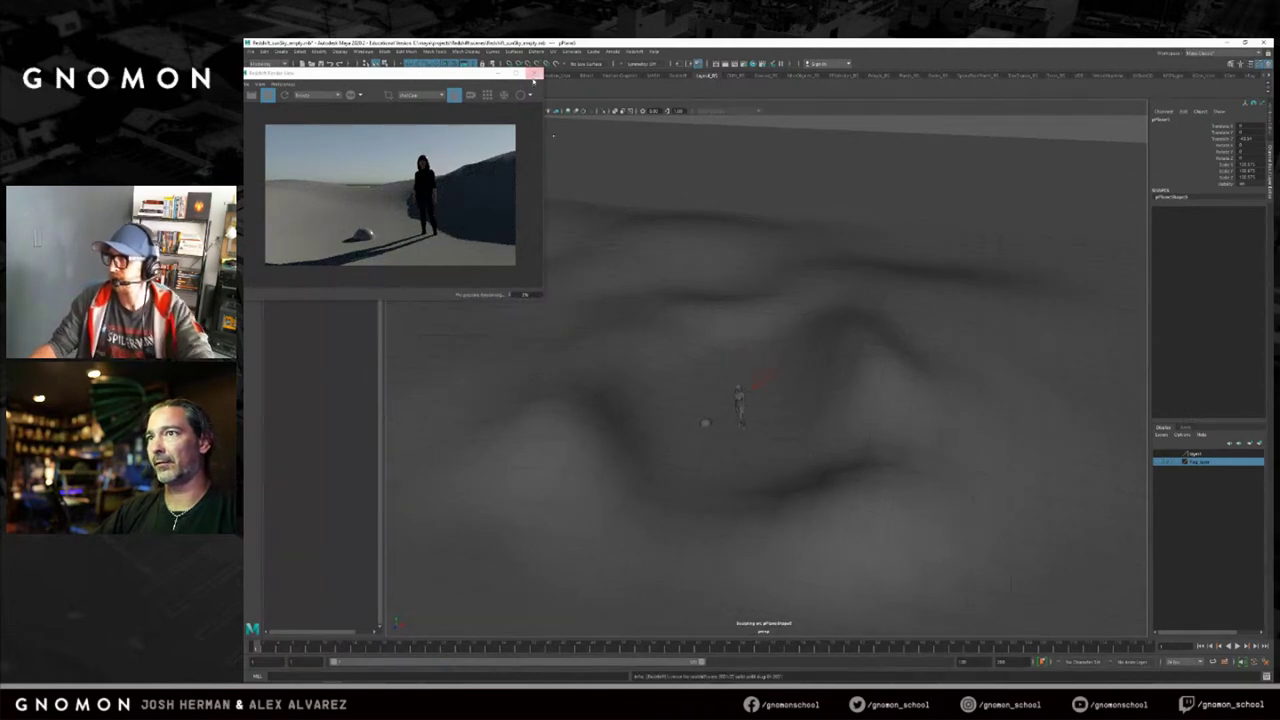
left_click(536, 74)
Select the sculpted plane's faces that fall inside the shot camera's frame.
right_click(757, 323)
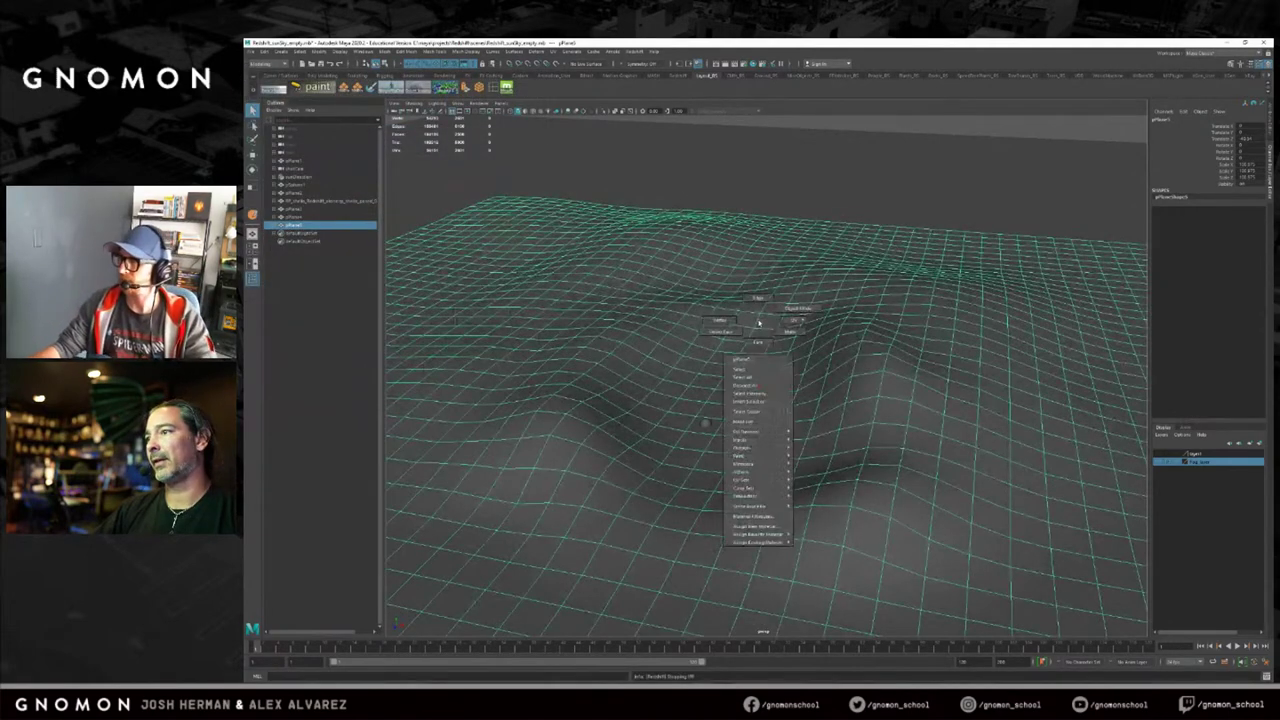
left_click(501, 103)
mouse_move(530, 111)
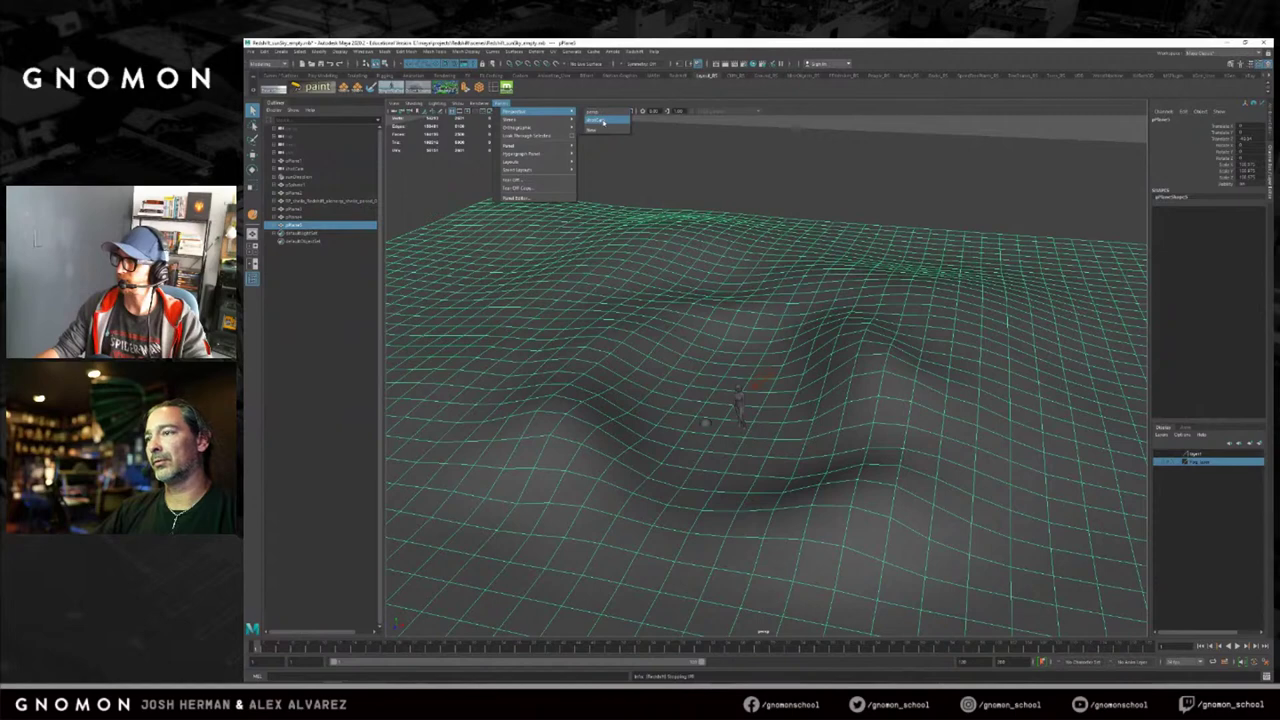
left_click(596, 119)
right_click_drag(1004, 362, 1004, 340)
left_click_drag(1107, 222, 424, 568)
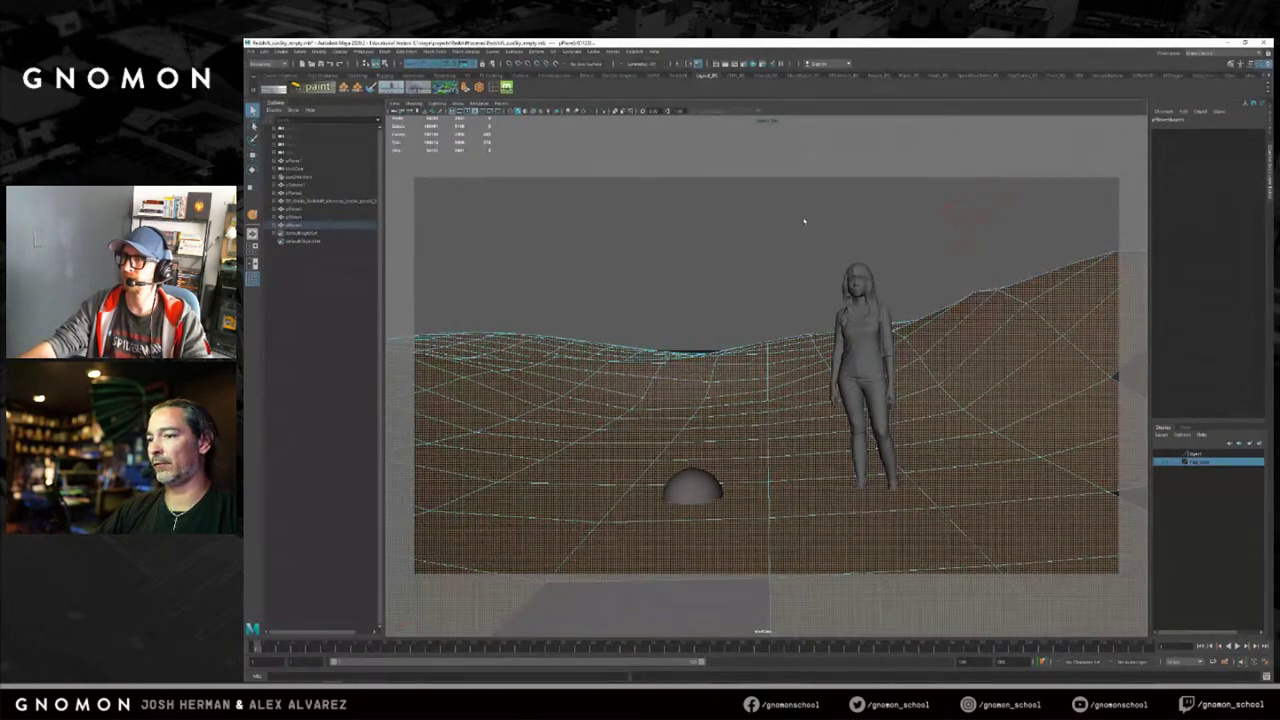
Examine from the perspective view how much of the sculpted plane the selected in-frame faces cover.
key("space")
left_click_drag(751, 233, 757, 201)
right_click_drag(805, 297, 409, 266, "alt")
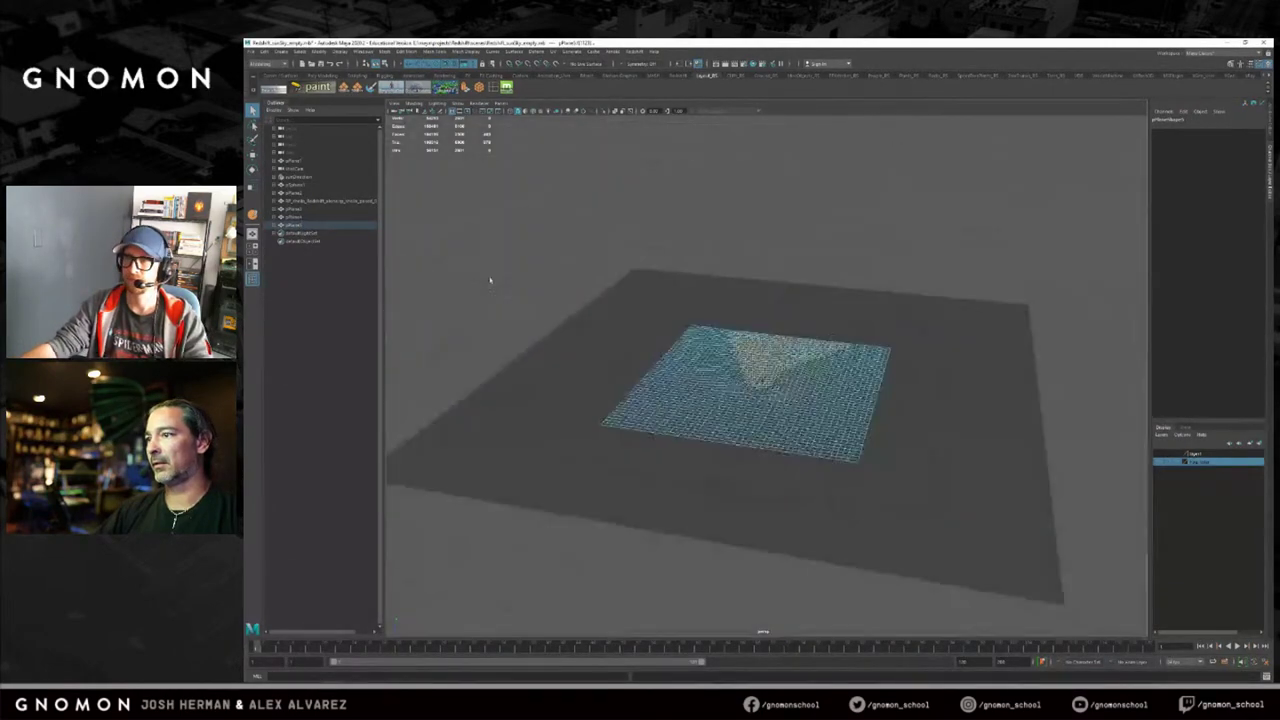
left_click_drag(630, 258, 657, 323, "alt")
right_click_drag(657, 323, 866, 355, "alt")
middle_click_drag(866, 355, 870, 264, "alt")
left_click_drag(870, 264, 866, 288, "alt")
right_click_drag(864, 286, 894, 289, "alt")
left_click_drag(634, 257, 635, 266, "alt")
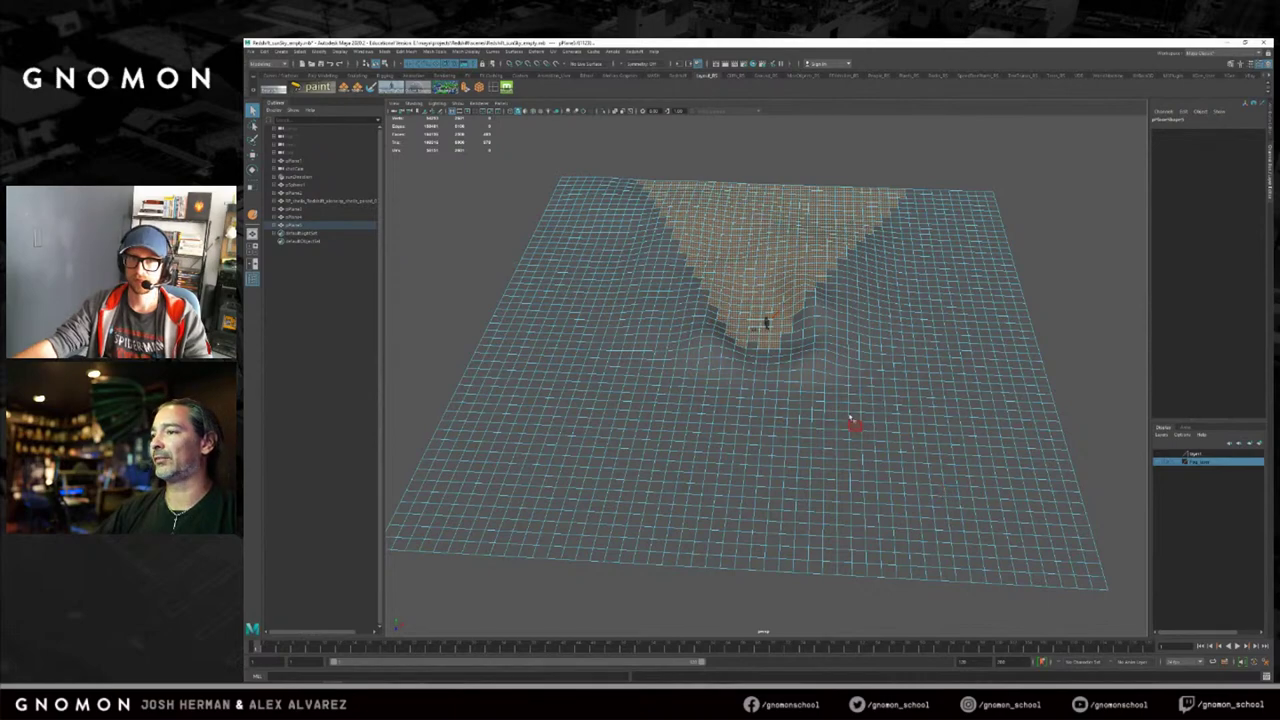
mouse_move(829, 380)
left_mouse_down("alt")
mouse_move(820, 429)
mouse_move(671, 237)
left_mouse_up("alt")
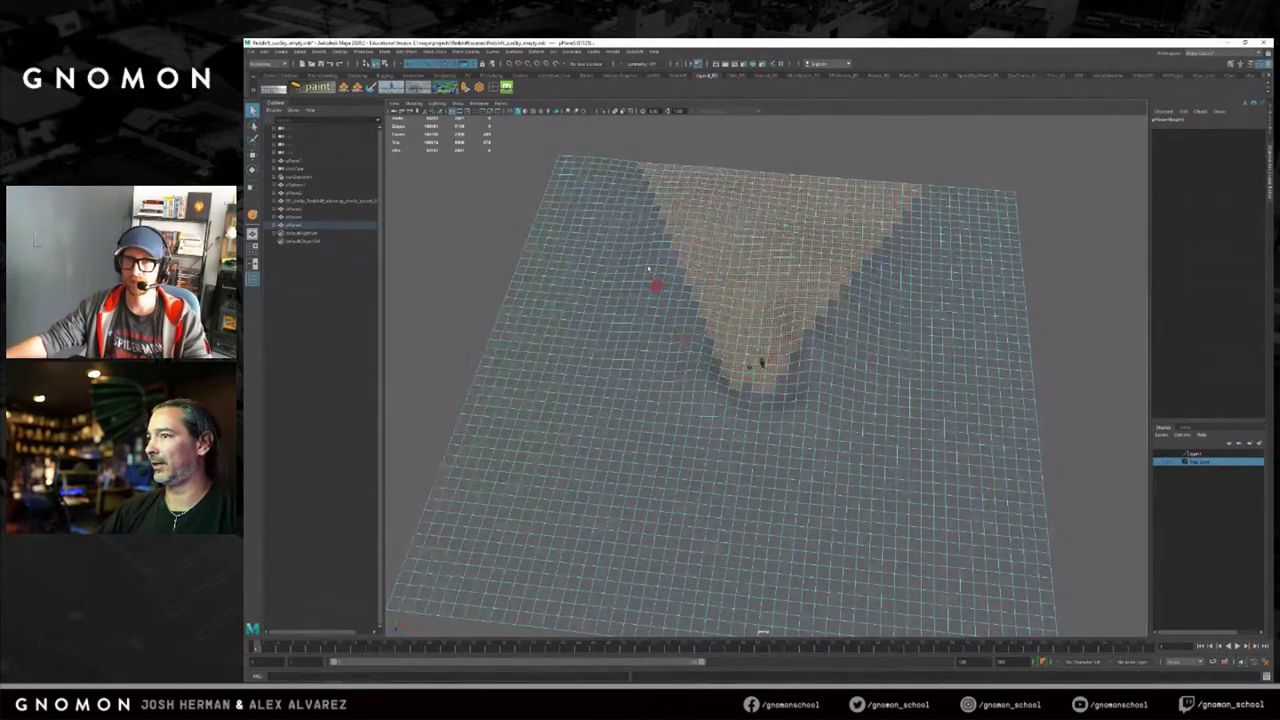
left_click_drag(651, 200, 678, 223, "alt")
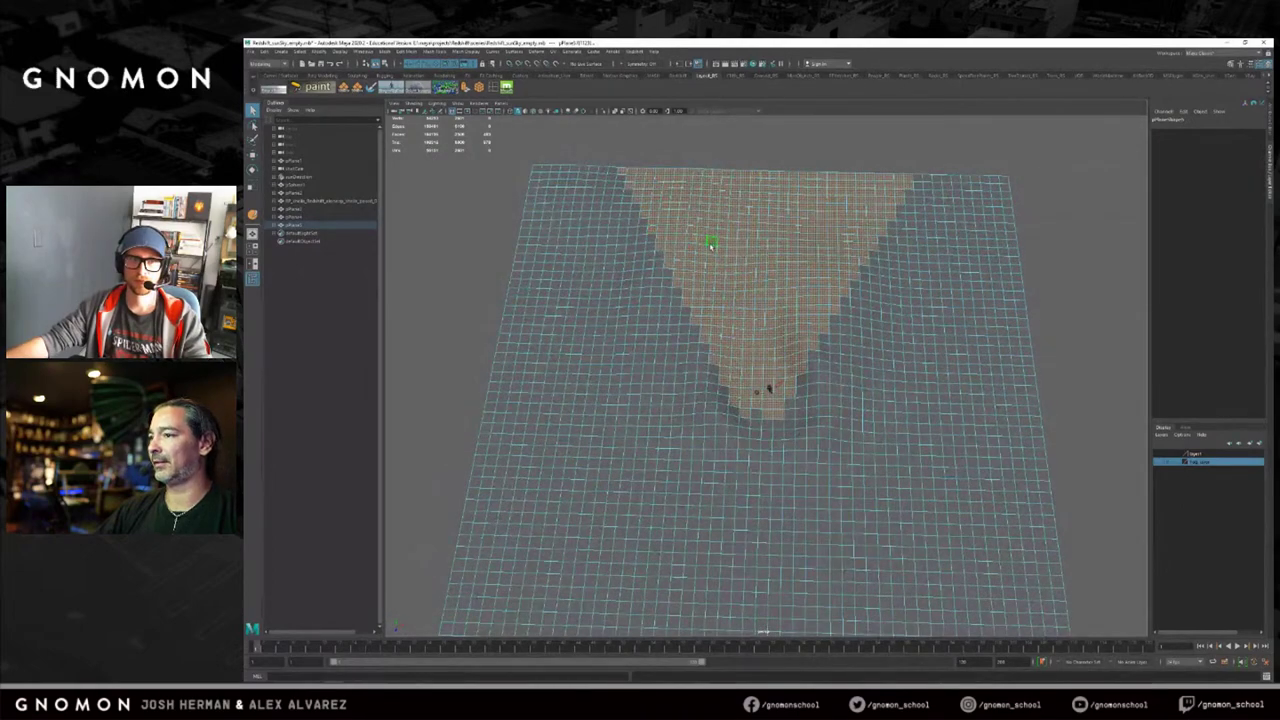
Select a rectangular block of the plane's faces around the in-frame area and the figure from the orthographic top view.
key("space")
left_click_drag(795, 288, 765, 272)
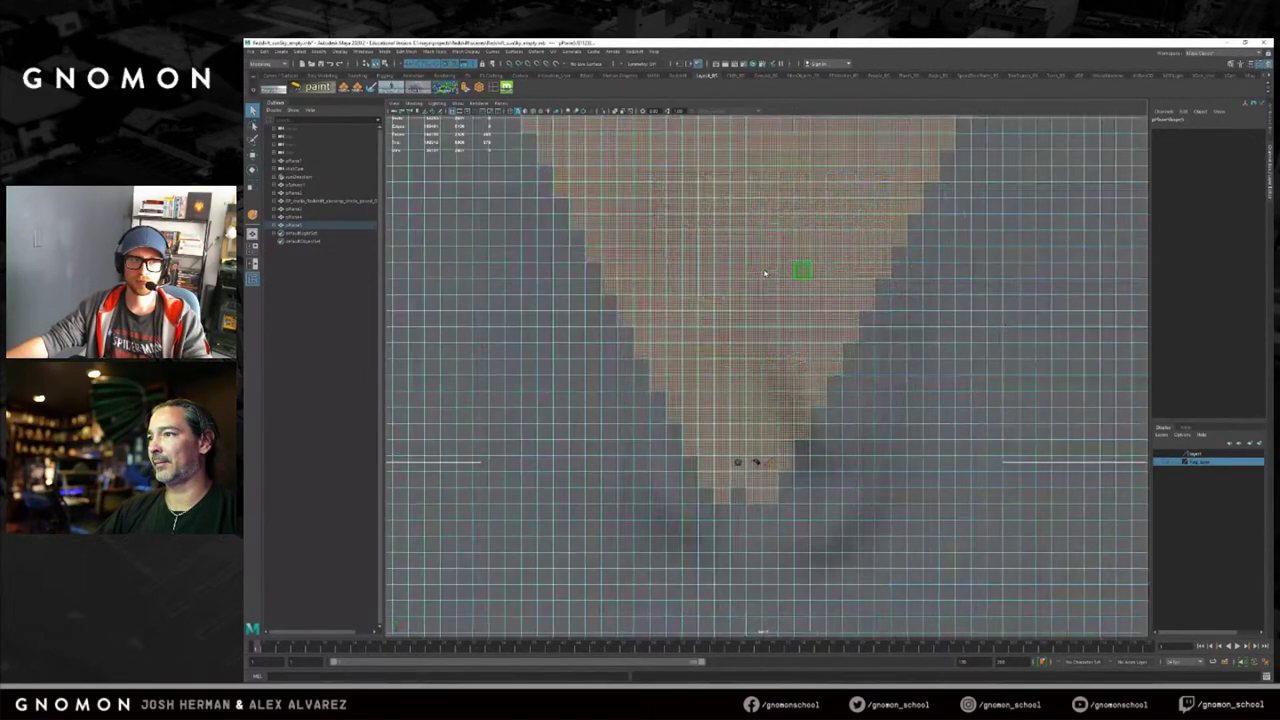
right_click_drag(922, 298, 650, 268, "alt")
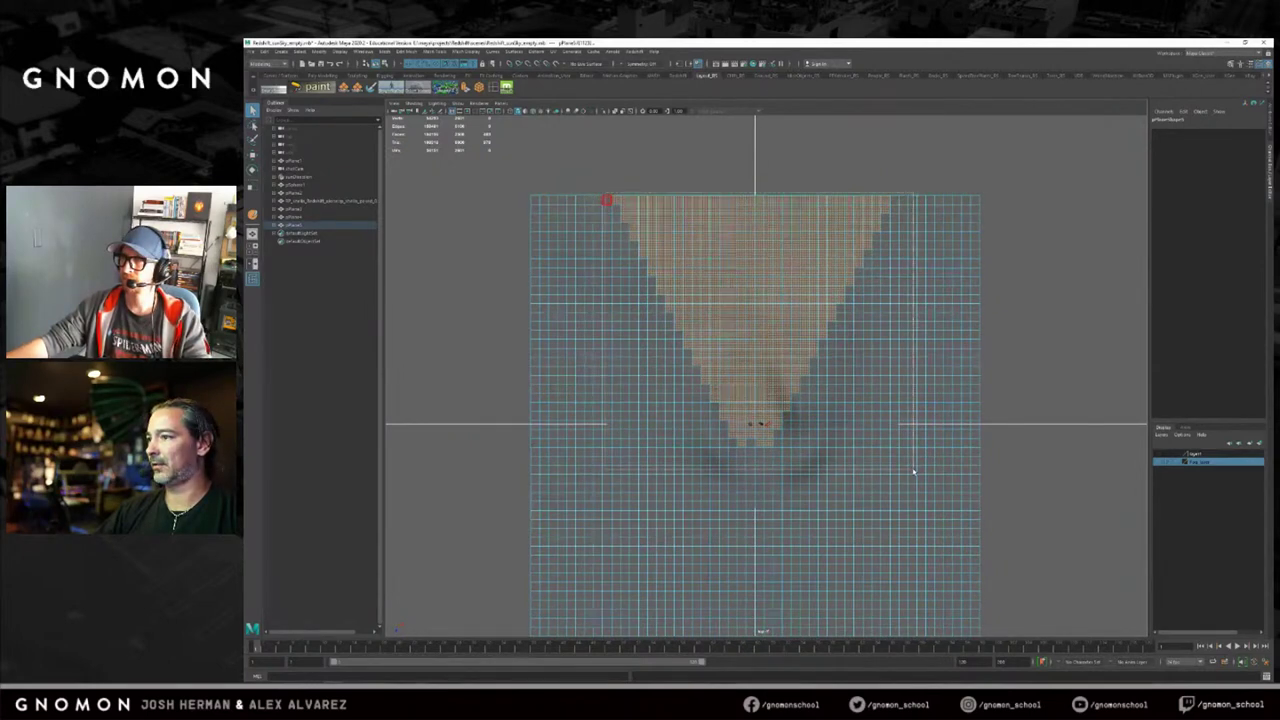
Invert the selection to delete the plane's faces outside the rectangular block, and return the trimmed plane to object mode.
left_click(501, 104)
mouse_move(540, 111)
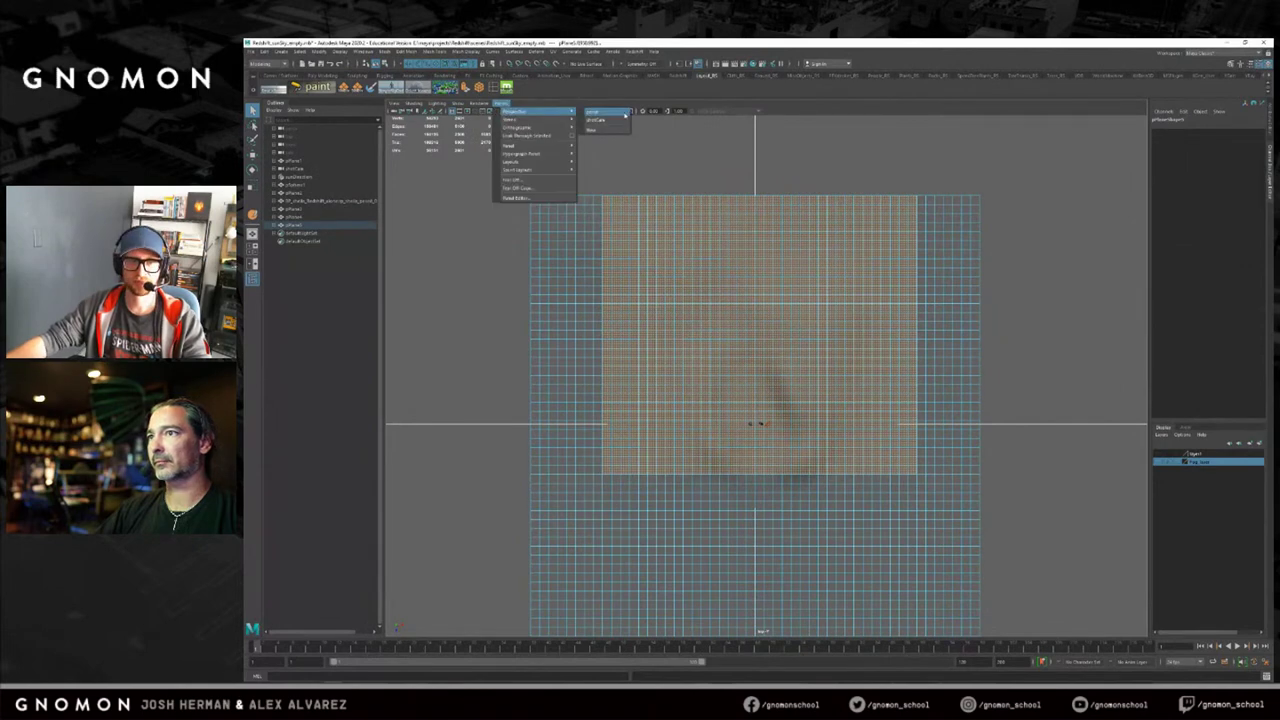
left_click(607, 115)
scroll(766, 386, "down", 5)
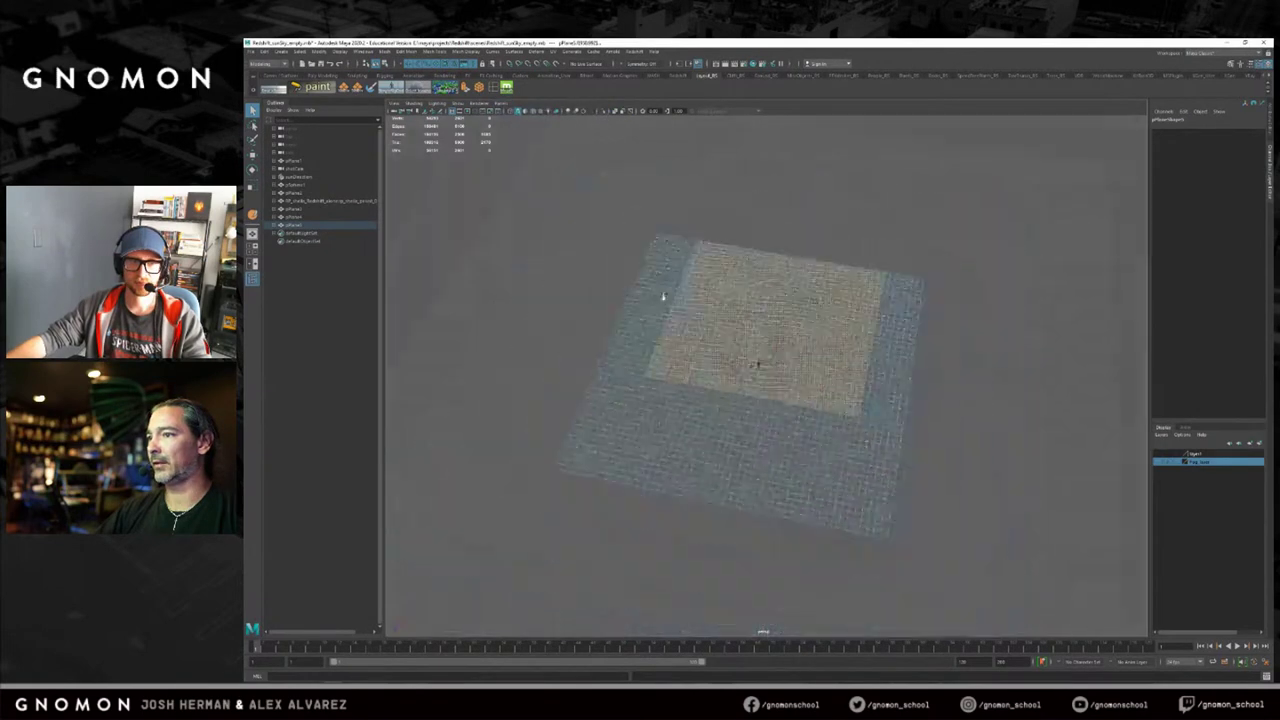
left_click_drag(502, 176, 1010, 608)
key("Delete")
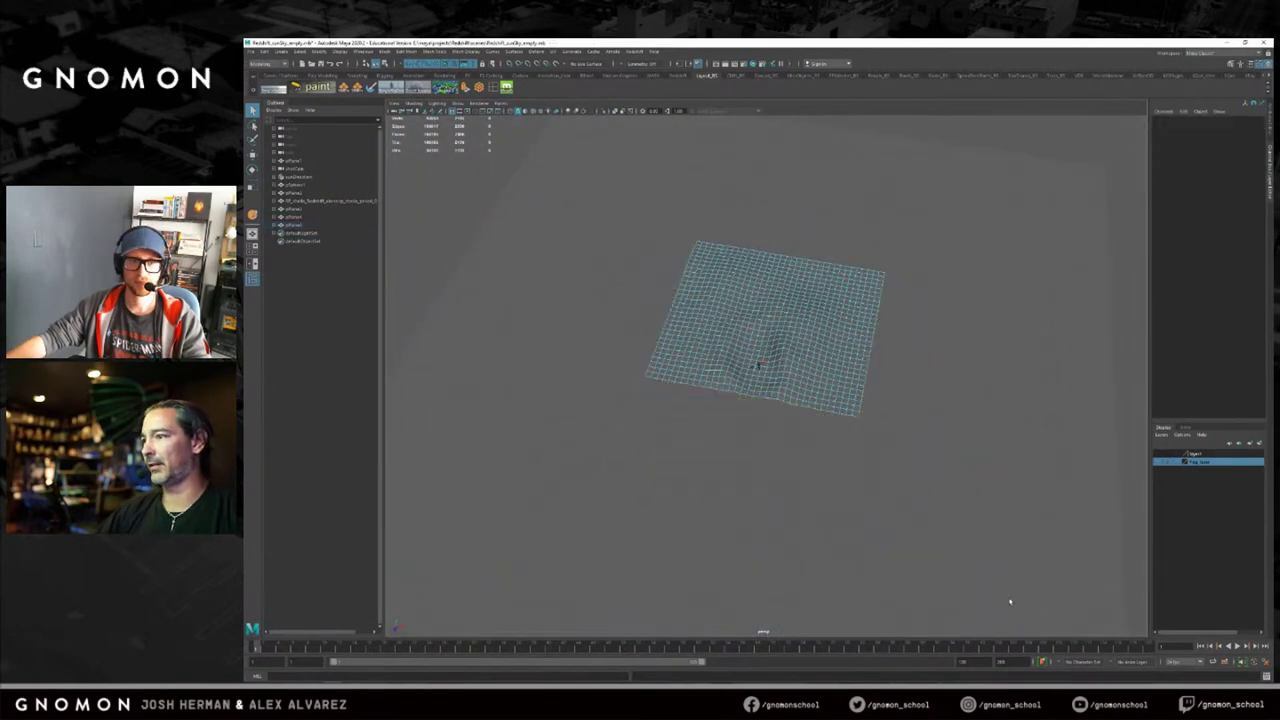
right_click(831, 342)
right_click_drag(831, 342, 869, 330)
scroll(803, 301, "up", 3)
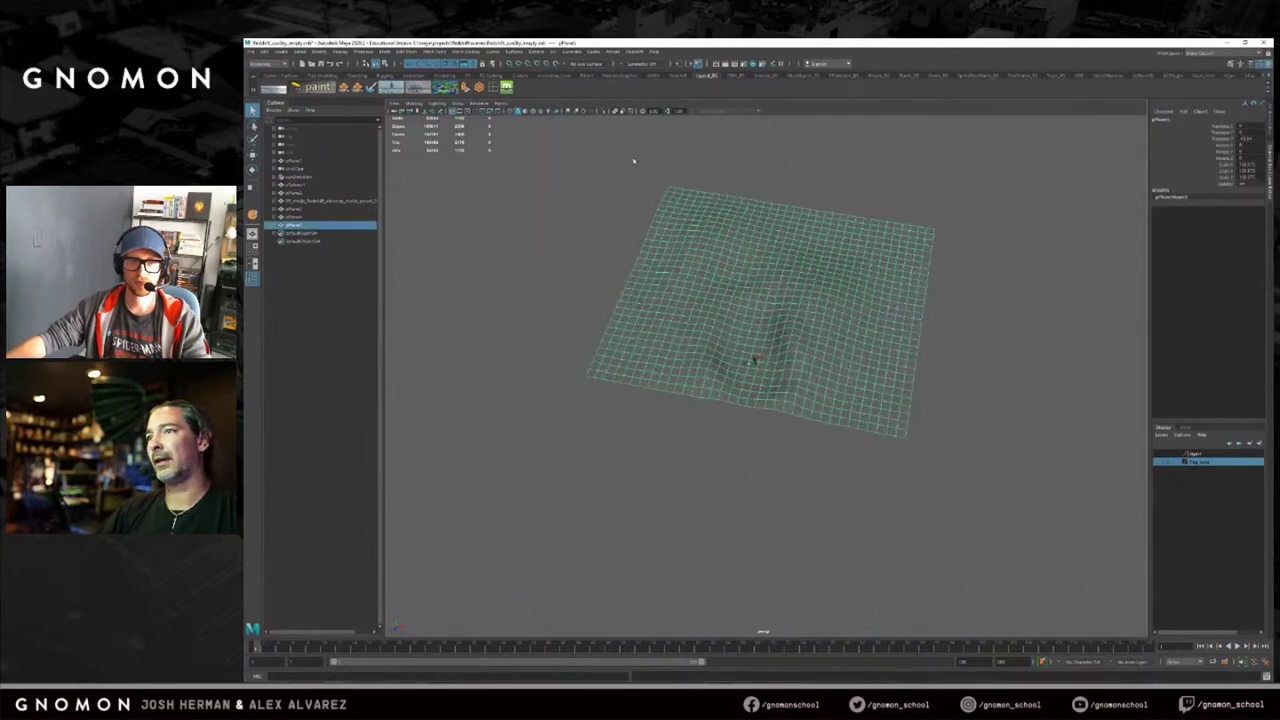
Select the trimmed plane's faces inside the shot camera's frame and examine their coverage from the perspective view.
left_click(502, 103)
mouse_move(540, 111)
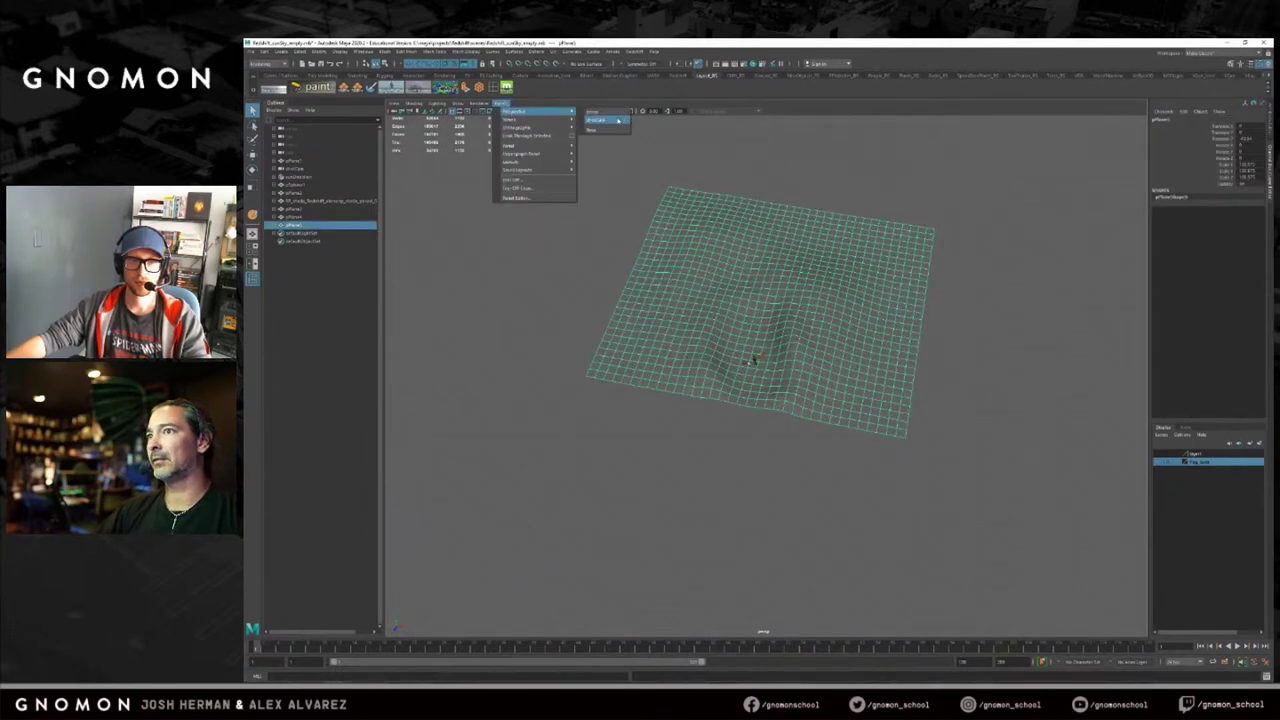
left_click(619, 121)
left_click(757, 411)
left_click(758, 412)
right_click_drag(1008, 334, 1009, 359)
left_click_drag(1110, 231, 420, 568)
key("space")
left_click_drag(741, 337, 745, 302)
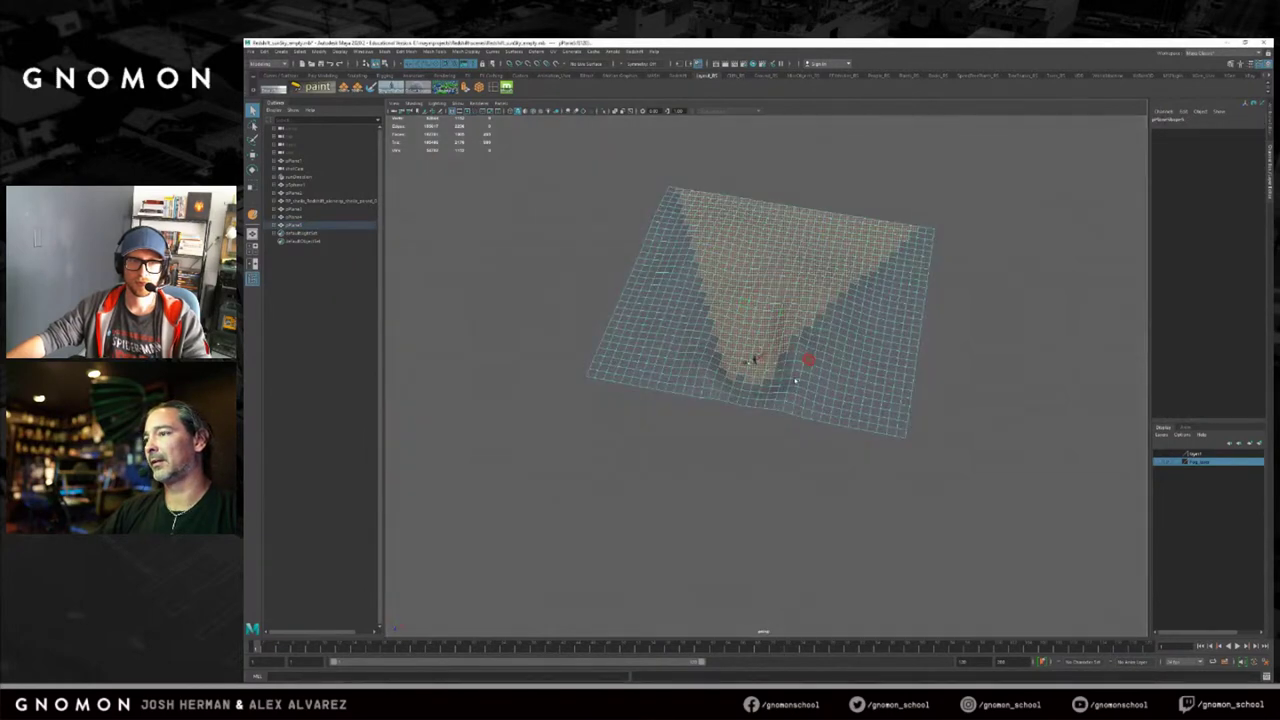
right_click_drag(812, 363, 937, 361, "alt")
middle_click_drag(965, 284, 954, 323, "alt")
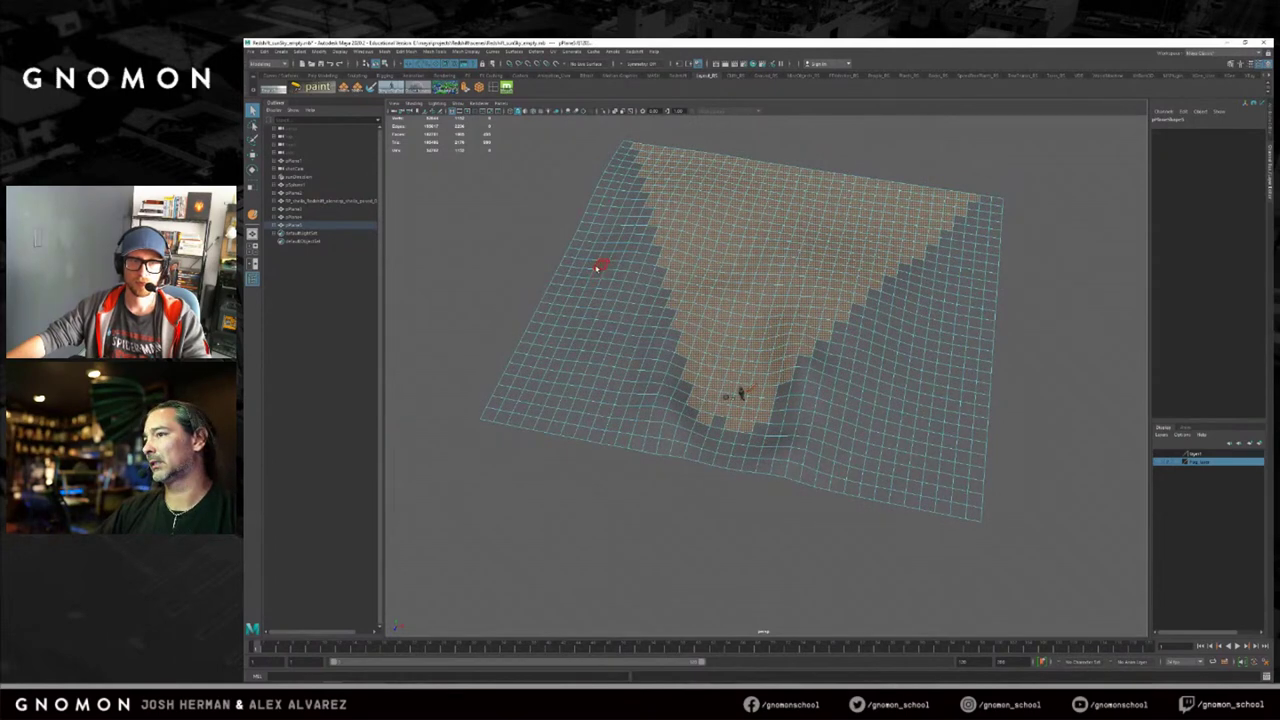
right_click_drag(600, 265, 630, 264, "alt")
Return the trimmed plane to object mode and view it through the shot camera.
left_click(502, 104)
mouse_move(531, 112)
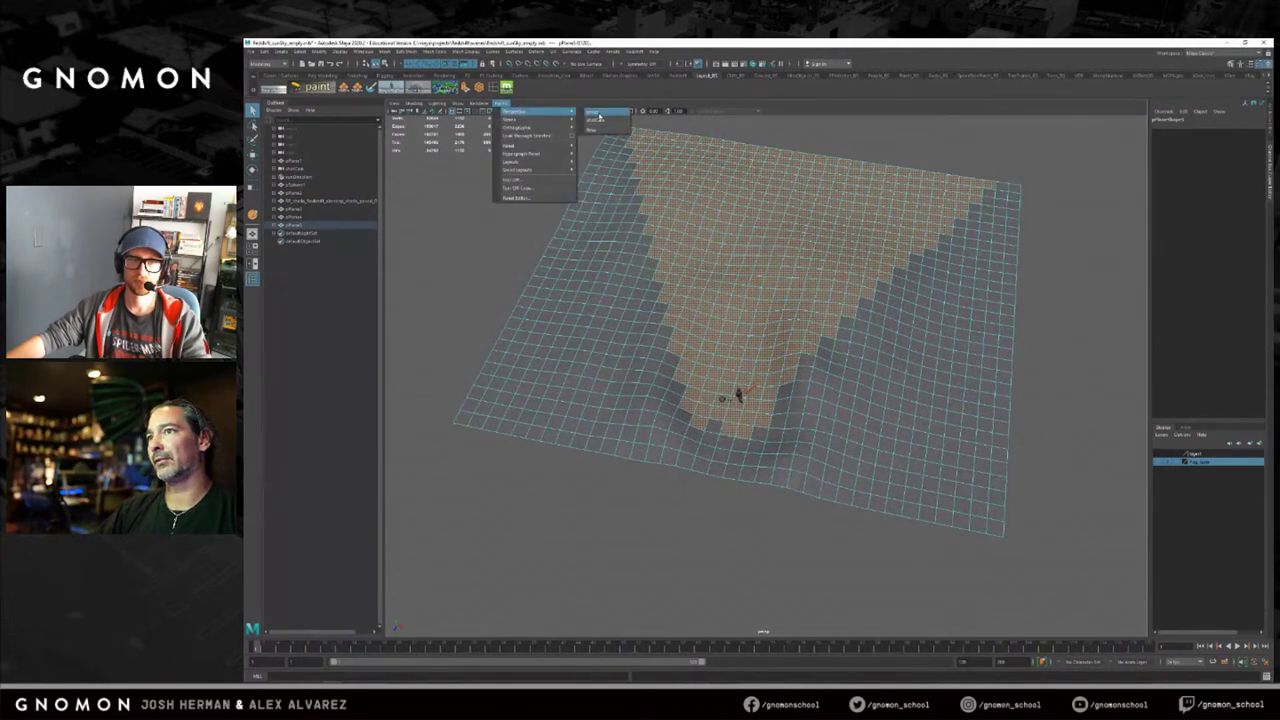
left_click(601, 113)
right_click_drag(643, 198, 660, 191)
left_click(684, 186)
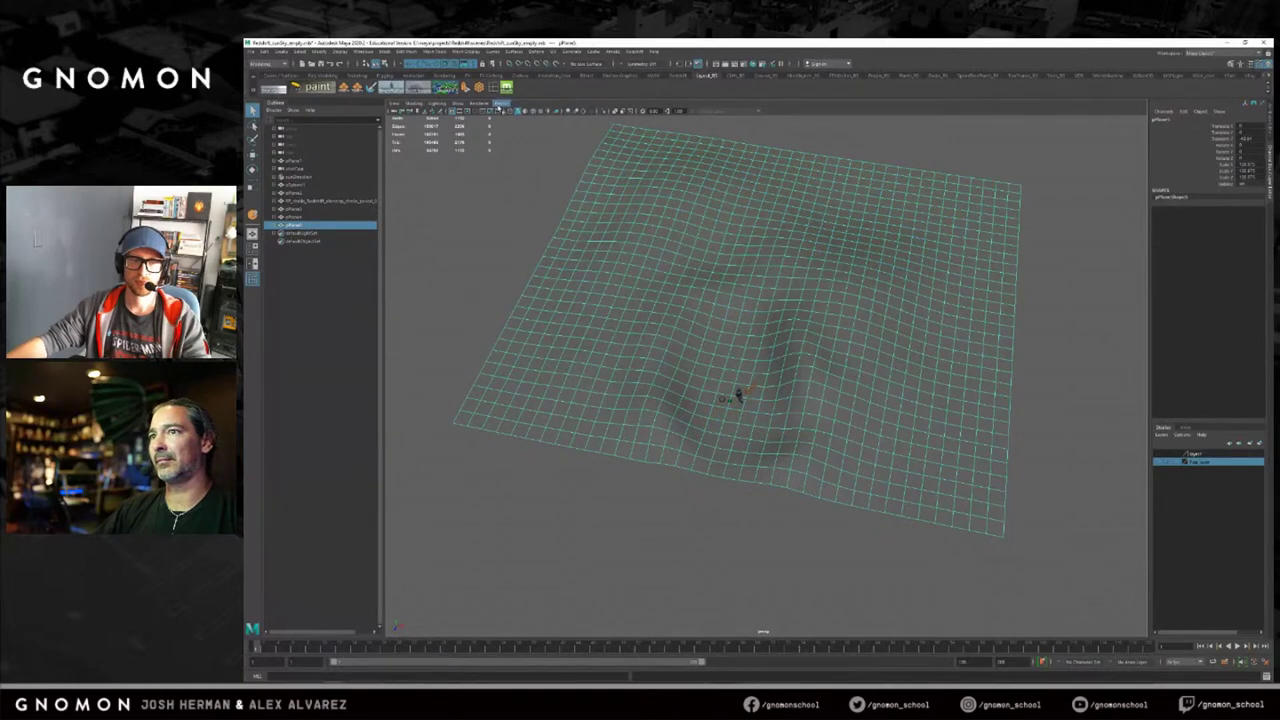
left_click(503, 104)
mouse_move(563, 113)
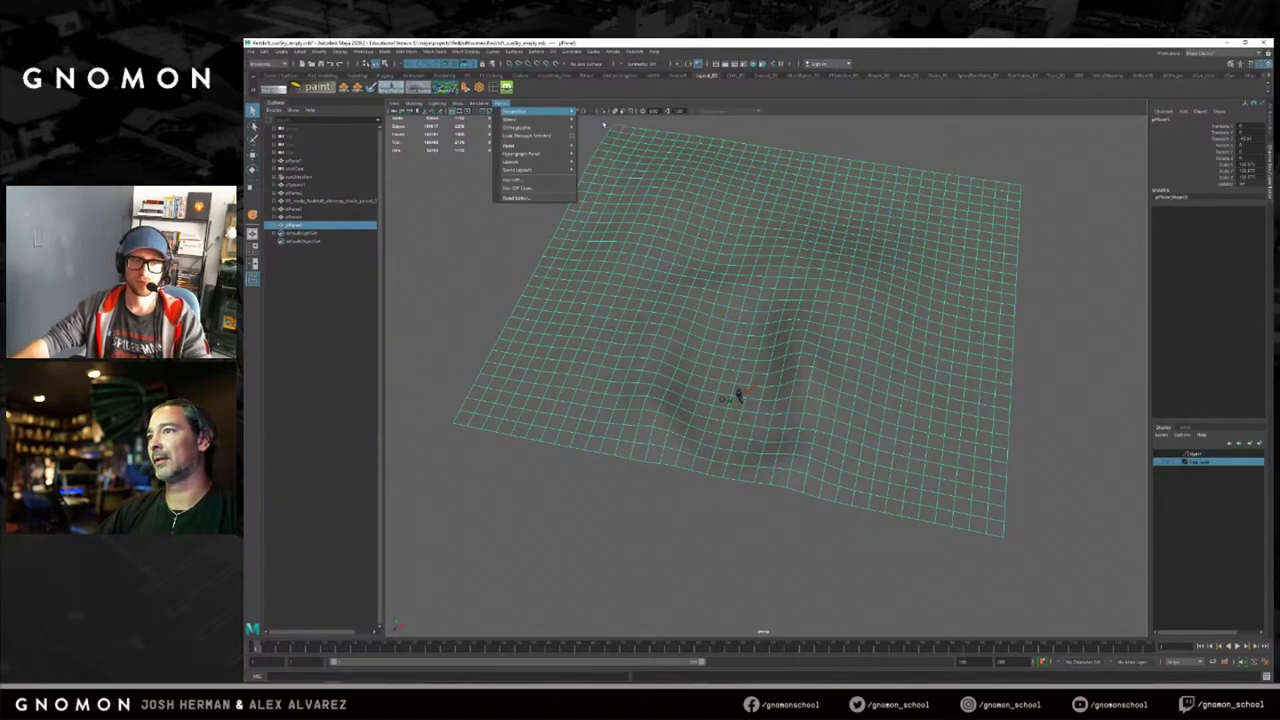
left_click(596, 120)
left_click(677, 374)
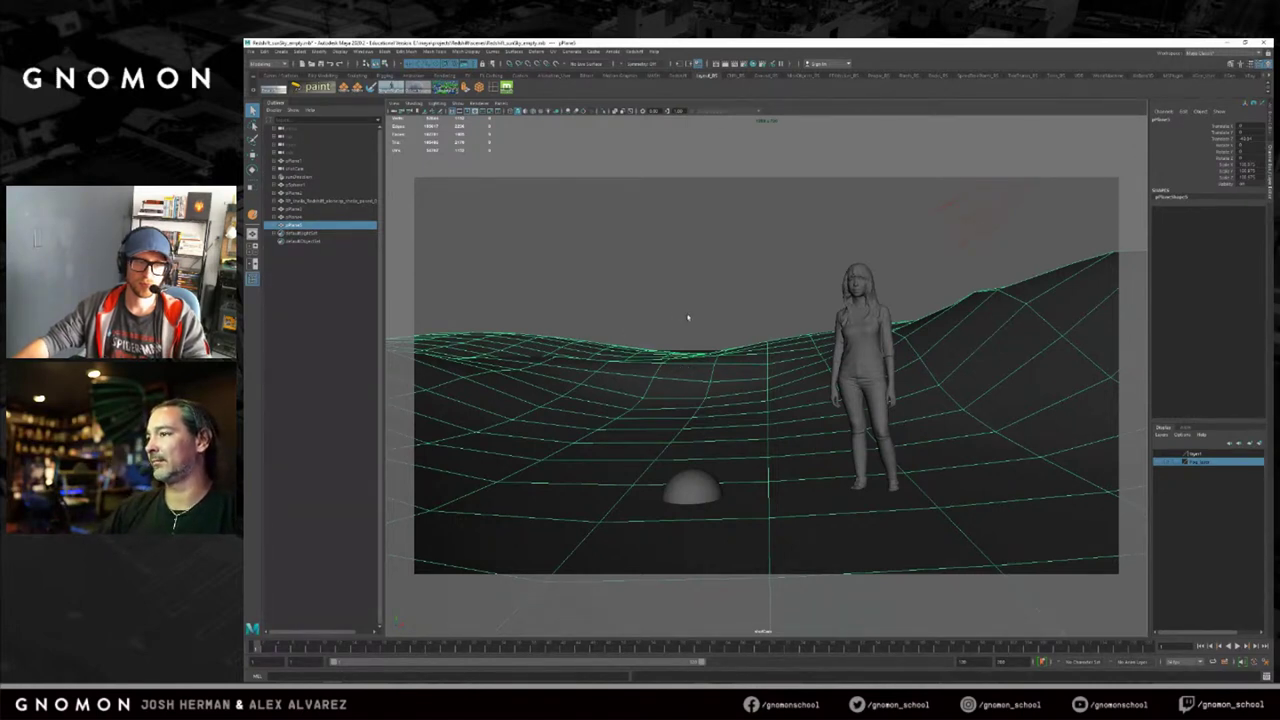
left_click(754, 337)
left_click(750, 346)
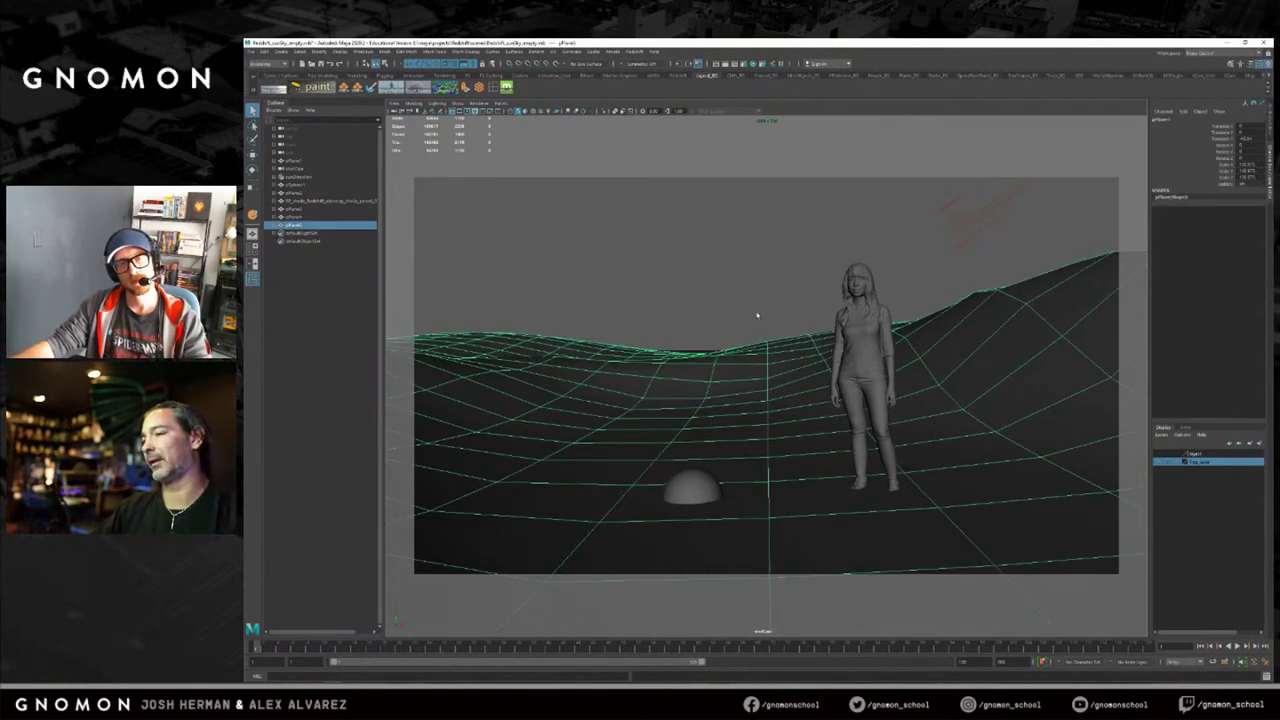
left_click(786, 243)
left_click_drag(786, 243, 814, 376)
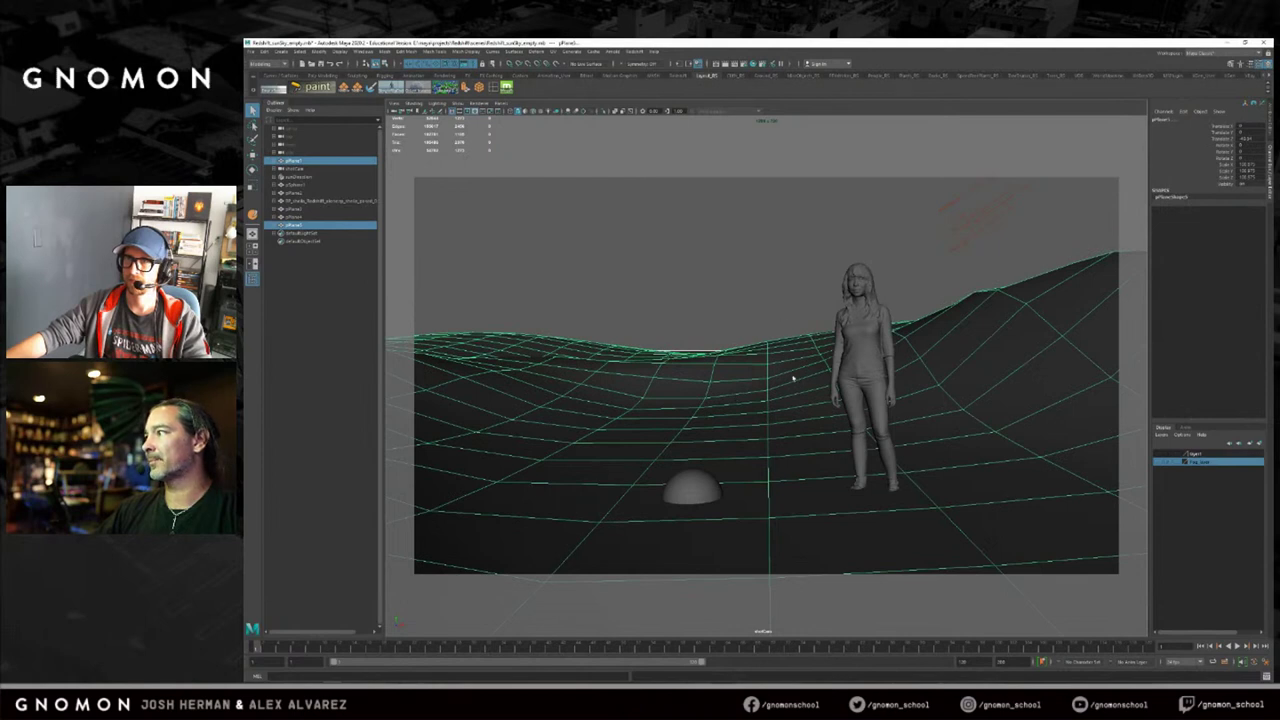
left_click(783, 285)
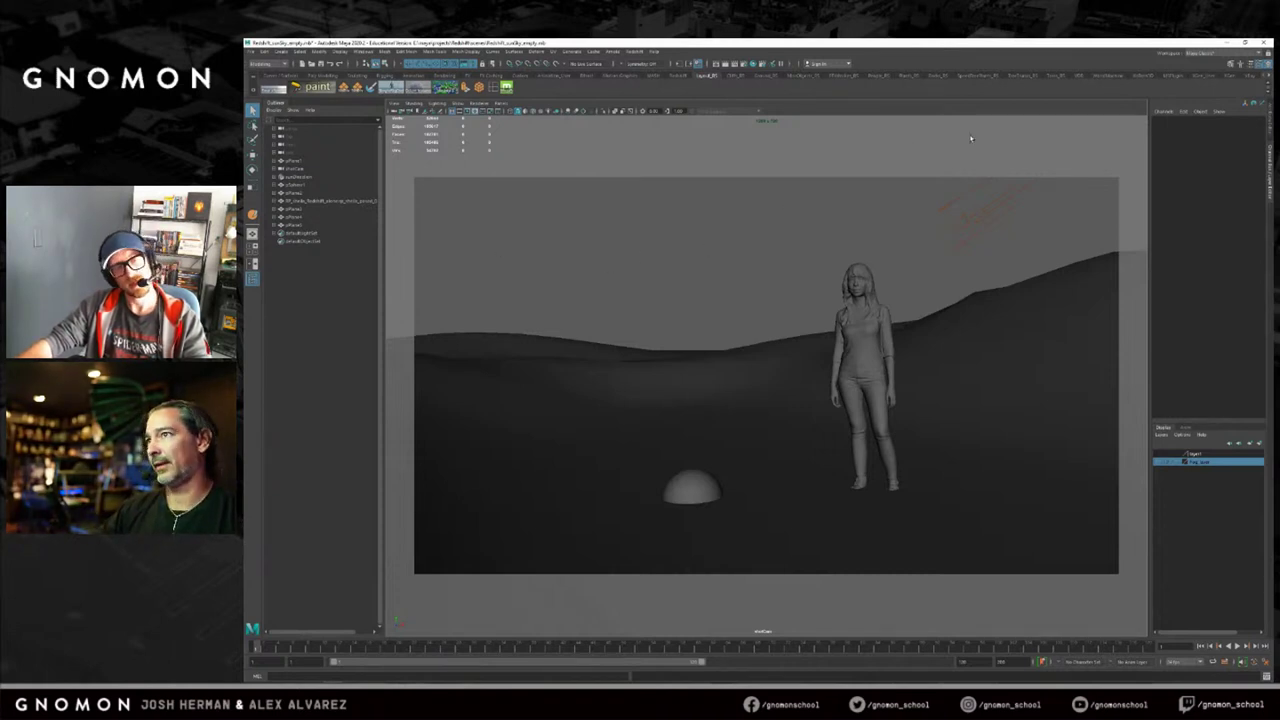
left_click(846, 290)
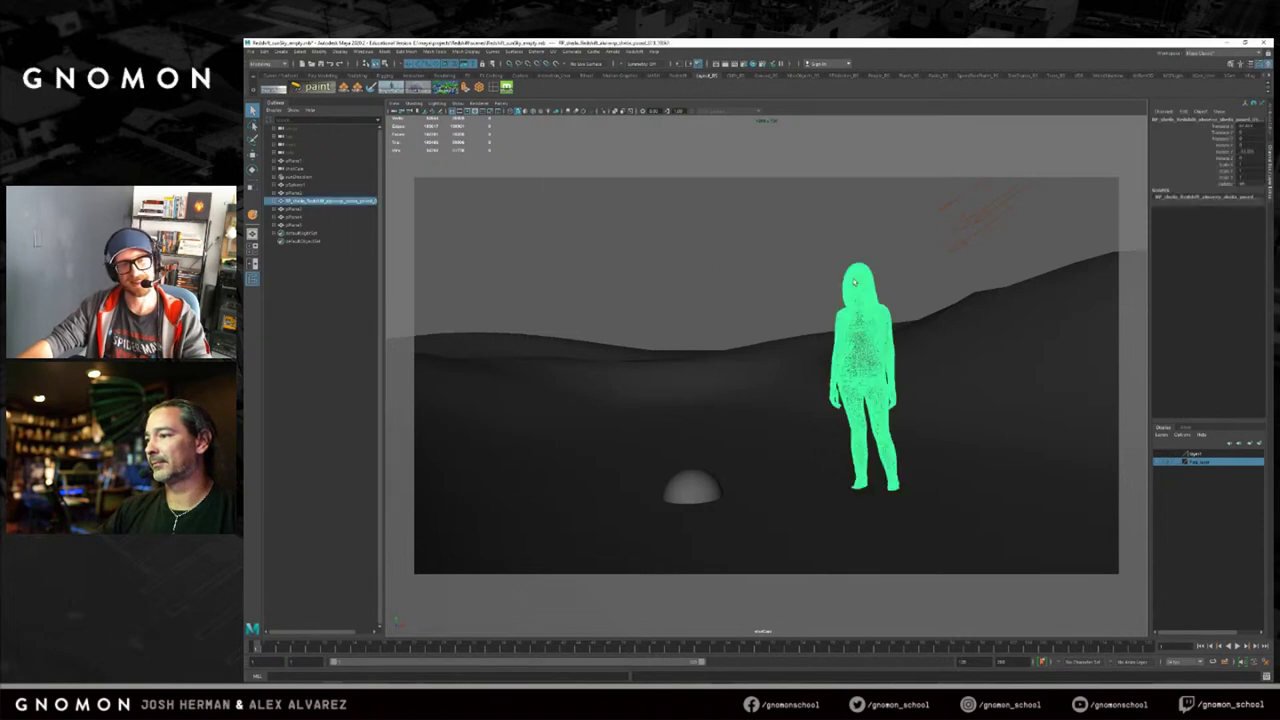
left_click(797, 277)
left_click(855, 288)
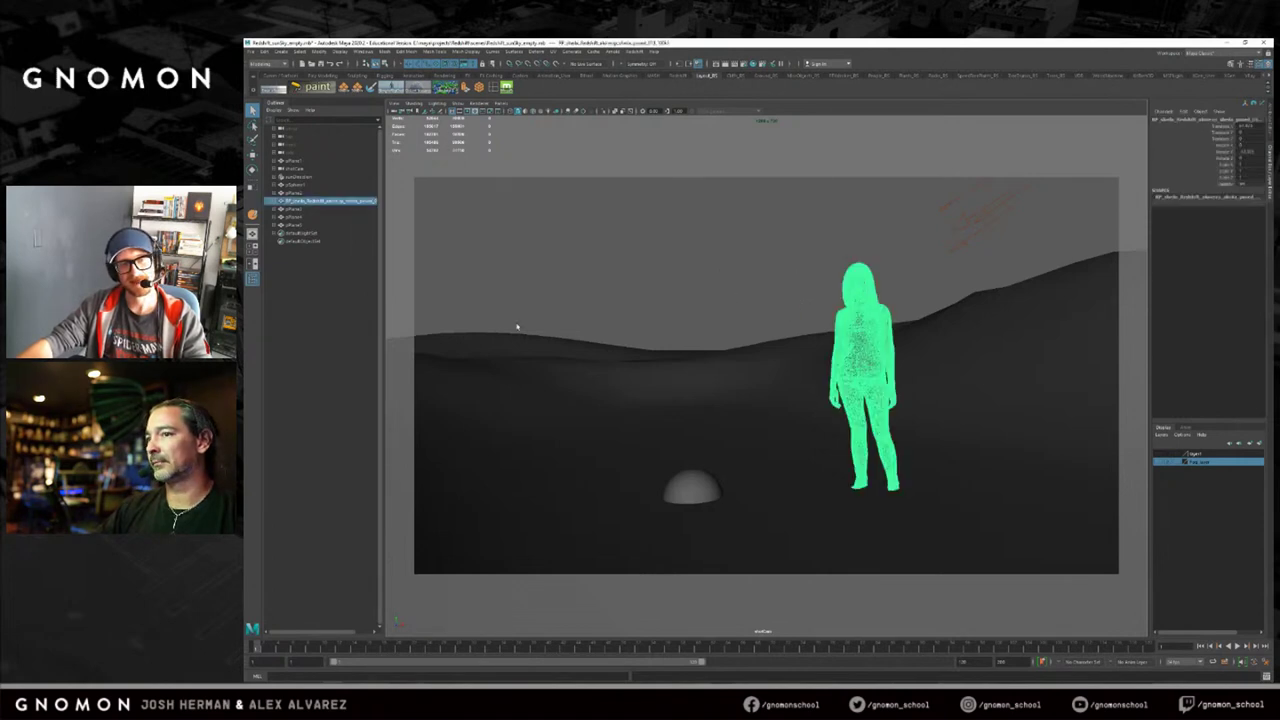
left_click(508, 343)
left_click(783, 306)
left_click(861, 288)
left_click(775, 265)
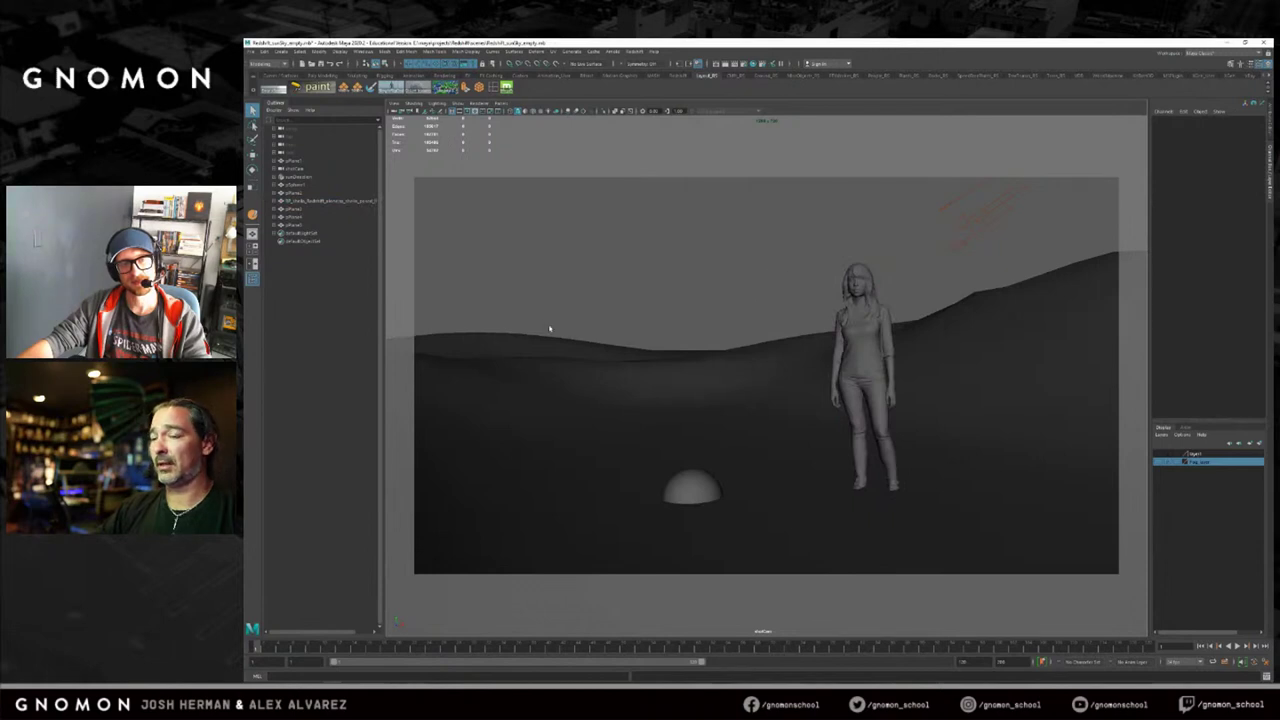
left_click(547, 347)
left_click(812, 271)
left_click(849, 290)
left_click(777, 287)
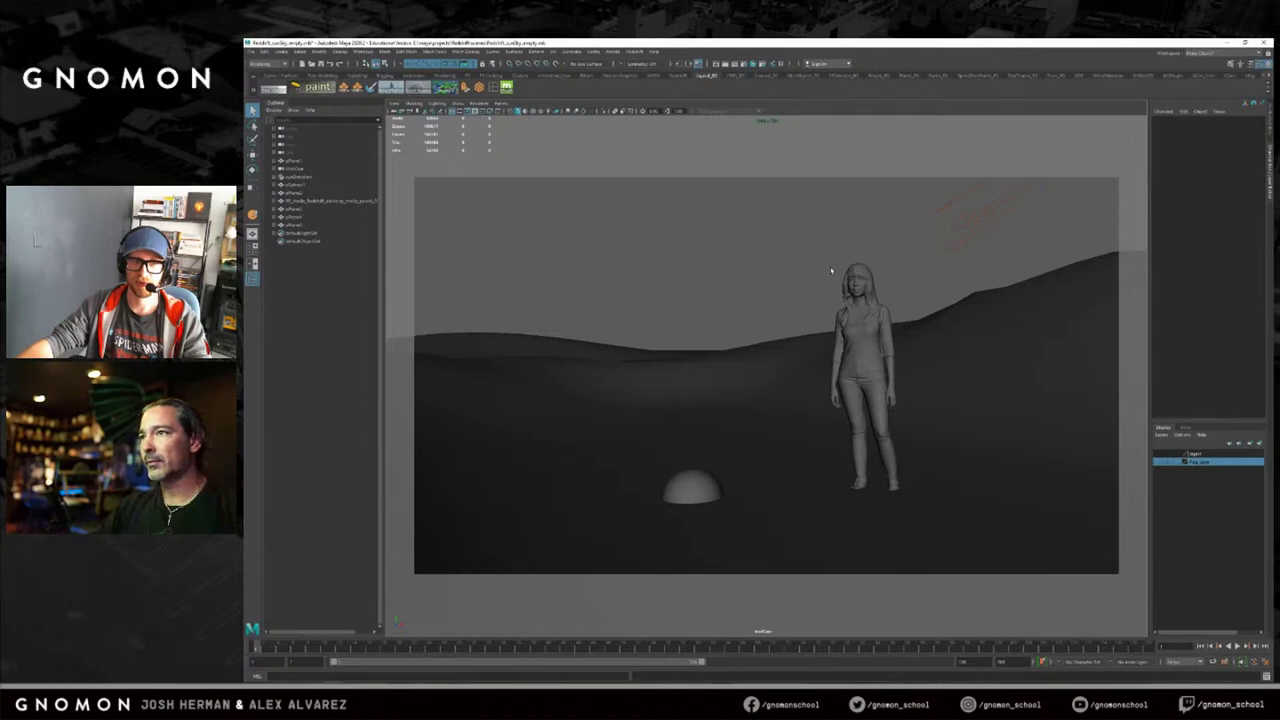
left_click(850, 274)
left_click(803, 268)
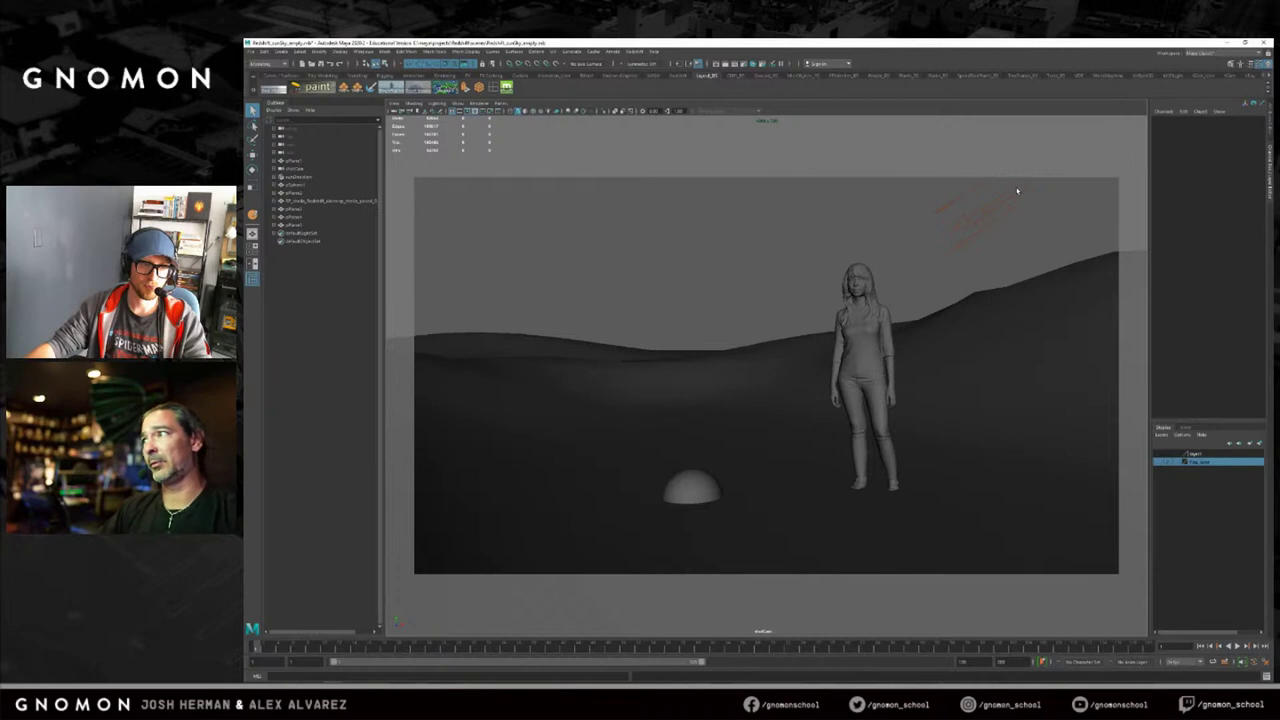
Remove the trimmed plane from the scene and show the layer containing the layered terrain planes.
left_click(978, 342)
key("ctrl+h")
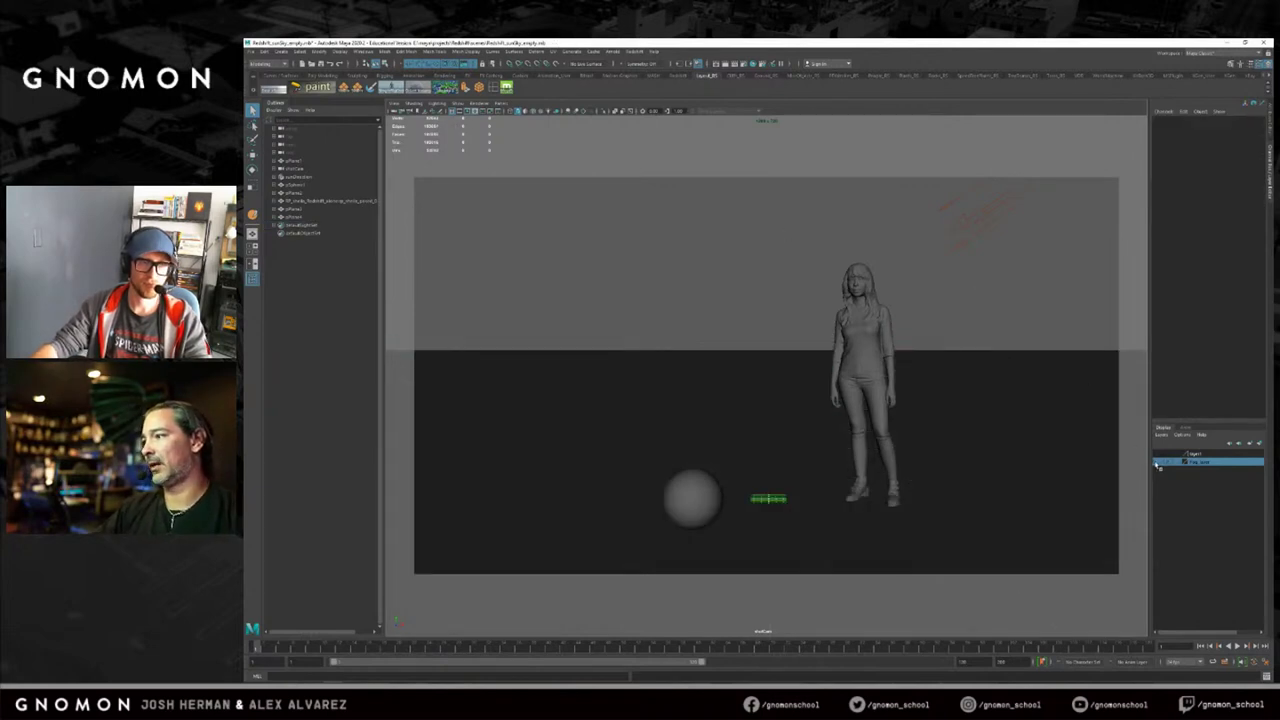
left_click(1158, 462)
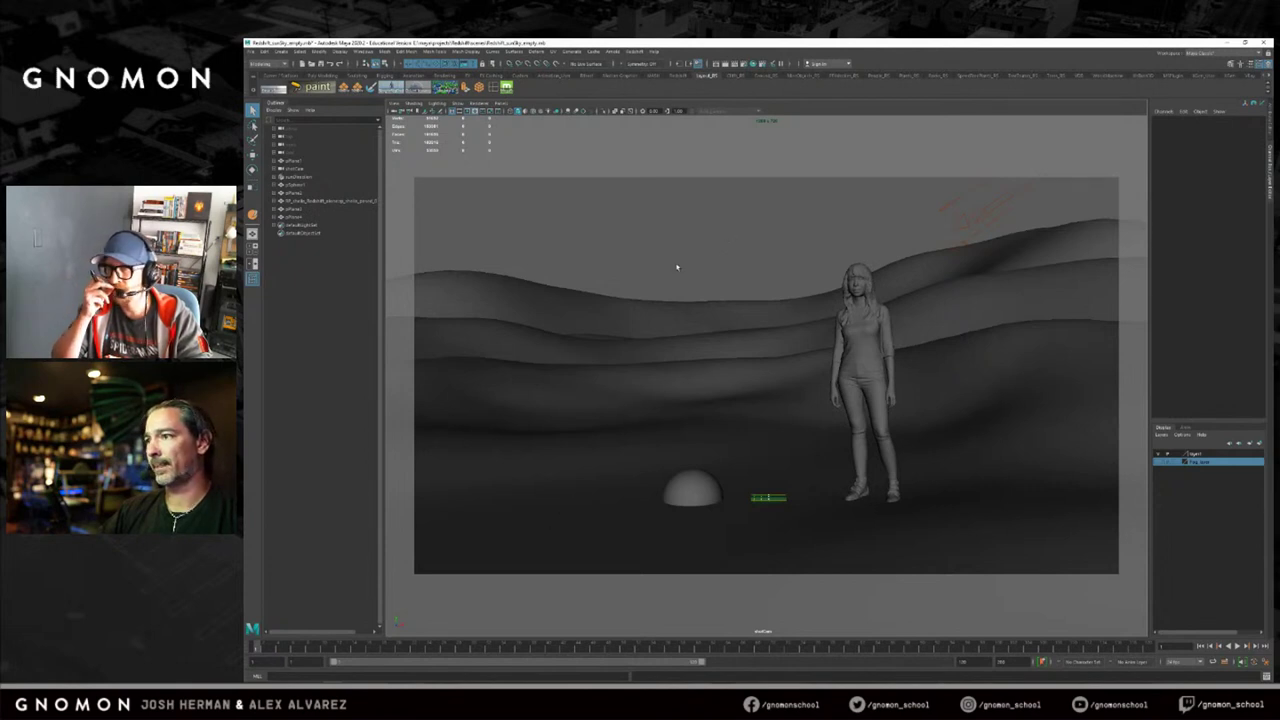
Select the layered terrain planes individually and together to examine how they overlap in the shot camera's view.
left_click(661, 323)
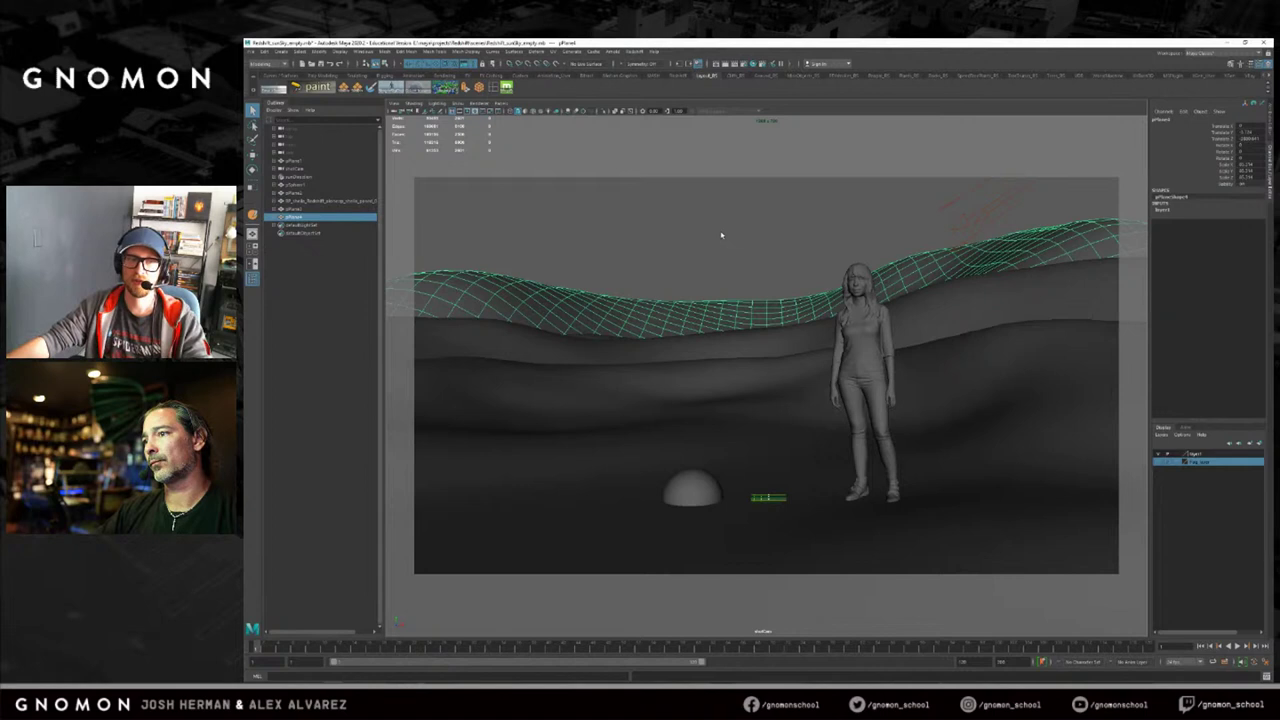
left_click(721, 235)
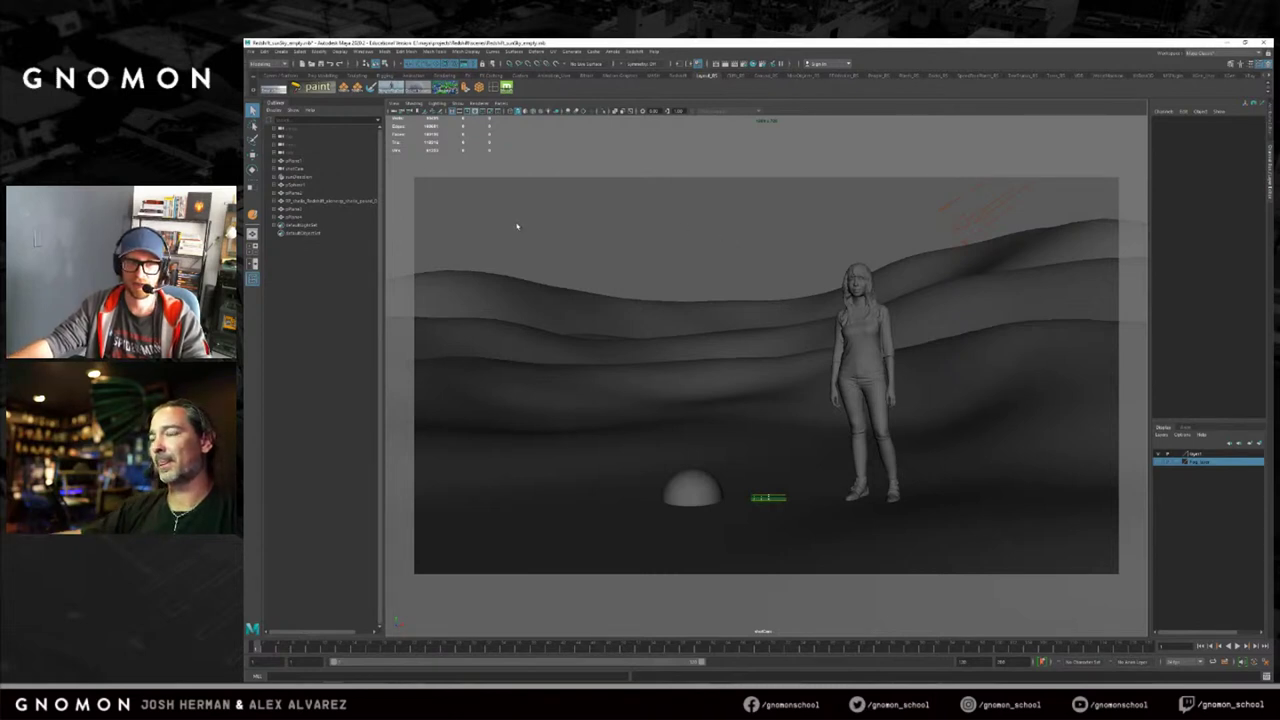
mouse_move(451, 677)
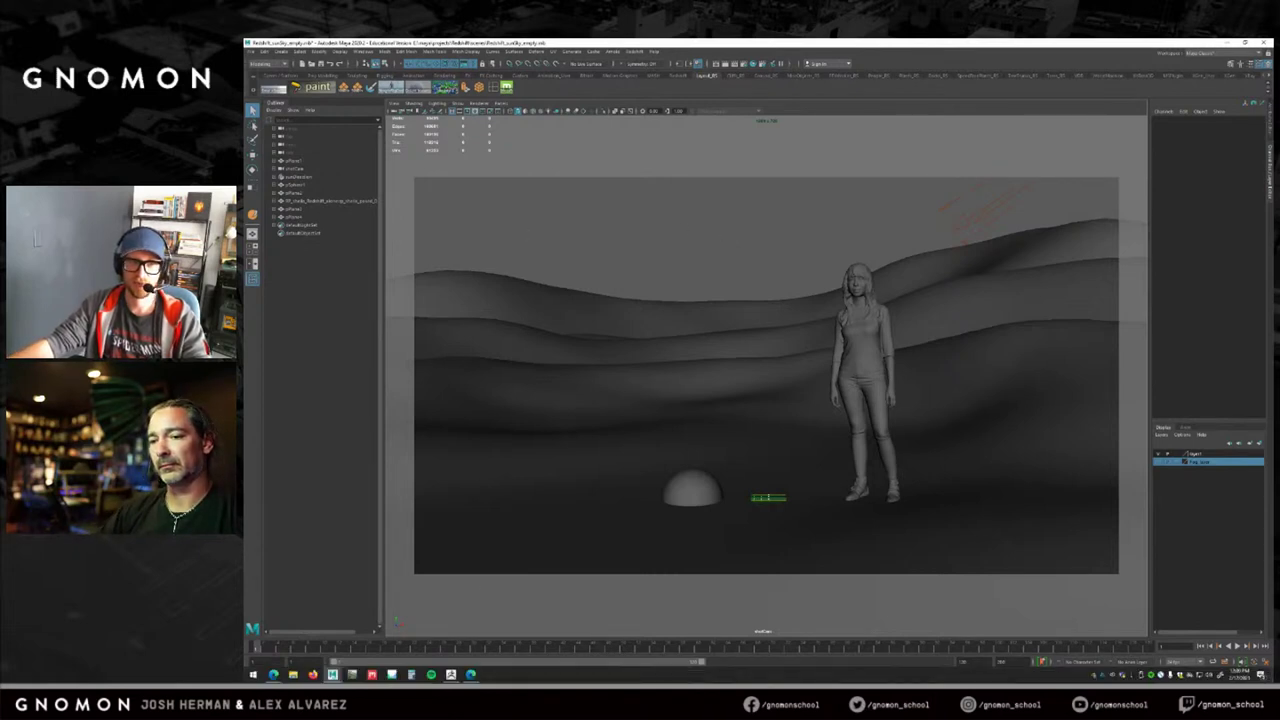
left_click(940, 269)
left_click(934, 312)
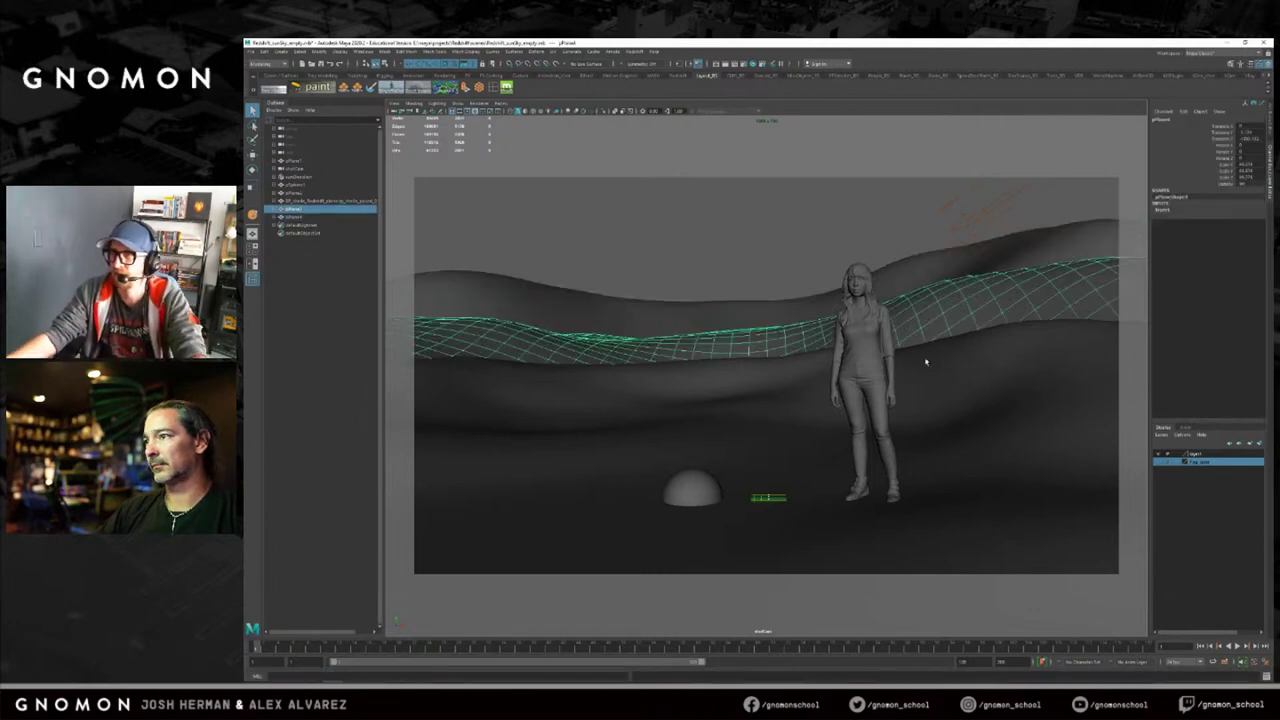
left_click(926, 364, "shift")
left_click(921, 280, "shift")
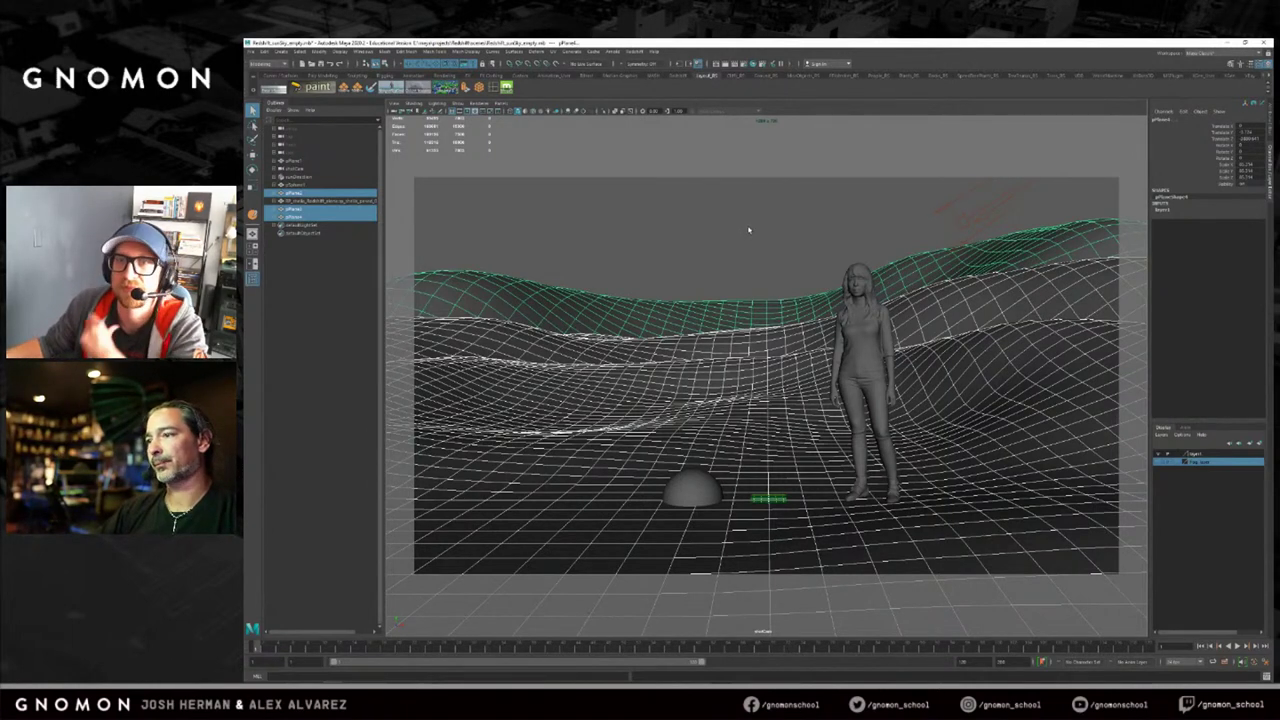
left_click(730, 240)
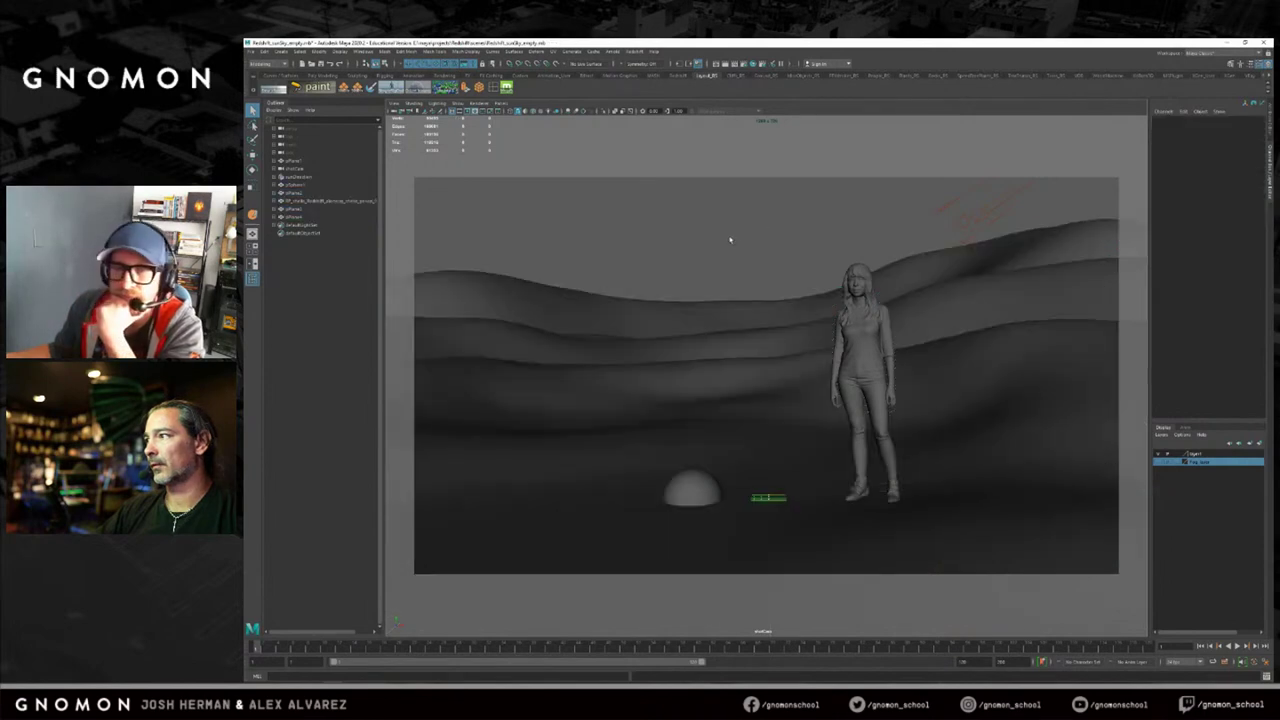
Switch to ZBrush, turn off the solo display, and view the whole figure group on its ground slab.
mouse_move(273, 675)
left_click(284, 637)
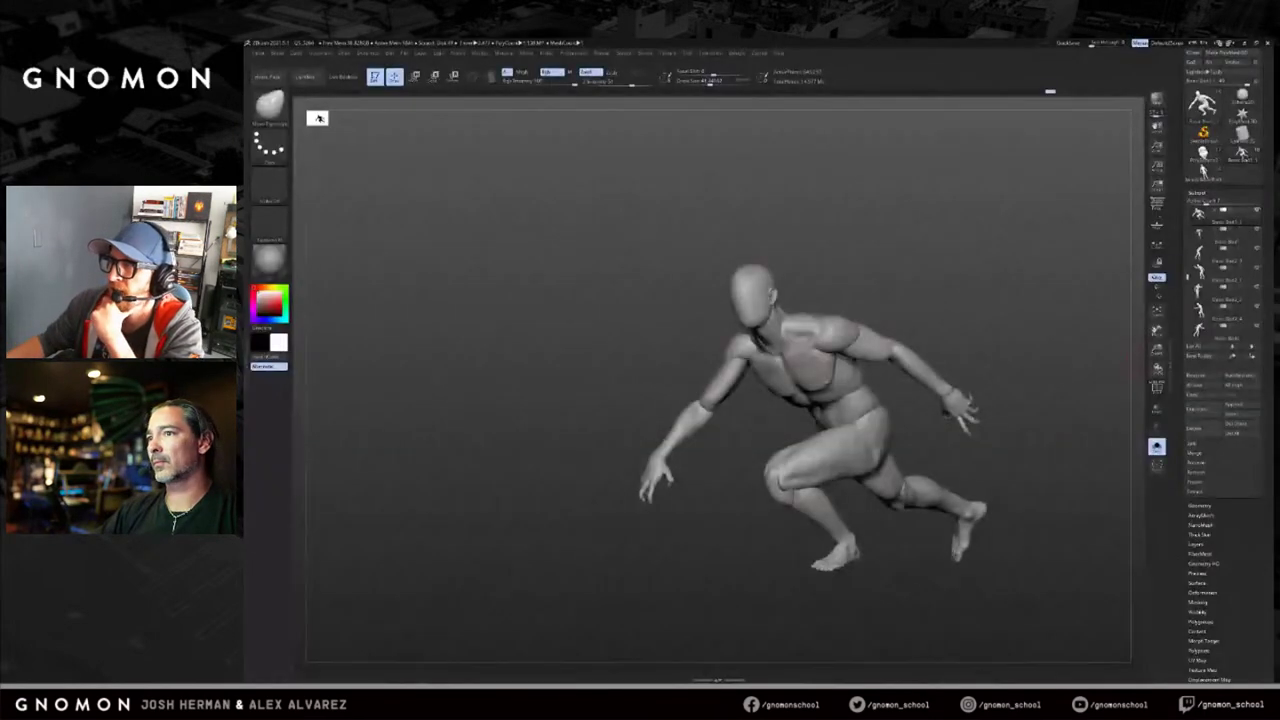
left_click(993, 328)
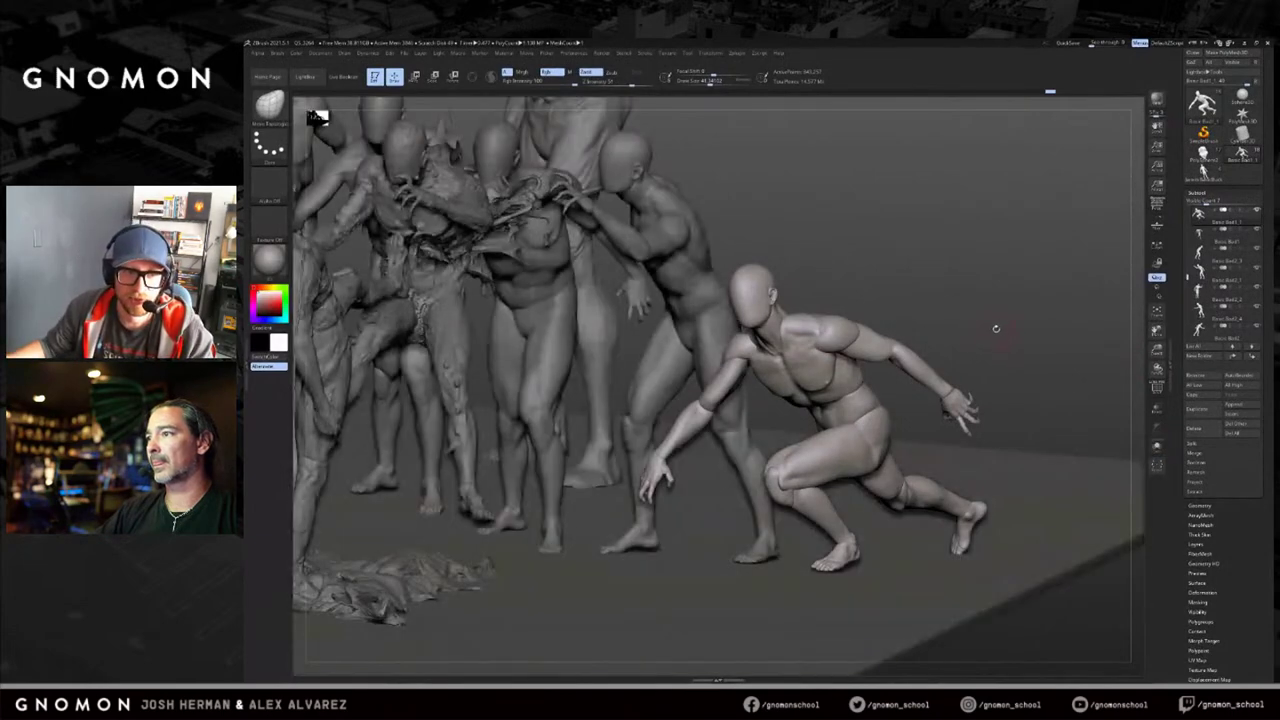
left_click_drag(1000, 328, 973, 264, "alt")
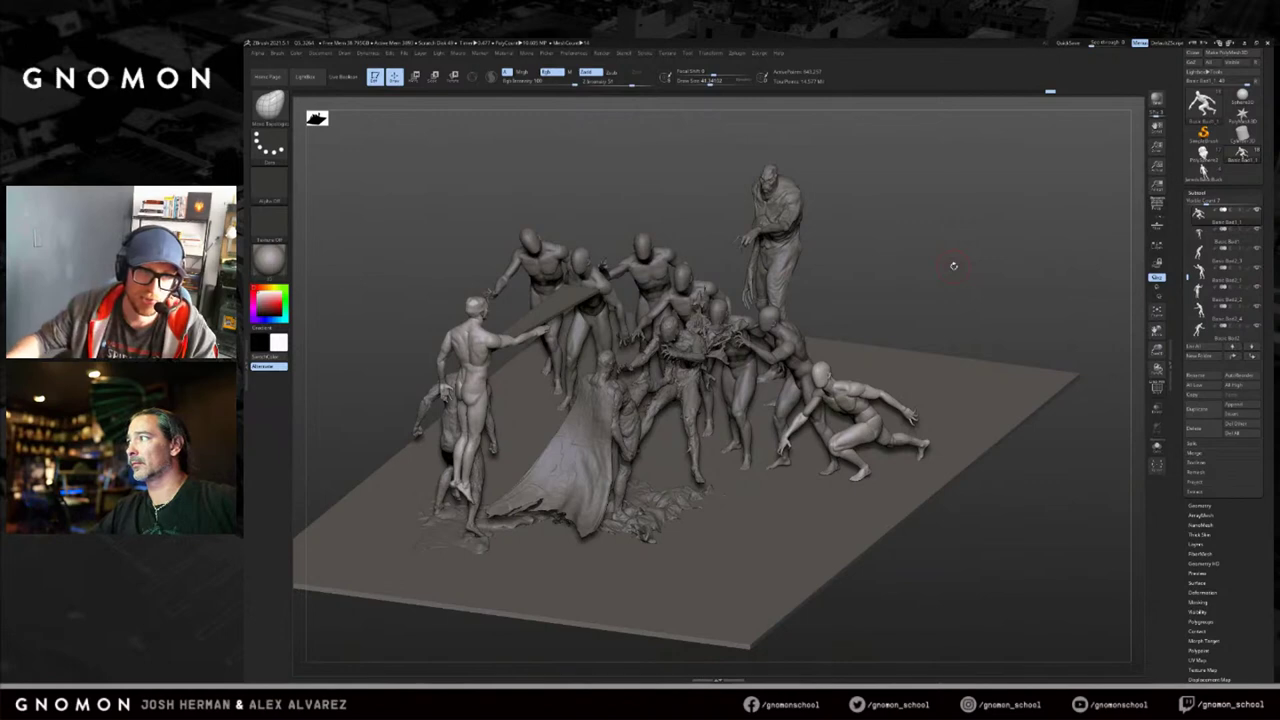
Make the crouching mannequin at the group's edge the active subtool, and isolate and frame it.
left_click(798, 253, "alt")
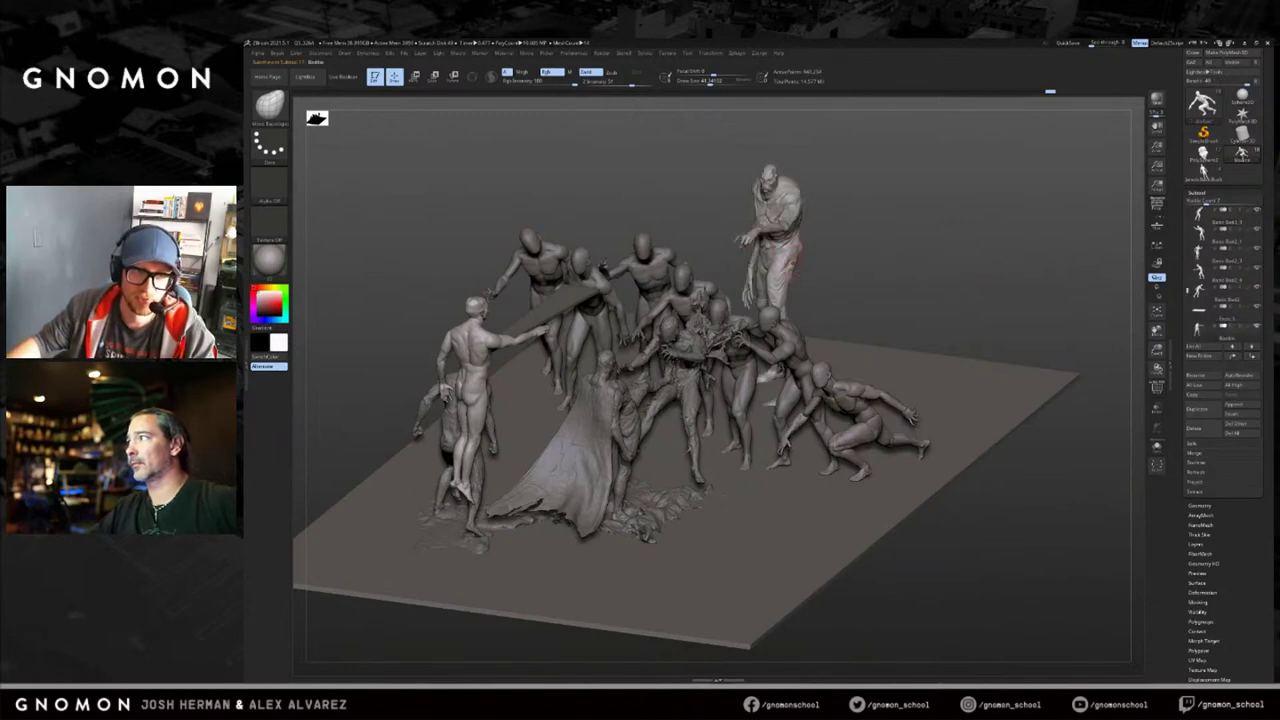
left_click(850, 383, "alt")
left_click_drag(894, 331, 1027, 362, "alt")
key("shift+s")
key("f")
left_click_drag(983, 326, 1134, 460)
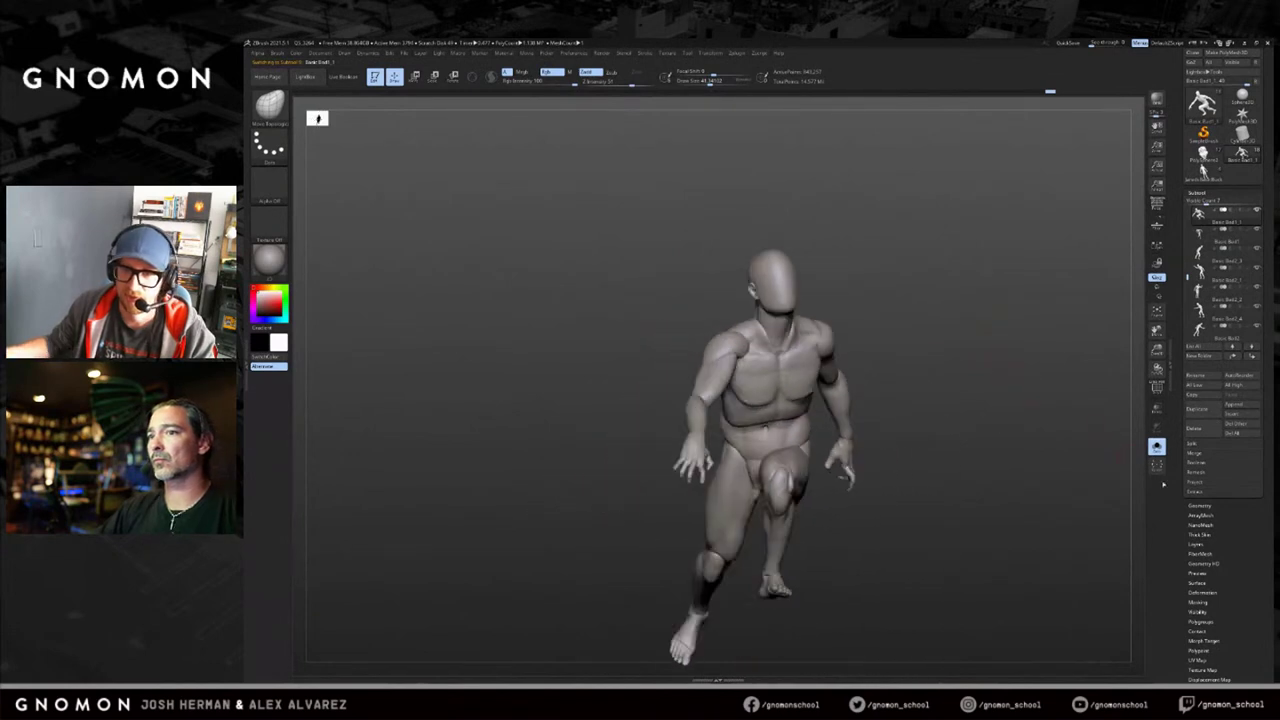
Raise the DynaMesh resolution and remesh the isolated mannequin with DynaMesh.
left_click(1199, 506)
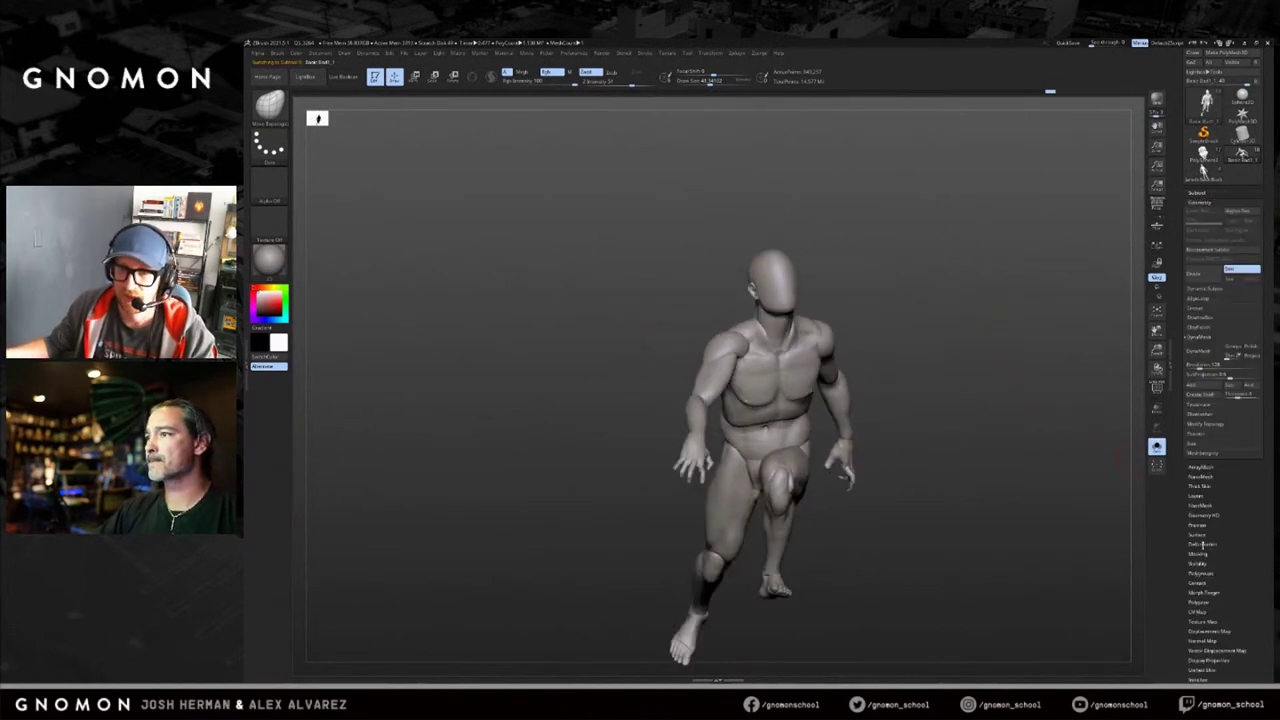
key("shift+f")
left_click_drag(1009, 389, 945, 352)
key("shift+f")
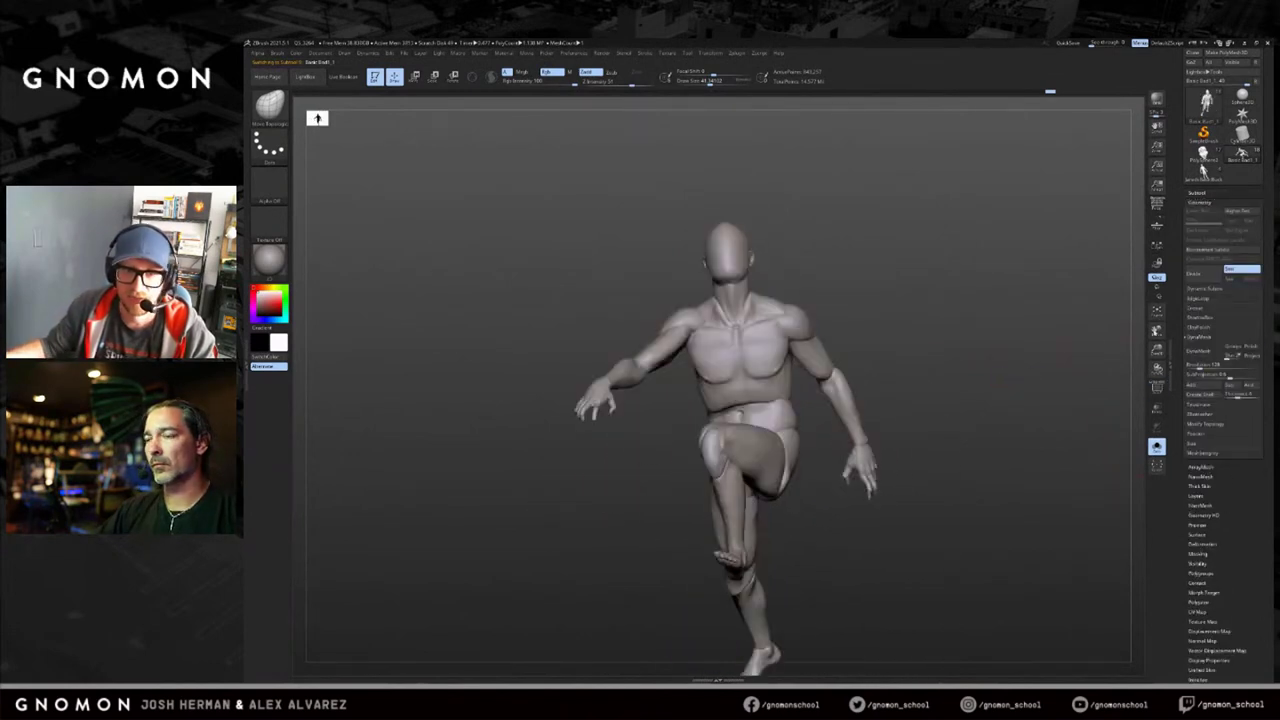
left_click(1208, 366)
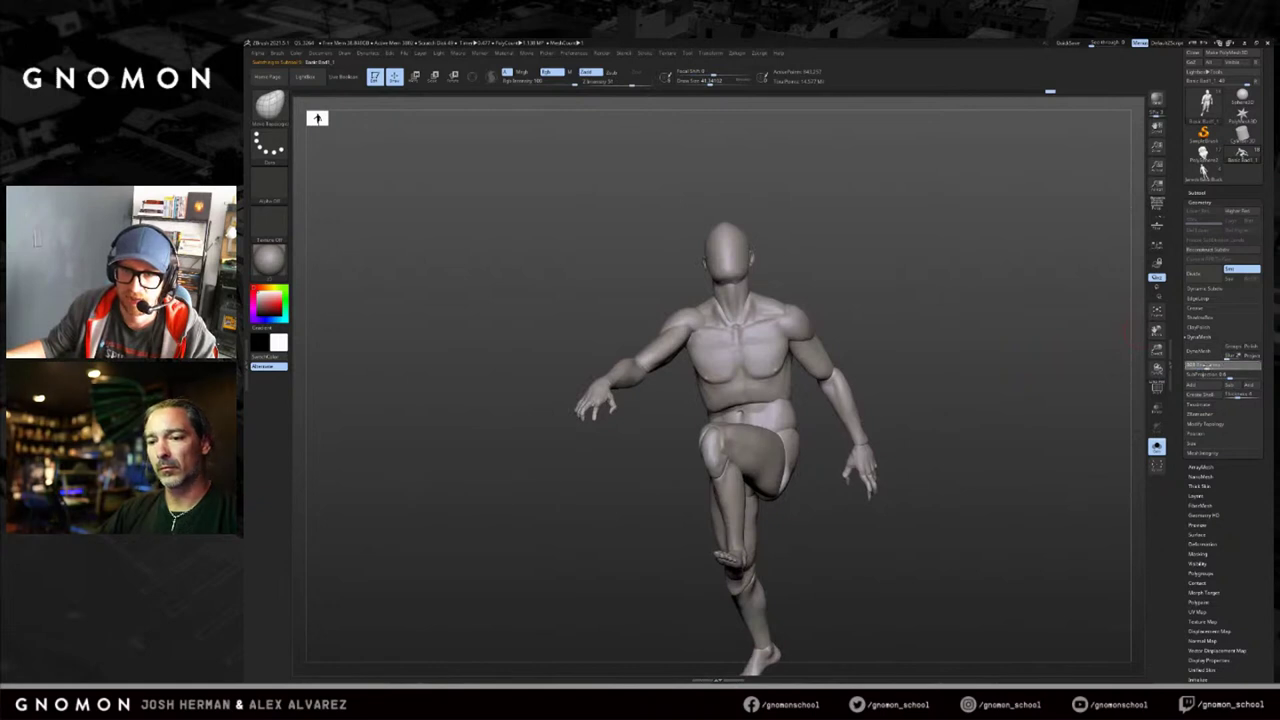
key("Return")
left_click(1199, 351)
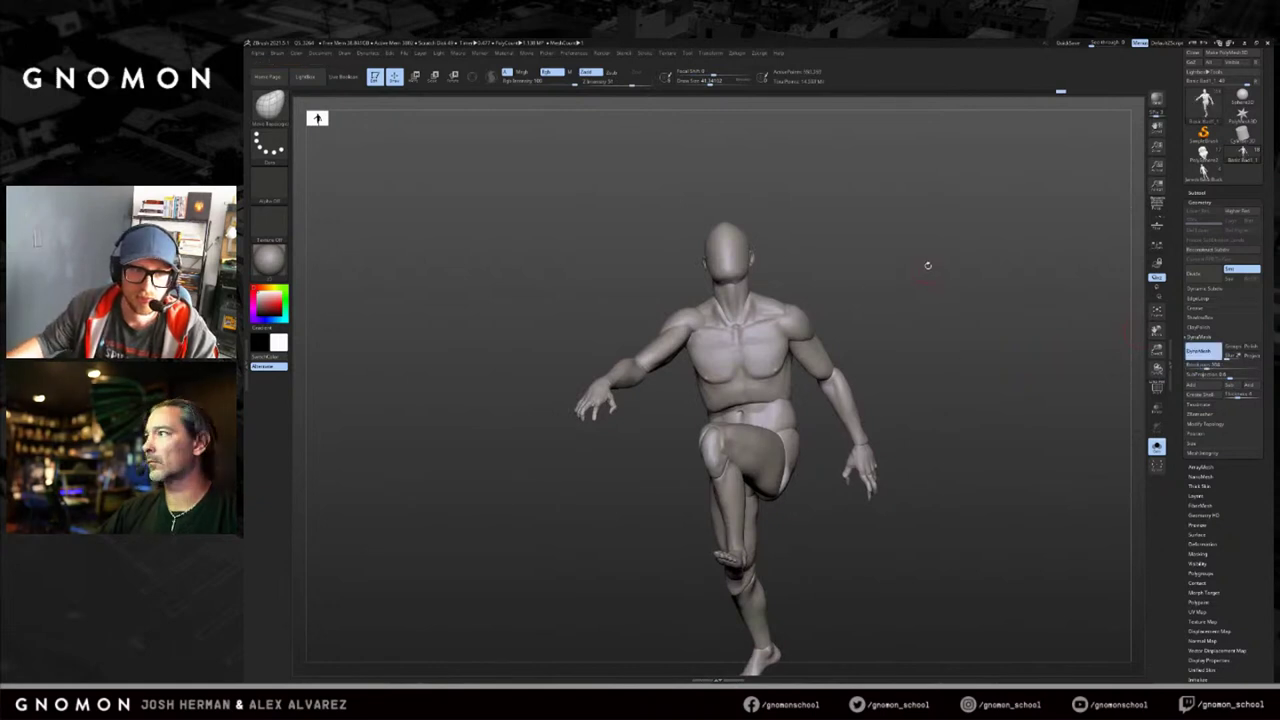
Sculpt with the Clay brush across the mannequin's abdomen, waist and hip joints to blend the separate body segments.
left_click_drag(927, 266, 1000, 270)
mouse_move(788, 342)
left_mouse_down()
mouse_move(698, 413)
mouse_move(754, 409)
left_mouse_up()
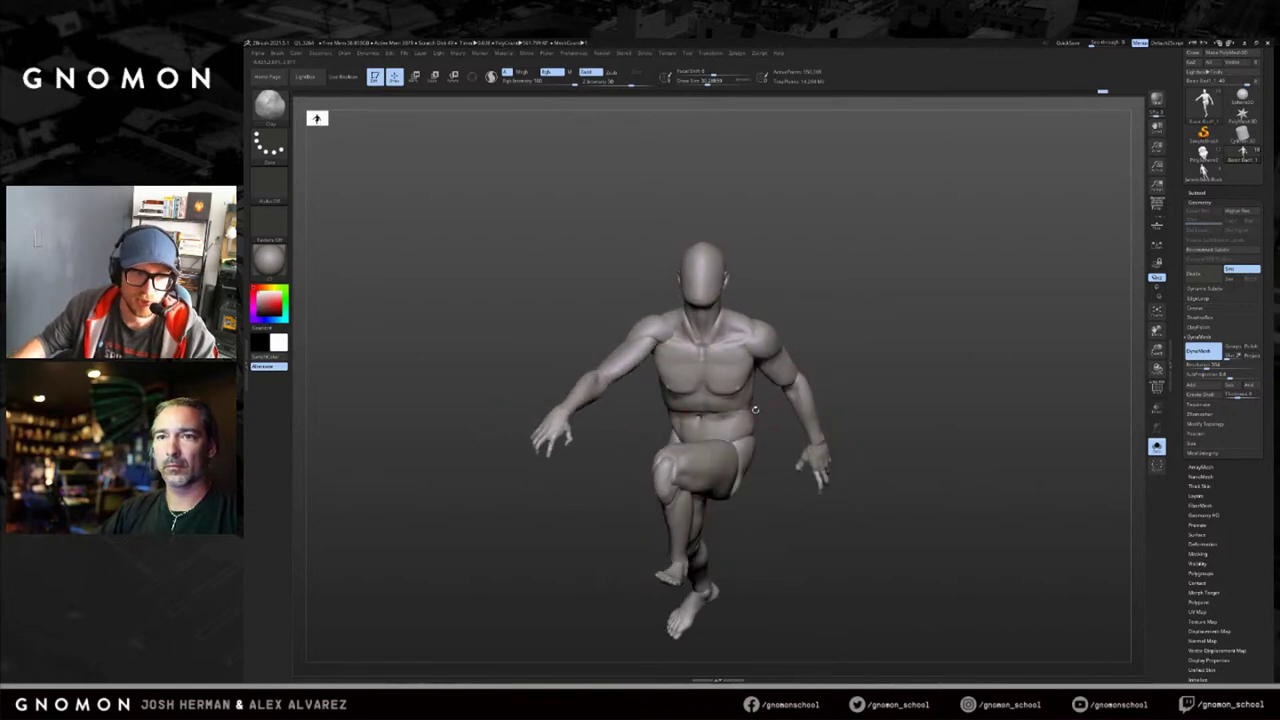
left_click_drag(640, 430, 700, 416)
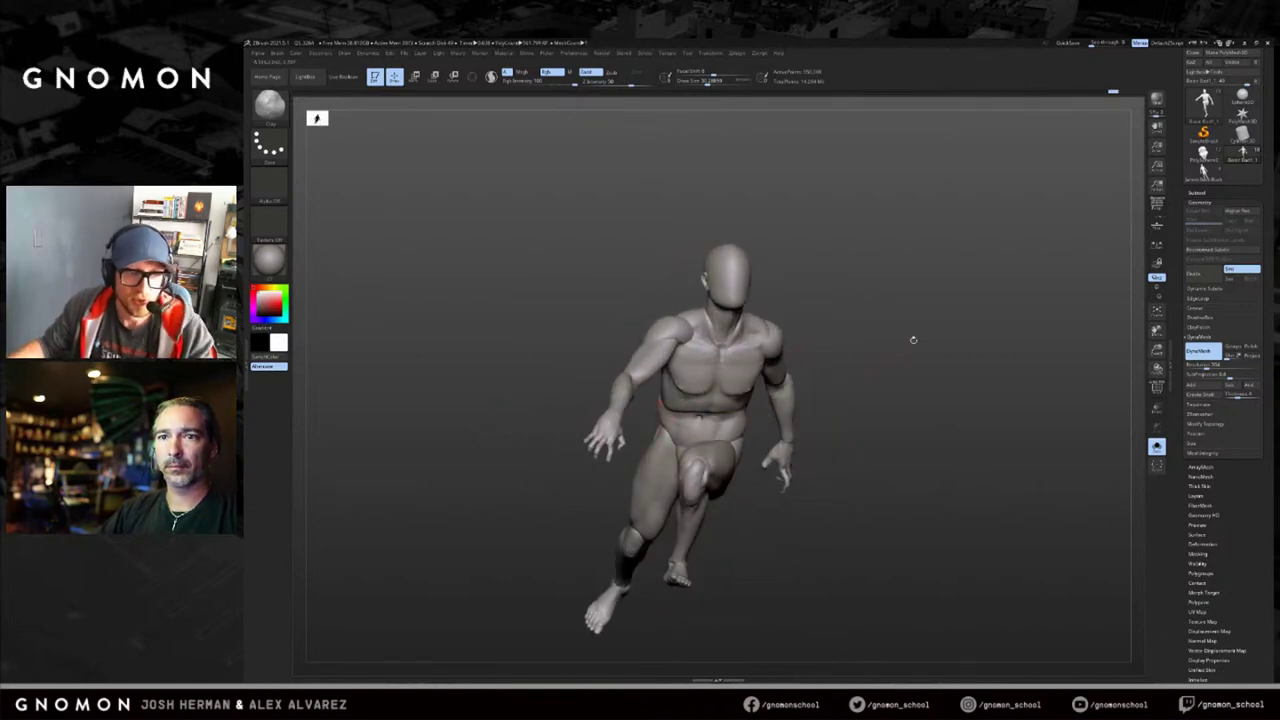
mouse_move(891, 346)
left_mouse_down()
mouse_move(932, 345)
mouse_move(892, 349)
left_mouse_up()
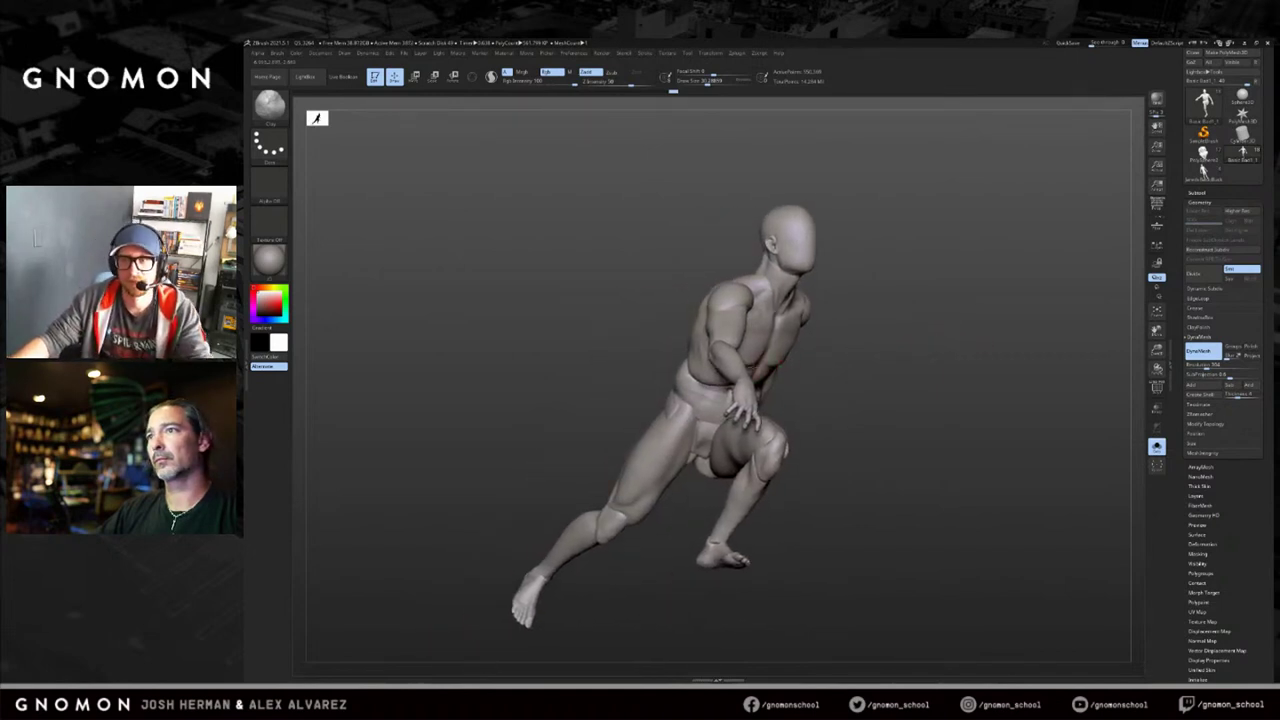
left_click_drag(880, 365, 766, 377)
mouse_move(693, 406)
left_mouse_down()
mouse_move(738, 399)
mouse_move(710, 418)
left_mouse_up()
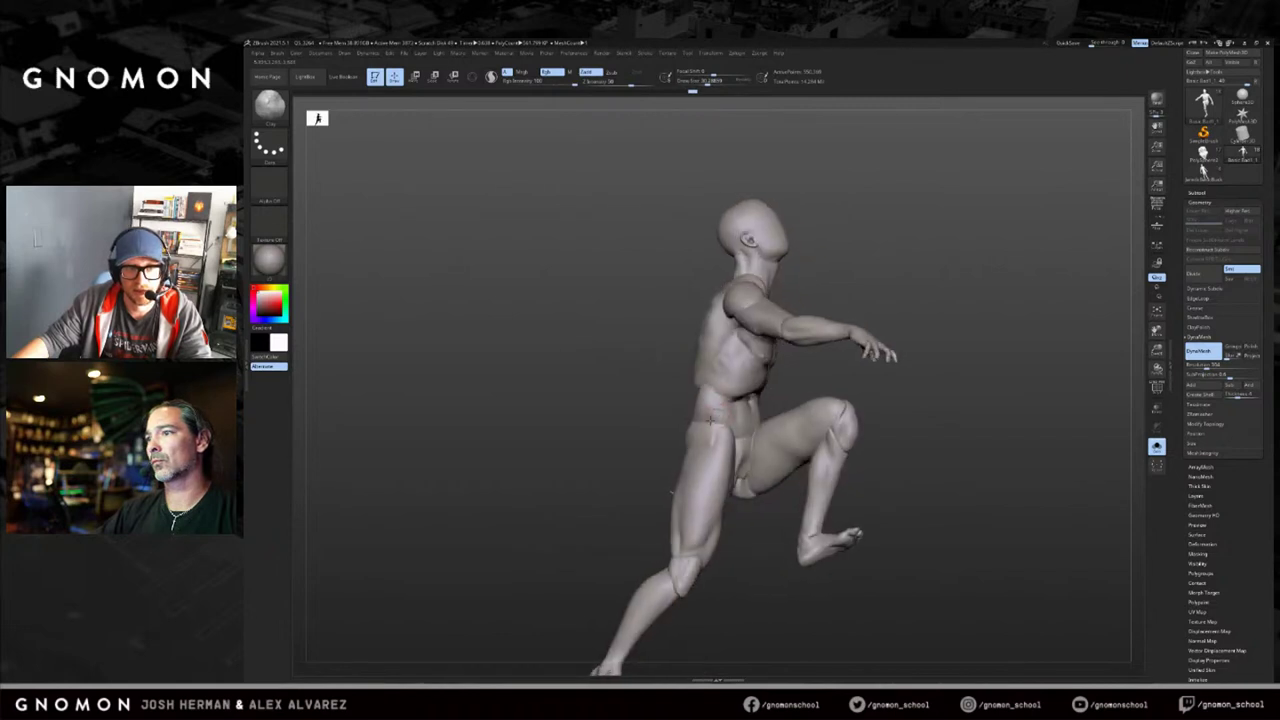
left_click_drag(809, 395, 752, 429)
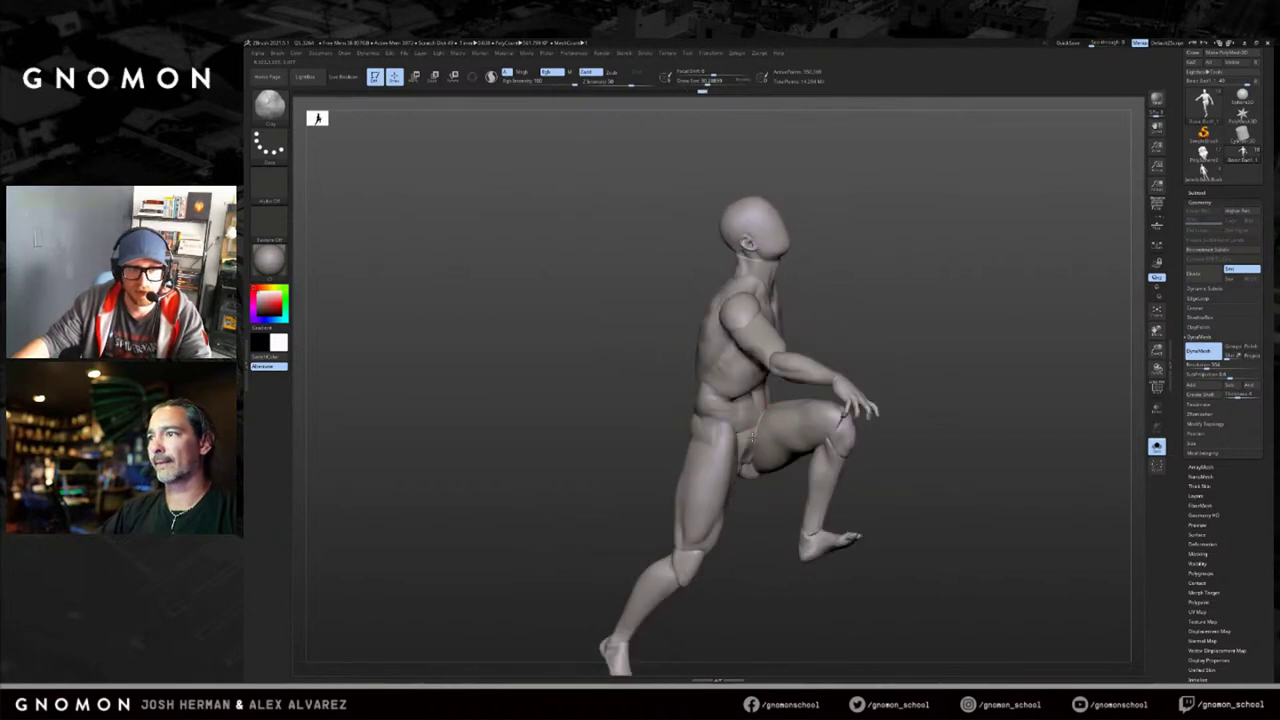
Blend the crouching mannequin's hip, thigh and knee seams with the Clay brush, working around the legs.
left_click_drag(763, 497, 789, 489)
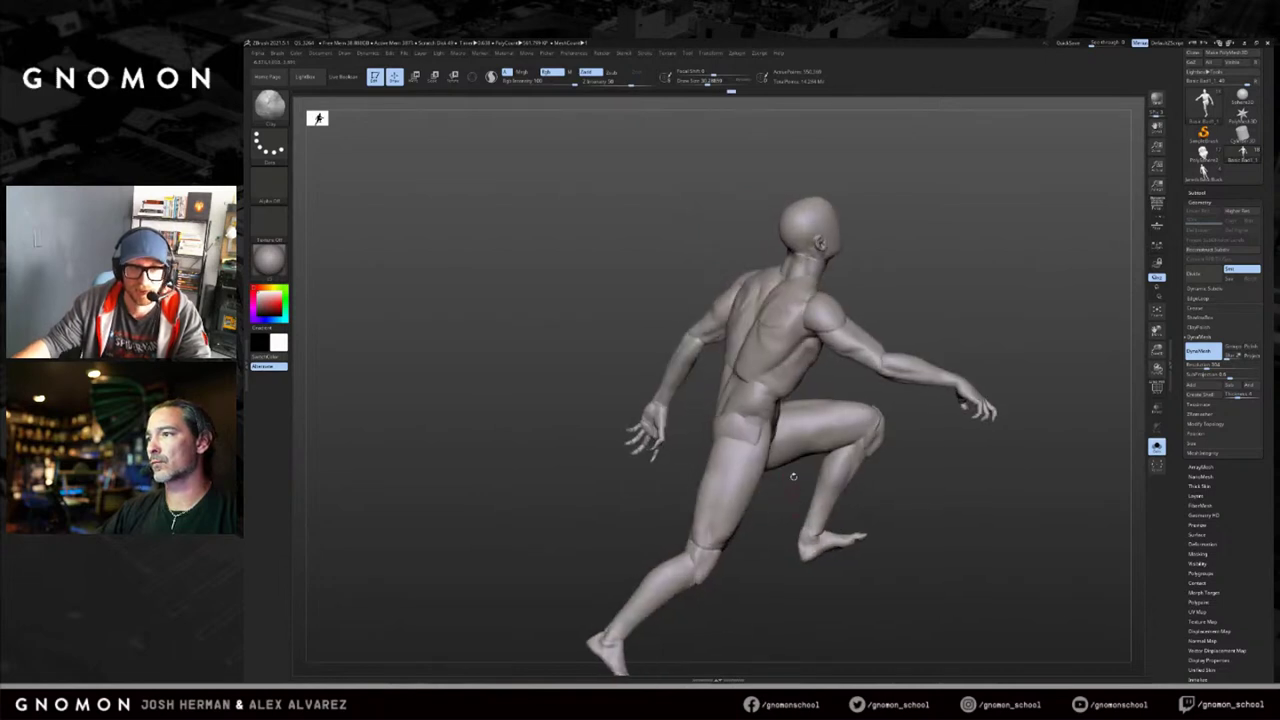
mouse_move(889, 412)
left_mouse_down()
mouse_move(880, 418)
mouse_move(918, 387)
mouse_move(900, 402)
left_mouse_up()
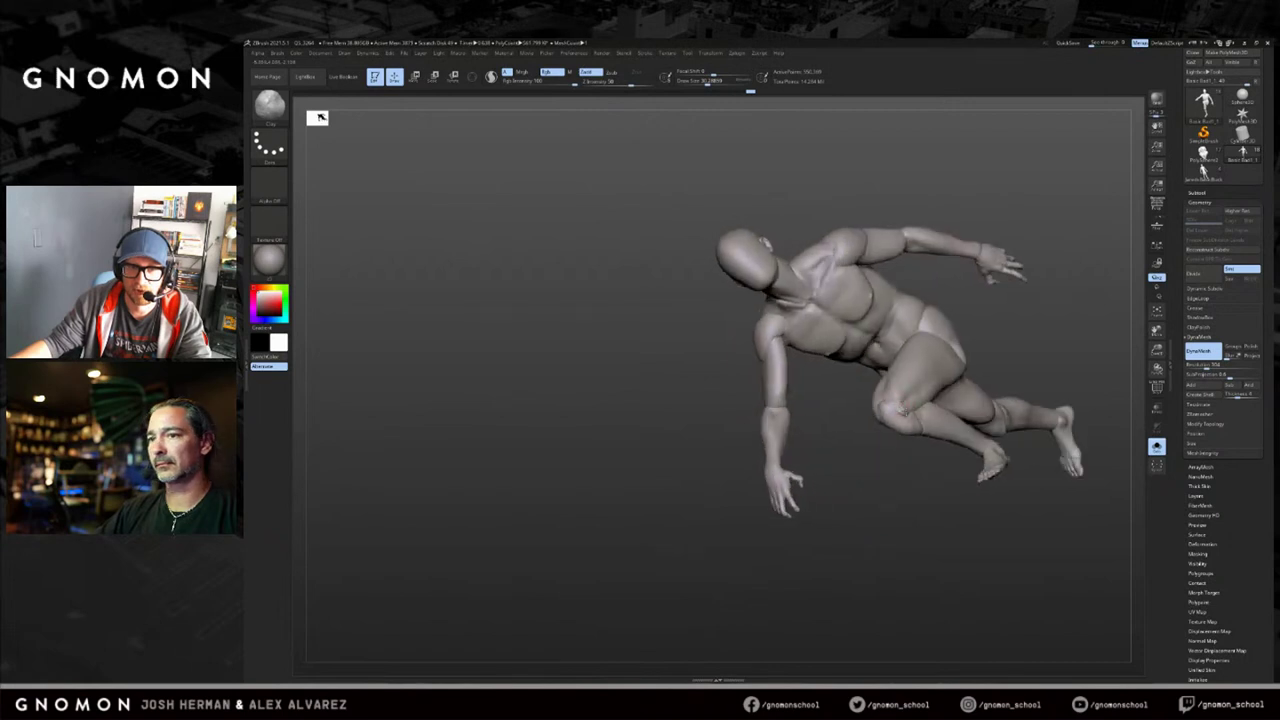
left_click_drag(915, 452, 1057, 380)
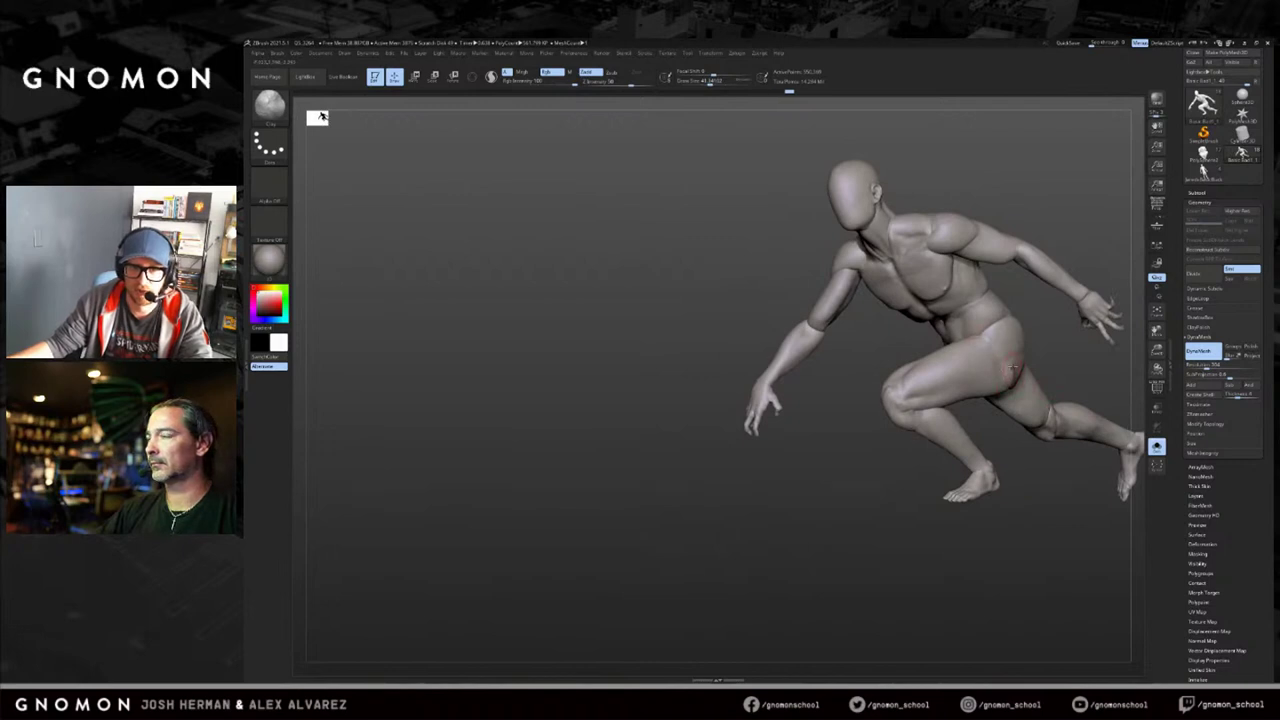
left_click_drag(924, 447, 978, 485)
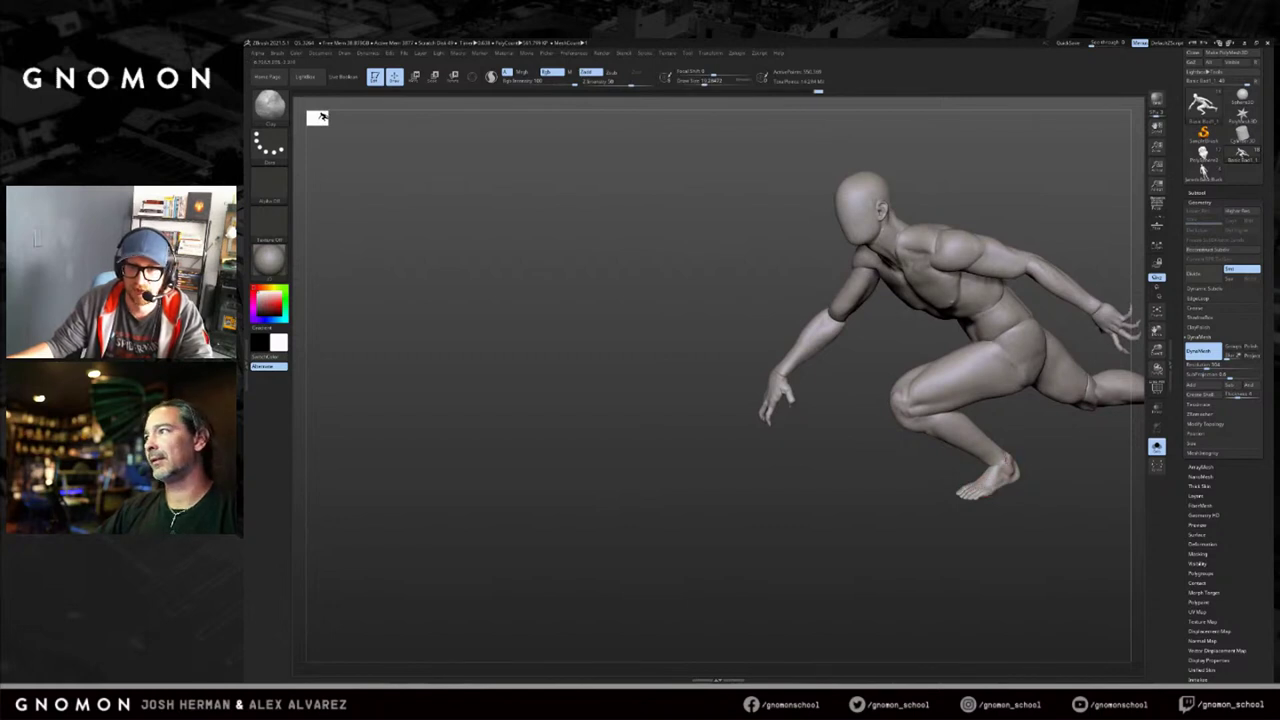
left_click_drag(1038, 447, 921, 453, "alt")
left_click_drag(978, 418, 978, 362)
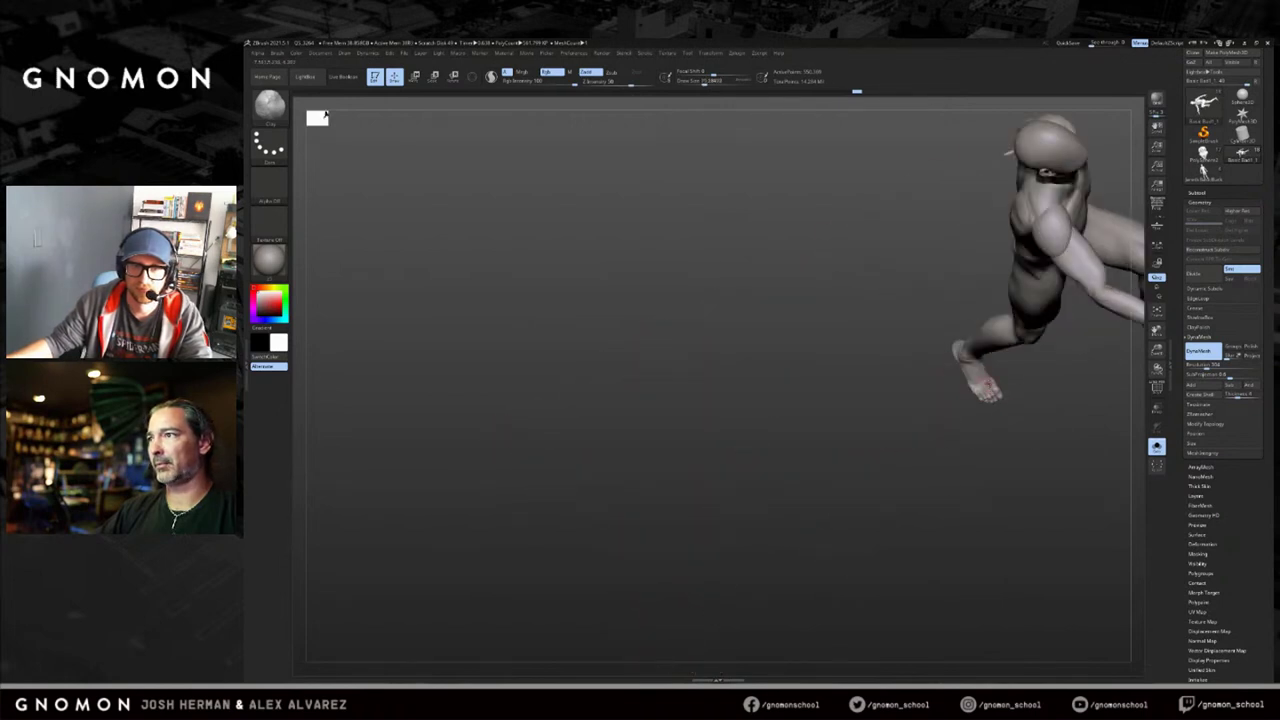
Build up and smooth the mannequin's elbow, shoulder, back and neck joints with the Clay brush.
left_click_drag(876, 410, 872, 489)
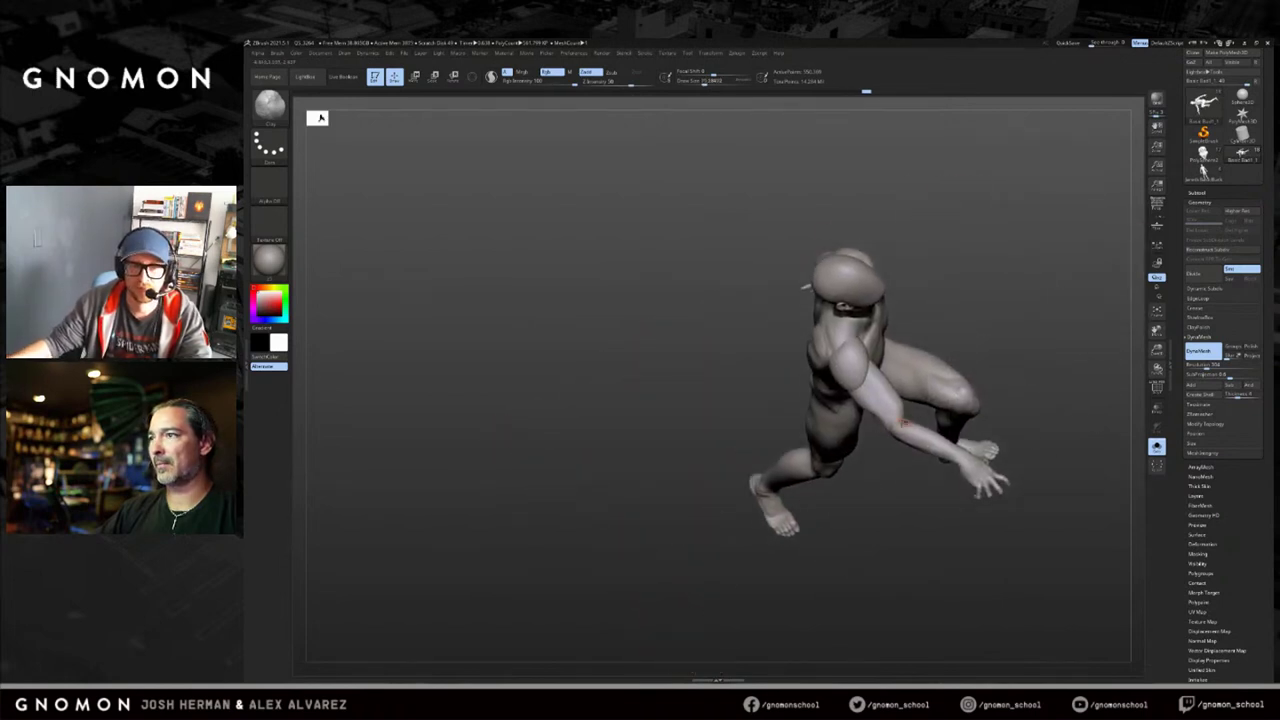
left_click_drag(903, 424, 982, 461)
left_click_drag(1010, 325, 950, 156)
mouse_move(922, 250)
left_mouse_down()
mouse_move(920, 273)
mouse_move(918, 240)
mouse_move(934, 224)
mouse_move(910, 287)
mouse_move(1100, 281)
mouse_move(990, 322)
left_mouse_up()
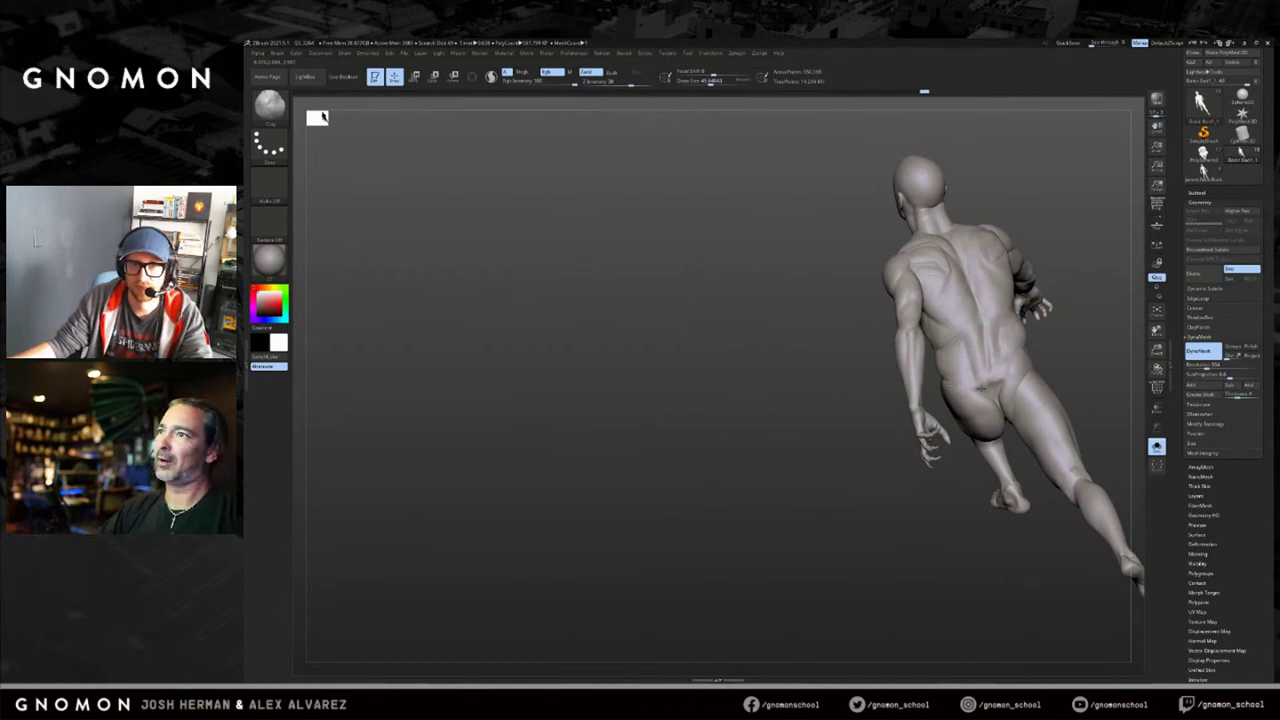
left_click_drag(968, 406, 976, 399)
left_click_drag(1085, 345, 997, 321)
left_click_drag(922, 268, 1000, 243)
left_click_drag(936, 316, 880, 422)
key("shift")
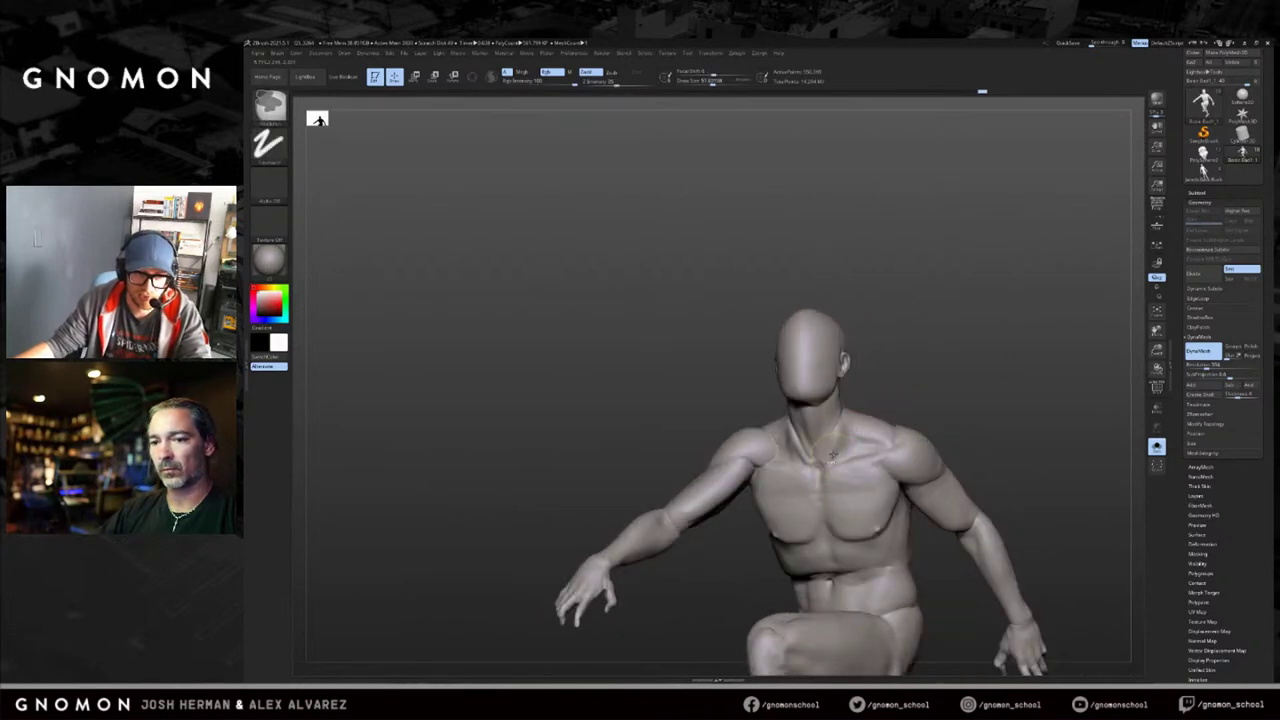
left_click_drag(754, 389, 1080, 360)
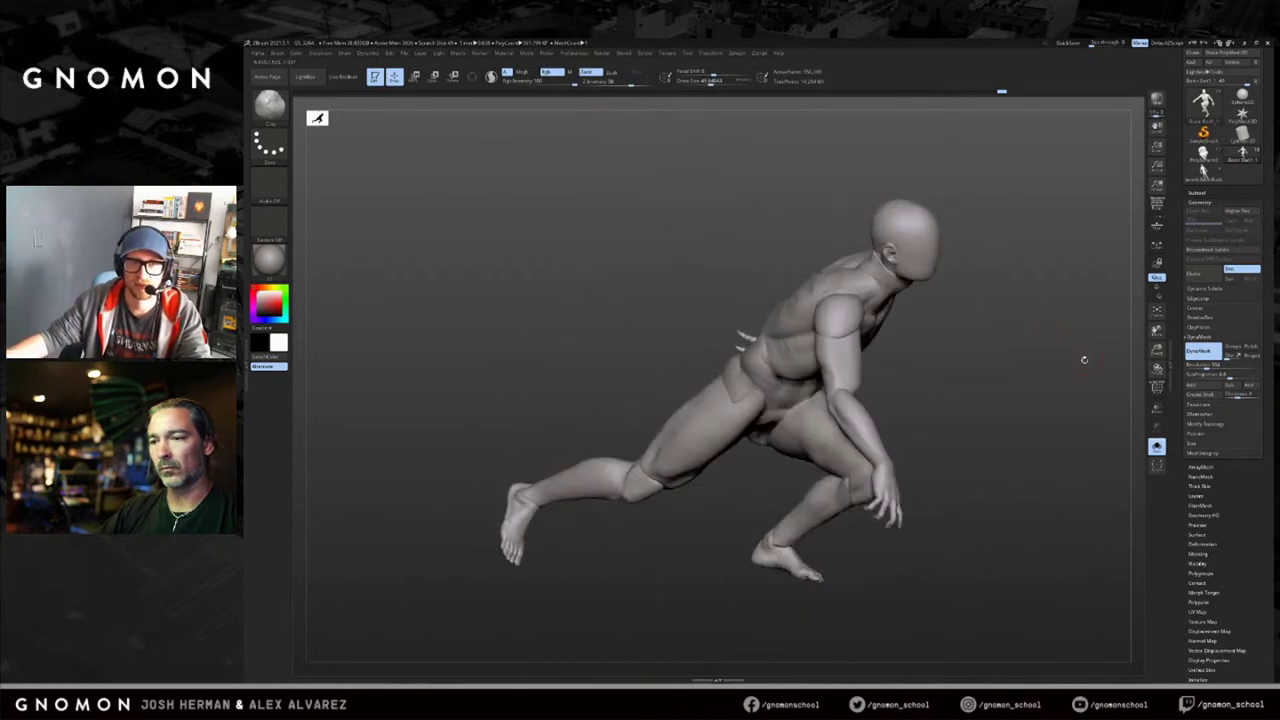
Bring back the full figure group, make the tall gaunt creature the active subtool, and isolate it.
key("alt+s")
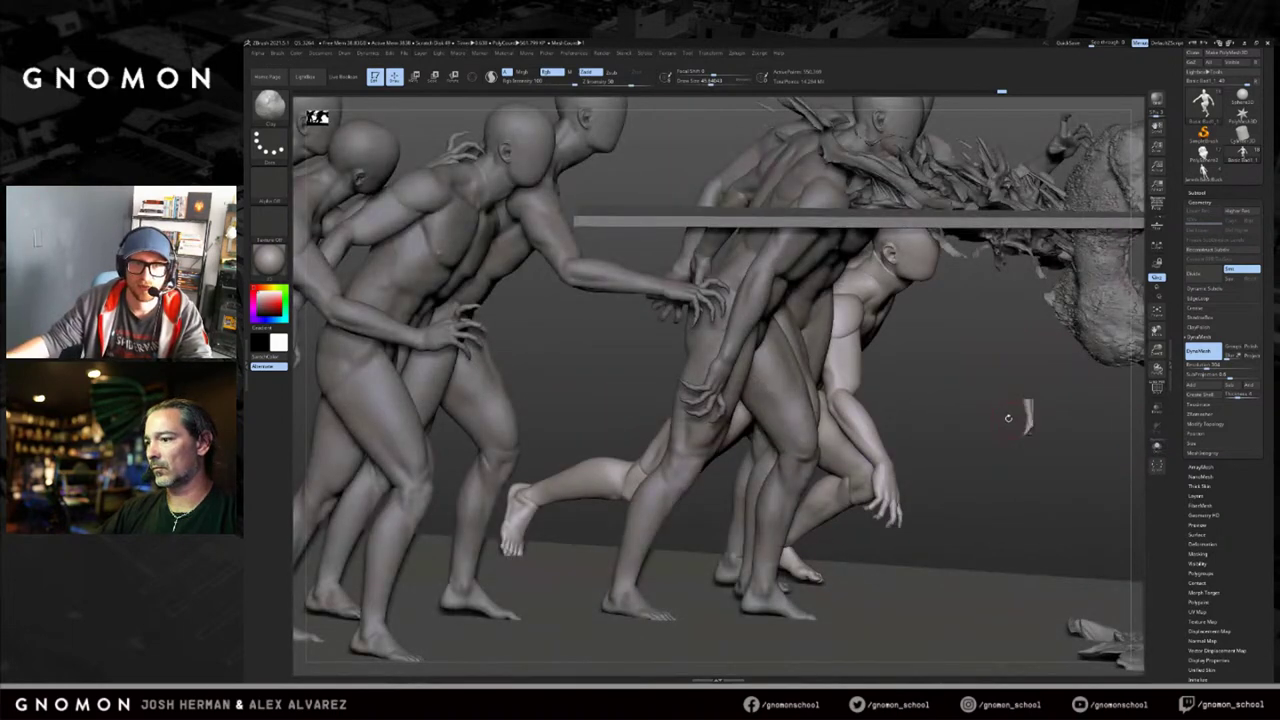
key("f")
left_click_drag(996, 357, 1058, 271)
left_click(663, 309, "alt")
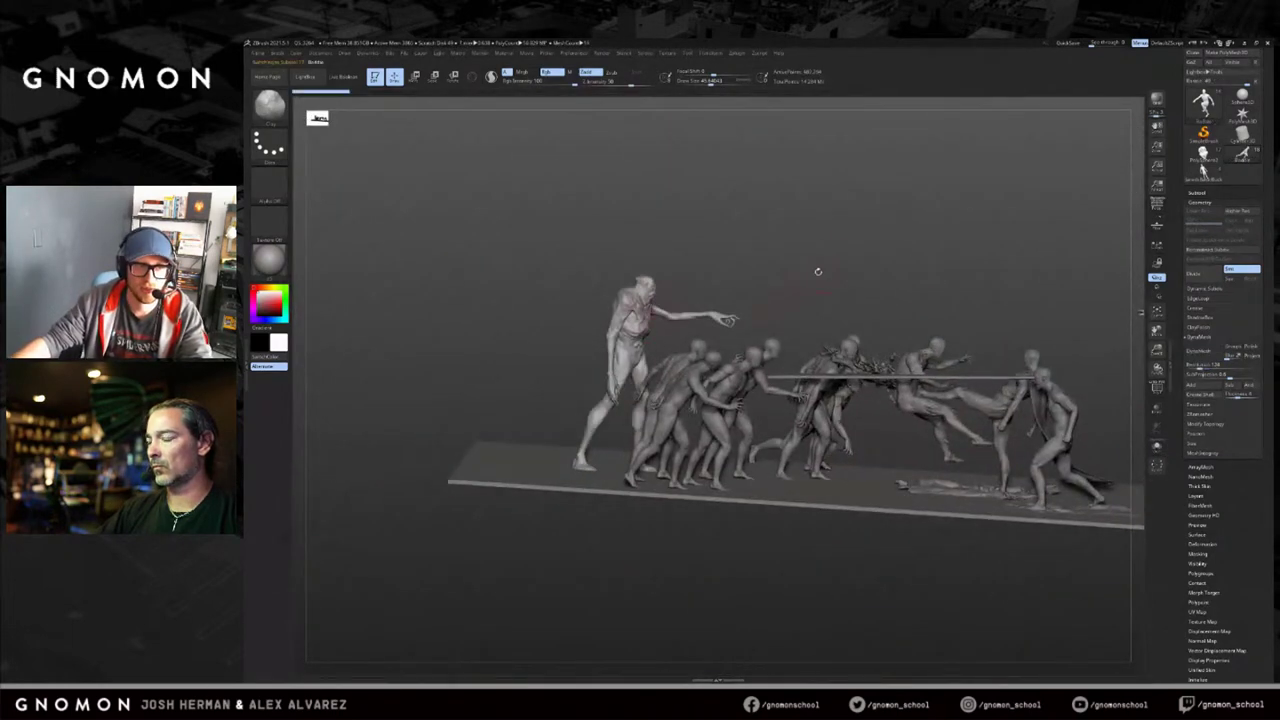
left_click_drag(817, 271, 786, 275, "shift")
key("alt+s")
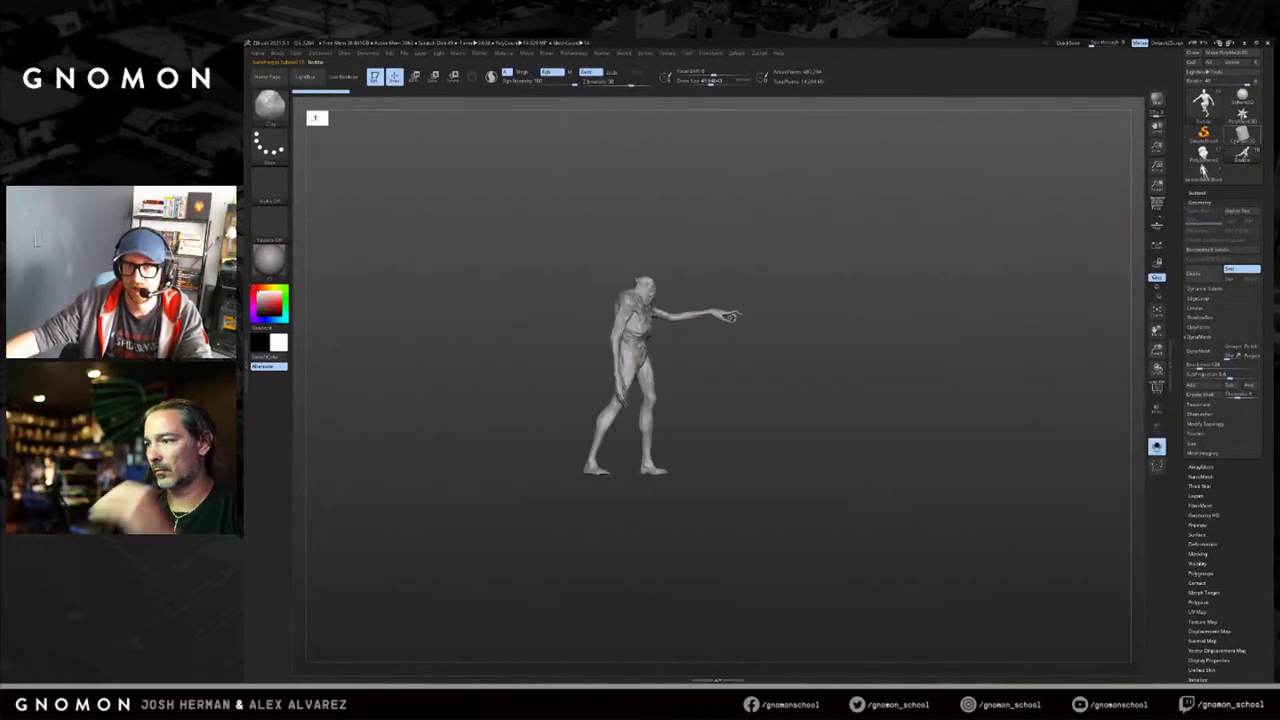
Save the tool, show the whole figure group again and expand the subtool list.
scroll(1205, 224, "up", 2)
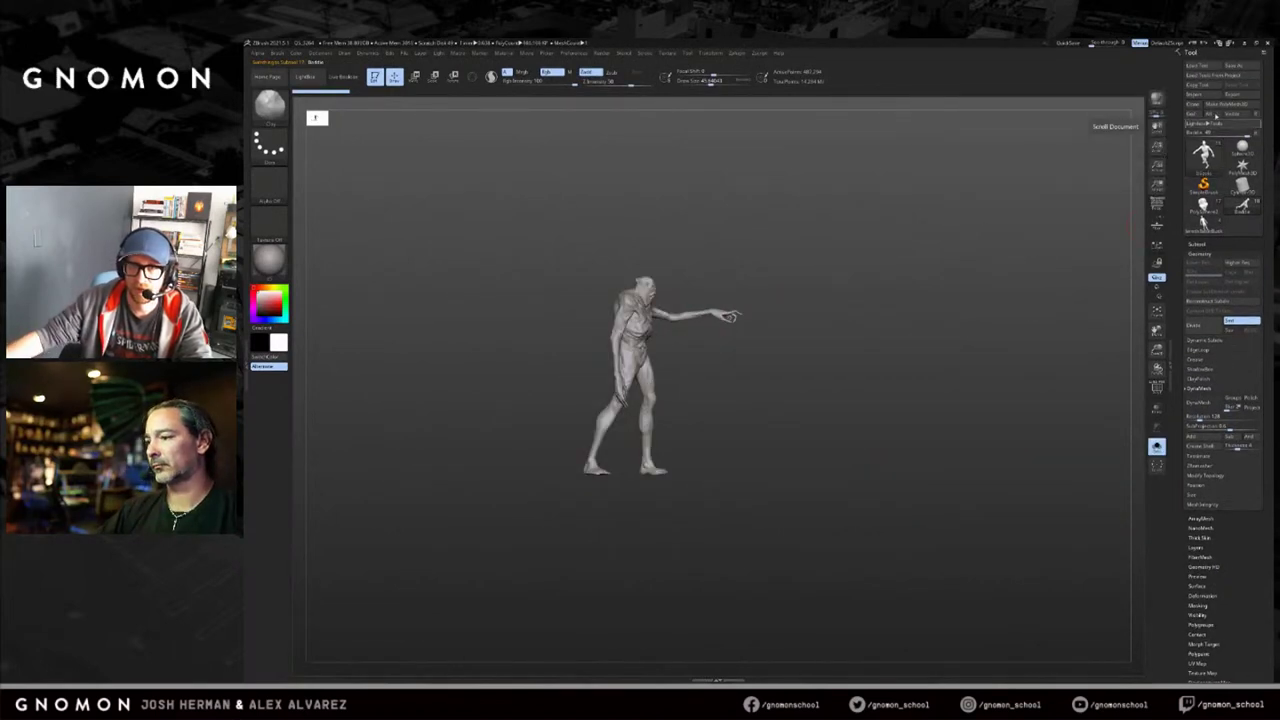
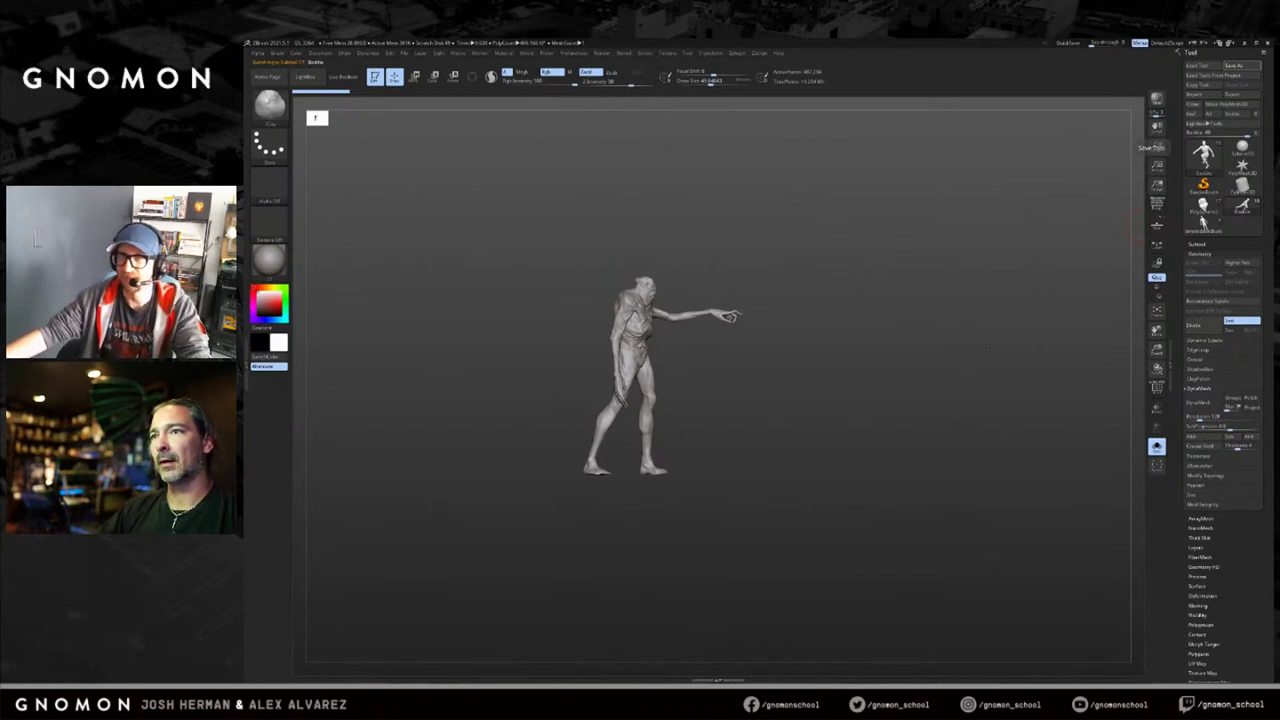
left_click_drag(988, 349, 974, 346)
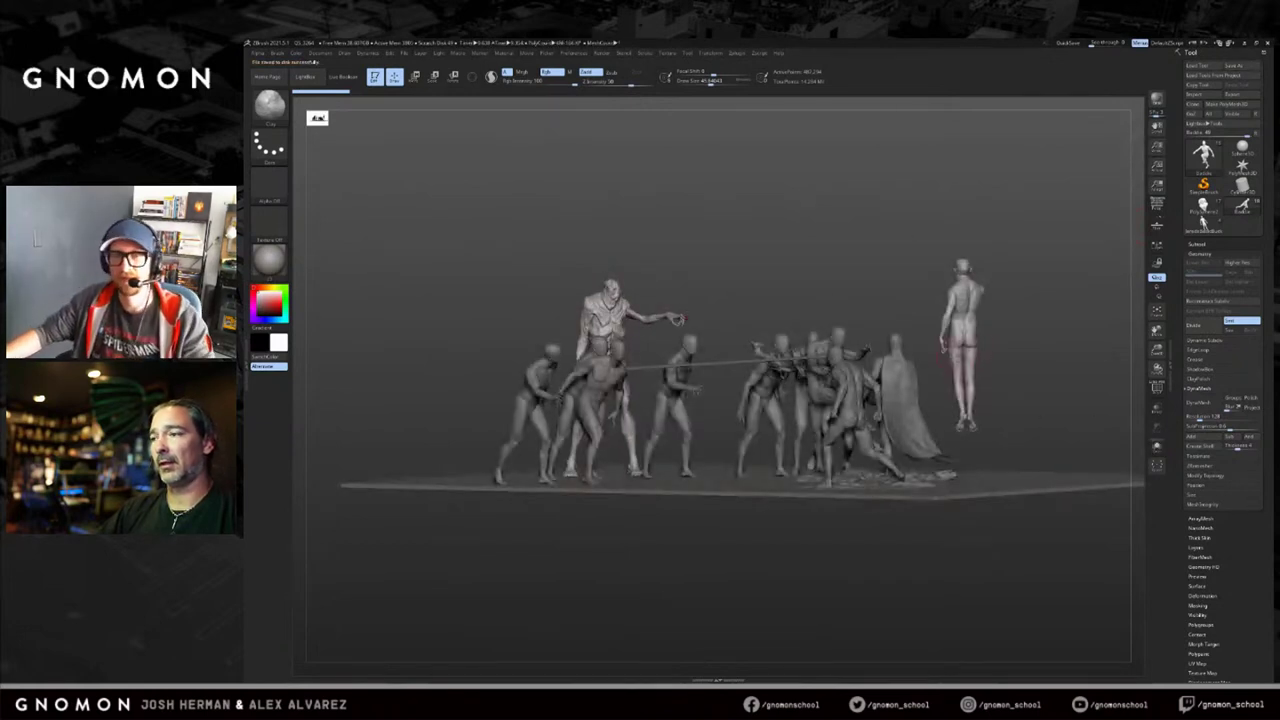
left_click_drag(1048, 300, 696, 327)
left_click(1197, 244)
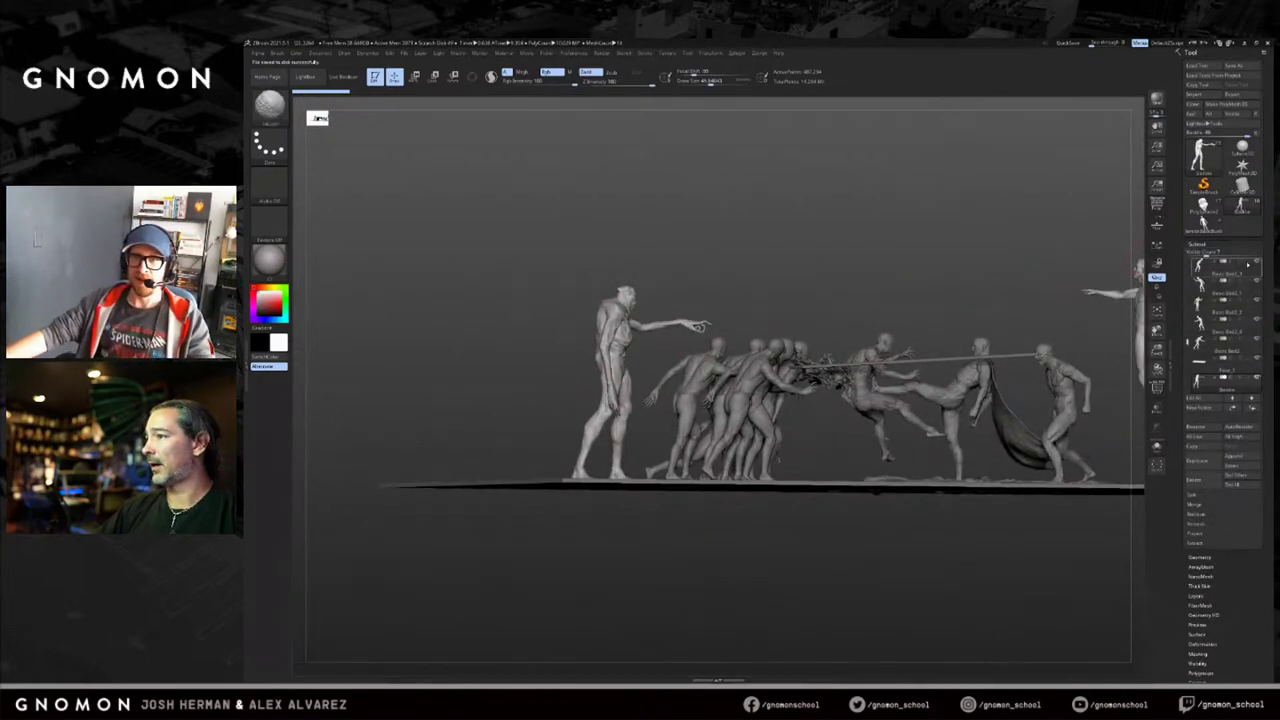
left_click_drag(957, 254, 767, 259)
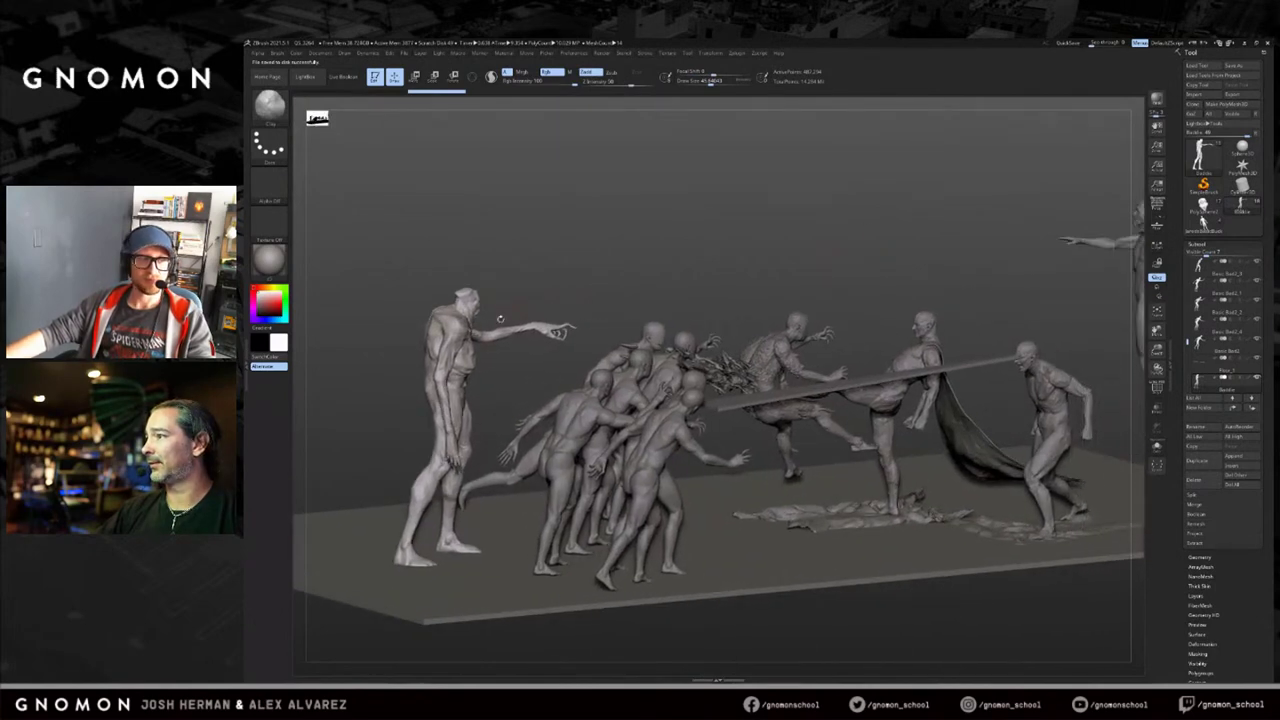
Isolate the gaunt creature, frame its upper body and turn on perspective.
left_click(529, 299)
left_click(544, 295)
left_click_drag(636, 274, 681, 254)
left_click(681, 254)
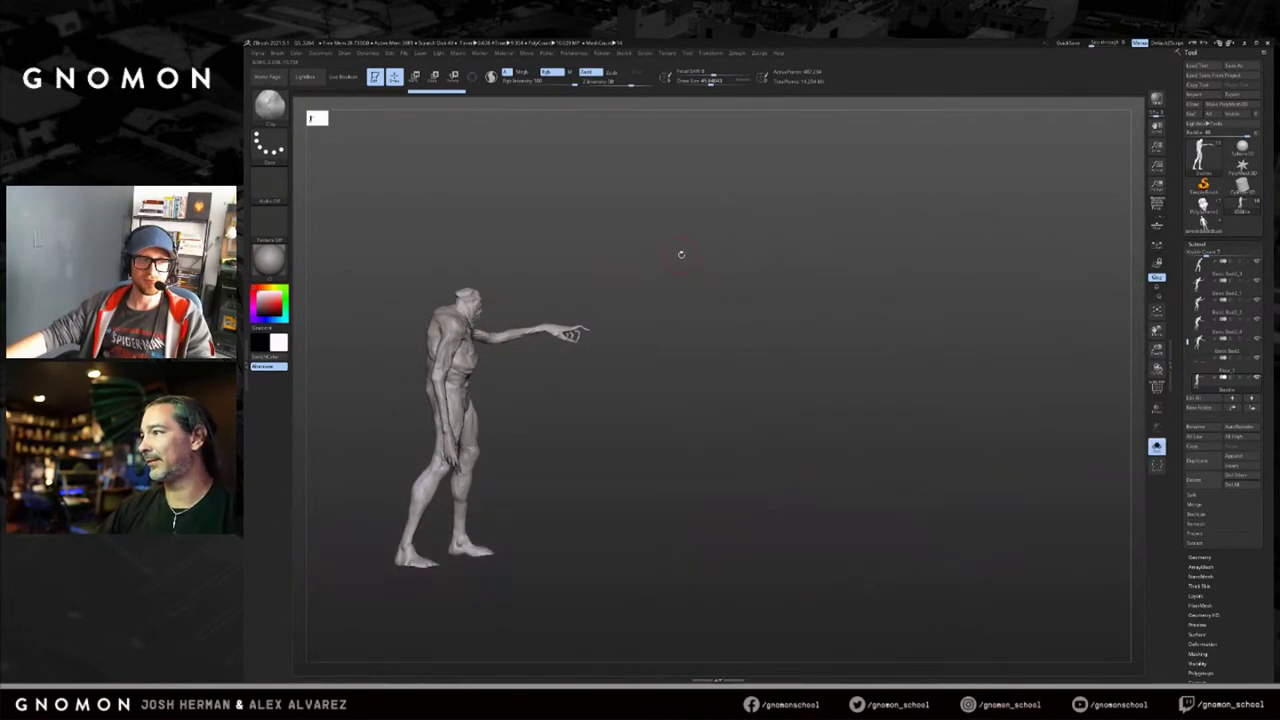
key("f")
left_click_drag(1086, 190, 1036, 183)
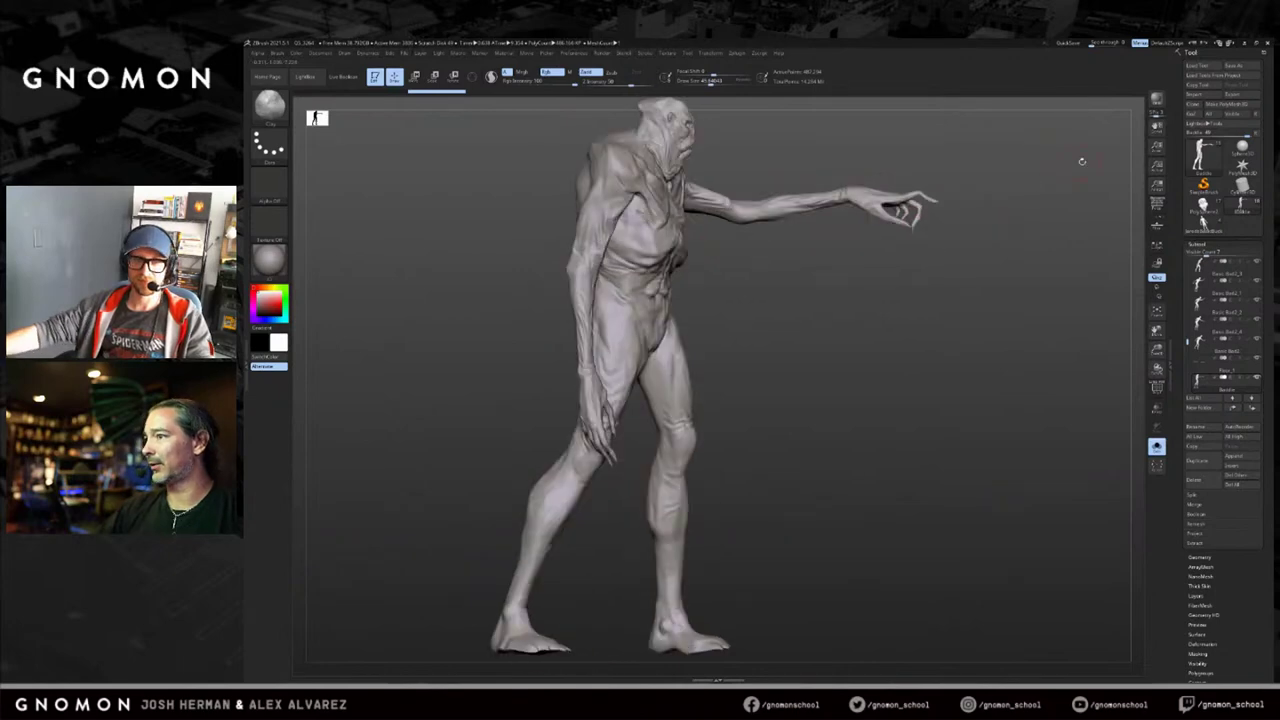
left_click_drag(892, 160, 853, 155)
left_click_drag(853, 155, 908, 203, "alt")
left_click_drag(907, 328, 931, 479, "alt")
key("p")
mouse_move(876, 337)
left_mouse_down()
mouse_move(857, 277)
mouse_move(885, 290)
mouse_move(857, 269)
left_mouse_up()
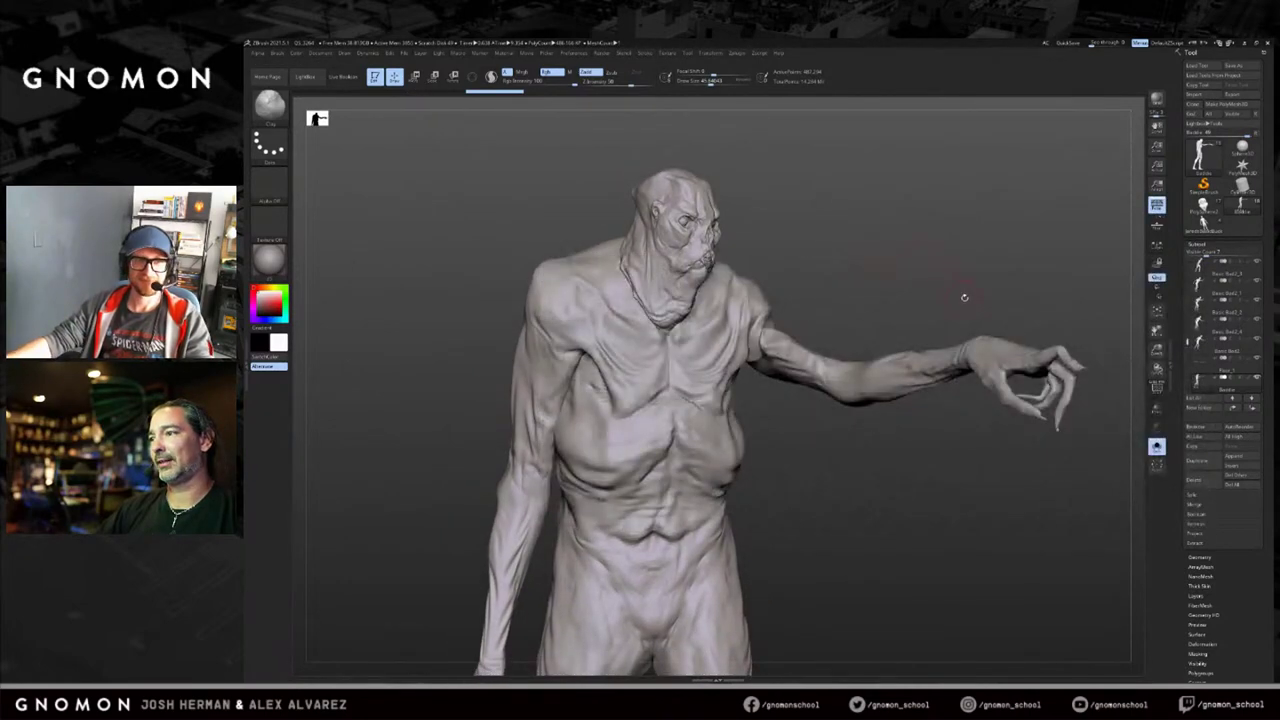
Choose the ThickSkinClay brush for sculpting the gaunt creature.
key("b")
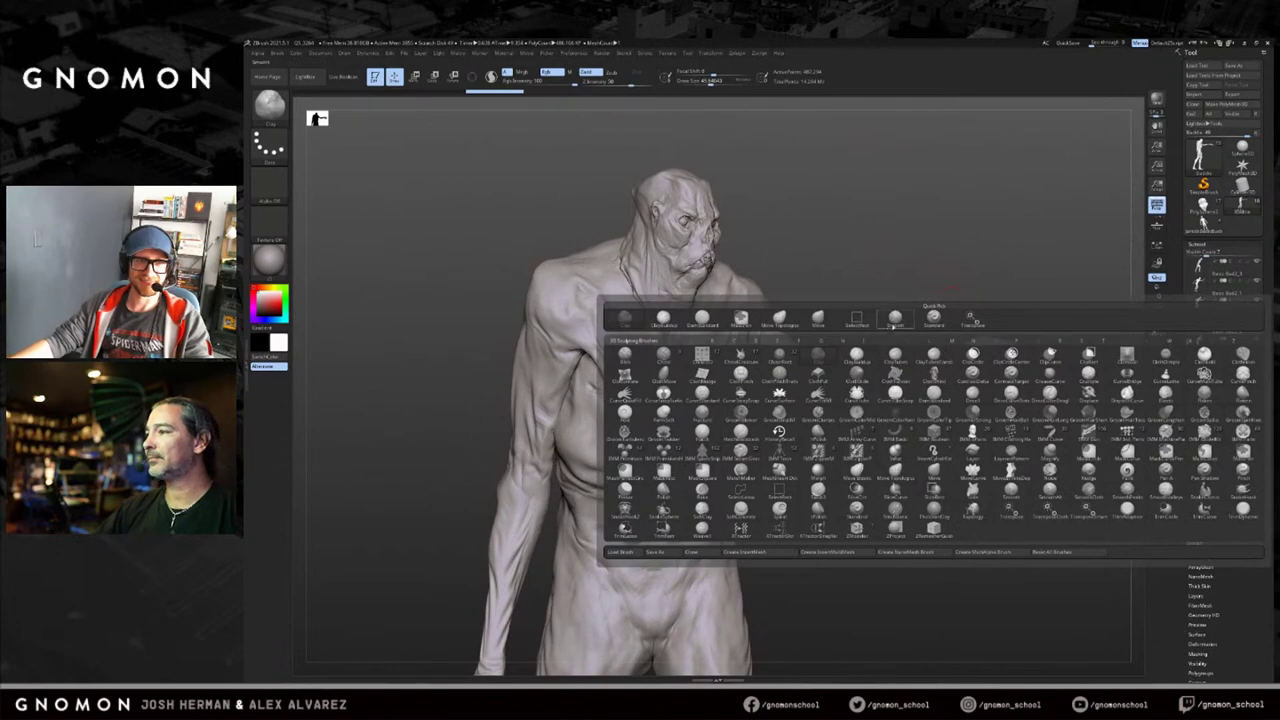
left_click(933, 318)
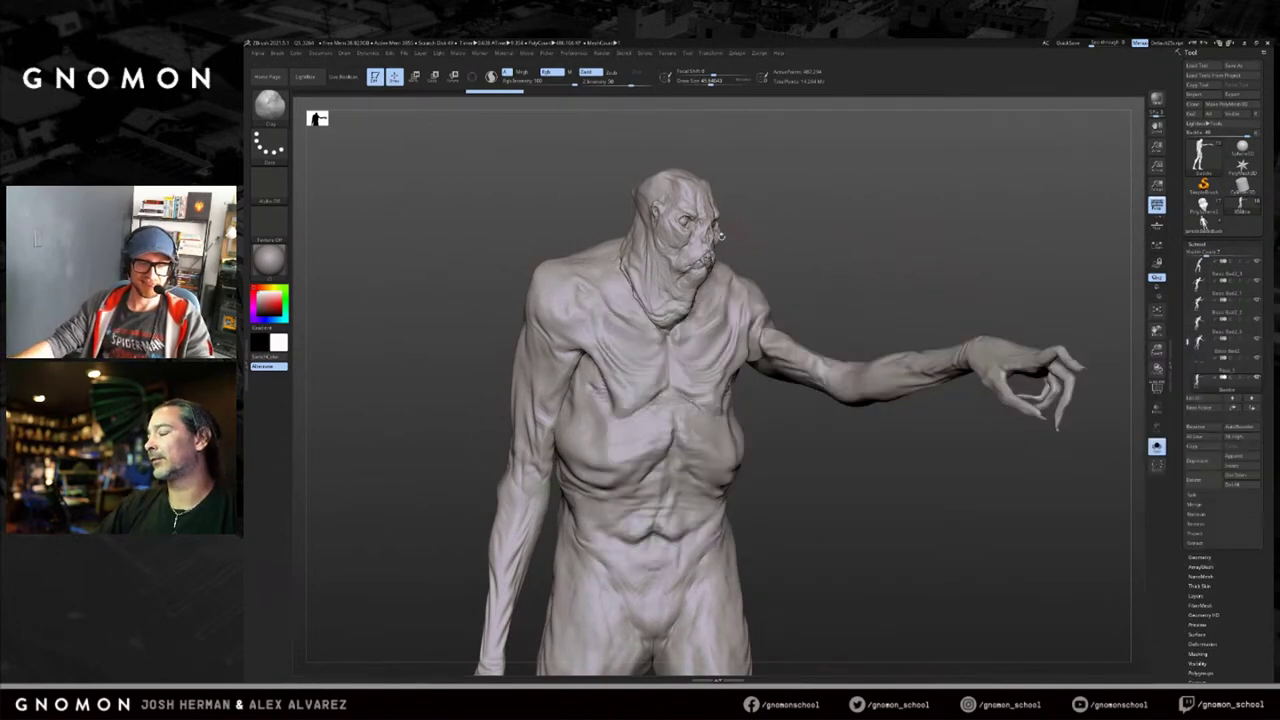
key("b")
key("t")
left_click(718, 435)
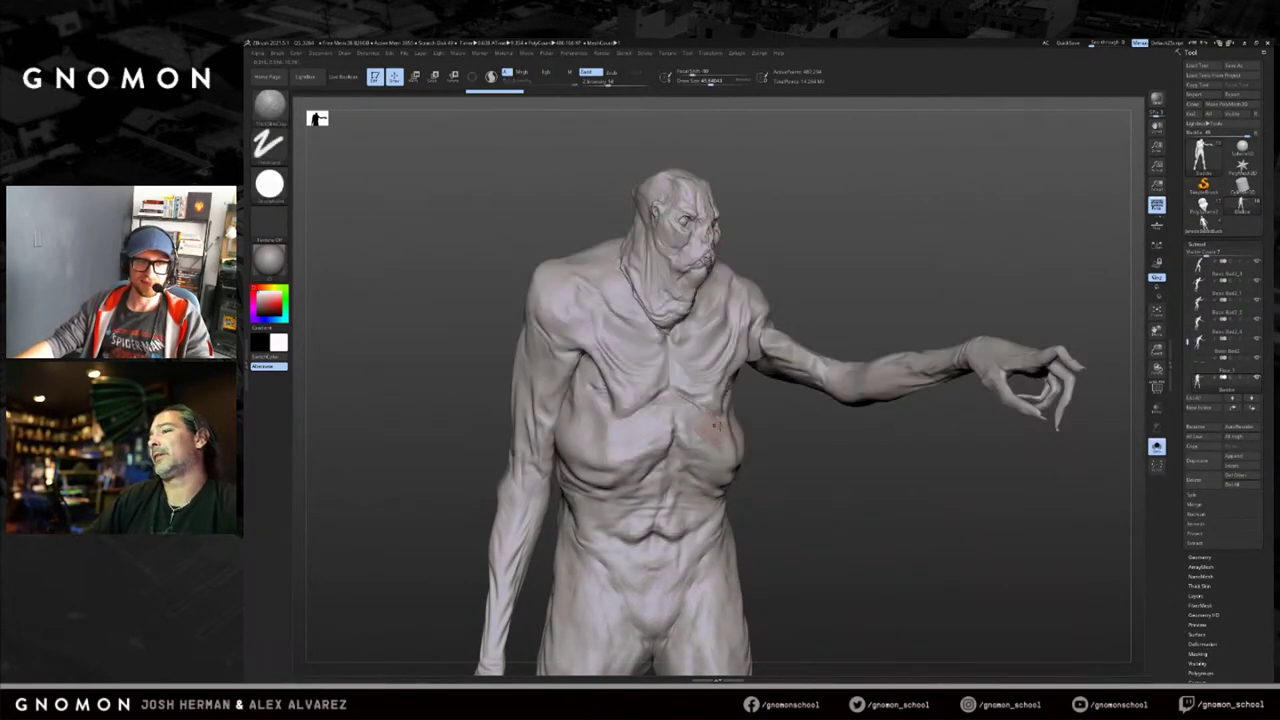
Try subdividing the gaunt creature's mesh once and enabling Thick Skin for it.
key("ctrl+d")
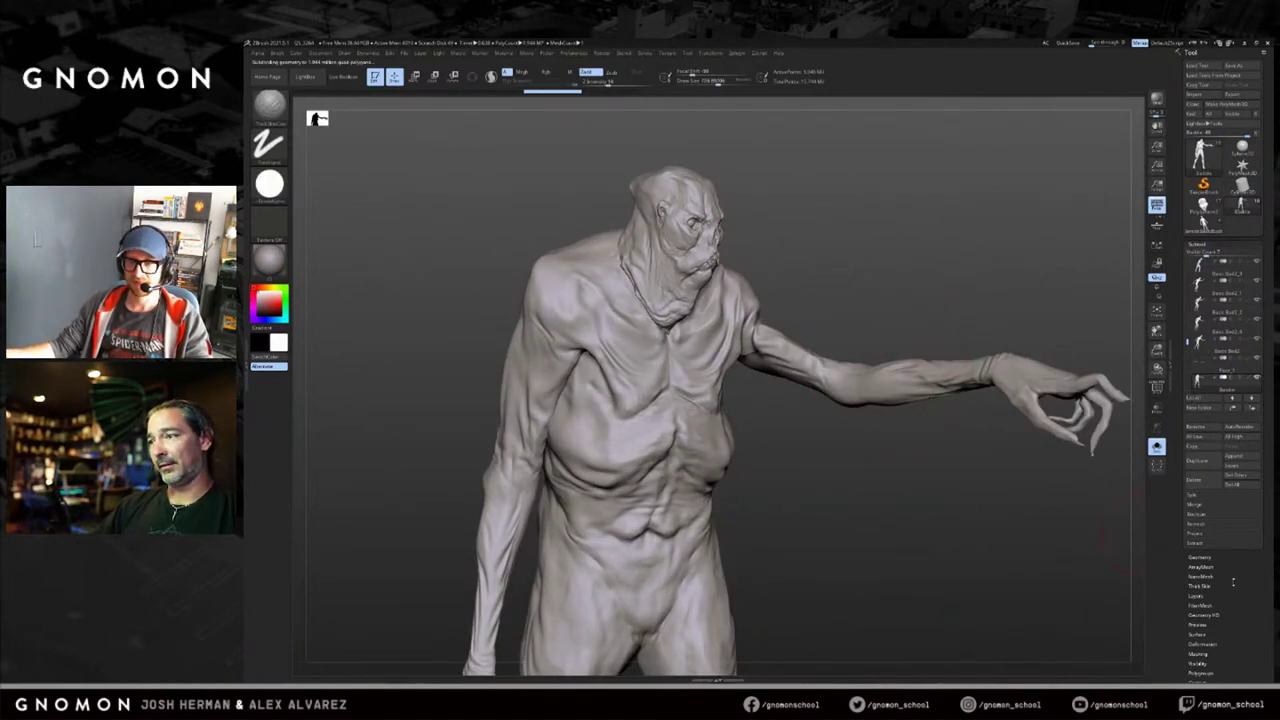
scroll(1234, 590, "down", 5)
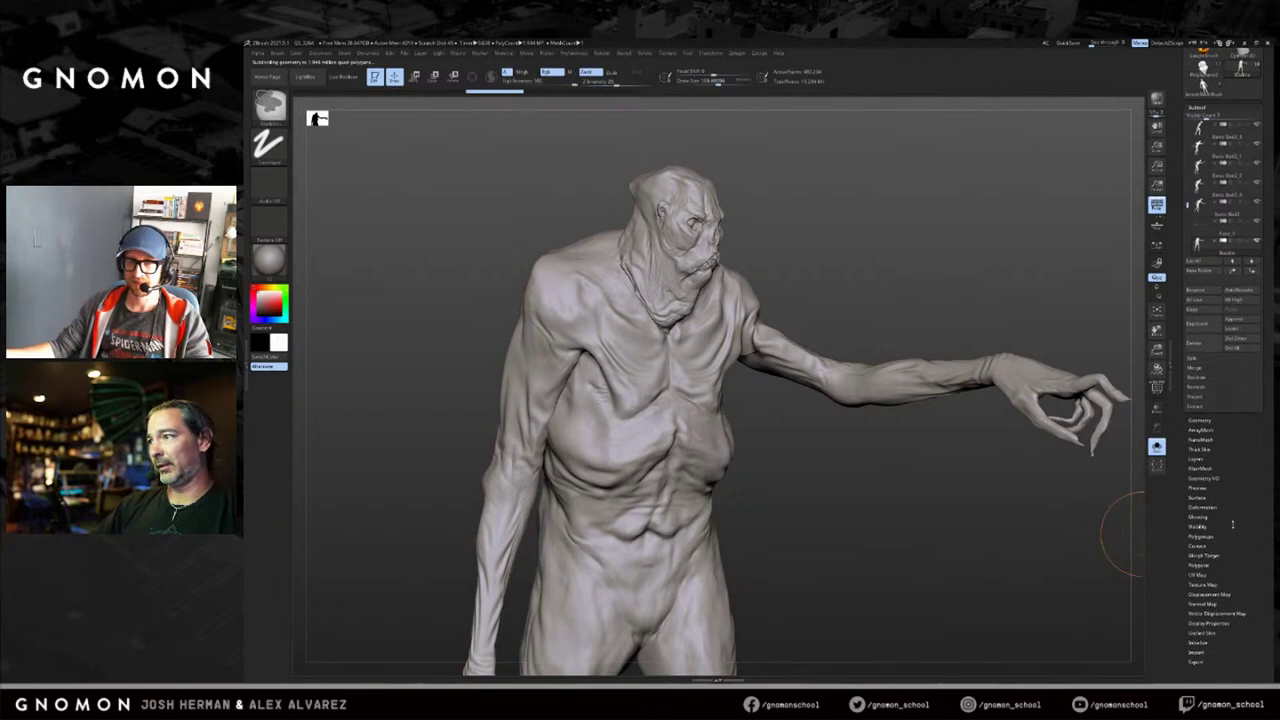
left_click(1200, 455)
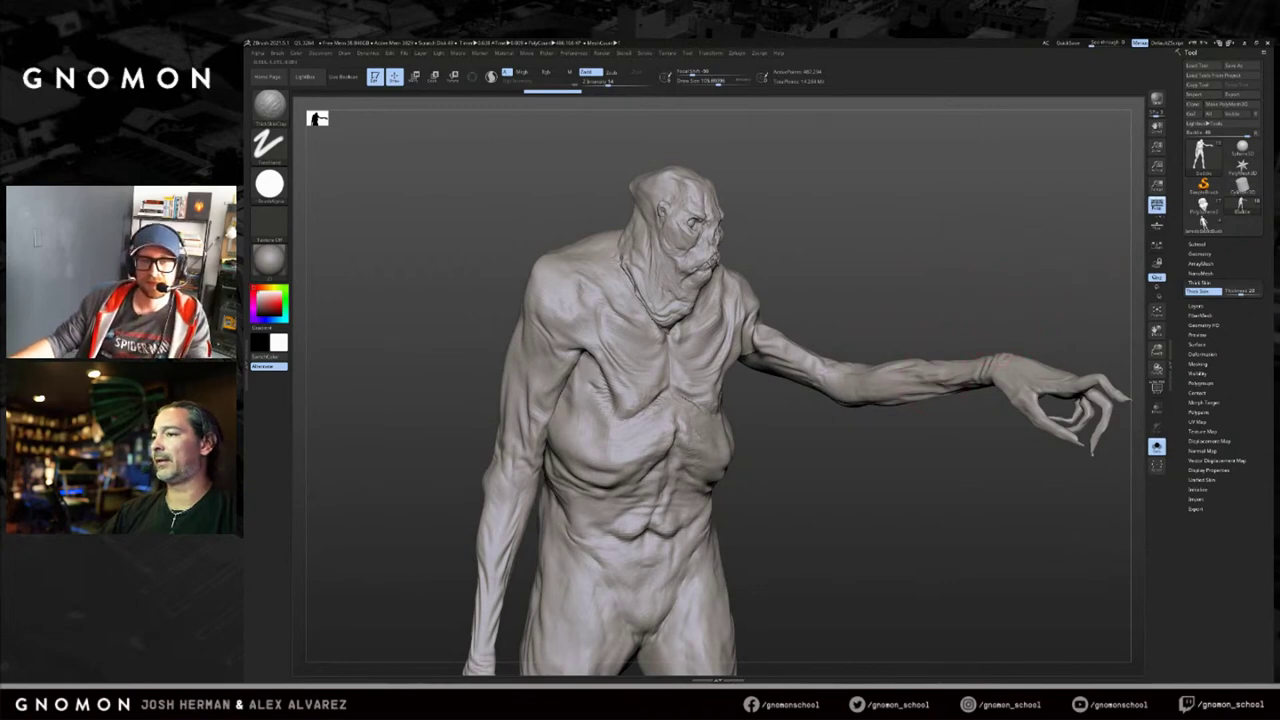
Check the creature's mesh density with PolyFrame, dismiss the Dynamic Subdiv offer and turn Thick Skin off.
left_click_drag(958, 292, 935, 300)
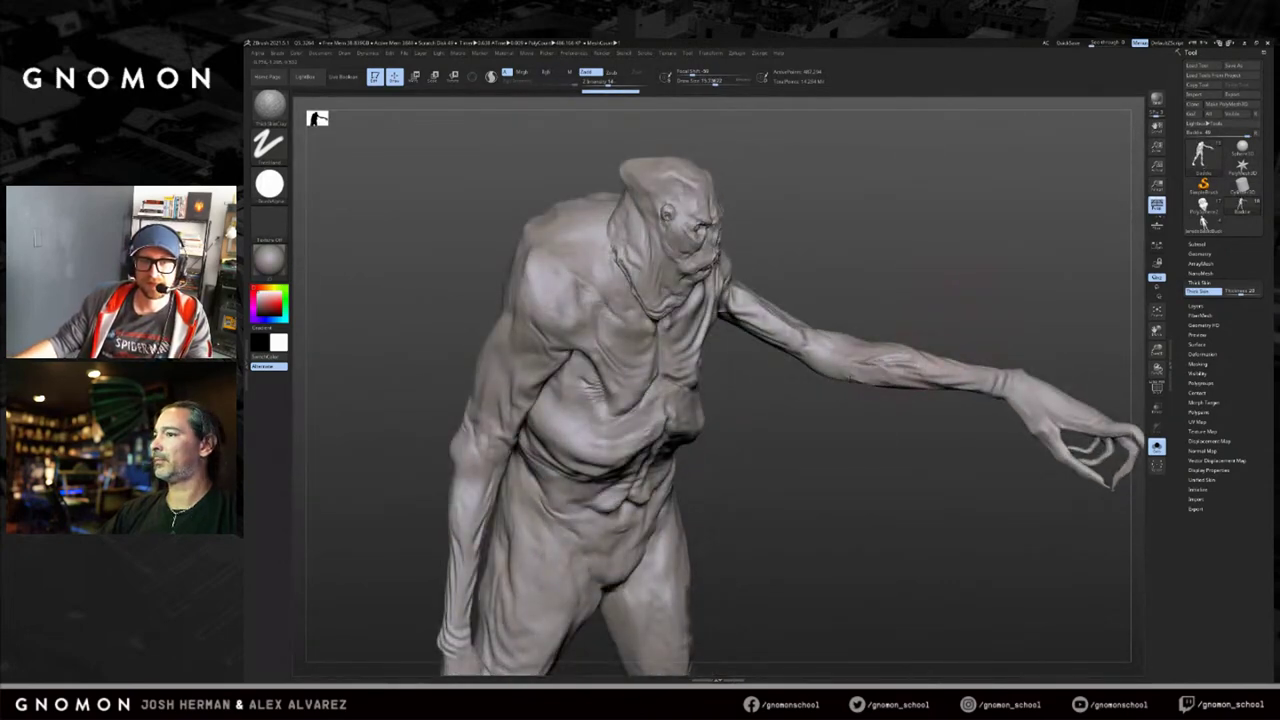
key("shift+f")
key("shift+f")
key("d")
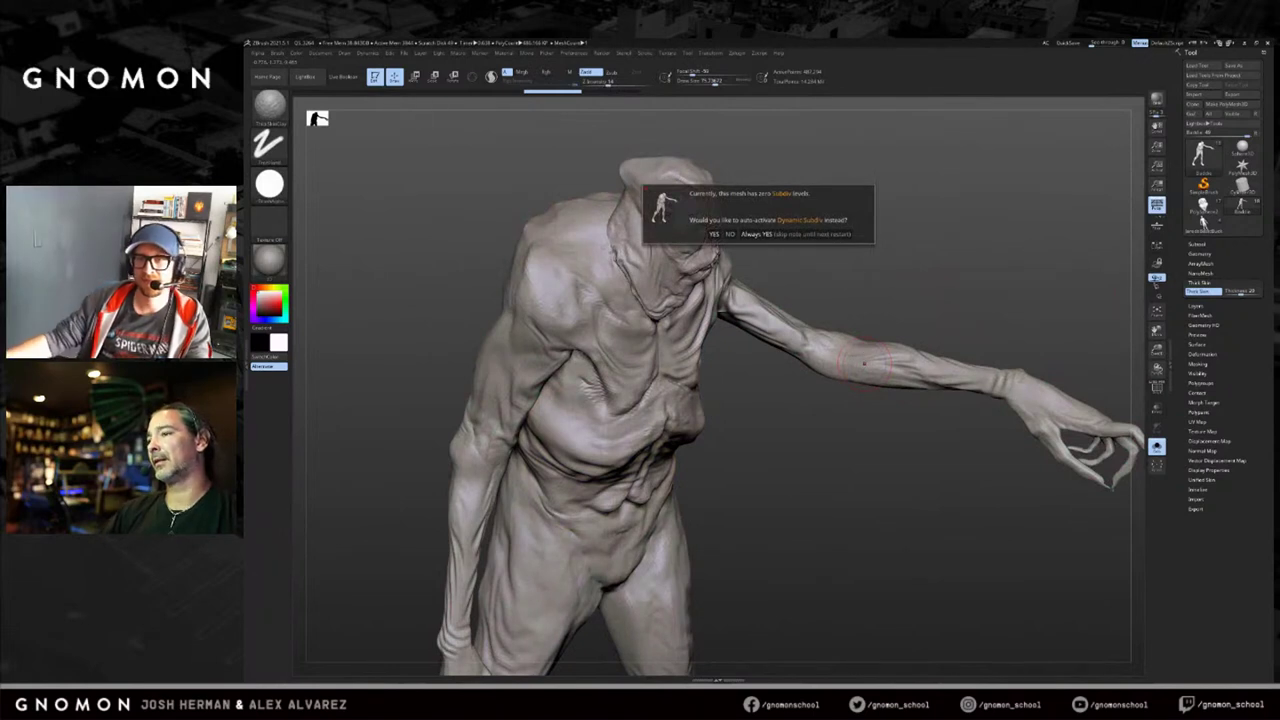
key("Escape")
left_click_drag(1088, 287, 1101, 289)
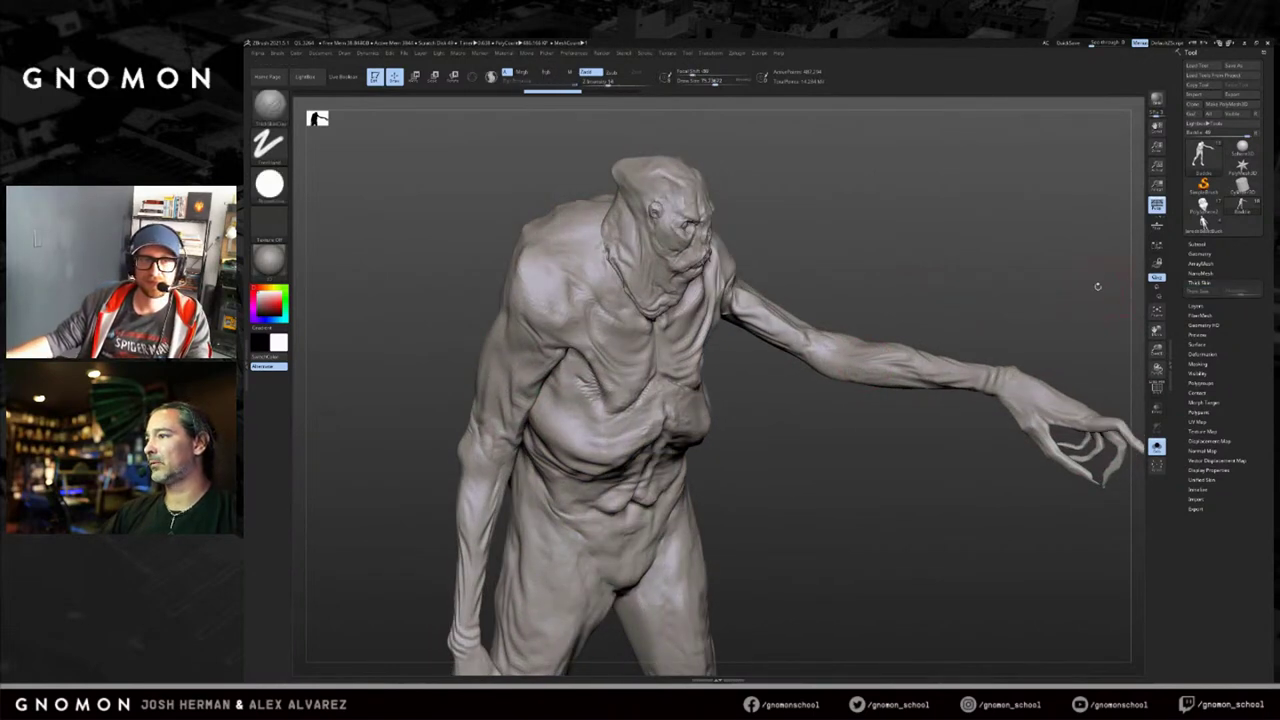
key("shift+f")
key("shift+f")
mouse_move(1077, 303)
left_mouse_down("alt")
mouse_move(1074, 290)
mouse_move(1049, 294)
mouse_move(1062, 318)
mouse_move(1078, 301)
left_mouse_up("alt")
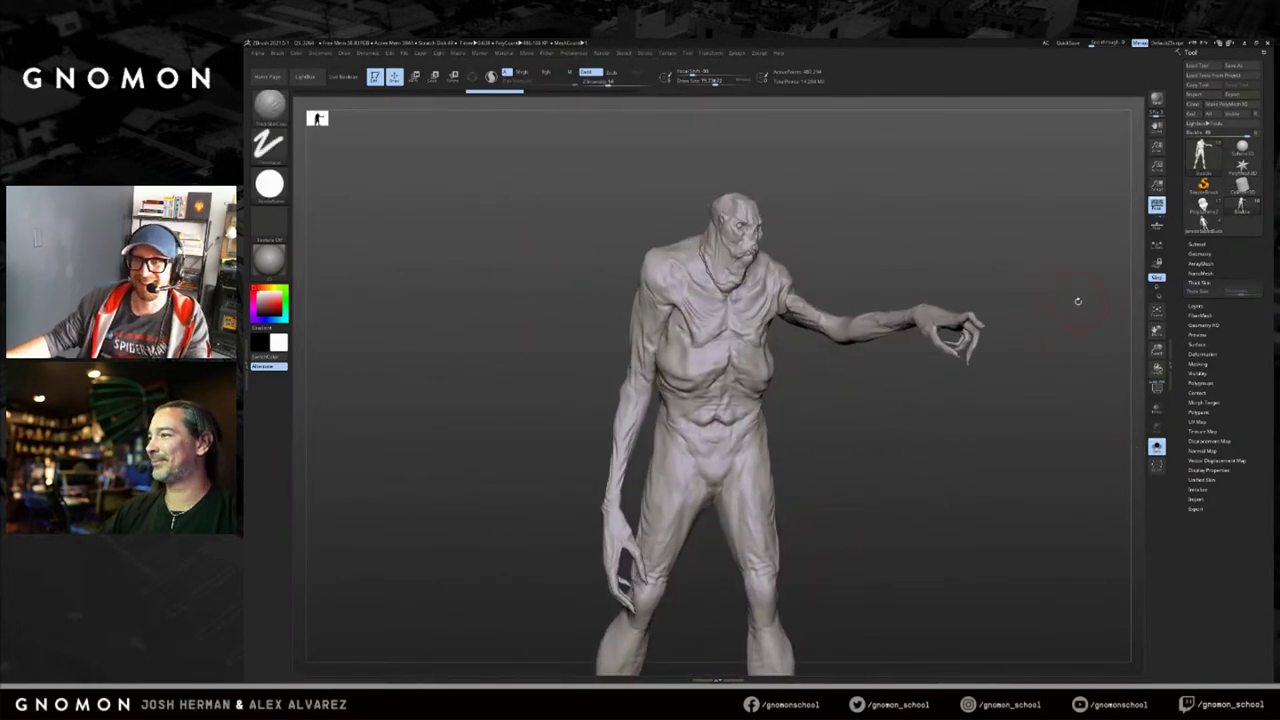
Divide the gaunt creature's mesh by one subdivision level and turn on Thick Skin.
mouse_move(1048, 255)
left_mouse_down()
mouse_move(1145, 269)
mouse_move(1043, 286)
left_mouse_up()
left_click(1197, 244)
key("ctrl")
key("ctrl+d")
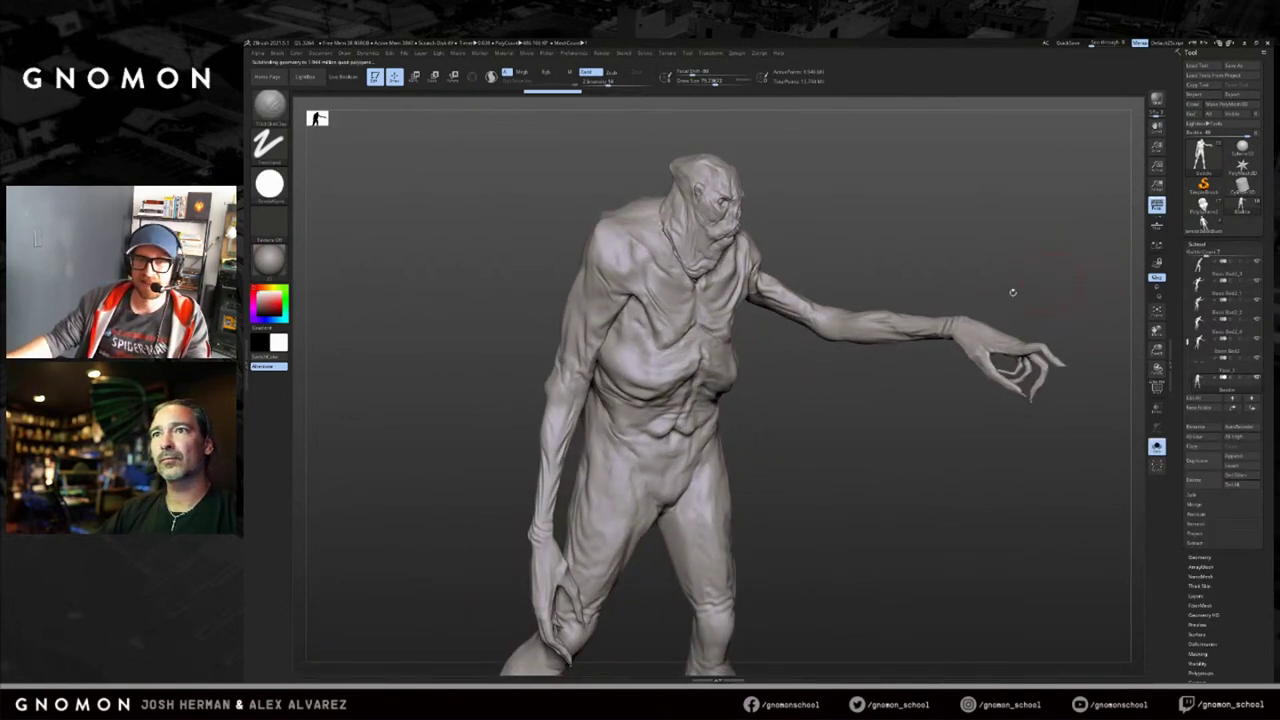
key("s")
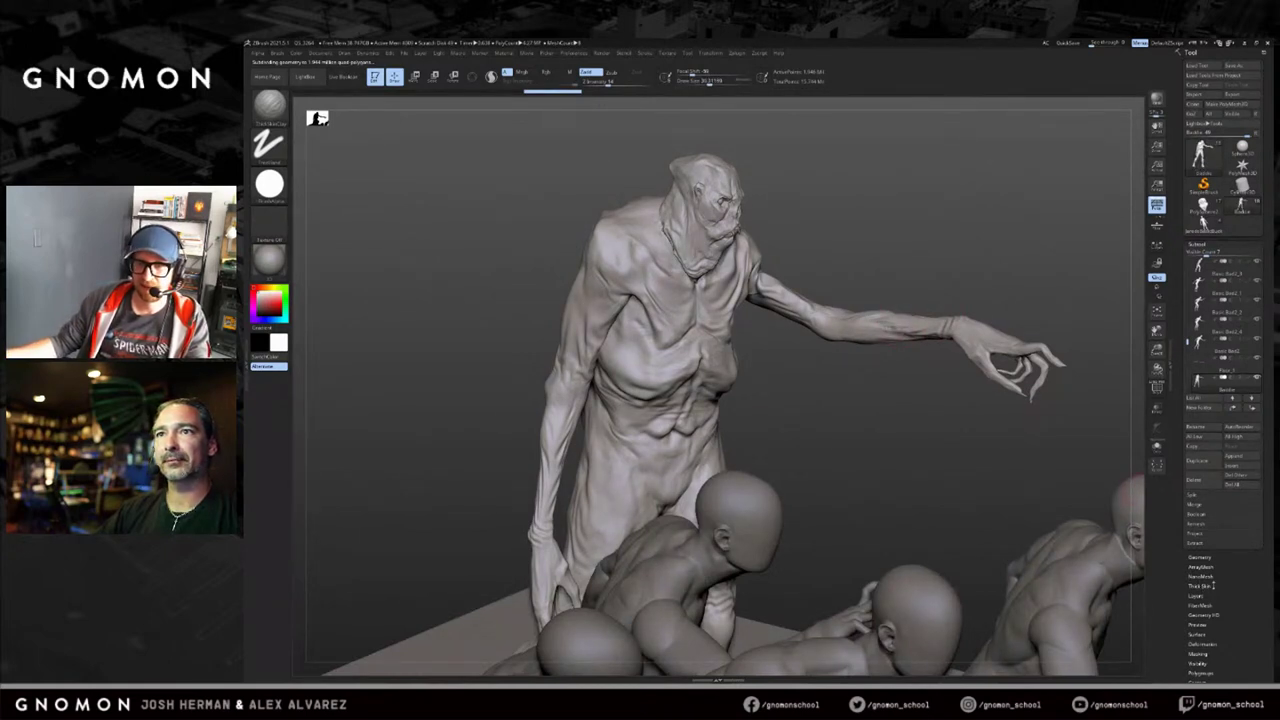
left_click(1214, 586)
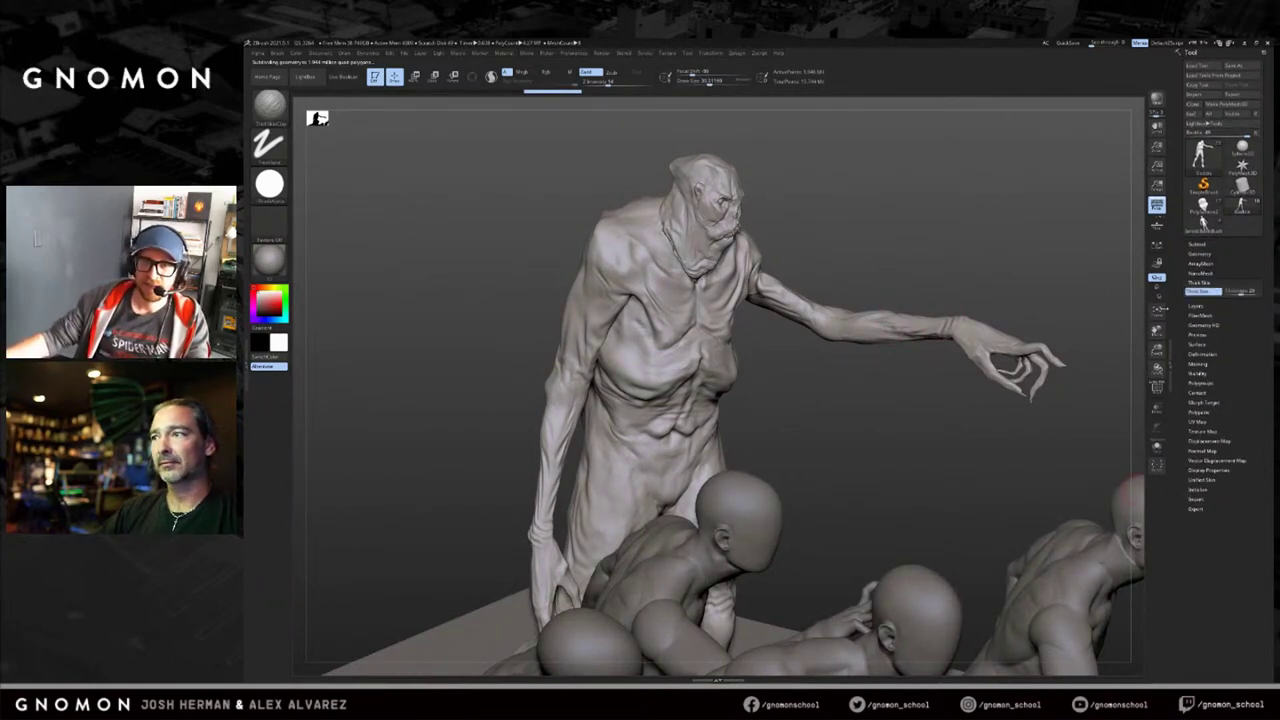
Isolate the creature and sculpt raised muscle and tendon forms along its outstretched forearm with ThickSkinClay.
mouse_move(872, 292)
left_mouse_down()
mouse_move(966, 257)
mouse_move(775, 266)
mouse_move(744, 318)
mouse_move(760, 342)
left_mouse_up()
key("alt+s")
key("s")
mouse_move(926, 406)
left_mouse_down()
mouse_move(902, 362)
mouse_move(784, 390)
left_mouse_up()
mouse_move(932, 350)
left_mouse_down()
mouse_move(966, 338)
mouse_move(955, 326)
left_mouse_up()
left_click_drag(967, 389, 1020, 390)
mouse_move(935, 326)
left_mouse_down()
mouse_move(888, 334)
mouse_move(905, 368)
mouse_move(831, 339)
left_mouse_up()
Add finer ridges to the outstretched arm's forearm, wrist and elbow, adjusting the ThickSkinClay brush size.
key("bracketleft")
mouse_move(922, 331)
left_mouse_down()
mouse_move(866, 338)
mouse_move(940, 318)
mouse_move(856, 346)
left_mouse_up()
mouse_move(876, 410)
left_mouse_down()
mouse_move(884, 356)
mouse_move(802, 382)
mouse_move(846, 374)
left_mouse_up()
key("bracketright")
key("bracketleft")
mouse_move(766, 382)
left_mouse_down()
mouse_move(735, 409)
mouse_move(790, 396)
left_mouse_up()
right_click_drag(790, 396, 814, 400)
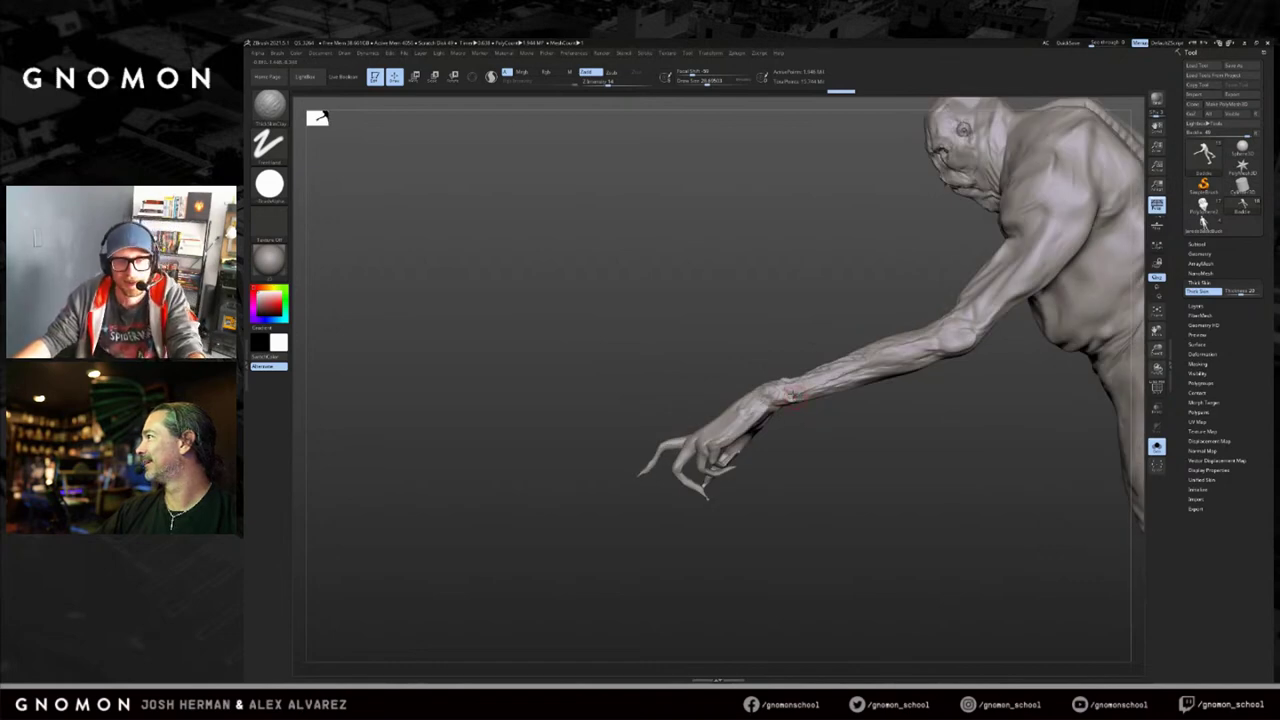
mouse_move(798, 394)
left_mouse_down()
mouse_move(776, 388)
mouse_move(840, 400)
mouse_move(791, 427)
mouse_move(921, 366)
left_mouse_up()
left_click_drag(852, 398, 843, 457)
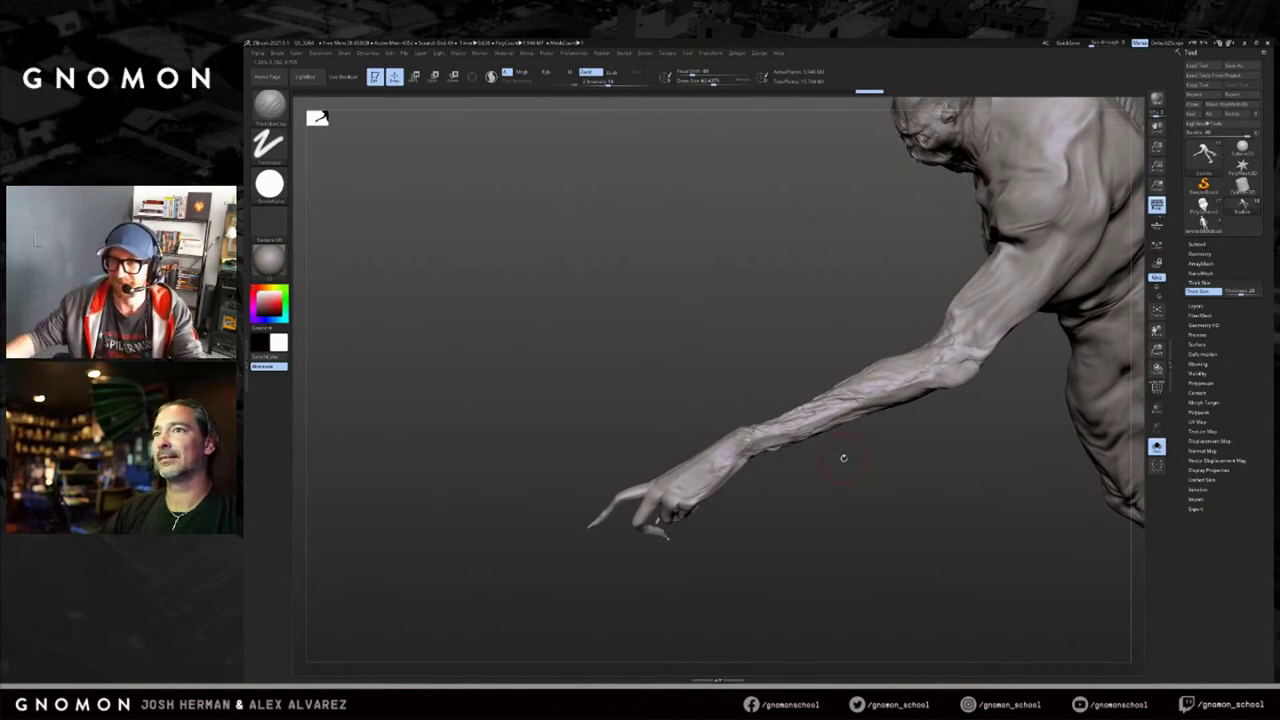
Refine the tendon ridges along the outstretched arm's forearm and wrist, varying the ThickSkinClay brush size.
mouse_move(797, 426)
left_mouse_down()
mouse_move(773, 435)
mouse_move(826, 449)
mouse_move(811, 437)
left_mouse_up()
key("s")
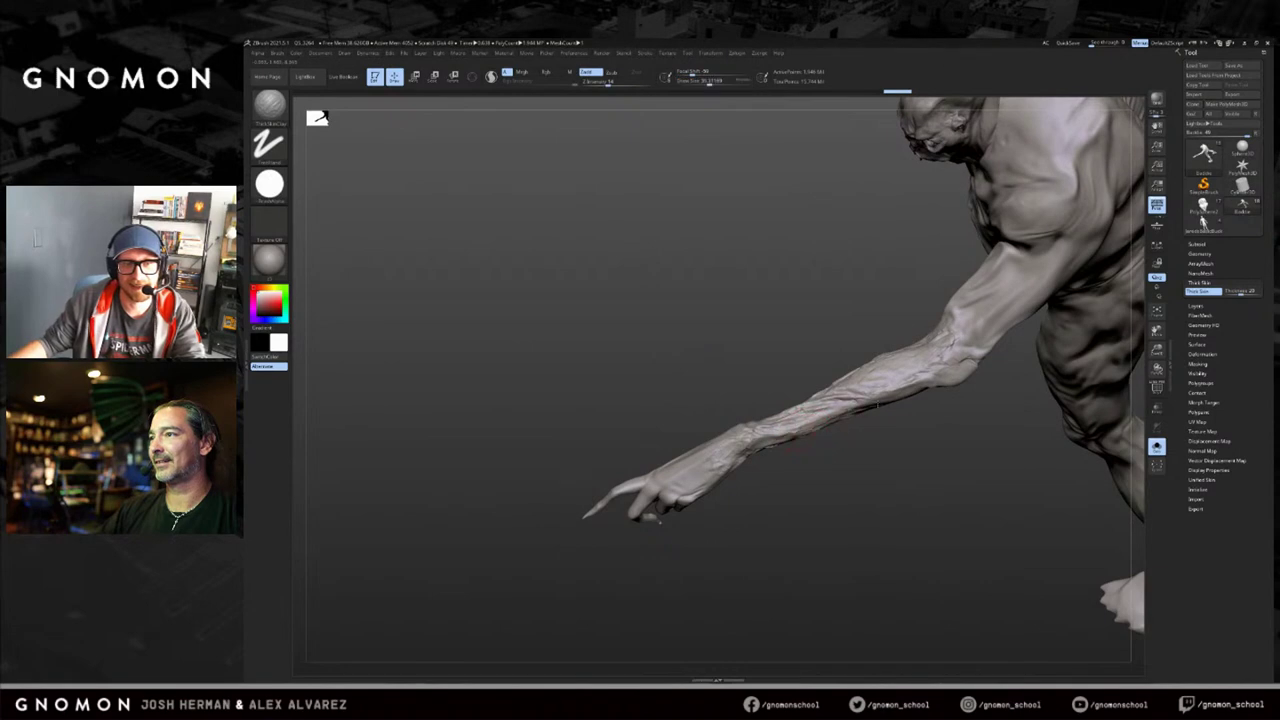
mouse_move(894, 384)
left_mouse_down()
mouse_move(928, 428)
mouse_move(830, 369)
mouse_move(957, 309)
mouse_move(928, 312)
mouse_move(995, 316)
mouse_move(1008, 345)
mouse_move(1030, 350)
left_mouse_up()
key("s")
left_click(867, 412)
mouse_move(858, 468)
left_mouse_down()
mouse_move(854, 440)
mouse_move(797, 443)
mouse_move(926, 433)
mouse_move(921, 442)
left_mouse_up()
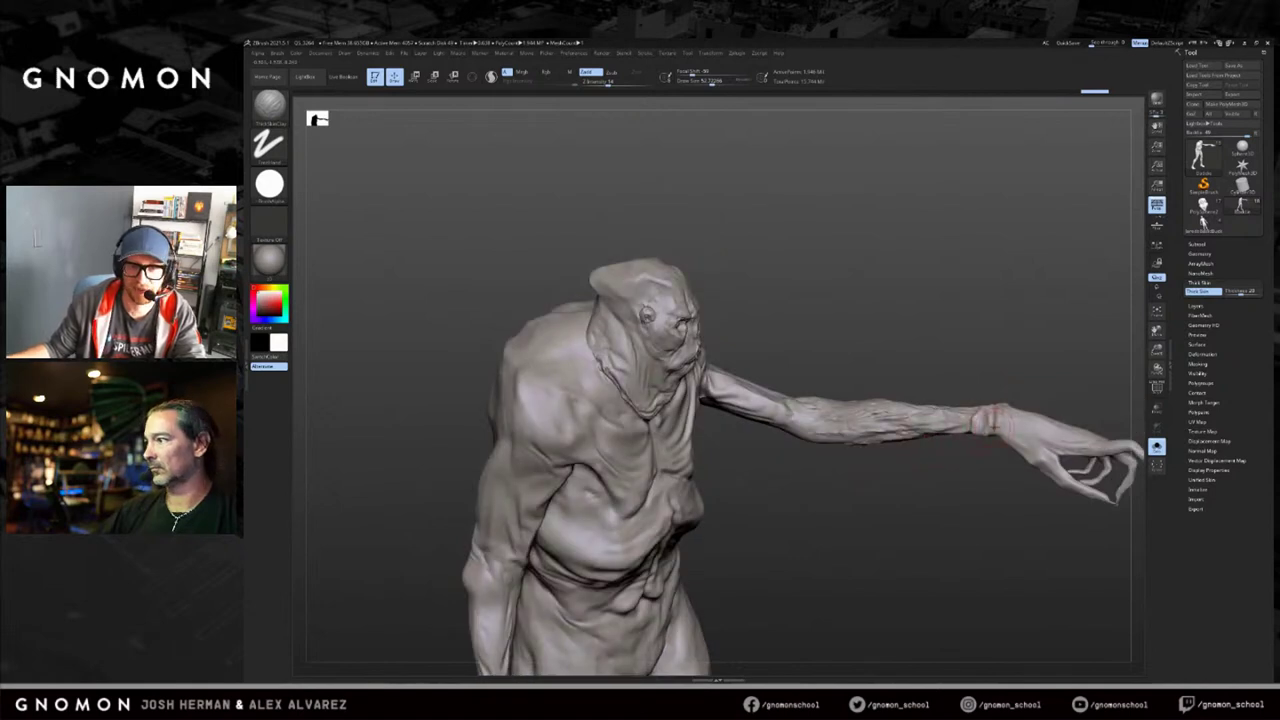
left_click_drag(986, 458, 970, 497)
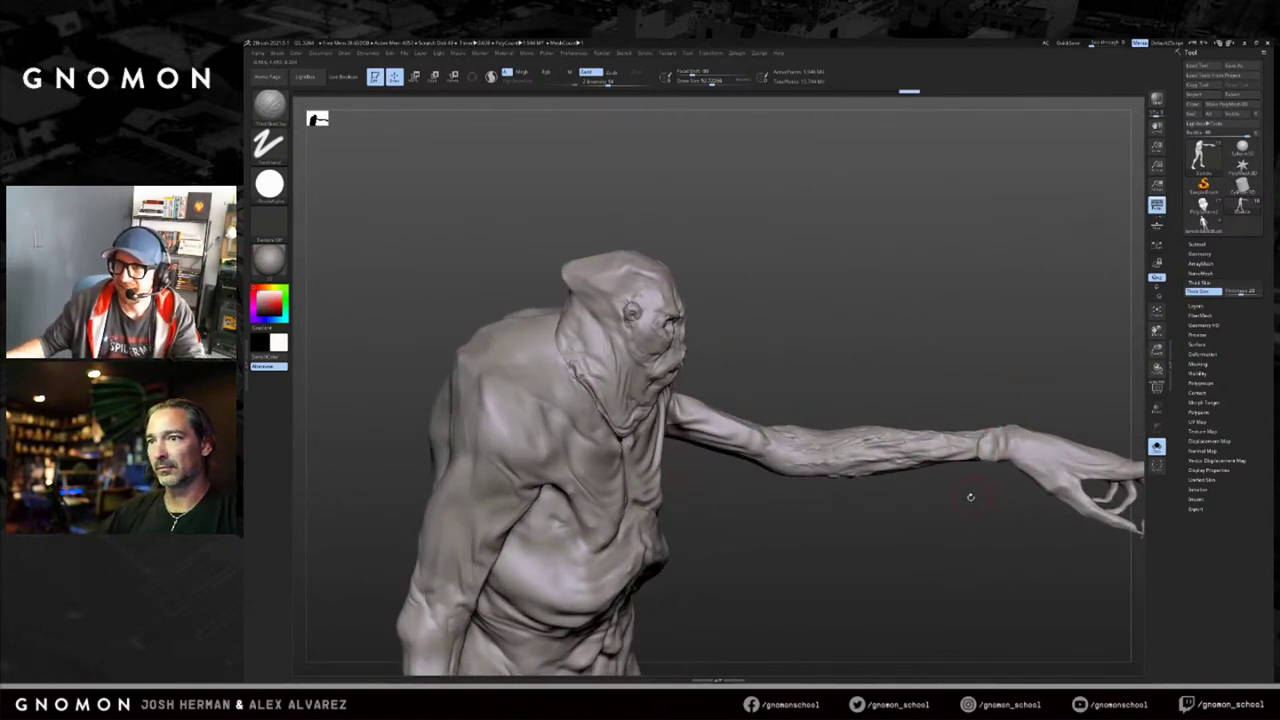
Switch to the mannequin model and view its full set of alternative heads and hands.
left_click(1204, 225)
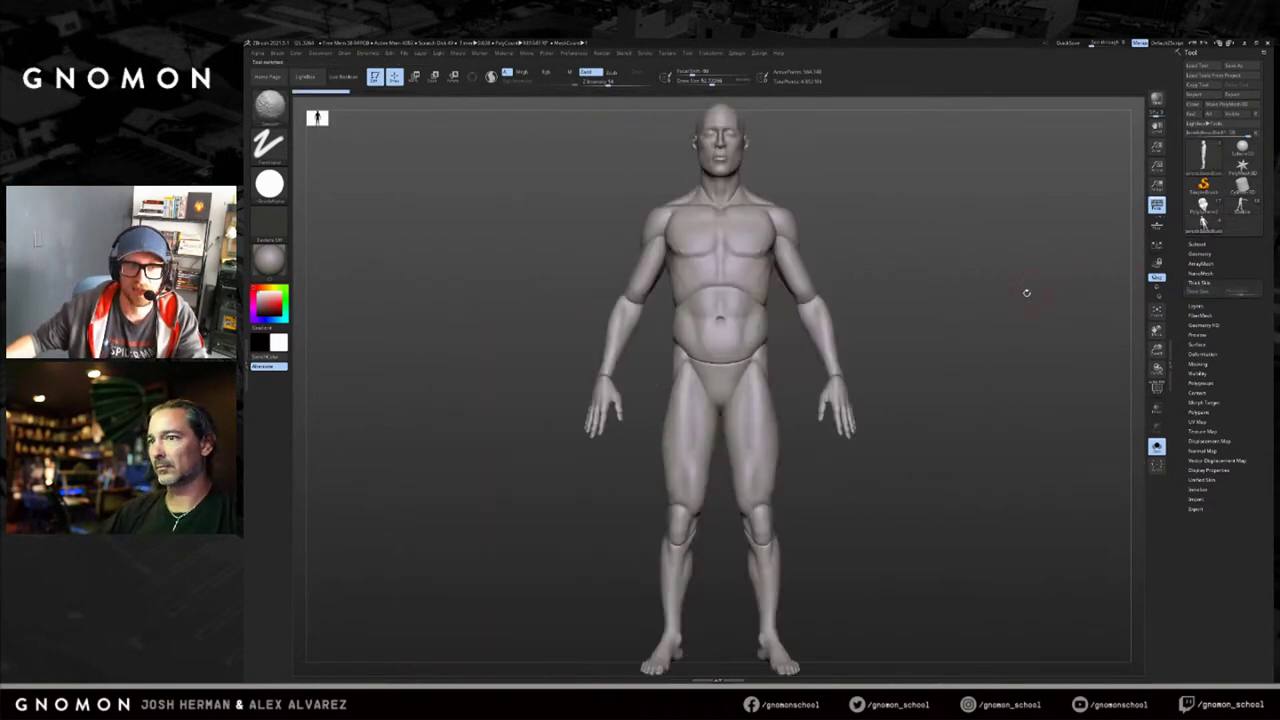
left_click_drag(1067, 273, 996, 265)
left_click_drag(991, 203, 965, 212, "alt")
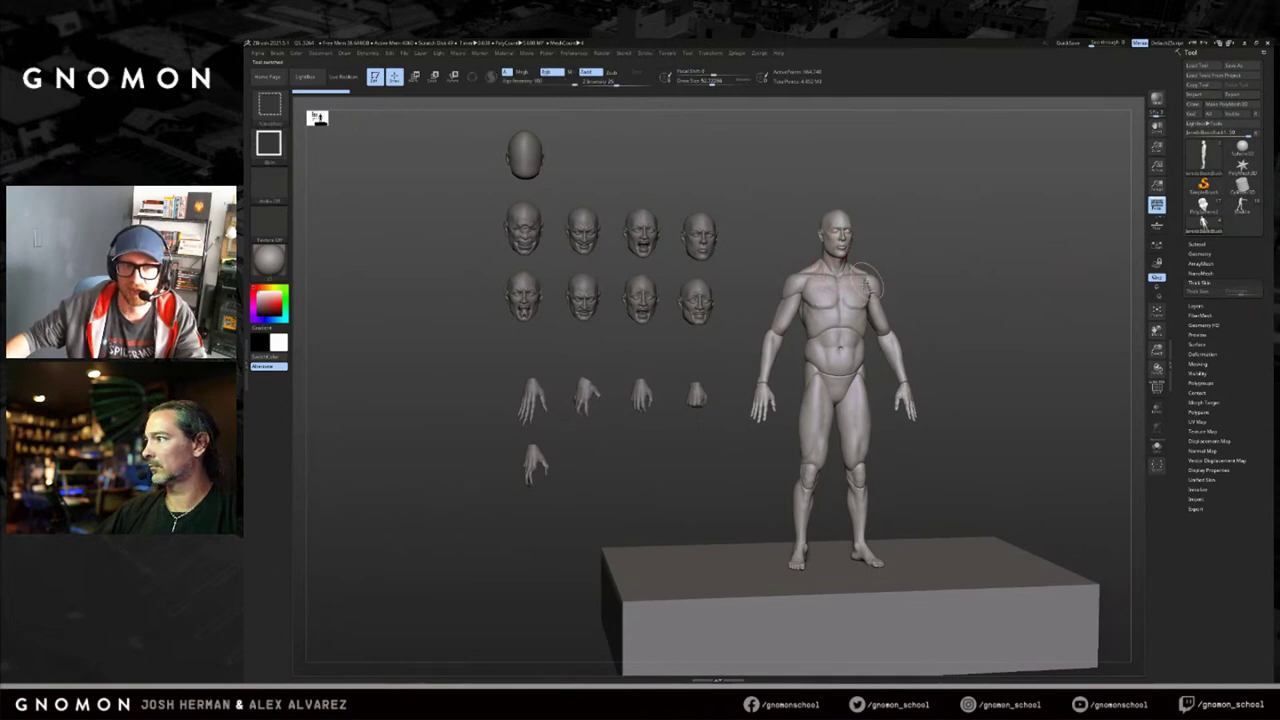
key("ctrl+shift+s")
left_click_drag(895, 266, 862, 272, "alt")
left_click_drag(916, 186, 881, 263, "alt")
key("ctrl+shift+s")
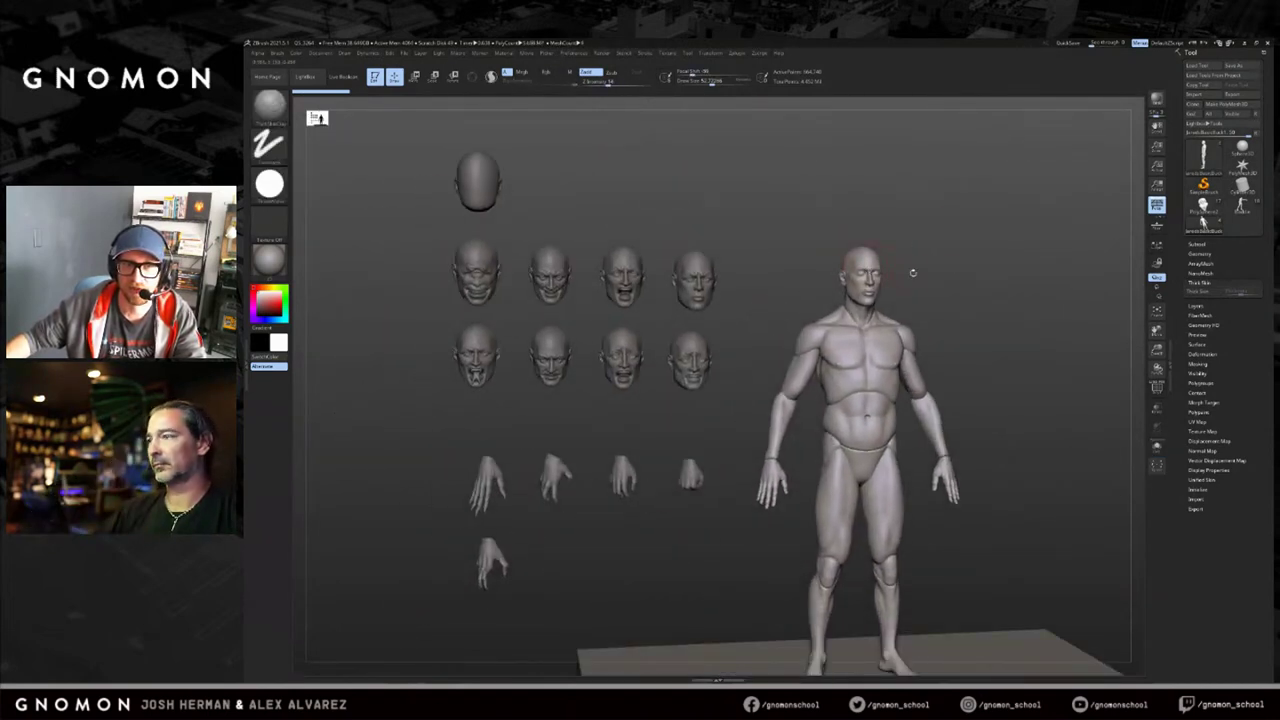
Isolate the mannequin's head polygroup and restore the full body's visibility.
left_click_drag(952, 162, 702, 676, "ctrl")
key("ctrl+z")
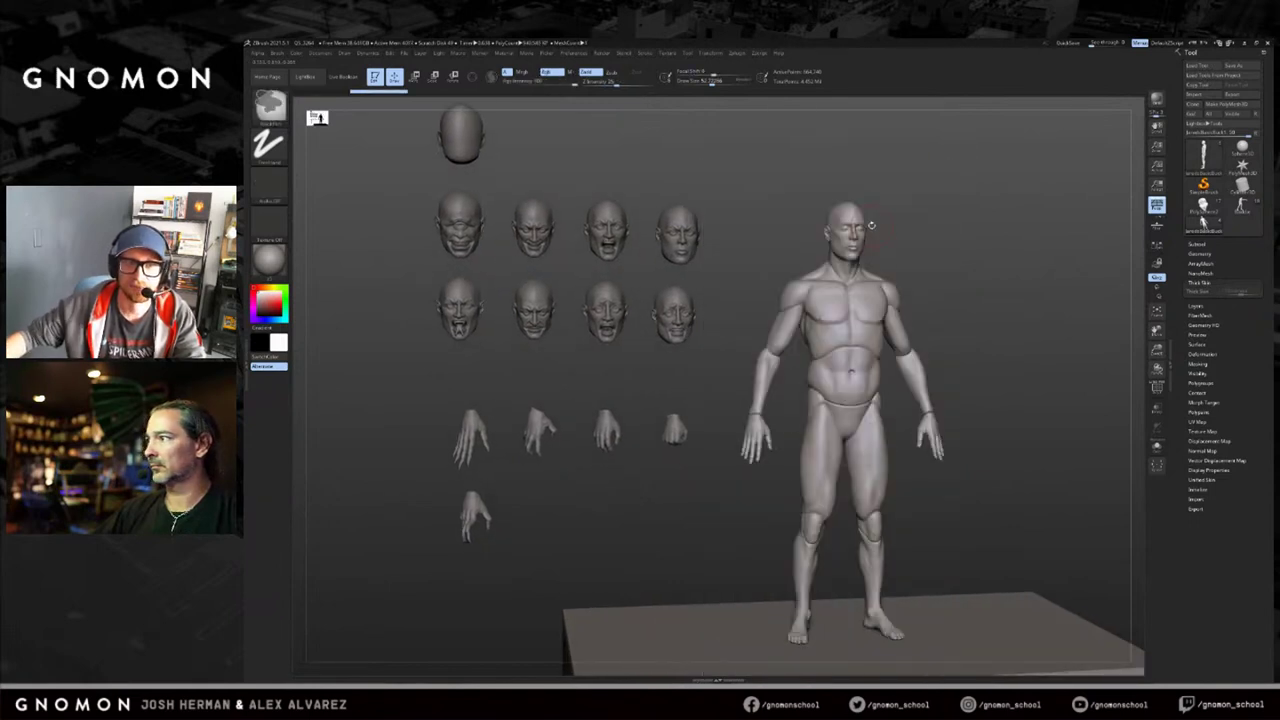
left_click(860, 242, "ctrl+shift")
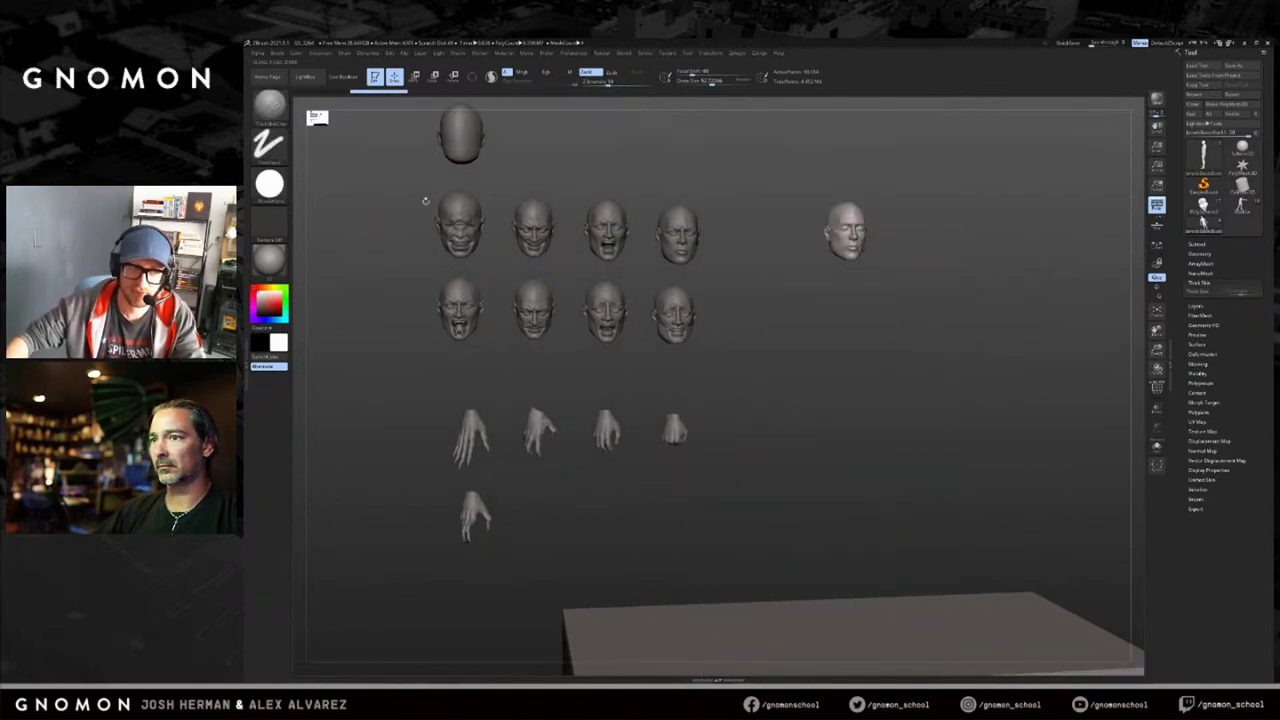
left_click(943, 305, "ctrl+shift")
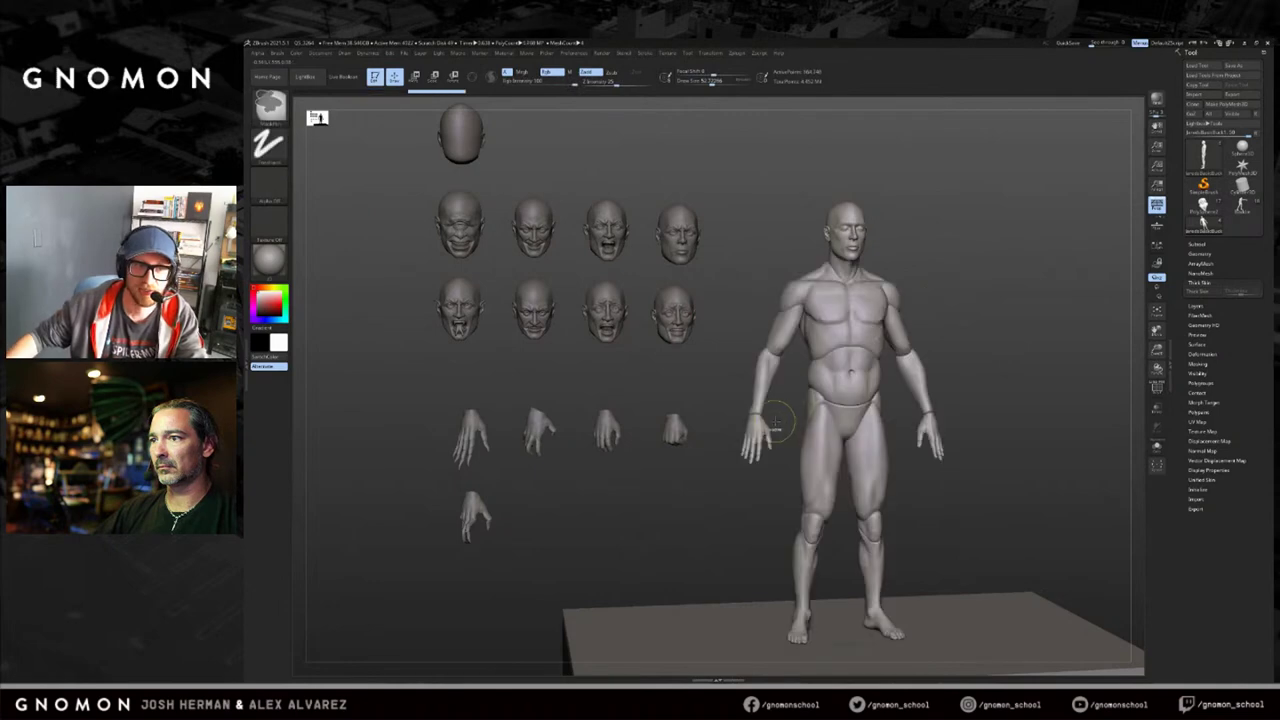
Examine the polygroups of the mannequin's hand and finger segments with PolyFrame.
left_click(765, 432, "ctrl+shift")
left_click(791, 430, "ctrl+shift")
left_click_drag(715, 490, 800, 525, "alt")
key("shift+f")
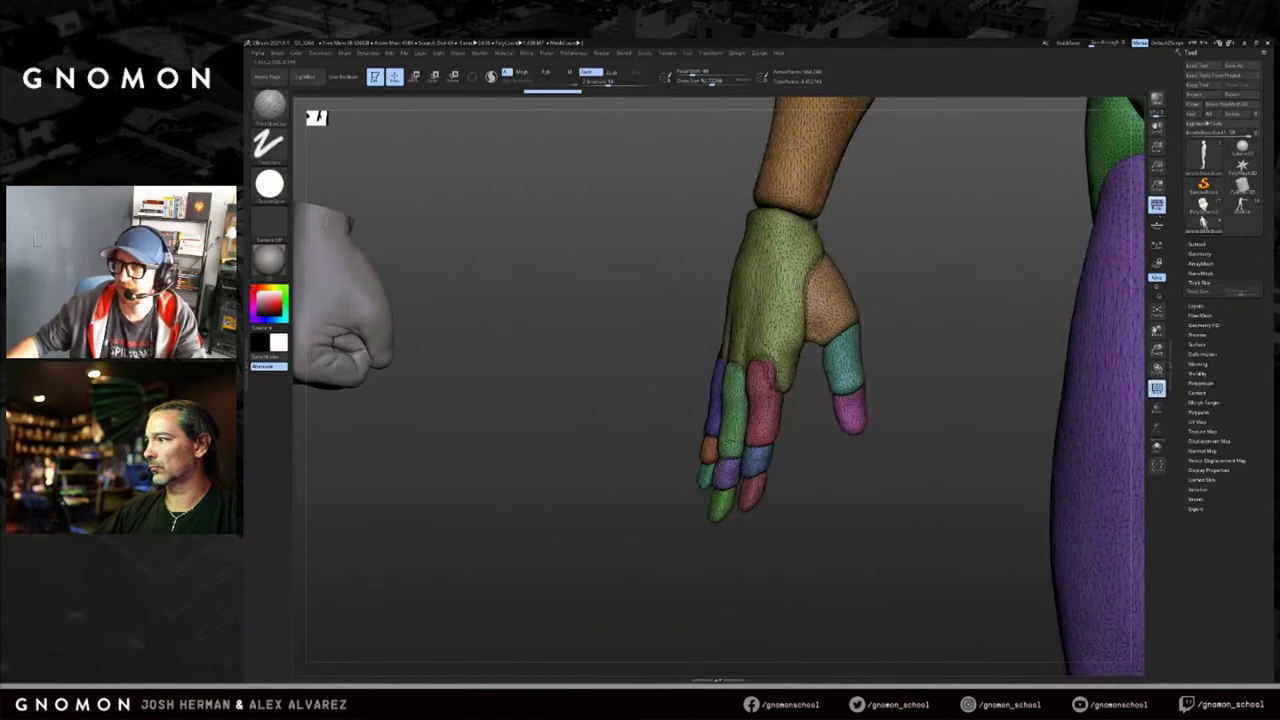
left_click_drag(735, 532, 805, 297, "alt")
Select the alternative heads subtool, inspect its polygroups up close and turn PolyFrame off.
left_click(524, 205, "alt")
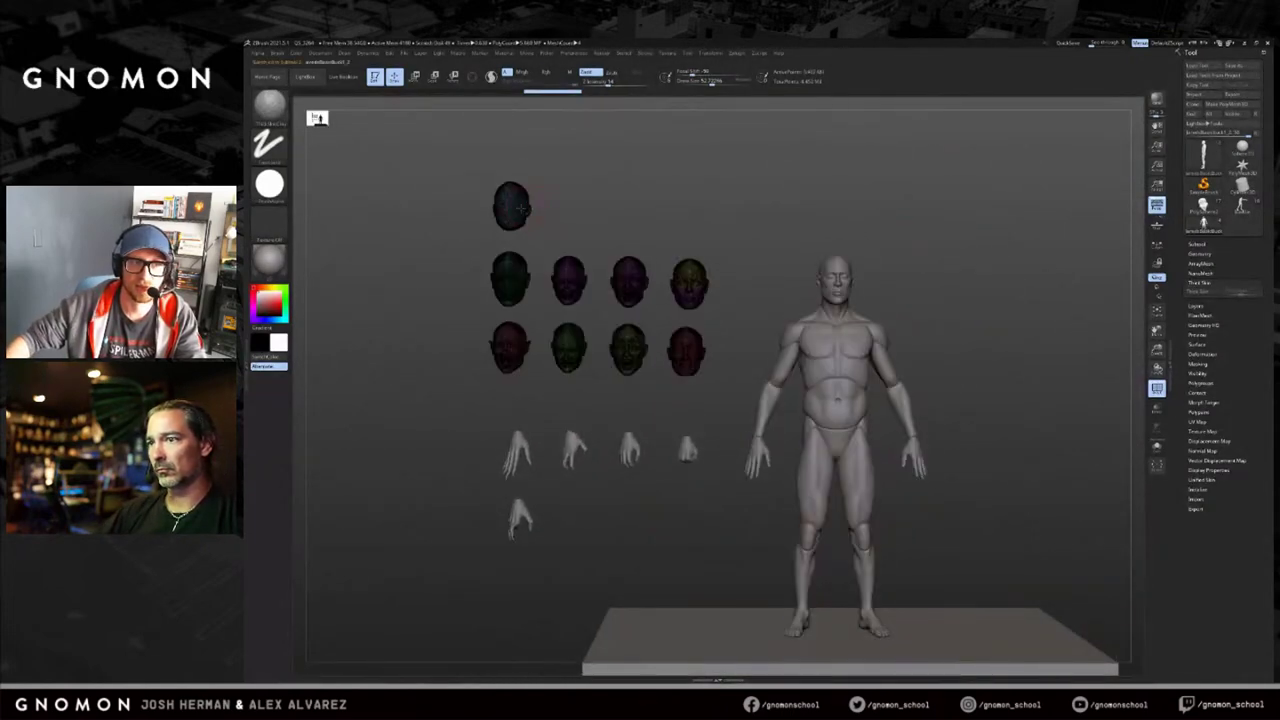
key("alt+s")
left_click_drag(619, 182, 741, 228, "alt")
left_click(626, 260, "ctrl")
left_click_drag(715, 115, 1195, 488, "alt")
key("shift+f")
left_click_drag(475, 272, 844, 263, "alt")
left_click_drag(943, 315, 875, 296, "alt")
key("alt+s")
left_click_drag(932, 260, 735, 180, "alt")
left_click_drag(945, 200, 886, 309)
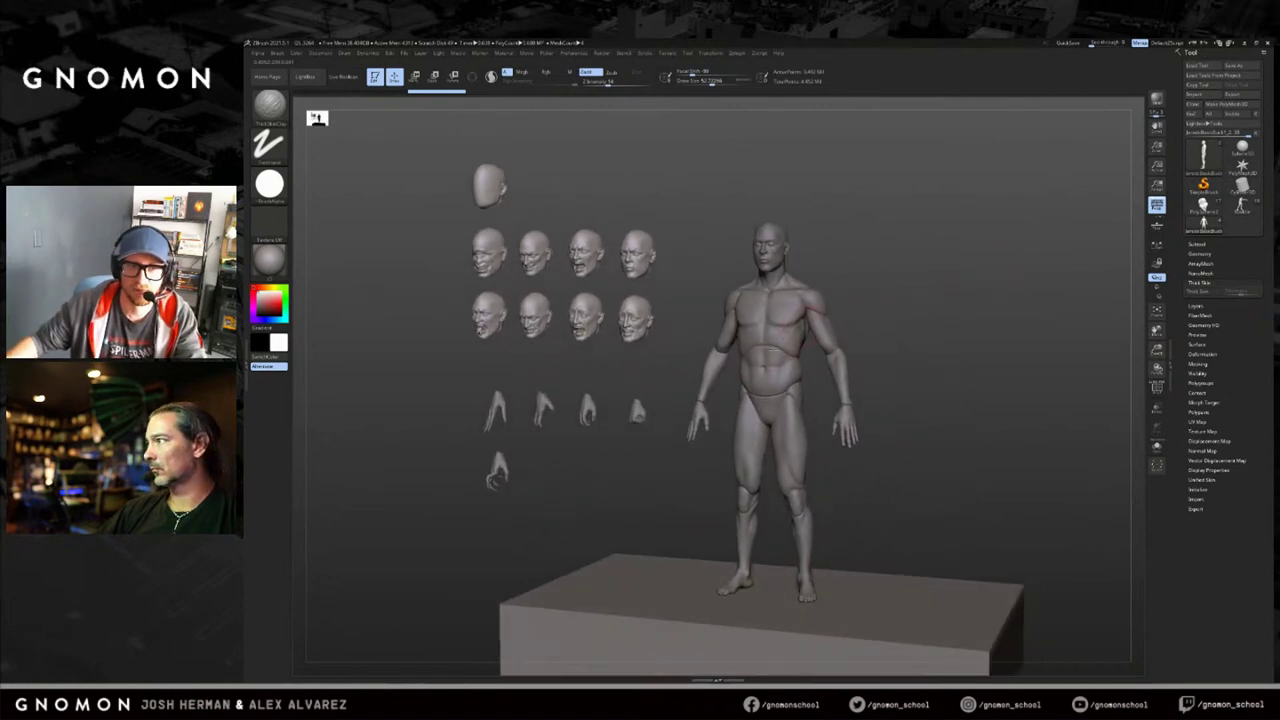
Select the mannequin body, view it alone, isolate its shoulder polygroup and show all parts again.
left_click(793, 341, "alt")
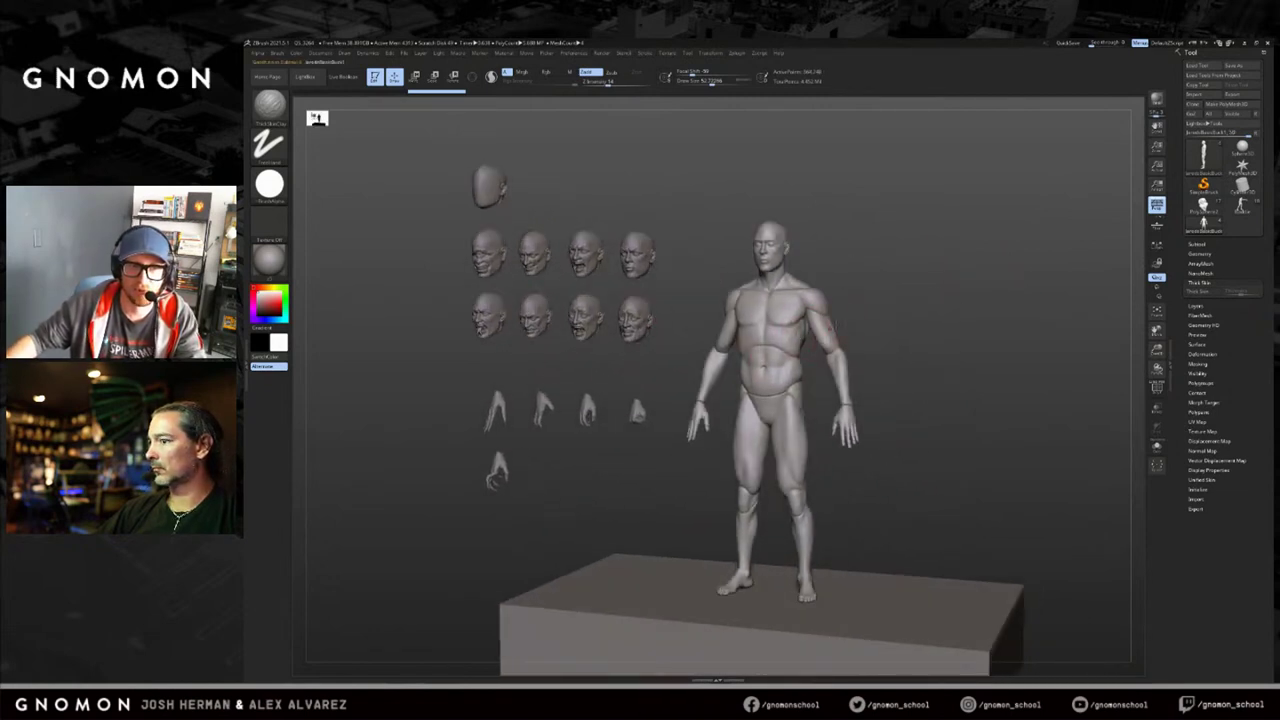
key("alt+s")
left_click_drag(894, 297, 857, 229)
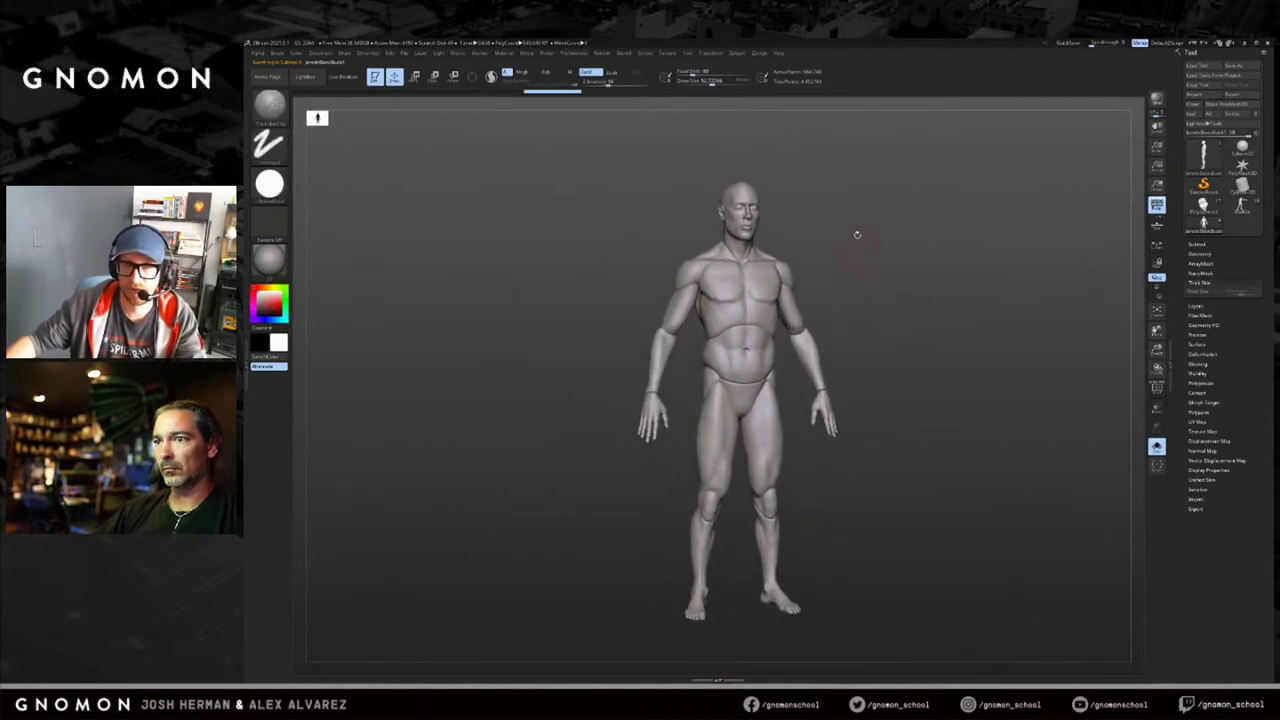
left_click(691, 274, "ctrl+shift")
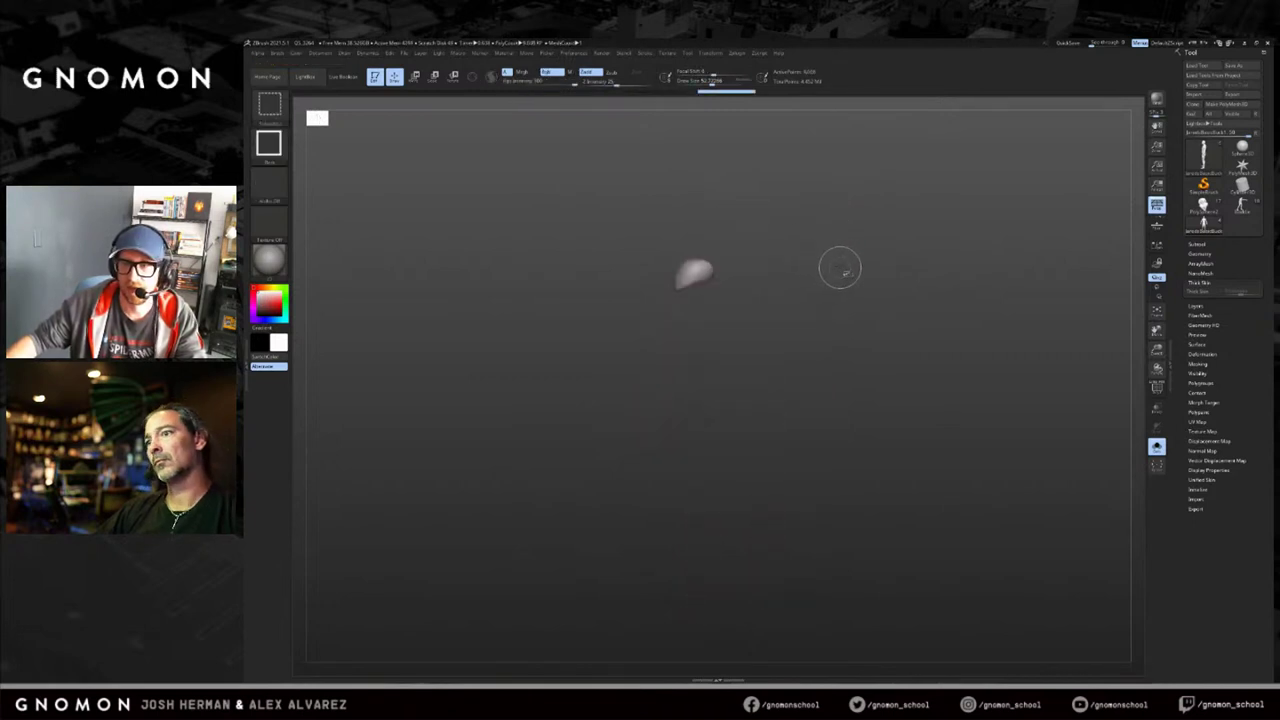
left_click(842, 270, "ctrl+shift")
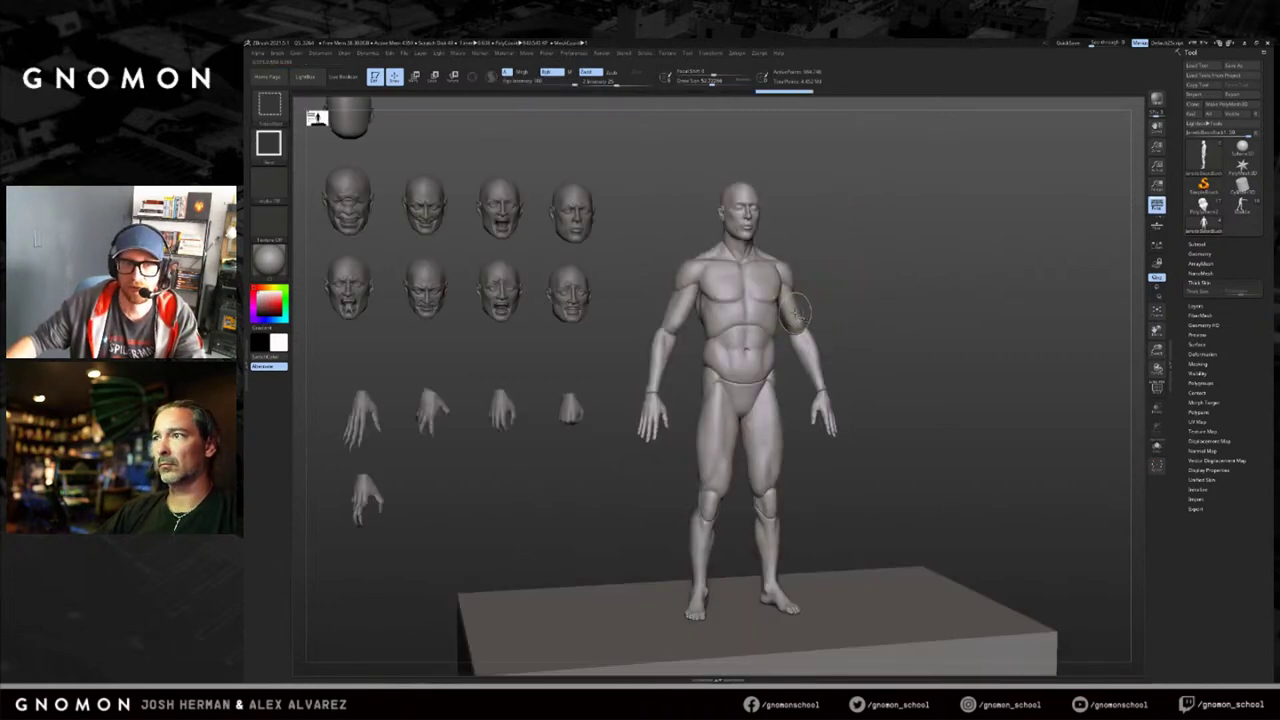
Switch back to the creature scene and frame the gaunt creature's torso and outstretched arm.
left_click_drag(1050, 295, 1175, 290, "alt")
left_click(1242, 213)
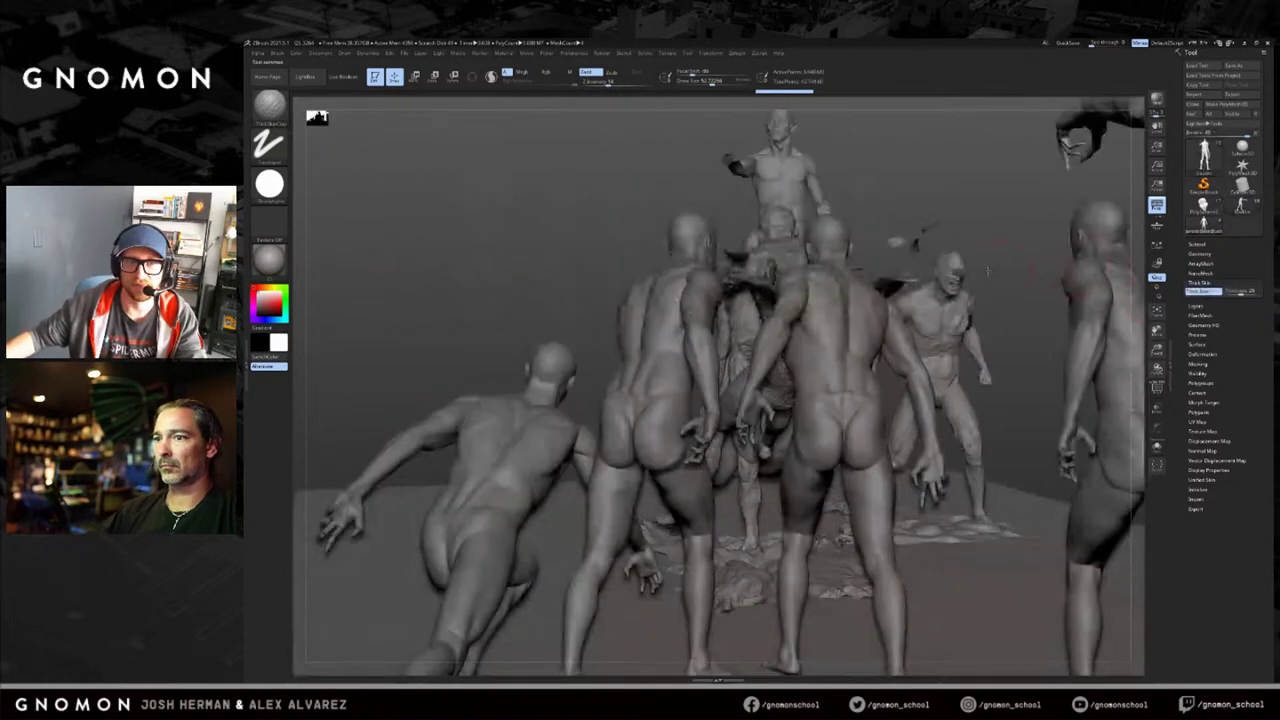
key("f")
left_click_drag(897, 214, 1120, 220)
left_click_drag(740, 287, 856, 407, "alt")
Enlarge the ThickSkinClay brush and build up muscle and skin forms on the creature's torso and shoulder.
key("b")
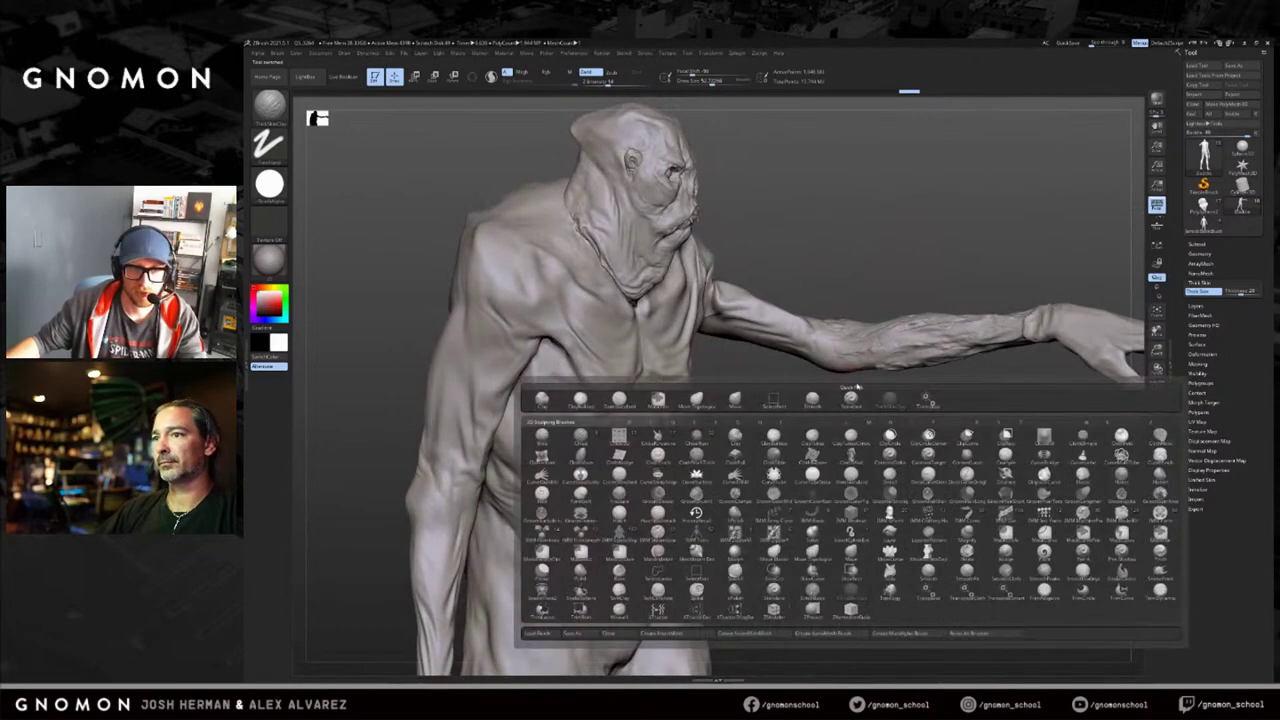
key("s")
left_click(849, 366)
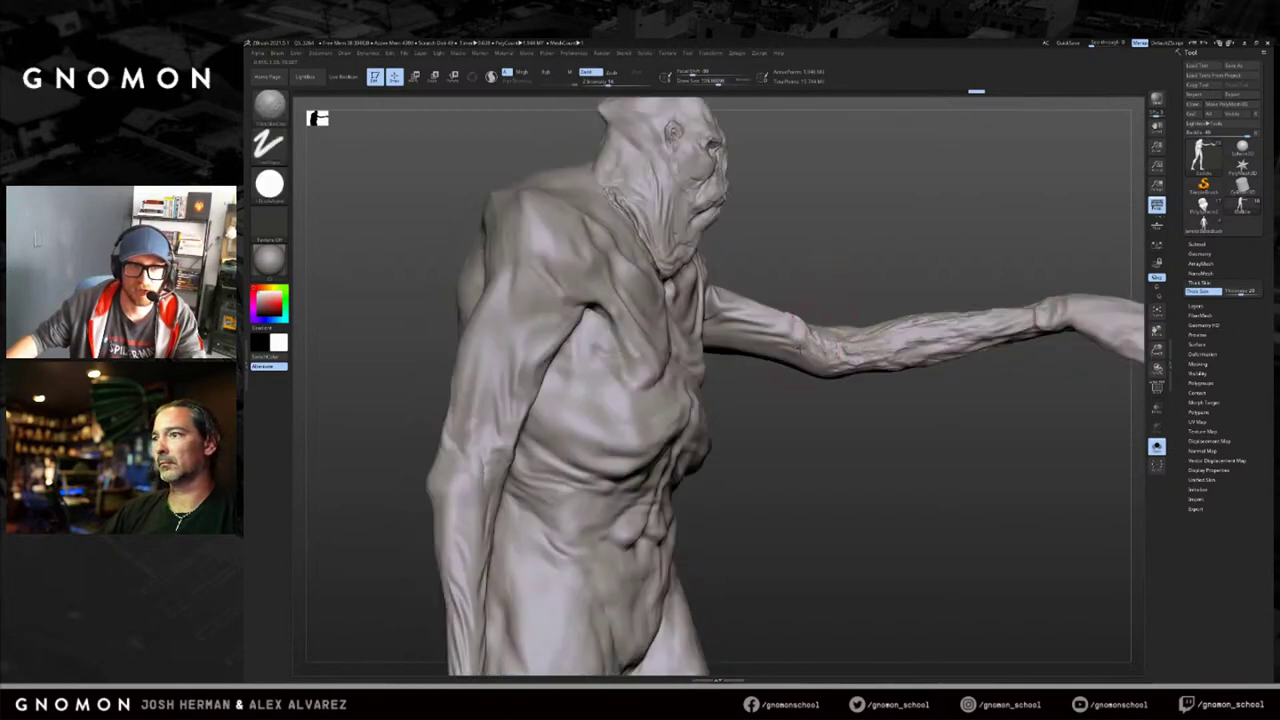
left_click_drag(806, 342, 728, 314)
left_click_drag(823, 263, 835, 323, "alt")
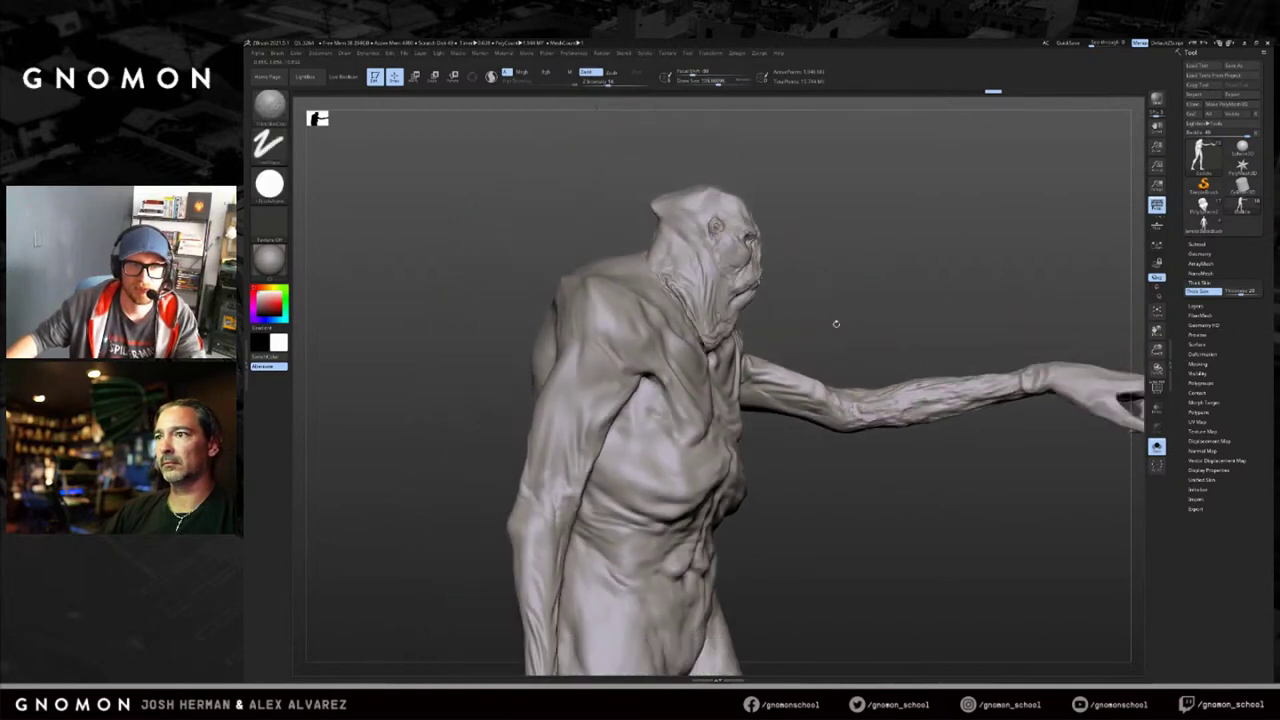
Sculpt raised muscle strands along the outstretched upper arm with a smaller ThickSkinClay brush, working from several angles.
key("ctrl+z")
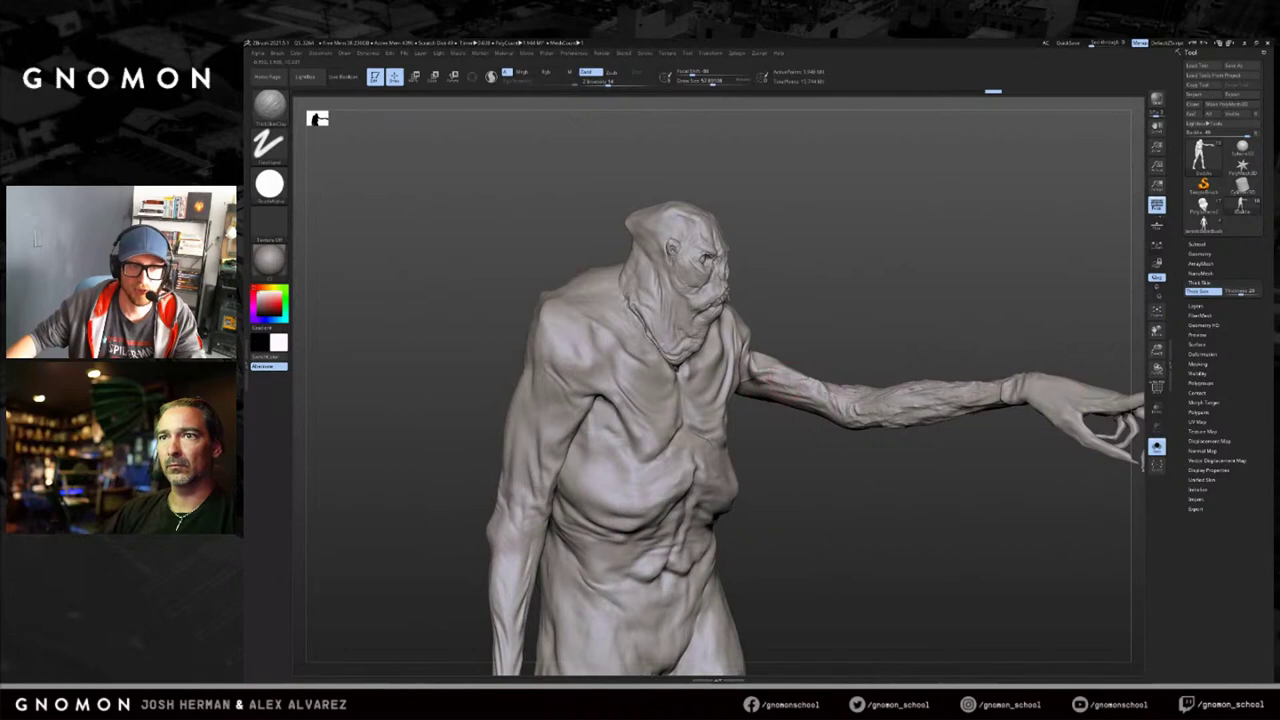
key("ctrl+shift+z")
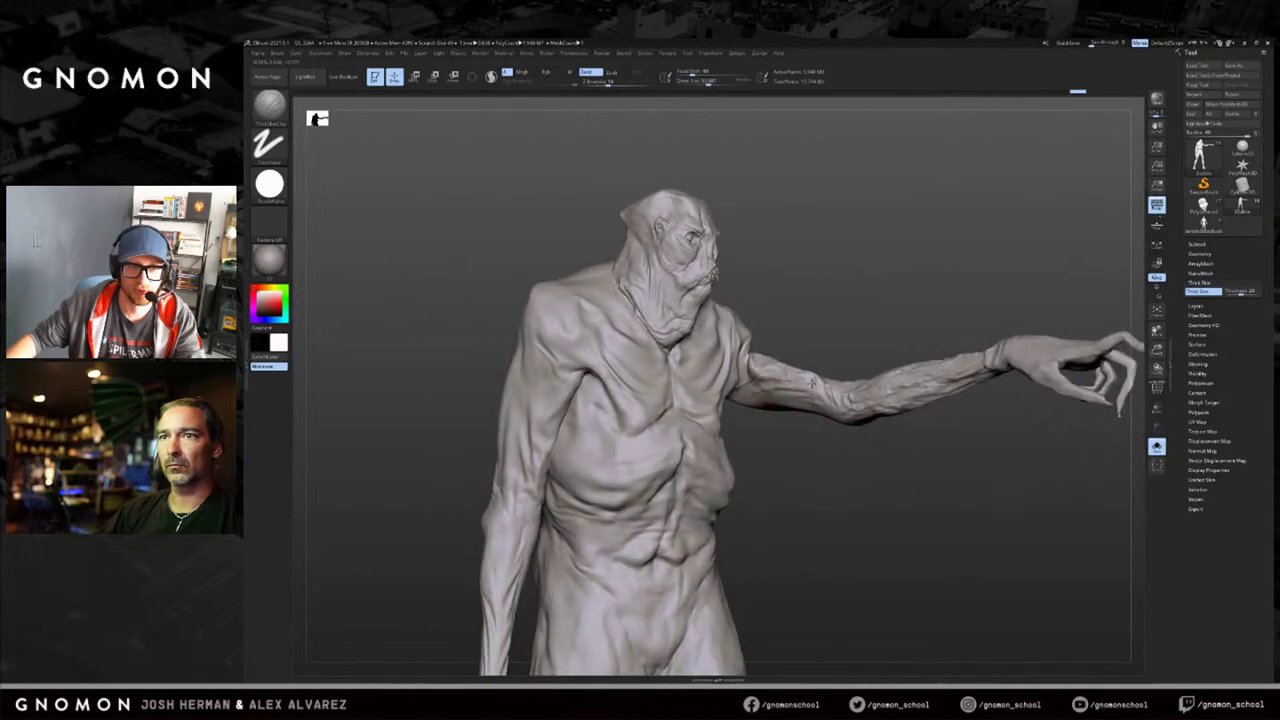
key("ctrl+z")
key("ctrl+z")
key("ctrl+z")
key("ctrl+z")
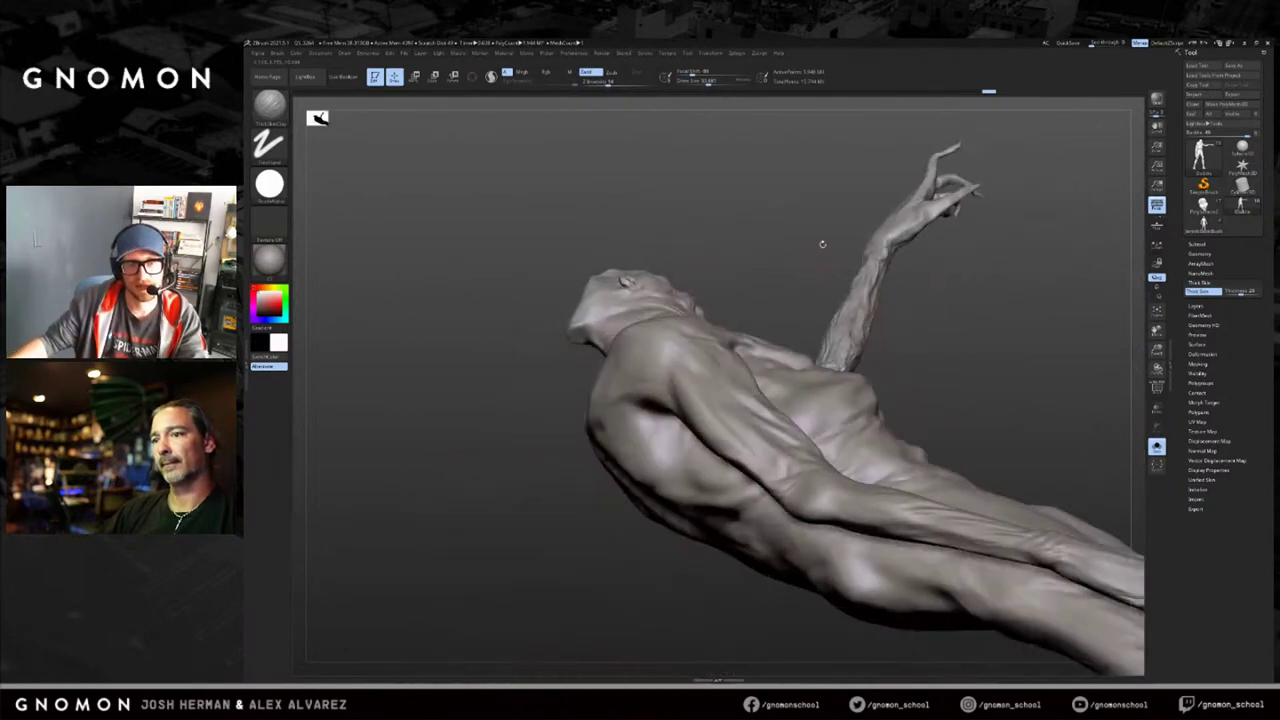
key("ctrl+shift+z")
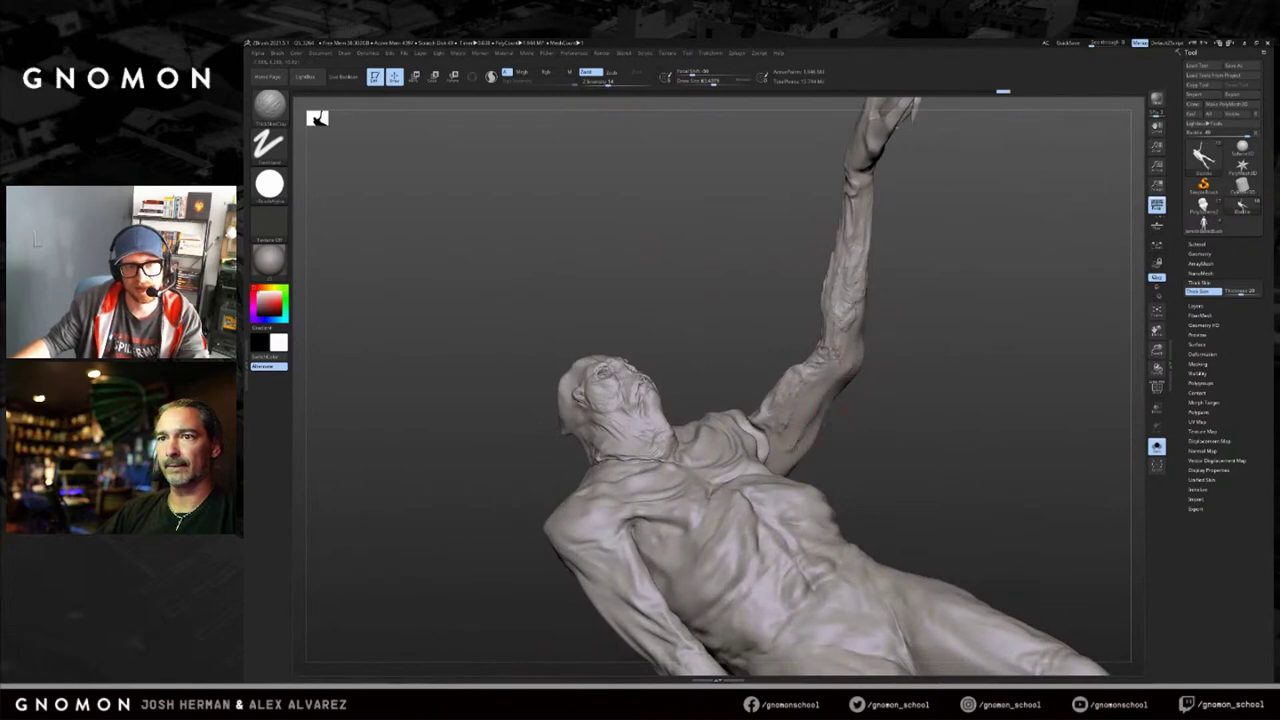
key("ctrl+shift+z")
key("ctrl+shift+z")
key("ctrl+shift+z")
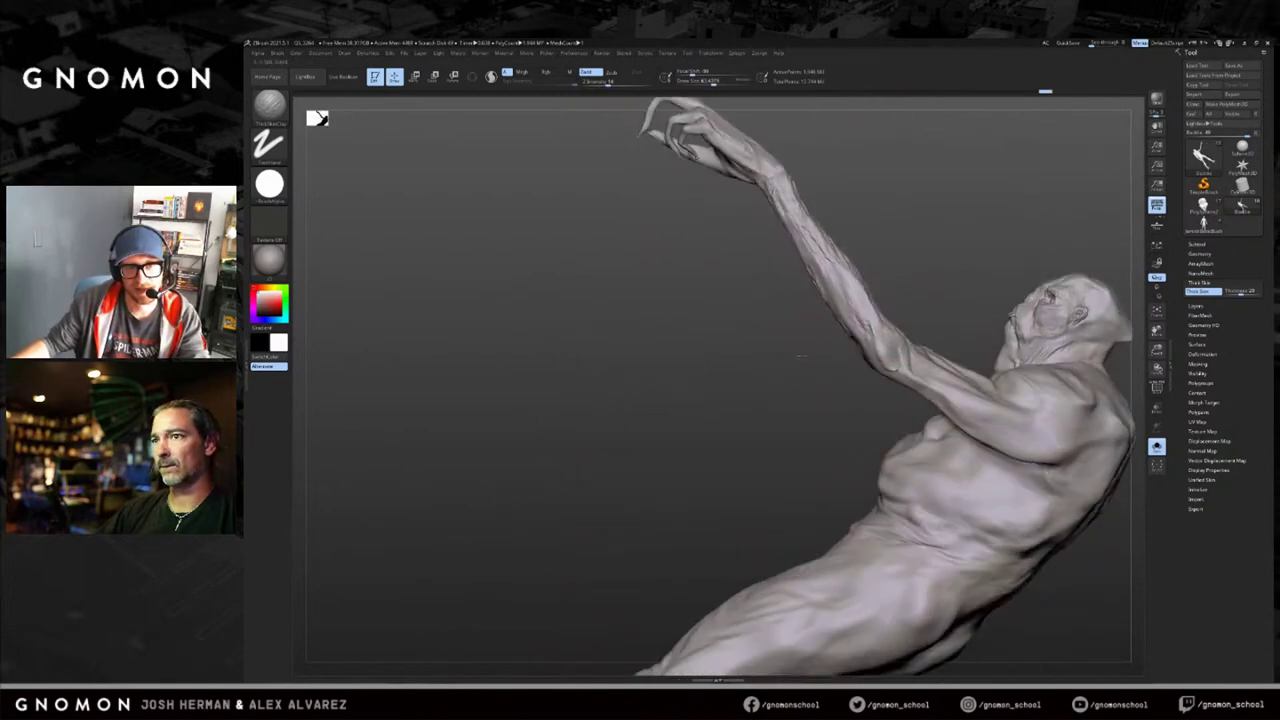
Extend the muscle ridges along the outer side of the outstretched upper arm between elbow and shoulder.
key("ctrl+shift+z")
left_click_drag(833, 342, 750, 318)
key("ctrl+shift+z")
key("ctrl+shift+z")
key("ctrl+shift+z")
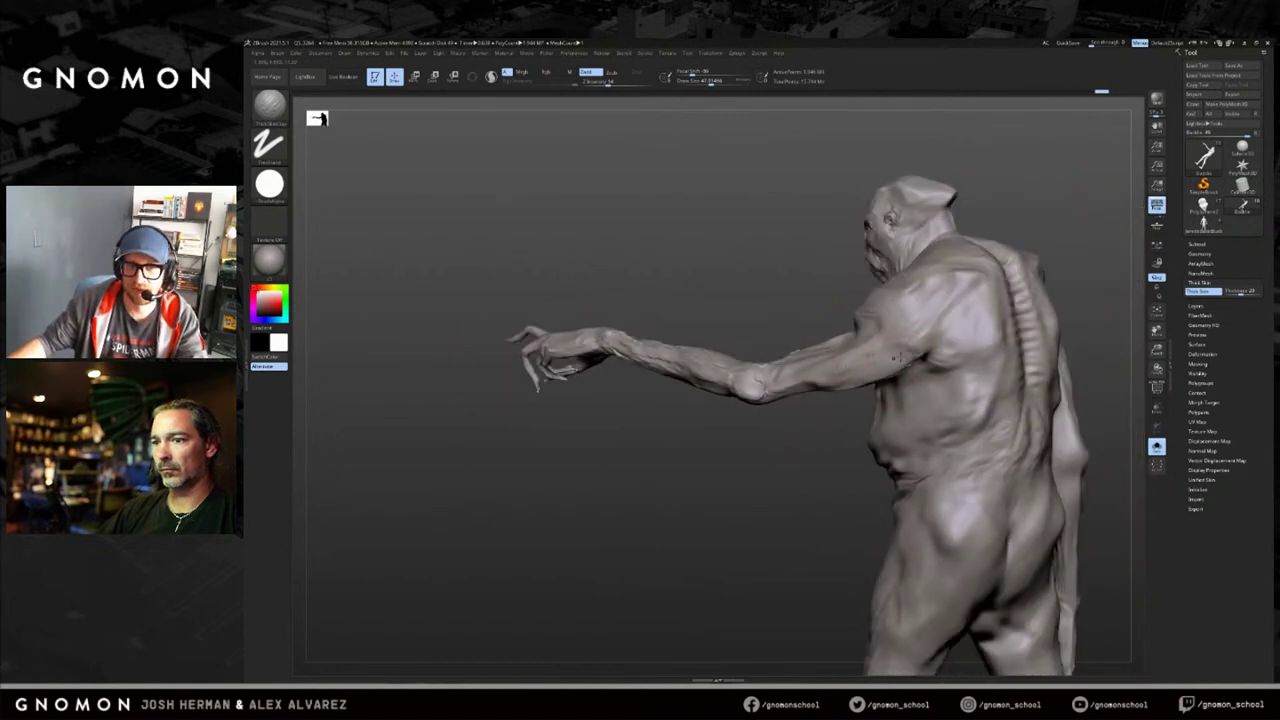
key("ctrl+z")
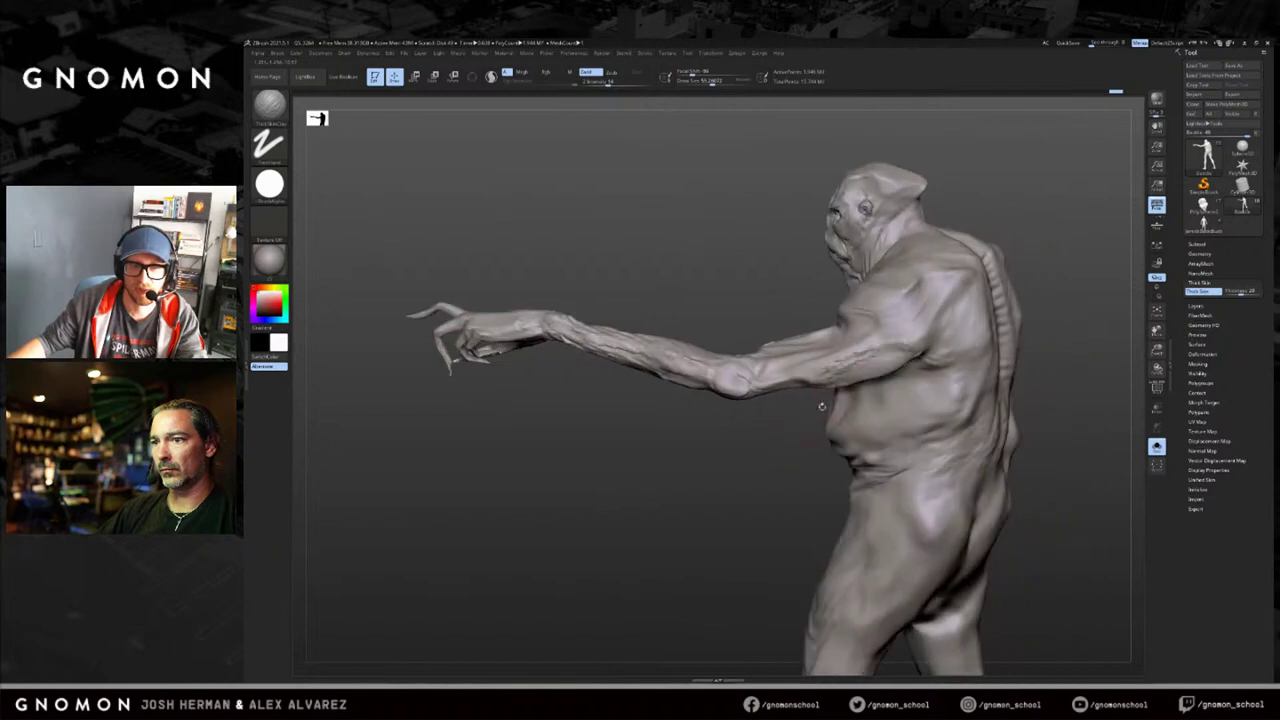
left_click_drag(886, 343, 802, 381)
left_click_drag(749, 415, 758, 383)
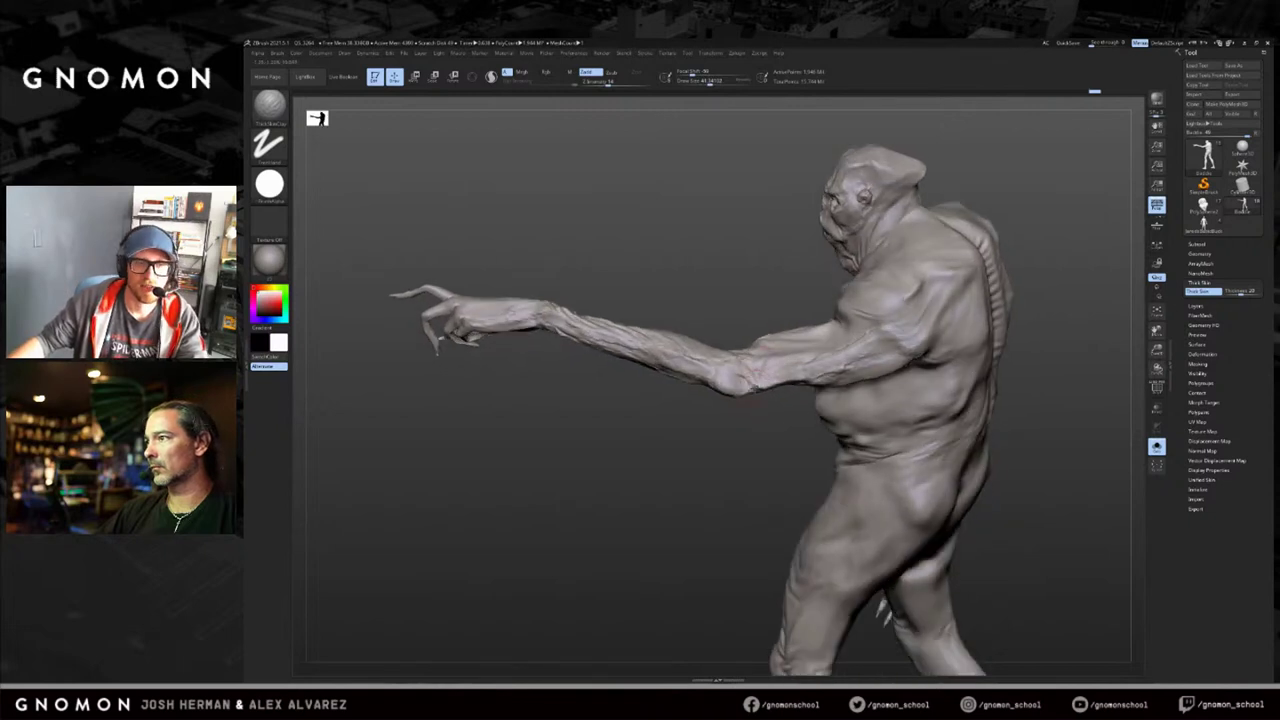
Add wrinkled skin folds around the outstretched arm's elbow and across its biceps.
key("ctrl+shift+z")
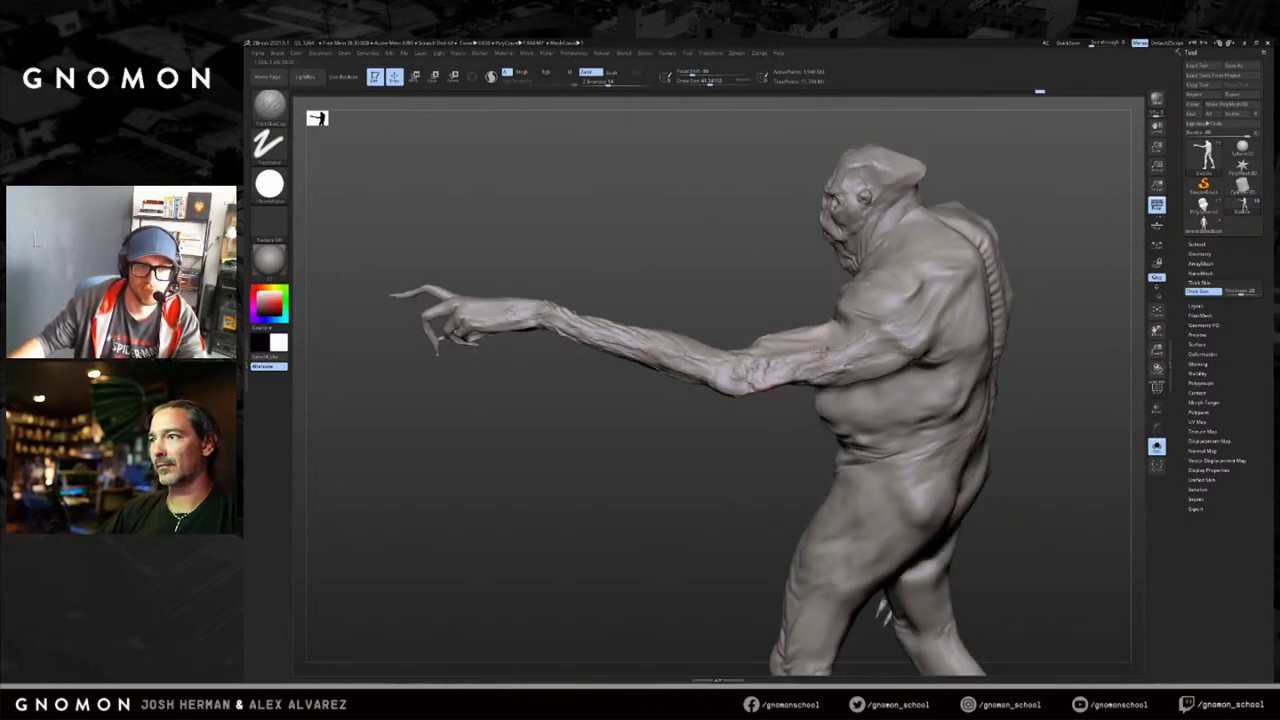
key("ctrl+shift+z")
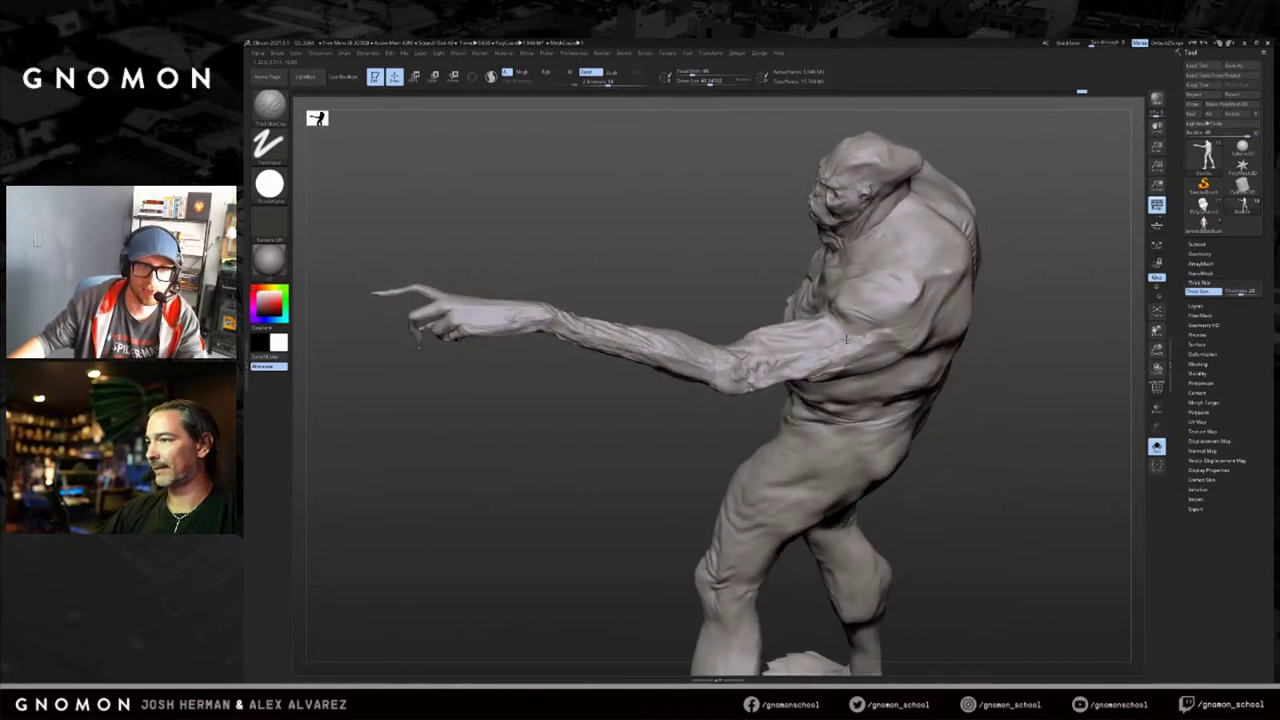
left_click_drag(795, 343, 799, 340)
mouse_move(799, 340)
right_mouse_down()
mouse_move(749, 305)
mouse_move(800, 285)
mouse_move(923, 280)
mouse_move(840, 364)
right_mouse_up()
key("ctrl+shift+z")
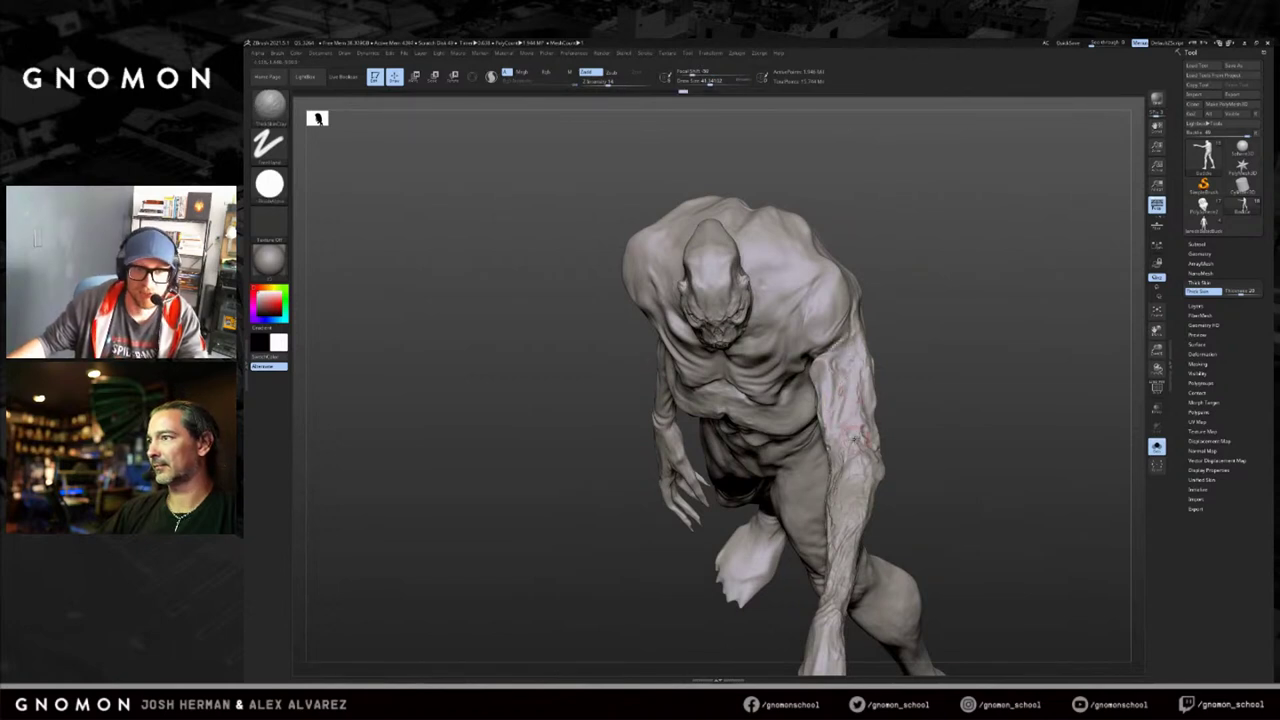
left_click_drag(855, 438, 861, 440)
left_click_drag(899, 421, 916, 416)
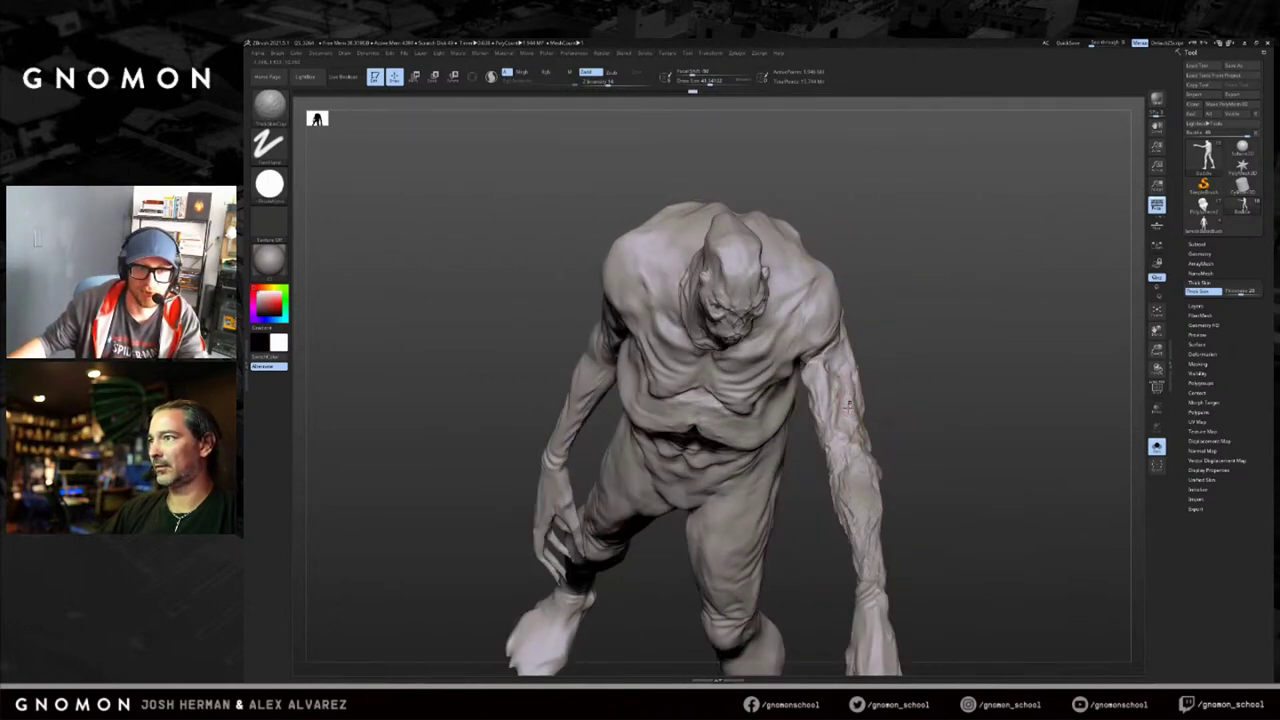
Add finer strands to the front of the outstretched upper arm and adjust the brush size for the chest.
mouse_move(845, 348)
left_mouse_down()
mouse_move(914, 371)
mouse_move(962, 360)
mouse_move(1034, 291)
mouse_move(1046, 306)
mouse_move(1054, 281)
mouse_move(1029, 274)
mouse_move(1031, 315)
mouse_move(1002, 307)
left_mouse_up()
mouse_move(811, 390)
left_mouse_down()
mouse_move(820, 396)
mouse_move(794, 378)
mouse_move(768, 384)
mouse_move(848, 432)
left_mouse_up()
mouse_move(851, 309)
left_mouse_down()
mouse_move(920, 294)
mouse_move(874, 317)
mouse_move(896, 333)
left_mouse_up()
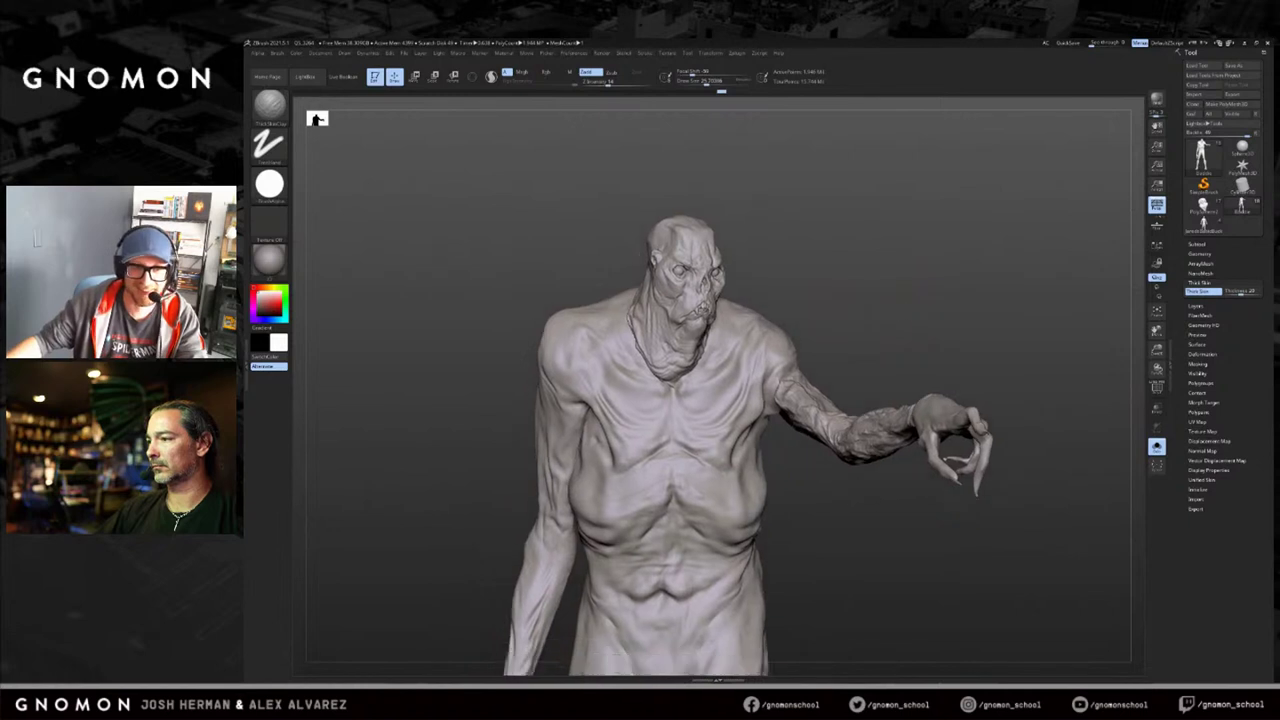
key("s")
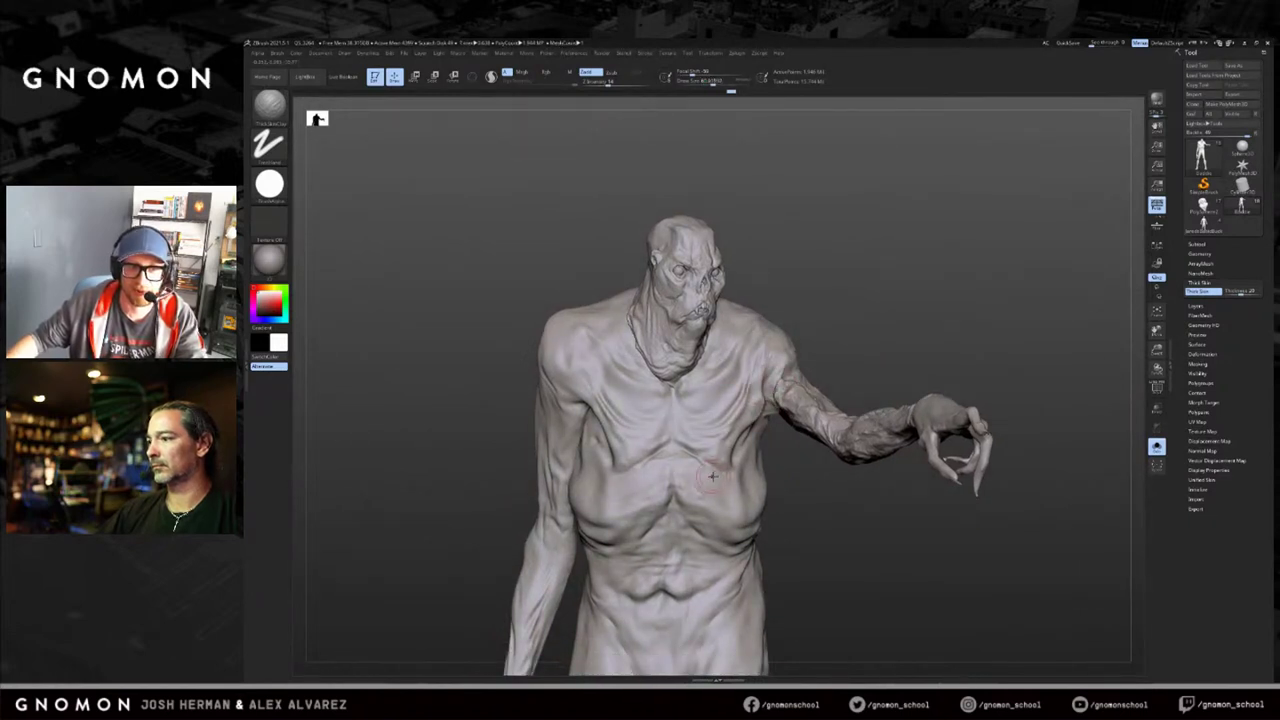
left_click_drag(829, 349, 790, 356)
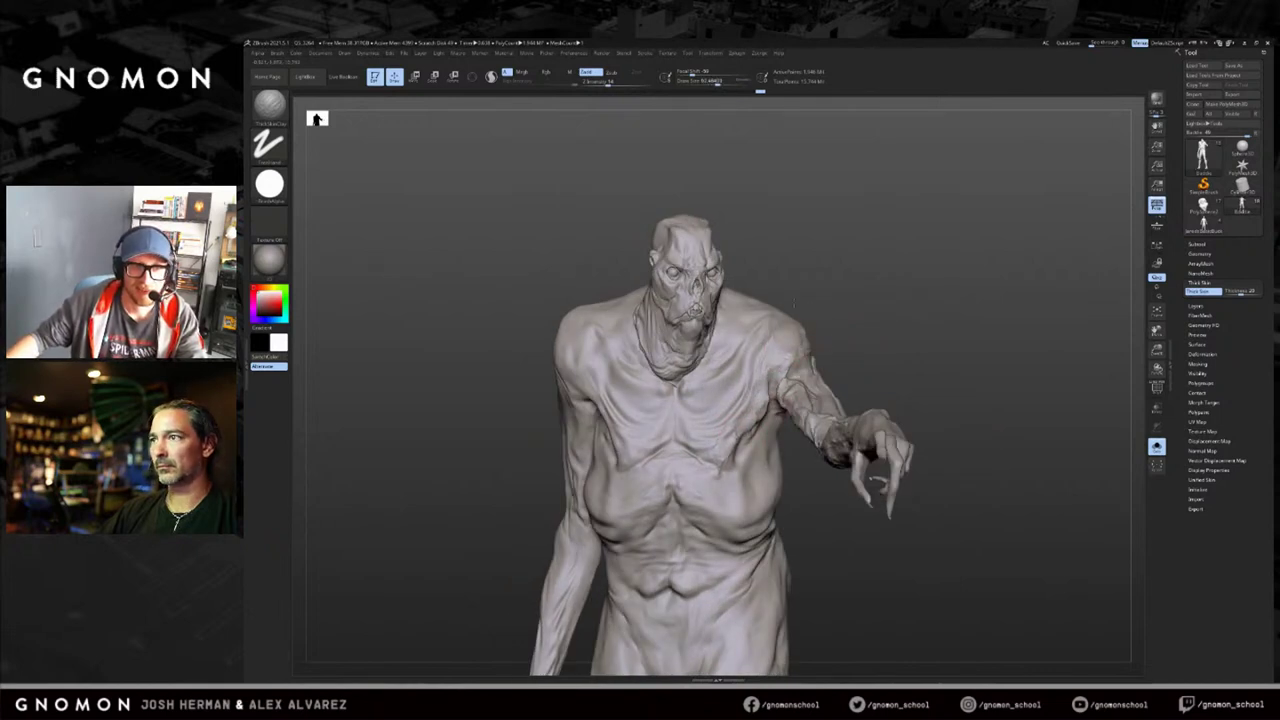
Sculpt wrinkled muscle strands across both sides of the upper chest with a resized ThickSkinClay brush.
mouse_move(843, 317)
left_mouse_down()
mouse_move(880, 312)
mouse_move(730, 335)
mouse_move(790, 453)
mouse_move(776, 364)
mouse_move(923, 317)
left_mouse_up()
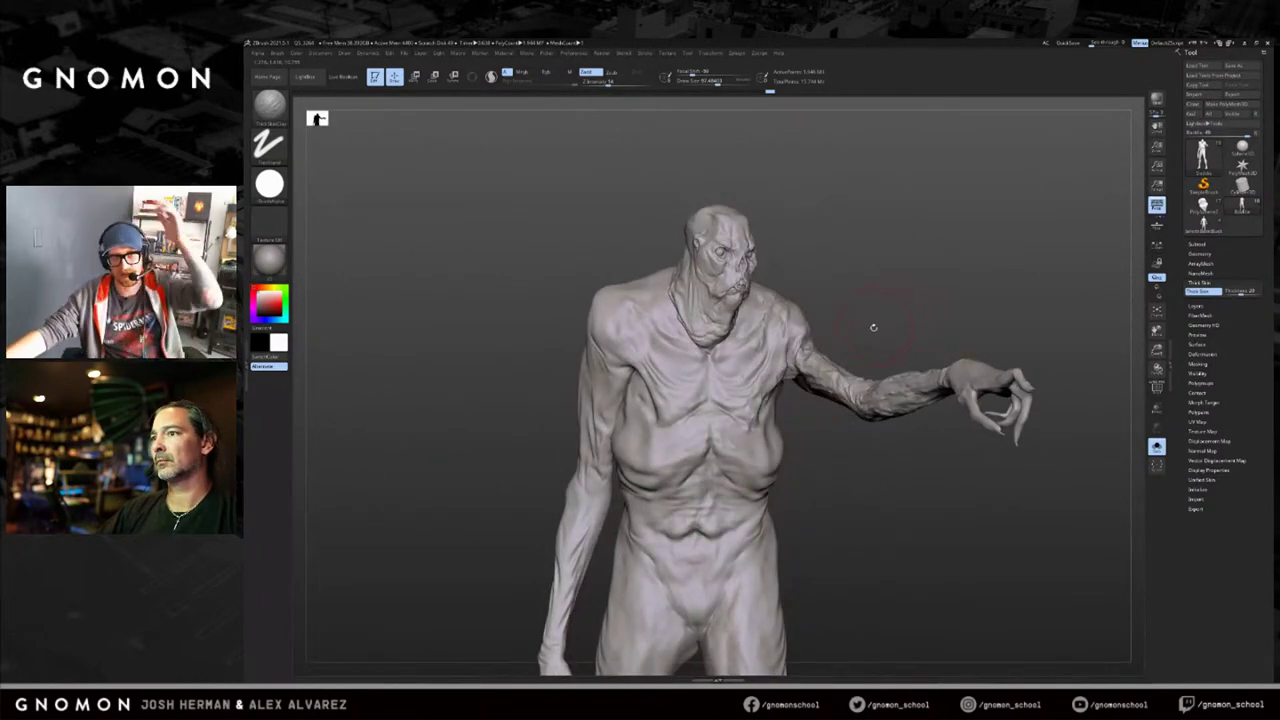
mouse_move(872, 275)
left_mouse_down("alt")
mouse_move(935, 290)
mouse_move(933, 268)
left_mouse_up("alt")
key("s")
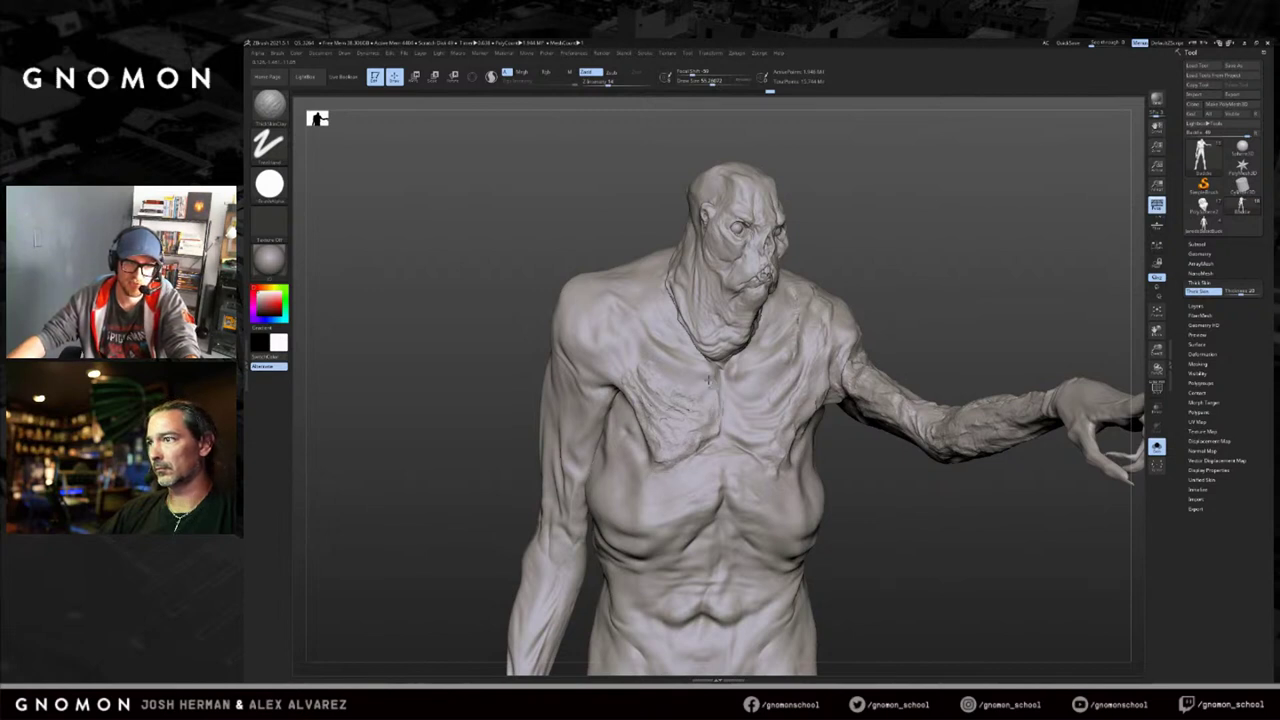
key("]")
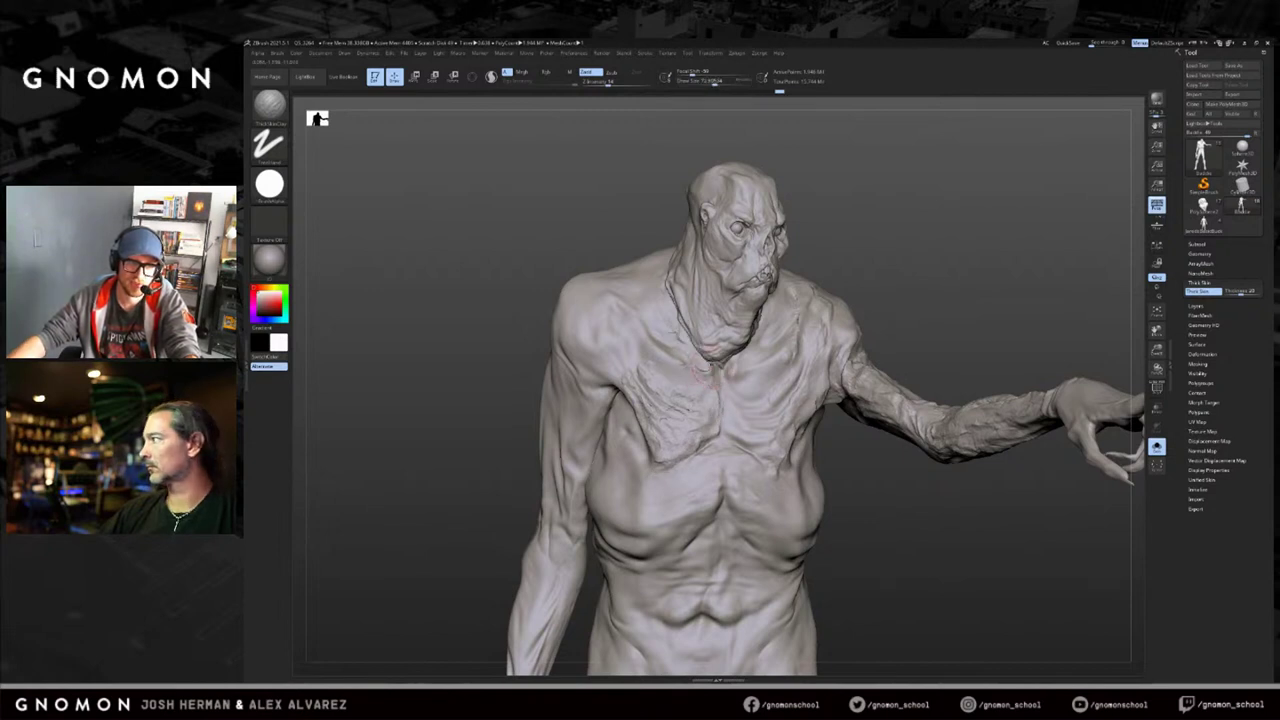
left_click_drag(681, 372, 650, 350)
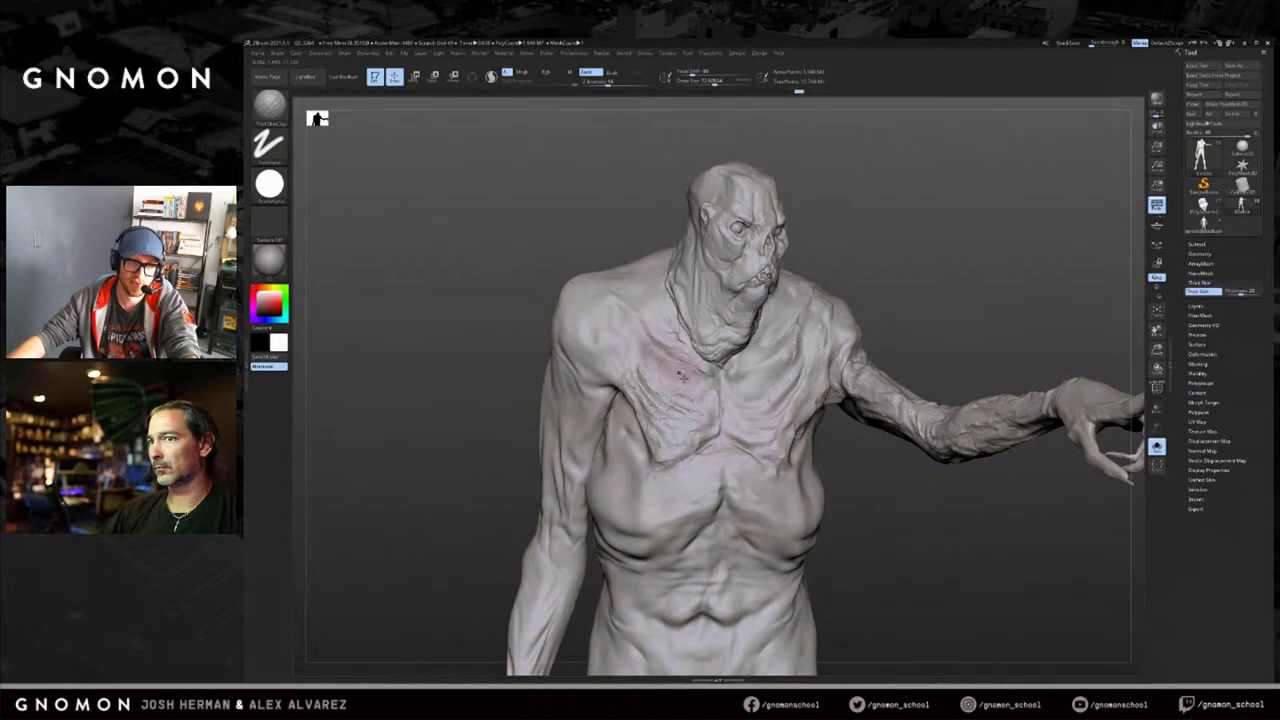
mouse_move(706, 382)
left_mouse_down()
mouse_move(606, 318)
mouse_move(680, 380)
mouse_move(700, 372)
mouse_move(662, 354)
mouse_move(676, 360)
mouse_move(652, 318)
mouse_move(612, 355)
left_mouse_up()
mouse_move(1003, 301)
left_mouse_down()
mouse_move(960, 296)
mouse_move(880, 328)
left_mouse_up()
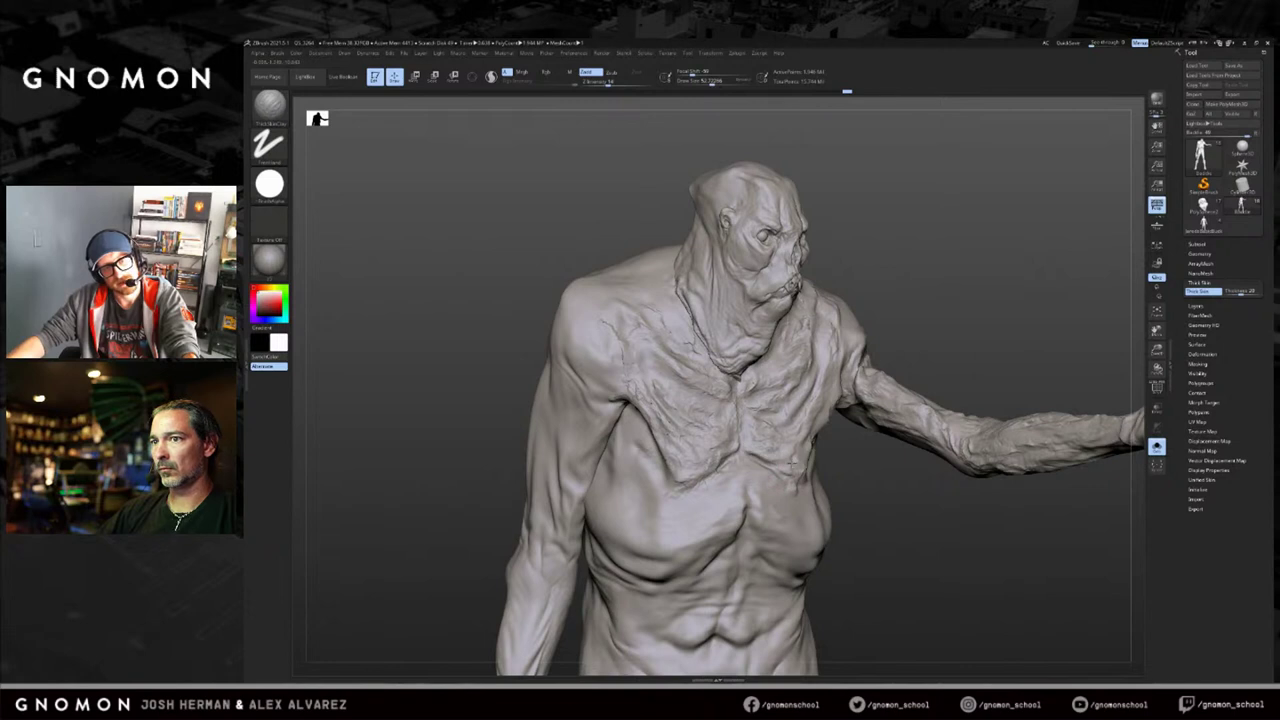
mouse_move(857, 467)
left_mouse_down()
mouse_move(777, 449)
mouse_move(822, 465)
mouse_move(834, 438)
left_mouse_up()
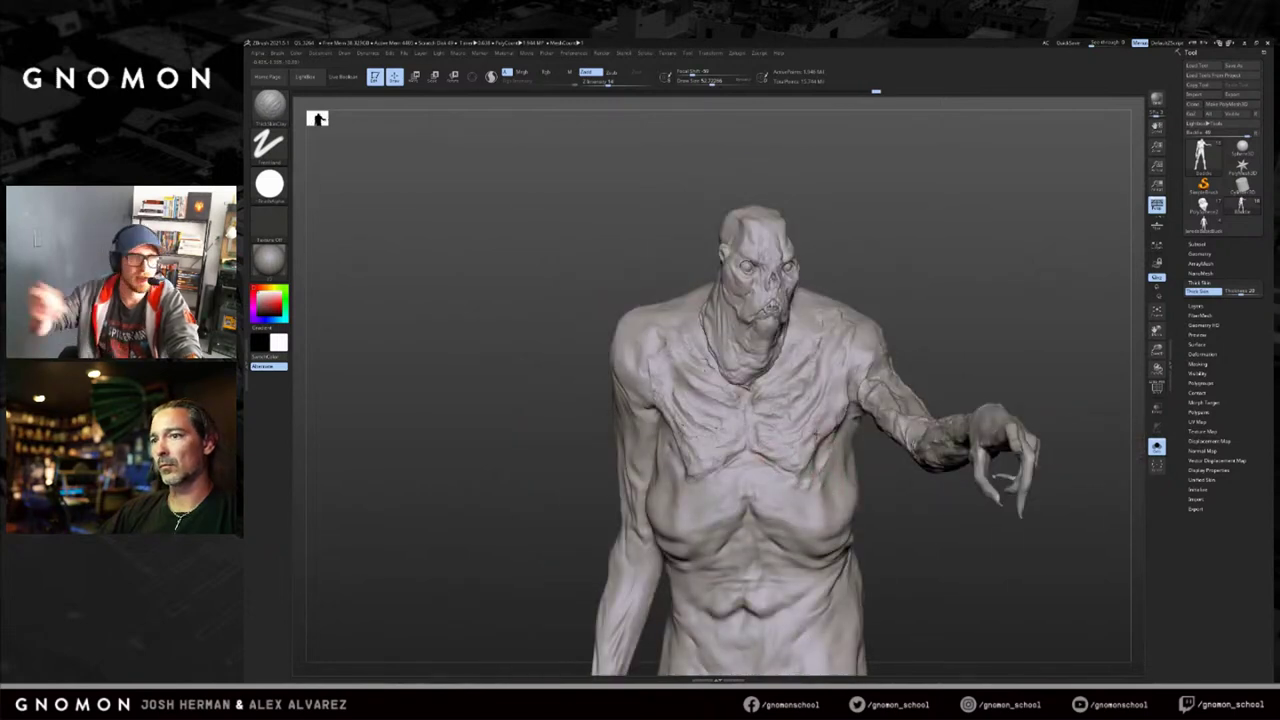
Try sculpting muscle strands down the hanging upper arm with larger brush sizes.
mouse_move(861, 267)
left_mouse_down()
mouse_move(878, 297)
mouse_move(765, 360)
left_mouse_up()
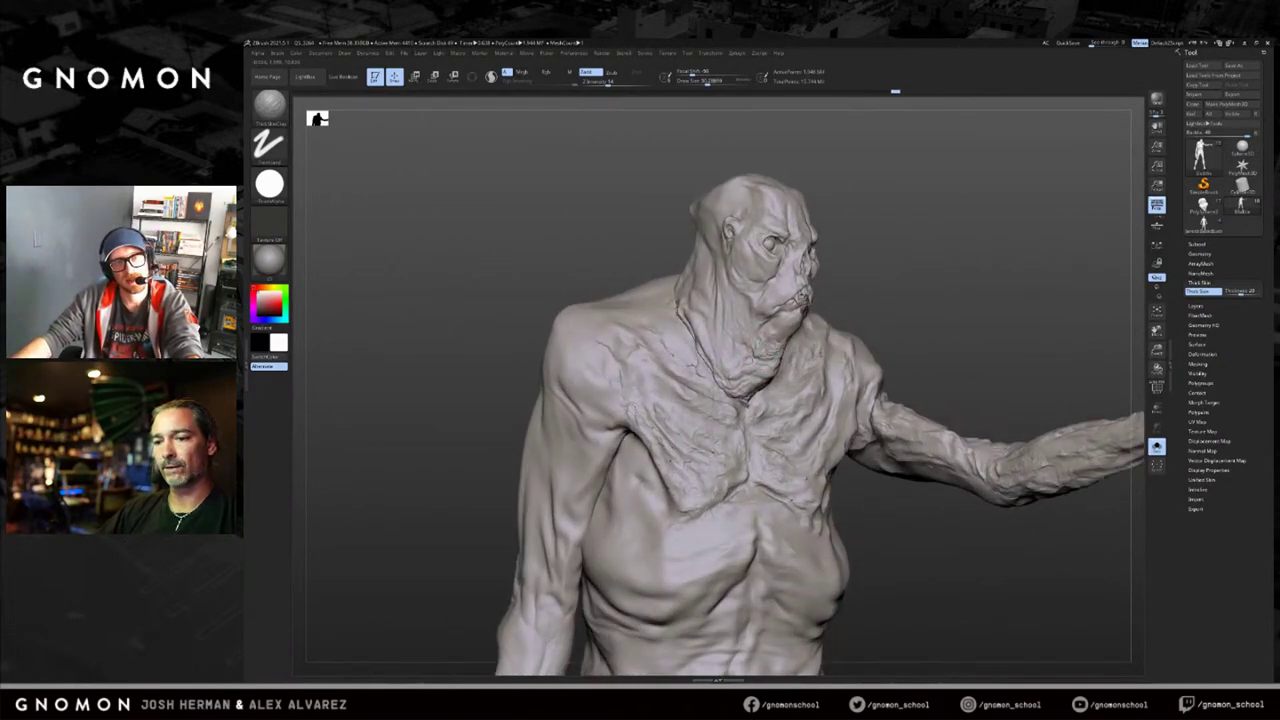
key("bracketright")
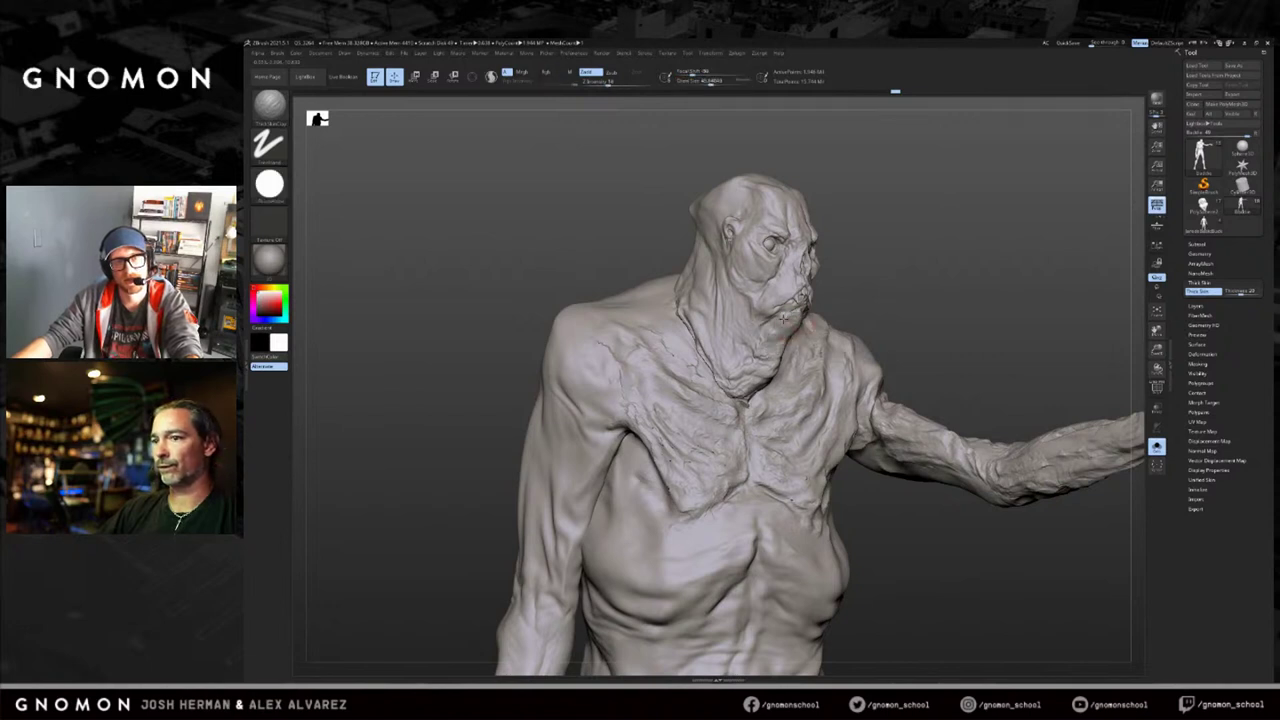
key("bracketright")
key("bracketright")
left_click_drag(600, 345, 548, 575)
key("ctrl+z")
key("ctrl+z")
key("bracketleft")
mouse_move(606, 448)
left_mouse_down()
mouse_move(570, 508)
mouse_move(586, 500)
left_mouse_up()
mouse_move(620, 424)
left_mouse_down()
mouse_move(575, 541)
mouse_move(604, 438)
mouse_move(592, 455)
left_mouse_up()
key("ctrl+z")
Resize the brush and touch up the skin detail between the armpit and the base of the neck.
key("s")
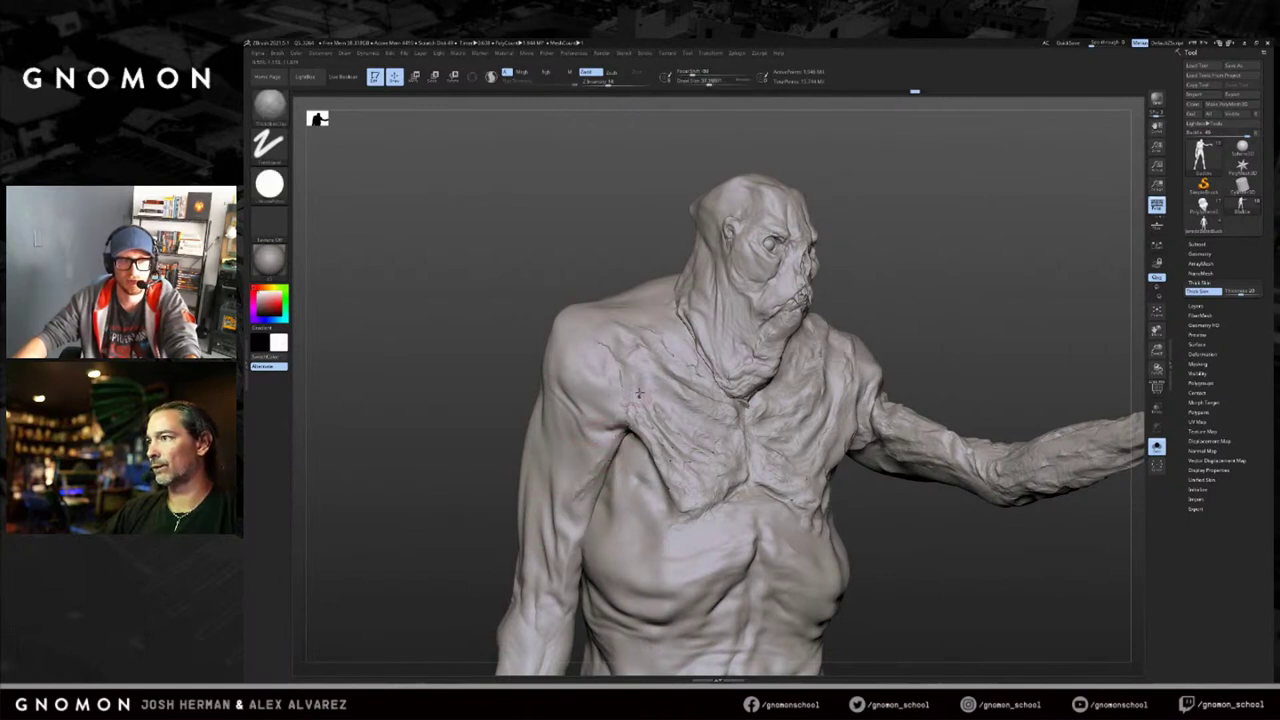
key("s")
left_click_drag(615, 449, 621, 449)
mouse_move(709, 357)
left_mouse_down()
mouse_move(672, 303)
mouse_move(700, 272)
mouse_move(706, 348)
left_mouse_up()
Mask everything except the head and neck and choose the Move Topological brush.
left_click_drag(822, 308, 870, 302)
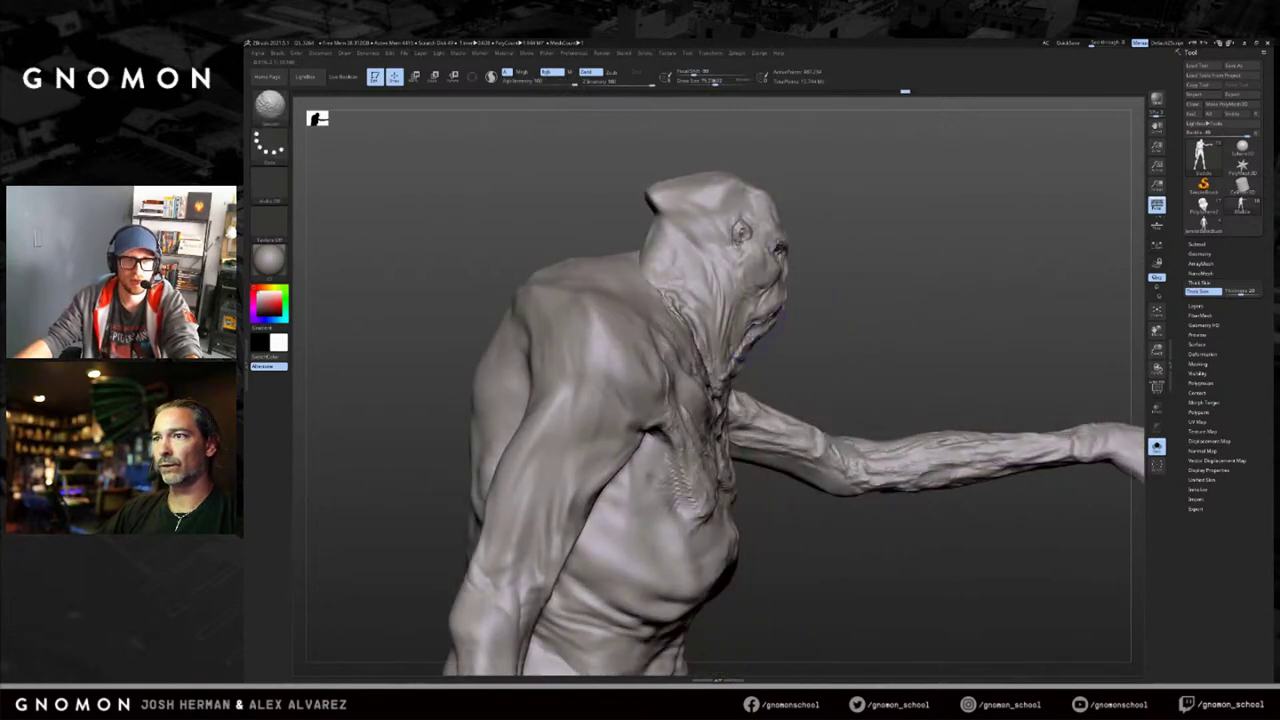
key("r")
left_click_drag(731, 342, 658, 367, "ctrl")
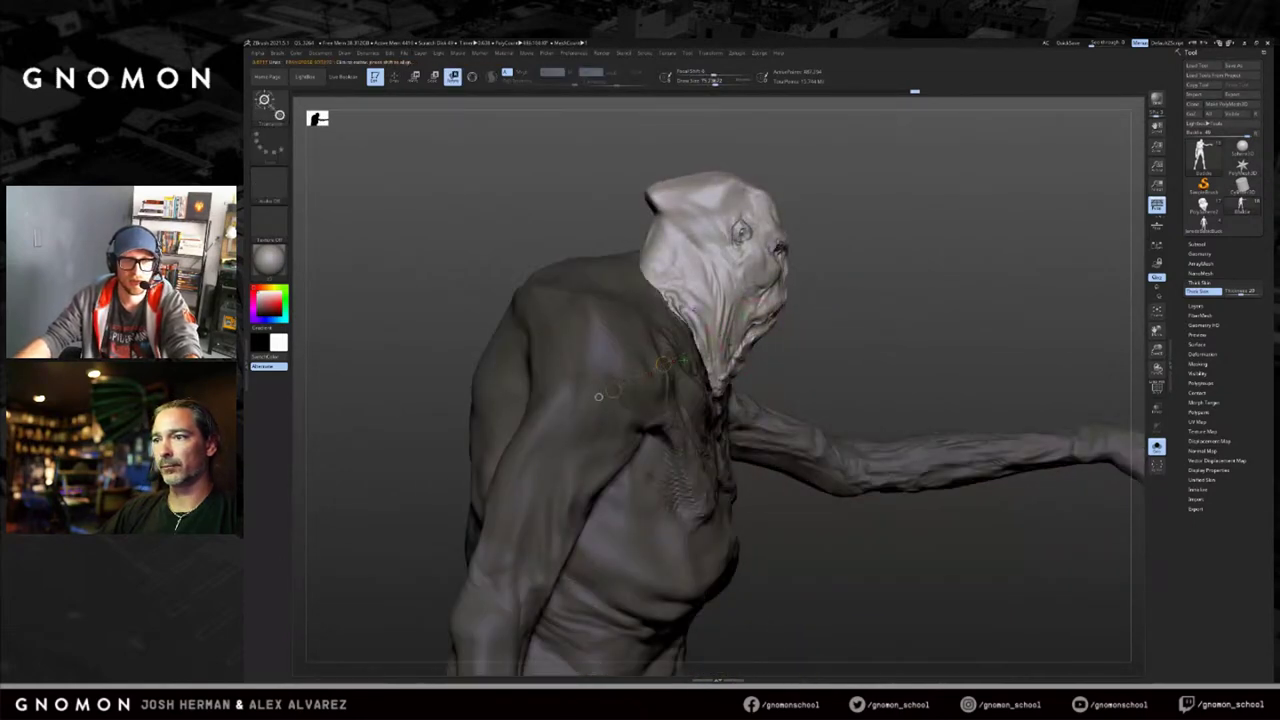
key("w")
key("b")
key("m")
key("t")
Reshape the lower edge of the neck skin against the chest, adjusting the brush size and checking it from side and front.
key("s")
left_click_drag(706, 351, 716, 350)
left_click_drag(712, 345, 700, 346)
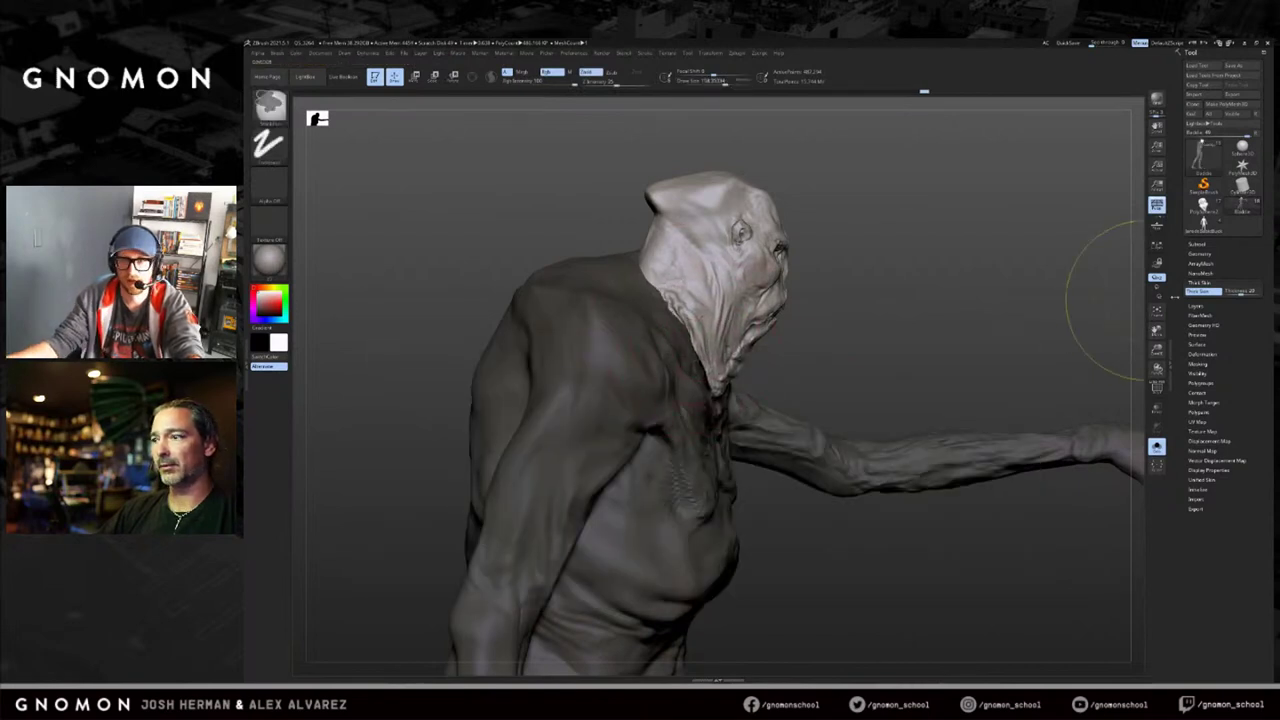
key("s")
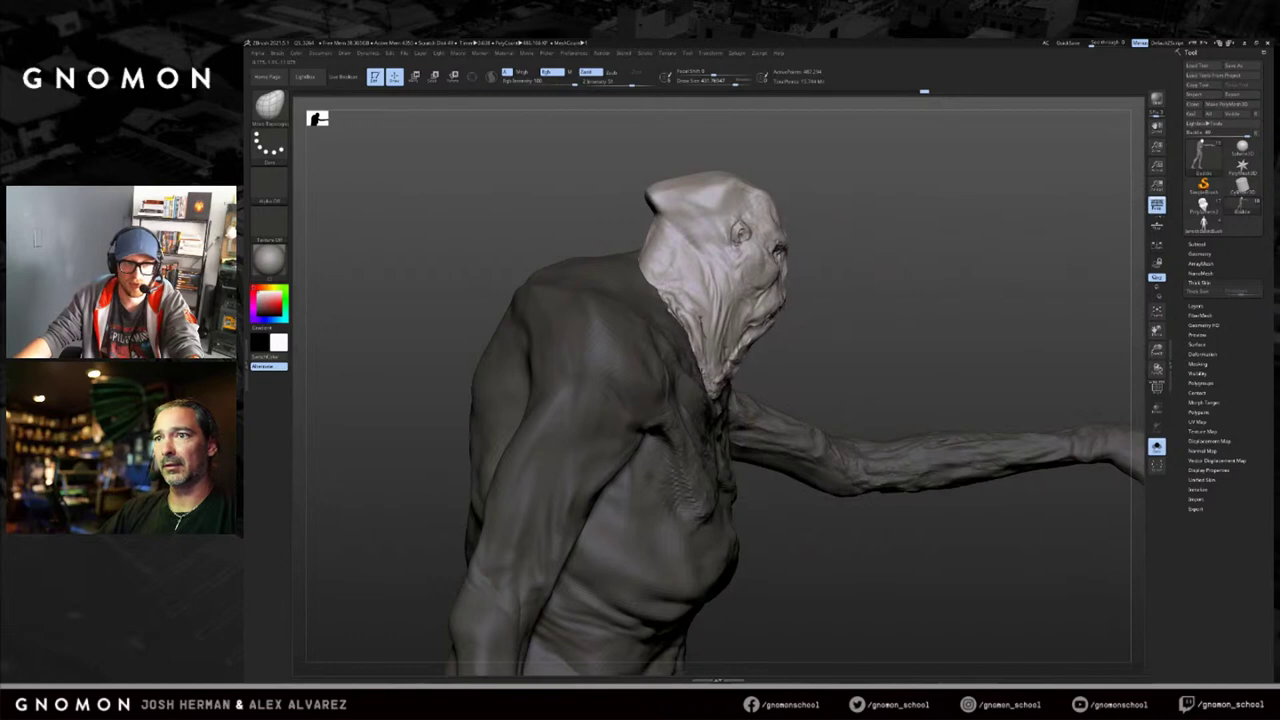
key("s")
key("s")
left_click_drag(722, 370, 714, 370)
left_click_drag(713, 384, 695, 388)
right_click_drag(705, 410, 600, 405, "shift")
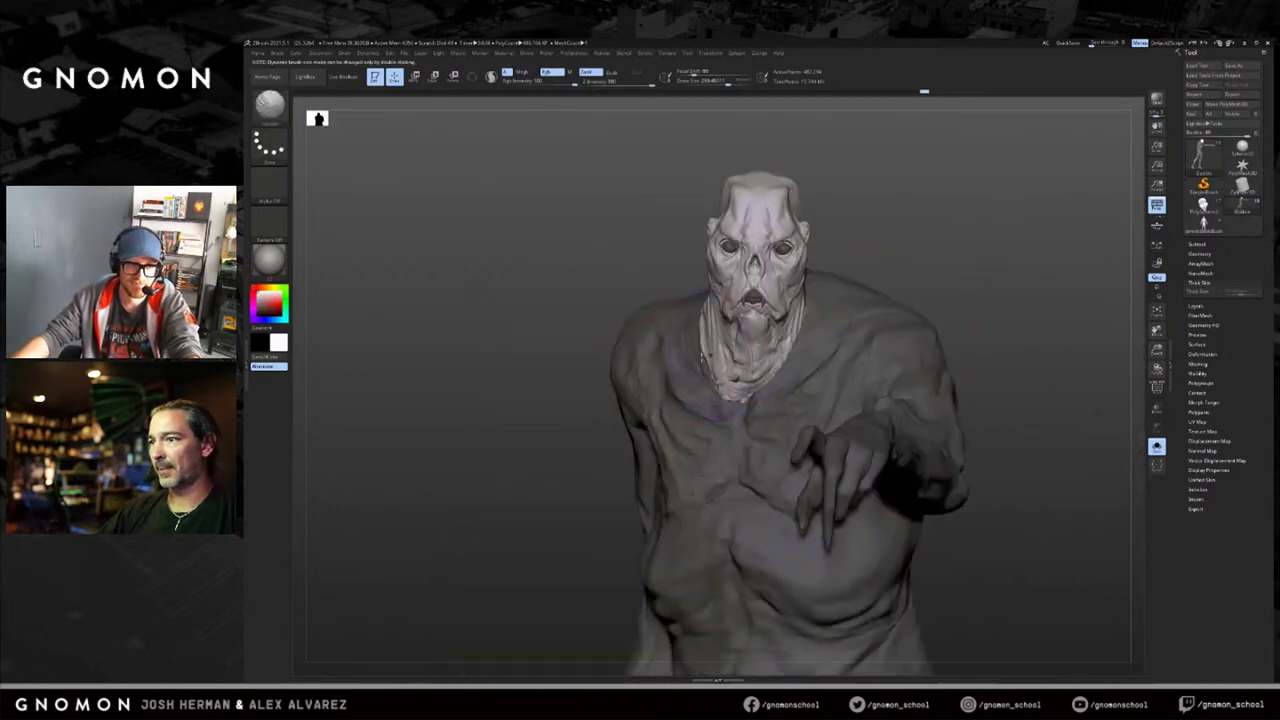
left_click_drag(577, 397, 598, 415)
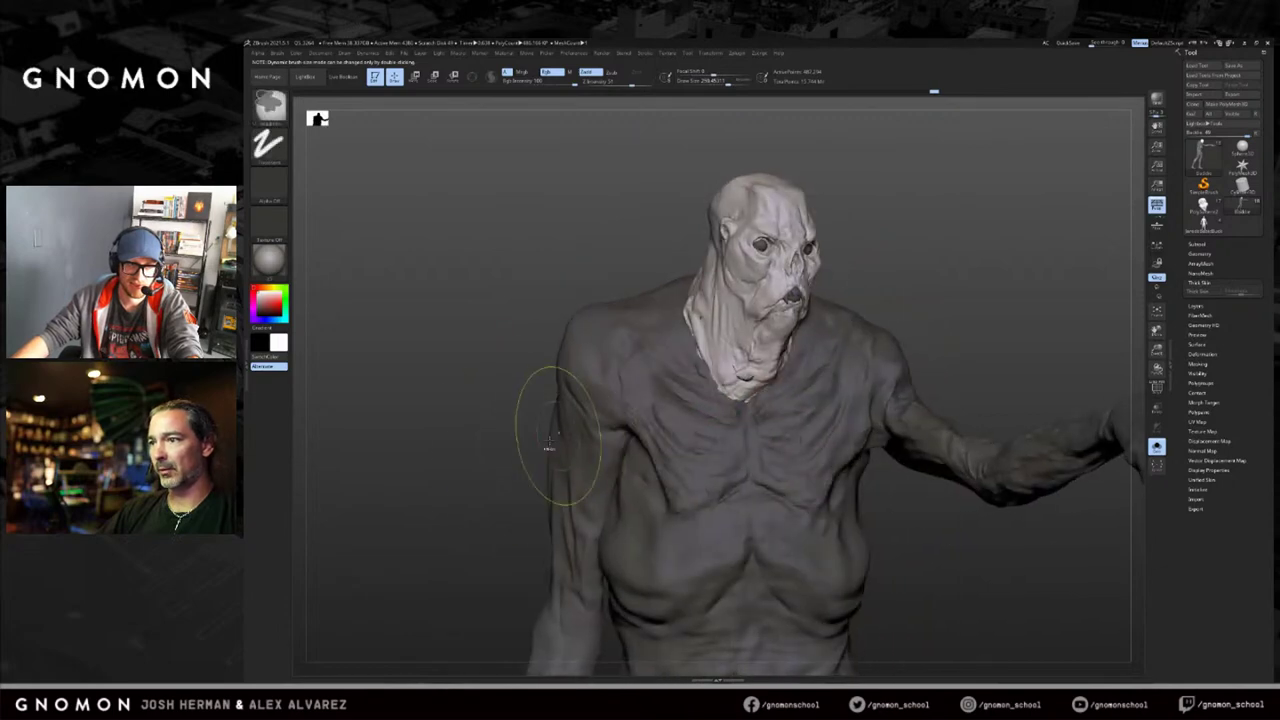
Invert the mask to protect the head and build up the body around the side of the neck.
left_click(570, 428, "alt")
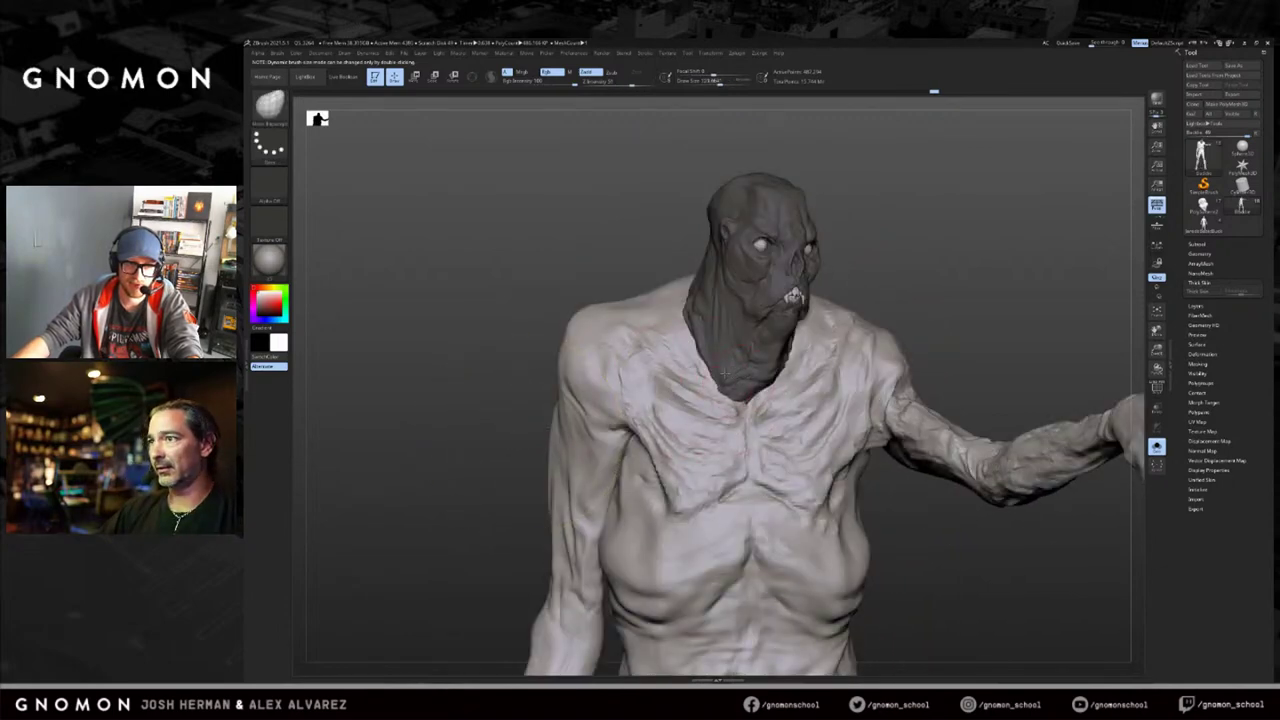
mouse_move(813, 324)
right_mouse_down()
mouse_move(917, 317)
mouse_move(888, 313)
right_mouse_up()
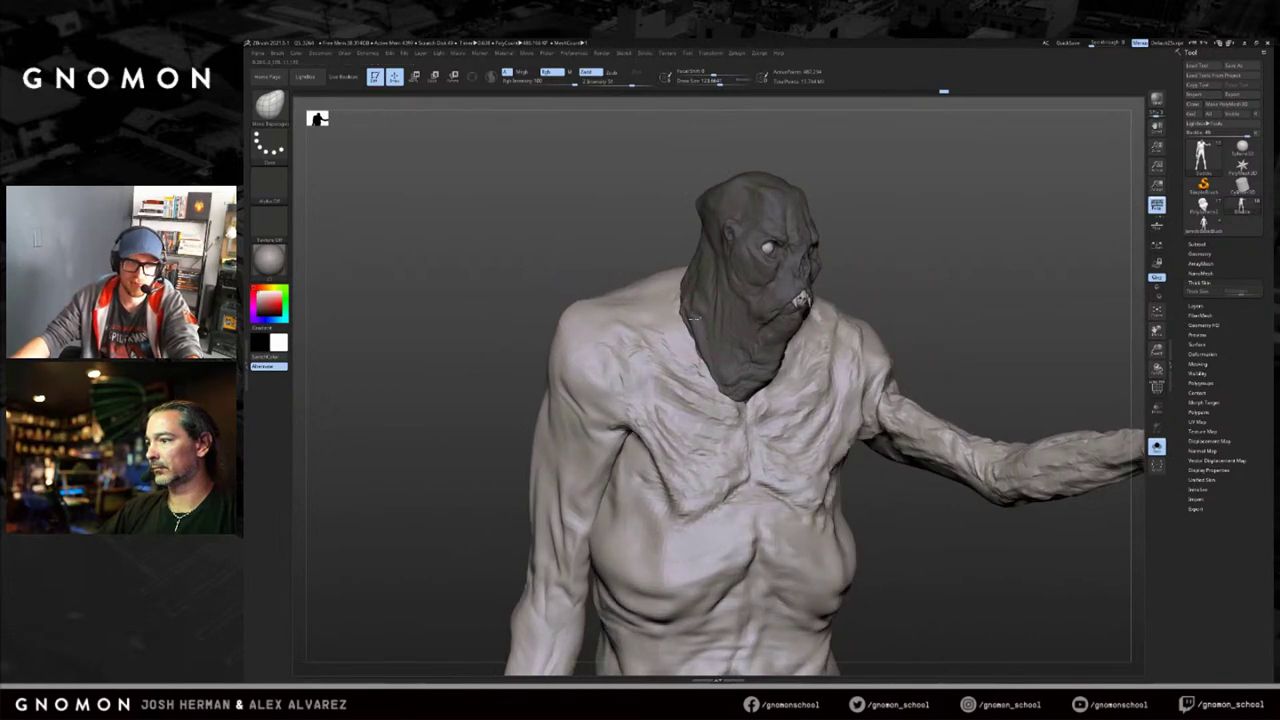
key("1")
key("s")
left_click_drag(706, 323, 700, 323)
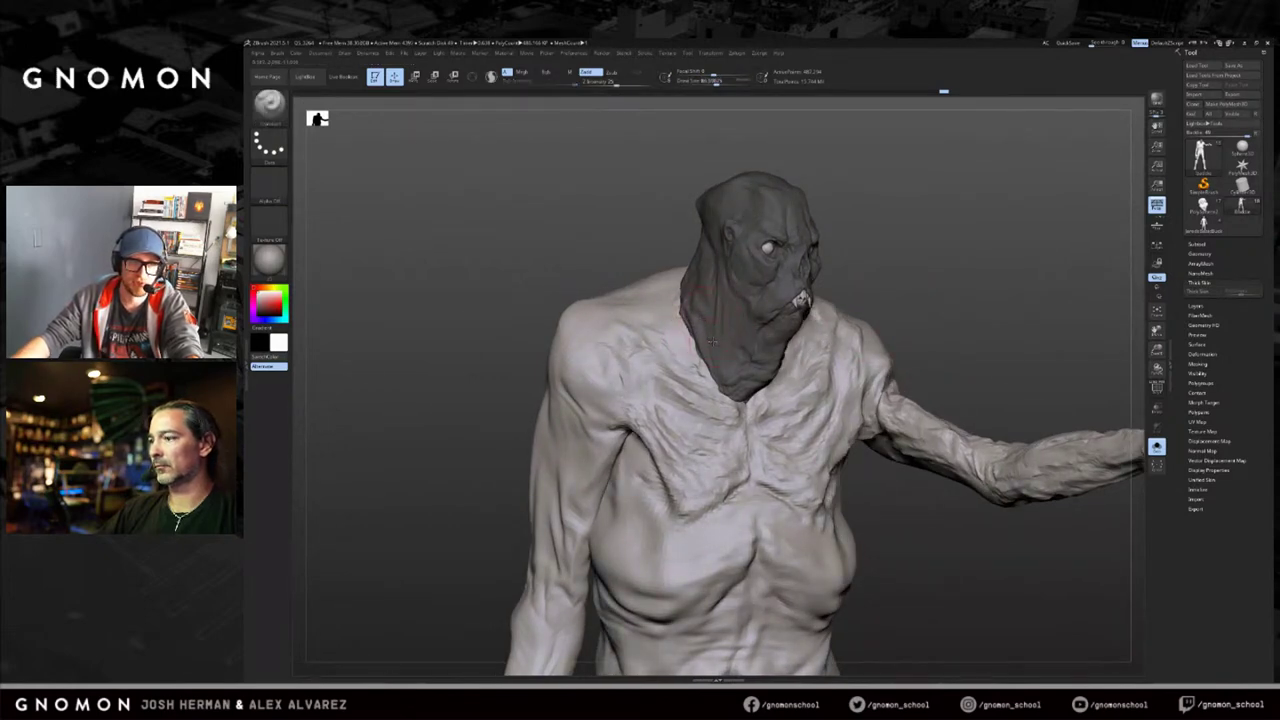
Refine the body along the neck opening from the side and clear the mask.
right_click_drag(895, 289, 945, 294)
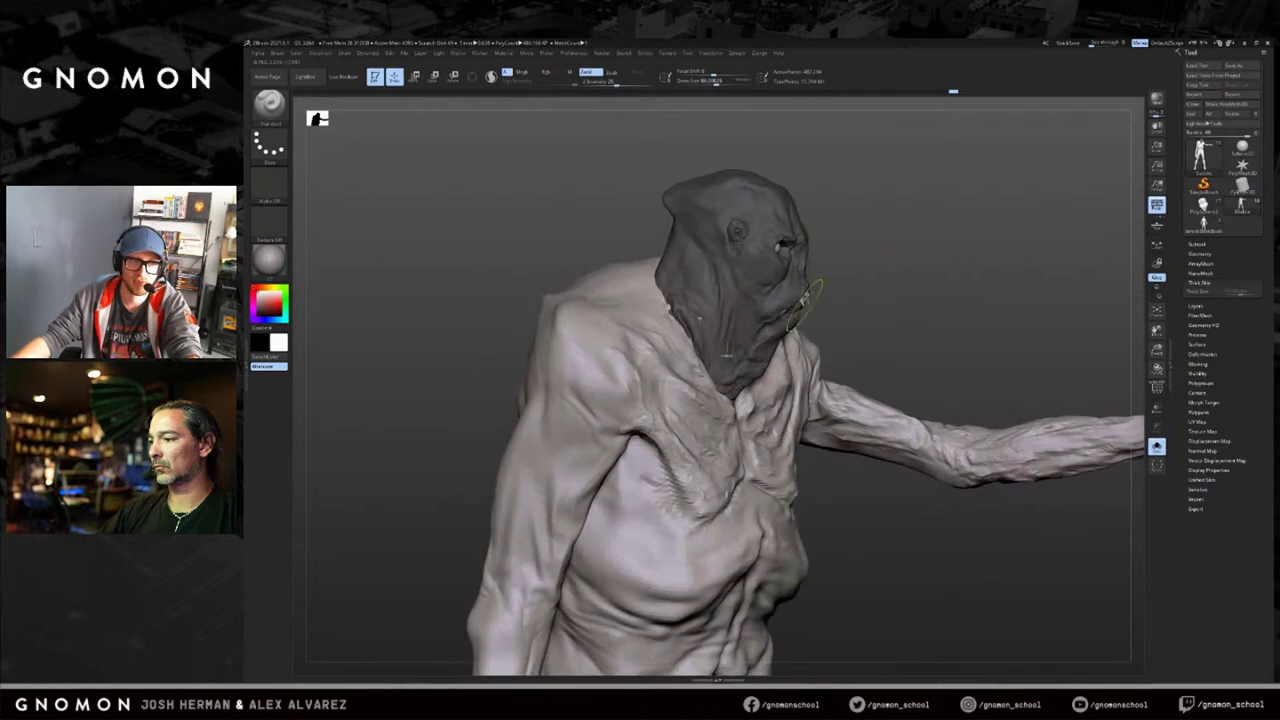
right_click_drag(840, 297, 880, 281)
right_click_drag(778, 293, 811, 291)
left_click(811, 291, "ctrl")
key("2")
mouse_move(894, 276)
right_mouse_down()
mouse_move(854, 274)
mouse_move(891, 274)
mouse_move(884, 252)
right_mouse_up()
left_click_drag(887, 256, 900, 300, "ctrl")
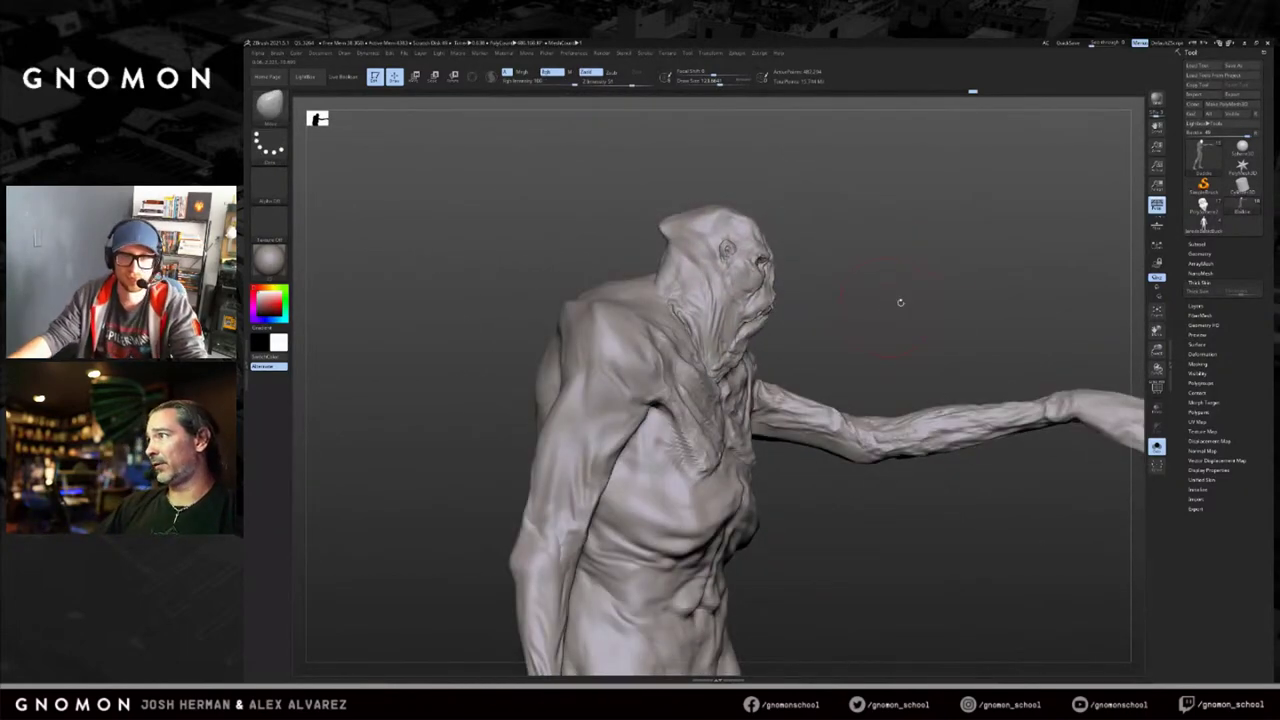
Return to the higher subdivision level and sculpt wrinkled strands down the side of the neck with the ThickSkinClay brush.
left_click_drag(996, 305, 951, 317)
key("d")
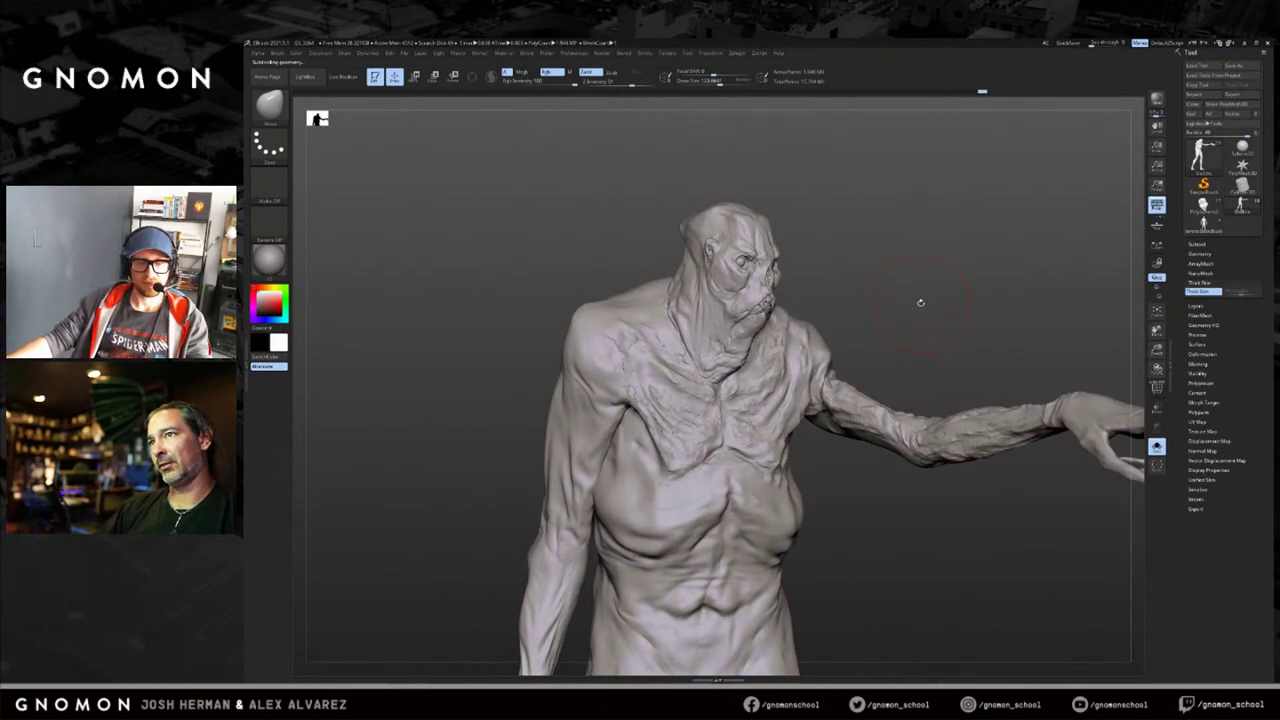
key("b")
left_click(972, 325)
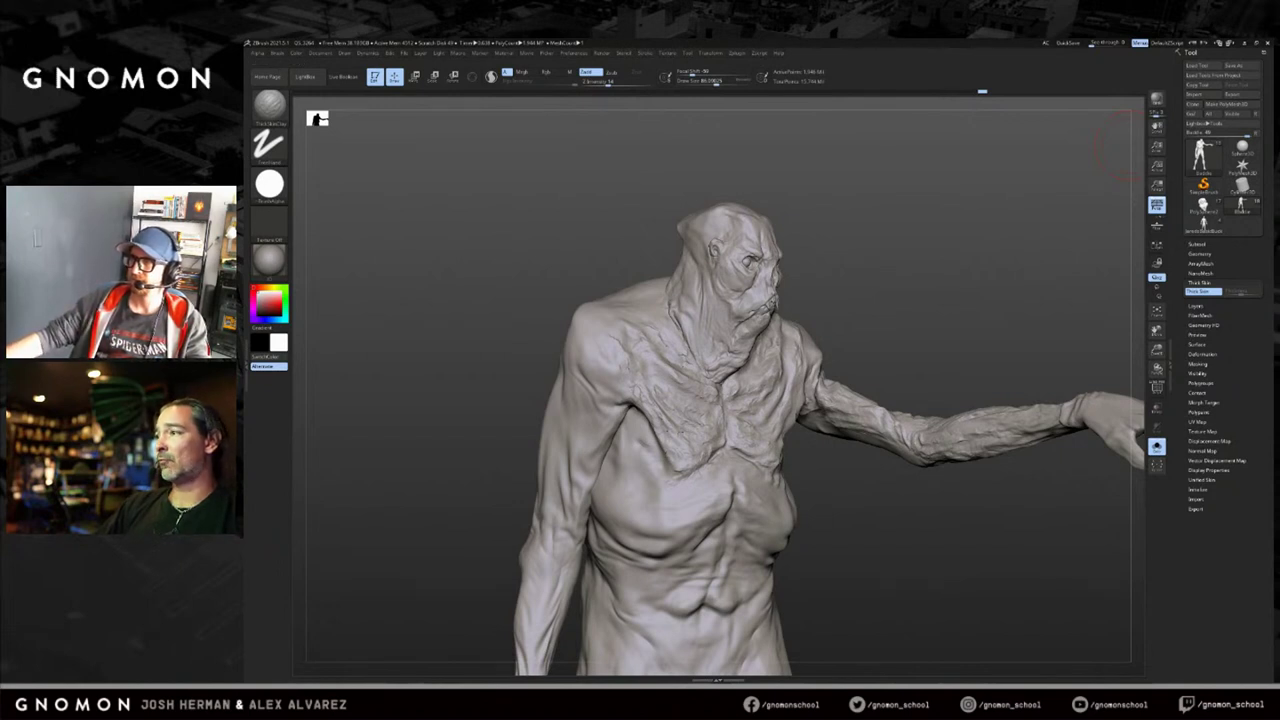
key("s")
left_click_drag(710, 328, 703, 328)
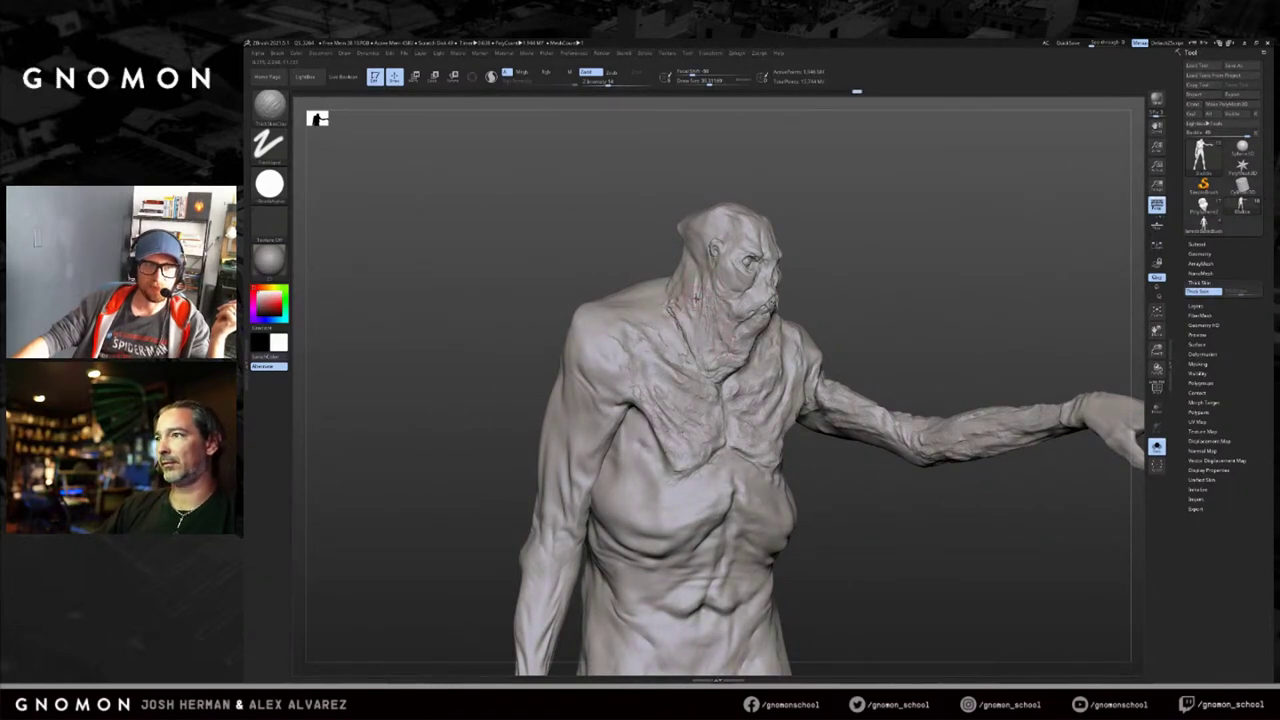
Add raised sinewy strands behind the jaw and toward the back of the neck, working from the side.
mouse_move(800, 210)
left_mouse_down()
mouse_move(822, 225)
mouse_move(834, 261)
mouse_move(820, 266)
left_mouse_up()
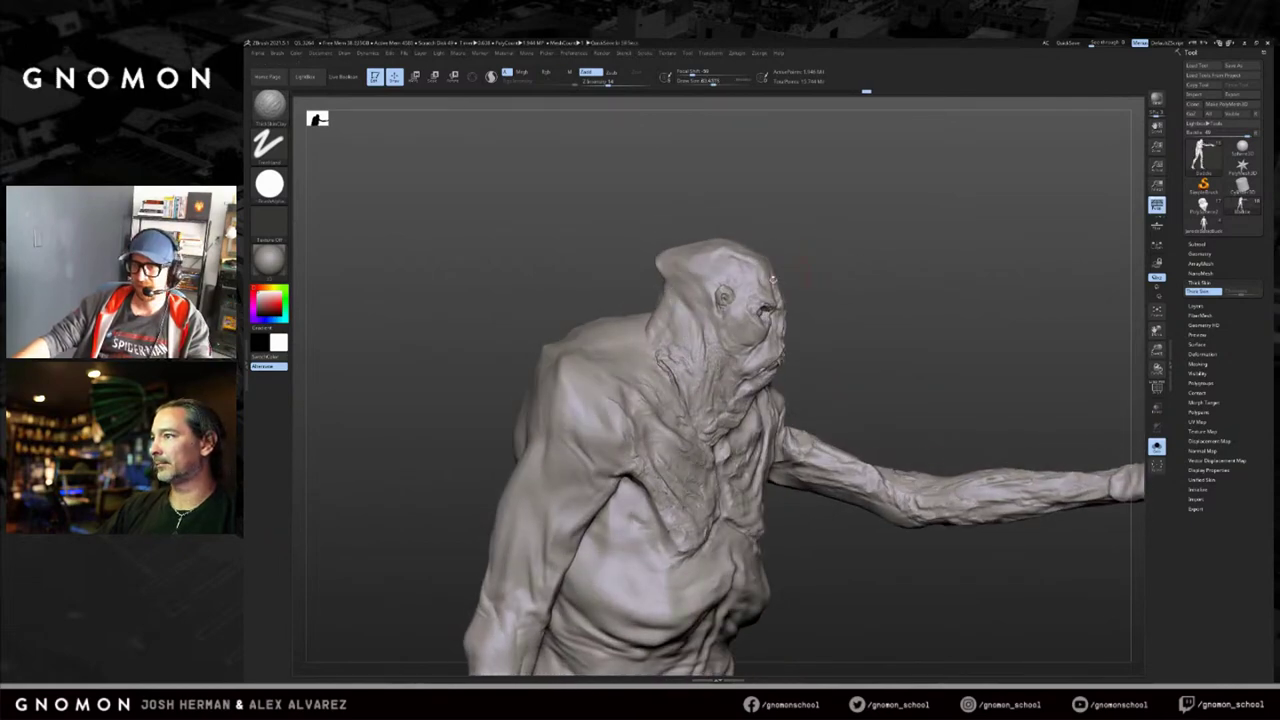
left_click_drag(623, 292, 848, 270)
mouse_move(770, 240)
left_mouse_down()
mouse_move(784, 238)
mouse_move(743, 212)
mouse_move(843, 218)
left_mouse_up()
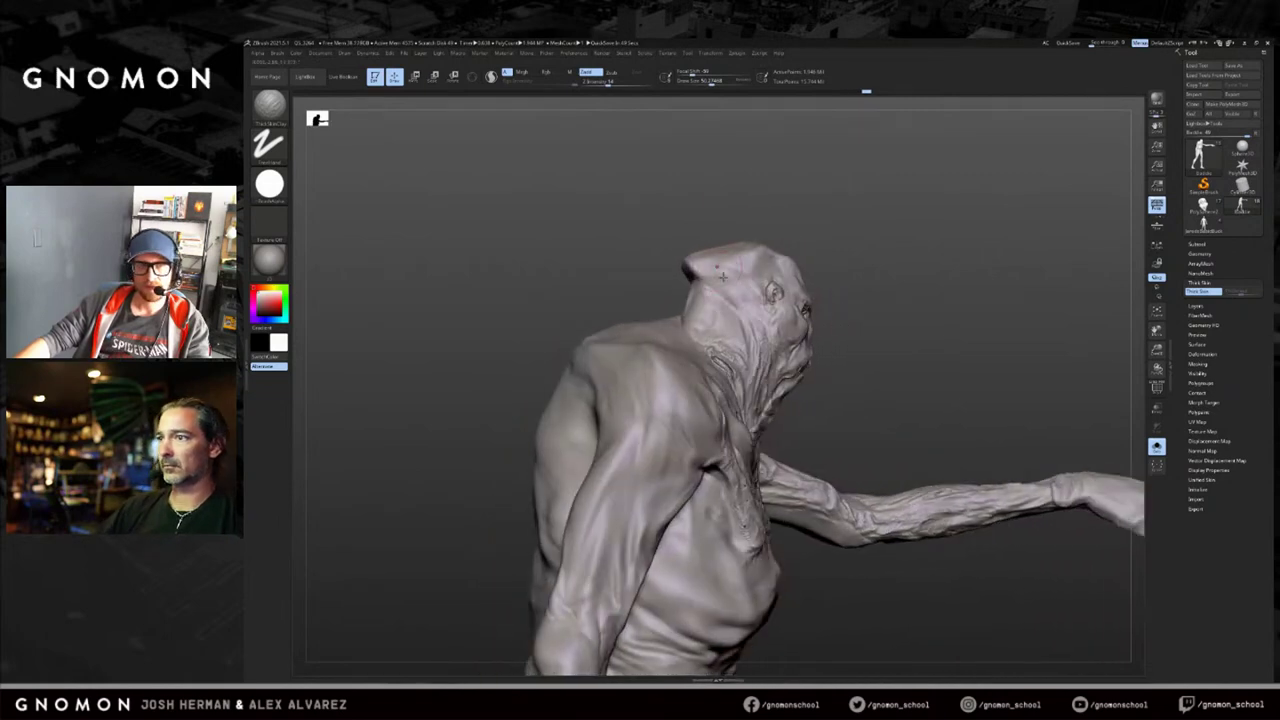
left_click_drag(738, 320, 704, 294)
left_click_drag(769, 220, 769, 233)
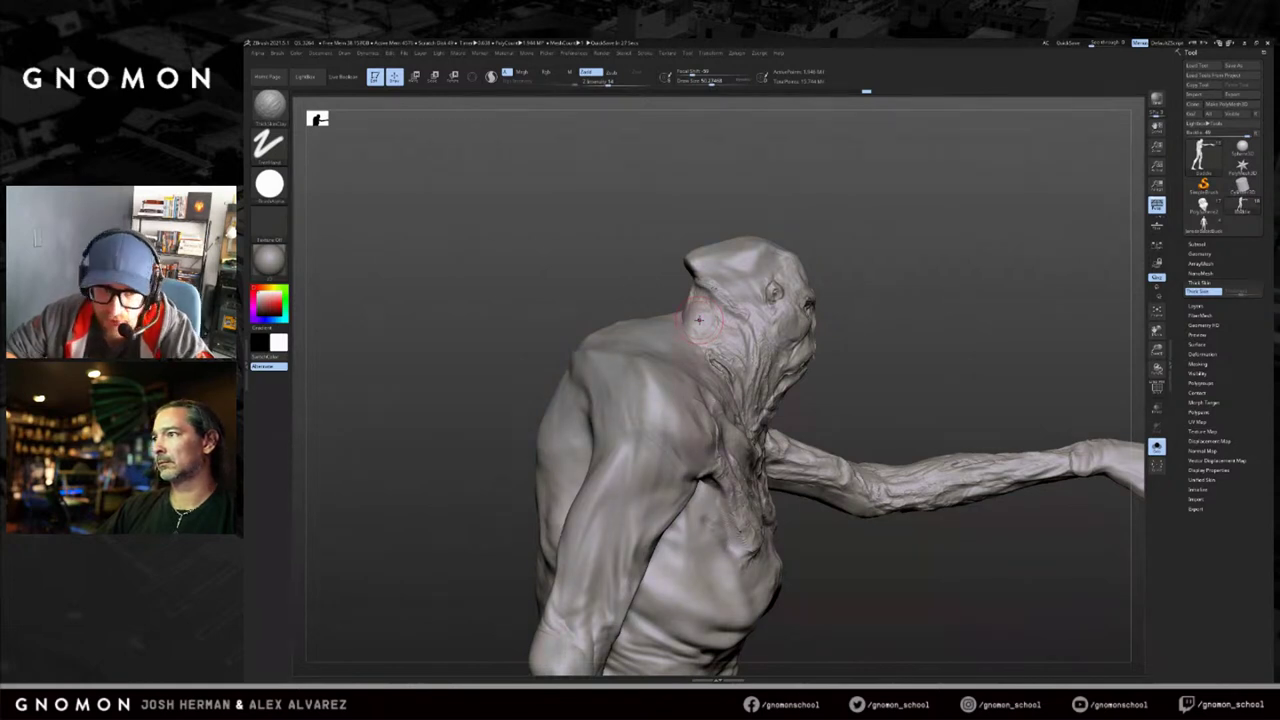
left_click_drag(877, 217, 702, 322)
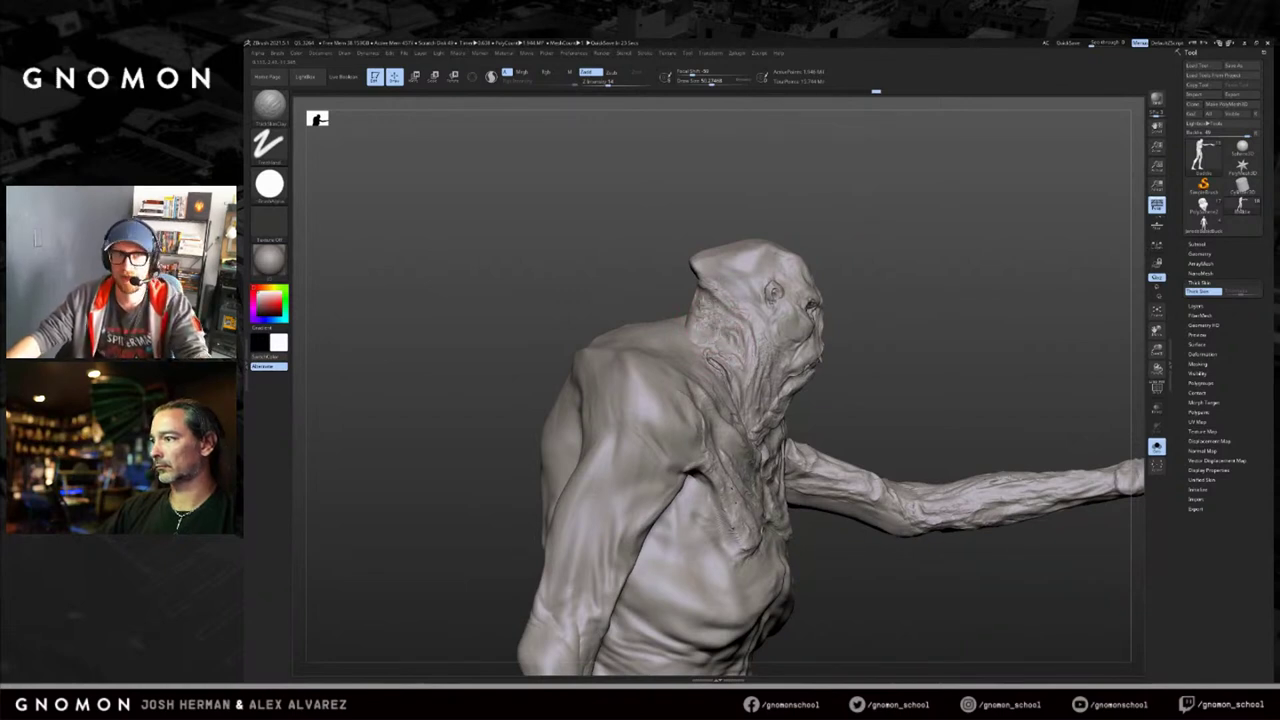
Extend the strands from the back of the neck onto the top of the shoulder and check the figure from the front.
left_click_drag(697, 343, 680, 322)
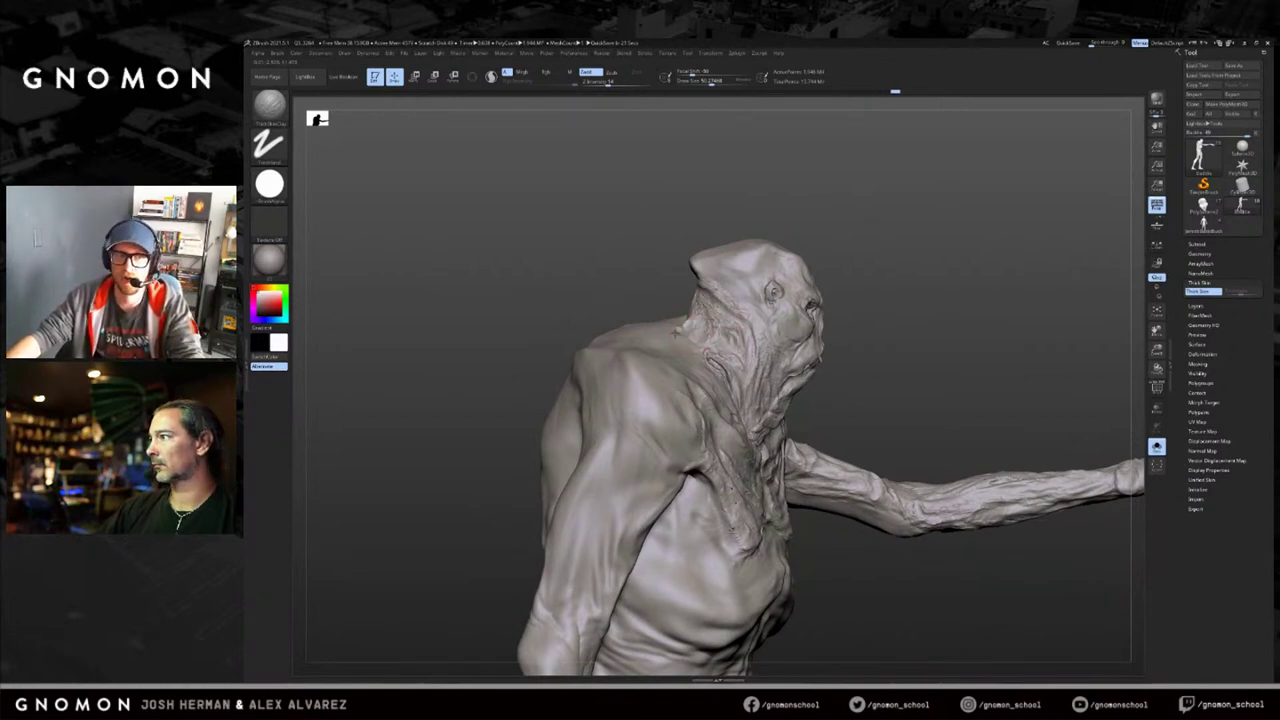
right_click_drag(690, 336, 666, 341)
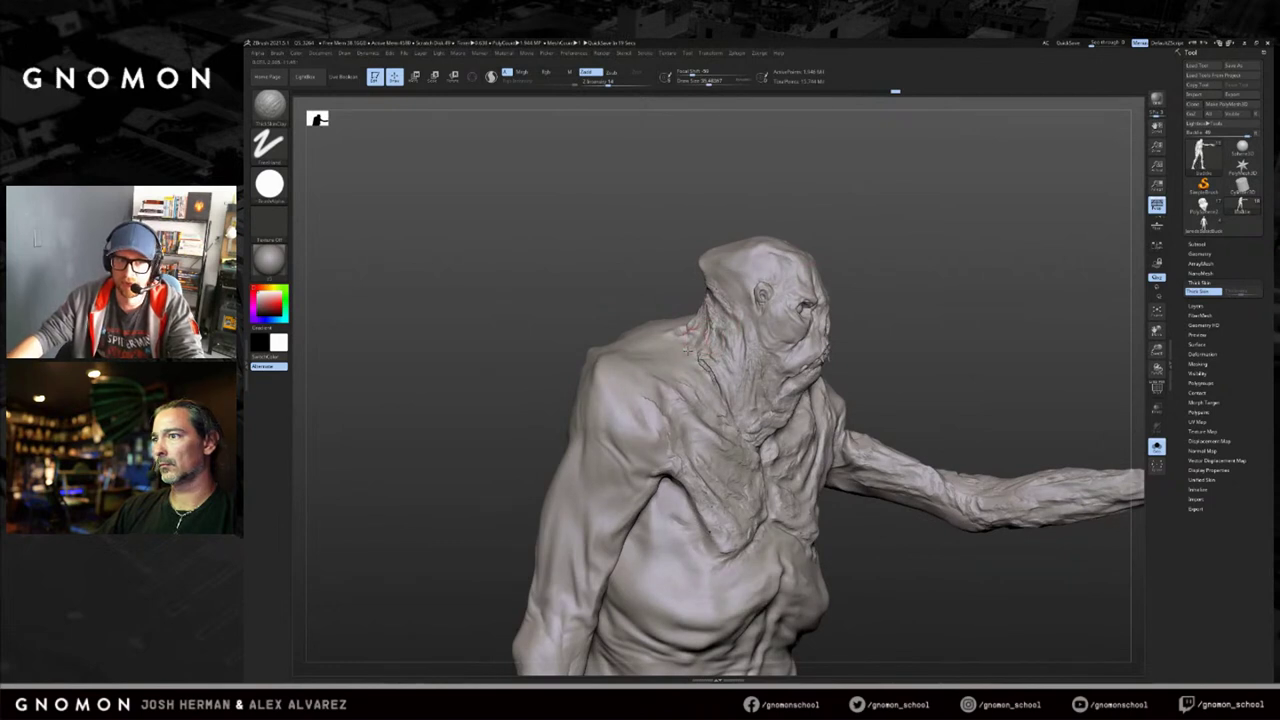
left_click_drag(688, 328, 683, 332)
right_click_drag(670, 332, 675, 342)
key("s")
mouse_move(673, 343)
left_mouse_down()
mouse_move(714, 394)
mouse_move(658, 368)
left_mouse_up()
mouse_move(931, 234)
right_mouse_down()
mouse_move(943, 249)
mouse_move(923, 257)
mouse_move(914, 294)
mouse_move(890, 313)
right_mouse_up()
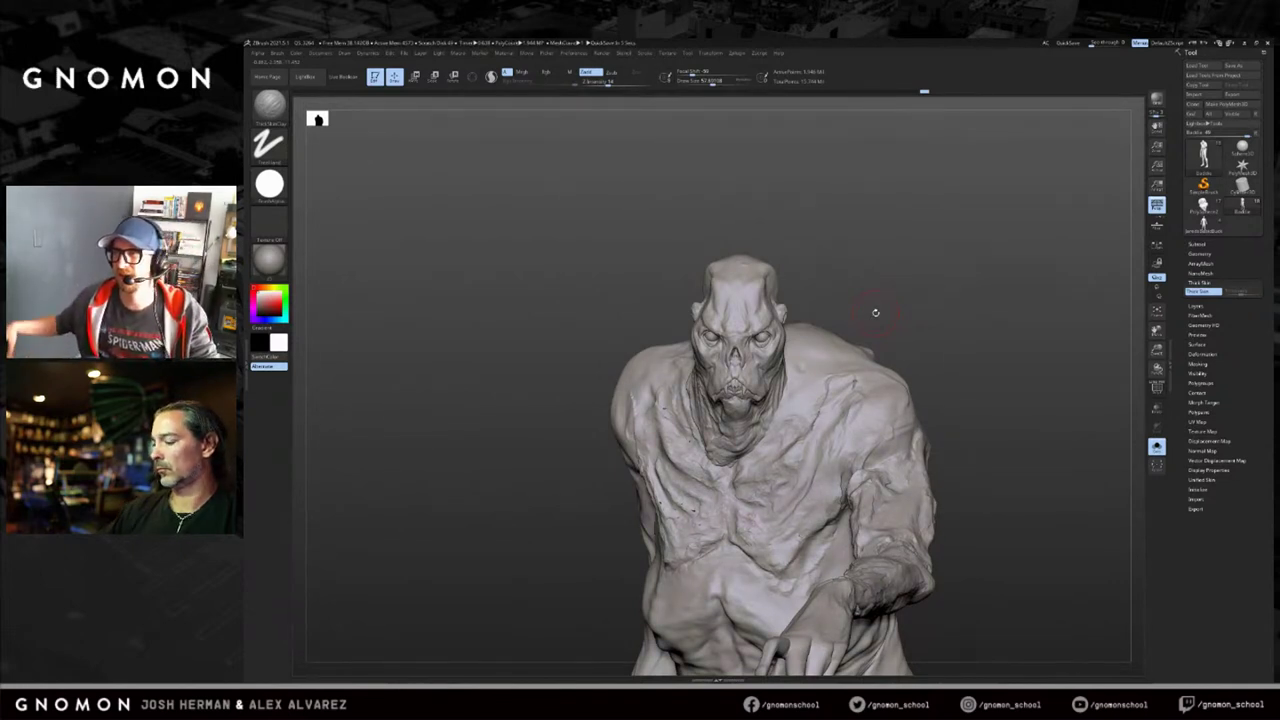
left_click_drag(794, 277, 837, 305)
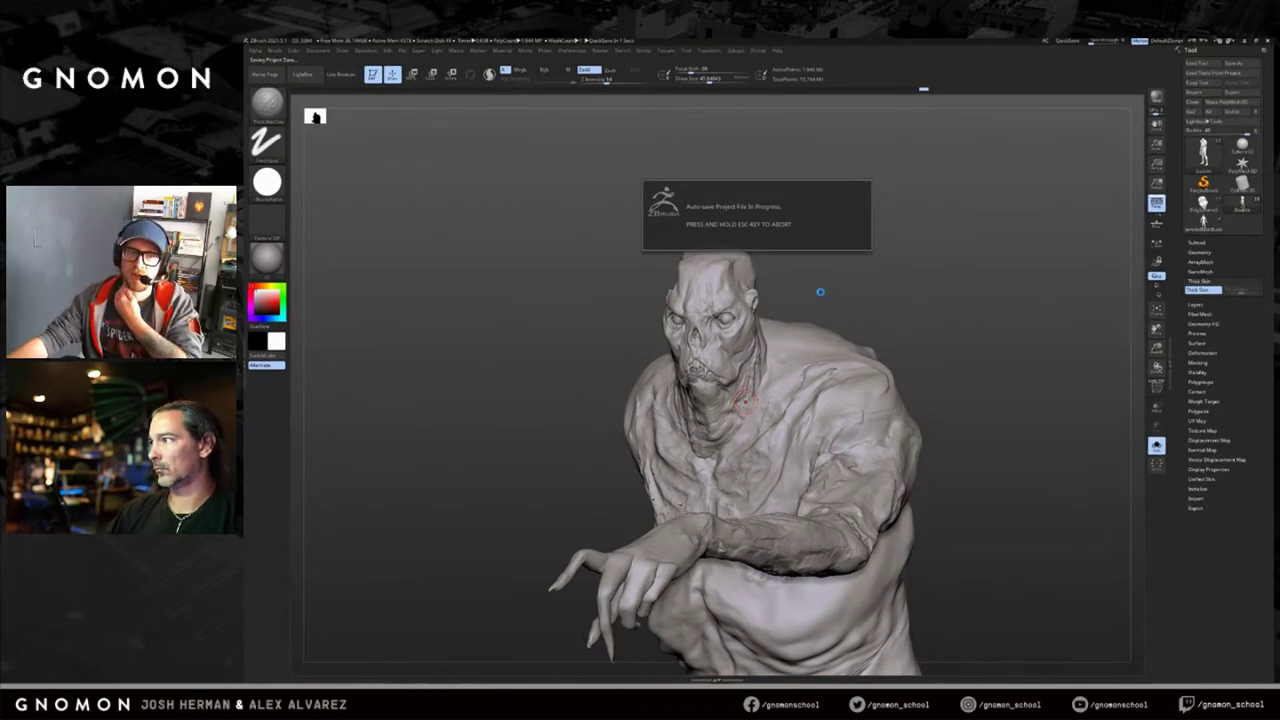
Switch to Maya, commit the volume scattering node's Attenuation value and set its Scattering to 0.01.
key("alt+Tab")
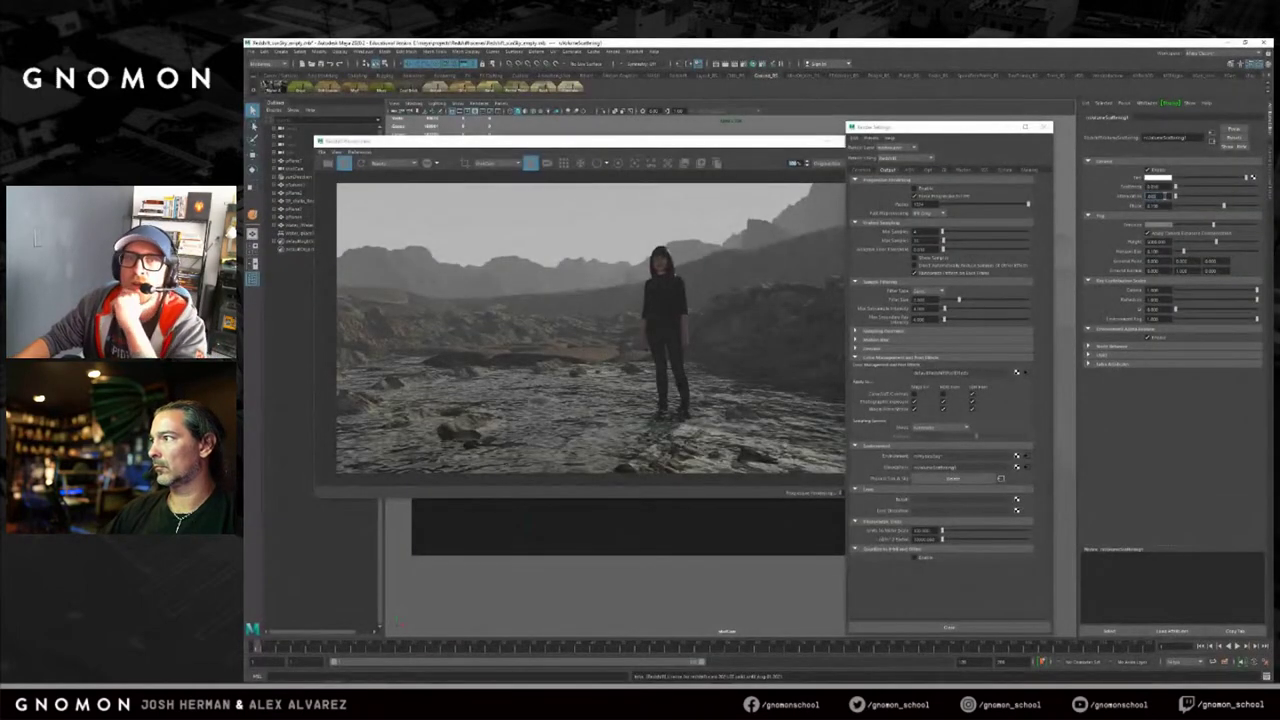
key("Return")
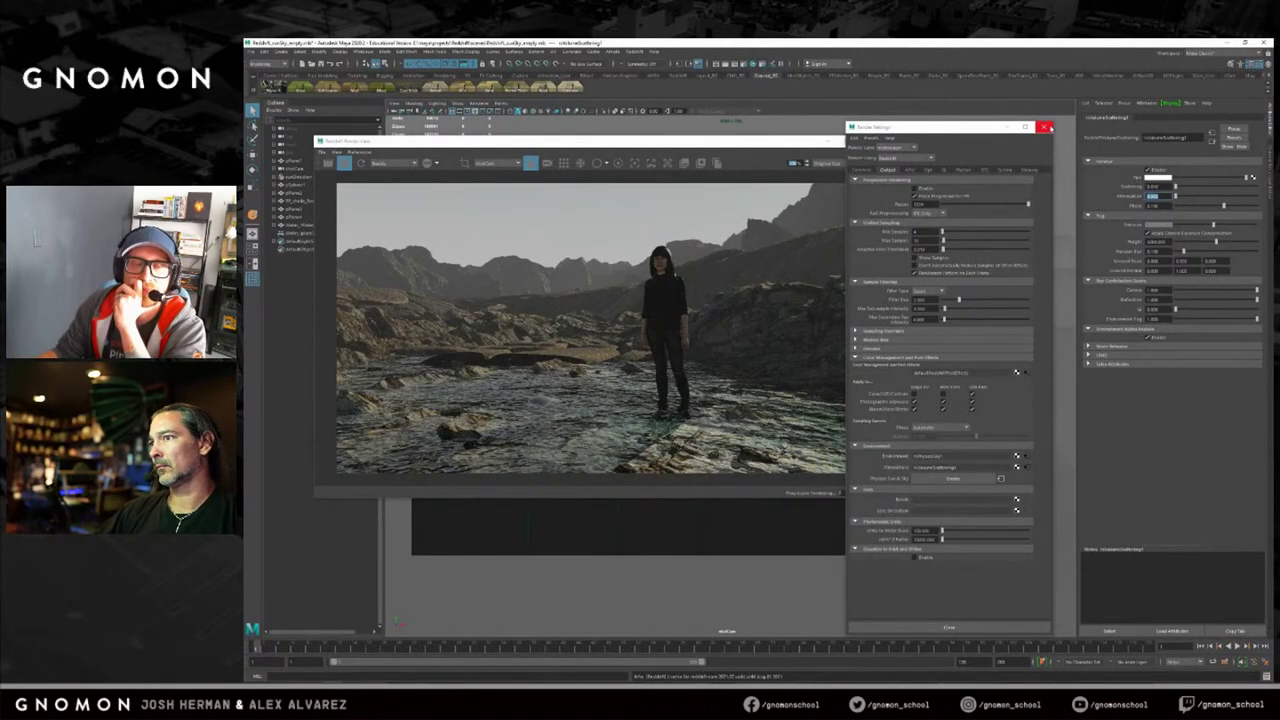
double_click(1155, 187)
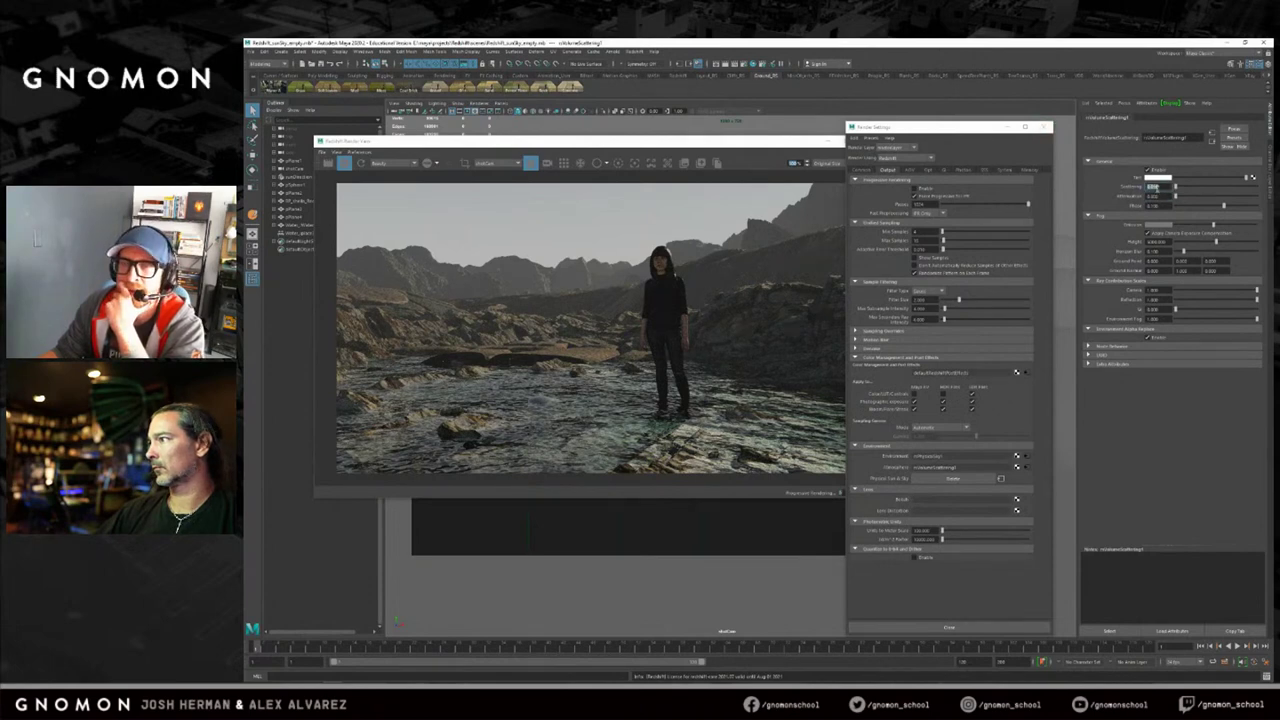
type(".01")
key("Return")
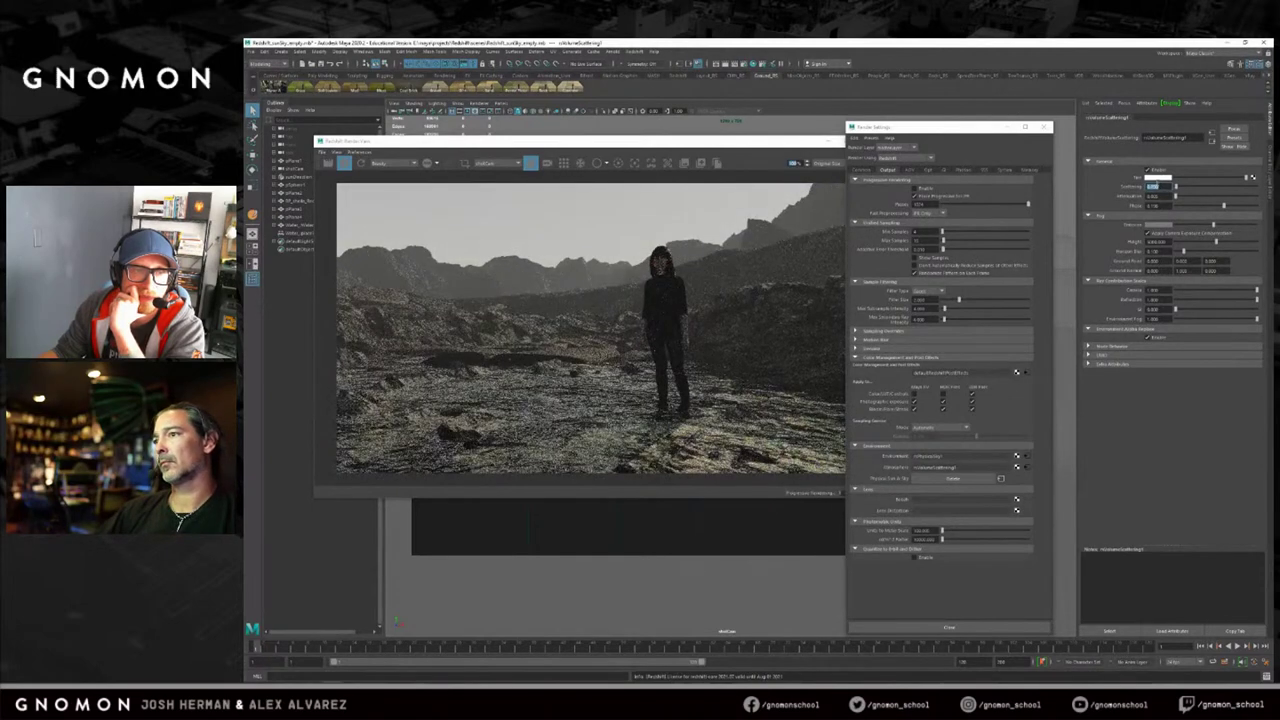
Commit the volume scattering node's Attenuation and Scattering values and lower its Camera ray contribution scale.
double_click(1161, 196)
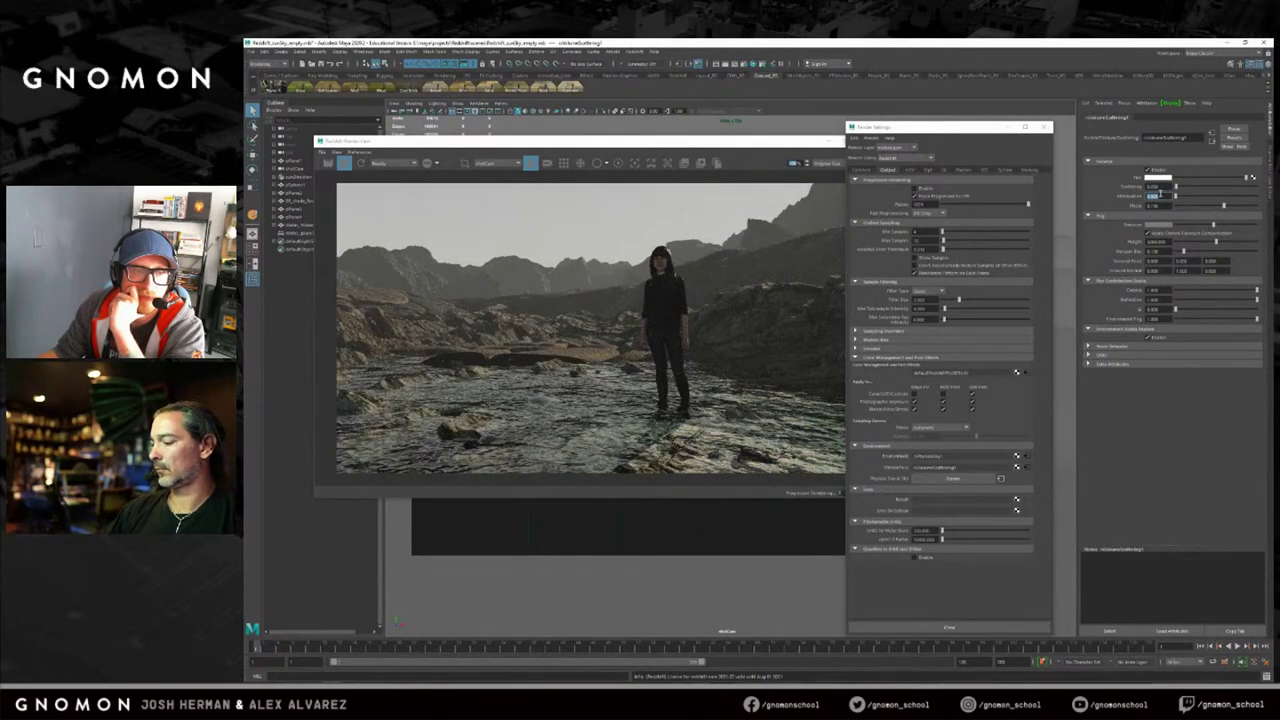
key("Return")
left_click(1160, 188)
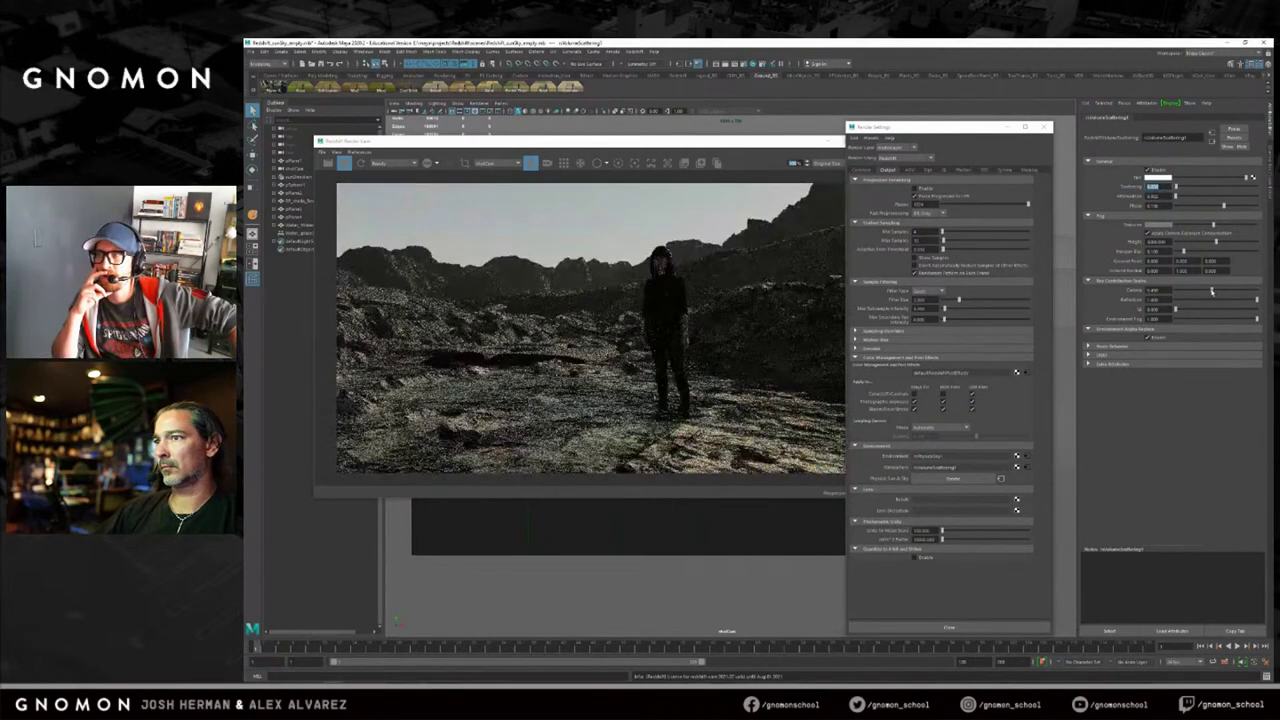
left_click_drag(1212, 291, 1199, 290)
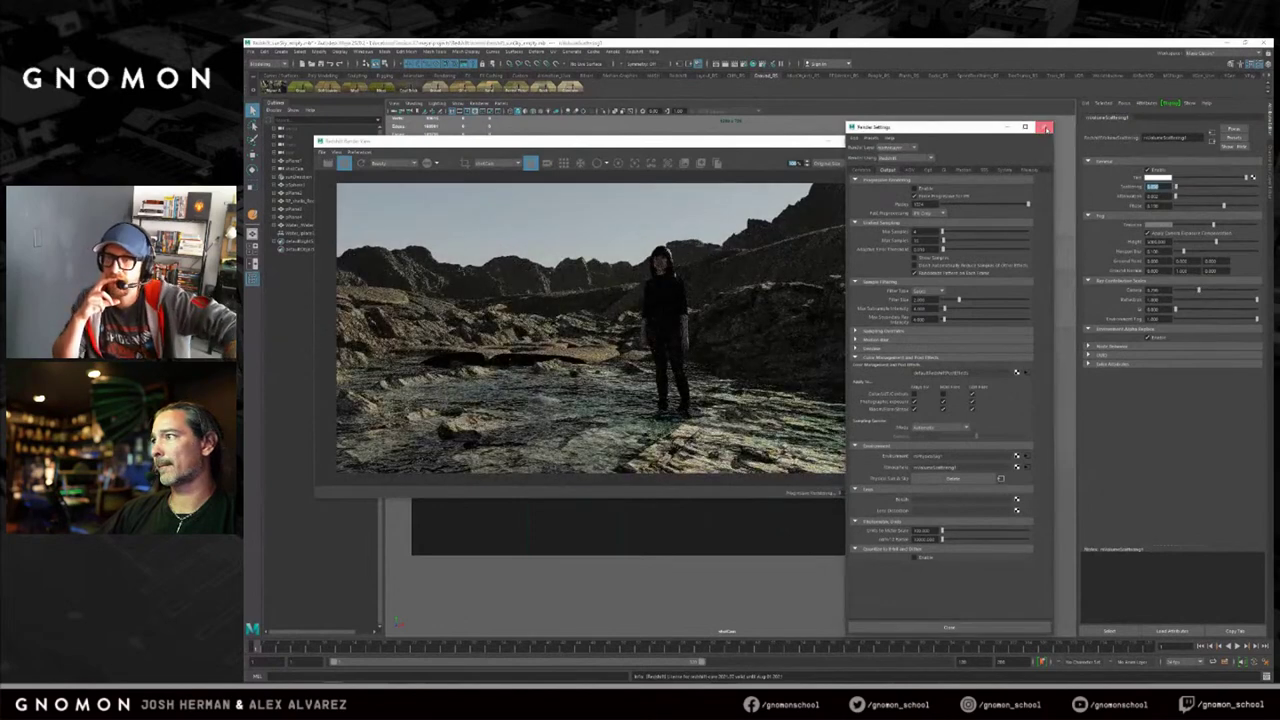
Close the Render Settings, then resize and reposition the Redshift Render View to review the updated atmosphere.
left_click(1044, 127)
left_click_drag(750, 141, 758, 143)
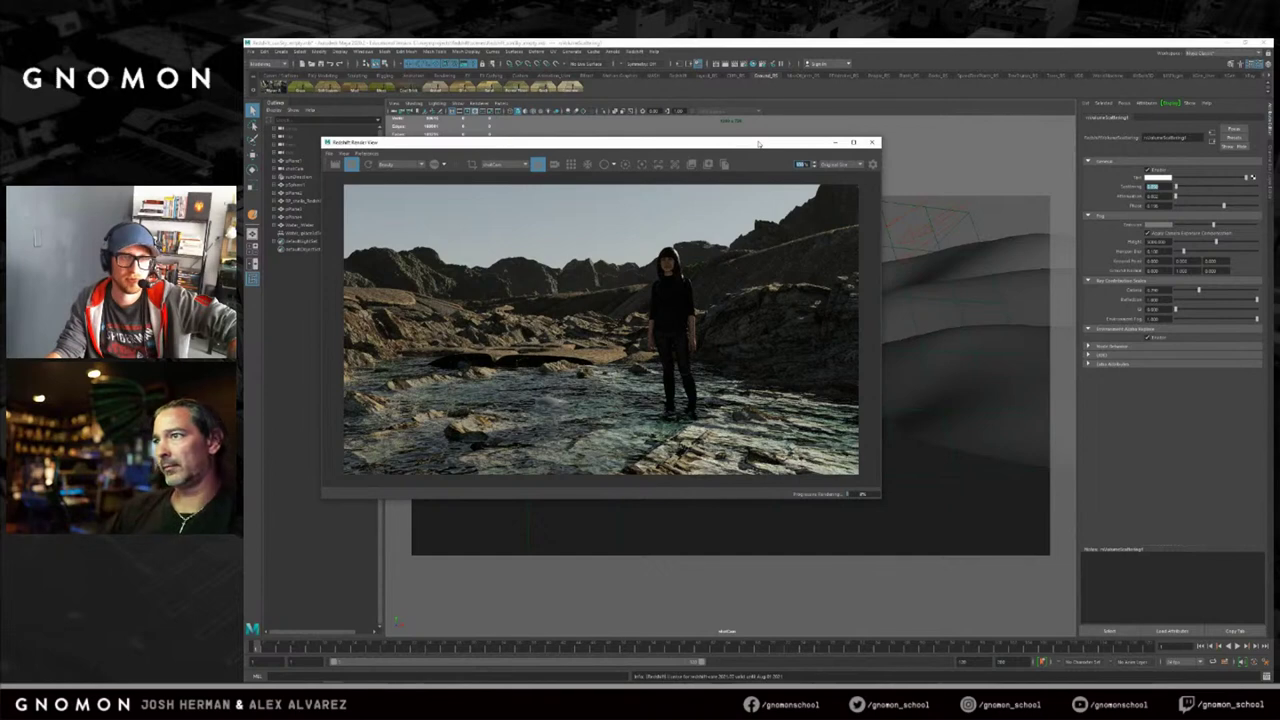
left_click_drag(739, 145, 756, 144)
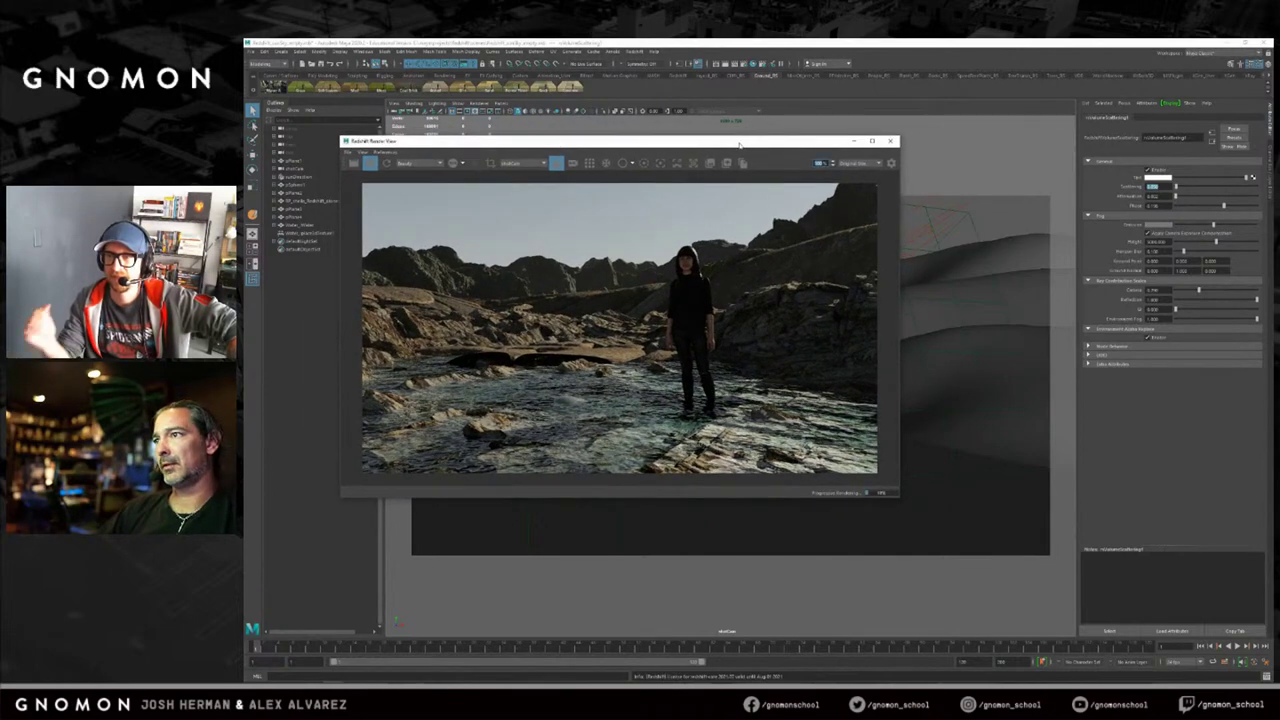
left_click_drag(901, 498, 885, 509)
left_click_drag(633, 143, 627, 138)
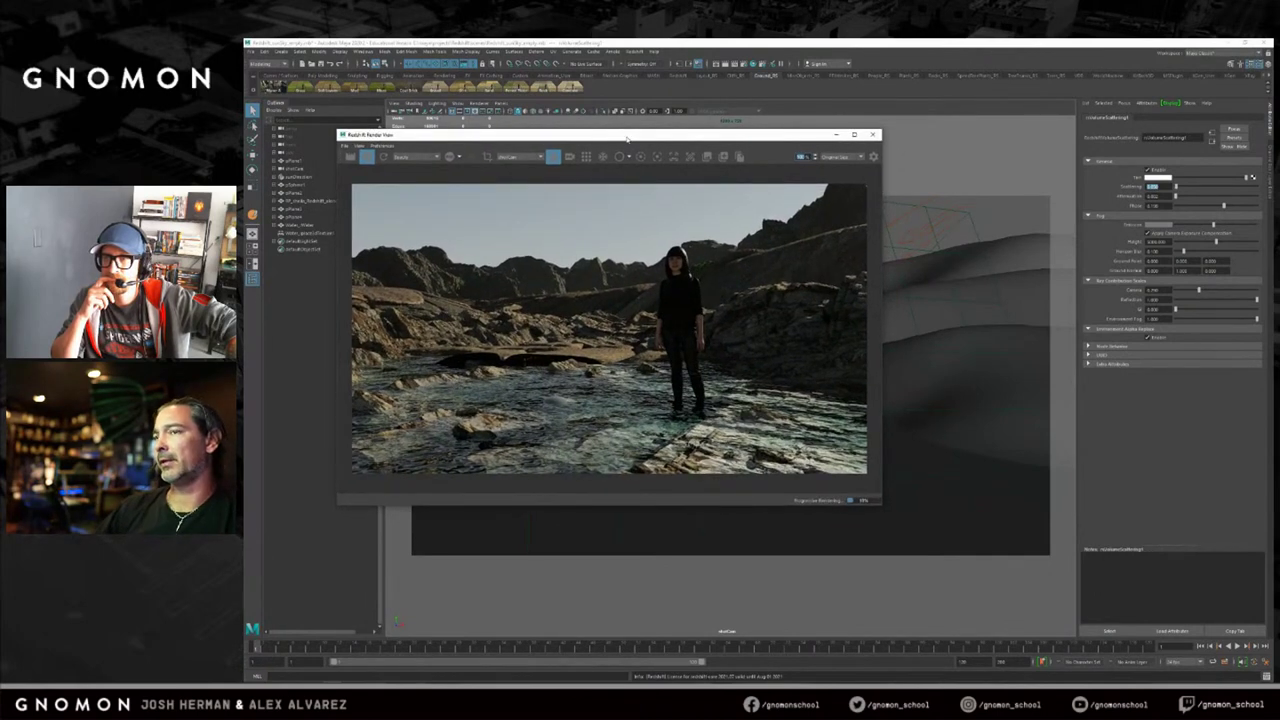
left_click_drag(627, 138, 632, 141)
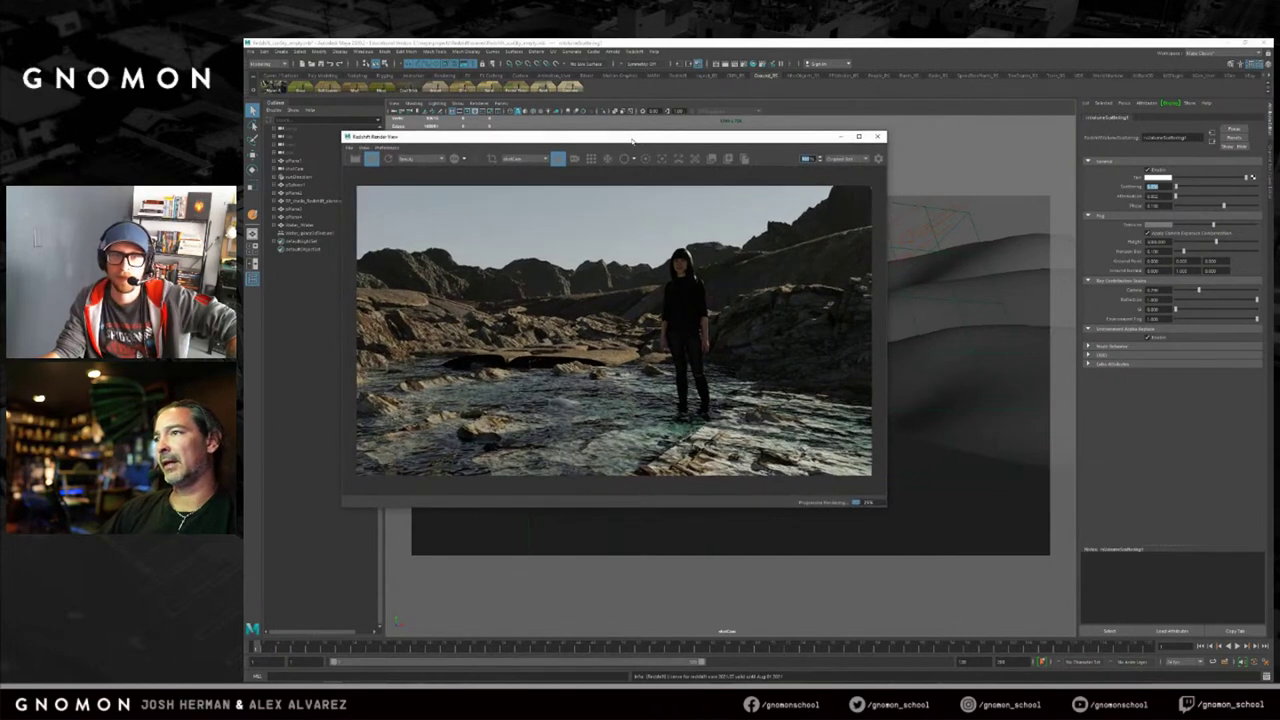
mouse_move(632, 140)
left_mouse_down()
mouse_move(627, 153)
mouse_move(612, 142)
left_mouse_up()
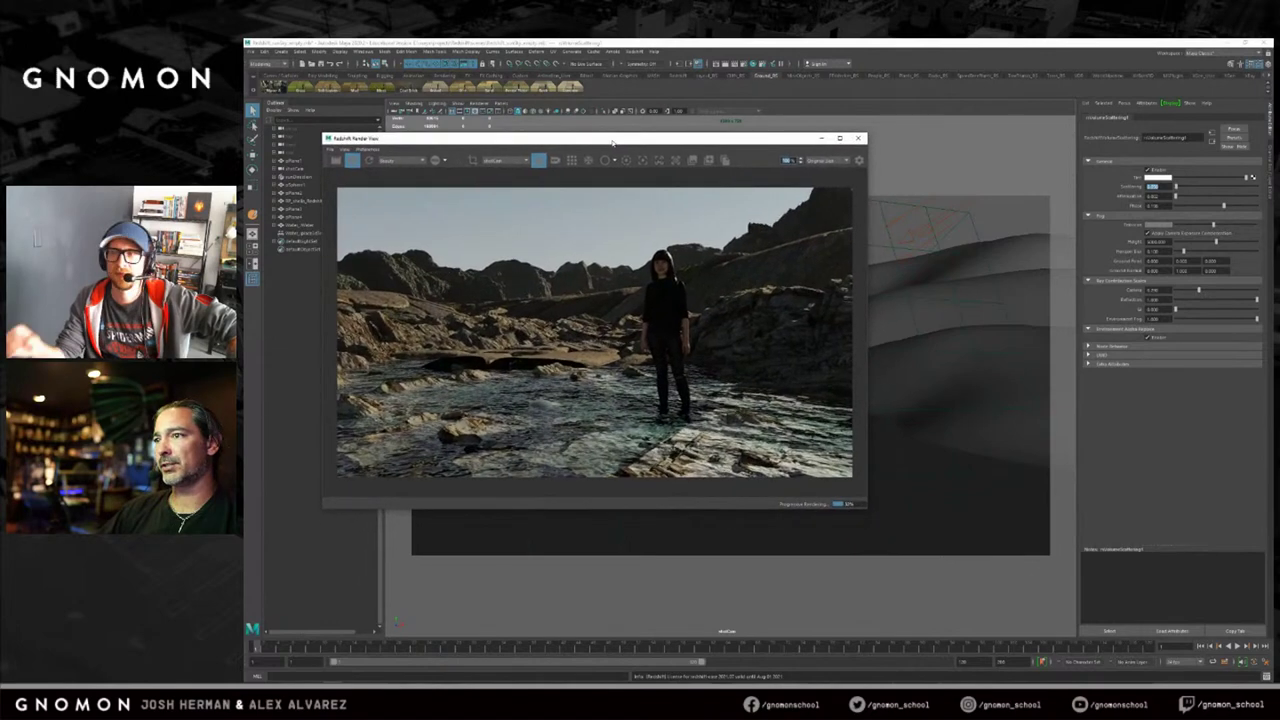
Clear the terrain plane selection and add the fourth tree proxy from the Trees_RS collection to the scene.
left_click(994, 255)
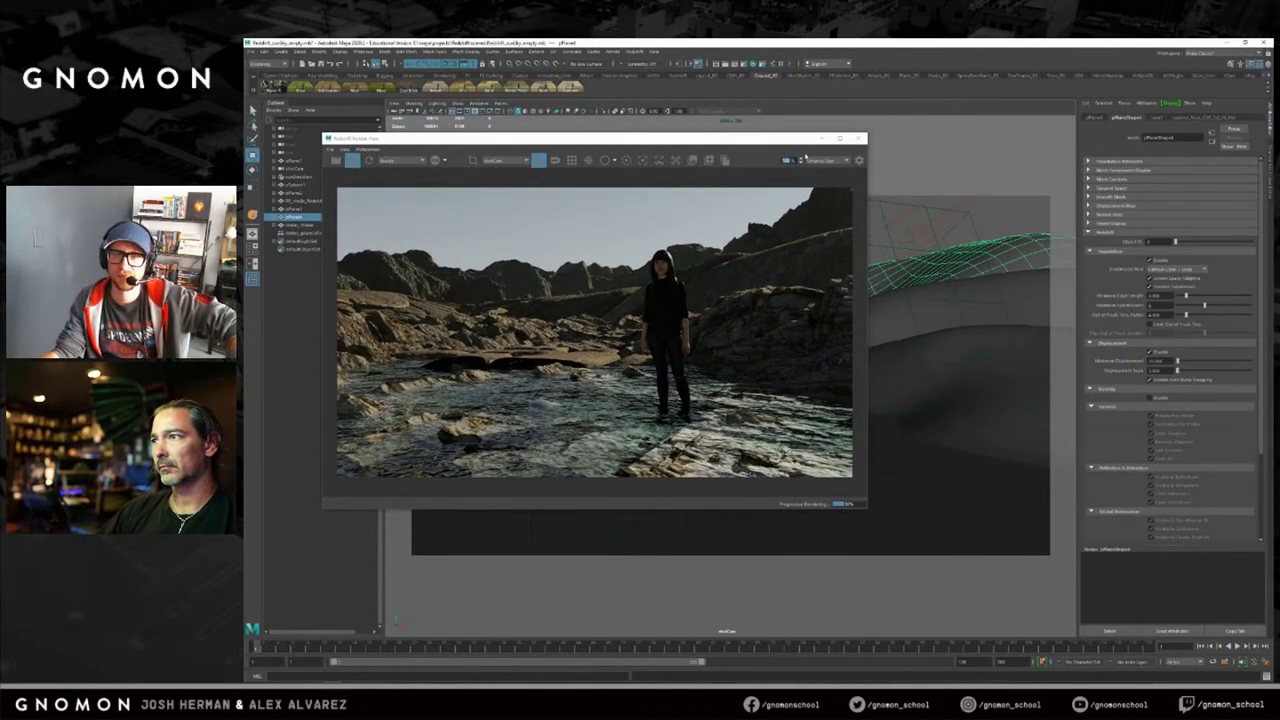
left_click_drag(749, 143, 730, 172)
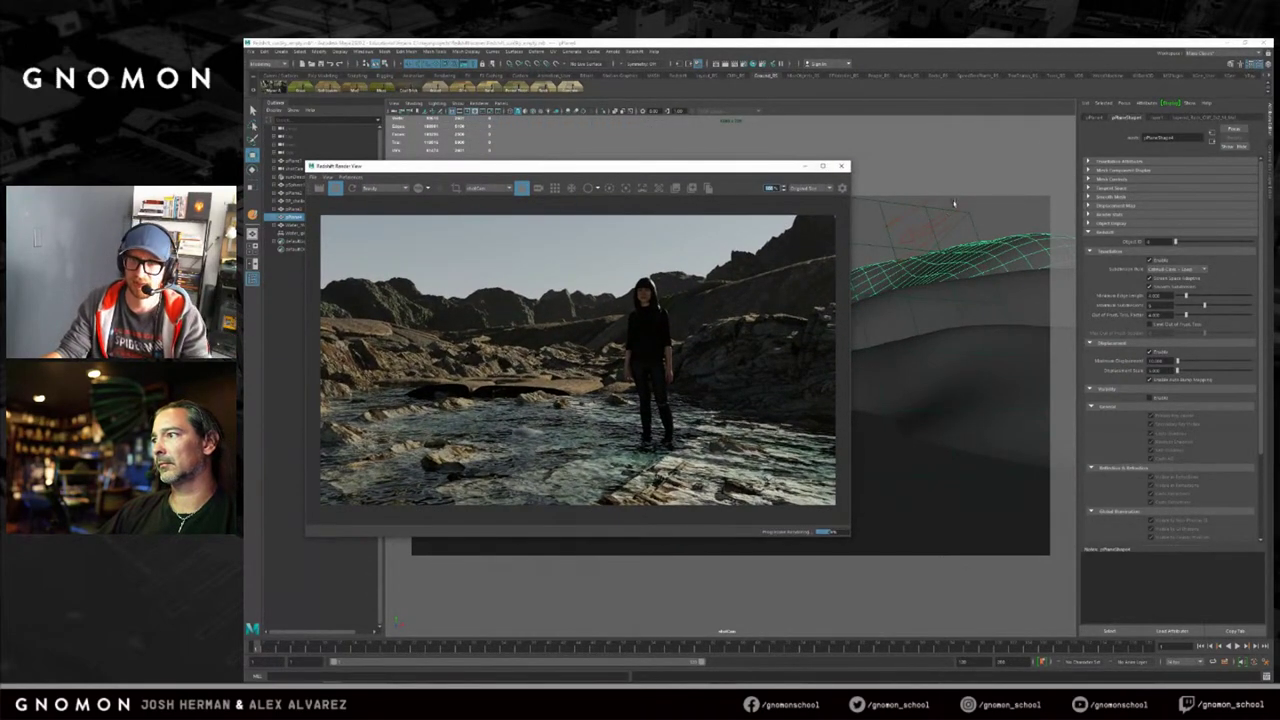
left_click(991, 171)
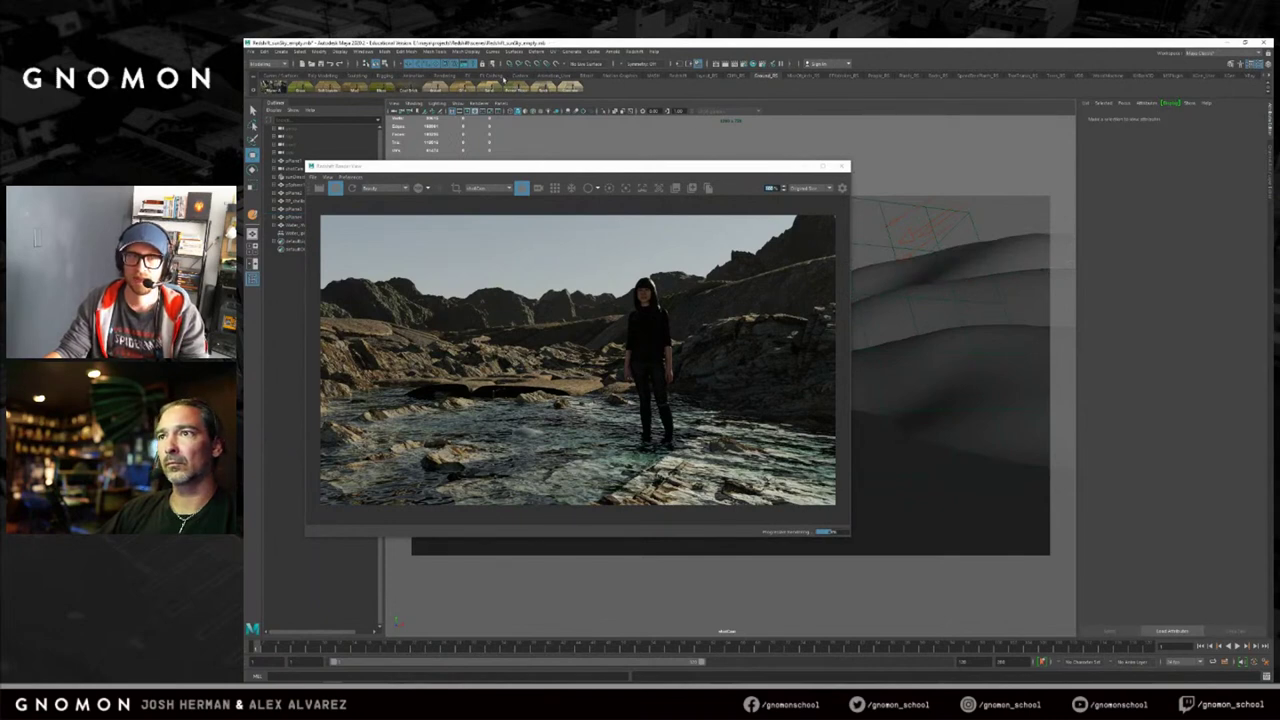
left_click(674, 76)
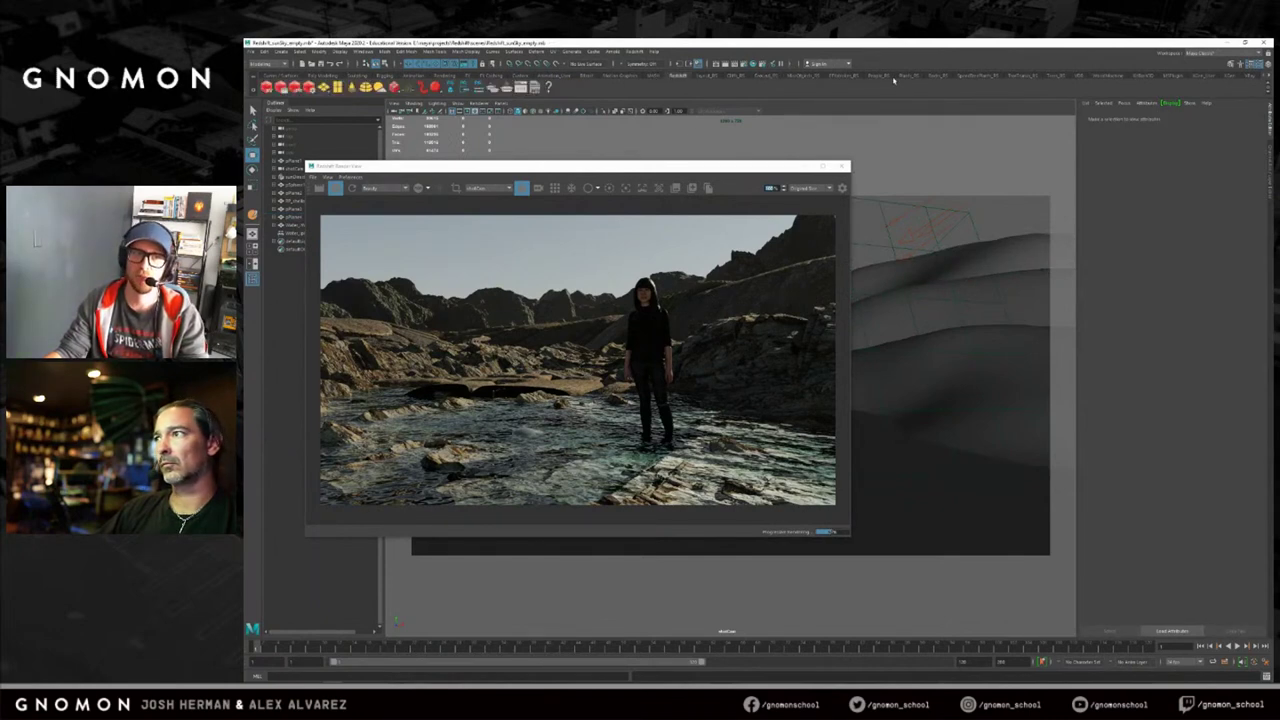
left_click(936, 76)
left_click(1056, 77)
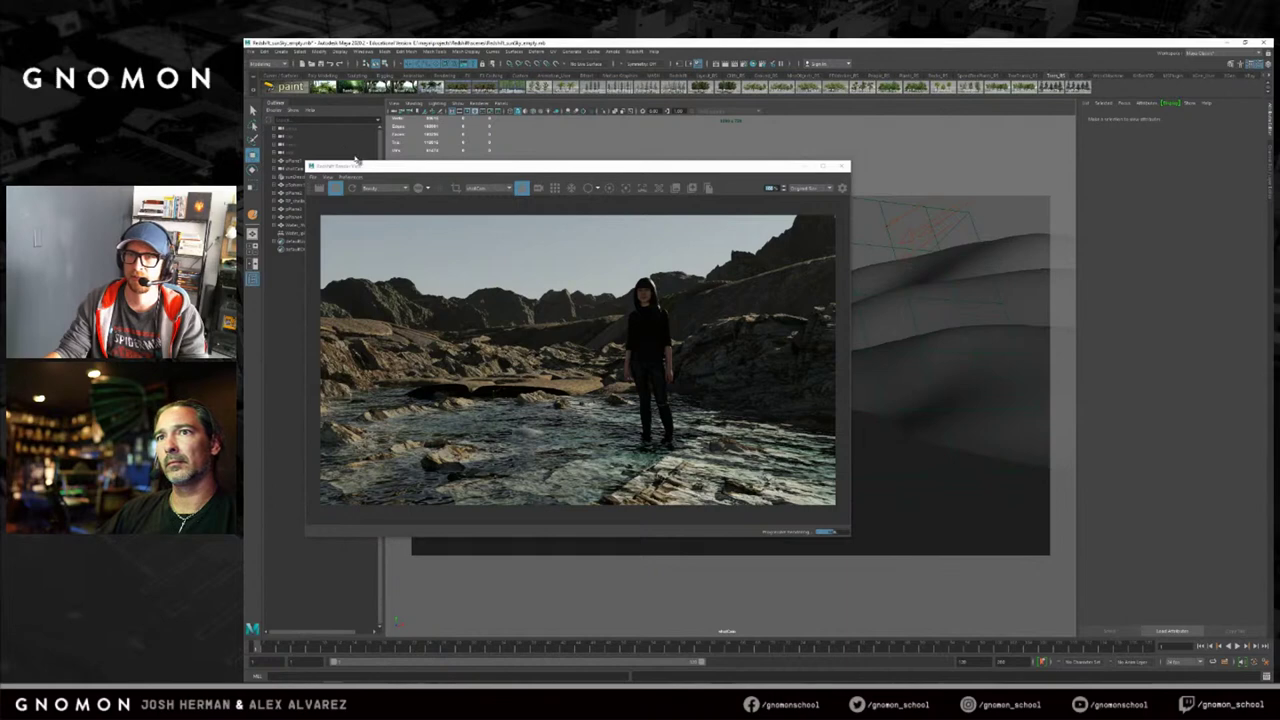
left_click(405, 89)
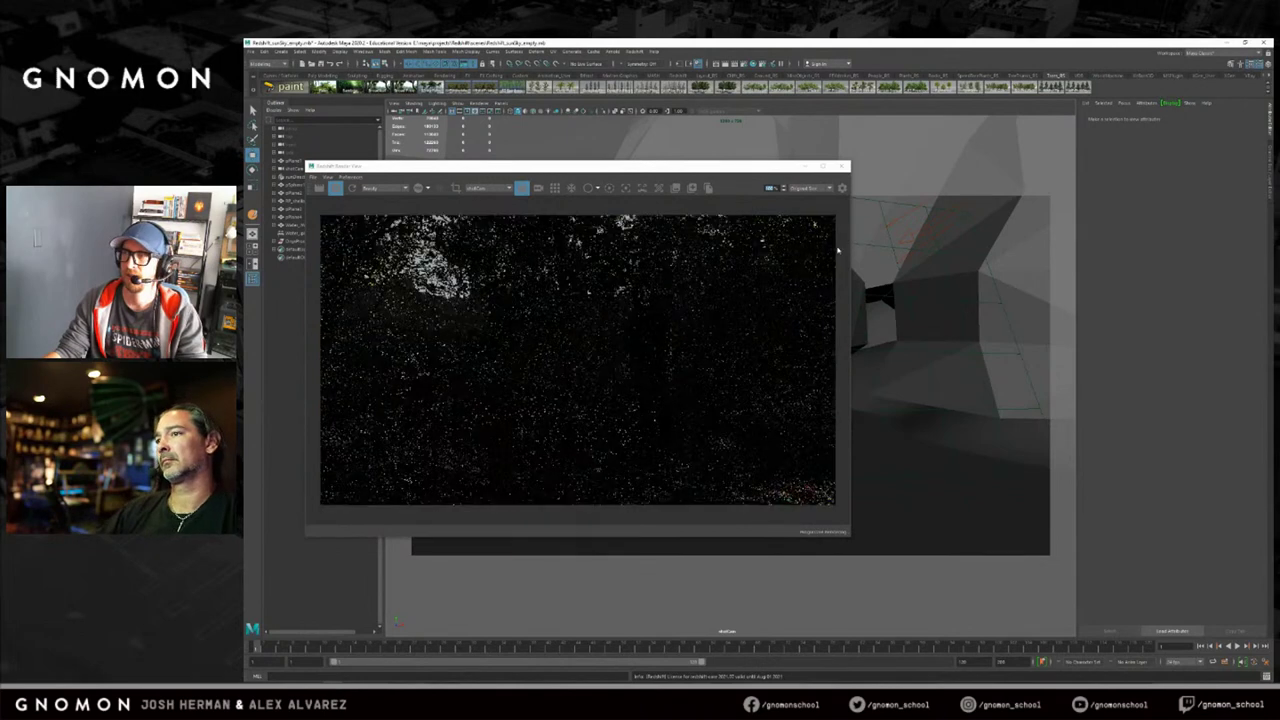
Uncover the camera view, select the newly added tree proxy beside the woman, and dismiss the file-saving dialogs.
left_click_drag(727, 169, 244, 192)
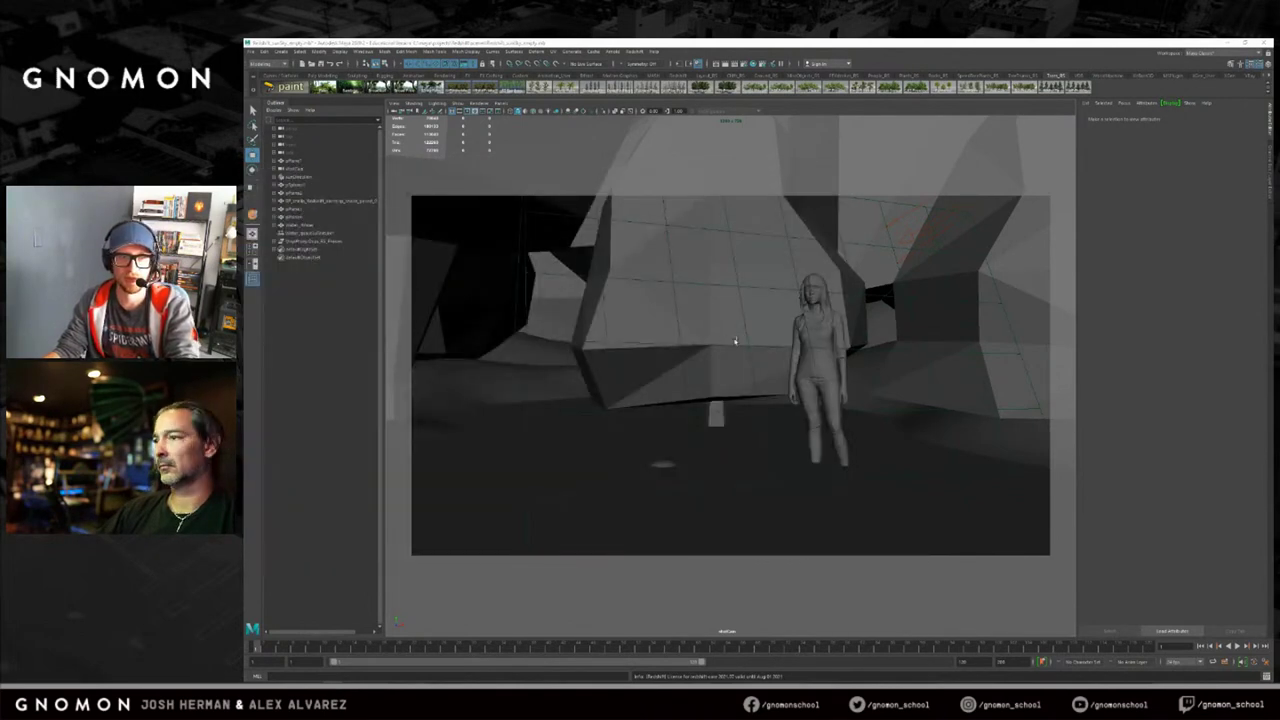
left_click(780, 295)
key("space")
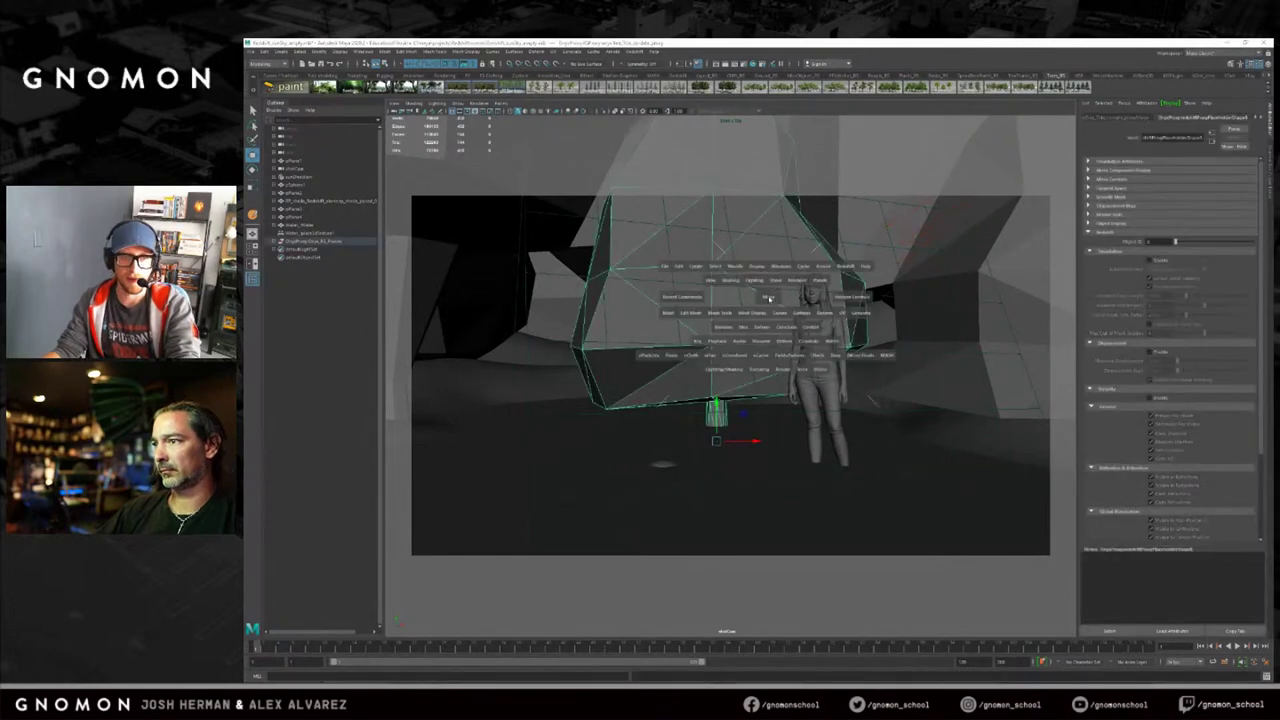
left_click_drag(768, 297, 768, 274)
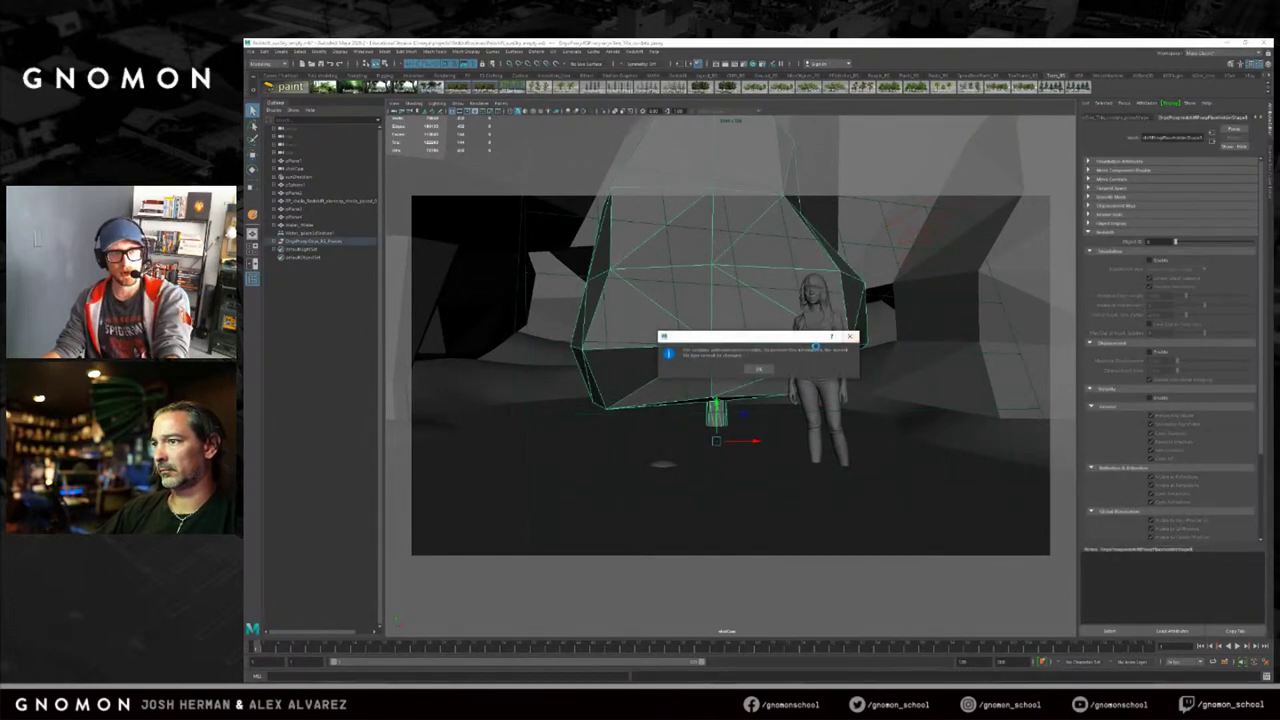
left_click(762, 370)
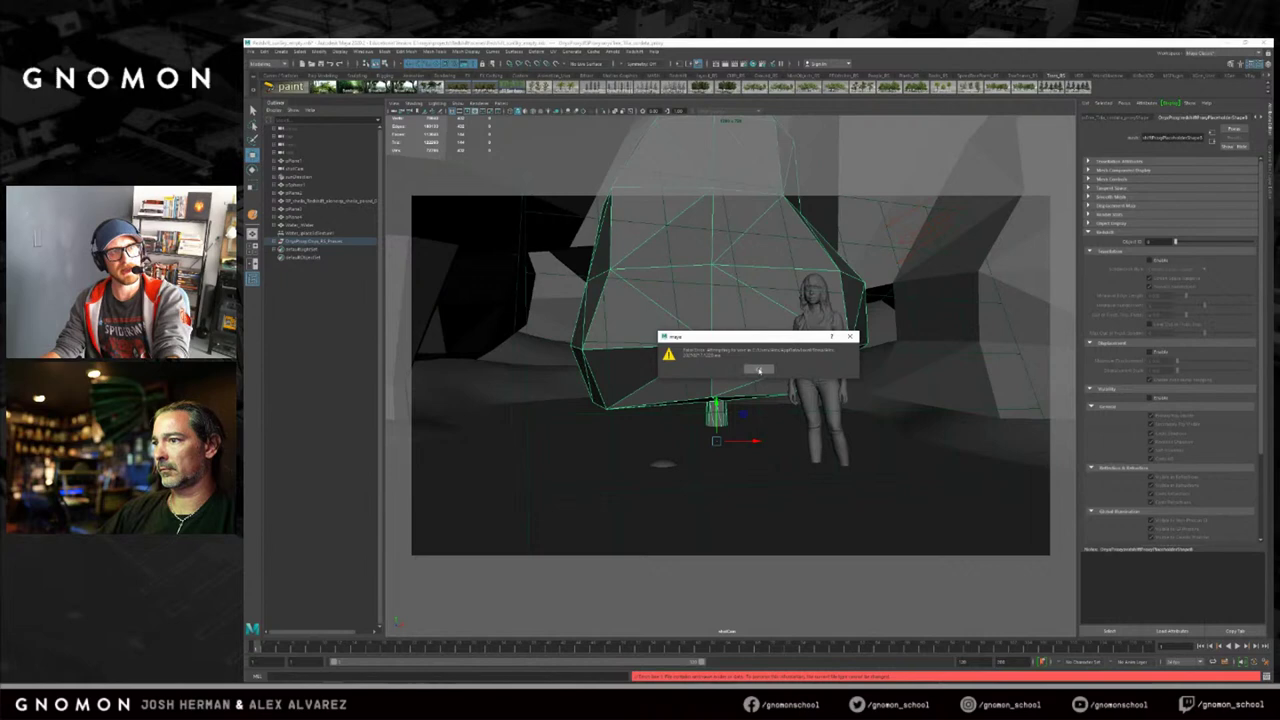
left_click(759, 370)
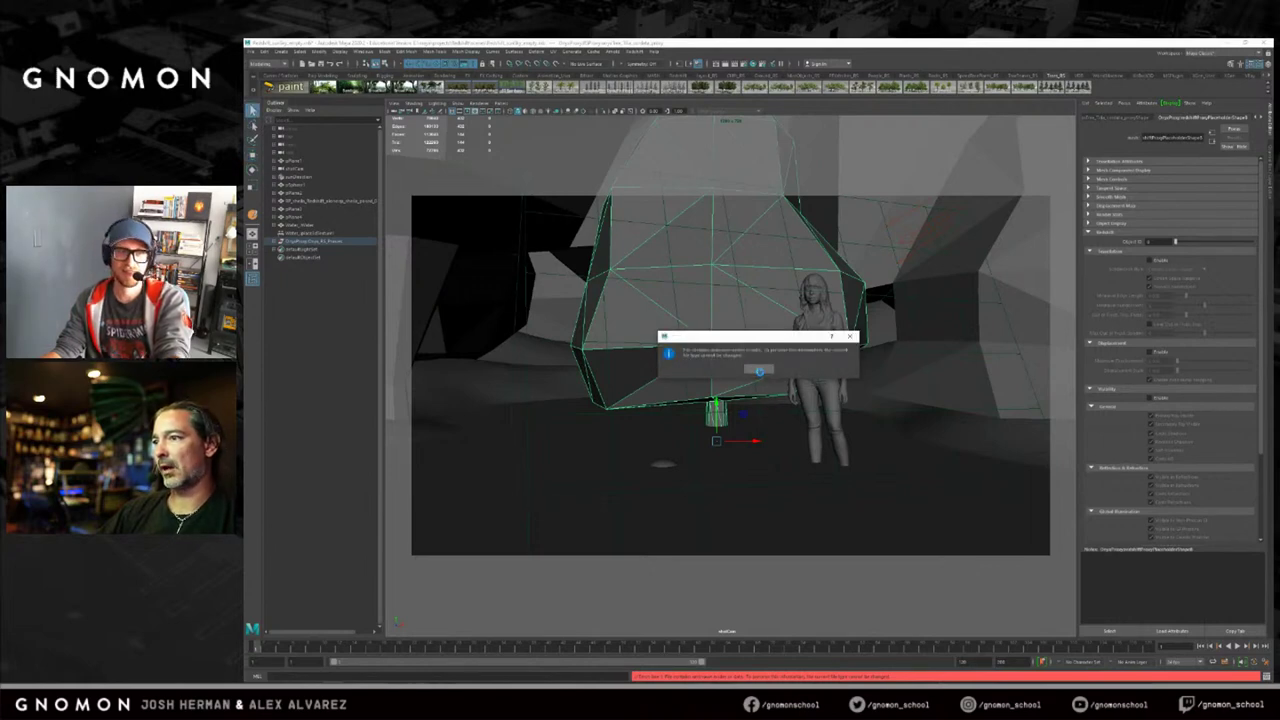
left_click(759, 370)
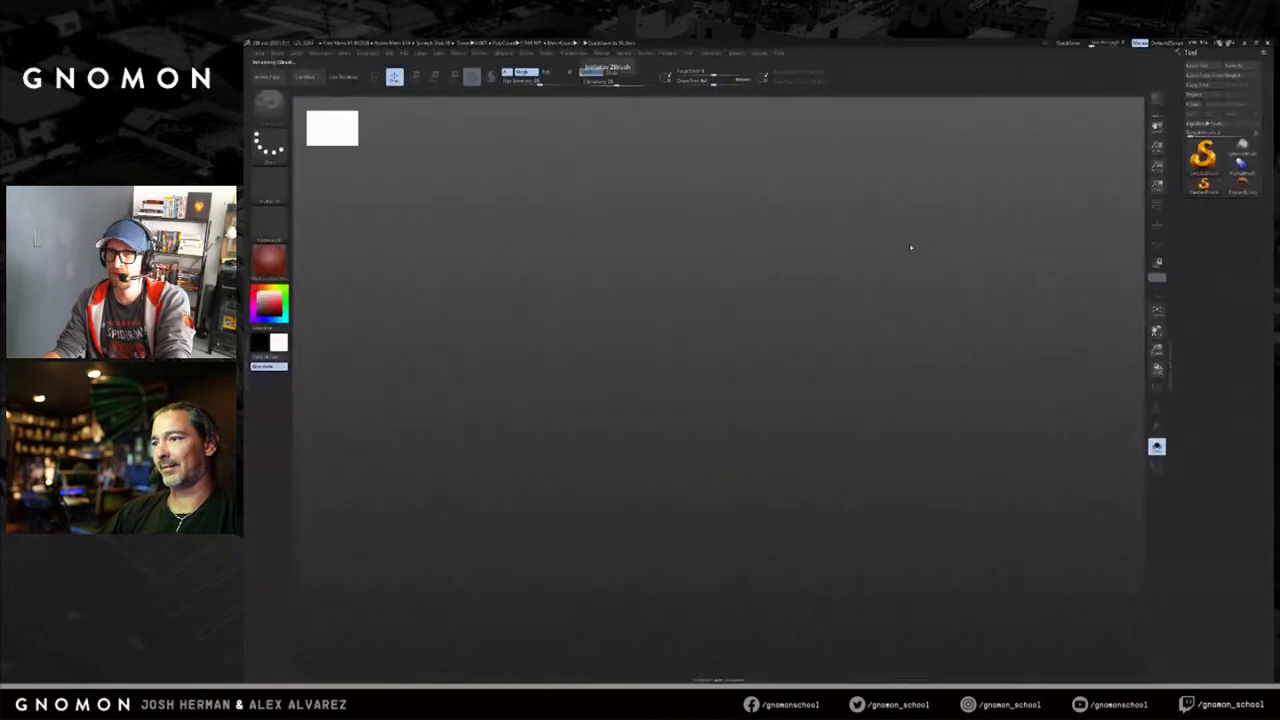
Switch to ZBrush, clear the canvas and load the DigiClayTrio_05 tool.
left_click_drag(900, 220, 882, 224)
key("ctrl+n")
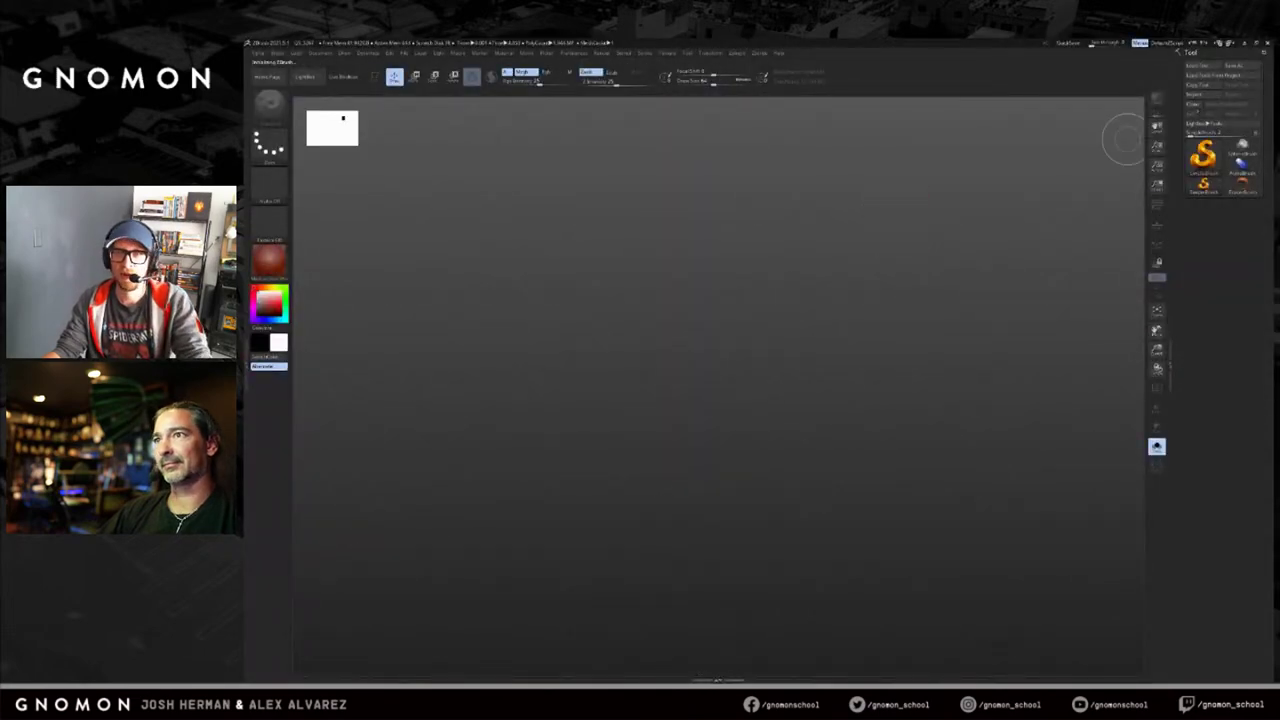
left_click(1198, 66)
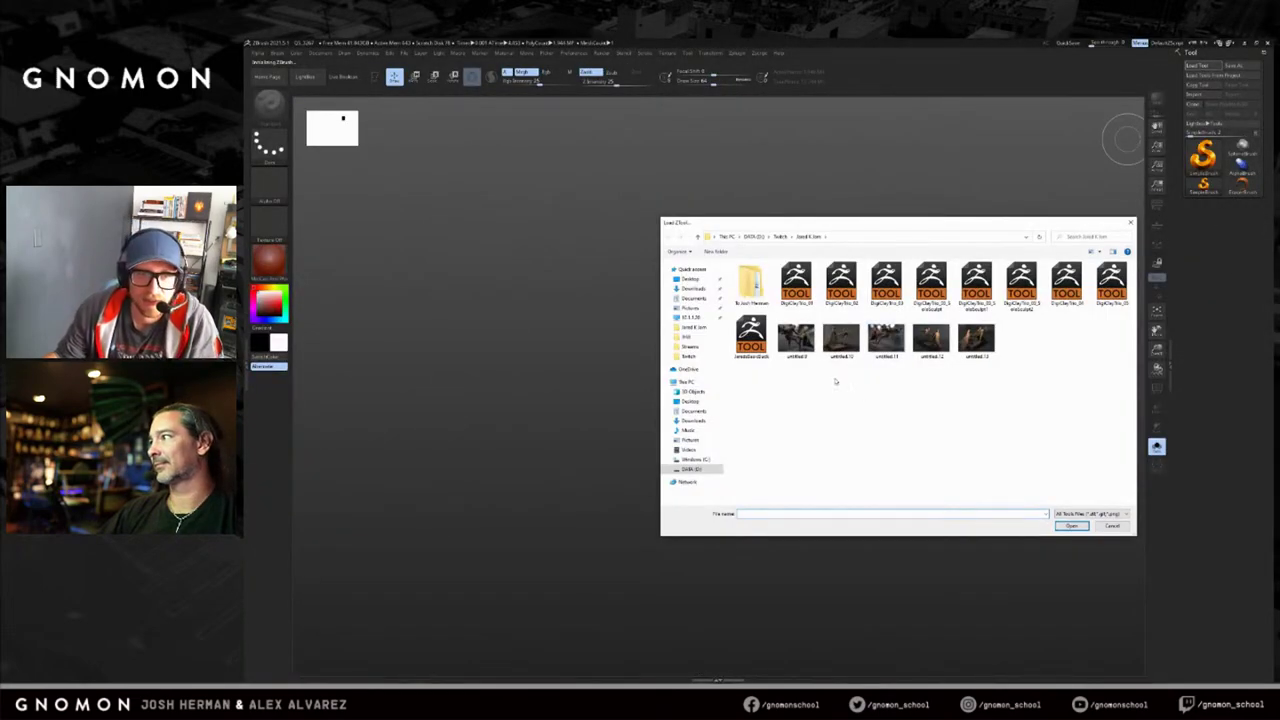
double_click(1113, 283)
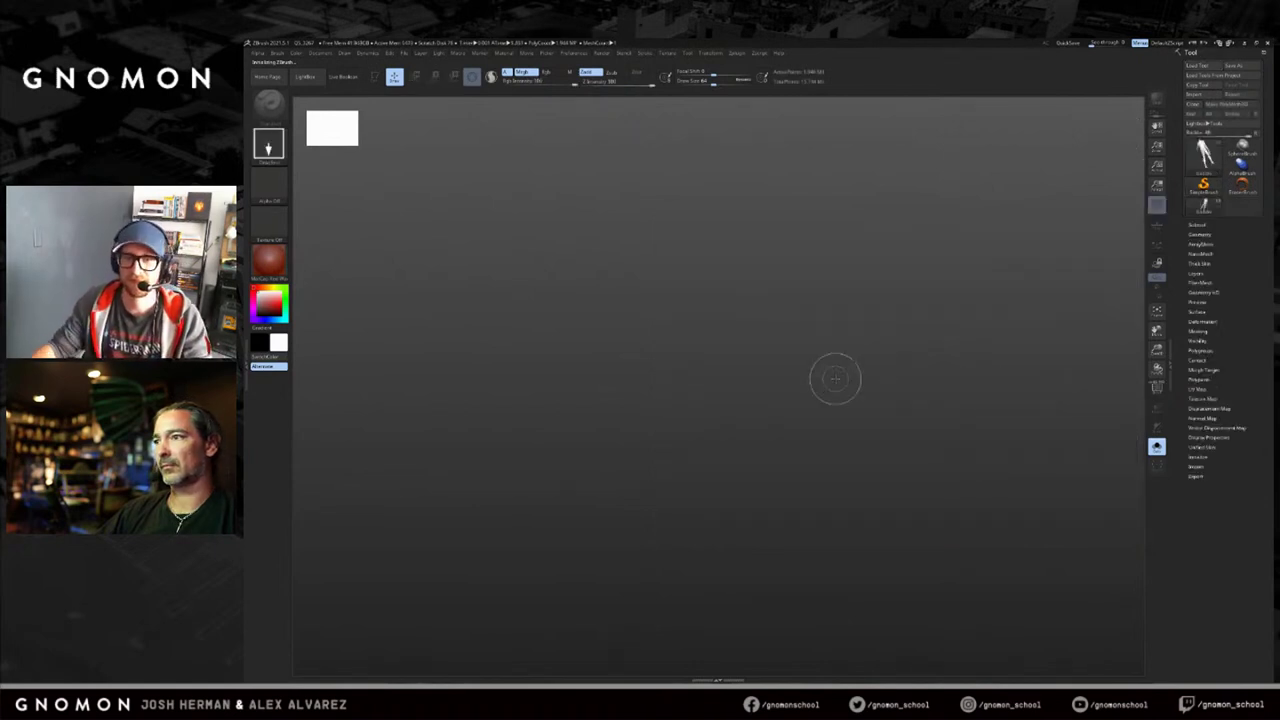
Draw the loaded creature on the canvas, enter Edit mode and frame the whole figure from the front.
left_click_drag(808, 401, 808, 515)
key("t")
key("f")
left_click_drag(978, 282, 875, 267)
key("f")
left_click_drag(780, 175, 402, 257)
Compare several MatCap materials on the creature and apply the pale grey-green one.
left_click(270, 259)
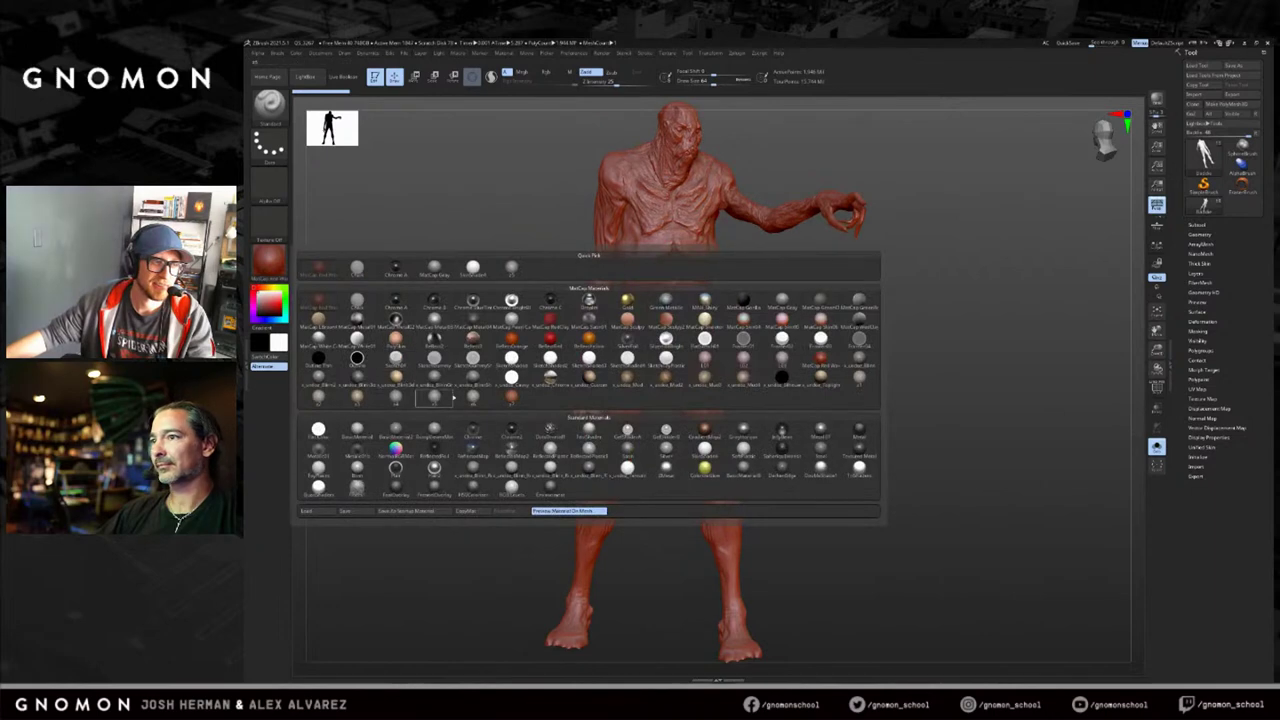
left_click(464, 399)
left_click(270, 262)
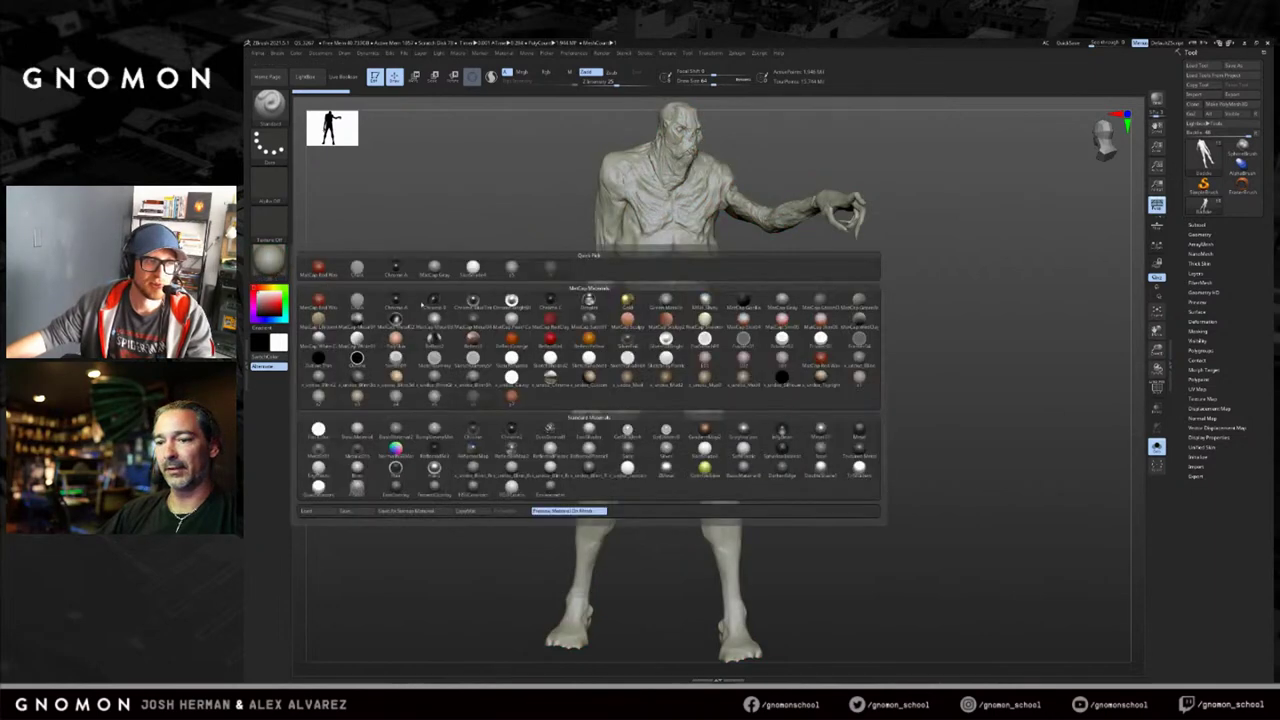
left_click(505, 397)
left_click(270, 262)
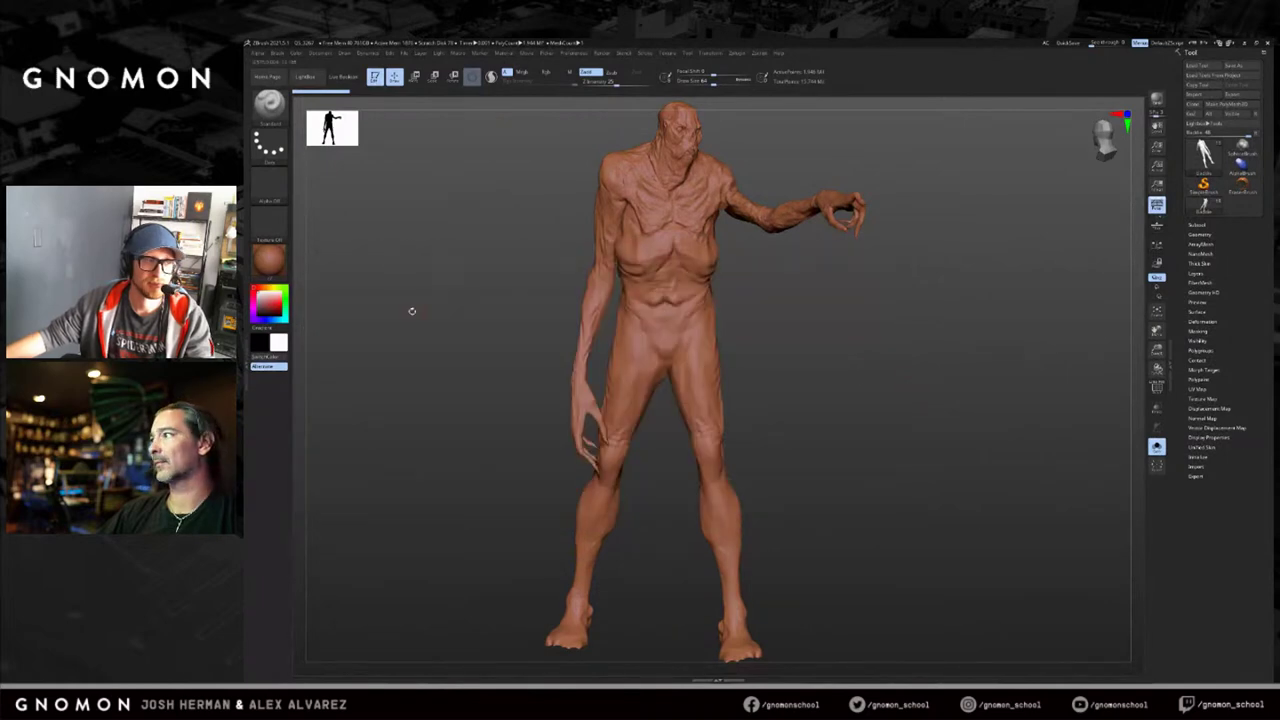
left_click(278, 264)
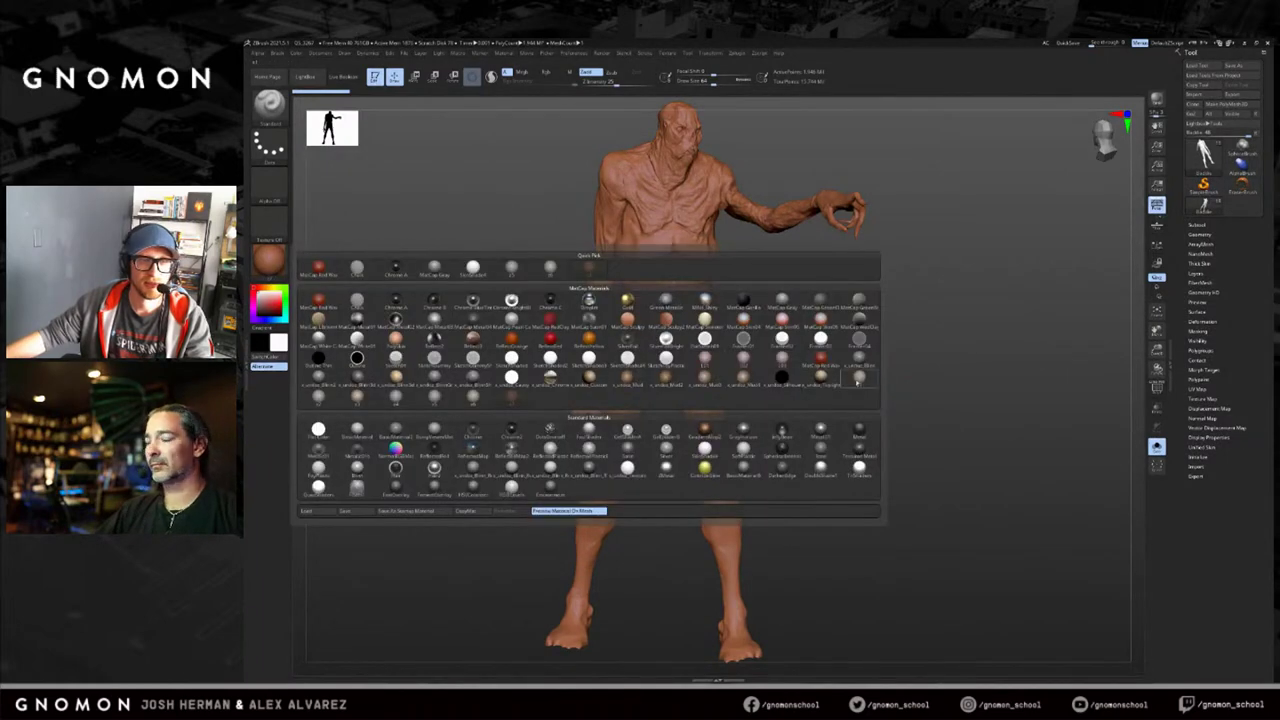
left_click(856, 377)
left_click(270, 262)
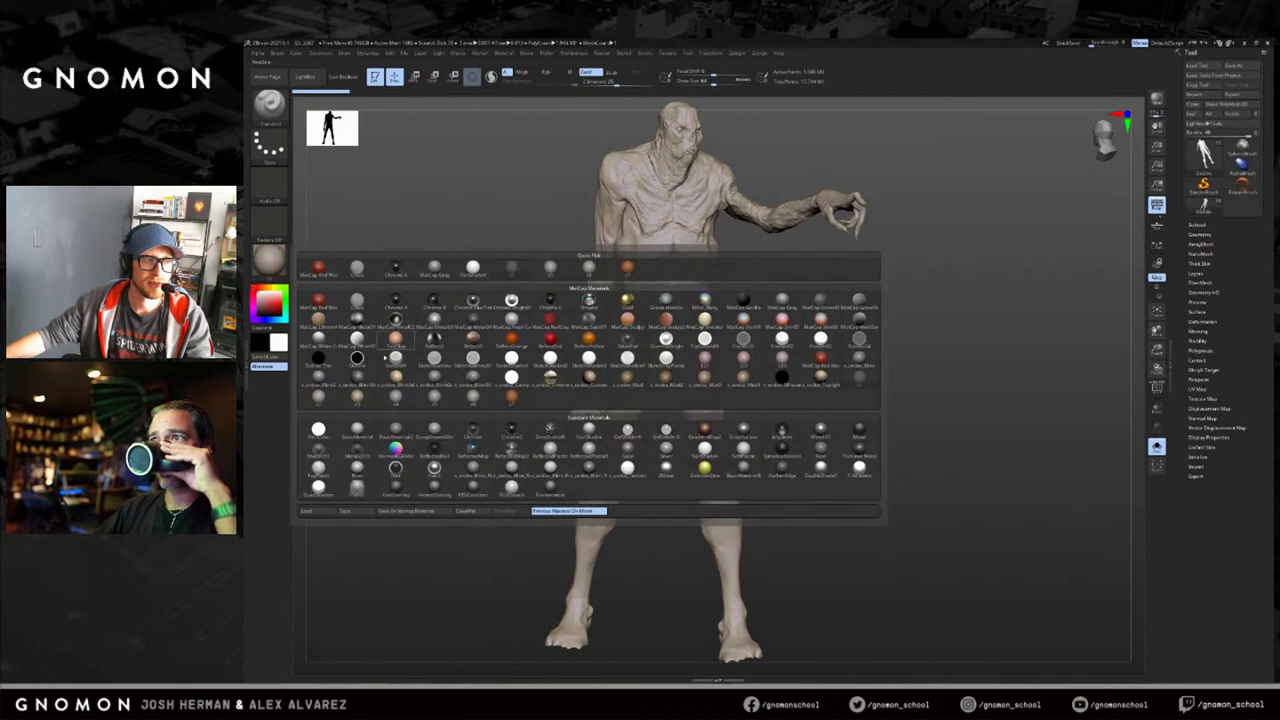
left_click(466, 394)
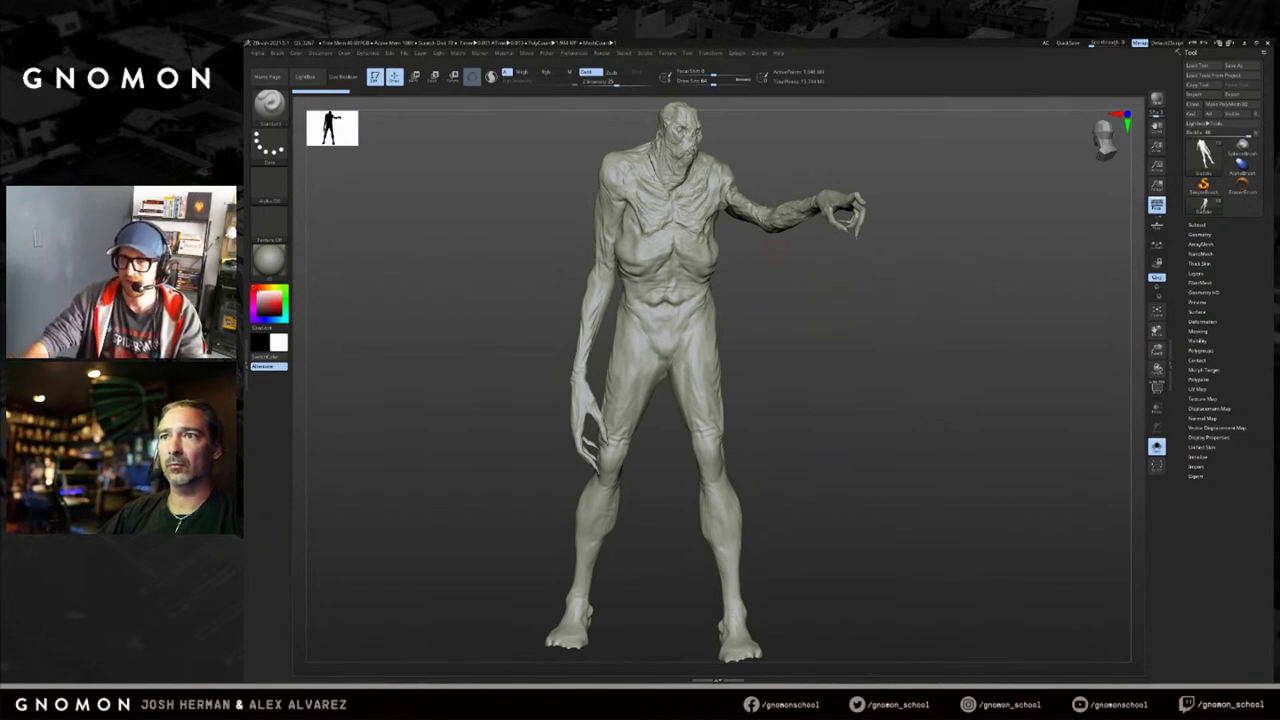
Examine the creature's upper body and outstretched arm up close and expand the Thick Skin settings.
left_click_drag(868, 306, 854, 305)
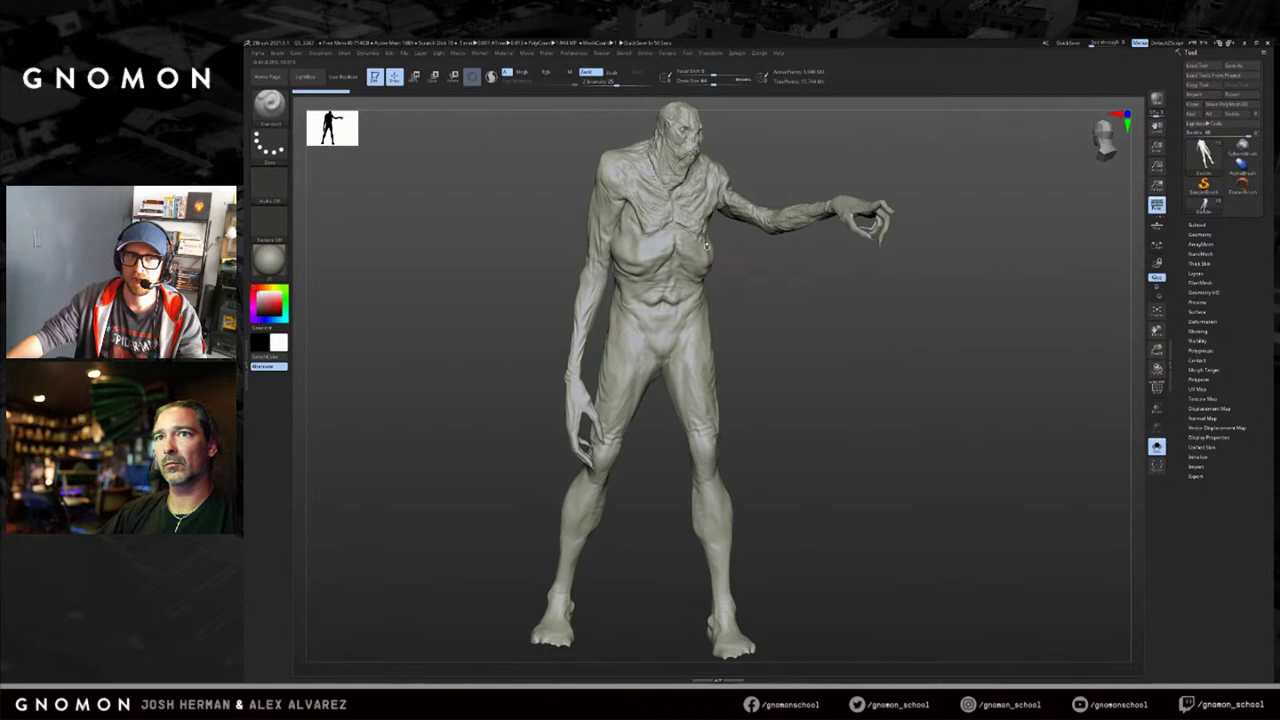
mouse_move(786, 134)
left_mouse_down("alt")
mouse_move(828, 281)
mouse_move(892, 212)
mouse_move(894, 229)
mouse_move(863, 227)
left_mouse_up("alt")
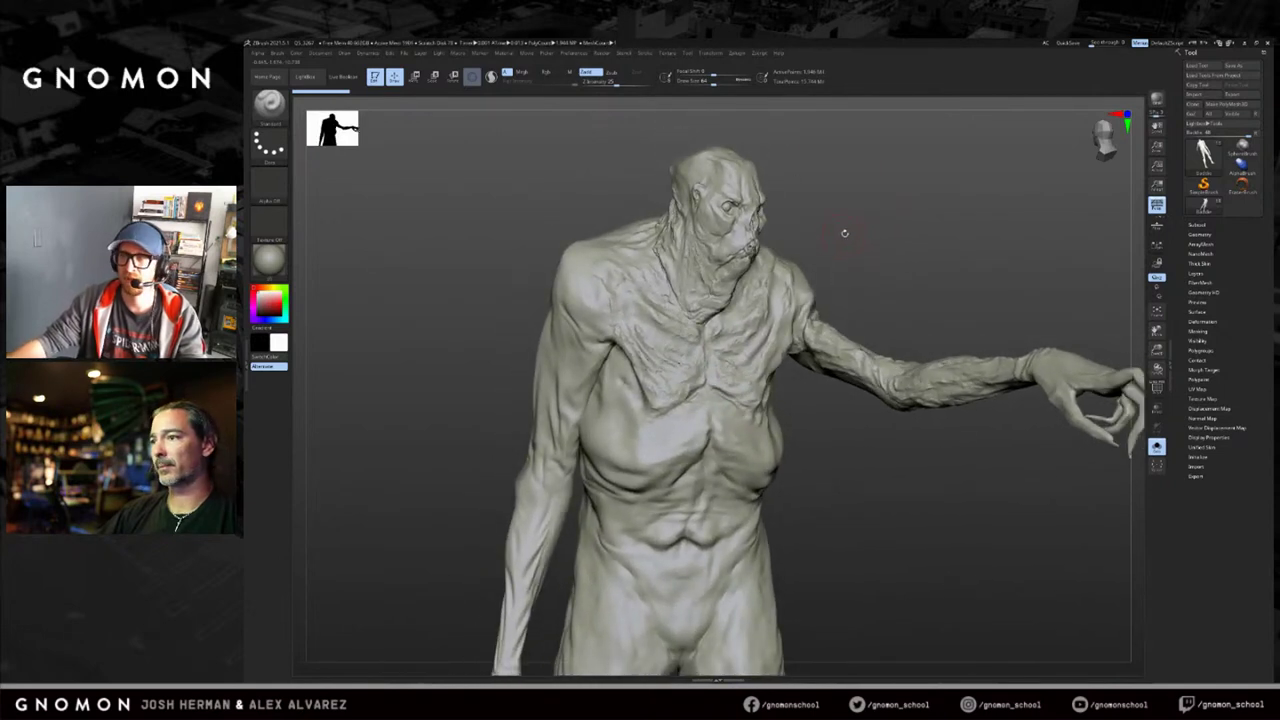
left_click_drag(805, 249, 805, 272)
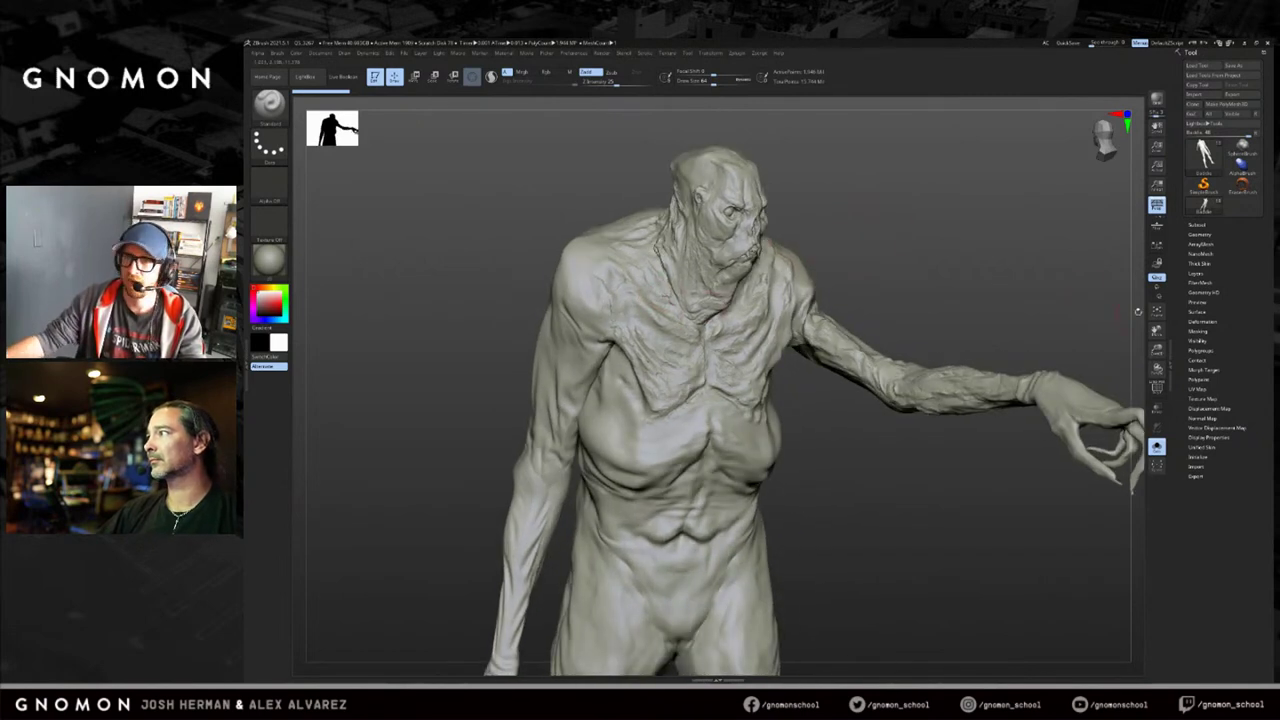
left_click(1200, 264)
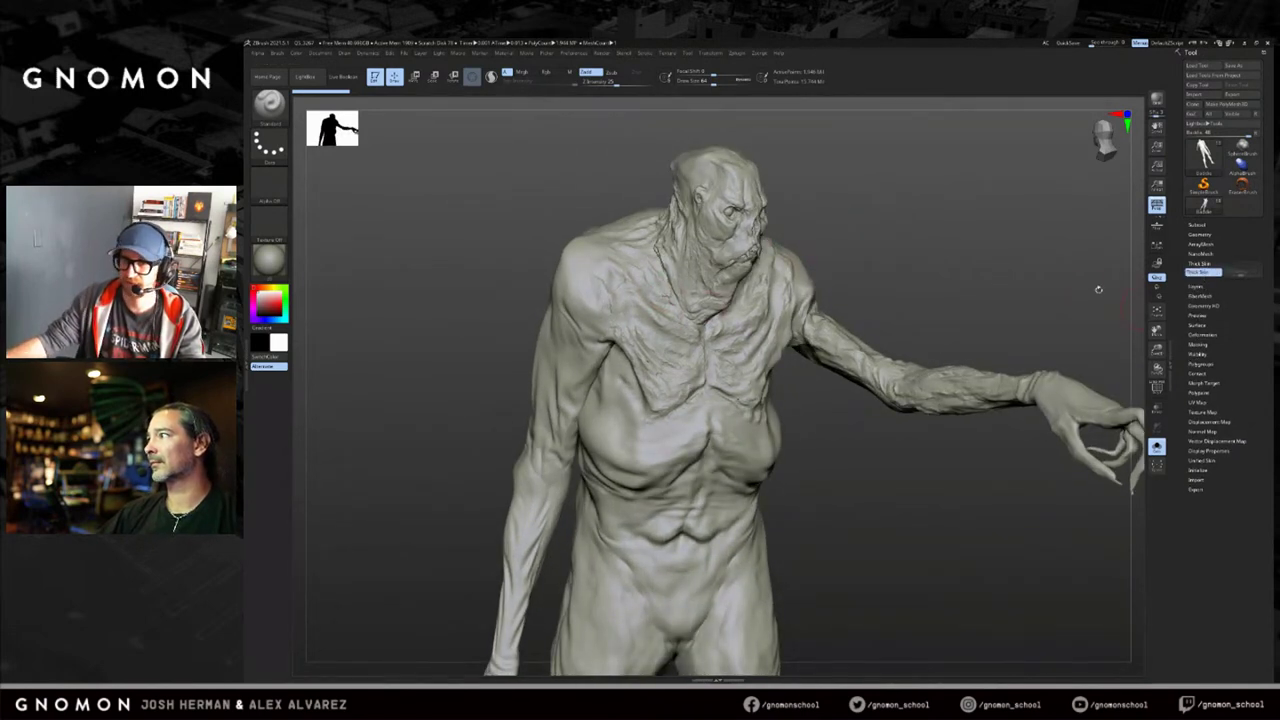
mouse_move(847, 193)
left_mouse_down()
mouse_move(823, 218)
mouse_move(862, 205)
mouse_move(918, 224)
left_mouse_up()
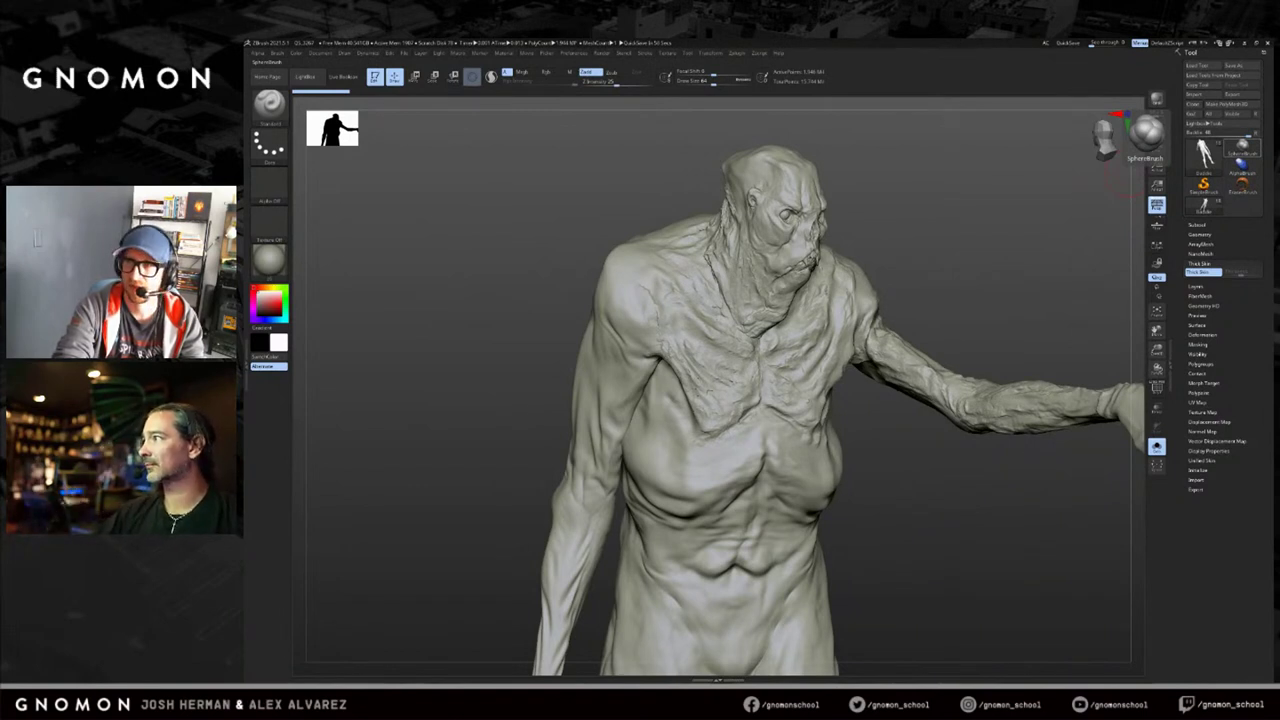
Return from the browser to ZBrush and choose the ThickSkinClay brush for sculpting the creature.
left_click_drag(1278, 188, 1122, 130)
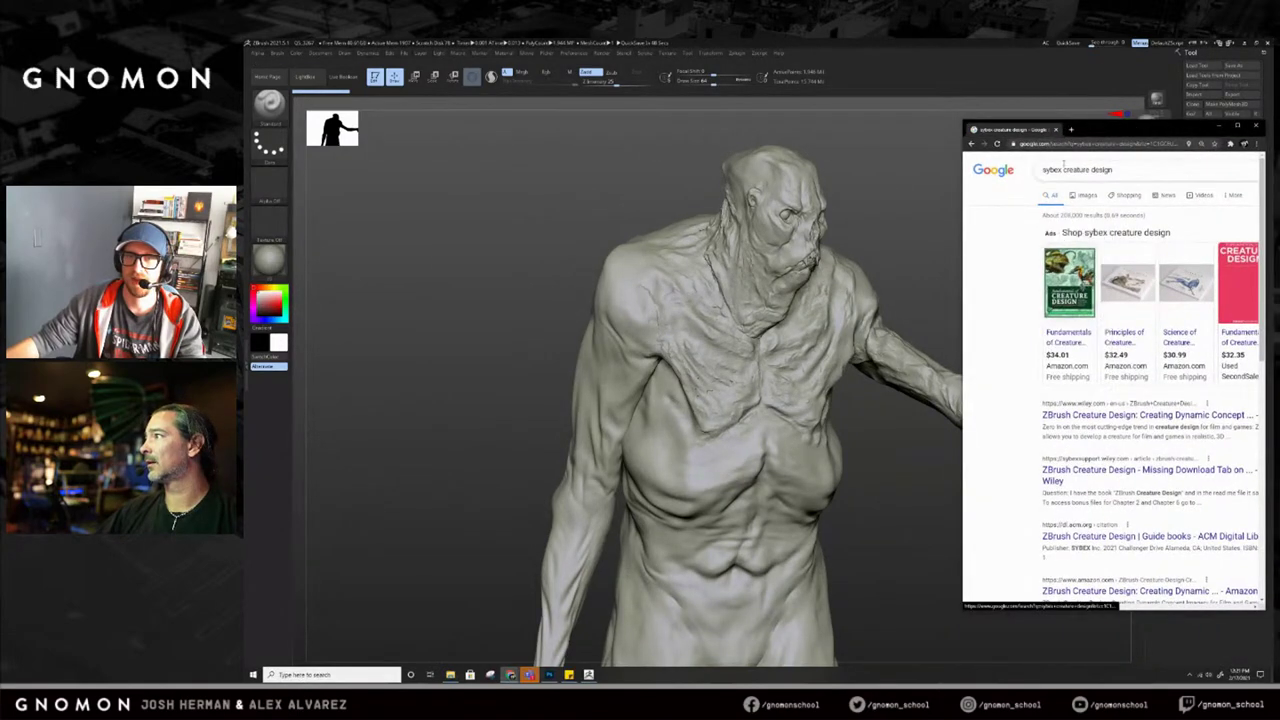
key("alt+Tab")
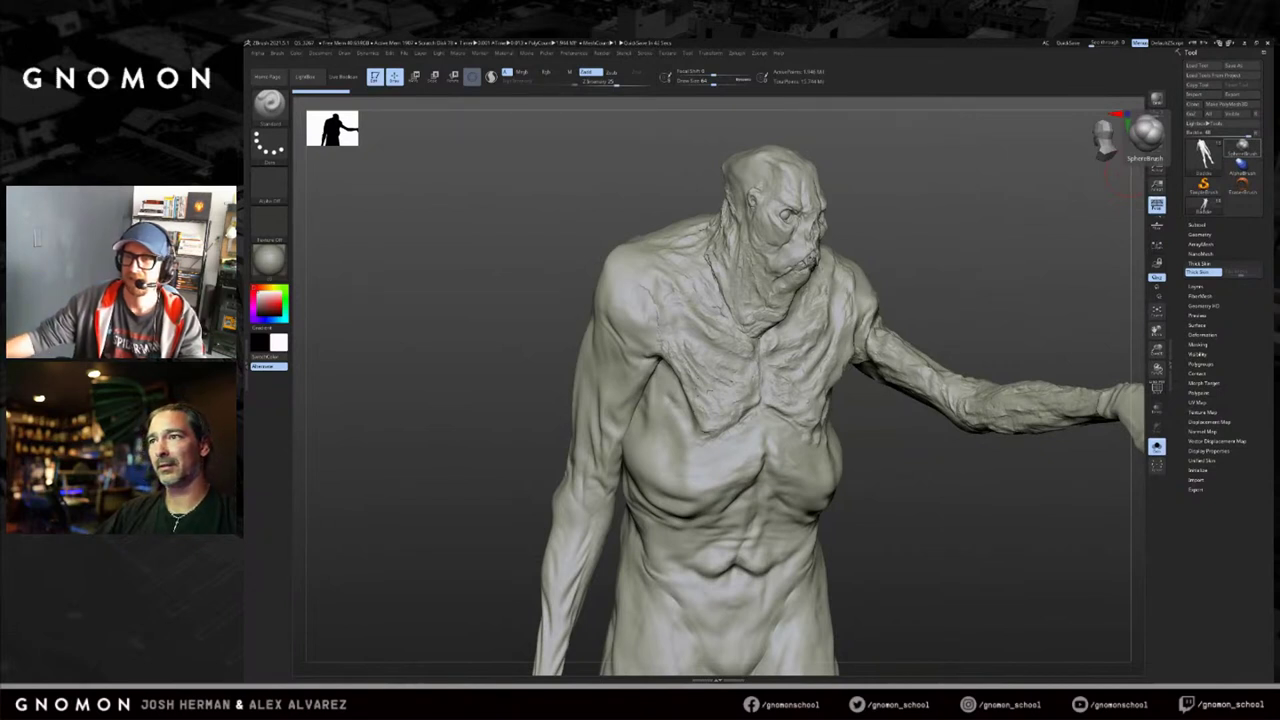
mouse_move(903, 200)
left_mouse_down()
mouse_move(929, 234)
mouse_move(921, 261)
left_mouse_up()
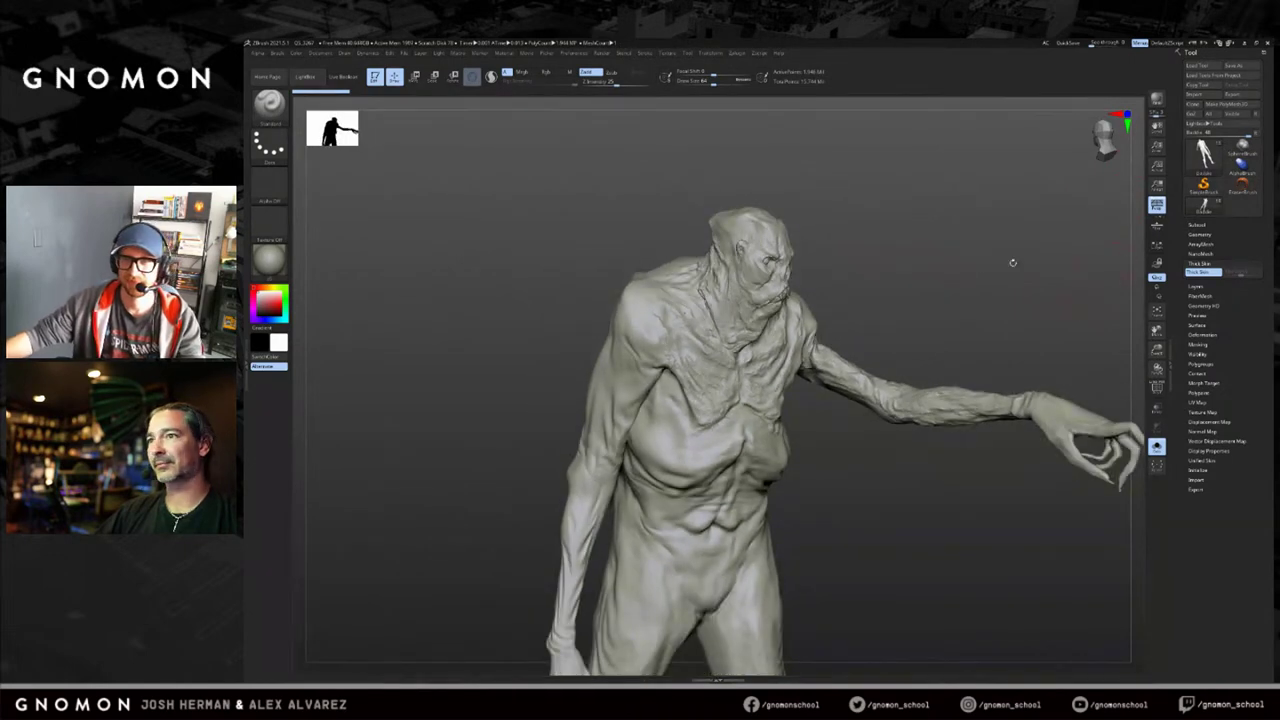
key("b")
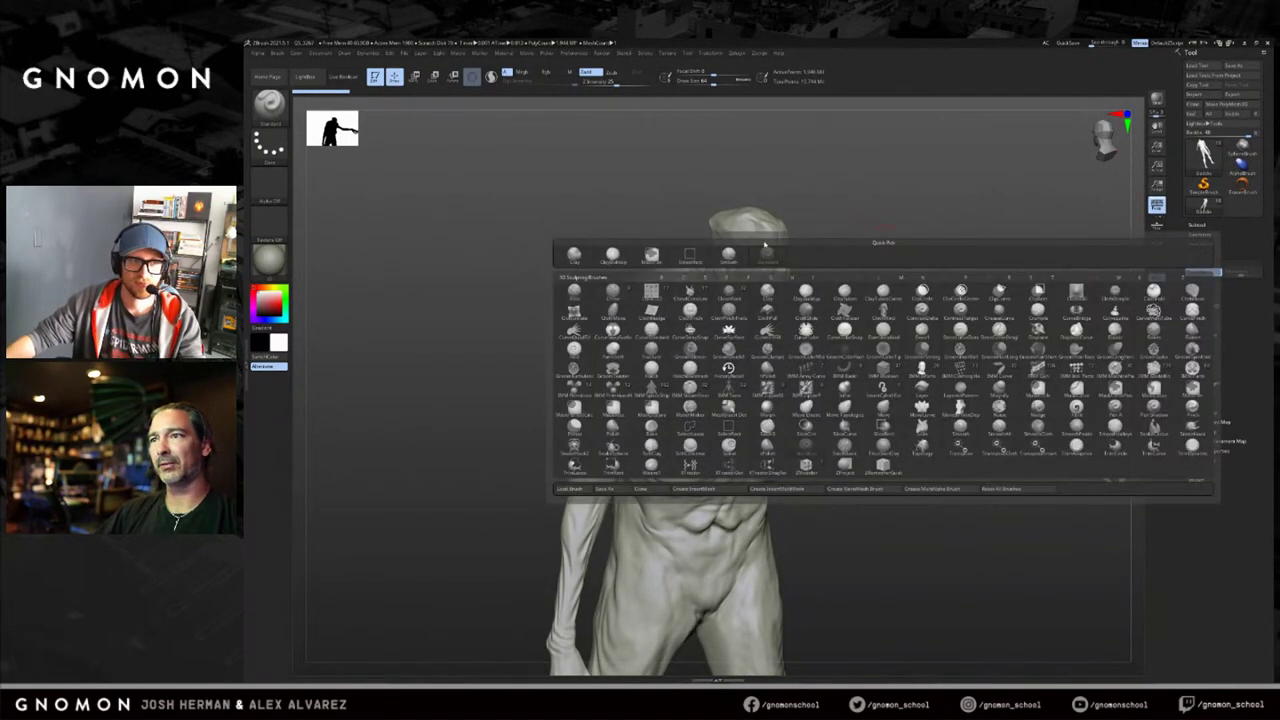
key("c")
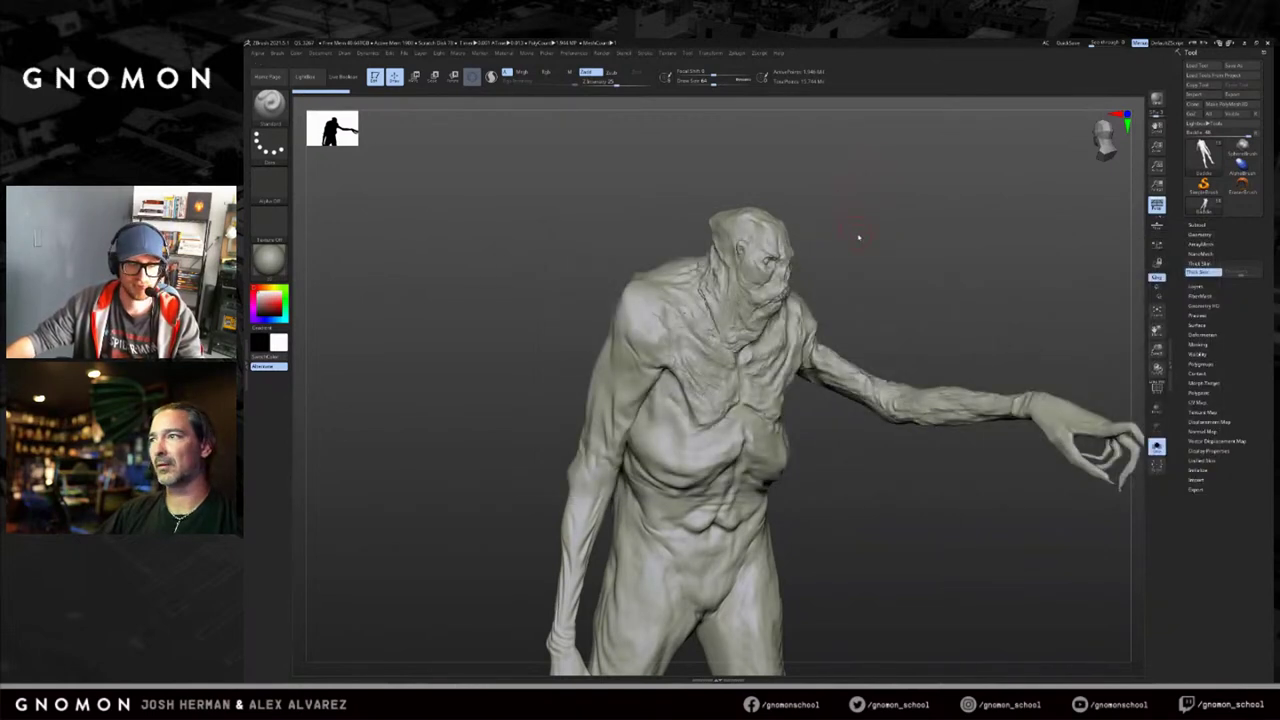
key("b")
key("t")
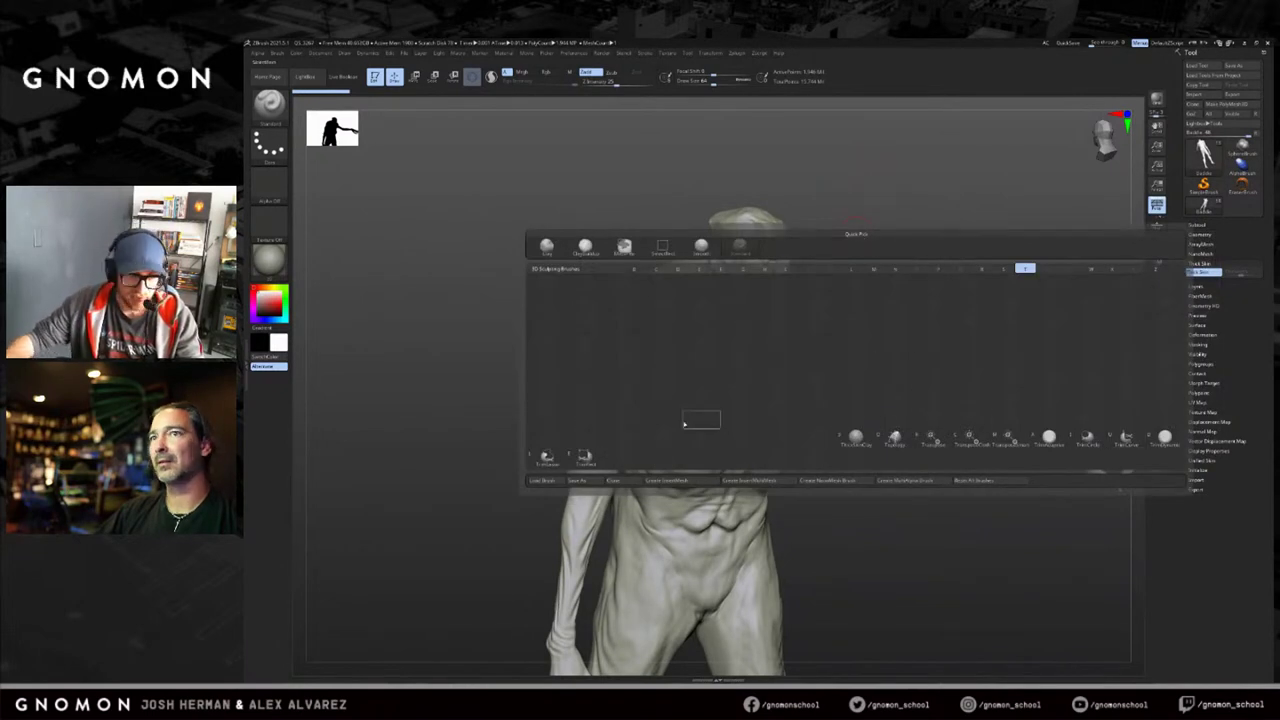
left_click(856, 439)
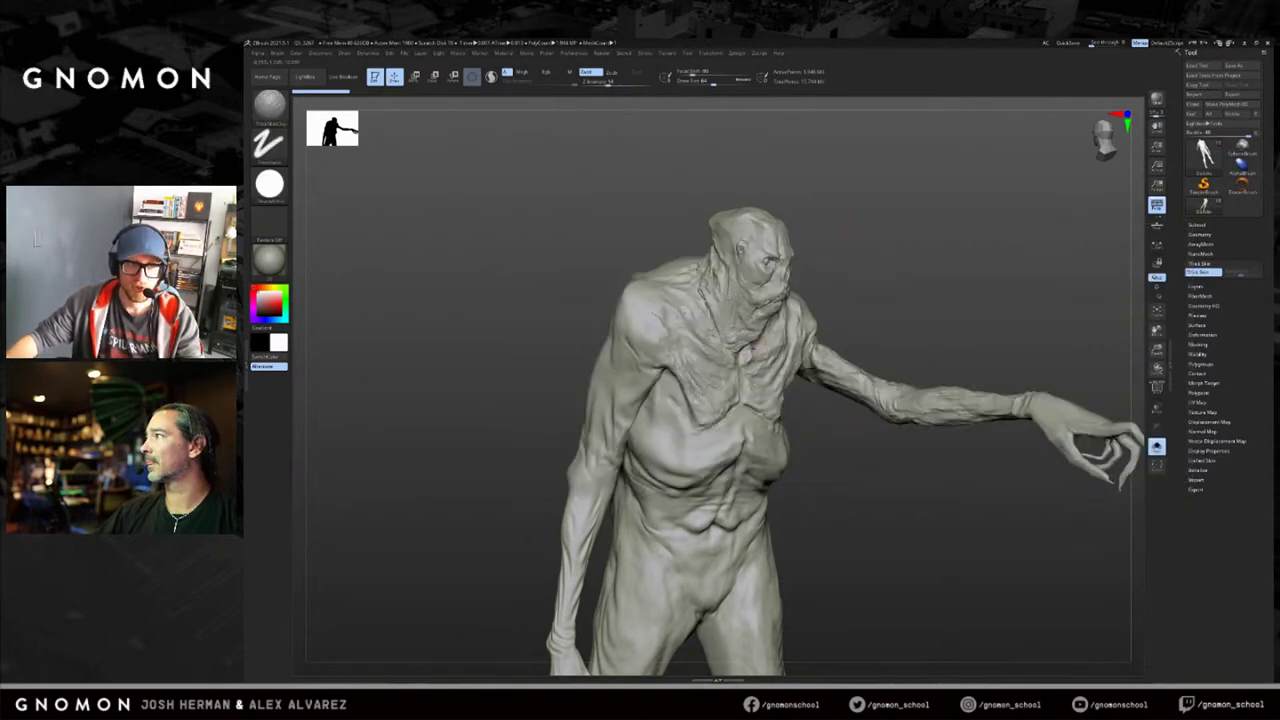
Try test strokes with different brush sizes on the shoulder of the lowered arm and undo them.
left_click_drag(652, 312, 597, 264)
key("ctrl+z")
key("s")
left_click_drag(845, 259, 785, 272)
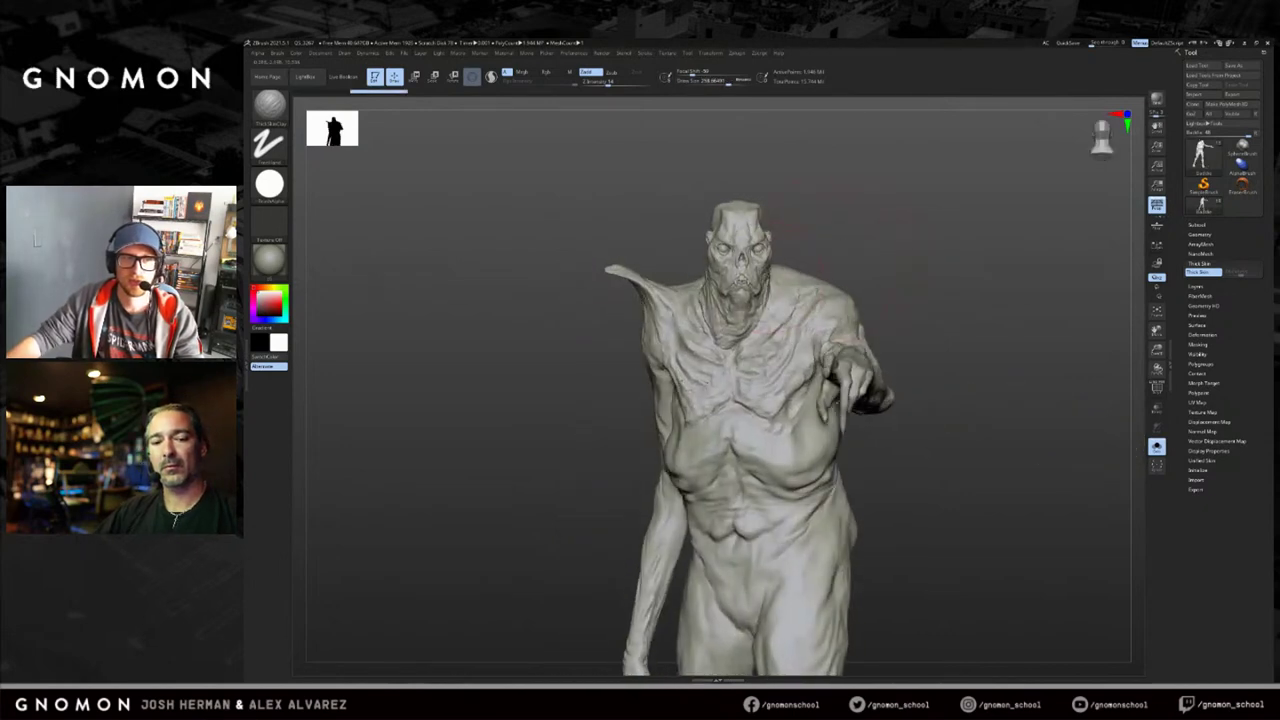
key("ctrl+z")
Turn Thick Skin off and back on for the creature.
left_click_drag(1031, 286, 1120, 292)
left_click(1199, 273)
left_click(1199, 273)
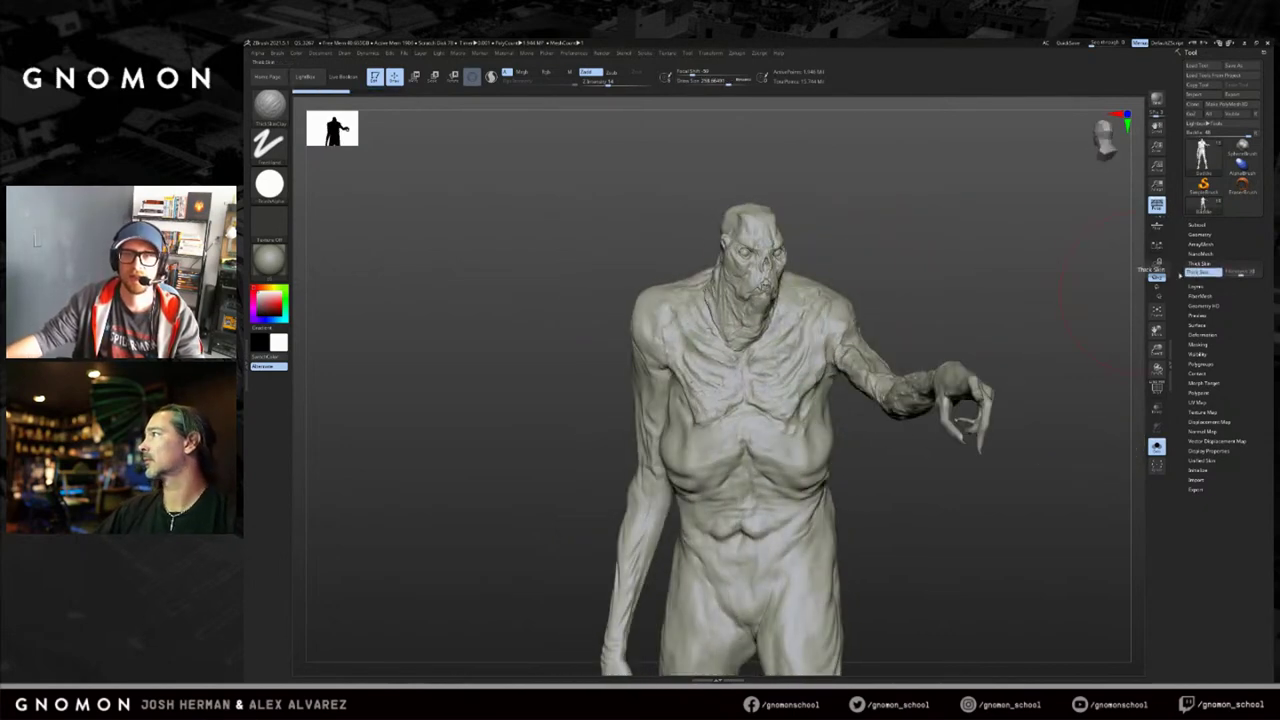
Resize the brush and build up rough skin on the shoulder of the creature's lowered arm.
left_click_drag(1030, 288, 1105, 292)
key("s")
left_click_drag(816, 285, 803, 286)
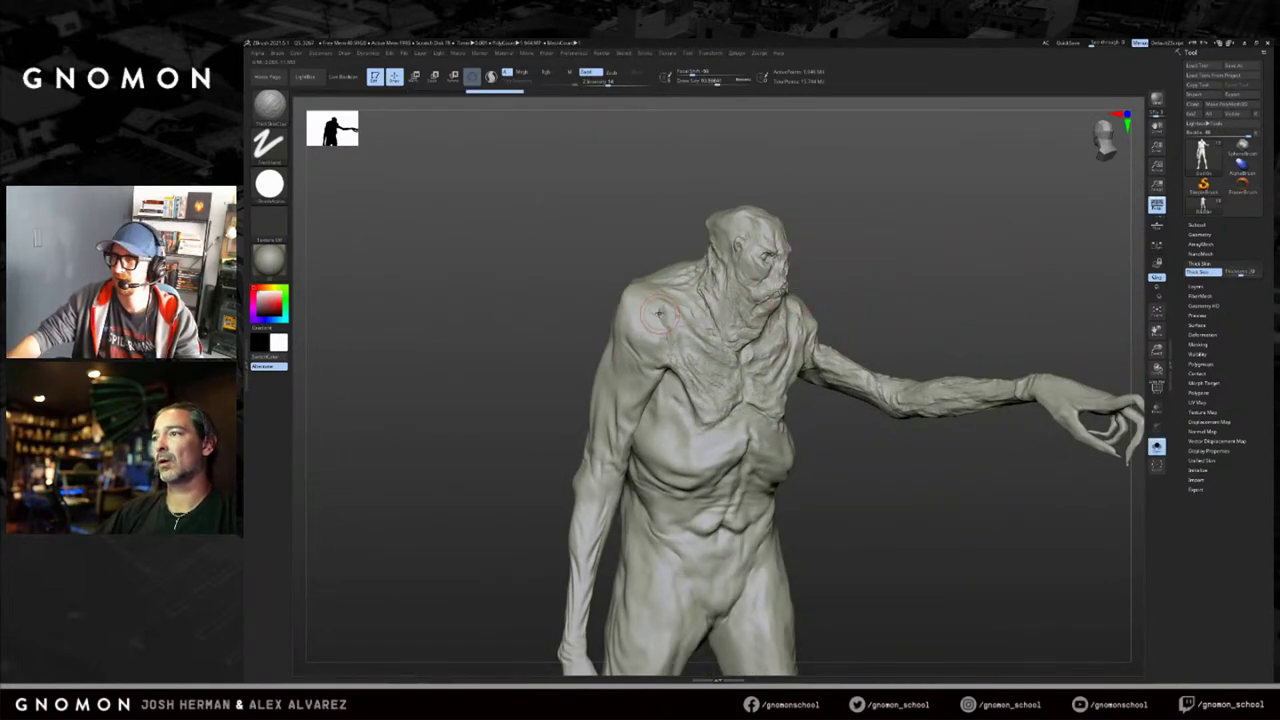
left_click_drag(663, 234, 657, 319)
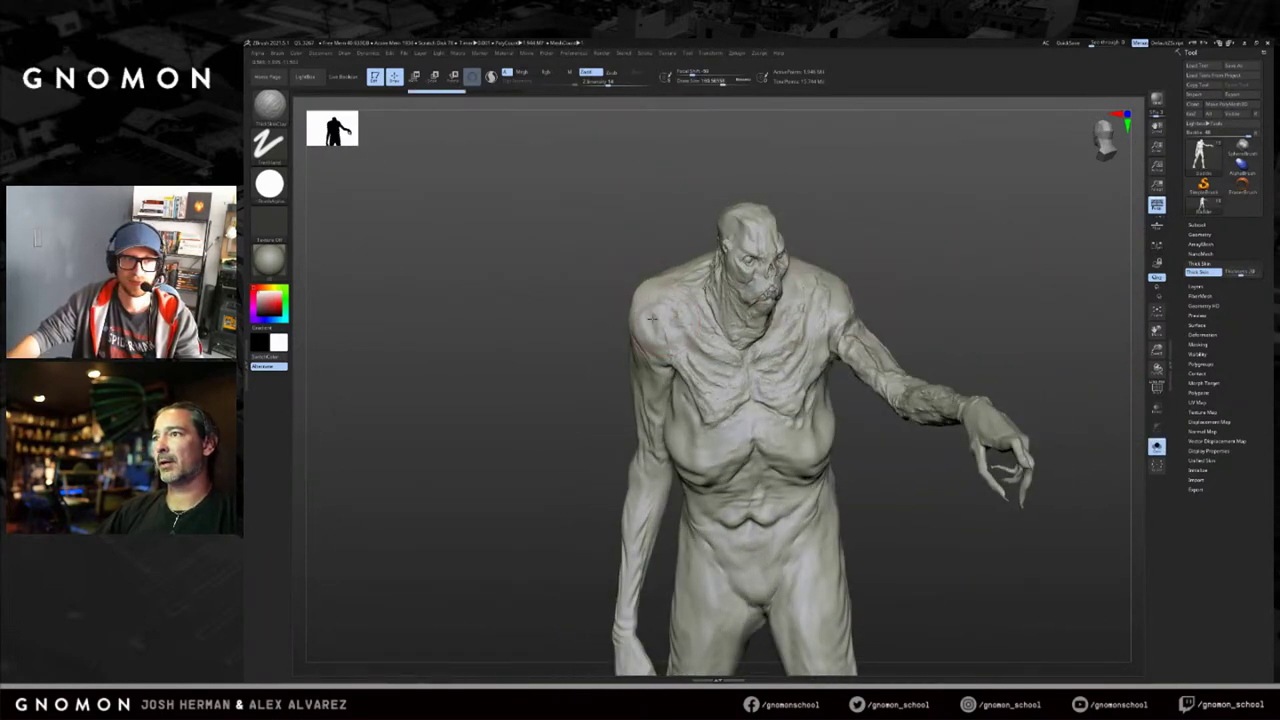
right_click_drag(650, 298, 653, 278)
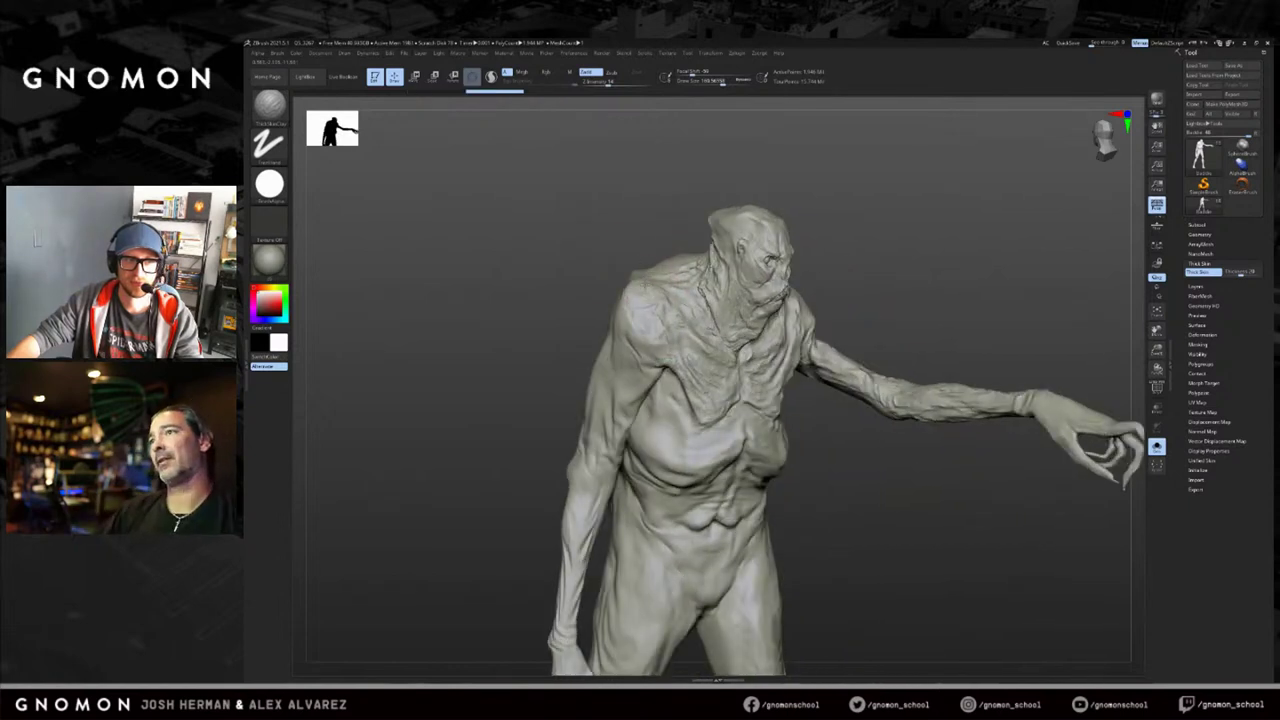
mouse_move(650, 295)
right_mouse_down()
mouse_move(626, 286)
mouse_move(818, 297)
right_mouse_up()
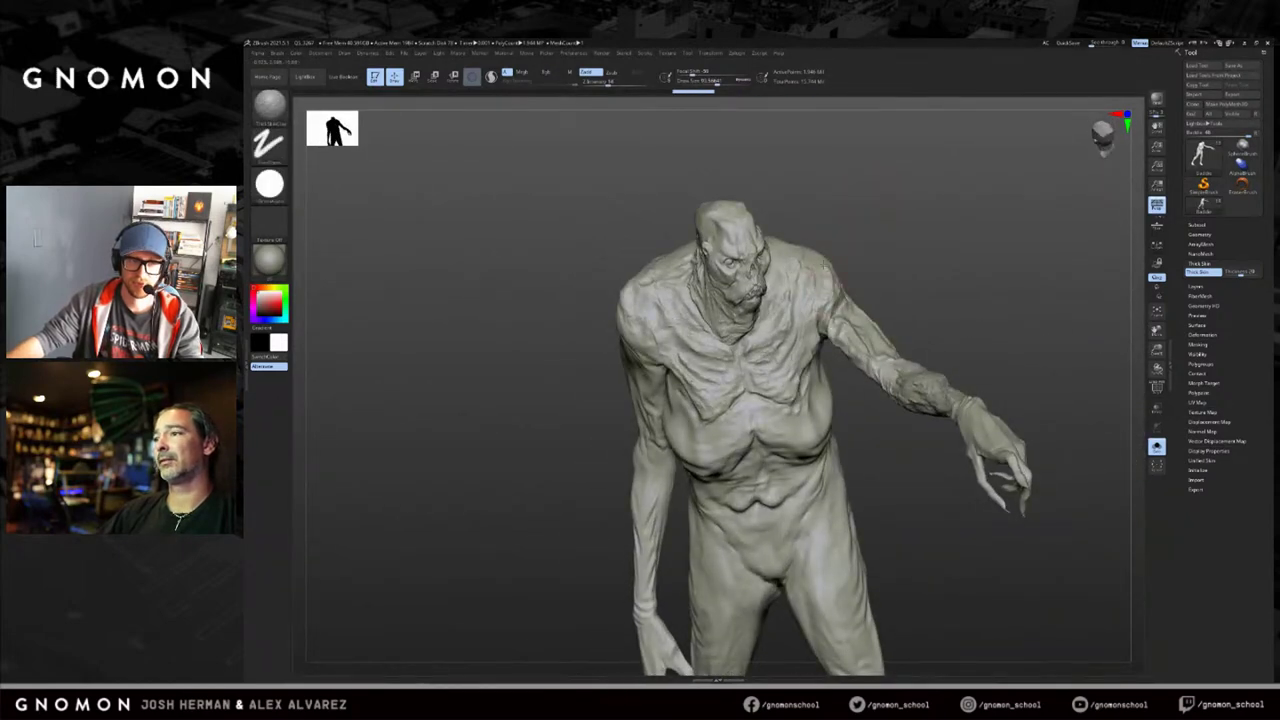
Sculpt layered skin folds over the shoulder and upper arm of the creature's outstretched arm.
mouse_move(860, 221)
left_mouse_down()
mouse_move(833, 250)
mouse_move(823, 243)
left_mouse_up()
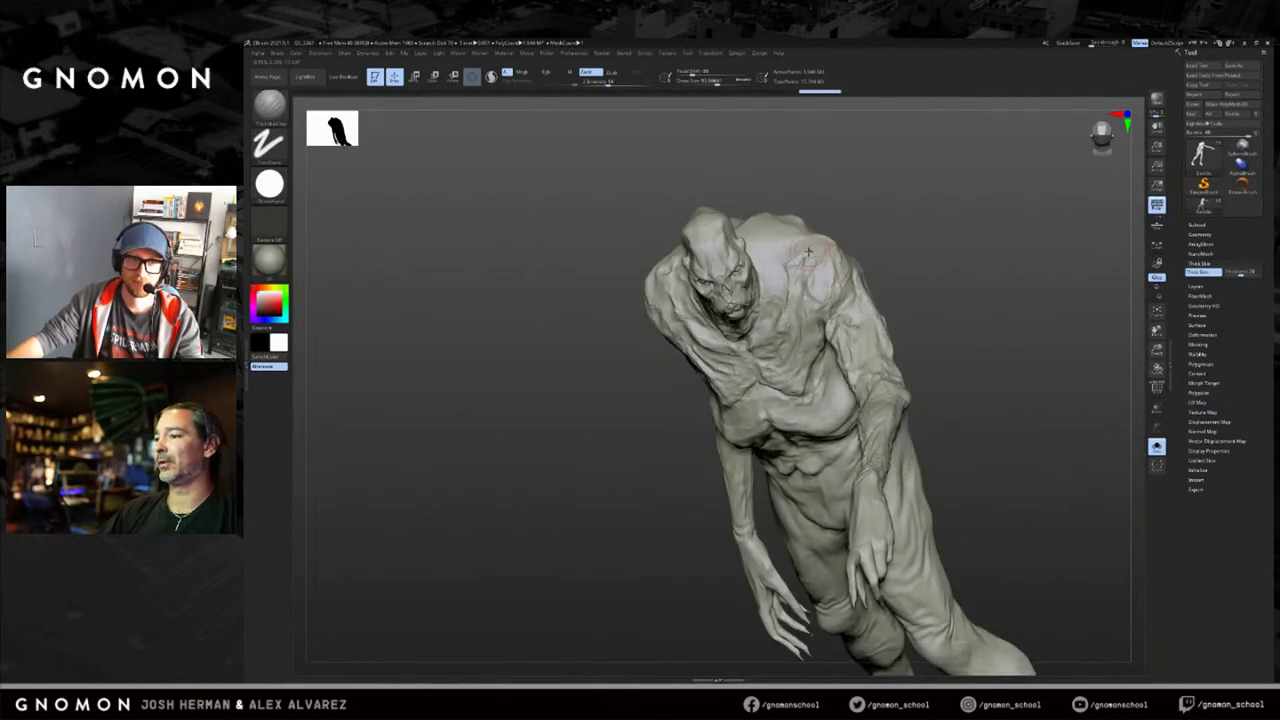
mouse_move(832, 262)
right_mouse_down()
mouse_move(923, 249)
mouse_move(915, 272)
mouse_move(862, 305)
mouse_move(958, 284)
mouse_move(960, 300)
right_mouse_up()
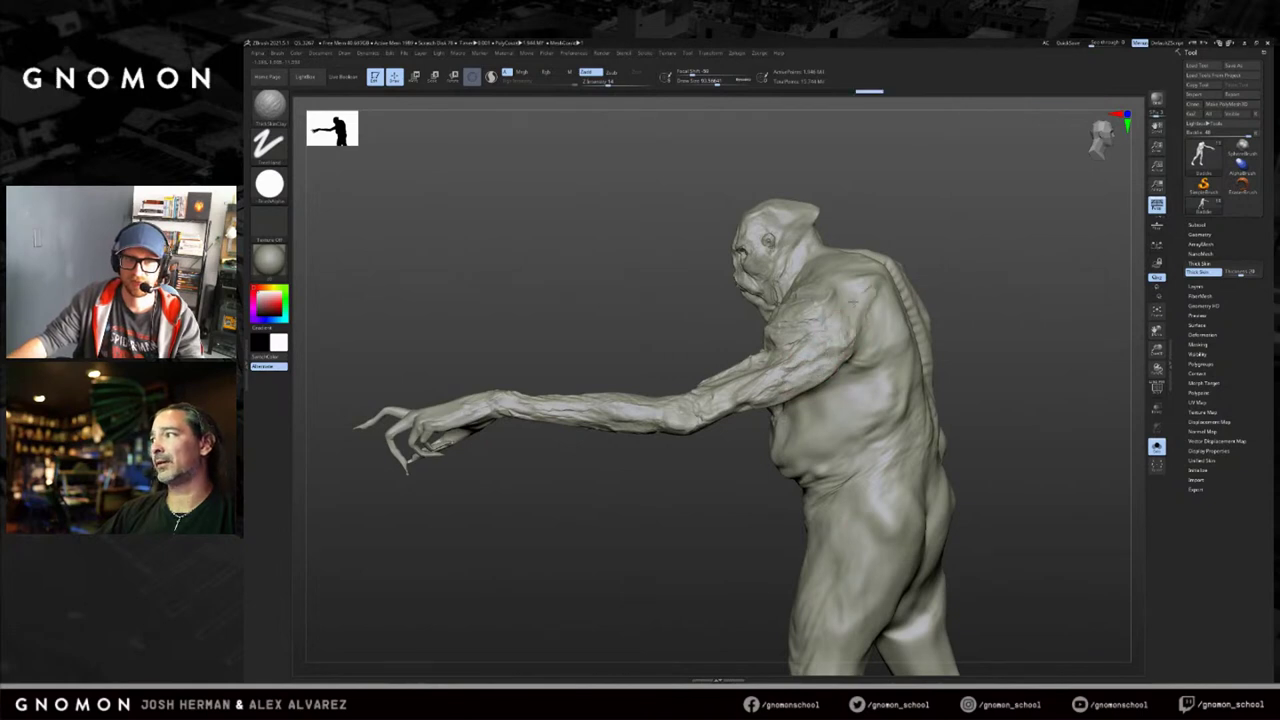
right_click_drag(858, 292, 842, 298)
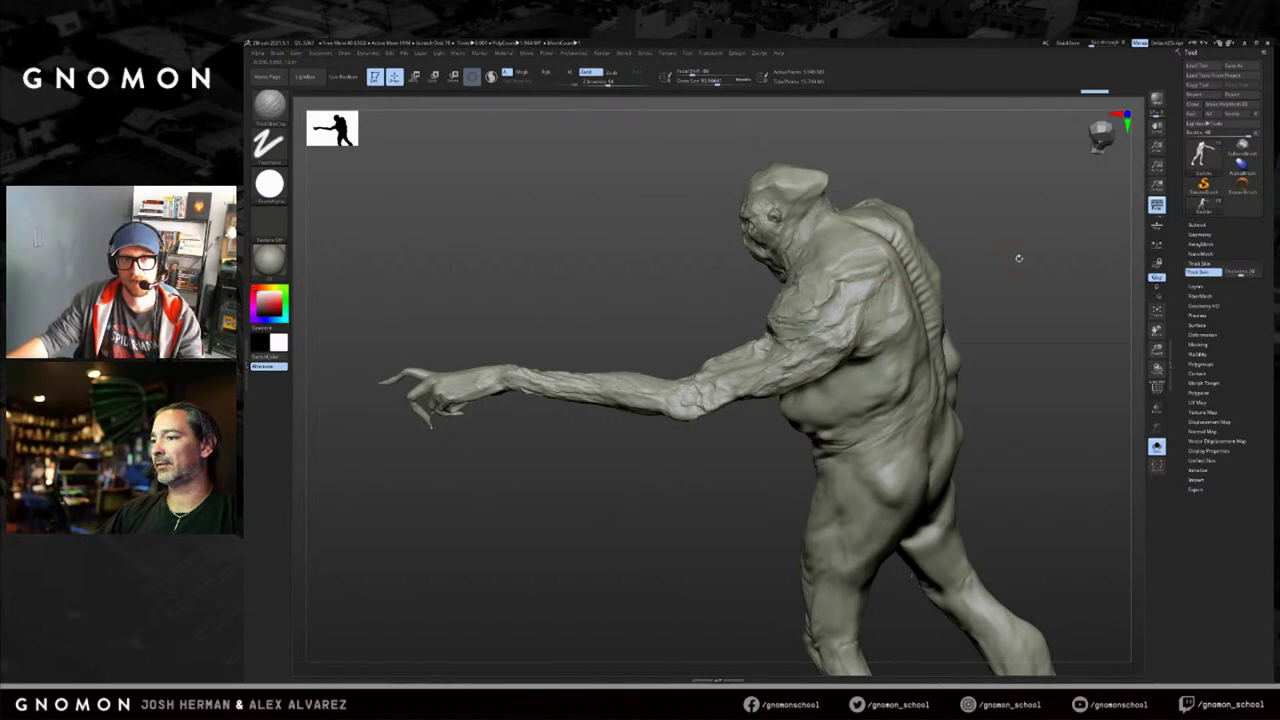
right_click_drag(1017, 257, 884, 286)
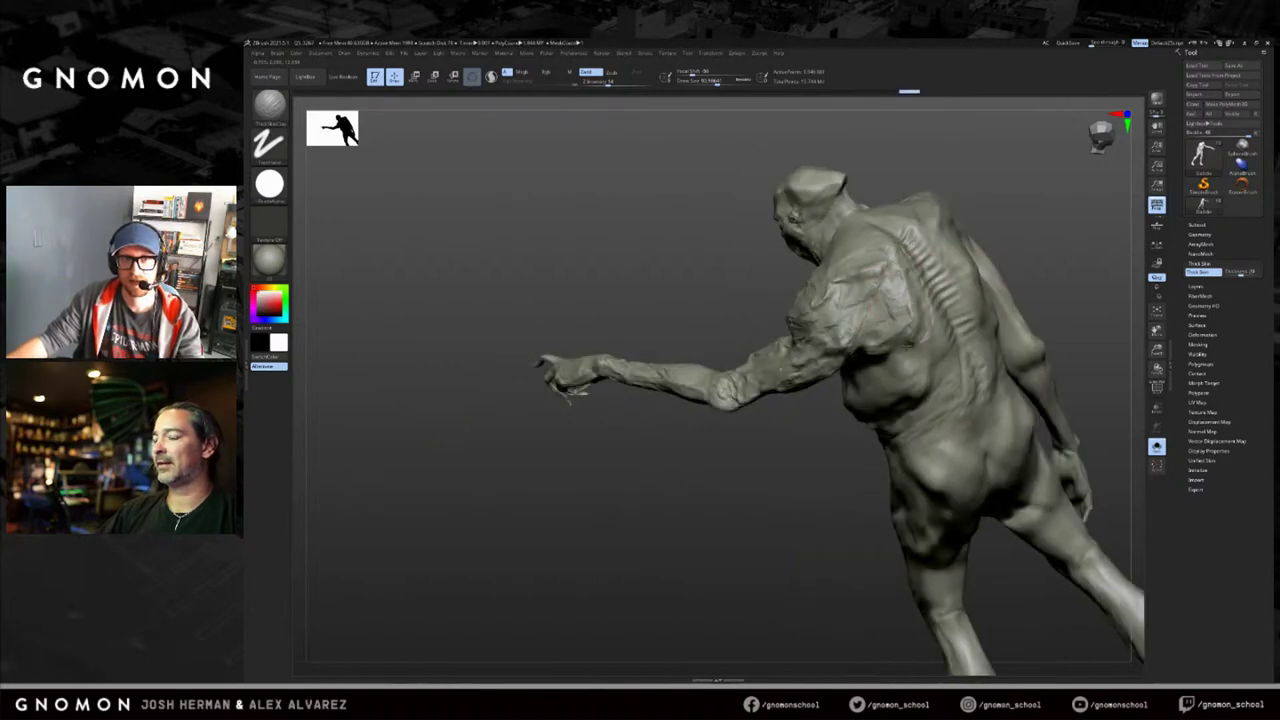
right_click_drag(905, 345, 995, 283)
mouse_move(995, 281)
left_mouse_down()
mouse_move(983, 297)
mouse_move(996, 302)
left_mouse_up()
Extend the rough skin buildup across the shoulder blade and upper back beside the spine.
left_click_drag(752, 357, 737, 484)
right_click_drag(929, 309, 860, 320)
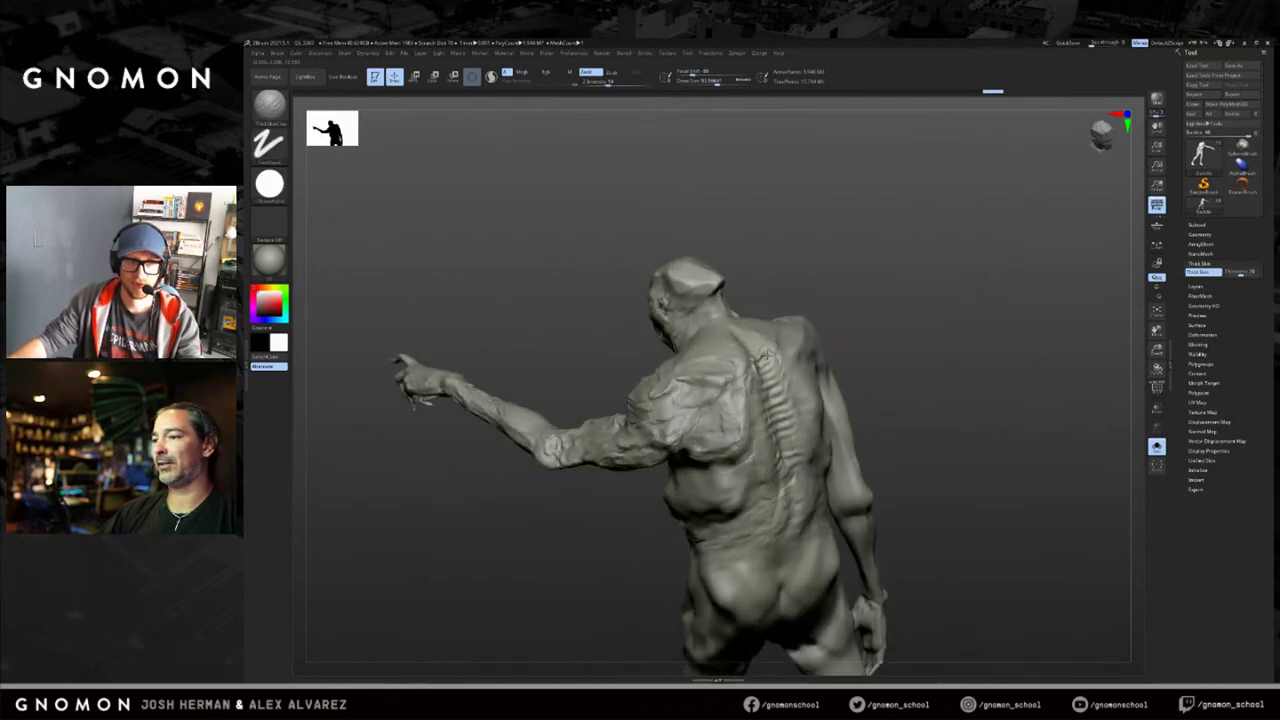
left_click_drag(710, 361, 692, 355)
mouse_move(810, 269)
left_mouse_down()
mouse_move(862, 268)
mouse_move(868, 285)
left_mouse_up()
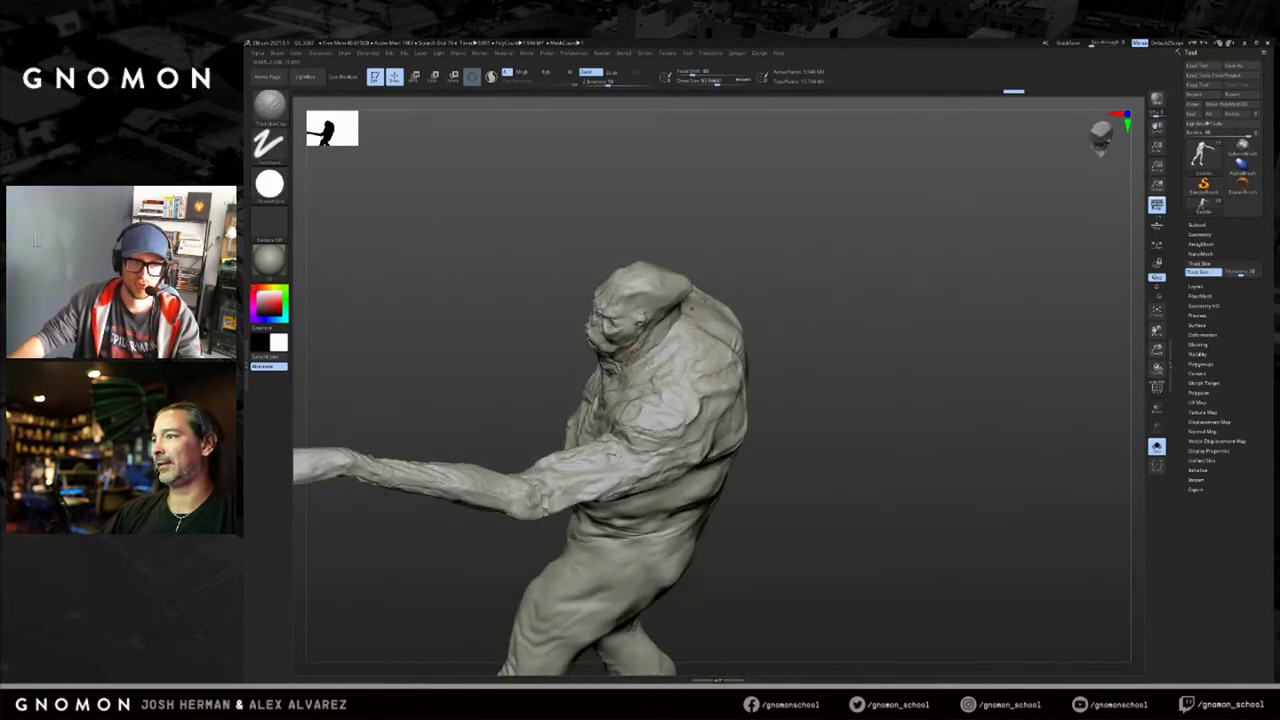
right_click_drag(691, 310, 653, 333)
mouse_move(653, 340)
left_mouse_down()
mouse_move(682, 320)
mouse_move(650, 340)
left_mouse_up()
Adjust the brush size and sculpt wrinkled skin behind the ear, around the neck and beneath the back of the skull.
mouse_move(722, 285)
right_mouse_down()
mouse_move(806, 234)
mouse_move(825, 272)
right_mouse_up()
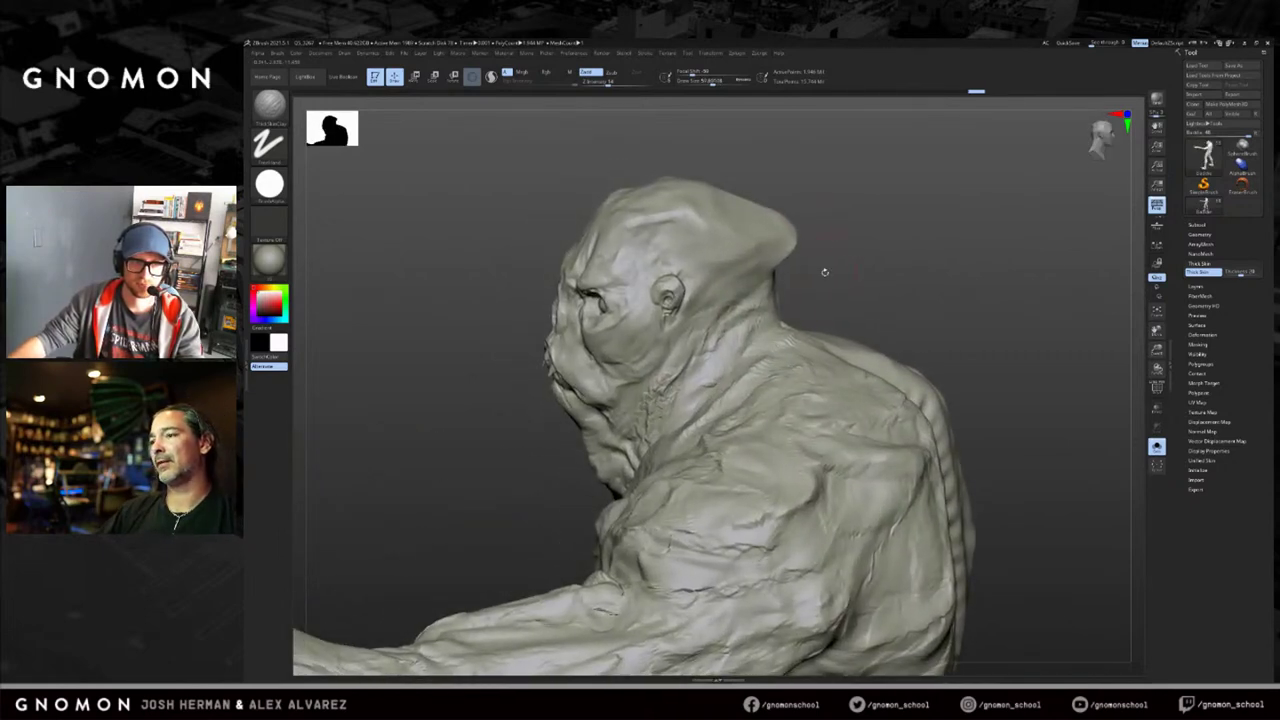
left_click_drag(824, 271, 729, 334)
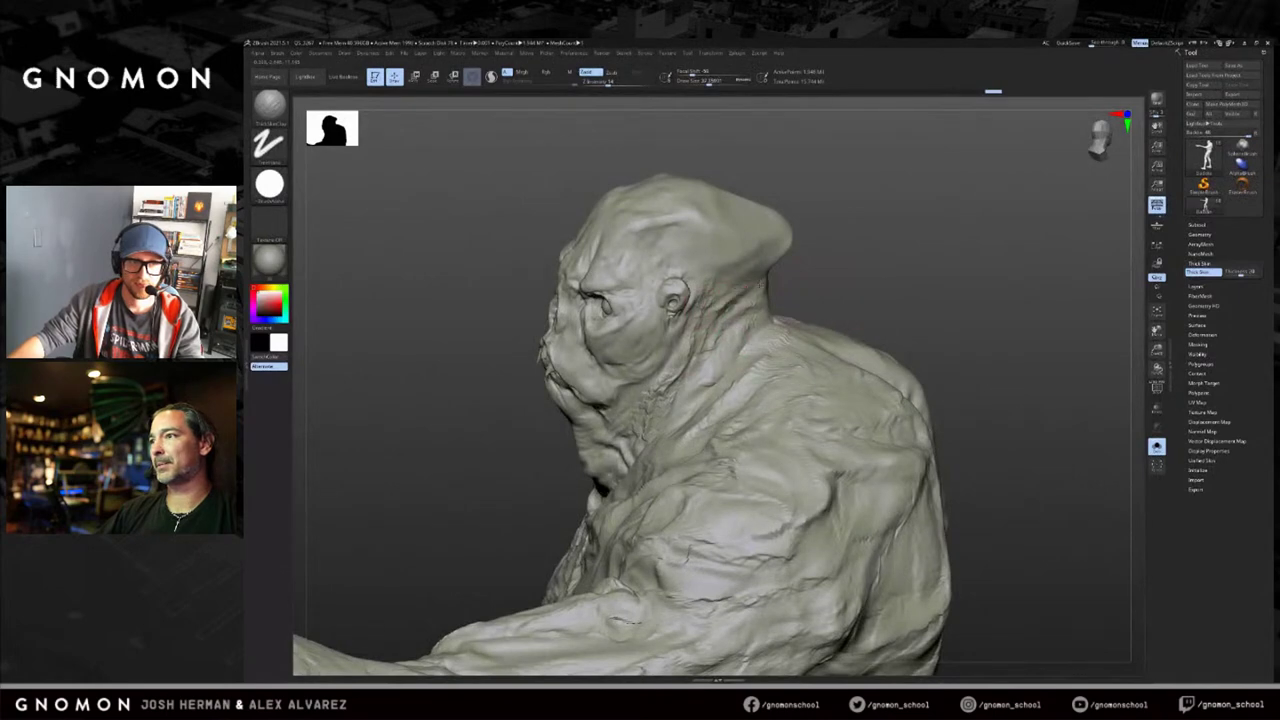
left_click_drag(692, 326, 700, 330)
left_click_drag(885, 275, 804, 266)
key("bracketright")
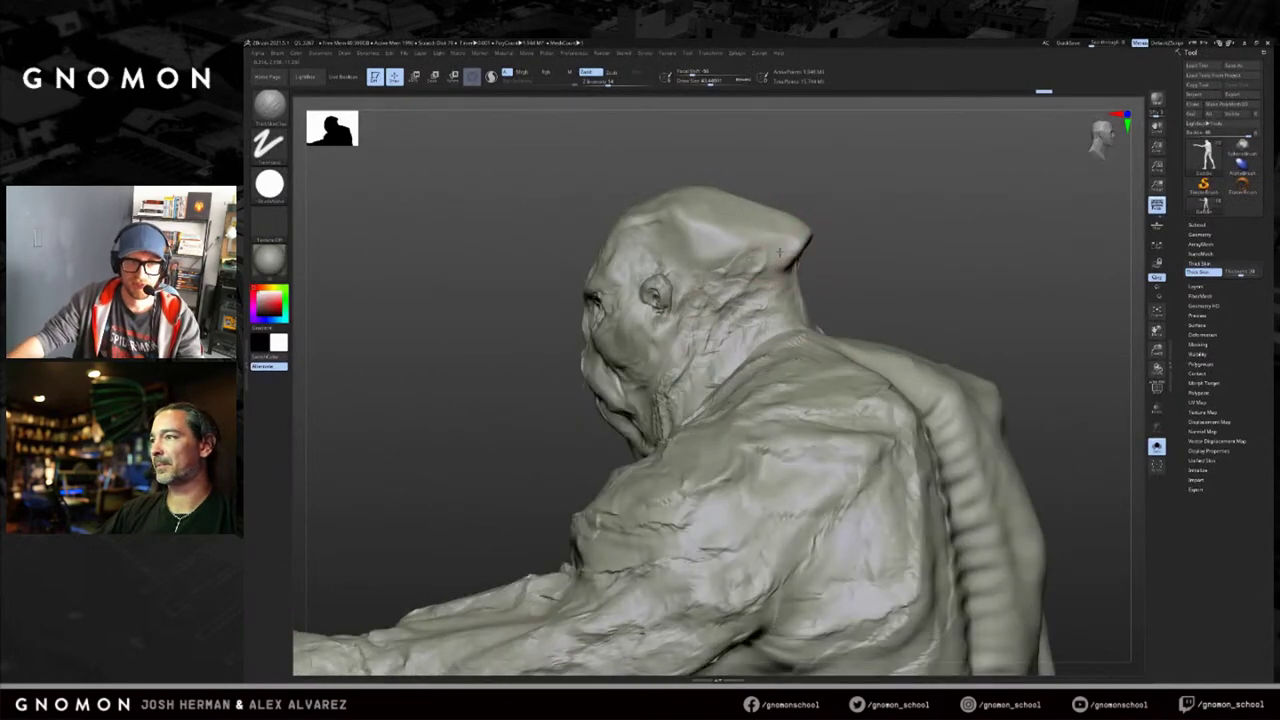
left_click_drag(852, 225, 782, 314)
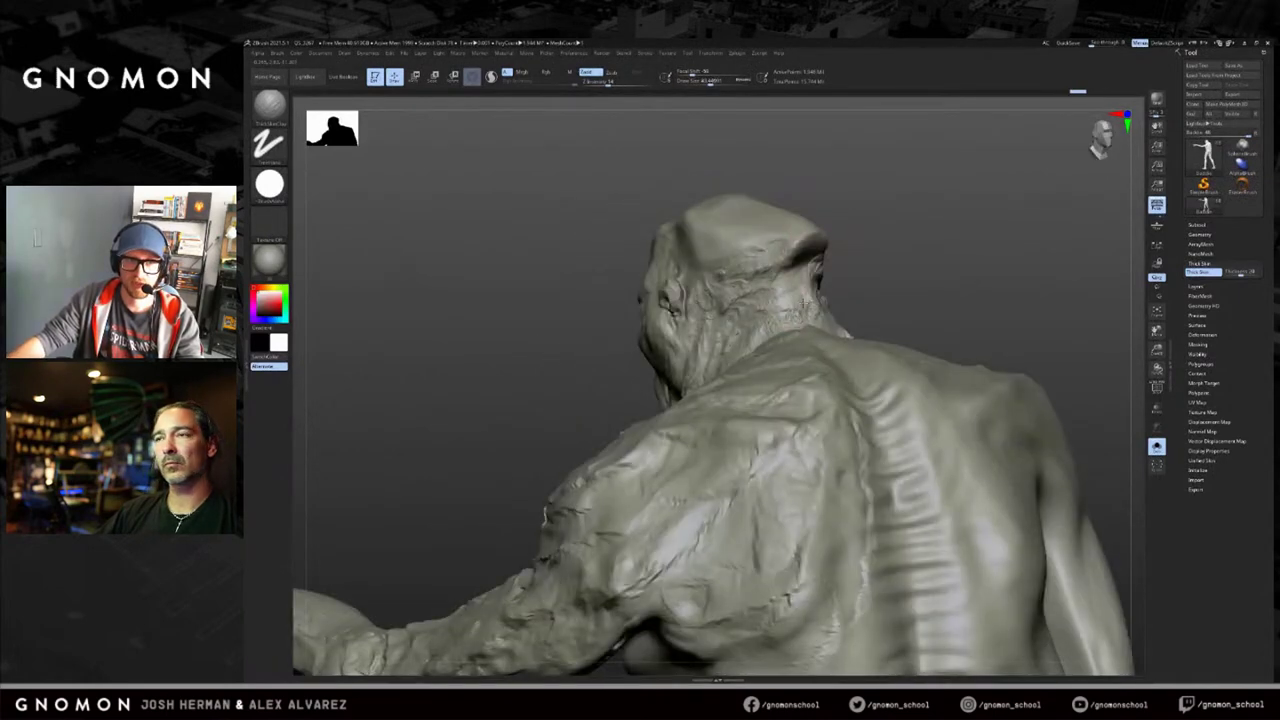
Adjust the brush size and sculpt skin folds around the back of the neck and the base of the skull.
mouse_move(862, 266)
left_mouse_down()
mouse_move(808, 302)
mouse_move(828, 305)
left_mouse_up()
key("s")
left_click_drag(777, 302, 792, 302)
left_click_drag(949, 260, 1040, 270)
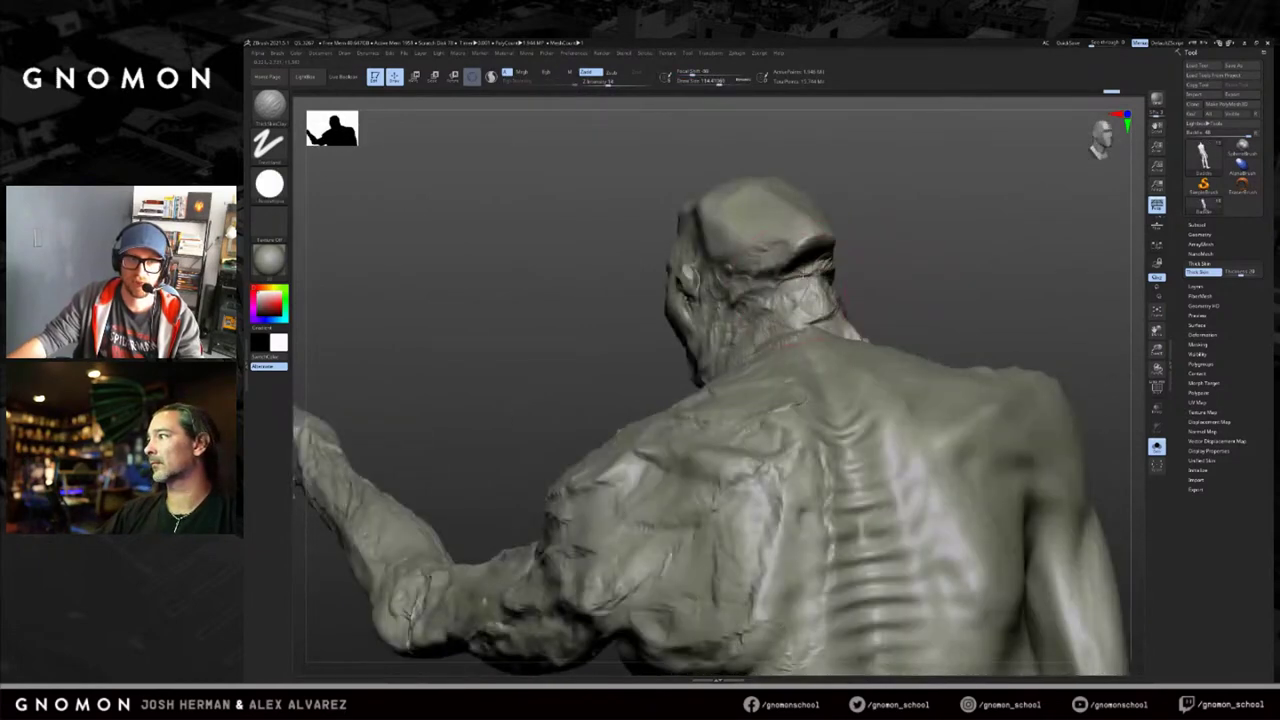
left_click_drag(850, 325, 810, 280)
Carve fine wrinkles and creases into the forehead.
mouse_move(893, 228)
left_mouse_down()
mouse_move(842, 181)
mouse_move(900, 240)
mouse_move(780, 278)
left_mouse_up()
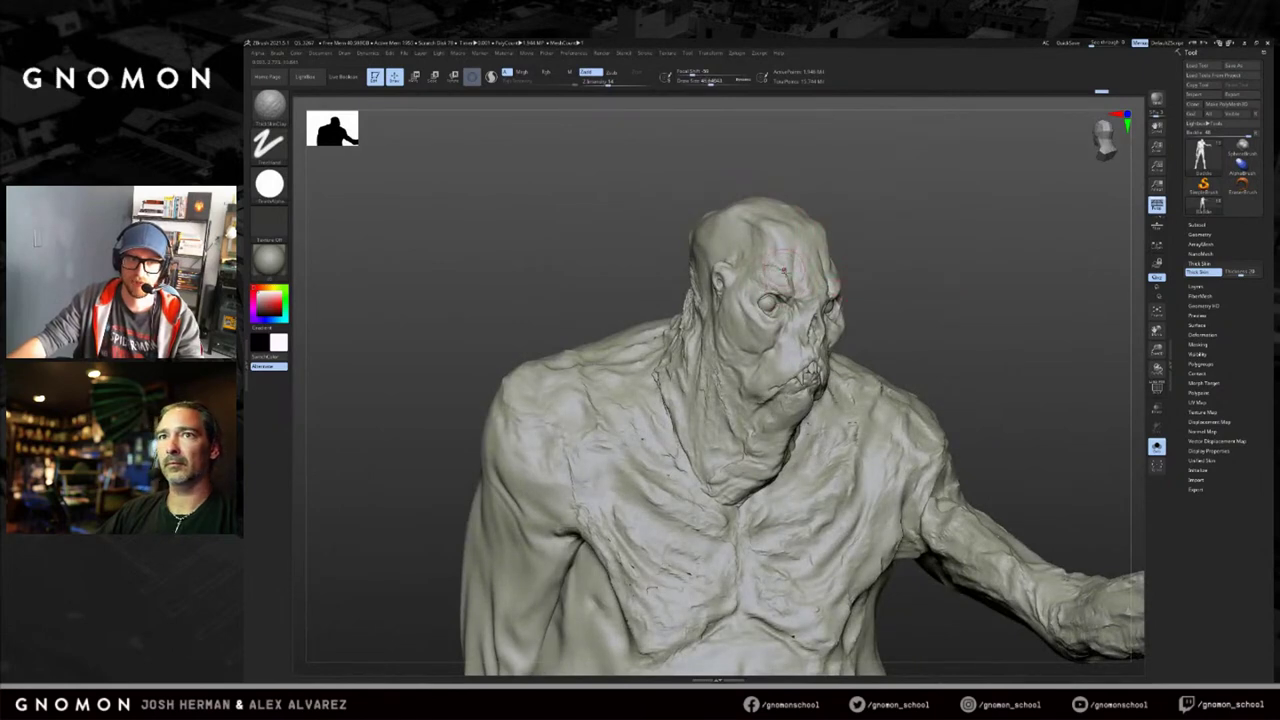
right_click_drag(812, 287, 786, 280)
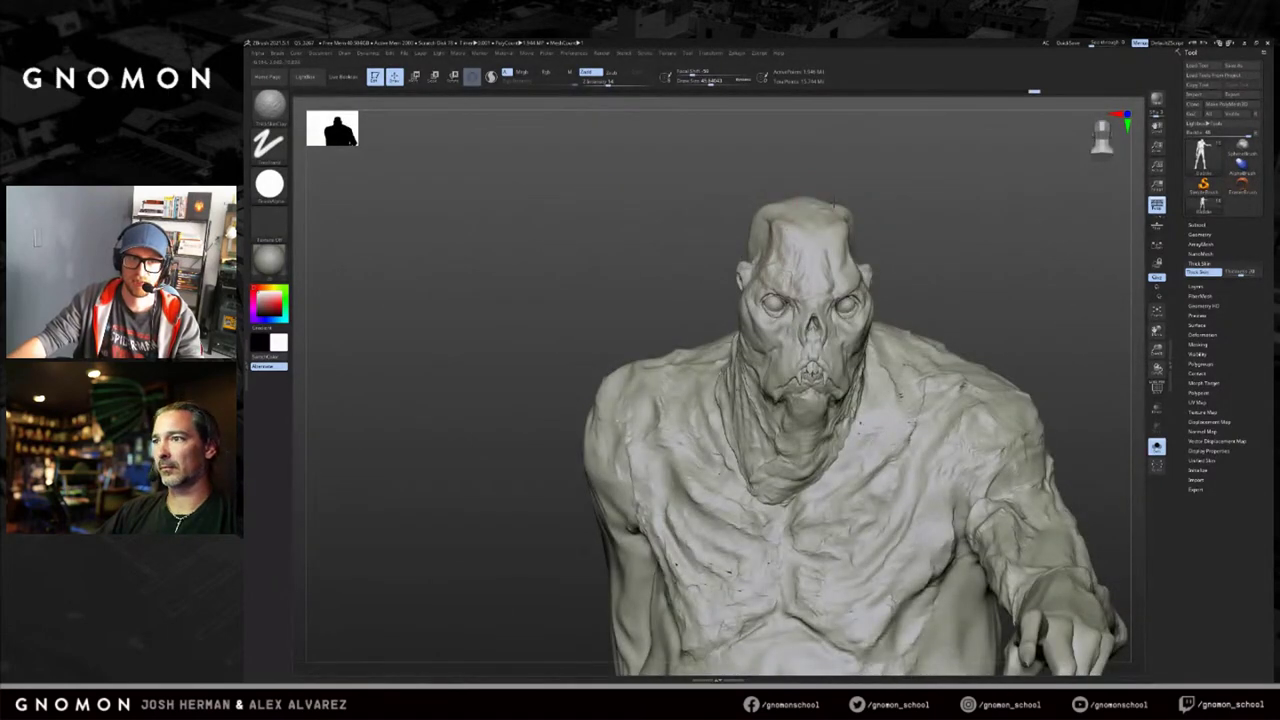
left_click_drag(811, 206, 806, 245)
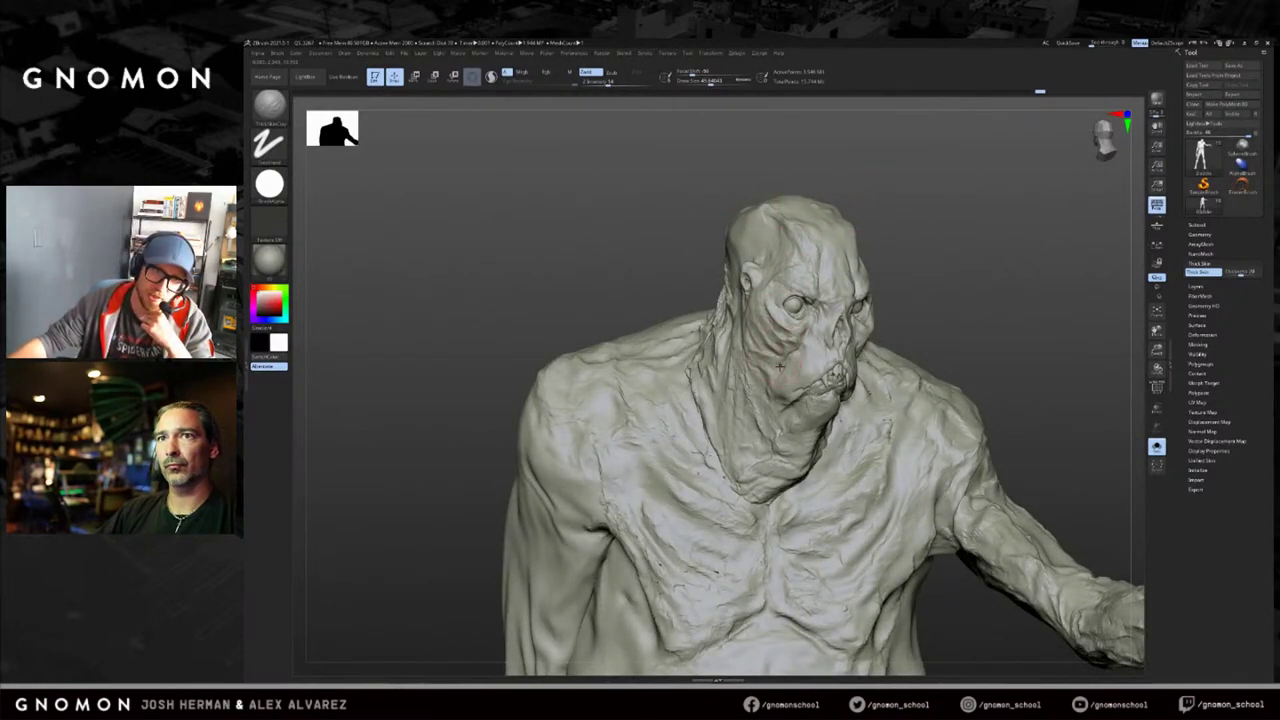
mouse_move(956, 281)
left_mouse_down()
mouse_move(946, 317)
mouse_move(950, 283)
left_mouse_up()
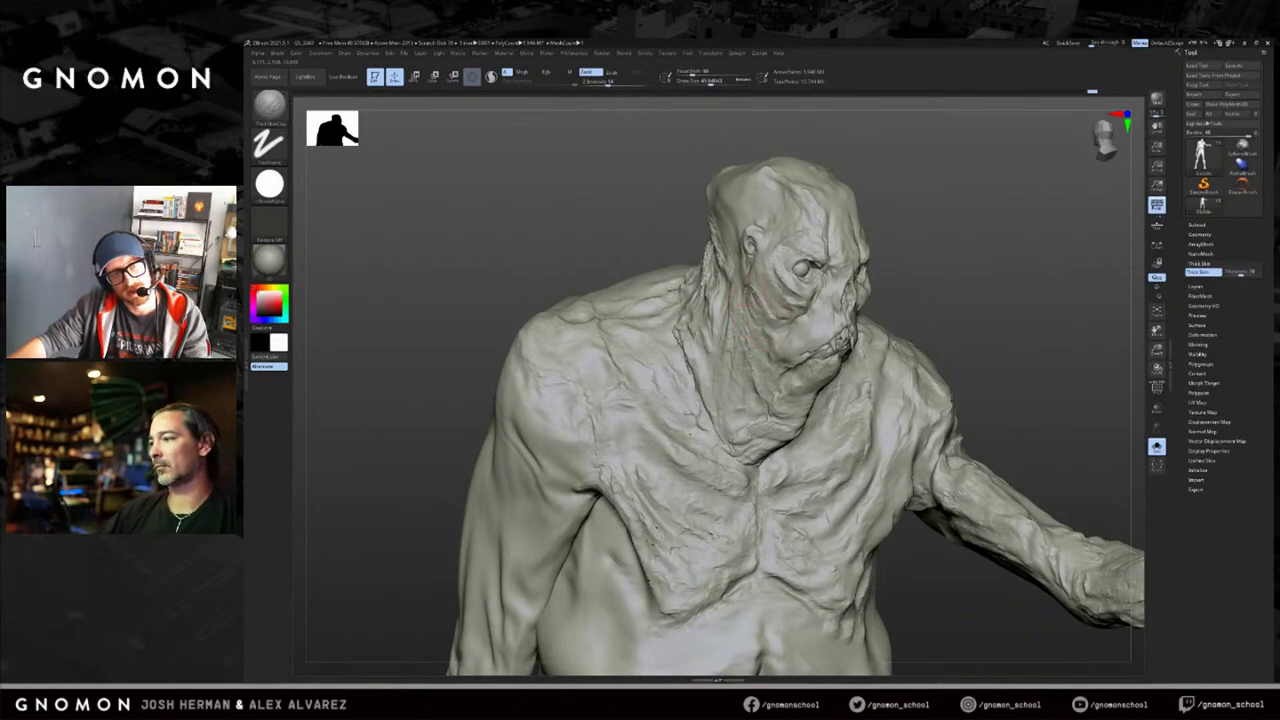
Resize the brush and roughen the side of the skull around the temple and above the right ear.
mouse_move(755, 265)
right_mouse_down("alt")
mouse_move(757, 328)
mouse_move(800, 322)
right_mouse_up("alt")
mouse_move(867, 223)
left_mouse_down()
mouse_move(888, 226)
mouse_move(903, 262)
left_mouse_up()
key("s")
mouse_move(903, 252)
right_mouse_down()
mouse_move(936, 243)
mouse_move(835, 282)
right_mouse_up()
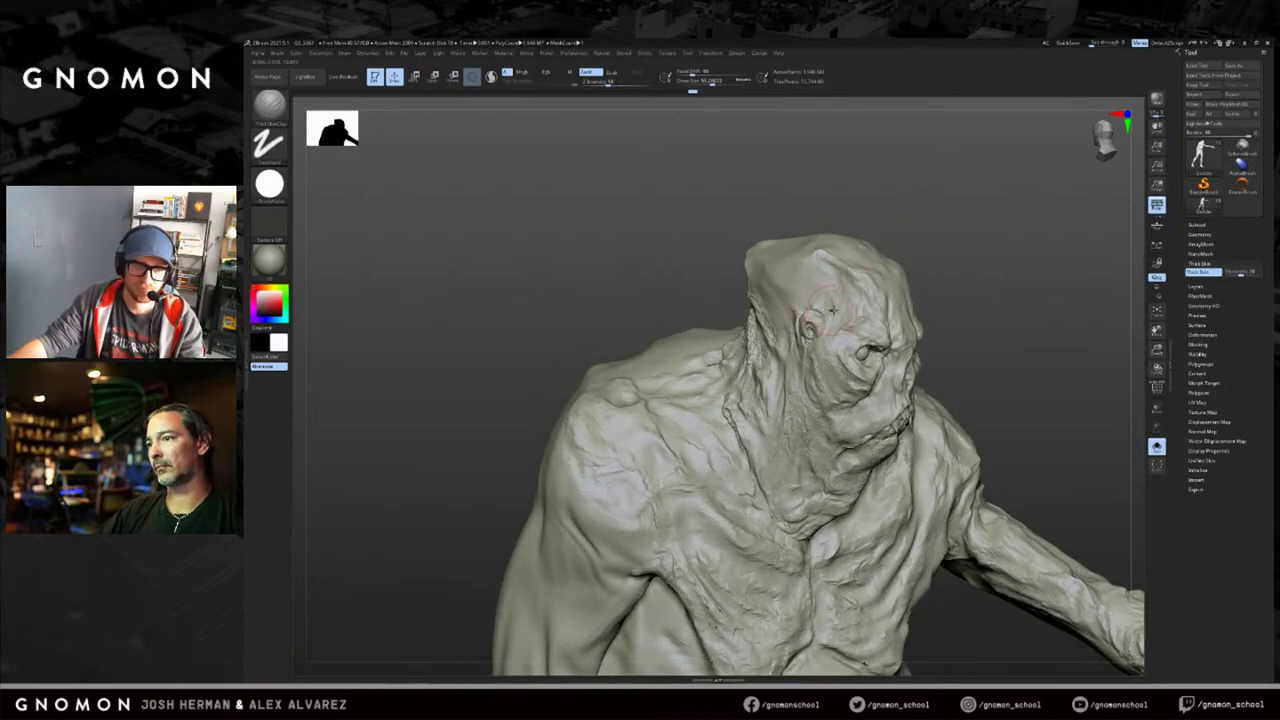
mouse_move(834, 287)
left_mouse_down()
mouse_move(802, 269)
mouse_move(783, 314)
mouse_move(772, 298)
left_mouse_up()
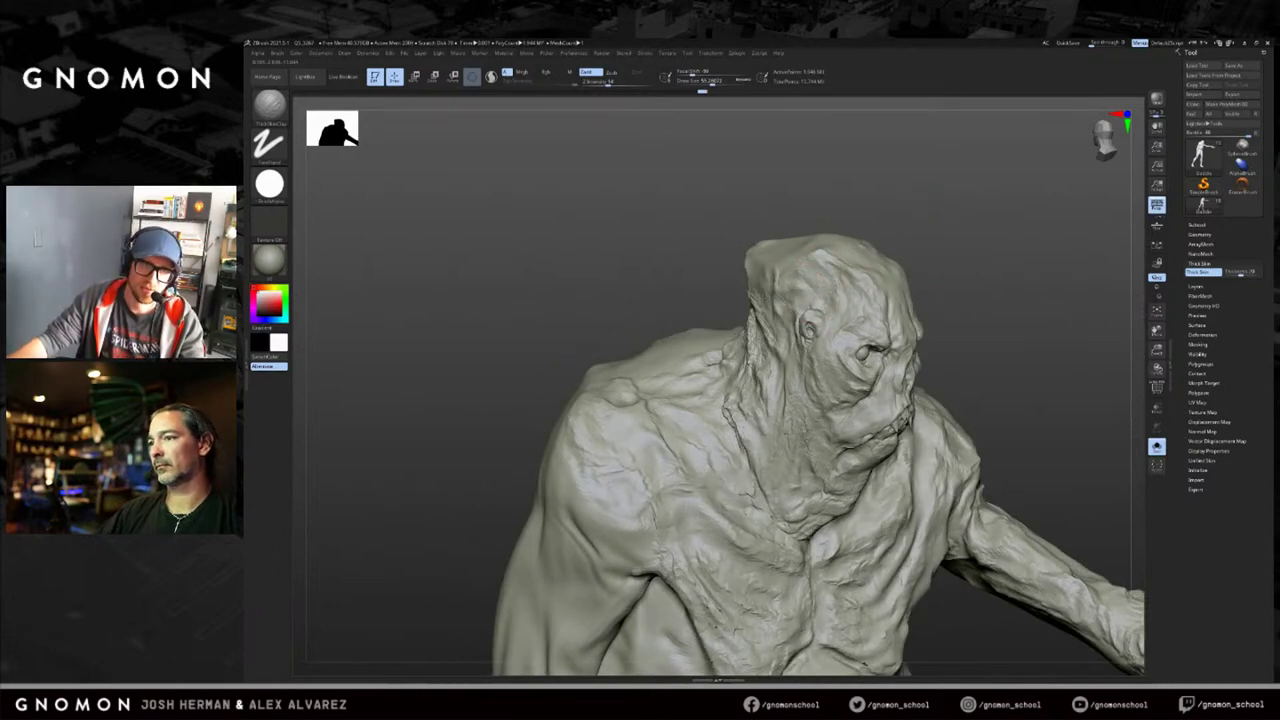
Build uneven bumps over the crown and sculpt a furrowed brow between the eyes.
mouse_move(913, 233)
right_mouse_down()
mouse_move(903, 222)
mouse_move(799, 261)
mouse_move(863, 223)
mouse_move(848, 275)
mouse_move(874, 243)
mouse_move(851, 240)
mouse_move(850, 300)
right_mouse_up()
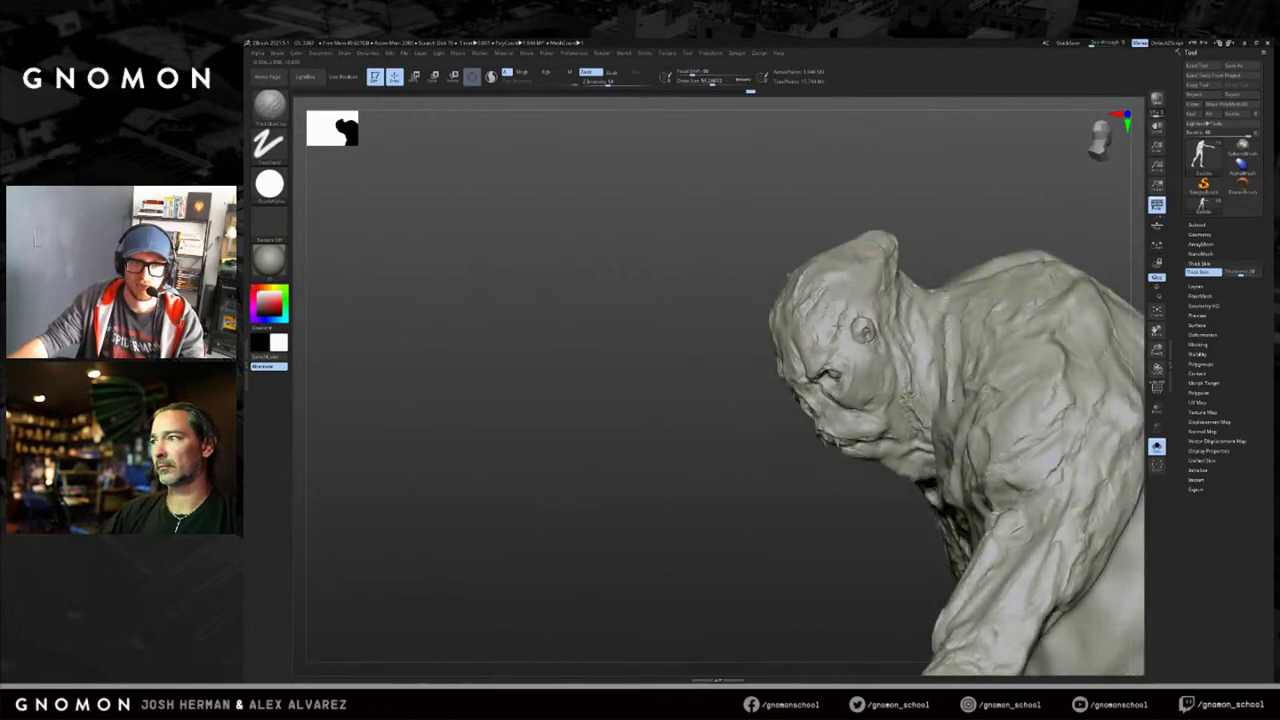
right_click_drag(860, 290, 930, 285)
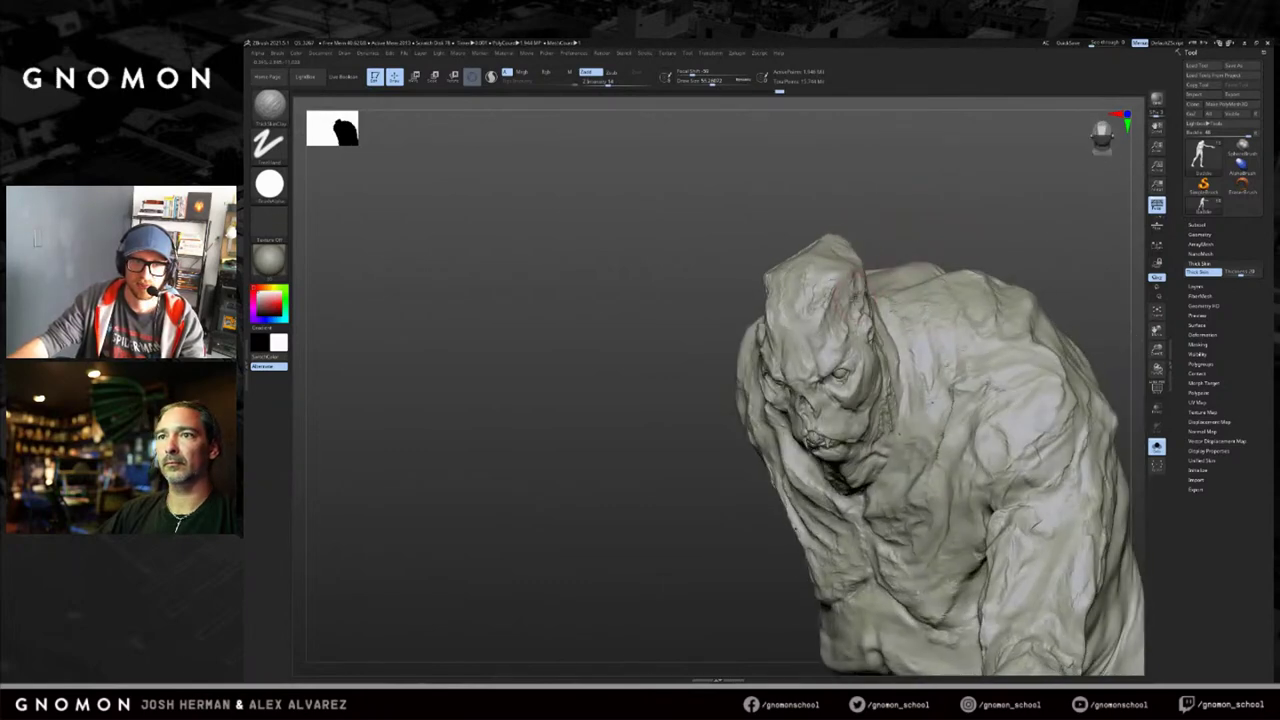
right_click_drag(860, 262, 815, 278)
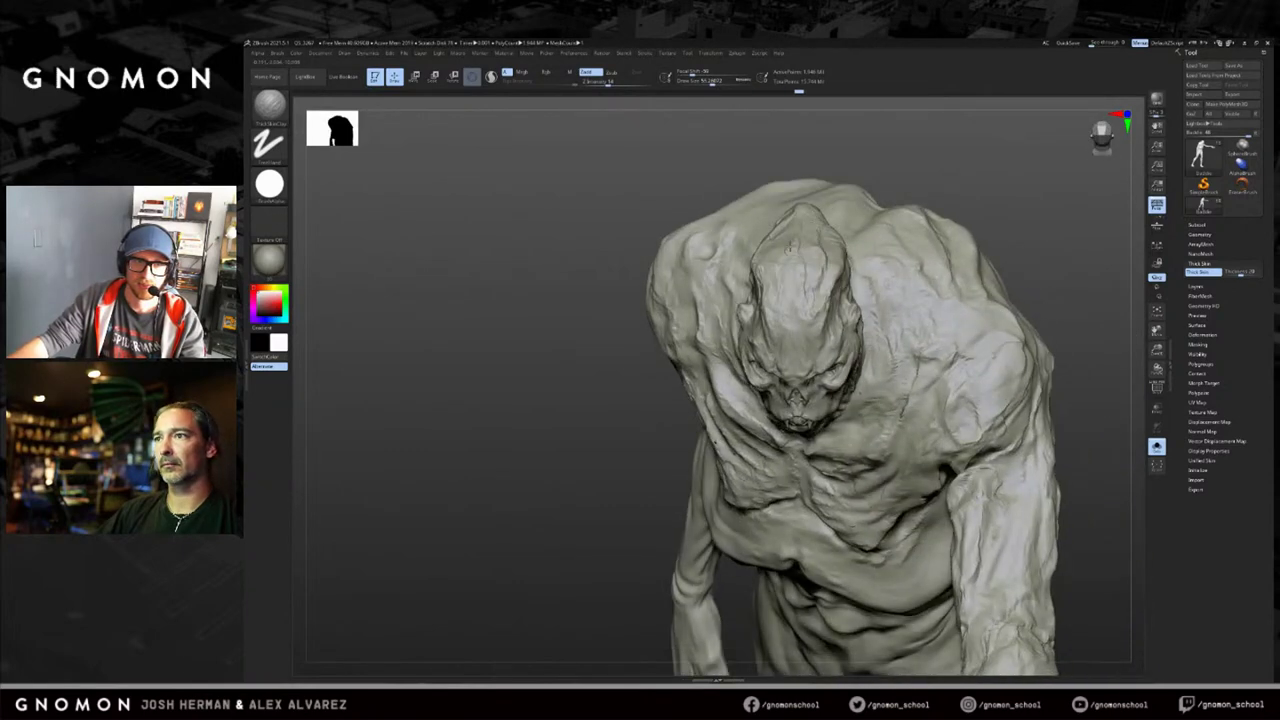
mouse_move(917, 184)
right_mouse_down()
mouse_move(871, 223)
mouse_move(812, 335)
right_mouse_up()
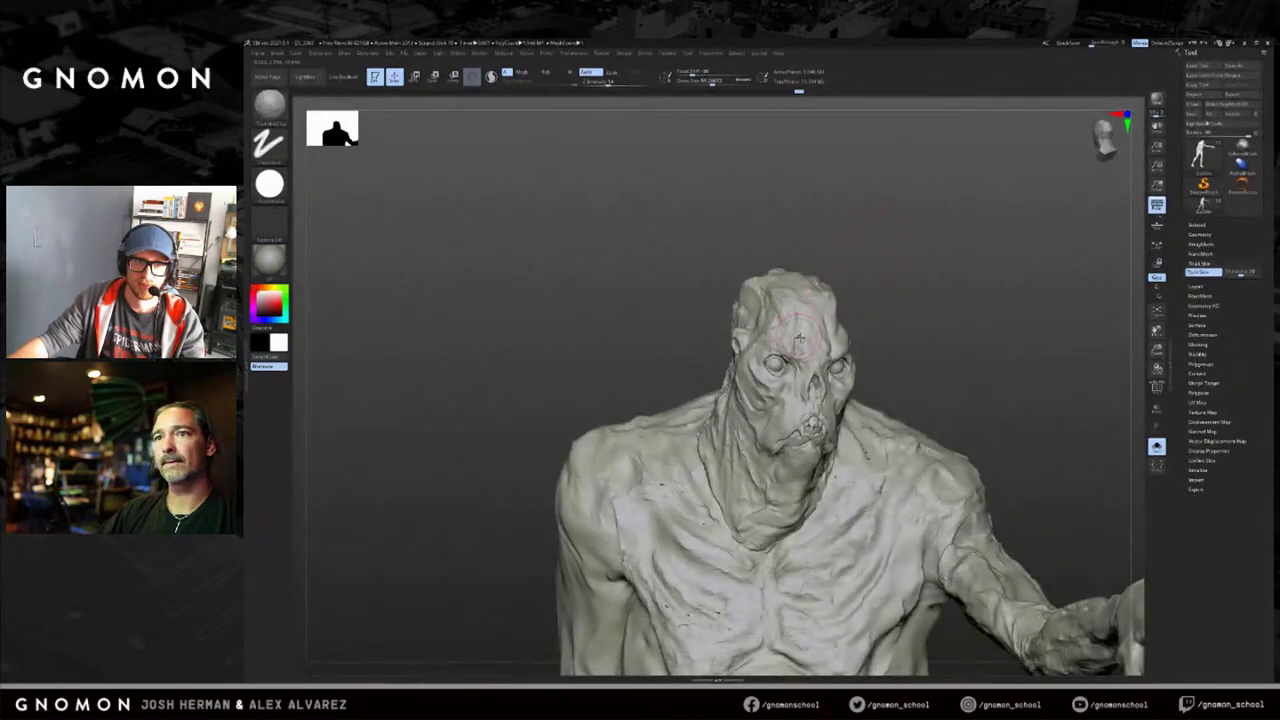
key("ctrl+z")
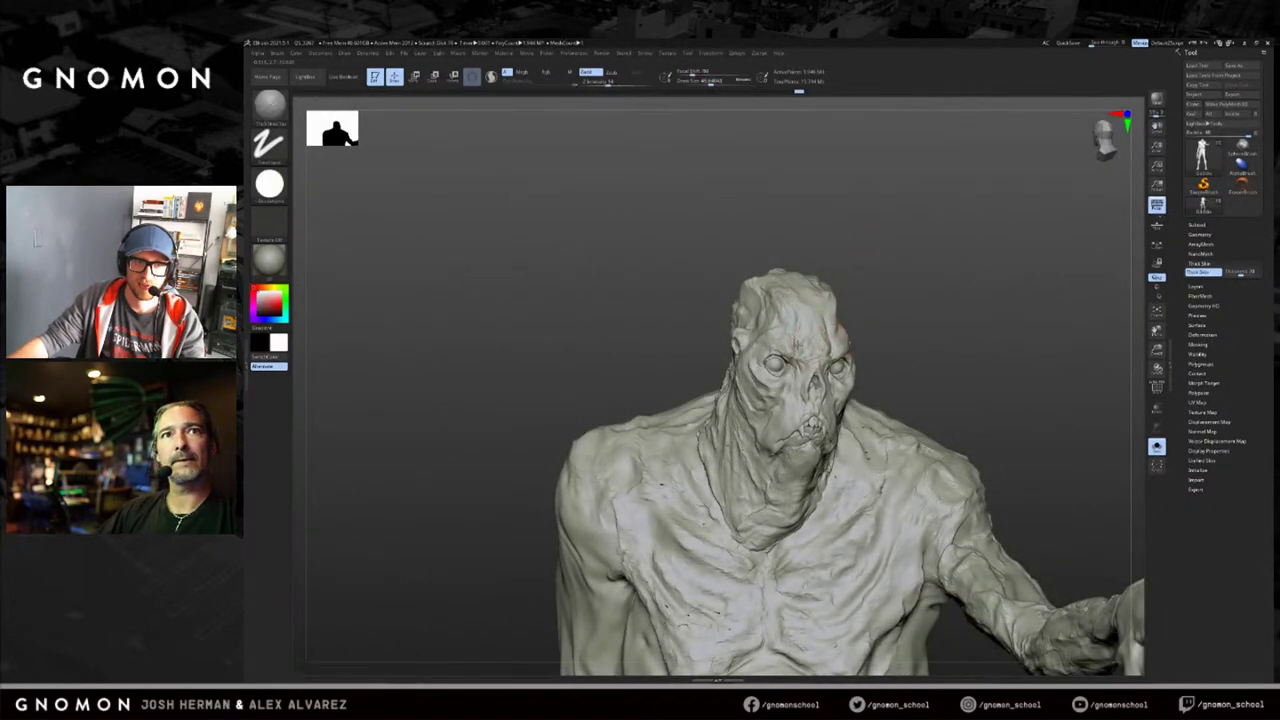
left_click_drag(820, 322, 810, 308)
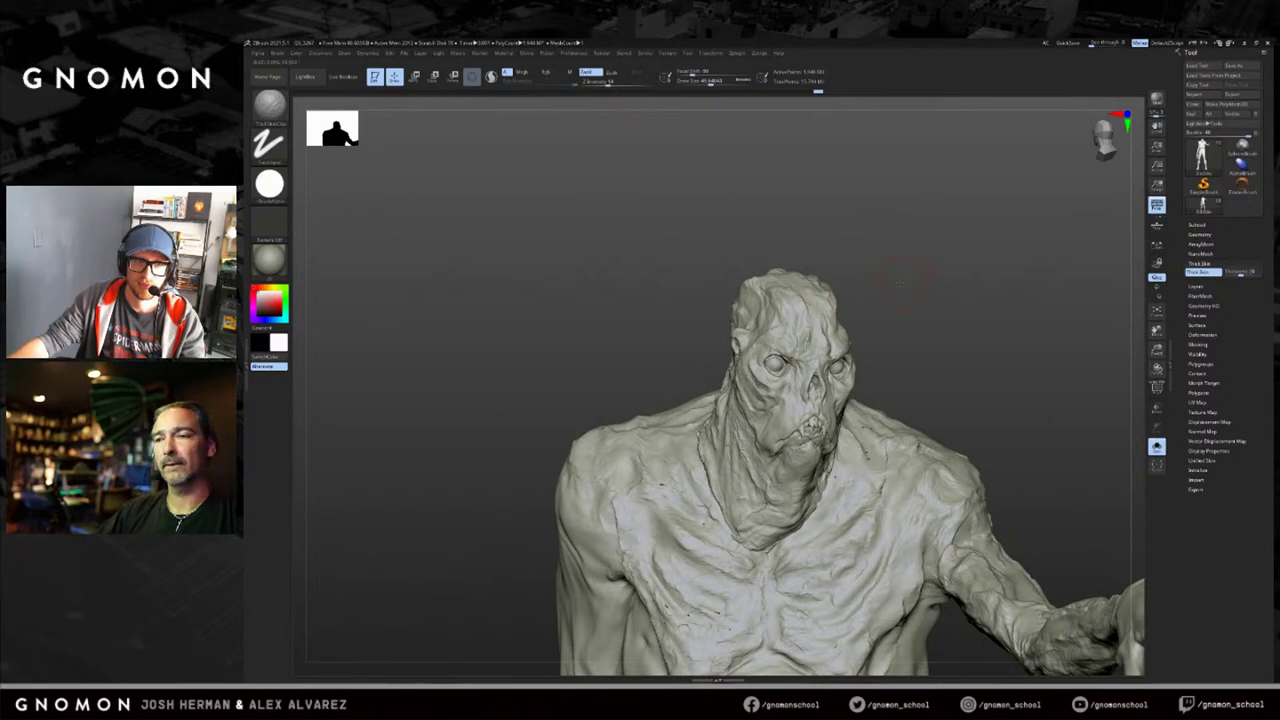
Sculpt sagging skin folds on the character's left cheek and beneath the jaw.
right_click_drag(900, 282, 834, 344)
right_click_drag(946, 306, 830, 285)
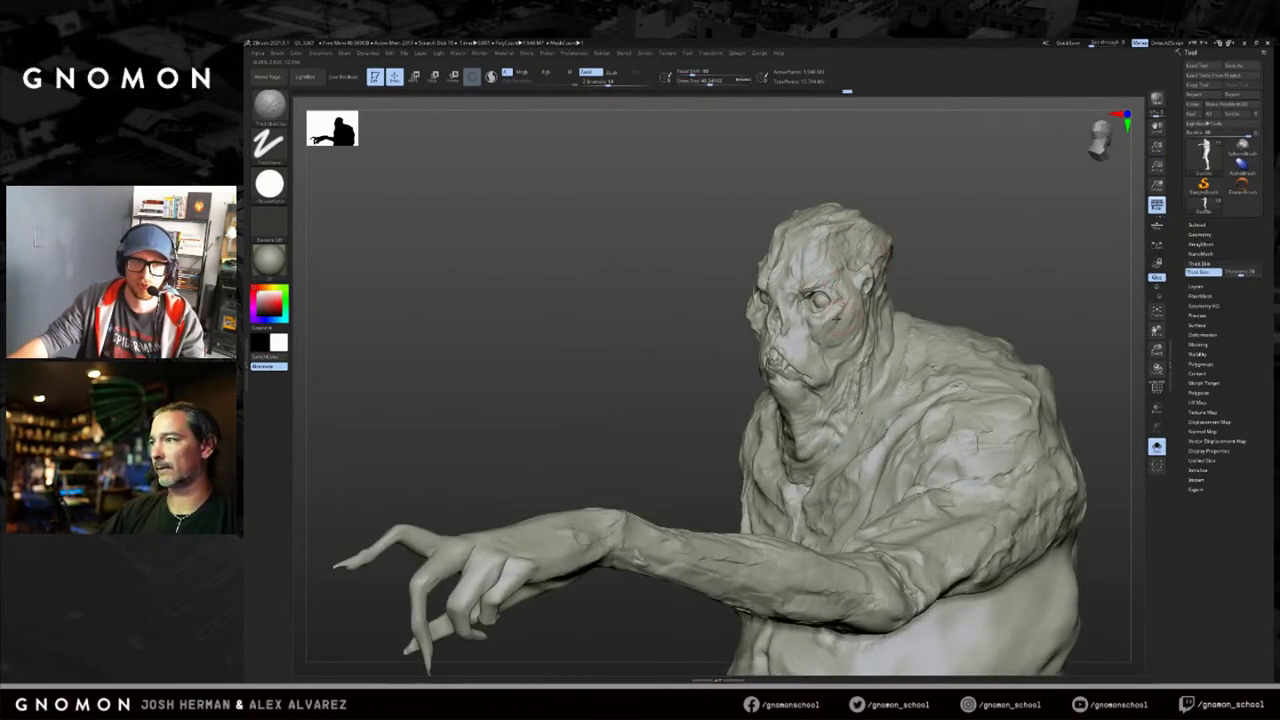
left_click_drag(838, 317, 848, 300)
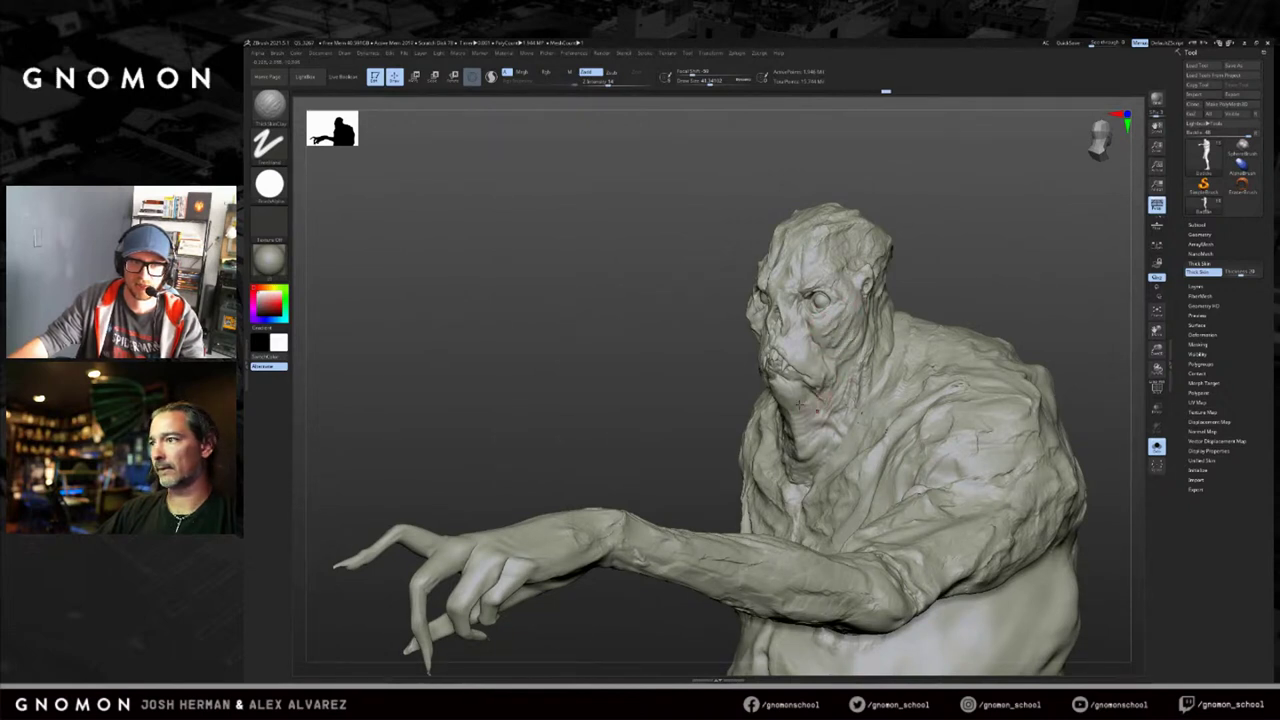
left_click_drag(826, 402, 820, 412)
Add loose skin folds to the throat and around the right jaw and corner of the mouth.
left_click_drag(640, 378, 730, 374)
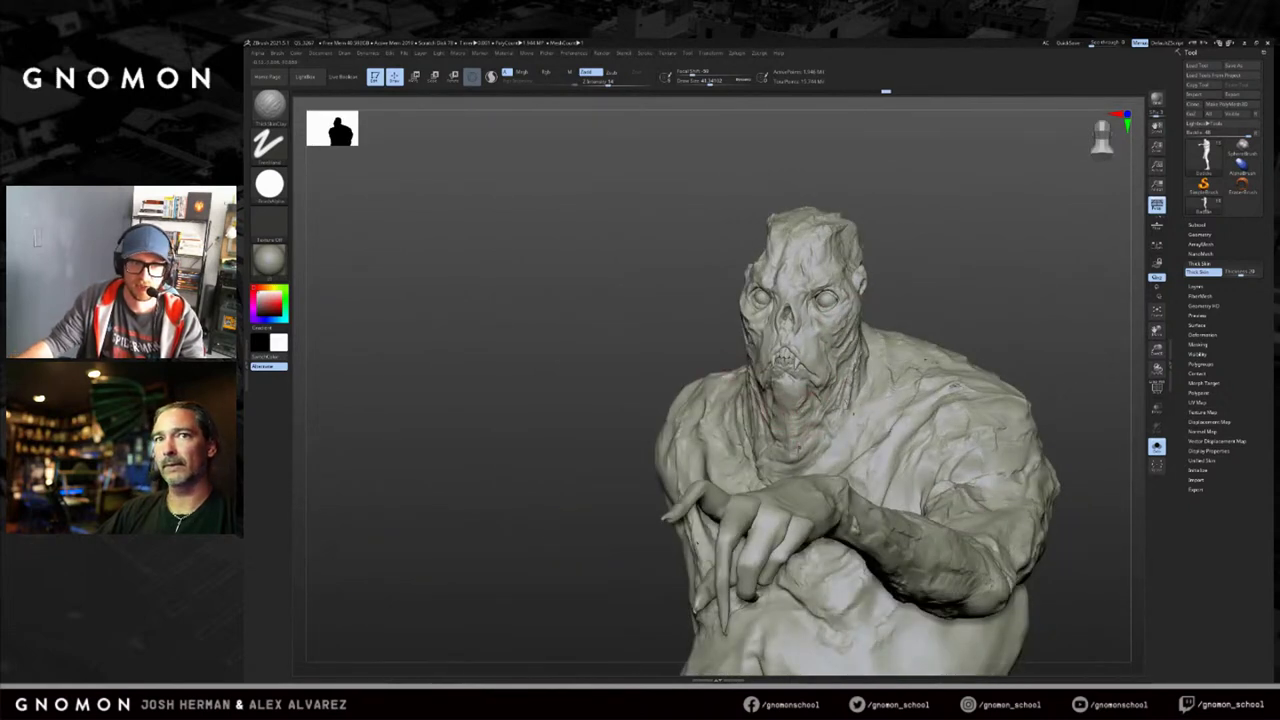
left_click_drag(797, 442, 800, 460)
left_click_drag(911, 317, 990, 318)
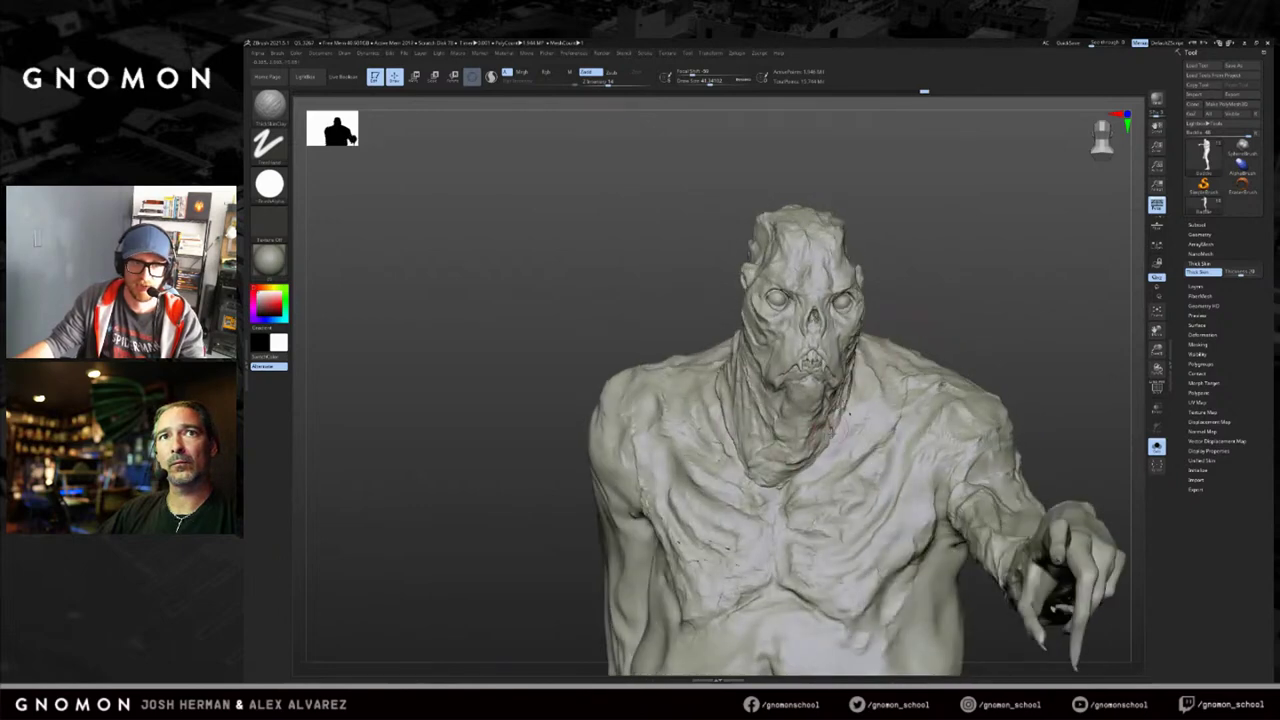
left_click_drag(776, 363, 774, 368)
left_click_drag(911, 317, 985, 317)
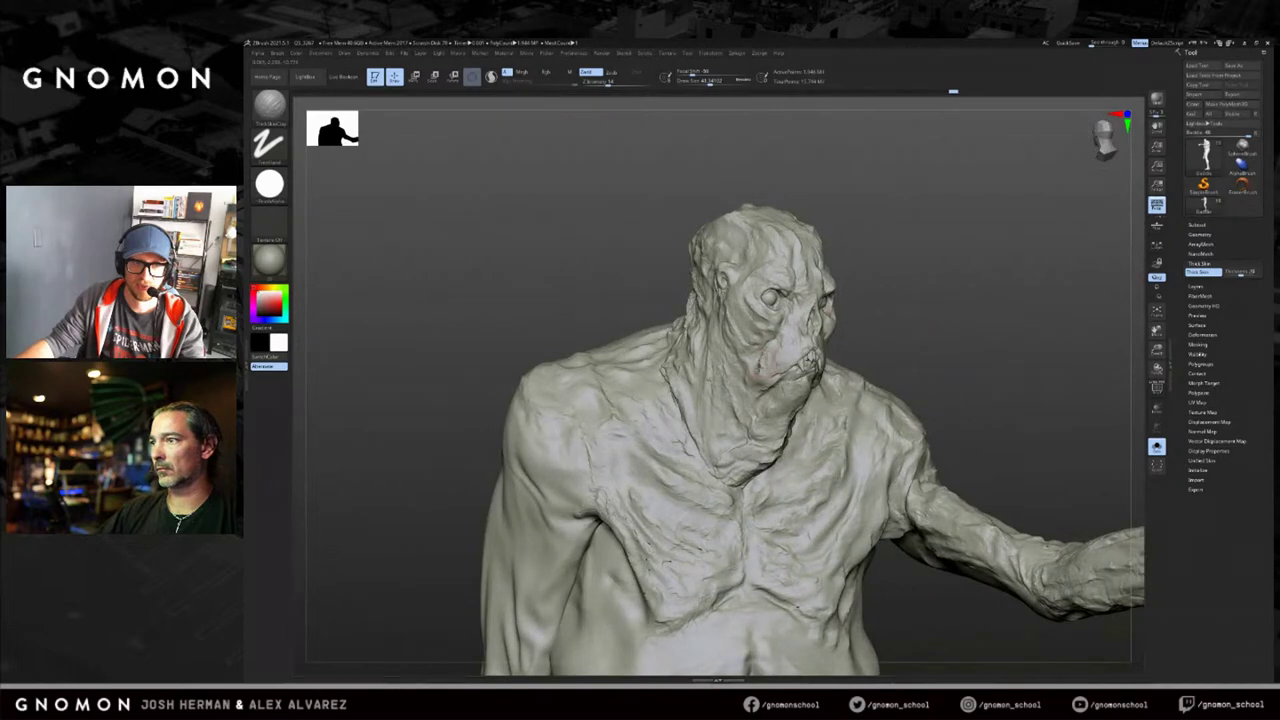
left_click_drag(797, 346, 776, 372)
Sculpt rough wrinkles over the character's right shoulder and the chest near the armpit using a larger brush.
mouse_move(906, 312)
left_mouse_down()
mouse_move(826, 313)
mouse_move(868, 375)
left_mouse_up()
left_click_drag(1003, 283, 1060, 280)
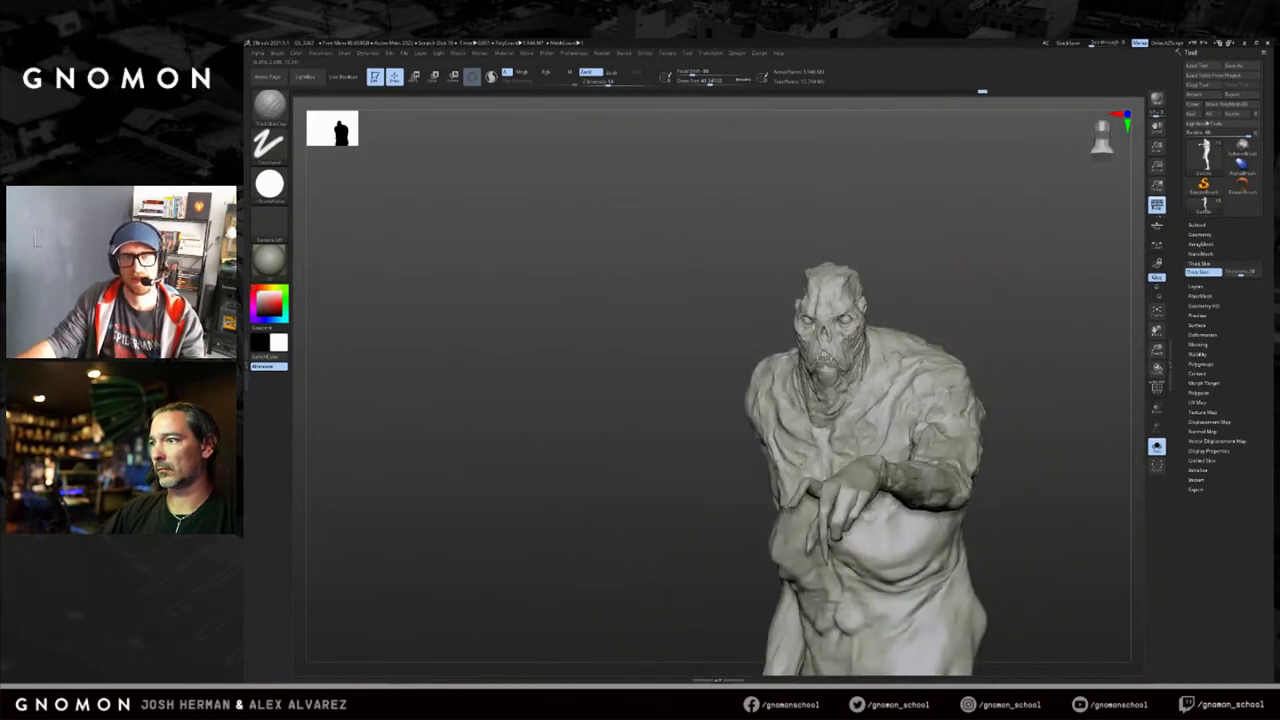
mouse_move(908, 309)
right_mouse_down()
mouse_move(920, 294)
mouse_move(908, 274)
right_mouse_up()
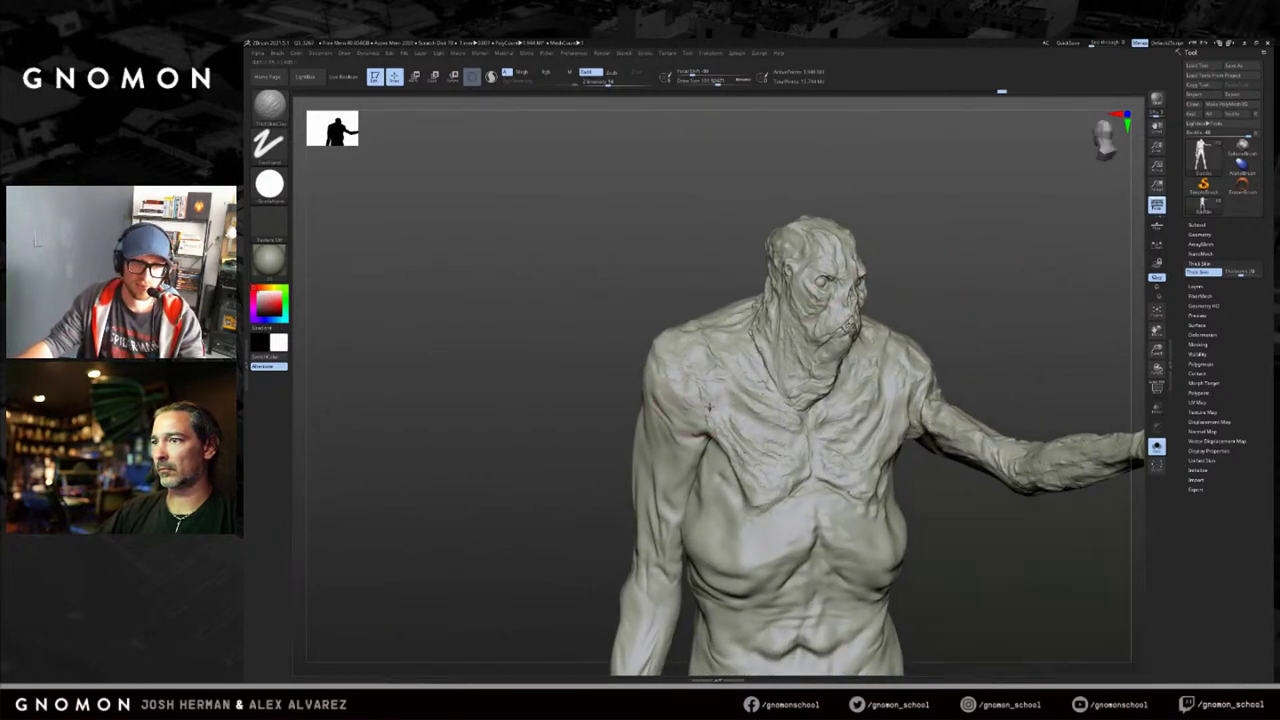
mouse_move(972, 302)
right_mouse_down()
mouse_move(954, 237)
mouse_move(924, 248)
mouse_move(931, 237)
right_mouse_up()
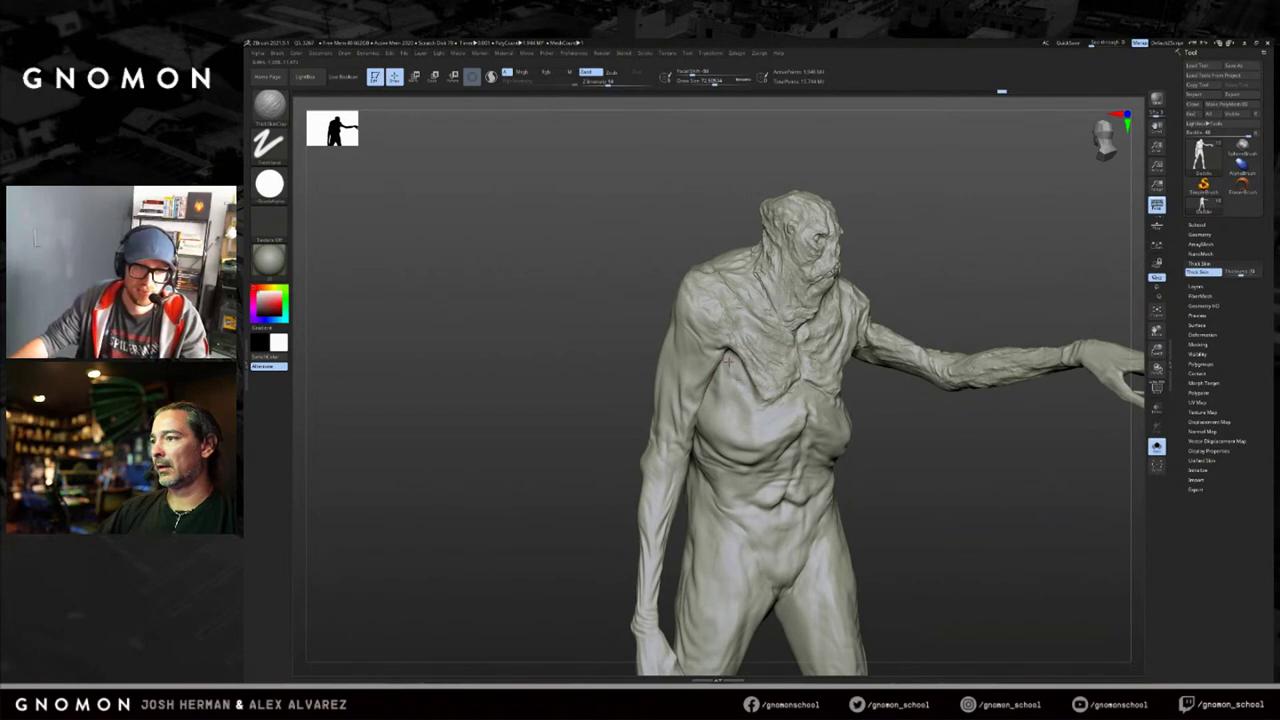
Resize the brush and add skin texture across the lower chest and ribcage.
key("s")
mouse_move(730, 425)
left_mouse_down()
mouse_move(712, 410)
mouse_move(756, 437)
mouse_move(756, 426)
left_mouse_up()
left_click_drag(905, 430, 827, 428)
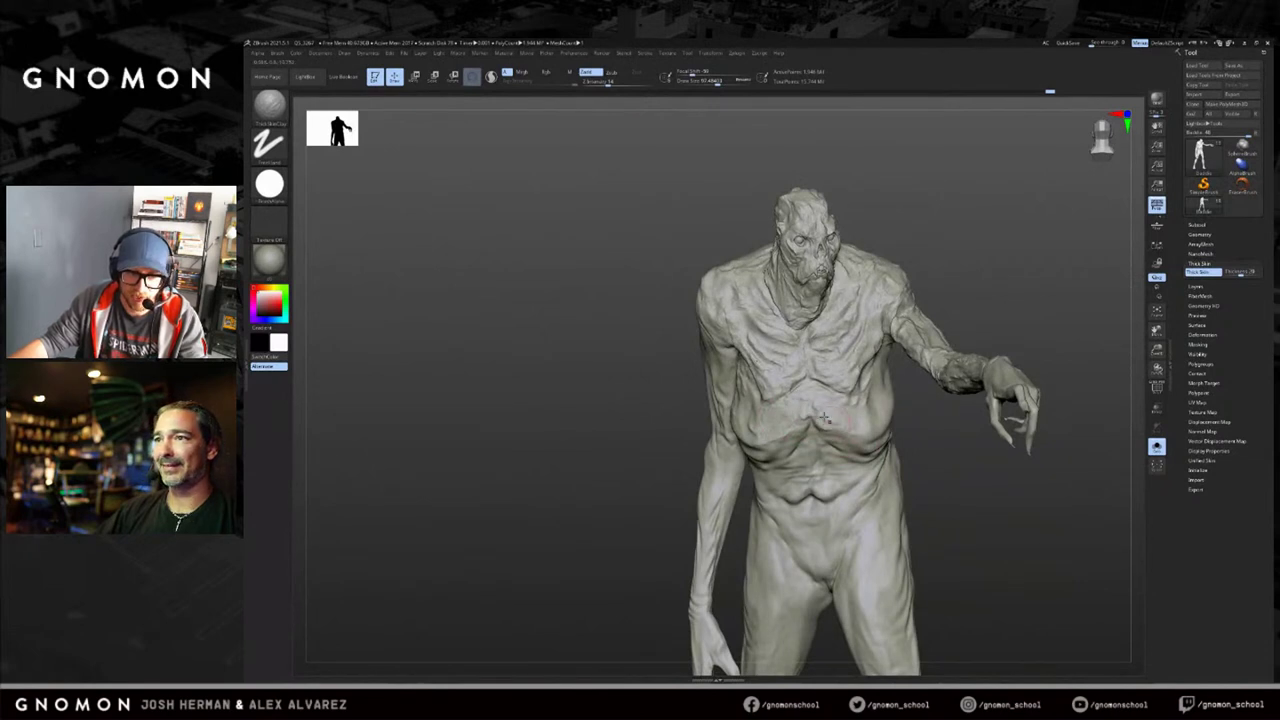
Sculpt uneven skin folds along the left side of the torso below the outstretched arm.
right_click_drag(919, 443, 855, 405)
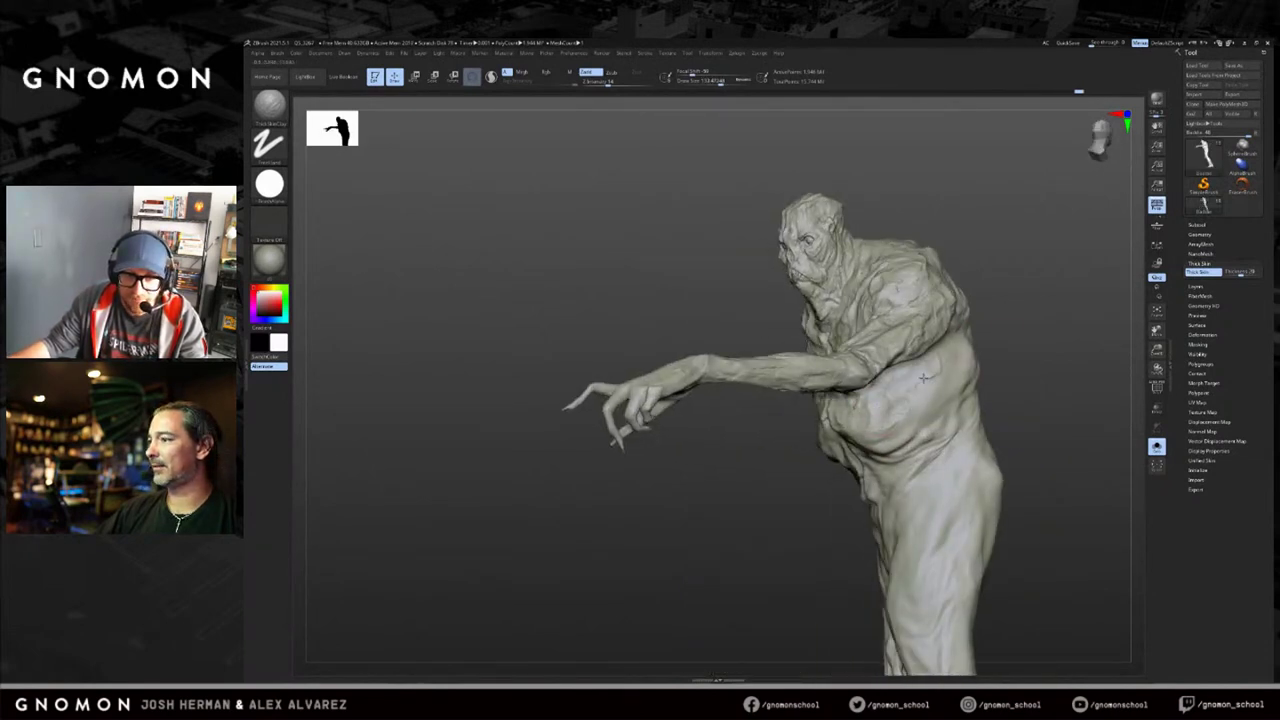
right_click_drag(1024, 354, 997, 343)
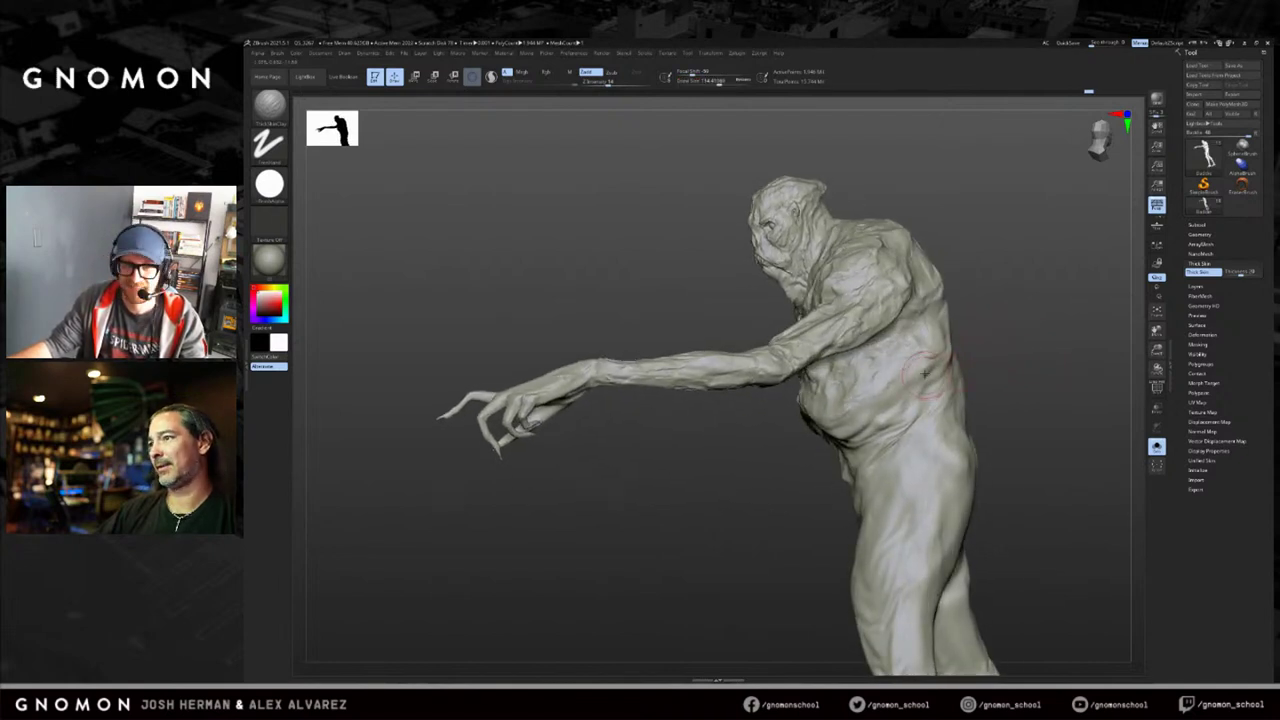
right_click_drag(761, 467, 912, 380)
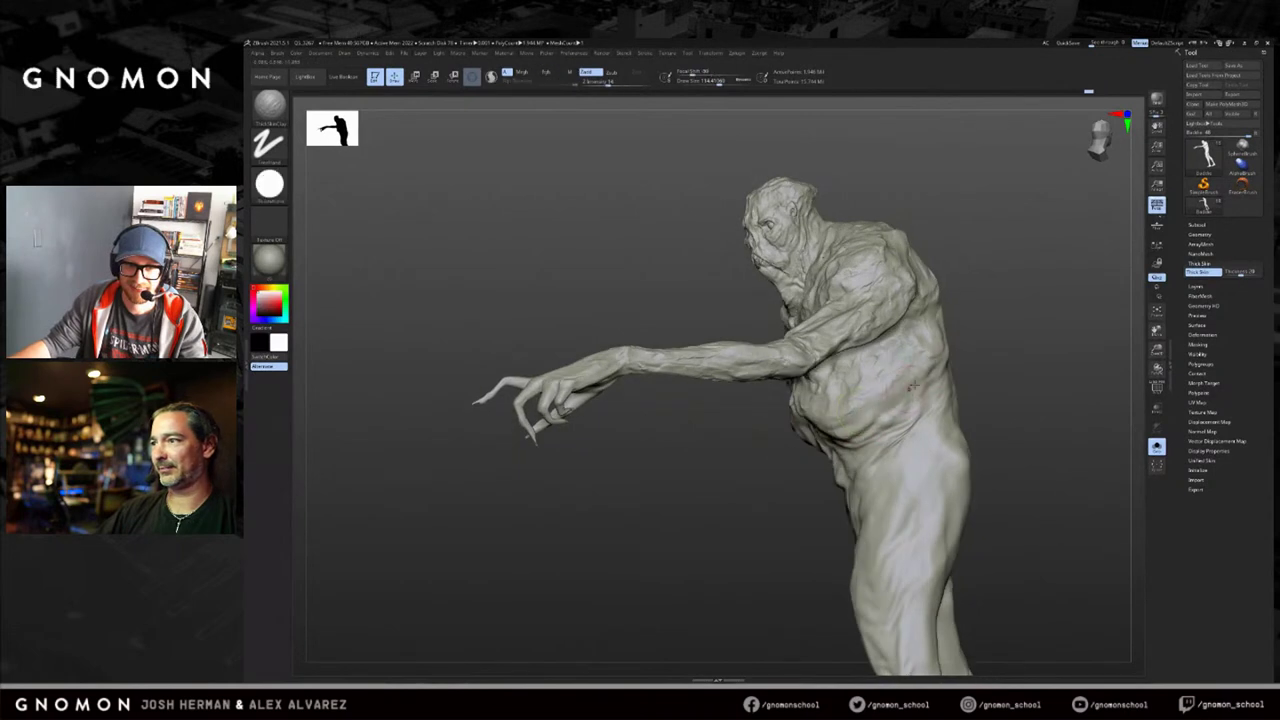
right_click_drag(857, 469, 967, 436)
Carve wrinkled folds into the abdomen beneath the ribcage and around the midline.
right_click_drag(900, 470, 878, 430)
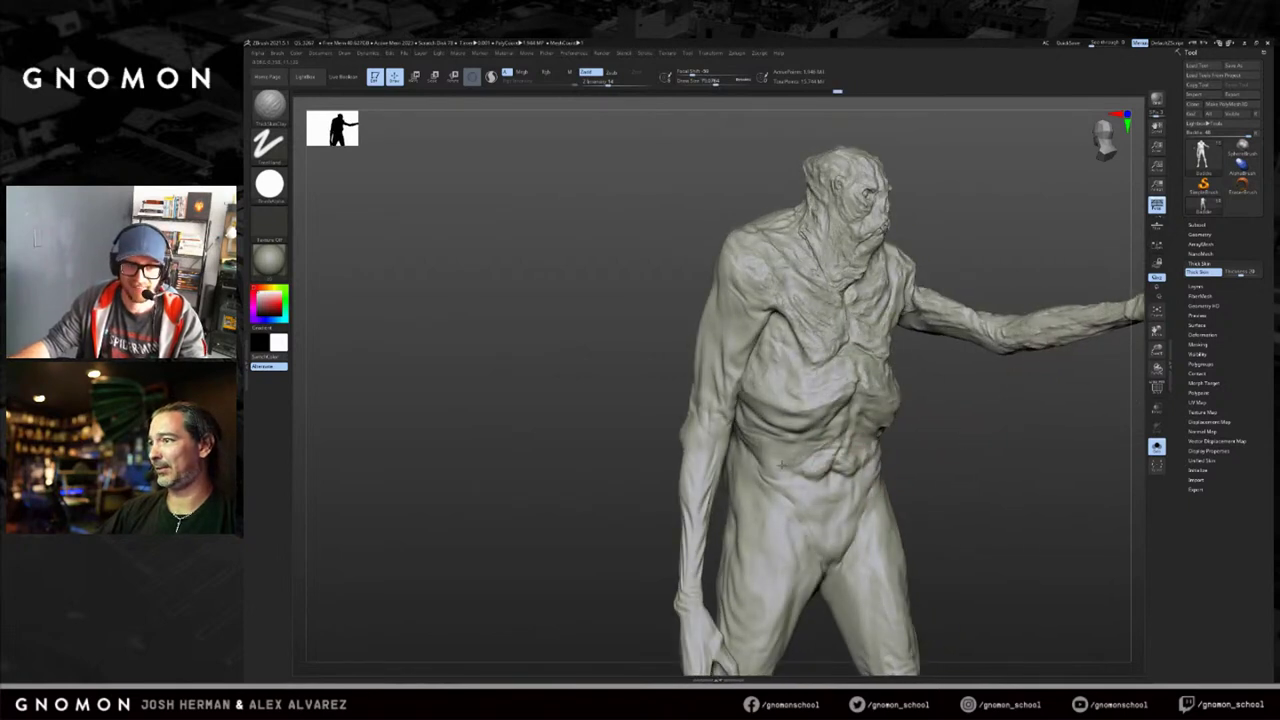
right_click_drag(818, 441, 876, 410)
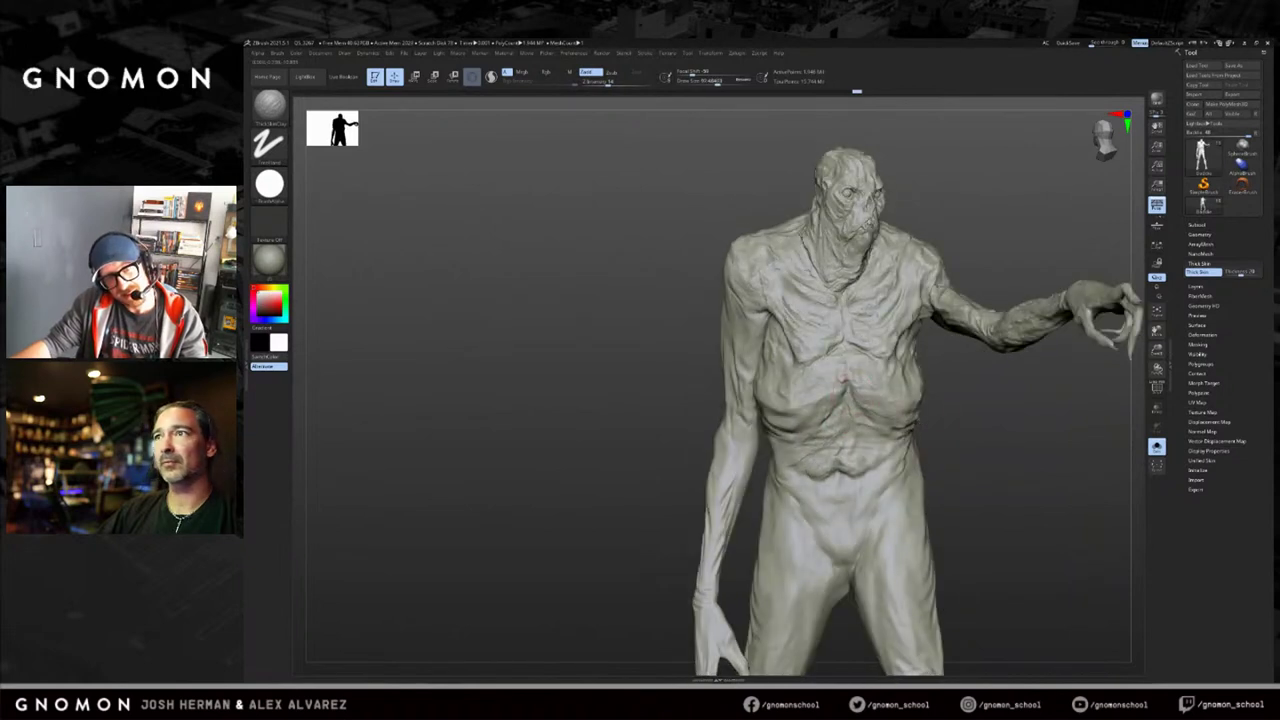
right_click_drag(941, 441, 789, 420)
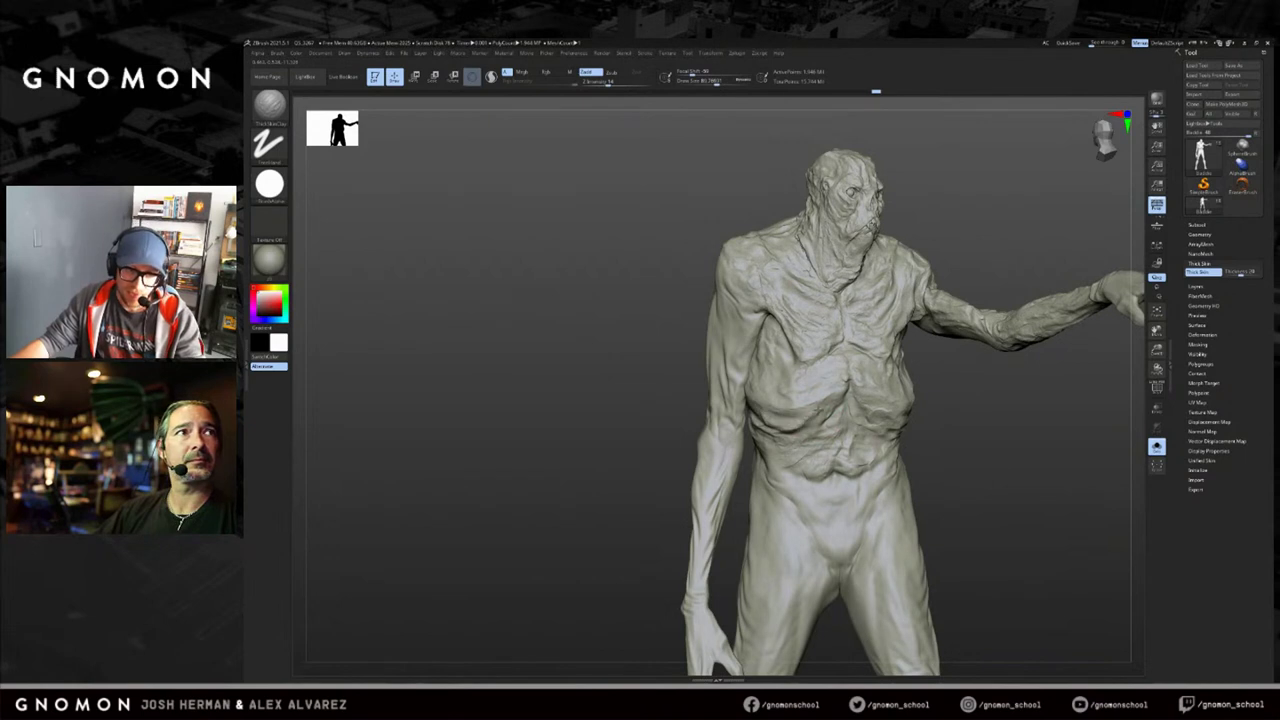
left_click_drag(790, 441, 820, 436)
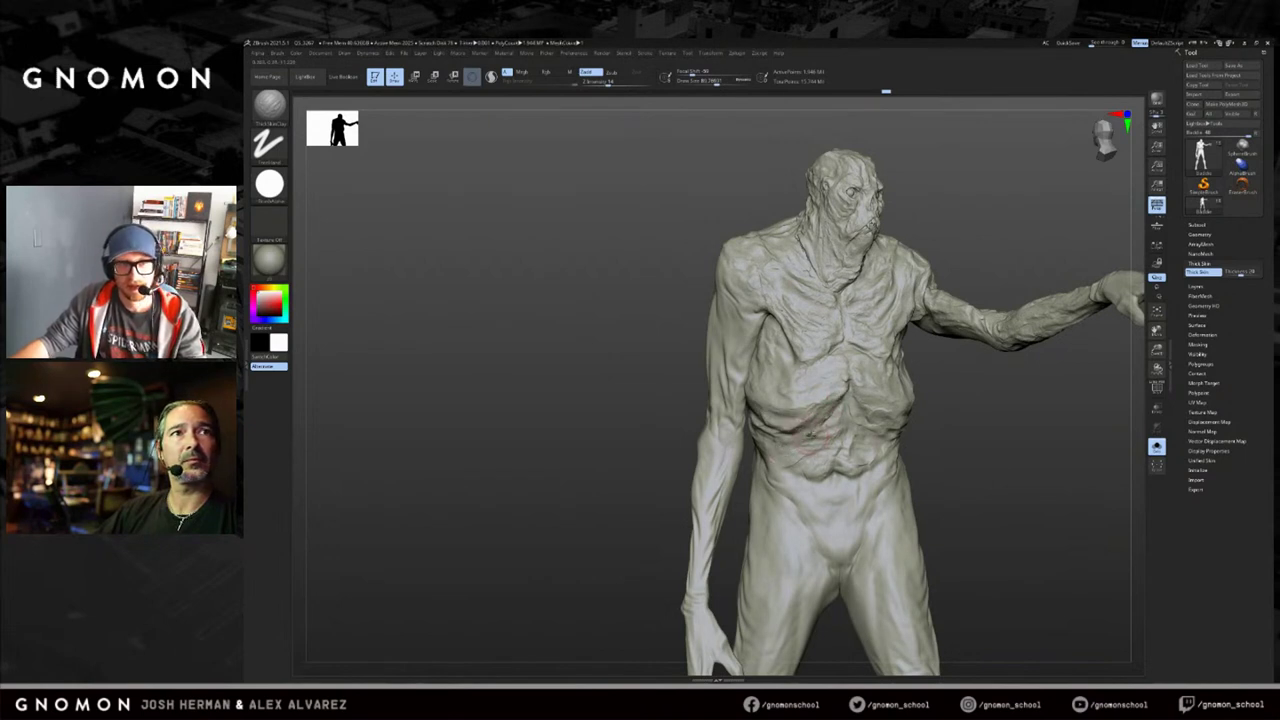
Sculpt rough, lumpy skin over the right shoulder and the right shoulder blade.
left_click_drag(679, 365, 735, 347)
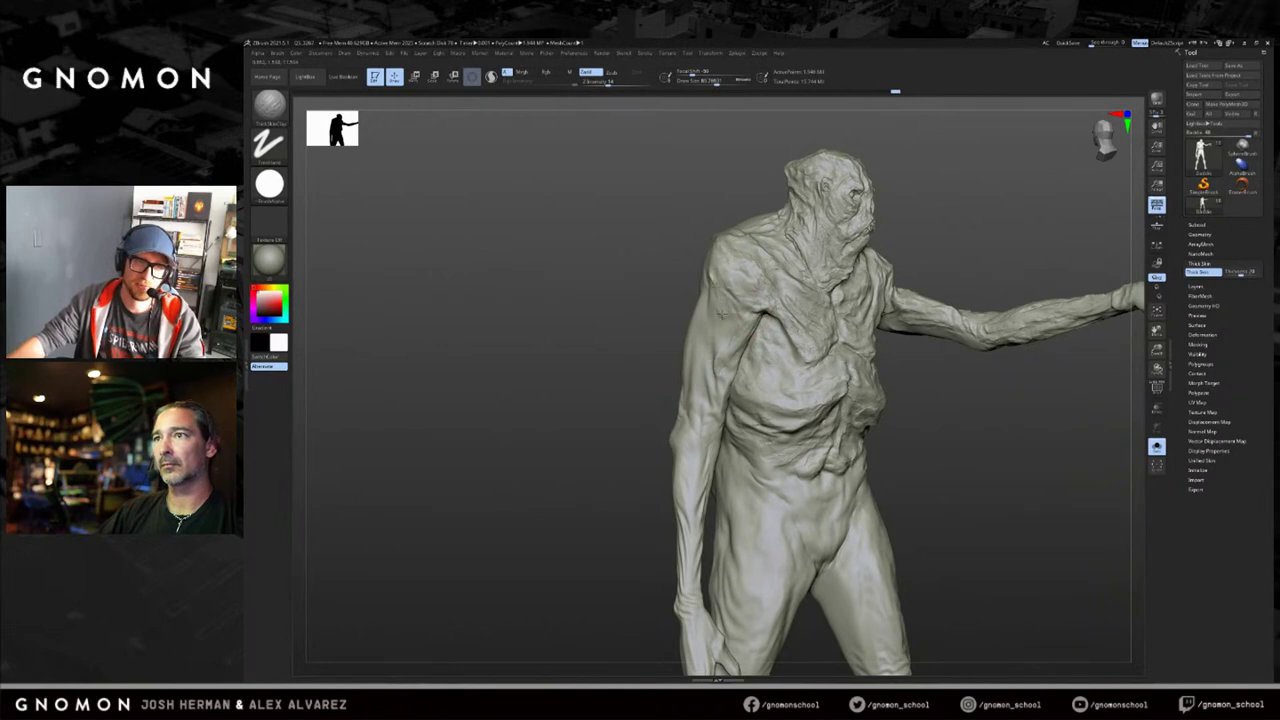
left_click_drag(683, 280, 715, 268)
left_click_drag(718, 332, 741, 314)
left_click_drag(675, 205, 682, 290)
right_click_drag(698, 245, 901, 289)
left_click_drag(910, 322, 955, 338)
left_click_drag(834, 374, 866, 362)
left_click_drag(935, 325, 930, 425)
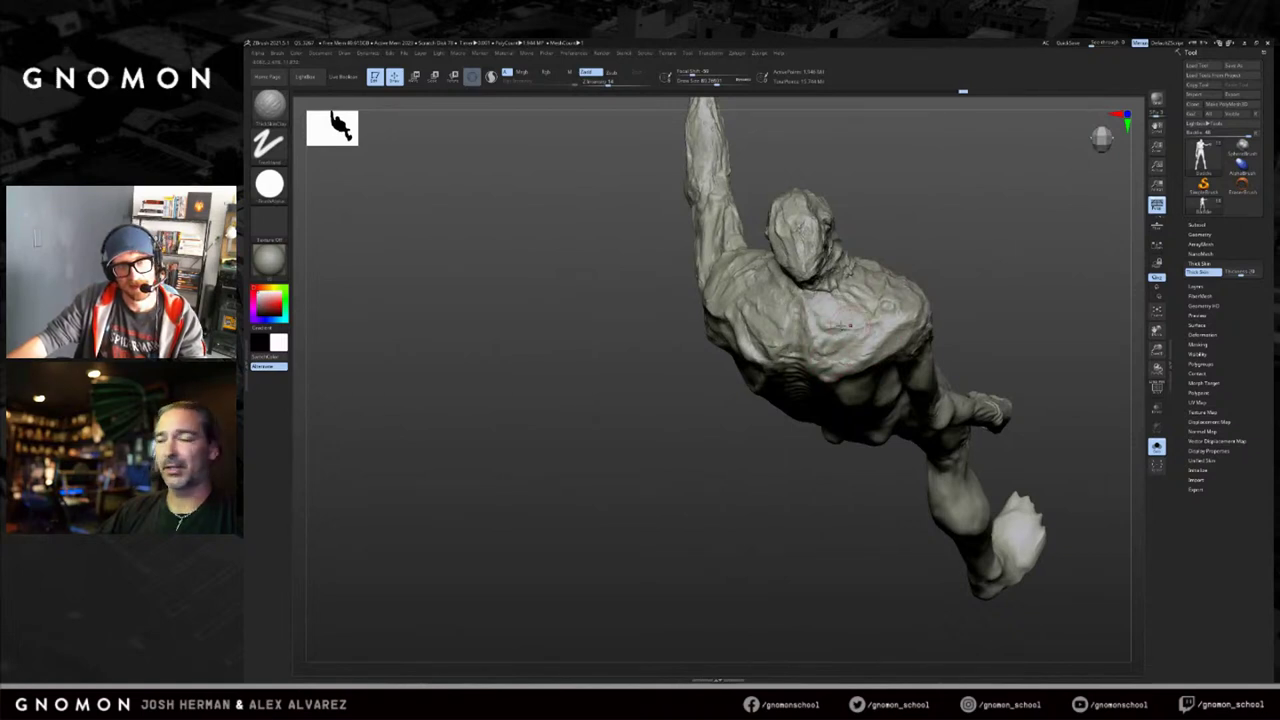
left_click_drag(977, 277, 965, 175)
right_click_drag(830, 280, 818, 342)
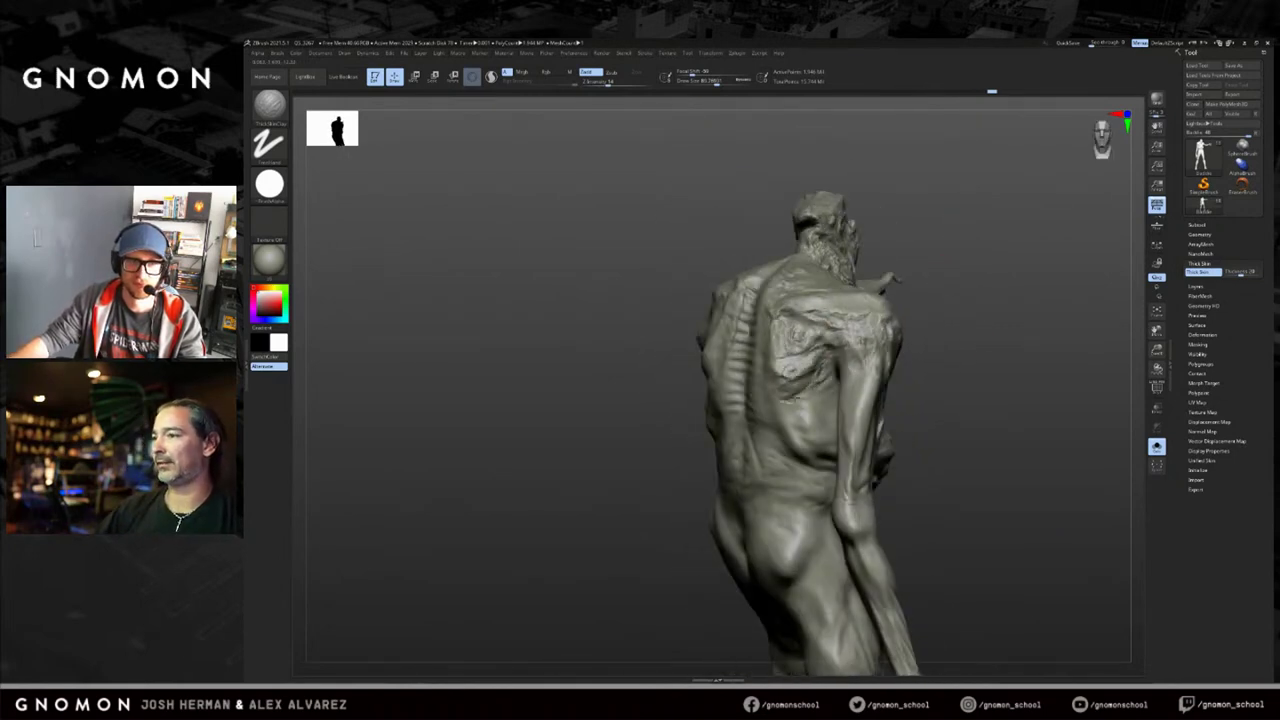
Sculpt wrinkled skin along the spine and across the left side and lower part of the back.
right_click_drag(808, 452, 775, 327)
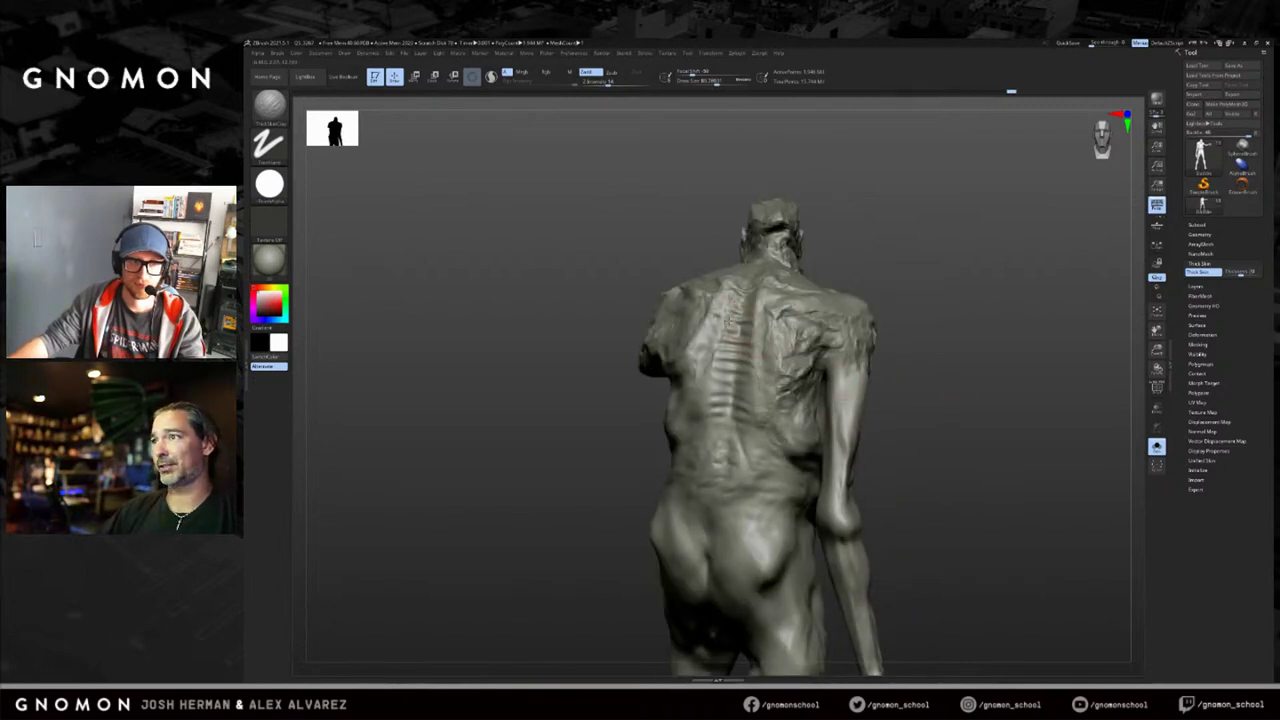
left_click_drag(733, 350, 744, 450)
right_click_drag(776, 470, 733, 369)
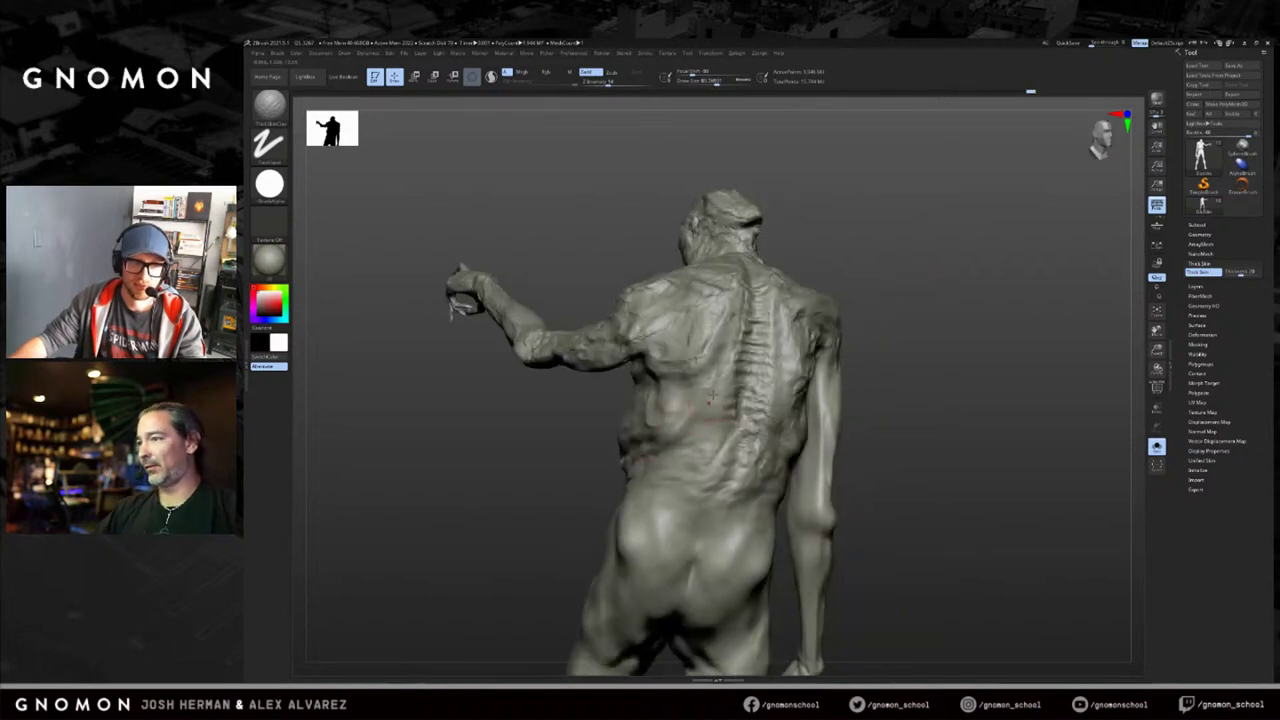
left_click_drag(735, 405, 702, 440)
mouse_move(720, 385)
left_mouse_down()
mouse_move(682, 432)
mouse_move(668, 424)
left_mouse_up()
left_click_drag(584, 445, 584, 443)
right_click_drag(584, 443, 569, 465)
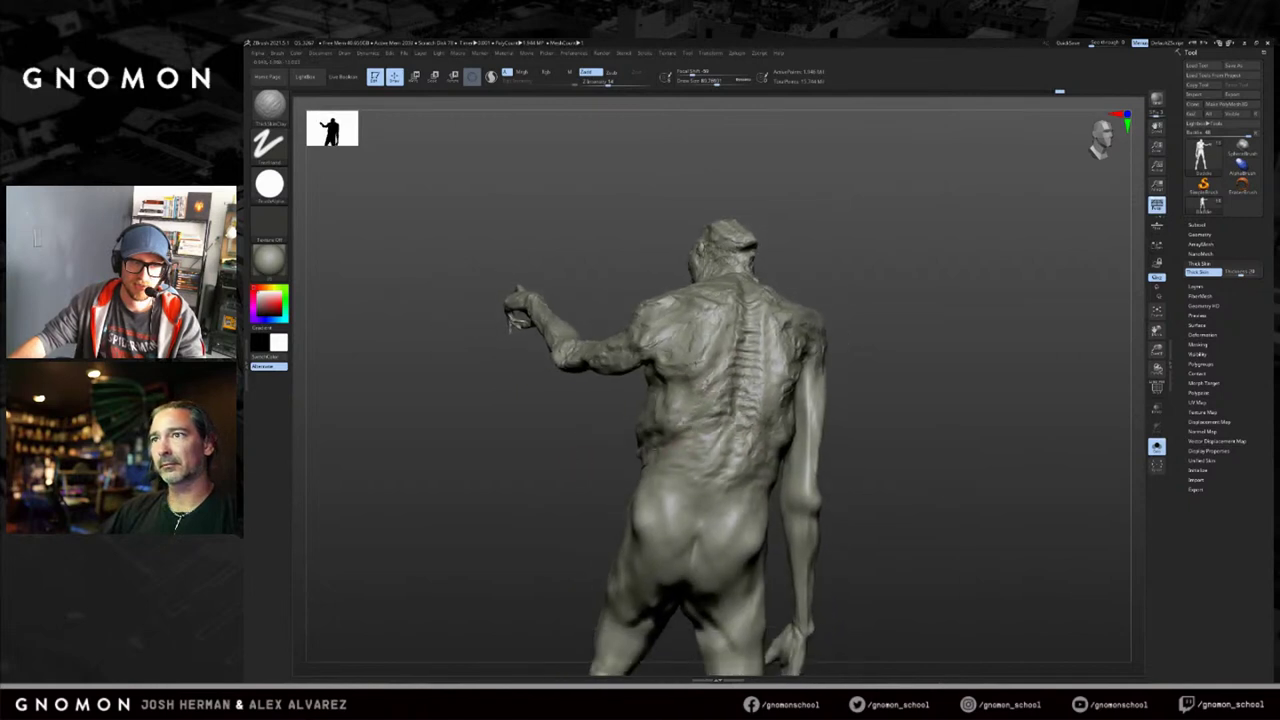
Sculpt wrinkled skin from the lower back down over the upper buttocks, mainly on the left side.
mouse_move(682, 460)
left_mouse_down()
mouse_move(697, 458)
mouse_move(674, 438)
mouse_move(713, 463)
left_mouse_up()
right_click_drag(713, 463, 754, 440)
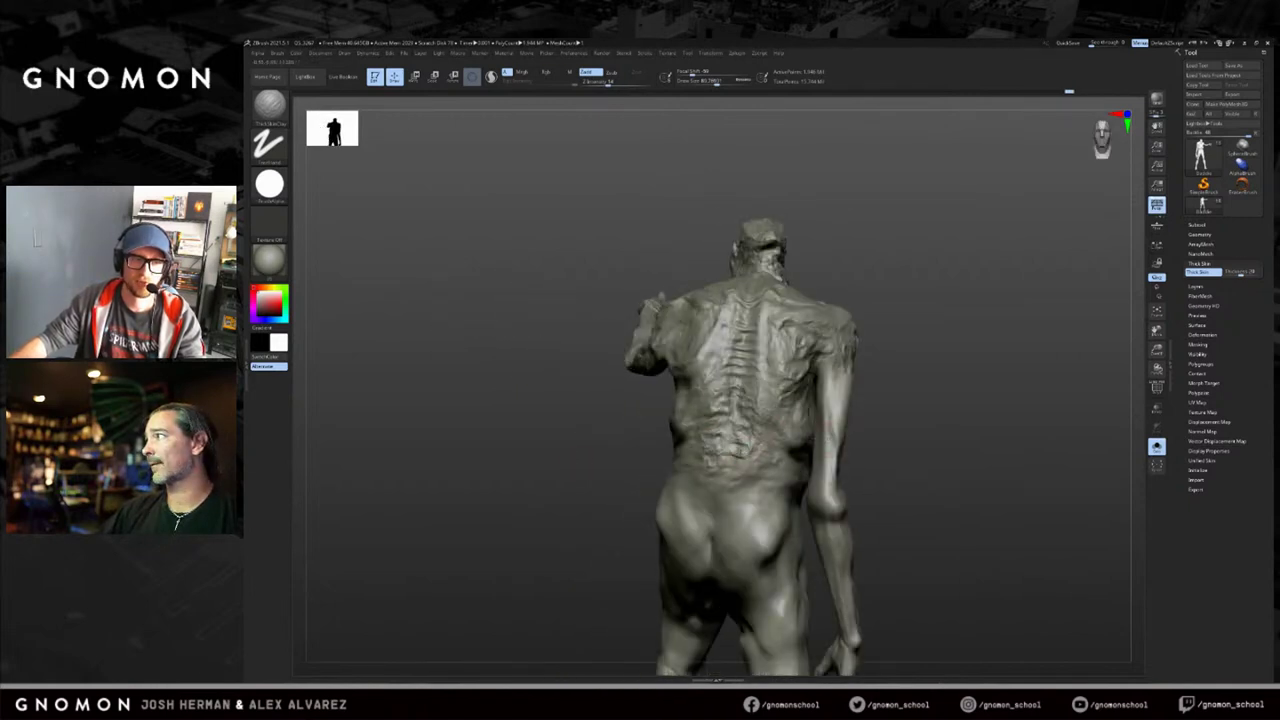
mouse_move(730, 445)
left_mouse_down()
mouse_move(738, 456)
mouse_move(686, 452)
left_mouse_up()
mouse_move(630, 459)
right_mouse_down()
mouse_move(854, 329)
mouse_move(900, 354)
mouse_move(918, 321)
mouse_move(762, 367)
right_mouse_up()
mouse_move(790, 346)
left_mouse_down()
mouse_move(772, 358)
mouse_move(778, 402)
mouse_move(758, 428)
mouse_move(774, 438)
left_mouse_up()
left_click_drag(808, 380, 826, 402)
left_click_drag(960, 340, 880, 310)
left_click_drag(842, 374, 848, 440)
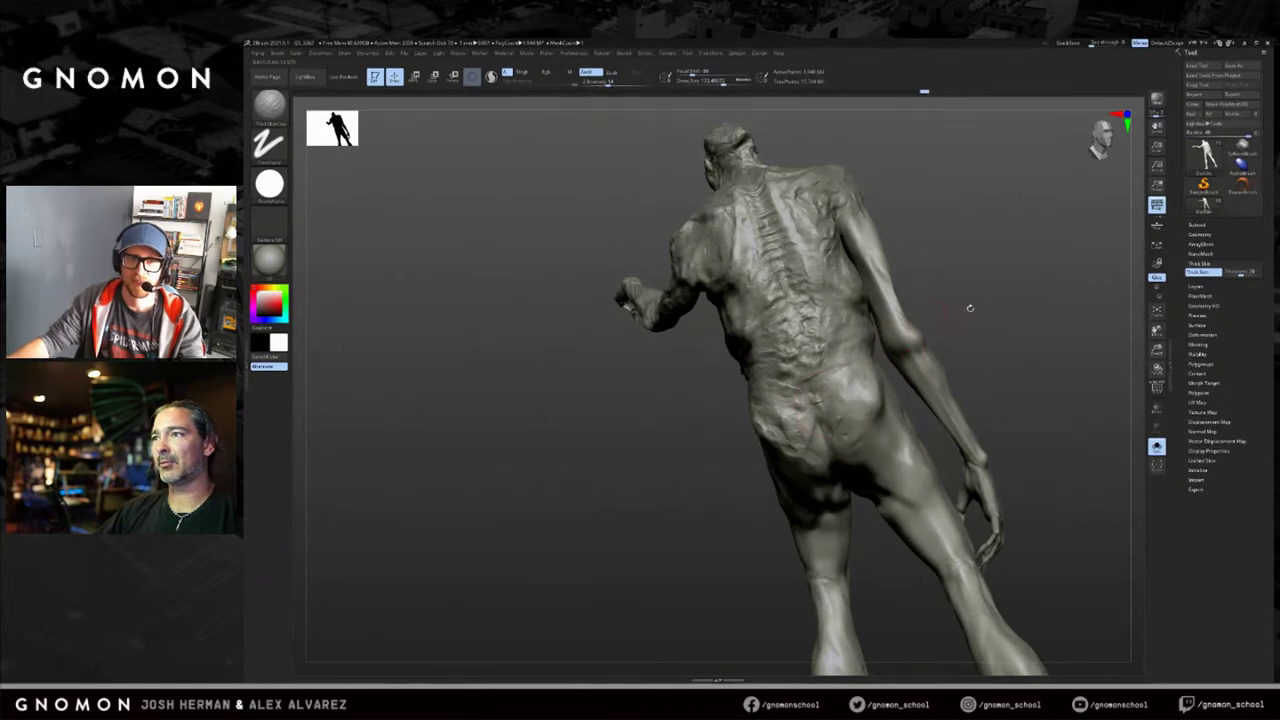
left_click_drag(960, 310, 914, 312)
key("s")
left_click(829, 369)
mouse_move(858, 366)
left_mouse_down()
mouse_move(878, 356)
mouse_move(846, 339)
mouse_move(850, 328)
left_mouse_up()
Sculpt uneven skin folds across the lower abdomen, the groin and the front of the left hip.
left_click_drag(985, 335, 855, 347)
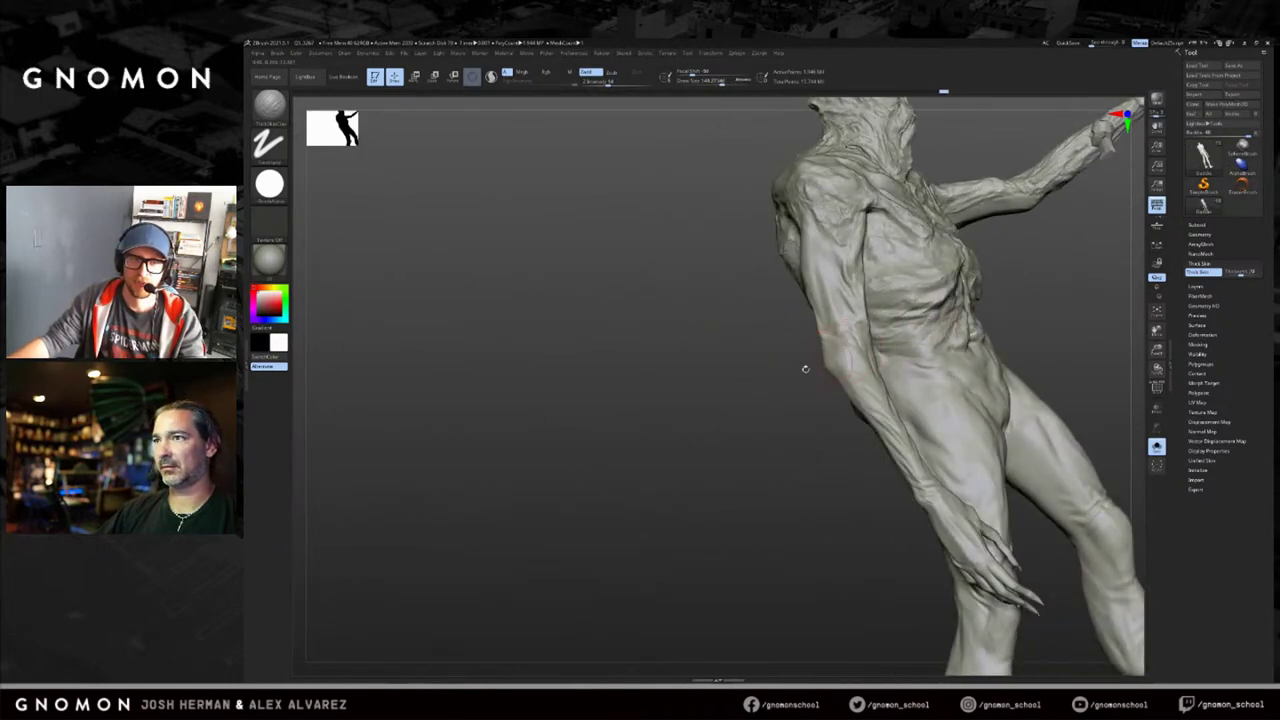
right_click_drag(805, 369, 848, 362)
right_click_drag(1002, 360, 997, 407)
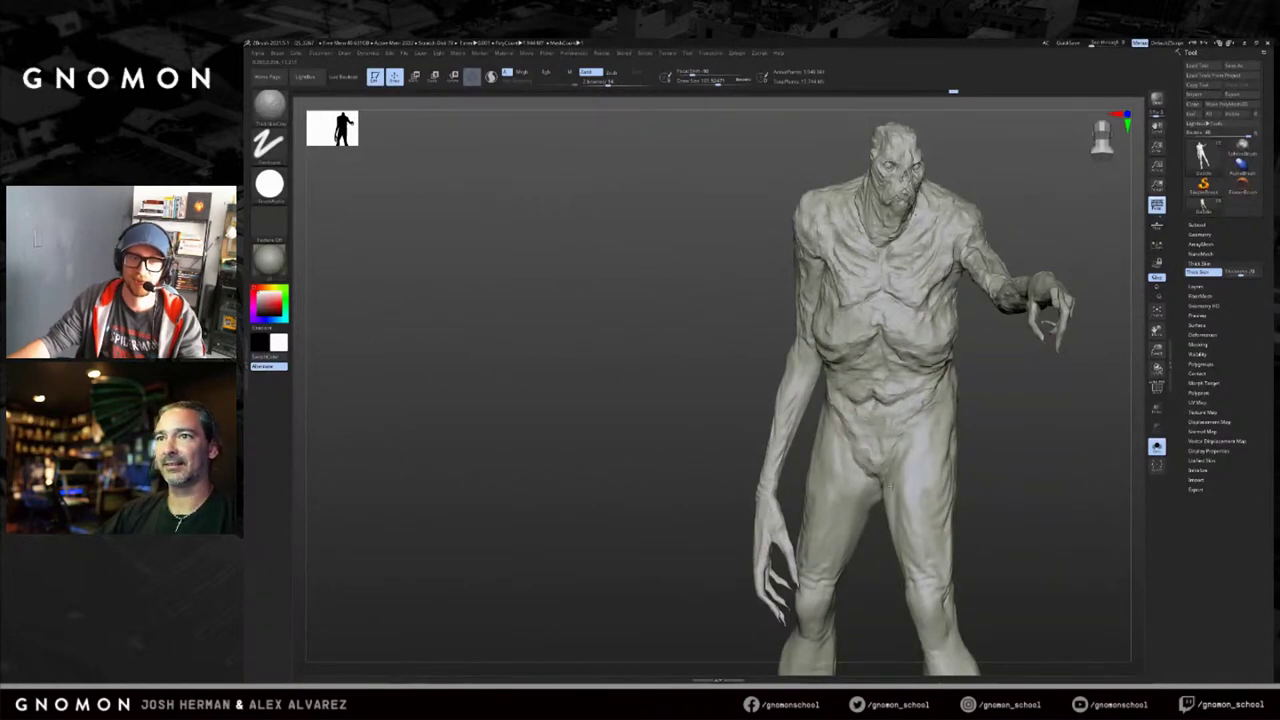
left_click_drag(975, 406, 918, 394)
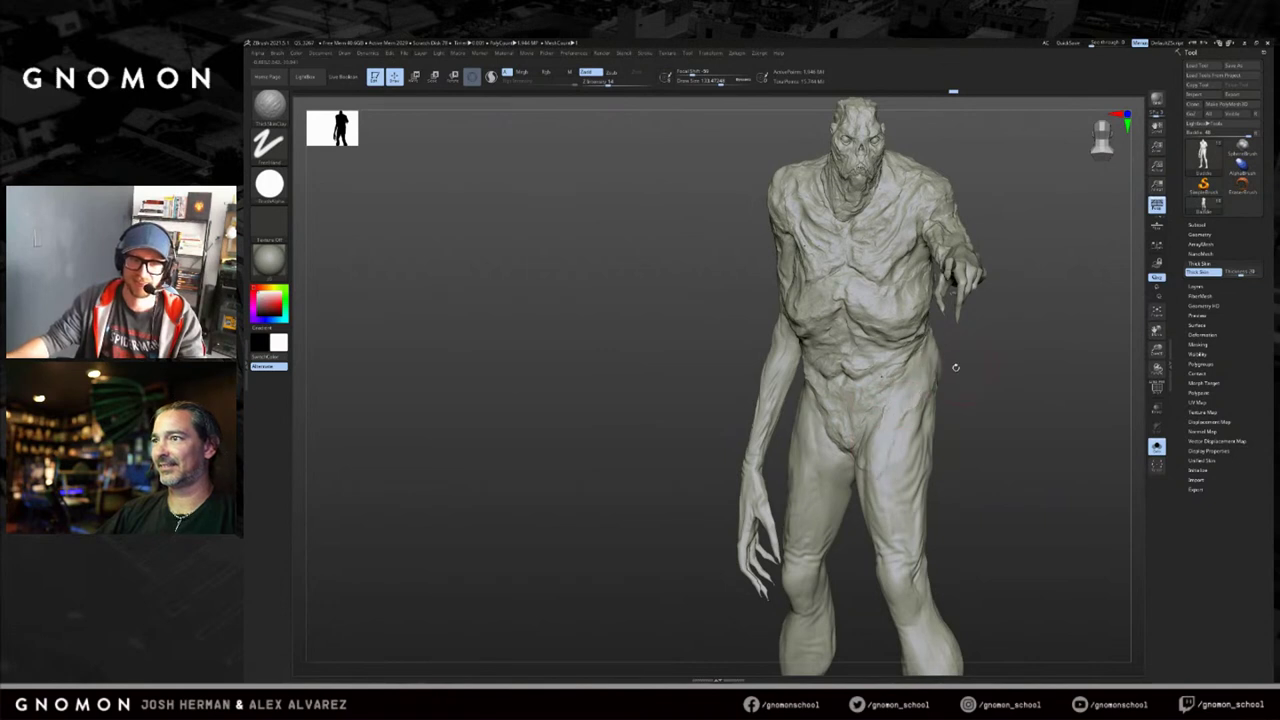
left_click_drag(916, 370, 924, 364)
right_click_drag(924, 364, 895, 361)
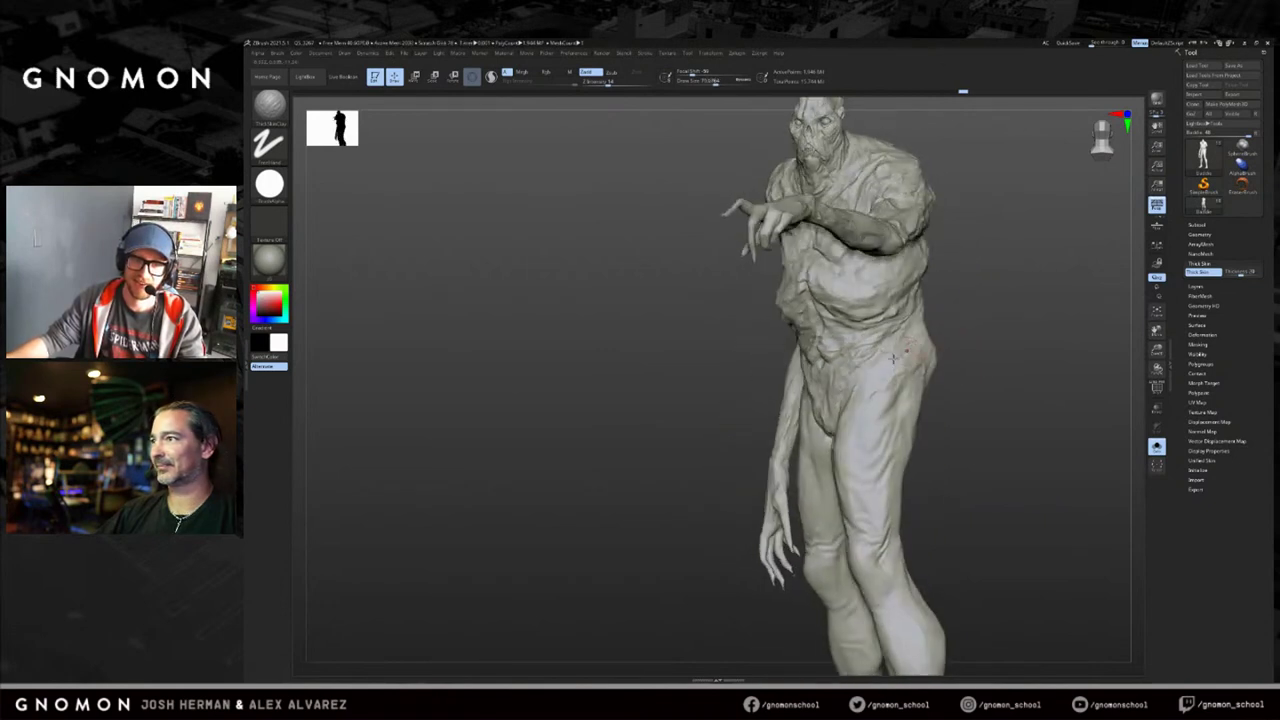
left_click_drag(910, 355, 951, 366)
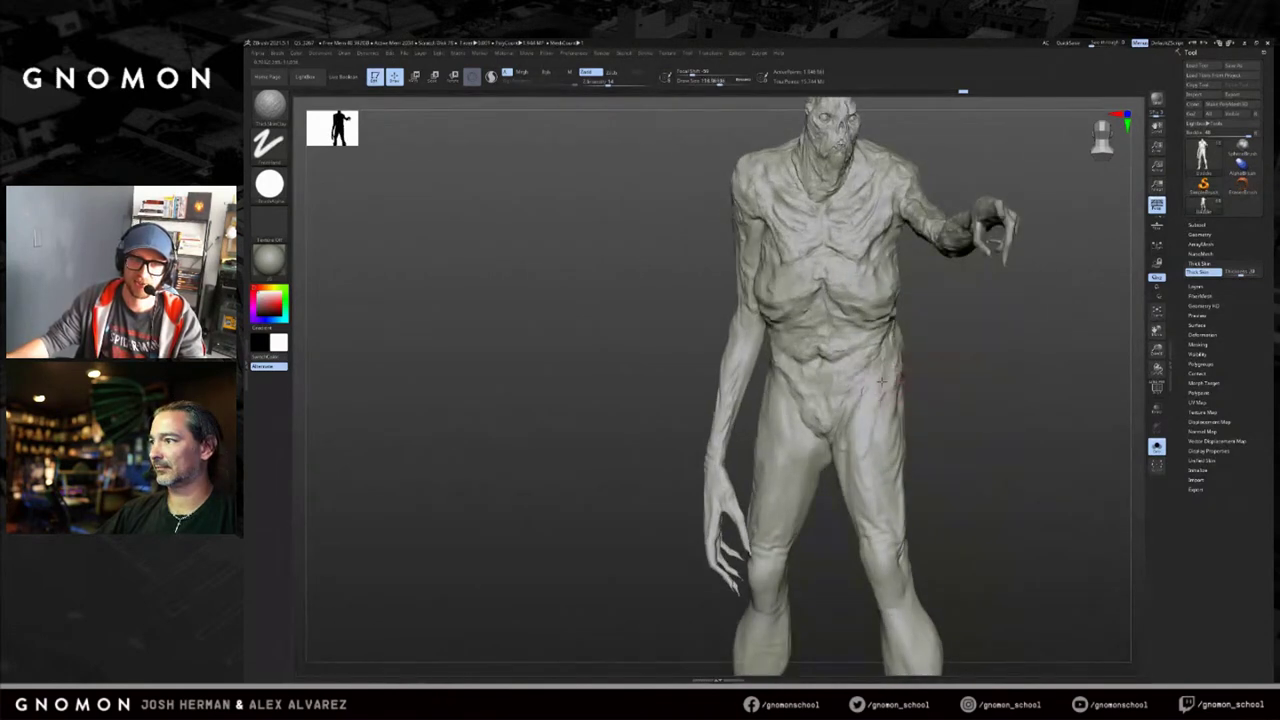
Sculpt rough, wrinkled skin down the front of the left thigh to just above the knee.
left_click_drag(828, 519, 866, 517)
left_click_drag(860, 386, 826, 457)
left_click_drag(806, 517, 808, 483)
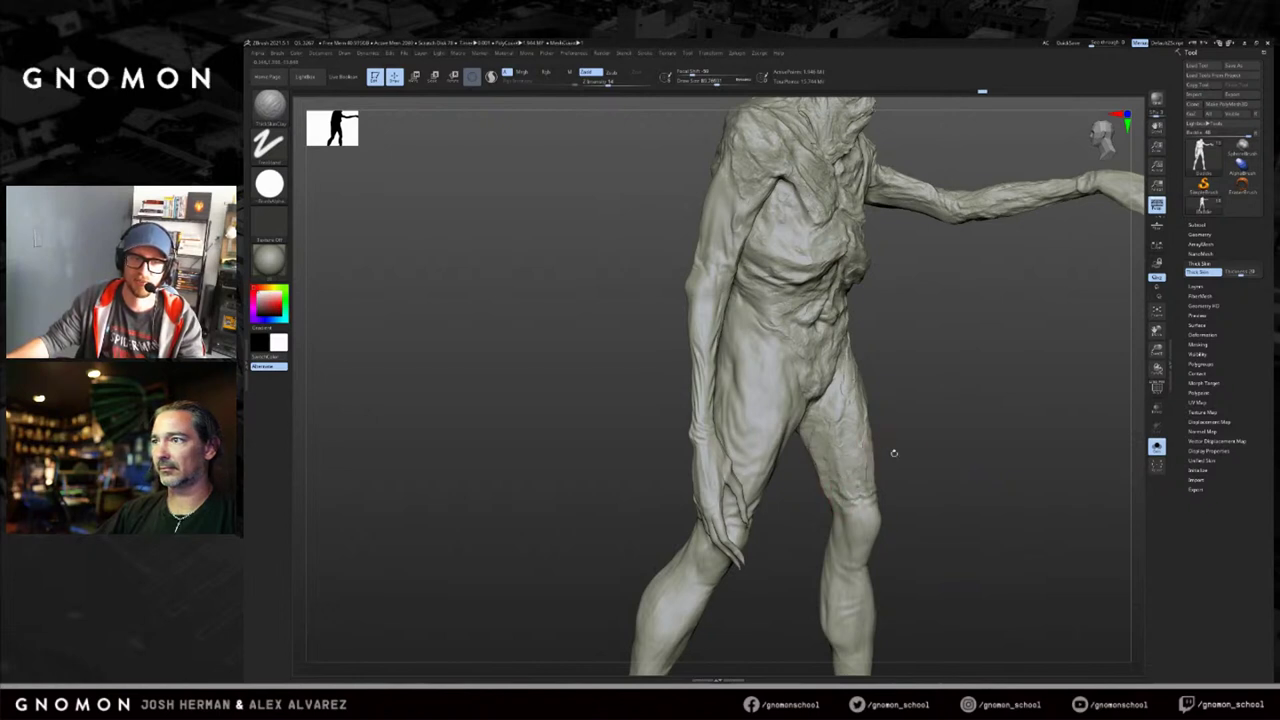
right_click_drag(874, 445, 871, 495)
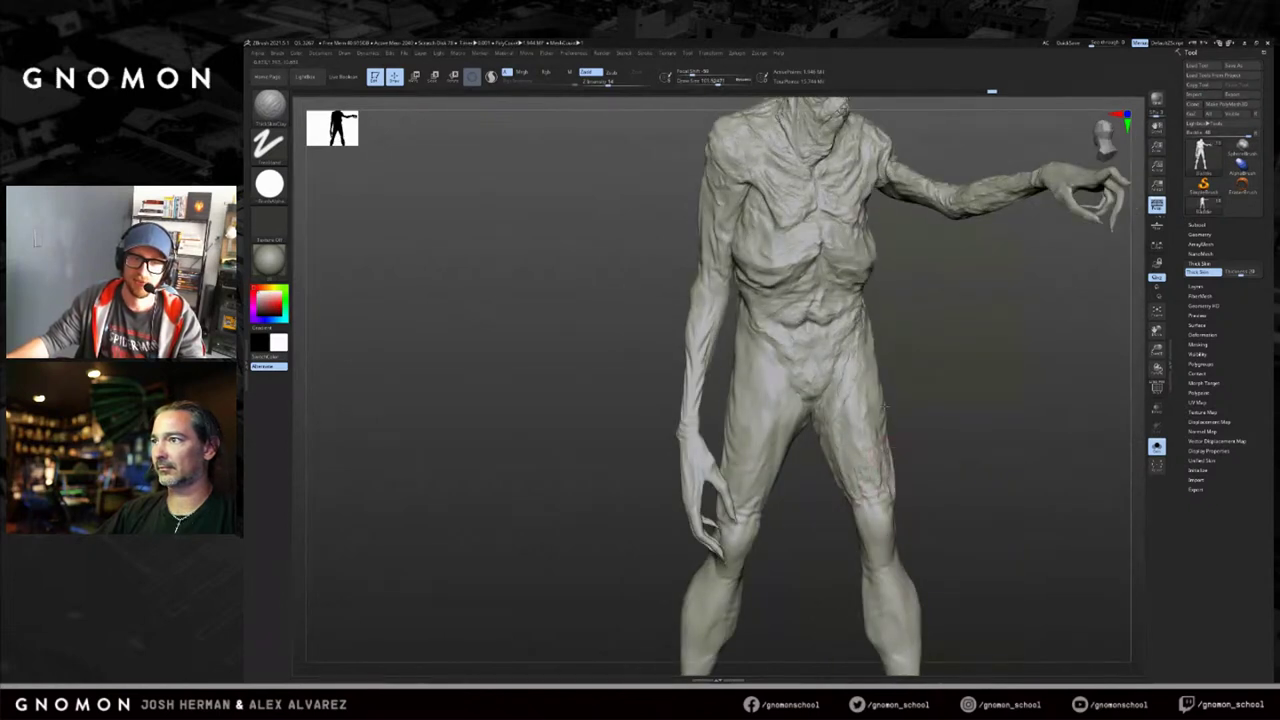
right_click_drag(877, 447, 884, 420)
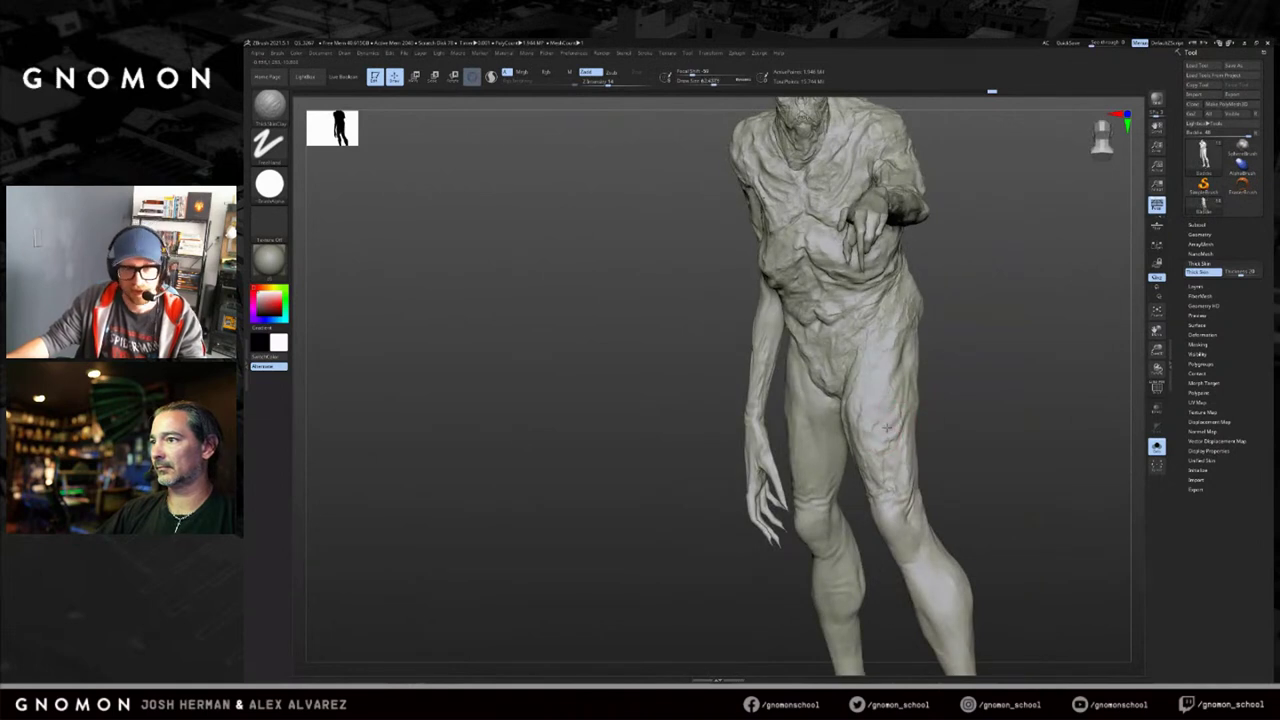
Carve lumpy skin folds over the left hip and along the outer side of the left thigh.
right_click_drag(990, 380, 929, 371)
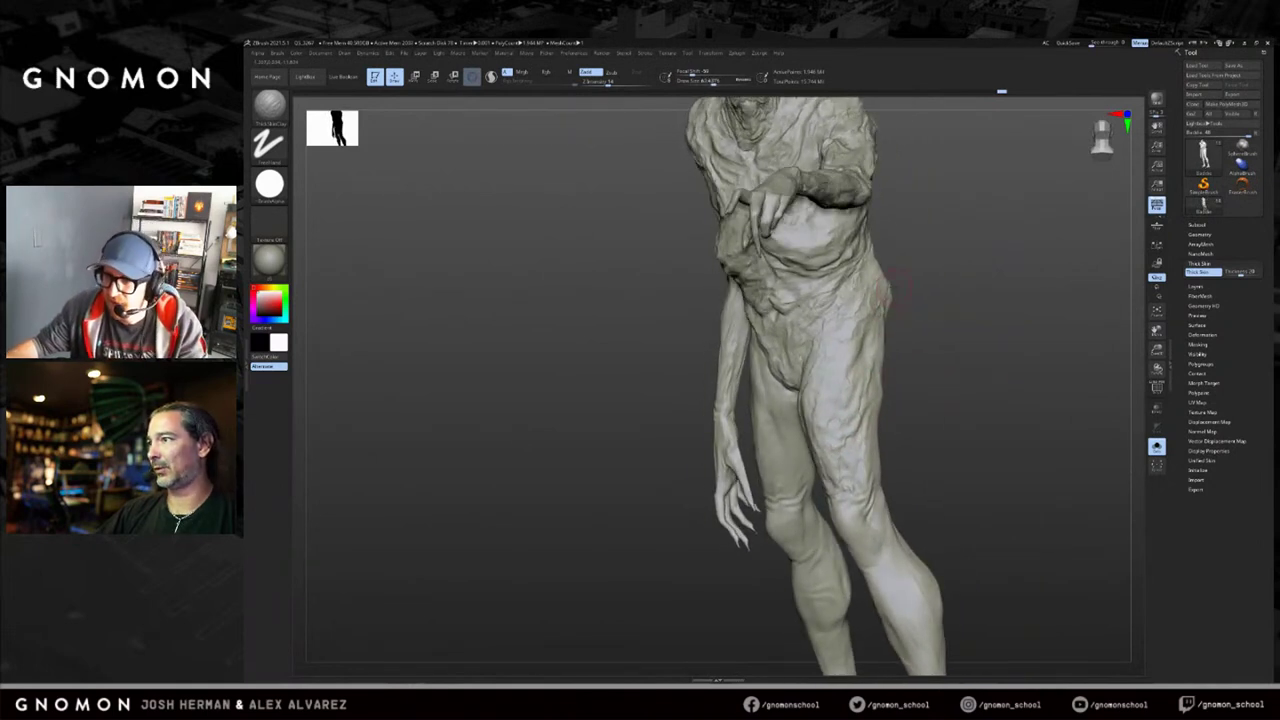
mouse_move(940, 371)
right_mouse_down()
mouse_move(991, 349)
mouse_move(855, 370)
right_mouse_up()
left_click_drag(866, 352, 869, 335)
left_click_drag(840, 383, 874, 341)
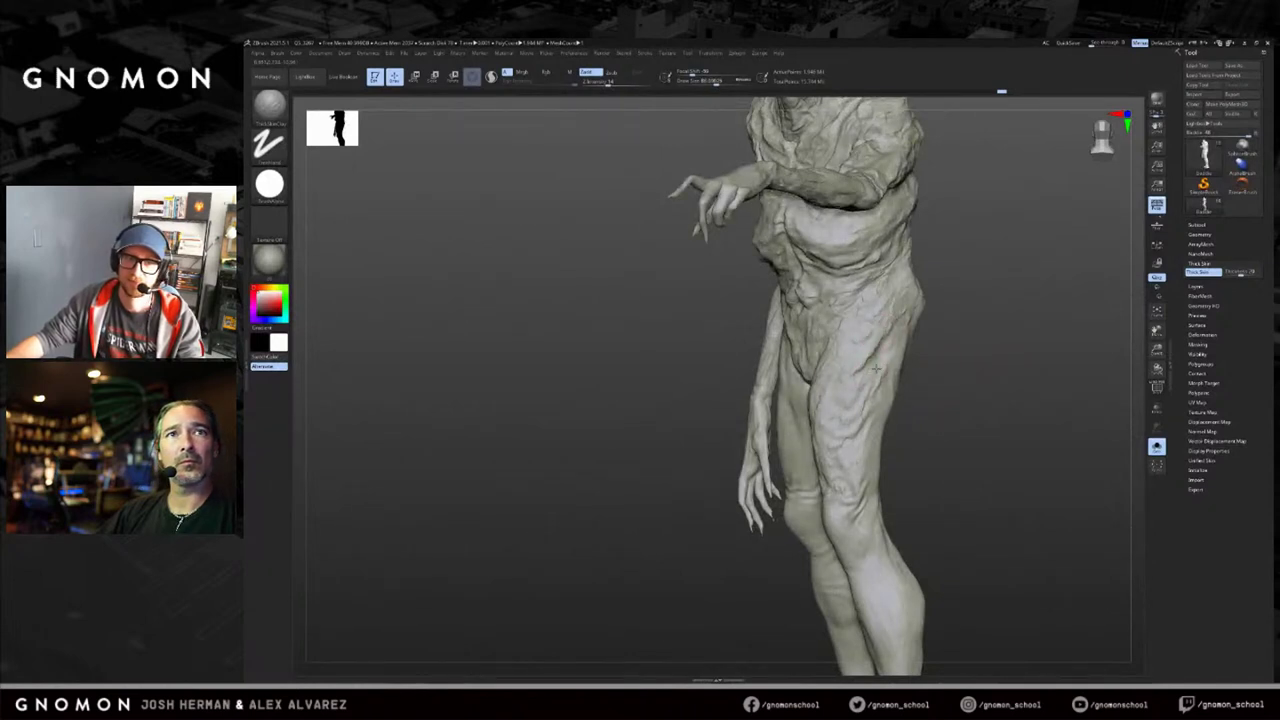
right_click_drag(950, 380, 929, 374)
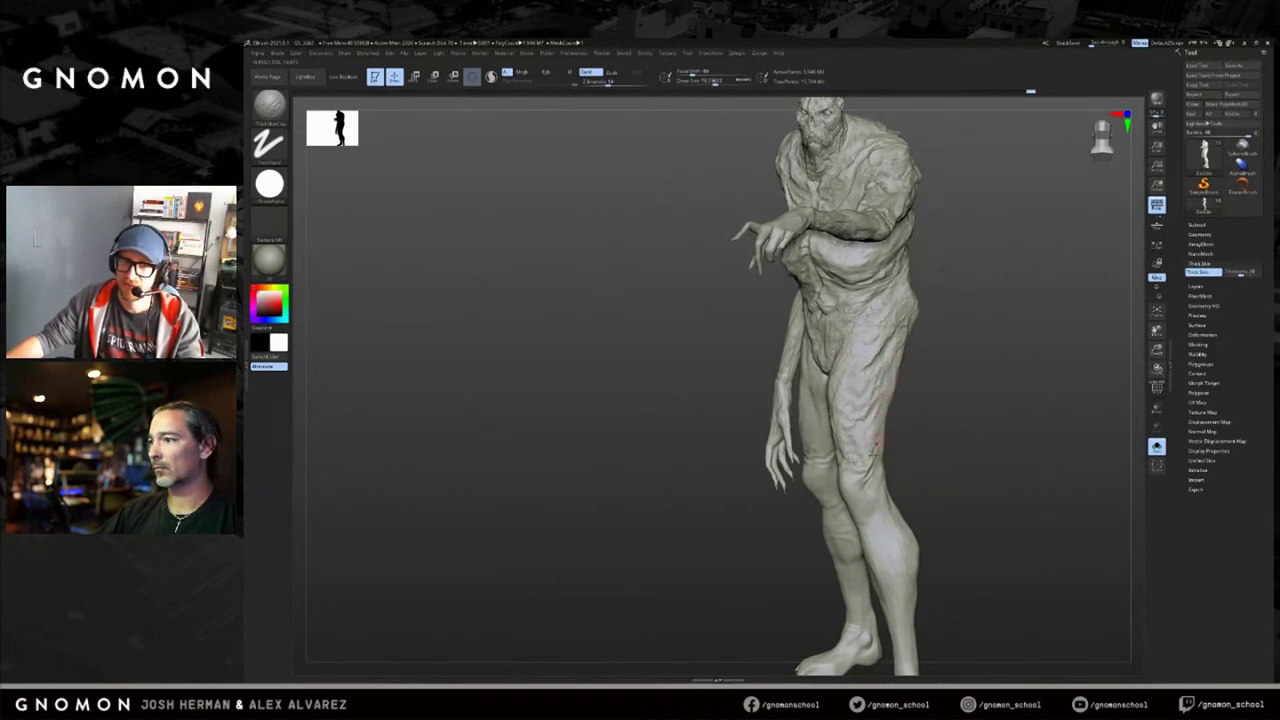
Sculpt wrinkled skin around the left knee and over the front of the right thigh.
mouse_move(878, 450)
right_mouse_down()
mouse_move(901, 408)
mouse_move(855, 465)
right_mouse_up()
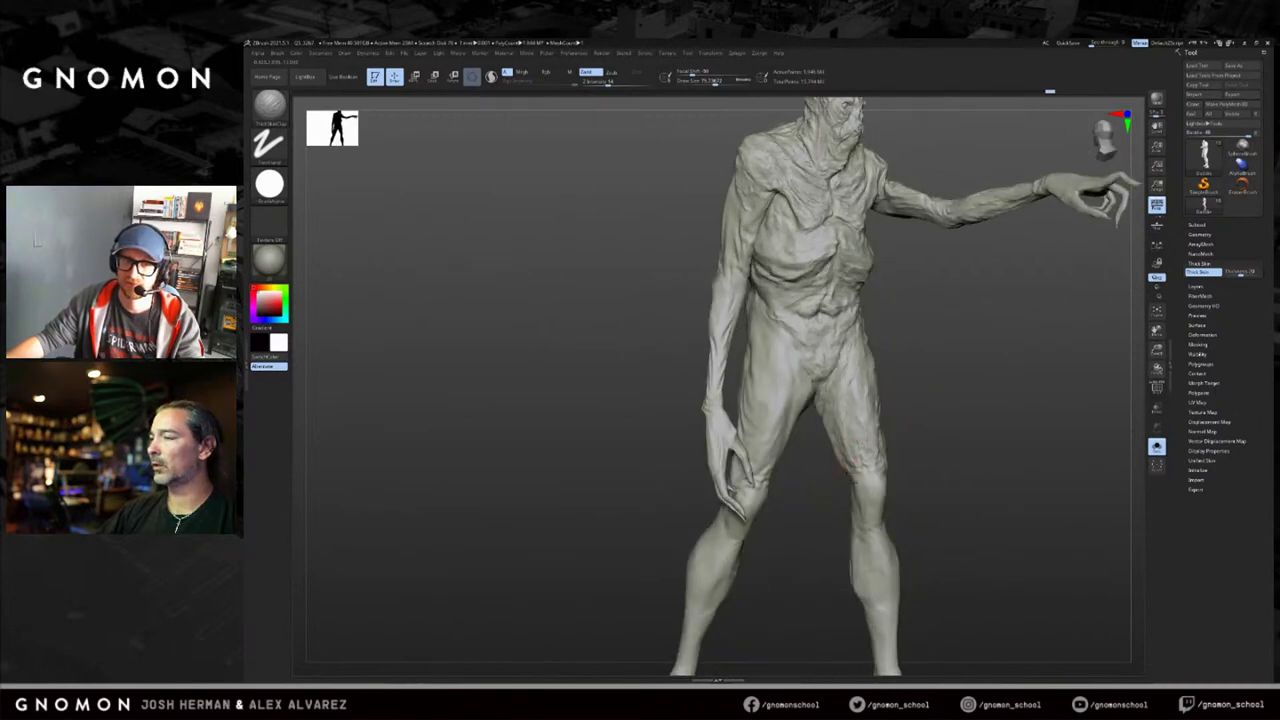
right_click_drag(888, 510, 861, 432)
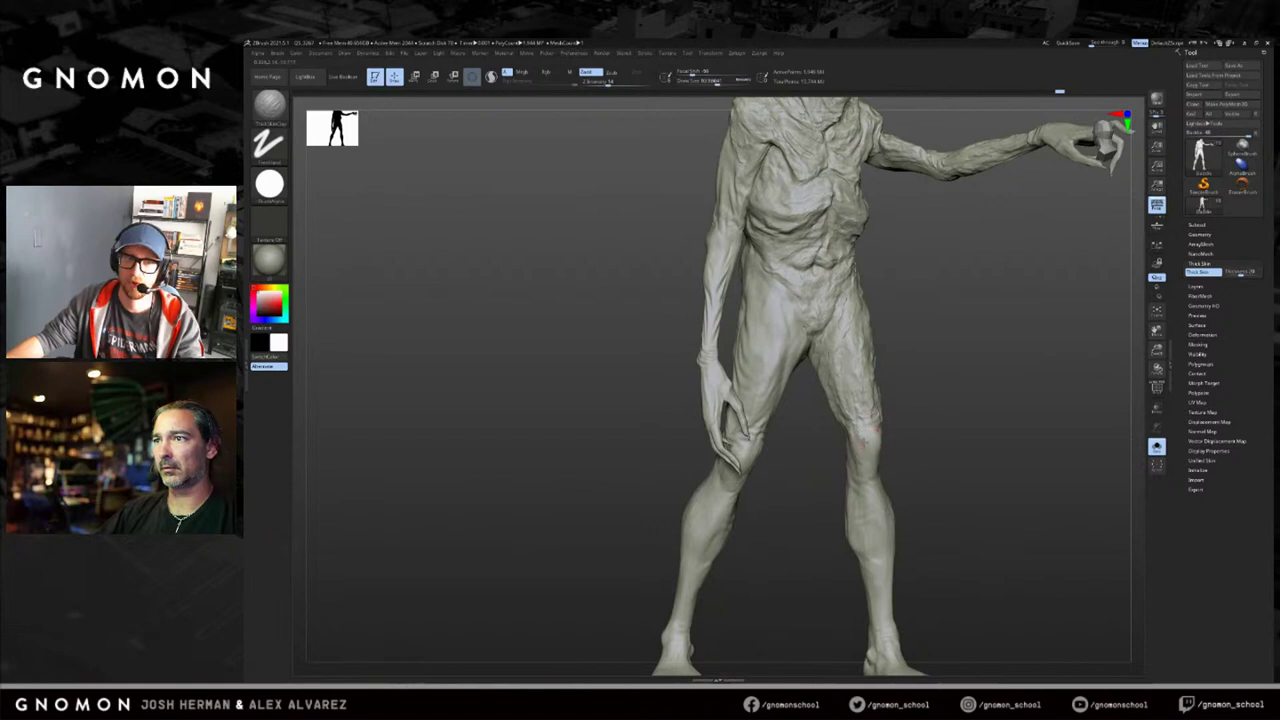
mouse_move(858, 450)
right_mouse_down()
mouse_move(875, 458)
mouse_move(863, 428)
right_mouse_up()
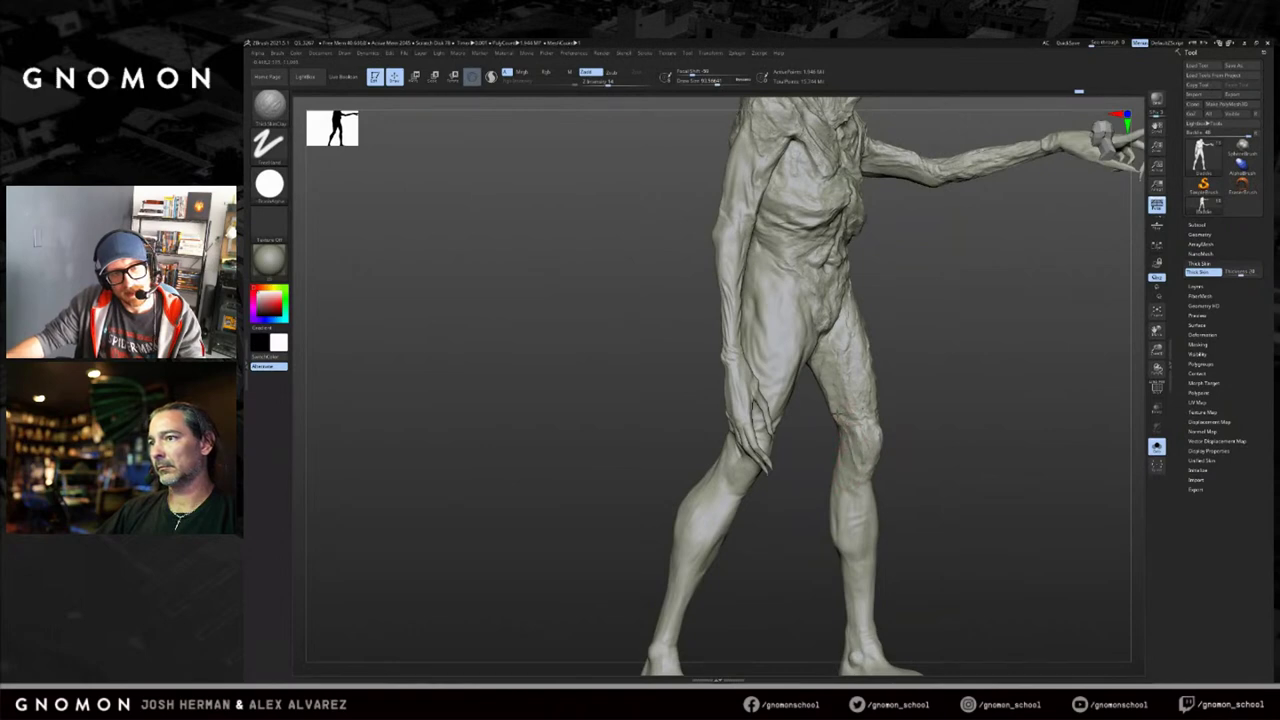
mouse_move(813, 440)
right_mouse_down()
mouse_move(957, 394)
mouse_move(920, 357)
mouse_move(925, 390)
mouse_move(965, 385)
right_mouse_up()
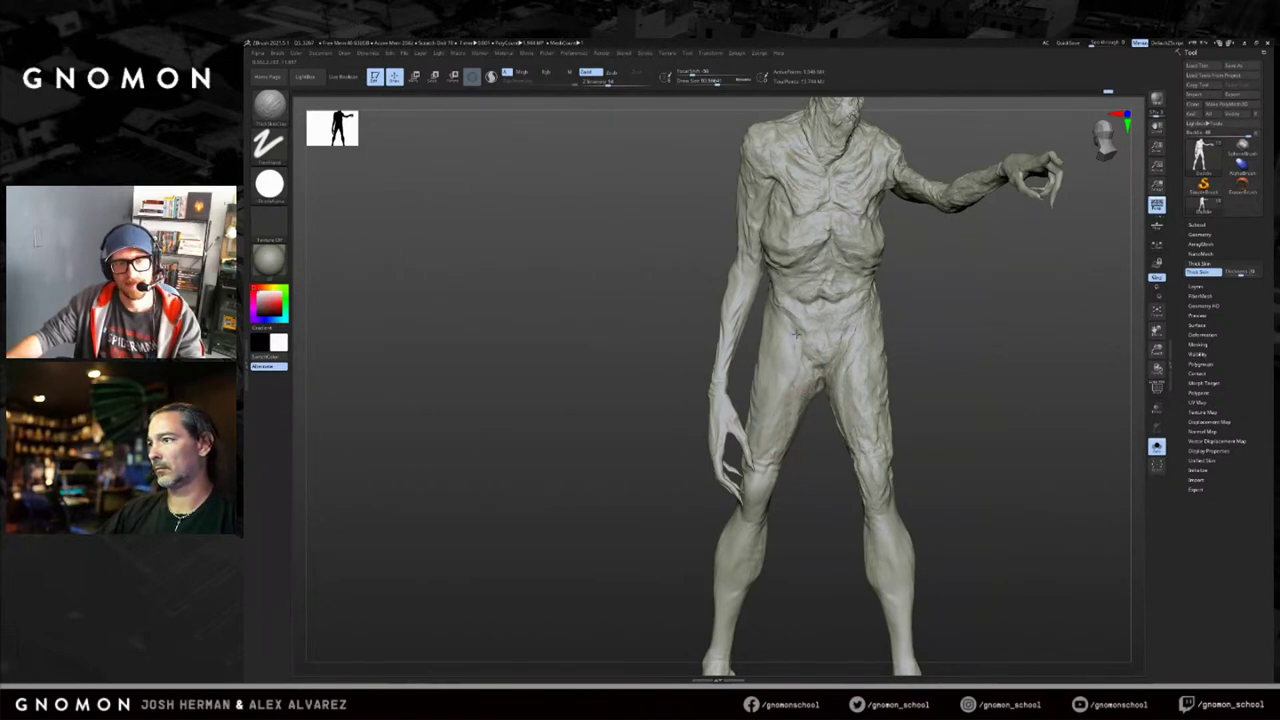
left_click_drag(652, 365, 686, 361)
Sculpt stringy, uneven skin along the front and outer side of the right upper arm.
left_click_drag(657, 284, 682, 460, "alt")
mouse_move(684, 292)
left_mouse_down()
mouse_move(714, 286)
mouse_move(606, 315)
left_mouse_up()
right_click_drag(606, 316, 710, 294)
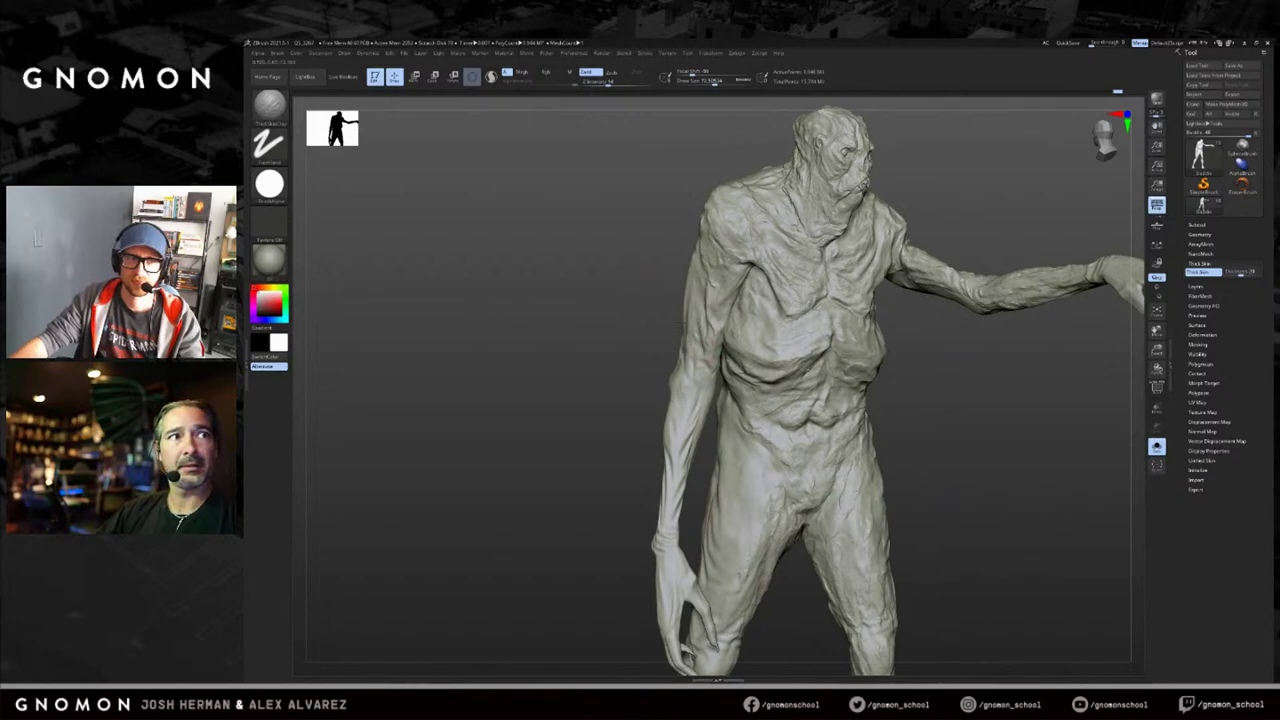
right_click_drag(620, 330, 657, 329)
right_click_drag(623, 280, 913, 235)
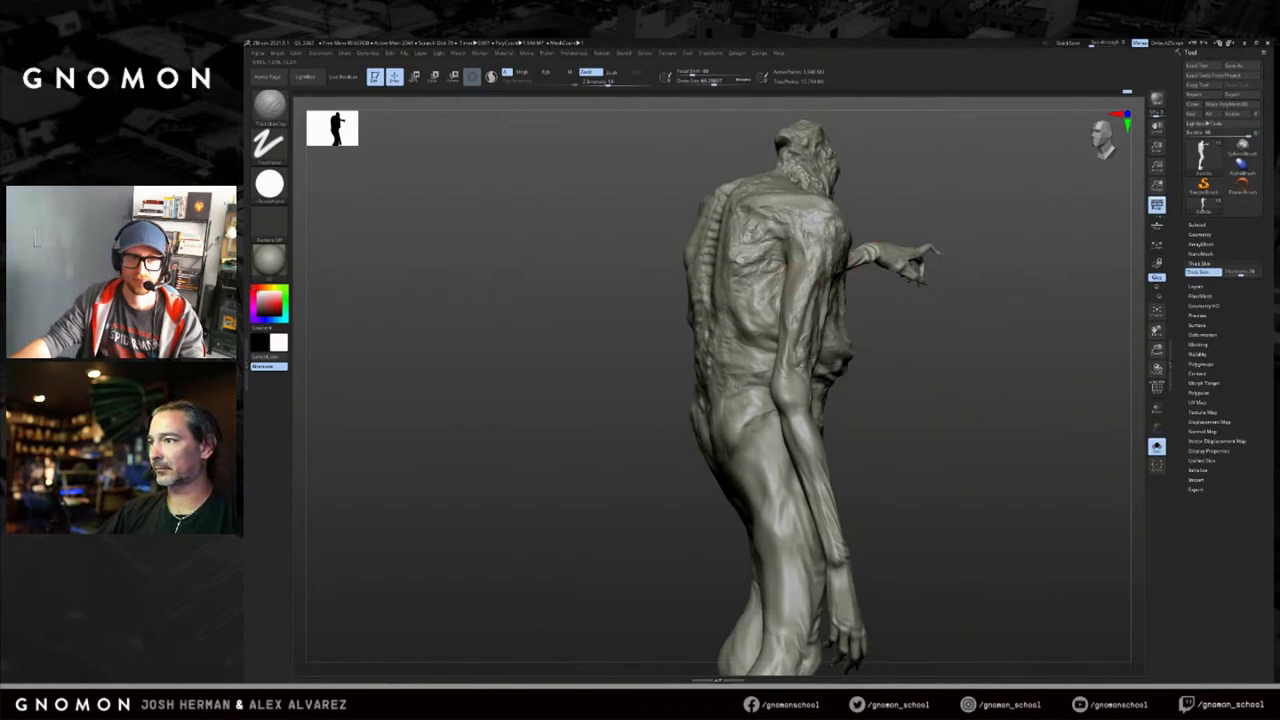
Carve rough skin folds down the back of the right upper arm to the elbow.
right_click_drag(790, 325, 790, 313)
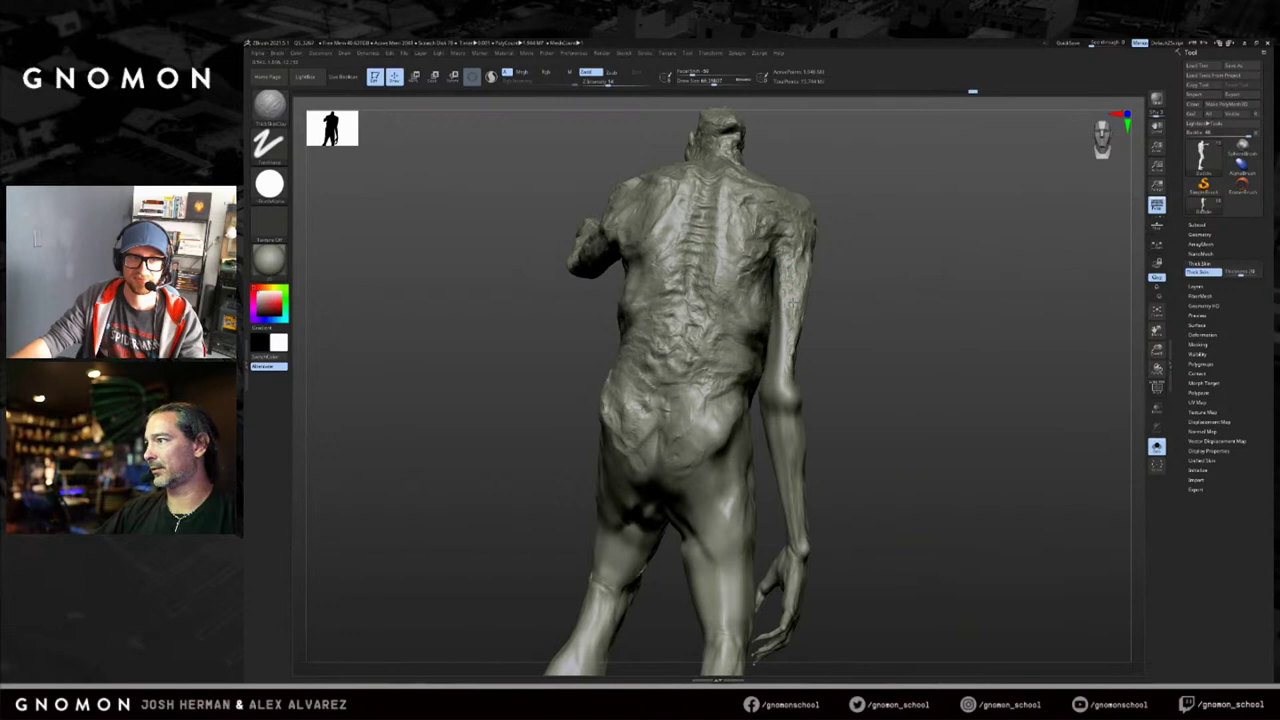
right_click_drag(830, 254, 781, 288)
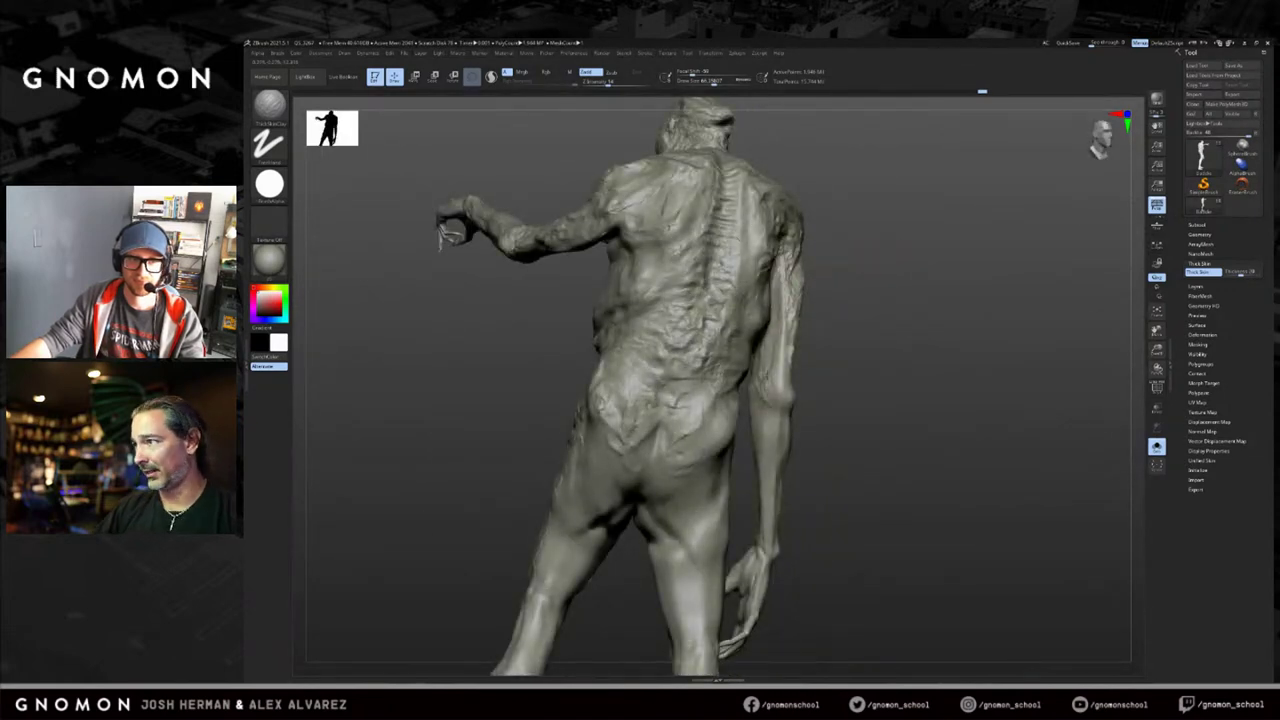
mouse_move(788, 398)
left_mouse_down()
mouse_move(785, 360)
mouse_move(781, 376)
left_mouse_up()
right_click_drag(843, 346, 815, 367)
Sculpt wrinkled, sinewy skin around the right forearm from the elbow to the wrist.
mouse_move(814, 475)
right_mouse_down("alt")
mouse_move(856, 346)
mouse_move(832, 335)
right_mouse_up("alt")
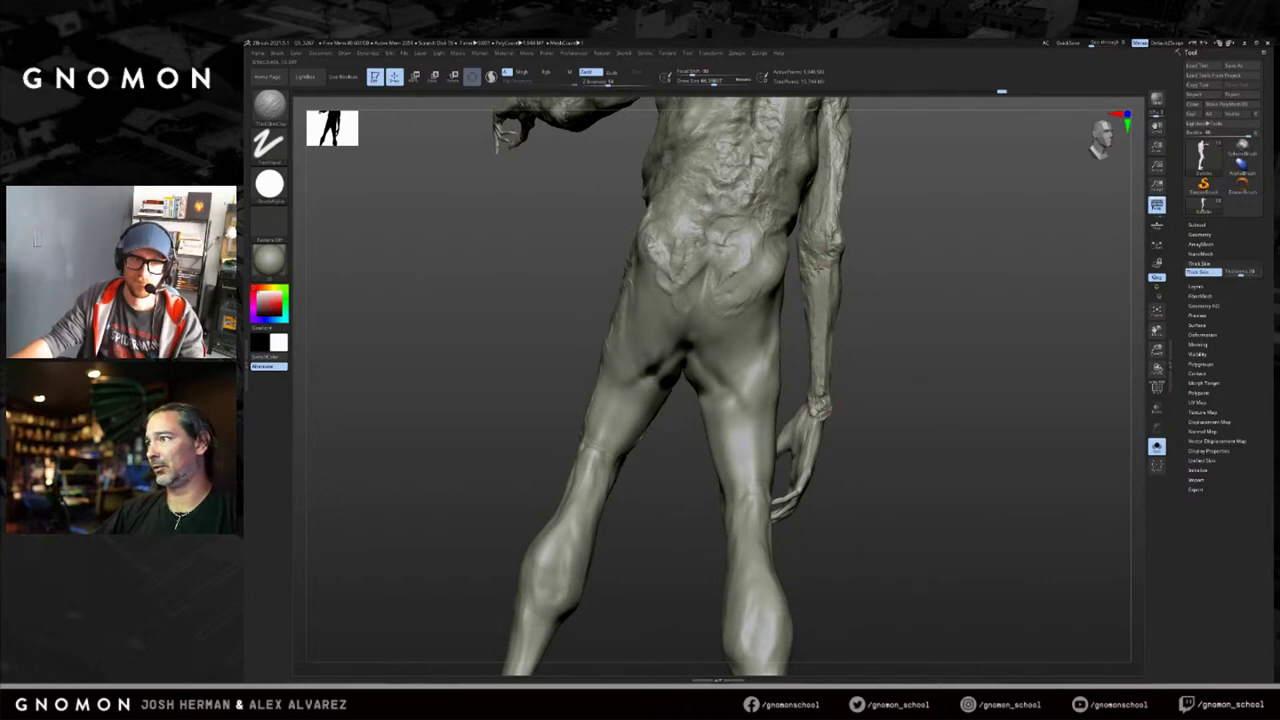
right_click_drag(889, 374, 845, 405)
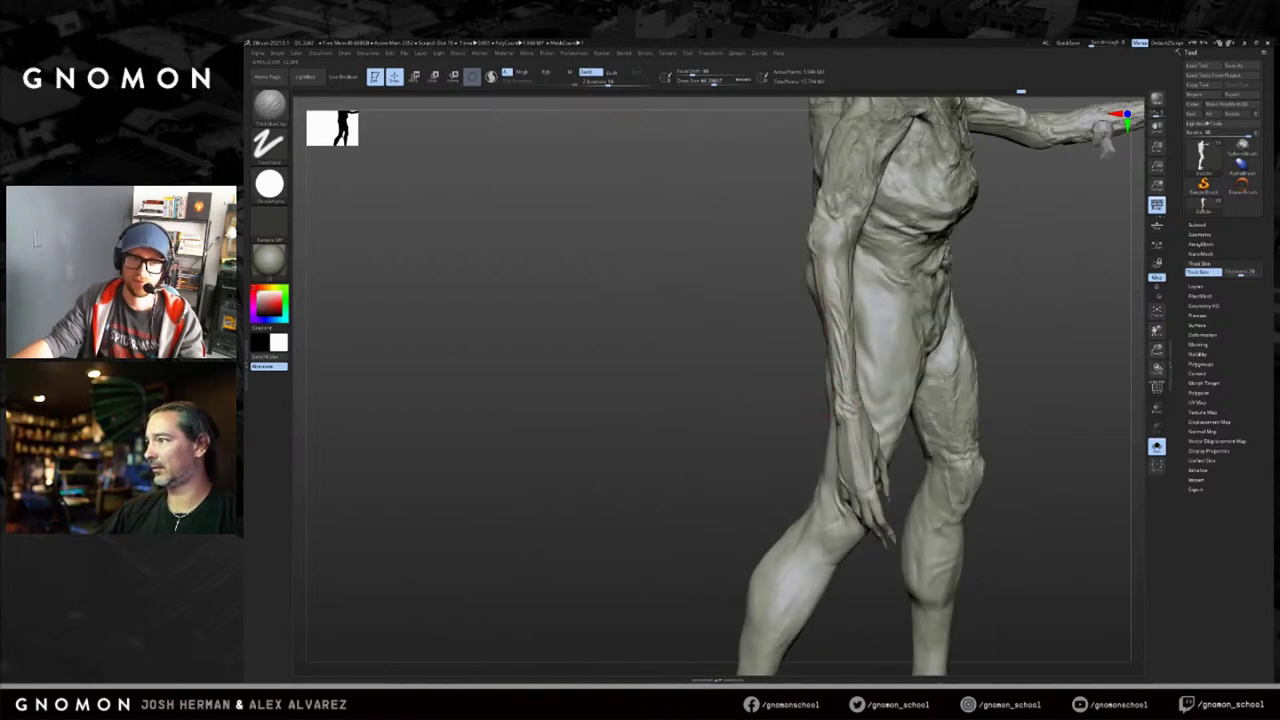
right_click_drag(817, 222, 817, 340, "alt")
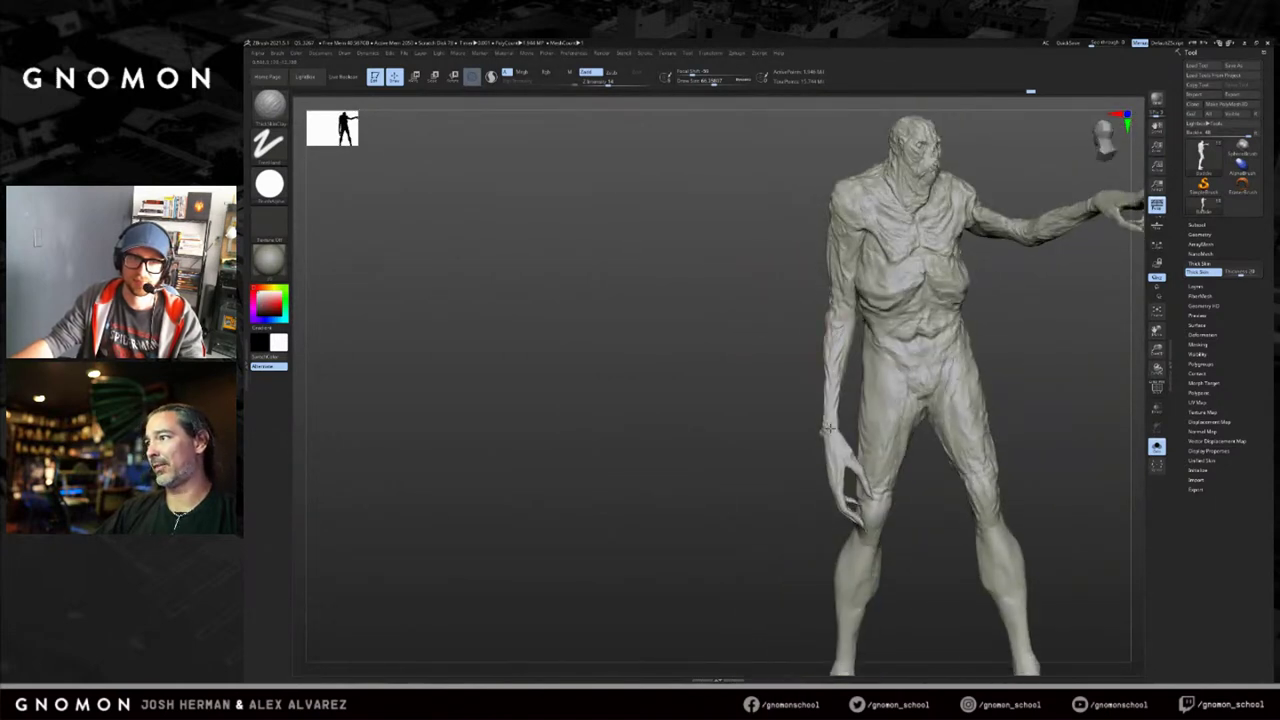
right_click_drag(851, 314, 826, 306)
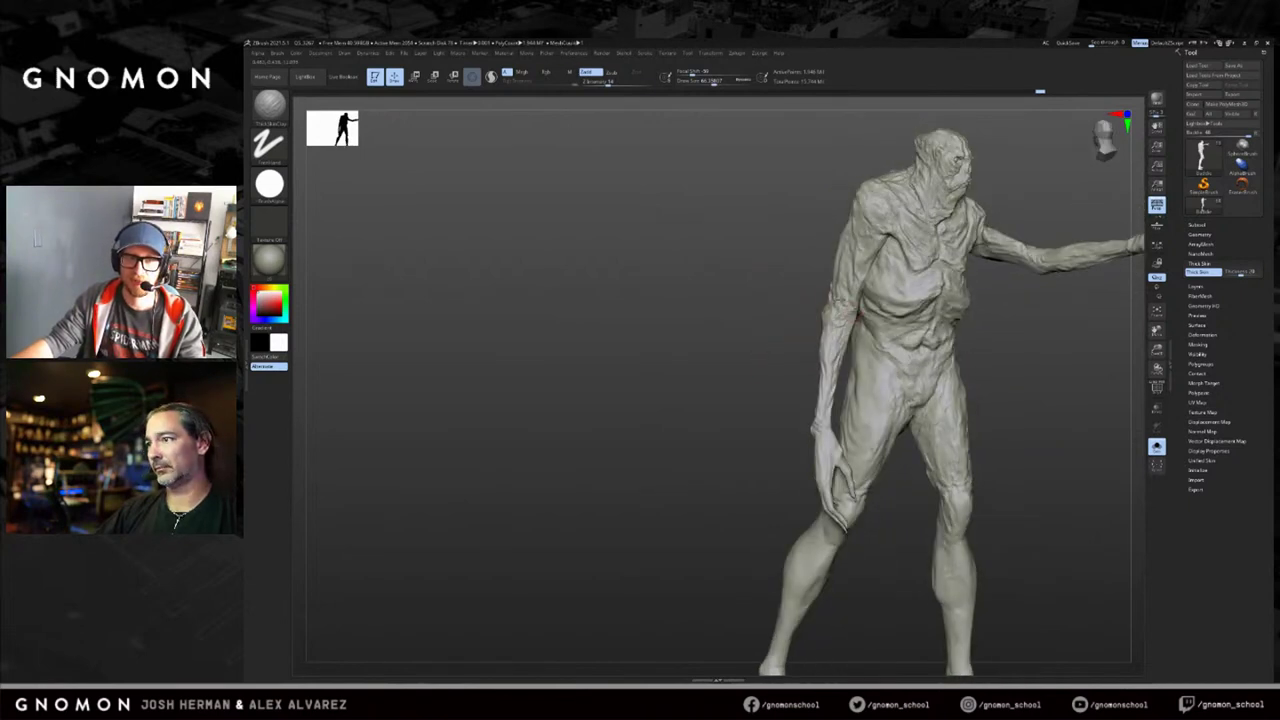
Sculpt bony, wrinkled detail over the knuckles of the lowered right hand.
right_click_drag(764, 352, 777, 382, "alt")
mouse_move(749, 457)
right_mouse_down("alt")
mouse_move(679, 408)
mouse_move(990, 395)
right_mouse_up("alt")
right_click_drag(748, 350, 759, 406, "ctrl")
key("b")
key("t")
key("d")
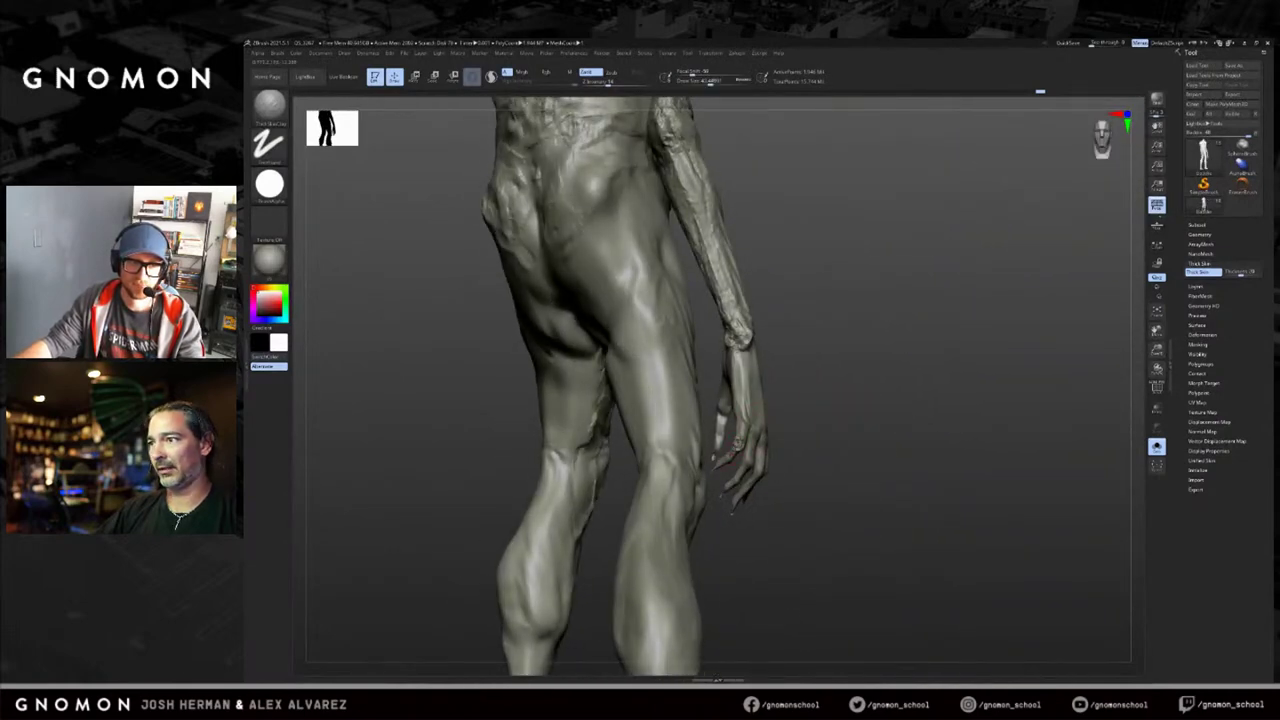
left_click_drag(748, 418, 743, 442)
mouse_move(838, 375)
right_mouse_down()
mouse_move(794, 371)
mouse_move(746, 414)
right_mouse_up()
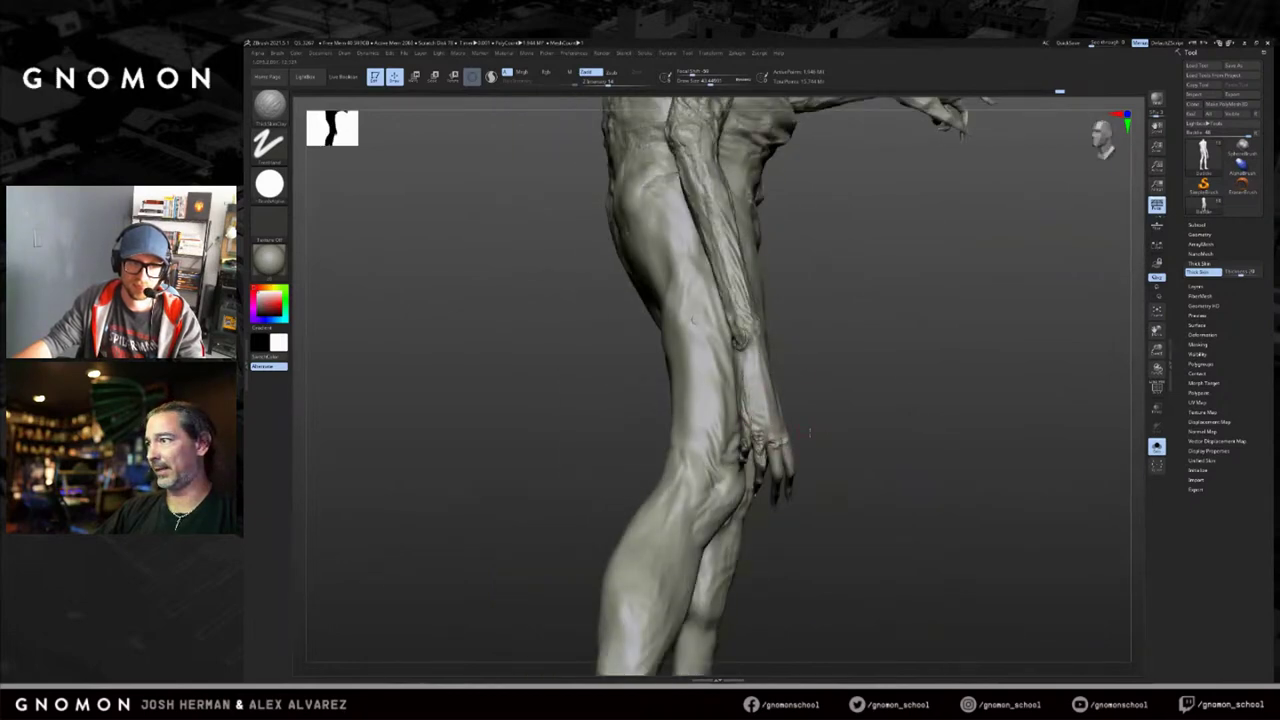
right_click_drag(783, 442, 792, 440)
Adjust the brush size and sculpt tendon-like wrinkles over the back, thumb and fingers of the right hand.
key("s")
left_click_drag(768, 381, 789, 399)
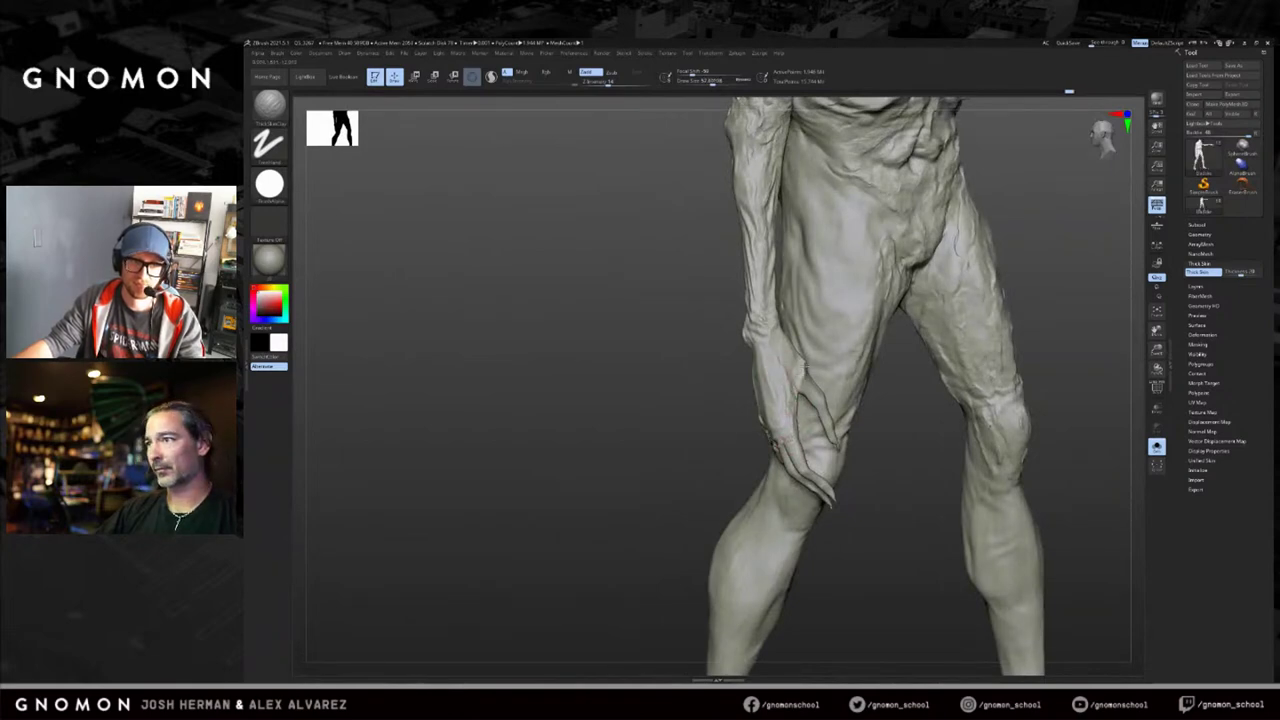
right_click_drag(802, 368, 819, 402)
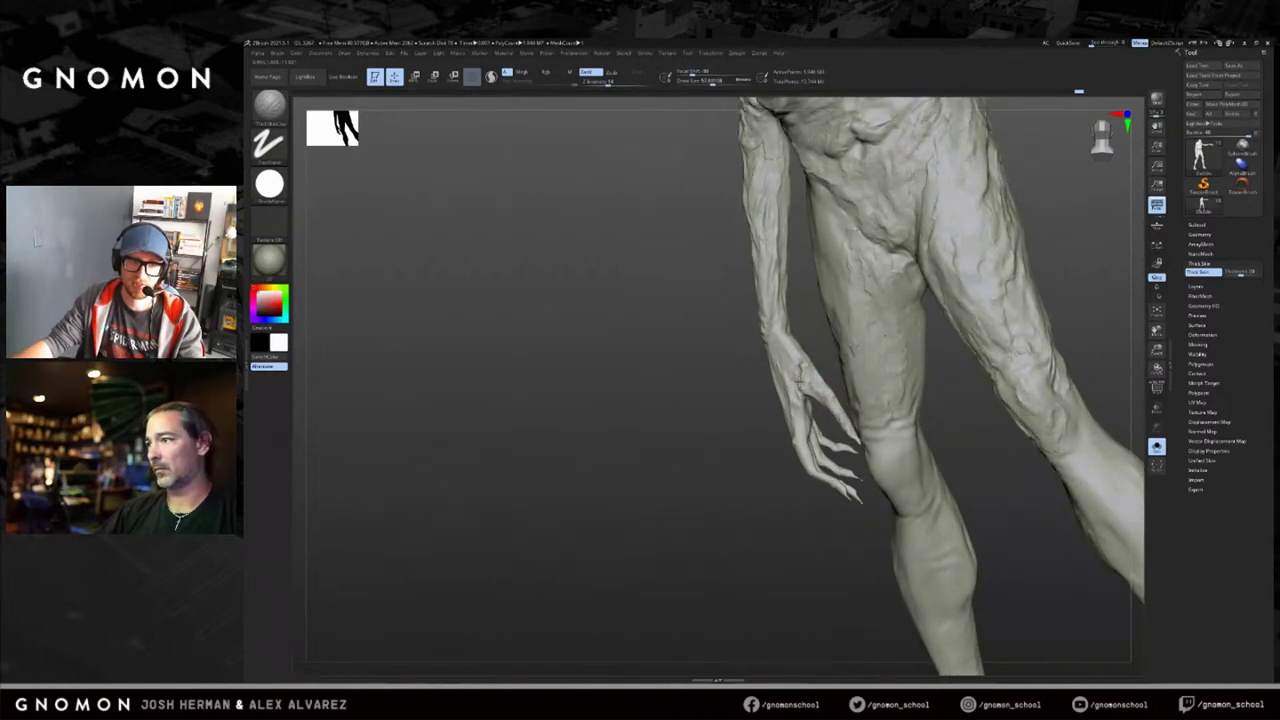
mouse_move(782, 398)
right_mouse_down()
mouse_move(788, 360)
mouse_move(781, 392)
right_mouse_up()
mouse_move(690, 408)
right_mouse_down()
mouse_move(634, 414)
mouse_move(674, 417)
right_mouse_up()
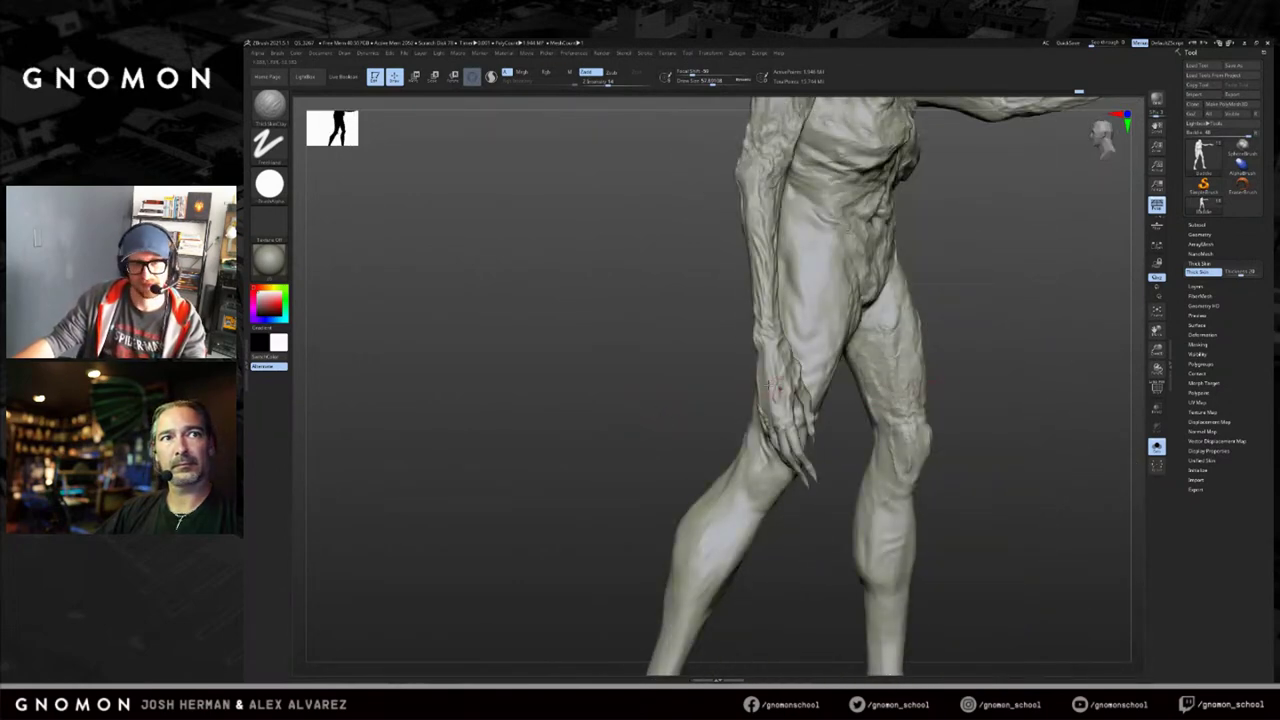
mouse_move(694, 380)
right_mouse_down()
mouse_move(684, 418)
mouse_move(770, 441)
right_mouse_up()
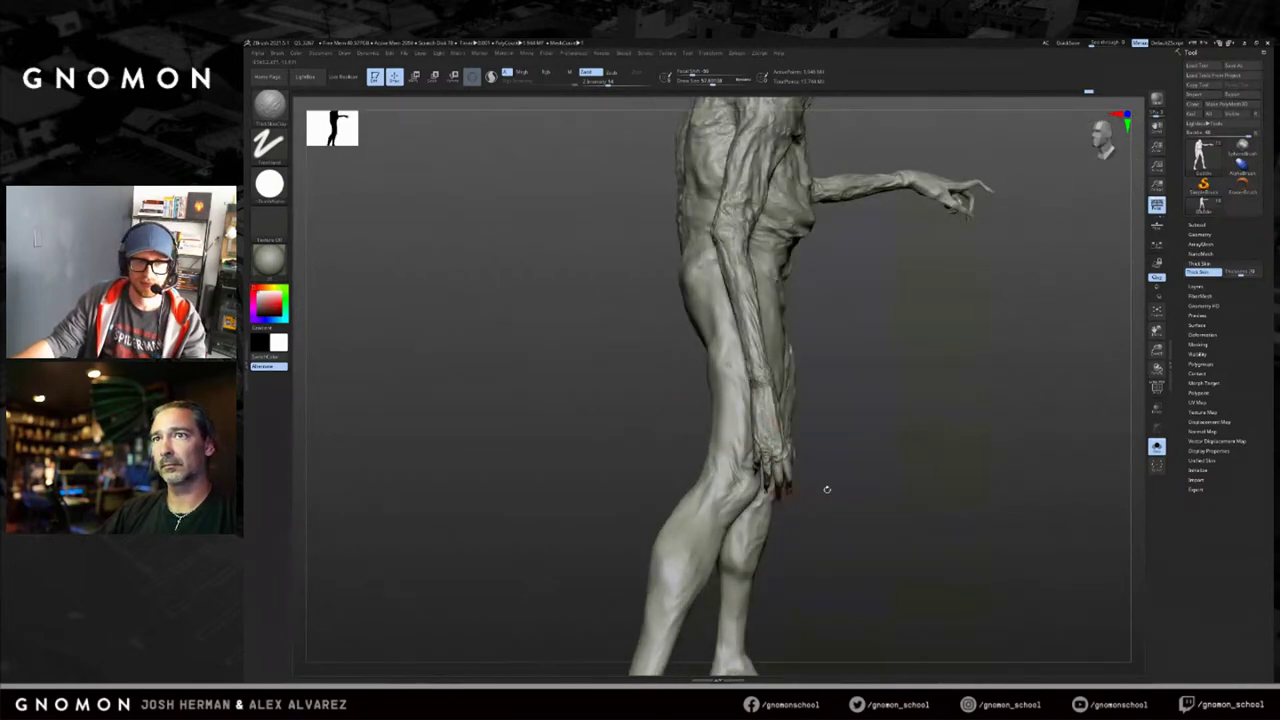
right_click_drag(826, 489, 880, 495)
Examine the outstretched left arm and hand from several sides for areas lacking skin detail.
right_click_drag(1011, 325, 832, 470, "alt")
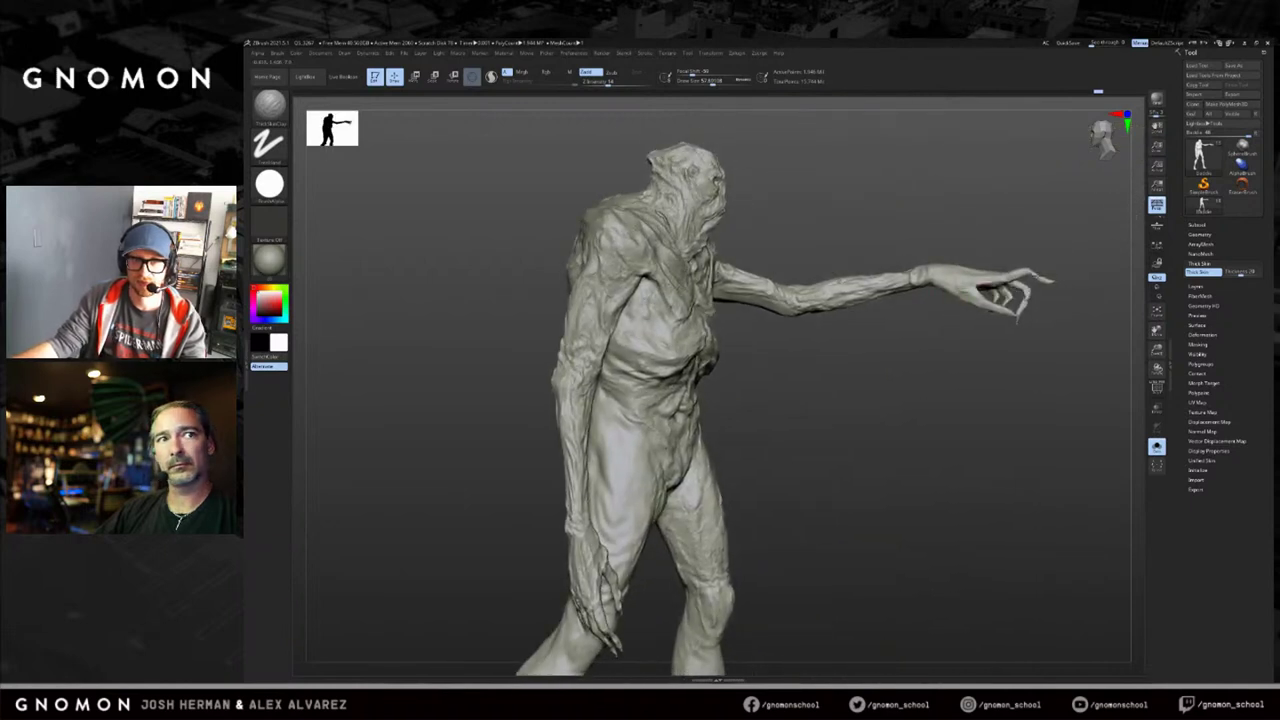
right_click_drag(1092, 258, 927, 336, "alt")
right_click_drag(927, 336, 891, 334, "ctrl")
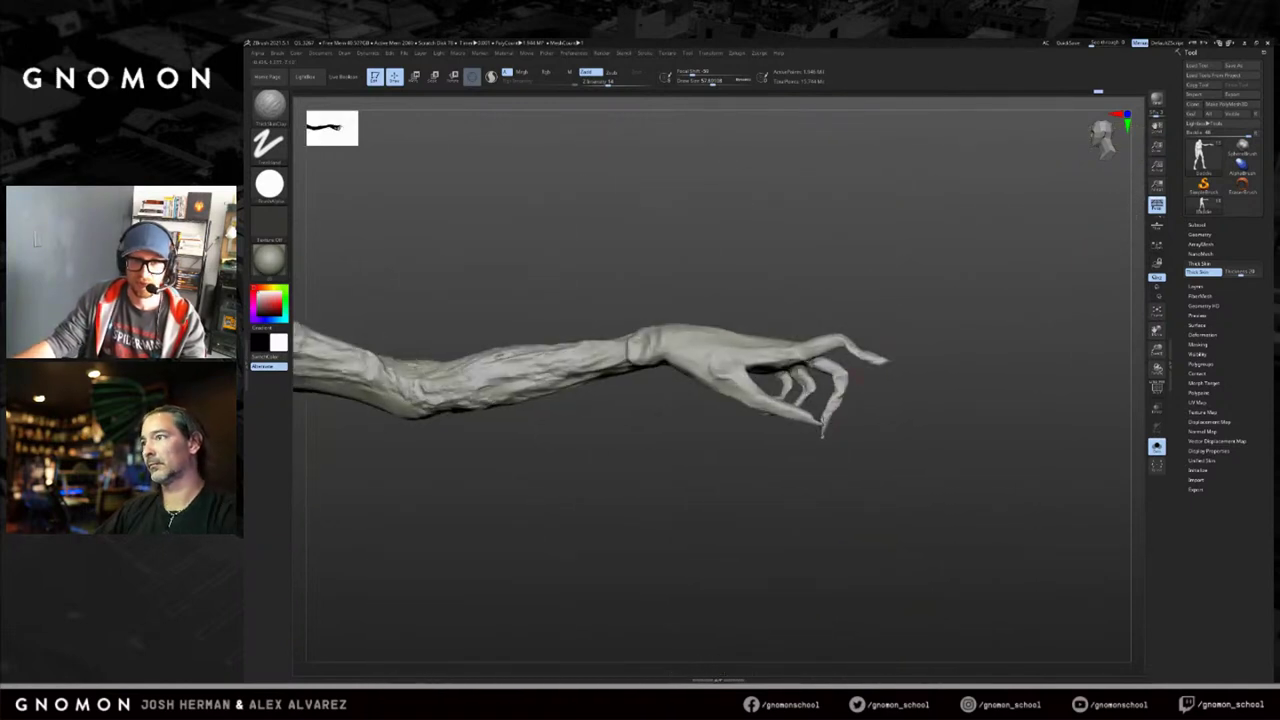
right_click_drag(754, 266, 690, 345)
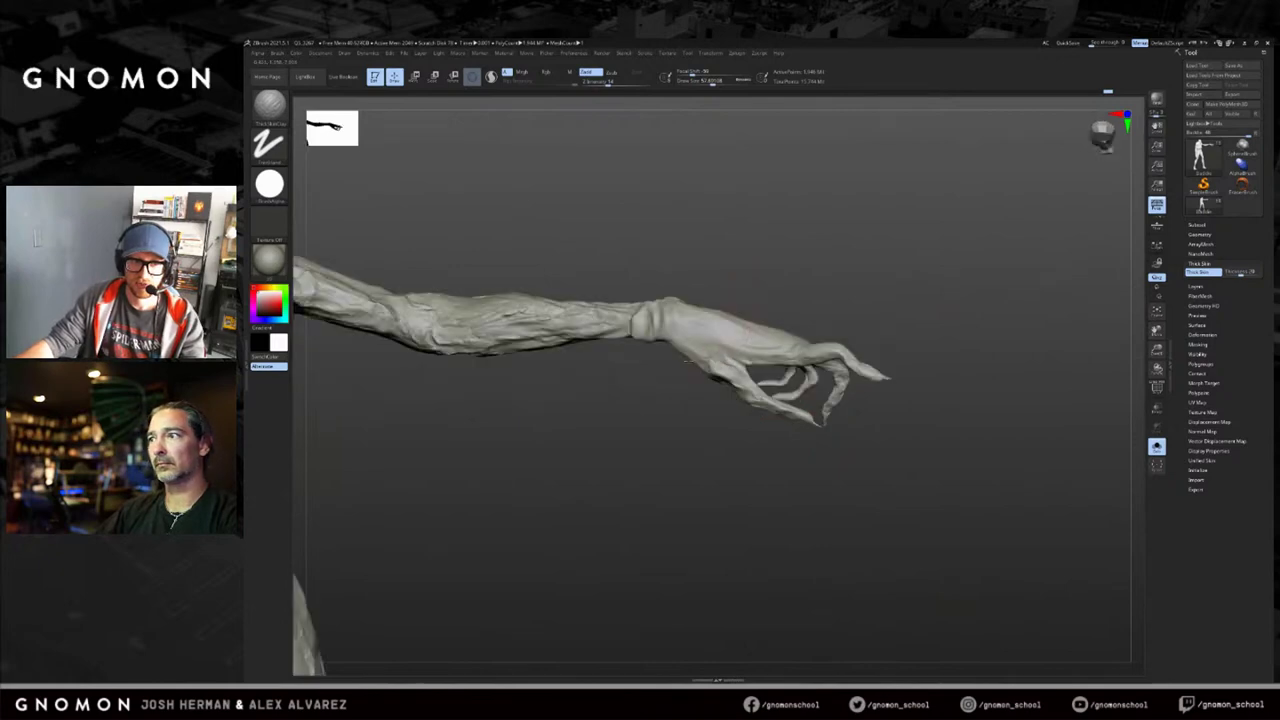
right_click_drag(737, 279, 748, 358)
right_click_drag(690, 327, 793, 331)
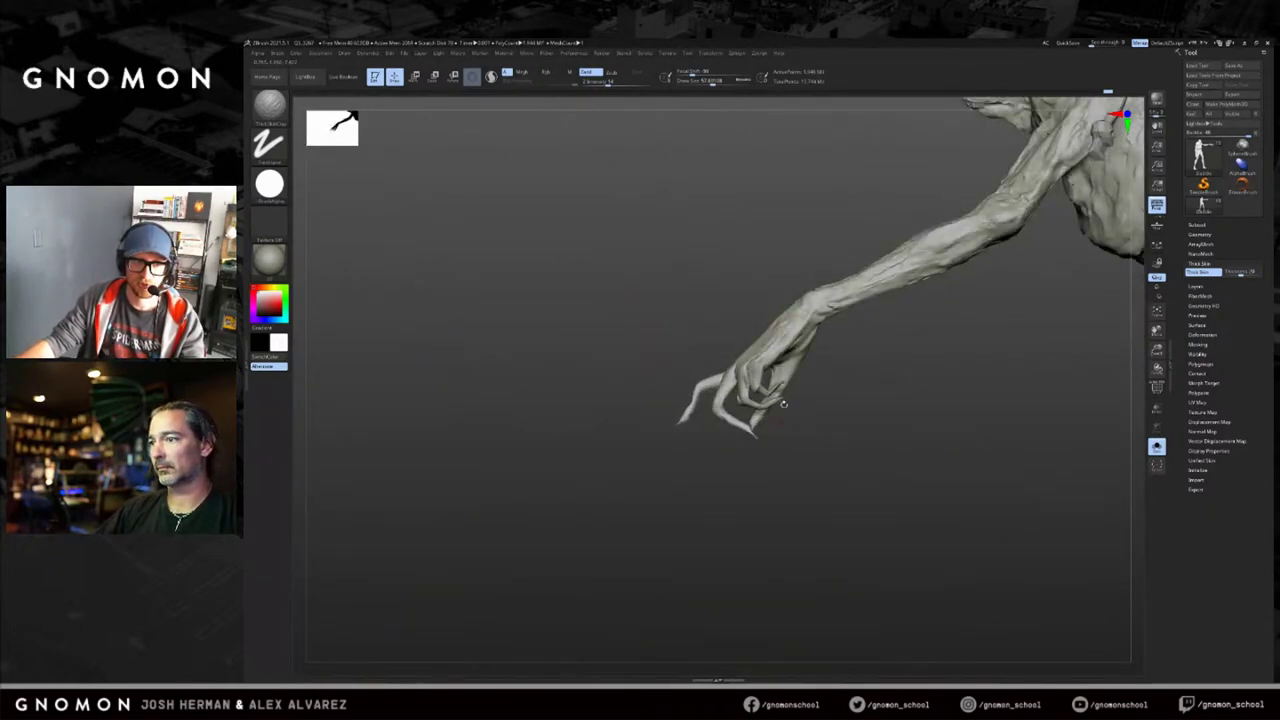
right_click_drag(747, 432, 750, 430)
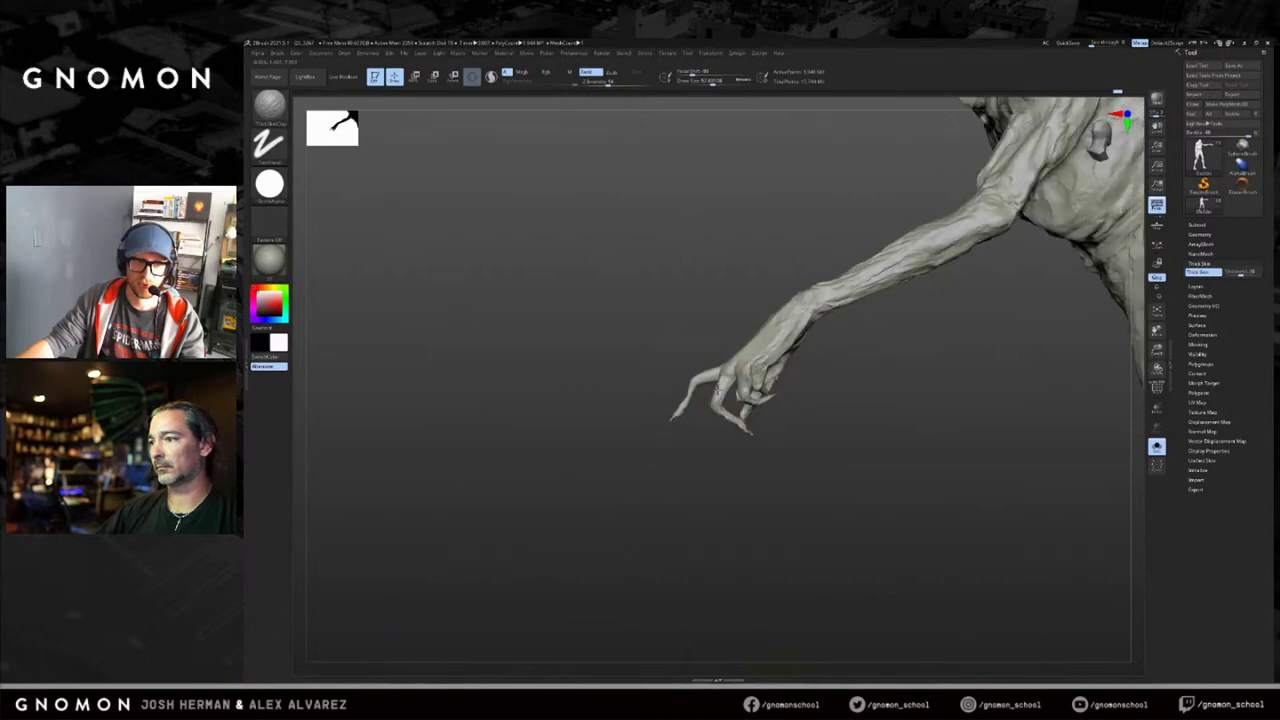
right_click_drag(696, 345, 730, 376)
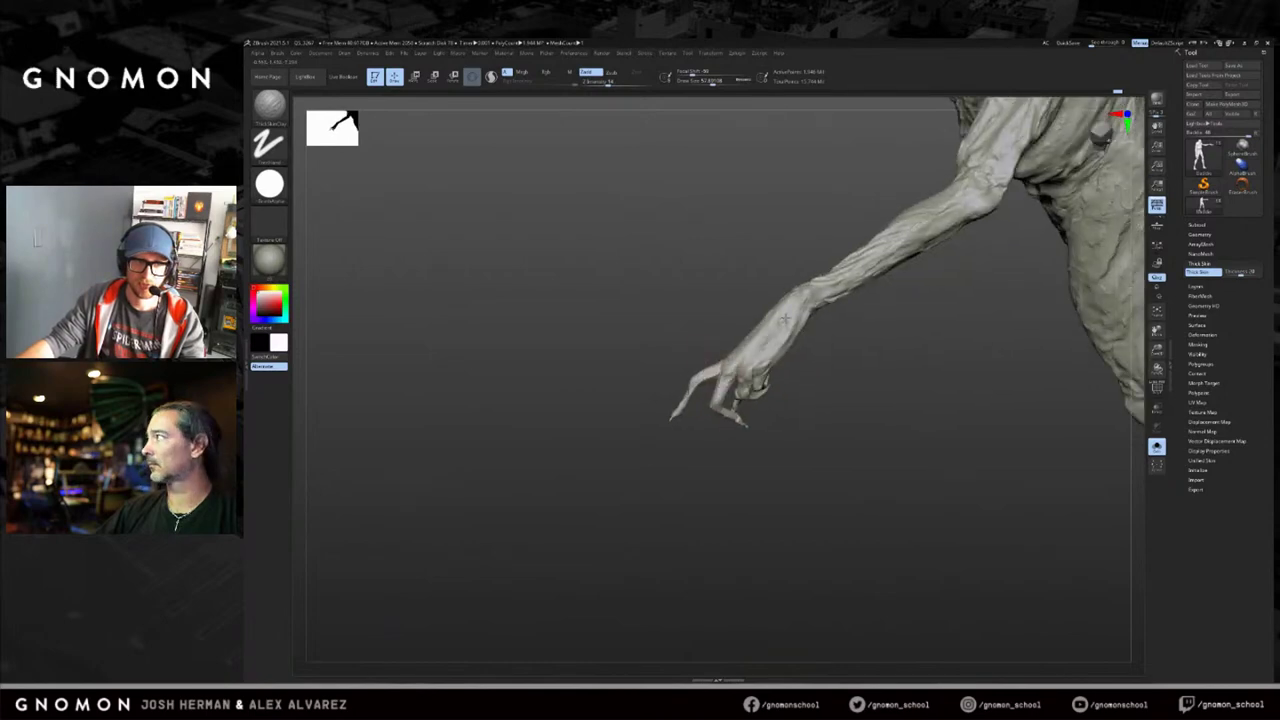
right_click_drag(787, 314, 691, 420)
Sculpt rough, wrinkled skin over the right hip and the front and outer side of the right thigh.
left_click_drag(837, 362, 901, 292)
left_click_drag(971, 266, 727, 493, "alt")
left_click_drag(807, 490, 679, 453)
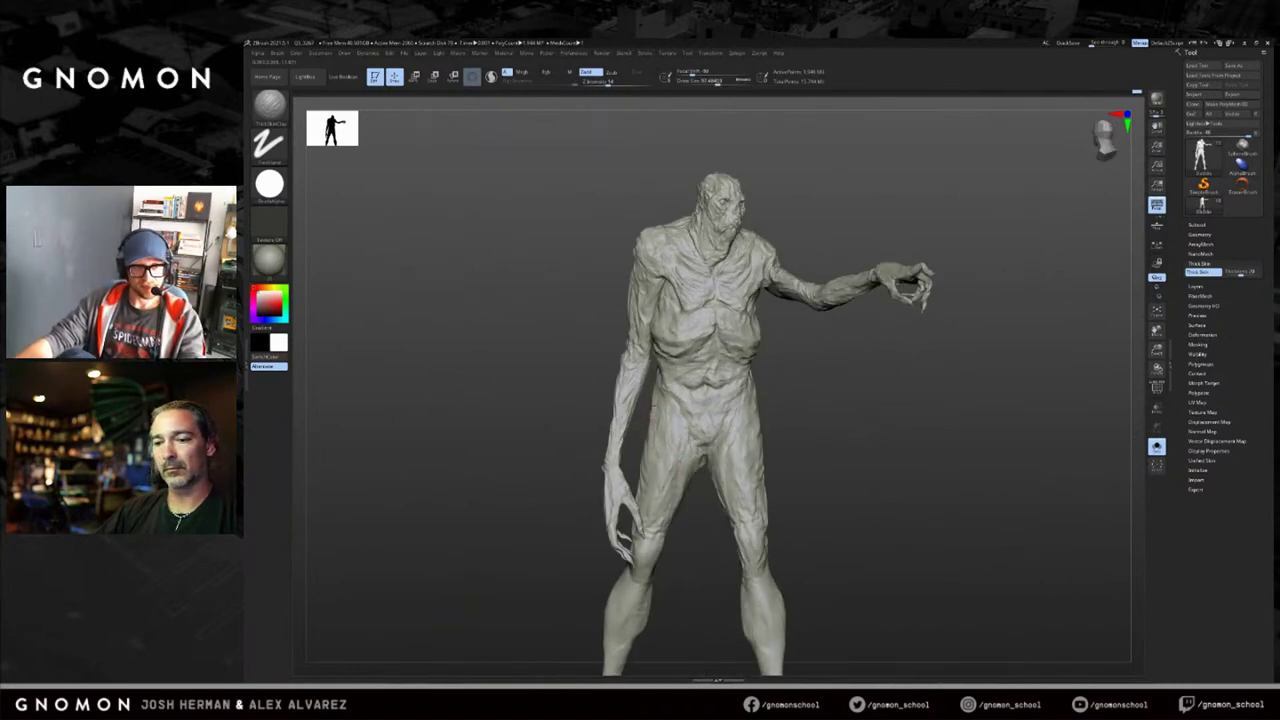
right_click_drag(668, 453, 863, 396)
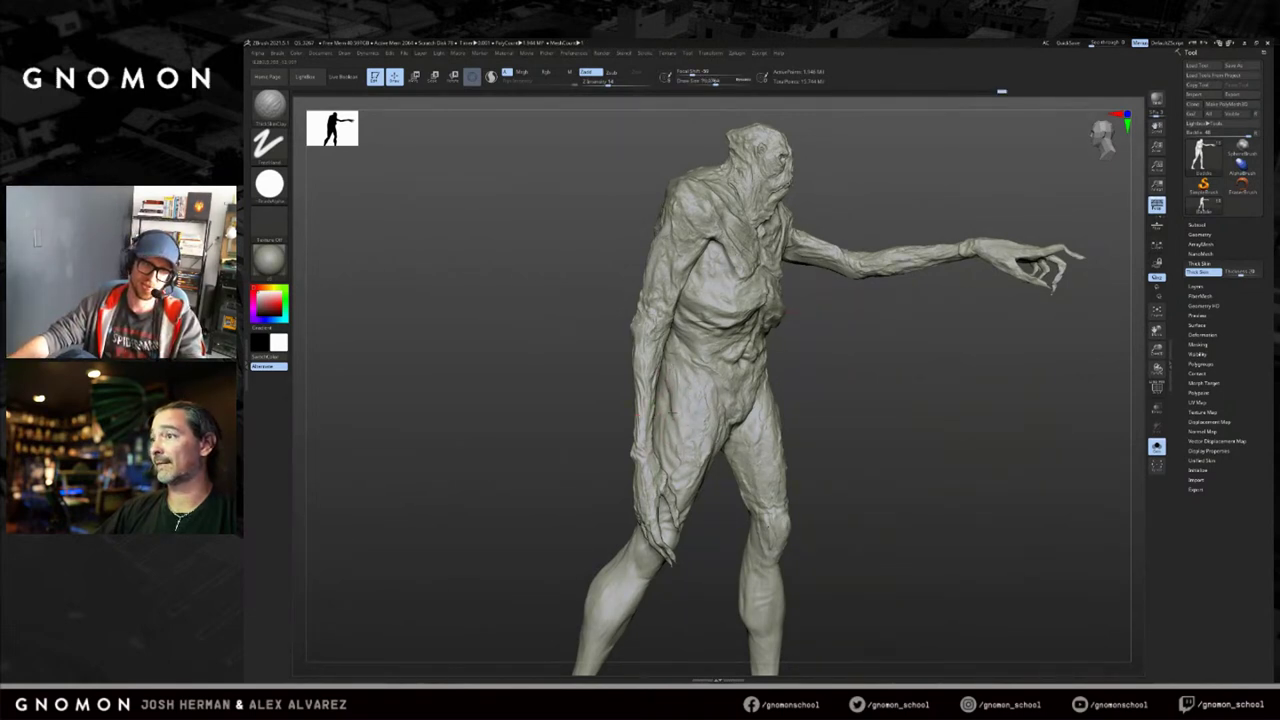
Hide both arms of the figure, leaving the head, torso and legs accessible.
mouse_move(645, 441)
left_mouse_down()
mouse_move(643, 456)
mouse_move(597, 466)
left_mouse_up()
left_click(613, 465, "ctrl")
left_click(613, 465, "ctrl")
left_click(628, 457, "ctrl+shift")
left_click(580, 457, "ctrl+shift")
Carve lumpy, decayed skin folds over the buttocks, lower back and sides of the hips.
left_click_drag(582, 455, 633, 427)
left_click_drag(612, 385, 764, 350)
left_click_drag(823, 312, 804, 337, "alt")
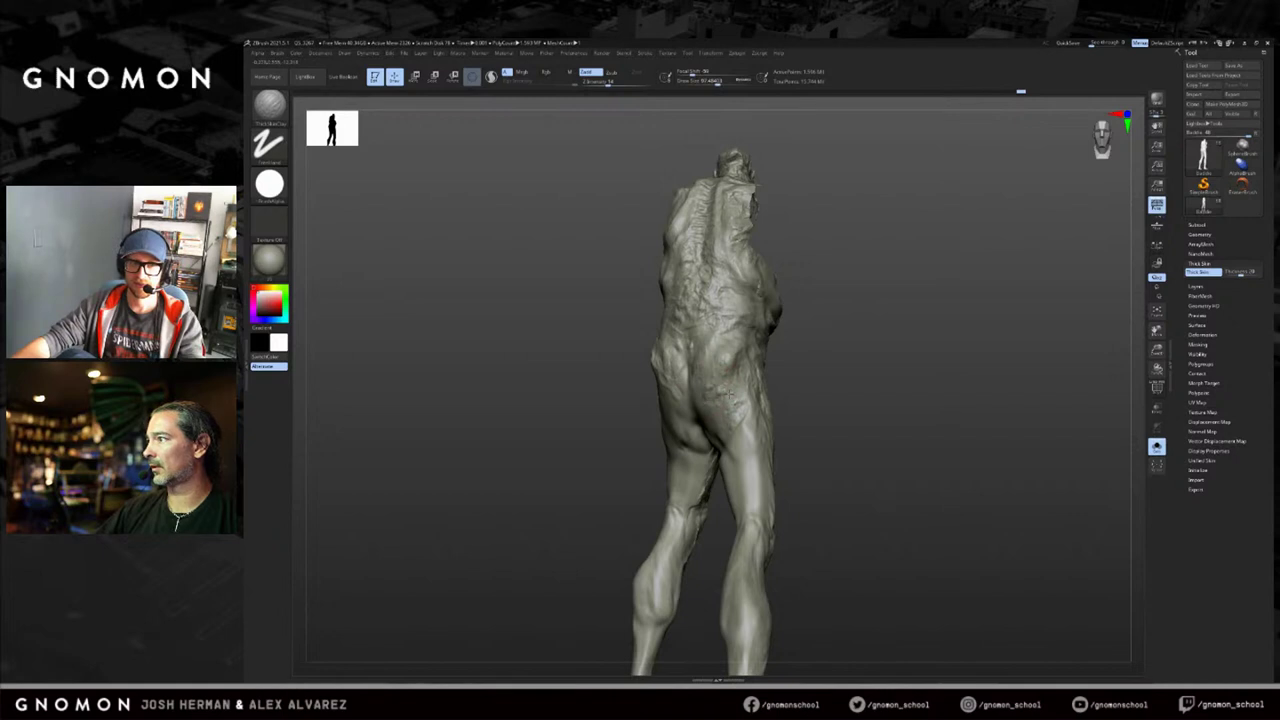
left_click_drag(738, 392, 785, 355)
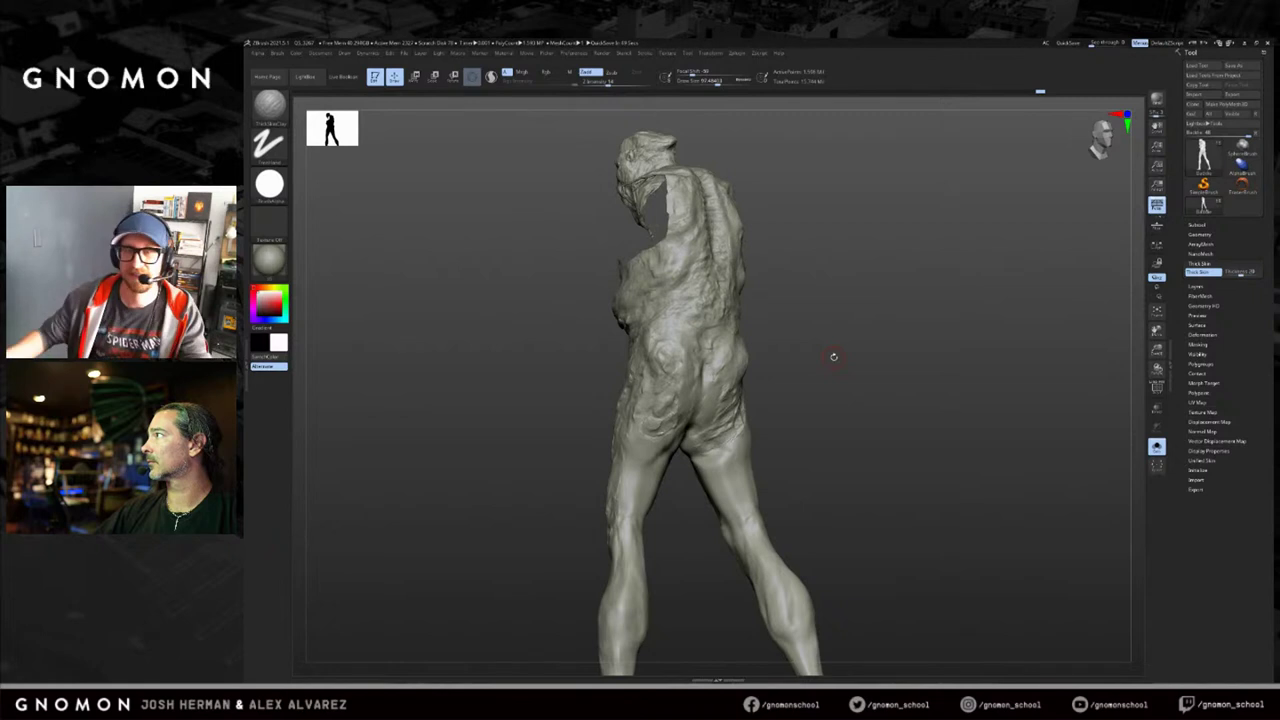
left_click_drag(805, 362, 716, 378)
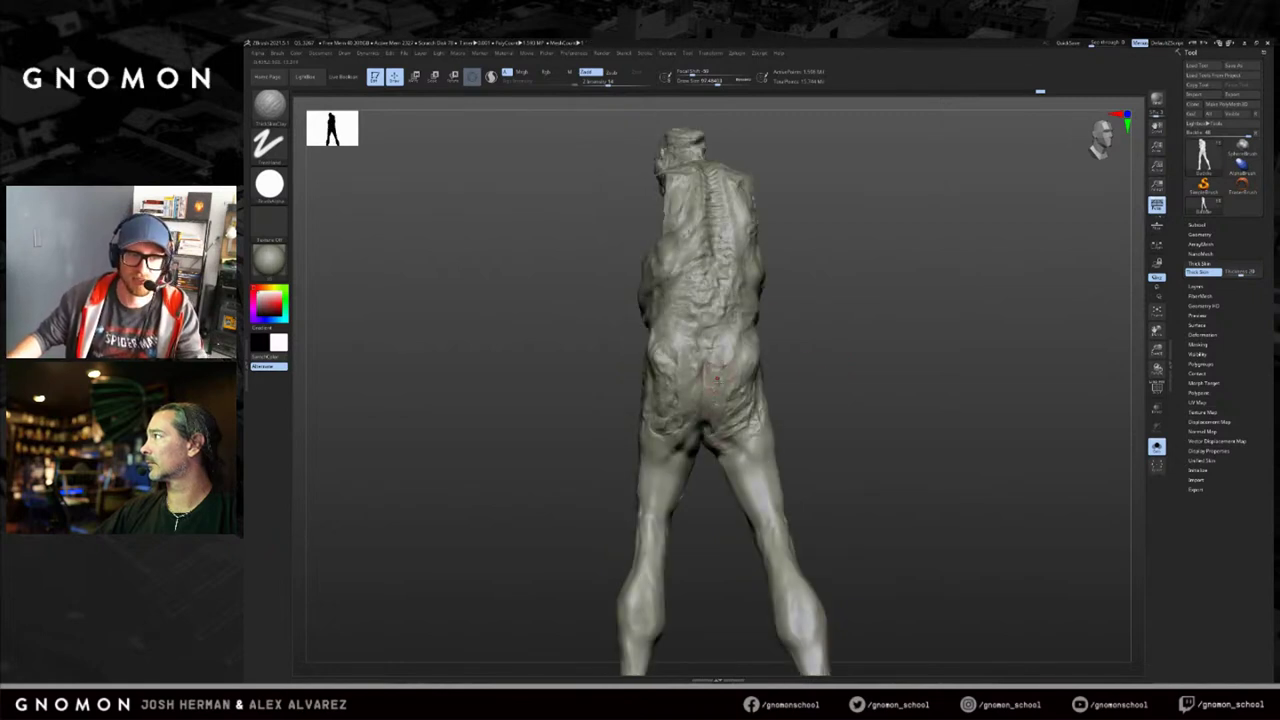
left_click_drag(712, 386, 713, 368)
Adjust the brush size and rough in skin texture on the back of the right thigh below the buttock.
mouse_move(828, 410)
left_mouse_down()
mouse_move(791, 417)
mouse_move(752, 463)
left_mouse_up()
key("s")
mouse_move(854, 440)
left_mouse_down("alt")
mouse_move(848, 384)
mouse_move(770, 372)
left_mouse_up("alt")
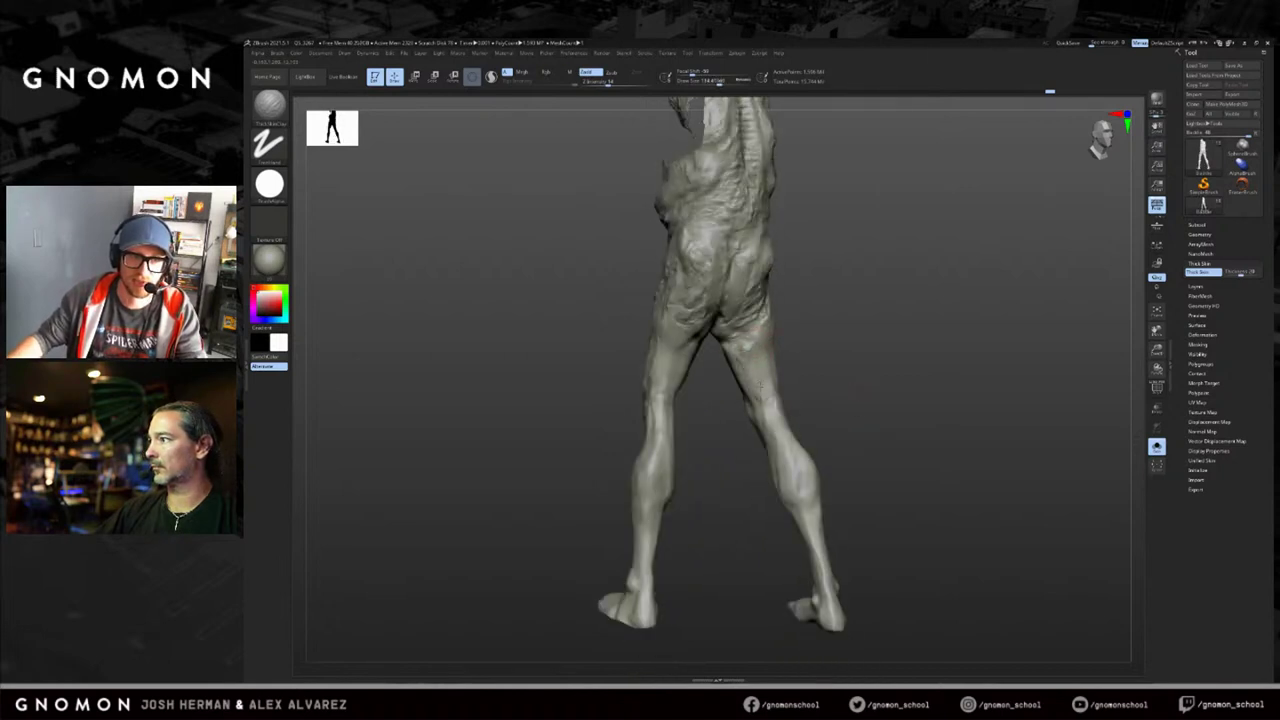
left_click_drag(838, 336, 772, 359)
mouse_move(766, 308)
right_mouse_down()
mouse_move(781, 384)
mouse_move(822, 425)
mouse_move(818, 412)
right_mouse_up()
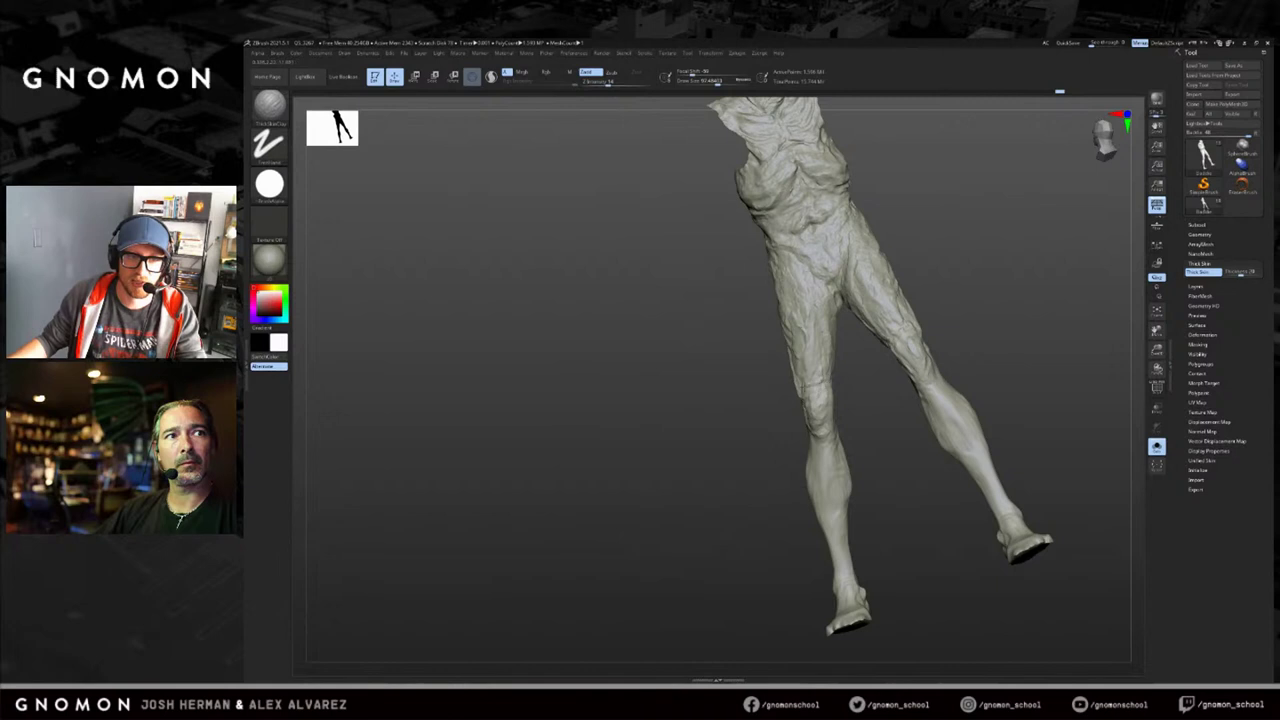
Refine the stringy skin wrinkles along the outer side of the right thigh down to the knee.
right_click_drag(816, 408, 802, 372)
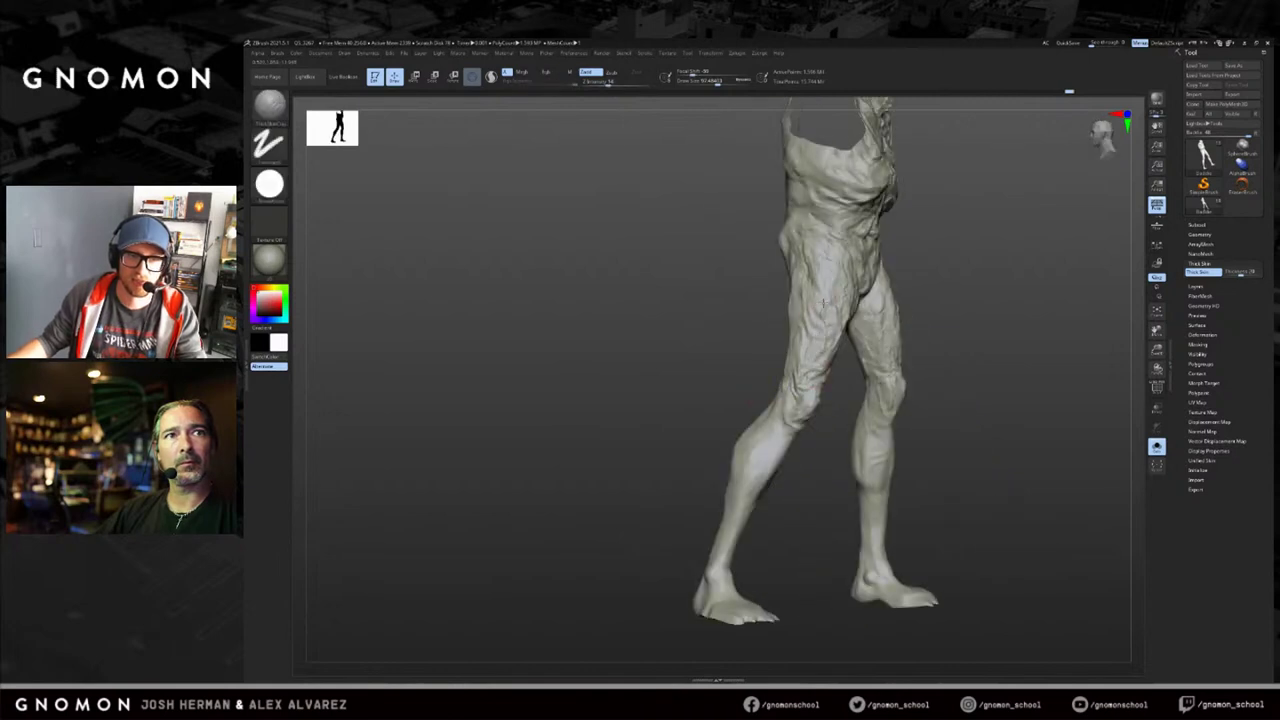
right_click_drag(818, 340, 802, 322)
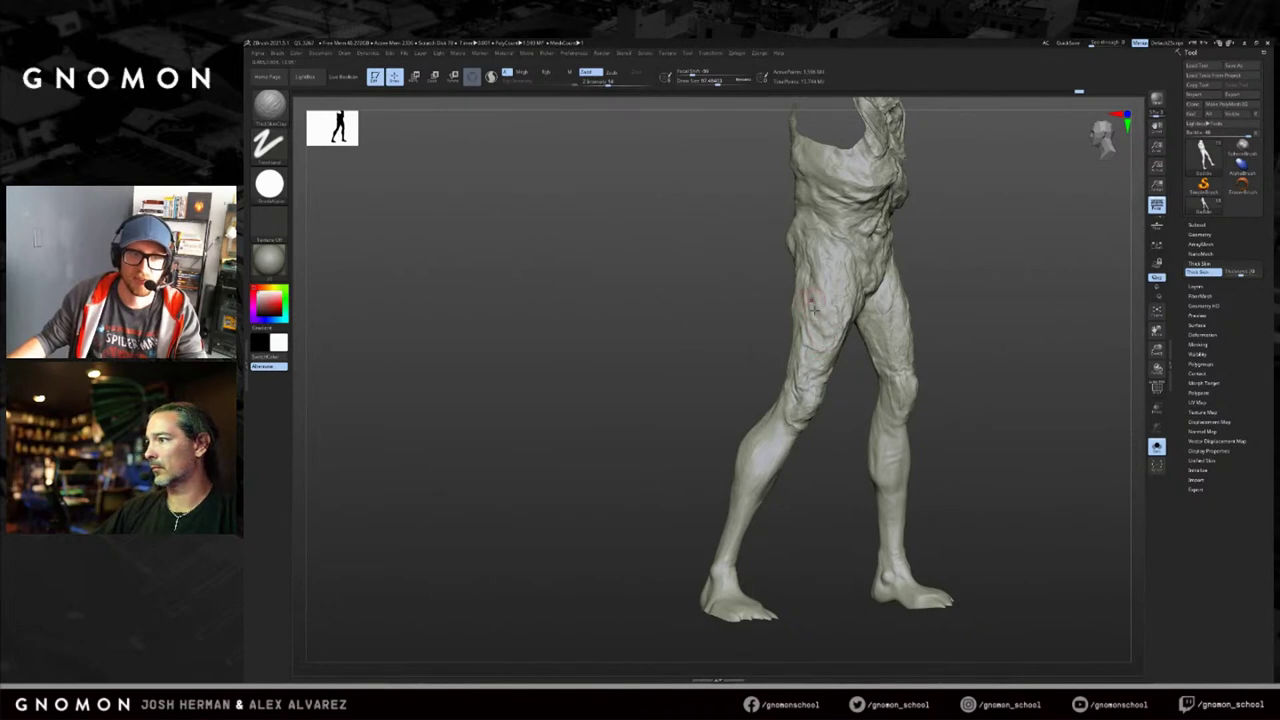
right_click_drag(843, 372, 838, 366)
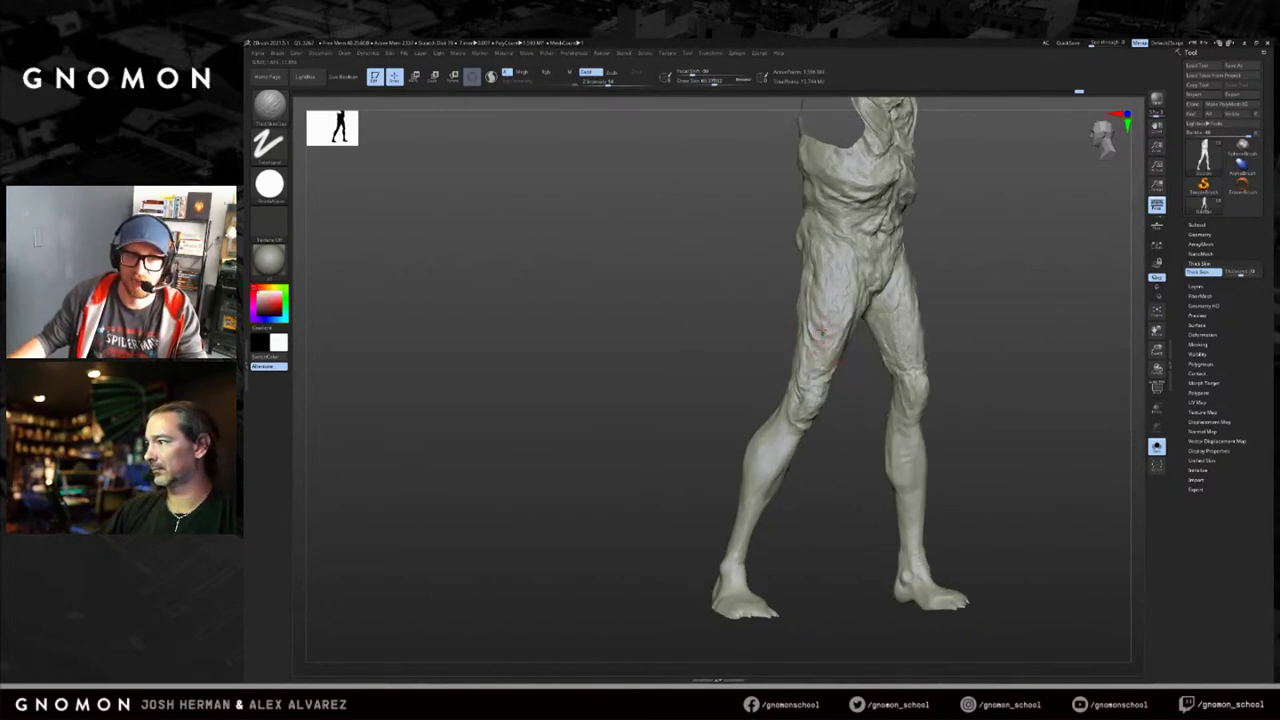
mouse_move(823, 334)
right_mouse_down()
mouse_move(930, 421)
mouse_move(906, 385)
right_mouse_up()
Sculpt skin folds around the left knee and upper shin and just below the right knee, changing the brush size.
left_click_drag(917, 419, 910, 399)
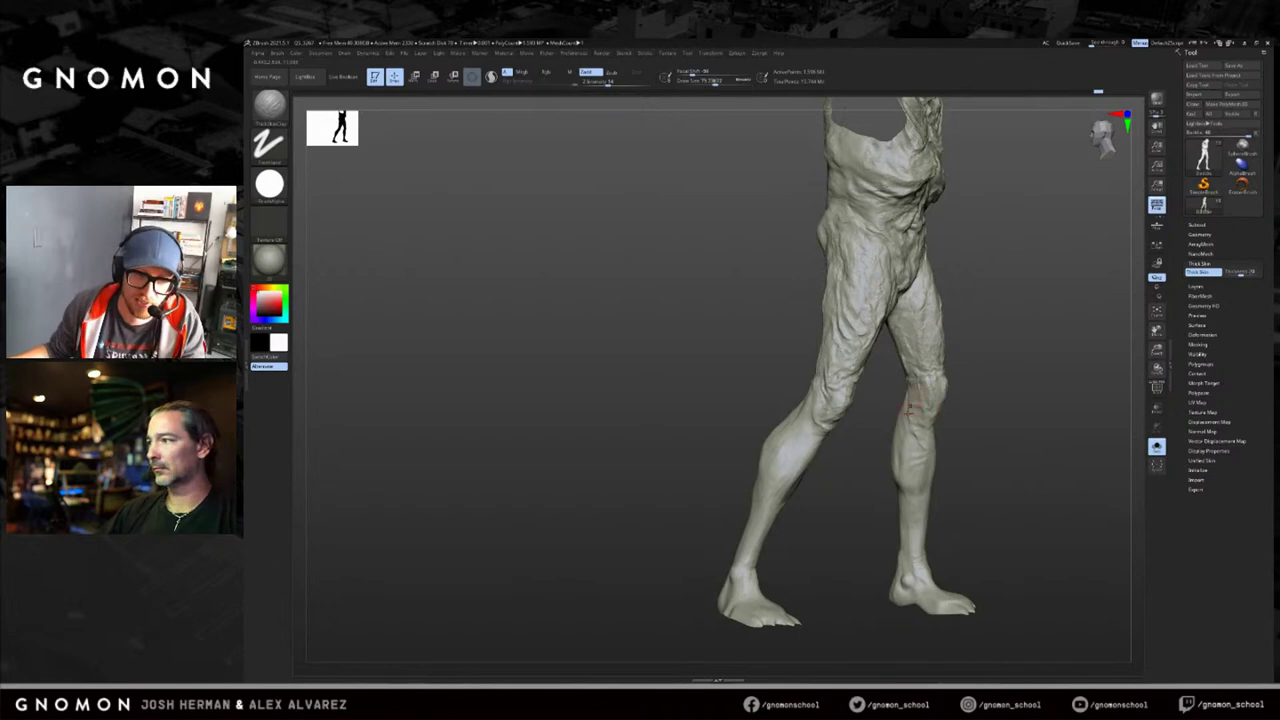
key("s")
left_click_drag(823, 430, 828, 430)
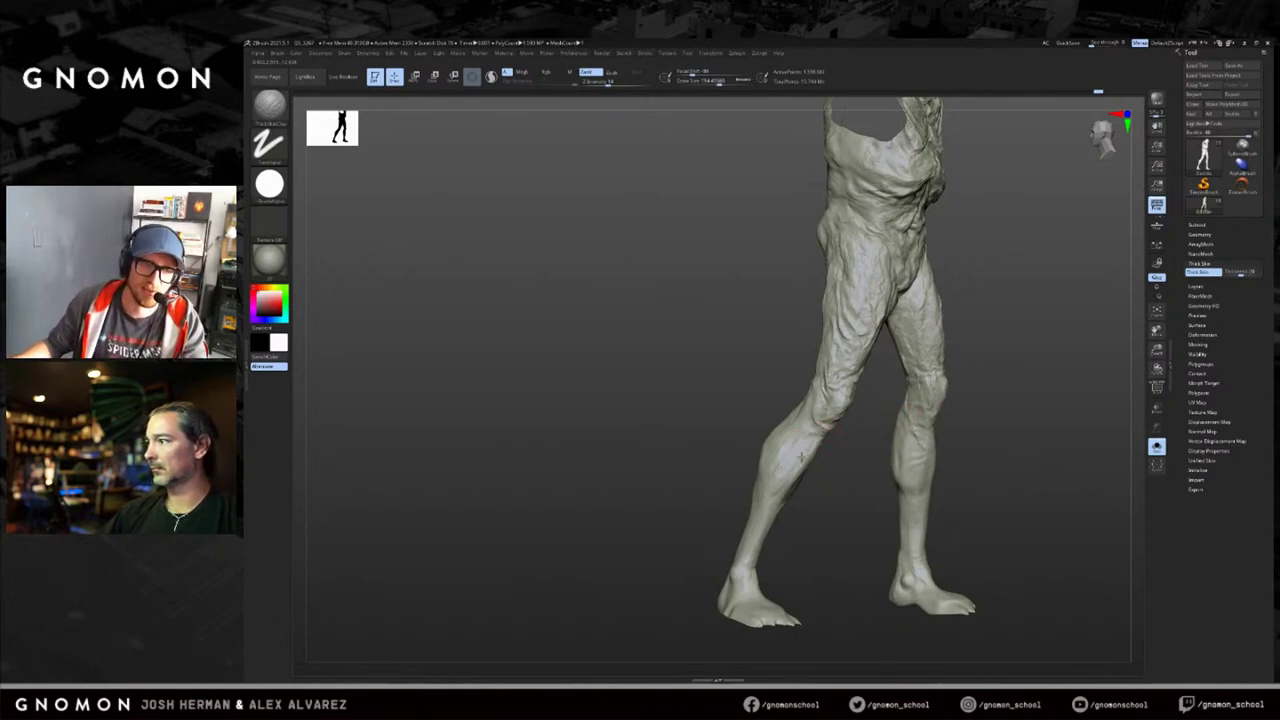
mouse_move(831, 429)
right_mouse_down()
mouse_move(960, 440)
mouse_move(1010, 425)
right_mouse_up()
Sculpt sinewy wrinkles down the back of the right thigh and knee and onto the right calf.
key("s")
left_click_drag(829, 494, 836, 457)
right_click_drag(851, 426, 836, 450)
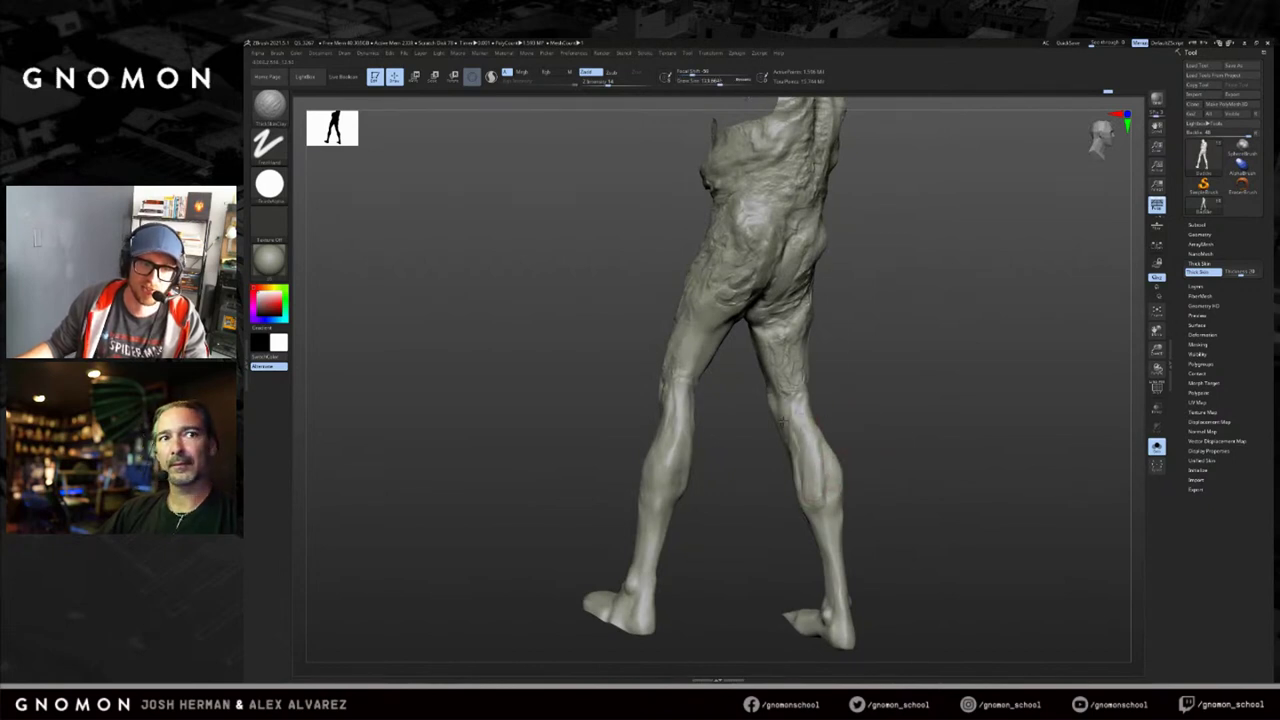
right_click_drag(749, 423, 773, 406)
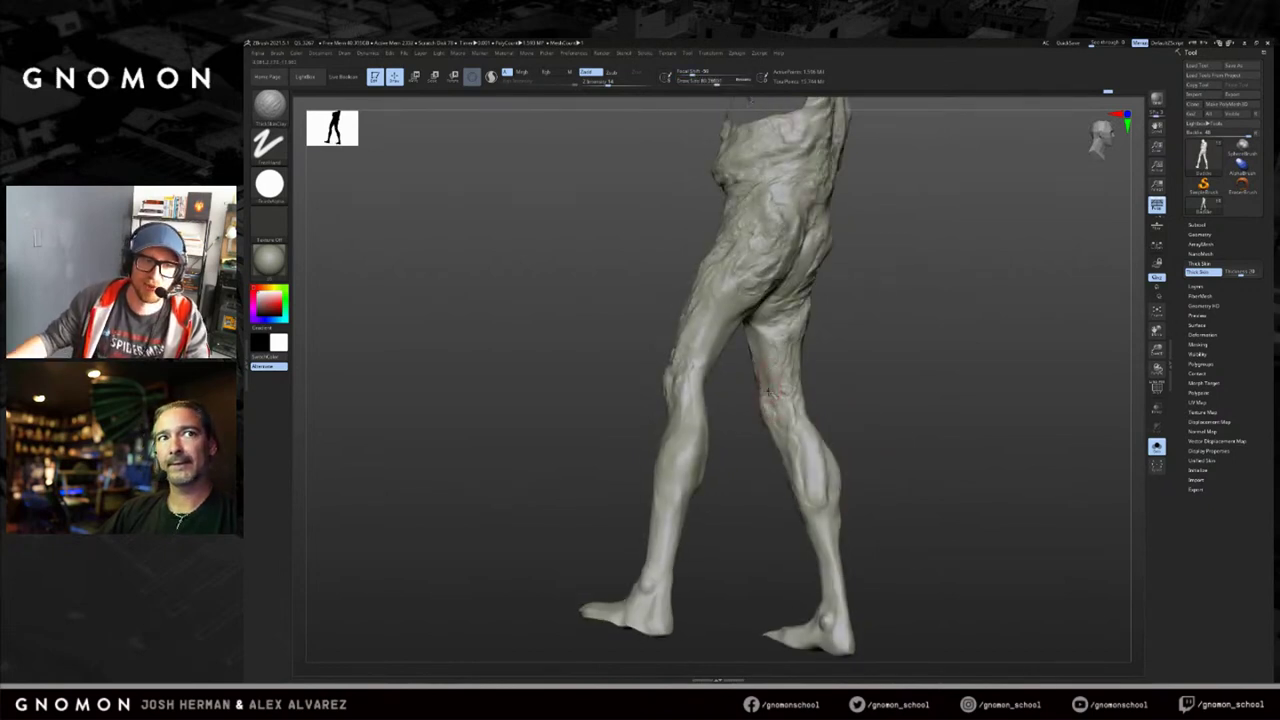
right_click_drag(760, 320, 806, 352)
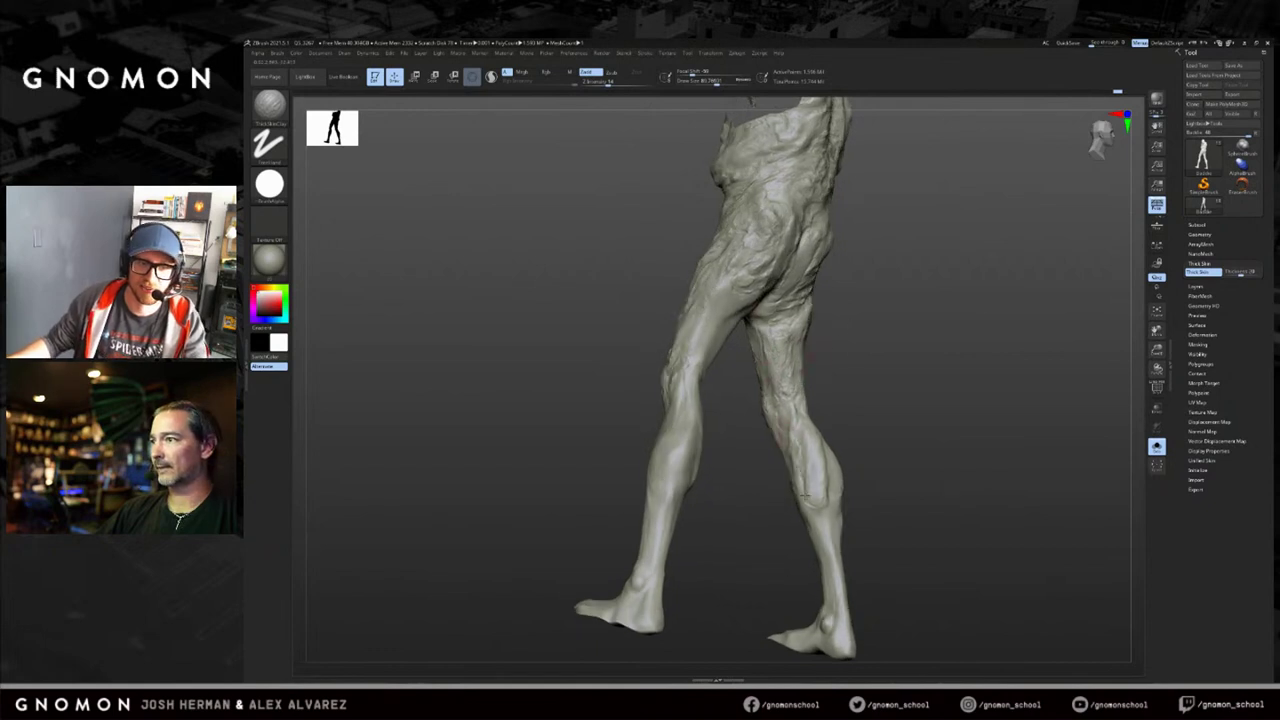
right_click_drag(862, 503, 906, 430)
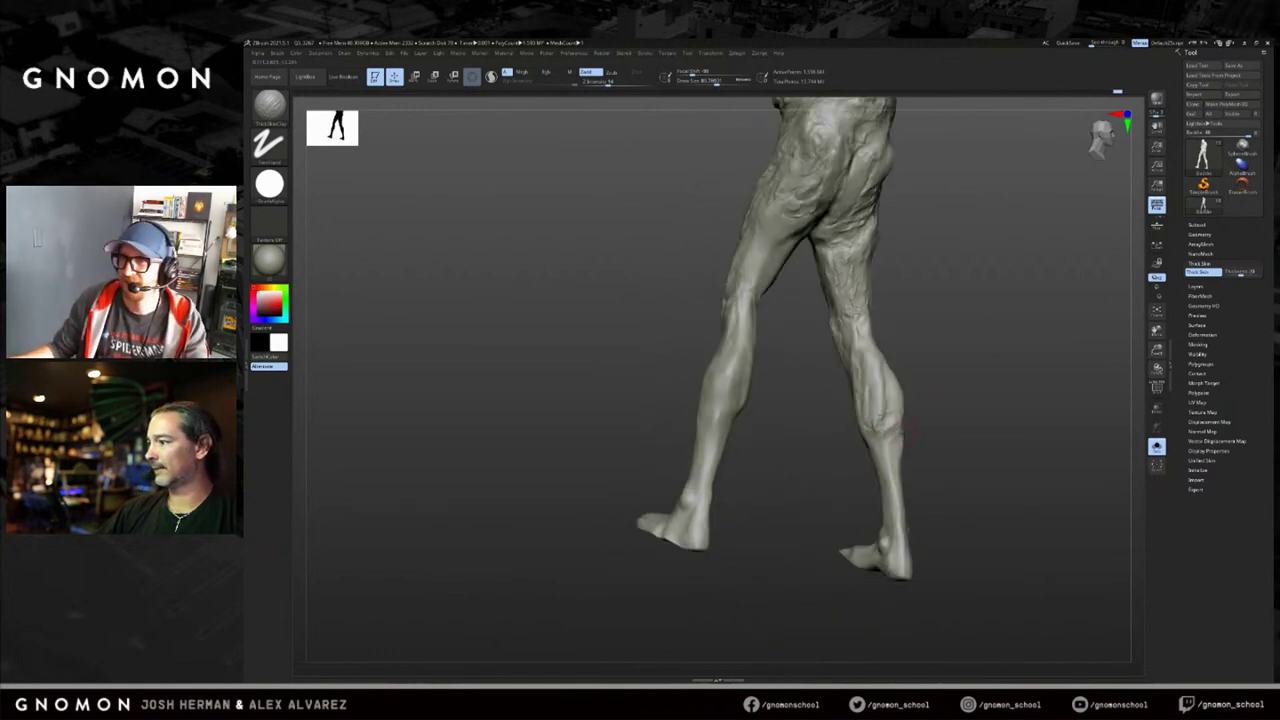
Resize the brush and sculpt rough tendon detail on the right lower calf, ankle and foot.
mouse_move(886, 432)
left_mouse_down()
mouse_move(902, 467)
mouse_move(898, 528)
left_mouse_up()
key("s")
mouse_move(940, 535)
right_mouse_down()
mouse_move(971, 526)
mouse_move(918, 494)
mouse_move(918, 562)
mouse_move(950, 560)
right_mouse_up()
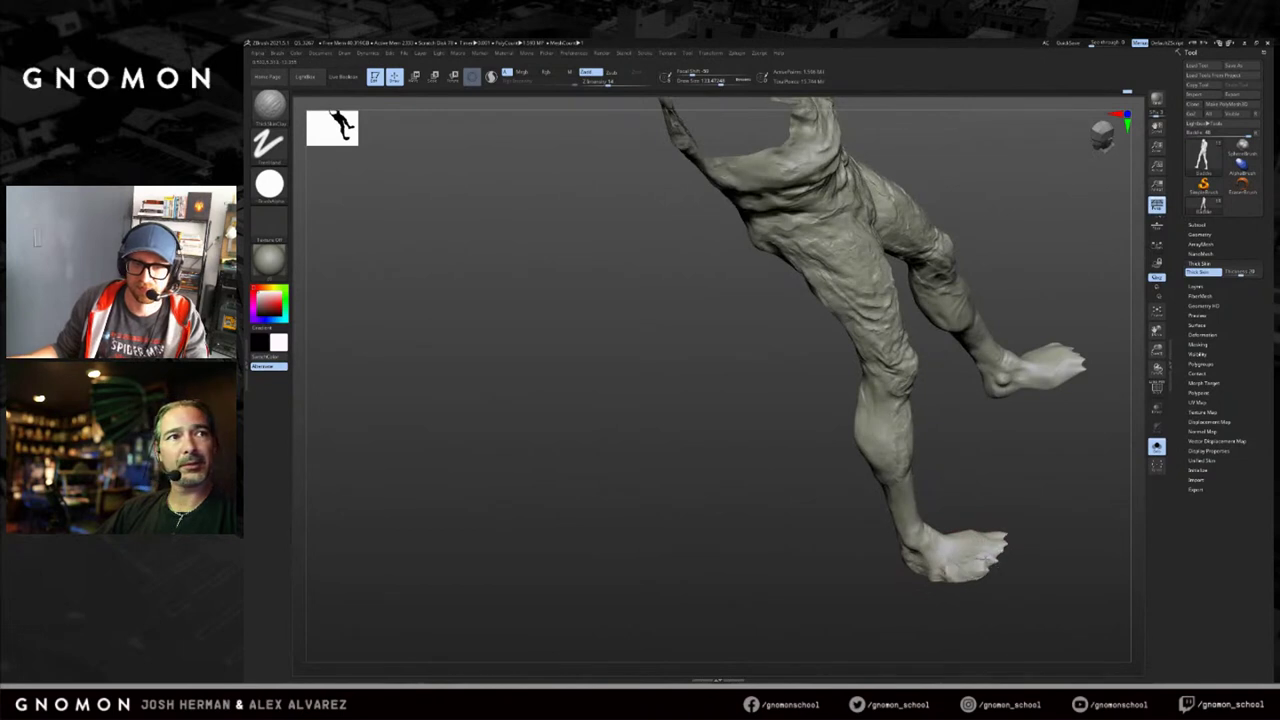
key("s")
left_click_drag(982, 553, 978, 553)
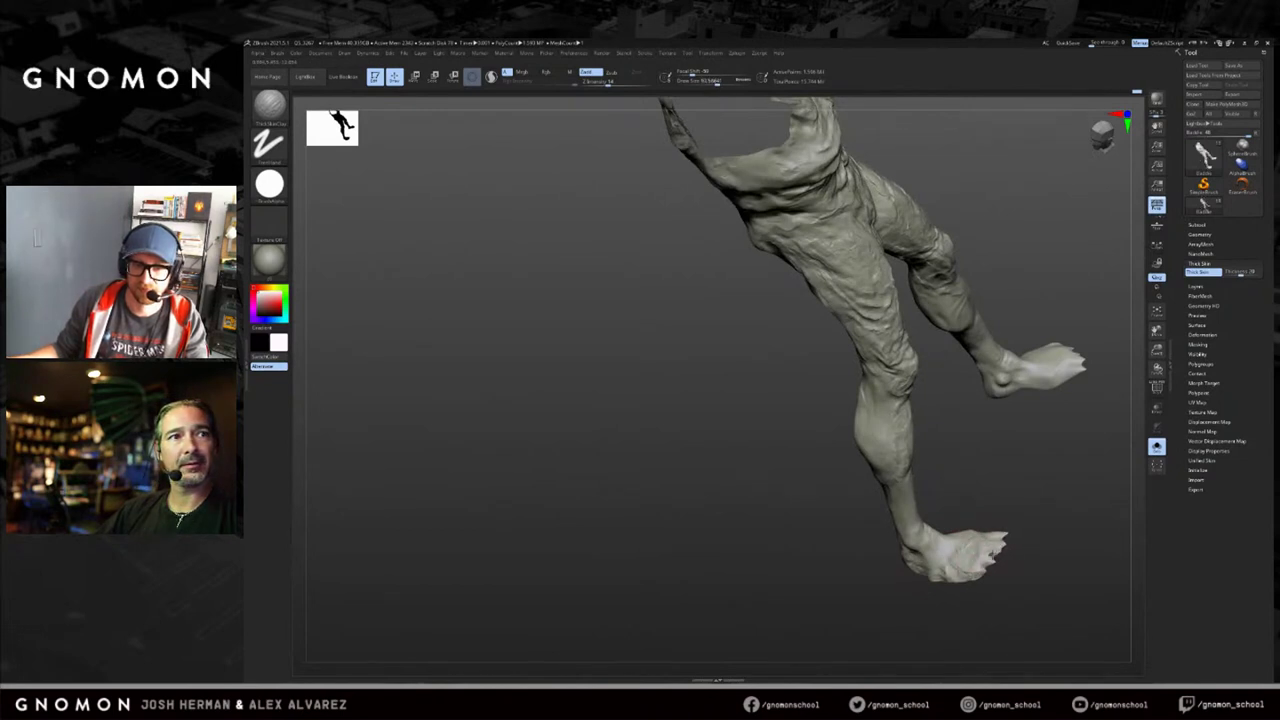
Carve wrinkled skin over the front of the right ankle and up the right shin.
mouse_move(1035, 507)
left_mouse_down()
mouse_move(1050, 490)
mouse_move(872, 461)
mouse_move(854, 491)
left_mouse_up()
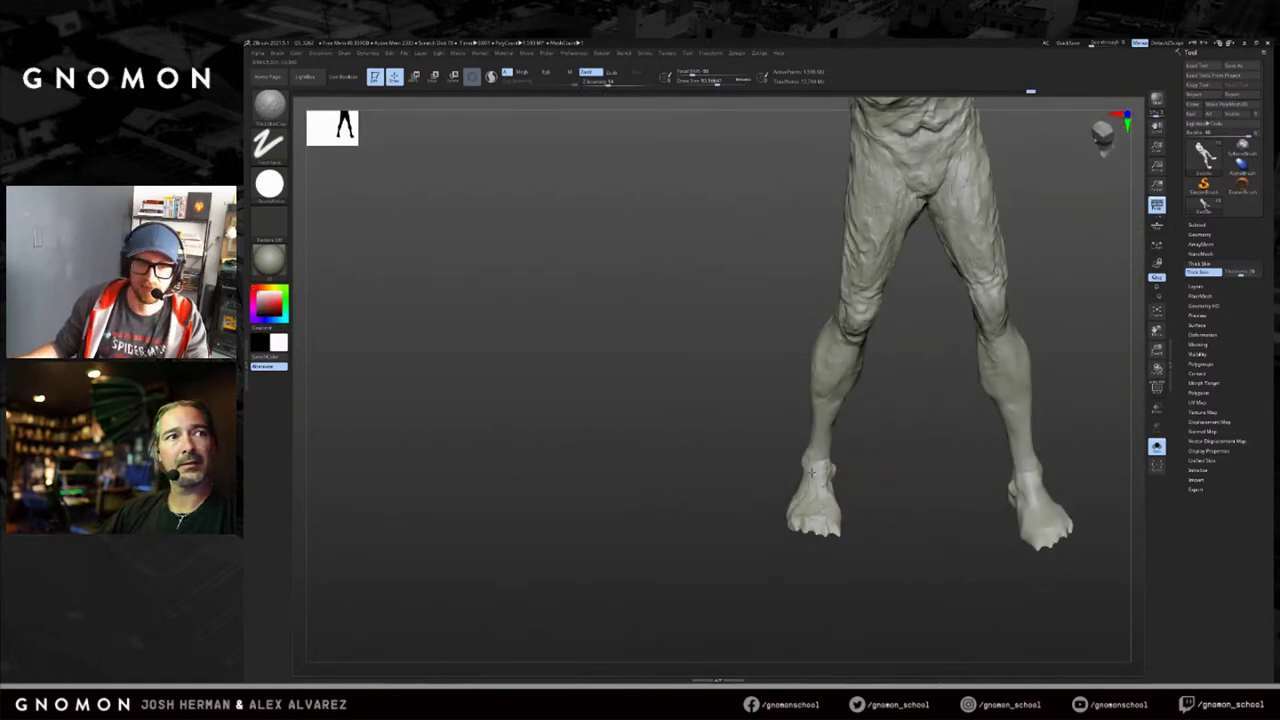
left_click_drag(818, 470, 830, 450)
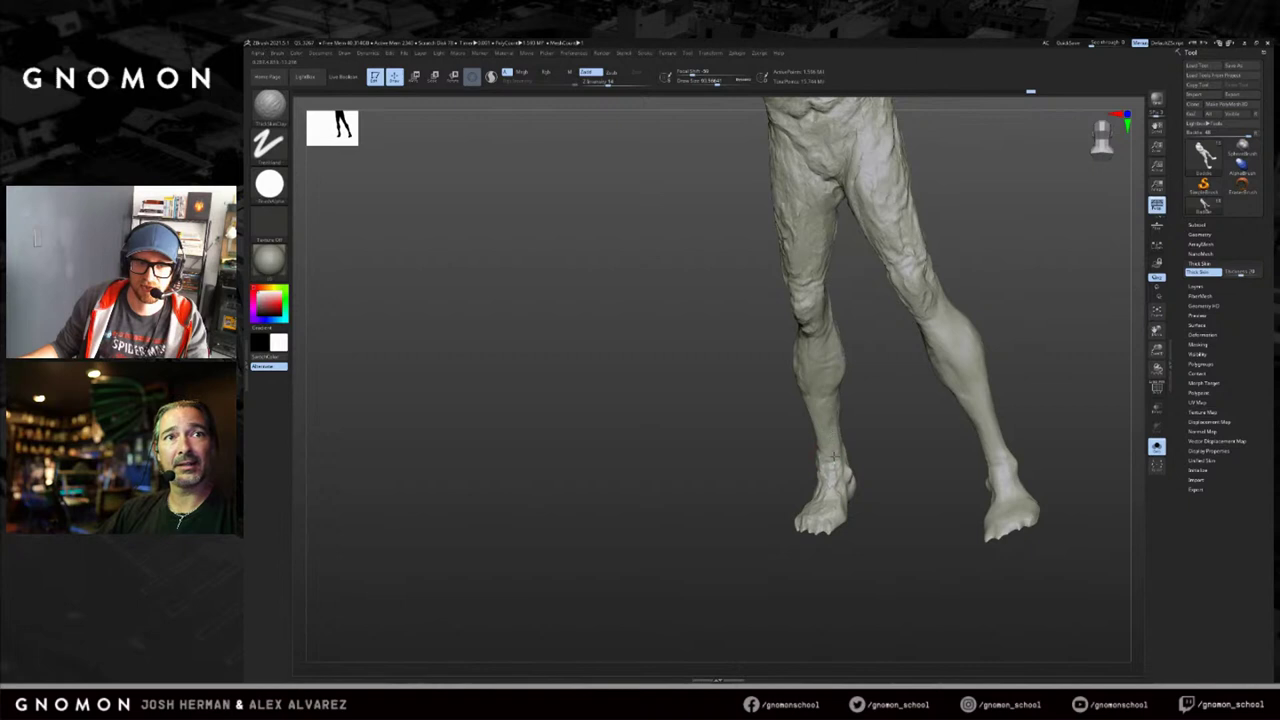
left_click_drag(879, 376, 853, 377)
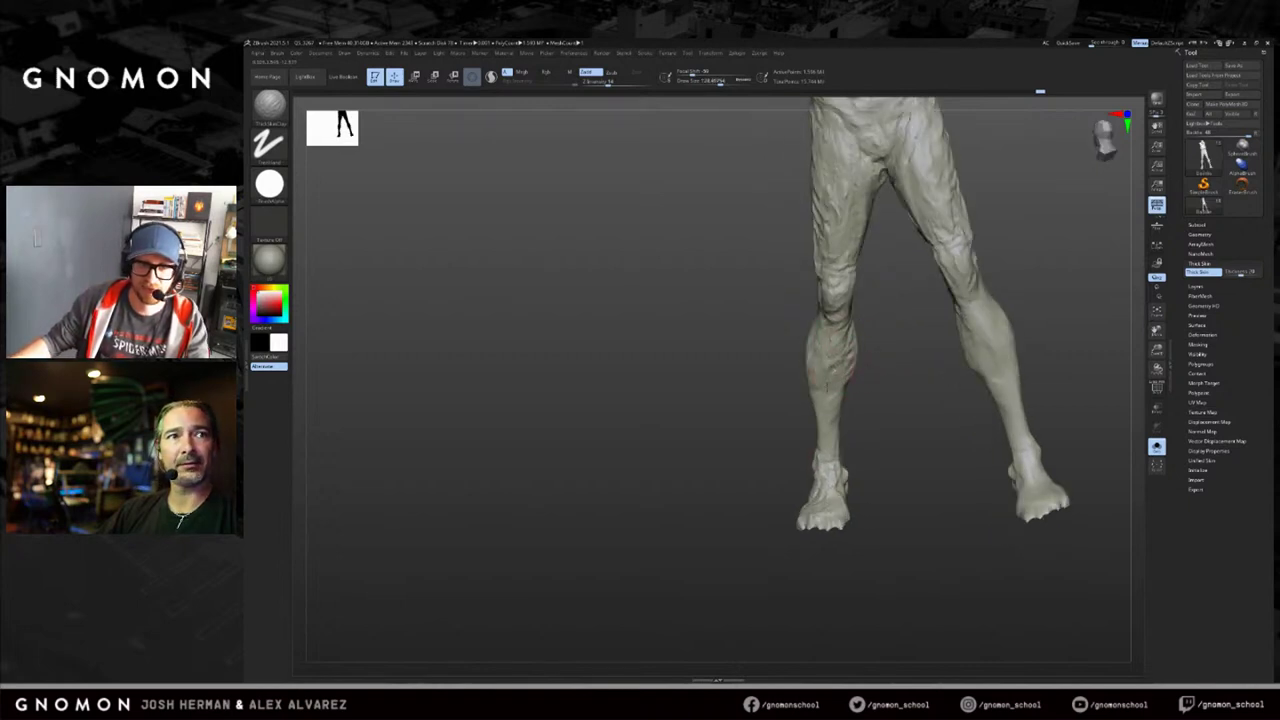
left_click_drag(783, 405, 795, 402)
Sculpt rough, stringy skin around the right calf and down the back of the lower leg to the heel.
right_click_drag(771, 465, 760, 448)
left_click_drag(698, 441, 714, 451)
left_click_drag(875, 393, 908, 400)
mouse_move(754, 522)
left_mouse_down()
mouse_move(744, 553)
mouse_move(745, 540)
left_mouse_up()
mouse_move(692, 553)
left_mouse_down()
mouse_move(738, 561)
mouse_move(760, 440)
mouse_move(772, 455)
left_mouse_up()
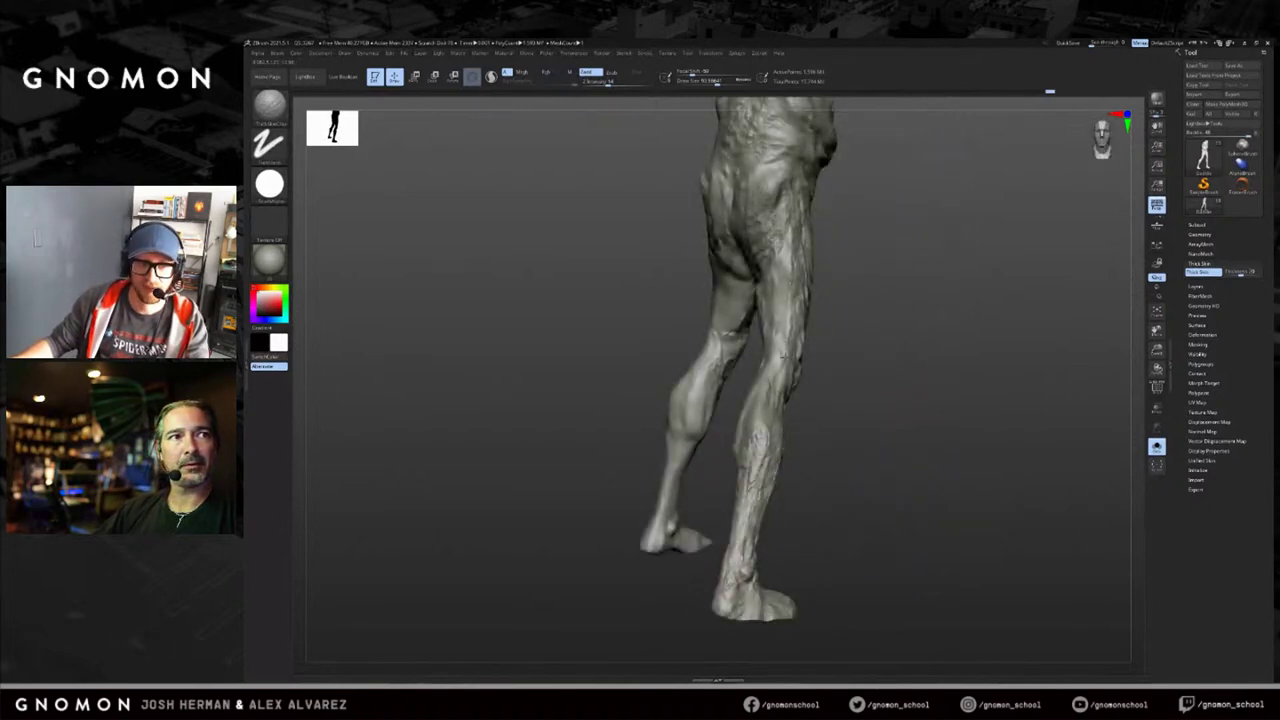
Sculpt decayed skin texture over the back of the left thigh down to the hollow of the knee.
mouse_move(871, 409)
left_mouse_down()
mouse_move(731, 397)
mouse_move(708, 402)
mouse_move(674, 449)
mouse_move(885, 405)
mouse_move(907, 383)
mouse_move(735, 403)
left_mouse_up()
mouse_move(690, 343)
left_mouse_down()
mouse_move(694, 314)
mouse_move(718, 322)
left_mouse_up()
mouse_move(741, 272)
left_mouse_down()
mouse_move(690, 270)
mouse_move(729, 298)
mouse_move(727, 318)
left_mouse_up()
mouse_move(746, 236)
left_mouse_down()
mouse_move(760, 196)
mouse_move(705, 225)
left_mouse_up()
left_click_drag(590, 330, 623, 385)
left_click_drag(745, 335, 713, 342)
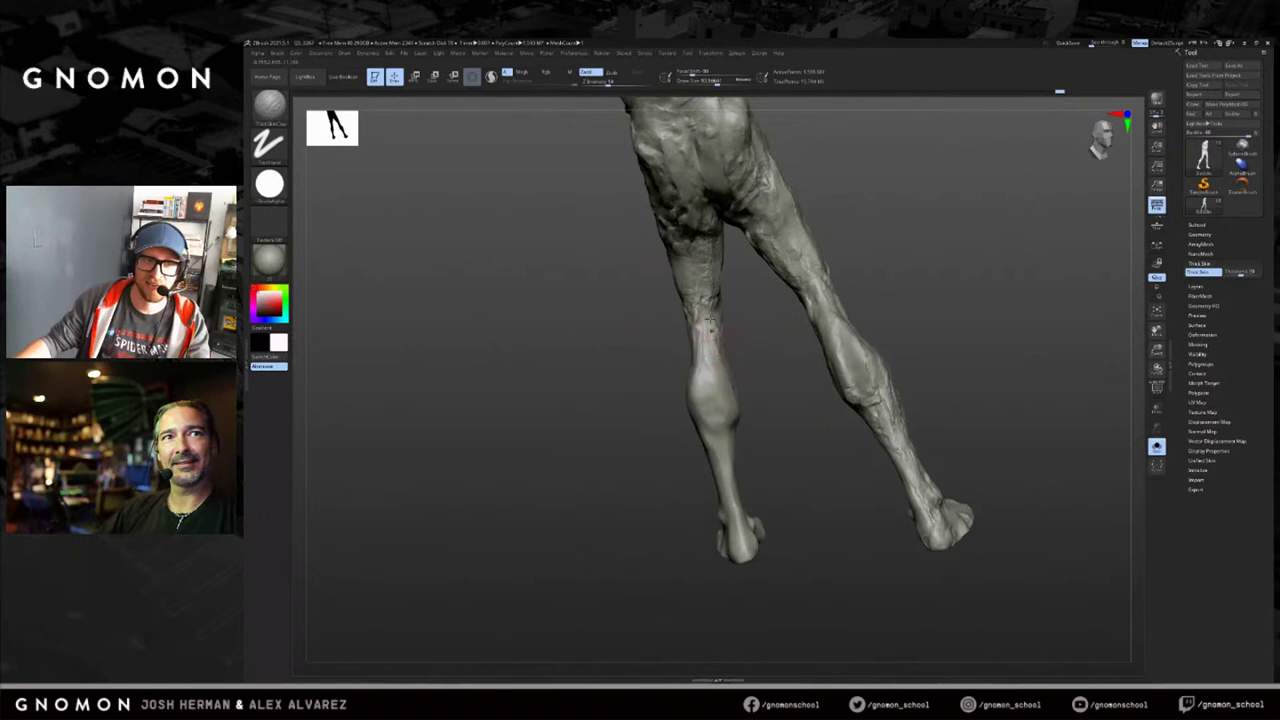
Carve skin folds around the left knee and over the bulge of the left calf.
left_click_drag(728, 396, 727, 404)
mouse_move(650, 415)
left_mouse_down()
mouse_move(695, 390)
mouse_move(710, 432)
mouse_move(684, 432)
left_mouse_up()
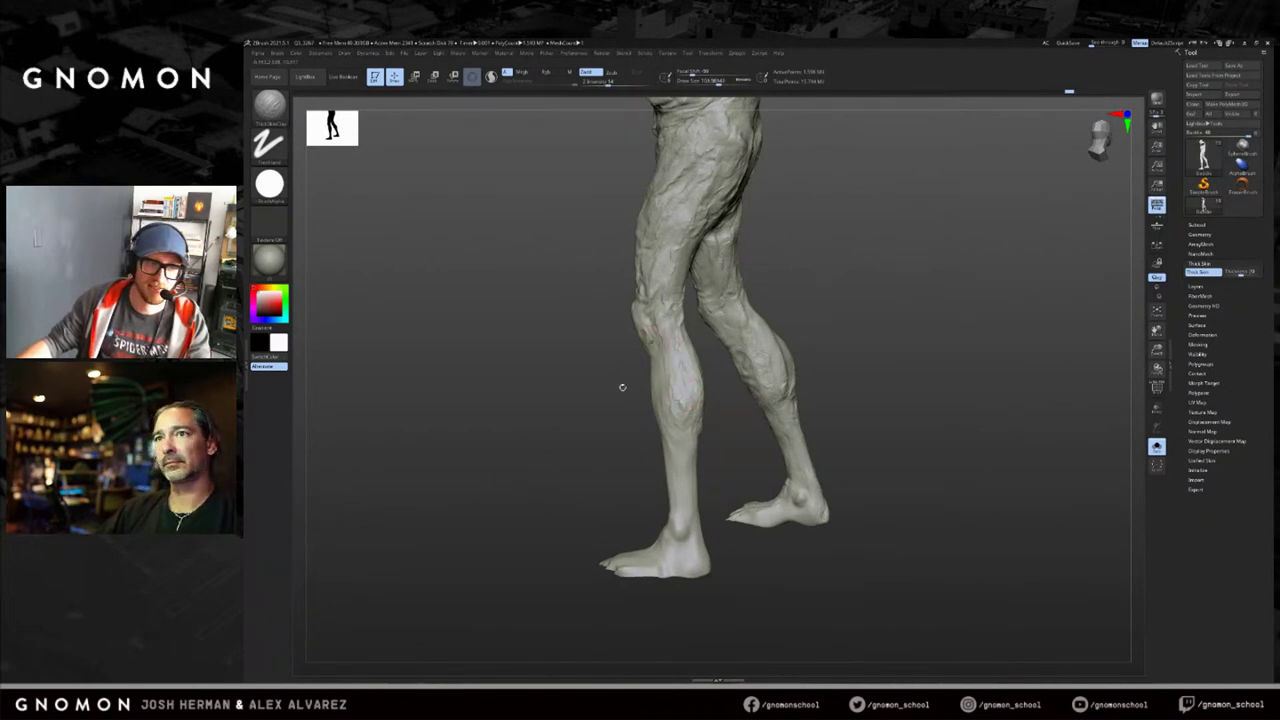
left_click_drag(665, 330, 666, 355)
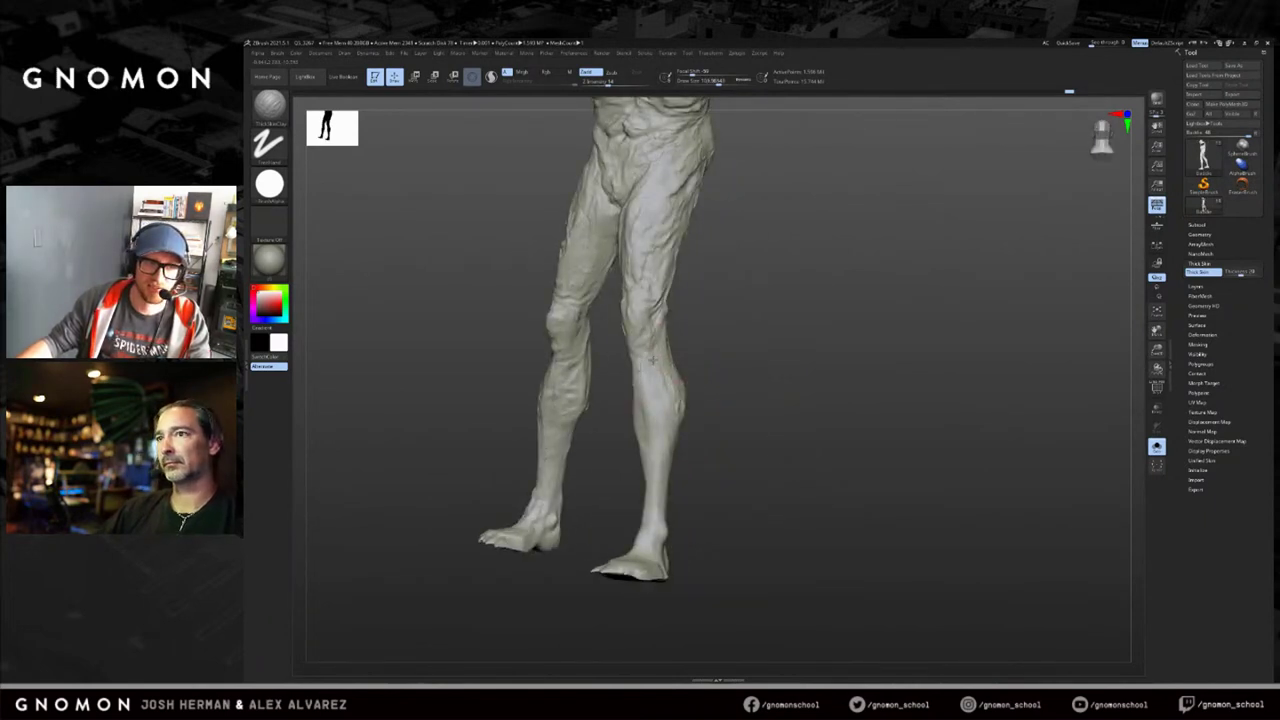
left_click_drag(736, 394, 642, 410)
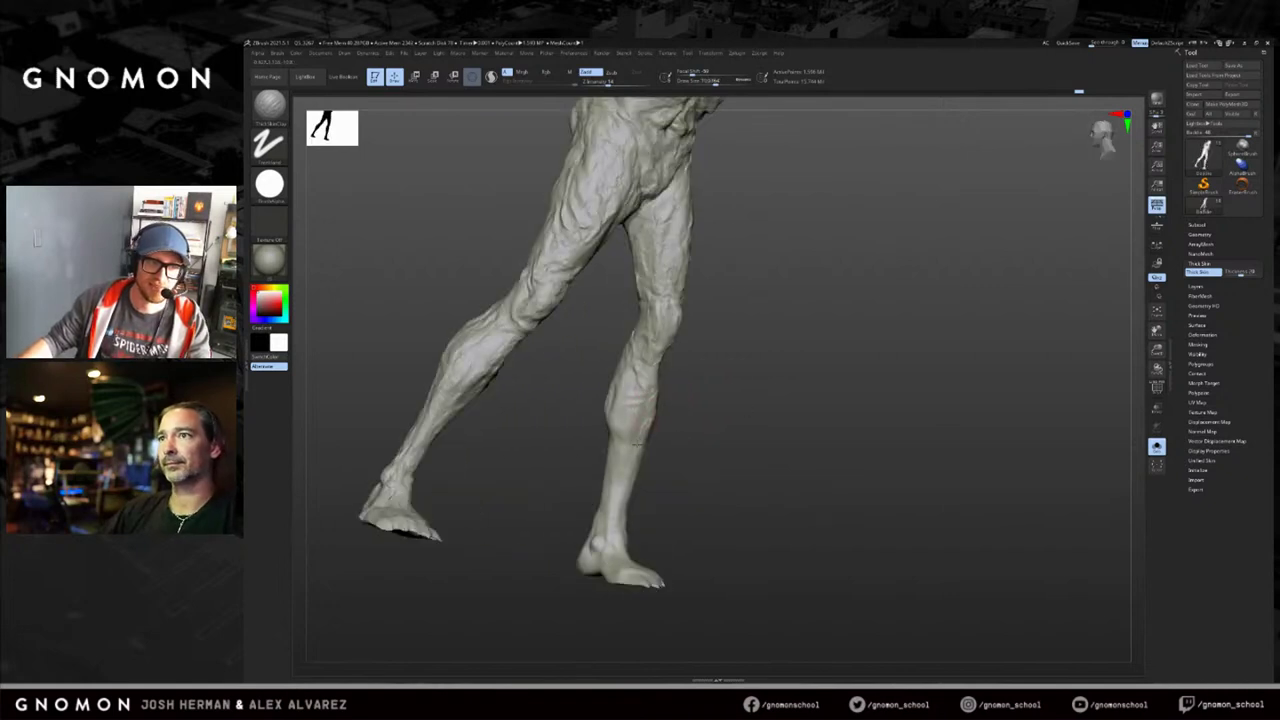
Extend the wrinkled skin detail down the left shin and the inner side of the left calf.
left_click_drag(612, 494, 766, 409)
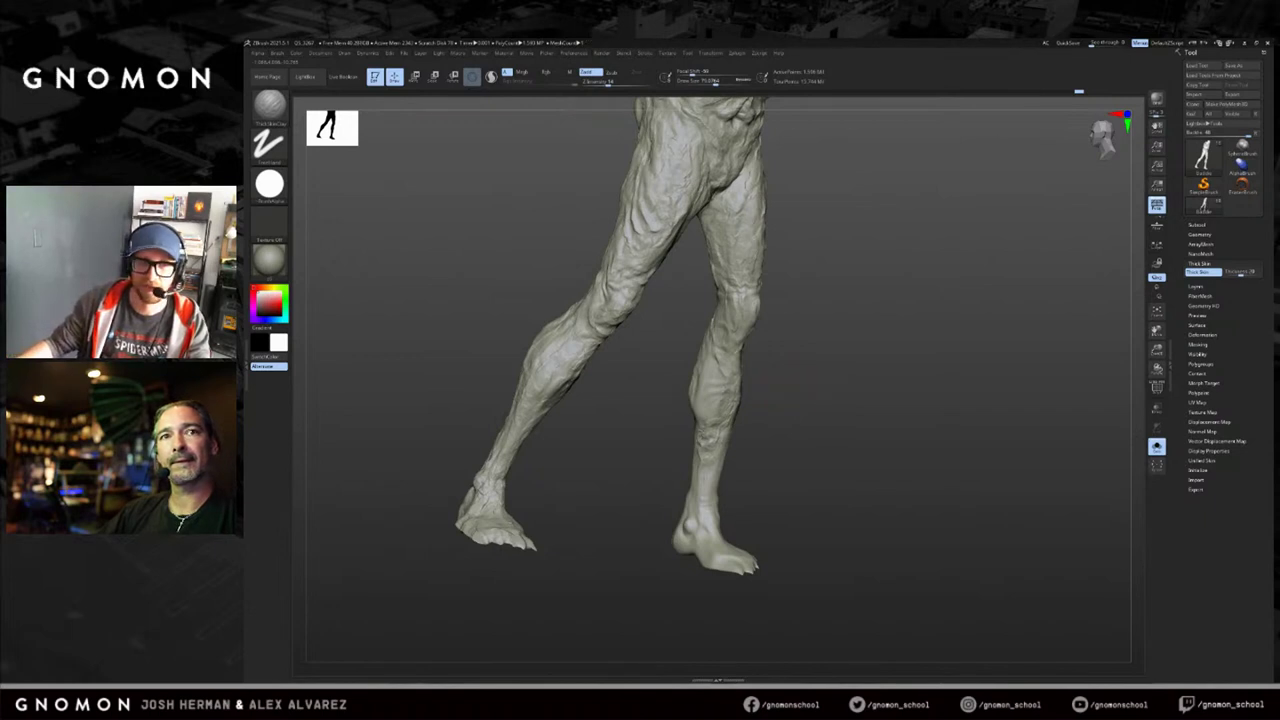
left_click_drag(772, 390, 718, 447)
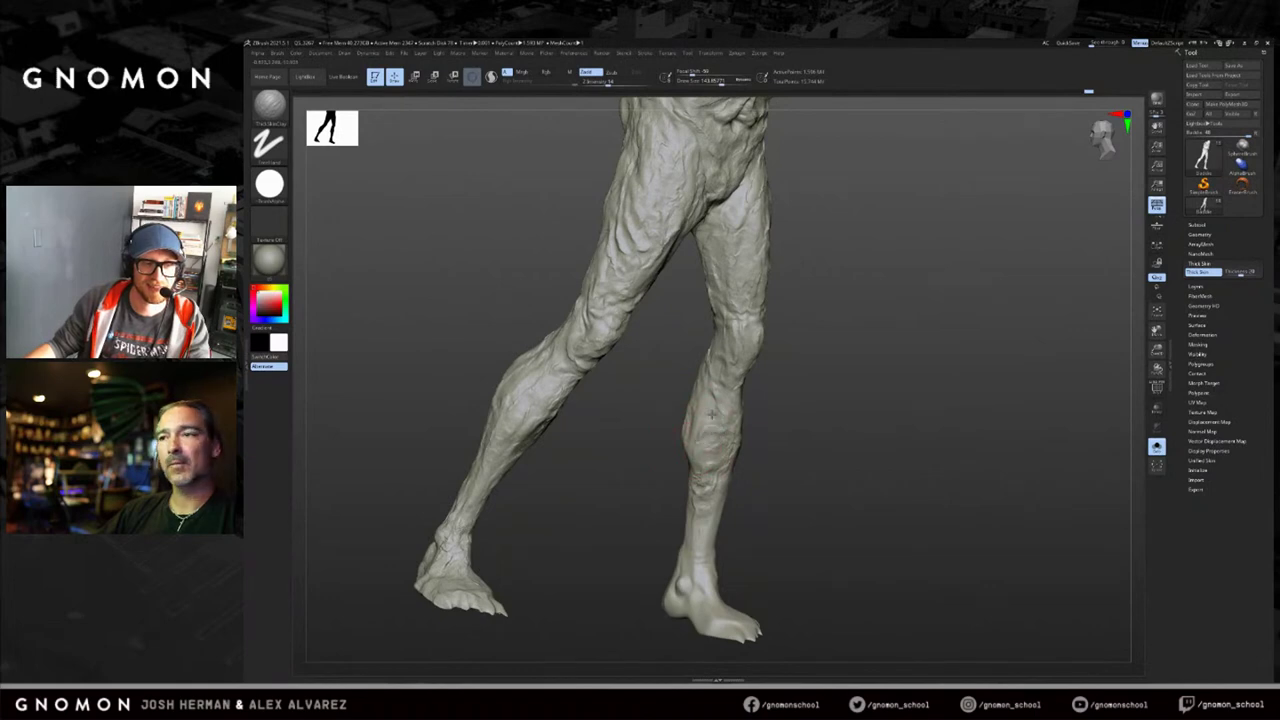
left_click_drag(662, 482, 630, 487)
right_click_drag(630, 487, 657, 449)
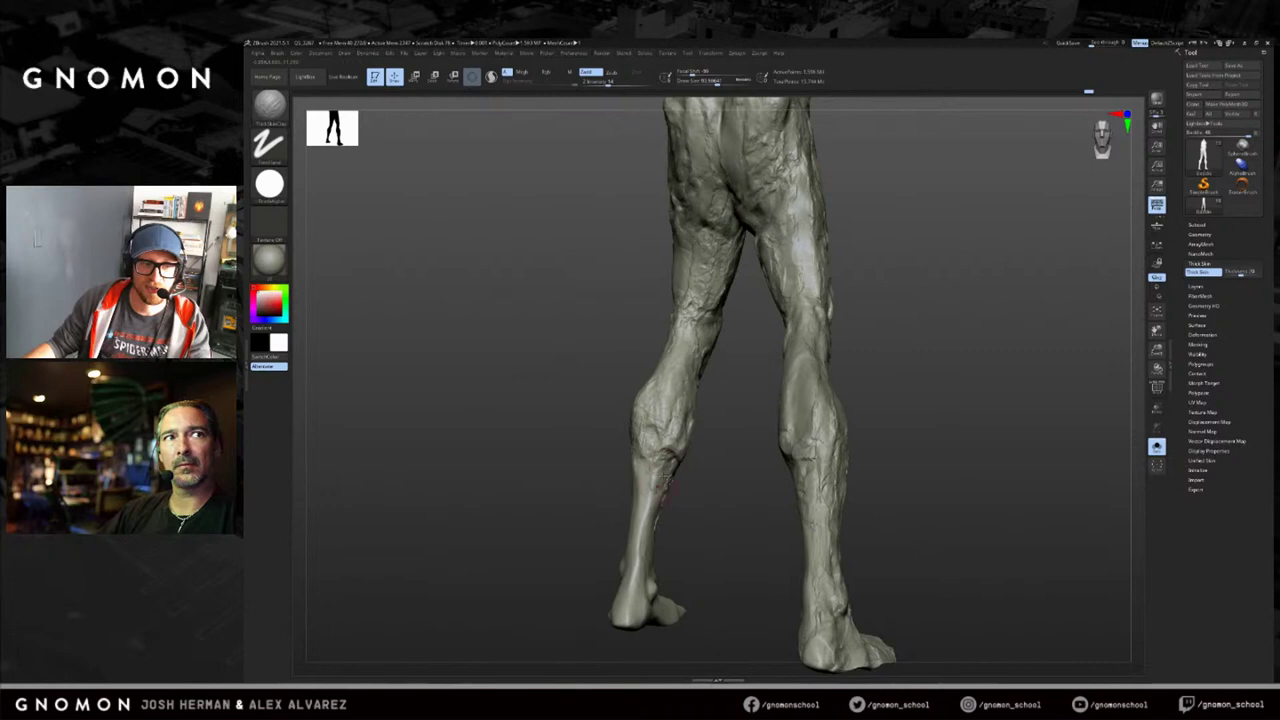
Sculpt rough, wrinkled skin down the lower legs to the ankles and over the top of the foot.
mouse_move(645, 482)
right_mouse_down()
mouse_move(657, 509)
mouse_move(632, 512)
mouse_move(720, 500)
mouse_move(717, 511)
right_mouse_up()
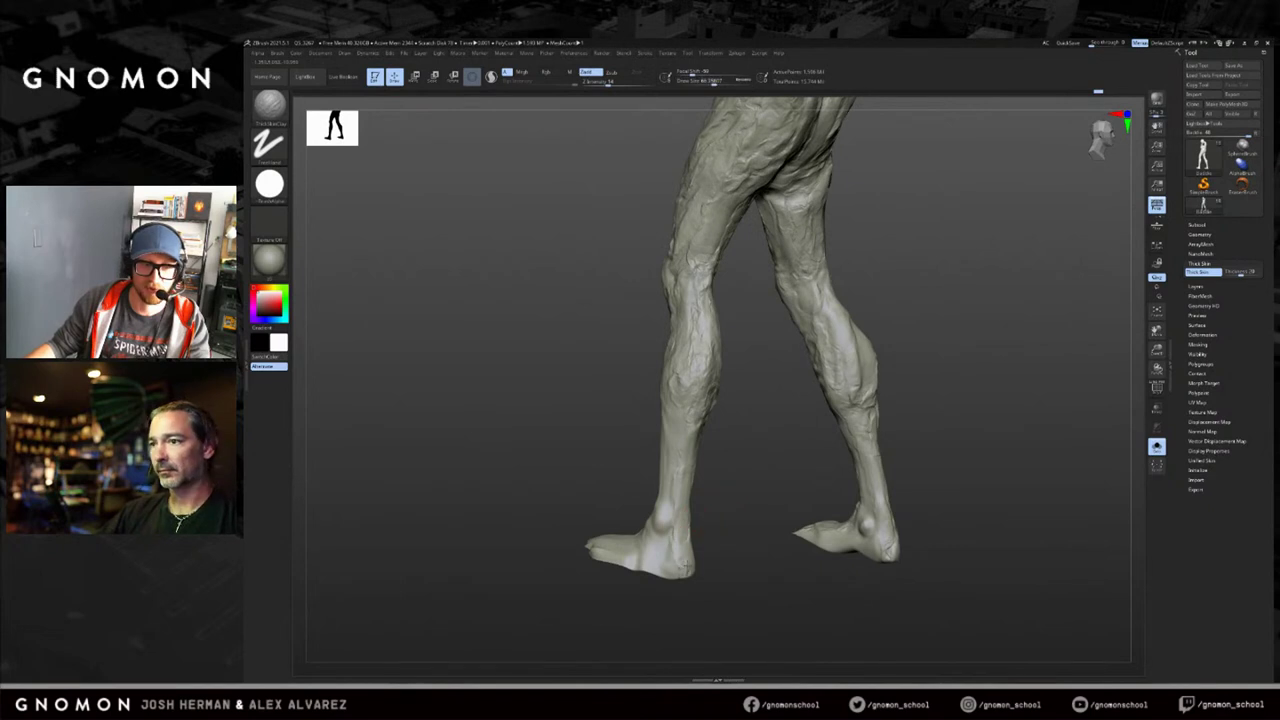
right_click_drag(640, 565, 585, 545)
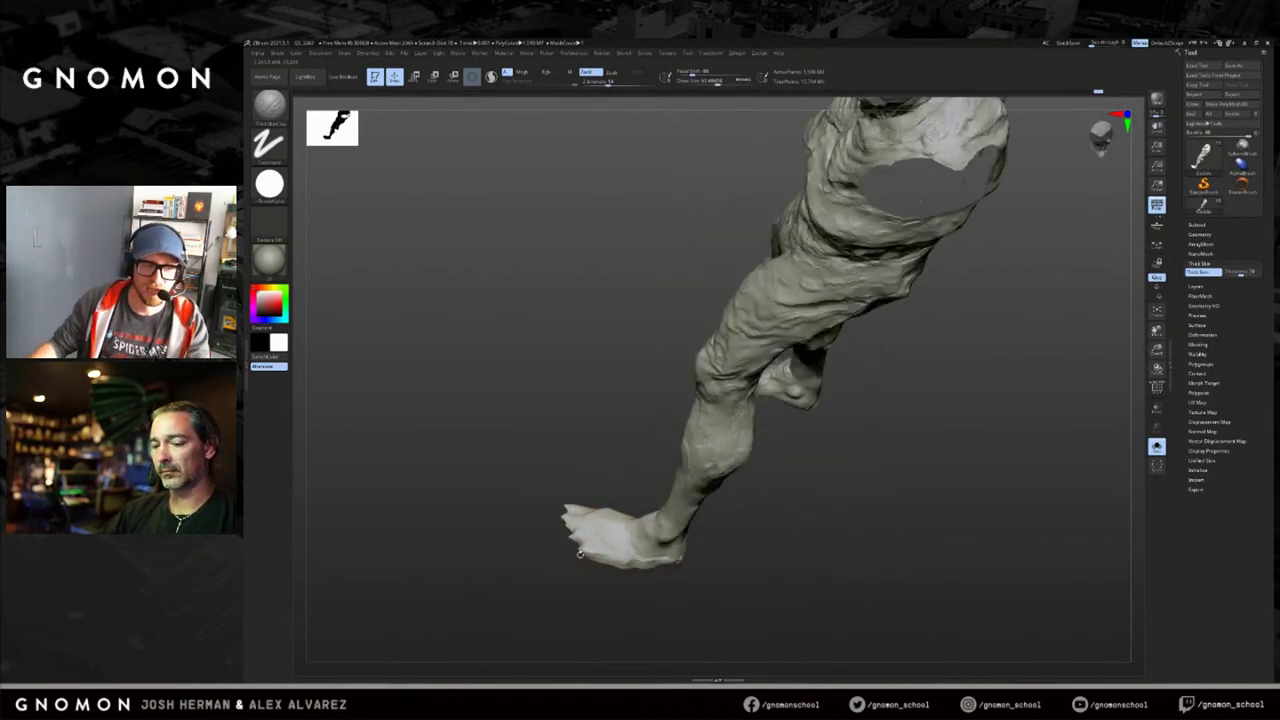
right_click_drag(596, 468, 678, 410)
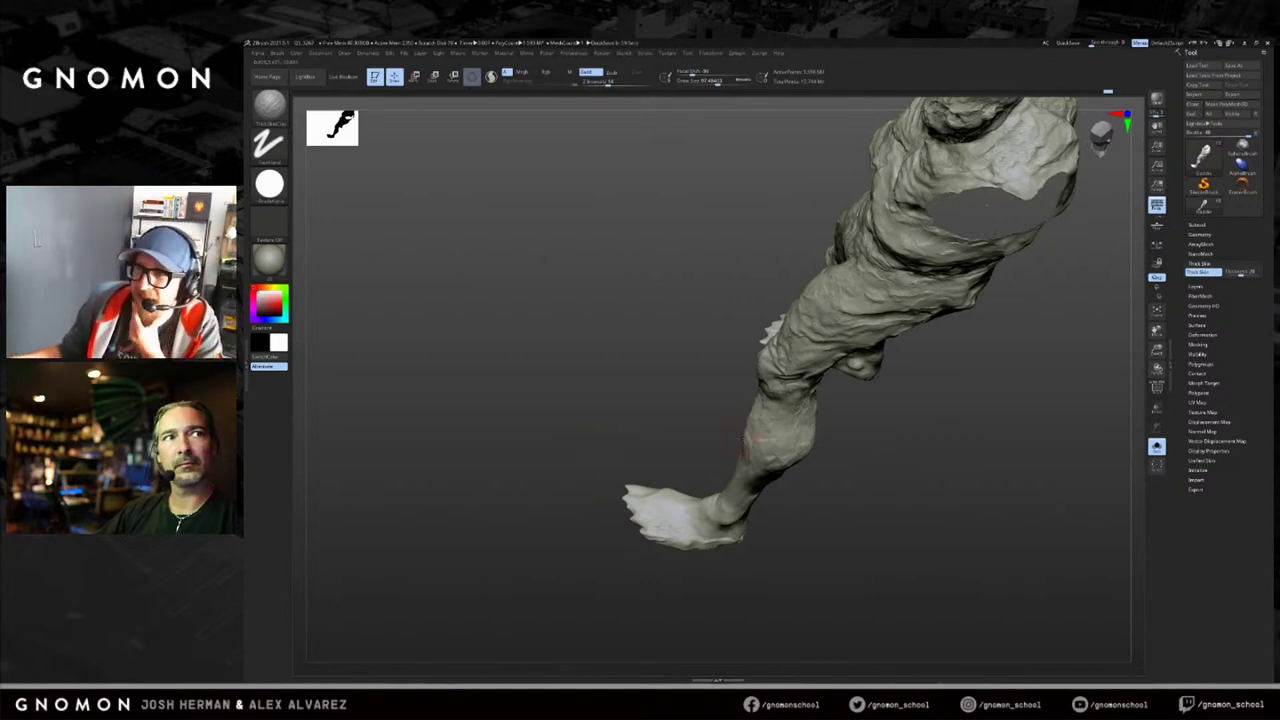
mouse_move(846, 491)
left_mouse_down()
mouse_move(850, 590)
mouse_move(890, 440)
left_mouse_up()
mouse_move(921, 560)
left_mouse_down()
mouse_move(880, 590)
mouse_move(882, 532)
left_mouse_up()
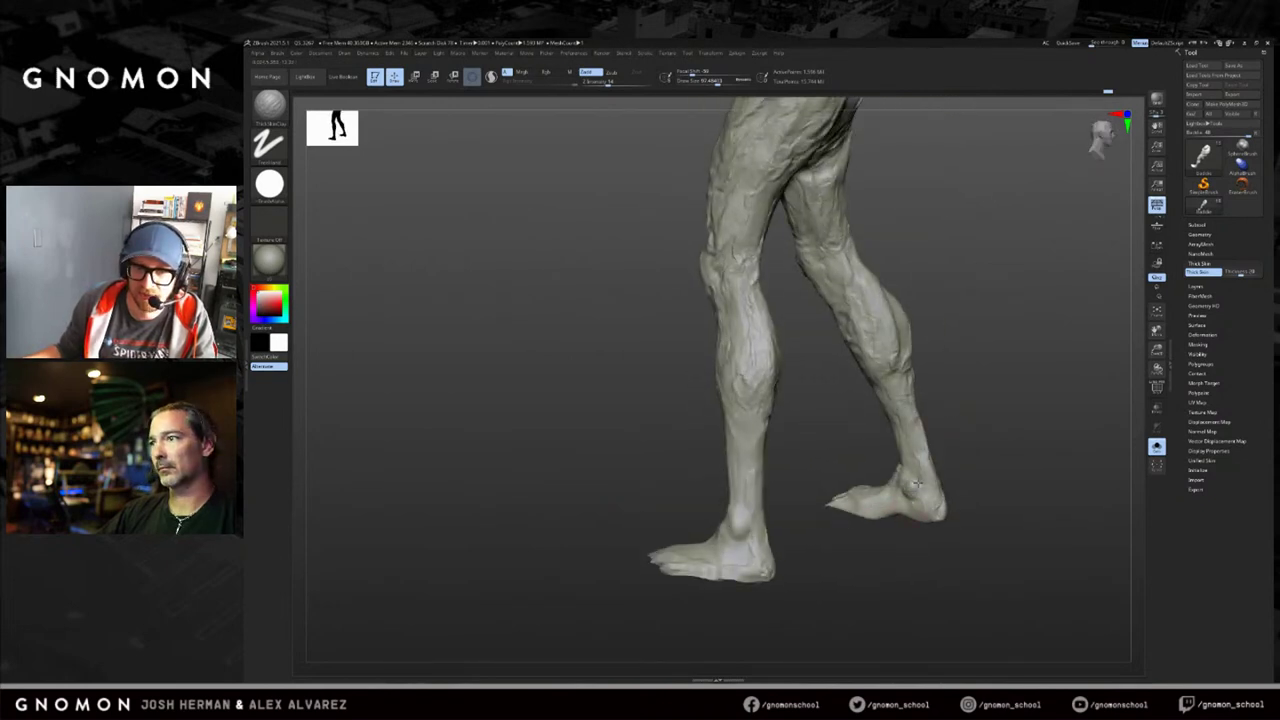
Add bony, decayed skin detail around both ankles and across the feet to the toes.
left_click_drag(846, 502, 925, 516)
left_click_drag(671, 520, 703, 562)
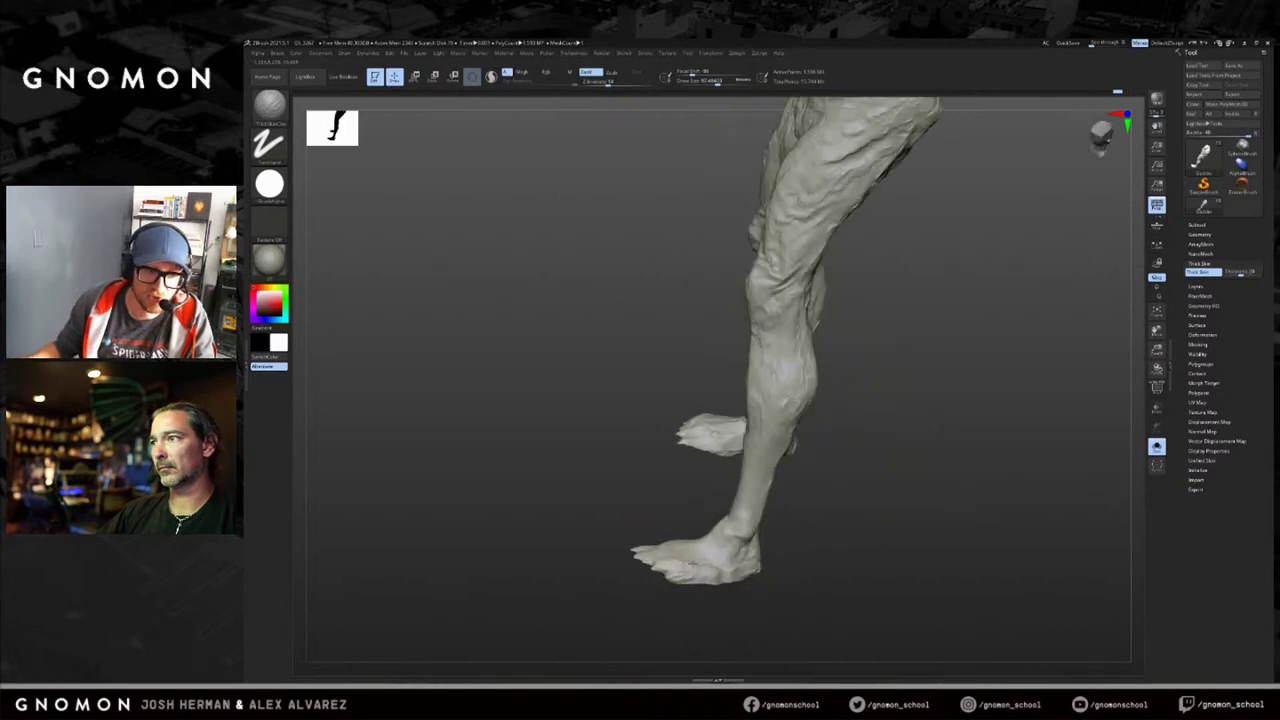
left_click_drag(687, 499, 722, 501)
left_click_drag(862, 468, 798, 418, "shift")
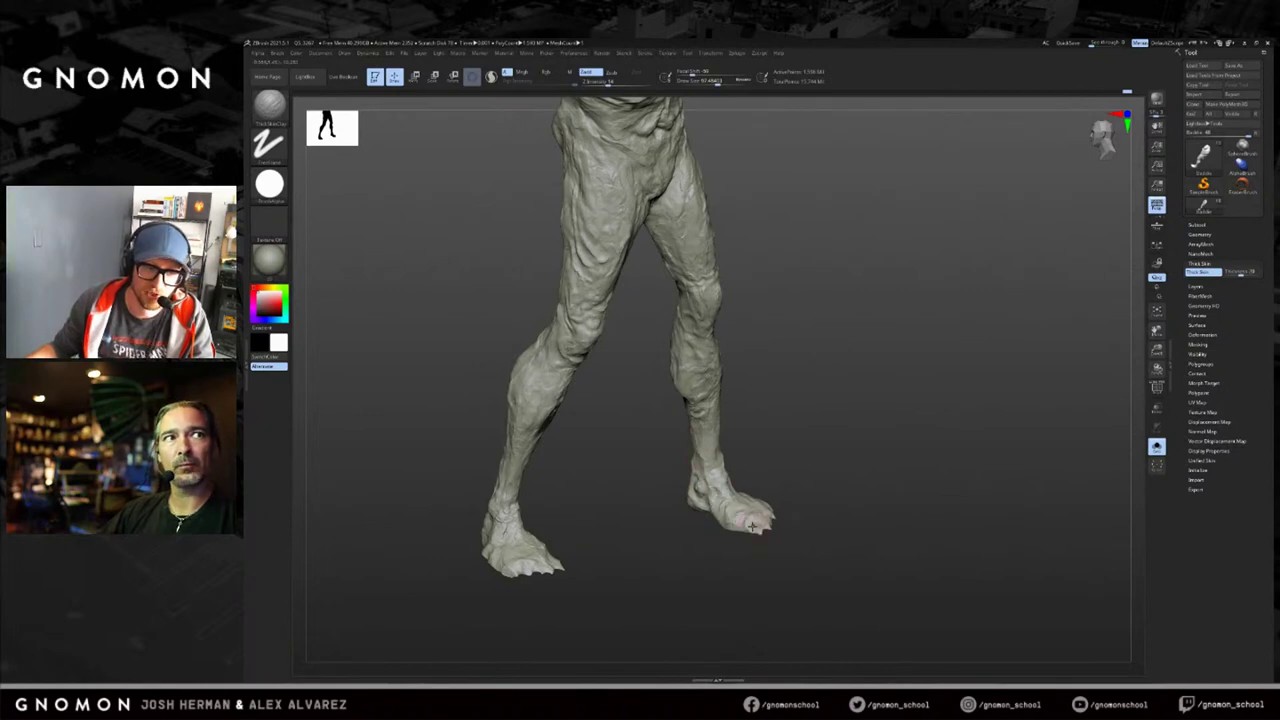
left_click_drag(815, 440, 877, 406)
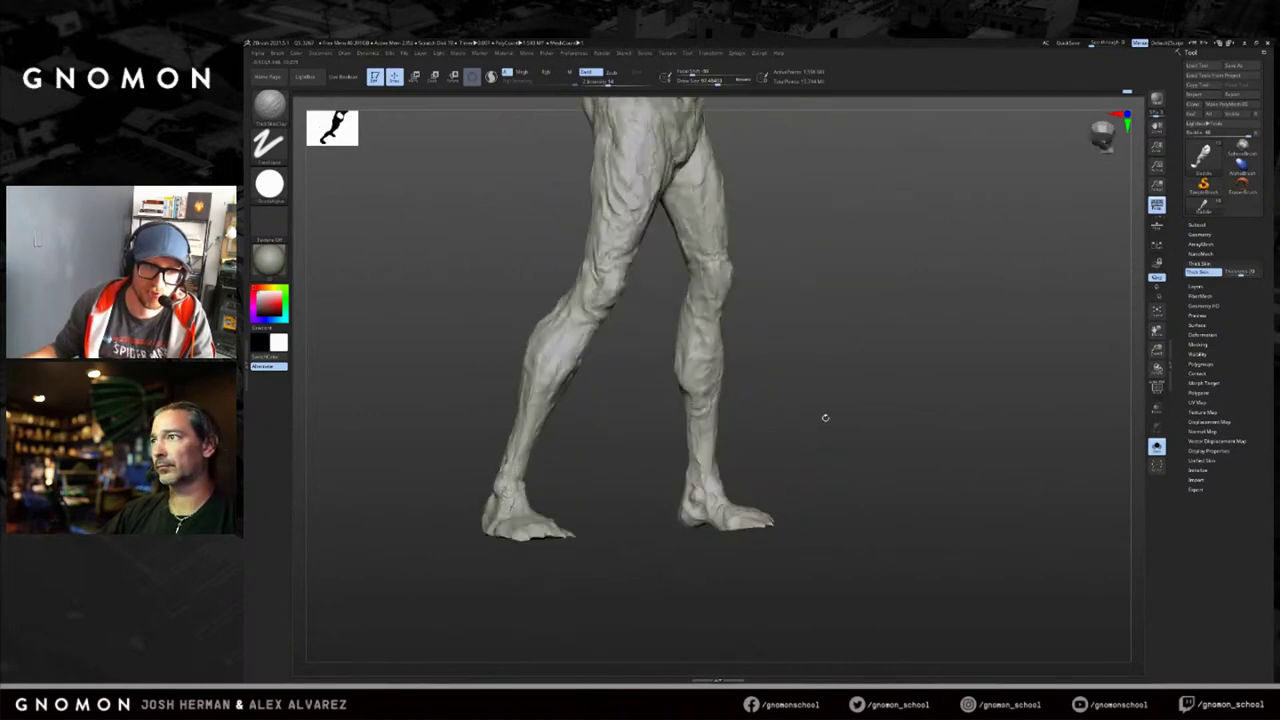
Bring back the whole scene and examine how the tall zombie reads among the other figures from several angles.
key("alt+s")
key("f")
left_click_drag(890, 207, 1060, 215, "alt")
left_click(910, 208, "ctrl+shift")
left_click_drag(921, 186, 1055, 162, "alt")
left_click_drag(838, 186, 718, 225)
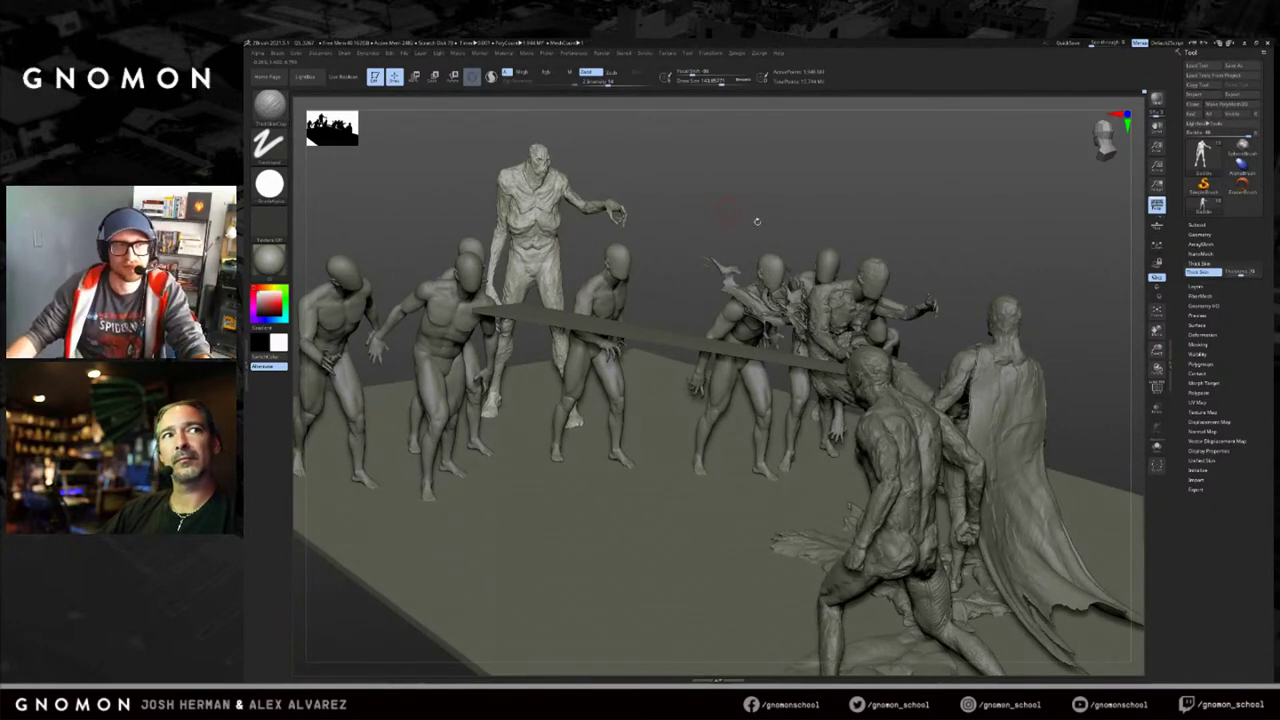
left_click_drag(757, 221, 806, 241, "alt")
left_click_drag(697, 183, 790, 130)
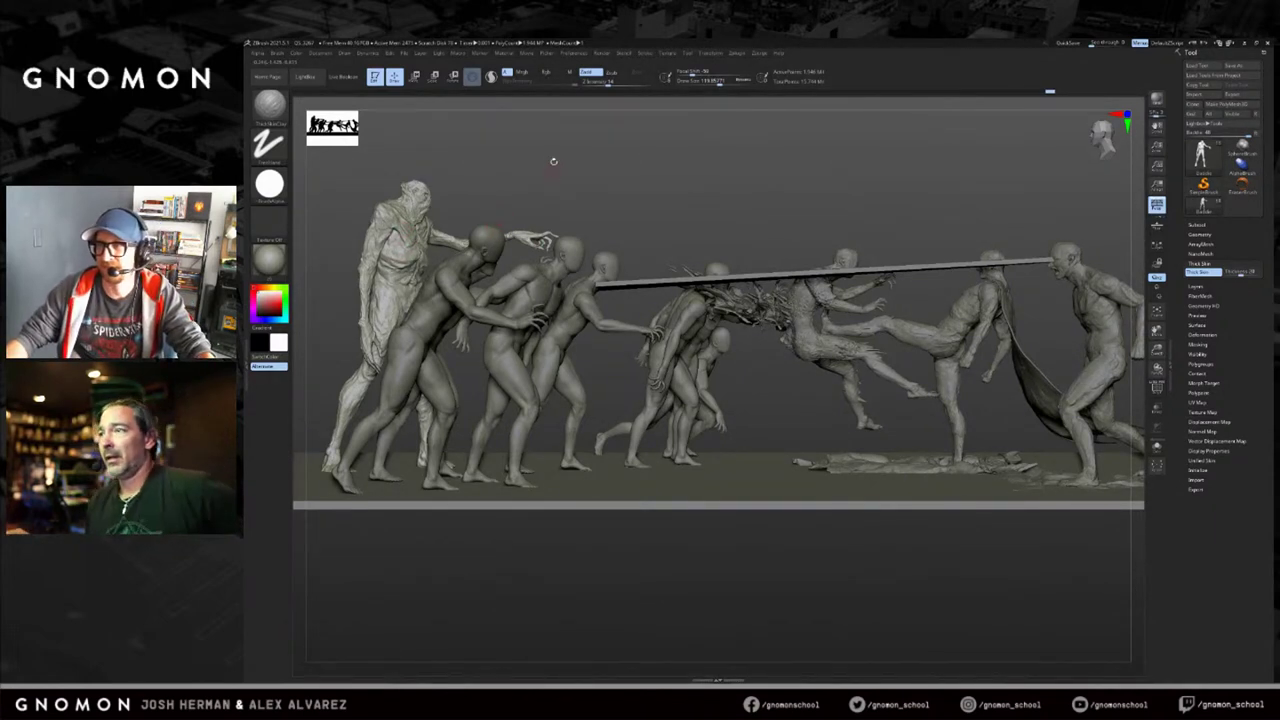
left_click_drag(497, 210, 638, 242)
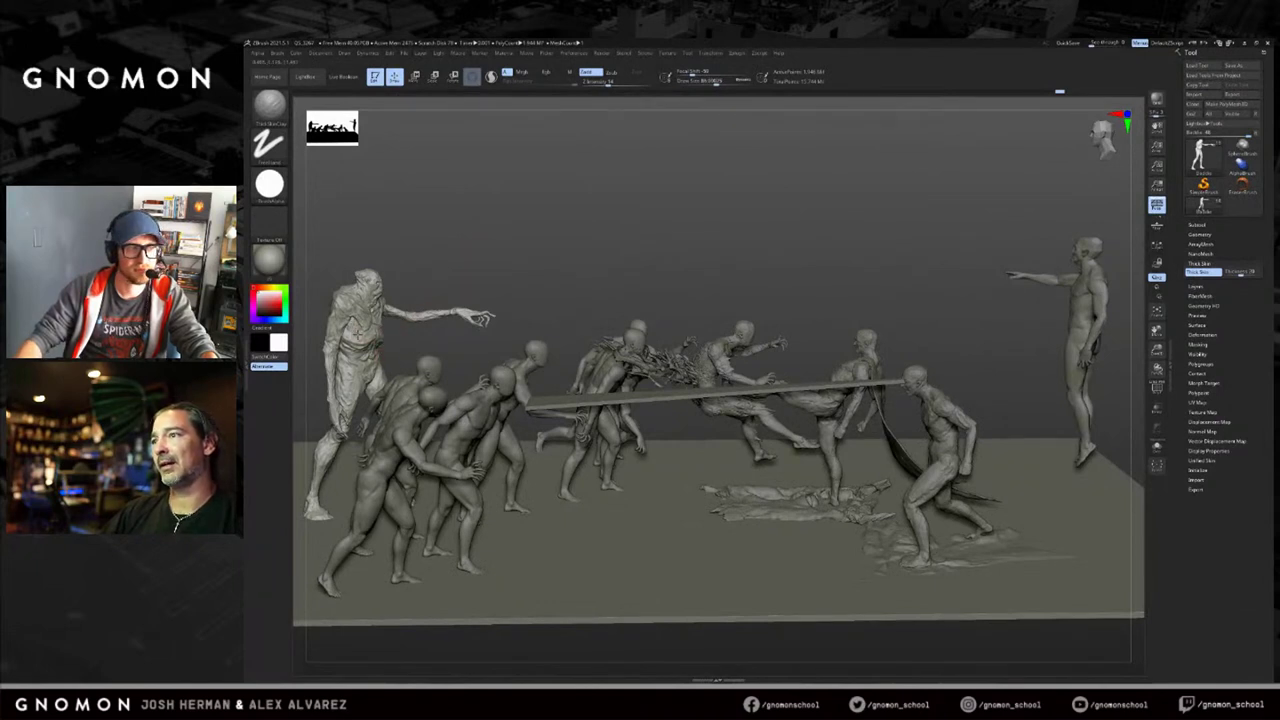
left_click_drag(418, 272, 594, 267)
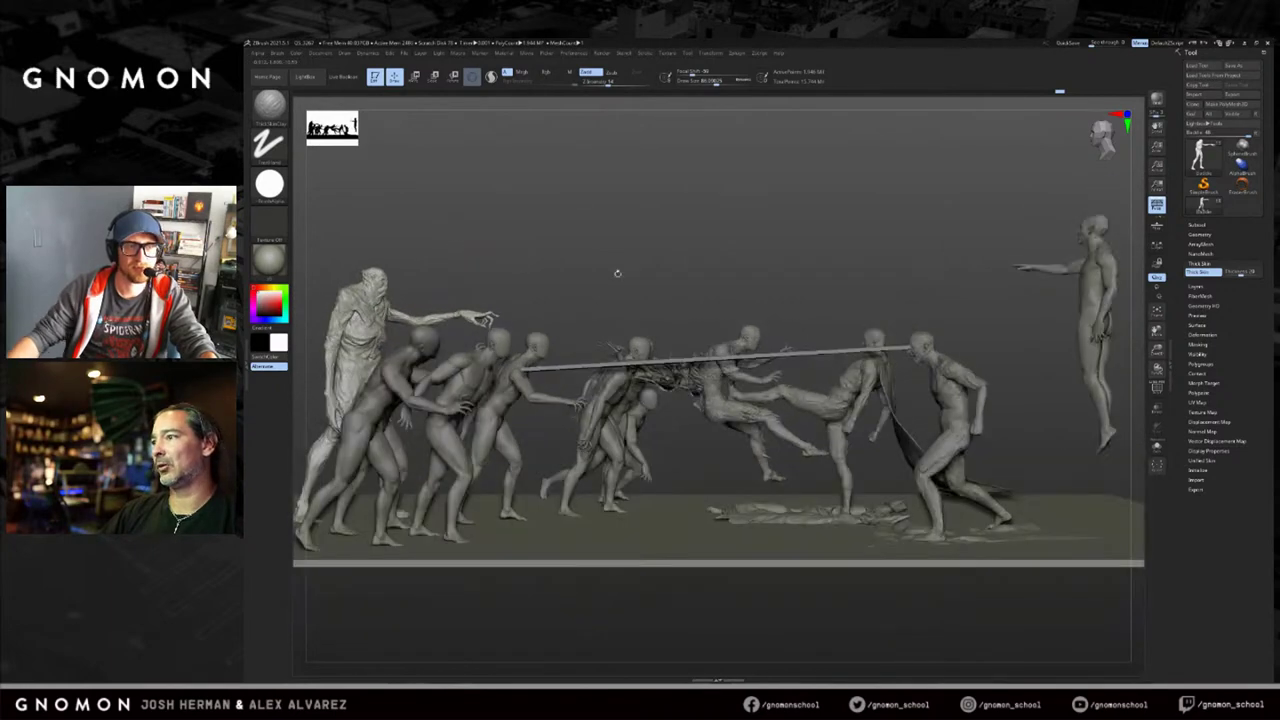
left_click_drag(713, 266, 655, 310)
Switch to a smooth crowd figure in front of the tall zombie and sculpt sunken, wrinkled skin over its chest and ribs.
left_click(444, 397, "alt")
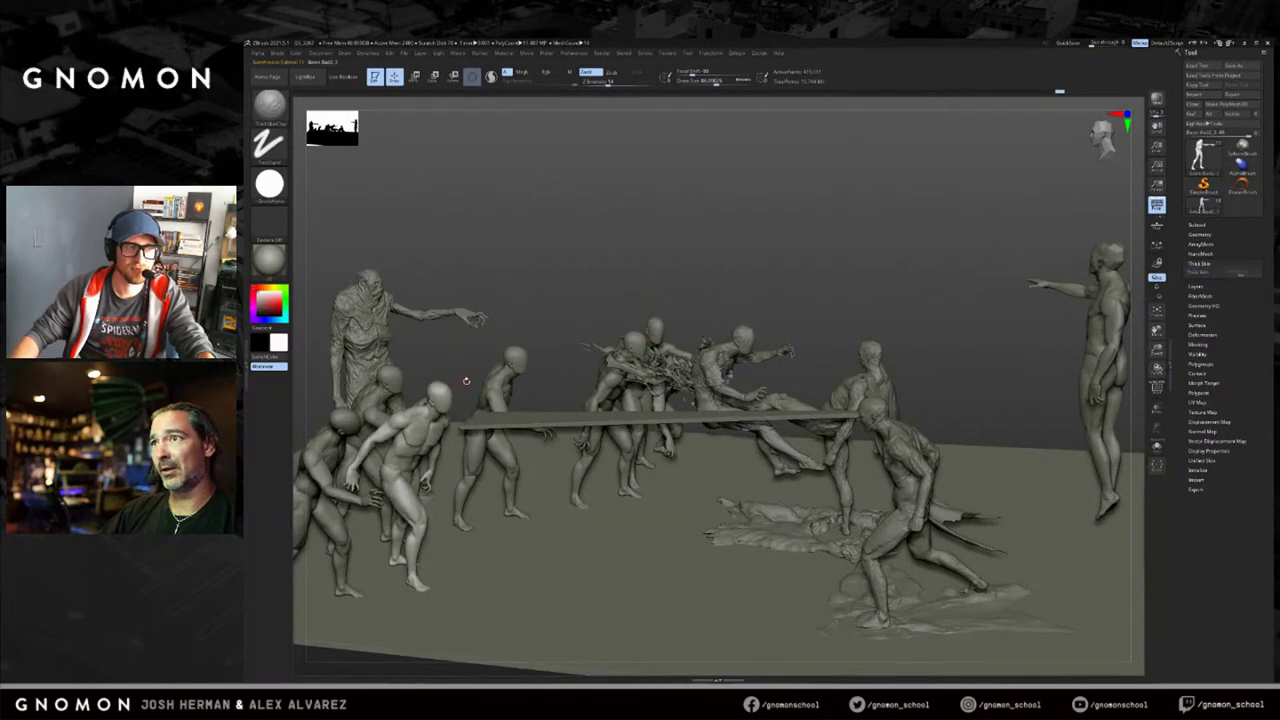
mouse_move(648, 268)
left_mouse_down()
mouse_move(727, 235)
mouse_move(712, 325)
mouse_move(690, 322)
mouse_move(741, 224)
mouse_move(712, 255)
left_mouse_up()
key("s")
left_click_drag(682, 246, 681, 253)
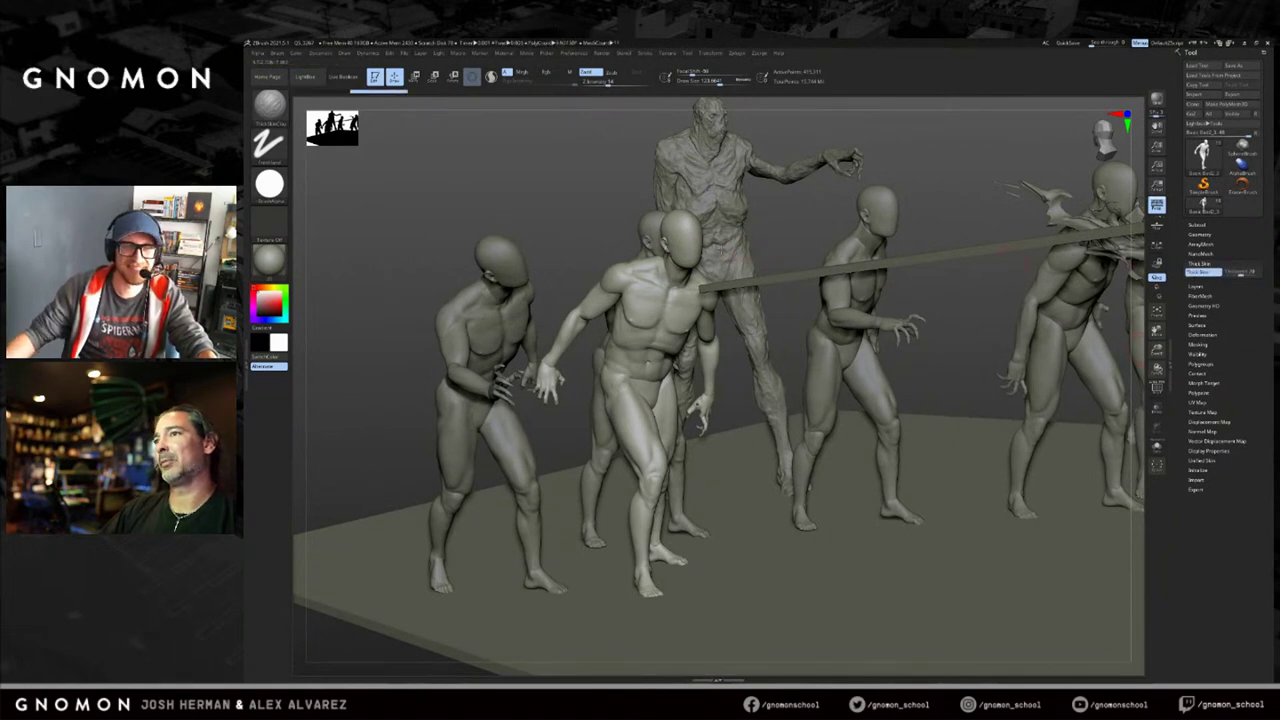
left_click_drag(1073, 291, 930, 335)
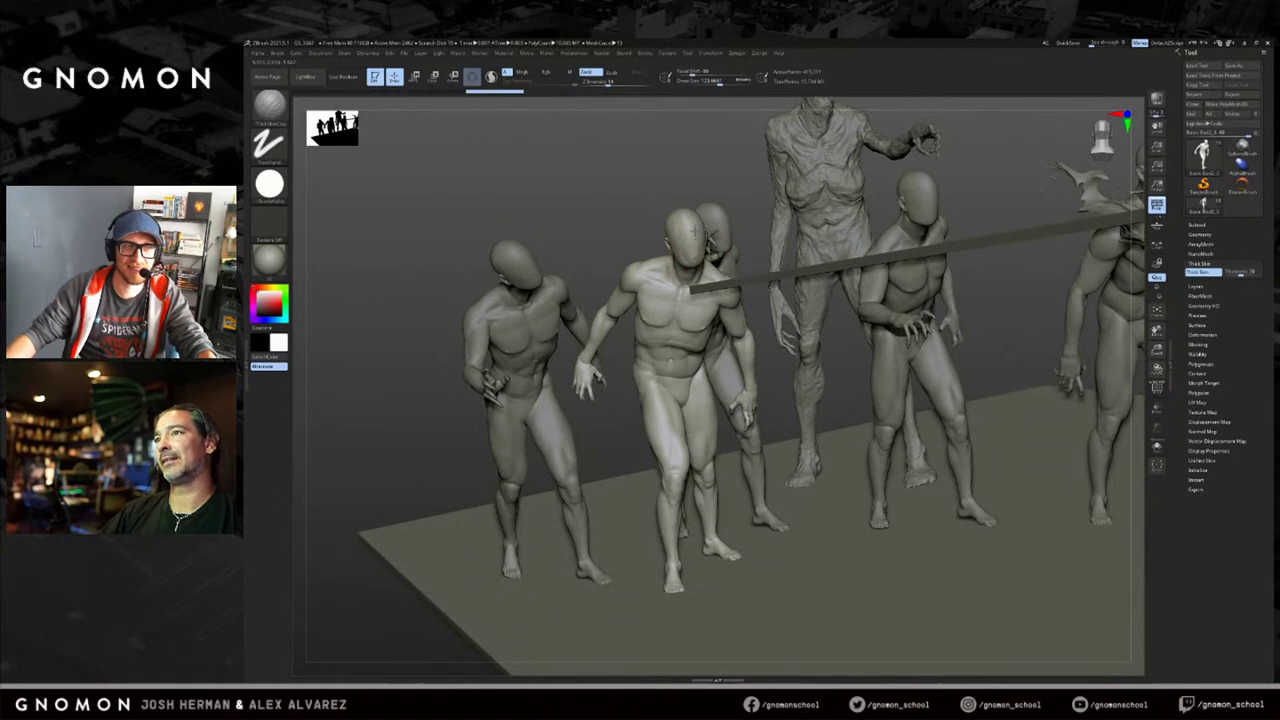
right_click_drag(671, 230, 790, 222)
mouse_move(657, 318)
left_mouse_down()
mouse_move(627, 313)
mouse_move(623, 298)
mouse_move(653, 318)
mouse_move(632, 294)
left_mouse_up()
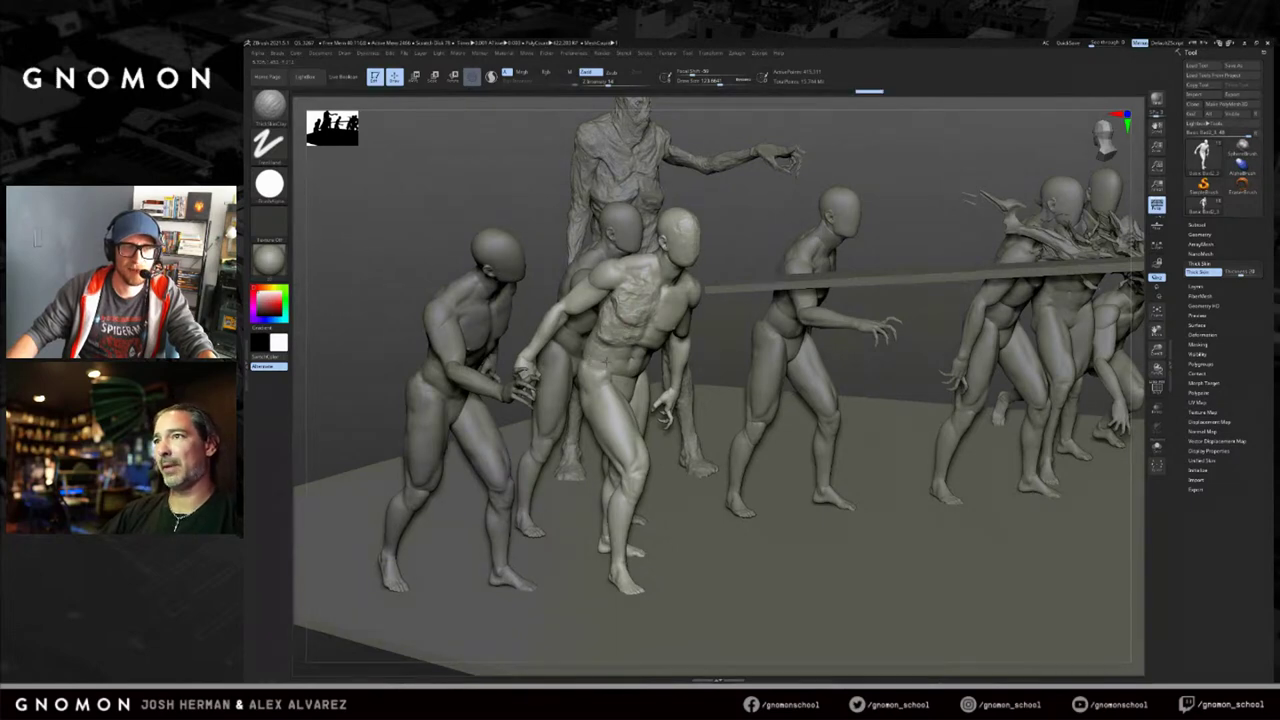
left_click_drag(717, 351, 634, 361)
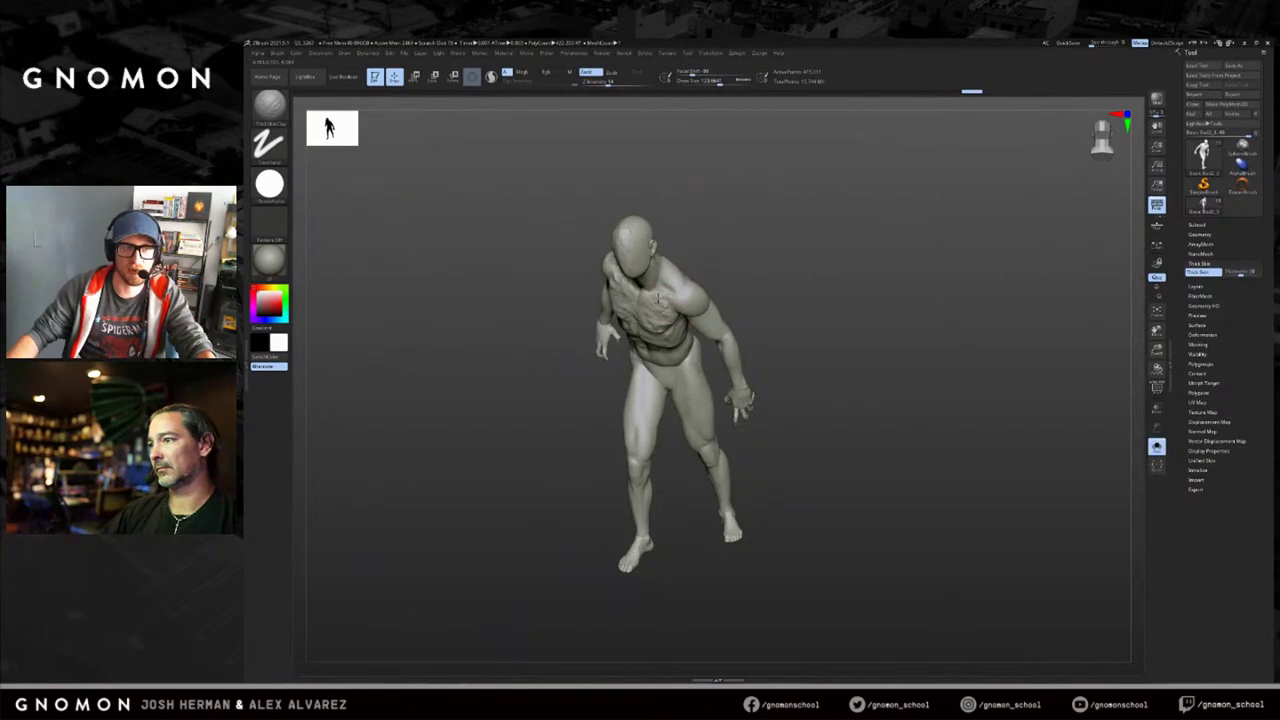
key("bracketleft")
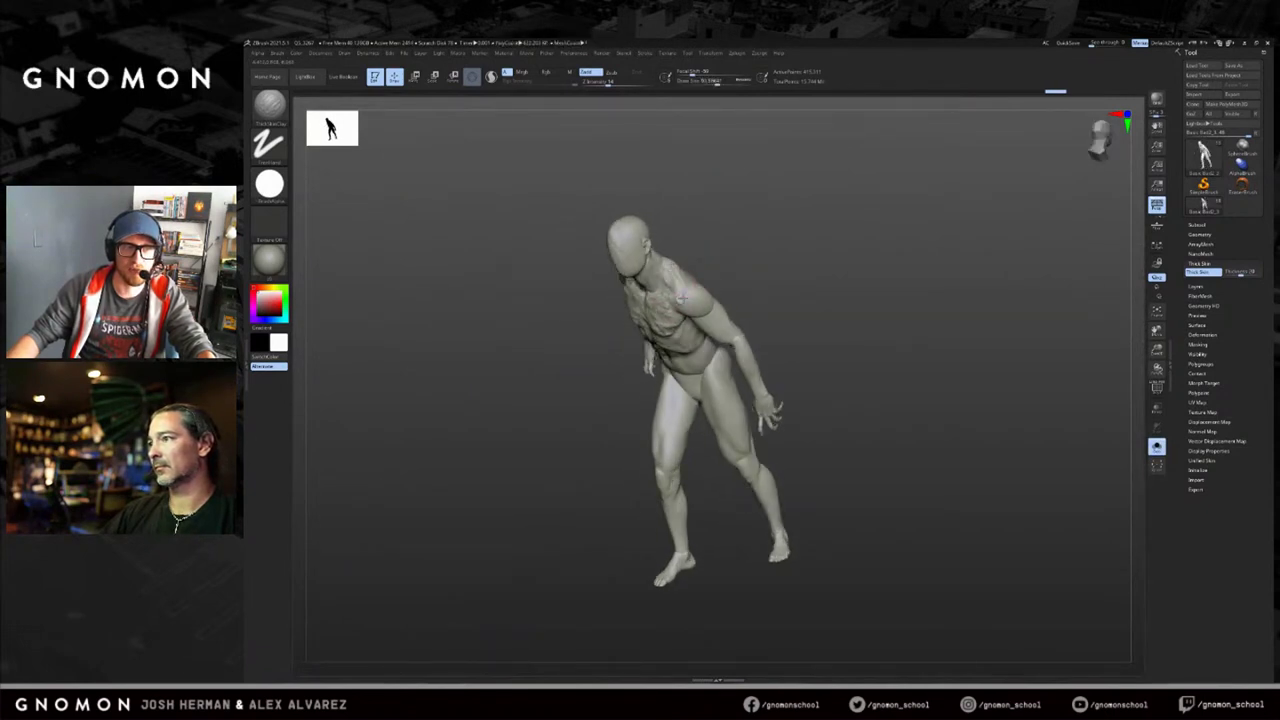
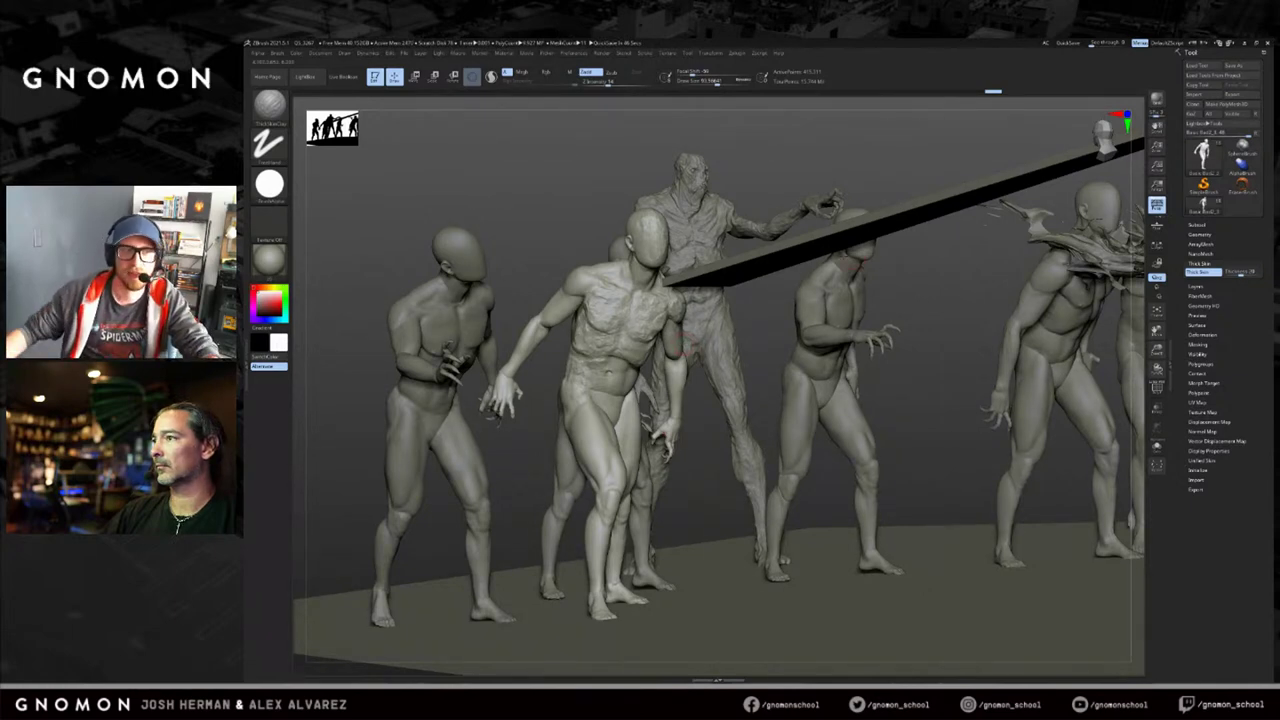
Extend the decayed skin folds over the crowd figure's right shoulder and the side of its torso.
left_click_drag(572, 204, 698, 292, "alt")
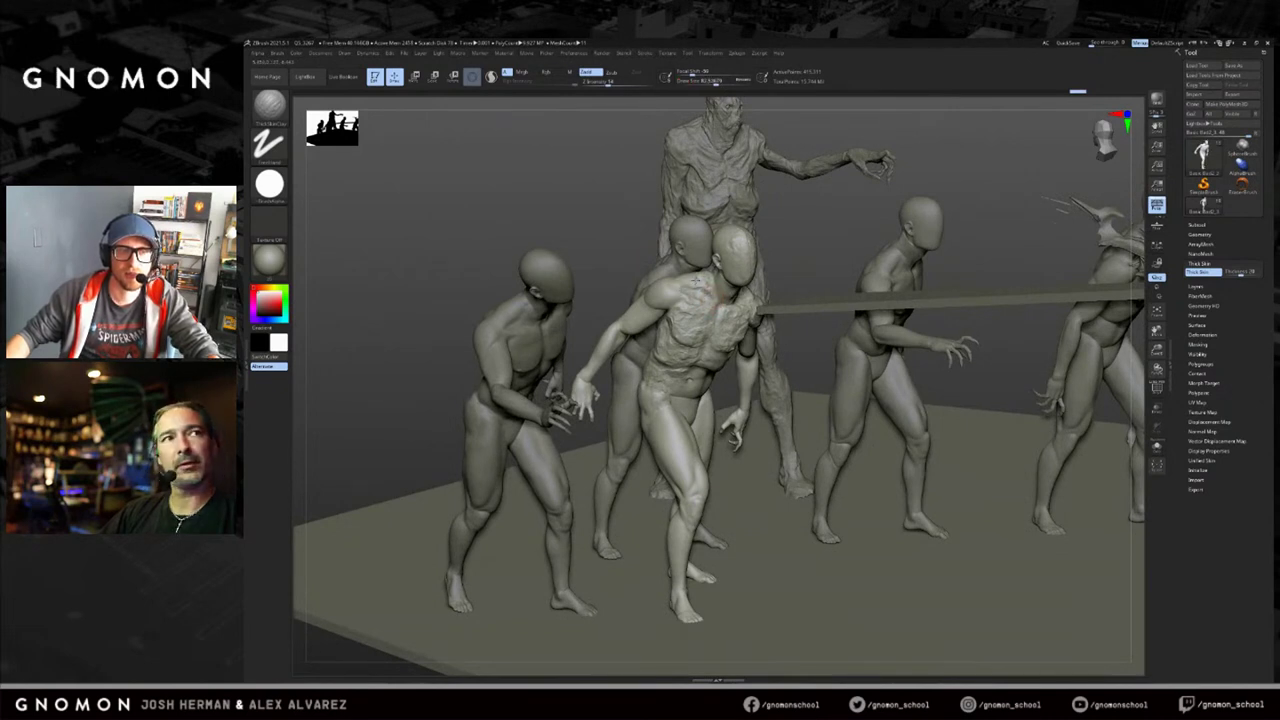
left_click_drag(672, 305, 667, 290)
mouse_move(607, 240)
left_mouse_down()
mouse_move(622, 305)
mouse_move(648, 275)
mouse_move(661, 301)
left_mouse_up()
key("shift+s")
right_click_drag(659, 298, 717, 225)
left_click_drag(740, 273, 742, 284)
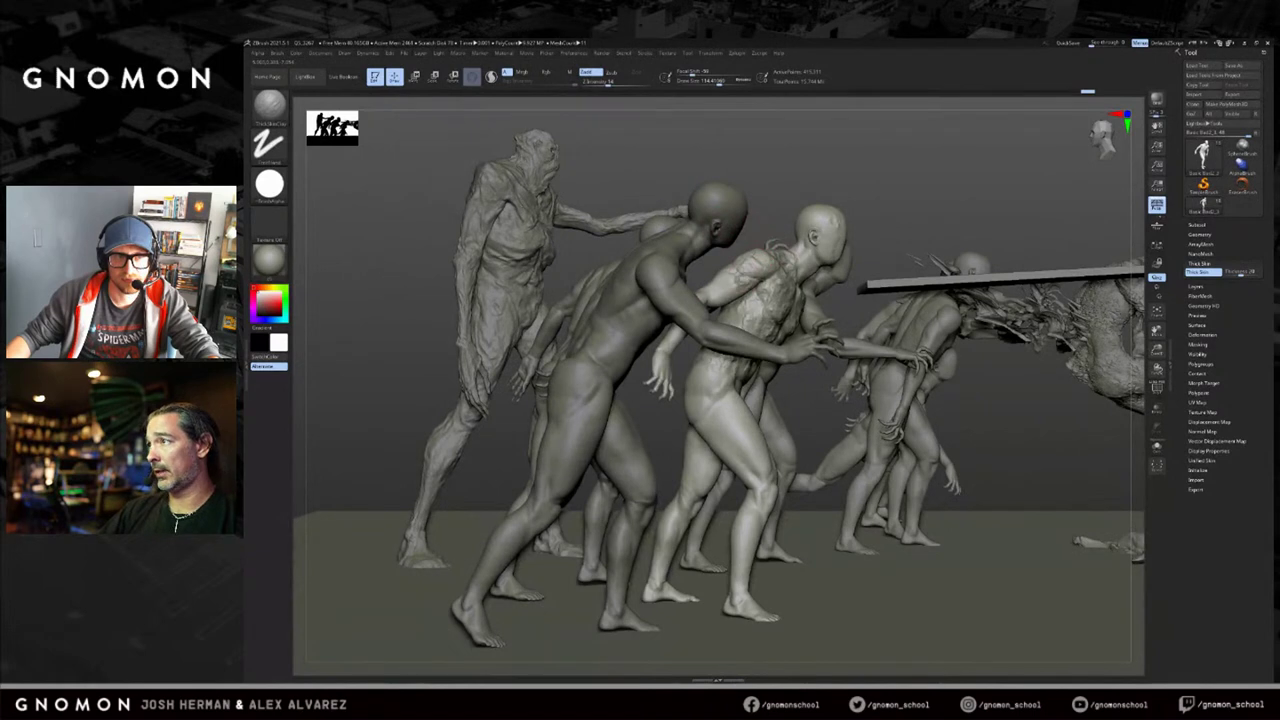
Carve stringy skin detail around the crowd figure's neck and collarbones.
right_click_drag(743, 286, 694, 298)
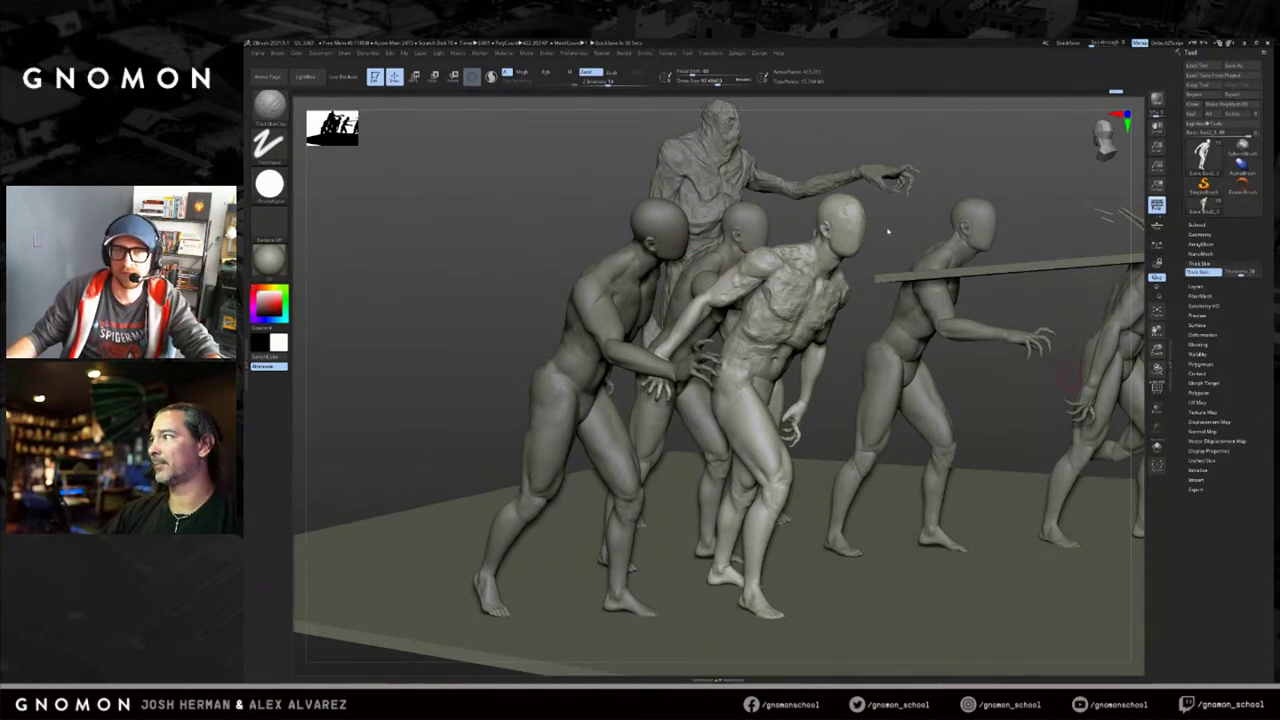
mouse_move(864, 252)
left_mouse_down()
mouse_move(827, 236)
mouse_move(856, 260)
left_mouse_up()
key("alt+s")
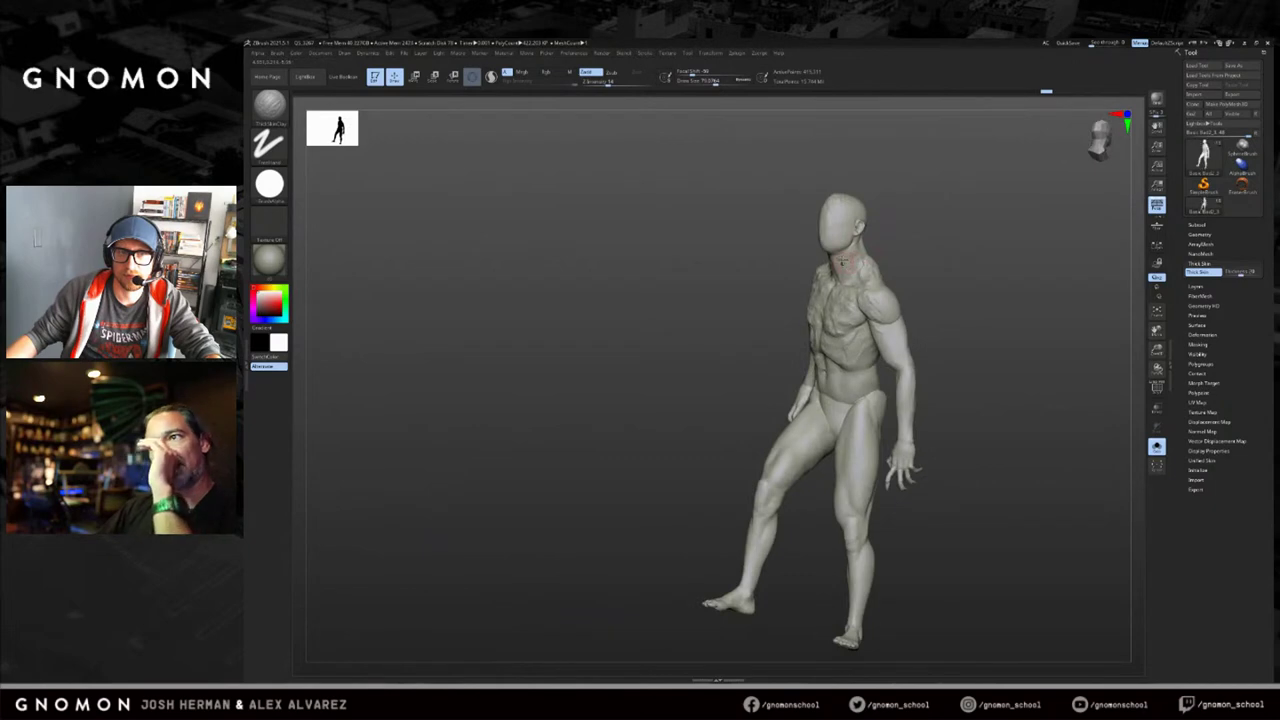
mouse_move(847, 271)
left_mouse_down()
mouse_move(857, 250)
mouse_move(871, 260)
mouse_move(886, 217)
mouse_move(859, 246)
left_mouse_up()
key("alt+s")
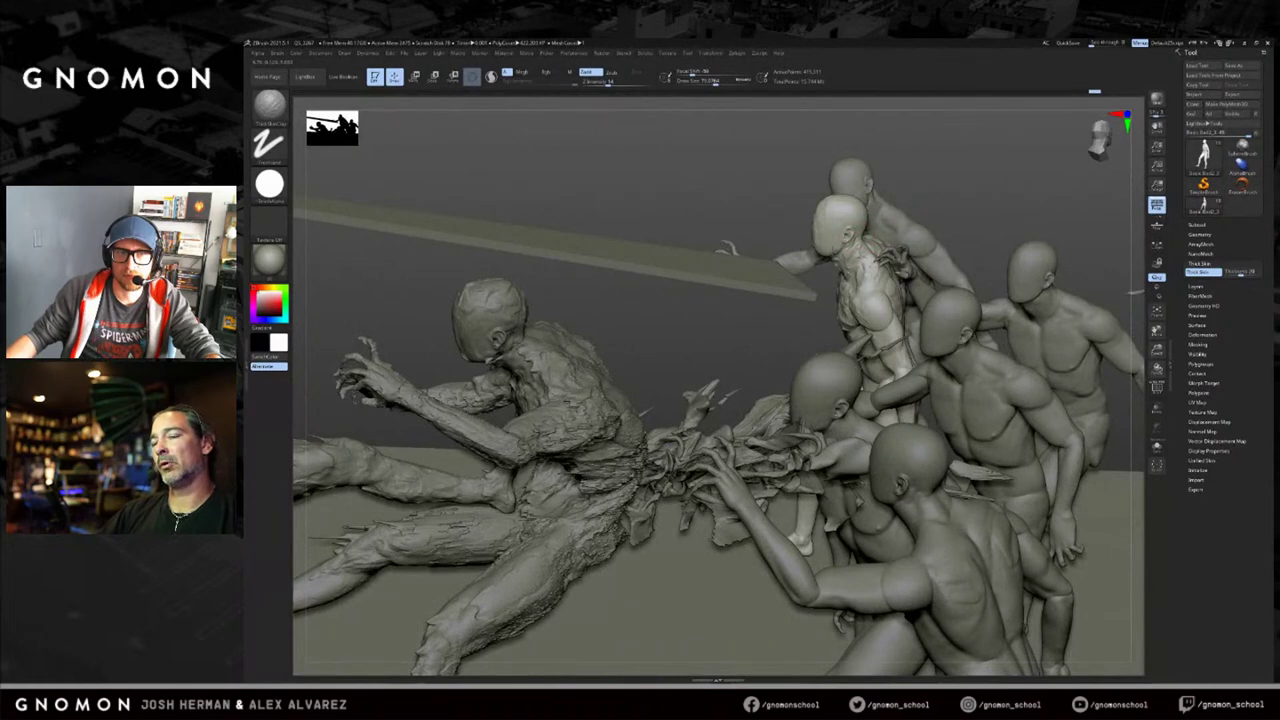
Sculpt rough, decayed skin texture over the sides and top of the crowd figure's head.
mouse_move(901, 171)
left_mouse_down()
mouse_move(945, 225)
mouse_move(845, 217)
mouse_move(859, 222)
left_mouse_up()
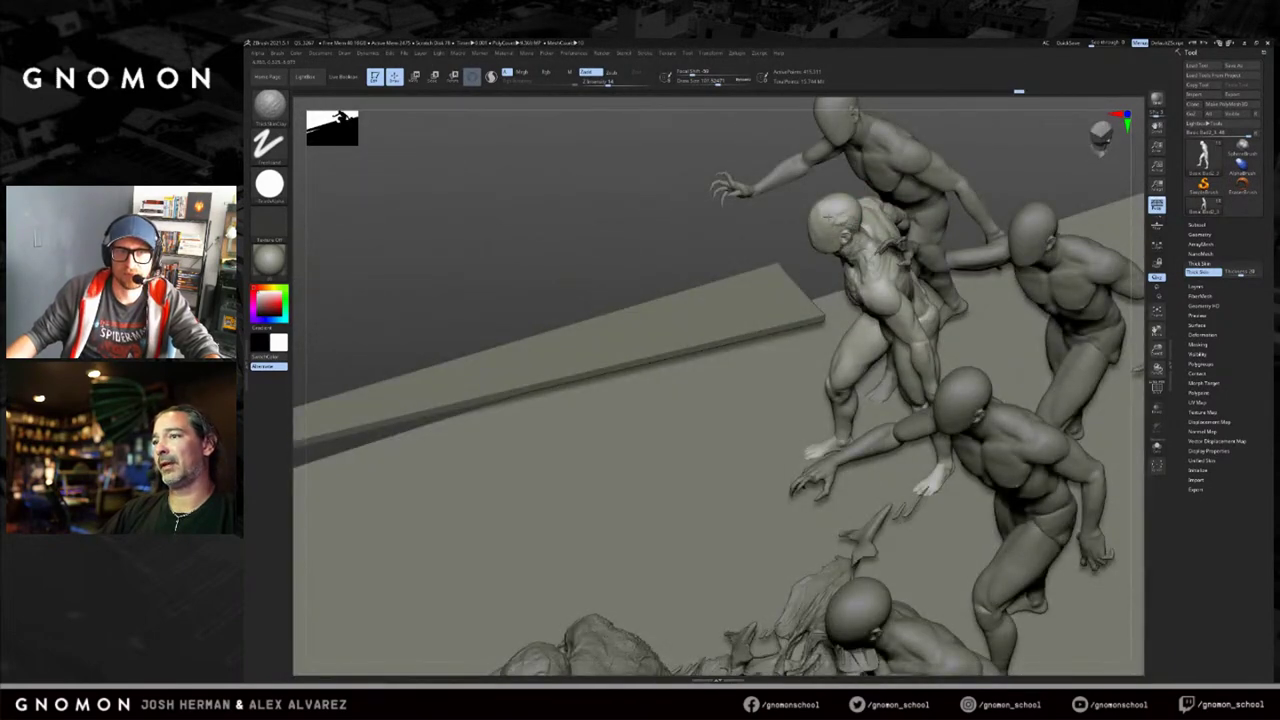
right_click_drag(983, 145, 880, 160)
left_click_drag(798, 213, 801, 228)
left_click_drag(848, 180, 893, 232)
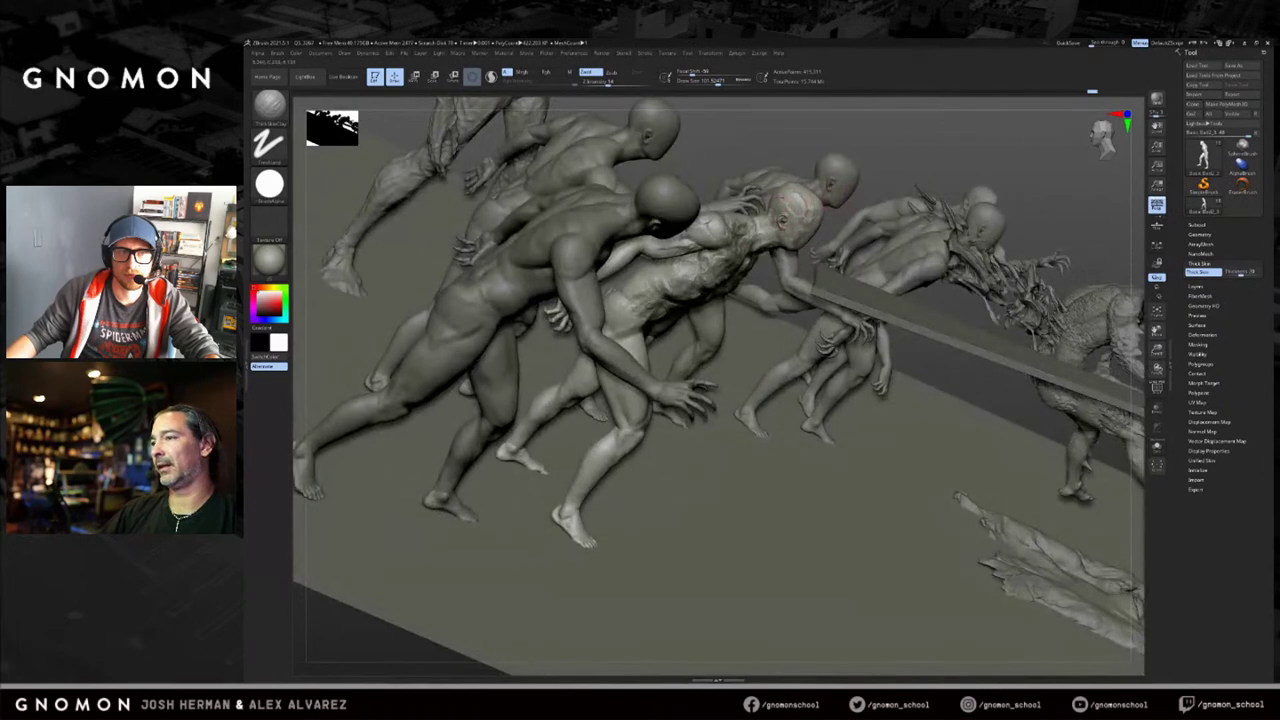
right_click_drag(790, 214, 810, 204)
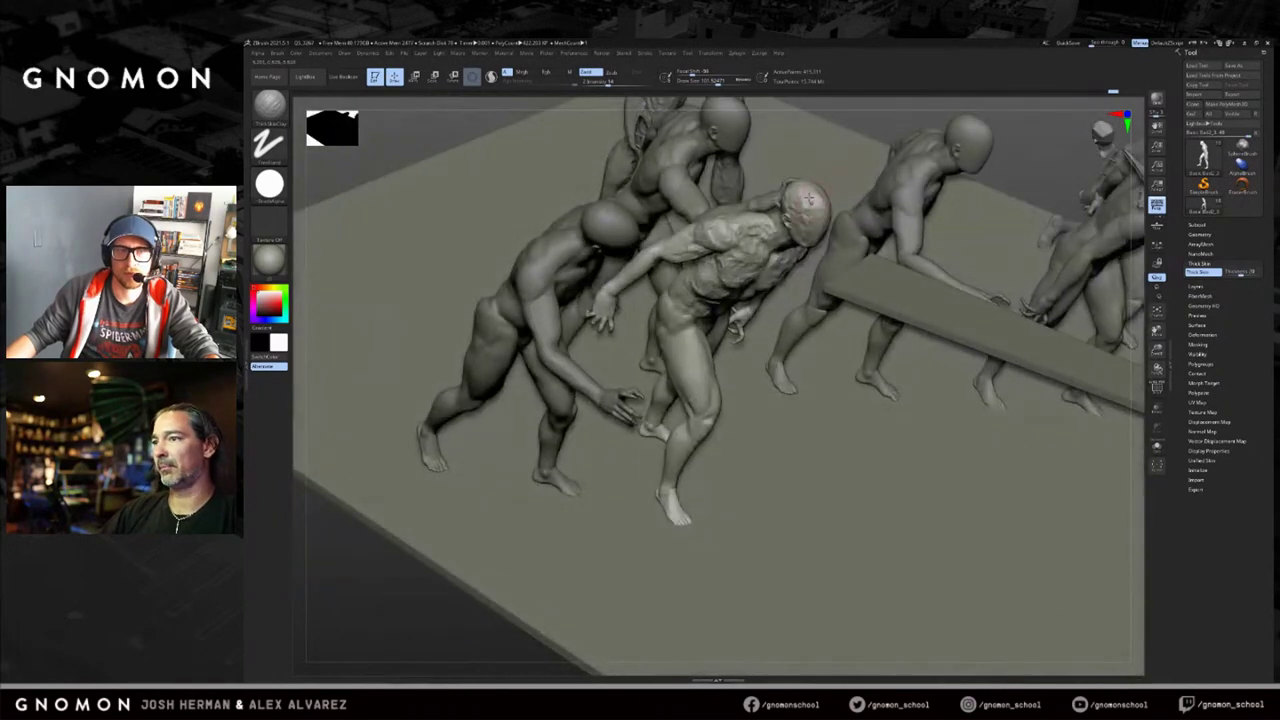
left_click_drag(881, 142, 872, 100)
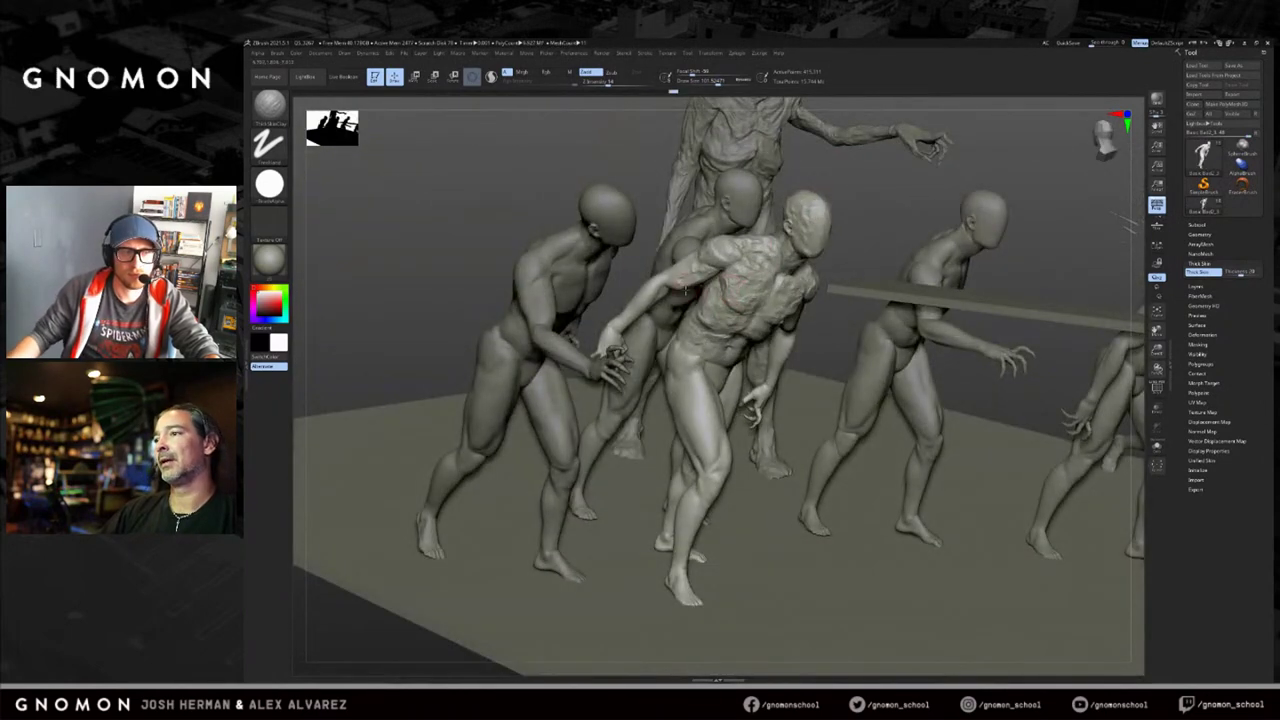
Isolate the crowd figure and sculpt wrinkled skin along its right upper arm and forearm.
key("alt+s")
right_click_drag(652, 298, 612, 302)
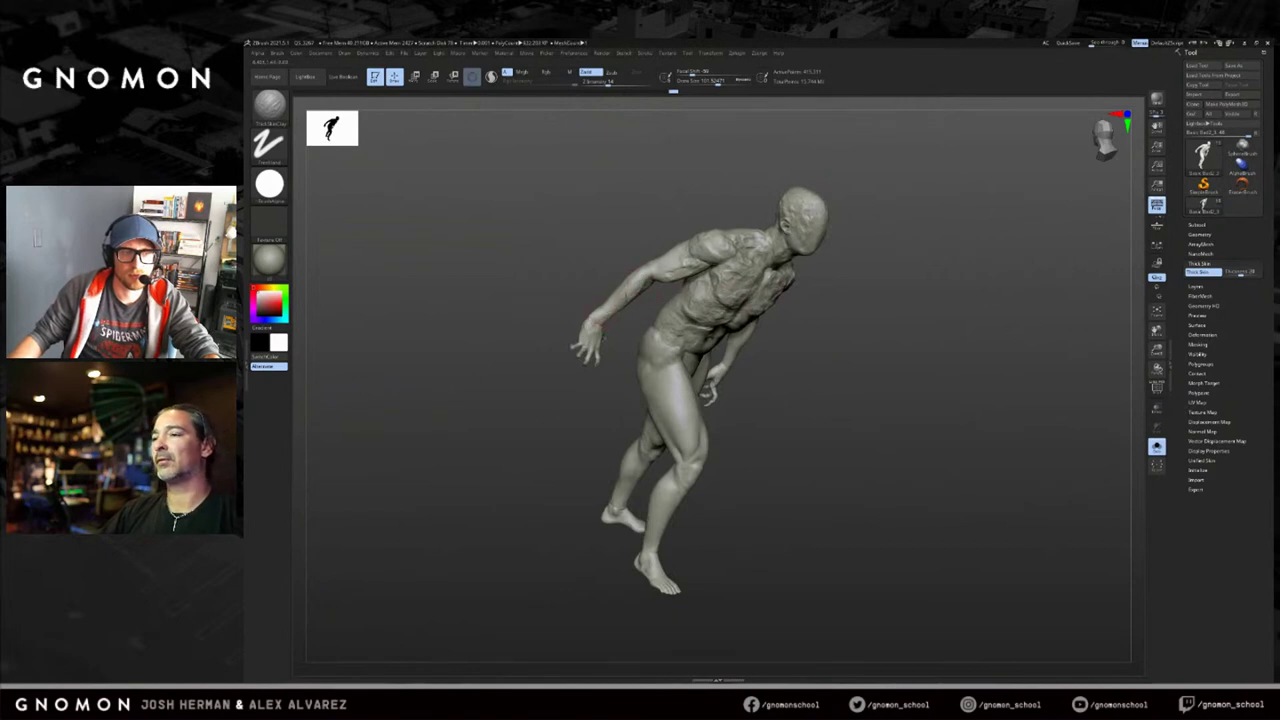
right_click_drag(652, 267, 704, 244)
right_click_drag(842, 248, 840, 274)
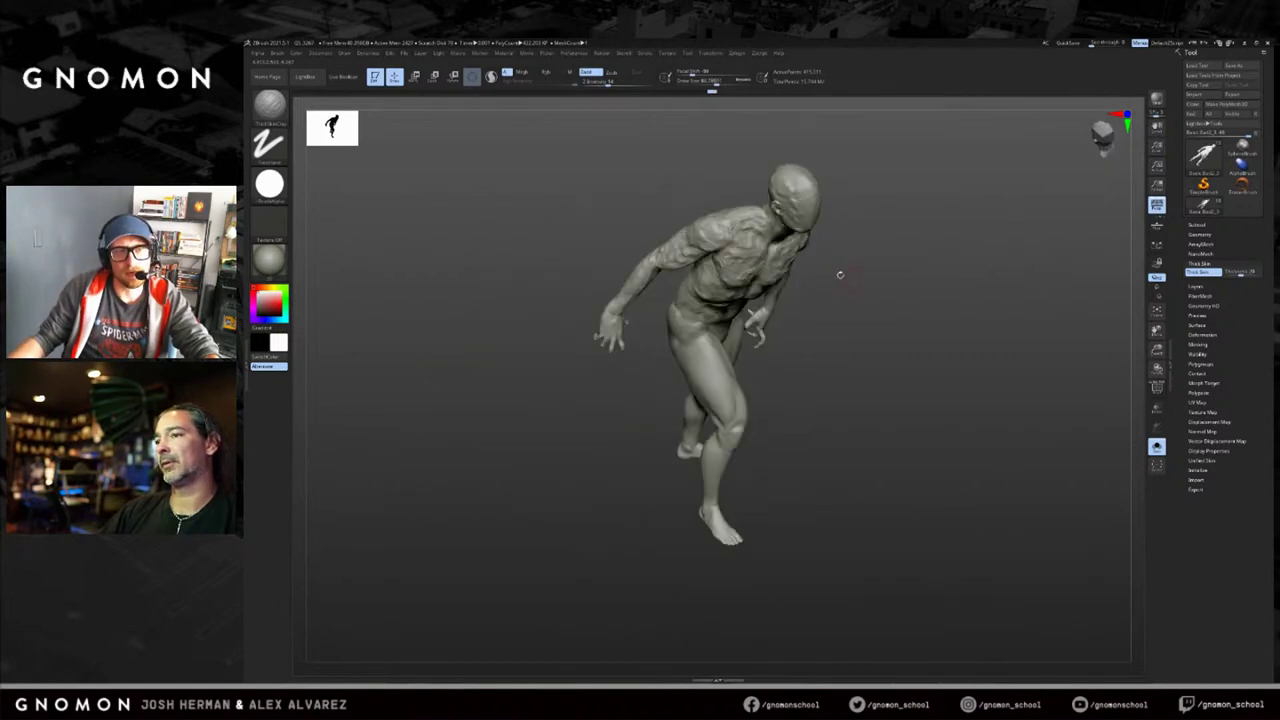
Sculpt bony, folded skin over the crowd figure's shoulder blades, upper back and back of the neck.
right_click_drag(756, 219, 782, 197)
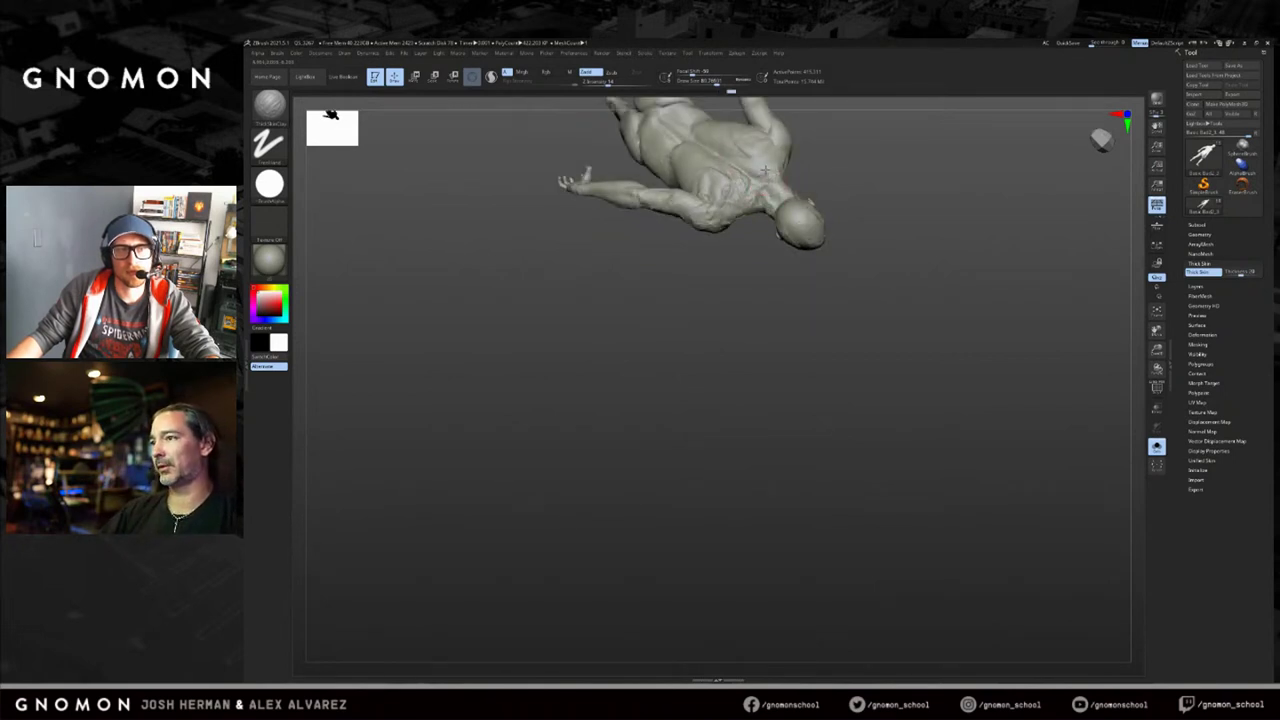
left_click_drag(784, 146, 780, 132)
mouse_move(784, 136)
right_mouse_down()
mouse_move(830, 190)
mouse_move(748, 350)
mouse_move(757, 340)
right_mouse_up()
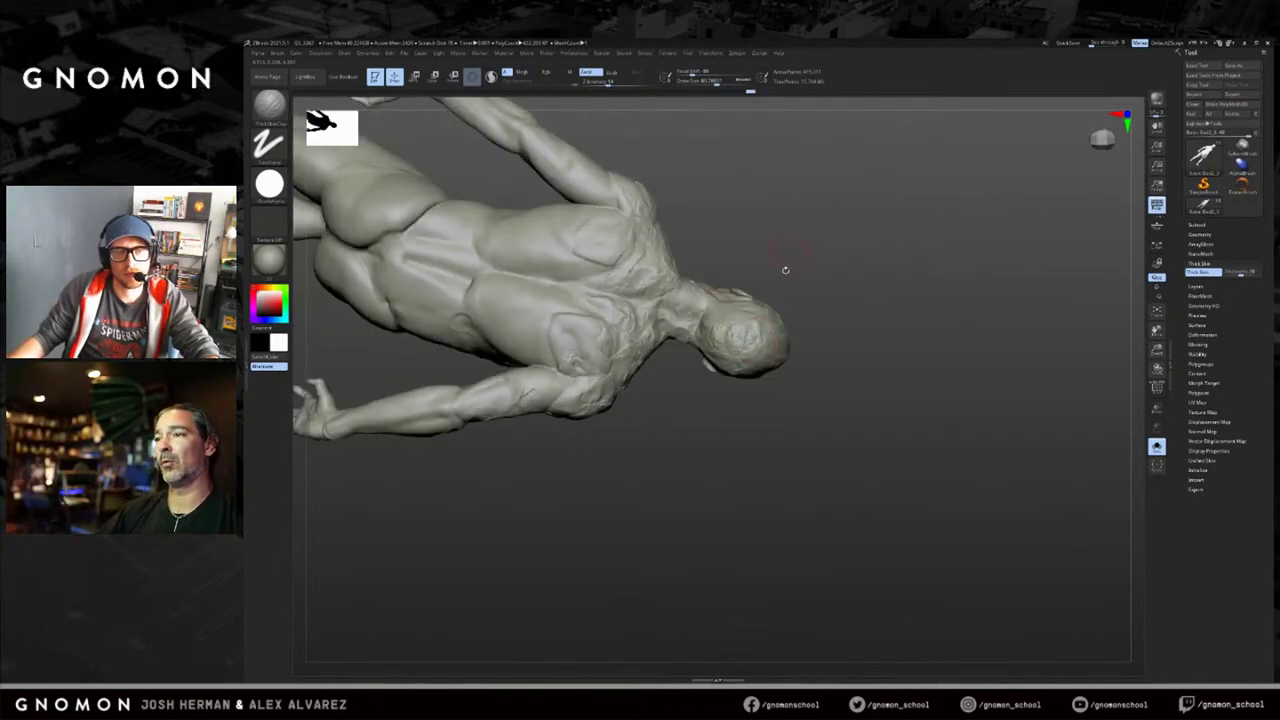
left_click_drag(786, 270, 745, 325)
Sculpt wrinkled skin over the crowd figure's left shoulder and arm and around the lower edge of its ribcage.
left_click_drag(830, 263, 885, 295)
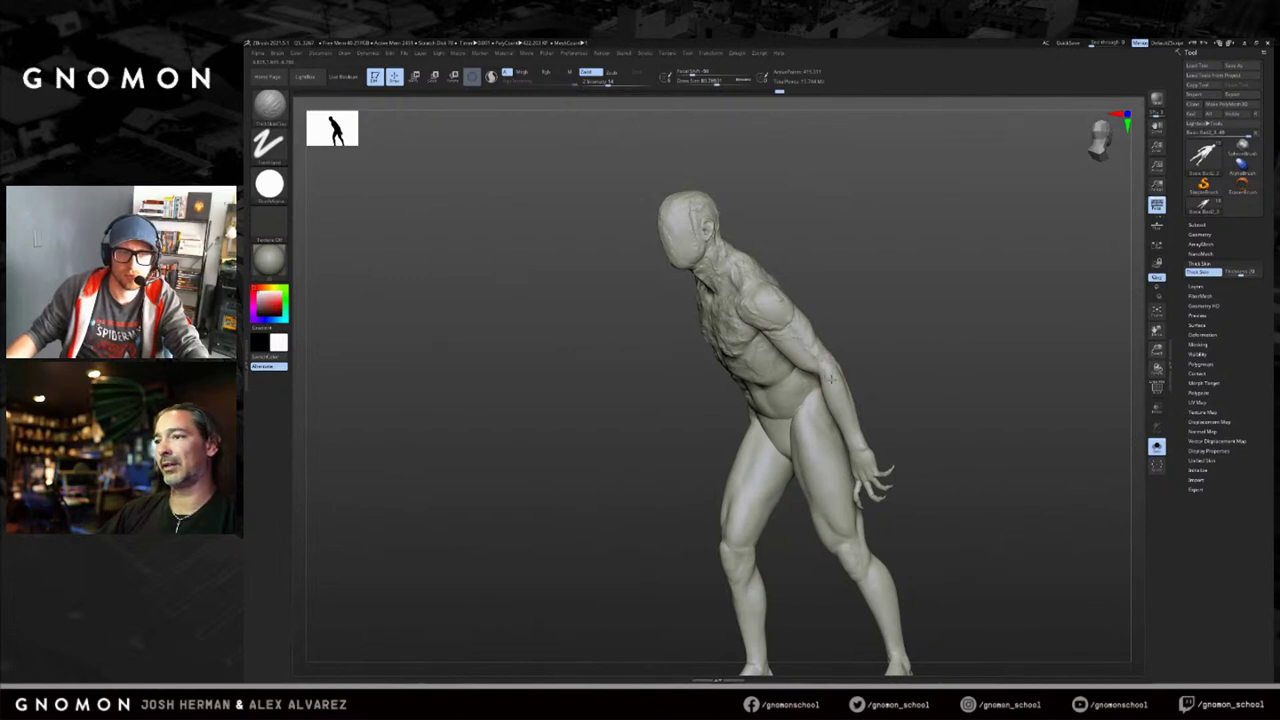
right_click_drag(831, 378, 833, 398)
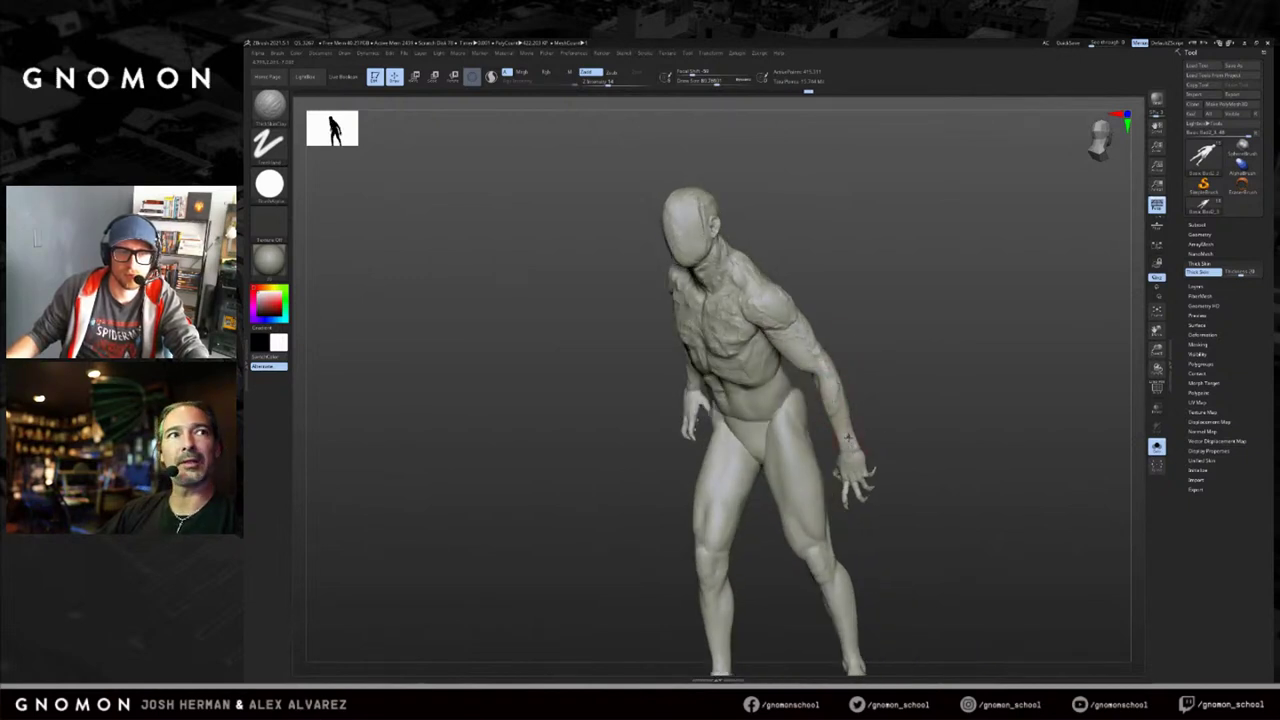
right_click_drag(840, 419, 854, 367)
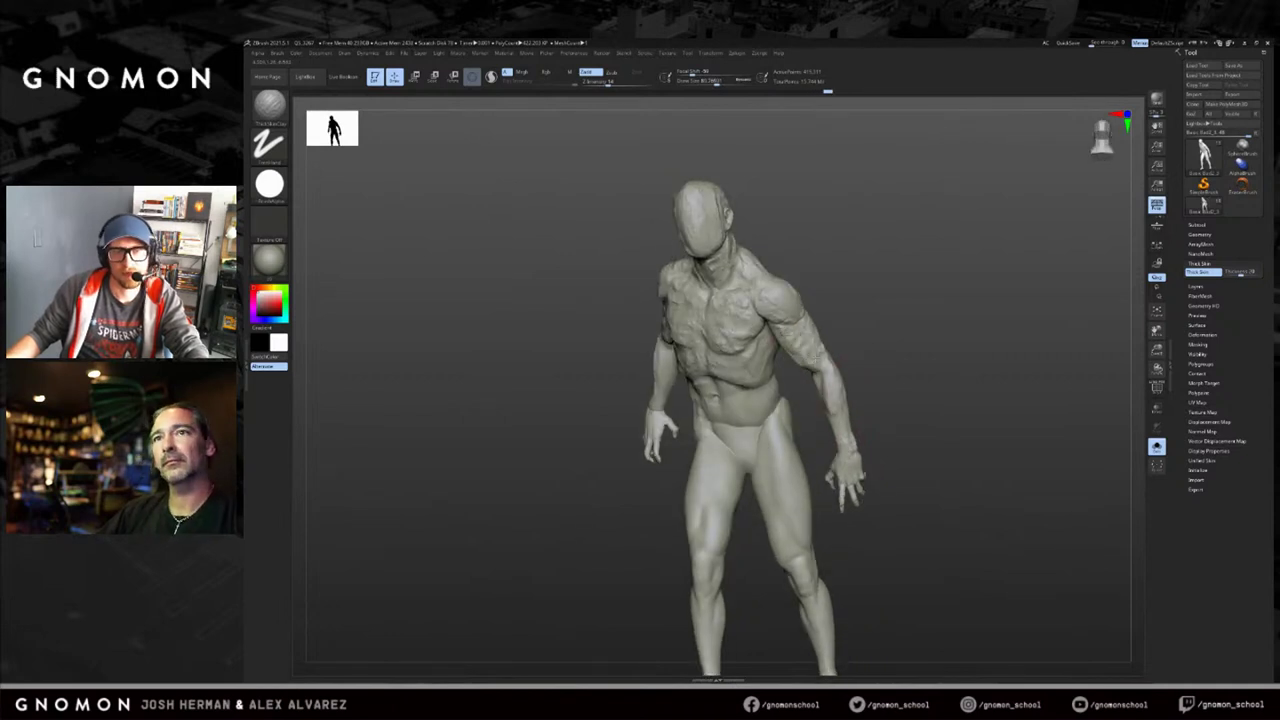
right_click_drag(843, 312, 784, 320)
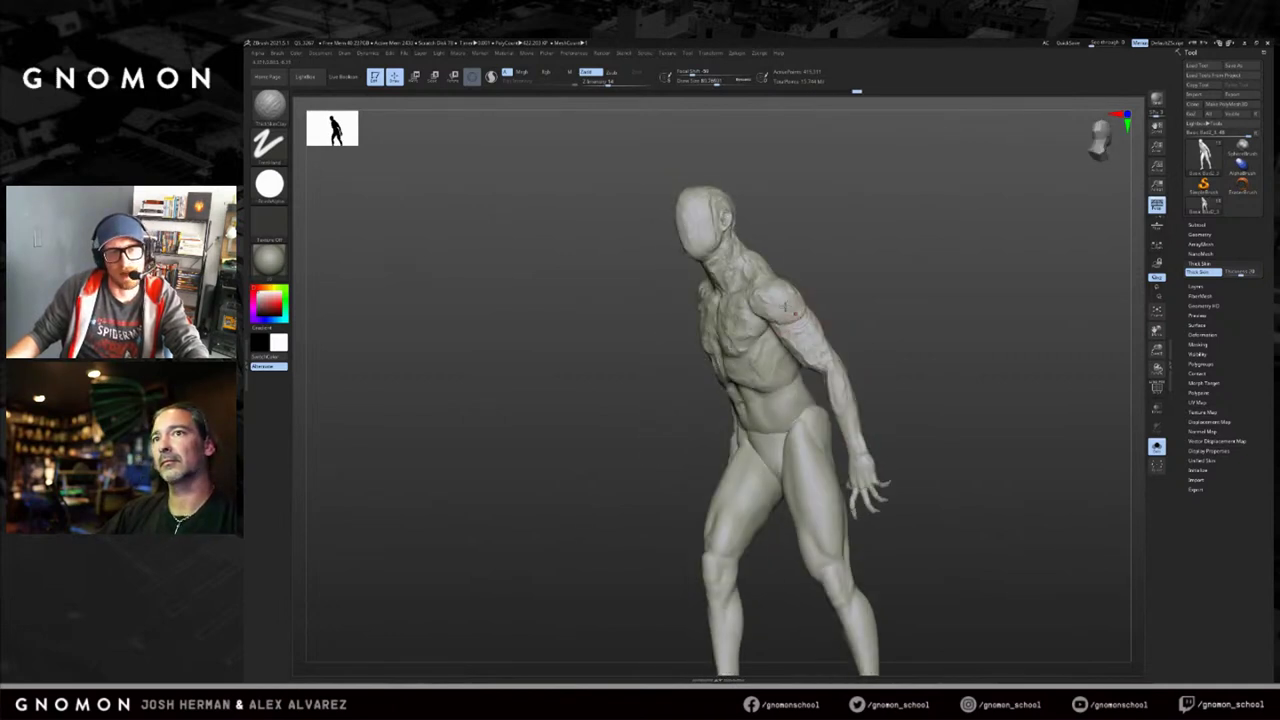
mouse_move(780, 292)
right_mouse_down()
mouse_move(880, 337)
mouse_move(861, 297)
right_mouse_up()
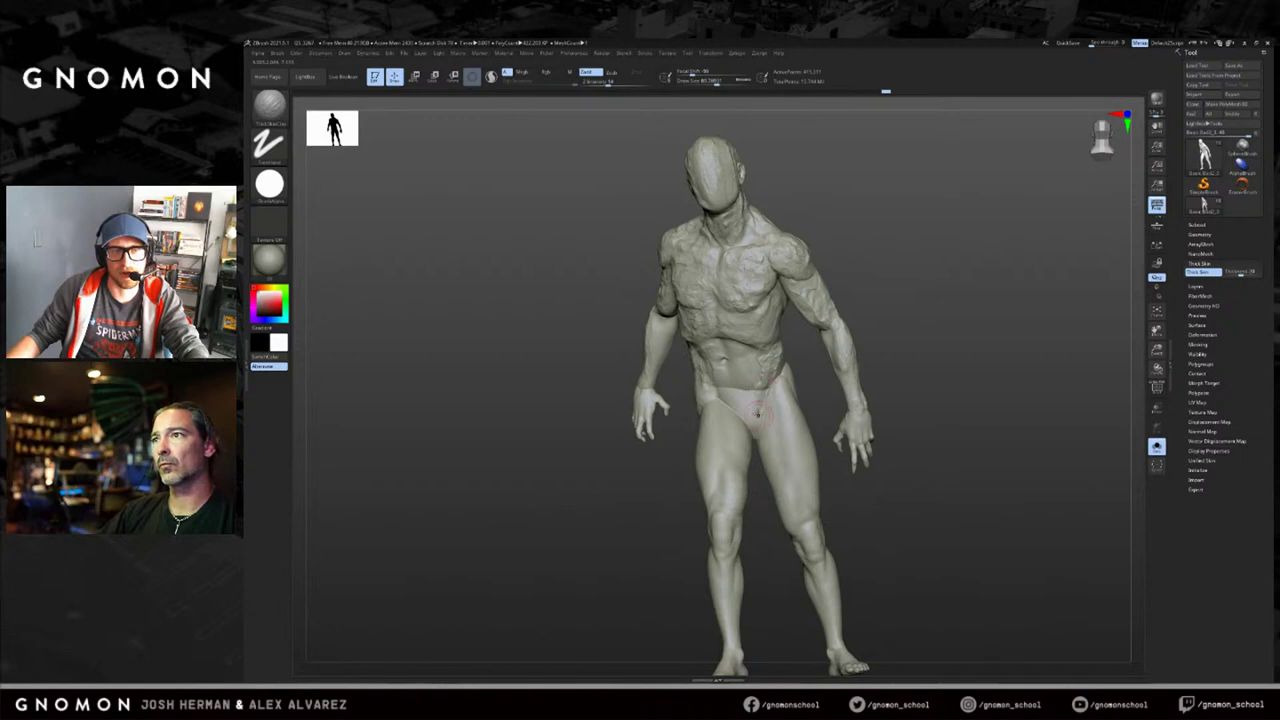
Sculpt folded, decayed skin across the crowd figure's abdomen and hips, and show the whole group of figures again.
right_click_drag(738, 392, 750, 387)
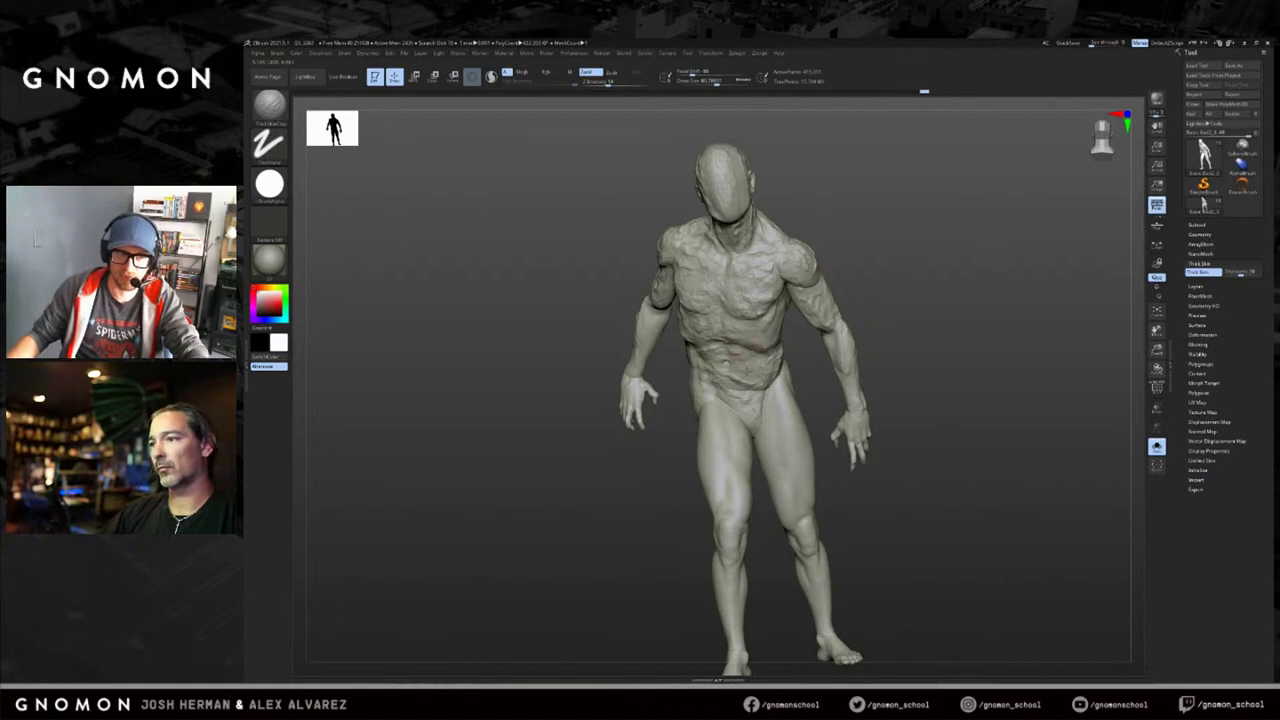
left_click_drag(735, 380, 766, 419)
mouse_move(905, 395)
left_mouse_down("alt")
mouse_move(911, 331)
mouse_move(962, 331)
mouse_move(1004, 356)
mouse_move(976, 360)
left_mouse_up("alt")
key("alt+s")
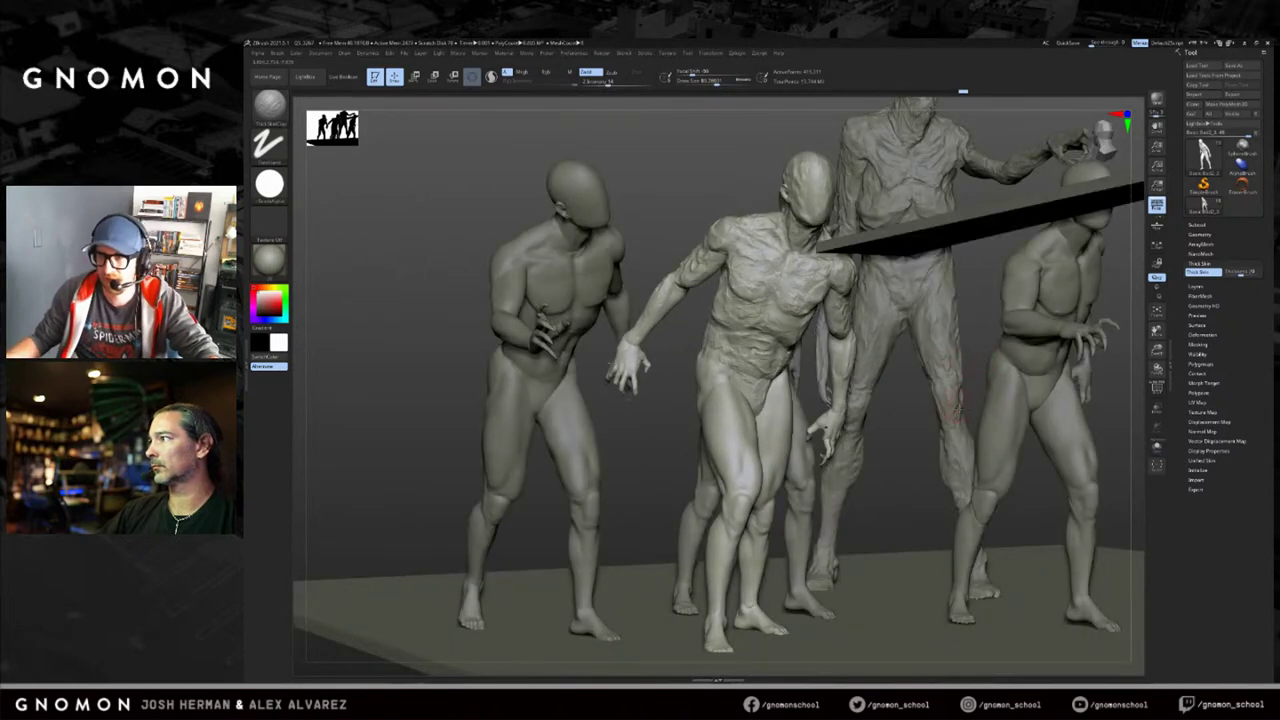
left_click_drag(940, 384, 875, 396)
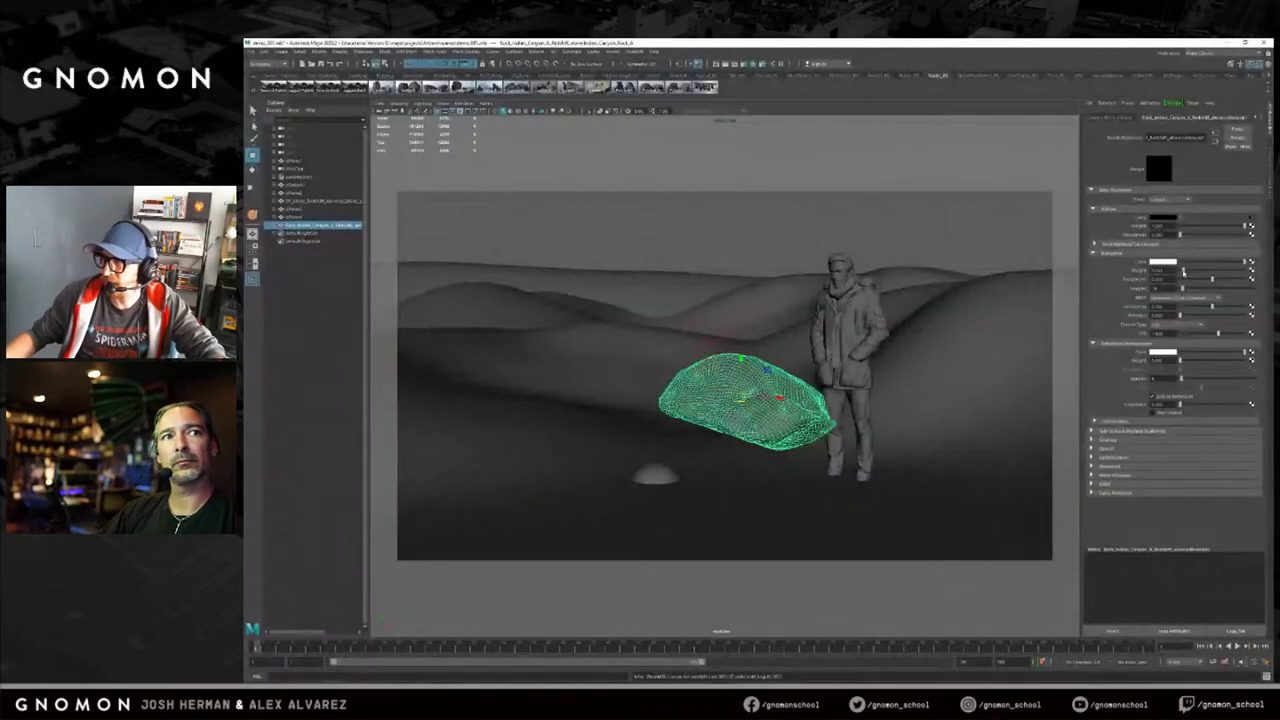
Switch to Maya and move the selected Indian Canyon rock to the ground in the right foreground beside the standing man, adjusting its rotation and scale.
left_click_drag(741, 397, 1004, 467)
key("e")
key("r")
key("r")
key("w")
key("e")
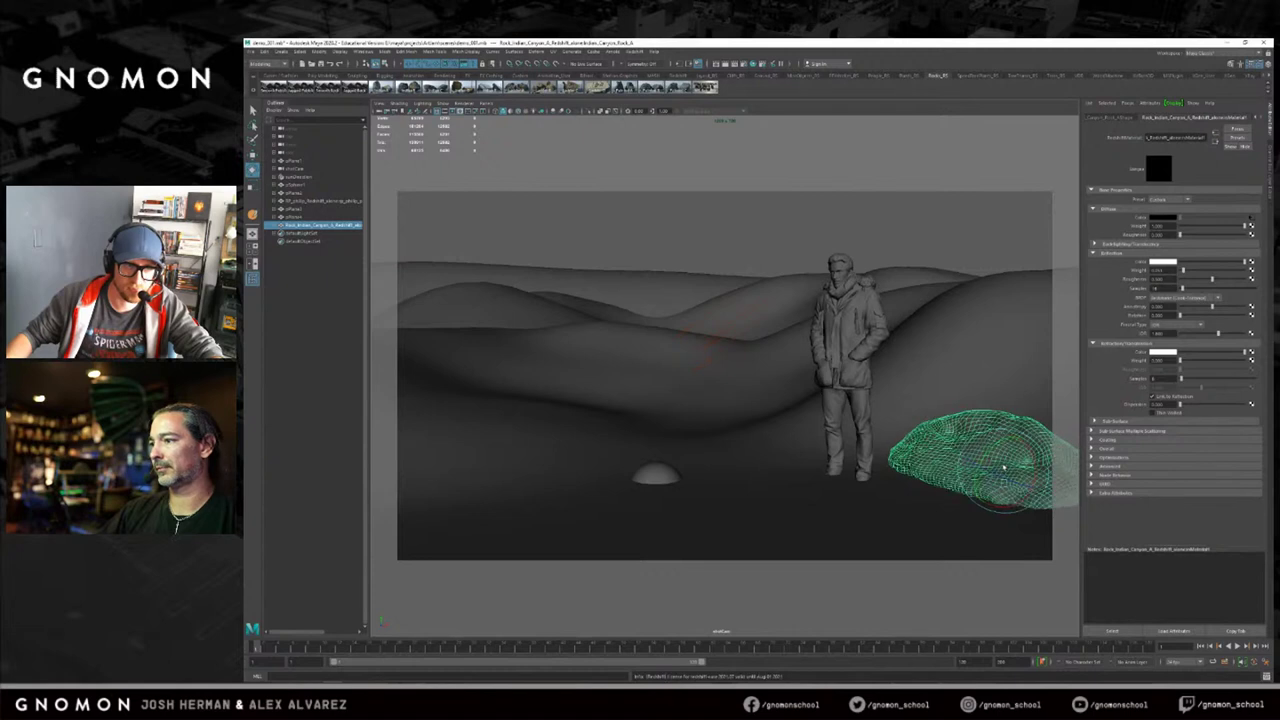
Add the Indian Canyon B rock to the scene and move it to the left foreground, opposite the standing man.
left_click(698, 121)
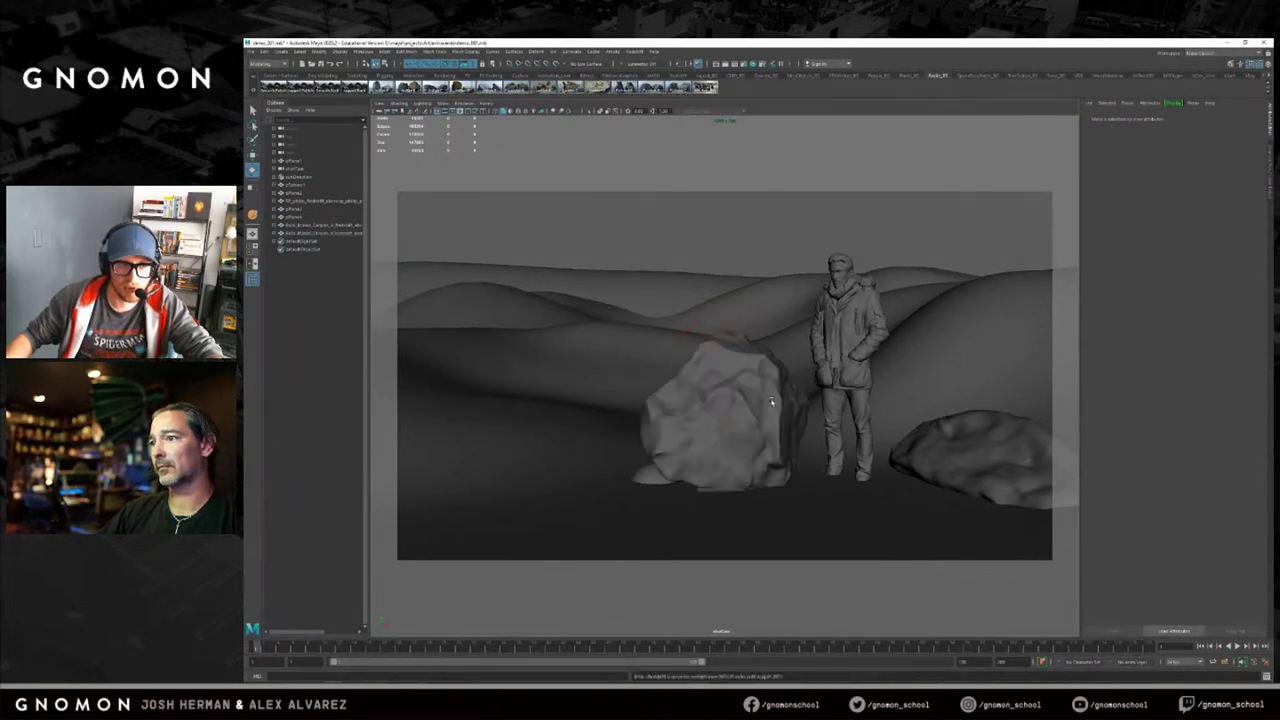
left_click(752, 447)
left_click_drag(730, 409, 640, 404)
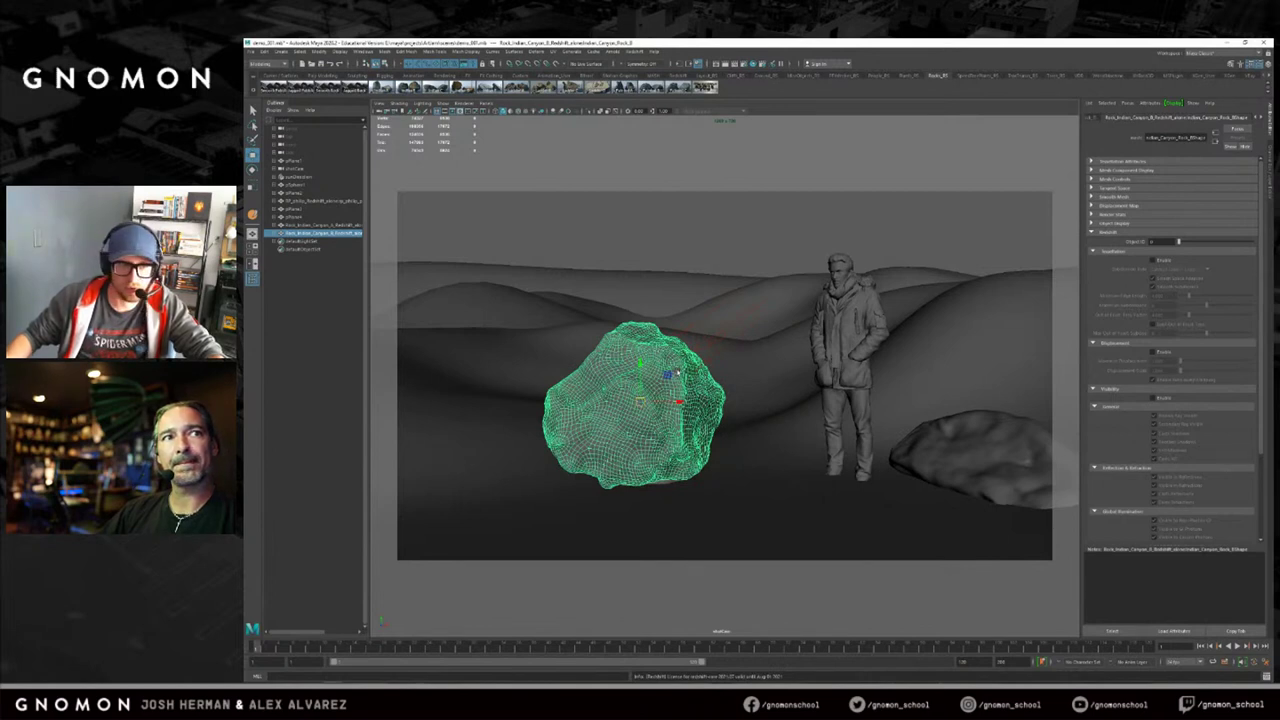
left_click(618, 246)
left_click(380, 103)
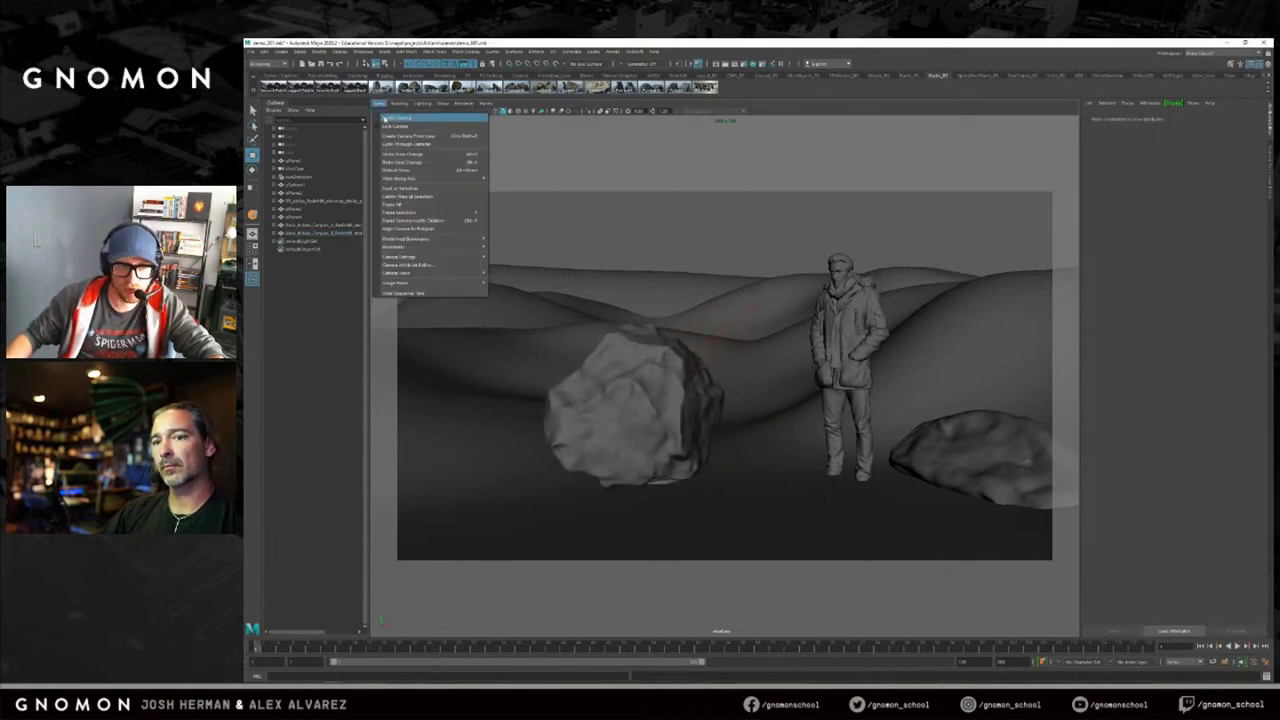
left_click(396, 116)
left_click(717, 296)
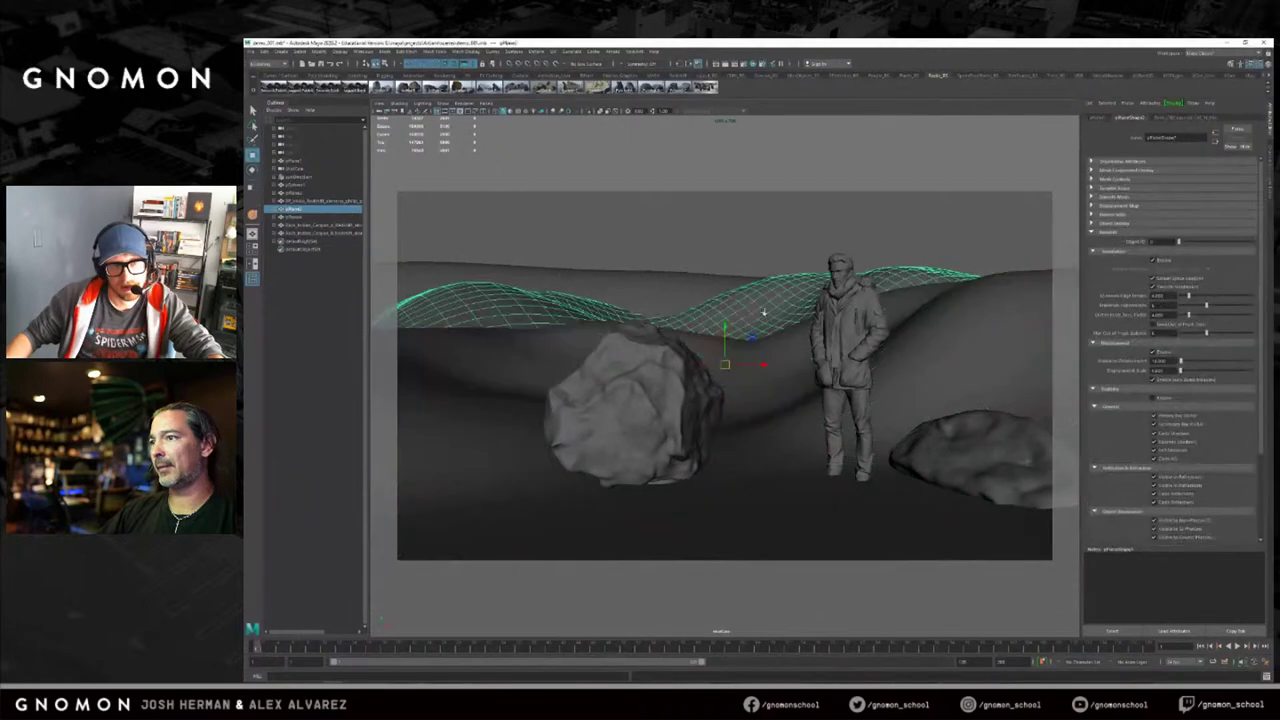
left_click(668, 415)
left_click_drag(640, 401, 521, 398)
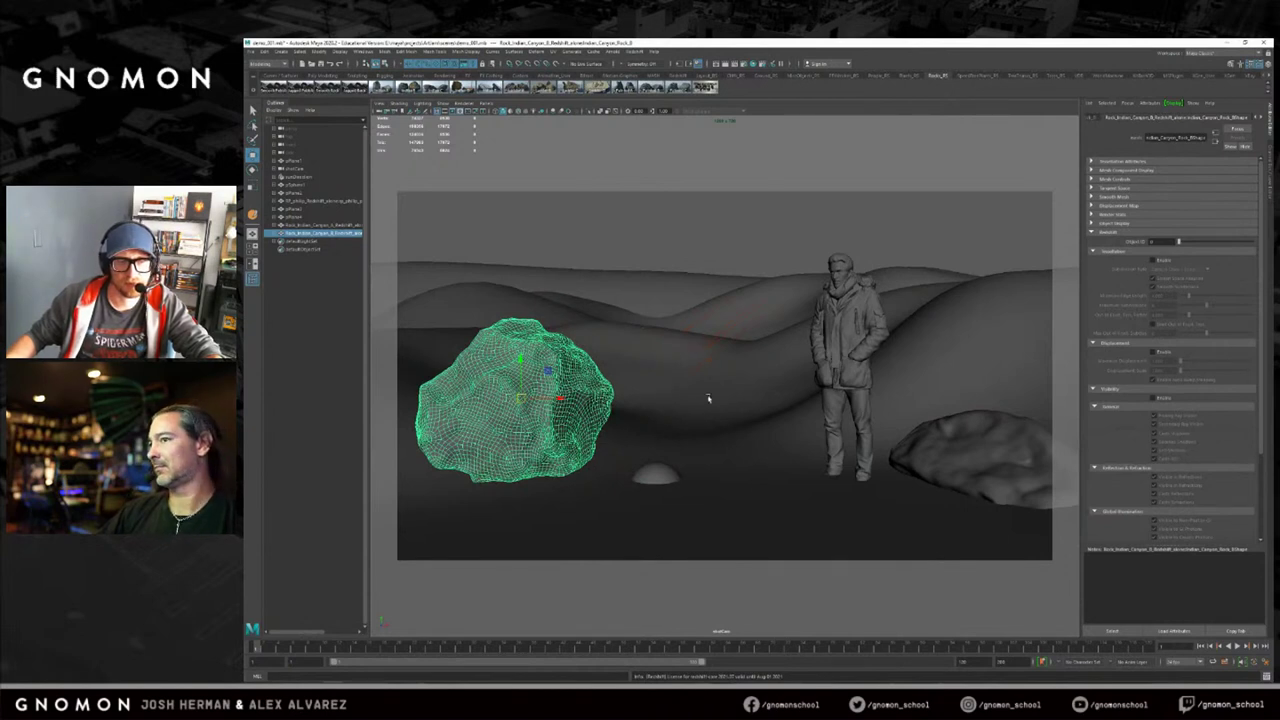
Rotate the left rock and lower it onto the ground at the frame's edge, and bring up its Redshift material settings.
key("e")
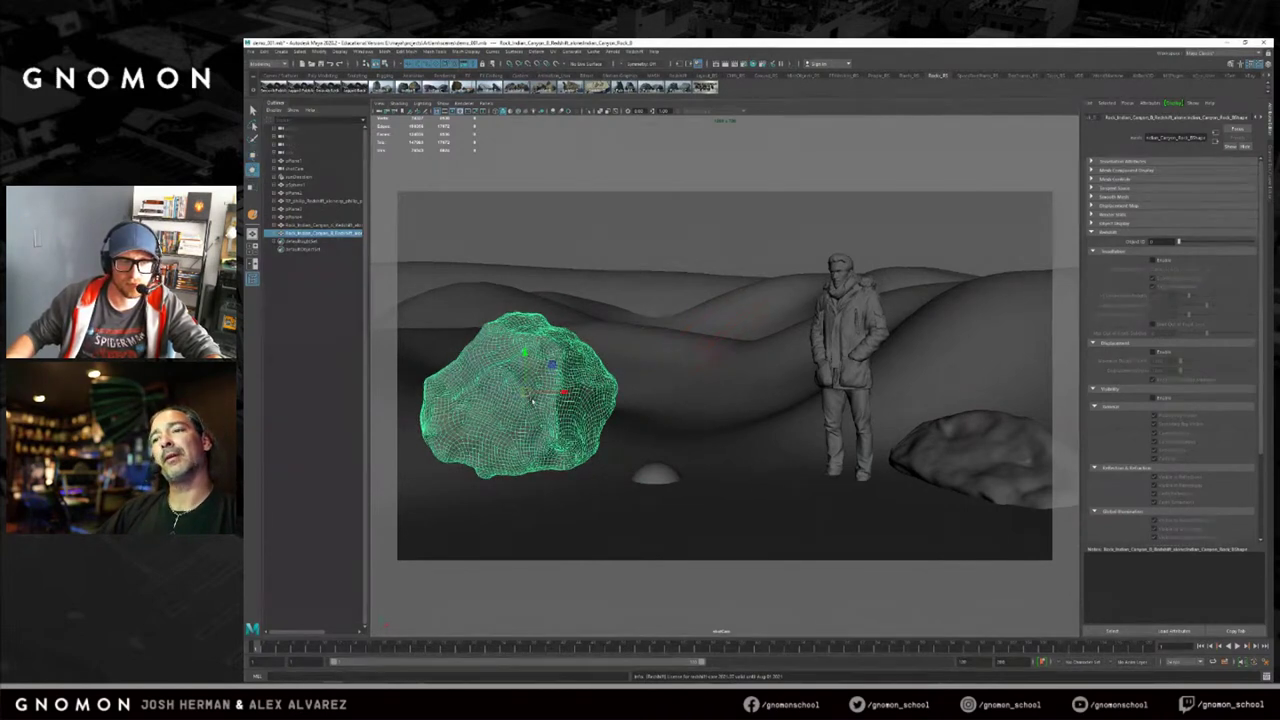
left_click_drag(528, 405, 484, 464)
key("w")
left_click(483, 465)
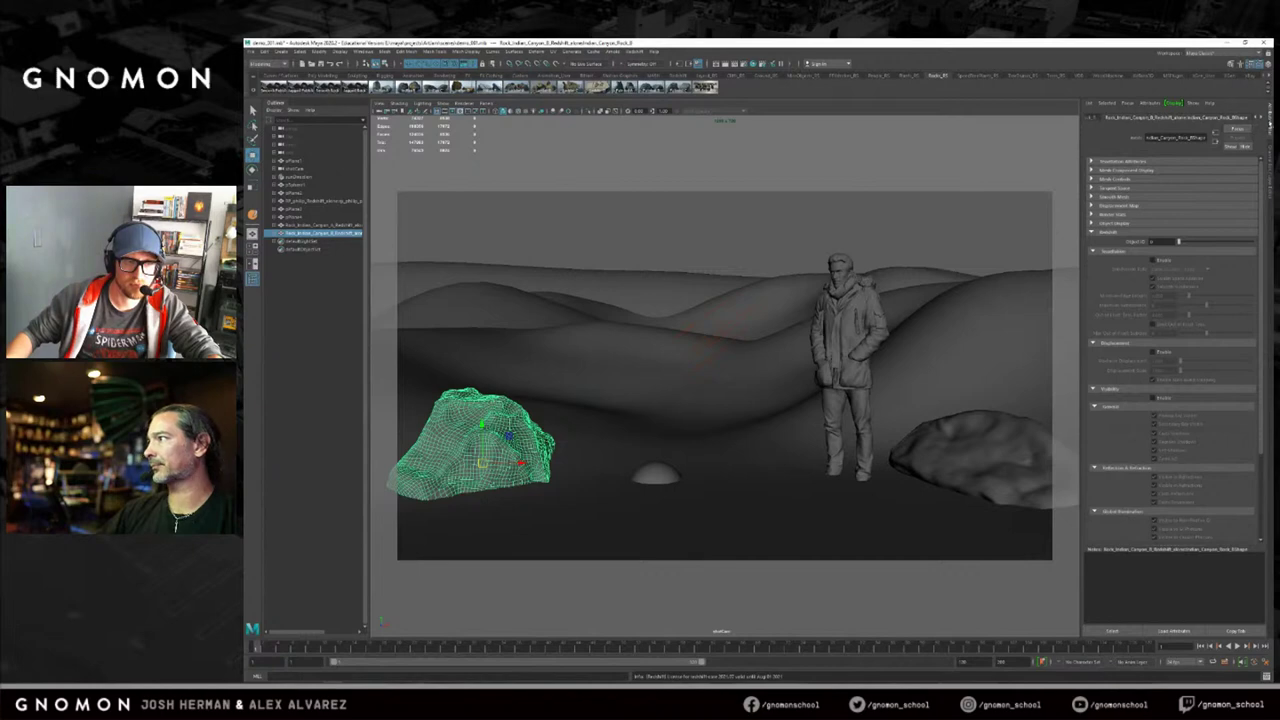
left_click(1270, 123)
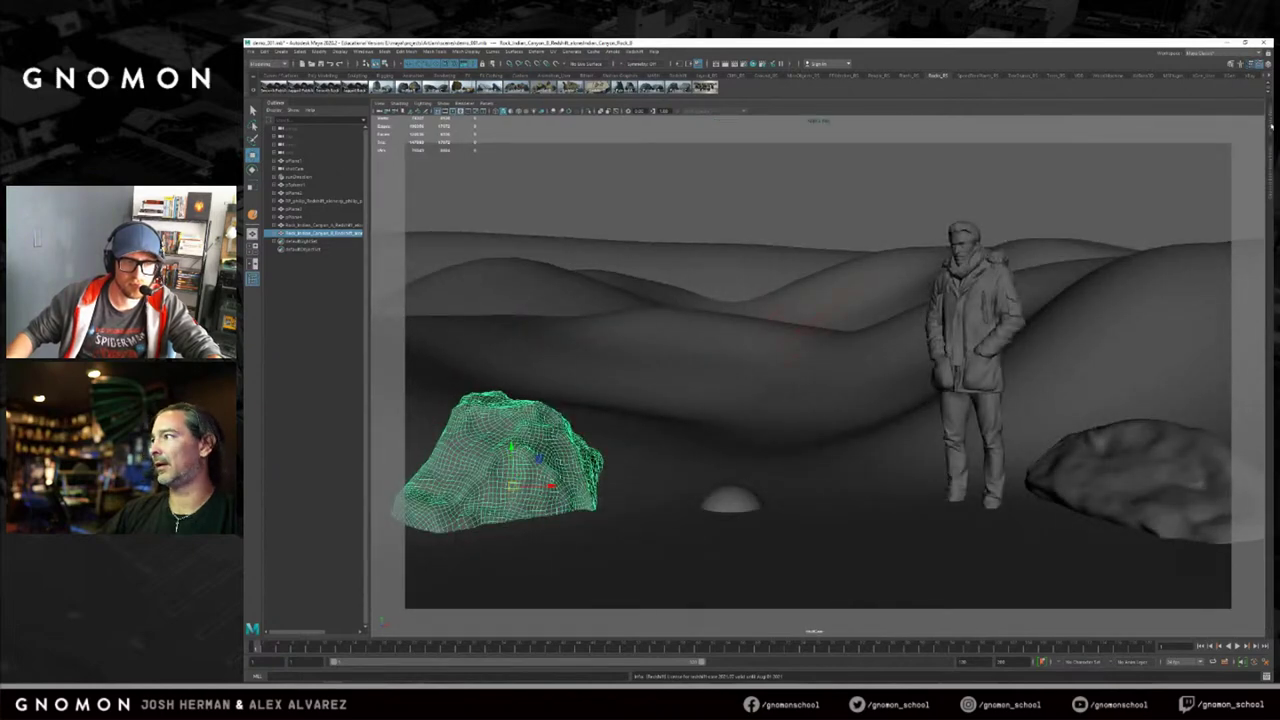
key("ctrl+a")
left_click(1257, 117)
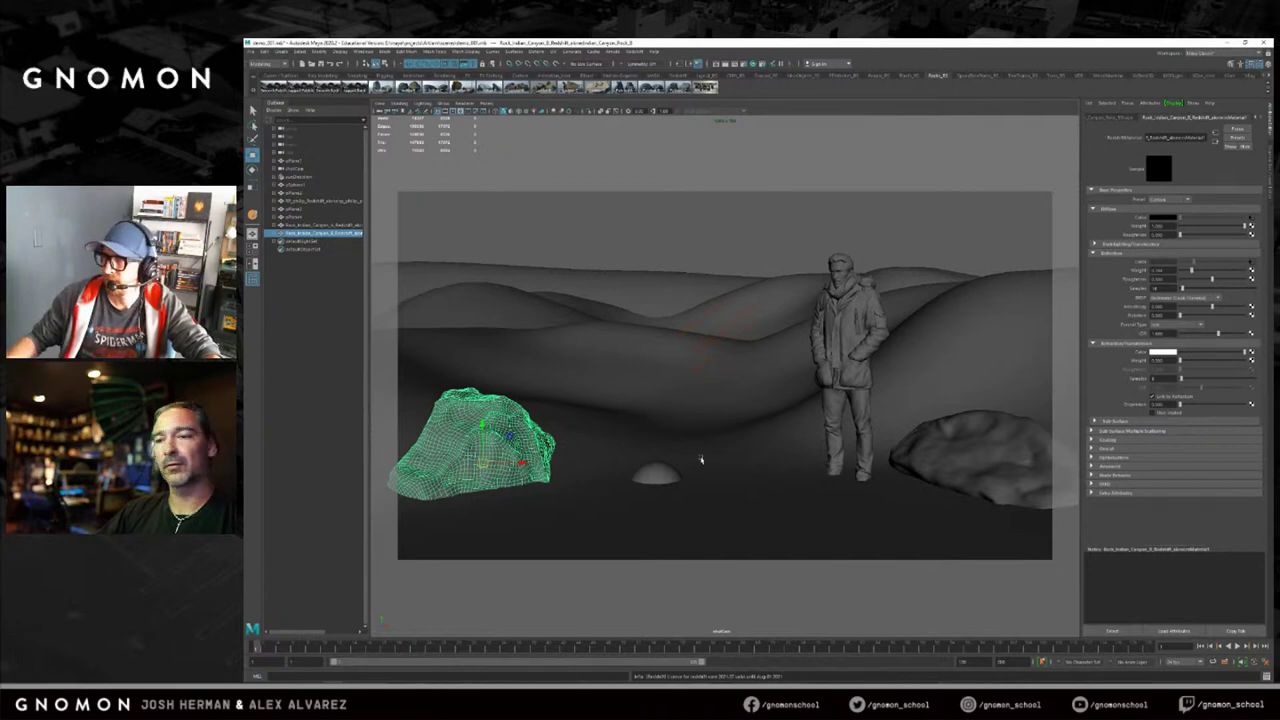
Enlarge the left foreground rock and rotate it into a low slope partly sunk in the ground.
mouse_move(483, 463)
left_mouse_down()
mouse_move(487, 405)
mouse_move(533, 408)
mouse_move(473, 446)
left_mouse_up()
key("e")
key("r")
key("w")
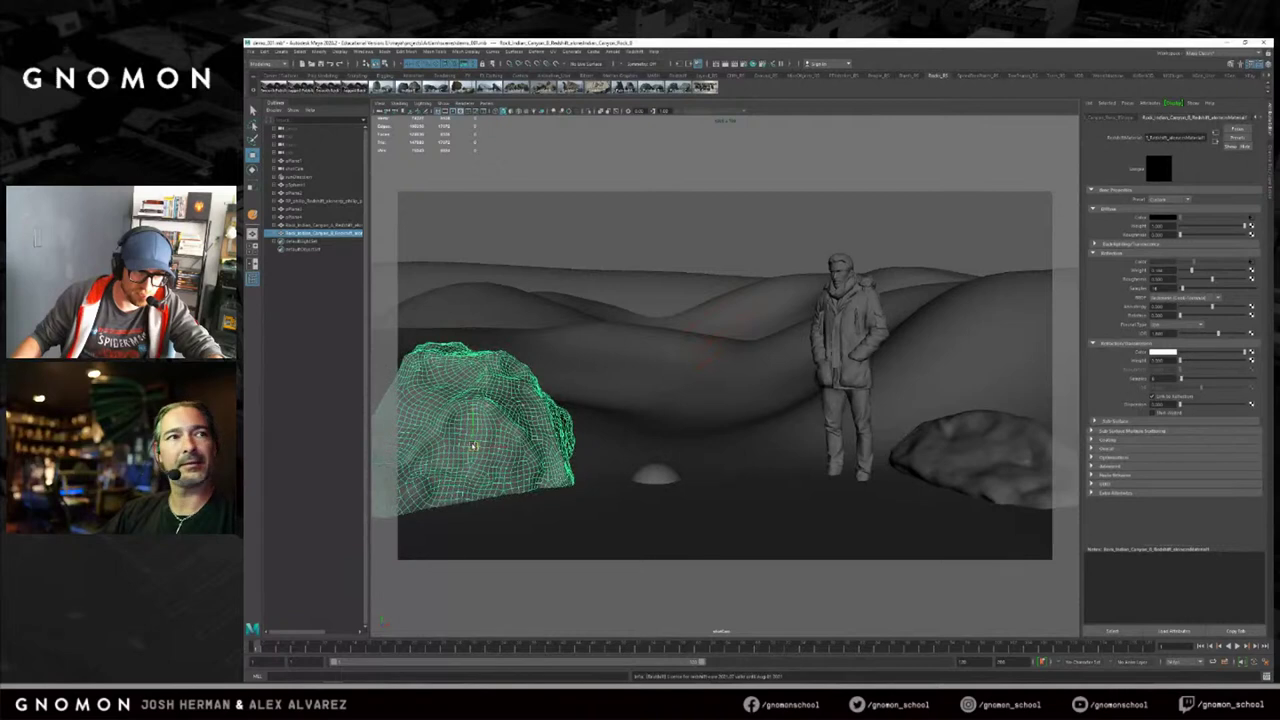
key("e")
key("e")
mouse_move(494, 452)
left_mouse_down()
mouse_move(472, 424)
mouse_move(473, 445)
left_mouse_up()
key("w")
key("q")
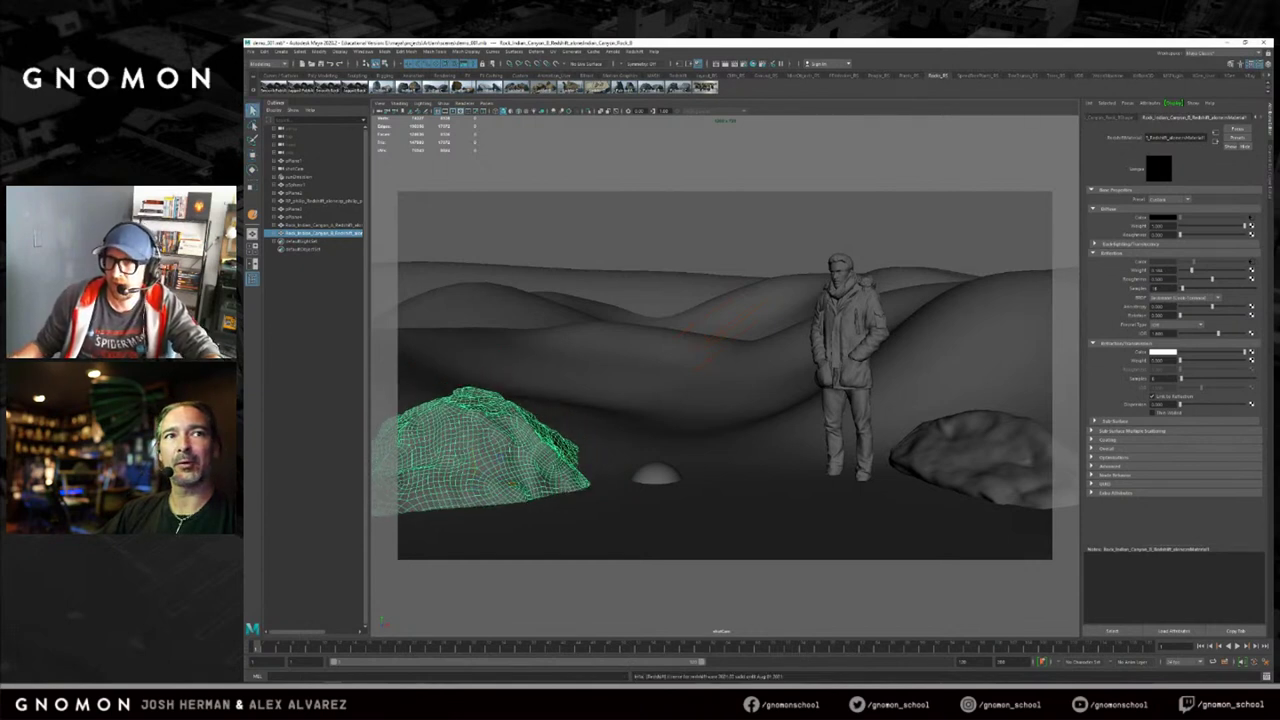
Add the Ladder Canyon B rock and move it in the perspective view to behind the nearest terrain piece.
left_click(823, 211)
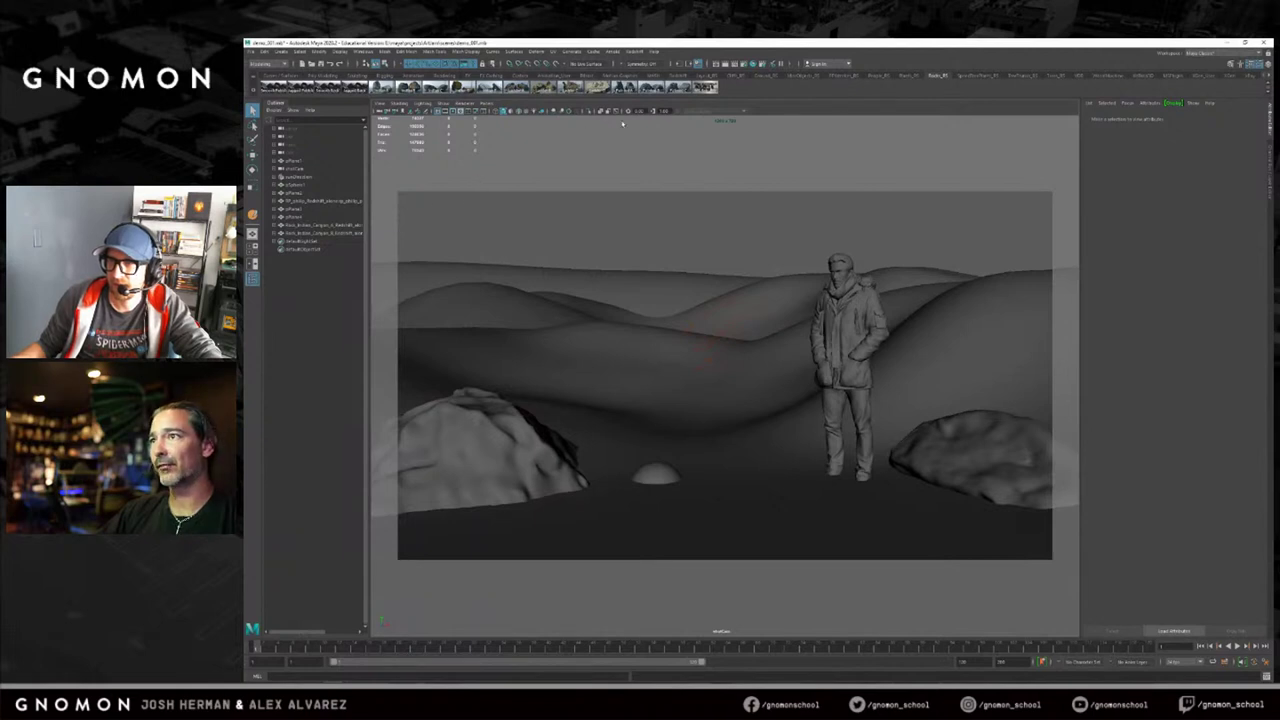
left_click(544, 90)
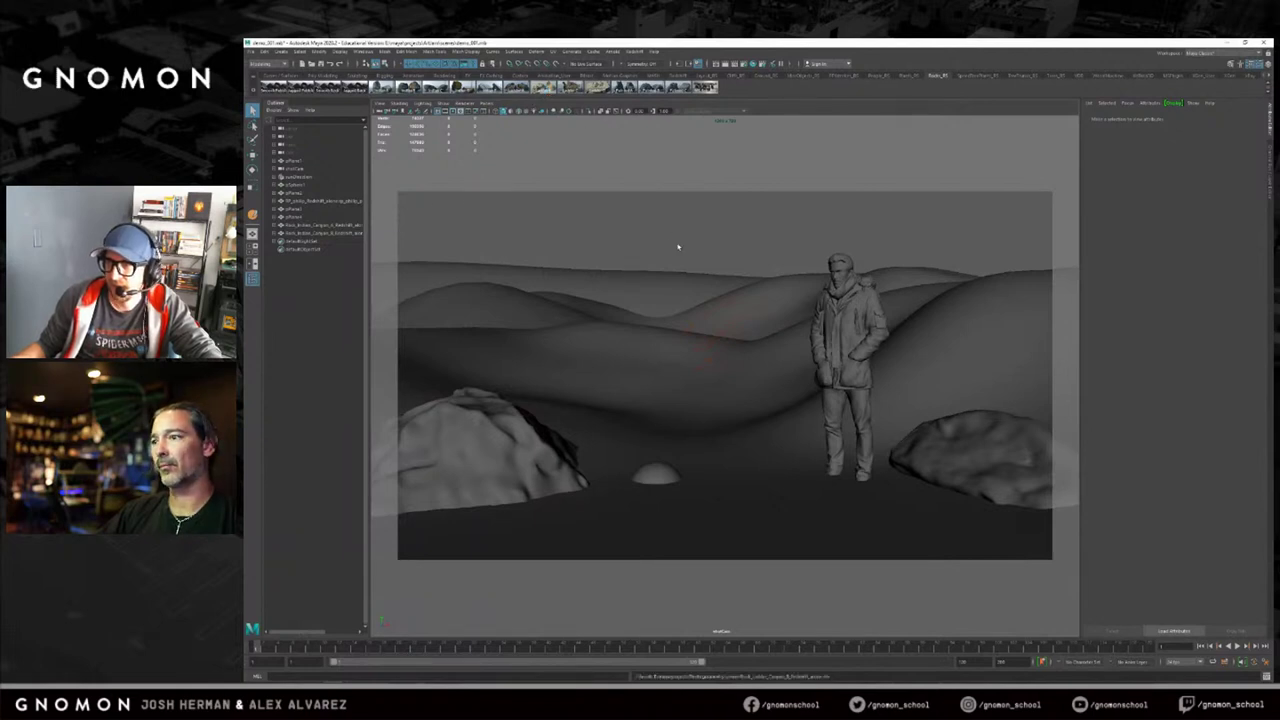
left_click(738, 406)
key("w")
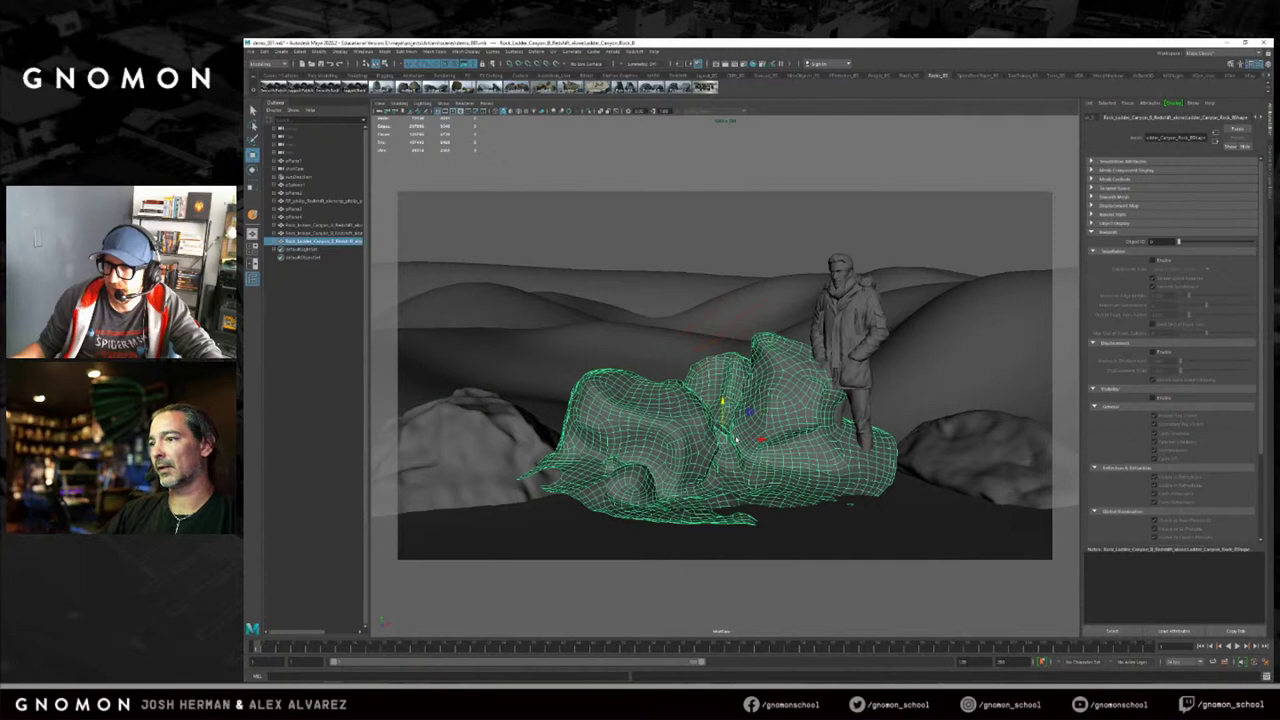
key("space")
left_click_drag(757, 441, 785, 424)
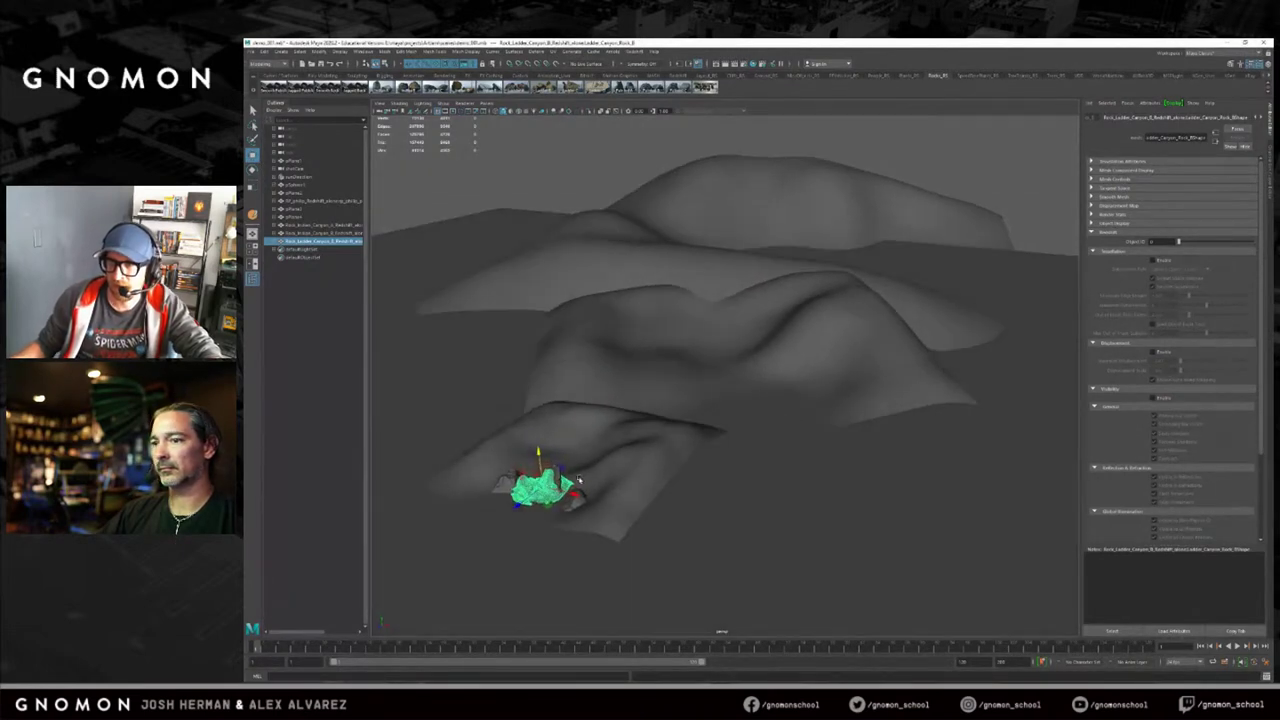
left_click_drag(550, 505, 707, 428)
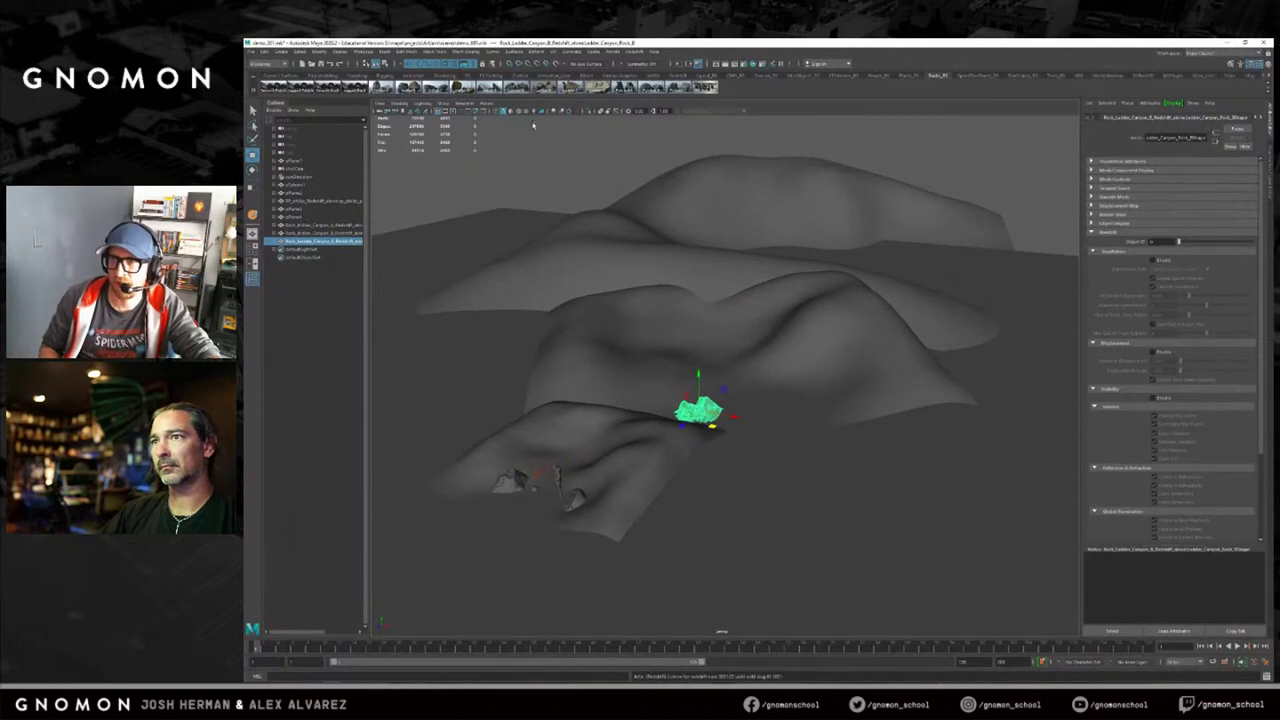
Return to the shot camera, scale up the Ladder Canyon rock and shift it onto the ridge behind the man.
left_click(486, 104)
left_click(590, 118)
key("r")
left_click_drag(856, 371, 1126, 377)
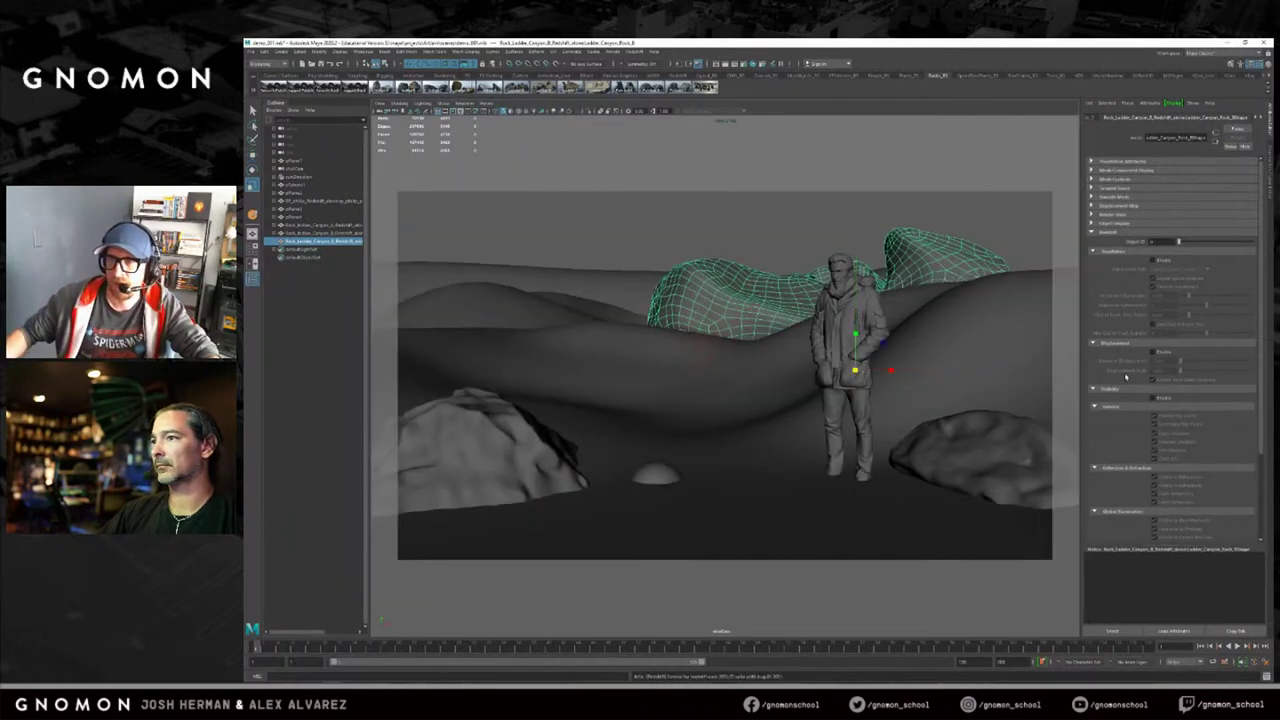
key("w")
left_click_drag(856, 372, 942, 352)
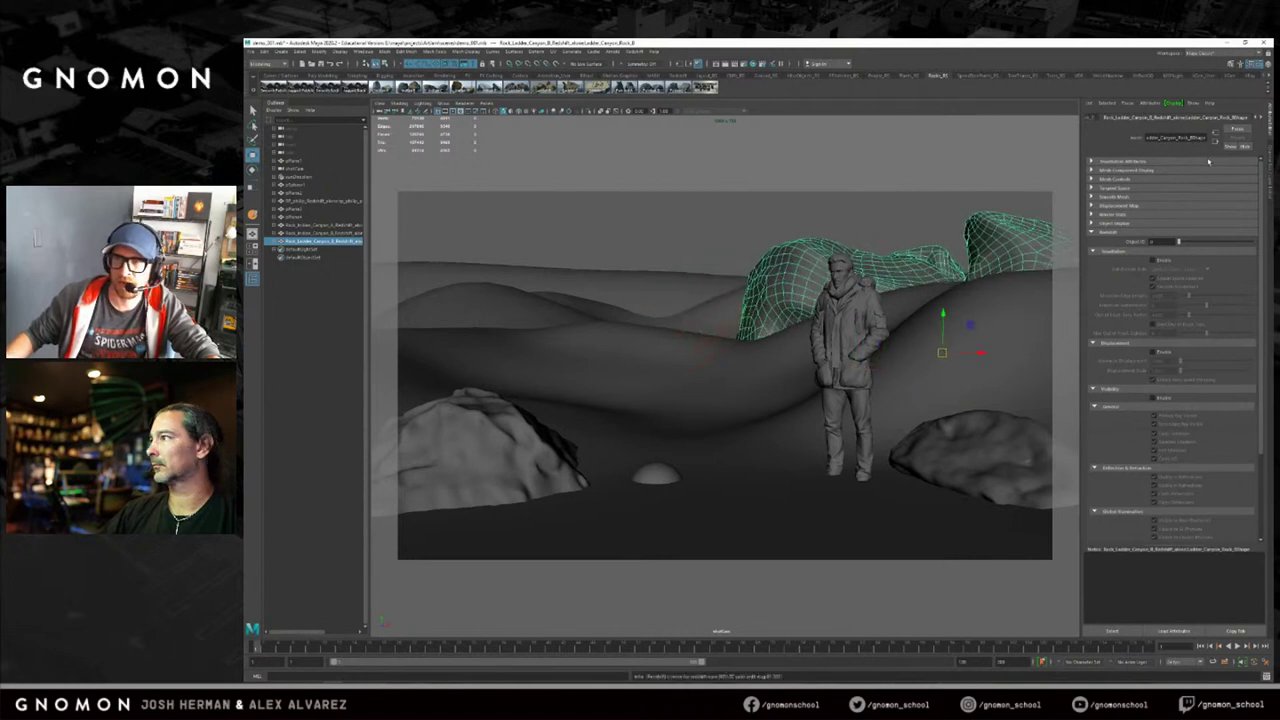
Show the ridge rock's material settings, rotate and raise the rock into a tall formation behind the man, and deselect it.
left_click(1259, 118)
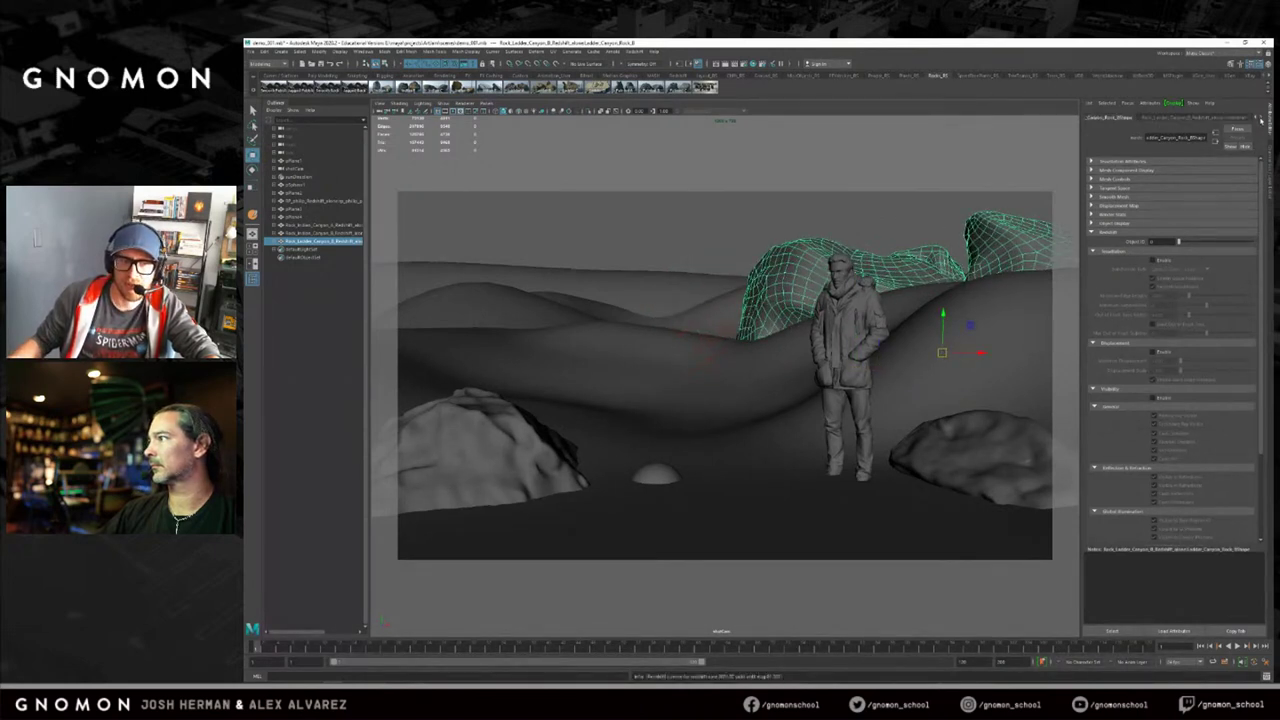
left_click(1226, 118)
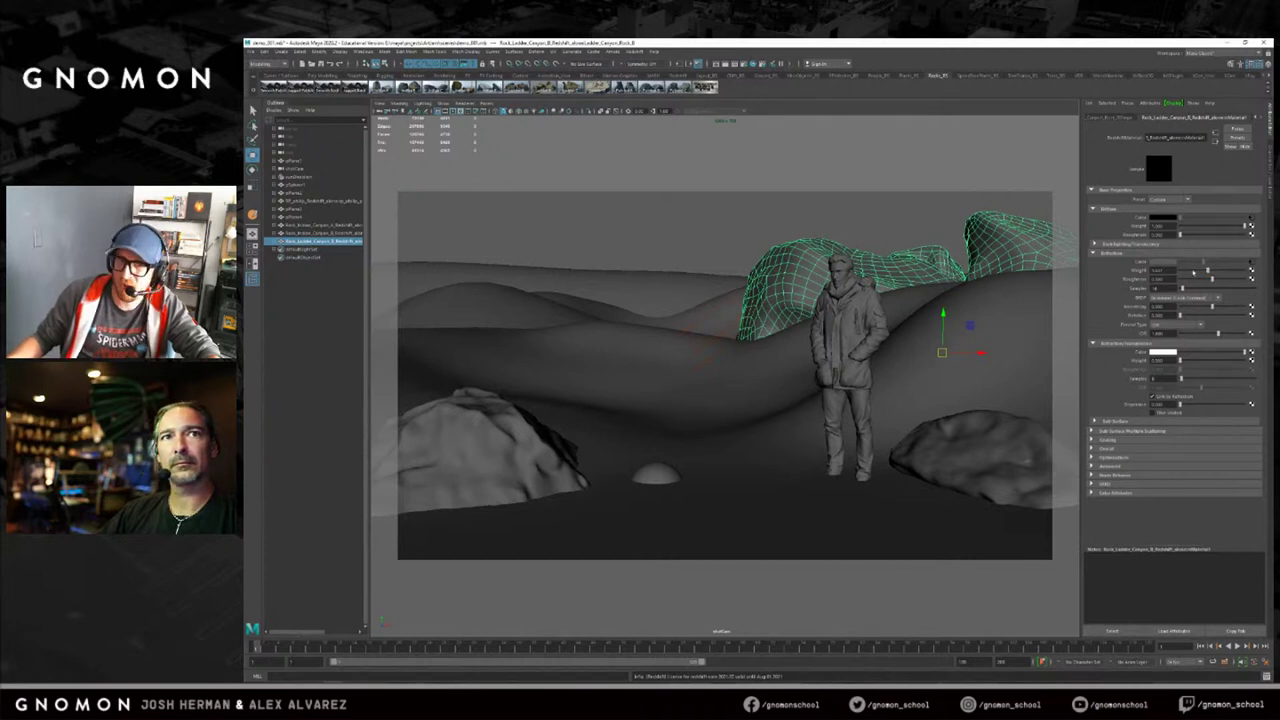
key("e")
left_click_drag(970, 354, 944, 270)
key("w")
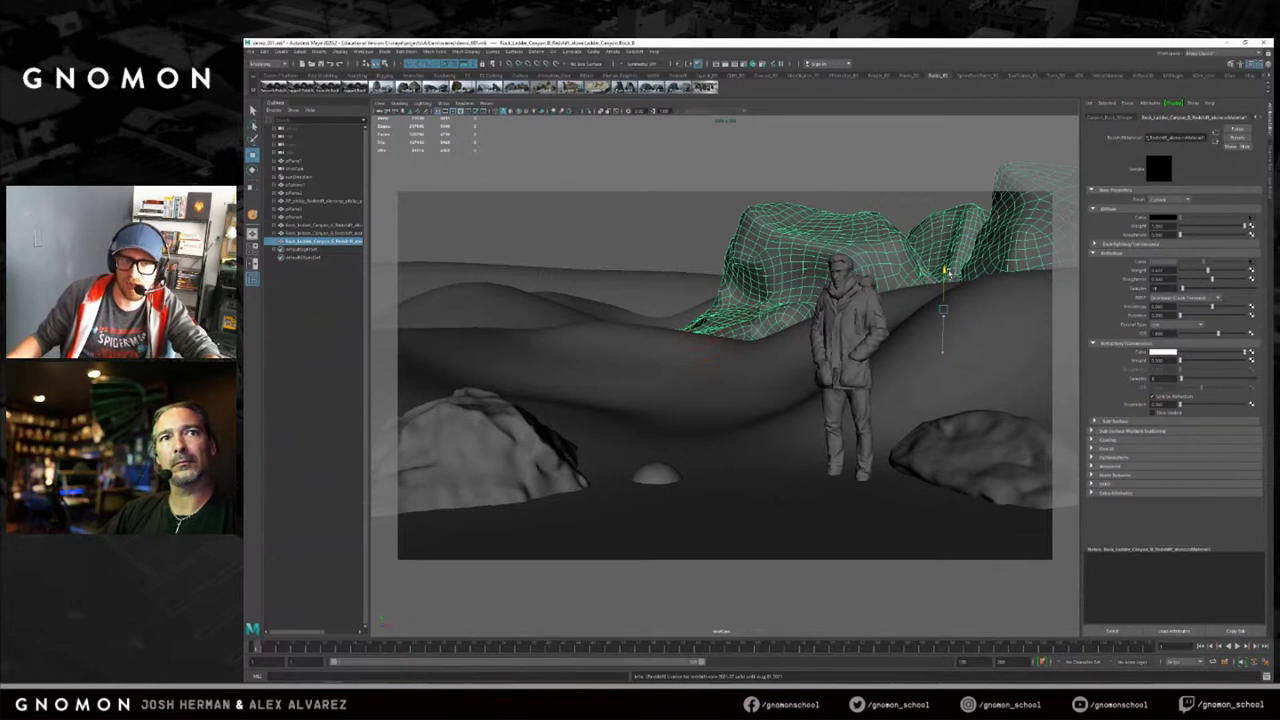
key("e")
left_click_drag(957, 308, 964, 277)
key("q")
left_click(432, 167)
Place the Redshift Render View over the lower viewport, hide its settings panel, narrow it to the image, and save the scene.
left_click_drag(246, 190, 740, 140)
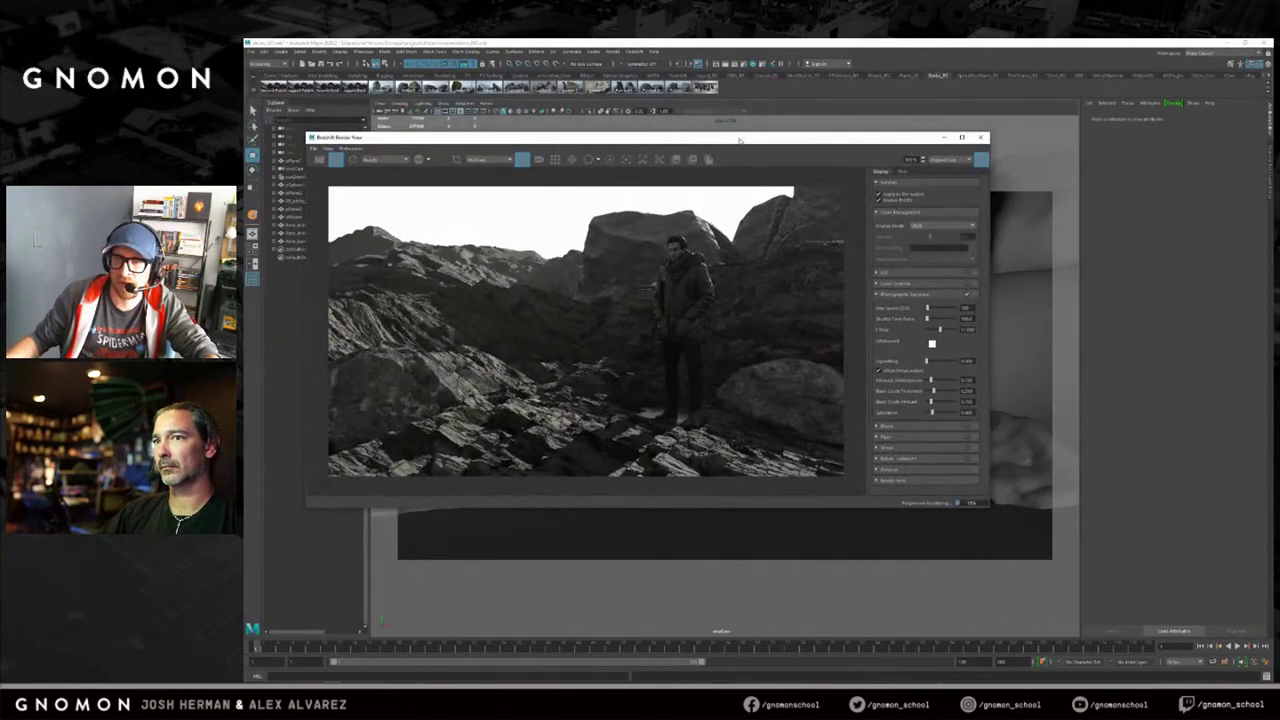
left_click_drag(992, 509, 984, 553)
left_click_drag(680, 146, 647, 217)
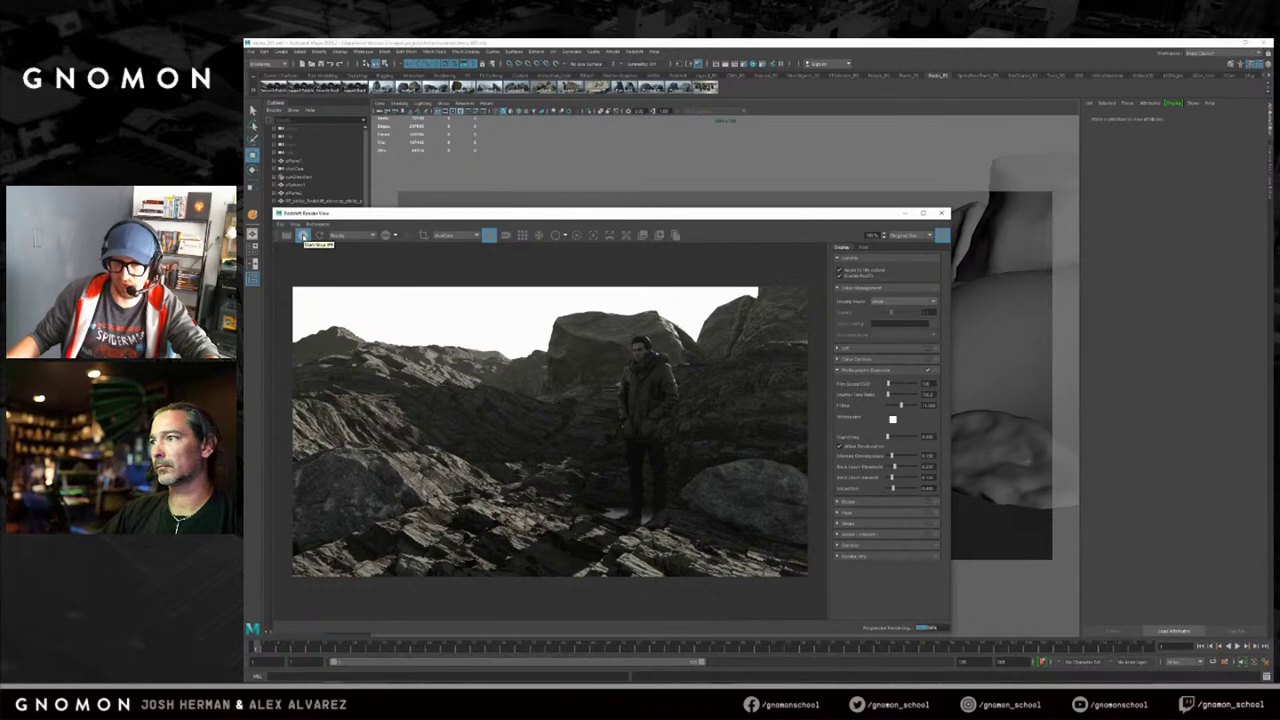
left_click(942, 235)
left_click_drag(952, 272, 800, 281)
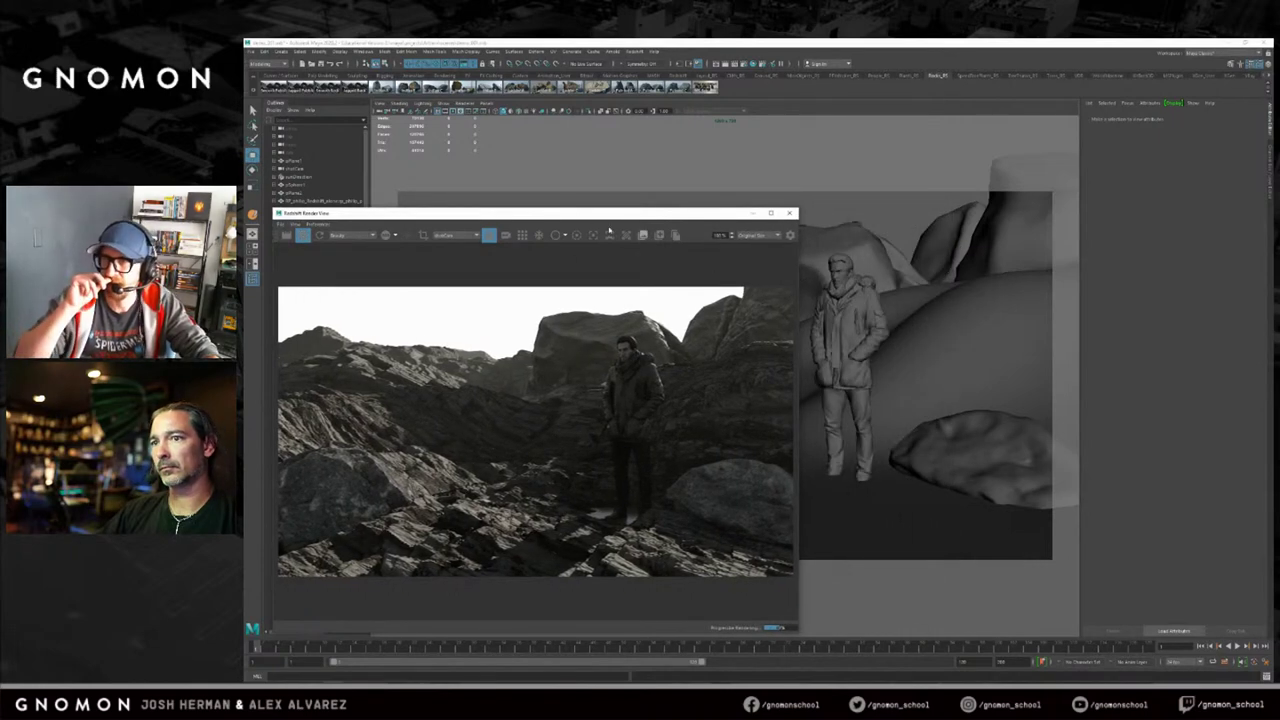
left_click_drag(592, 209, 595, 270)
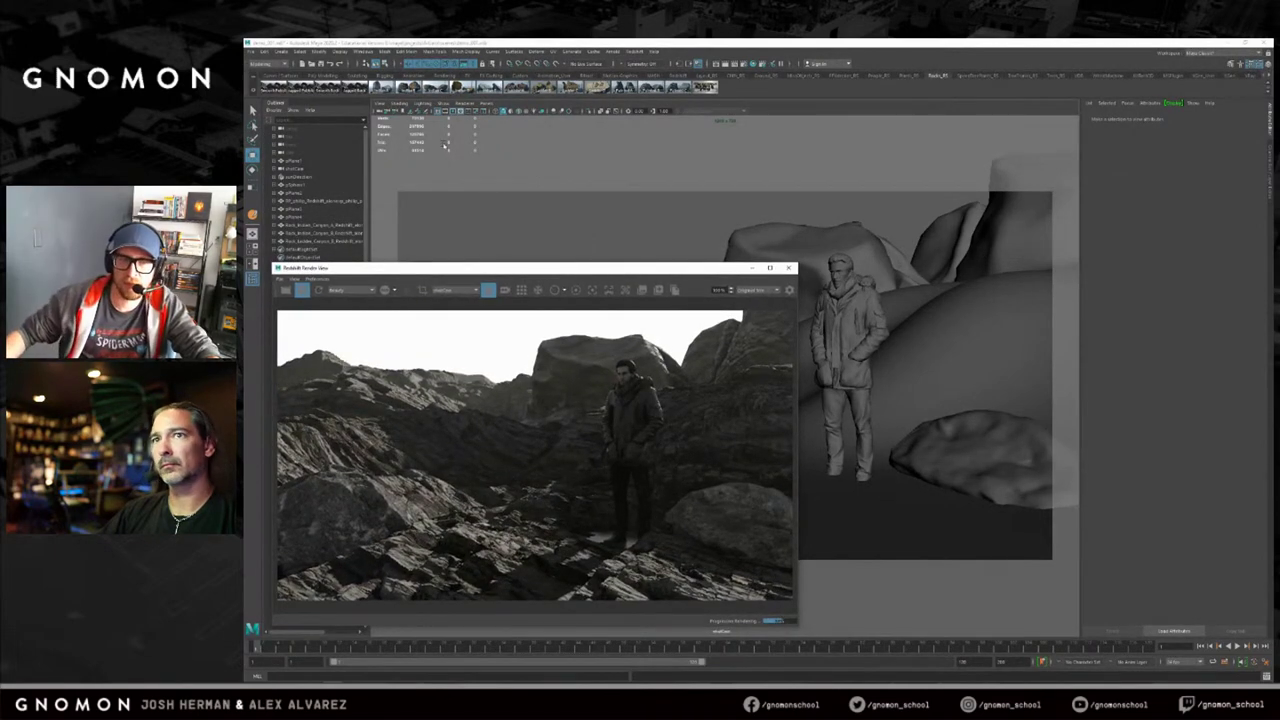
left_click(321, 64)
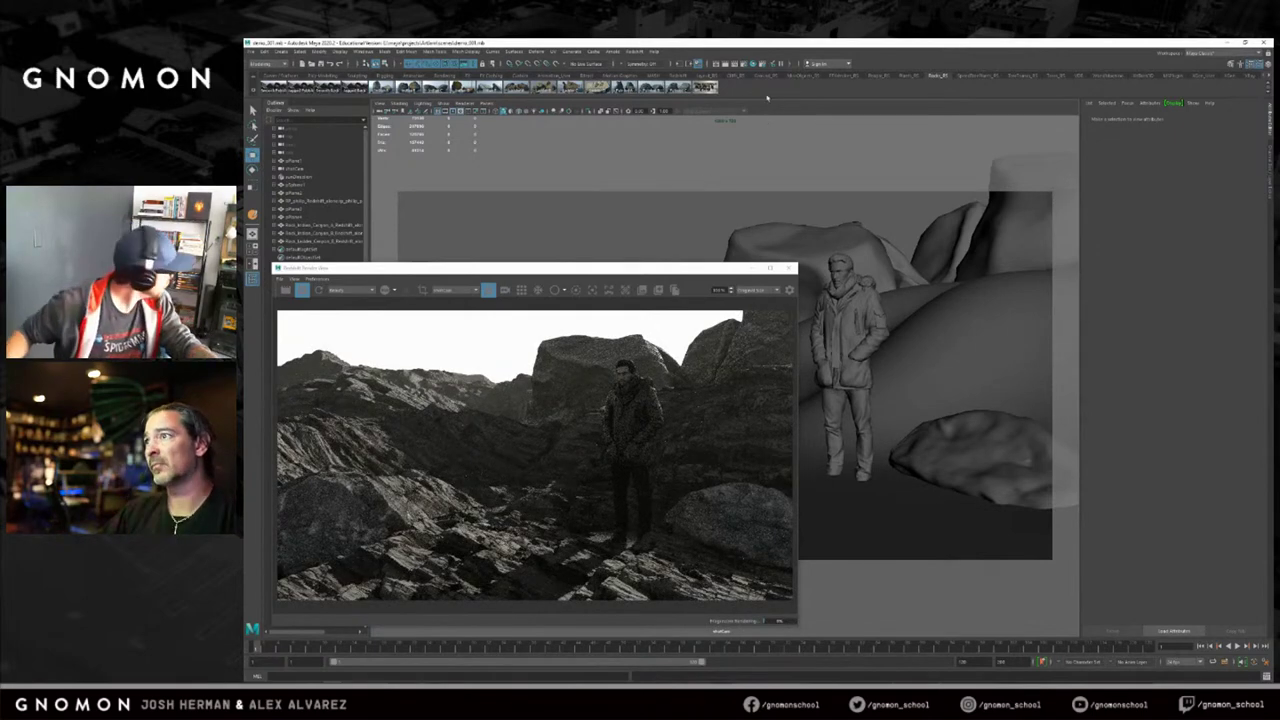
Stop the interactive render, import the Onyx tree proxy set, and move the render window out of the way.
left_click(302, 290)
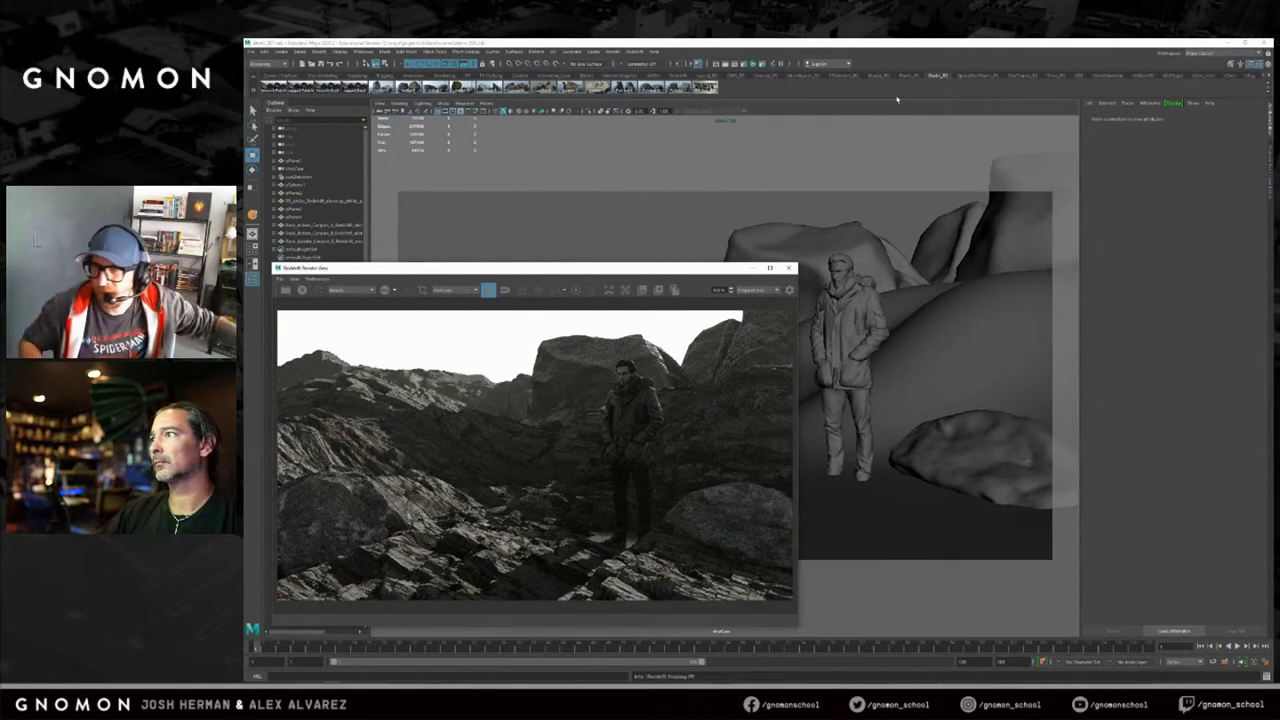
left_click(996, 76)
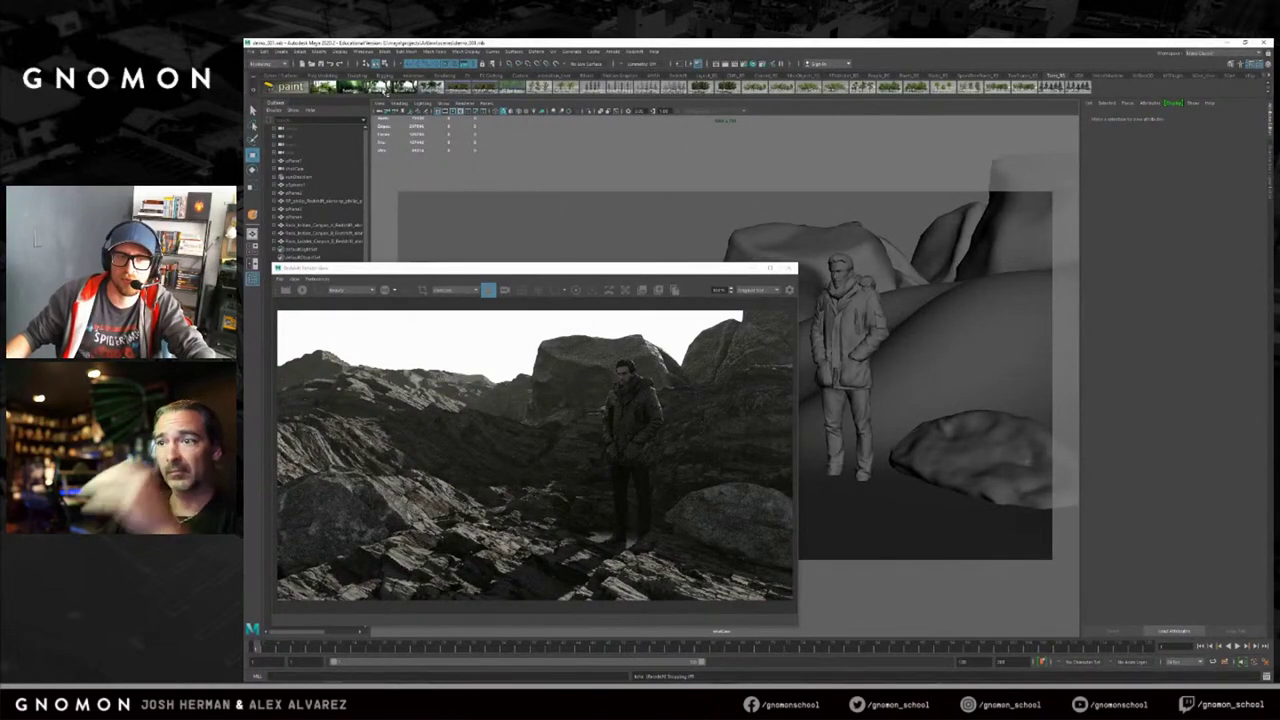
left_click(407, 90)
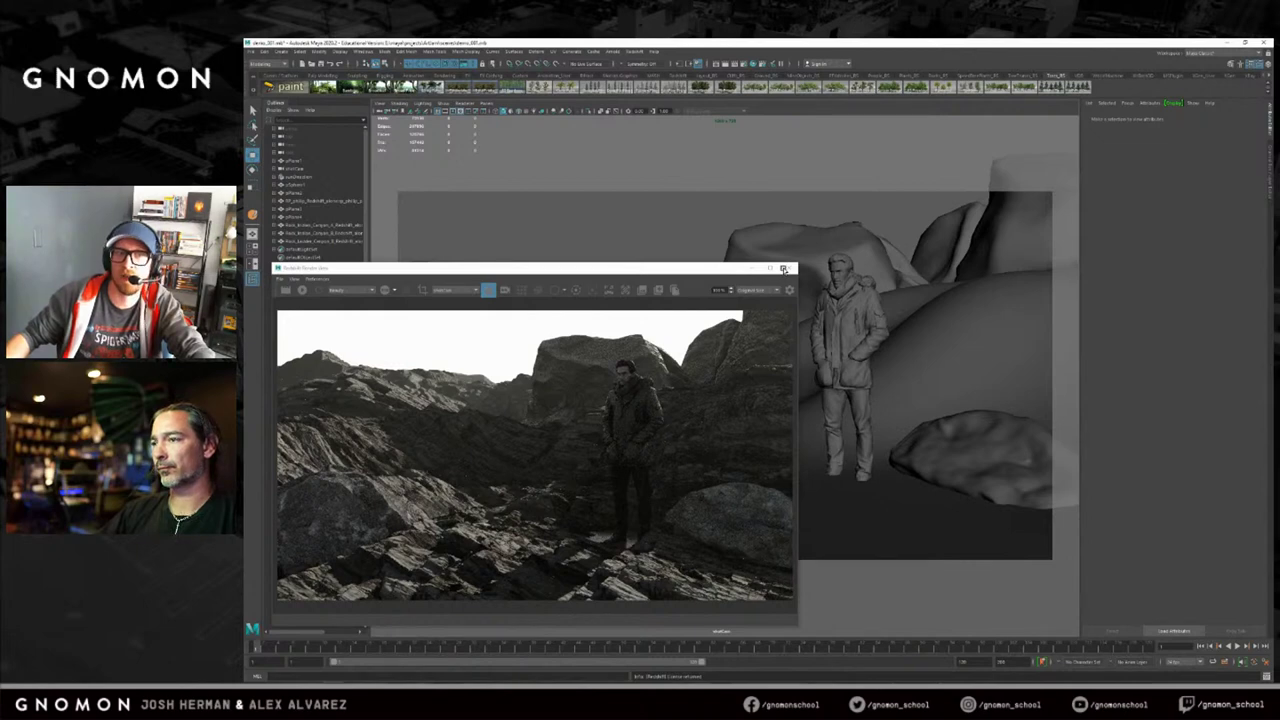
left_click_drag(707, 271, 246, 110)
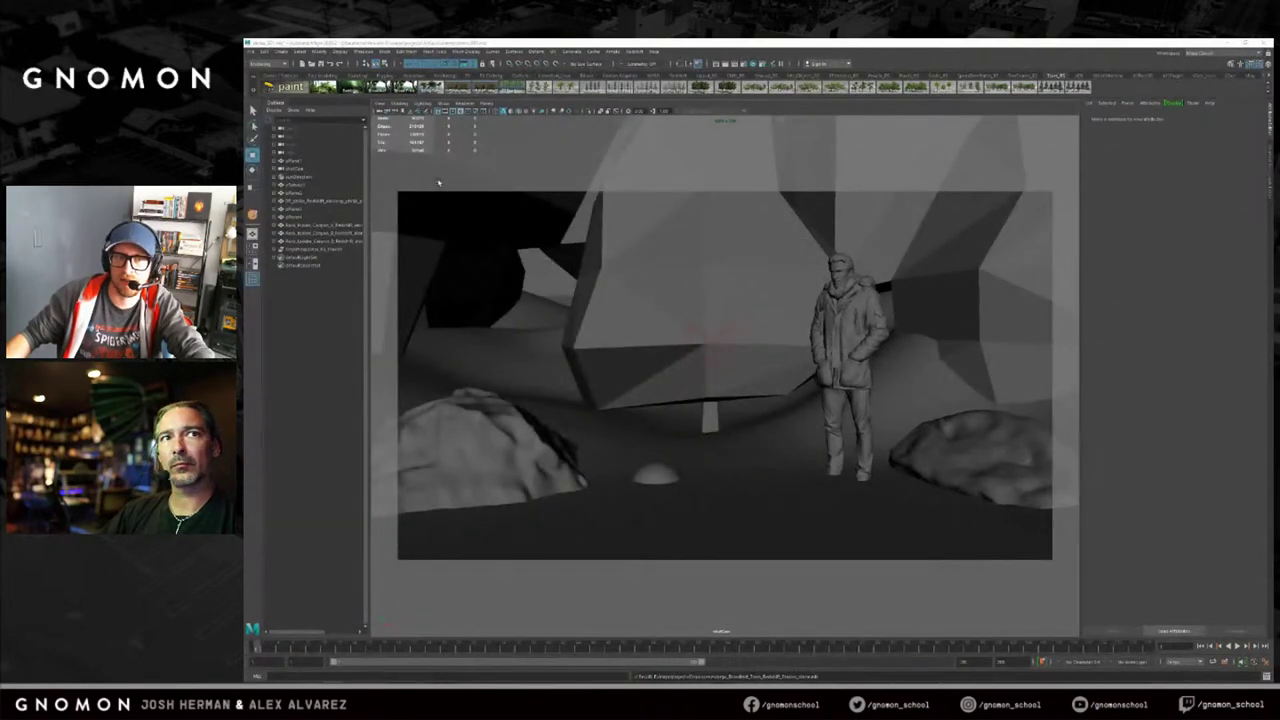
Examine the imported tree proxies in the perspective view and expand their group into individual trees.
key("space")
left_click_drag(800, 343, 834, 338)
right_click_drag(834, 338, 668, 311, "alt")
right_click_drag(526, 284, 586, 286, "alt")
left_click_drag(586, 286, 620, 298, "alt")
right_click_drag(620, 298, 594, 270, "alt")
middle_click_drag(594, 270, 620, 306, "alt")
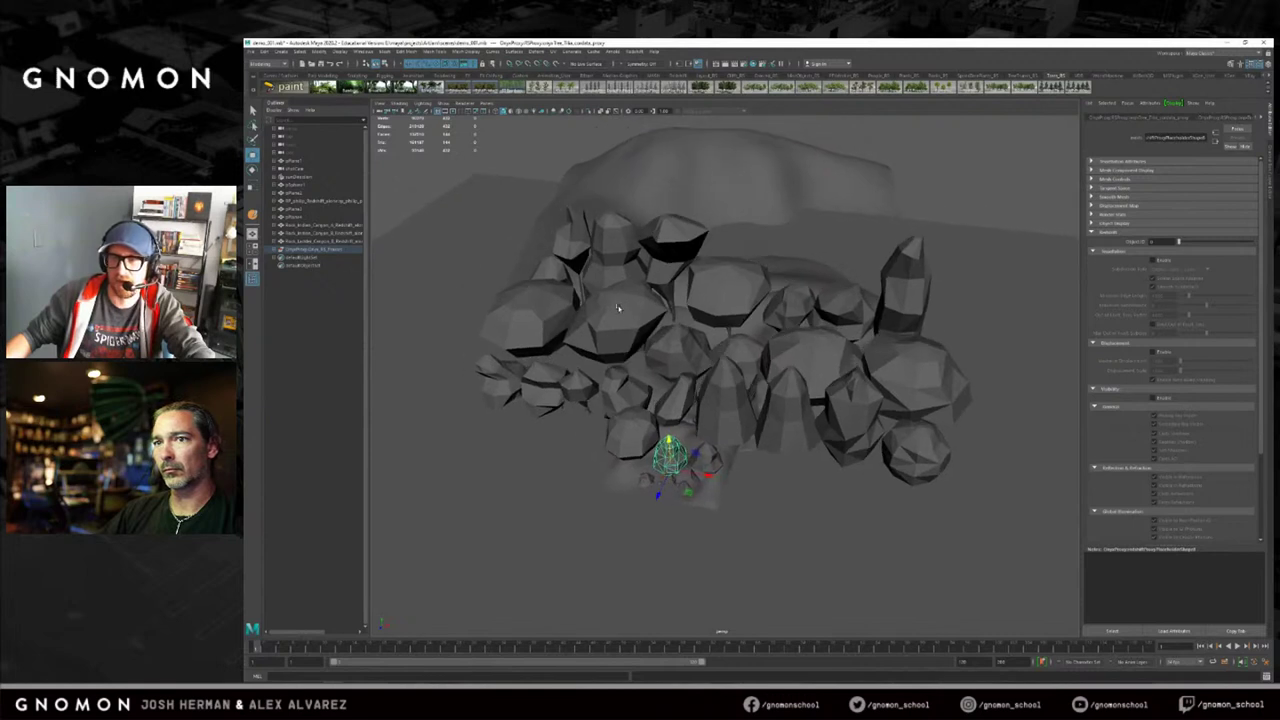
left_click(274, 249)
left_click(302, 259)
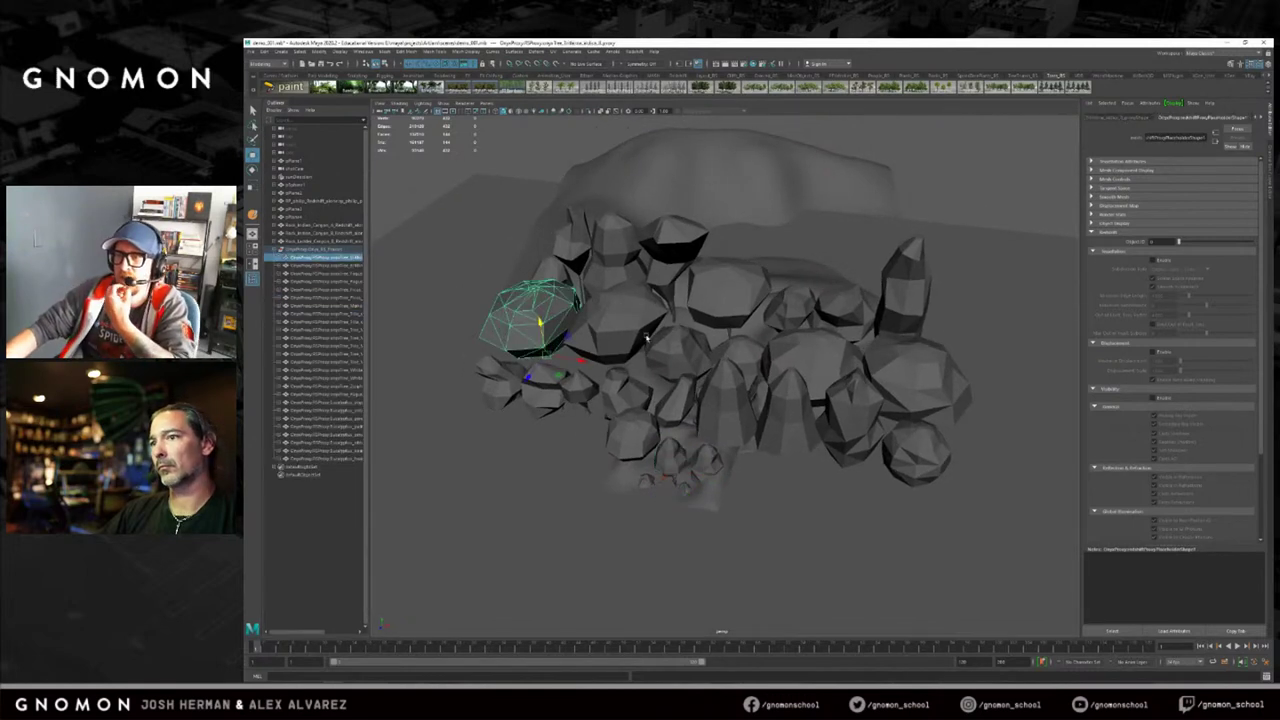
Select the whole tree proxy group and move it off to the side of the terrain pieces.
left_click_drag(655, 340, 666, 352, "alt")
right_click_drag(666, 352, 486, 320, "alt")
left_click_drag(318, 258, 327, 350)
left_click(303, 250)
right_click_drag(684, 342, 654, 337, "alt")
left_click_drag(693, 447, 997, 370)
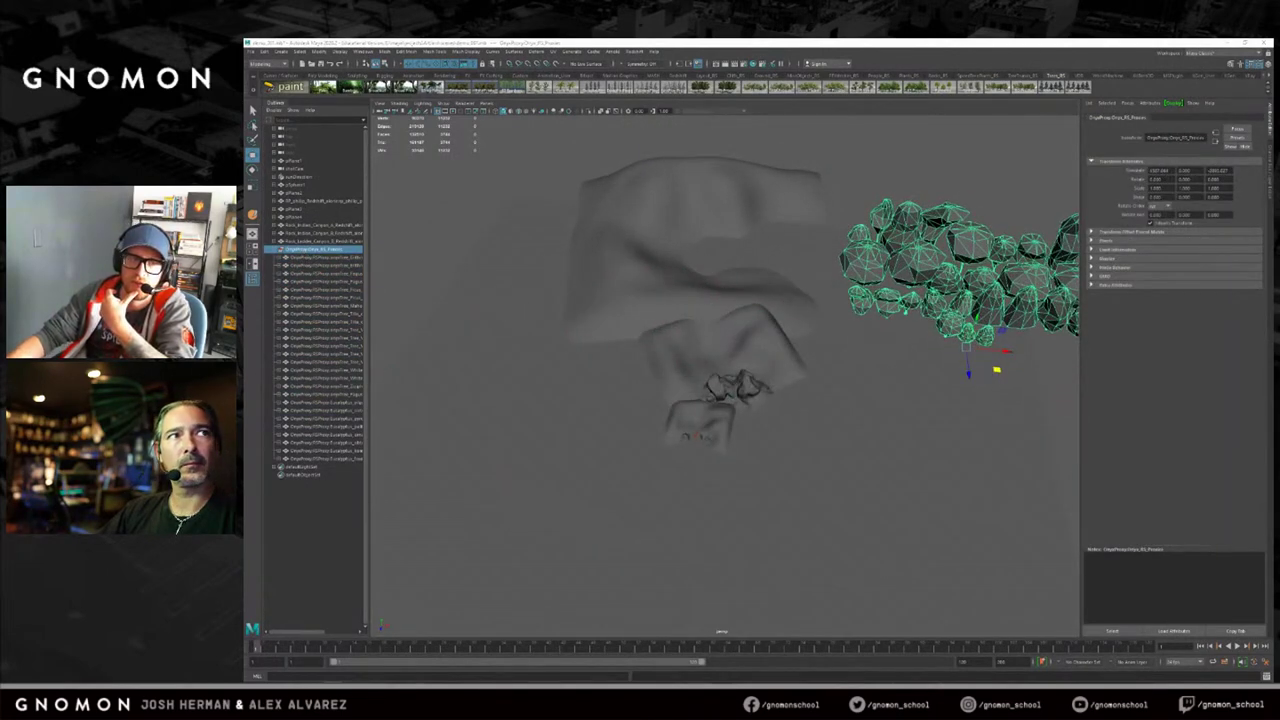
Move one broad tree from the proxy set onto the terrain behind the foreground piece.
left_click(850, 266)
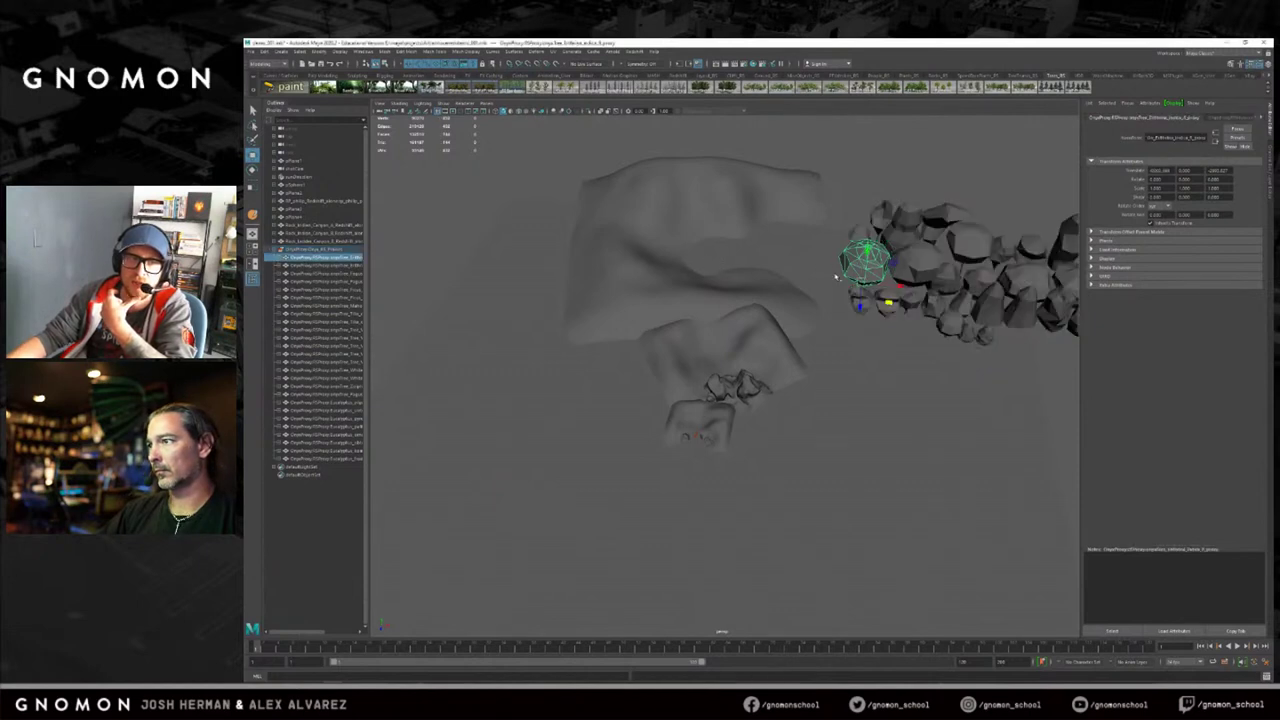
right_click_drag(850, 266, 898, 248, "alt")
middle_click_drag(898, 248, 811, 268, "alt")
left_click_drag(811, 268, 634, 421, "alt")
left_click_drag(700, 360, 770, 315, "alt")
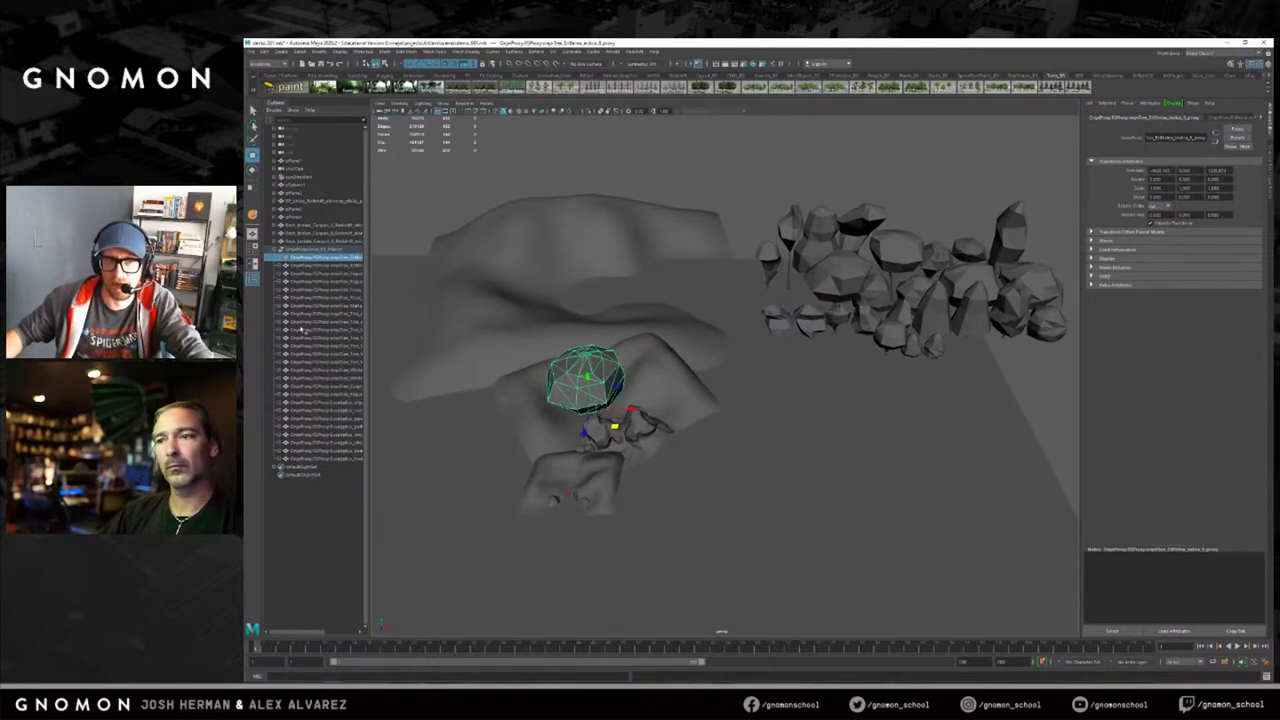
left_click_drag(606, 421, 602, 378, "alt")
middle_click_drag(598, 441, 615, 416, "alt")
Scale down the broad tree, shift it beside the foreground terrain piece, and rotate it around its vertical axis.
key("e")
key("r")
left_click_drag(610, 415, 566, 462)
key("w")
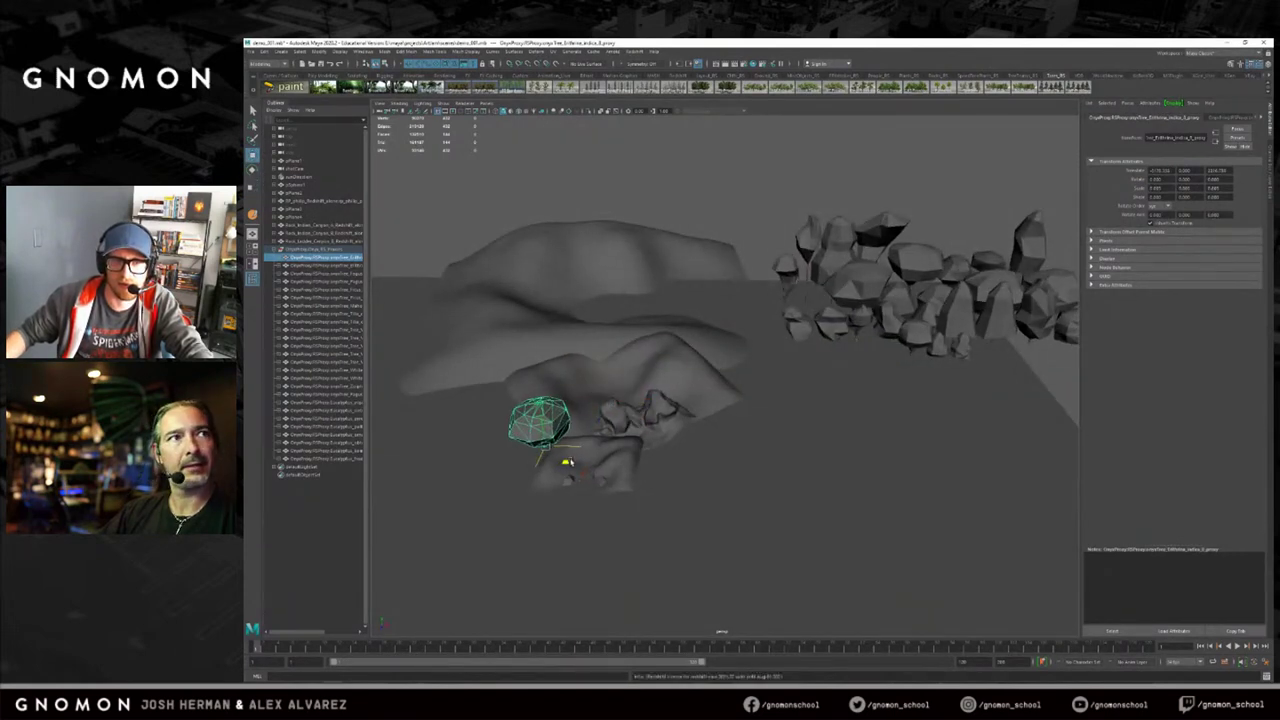
left_click_drag(567, 462, 563, 462)
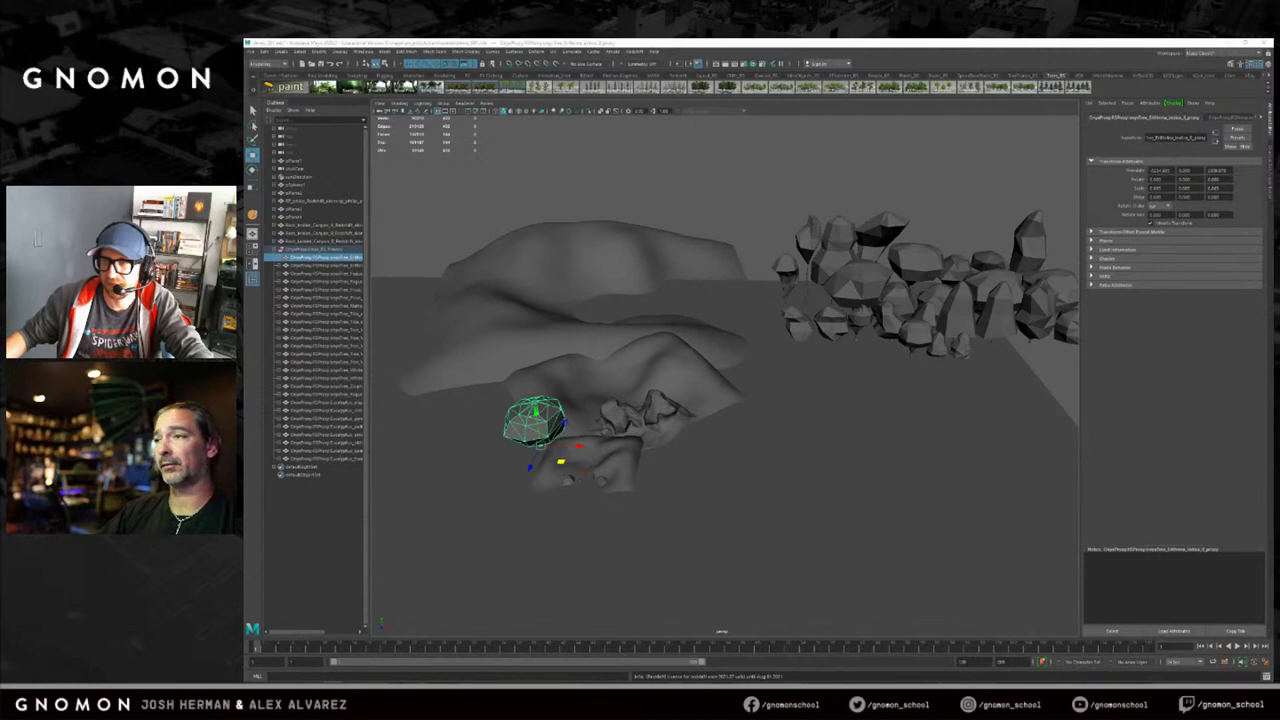
left_click_drag(613, 205, 639, 197, "alt")
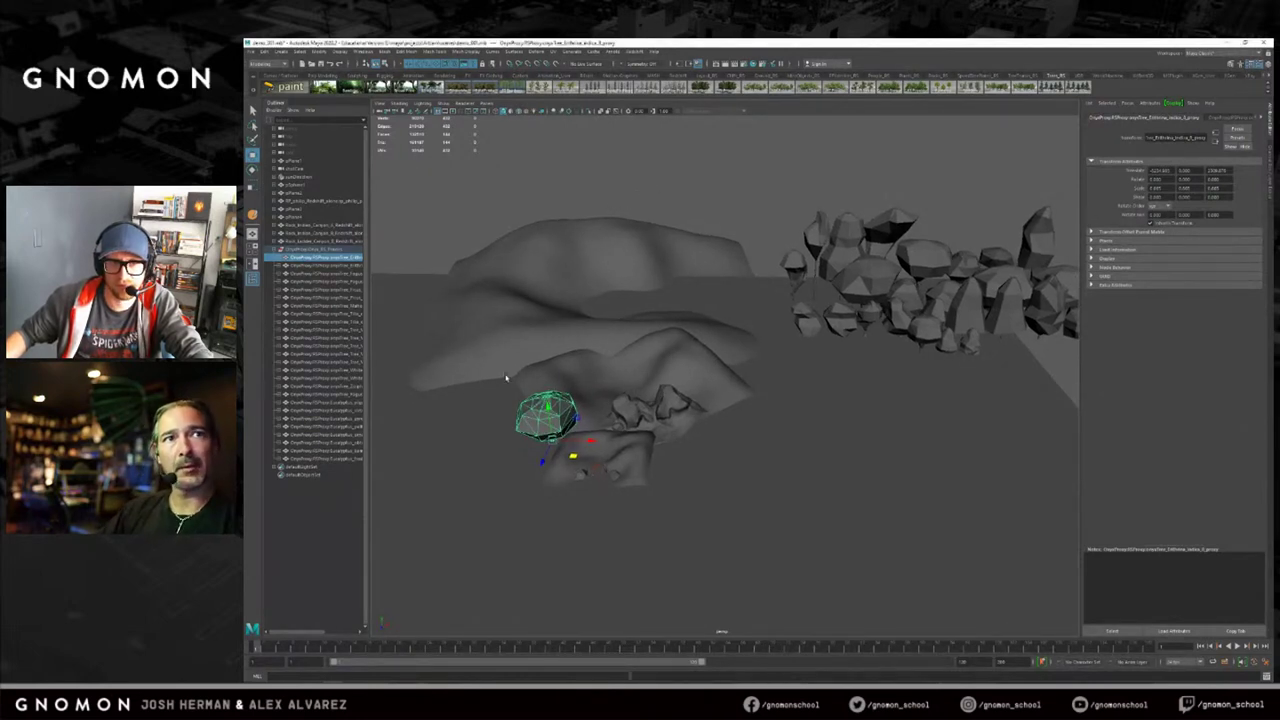
key("e")
left_click_drag(572, 457, 602, 459)
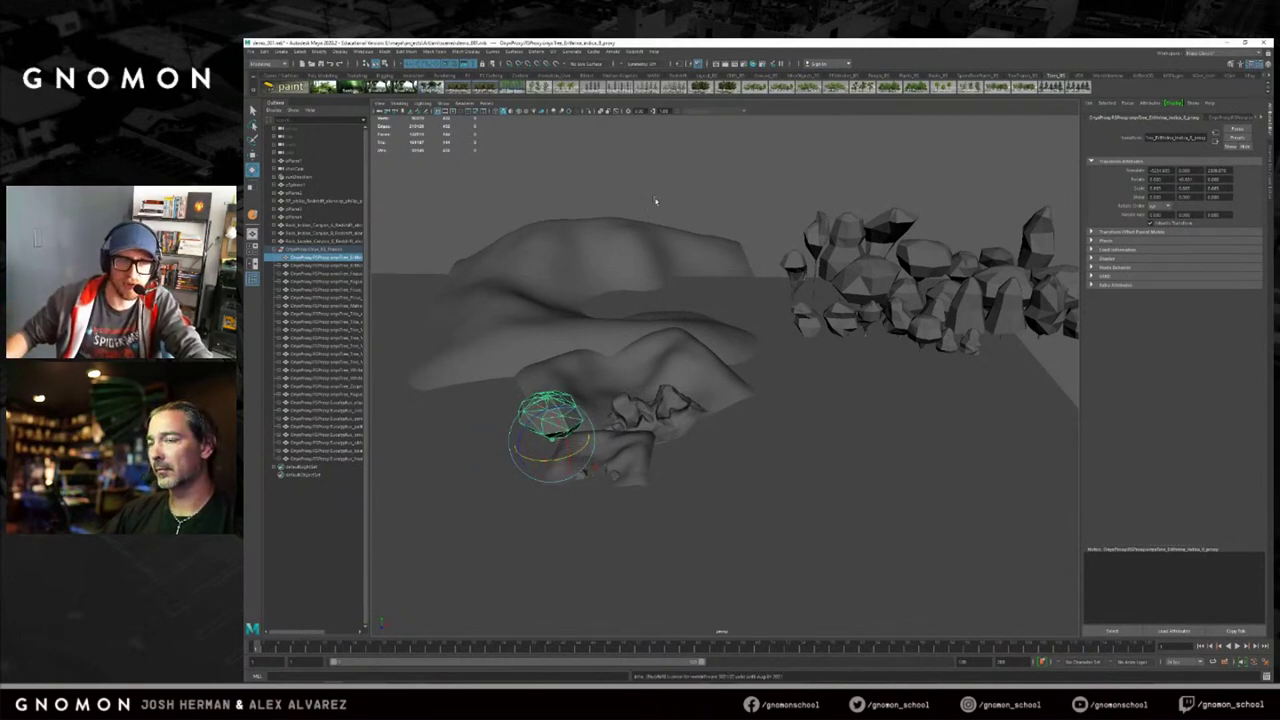
Check the common output and image size options in the render settings, and close them.
left_click(746, 65)
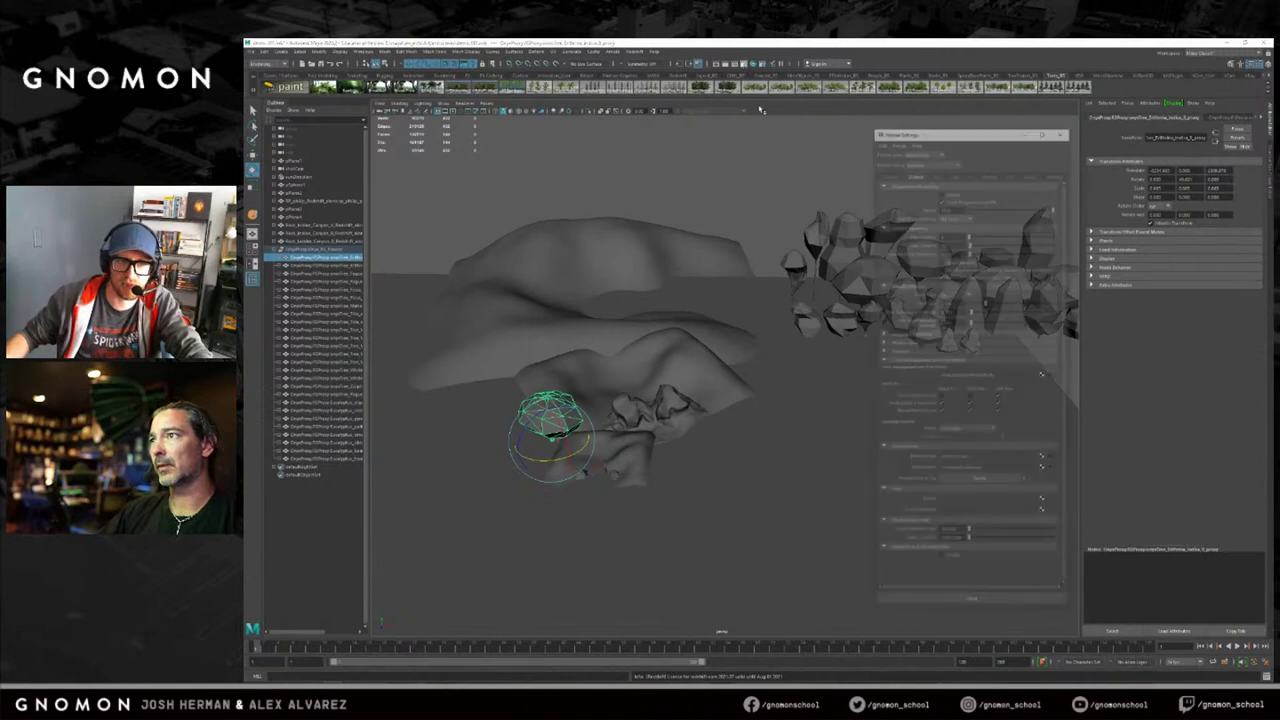
left_click_drag(874, 129, 863, 130)
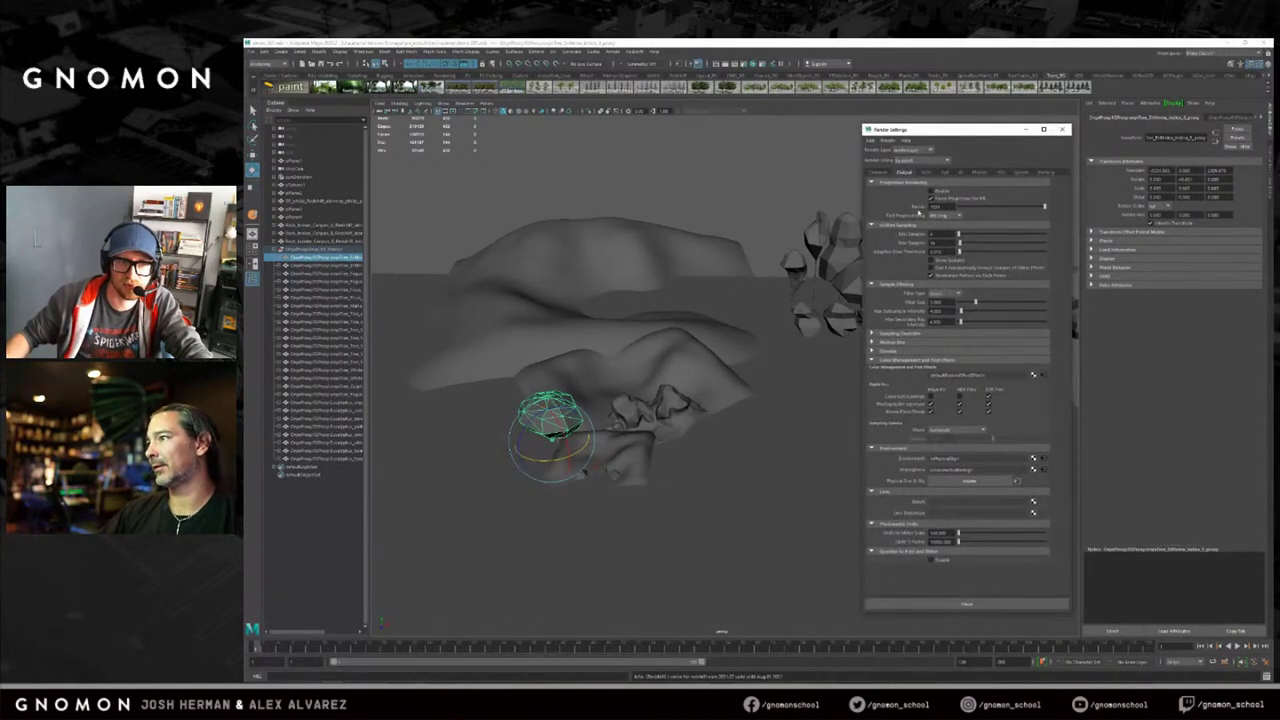
left_click(877, 173)
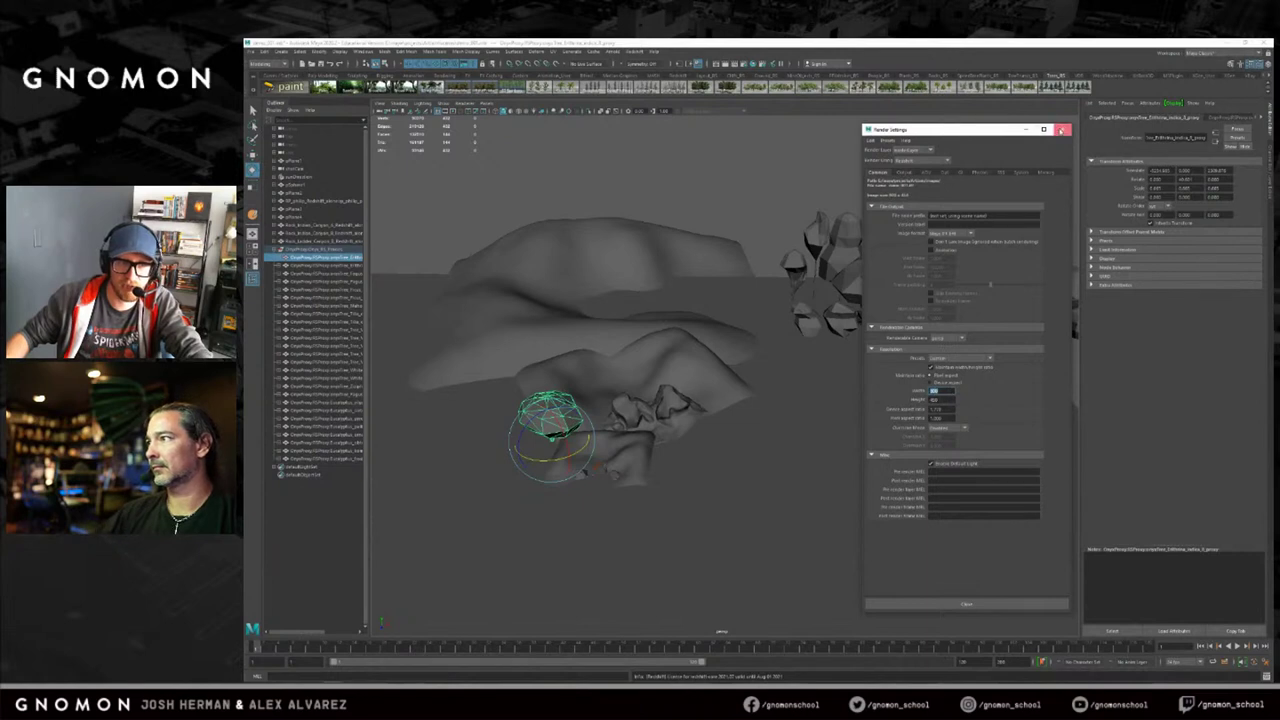
left_click(1062, 129)
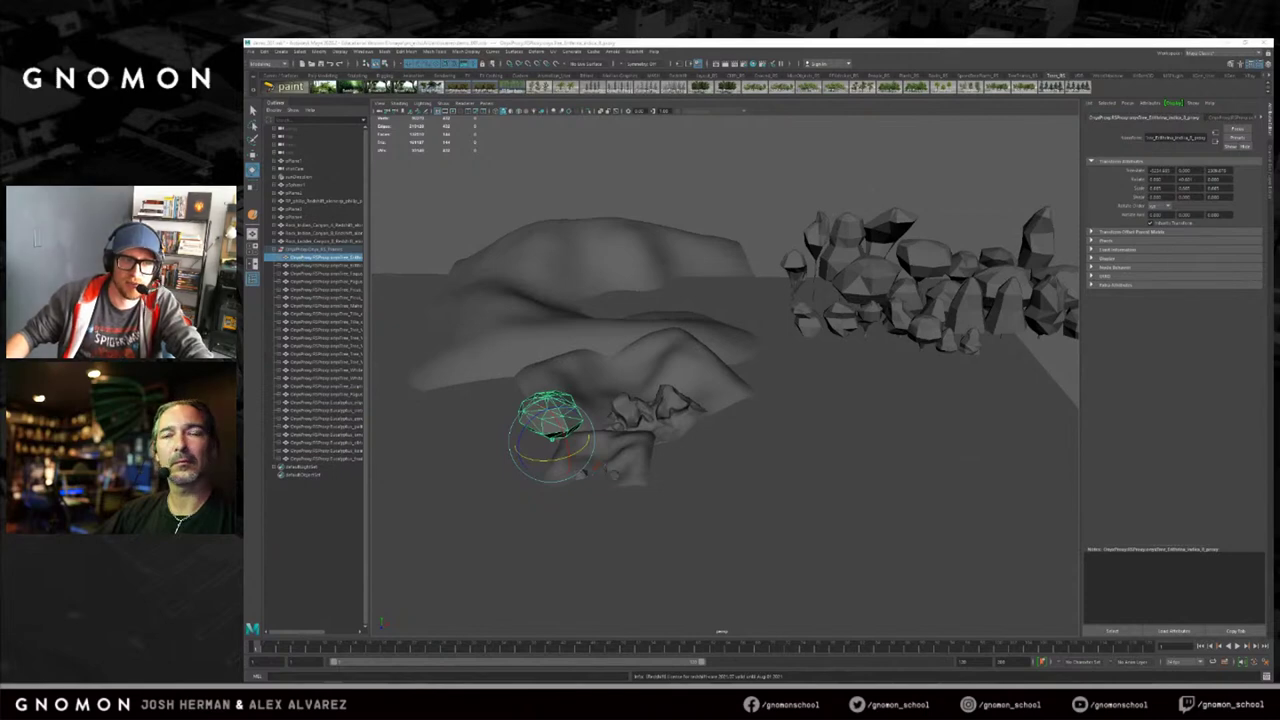
Place the Redshift Render View over the attribute area and move a slender eucalyptus onto the terrain behind the foreground piece.
left_click_drag(862, 86, 1128, 82)
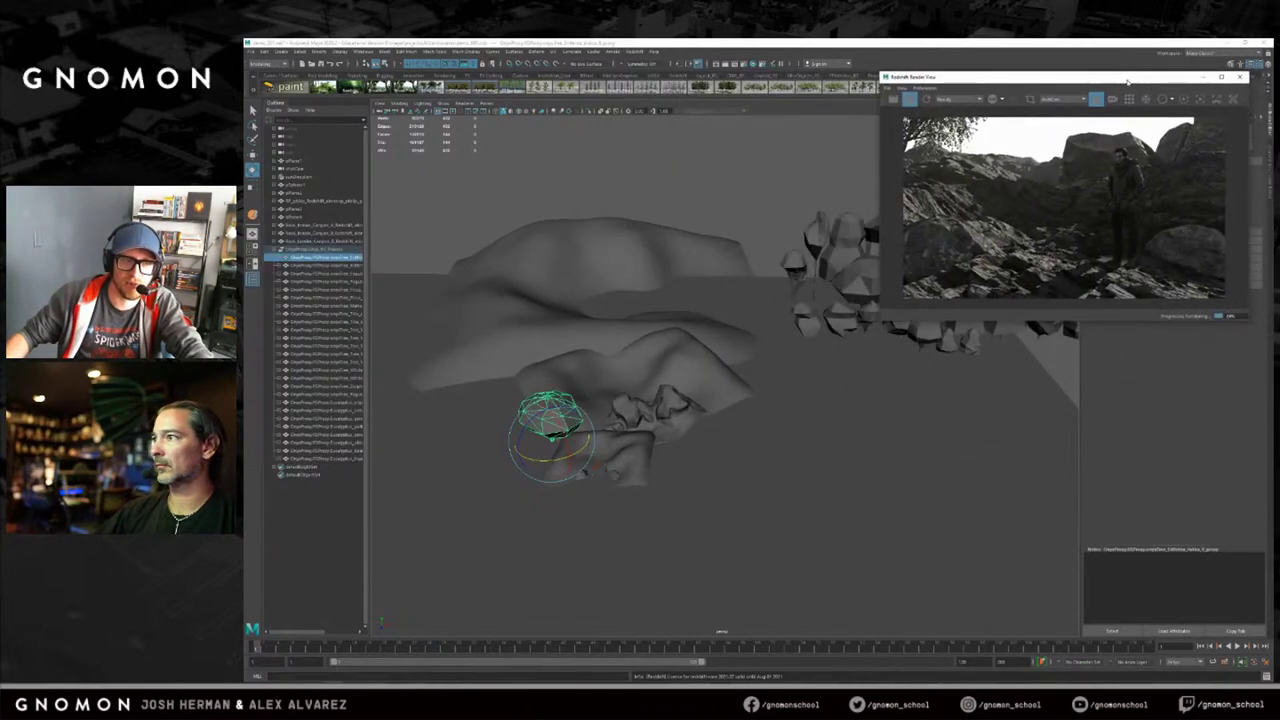
left_click_drag(790, 298, 760, 311, "alt")
left_click(685, 250)
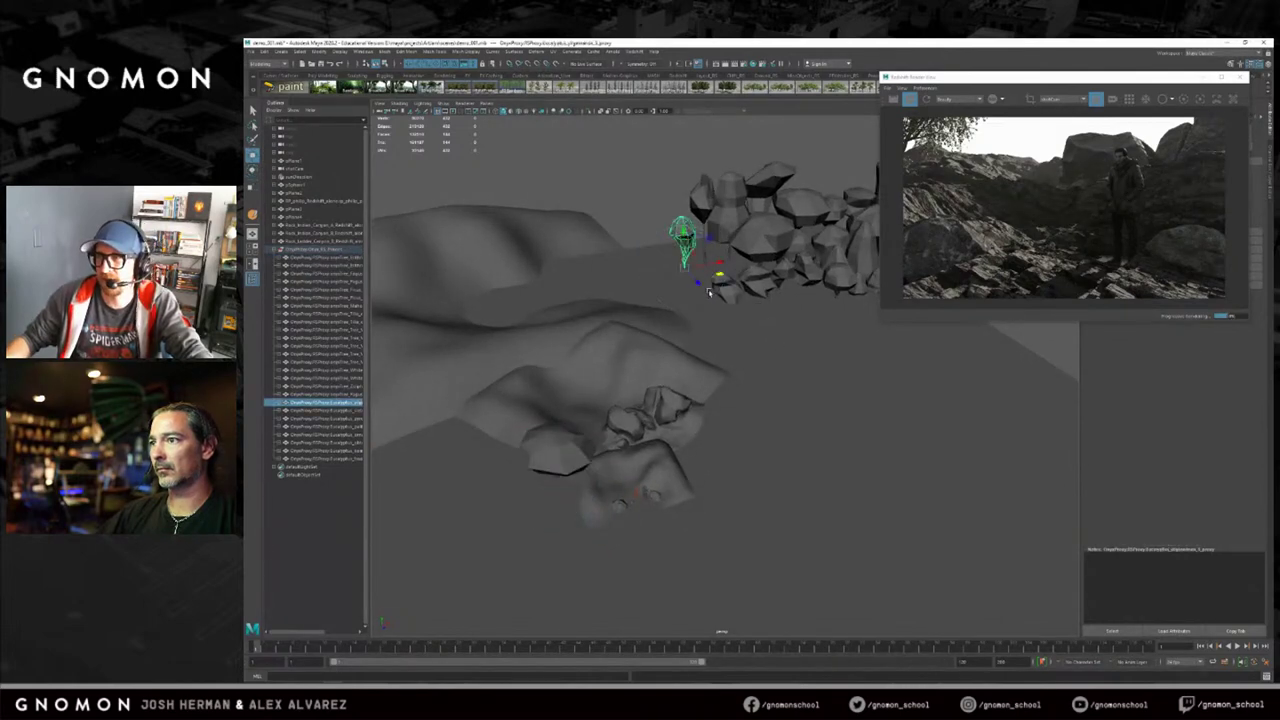
left_click_drag(719, 278, 678, 452)
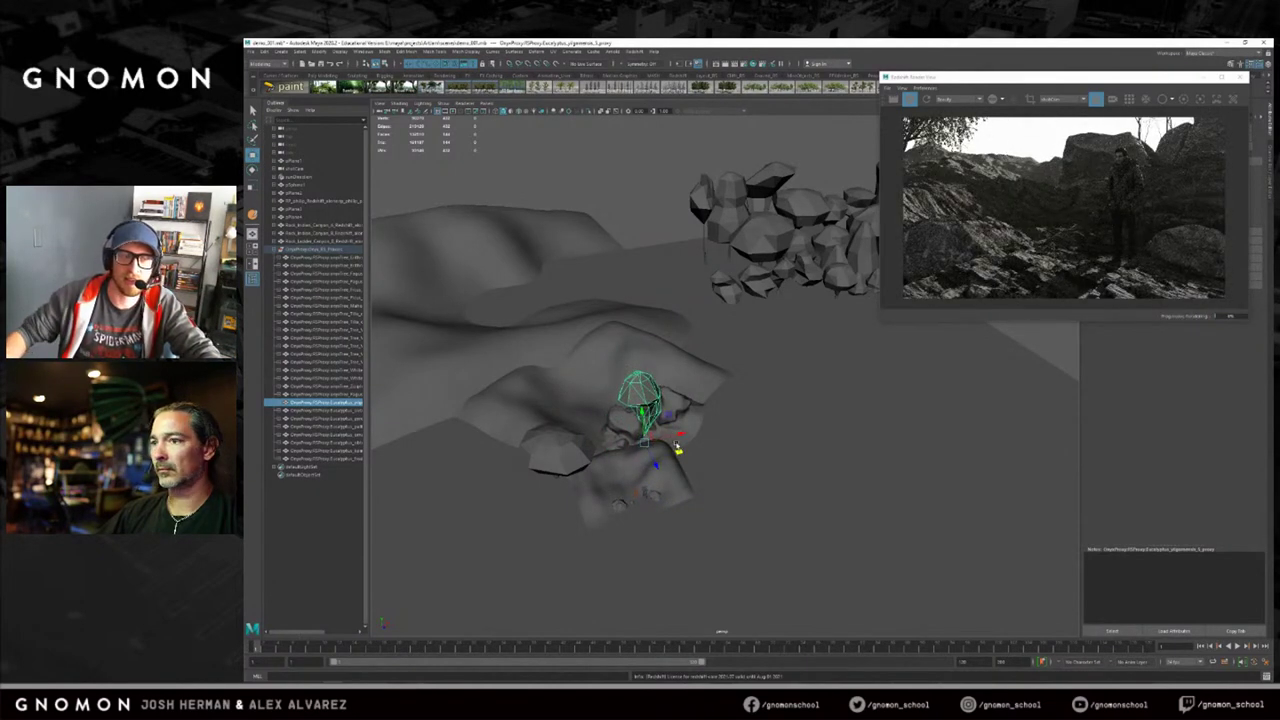
Move the tall rounded eucalyptus from the set to just behind the foreground terrain and rotate it.
left_click(746, 287)
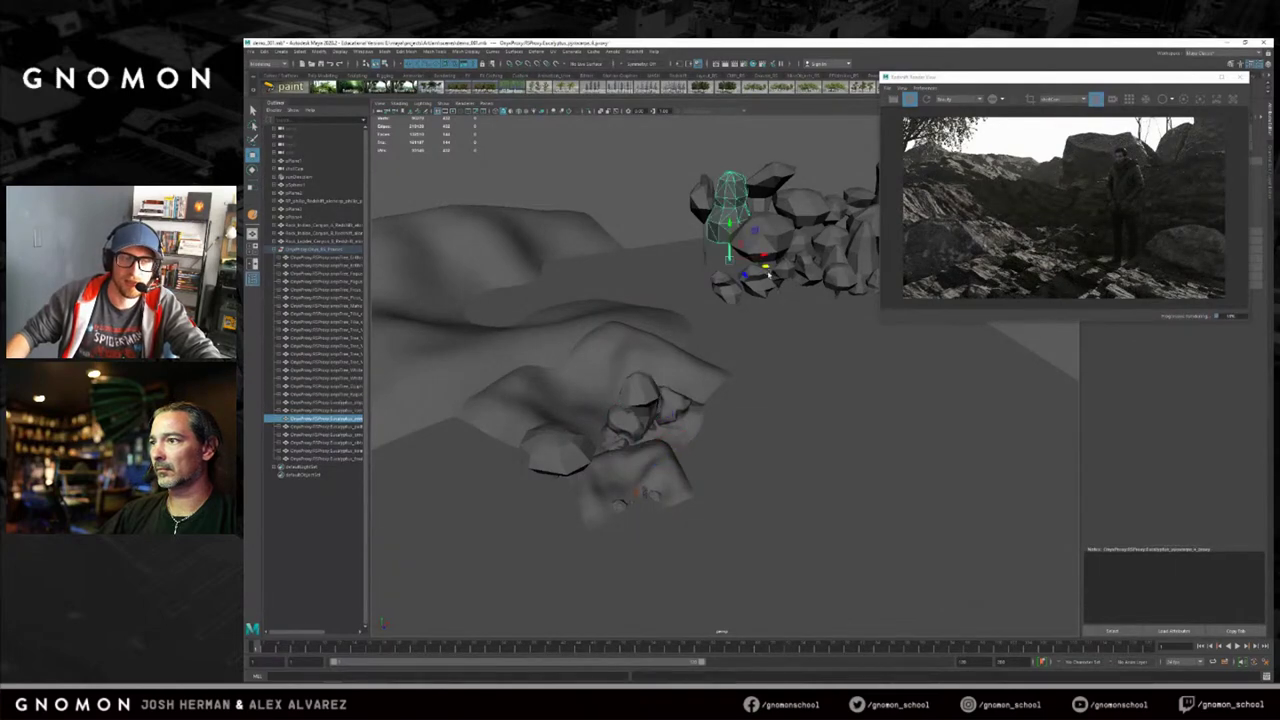
left_click_drag(763, 268, 694, 451)
key("e")
key("e")
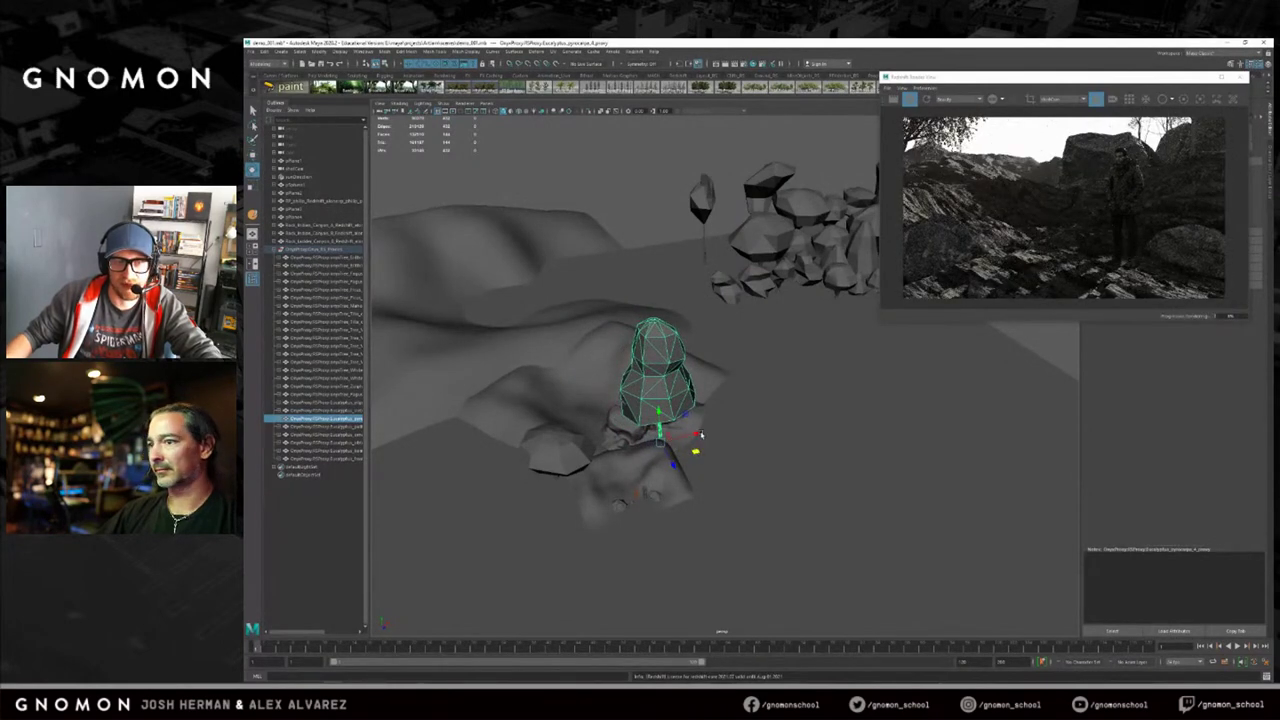
left_click_drag(676, 463, 688, 457)
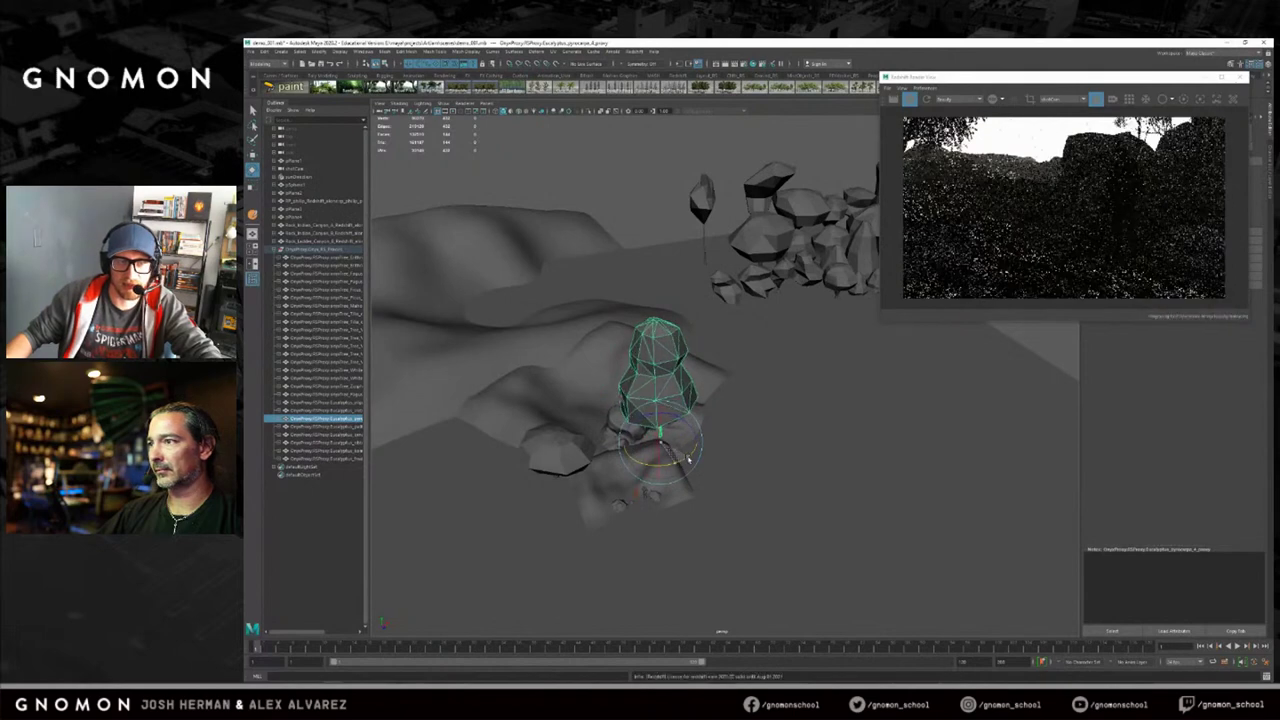
Place a second broad tree beside the tall eucalyptus and a flat-crowned eucalyptus on the ridge behind it.
left_click(773, 241)
key("w")
left_click_drag(796, 279, 753, 434)
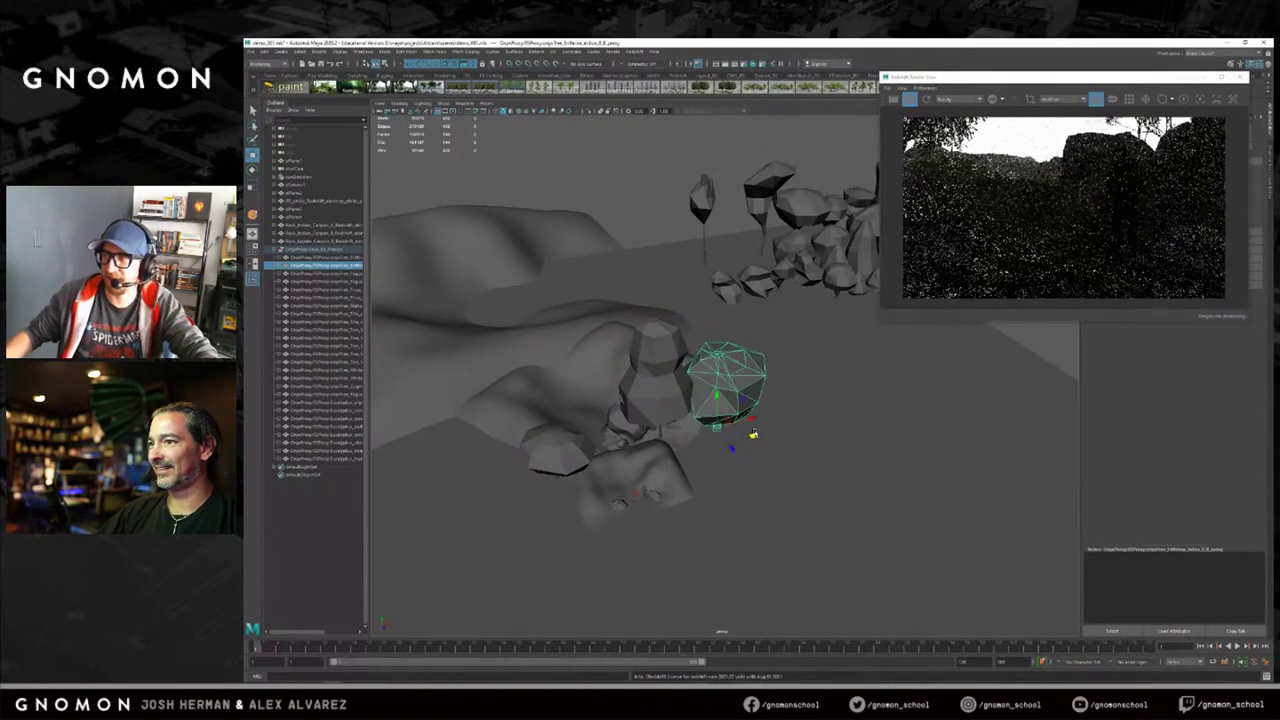
left_click(800, 207)
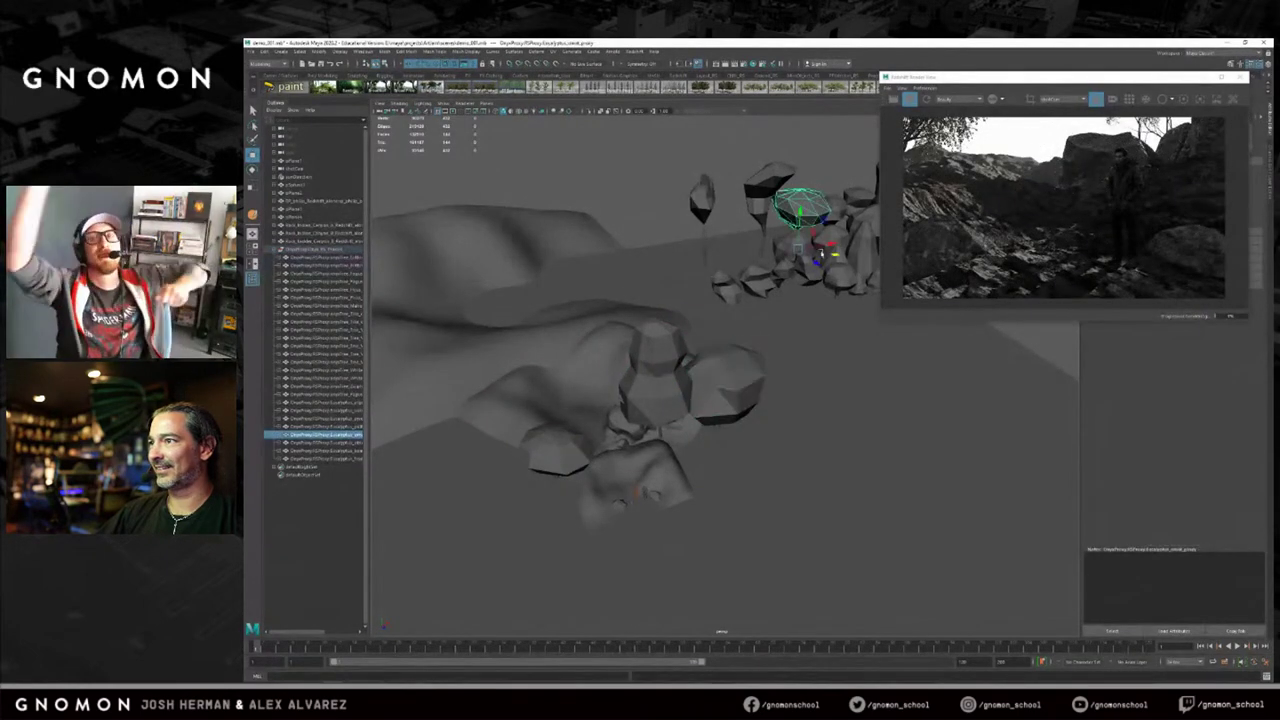
left_click_drag(833, 257, 662, 373)
Add the White Oak B tree between the placed trees and shift the tall eucalyptus toward the outer edge of the terrain.
left_click_drag(790, 266, 686, 411, "alt")
left_click(820, 238)
left_click(702, 431)
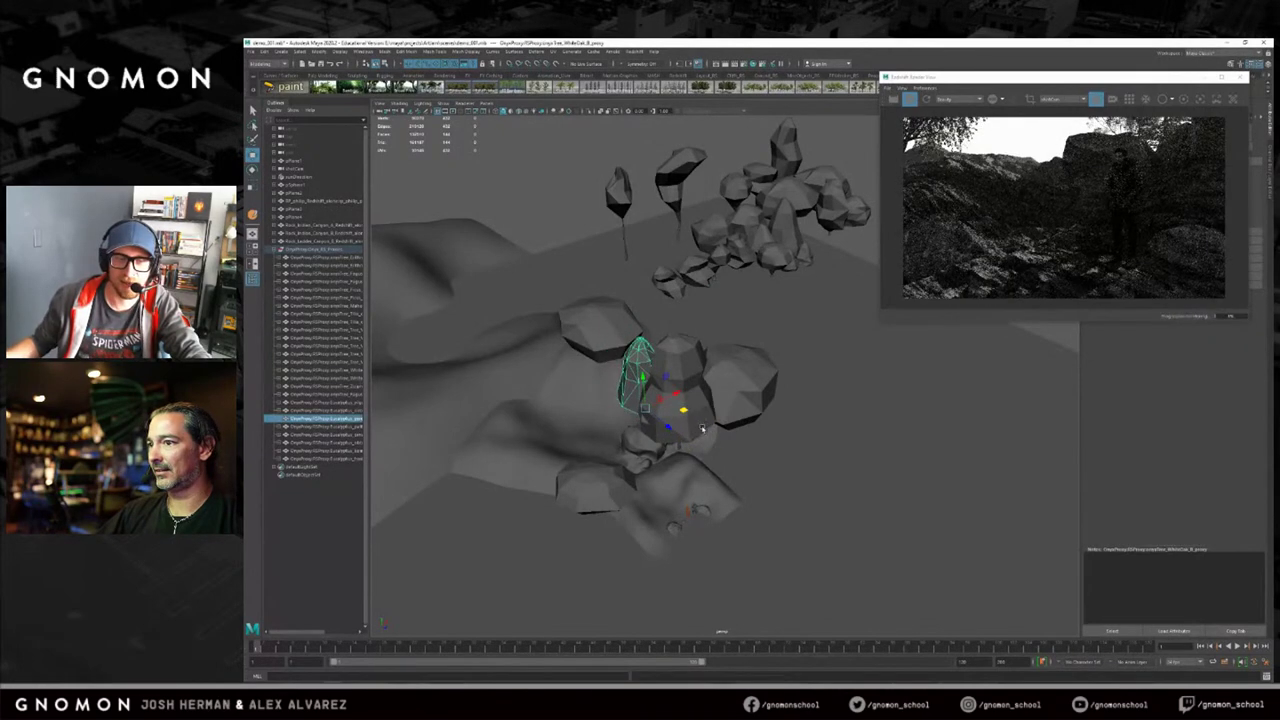
left_click_drag(718, 453, 751, 461)
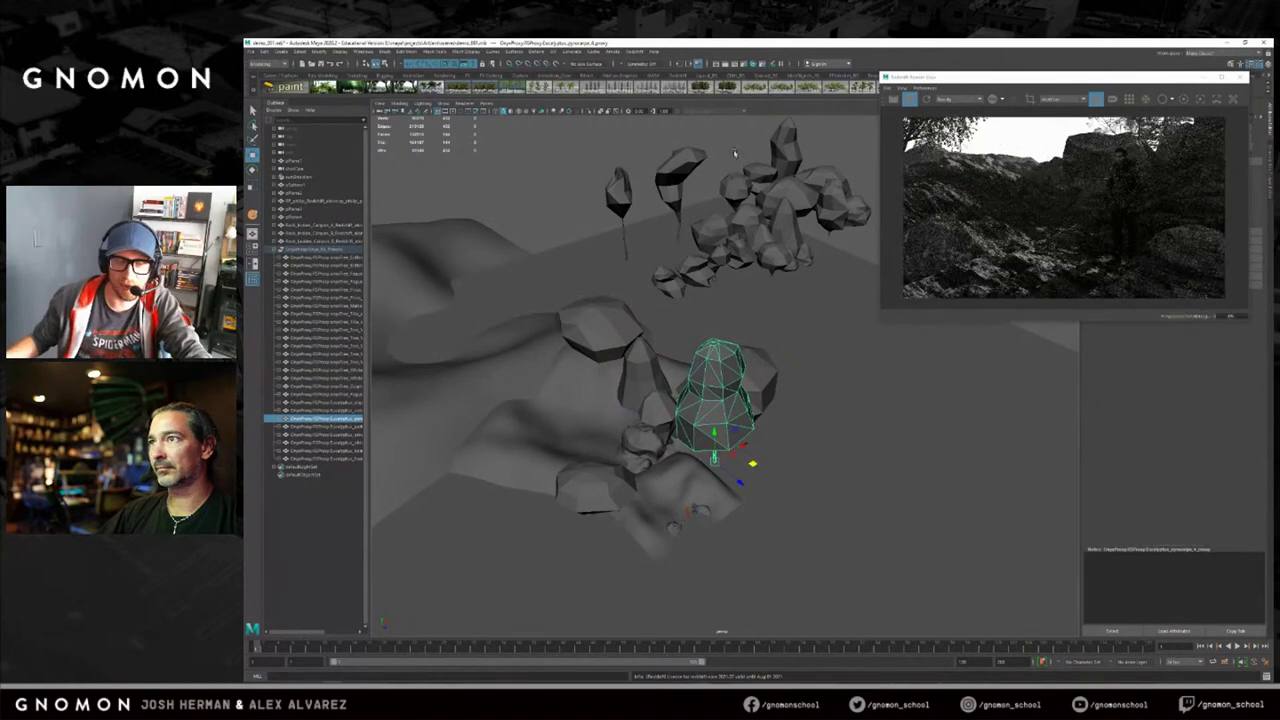
Add the water plane from the ground assets, select it, and fine-tune its height around the foreground terrain.
left_click(766, 76)
left_click(278, 88)
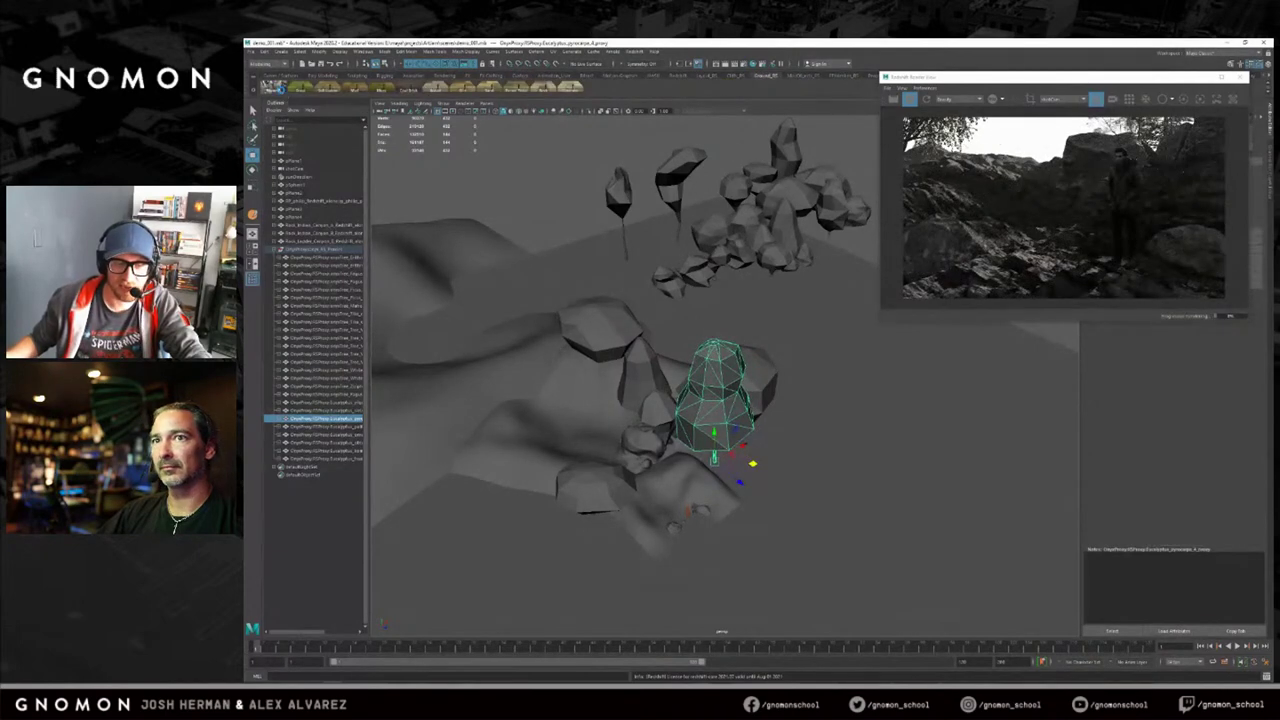
left_click(552, 440)
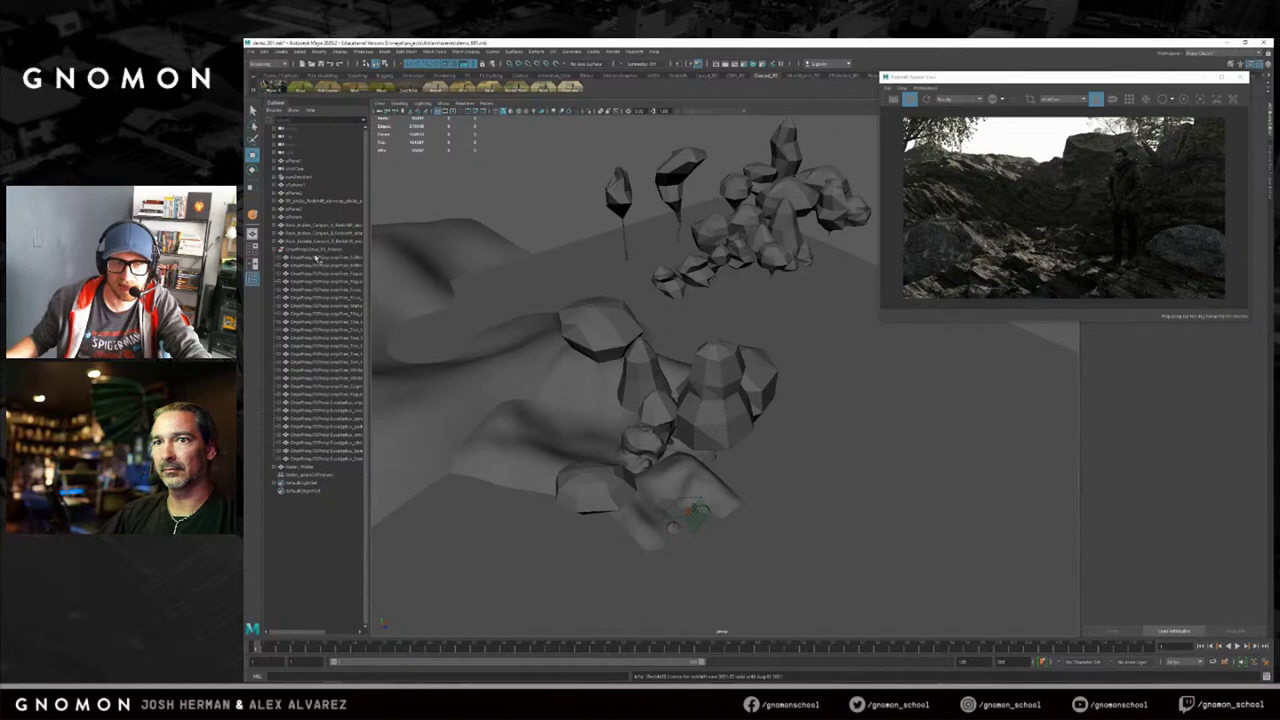
left_click(281, 467)
left_click_drag(709, 487, 762, 415, "alt")
scroll(762, 415, "up", 1)
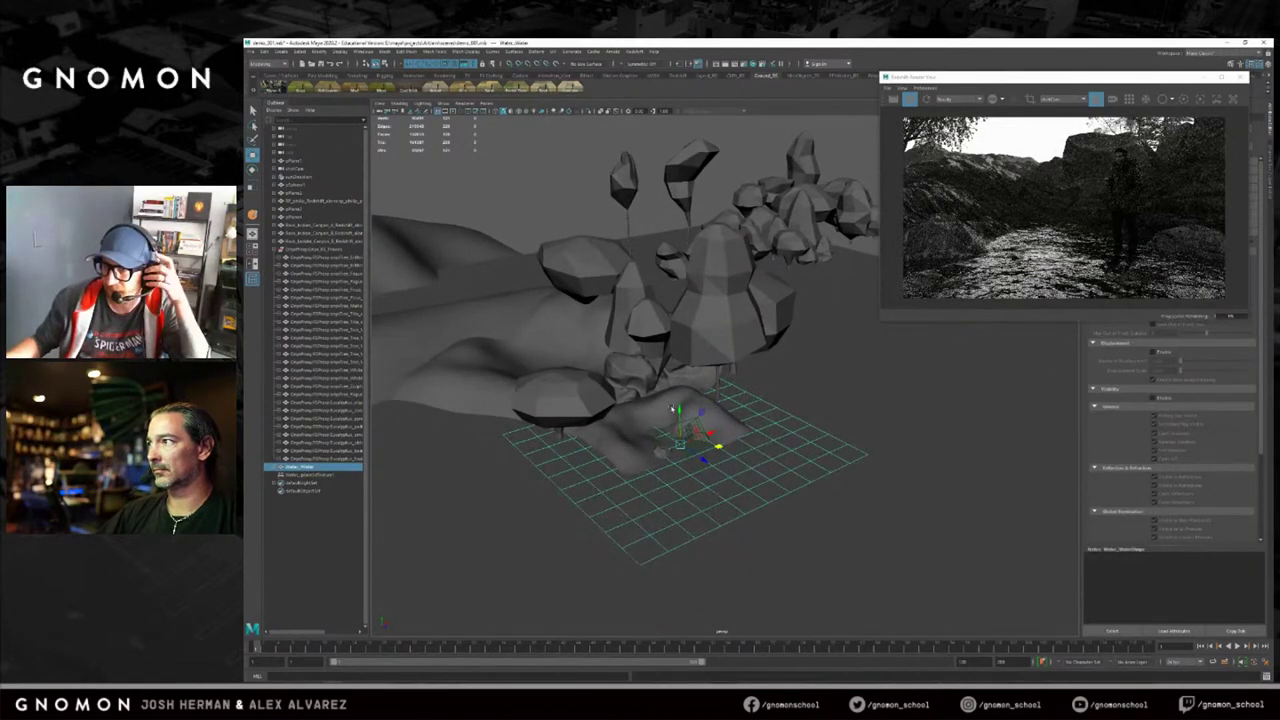
left_click_drag(681, 411, 681, 411)
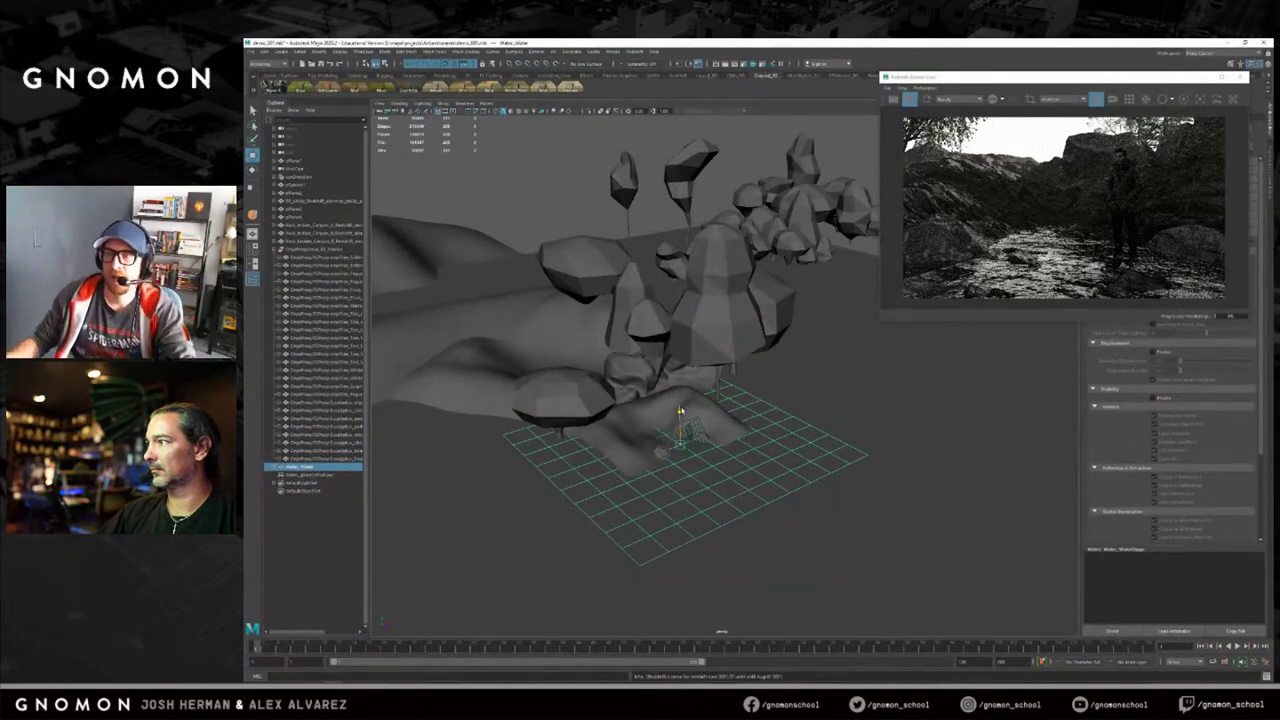
left_click_drag(680, 410, 681, 410)
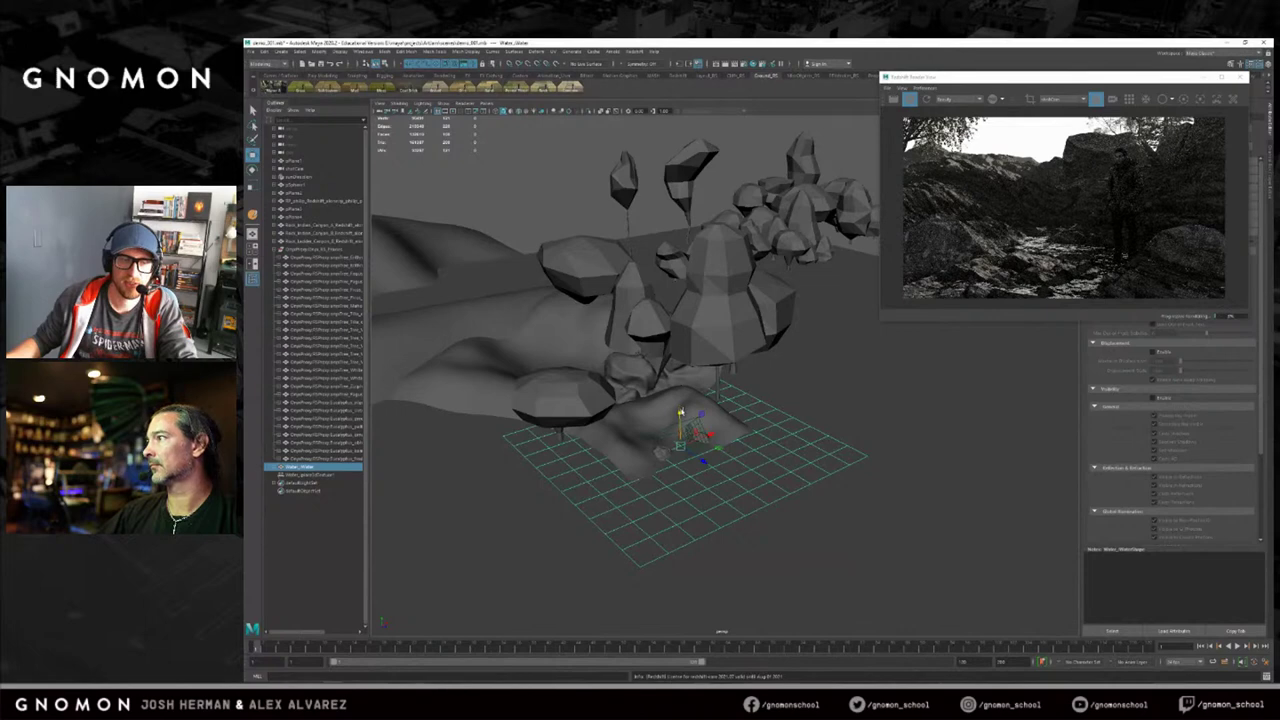
Move two trees from the spare tree set onto the far slope beyond the flat-crowned eucalyptus, grouping them closely together.
left_click_drag(697, 310, 731, 304, "alt")
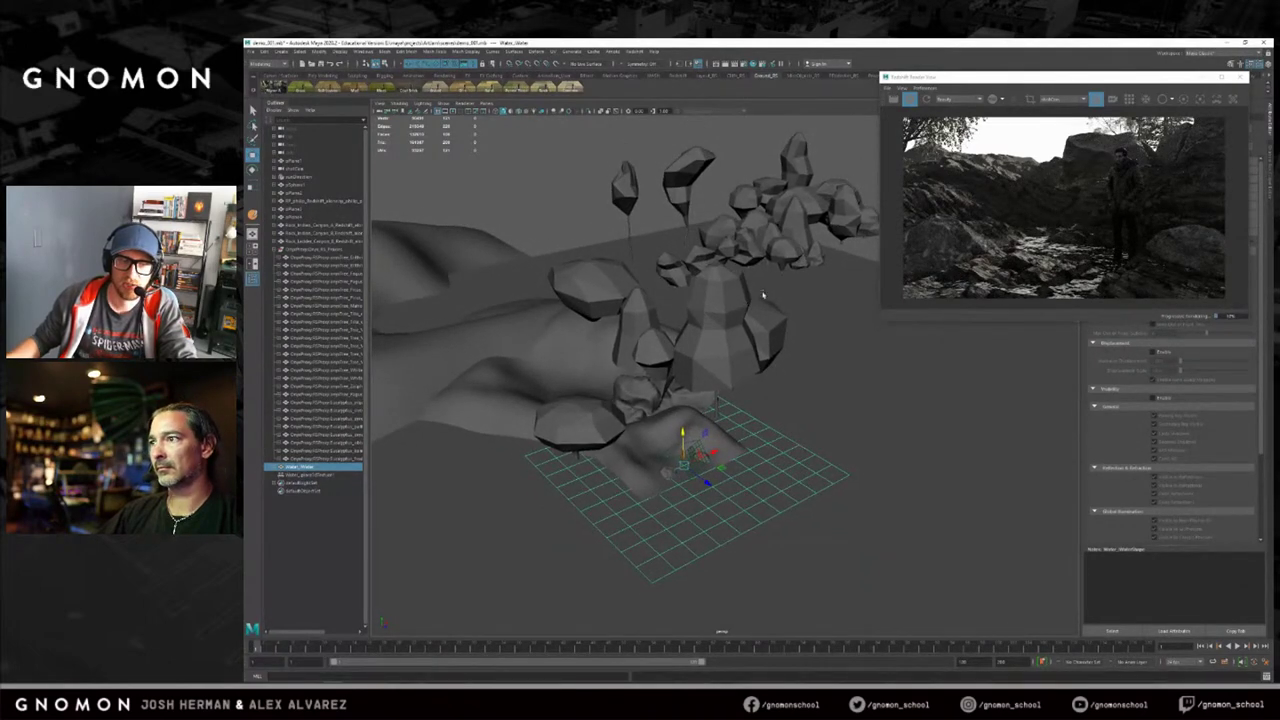
left_click(748, 256)
left_click_drag(772, 279, 558, 392, "alt")
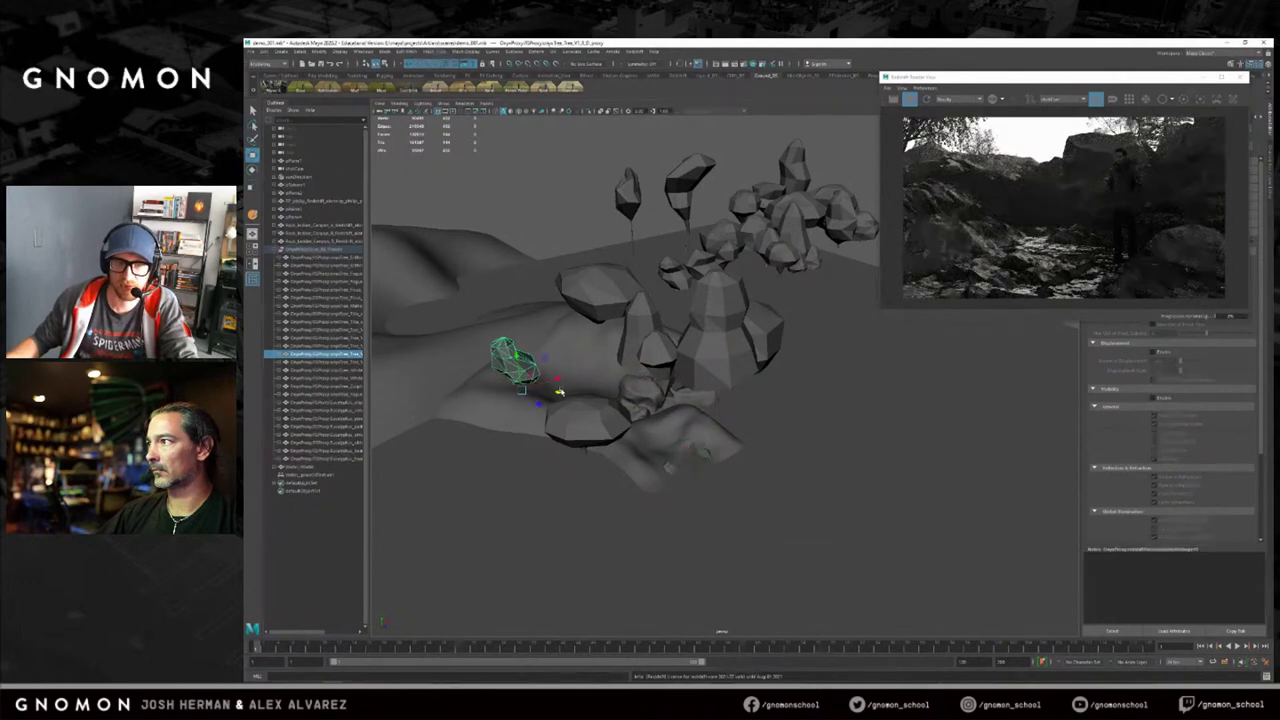
left_click(835, 220)
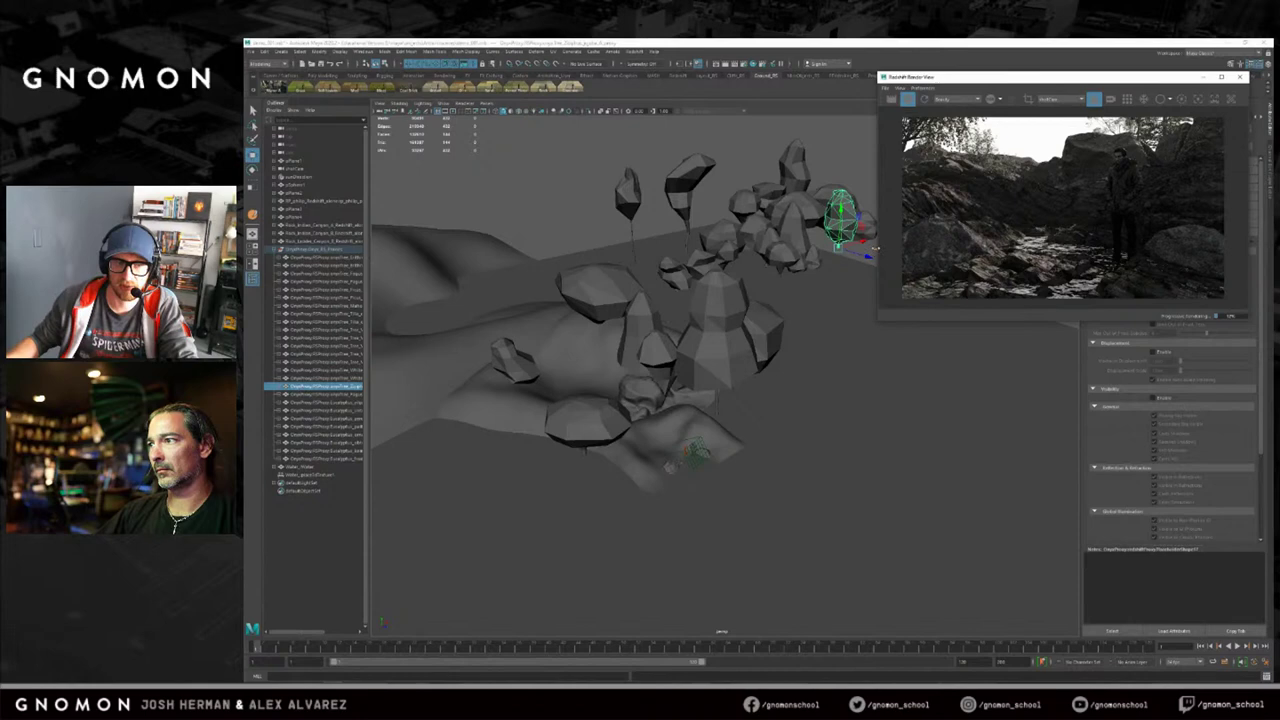
left_click_drag(873, 248, 507, 420)
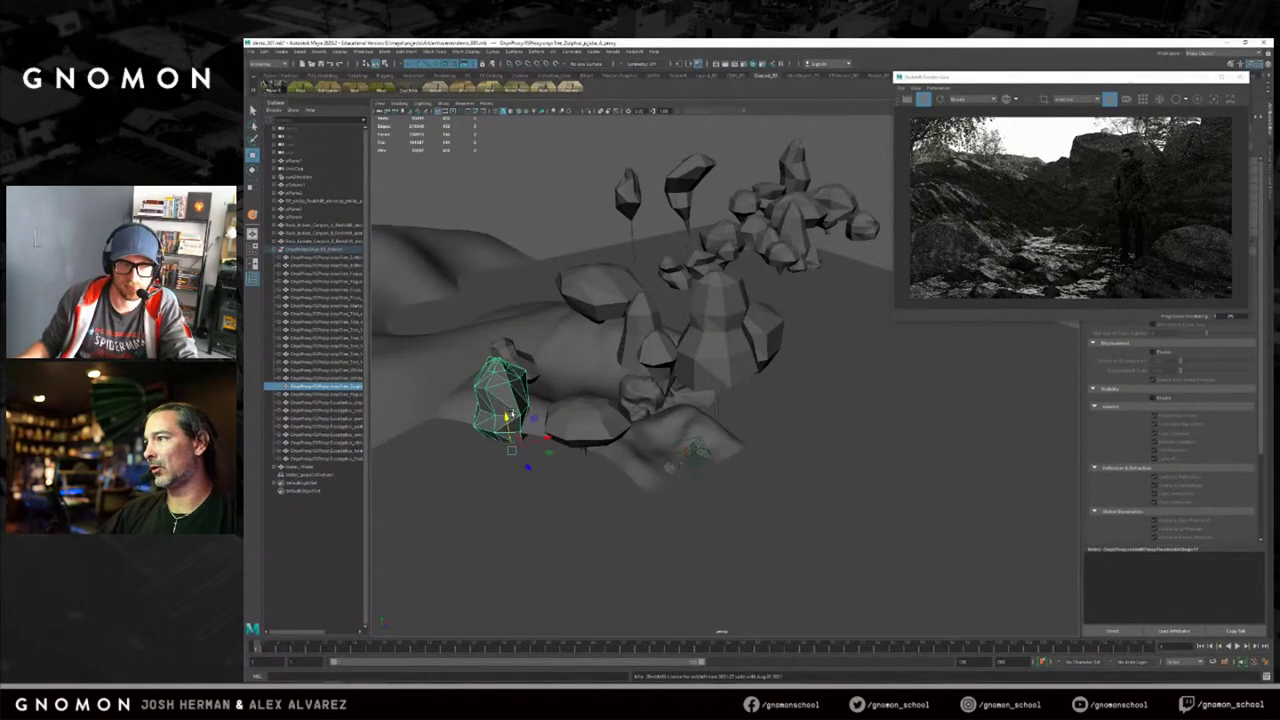
Move the Fagus grandifolia tree from the spare set to the outer side of the new tree cluster and deselect it.
left_click(853, 226)
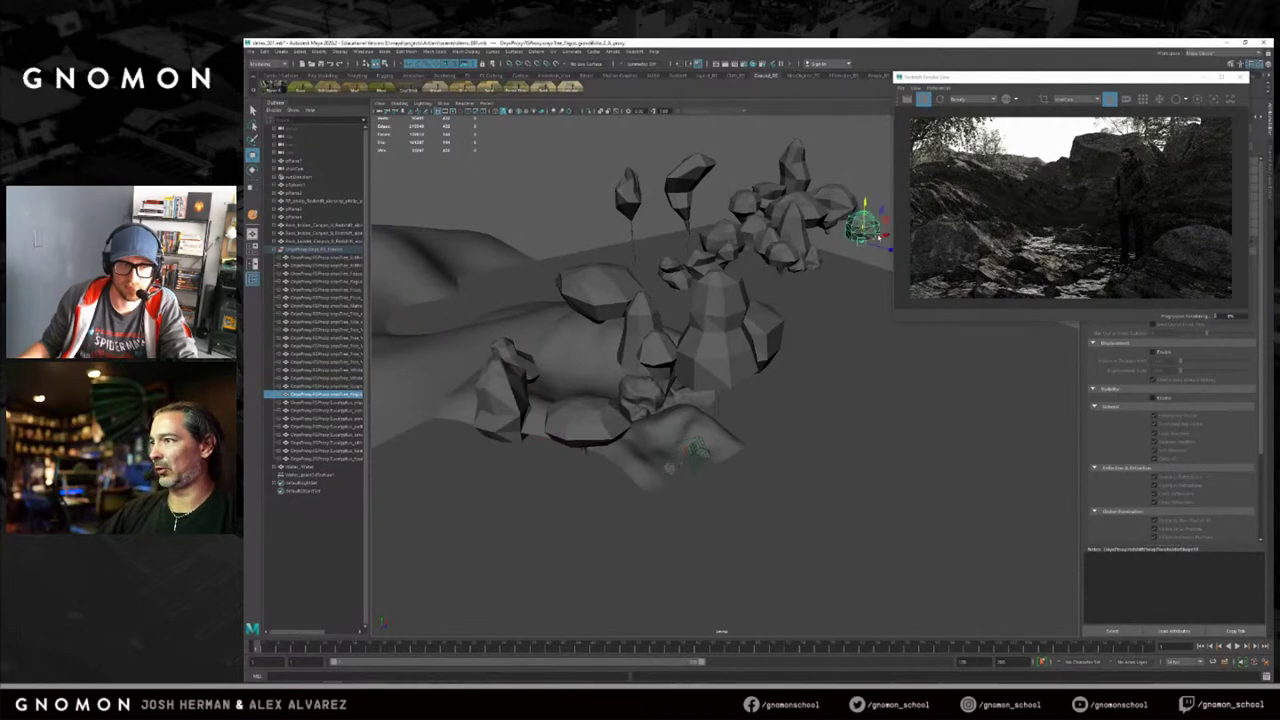
left_click_drag(884, 236, 708, 322)
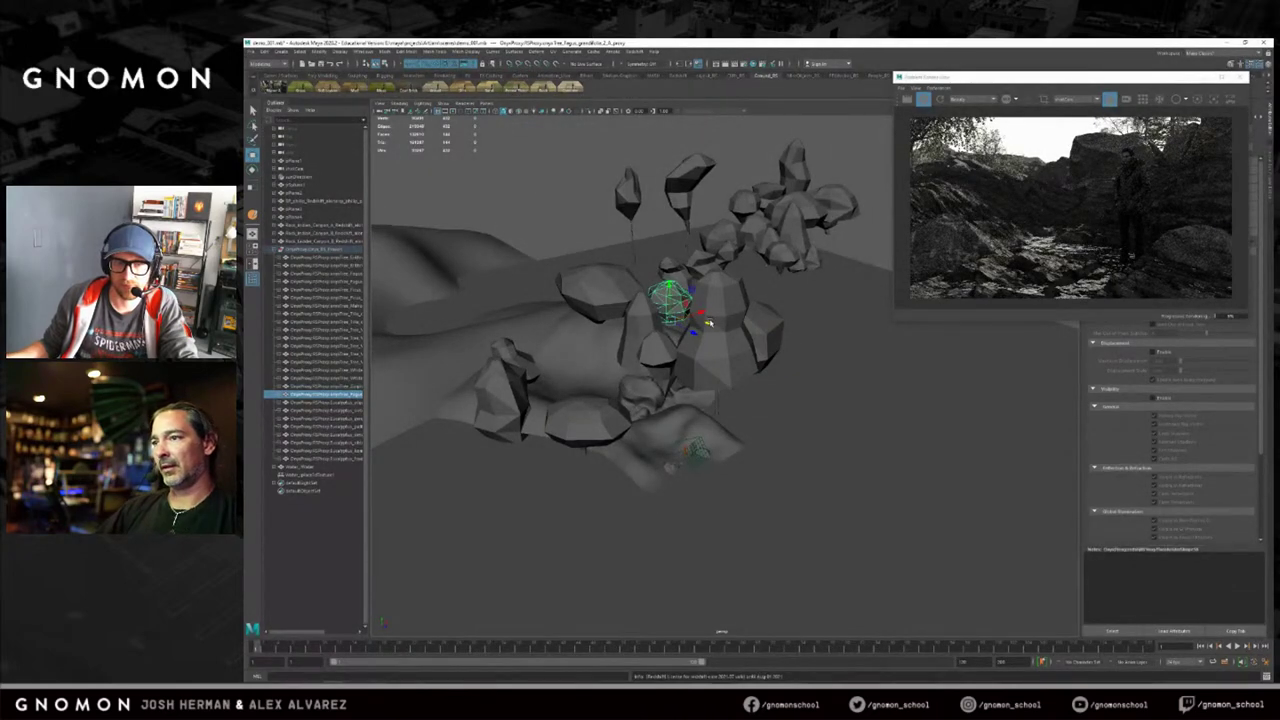
left_click_drag(708, 323, 520, 391)
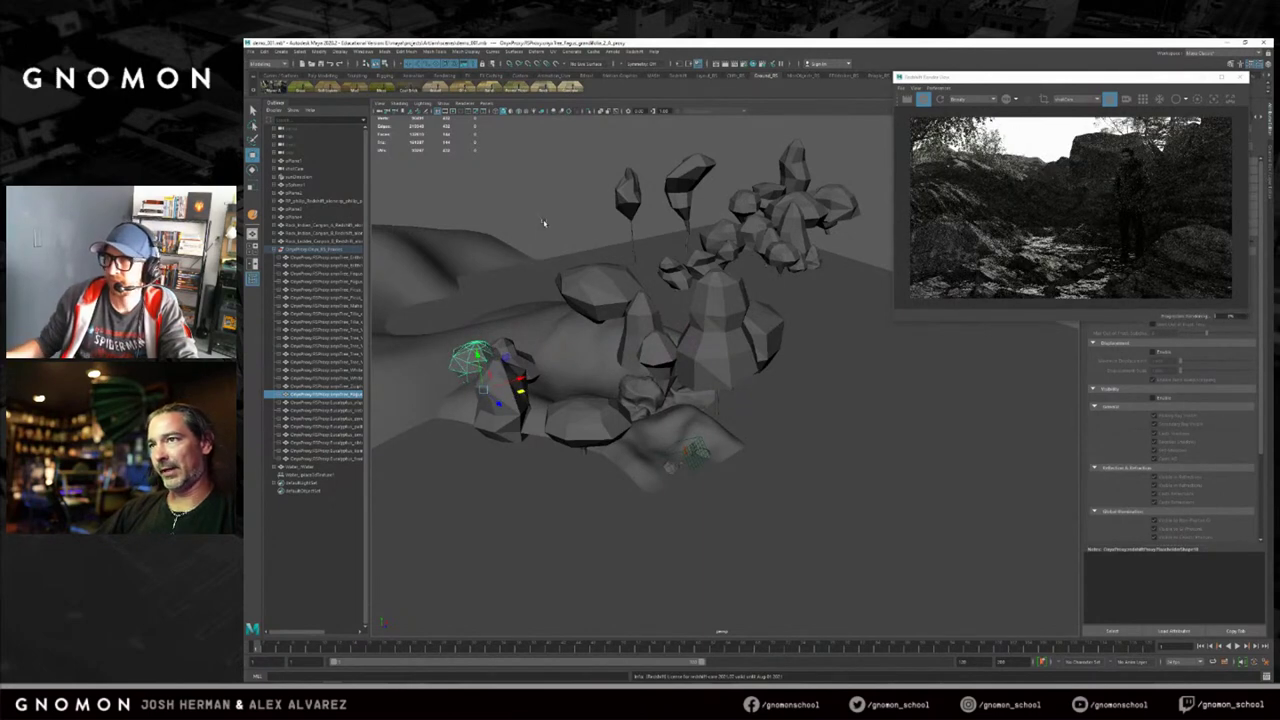
left_click(574, 212)
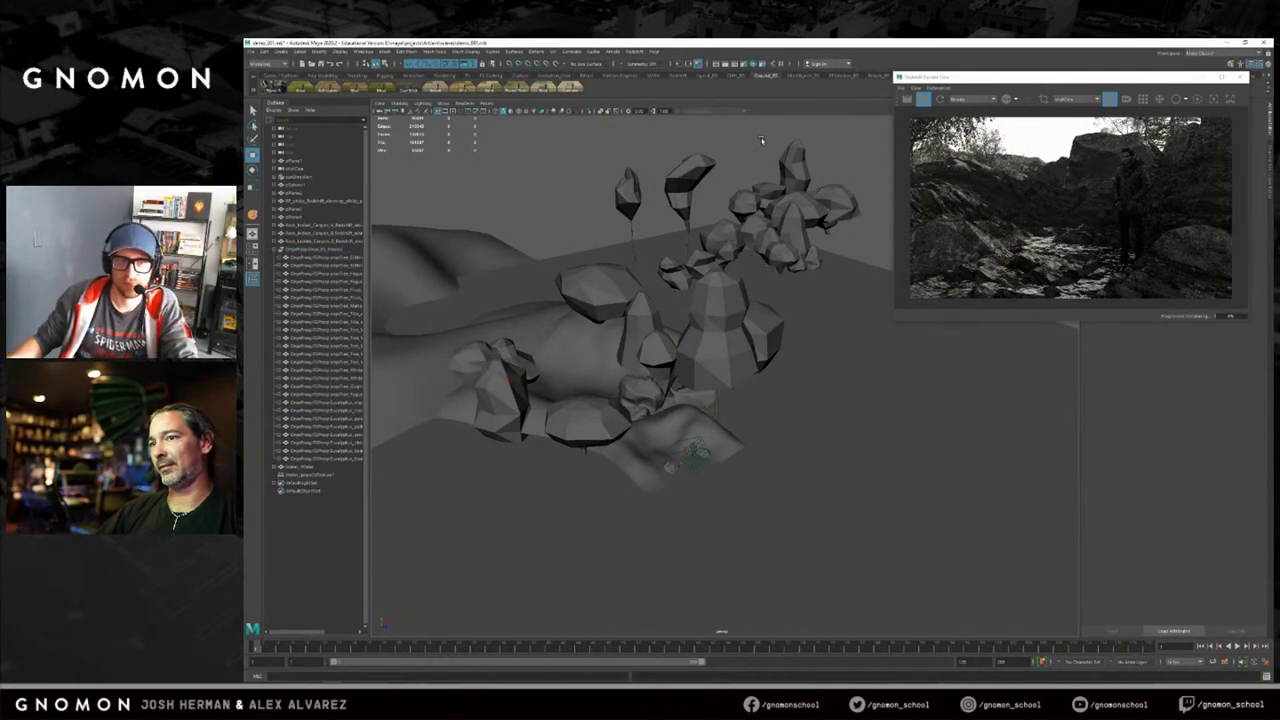
Move the Ficus superba tree from the spare set to the distant hillside well behind the other placed trees.
left_click(841, 212)
left_click_drag(866, 236, 440, 296)
left_click_drag(422, 253, 422, 255)
left_click_drag(465, 293, 391, 338)
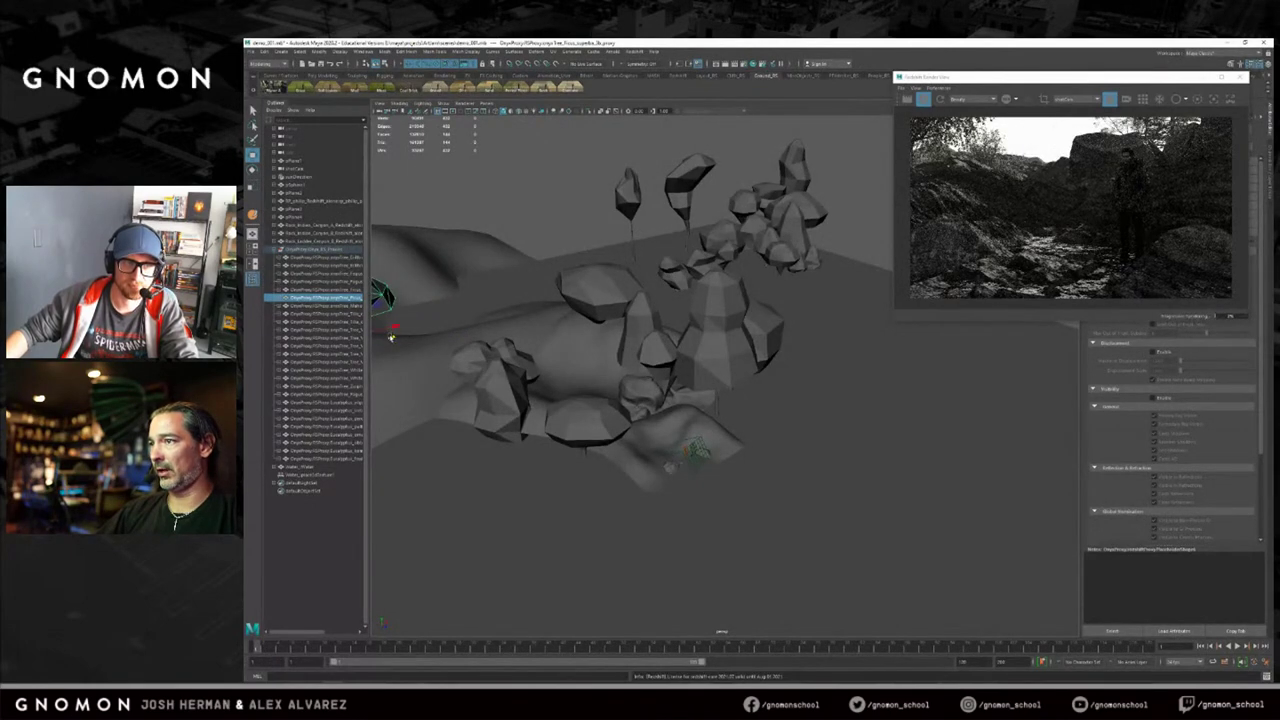
Move another broad tree from the spare set to the near side of the foreground terrain, in front of the flat-crowned eucalyptus.
left_click(746, 262)
left_click_drag(746, 262, 746, 422)
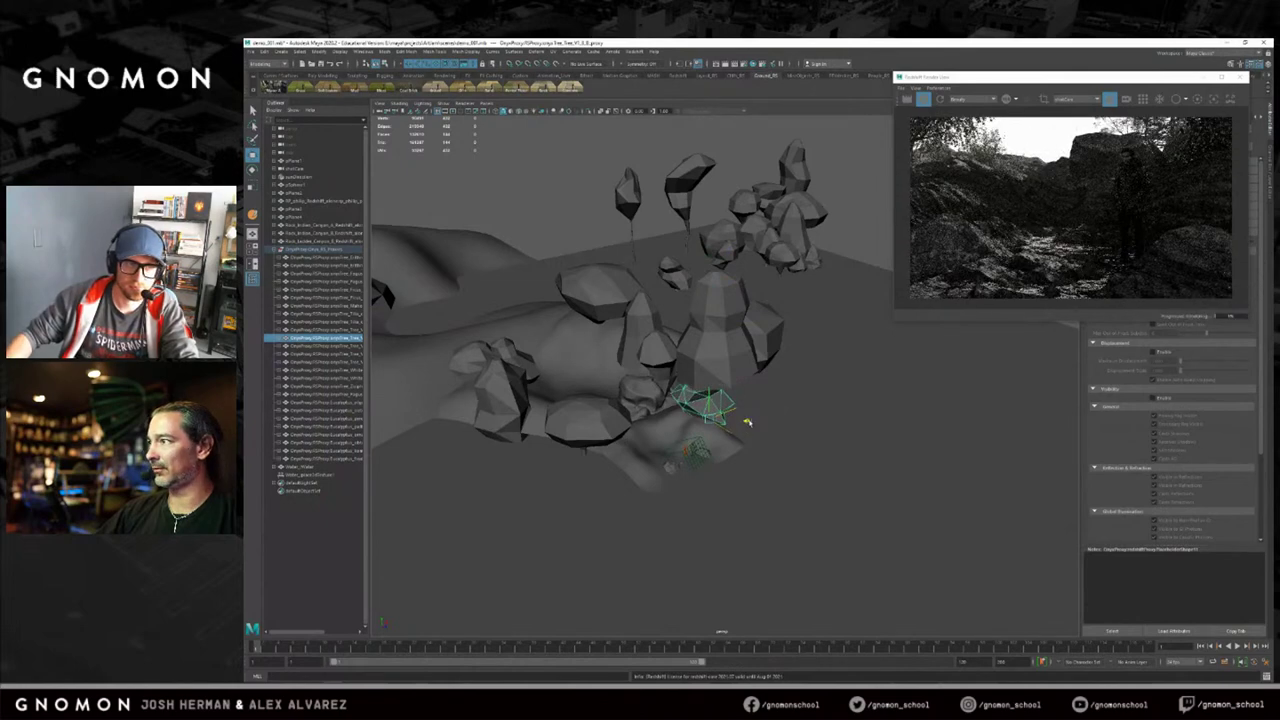
left_click_drag(746, 422, 679, 513)
scroll(617, 505, "up", 3)
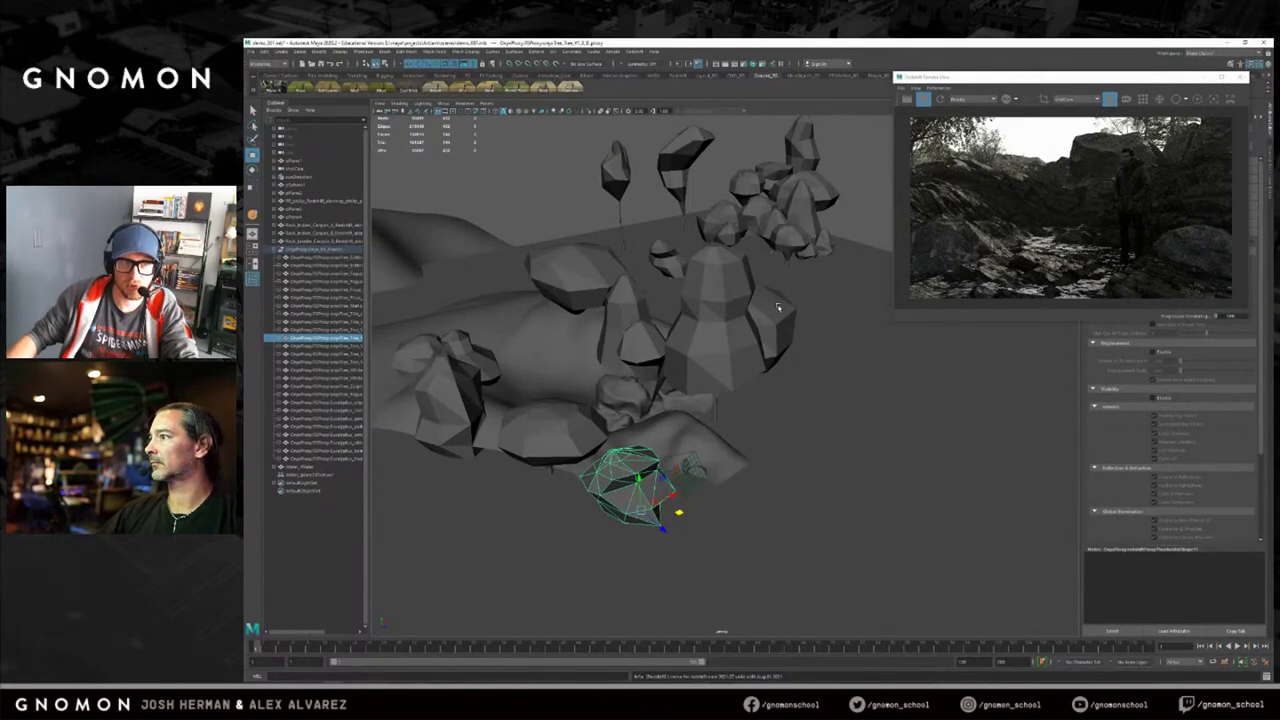
Place the small Tilia cordata B tree on the outer edge of the foreground terrain near the figure.
left_click(821, 241)
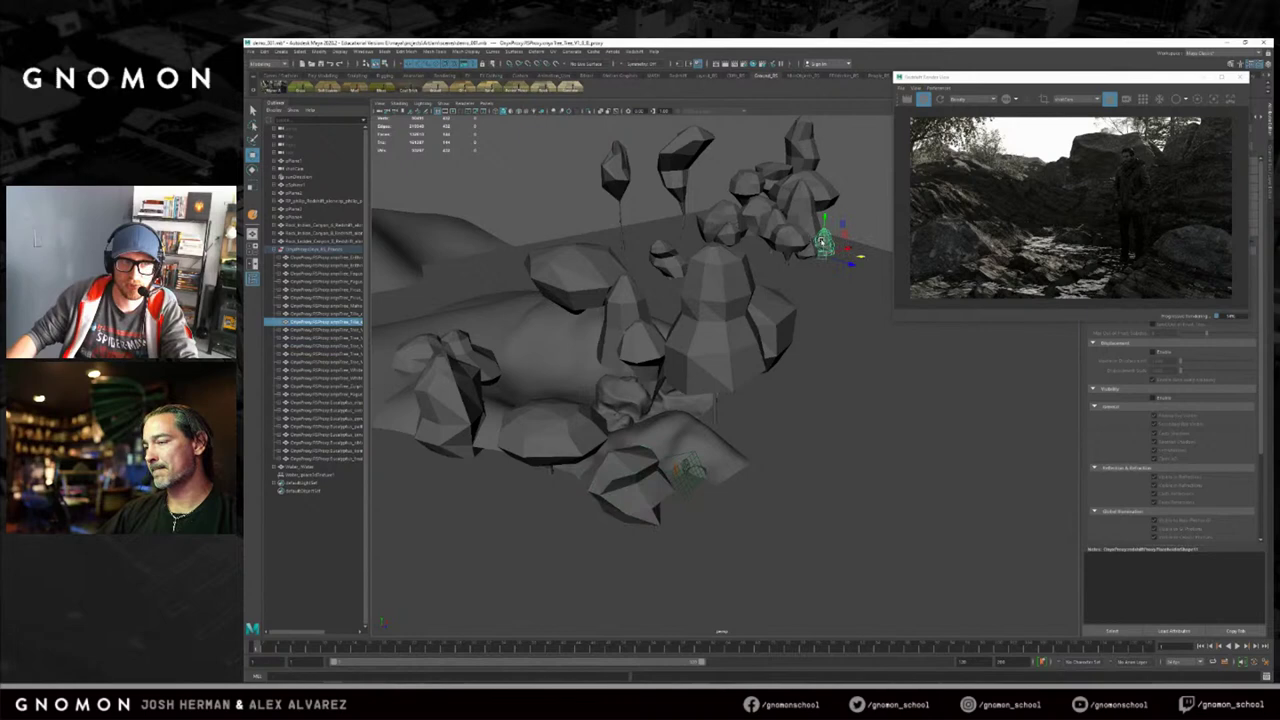
left_click_drag(860, 257, 758, 467)
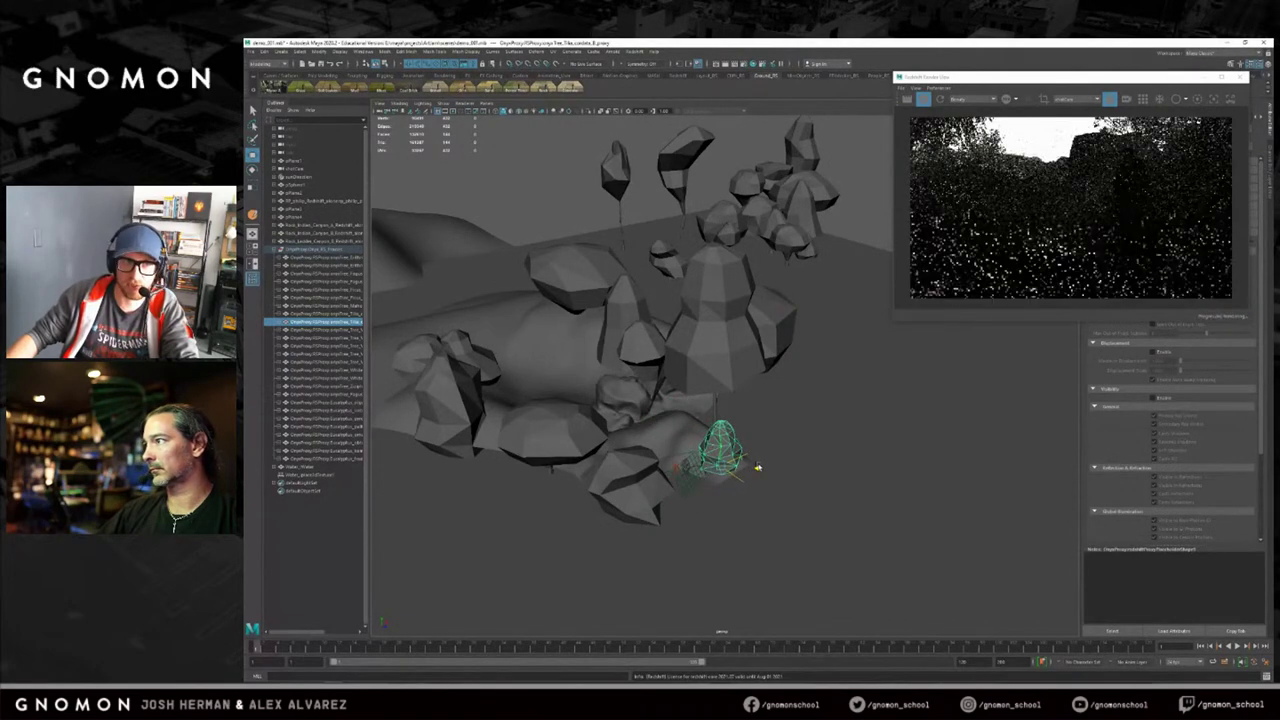
left_click_drag(758, 467, 756, 467)
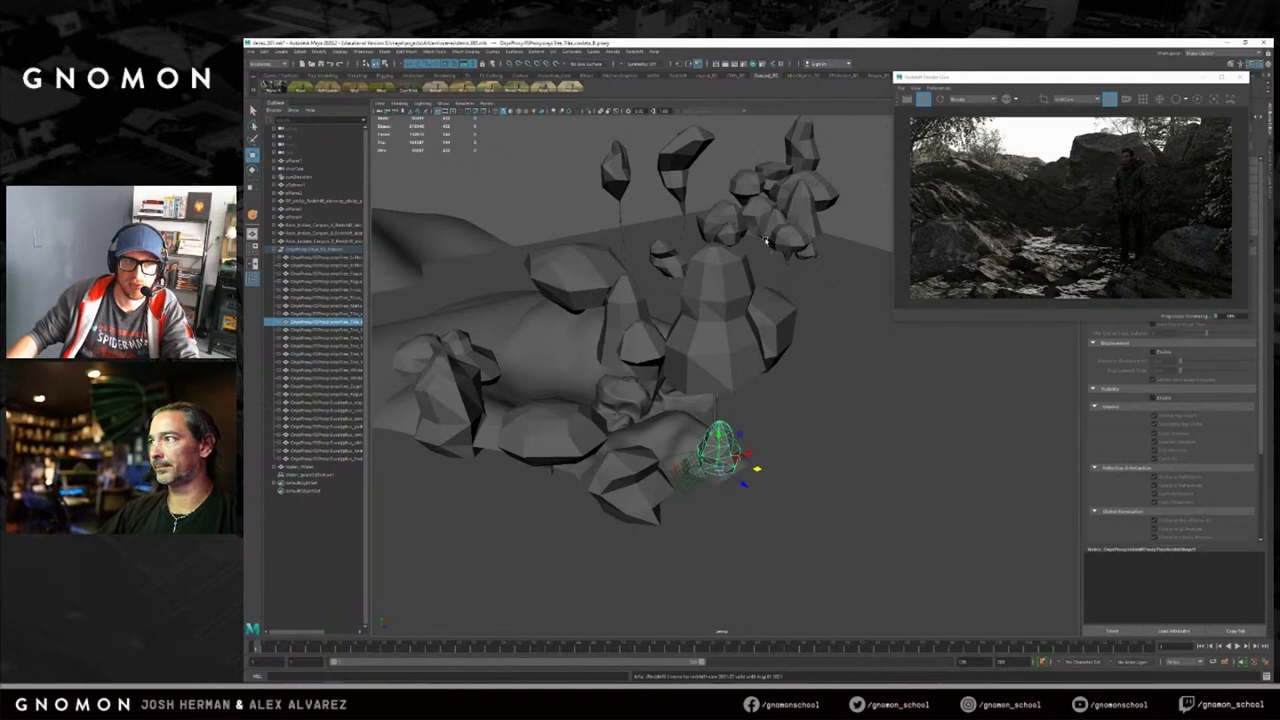
Add a billowing smoke volume from the VDB assets to the scene and select it.
left_click_drag(975, 78, 972, 133)
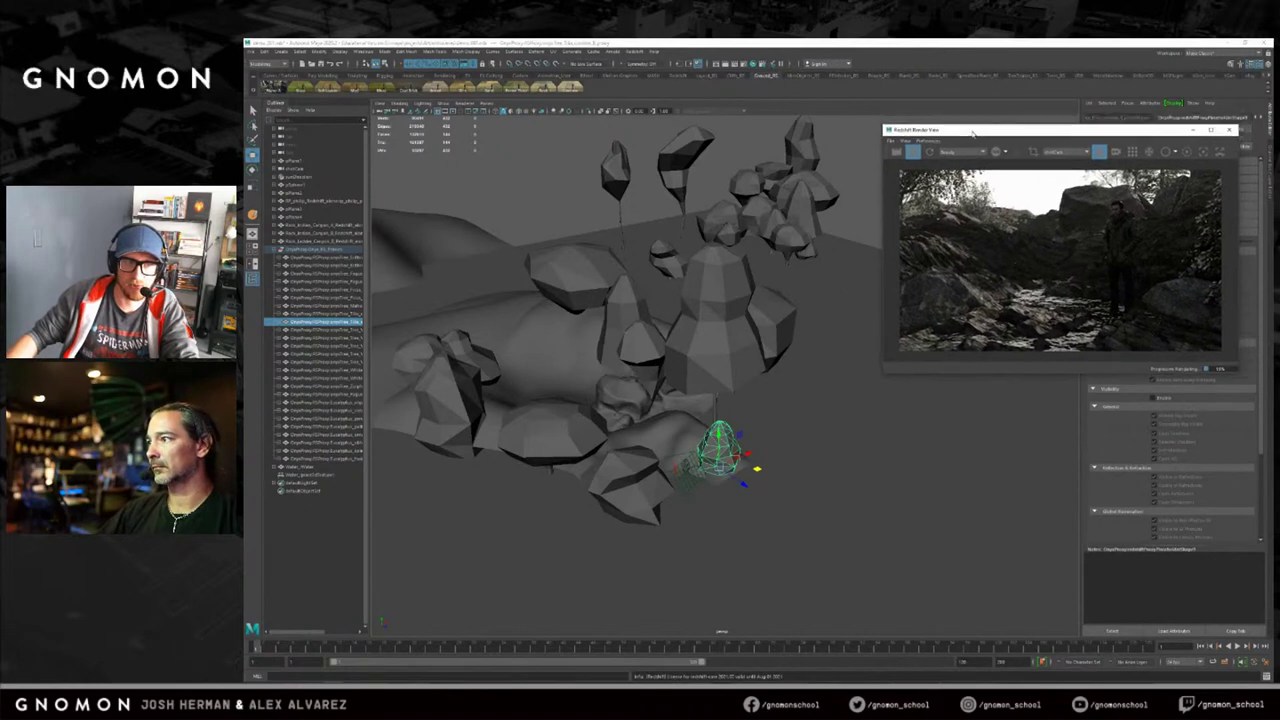
left_click(1077, 76)
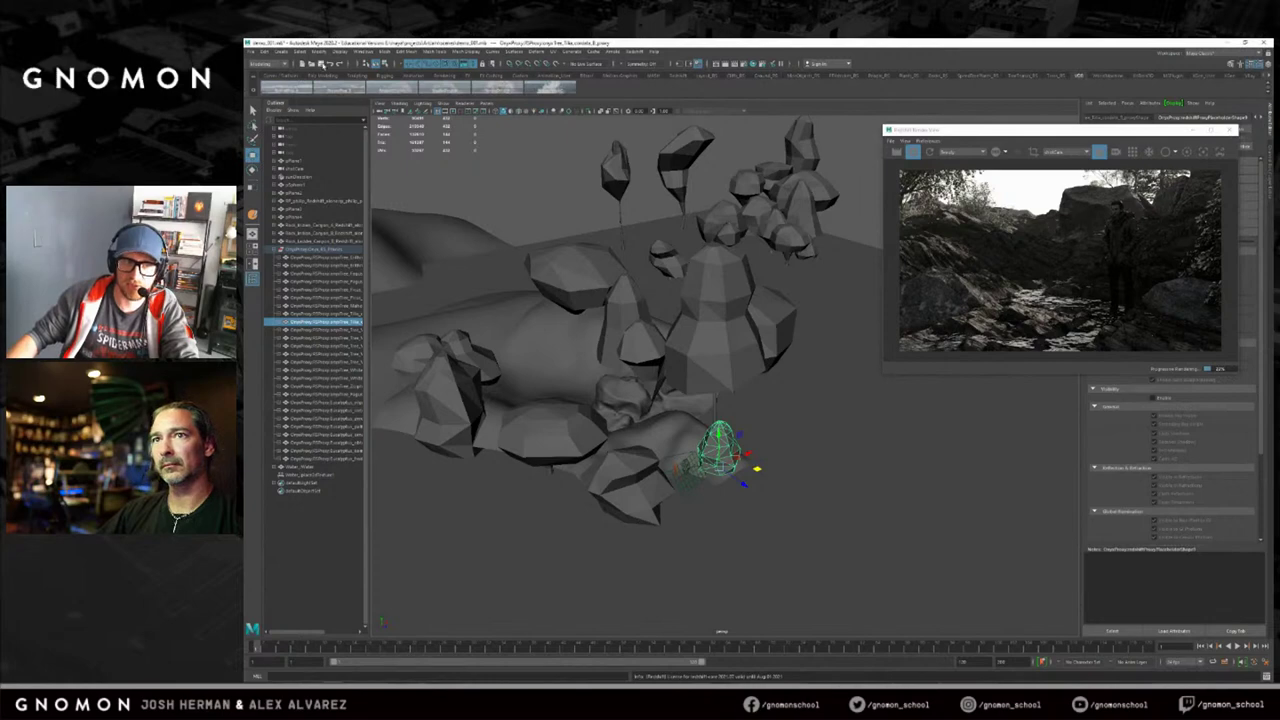
left_click(407, 90)
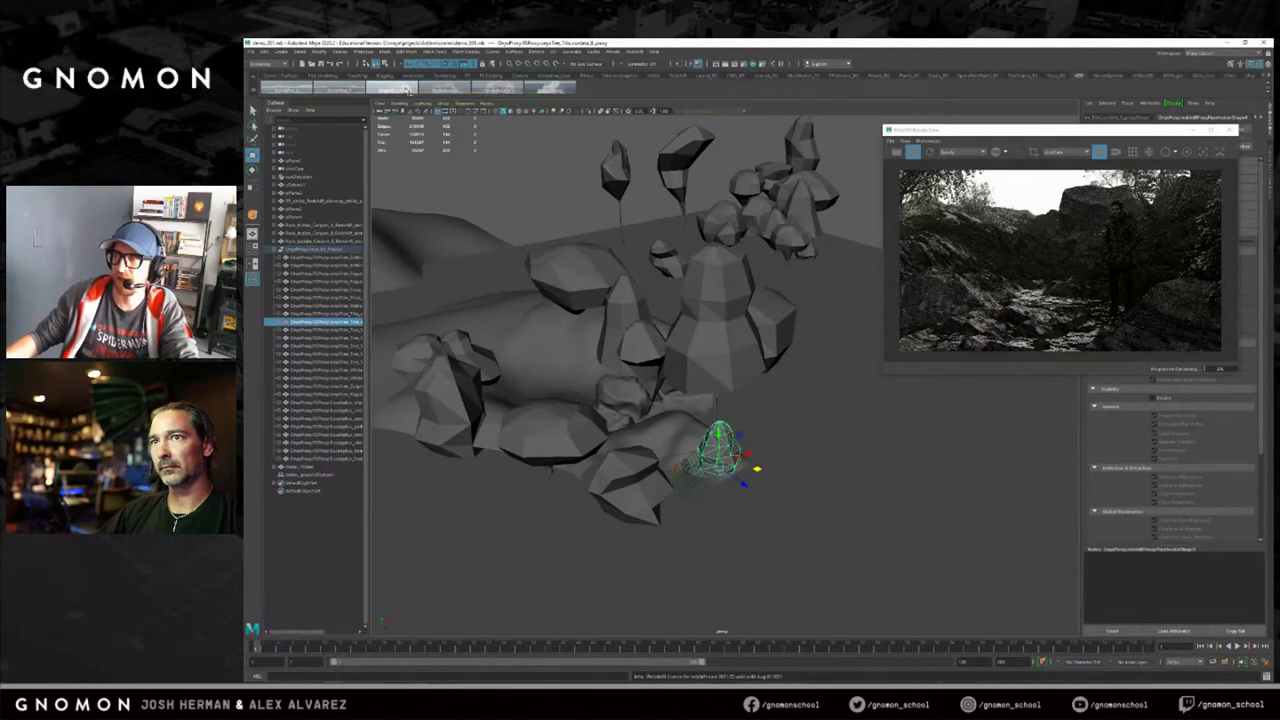
left_click(397, 490)
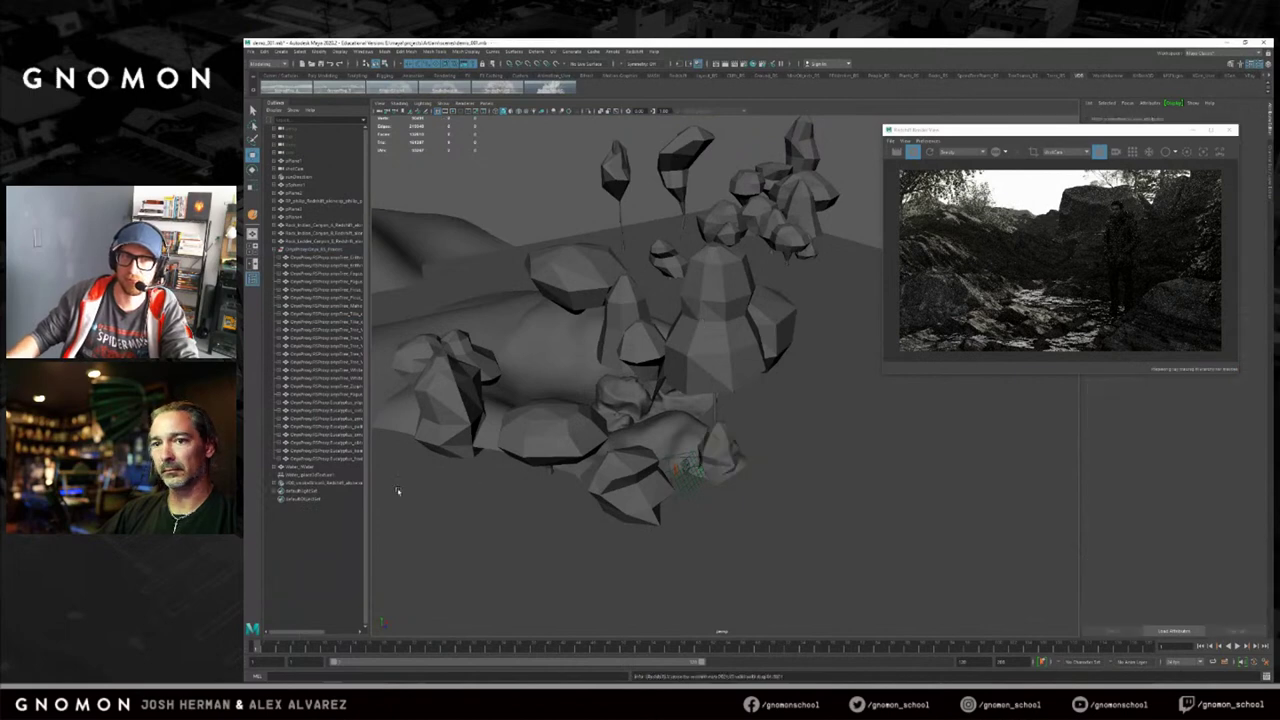
left_click(335, 483)
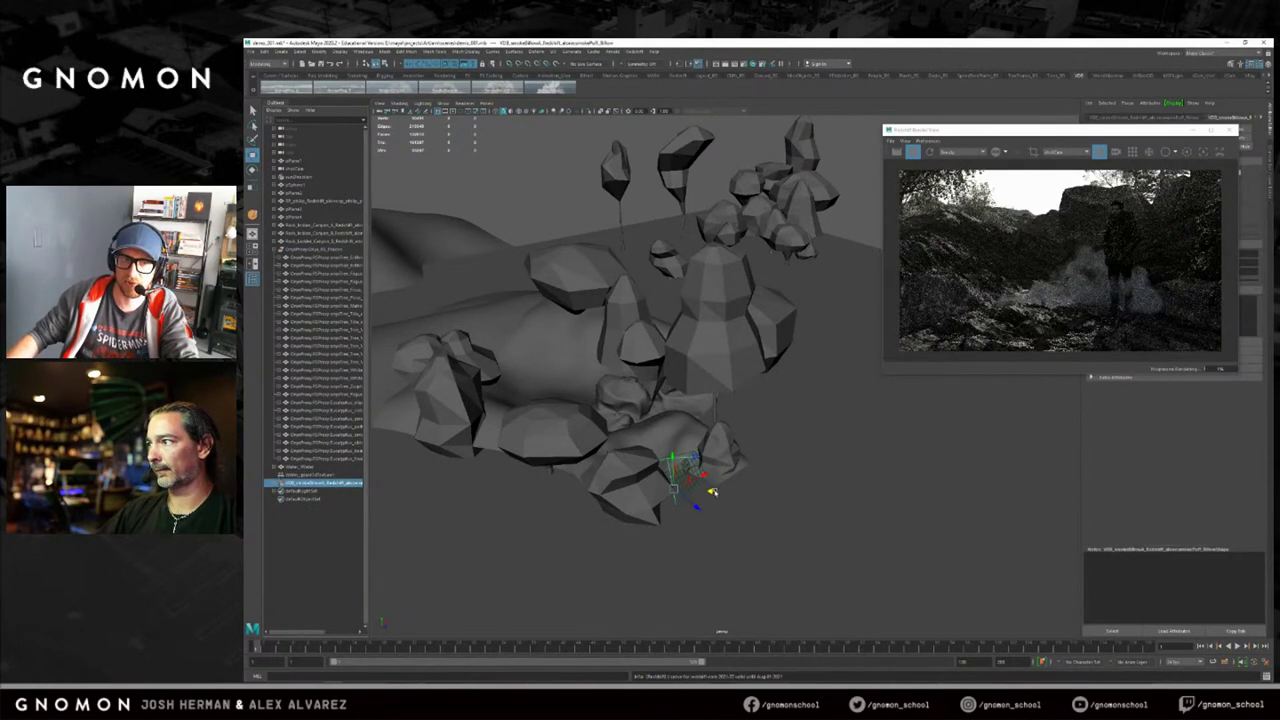
Scale up the smoke volume and position it over the terrain behind the figure, raising it slightly.
left_click_drag(711, 492, 658, 399)
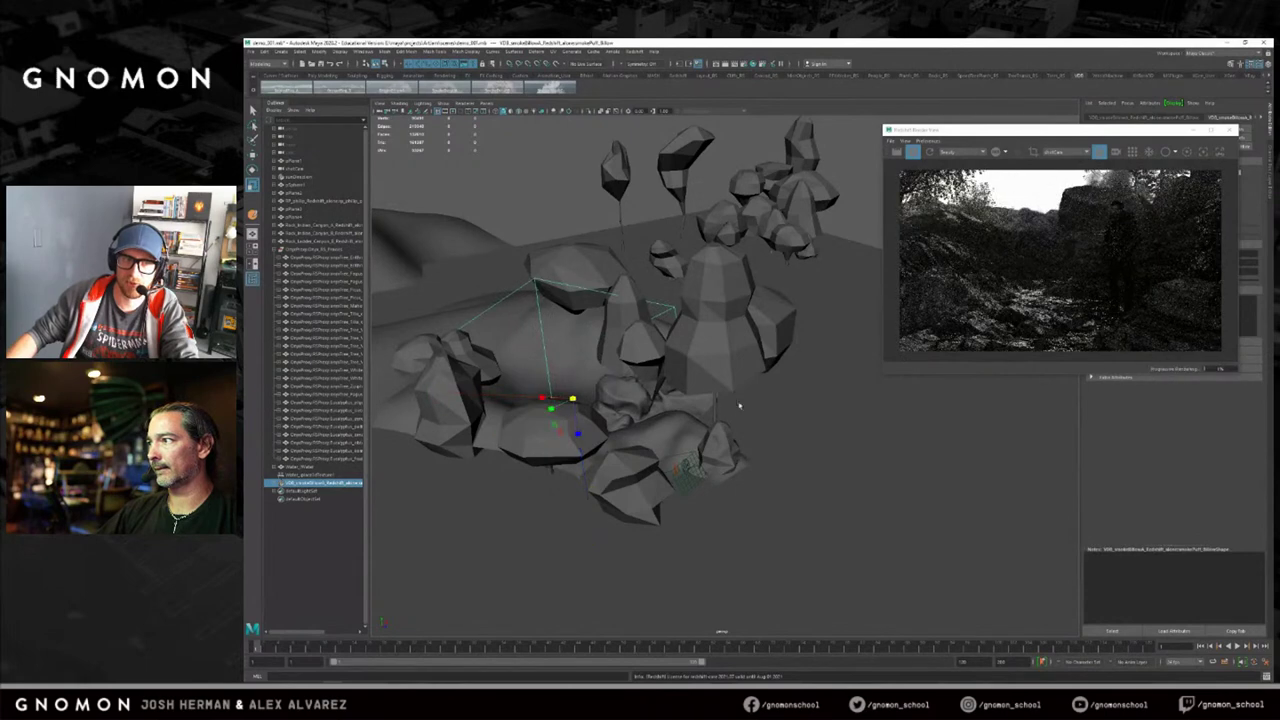
key("w")
left_click_drag(616, 402, 690, 417)
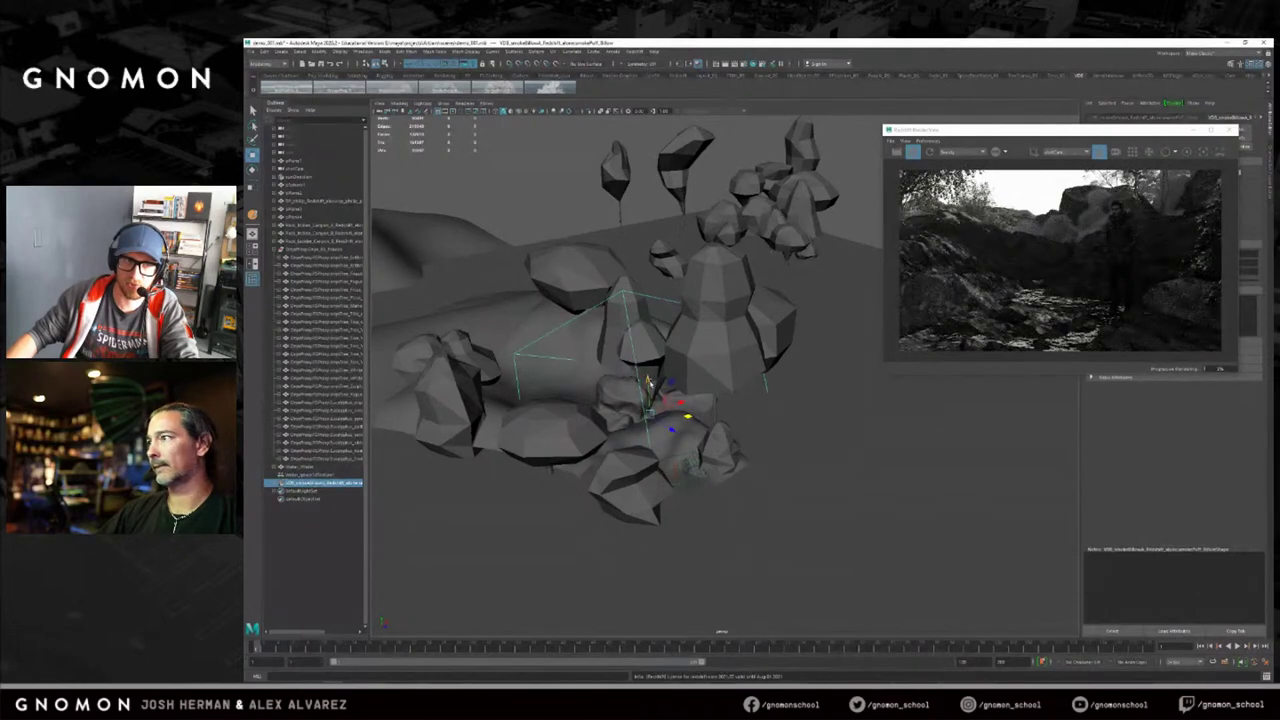
left_click_drag(648, 382, 648, 372)
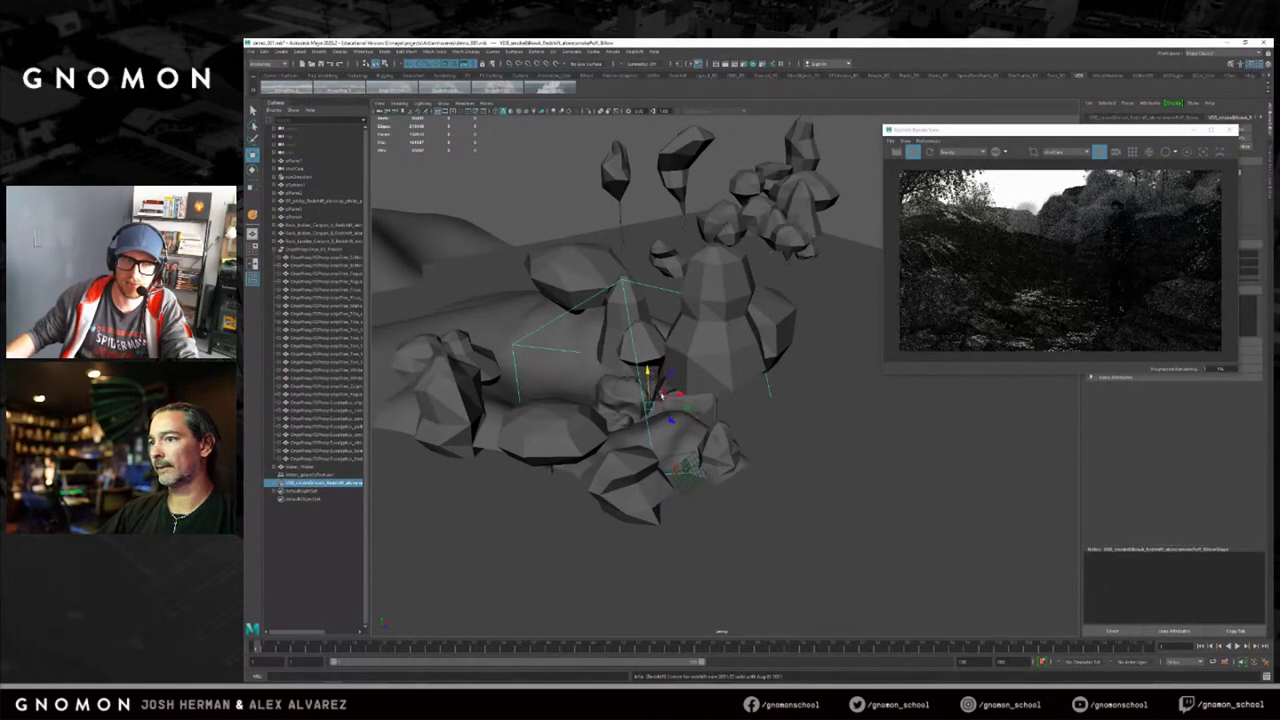
Rotate the smoke volume slightly around its vertical axis and nudge its position behind the figure.
key("e")
left_click_drag(670, 413, 660, 415)
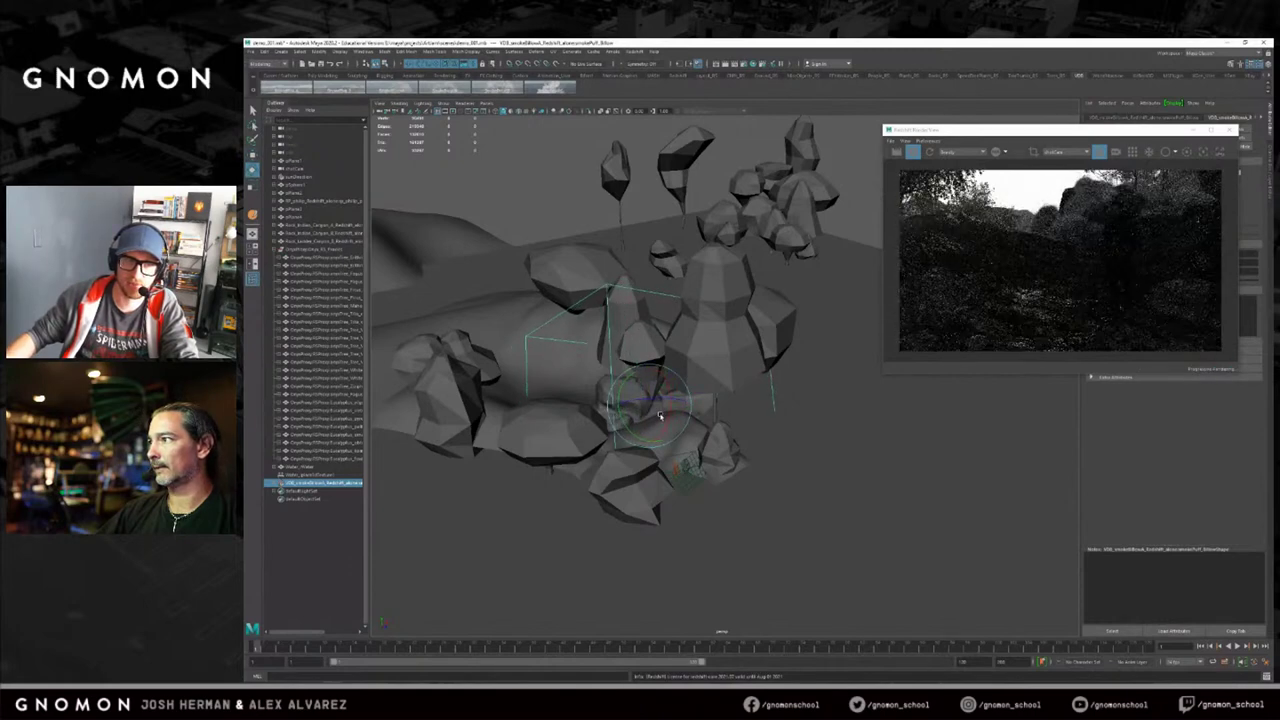
key("w")
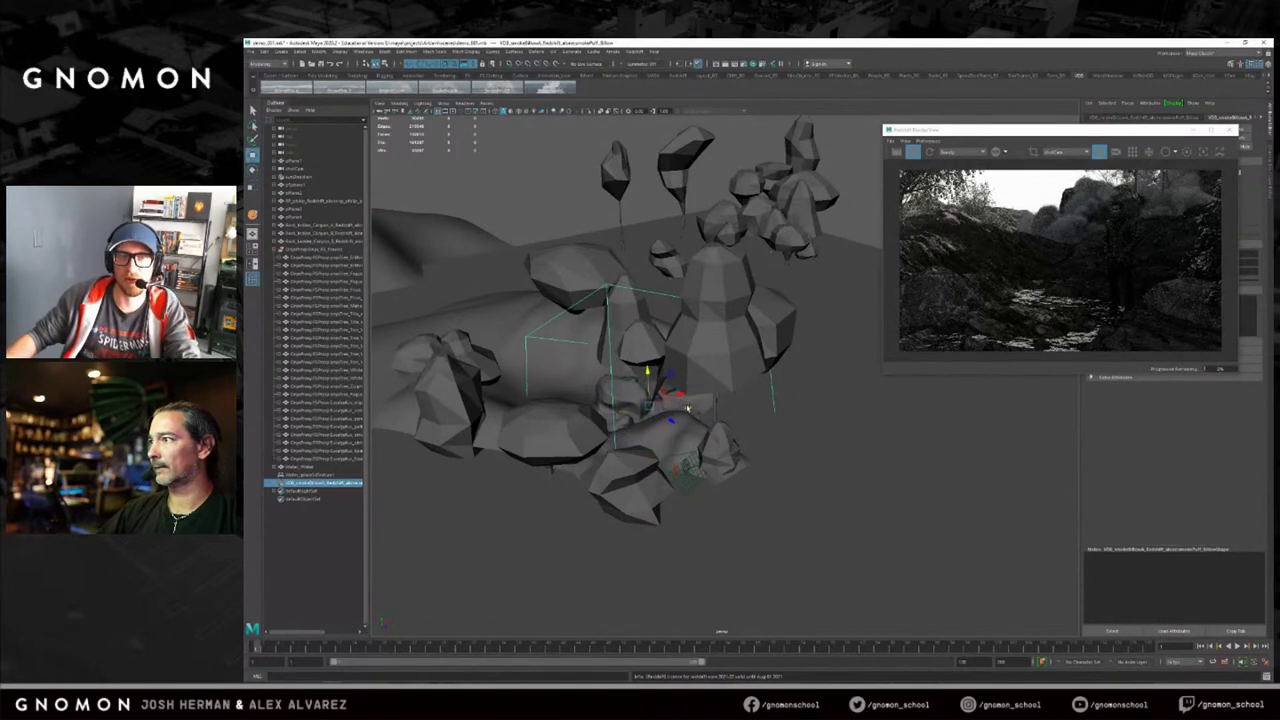
left_click_drag(684, 407, 692, 405)
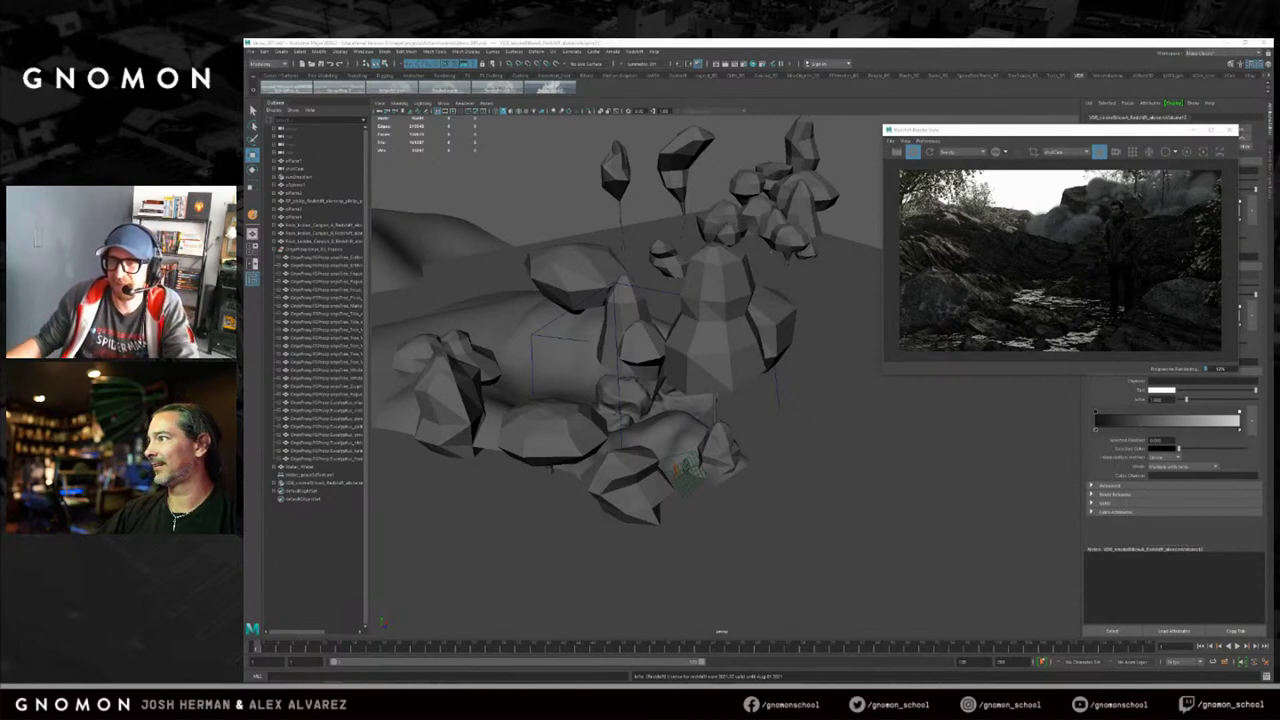
Expose the smoke volume shader's advanced settings and enter a new shadow density scale.
left_click_drag(1125, 131, 958, 143)
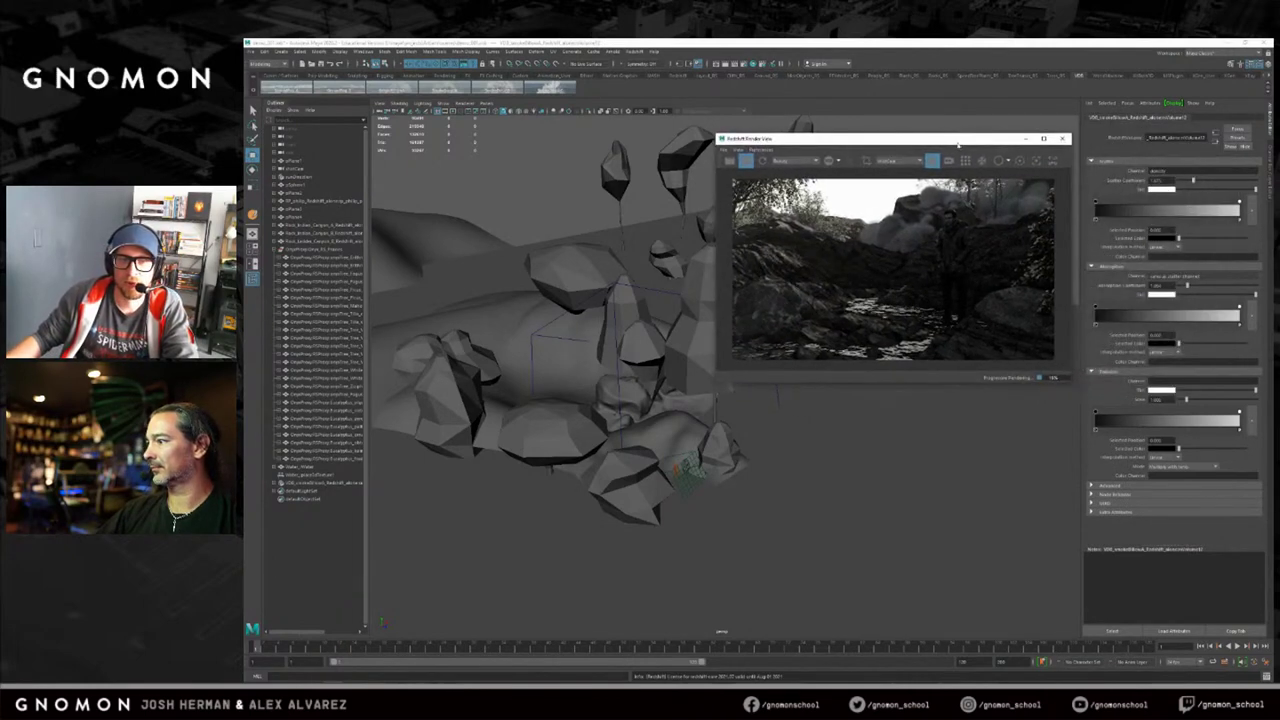
left_click(1092, 485)
scroll(1150, 400, "down", 2)
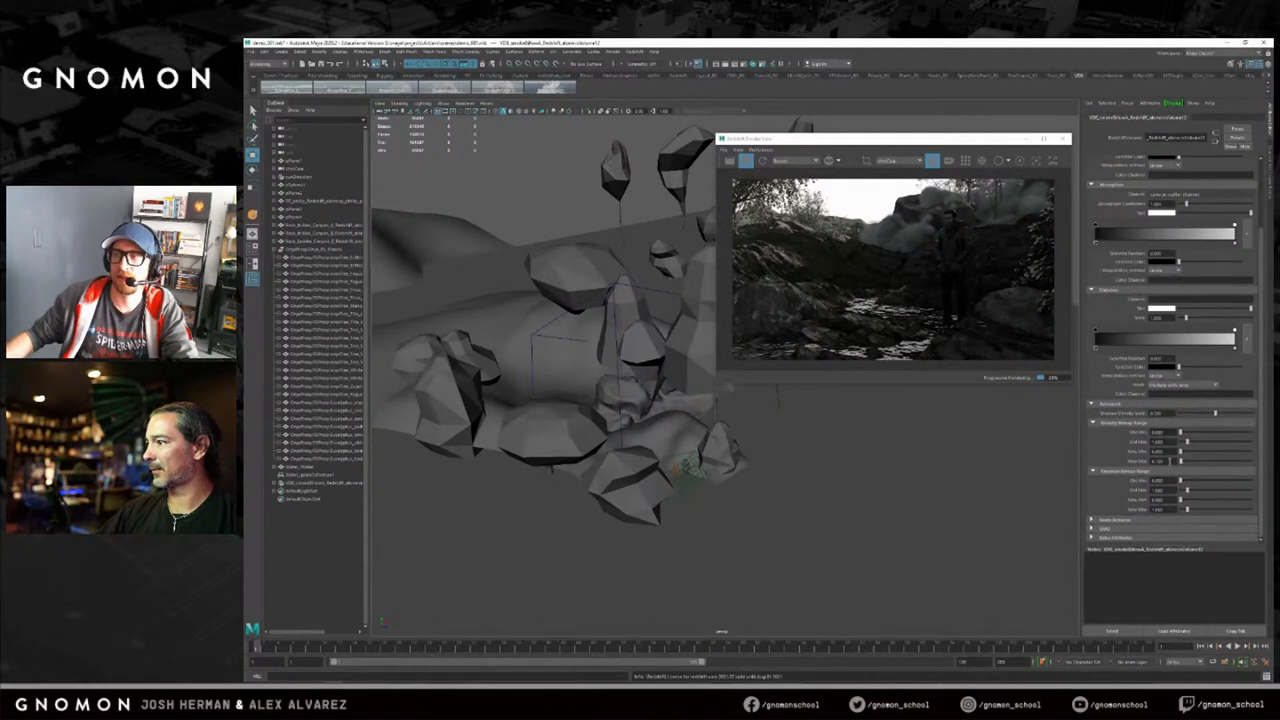
left_click(1166, 413)
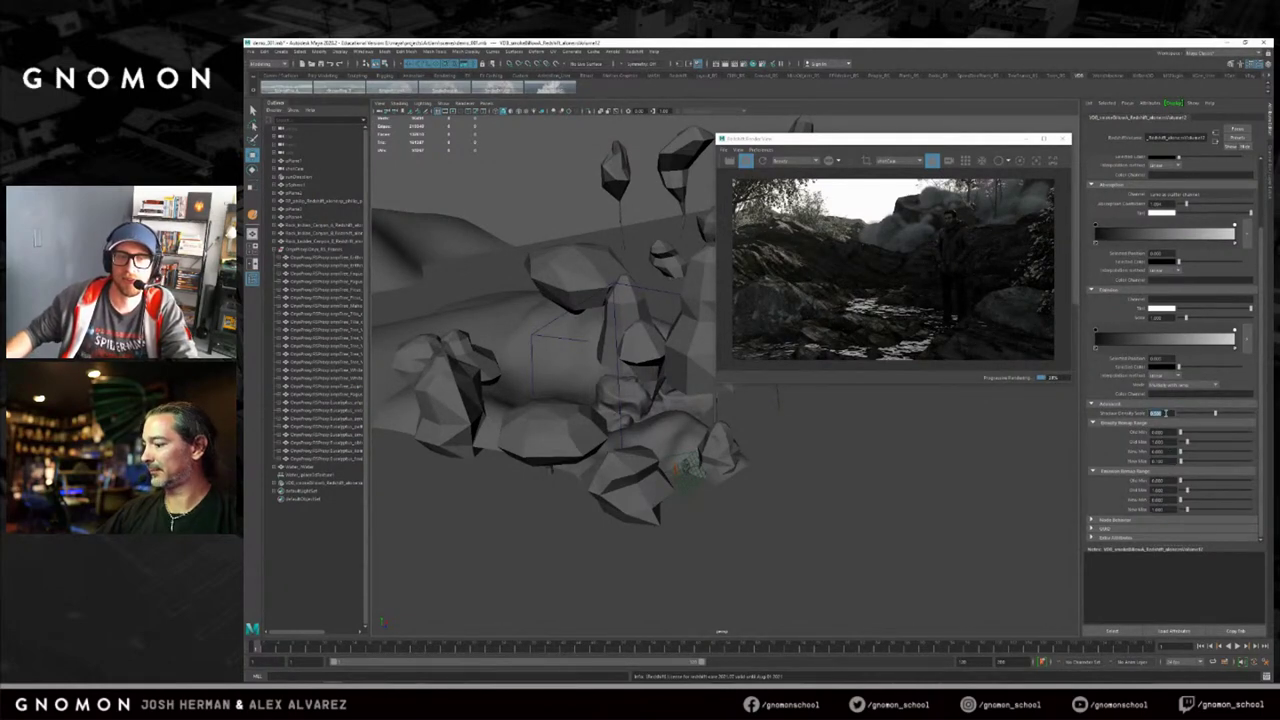
key("Return")
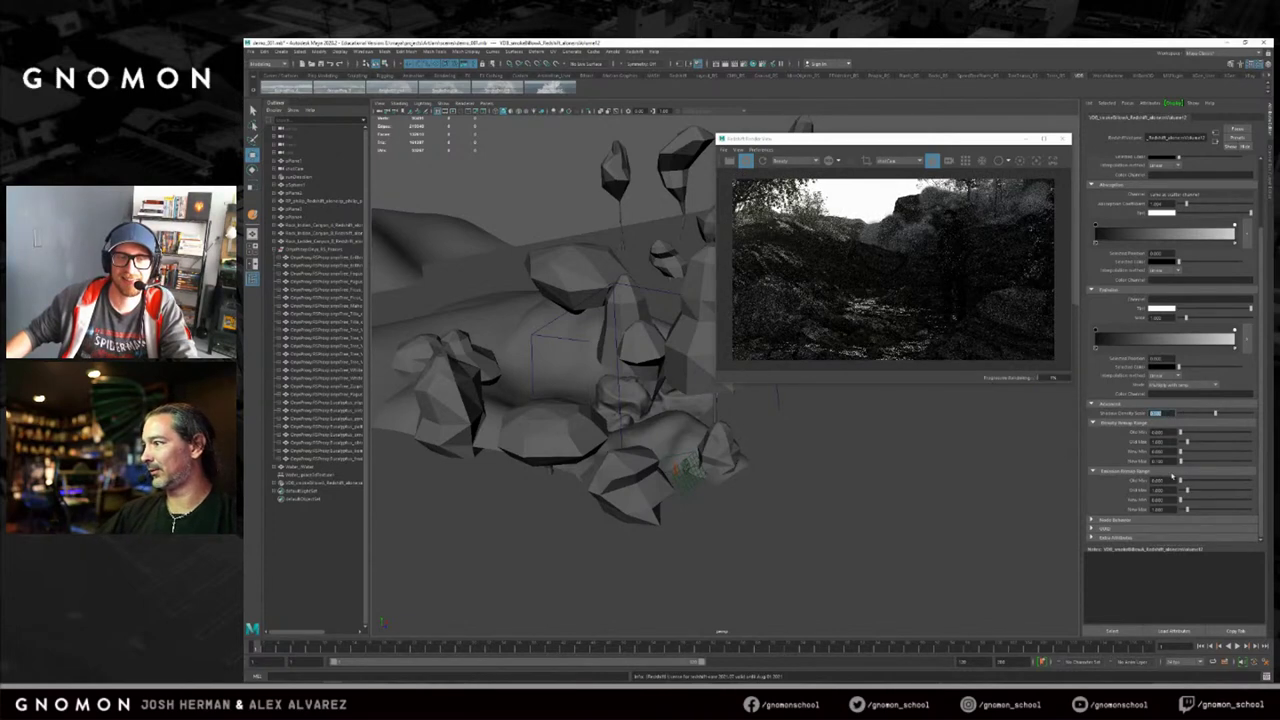
Thin the smoke by setting the density remap range's New Max to 0.01 and then 0.001, and refine it once more.
left_click(1165, 460)
type("0.01")
key("Return")
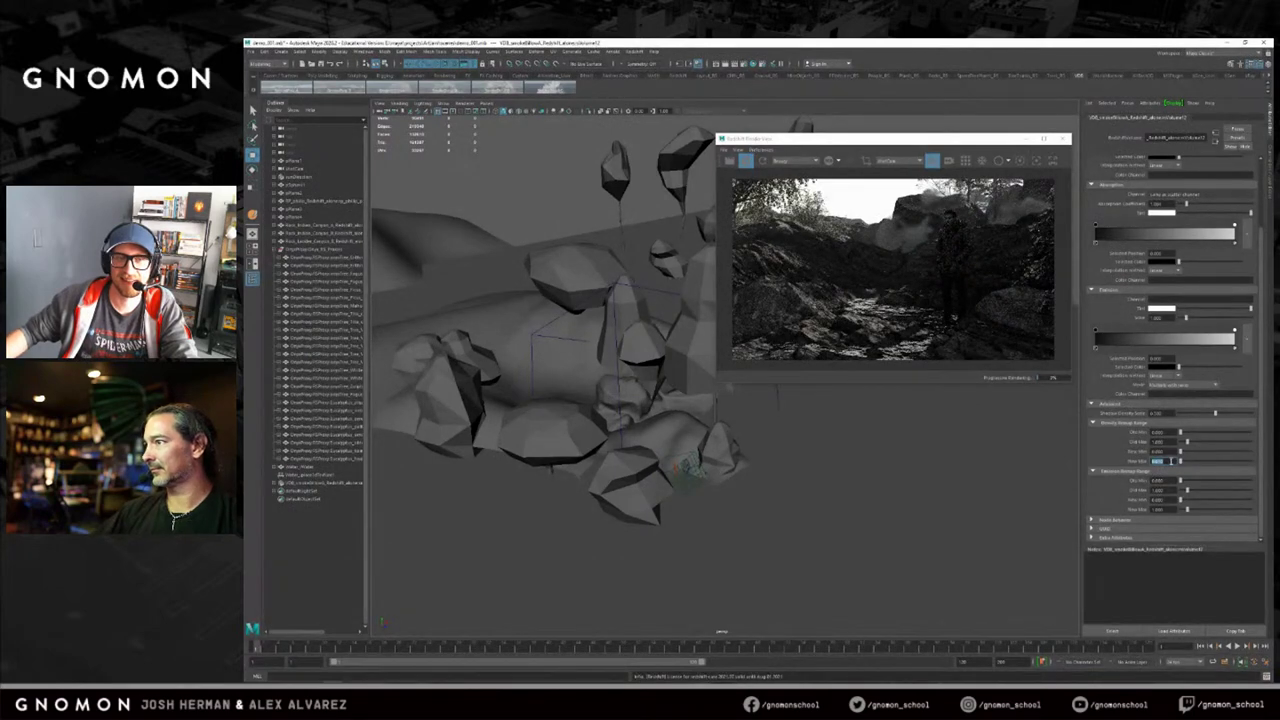
type(".001")
key("Return")
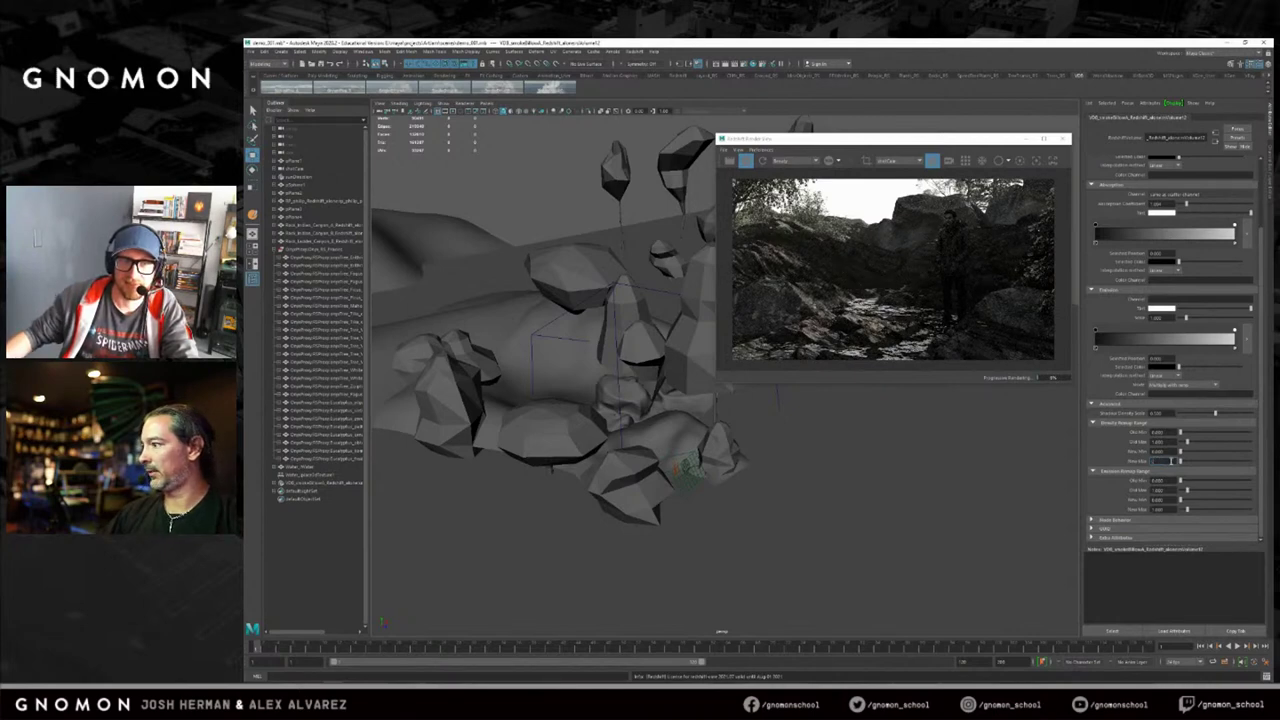
key("Return")
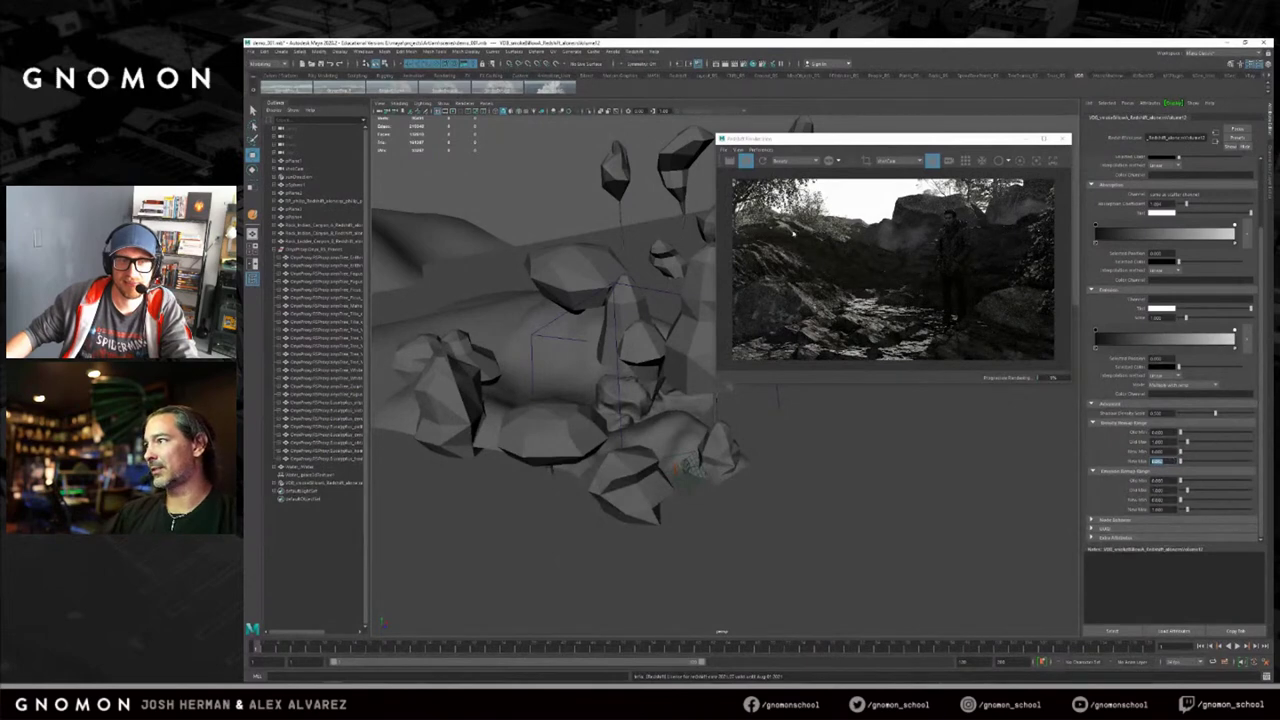
mouse_move(881, 142)
left_mouse_down()
mouse_move(869, 152)
mouse_move(881, 137)
left_mouse_up()
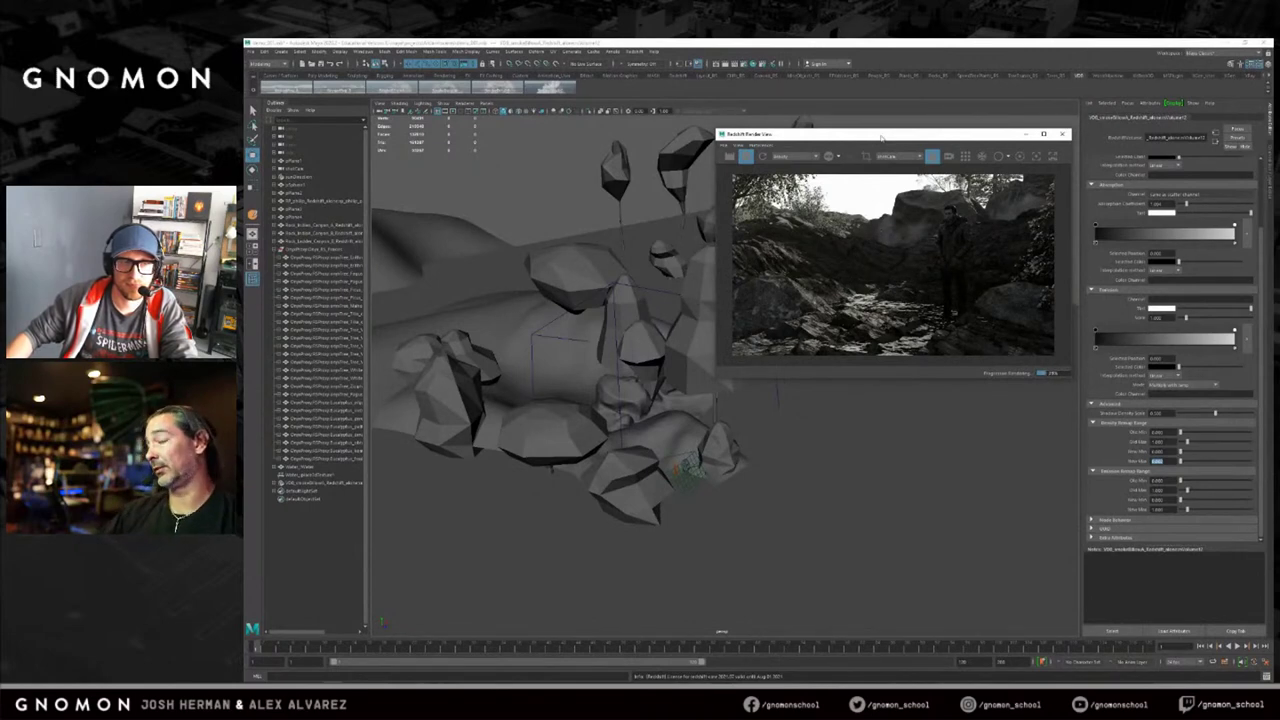
left_click_drag(885, 138, 885, 132)
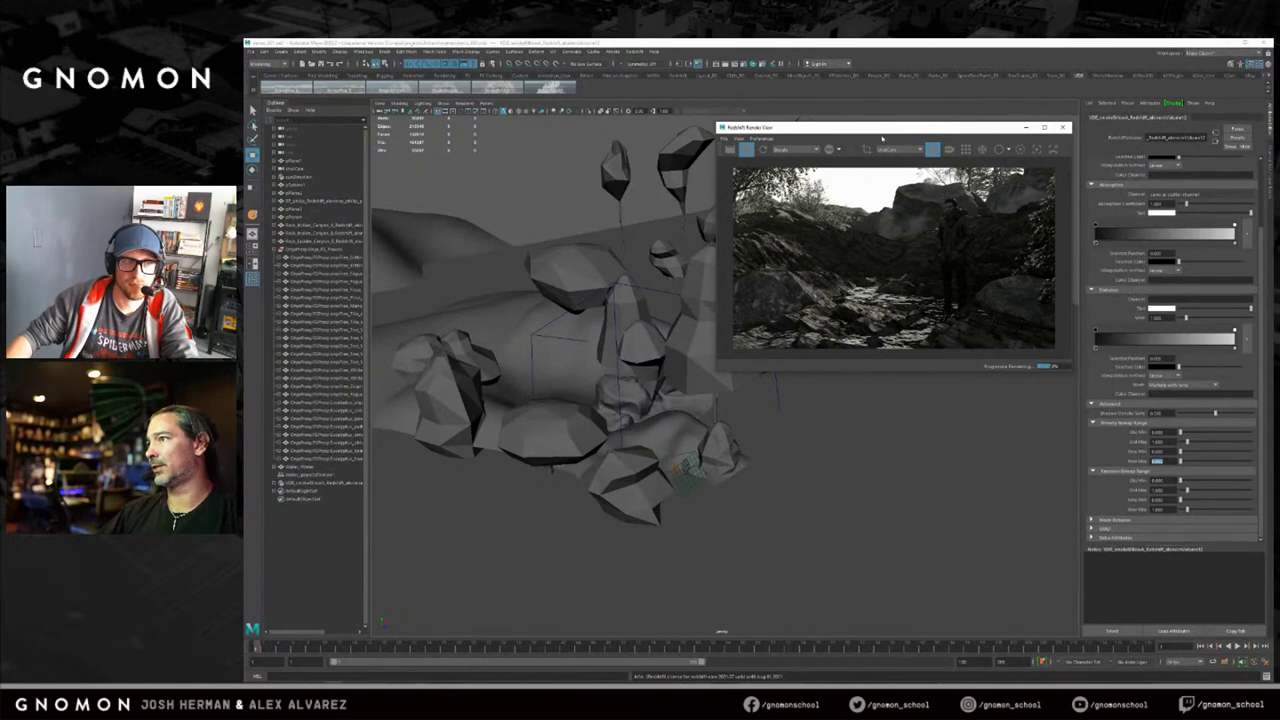
left_click_drag(885, 132, 885, 131)
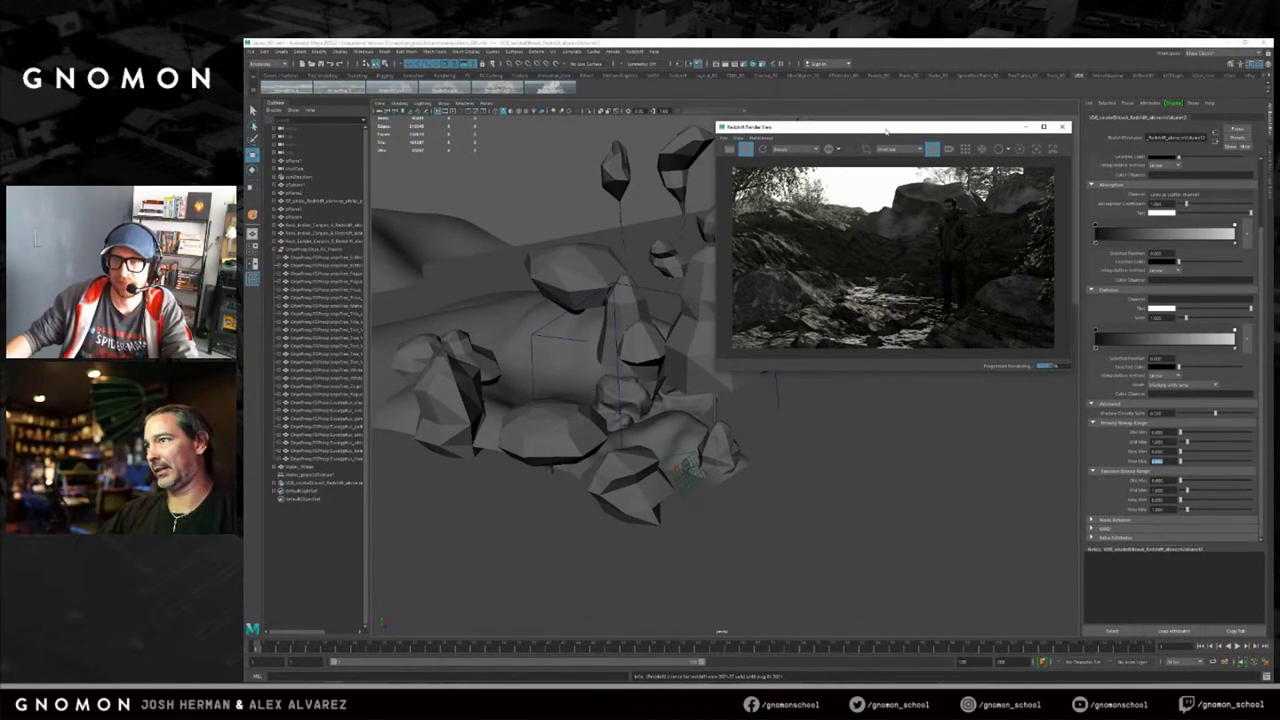
left_click_drag(889, 130, 928, 132)
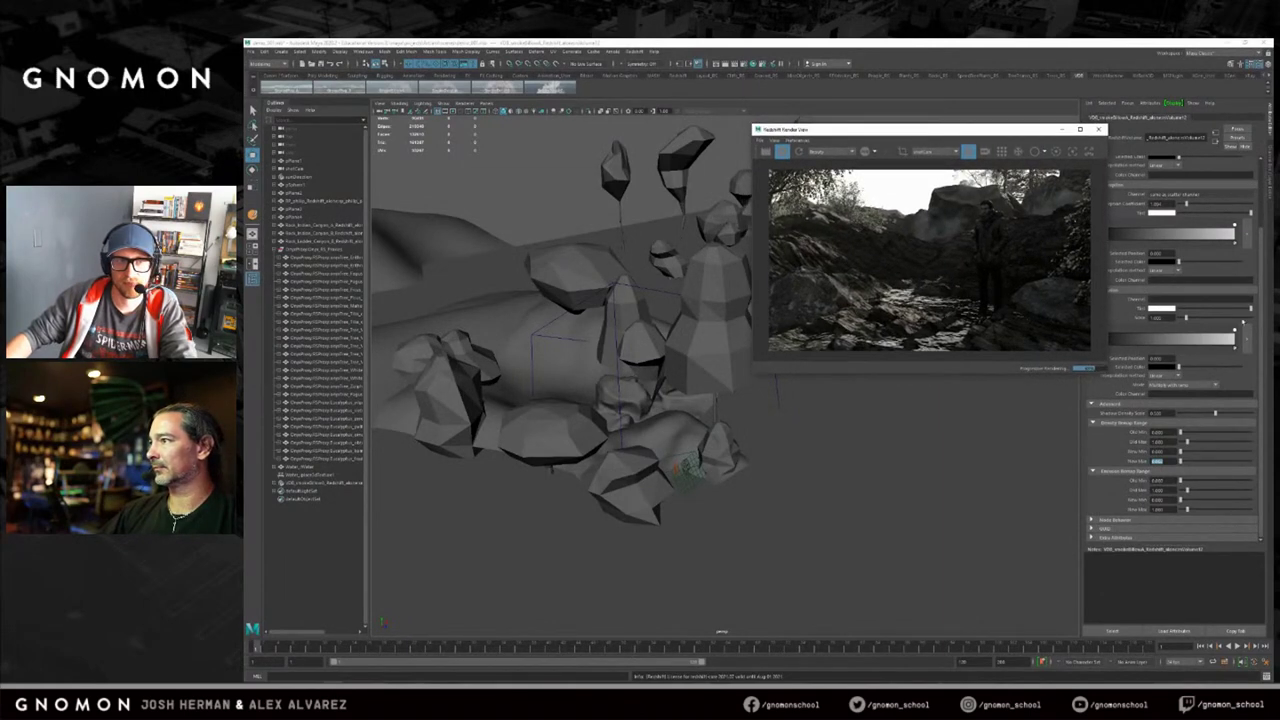
left_click_drag(991, 131, 959, 139)
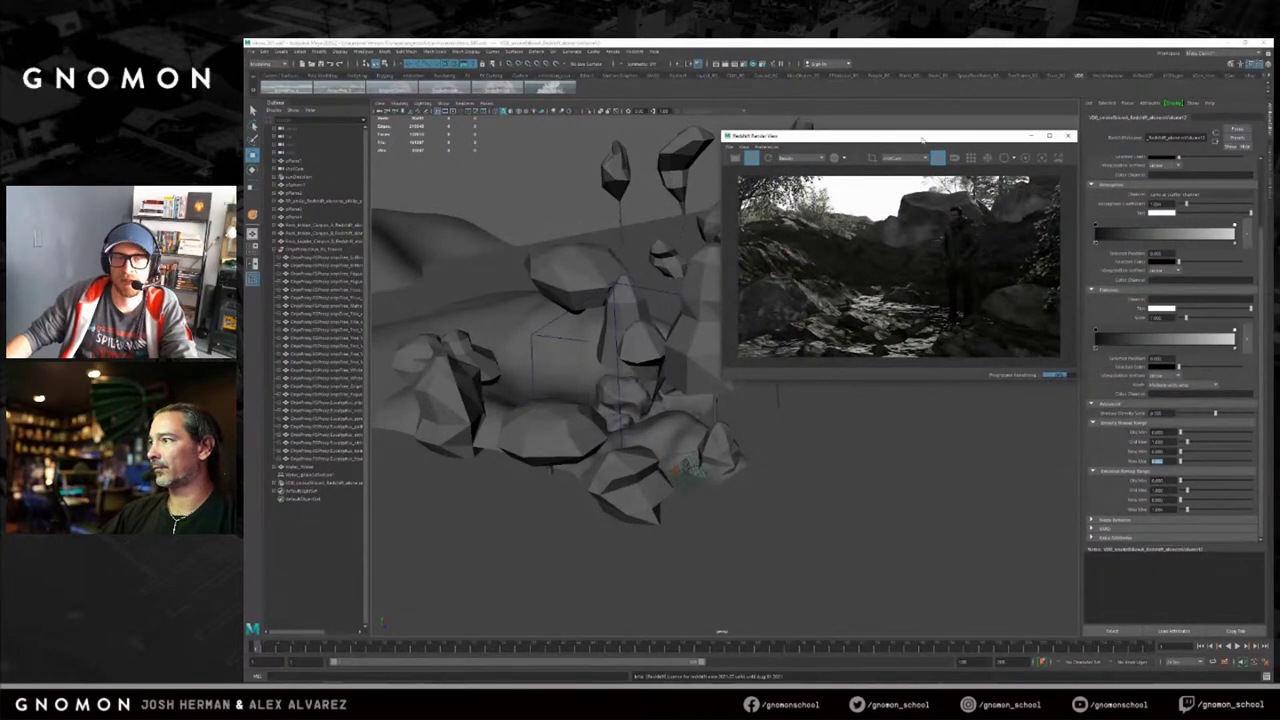
left_click_drag(906, 138, 916, 140)
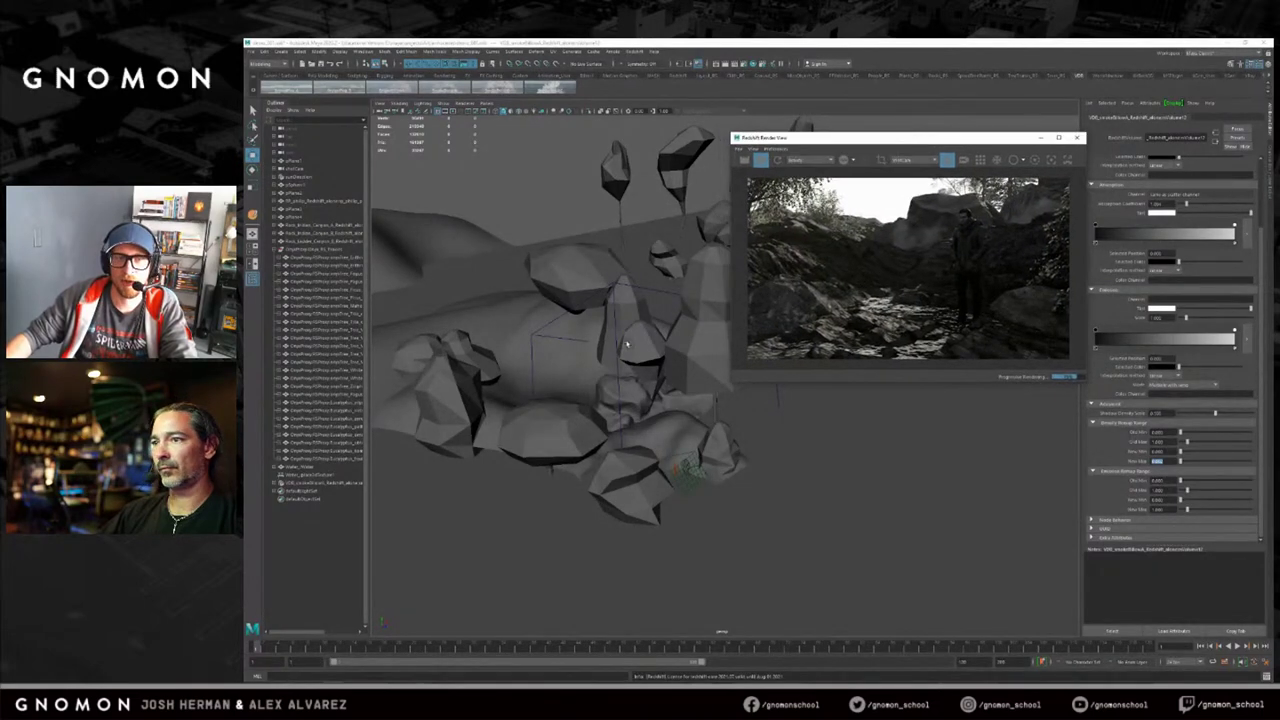
Duplicate the smoke volume behind the figure and move the copy over the terrain behind the rocks on the far side.
left_click(651, 291)
left_click_drag(685, 386, 654, 380, "alt")
middle_click_drag(654, 380, 688, 392, "alt")
mouse_move(688, 392)
left_mouse_down("alt")
mouse_move(669, 374)
mouse_move(671, 352)
mouse_move(696, 369)
left_mouse_up("alt")
key("ctrl+d")
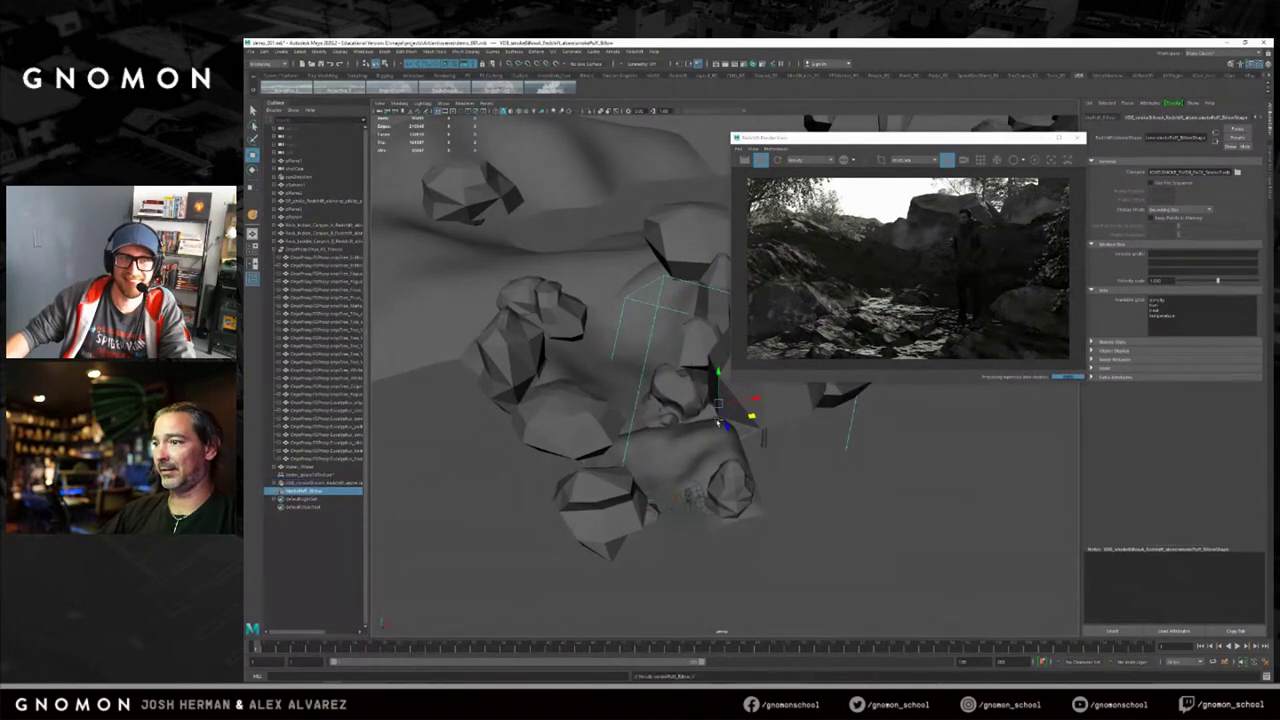
left_click_drag(752, 416, 529, 265)
Scale up the duplicated smoke volume, rotate it slightly, and raise it above the terrain.
key("e")
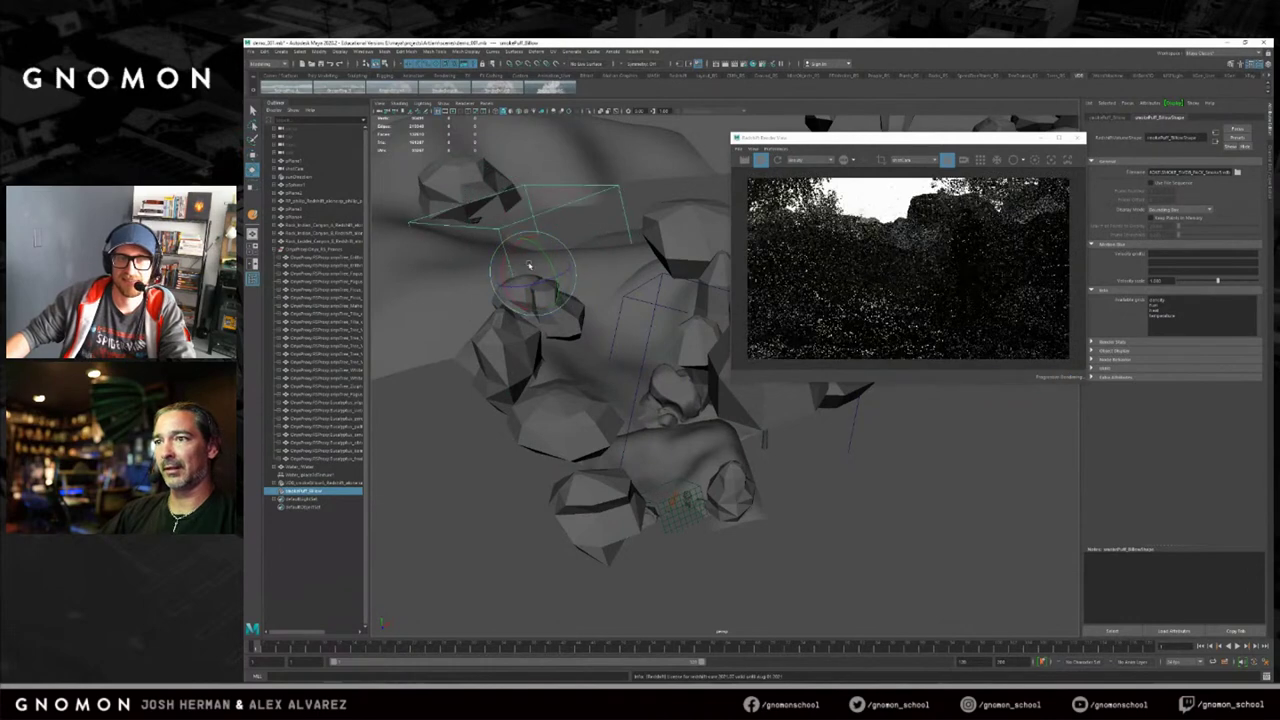
key("w")
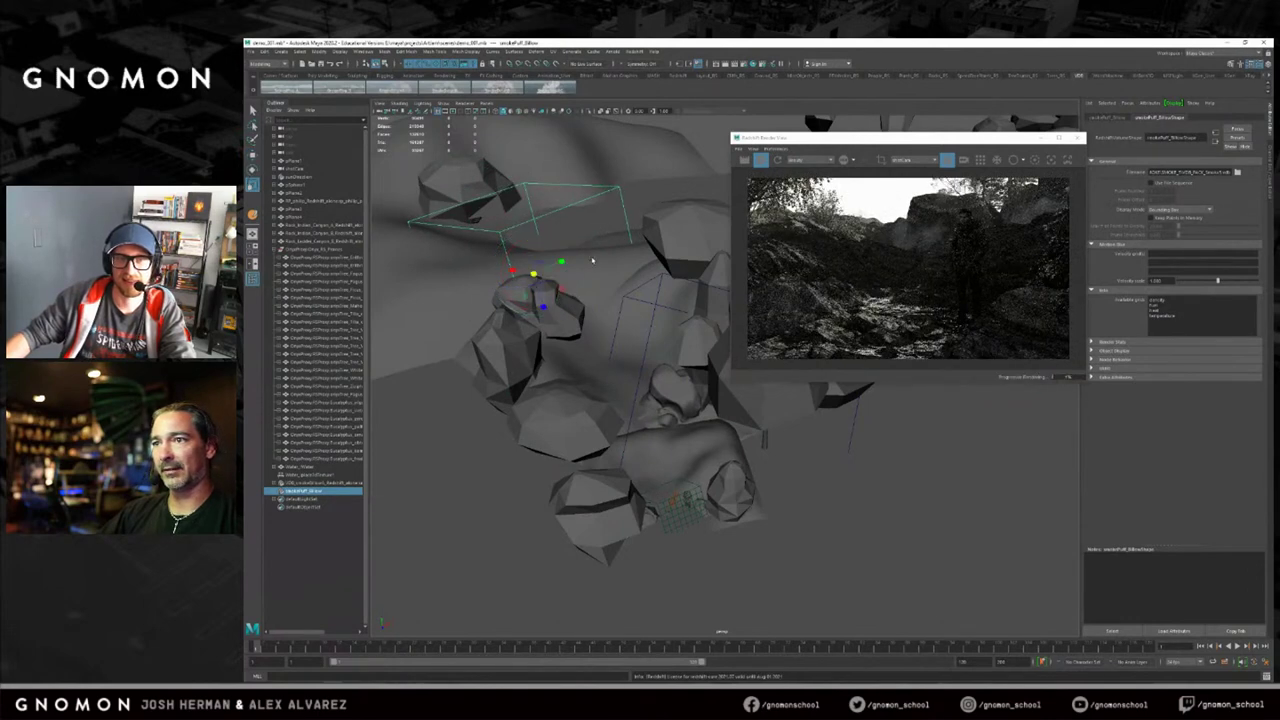
right_click_drag(592, 260, 568, 284, "alt")
left_click_drag(554, 289, 653, 280)
key("e")
mouse_move(550, 300)
left_mouse_down()
mouse_move(568, 294)
mouse_move(561, 304)
left_mouse_up()
key("w")
left_click_drag(522, 259, 528, 238)
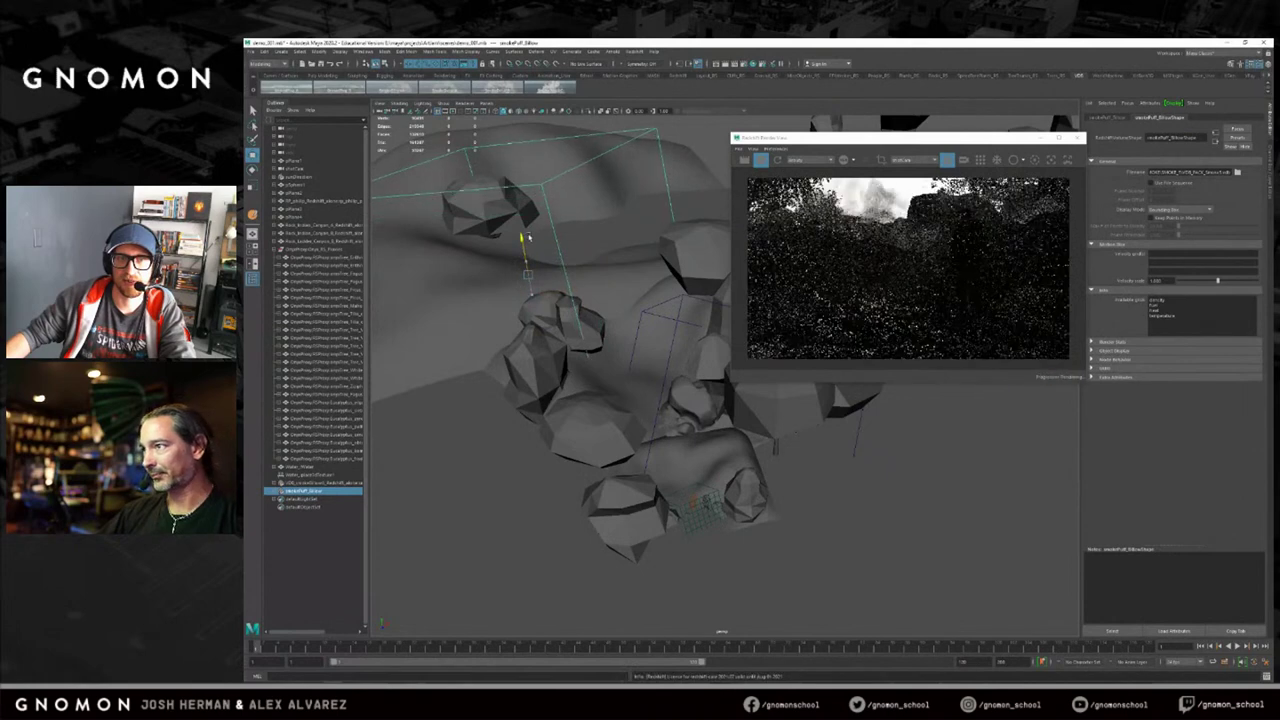
Reposition the duplicated smoke volume across the distant hillside so its smoke drifts behind the valley's side slope.
left_click_drag(568, 275, 487, 252)
key("e")
key("w")
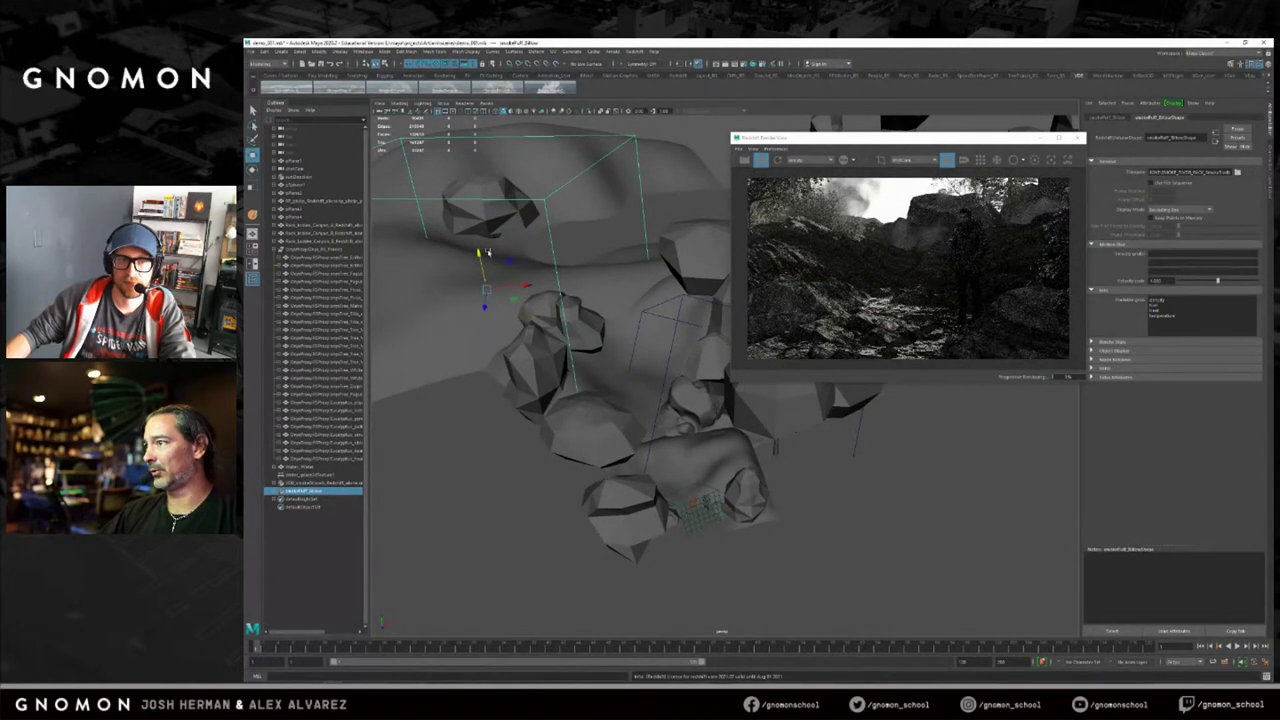
left_click_drag(514, 292, 486, 309)
key("e")
key("w")
left_click_drag(898, 140, 956, 145)
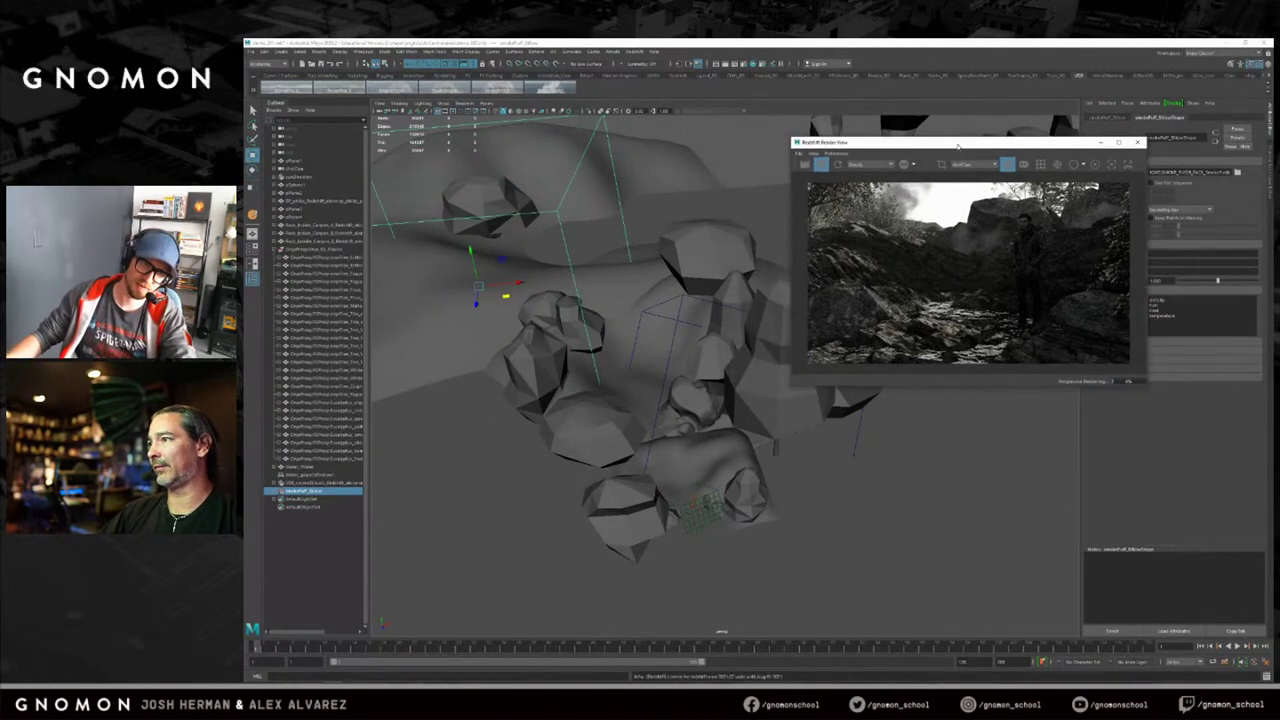
left_click_drag(505, 298, 499, 298)
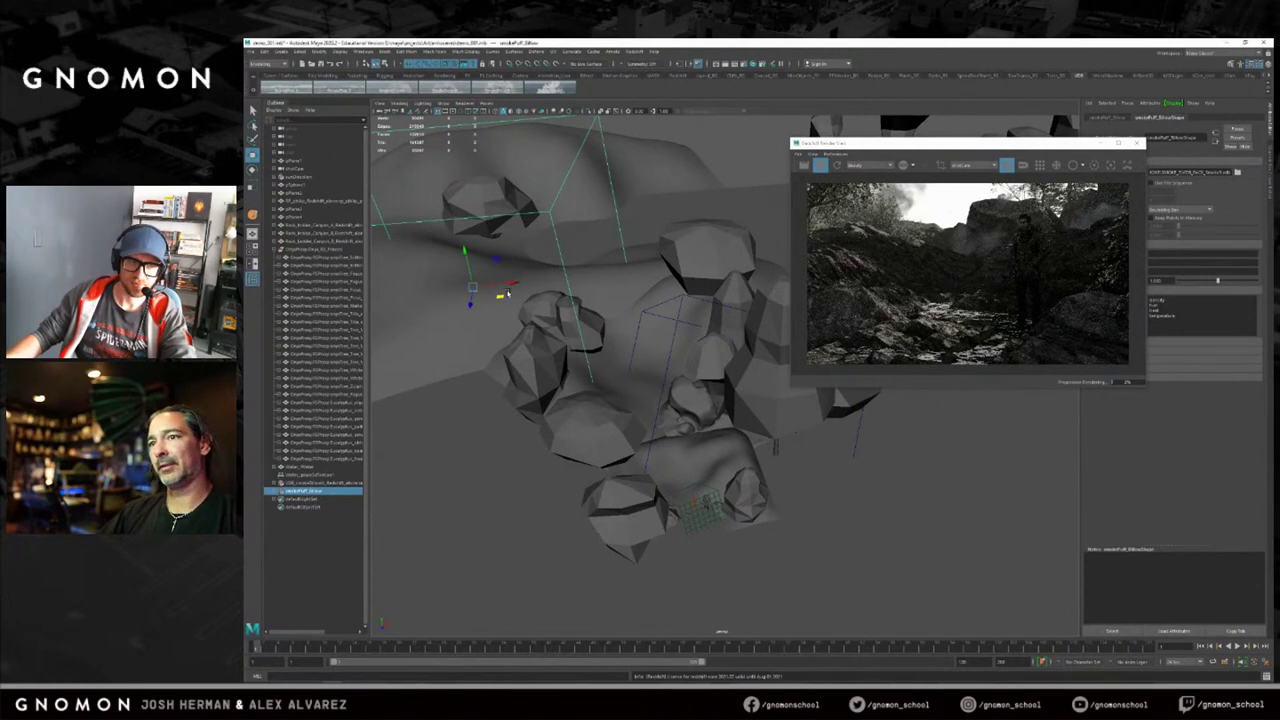
Rotate the duplicated smoke volume in small increments to vary its shape in the render.
key("e")
left_click_drag(490, 281, 491, 279)
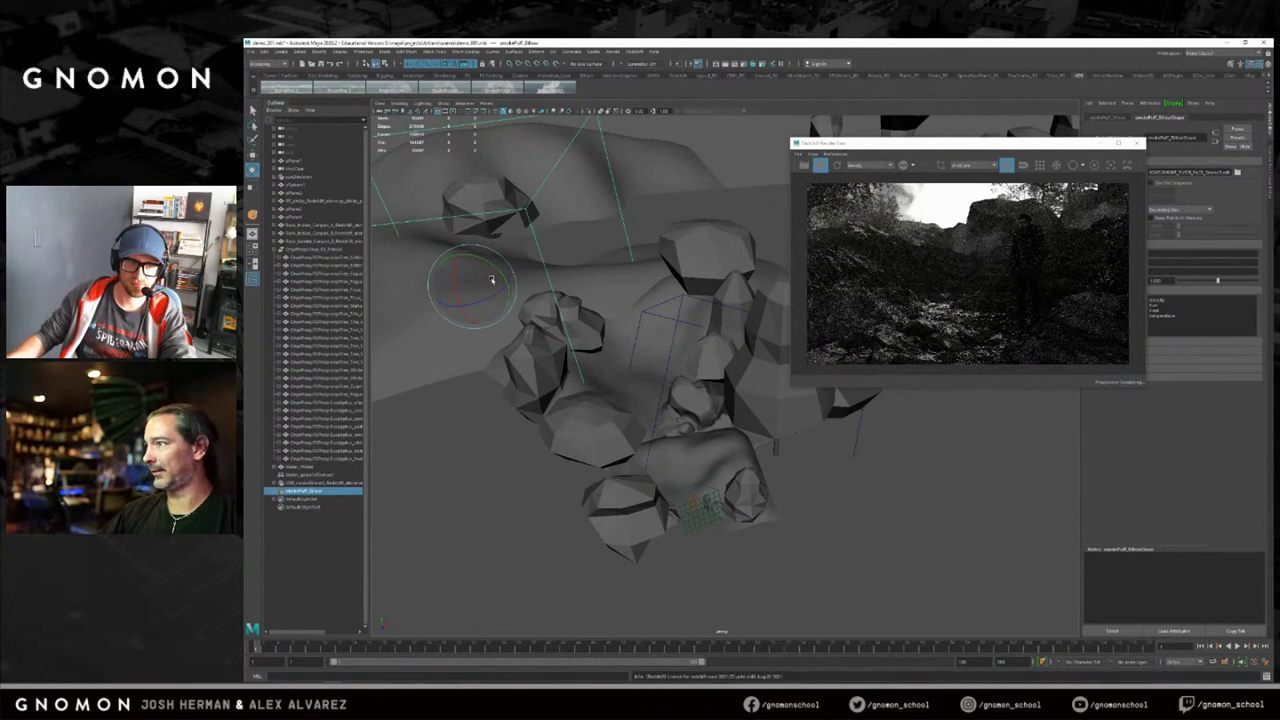
left_click_drag(999, 143, 1037, 157)
left_click_drag(489, 280, 487, 278)
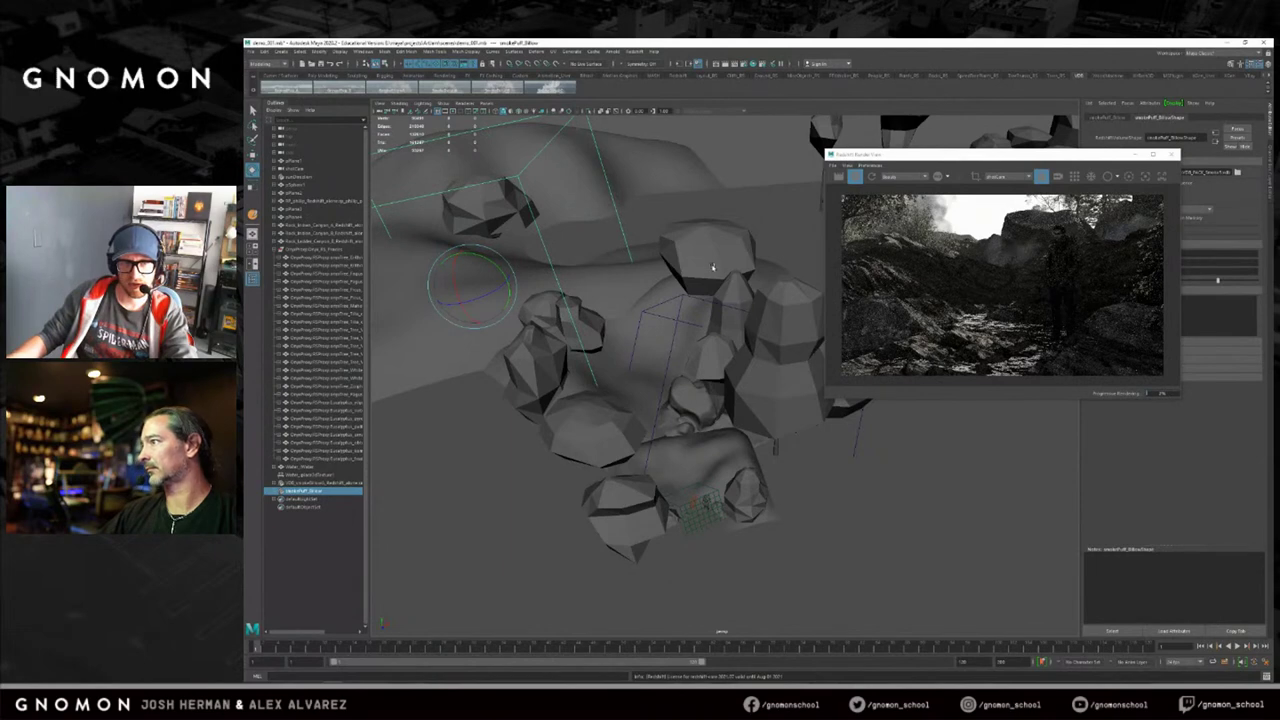
left_click_drag(965, 155, 990, 170)
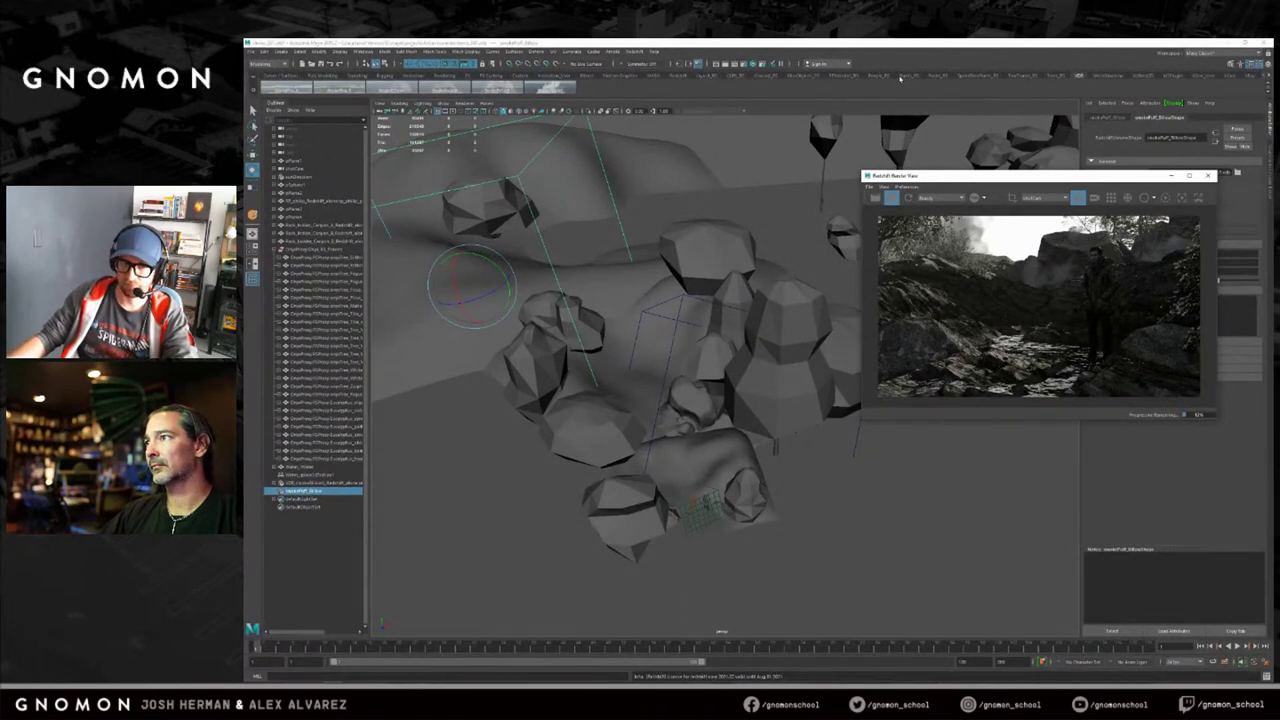
Load the Onyx bush proxies from the plant collection and expand their group in the outliner.
left_click(903, 76)
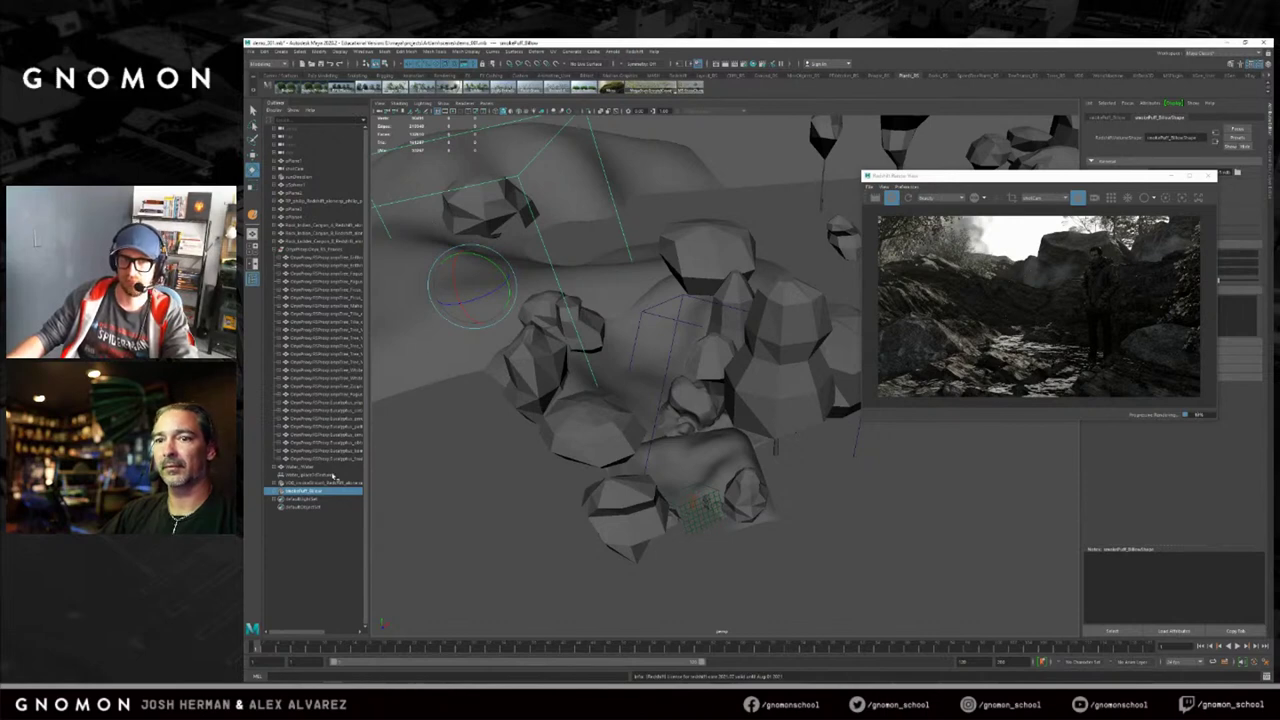
left_click(314, 484)
left_click(316, 491)
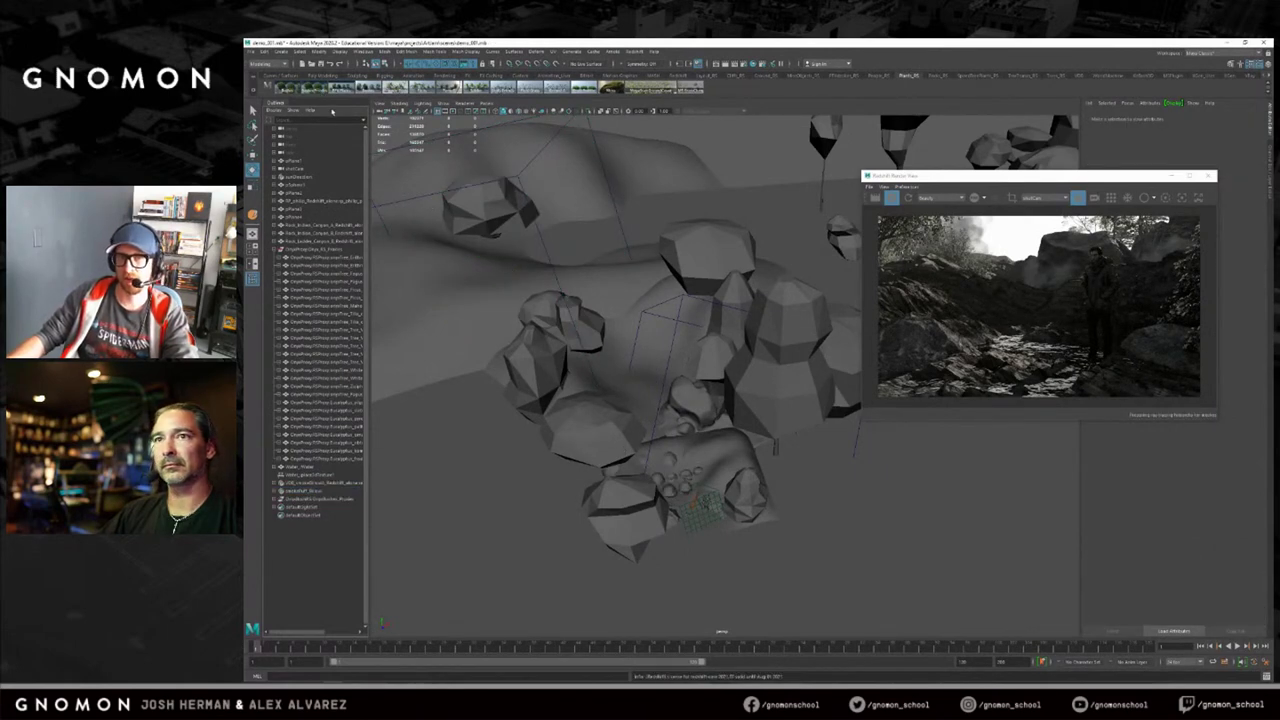
left_click(295, 499)
left_click(274, 499)
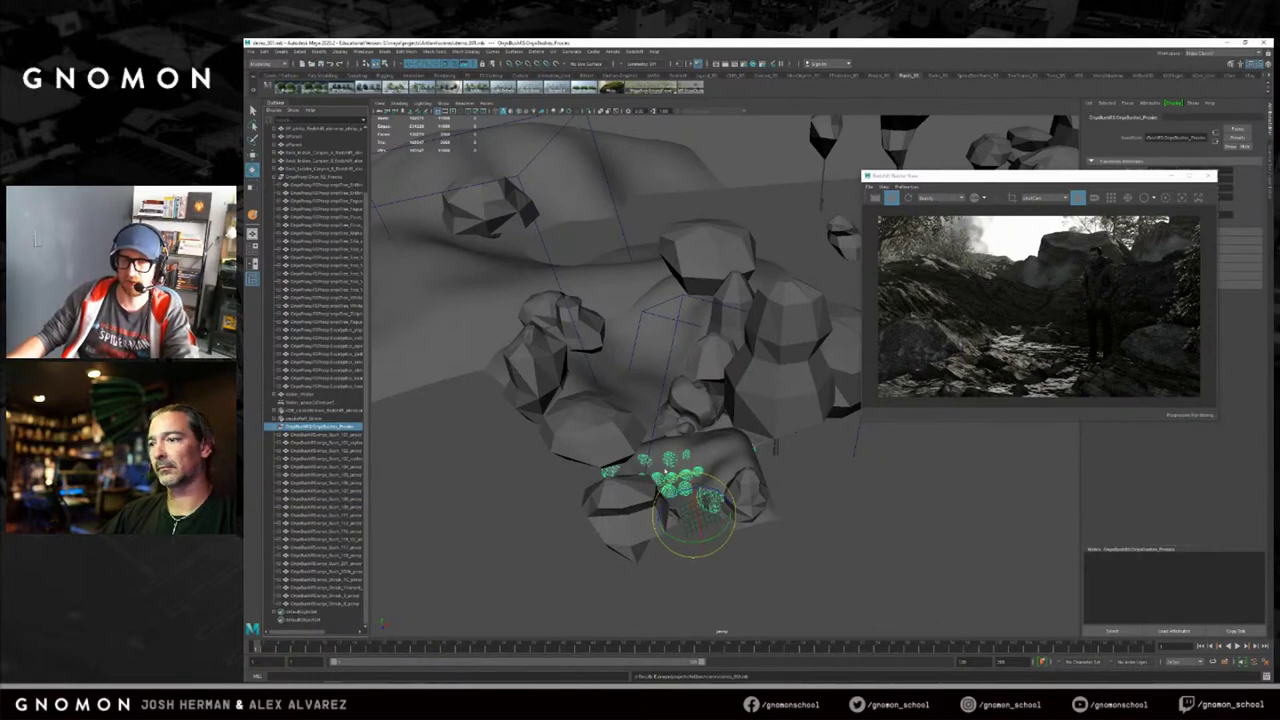
Move the whole bush proxy group out to the open ground beside the rocks.
right_click_drag(665, 471, 806, 491, "alt")
left_click_drag(806, 491, 691, 403, "alt")
right_click_drag(691, 403, 753, 427, "alt")
left_click_drag(753, 427, 510, 407, "alt")
key("w")
Pick a large bush proxy from the set, place it in the foreground near the standing figure, and adjust its height.
left_click(350, 435)
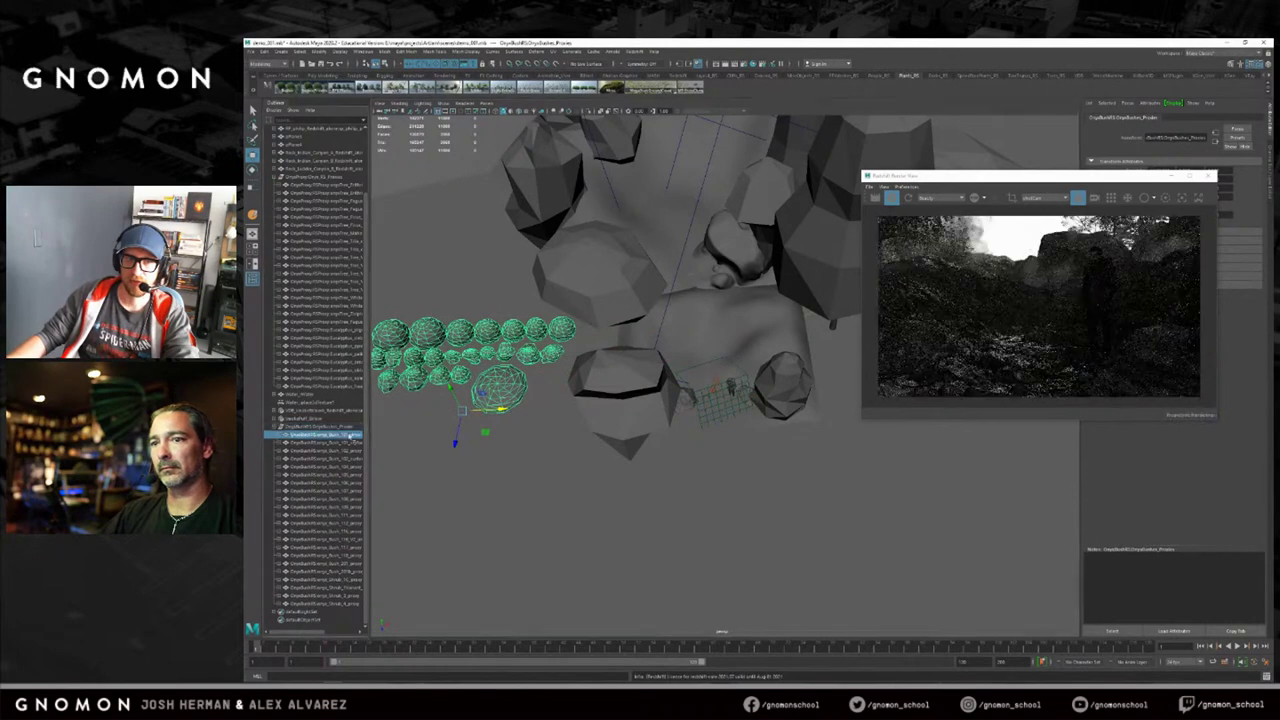
right_click_drag(566, 373, 652, 383, "alt")
left_click_drag(579, 377, 801, 414, "alt")
left_click(504, 424)
right_click_drag(778, 419, 811, 420, "alt")
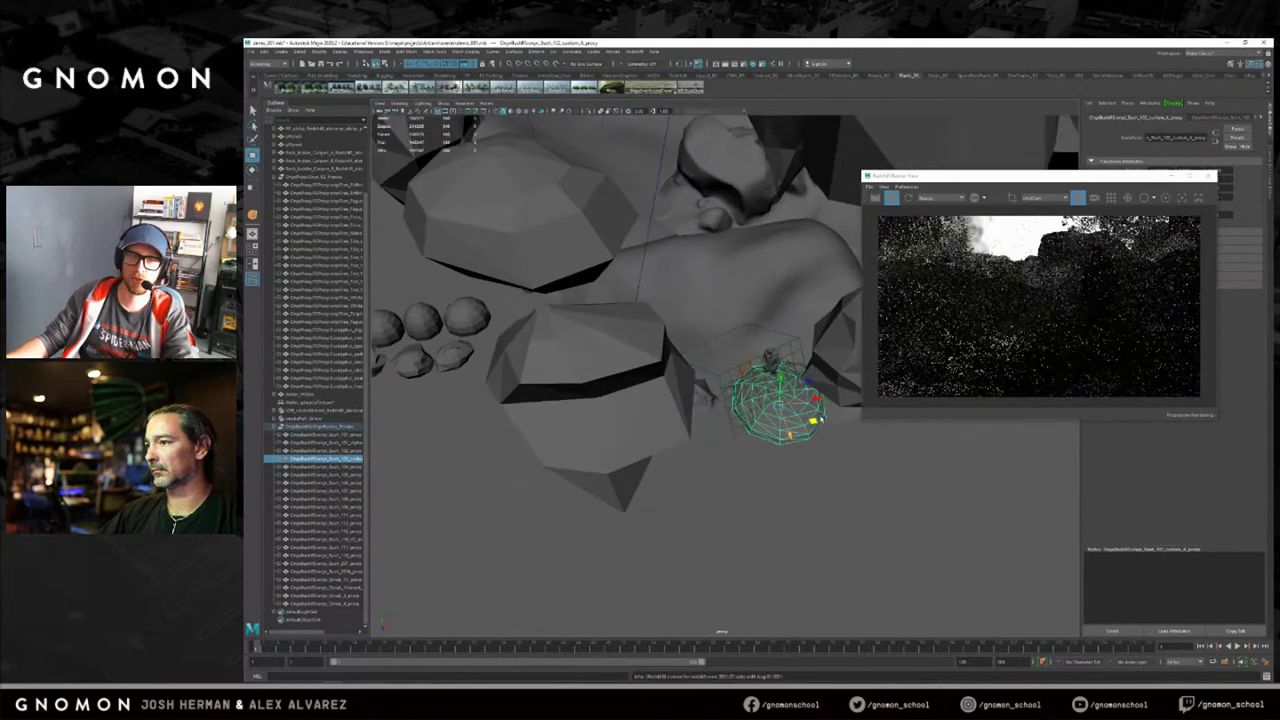
left_click_drag(783, 385, 783, 382)
key("e")
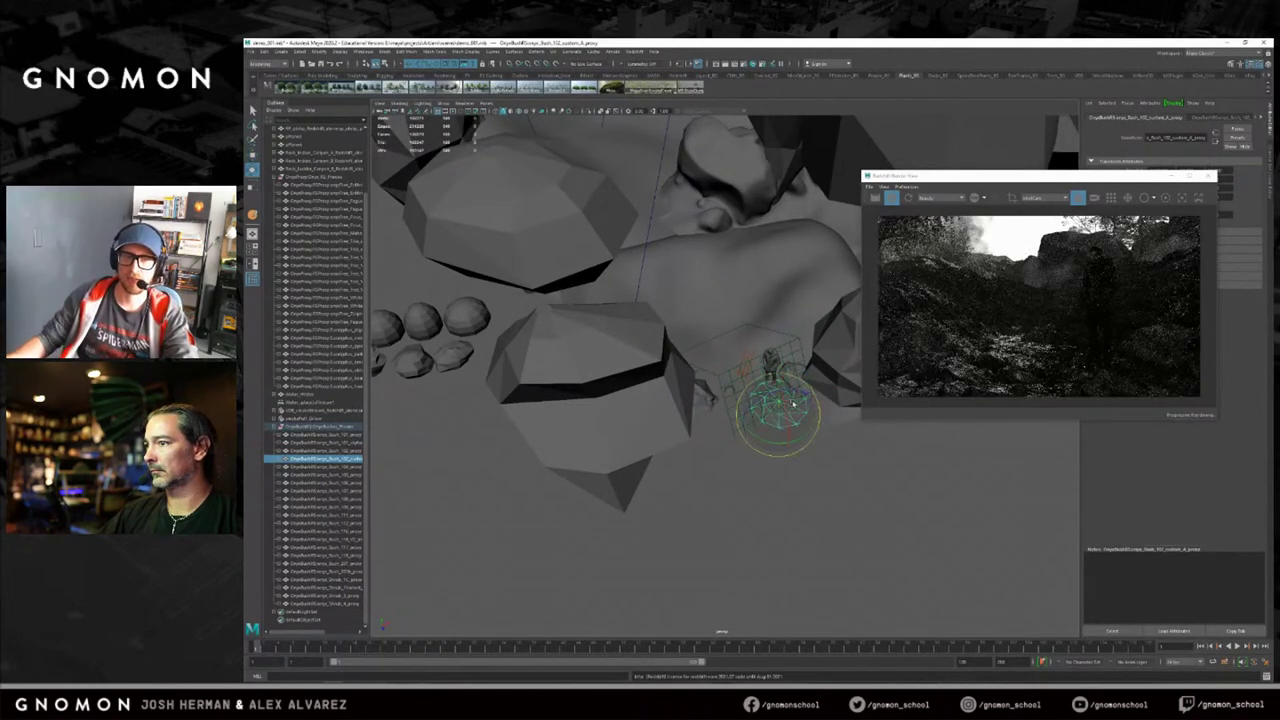
Shift the large bush slightly in front of the figure and fine-tune its height against the ground.
right_click_drag(696, 452, 709, 449, "alt")
middle_click_drag(709, 449, 626, 440, "alt")
key("w")
left_click_drag(741, 446, 747, 450)
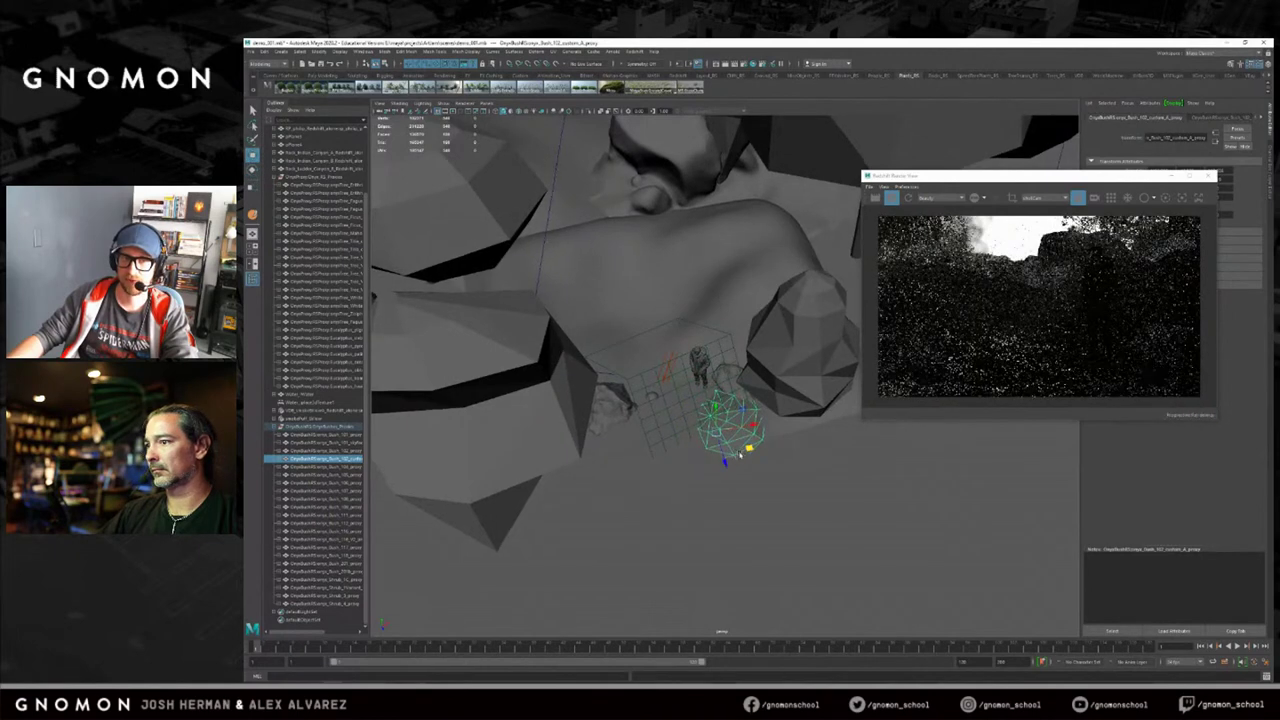
right_click_drag(747, 450, 758, 450, "alt")
left_click_drag(715, 409, 715, 407)
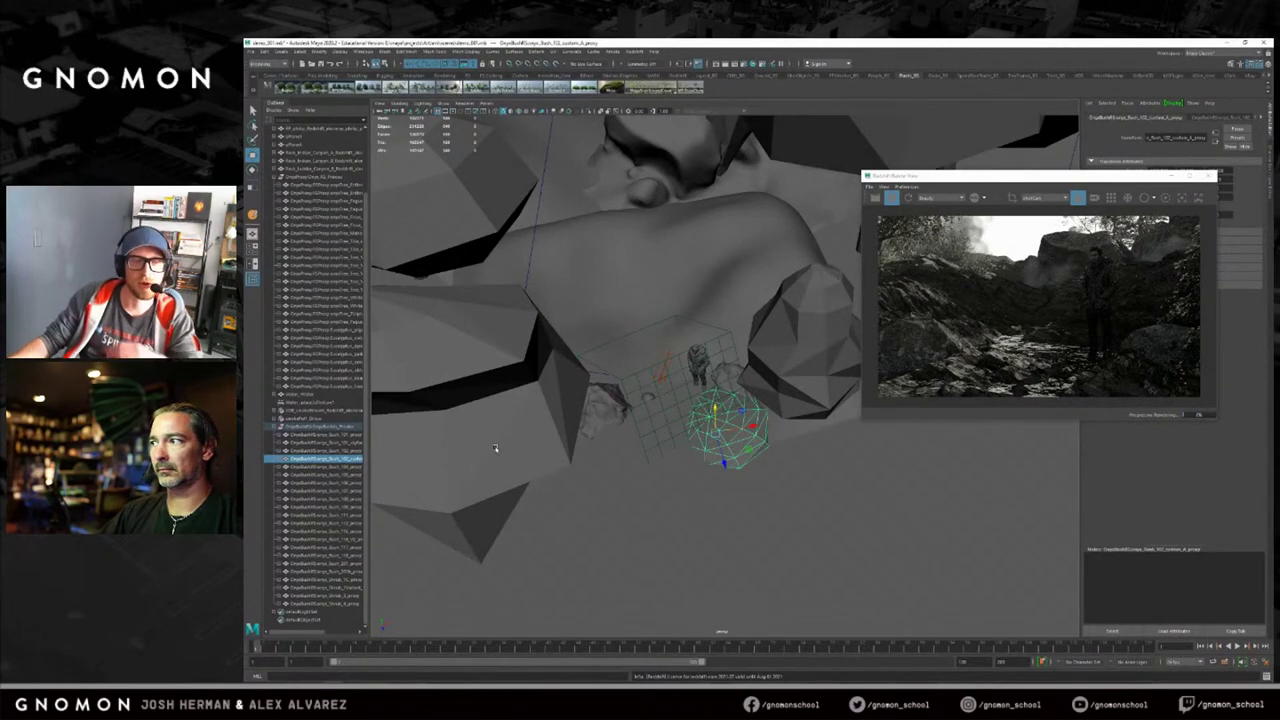
Place a smaller bush proxy from the set just behind the standing figure and adjust its height.
left_click_drag(535, 437, 805, 368, "alt")
left_click(440, 327)
left_click_drag(774, 327, 771, 338)
key("w")
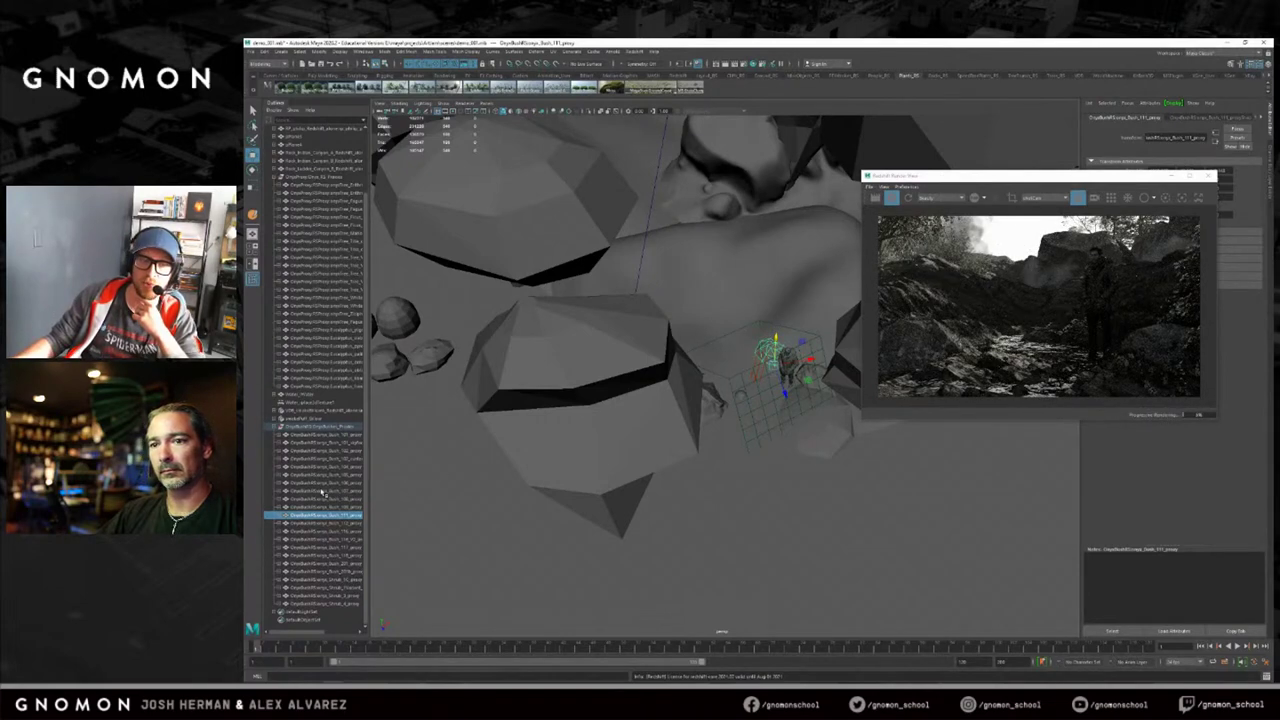
Bring another bush proxy from the set to the foreground edge beside the large rock and shift it toward the figure.
right_click_drag(543, 448, 467, 367, "alt")
left_click(495, 363)
left_click_drag(514, 382, 738, 467)
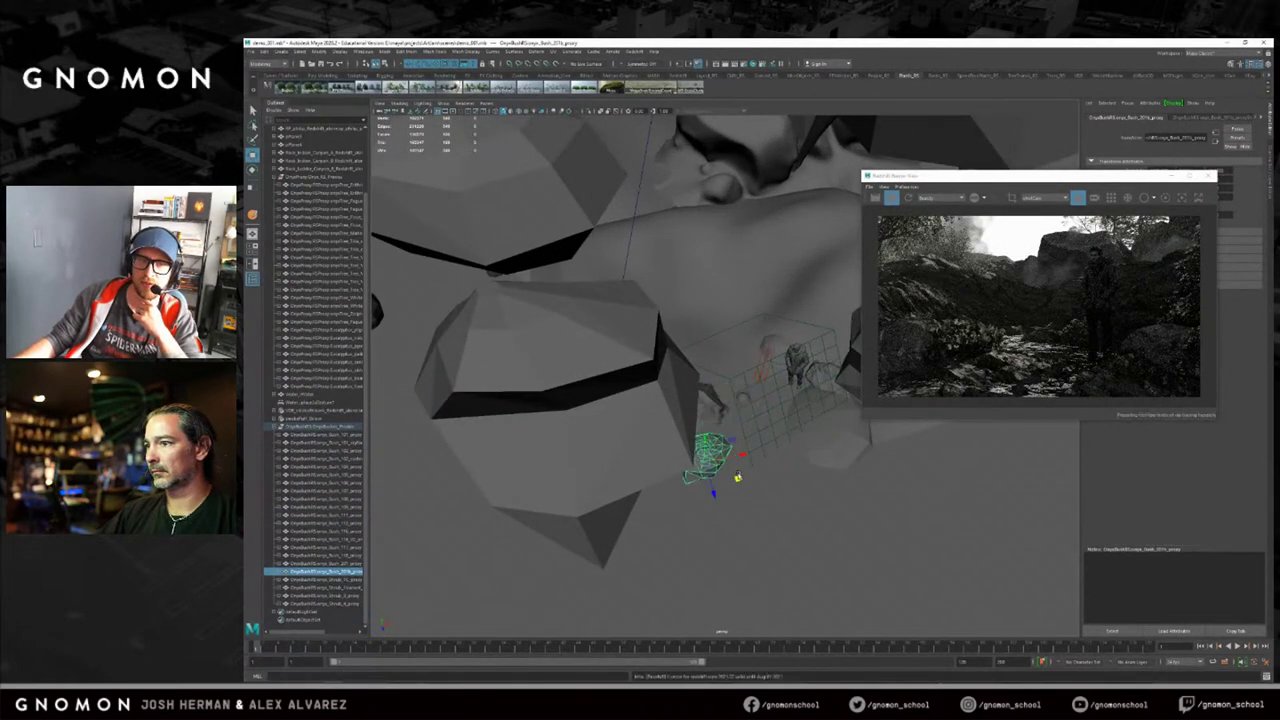
left_click(742, 399)
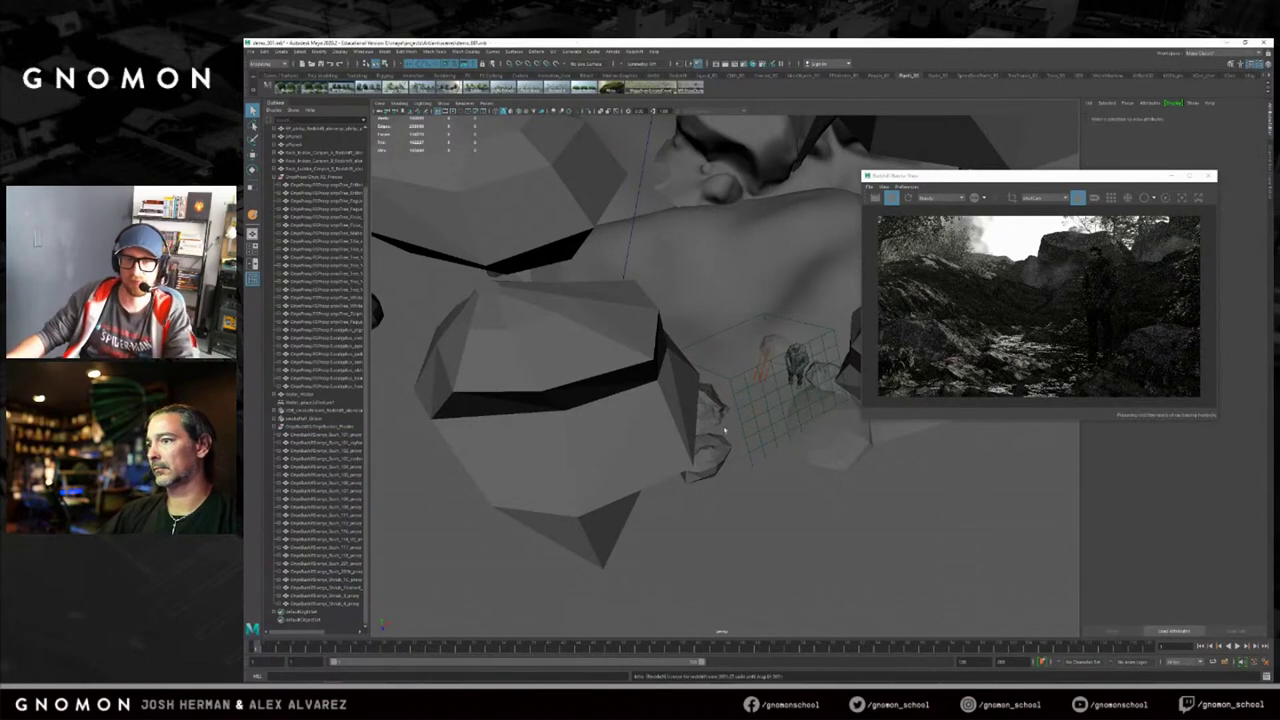
left_click(728, 468)
left_click_drag(737, 478, 750, 462)
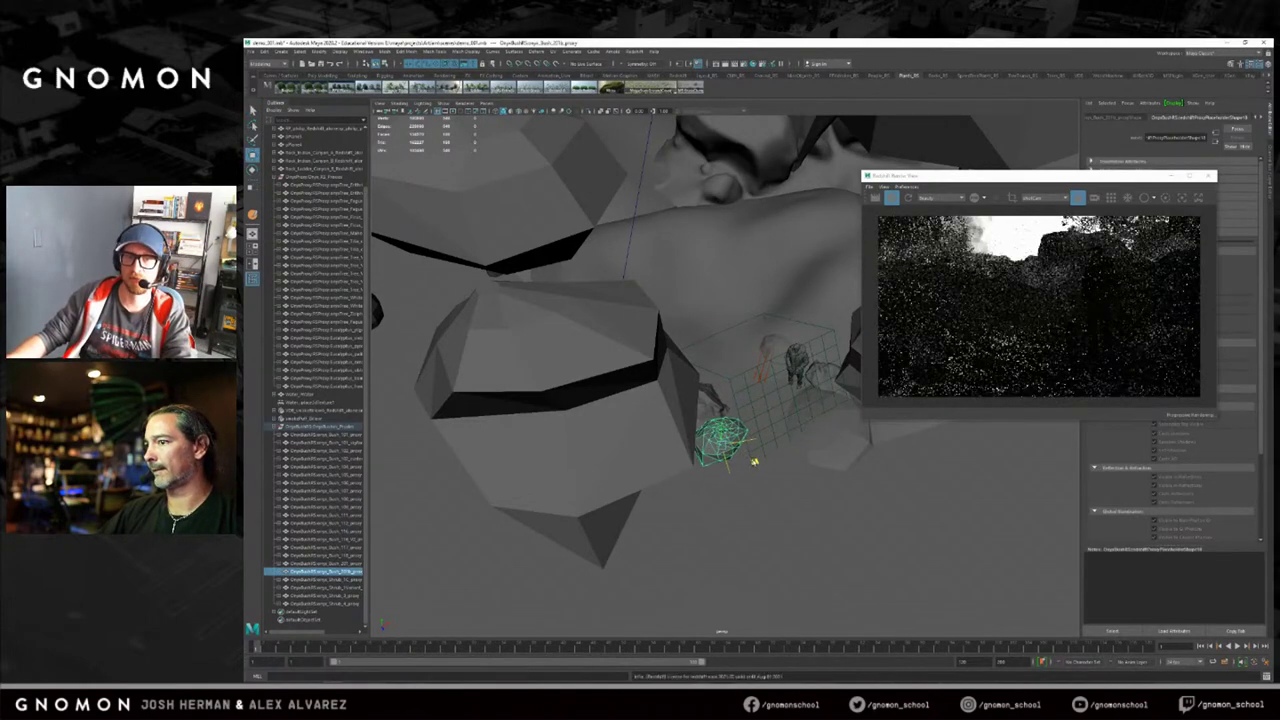
Rotate the bush beside the large rock and lower it into the ground.
key("e")
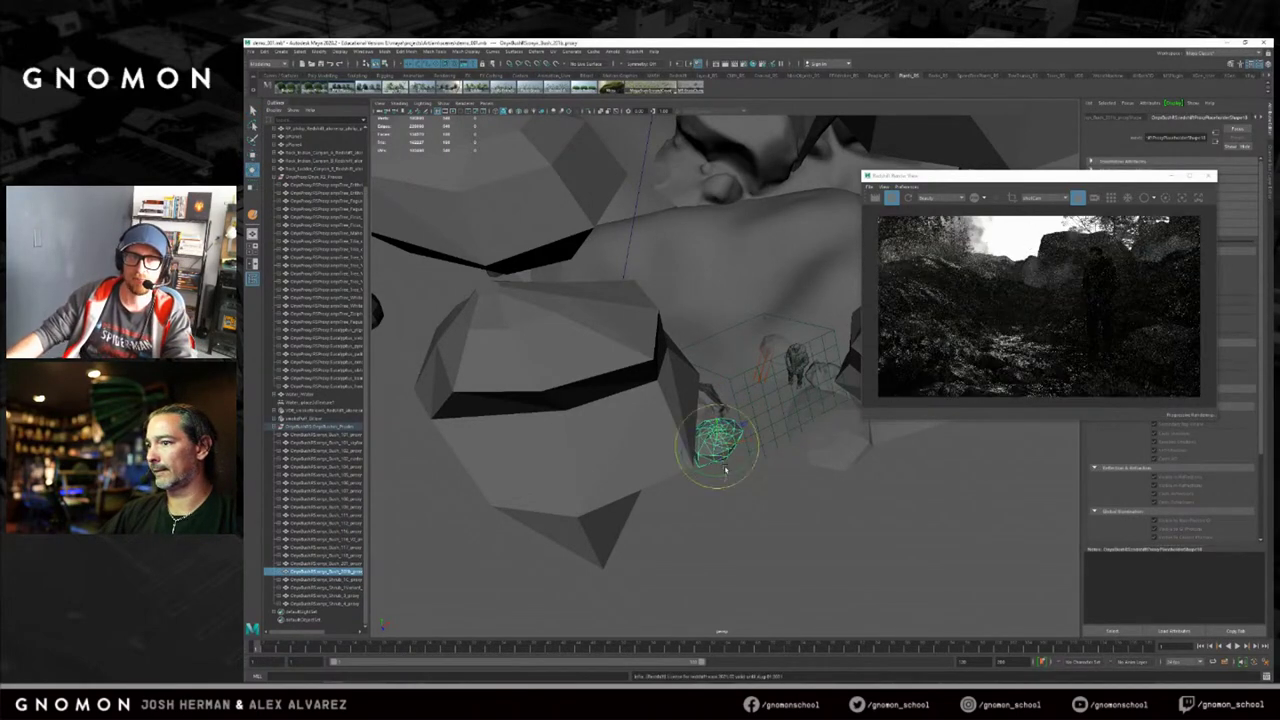
left_click_drag(712, 475, 725, 472)
key("w")
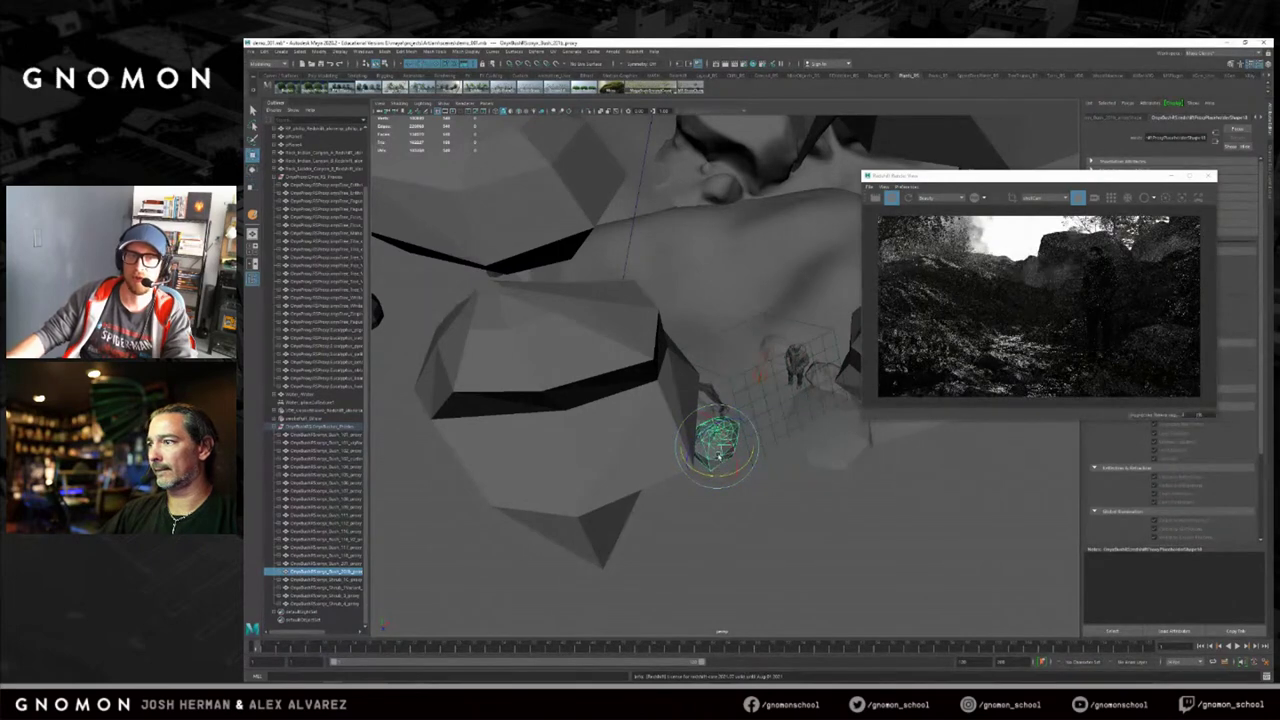
left_click_drag(716, 424, 717, 431)
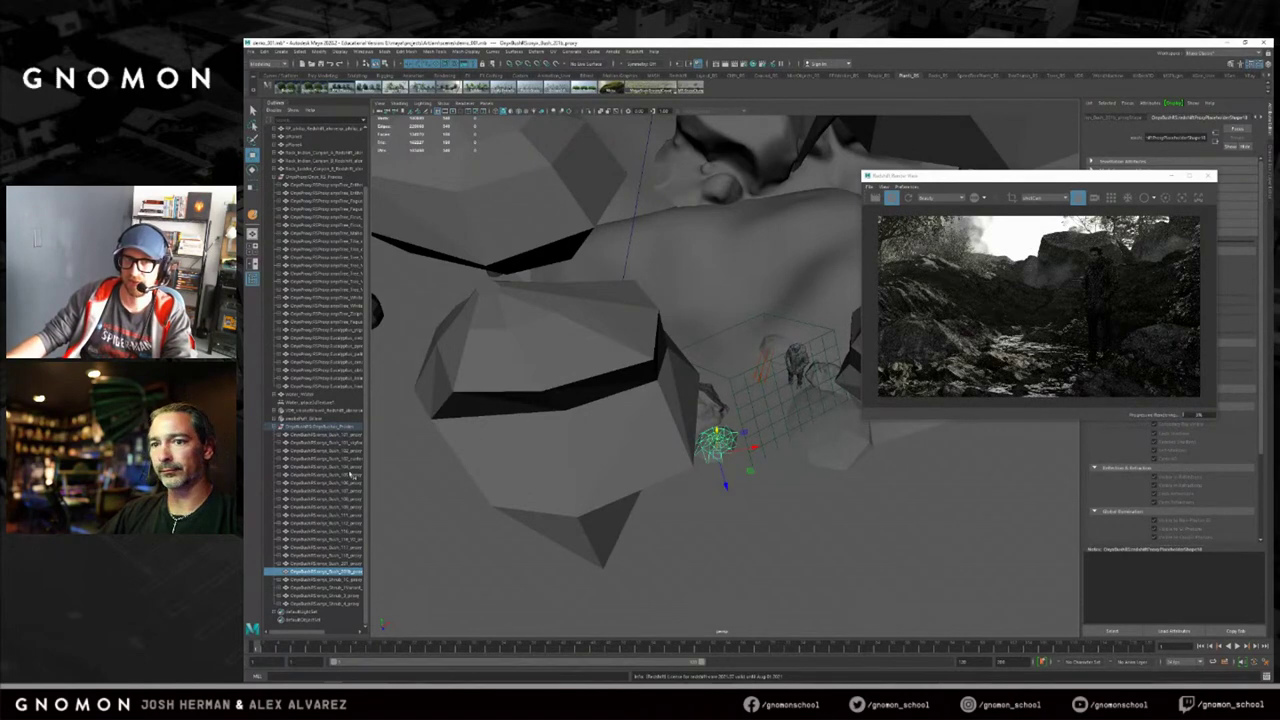
Take another bush proxy from the set and place it behind the figure, between the figure and the neighbouring large rock.
right_click_drag(580, 432, 467, 395, "alt")
middle_click_drag(467, 395, 571, 395, "alt")
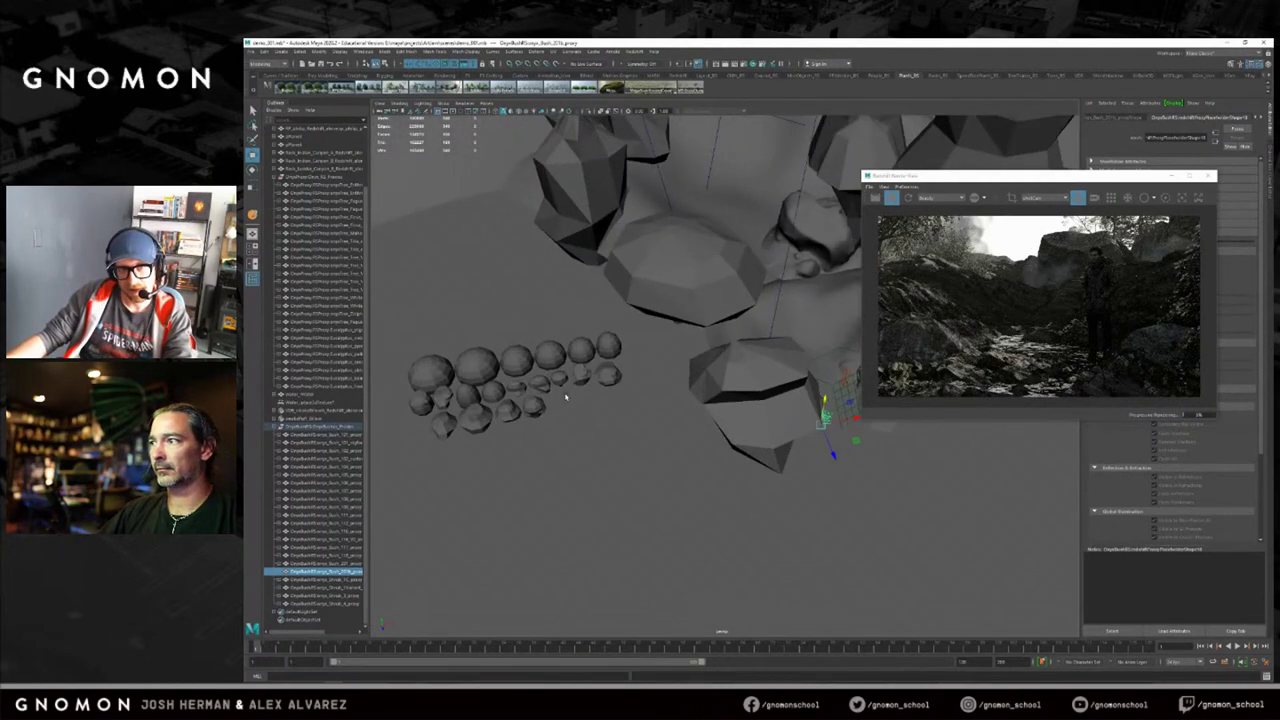
right_click_drag(580, 386, 585, 385, "alt")
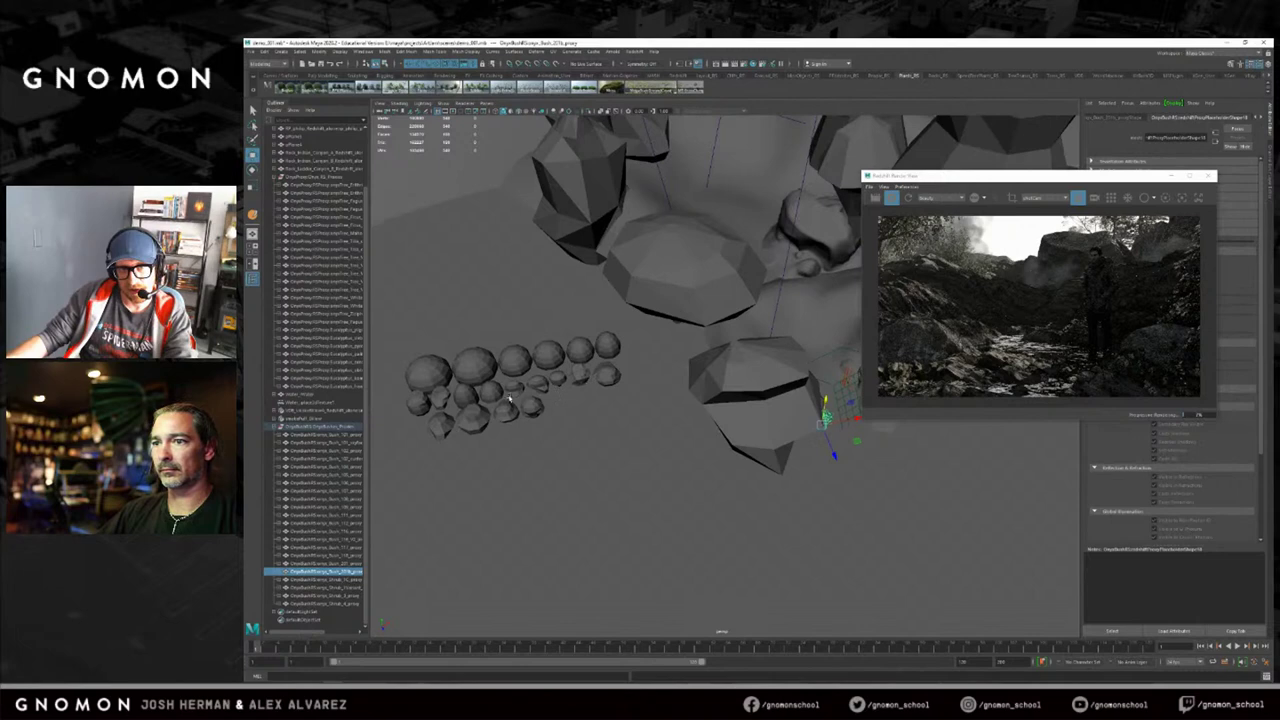
left_click(438, 396)
left_click_drag(438, 396, 722, 448, "alt")
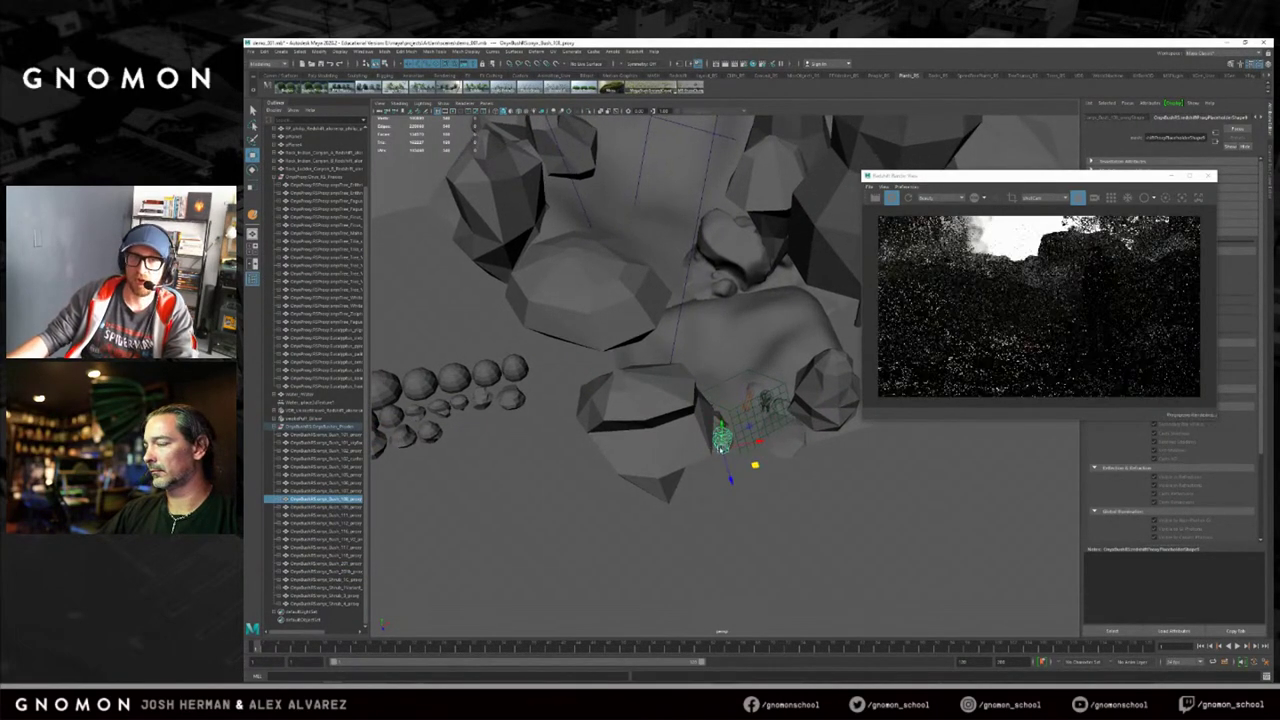
right_click_drag(720, 449, 703, 391, "alt")
middle_click_drag(703, 391, 634, 383, "alt")
left_click_drag(634, 383, 672, 385, "alt")
left_click_drag(651, 476, 708, 403)
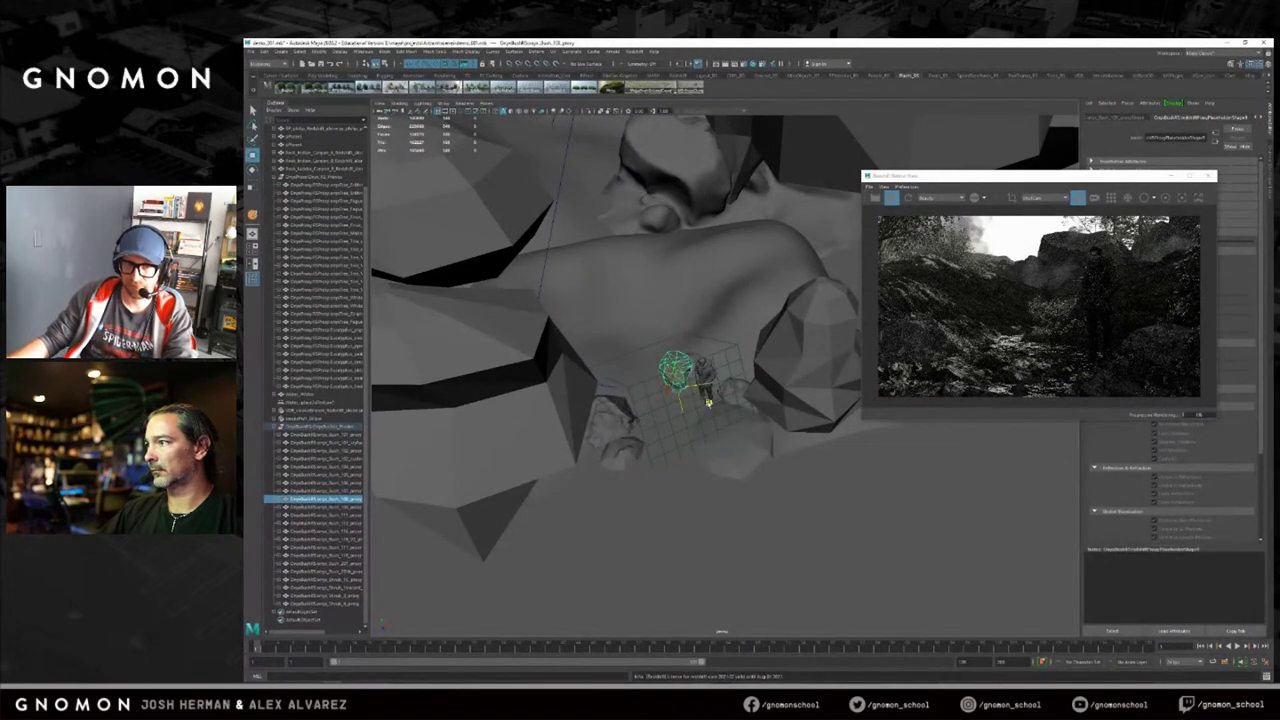
left_click_drag(708, 403, 762, 398)
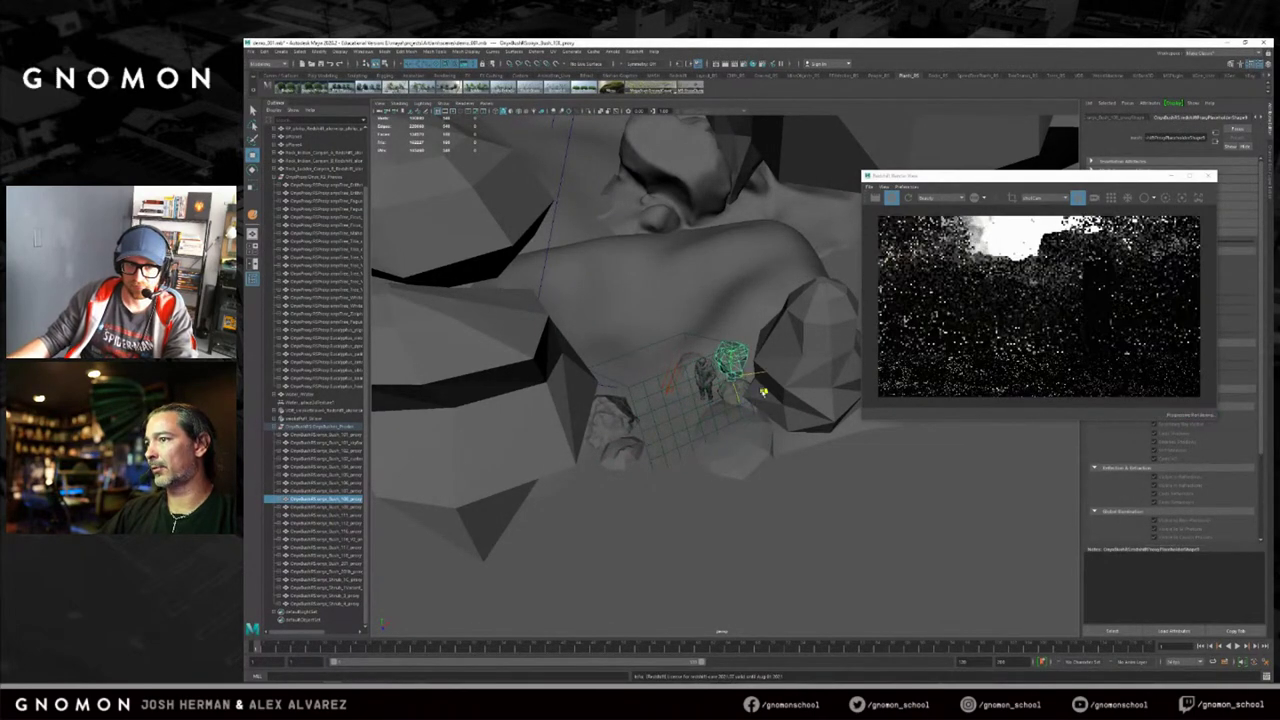
Lower the bush behind the figure into the ground and nudge it close beside the figure.
right_click_drag(722, 436, 750, 434, "alt")
left_click_drag(750, 434, 692, 356, "alt")
key("e")
key("w")
left_click_drag(684, 311, 682, 330)
left_click_drag(718, 373, 676, 331)
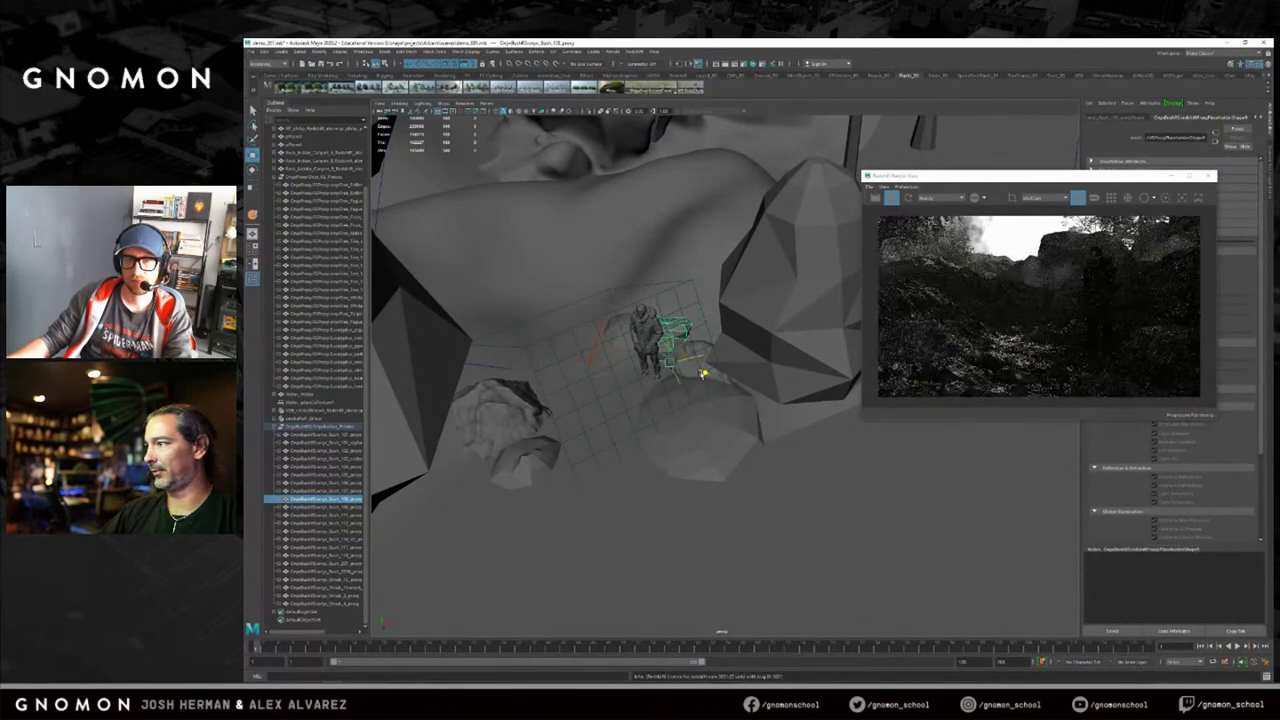
scroll(703, 374, "up", 2)
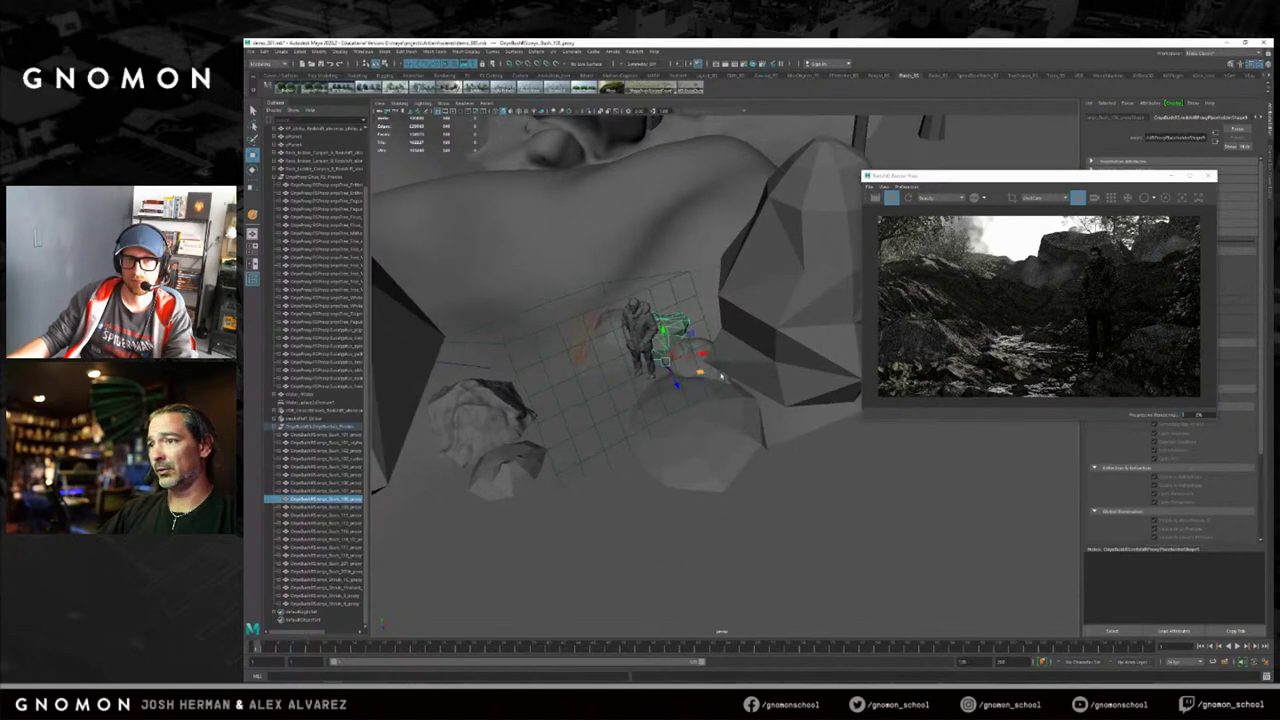
Nudge the bush behind the figure sideways and raise it further out of the ground.
left_click_drag(695, 372, 701, 373)
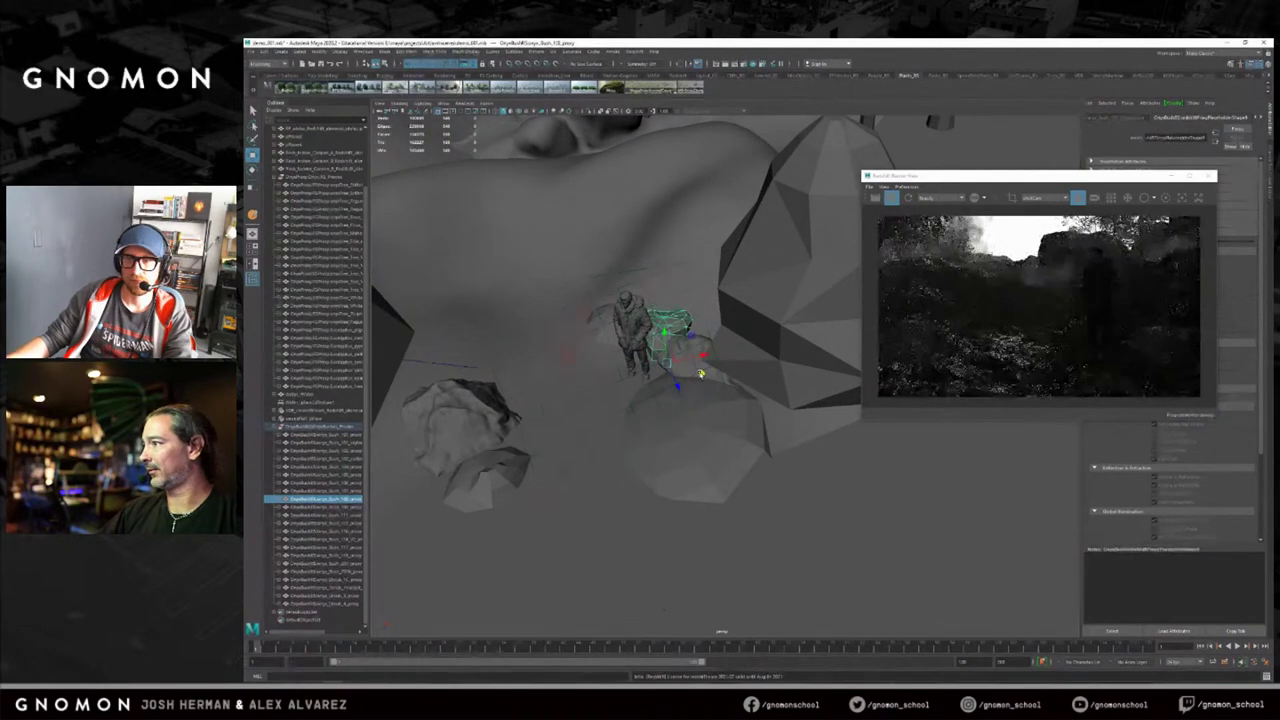
left_click_drag(664, 334, 664, 325)
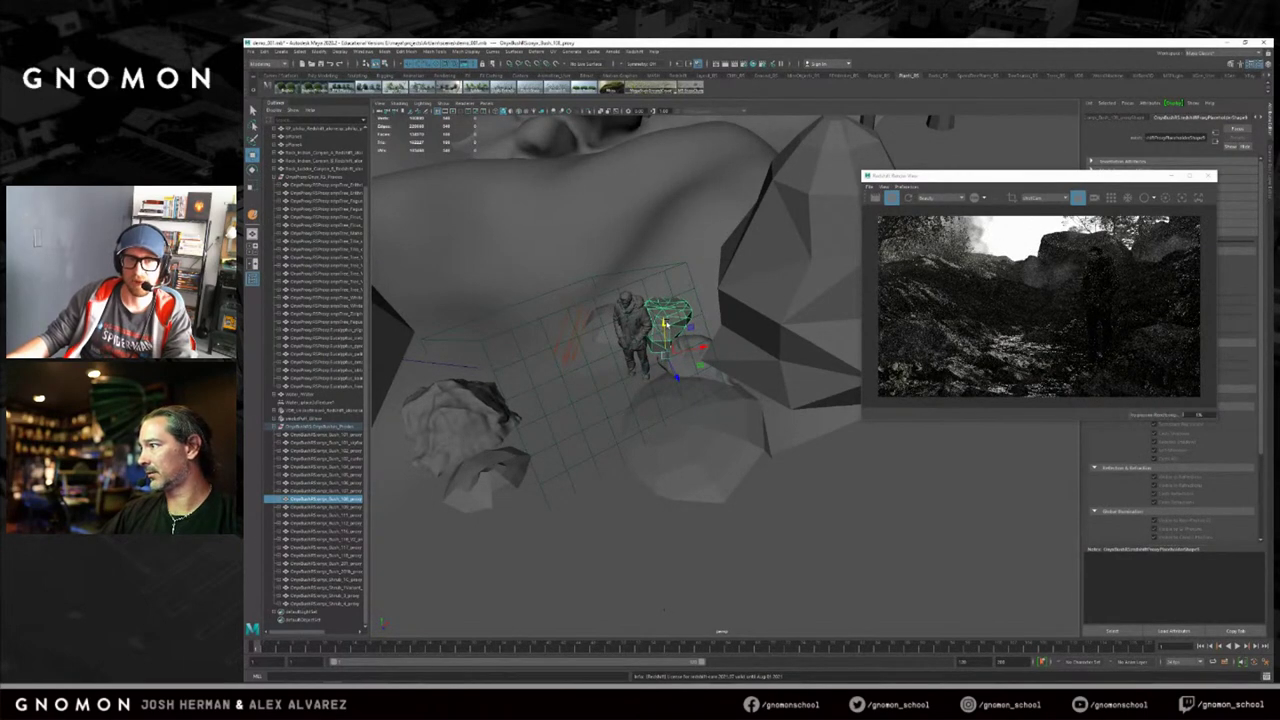
left_click_drag(706, 370, 698, 366, "alt")
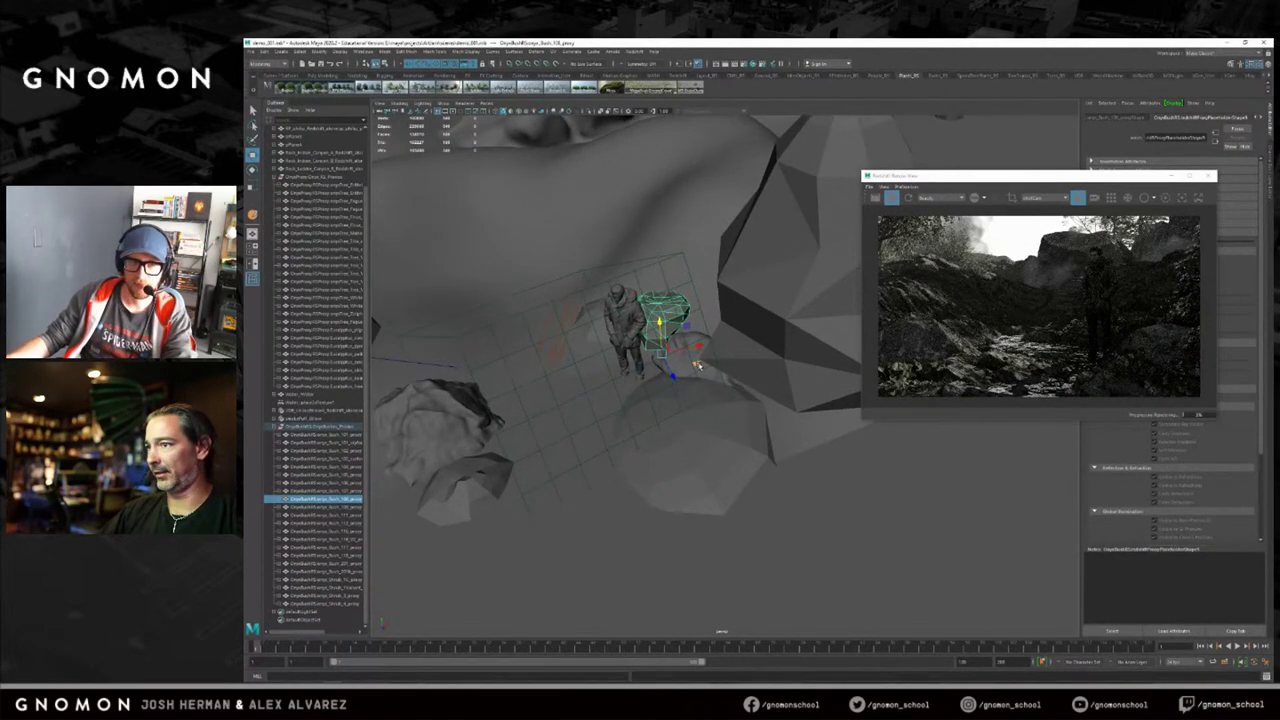
left_click_drag(660, 321, 660, 316)
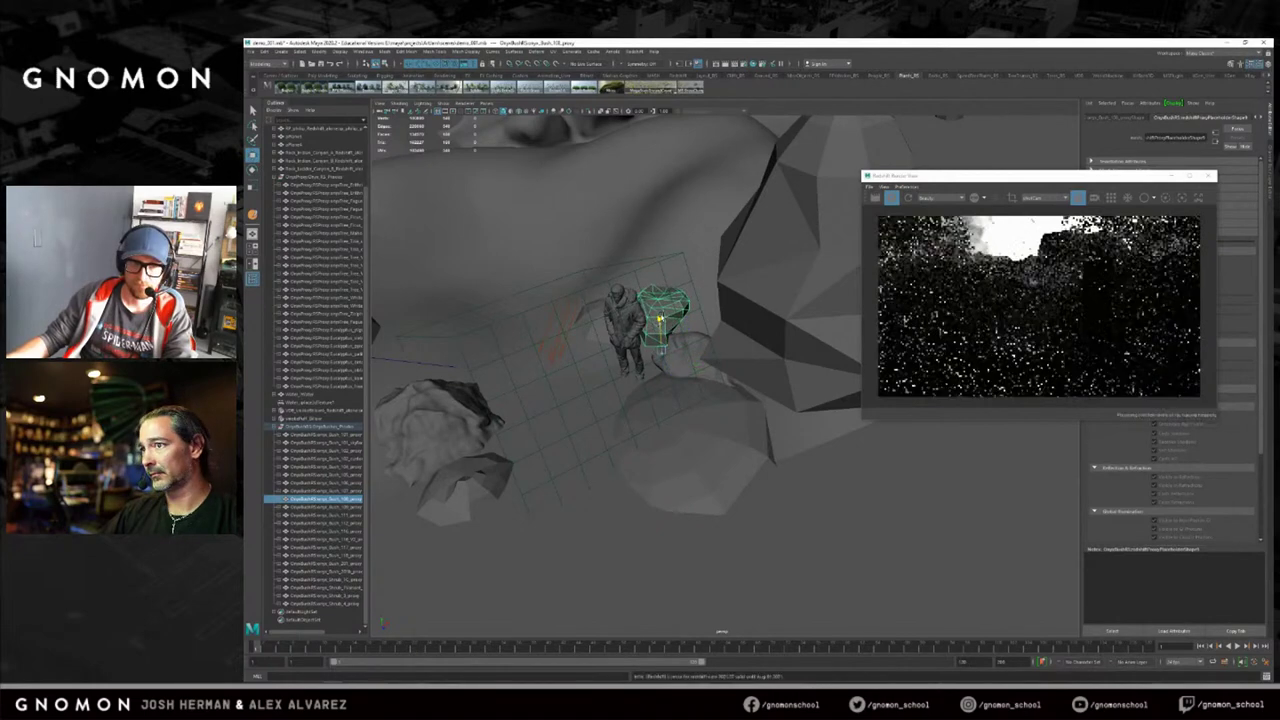
Rotate the bush behind the figure until it leans toward the neighbouring large rock, and raise it above the small rock there.
key("e")
left_click_drag(685, 362, 714, 357)
key("w")
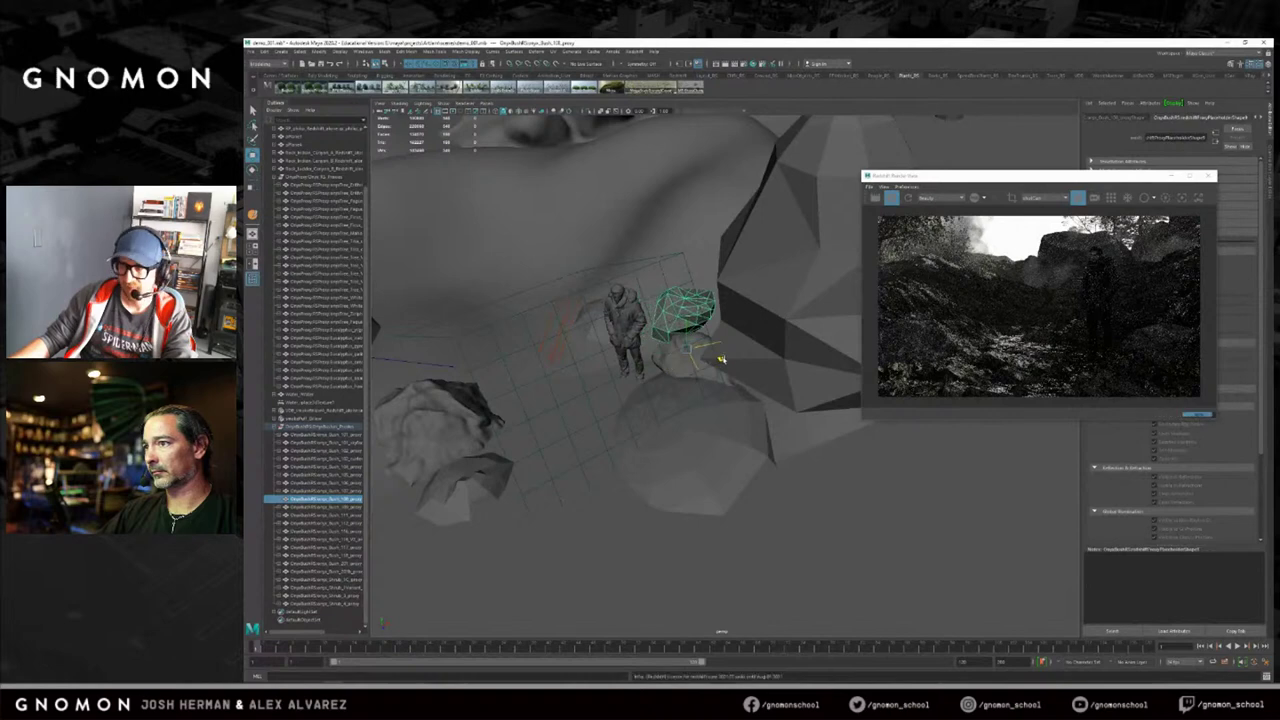
key("e")
mouse_move(708, 367)
left_mouse_down()
mouse_move(668, 369)
mouse_move(689, 371)
left_mouse_up()
key("w")
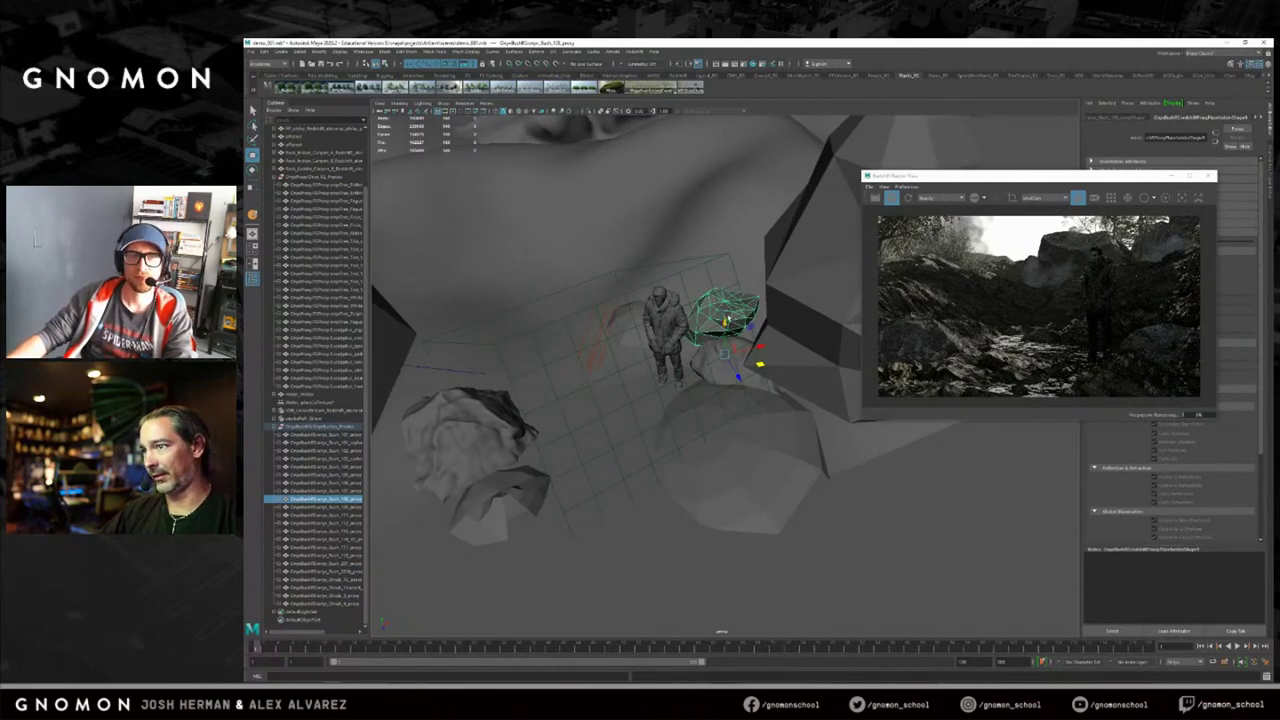
left_click_drag(727, 320, 727, 315)
key("e")
left_click_drag(740, 372, 760, 365)
key("w")
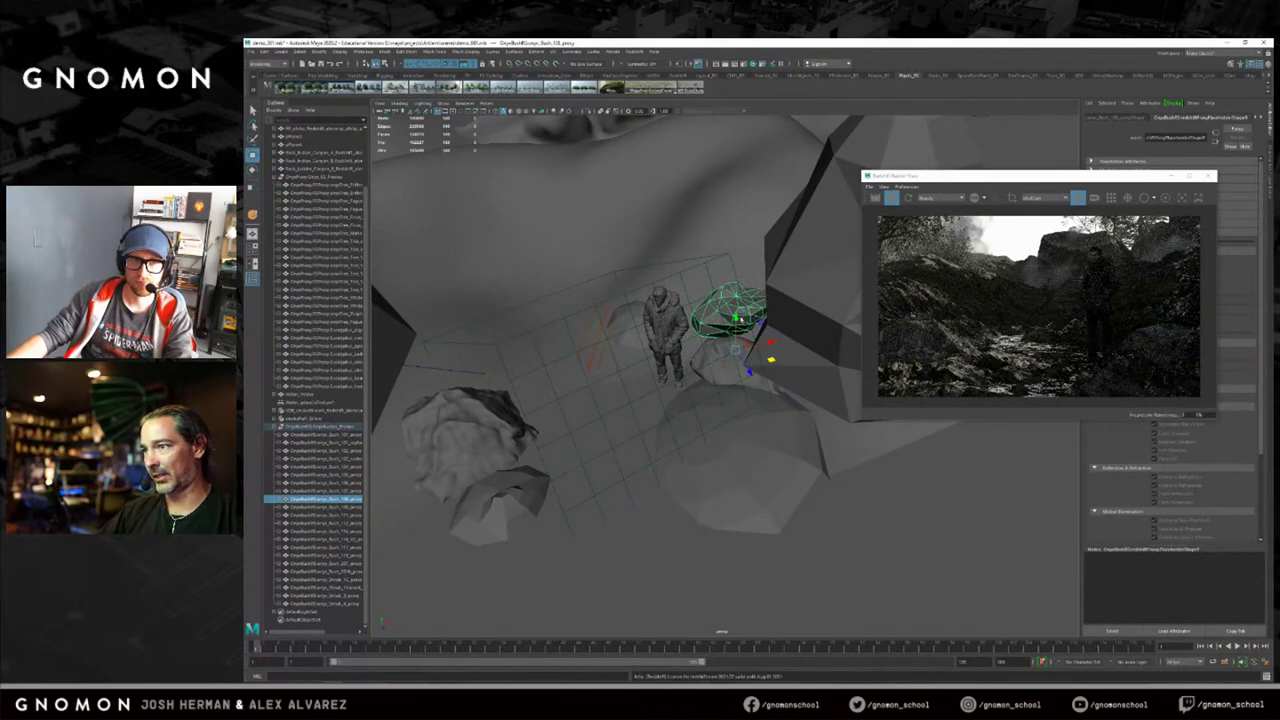
left_click_drag(737, 319, 737, 311)
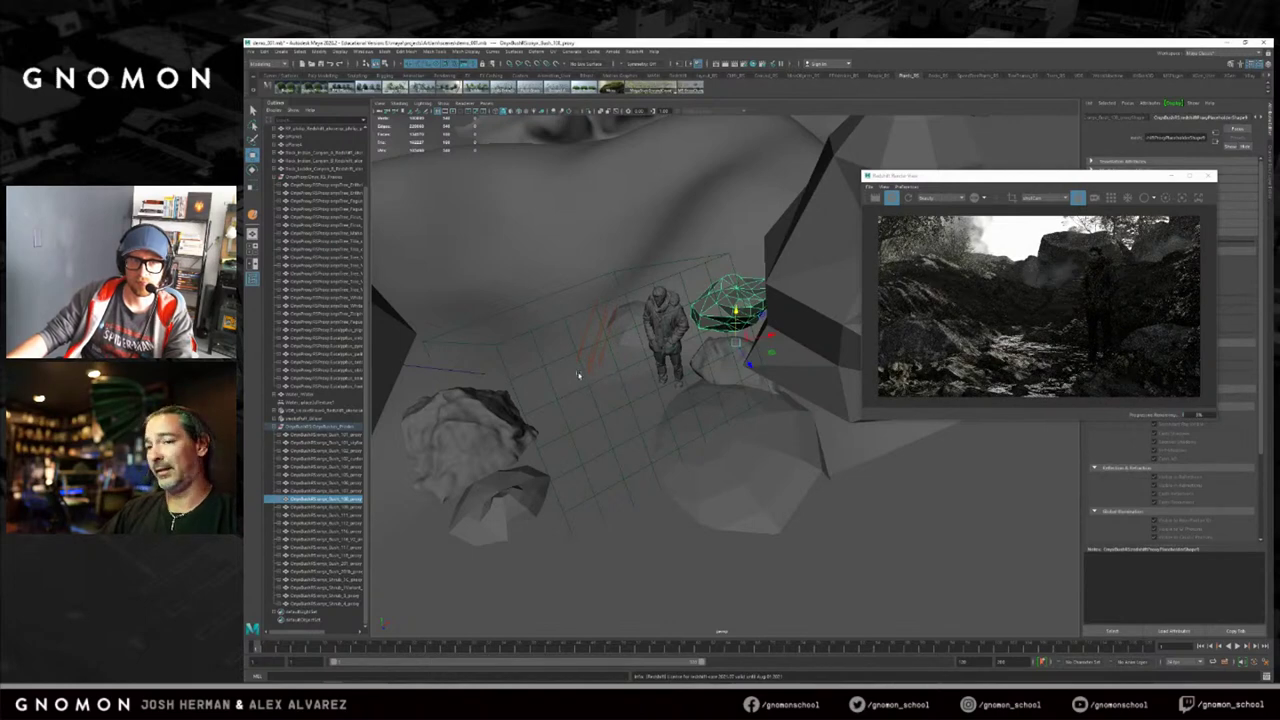
Take another bush proxy from the set and place it on the small rock in the foreground, opposite the figure.
left_click(330, 515)
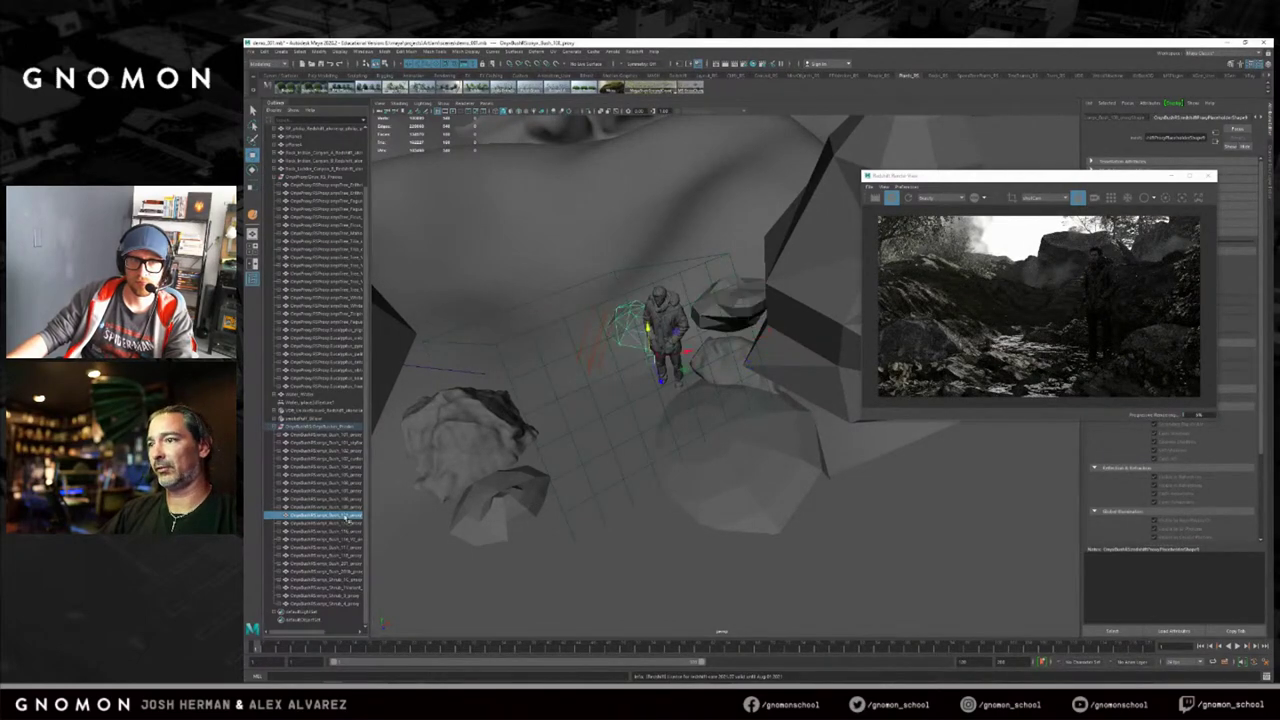
left_click_drag(597, 474, 540, 435, "alt")
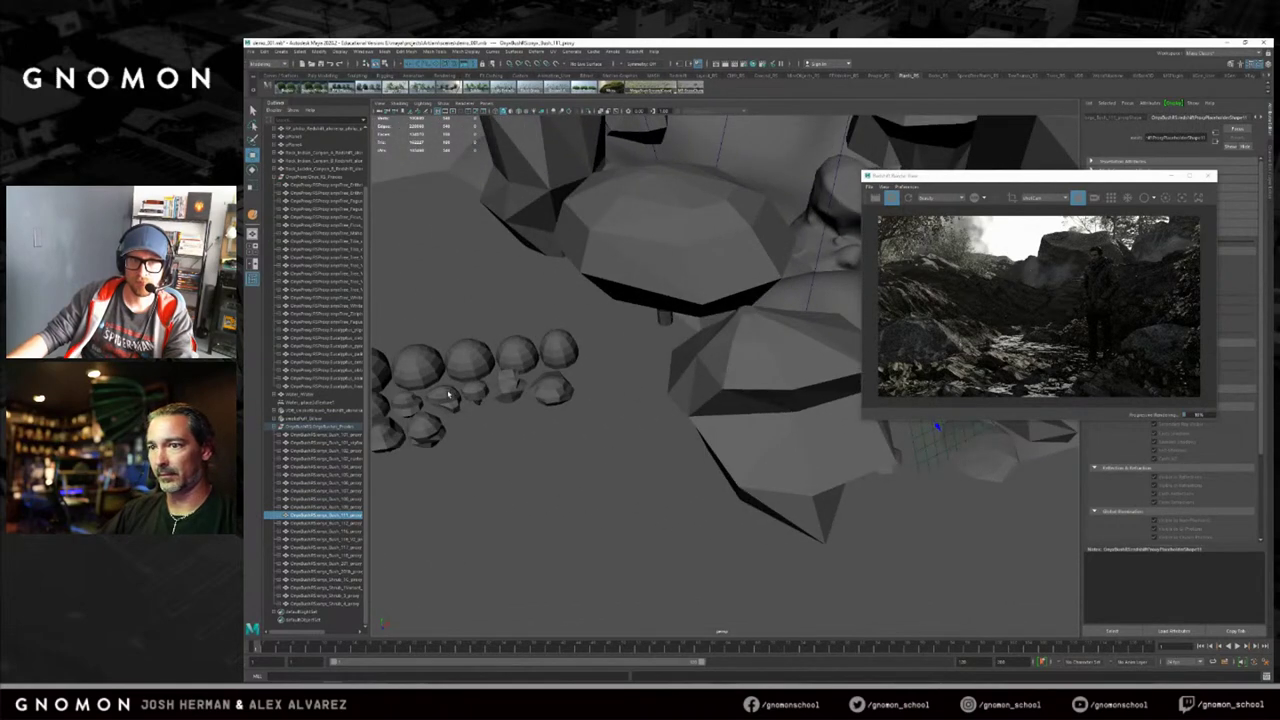
left_click(418, 398)
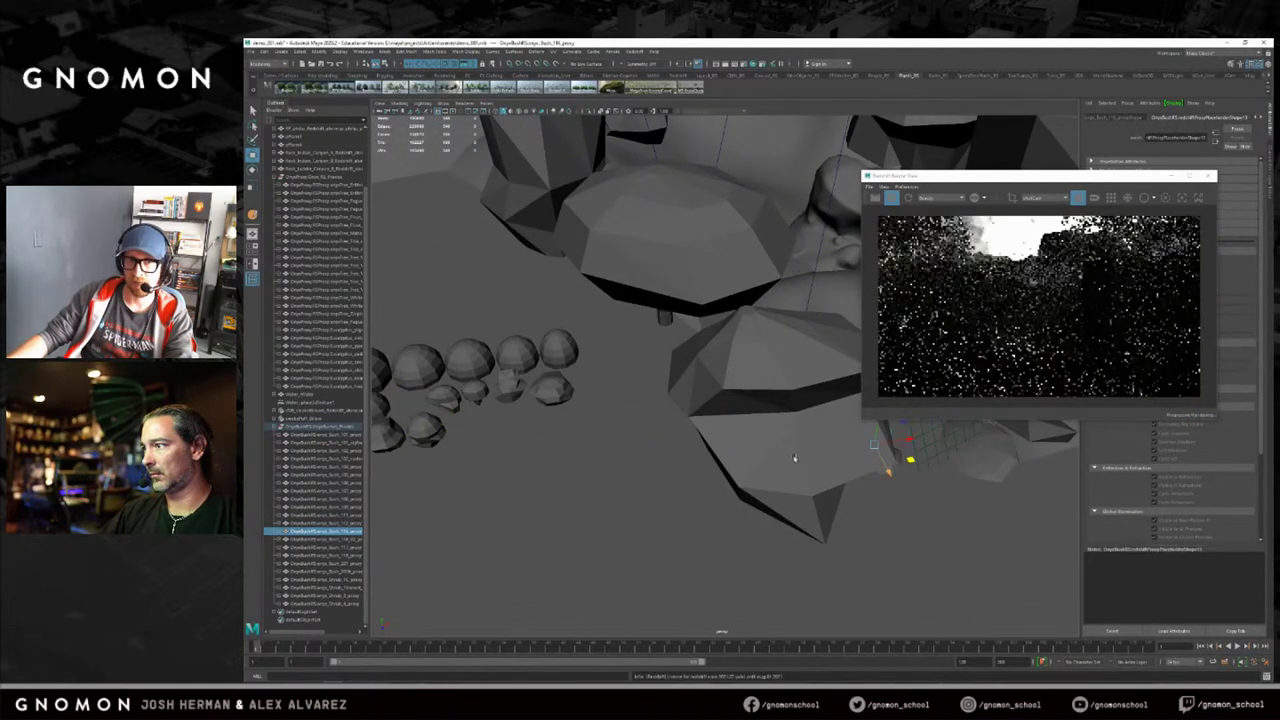
key("f")
right_click_drag(618, 447, 746, 463, "alt")
left_click_drag(577, 479, 588, 521)
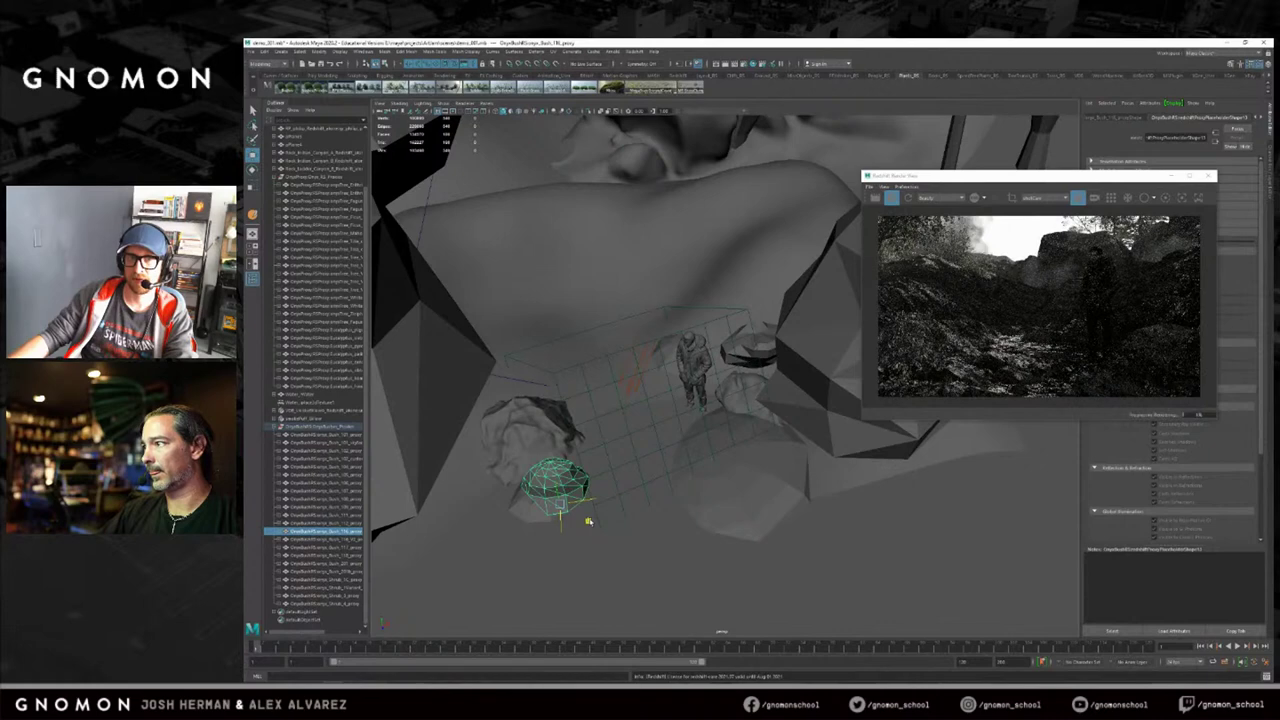
left_click_drag(588, 521, 581, 521)
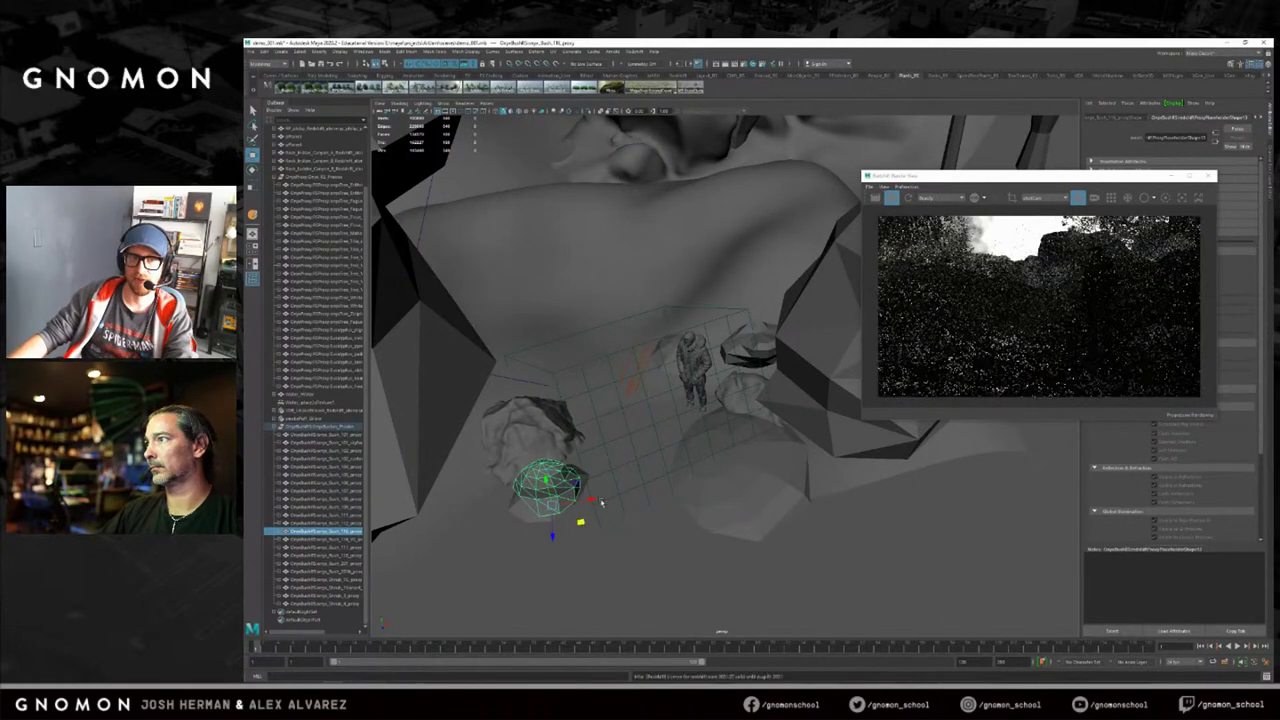
Select the hillside plane behind the figure and collapse the bush proxy group.
left_click(979, 76)
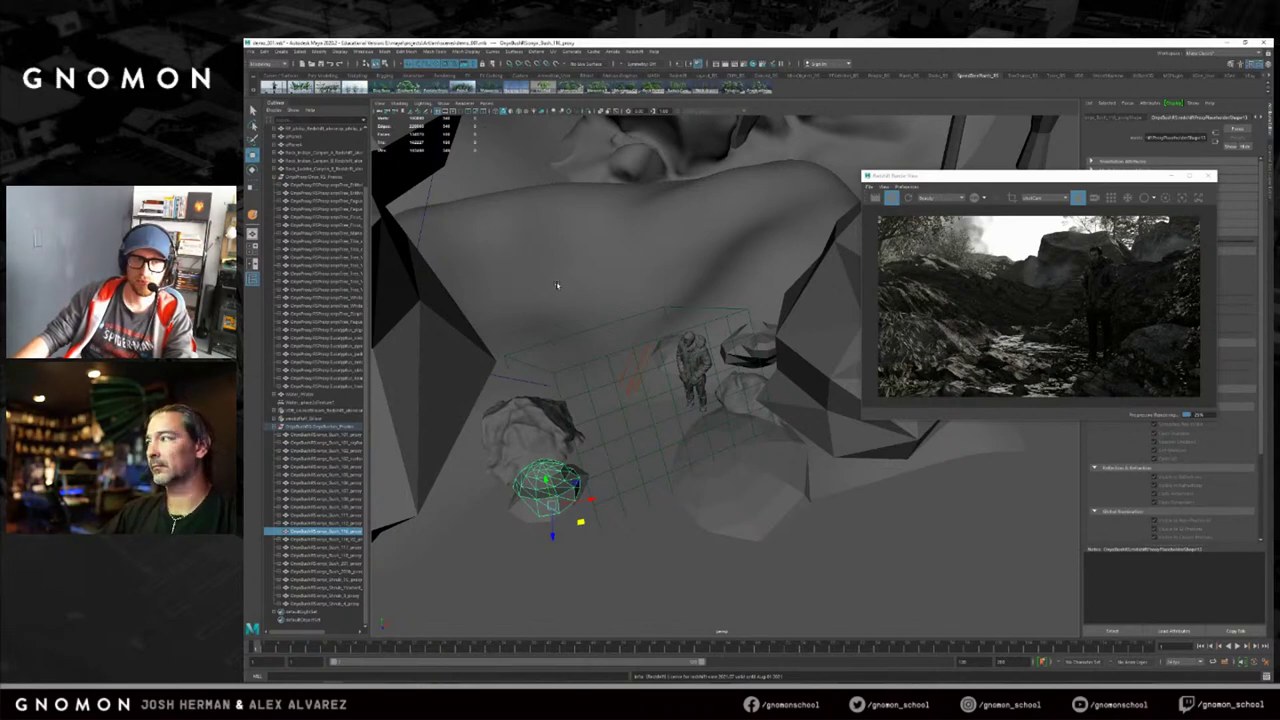
key("q")
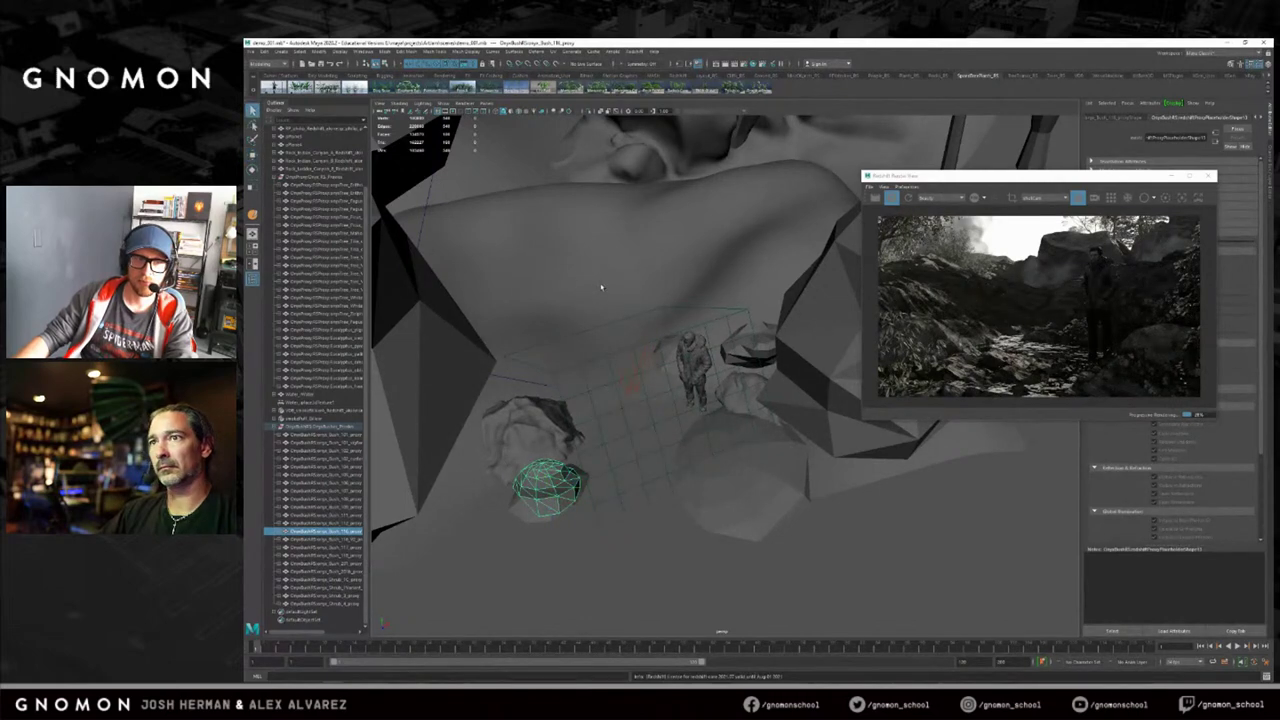
left_click(601, 287)
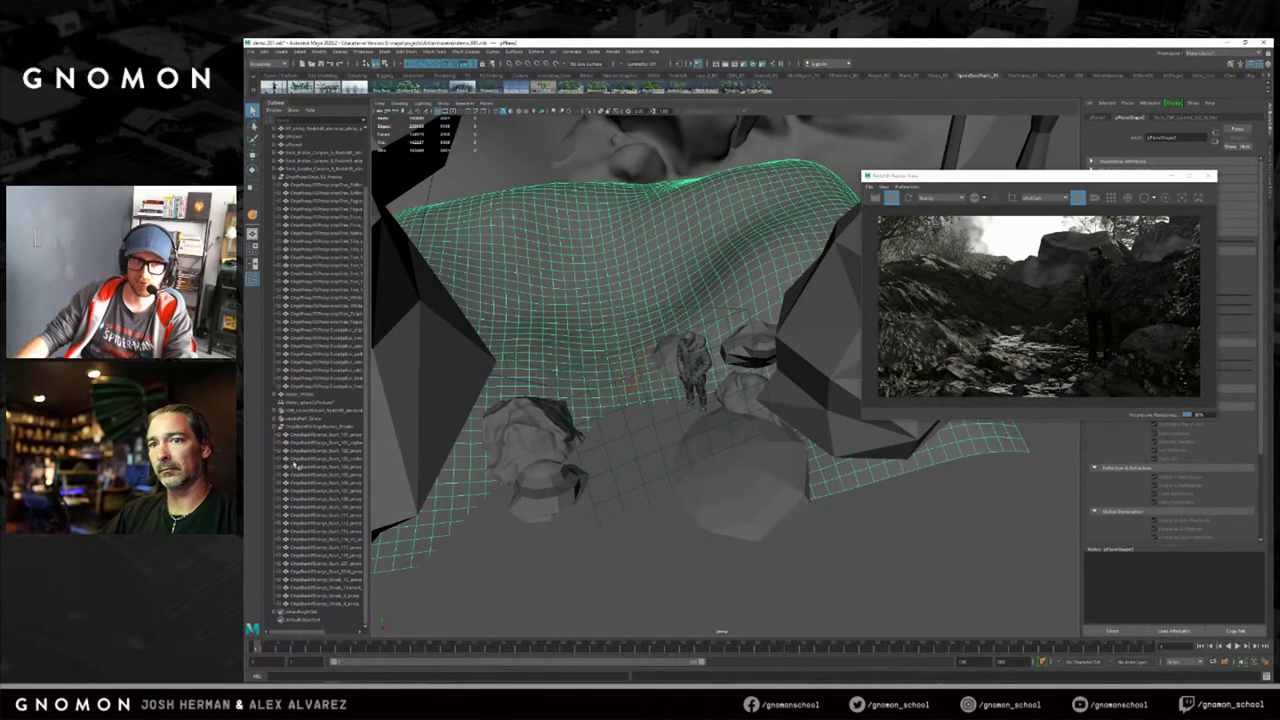
left_click(276, 426)
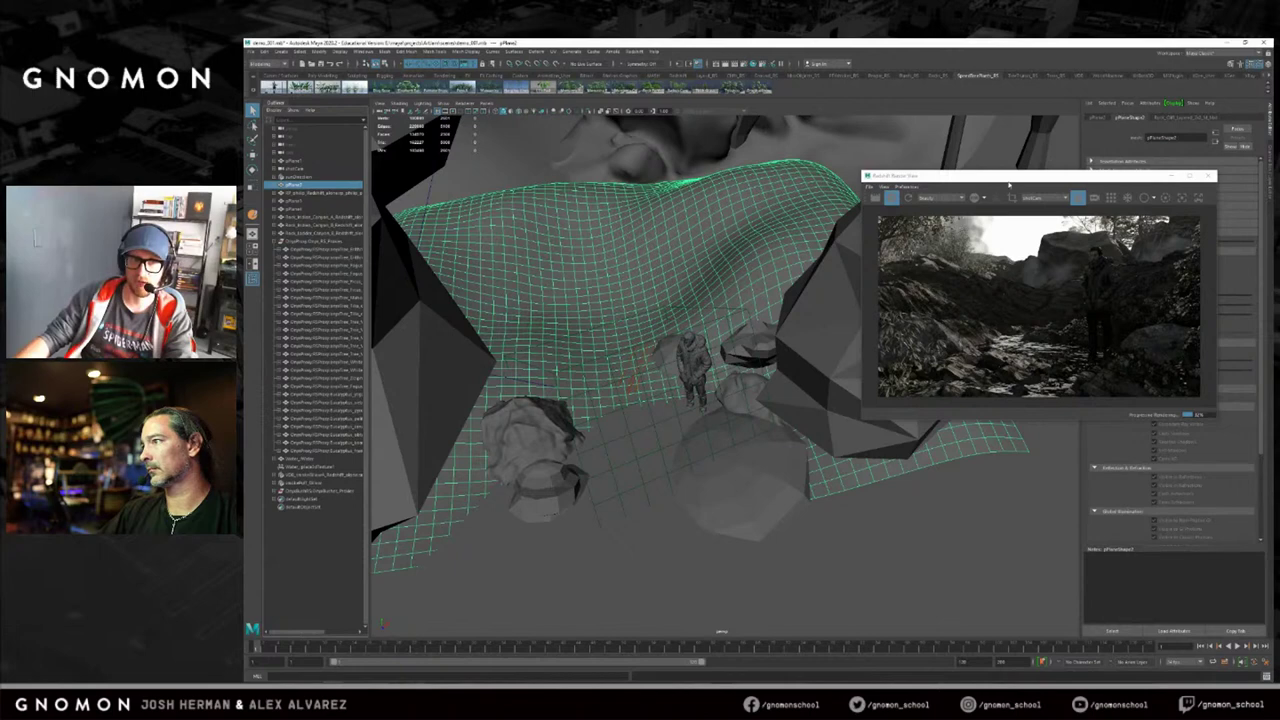
Stop the live Redshift render and save the scene.
left_click(746, 67)
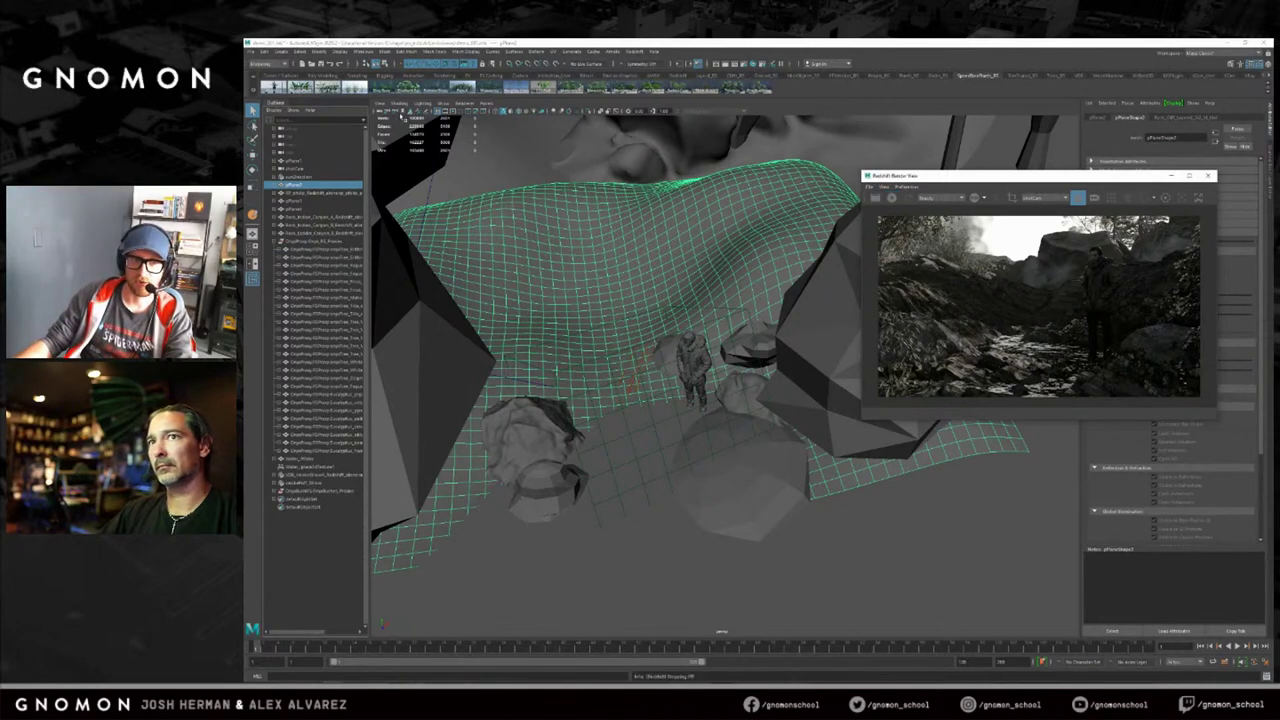
key("ctrl+s")
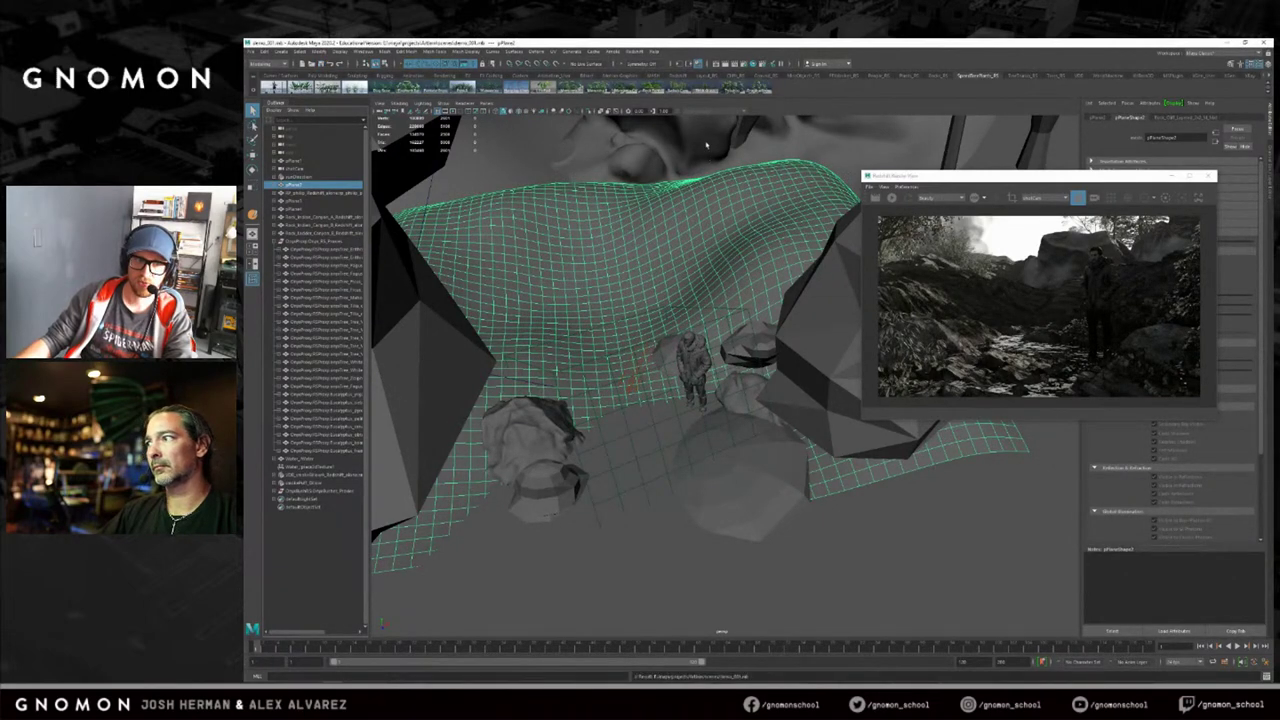
Set the render resolution to the HD 1080 preset in the render settings.
left_click(750, 64)
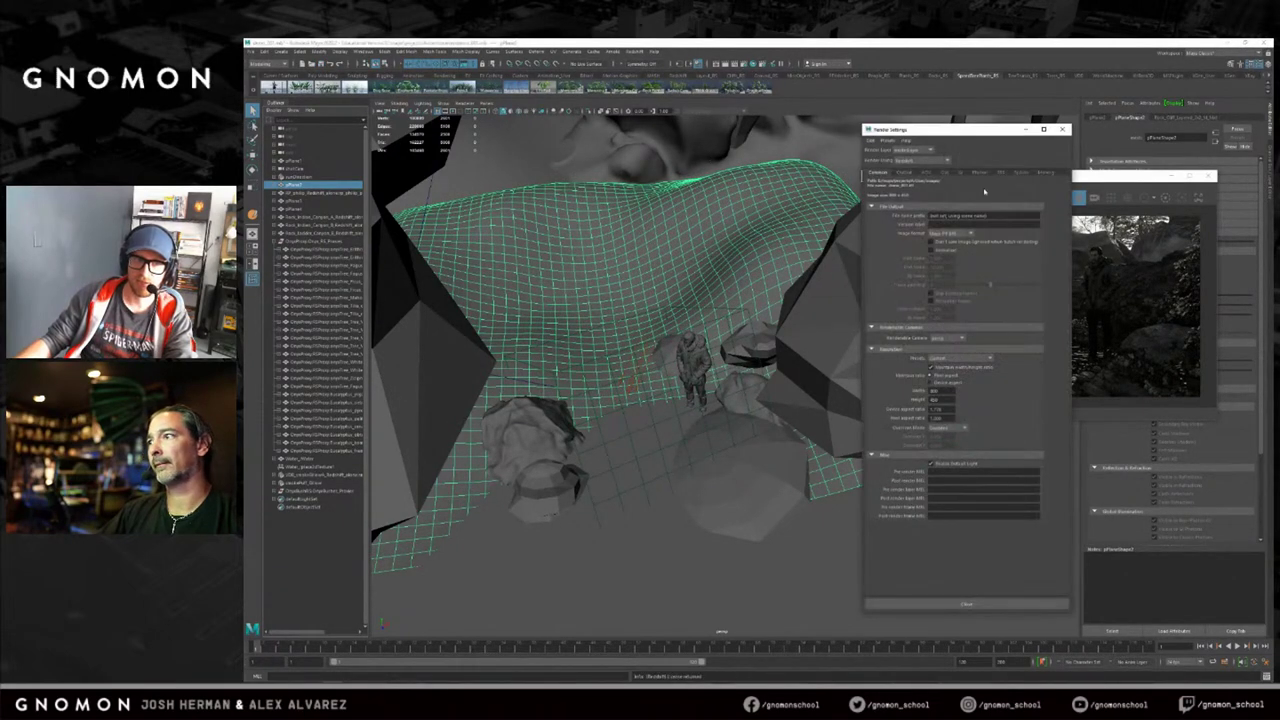
left_click_drag(984, 132, 462, 134)
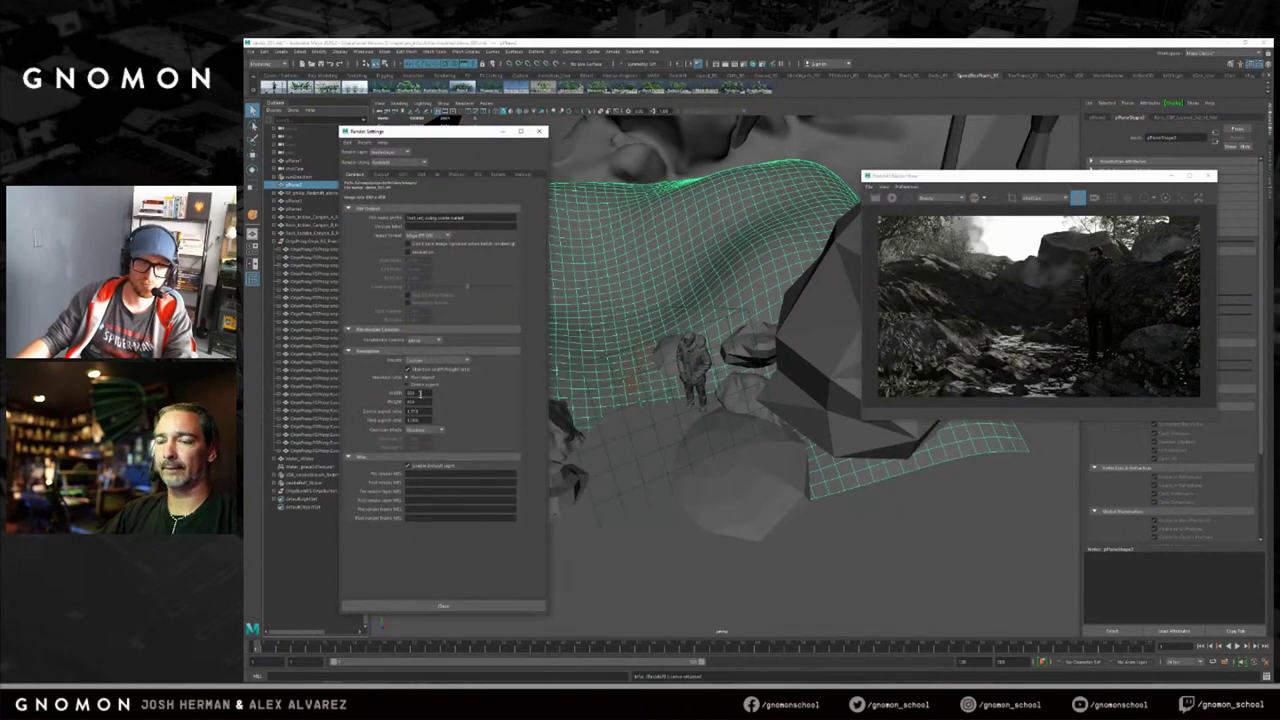
left_click(438, 360)
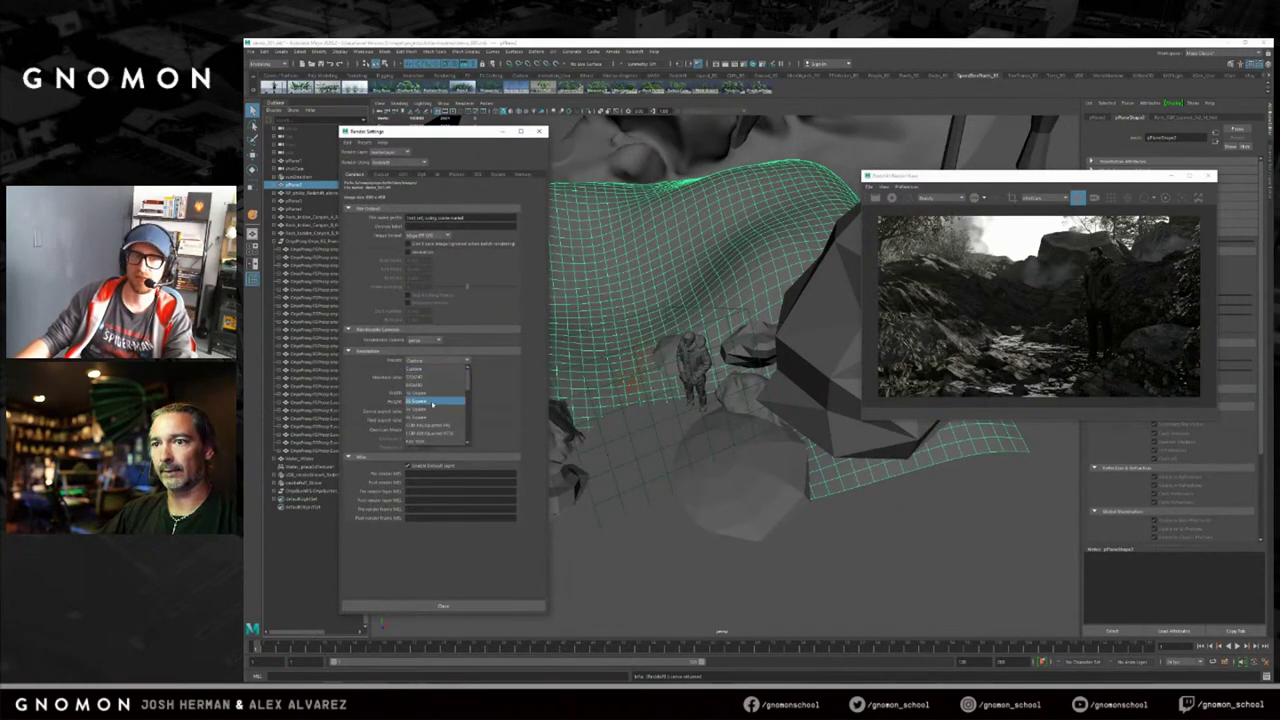
scroll(436, 414, "down", 1)
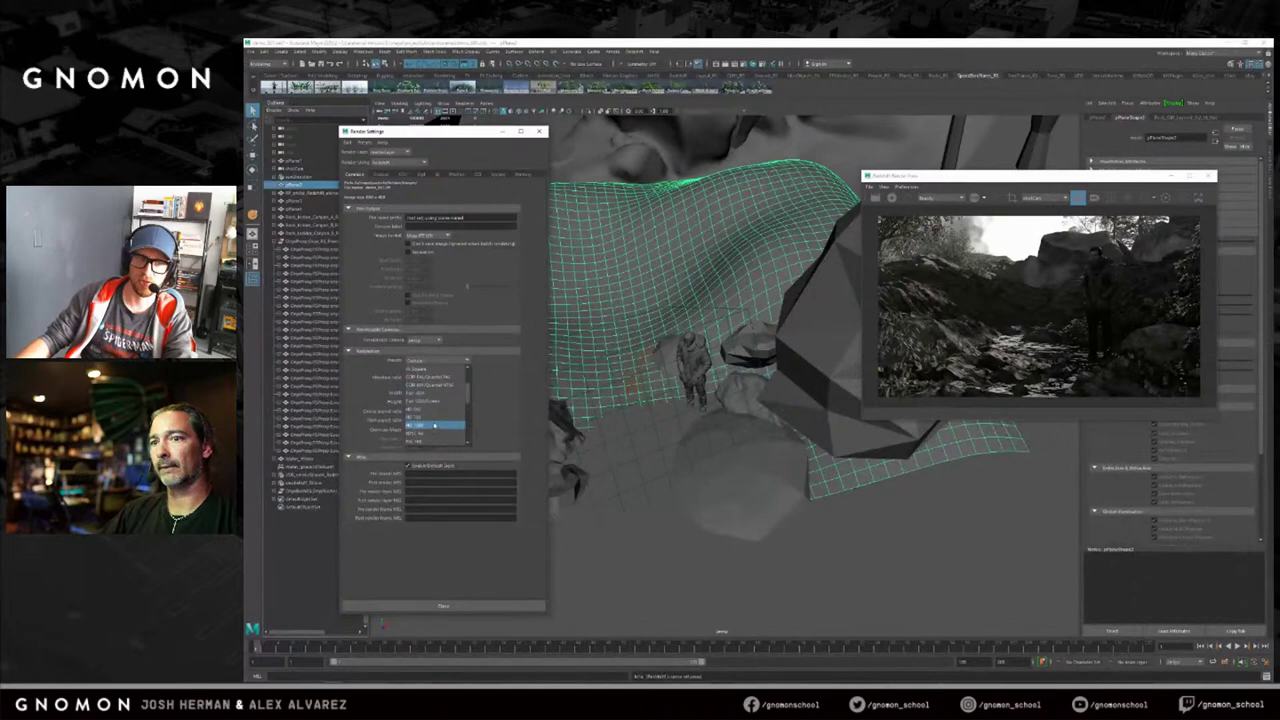
left_click(434, 427)
Enlarge the Redshift render view to fill most of the workspace and start a render at the new resolution.
left_click_drag(888, 177, 898, 99)
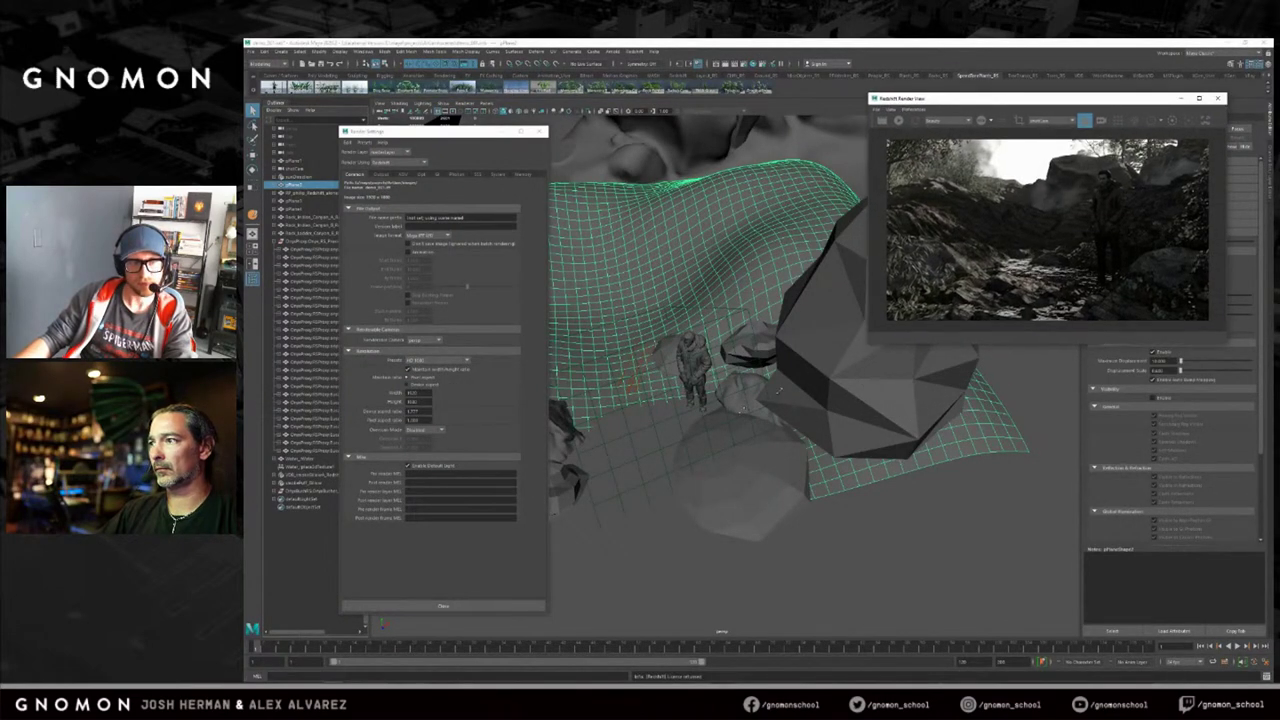
left_click_drag(871, 344, 303, 637)
left_click(316, 120)
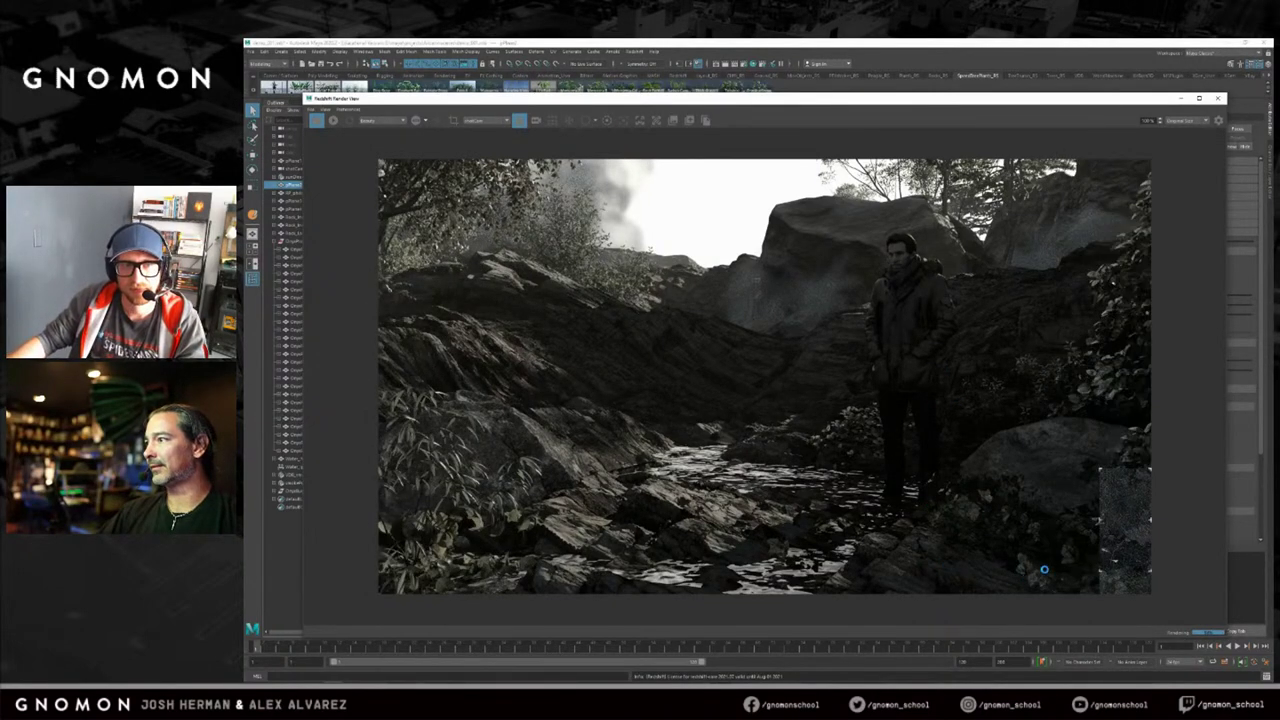
Resize and reposition the Redshift render view to examine the finished render of the figure in the rocky valley.
left_click_drag(857, 102, 873, 110)
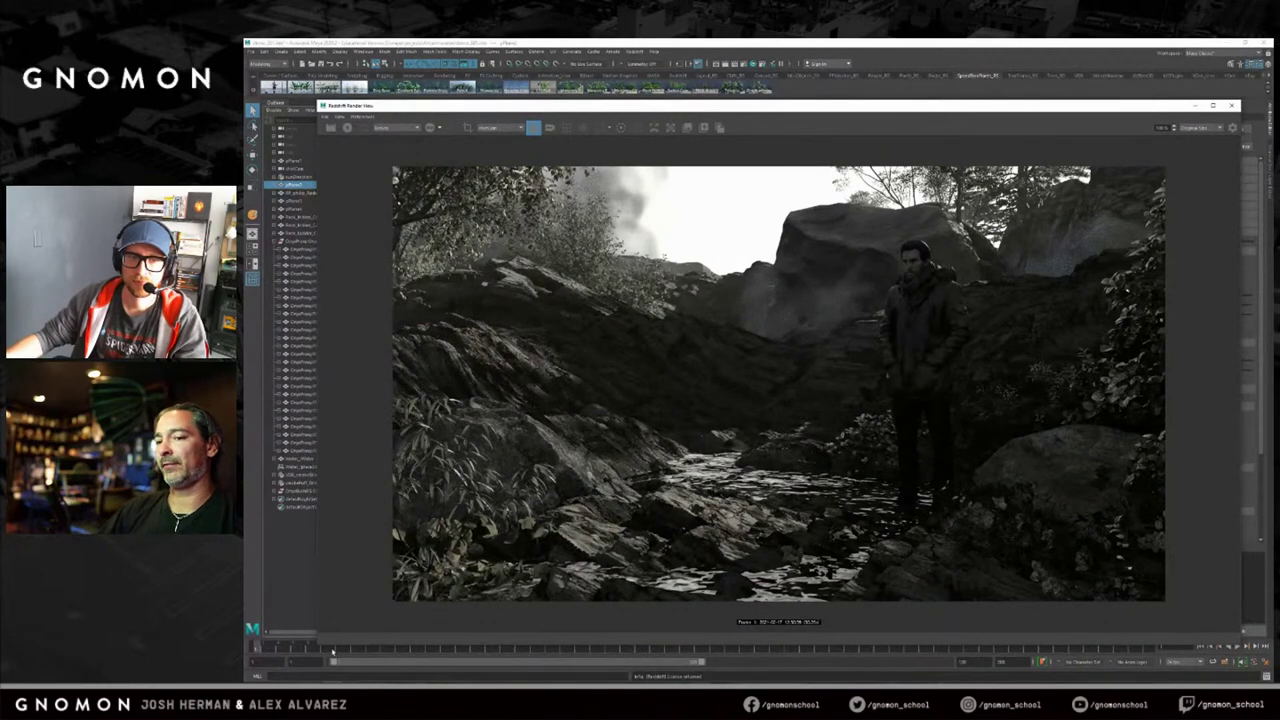
left_click_drag(317, 648, 418, 619)
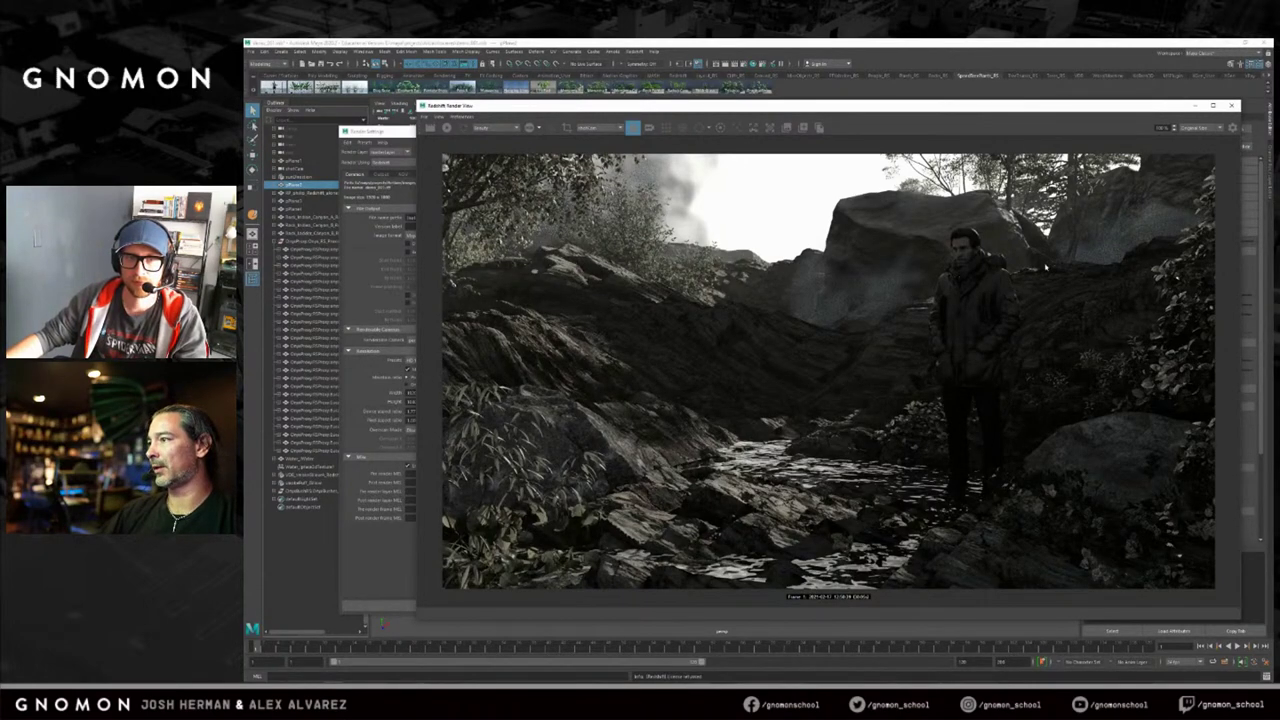
left_click_drag(922, 107, 830, 111)
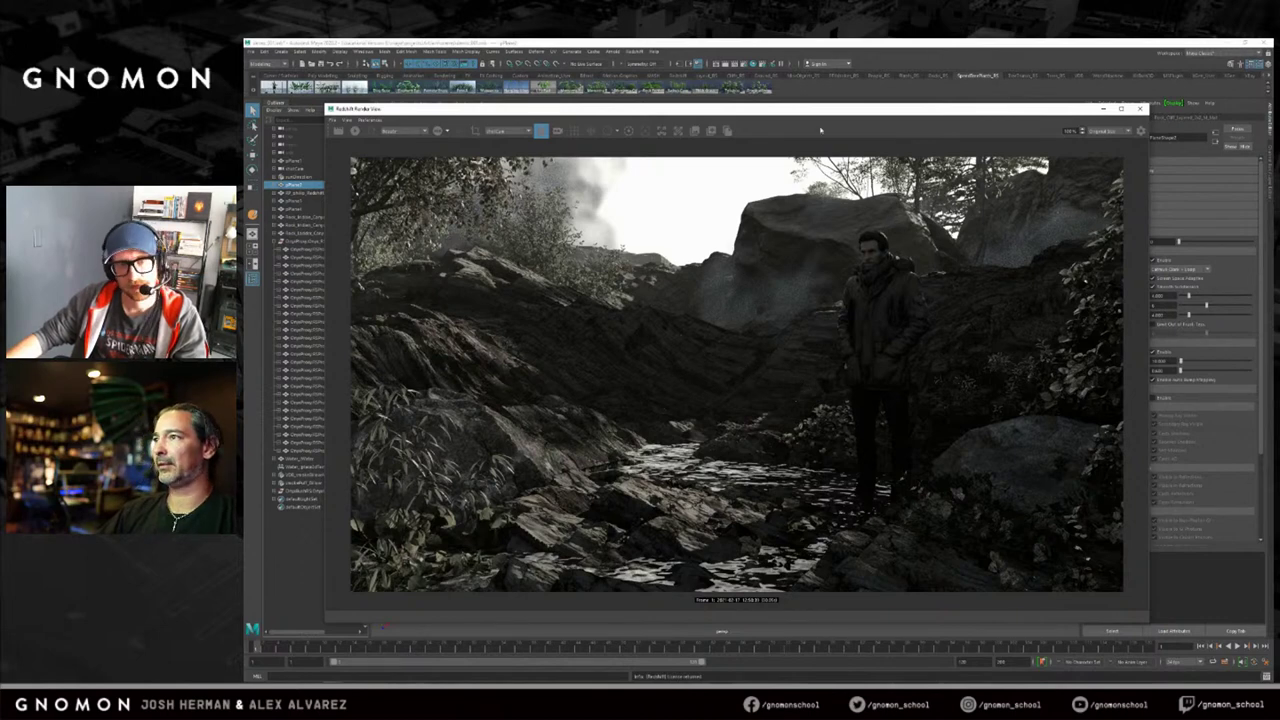
left_click_drag(833, 113, 853, 121)
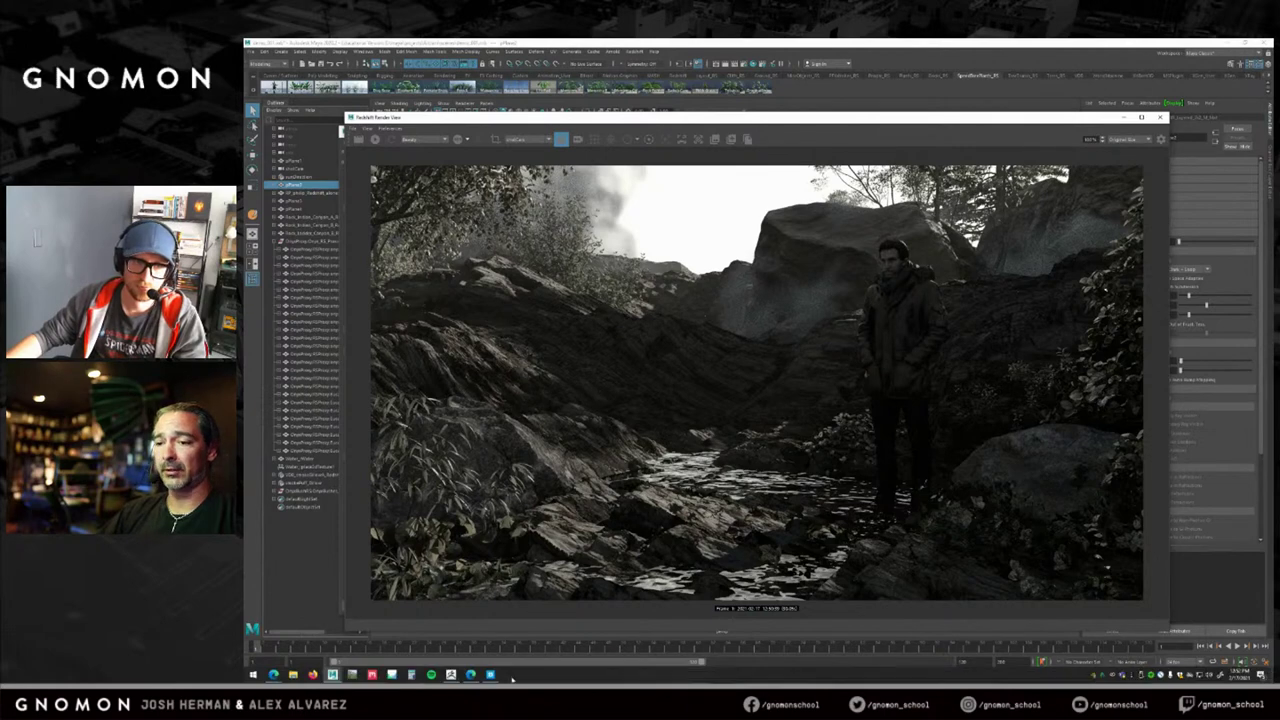
Switch to Quixel Bridge, adjust its window beside the render, and browse the local Megascans assets.
left_click(491, 676)
left_click_drag(764, 140, 735, 109)
left_click_drag(1031, 90, 986, 65)
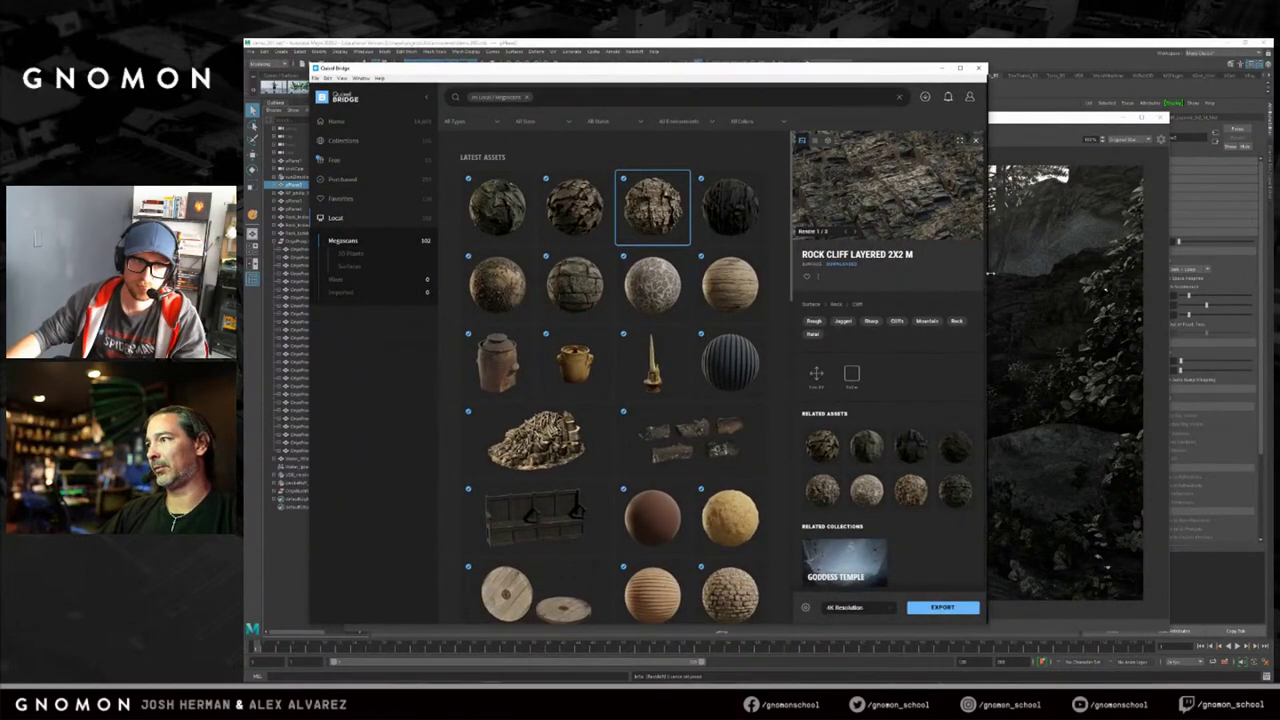
left_click_drag(973, 273, 982, 273)
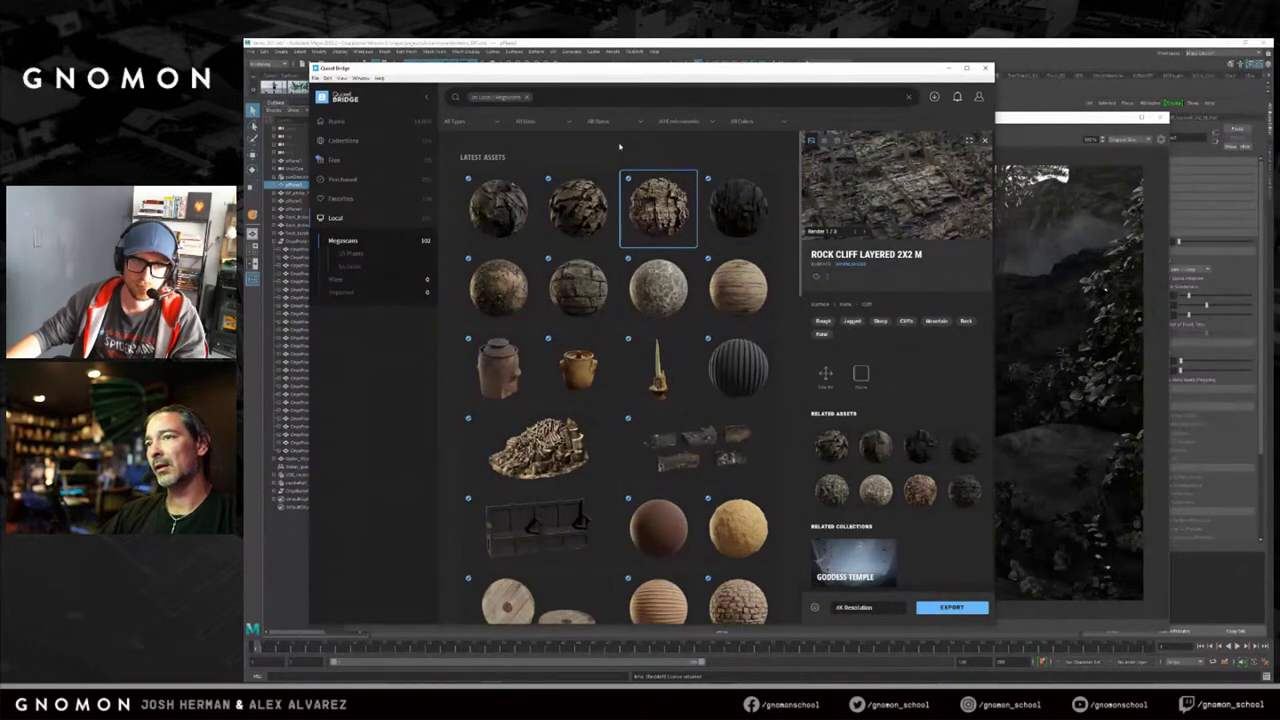
left_click_drag(602, 72, 600, 79)
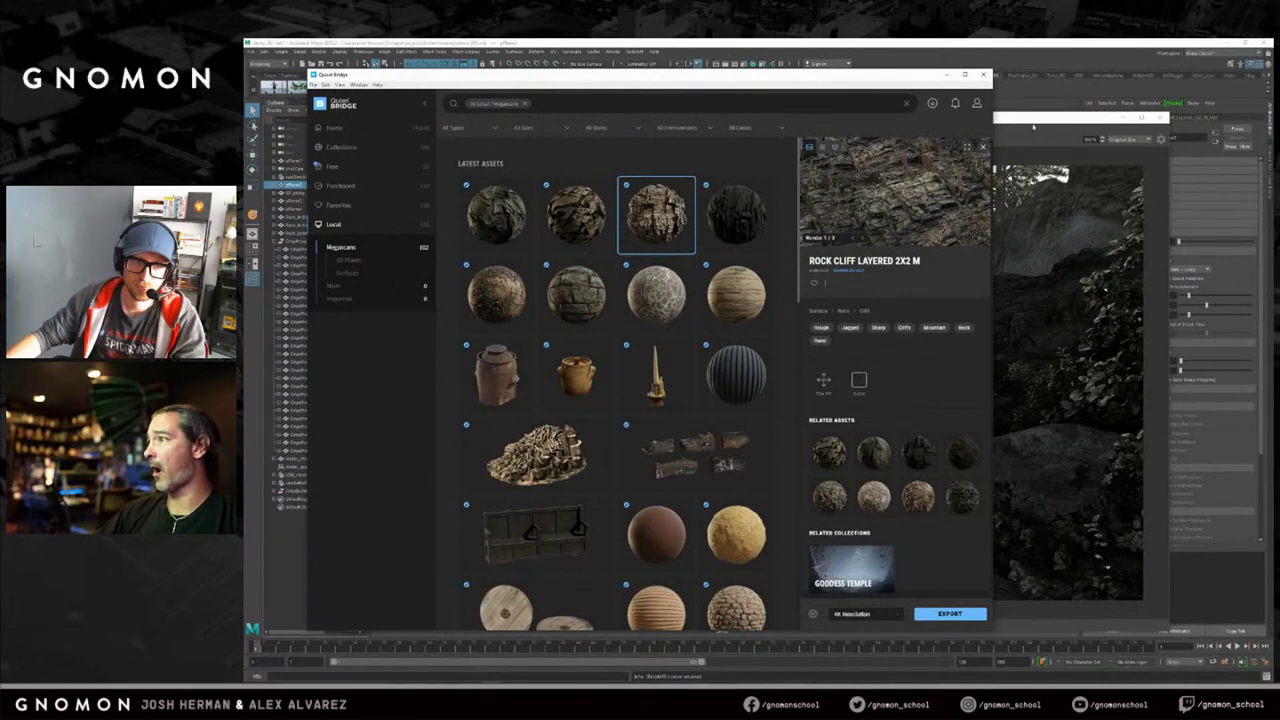
scroll(692, 350, "down", 3)
scroll(694, 320, "up", 3)
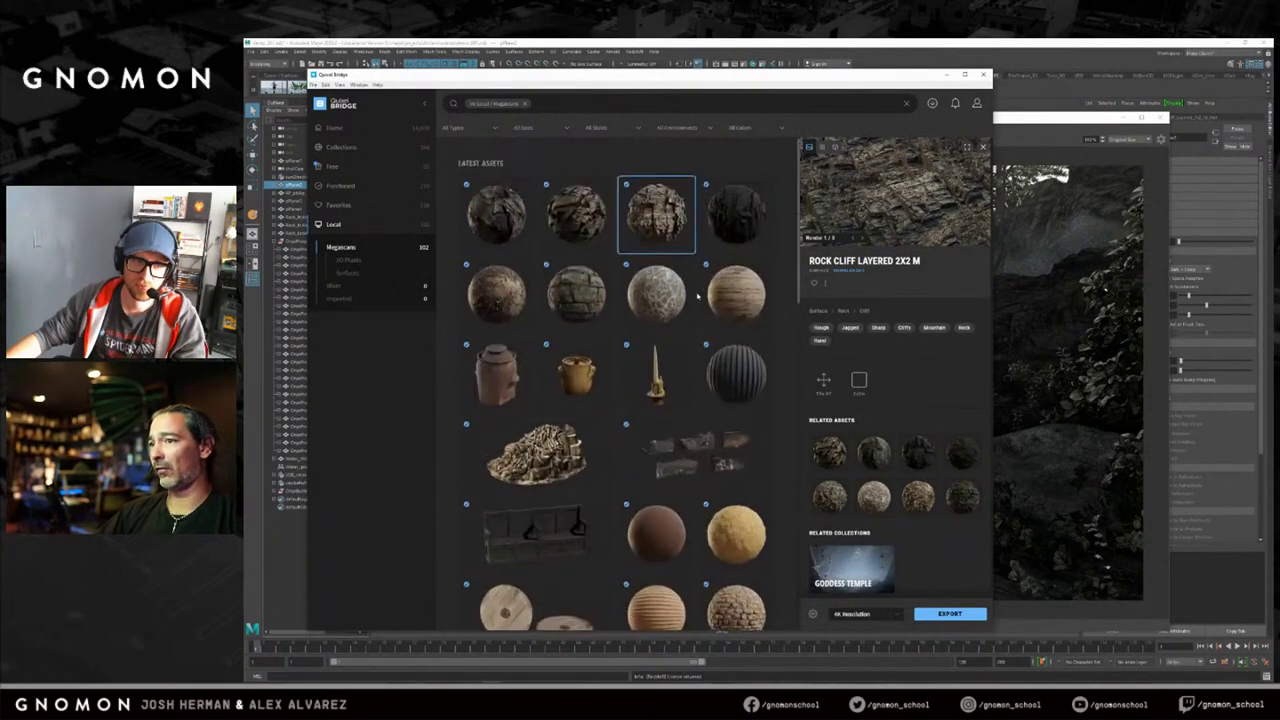
scroll(696, 298, "down", 1)
scroll(705, 270, "up", 1)
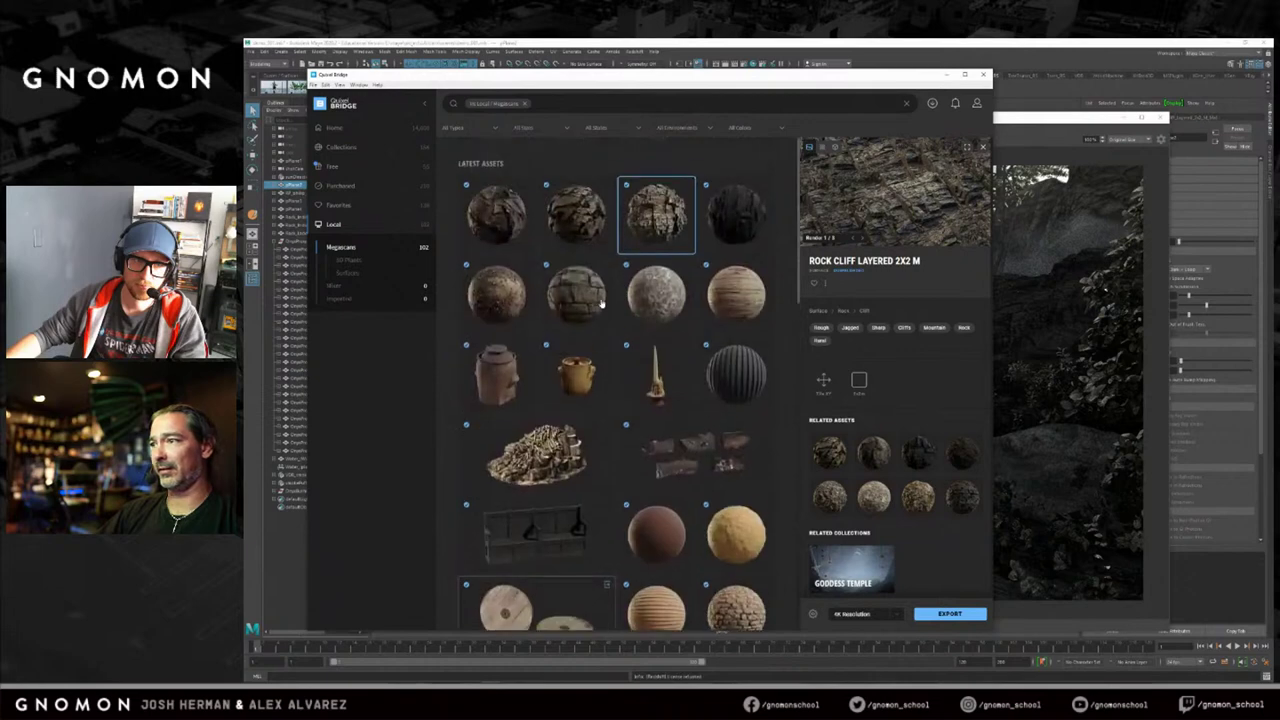
left_click_drag(993, 146, 1013, 142)
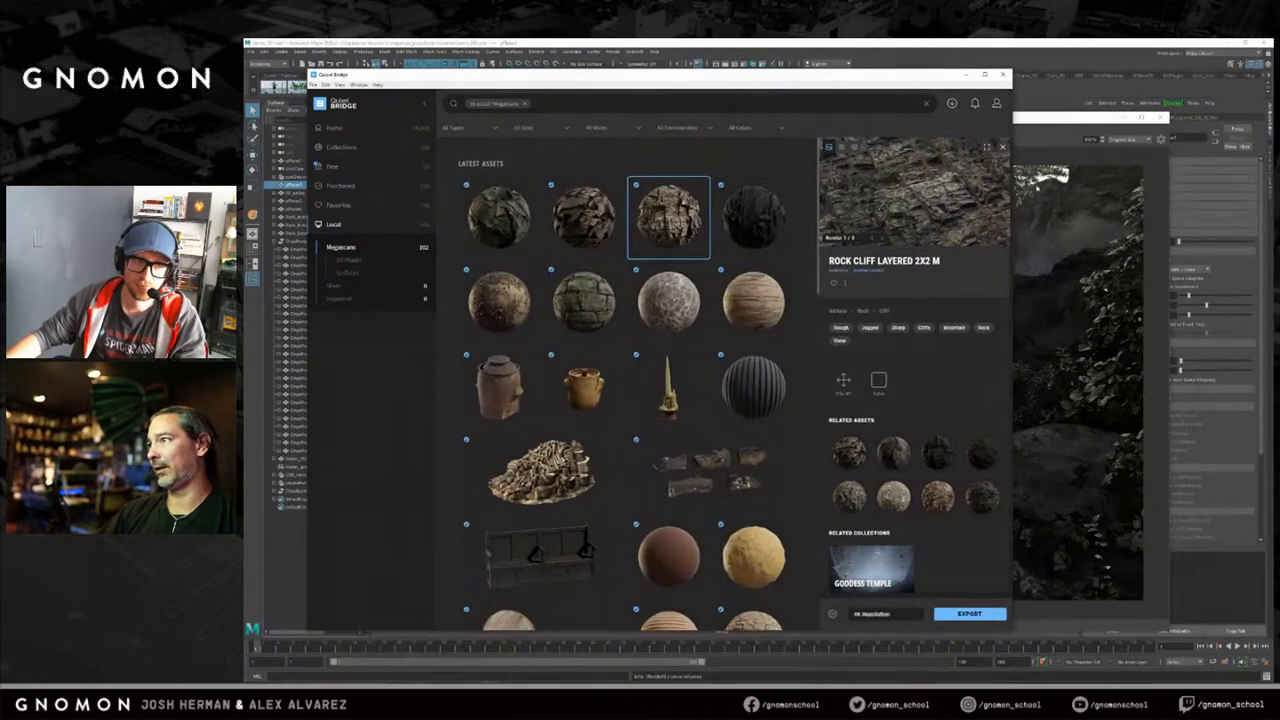
Return to the Redshift render of the rocky valley and place its render settings, showing the optimization options, over the image.
left_click(1062, 121)
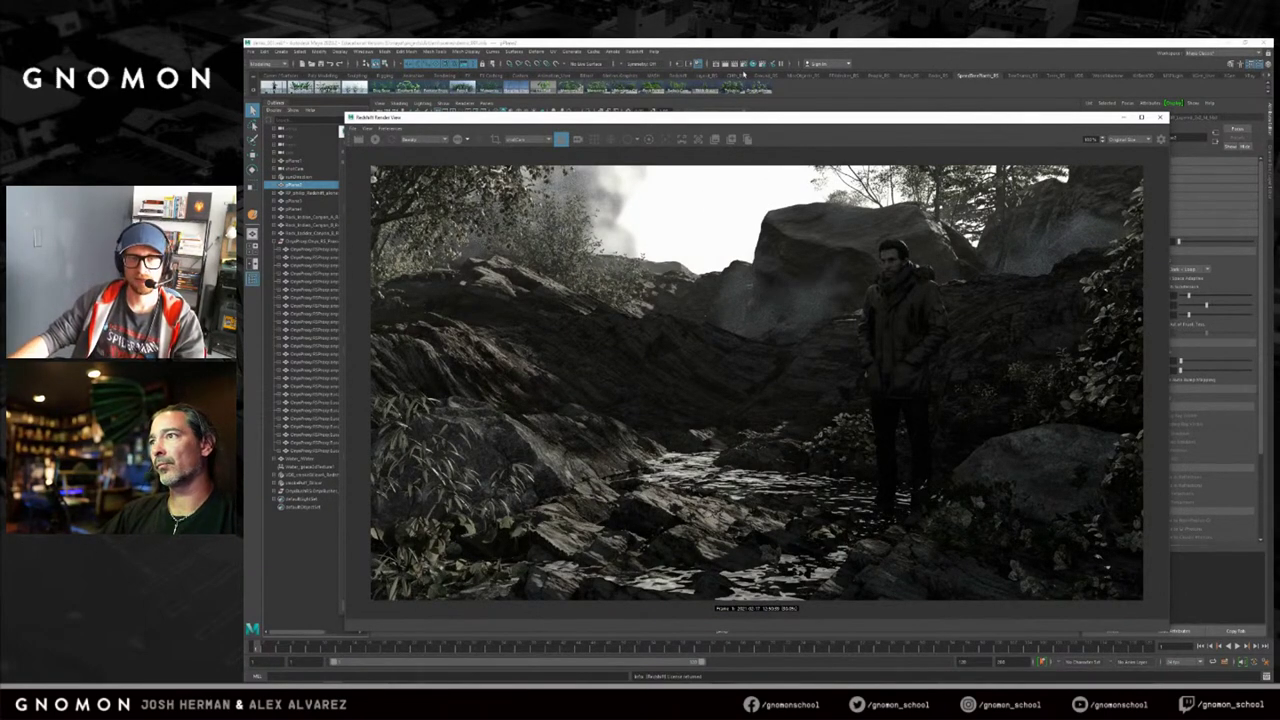
left_click(744, 64)
left_click(421, 175)
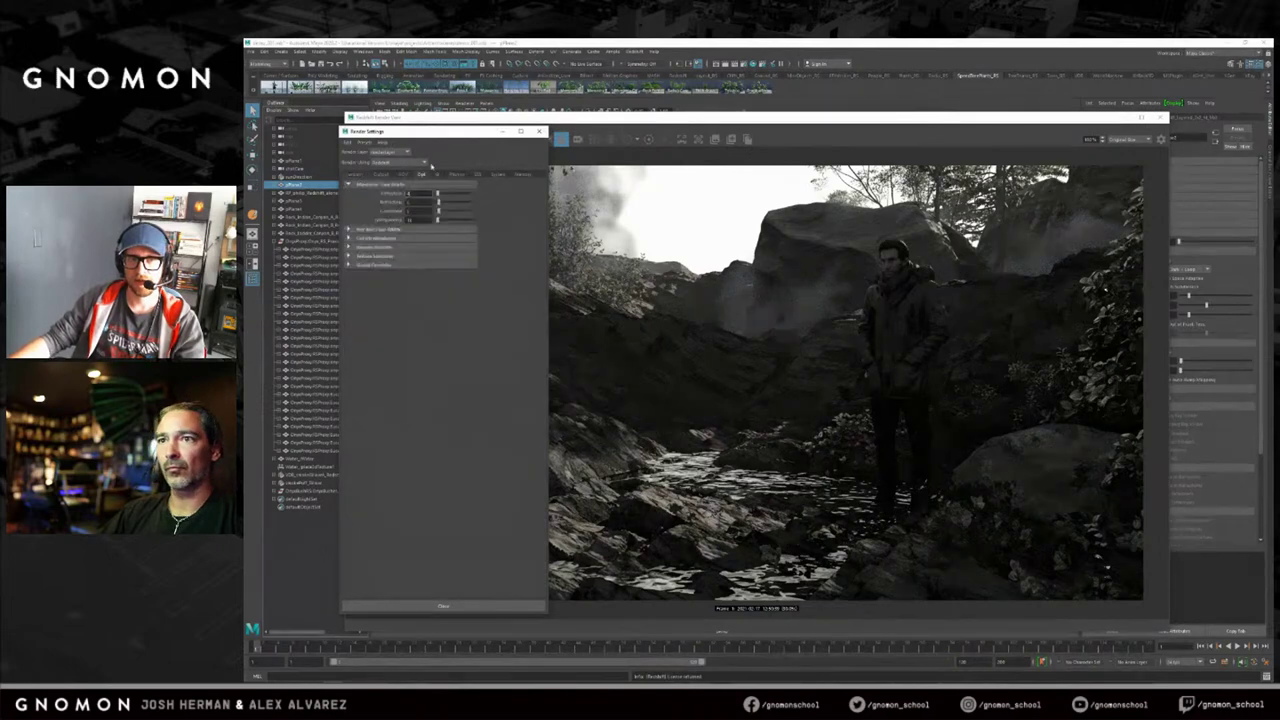
left_click_drag(456, 134, 705, 159)
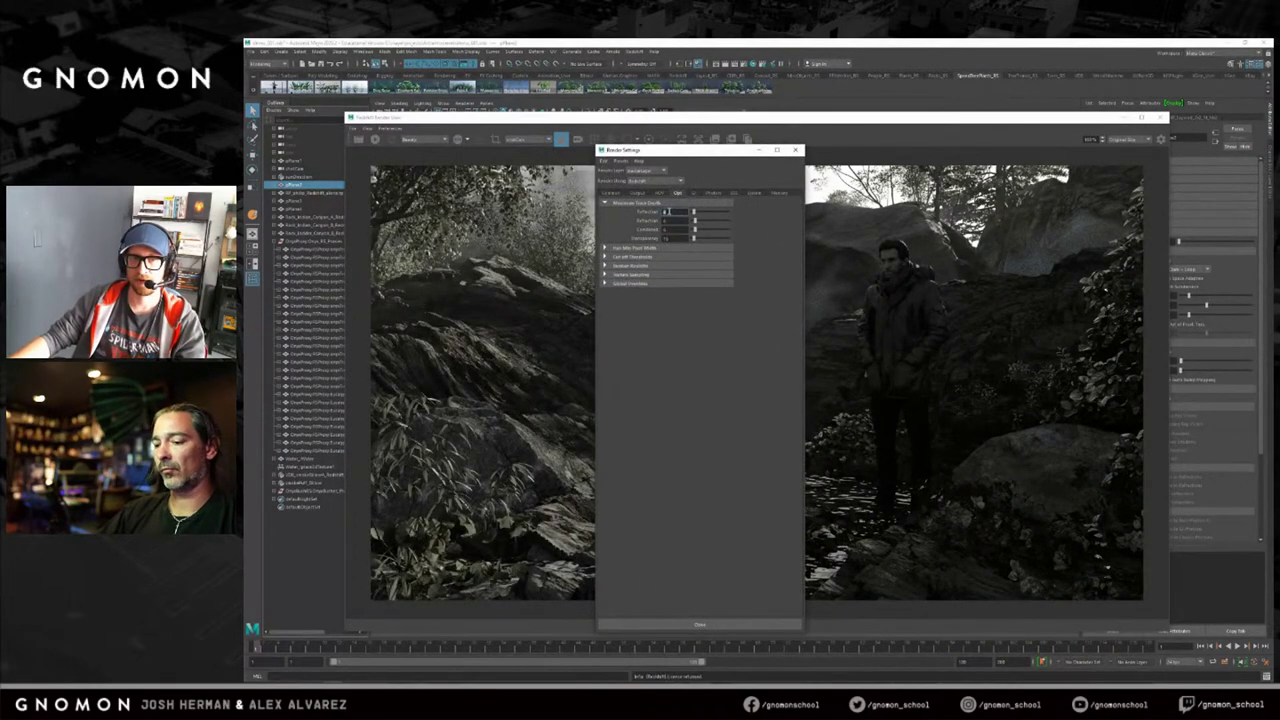
Set the number of global illumination bounces to 3 and the brute force rays to 10 in the Redshift settings.
left_click(694, 192)
double_click(673, 230)
type("3")
double_click(673, 255)
type("10")
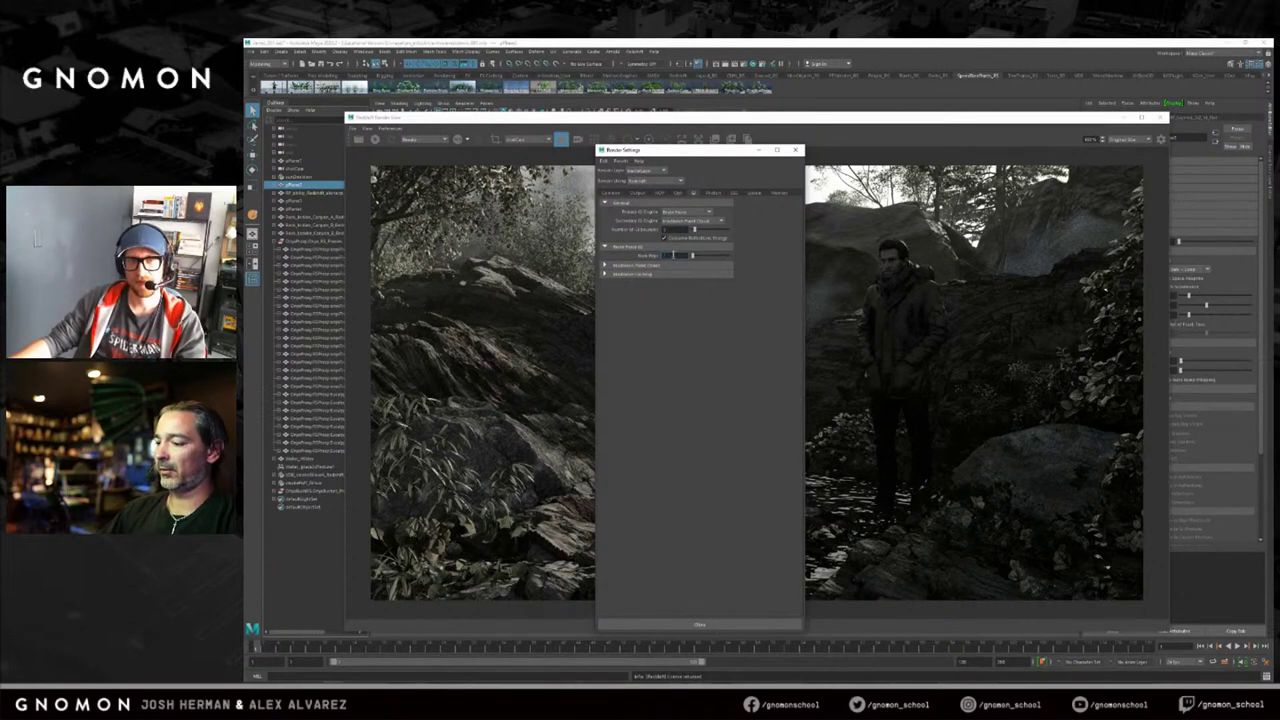
double_click(673, 255)
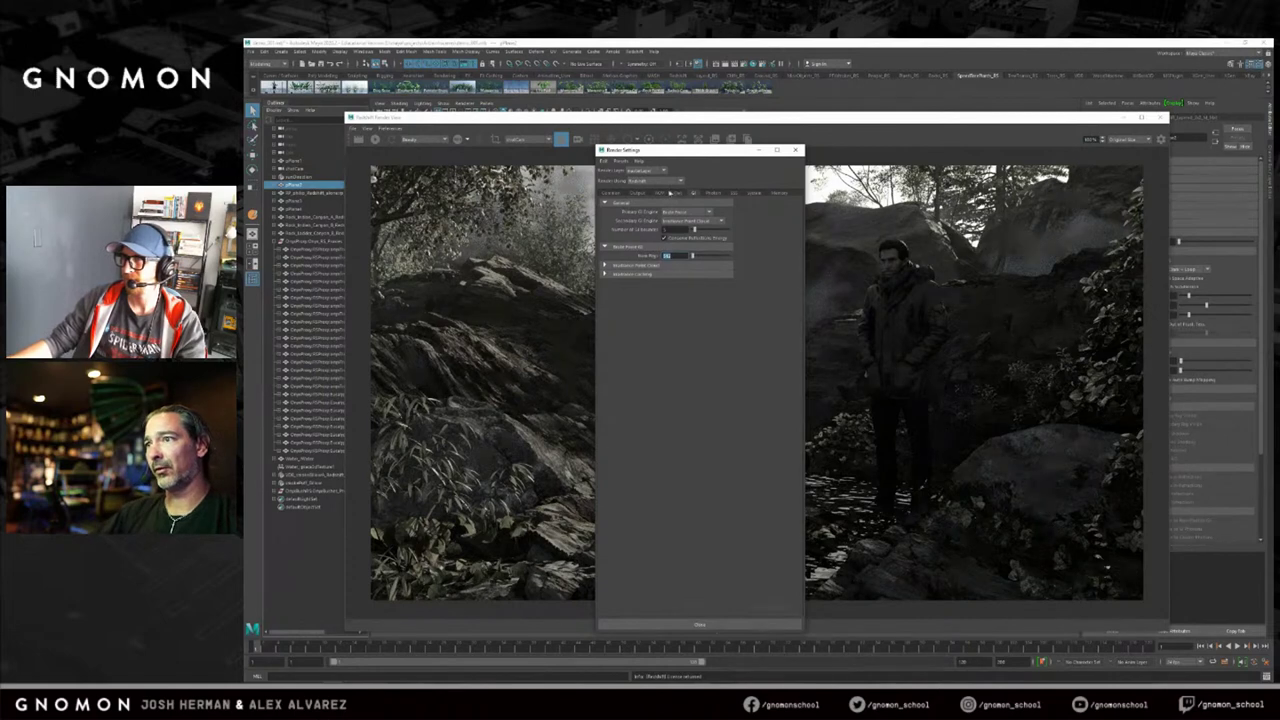
left_click(641, 193)
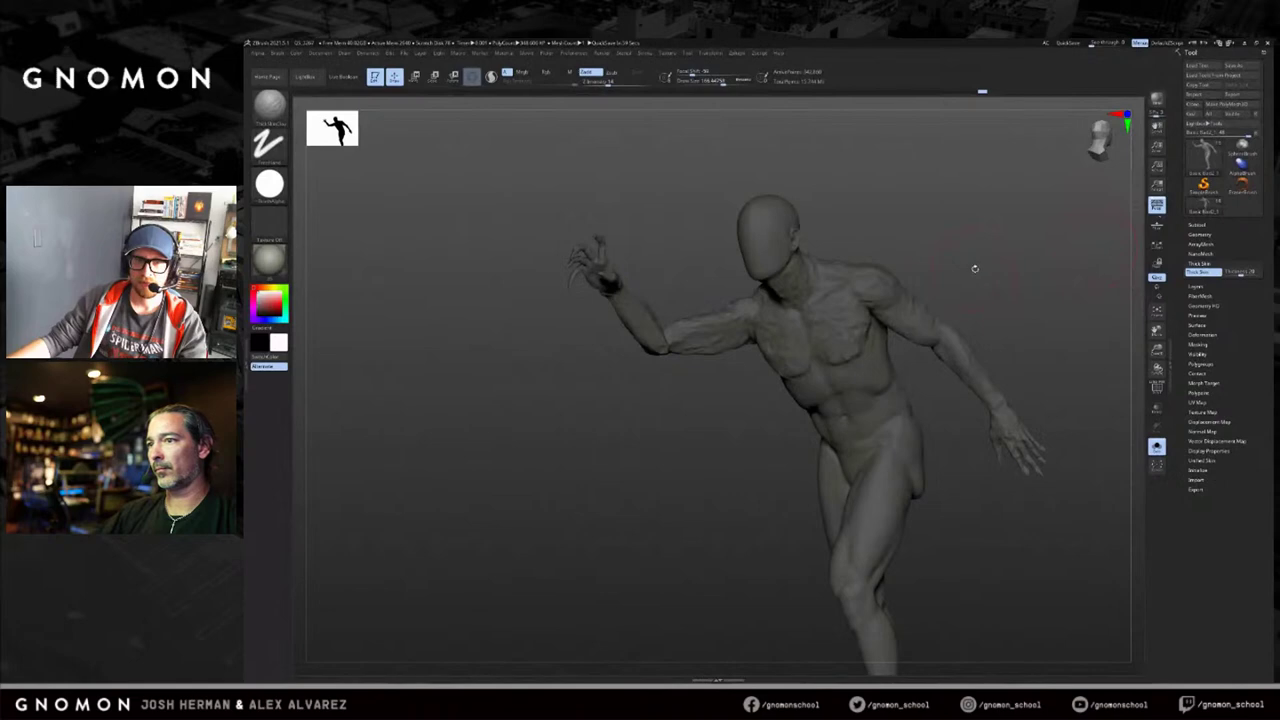
Bring back all the zombie figures in ZBrush and try different MatCap materials on the scene.
left_click_drag(977, 266, 1060, 263, "ctrl")
key("alt+s")
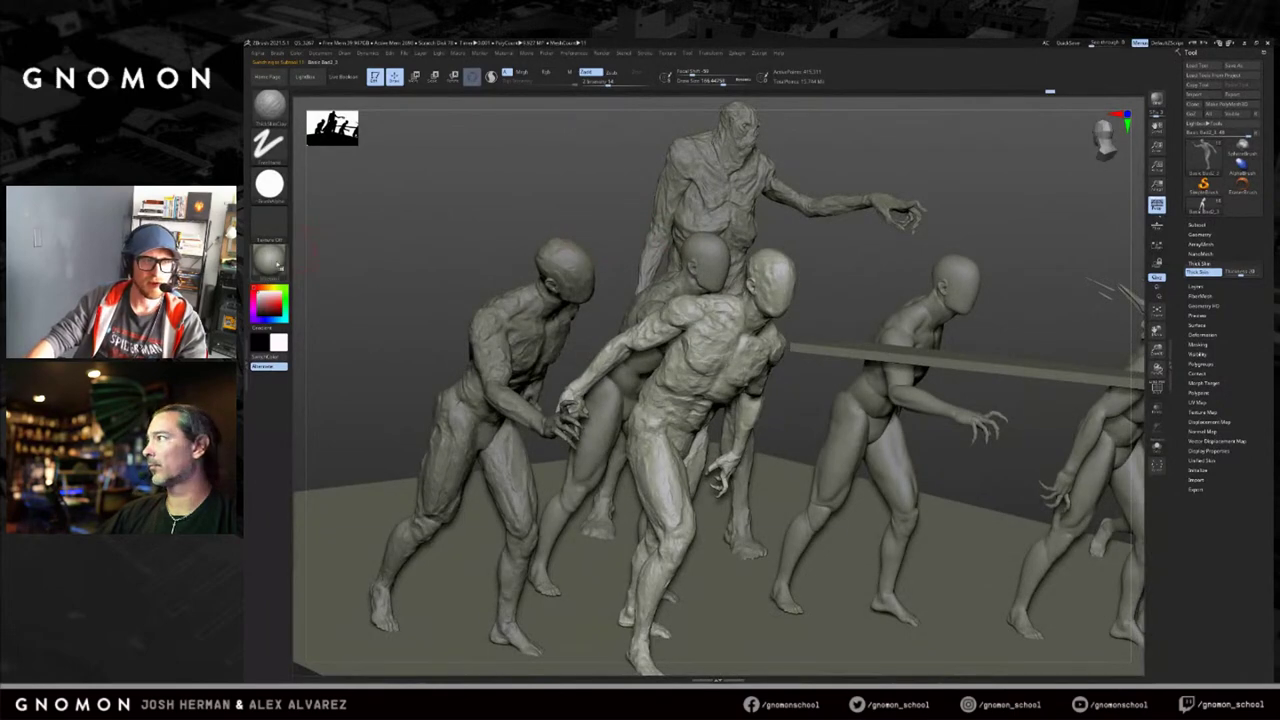
left_click(268, 259)
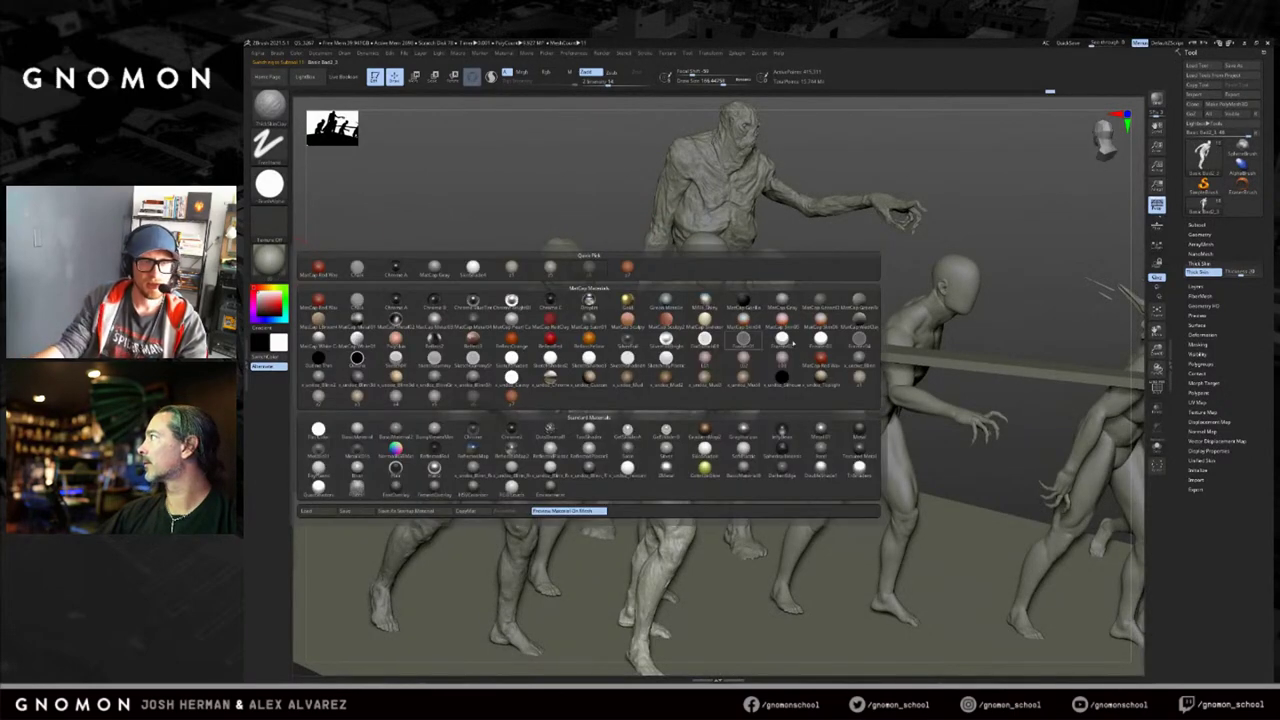
left_click(820, 358)
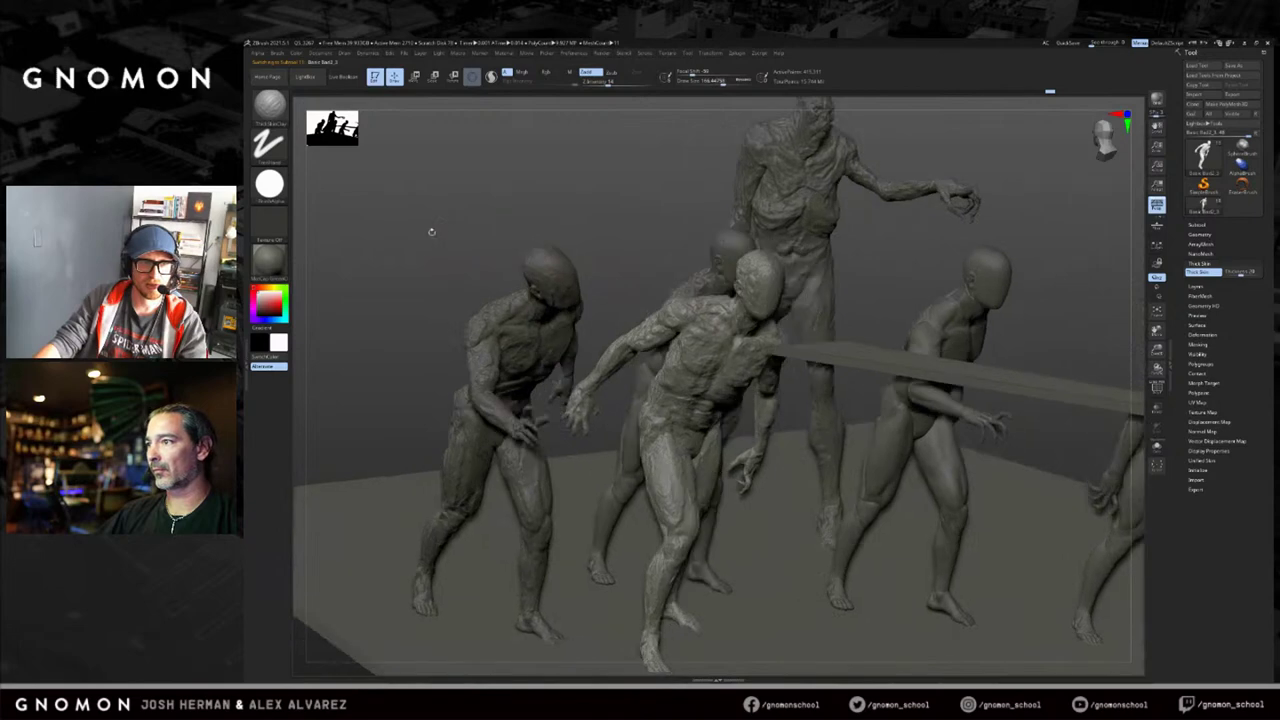
left_click(268, 259)
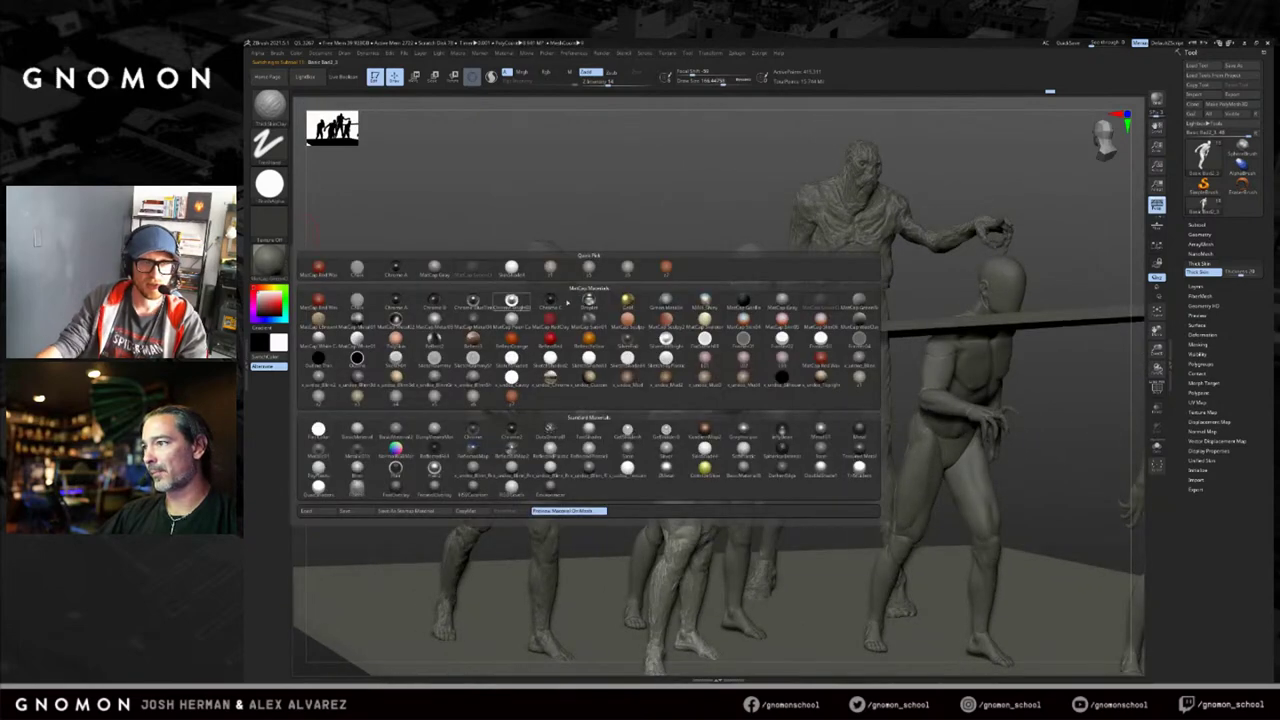
left_click(853, 302)
Select the merged figure in the crowd, isolate it, and examine it and the whole group from several sides.
left_click_drag(643, 238, 777, 208)
left_click_drag(988, 218, 901, 321)
left_click_drag(834, 359, 874, 383)
left_click(878, 385, "alt")
key("alt+s")
left_click_drag(1001, 345, 1000, 491, "alt")
mouse_move(590, 300)
left_mouse_down("alt")
mouse_move(768, 308)
mouse_move(706, 232)
mouse_move(854, 320)
mouse_move(829, 320)
mouse_move(843, 331)
mouse_move(1023, 283)
mouse_move(788, 282)
mouse_move(780, 312)
left_mouse_up("alt")
key("alt+s")
left_click_drag(937, 199, 1018, 238)
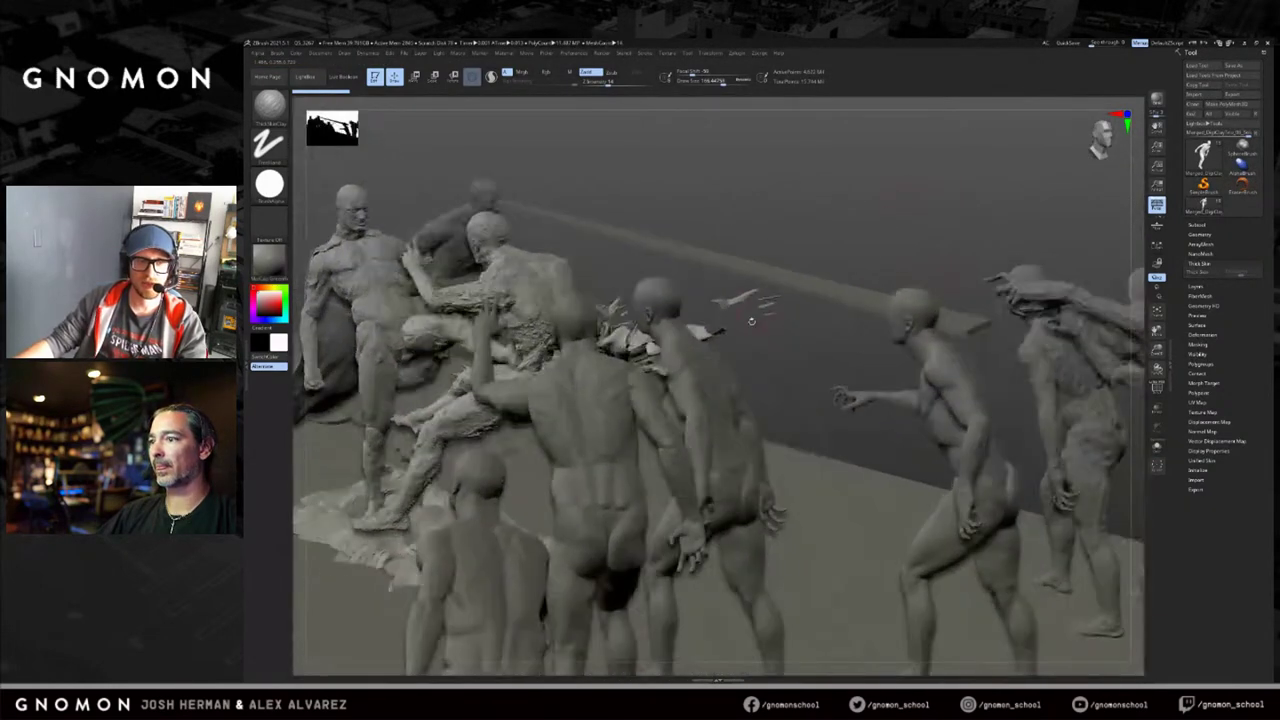
Select individual figures in the crowd and examine their backs, poses and sculpted skin from several angles.
left_click(952, 390, "alt")
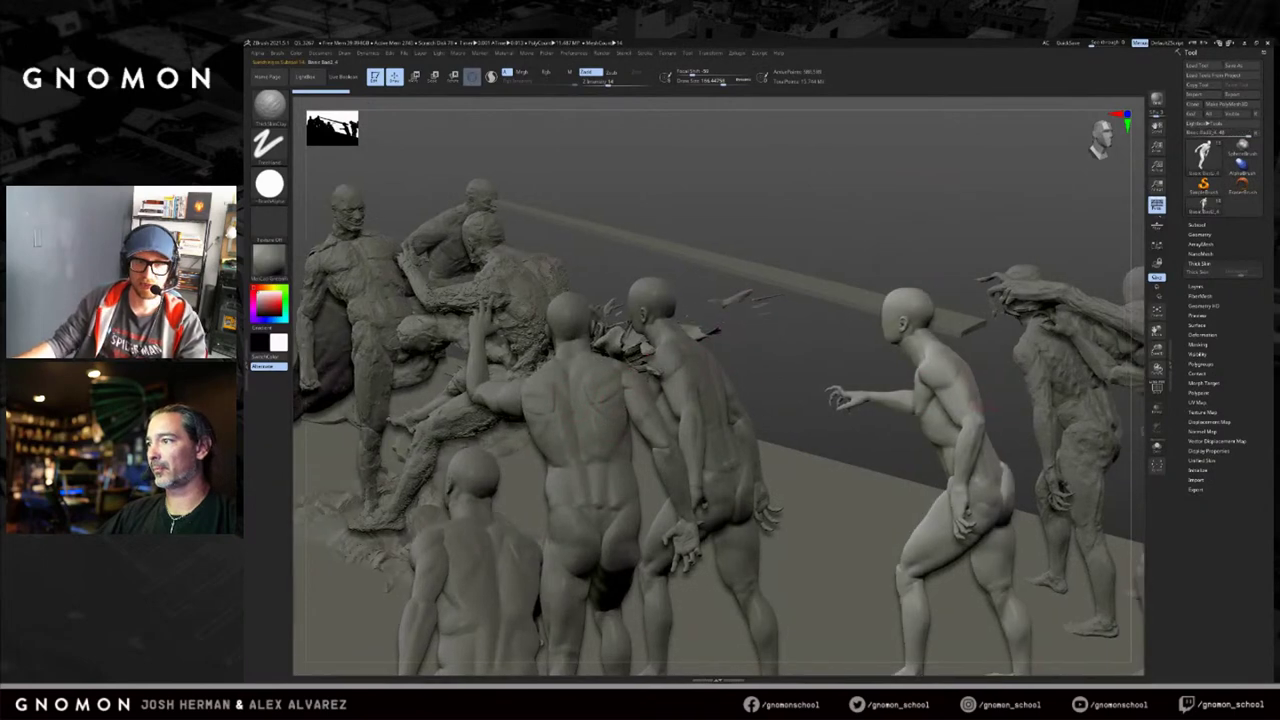
left_click_drag(1125, 280, 978, 285, "alt")
left_click_drag(1078, 225, 941, 434)
left_click(972, 481, "alt")
left_click_drag(1060, 395, 908, 350, "alt")
left_click_drag(706, 318, 775, 275)
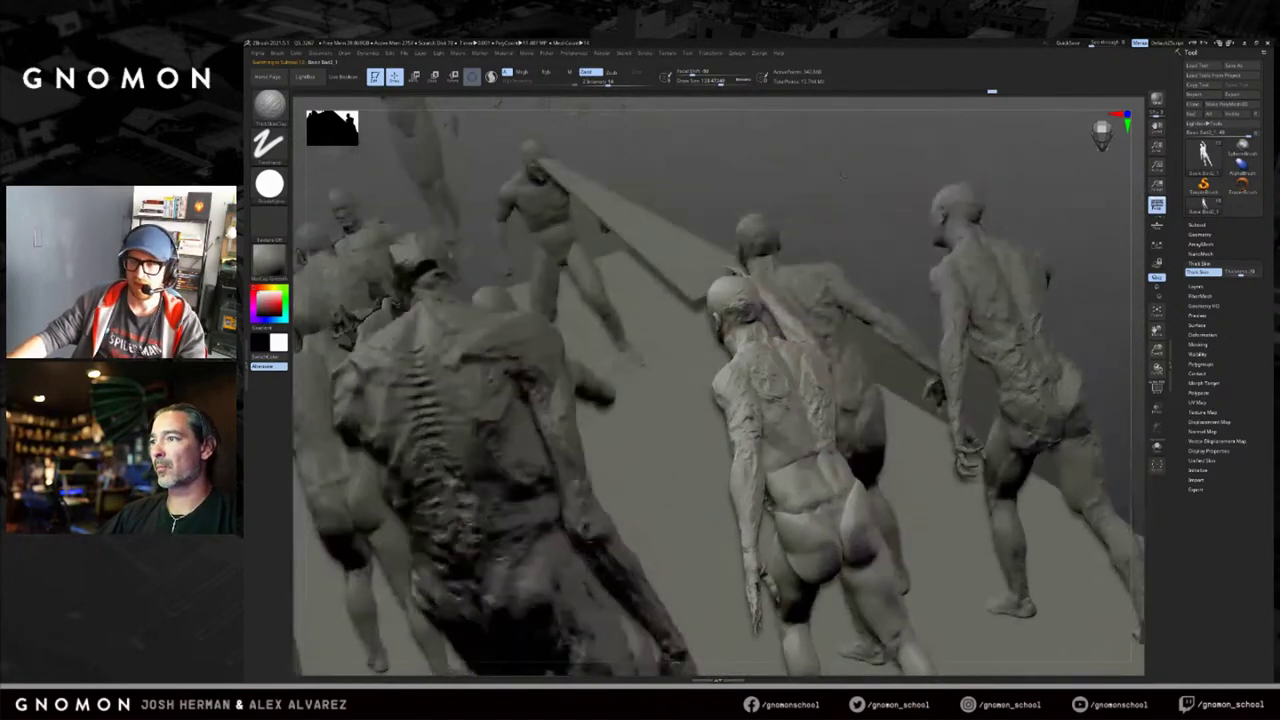
key("alt+s")
left_click_drag(857, 243, 868, 234, "shift")
key("shift+ctrl+s")
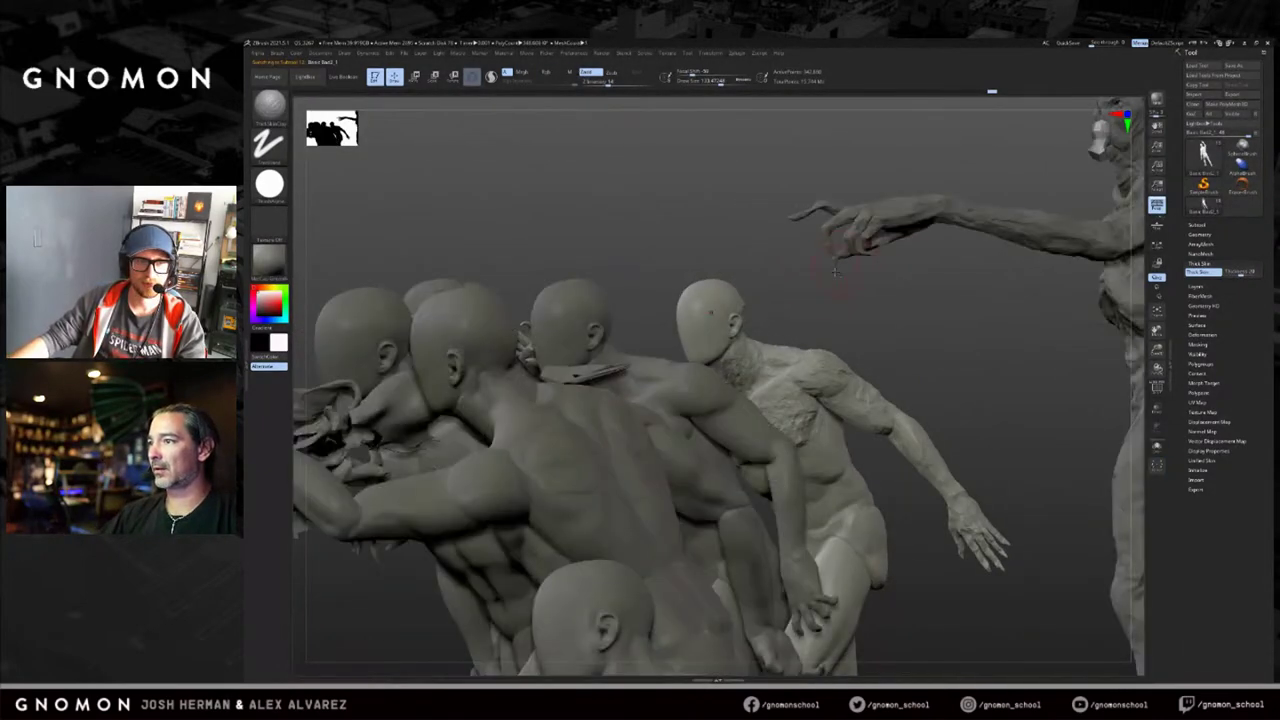
left_click_drag(797, 297, 768, 318)
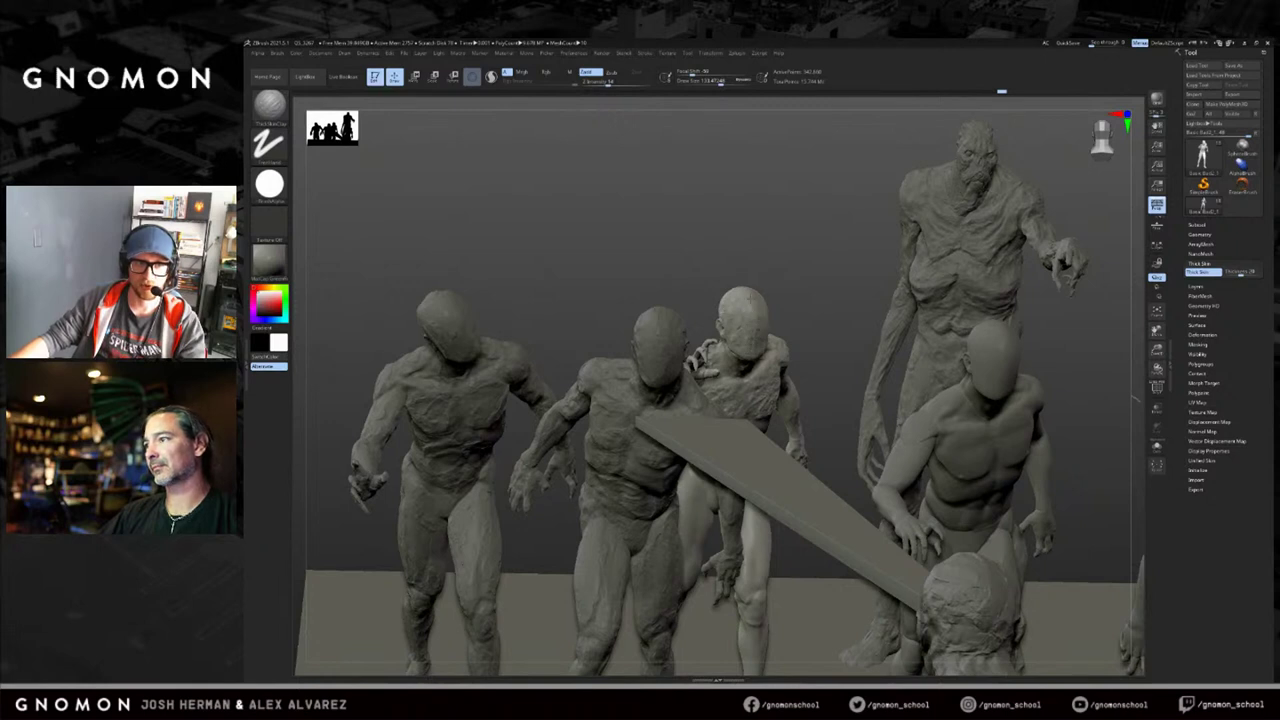
Sculpt wrinkled skin over the chest and arm of the smooth striding figure in front of the tall zombie.
left_click(982, 368, "alt")
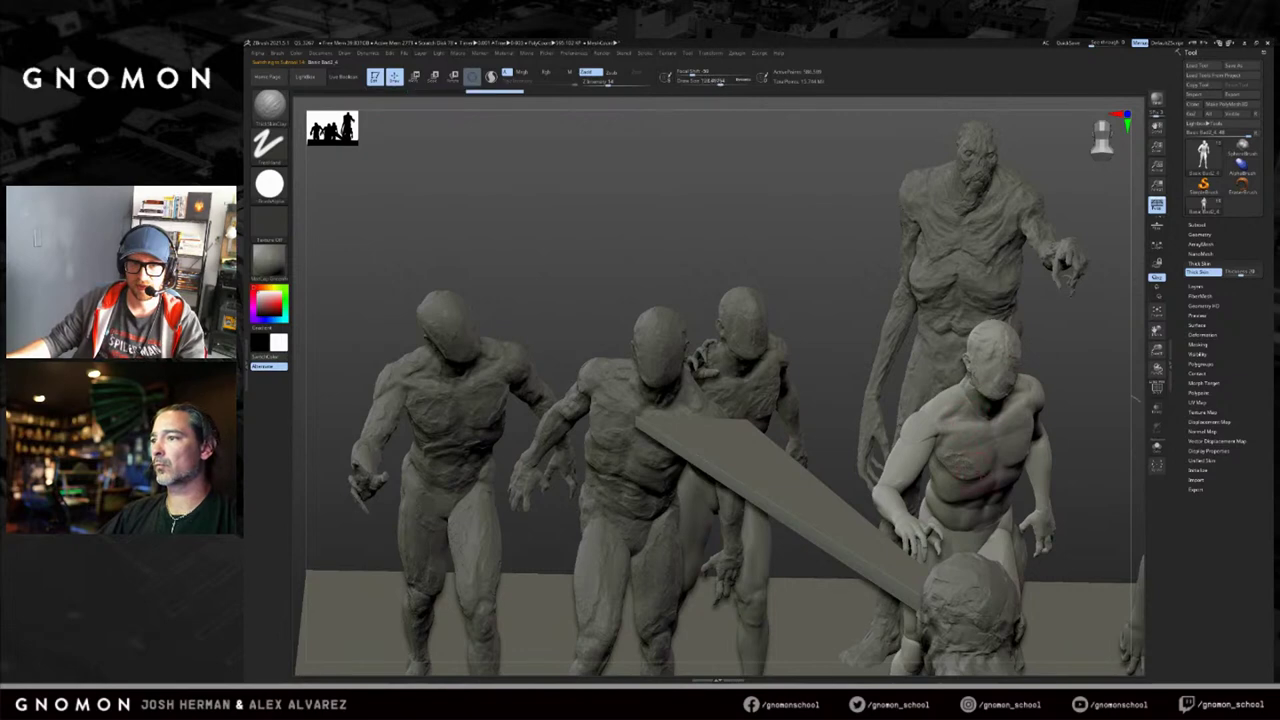
mouse_move(1135, 398)
left_mouse_down()
mouse_move(1102, 438)
mouse_move(1030, 446)
left_mouse_up()
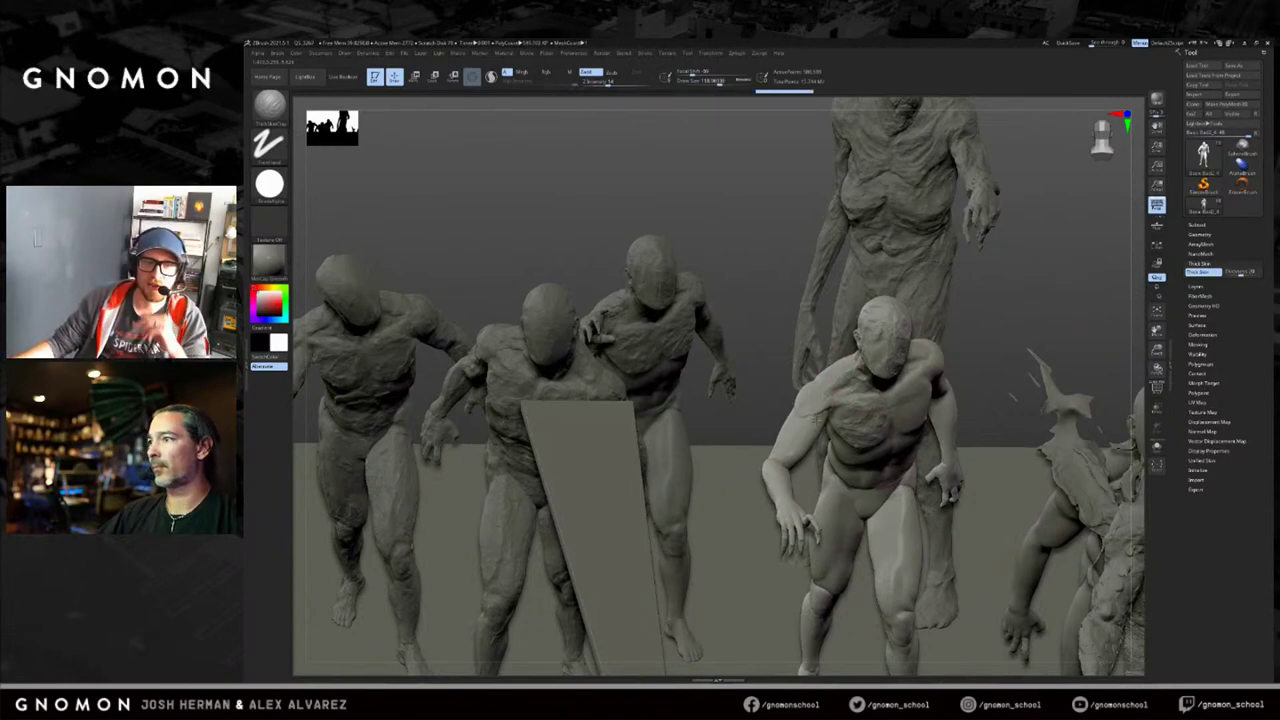
left_click_drag(784, 372, 680, 416)
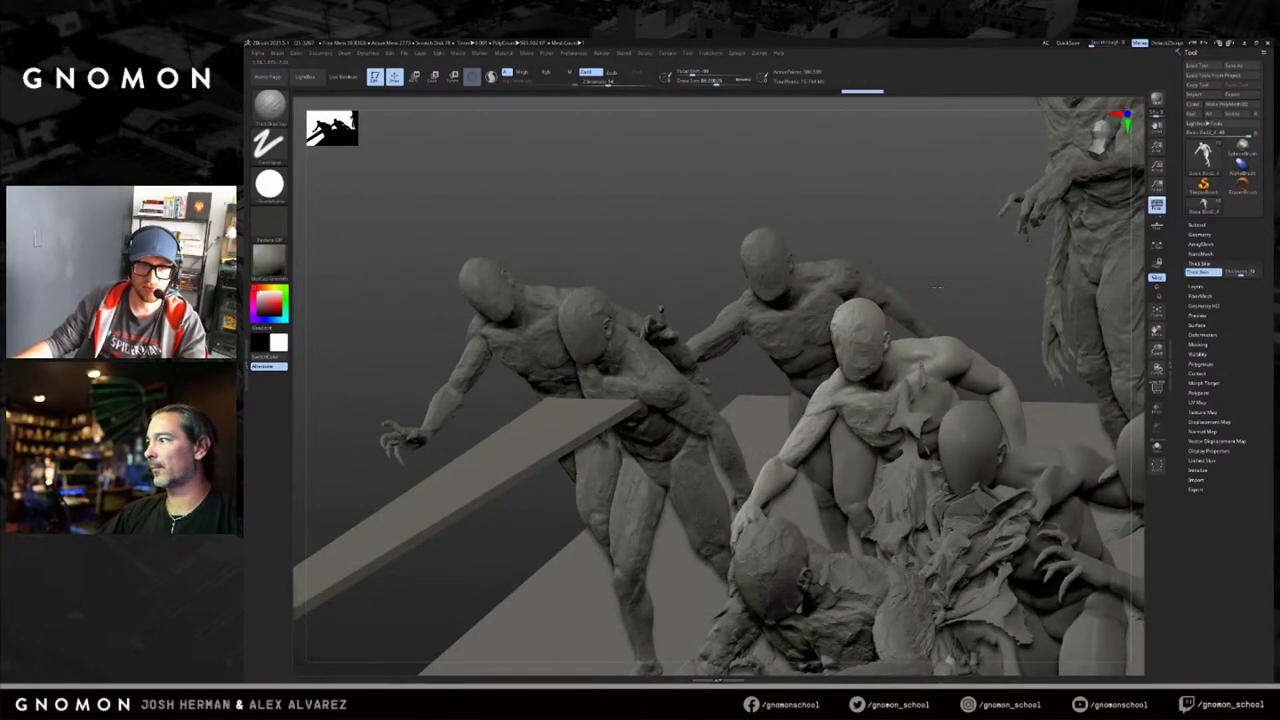
left_click_drag(922, 284, 1020, 306)
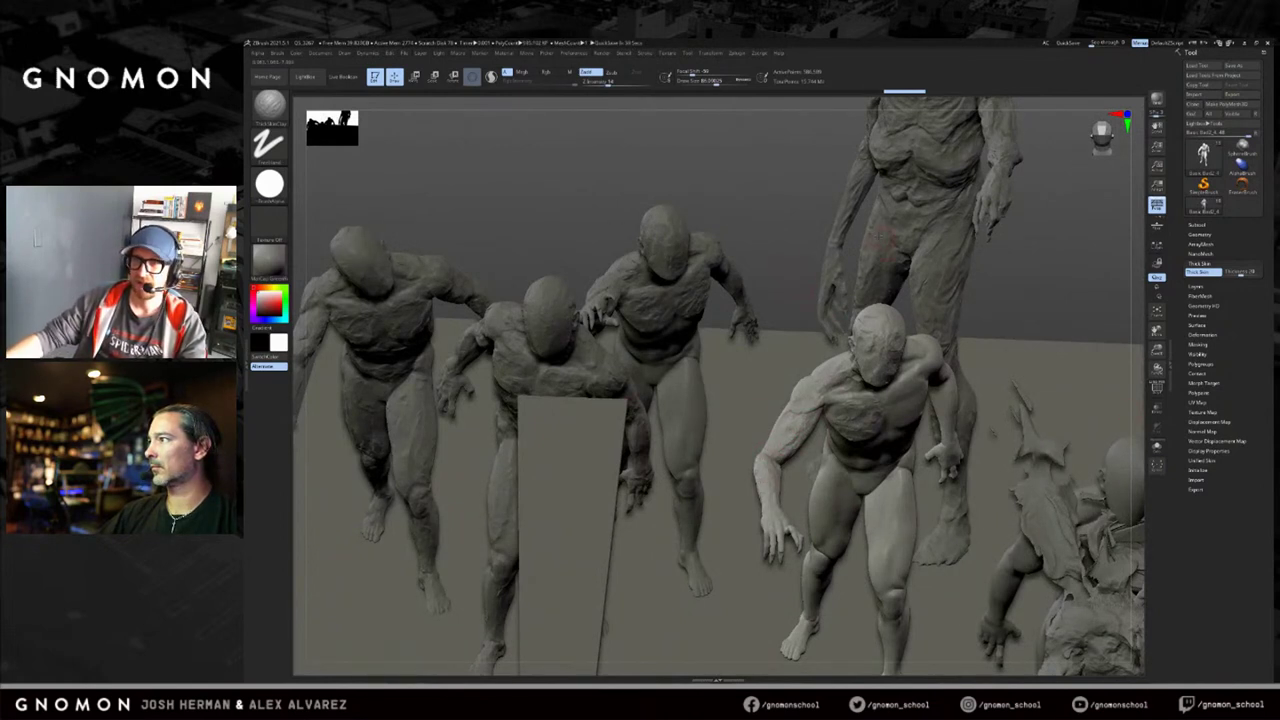
left_click_drag(787, 263, 792, 289)
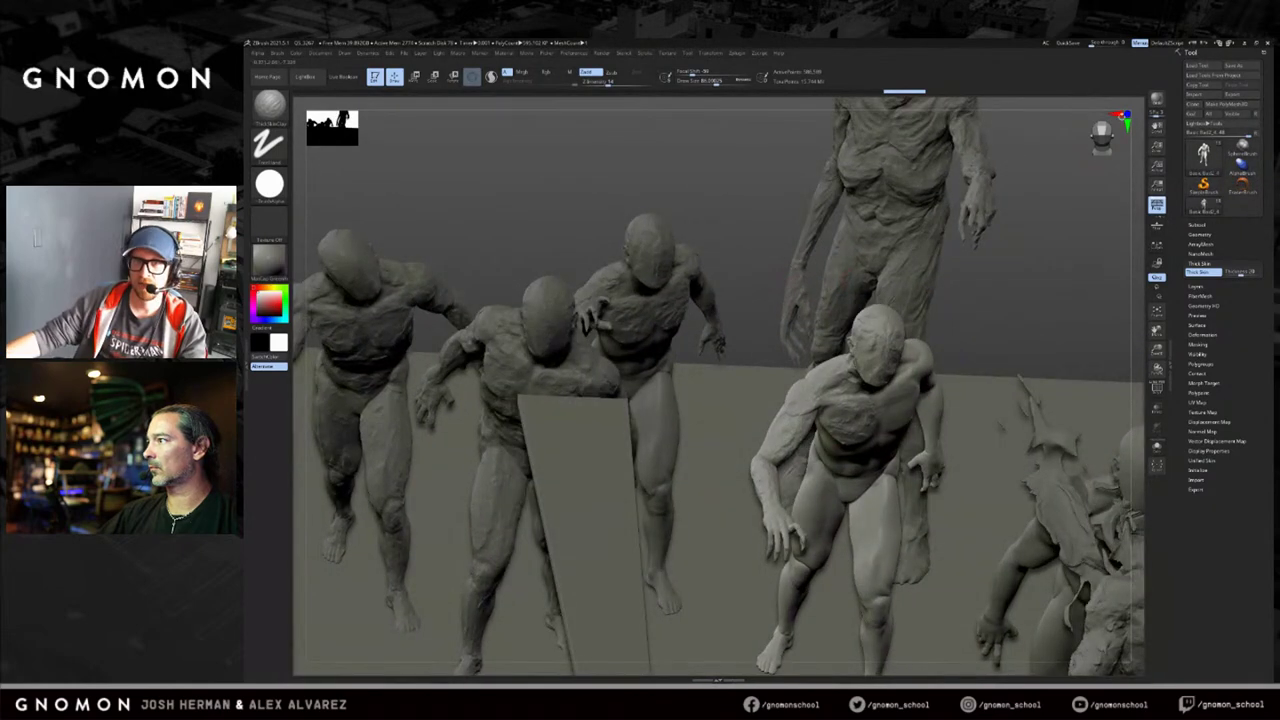
Load the big-eared goblin creature tool, give it a lighter, smoother MatCap material, and frame it.
left_click(1197, 65)
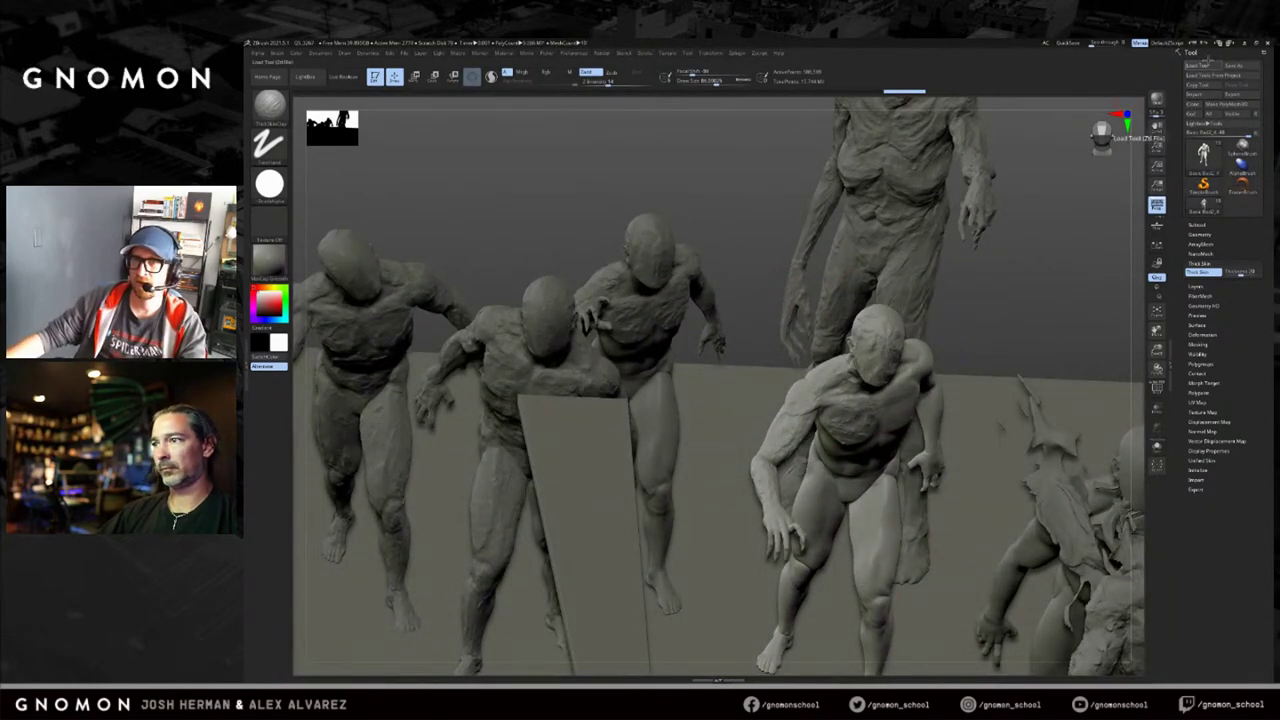
left_click_drag(1054, 224, 1279, 160)
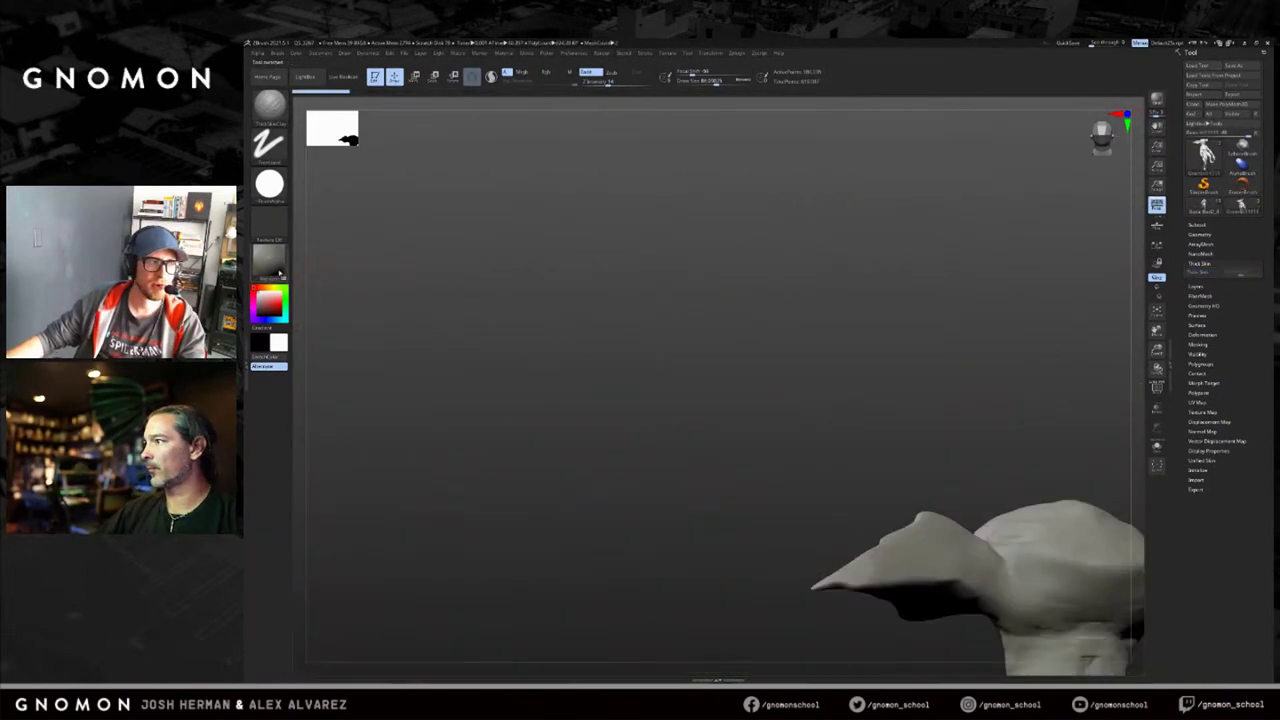
left_click(274, 265)
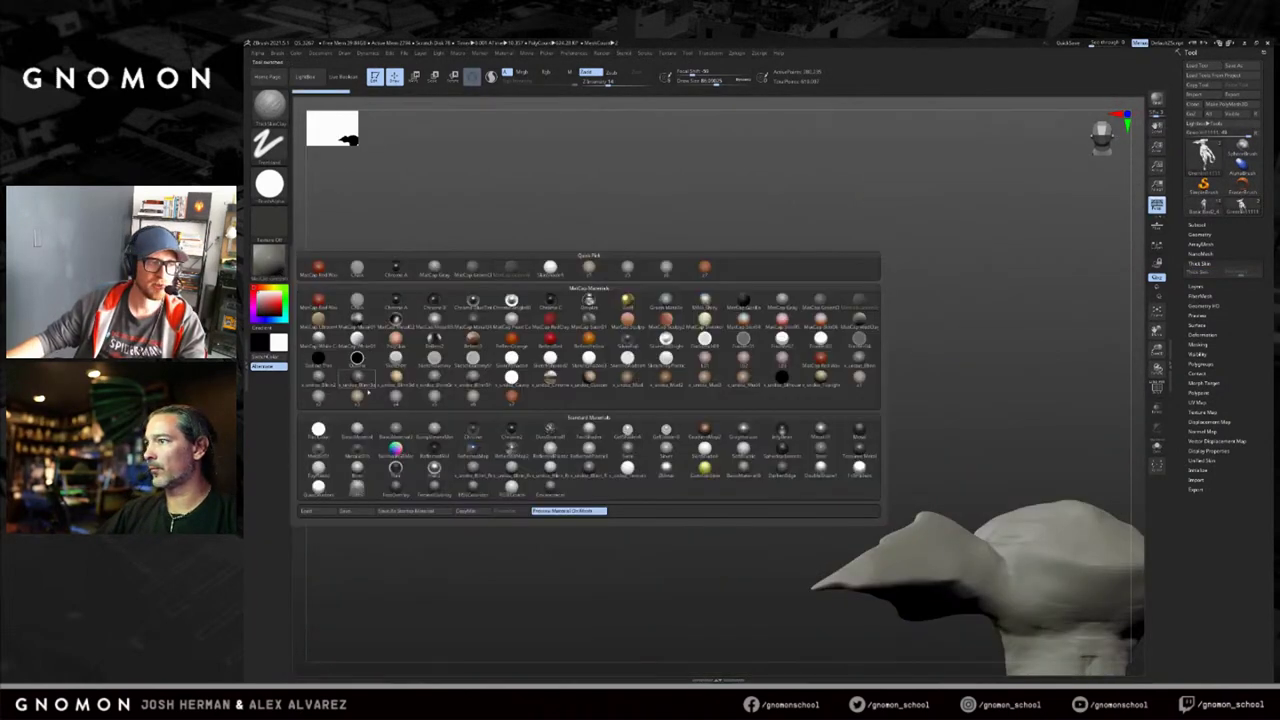
left_click(437, 396)
key("f")
Examine the goblin's anatomy from both sides, masking its head and ears and clearing the mask again.
left_click_drag(512, 355, 860, 300)
mouse_move(880, 240)
left_mouse_down("alt")
mouse_move(886, 297)
mouse_move(1012, 315)
left_mouse_up("alt")
mouse_move(1012, 315)
left_mouse_down("alt")
mouse_move(807, 296)
mouse_move(890, 284)
left_mouse_up("alt")
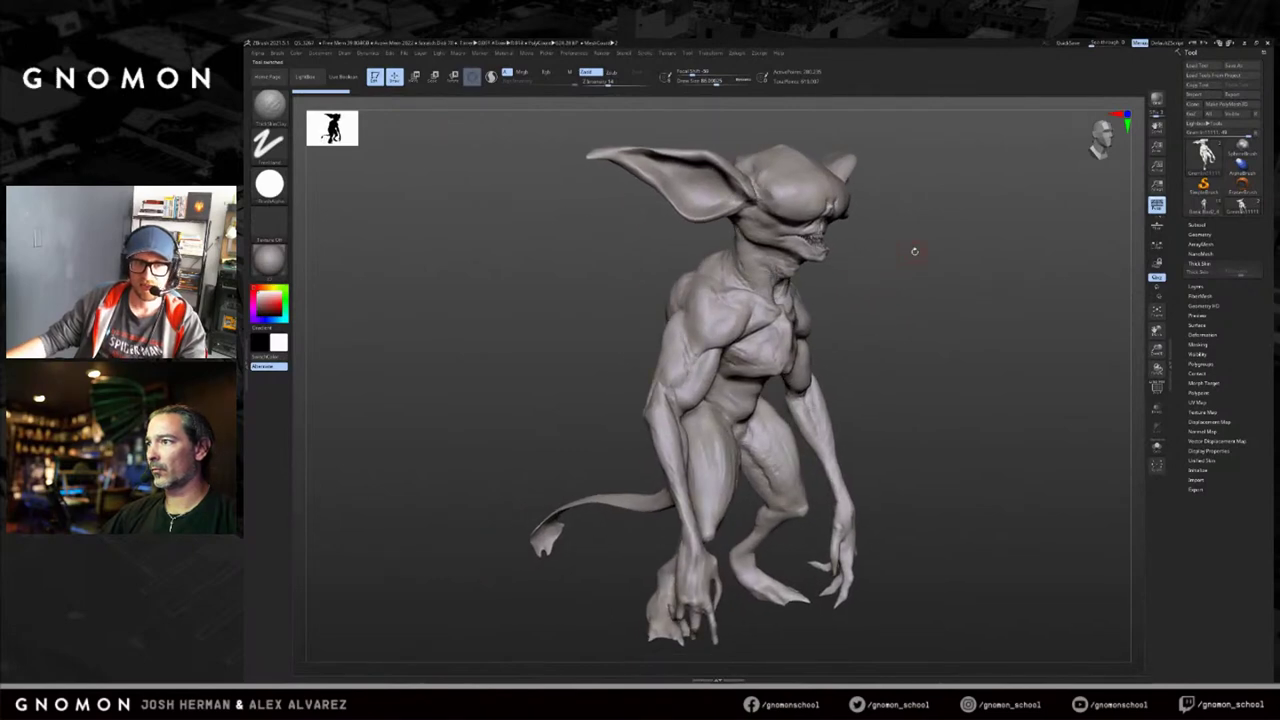
mouse_move(894, 321)
left_mouse_down()
mouse_move(850, 318)
mouse_move(885, 325)
mouse_move(1003, 289)
mouse_move(935, 268)
mouse_move(965, 264)
left_mouse_up()
mouse_move(826, 162)
left_mouse_down("ctrl")
mouse_move(695, 220)
mouse_move(626, 220)
left_mouse_up("ctrl")
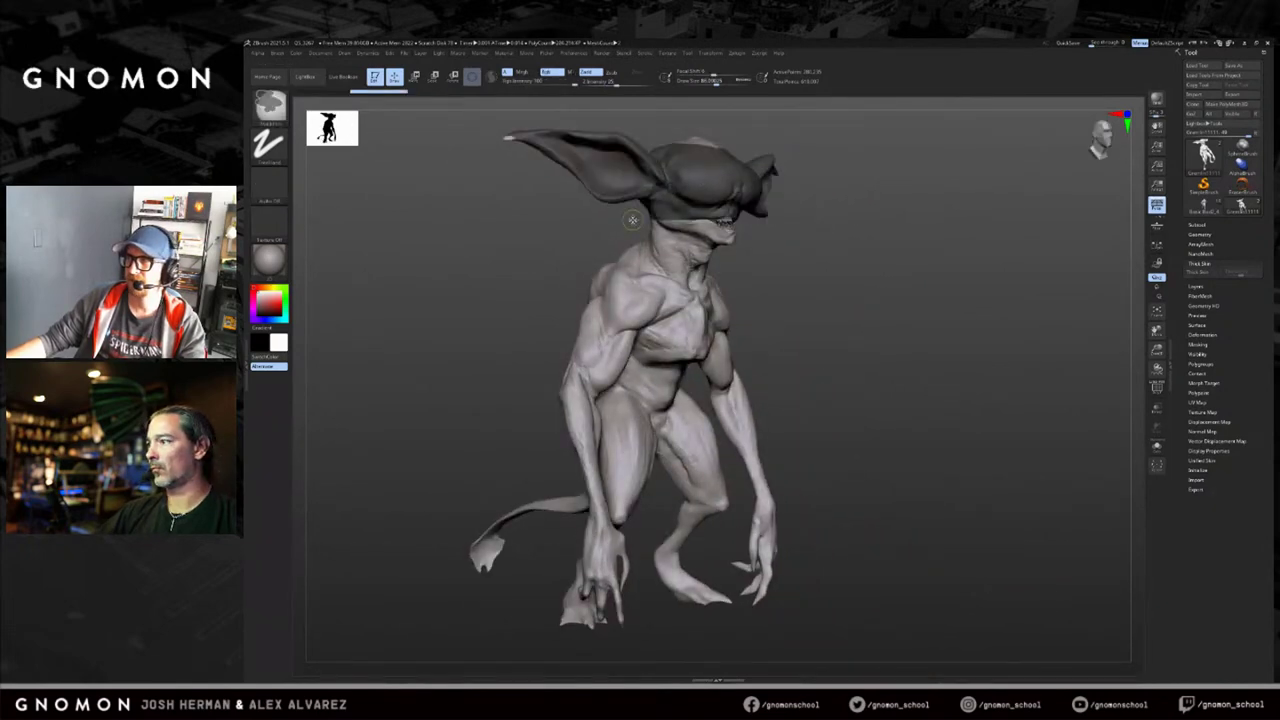
left_click_drag(779, 240, 870, 255, "ctrl")
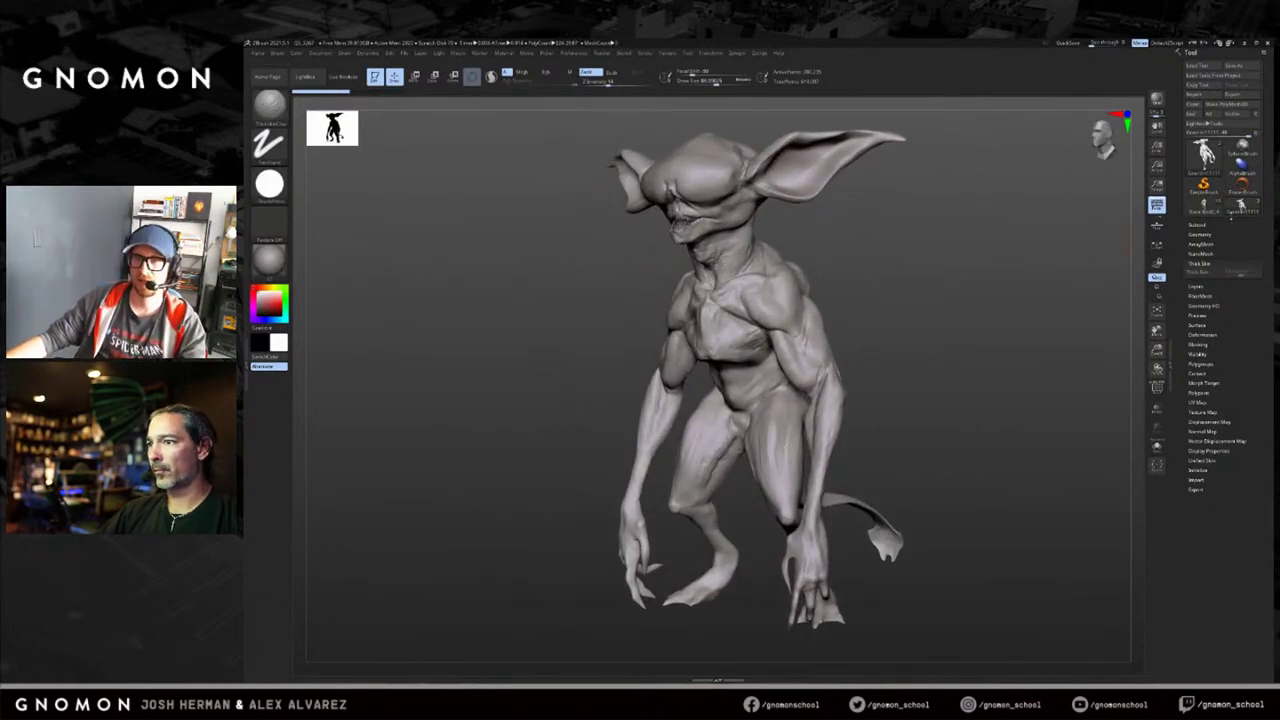
Switch back to the zombie group, view it from the side, and isolate the partly sculpted striding figure.
left_click(1204, 206)
left_click_drag(1046, 300, 901, 200, "alt")
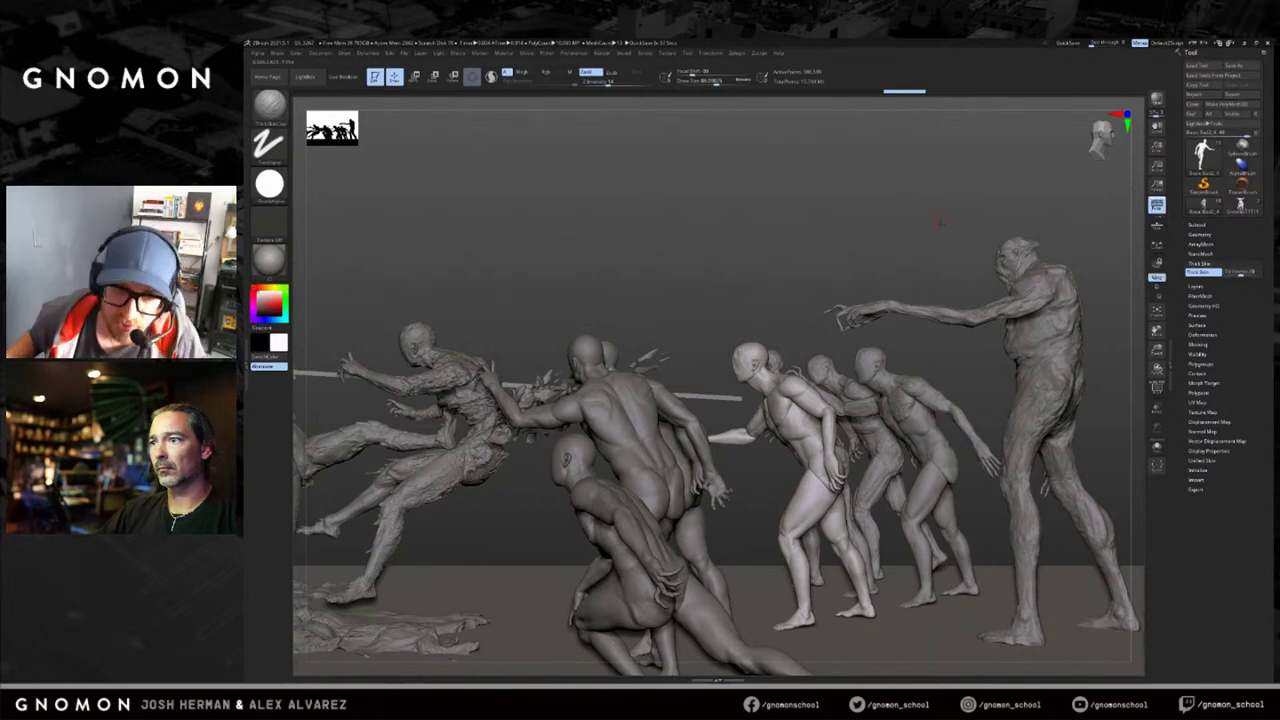
left_click_drag(940, 217, 950, 213)
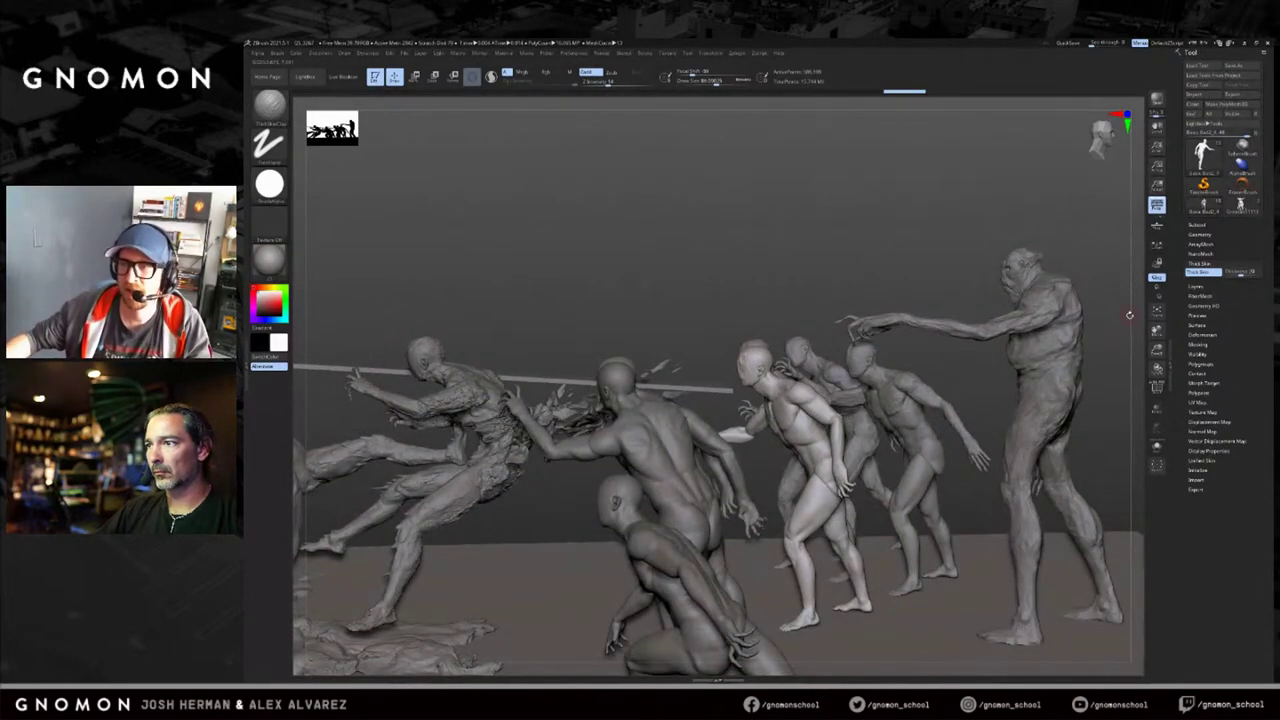
left_click_drag(841, 250, 834, 369)
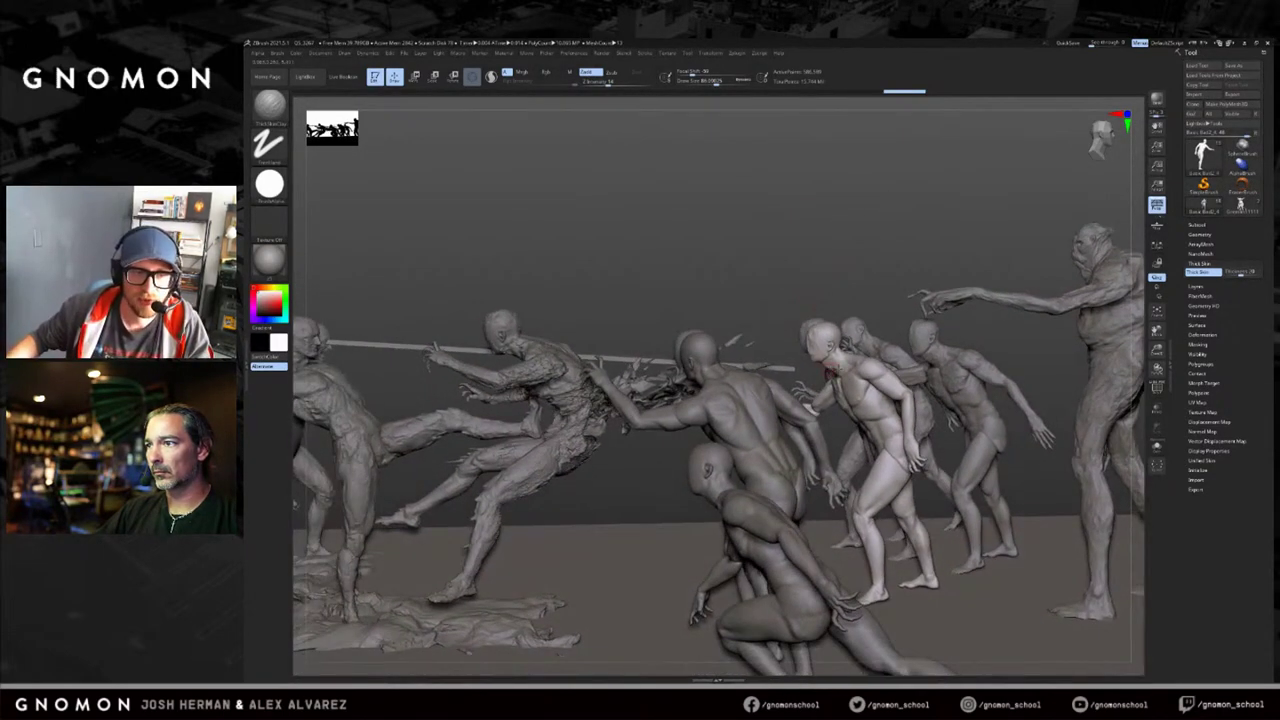
key("alt+s")
mouse_move(868, 296)
left_mouse_down()
mouse_move(904, 284)
mouse_move(895, 310)
mouse_move(937, 276)
mouse_move(934, 303)
mouse_move(918, 306)
mouse_move(958, 272)
left_mouse_up()
Adjust the brush size and sculpt stringy tendons and folds into the isolated figure's neck.
key("s")
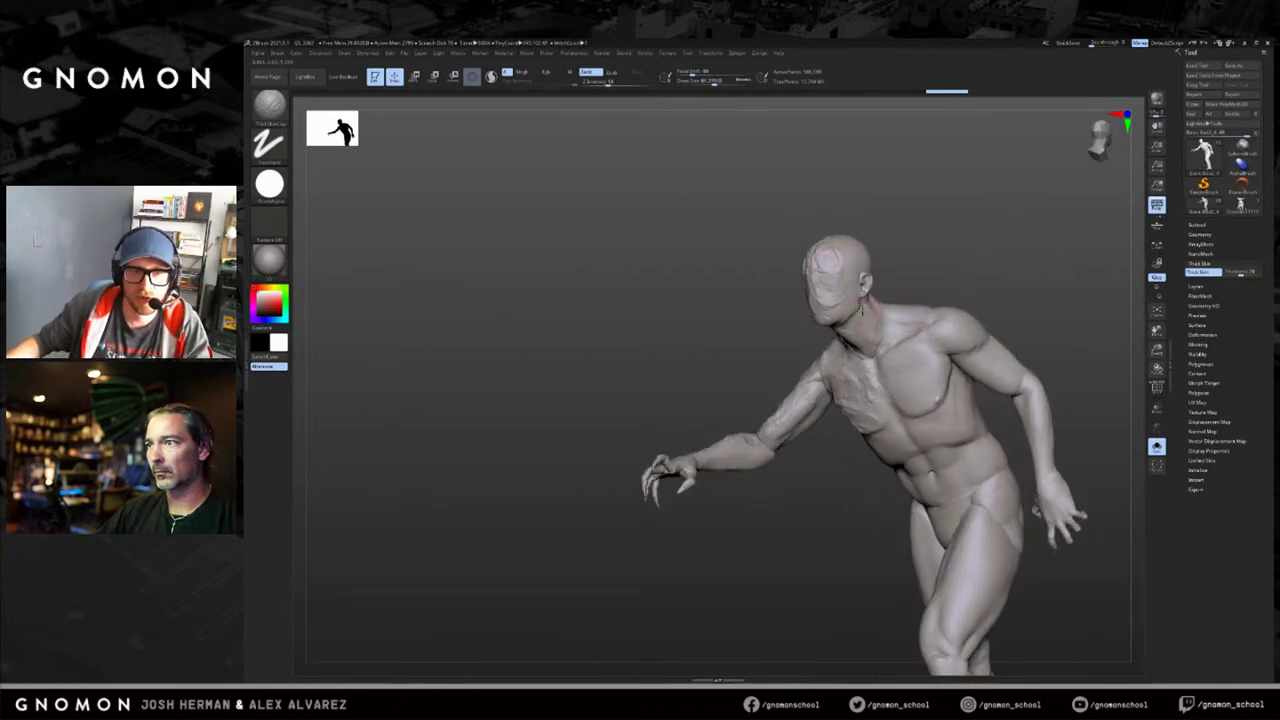
key("s")
left_click_drag(866, 338, 872, 338)
left_click_drag(872, 306, 868, 338)
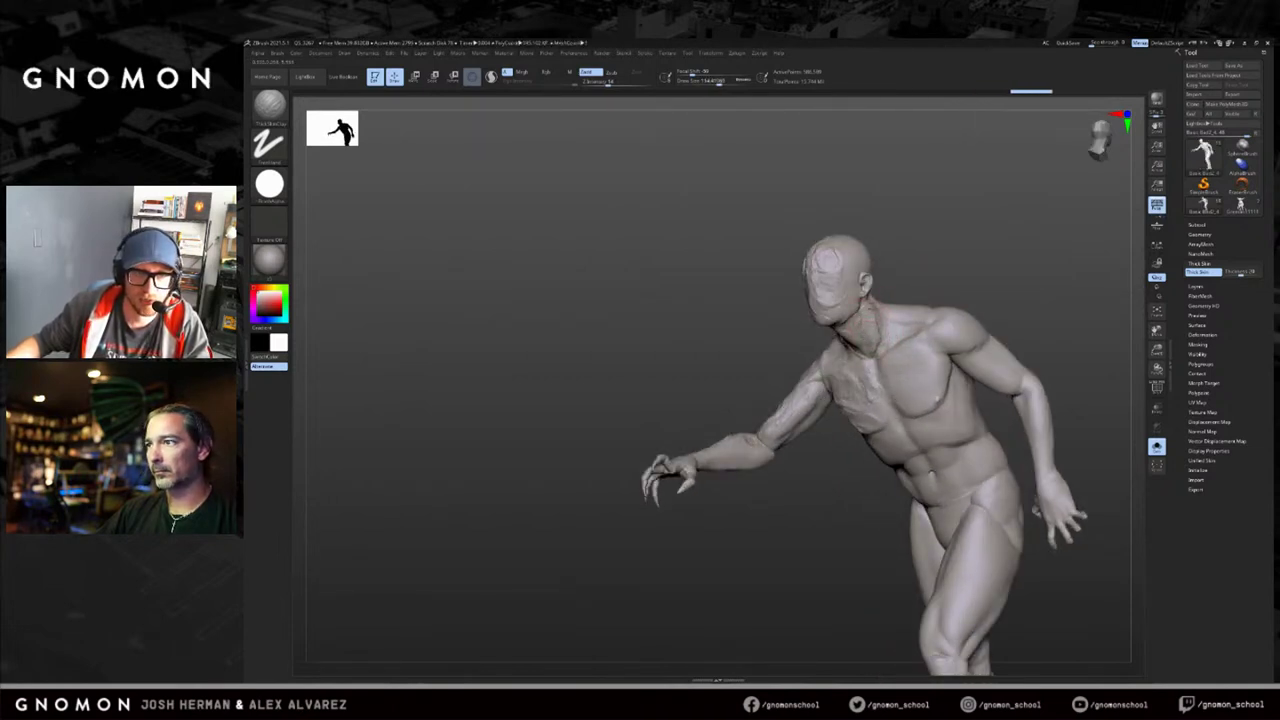
mouse_move(909, 287)
left_mouse_down()
mouse_move(955, 292)
mouse_move(880, 307)
left_mouse_up()
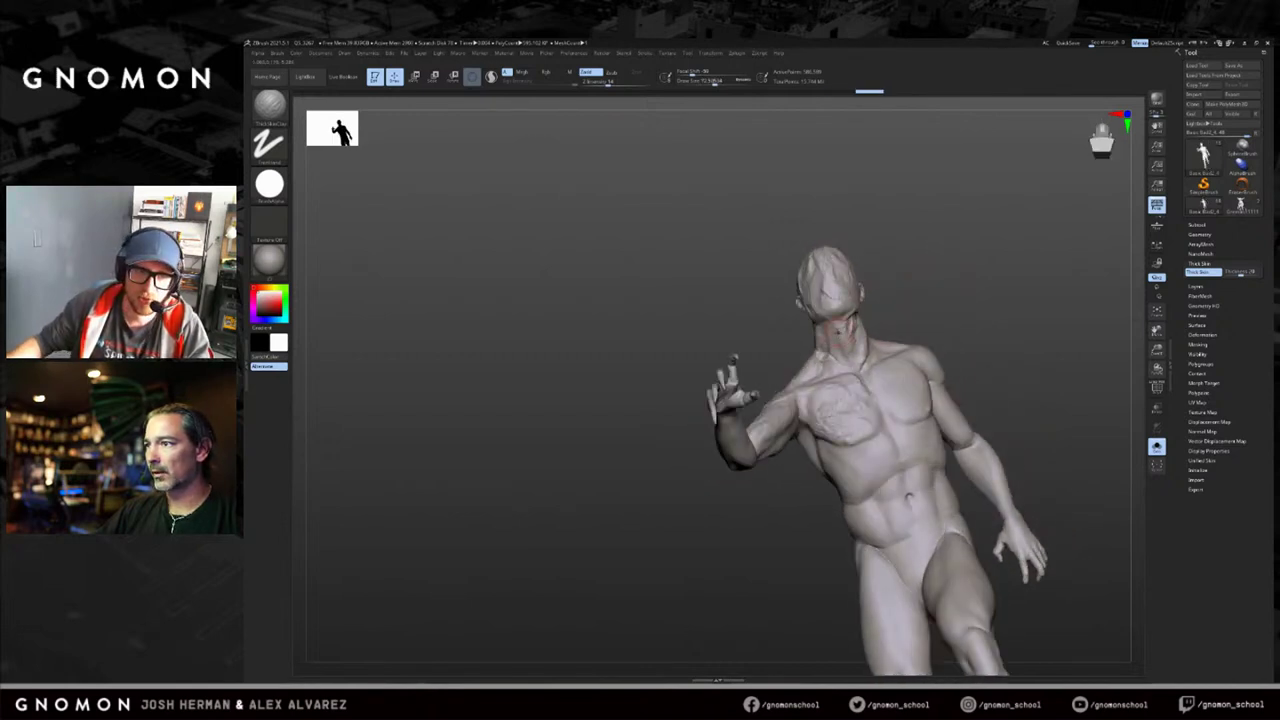
left_click_drag(853, 350, 851, 368)
mouse_move(897, 297)
left_mouse_down()
mouse_move(903, 330)
mouse_move(869, 359)
mouse_move(870, 303)
left_mouse_up()
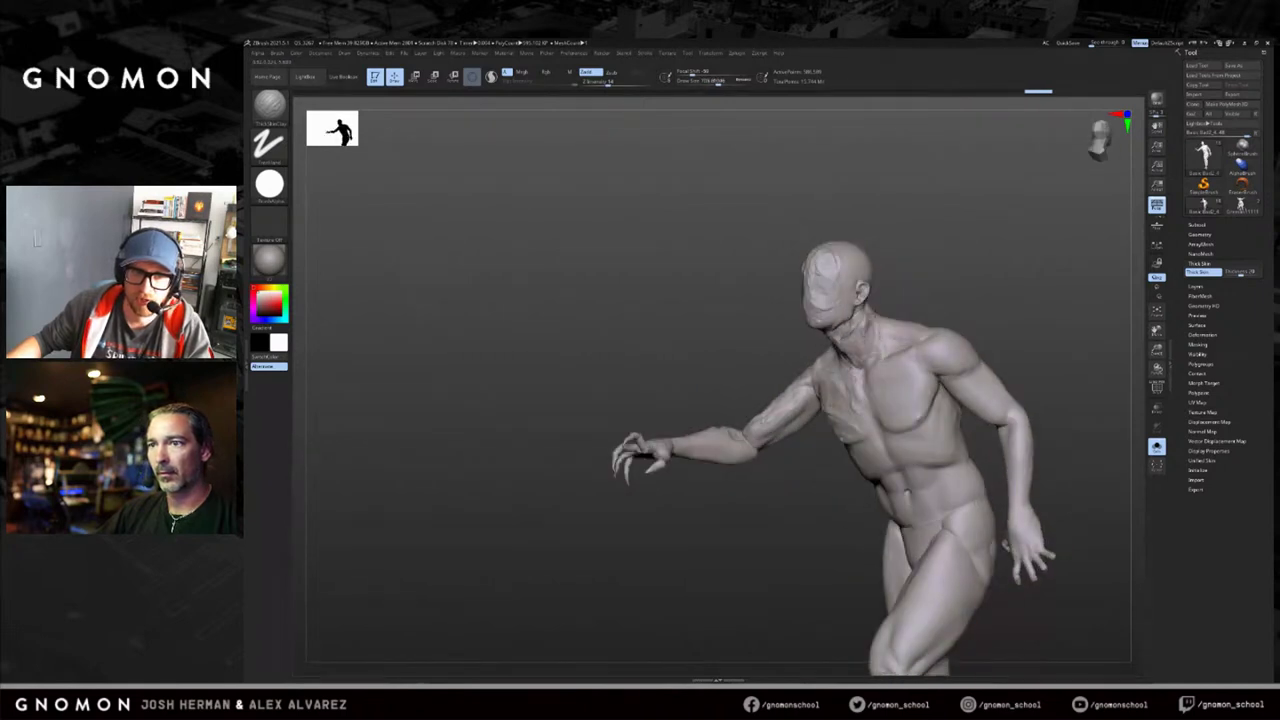
Sculpt decayed skin folds over the figure's collarbones, second pectoral and shoulder, adjusting the brush size between strokes.
mouse_move(878, 346)
left_mouse_down()
mouse_move(916, 346)
mouse_move(890, 324)
mouse_move(910, 325)
mouse_move(930, 358)
mouse_move(945, 350)
left_mouse_up()
right_click_drag(953, 341, 932, 354)
key("s")
left_click_drag(932, 360, 938, 360)
mouse_move(936, 366)
left_mouse_down()
mouse_move(962, 352)
mouse_move(954, 336)
mouse_move(966, 342)
left_mouse_up()
right_click_drag(984, 320, 995, 318)
mouse_move(947, 331)
left_mouse_down()
mouse_move(968, 360)
mouse_move(920, 402)
left_mouse_up()
mouse_move(927, 390)
left_mouse_down()
mouse_move(918, 412)
mouse_move(927, 400)
left_mouse_up()
left_click_drag(1018, 348, 1011, 349)
mouse_move(924, 398)
left_mouse_down()
mouse_move(911, 363)
mouse_move(912, 396)
mouse_move(924, 376)
mouse_move(906, 410)
mouse_move(894, 404)
mouse_move(892, 374)
left_mouse_up()
key("s")
Sculpt wrinkled, drooping skin over the figure's face and upper neck from several viewing angles.
mouse_move(989, 324)
left_mouse_down()
mouse_move(866, 287)
mouse_move(848, 268)
mouse_move(843, 242)
mouse_move(925, 235)
left_mouse_up()
left_click_drag(825, 294, 832, 254)
mouse_move(960, 205)
left_mouse_down()
mouse_move(890, 205)
mouse_move(872, 222)
left_mouse_up()
left_click_drag(853, 268, 858, 280)
mouse_move(890, 215)
left_mouse_down()
mouse_move(915, 245)
mouse_move(868, 275)
mouse_move(885, 212)
mouse_move(872, 246)
left_mouse_up()
left_click_drag(852, 248, 878, 266)
mouse_move(915, 215)
left_mouse_down()
mouse_move(870, 246)
mouse_move(888, 215)
mouse_move(884, 226)
left_mouse_up()
left_click_drag(822, 266, 960, 235)
left_click_drag(840, 232, 890, 275)
mouse_move(970, 172)
left_mouse_down()
mouse_move(919, 245)
mouse_move(941, 204)
mouse_move(980, 237)
mouse_move(911, 226)
mouse_move(997, 291)
mouse_move(850, 300)
left_mouse_up()
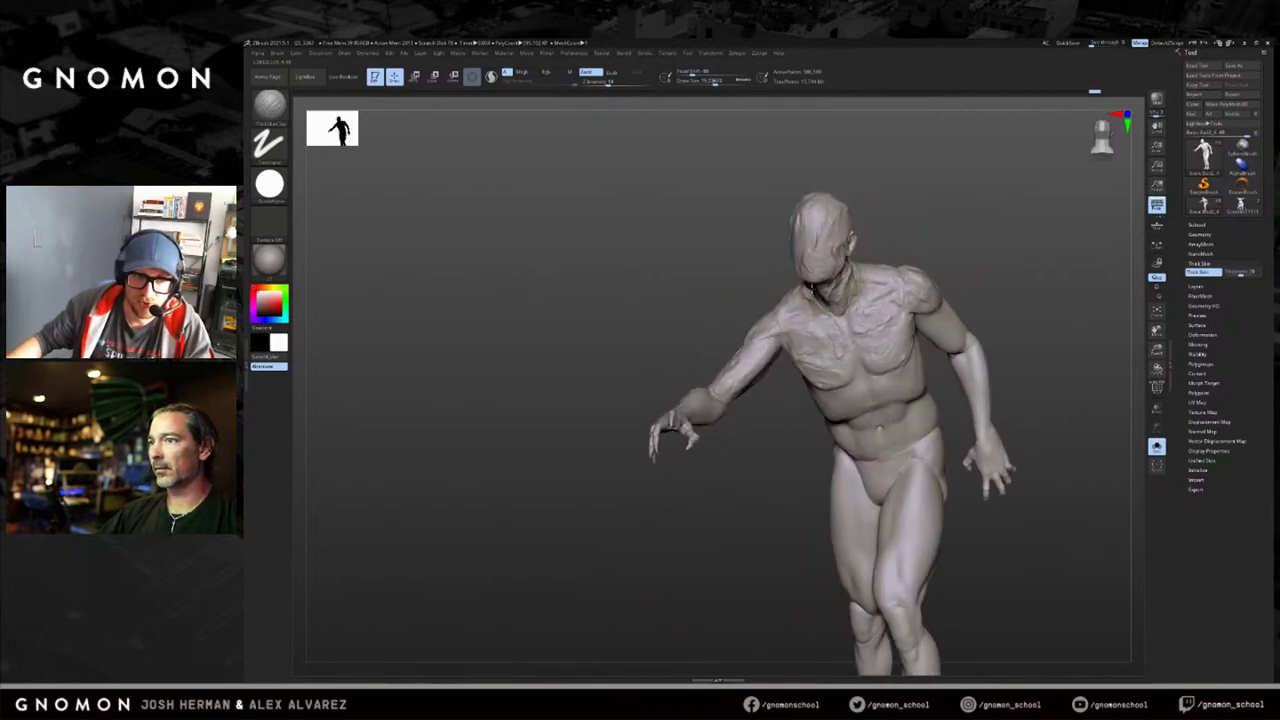
left_click_drag(994, 251, 984, 254)
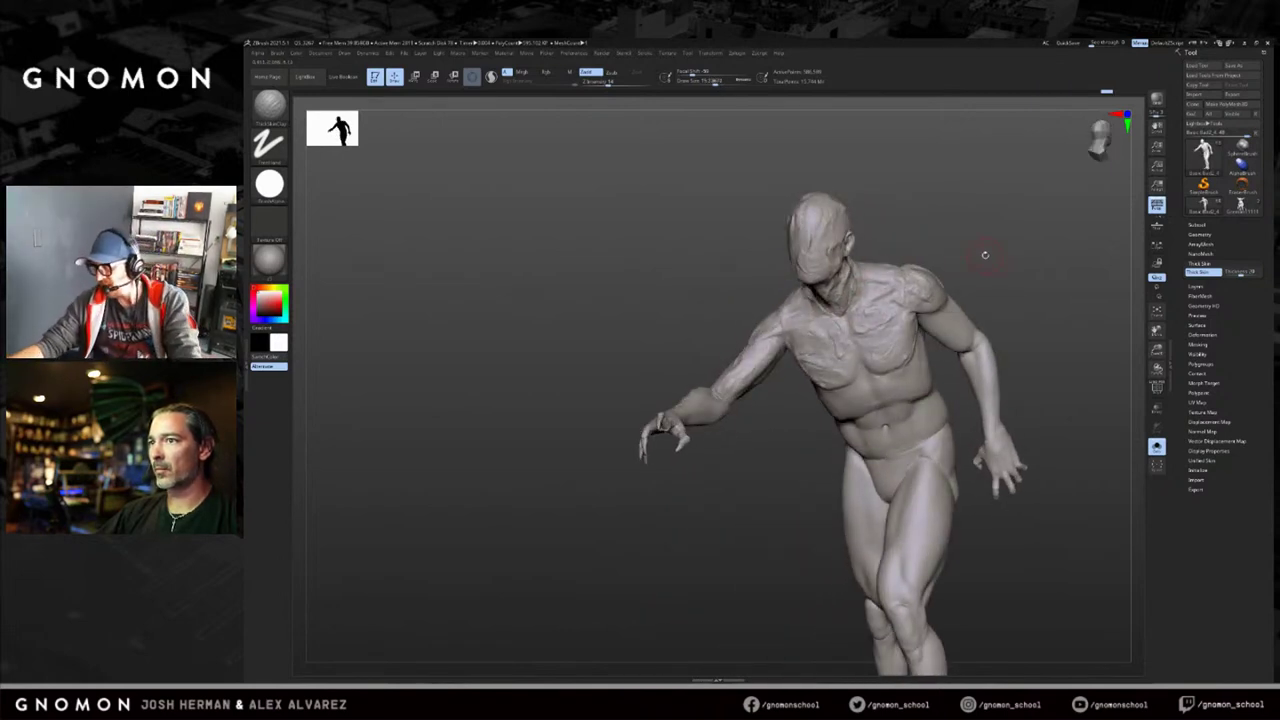
Enlarge the brush and sculpt more decayed skin folds over the isolated figure's shoulder, chest and upper abdomen.
left_click_drag(927, 263, 945, 262)
left_click_drag(851, 360, 846, 373)
key("bracketright")
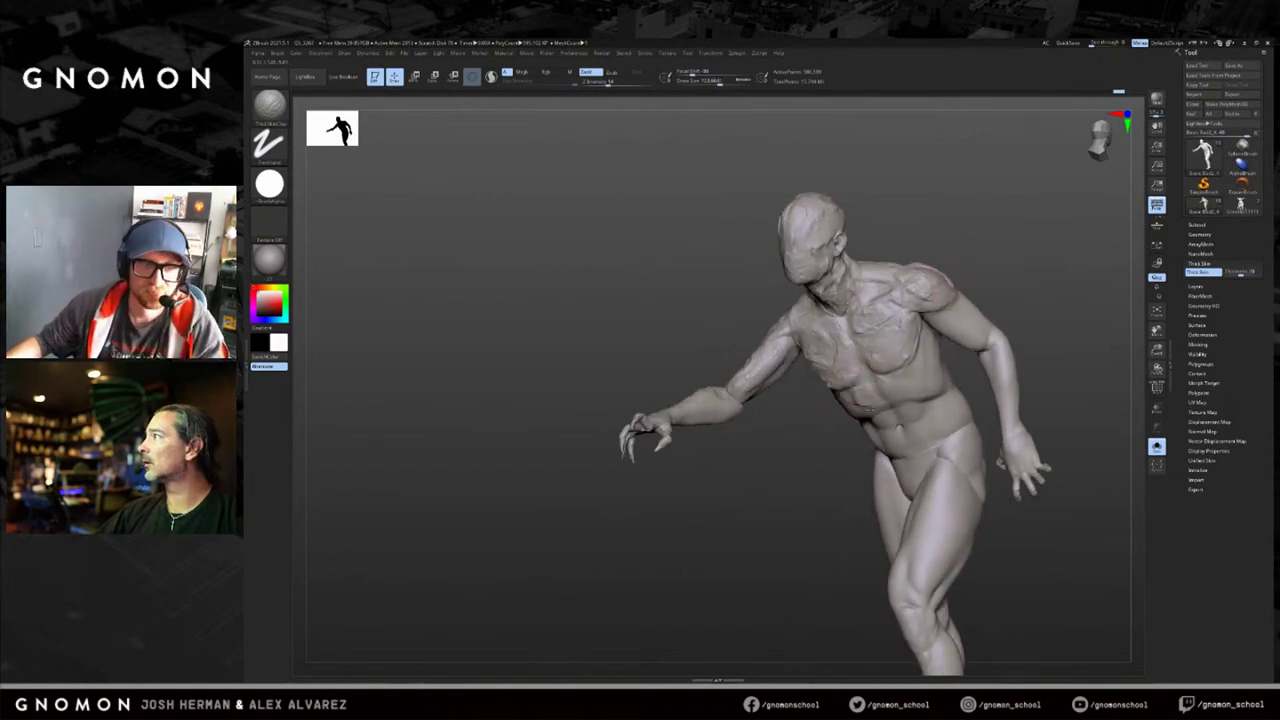
left_click_drag(975, 262, 1006, 258)
left_click_drag(860, 389, 836, 420)
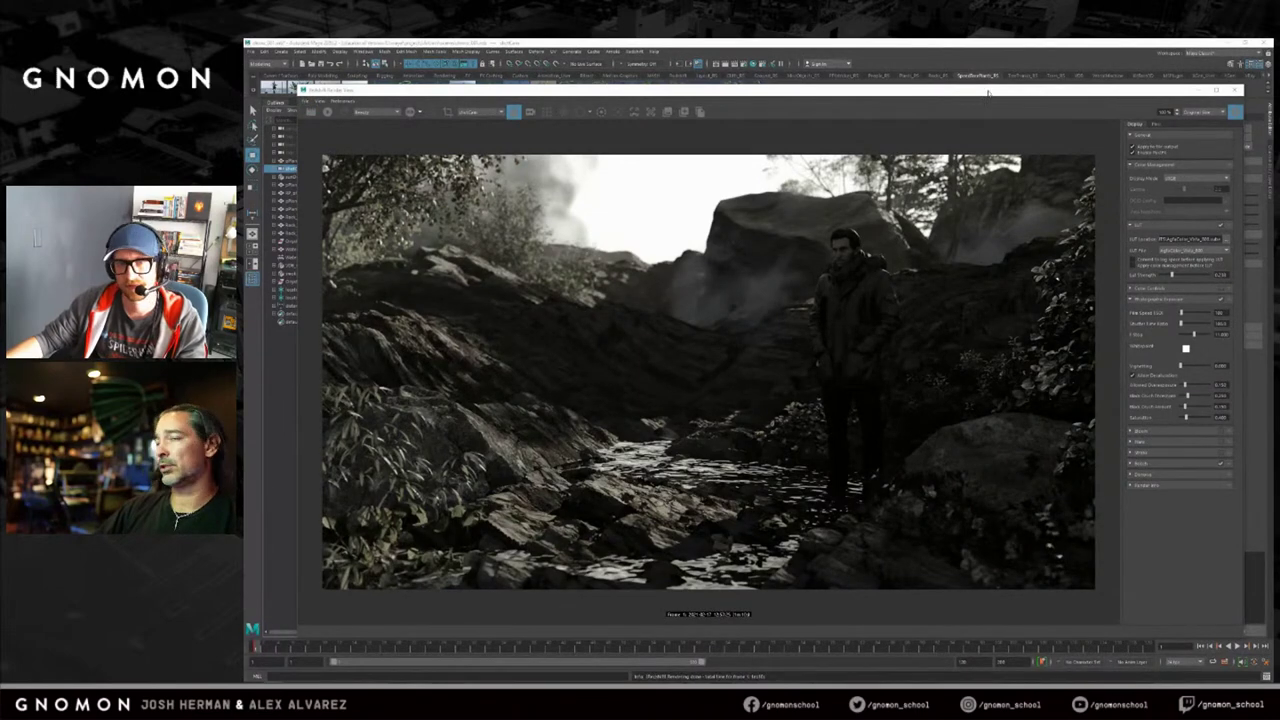
Switch to Maya, then reposition and resize the Redshift render window to present the man in the rocky stream landscape.
left_click_drag(977, 92, 939, 83)
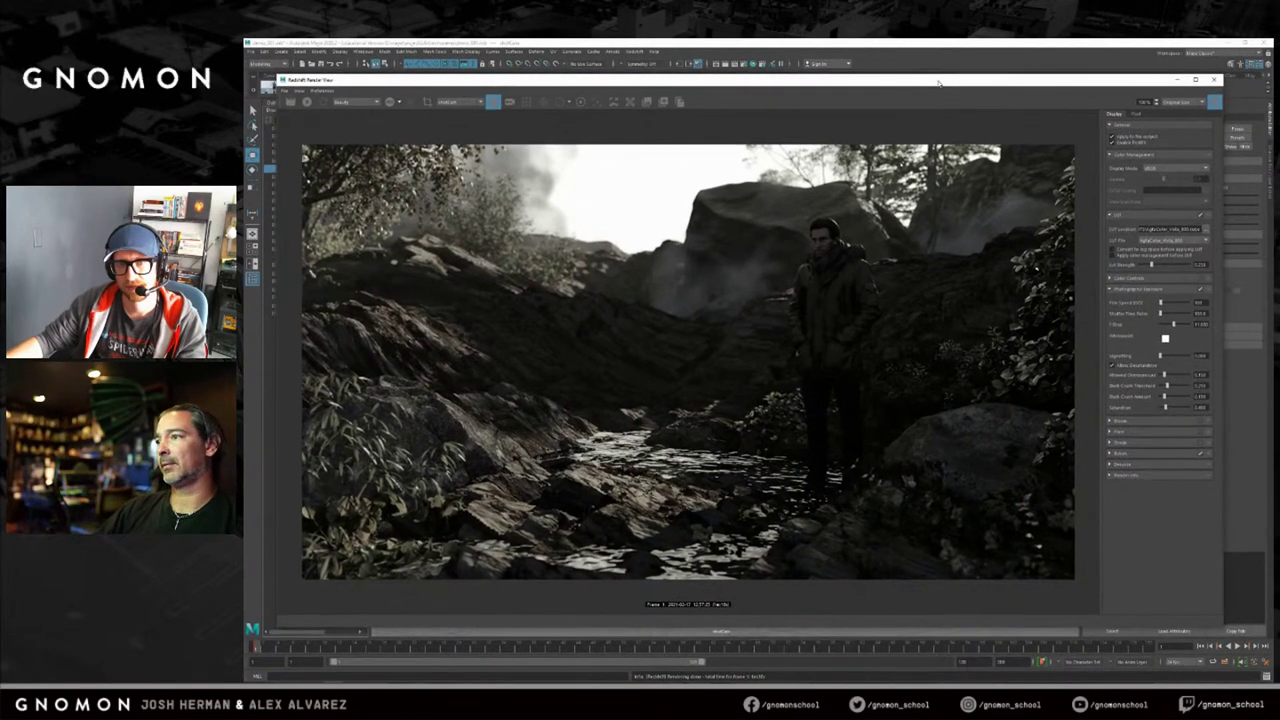
left_click_drag(1219, 558, 1261, 558)
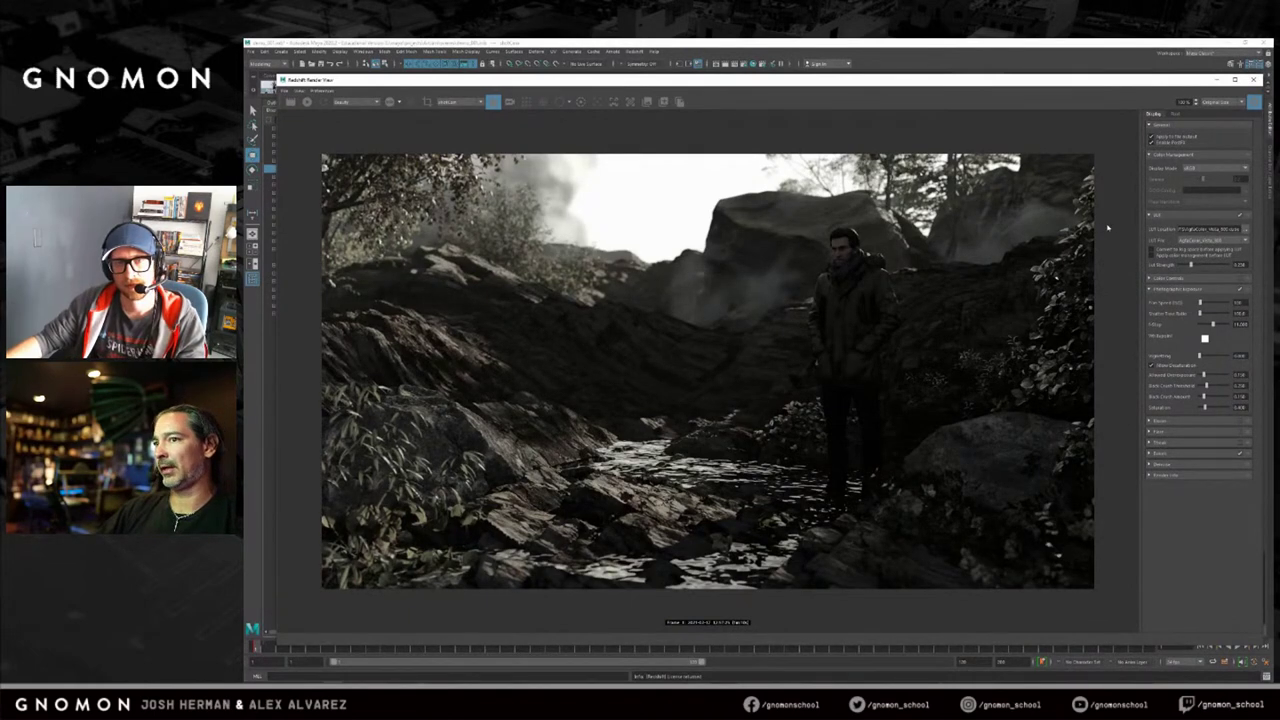
left_click_drag(797, 81, 801, 87)
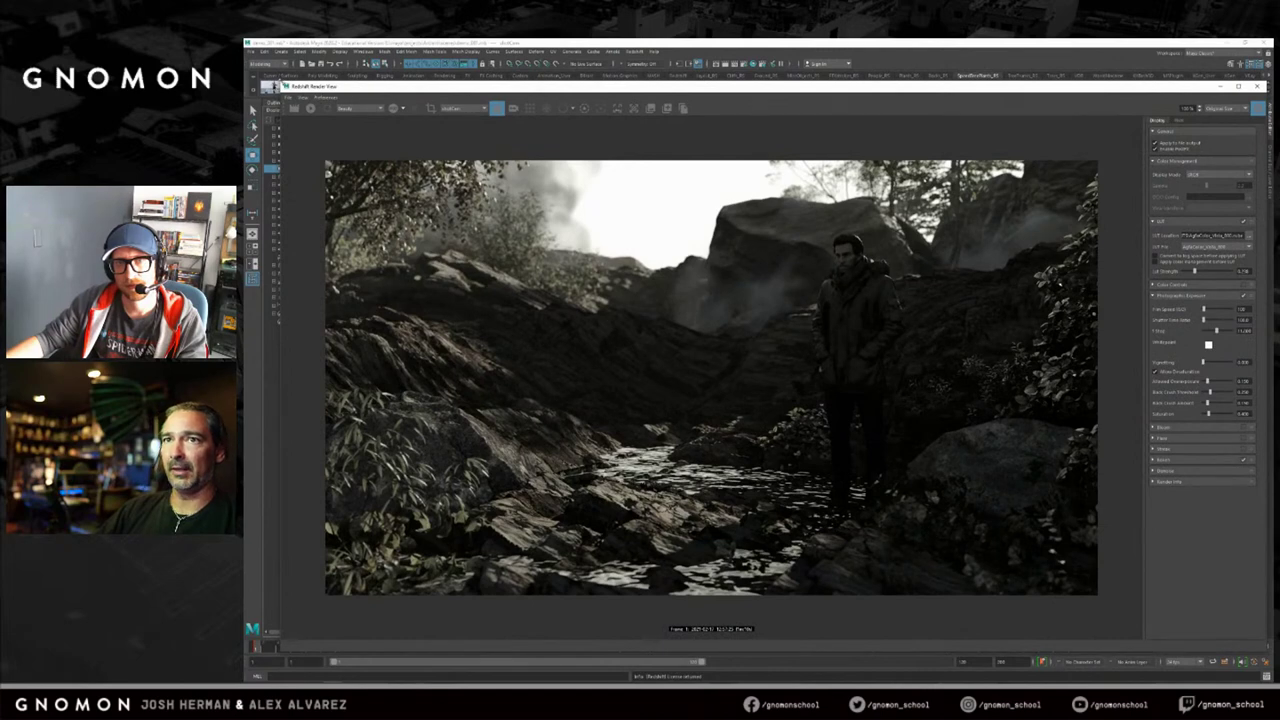
left_click_drag(281, 82, 264, 66)
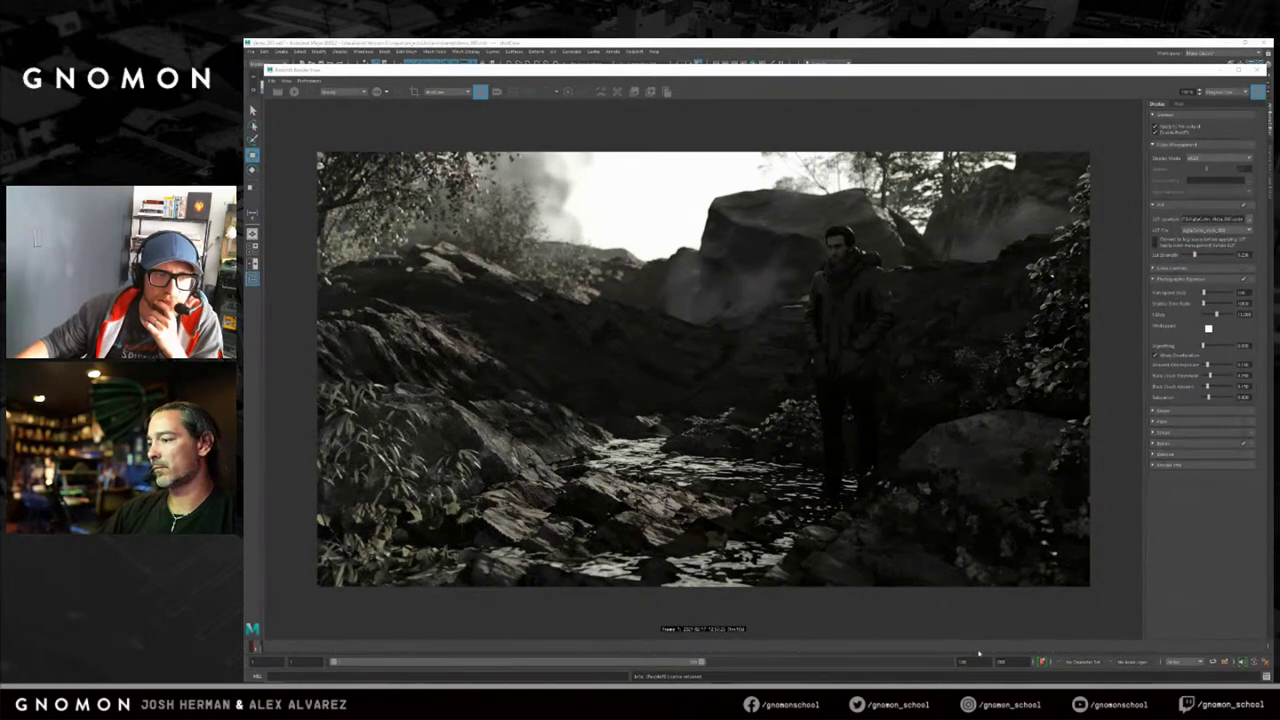
left_click_drag(967, 640, 968, 606)
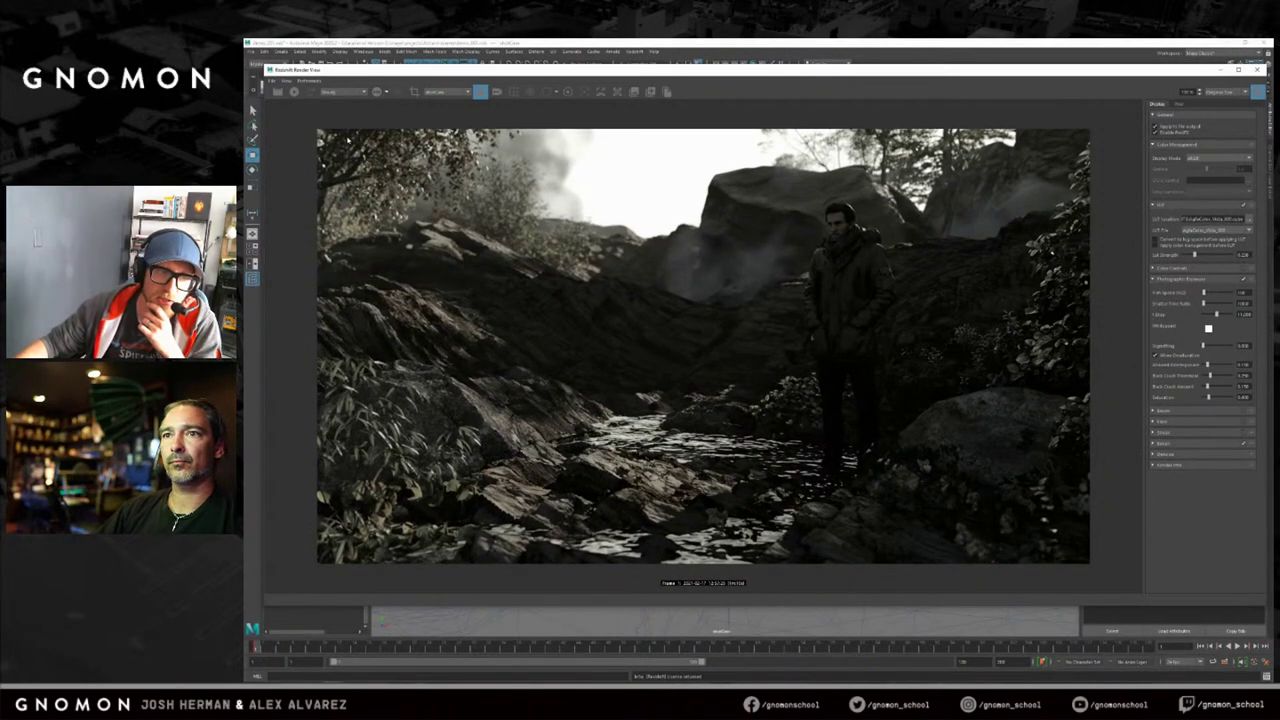
left_click_drag(307, 71, 320, 88)
left_click(320, 64)
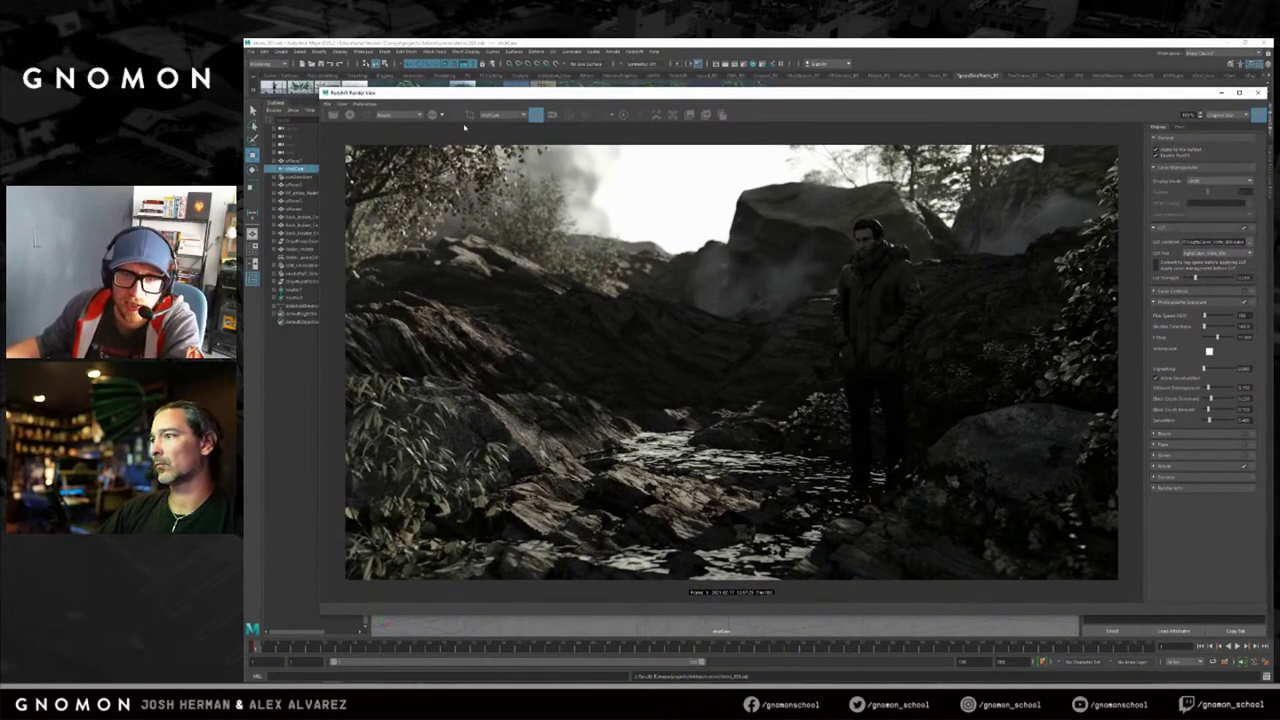
mouse_move(1196, 278)
left_mouse_down()
mouse_move(1181, 279)
mouse_move(1214, 279)
mouse_move(1196, 278)
left_mouse_up()
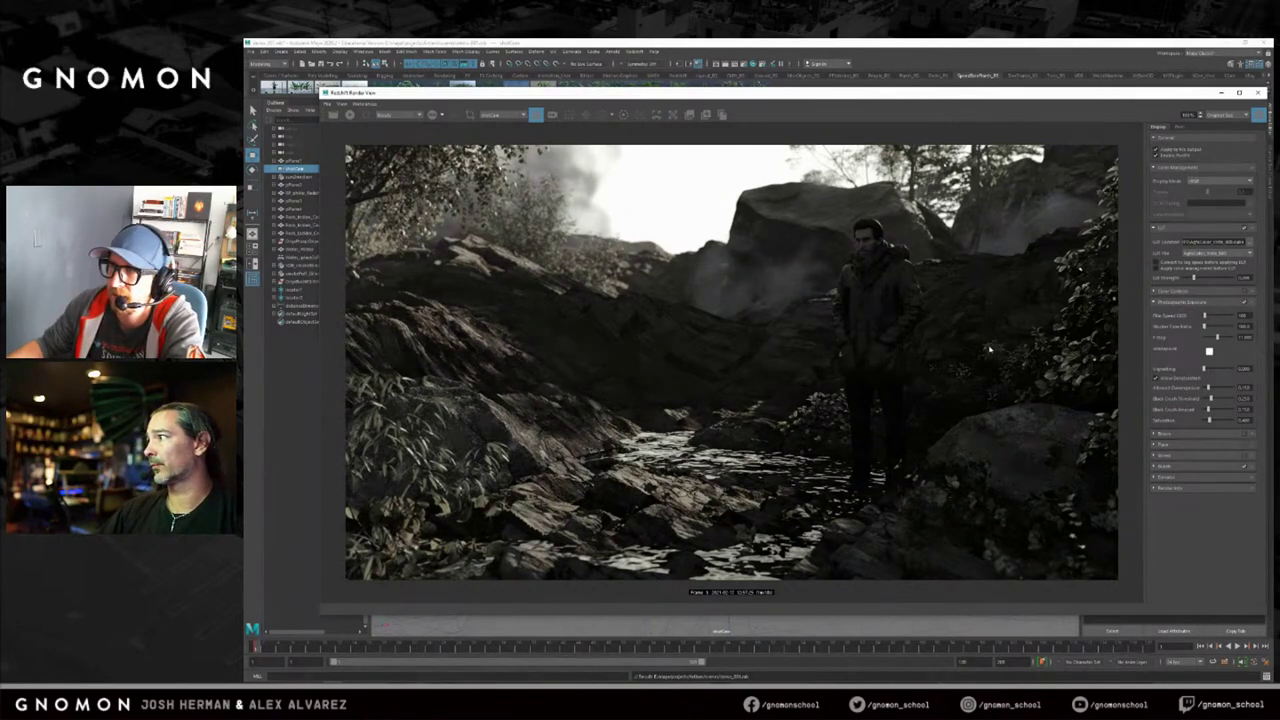
left_click_drag(731, 96, 714, 118)
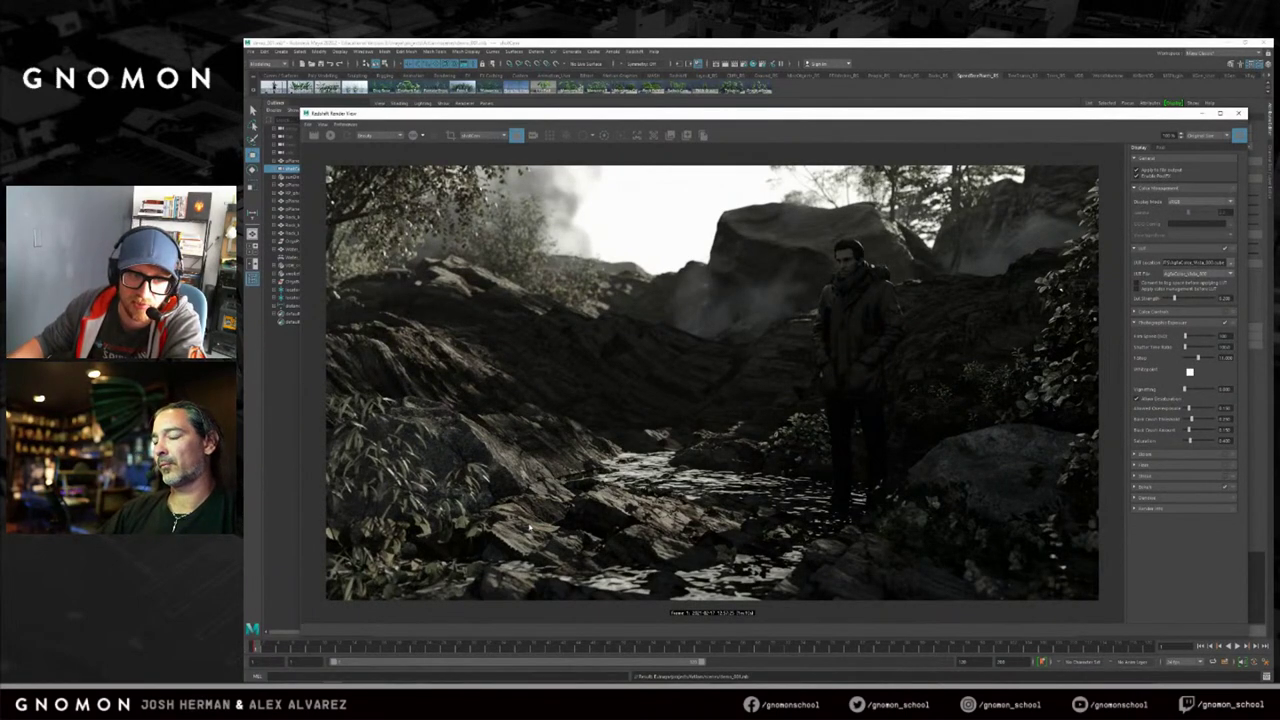
Zoom out the rendered image, shrink the Redshift render window and move it aside to expose the scene viewport.
mouse_move(452, 678)
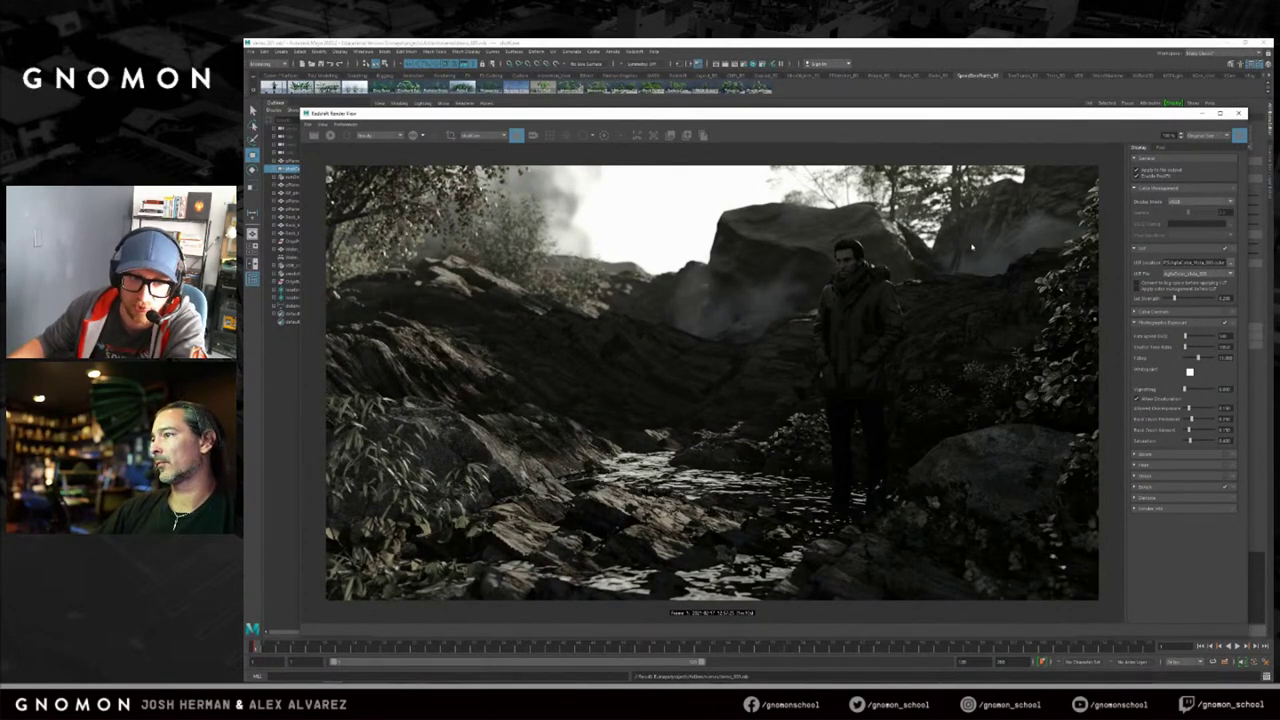
scroll(970, 246, "down", 4)
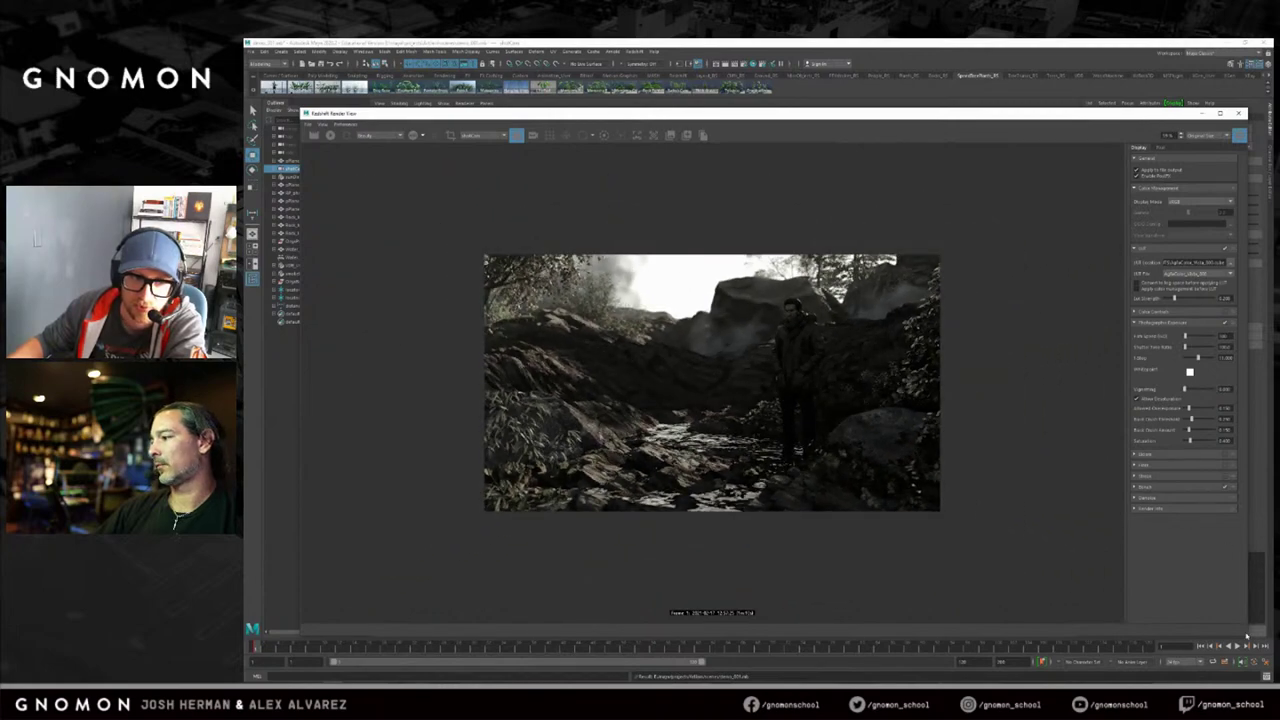
left_click_drag(1246, 634, 894, 427)
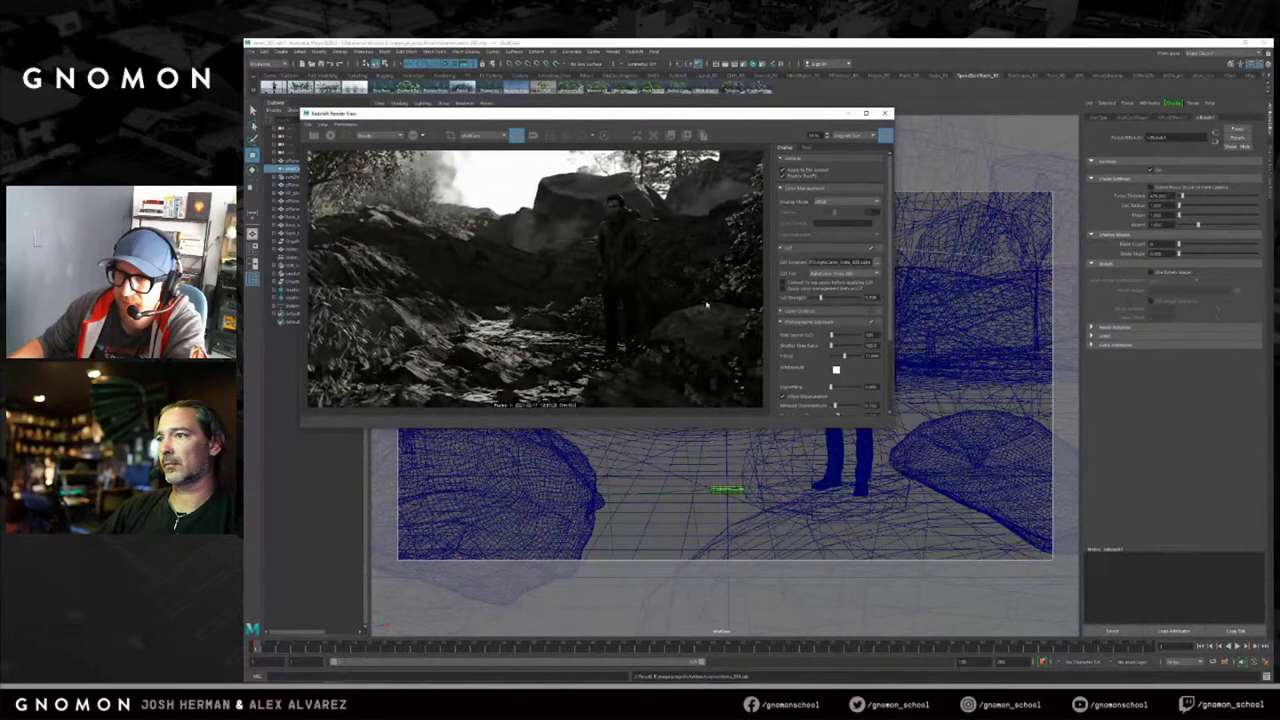
left_click_drag(636, 117, 993, 139)
Clear the selection, set the viewport to shaded display and switch it to the perspective camera.
left_click(612, 181)
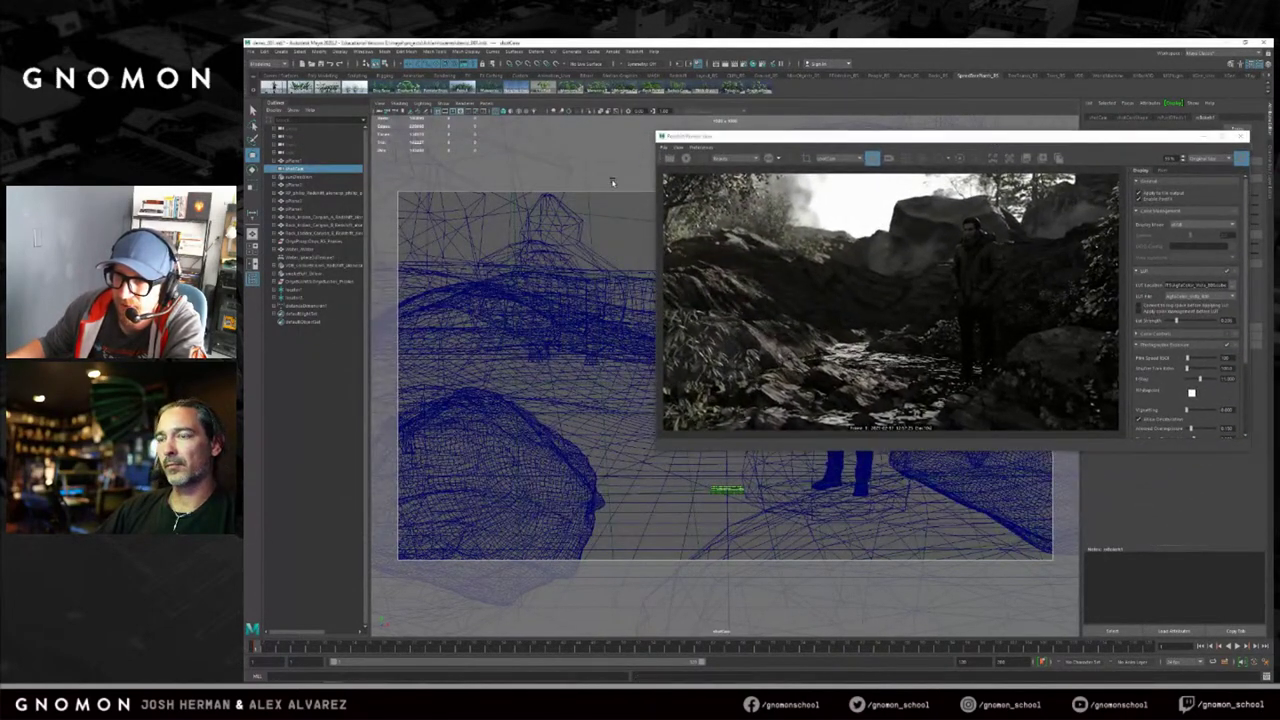
key("5")
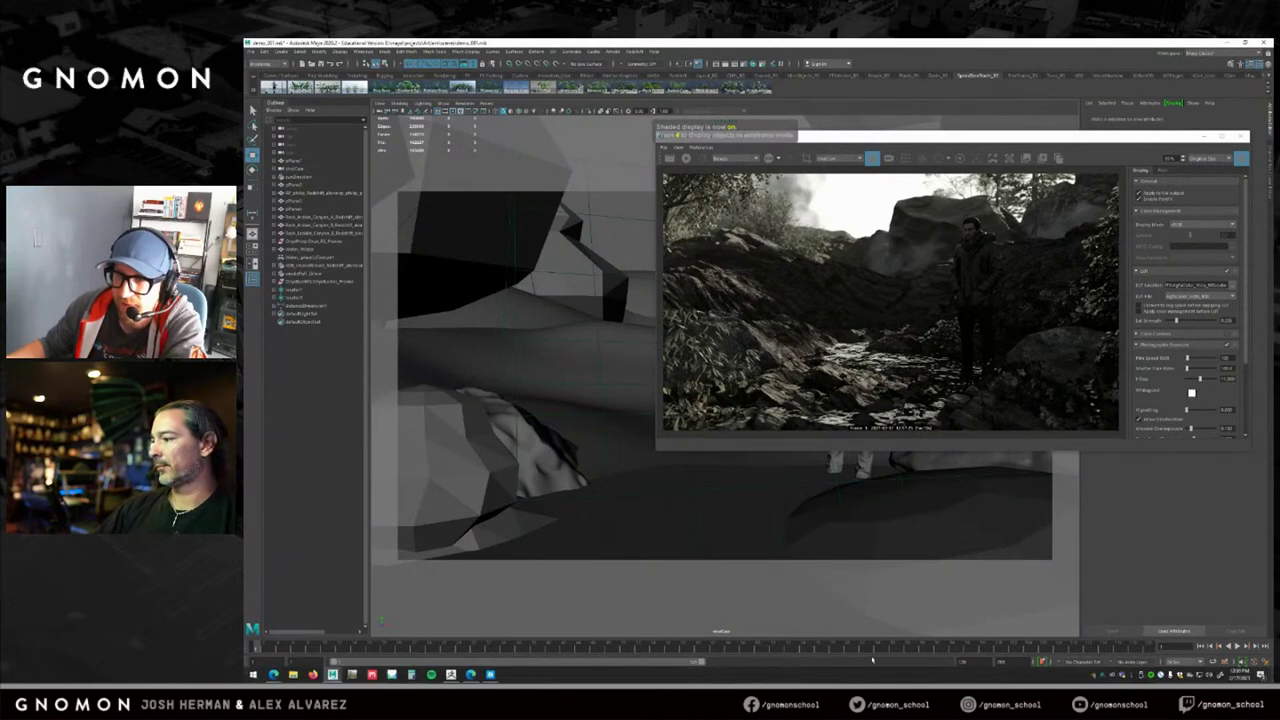
left_click(487, 103)
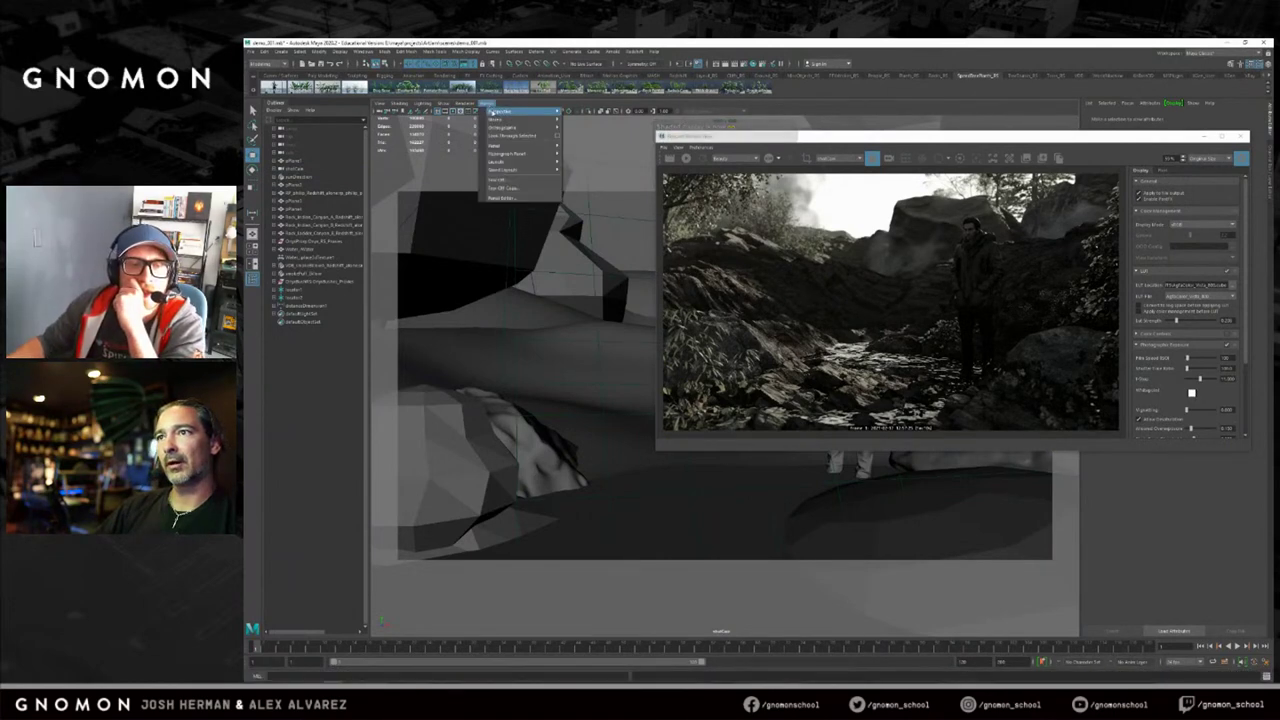
mouse_move(558, 112)
left_click(580, 113)
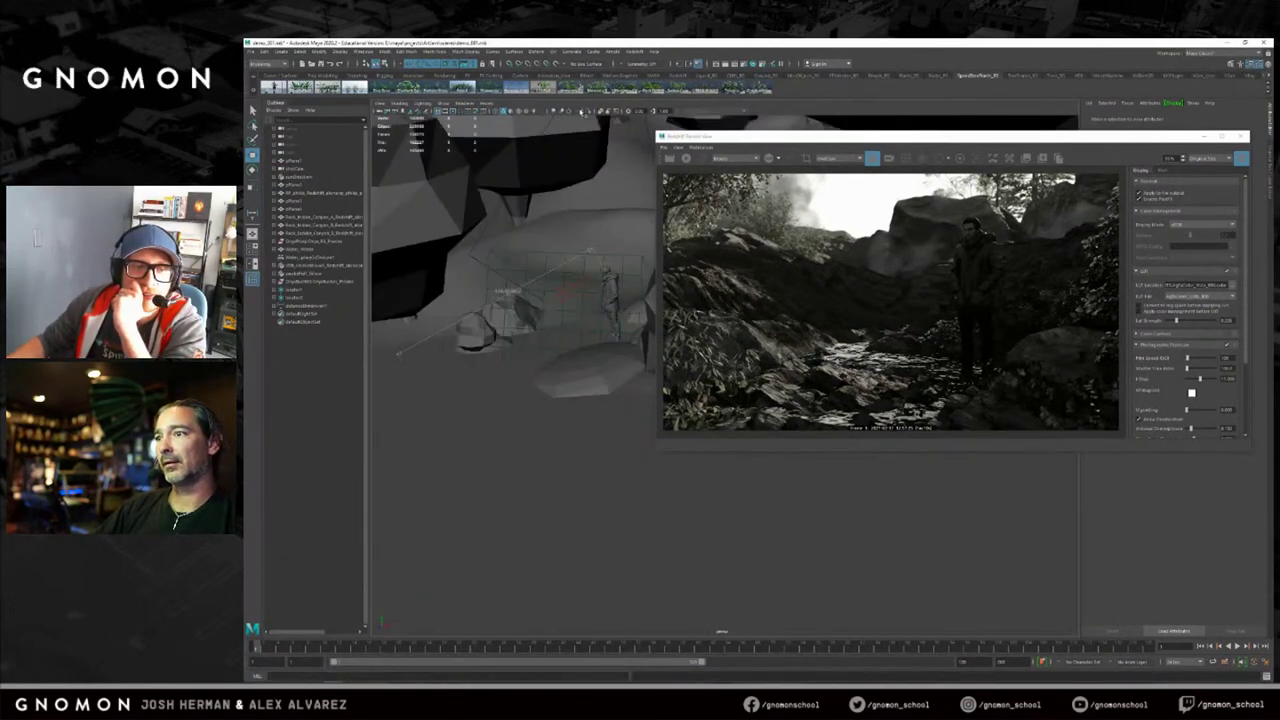
Examine the low-poly rocks and terrain around the shot camera from several angles, keeping the render window clear of the view.
left_click_drag(587, 200, 743, 137, "alt")
left_click_drag(479, 347, 537, 349, "alt")
key("q")
right_click_drag(537, 349, 588, 352, "alt")
left_click_drag(563, 363, 603, 315, "alt")
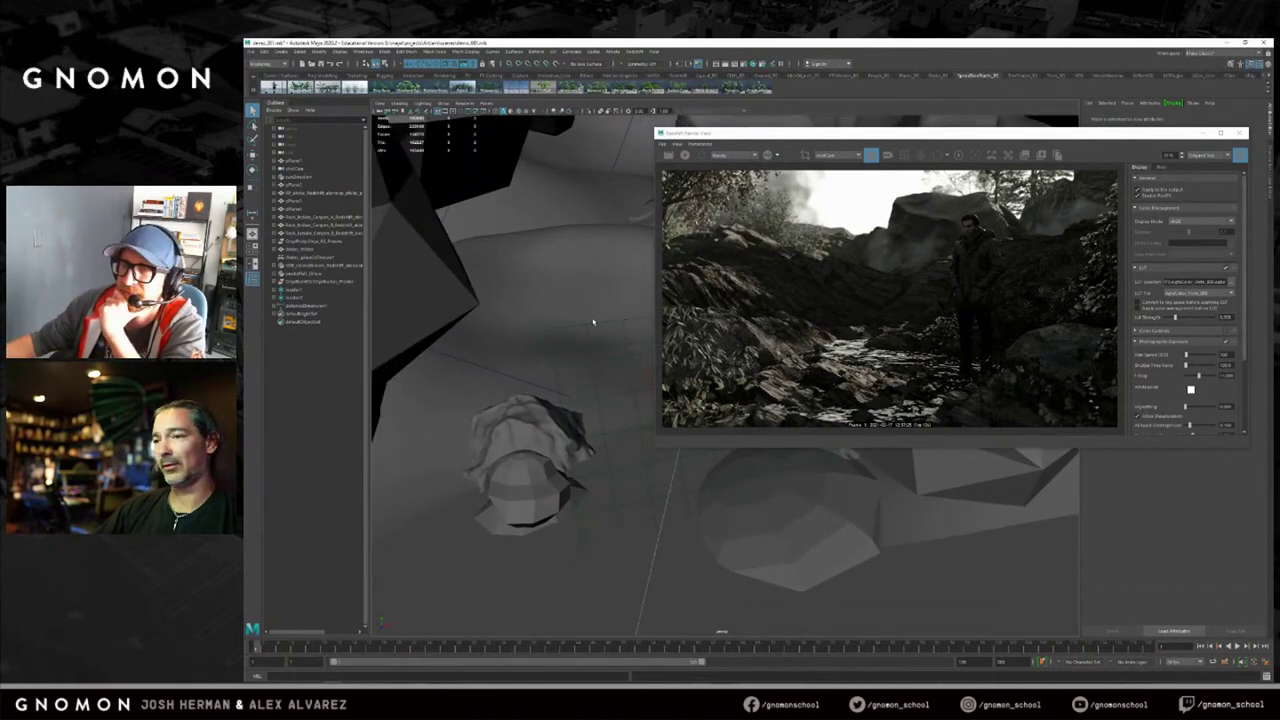
right_click_drag(593, 322, 620, 319, "alt")
left_click_drag(620, 319, 668, 312, "alt")
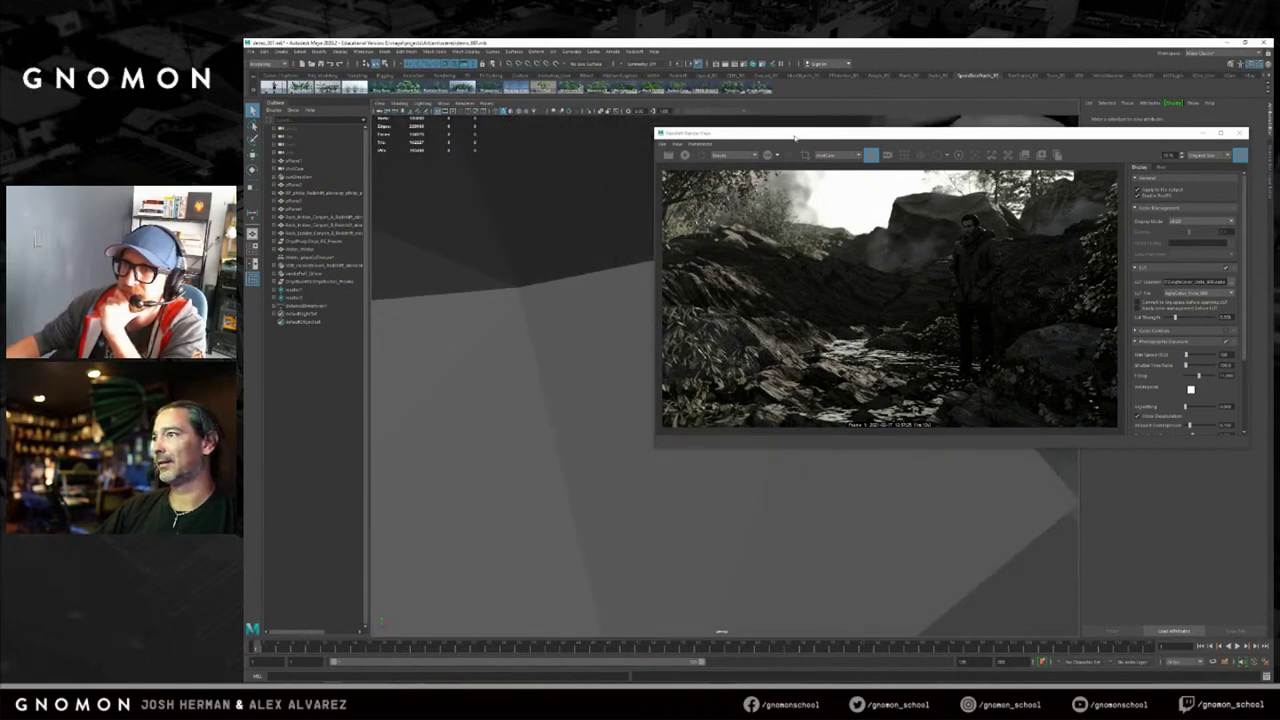
left_click_drag(795, 138, 813, 114)
left_click_drag(600, 268, 636, 229, "alt")
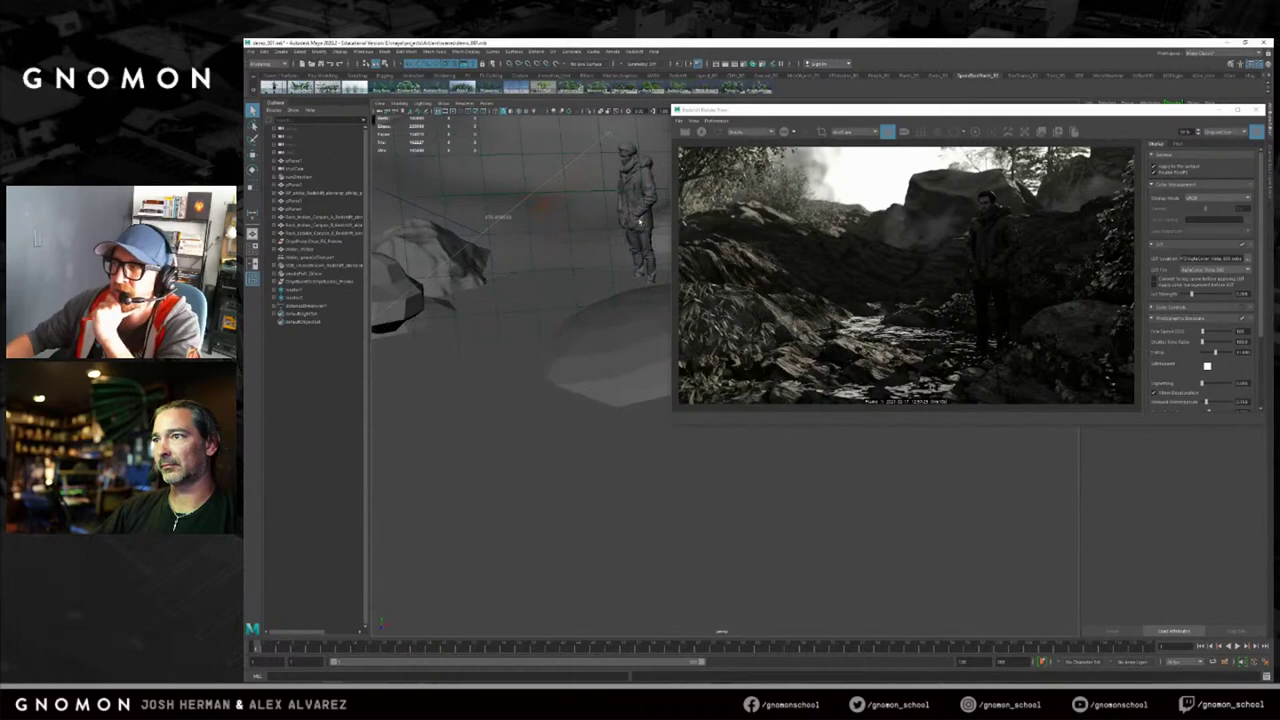
Select and frame the standing man, then inspect his placement up close and within the wider rock layout.
left_click(634, 210)
key("f")
left_click_drag(625, 414, 900, 468, "alt")
middle_click_drag(900, 468, 716, 460, "alt")
left_click_drag(716, 460, 714, 443, "alt")
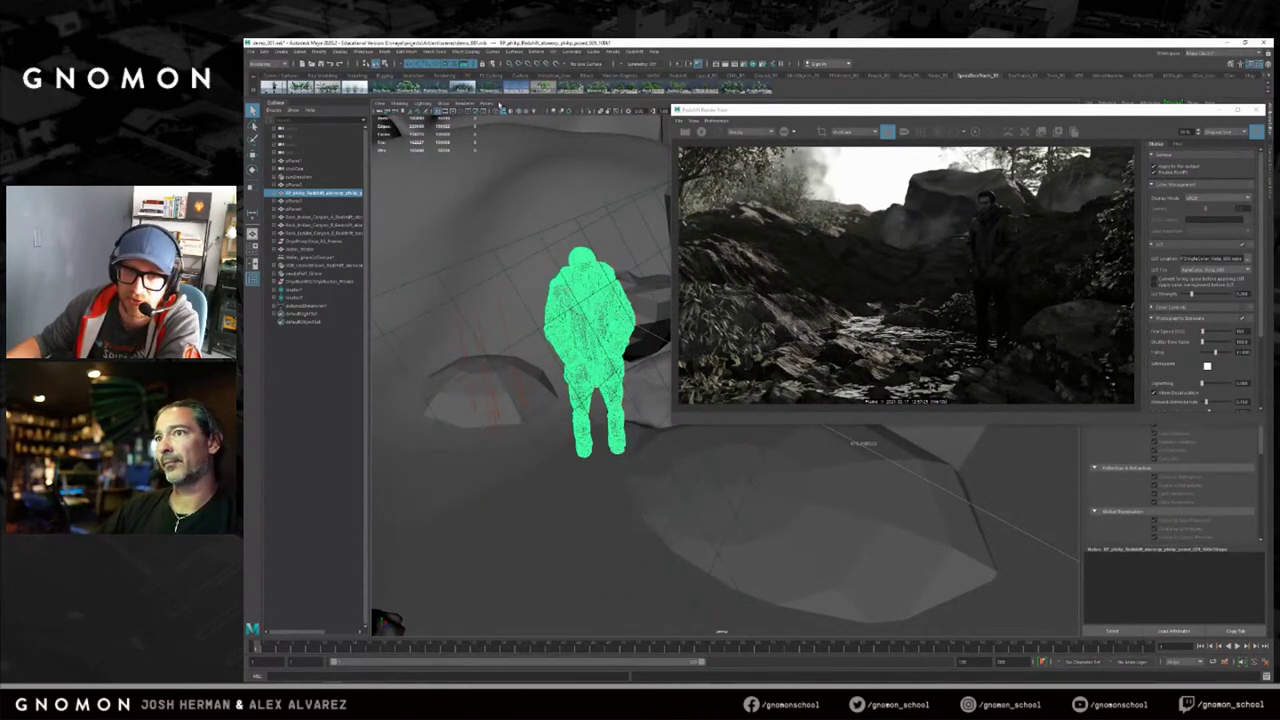
right_click_drag(496, 165, 543, 234, "alt")
left_click_drag(543, 234, 610, 268, "alt")
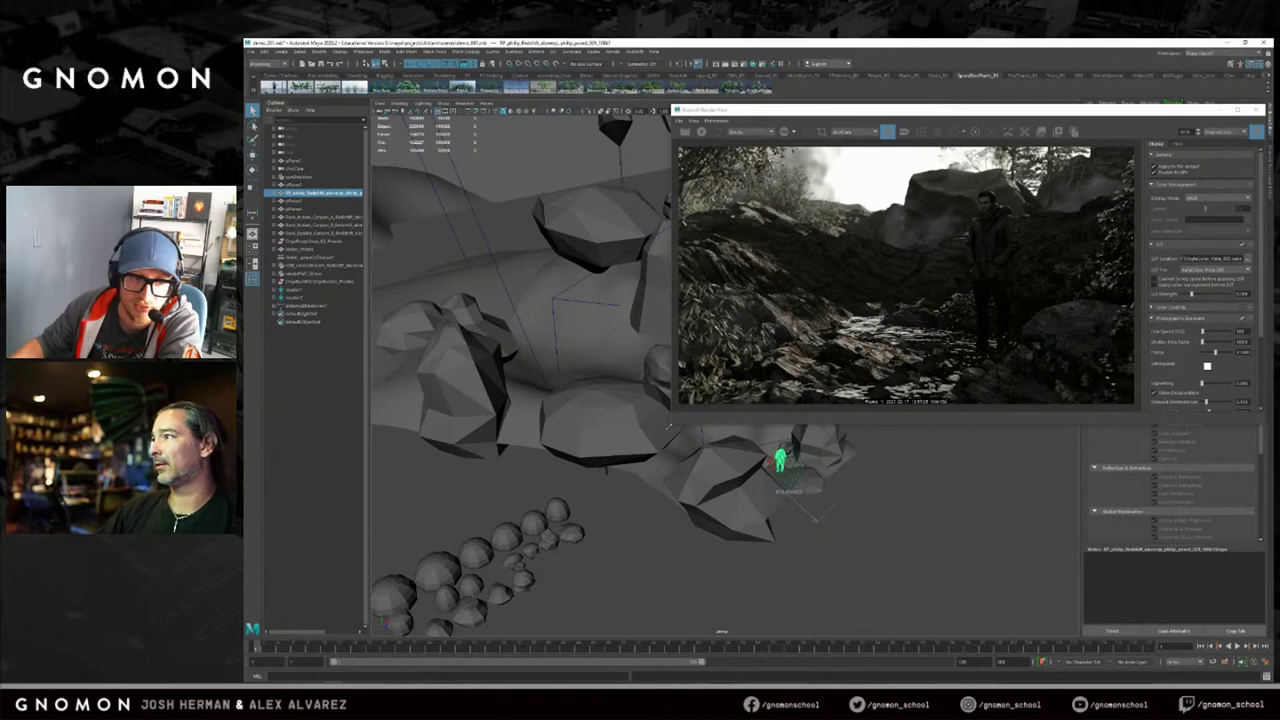
Enlarge the Redshift render window over the viewport and show the rendered landscape at full size.
left_click_drag(668, 425, 493, 553)
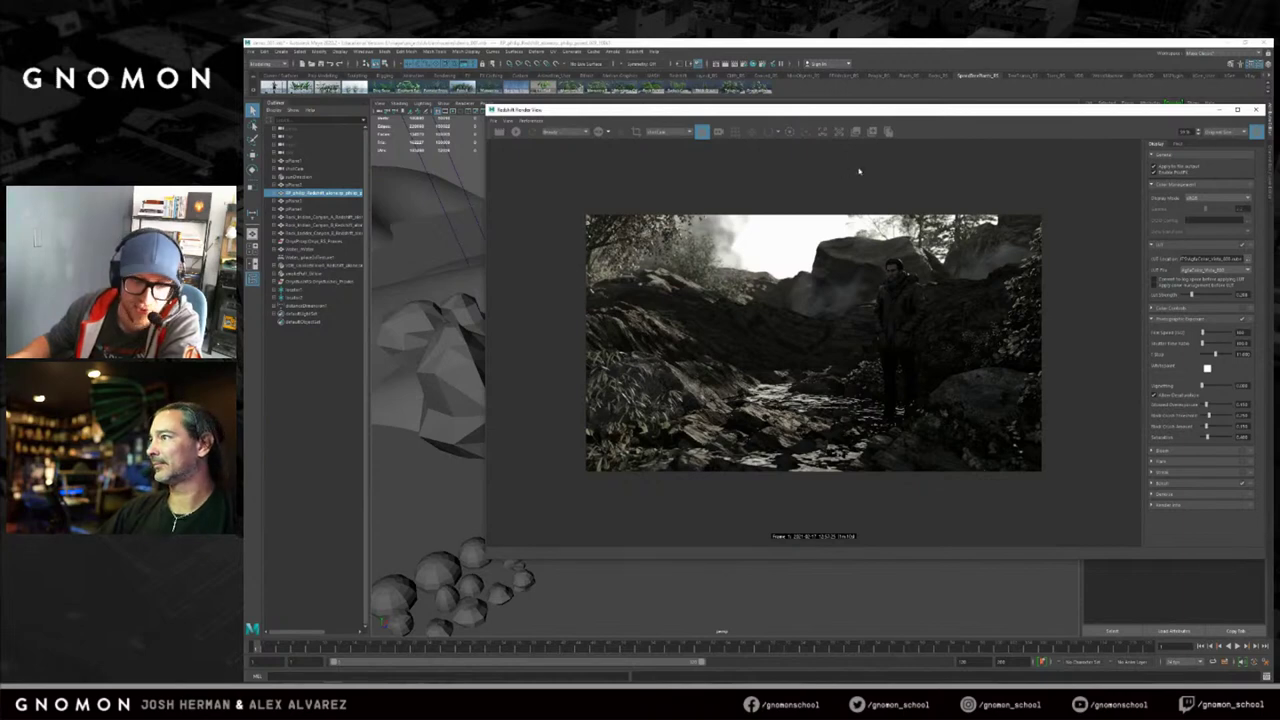
left_click_drag(882, 115, 875, 117)
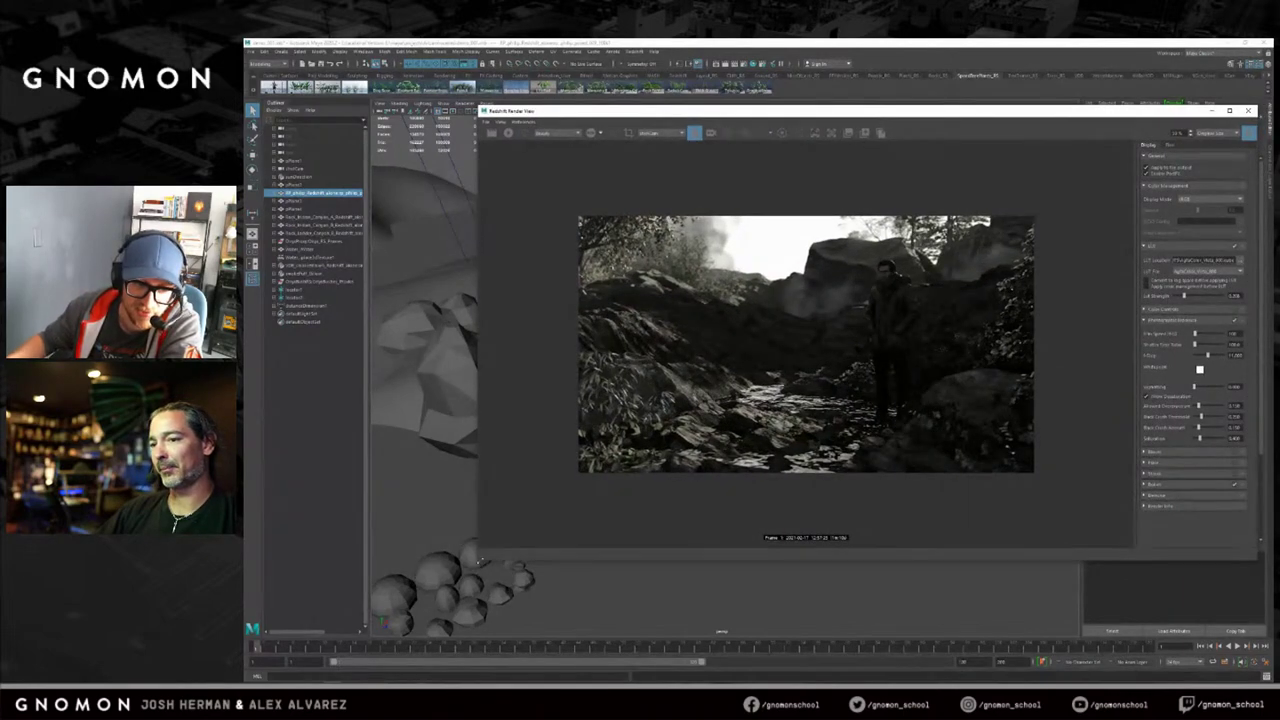
left_click_drag(479, 549, 459, 571)
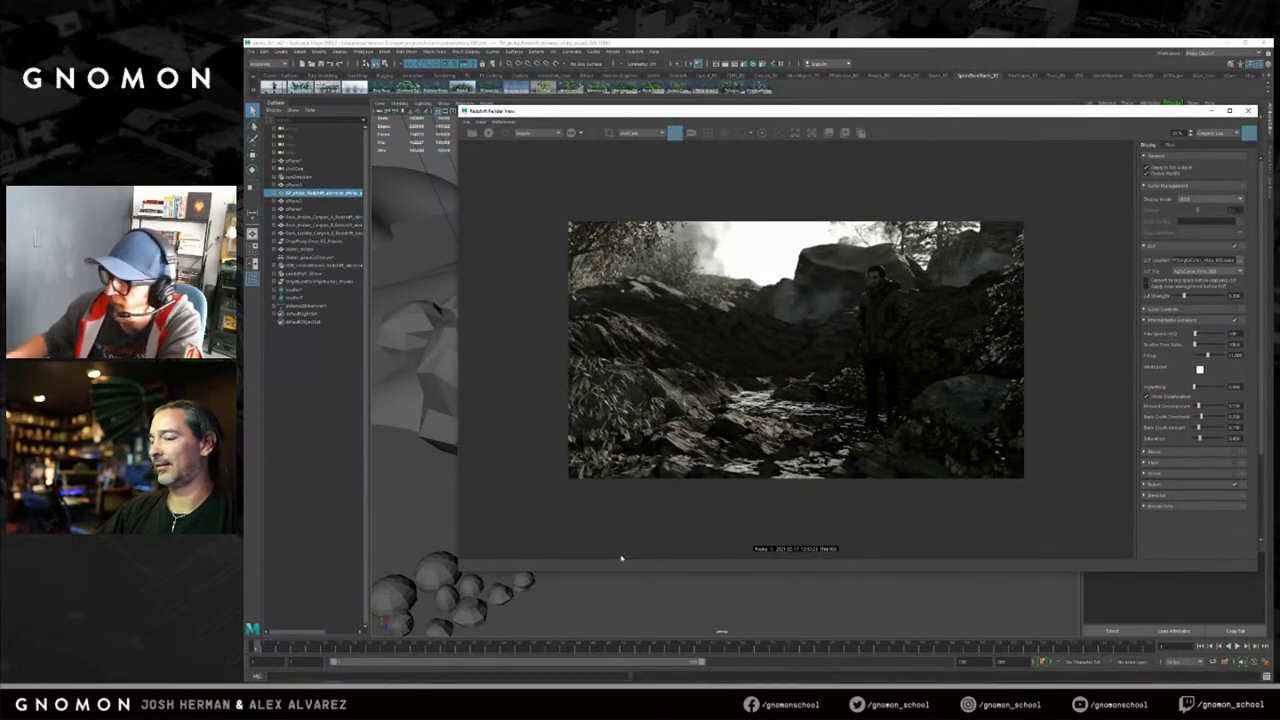
left_click_drag(457, 573, 446, 598)
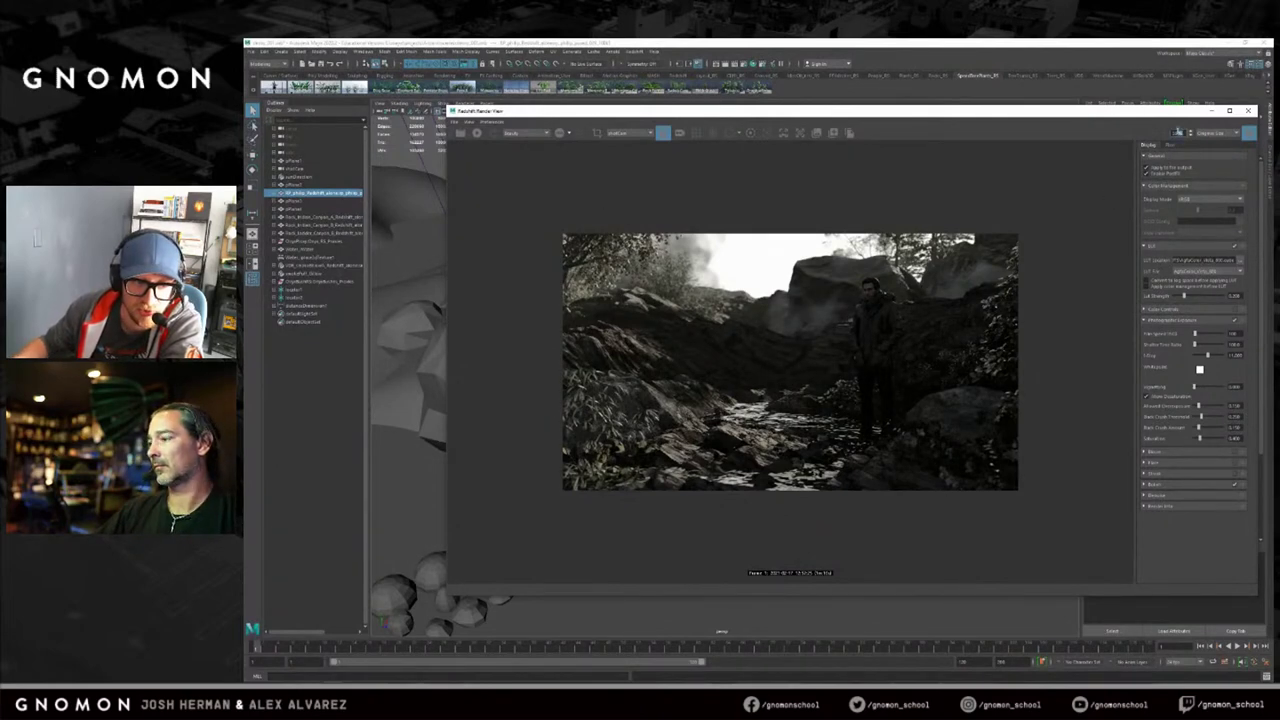
left_click(1178, 131)
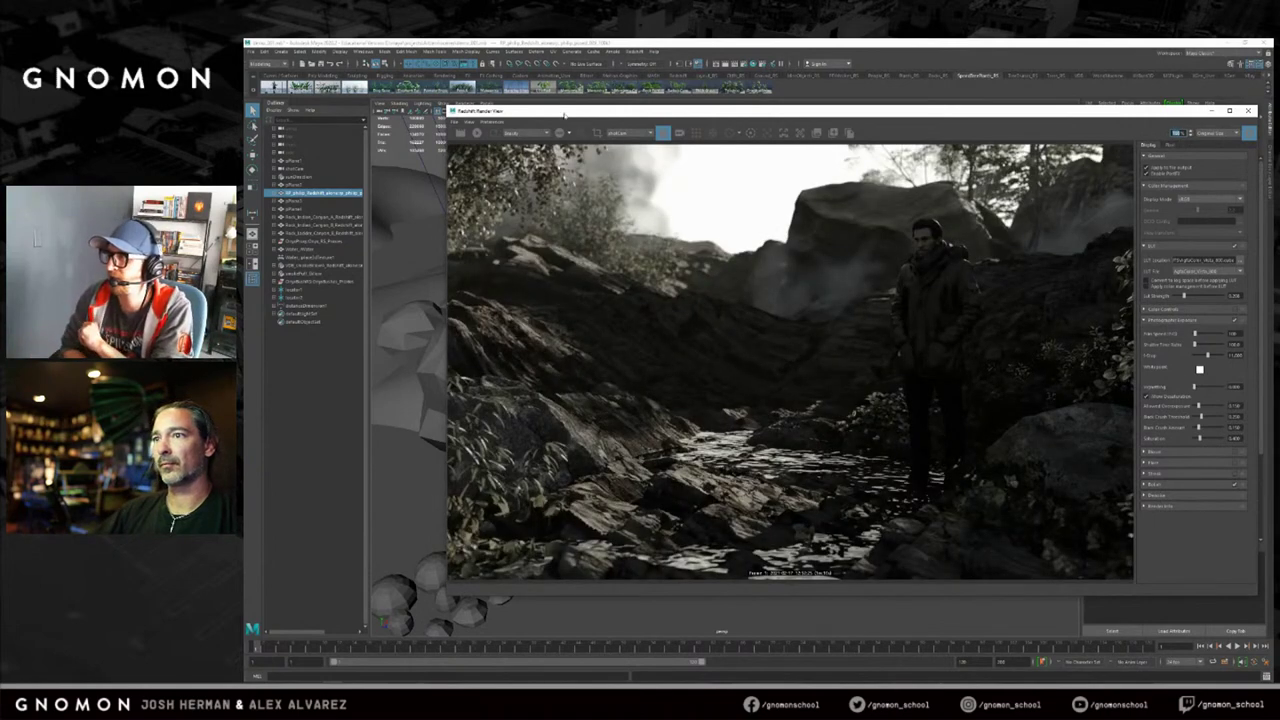
left_click_drag(564, 115, 560, 144)
left_click_drag(444, 138, 288, 79)
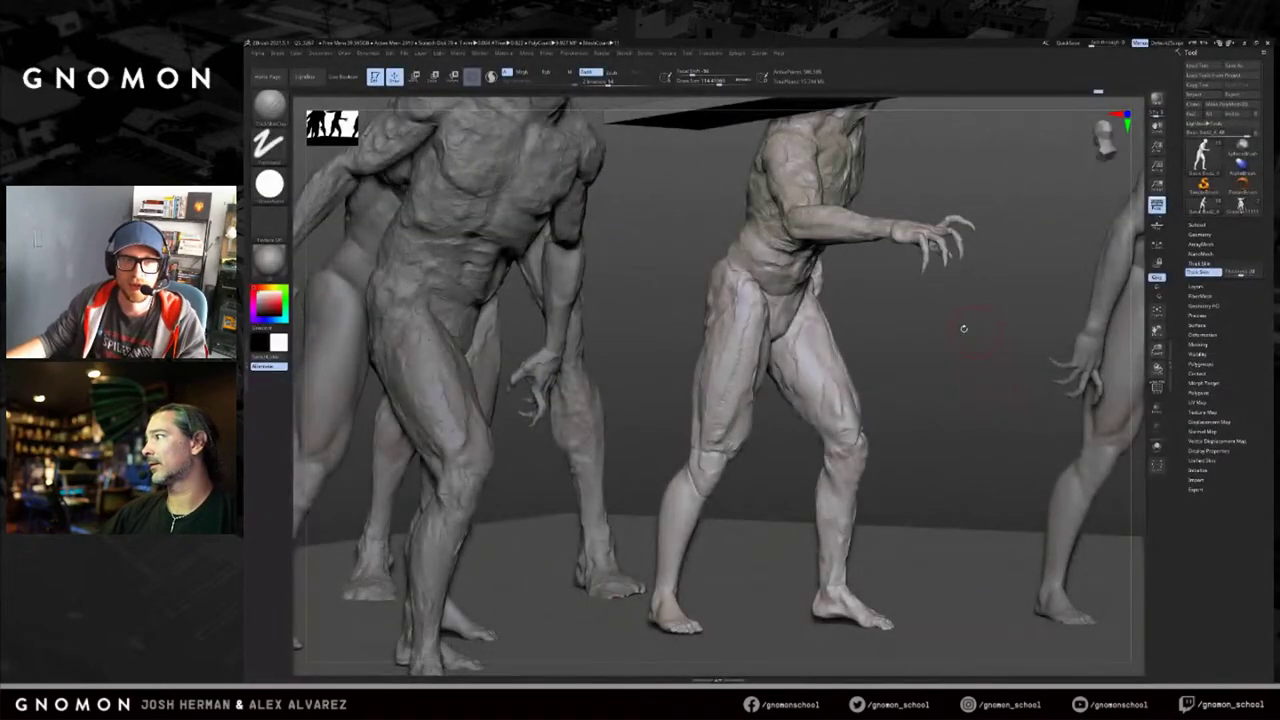
Switch back to ZBrush and frame the entire zombie group to review the composition from the side.
key("f")
left_click_drag(993, 353, 846, 229)
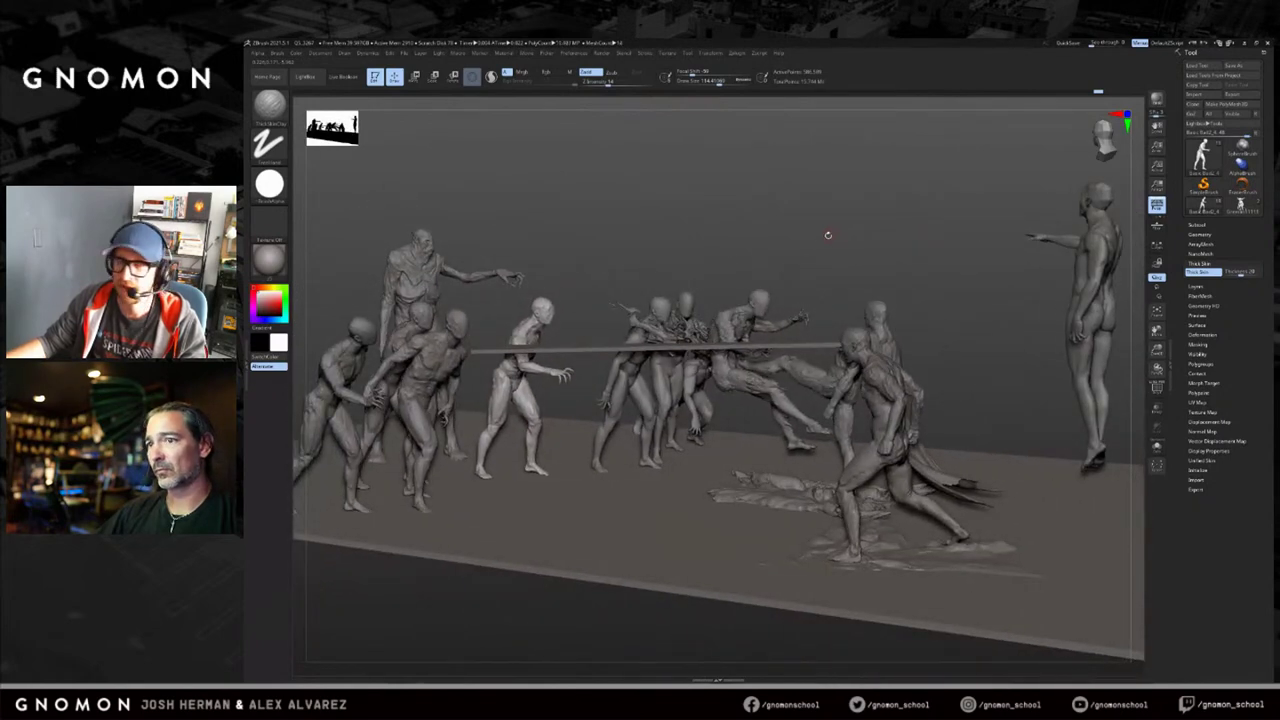